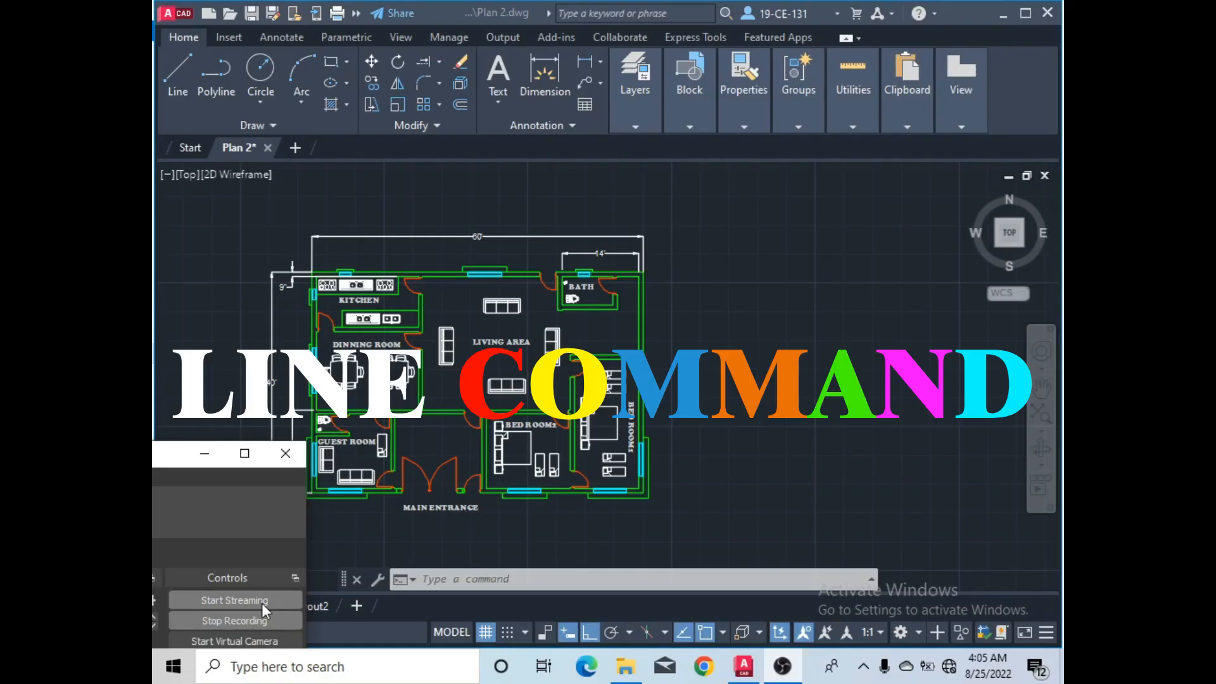
- Draw a horizontal line from the inner wall corner above Bed Room1 outward into the empty space beside the plan
{"action": "left_click", "coordinate": [204, 453]}
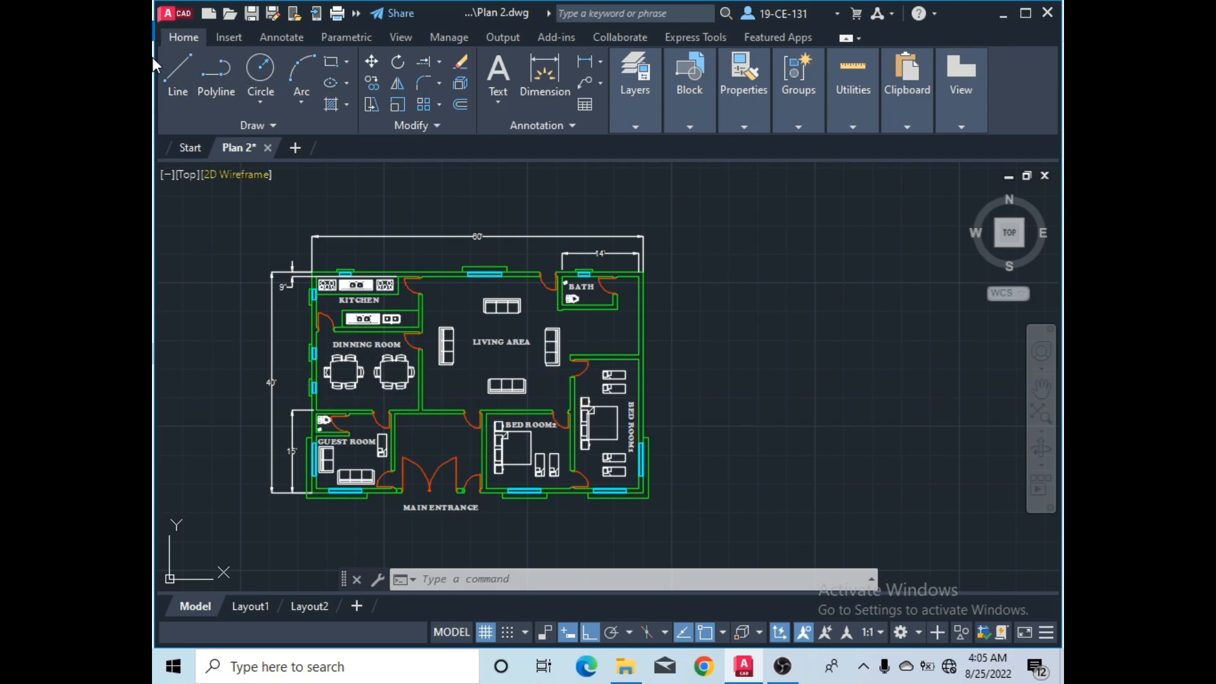
{"action": "left_click", "coordinate": [179, 99]}
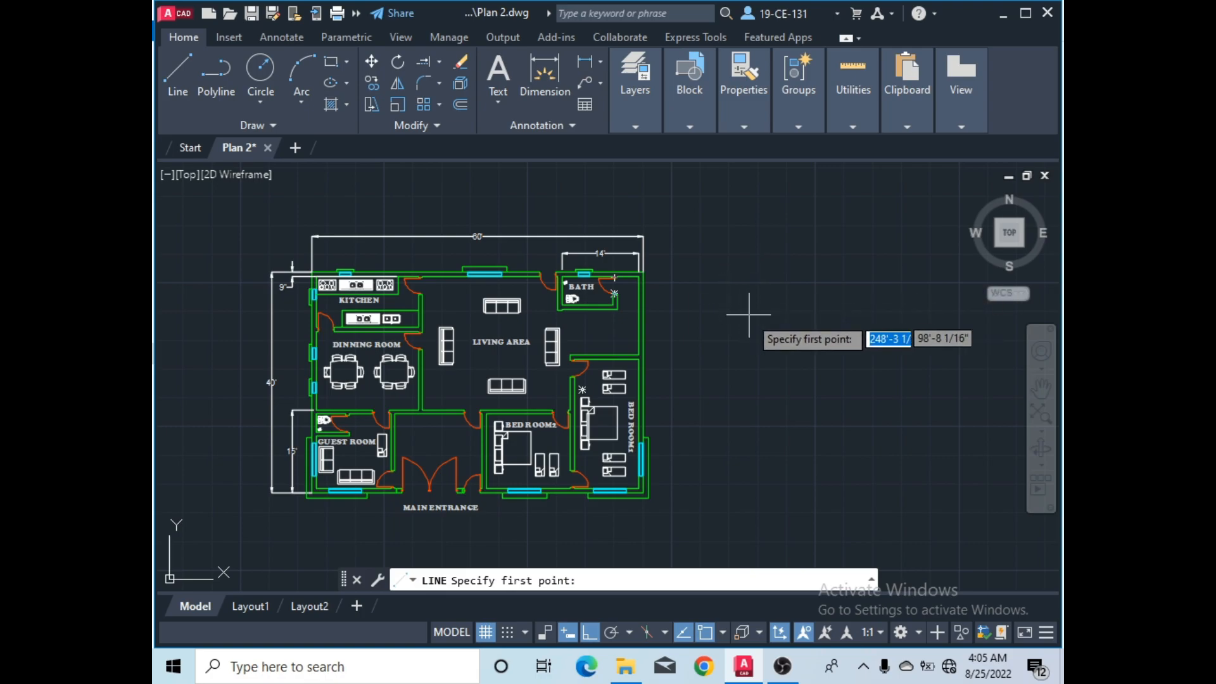
{"action": "scroll", "coordinate": [688, 340], "scroll_direction": "up", "scroll_amount": 8}
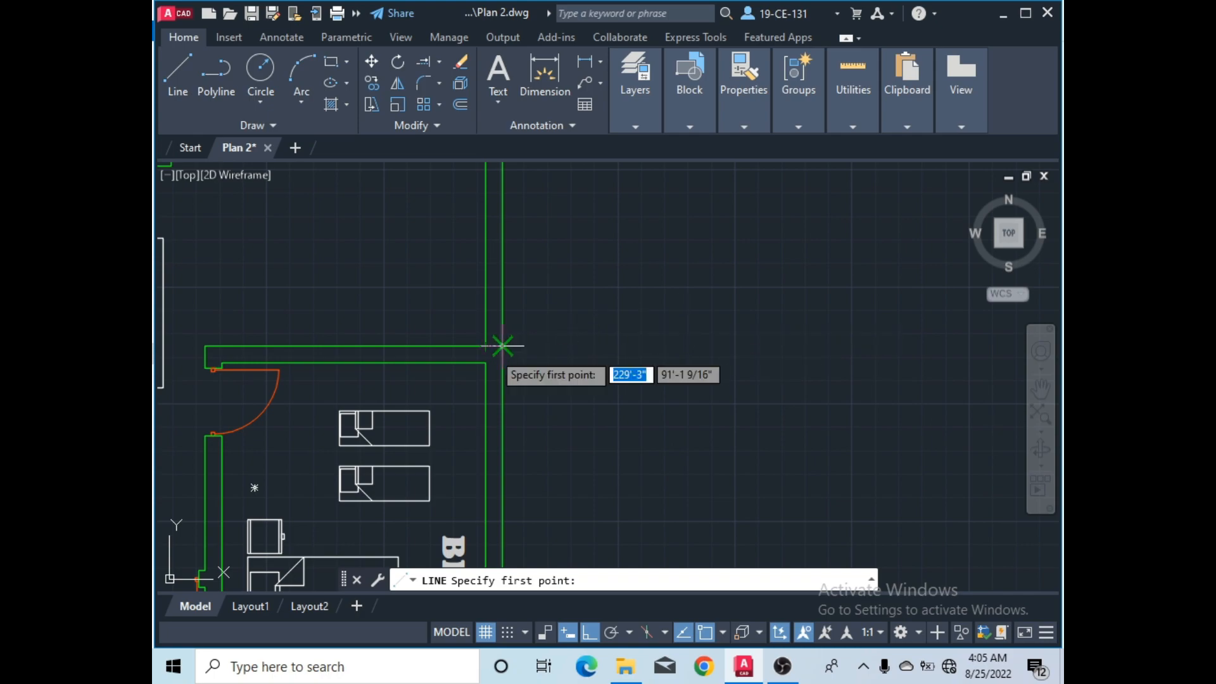
{"action": "left_click", "coordinate": [485, 346]}
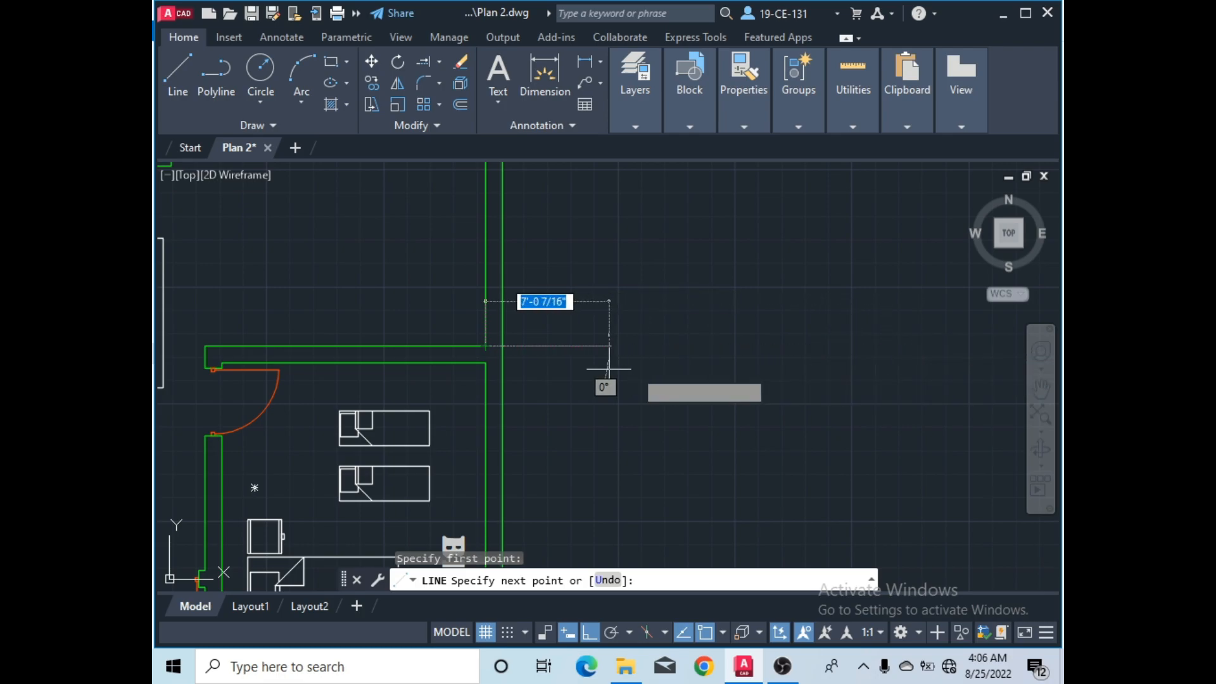
{"action": "left_click", "coordinate": [922, 345]}
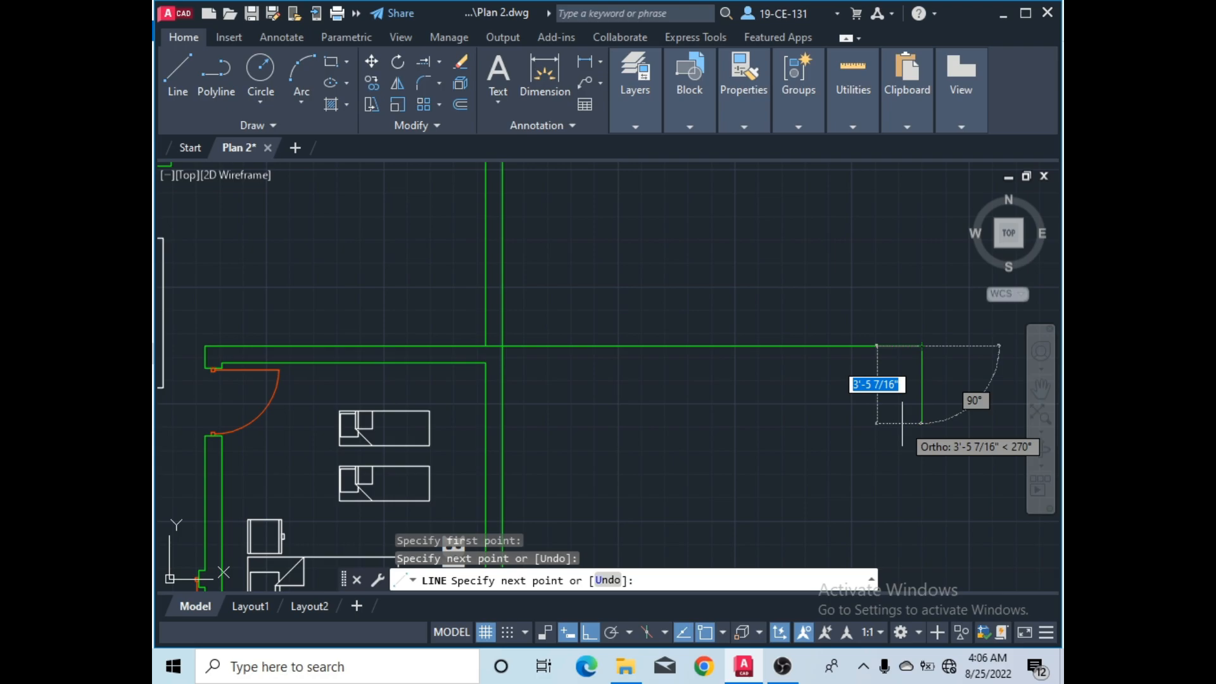
{"action": "key", "text": "Return"}
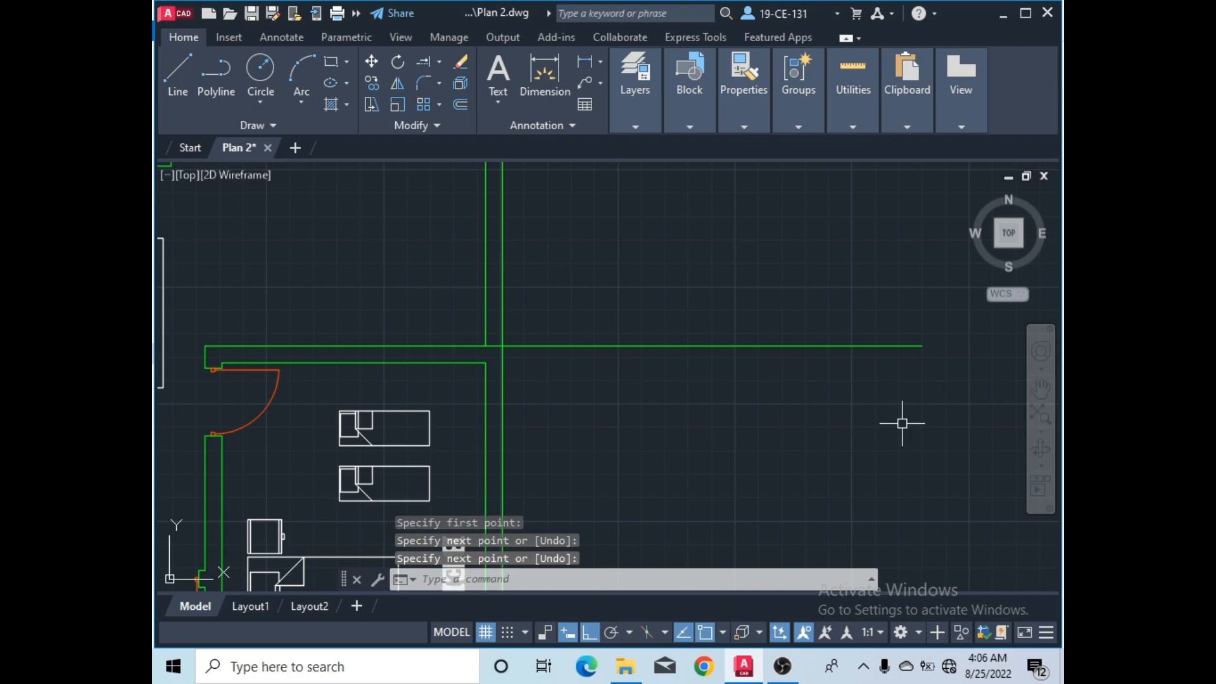
- Draw a 12' vertical line straight down from the outer end of the new horizontal line
{"action": "key", "text": "Return"}
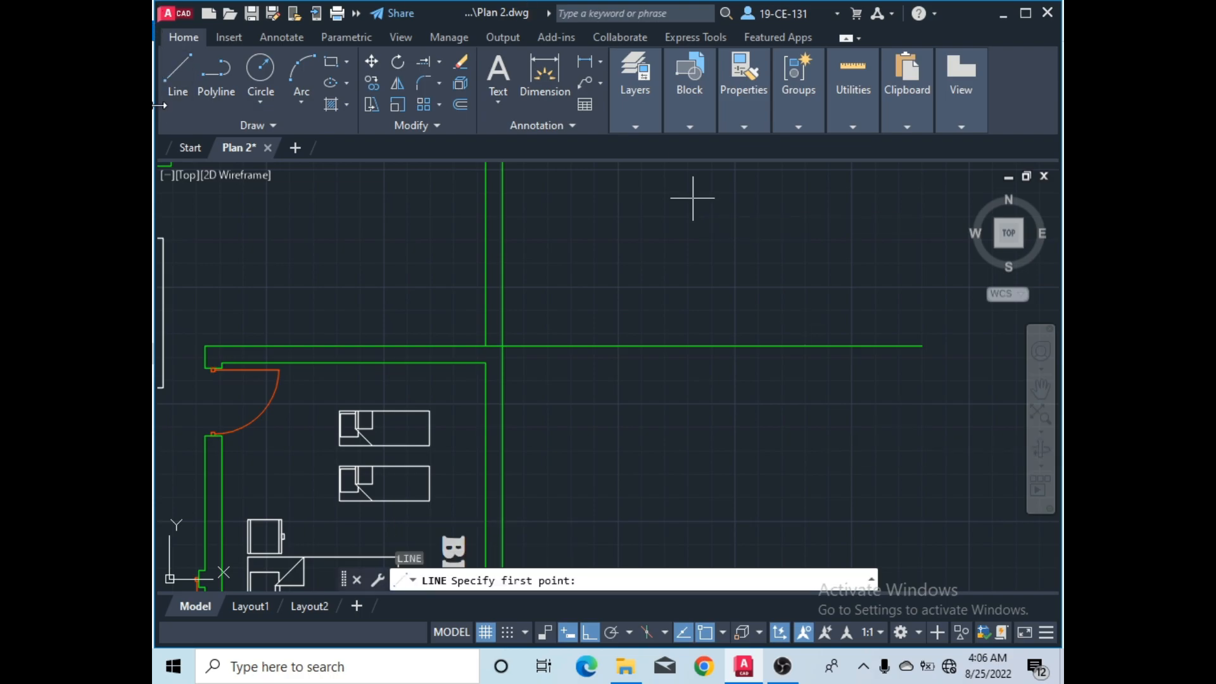
{"action": "left_click", "coordinate": [178, 89]}
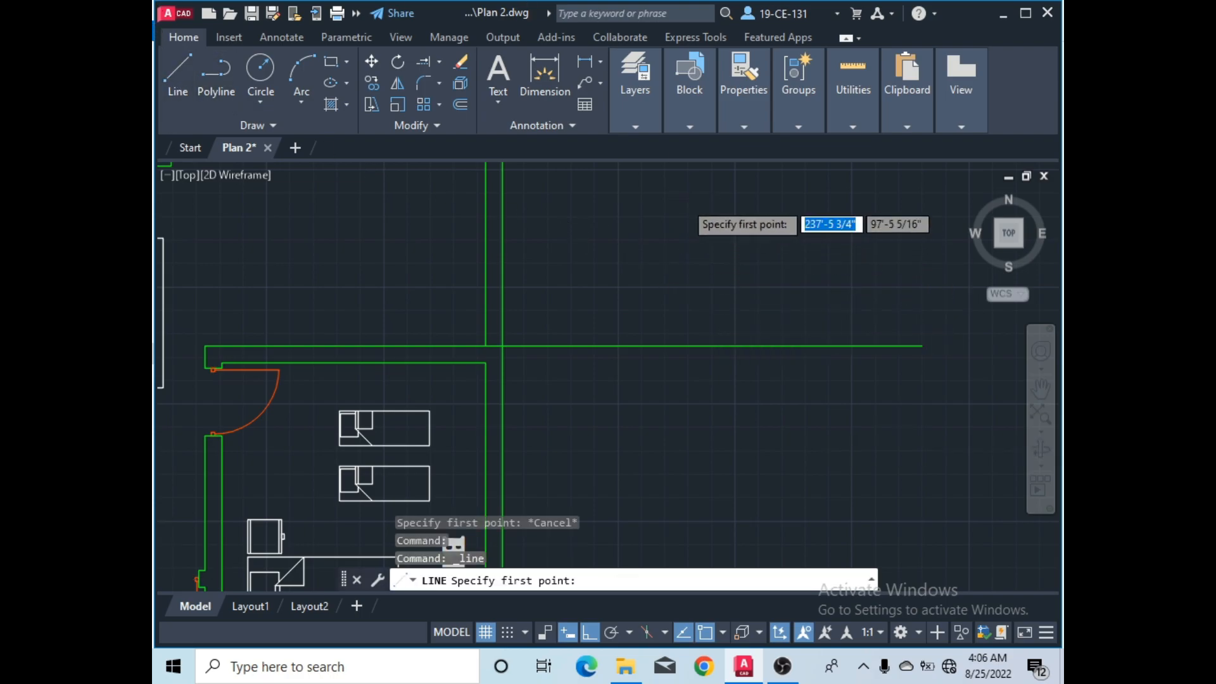
{"action": "scroll", "coordinate": [693, 247], "scroll_direction": "down", "scroll_amount": 5}
{"action": "scroll", "coordinate": [760, 257], "scroll_direction": "up", "scroll_amount": 5}
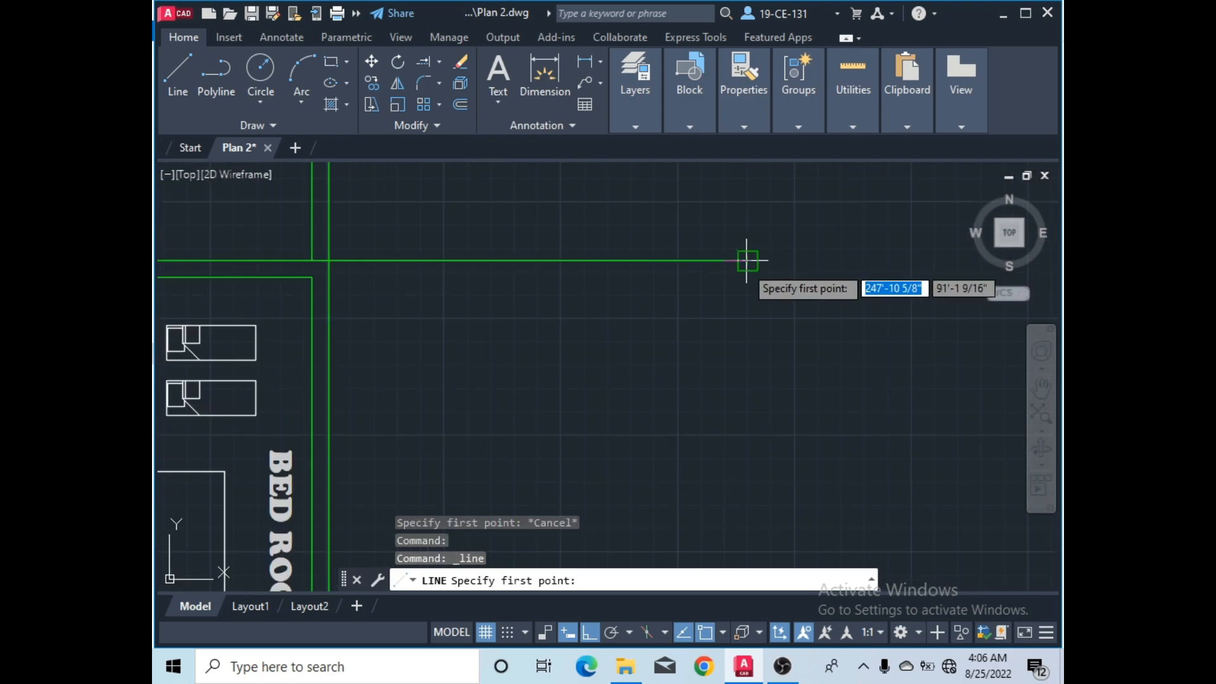
{"action": "left_click", "coordinate": [745, 262]}
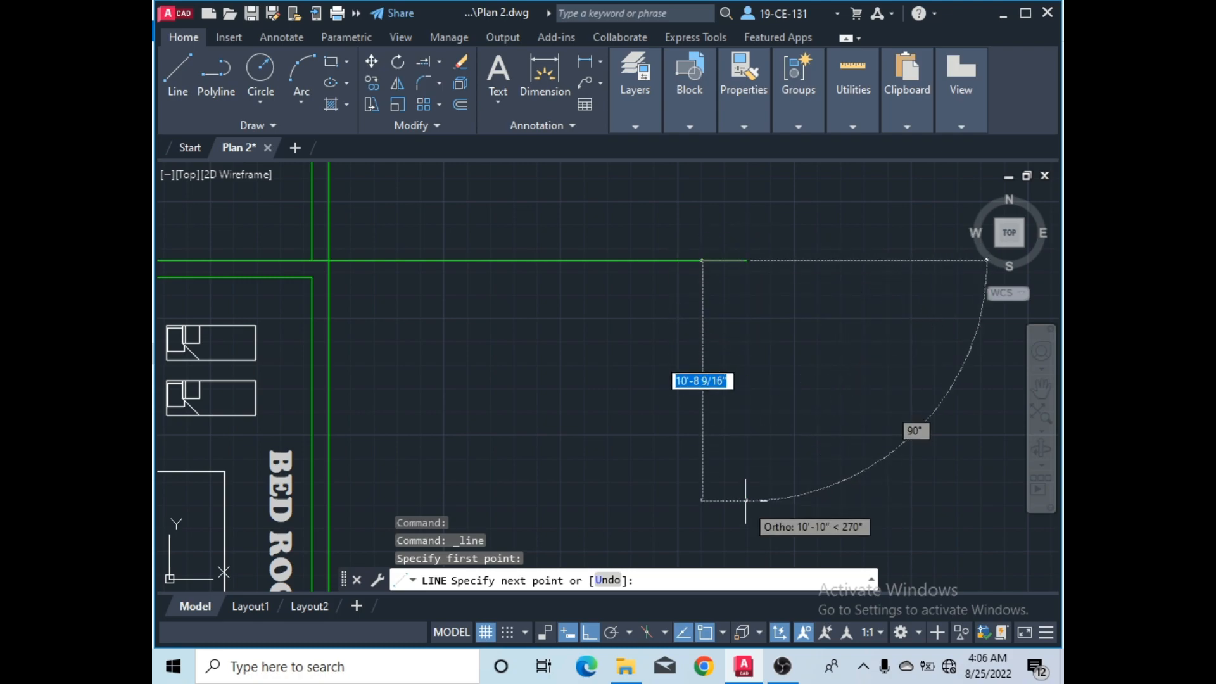
{"action": "type", "text": "12"}
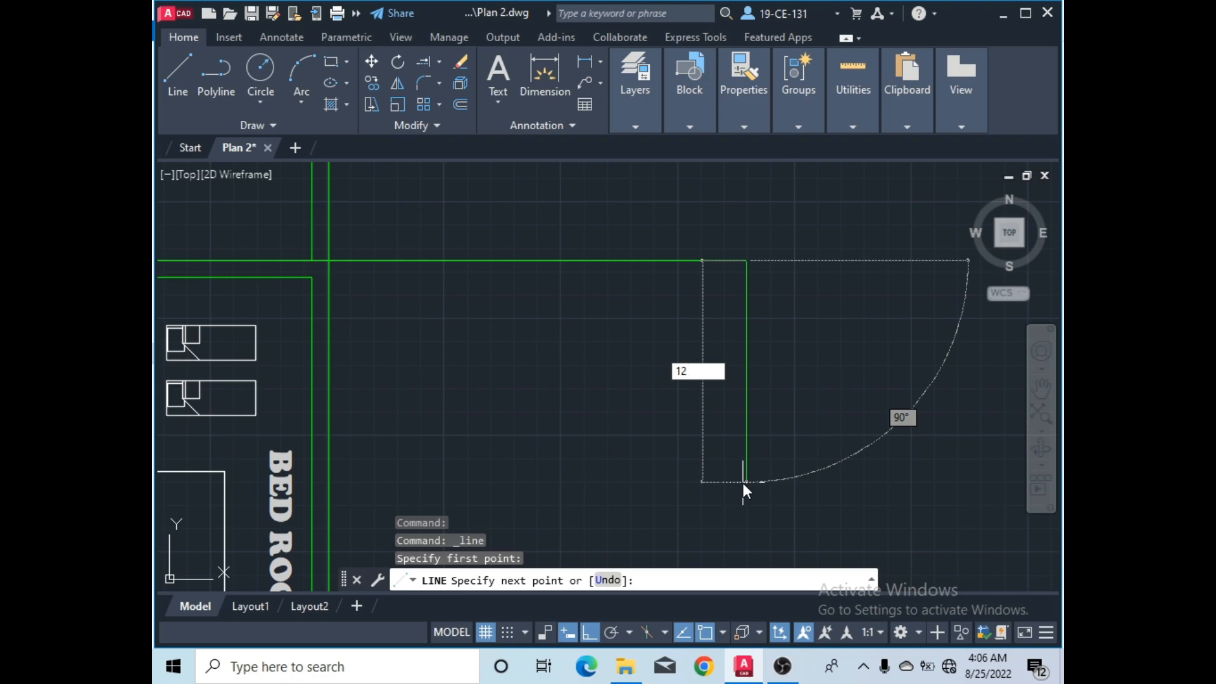
{"action": "type", "text": "'"}
{"action": "key", "text": "Return"}
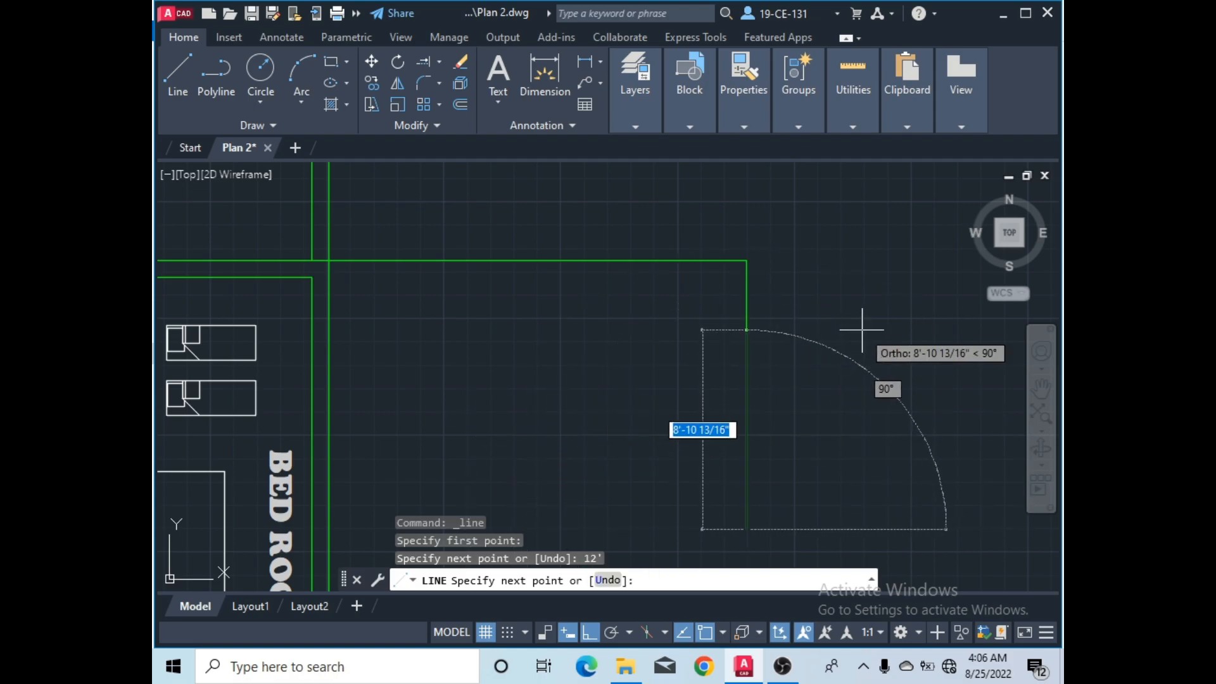
{"action": "key", "text": "Return"}
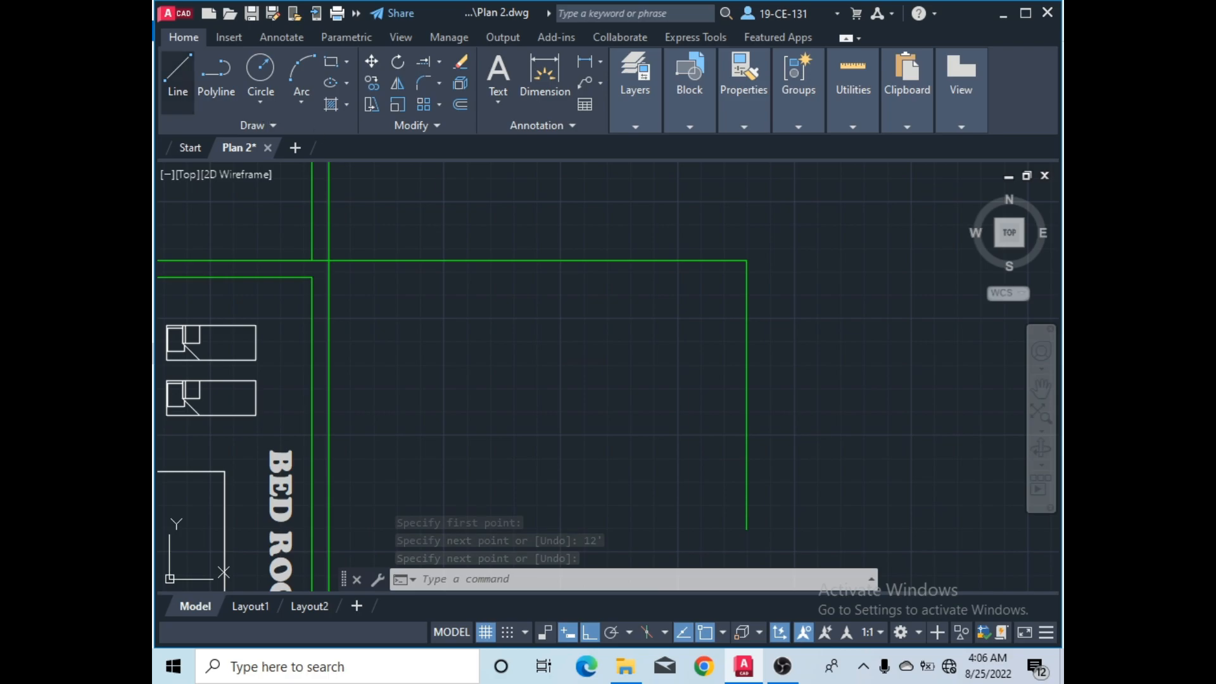
- With Ortho off, draw a diagonal line from the vertical line's lower end to the outer wall face at the horizontal line
{"action": "left_click", "coordinate": [177, 73]}
{"action": "scroll", "coordinate": [818, 243], "scroll_direction": "down", "scroll_amount": 1}
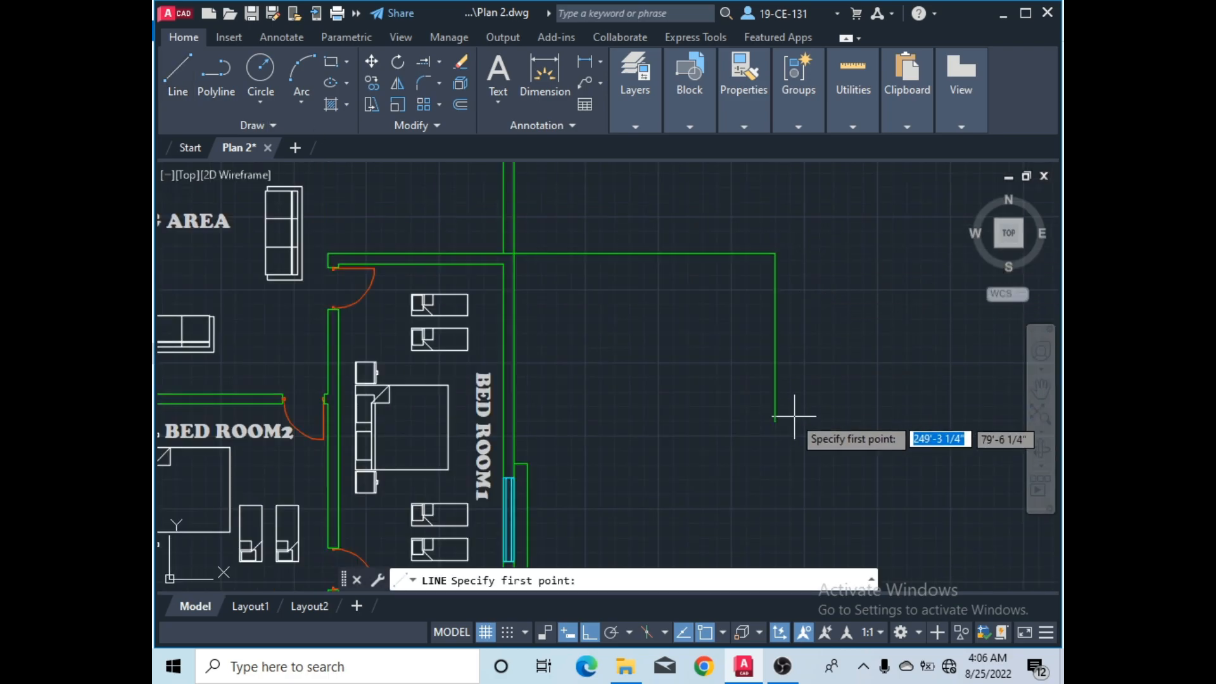
{"action": "left_click", "coordinate": [775, 421]}
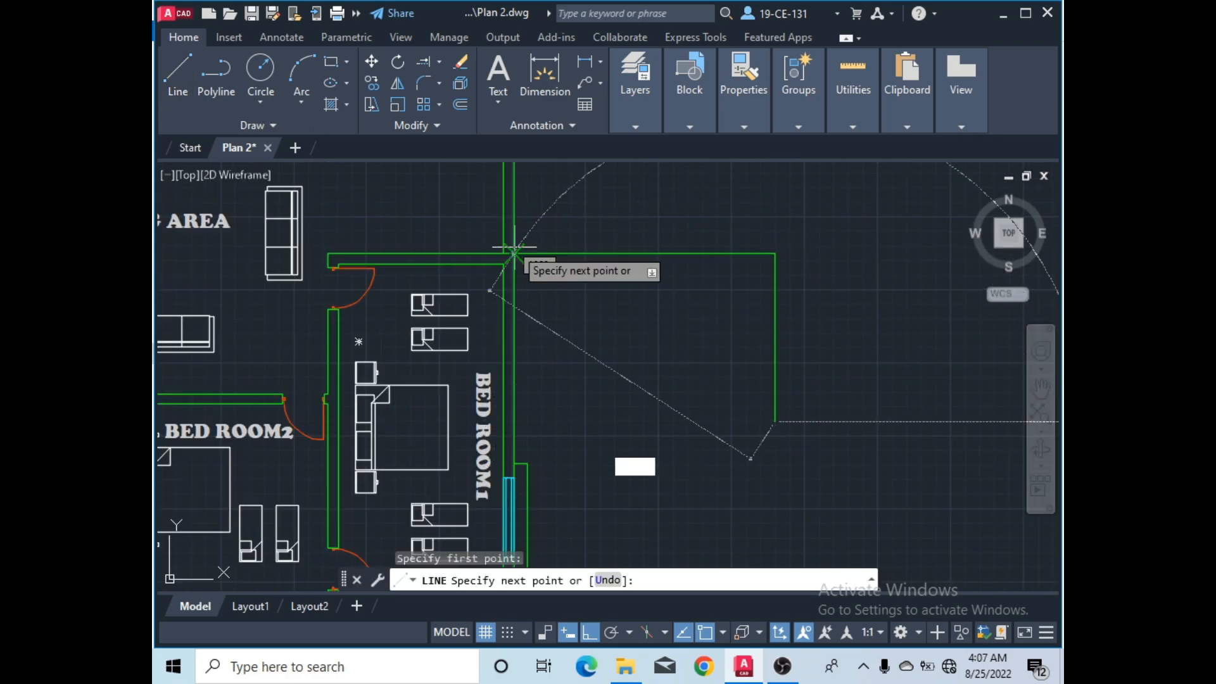
{"action": "left_click", "coordinate": [589, 632]}
{"action": "left_click", "coordinate": [590, 632]}
{"action": "left_click", "coordinate": [590, 633]}
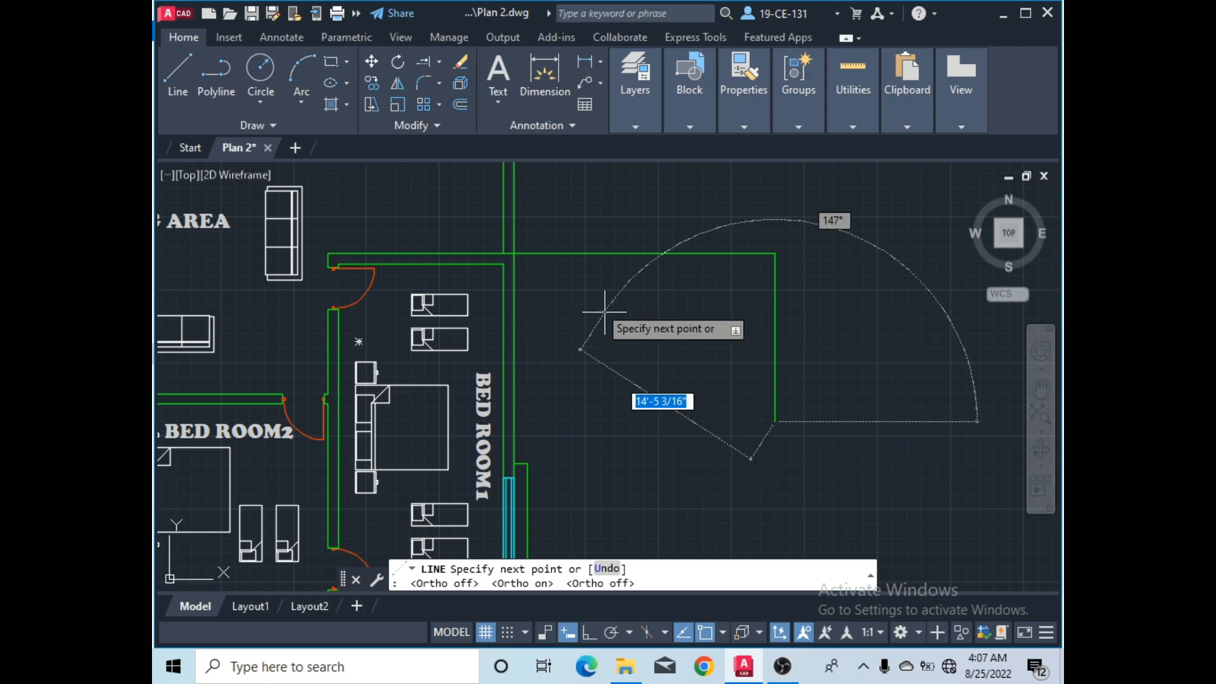
{"action": "left_click", "coordinate": [512, 254]}
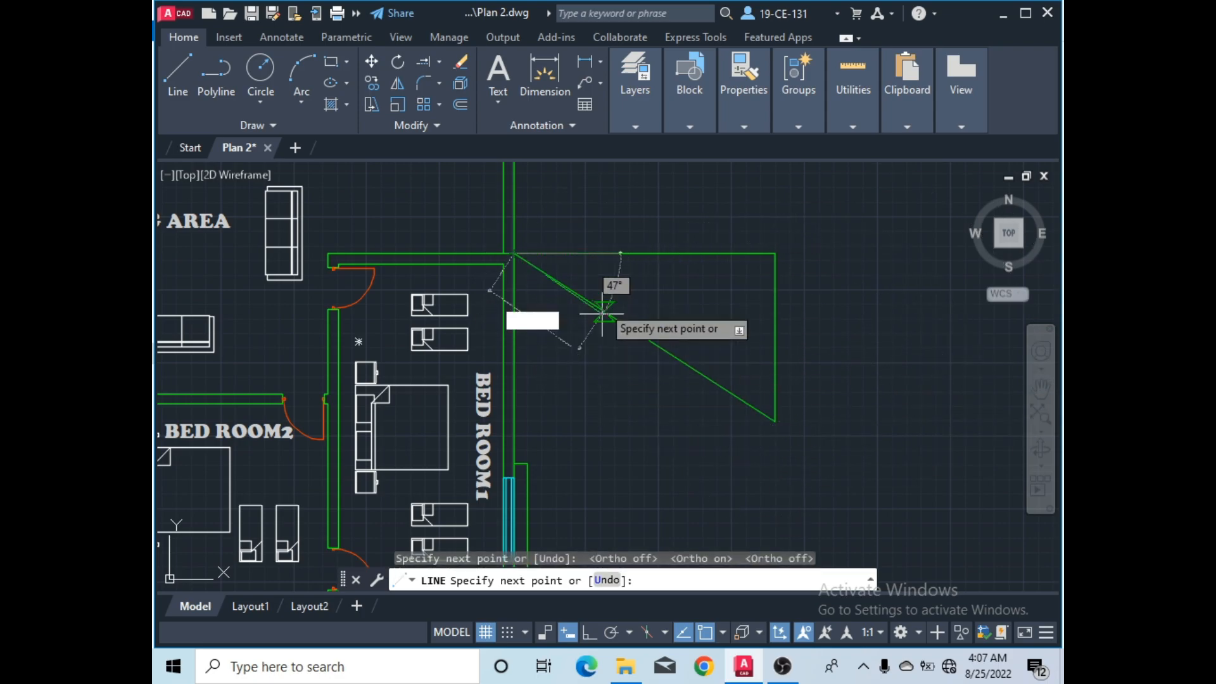
{"action": "right_click", "coordinate": [616, 356]}
{"action": "left_click", "coordinate": [671, 366]}
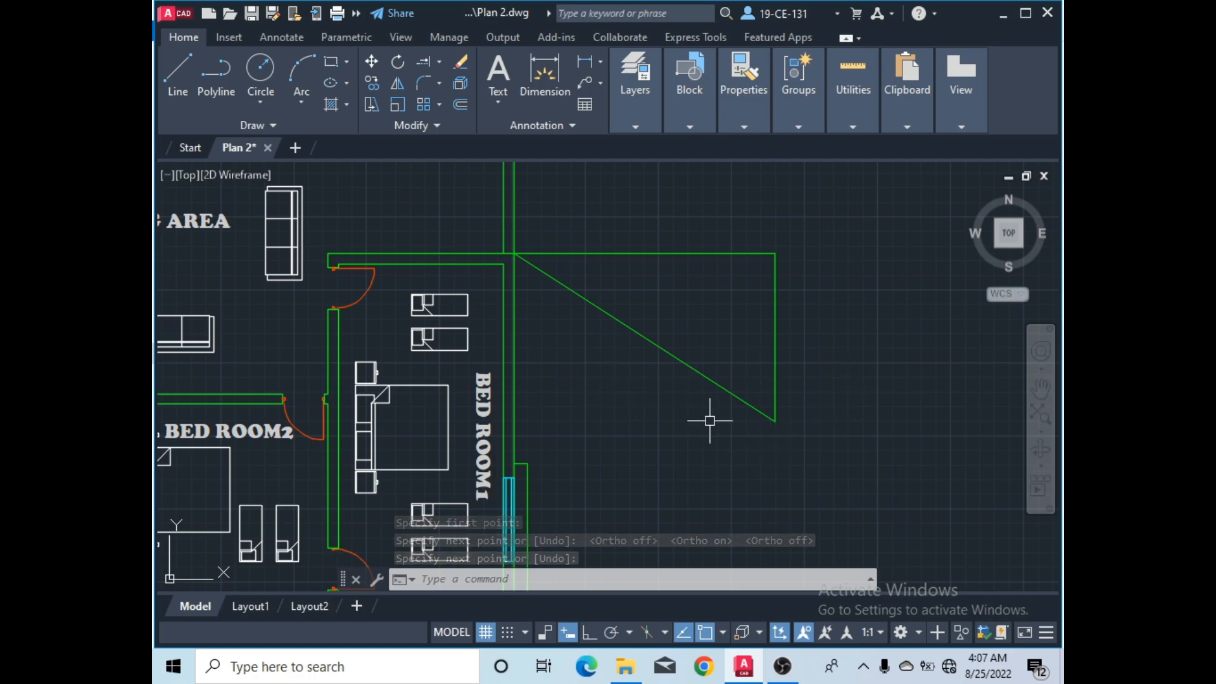
{"action": "left_click", "coordinate": [783, 673]}
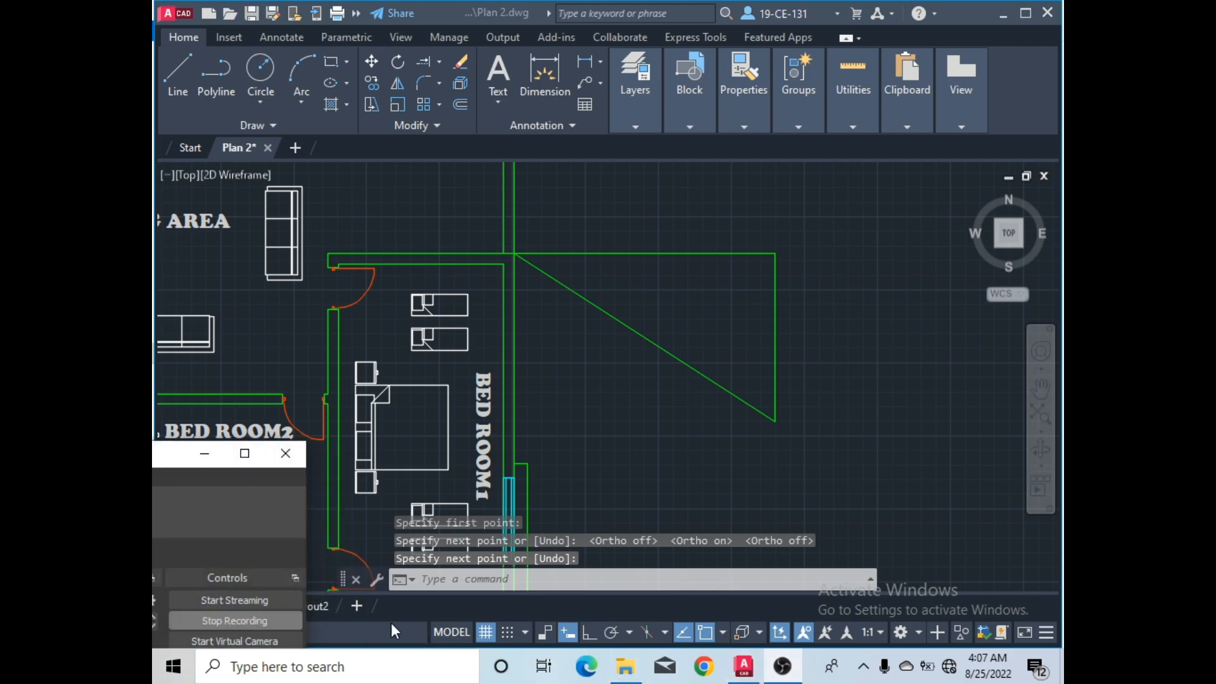
{"action": "left_click", "coordinate": [266, 621]}
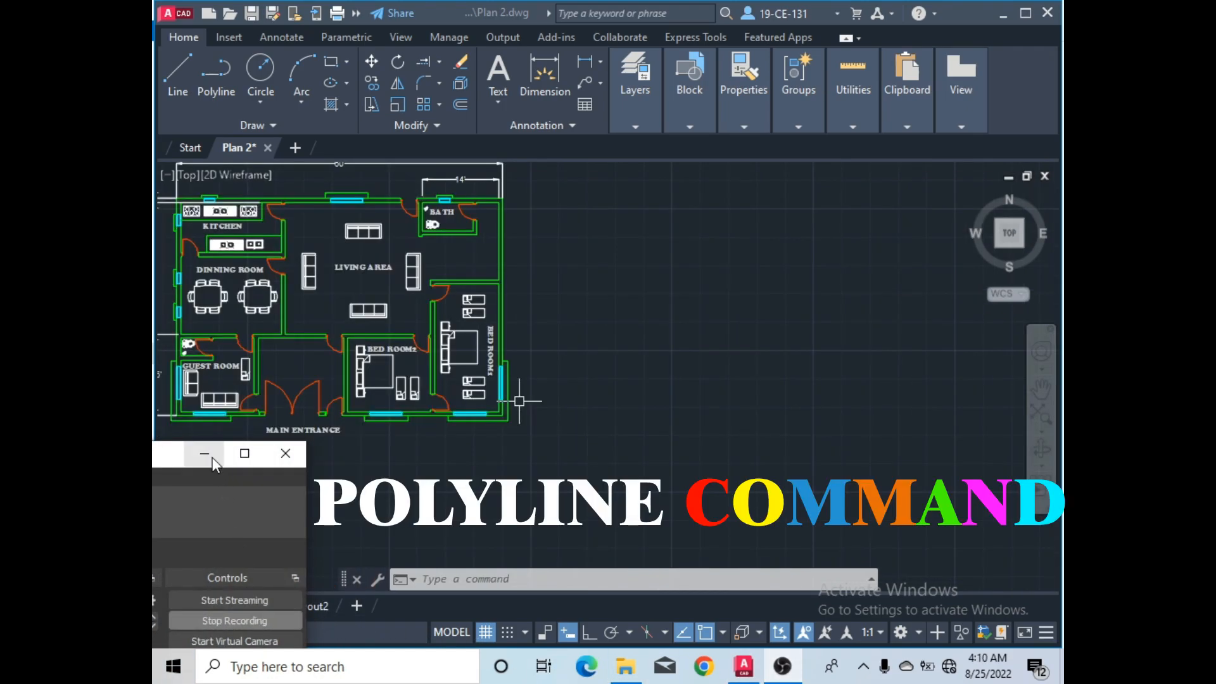
{"action": "left_click", "coordinate": [212, 458]}
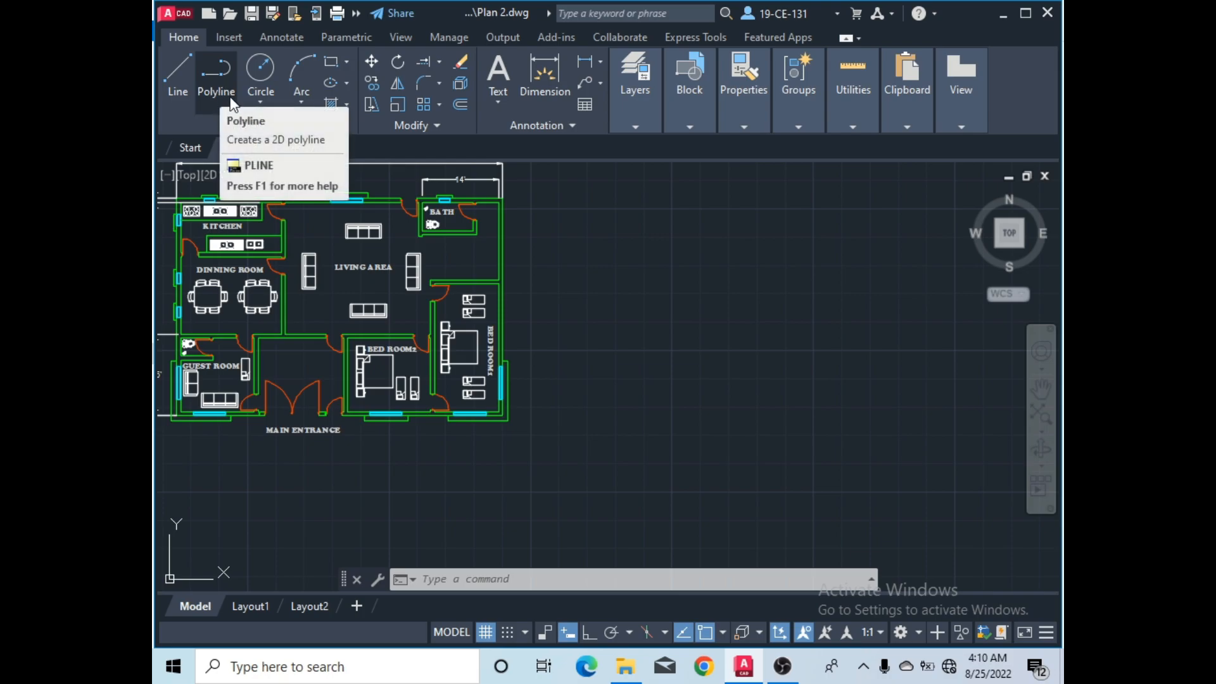
- With Ortho on, draw an open five-segment polyline spiralling inward clockwise from the inner wall corner above Bed Room1
{"action": "left_click", "coordinate": [212, 82]}
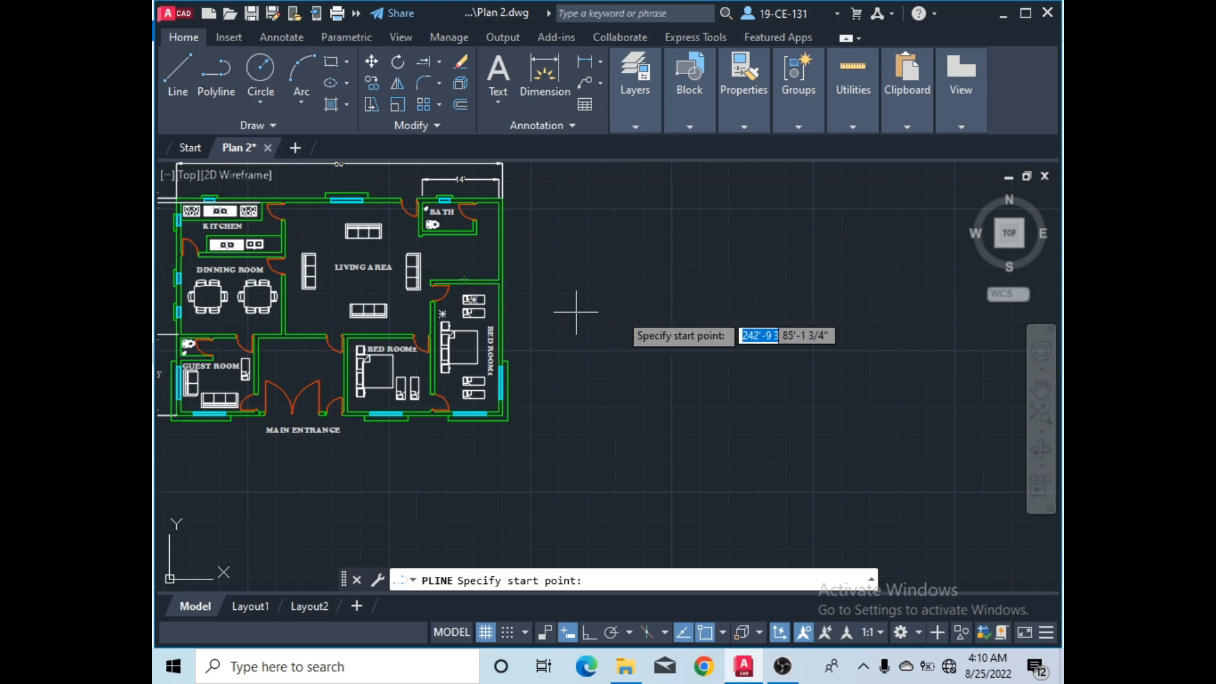
{"action": "scroll", "coordinate": [514, 279], "scroll_direction": "up", "scroll_amount": 8}
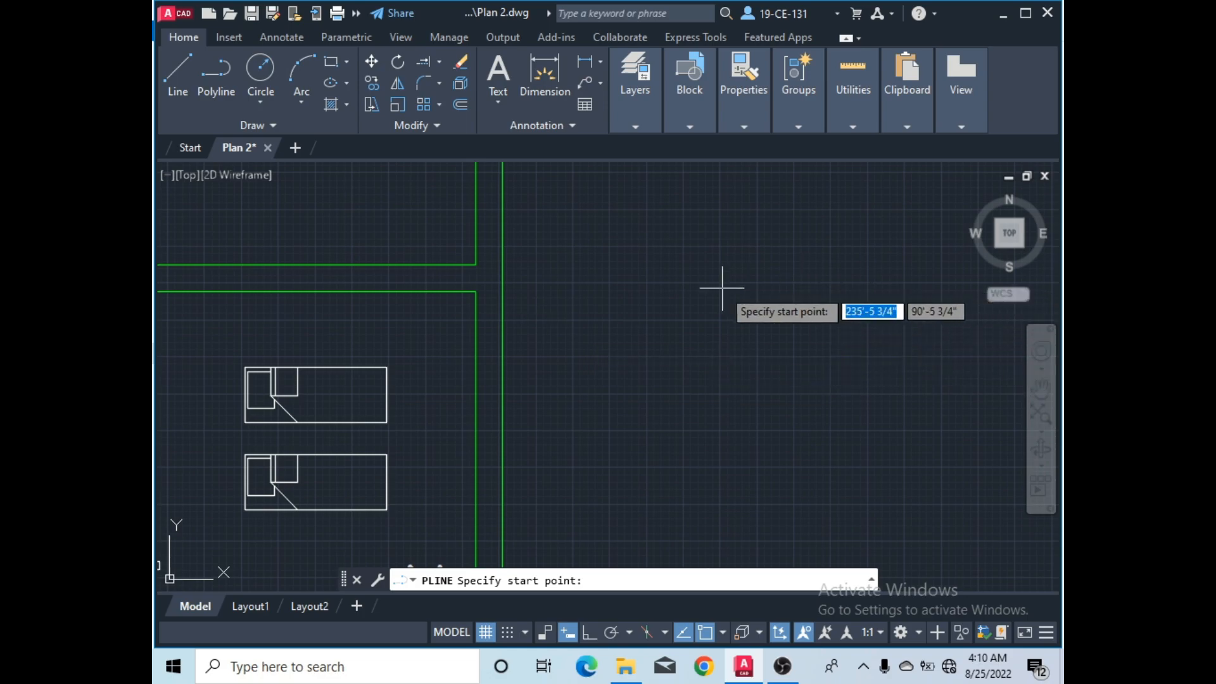
{"action": "left_click", "coordinate": [476, 264]}
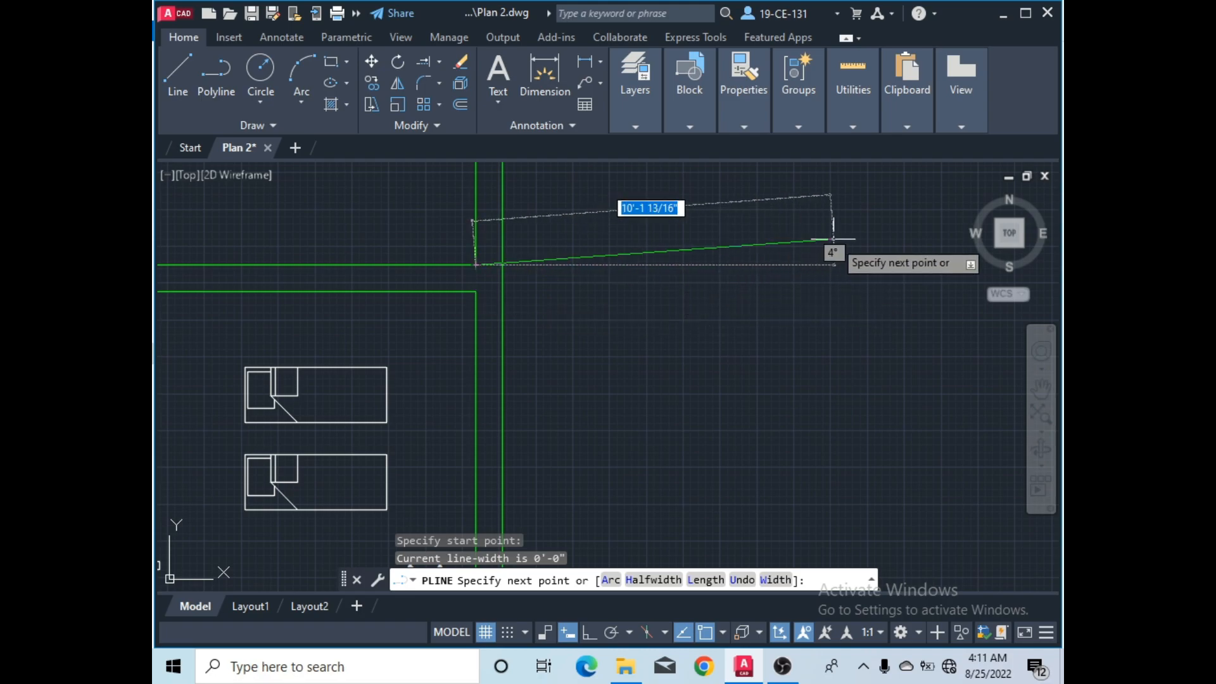
{"action": "key", "text": "F8"}
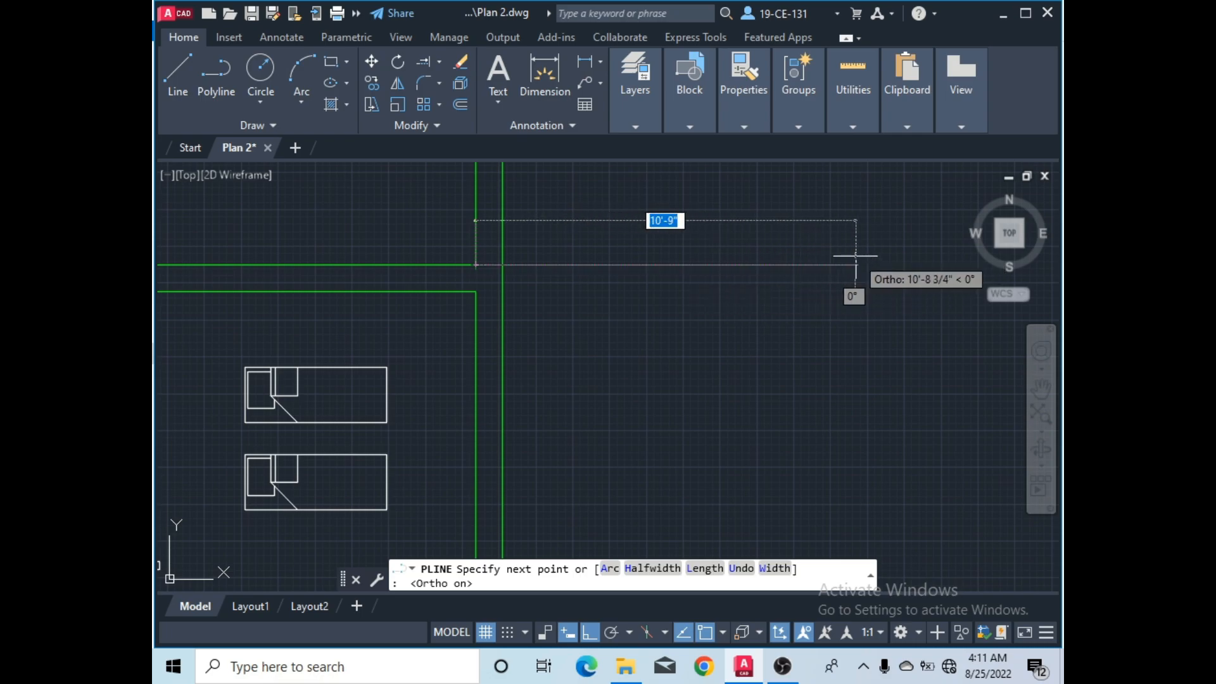
{"action": "left_click", "coordinate": [816, 264]}
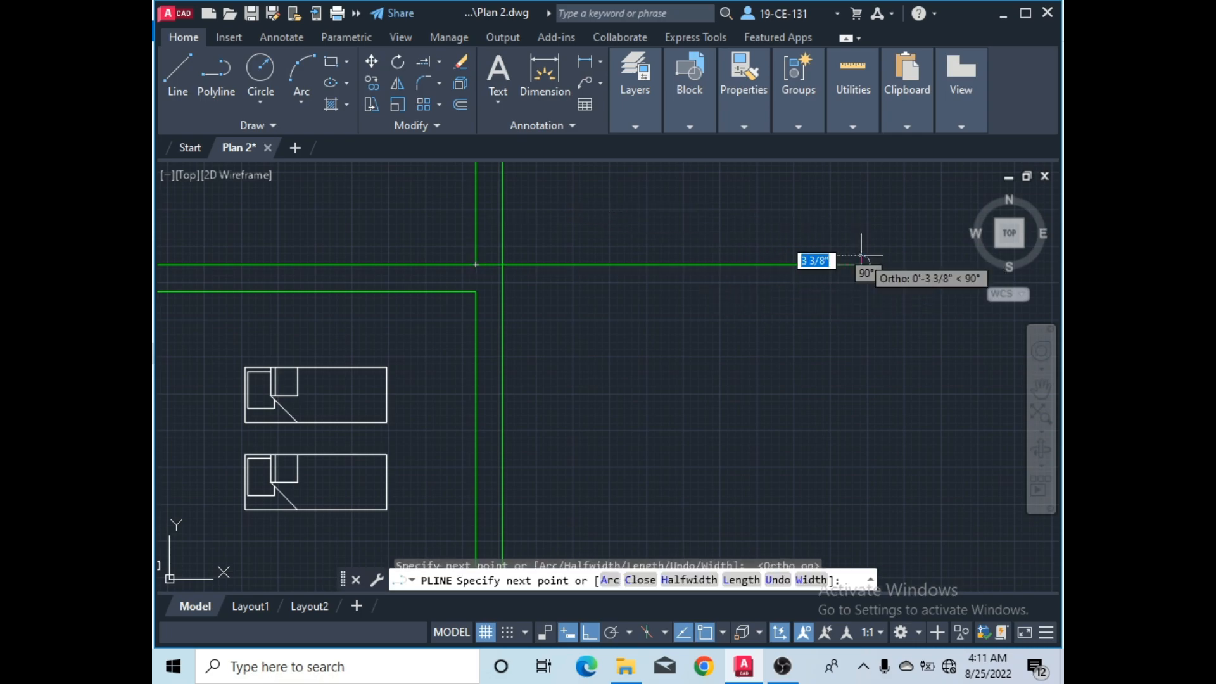
{"action": "left_click", "coordinate": [861, 467]}
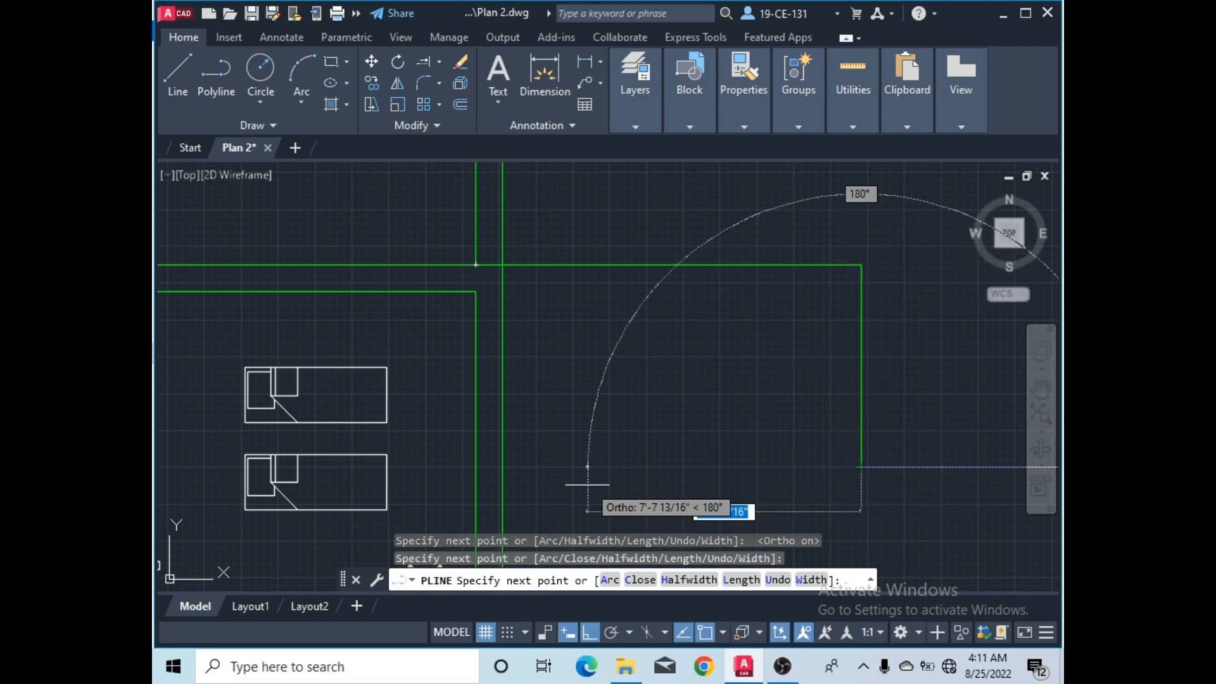
{"action": "left_click", "coordinate": [595, 462]}
{"action": "left_click", "coordinate": [594, 328]}
{"action": "left_click", "coordinate": [801, 317]}
{"action": "right_click", "coordinate": [802, 317]}
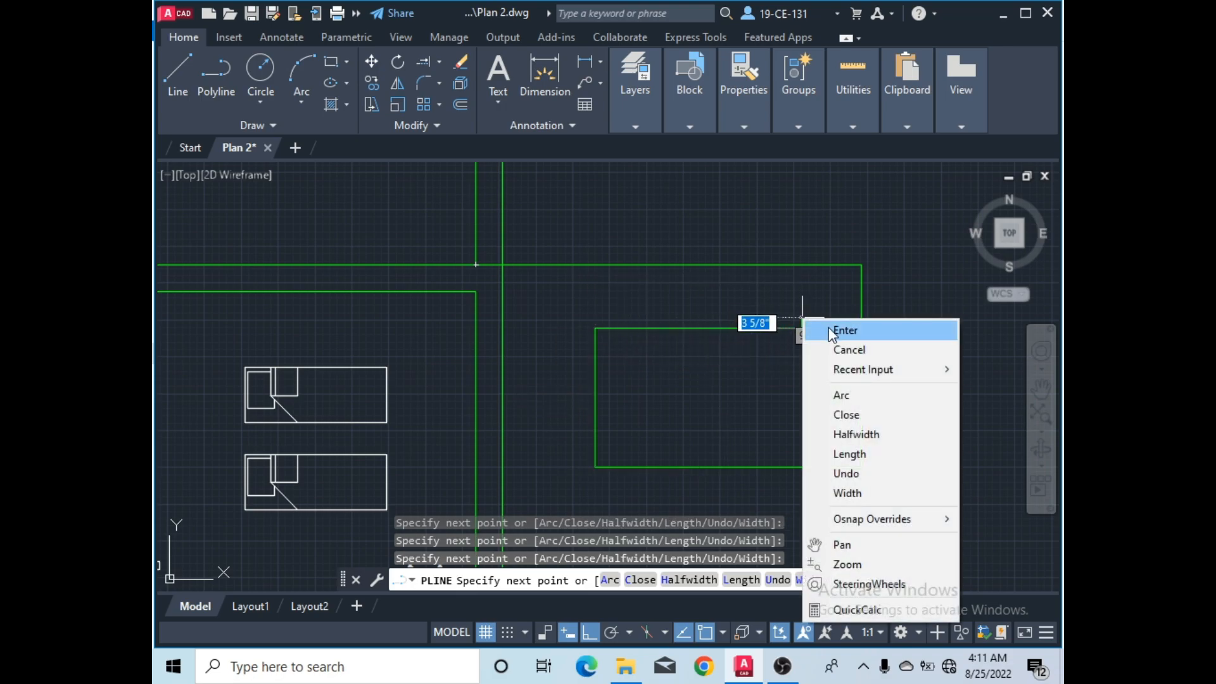
{"action": "left_click", "coordinate": [837, 328]}
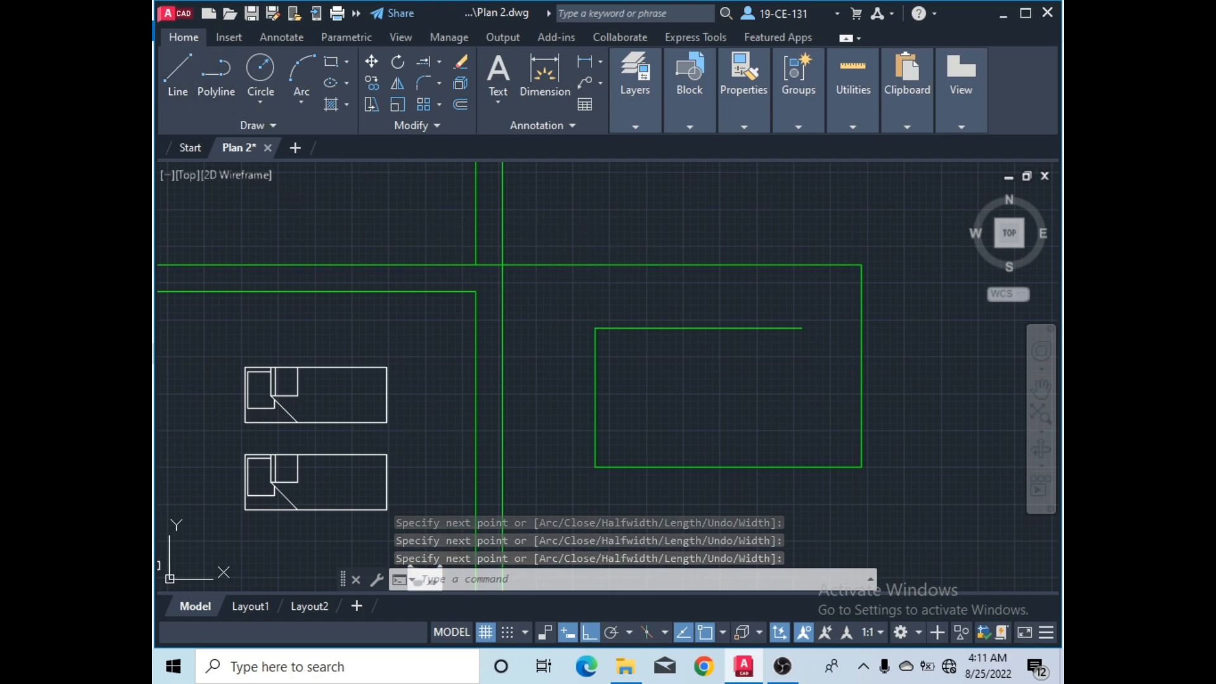
- Select the spiral polyline to check whether its segments form one object, and clear the selection
{"action": "left_click", "coordinate": [638, 326]}
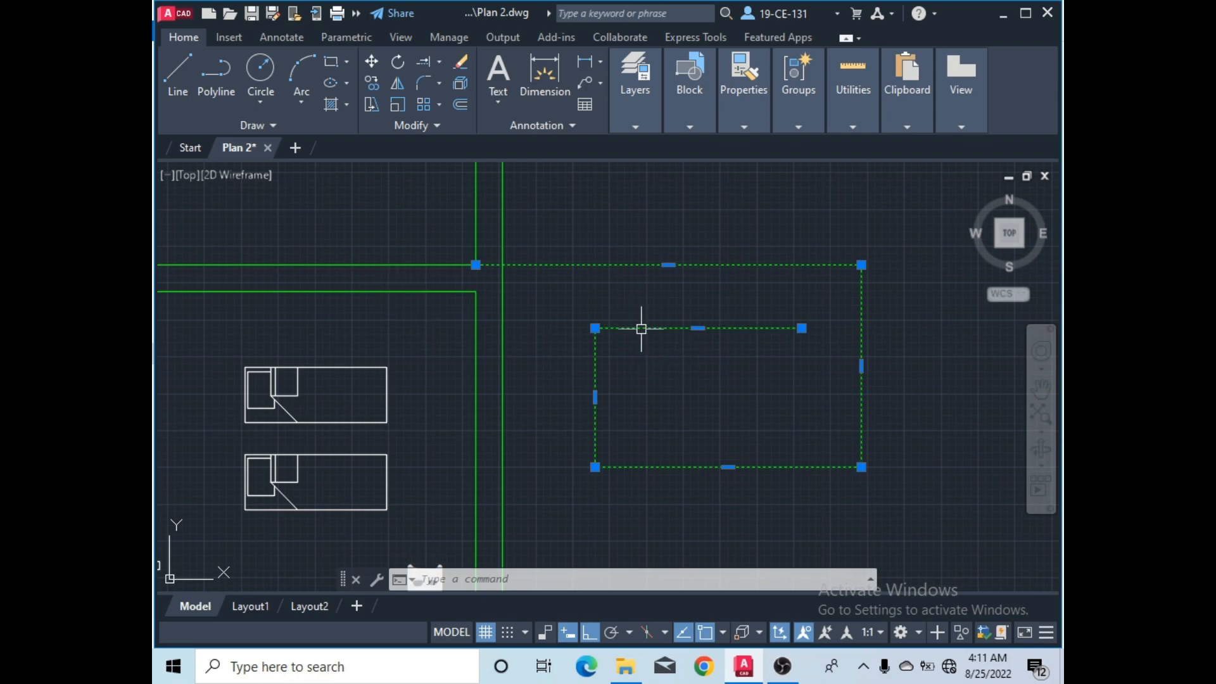
{"action": "right_click", "coordinate": [543, 337]}
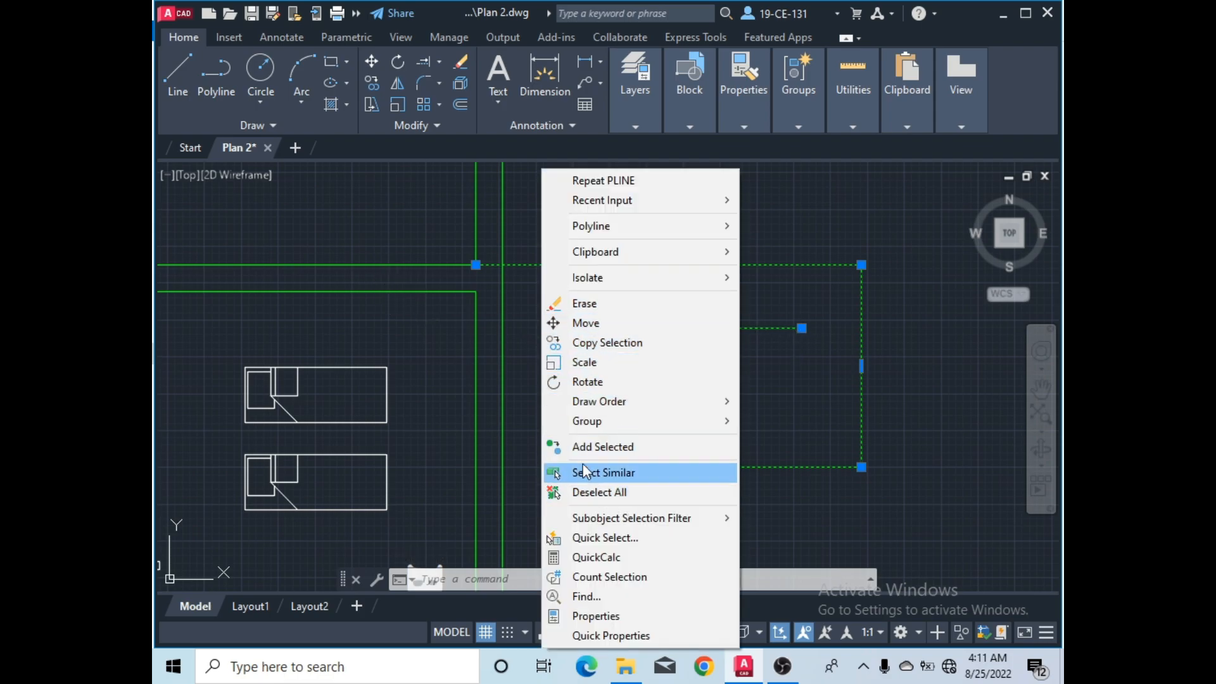
{"action": "left_click", "coordinate": [588, 492]}
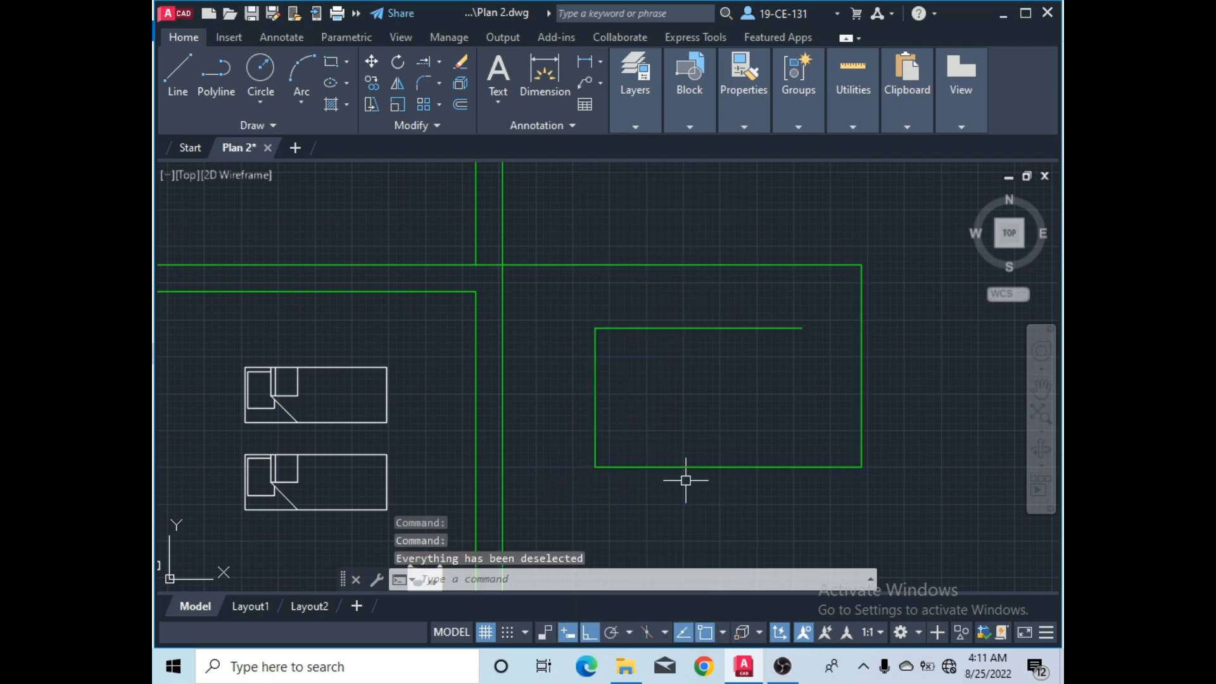
- Draw a 5' horizontal polyline segment extending outward from the spiral polyline's upper outer corner
{"action": "scroll", "coordinate": [548, 233], "scroll_direction": "down", "scroll_amount": 6}
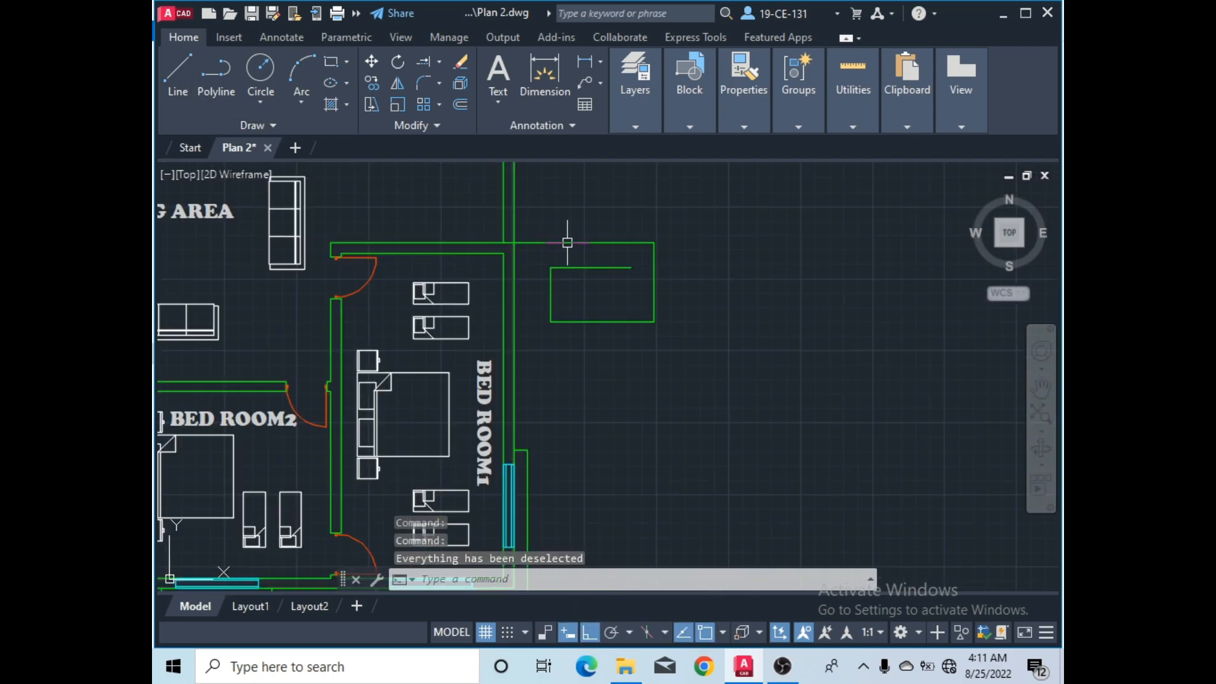
{"action": "scroll", "coordinate": [617, 279], "scroll_direction": "up", "scroll_amount": 6}
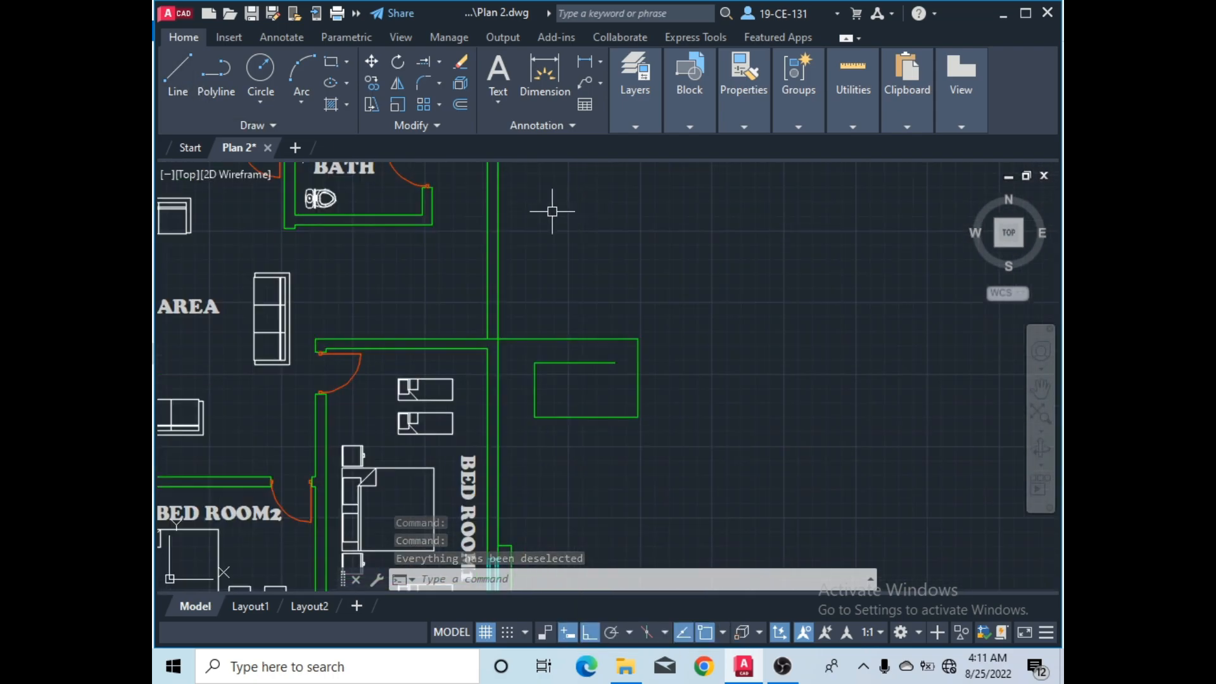
{"action": "left_click", "coordinate": [232, 87]}
{"action": "scroll", "coordinate": [549, 275], "scroll_direction": "up", "scroll_amount": 3}
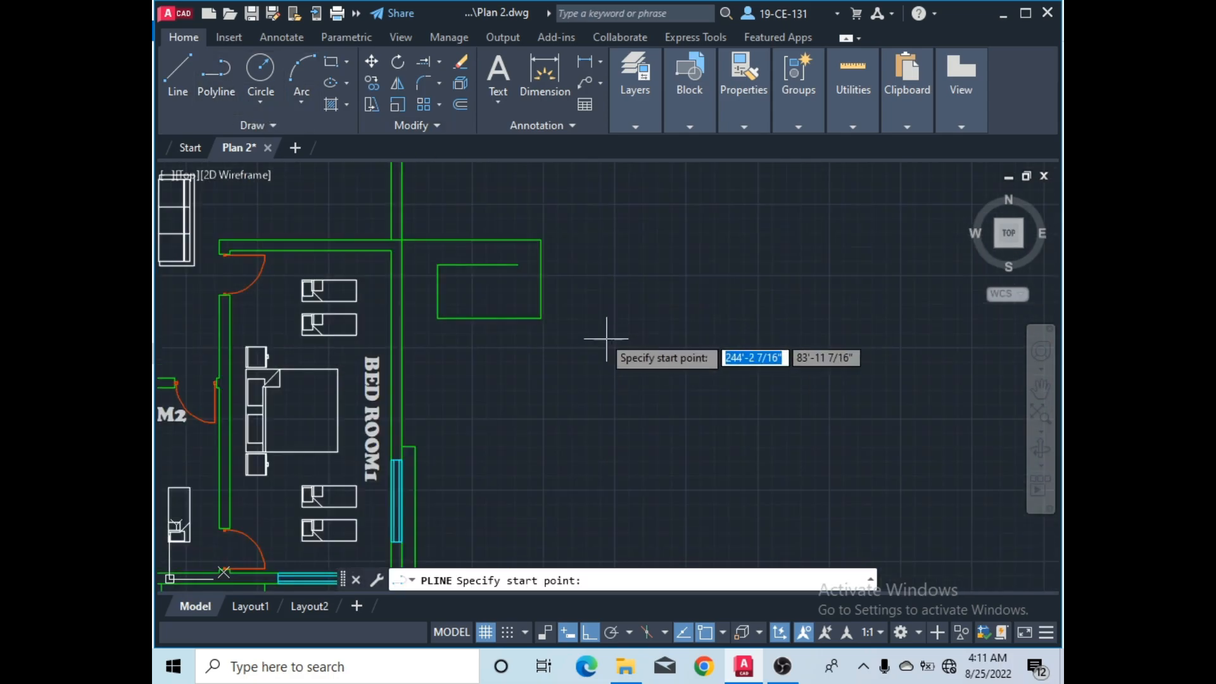
{"action": "scroll", "coordinate": [542, 240], "scroll_direction": "up", "scroll_amount": 2}
{"action": "left_click", "coordinate": [538, 246]}
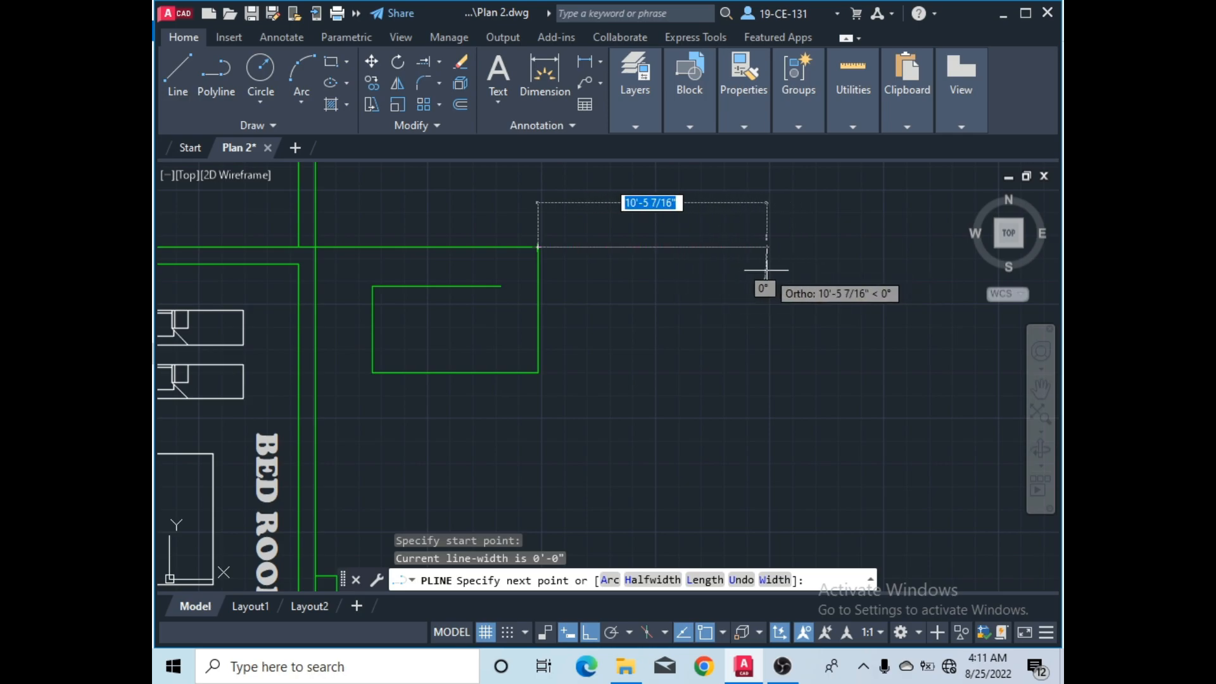
{"action": "type", "text": "5'"}
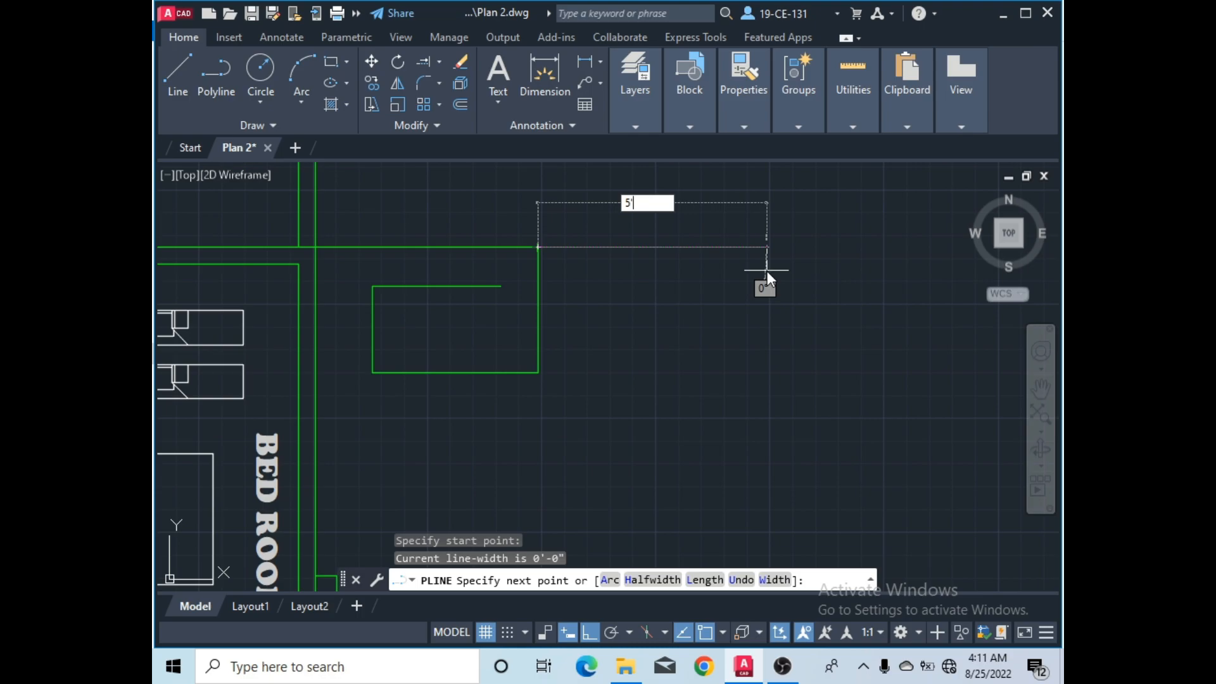
{"action": "key", "text": "Return"}
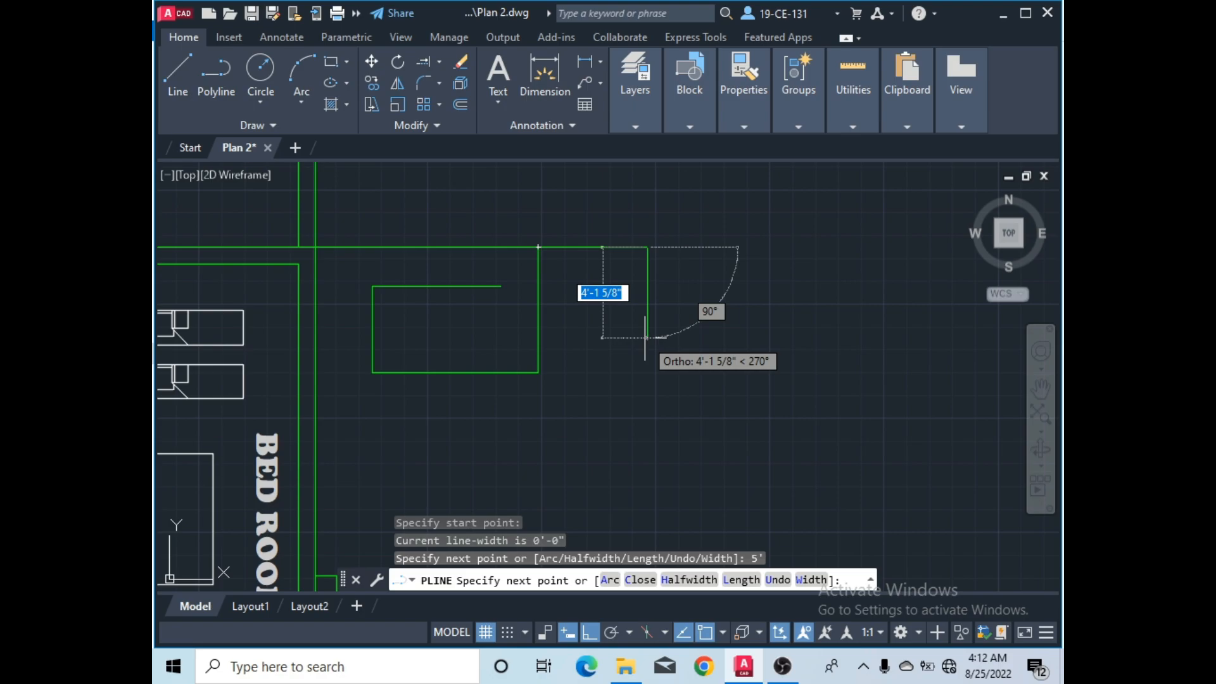
{"action": "key", "text": "Return"}
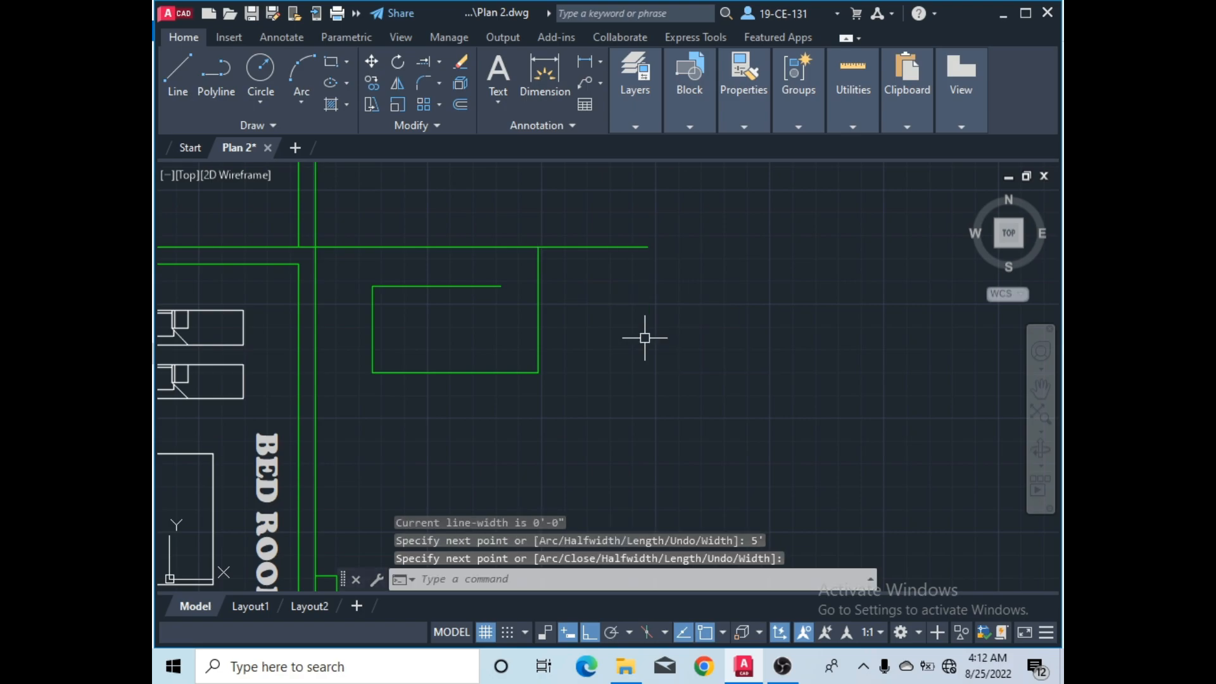
{"action": "left_click", "coordinate": [783, 670]}
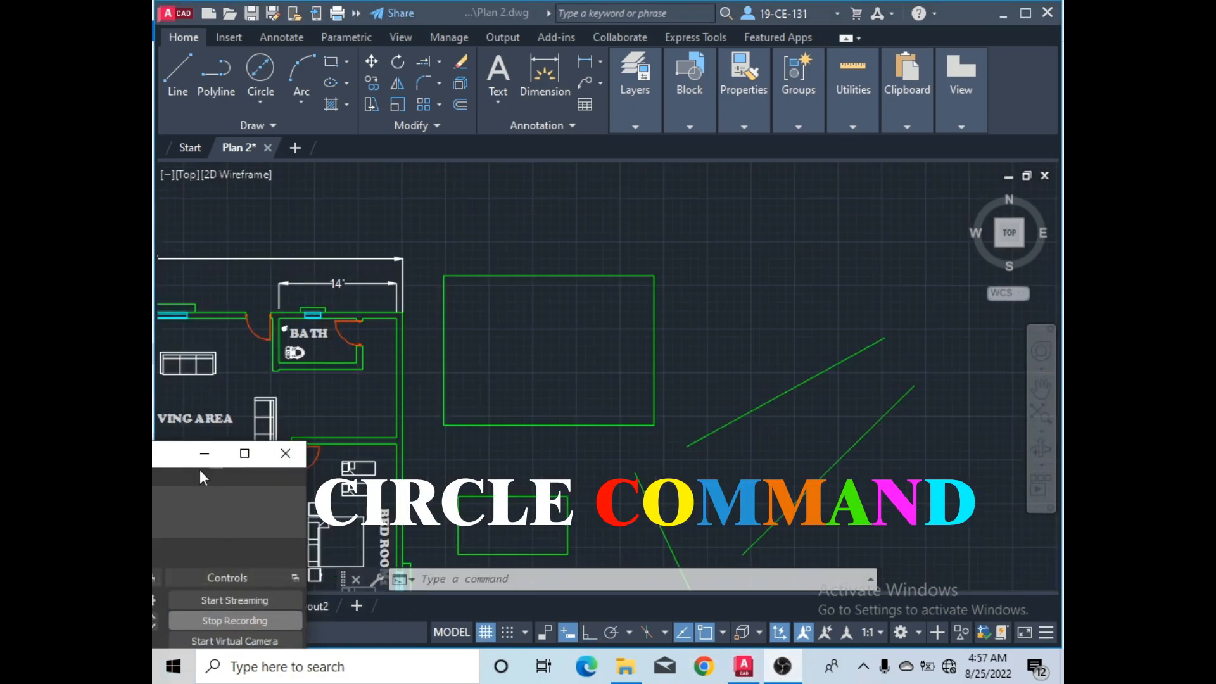
{"action": "left_click", "coordinate": [197, 454]}
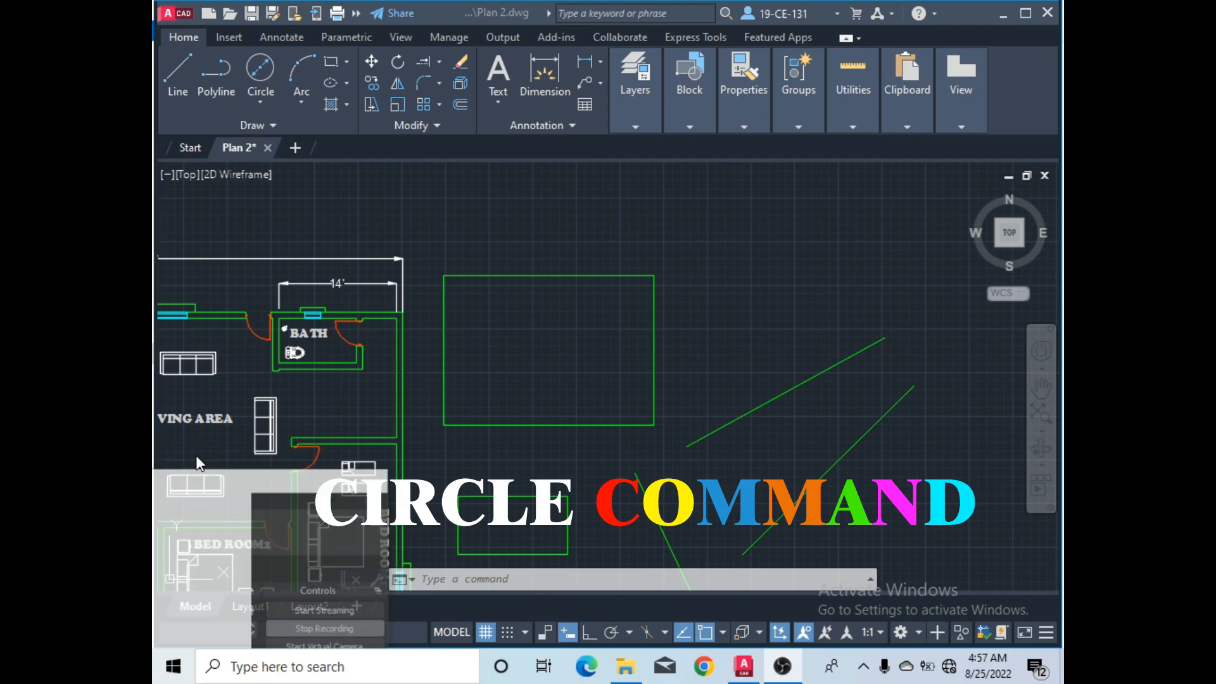
- Draw a Center, Radius circle with a 5' radius centred on the upper-right corner of the large rectangle beside the Bath
{"action": "left_click", "coordinate": [260, 98]}
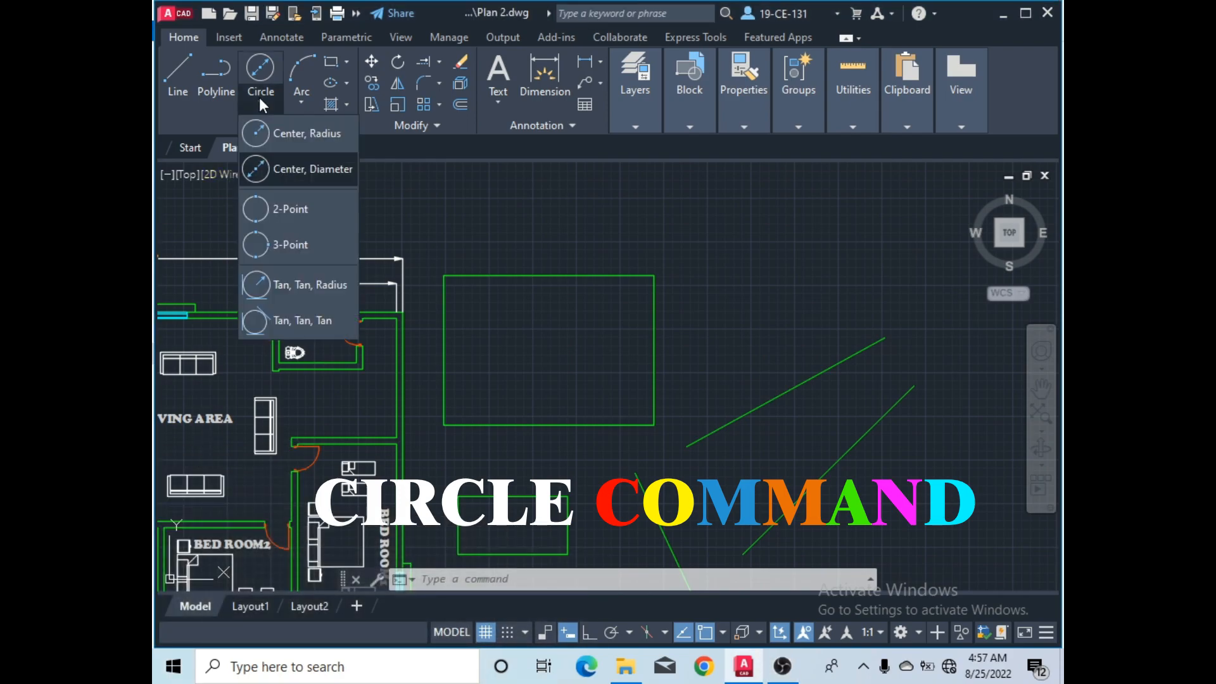
{"action": "left_click", "coordinate": [293, 135]}
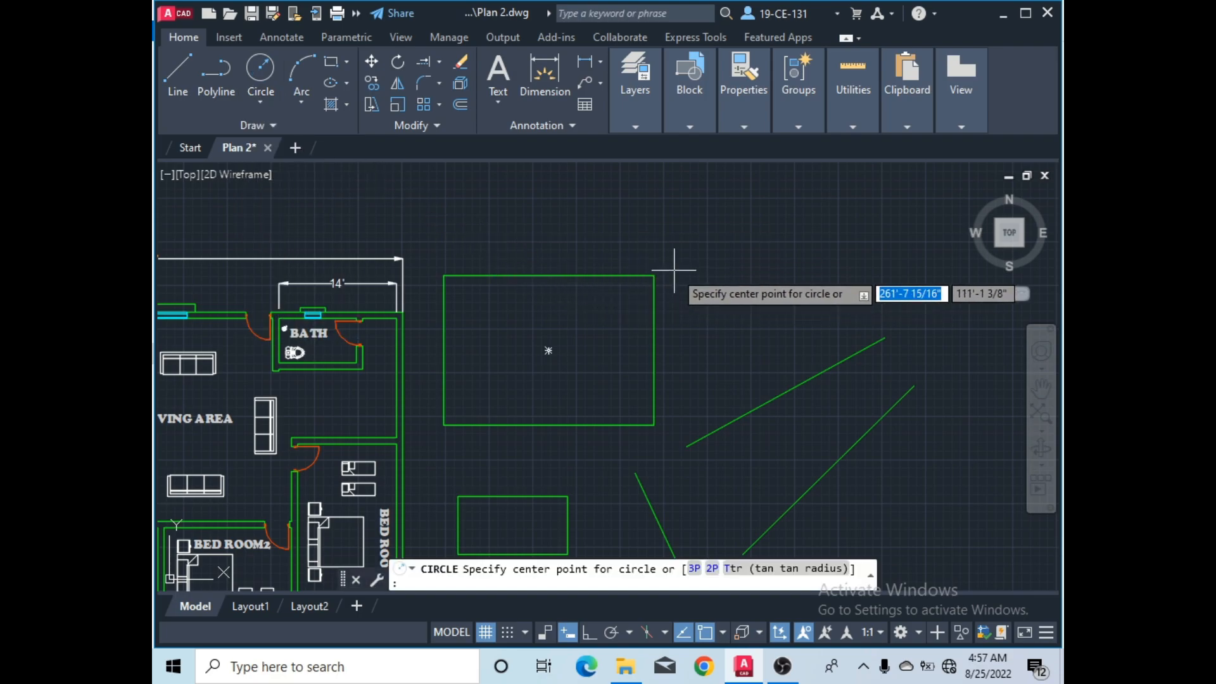
{"action": "left_click", "coordinate": [653, 275]}
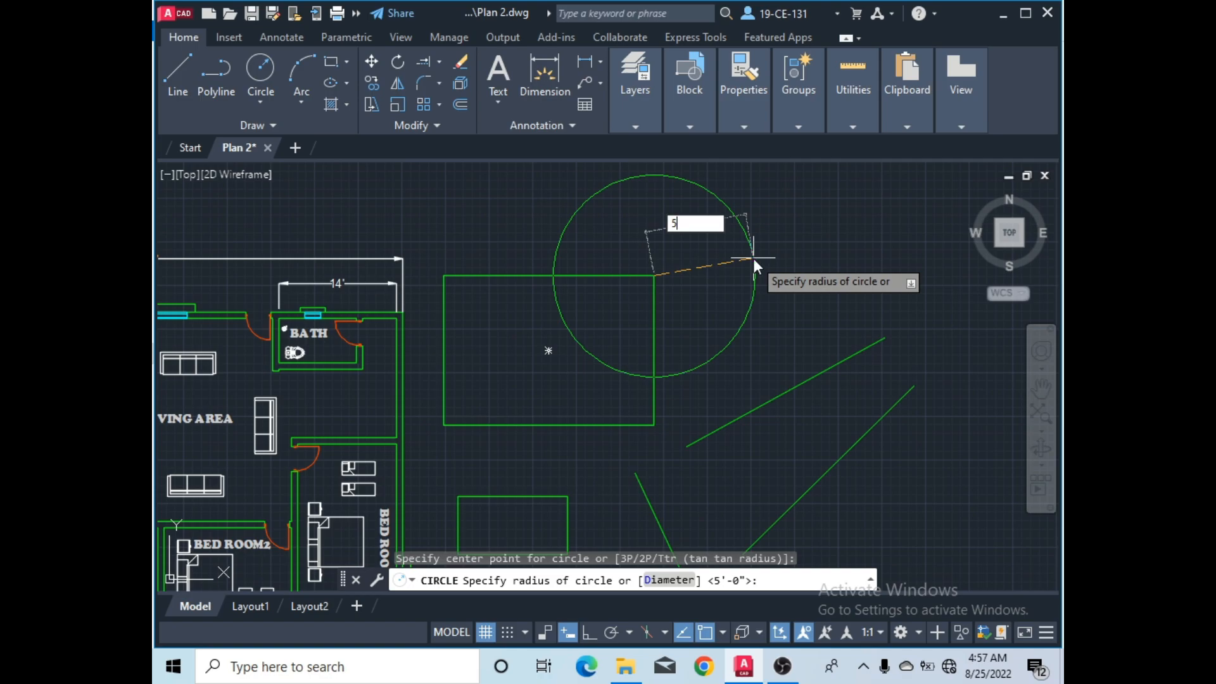
{"action": "key", "text": "Return"}
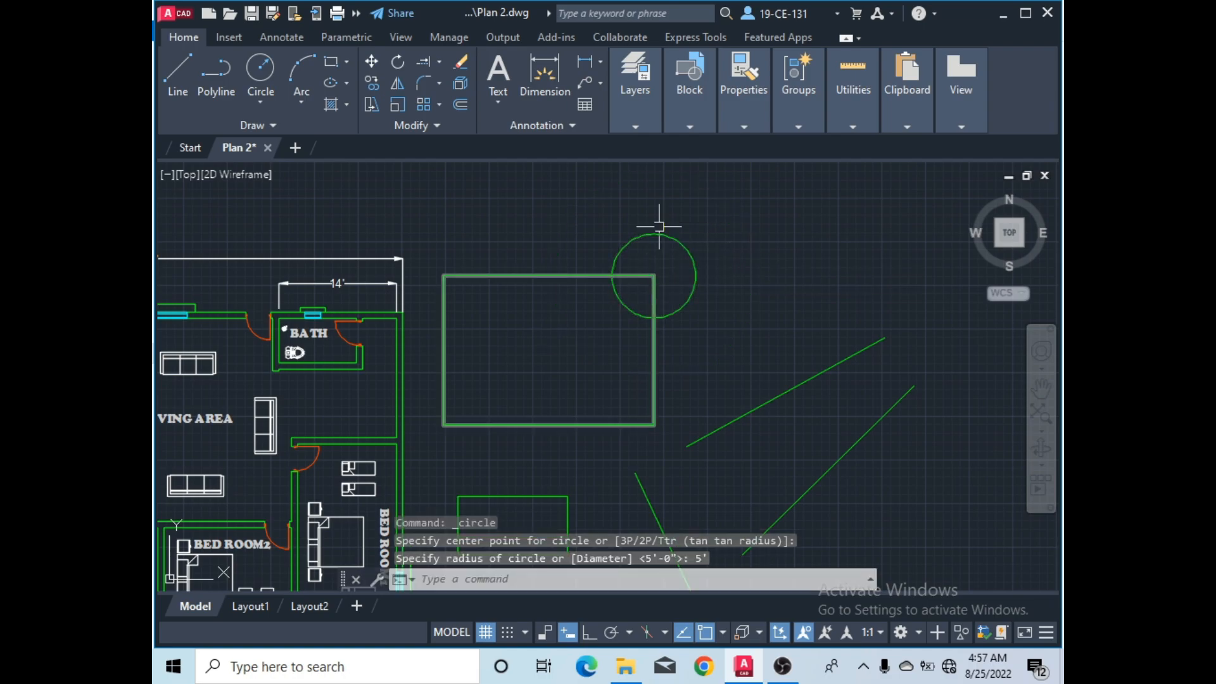
- Draw a Center, Diameter circle with a 10' diameter centred on the midpoint of the same rectangle's lower edge
{"action": "left_click", "coordinate": [258, 108]}
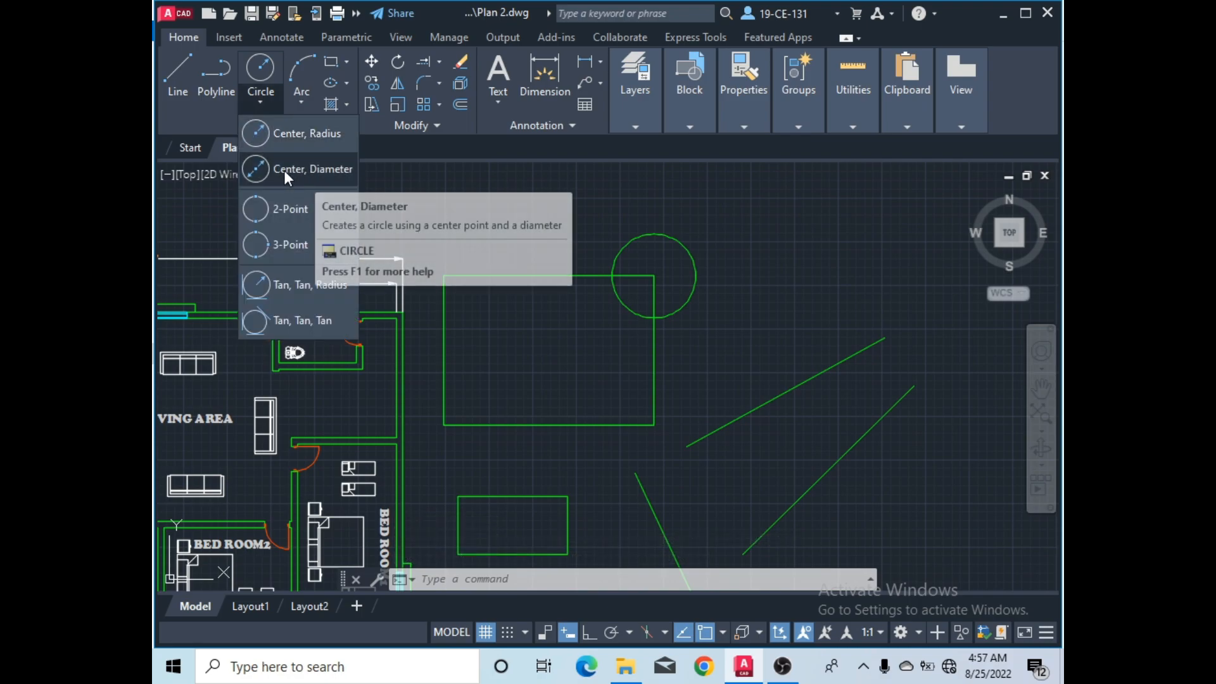
{"action": "left_click", "coordinate": [315, 169]}
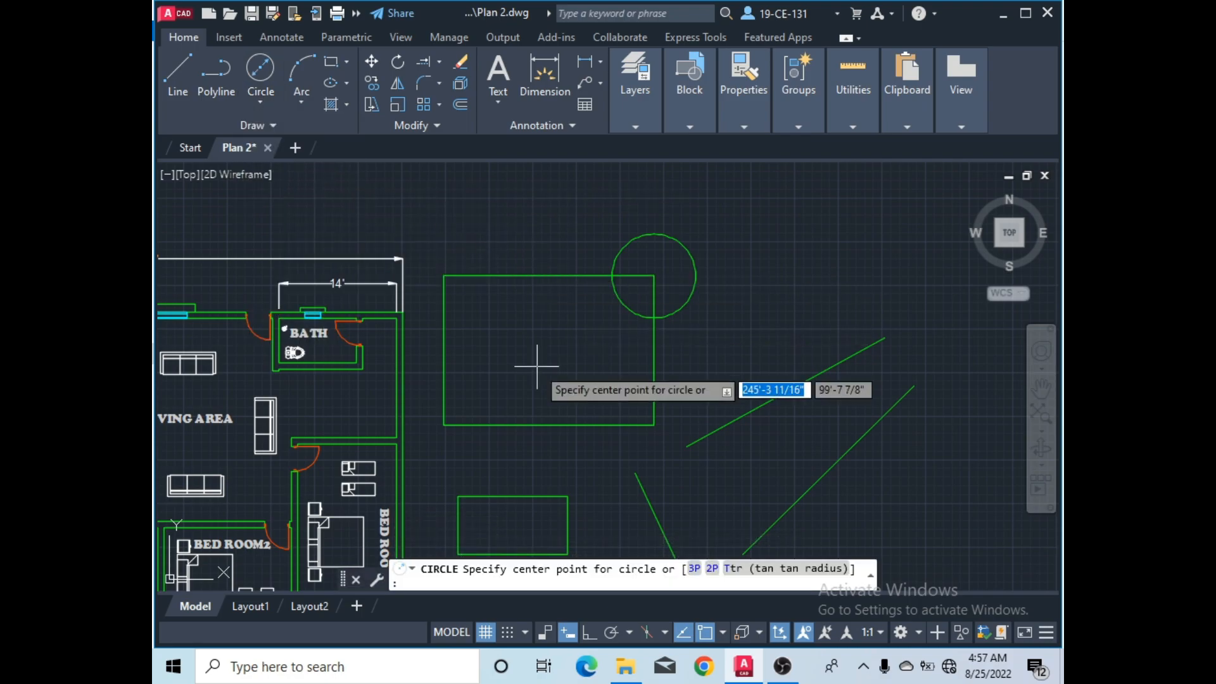
{"action": "left_click", "coordinate": [548, 424]}
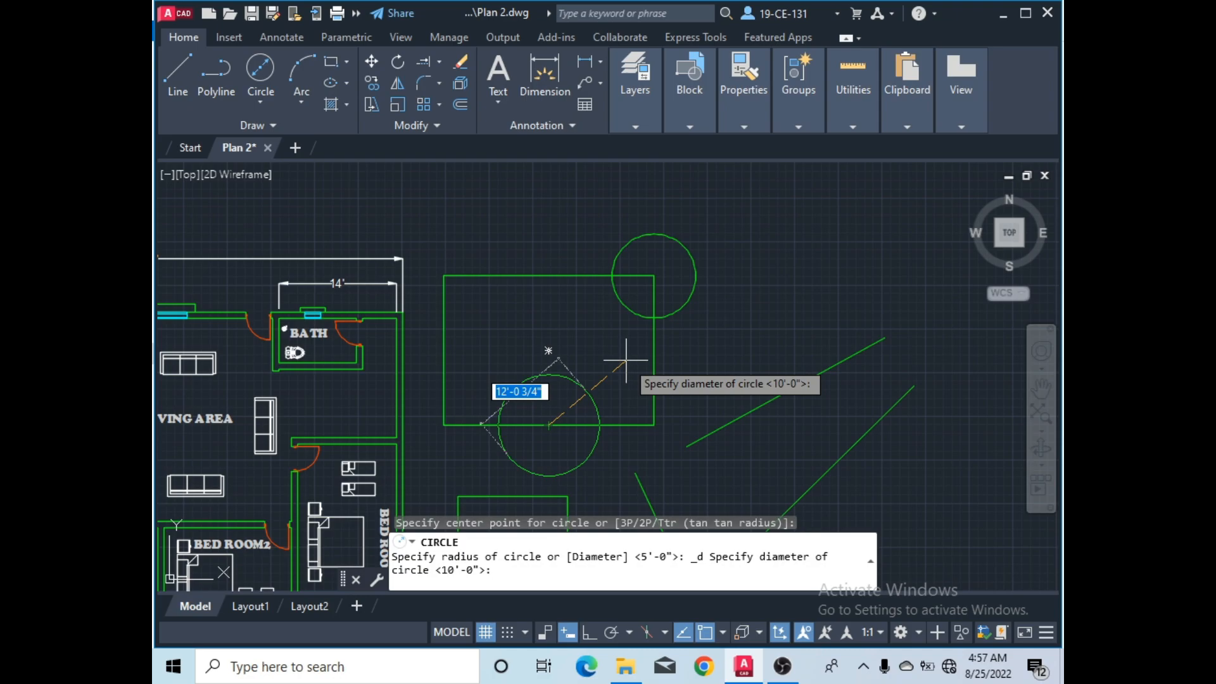
{"action": "type", "text": "10"}
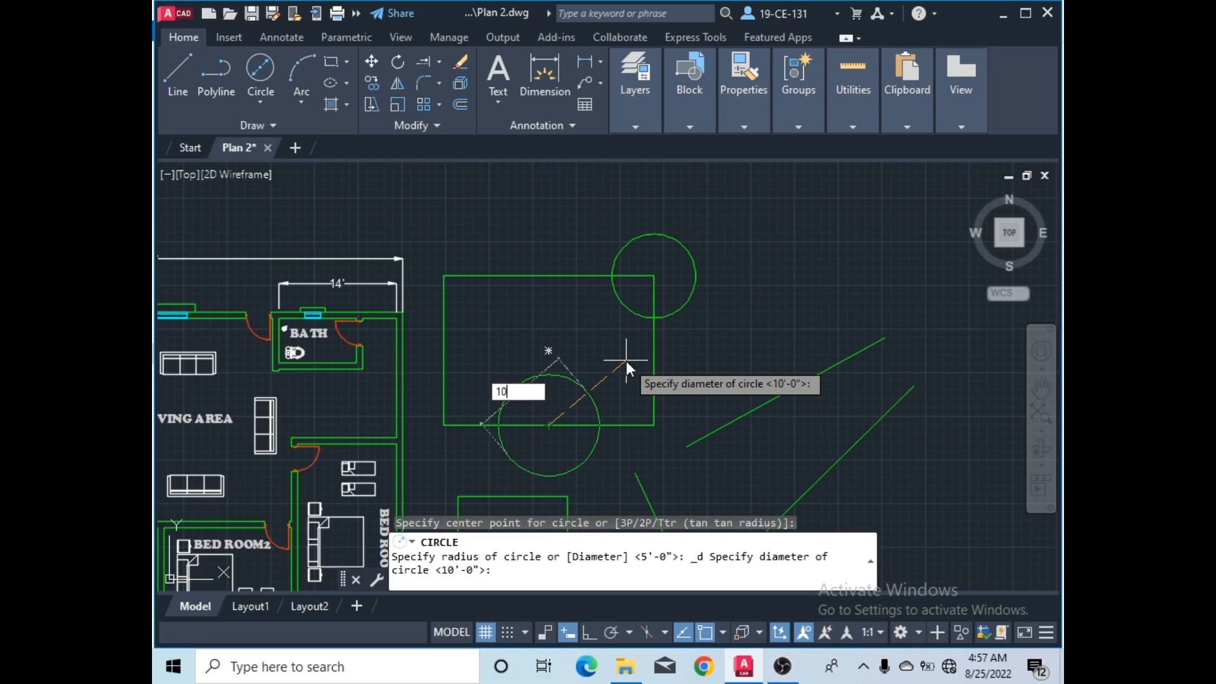
{"action": "type", "text": "'"}
{"action": "key", "text": "Return"}
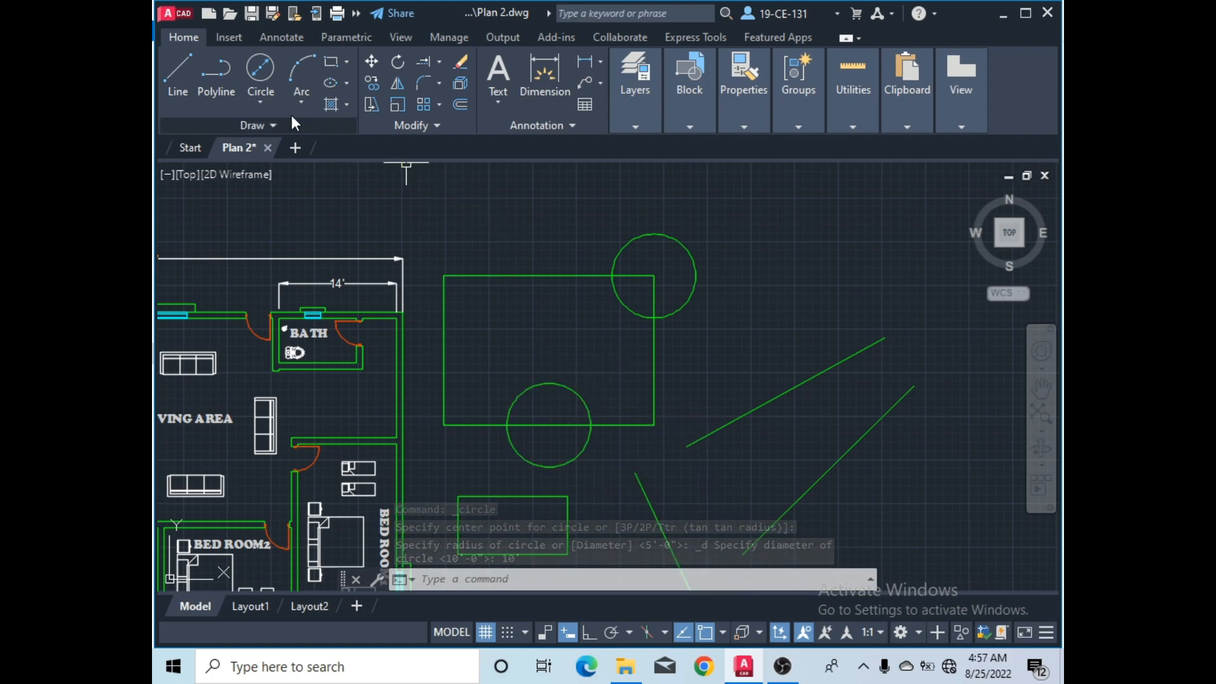
- Draw a 2-Point circle between the midpoints of the upper and lower edges of the large rectangle below the other shapes
{"action": "left_click", "coordinate": [257, 104]}
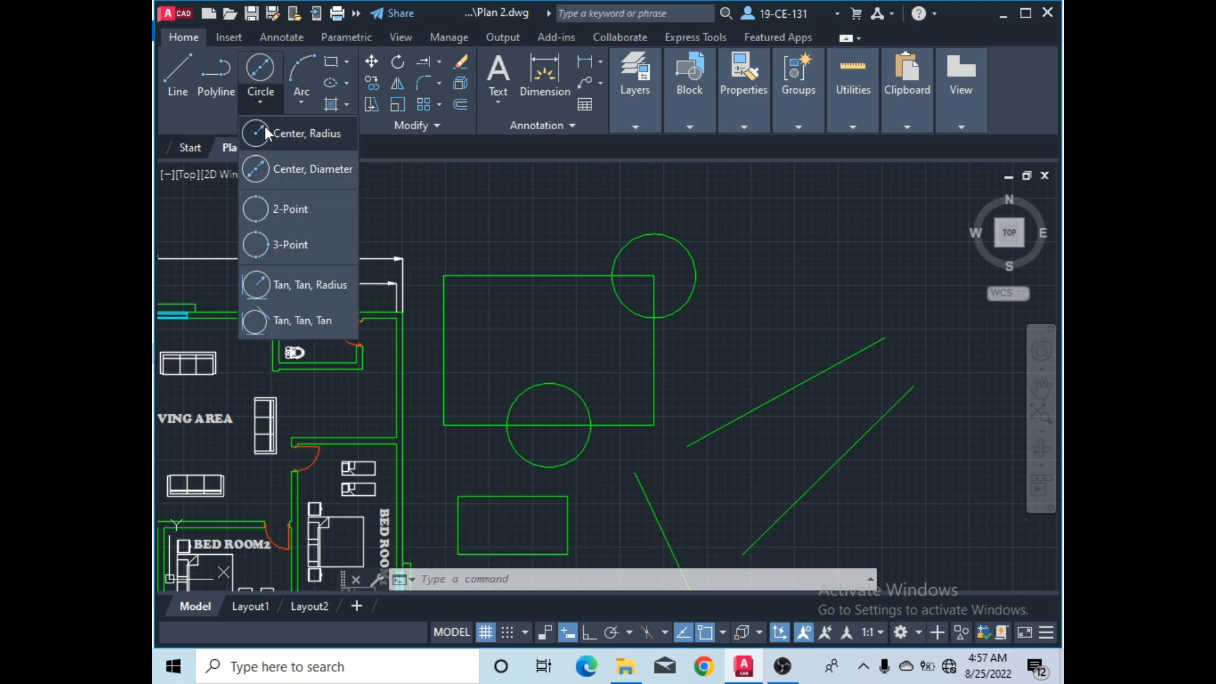
{"action": "left_click", "coordinate": [295, 210]}
{"action": "scroll", "coordinate": [606, 283], "scroll_direction": "down", "scroll_amount": 3}
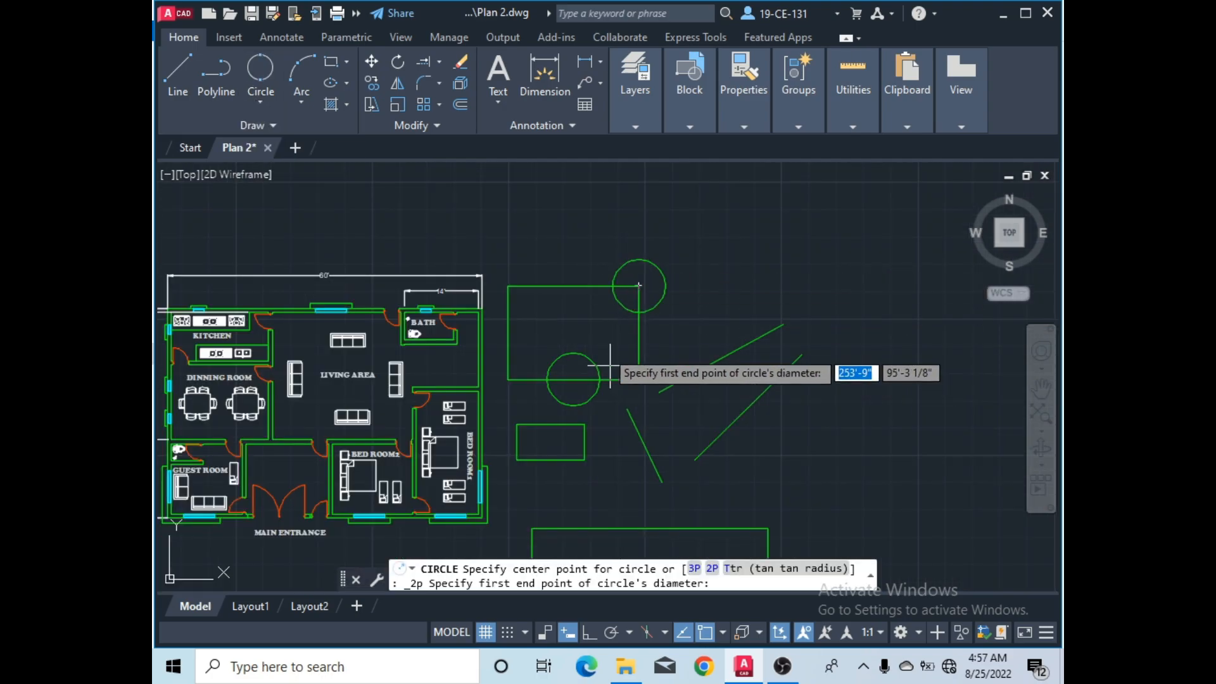
{"action": "scroll", "coordinate": [606, 414], "scroll_direction": "down", "scroll_amount": 3}
{"action": "scroll", "coordinate": [605, 413], "scroll_direction": "up", "scroll_amount": 4}
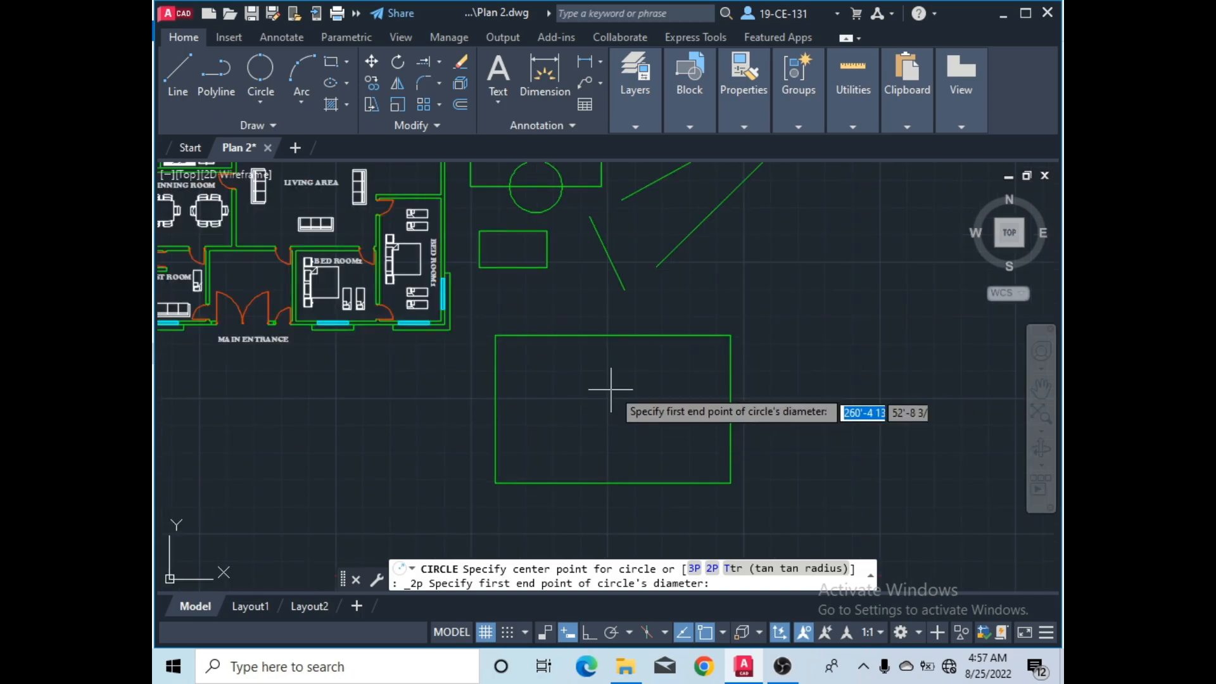
{"action": "left_click", "coordinate": [613, 334]}
{"action": "left_click", "coordinate": [611, 479]}
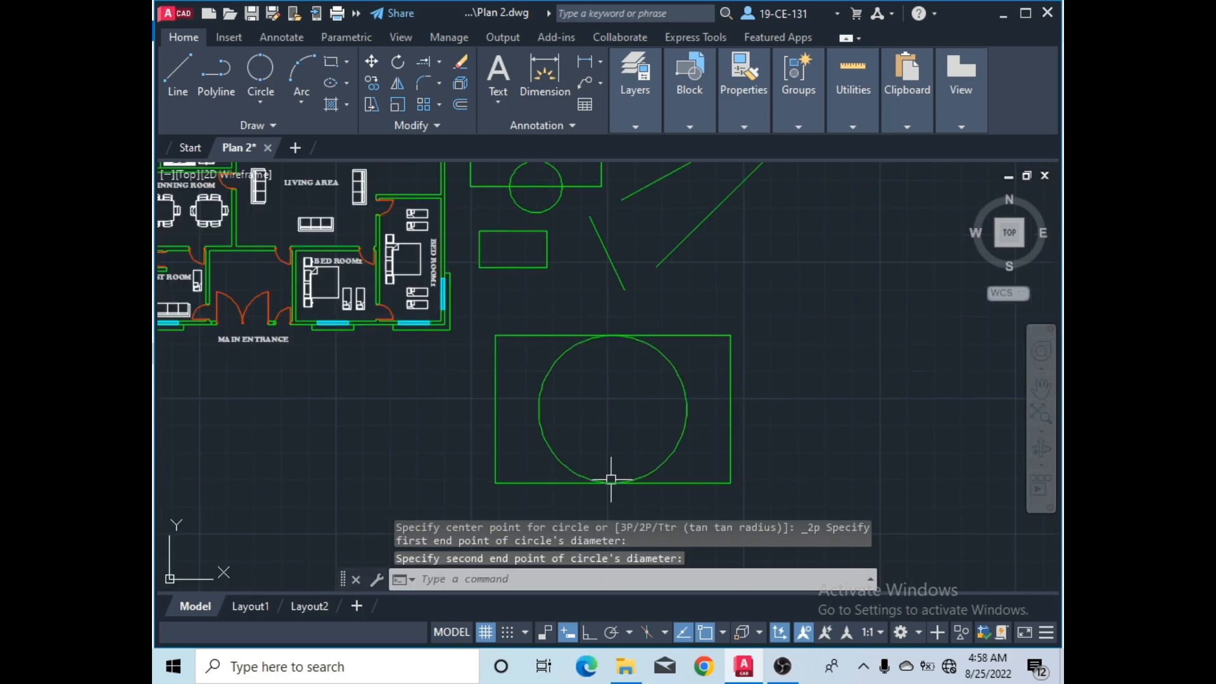
- Draw a 3-Point circle through the midpoints of the small rectangle's upper, left and lower edges
{"action": "left_click", "coordinate": [269, 97]}
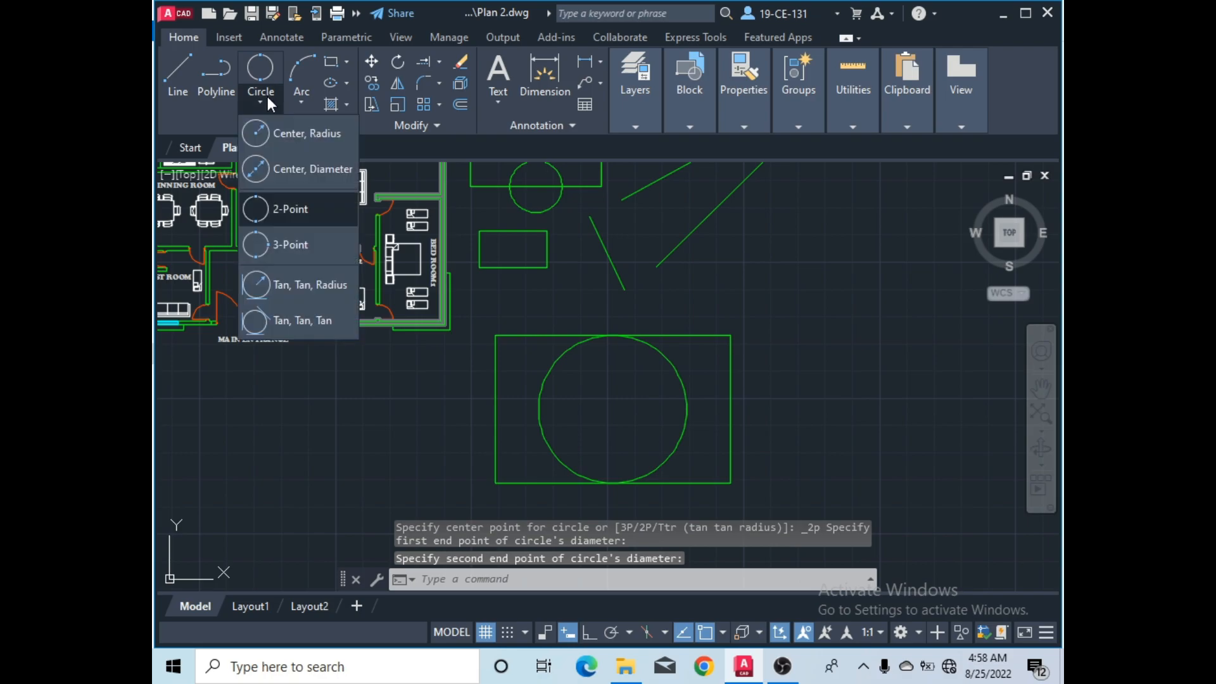
{"action": "left_click", "coordinate": [294, 247]}
{"action": "scroll", "coordinate": [510, 238], "scroll_direction": "up", "scroll_amount": 4}
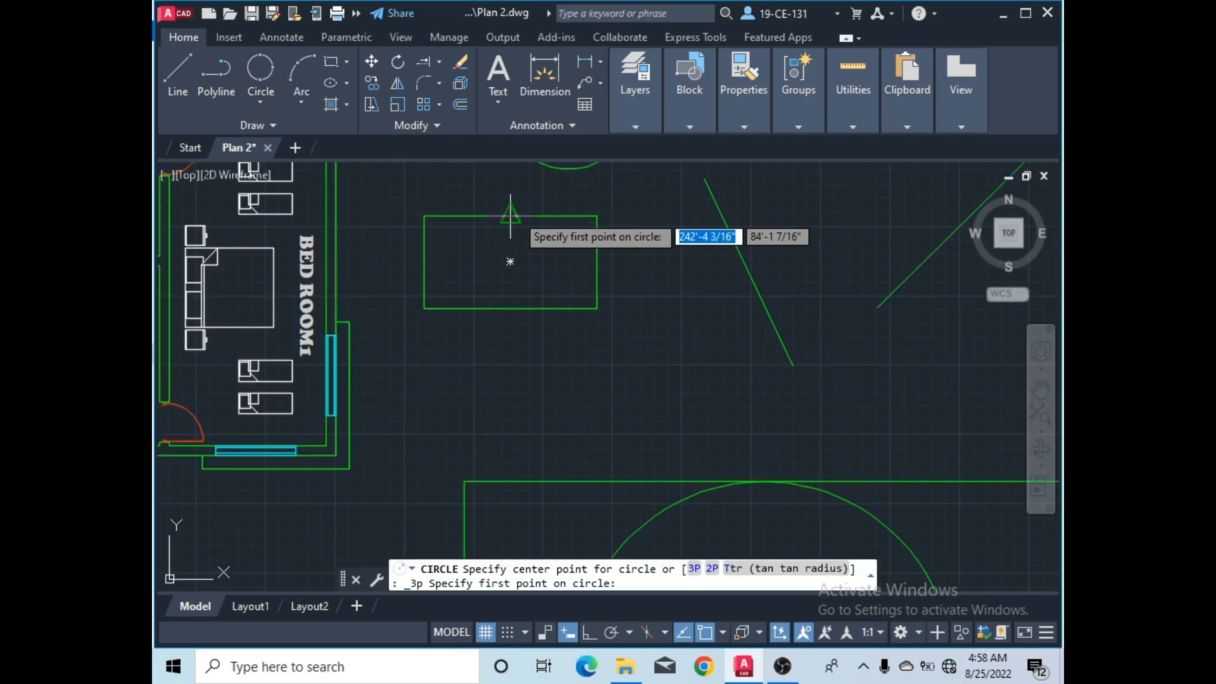
{"action": "left_click", "coordinate": [510, 216]}
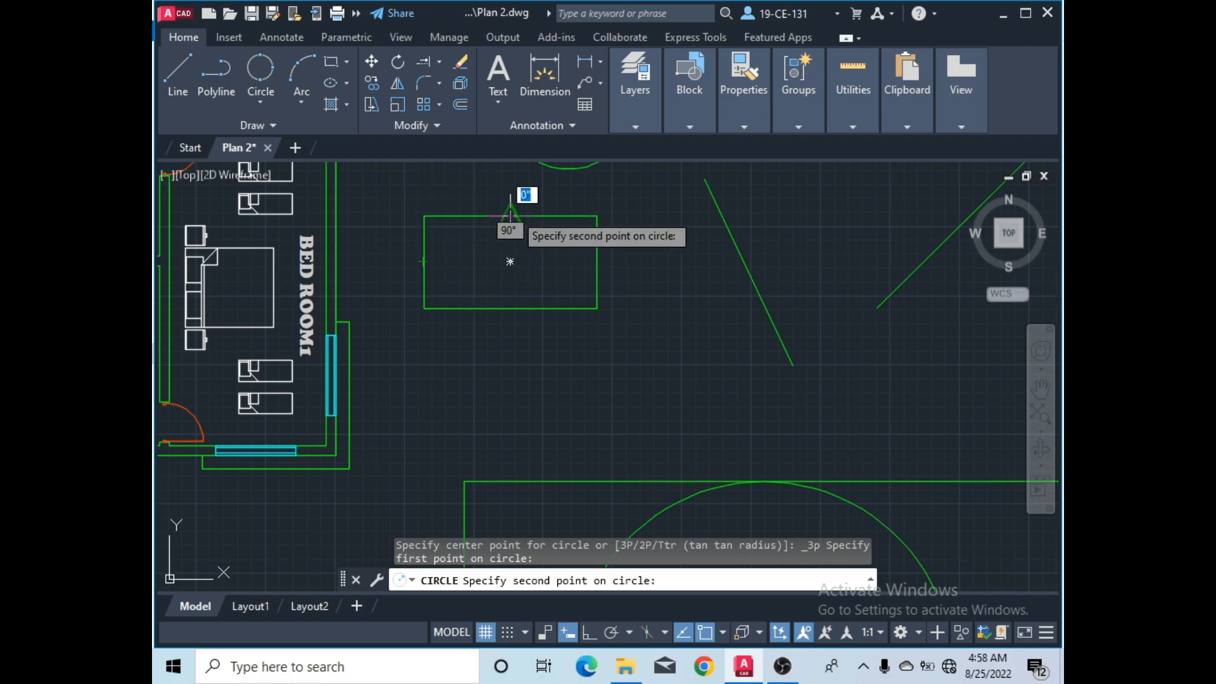
{"action": "left_click", "coordinate": [424, 261]}
{"action": "left_click", "coordinate": [511, 308]}
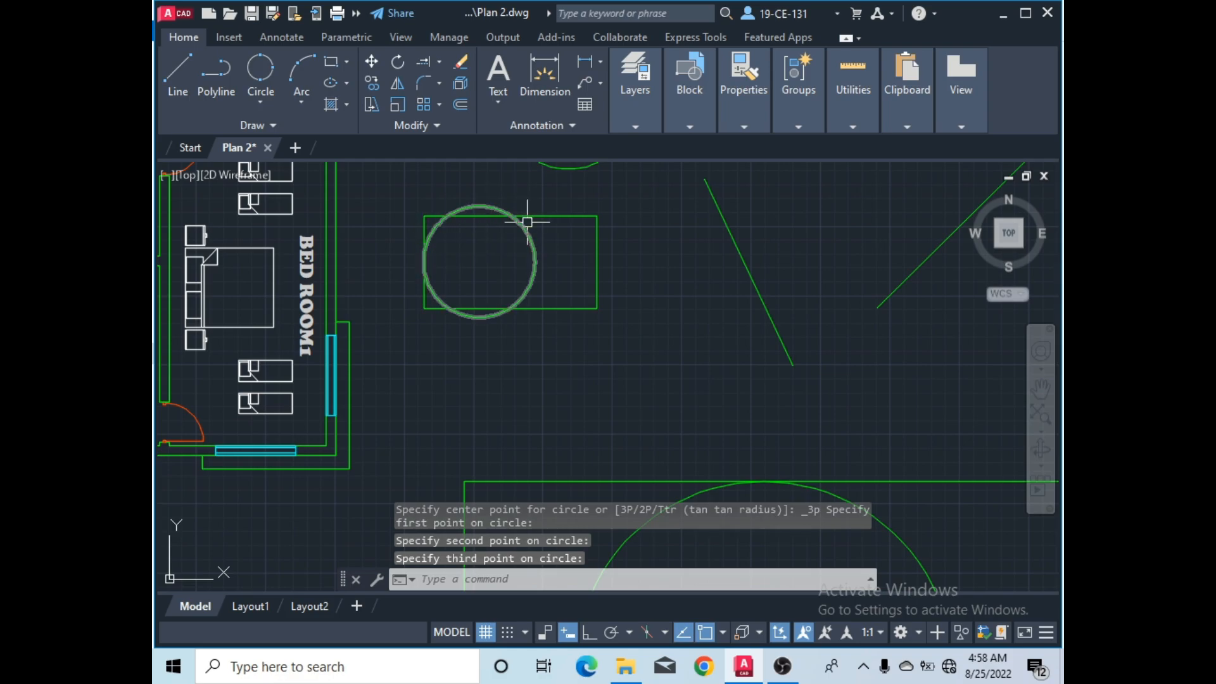
- Draw a Tan, Tan, Radius circle with a 5' radius touching the two long diagonal lines
{"action": "left_click", "coordinate": [265, 100]}
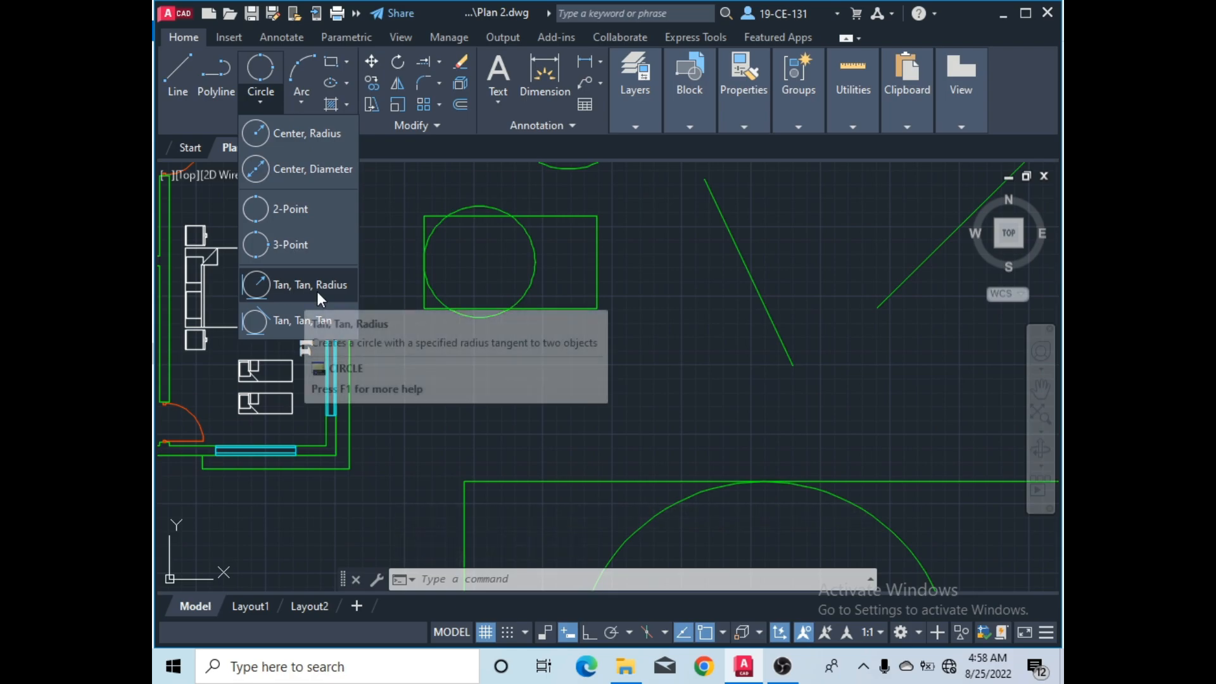
{"action": "left_click", "coordinate": [294, 287]}
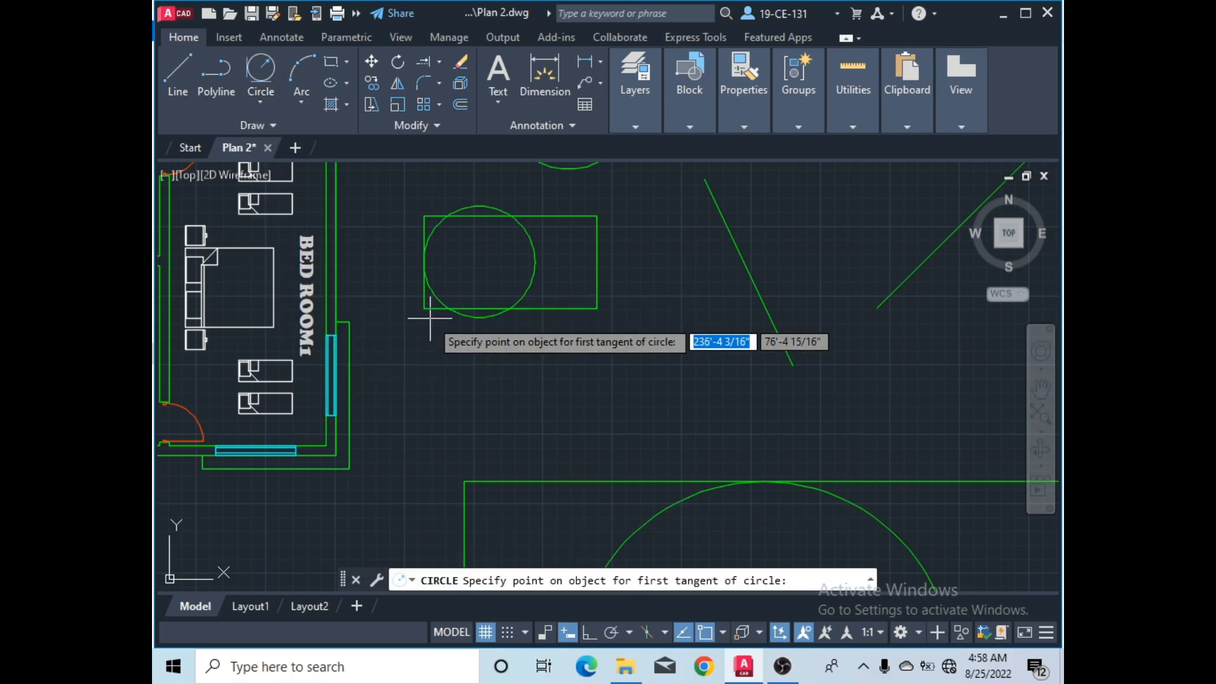
{"action": "scroll", "coordinate": [431, 310], "scroll_direction": "down", "scroll_amount": 3}
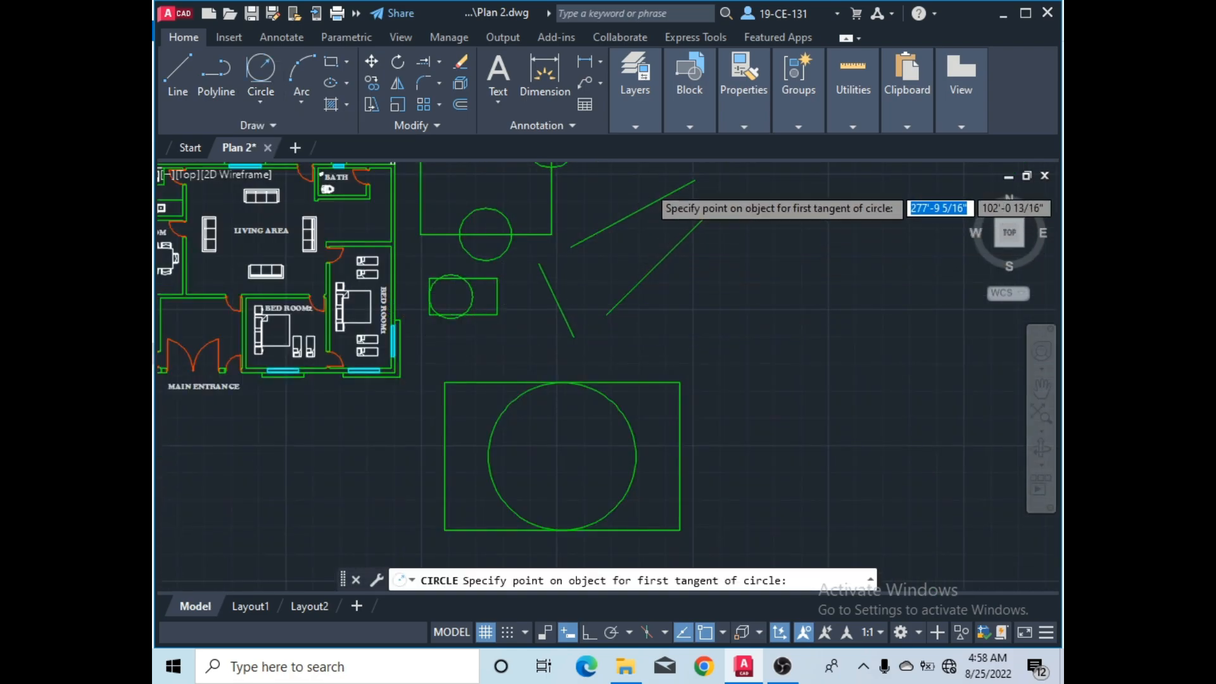
{"action": "scroll", "coordinate": [645, 185], "scroll_direction": "up", "scroll_amount": 2}
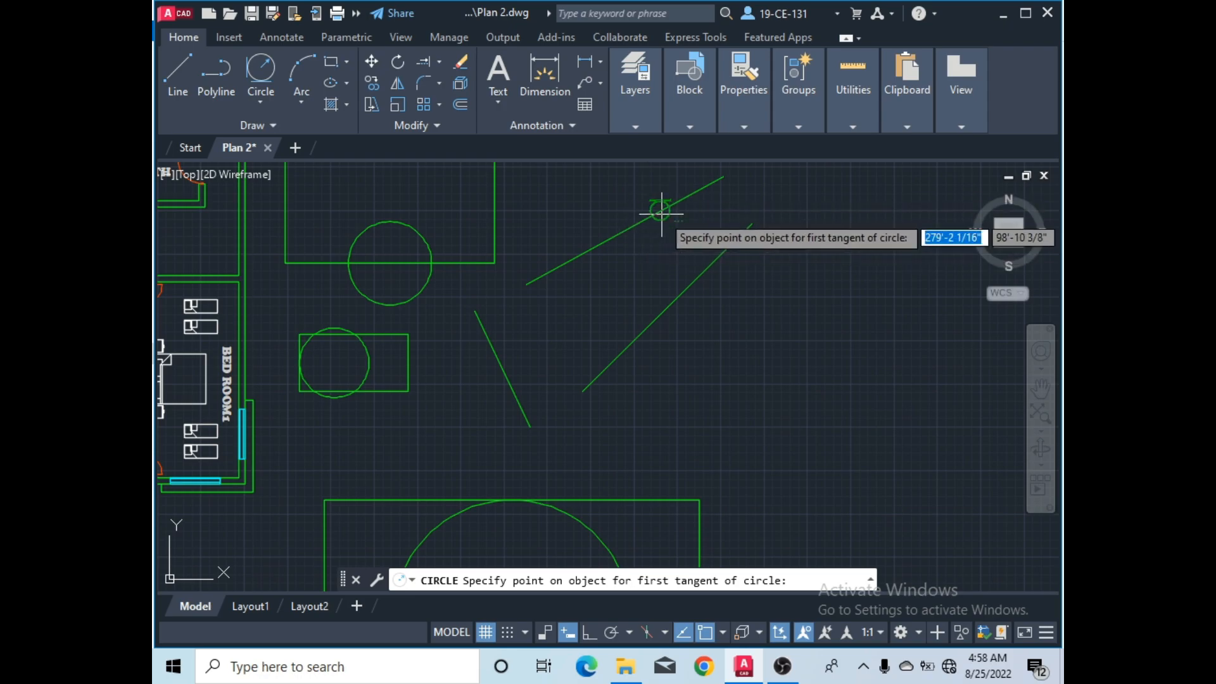
{"action": "left_click", "coordinate": [659, 212]}
{"action": "left_click", "coordinate": [701, 274]}
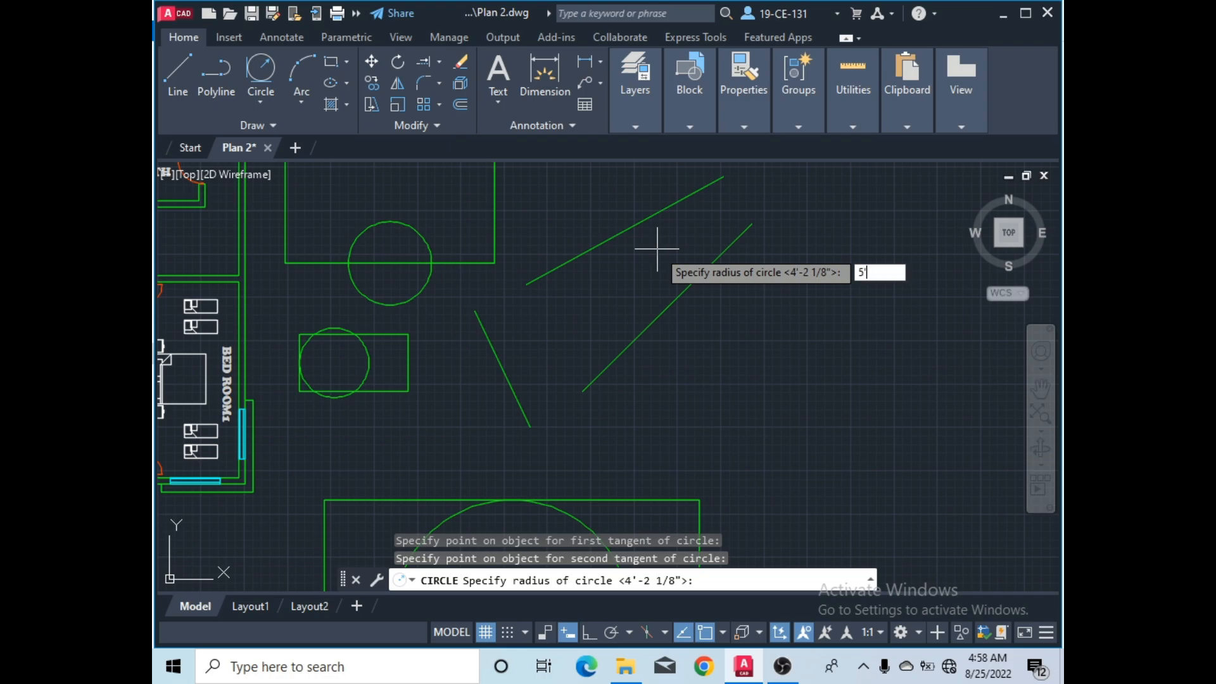
{"action": "key", "text": "Return"}
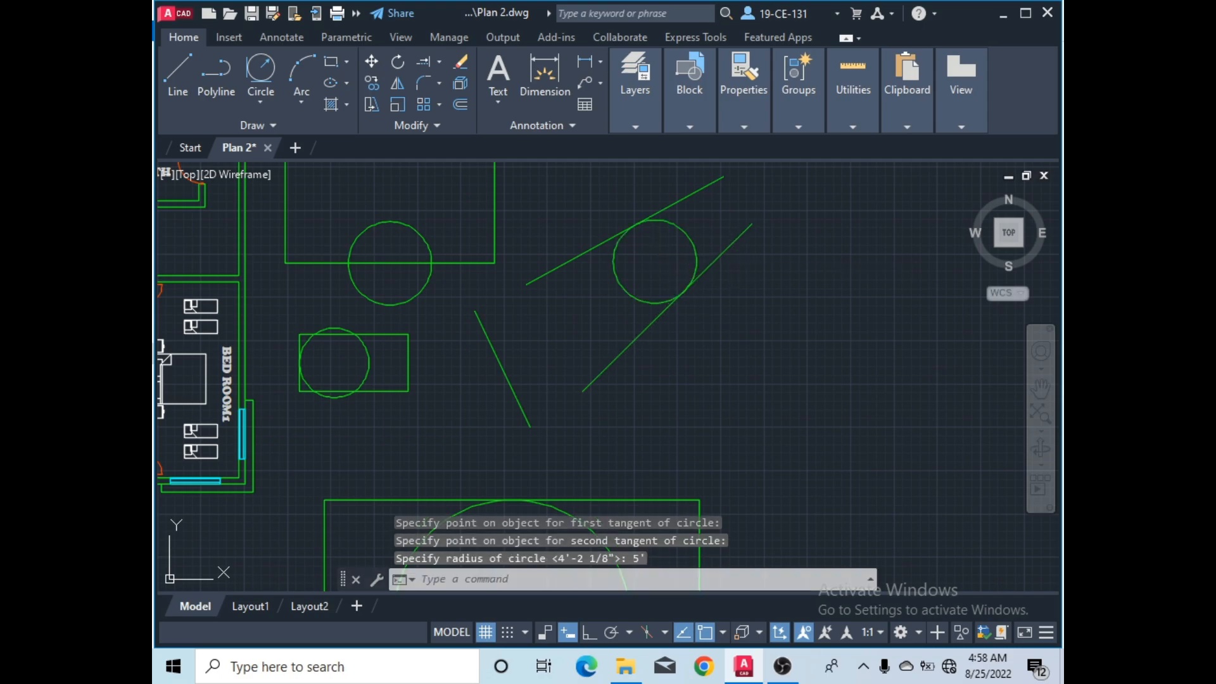
- Draw a Tan, Tan, Tan circle touching the two long diagonal lines and the short slanted line
{"action": "left_click", "coordinate": [255, 99]}
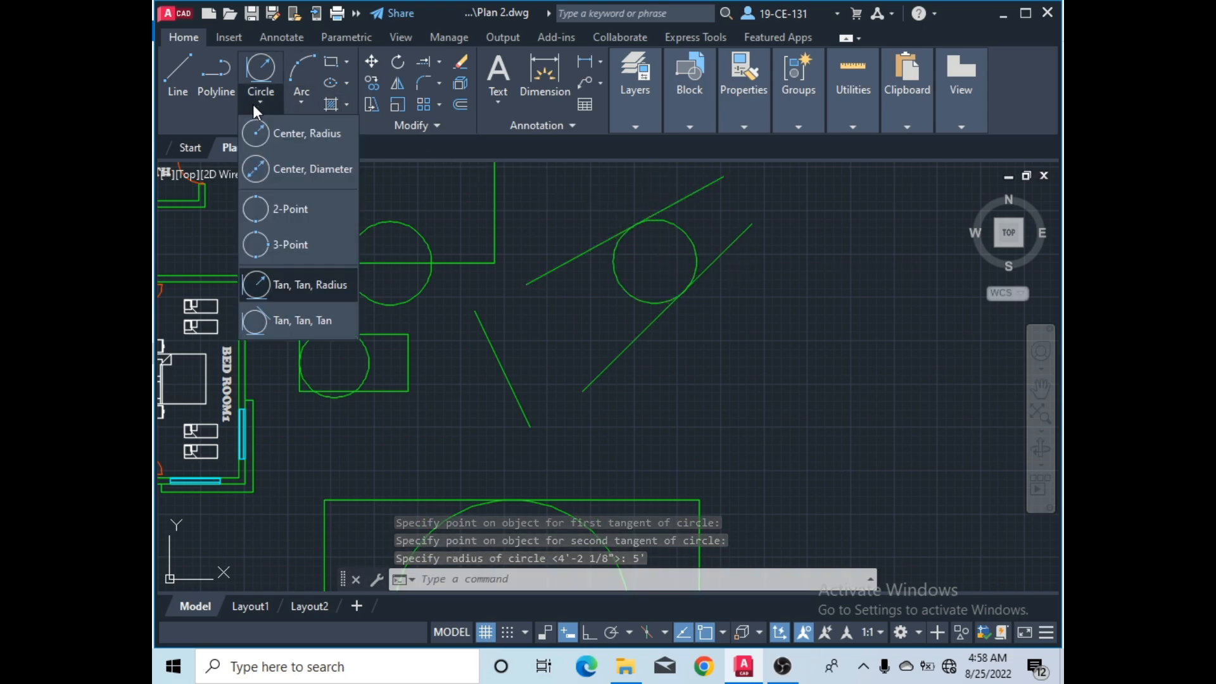
{"action": "left_click", "coordinate": [310, 322]}
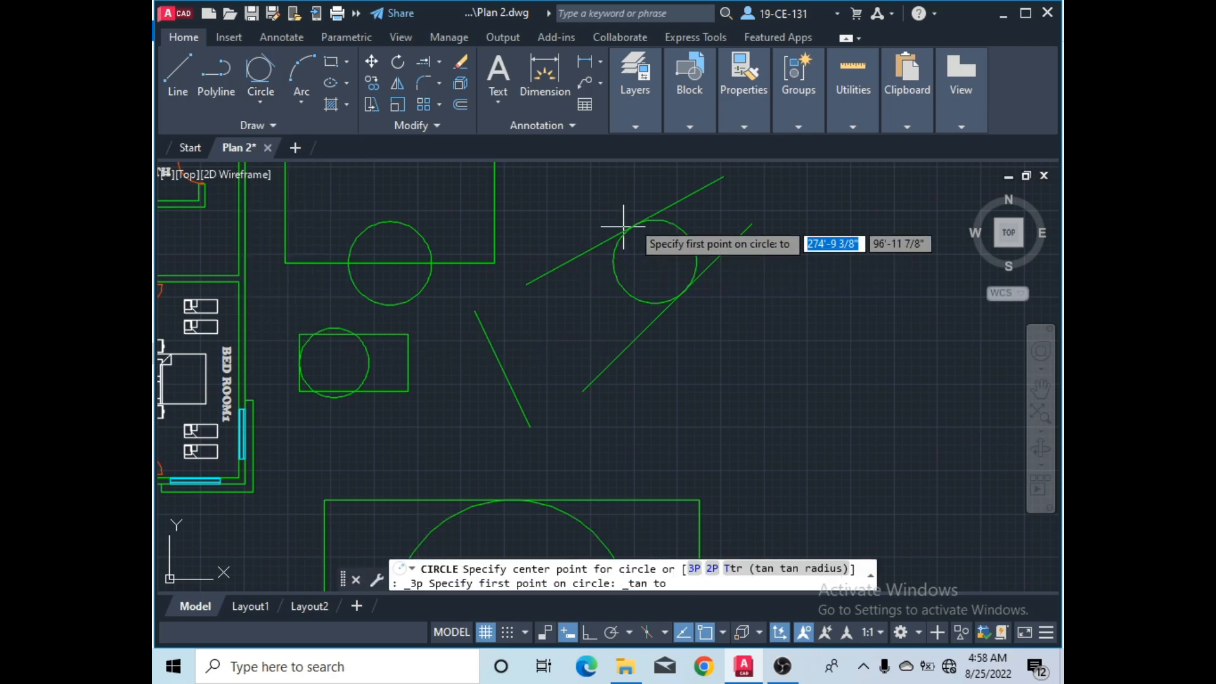
{"action": "left_click", "coordinate": [570, 257]}
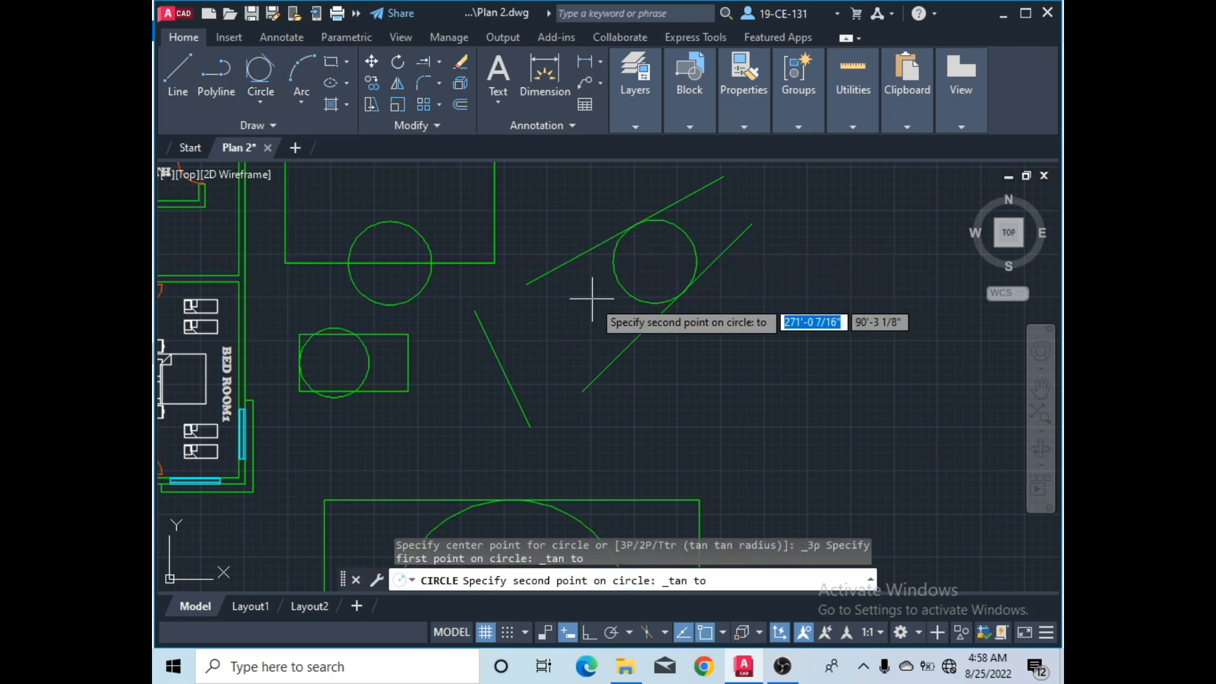
{"action": "left_click", "coordinate": [622, 353]}
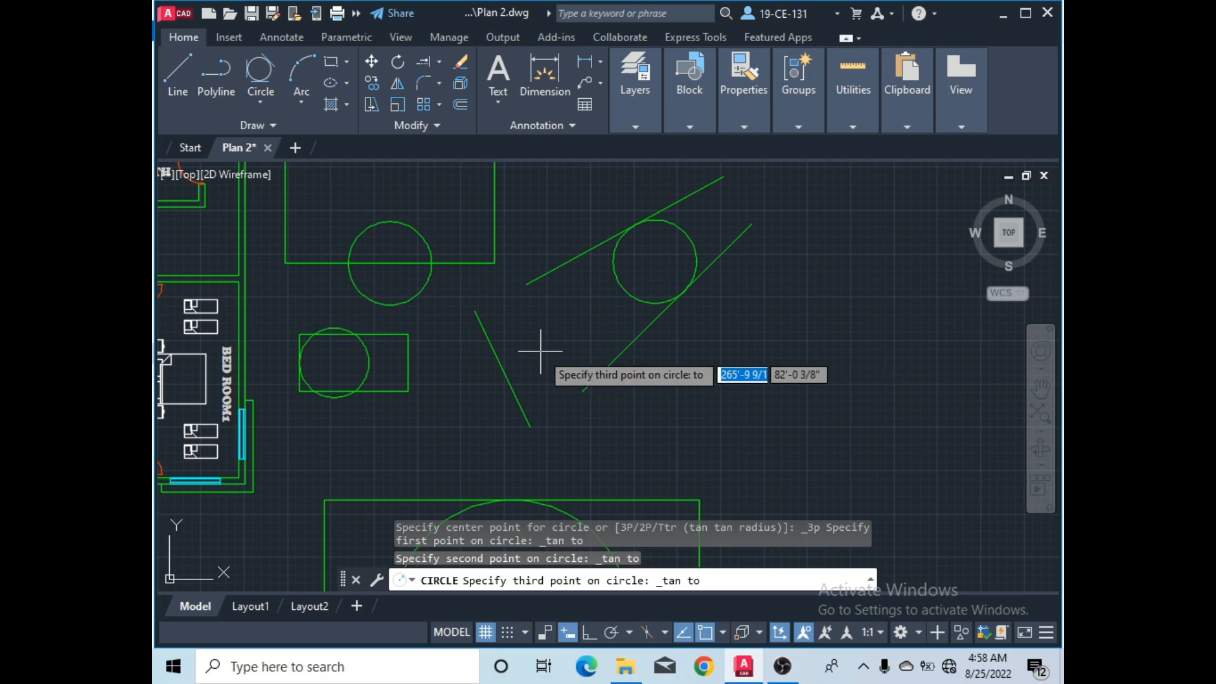
{"action": "left_click", "coordinate": [497, 366]}
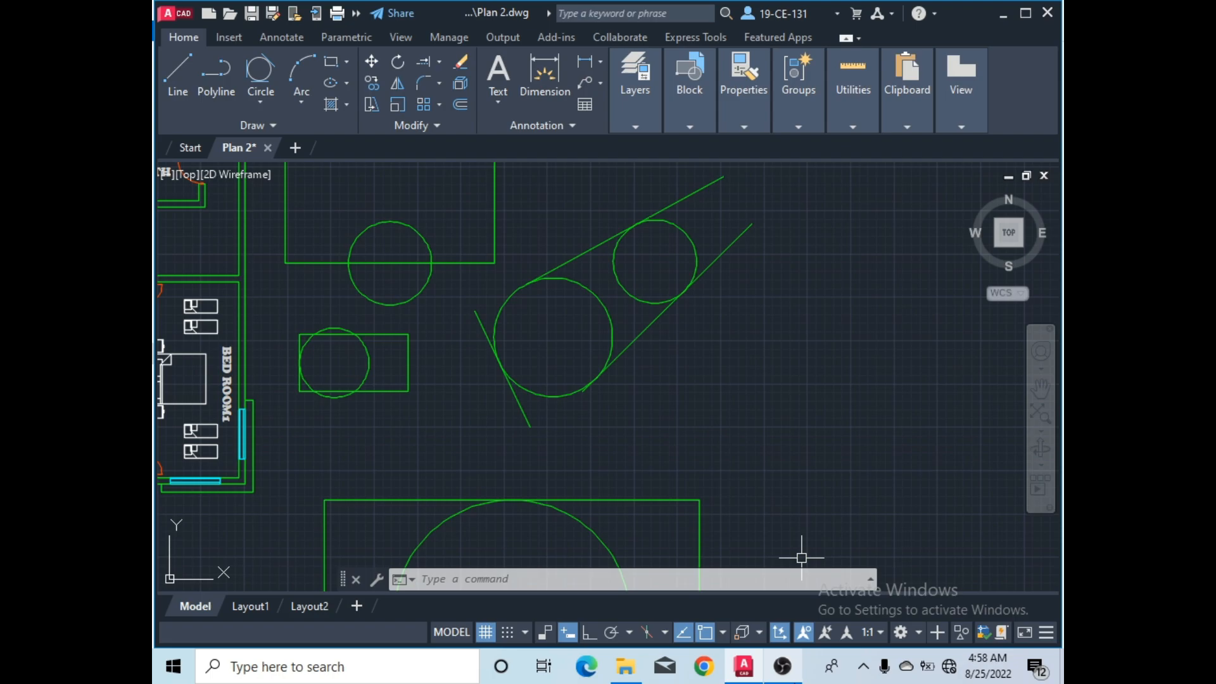
{"action": "left_click", "coordinate": [783, 666]}
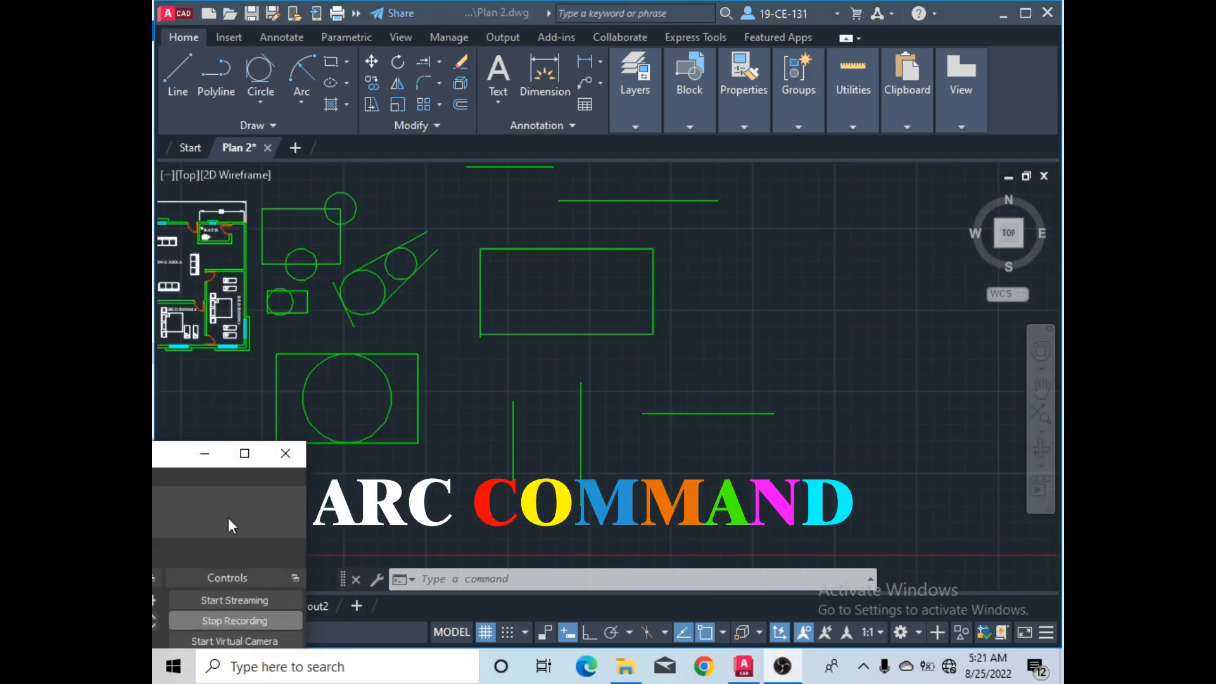
{"action": "left_click", "coordinate": [206, 459]}
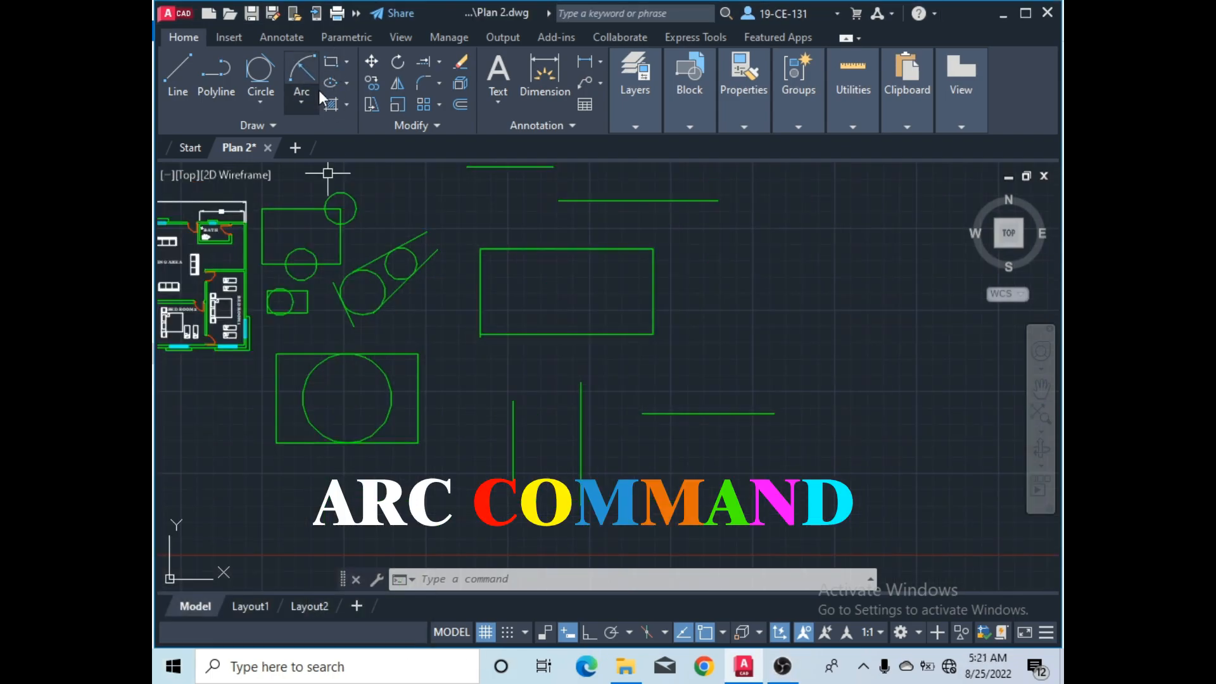
- Draw a 3-Point arc in the empty large rectangle from its lower-left corner through the upper edge's midpoint to its lower-right corner
{"action": "left_click", "coordinate": [303, 101]}
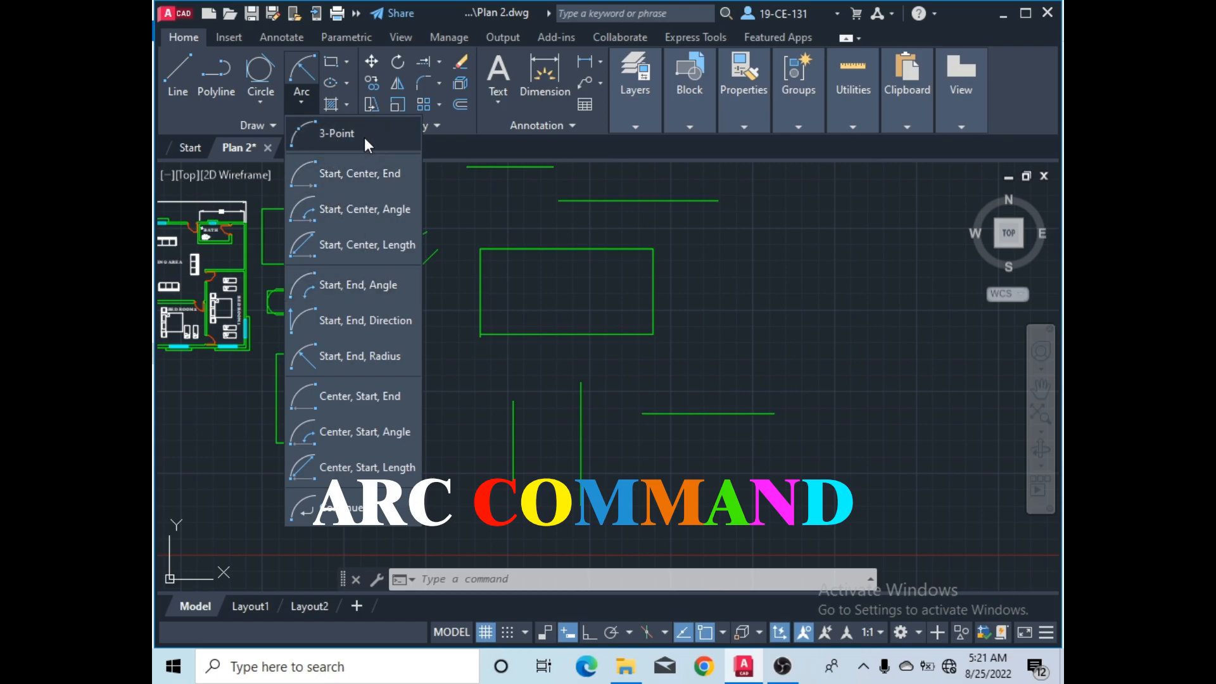
{"action": "left_click", "coordinate": [327, 137]}
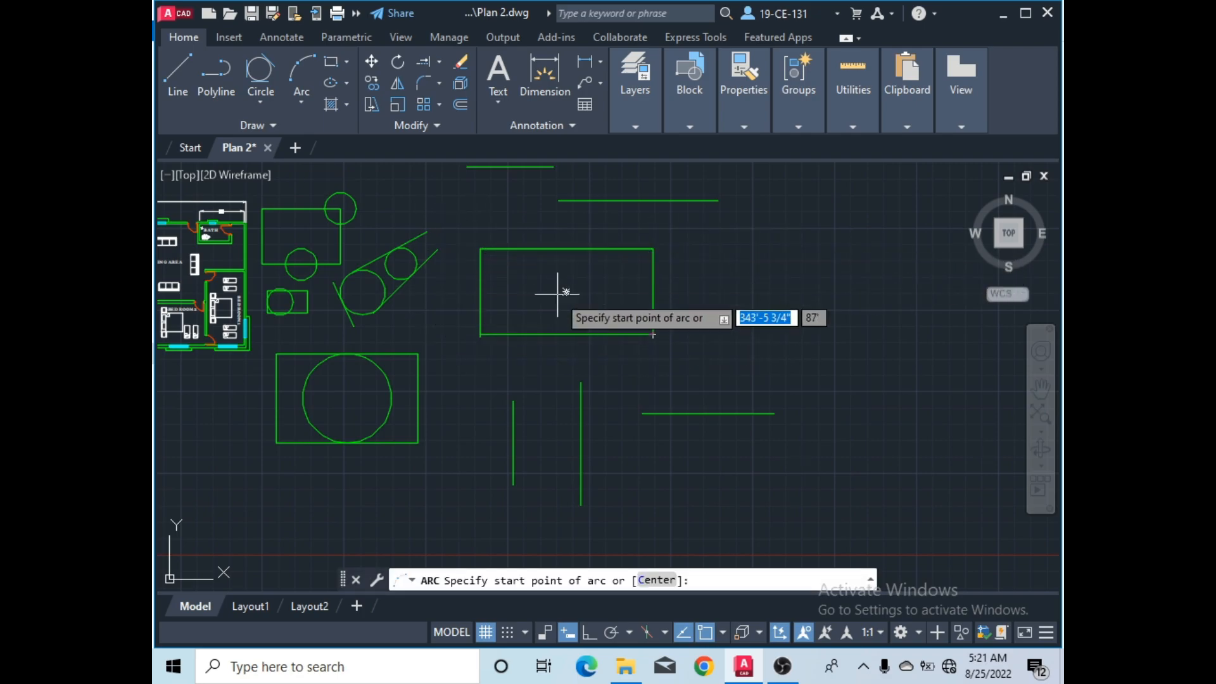
{"action": "left_click", "coordinate": [485, 339]}
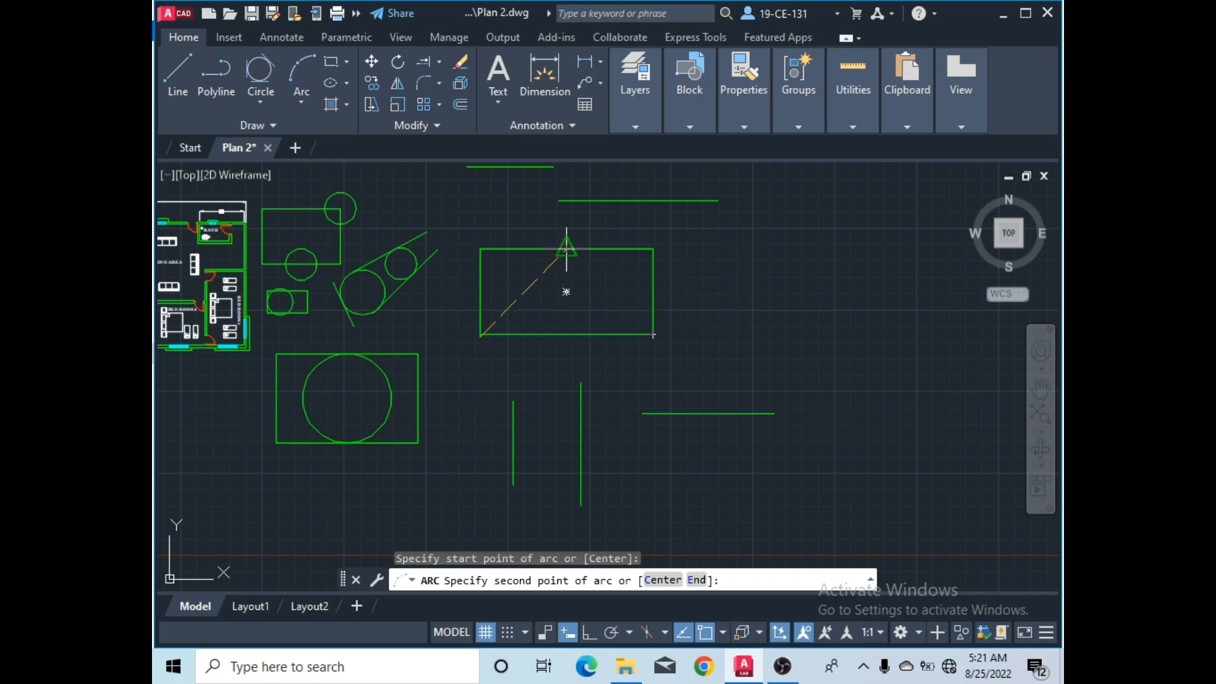
{"action": "left_click", "coordinate": [567, 249]}
{"action": "left_click", "coordinate": [653, 333]}
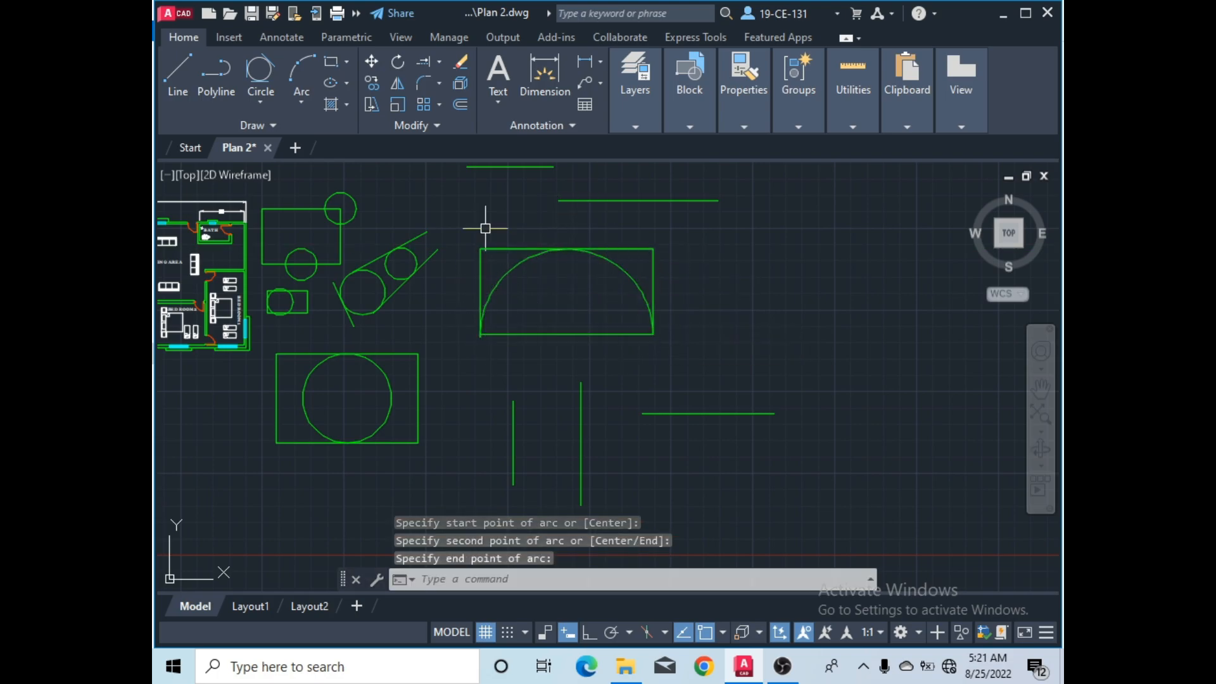
- Draw a Start, Center, End arc below the lower horizontal line, from its left end to its right end, centred on its midpoint
{"action": "left_click", "coordinate": [306, 105]}
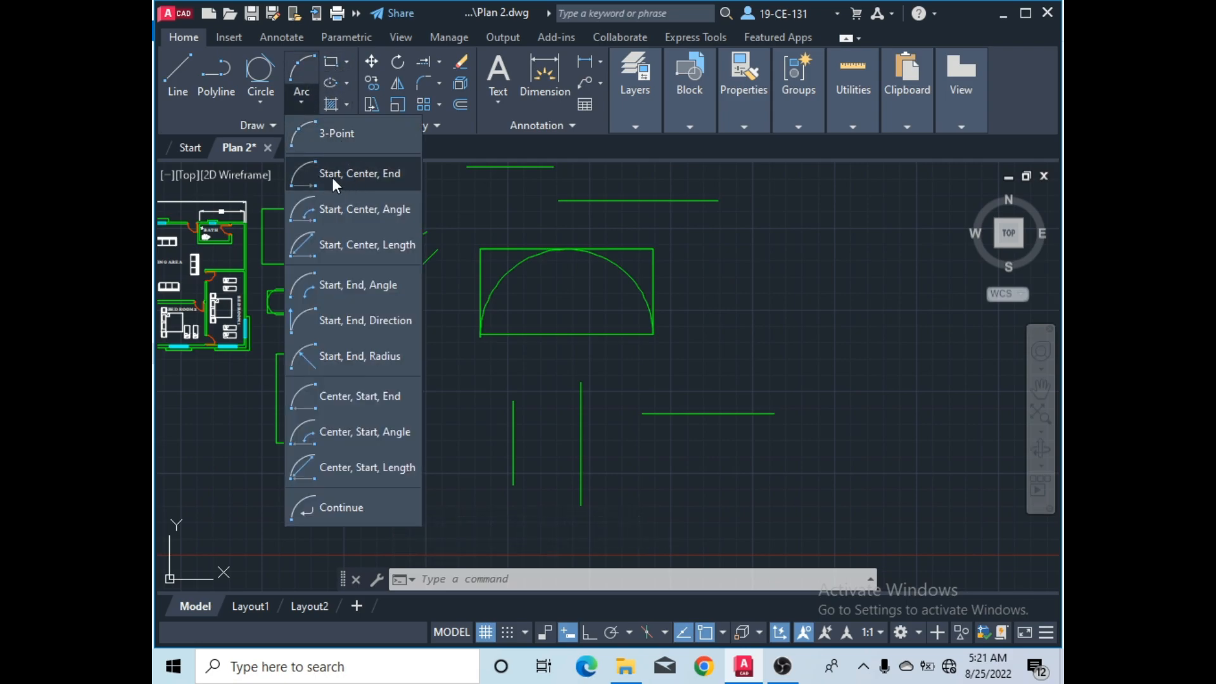
{"action": "left_click", "coordinate": [369, 177]}
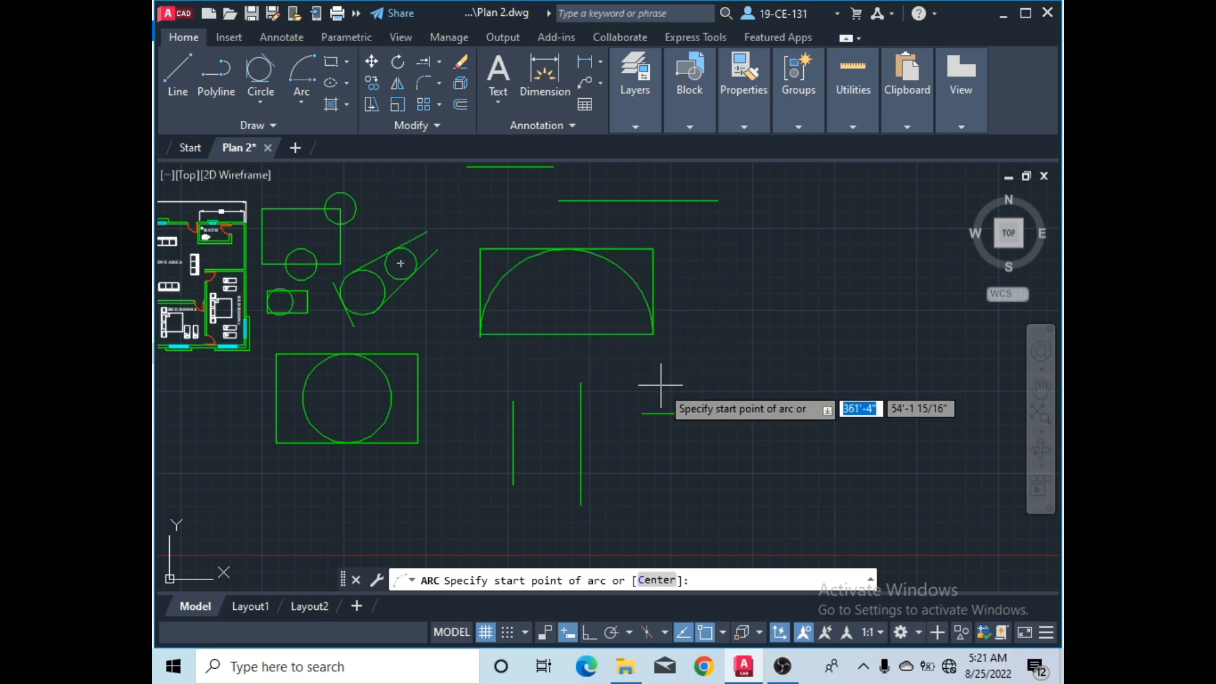
{"action": "left_click", "coordinate": [642, 413]}
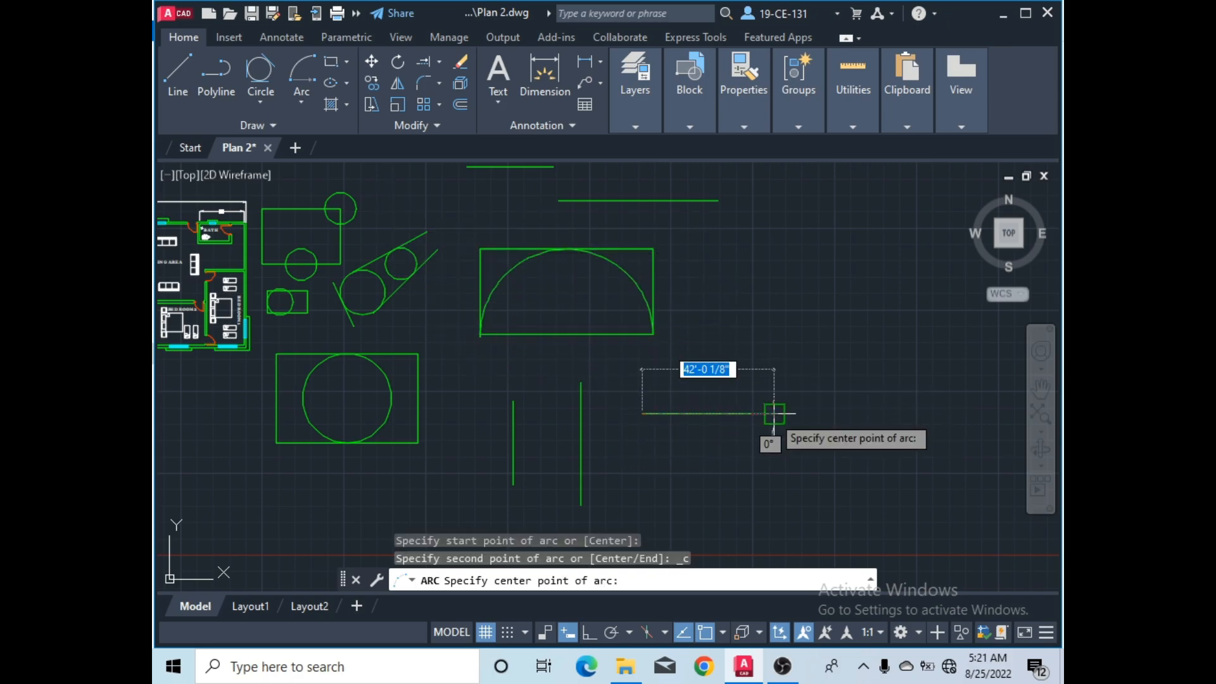
{"action": "left_click", "coordinate": [708, 413]}
{"action": "left_click", "coordinate": [773, 414]}
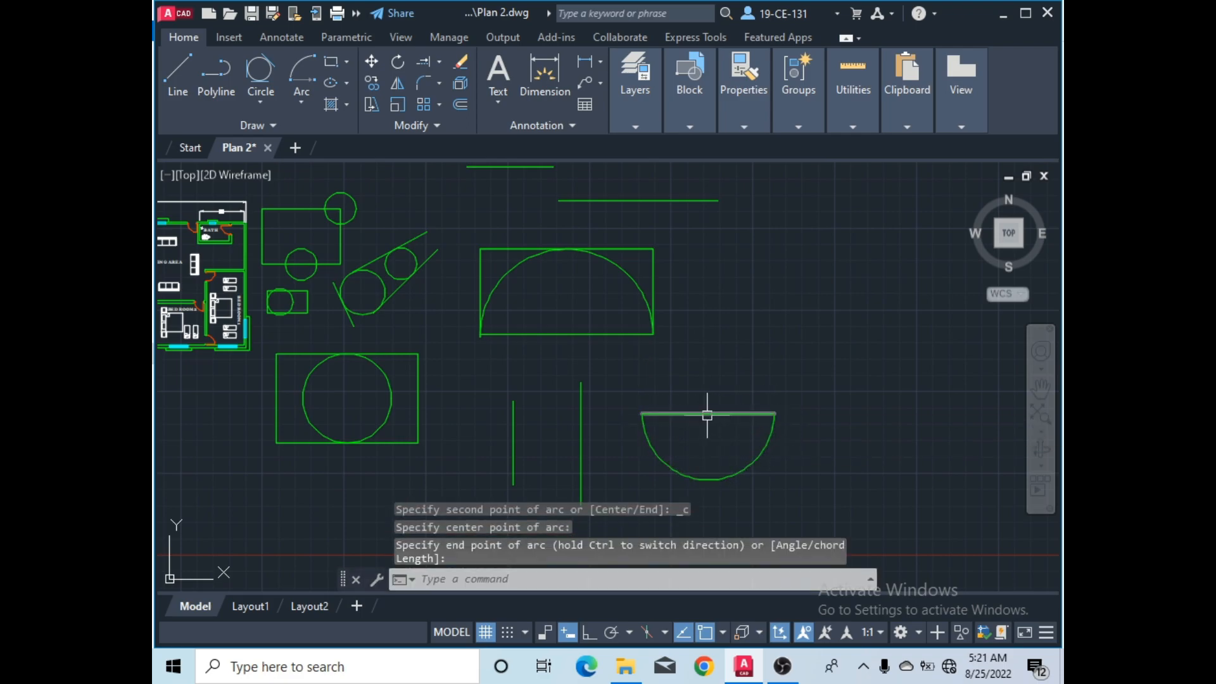
- Draw a Start, Center, Angle arc from the short vertical line's upper end, centred on the long vertical line's upper end, with a 90° included angle
{"action": "left_click", "coordinate": [308, 101]}
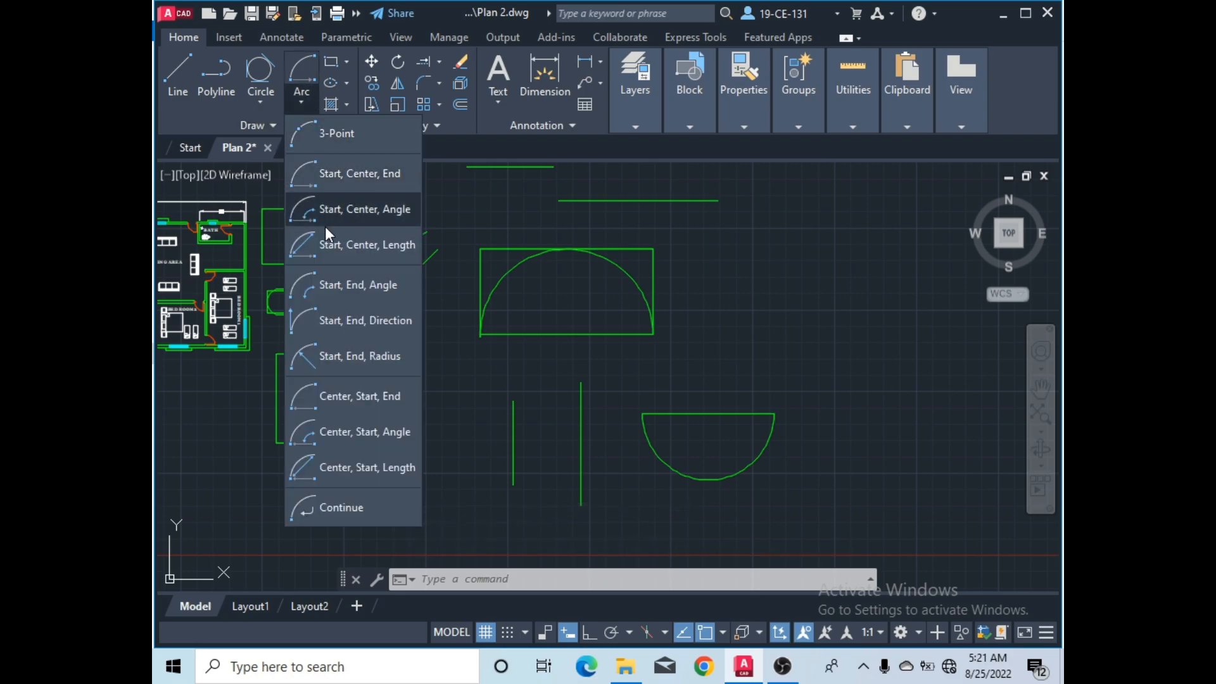
{"action": "left_click", "coordinate": [382, 215]}
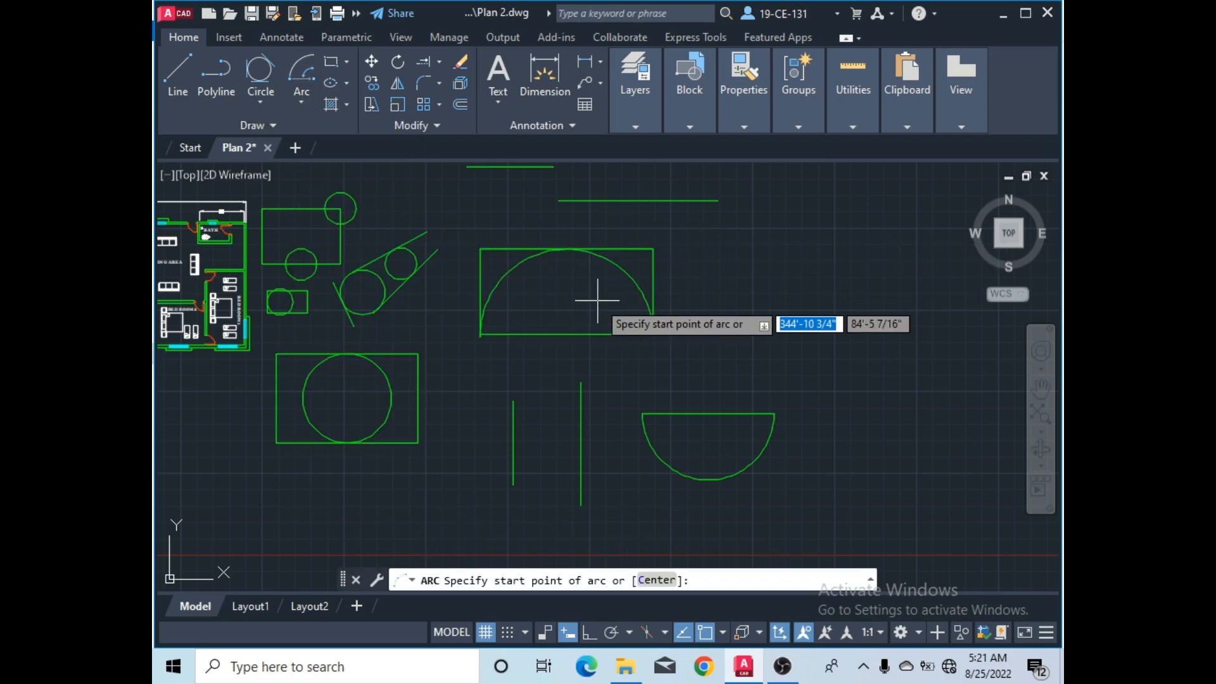
{"action": "left_click", "coordinate": [513, 400]}
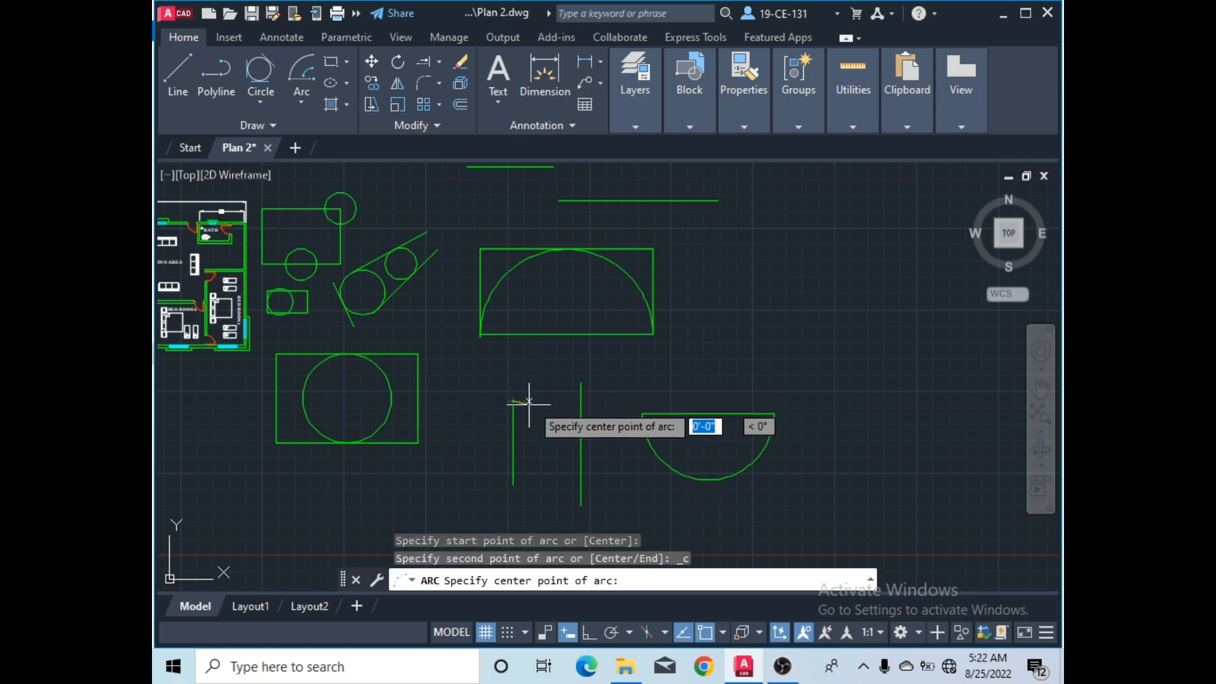
{"action": "left_click", "coordinate": [578, 381]}
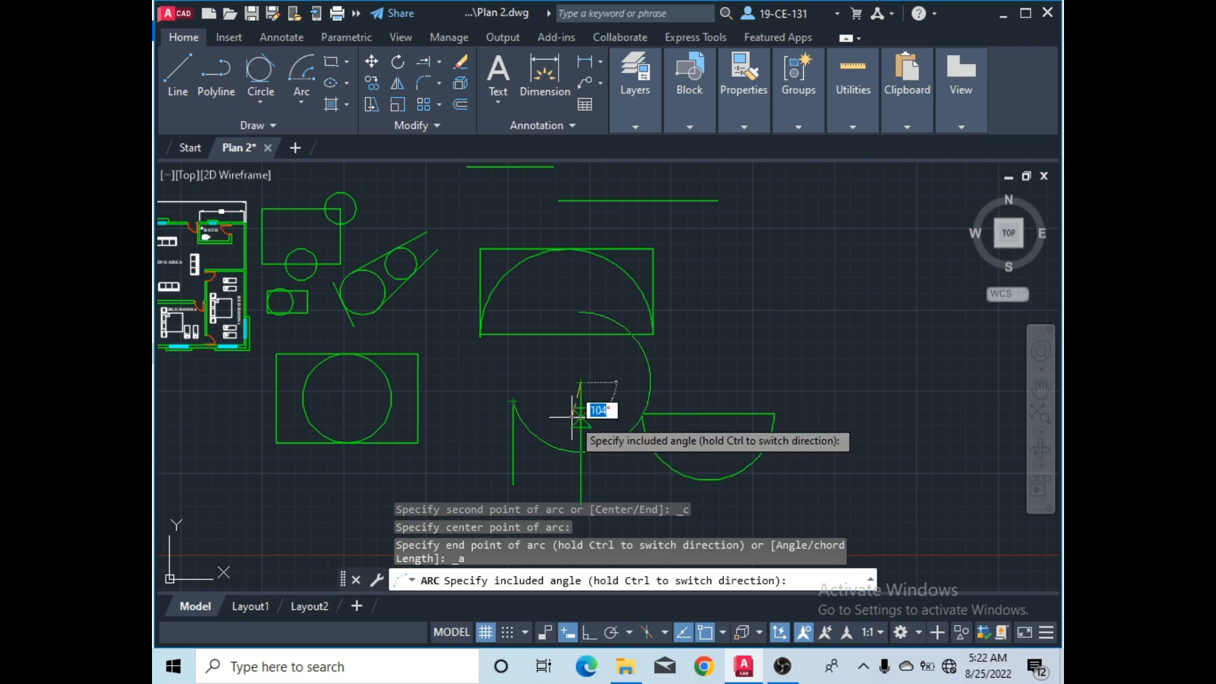
{"action": "type", "text": "9"}
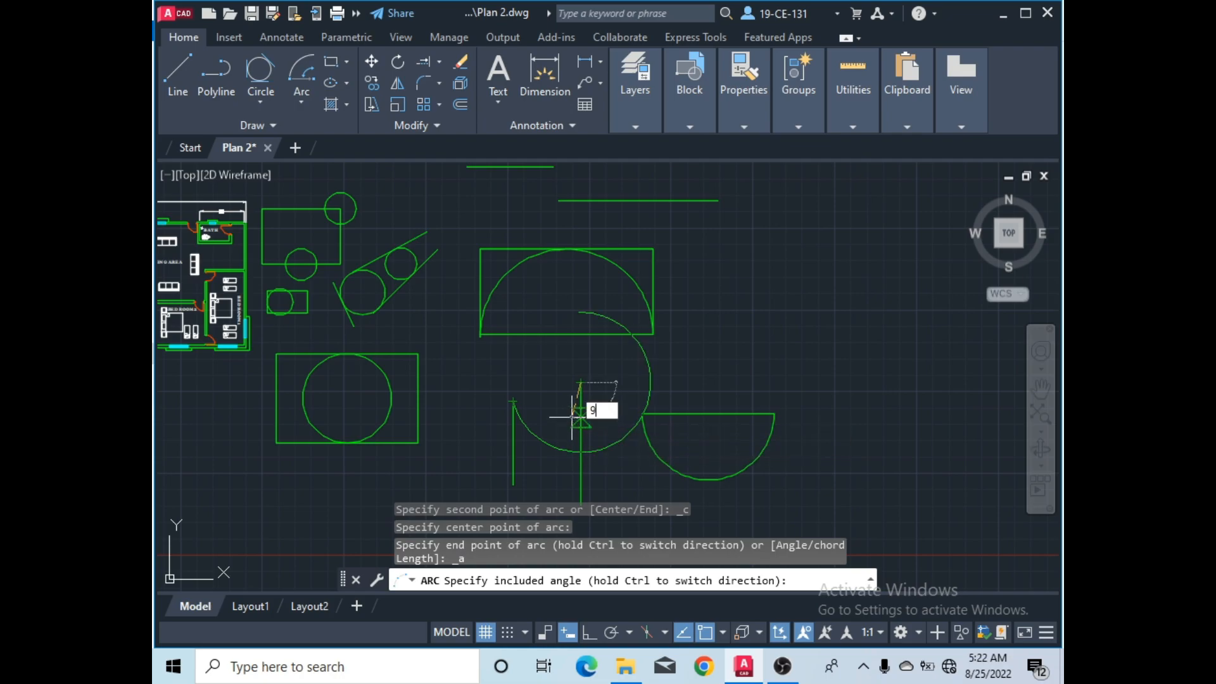
{"action": "type", "text": "0"}
{"action": "key", "text": "Return"}
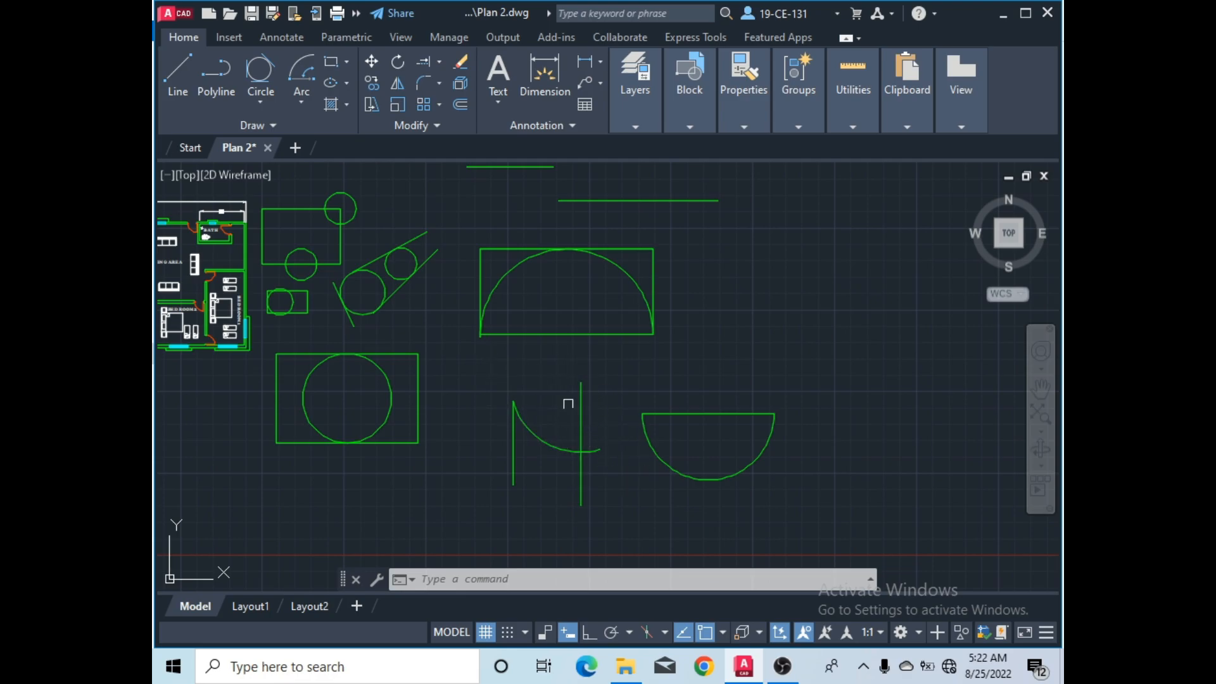
- Draw a Start, Center, Length arc from the short vertical line's lower end, centred on the long one, trying a 45' chord and settling on about 25'
{"action": "left_click", "coordinate": [299, 105]}
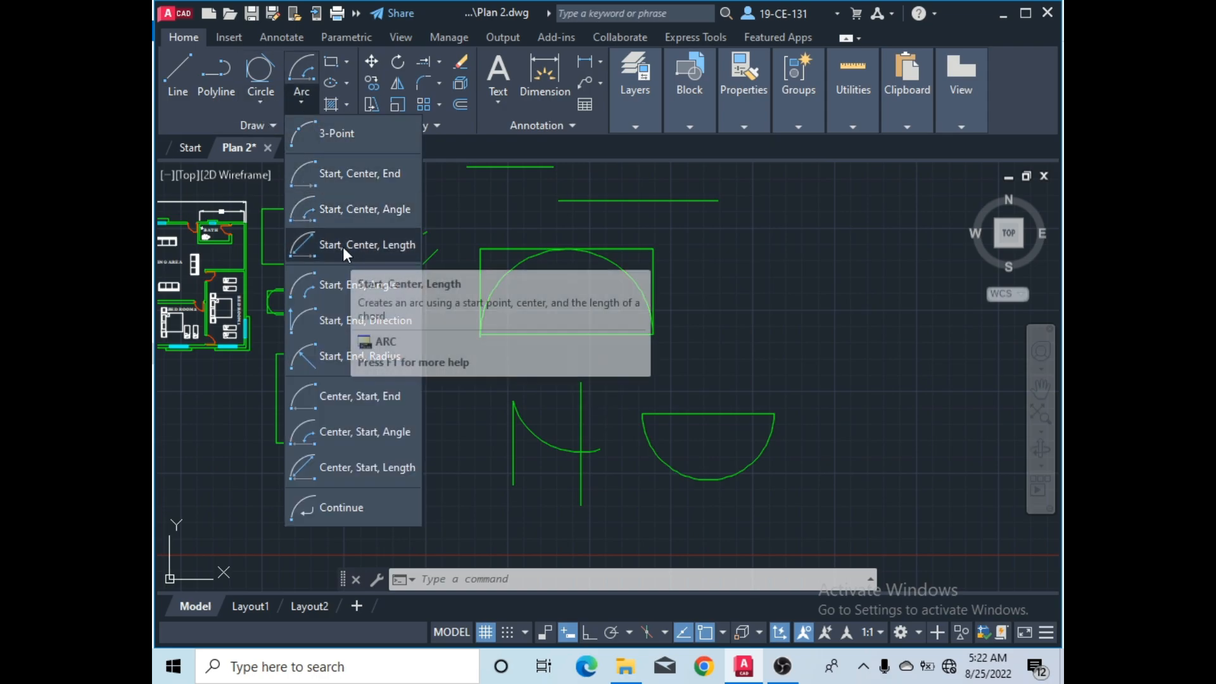
{"action": "left_click", "coordinate": [374, 247]}
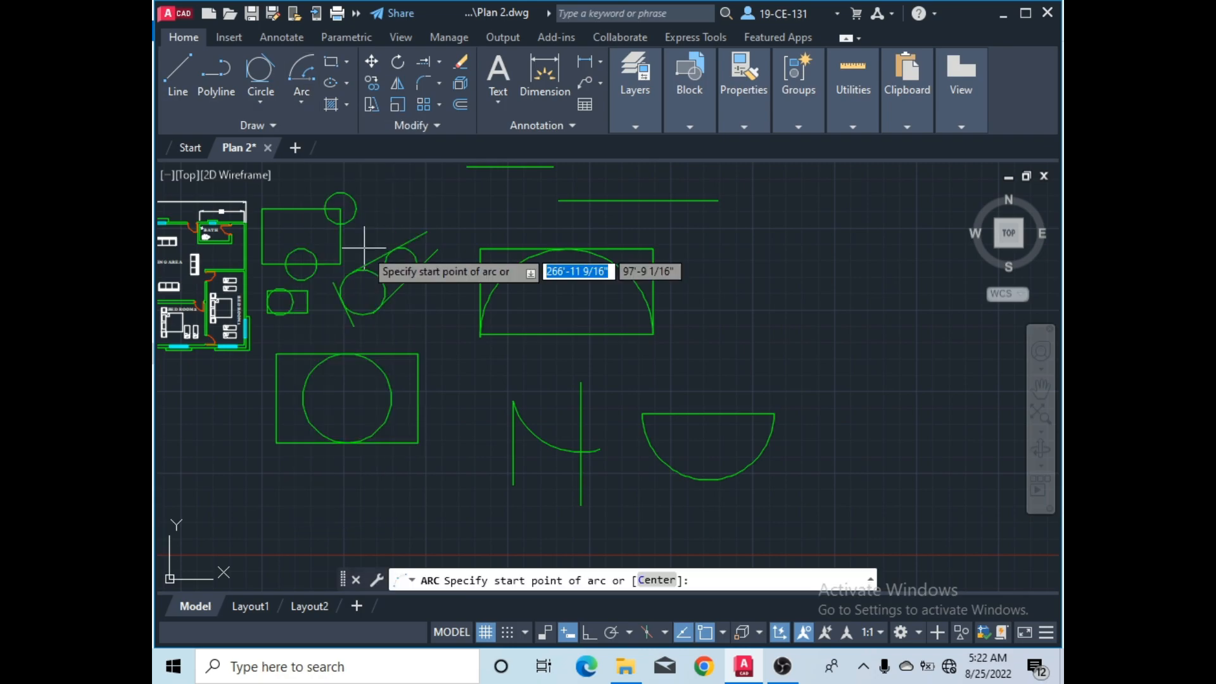
{"action": "left_click", "coordinate": [513, 486]}
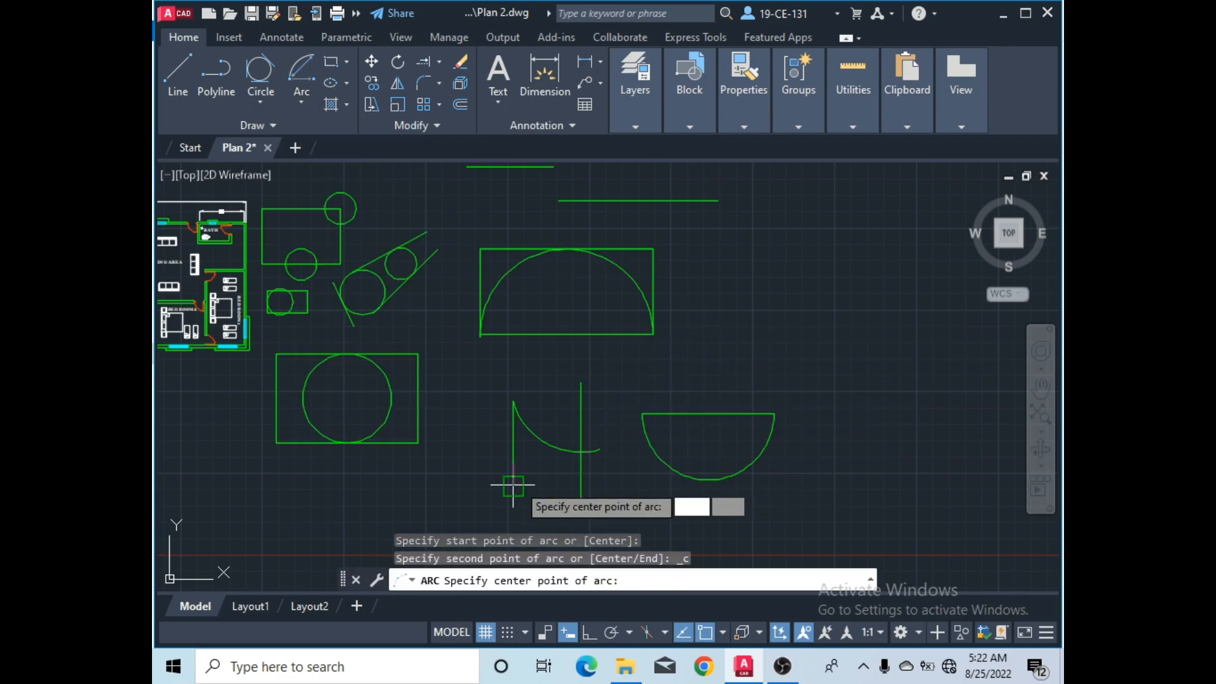
{"action": "left_click", "coordinate": [578, 486]}
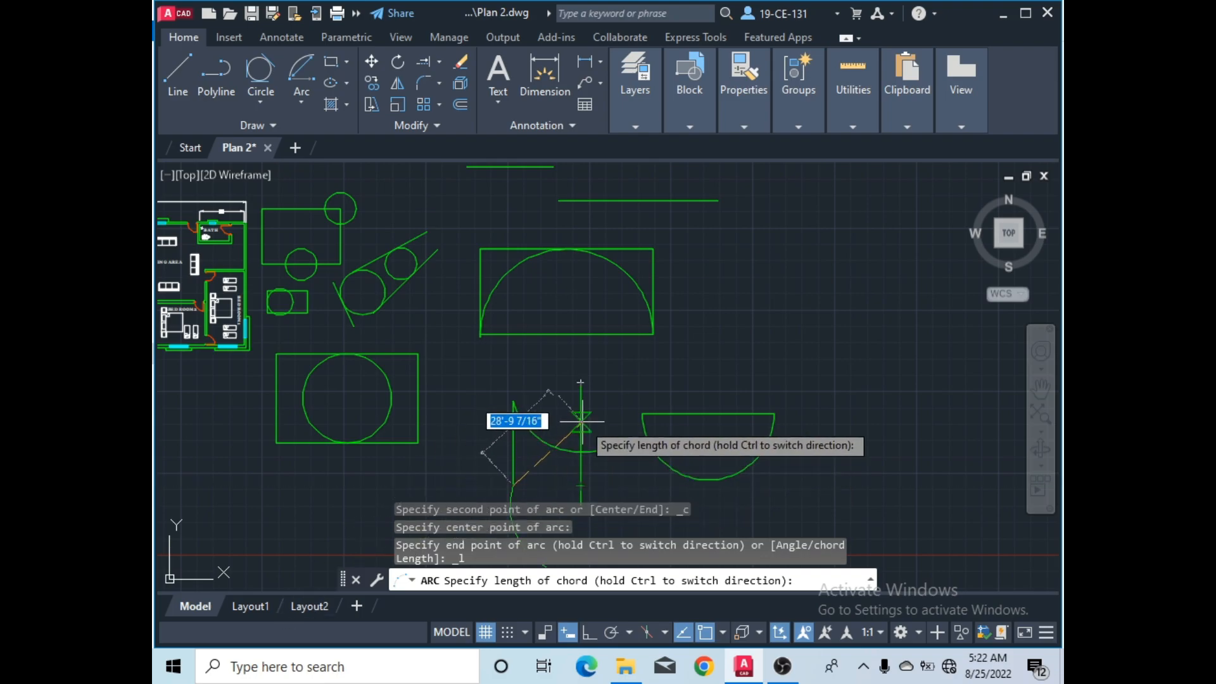
{"action": "scroll", "coordinate": [578, 415], "scroll_direction": "down", "scroll_amount": 3}
{"action": "scroll", "coordinate": [573, 443], "scroll_direction": "up", "scroll_amount": 1}
{"action": "scroll", "coordinate": [574, 461], "scroll_direction": "up", "scroll_amount": 2}
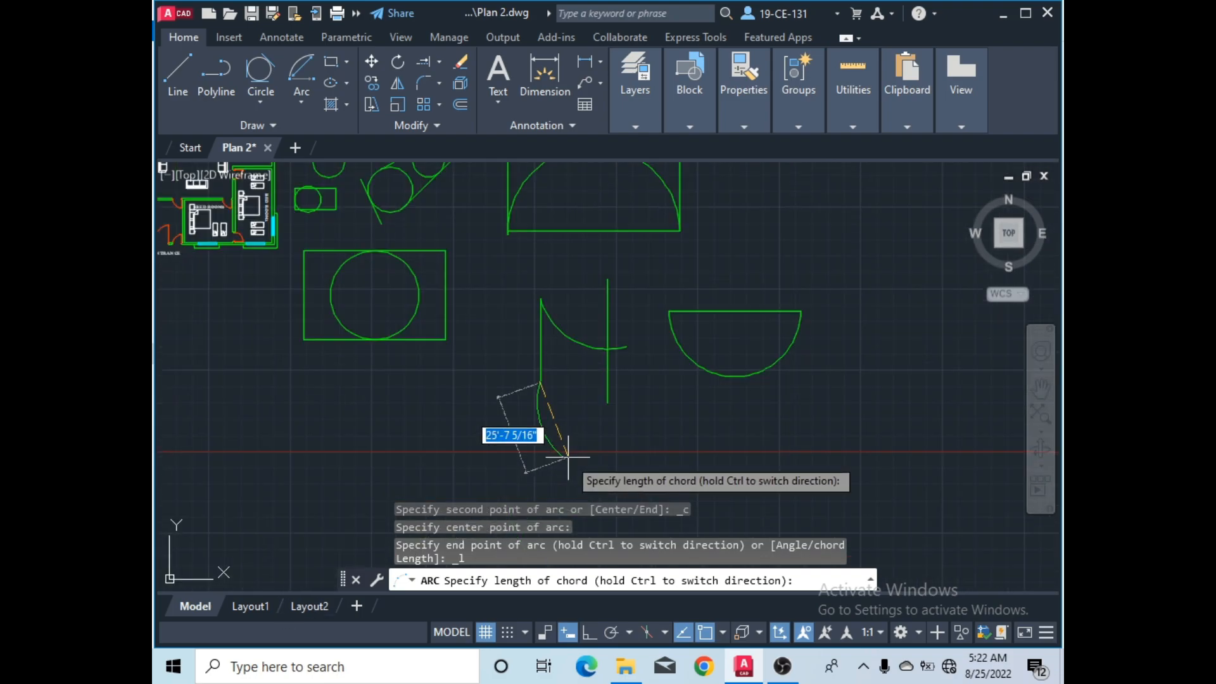
{"action": "type", "text": "45'"}
{"action": "key", "text": "Return"}
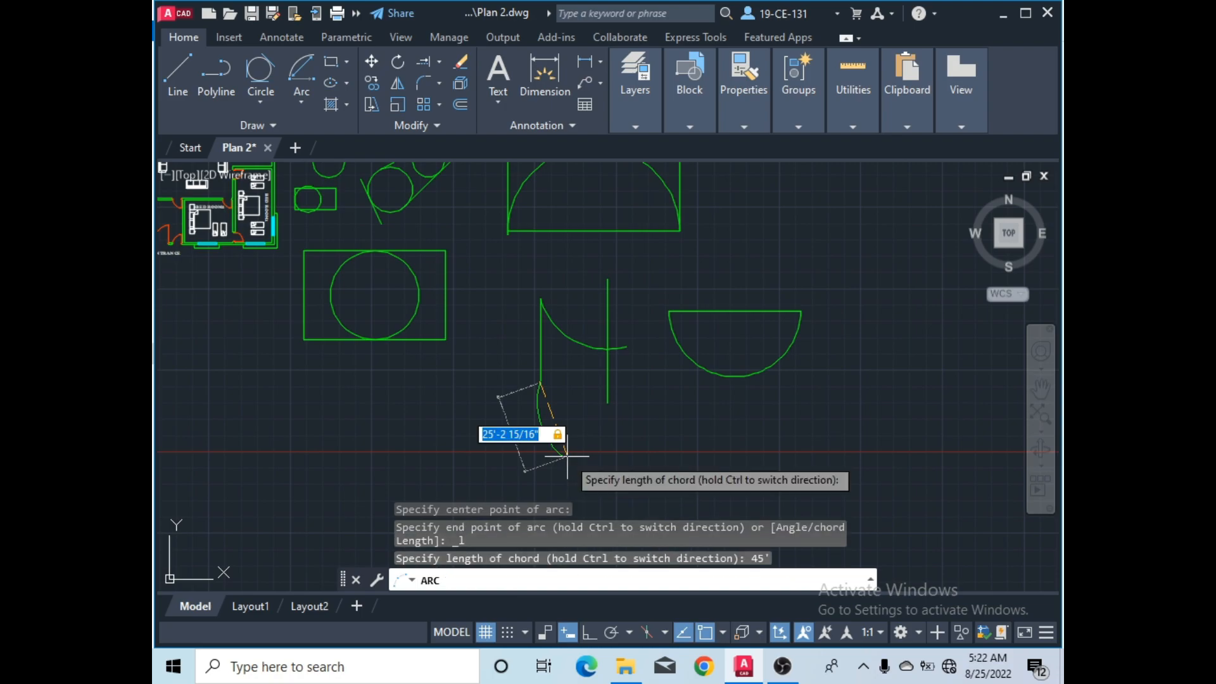
{"action": "key", "text": "Return"}
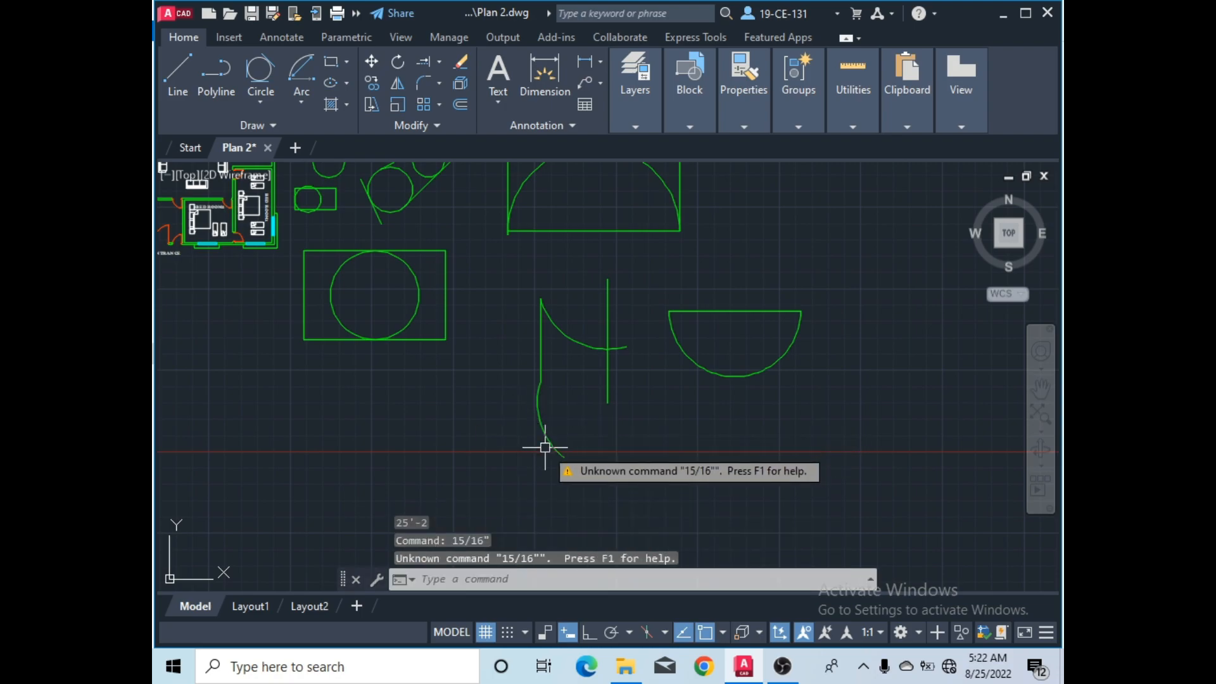
- Draw a Start, End, Angle arc from below the circle-filled large rectangle to its lower-right corner, with a 67° included angle
{"action": "left_click", "coordinate": [297, 105]}
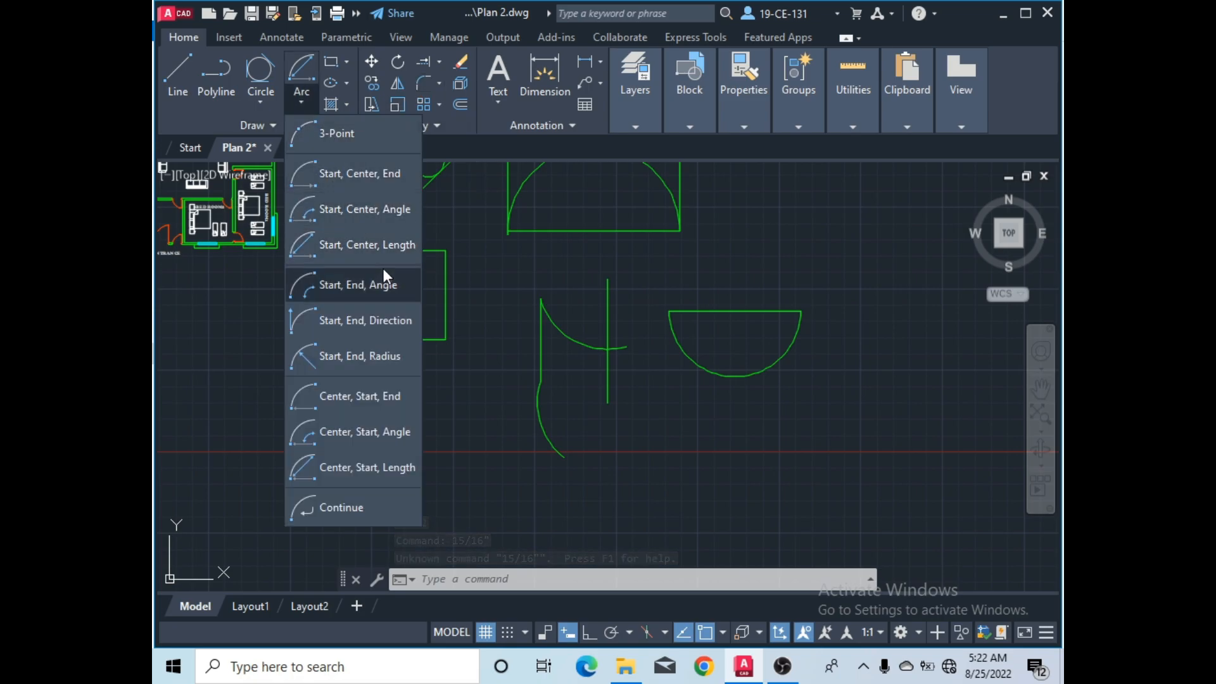
{"action": "left_click", "coordinate": [352, 294]}
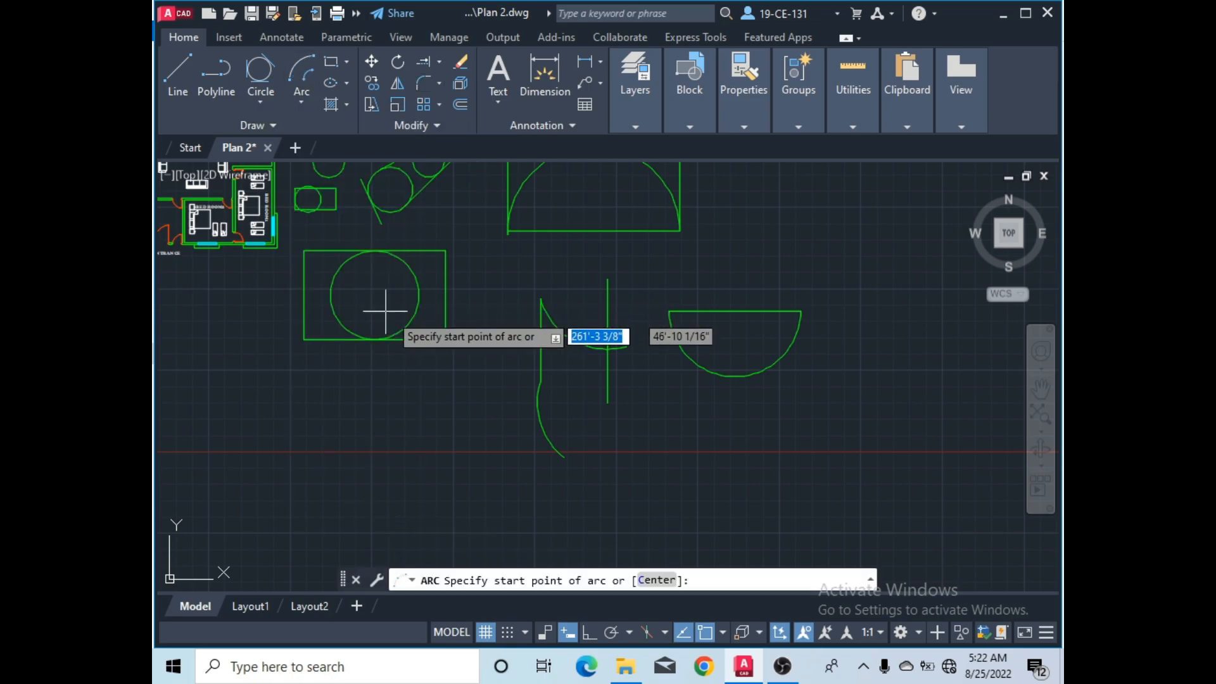
{"action": "left_click", "coordinate": [319, 398]}
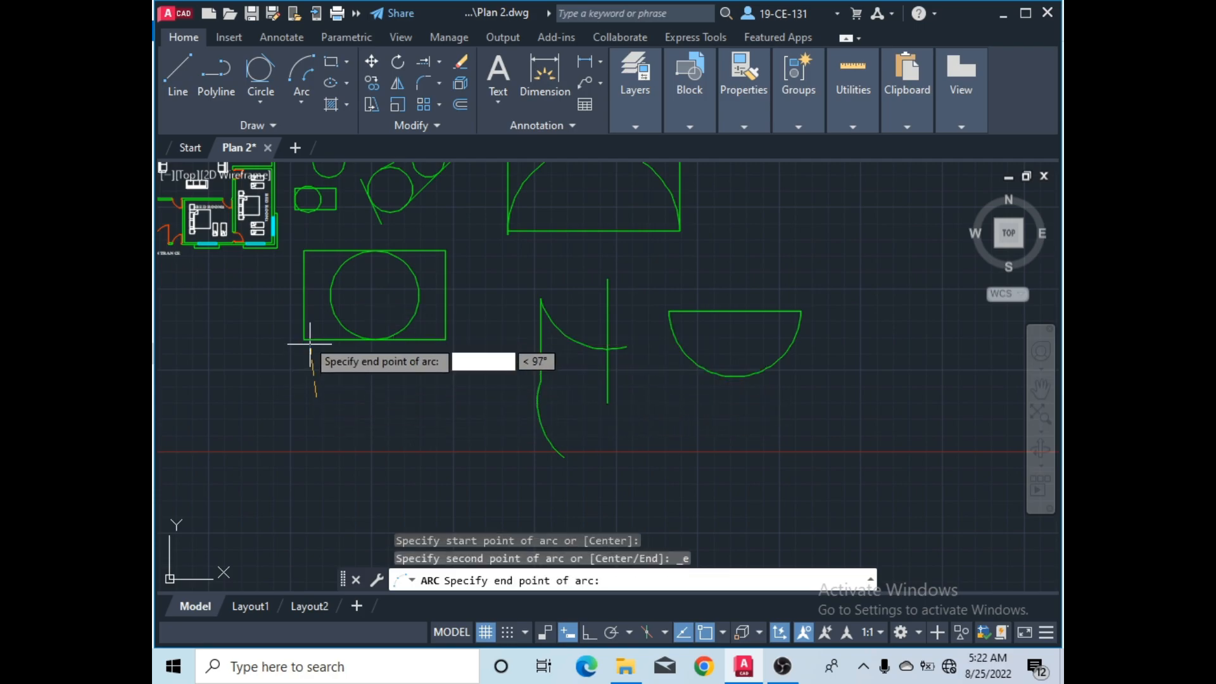
{"action": "left_click", "coordinate": [501, 397]}
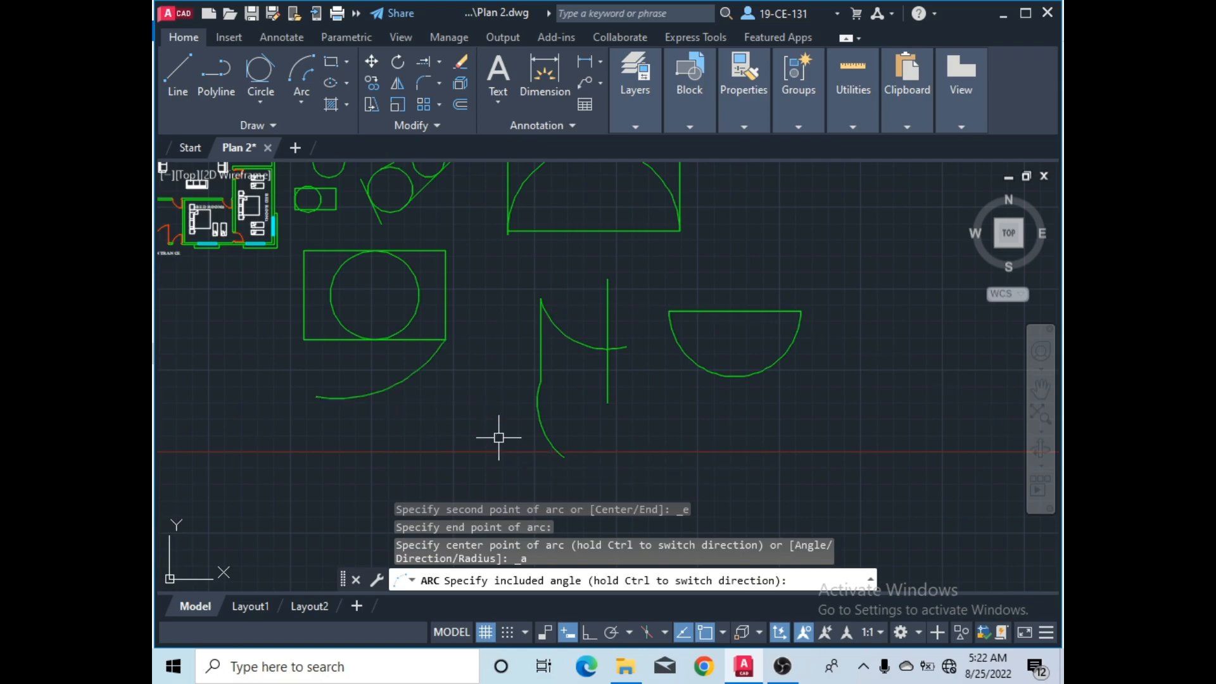
{"action": "key", "text": "Return"}
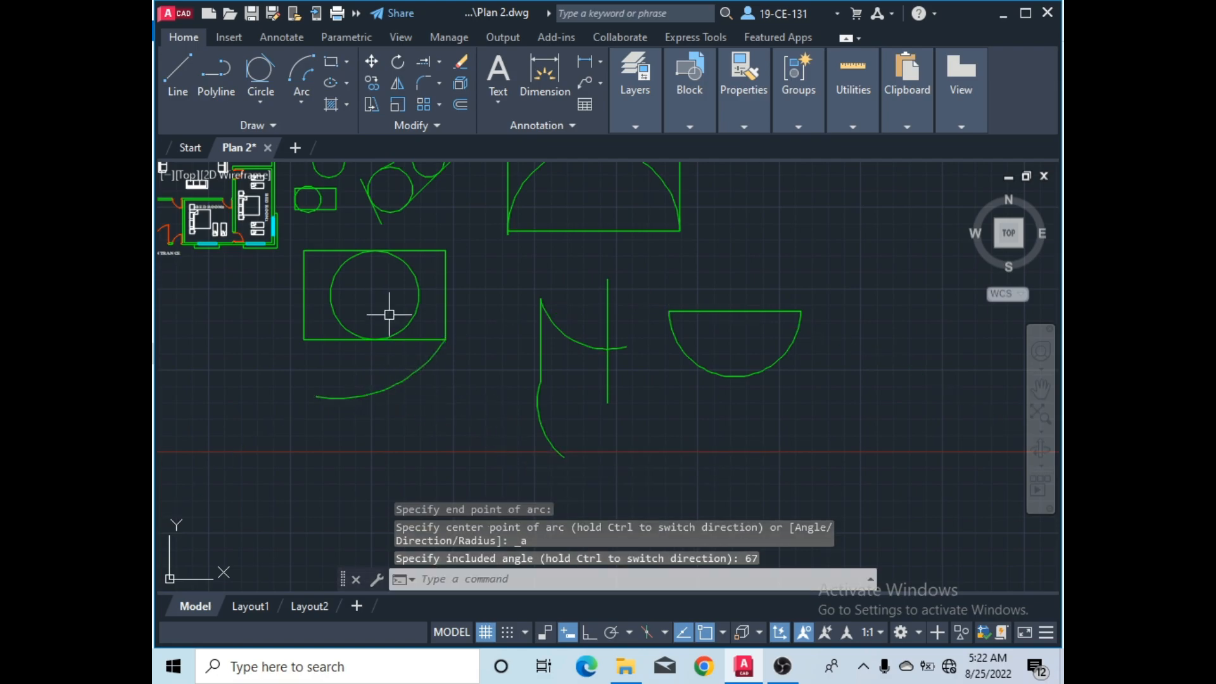
- Draw a Start, End, Direction arc from the circle-filled rectangle's upper-left corner to its lower-left corner, bulging outward to the left
{"action": "left_click", "coordinate": [305, 104]}
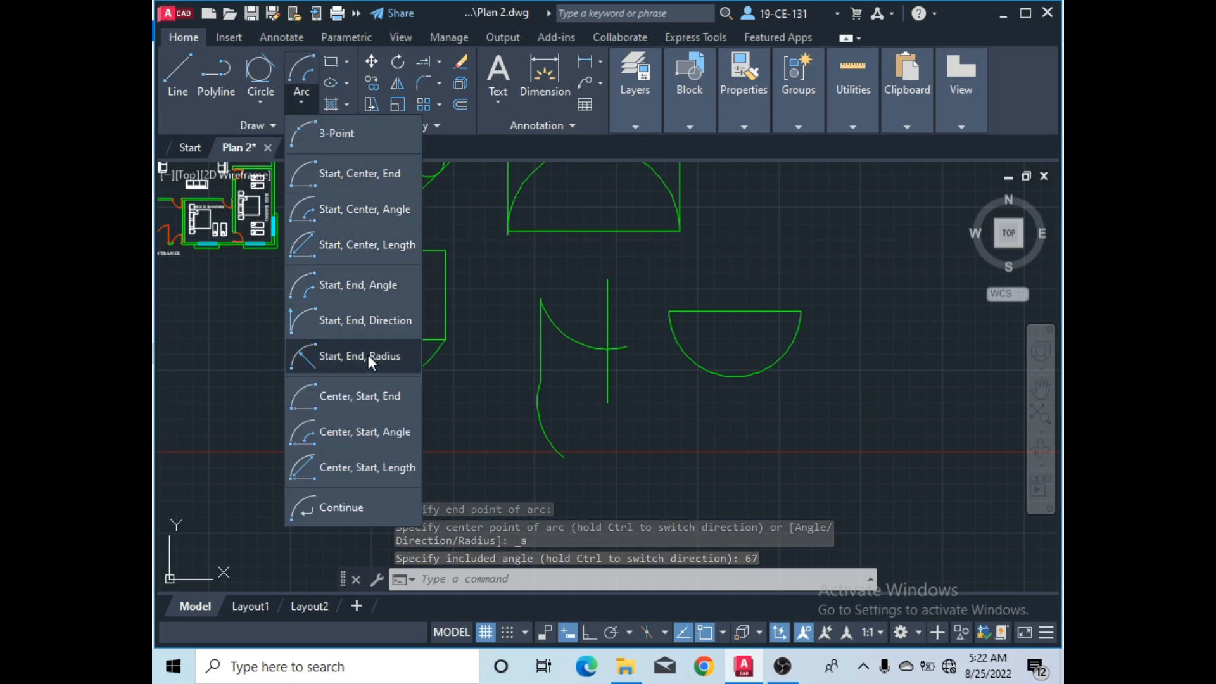
{"action": "left_click", "coordinate": [345, 325]}
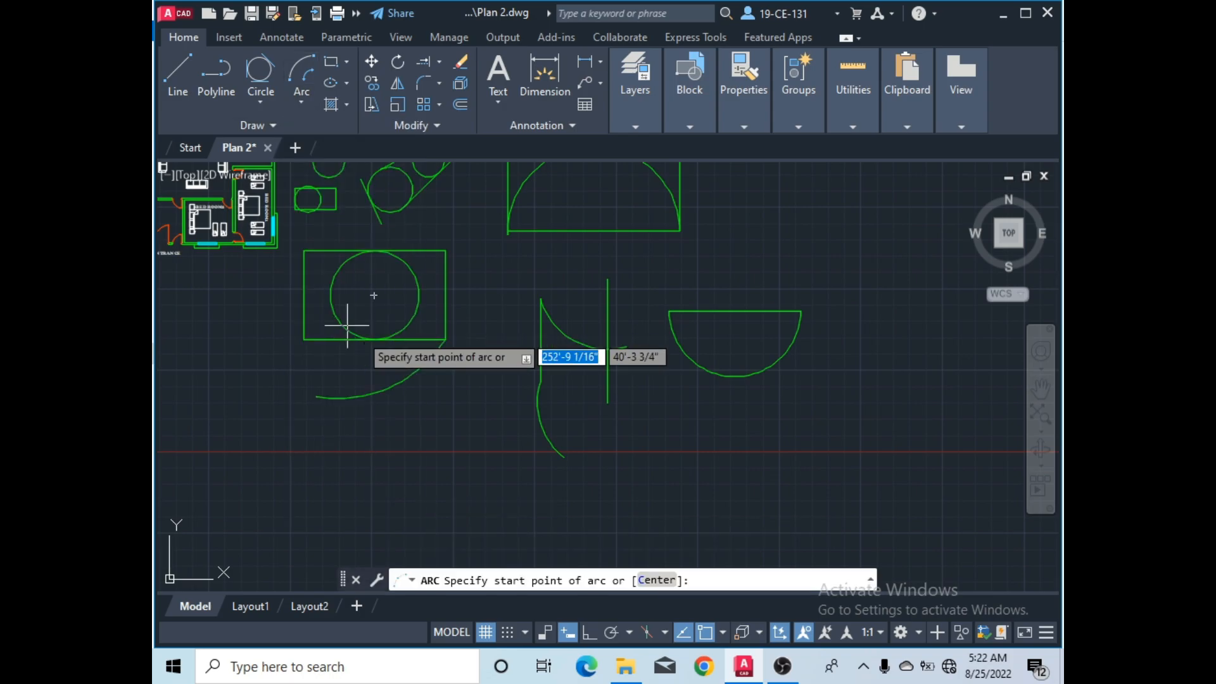
{"action": "left_click", "coordinate": [373, 295]}
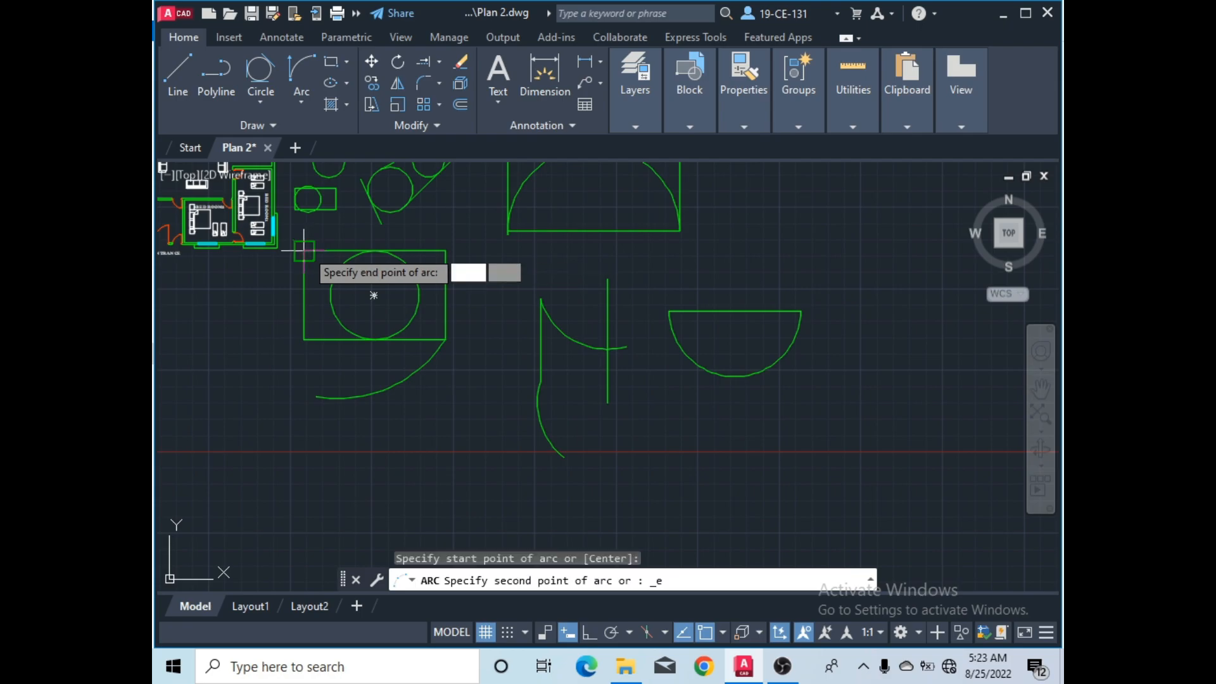
{"action": "left_click", "coordinate": [304, 340]}
{"action": "left_click", "coordinate": [218, 320]}
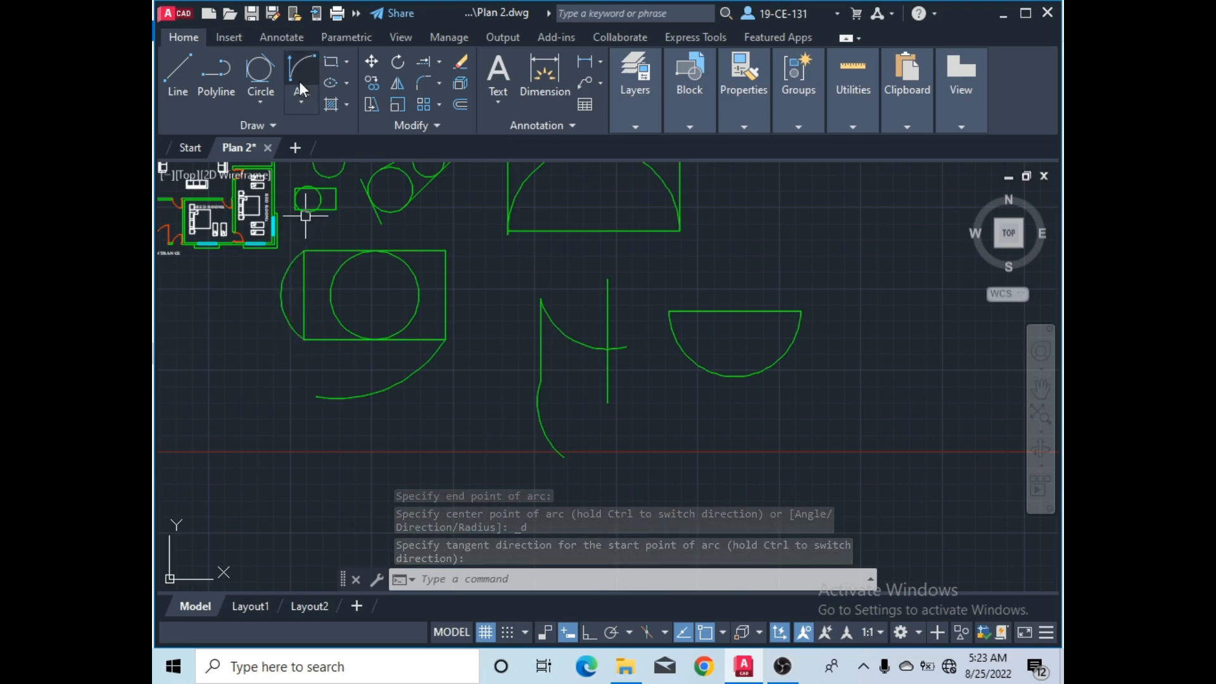
- Draw a Start, End, Radius arc with a 45' radius from the left end to the right end of the horizontal line above the semicircle
{"action": "left_click", "coordinate": [303, 103]}
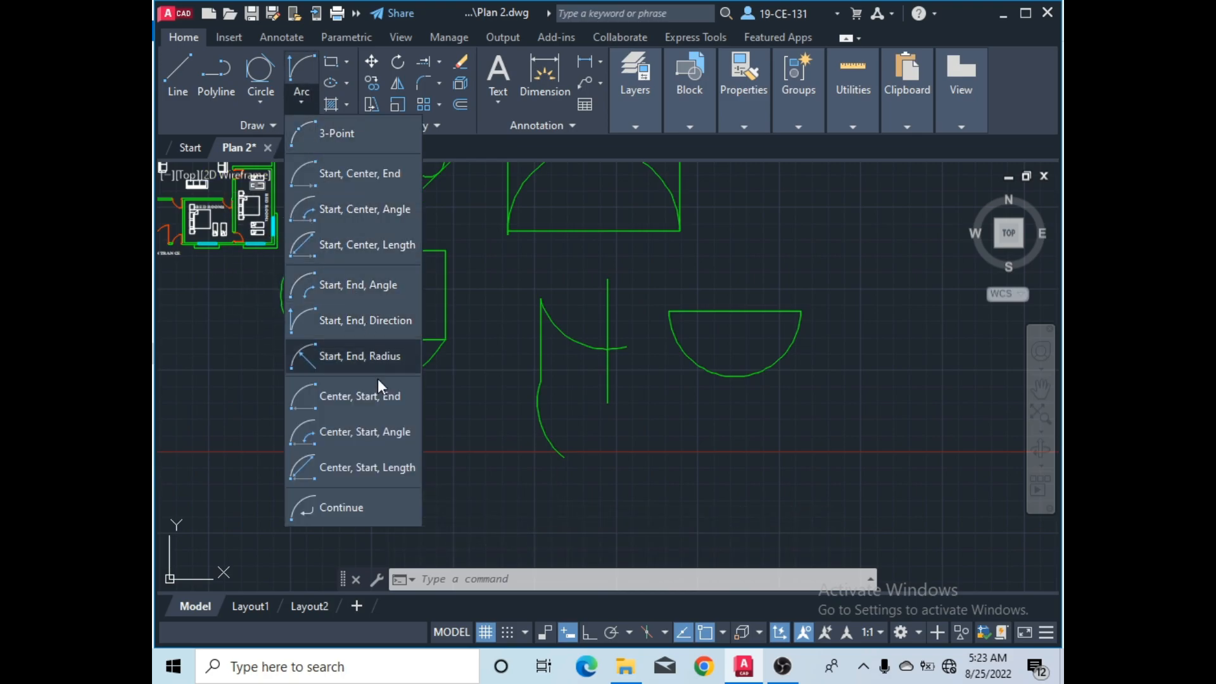
{"action": "left_click", "coordinate": [362, 364]}
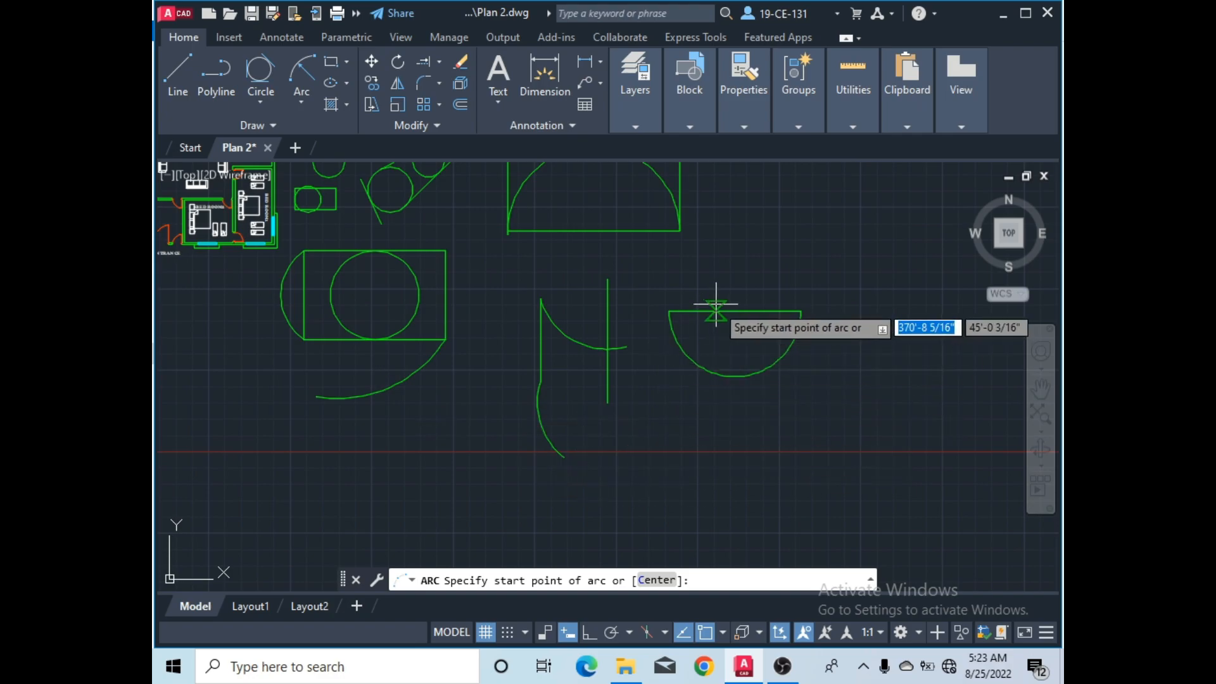
{"action": "left_click", "coordinate": [669, 310]}
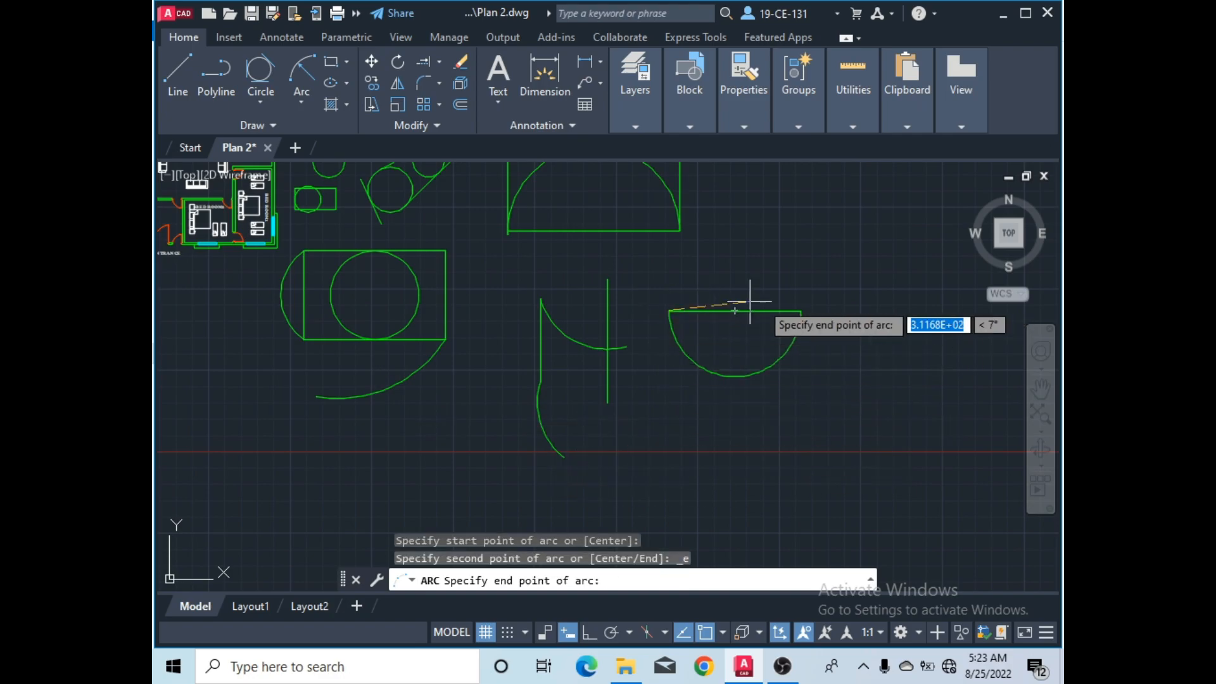
{"action": "left_click", "coordinate": [800, 310]}
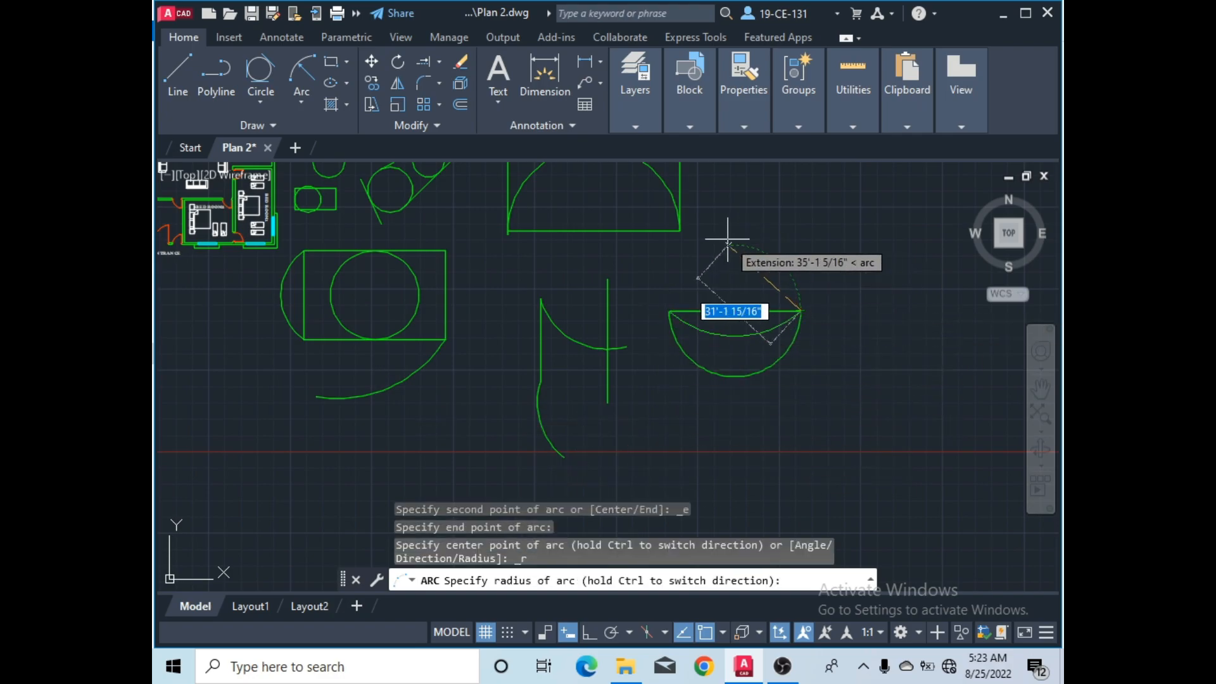
{"action": "type", "text": "45'"}
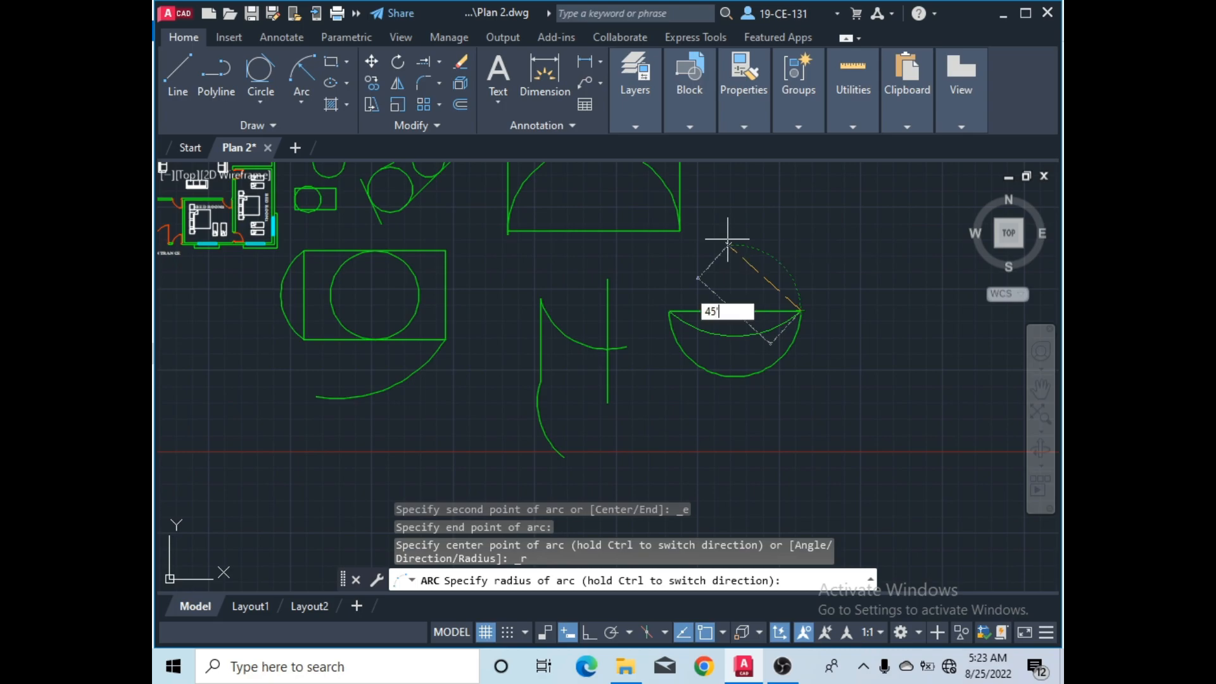
{"action": "key", "text": "Return"}
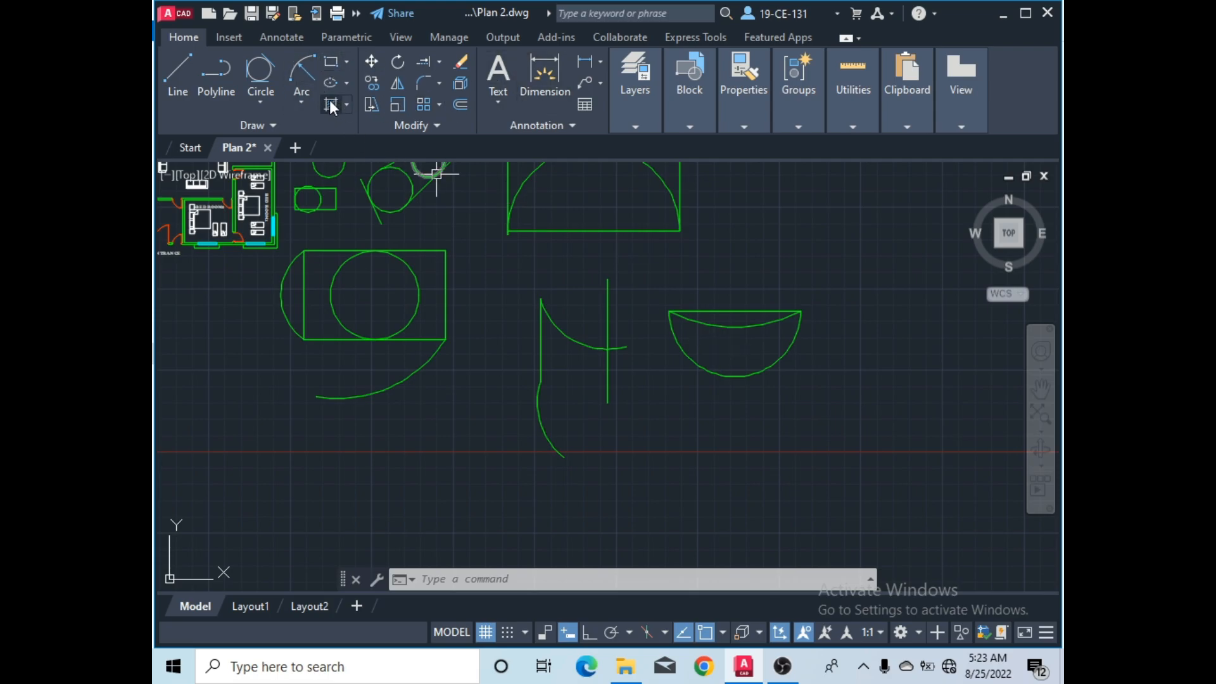
- Draw a Continue arc tangent from the right end of the 45' radius arc, ending further right and slightly higher
{"action": "left_click", "coordinate": [304, 104]}
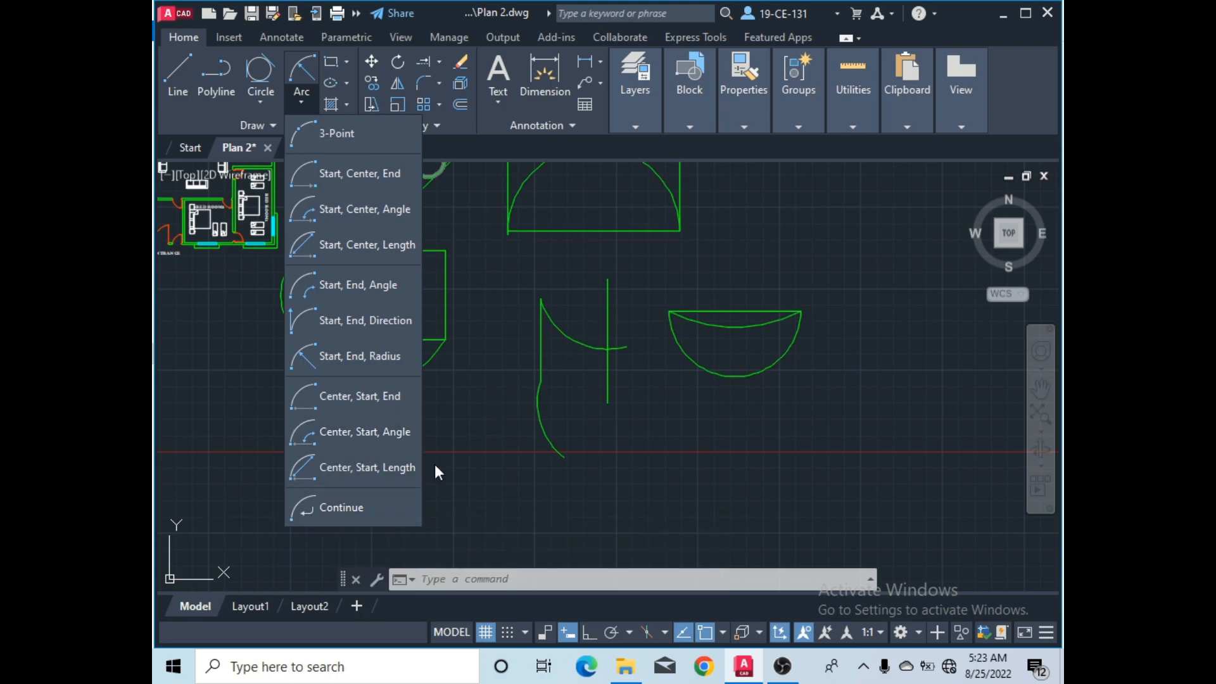
{"action": "left_click", "coordinate": [342, 515]}
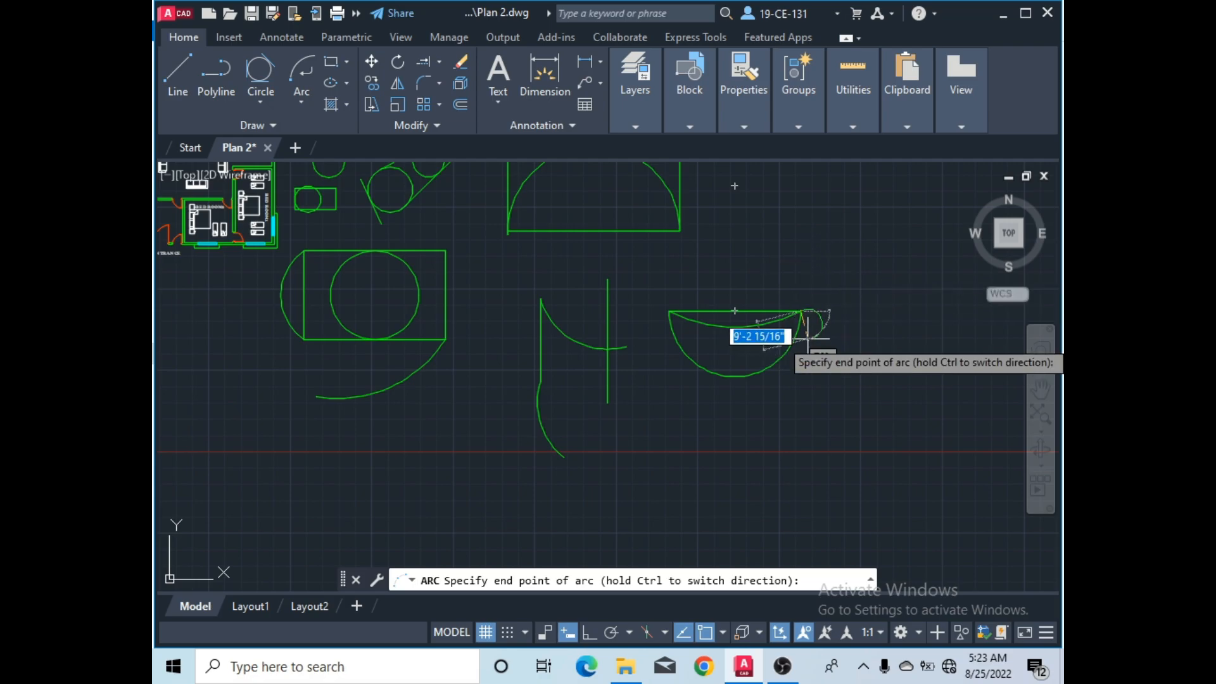
{"action": "left_click", "coordinate": [932, 277]}
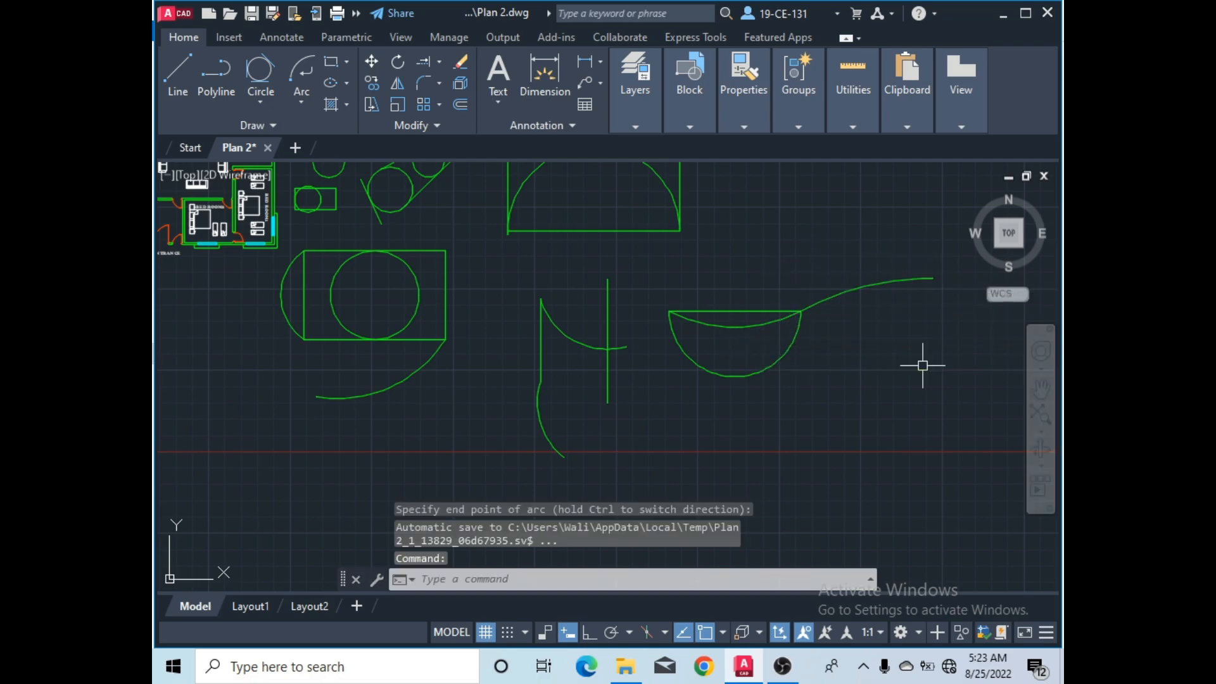
{"action": "scroll", "coordinate": [831, 320], "scroll_direction": "up", "scroll_amount": 6}
{"action": "scroll", "coordinate": [578, 315], "scroll_direction": "down", "scroll_amount": 4}
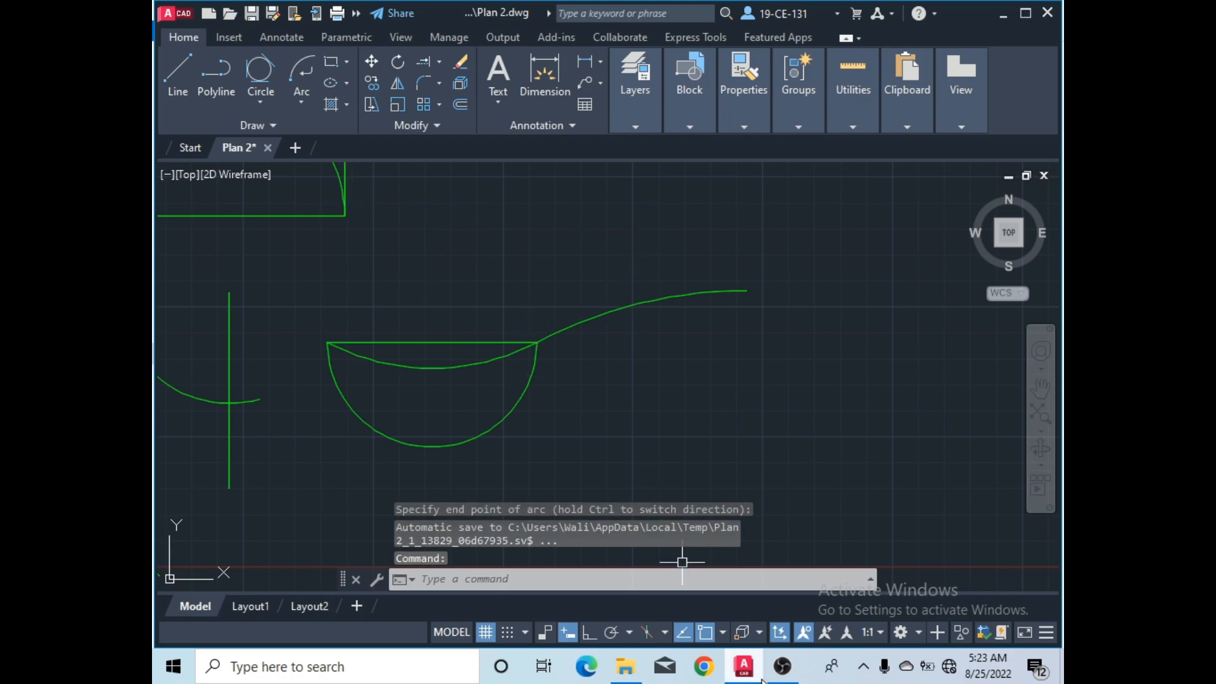
{"action": "left_click", "coordinate": [781, 666]}
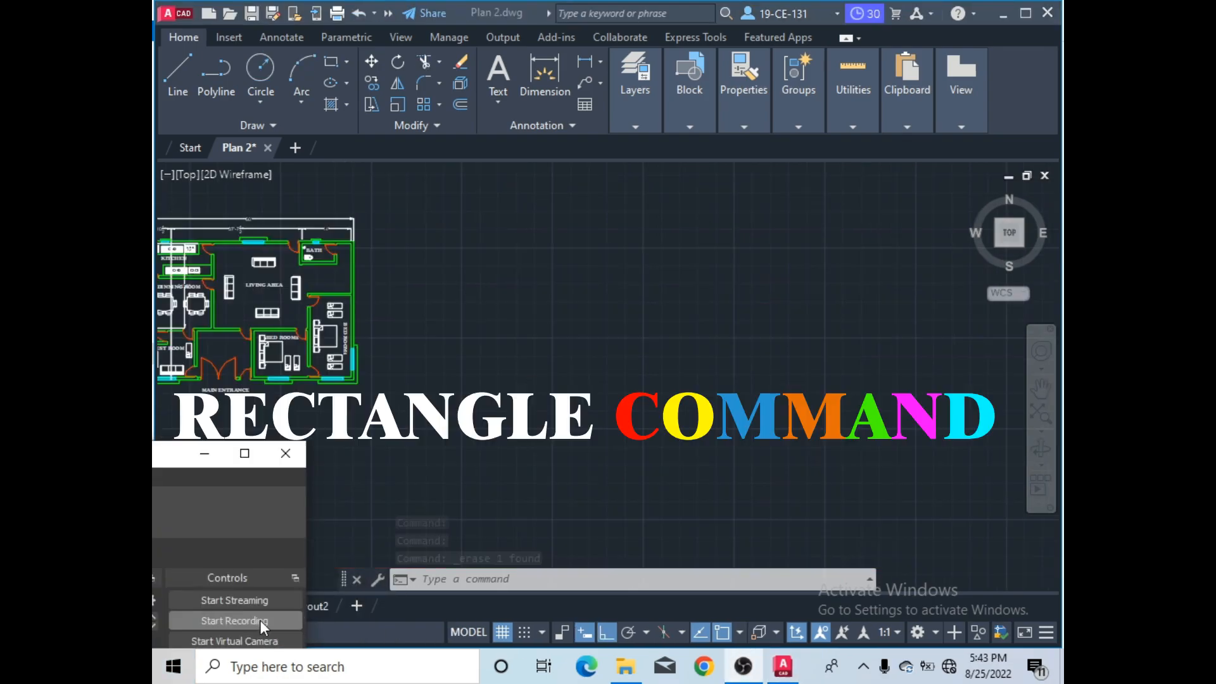
{"action": "left_click", "coordinate": [204, 453]}
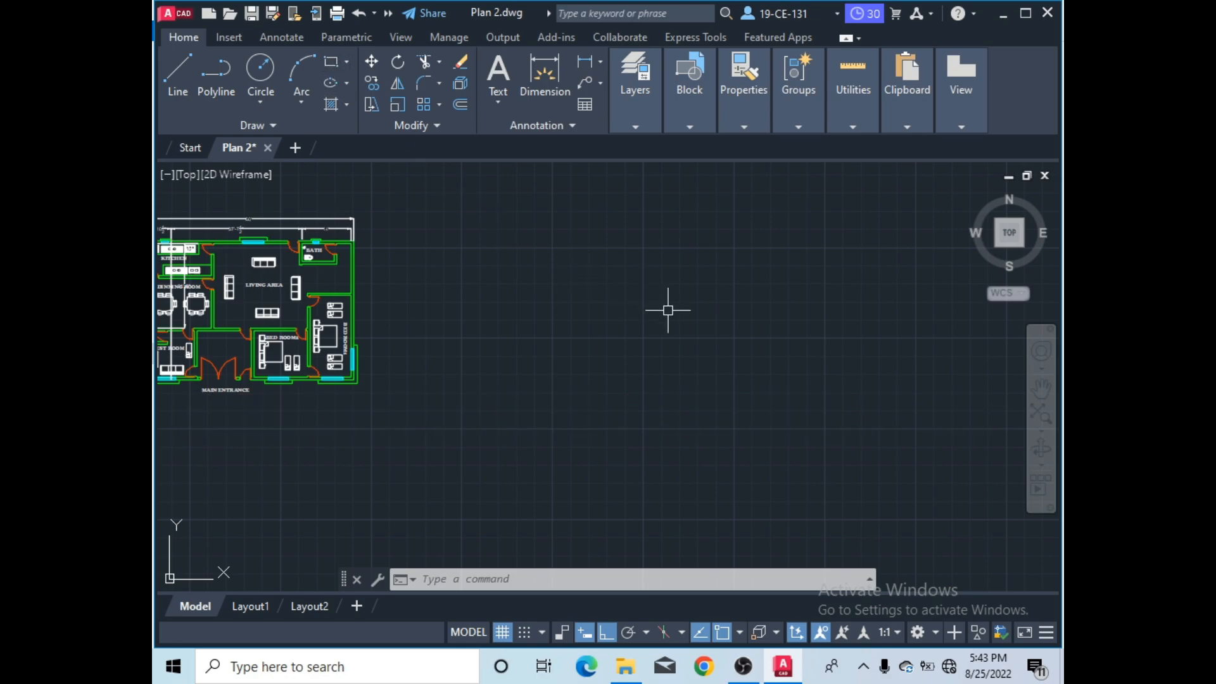
- Draw a rectangle about 20'-4" by 9'-5" from the inner upper-right wall corner near the bath, extending right and down outside the plan
{"action": "left_click", "coordinate": [332, 63]}
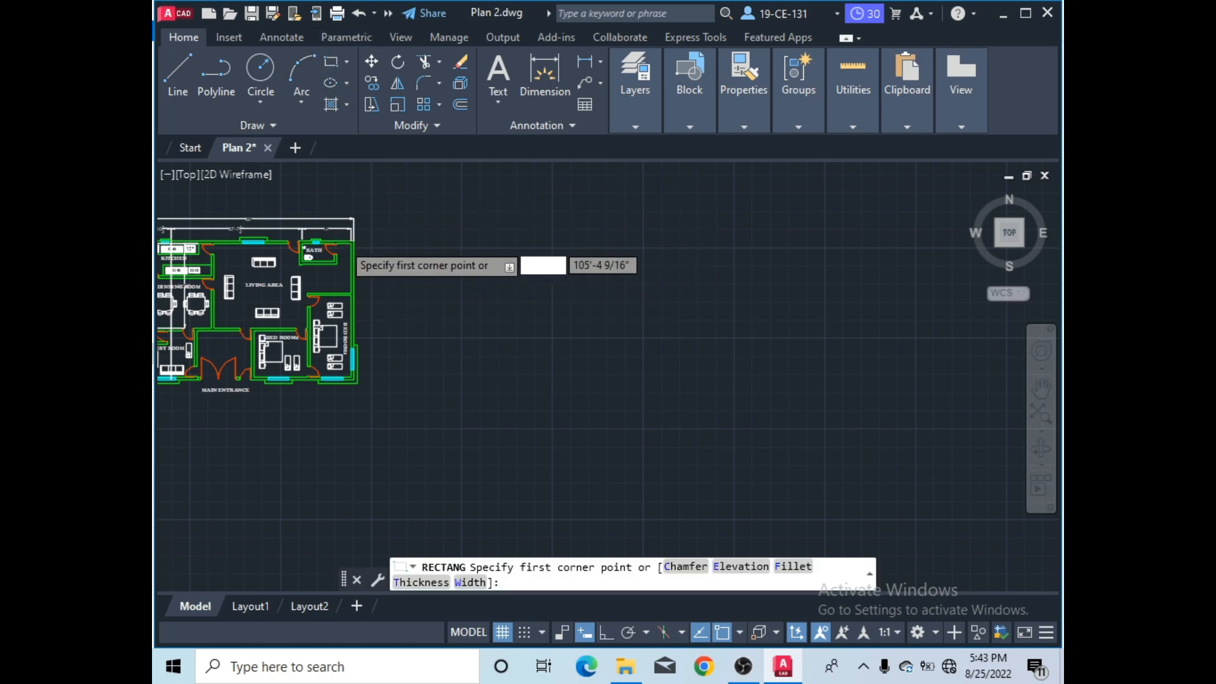
{"action": "scroll", "coordinate": [345, 247], "scroll_direction": "up", "scroll_amount": 6}
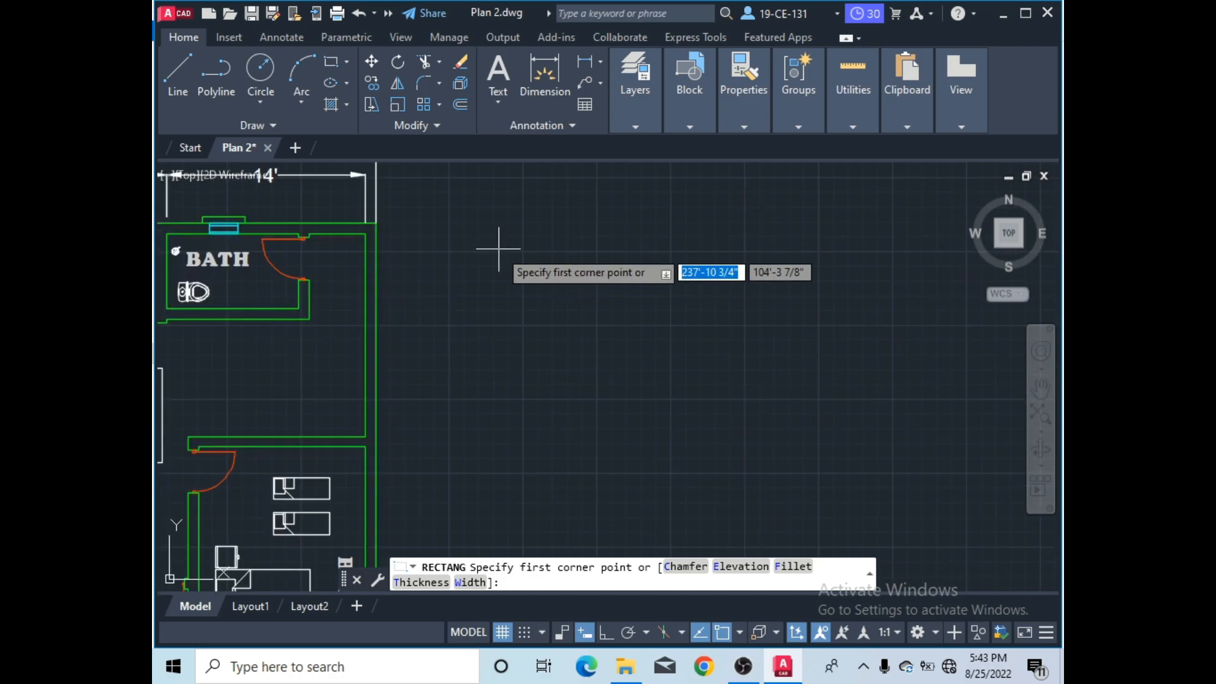
{"action": "scroll", "coordinate": [365, 233], "scroll_direction": "up", "scroll_amount": 2}
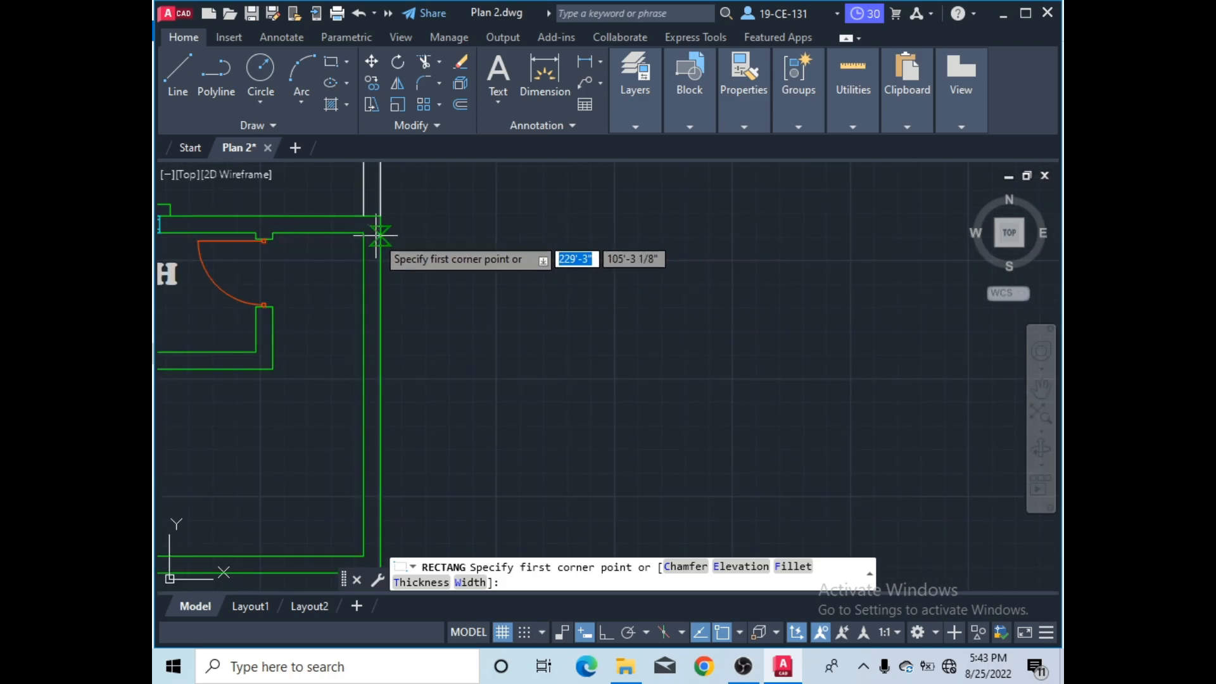
{"action": "left_click", "coordinate": [364, 233]}
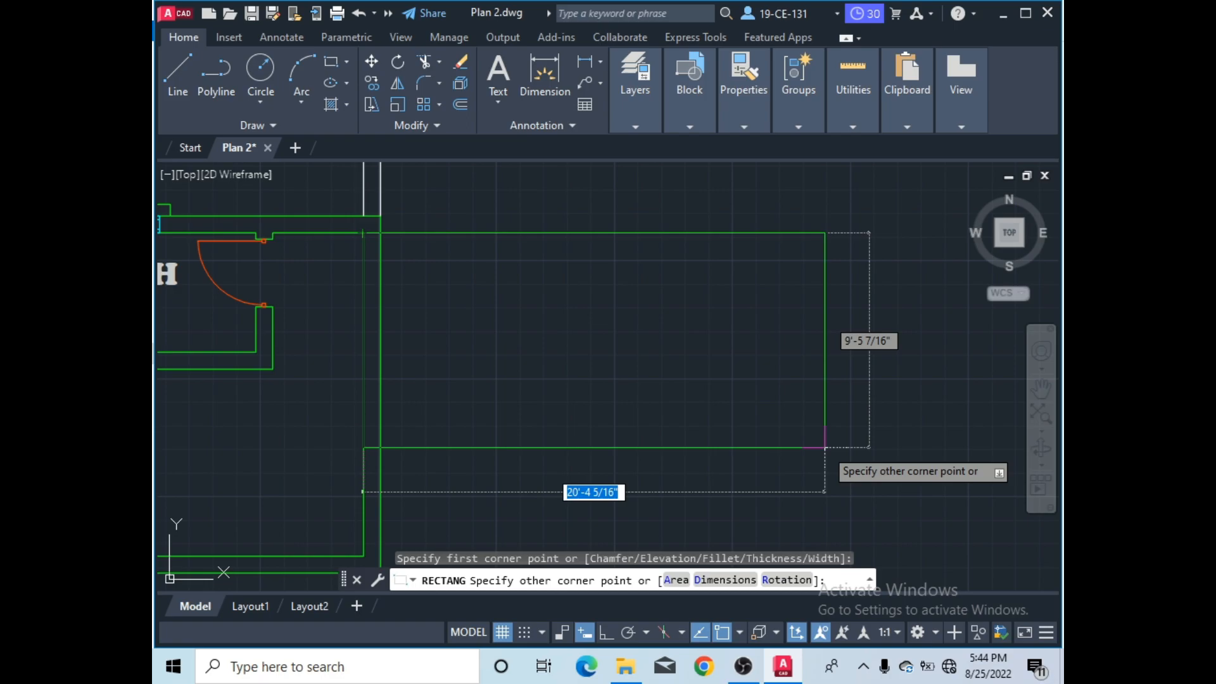
{"action": "left_click", "coordinate": [825, 448]}
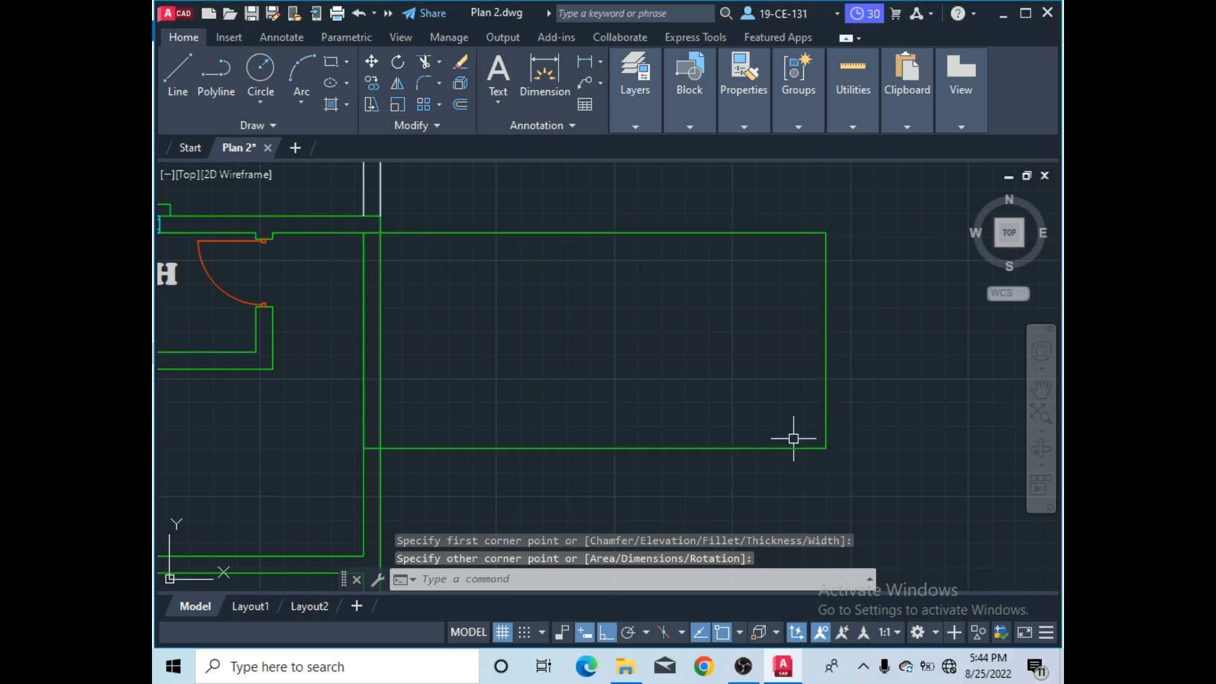
- Draw a rectangle by dimensions, 15' long and 6' wide, from the first rectangle's lower-right corner towards the lower right
{"action": "scroll", "coordinate": [646, 285], "scroll_direction": "down", "scroll_amount": 6}
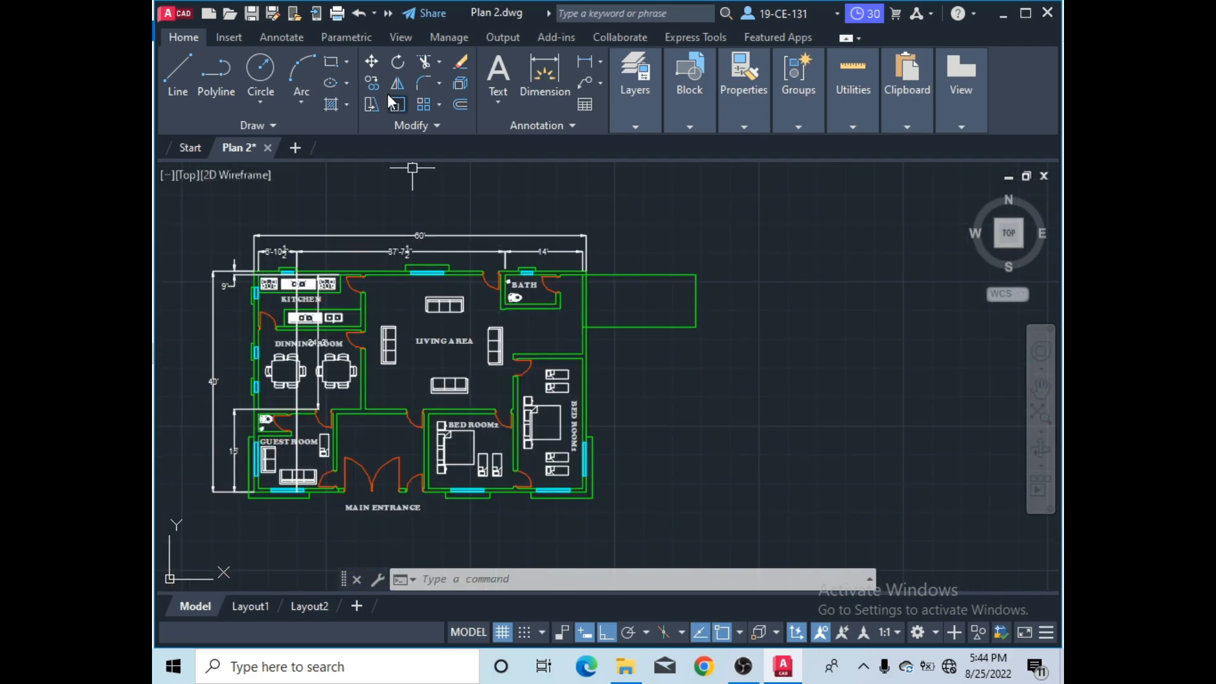
{"action": "left_click", "coordinate": [333, 62]}
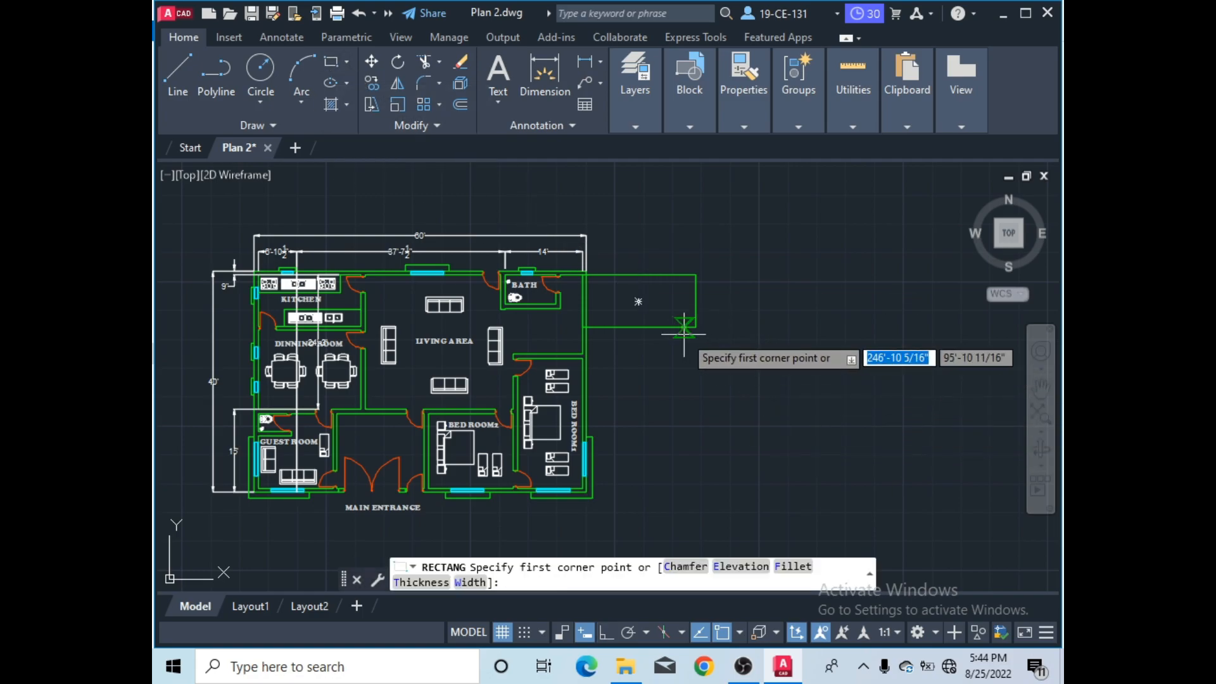
{"action": "scroll", "coordinate": [684, 333], "scroll_direction": "up", "scroll_amount": 4}
{"action": "left_click", "coordinate": [712, 314]}
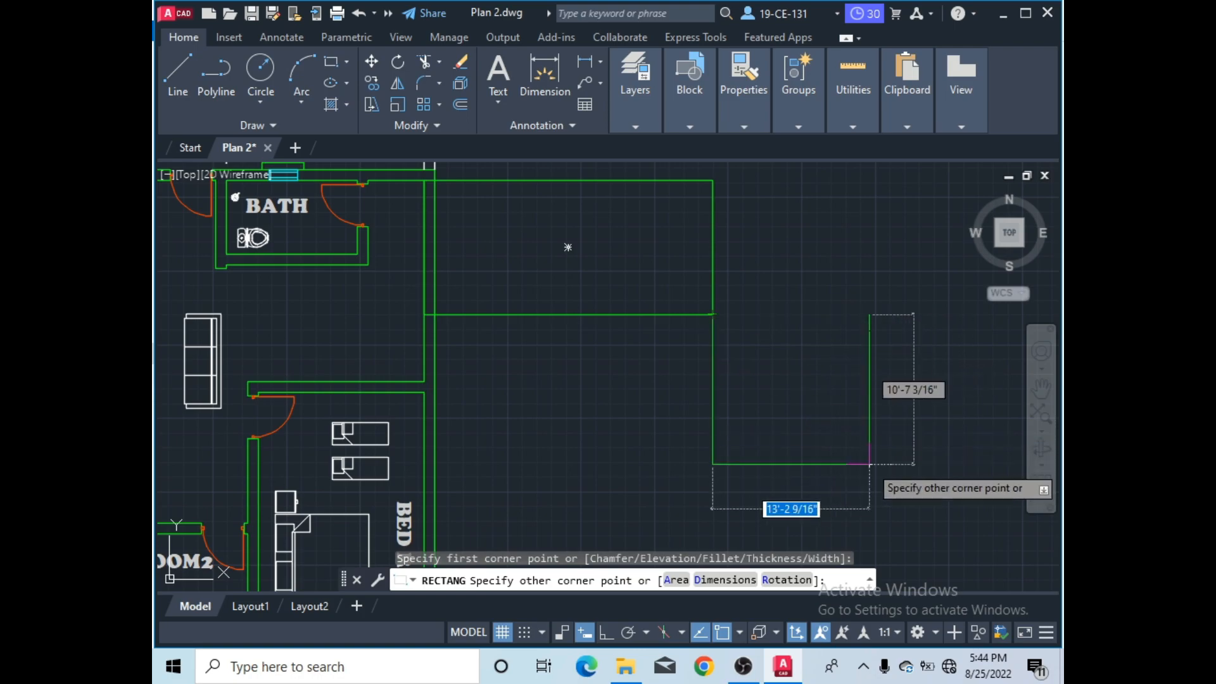
{"action": "left_click", "coordinate": [726, 584]}
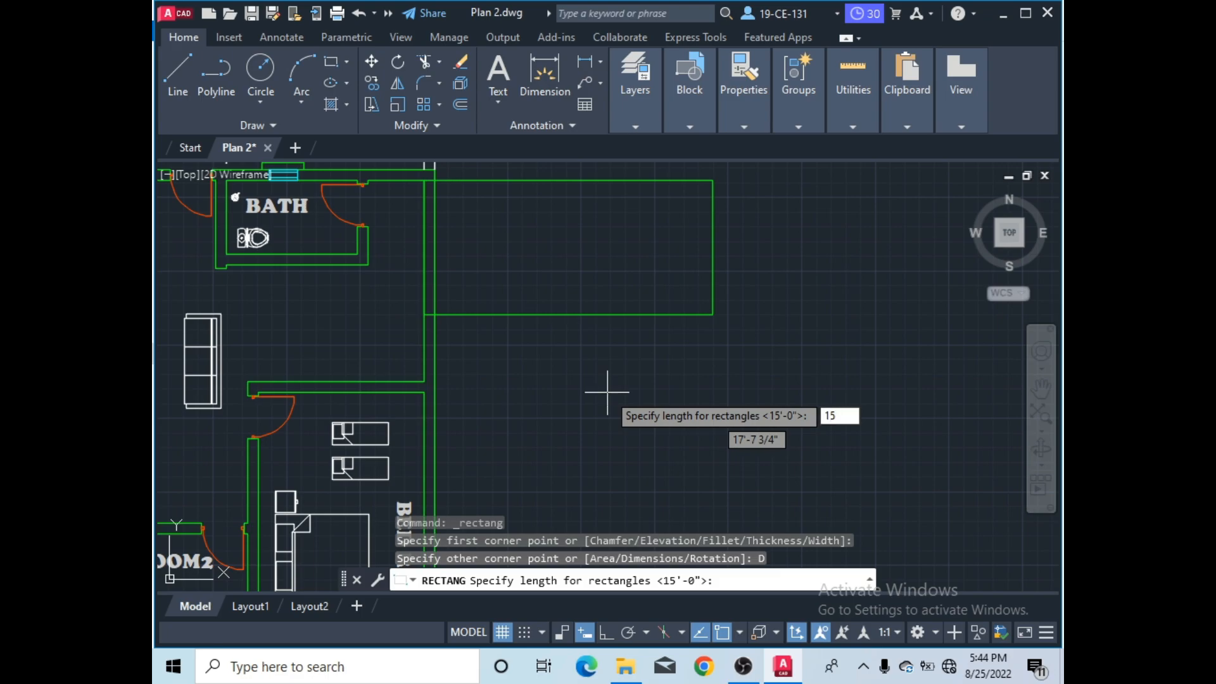
{"action": "key", "text": "Return"}
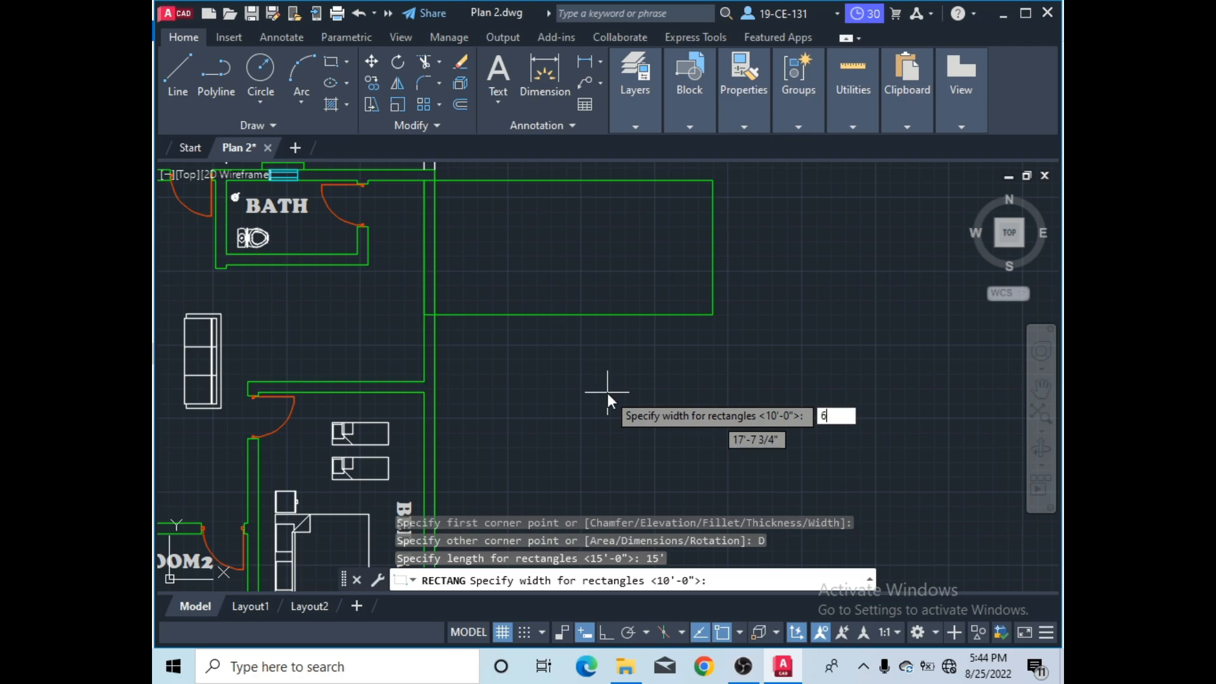
{"action": "key", "text": "Return"}
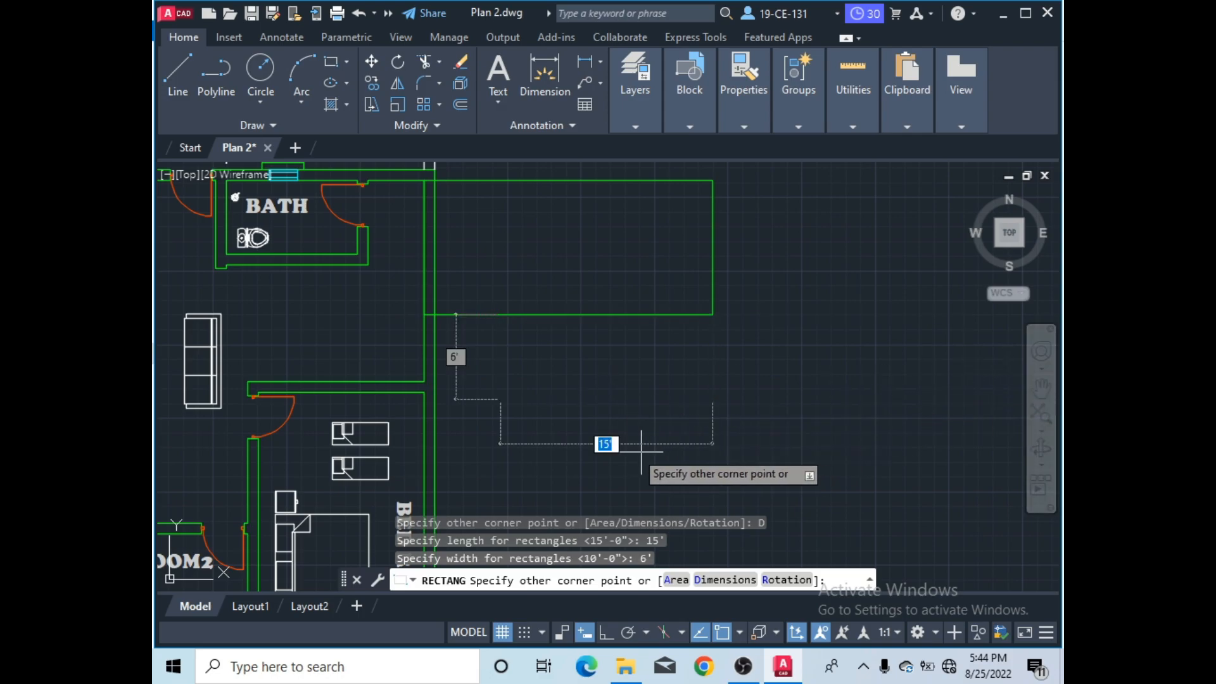
{"action": "left_click", "coordinate": [797, 363]}
{"action": "scroll", "coordinate": [753, 326], "scroll_direction": "down", "scroll_amount": 4}
{"action": "scroll", "coordinate": [752, 326], "scroll_direction": "up", "scroll_amount": 6}
{"action": "scroll", "coordinate": [630, 394], "scroll_direction": "down", "scroll_amount": 2}
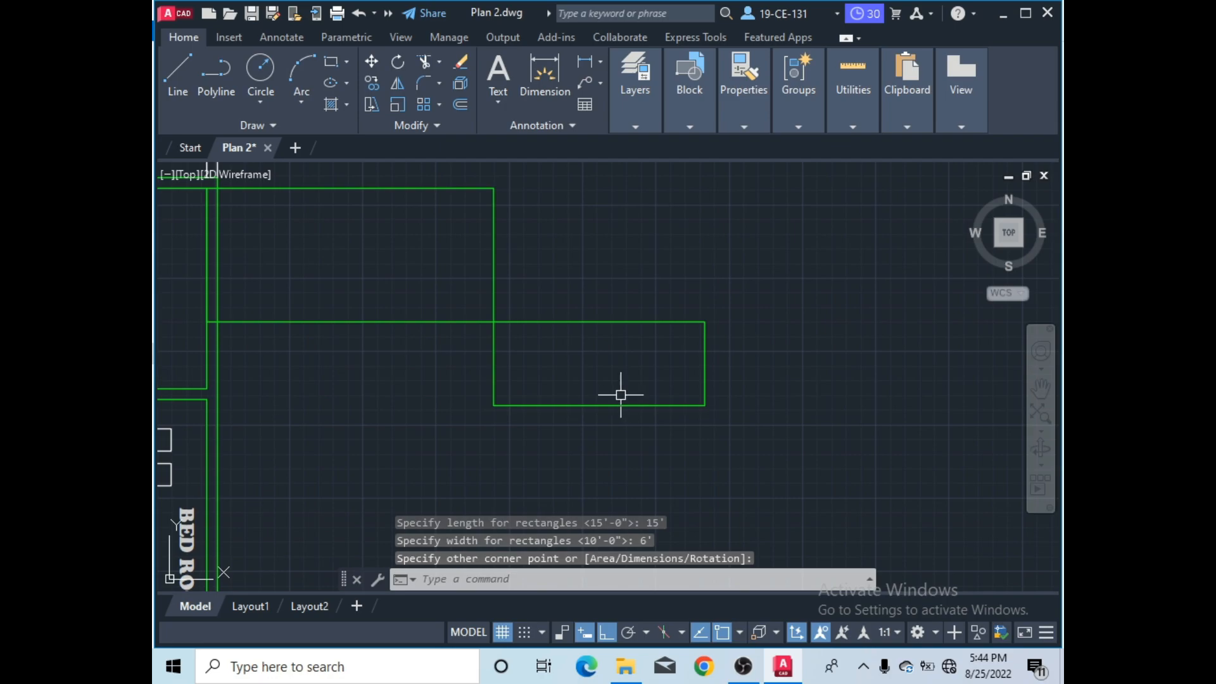
{"action": "left_click", "coordinate": [545, 78]}
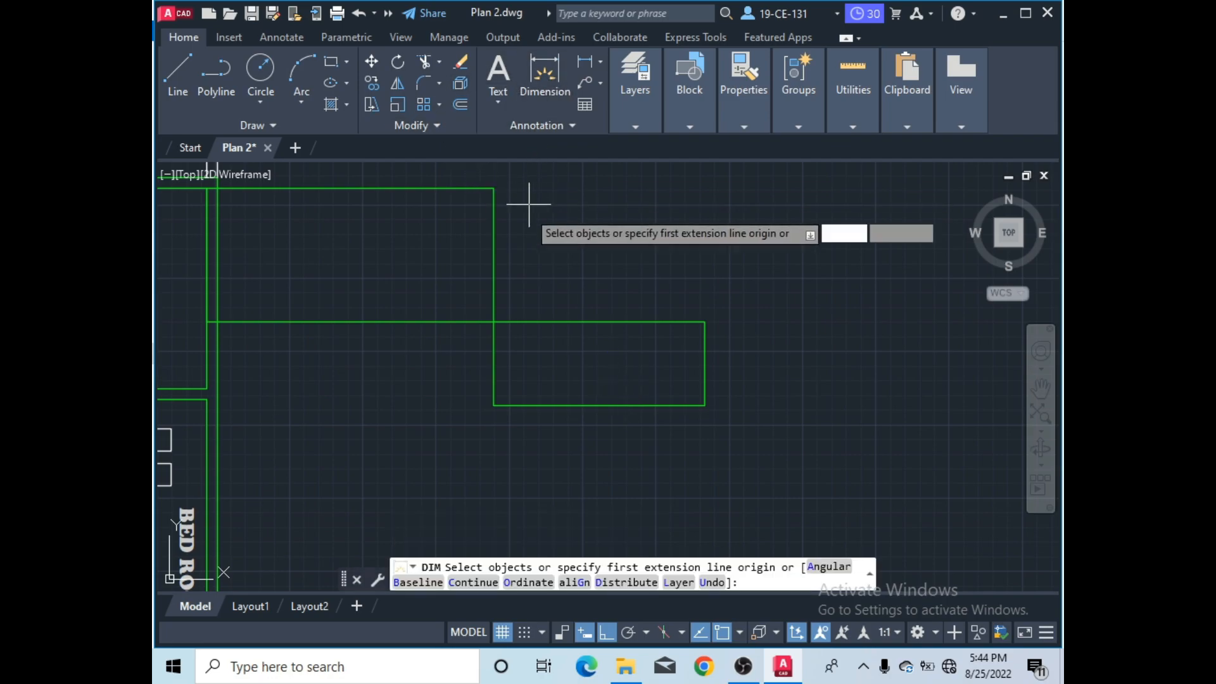
{"action": "left_click", "coordinate": [494, 323]}
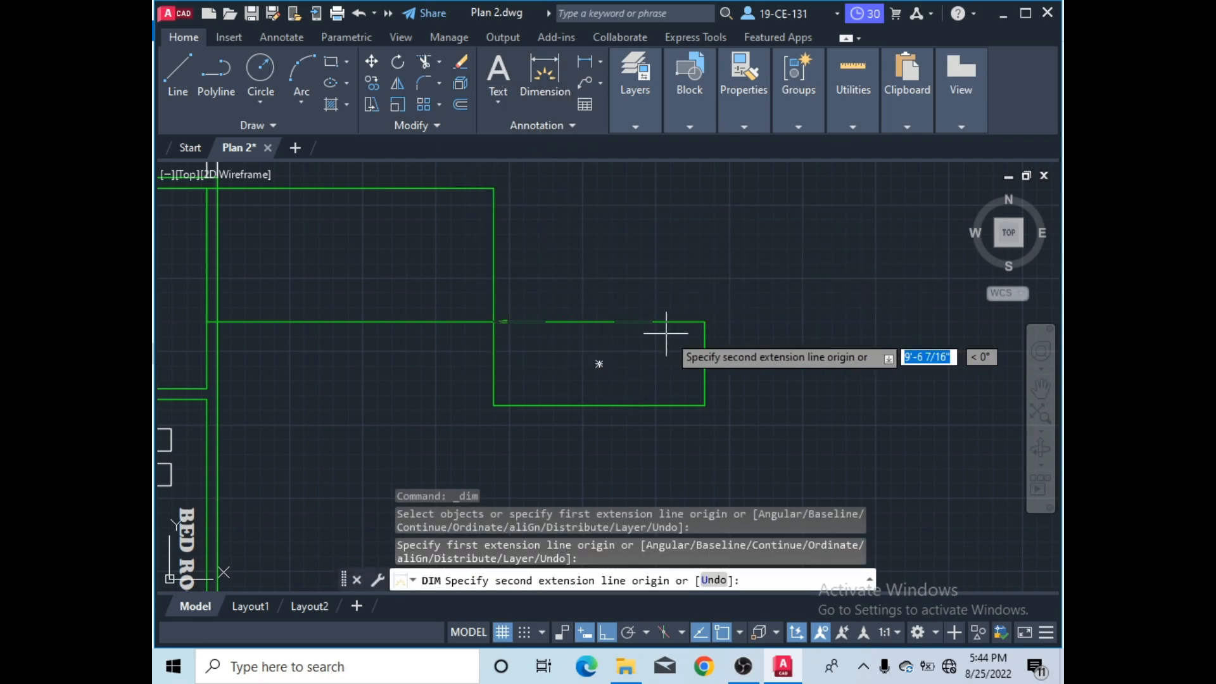
{"action": "left_click", "coordinate": [705, 320]}
{"action": "right_click", "coordinate": [678, 263]}
{"action": "left_click", "coordinate": [704, 272]}
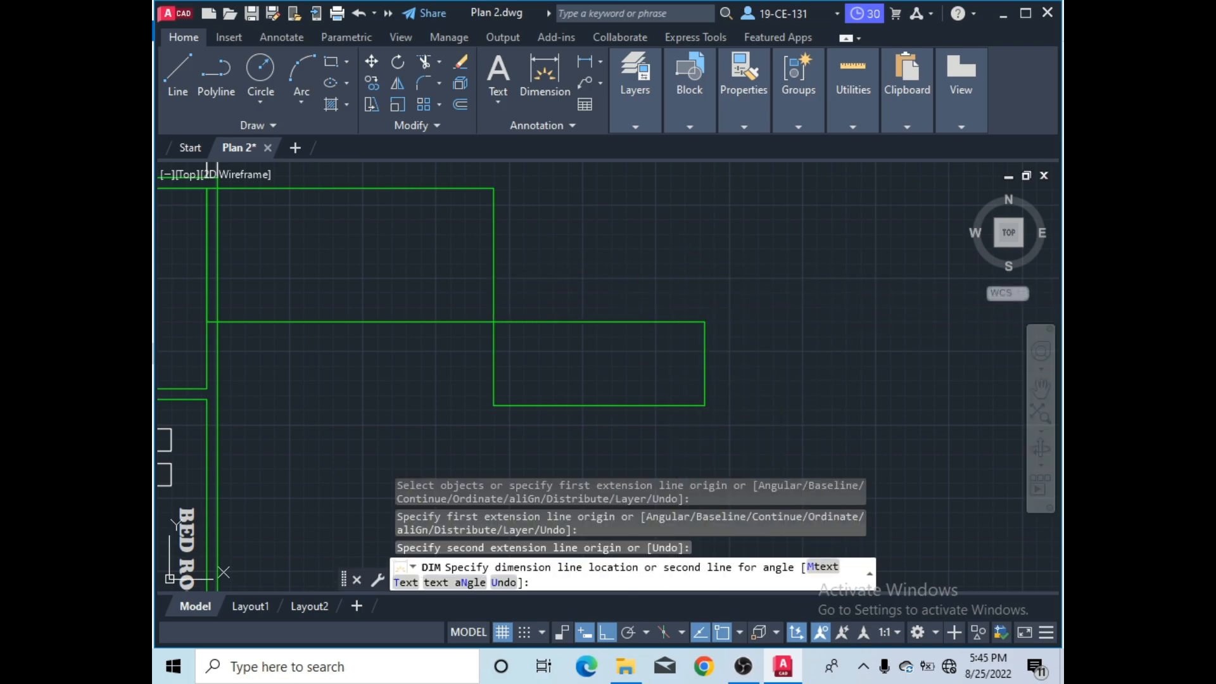
- Dimension the smaller rectangle's right edge, place the dimension line just outside it, and end the dimension command
{"action": "left_click", "coordinate": [560, 84]}
{"action": "key", "text": "Return"}
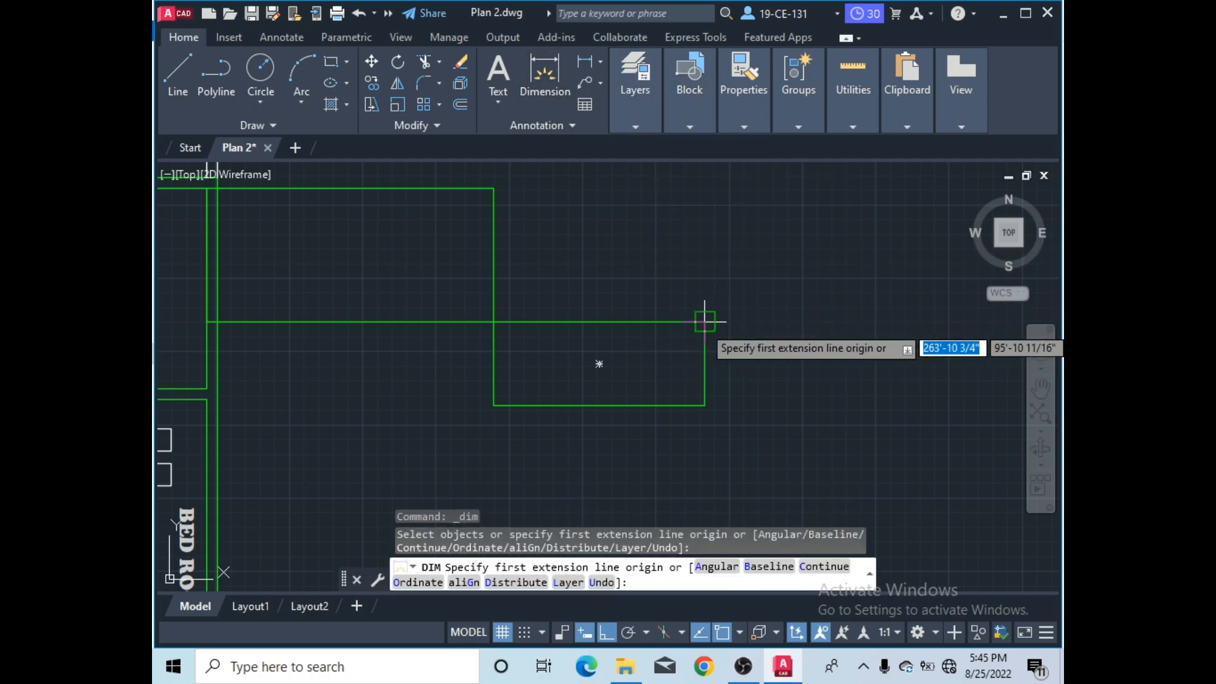
{"action": "left_click", "coordinate": [705, 321]}
{"action": "left_click", "coordinate": [704, 405]}
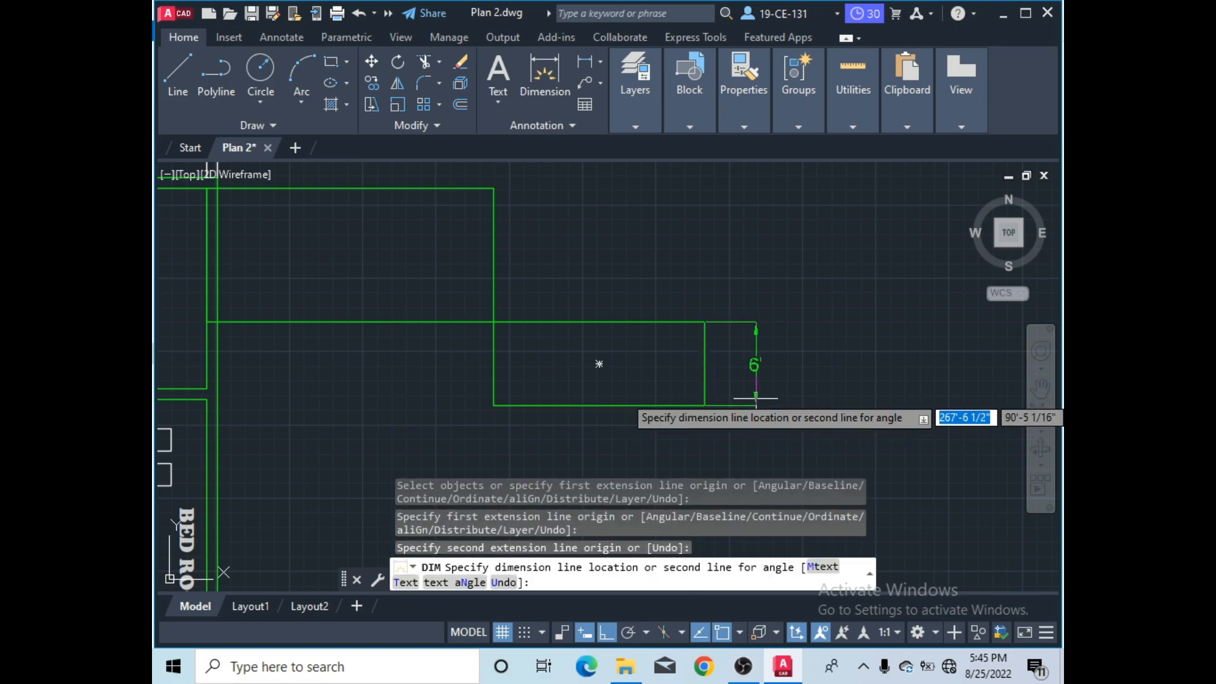
{"action": "left_click", "coordinate": [736, 397]}
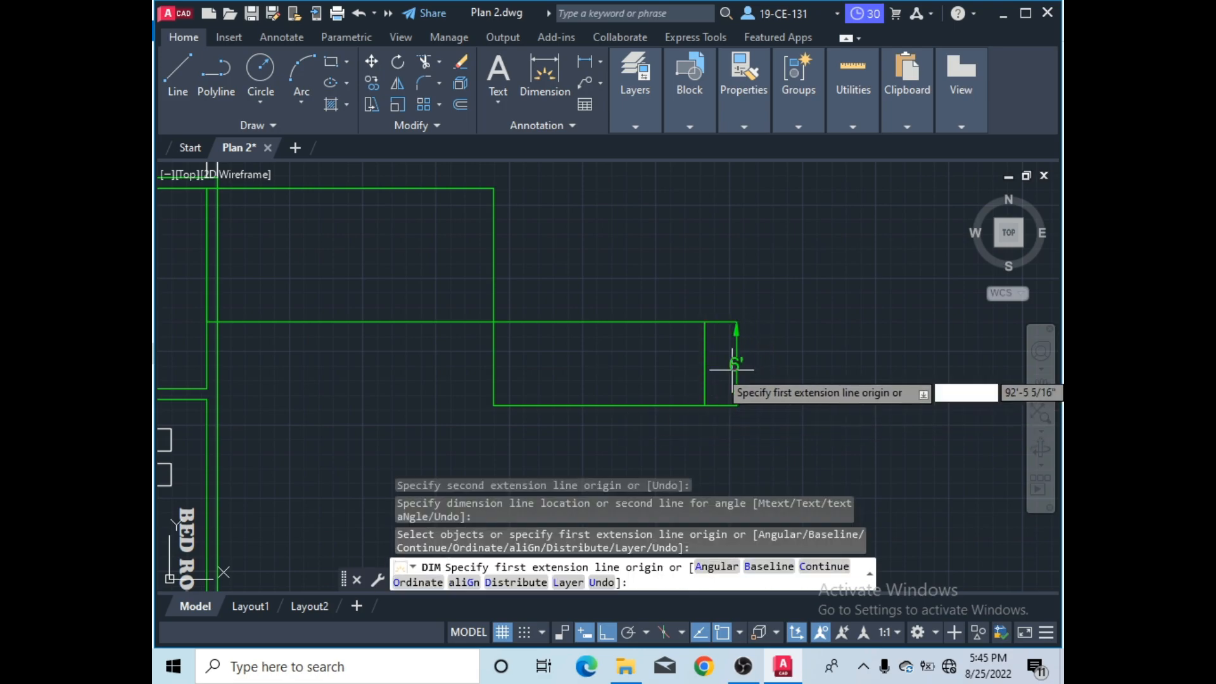
{"action": "right_click", "coordinate": [694, 226]}
{"action": "left_click", "coordinate": [740, 240]}
{"action": "scroll", "coordinate": [569, 222], "scroll_direction": "down", "scroll_amount": 5}
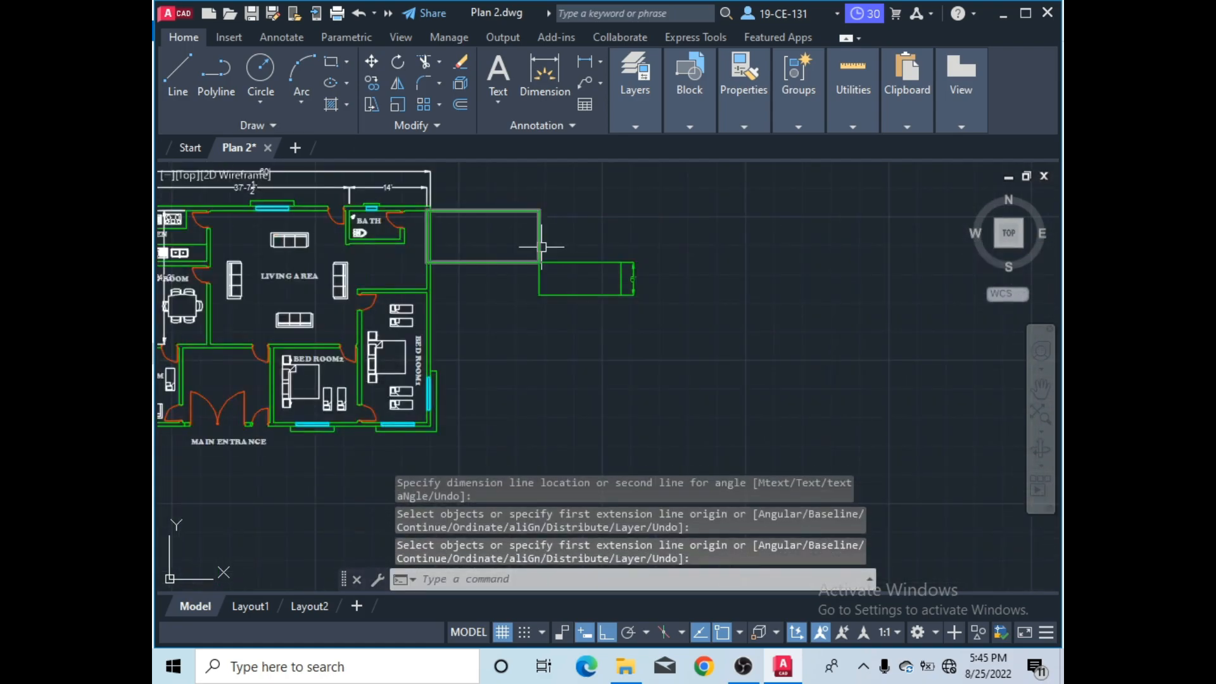
- Draw a rectangle by area, 2000 square inches with a length of 45 inches, from the first rectangle's upper-right corner outside the plan
{"action": "left_click", "coordinate": [334, 65]}
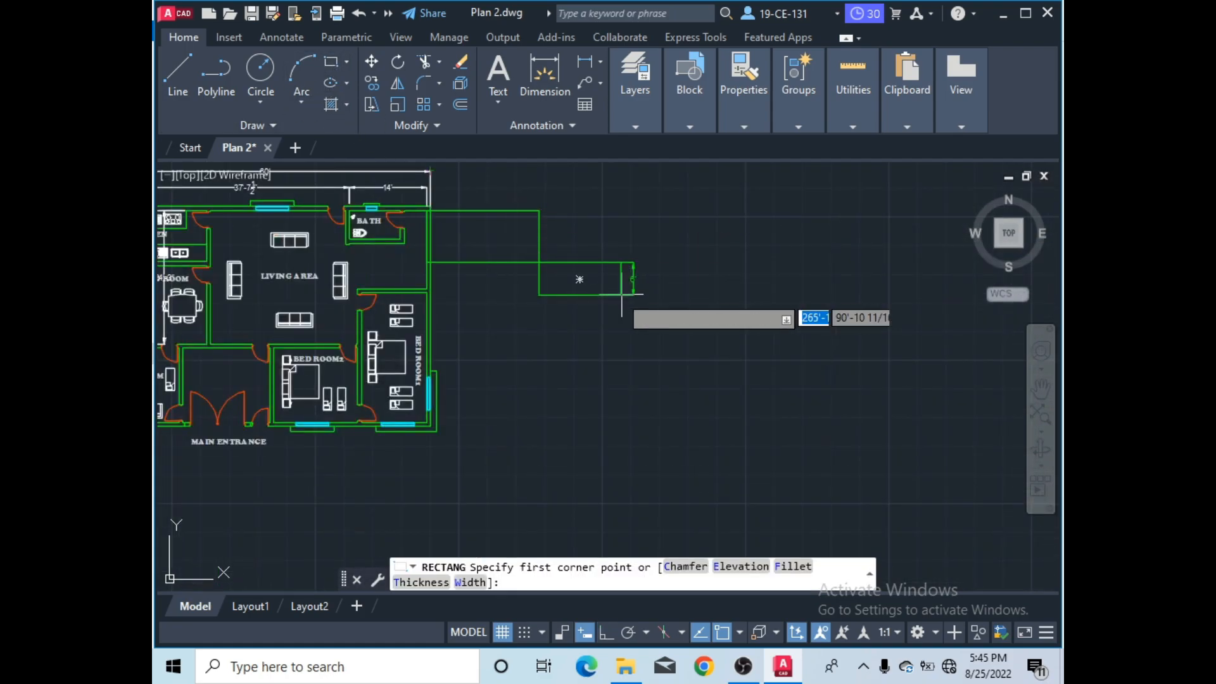
{"action": "scroll", "coordinate": [548, 299], "scroll_direction": "up", "scroll_amount": 4}
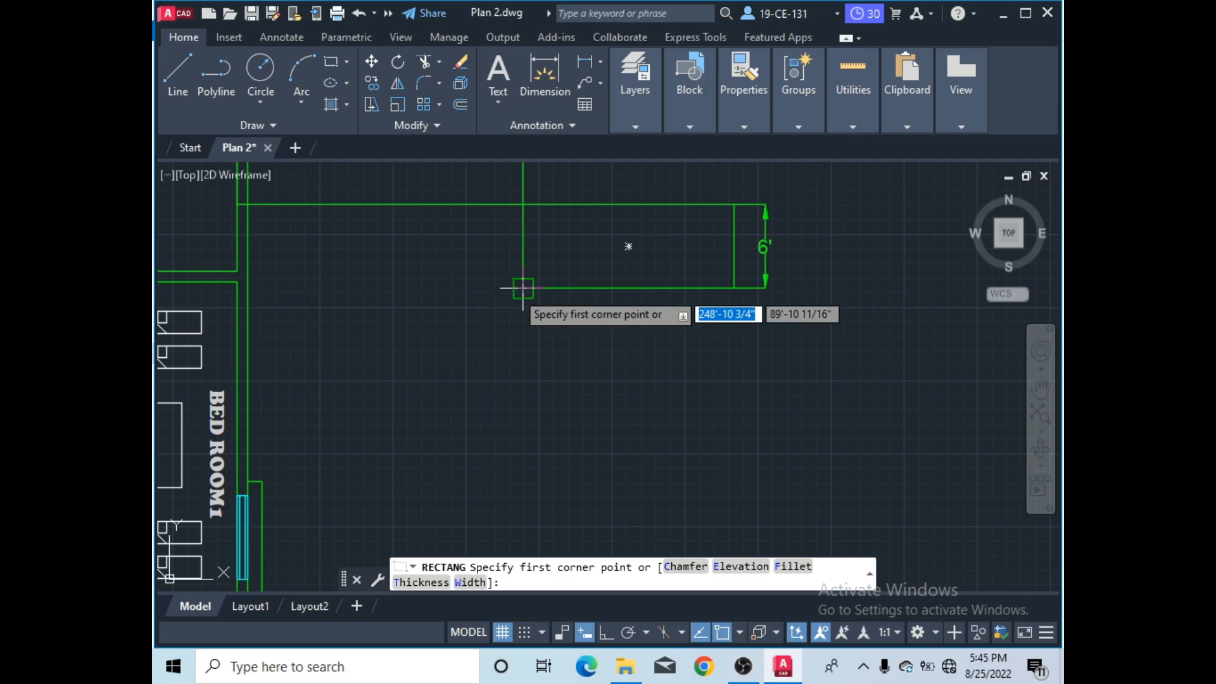
{"action": "scroll", "coordinate": [461, 336], "scroll_direction": "down", "scroll_amount": 4}
{"action": "scroll", "coordinate": [502, 183], "scroll_direction": "up", "scroll_amount": 4}
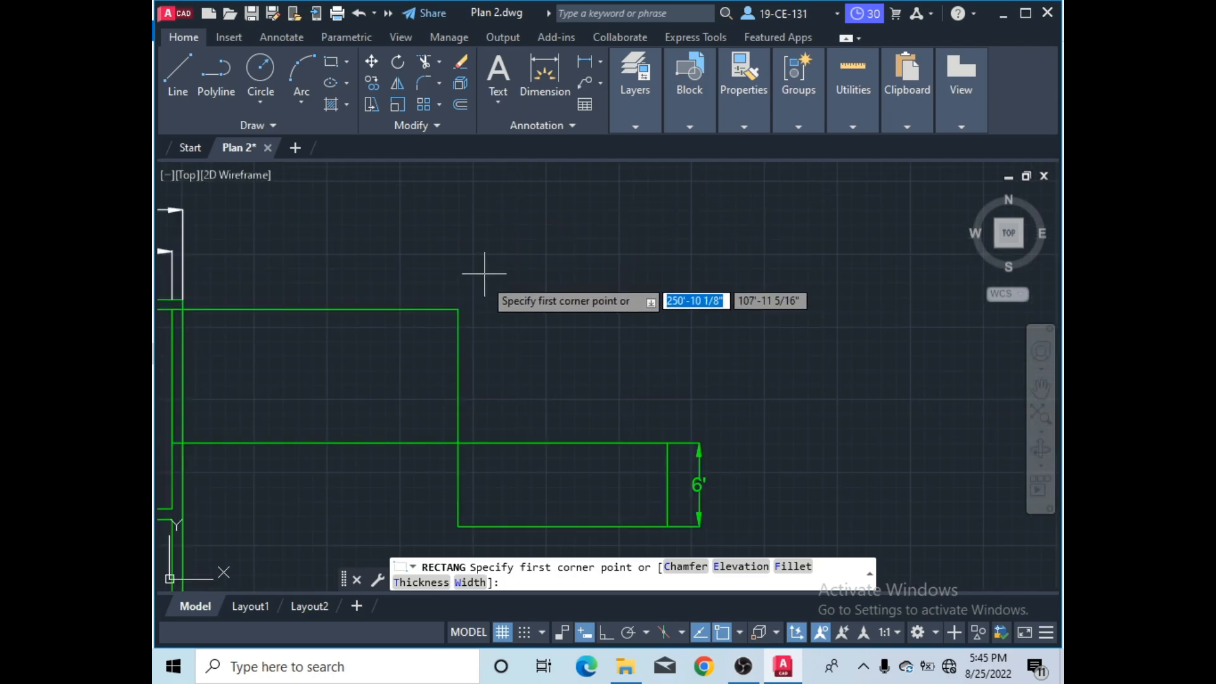
{"action": "left_click", "coordinate": [457, 309]}
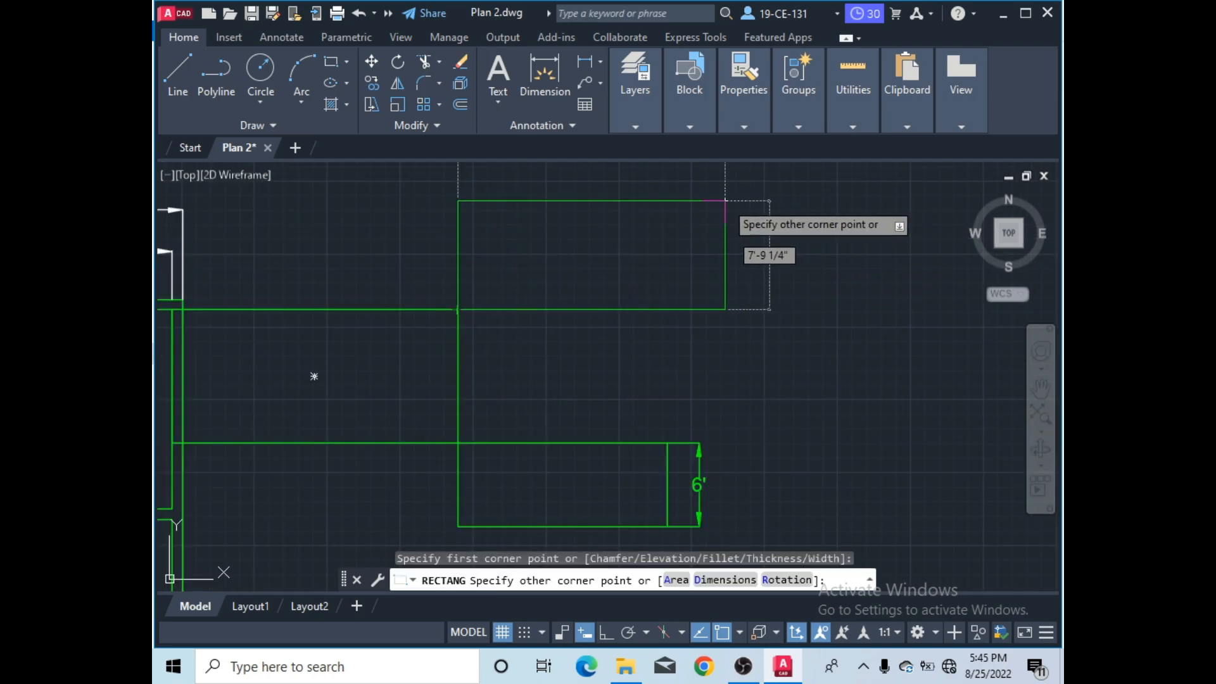
{"action": "left_click", "coordinate": [677, 580]}
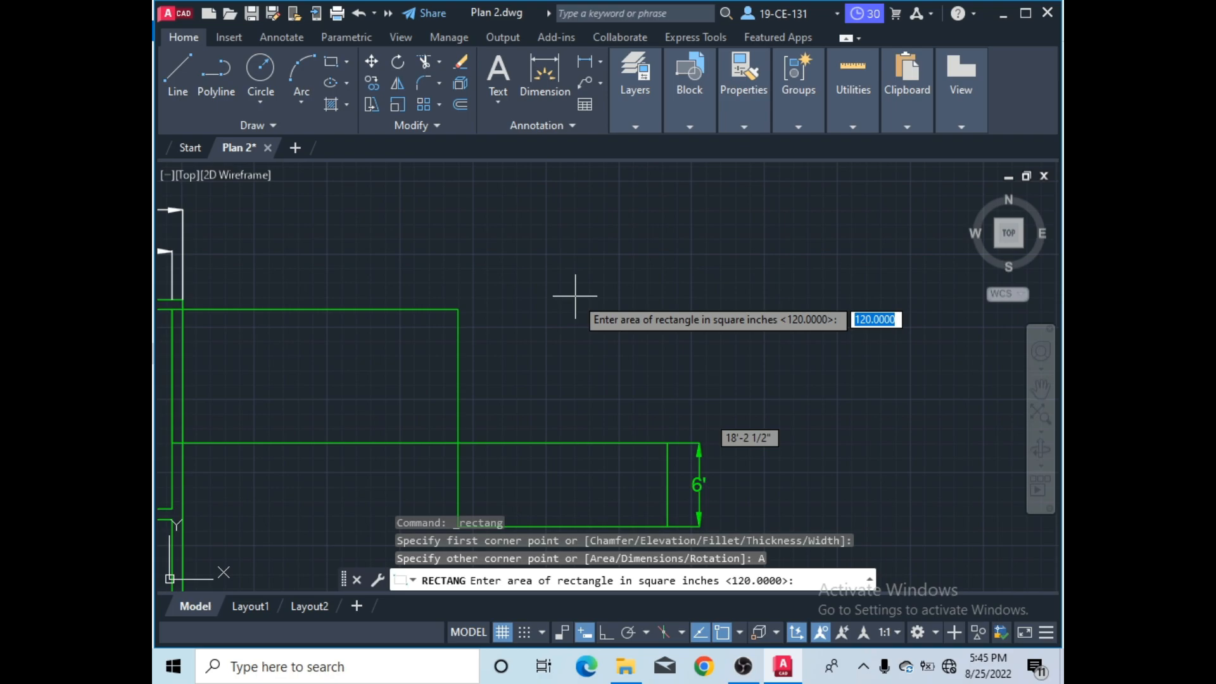
{"action": "type", "text": "2"}
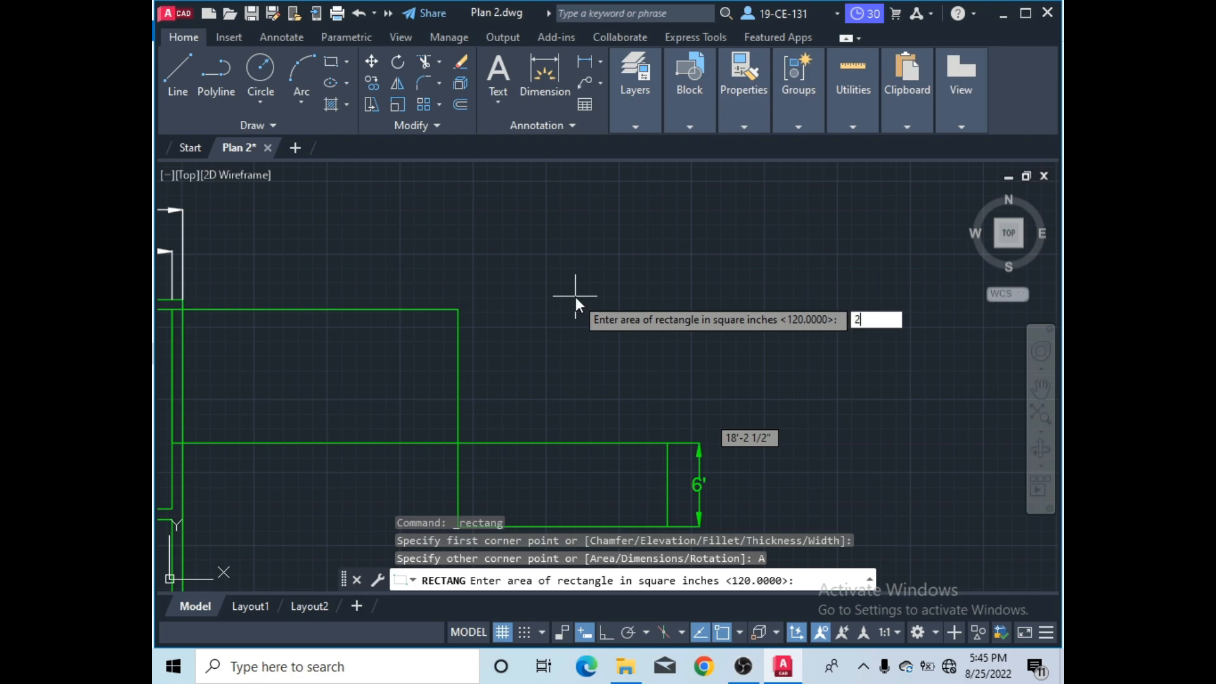
{"action": "type", "text": "000"}
{"action": "key", "text": "Return"}
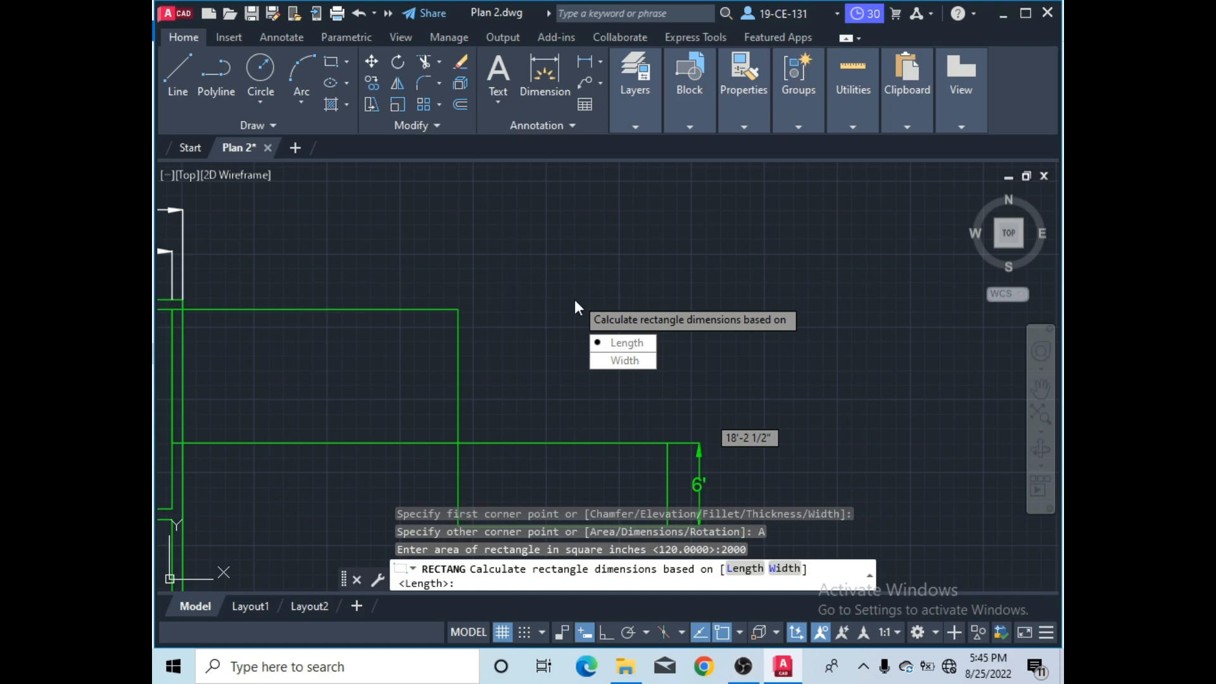
{"action": "left_click", "coordinate": [632, 347]}
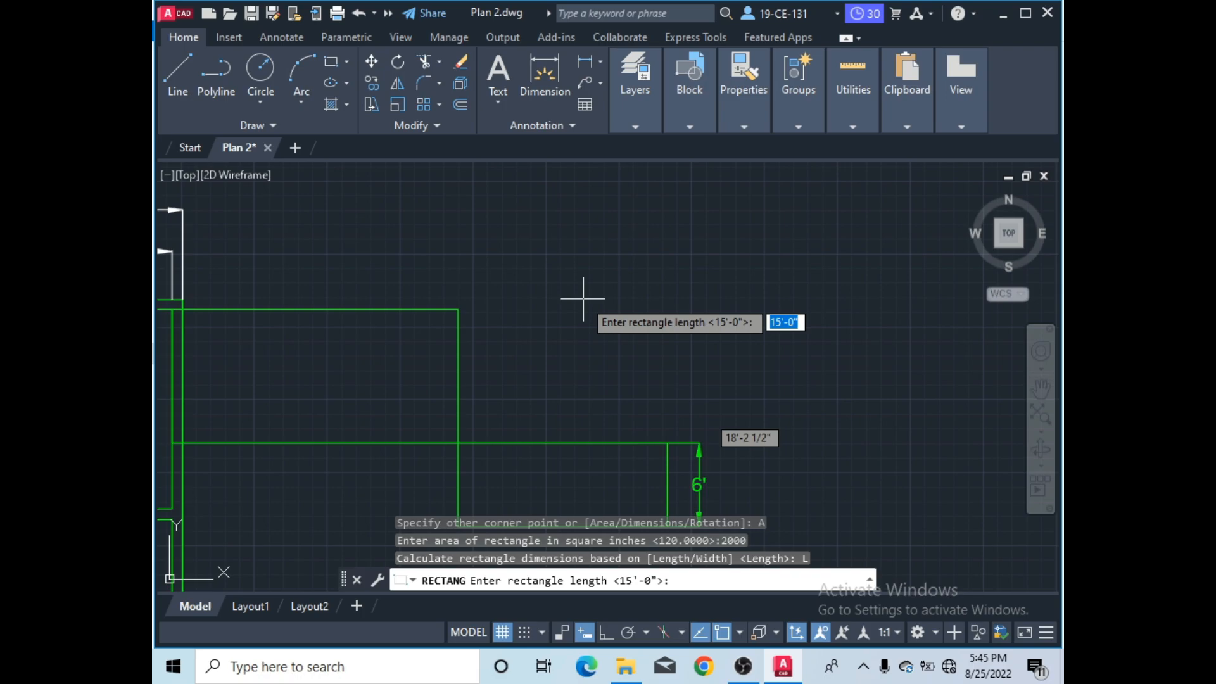
{"action": "type", "text": "4"}
{"action": "key", "text": "Return"}
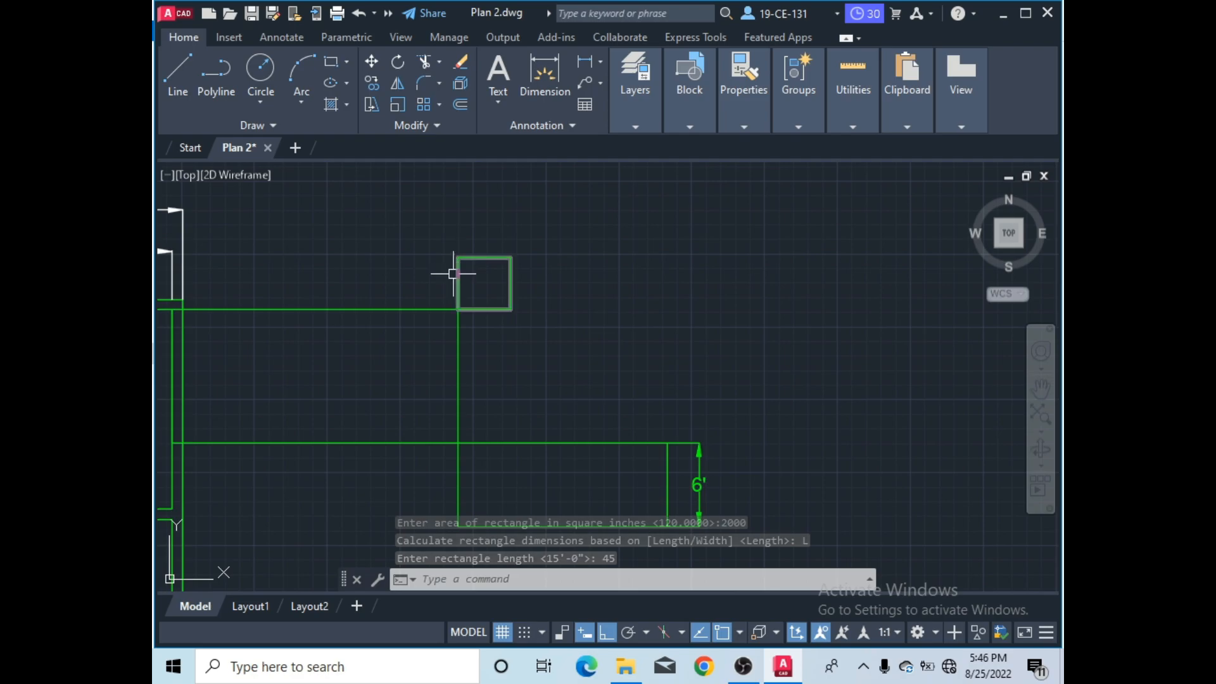
{"action": "scroll", "coordinate": [456, 269], "scroll_direction": "up", "scroll_amount": 2}
{"action": "scroll", "coordinate": [484, 277], "scroll_direction": "up", "scroll_amount": 4}
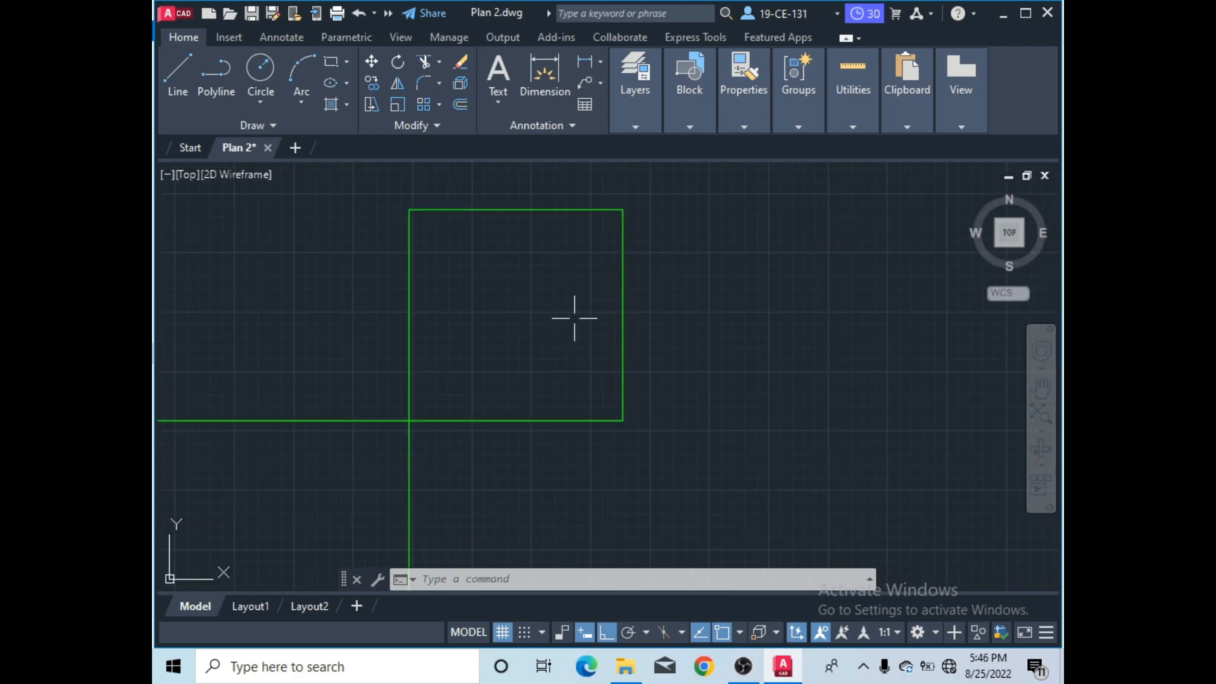
{"action": "scroll", "coordinate": [580, 370], "scroll_direction": "down", "scroll_amount": 2}
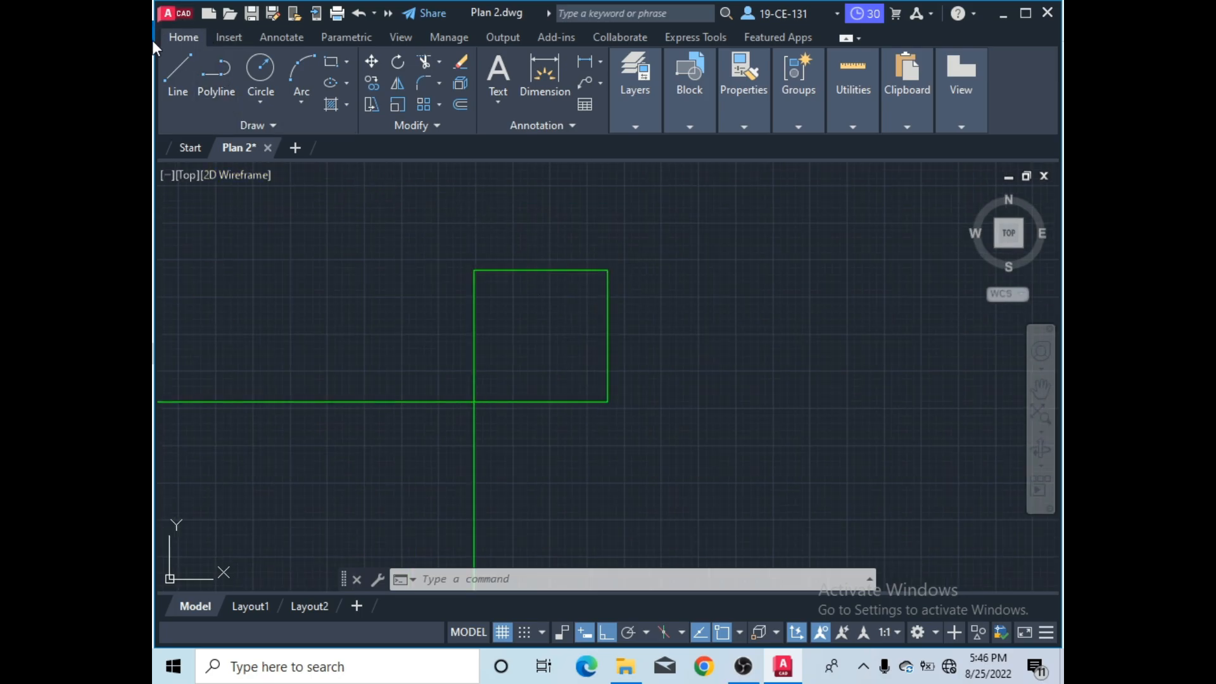
{"action": "scroll", "coordinate": [668, 294], "scroll_direction": "down", "scroll_amount": 3}
{"action": "scroll", "coordinate": [693, 304], "scroll_direction": "up", "scroll_amount": 2}
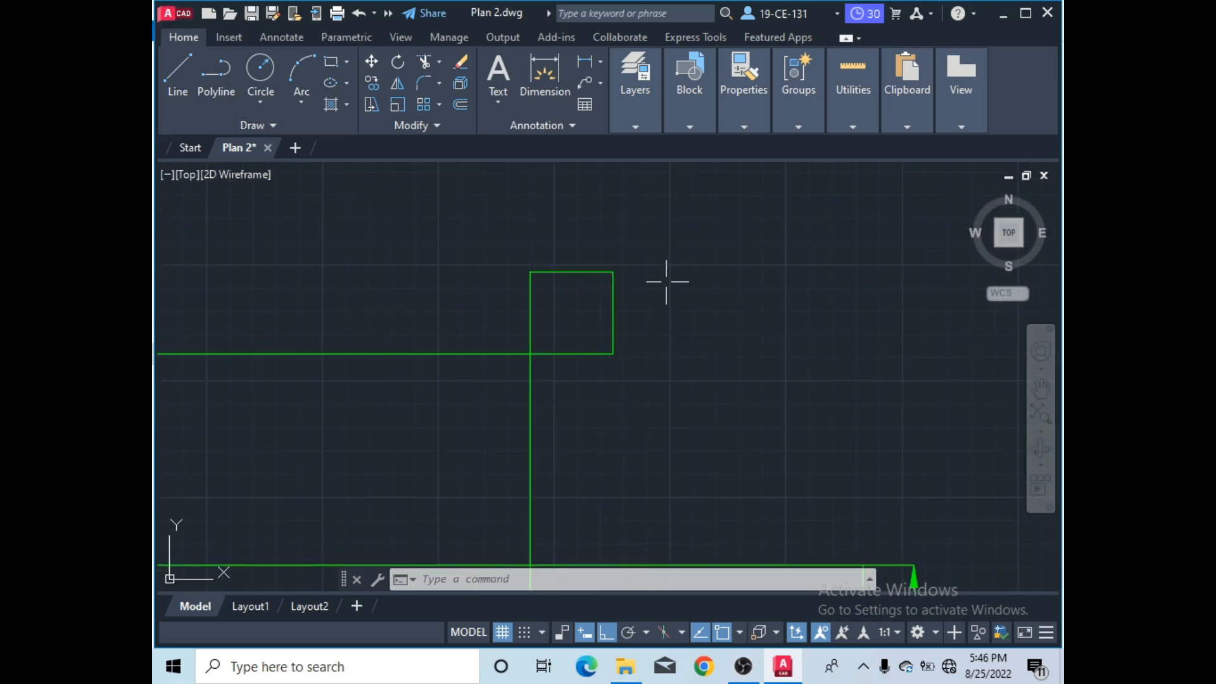
{"action": "scroll", "coordinate": [567, 264], "scroll_direction": "down", "scroll_amount": 4}
{"action": "scroll", "coordinate": [628, 290], "scroll_direction": "up", "scroll_amount": 2}
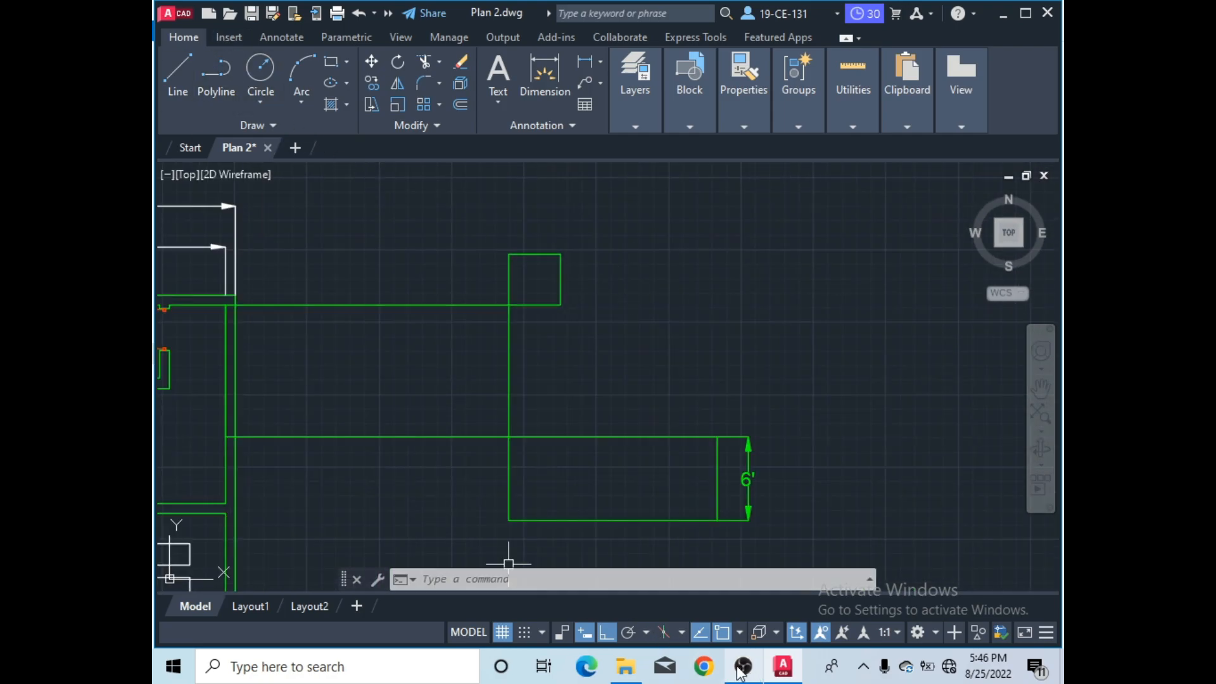
{"action": "left_click", "coordinate": [342, 64]}
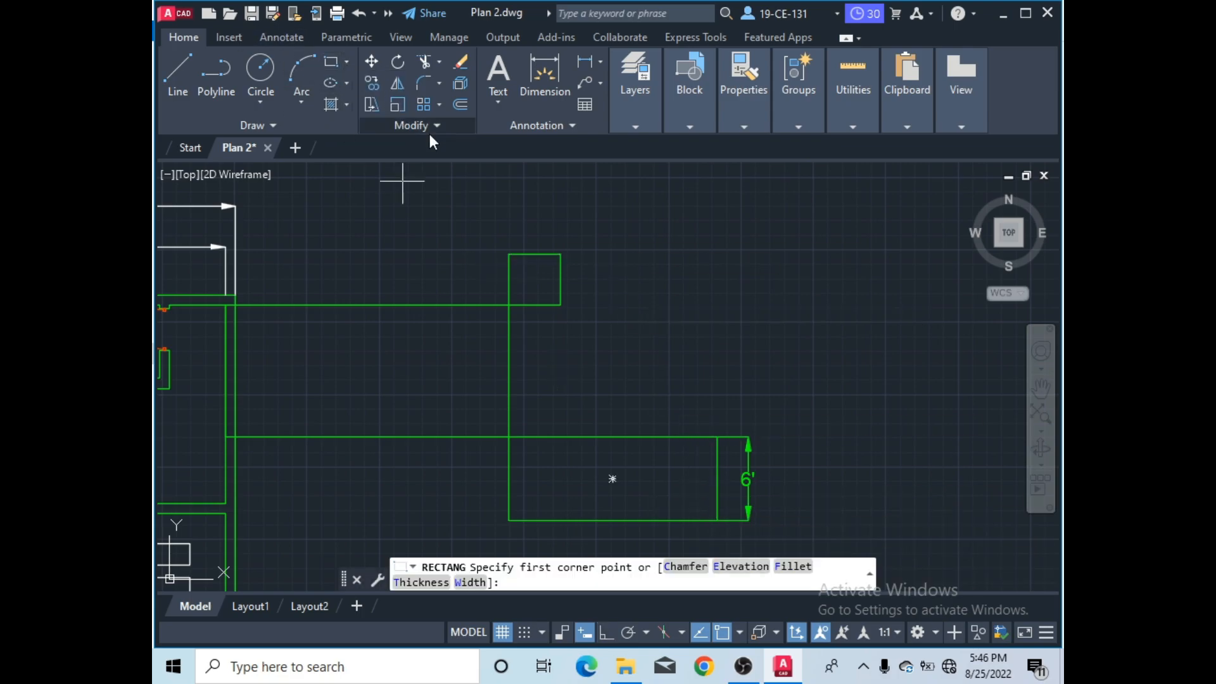
{"action": "left_click", "coordinate": [561, 257]}
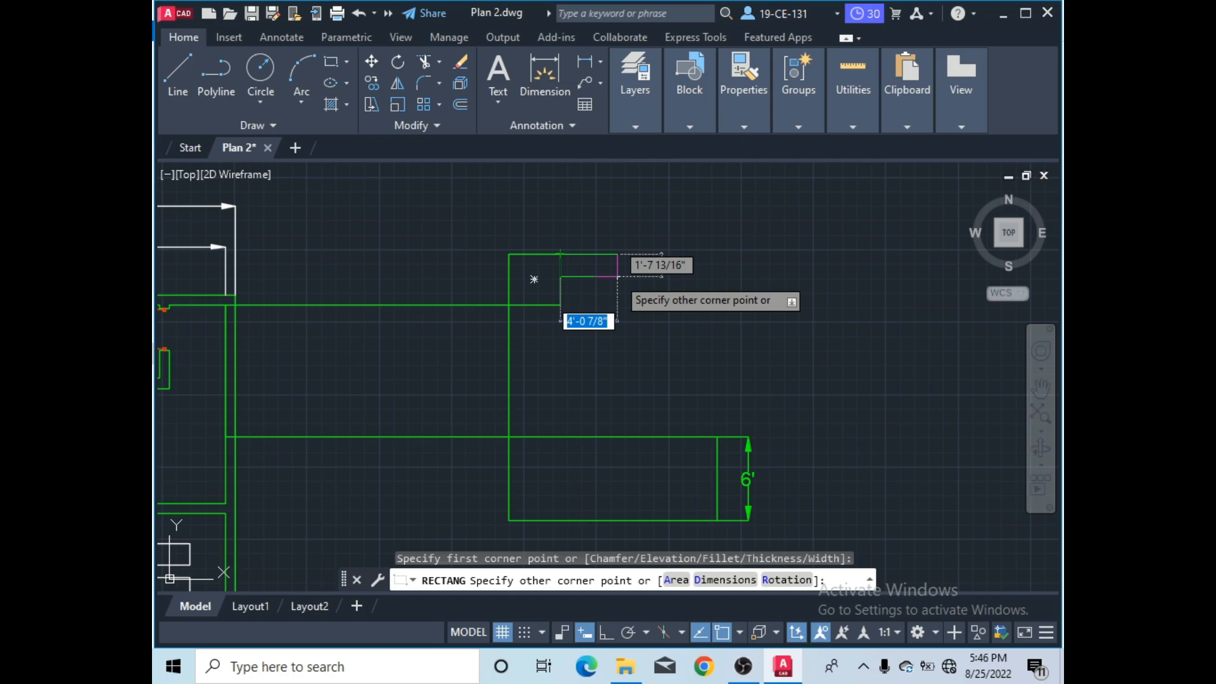
{"action": "right_click", "coordinate": [711, 288]}
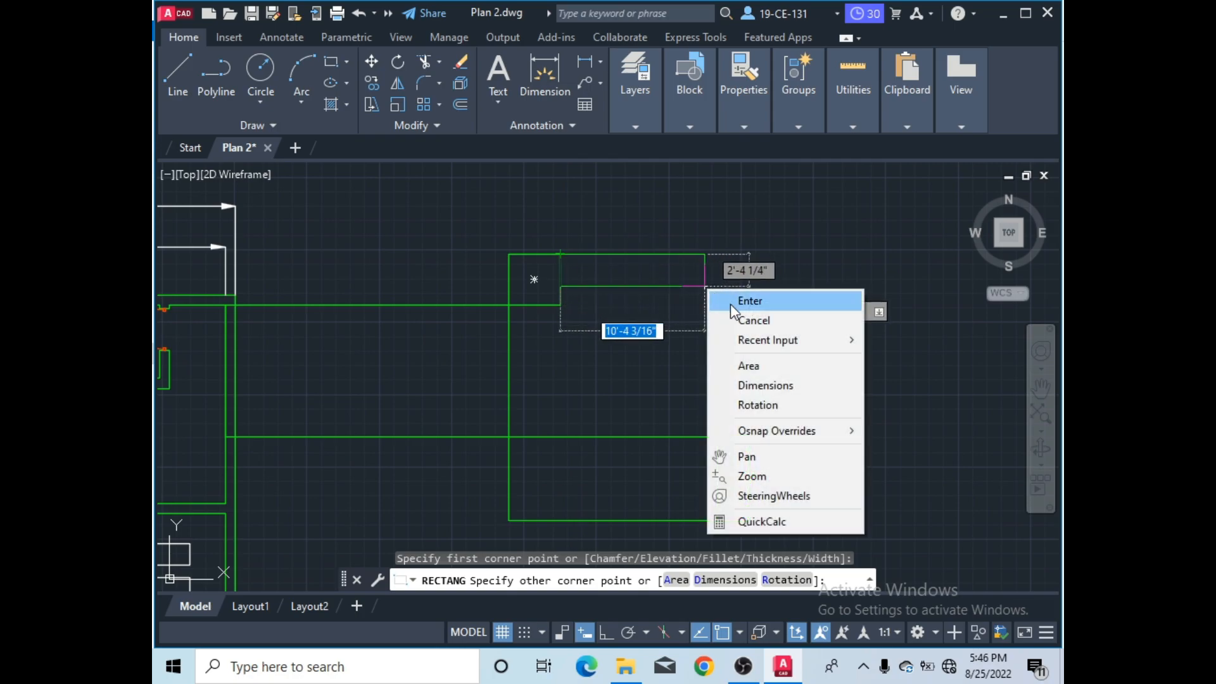
{"action": "left_click", "coordinate": [731, 303]}
{"action": "right_click", "coordinate": [623, 257]}
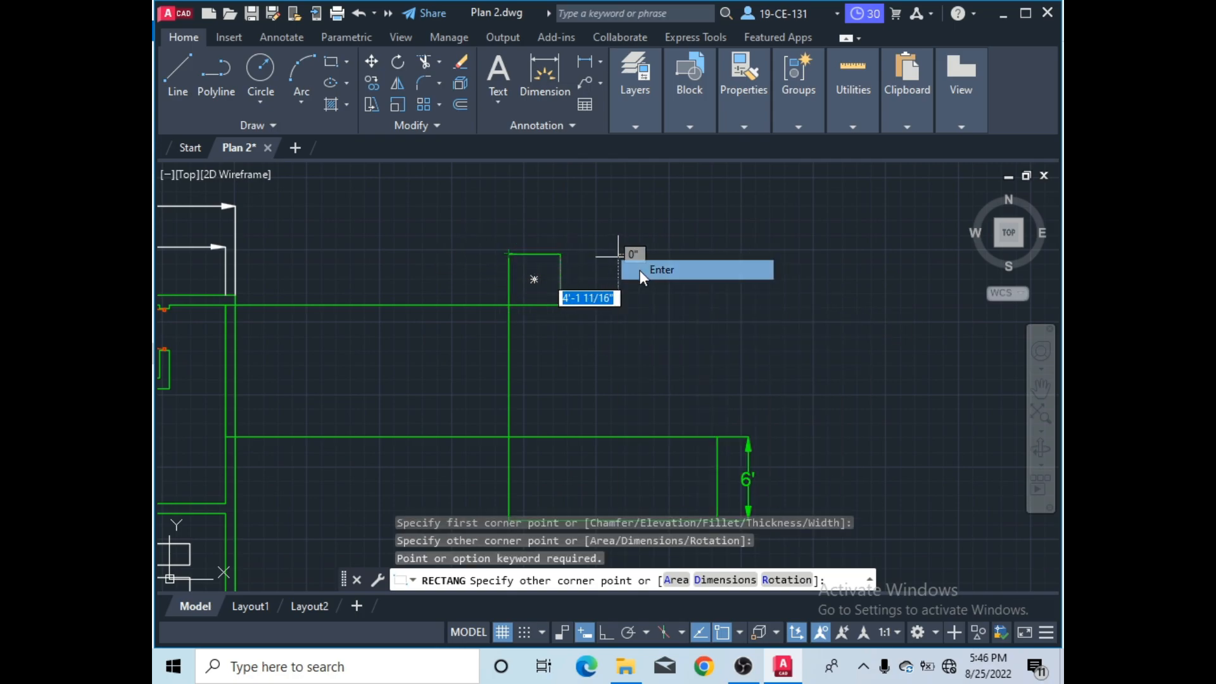
{"action": "left_click", "coordinate": [647, 268]}
{"action": "right_click", "coordinate": [649, 279]}
{"action": "left_click", "coordinate": [687, 313]}
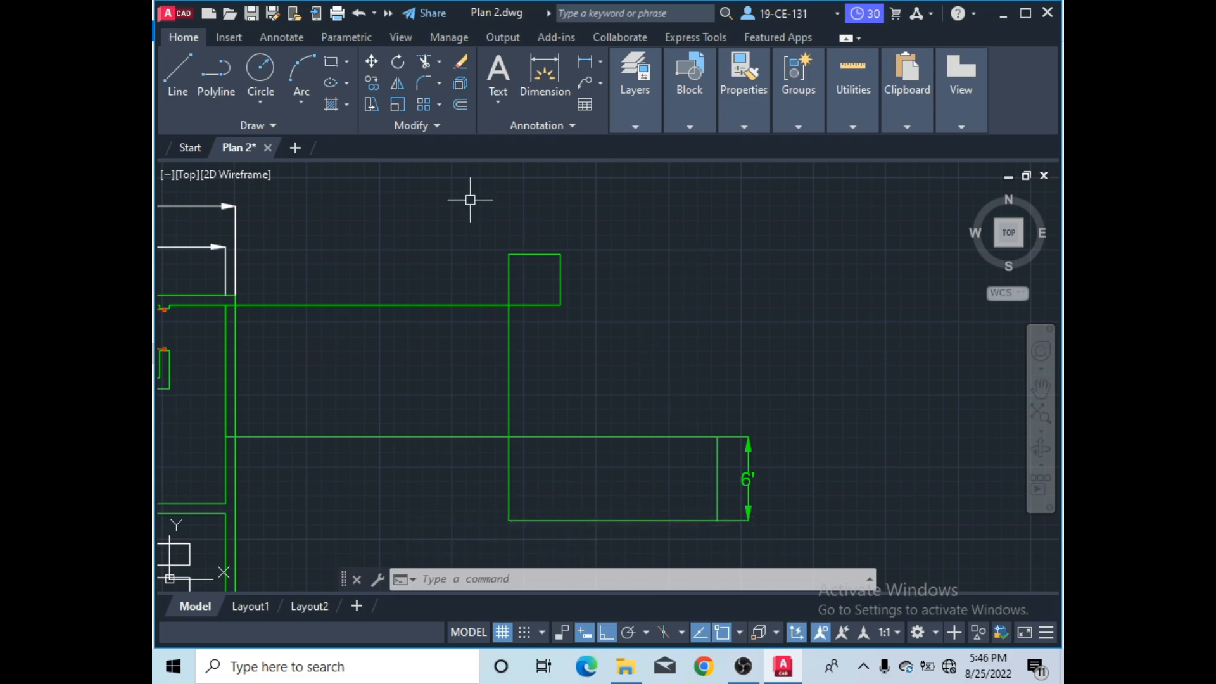
{"action": "left_click", "coordinate": [742, 666]}
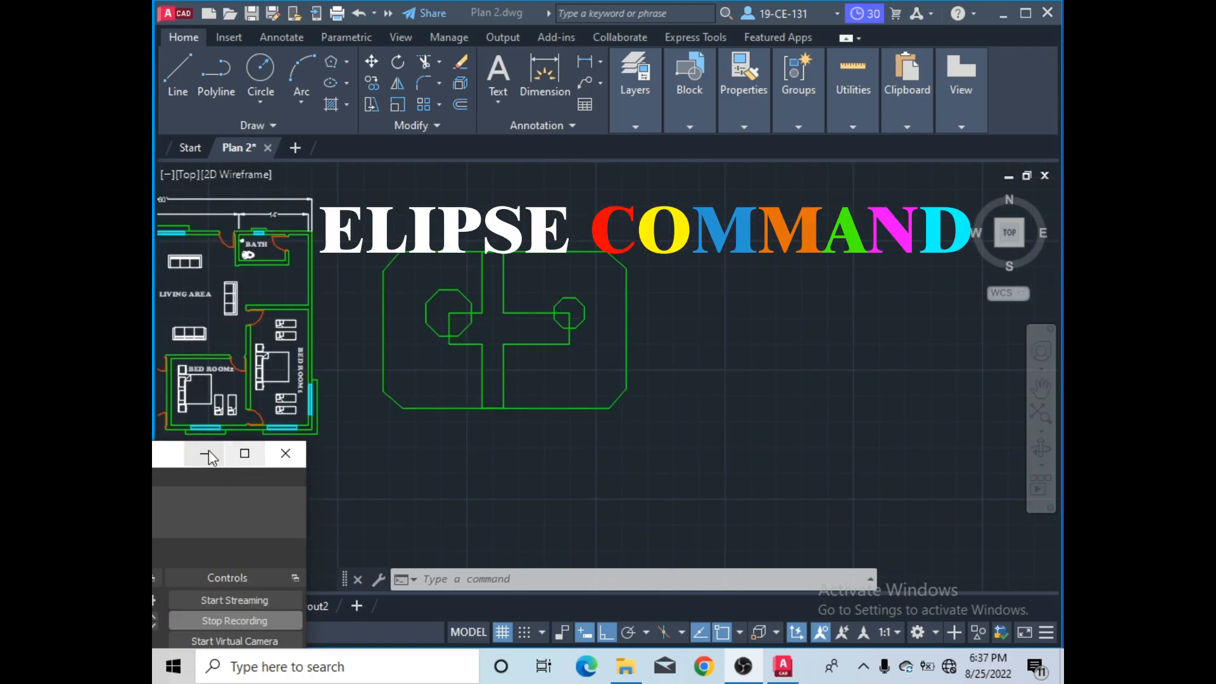
{"action": "left_click", "coordinate": [207, 453]}
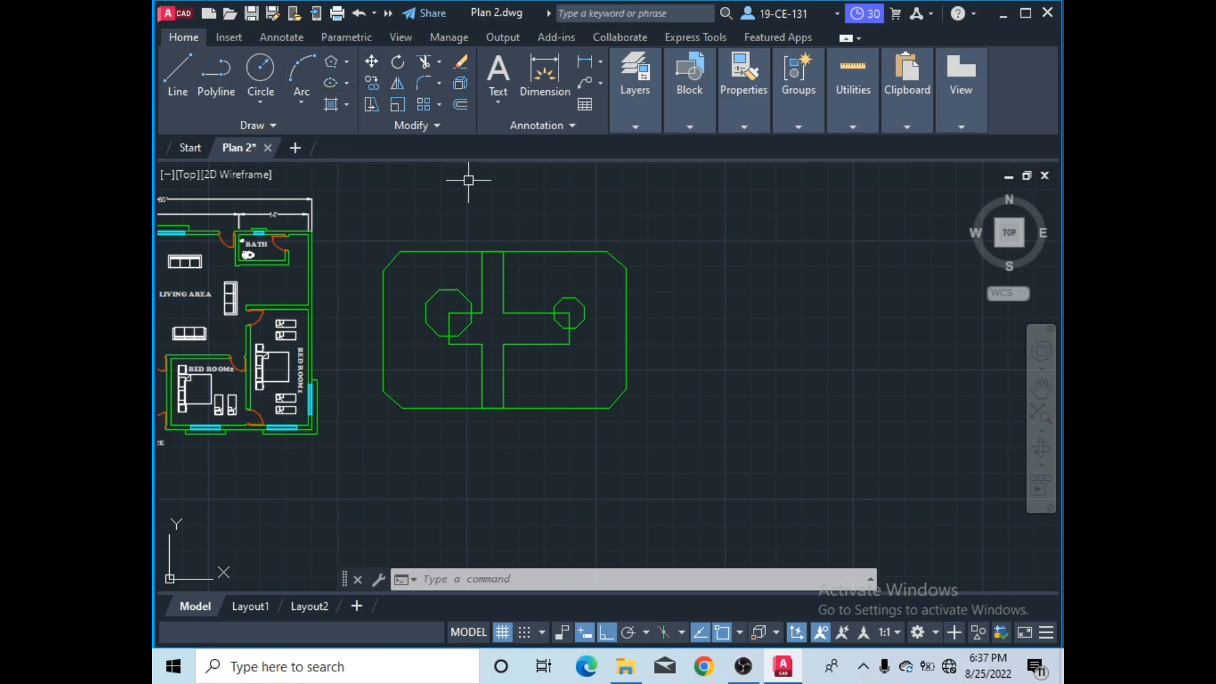
- Draw a Center ellipse at the chamfered rectangle's right edge upper endpoint, with a horizontal first axis and about 14'-2" to the other axis
{"action": "left_click", "coordinate": [347, 82]}
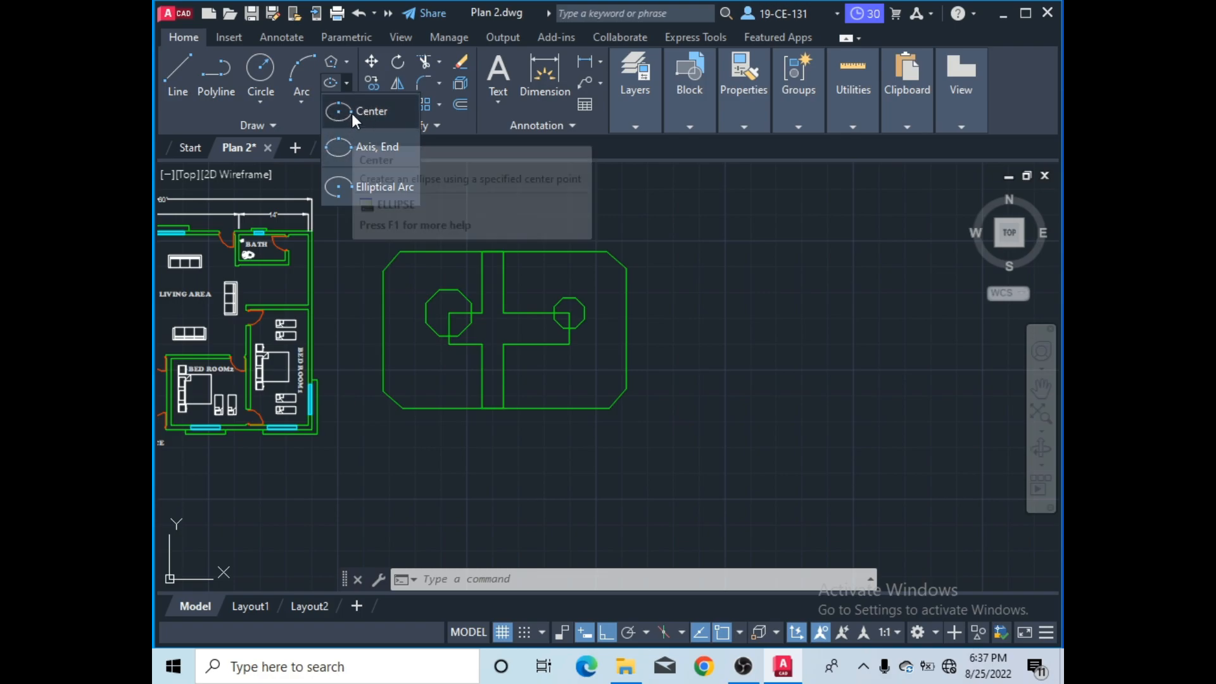
{"action": "scroll", "coordinate": [626, 269], "scroll_direction": "up", "scroll_amount": 2}
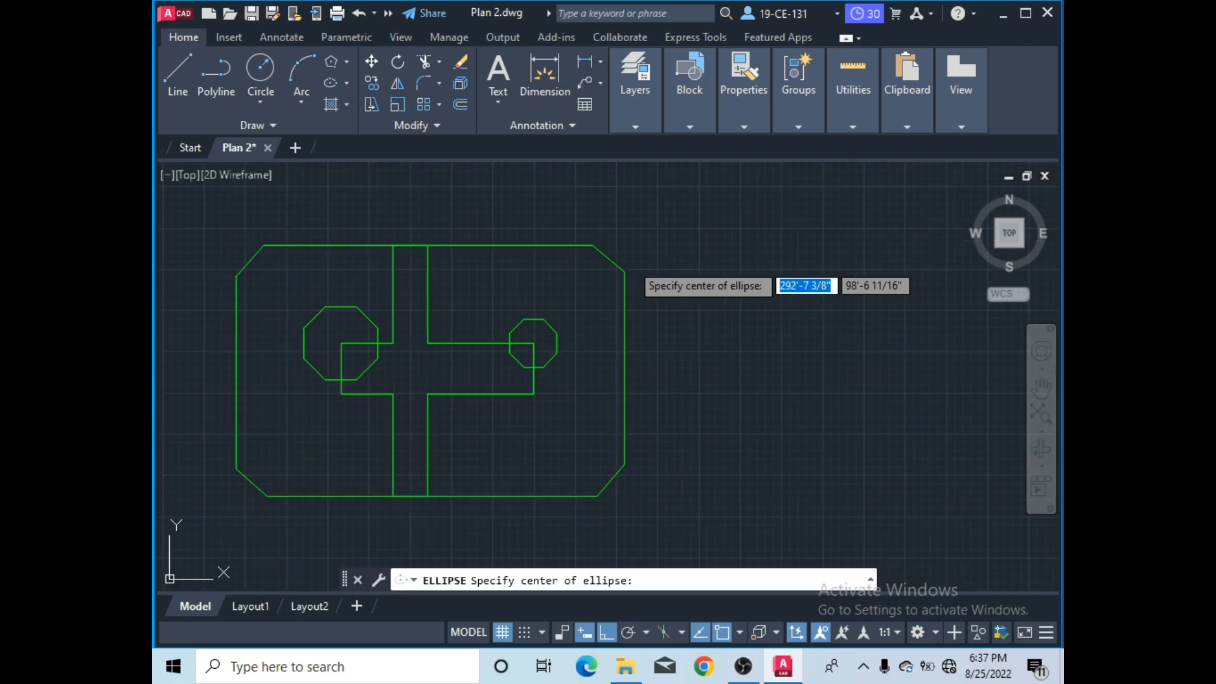
{"action": "left_click", "coordinate": [624, 271]}
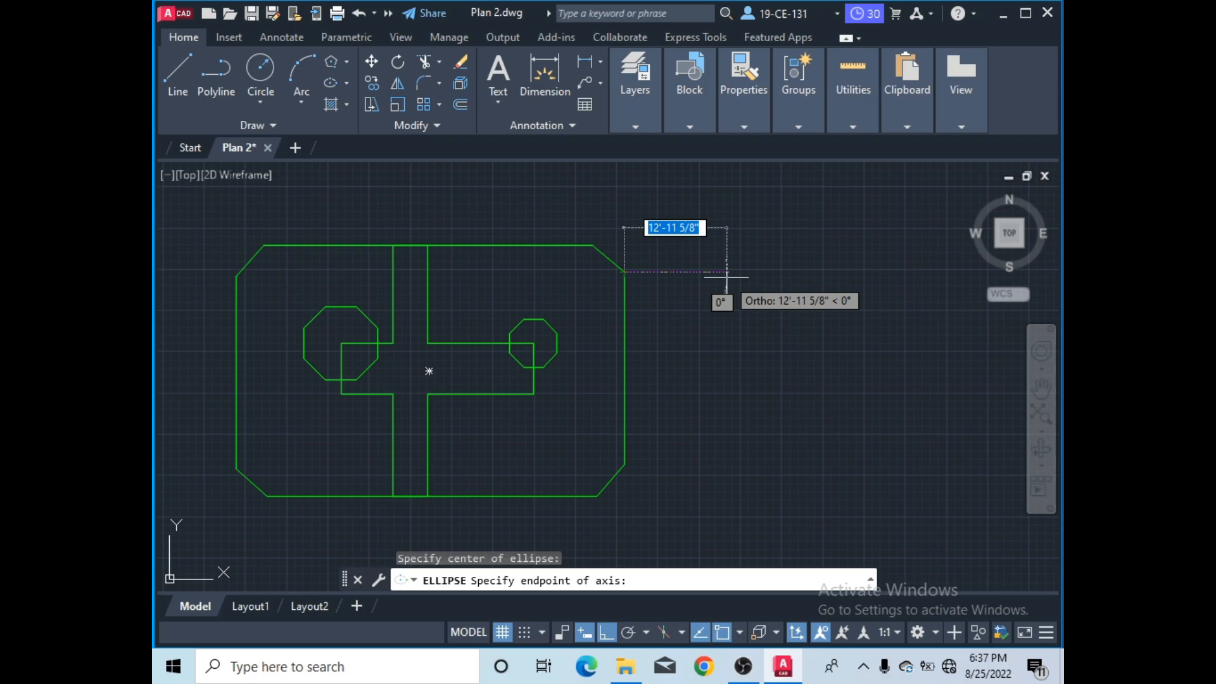
{"action": "left_click", "coordinate": [779, 271]}
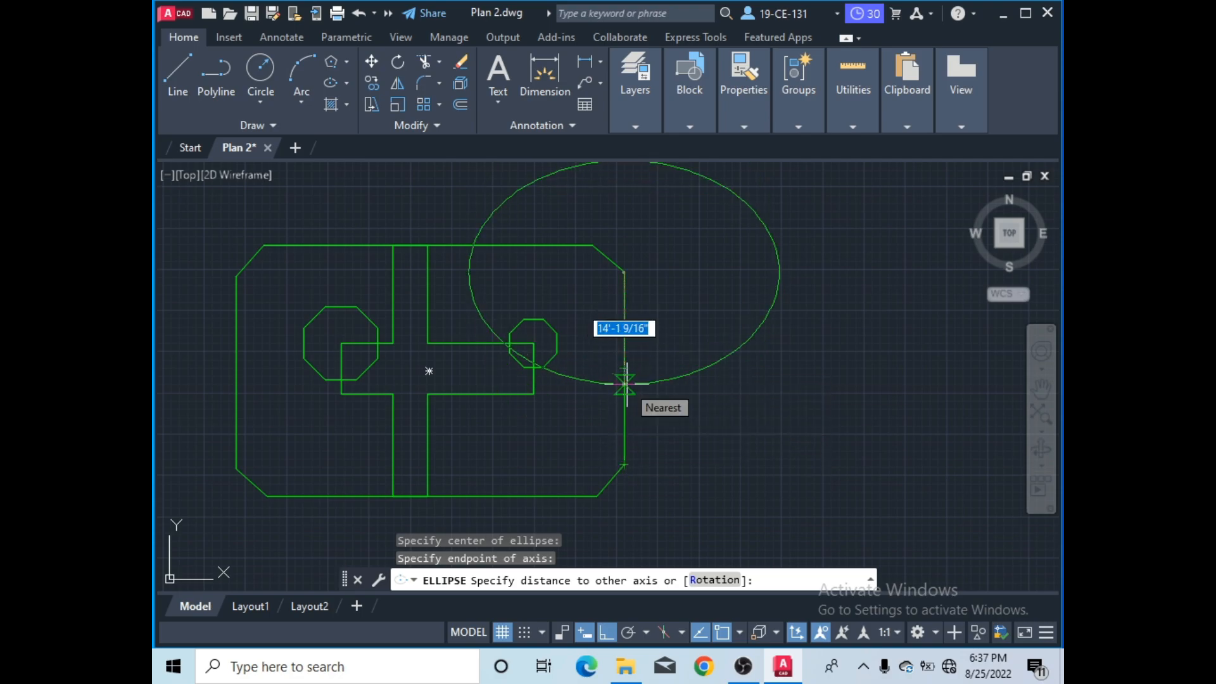
{"action": "left_click", "coordinate": [624, 383]}
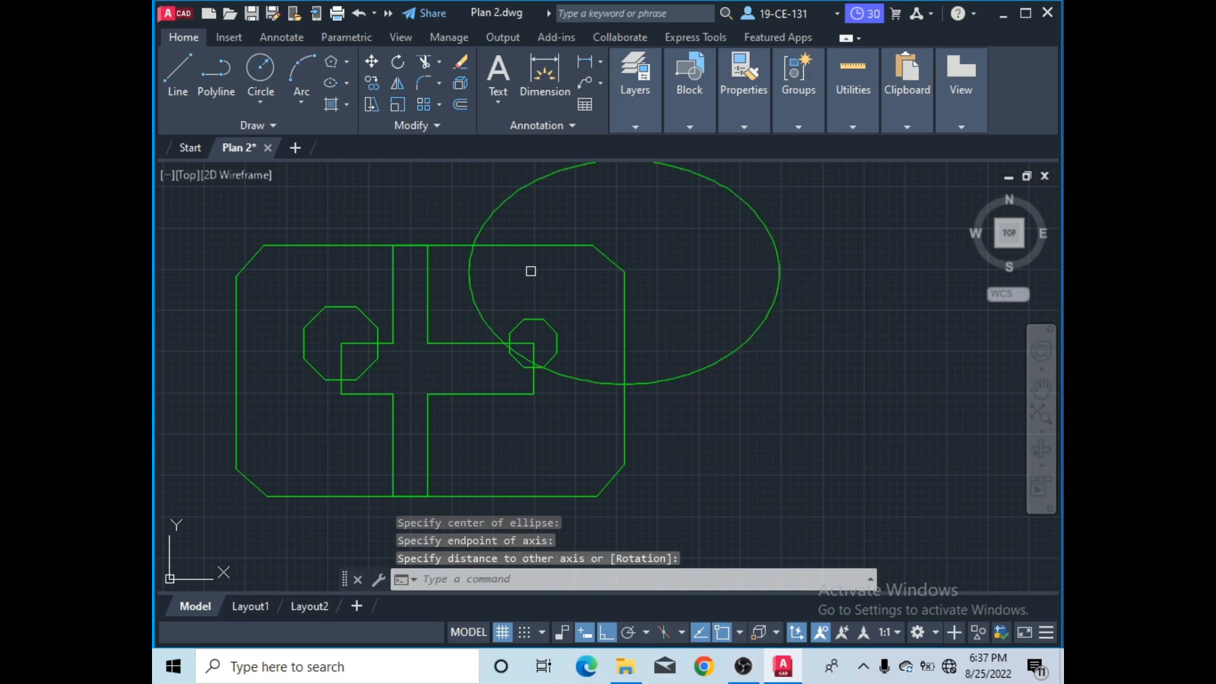
{"action": "scroll", "coordinate": [735, 345], "scroll_direction": "down", "scroll_amount": 2}
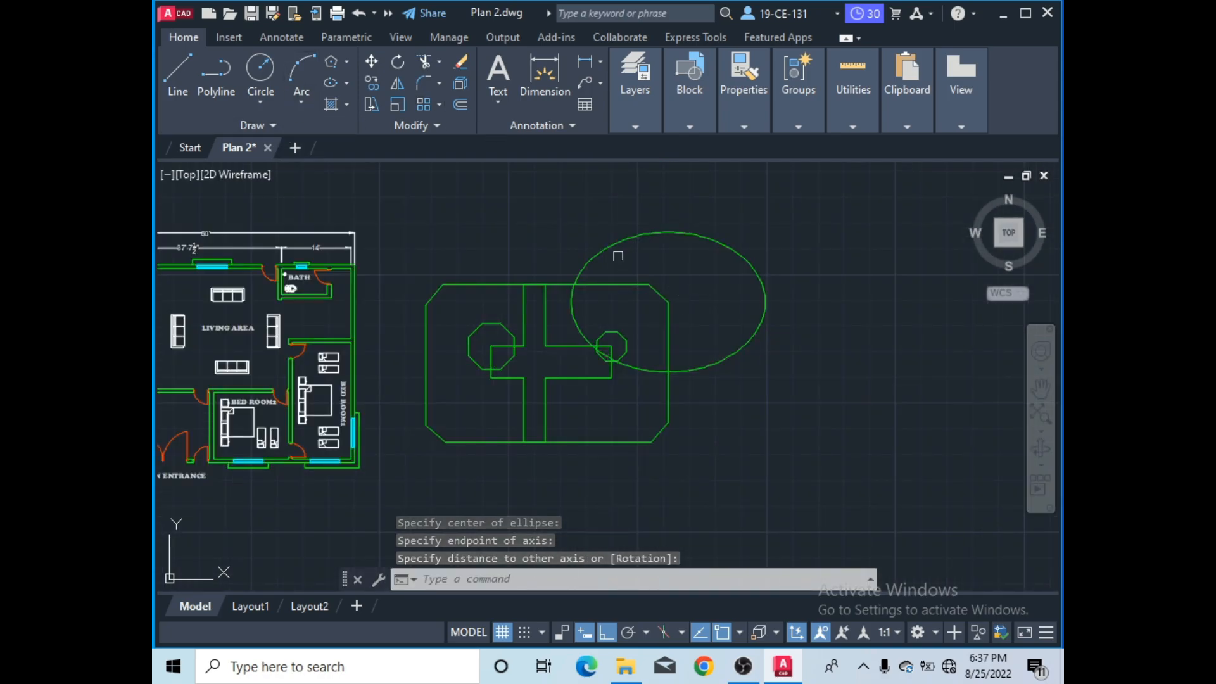
- Draw an Axis, End ellipse along the chamfered rectangle's top edge, from its left endpoint to the cross's left vertical line, setting the other axis upwards
{"action": "left_click", "coordinate": [346, 83]}
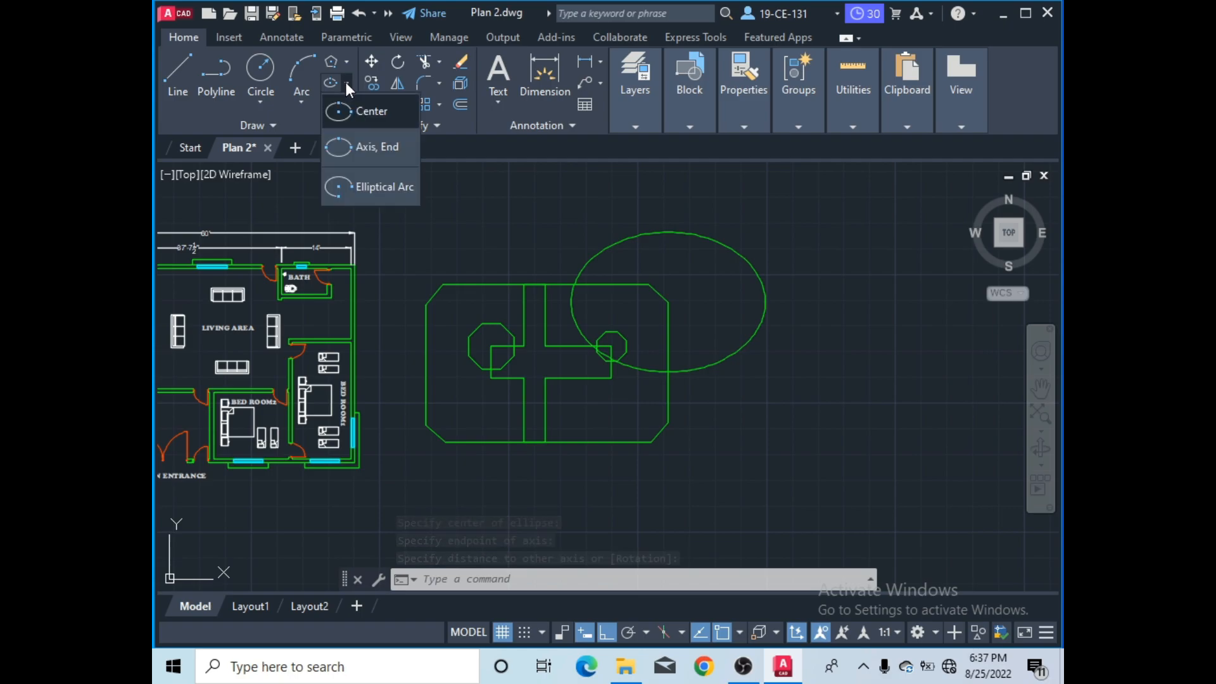
{"action": "left_click", "coordinate": [355, 148]}
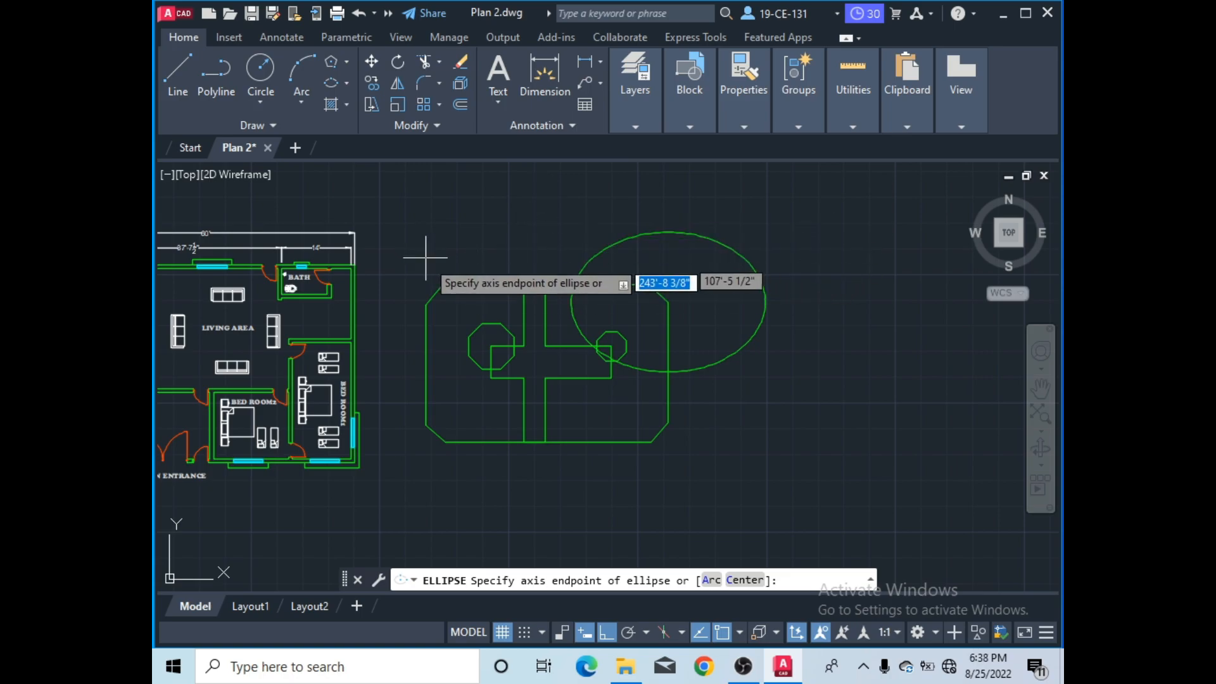
{"action": "left_click", "coordinate": [444, 284]}
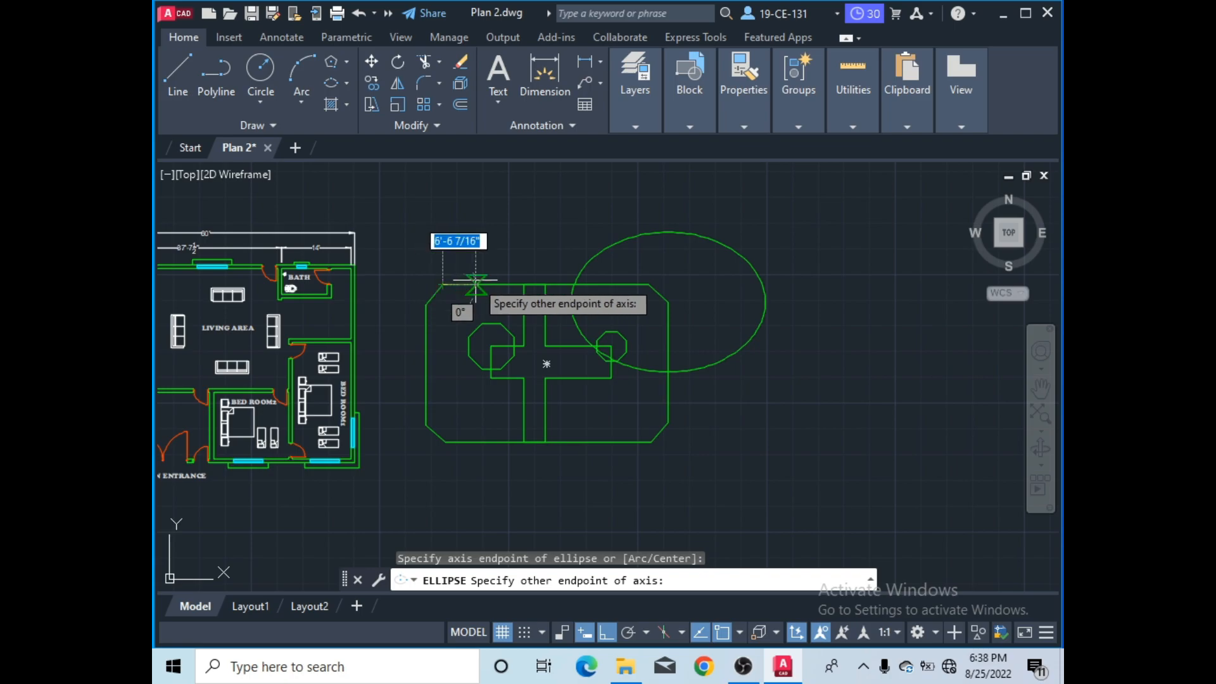
{"action": "left_click", "coordinate": [524, 285]}
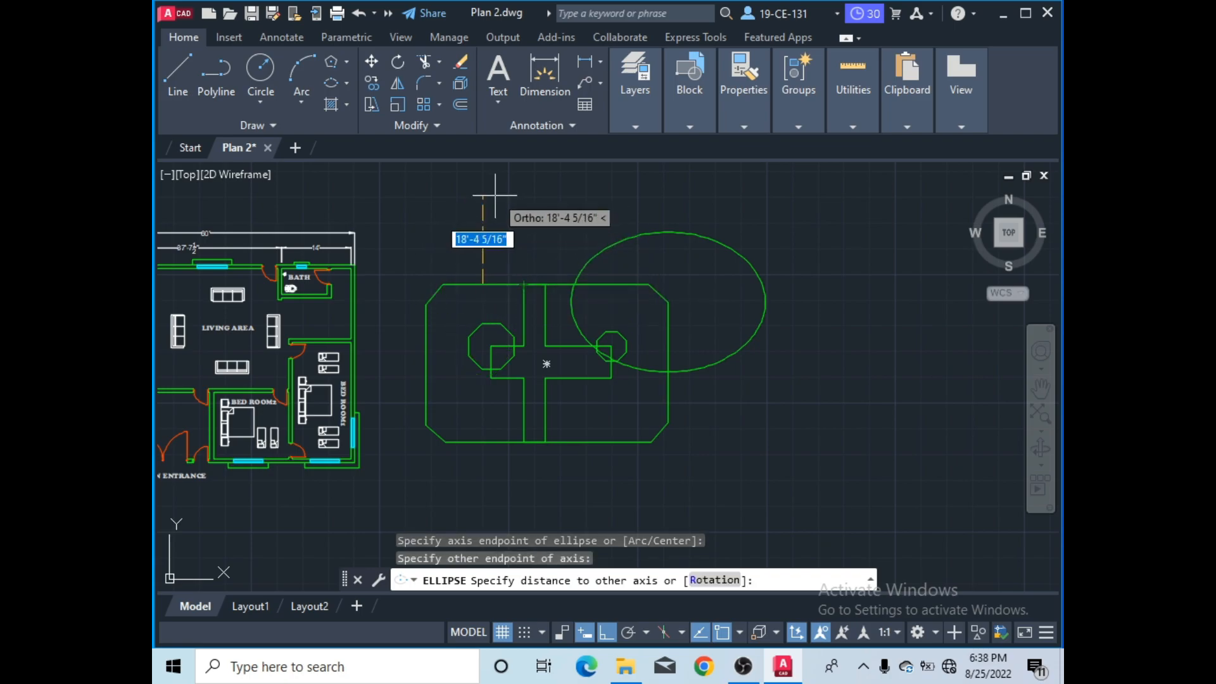
{"action": "left_click", "coordinate": [483, 250]}
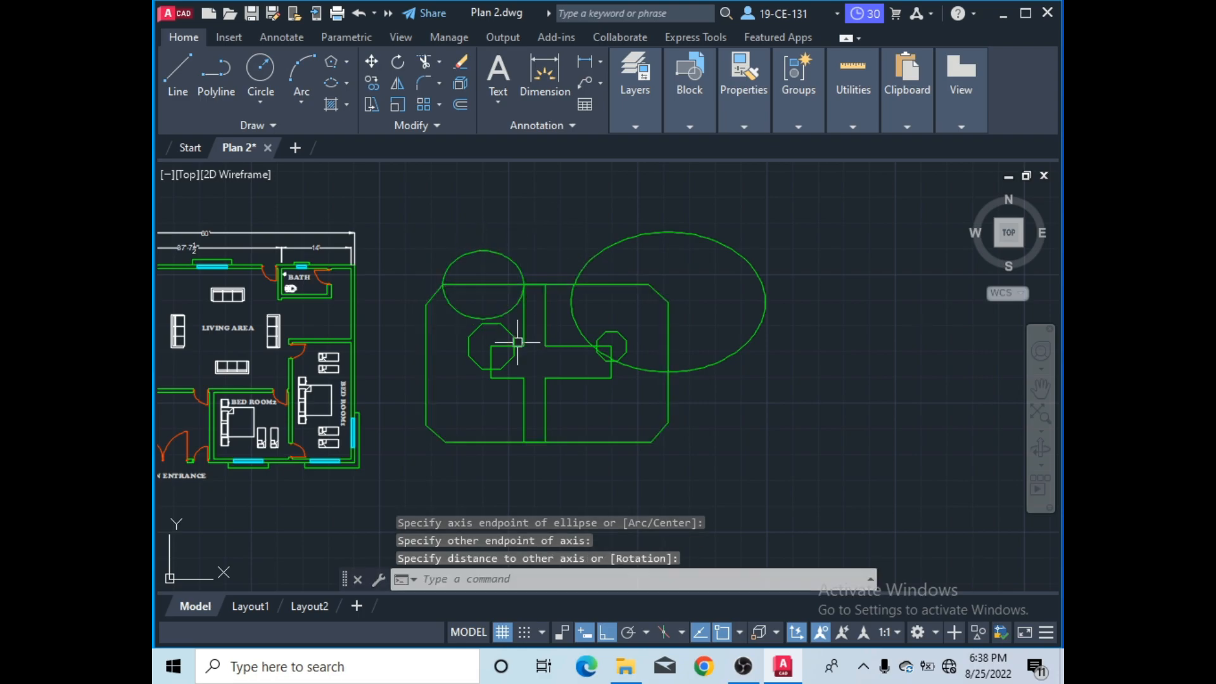
- Draw an Elliptical Arc above the chamfered rectangle, with a horizontal first axis, about 9'-7" to the other axis, and angles spanning the upper half
{"action": "scroll", "coordinate": [516, 326], "scroll_direction": "up", "scroll_amount": 2}
{"action": "scroll", "coordinate": [497, 298], "scroll_direction": "down", "scroll_amount": 5}
{"action": "scroll", "coordinate": [485, 267], "scroll_direction": "up", "scroll_amount": 2}
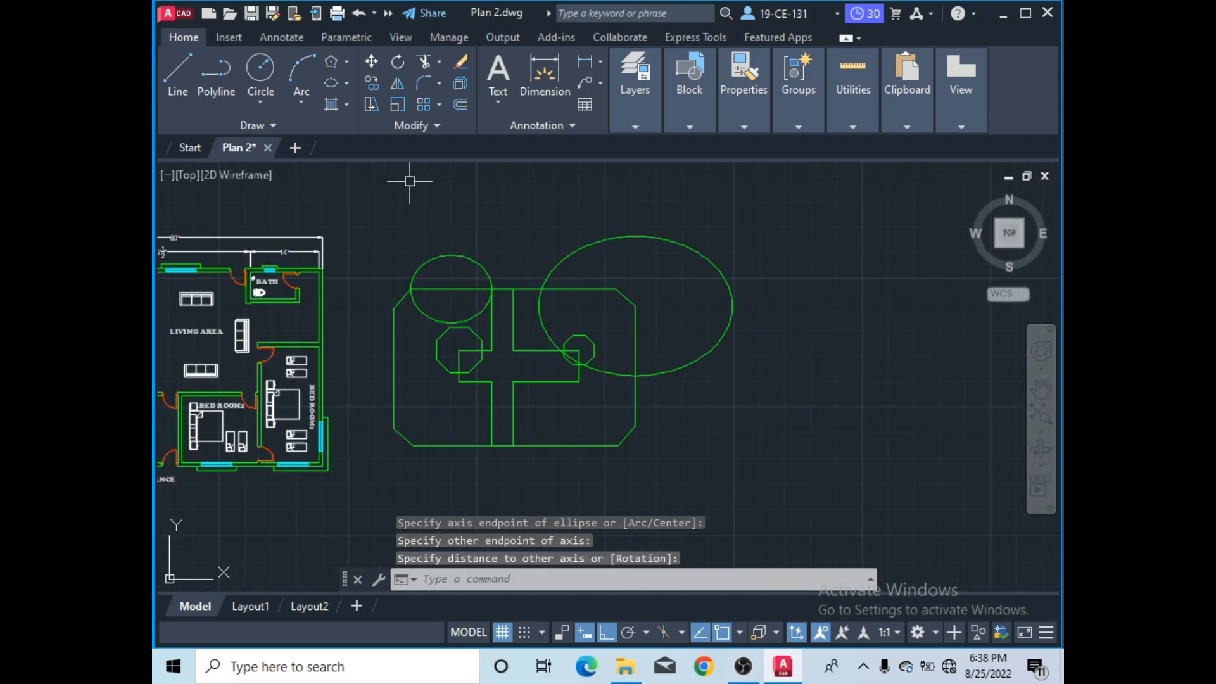
{"action": "left_click", "coordinate": [347, 81]}
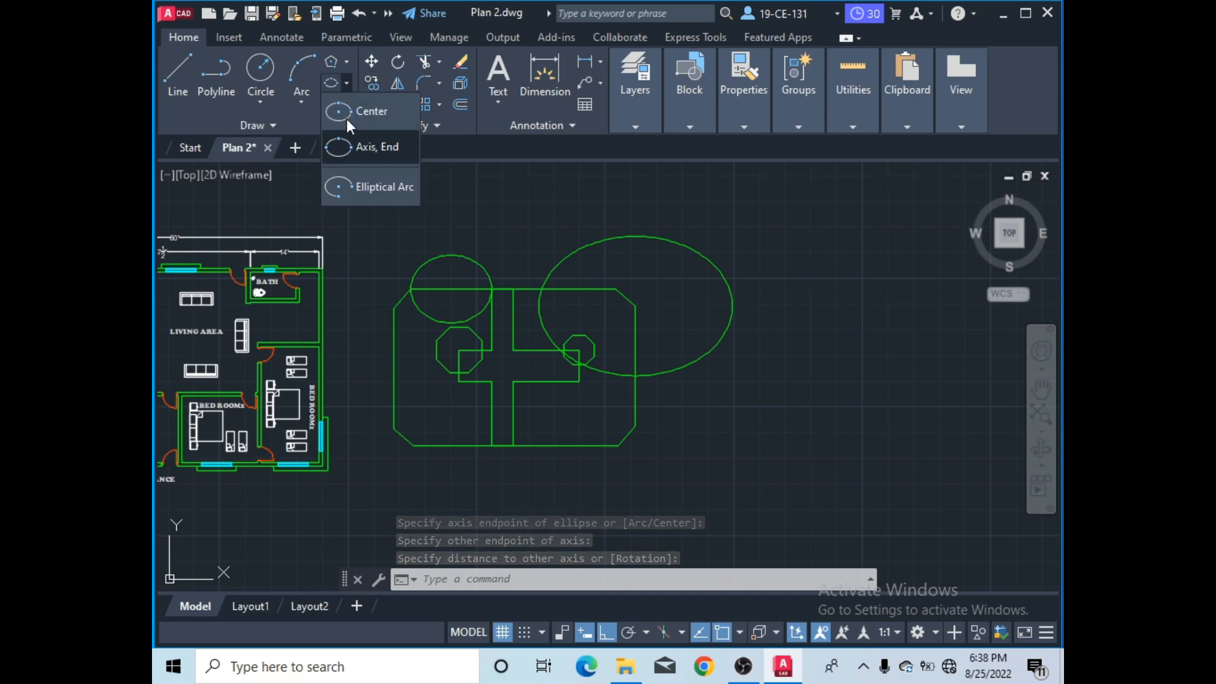
{"action": "left_click", "coordinate": [372, 187]}
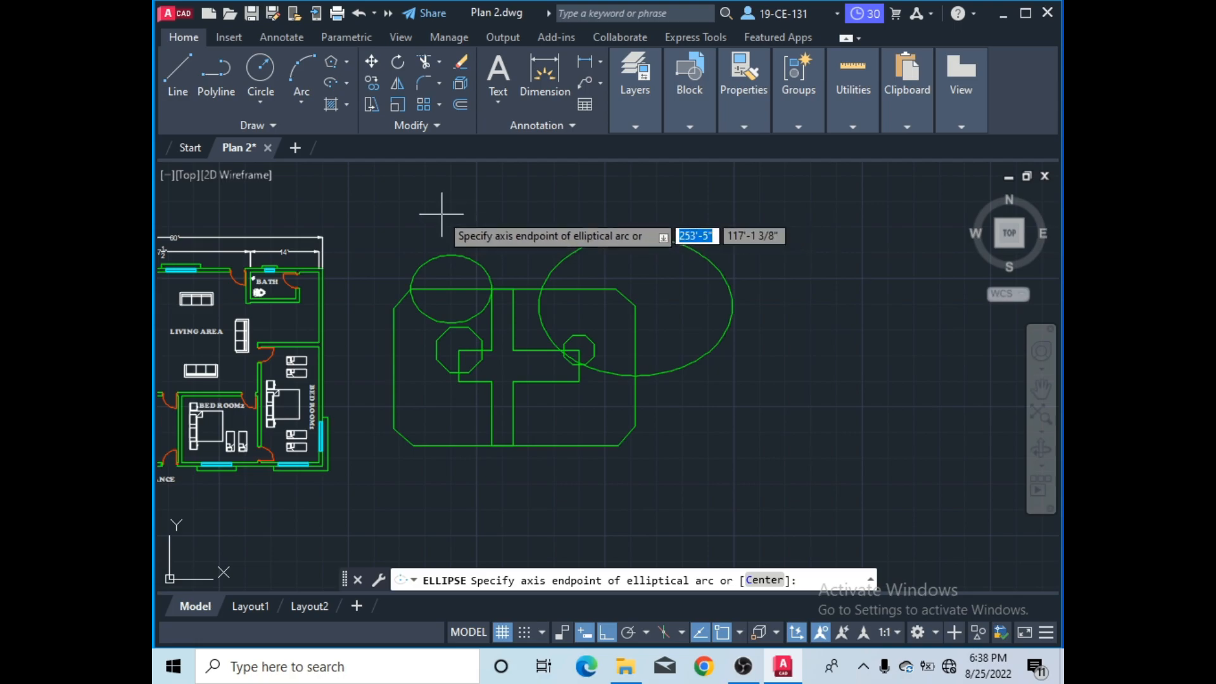
{"action": "left_click", "coordinate": [408, 195]}
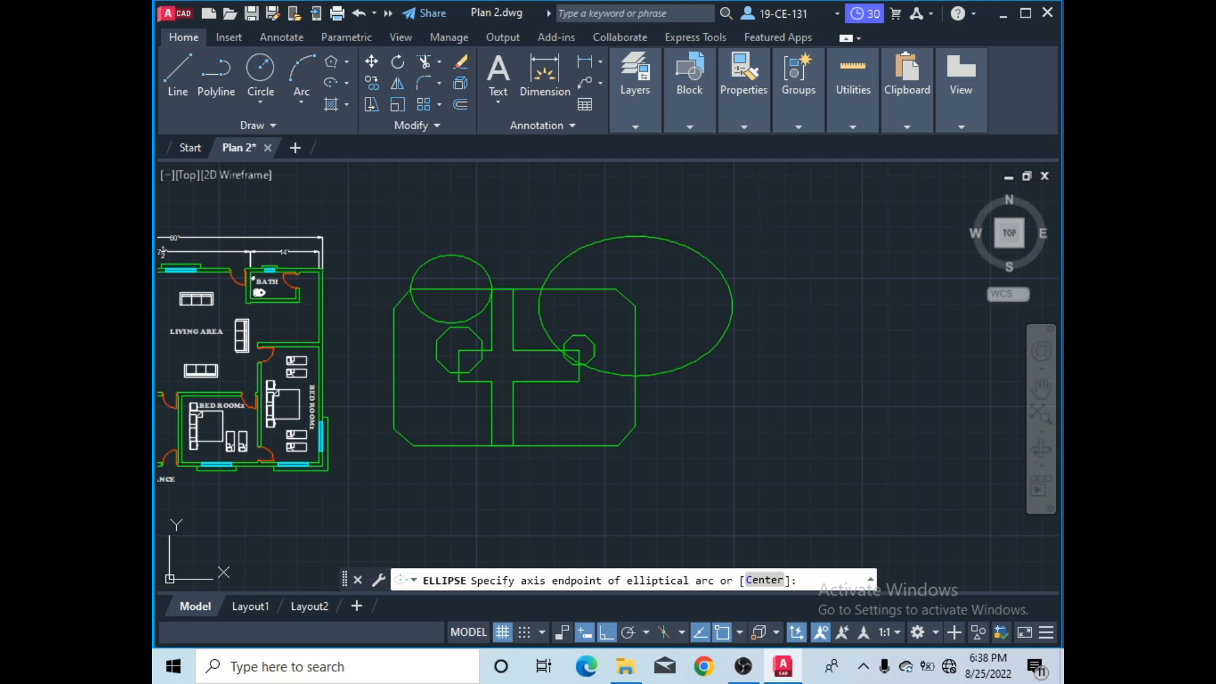
{"action": "left_click", "coordinate": [565, 195]}
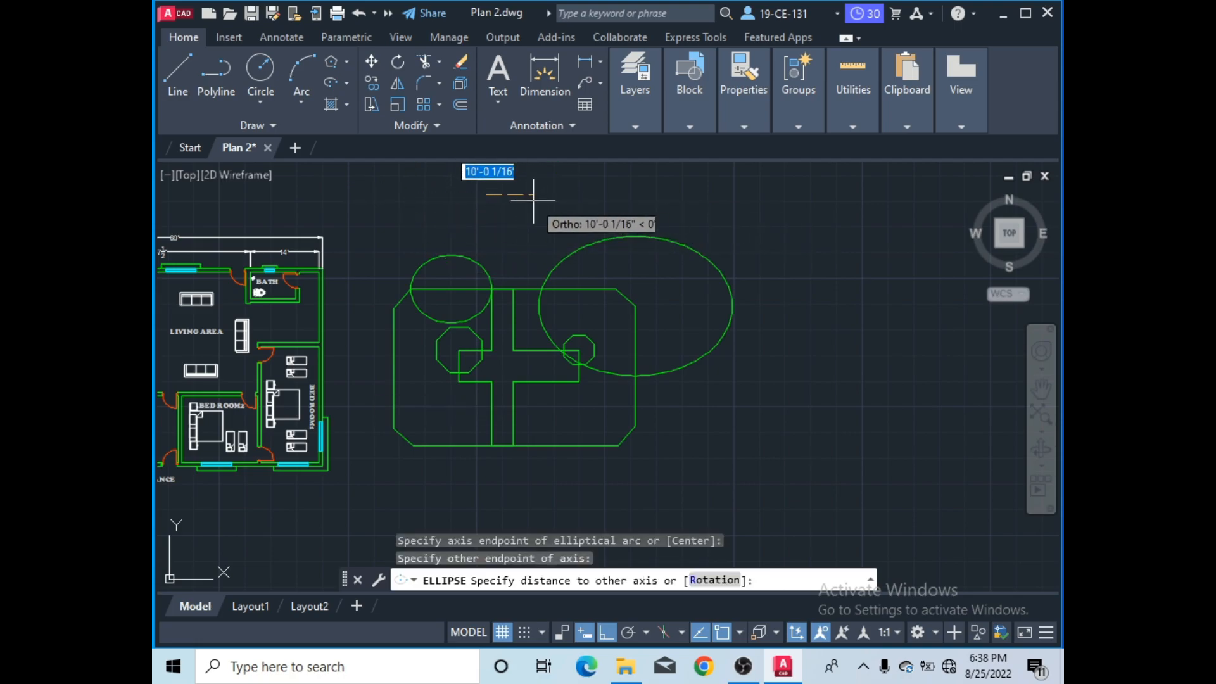
{"action": "scroll", "coordinate": [549, 225], "scroll_direction": "down", "scroll_amount": 2}
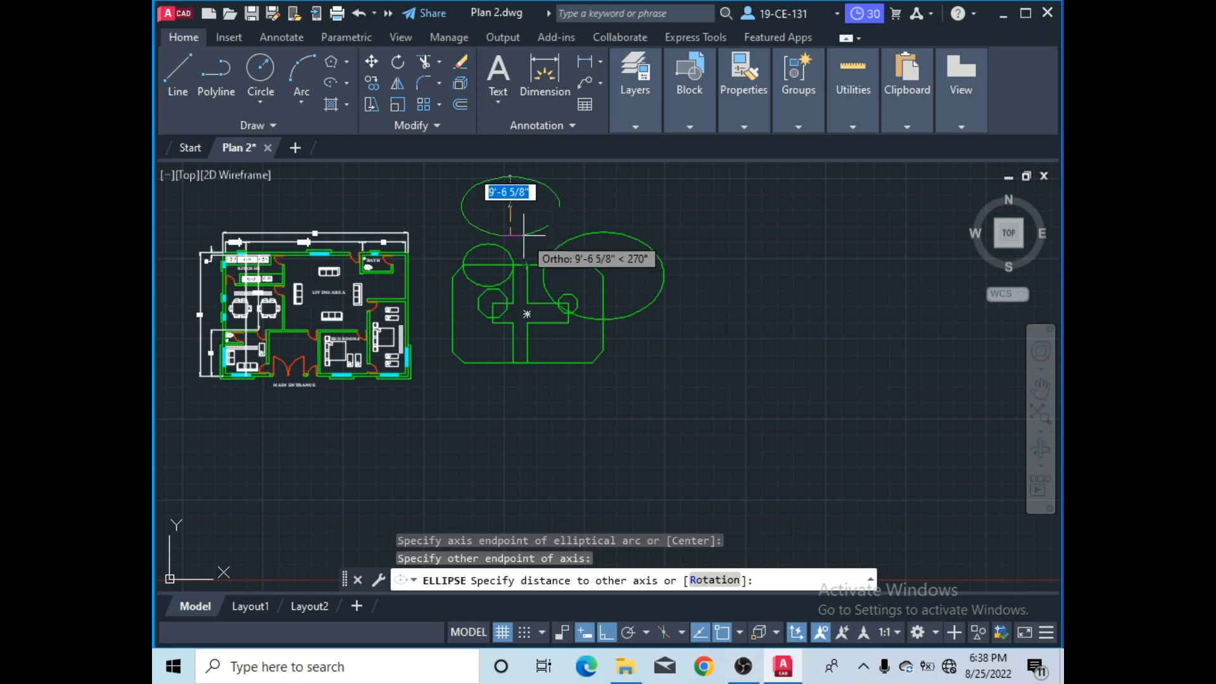
{"action": "left_click", "coordinate": [524, 234]}
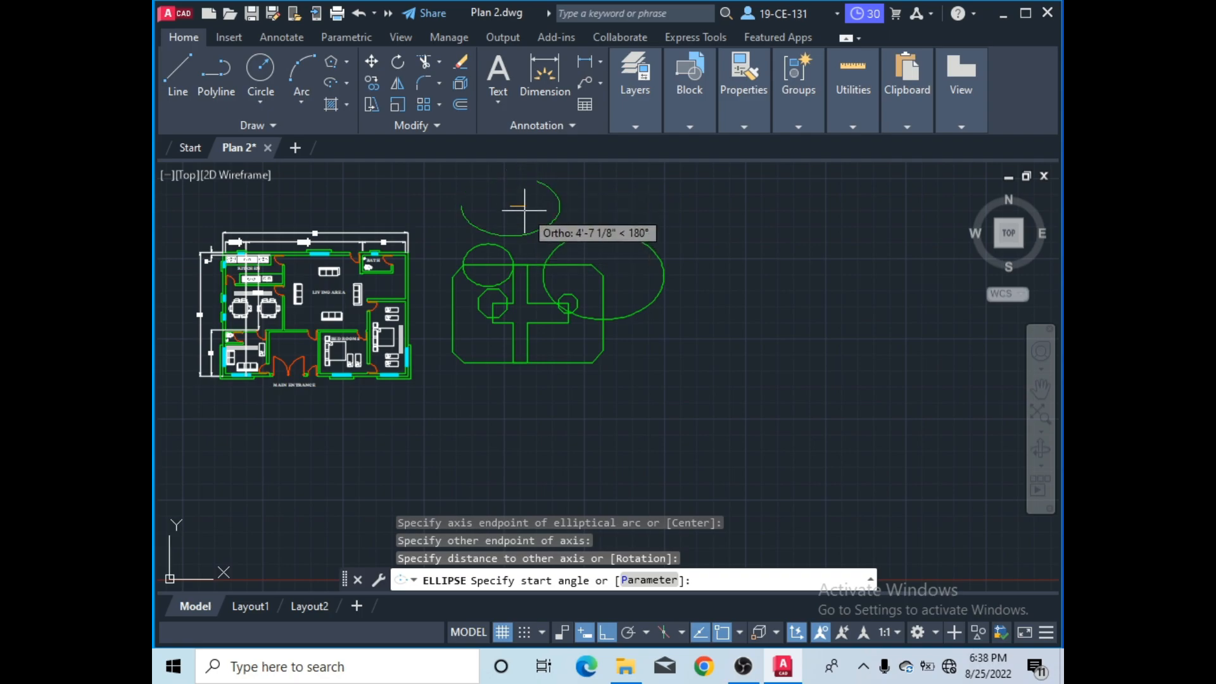
{"action": "right_click", "coordinate": [520, 206]}
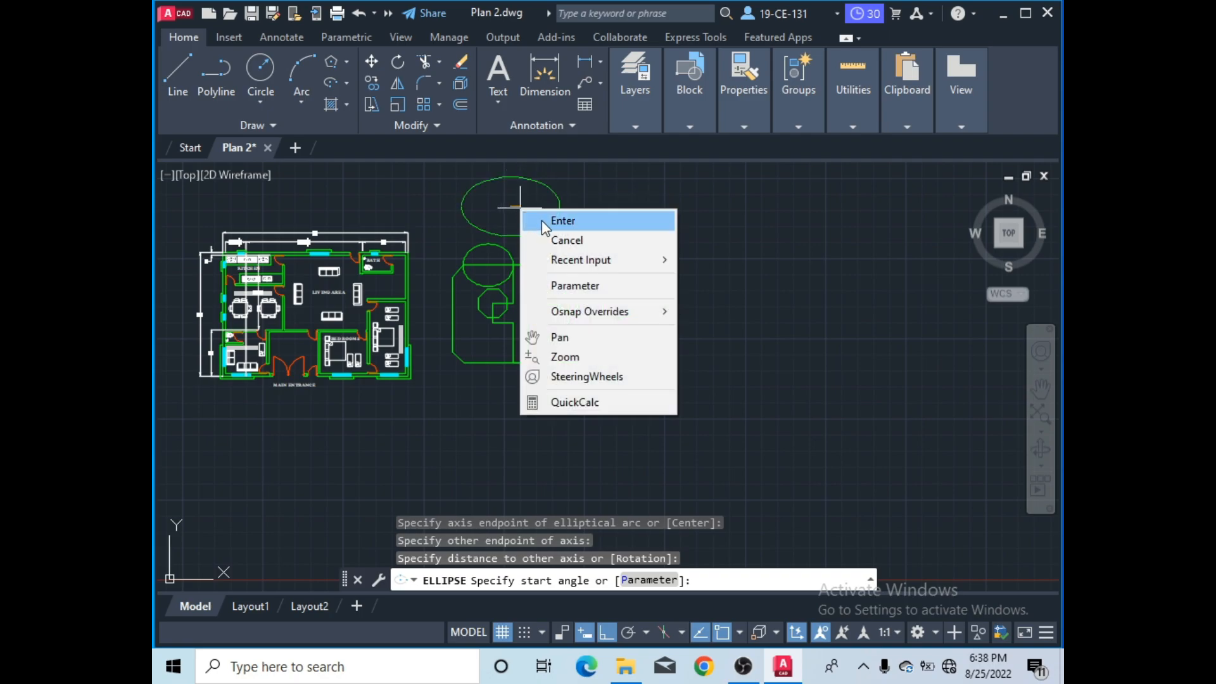
{"action": "left_click", "coordinate": [544, 220]}
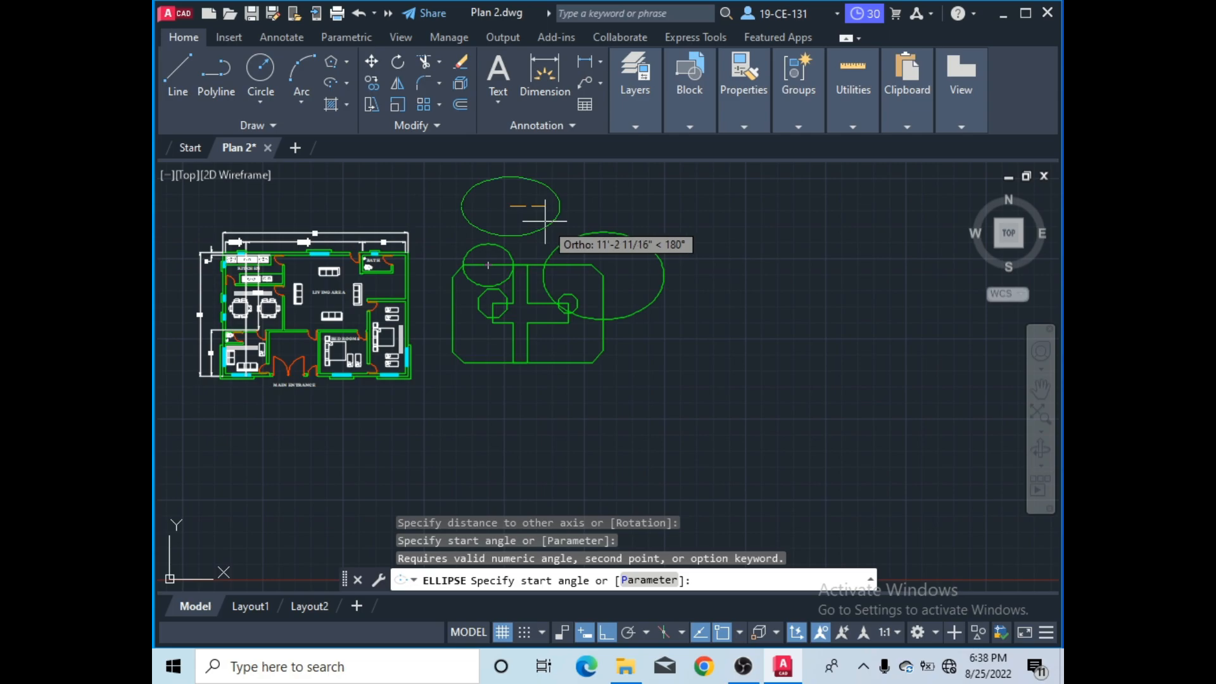
{"action": "left_click", "coordinate": [563, 213]}
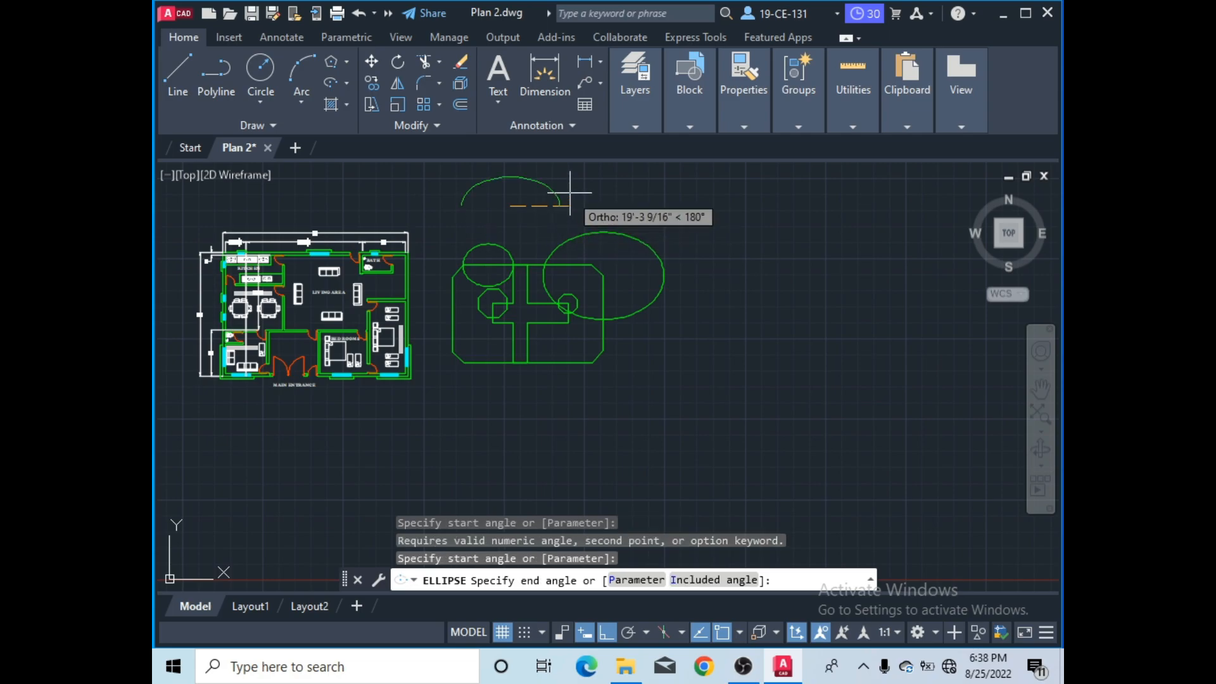
{"action": "left_click", "coordinate": [554, 201]}
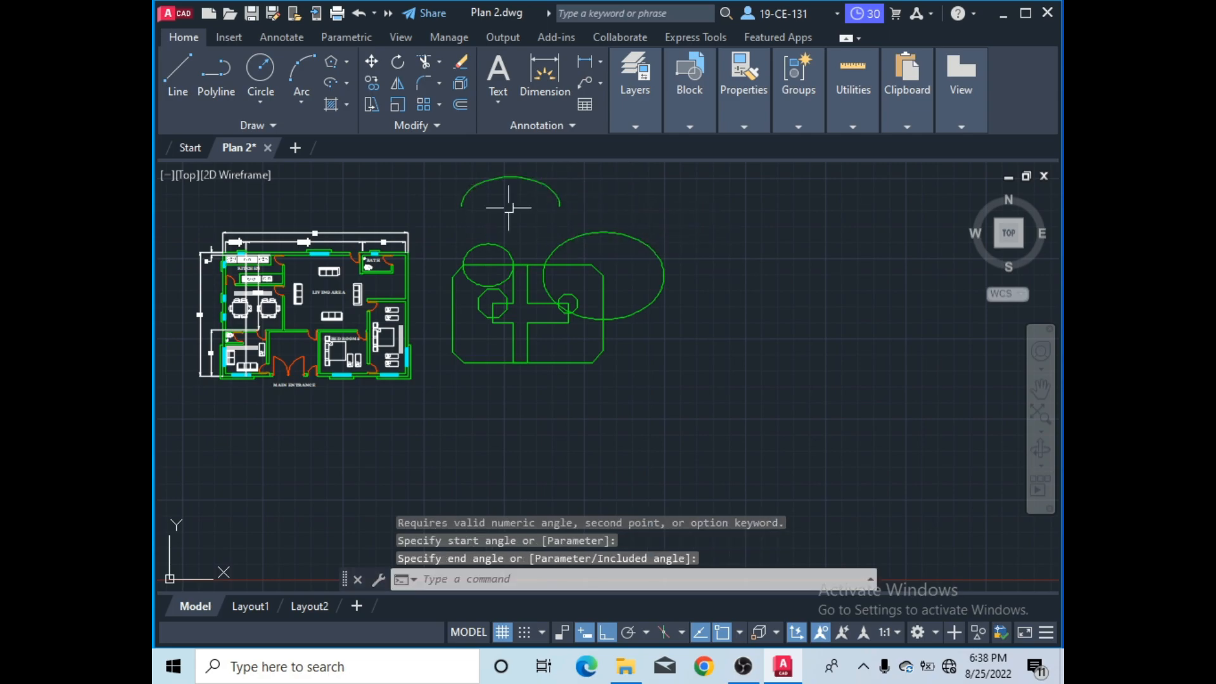
- Select the elliptical arc to examine its grips and missing lower half, and deselect everything
{"action": "left_click", "coordinate": [550, 188]}
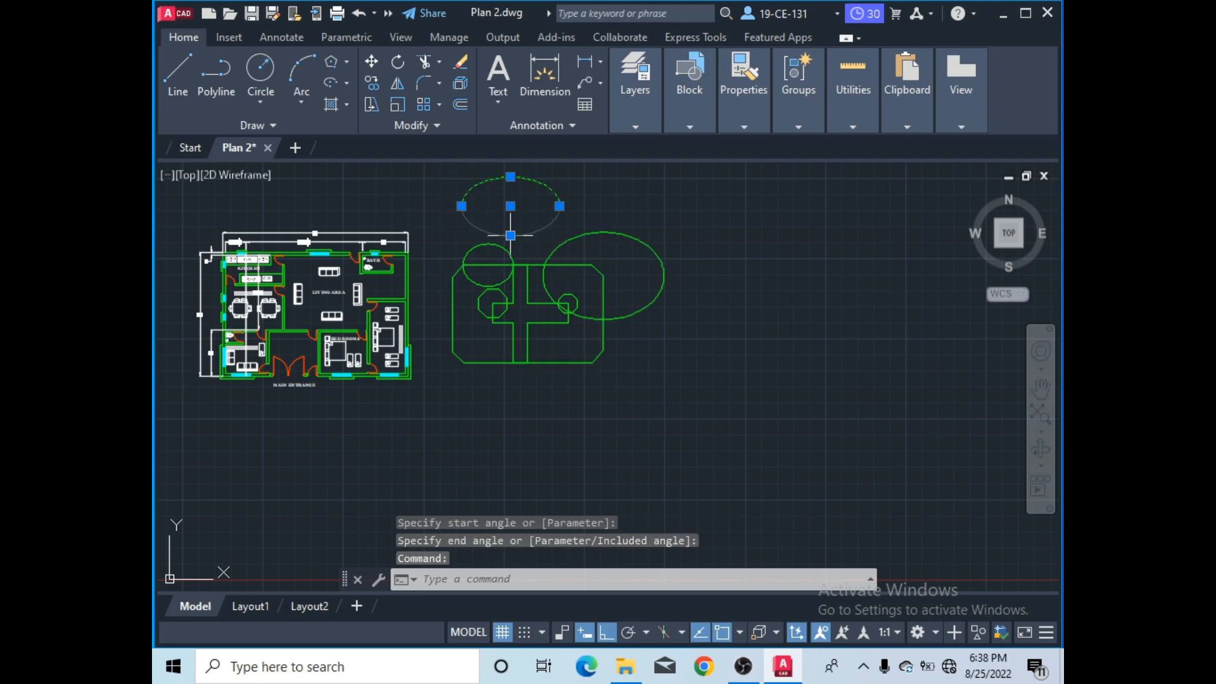
{"action": "right_click", "coordinate": [436, 195]}
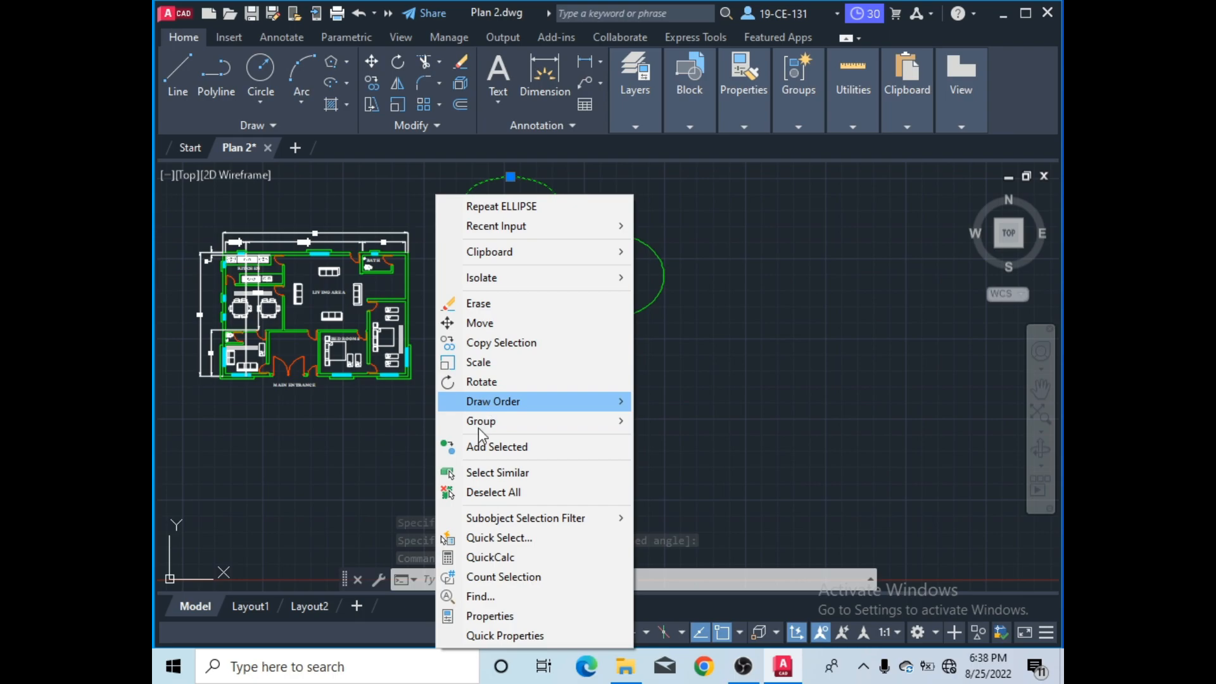
{"action": "left_click", "coordinate": [481, 492]}
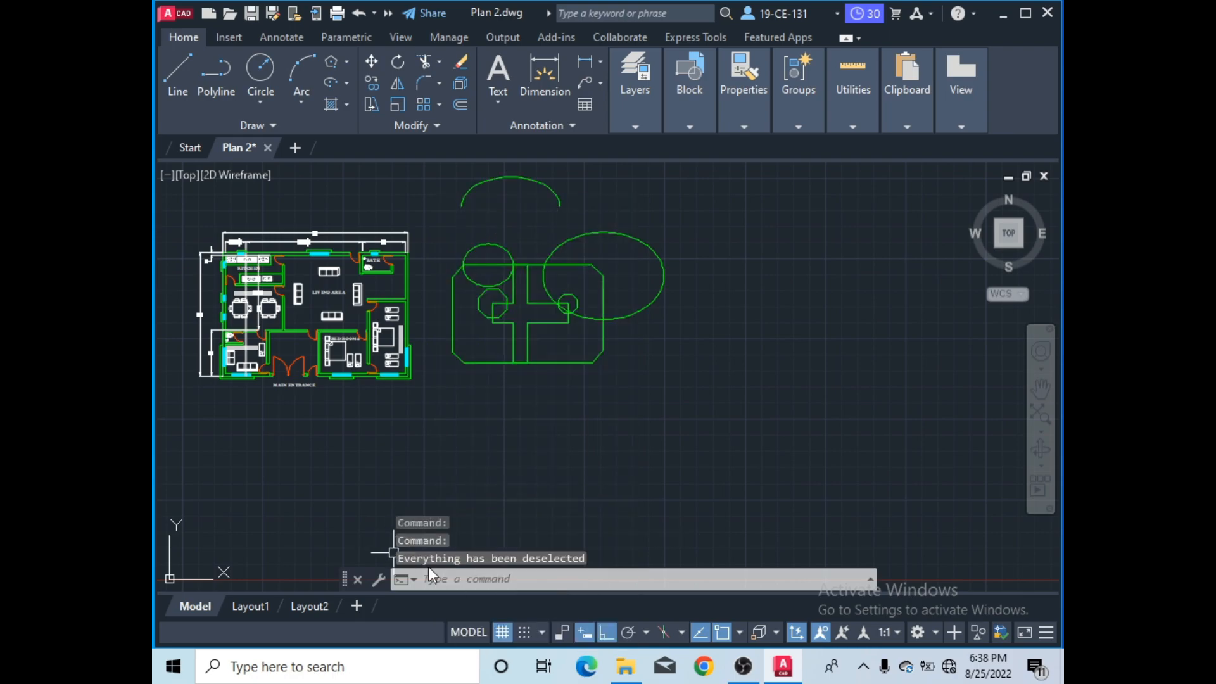
{"action": "left_click", "coordinate": [743, 667]}
{"action": "left_click", "coordinate": [220, 622]}
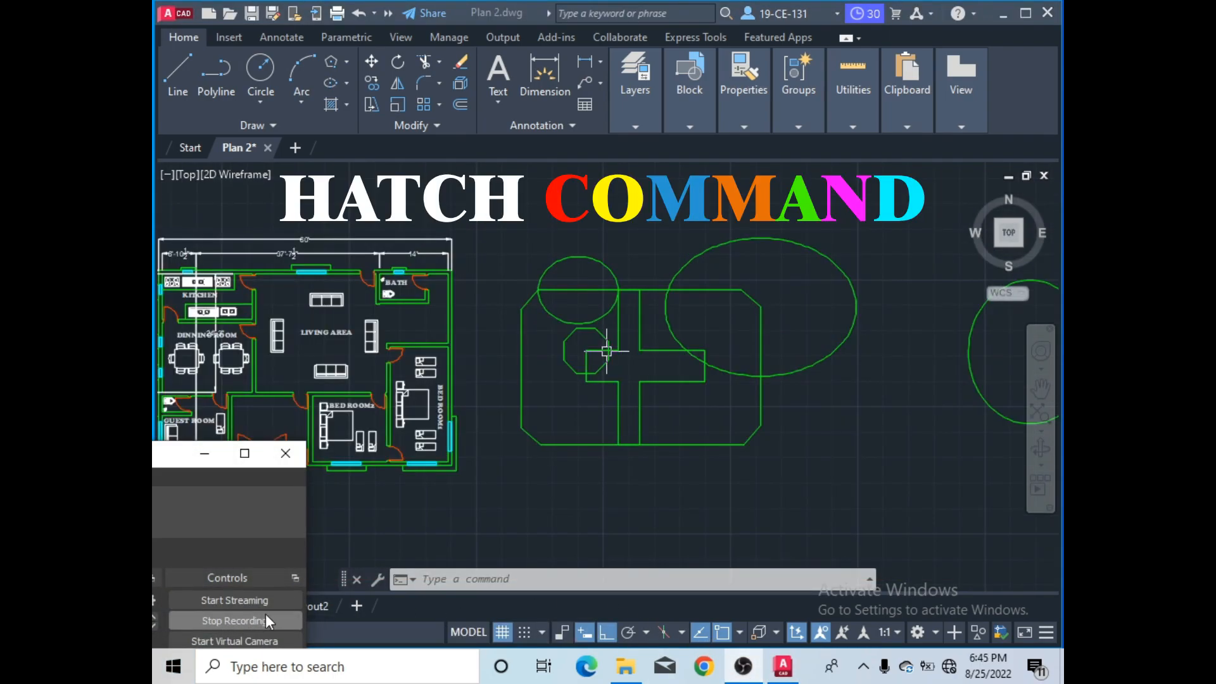
{"action": "left_click", "coordinate": [204, 454]}
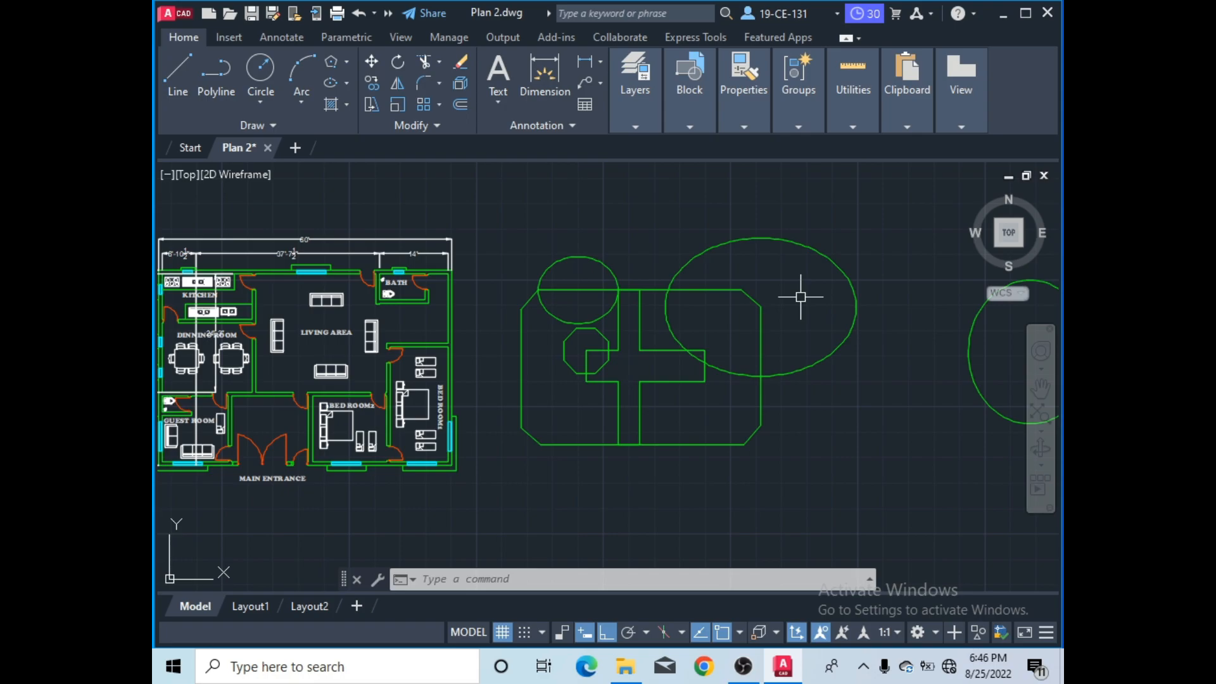
- Hatch the large ellipse outside the chamfered rectangle, the small ellipse's lower half, the octagon outside the cross, and the rectangle's lower-right region
{"action": "left_click", "coordinate": [346, 105]}
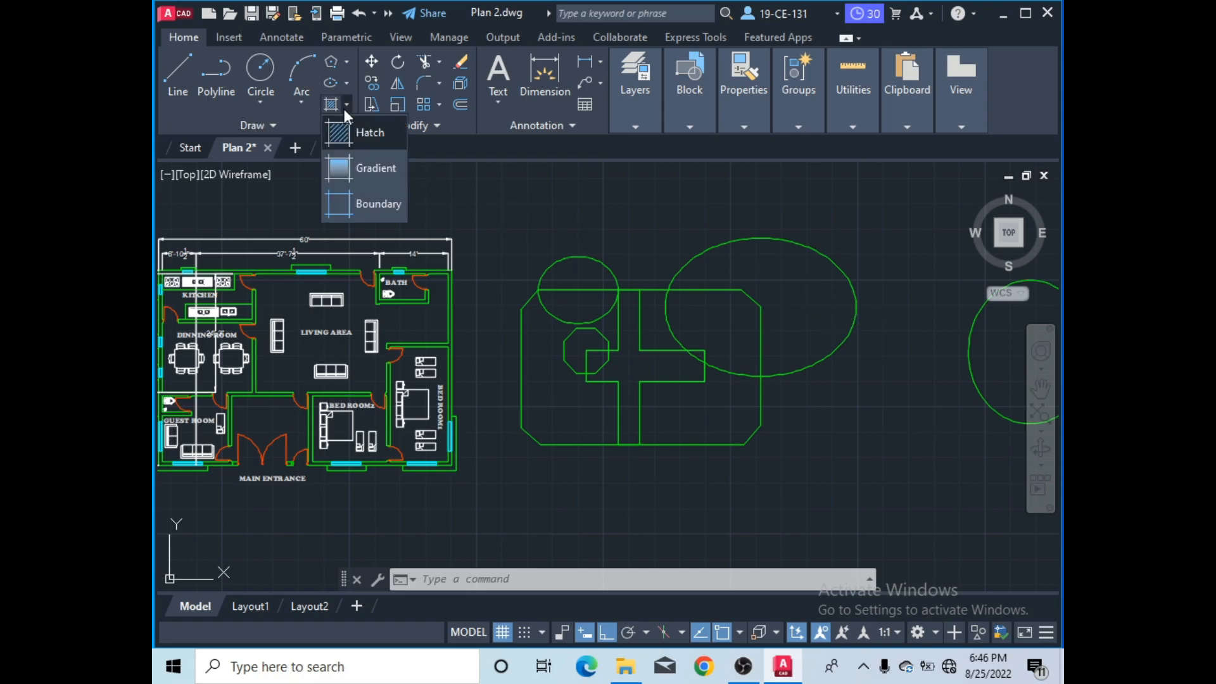
{"action": "left_click", "coordinate": [369, 132]}
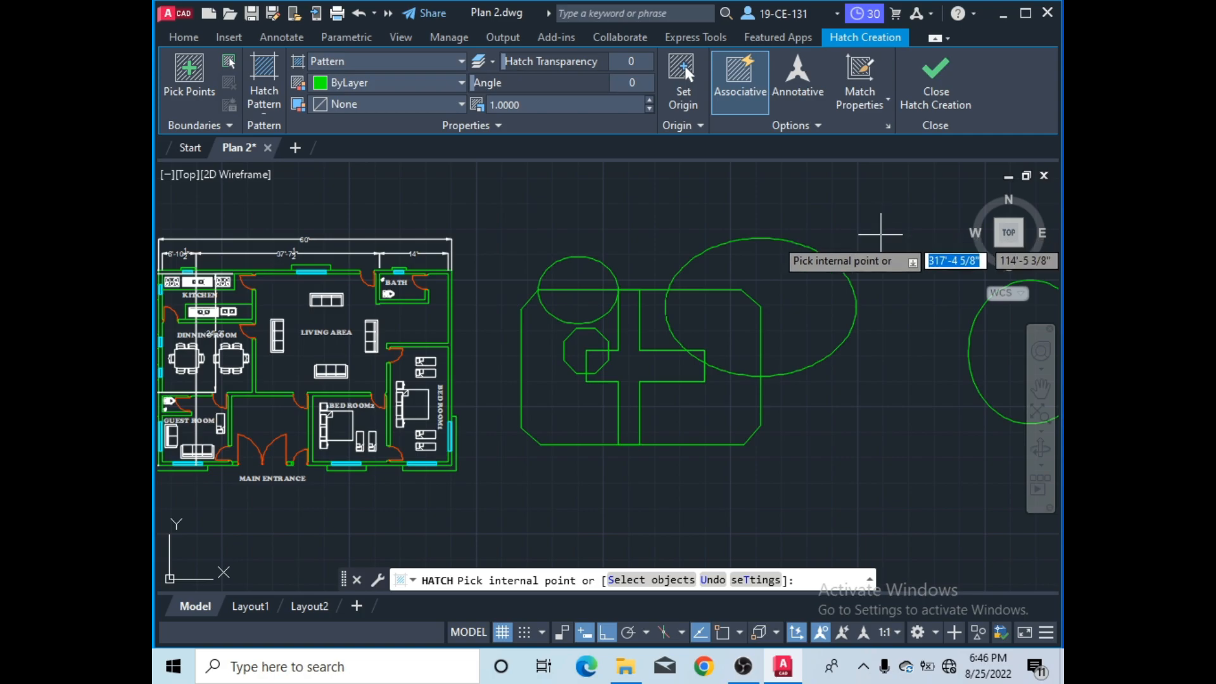
{"action": "scroll", "coordinate": [843, 254], "scroll_direction": "up", "scroll_amount": 2}
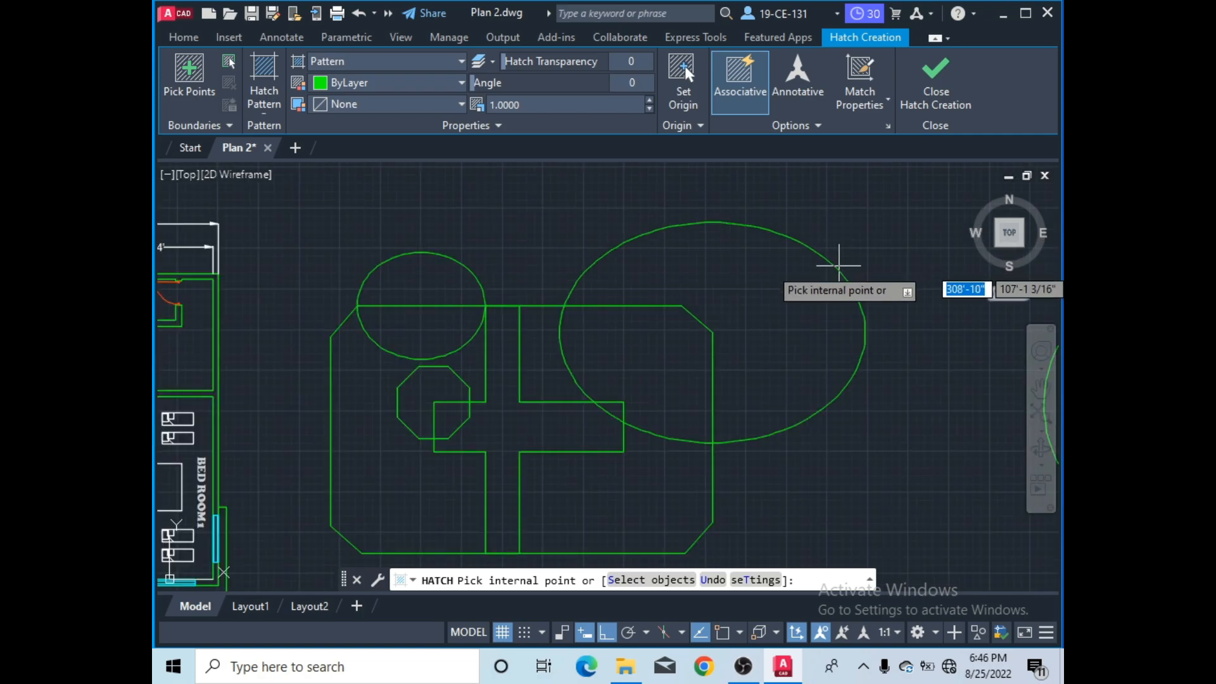
{"action": "left_click", "coordinate": [722, 281]}
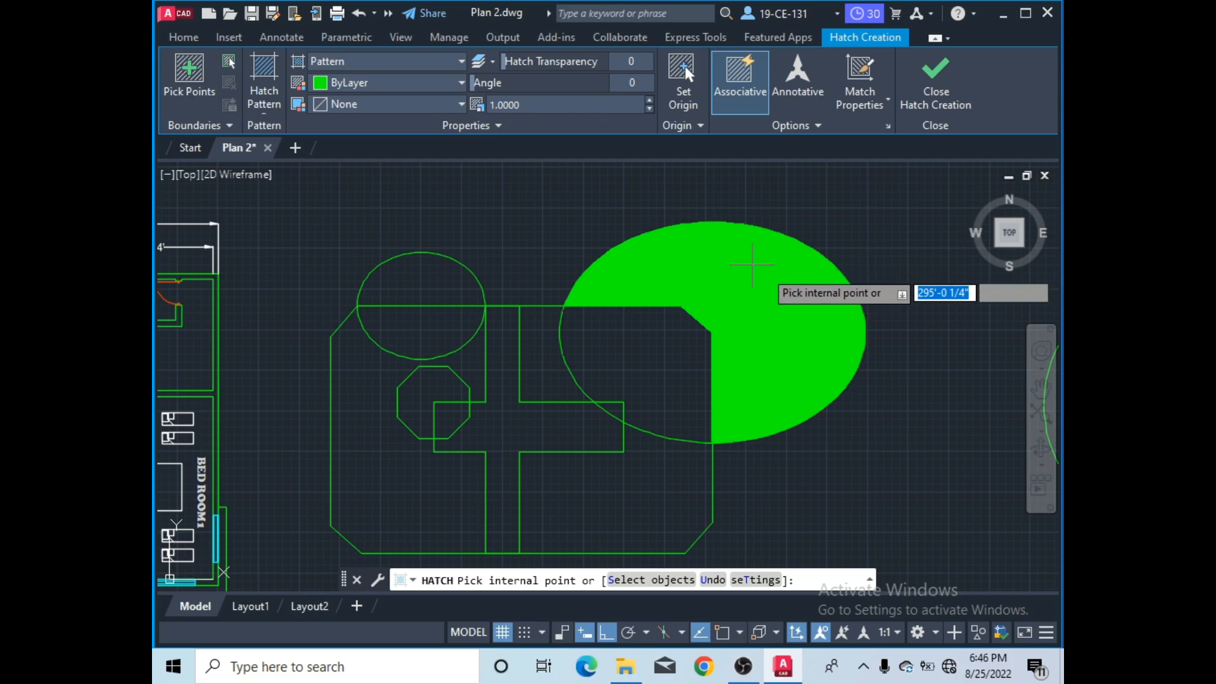
{"action": "left_click", "coordinate": [763, 278]}
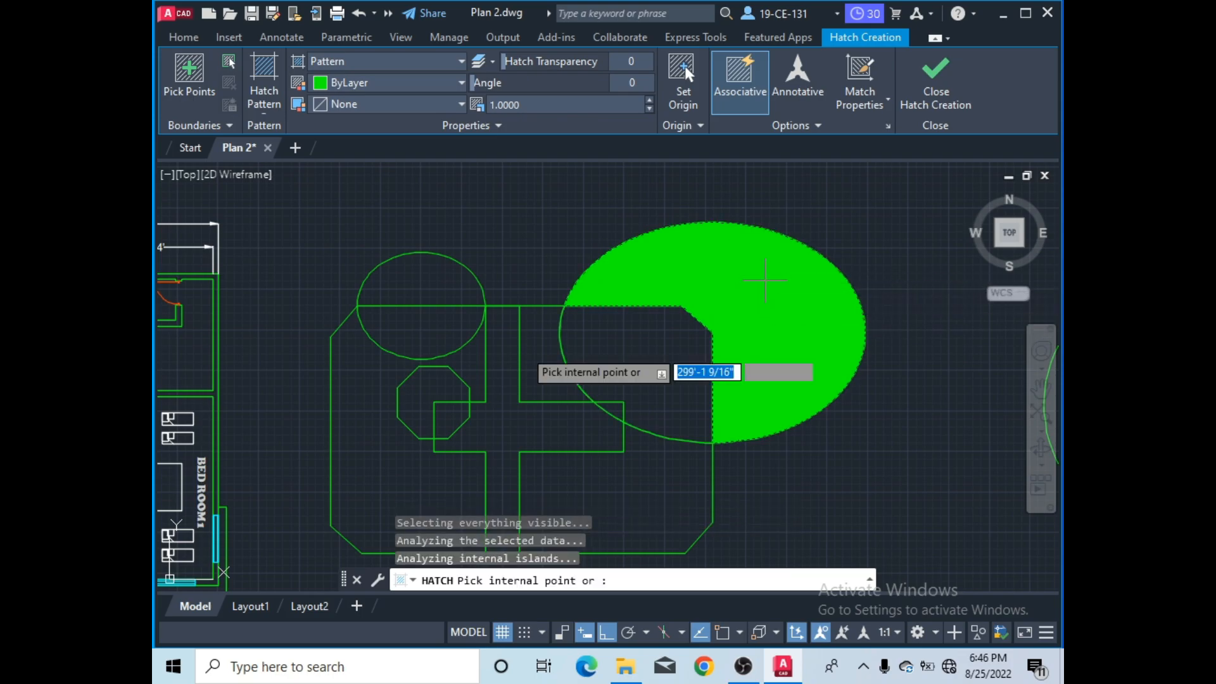
{"action": "left_click", "coordinate": [398, 332]}
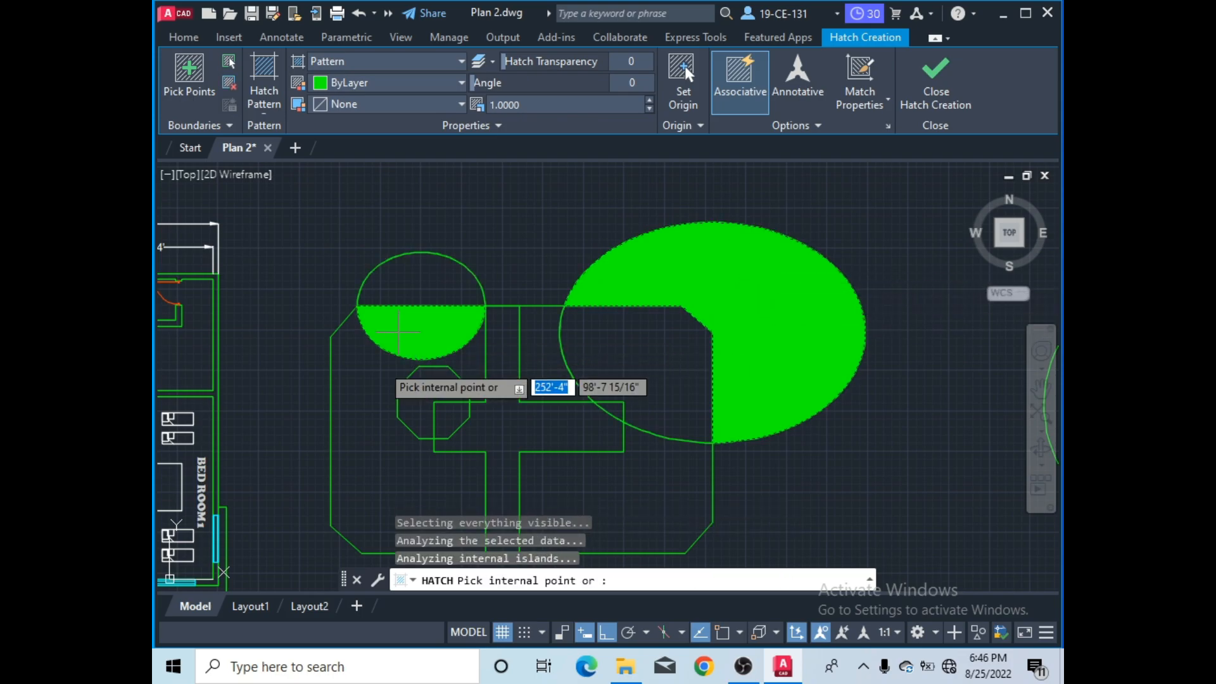
{"action": "left_click", "coordinate": [437, 405]}
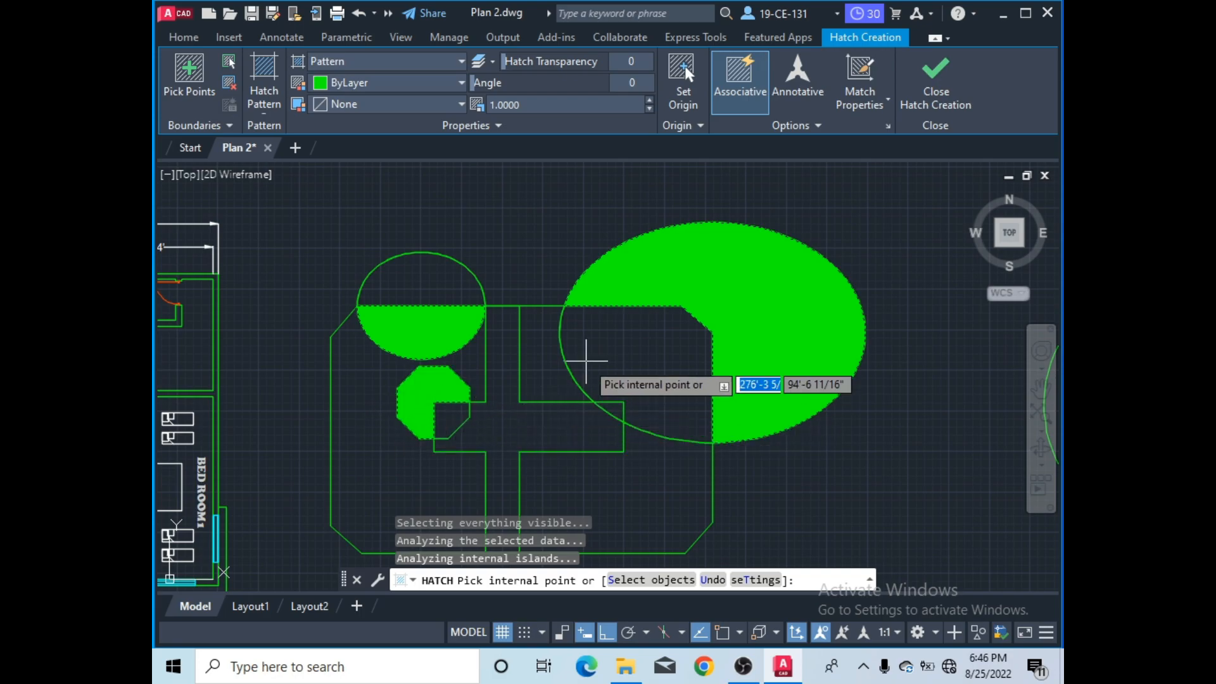
{"action": "scroll", "coordinate": [624, 181], "scroll_direction": "down", "scroll_amount": 2}
{"action": "left_click", "coordinate": [616, 388]}
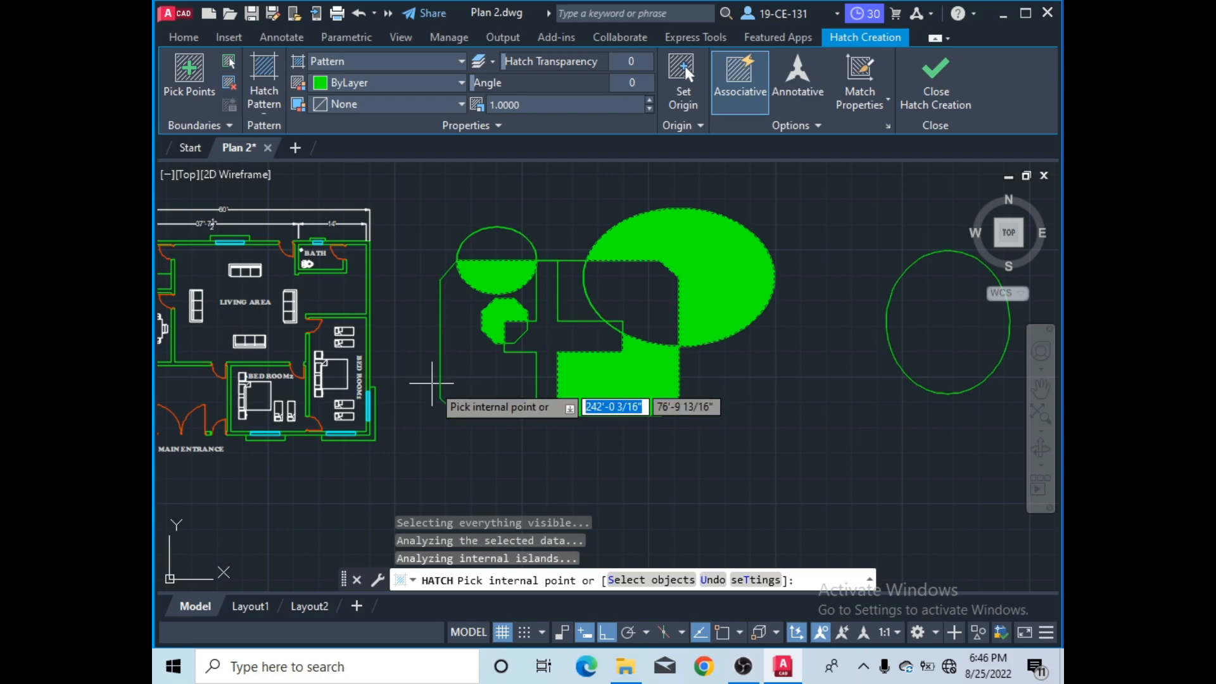
{"action": "right_click", "coordinate": [553, 209]}
{"action": "left_click", "coordinate": [573, 219]}
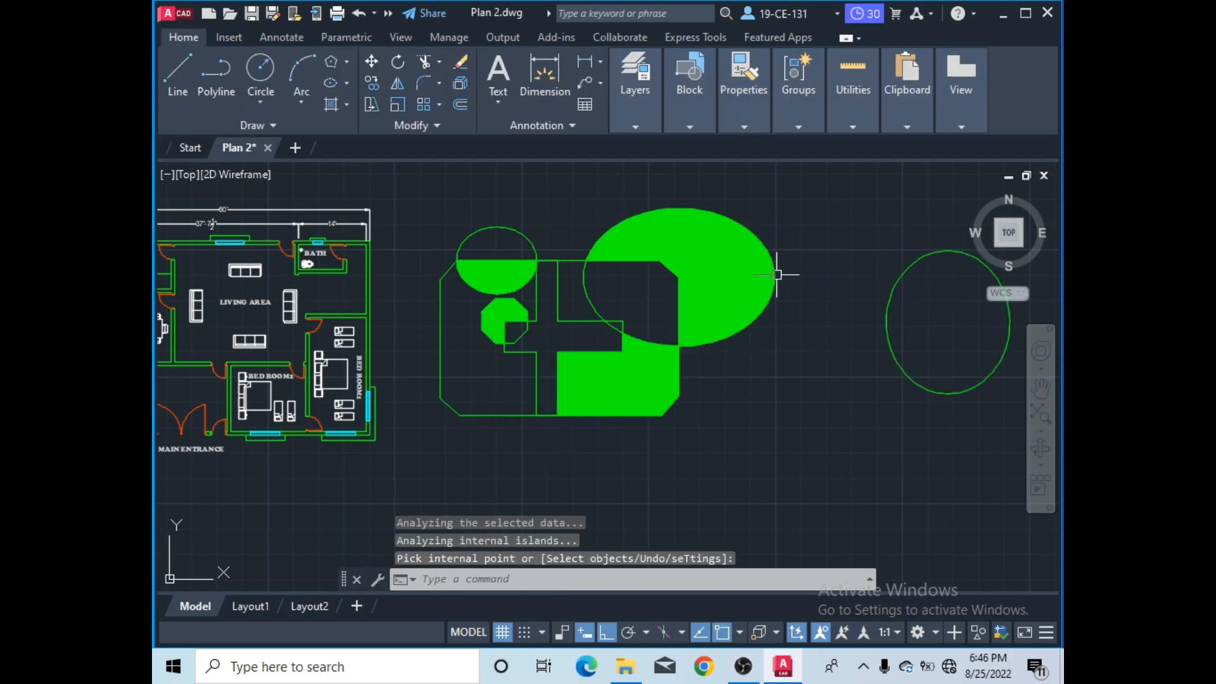
- Change the new hatch's type to Solid and its colour to orange 242,103,34
{"action": "left_click", "coordinate": [733, 268]}
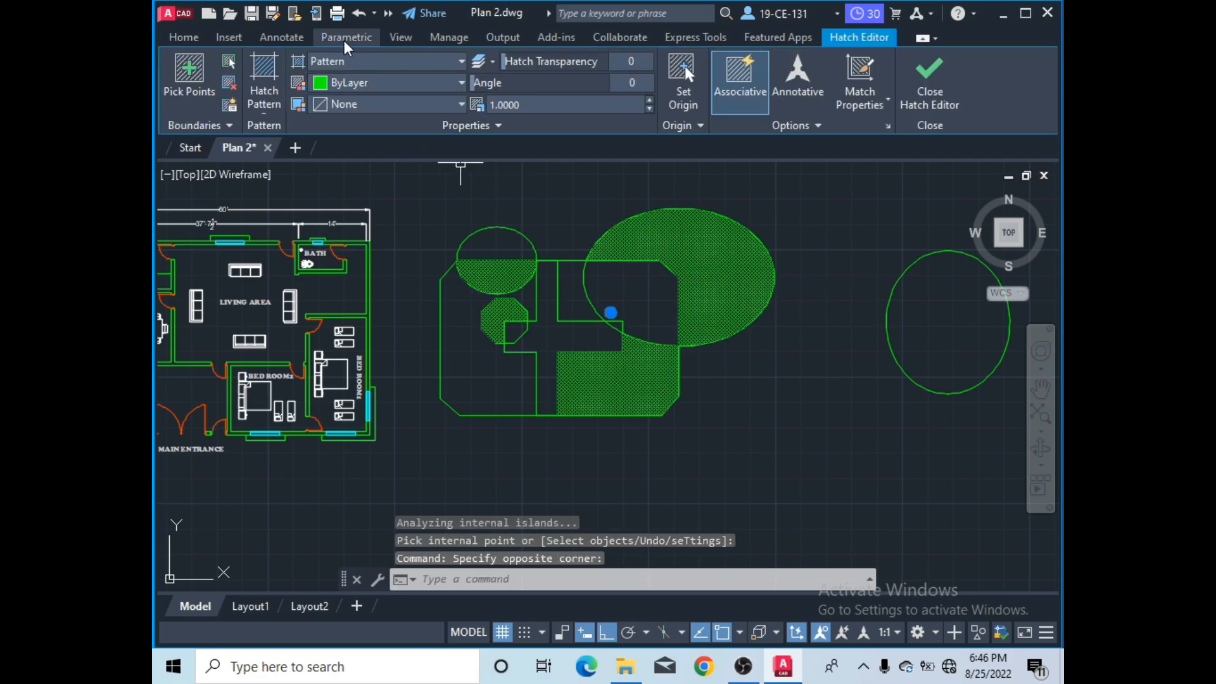
{"action": "left_click", "coordinate": [422, 63]}
{"action": "left_click", "coordinate": [418, 61]}
{"action": "left_click", "coordinate": [415, 62]}
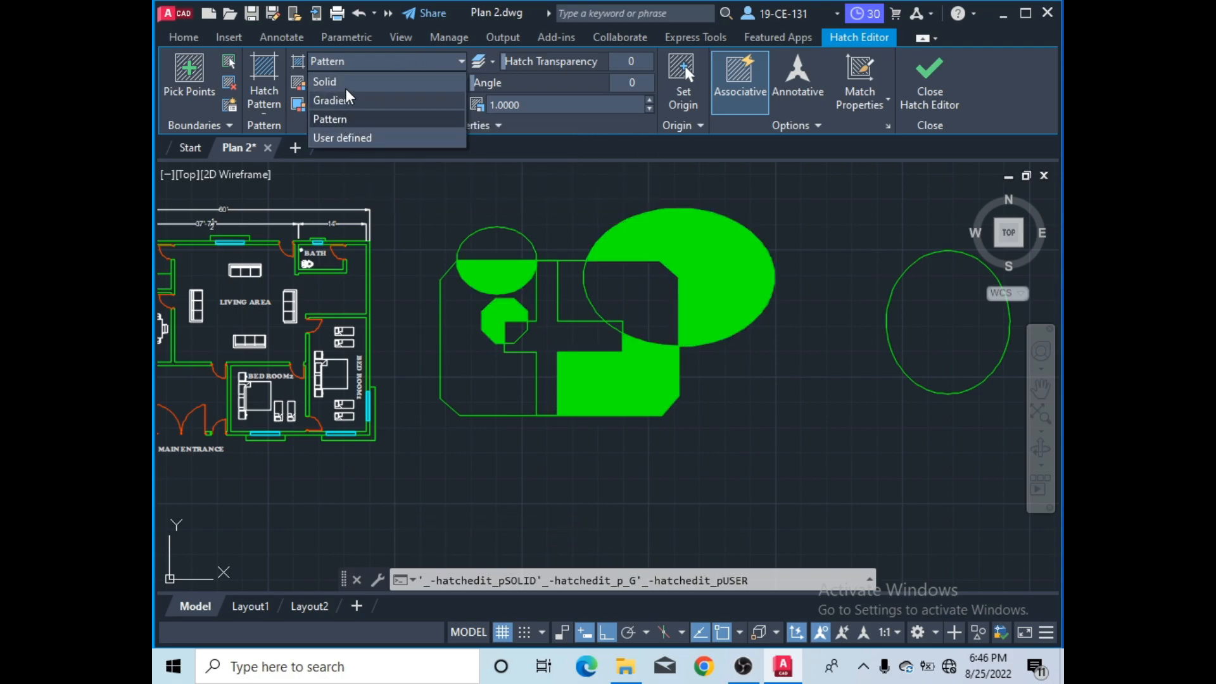
{"action": "left_click", "coordinate": [336, 83]}
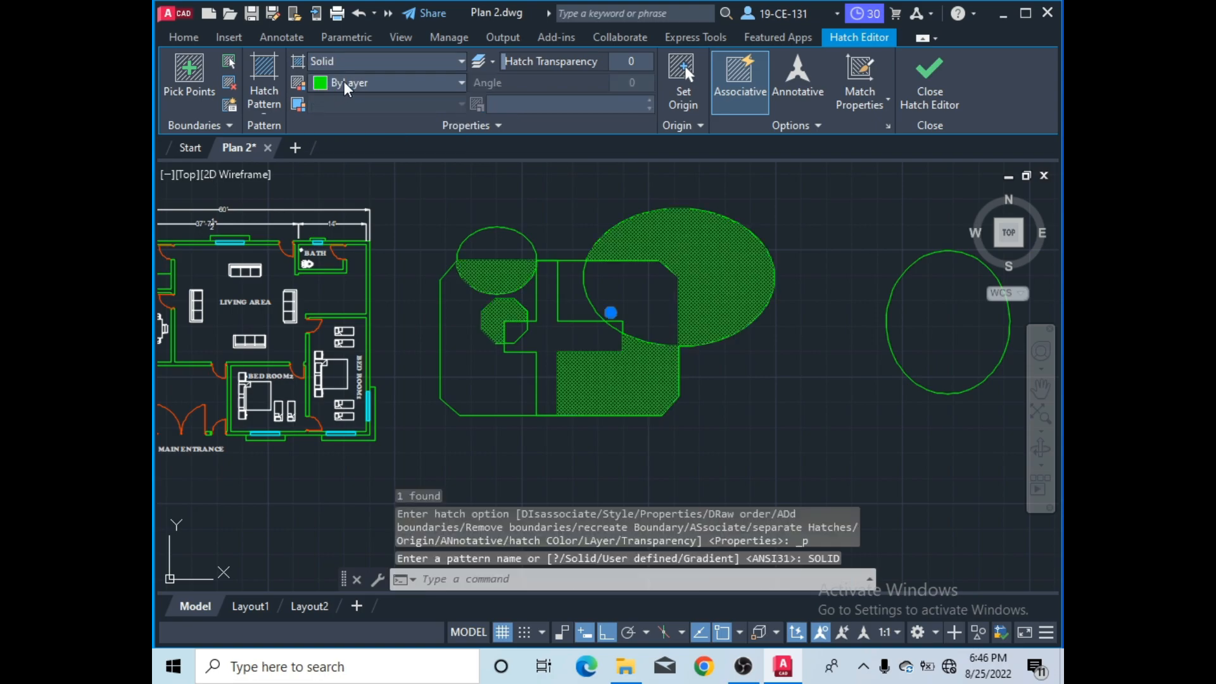
{"action": "left_click", "coordinate": [404, 82]}
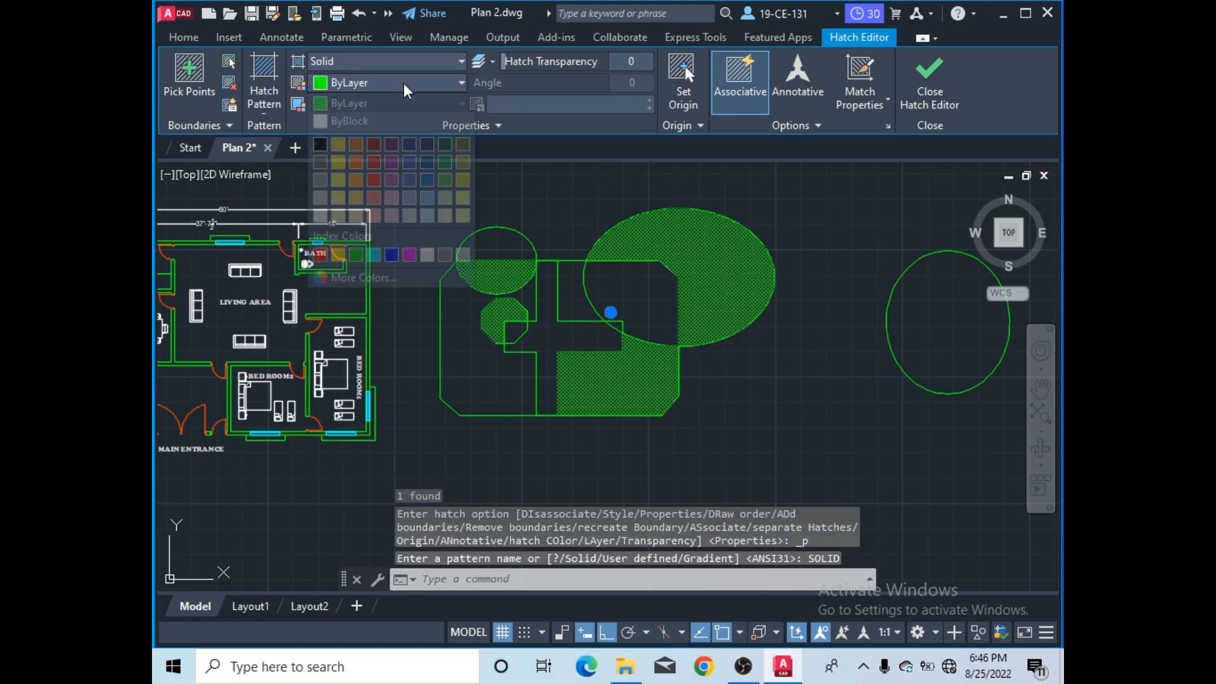
{"action": "left_click", "coordinate": [358, 161]}
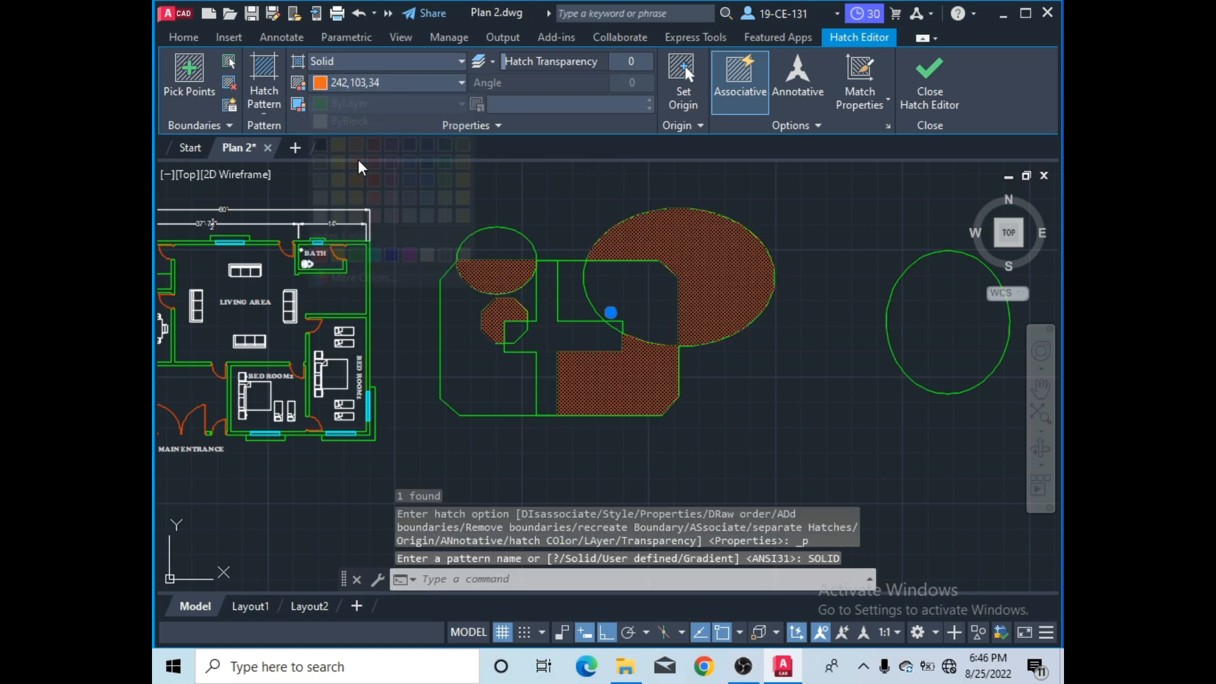
- Change the orange hatch's pattern to AR-B816C and deselect everything
{"action": "left_click", "coordinate": [268, 113]}
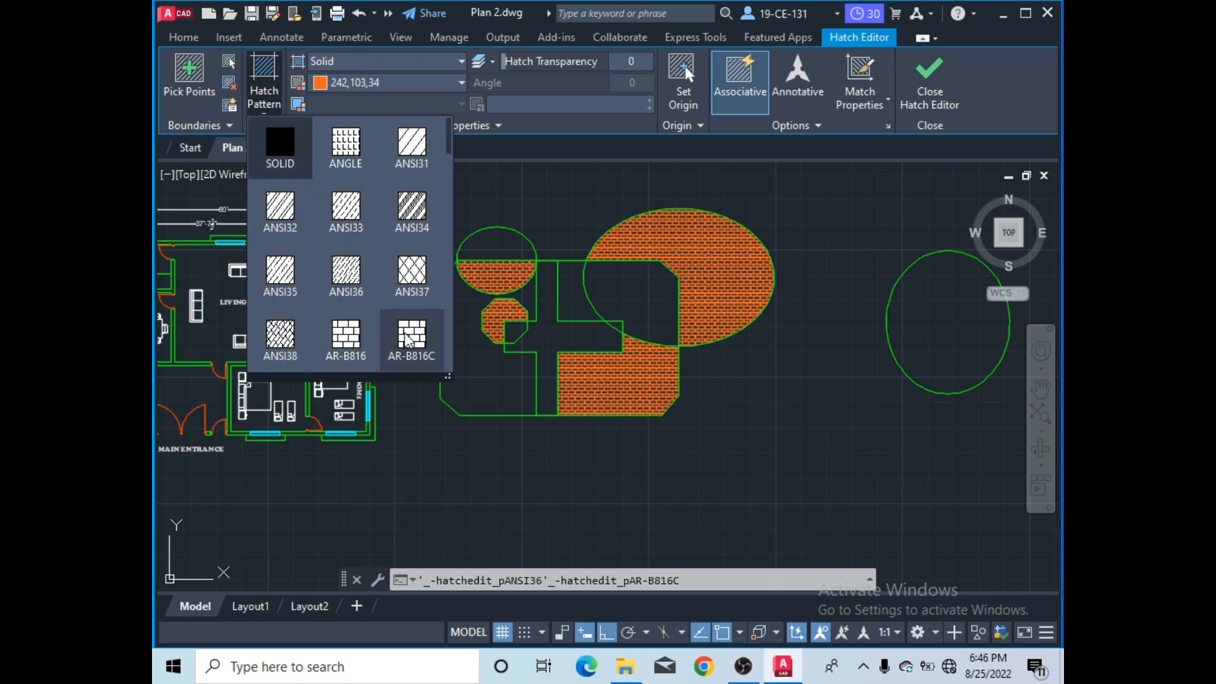
{"action": "scroll", "coordinate": [360, 256], "scroll_direction": "down", "scroll_amount": 5}
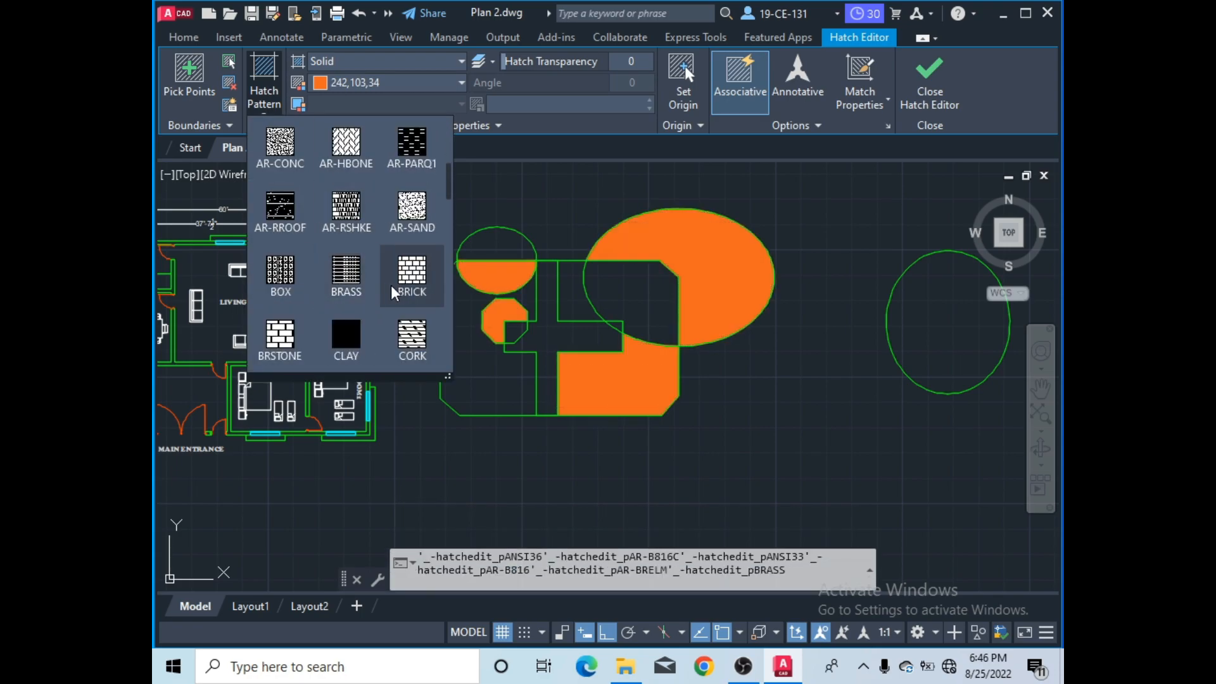
{"action": "scroll", "coordinate": [389, 279], "scroll_direction": "down", "scroll_amount": 8}
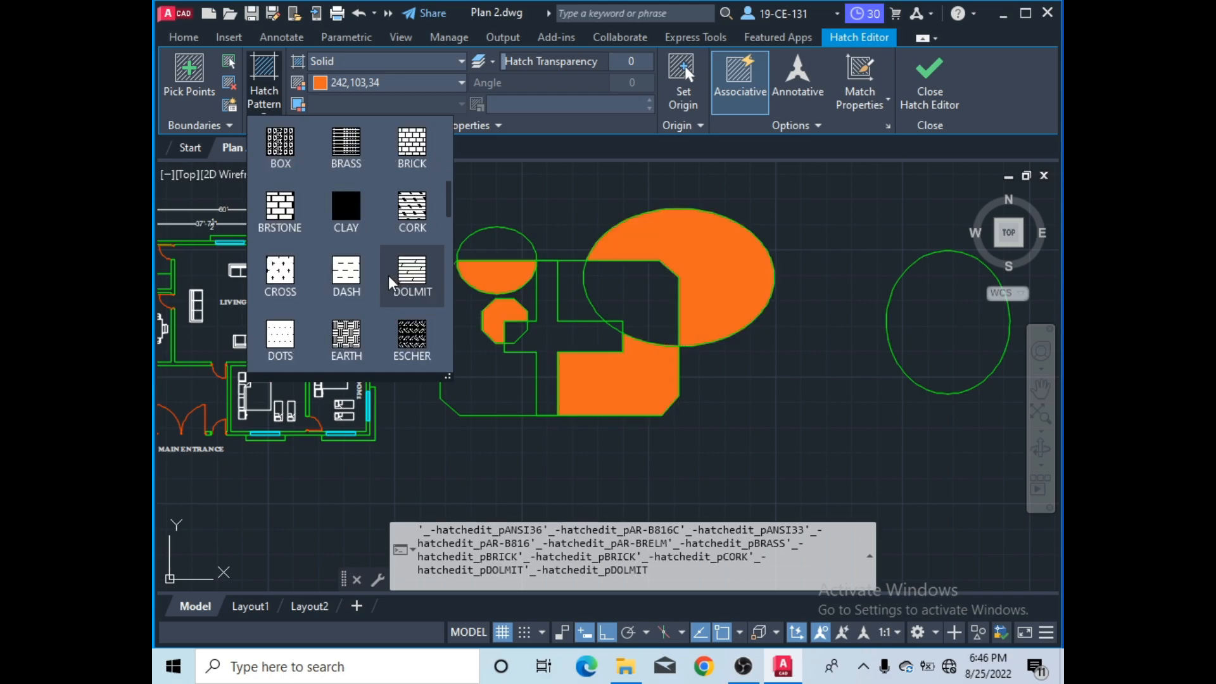
{"action": "scroll", "coordinate": [366, 313], "scroll_direction": "down", "scroll_amount": 8}
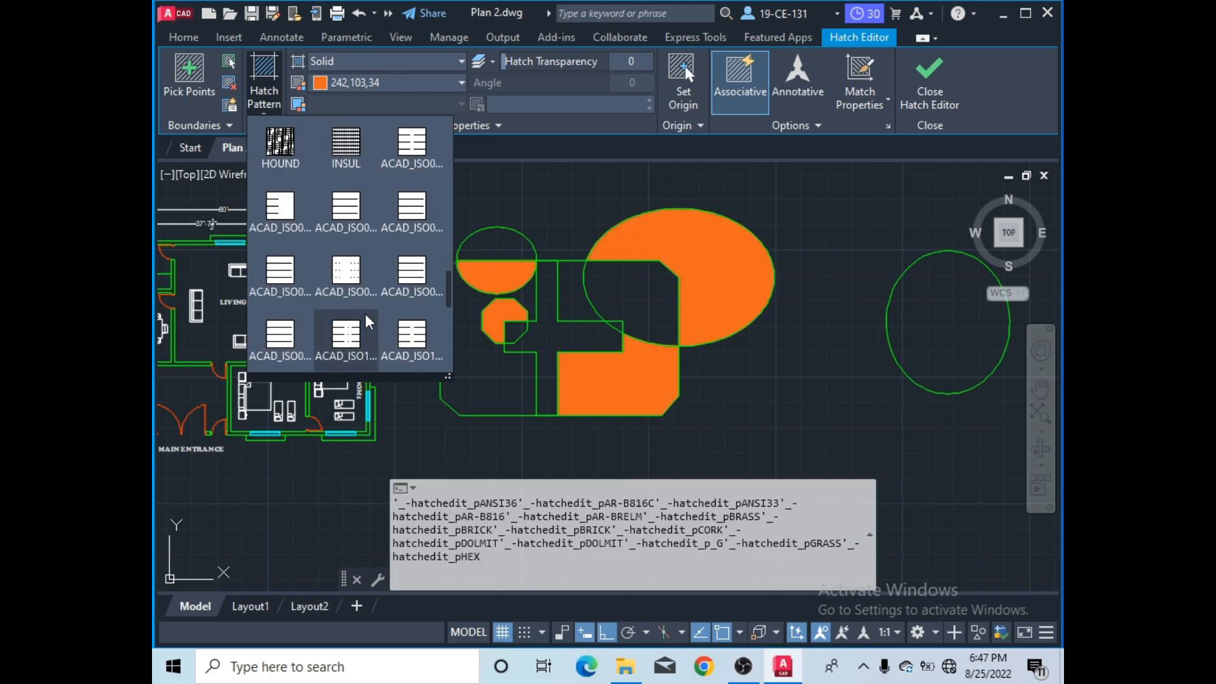
{"action": "scroll", "coordinate": [368, 317], "scroll_direction": "down", "scroll_amount": 2}
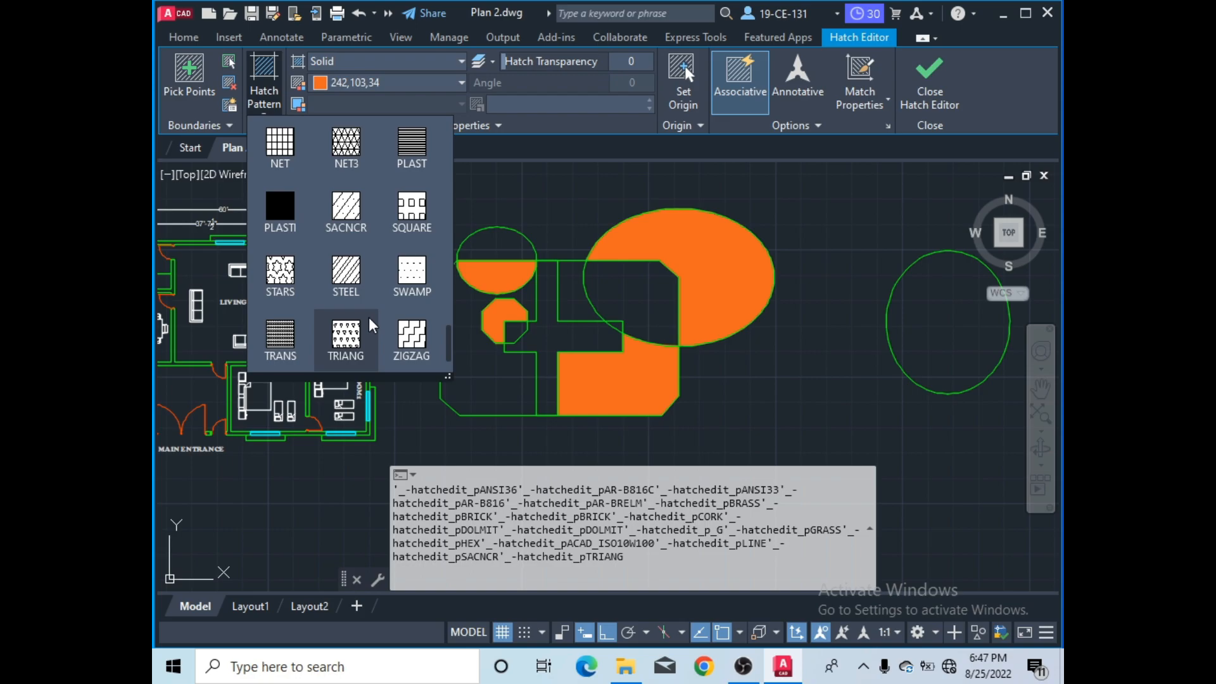
{"action": "scroll", "coordinate": [368, 317], "scroll_direction": "down", "scroll_amount": 1}
{"action": "scroll", "coordinate": [369, 317], "scroll_direction": "up", "scroll_amount": 3}
{"action": "scroll", "coordinate": [373, 315], "scroll_direction": "up", "scroll_amount": 14}
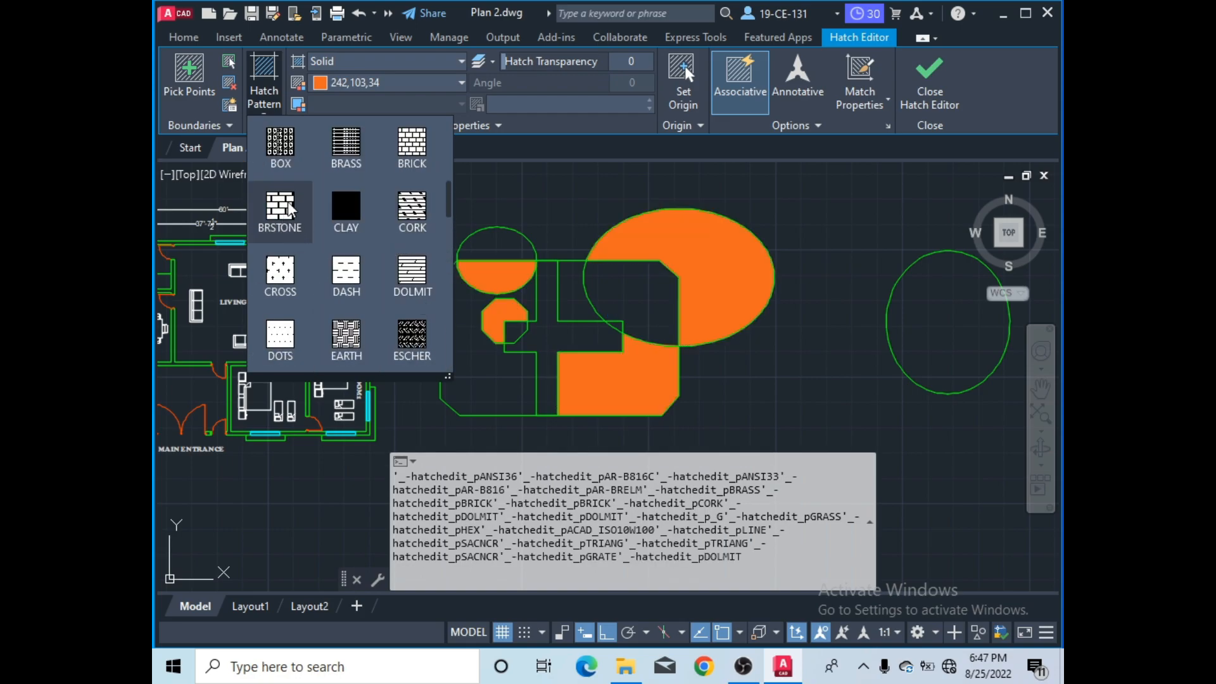
{"action": "scroll", "coordinate": [318, 192], "scroll_direction": "up", "scroll_amount": 3}
{"action": "scroll", "coordinate": [399, 209], "scroll_direction": "up", "scroll_amount": 4}
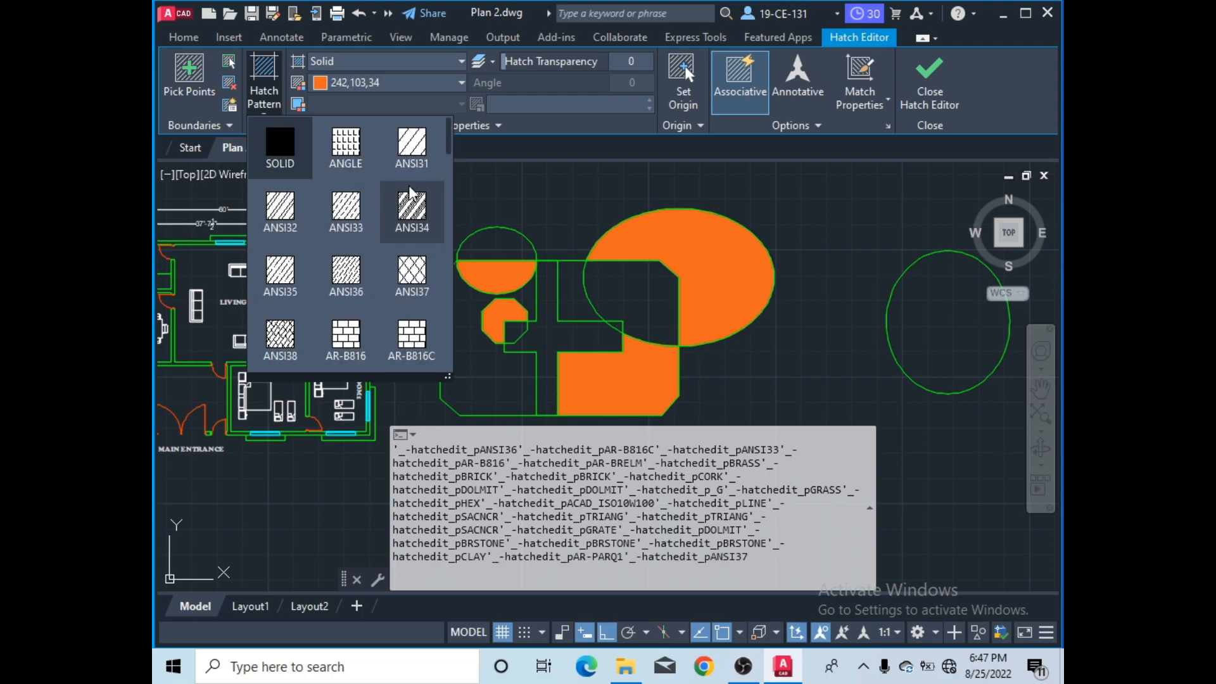
{"action": "left_click", "coordinate": [411, 342]}
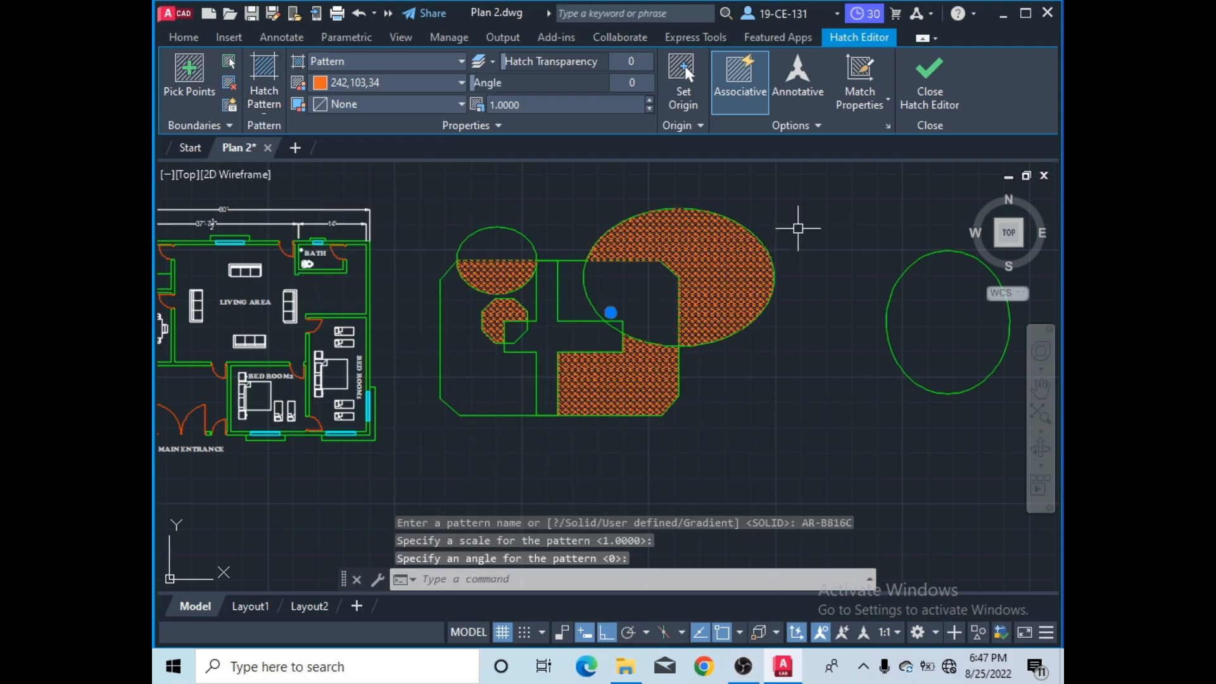
{"action": "scroll", "coordinate": [752, 255], "scroll_direction": "up", "scroll_amount": 4}
{"action": "right_click", "coordinate": [809, 282]}
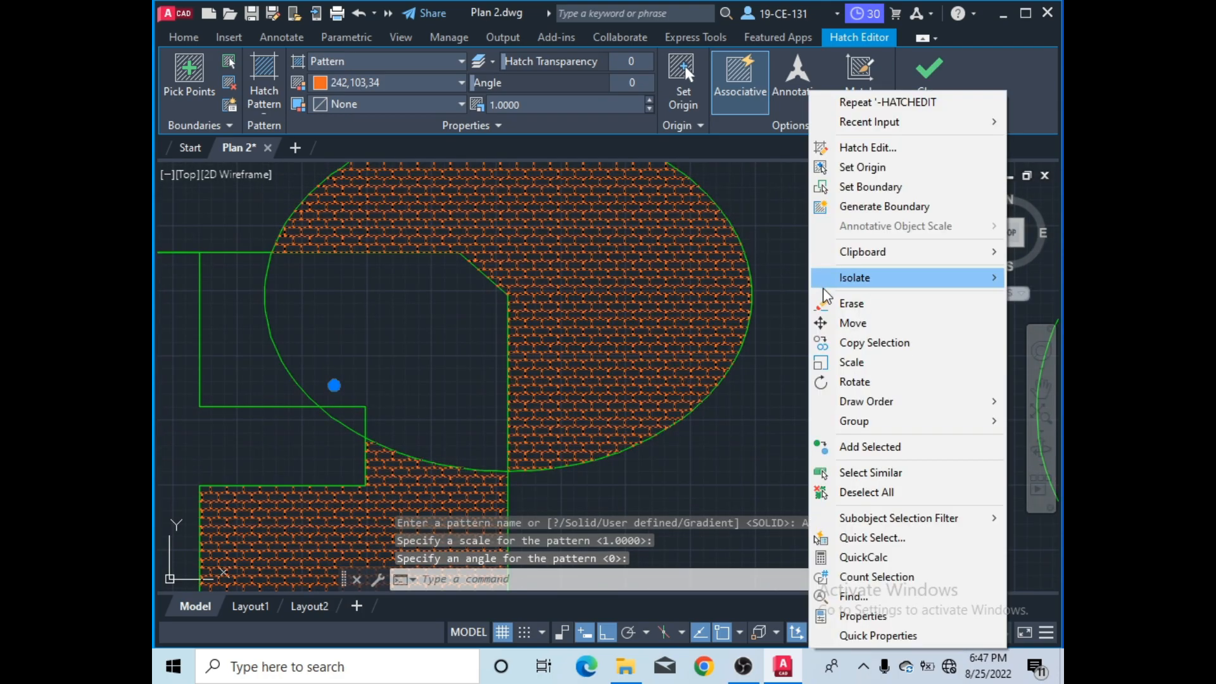
{"action": "left_click", "coordinate": [846, 493]}
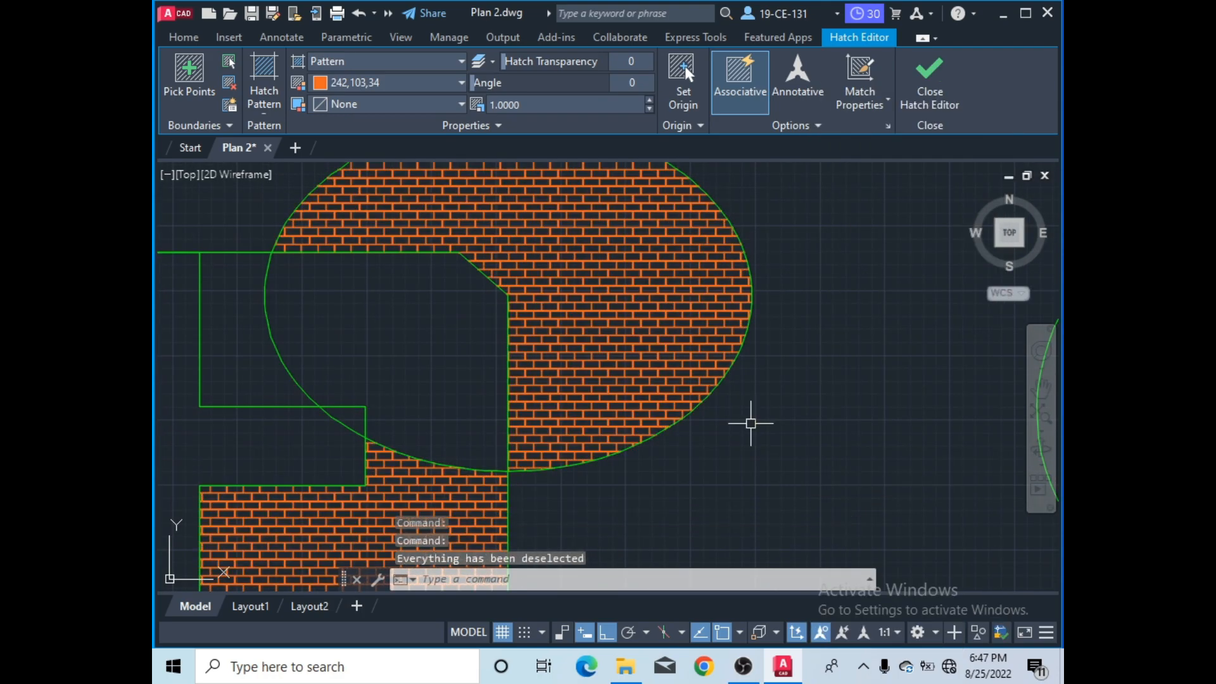
- Examine the orange brick hatch up close and across all the hatched regions
{"action": "scroll", "coordinate": [744, 298], "scroll_direction": "down", "scroll_amount": 2}
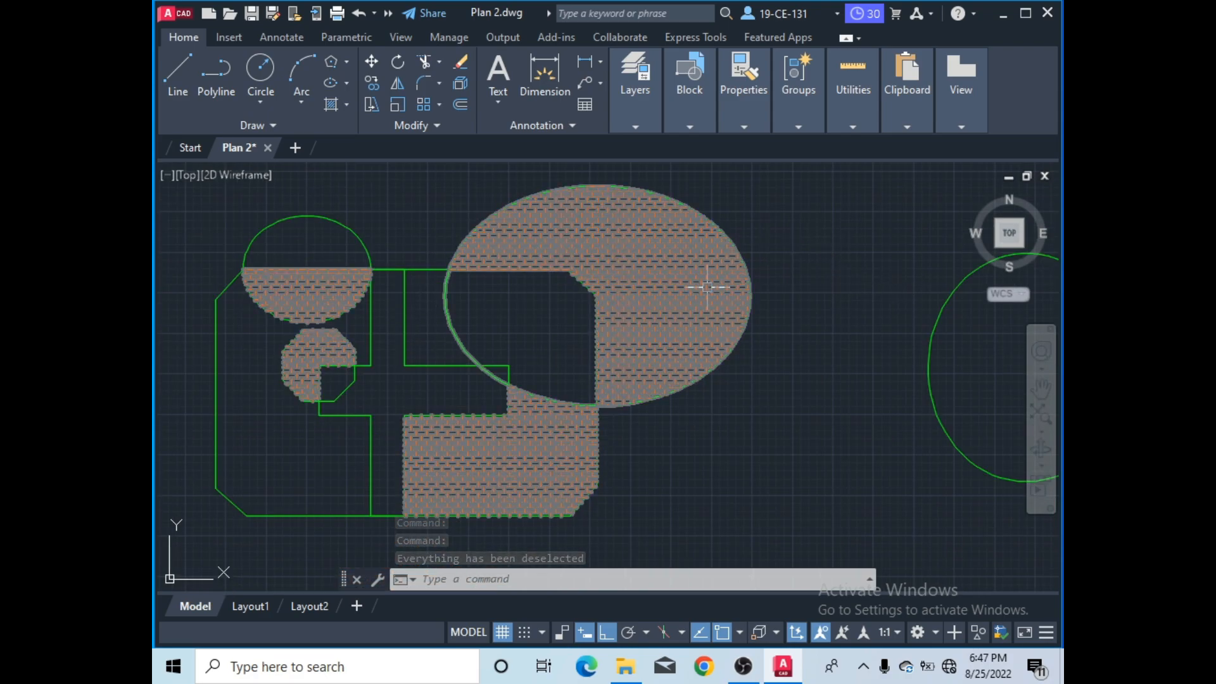
{"action": "scroll", "coordinate": [865, 378], "scroll_direction": "up", "scroll_amount": 1}
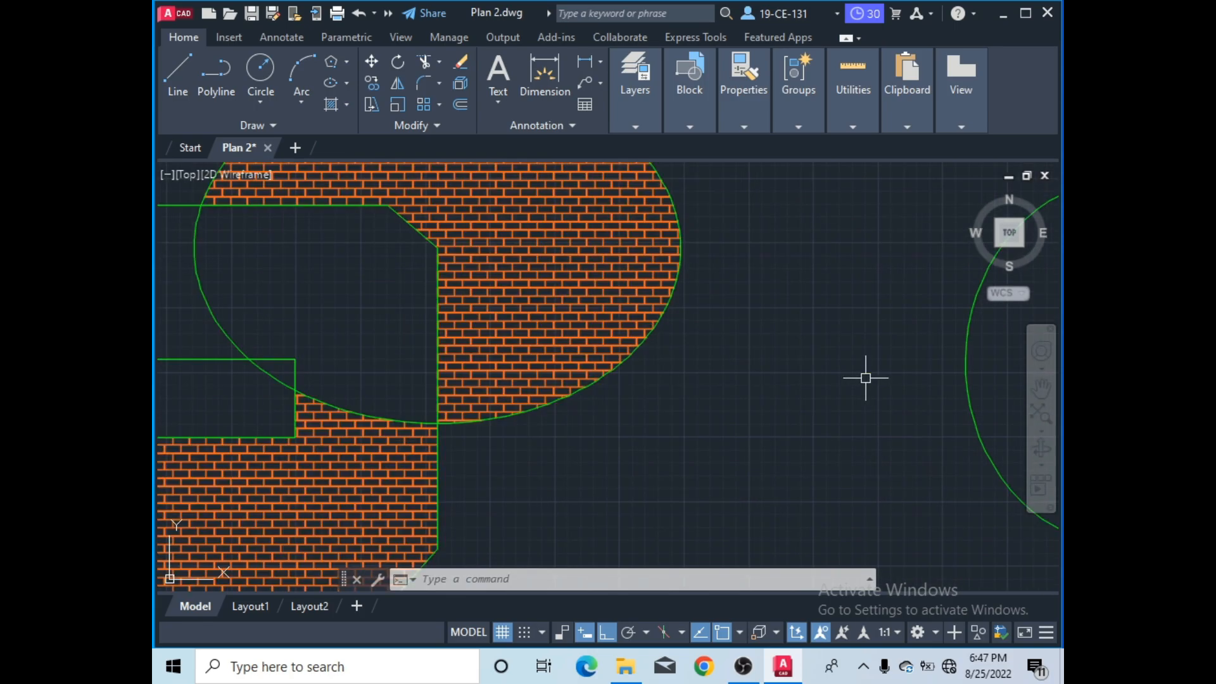
{"action": "scroll", "coordinate": [877, 376], "scroll_direction": "down", "scroll_amount": 4}
{"action": "scroll", "coordinate": [918, 285], "scroll_direction": "up", "scroll_amount": 4}
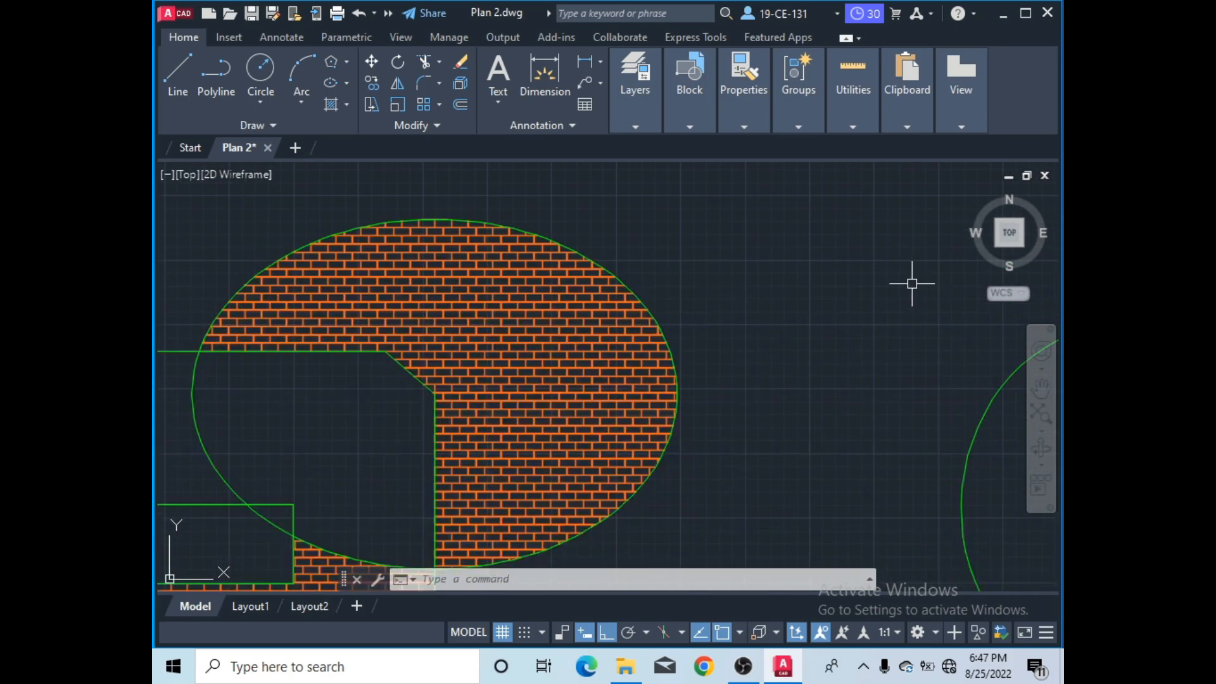
{"action": "scroll", "coordinate": [912, 283], "scroll_direction": "down", "scroll_amount": 4}
{"action": "scroll", "coordinate": [760, 467], "scroll_direction": "up", "scroll_amount": 6}
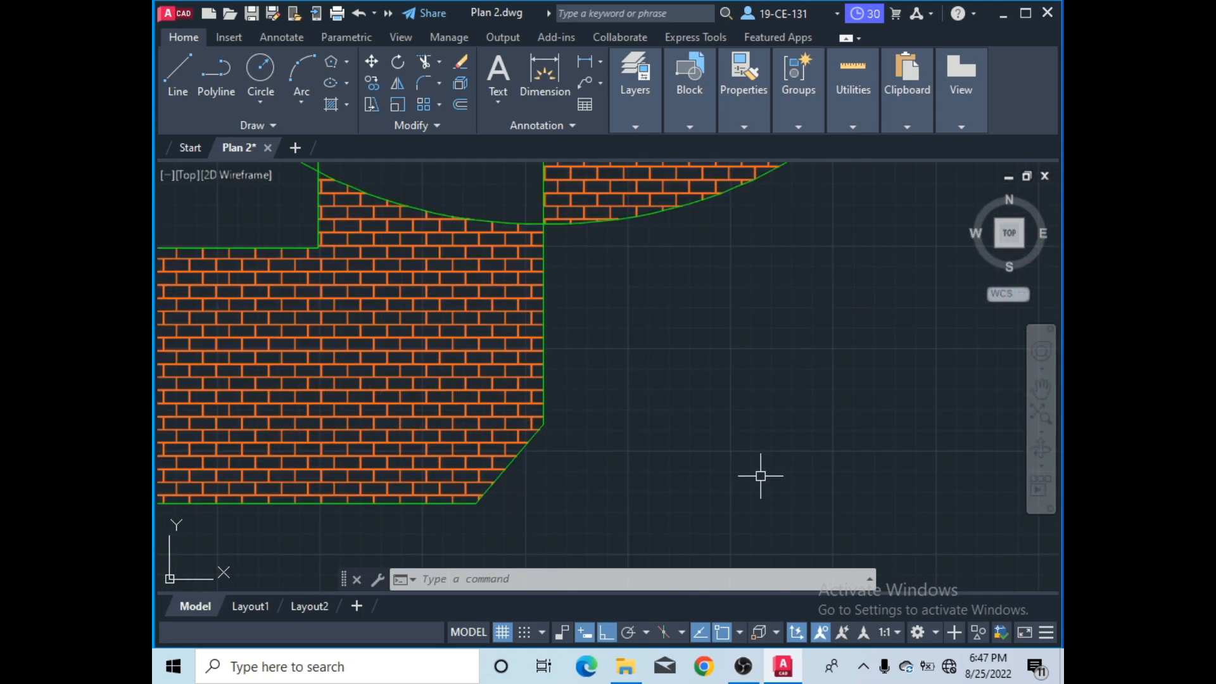
{"action": "scroll", "coordinate": [778, 469], "scroll_direction": "down", "scroll_amount": 3}
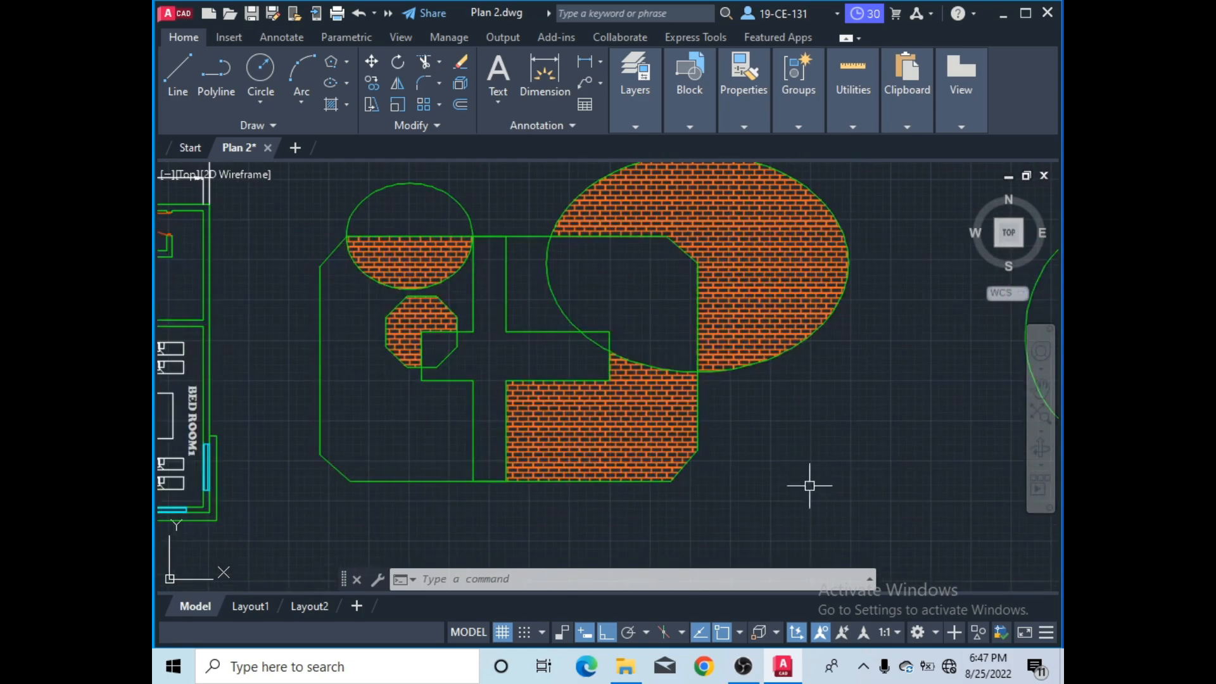
{"action": "left_click", "coordinate": [743, 669]}
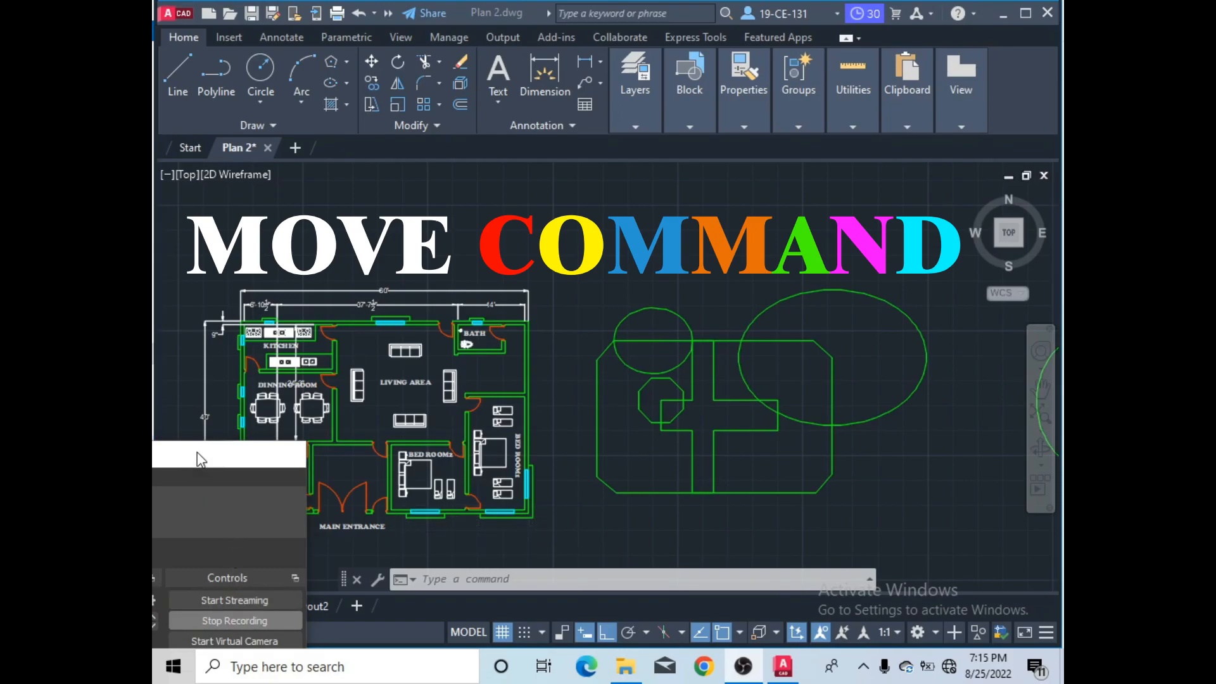
{"action": "left_click", "coordinate": [196, 452]}
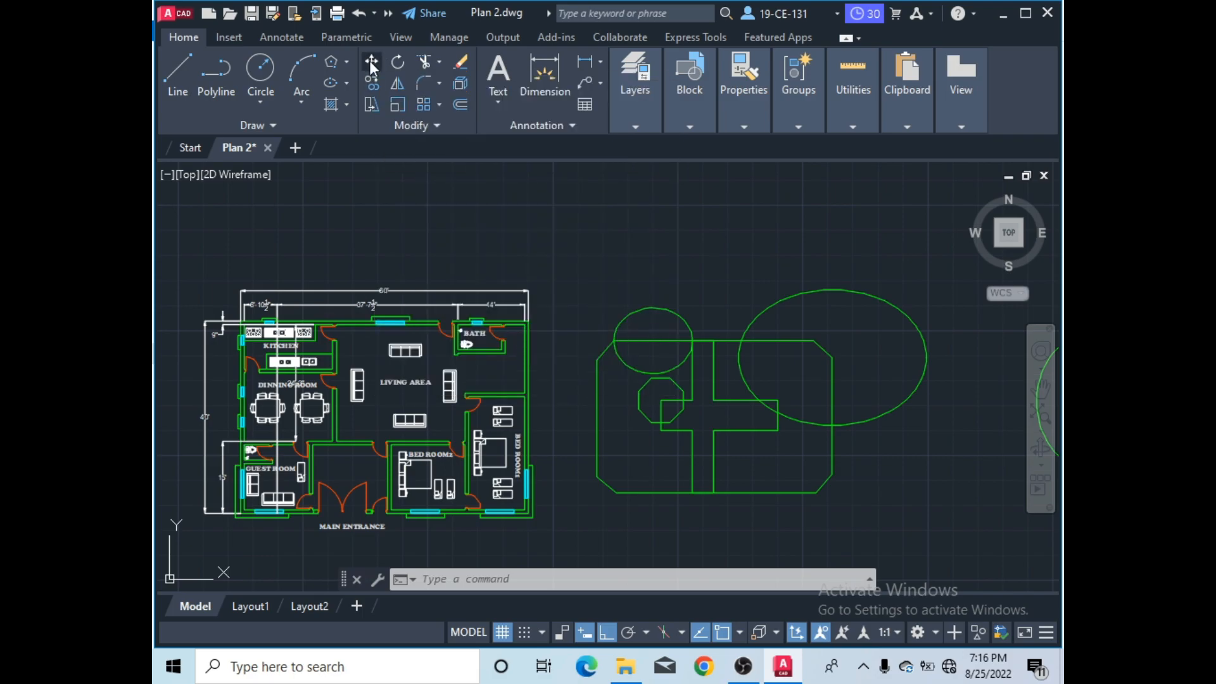
- Move the large ellipse with Ortho off, from its right quadrant to the lower endpoint of the chamfered rectangle's lower-right chamfer
{"action": "left_click", "coordinate": [373, 62]}
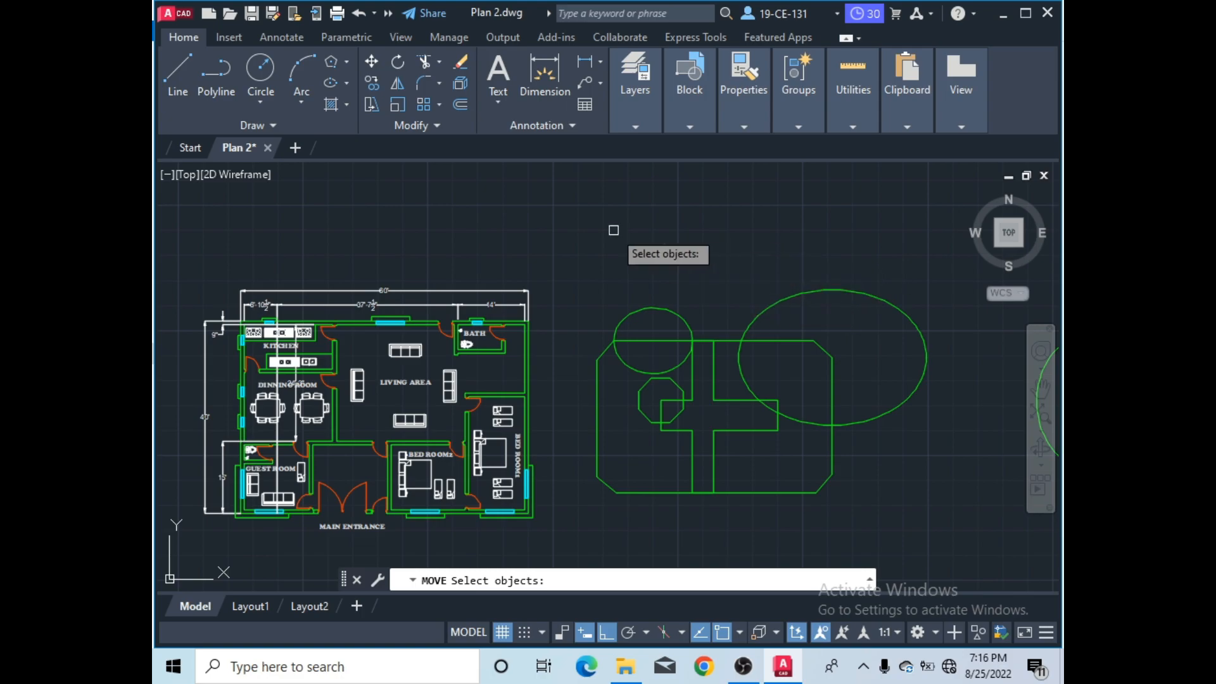
{"action": "scroll", "coordinate": [480, 211], "scroll_direction": "down", "scroll_amount": 2}
{"action": "scroll", "coordinate": [698, 236], "scroll_direction": "up", "scroll_amount": 2}
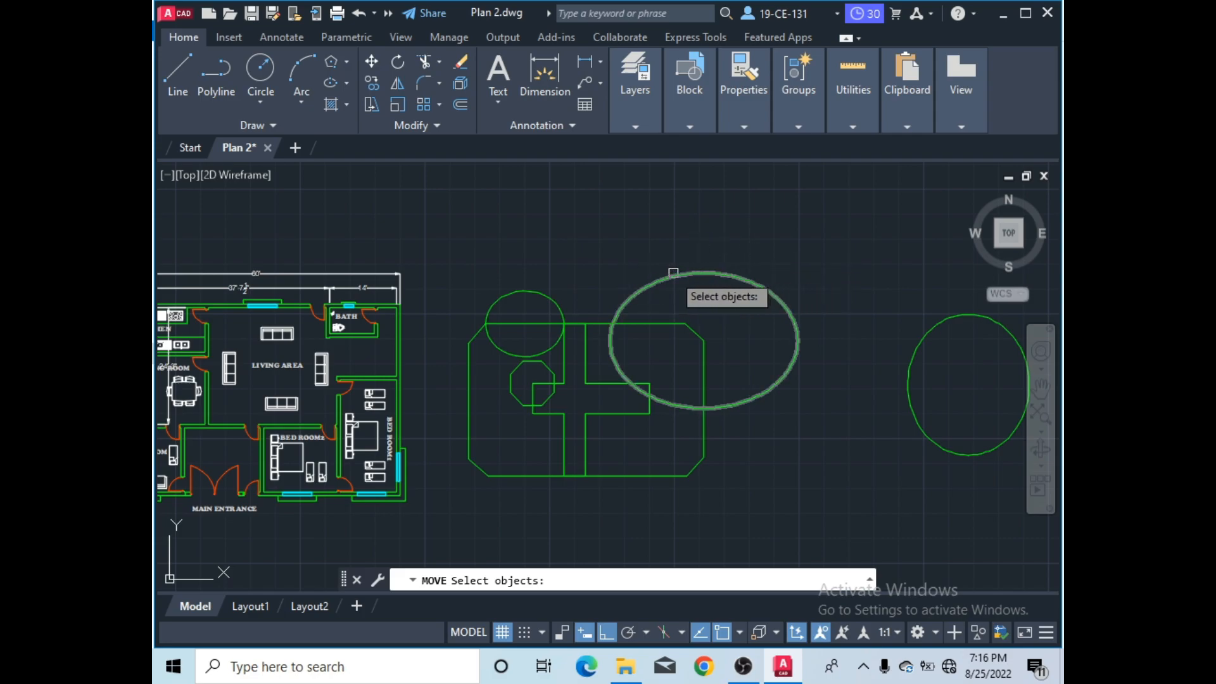
{"action": "left_click", "coordinate": [673, 273]}
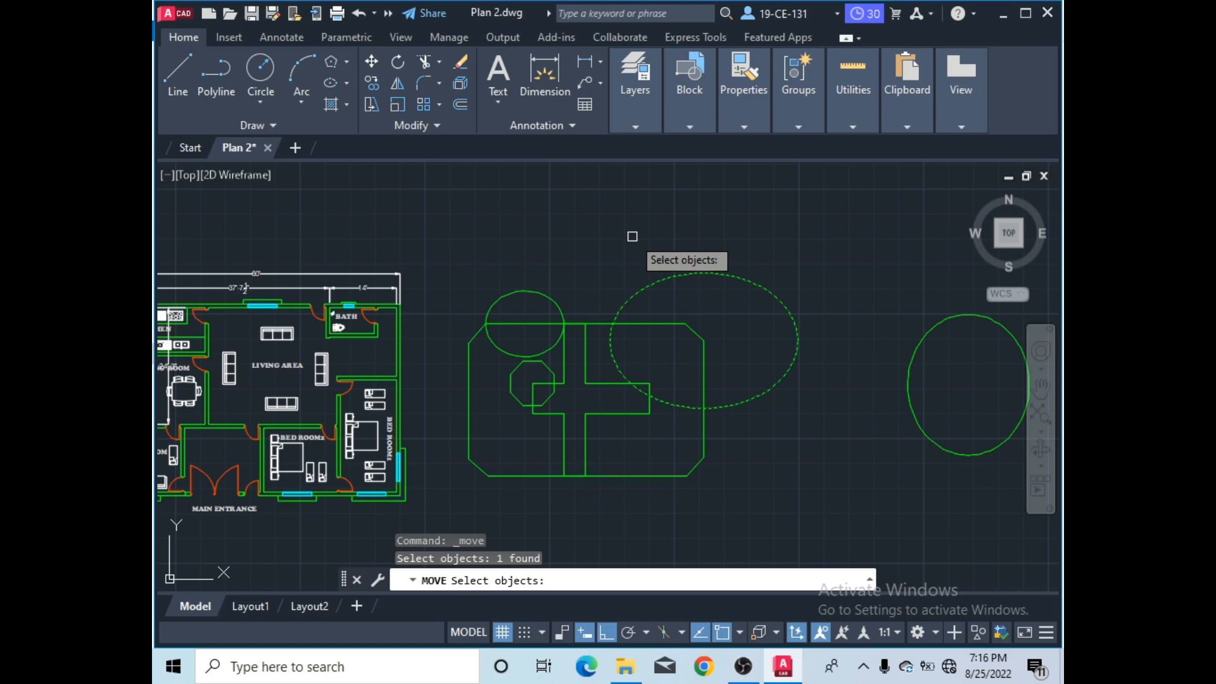
{"action": "key", "text": "Return"}
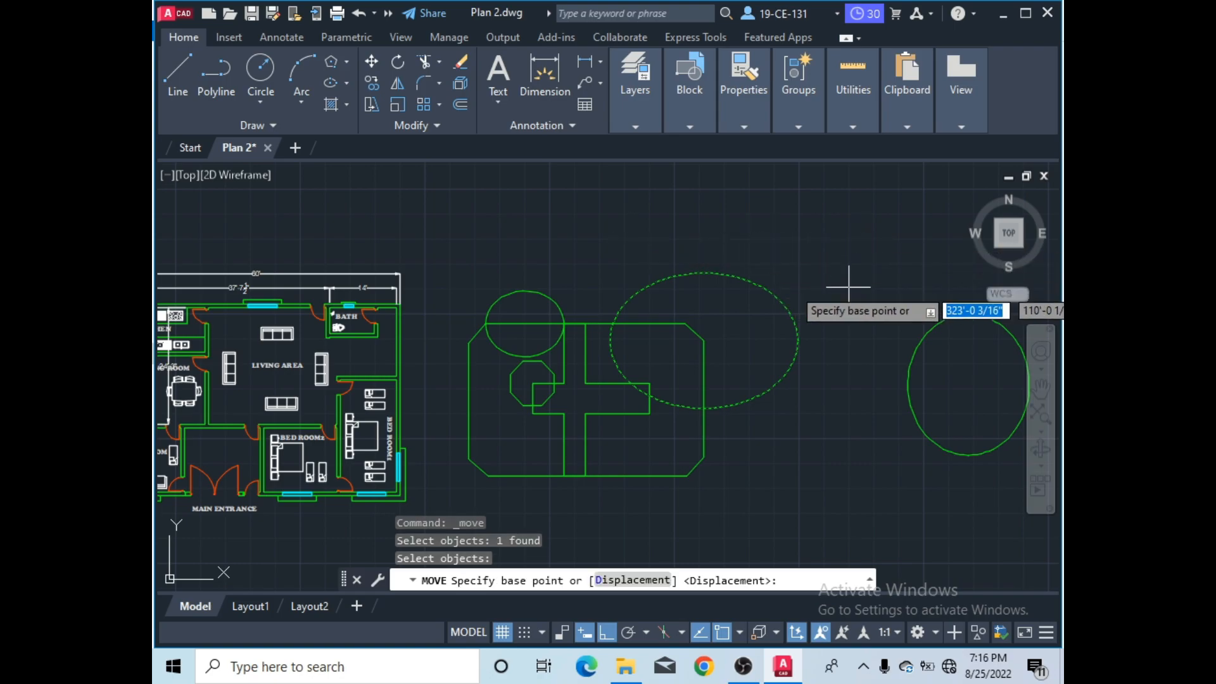
{"action": "left_click", "coordinate": [797, 340]}
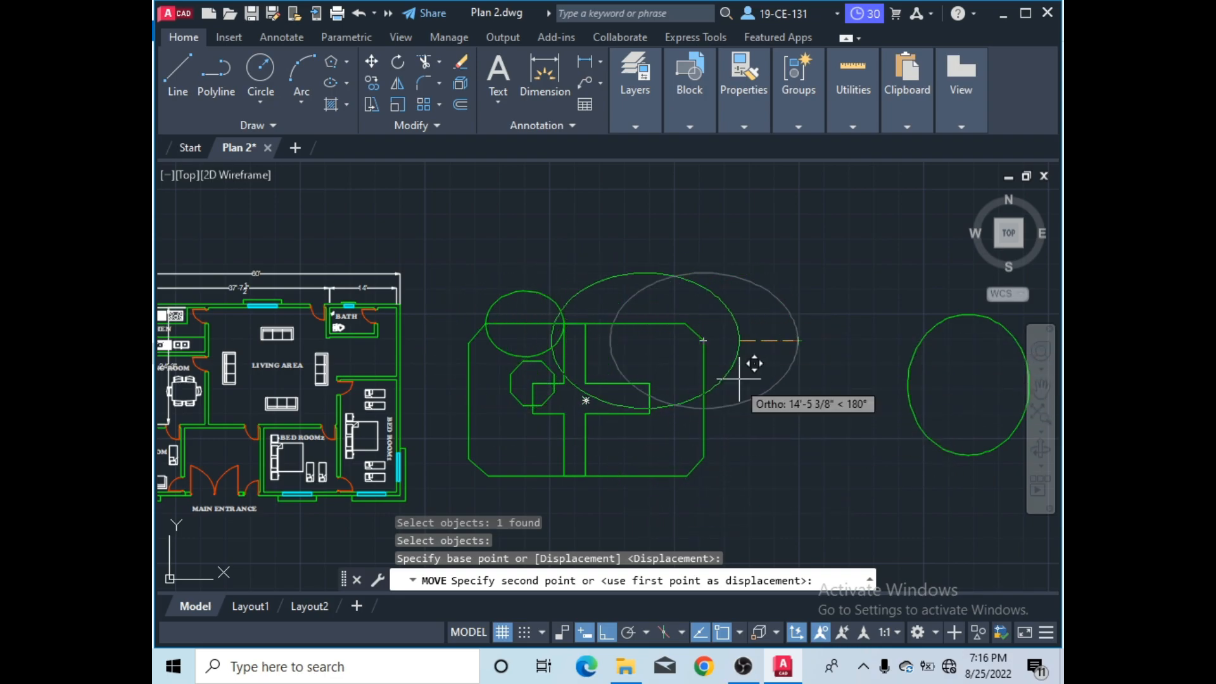
{"action": "left_click", "coordinate": [607, 632]}
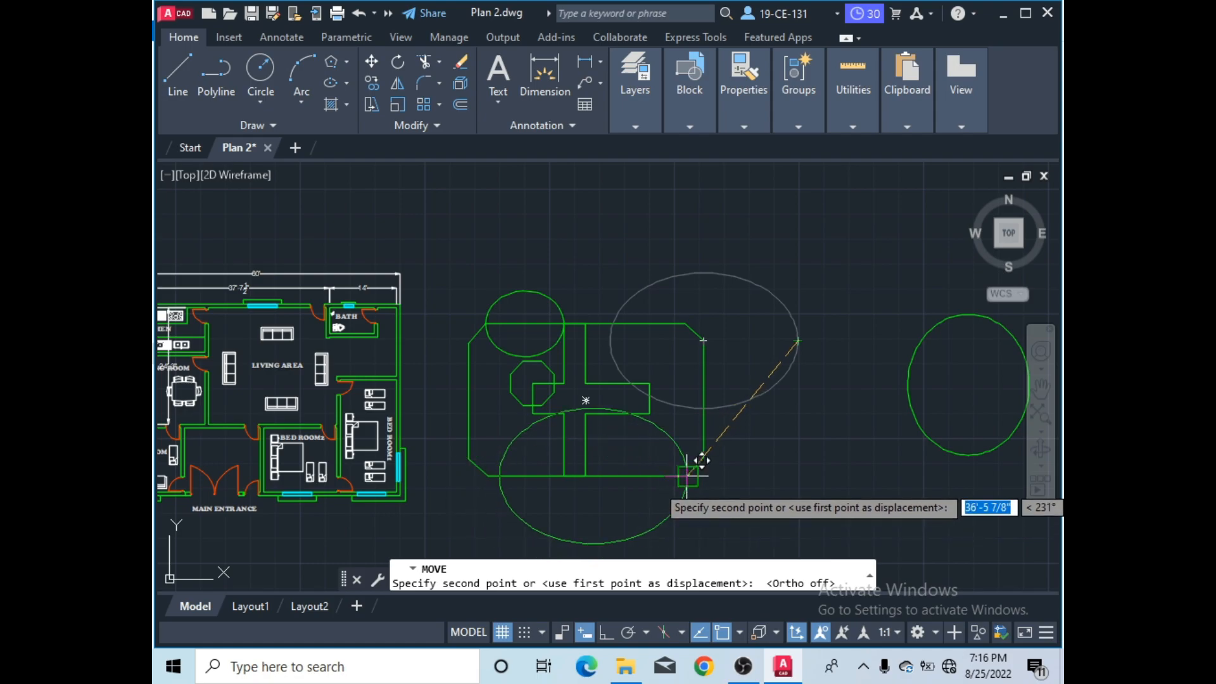
{"action": "scroll", "coordinate": [693, 472], "scroll_direction": "up", "scroll_amount": 4}
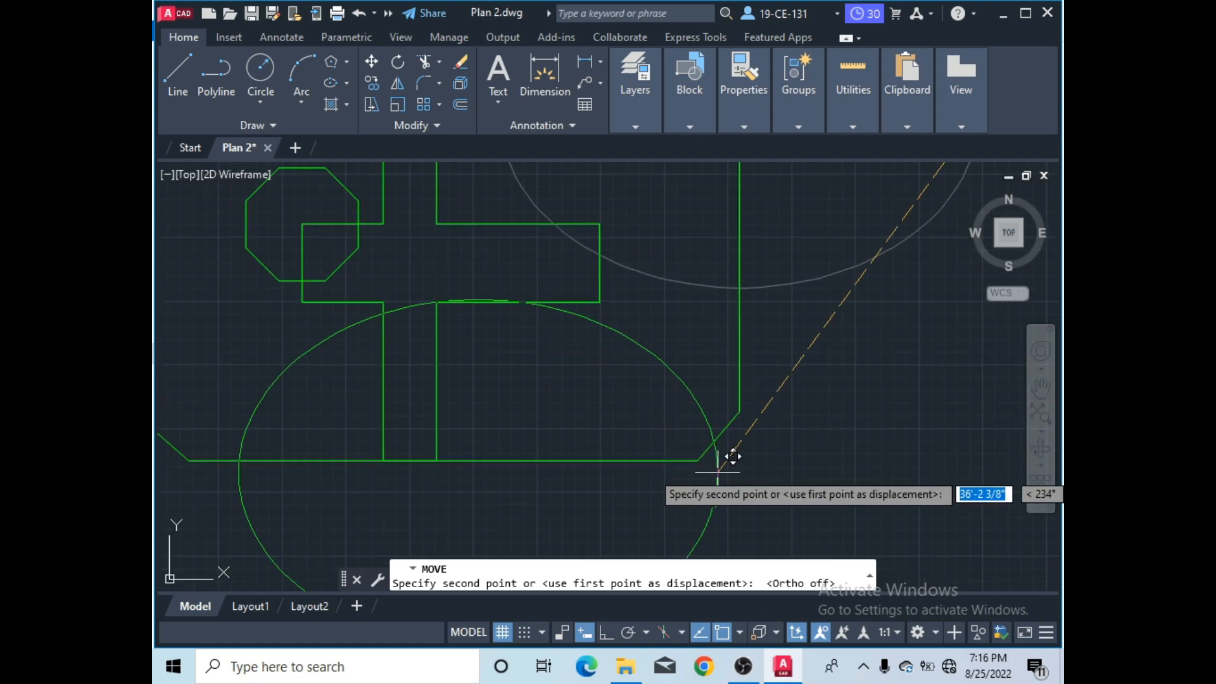
{"action": "left_click", "coordinate": [696, 460]}
{"action": "scroll", "coordinate": [718, 329], "scroll_direction": "down", "scroll_amount": 6}
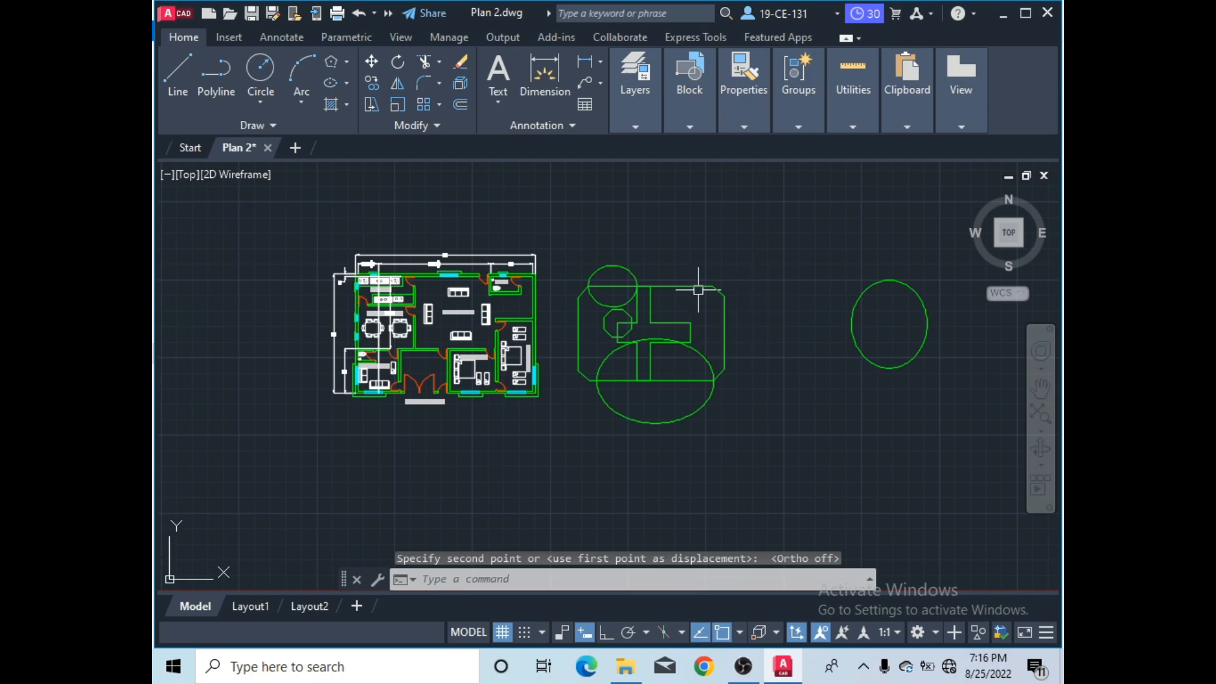
- Move the separate circle at the far right from its centre to the lower endpoint of the chamfered rectangle's upper-right chamfer
{"action": "left_click", "coordinate": [862, 288]}
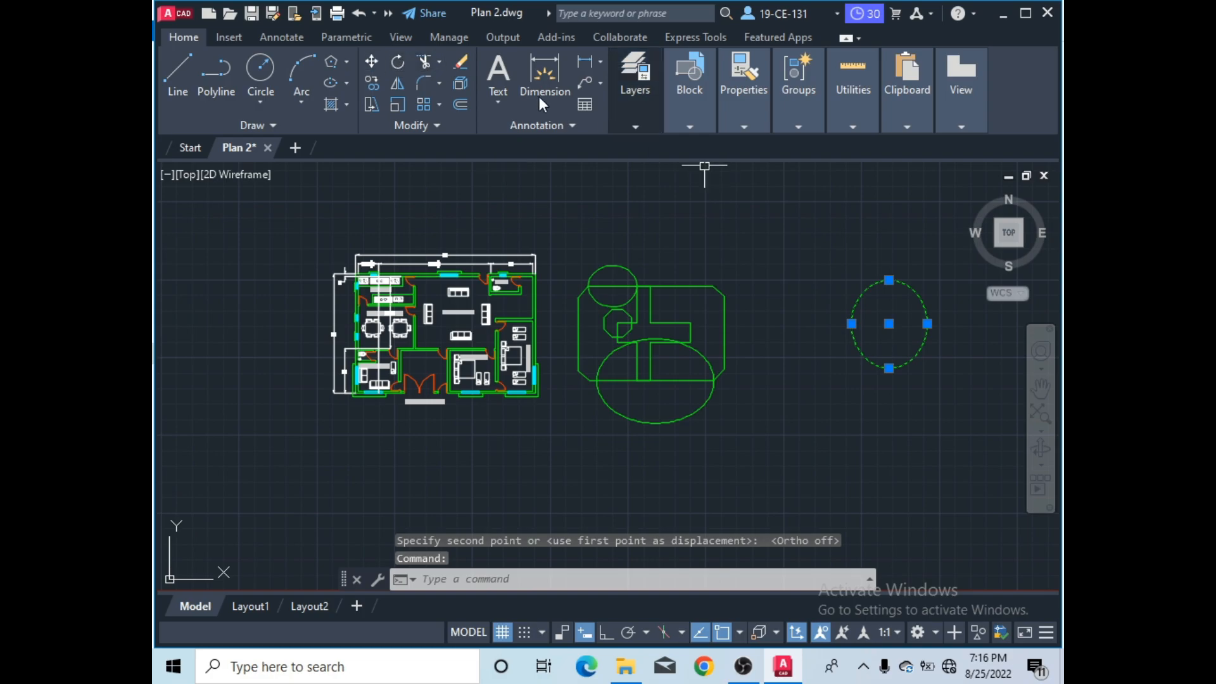
{"action": "left_click", "coordinate": [372, 62]}
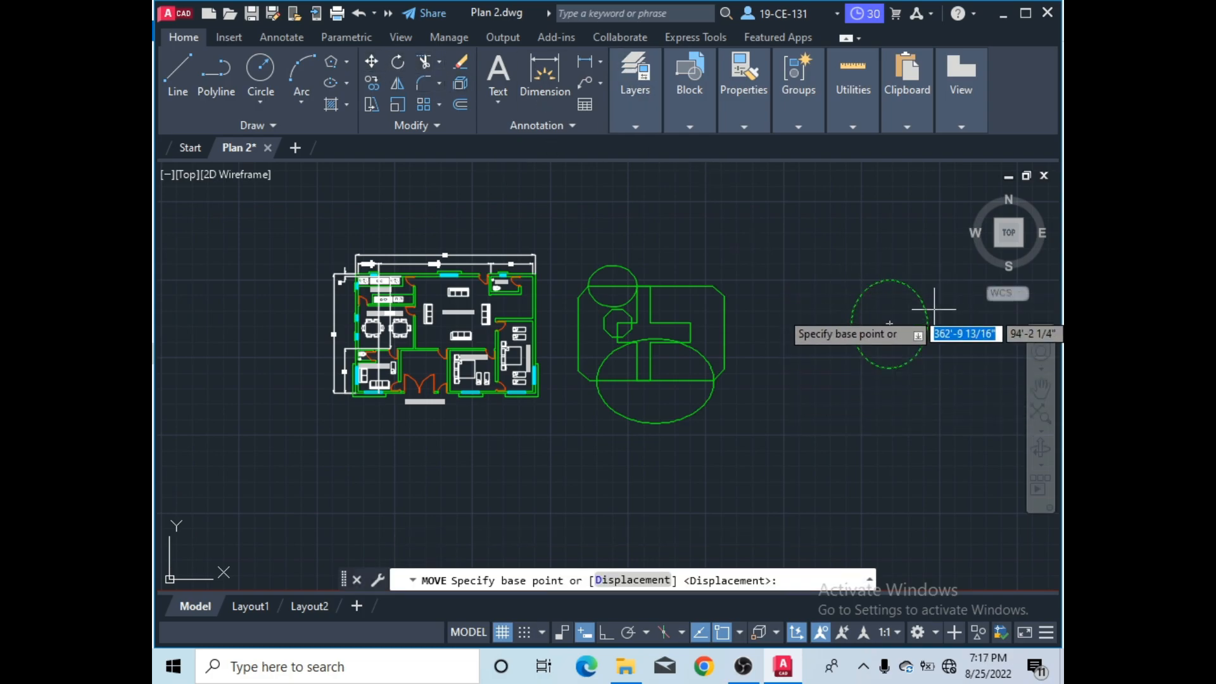
{"action": "left_click", "coordinate": [889, 324]}
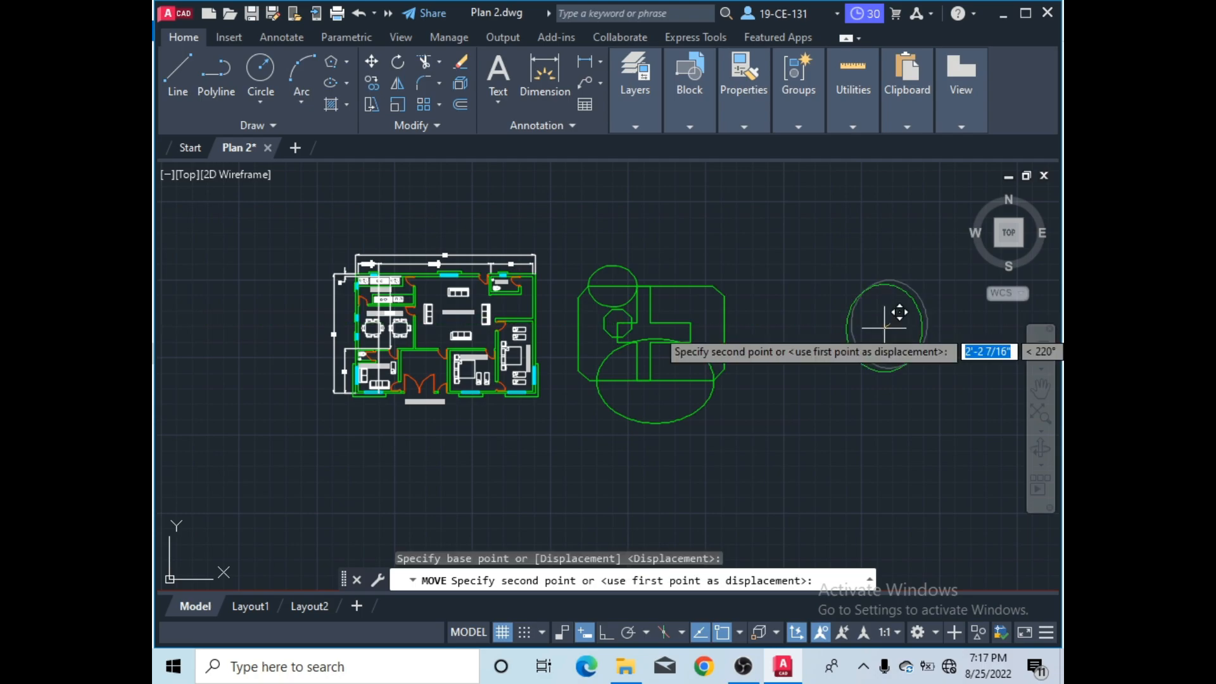
{"action": "scroll", "coordinate": [728, 285], "scroll_direction": "up", "scroll_amount": 6}
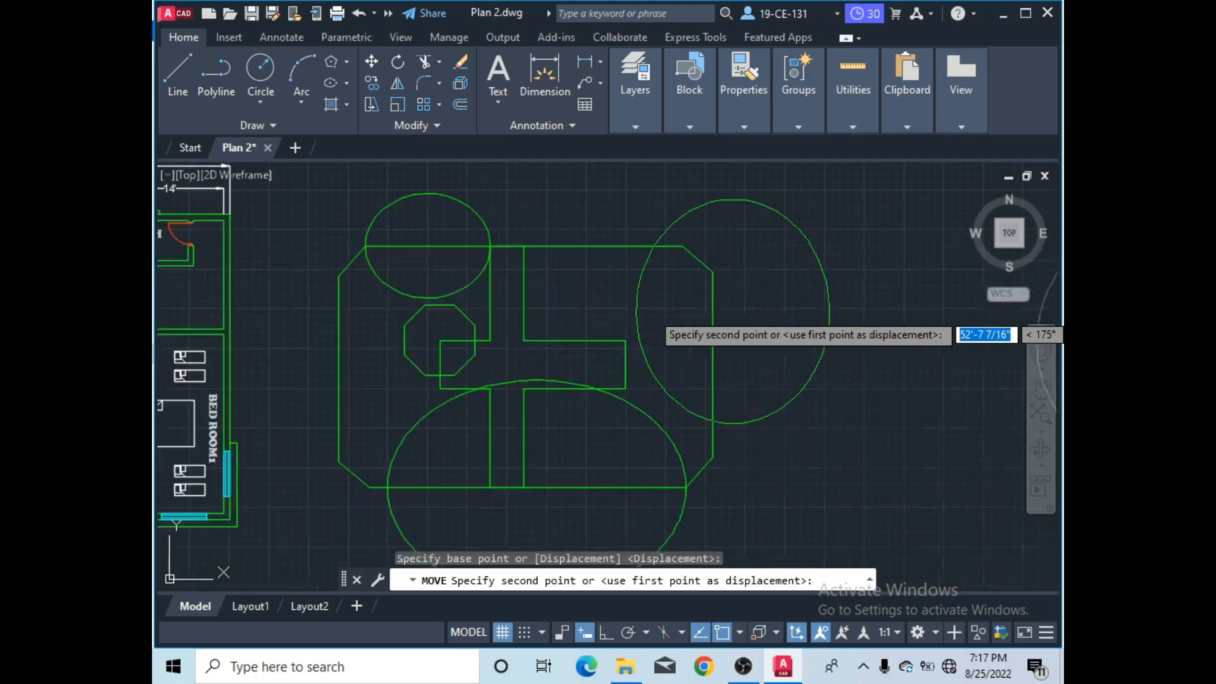
{"action": "left_click", "coordinate": [719, 273]}
{"action": "scroll", "coordinate": [690, 298], "scroll_direction": "down", "scroll_amount": 4}
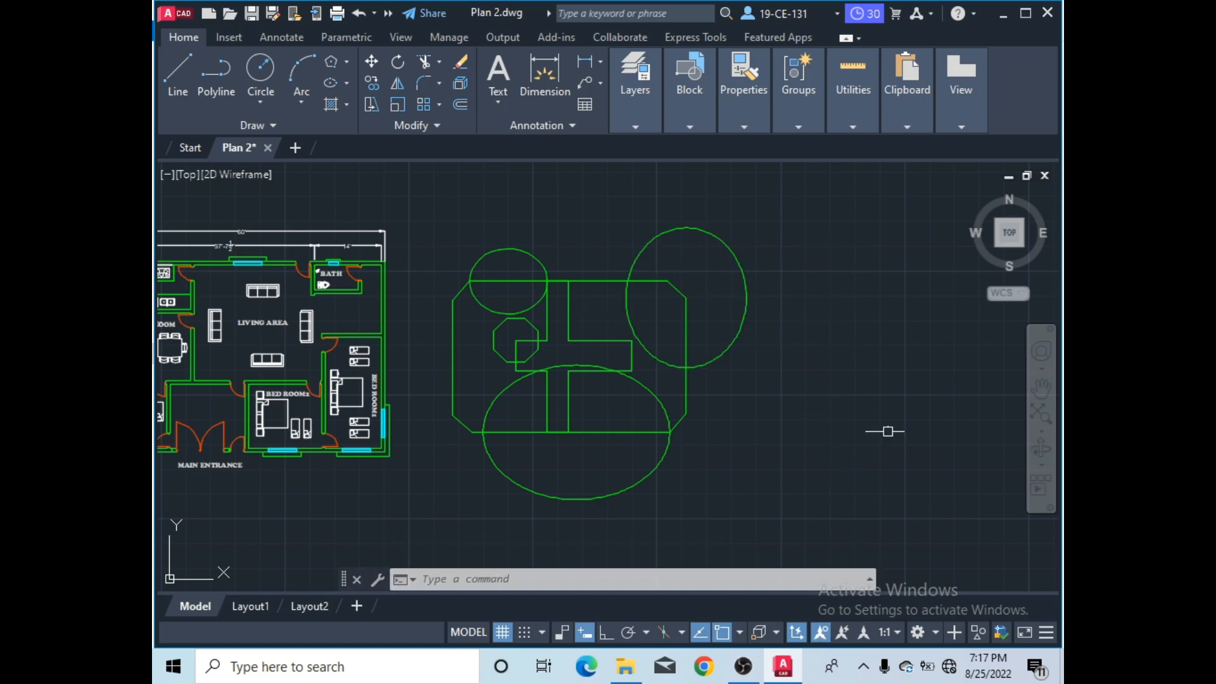
{"action": "left_click", "coordinate": [743, 665]}
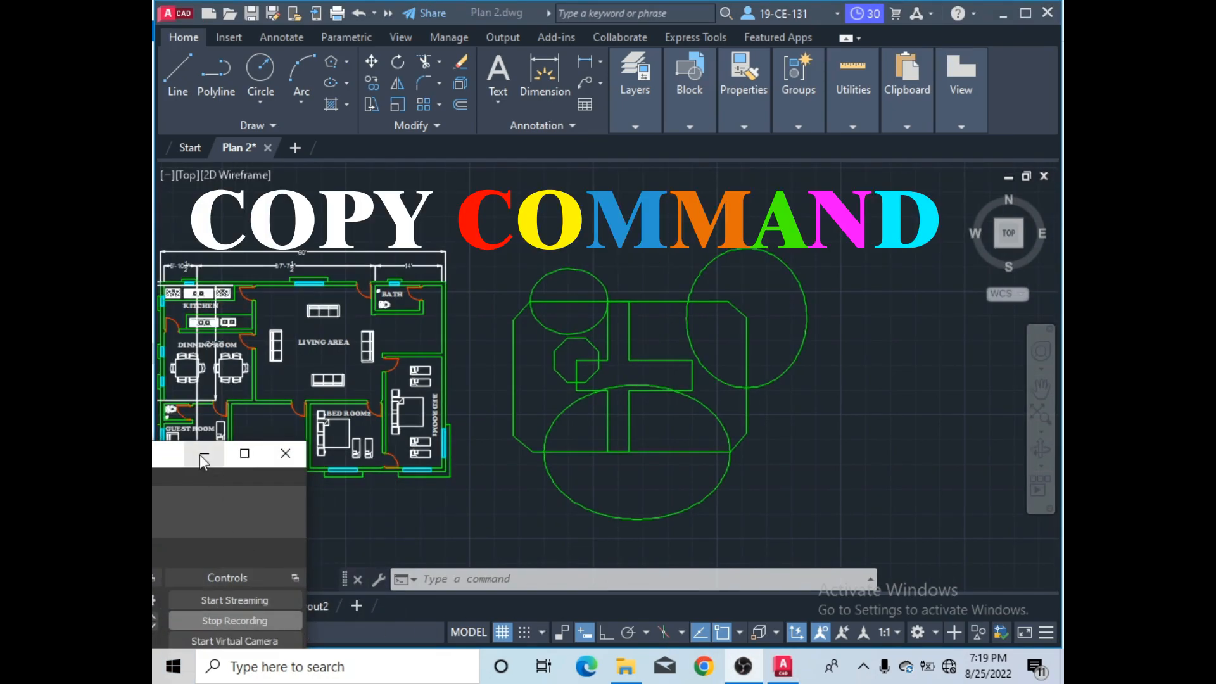
{"action": "left_click", "coordinate": [203, 454]}
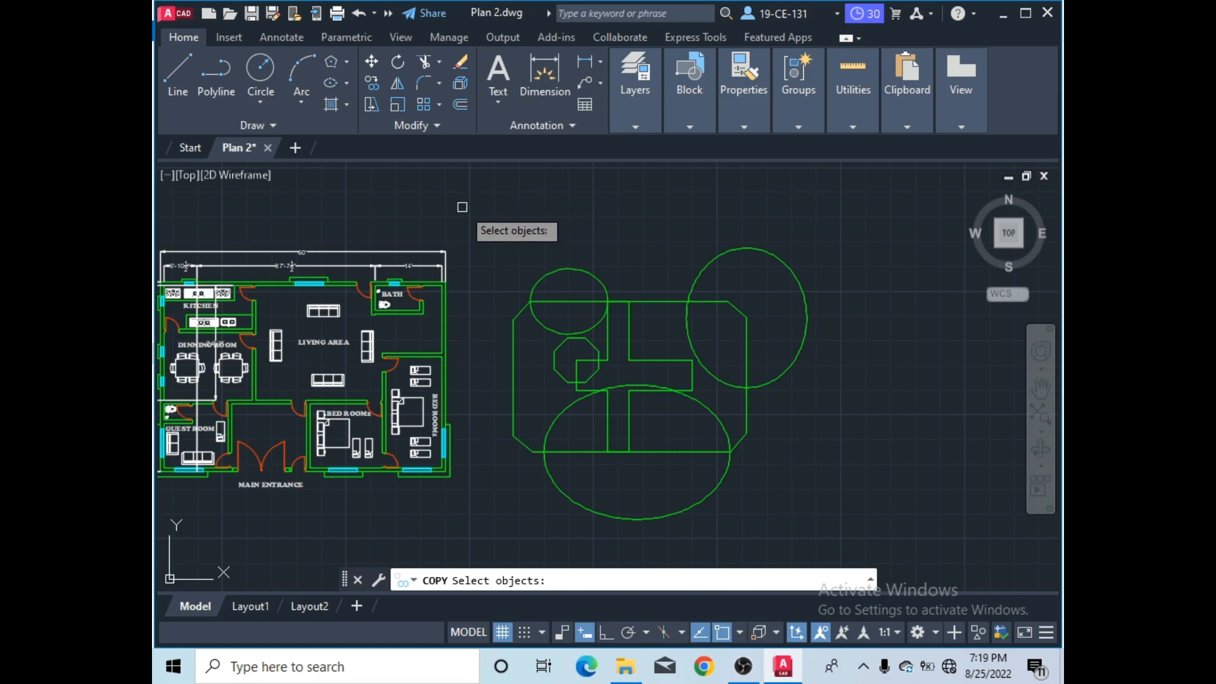
- Copy the small ellipse from its right quadrant to the outer endpoints of the chamfered rectangle's upper-left and lower-left chamfers
{"action": "left_click", "coordinate": [575, 266]}
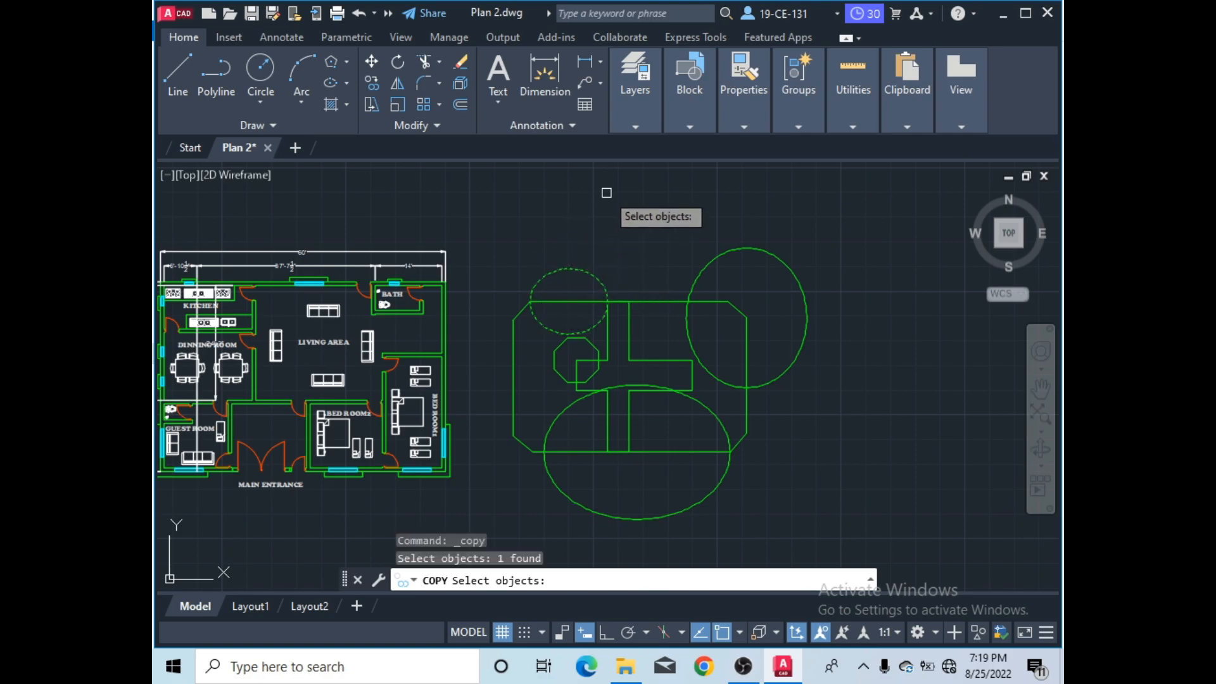
{"action": "key", "text": "Return"}
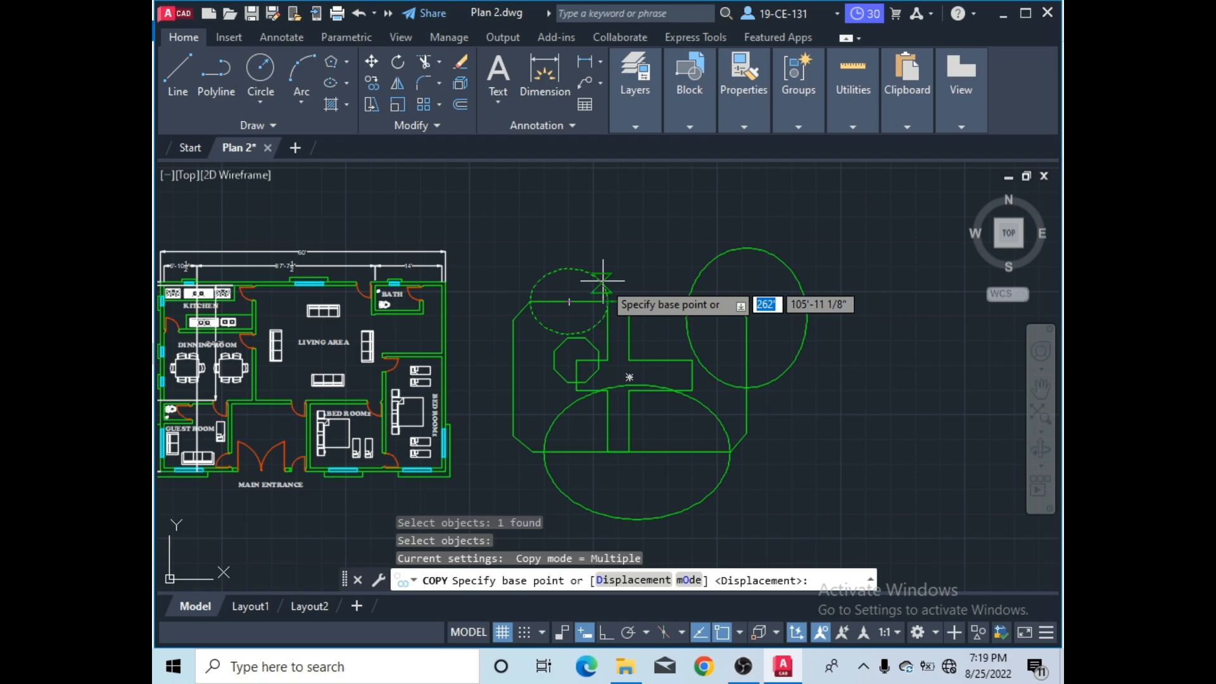
{"action": "left_click", "coordinate": [607, 301]}
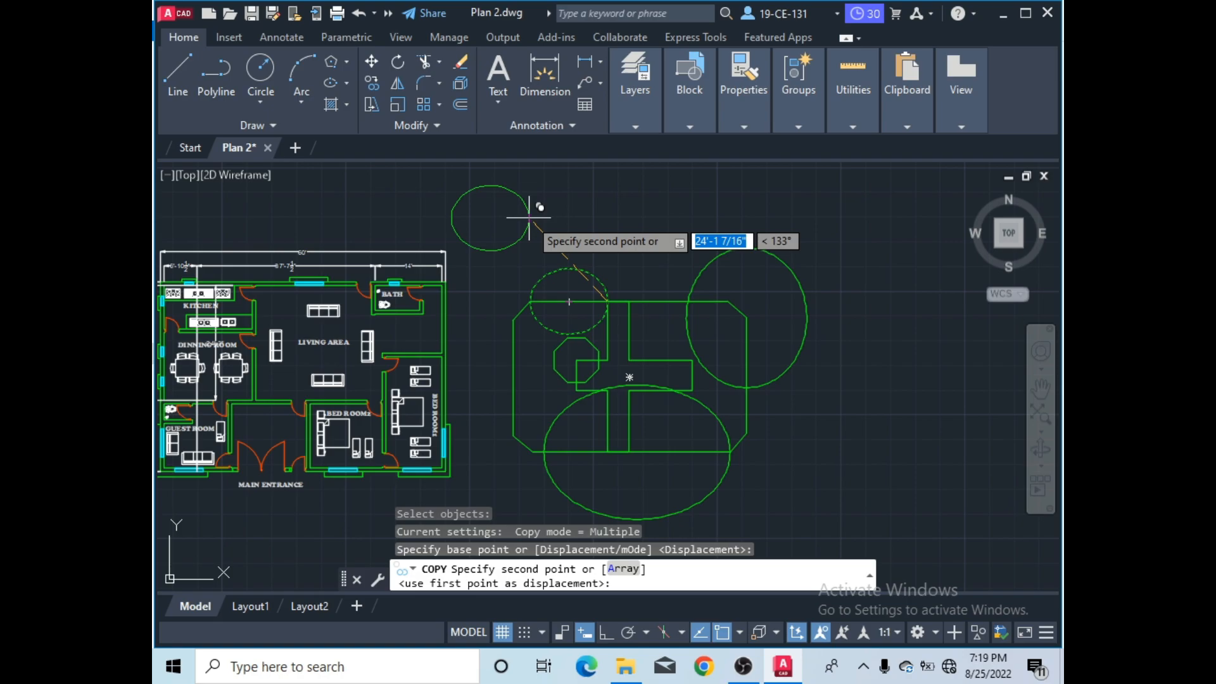
{"action": "left_click", "coordinate": [513, 317]}
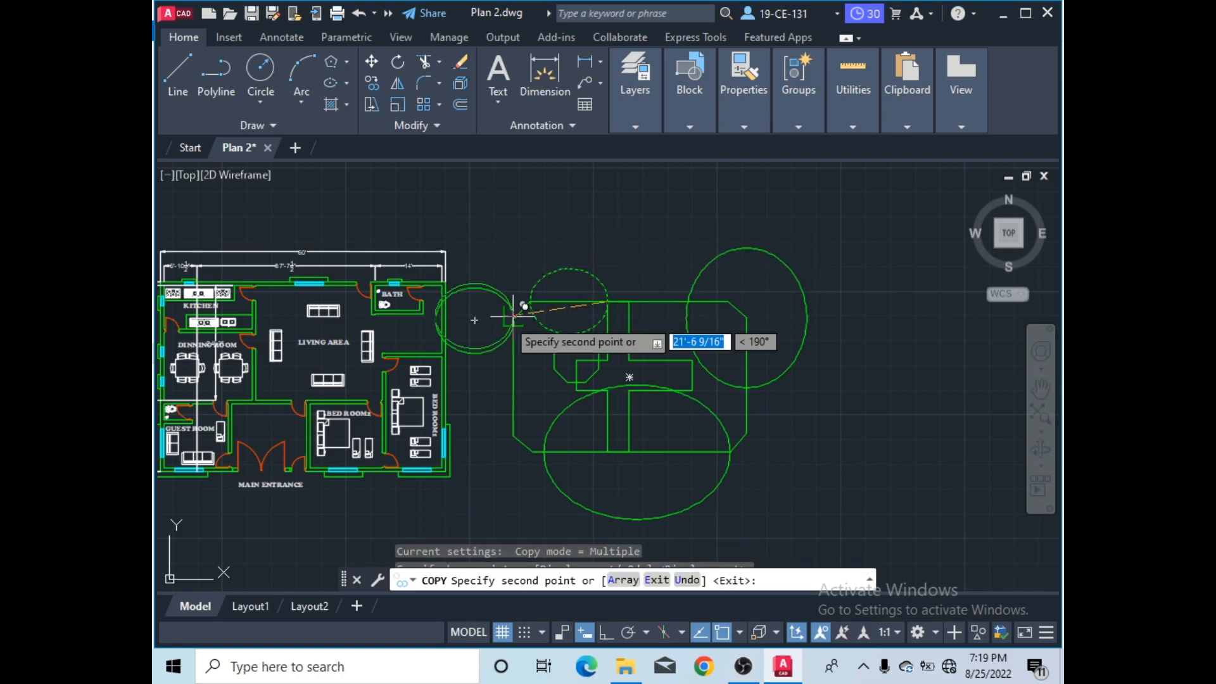
{"action": "left_click", "coordinate": [513, 435]}
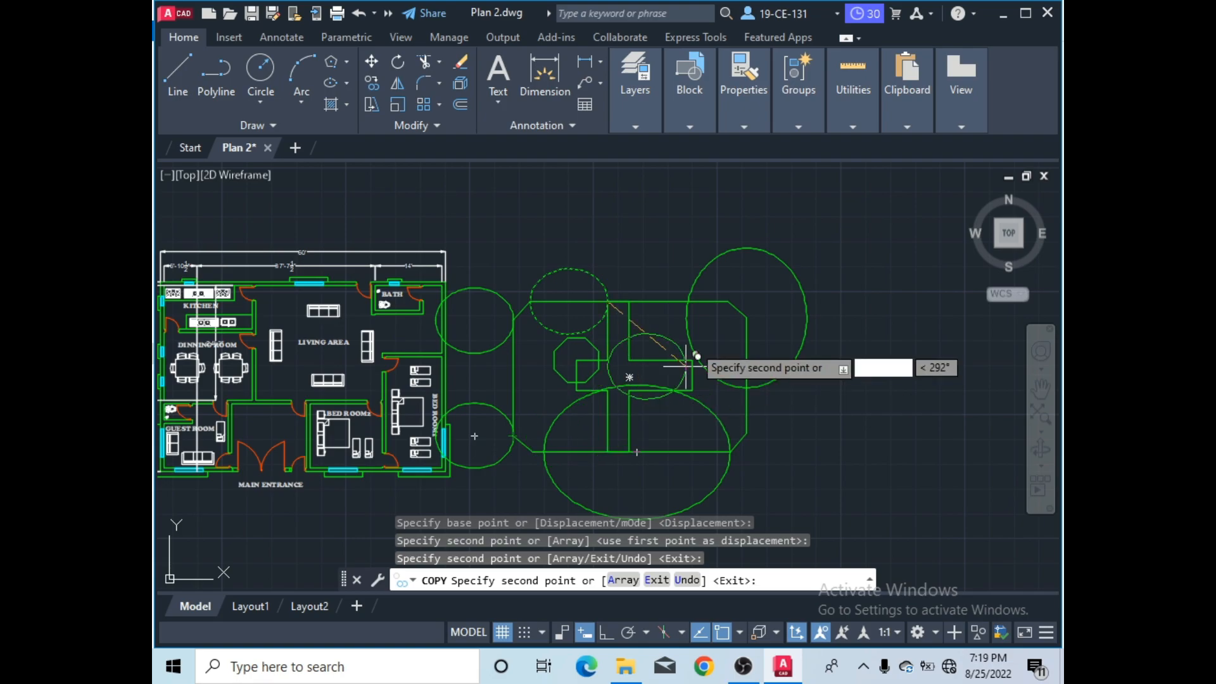
- Place three more copies of the small ellipse freely, two above the chamfered rectangle and one to its right, and finish copying
{"action": "left_click", "coordinate": [697, 224]}
{"action": "left_click", "coordinate": [591, 214]}
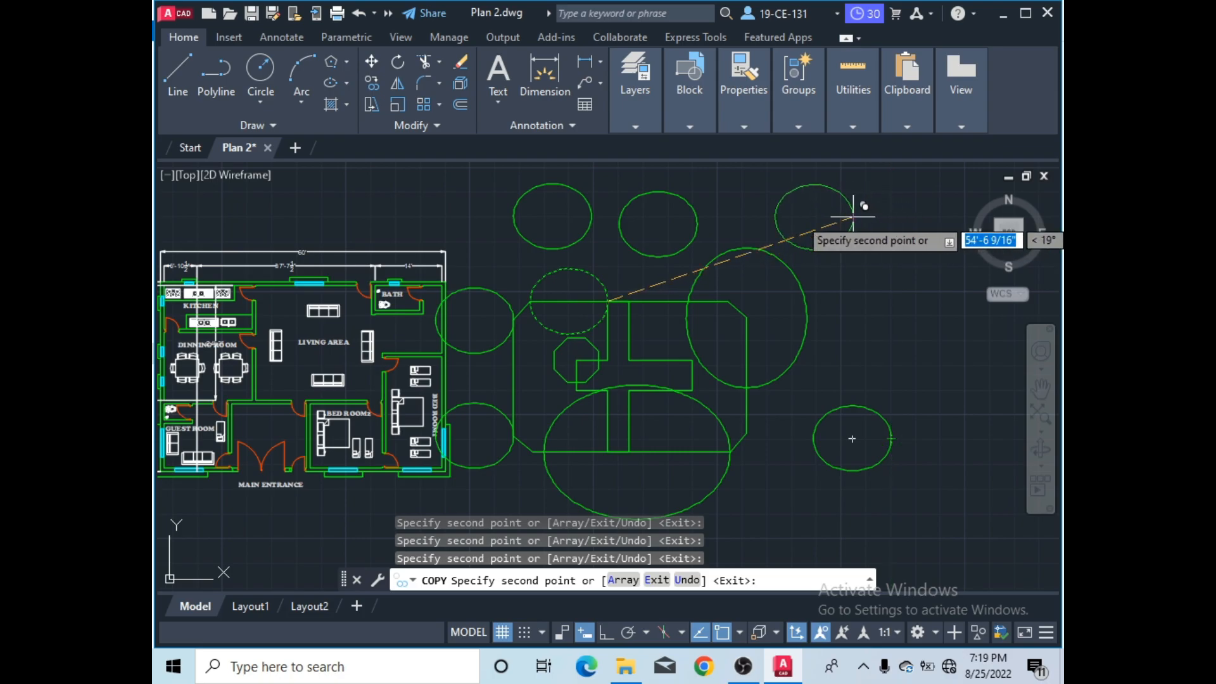
{"action": "key", "text": "Return"}
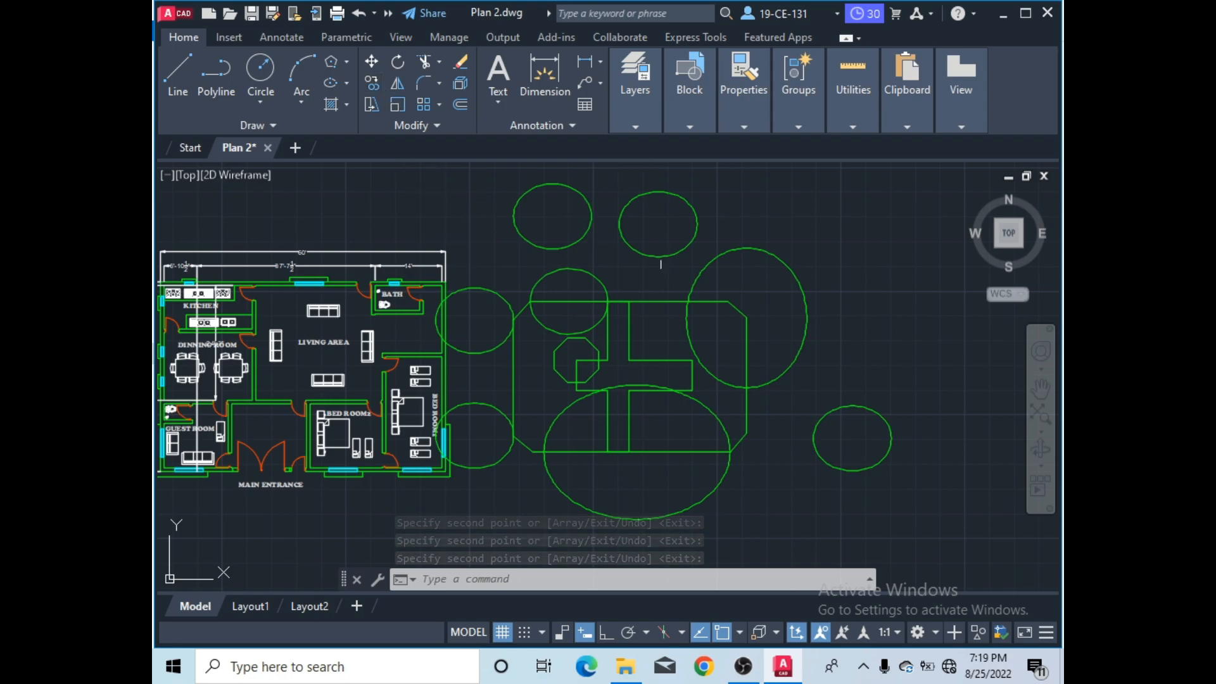
- Copy the whole floor plan, including the two ellipses touching it, from its lower-left corner to three empty spots above and to the right
{"action": "scroll", "coordinate": [687, 258], "scroll_direction": "down", "scroll_amount": 1}
{"action": "scroll", "coordinate": [399, 342], "scroll_direction": "up", "scroll_amount": 1}
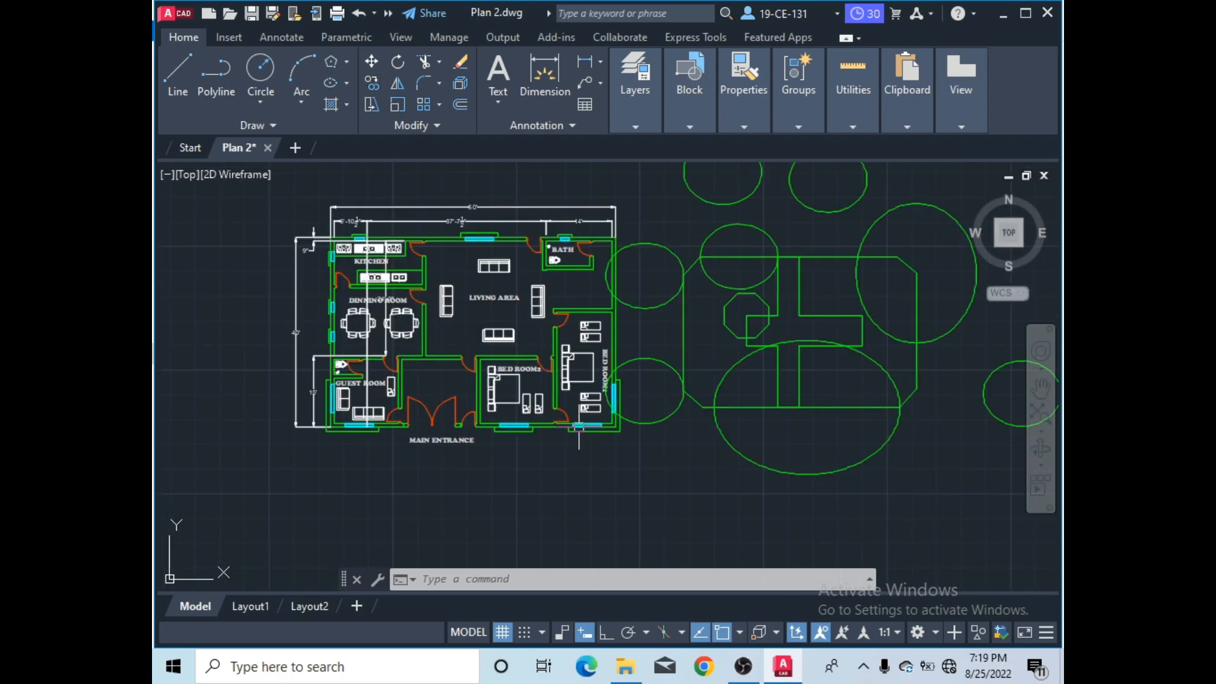
{"action": "left_click", "coordinate": [372, 82]}
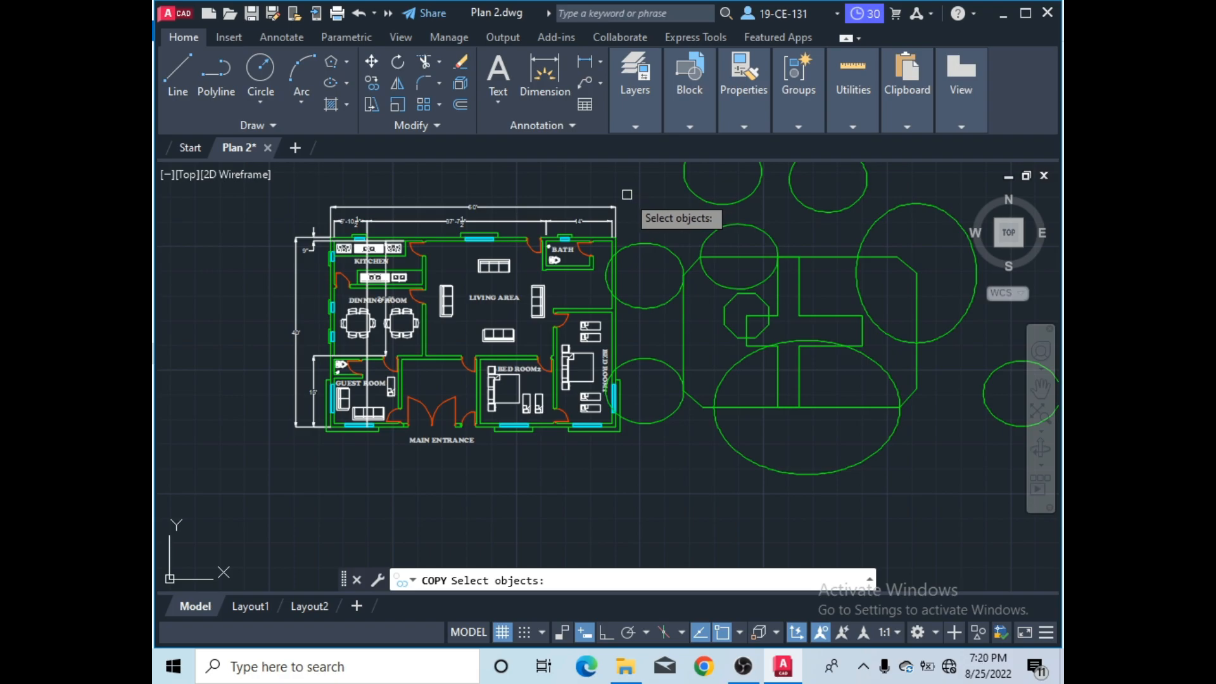
{"action": "left_click", "coordinate": [642, 189]}
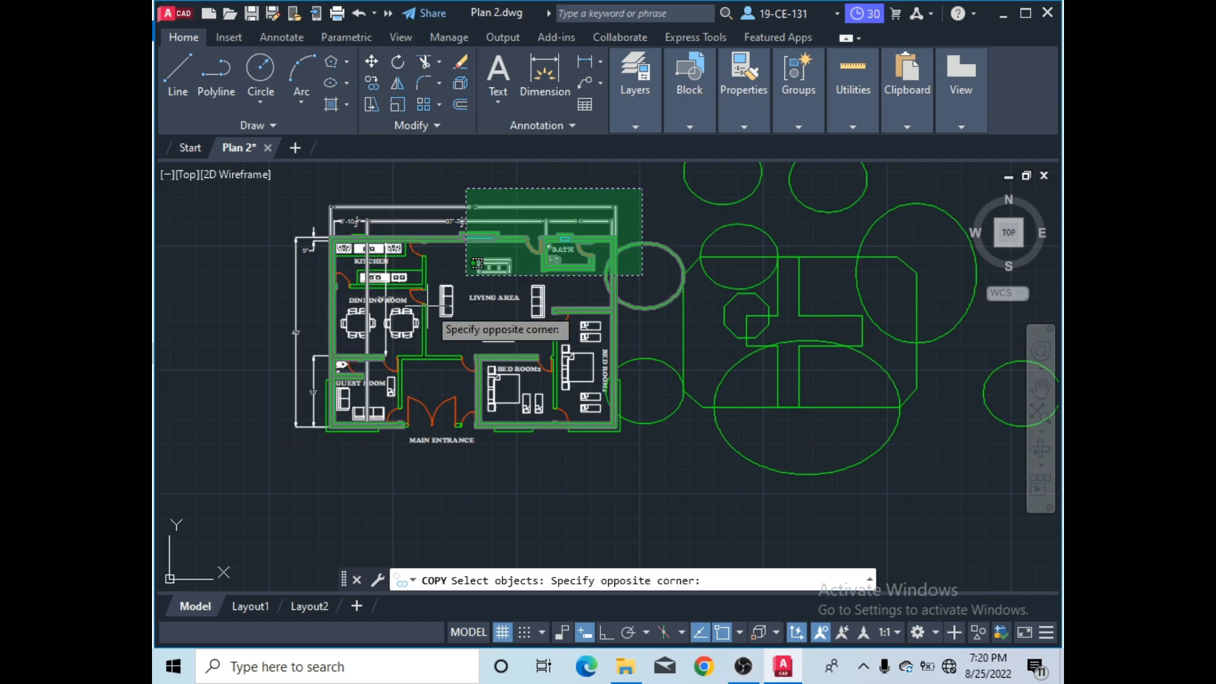
{"action": "left_click", "coordinate": [246, 469]}
{"action": "key", "text": "Return"}
{"action": "left_click", "coordinate": [314, 423]}
{"action": "scroll", "coordinate": [455, 358], "scroll_direction": "down", "scroll_amount": 6}
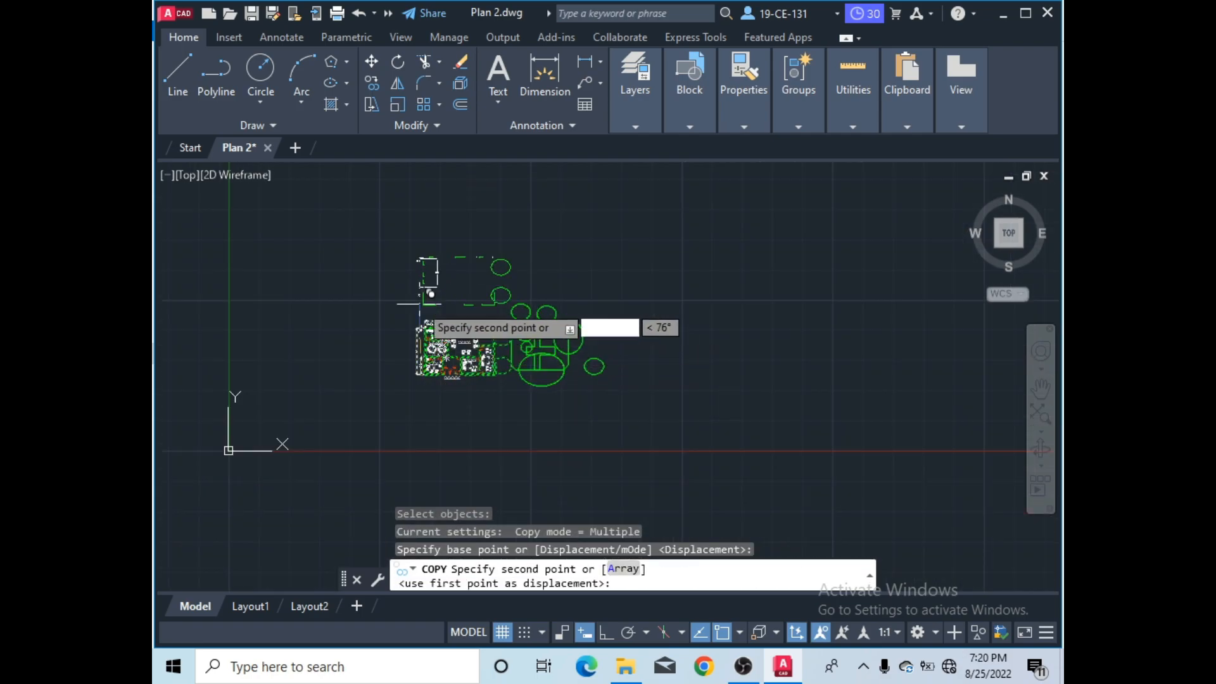
{"action": "left_click", "coordinate": [414, 282]}
{"action": "left_click", "coordinate": [555, 255]}
{"action": "right_click", "coordinate": [636, 323]}
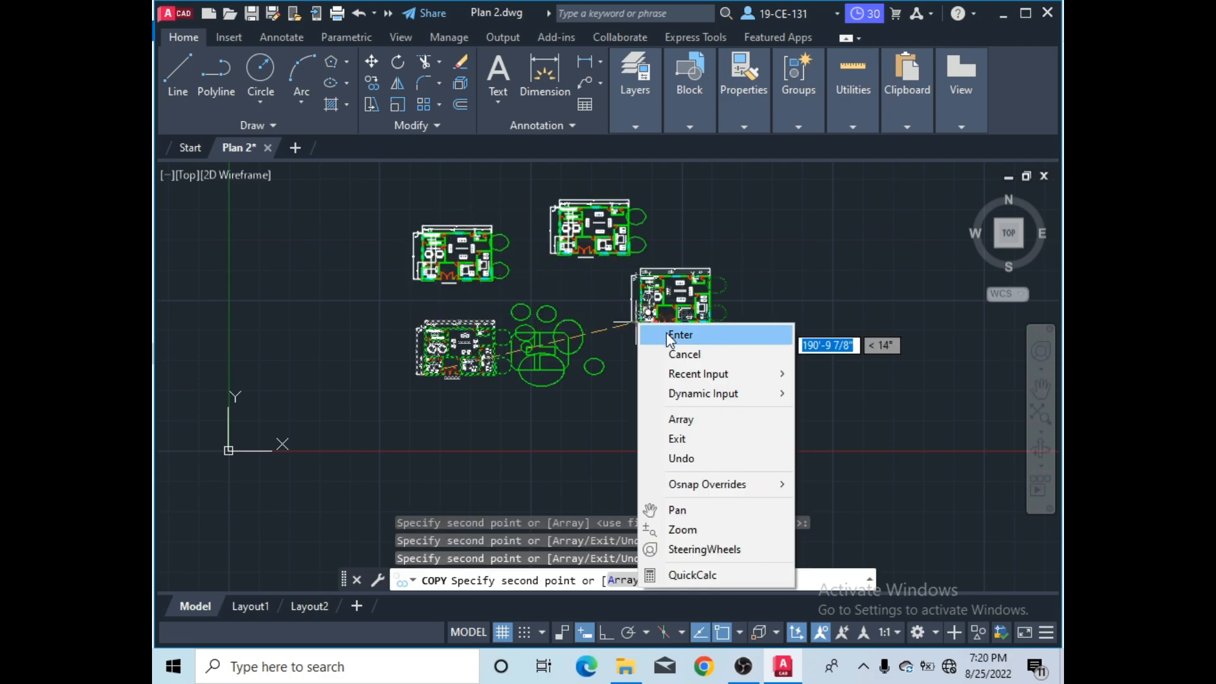
{"action": "left_click", "coordinate": [666, 334]}
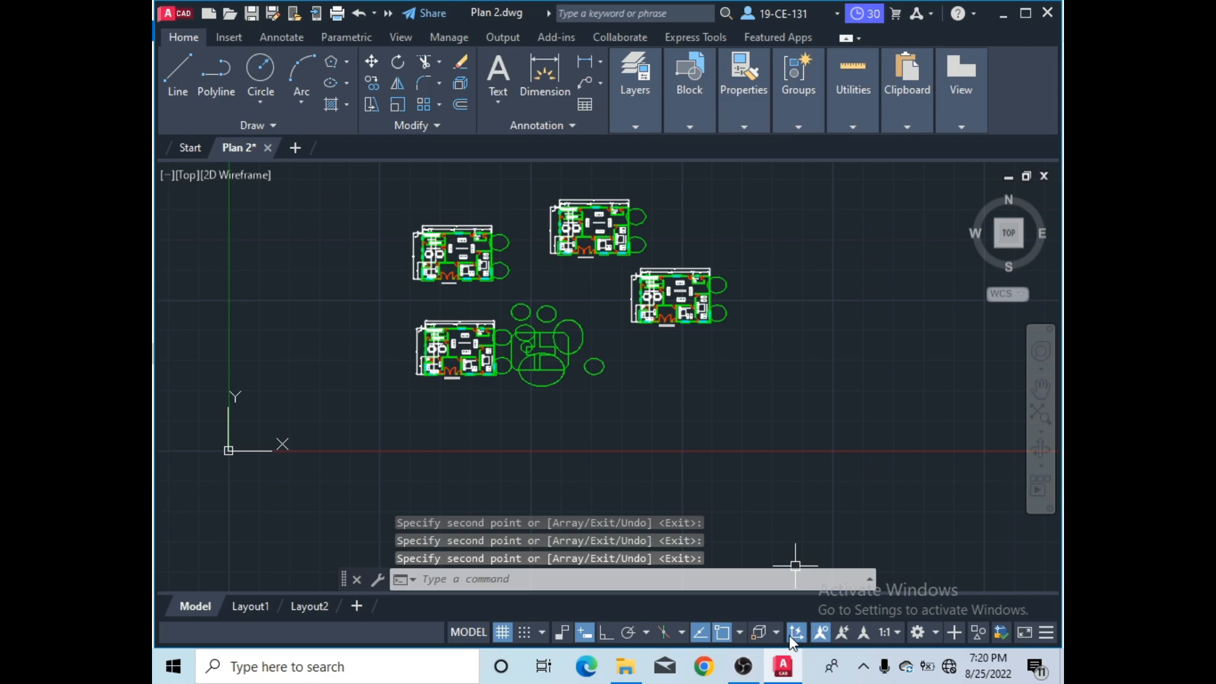
{"action": "left_click", "coordinate": [744, 670]}
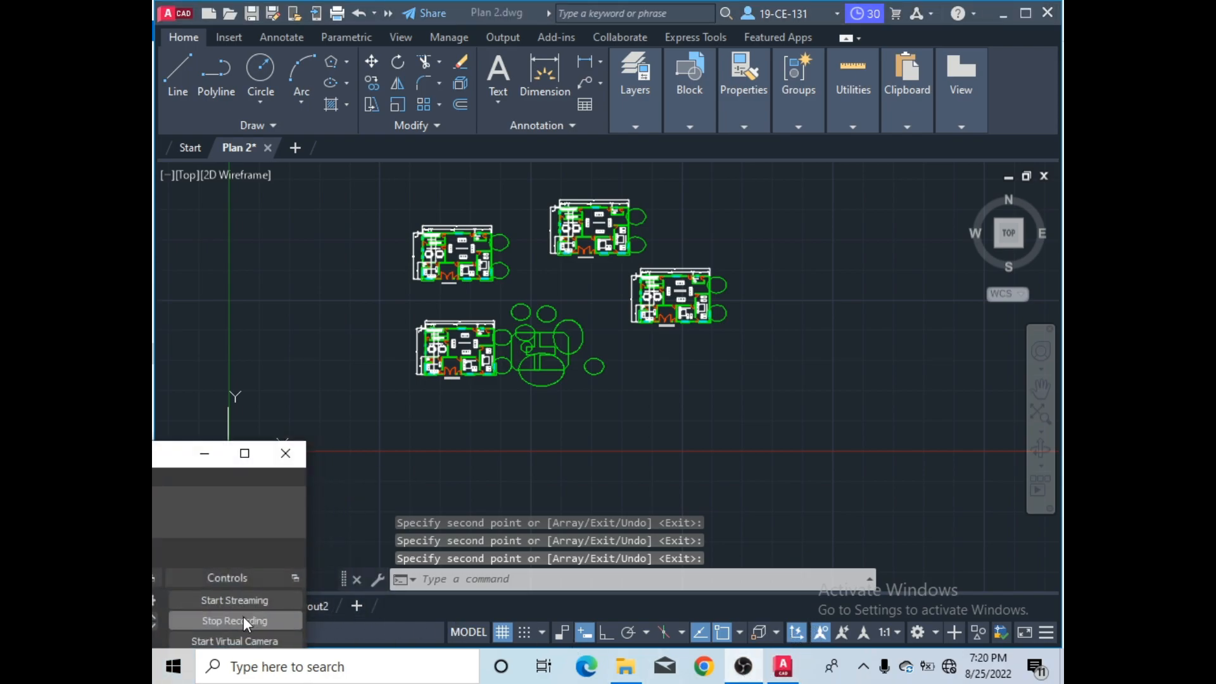
{"action": "left_click", "coordinate": [243, 621]}
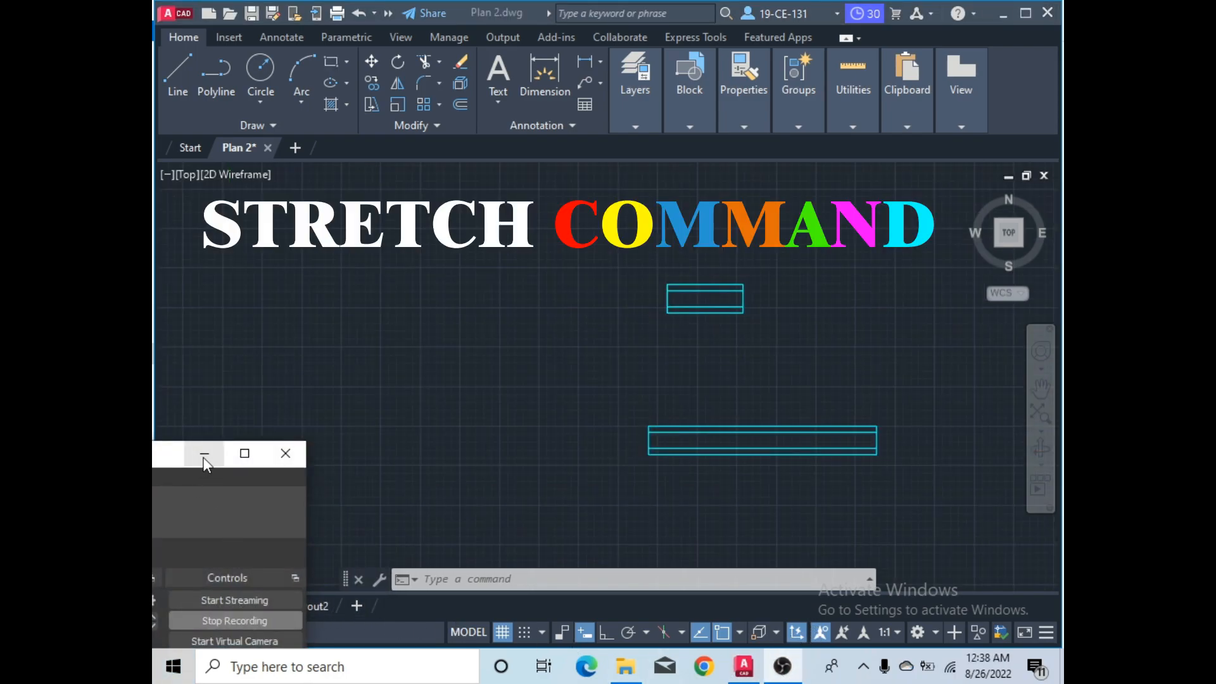
{"action": "left_click", "coordinate": [204, 456]}
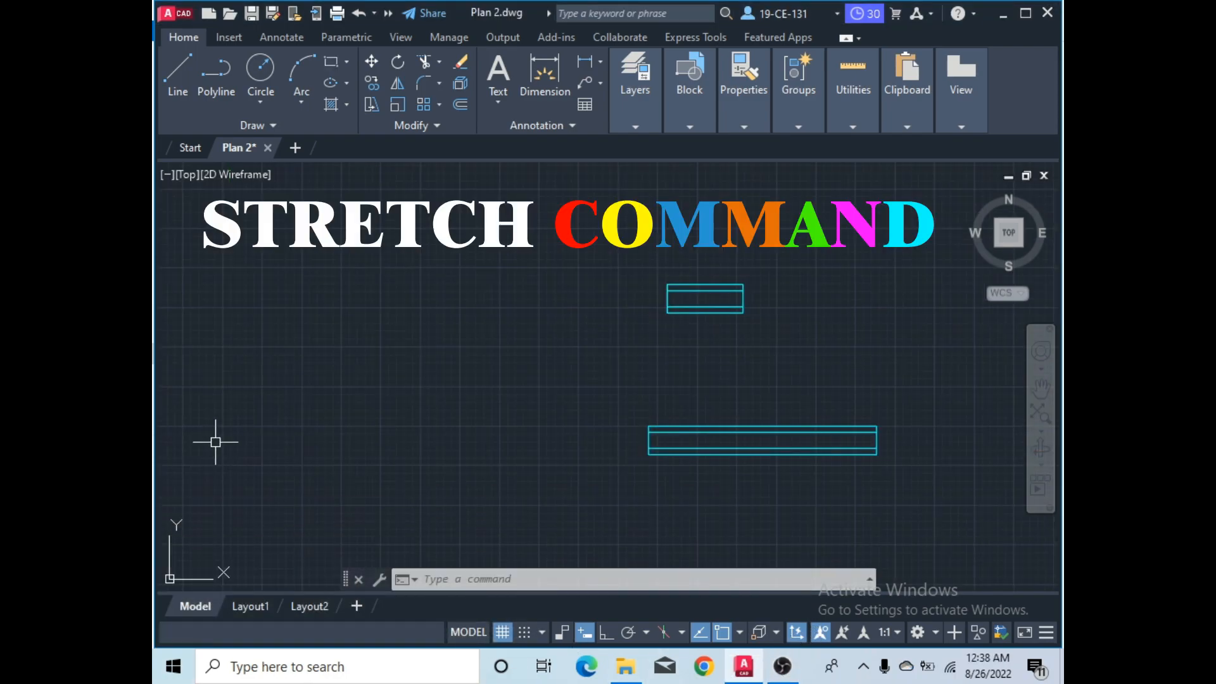
- With the Stretch command started, compare the two loose cyan window symbols with the windows around Bedroom 1 in the floor plan
{"action": "scroll", "coordinate": [694, 320], "scroll_direction": "down", "scroll_amount": 8}
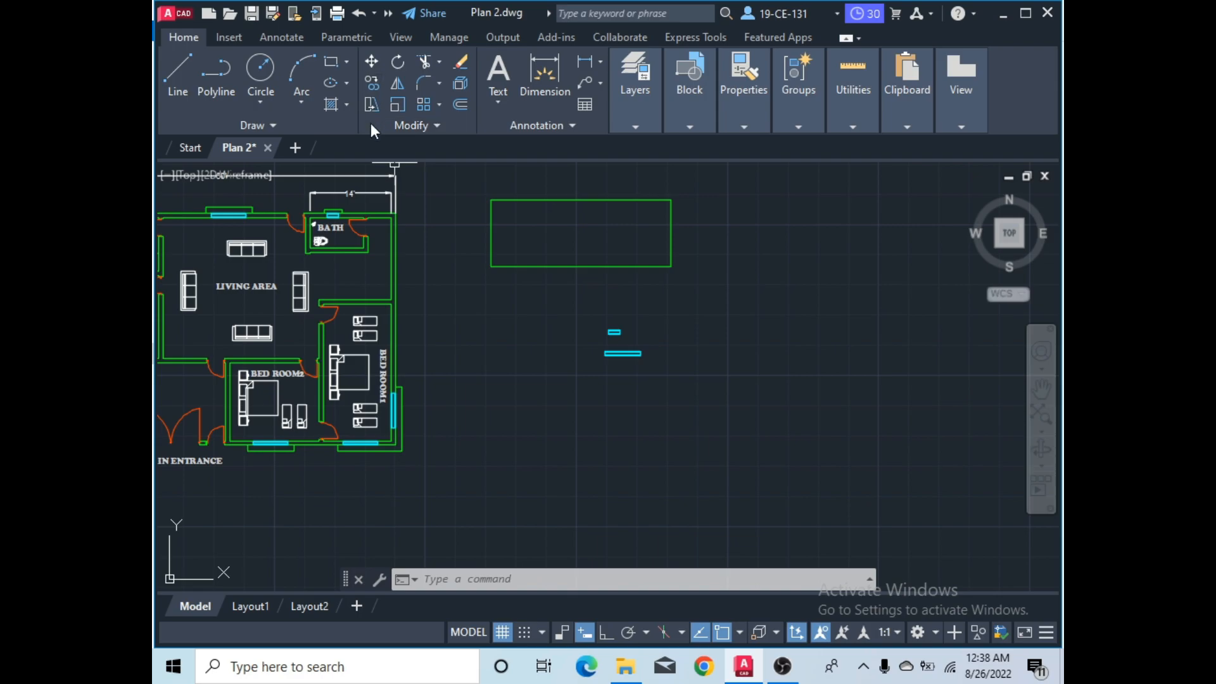
{"action": "scroll", "coordinate": [521, 337], "scroll_direction": "down", "scroll_amount": 3}
{"action": "scroll", "coordinate": [483, 302], "scroll_direction": "up", "scroll_amount": 6}
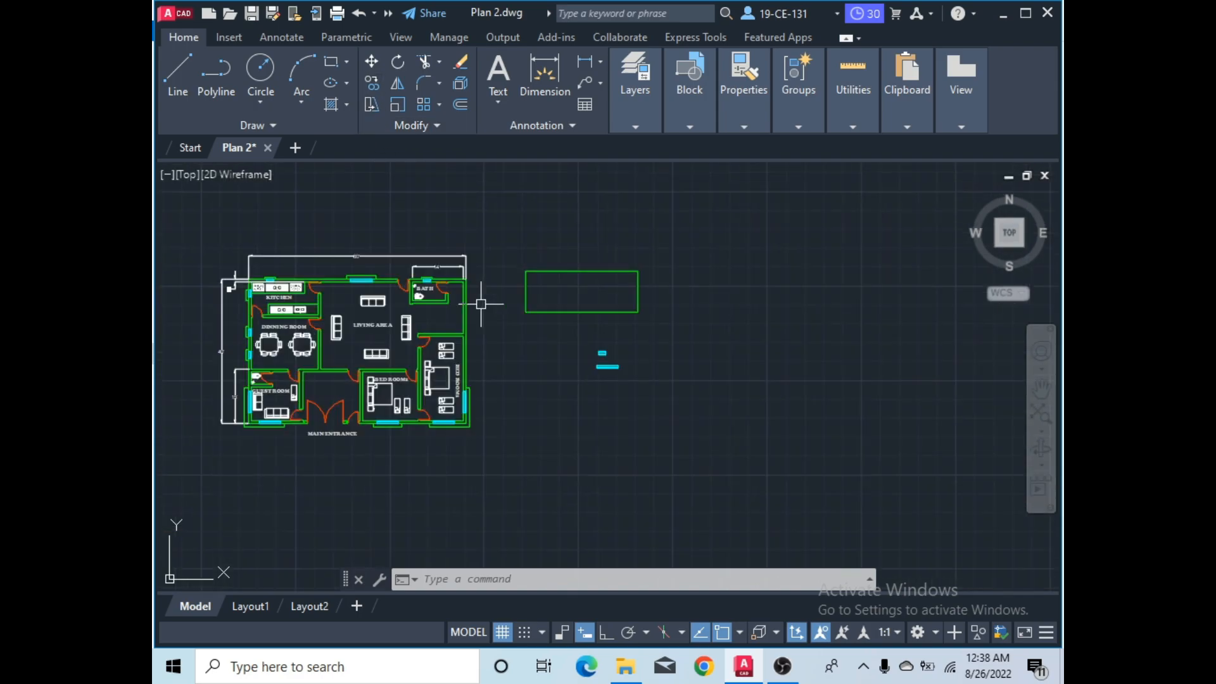
{"action": "left_click", "coordinate": [371, 105]}
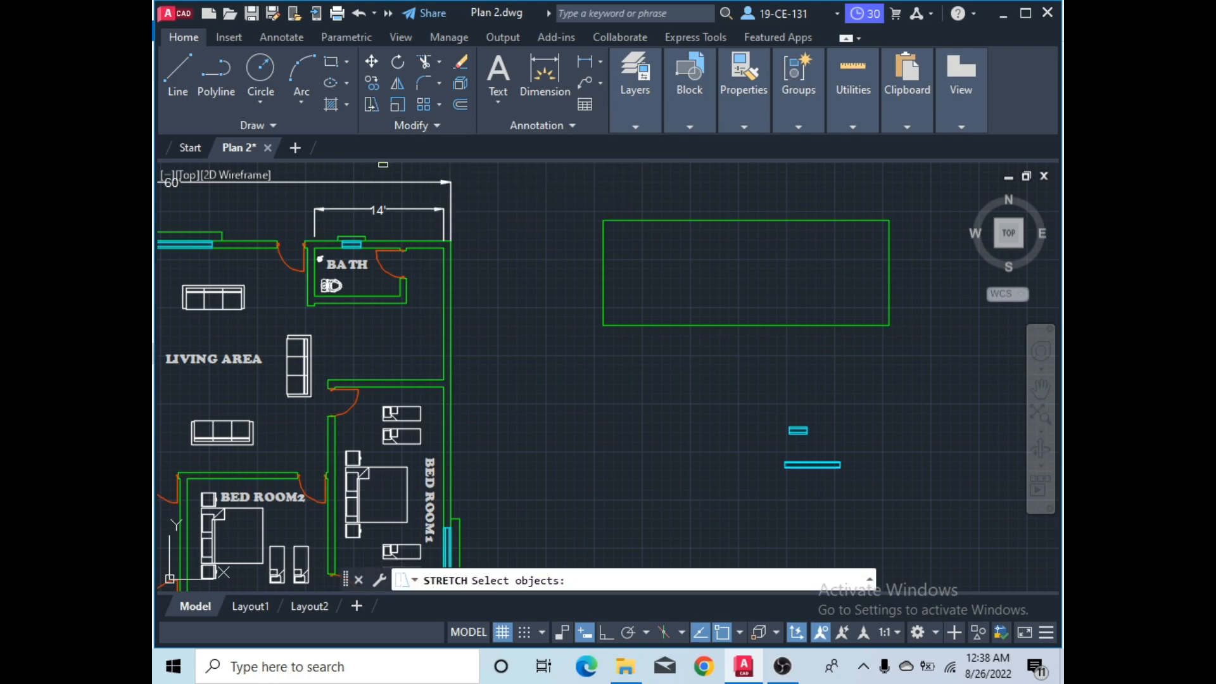
{"action": "scroll", "coordinate": [865, 502], "scroll_direction": "up", "scroll_amount": 4}
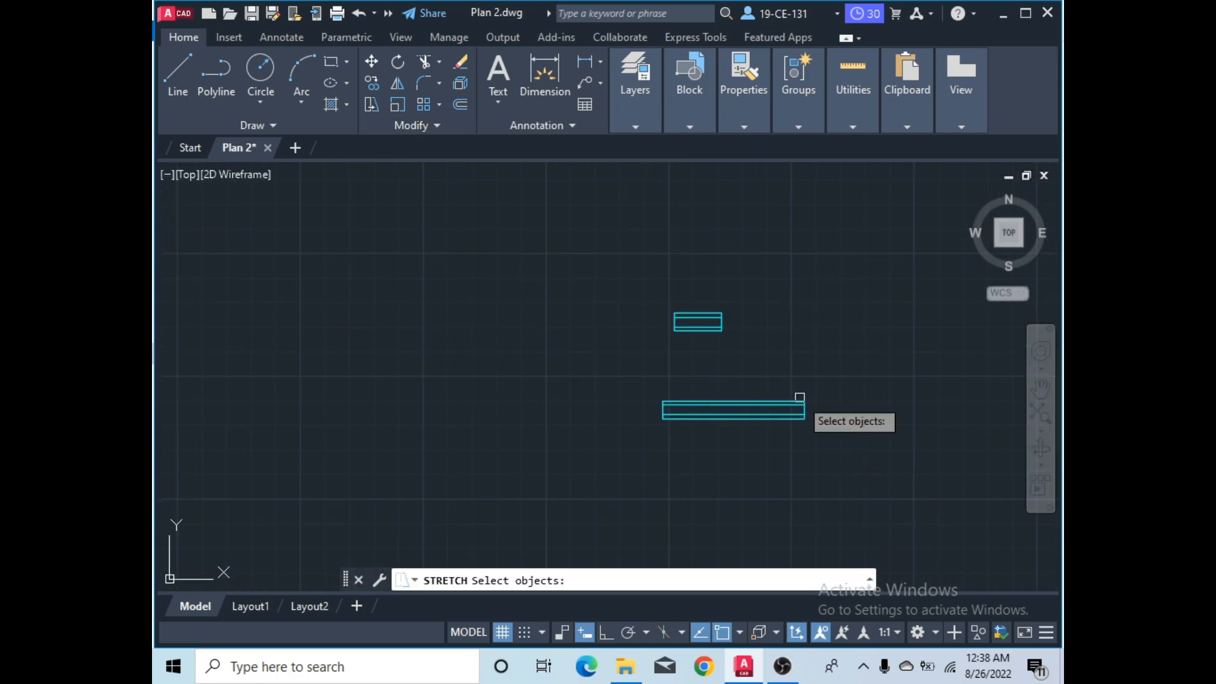
{"action": "scroll", "coordinate": [824, 340], "scroll_direction": "down", "scroll_amount": 4}
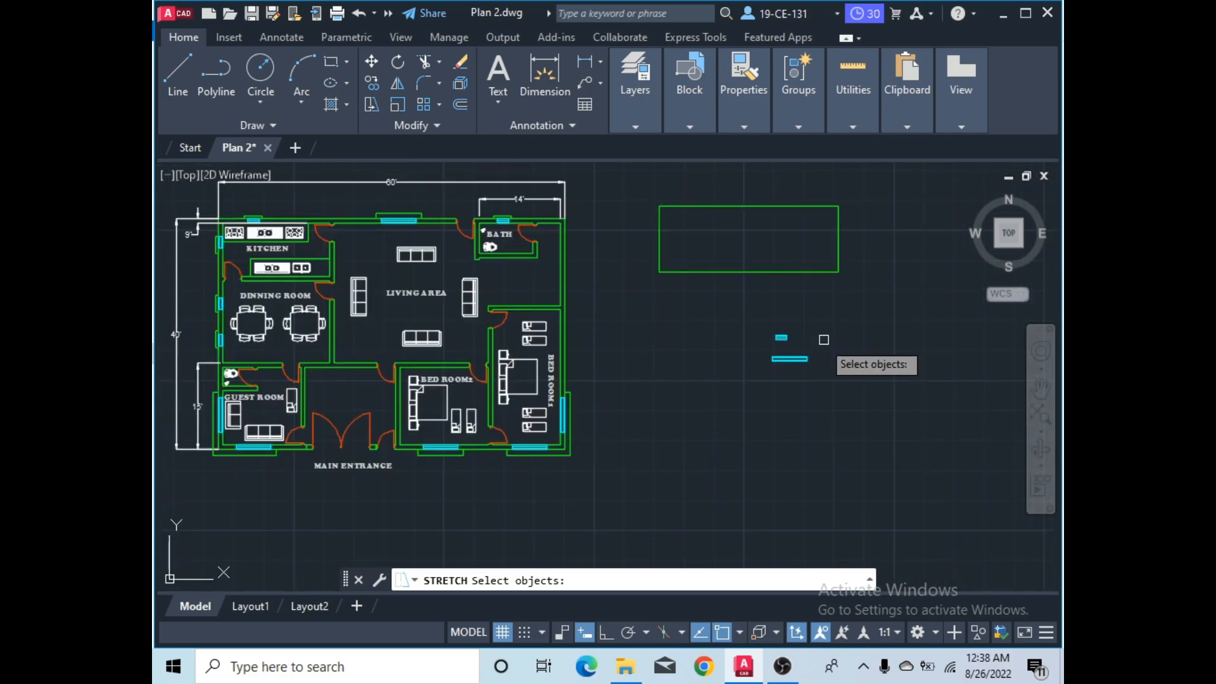
{"action": "scroll", "coordinate": [495, 457], "scroll_direction": "up", "scroll_amount": 4}
{"action": "scroll", "coordinate": [589, 398], "scroll_direction": "up", "scroll_amount": 3}
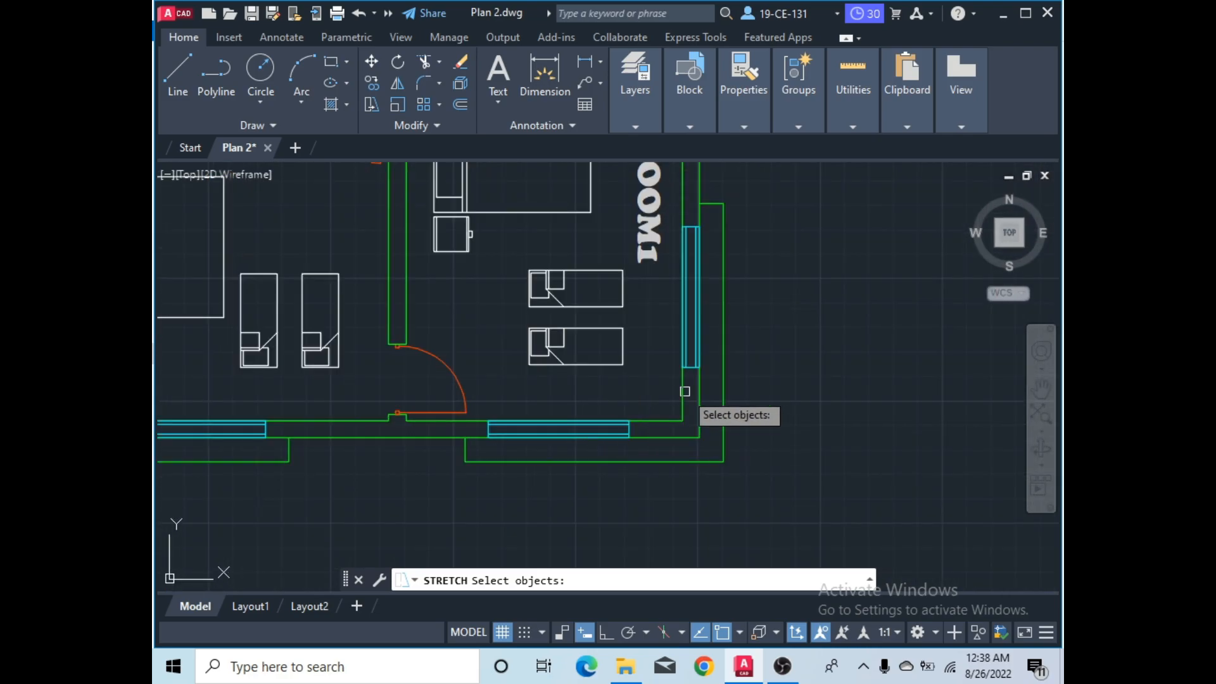
{"action": "scroll", "coordinate": [685, 391], "scroll_direction": "down", "scroll_amount": 5}
{"action": "scroll", "coordinate": [702, 282], "scroll_direction": "up", "scroll_amount": 5}
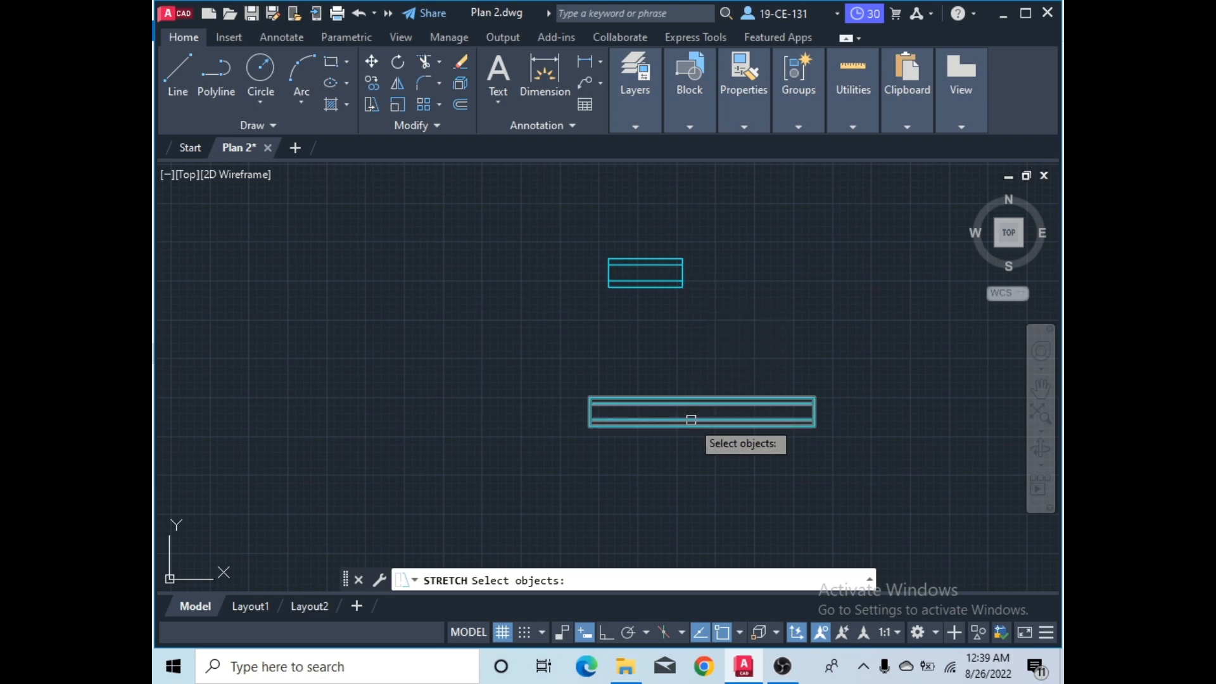
- Stretch the right end of the short upper window symbol 4' to the right from its lower-right corner, with Ortho on
{"action": "left_click", "coordinate": [716, 225]}
{"action": "left_click", "coordinate": [617, 316]}
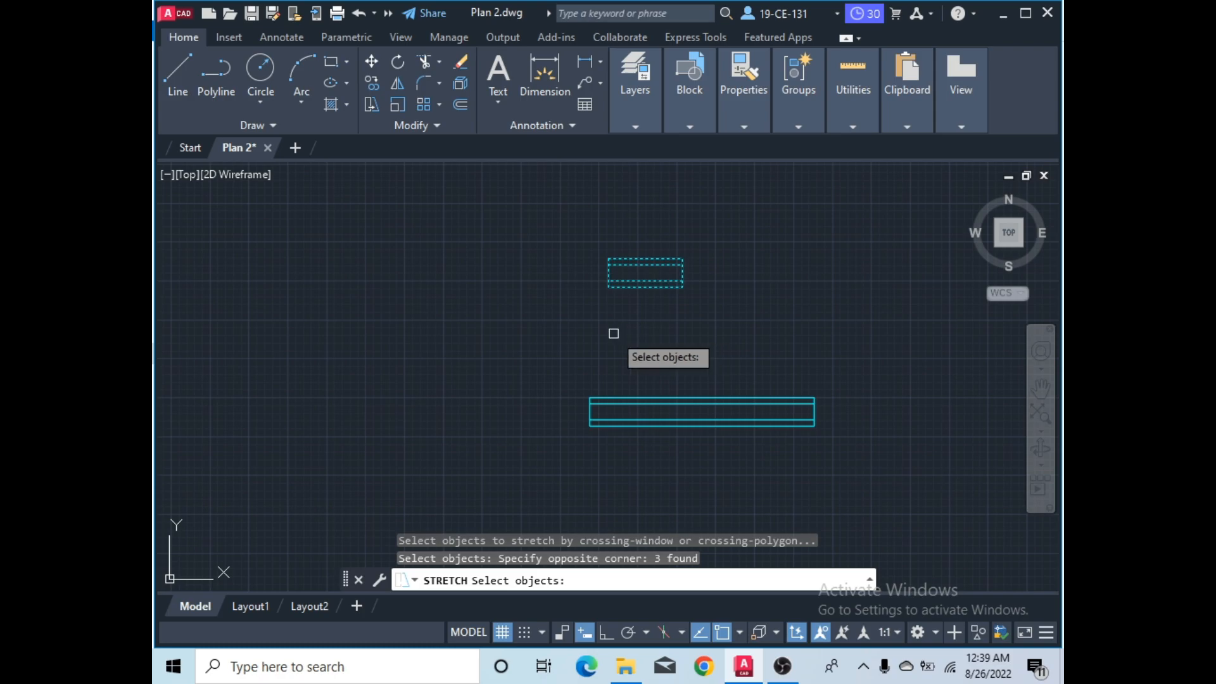
{"action": "key", "text": "Return"}
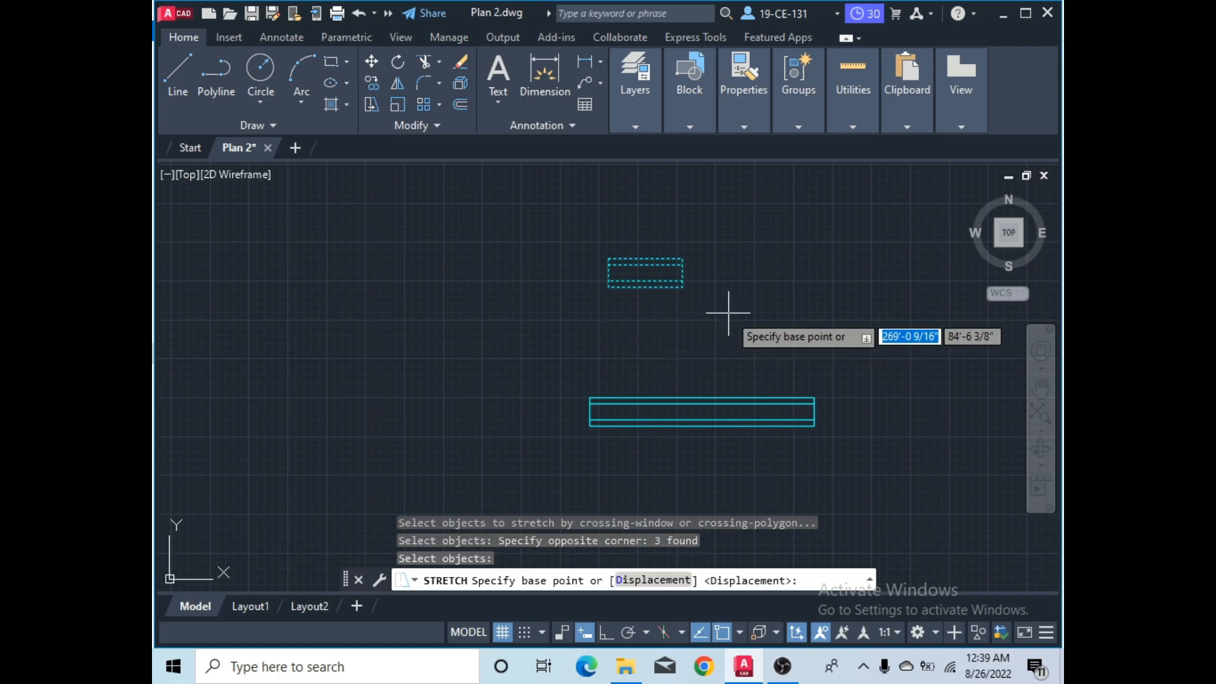
{"action": "left_click", "coordinate": [682, 287]}
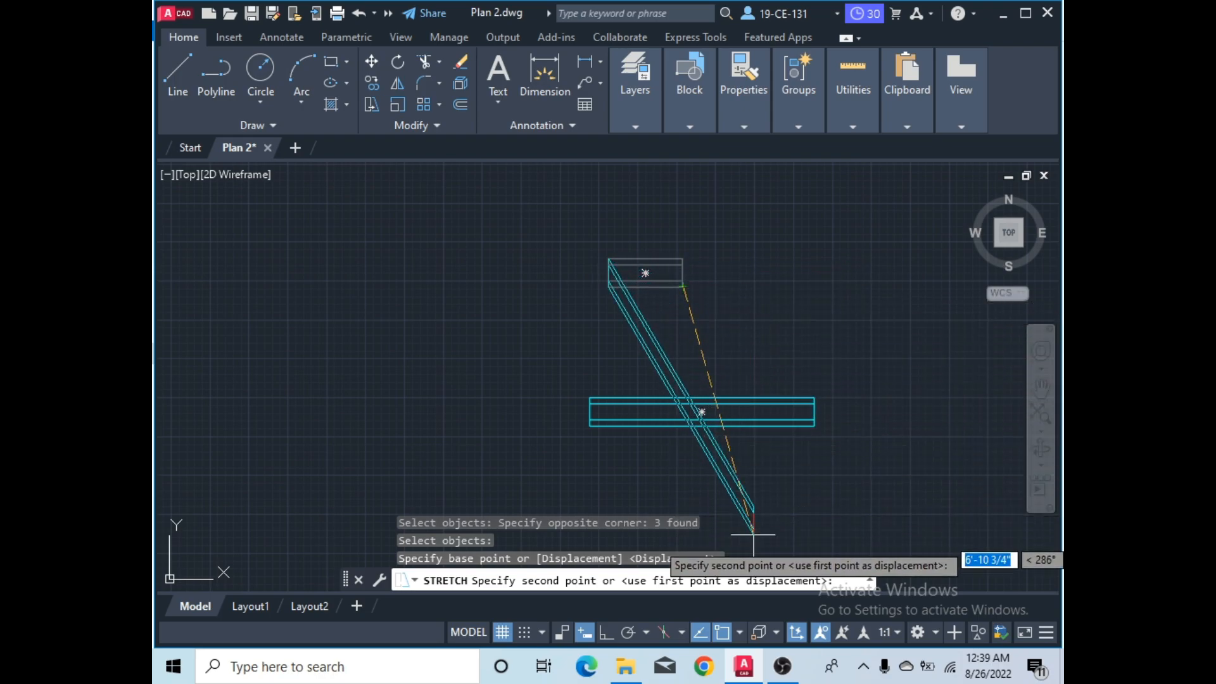
{"action": "left_click", "coordinate": [602, 630]}
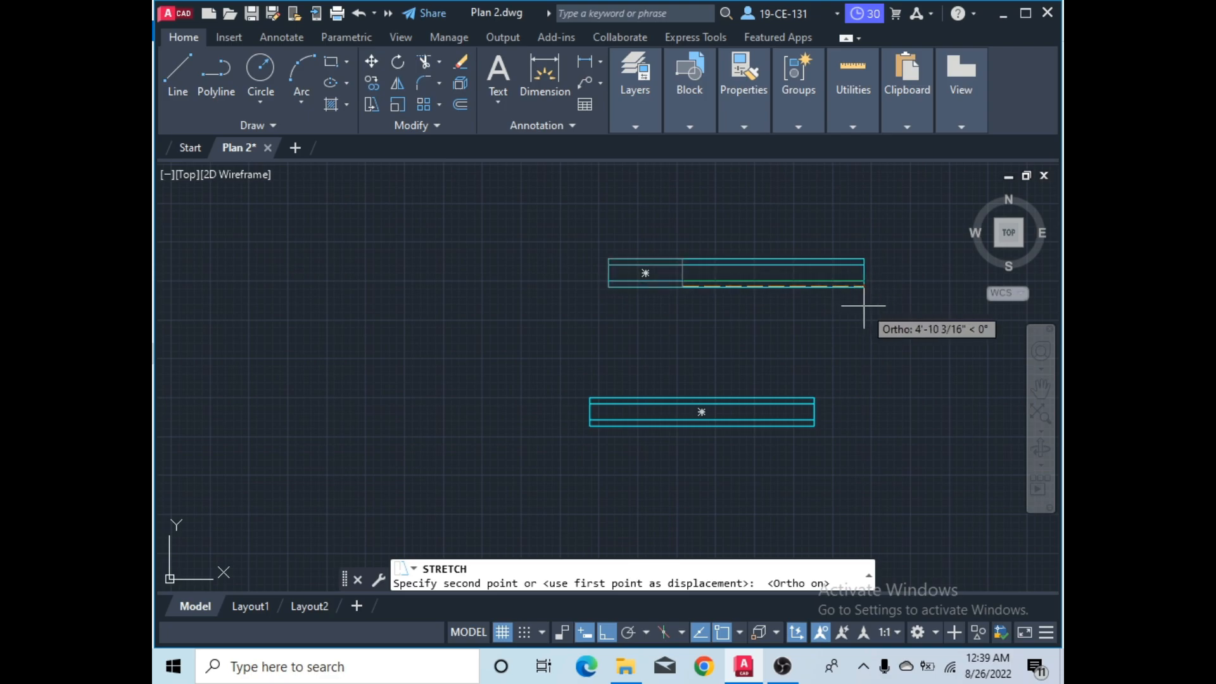
{"action": "type", "text": "4'"}
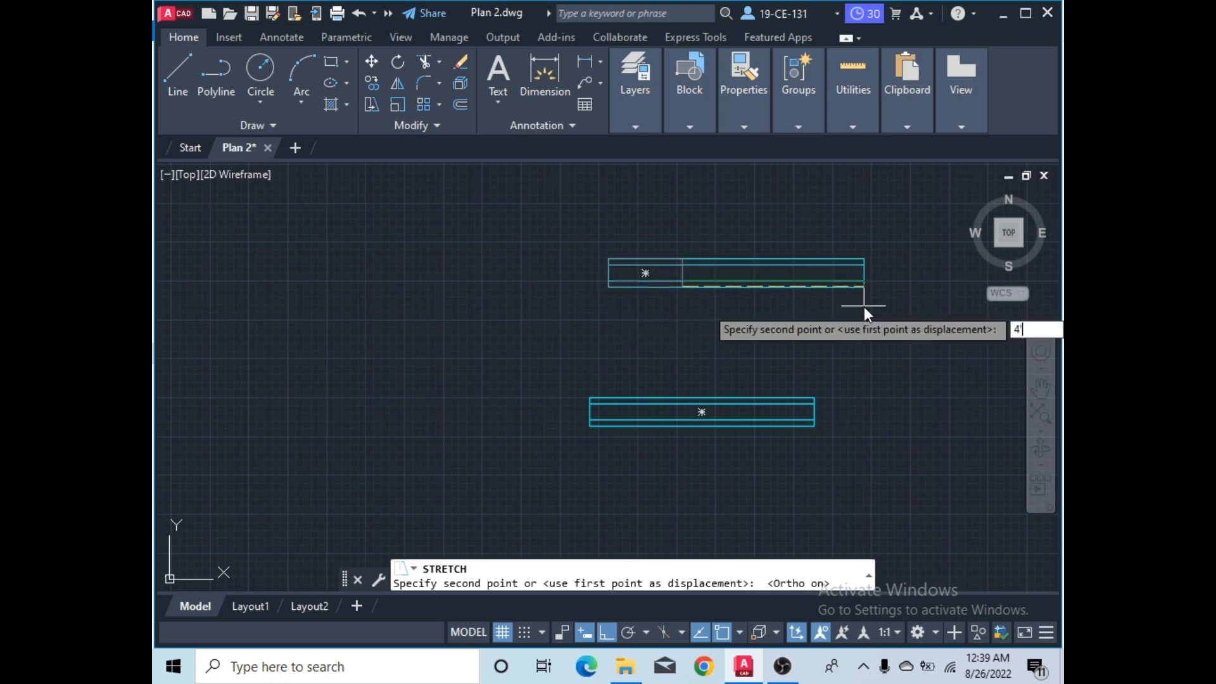
{"action": "key", "text": "Return"}
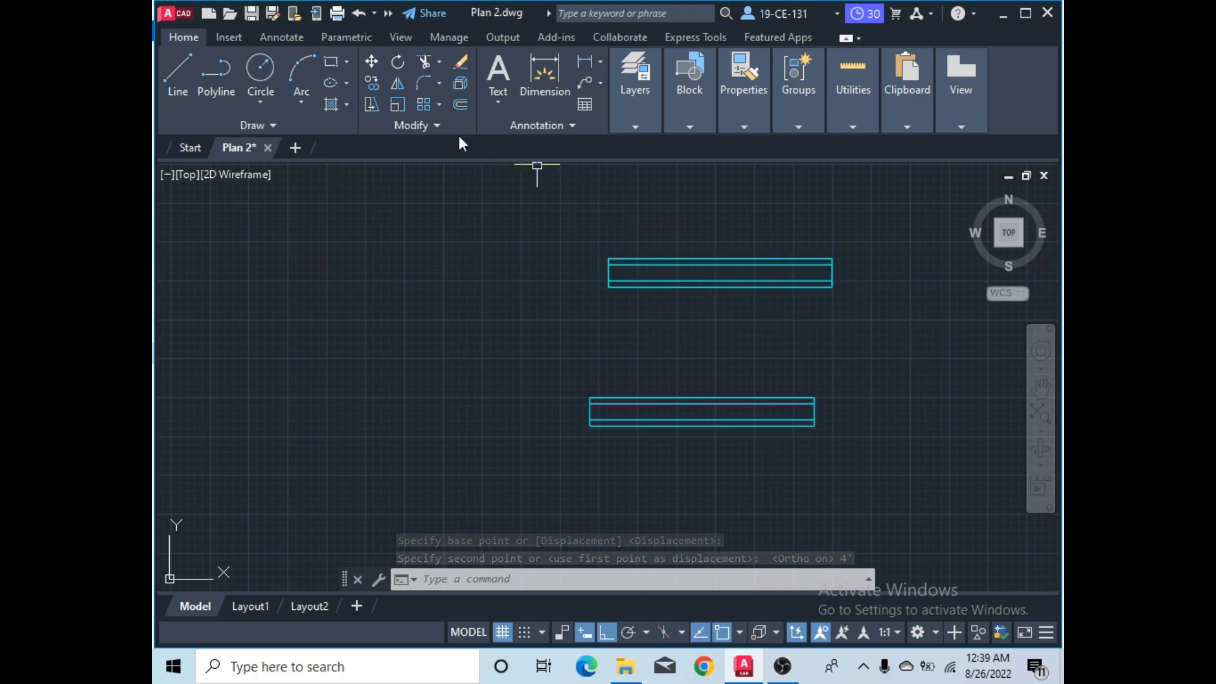
- Shorten the long lower window symbol by stretching its right end 4' to the left from its lower-right corner
{"action": "left_click", "coordinate": [372, 103]}
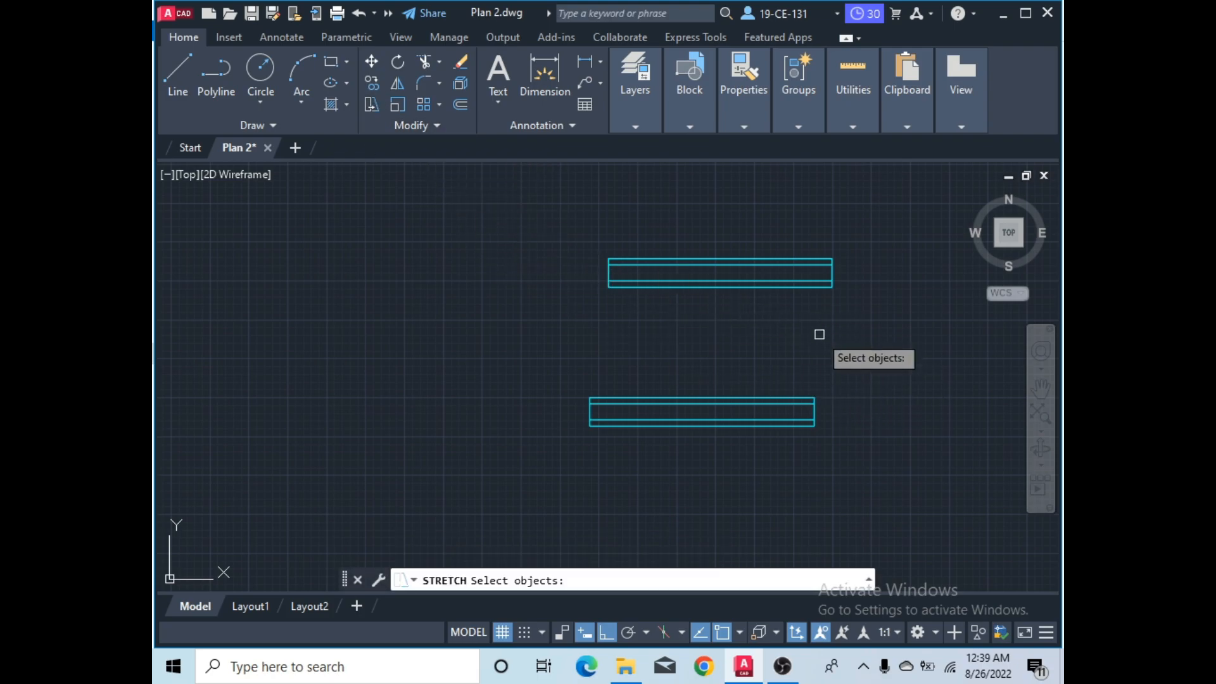
{"action": "left_click", "coordinate": [832, 375]}
{"action": "left_click", "coordinate": [806, 420]}
{"action": "key", "text": "Return"}
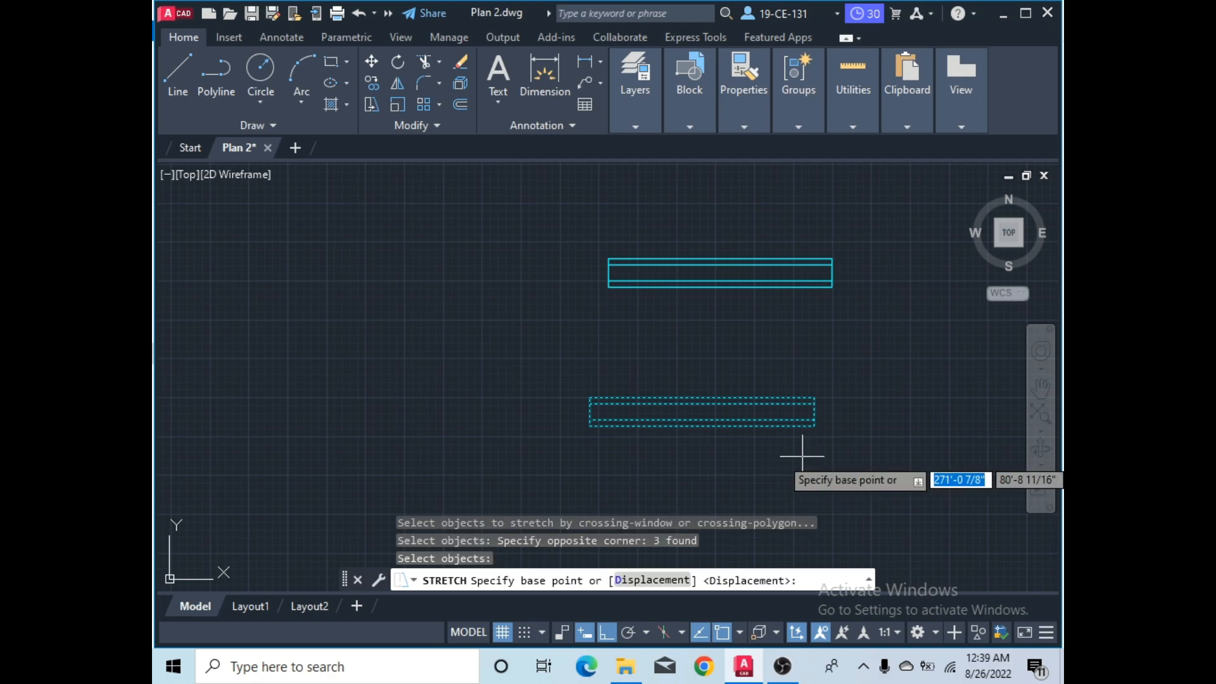
{"action": "left_click", "coordinate": [814, 426]}
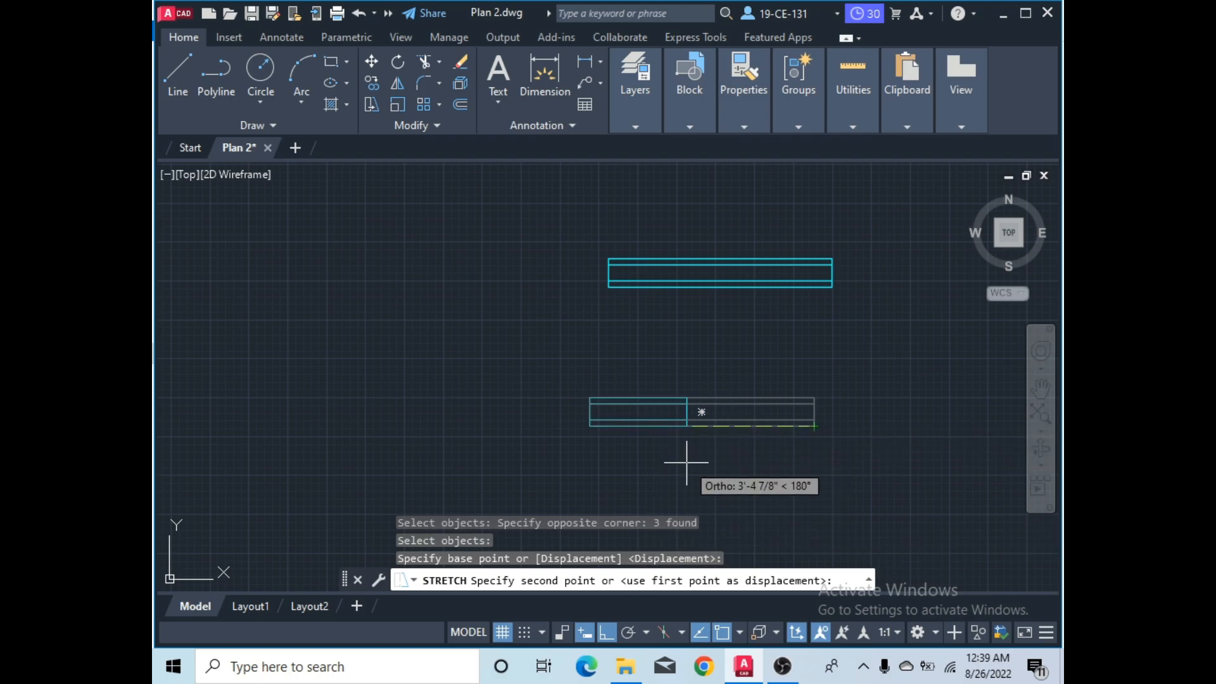
{"action": "type", "text": "4'"}
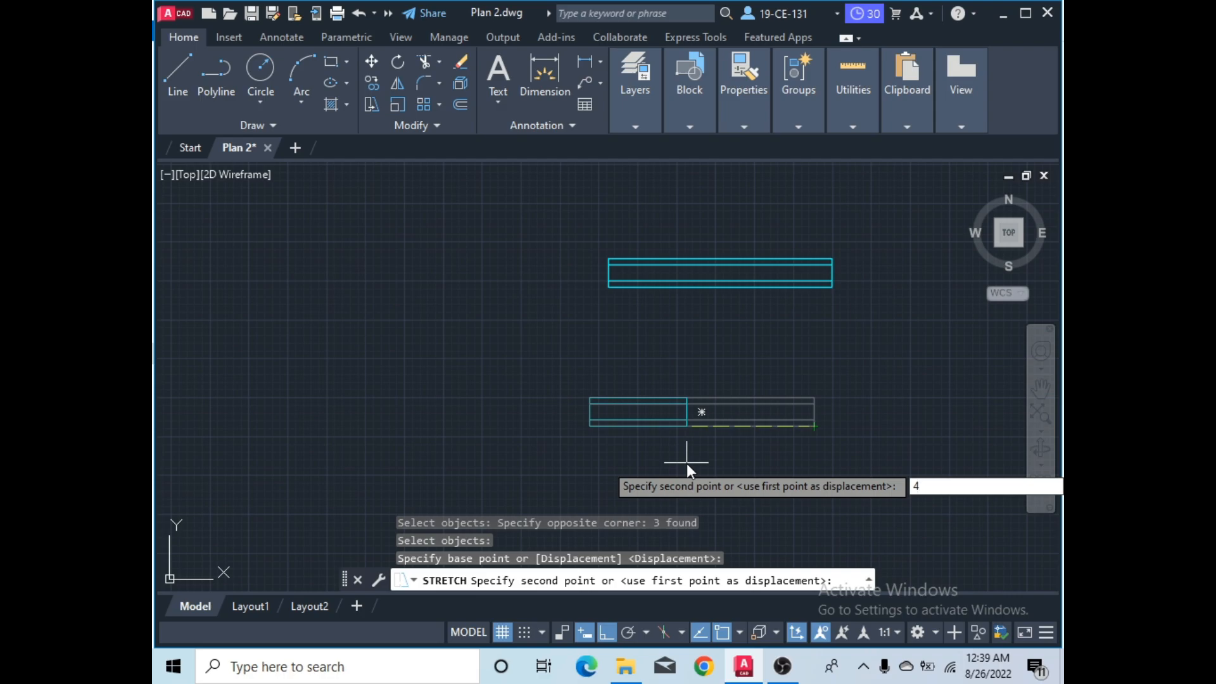
{"action": "key", "text": "Return"}
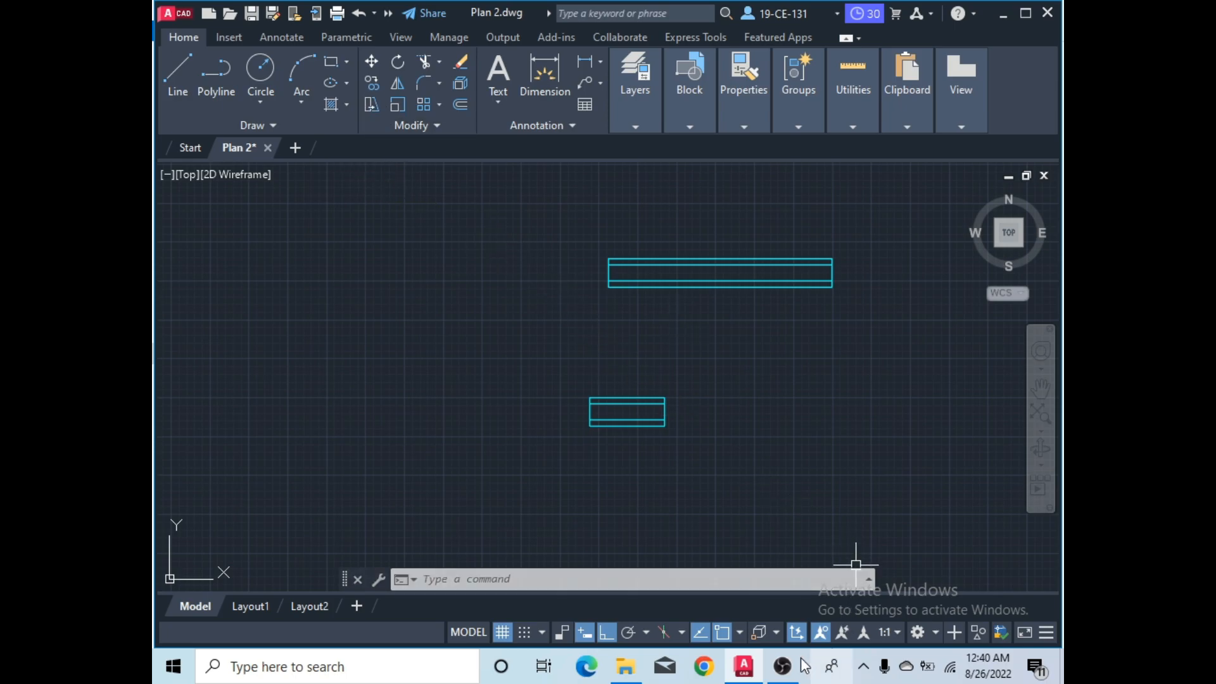
{"action": "left_click", "coordinate": [783, 666]}
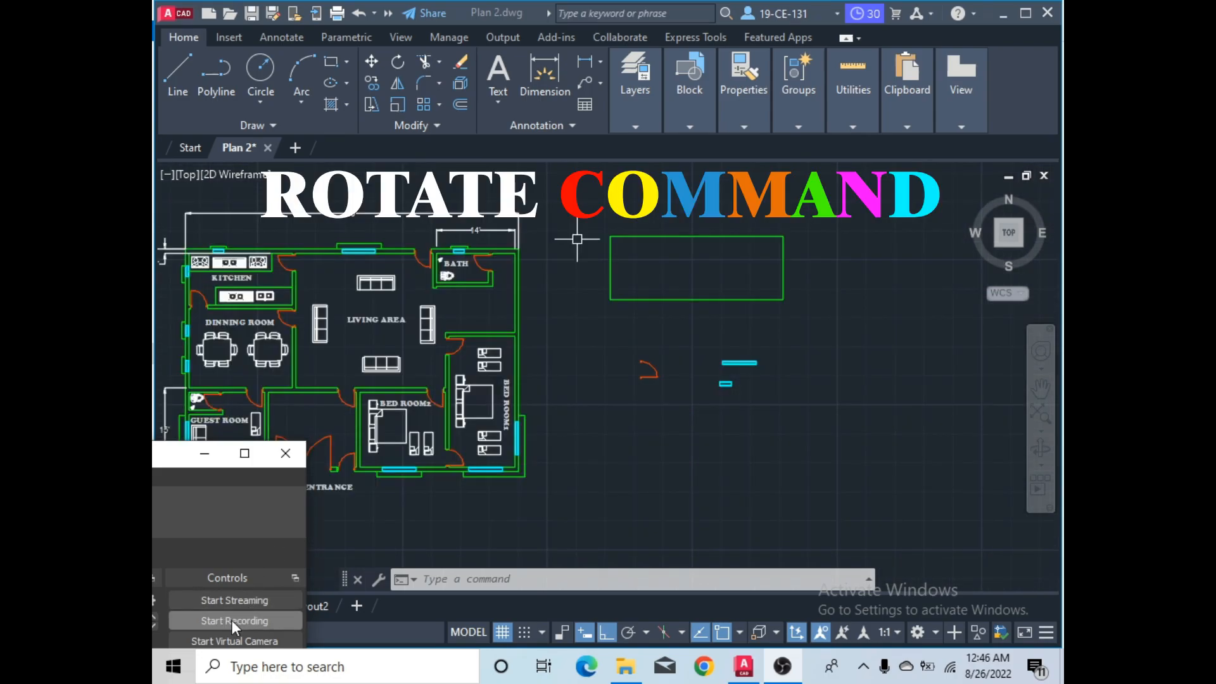
- Rotate the loose orange door symbol 90° counterclockwise about the lower-left corner of its lower-left end square, with Ortho on
{"action": "left_click", "coordinate": [205, 454]}
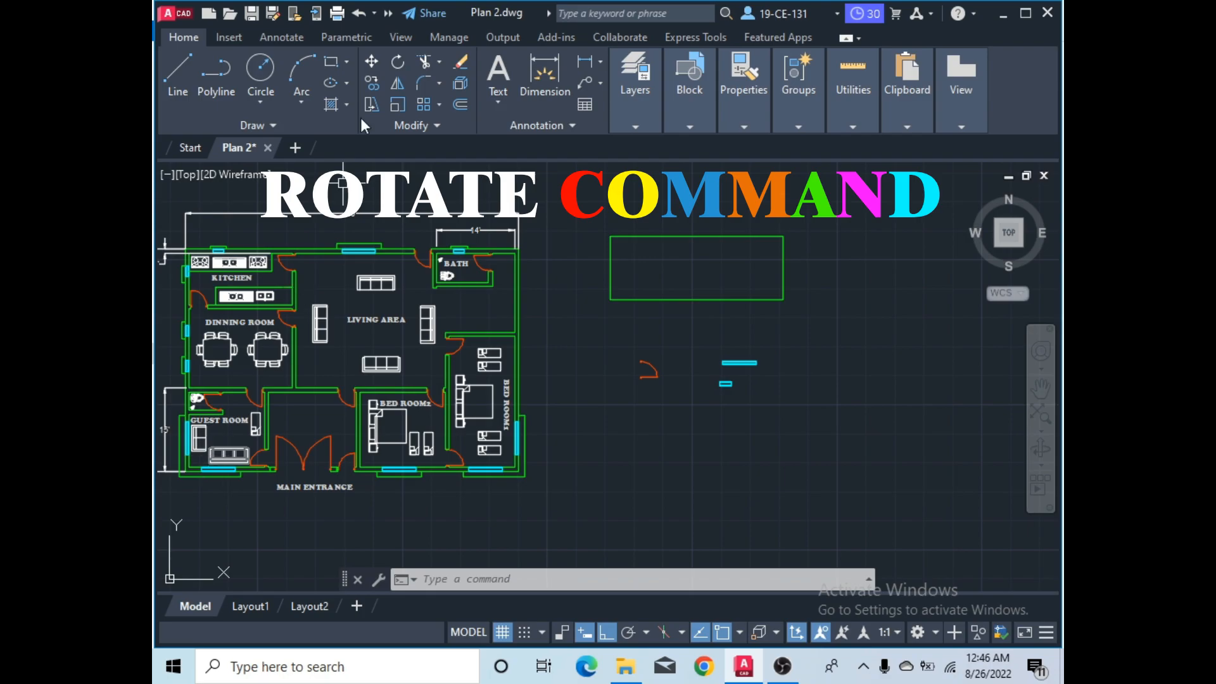
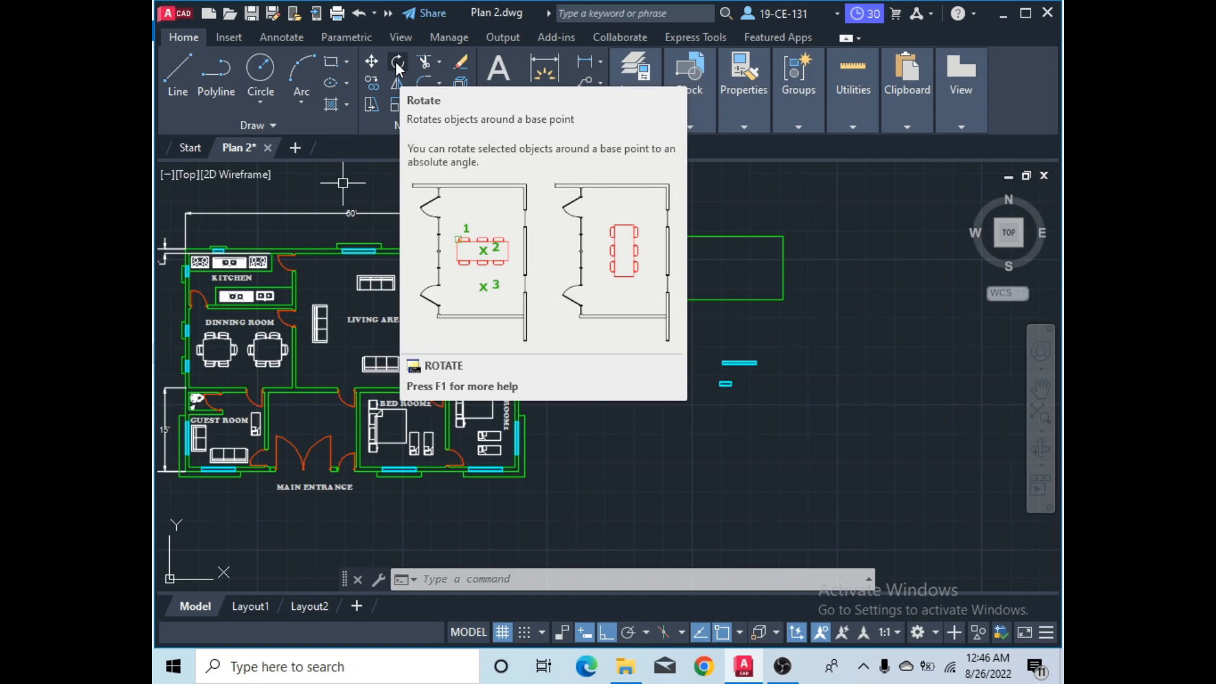
{"action": "left_click", "coordinate": [397, 65]}
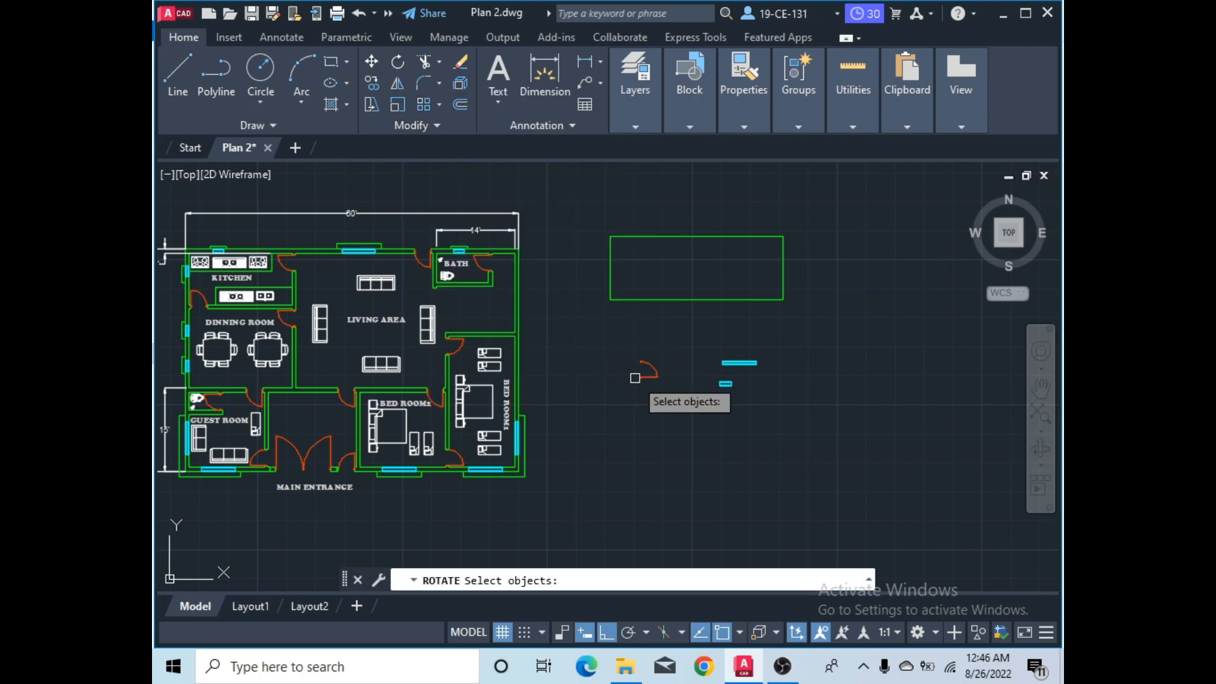
{"action": "scroll", "coordinate": [668, 389], "scroll_direction": "up", "scroll_amount": 5}
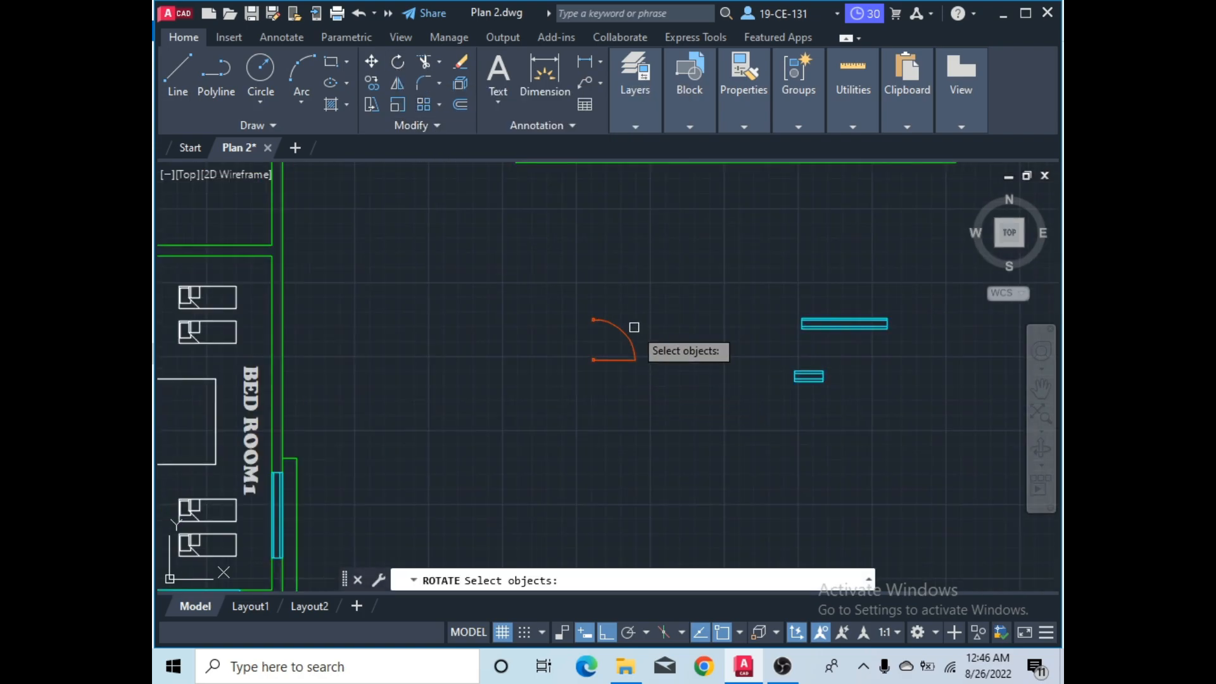
{"action": "left_click", "coordinate": [597, 347]}
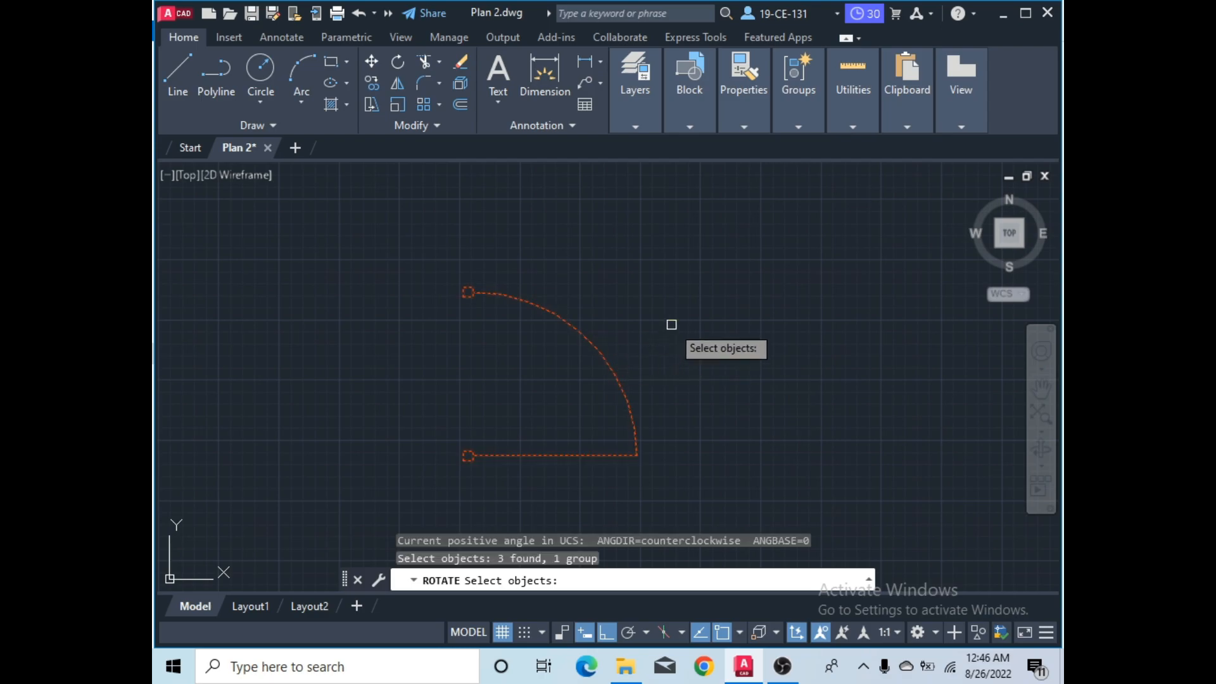
{"action": "key", "text": "Return"}
{"action": "scroll", "coordinate": [697, 279], "scroll_direction": "down", "scroll_amount": 2}
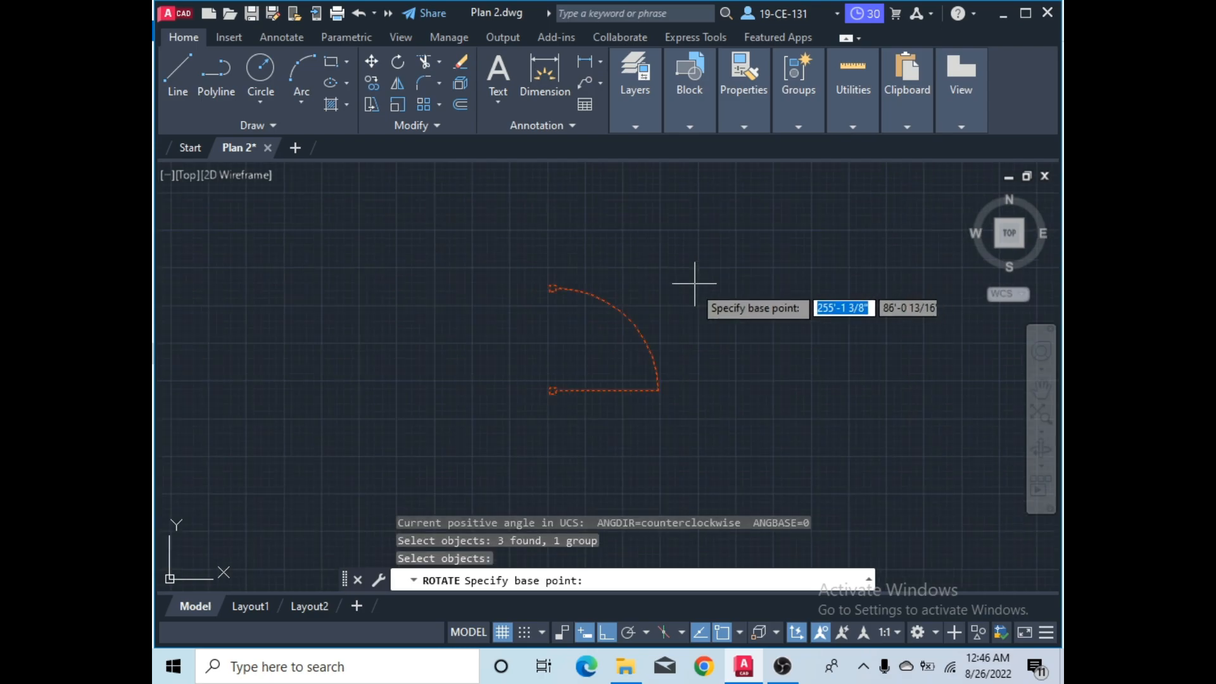
{"action": "scroll", "coordinate": [548, 398], "scroll_direction": "up", "scroll_amount": 5}
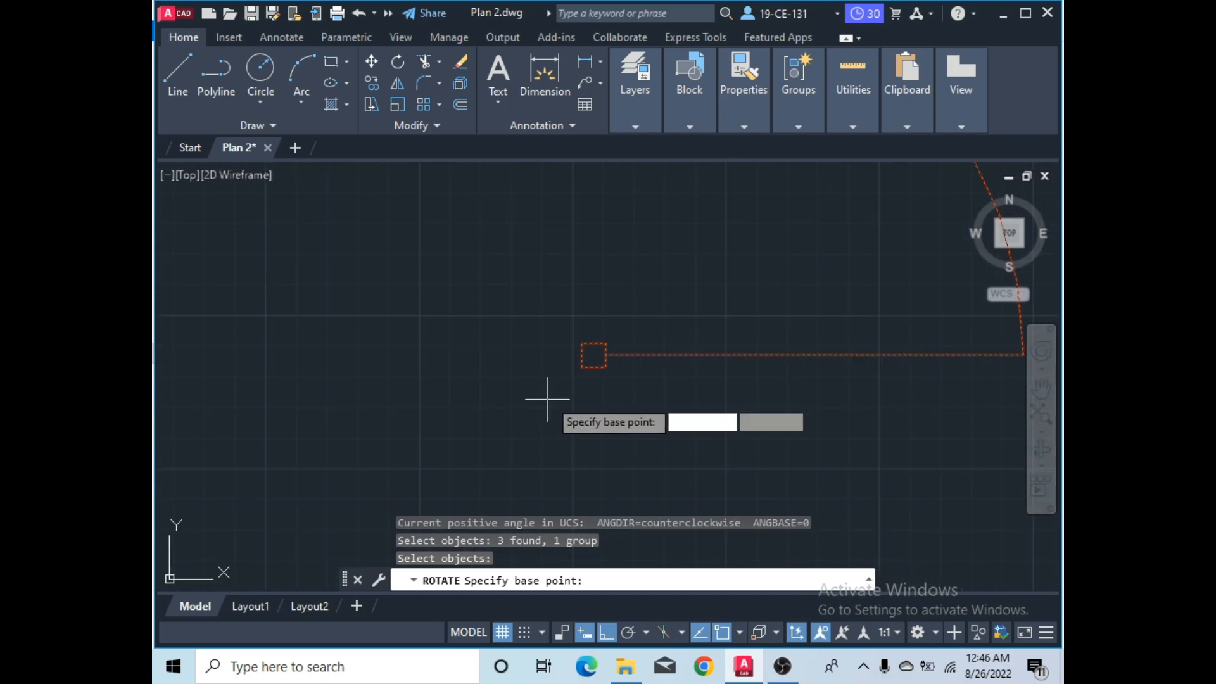
{"action": "left_click", "coordinate": [580, 366]}
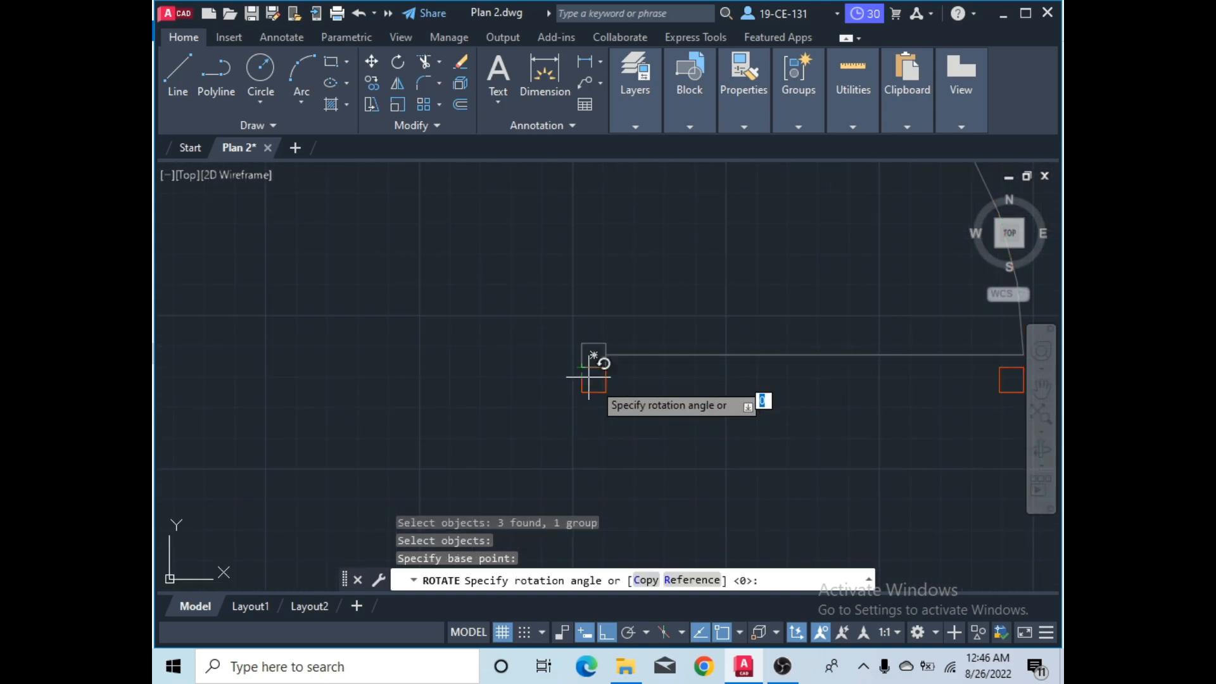
{"action": "scroll", "coordinate": [554, 341], "scroll_direction": "down", "scroll_amount": 3}
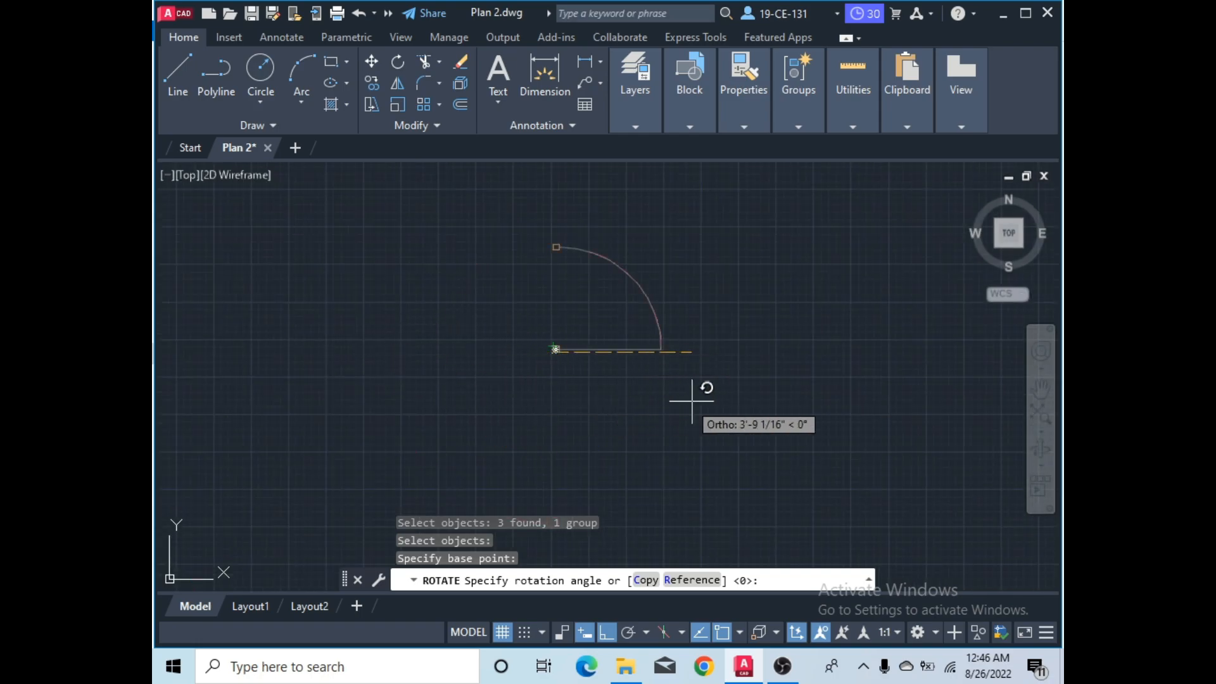
{"action": "left_click", "coordinate": [611, 632]}
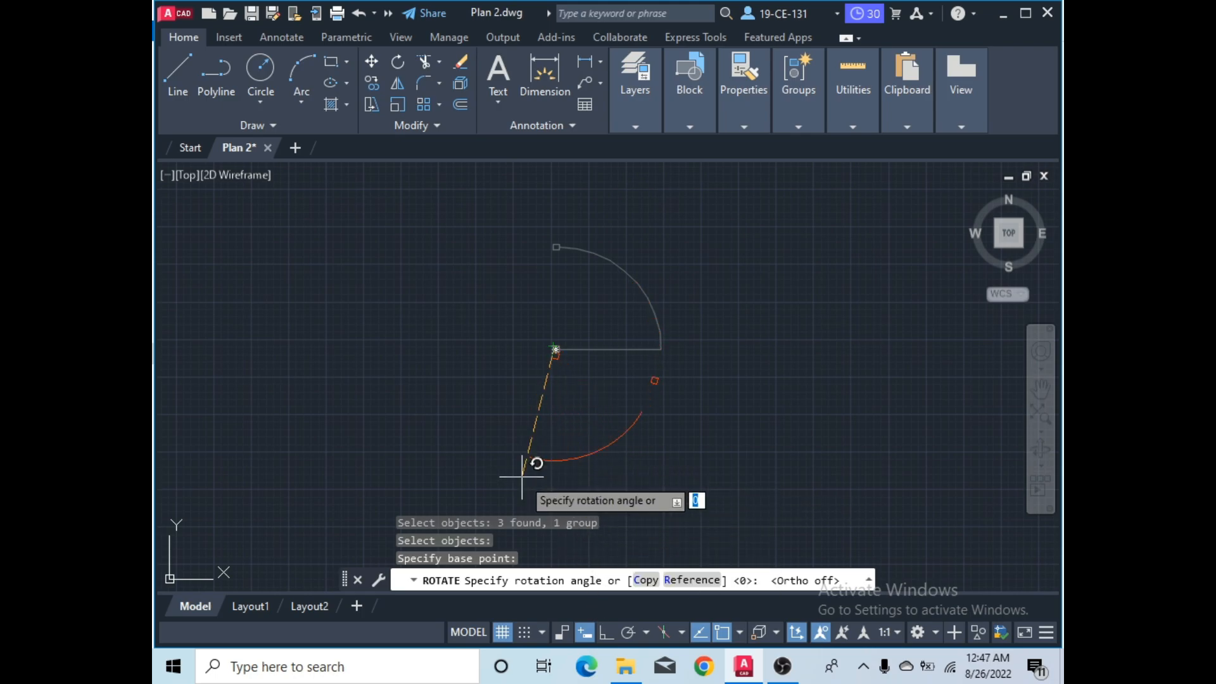
{"action": "left_click", "coordinate": [606, 632]}
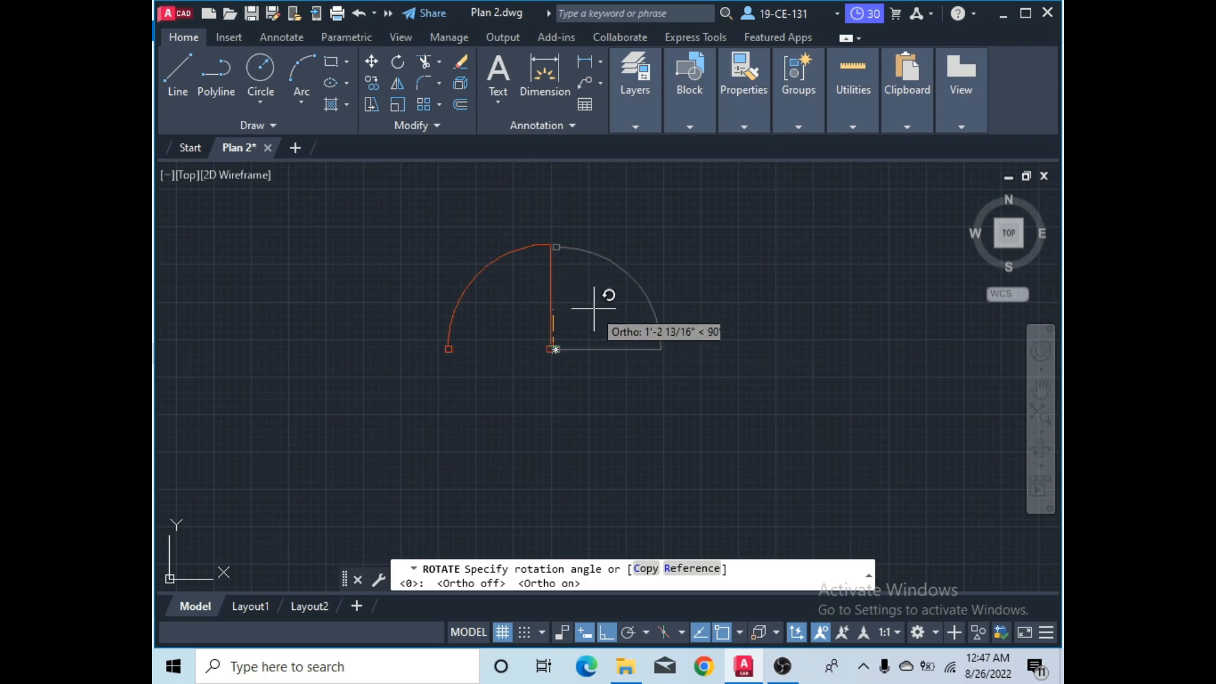
{"action": "left_click", "coordinate": [553, 281]}
{"action": "scroll", "coordinate": [518, 293], "scroll_direction": "down", "scroll_amount": 6}
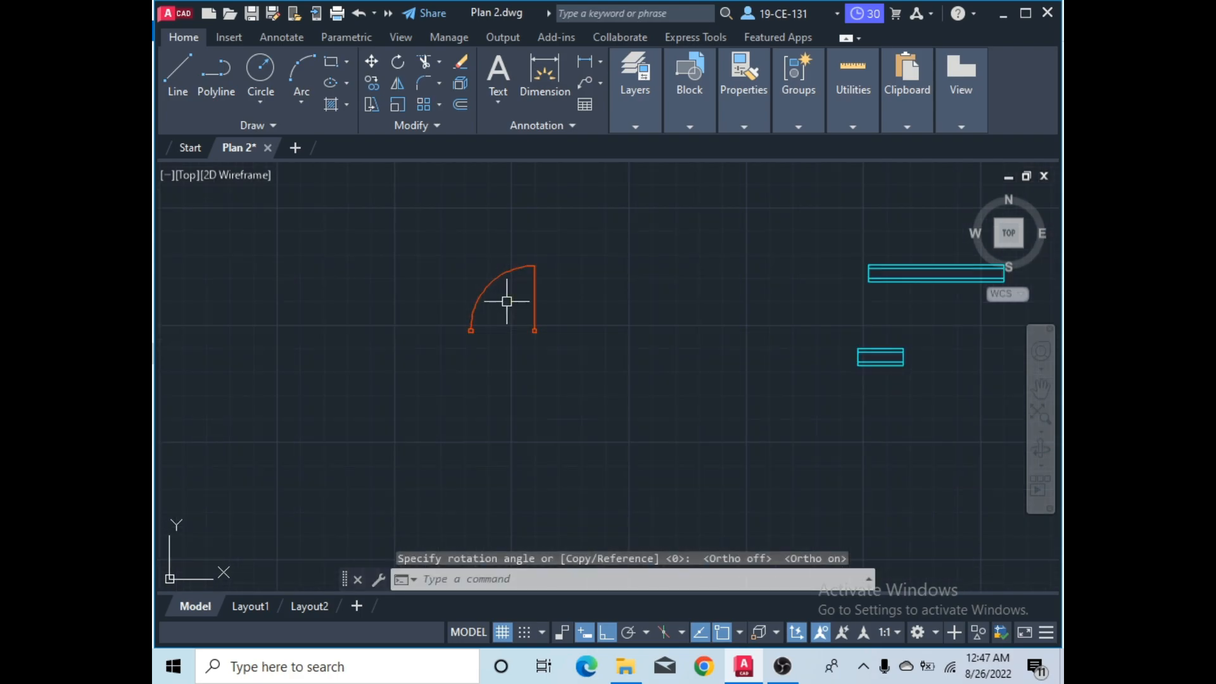
- Rotate the long cyan window symbol 90° clockwise about its lower-right corner so it stands upright
{"action": "scroll", "coordinate": [706, 284], "scroll_direction": "up", "scroll_amount": 4}
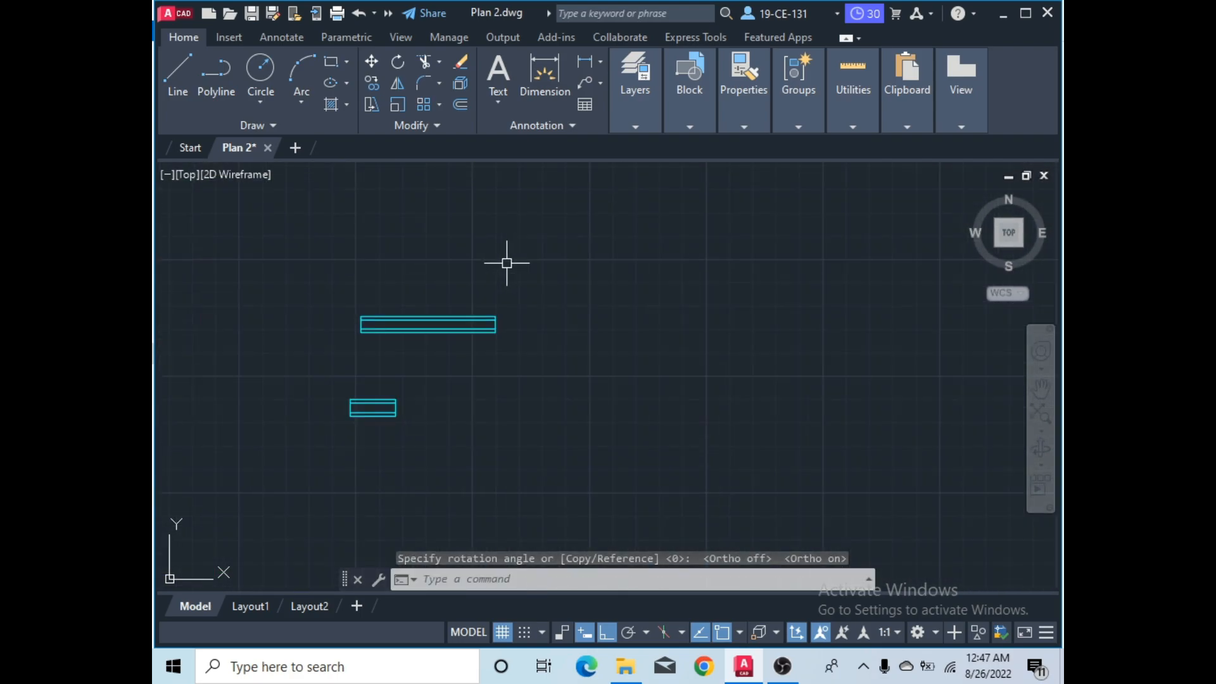
{"action": "scroll", "coordinate": [418, 317], "scroll_direction": "up", "scroll_amount": 3}
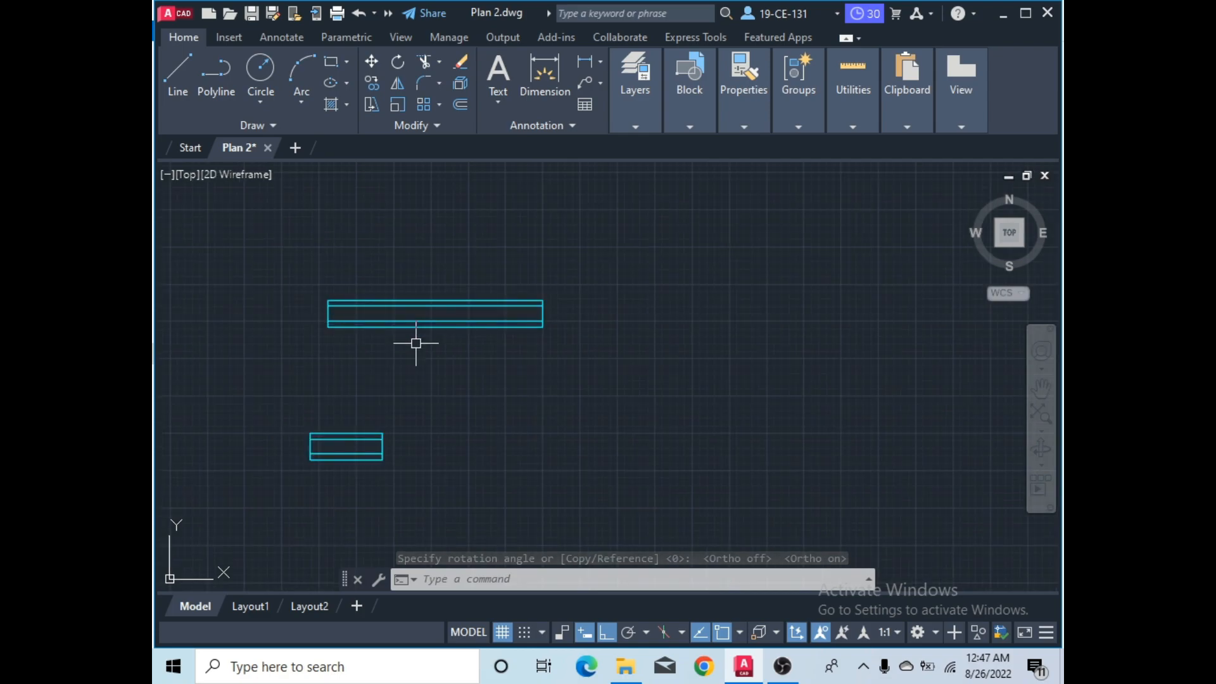
{"action": "left_click", "coordinate": [399, 64]}
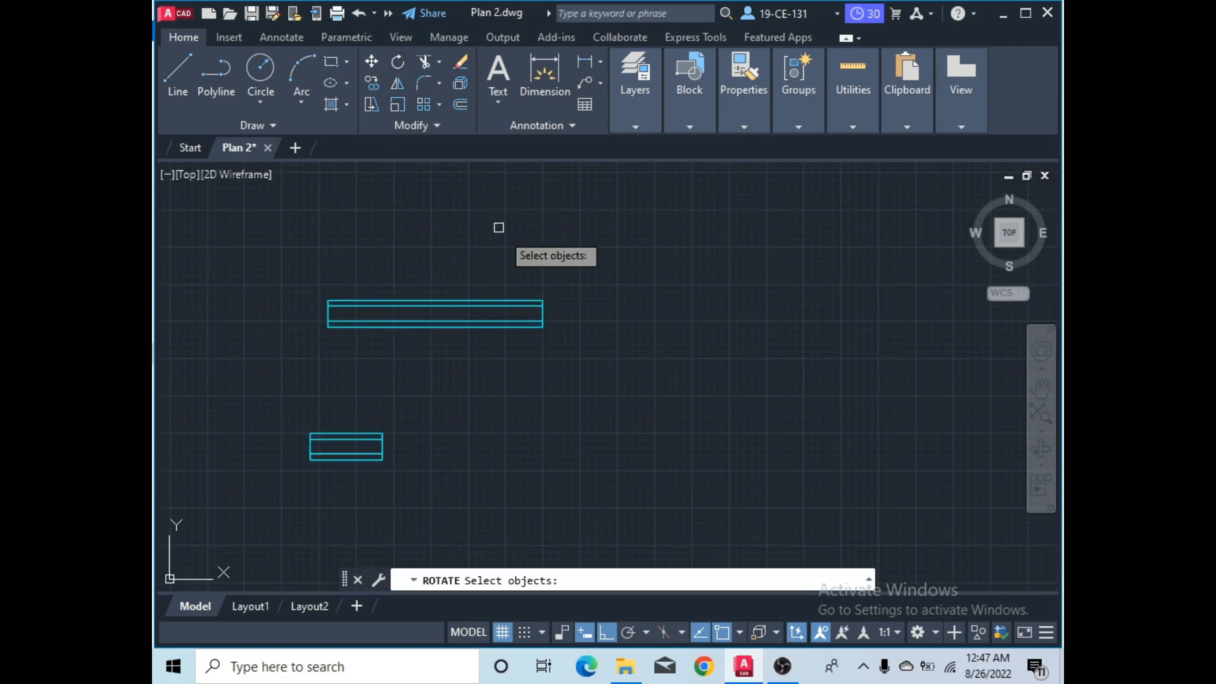
{"action": "left_click", "coordinate": [534, 301]}
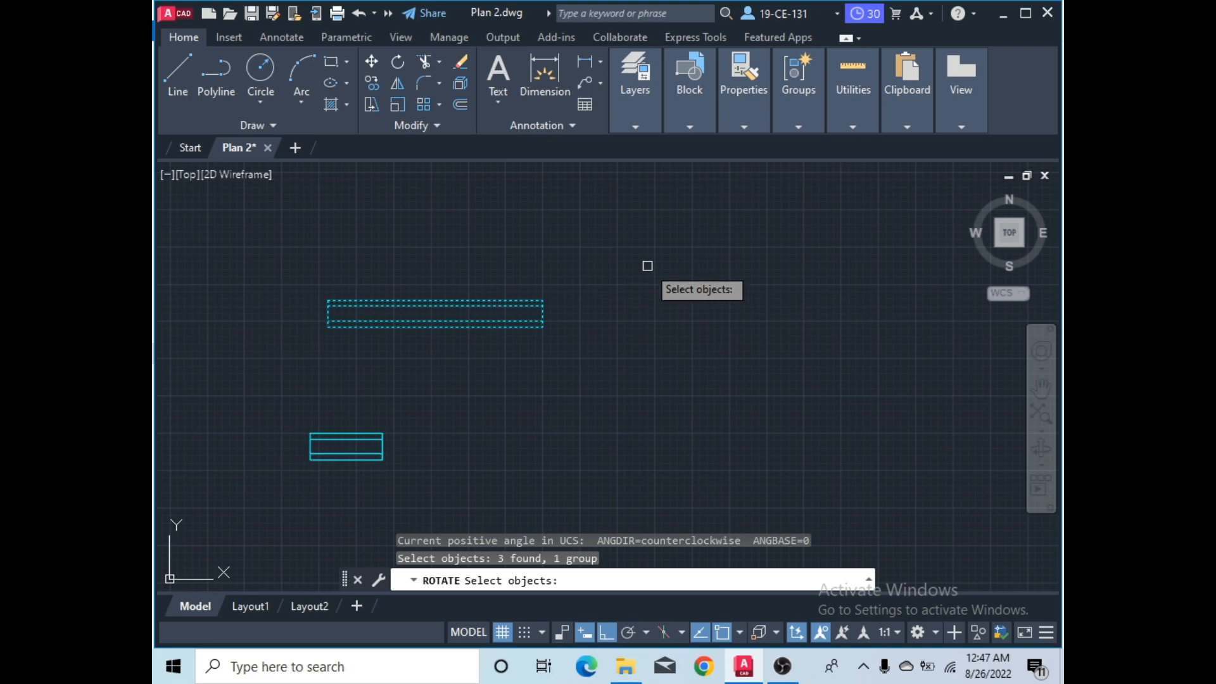
{"action": "key", "text": "Return"}
{"action": "left_click", "coordinate": [542, 327]}
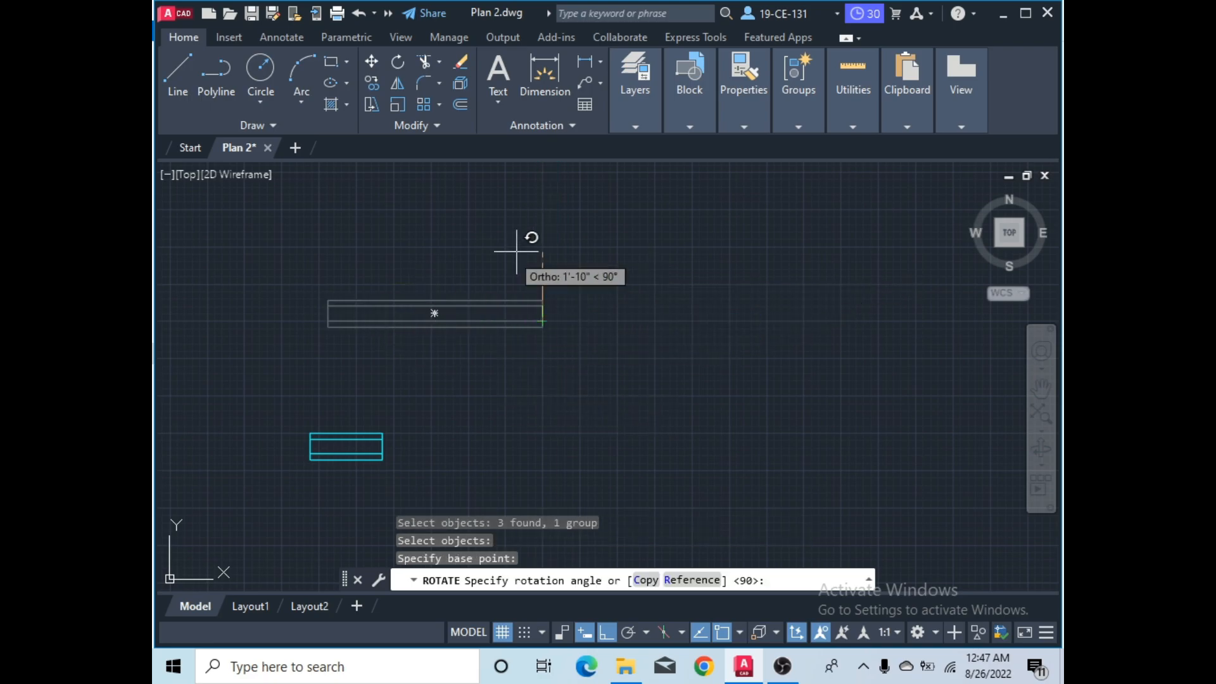
{"action": "left_click", "coordinate": [549, 374]}
{"action": "scroll", "coordinate": [608, 373], "scroll_direction": "down", "scroll_amount": 4}
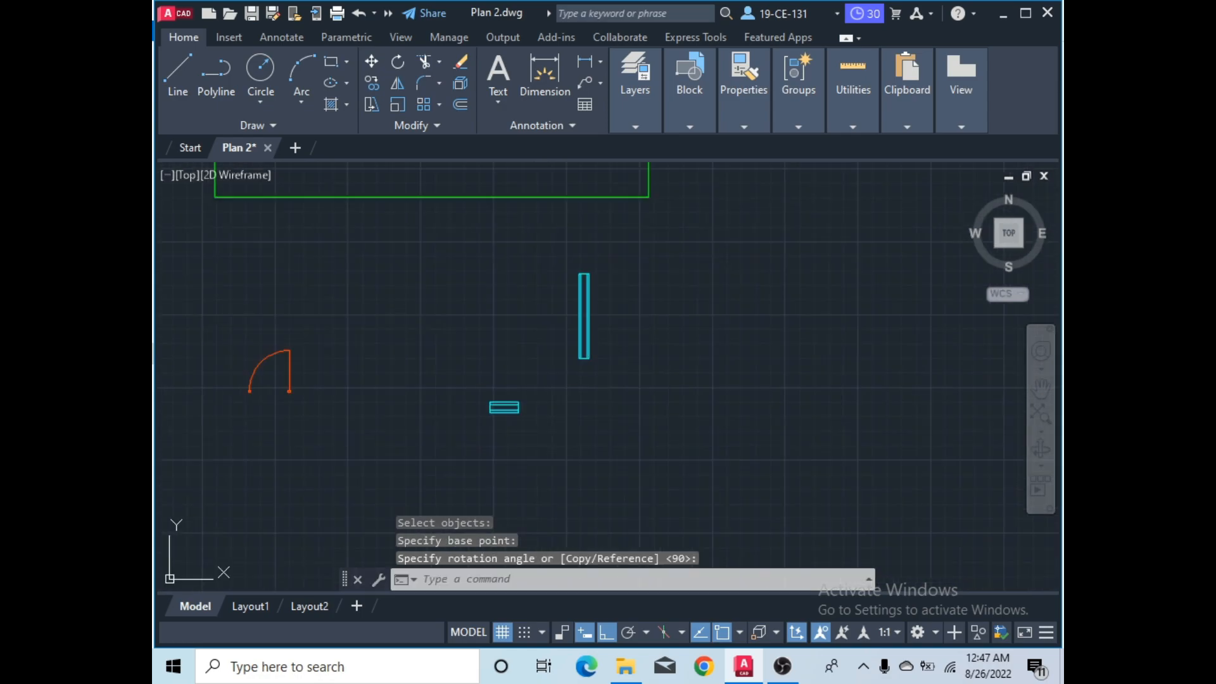
{"action": "scroll", "coordinate": [578, 328], "scroll_direction": "up", "scroll_amount": 4}
{"action": "scroll", "coordinate": [599, 333], "scroll_direction": "down", "scroll_amount": 4}
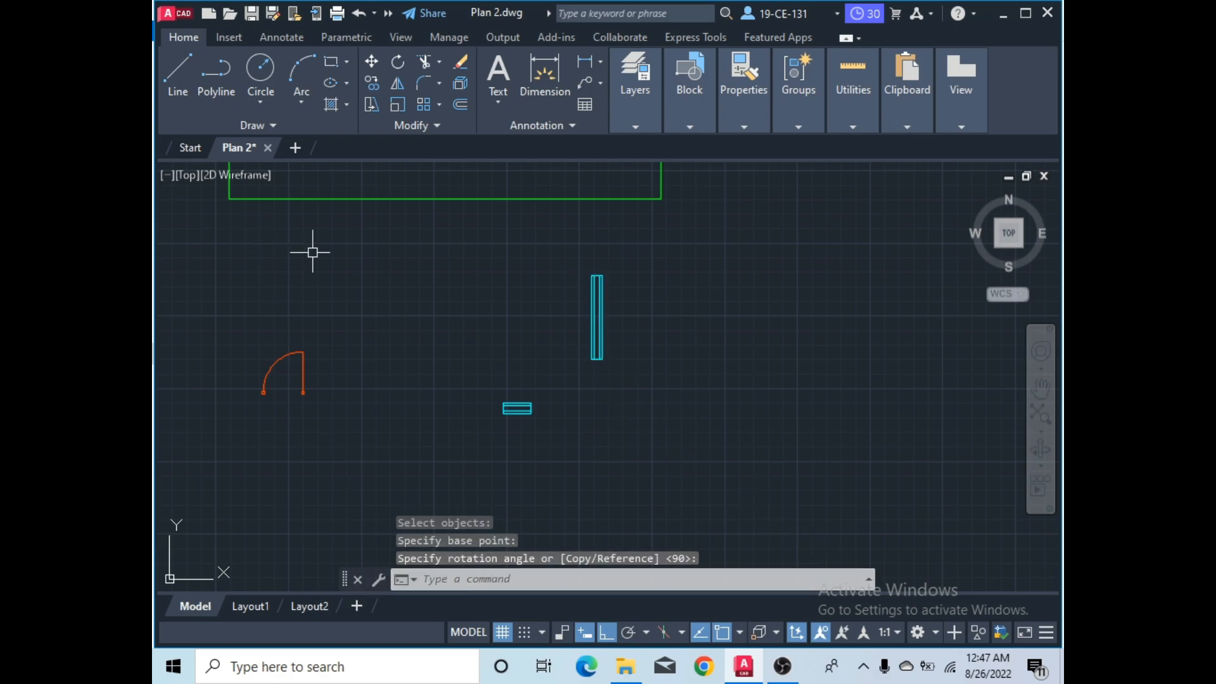
{"action": "left_click", "coordinate": [782, 666]}
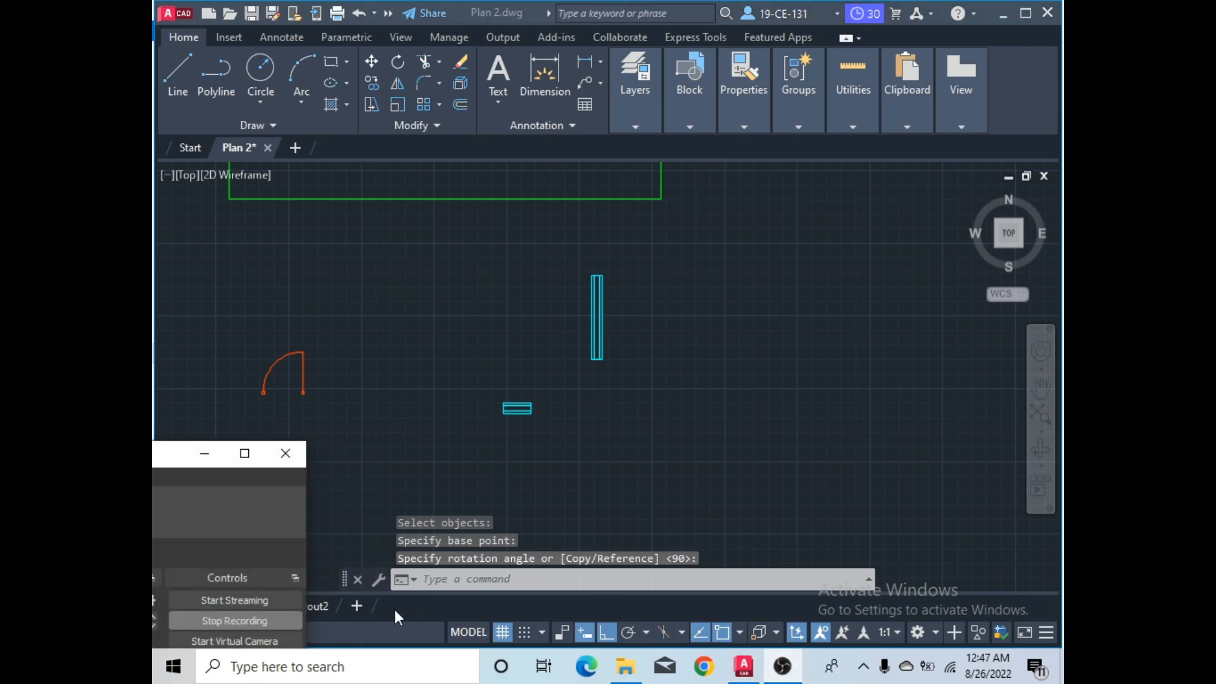
{"action": "left_click", "coordinate": [282, 618]}
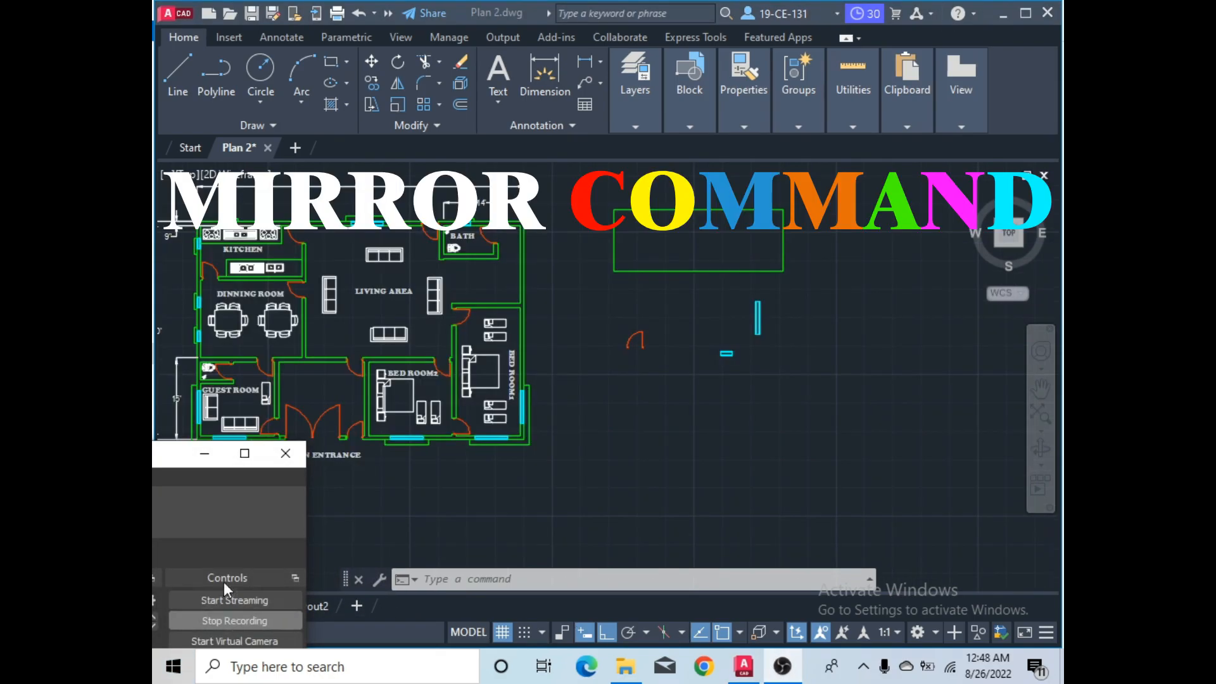
{"action": "left_click", "coordinate": [204, 453]}
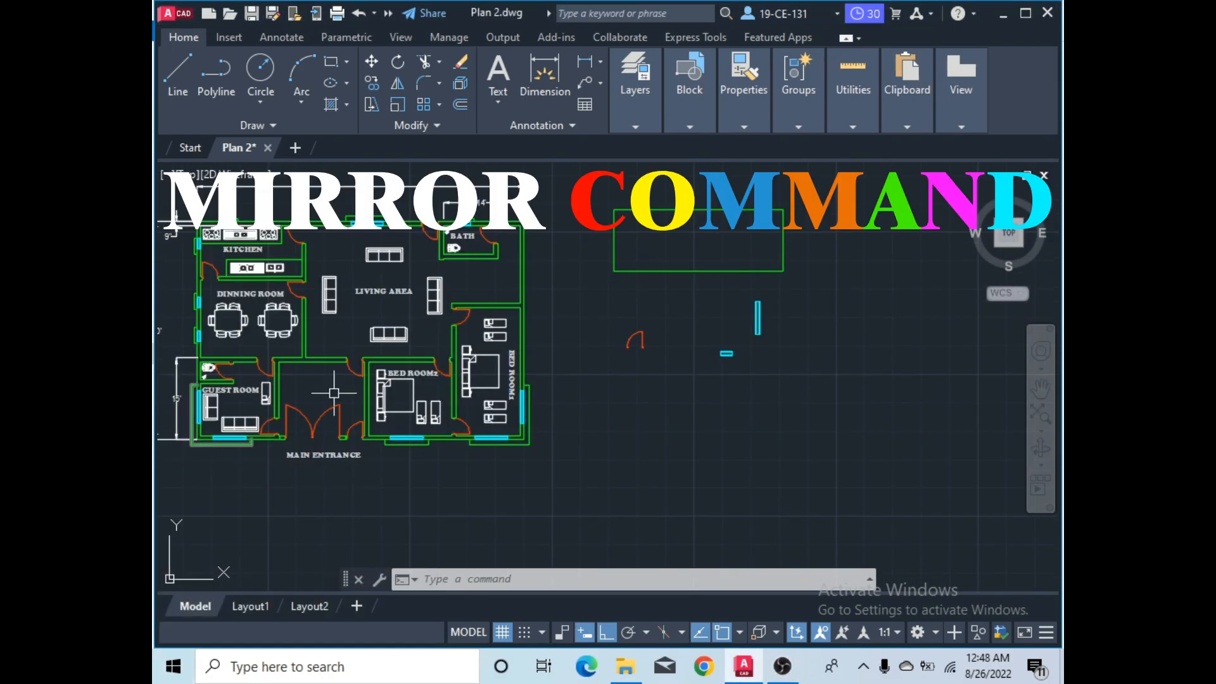
- Mirror the loose door symbol across a vertical line through the lower-right corner of its right end square, keeping the source objects
{"action": "left_click", "coordinate": [397, 84]}
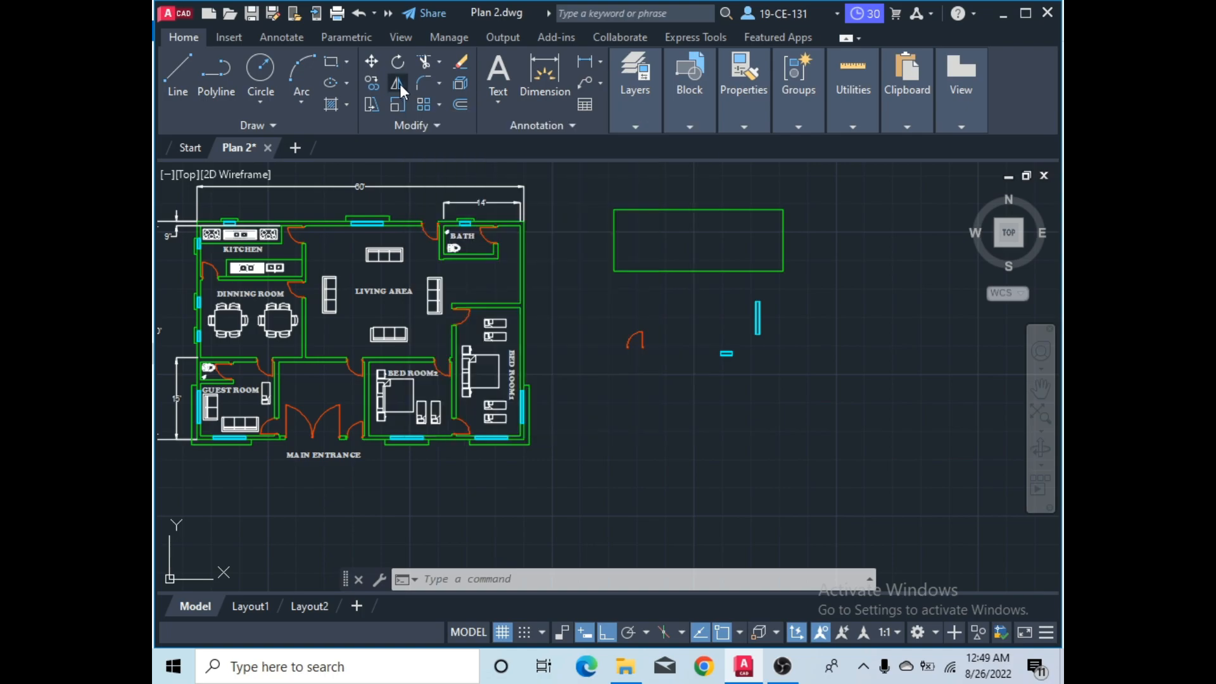
{"action": "scroll", "coordinate": [699, 367], "scroll_direction": "up", "scroll_amount": 2}
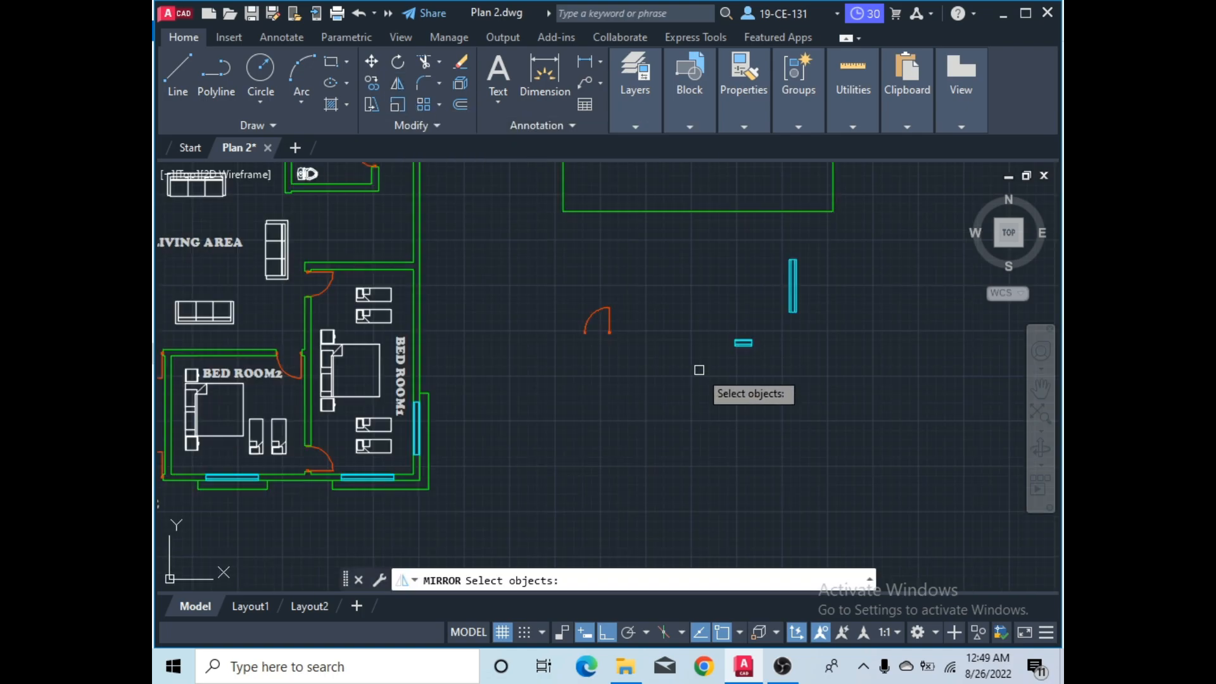
{"action": "scroll", "coordinate": [614, 317], "scroll_direction": "up", "scroll_amount": 3}
{"action": "scroll", "coordinate": [614, 329], "scroll_direction": "up", "scroll_amount": 3}
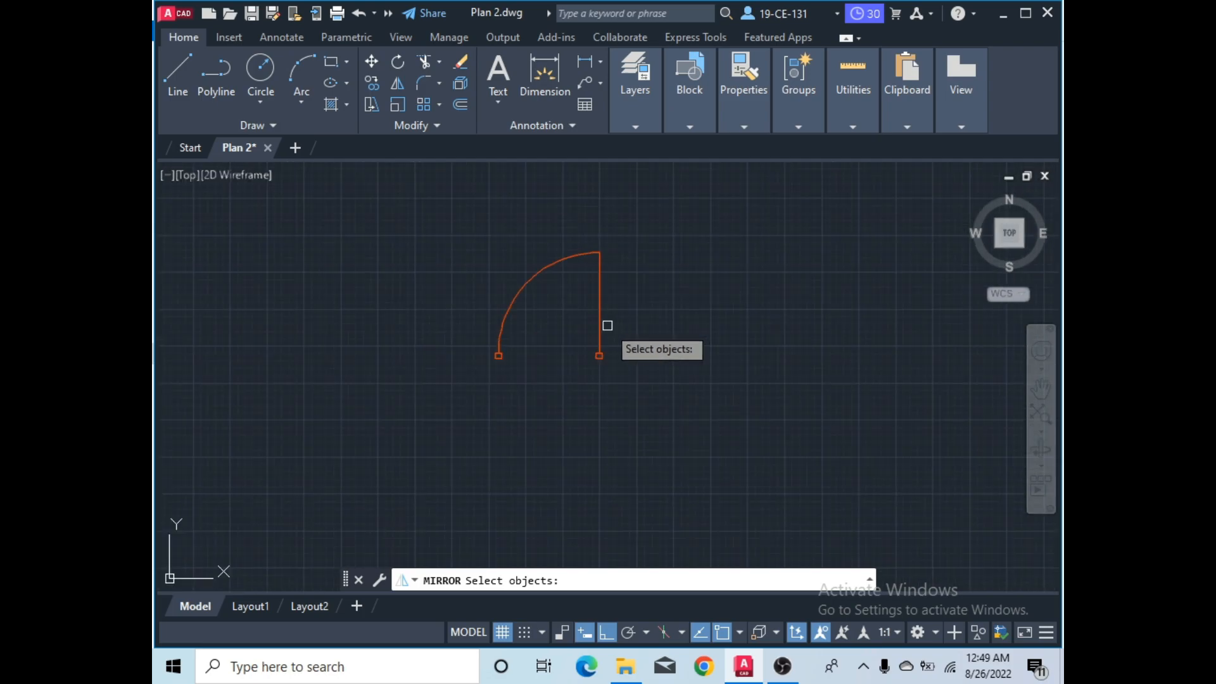
{"action": "left_click", "coordinate": [599, 305]}
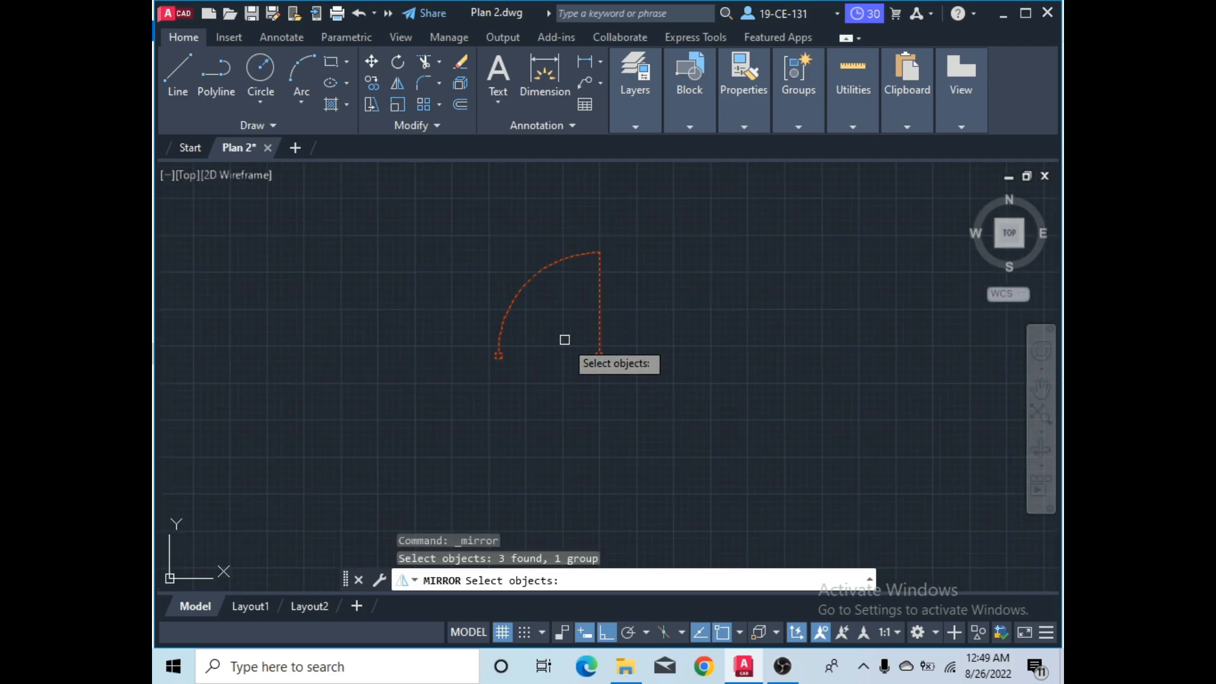
{"action": "key", "text": "Return"}
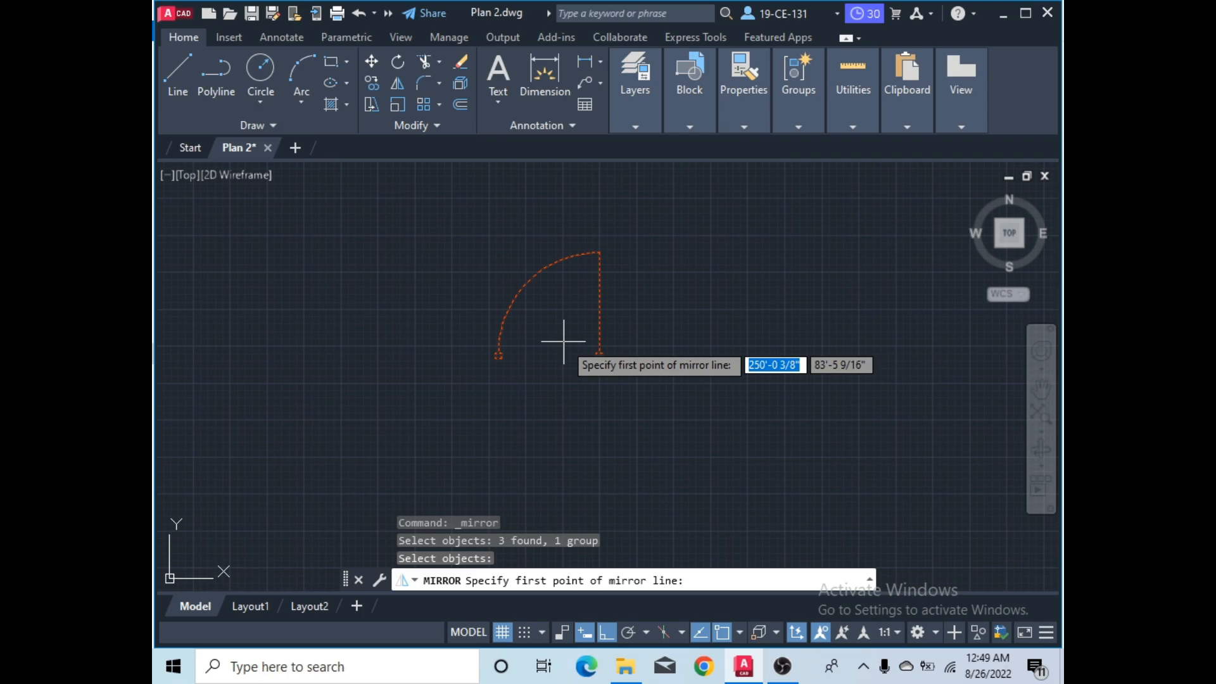
{"action": "scroll", "coordinate": [625, 267], "scroll_direction": "up", "scroll_amount": 2}
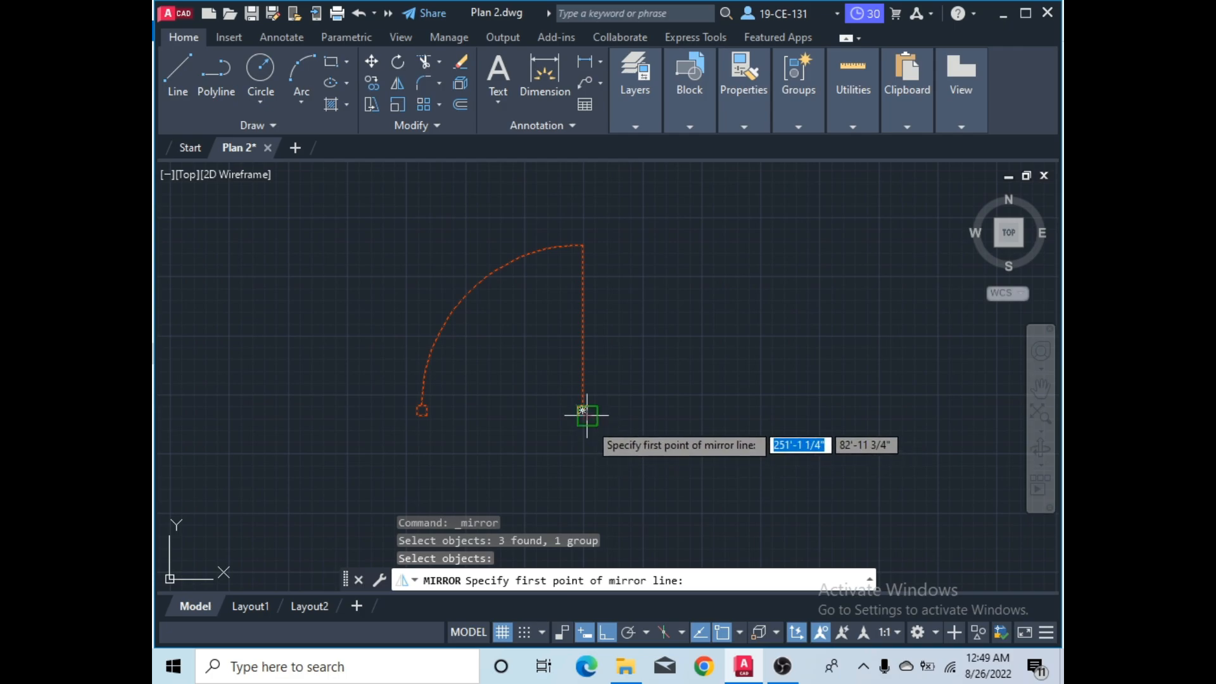
{"action": "scroll", "coordinate": [588, 420], "scroll_direction": "up", "scroll_amount": 4}
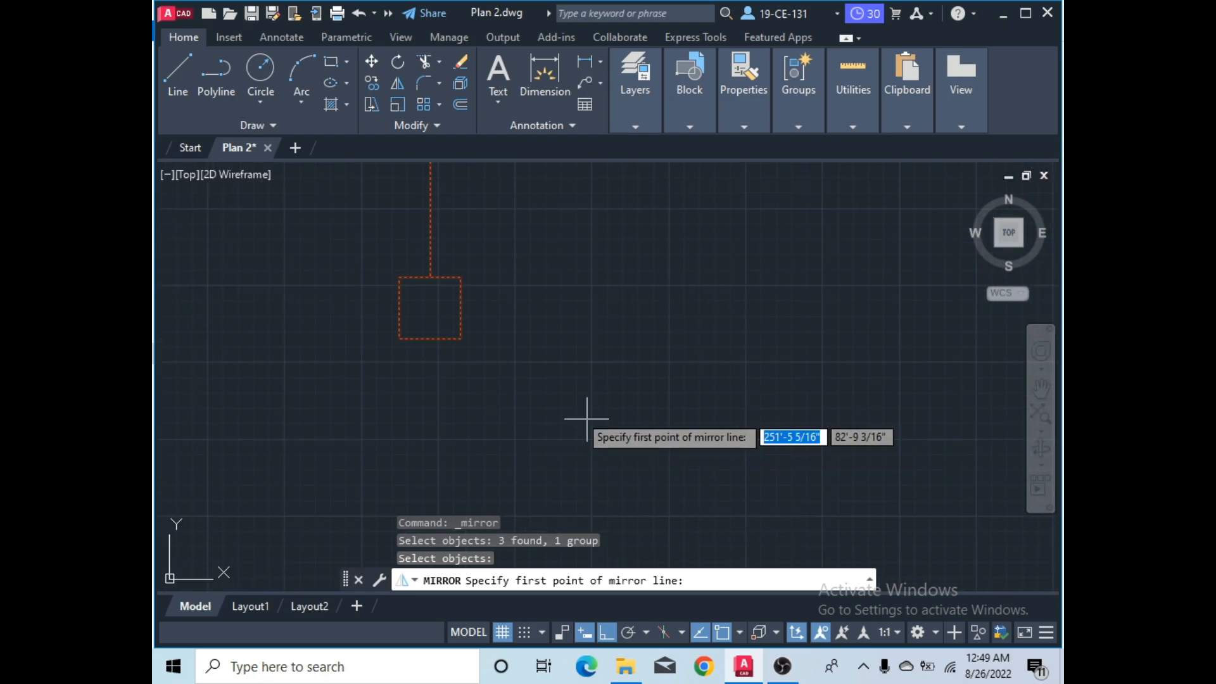
{"action": "left_click", "coordinate": [460, 339]}
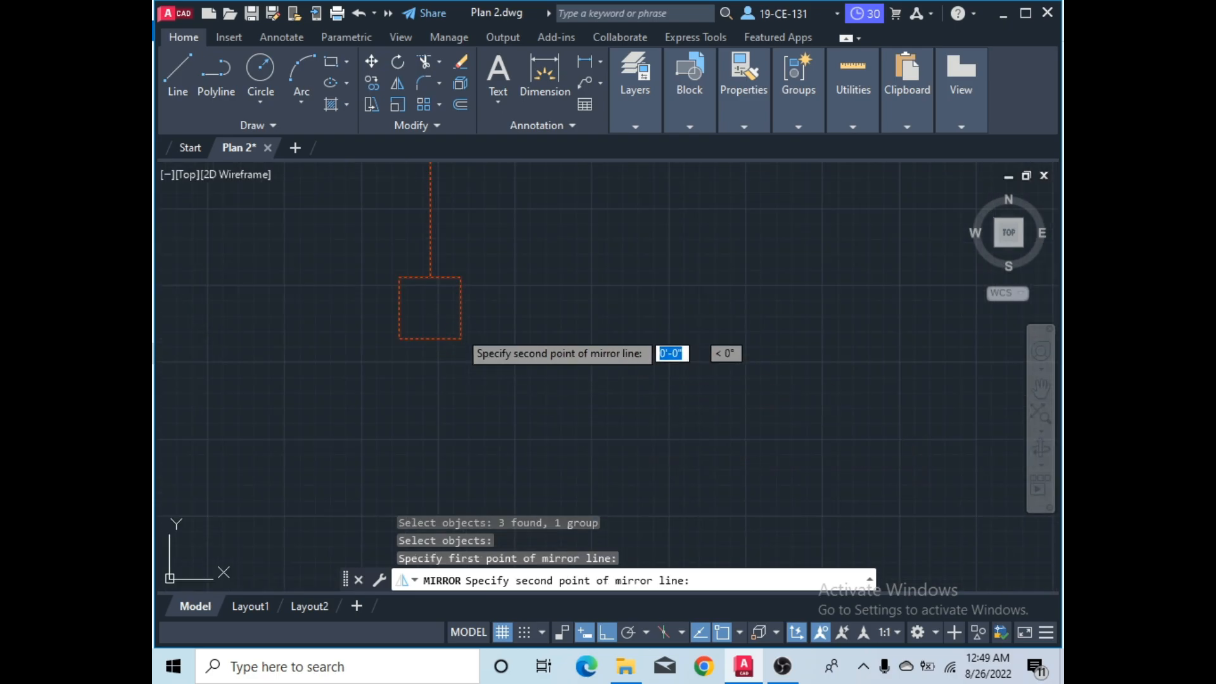
{"action": "left_click", "coordinate": [474, 206]}
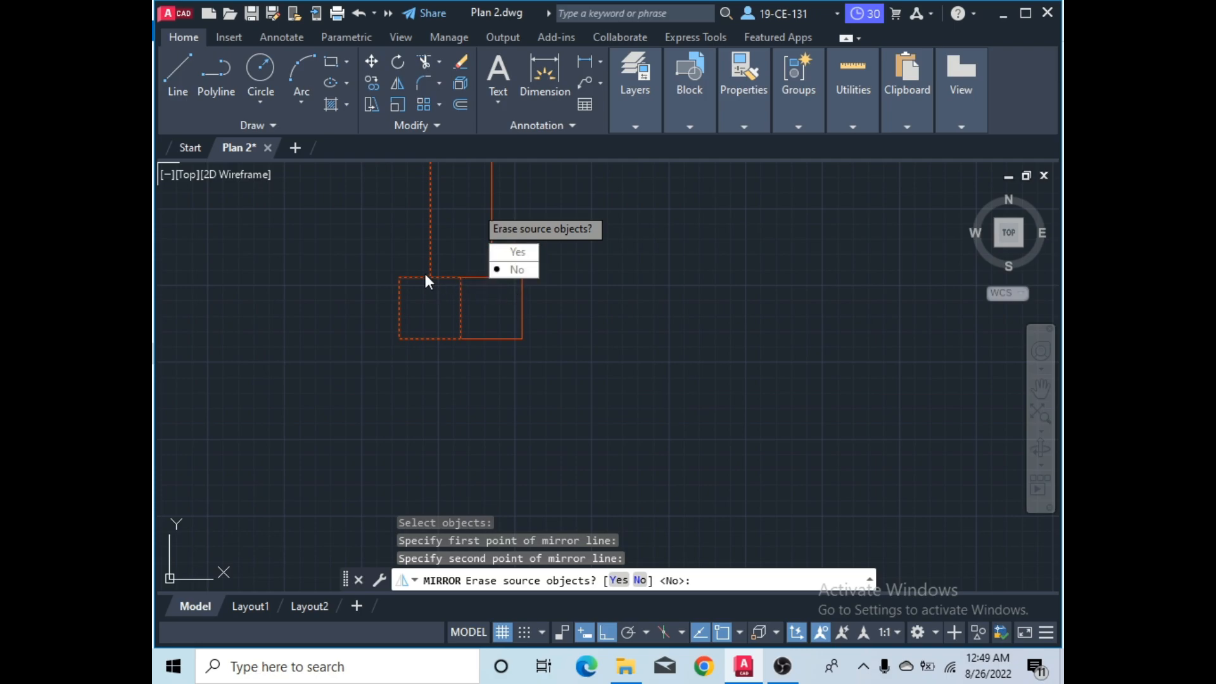
{"action": "left_click", "coordinate": [510, 271]}
{"action": "scroll", "coordinate": [592, 437], "scroll_direction": "down", "scroll_amount": 5}
{"action": "scroll", "coordinate": [592, 436], "scroll_direction": "down", "scroll_amount": 4}
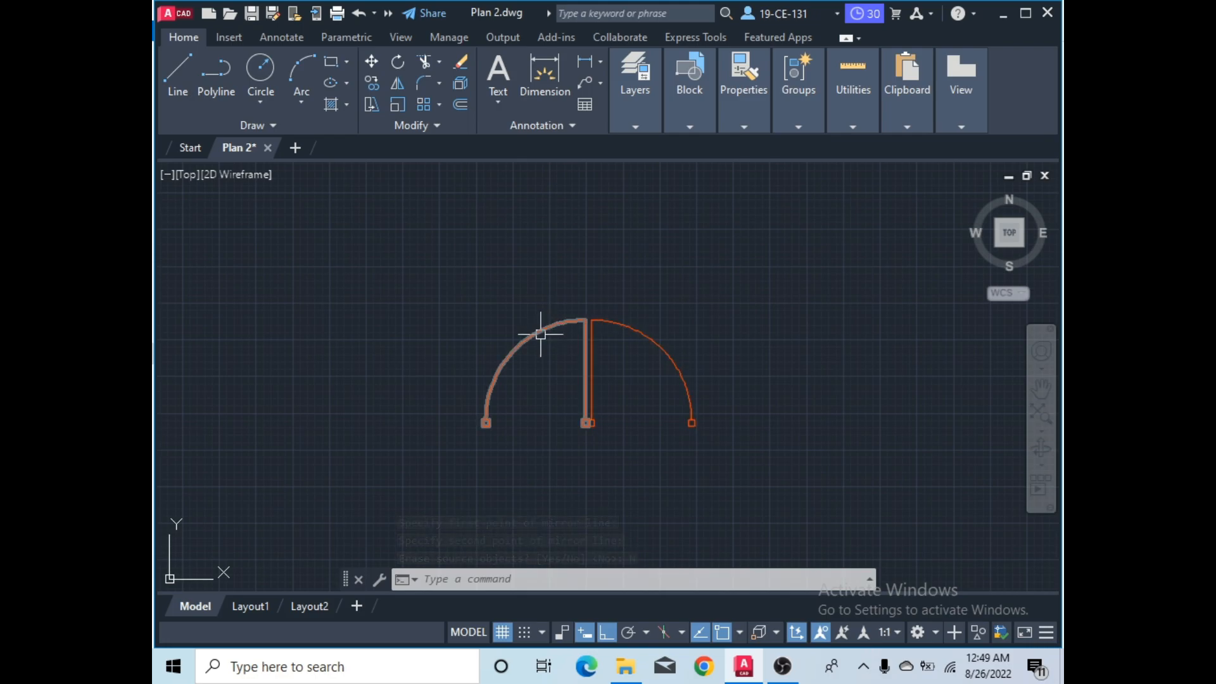
- Mirror the right-hand door symbol across a vertical line through the lower-right corner of its right end square, erasing the source objects
{"action": "scroll", "coordinate": [579, 352], "scroll_direction": "down", "scroll_amount": 2}
{"action": "scroll", "coordinate": [592, 366], "scroll_direction": "up", "scroll_amount": 4}
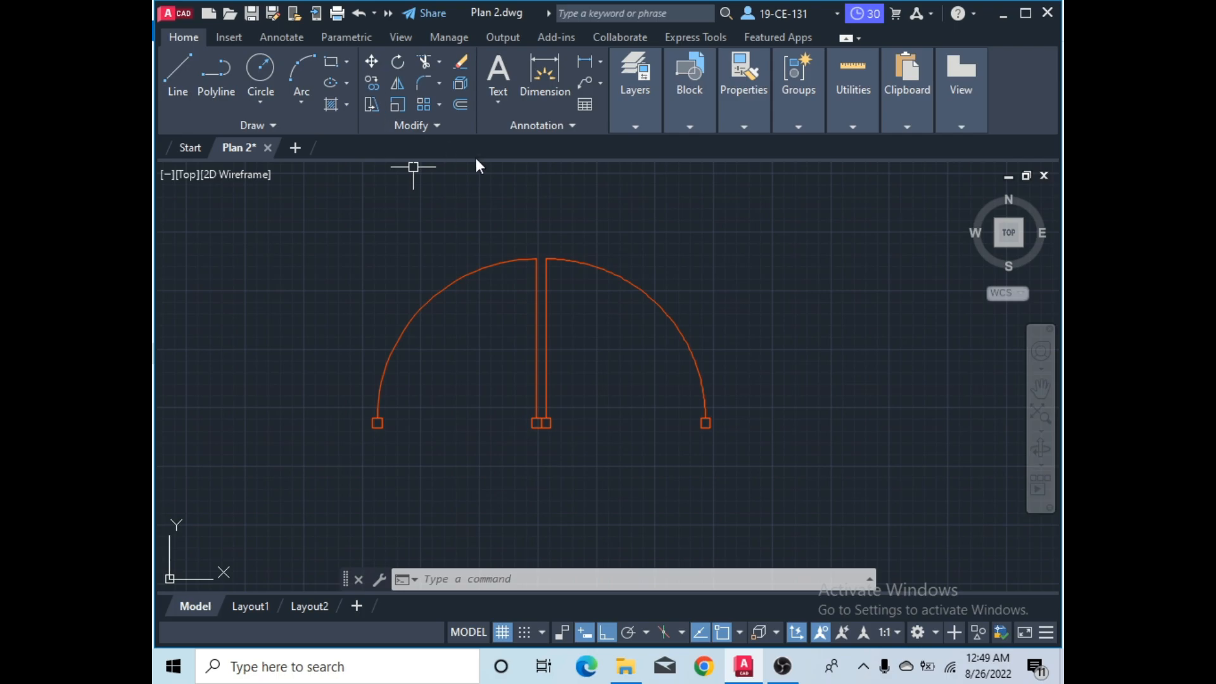
{"action": "left_click", "coordinate": [399, 83]}
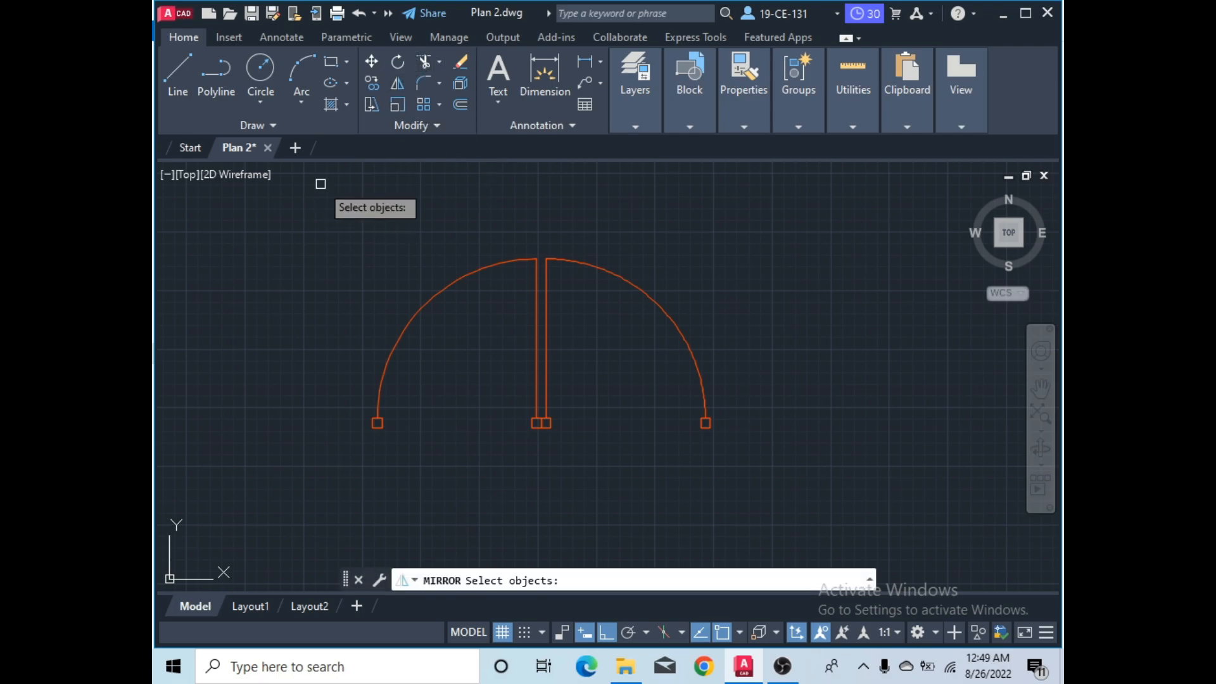
{"action": "left_click", "coordinate": [653, 300]}
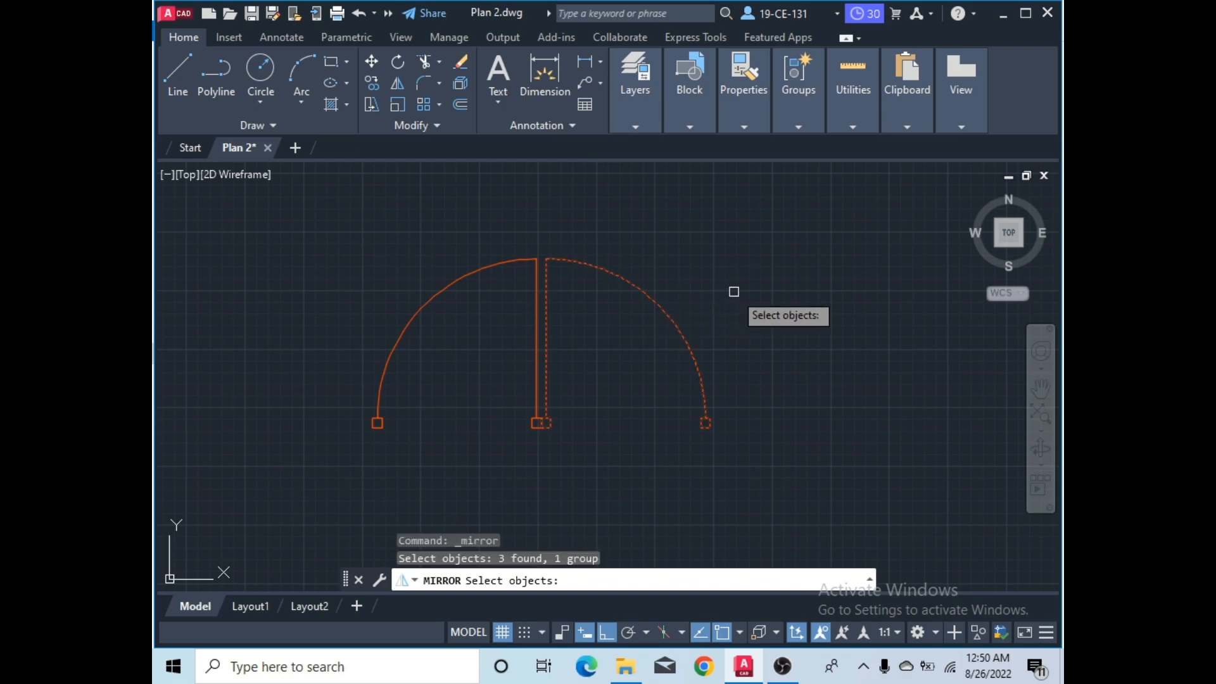
{"action": "key", "text": "Return"}
{"action": "scroll", "coordinate": [731, 434], "scroll_direction": "up", "scroll_amount": 2}
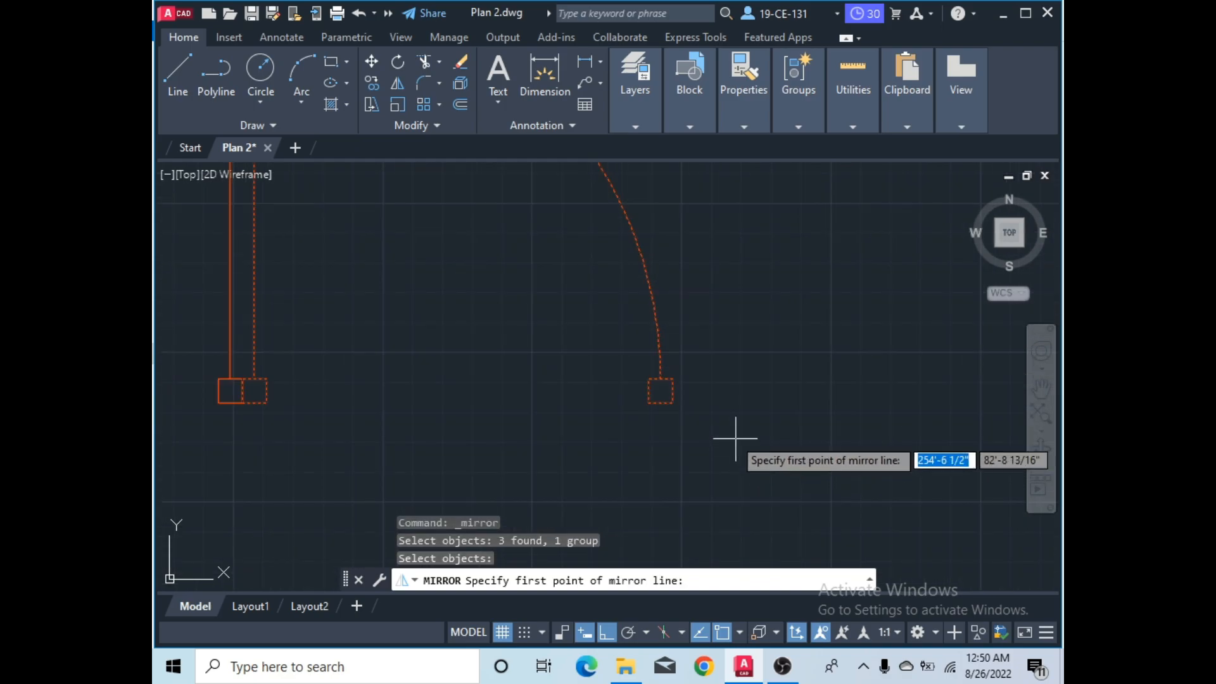
{"action": "left_click", "coordinate": [673, 402]}
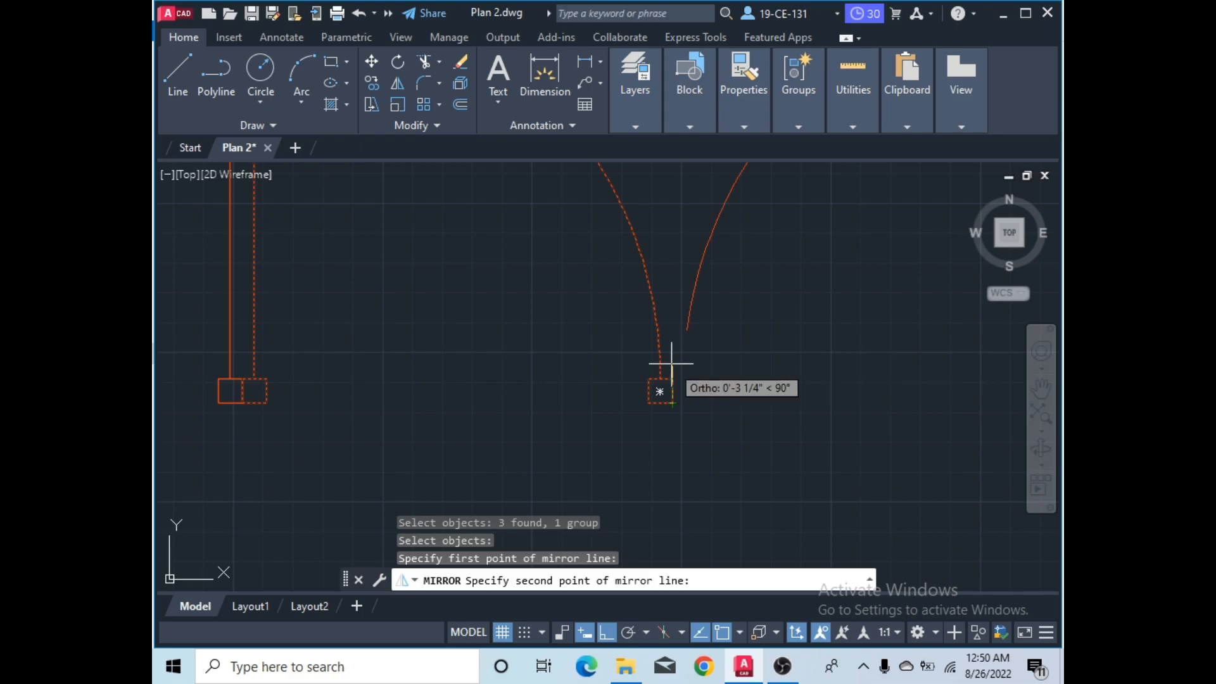
{"action": "left_click", "coordinate": [672, 344]}
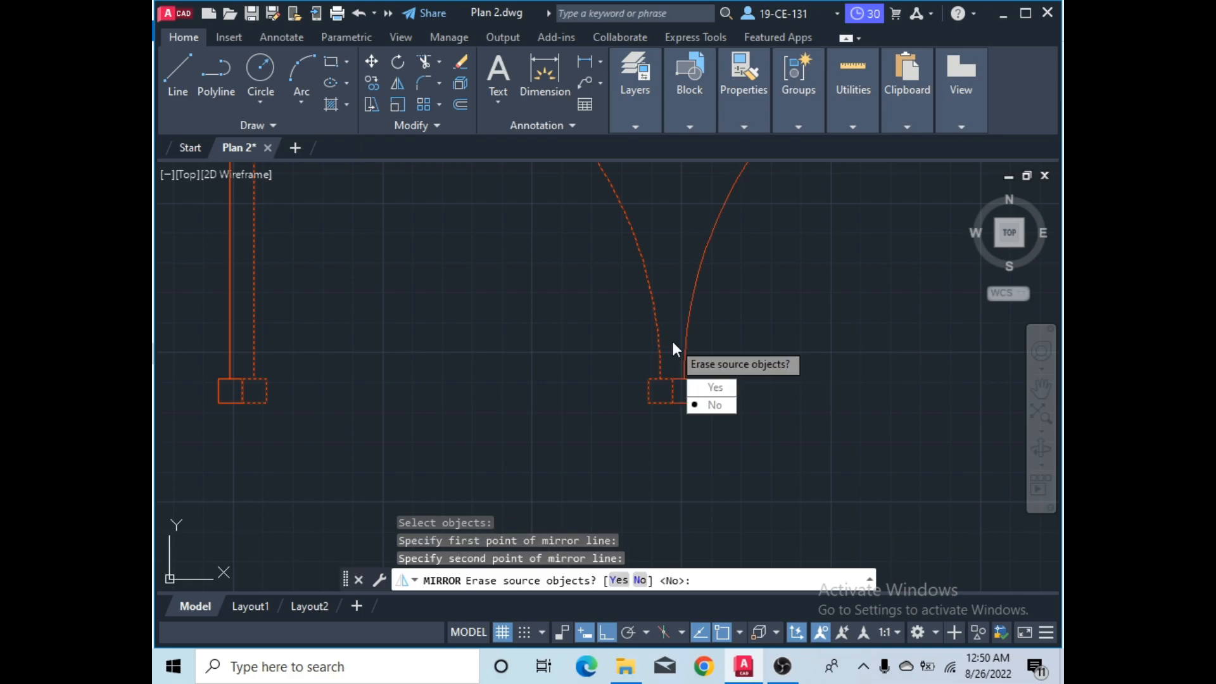
{"action": "left_click", "coordinate": [713, 387]}
{"action": "scroll", "coordinate": [591, 322], "scroll_direction": "down", "scroll_amount": 5}
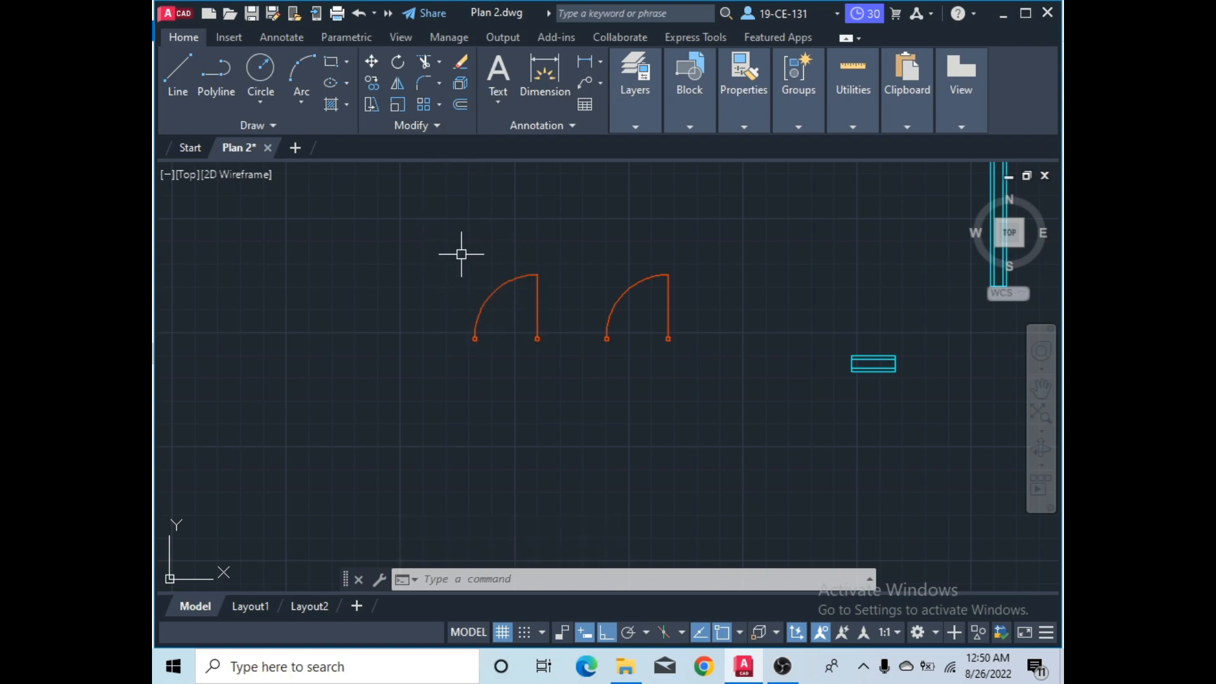
- Mirror the left-hand door symbol across a vertical line through the lower-left corner of its left end square, keeping the source objects
{"action": "left_click", "coordinate": [396, 86]}
{"action": "left_click", "coordinate": [481, 315]}
{"action": "key", "text": "Return"}
{"action": "scroll", "coordinate": [468, 335], "scroll_direction": "up", "scroll_amount": 8}
{"action": "left_click", "coordinate": [494, 319]}
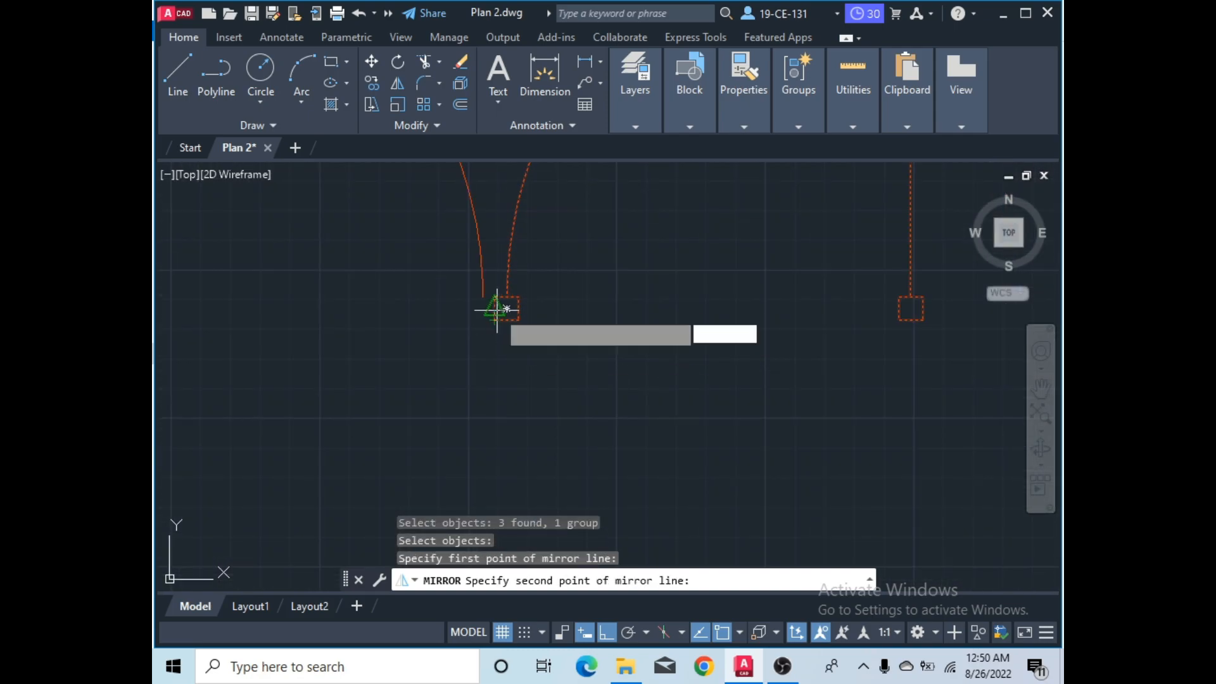
{"action": "left_click", "coordinate": [495, 297]}
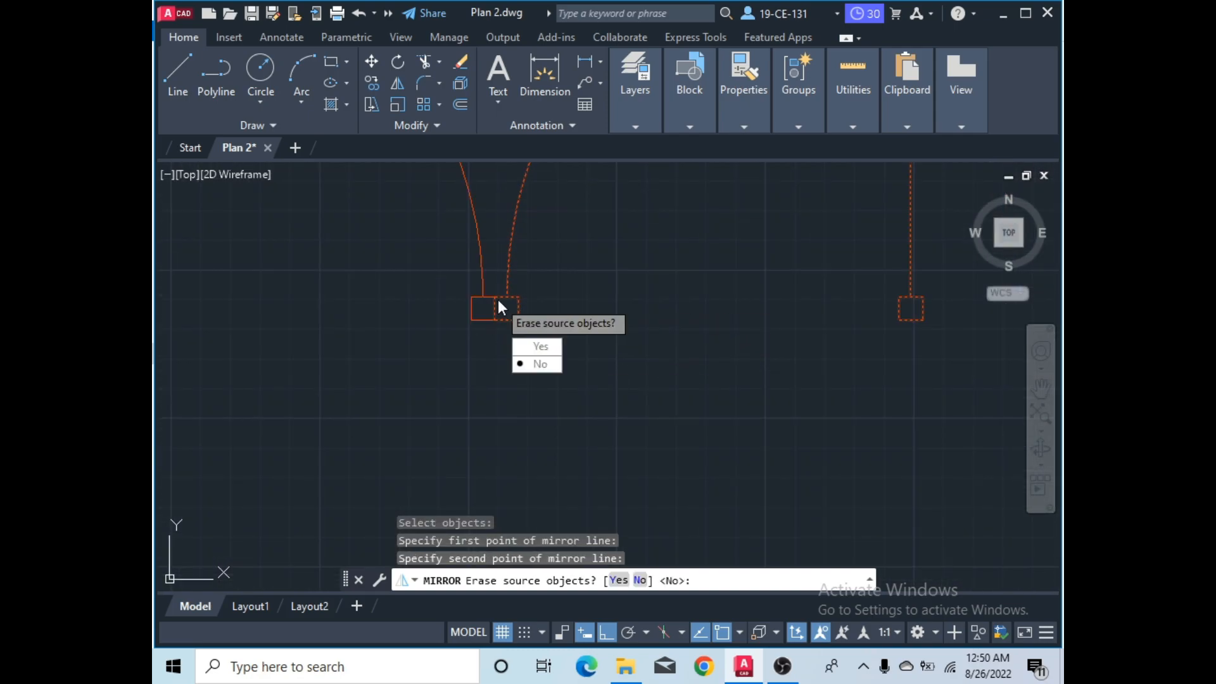
{"action": "left_click", "coordinate": [541, 364]}
{"action": "scroll", "coordinate": [551, 316], "scroll_direction": "down", "scroll_amount": 6}
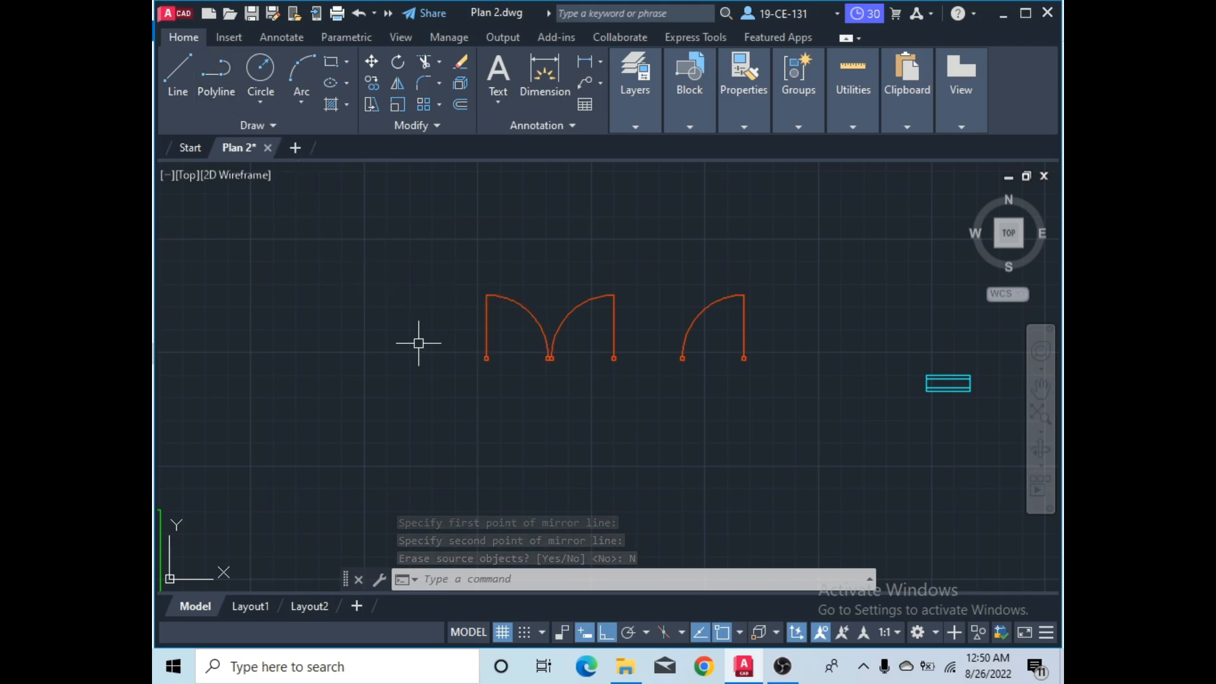
{"action": "left_click", "coordinate": [782, 666]}
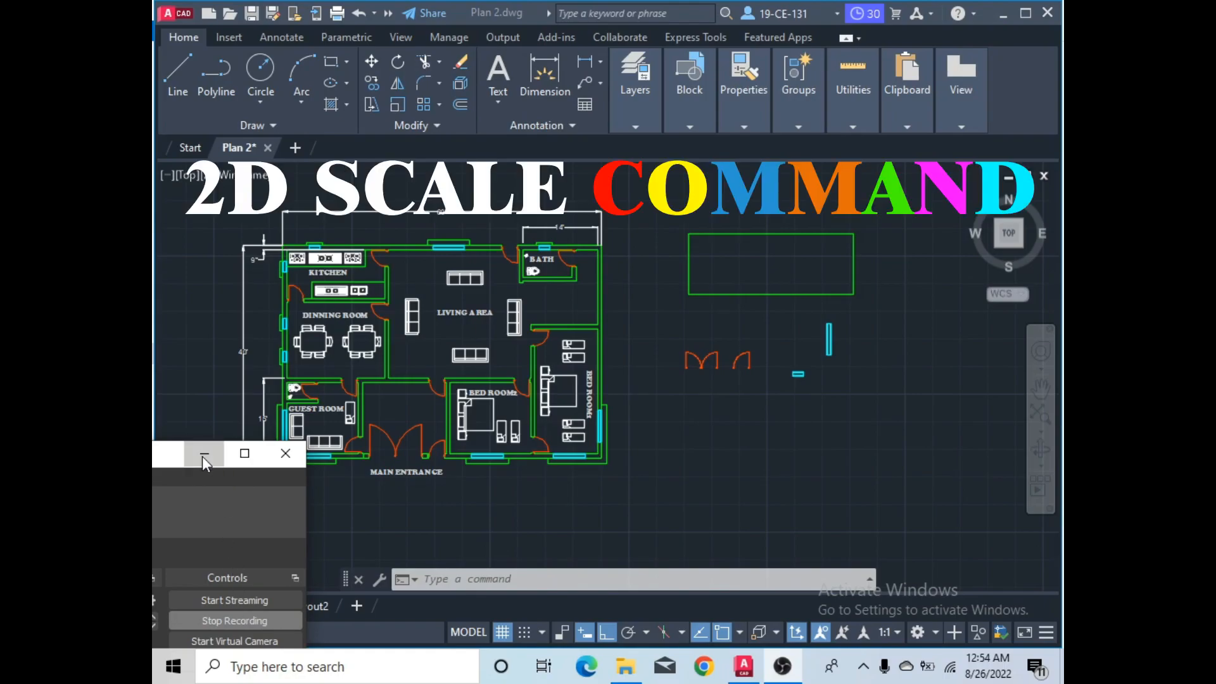
{"action": "left_click", "coordinate": [204, 456]}
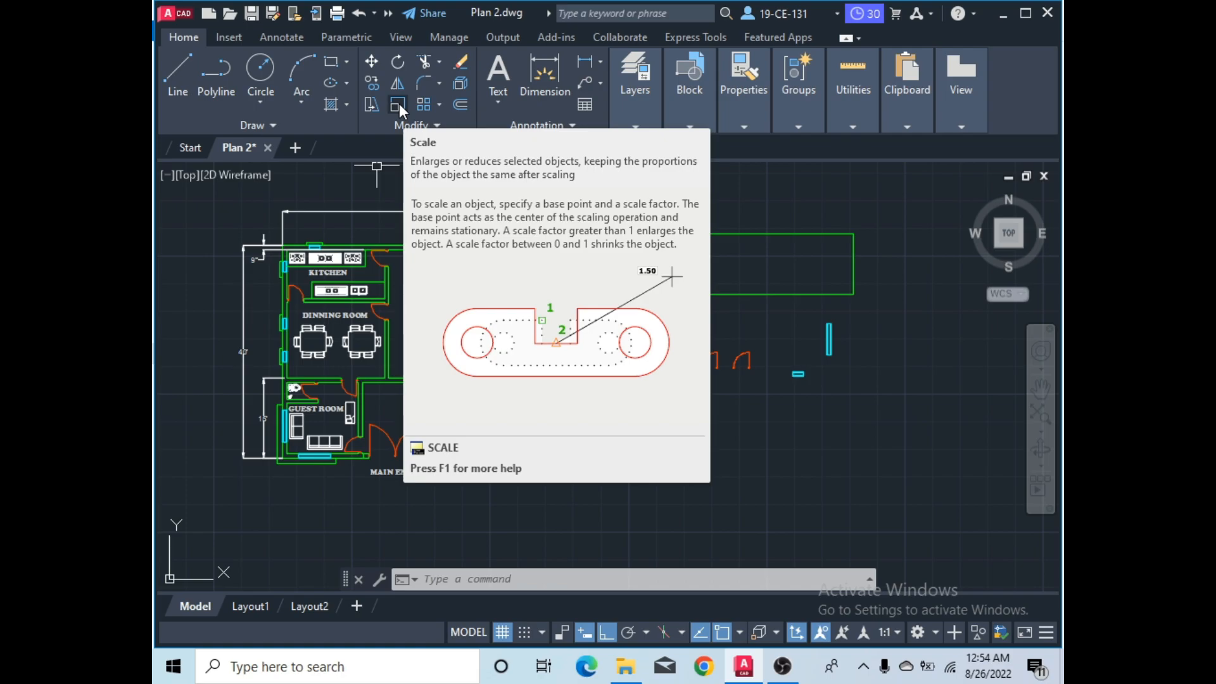
- Try scaling the whole floor plan, dimensions included, by a factor of 2 about a point in the living area, and undo the scaling
{"action": "left_click", "coordinate": [398, 105]}
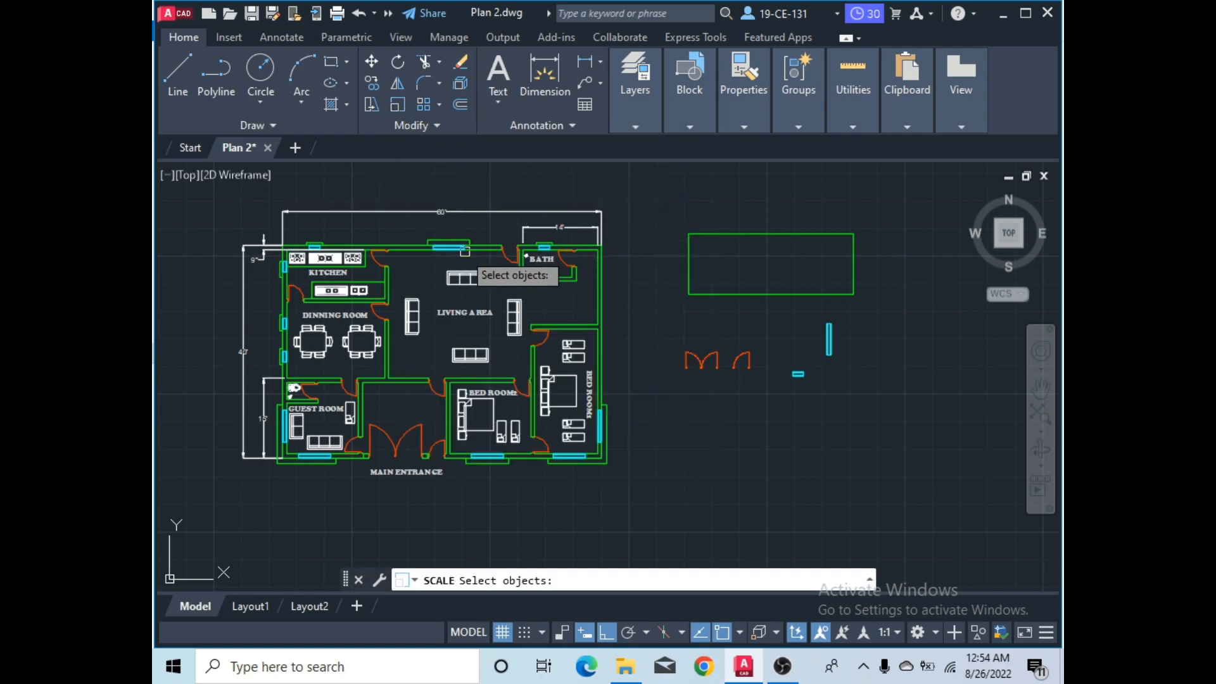
{"action": "scroll", "coordinate": [473, 297], "scroll_direction": "down", "scroll_amount": 2}
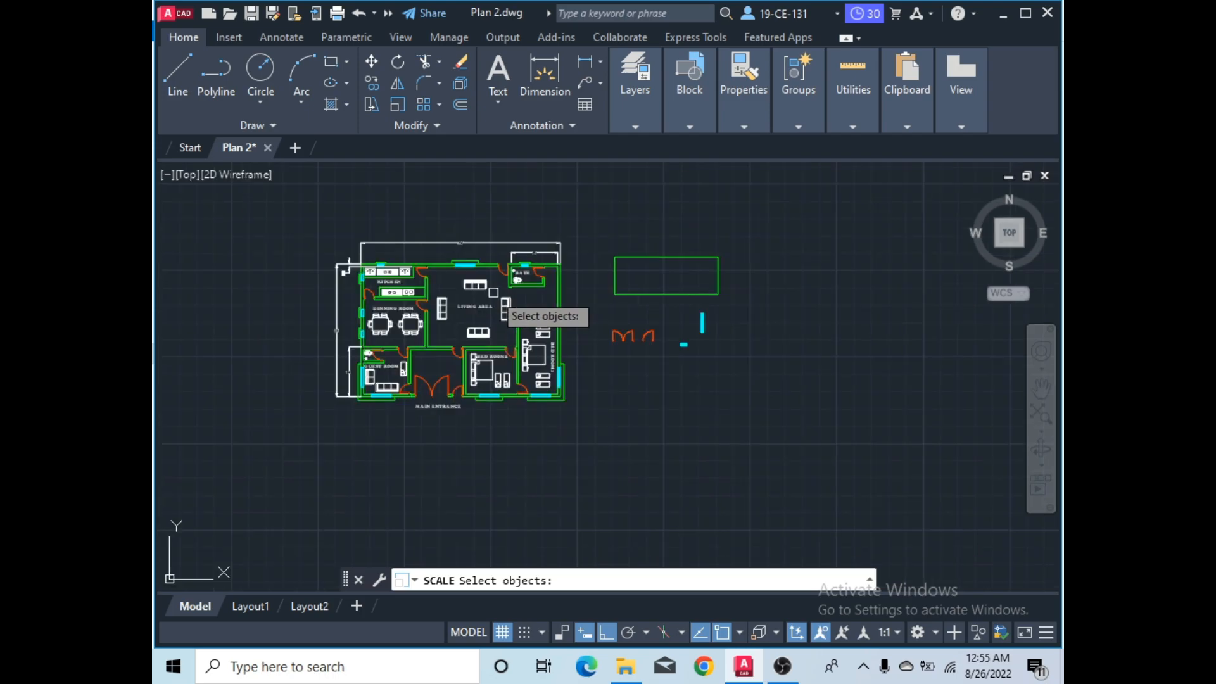
{"action": "left_click", "coordinate": [577, 227]}
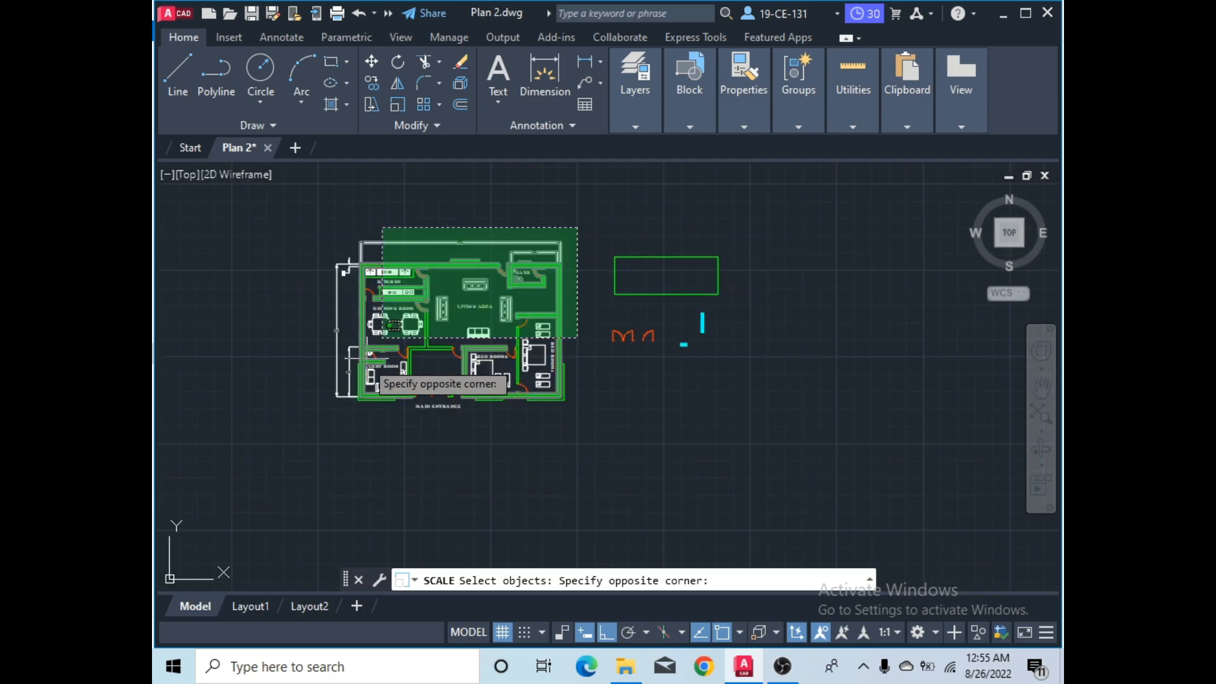
{"action": "left_click", "coordinate": [285, 428]}
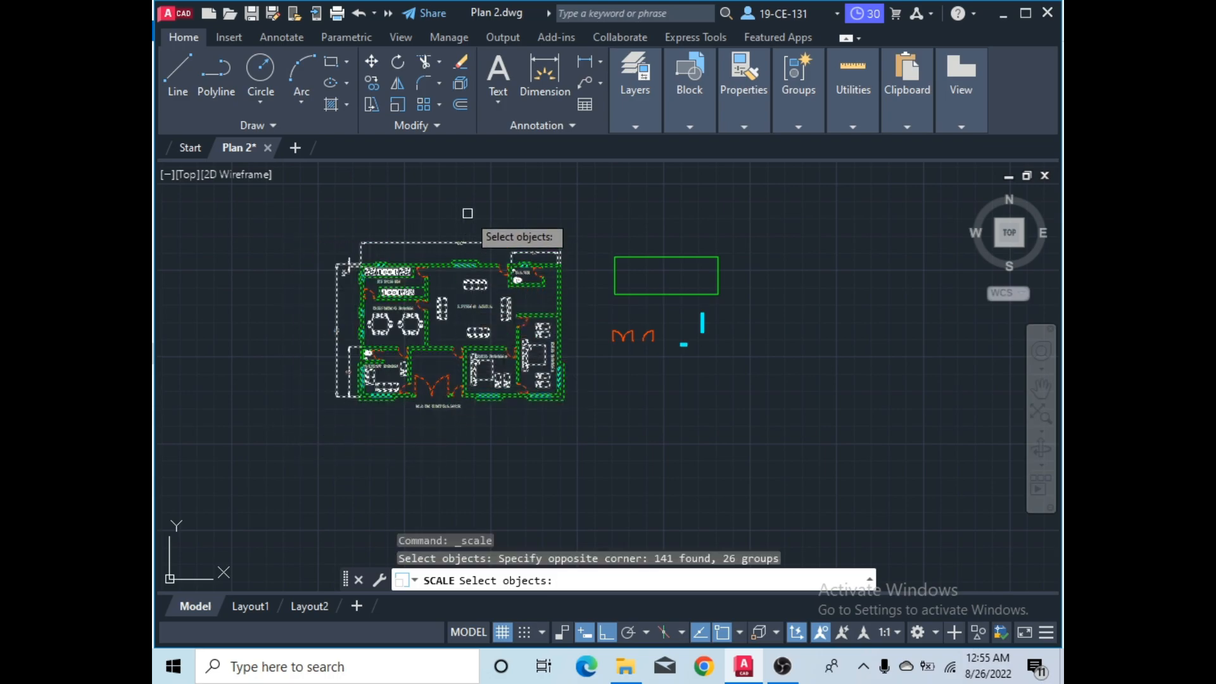
{"action": "key", "text": "Return"}
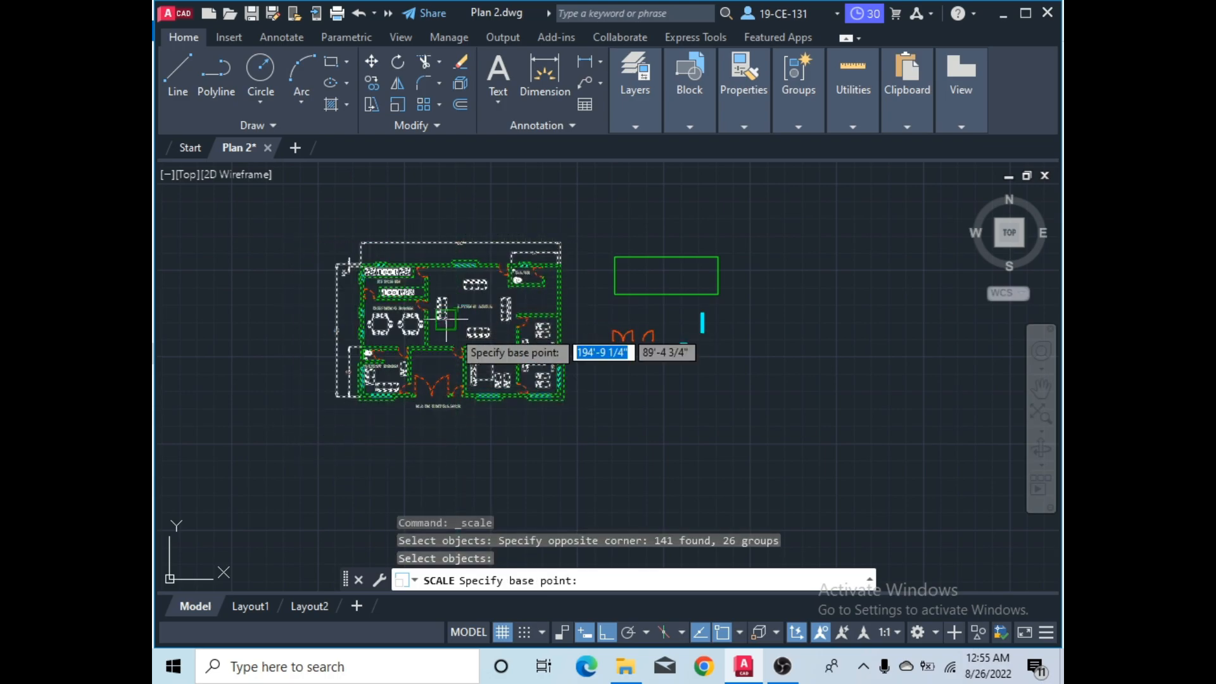
{"action": "left_click", "coordinate": [454, 328]}
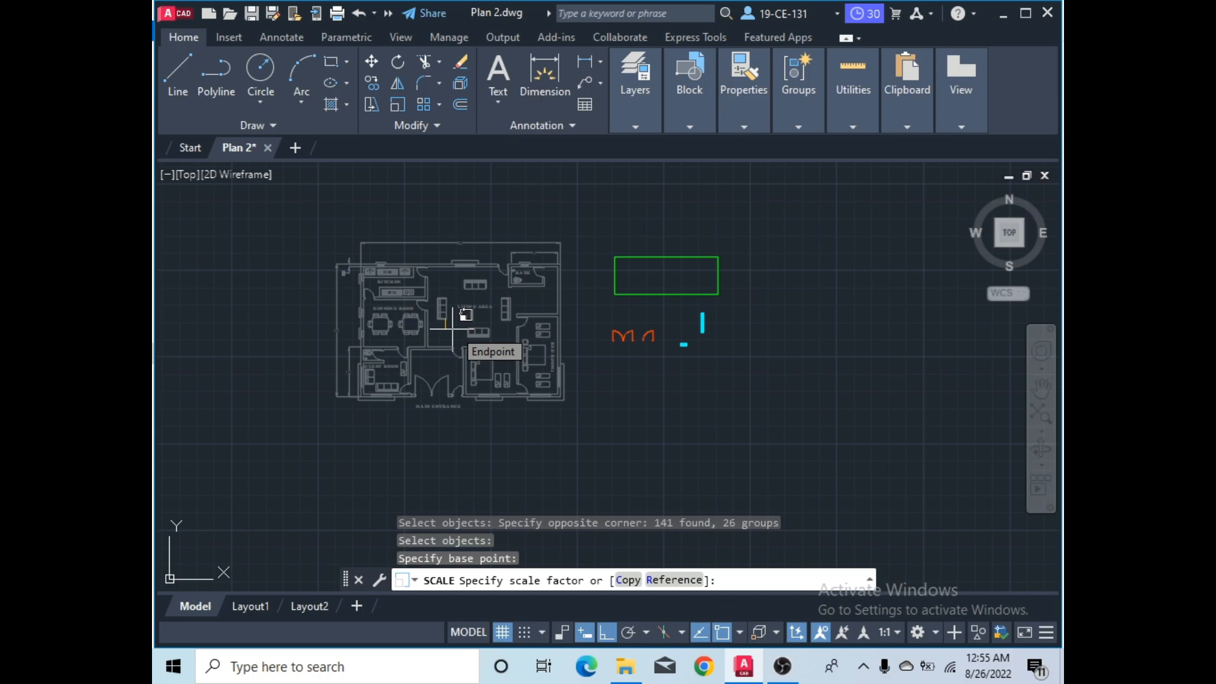
{"action": "type", "text": "2"}
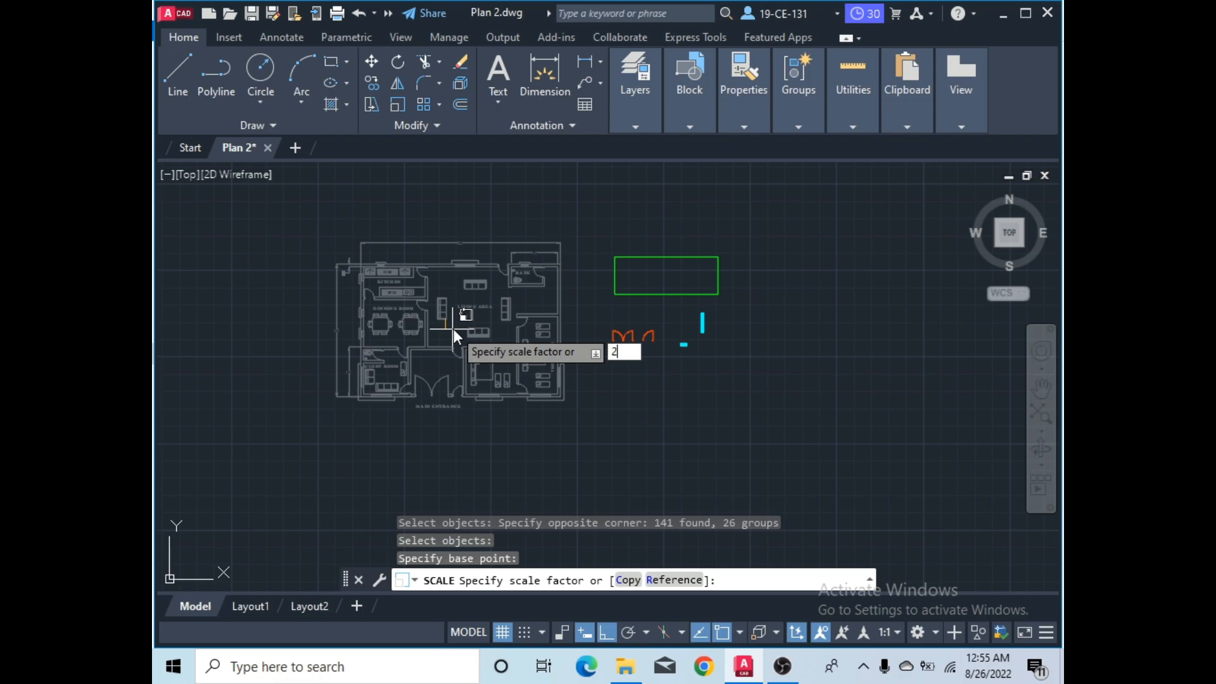
{"action": "key", "text": "Return"}
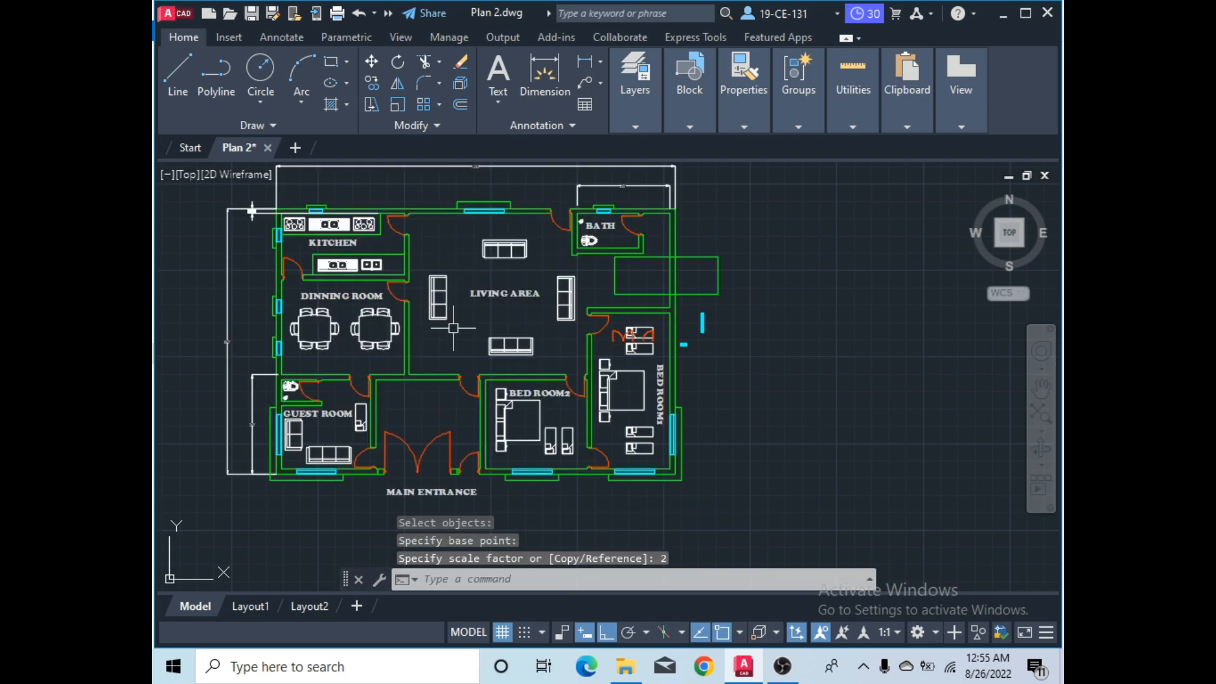
{"action": "key", "text": "ctrl+z"}
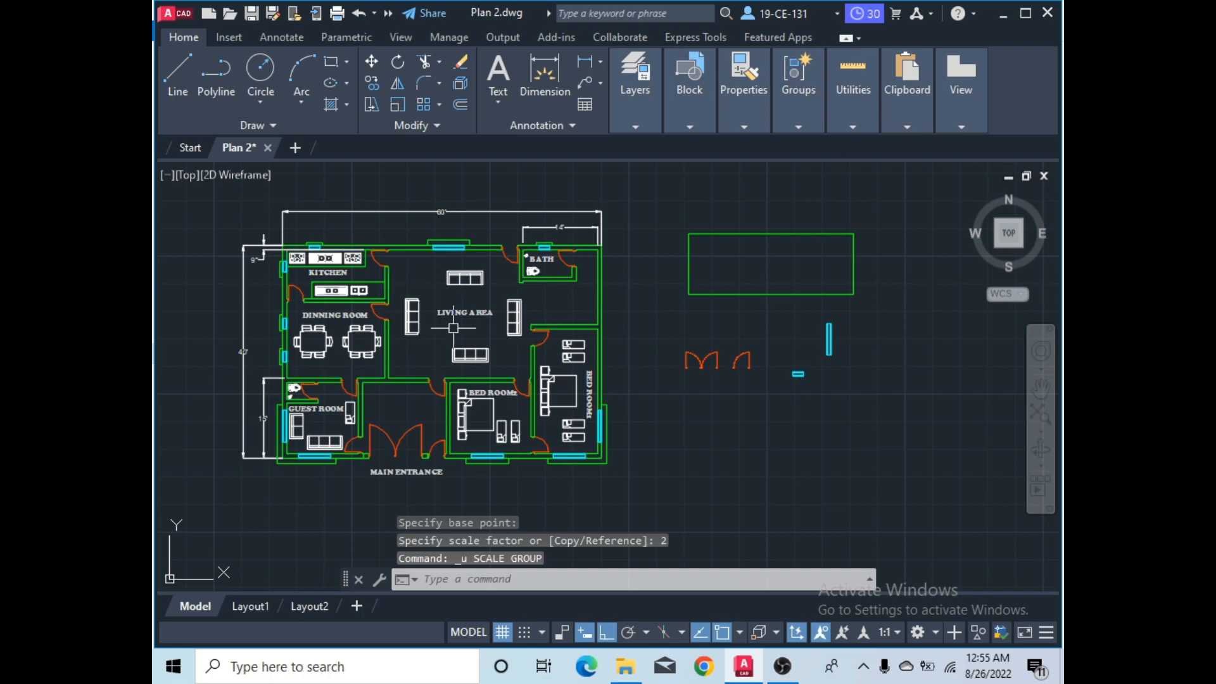
- Scale the whole floor plan, dimensions included, by a factor of 0.5 about a point beside the living area's left sofa
{"action": "left_click", "coordinate": [400, 107]}
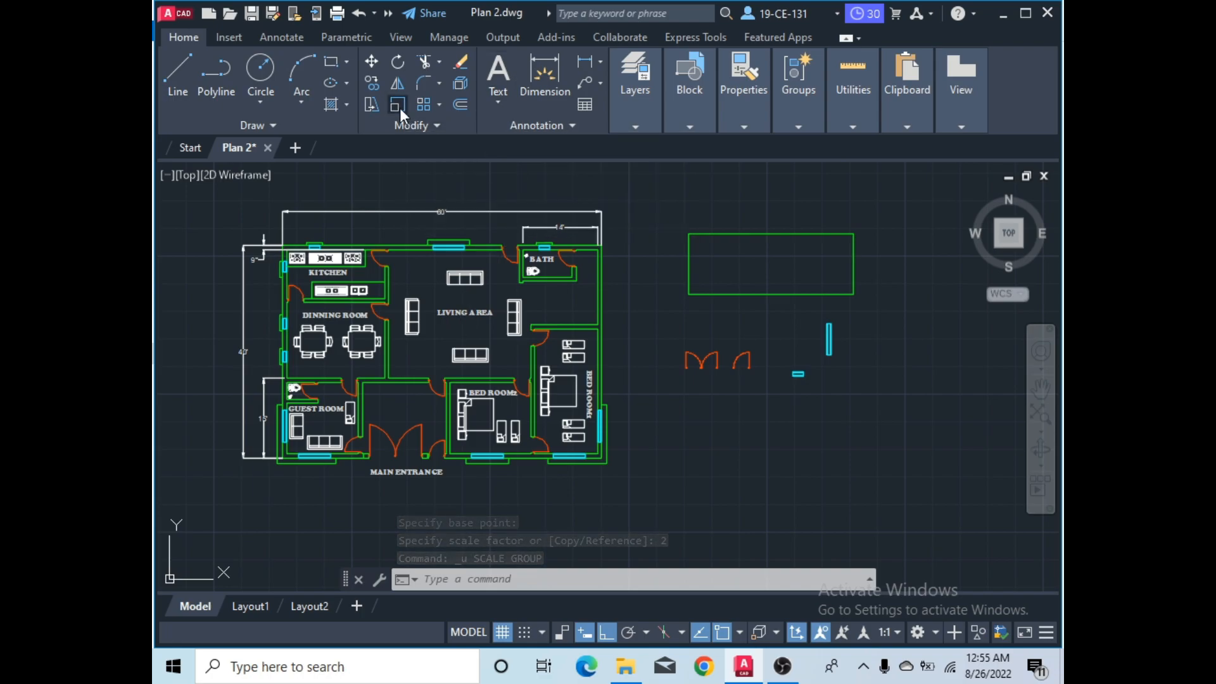
{"action": "left_click", "coordinate": [632, 175]}
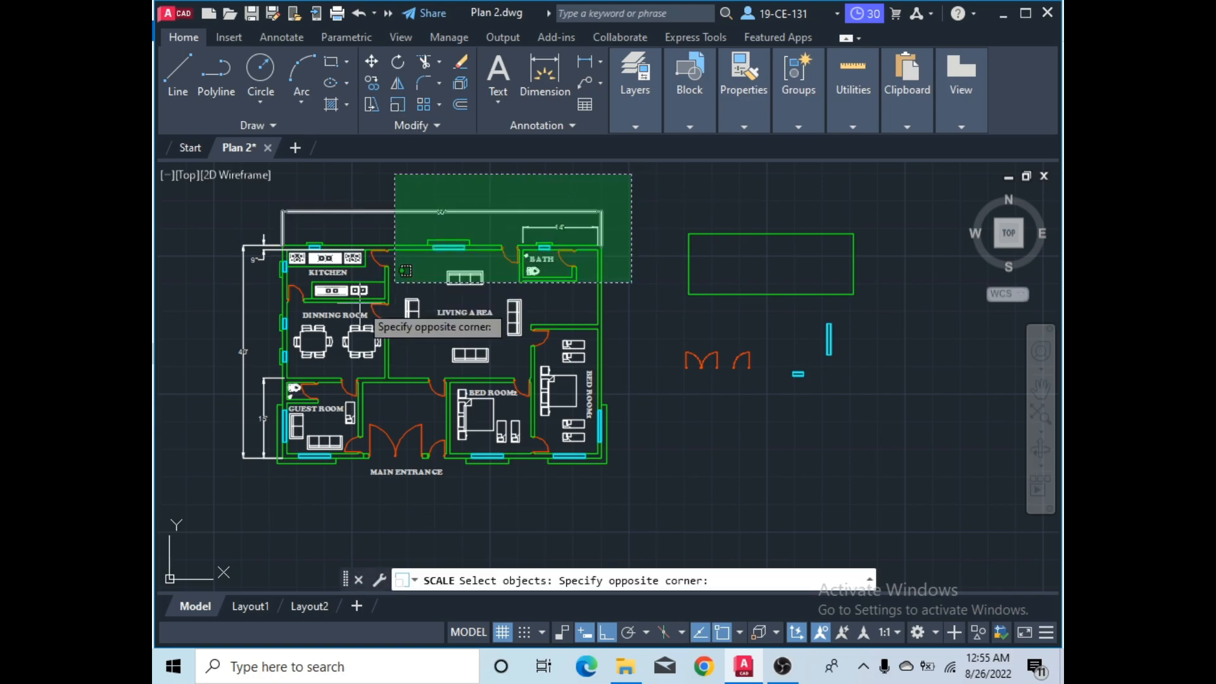
{"action": "left_click", "coordinate": [200, 495]}
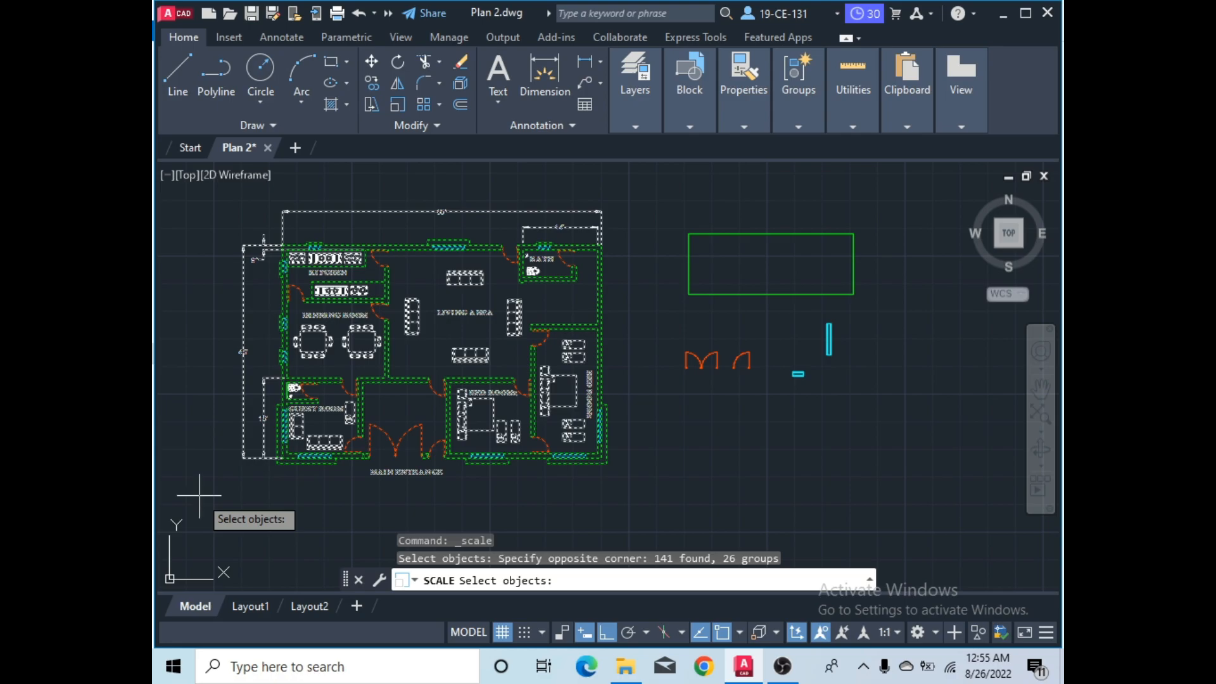
{"action": "key", "text": "Return"}
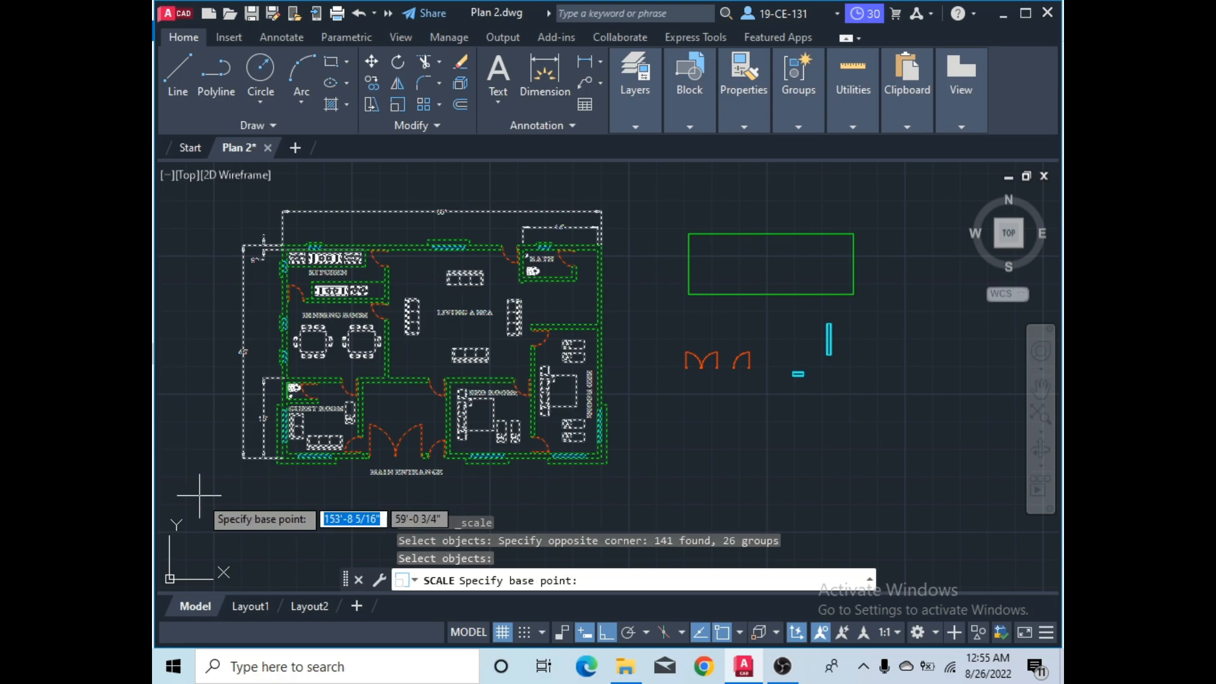
{"action": "left_click", "coordinate": [416, 332]}
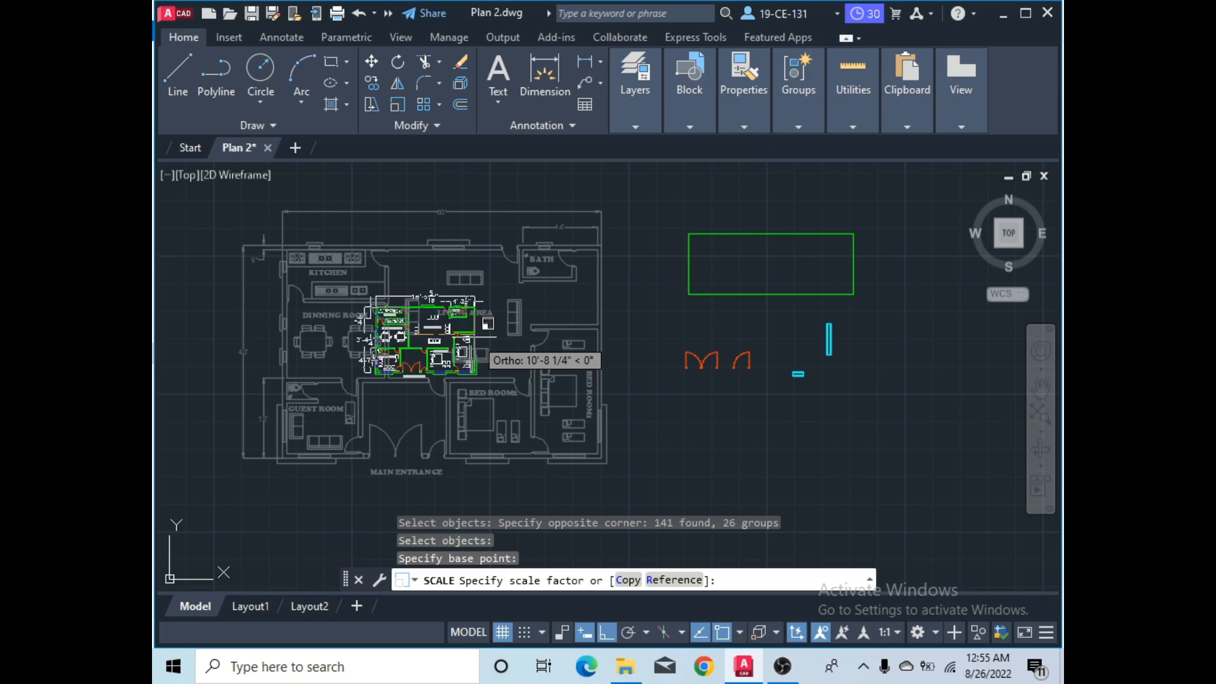
{"action": "type", "text": "0."}
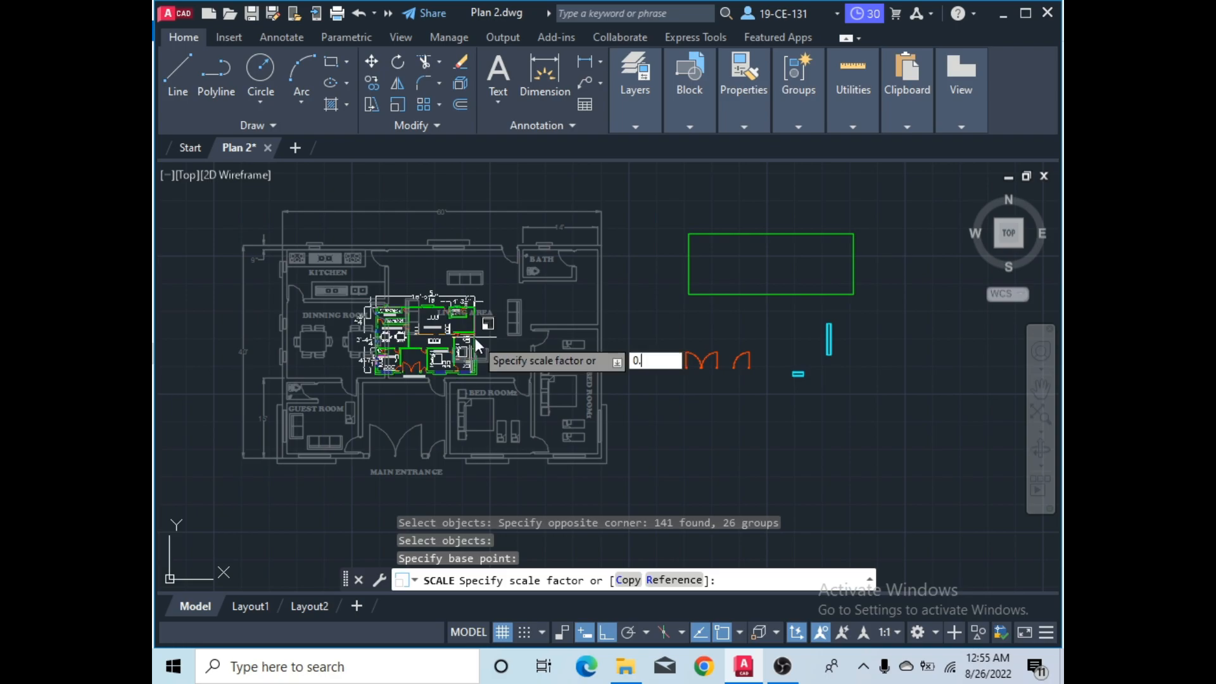
{"action": "type", "text": "5"}
{"action": "key", "text": "Return"}
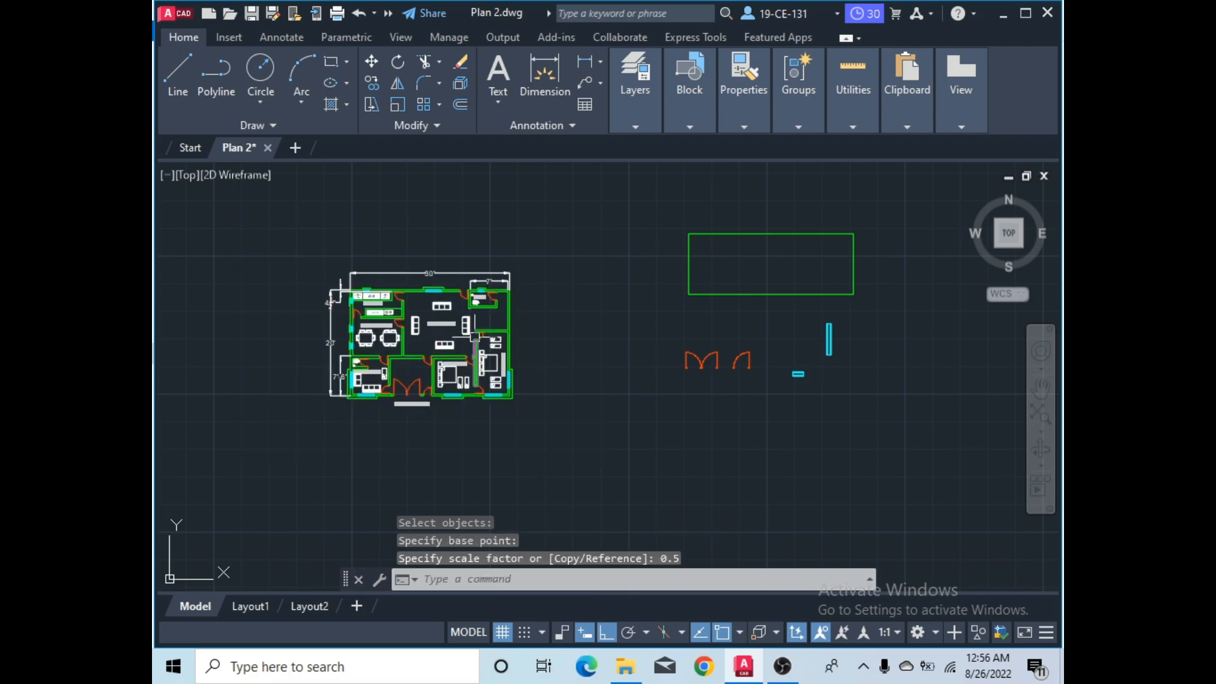
{"action": "scroll", "coordinate": [415, 361], "scroll_direction": "up", "scroll_amount": 2}
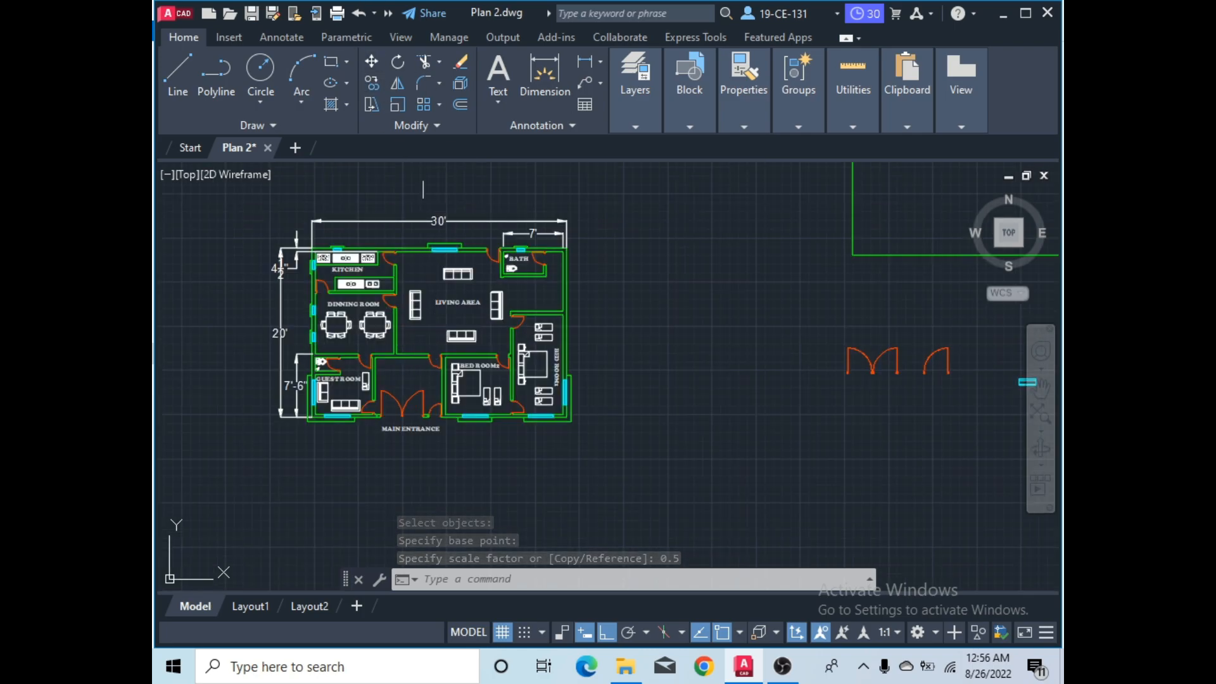
{"action": "left_click", "coordinate": [782, 666]}
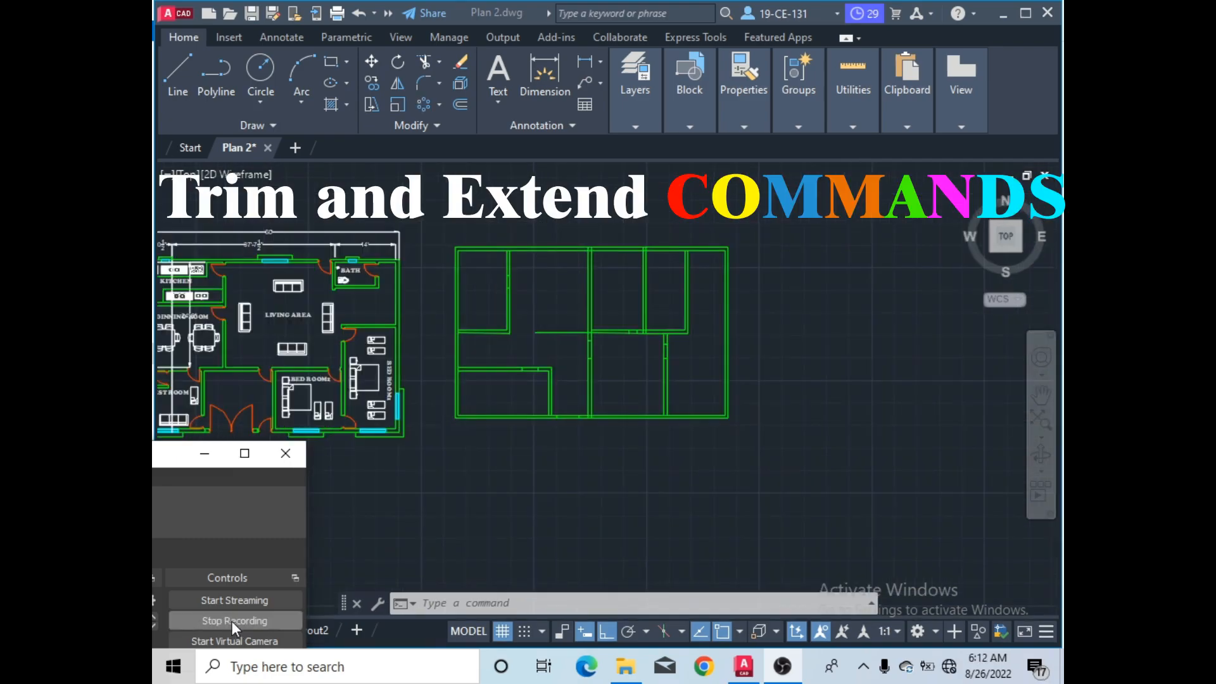
{"action": "left_click", "coordinate": [205, 455]}
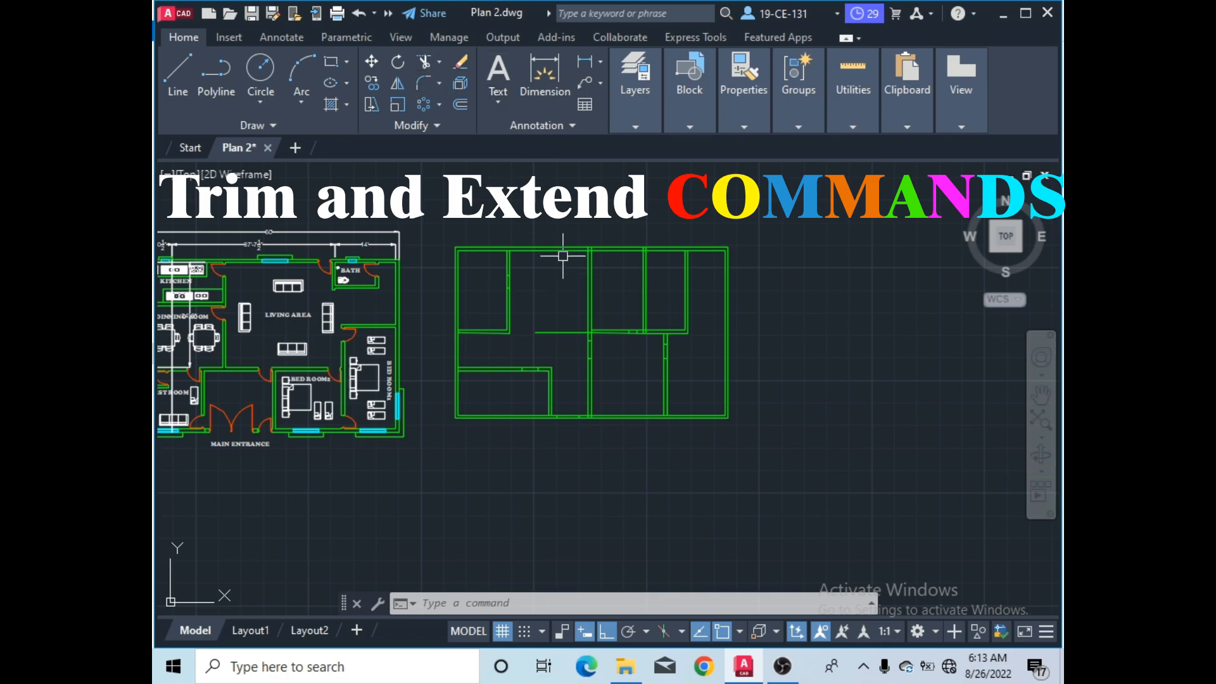
- Erase the outer wall polyline around the two upper-right rooms of the plain wall plan, including its stretch overhanging the central wall
{"action": "left_click", "coordinate": [548, 333]}
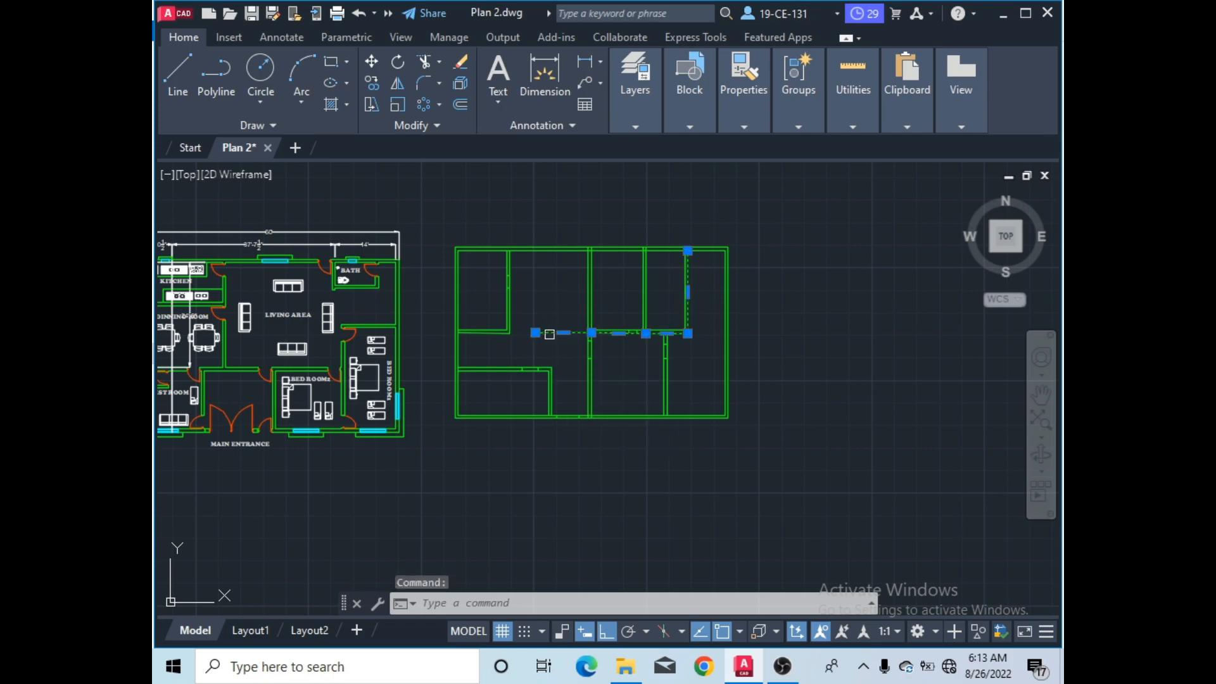
{"action": "scroll", "coordinate": [572, 344], "scroll_direction": "up", "scroll_amount": 3}
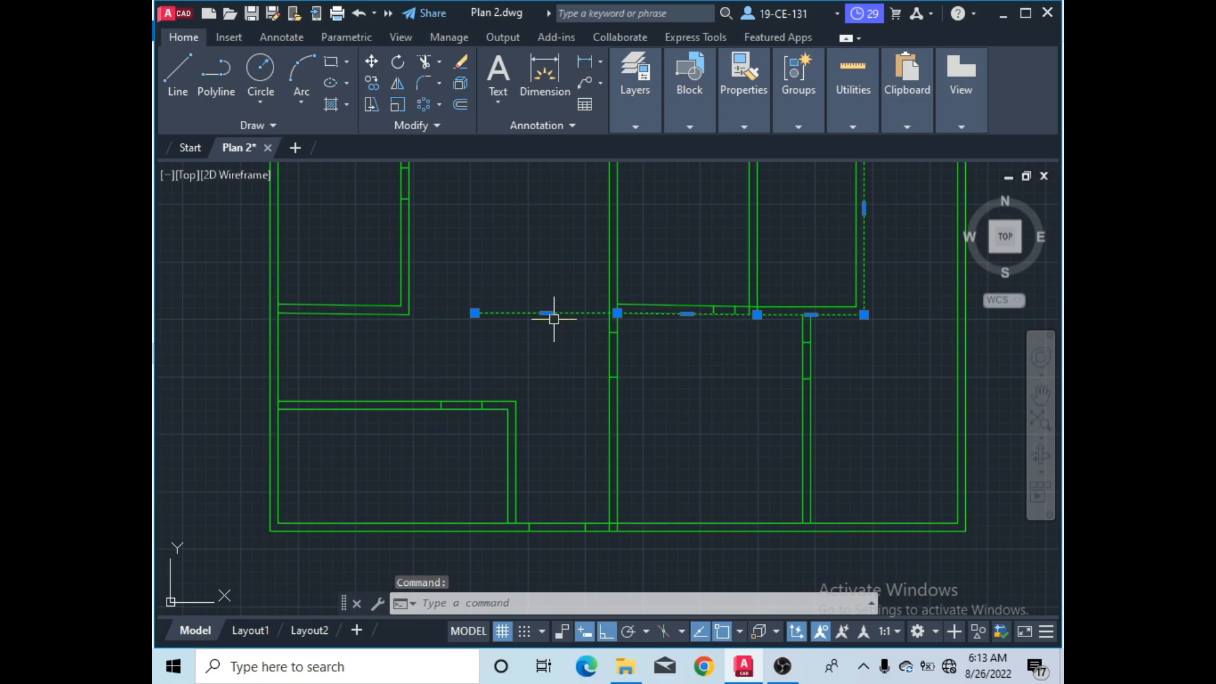
{"action": "scroll", "coordinate": [554, 318], "scroll_direction": "down", "scroll_amount": 2}
{"action": "right_click", "coordinate": [535, 302]}
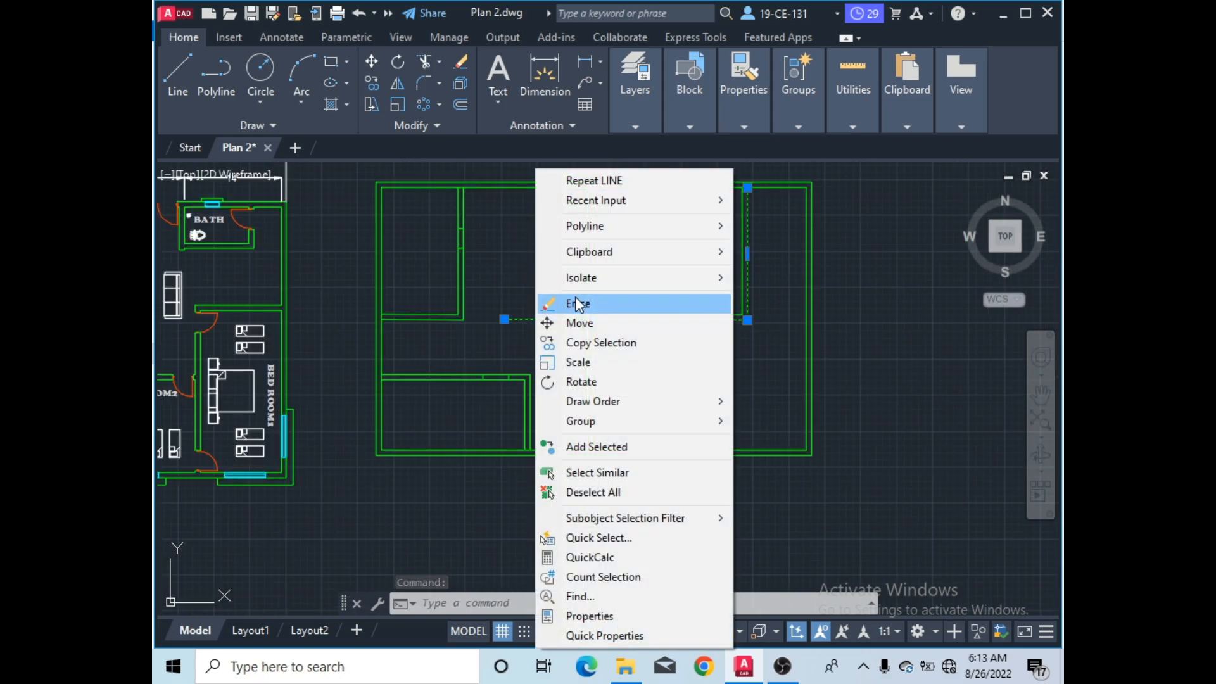
{"action": "left_click", "coordinate": [552, 301]}
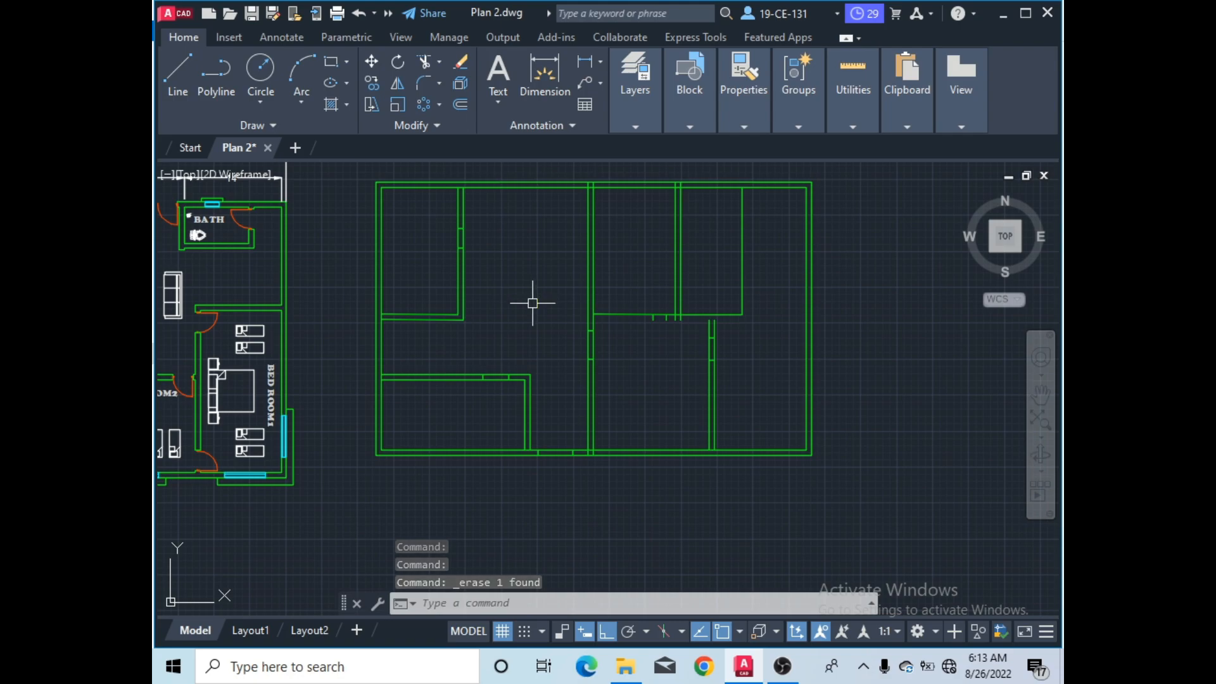
- Undo the last erase to restore the outer wall polyline around the two upper-right rooms
{"action": "key", "text": "ctrl+z"}
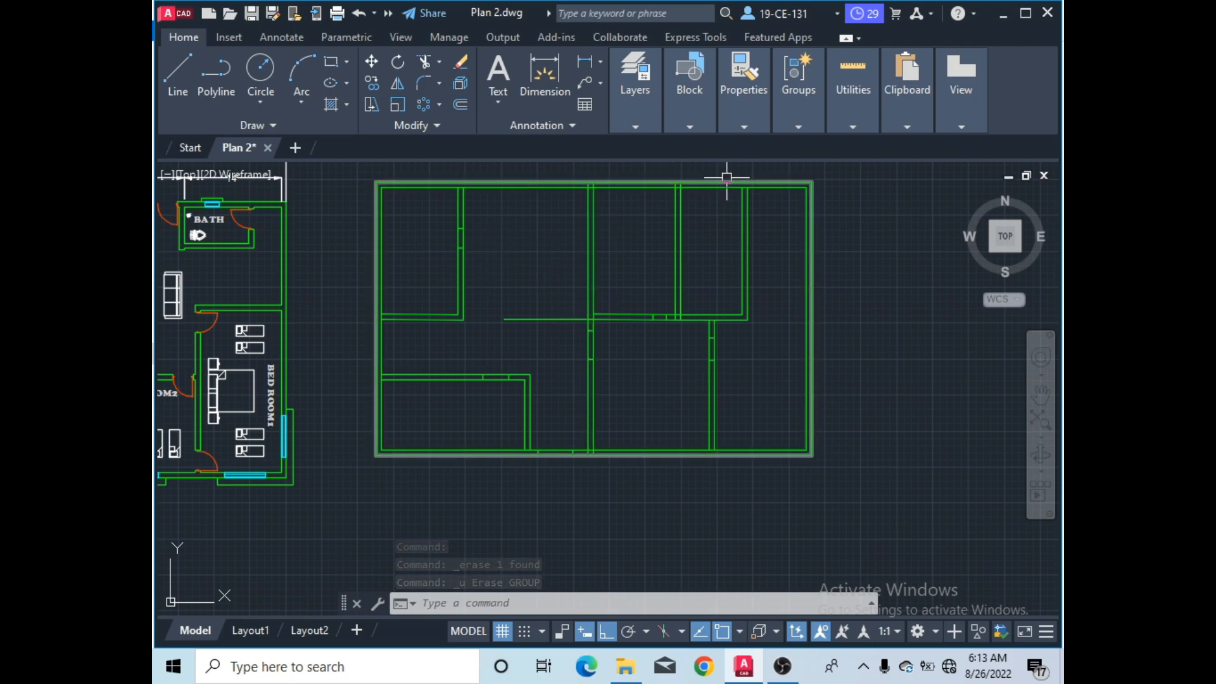
{"action": "scroll", "coordinate": [725, 177], "scroll_direction": "up", "scroll_amount": 3}
{"action": "scroll", "coordinate": [427, 204], "scroll_direction": "up", "scroll_amount": 3}
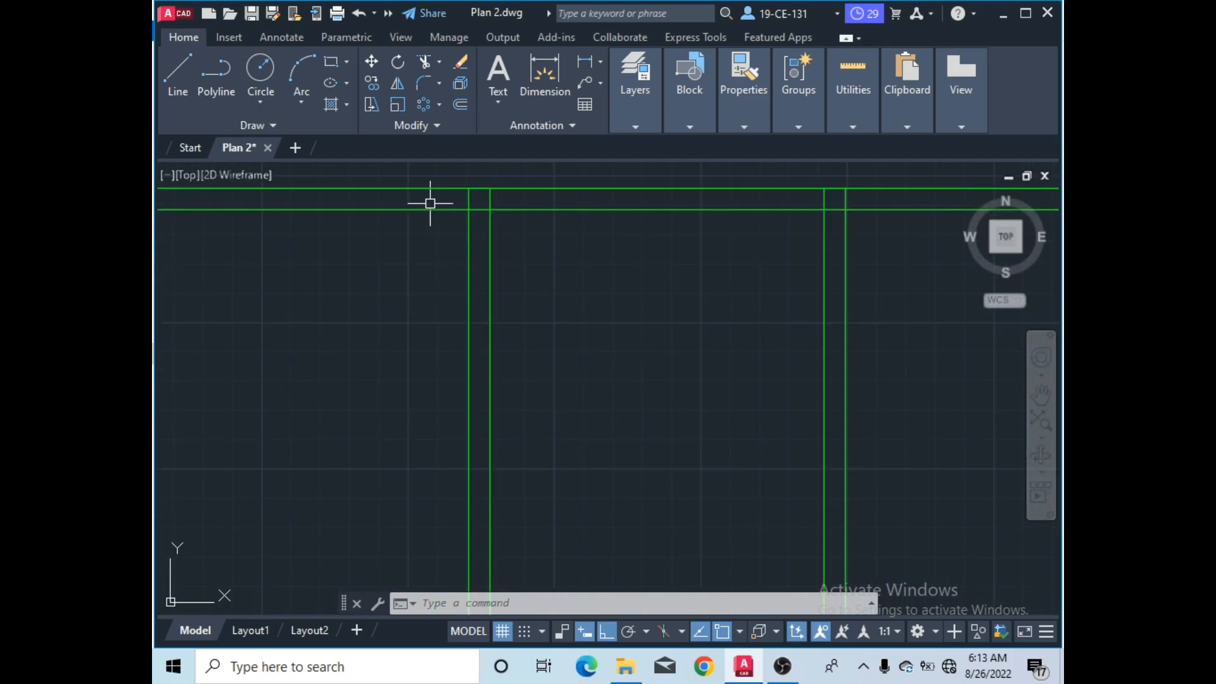
{"action": "scroll", "coordinate": [614, 300], "scroll_direction": "down", "scroll_amount": 5}
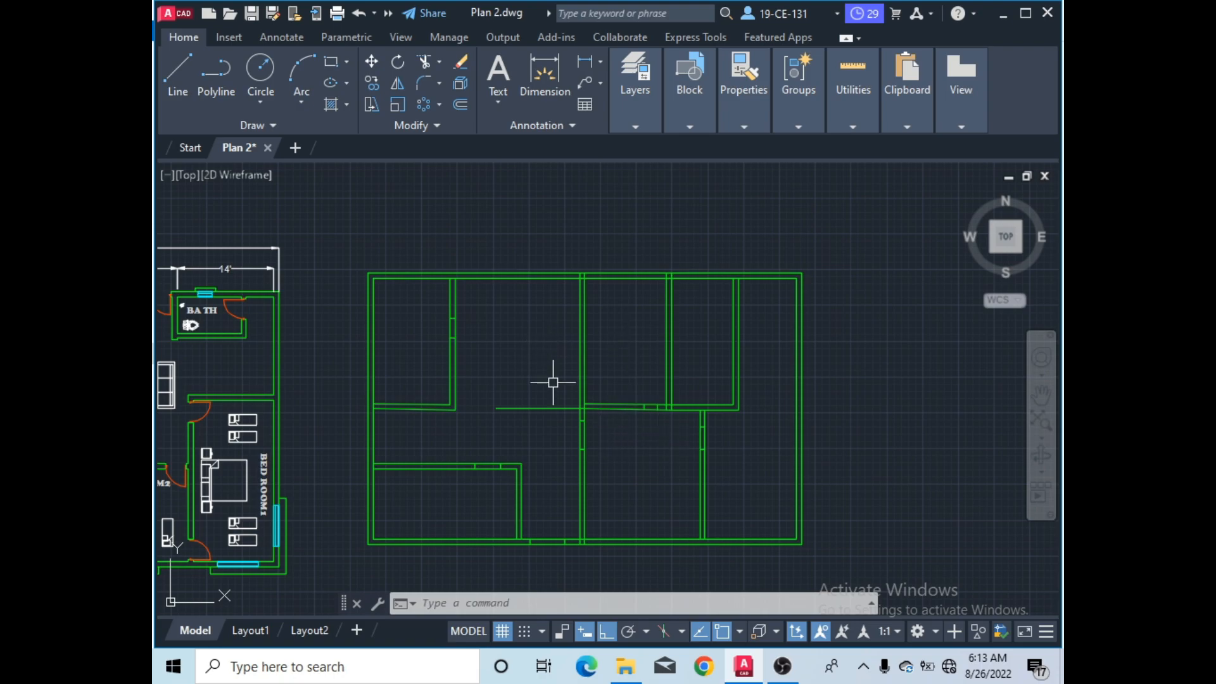
- Trim both wall lines between the two jamb marks in the upper-left room's right wall to open a doorway
{"action": "left_click", "coordinate": [438, 63]}
{"action": "left_click", "coordinate": [454, 89]}
{"action": "scroll", "coordinate": [463, 328], "scroll_direction": "up", "scroll_amount": 2}
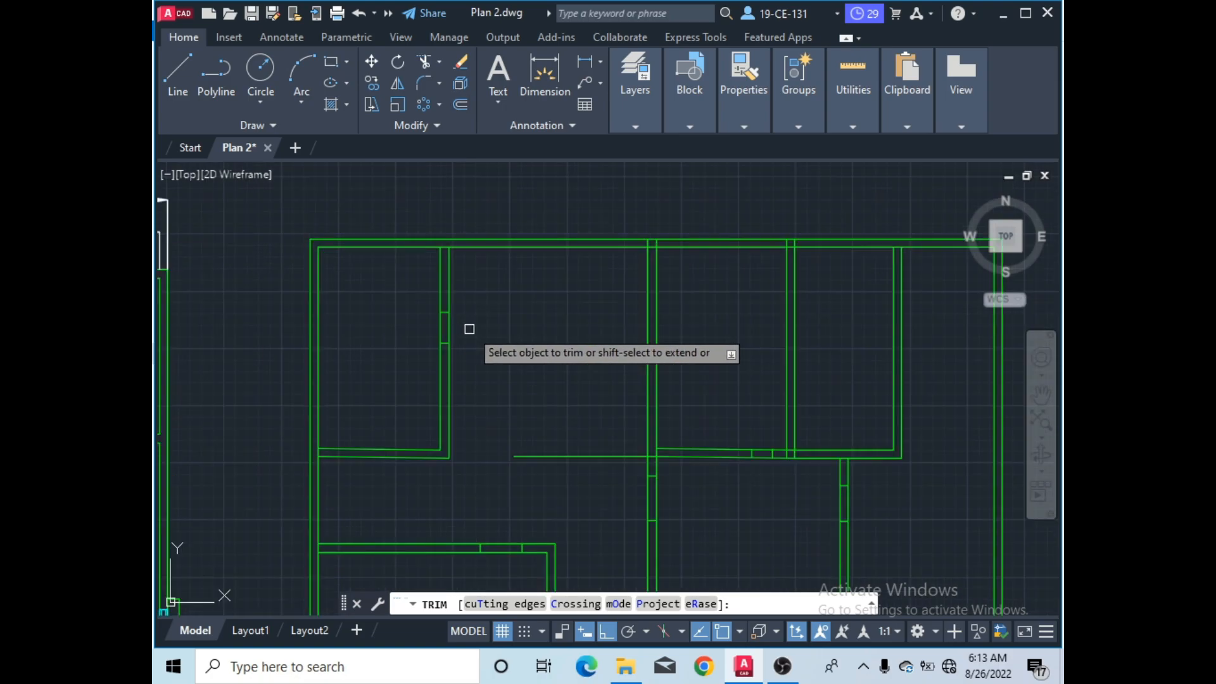
{"action": "scroll", "coordinate": [455, 336], "scroll_direction": "up", "scroll_amount": 5}
{"action": "scroll", "coordinate": [456, 336], "scroll_direction": "up", "scroll_amount": 2}
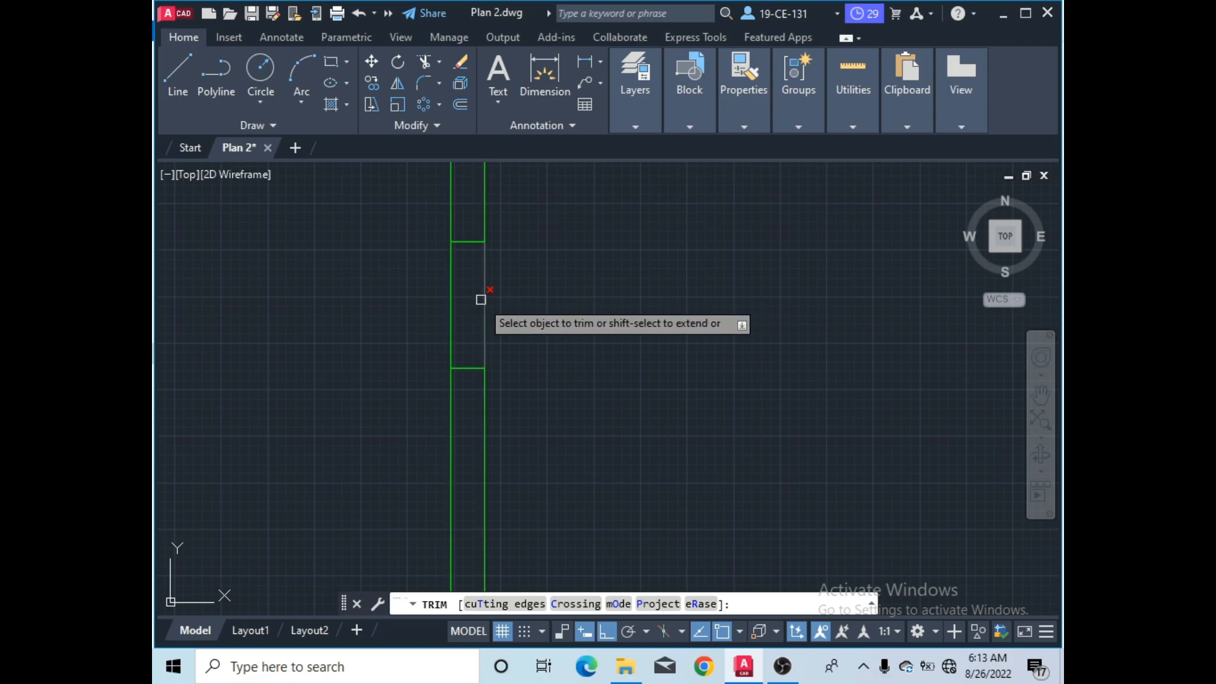
{"action": "left_click", "coordinate": [481, 297]}
{"action": "left_click", "coordinate": [449, 299]}
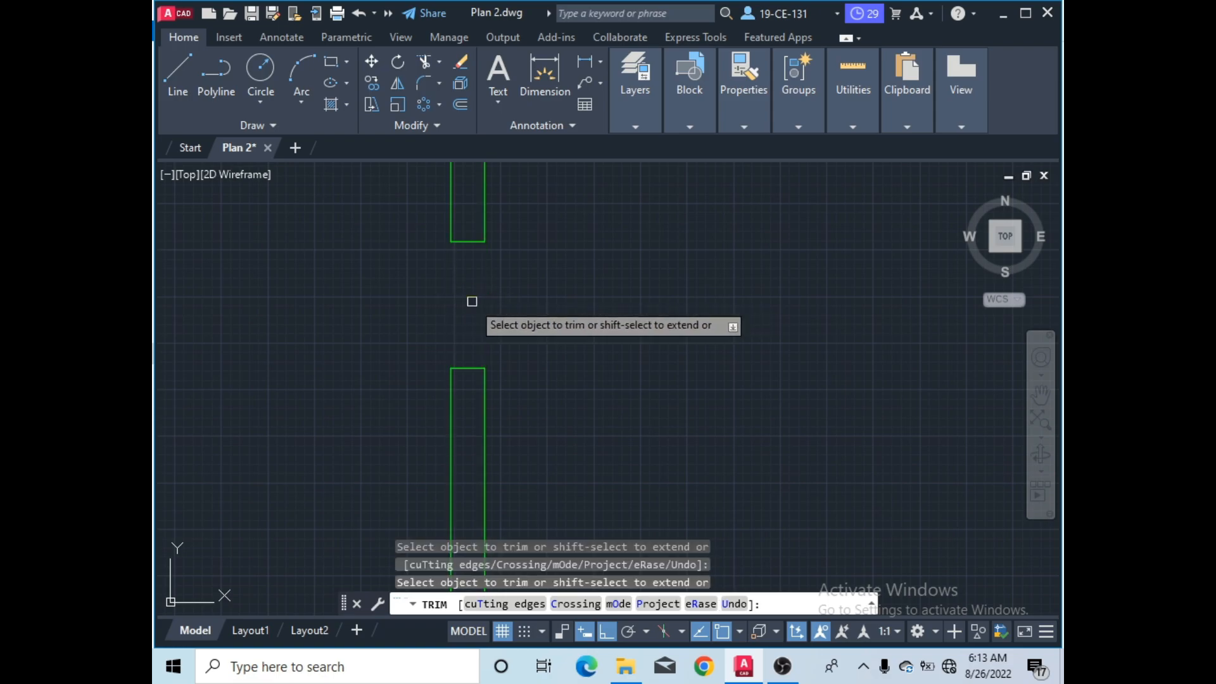
{"action": "scroll", "coordinate": [482, 280], "scroll_direction": "down", "scroll_amount": 5}
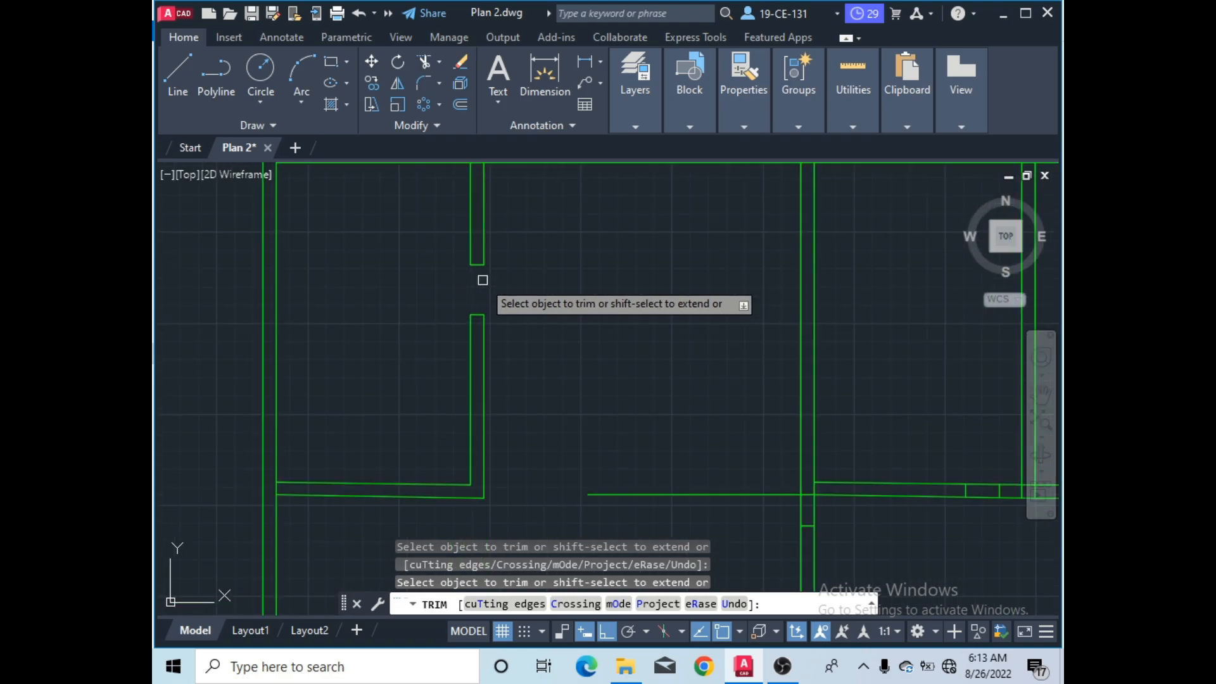
{"action": "right_click", "coordinate": [498, 289]}
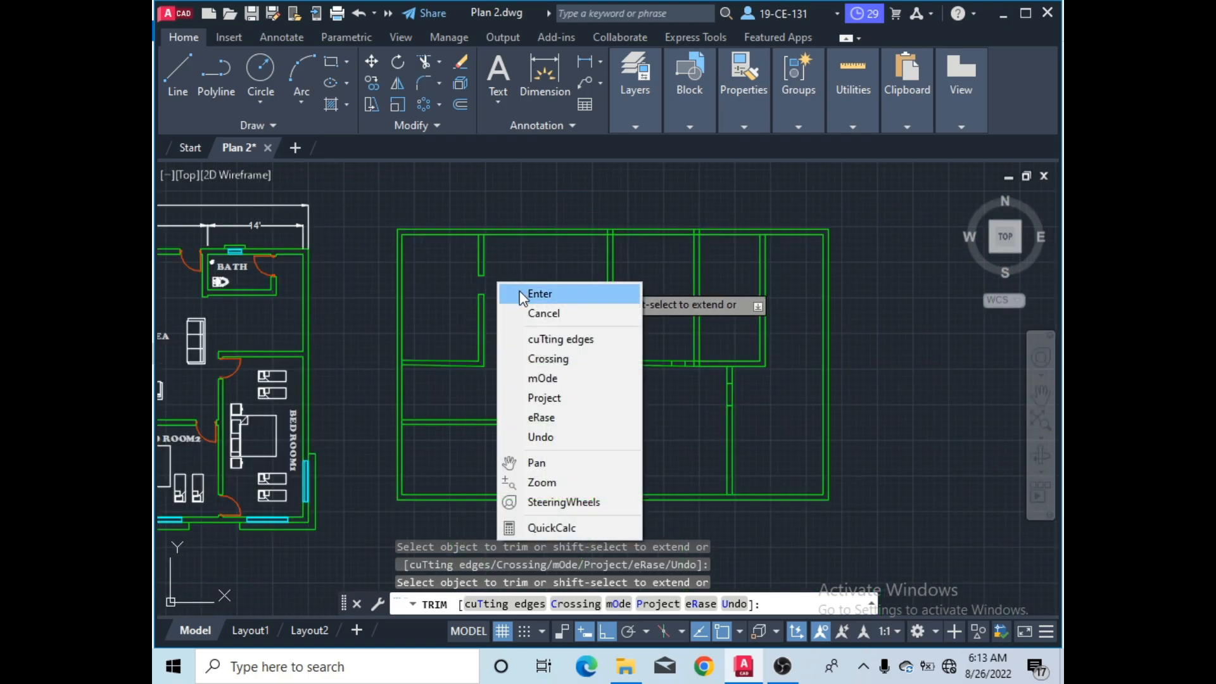
{"action": "left_click", "coordinate": [515, 290]}
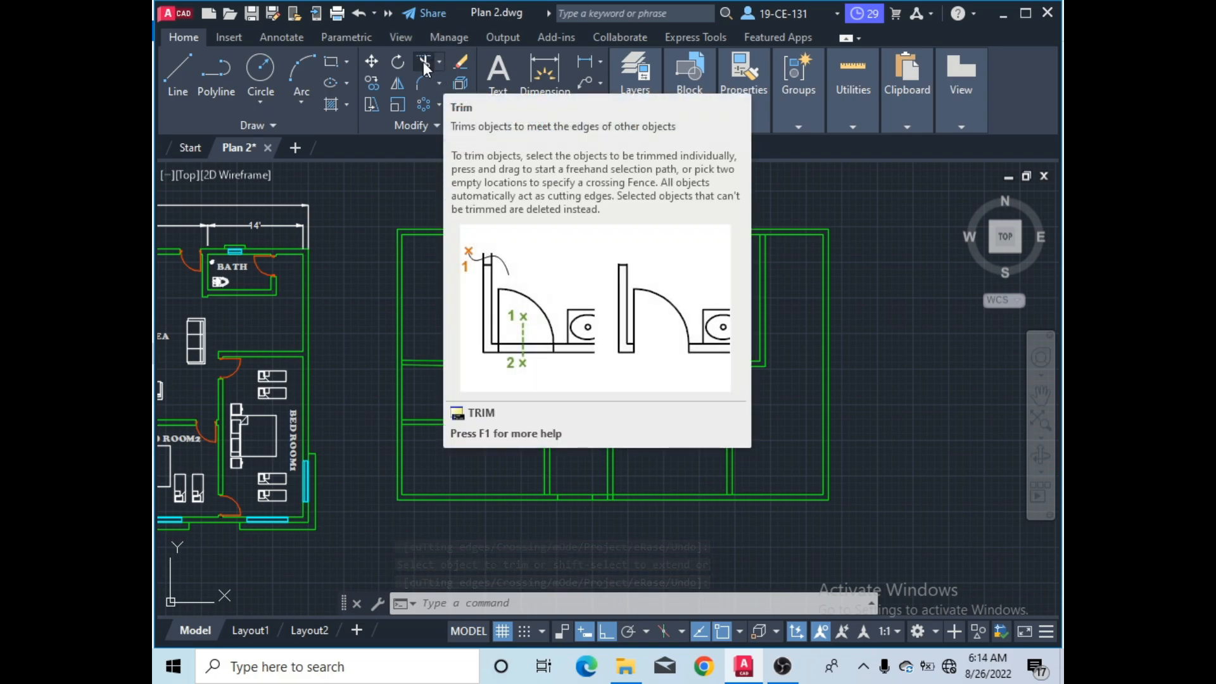
- Trim both wall lines between the jamb marks in the lower-left room's upper wall to open a doorway
{"action": "left_click", "coordinate": [423, 62]}
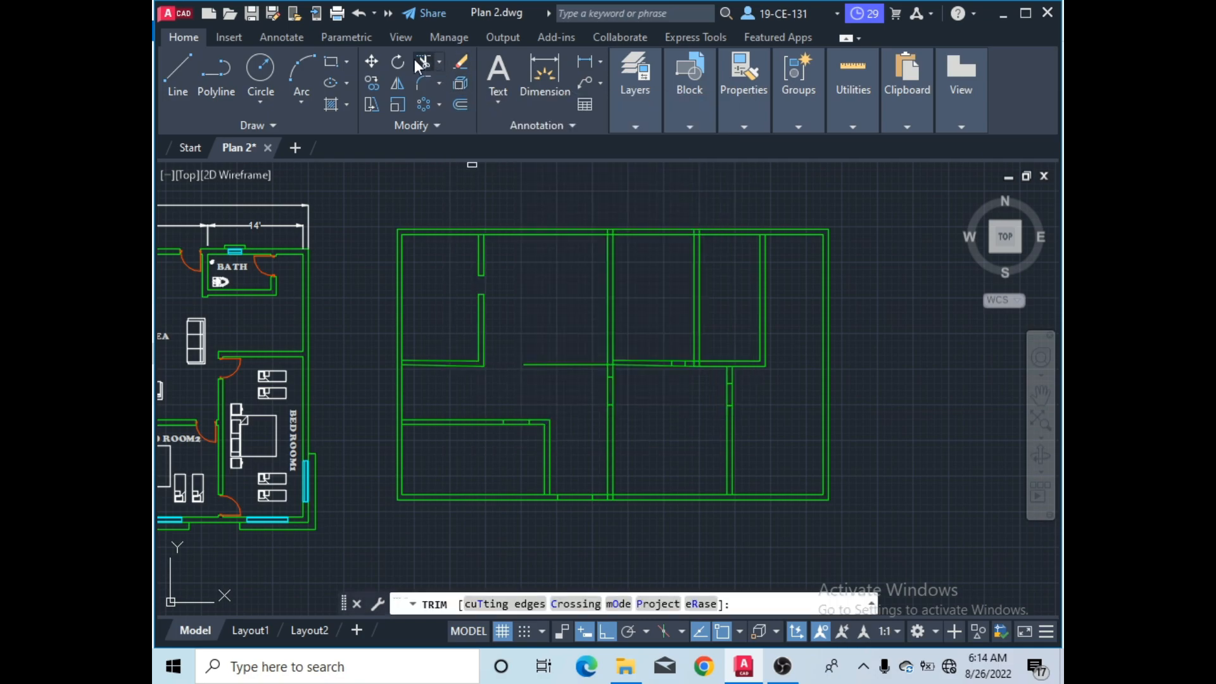
{"action": "right_click", "coordinate": [545, 277]}
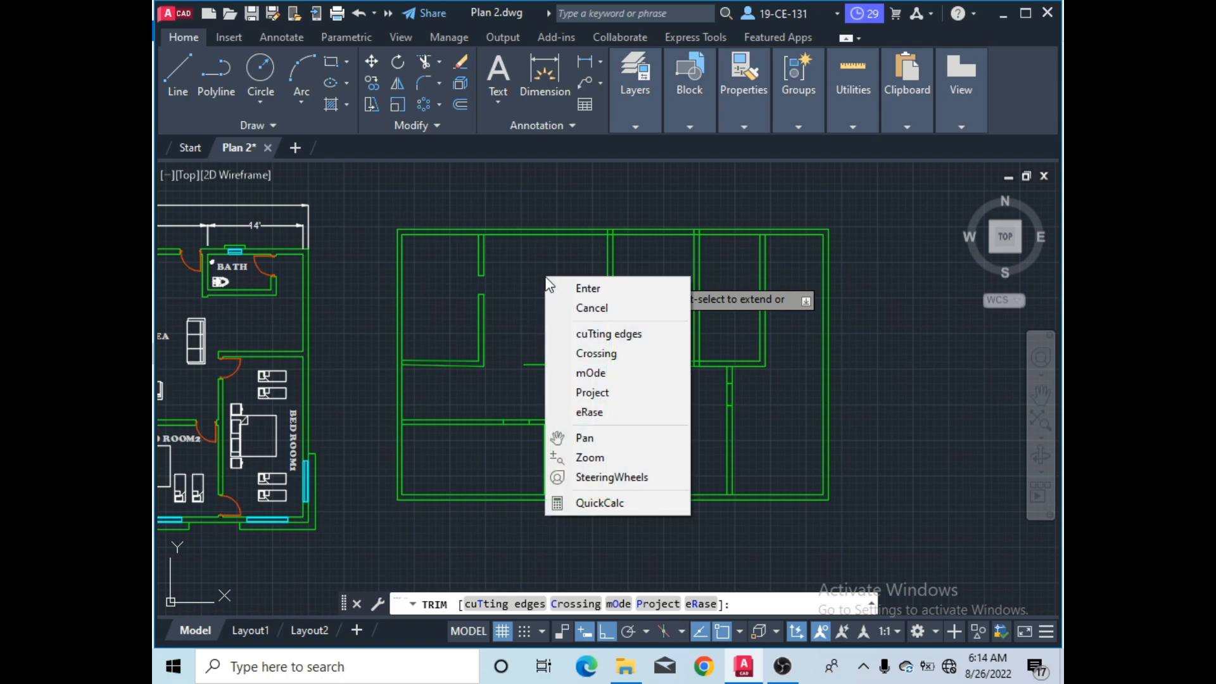
{"action": "left_click", "coordinate": [561, 288]}
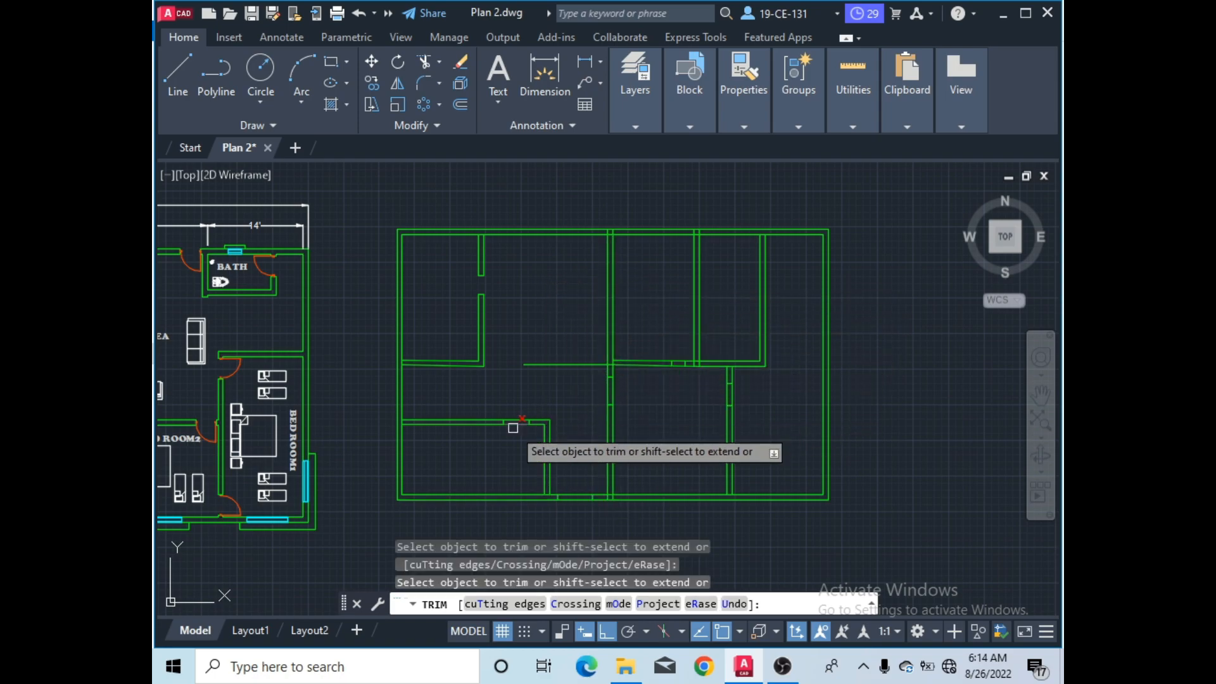
{"action": "scroll", "coordinate": [515, 420], "scroll_direction": "up", "scroll_amount": 5}
{"action": "left_click", "coordinate": [513, 357]}
{"action": "left_click", "coordinate": [507, 410]}
{"action": "scroll", "coordinate": [521, 320], "scroll_direction": "down", "scroll_amount": 4}
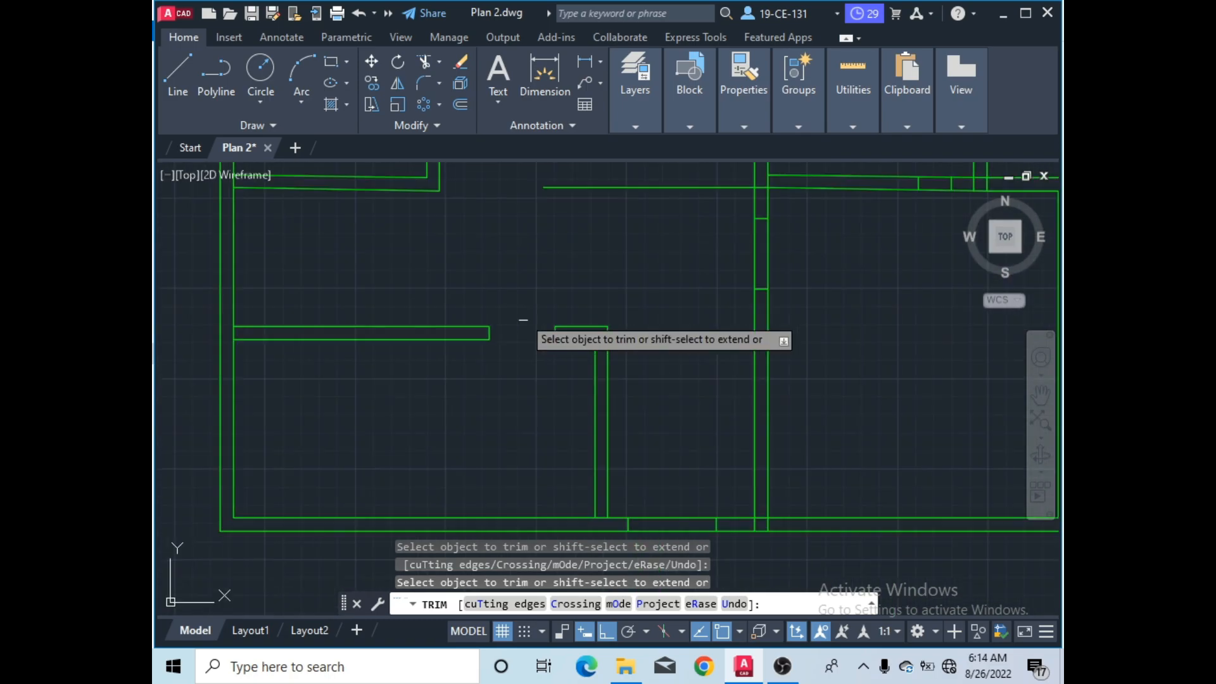
- Trim both lines of the central vertical wall between its jamb marks to open a doorway
{"action": "scroll", "coordinate": [613, 290], "scroll_direction": "up", "scroll_amount": 5}
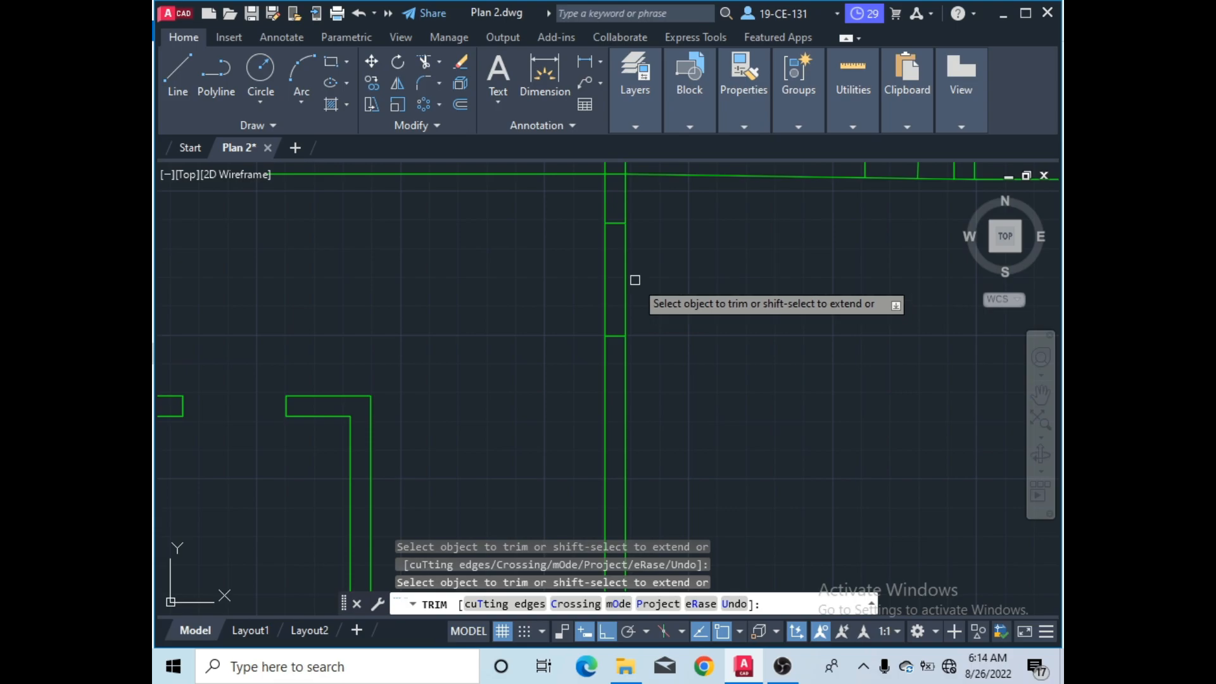
{"action": "left_click", "coordinate": [626, 272]}
{"action": "left_click", "coordinate": [604, 274]}
{"action": "scroll", "coordinate": [570, 266], "scroll_direction": "down", "scroll_amount": 5}
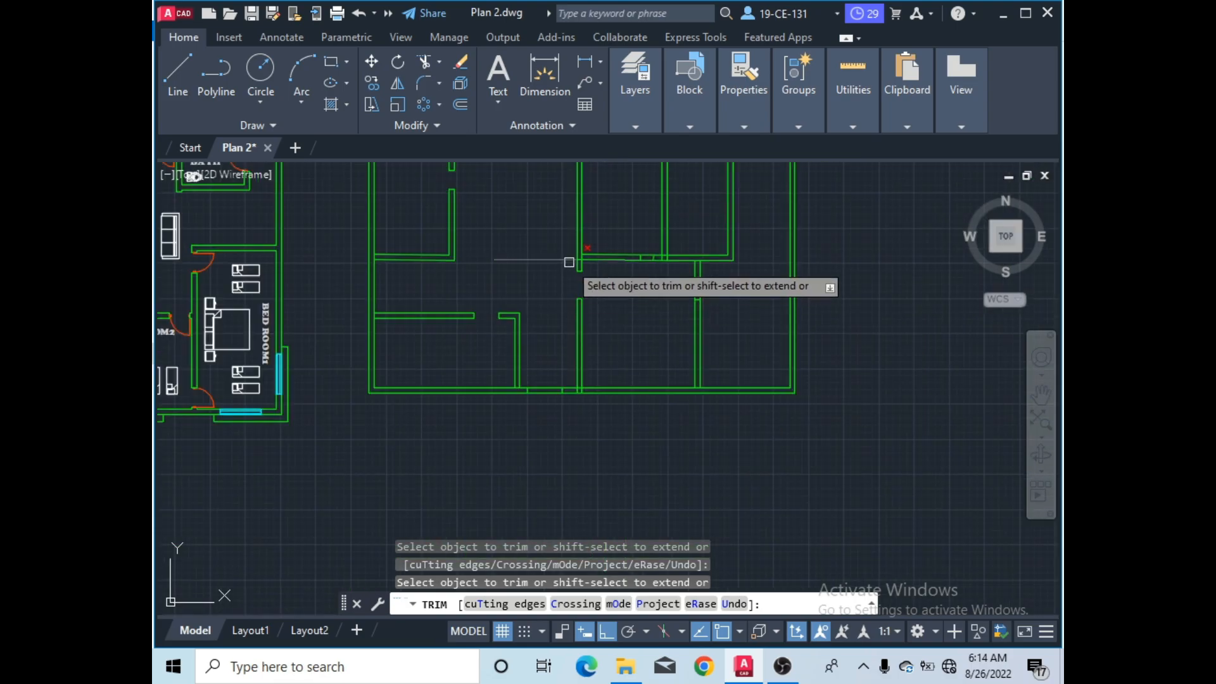
- Trim both lines of the lower outer wall between the jamb marks beside the central wall to open the entrance
{"action": "scroll", "coordinate": [583, 317], "scroll_direction": "up", "scroll_amount": 6}
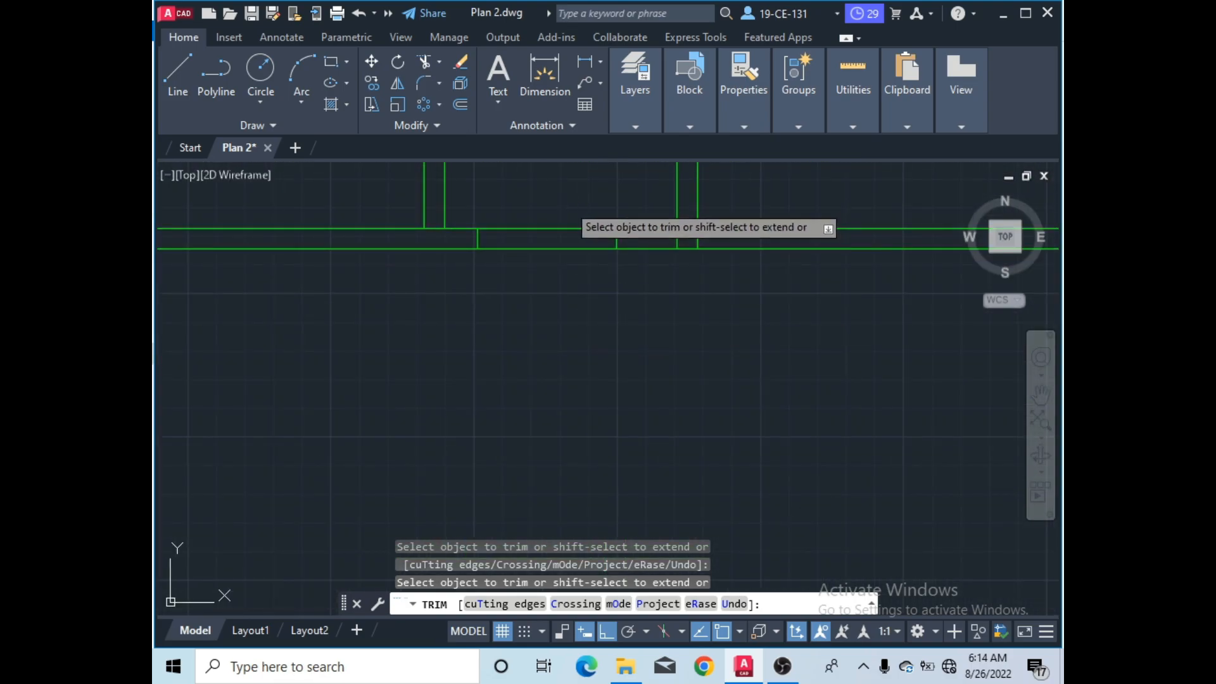
{"action": "left_click", "coordinate": [528, 229]}
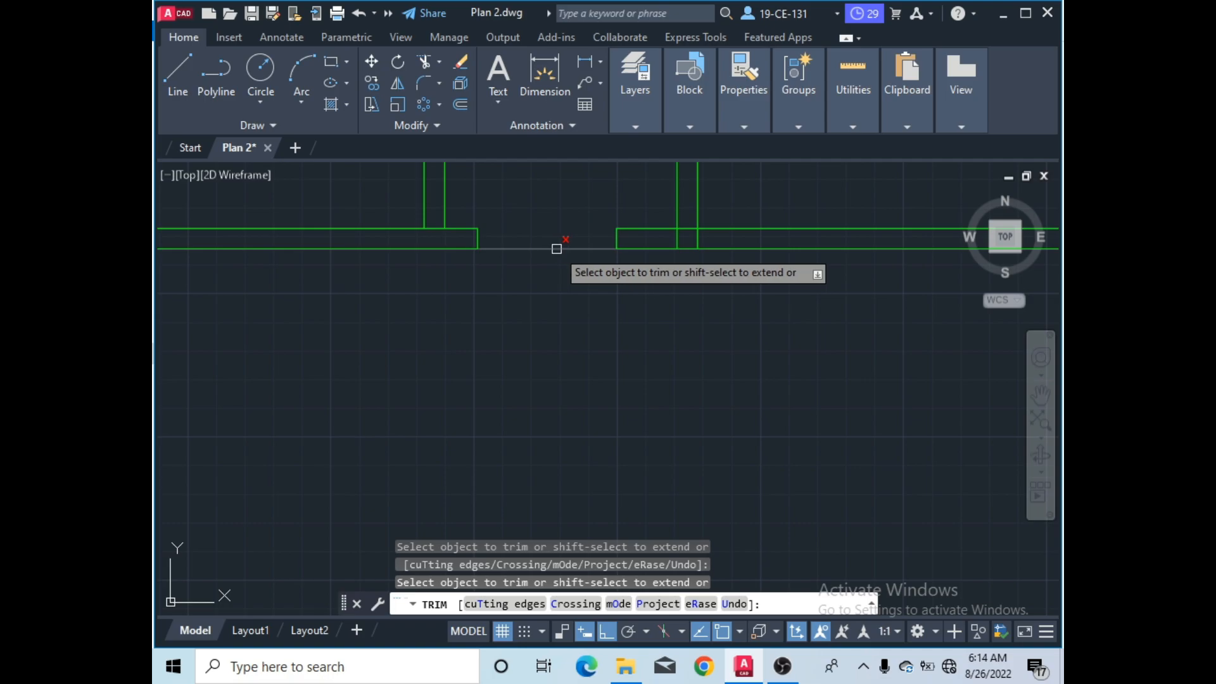
{"action": "left_click", "coordinate": [552, 247]}
{"action": "scroll", "coordinate": [534, 356], "scroll_direction": "down", "scroll_amount": 5}
{"action": "scroll", "coordinate": [526, 349], "scroll_direction": "up", "scroll_amount": 5}
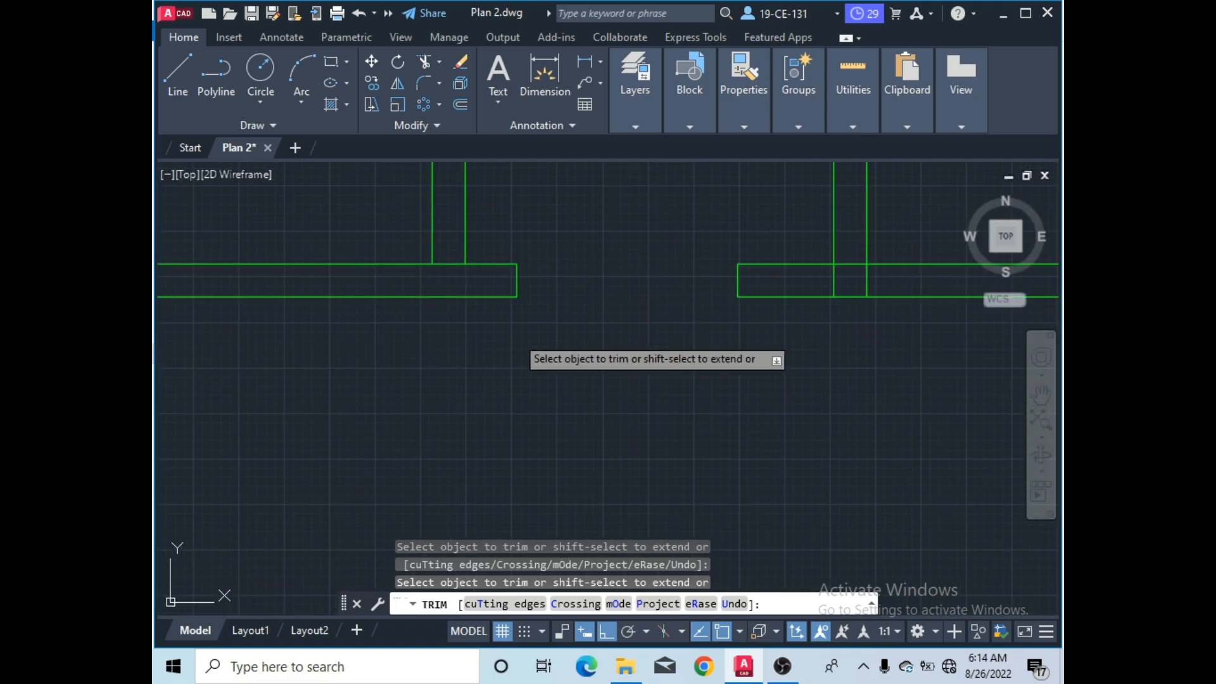
- Trim the overlapping lines where the lower-left room's right wall and the central wall meet the lower outer wall
{"action": "scroll", "coordinate": [451, 255], "scroll_direction": "up", "scroll_amount": 2}
{"action": "left_click", "coordinate": [442, 277]}
{"action": "scroll", "coordinate": [483, 306], "scroll_direction": "down", "scroll_amount": 3}
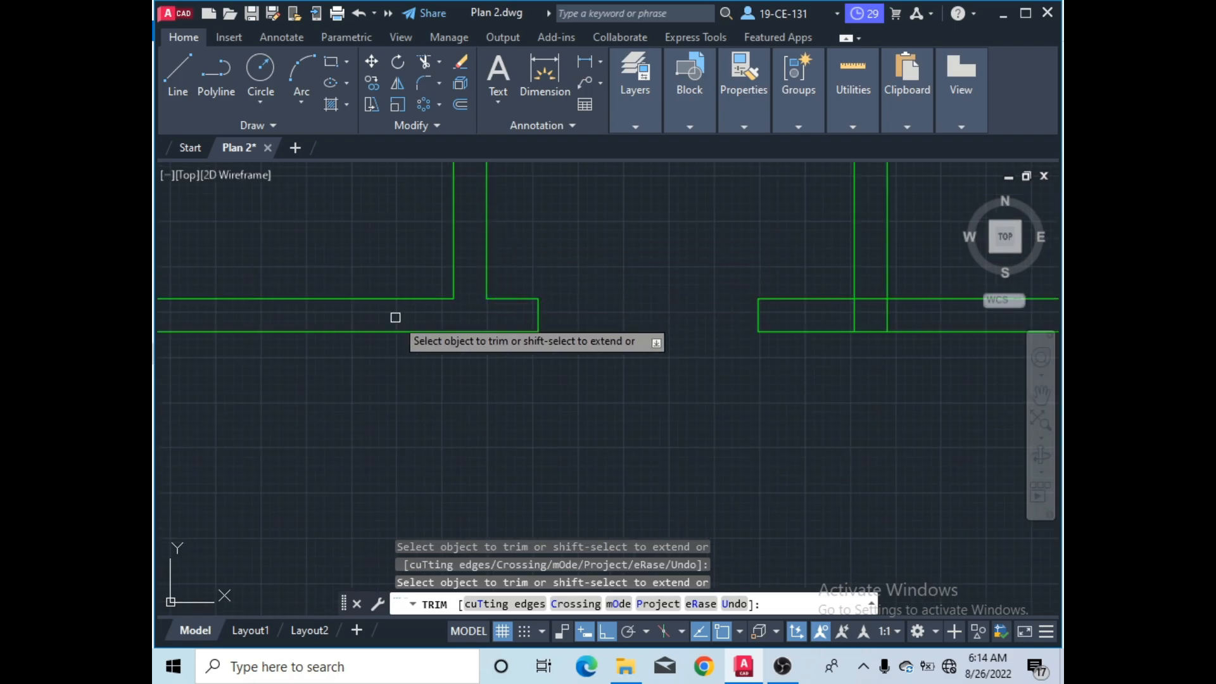
{"action": "scroll", "coordinate": [478, 312], "scroll_direction": "down", "scroll_amount": 4}
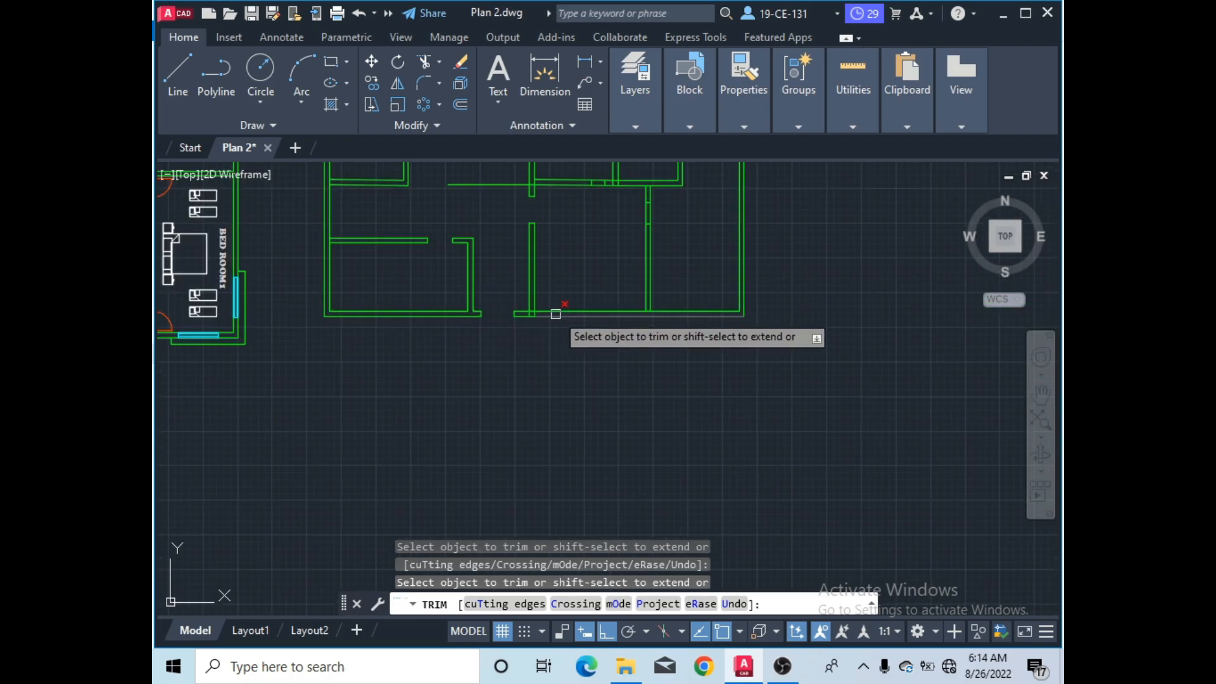
{"action": "scroll", "coordinate": [477, 310], "scroll_direction": "up", "scroll_amount": 8}
{"action": "left_click", "coordinate": [483, 292]}
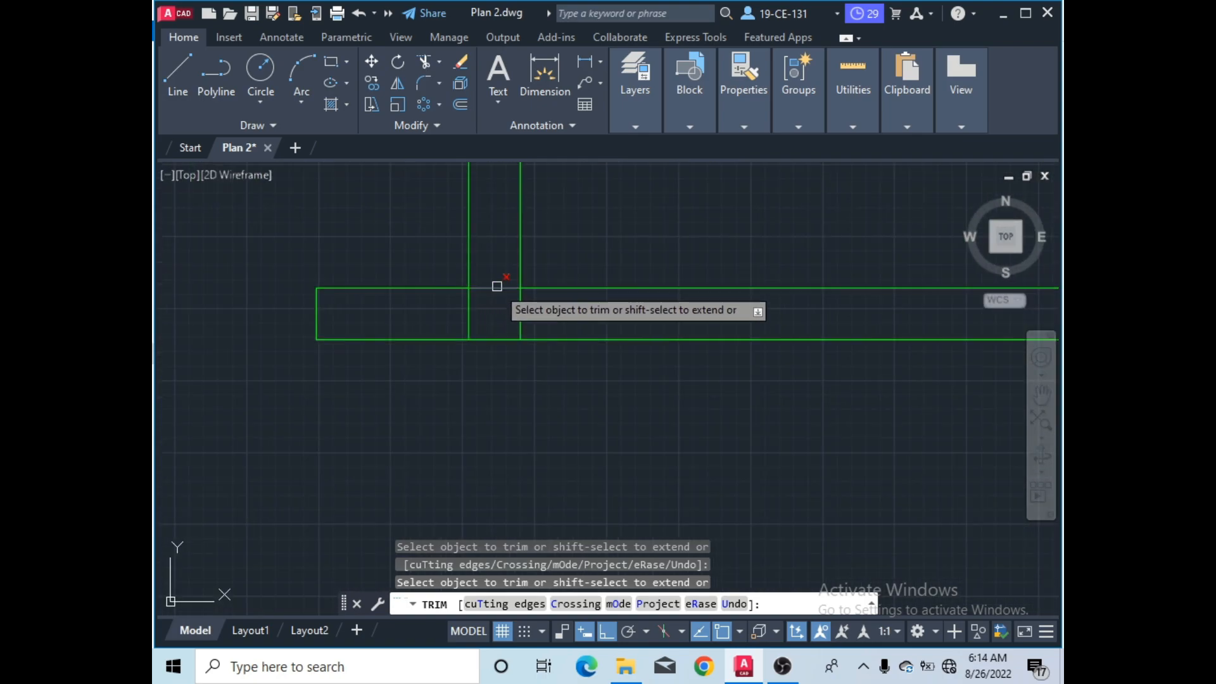
{"action": "left_click", "coordinate": [472, 309]}
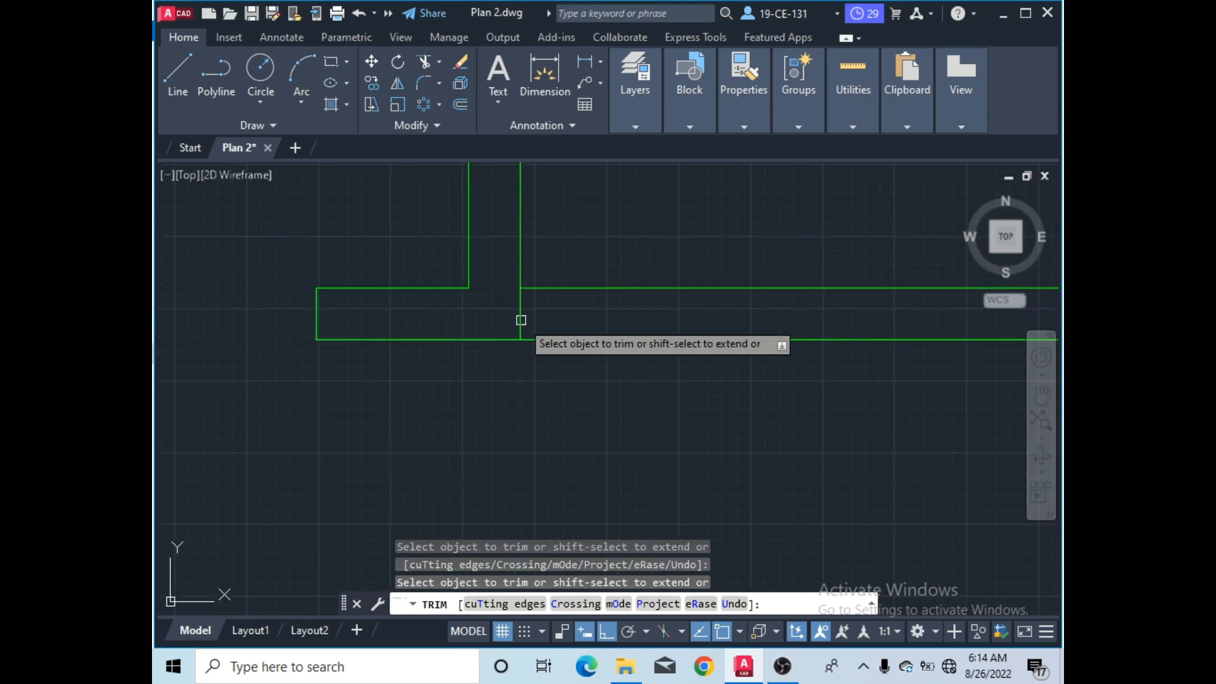
{"action": "scroll", "coordinate": [537, 342], "scroll_direction": "down", "scroll_amount": 3}
{"action": "scroll", "coordinate": [624, 335], "scroll_direction": "down", "scroll_amount": 2}
- Trim both lines of the lower-right vertical partition between its jamb marks to open a doorway
{"action": "scroll", "coordinate": [656, 321], "scroll_direction": "up", "scroll_amount": 8}
{"action": "left_click", "coordinate": [679, 251]}
{"action": "left_click", "coordinate": [586, 253]}
{"action": "key", "text": "Return"}
- Trim both lines between the jamb marks in the lower wall of the upper-right rooms to open a doorway
{"action": "scroll", "coordinate": [699, 280], "scroll_direction": "down", "scroll_amount": 6}
{"action": "scroll", "coordinate": [639, 250], "scroll_direction": "down", "scroll_amount": 2}
{"action": "scroll", "coordinate": [701, 245], "scroll_direction": "up", "scroll_amount": 7}
{"action": "left_click", "coordinate": [668, 244]}
{"action": "left_click", "coordinate": [669, 286]}
{"action": "left_click", "coordinate": [674, 281]}
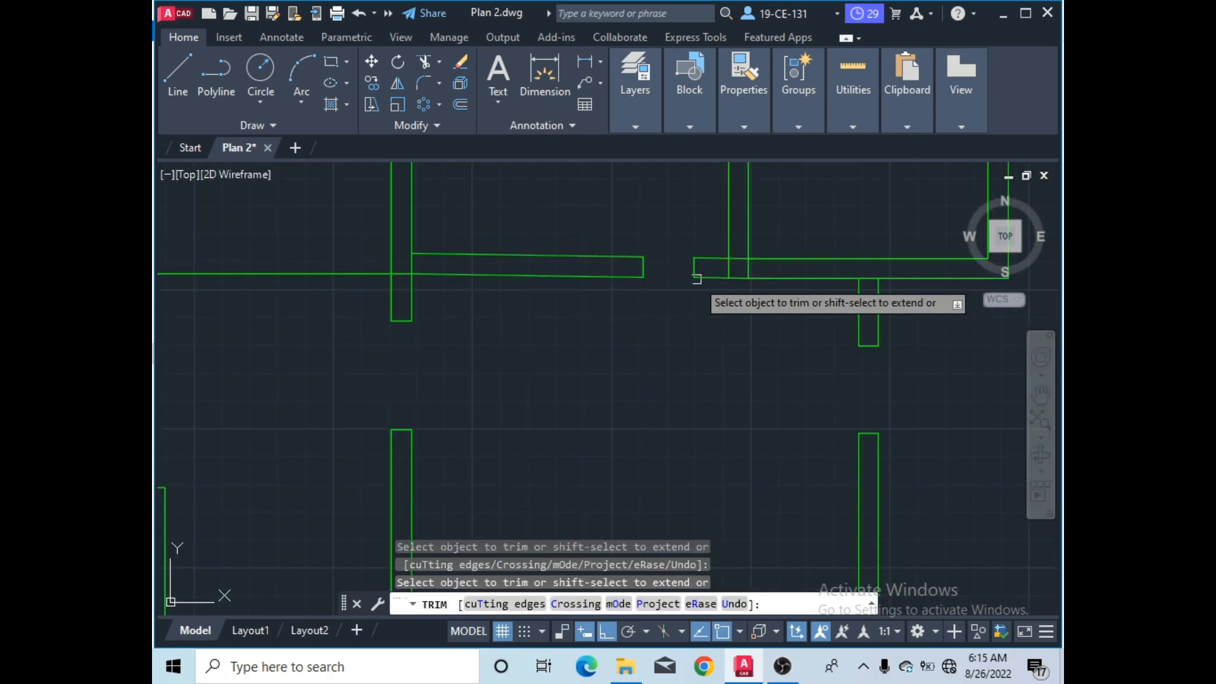
- Trim the overlapping lines where the partition between the two upper-right rooms meets their lower wall
{"action": "scroll", "coordinate": [735, 272], "scroll_direction": "up", "scroll_amount": 4}
{"action": "left_click", "coordinate": [749, 269]}
{"action": "left_click", "coordinate": [715, 251]}
{"action": "left_click", "coordinate": [735, 230]}
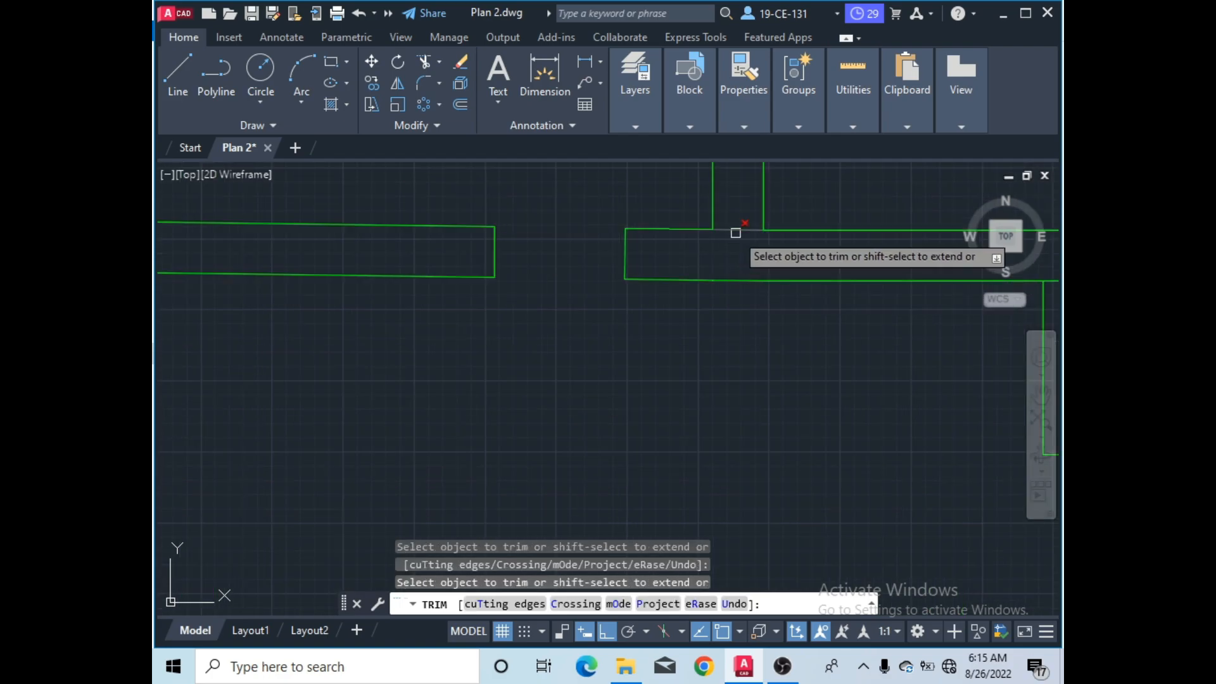
- Examine the junction of the central wall and the upper-right rooms' lower wall, and end the Trim command
{"action": "scroll", "coordinate": [735, 276], "scroll_direction": "down", "scroll_amount": 5}
{"action": "scroll", "coordinate": [677, 293], "scroll_direction": "up", "scroll_amount": 5}
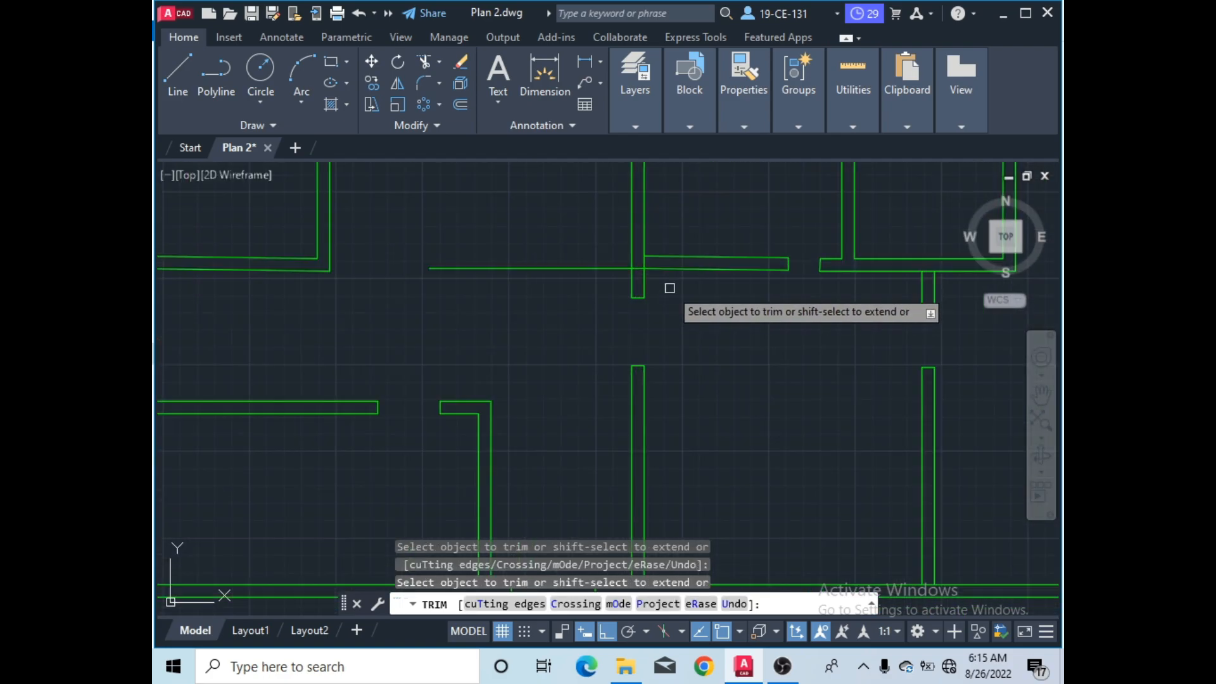
{"action": "scroll", "coordinate": [655, 249], "scroll_direction": "up", "scroll_amount": 2}
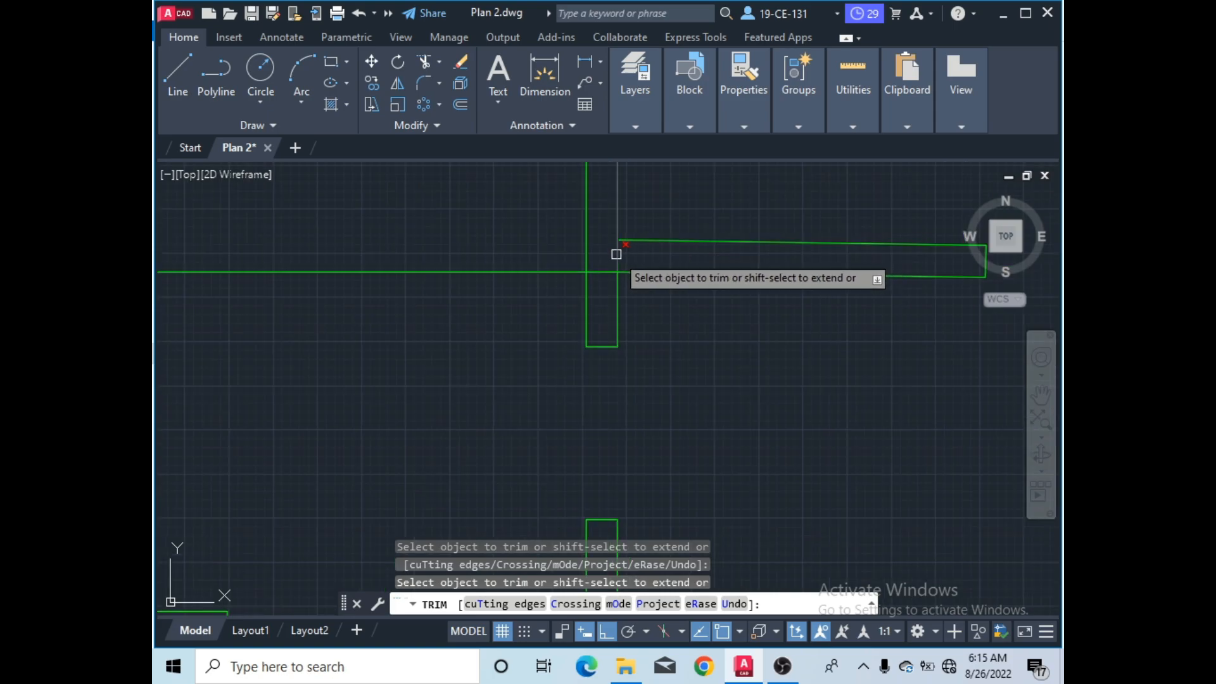
{"action": "scroll", "coordinate": [616, 253], "scroll_direction": "down", "scroll_amount": 5}
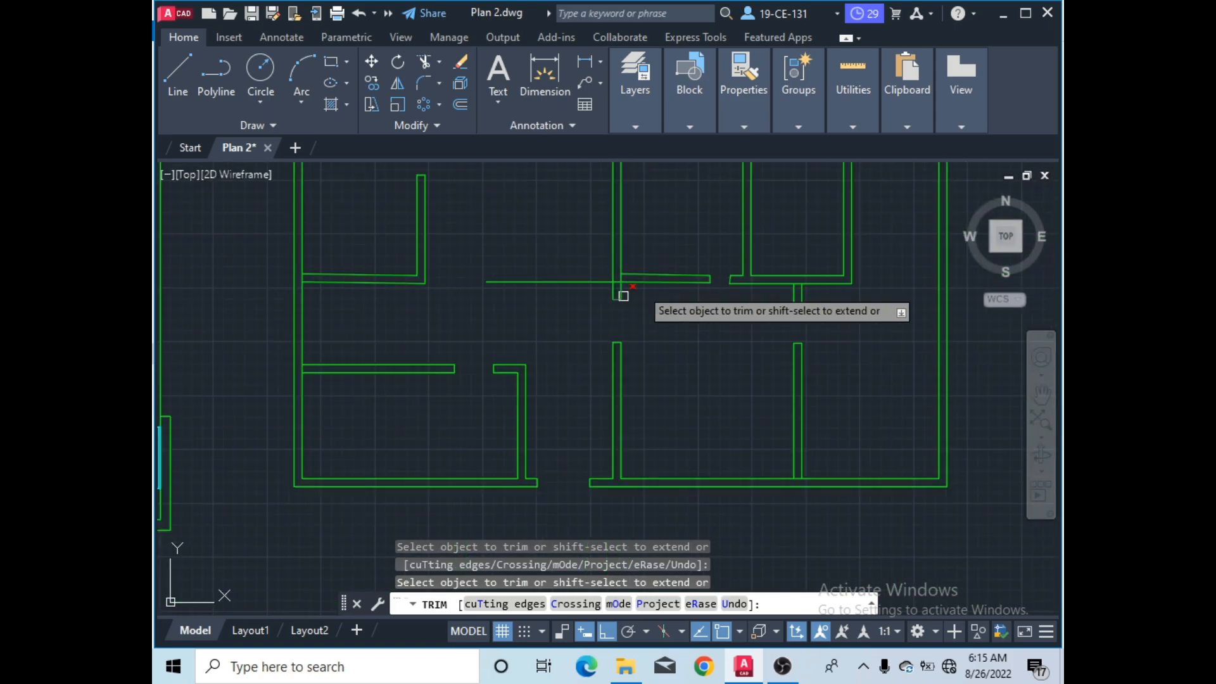
{"action": "scroll", "coordinate": [635, 248], "scroll_direction": "down", "scroll_amount": 4}
{"action": "scroll", "coordinate": [627, 238], "scroll_direction": "up", "scroll_amount": 6}
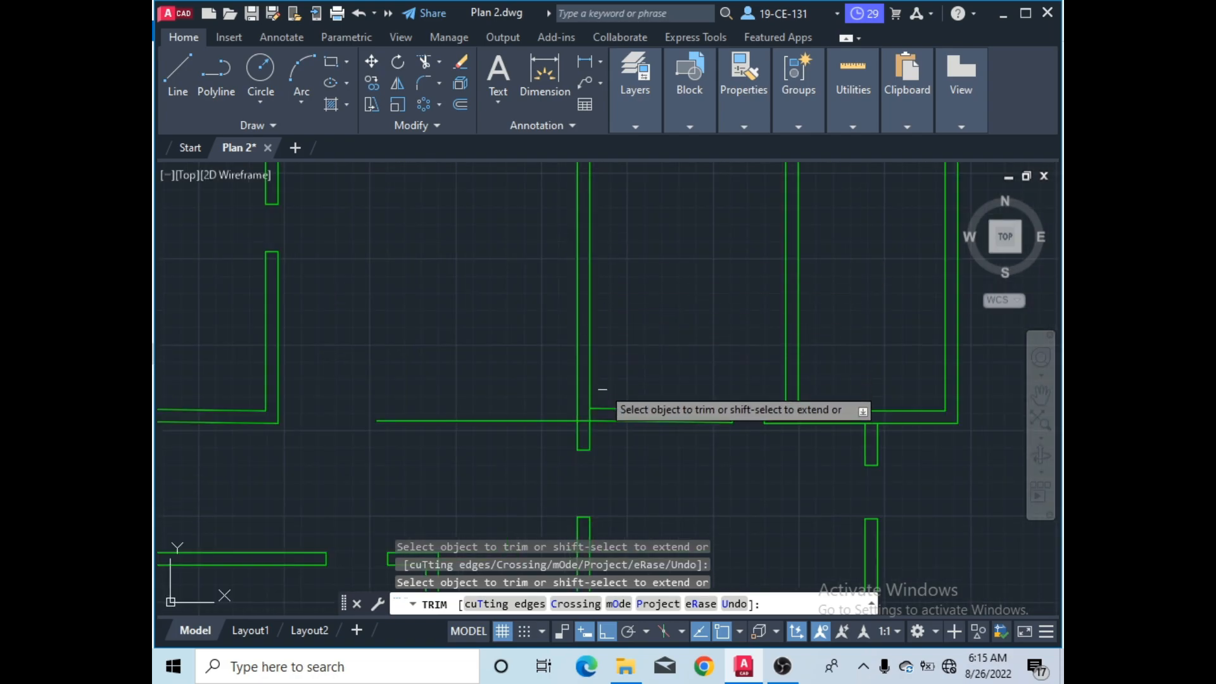
{"action": "scroll", "coordinate": [590, 420], "scroll_direction": "up", "scroll_amount": 2}
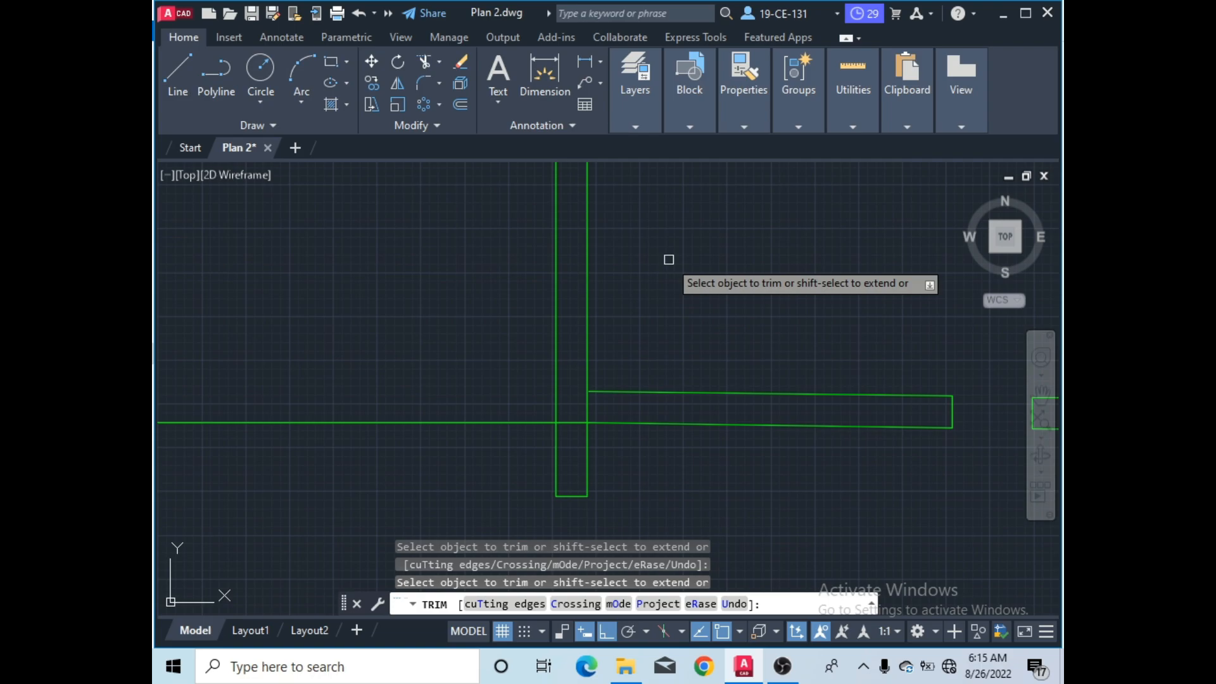
{"action": "key", "text": "Return"}
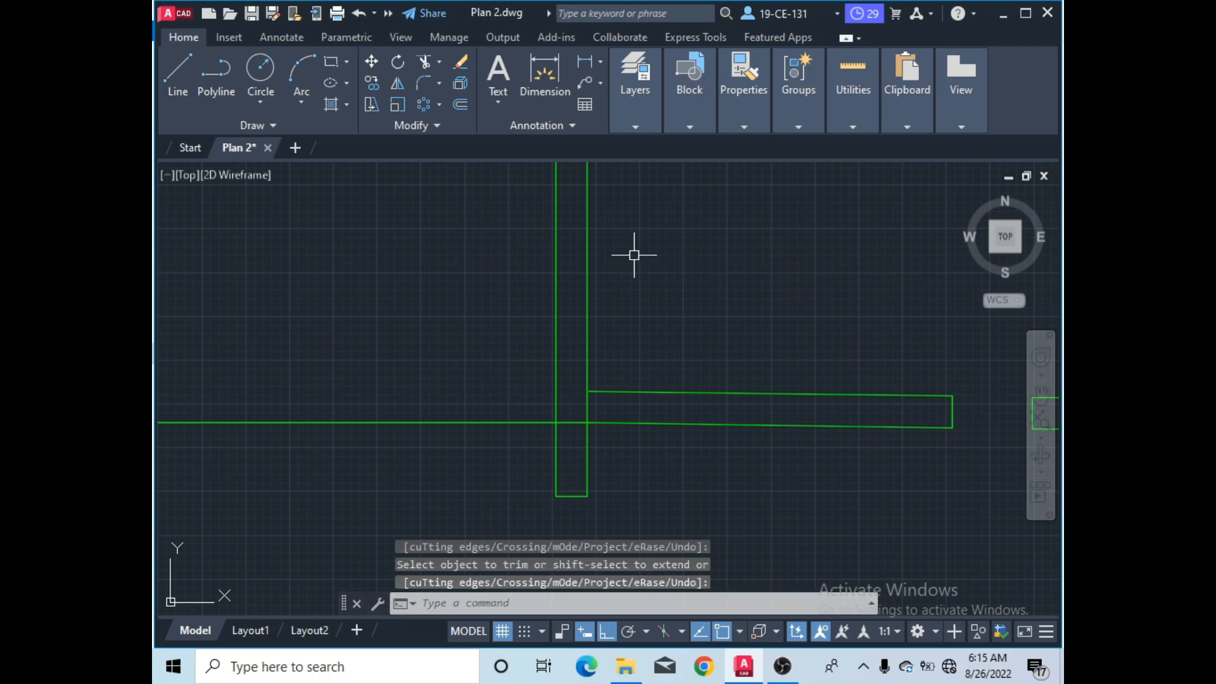
- Stretch the left end of the upper line of the upper-right rooms' lower wall to meet the central wall's right face
{"action": "scroll", "coordinate": [605, 399], "scroll_direction": "up", "scroll_amount": 4}
{"action": "scroll", "coordinate": [564, 380], "scroll_direction": "up", "scroll_amount": 5}
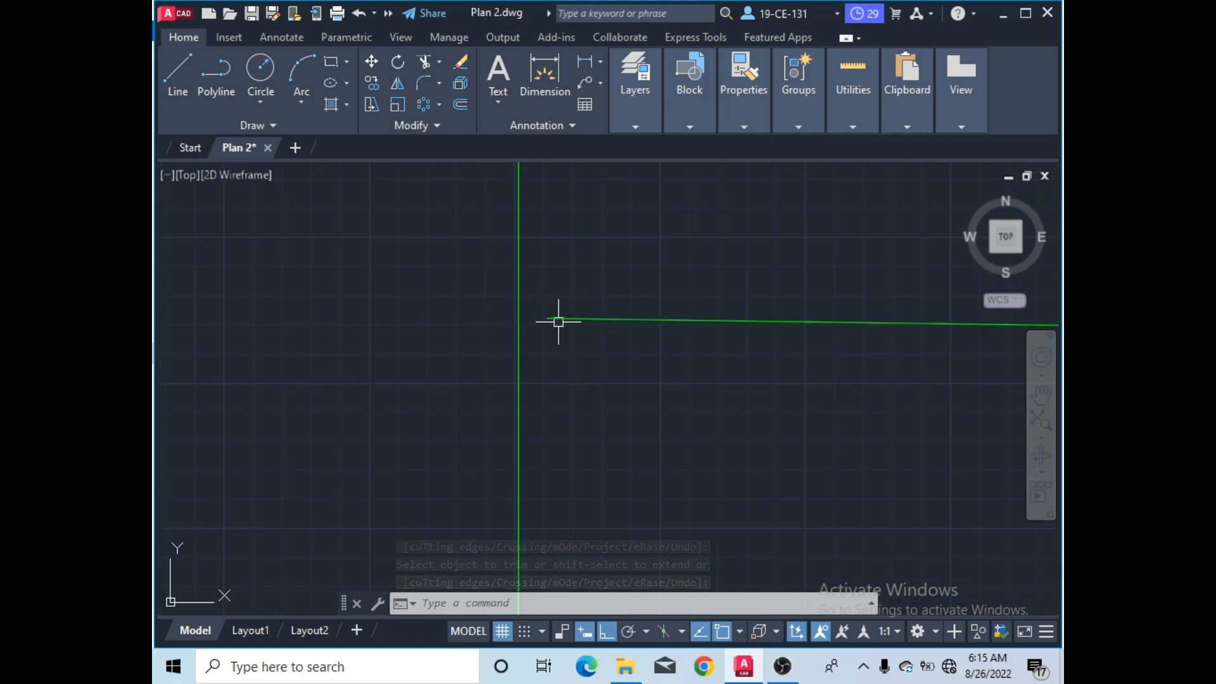
{"action": "left_click", "coordinate": [557, 319]}
{"action": "left_click", "coordinate": [547, 318]}
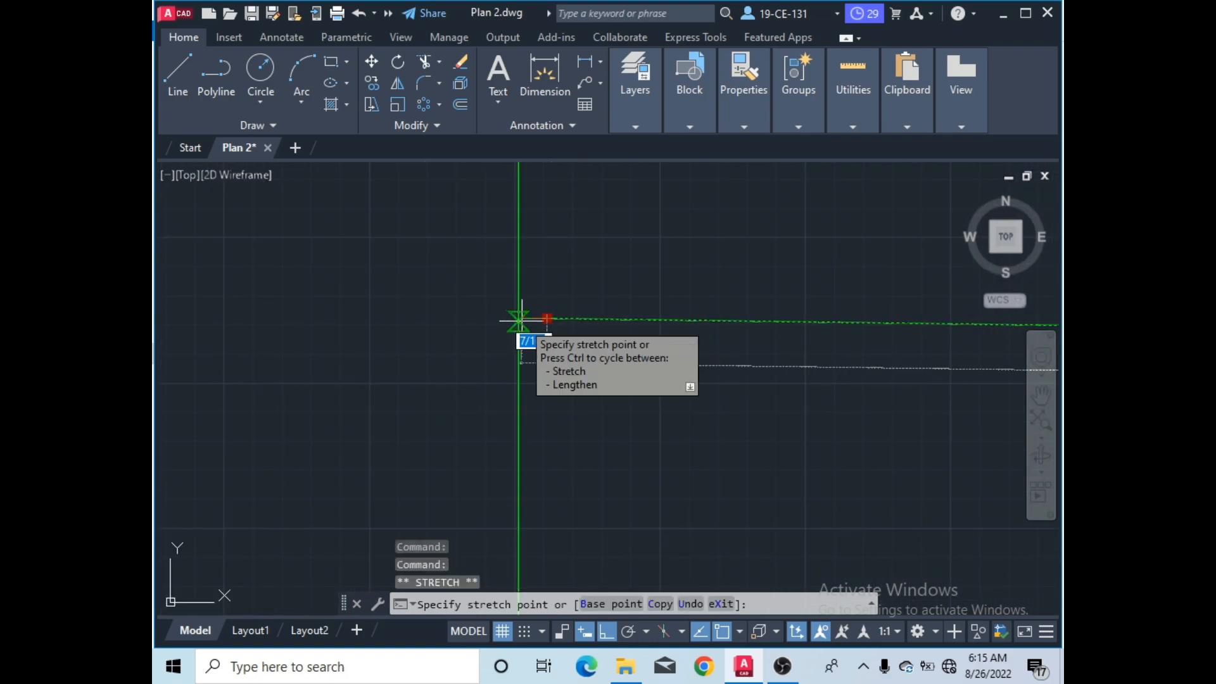
{"action": "left_click", "coordinate": [518, 321]}
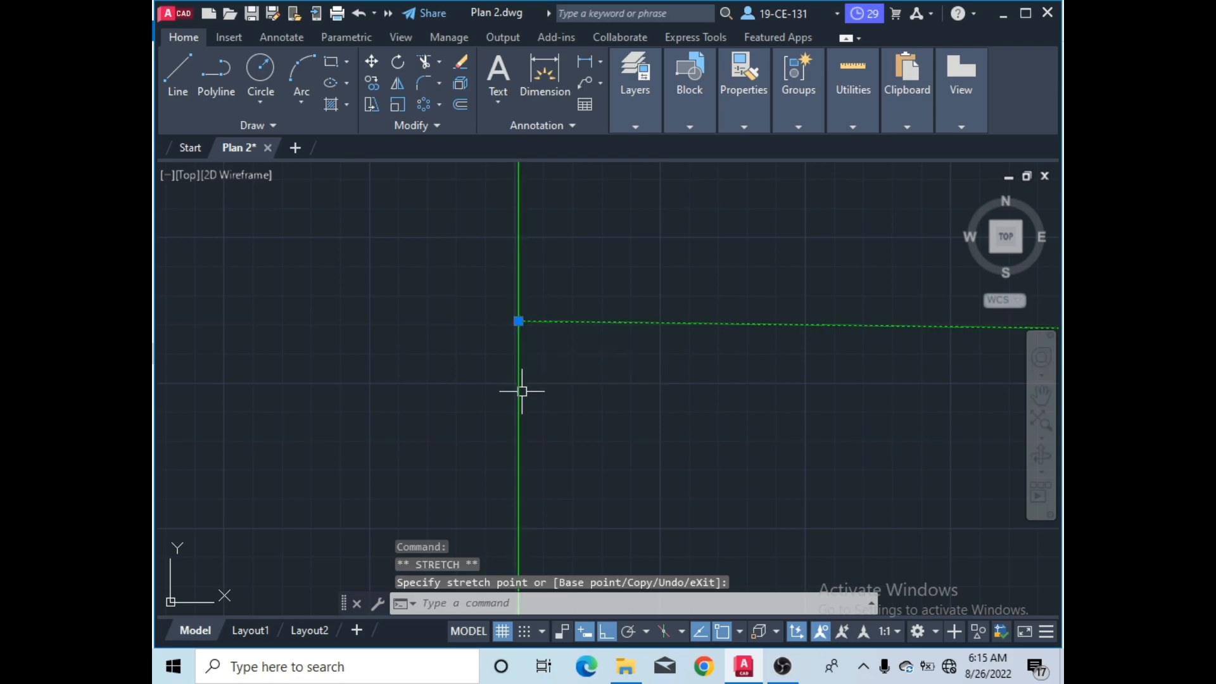
{"action": "scroll", "coordinate": [569, 304], "scroll_direction": "down", "scroll_amount": 4}
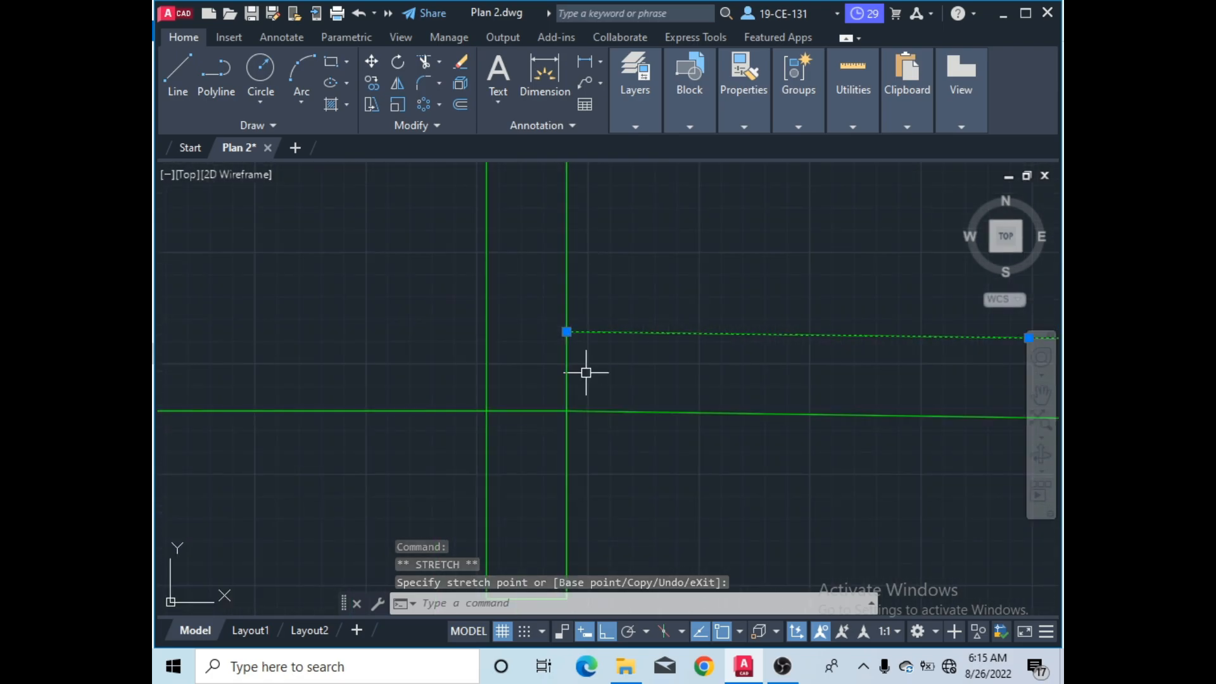
{"action": "right_click", "coordinate": [675, 196]}
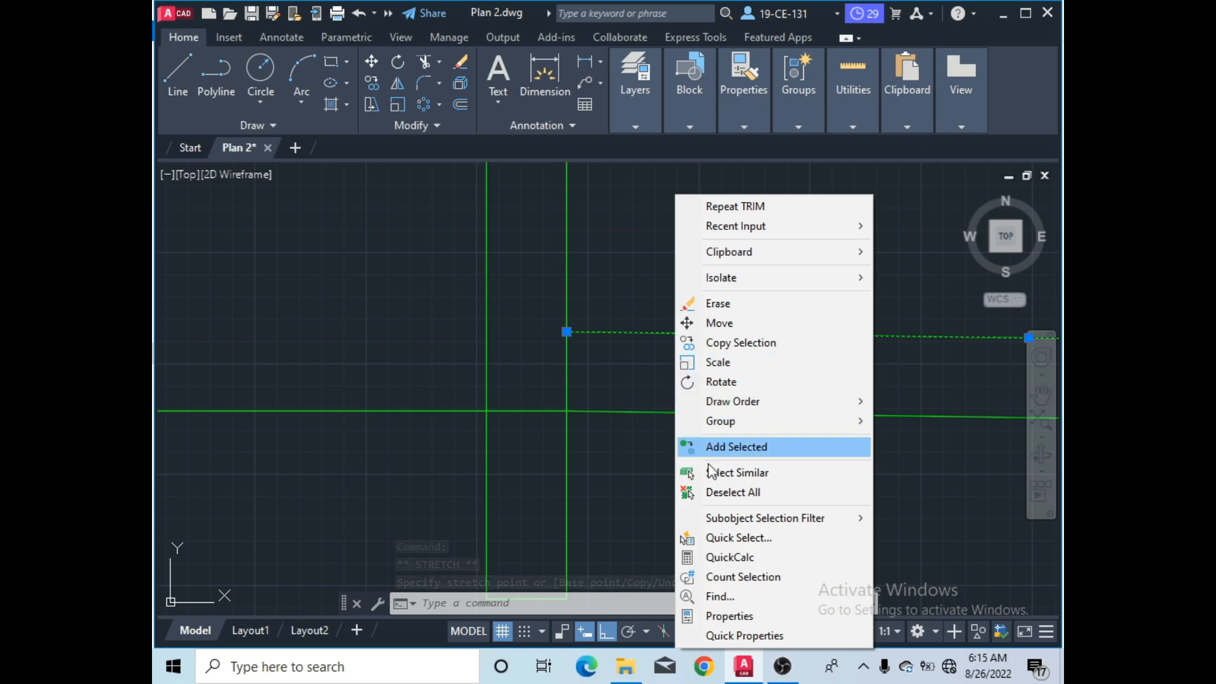
- Deselect the stretched line and trim the overlapping segments where the upper-right rooms' lower wall meets the central wall's right face
{"action": "left_click", "coordinate": [710, 492]}
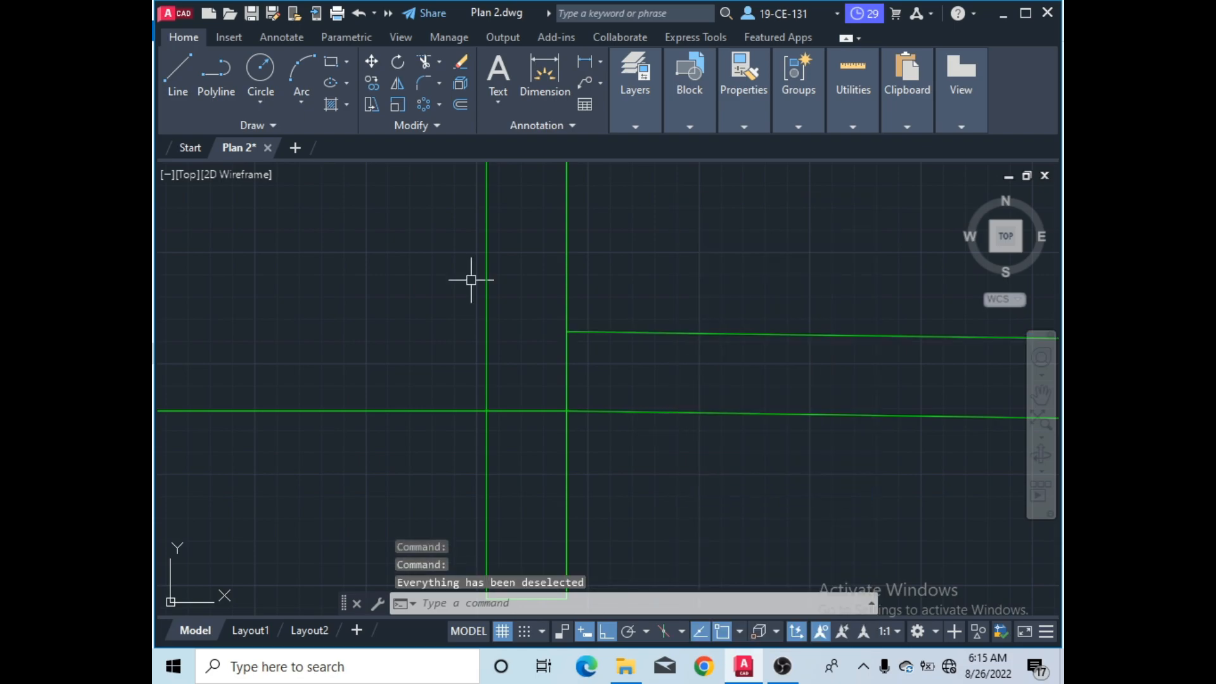
{"action": "left_click", "coordinate": [430, 62]}
{"action": "right_click", "coordinate": [614, 228]}
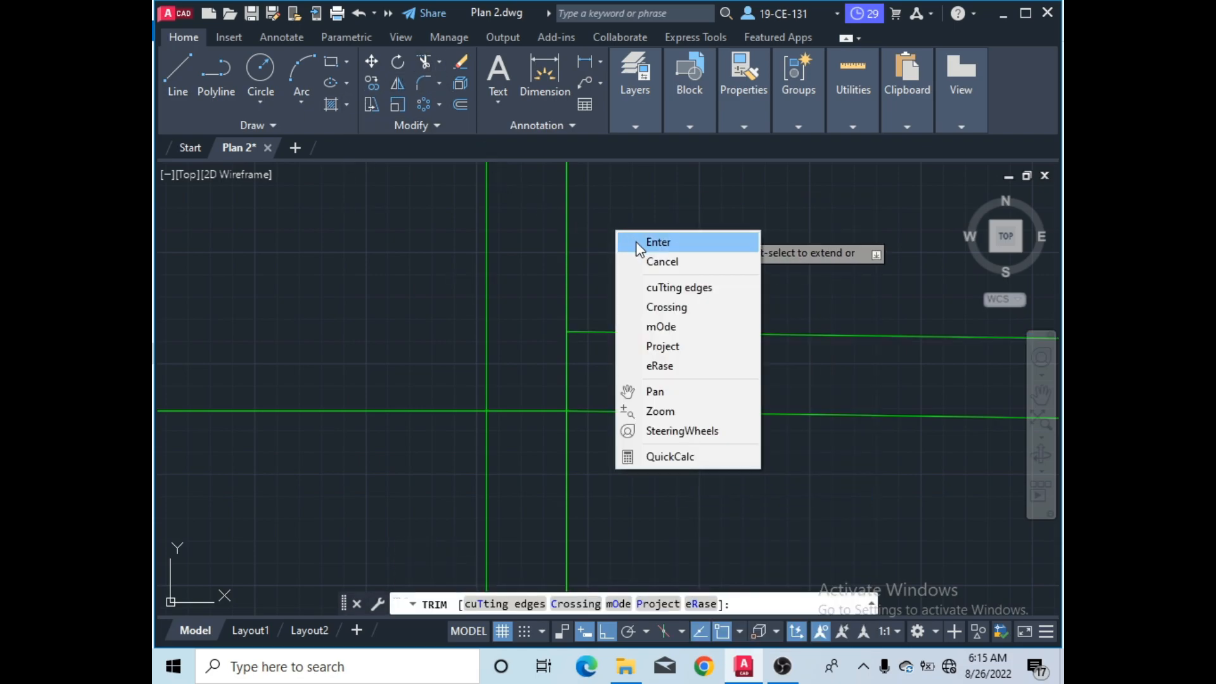
{"action": "left_click", "coordinate": [636, 241]}
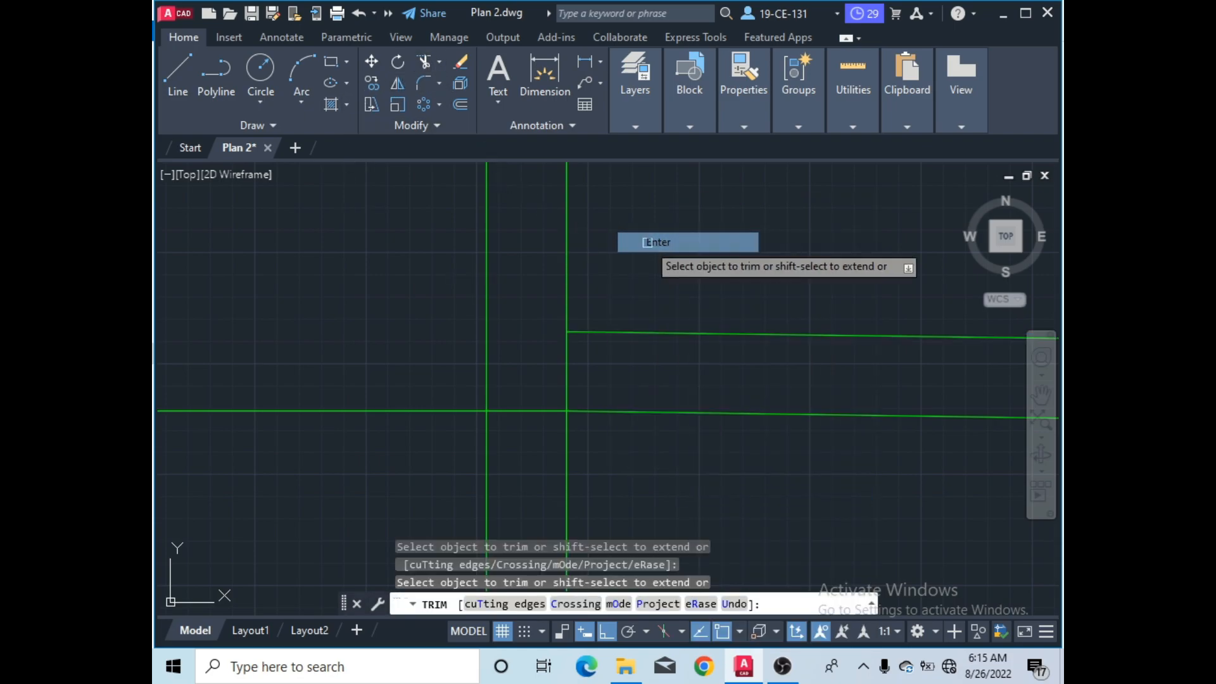
{"action": "left_click", "coordinate": [566, 364]}
{"action": "left_click", "coordinate": [525, 409]}
- Trim away the stray horizontal line on the left side of the central wall, check the whole plan, and end the Trim command
{"action": "scroll", "coordinate": [579, 279], "scroll_direction": "down", "scroll_amount": 4}
{"action": "scroll", "coordinate": [554, 323], "scroll_direction": "down", "scroll_amount": 2}
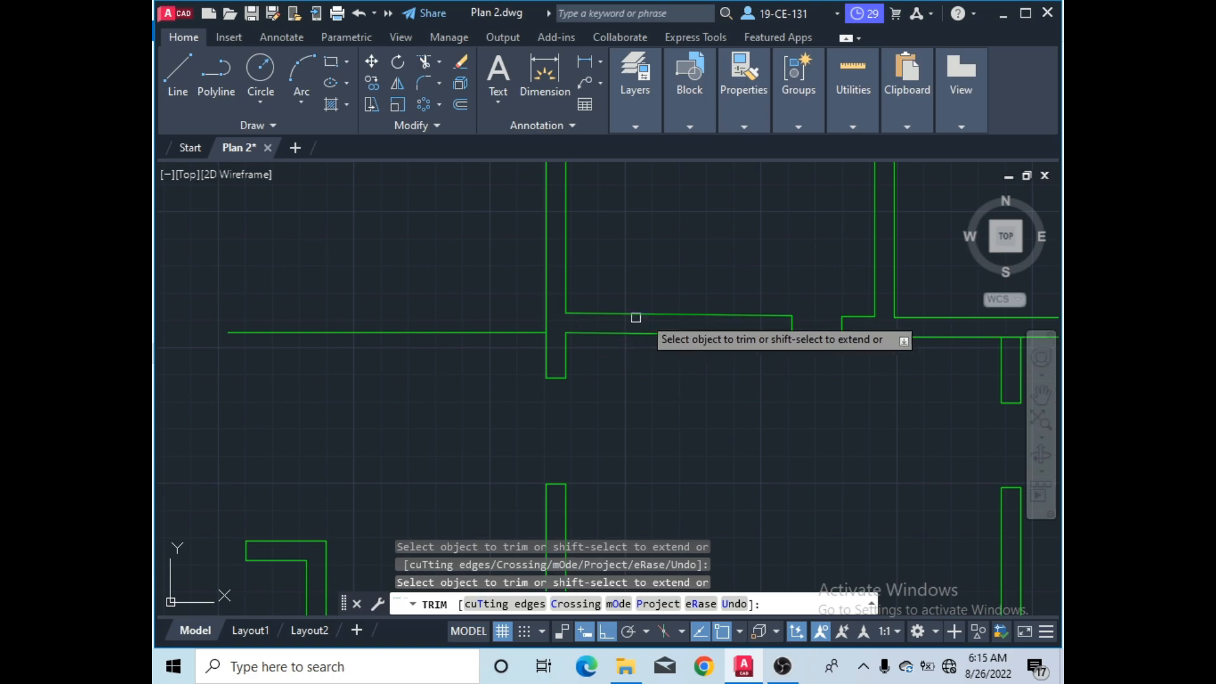
{"action": "scroll", "coordinate": [635, 318], "scroll_direction": "down", "scroll_amount": 3}
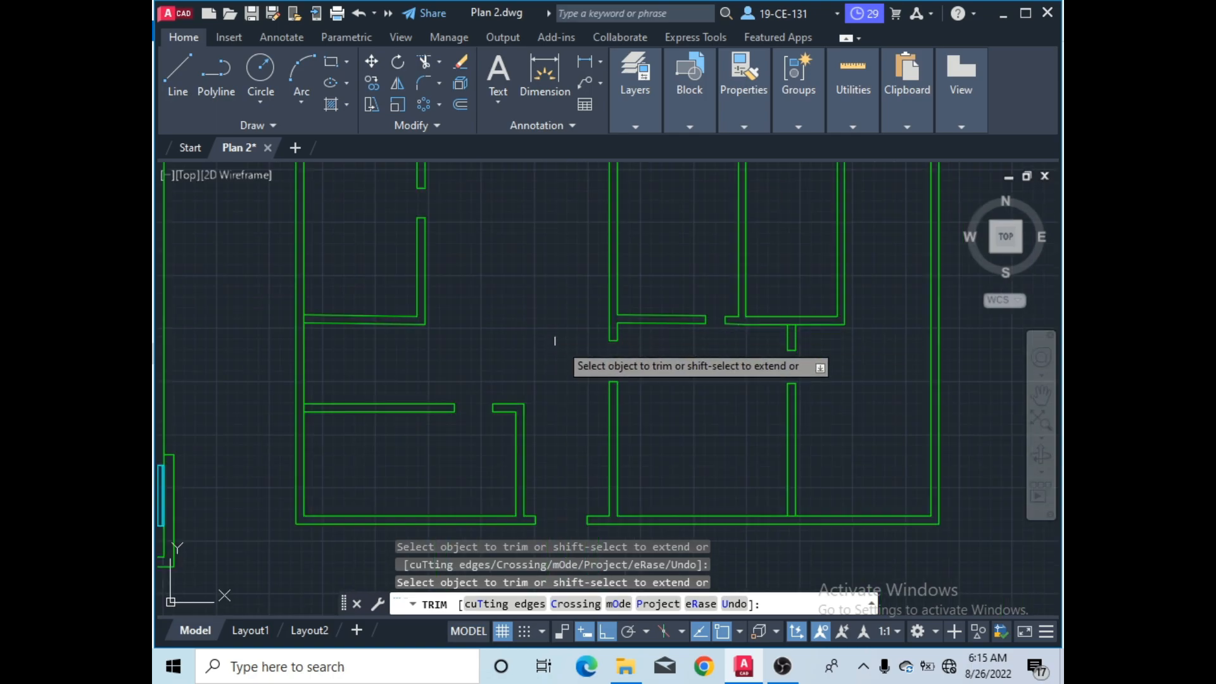
{"action": "scroll", "coordinate": [555, 340], "scroll_direction": "down", "scroll_amount": 6}
{"action": "scroll", "coordinate": [608, 298], "scroll_direction": "up", "scroll_amount": 4}
{"action": "scroll", "coordinate": [650, 355], "scroll_direction": "up", "scroll_amount": 2}
{"action": "scroll", "coordinate": [662, 348], "scroll_direction": "down", "scroll_amount": 2}
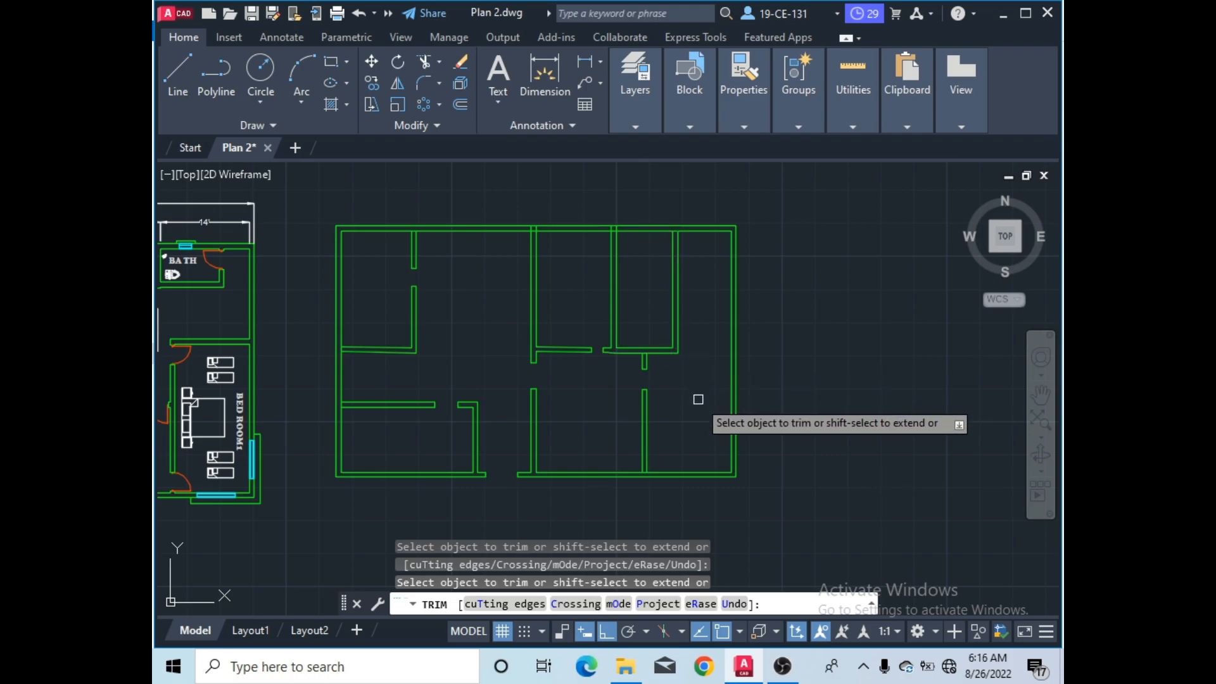
{"action": "scroll", "coordinate": [698, 399], "scroll_direction": "down", "scroll_amount": 2}
{"action": "right_click", "coordinate": [561, 342]}
{"action": "left_click", "coordinate": [579, 350]}
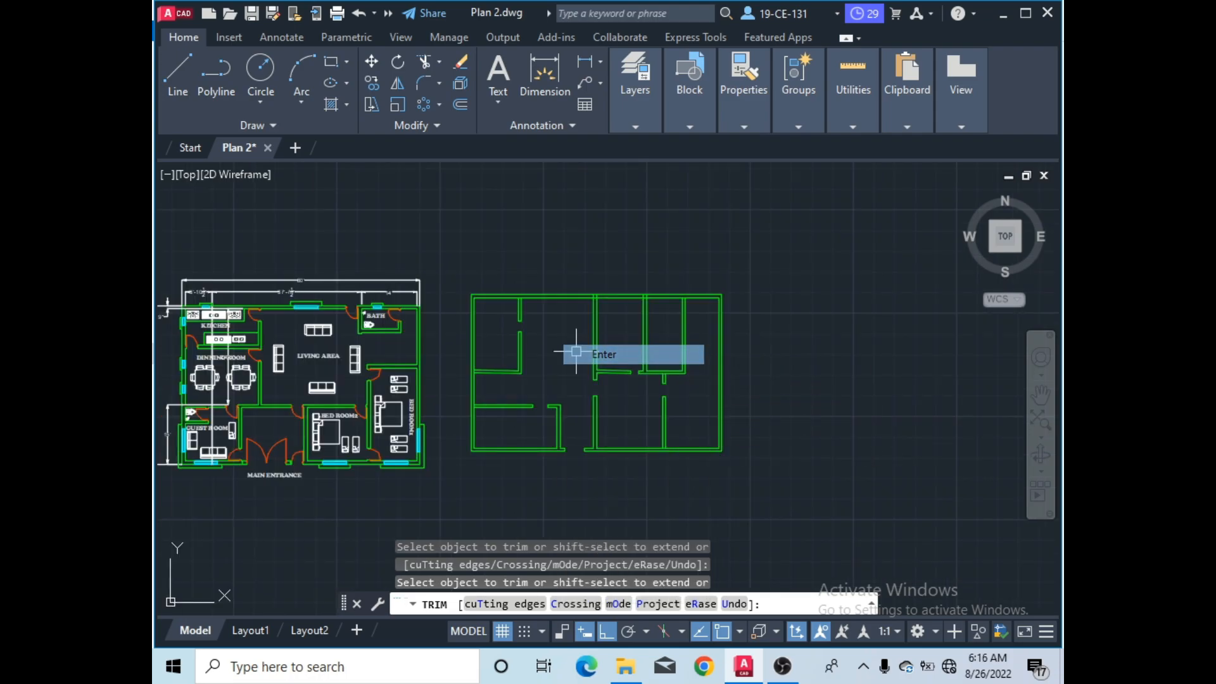
- Extend both lines of the upper-left room's right wall across its door gap in the bare floor plan
{"action": "left_click", "coordinate": [438, 64]}
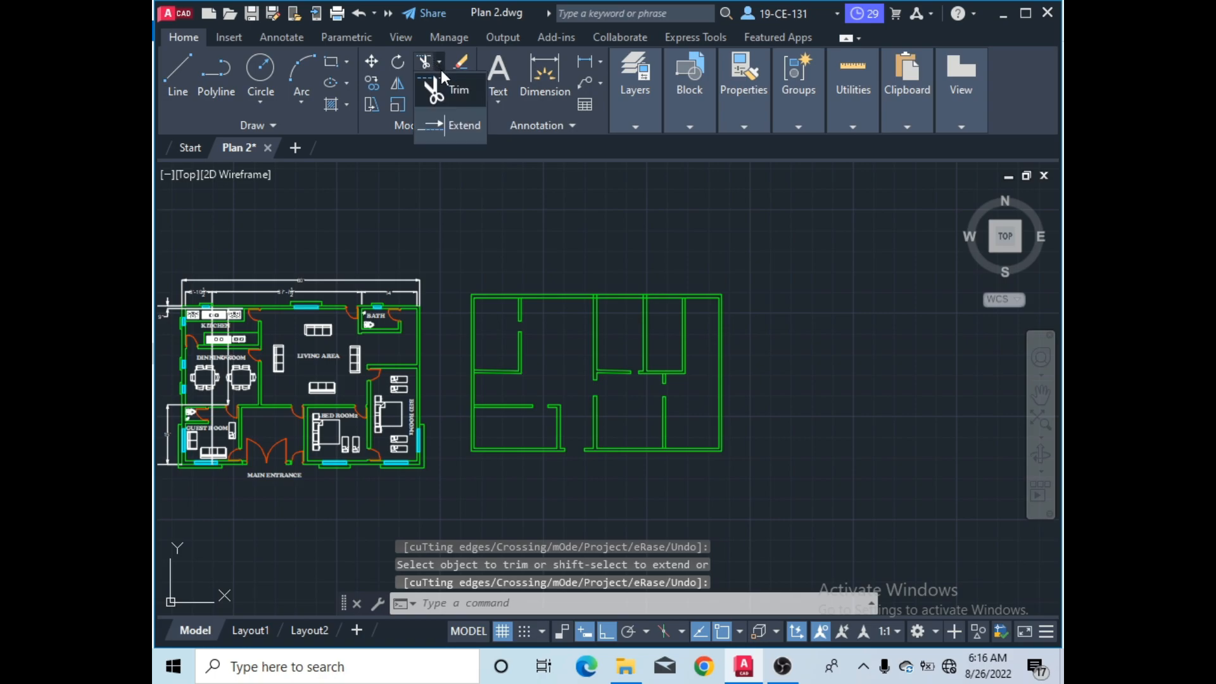
{"action": "left_click", "coordinate": [462, 129]}
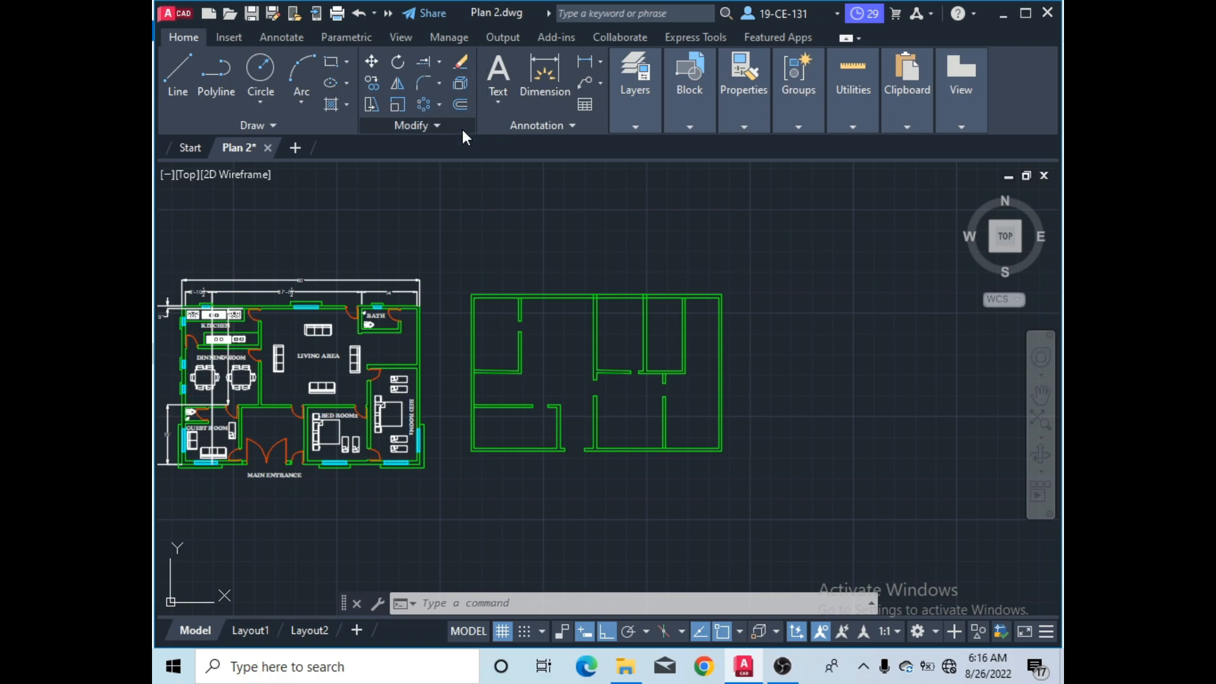
{"action": "scroll", "coordinate": [514, 357], "scroll_direction": "up", "scroll_amount": 4}
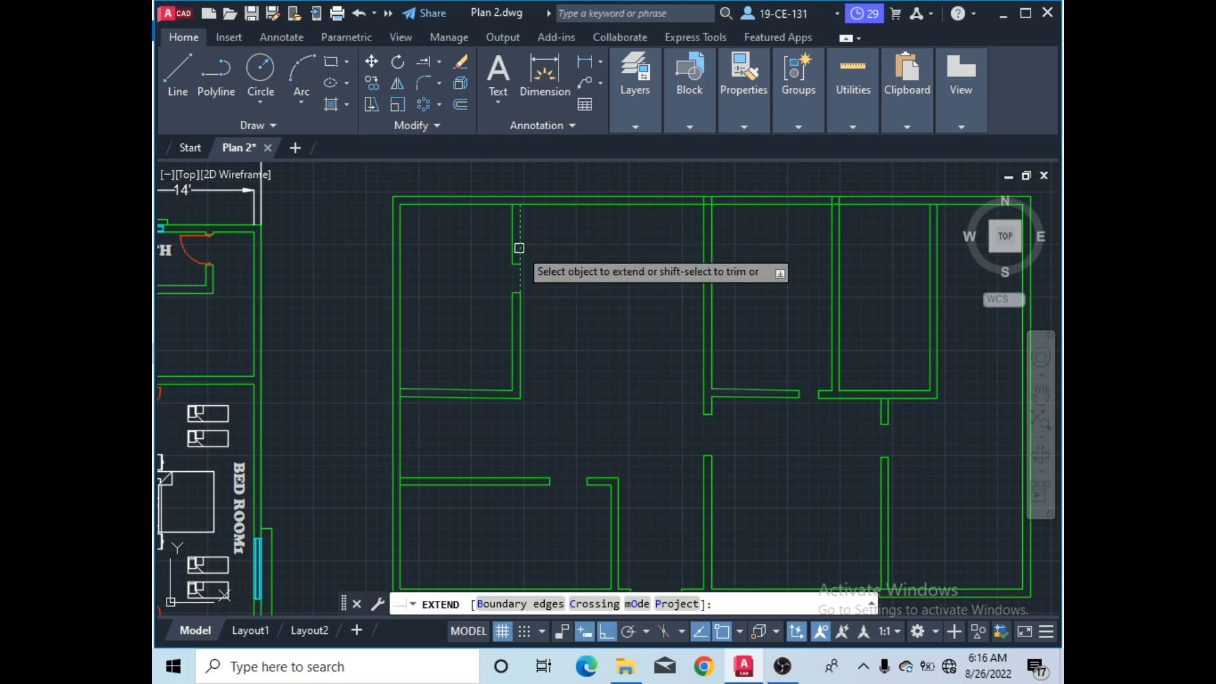
{"action": "left_click", "coordinate": [518, 248]}
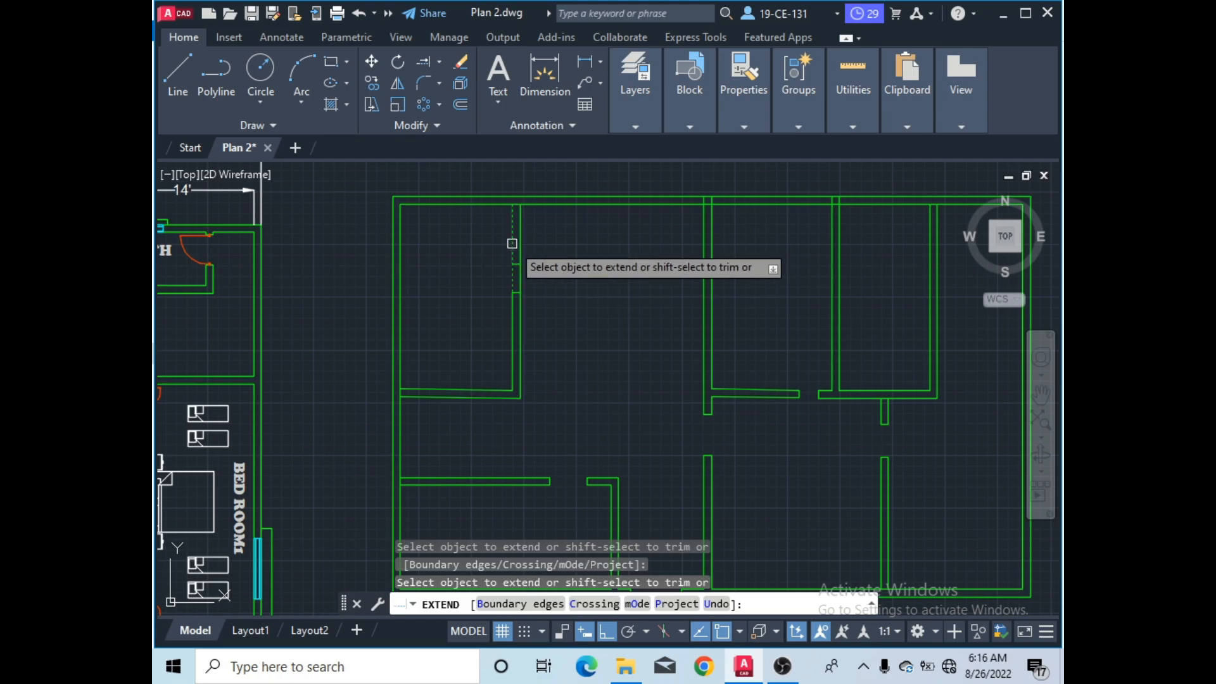
{"action": "left_click", "coordinate": [512, 243]}
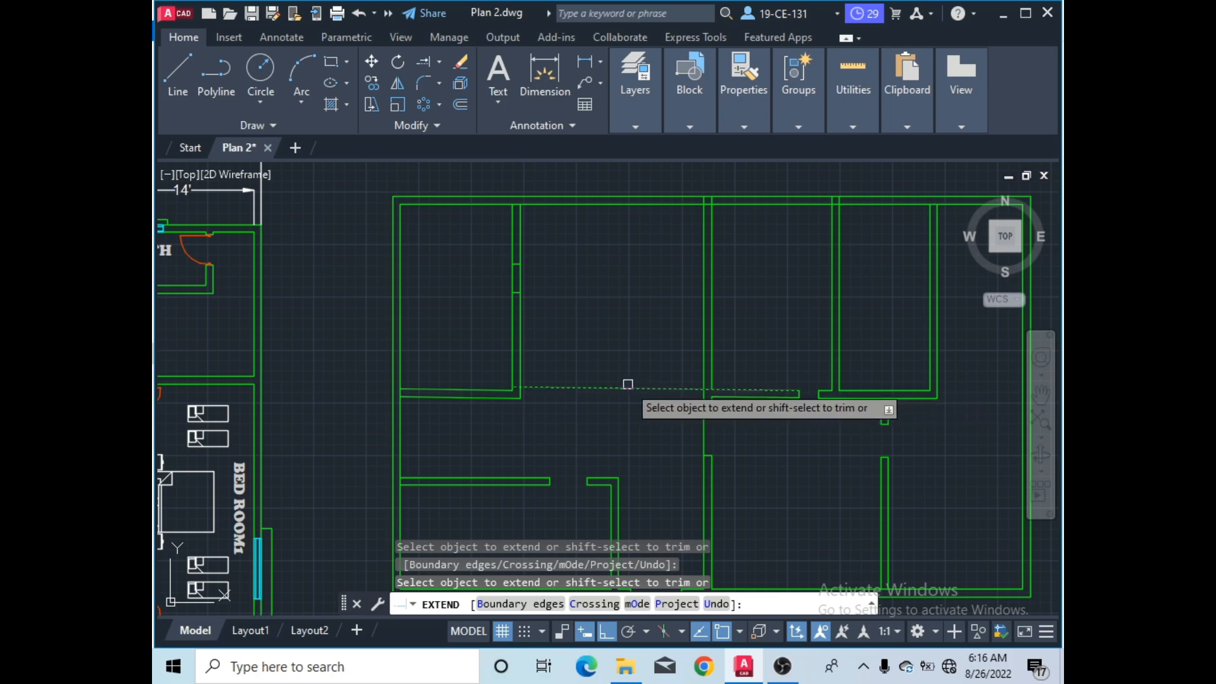
- Extend the upper line of the short wall below the middle room to its neighbouring walls, and a lower-right partition line across its door gap
{"action": "left_click", "coordinate": [794, 387]}
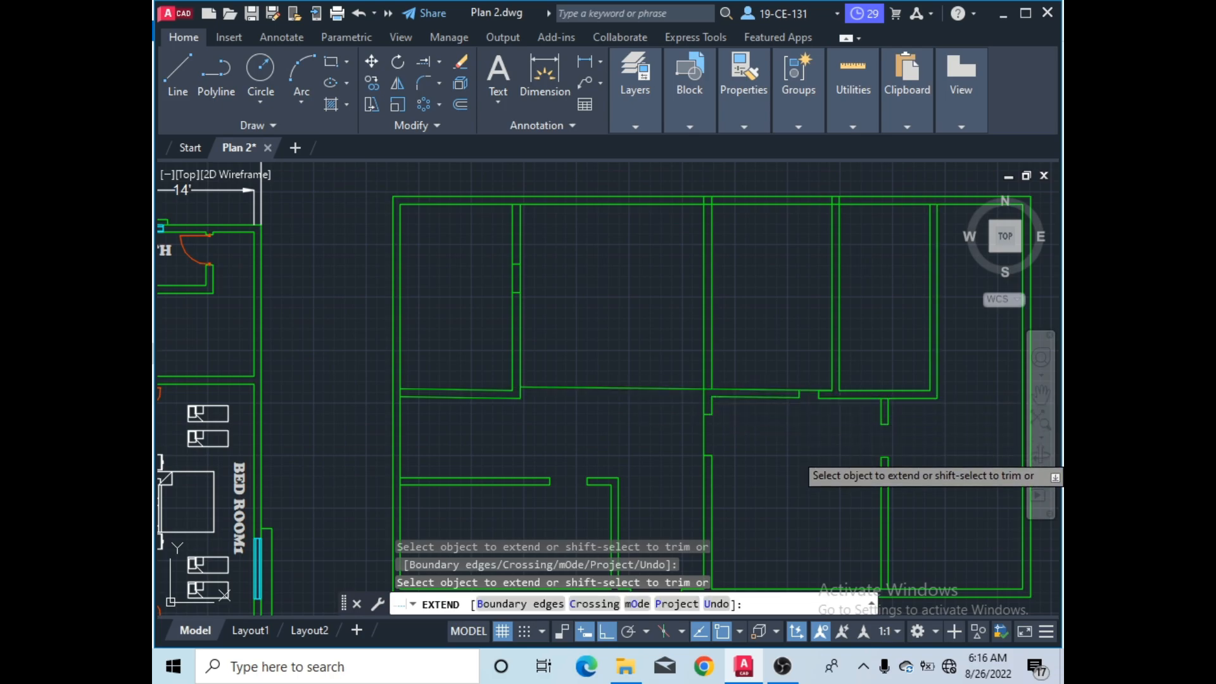
{"action": "left_click", "coordinate": [885, 465]}
{"action": "right_click", "coordinate": [736, 311]}
{"action": "left_click", "coordinate": [763, 315]}
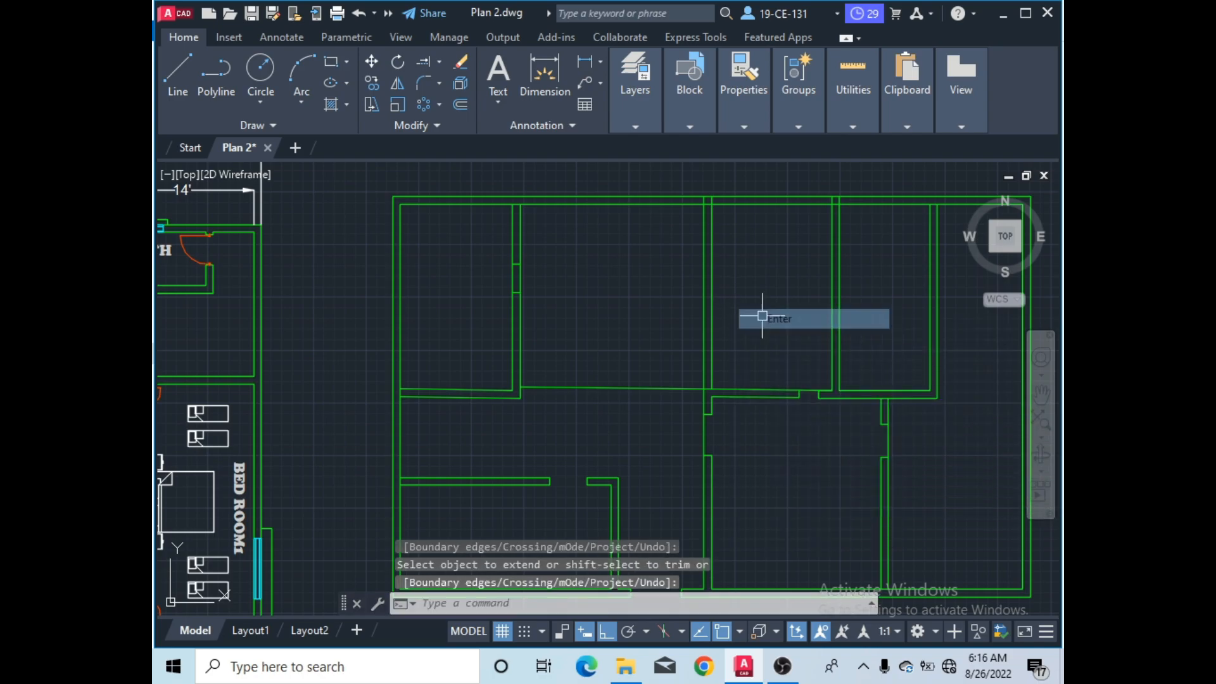
{"action": "scroll", "coordinate": [583, 235], "scroll_direction": "down", "scroll_amount": 3}
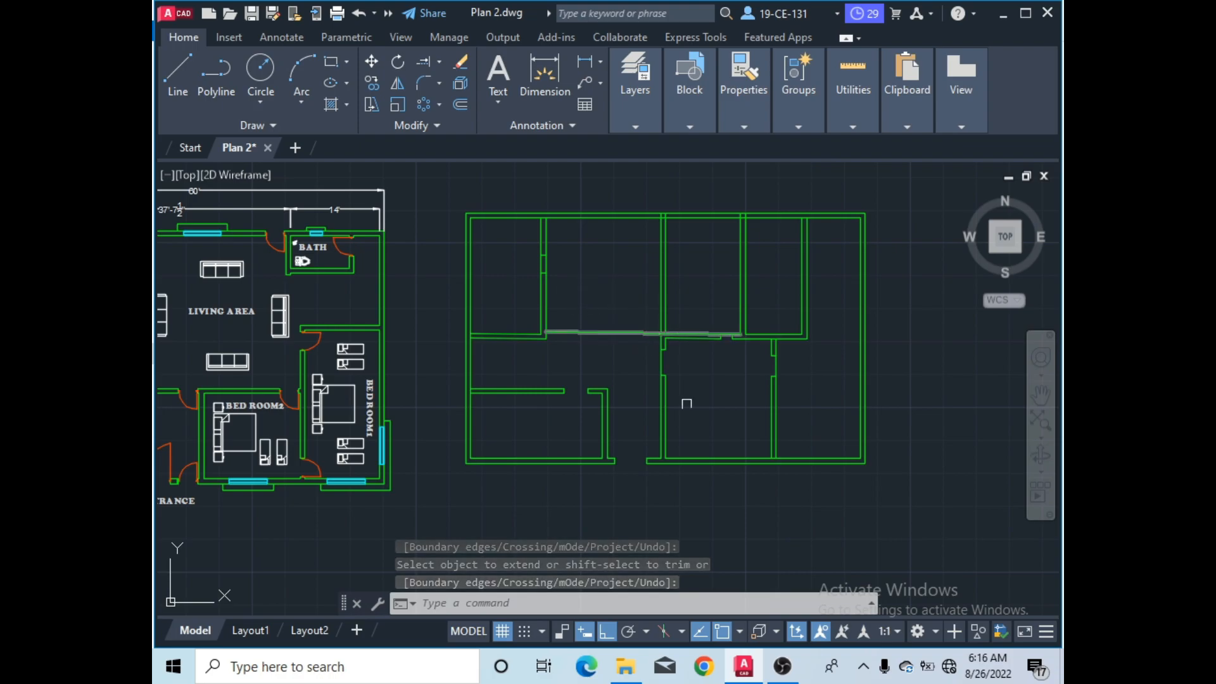
{"action": "left_click", "coordinate": [784, 672]}
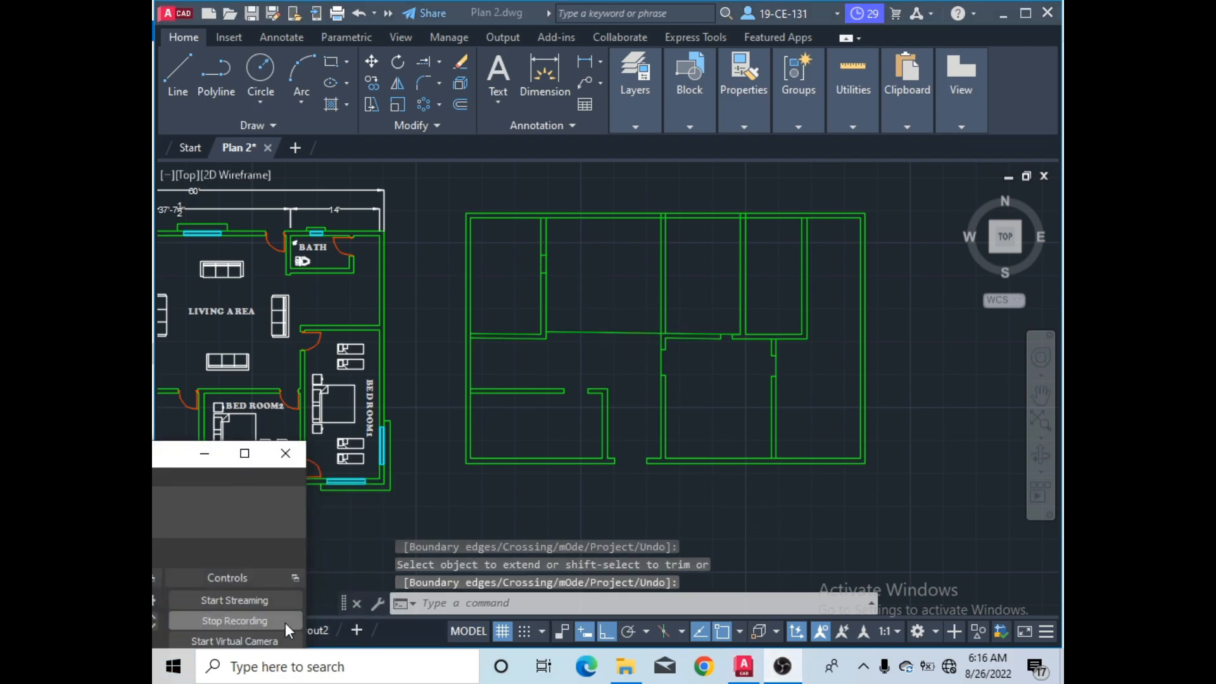
{"action": "left_click", "coordinate": [271, 622]}
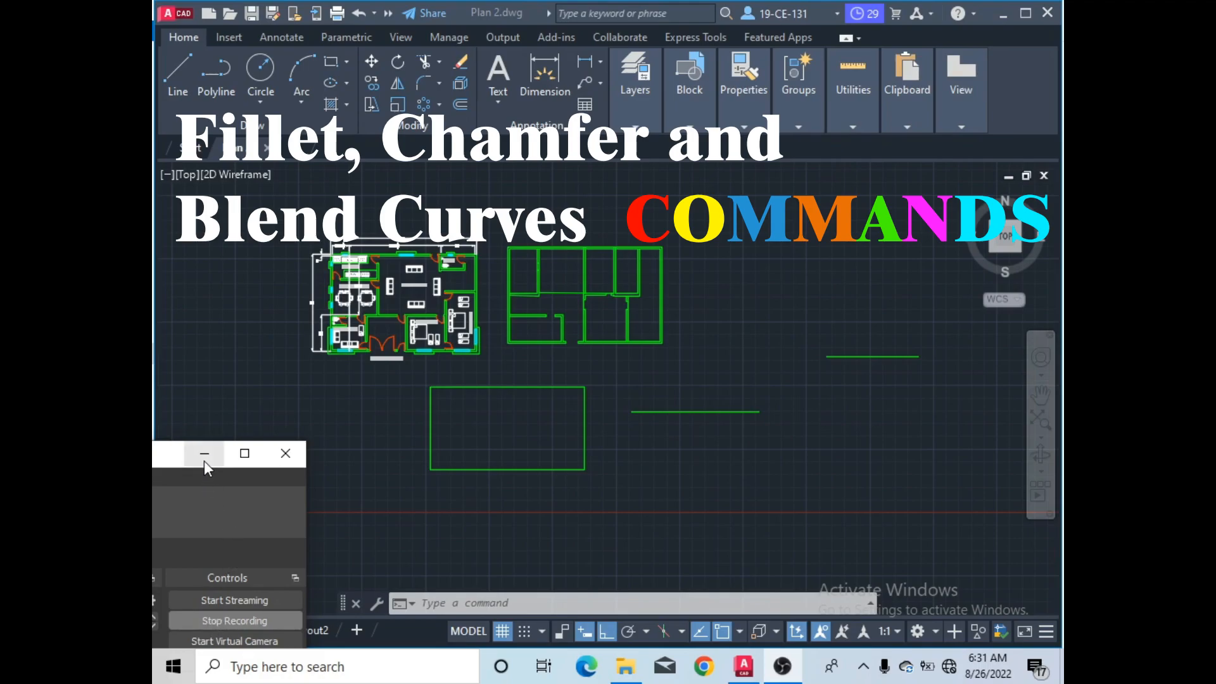
{"action": "left_click", "coordinate": [204, 460]}
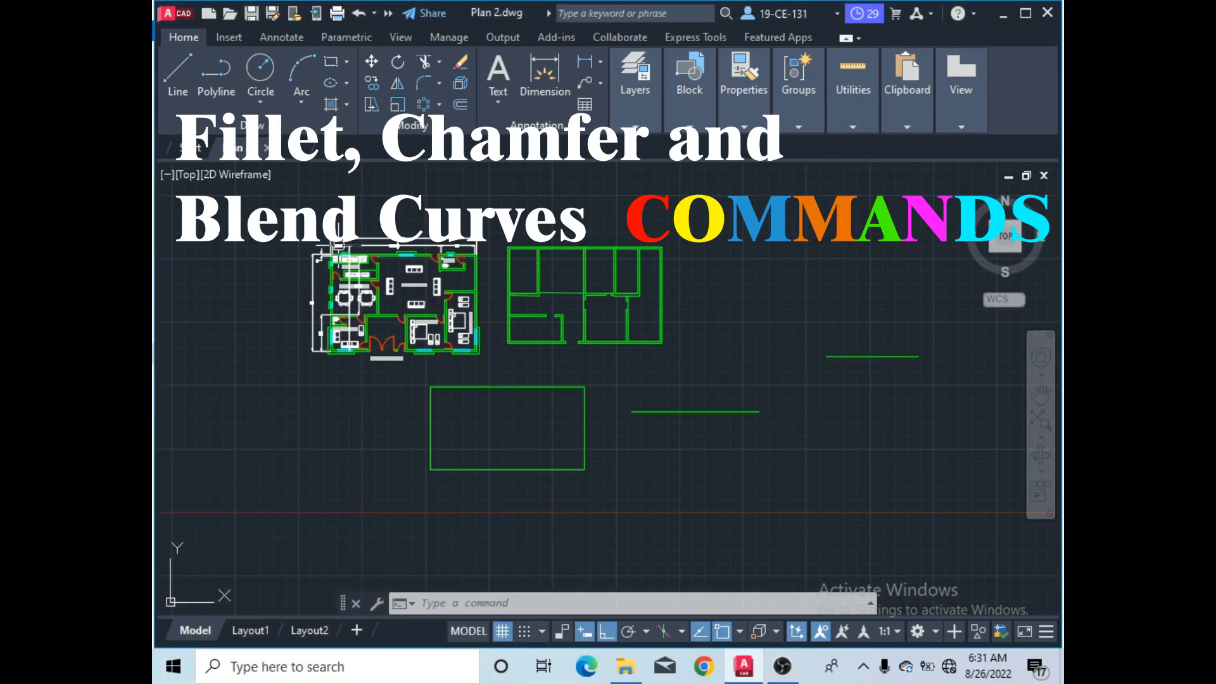
- Fillet the upper-left corner of the rectangle below the floor plans with a 5' radius
{"action": "left_click", "coordinate": [437, 85]}
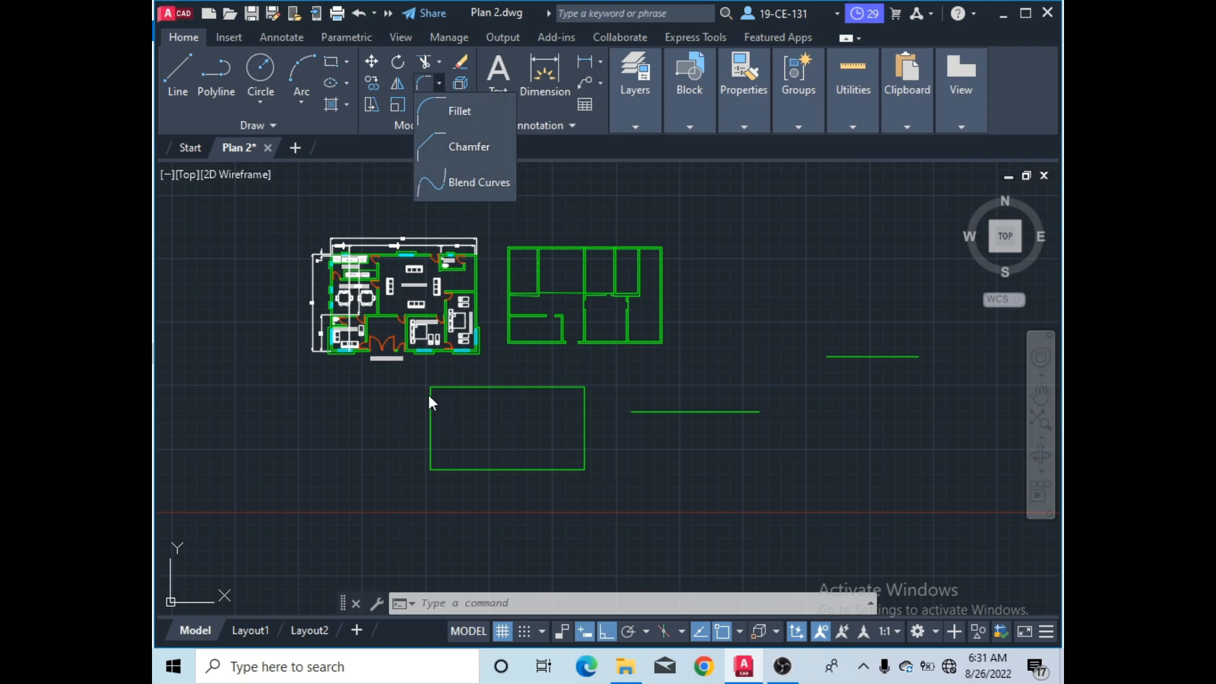
{"action": "scroll", "coordinate": [428, 394], "scroll_direction": "up", "scroll_amount": 4}
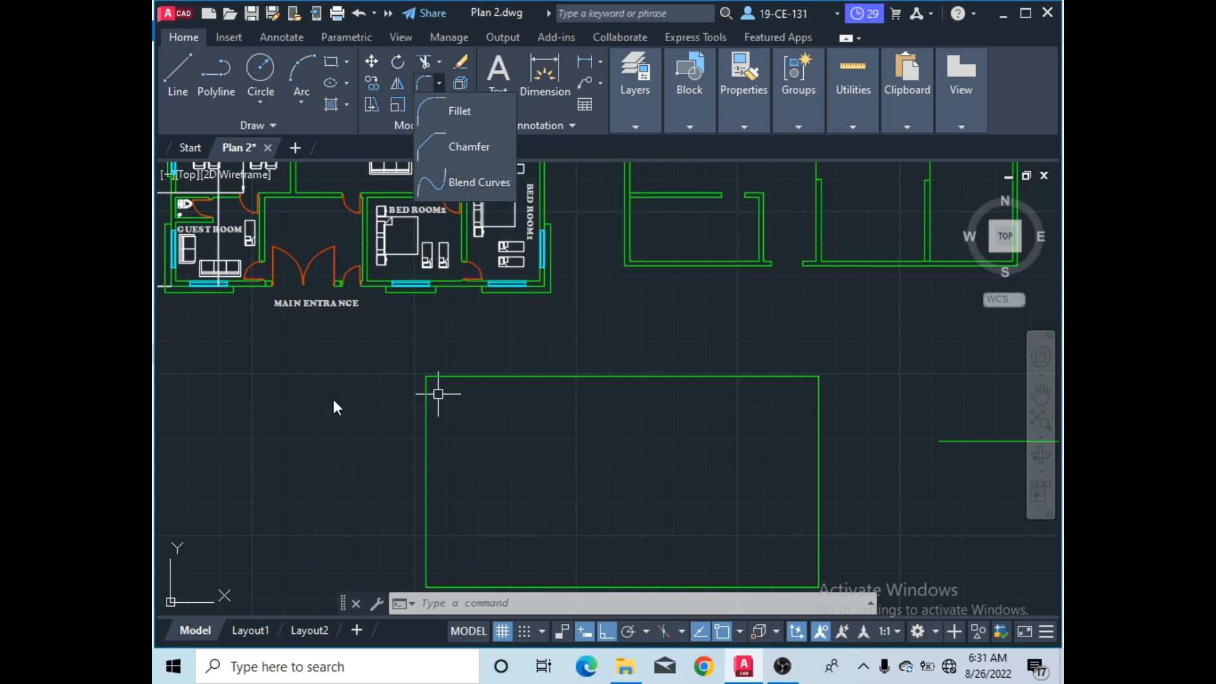
{"action": "left_click", "coordinate": [459, 122]}
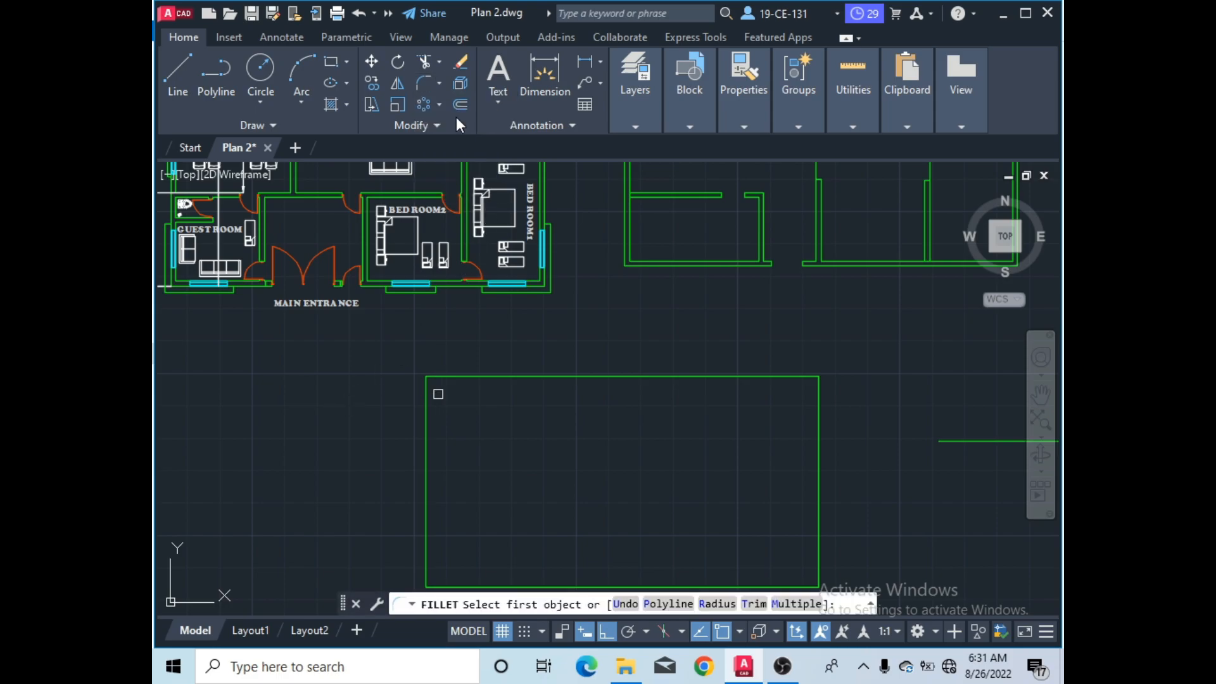
{"action": "left_click", "coordinate": [440, 84]}
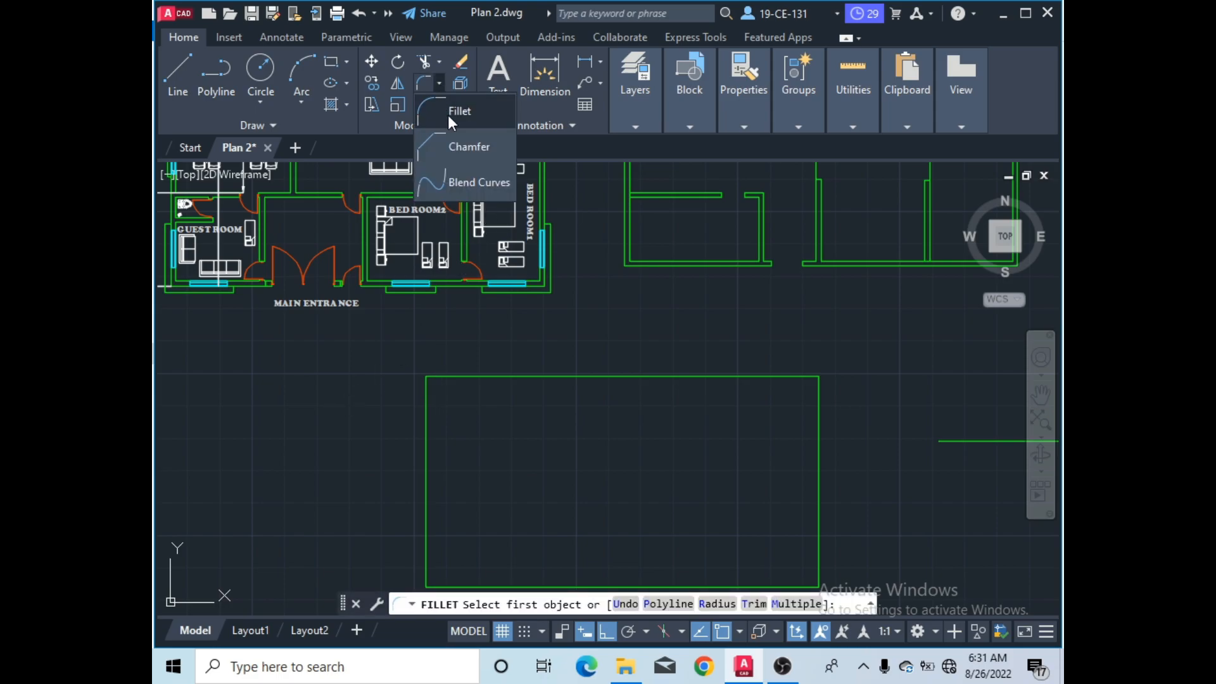
{"action": "left_click", "coordinate": [441, 110]}
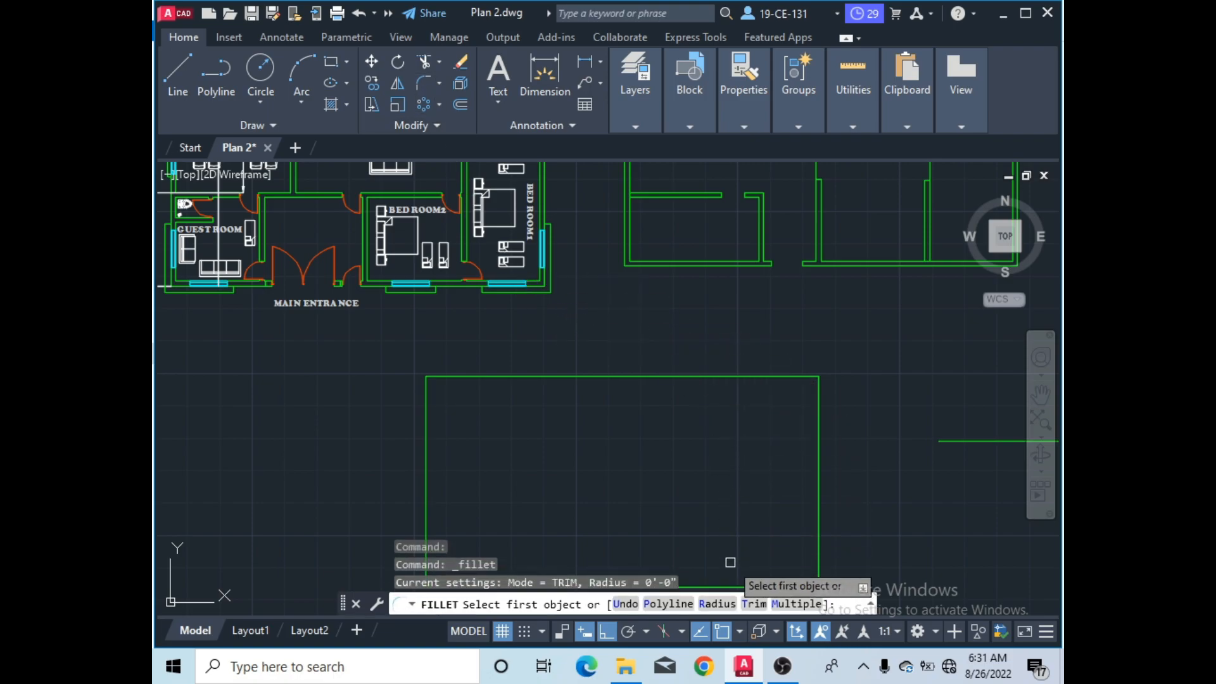
{"action": "left_click", "coordinate": [718, 605]}
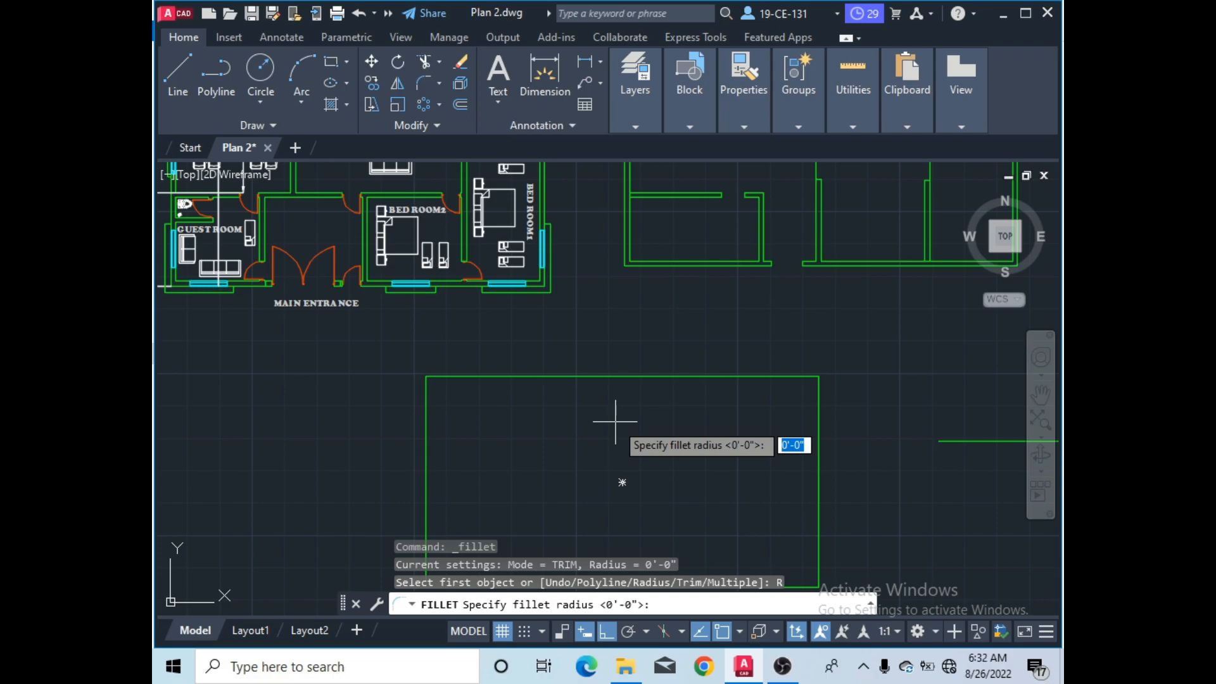
{"action": "type", "text": "5'"}
{"action": "key", "text": "Return"}
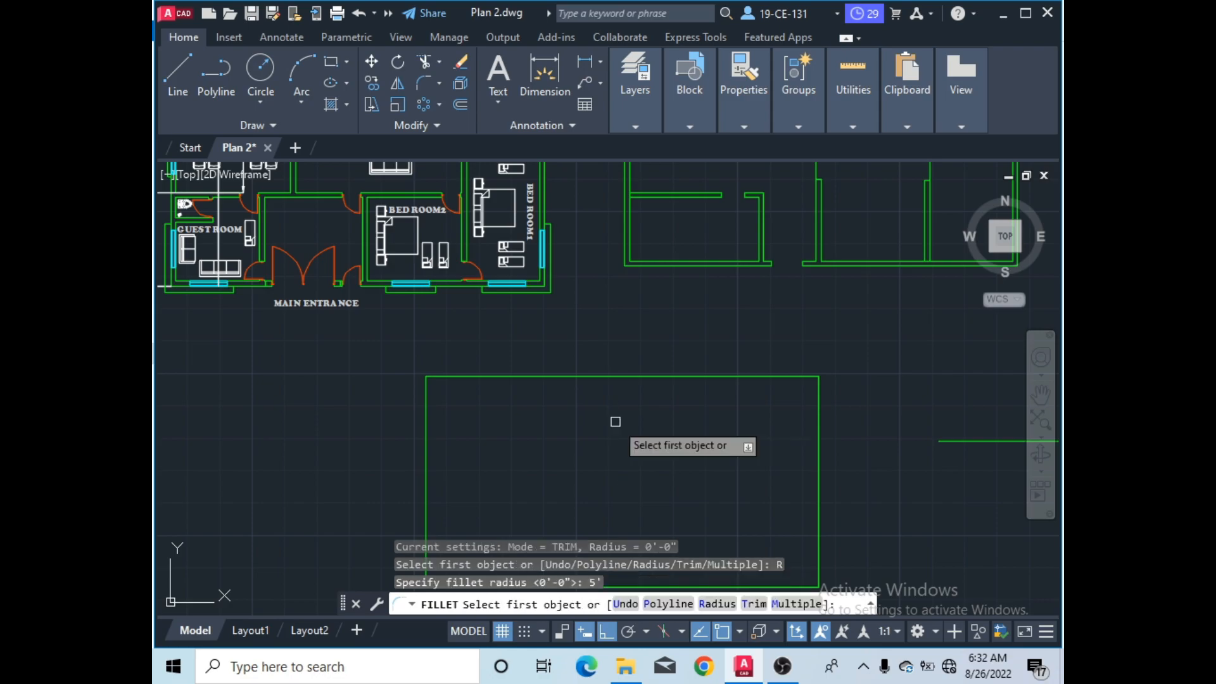
{"action": "left_click", "coordinate": [455, 379]}
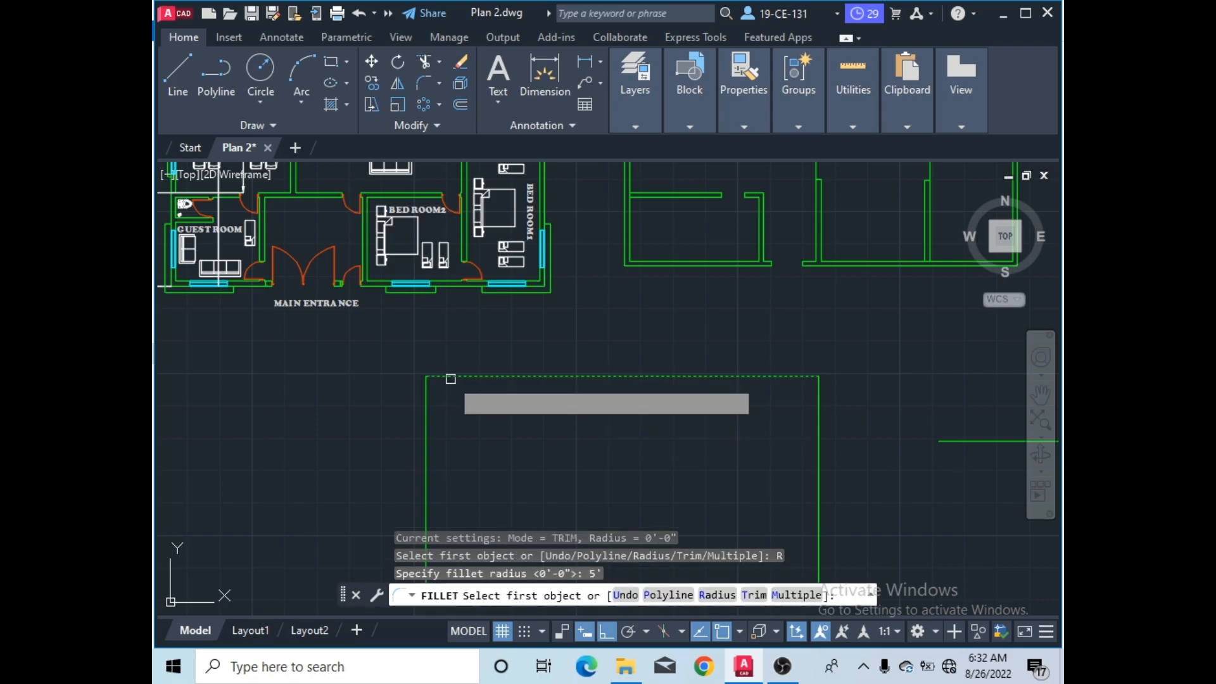
{"action": "left_click", "coordinate": [428, 403]}
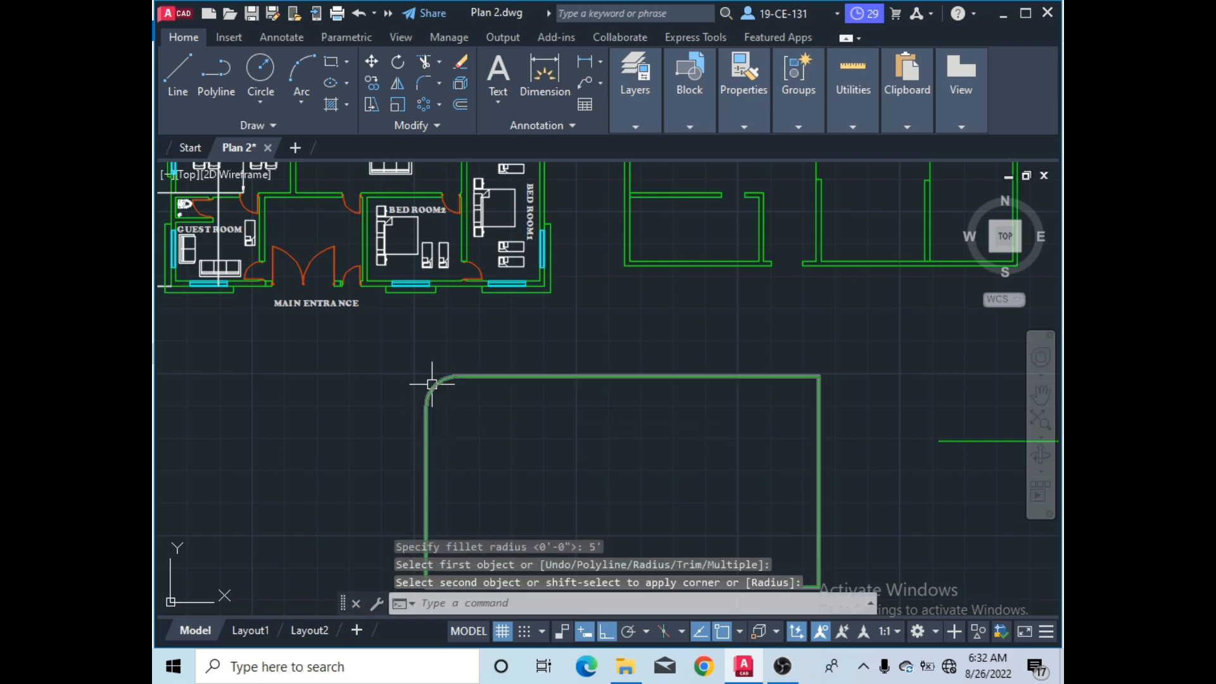
{"action": "scroll", "coordinate": [431, 395], "scroll_direction": "up", "scroll_amount": 3}
{"action": "scroll", "coordinate": [432, 394], "scroll_direction": "up", "scroll_amount": 2}
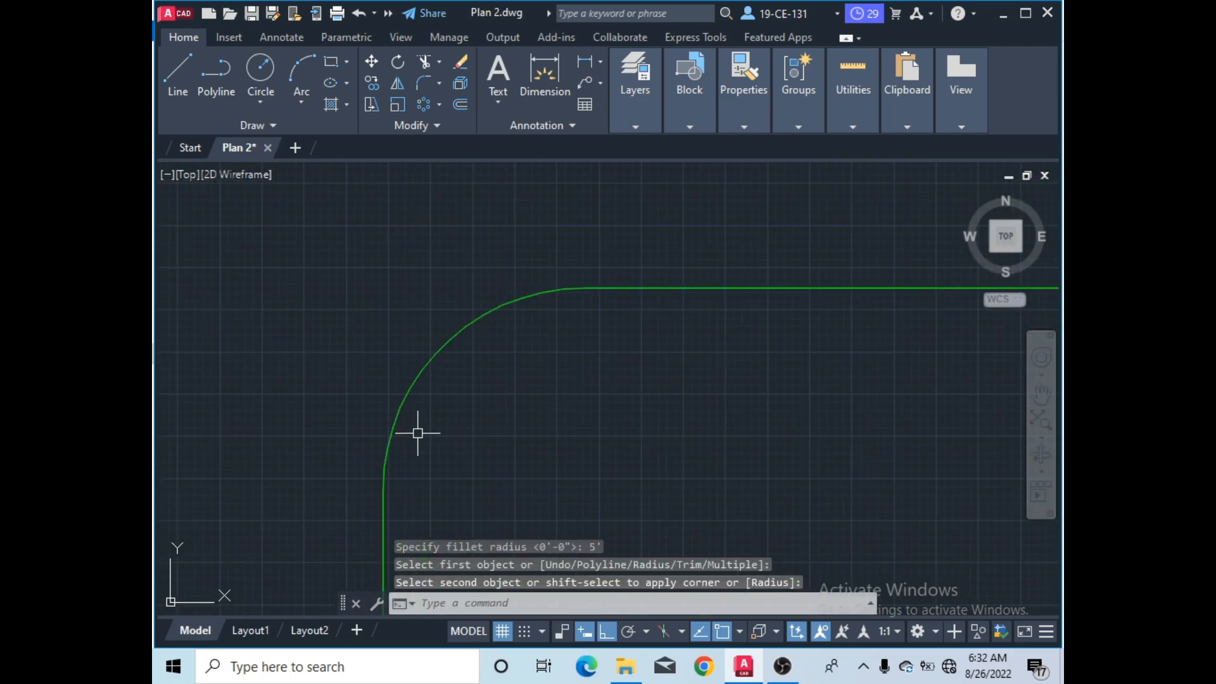
- Chamfer the rectangle's upper-right corner with distances of 5' along the top edge and 10' along the right edge
{"action": "scroll", "coordinate": [468, 342], "scroll_direction": "down", "scroll_amount": 5}
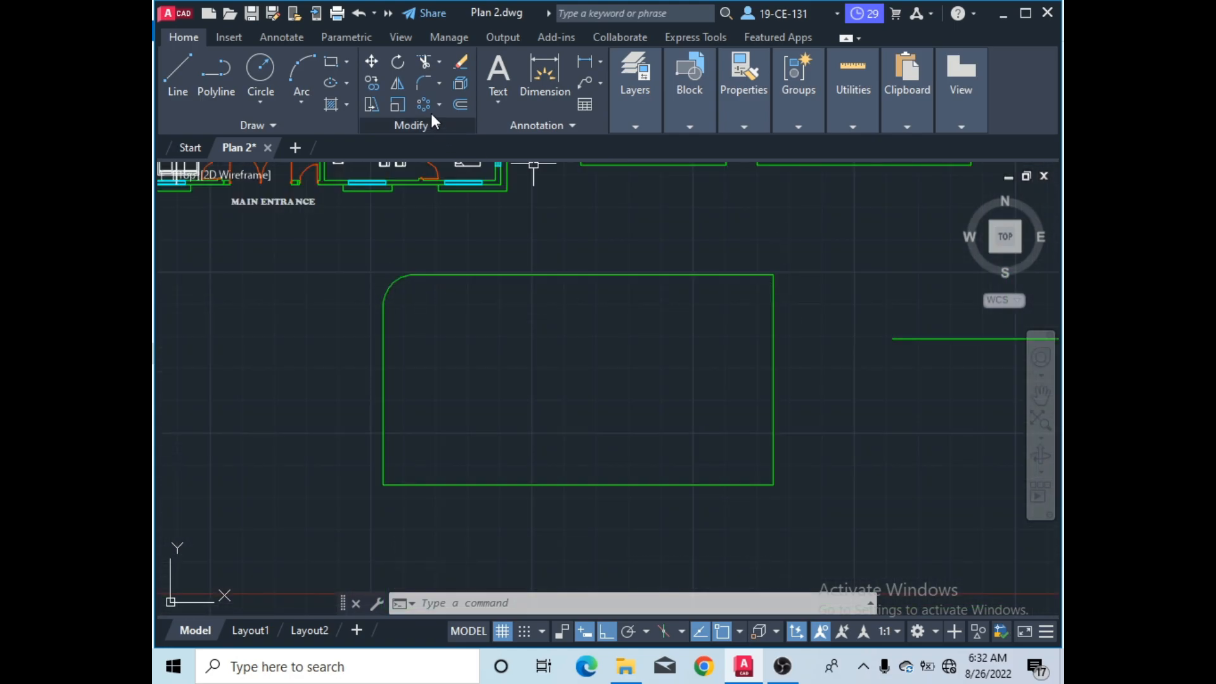
{"action": "left_click", "coordinate": [439, 82]}
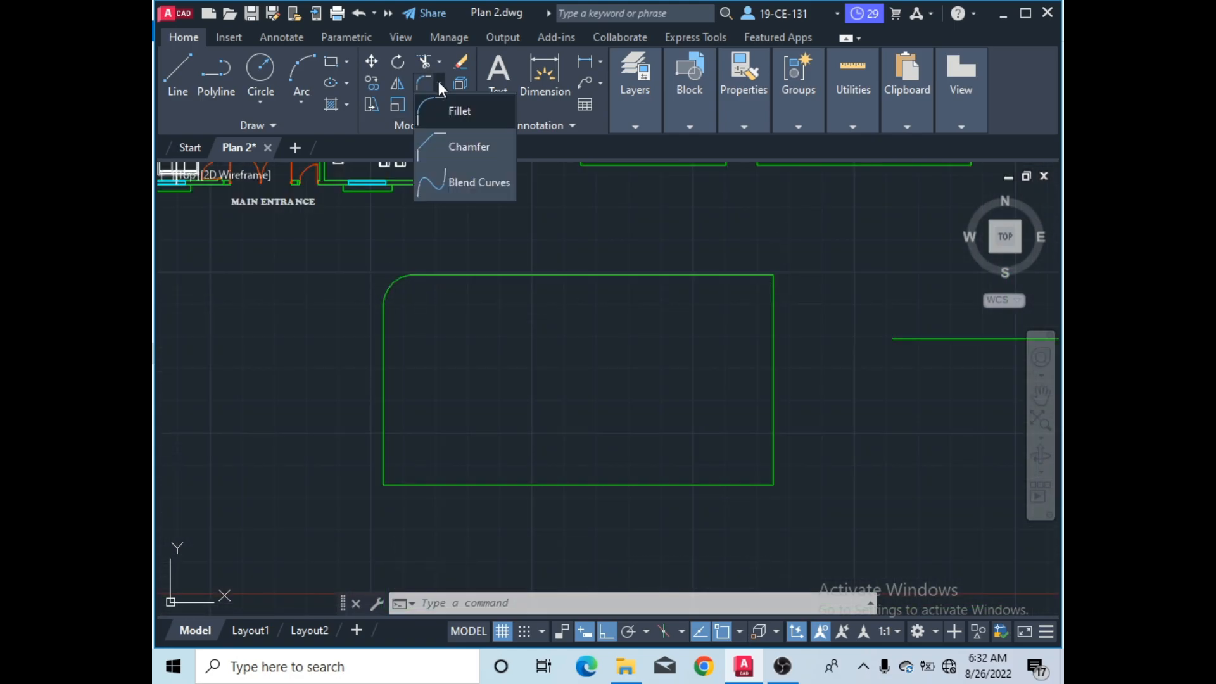
{"action": "left_click", "coordinate": [474, 145]}
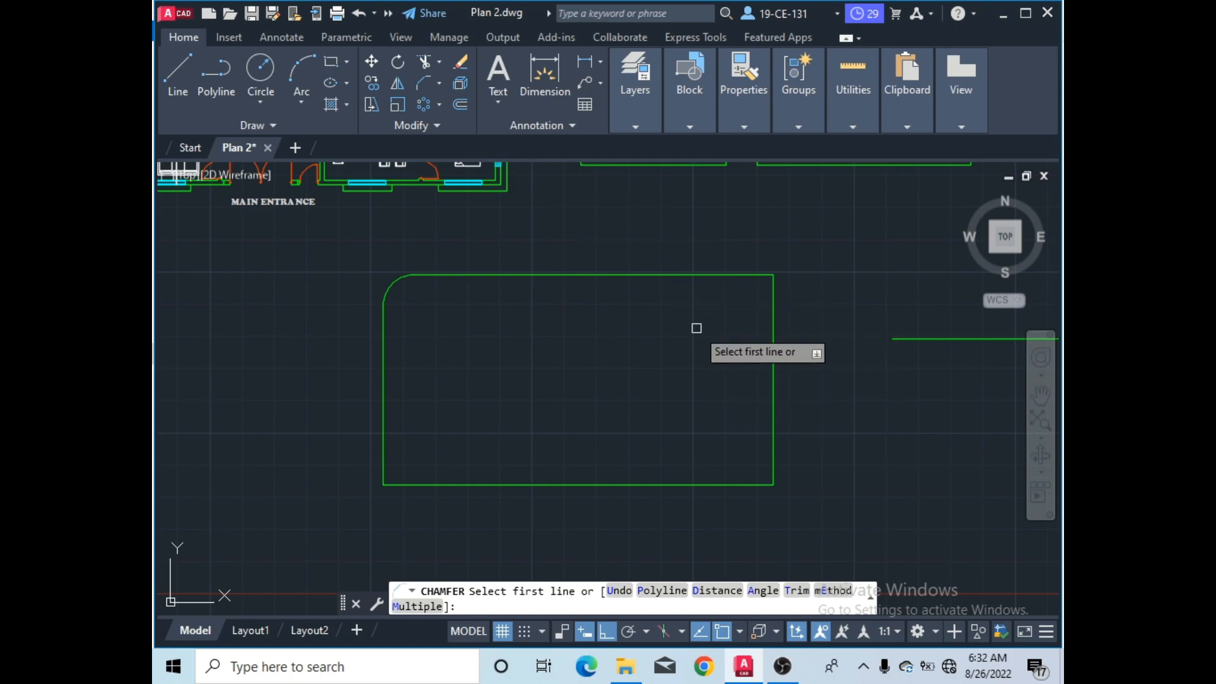
{"action": "left_click", "coordinate": [719, 595]}
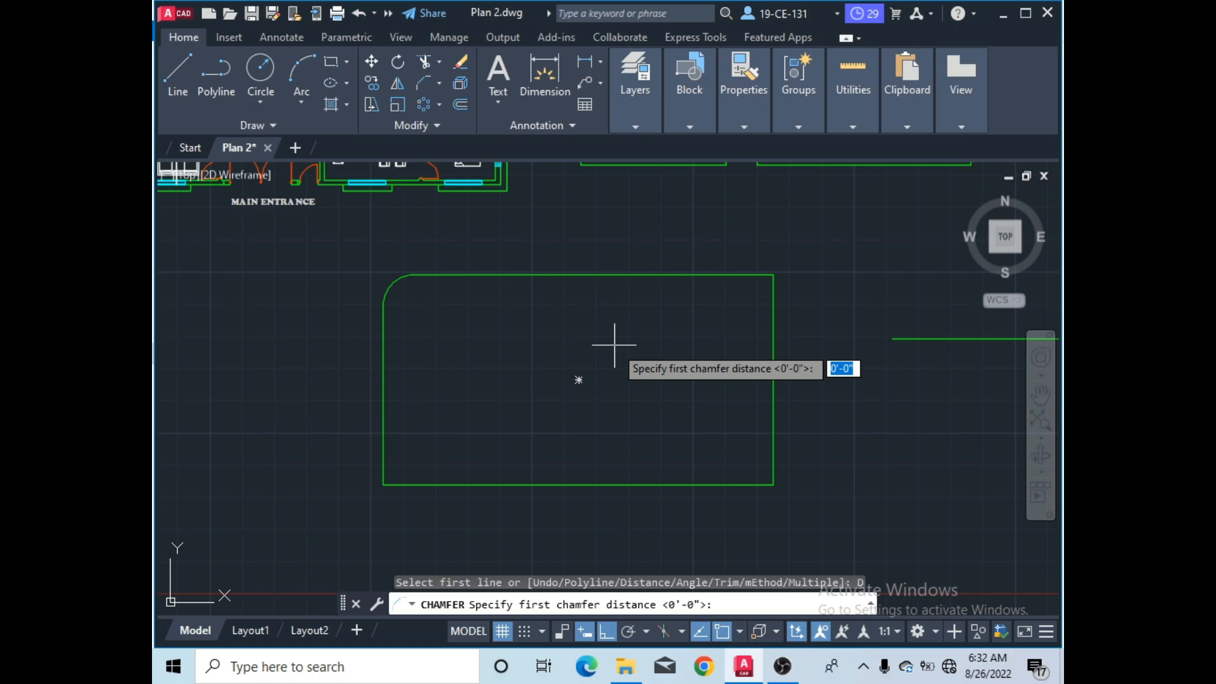
{"action": "type", "text": "5'"}
{"action": "key", "text": "Return"}
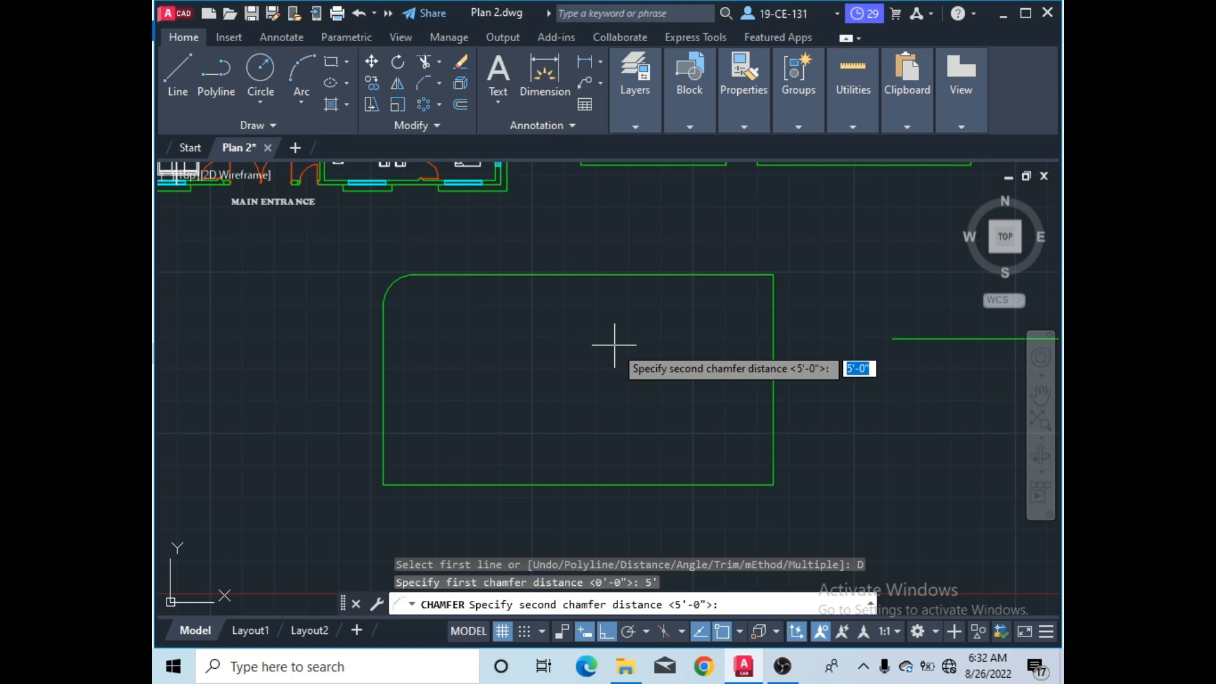
{"action": "type", "text": "10"}
{"action": "key", "text": "Return"}
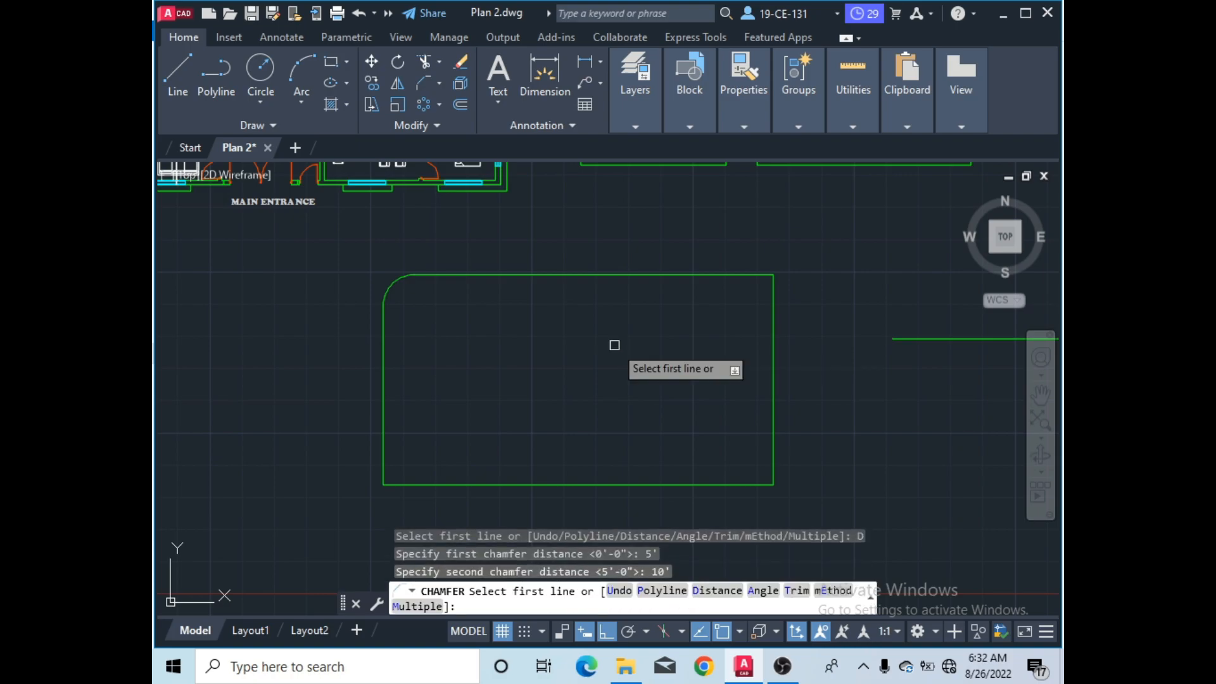
{"action": "left_click", "coordinate": [708, 277]}
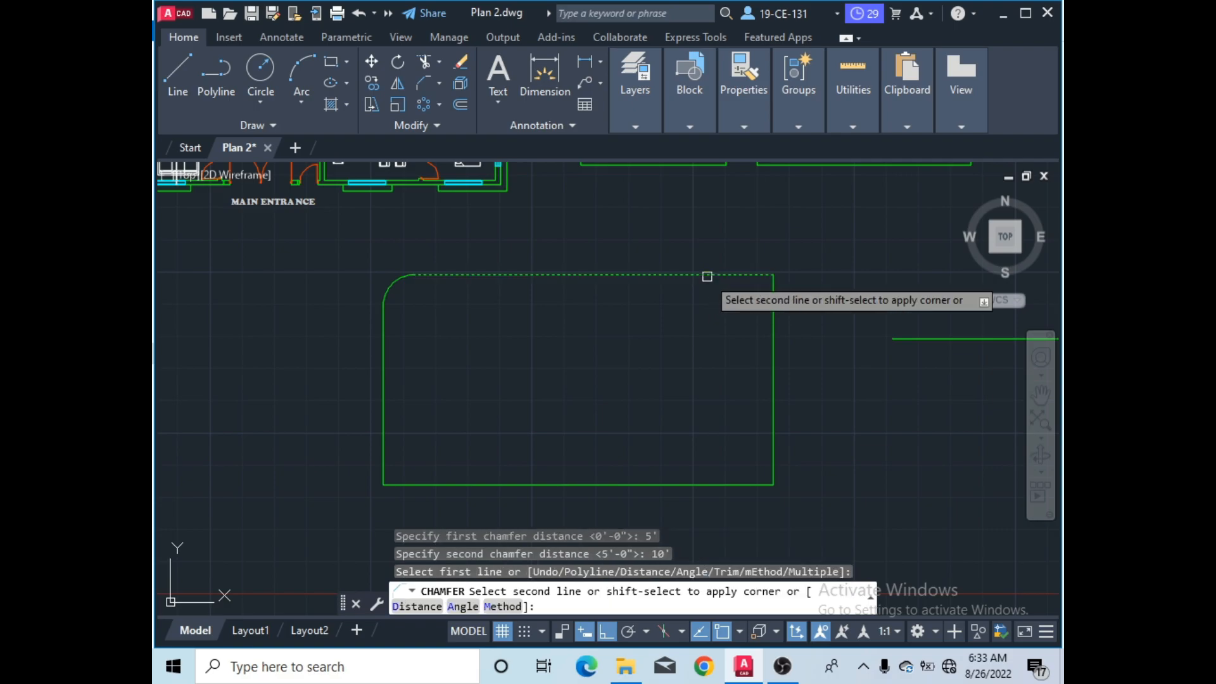
{"action": "left_click", "coordinate": [772, 335]}
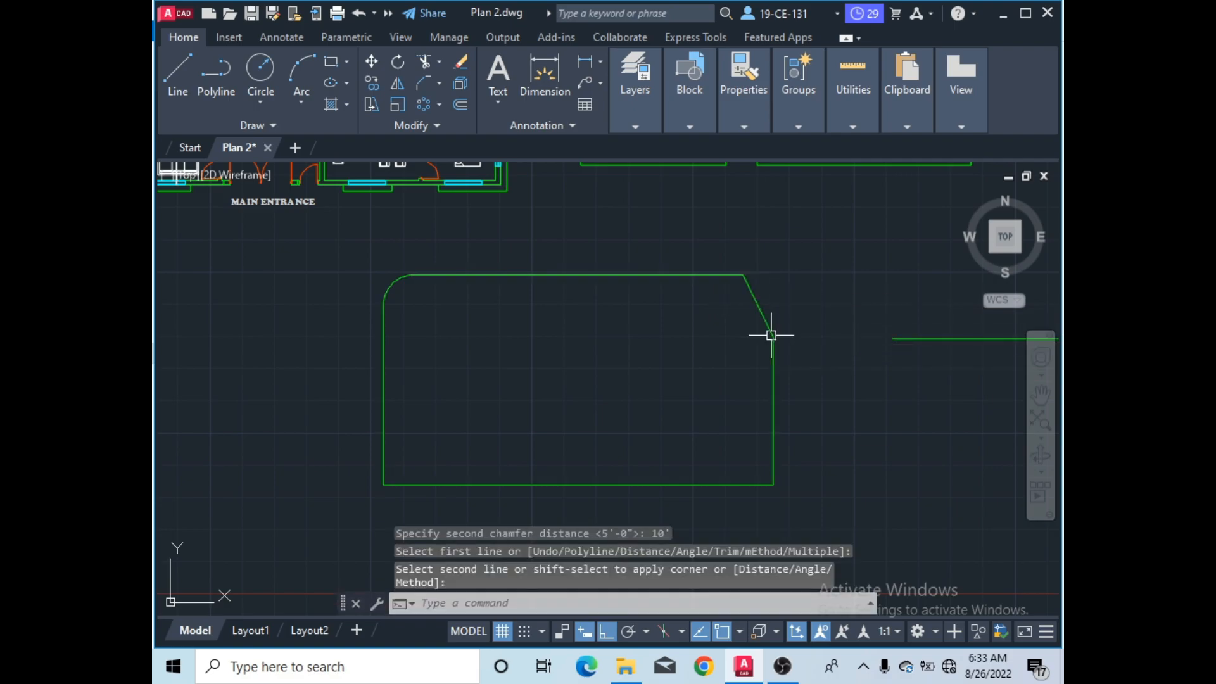
- Draw two lines from the chamfer's lower end up to the original corner point and across to its upper end
{"action": "scroll", "coordinate": [852, 306], "scroll_direction": "up", "scroll_amount": 3}
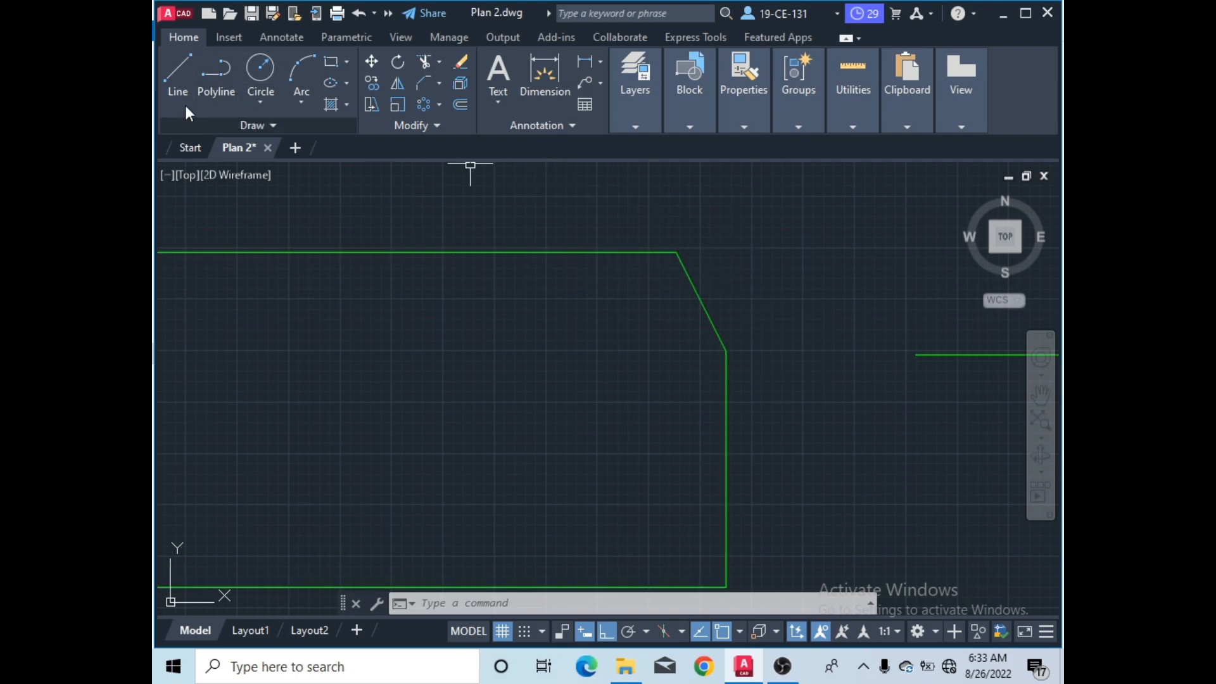
{"action": "type", "text": "l"}
{"action": "key", "text": "Return"}
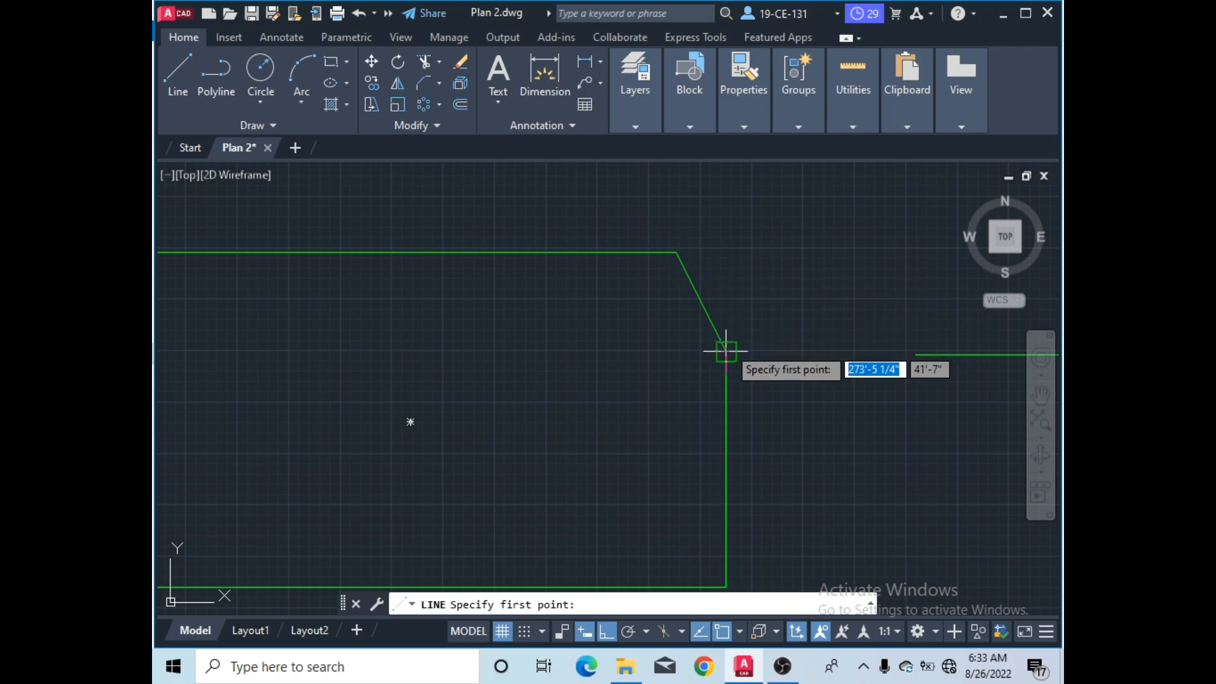
{"action": "left_click", "coordinate": [725, 346]}
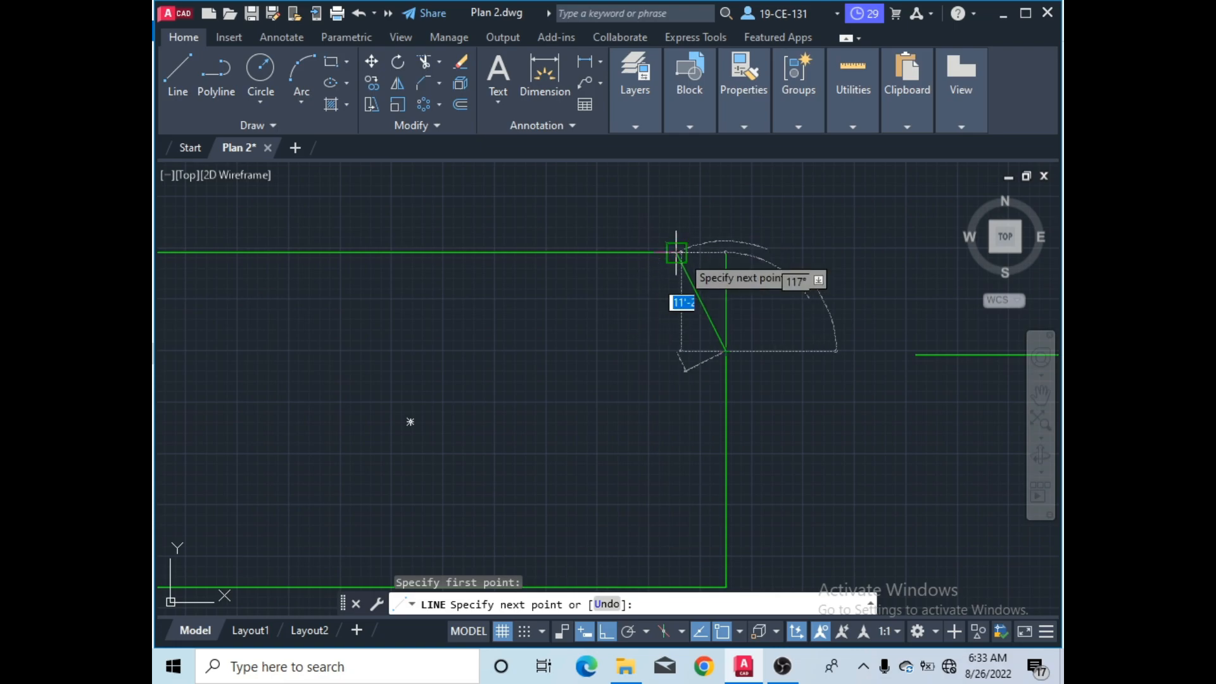
{"action": "left_click", "coordinate": [726, 254]}
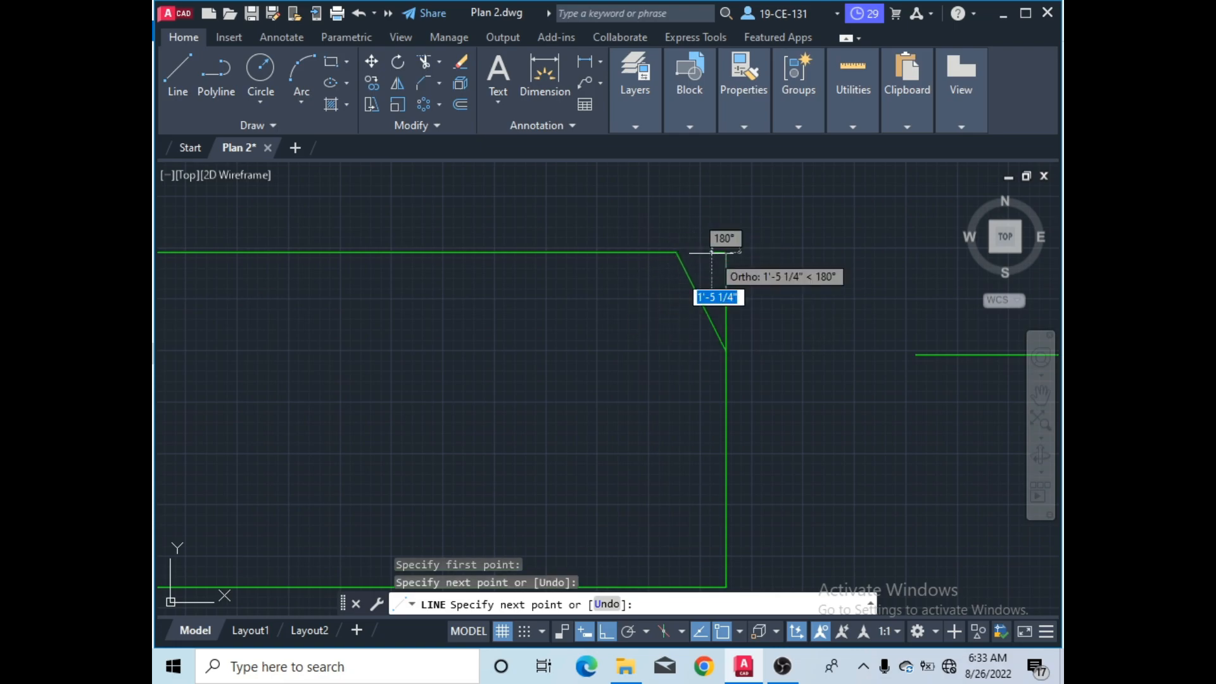
{"action": "left_click", "coordinate": [679, 252]}
{"action": "right_click", "coordinate": [733, 189]}
{"action": "left_click", "coordinate": [778, 202]}
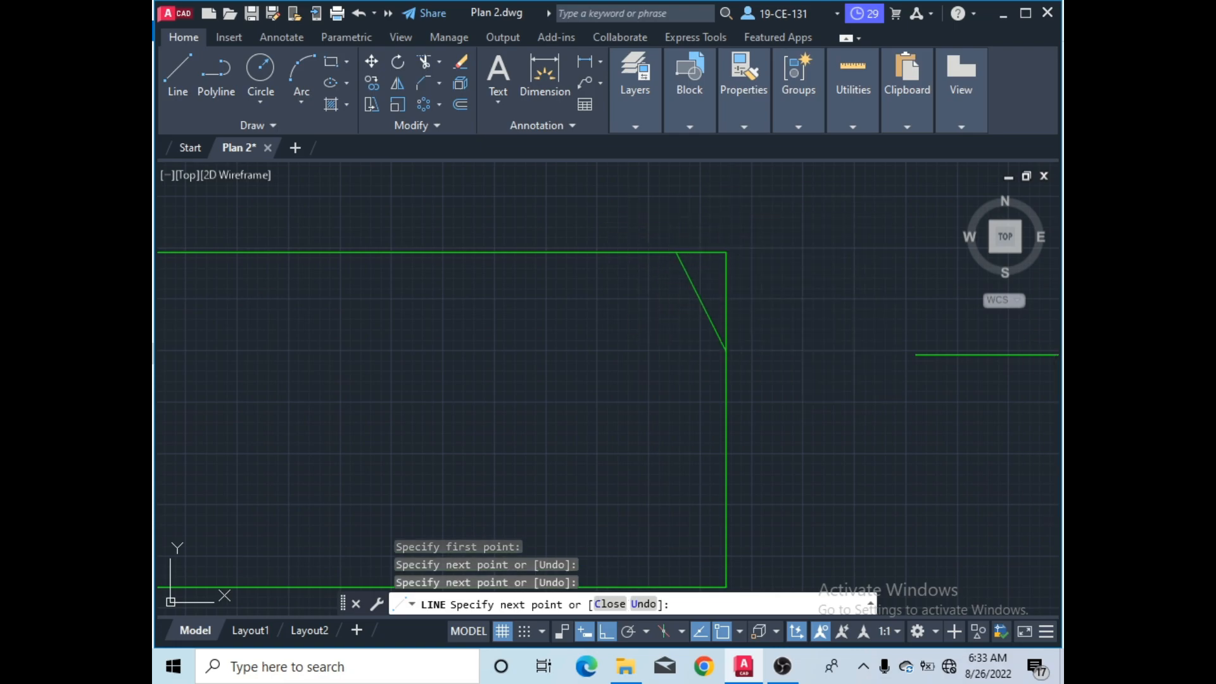
{"action": "scroll", "coordinate": [730, 274], "scroll_direction": "up", "scroll_amount": 2}
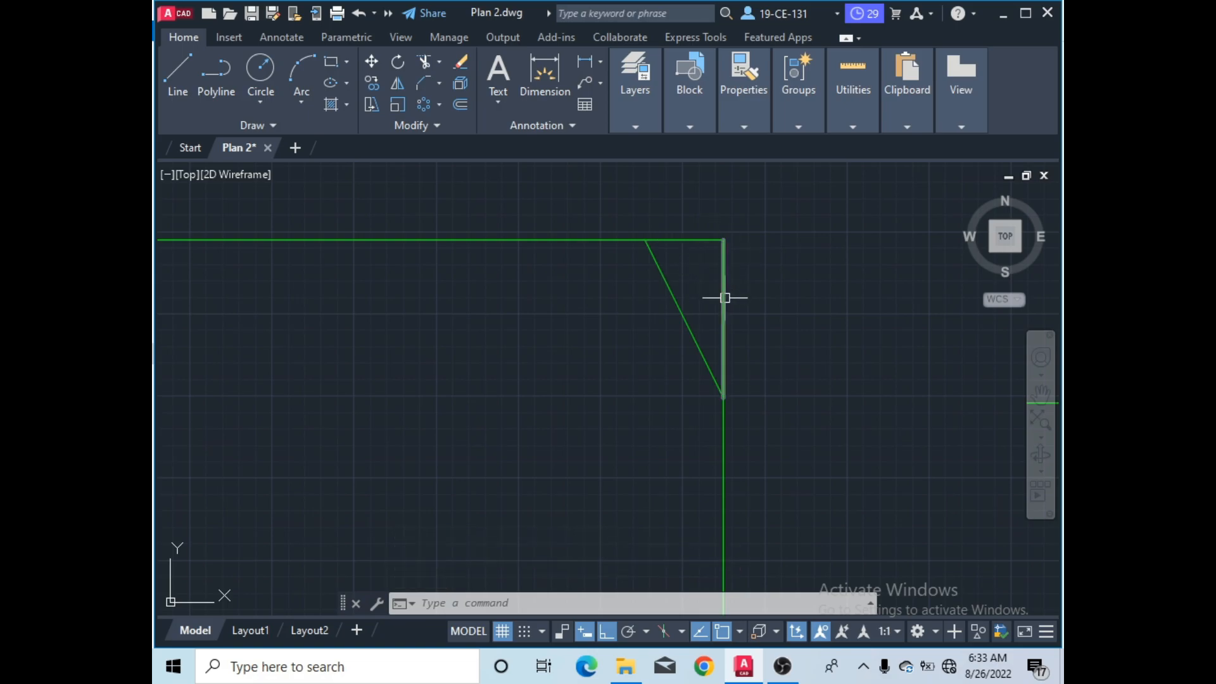
{"action": "left_click", "coordinate": [693, 239]}
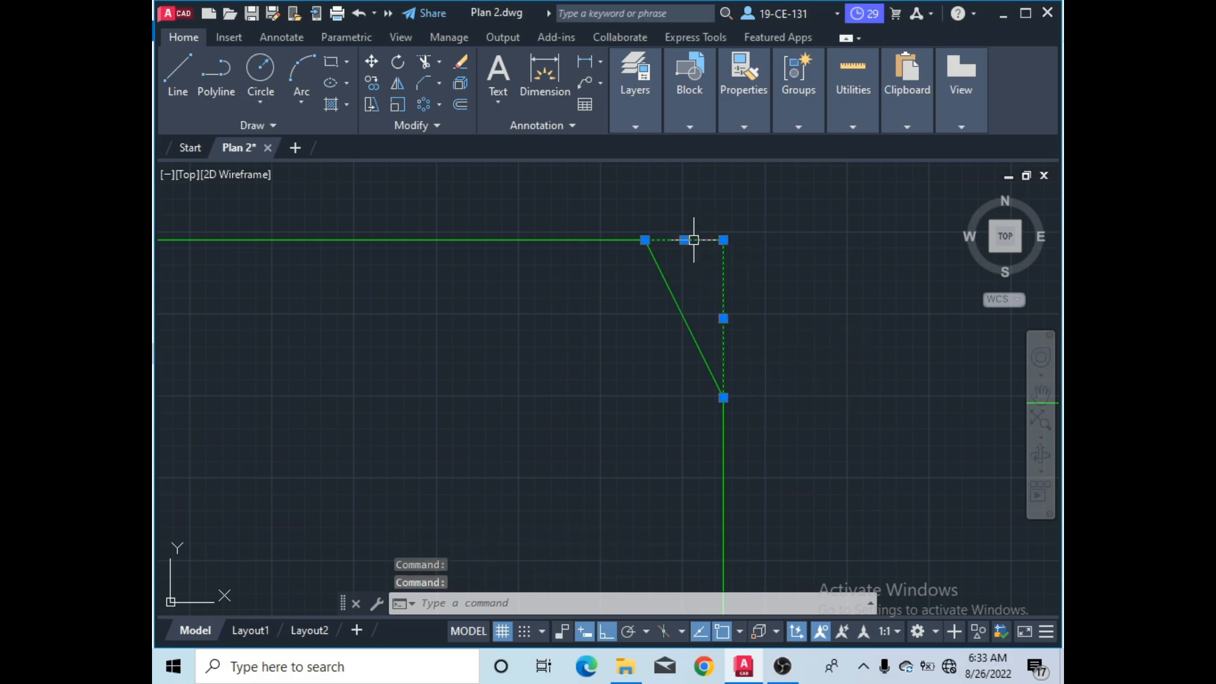
{"action": "right_click", "coordinate": [751, 211]}
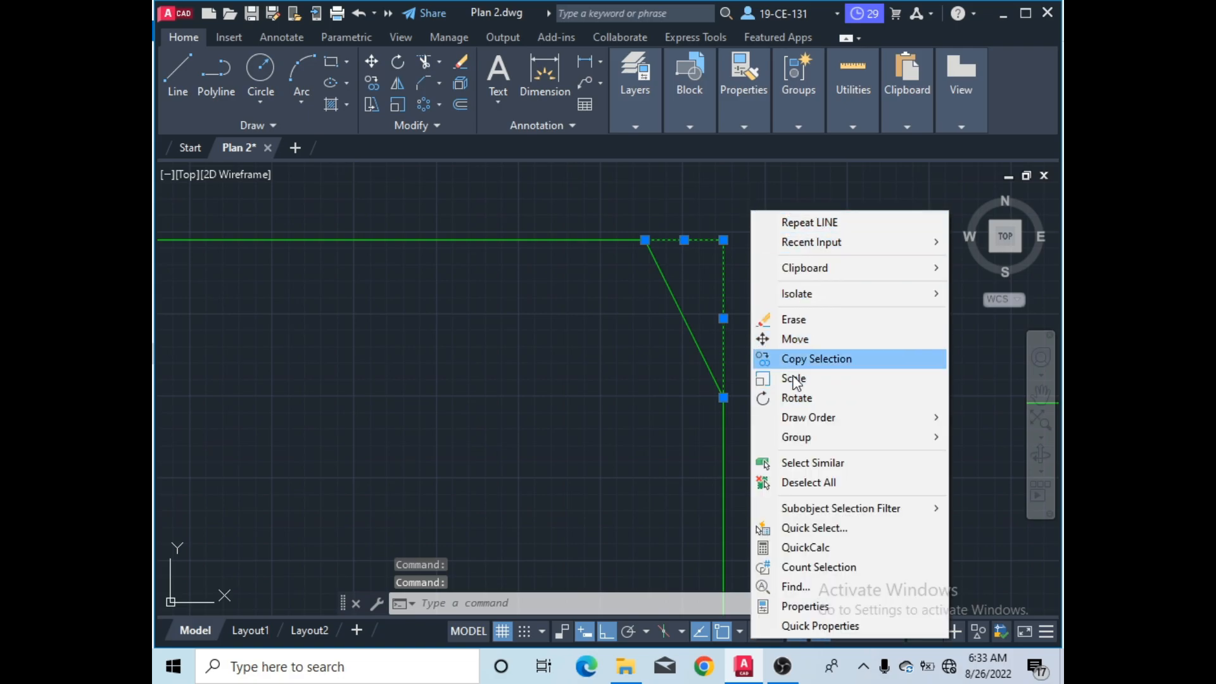
{"action": "left_click", "coordinate": [796, 483]}
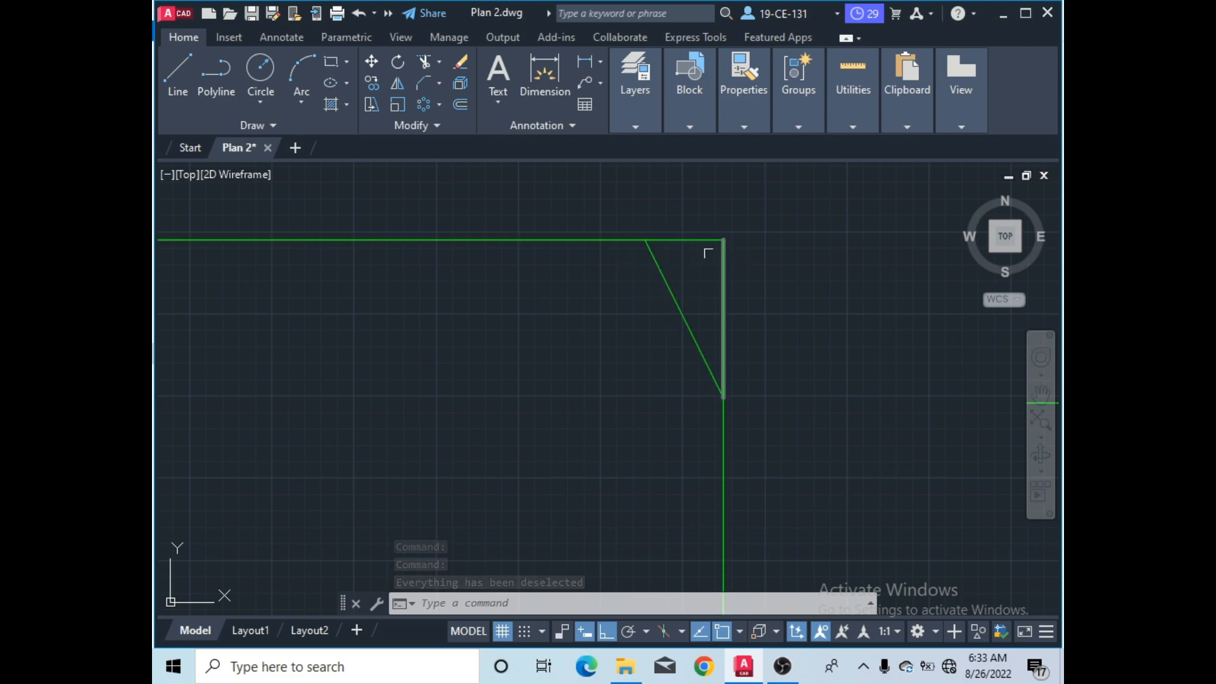
- Dimension the chamfer's horizontal and vertical legs, placing one dimension above the corner and the other to its right
{"action": "left_click", "coordinate": [547, 89]}
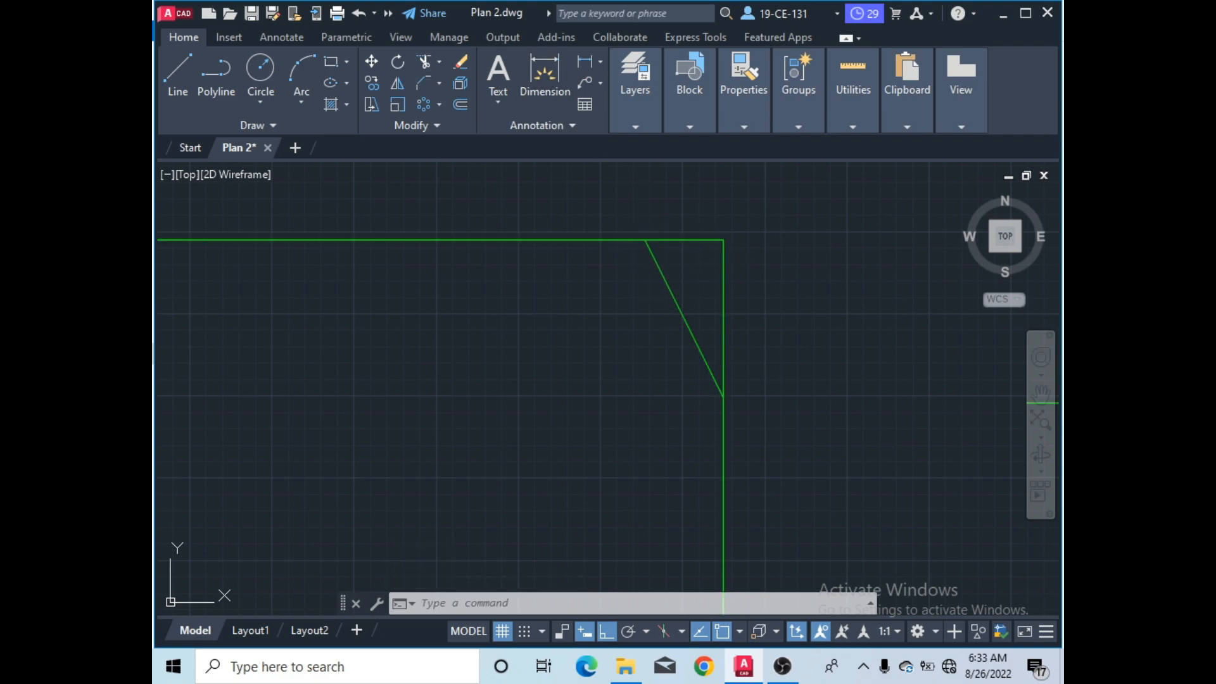
{"action": "left_click", "coordinate": [645, 240]}
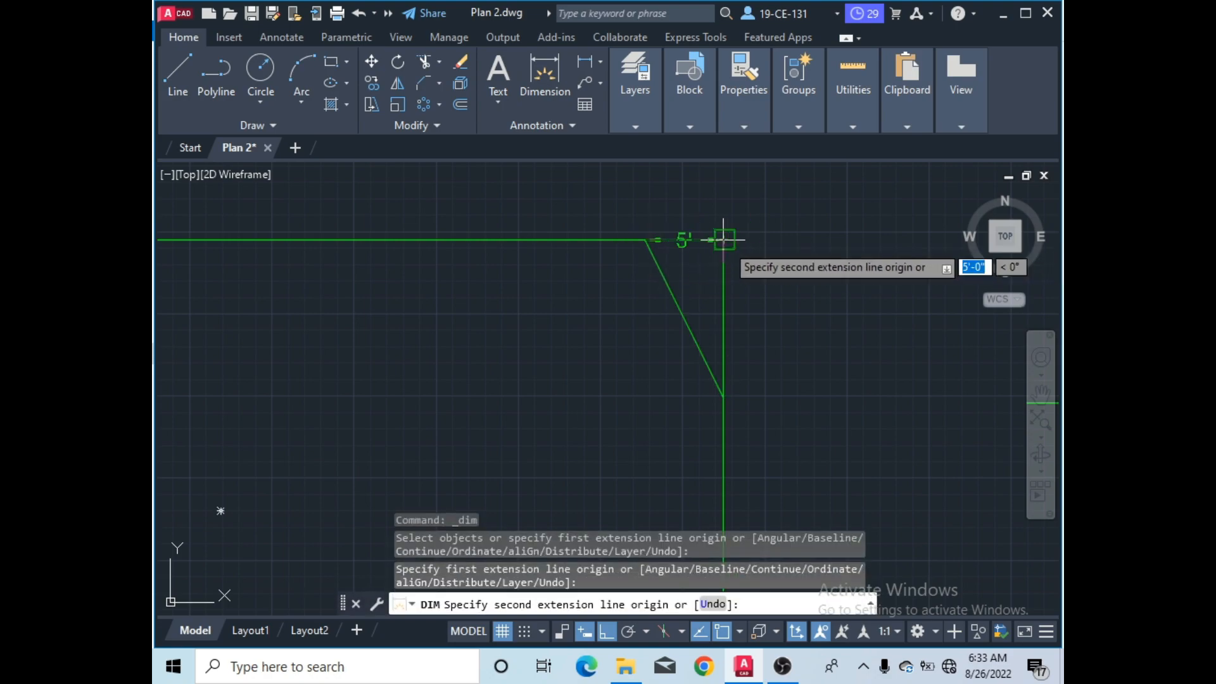
{"action": "left_click", "coordinate": [723, 240]}
{"action": "left_click", "coordinate": [713, 196]}
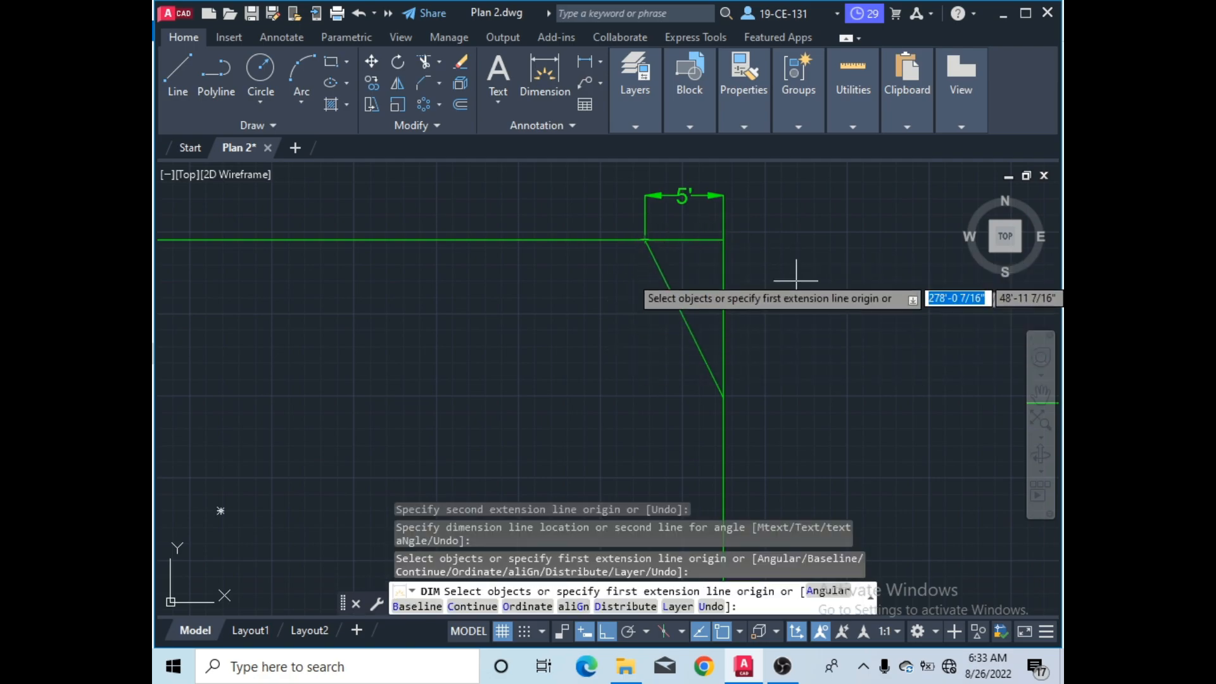
{"action": "left_click", "coordinate": [723, 239]}
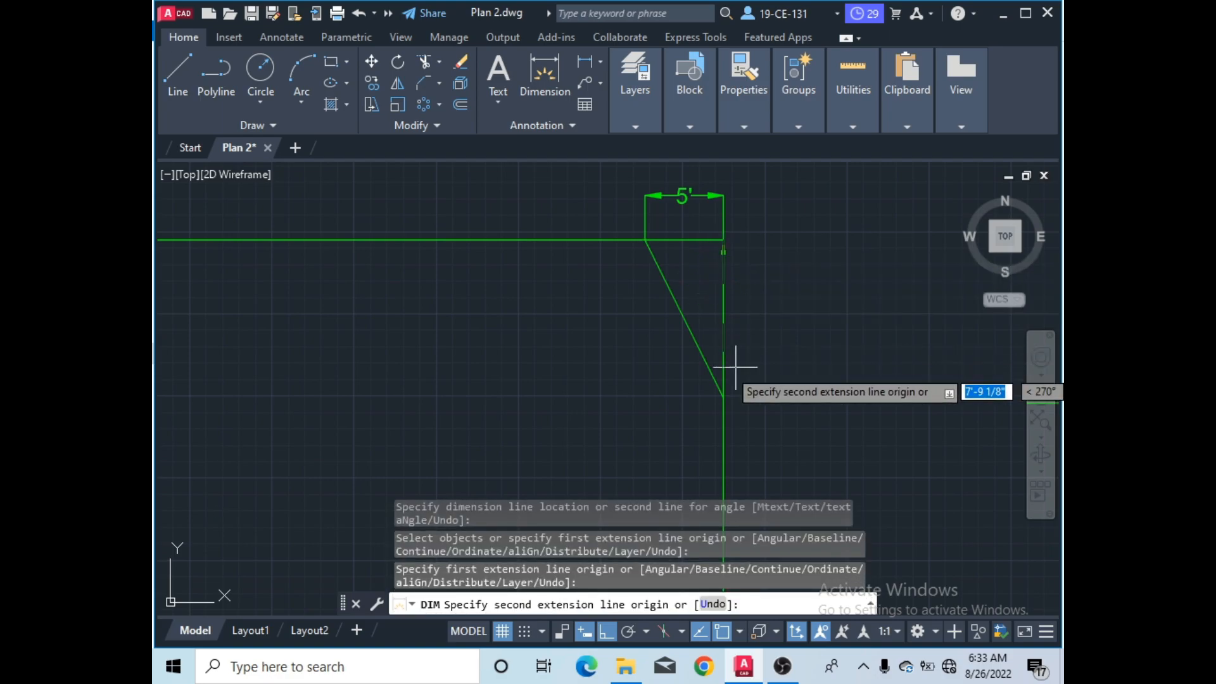
{"action": "left_click", "coordinate": [723, 388]}
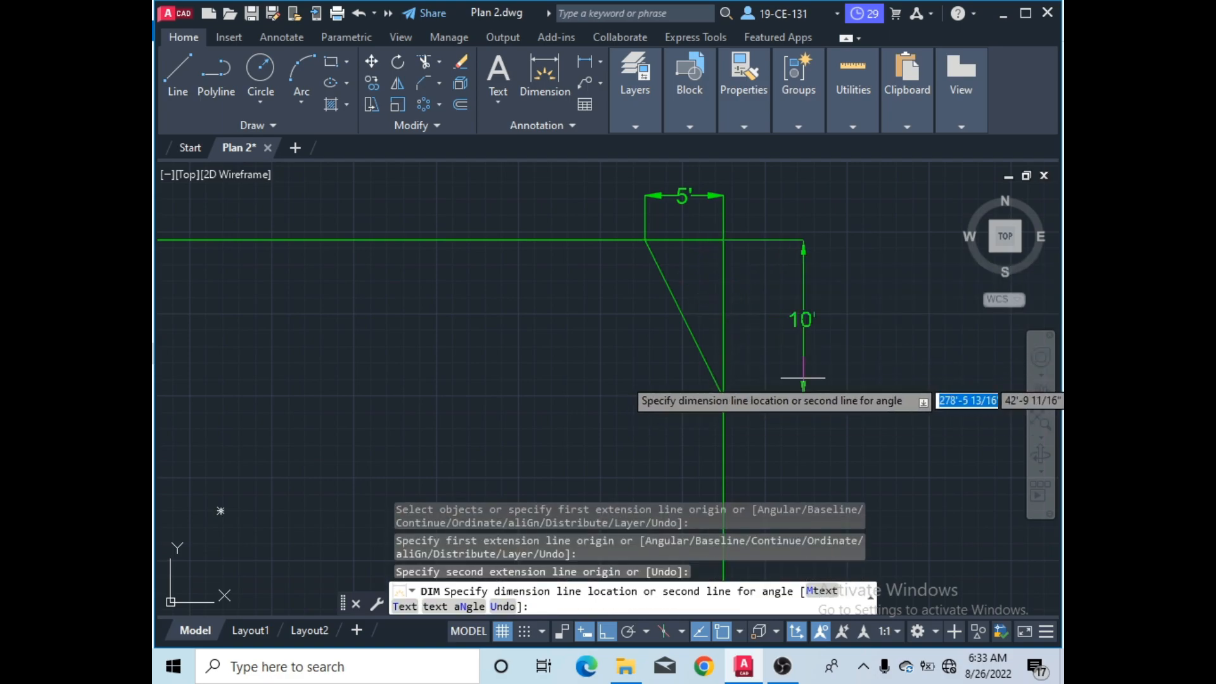
{"action": "left_click", "coordinate": [772, 372]}
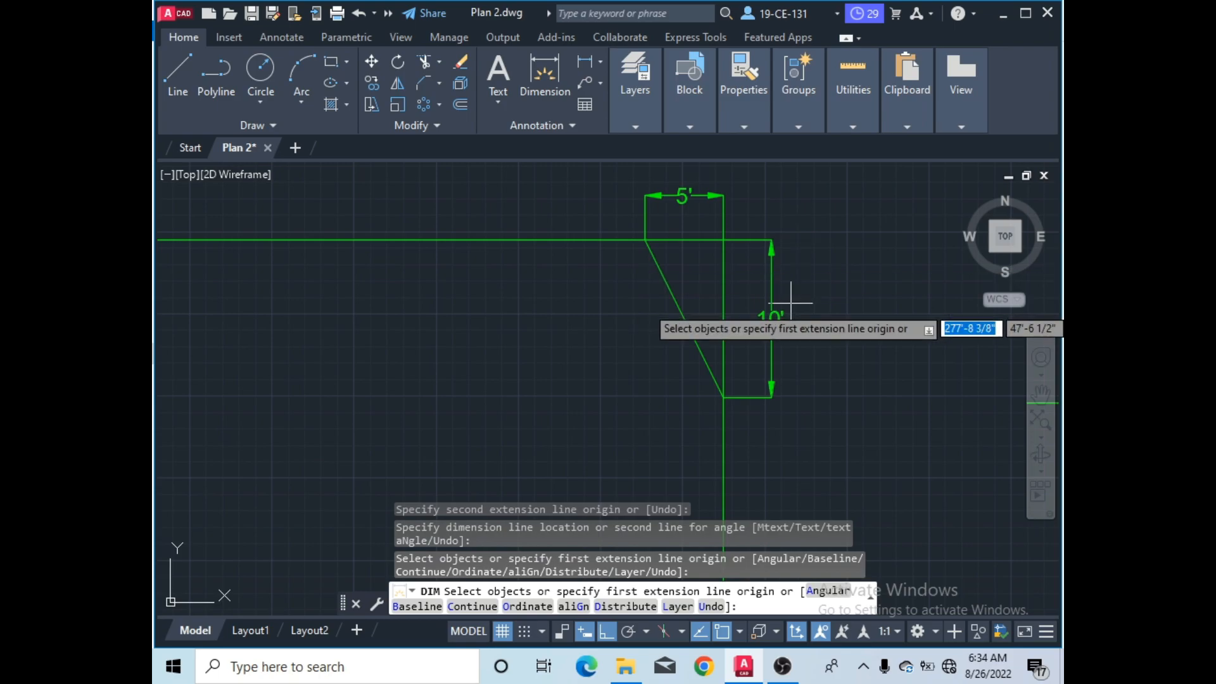
{"action": "right_click", "coordinate": [466, 353]}
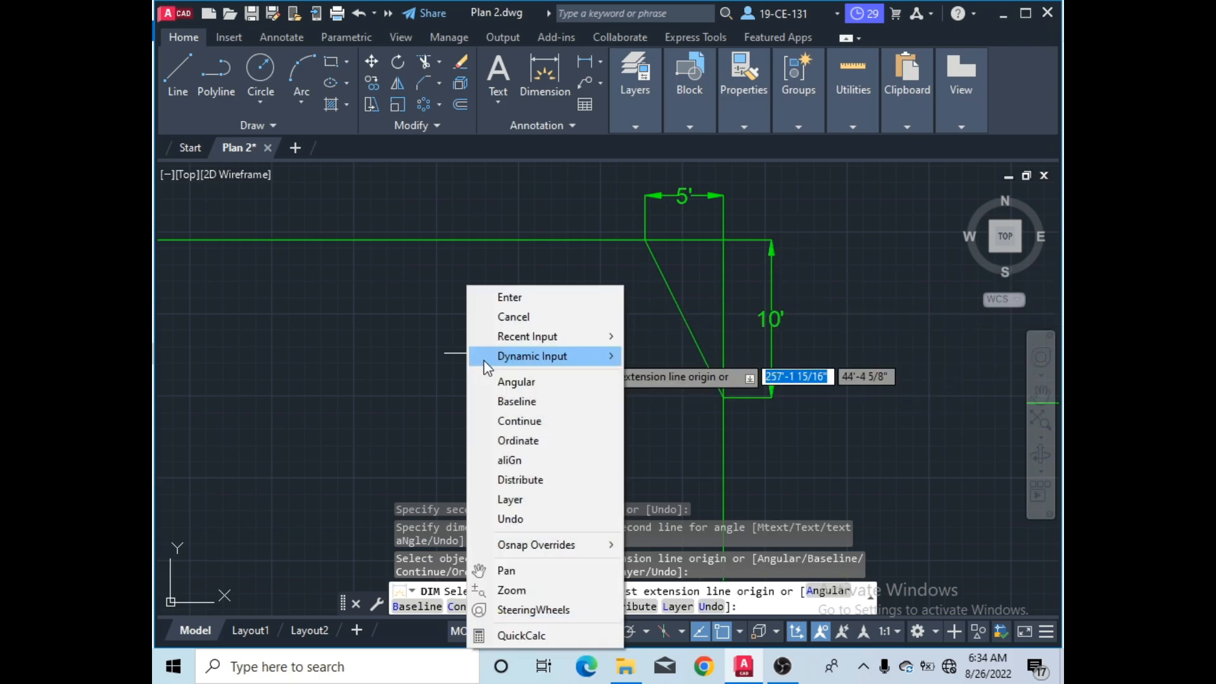
{"action": "left_click", "coordinate": [510, 298]}
- Erase the two helper lines that complete the original corner outside the chamfer
{"action": "scroll", "coordinate": [550, 290], "scroll_direction": "down", "scroll_amount": 6}
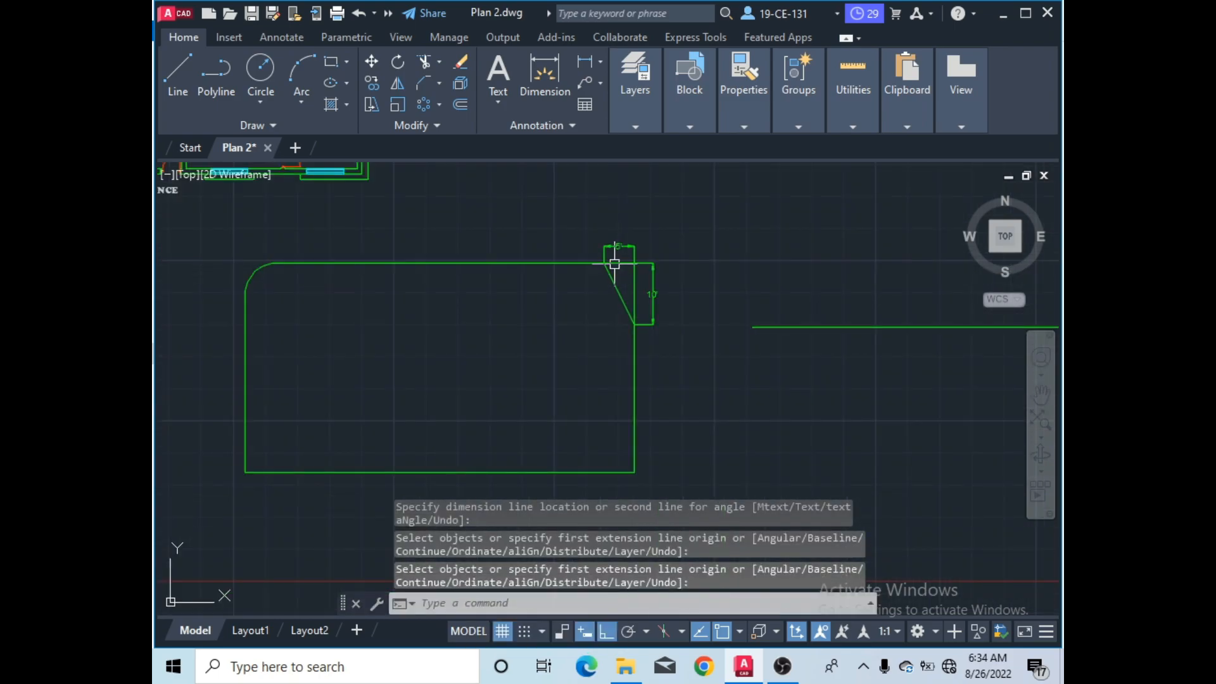
{"action": "scroll", "coordinate": [651, 273], "scroll_direction": "up", "scroll_amount": 5}
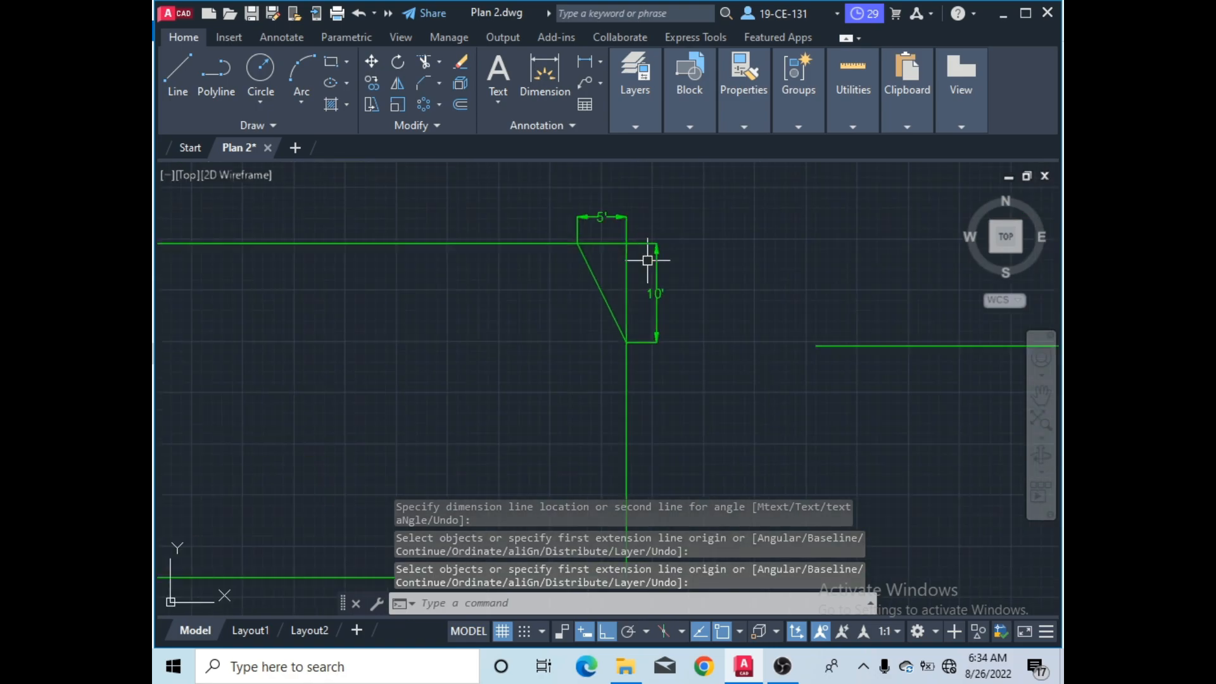
{"action": "left_click", "coordinate": [612, 245]}
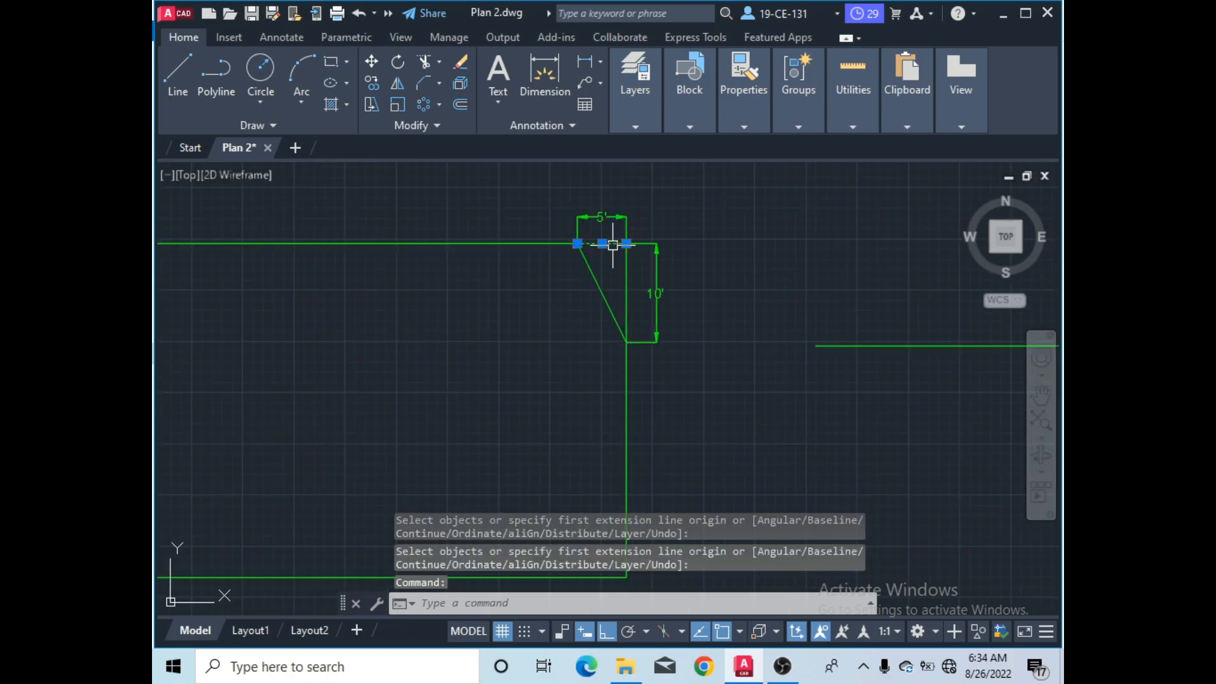
{"action": "left_click", "coordinate": [627, 284]}
{"action": "right_click", "coordinate": [627, 283]}
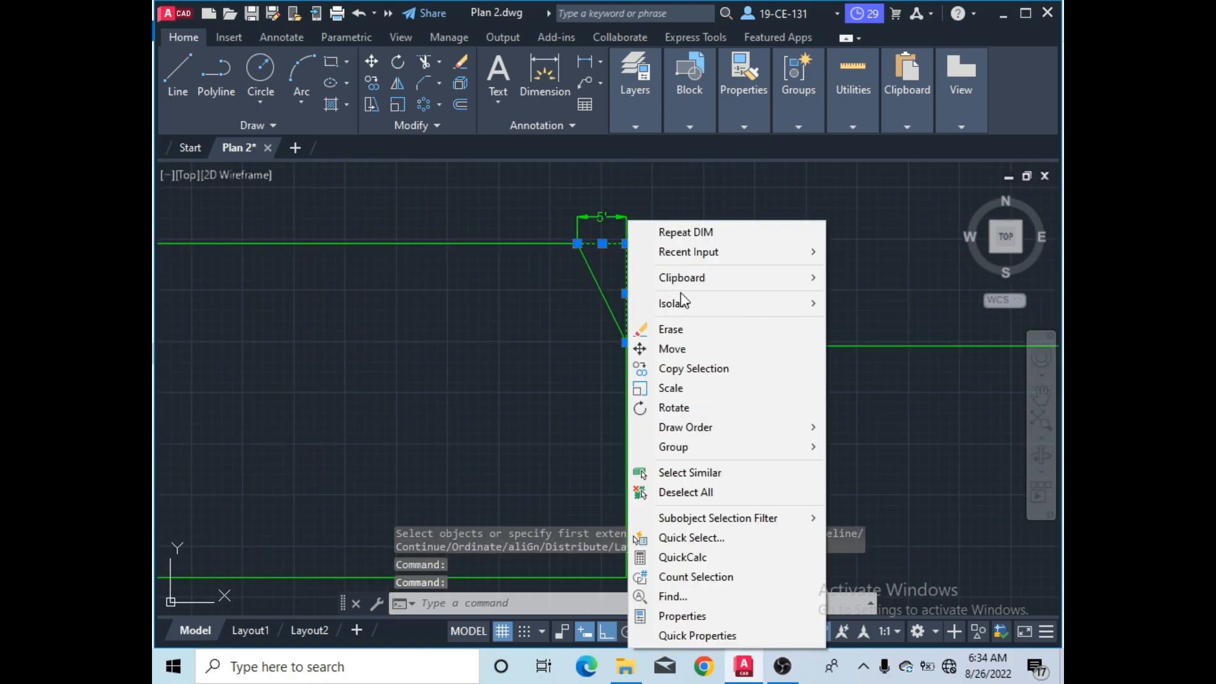
{"action": "left_click", "coordinate": [673, 327]}
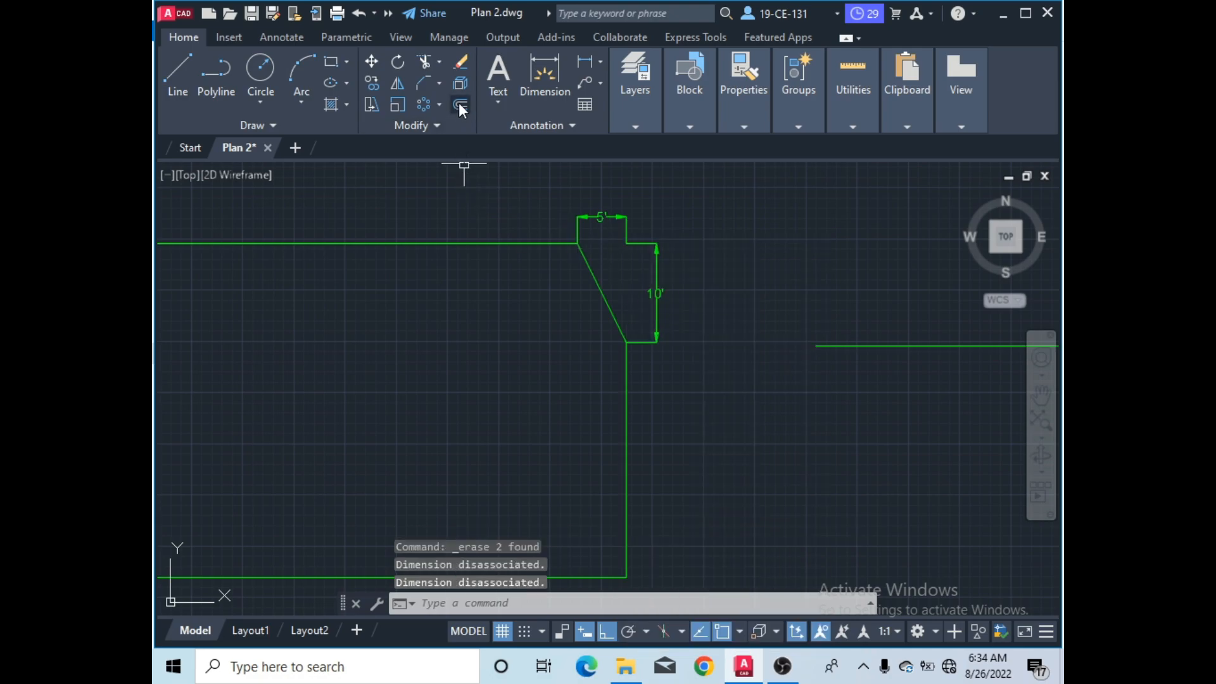
- Join the separate horizontal line beside the rectangle to the higher line on its right with Blend Curves
{"action": "scroll", "coordinate": [494, 266], "scroll_direction": "down", "scroll_amount": 4}
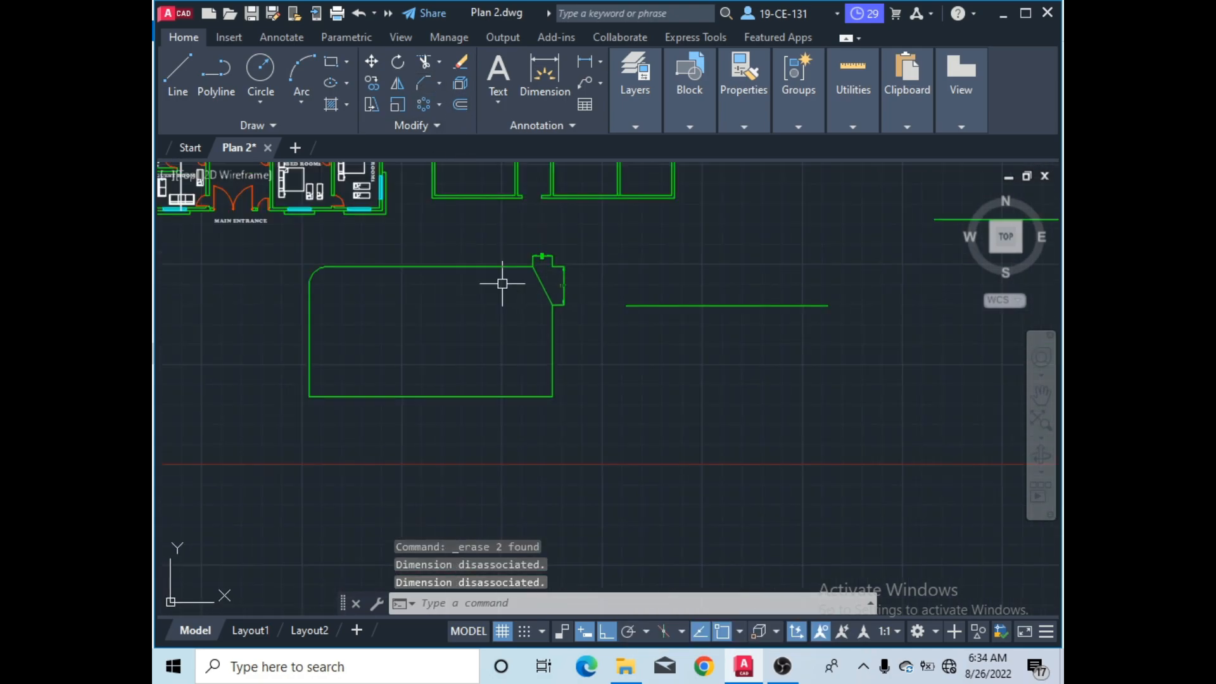
{"action": "left_click", "coordinate": [437, 89]}
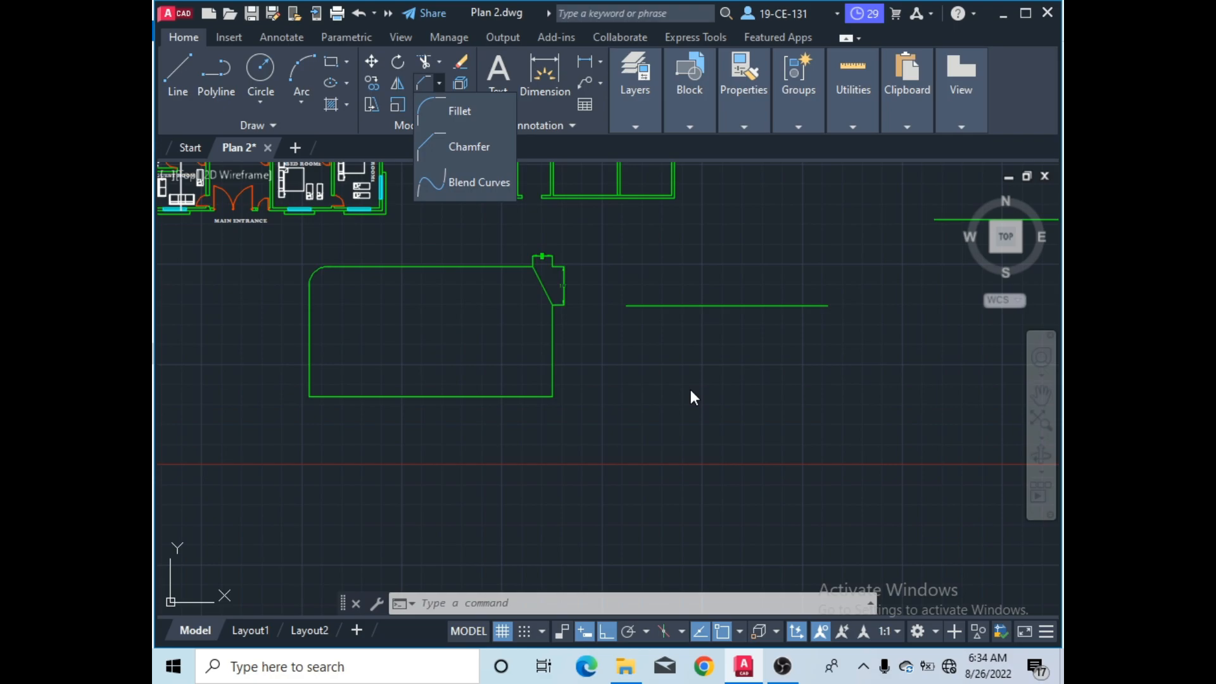
{"action": "left_click", "coordinate": [431, 185]}
{"action": "left_click", "coordinate": [753, 307]}
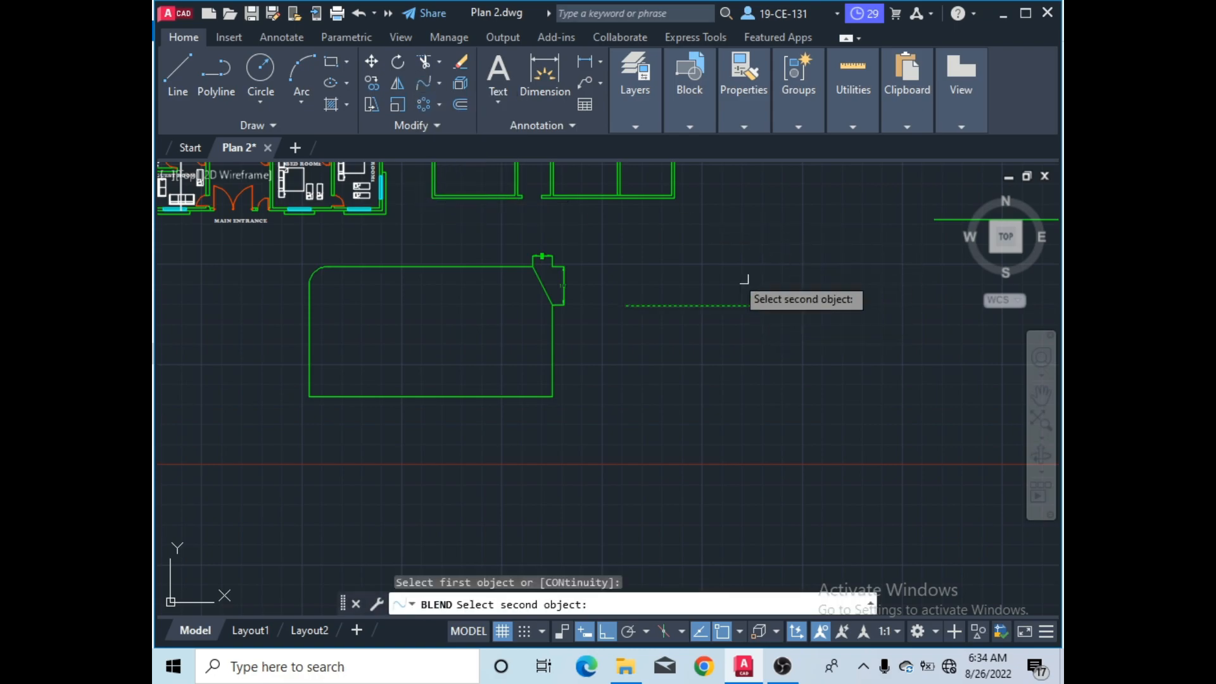
{"action": "scroll", "coordinate": [661, 257], "scroll_direction": "down", "scroll_amount": 4}
{"action": "left_click", "coordinate": [782, 242]}
{"action": "scroll", "coordinate": [761, 259], "scroll_direction": "up", "scroll_amount": 5}
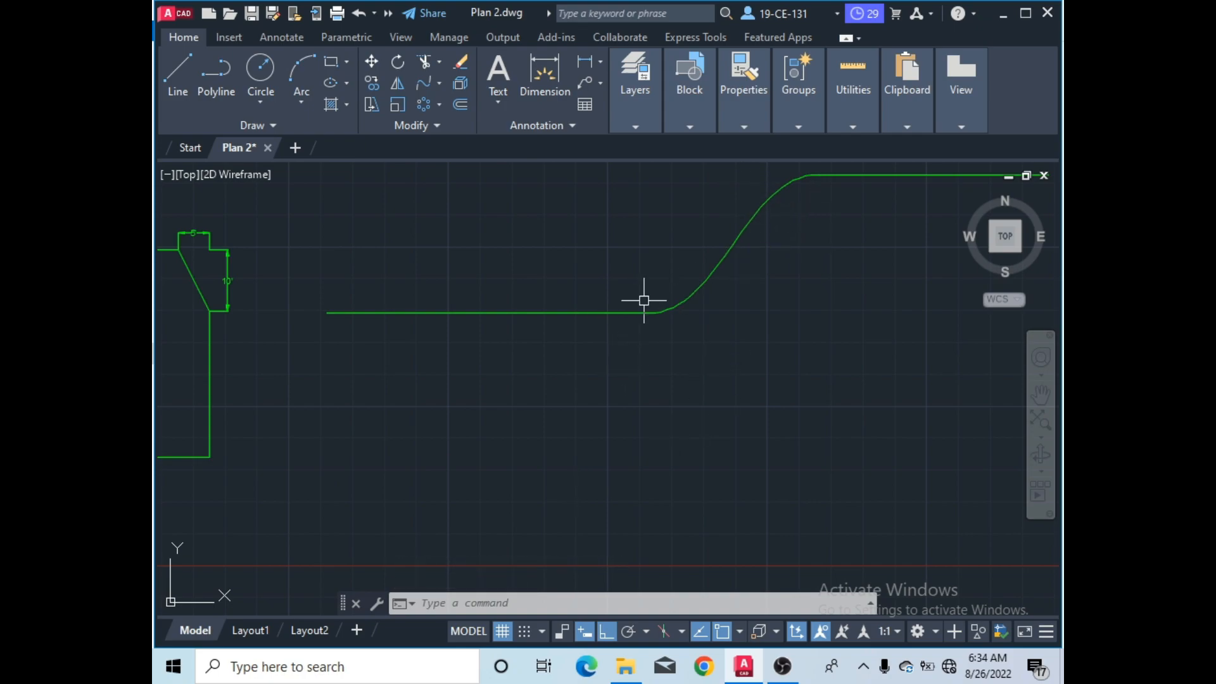
- Set the Blend Curves continuity to Smooth and end the command without picking any objects
{"action": "left_click", "coordinate": [436, 82]}
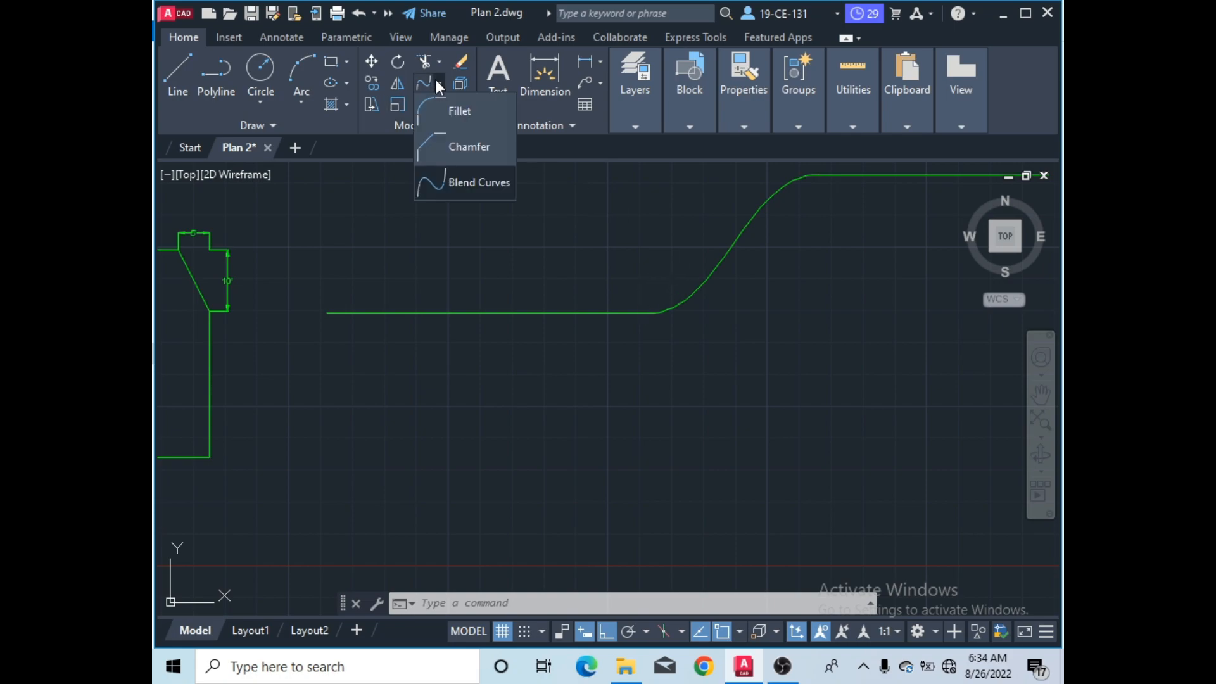
{"action": "left_click", "coordinate": [458, 179]}
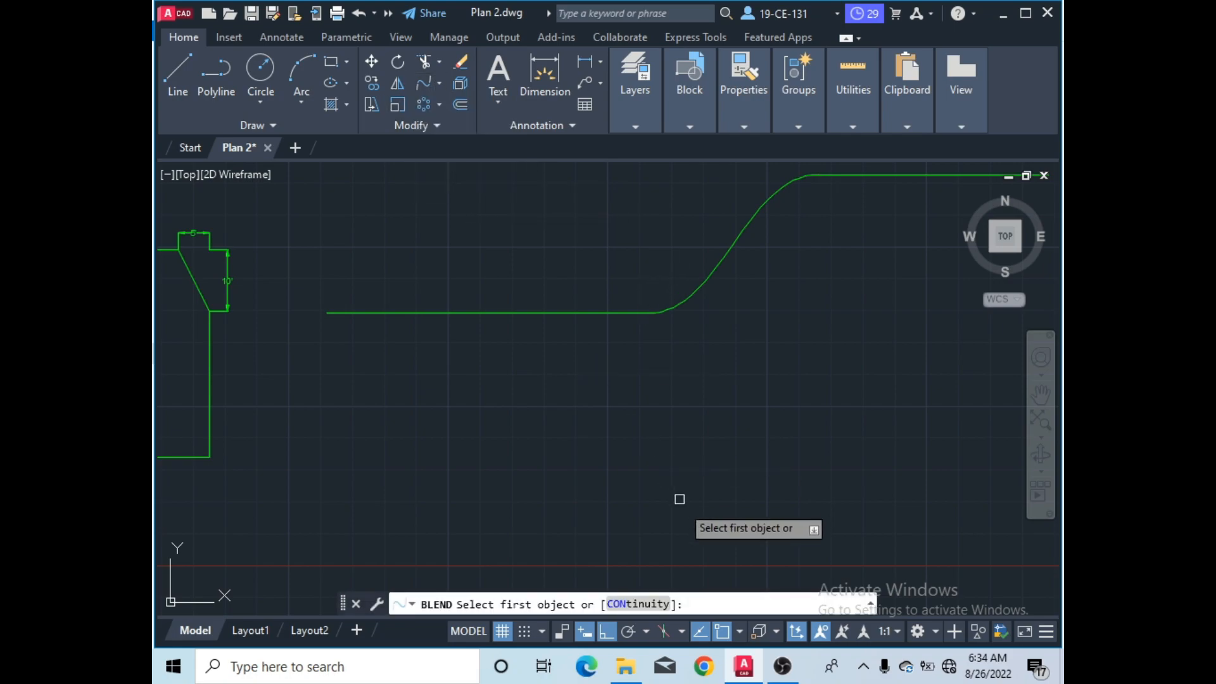
{"action": "left_click", "coordinate": [646, 605]}
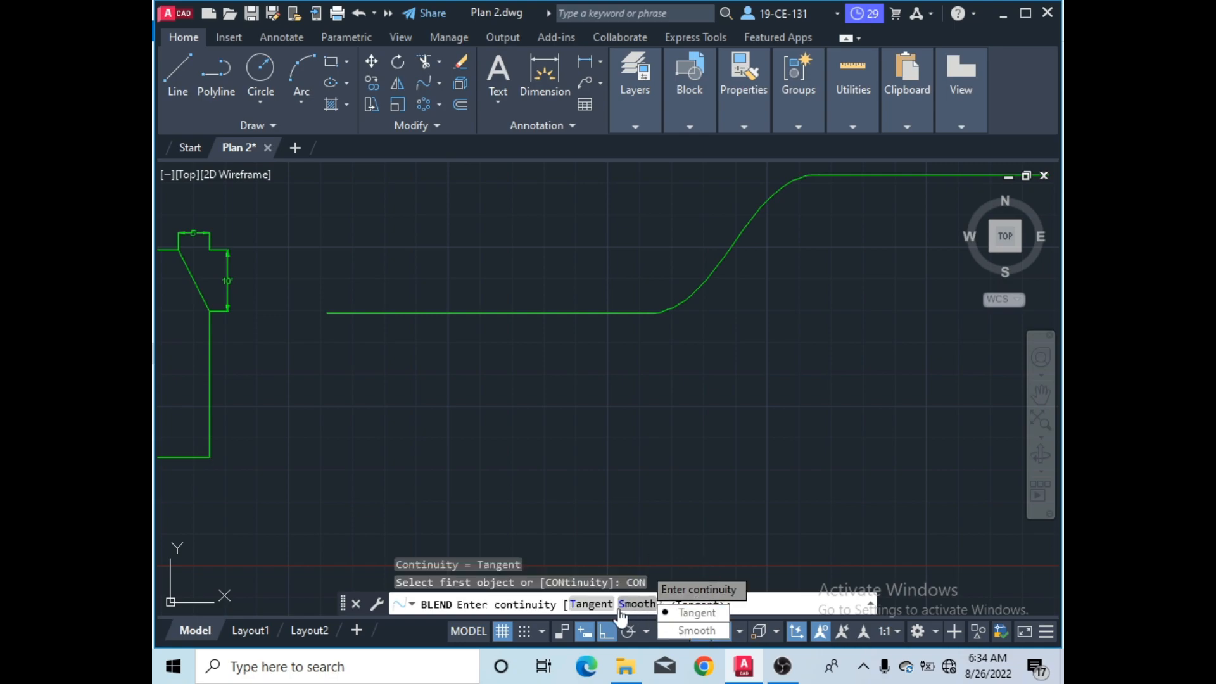
{"action": "left_click", "coordinate": [696, 630]}
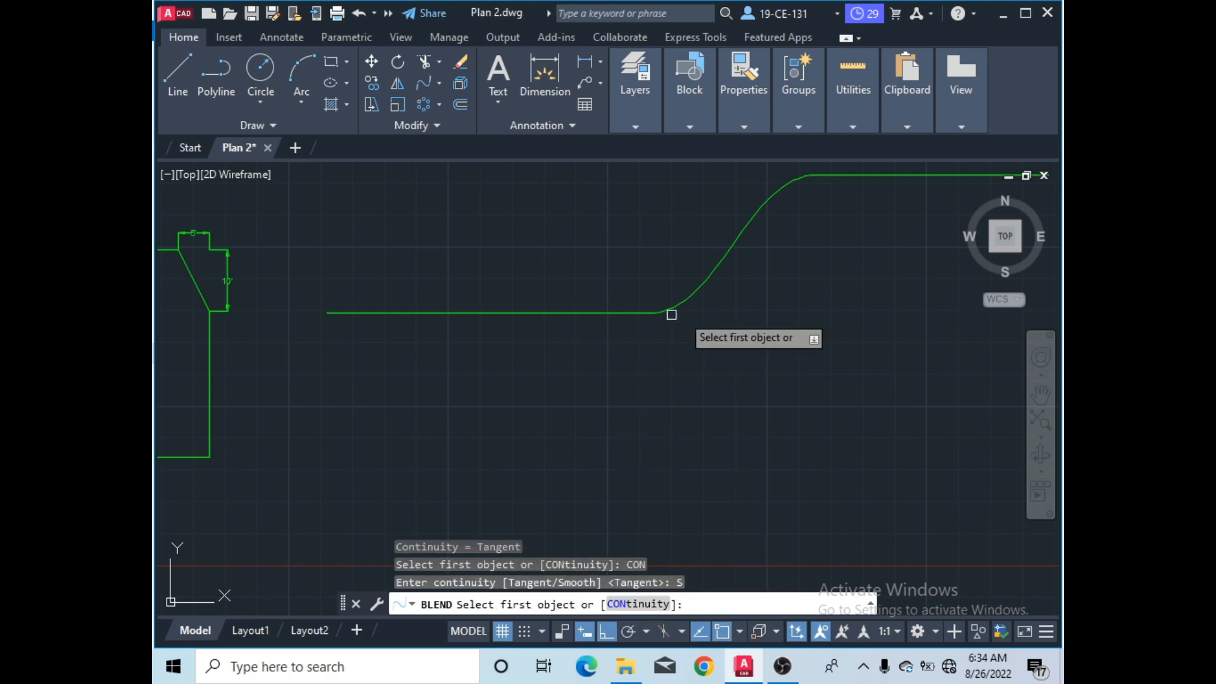
{"action": "right_click", "coordinate": [708, 399]}
{"action": "left_click", "coordinate": [722, 410]}
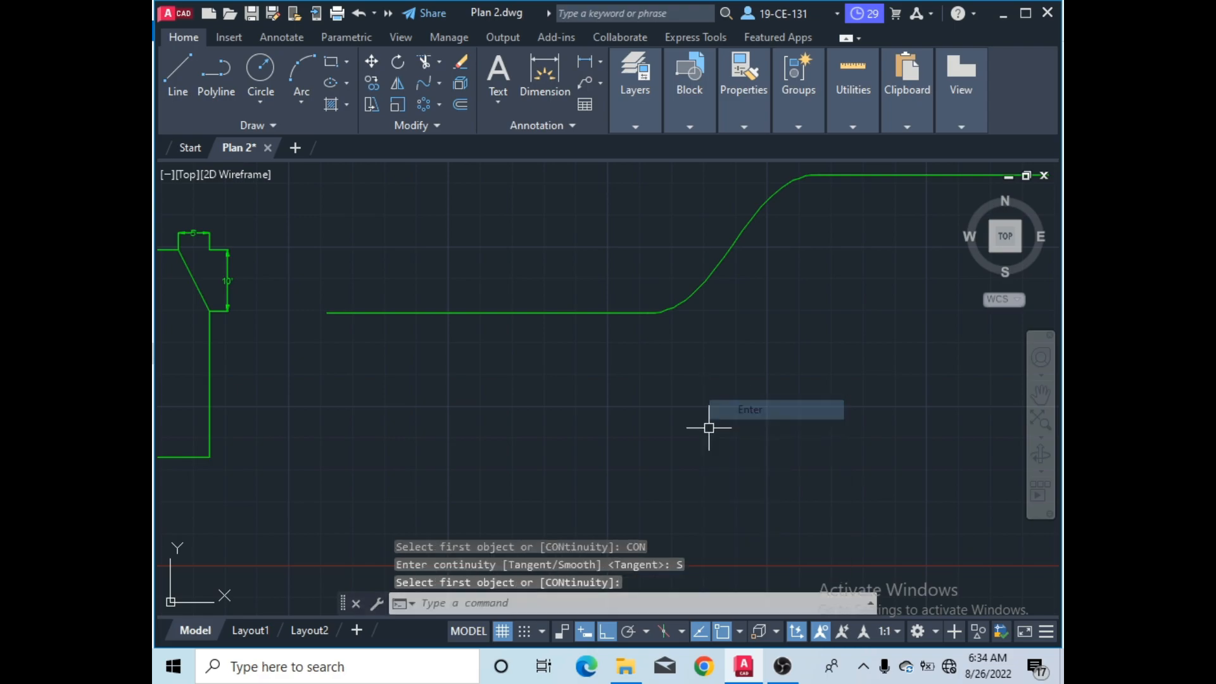
{"action": "left_click", "coordinate": [783, 668]}
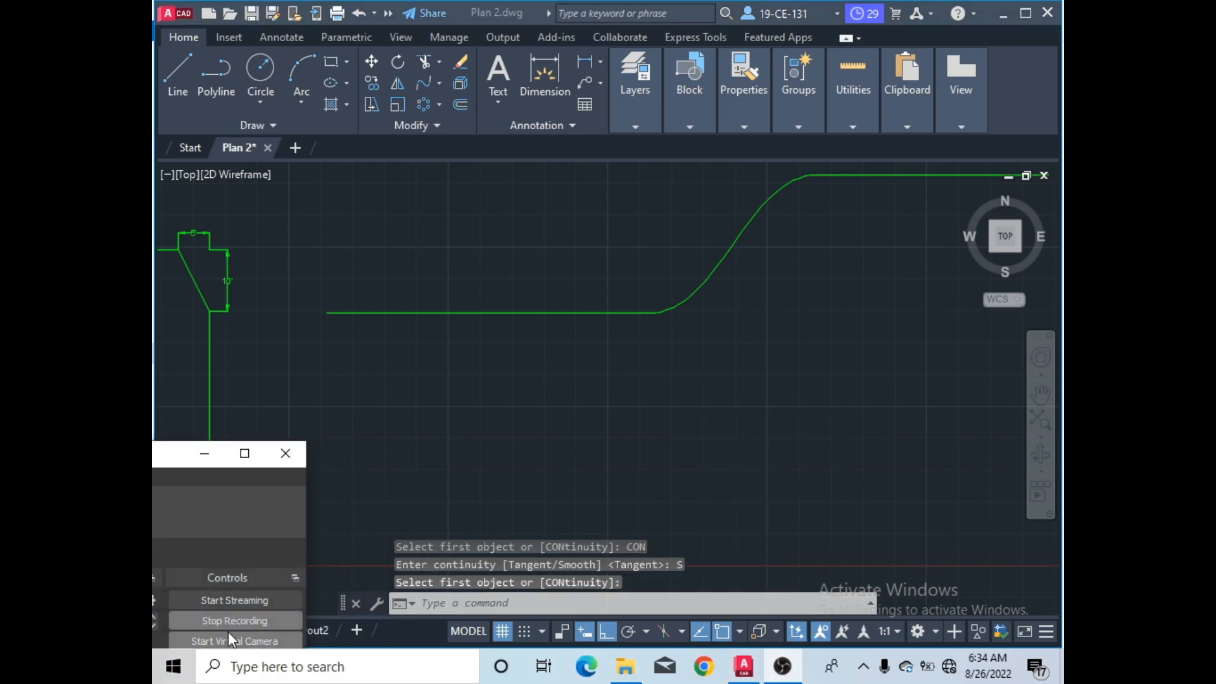
{"action": "left_click", "coordinate": [236, 622]}
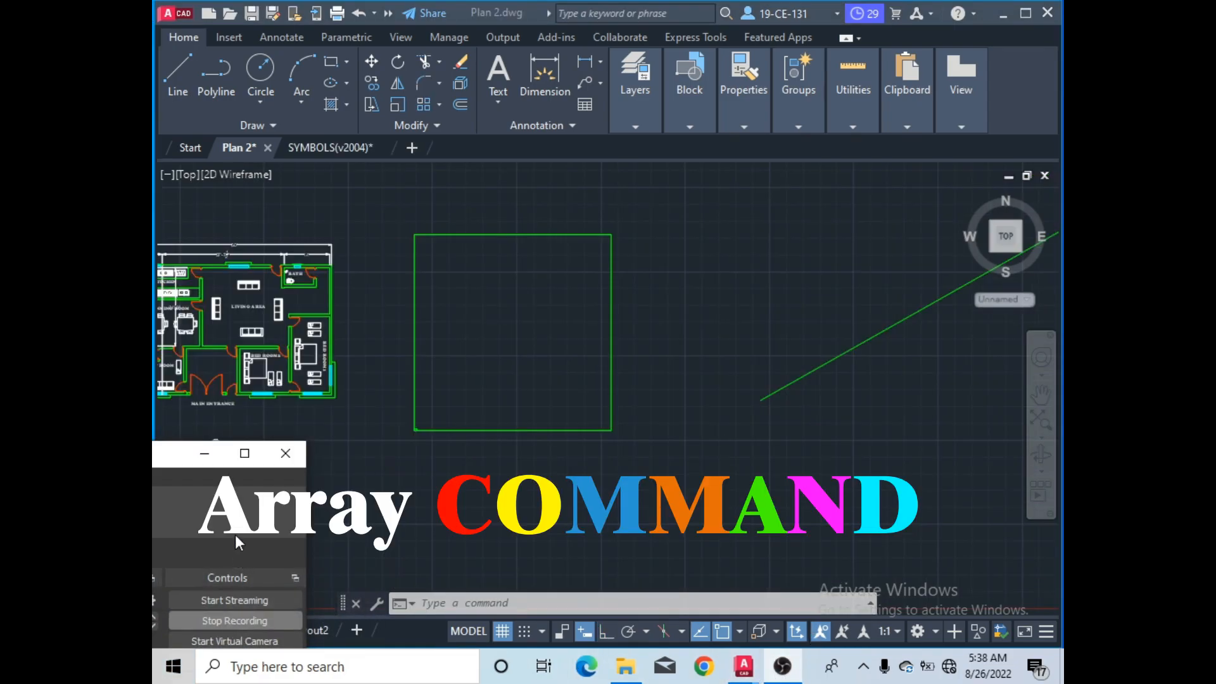
{"action": "left_click", "coordinate": [204, 453]}
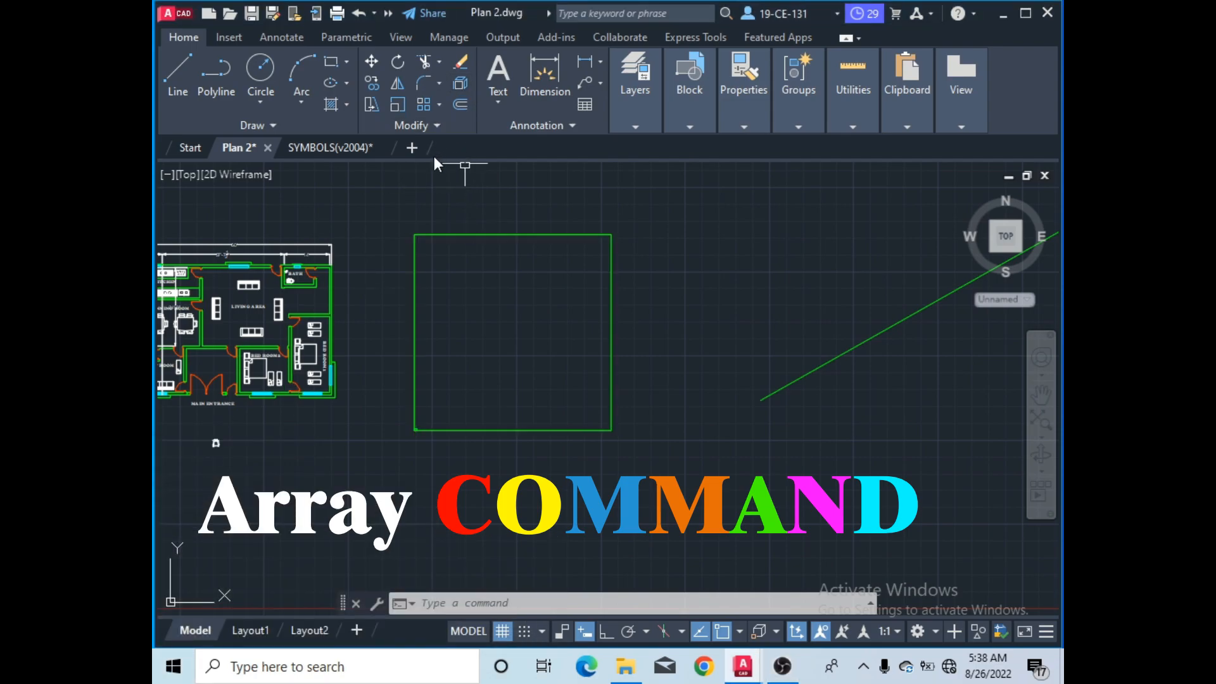
- Start an associative Rectangular Array of the small square in the large square's lower-left corner
{"action": "left_click", "coordinate": [440, 104]}
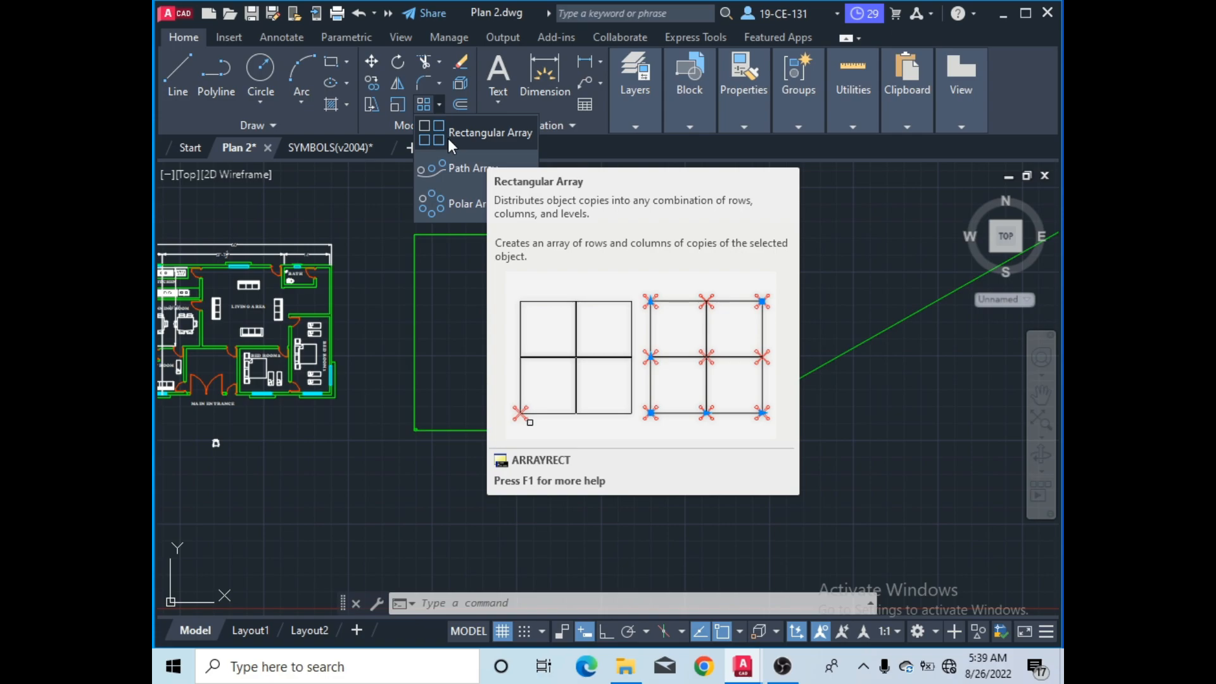
{"action": "left_click", "coordinate": [478, 134]}
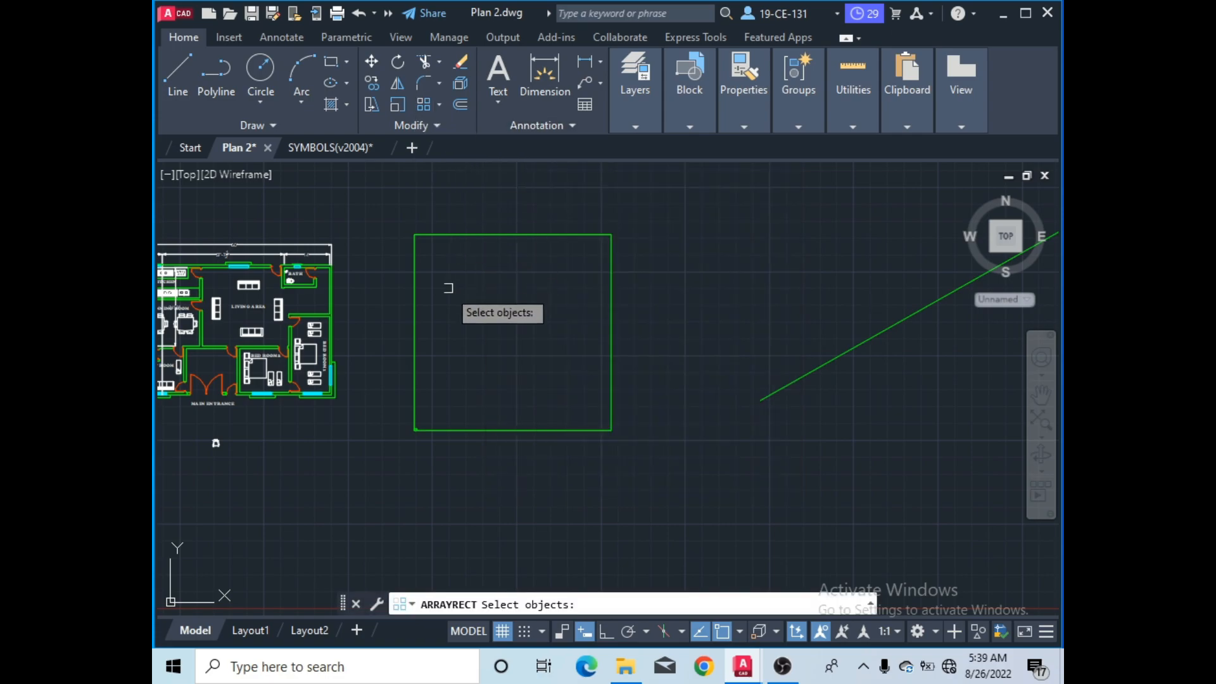
{"action": "scroll", "coordinate": [421, 434], "scroll_direction": "up", "scroll_amount": 5}
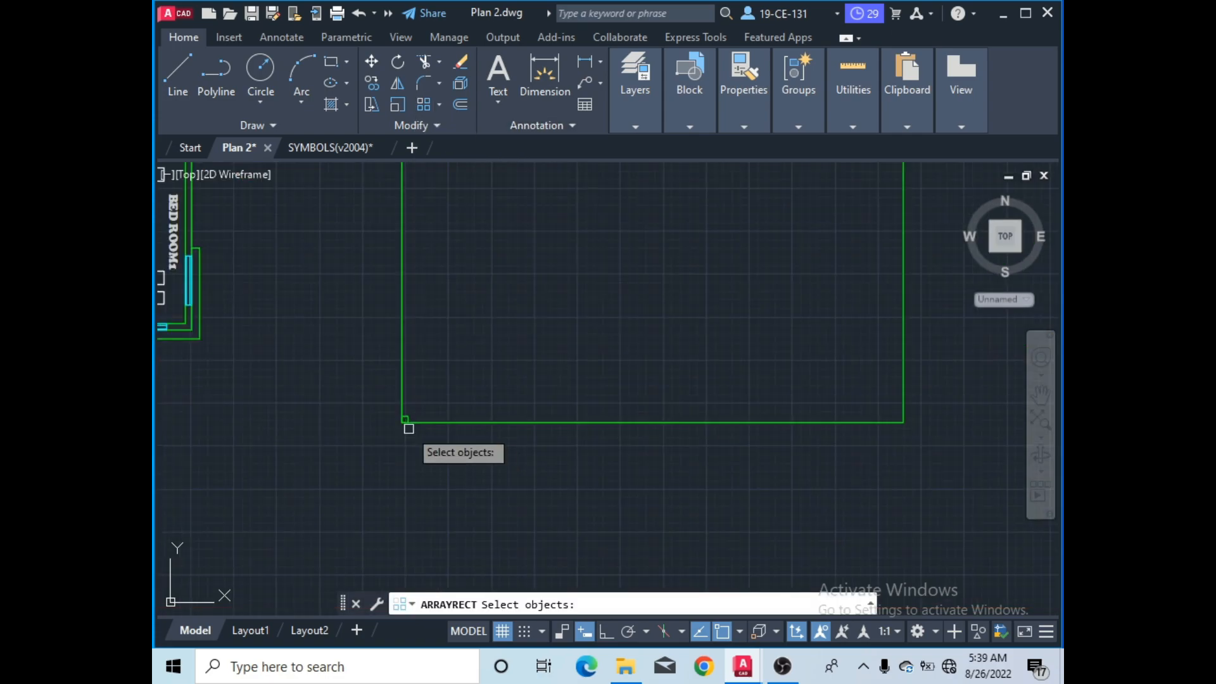
{"action": "scroll", "coordinate": [408, 429], "scroll_direction": "down", "scroll_amount": 5}
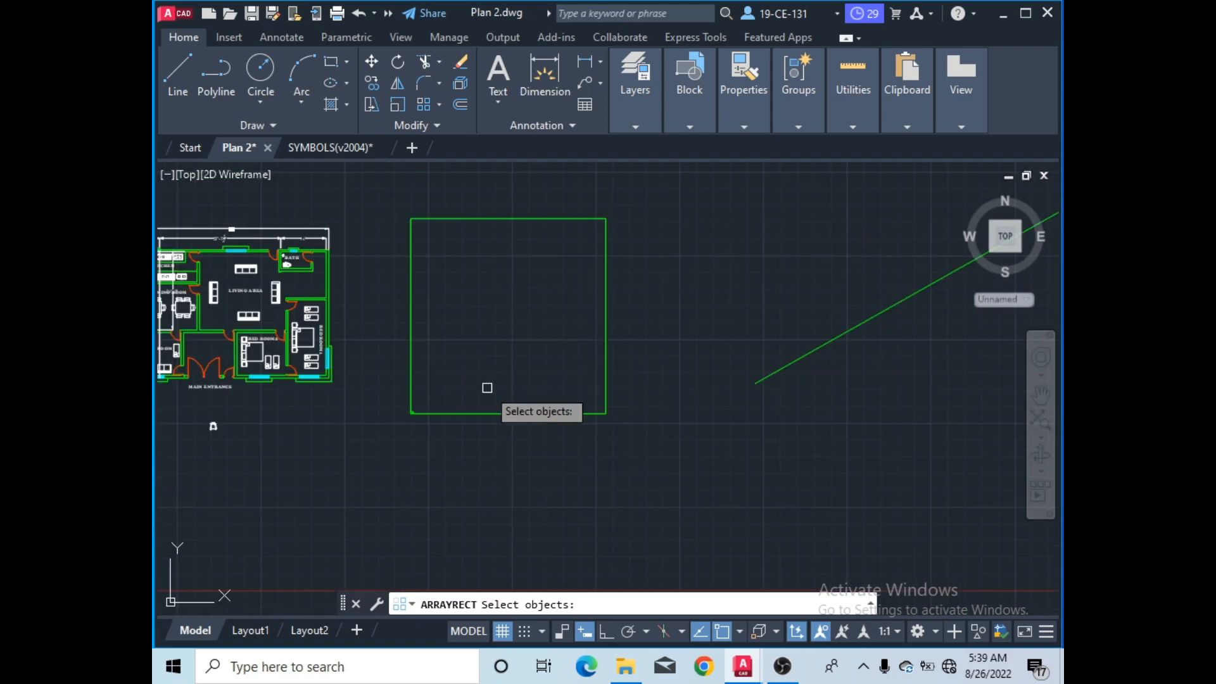
{"action": "scroll", "coordinate": [421, 416], "scroll_direction": "up", "scroll_amount": 5}
{"action": "scroll", "coordinate": [402, 416], "scroll_direction": "up", "scroll_amount": 4}
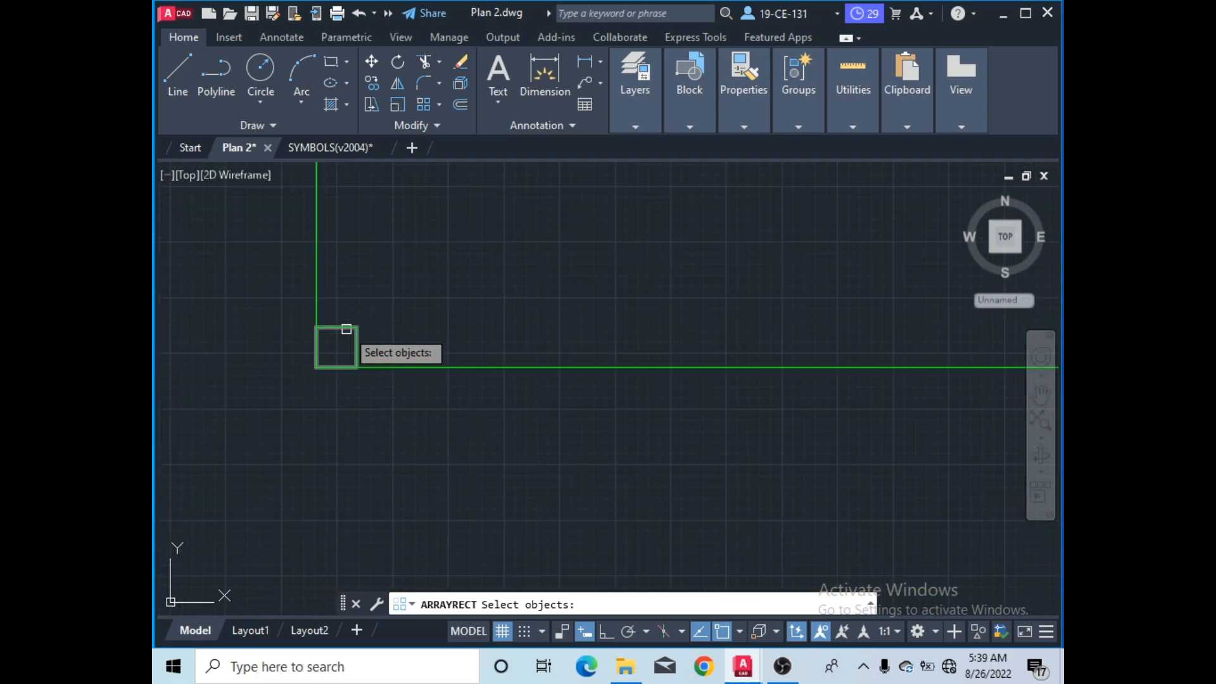
{"action": "scroll", "coordinate": [480, 339], "scroll_direction": "down", "scroll_amount": 2}
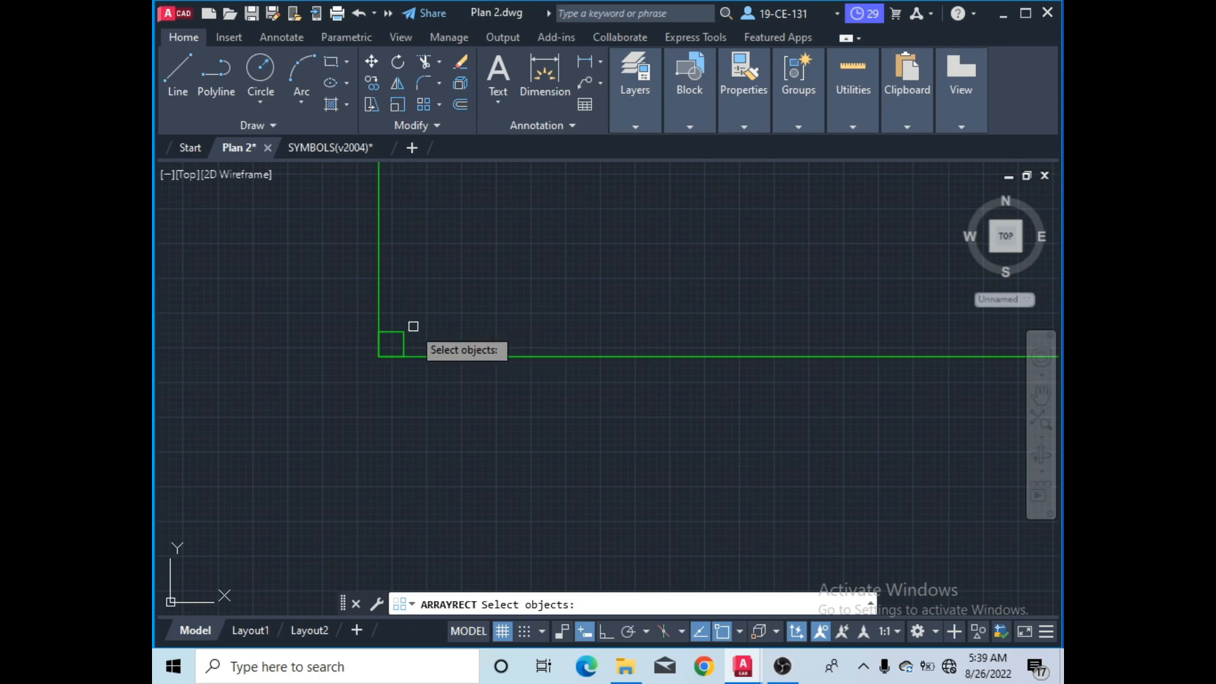
{"action": "scroll", "coordinate": [401, 336], "scroll_direction": "up", "scroll_amount": 4}
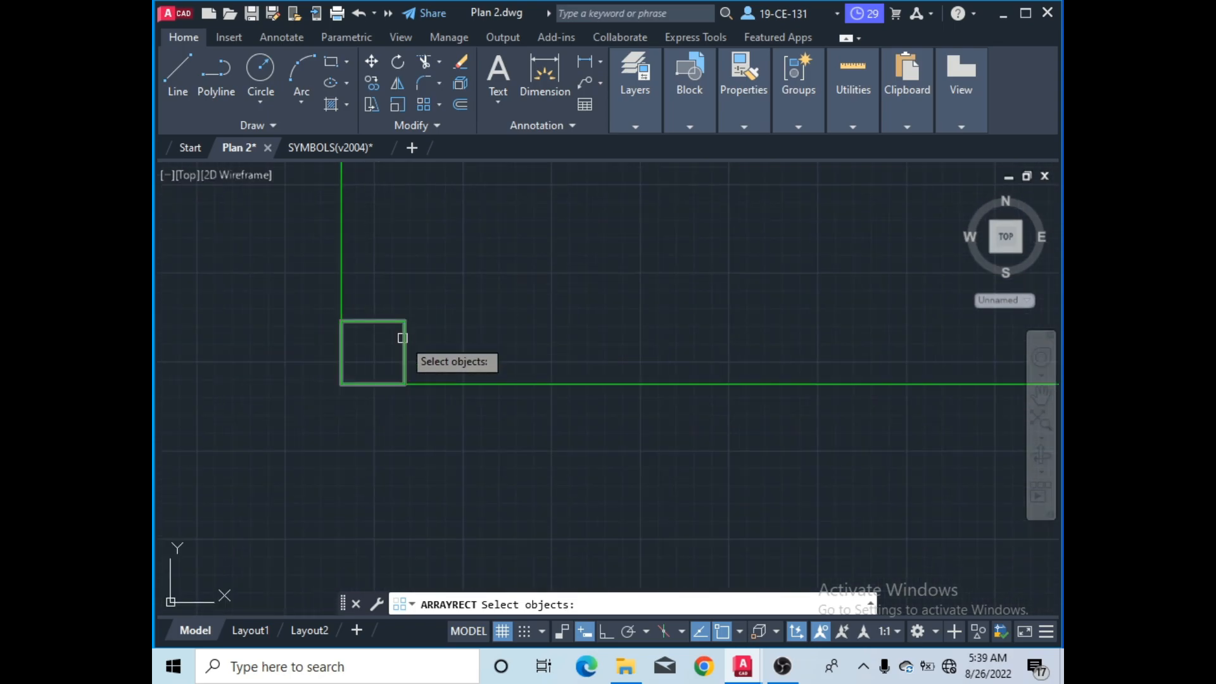
{"action": "left_click", "coordinate": [406, 347]}
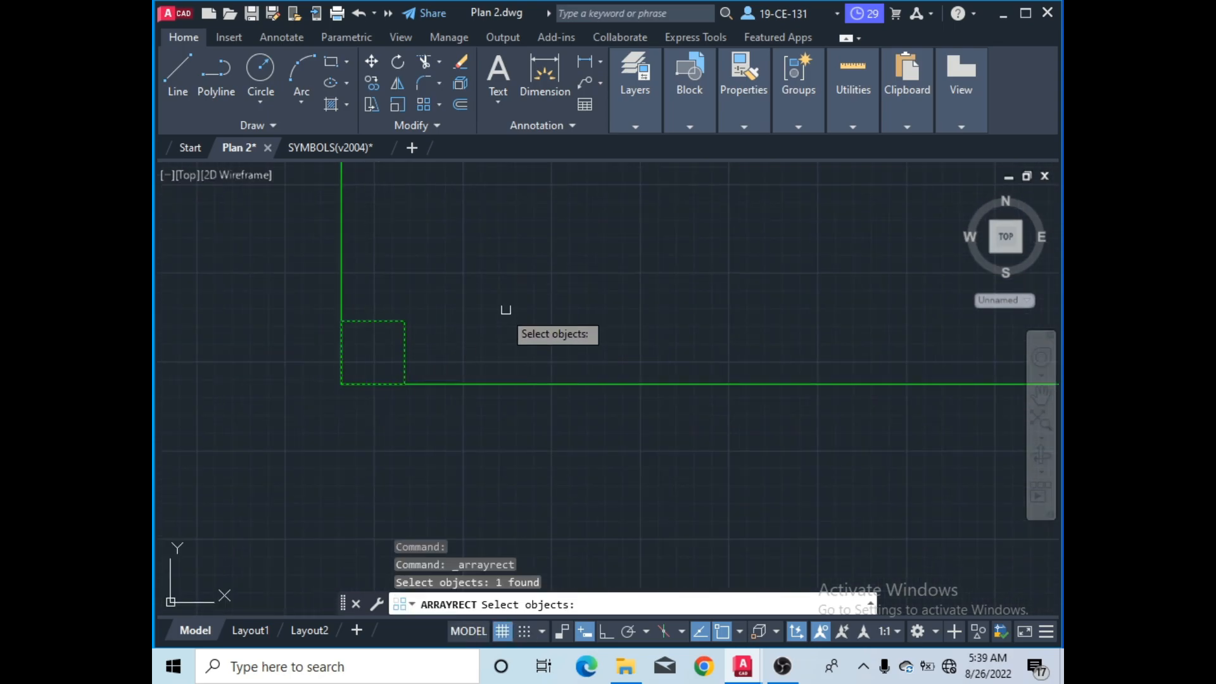
{"action": "key", "text": "Return"}
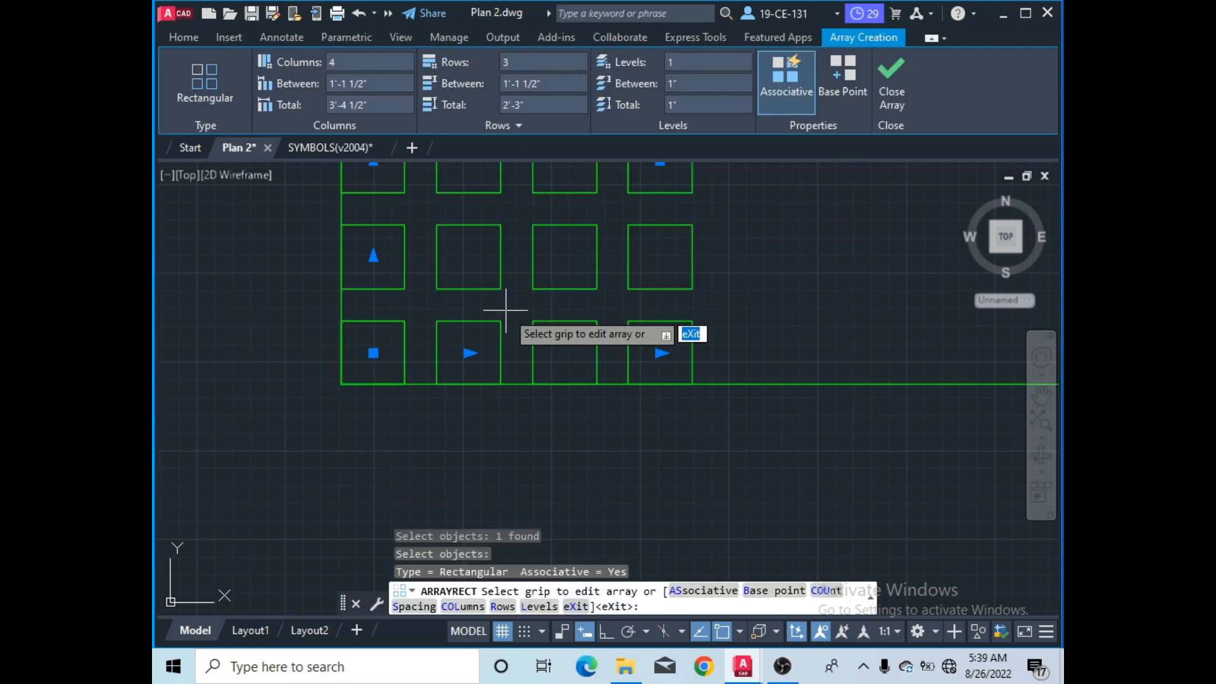
{"action": "scroll", "coordinate": [614, 415], "scroll_direction": "down", "scroll_amount": 4}
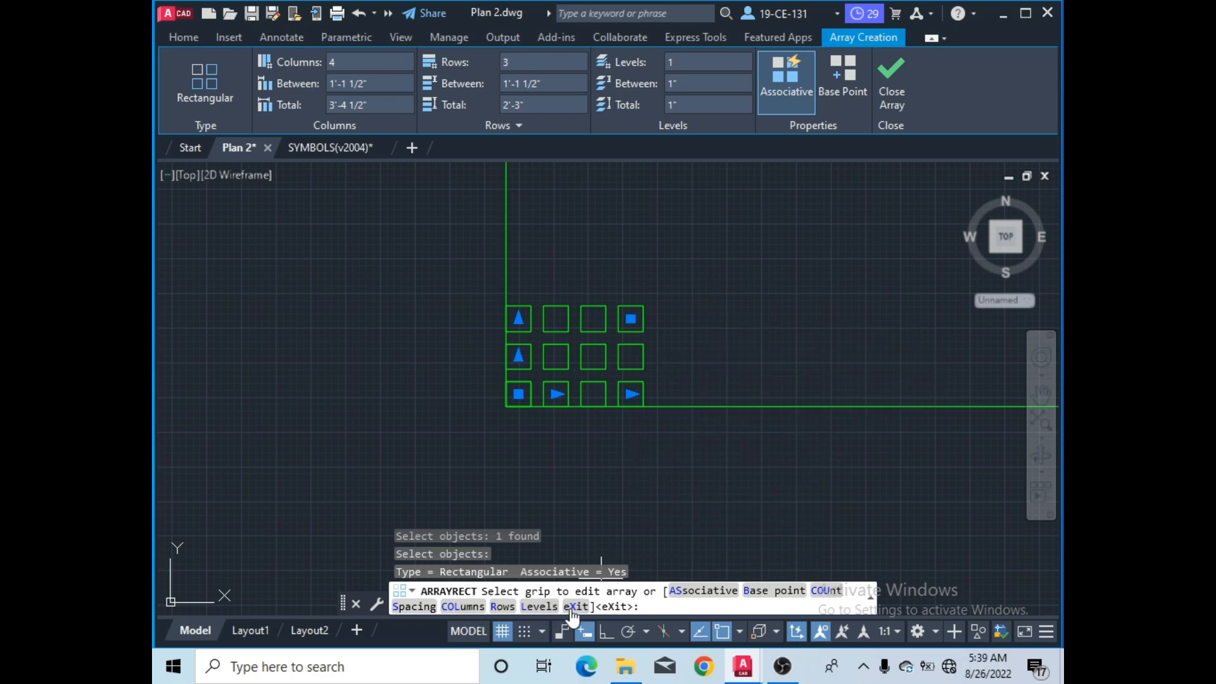
- Set the array to 5 columns spaced 15' apart
{"action": "left_click", "coordinate": [455, 606]}
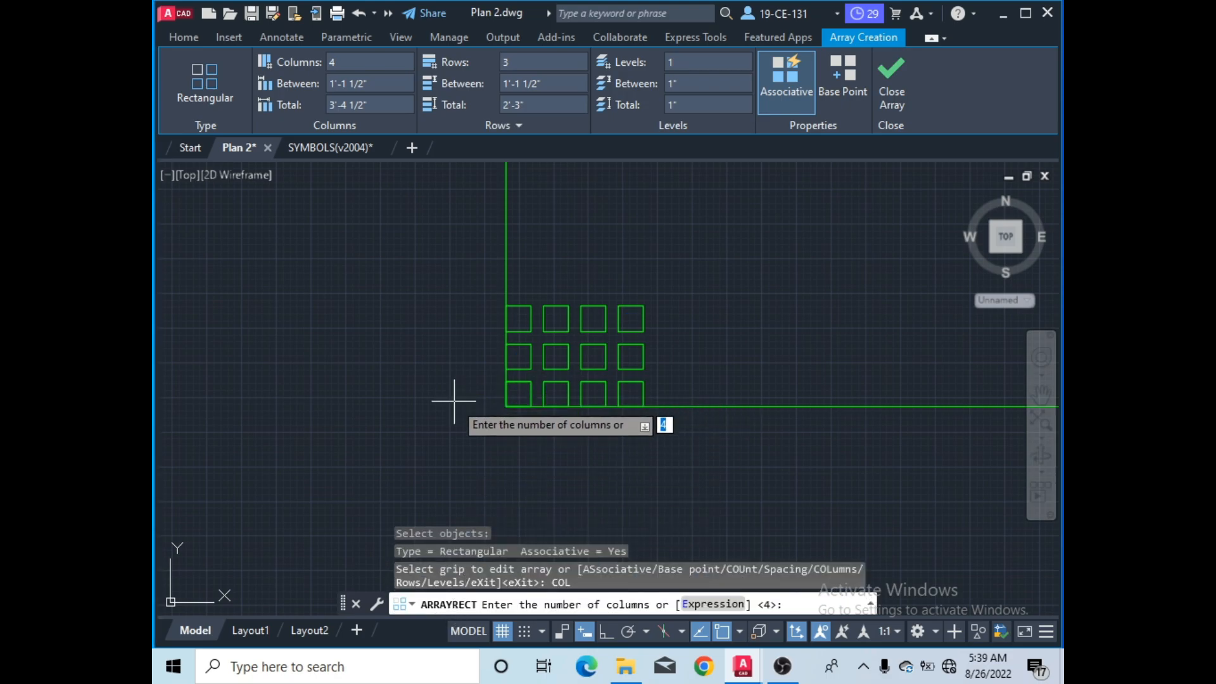
{"action": "scroll", "coordinate": [553, 442], "scroll_direction": "up", "scroll_amount": 2}
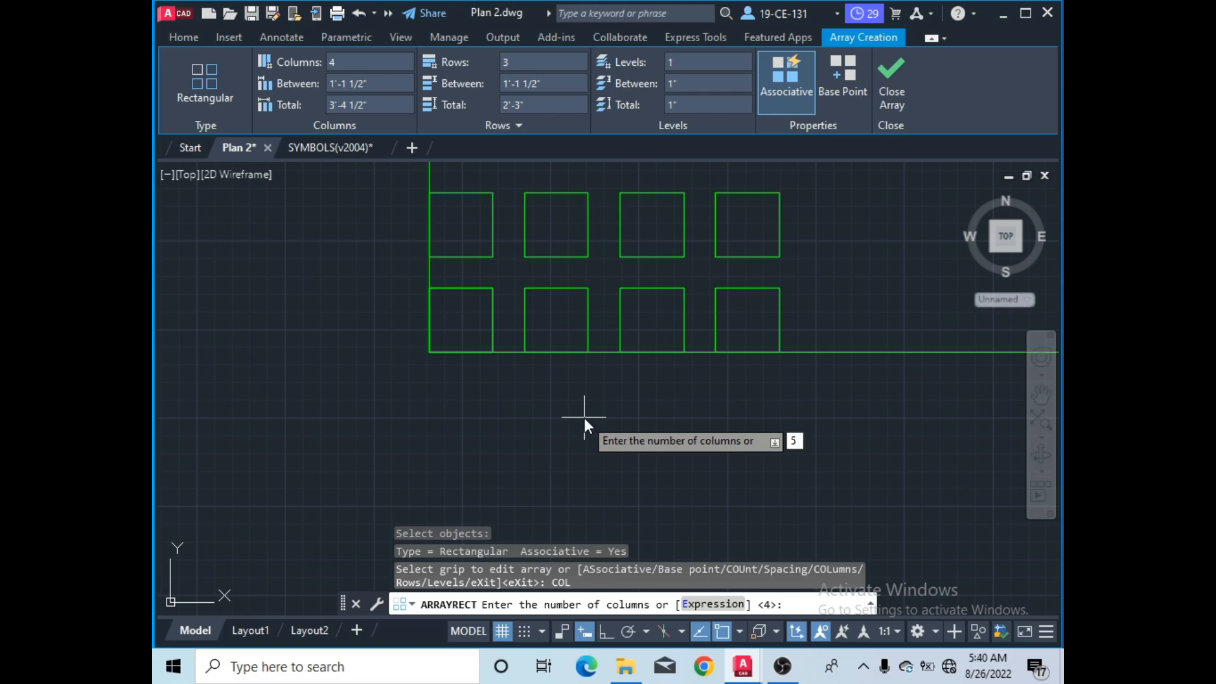
{"action": "key", "text": "Return"}
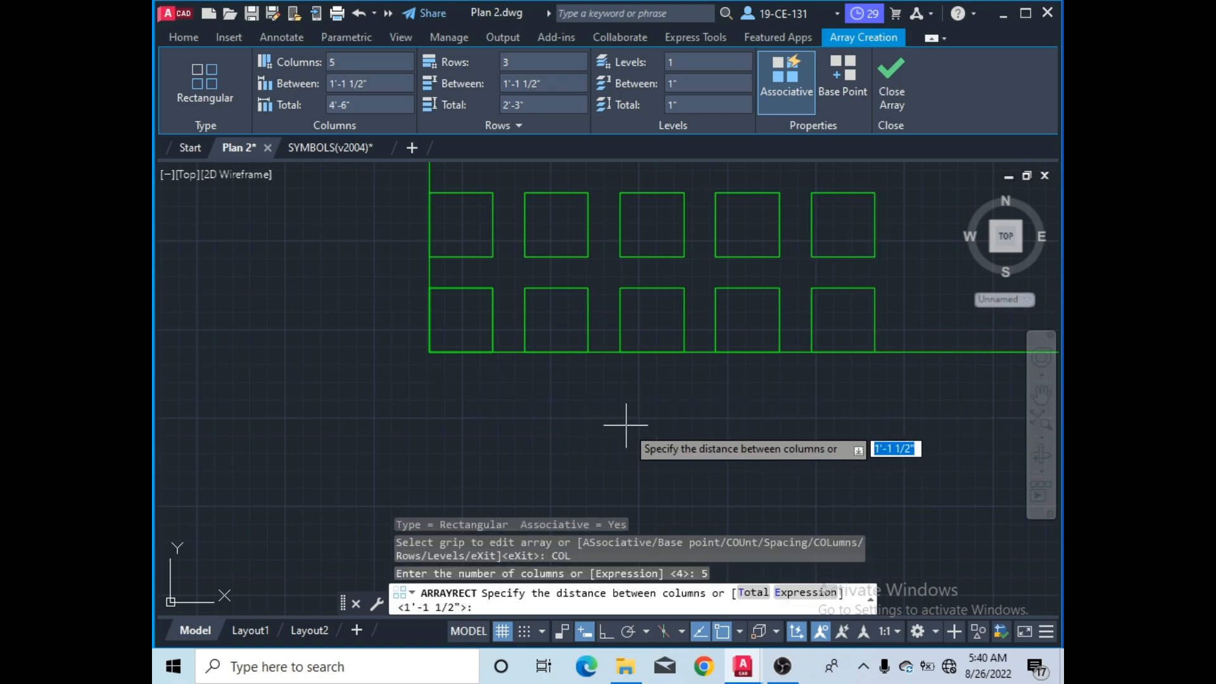
{"action": "scroll", "coordinate": [507, 352], "scroll_direction": "down", "scroll_amount": 4}
{"action": "scroll", "coordinate": [500, 352], "scroll_direction": "up", "scroll_amount": 4}
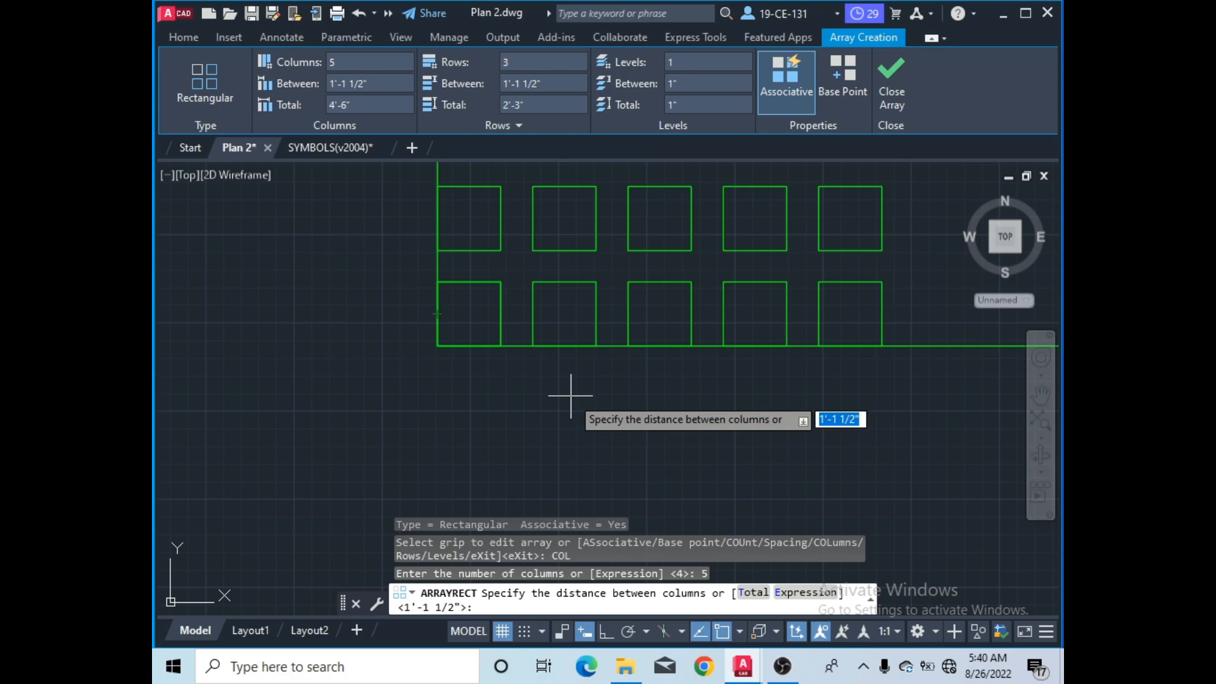
{"action": "type", "text": "15"}
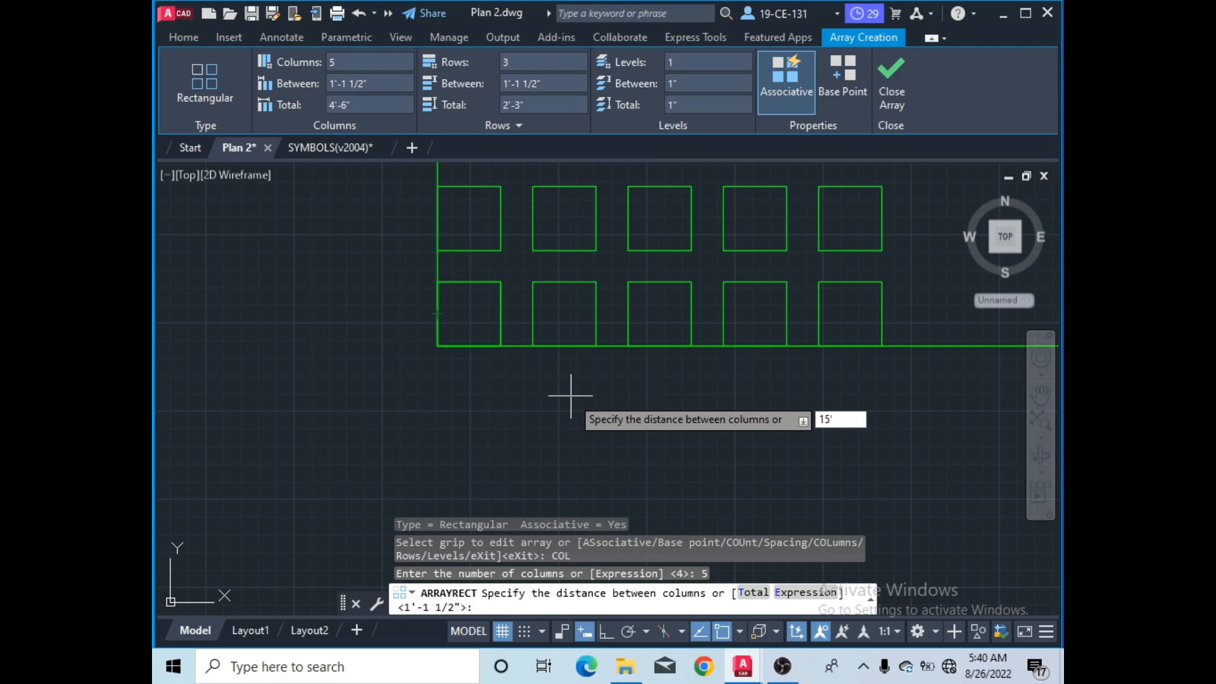
{"action": "key", "text": "Return"}
{"action": "scroll", "coordinate": [570, 395], "scroll_direction": "down", "scroll_amount": 5}
{"action": "scroll", "coordinate": [582, 380], "scroll_direction": "up", "scroll_amount": 5}
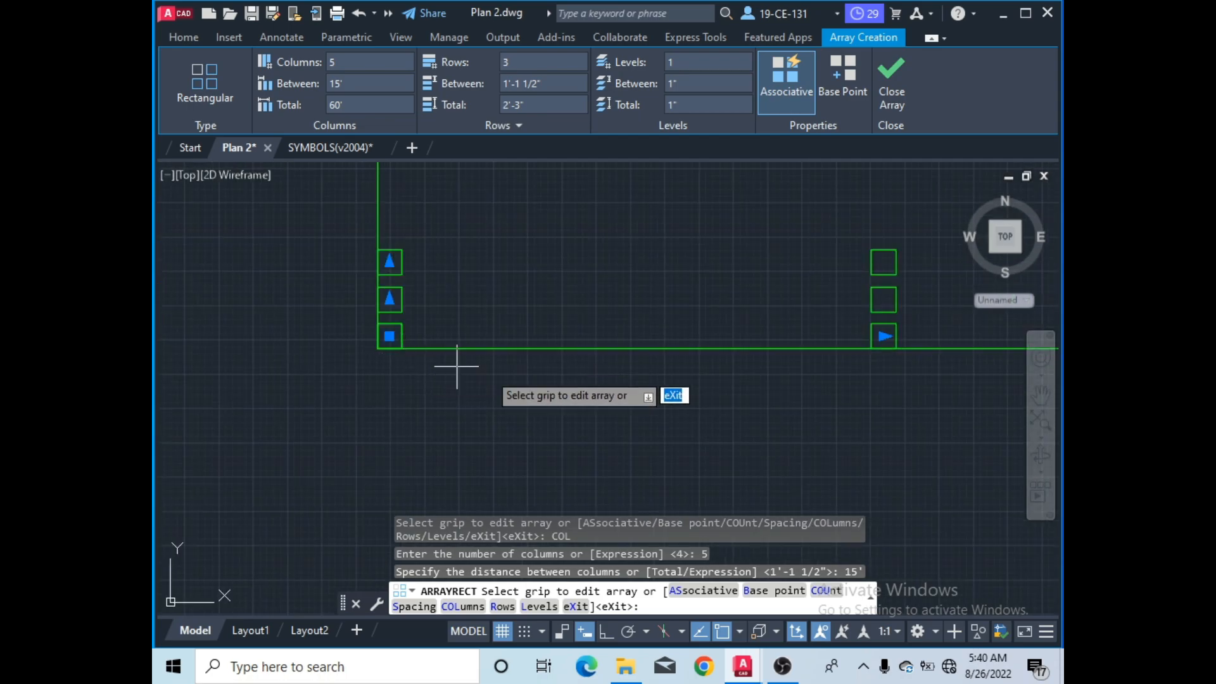
- Set the array to 5 rows spaced 15' apart with the default 0" elevation increment, and finish the array
{"action": "scroll", "coordinate": [711, 317], "scroll_direction": "down", "scroll_amount": 4}
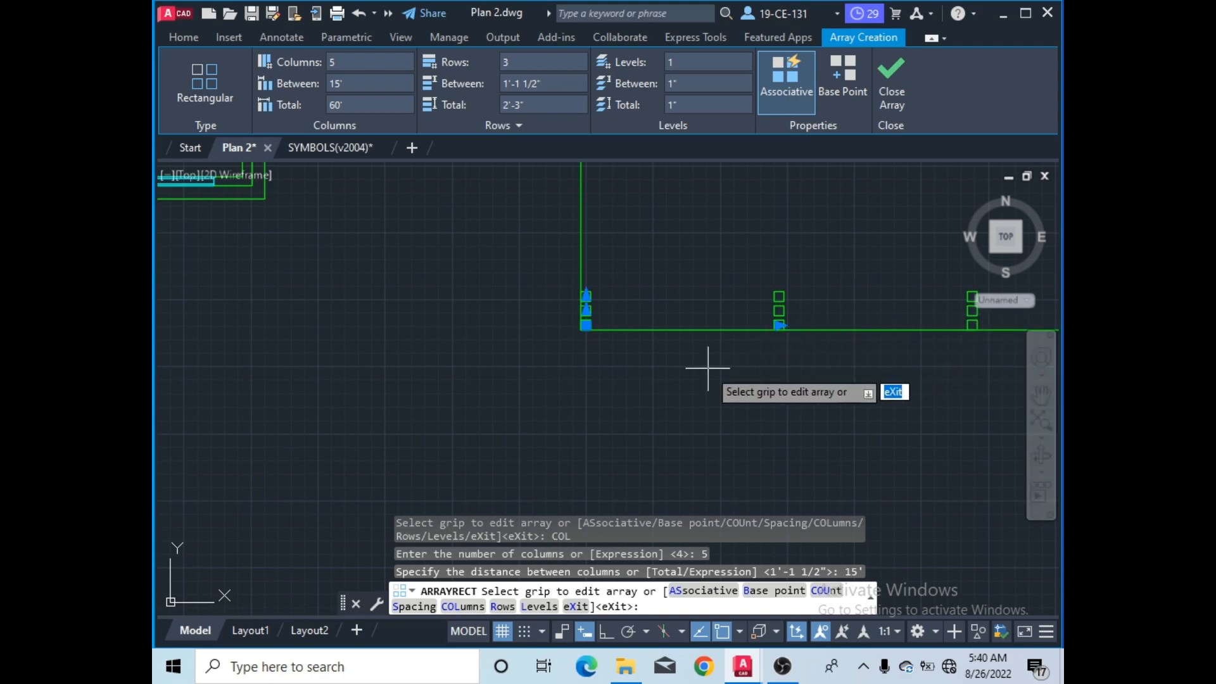
{"action": "scroll", "coordinate": [570, 362], "scroll_direction": "down", "scroll_amount": 2}
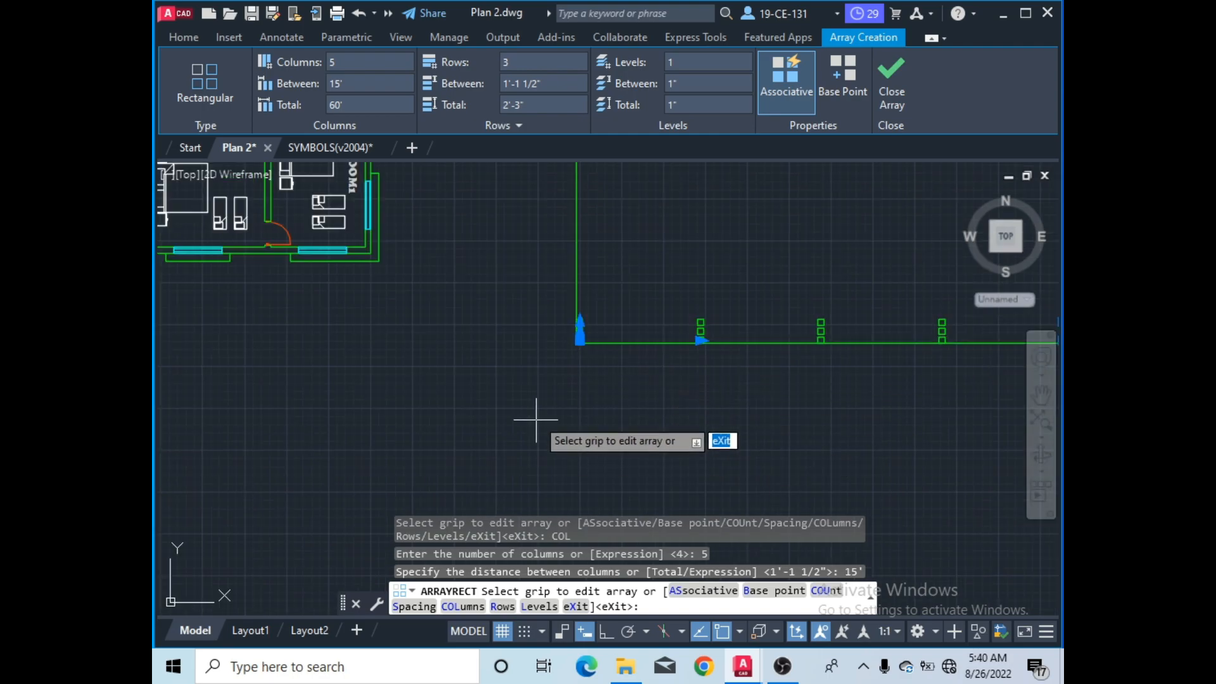
{"action": "left_click", "coordinate": [502, 607]}
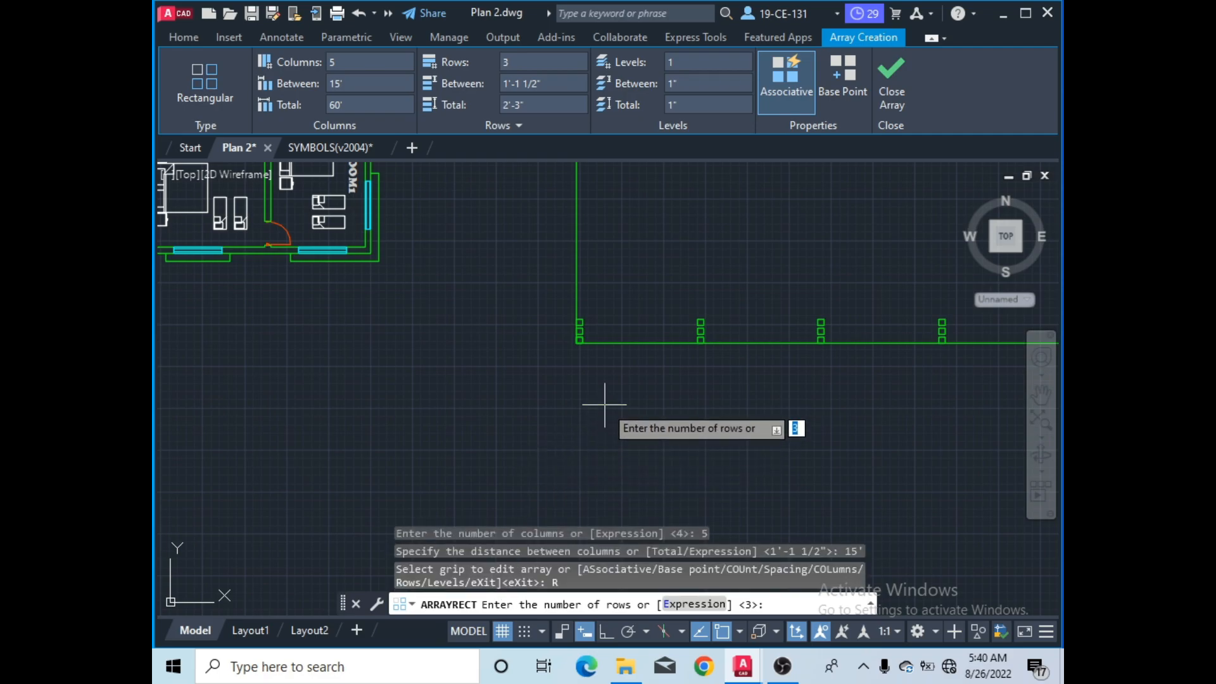
{"action": "scroll", "coordinate": [594, 326], "scroll_direction": "up", "scroll_amount": 6}
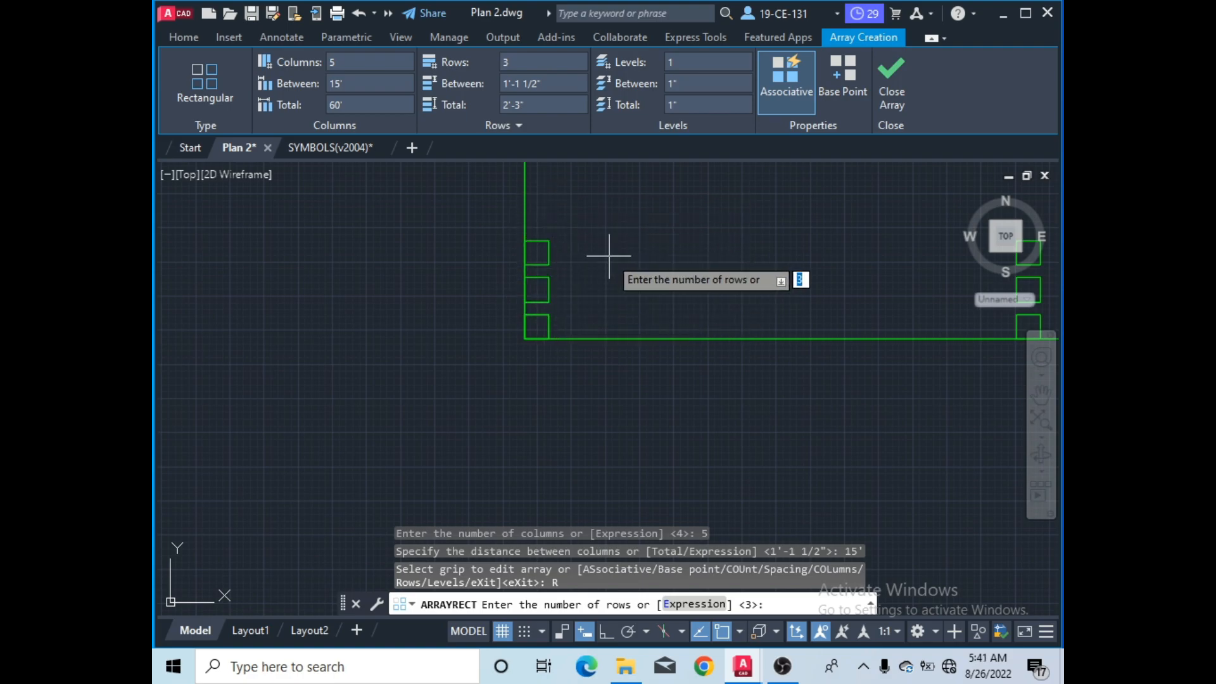
{"action": "type", "text": "5"}
{"action": "key", "text": "Return"}
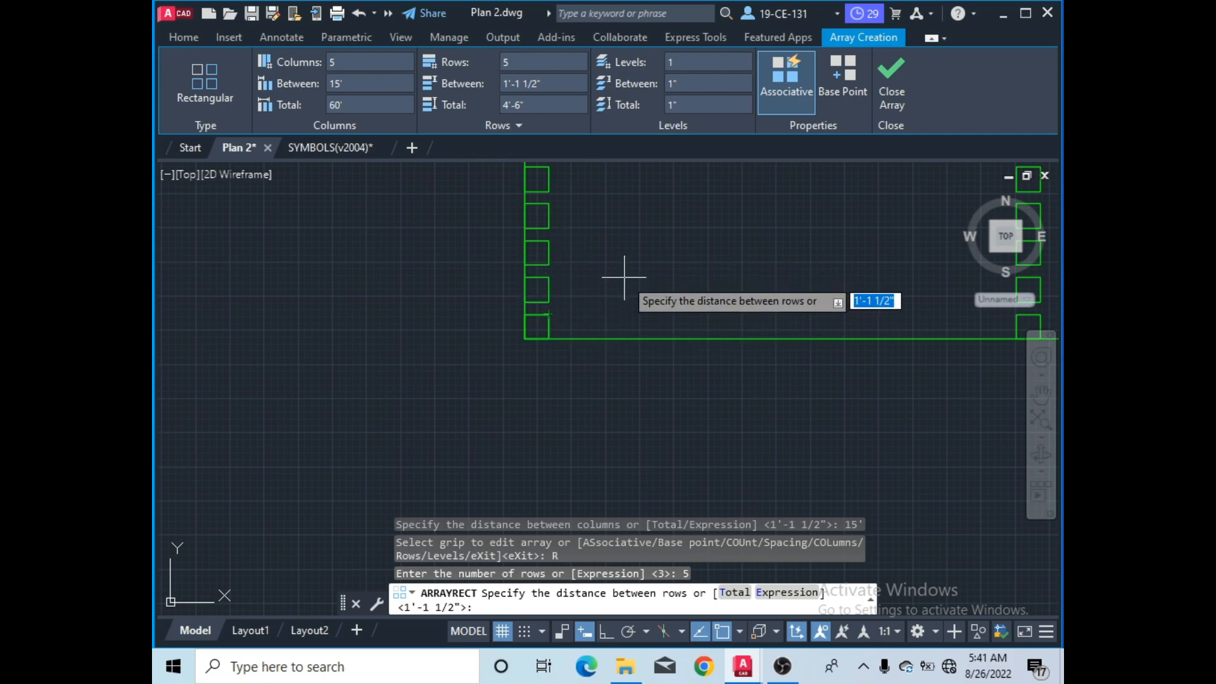
{"action": "scroll", "coordinate": [532, 296], "scroll_direction": "up", "scroll_amount": 3}
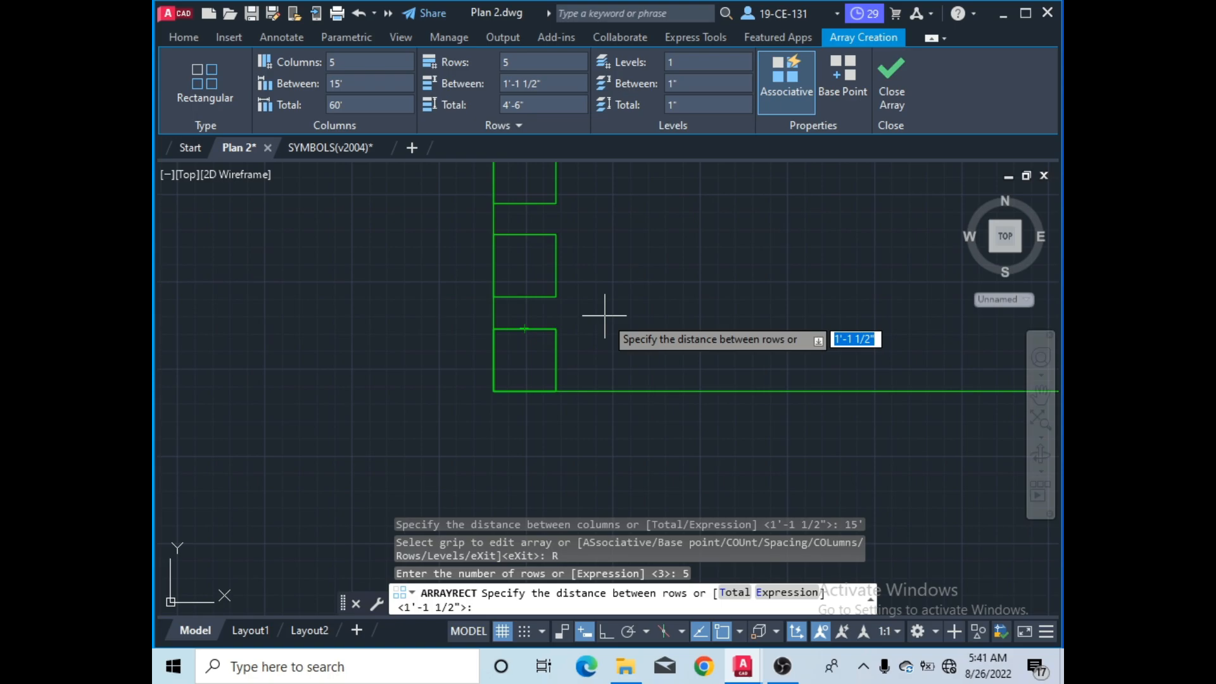
{"action": "type", "text": "15"}
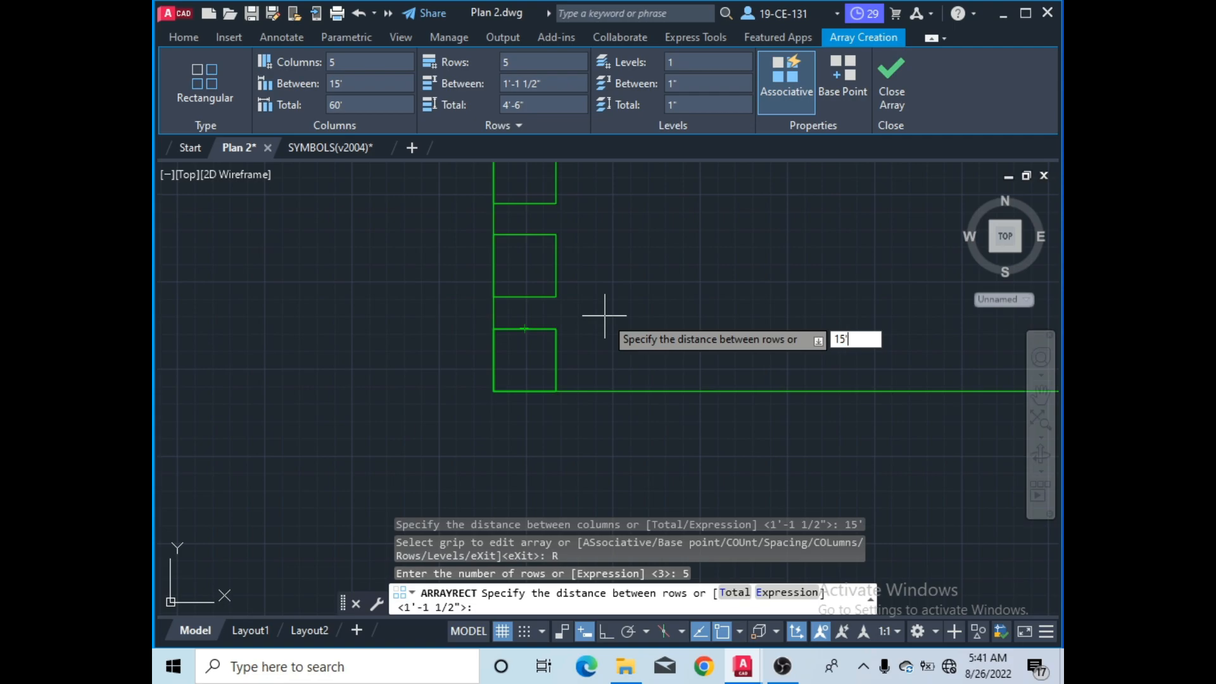
{"action": "key", "text": "Return"}
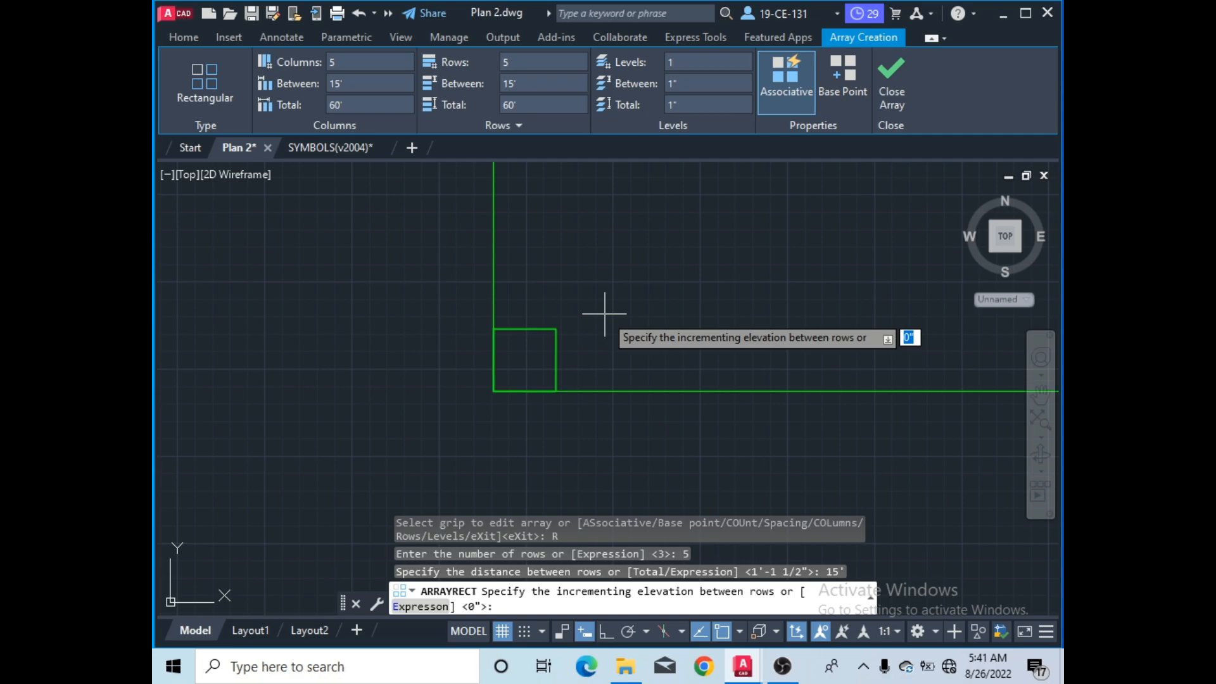
{"action": "key", "text": "Return"}
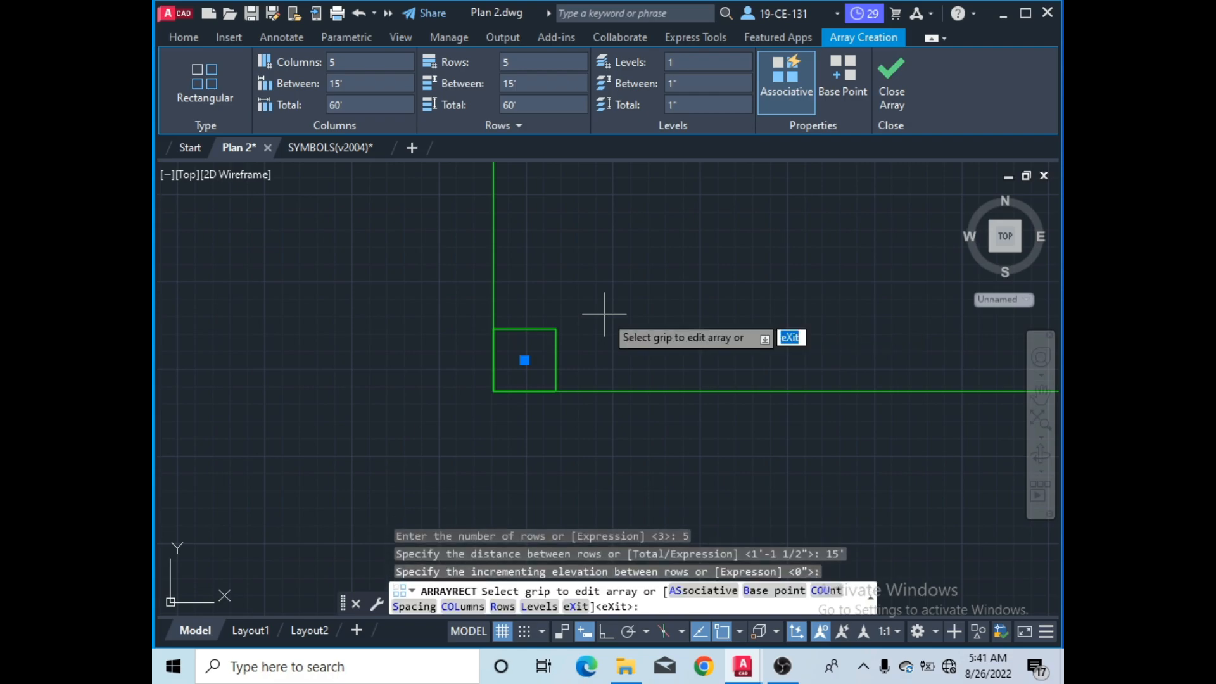
{"action": "key", "text": "Return"}
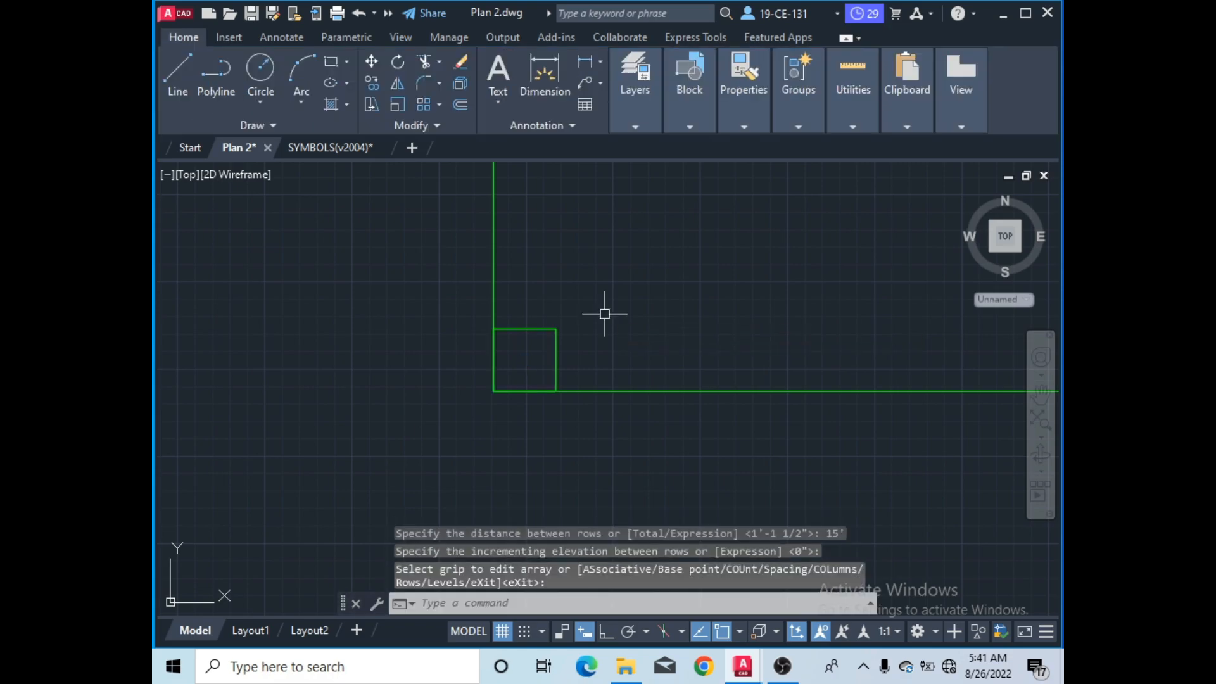
{"action": "scroll", "coordinate": [605, 314], "scroll_direction": "down", "scroll_amount": 6}
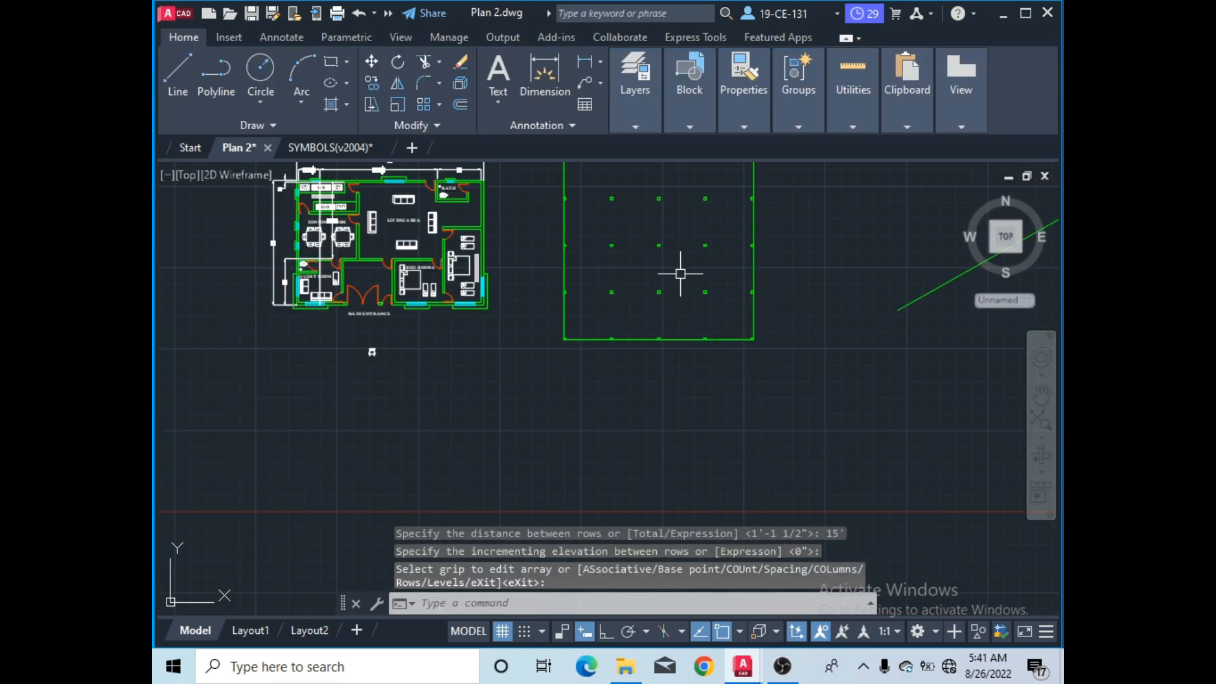
{"action": "scroll", "coordinate": [697, 218], "scroll_direction": "up", "scroll_amount": 6}
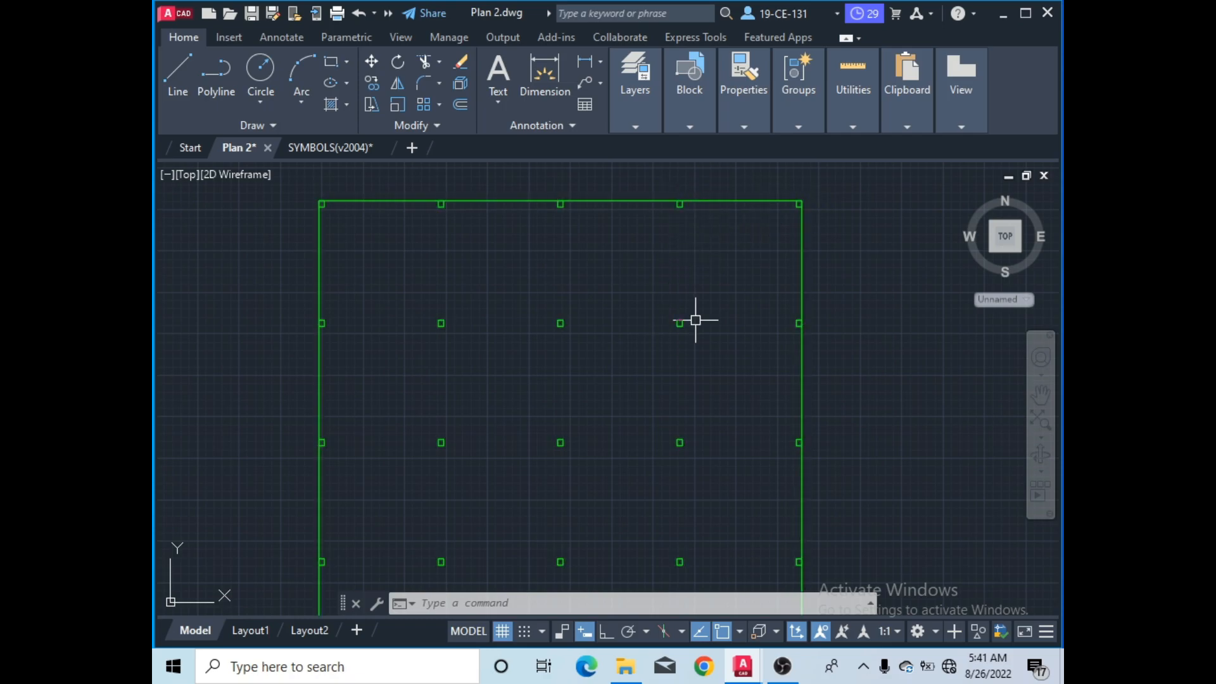
{"action": "scroll", "coordinate": [664, 286], "scroll_direction": "down", "scroll_amount": 5}
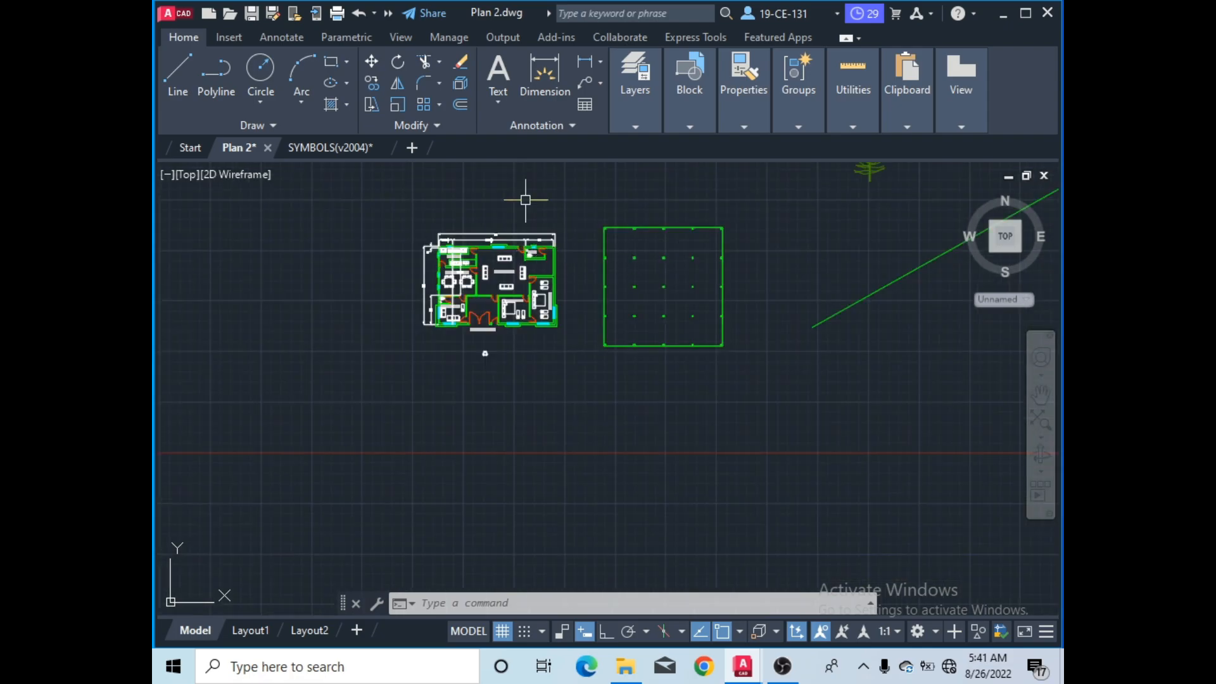
{"action": "scroll", "coordinate": [791, 254], "scroll_direction": "up", "scroll_amount": 2}
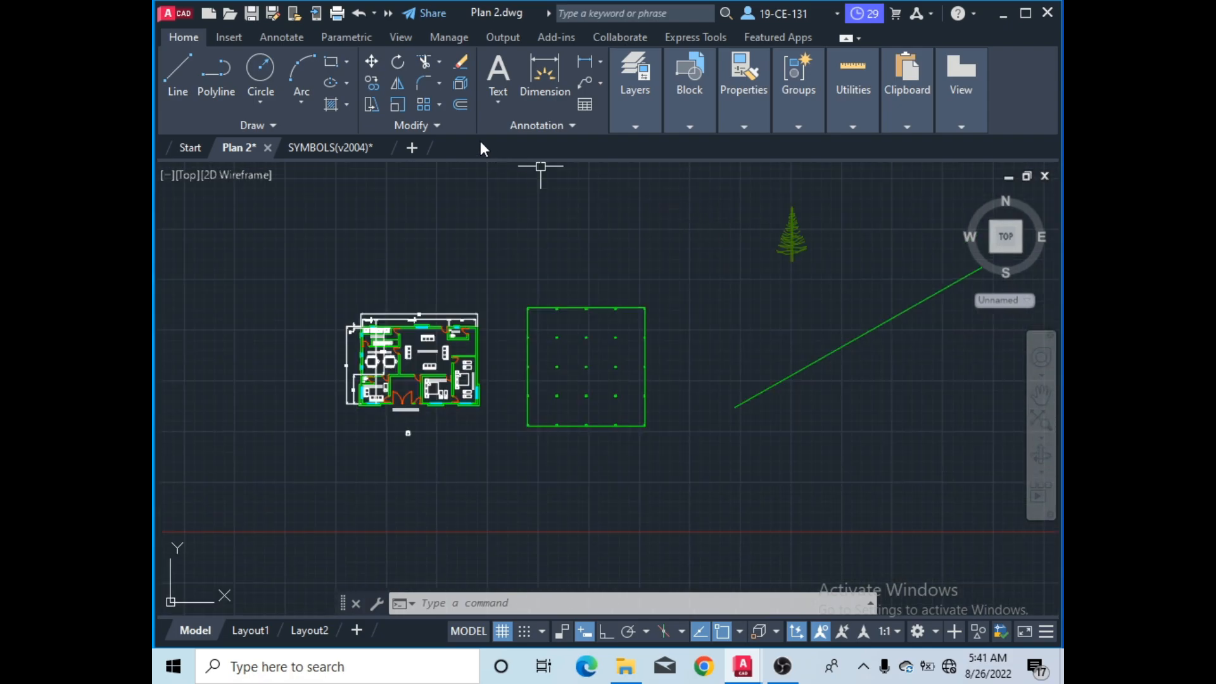
{"action": "left_click", "coordinate": [440, 107]}
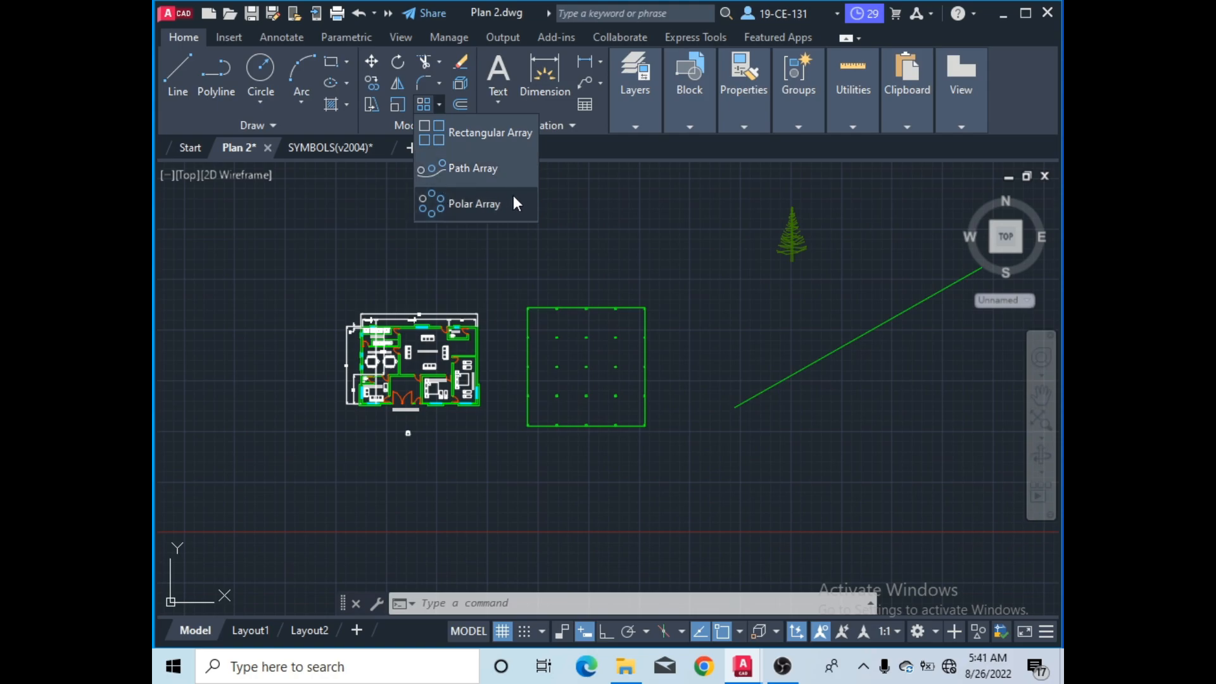
{"action": "left_click", "coordinate": [687, 261]}
{"action": "left_click", "coordinate": [703, 260]}
{"action": "left_click", "coordinate": [742, 292]}
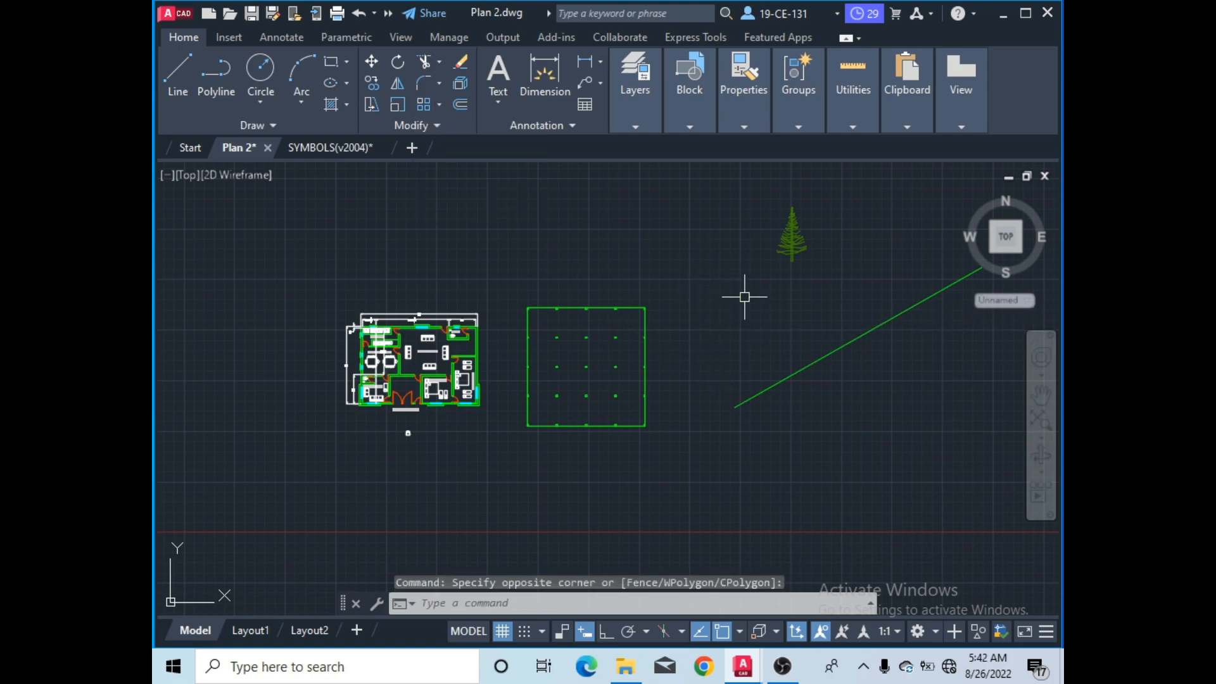
{"action": "scroll", "coordinate": [682, 272], "scroll_direction": "down", "scroll_amount": 4}
{"action": "scroll", "coordinate": [779, 304], "scroll_direction": "up", "scroll_amount": 2}
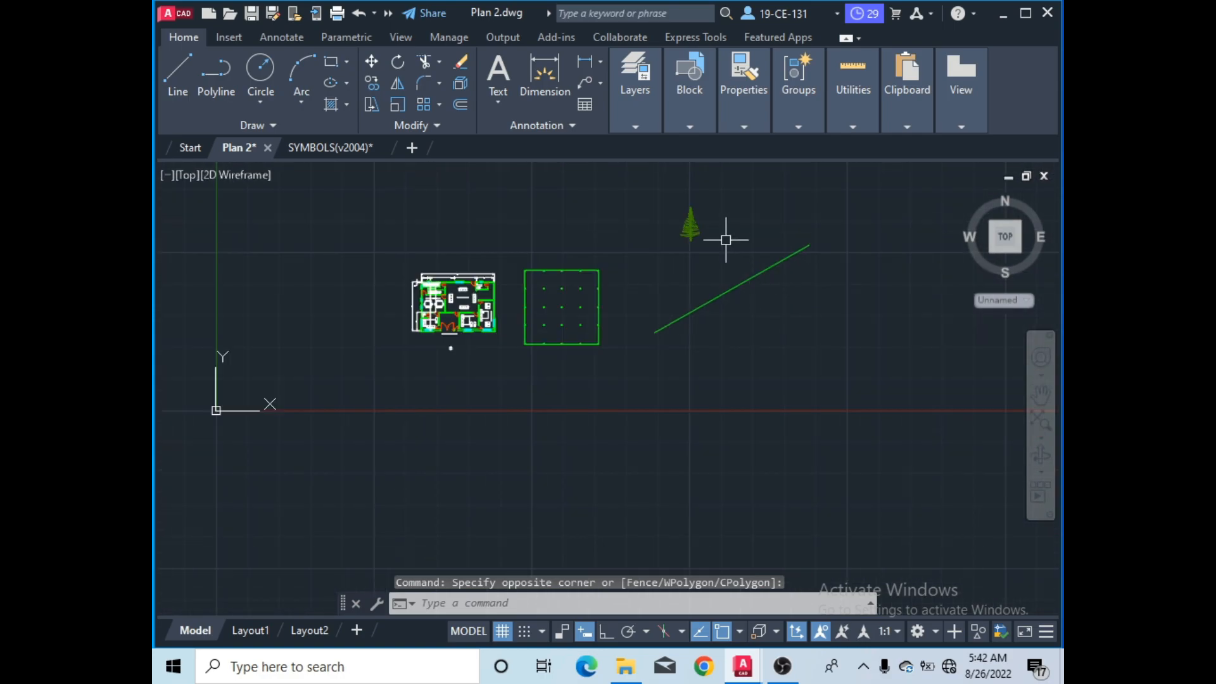
{"action": "scroll", "coordinate": [723, 230], "scroll_direction": "up", "scroll_amount": 2}
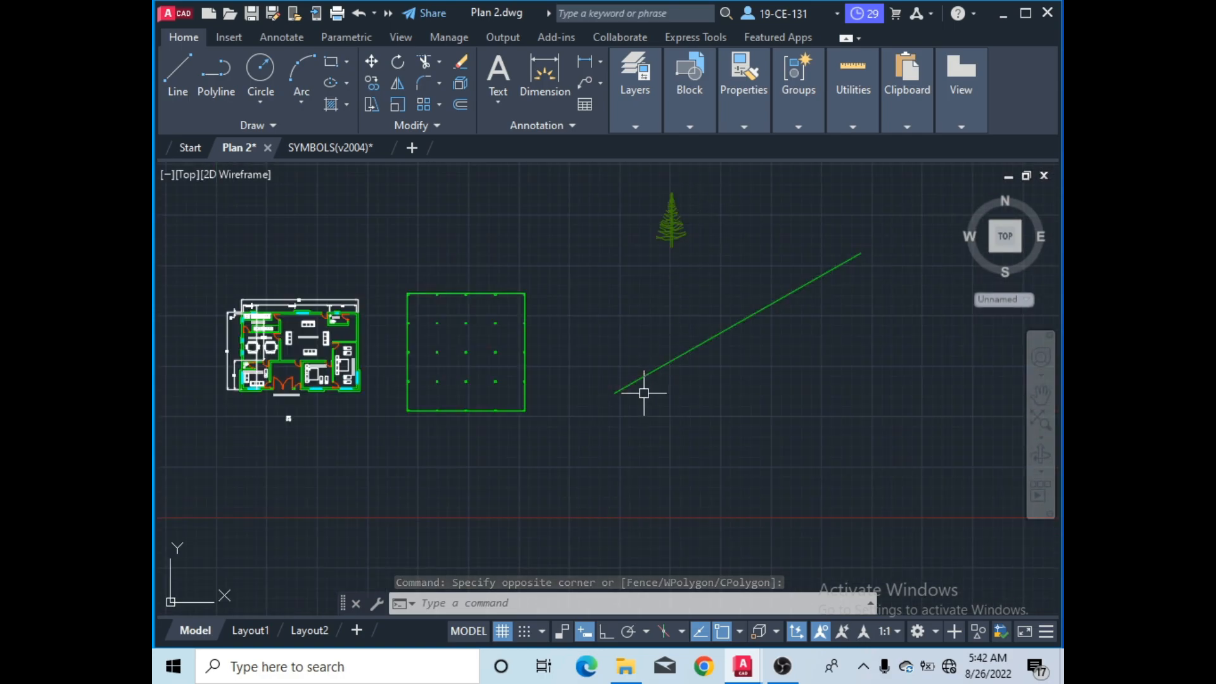
- Move the tree by the base of its trunk onto the lower end of the inclined line
{"action": "left_click", "coordinate": [669, 221]}
{"action": "right_click", "coordinate": [670, 223]}
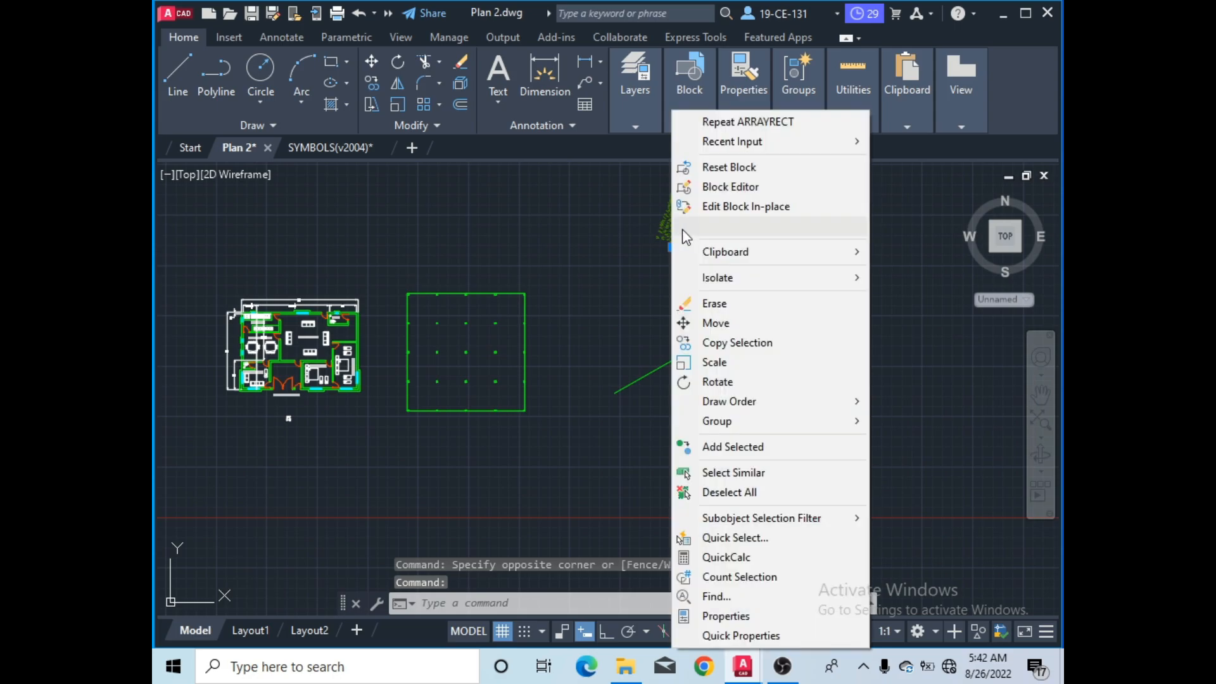
{"action": "left_click", "coordinate": [716, 323]}
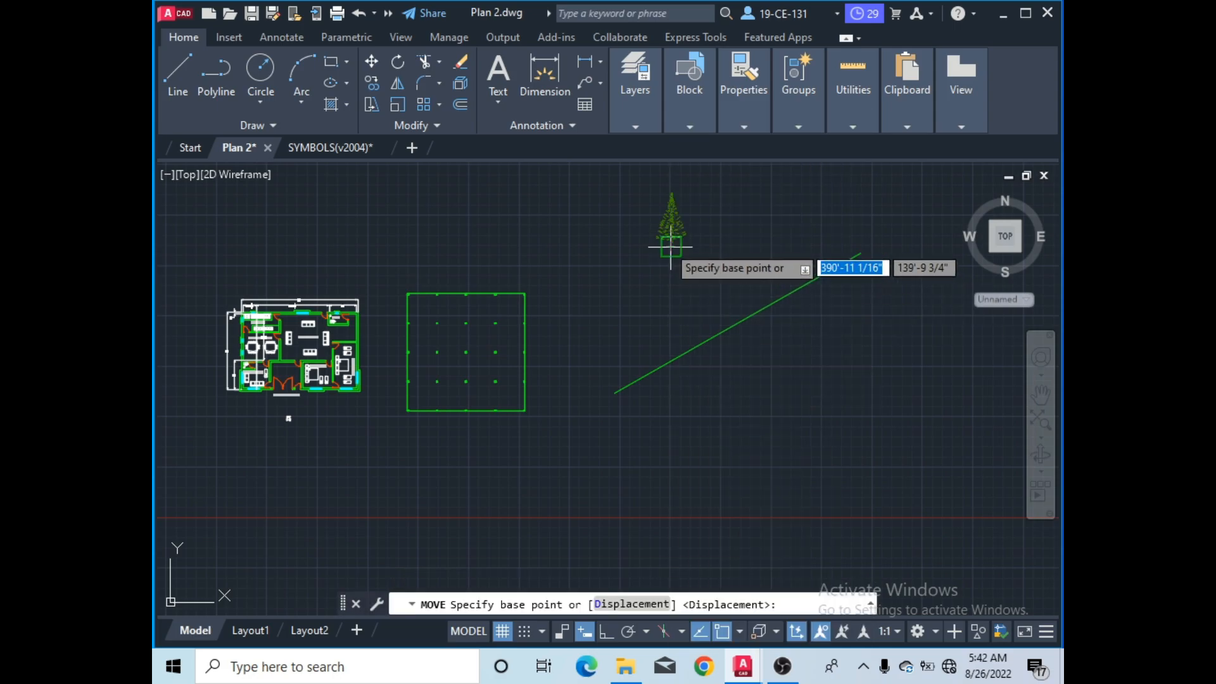
{"action": "left_click", "coordinate": [669, 245]}
{"action": "left_click", "coordinate": [615, 392]}
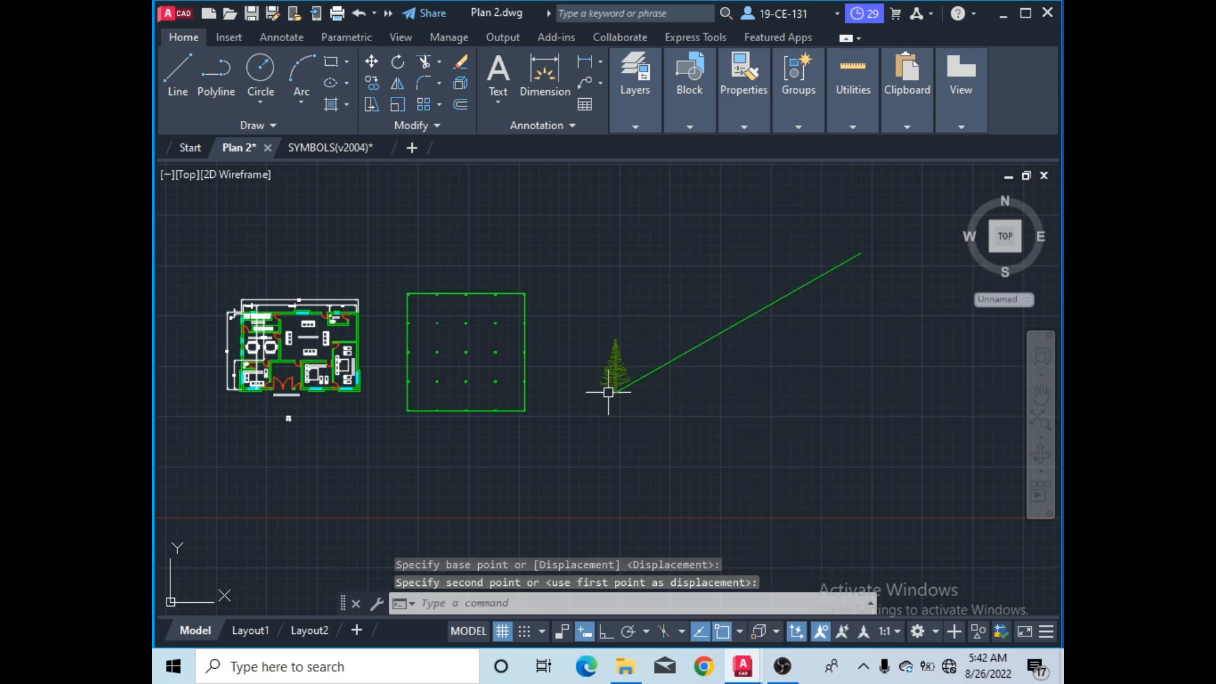
- Start an associative Path Array of the tree using the inclined line as the path curve
{"action": "left_click", "coordinate": [440, 105]}
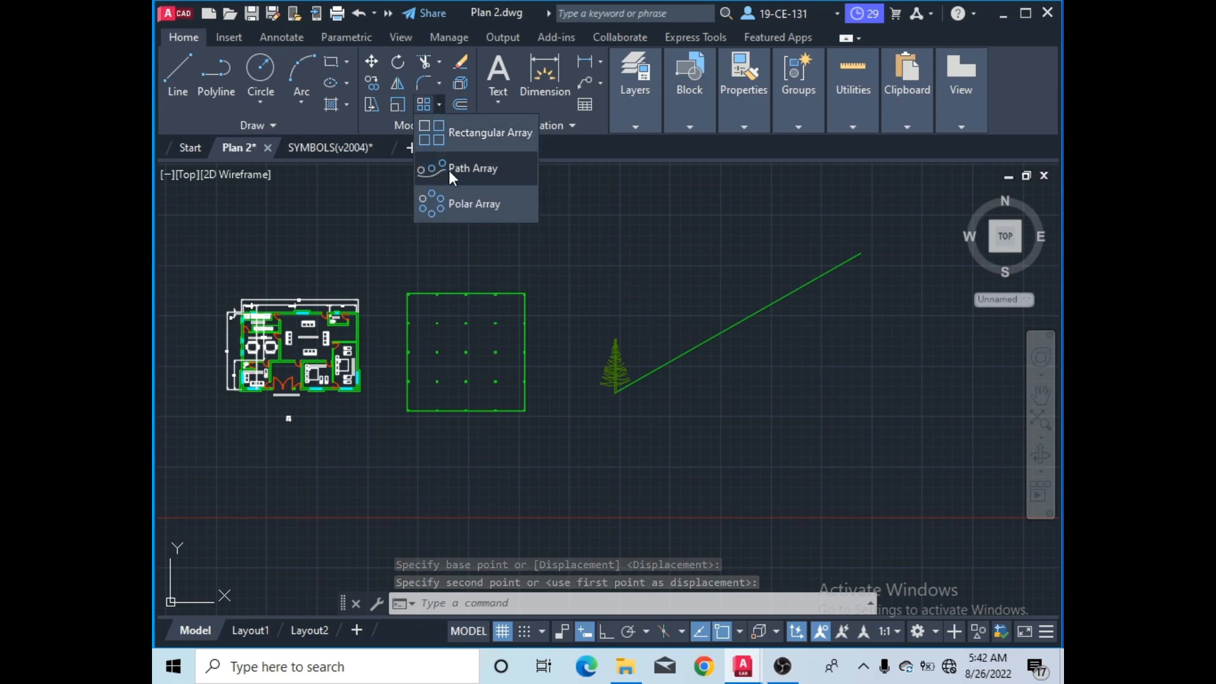
{"action": "left_click", "coordinate": [459, 168]}
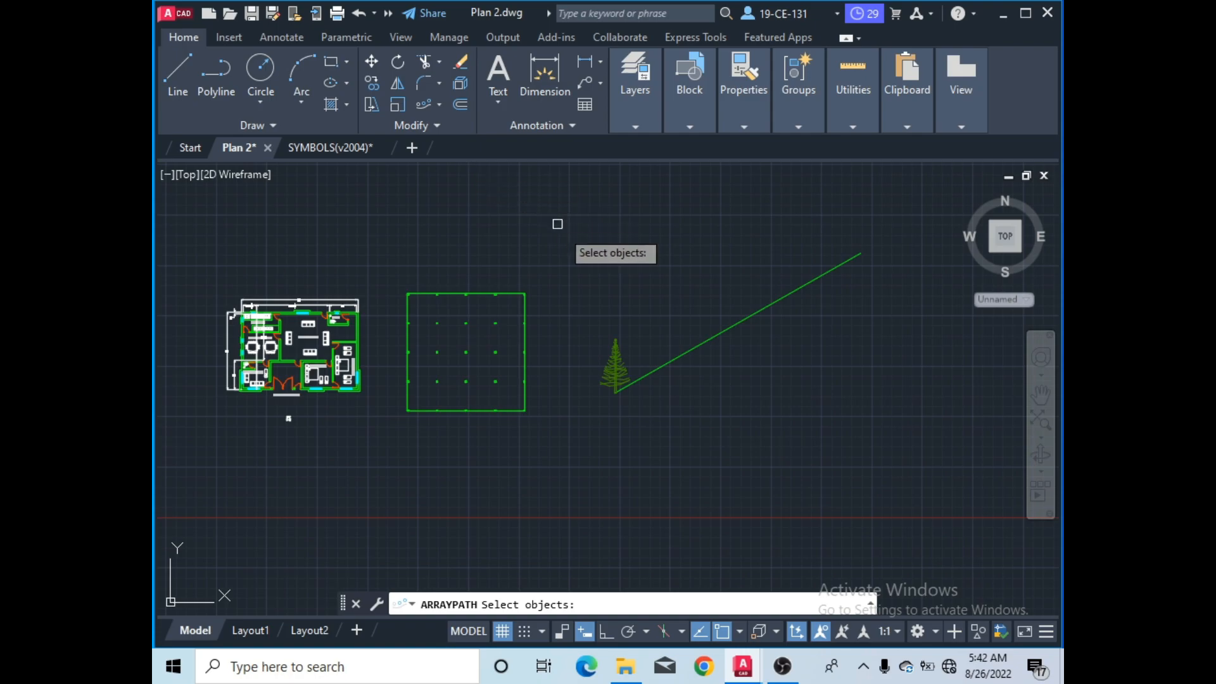
{"action": "scroll", "coordinate": [620, 391], "scroll_direction": "up", "scroll_amount": 4}
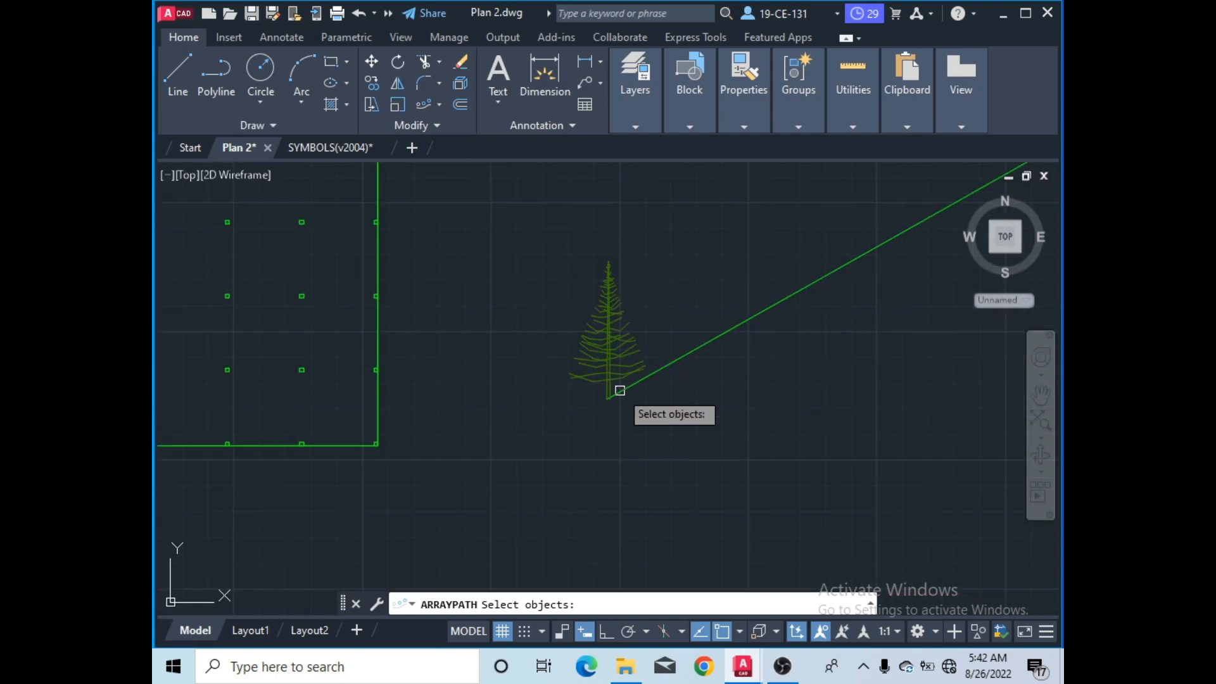
{"action": "left_click", "coordinate": [620, 391]}
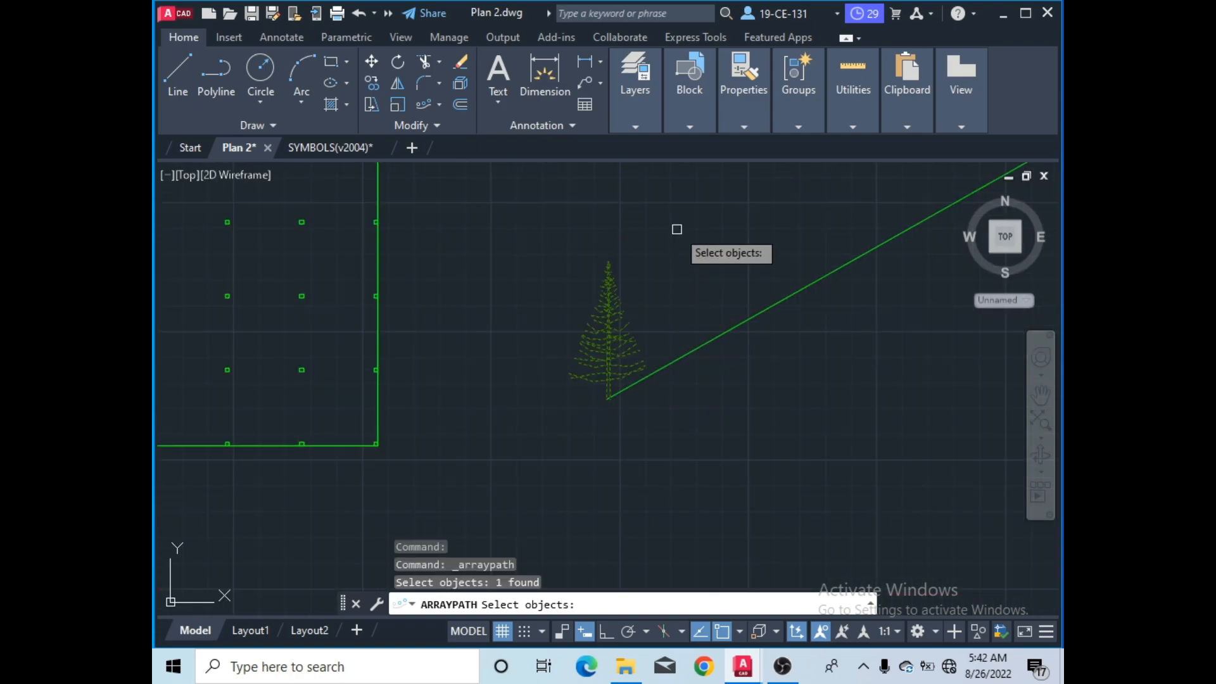
{"action": "key", "text": "Return"}
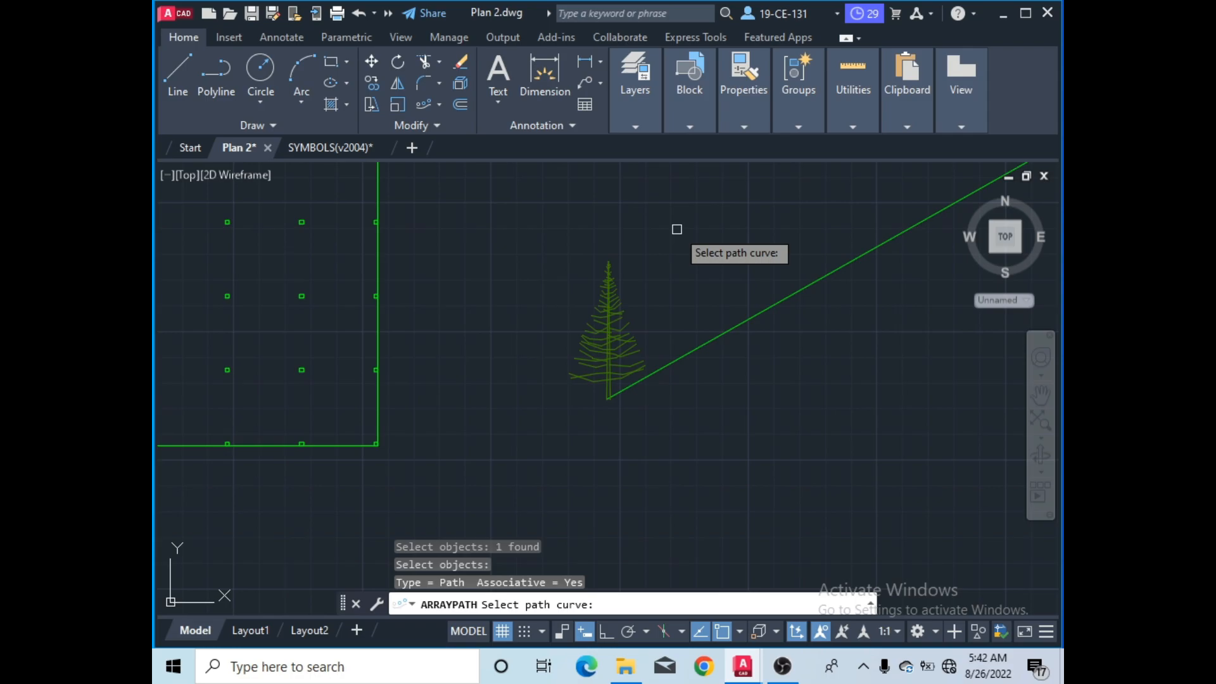
{"action": "left_click", "coordinate": [698, 347]}
{"action": "scroll", "coordinate": [620, 270], "scroll_direction": "down", "scroll_amount": 3}
{"action": "scroll", "coordinate": [652, 326], "scroll_direction": "down", "scroll_amount": 2}
{"action": "scroll", "coordinate": [747, 244], "scroll_direction": "up", "scroll_amount": 4}
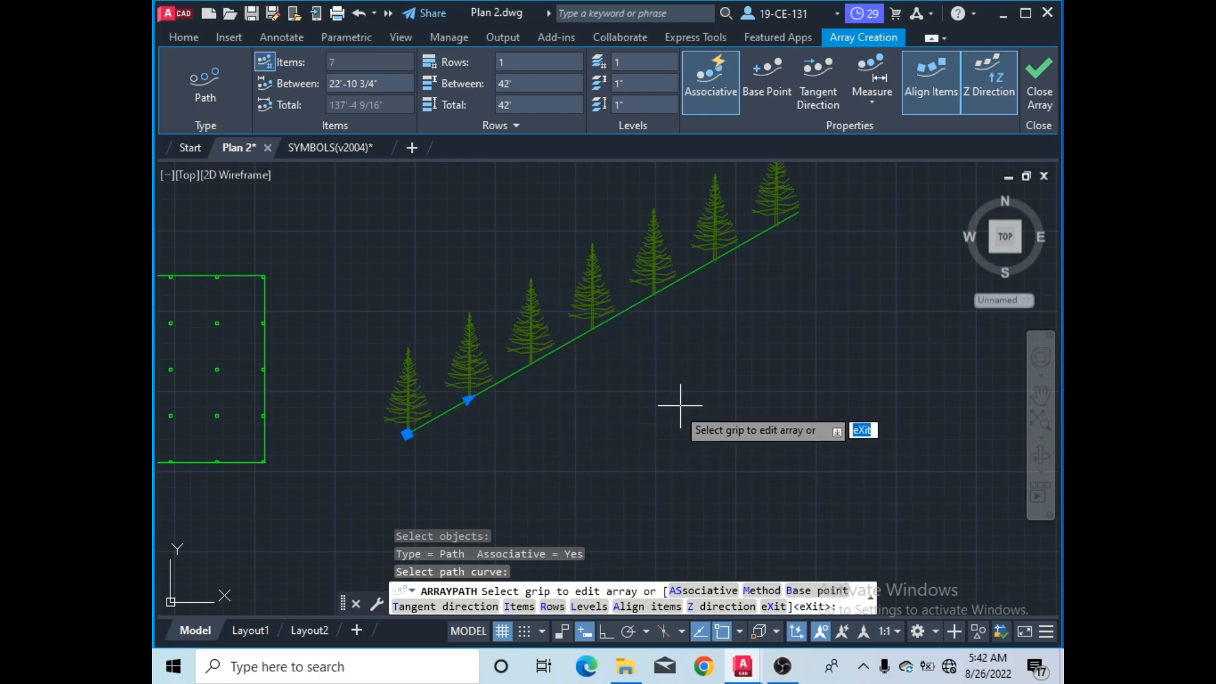
- Set the path array's items to 14 trees spaced 10' apart, and finish the array
{"action": "left_click", "coordinate": [518, 608]}
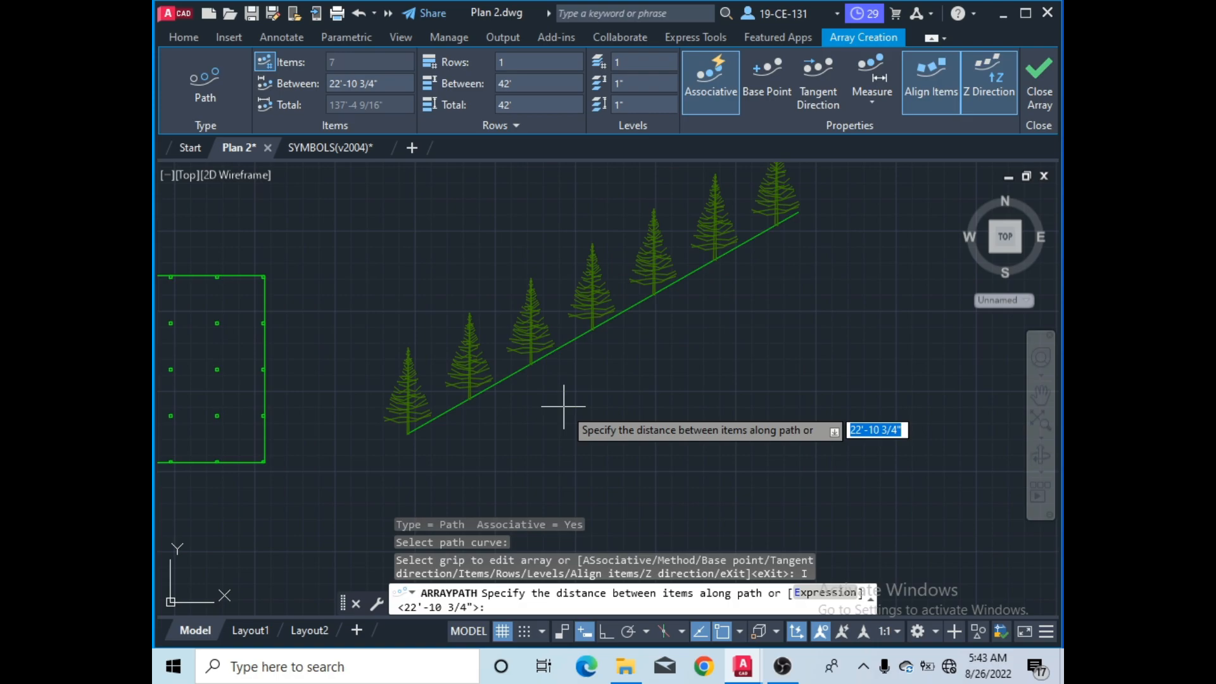
{"action": "type", "text": "10"}
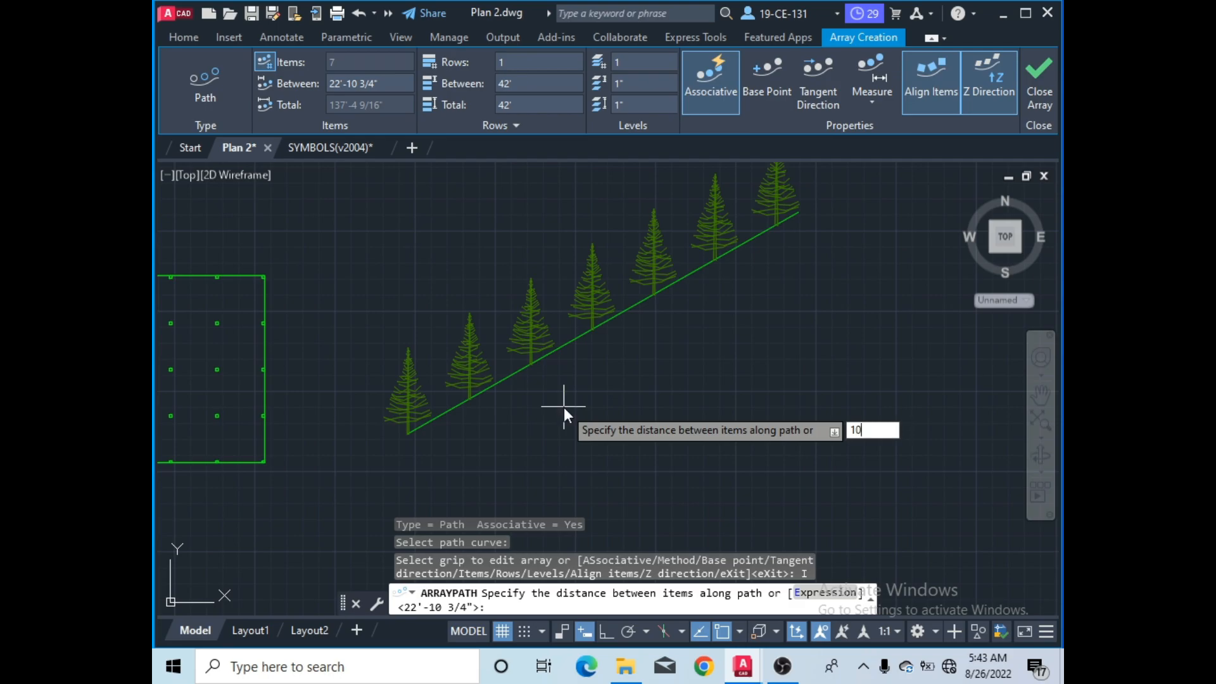
{"action": "type", "text": "'"}
{"action": "key", "text": "Return"}
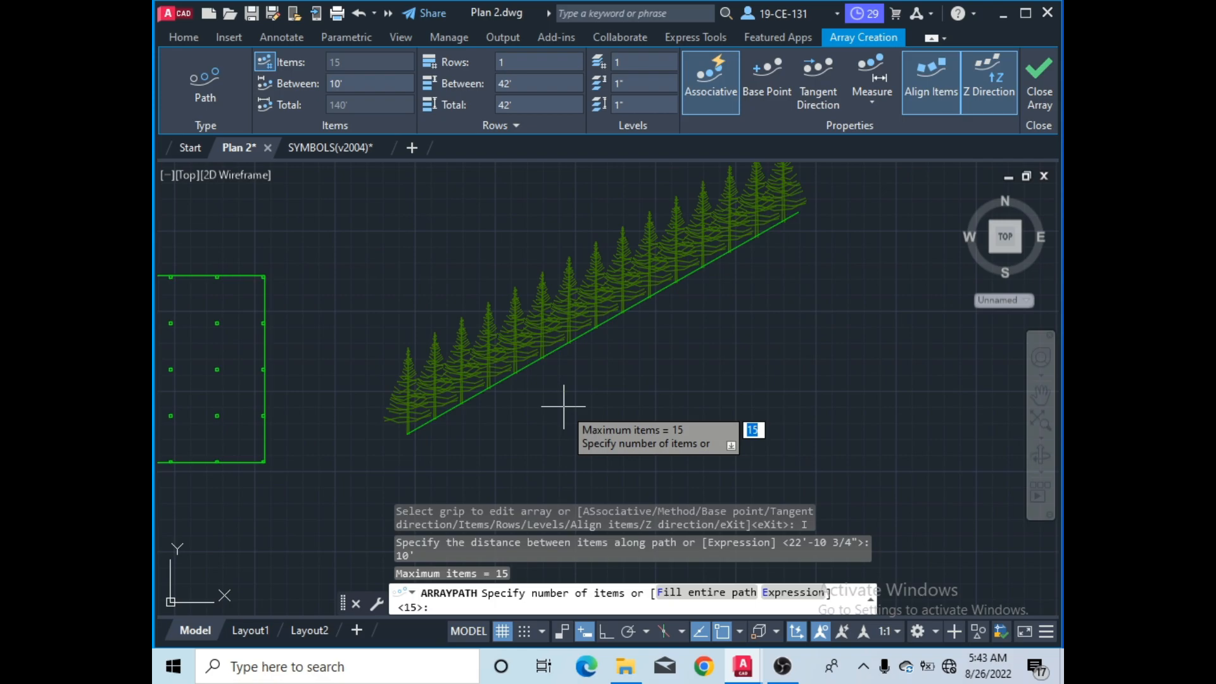
{"action": "type", "text": "14"}
{"action": "key", "text": "Return"}
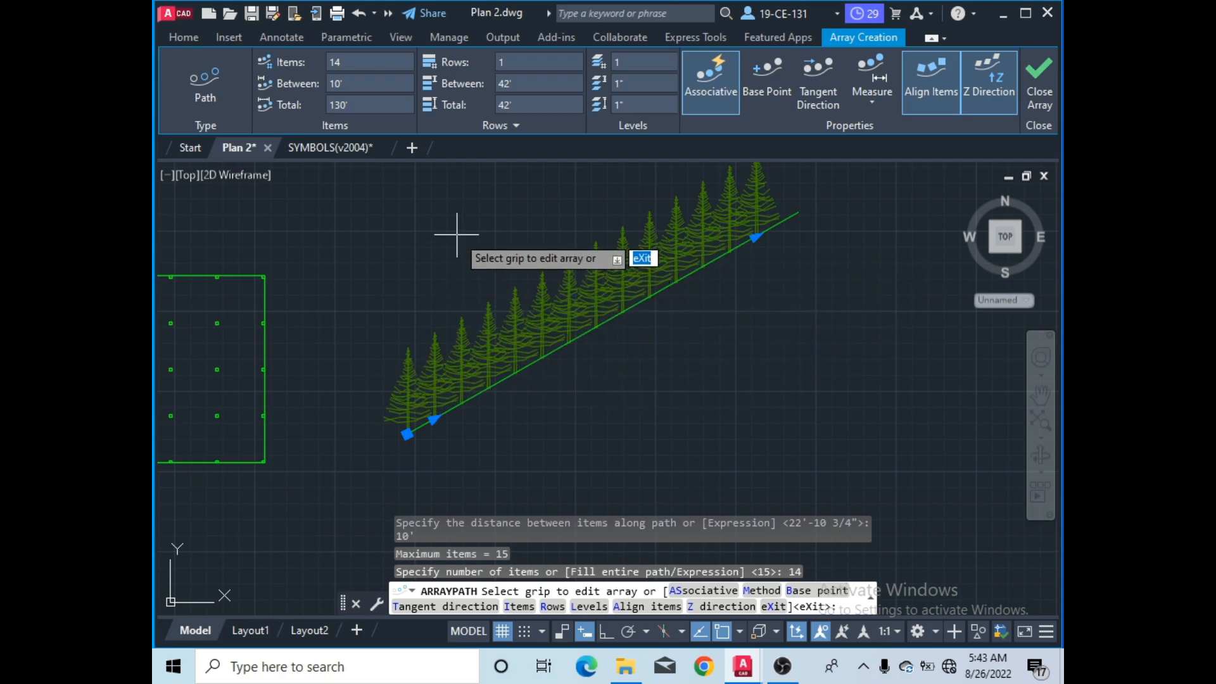
{"action": "key", "text": "Return"}
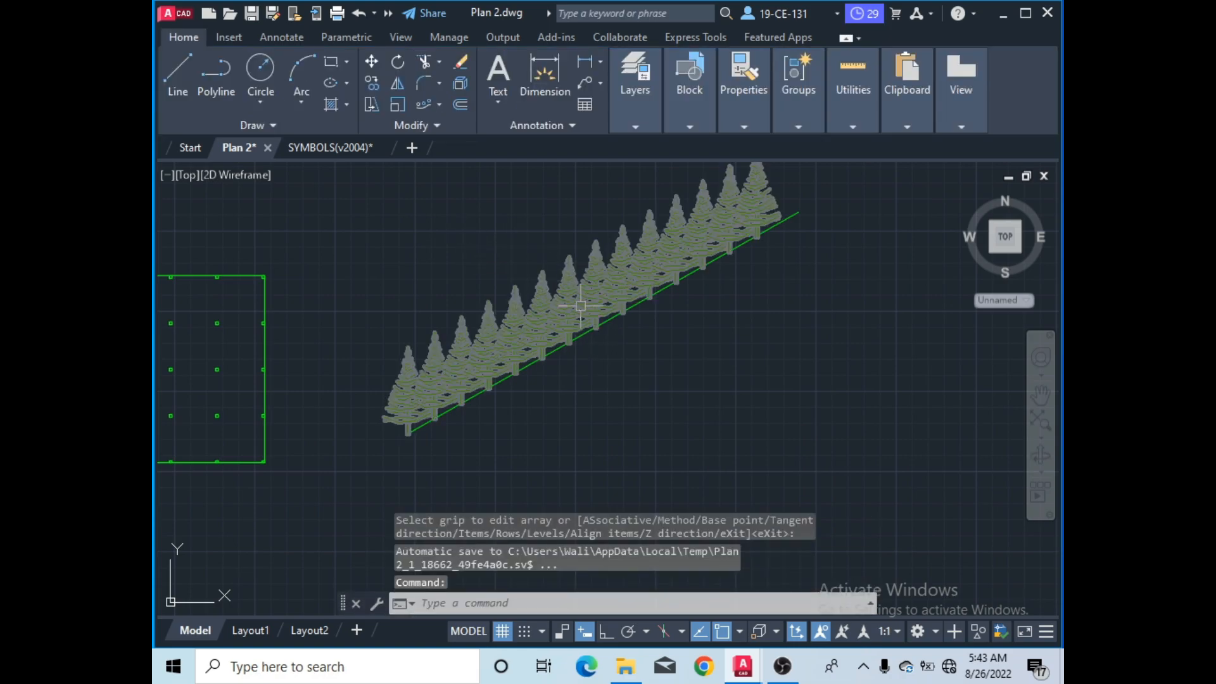
{"action": "scroll", "coordinate": [805, 322], "scroll_direction": "down", "scroll_amount": 2}
{"action": "scroll", "coordinate": [805, 323], "scroll_direction": "down", "scroll_amount": 2}
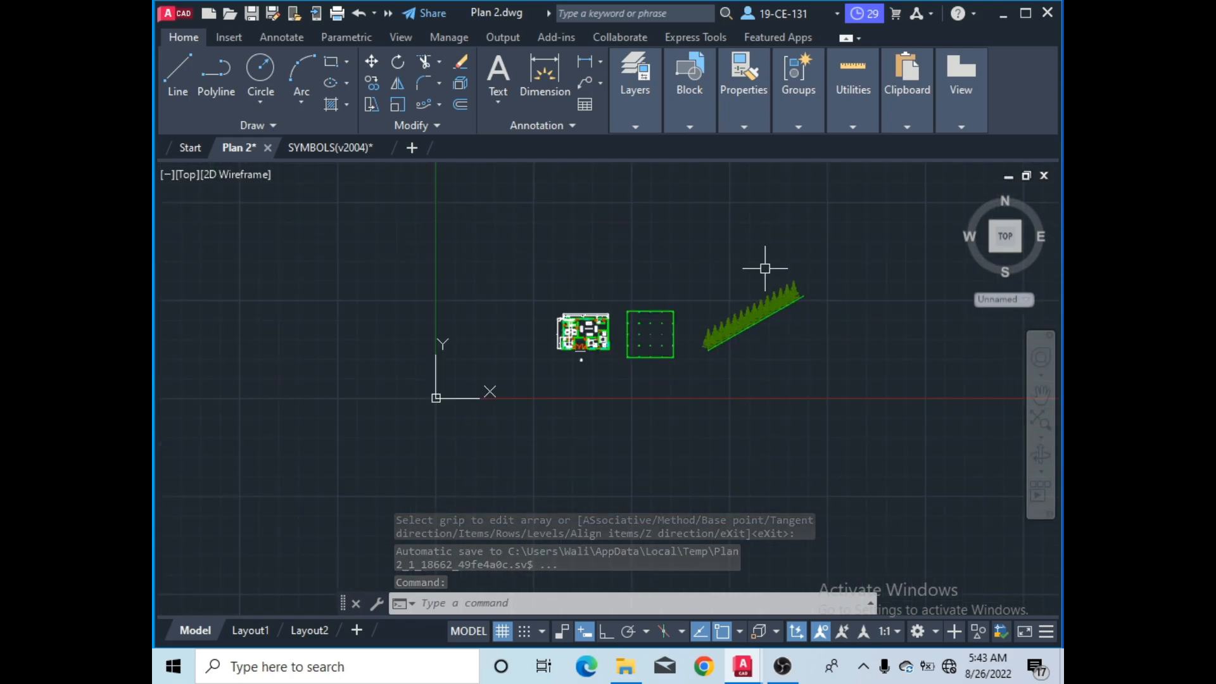
{"action": "scroll", "coordinate": [632, 415], "scroll_direction": "up", "scroll_amount": 1}
{"action": "scroll", "coordinate": [579, 339], "scroll_direction": "up", "scroll_amount": 1}
{"action": "scroll", "coordinate": [579, 339], "scroll_direction": "down", "scroll_amount": 2}
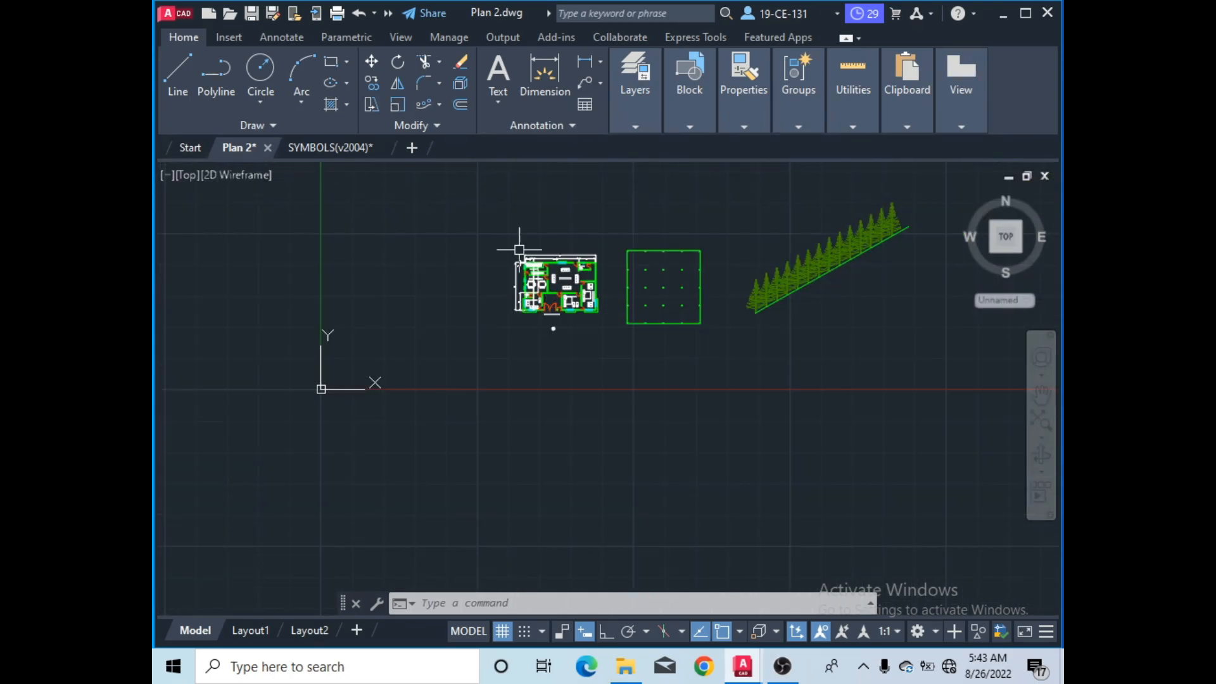
{"action": "left_click", "coordinate": [437, 106]}
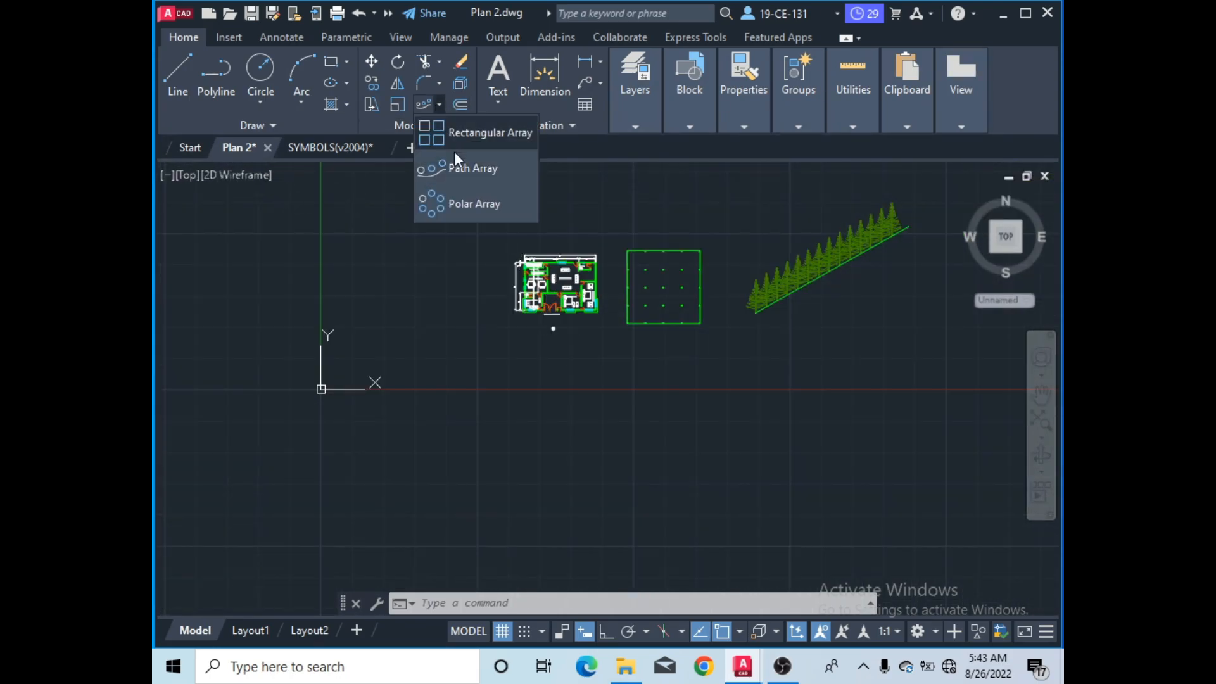
{"action": "scroll", "coordinate": [570, 332], "scroll_direction": "up", "scroll_amount": 3}
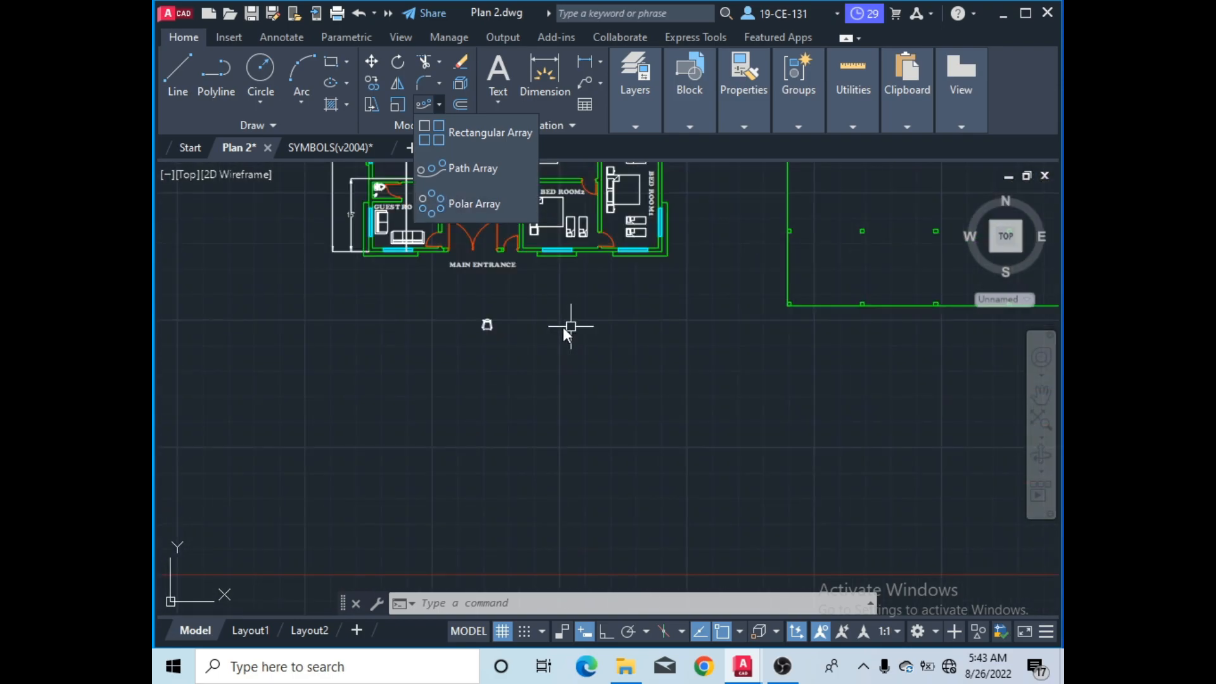
{"action": "left_click", "coordinate": [332, 370]}
{"action": "left_click", "coordinate": [292, 426]}
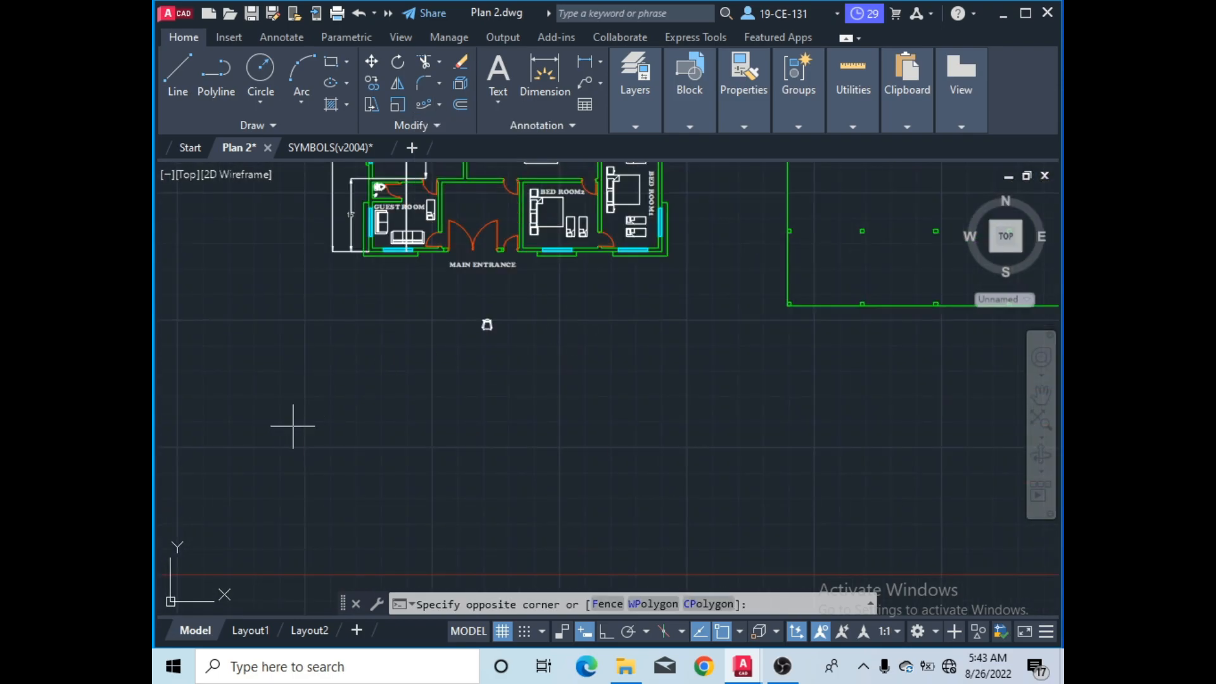
{"action": "left_click", "coordinate": [273, 375]}
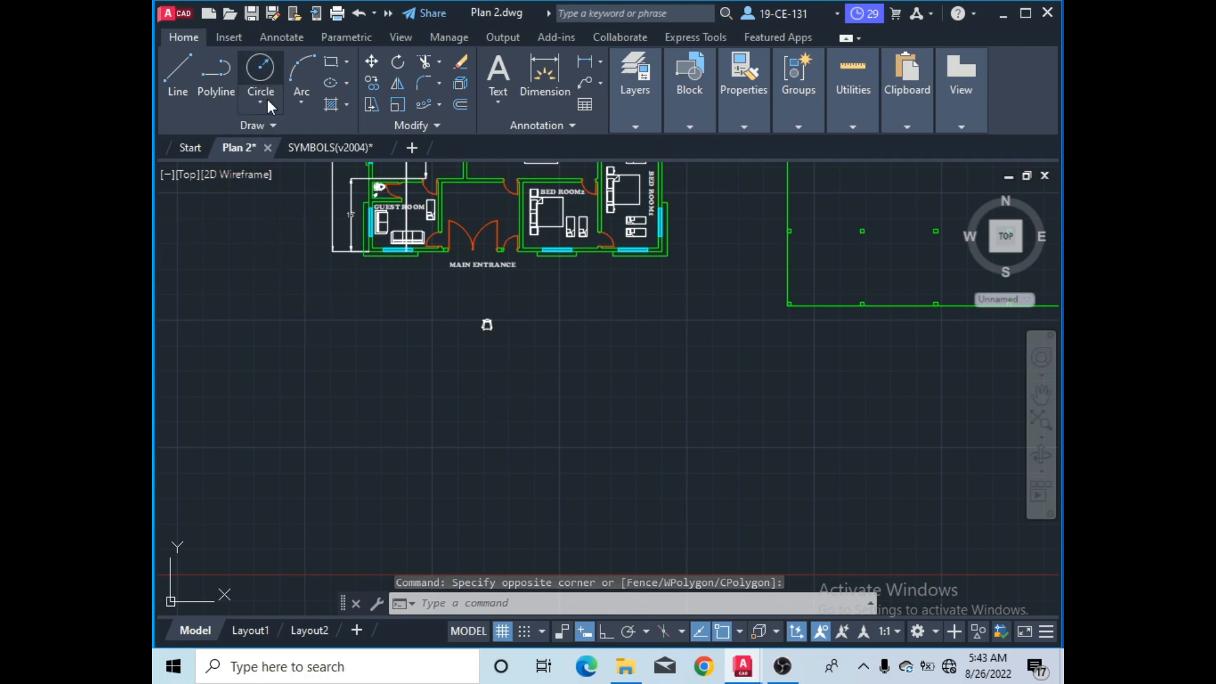
- Draw a circle by centre and radius in the empty space below the floor plan's main entrance, beside the chair
{"action": "left_click", "coordinate": [260, 76]}
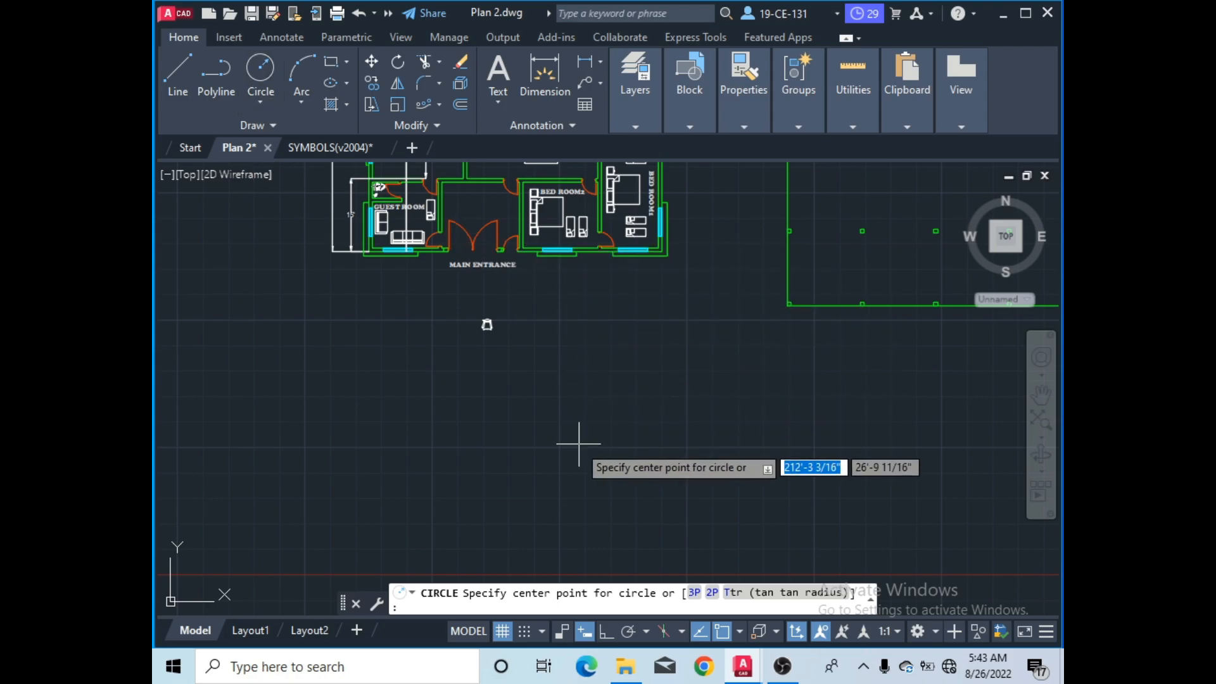
{"action": "left_click", "coordinate": [568, 422]}
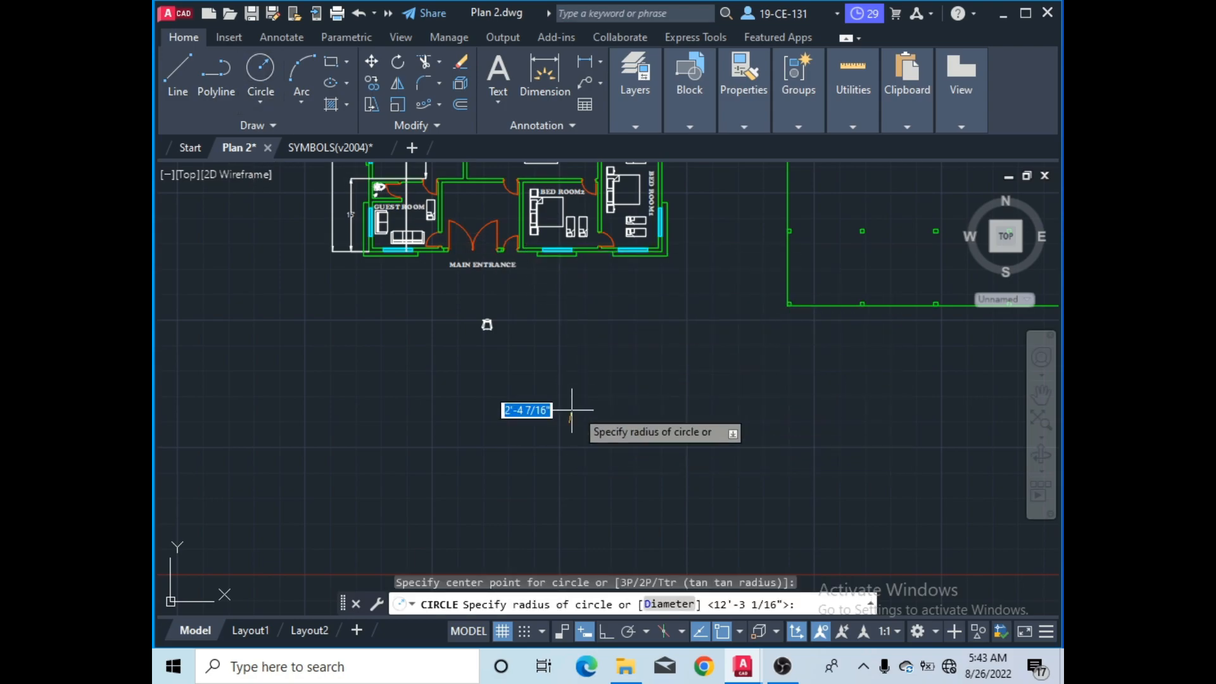
{"action": "left_click", "coordinate": [628, 371]}
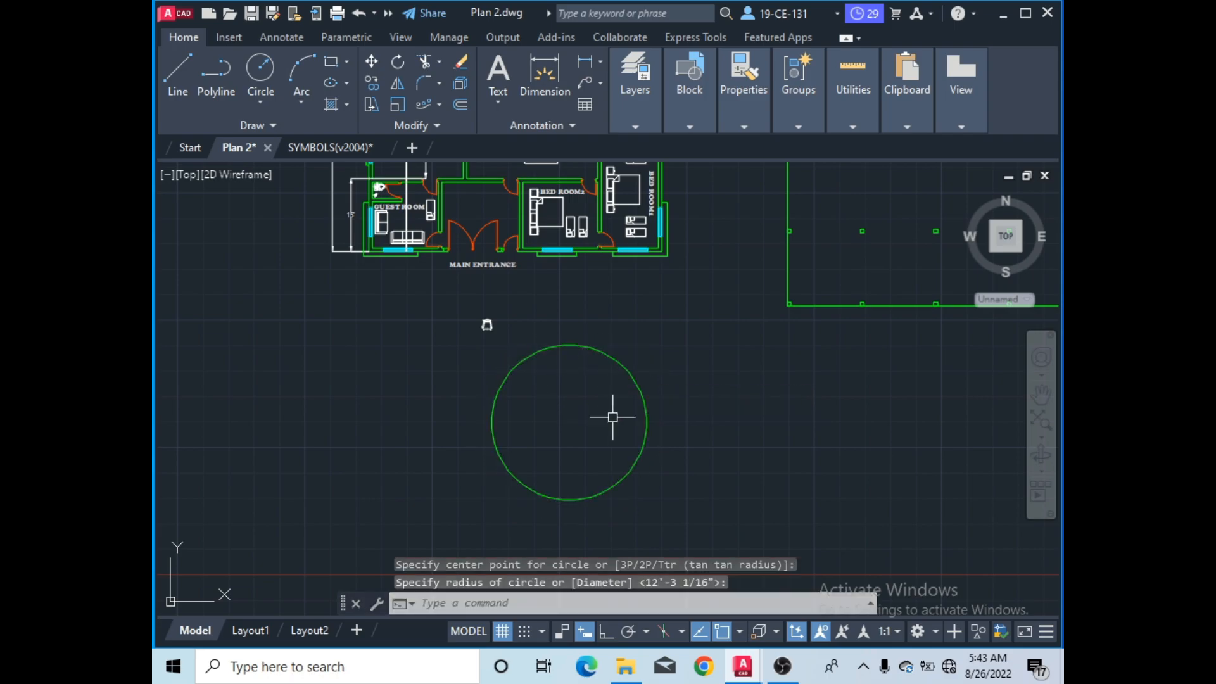
- Move the chair by the middle of its front edge onto the topmost point of the circle
{"action": "scroll", "coordinate": [593, 514], "scroll_direction": "up", "scroll_amount": 2}
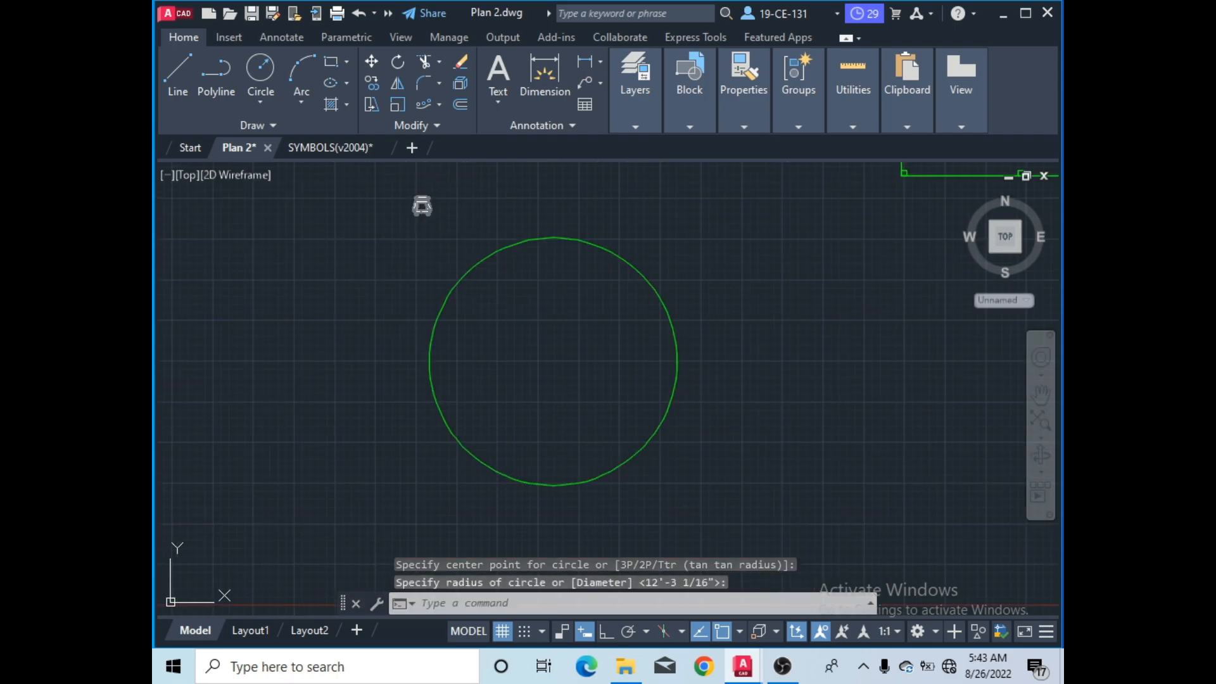
{"action": "right_click", "coordinate": [420, 203]}
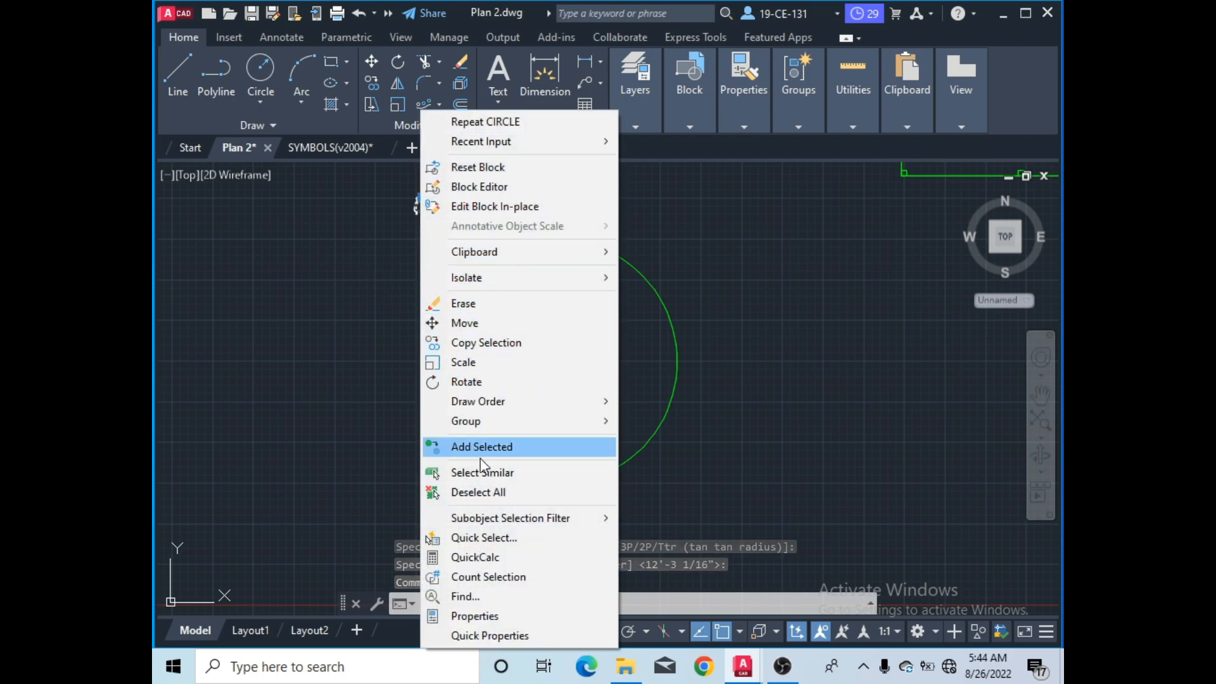
{"action": "left_click", "coordinate": [465, 323]}
{"action": "scroll", "coordinate": [414, 203], "scroll_direction": "up", "scroll_amount": 5}
{"action": "scroll", "coordinate": [426, 263], "scroll_direction": "down", "scroll_amount": 5}
{"action": "scroll", "coordinate": [416, 223], "scroll_direction": "up", "scroll_amount": 8}
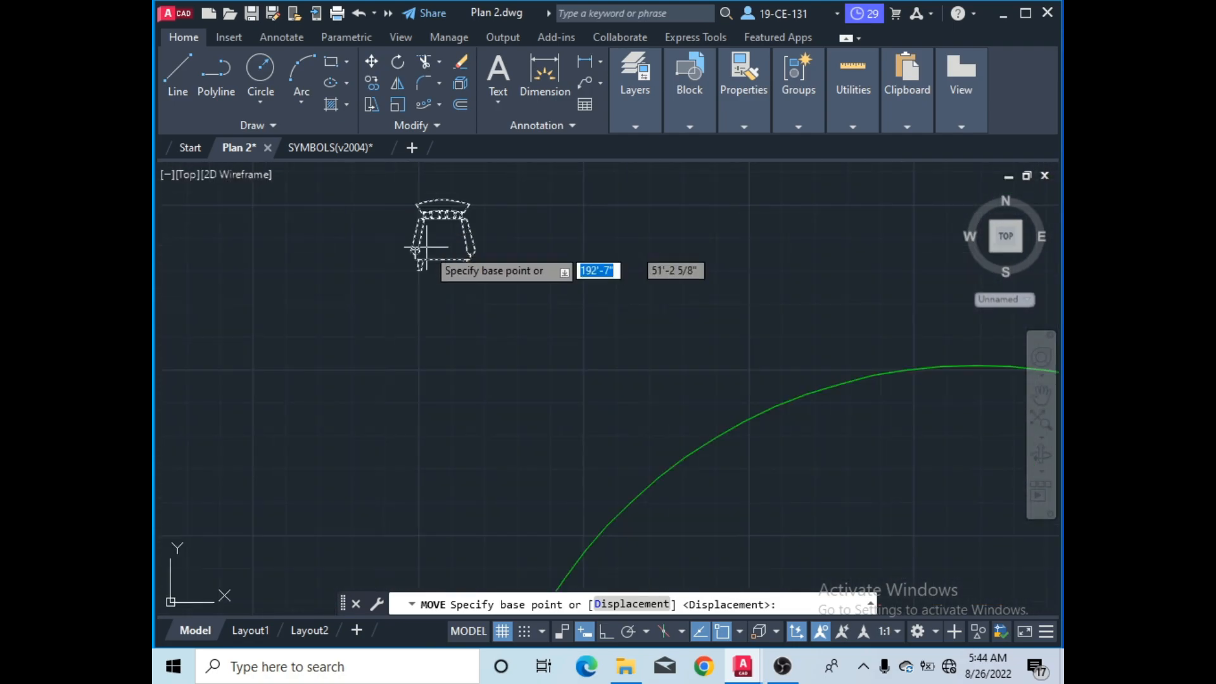
{"action": "left_click", "coordinate": [449, 265]}
{"action": "scroll", "coordinate": [418, 212], "scroll_direction": "down", "scroll_amount": 5}
{"action": "scroll", "coordinate": [558, 267], "scroll_direction": "up", "scroll_amount": 4}
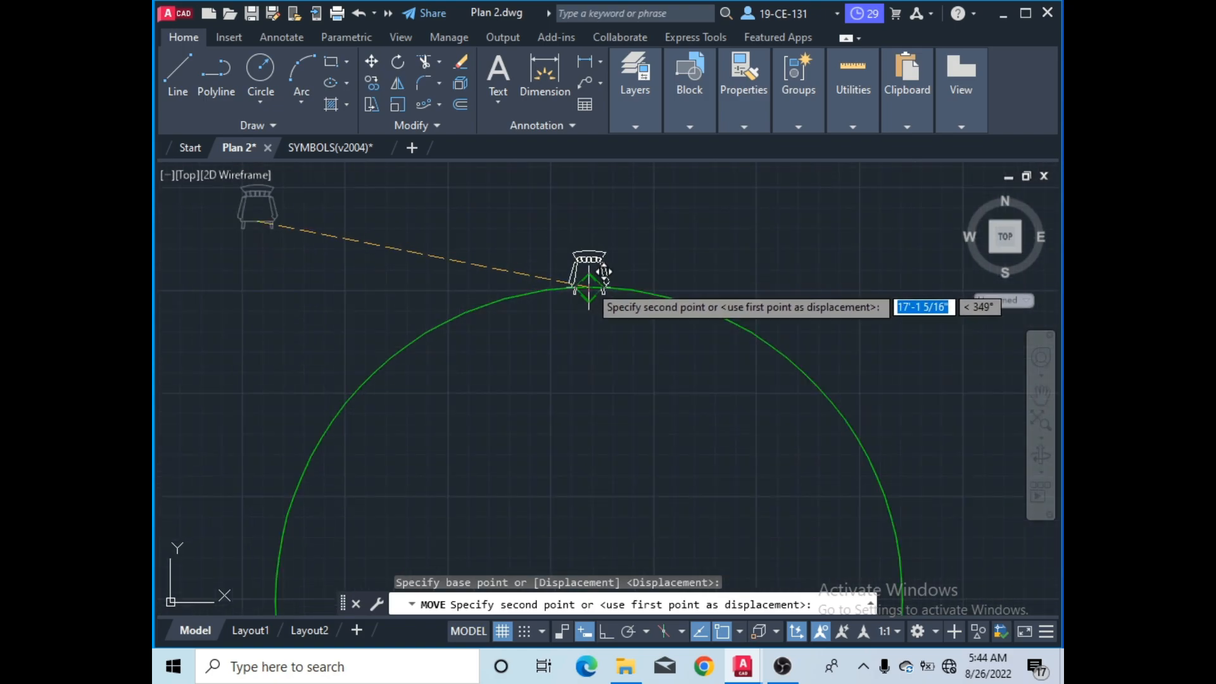
{"action": "left_click", "coordinate": [583, 278]}
{"action": "scroll", "coordinate": [627, 240], "scroll_direction": "down", "scroll_amount": 4}
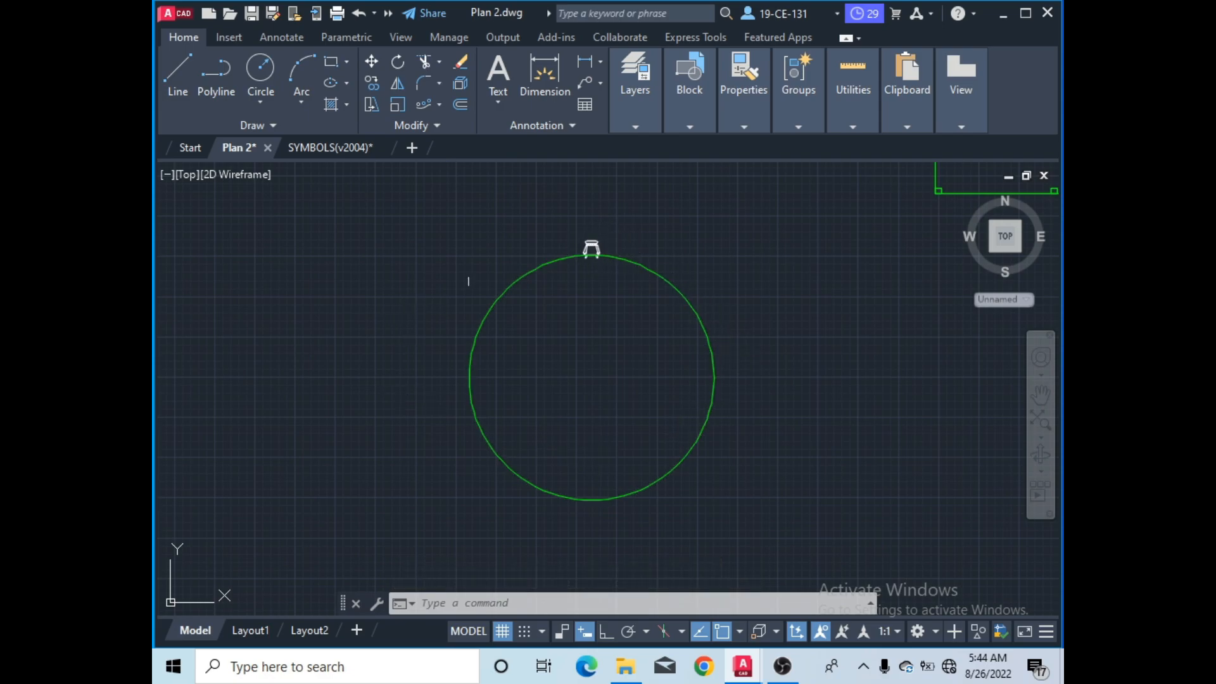
- Start an associative Polar Array of the chair, using the circle's centre as the array's centre point
{"action": "left_click", "coordinate": [438, 106]}
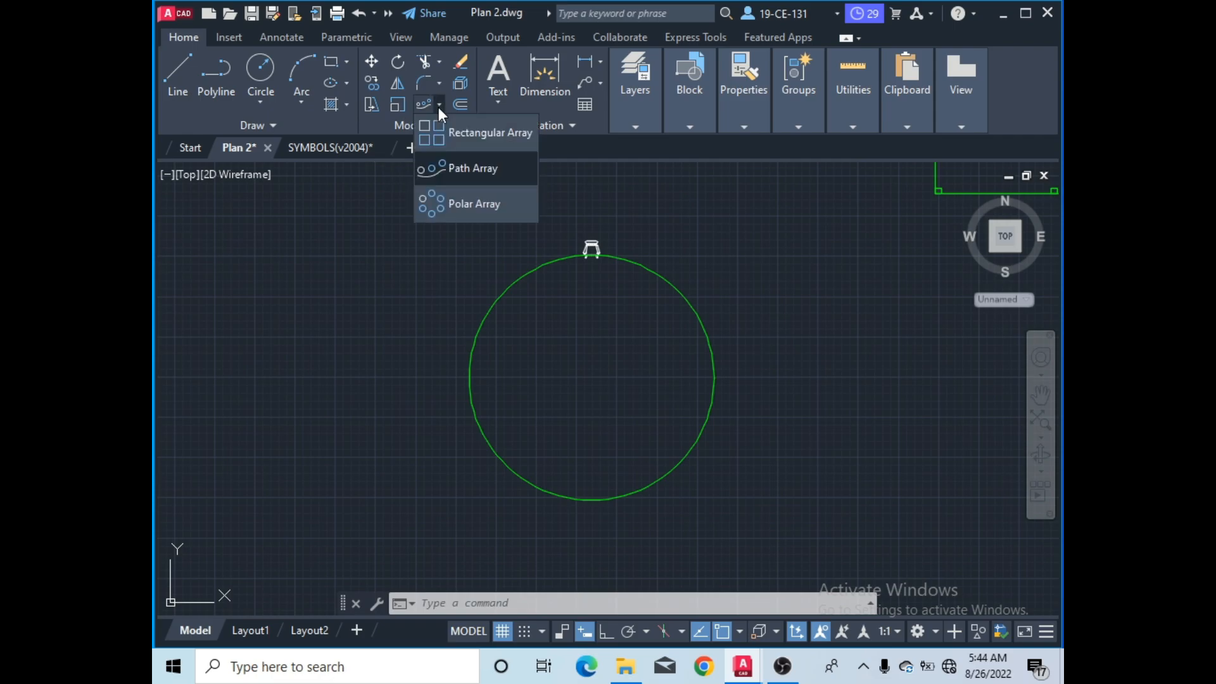
{"action": "left_click", "coordinate": [456, 204]}
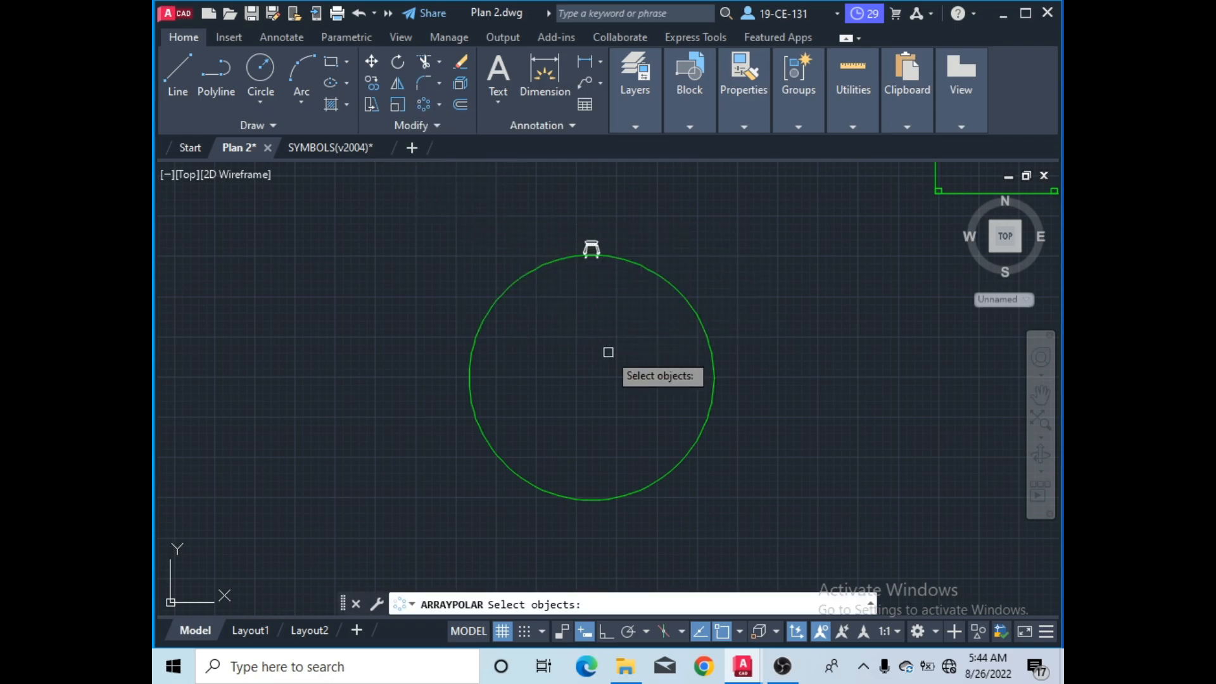
{"action": "scroll", "coordinate": [608, 298], "scroll_direction": "up", "scroll_amount": 2}
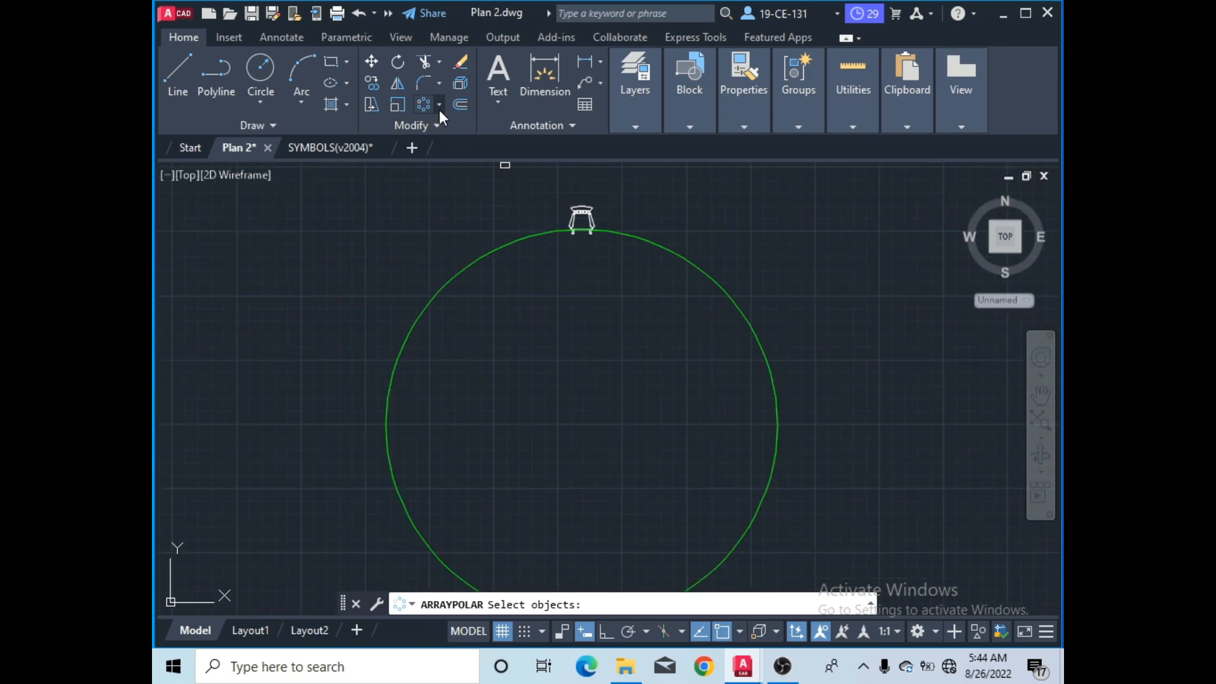
{"action": "left_click", "coordinate": [581, 219]}
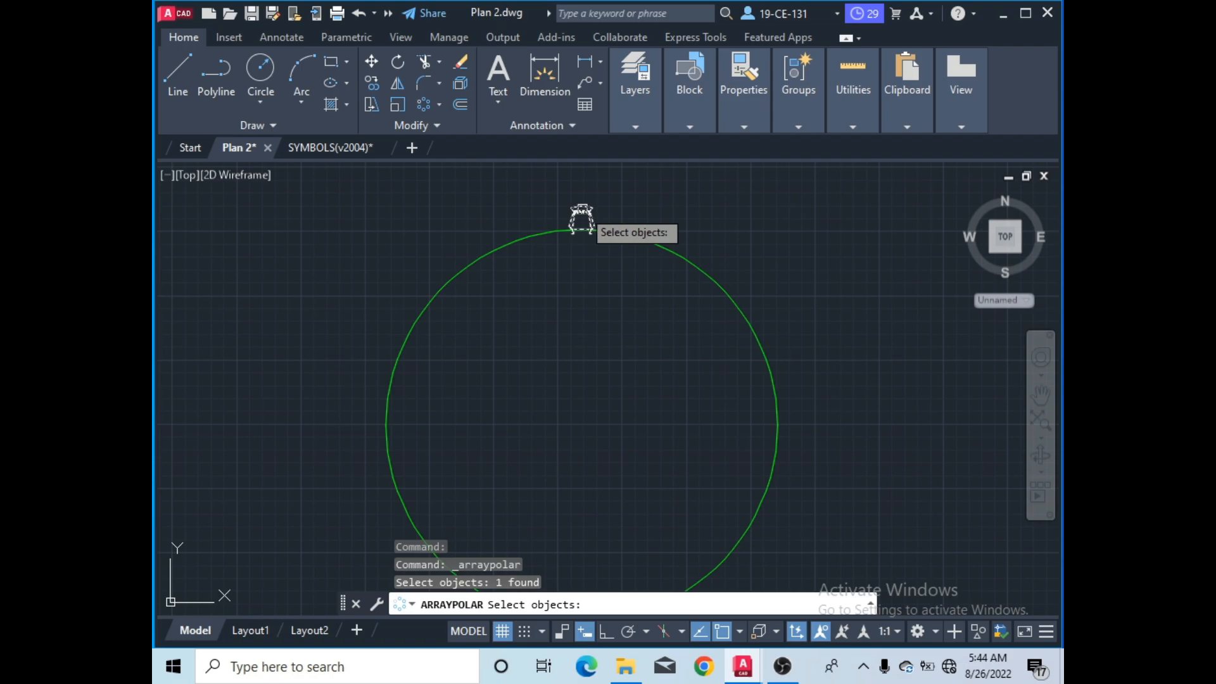
{"action": "key", "text": "Return"}
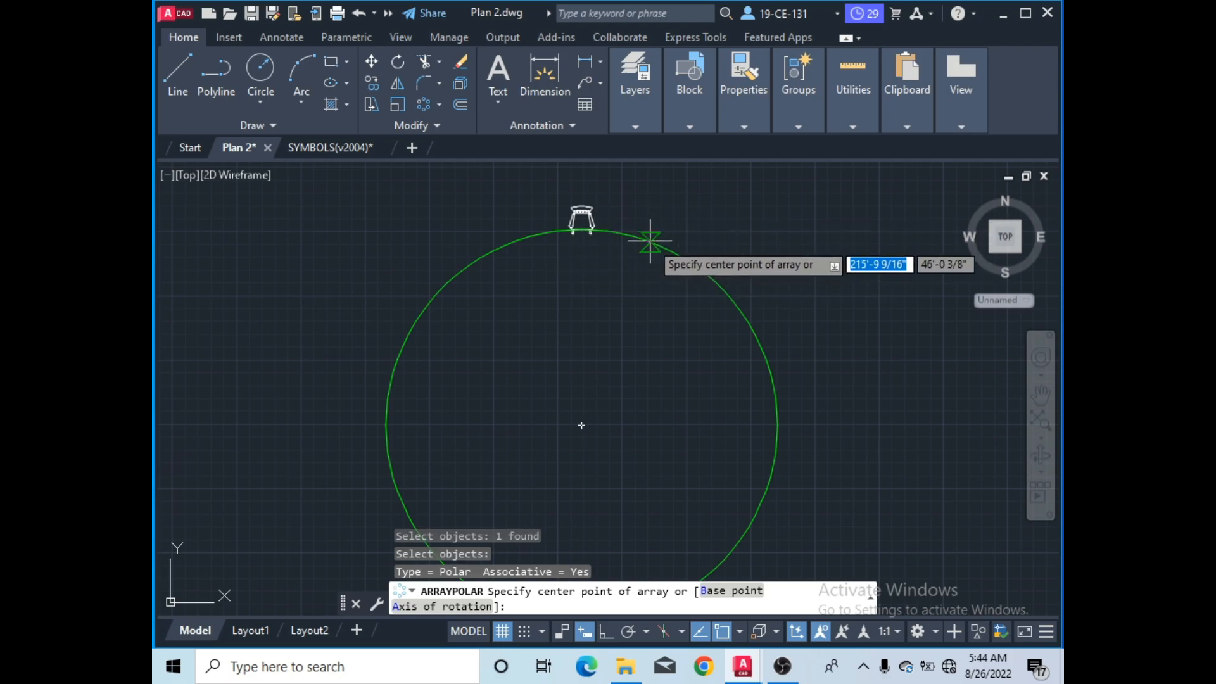
{"action": "scroll", "coordinate": [647, 207], "scroll_direction": "down", "scroll_amount": 2}
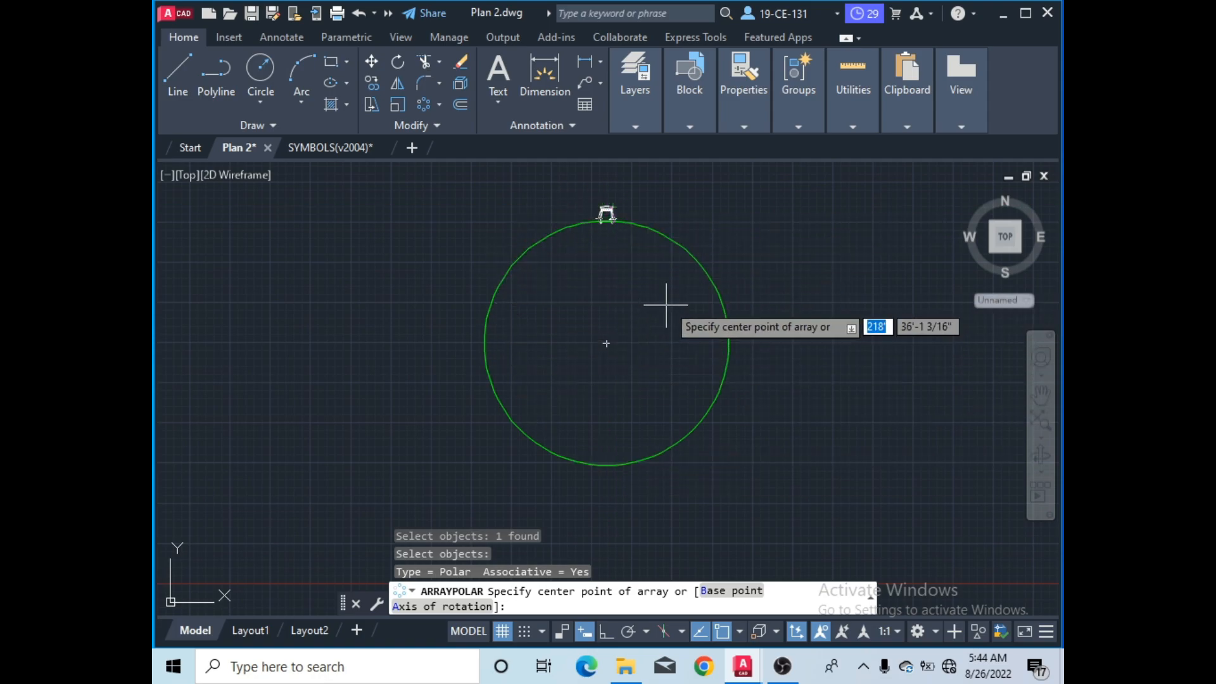
{"action": "left_click", "coordinate": [606, 343]}
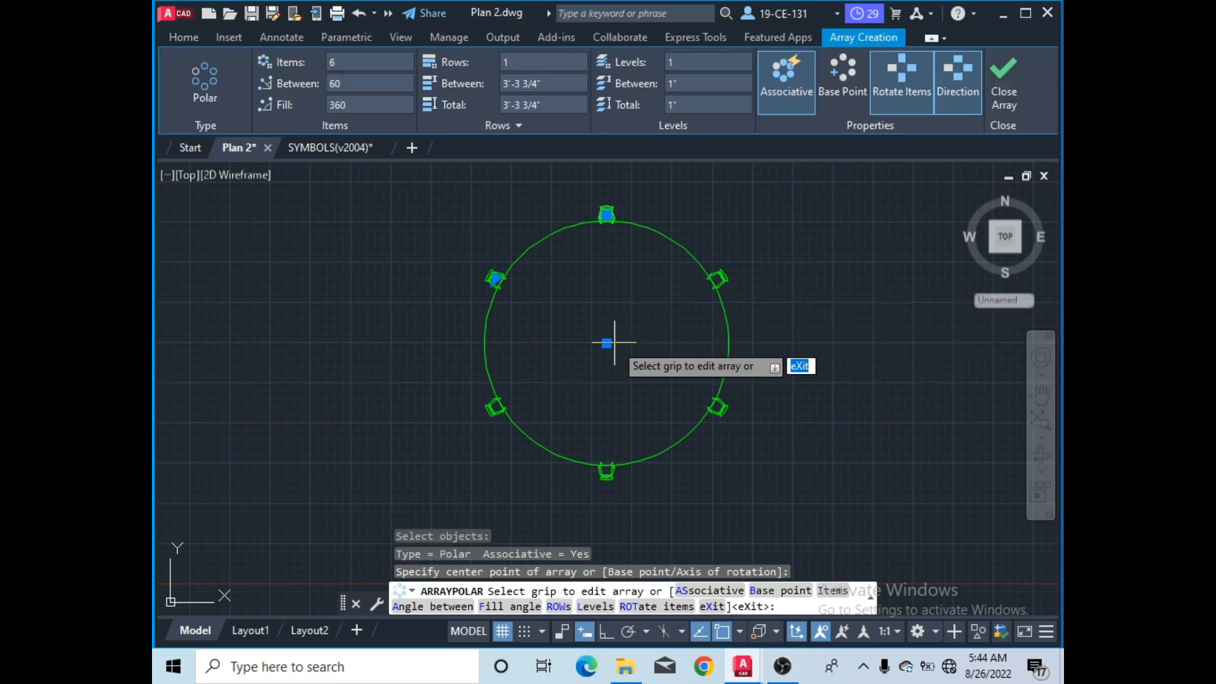
- Set the polar array's number of items to 20 chairs around the circle
{"action": "scroll", "coordinate": [659, 251], "scroll_direction": "up", "scroll_amount": 2}
{"action": "scroll", "coordinate": [658, 251], "scroll_direction": "down", "scroll_amount": 2}
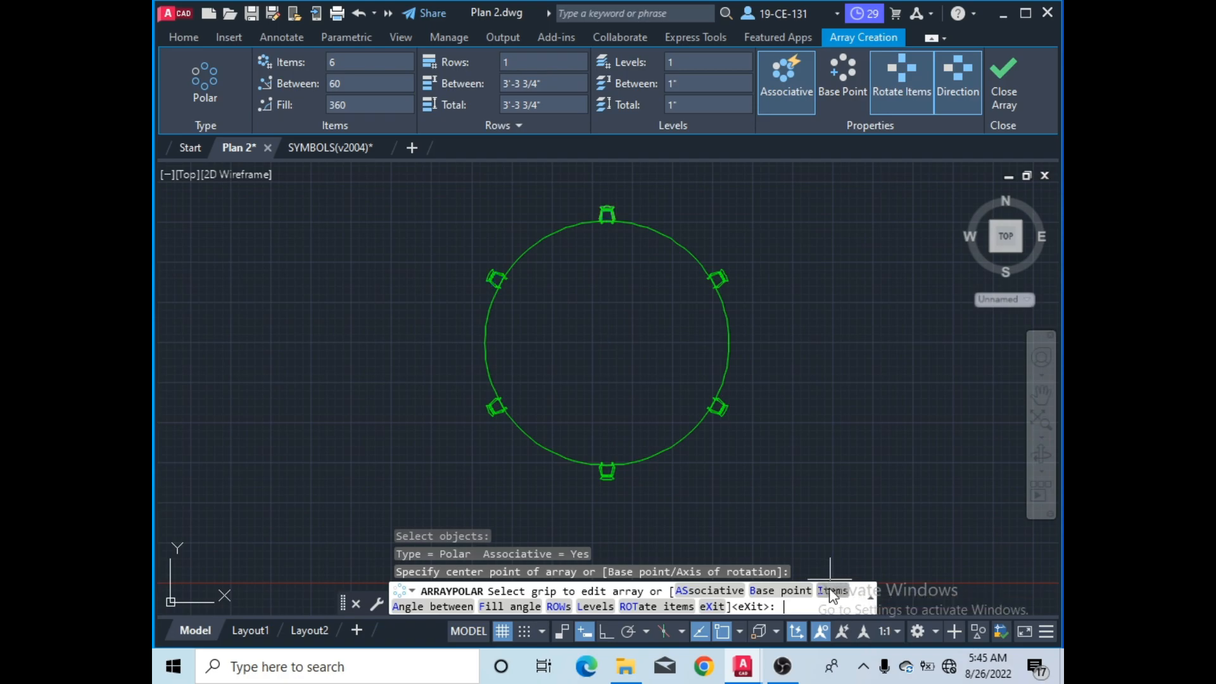
{"action": "left_click", "coordinate": [831, 595]}
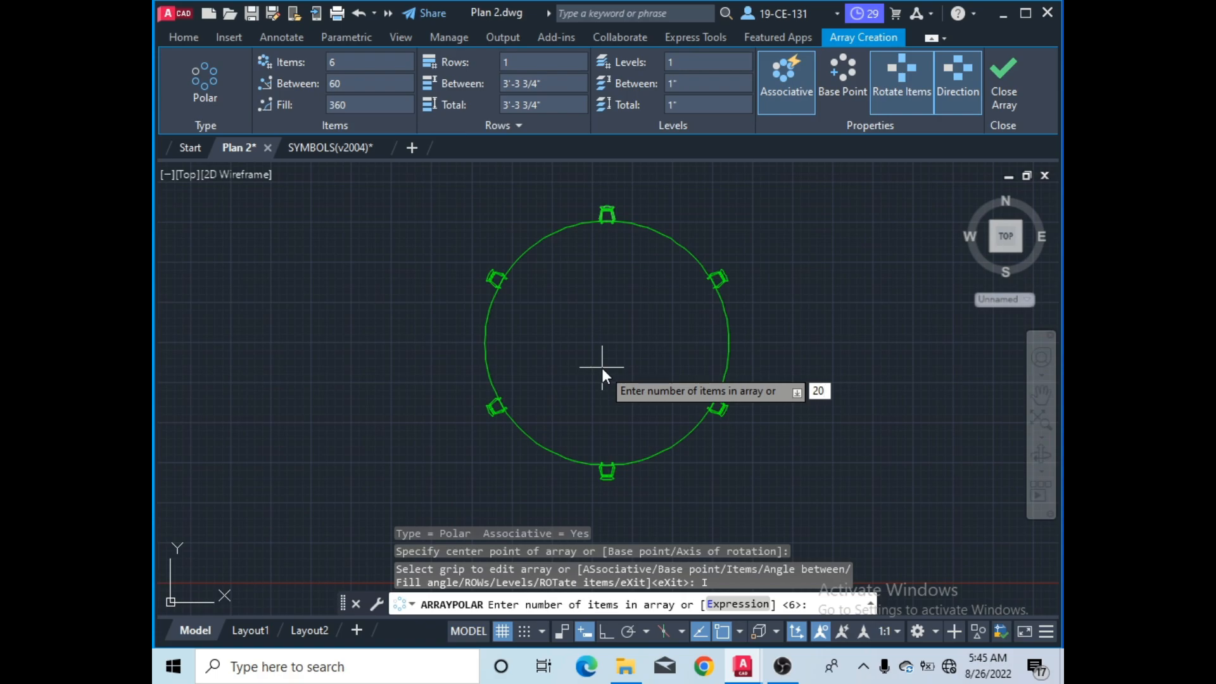
{"action": "key", "text": "Return"}
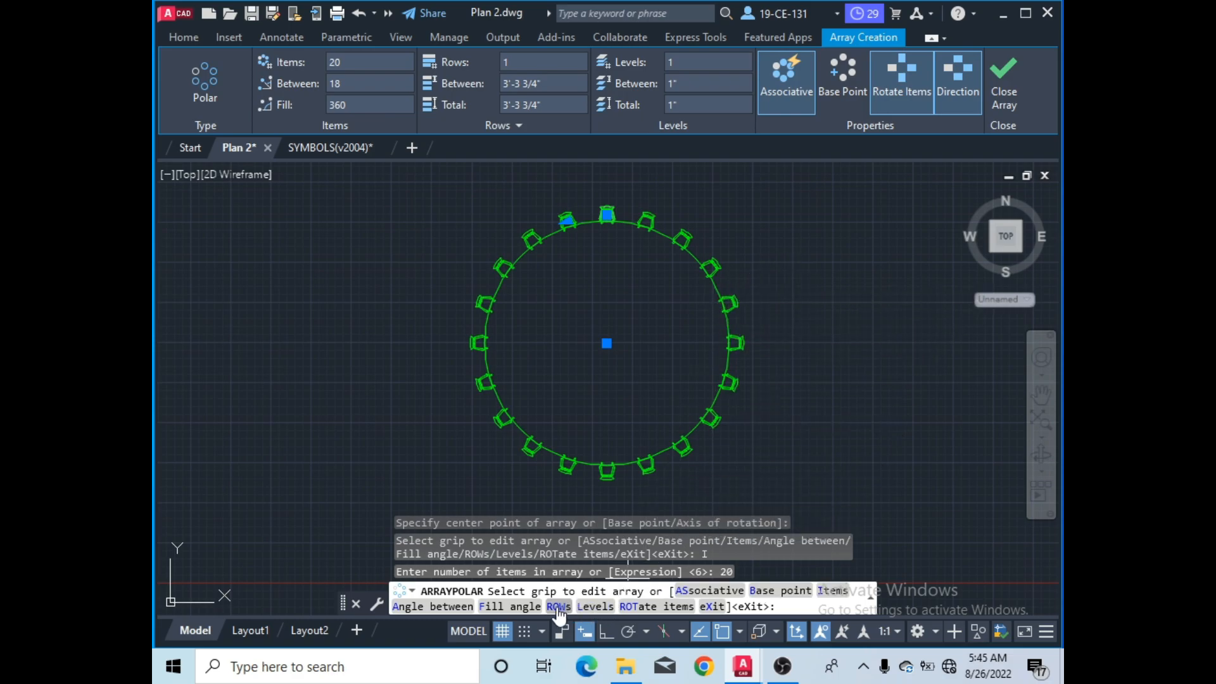
- Give the polar array 3 rows spaced 4' apart with the default incrementing elevation, and finish the array
{"action": "left_click", "coordinate": [558, 607]}
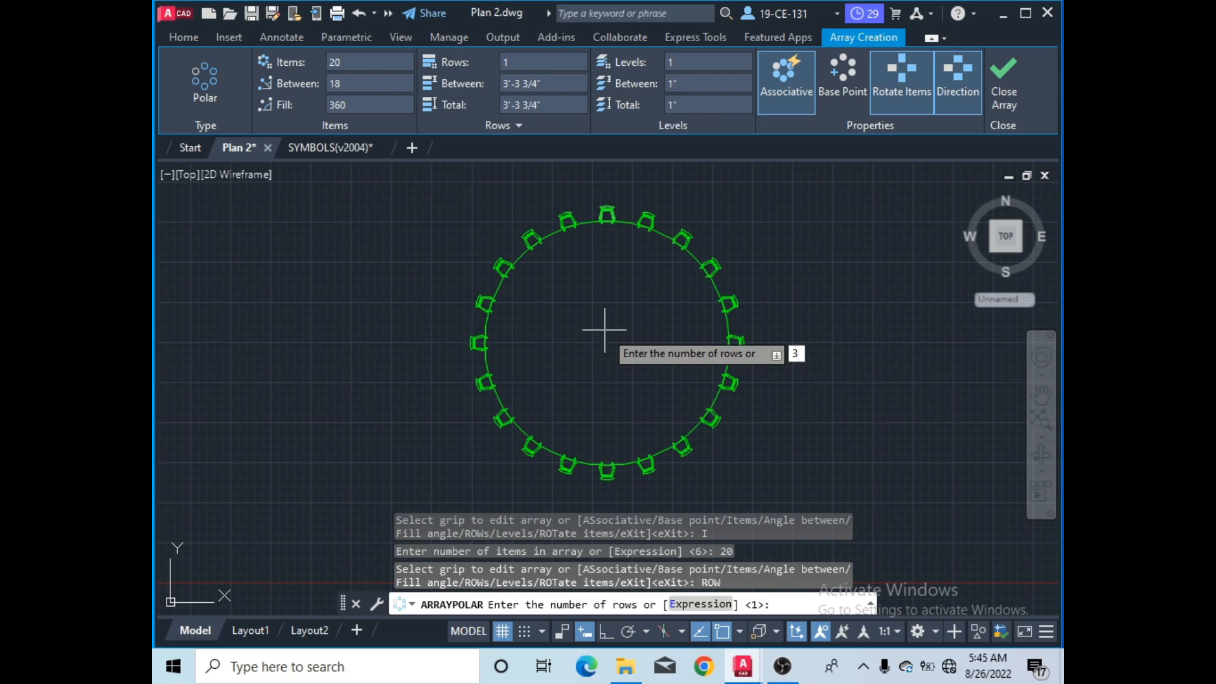
{"action": "key", "text": "Return"}
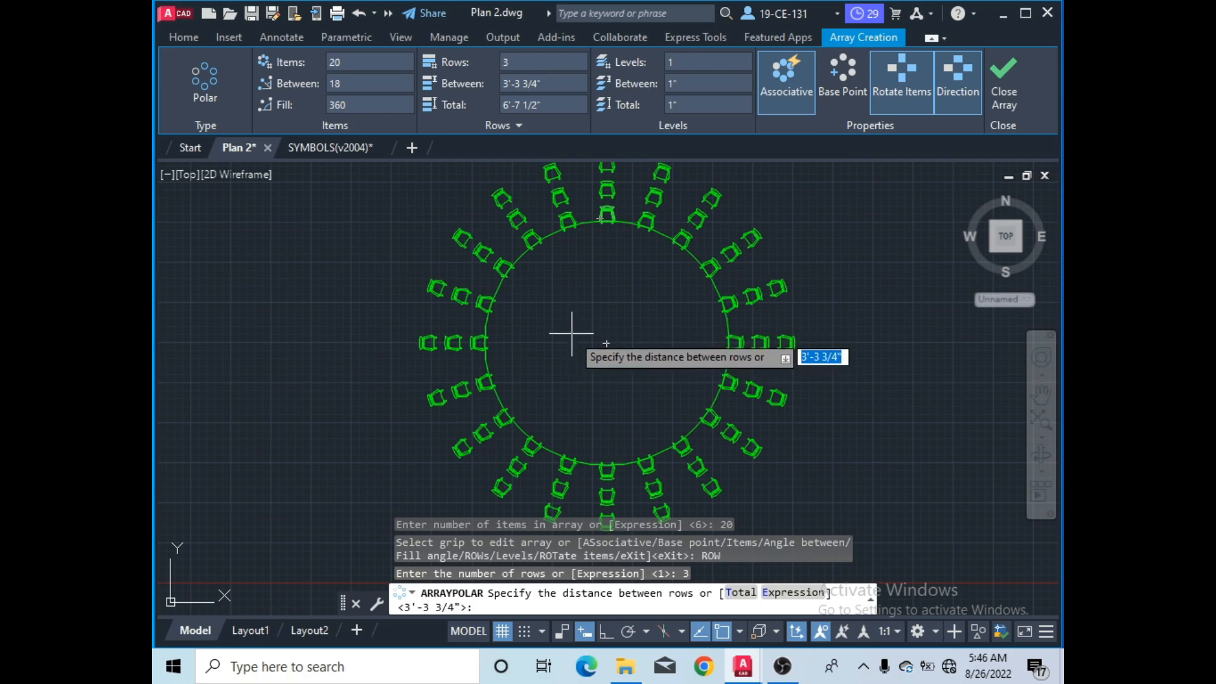
{"action": "type", "text": "4"}
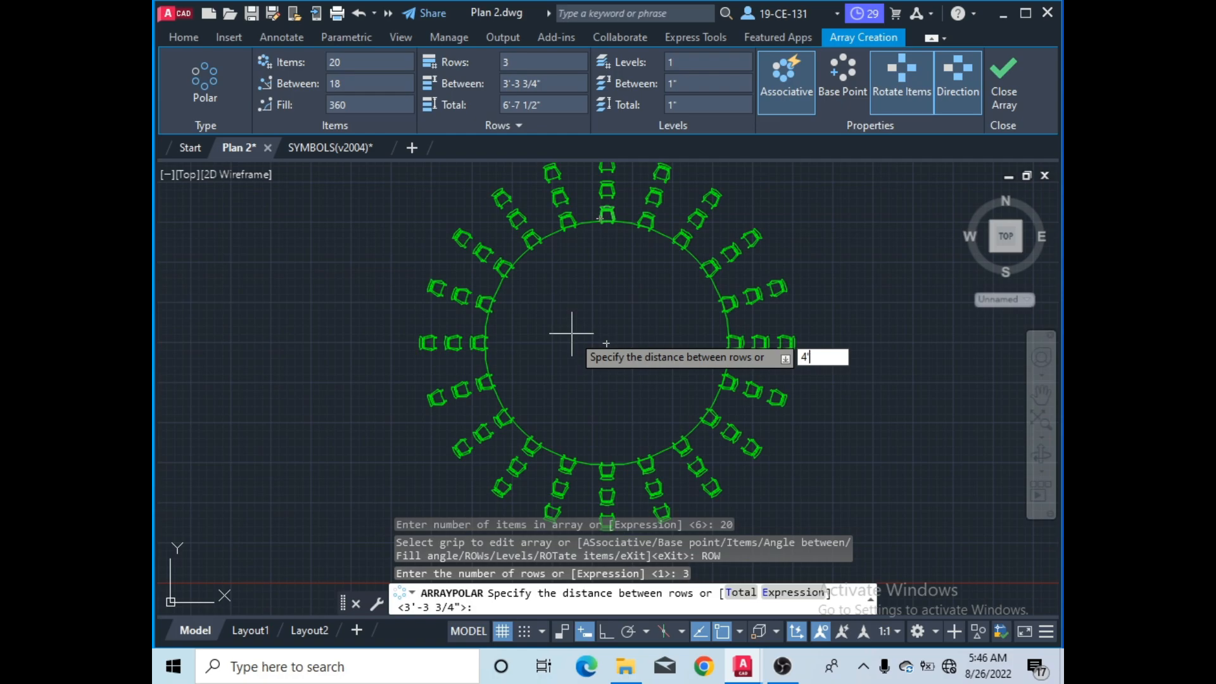
{"action": "key", "text": "Return"}
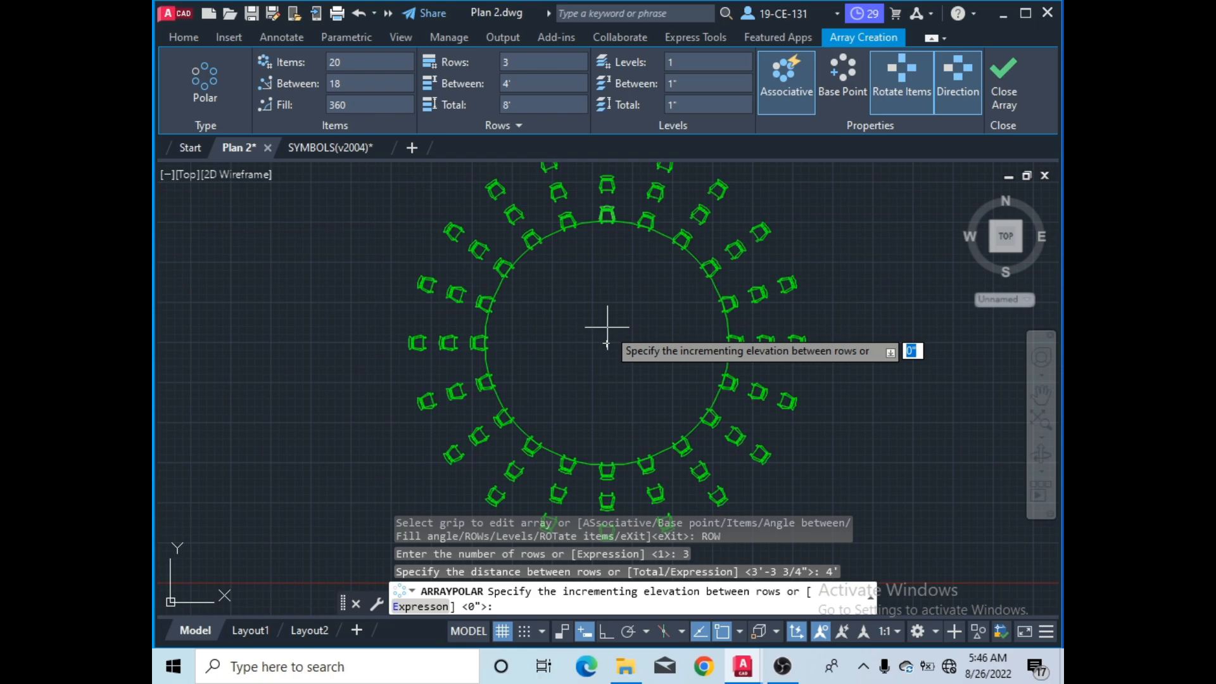
{"action": "key", "text": "Return"}
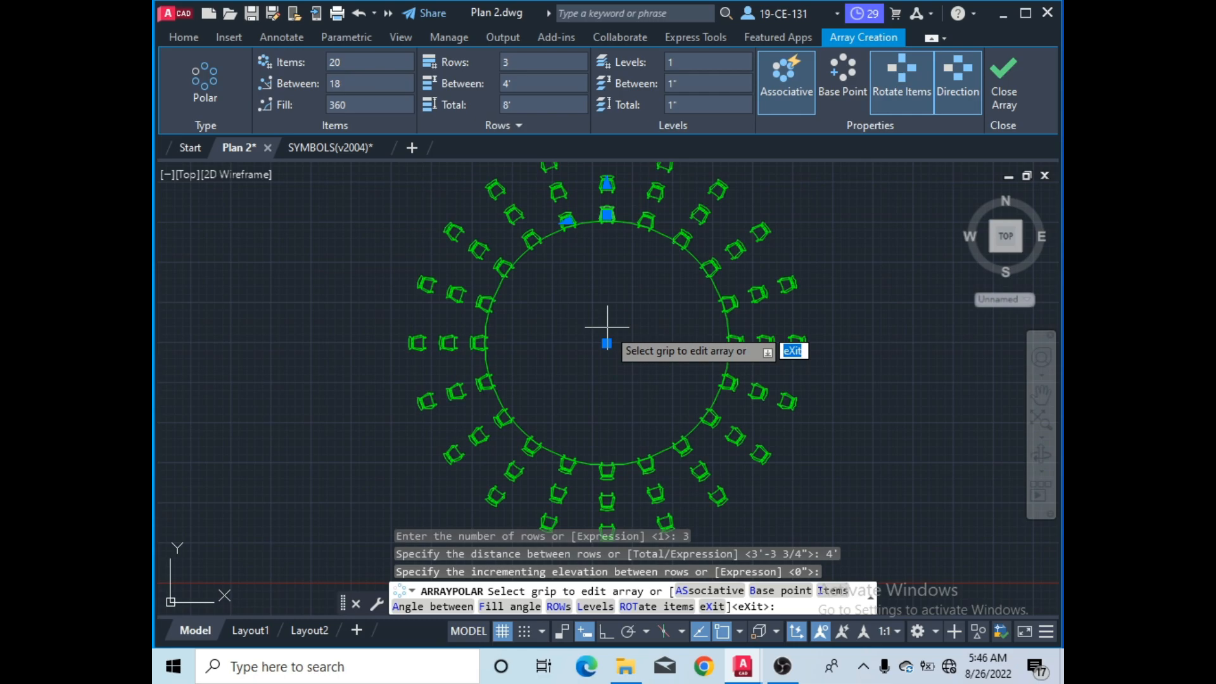
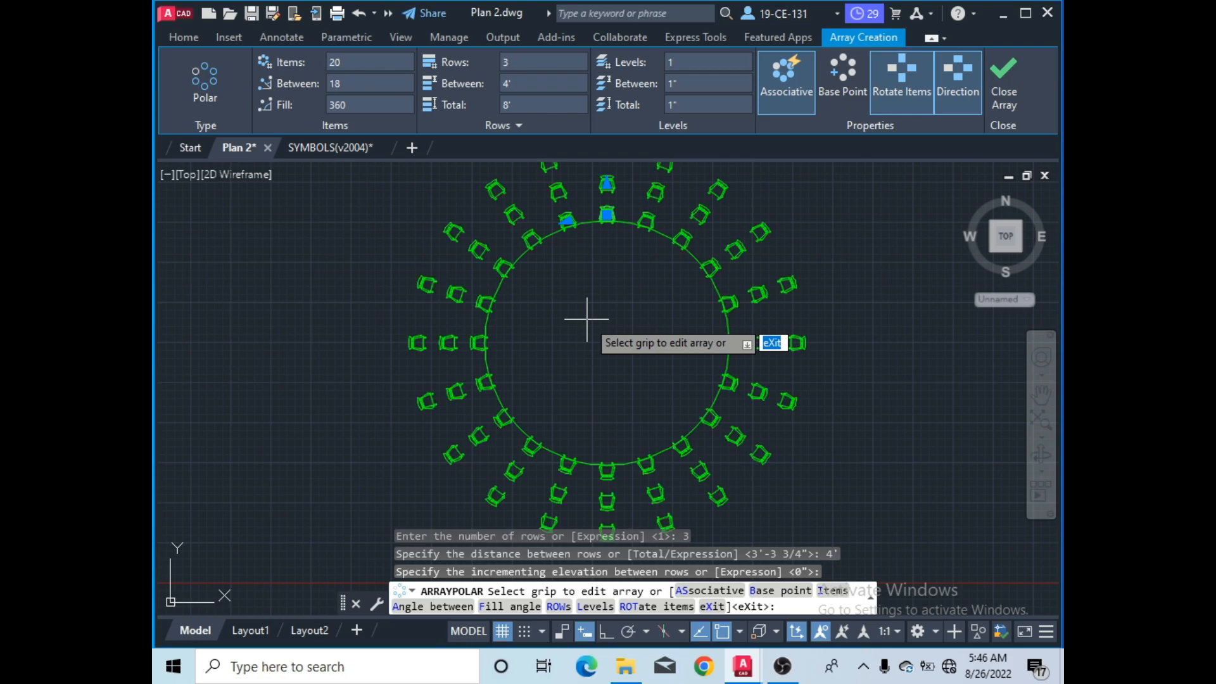
{"action": "key", "text": "Return"}
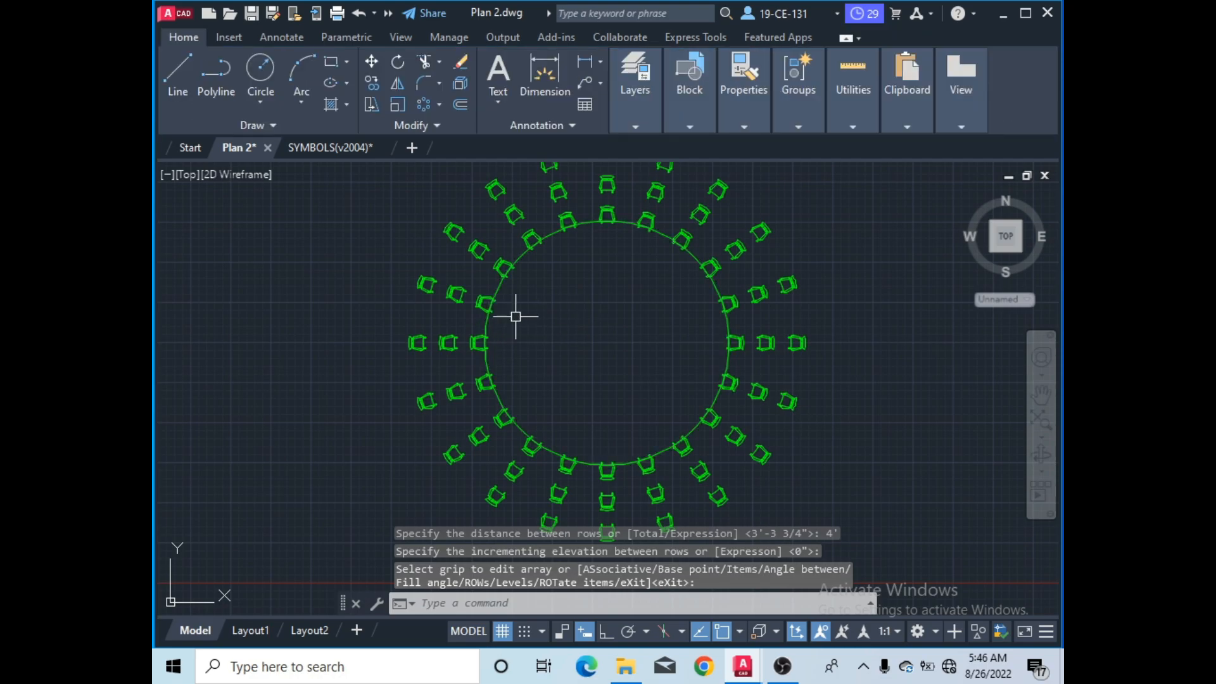
- Erase the guide circle that runs through the innermost ring of chairs
{"action": "scroll", "coordinate": [515, 316], "scroll_direction": "up", "scroll_amount": 4}
{"action": "left_click", "coordinate": [449, 330]}
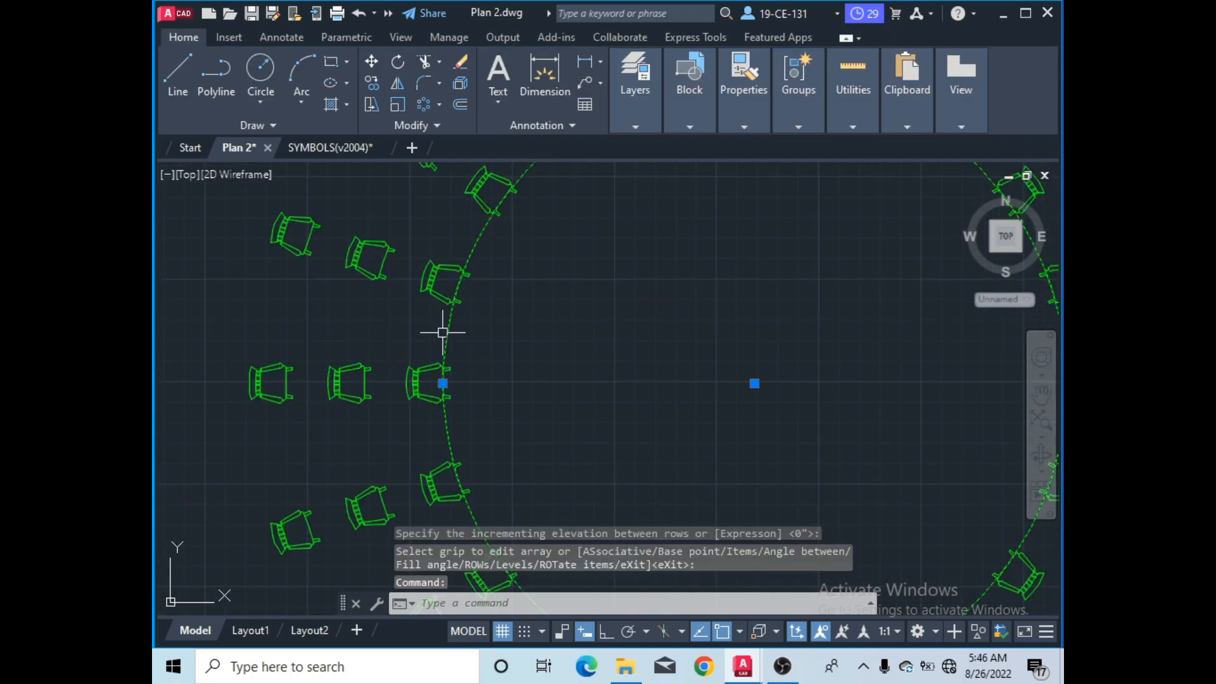
{"action": "right_click", "coordinate": [557, 316]}
{"action": "left_click", "coordinate": [597, 301]}
{"action": "scroll", "coordinate": [598, 302], "scroll_direction": "down", "scroll_amount": 3}
{"action": "scroll", "coordinate": [596, 303], "scroll_direction": "down", "scroll_amount": 2}
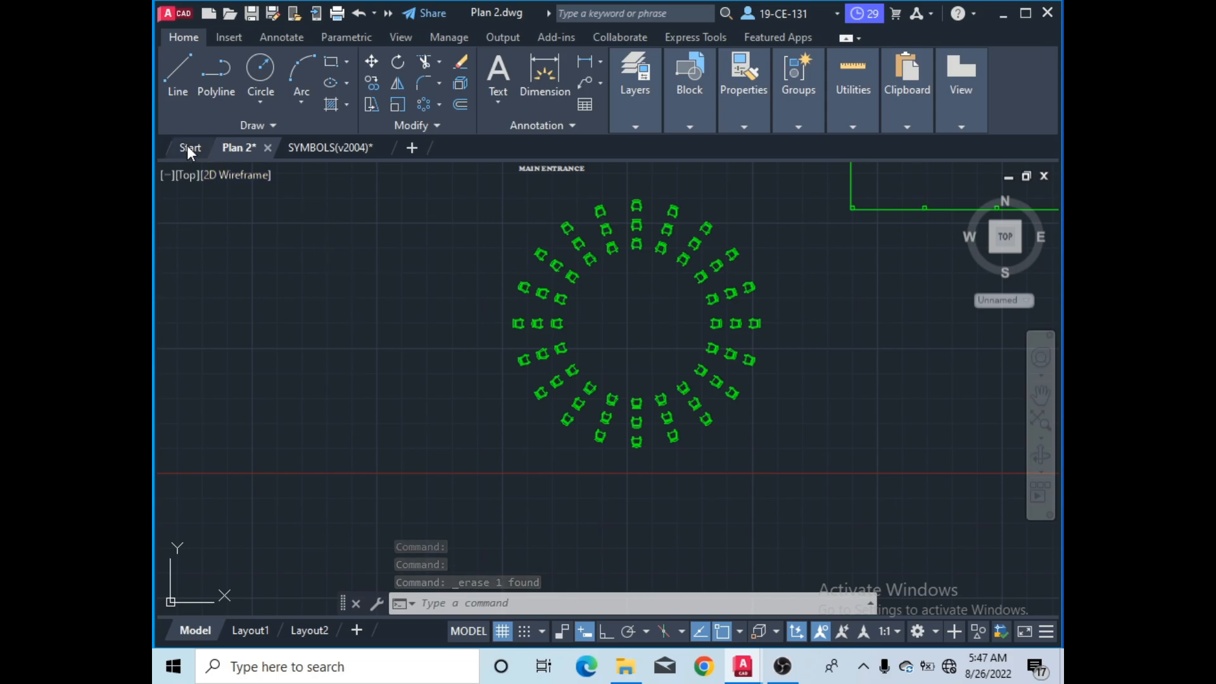
{"action": "left_click", "coordinate": [785, 670]}
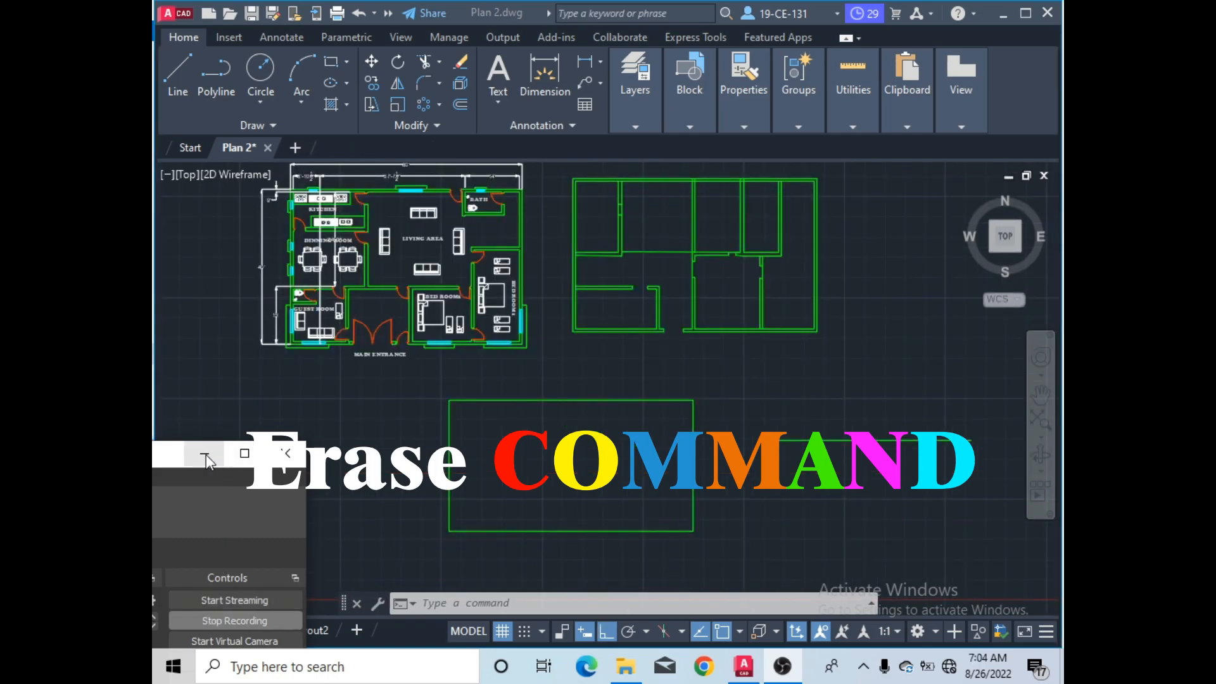
{"action": "left_click", "coordinate": [206, 455]}
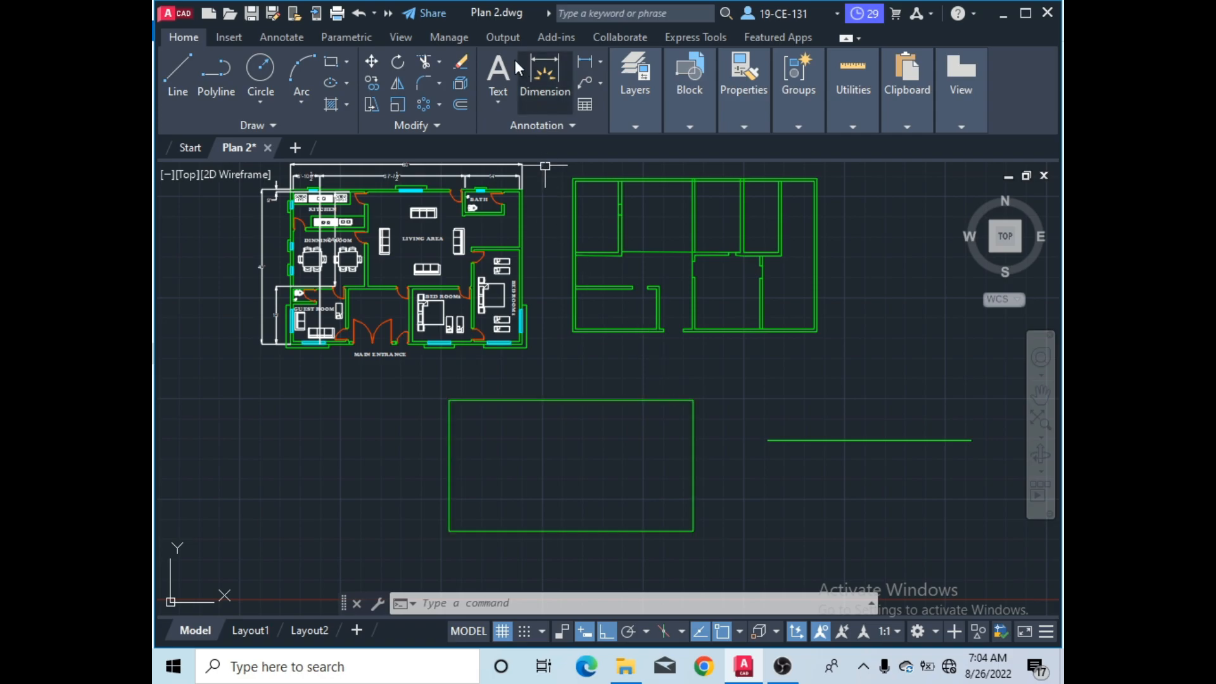
- Erase the large rectangle below the floor plans and the long horizontal interior line in the unfurnished wall plan
{"action": "left_click", "coordinate": [461, 64]}
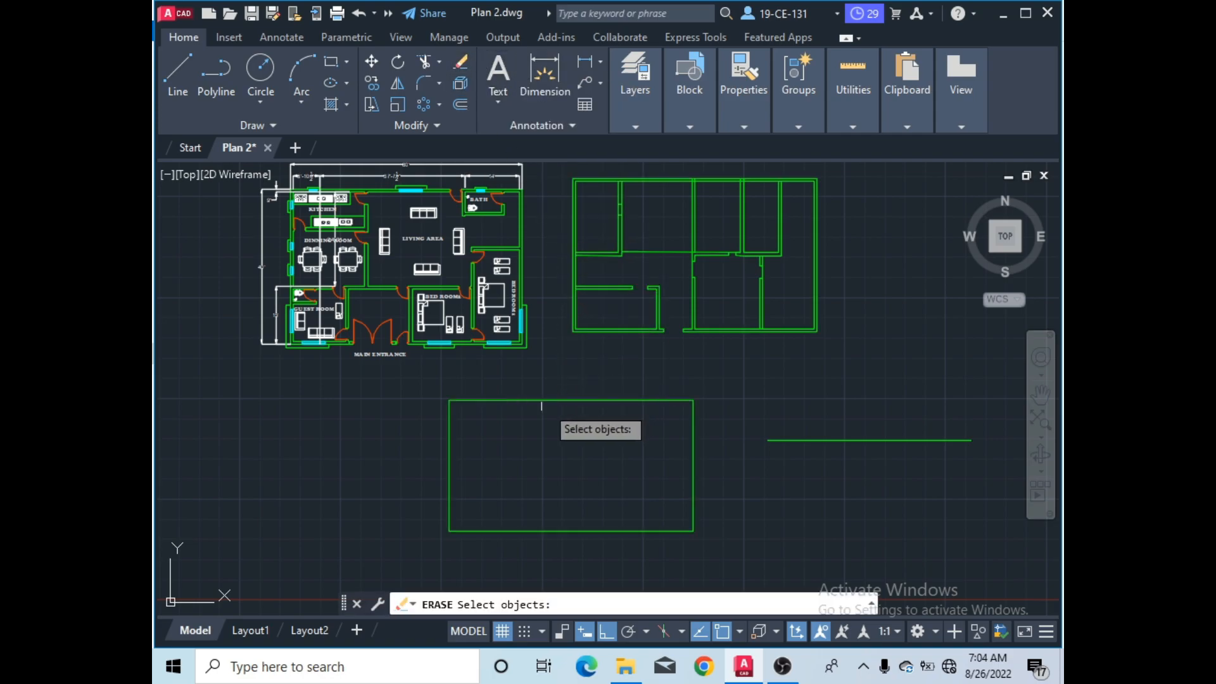
{"action": "left_click", "coordinate": [490, 401]}
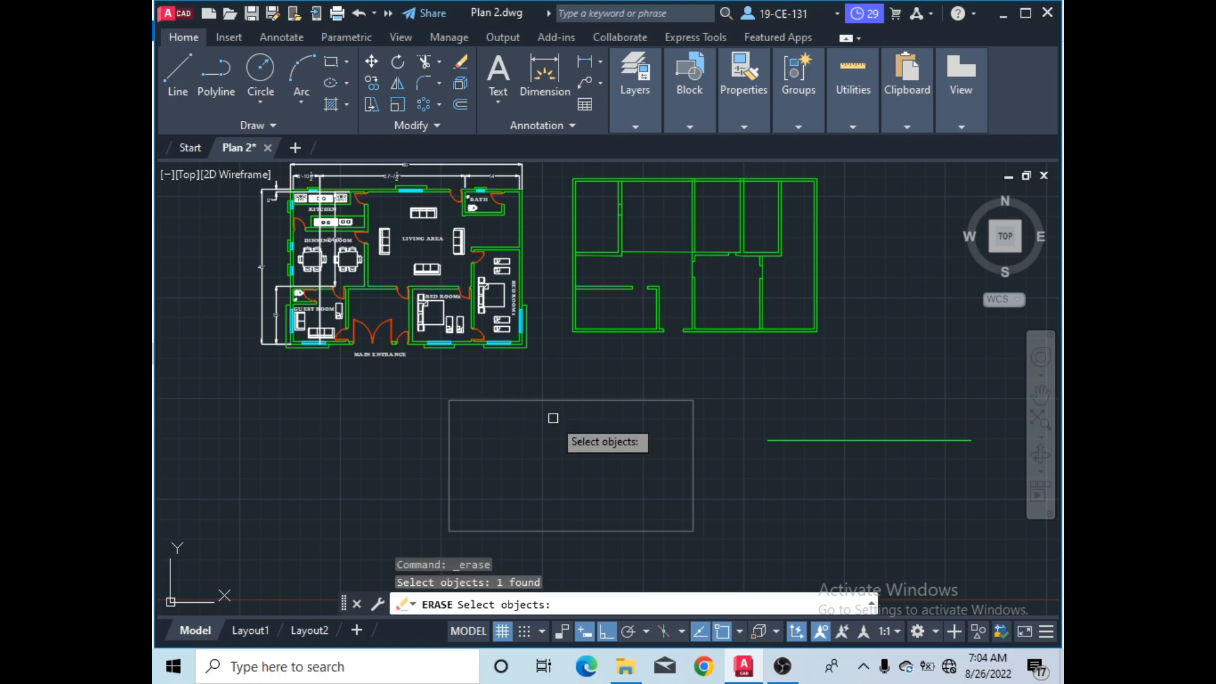
{"action": "key", "text": "Return"}
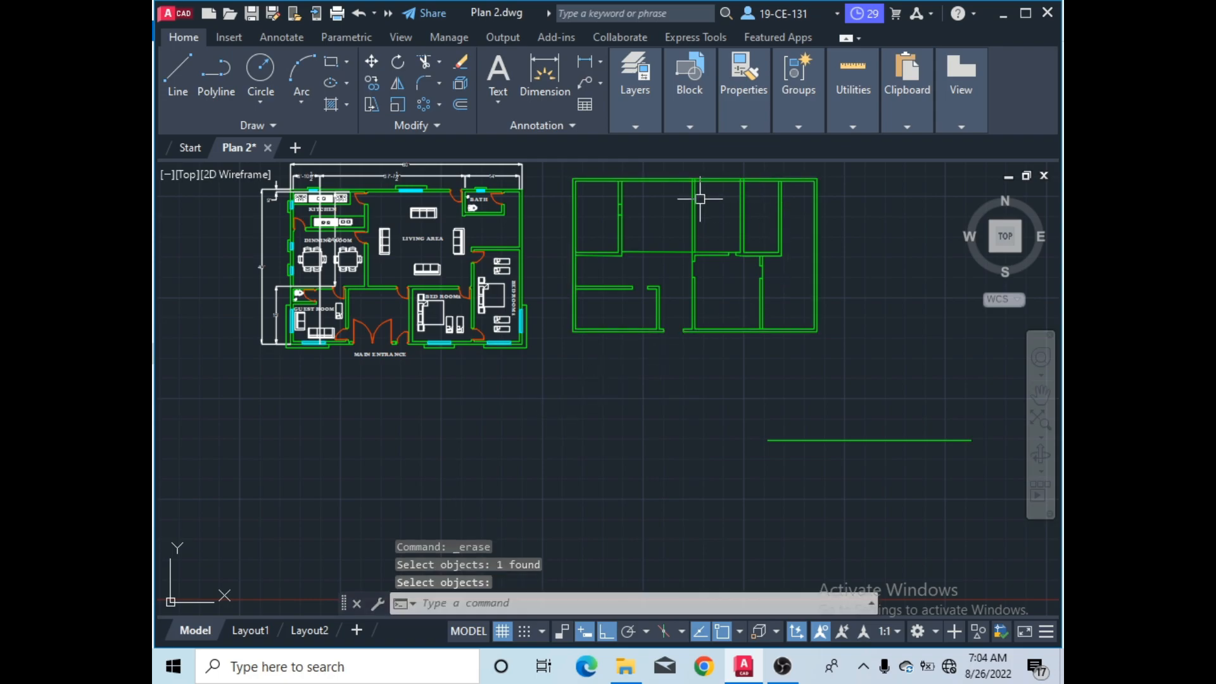
{"action": "left_click", "coordinate": [652, 250]}
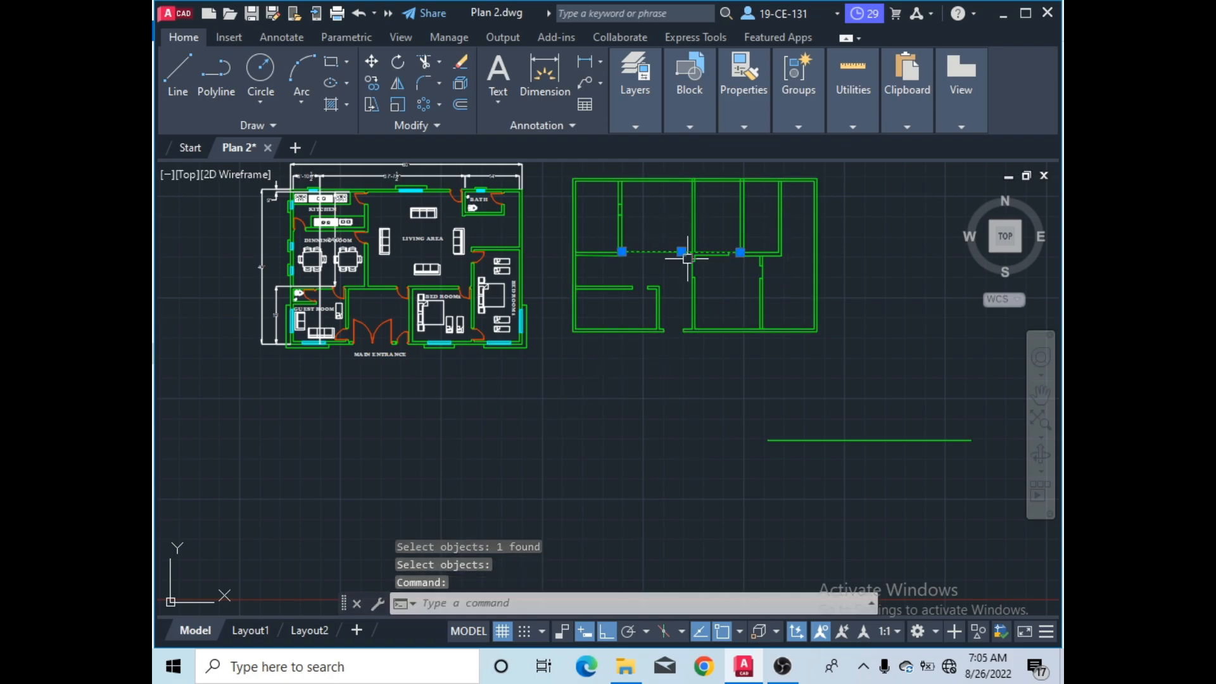
{"action": "left_click", "coordinate": [469, 68]}
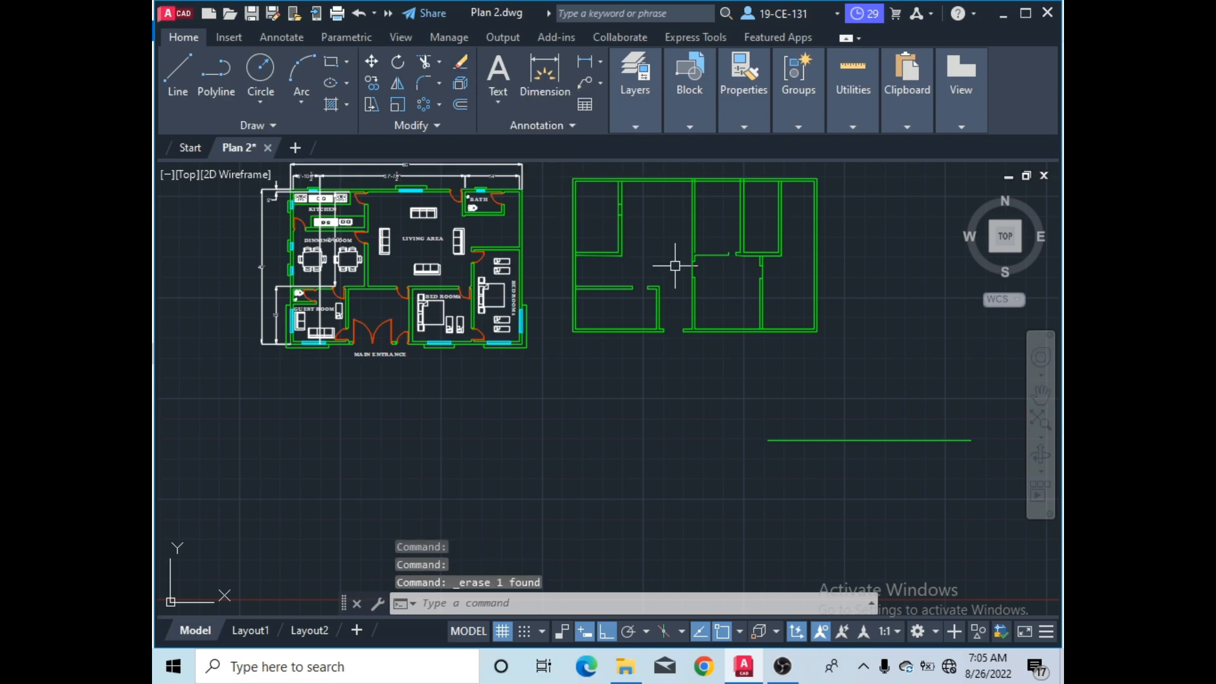
- Erase the outer wall outline of the unfurnished plan
{"action": "scroll", "coordinate": [669, 447], "scroll_direction": "up", "scroll_amount": 2}
{"action": "scroll", "coordinate": [669, 448], "scroll_direction": "down", "scroll_amount": 3}
{"action": "scroll", "coordinate": [681, 261], "scroll_direction": "up", "scroll_amount": 4}
{"action": "scroll", "coordinate": [456, 306], "scroll_direction": "up", "scroll_amount": 3}
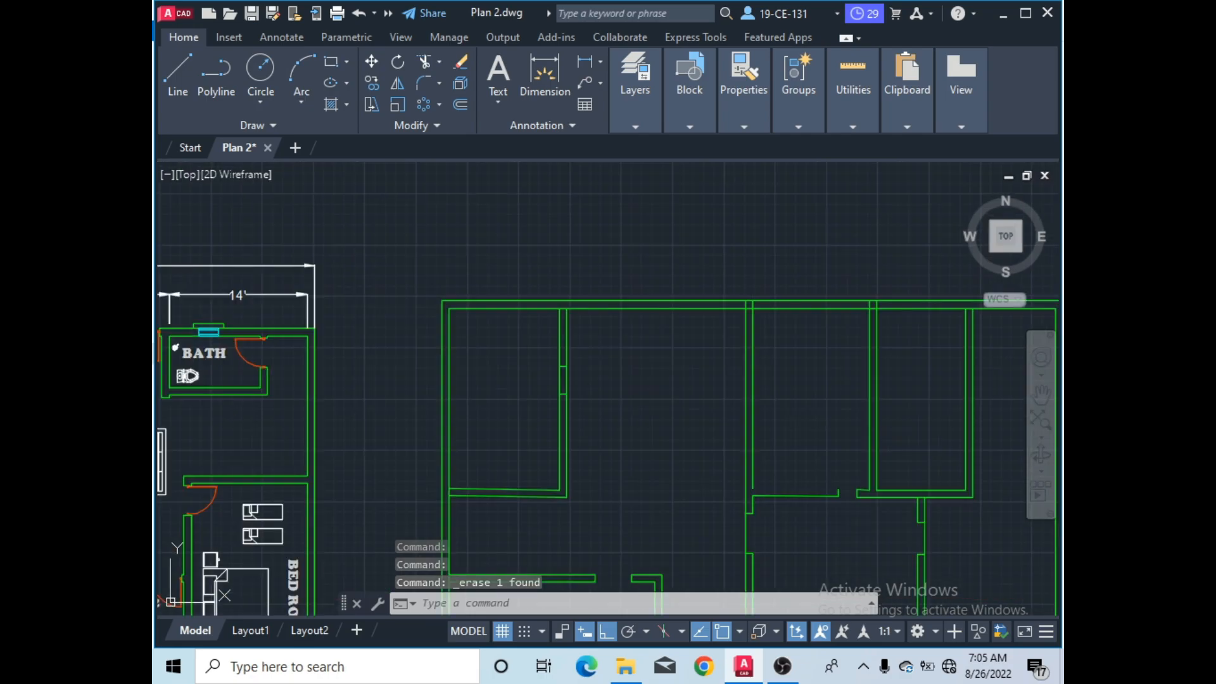
{"action": "left_click", "coordinate": [451, 302]}
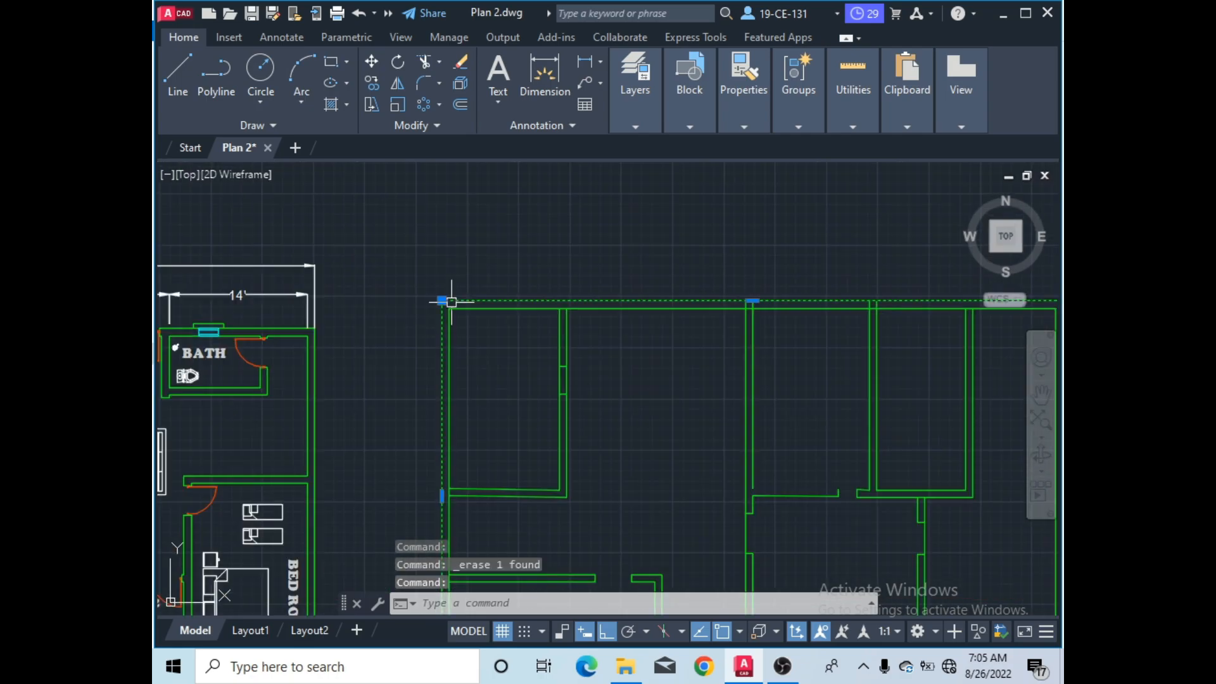
{"action": "left_click", "coordinate": [462, 63]}
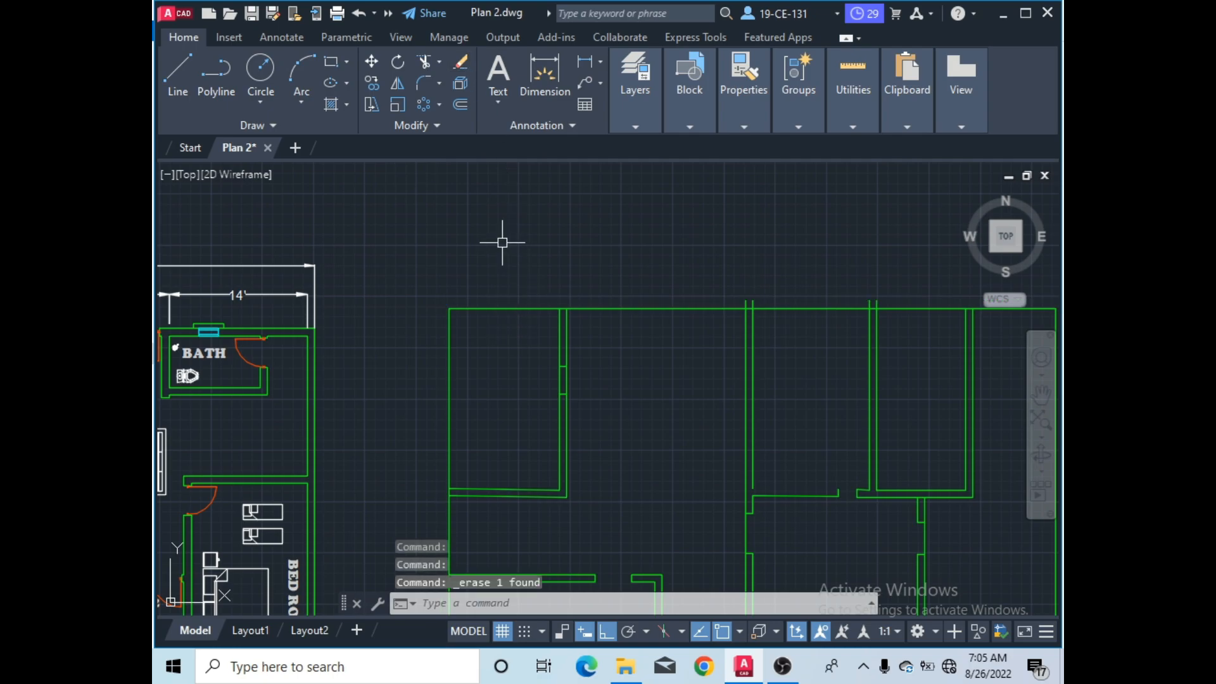
{"action": "scroll", "coordinate": [497, 231], "scroll_direction": "down", "scroll_amount": 5}
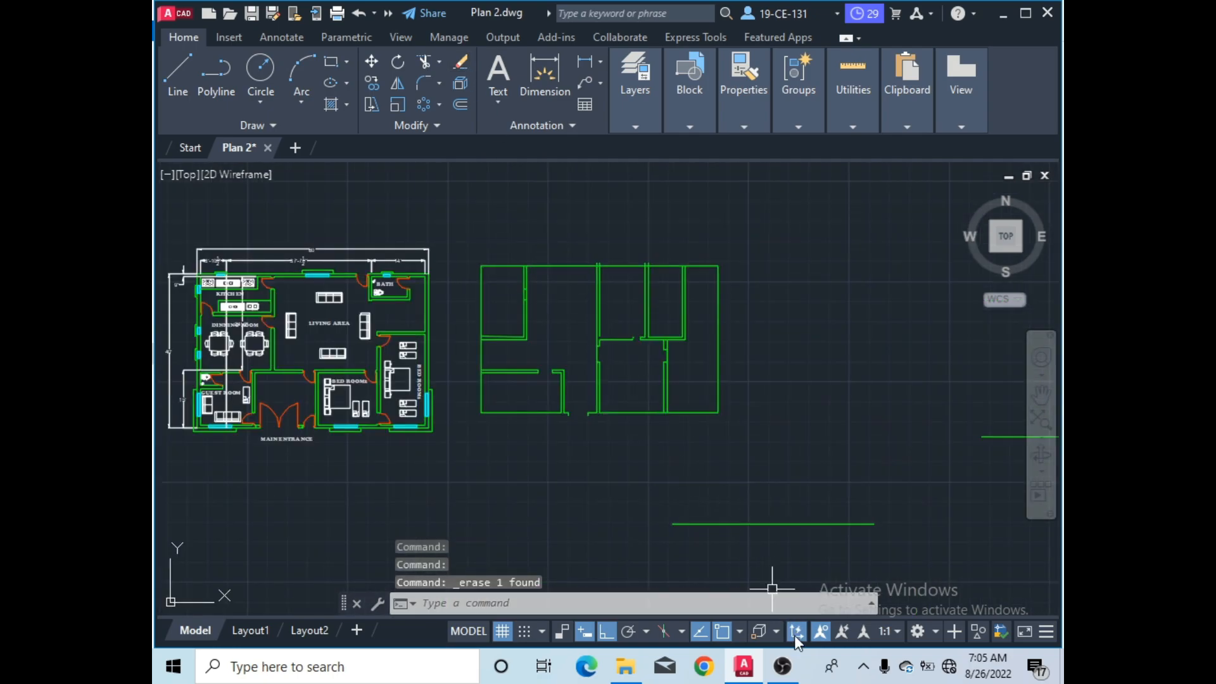
{"action": "left_click", "coordinate": [783, 666]}
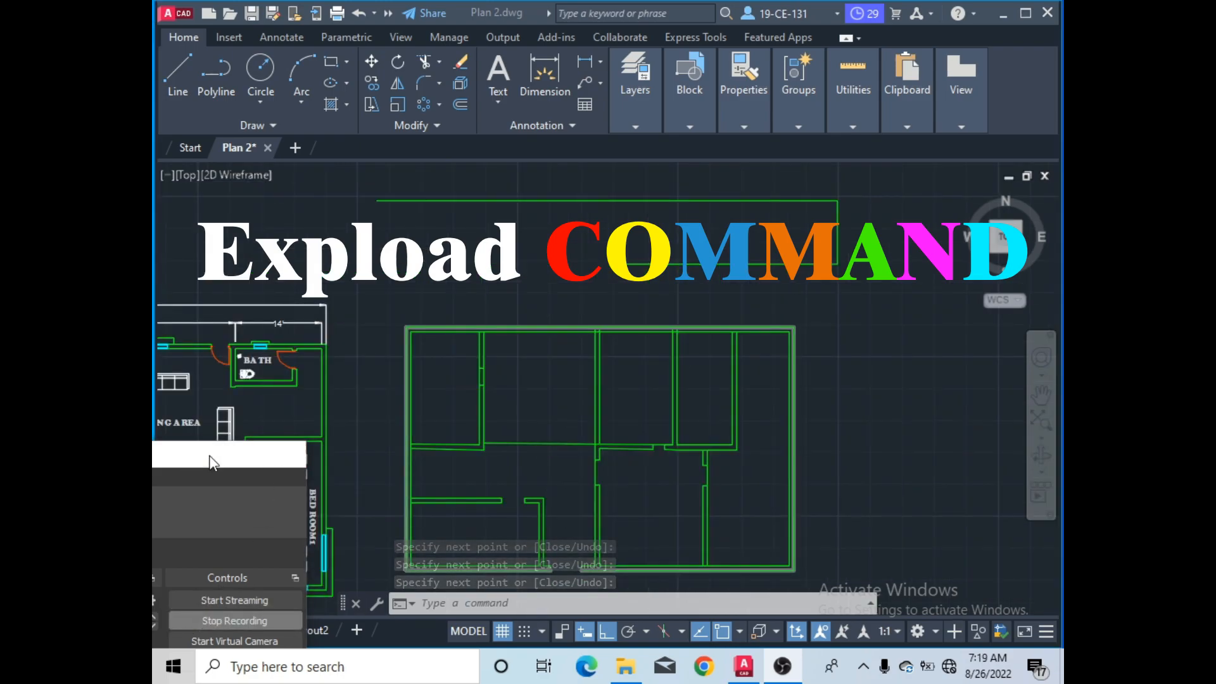
{"action": "left_click", "coordinate": [395, 171]}
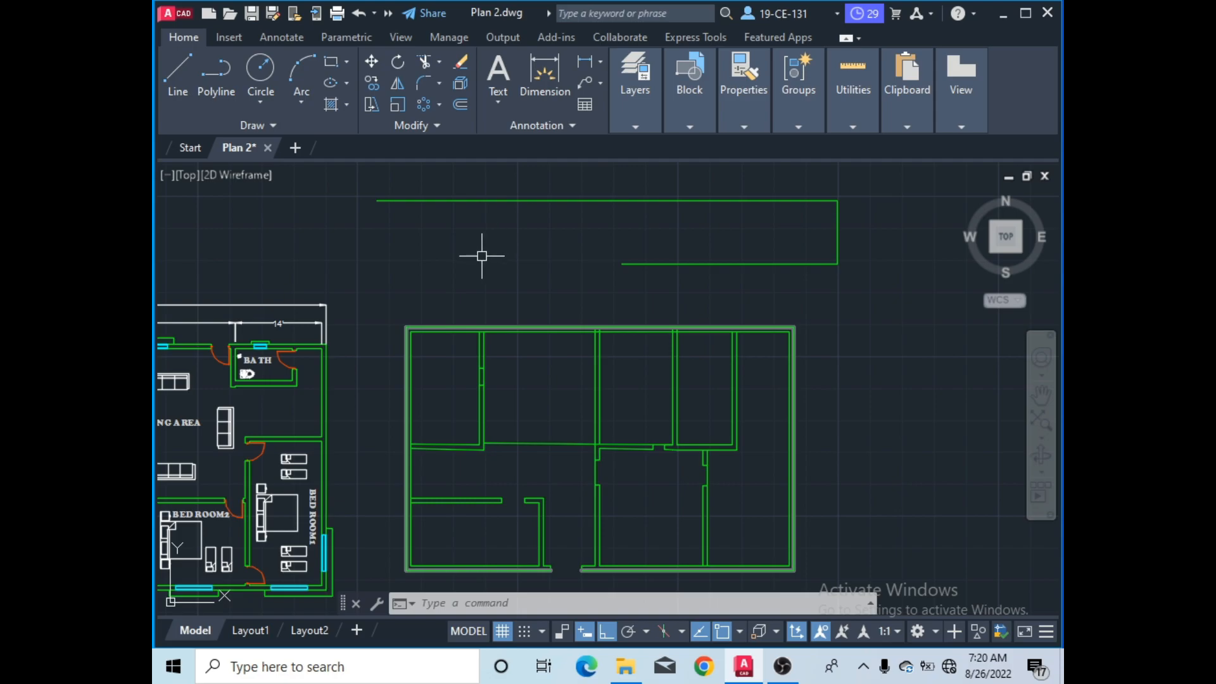
- Explode the inner outline of the exterior walls in the unfurnished plan
{"action": "scroll", "coordinate": [405, 326], "scroll_direction": "up", "scroll_amount": 6}
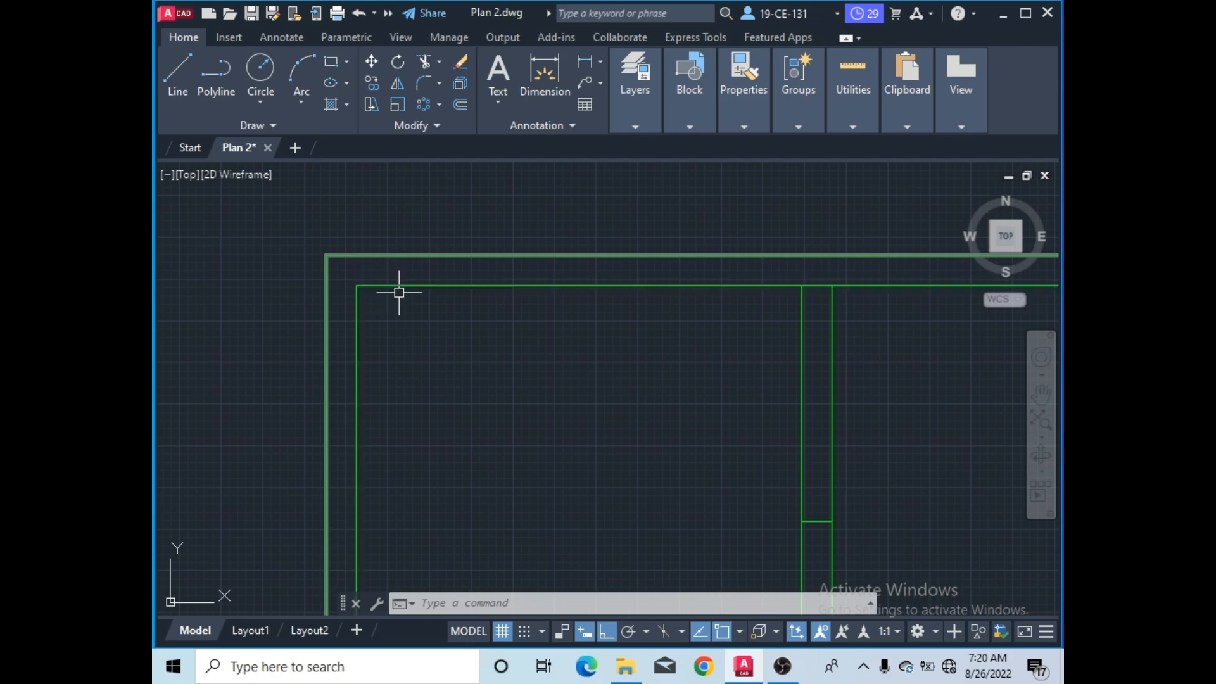
{"action": "scroll", "coordinate": [475, 291], "scroll_direction": "down", "scroll_amount": 1}
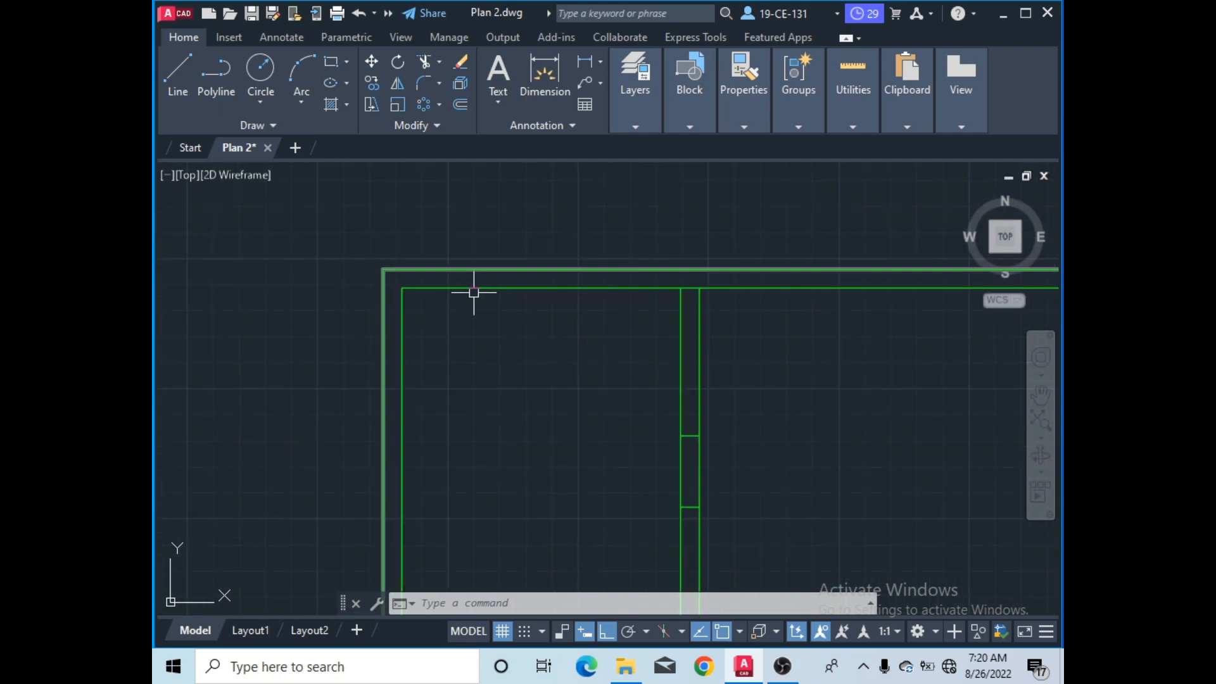
{"action": "left_click", "coordinate": [461, 84]}
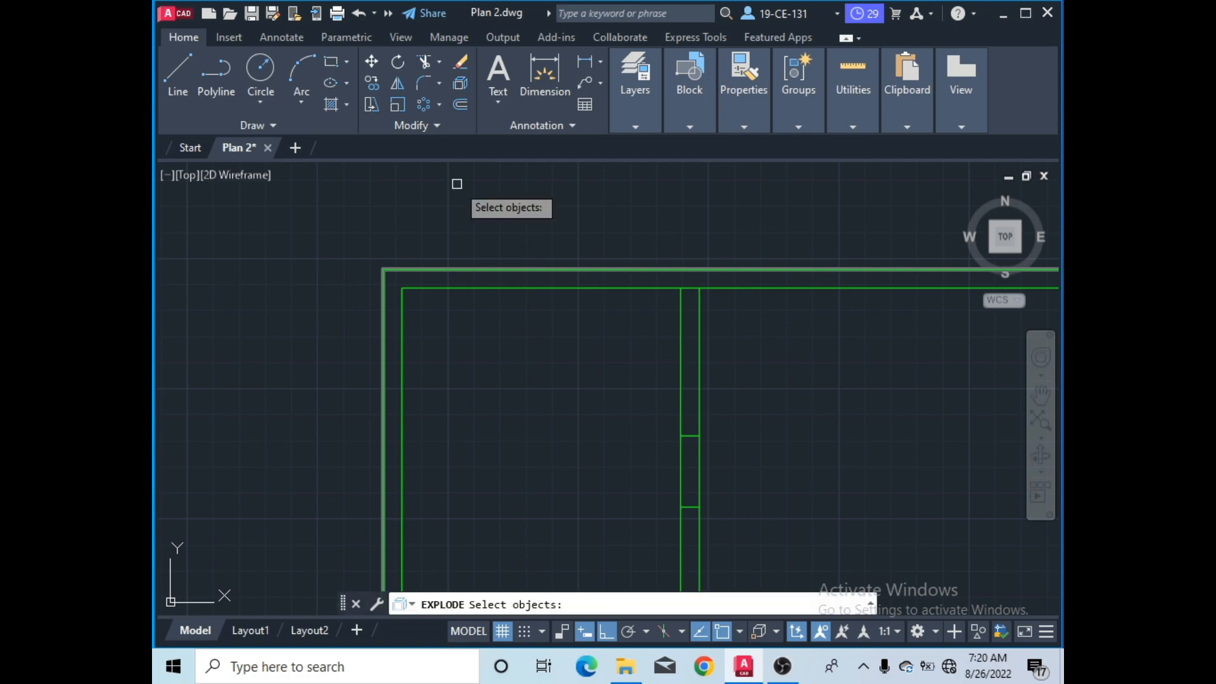
{"action": "left_click", "coordinate": [429, 286]}
{"action": "key", "text": "Return"}
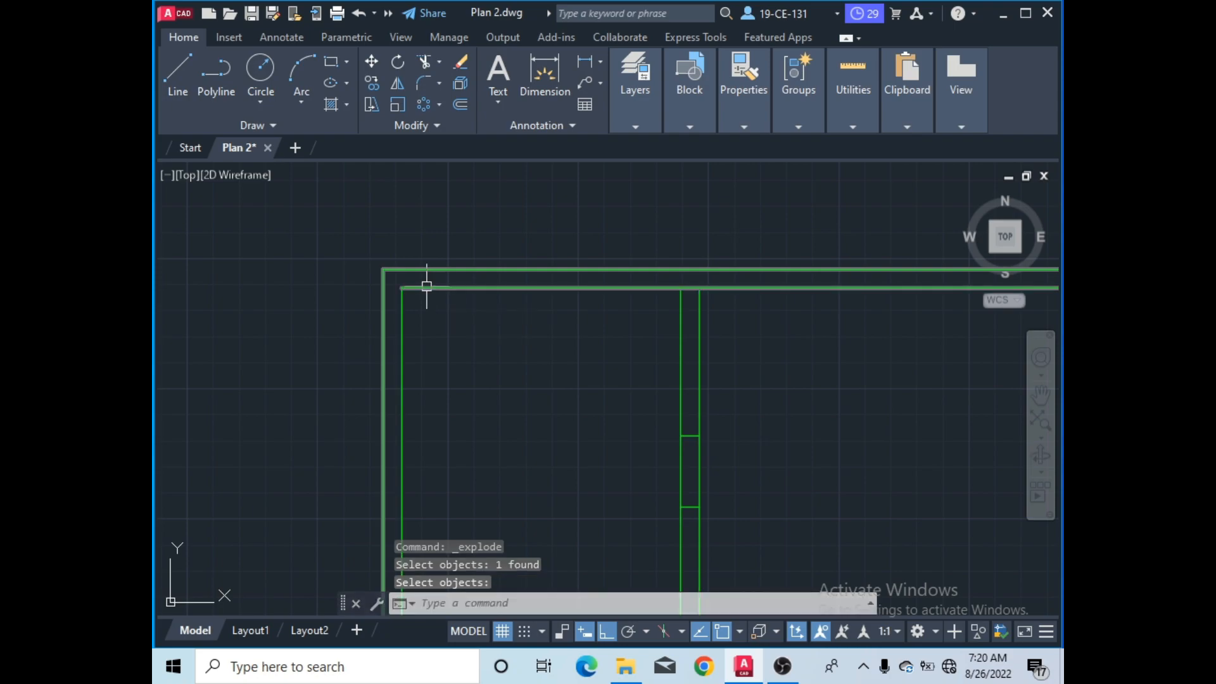
- Select the exploded inner outline's upper and left wall lines individually to check their separation, and deselect everything
{"action": "key", "text": "Return"}
{"action": "left_click", "coordinate": [427, 288]}
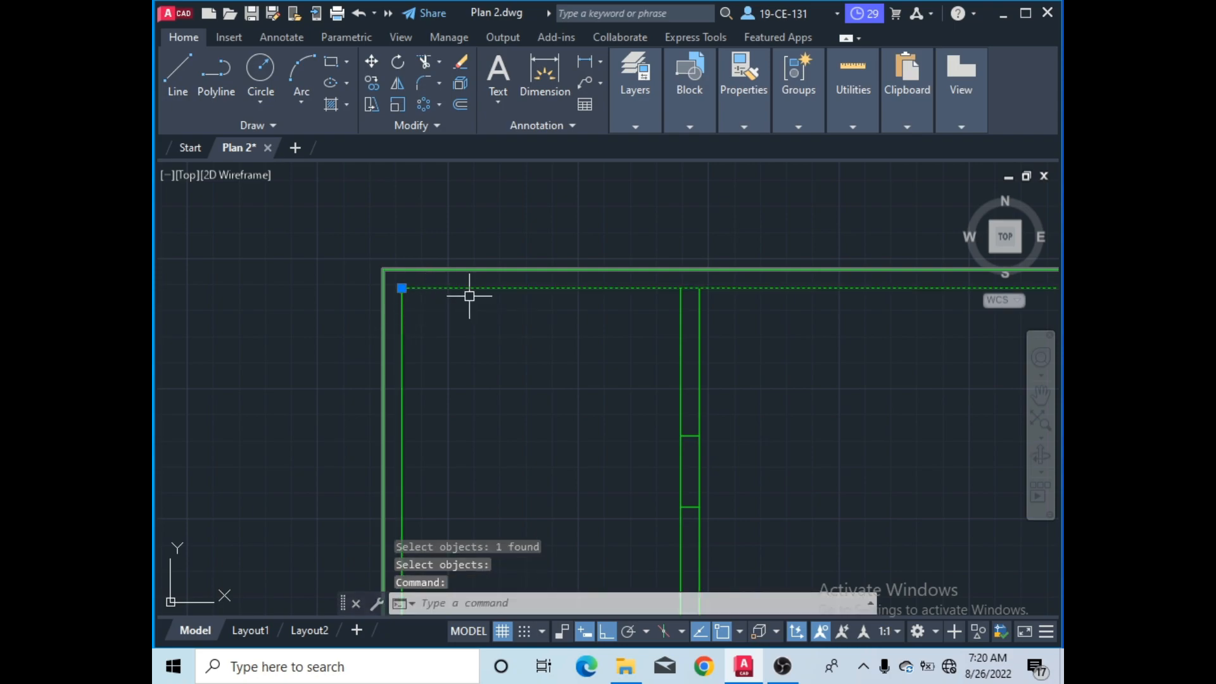
{"action": "left_click", "coordinate": [401, 343]}
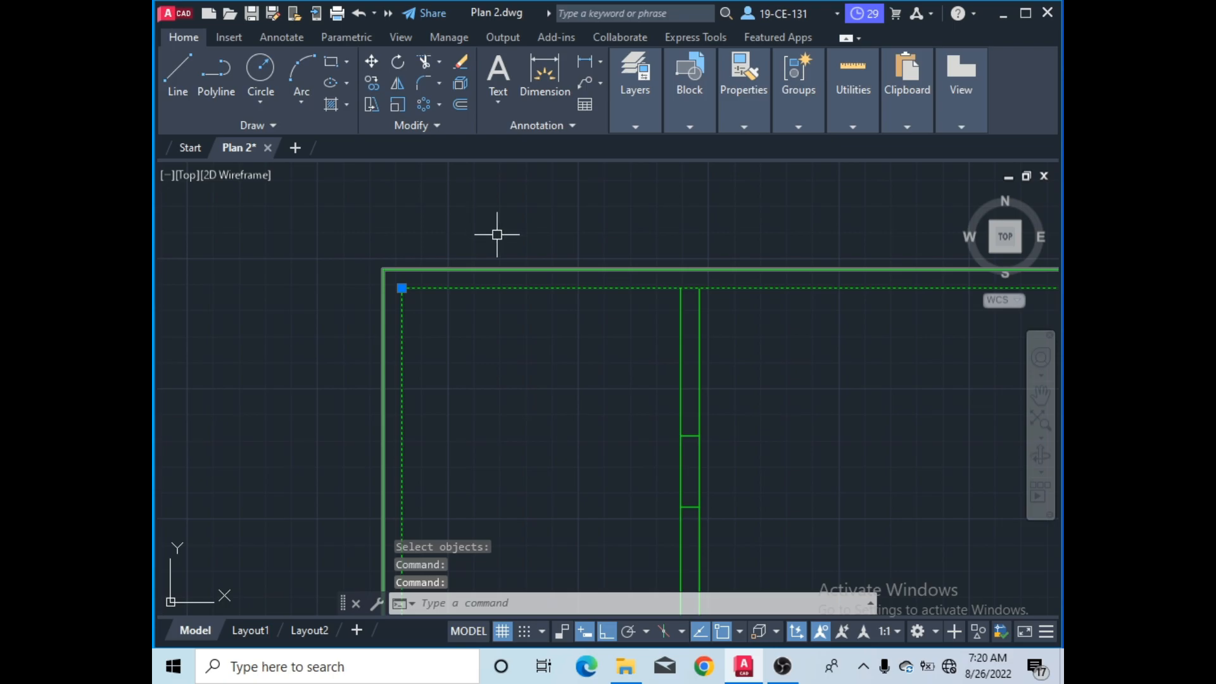
{"action": "scroll", "coordinate": [495, 234], "scroll_direction": "down", "scroll_amount": 2}
{"action": "right_click", "coordinate": [418, 221]}
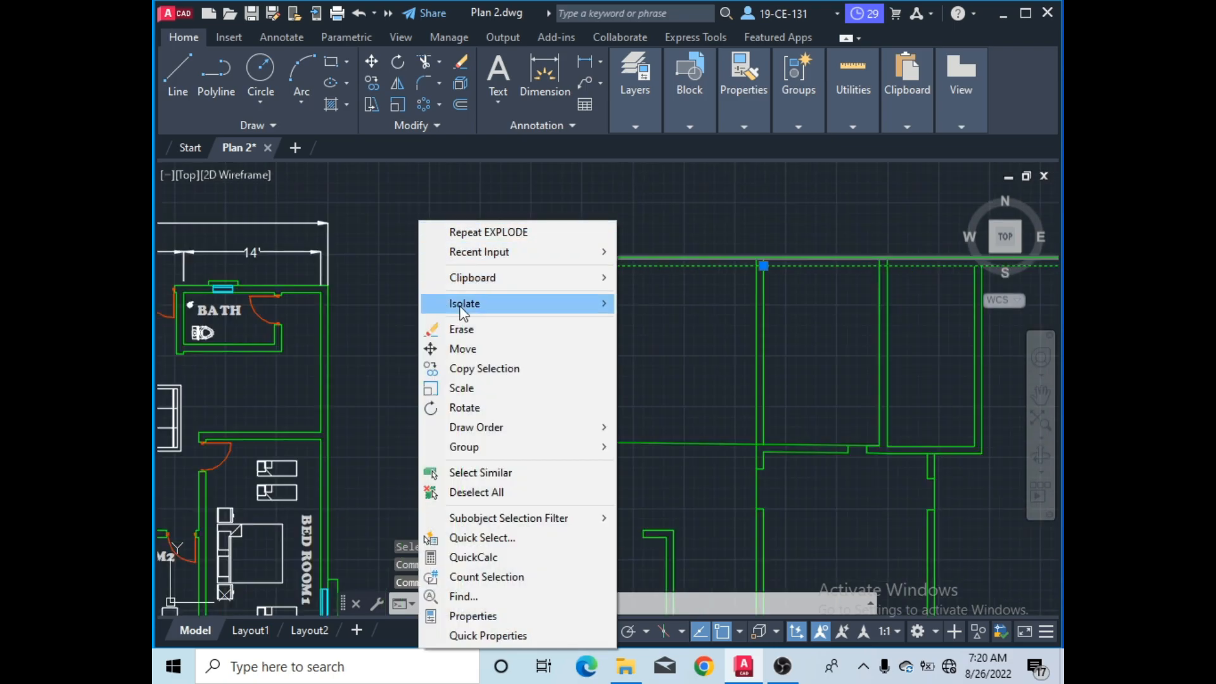
{"action": "left_click", "coordinate": [453, 492]}
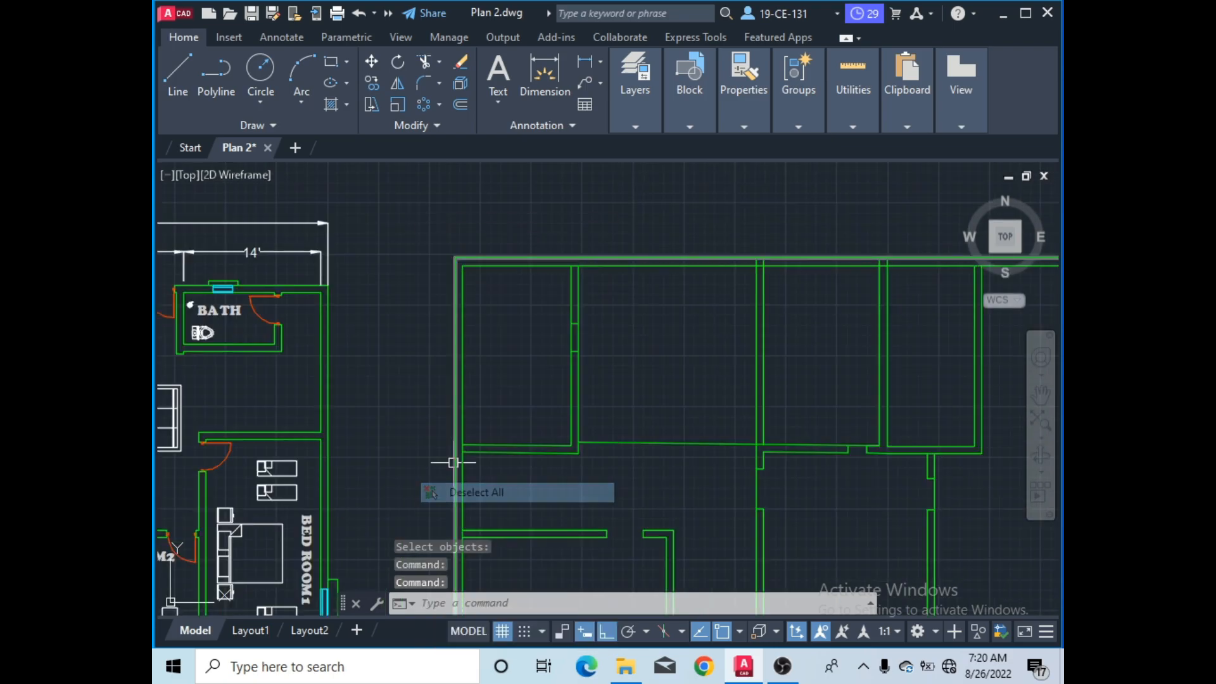
- Select the unfurnished plan's outer wall outline and examine how far the single object extends
{"action": "scroll", "coordinate": [458, 259], "scroll_direction": "up", "scroll_amount": 4}
{"action": "left_click", "coordinate": [446, 258]}
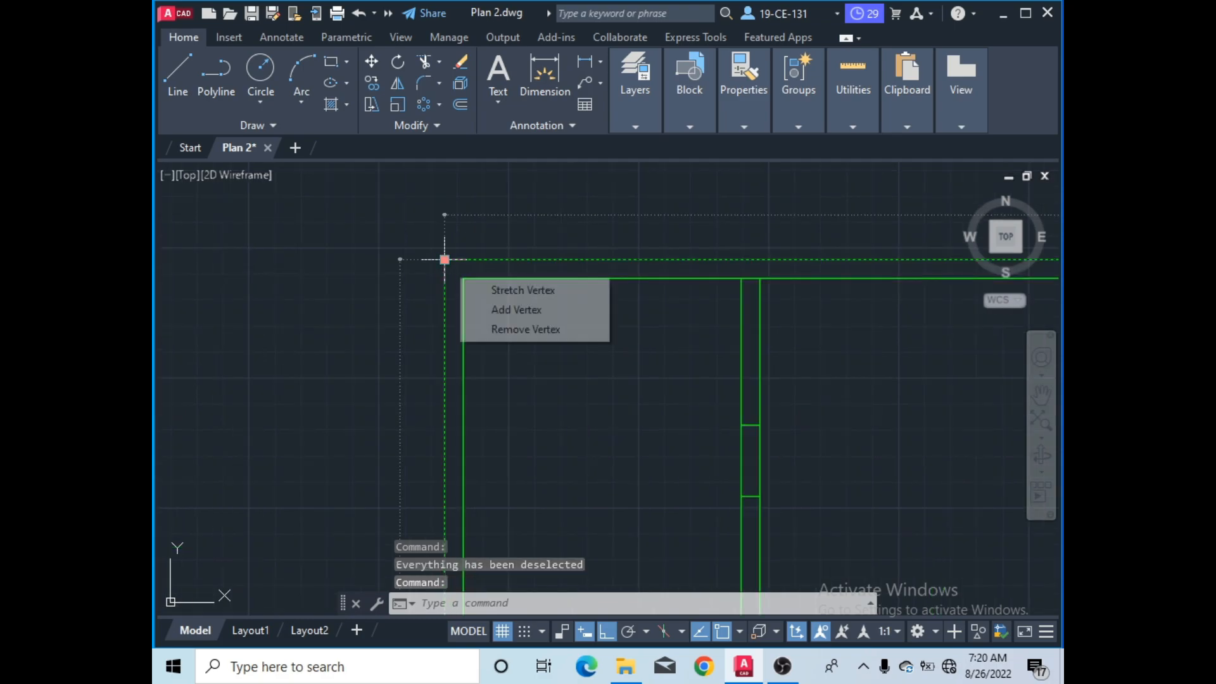
{"action": "scroll", "coordinate": [513, 221], "scroll_direction": "down", "scroll_amount": 3}
{"action": "scroll", "coordinate": [514, 221], "scroll_direction": "down", "scroll_amount": 3}
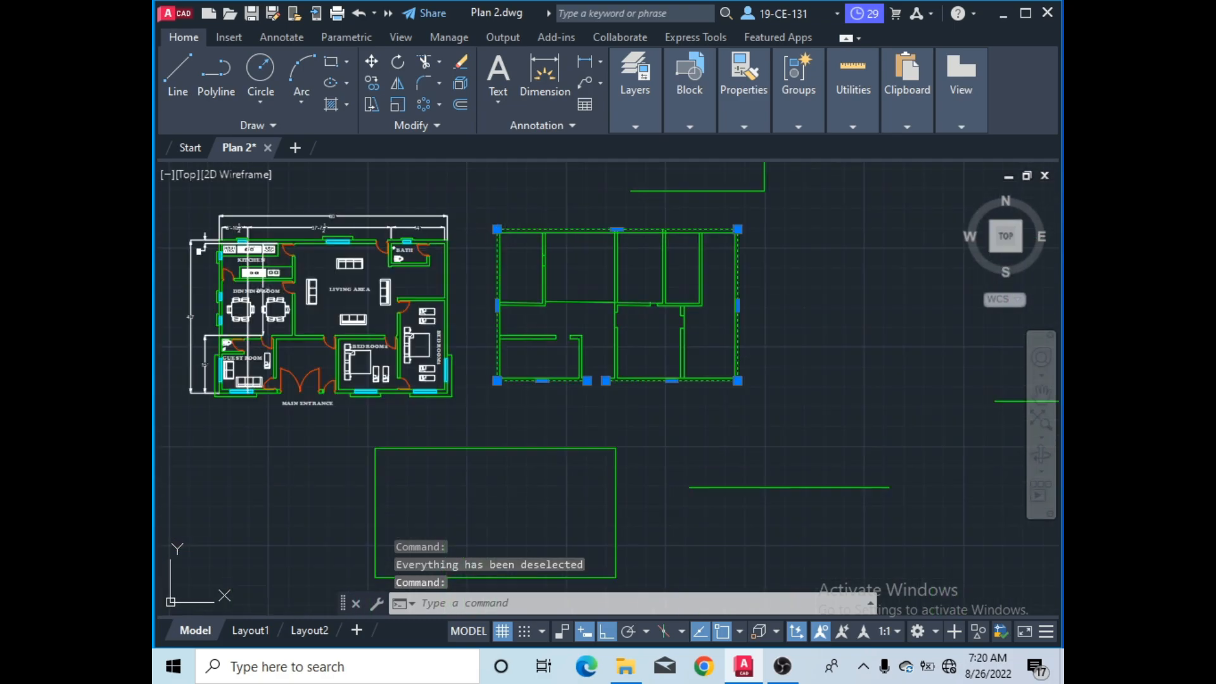
- Explode the outer wall outline of the unfurnished plan into separate lines
{"action": "scroll", "coordinate": [738, 222], "scroll_direction": "up", "scroll_amount": 2}
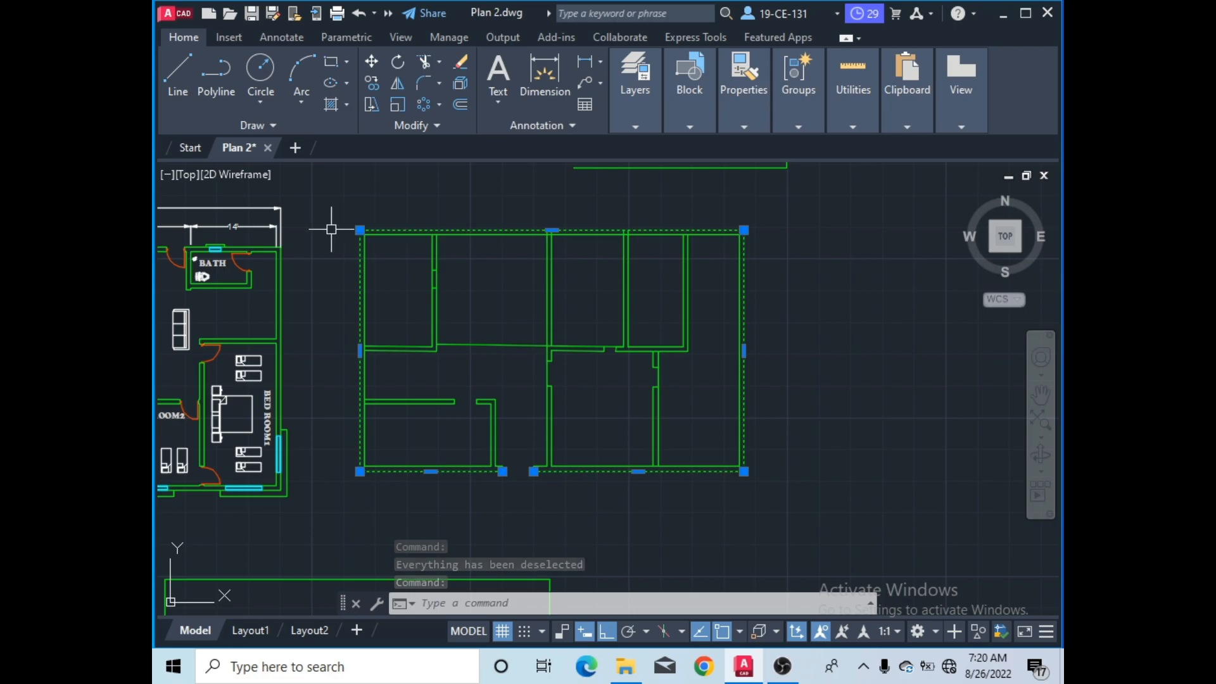
{"action": "scroll", "coordinate": [325, 231], "scroll_direction": "up", "scroll_amount": 2}
{"action": "scroll", "coordinate": [390, 243], "scroll_direction": "up", "scroll_amount": 2}
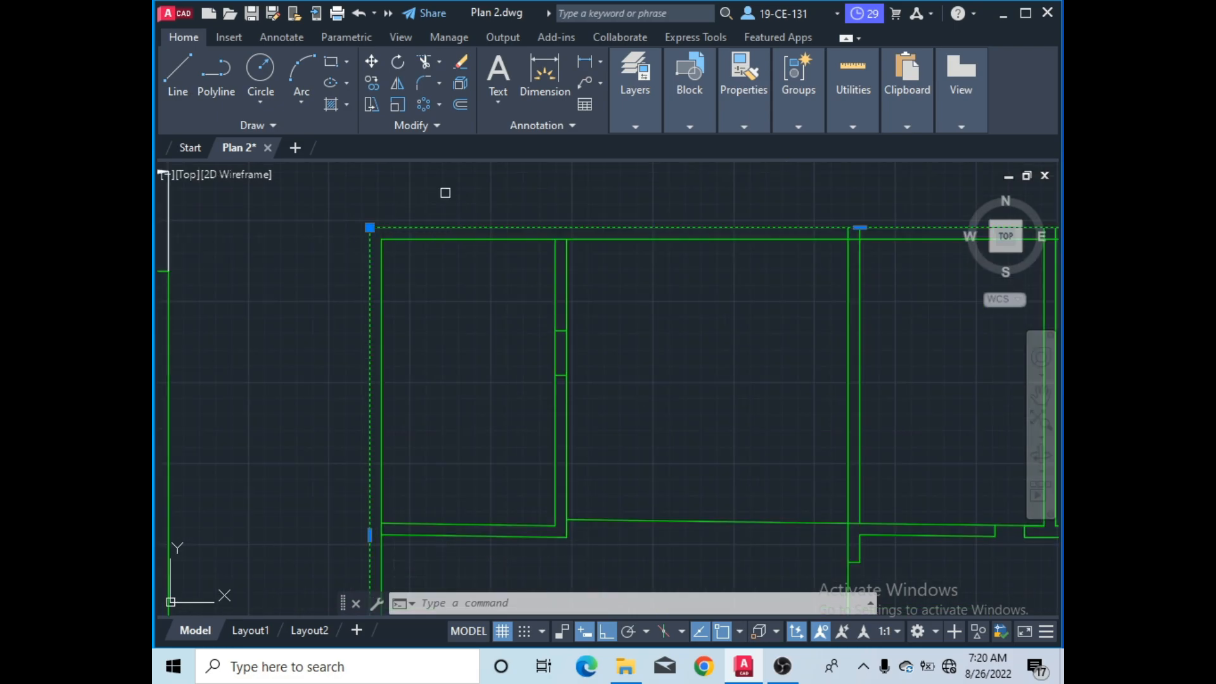
{"action": "left_click", "coordinate": [459, 83]}
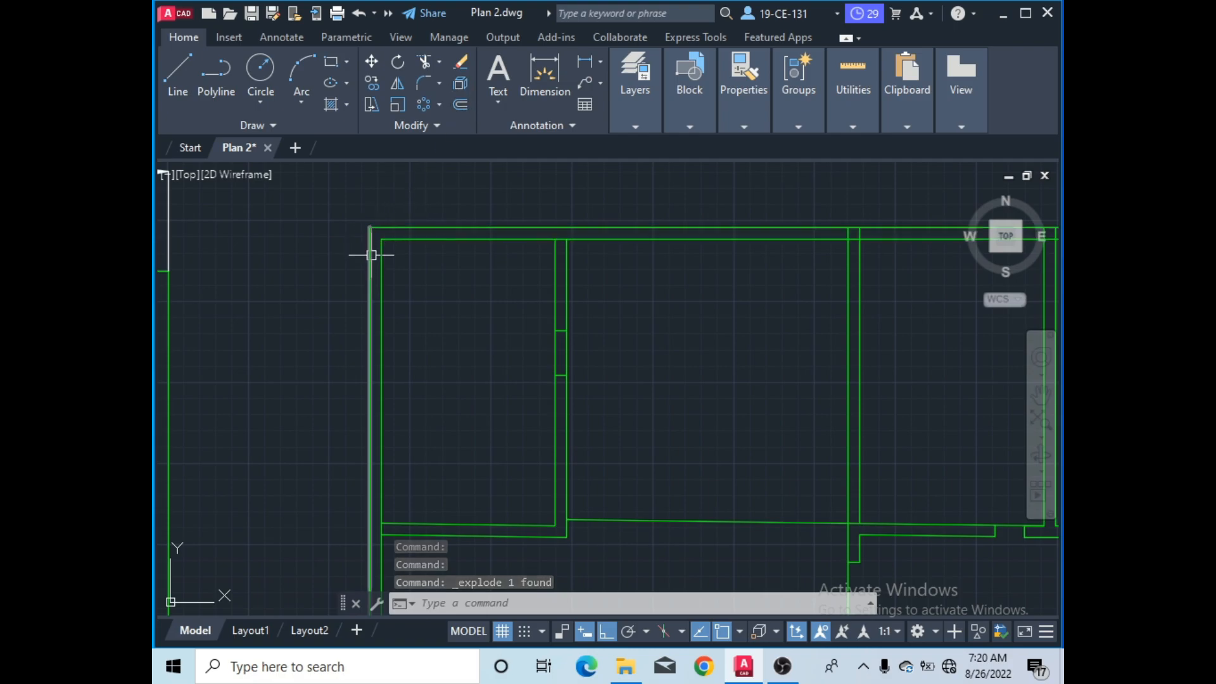
- Join the exploded upper, left, right and two lower outer wall lines of the unfurnished plan into a single polyline
{"action": "scroll", "coordinate": [353, 229], "scroll_direction": "down", "scroll_amount": 7}
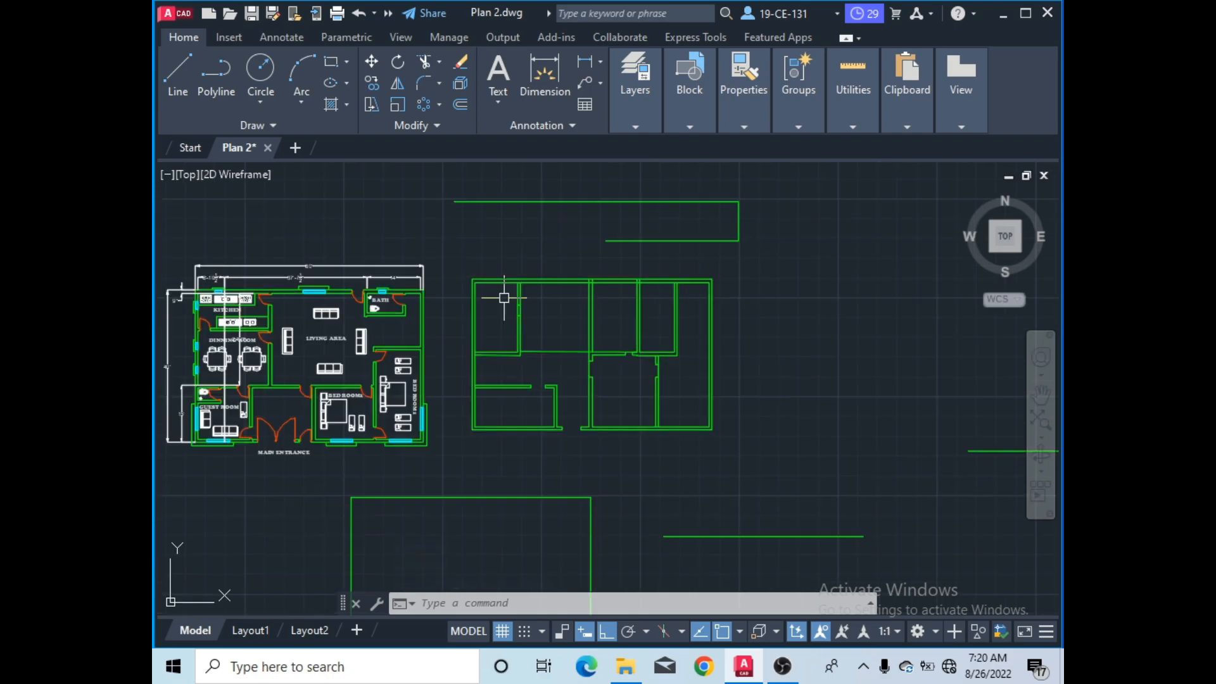
{"action": "scroll", "coordinate": [508, 269], "scroll_direction": "up", "scroll_amount": 3}
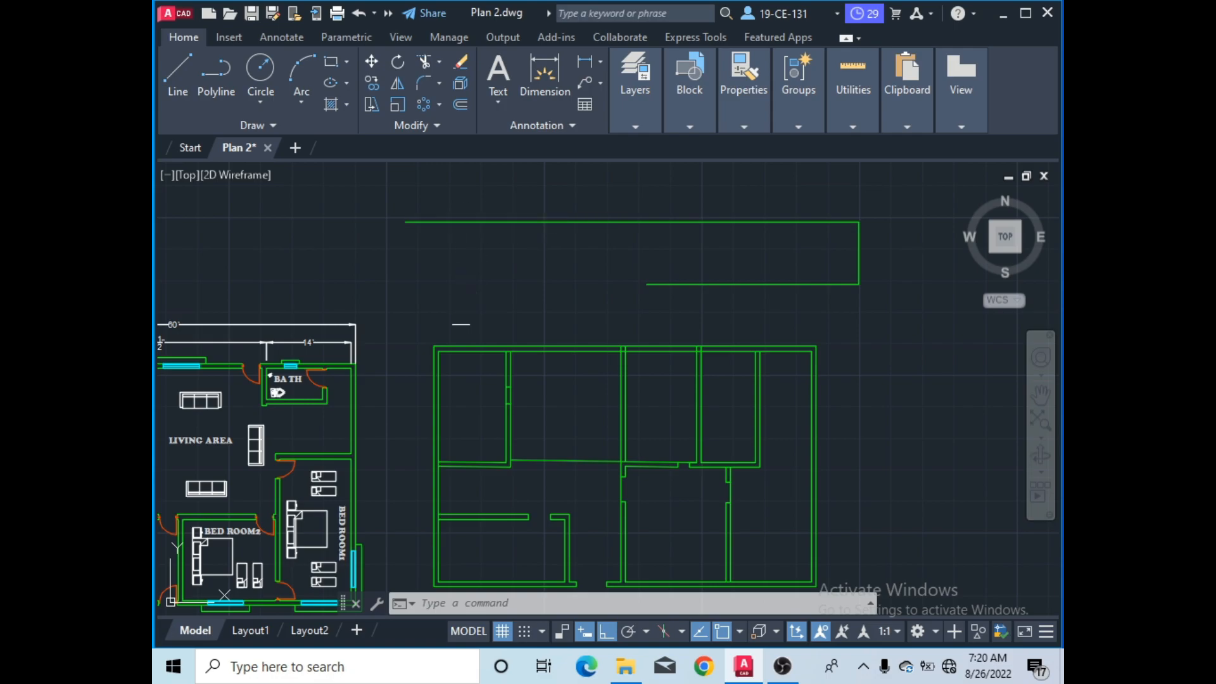
{"action": "scroll", "coordinate": [446, 354], "scroll_direction": "up", "scroll_amount": 6}
{"action": "scroll", "coordinate": [417, 331], "scroll_direction": "up", "scroll_amount": 4}
{"action": "scroll", "coordinate": [498, 205], "scroll_direction": "down", "scroll_amount": 4}
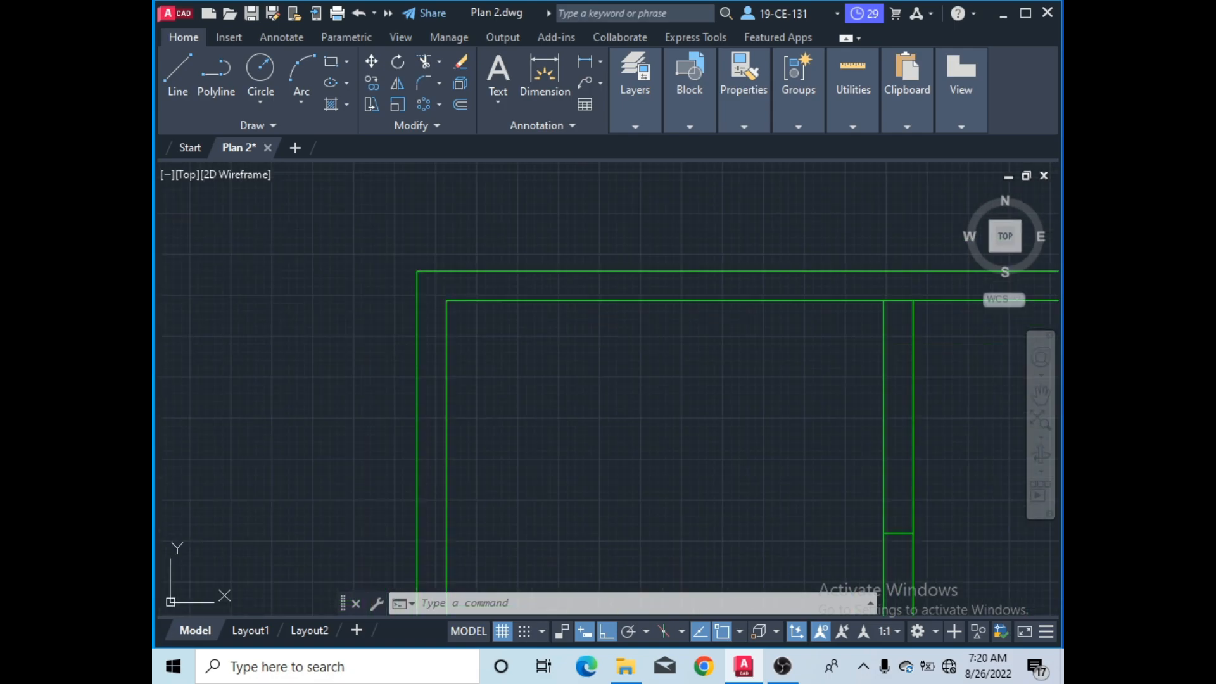
{"action": "scroll", "coordinate": [450, 271], "scroll_direction": "up", "scroll_amount": 2}
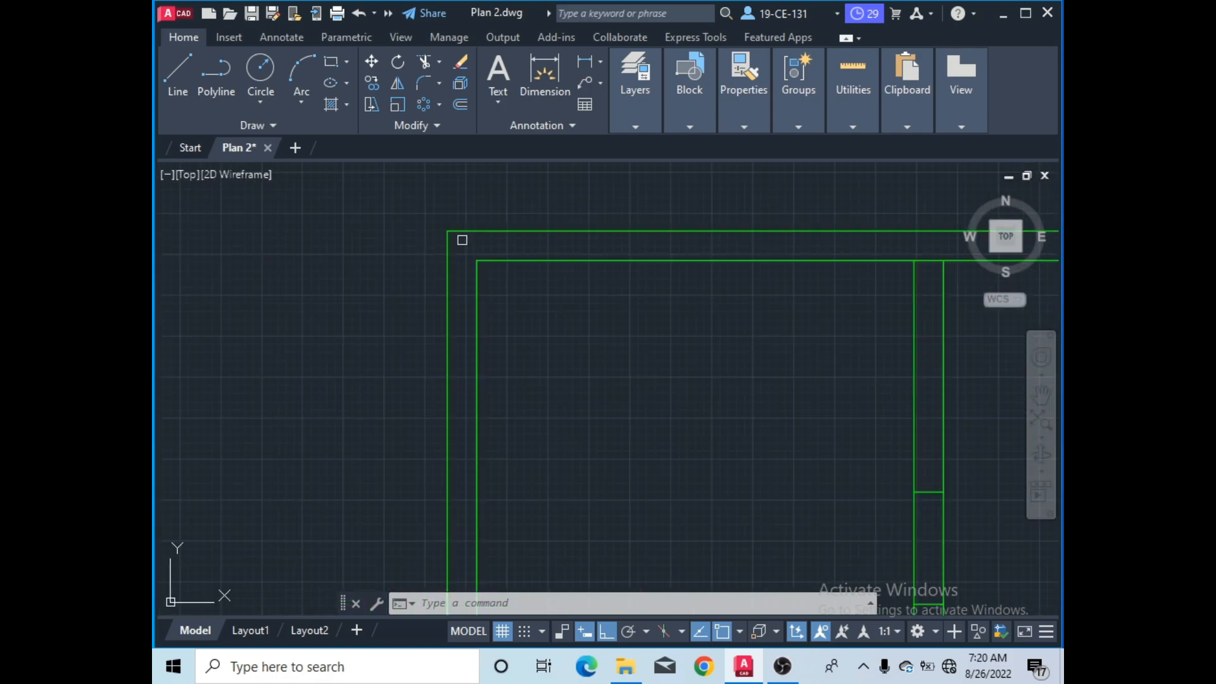
{"action": "left_click", "coordinate": [448, 271]}
{"action": "scroll", "coordinate": [443, 225], "scroll_direction": "down", "scroll_amount": 6}
{"action": "scroll", "coordinate": [668, 312], "scroll_direction": "up", "scroll_amount": 5}
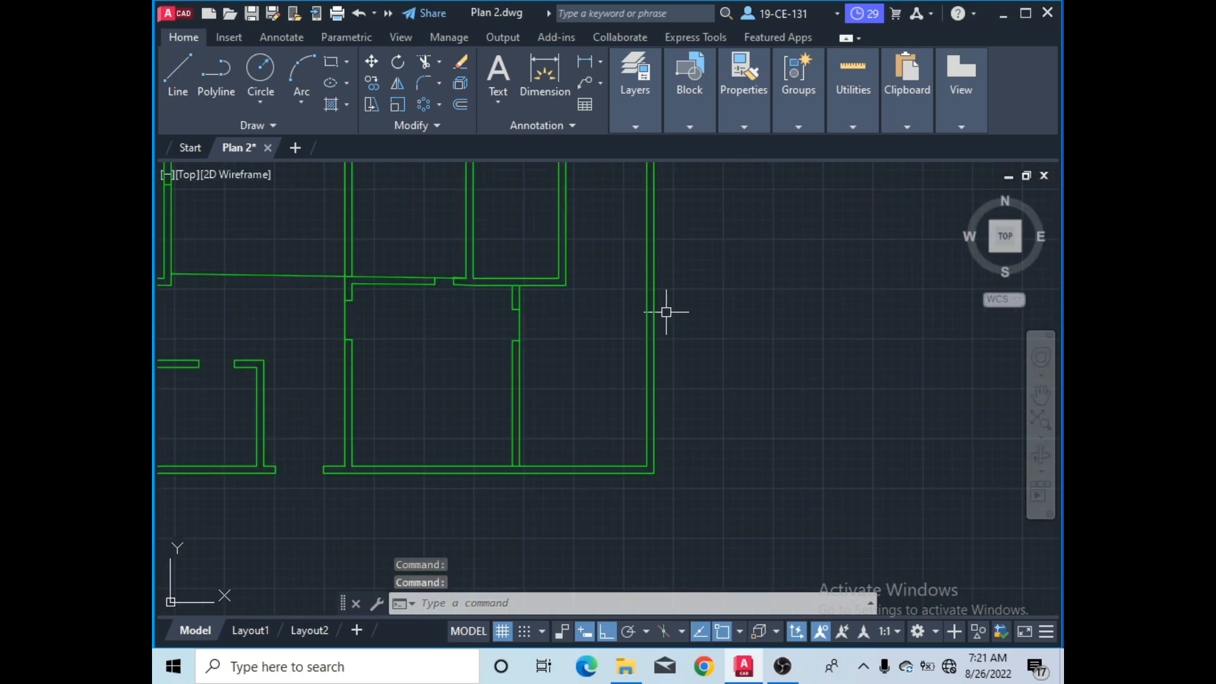
{"action": "left_click", "coordinate": [652, 326]}
{"action": "left_click", "coordinate": [584, 472]}
{"action": "scroll", "coordinate": [336, 472], "scroll_direction": "down", "scroll_amount": 5}
{"action": "scroll", "coordinate": [264, 457], "scroll_direction": "up", "scroll_amount": 5}
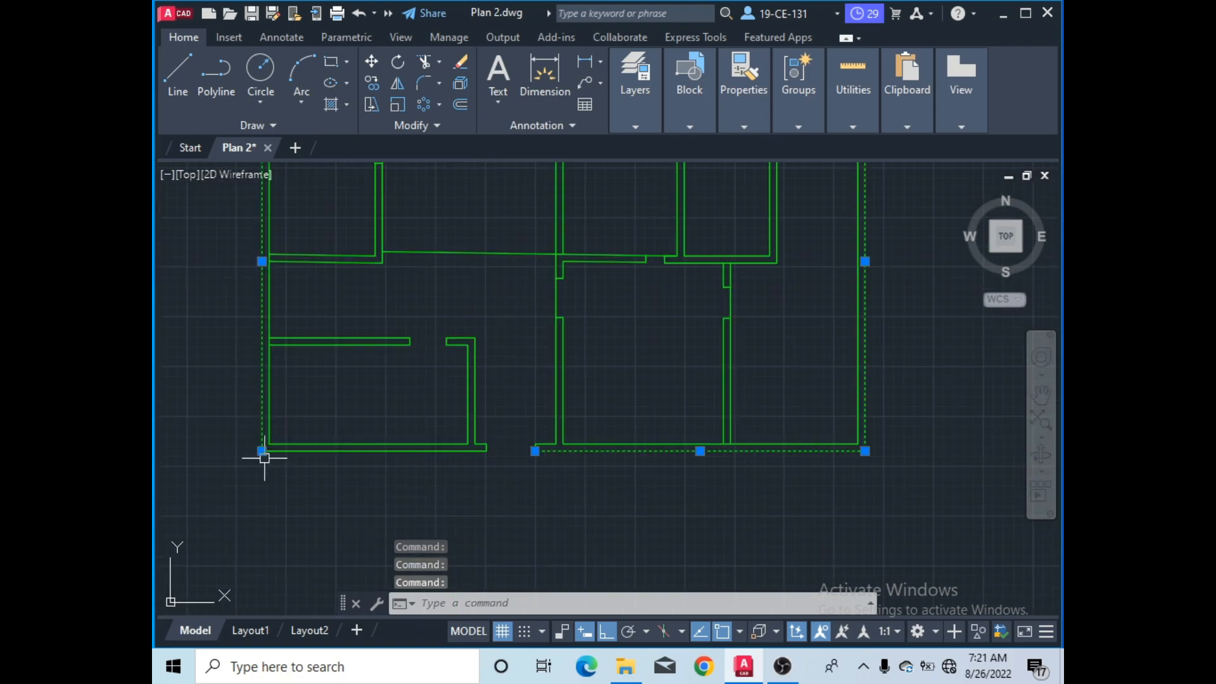
{"action": "left_click", "coordinate": [305, 456]}
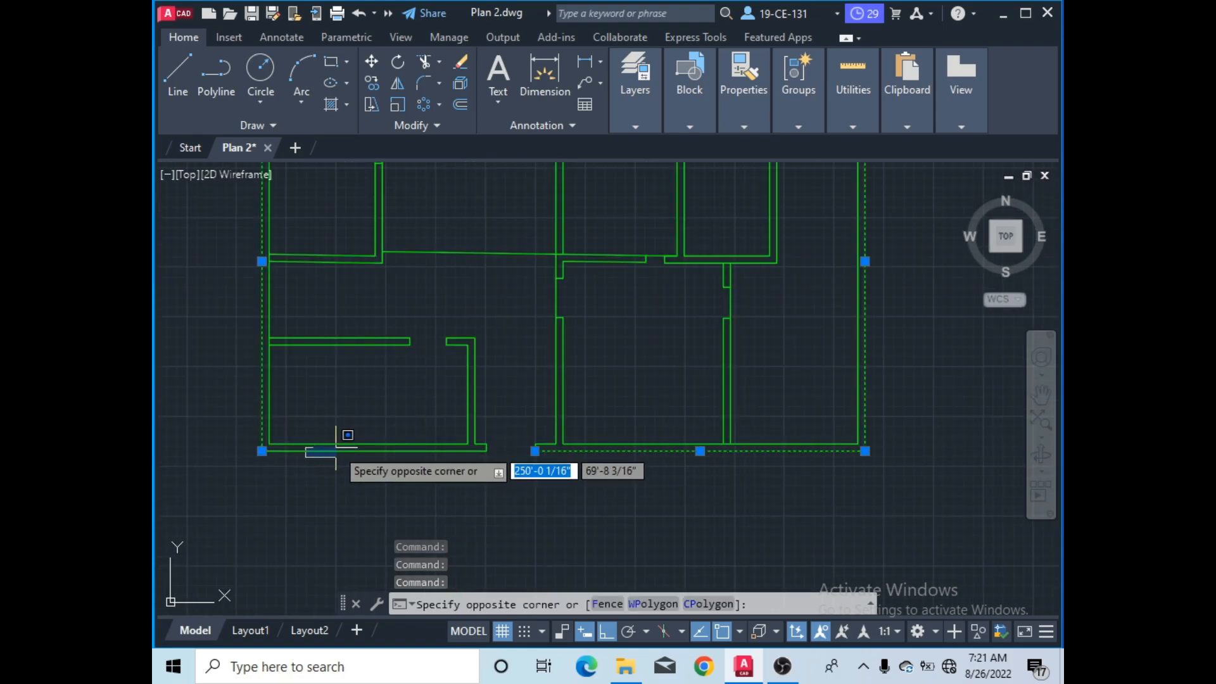
{"action": "left_click", "coordinate": [335, 448]}
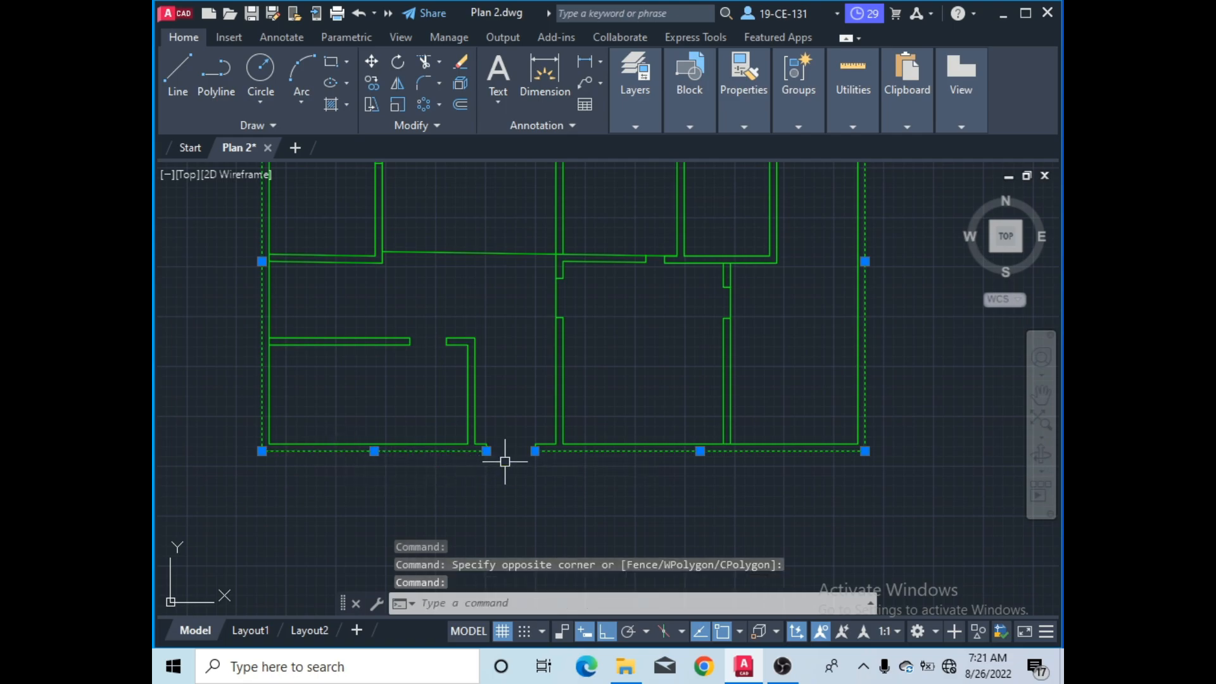
{"action": "type", "text": "joi"}
{"action": "key", "text": "Return"}
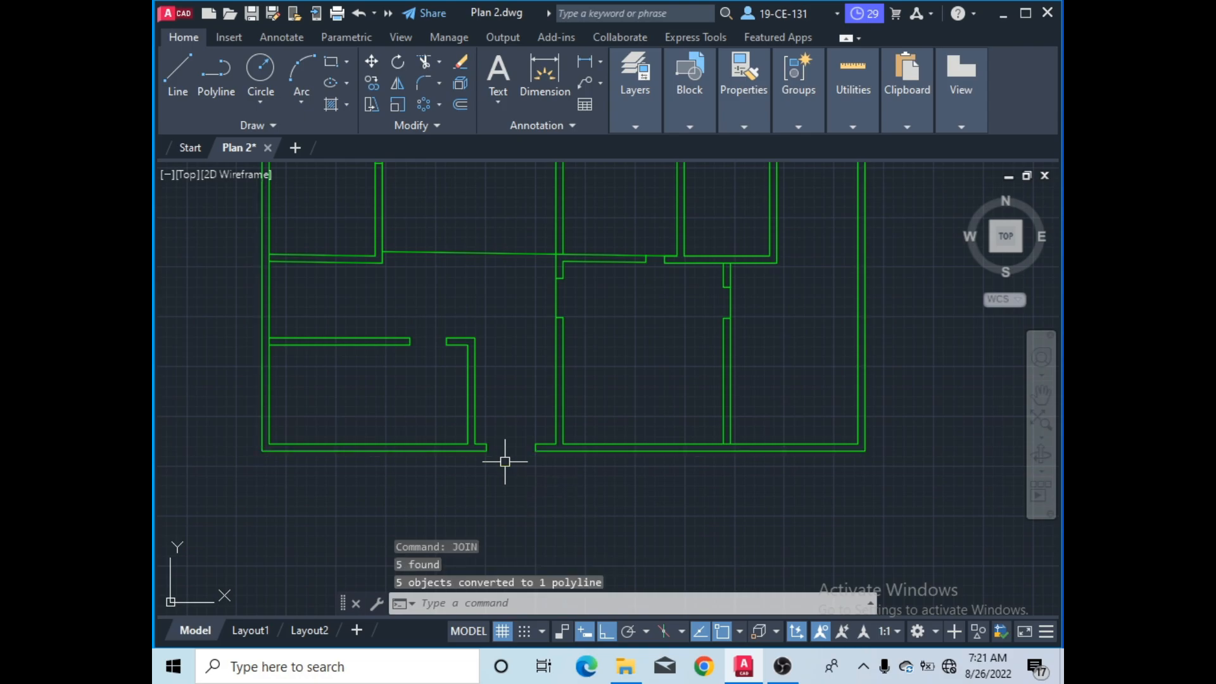
- Select the joined outer wall outline to check that it is one object, and deselect everything
{"action": "left_click", "coordinate": [404, 450]}
{"action": "scroll", "coordinate": [428, 489], "scroll_direction": "down", "scroll_amount": 2}
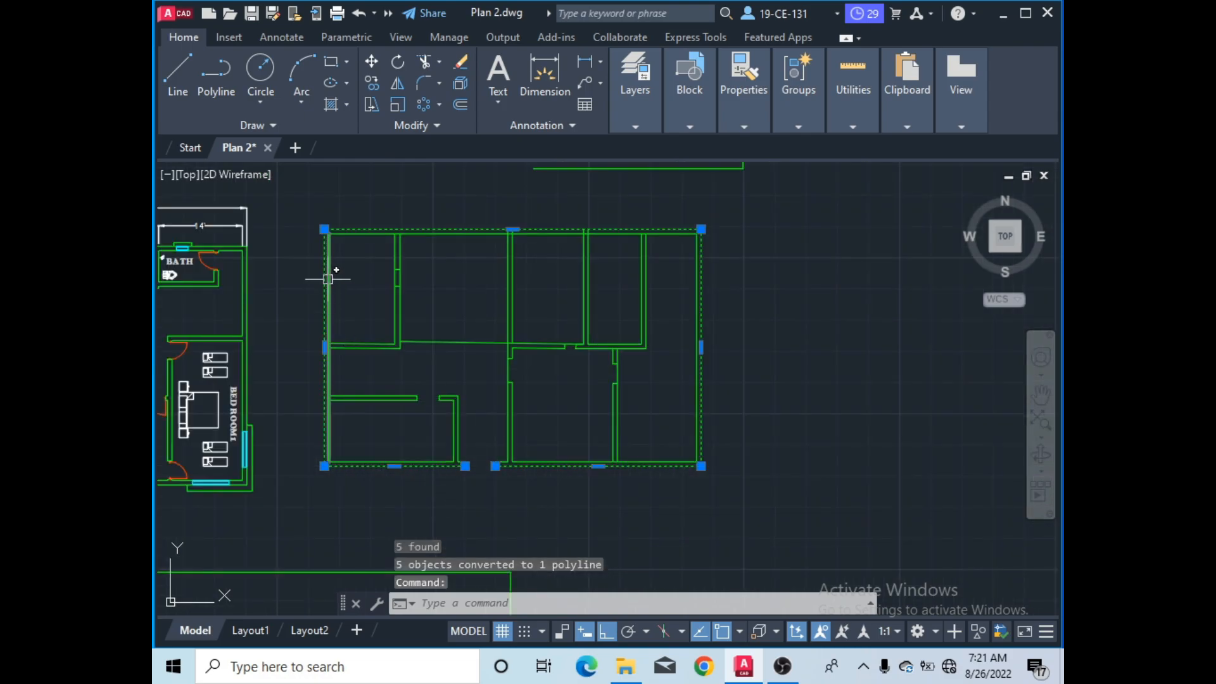
{"action": "scroll", "coordinate": [298, 212], "scroll_direction": "up", "scroll_amount": 4}
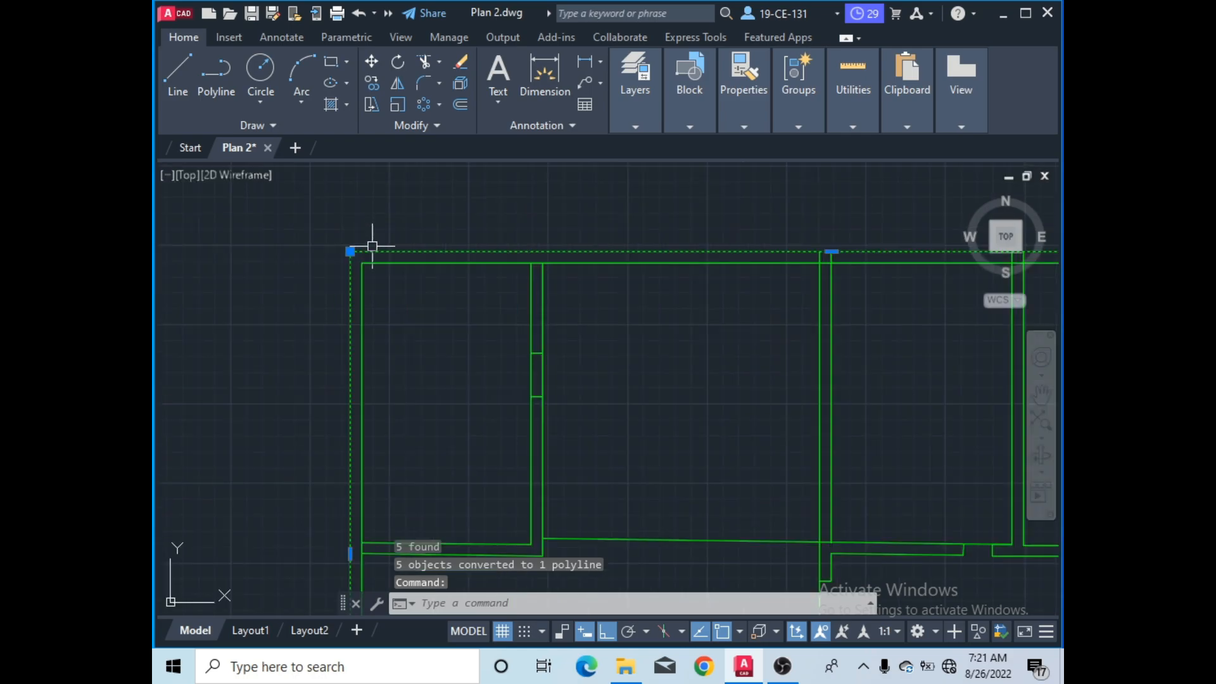
{"action": "right_click", "coordinate": [489, 209]}
{"action": "left_click", "coordinate": [557, 492]}
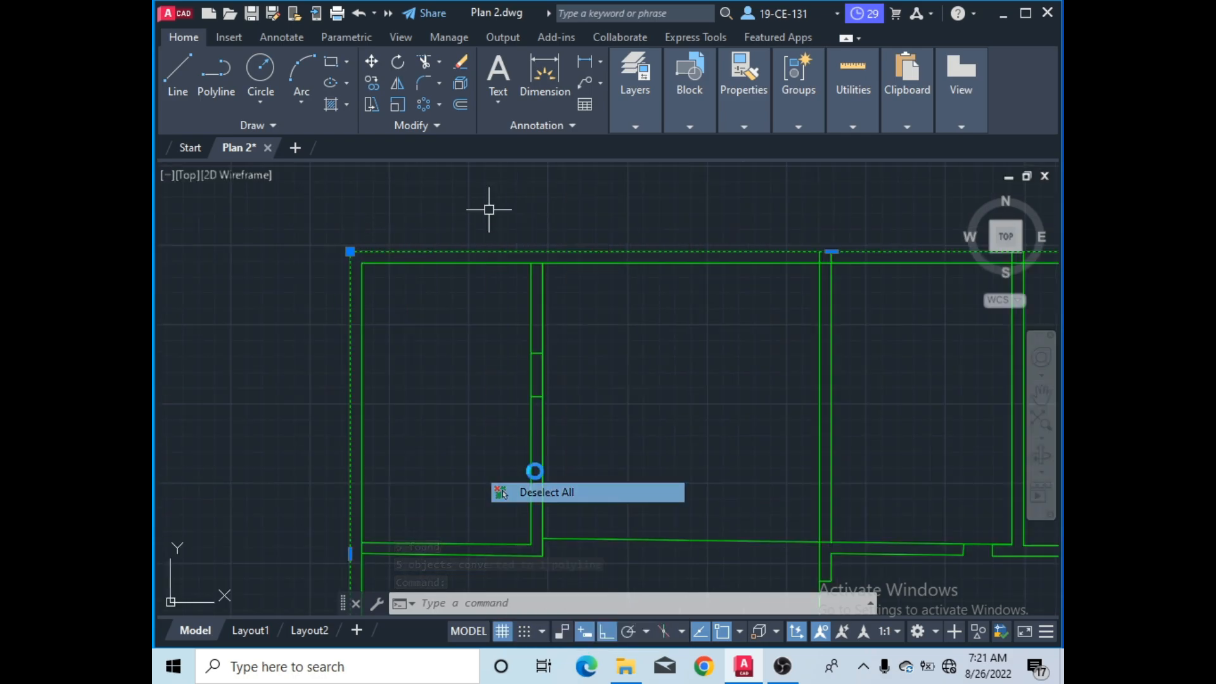
- Explode the joined outer wall outline of the unfurnished plan
{"action": "left_click", "coordinate": [462, 84]}
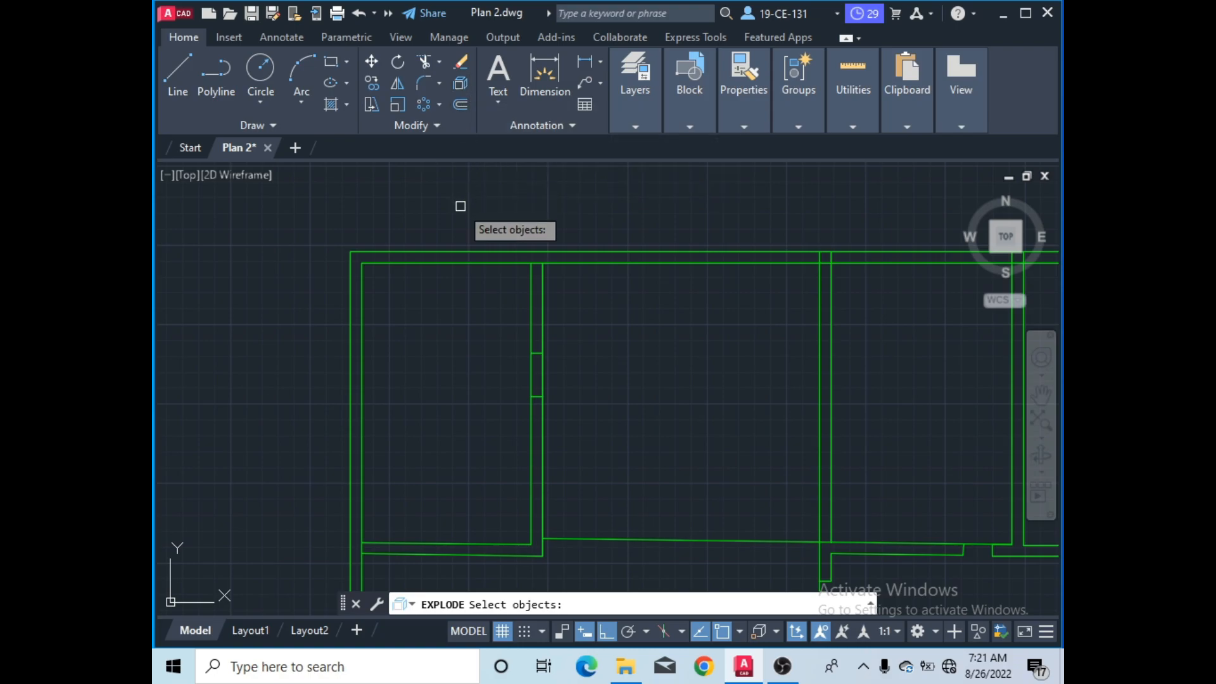
{"action": "left_click", "coordinate": [355, 251]}
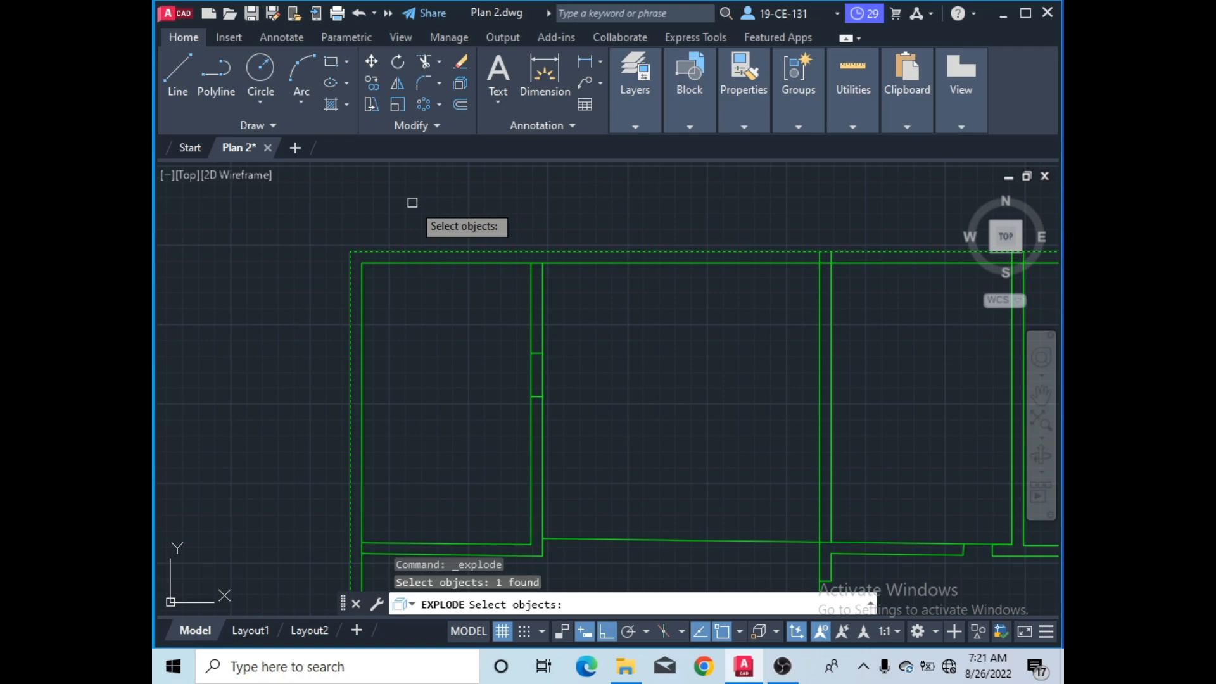
{"action": "key", "text": "Return"}
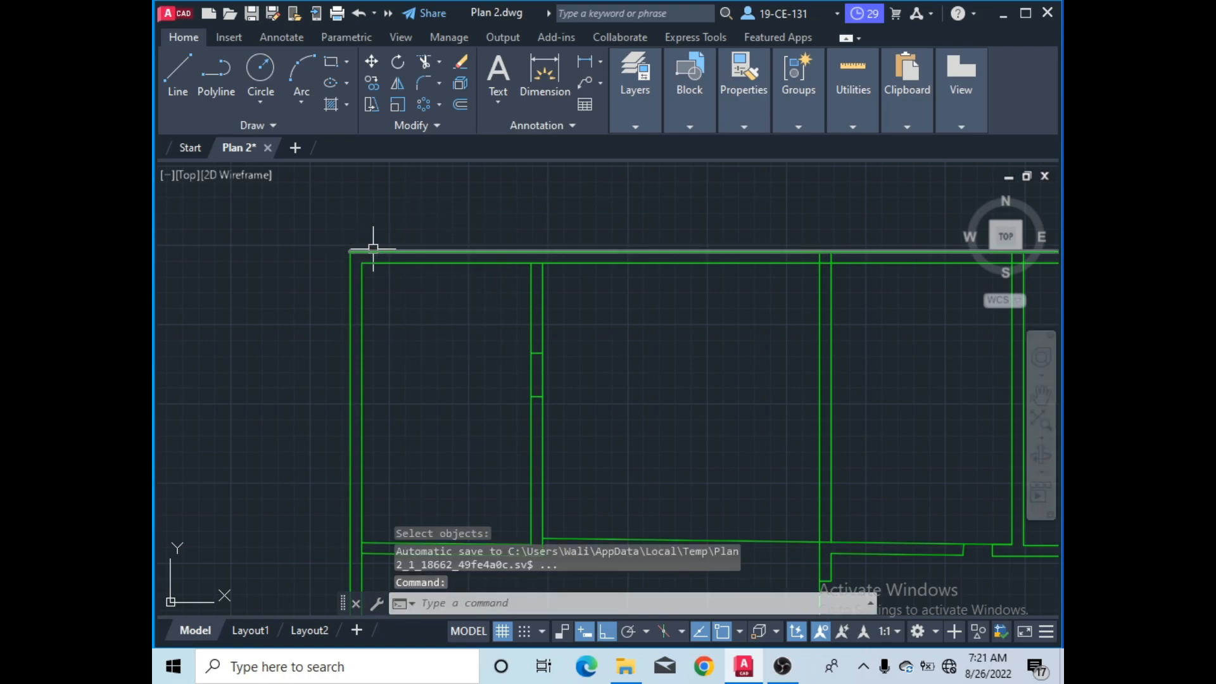
- Select each outer wall line of the unfurnished plan one by one to check that they are separate objects
{"action": "left_click", "coordinate": [477, 251]}
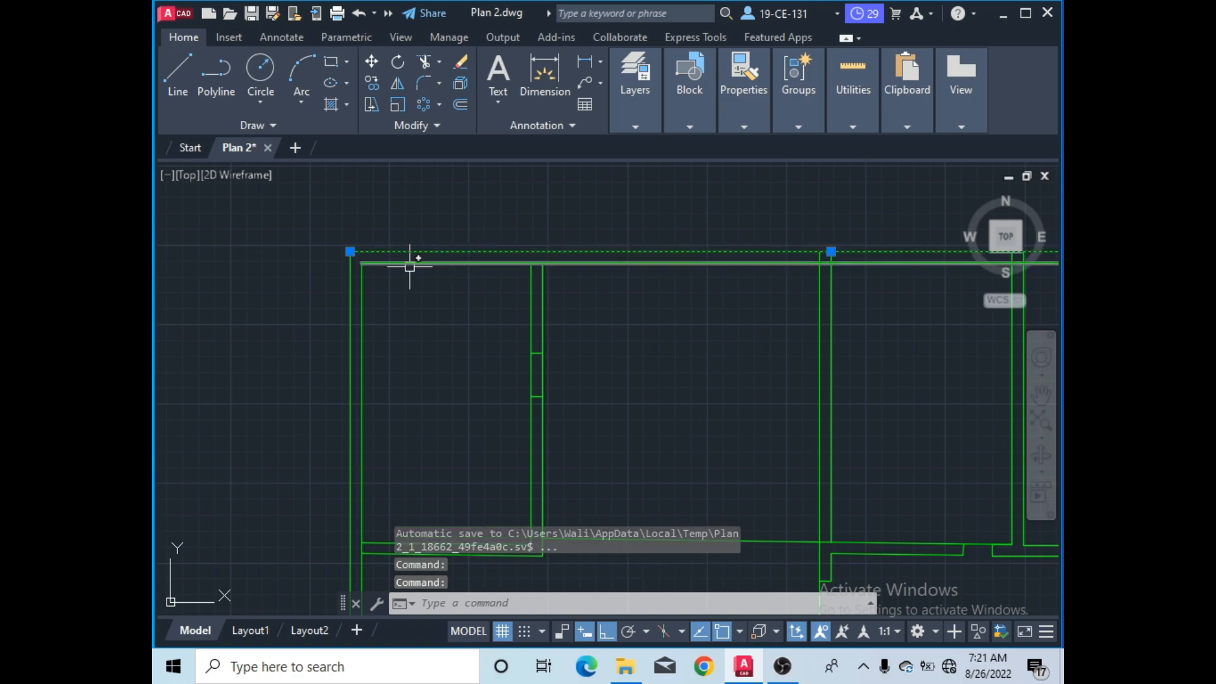
{"action": "left_click", "coordinate": [351, 290]}
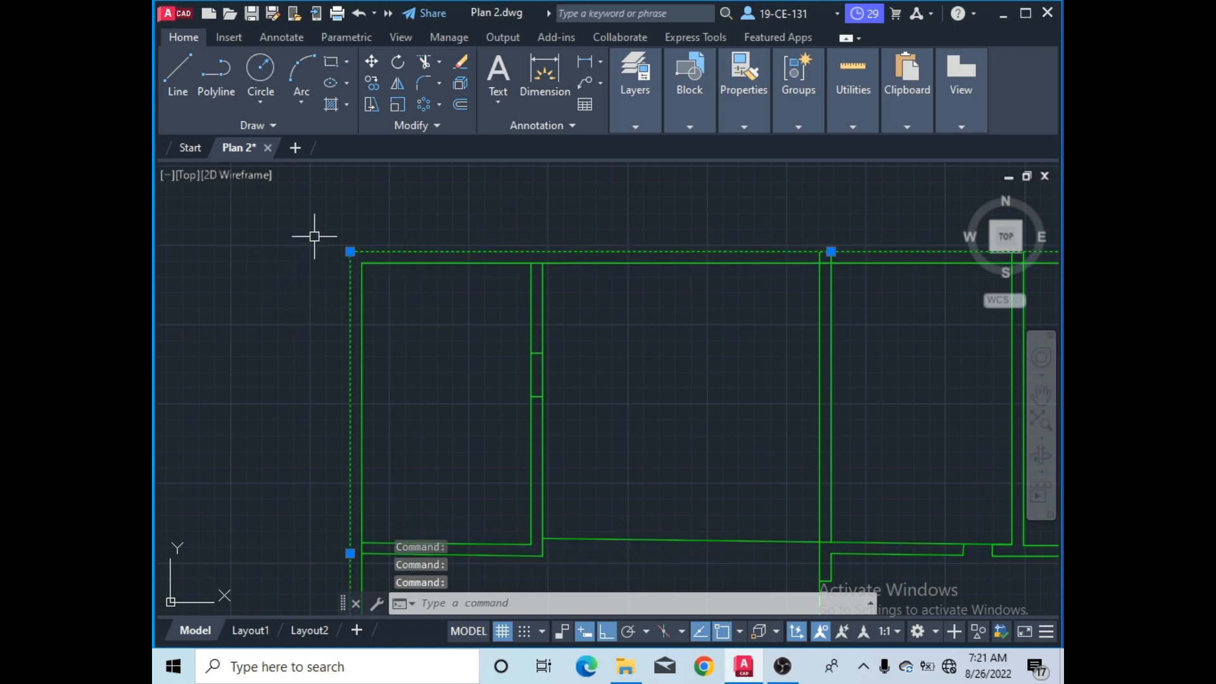
{"action": "scroll", "coordinate": [298, 243], "scroll_direction": "down", "scroll_amount": 3}
{"action": "scroll", "coordinate": [561, 306], "scroll_direction": "up", "scroll_amount": 2}
{"action": "left_click", "coordinate": [557, 319]}
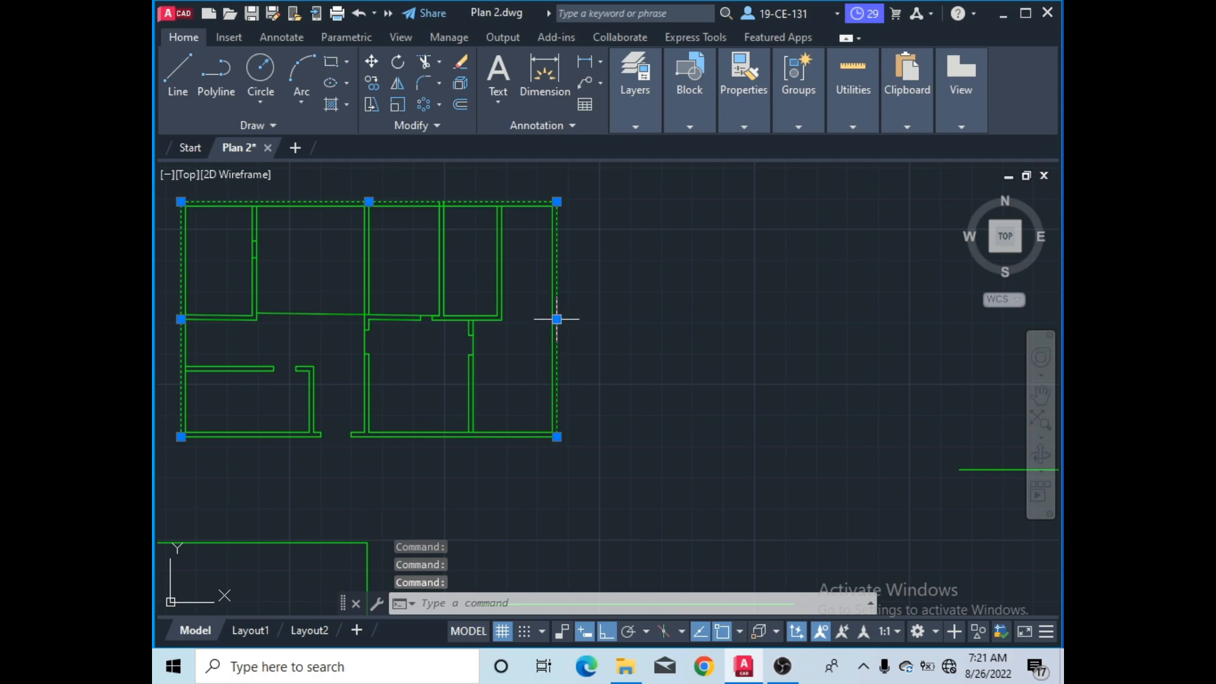
{"action": "left_click", "coordinate": [417, 436]}
{"action": "left_click", "coordinate": [284, 441]}
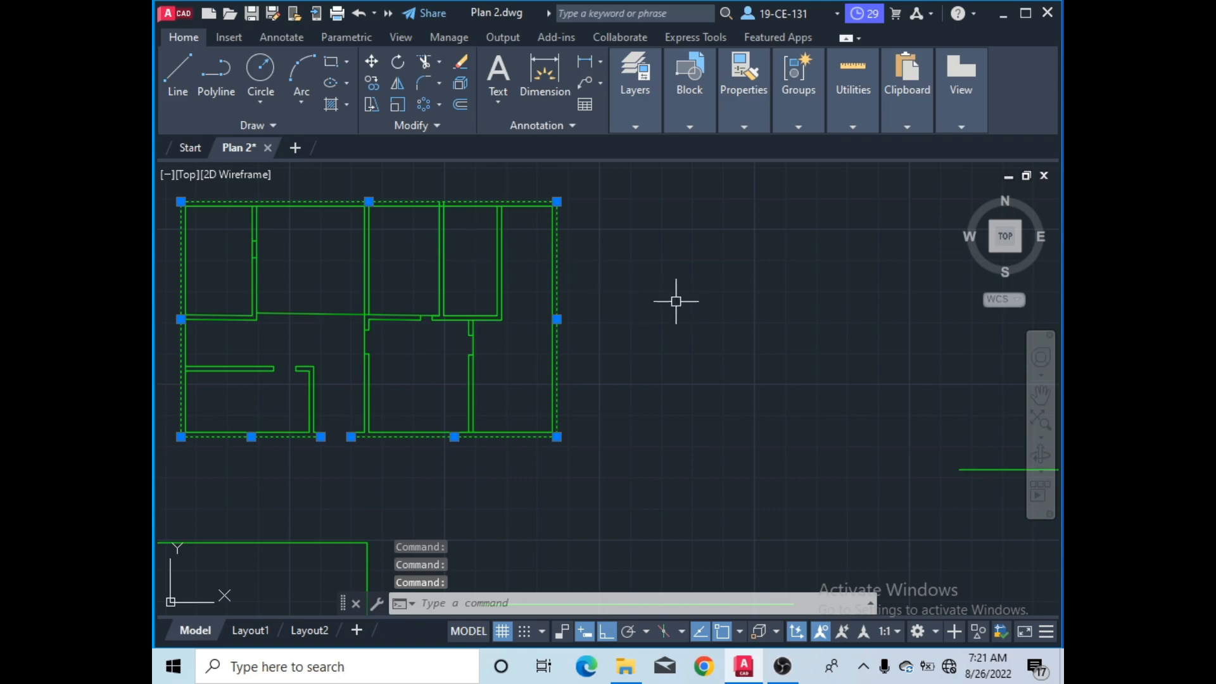
{"action": "left_click", "coordinate": [783, 666]}
{"action": "left_click", "coordinate": [228, 620]}
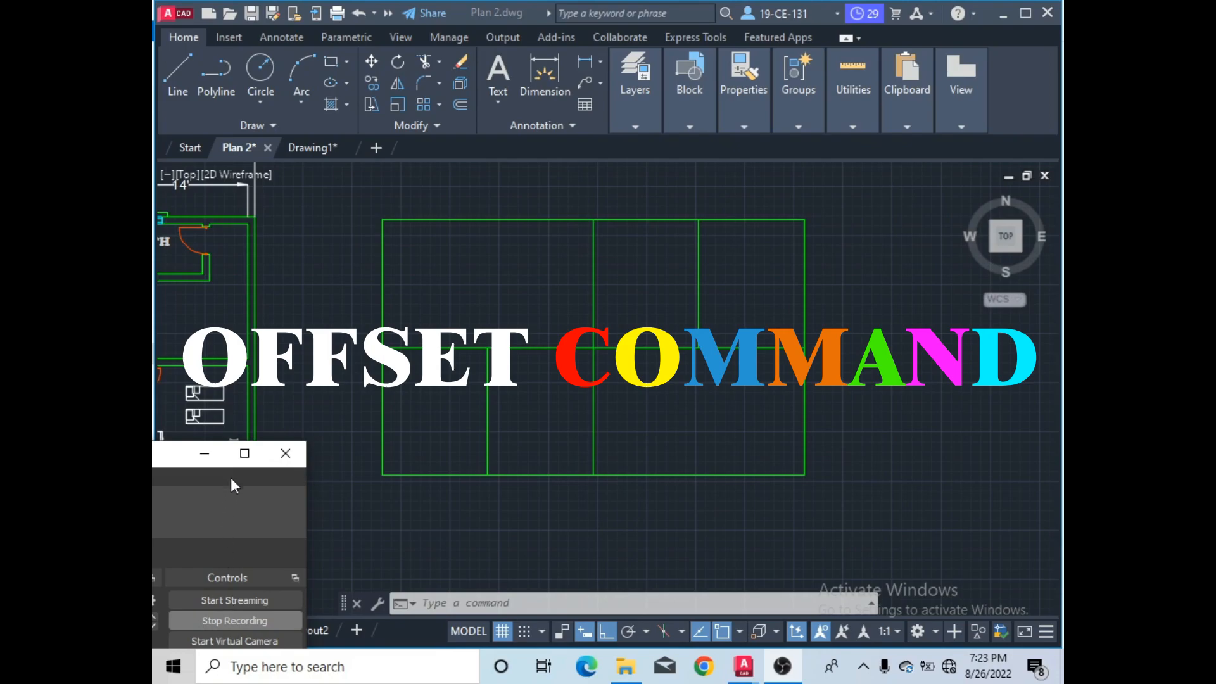
{"action": "left_click", "coordinate": [204, 454]}
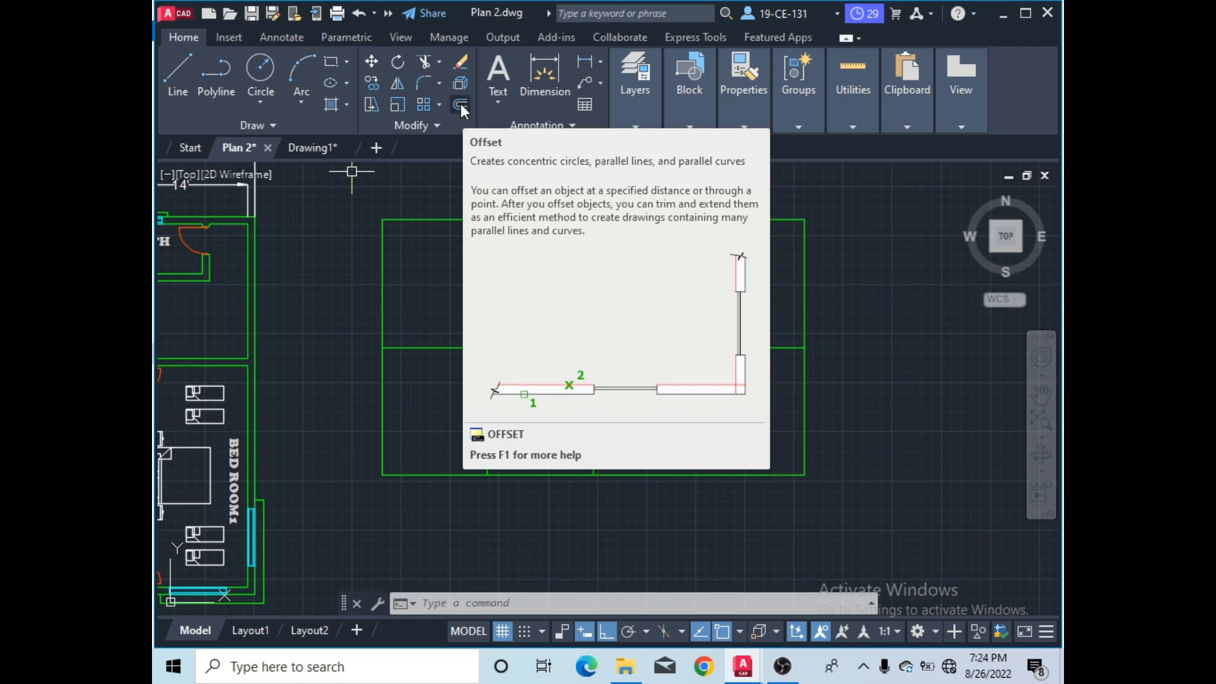
- Offset the outer rectangle of the single-line plan inward by 9 inches
{"action": "left_click", "coordinate": [461, 104]}
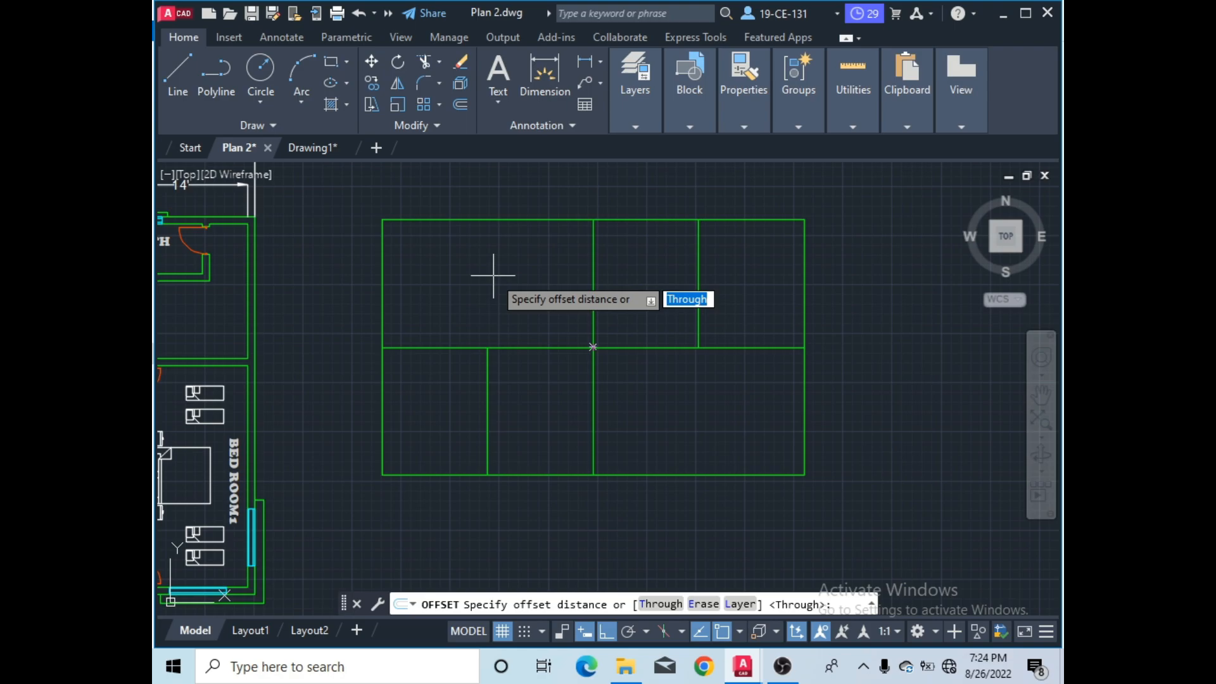
{"action": "type", "text": "9"}
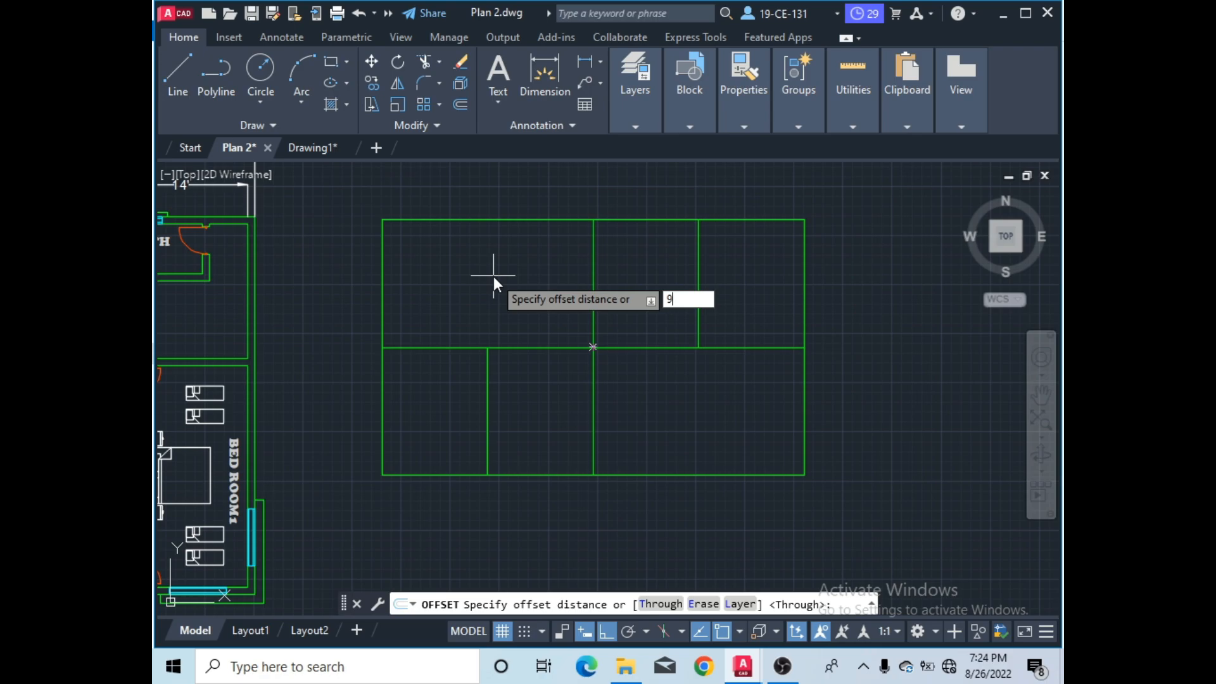
{"action": "key", "text": "Return"}
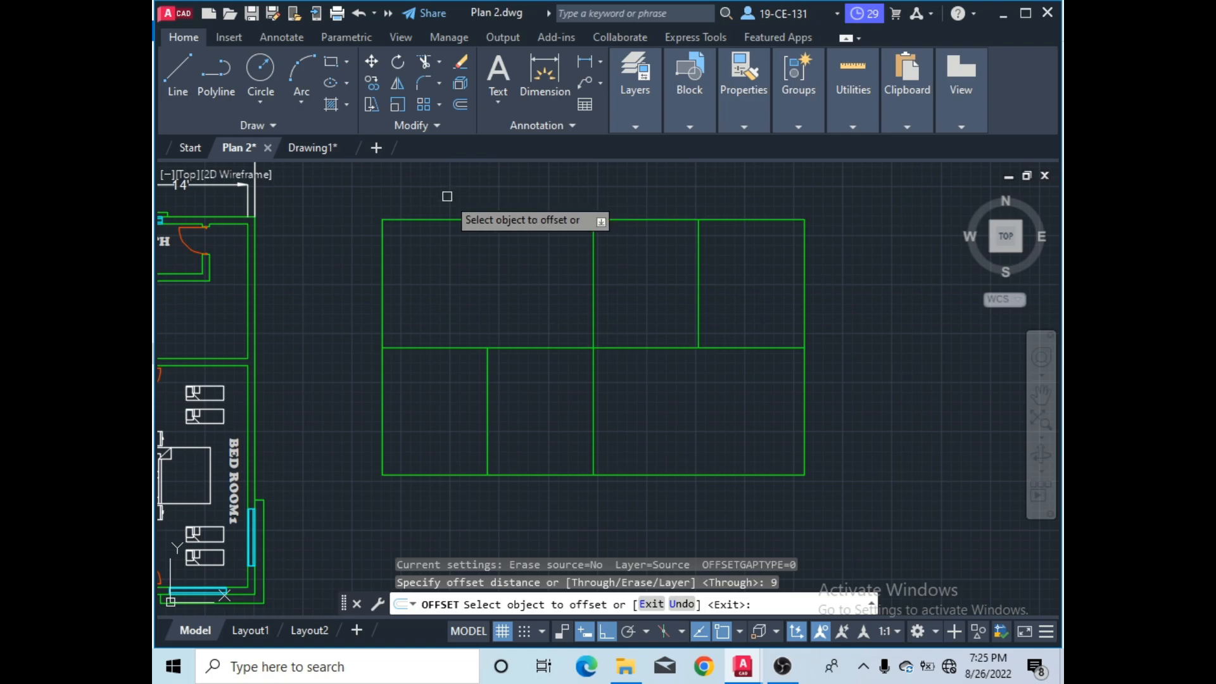
{"action": "left_click", "coordinate": [406, 220]}
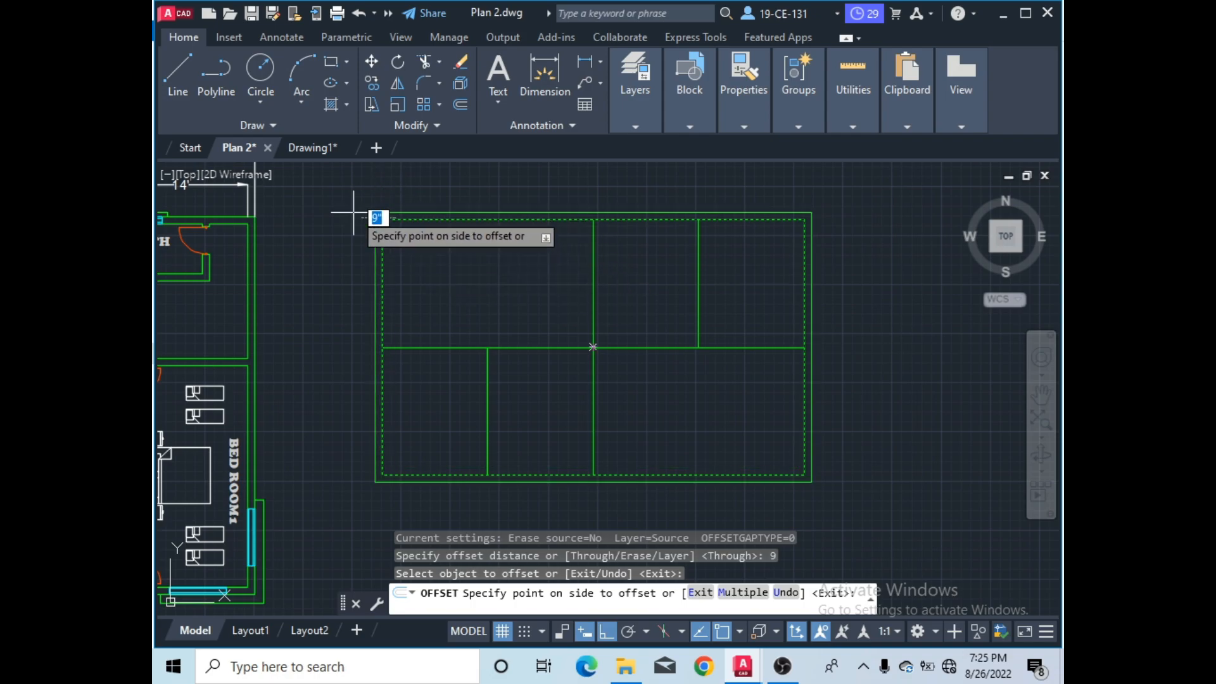
{"action": "left_click", "coordinate": [439, 258]}
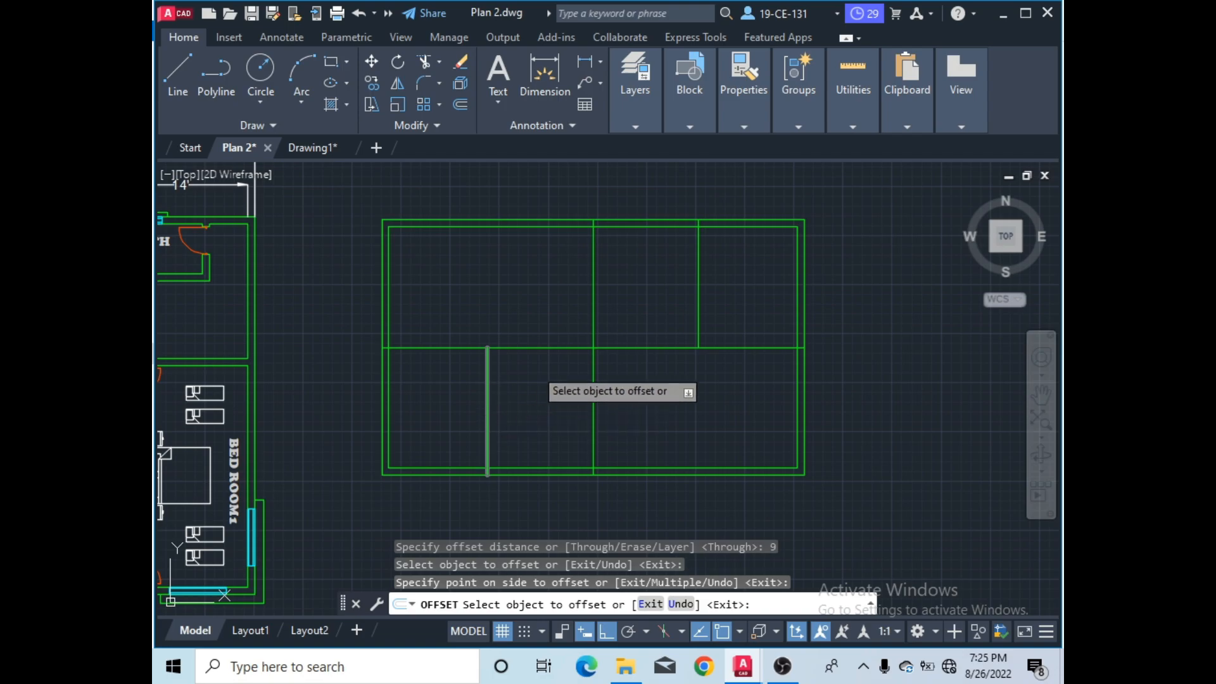
- Offset the lower-left partition line to its left and the lower middle partition line to its right at the same distance
{"action": "left_click", "coordinate": [486, 393]}
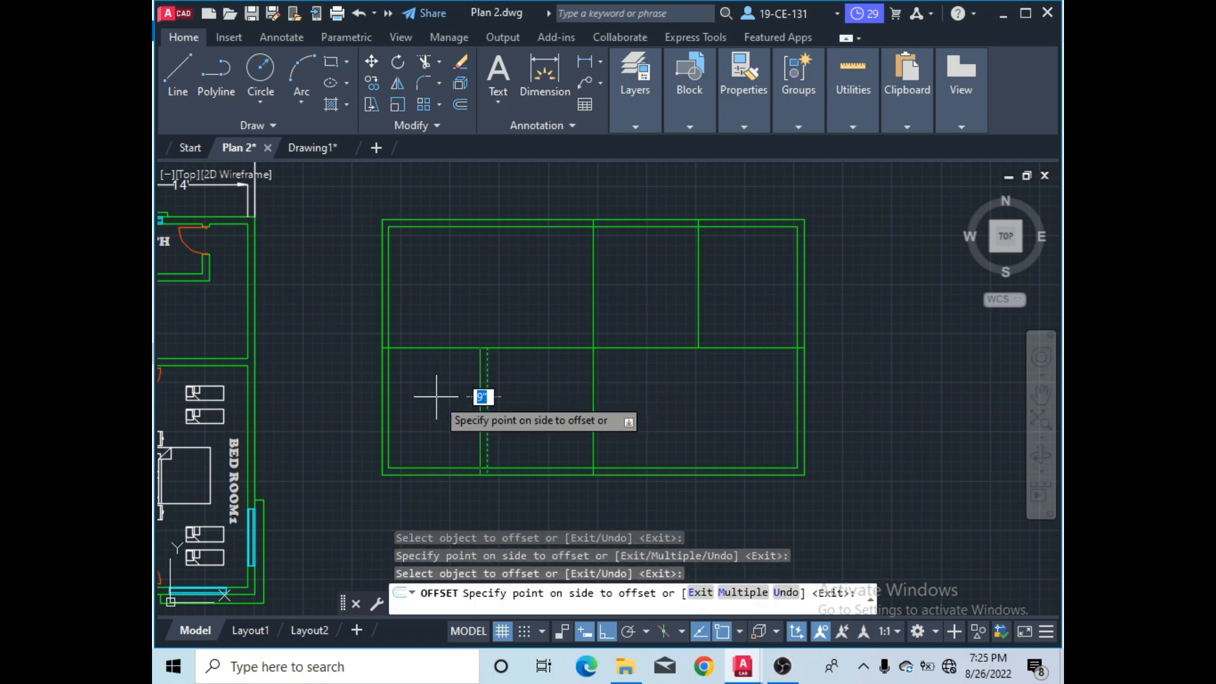
{"action": "left_click", "coordinate": [436, 396]}
{"action": "scroll", "coordinate": [486, 406], "scroll_direction": "up", "scroll_amount": 2}
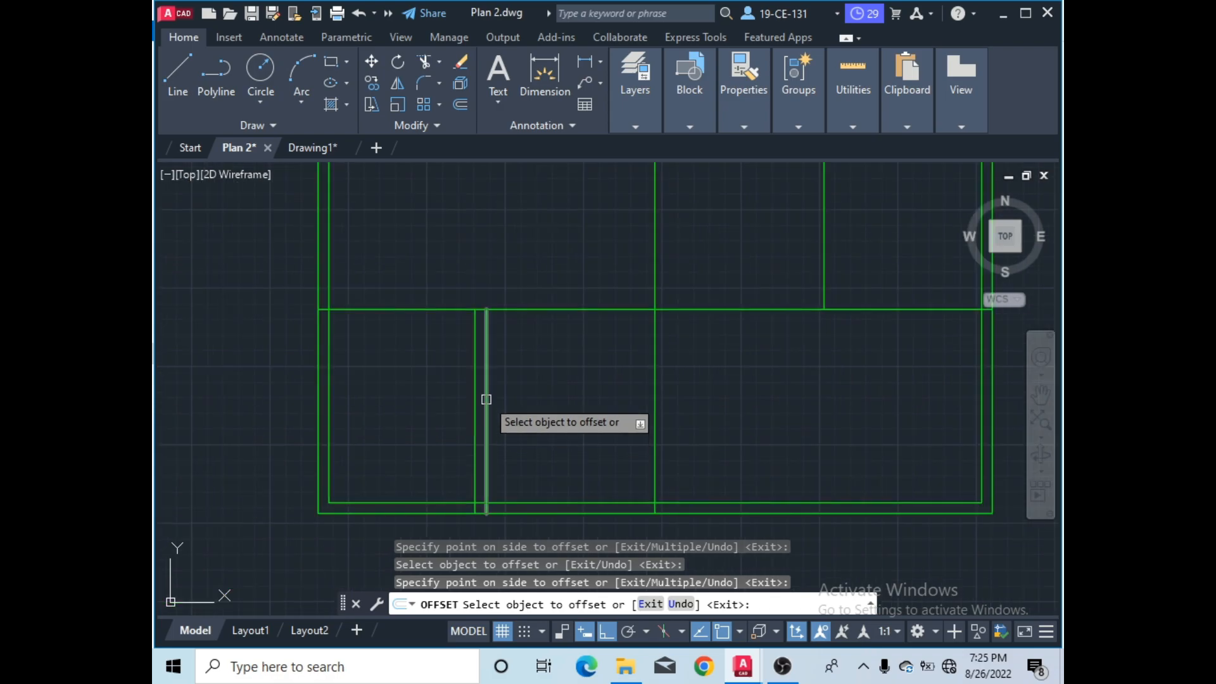
{"action": "scroll", "coordinate": [487, 400], "scroll_direction": "down", "scroll_amount": 2}
{"action": "left_click", "coordinate": [592, 401]}
{"action": "left_click", "coordinate": [639, 401]}
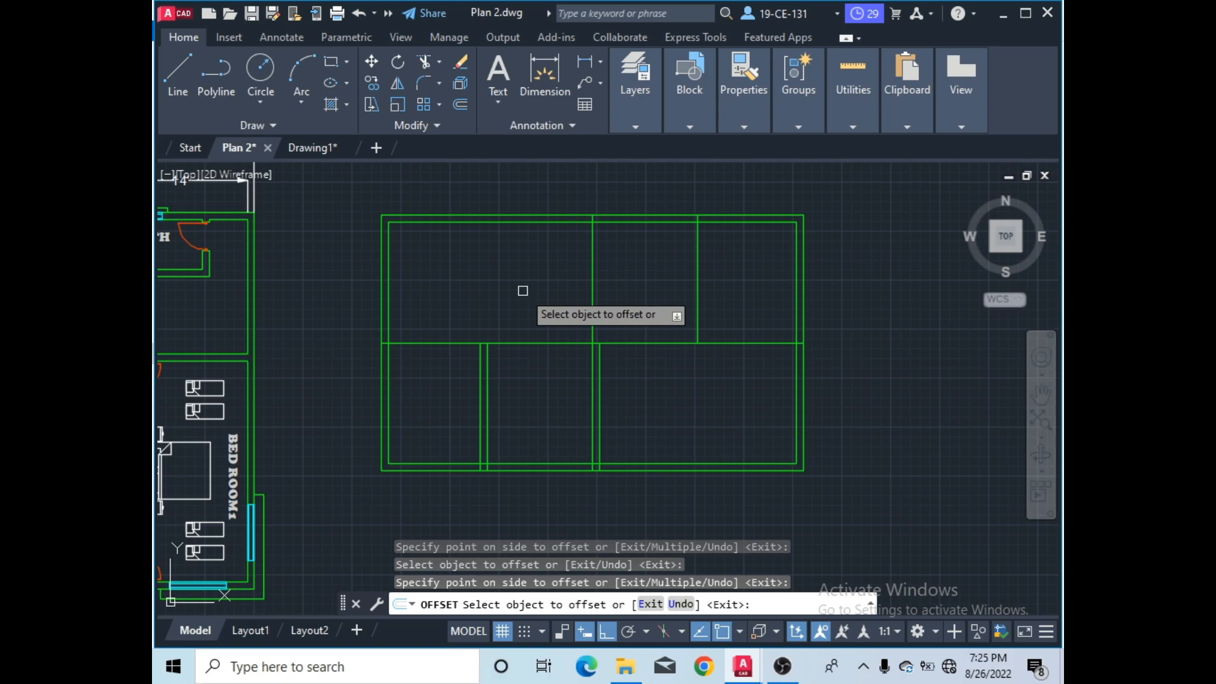
{"action": "key", "text": "Return"}
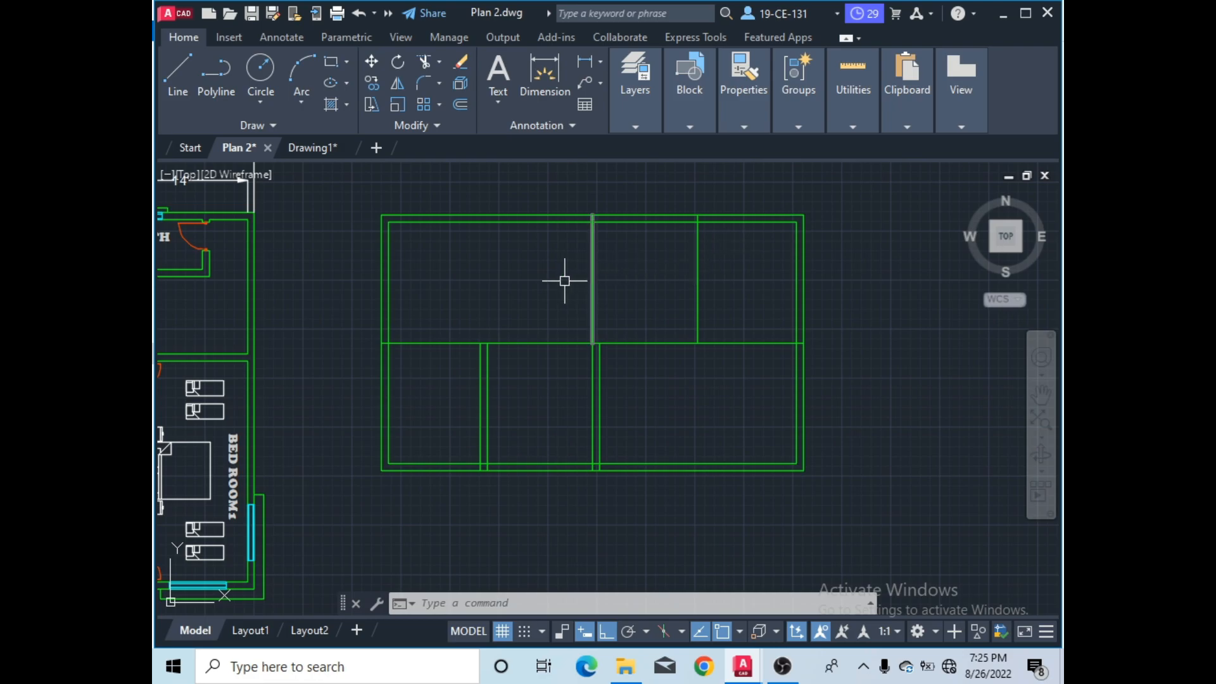
- Offset the upper-right partition line of the single-line plan 5 inches to its left
{"action": "left_click", "coordinate": [461, 106]}
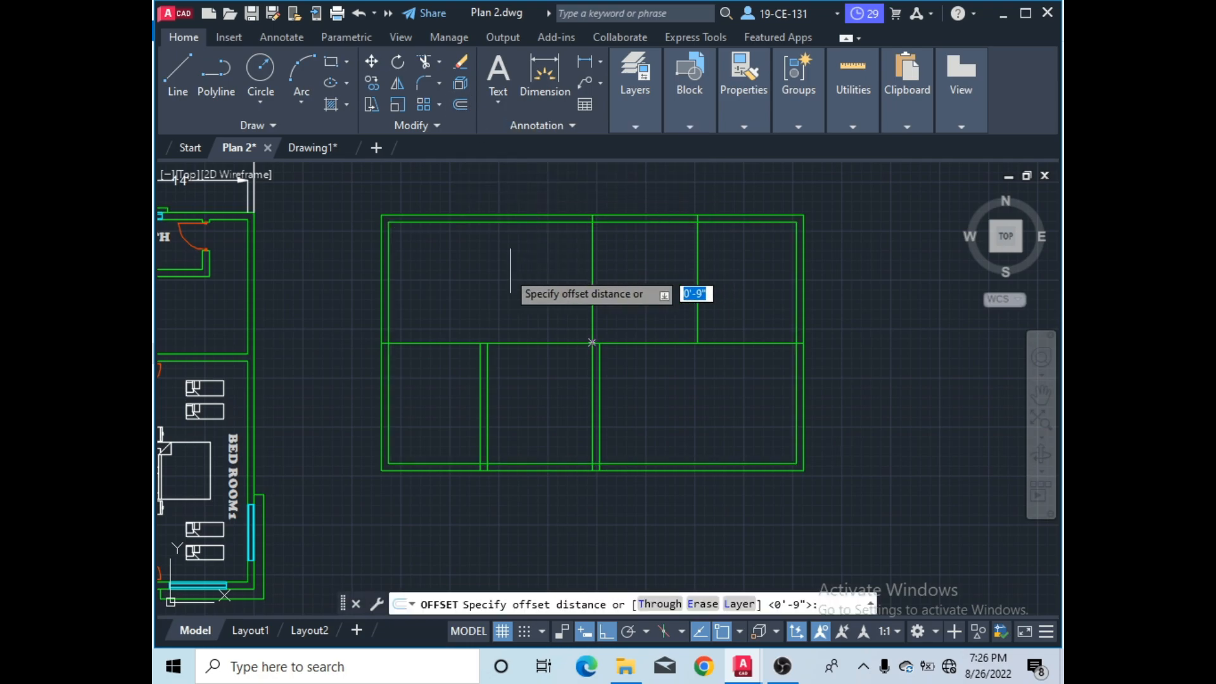
{"action": "type", "text": "5"}
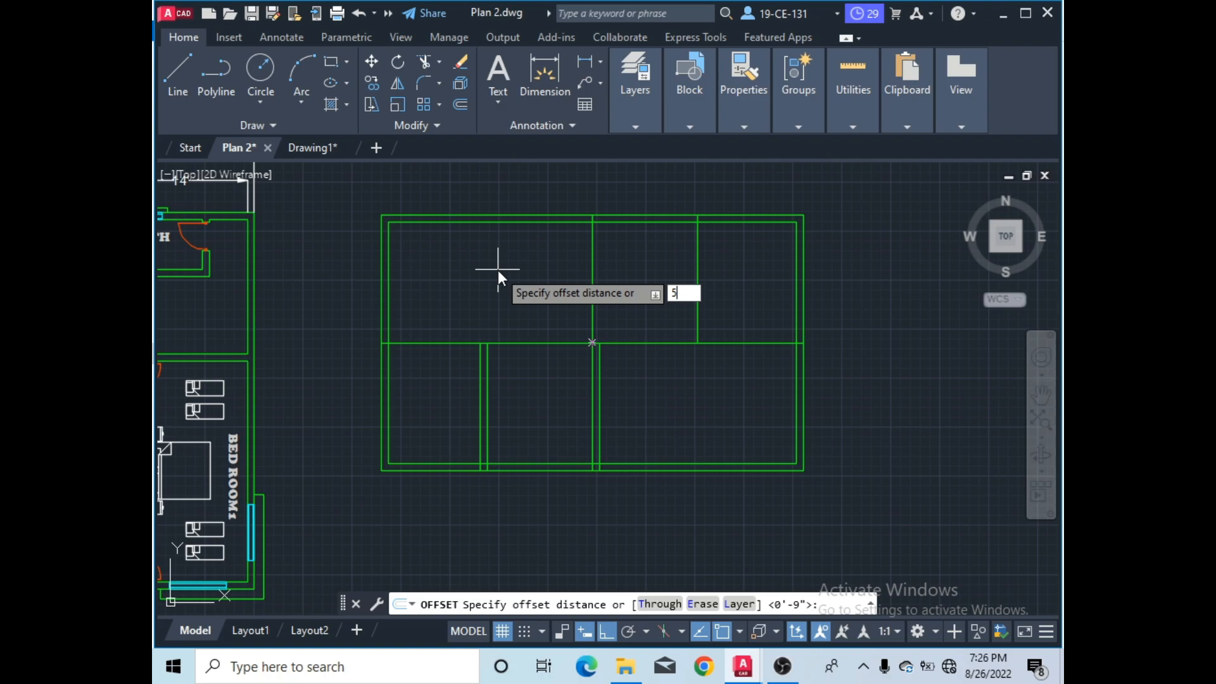
{"action": "key", "text": "Return"}
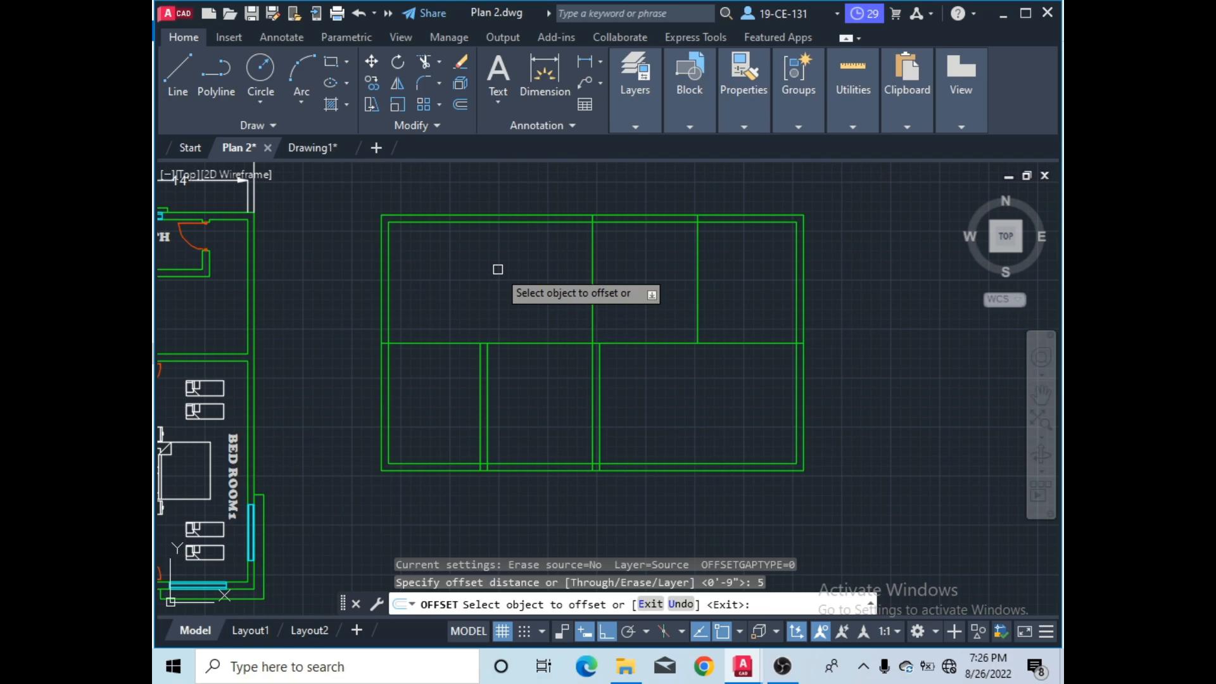
{"action": "left_click", "coordinate": [699, 293]}
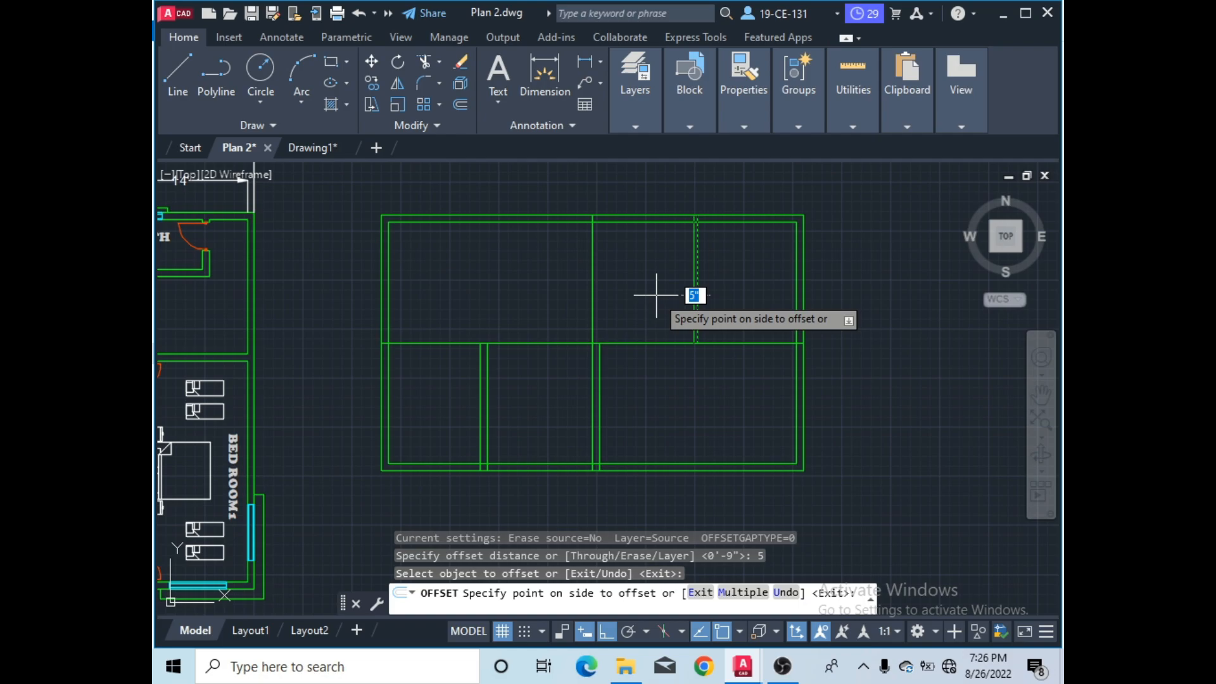
{"action": "left_click", "coordinate": [657, 294]}
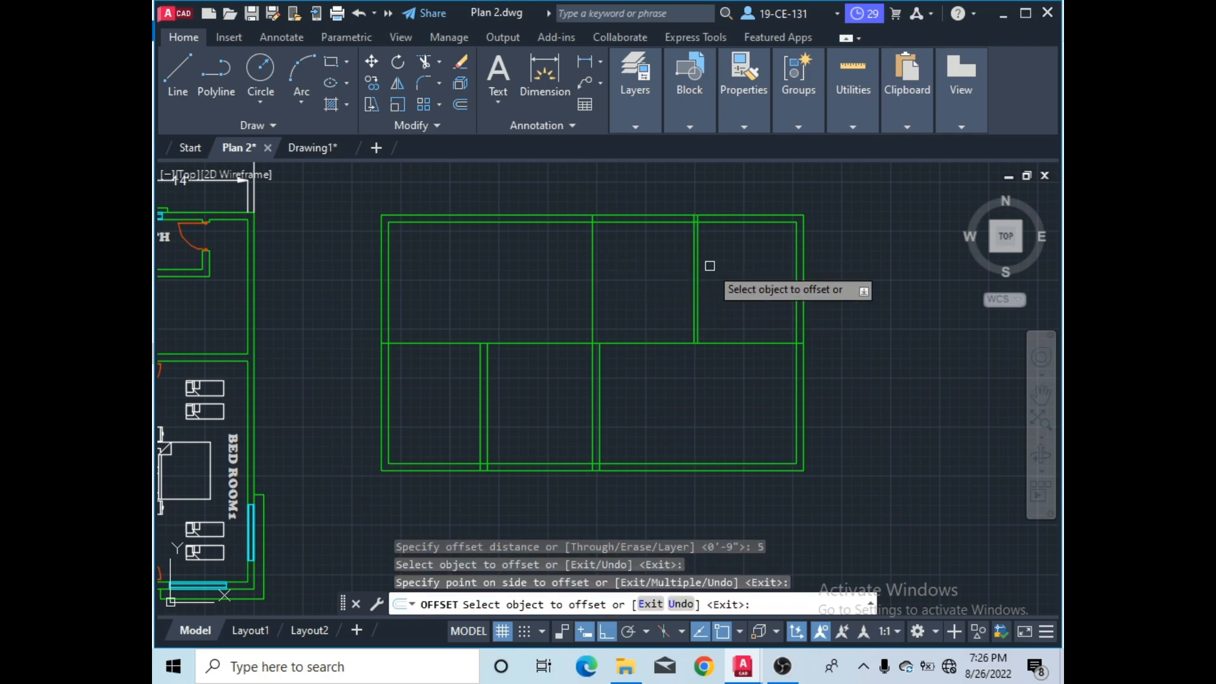
- Offset the upper middle partition line to its right at the same 5-inch distance
{"action": "scroll", "coordinate": [710, 266], "scroll_direction": "up", "scroll_amount": 2}
{"action": "scroll", "coordinate": [716, 251], "scroll_direction": "up", "scroll_amount": 3}
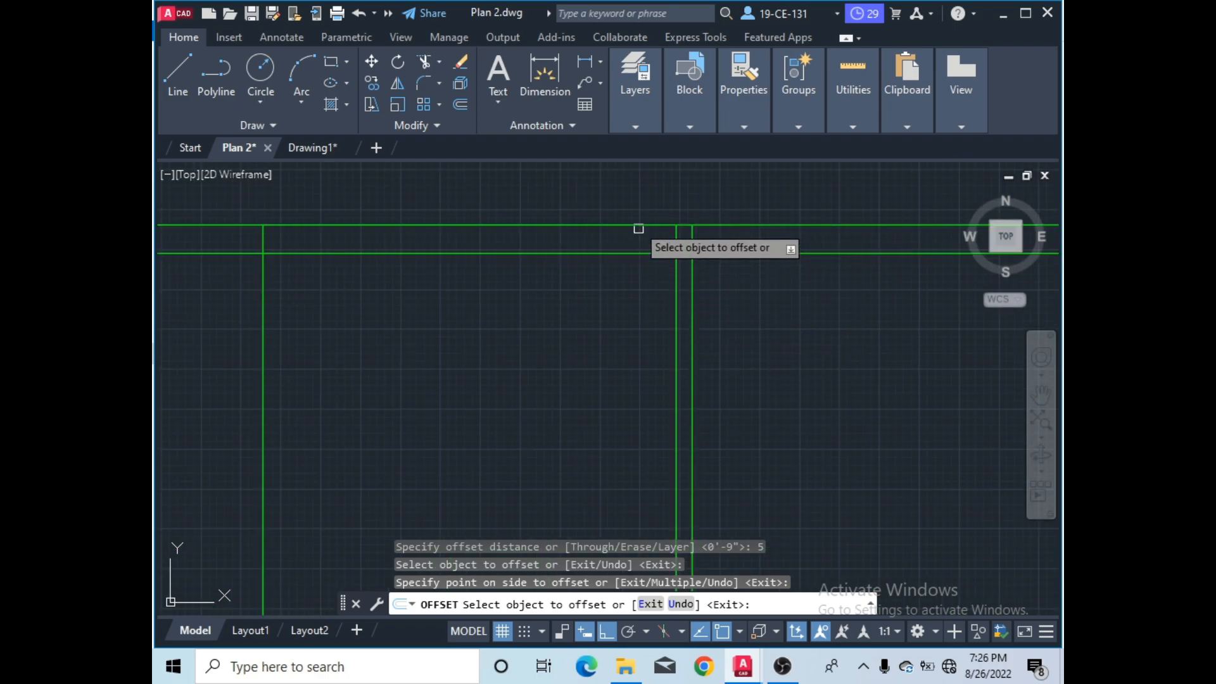
{"action": "scroll", "coordinate": [672, 202], "scroll_direction": "down", "scroll_amount": 3}
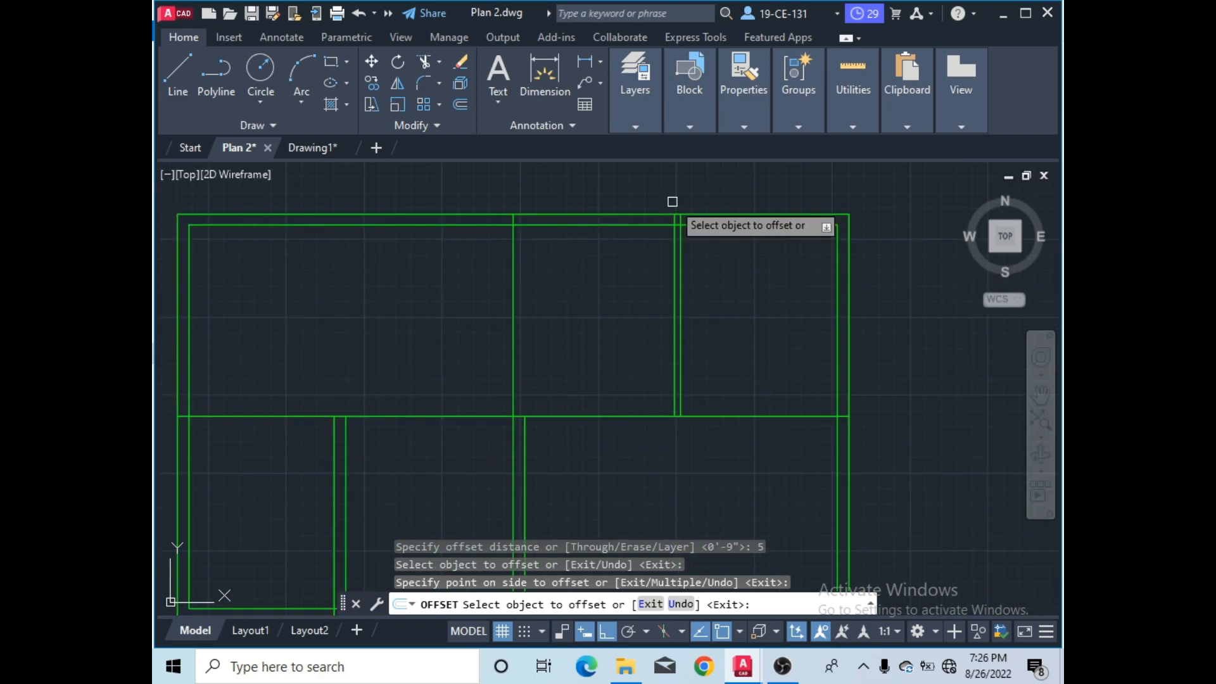
{"action": "left_click", "coordinate": [514, 345]}
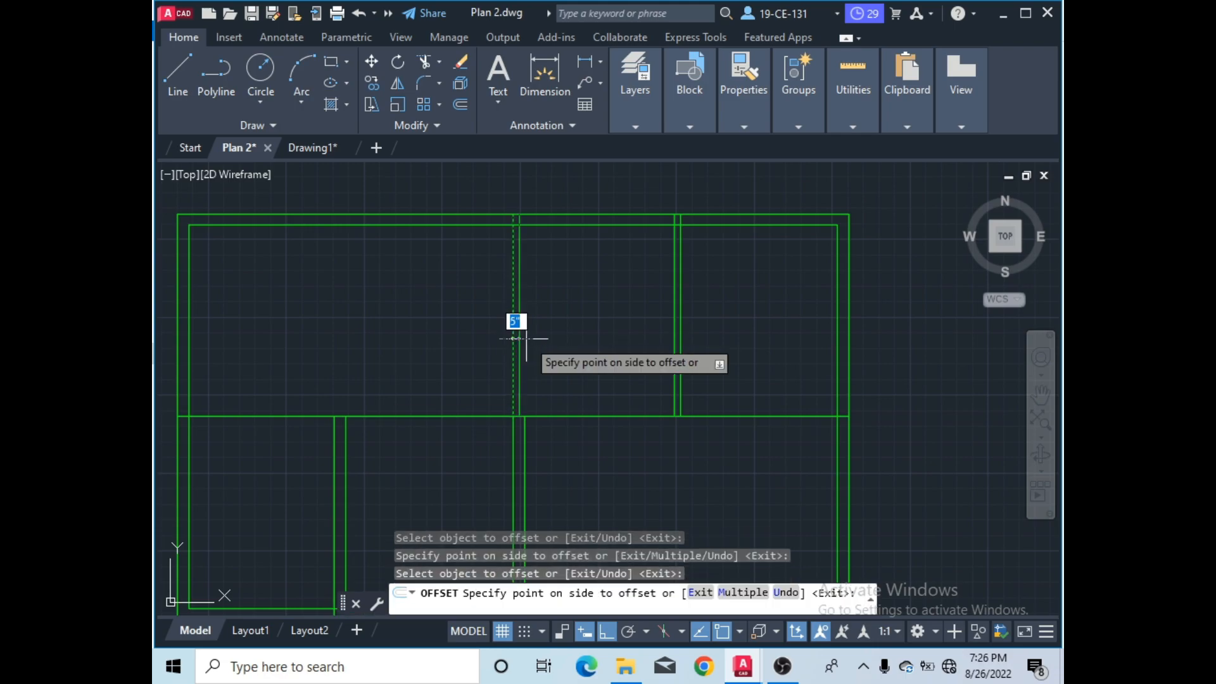
{"action": "left_click", "coordinate": [547, 336]}
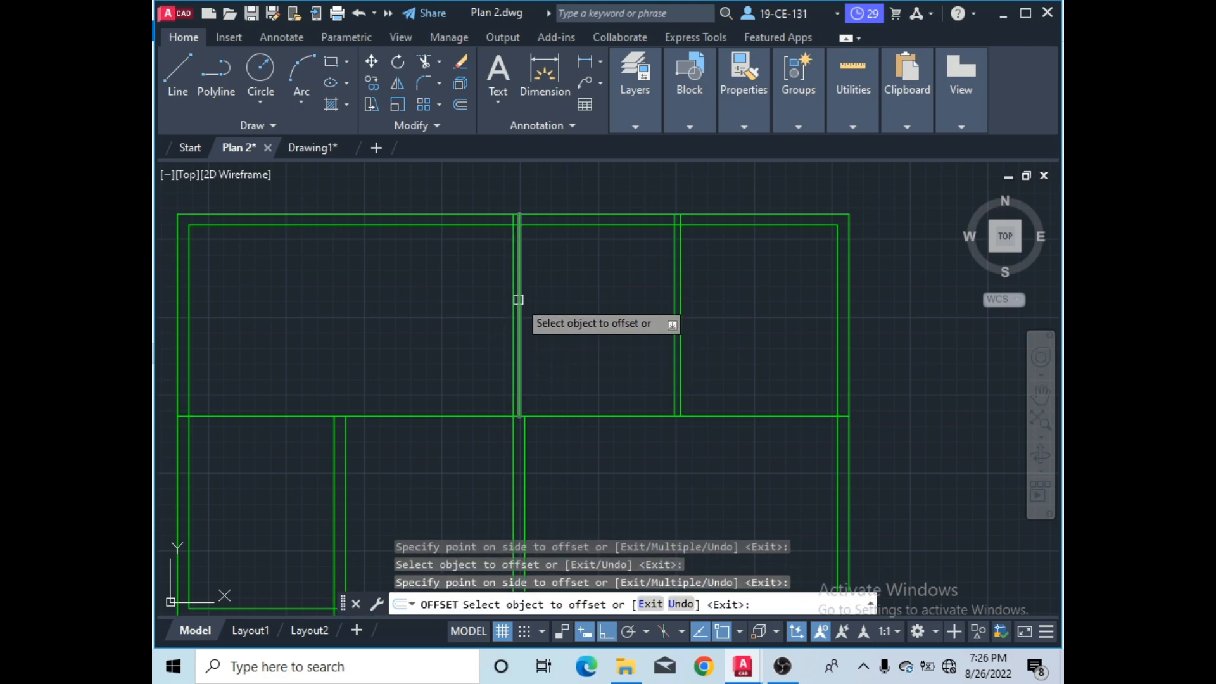
{"action": "scroll", "coordinate": [526, 458], "scroll_direction": "up", "scroll_amount": 4}
{"action": "scroll", "coordinate": [486, 378], "scroll_direction": "down", "scroll_amount": 5}
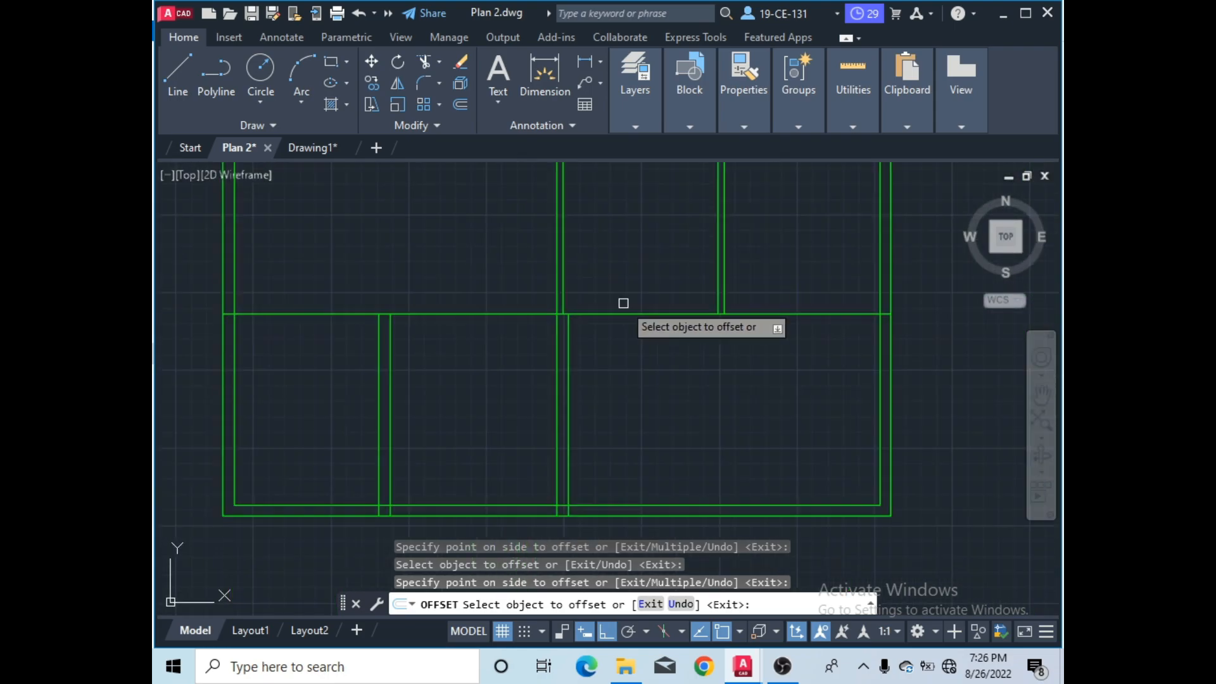
- Offset both parts of the horizontal middle wall line downward by 5 inches and finish the Offset command
{"action": "left_click", "coordinate": [462, 313]}
{"action": "left_click", "coordinate": [463, 347]}
{"action": "left_click", "coordinate": [610, 313]}
{"action": "left_click", "coordinate": [612, 352]}
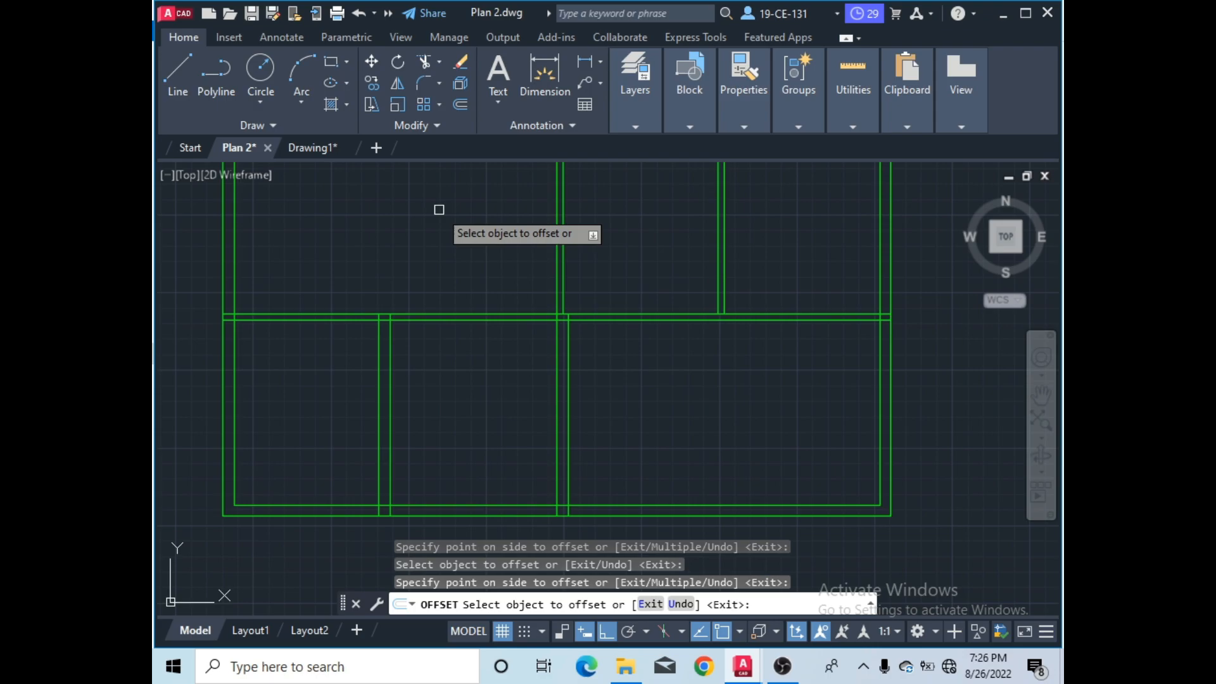
{"action": "key", "text": "Return"}
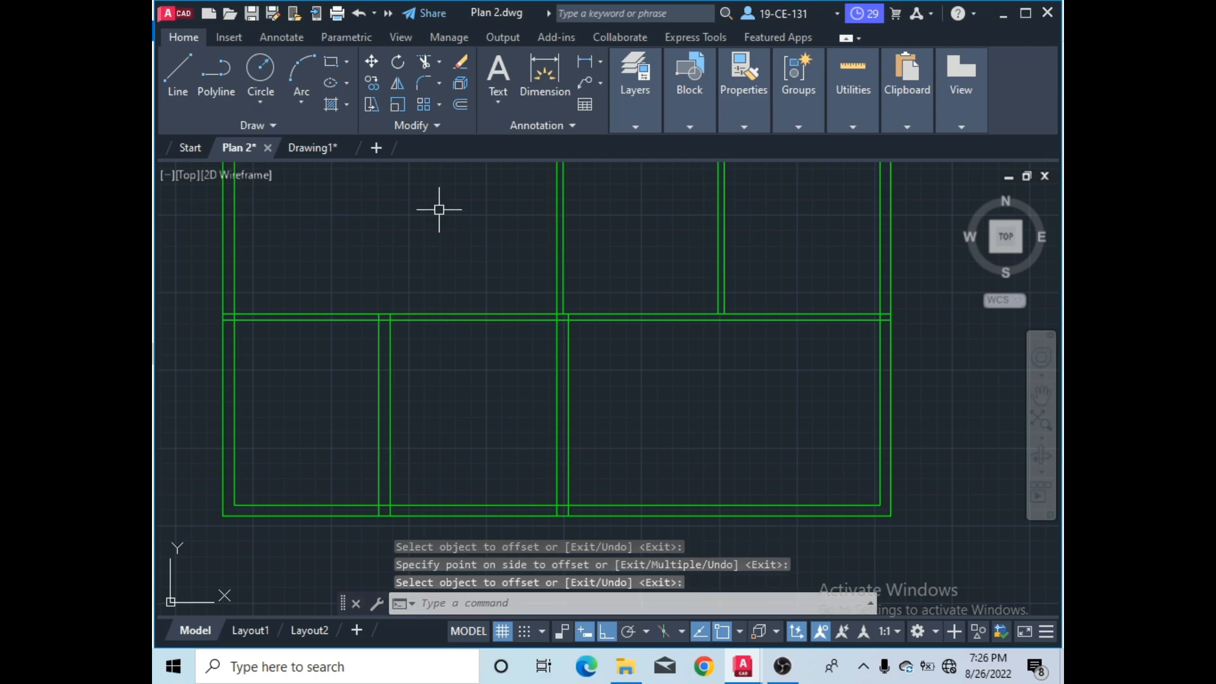
{"action": "scroll", "coordinate": [437, 247], "scroll_direction": "down", "scroll_amount": 4}
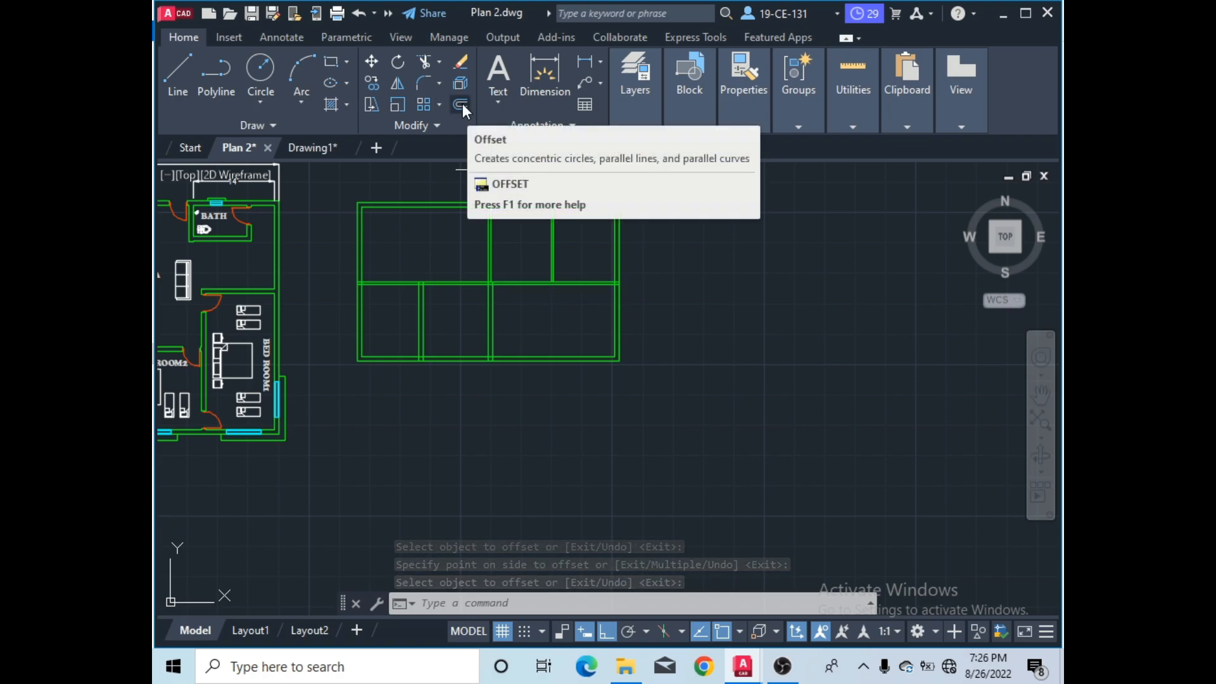
{"action": "scroll", "coordinate": [615, 388], "scroll_direction": "down", "scroll_amount": 2}
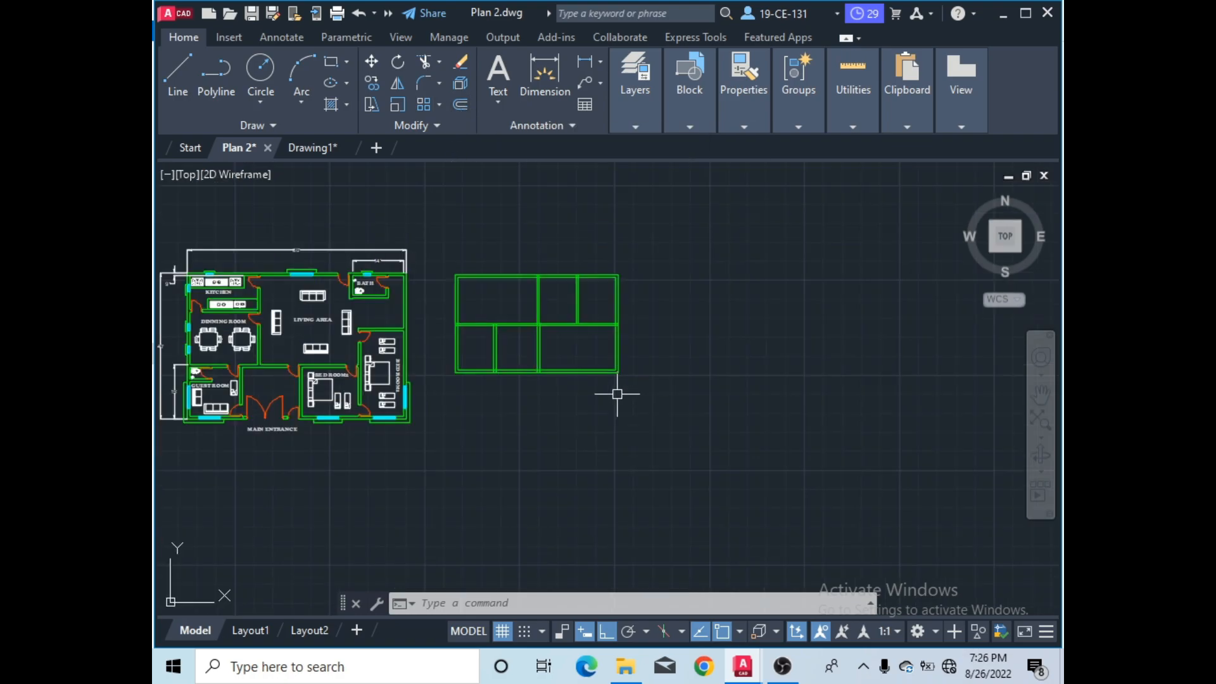
{"action": "scroll", "coordinate": [492, 325], "scroll_direction": "up", "scroll_amount": 2}
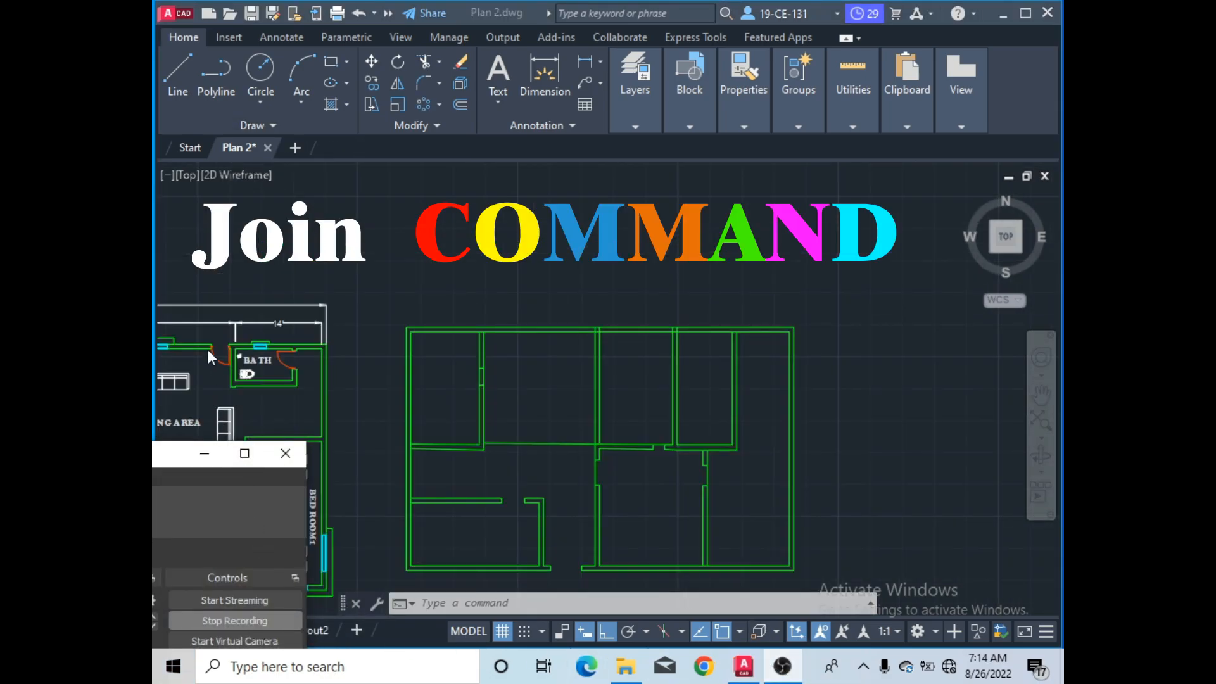
{"action": "left_click", "coordinate": [205, 453]}
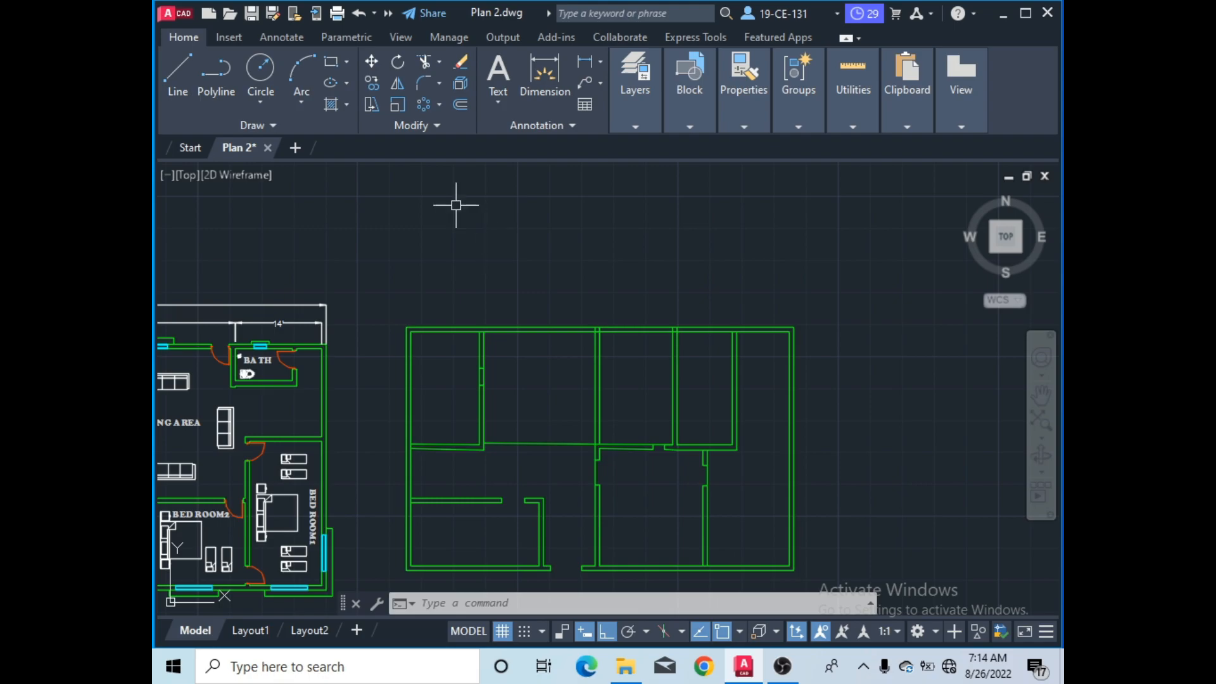
{"action": "left_click", "coordinate": [432, 126]}
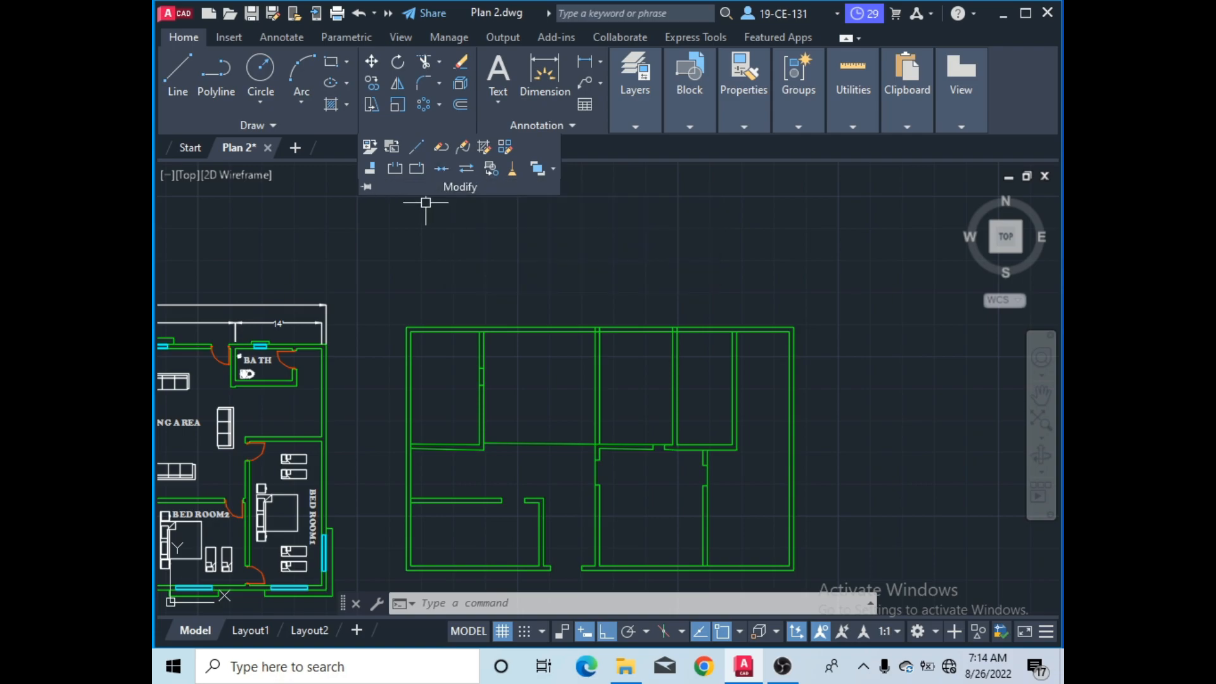
{"action": "left_click", "coordinate": [453, 264]}
{"action": "left_click", "coordinate": [395, 259]}
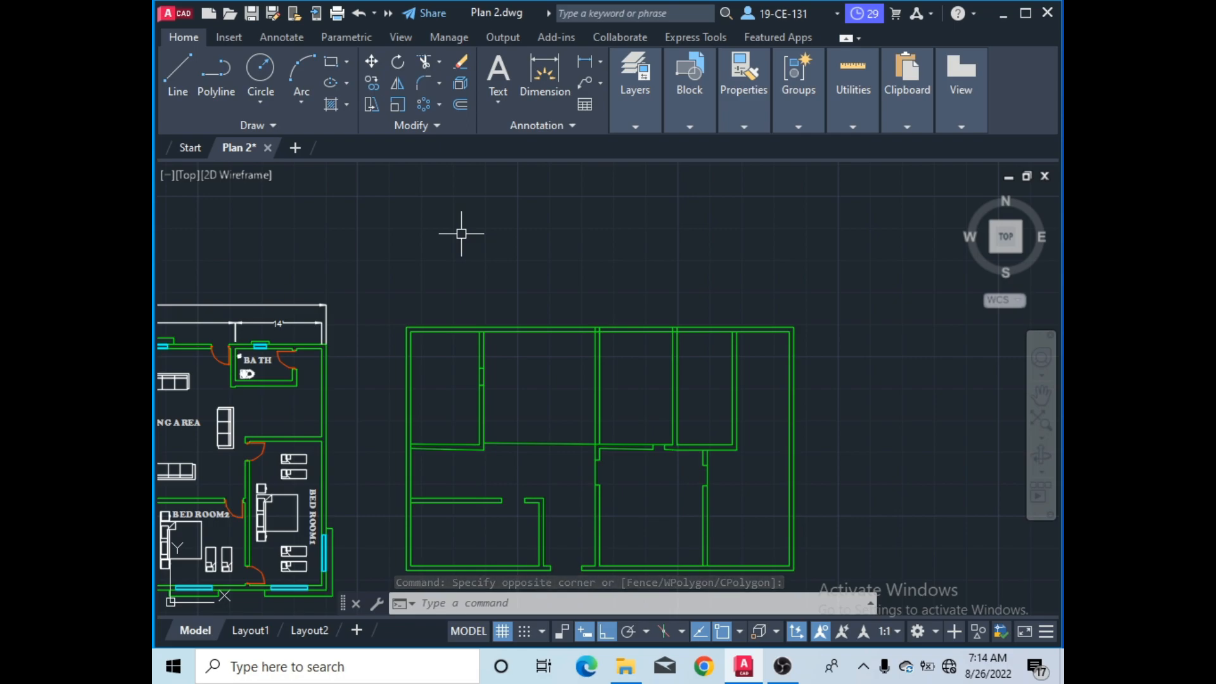
- Draw an open chain of five lines above the unfurnished plan: three in a row rightward, the first about 29'-8", one down, one back left
{"action": "type", "text": "l"}
{"action": "key", "text": "Return"}
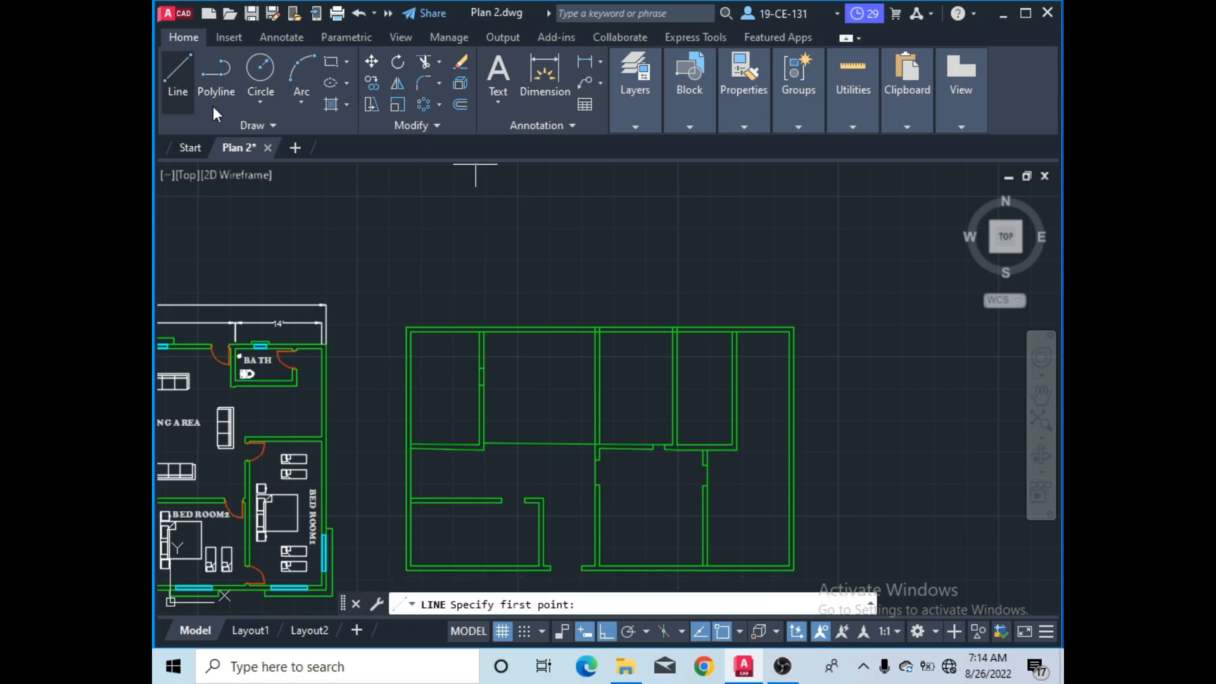
{"action": "left_click", "coordinate": [396, 222]}
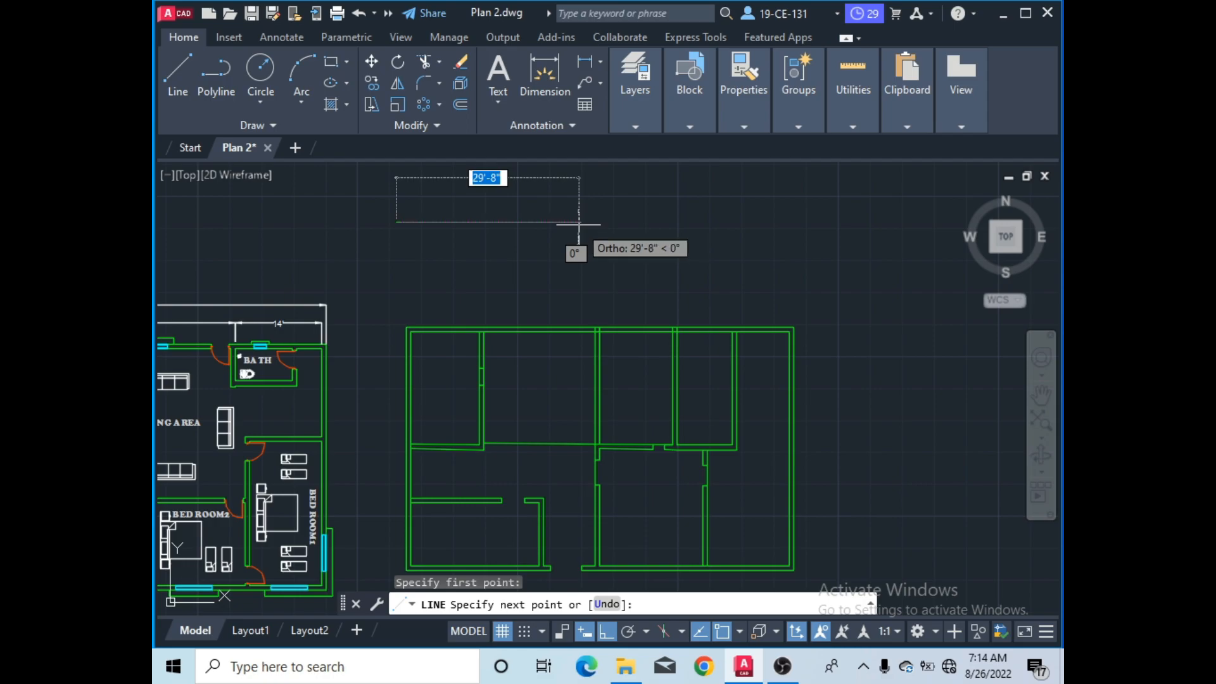
{"action": "left_click", "coordinate": [796, 222]}
{"action": "left_click", "coordinate": [841, 222]}
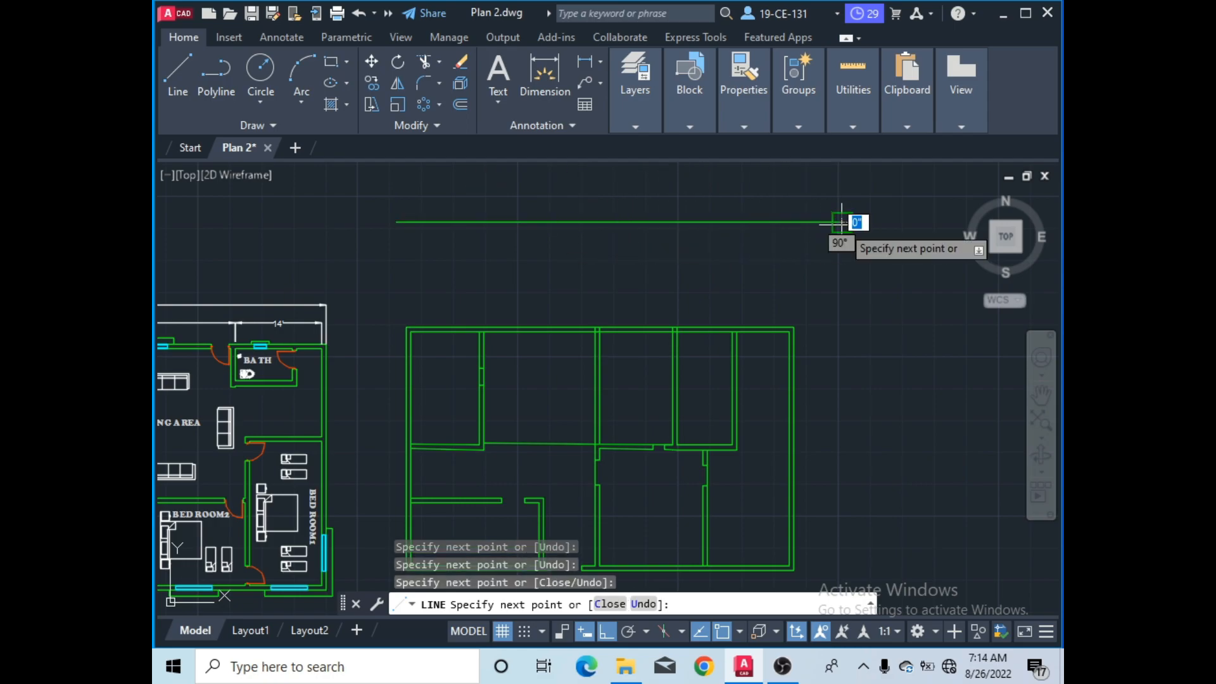
{"action": "left_click", "coordinate": [841, 270]}
{"action": "left_click", "coordinate": [578, 270]}
{"action": "right_click", "coordinate": [613, 292]}
{"action": "left_click", "coordinate": [633, 301]}
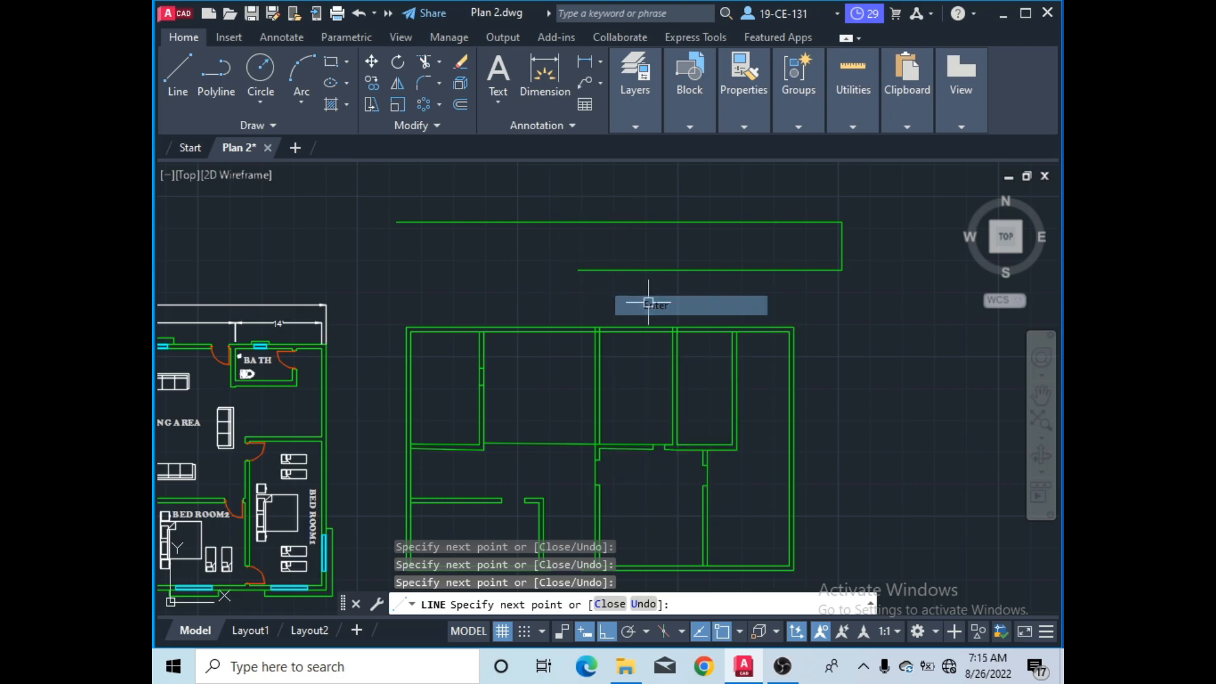
- Select the five new line segments one by one to check that they are separate objects, and clear the selection
{"action": "left_click", "coordinate": [475, 221]}
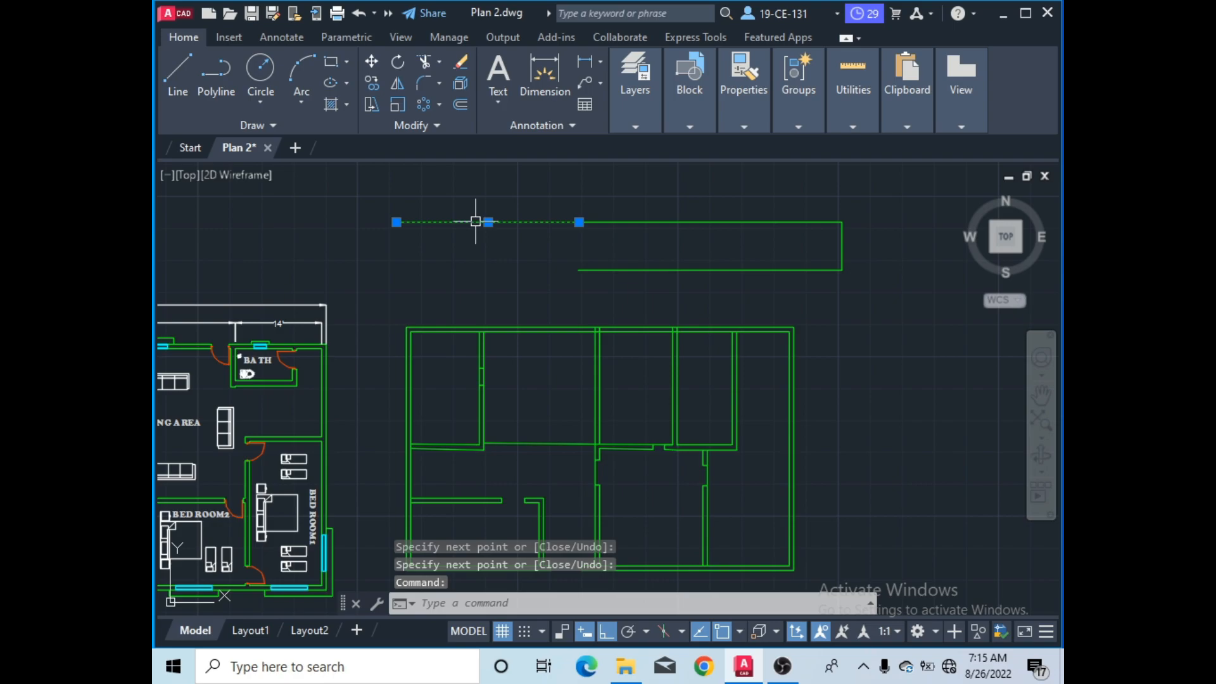
{"action": "left_click", "coordinate": [634, 222]}
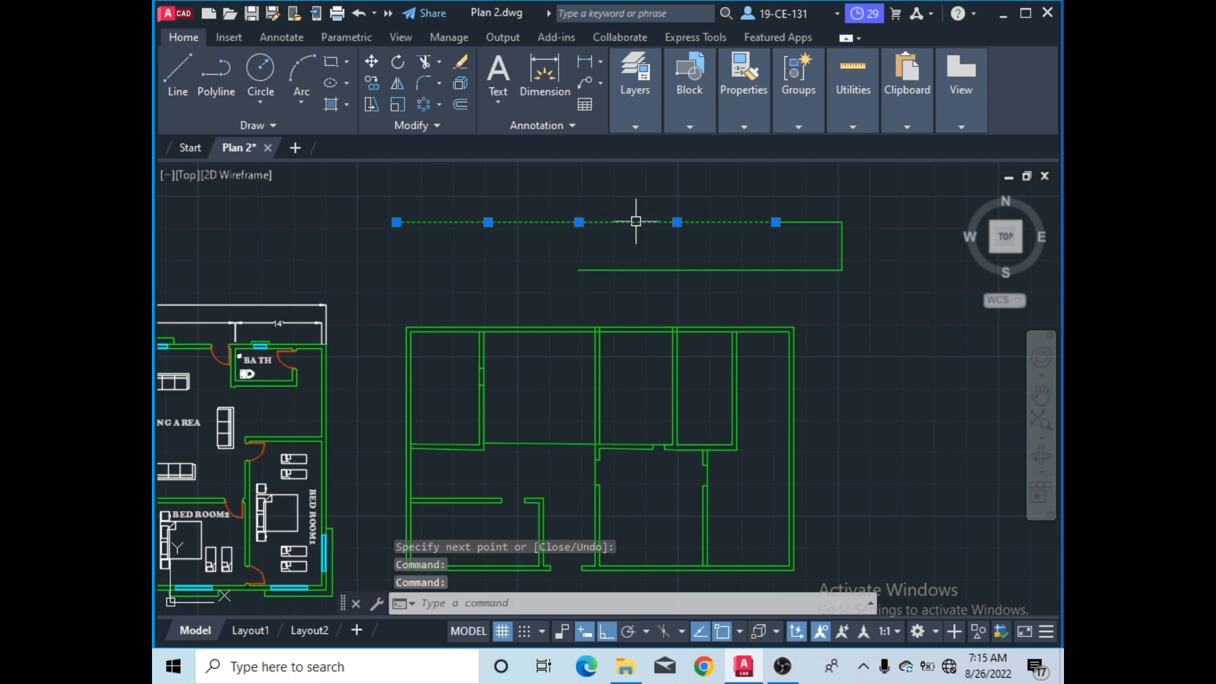
{"action": "left_click", "coordinate": [801, 222]}
{"action": "left_click", "coordinate": [842, 245]}
{"action": "left_click", "coordinate": [756, 269]}
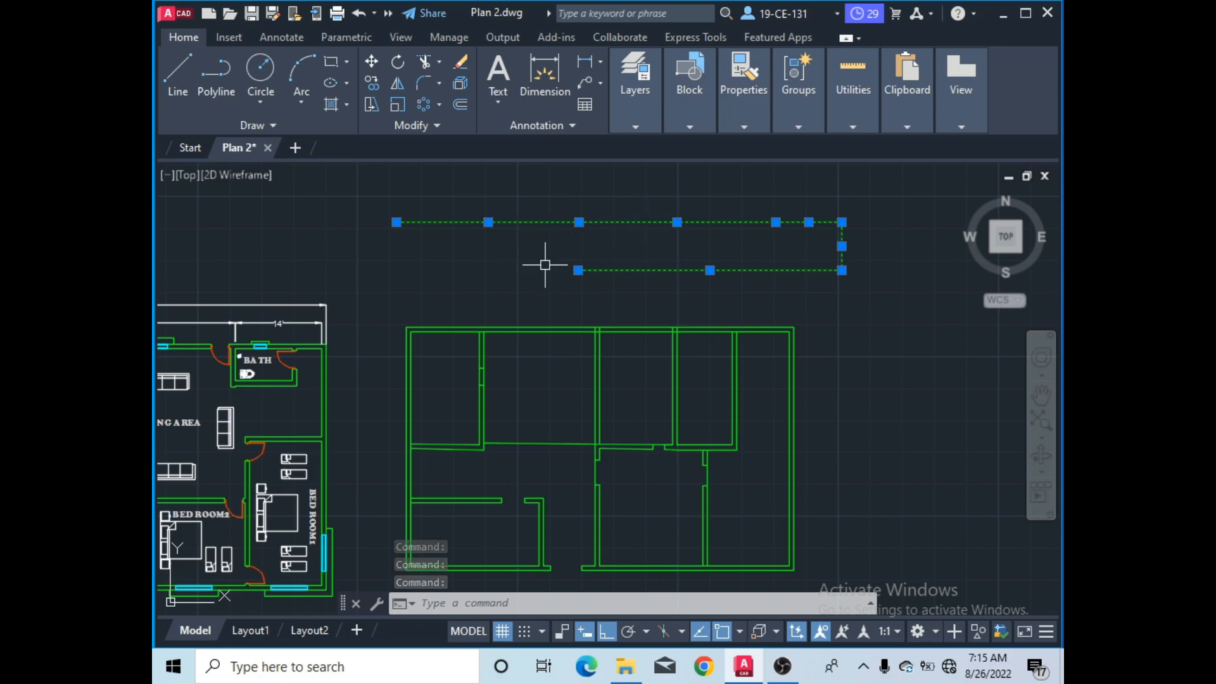
{"action": "right_click", "coordinate": [469, 269]}
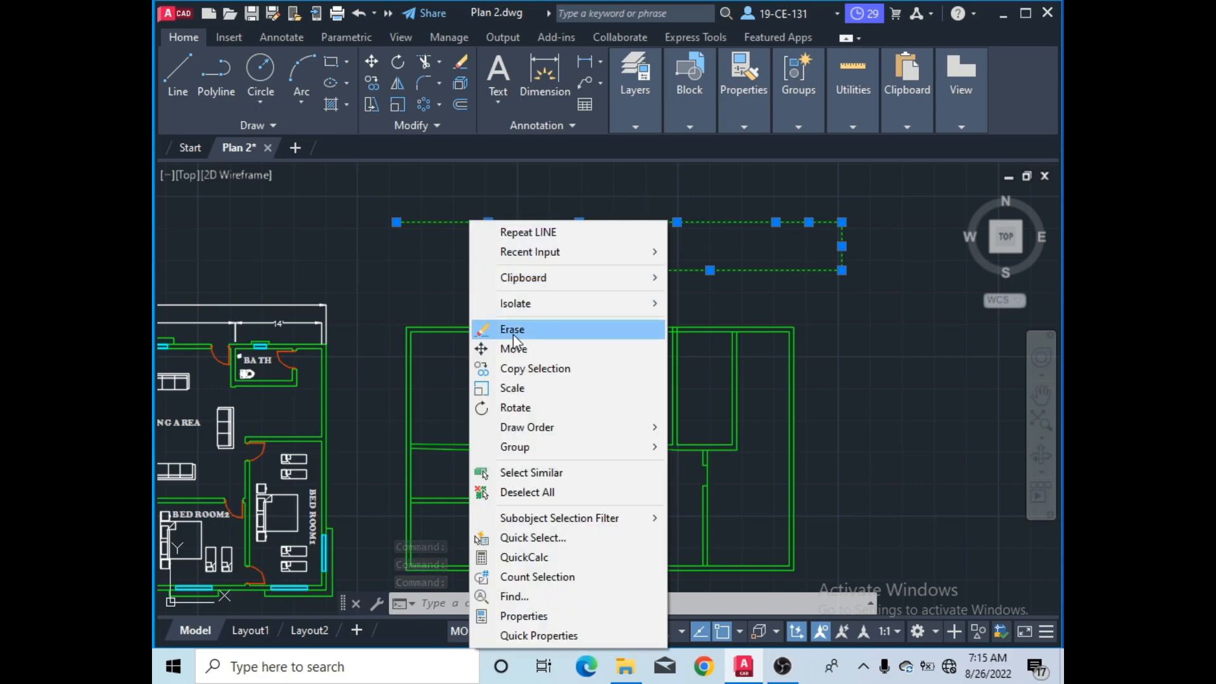
{"action": "left_click", "coordinate": [525, 493]}
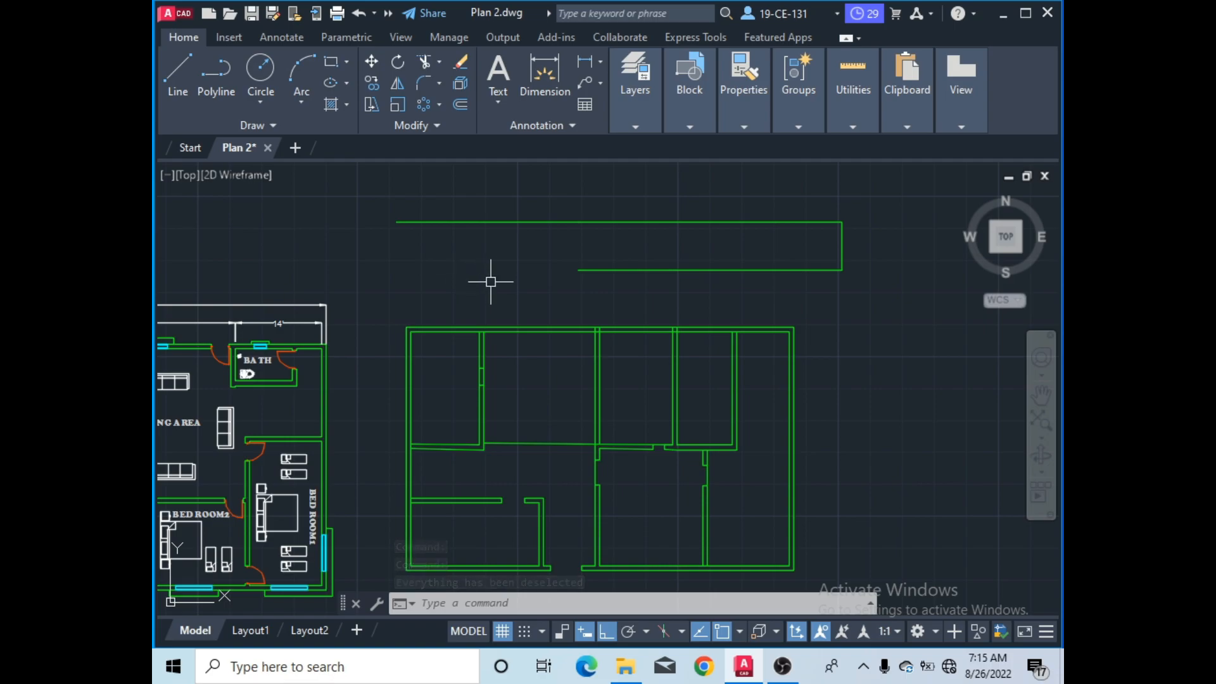
- Join the five line segments above the unfurnished plan into a single polyline
{"action": "type", "text": "JOIN"}
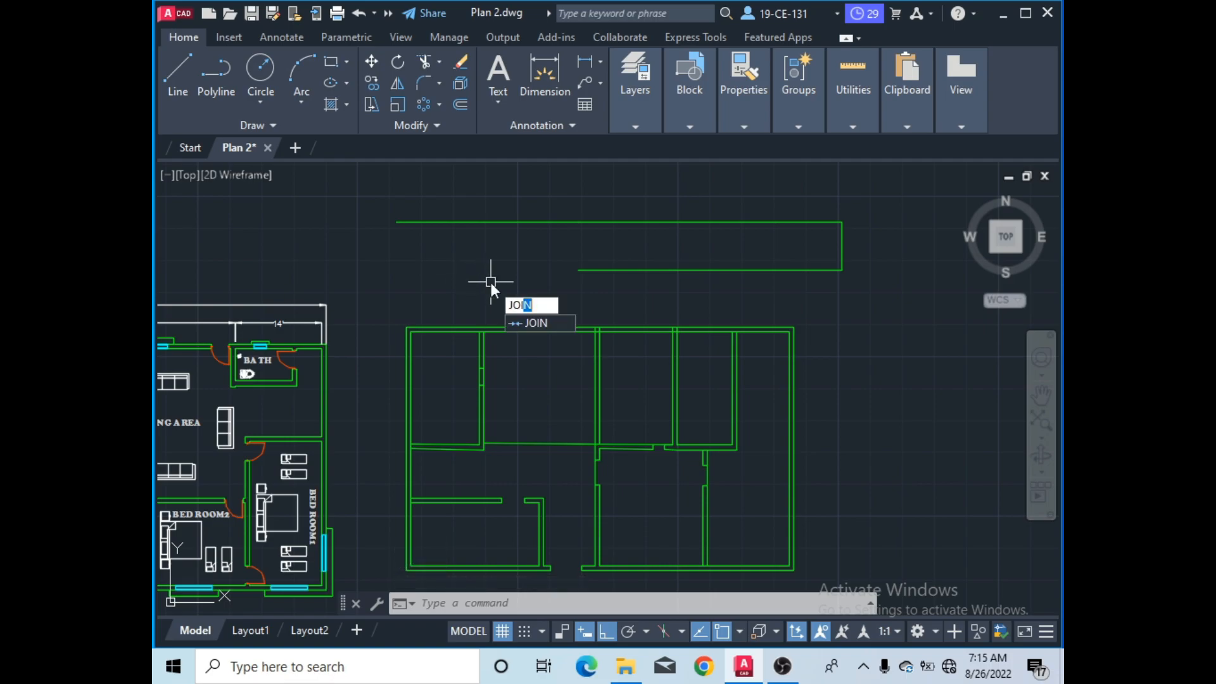
{"action": "key", "text": "Return"}
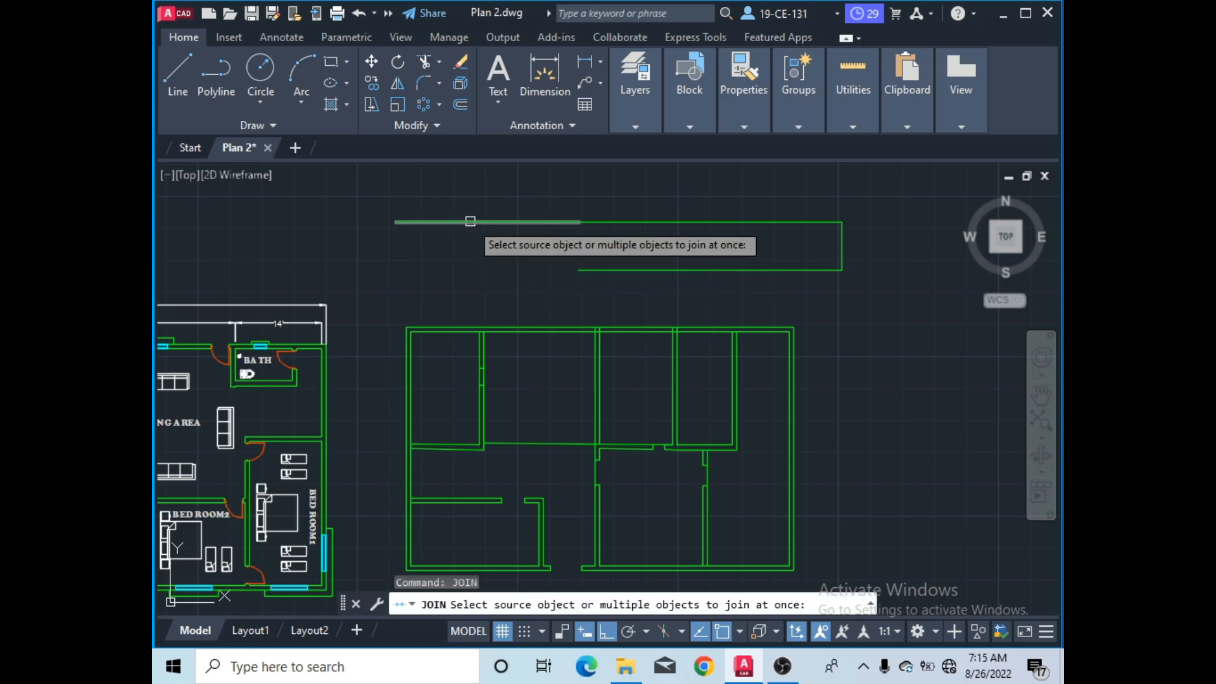
{"action": "left_click", "coordinate": [489, 222]}
{"action": "left_click", "coordinate": [626, 221]}
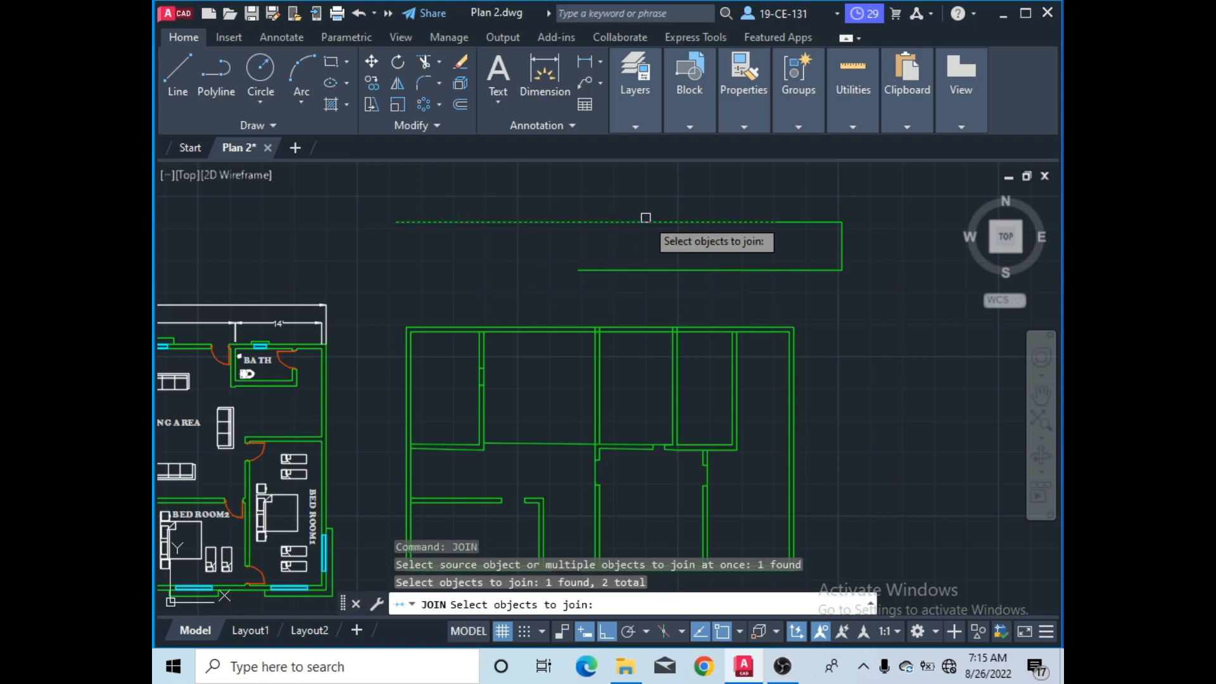
{"action": "left_click", "coordinate": [809, 222]}
{"action": "left_click", "coordinate": [840, 243]}
{"action": "left_click", "coordinate": [817, 271]}
{"action": "key", "text": "Return"}
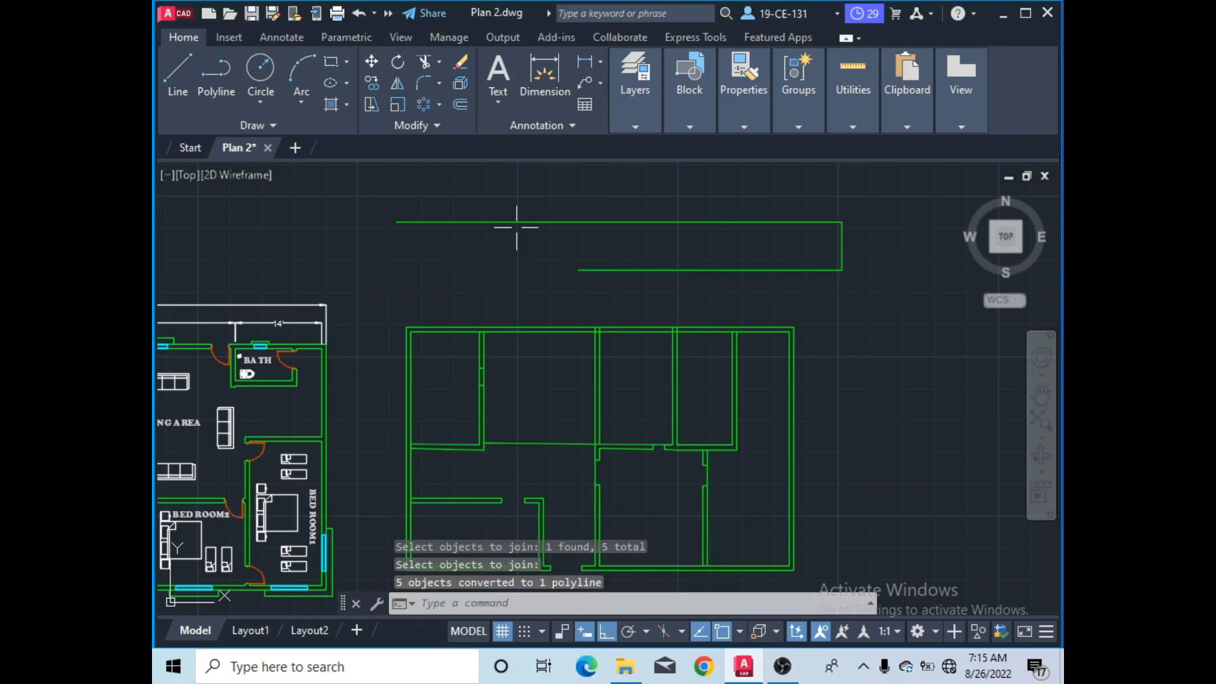
- Select the joined polyline to check that it is one object, and clear the selection
{"action": "left_click", "coordinate": [585, 223]}
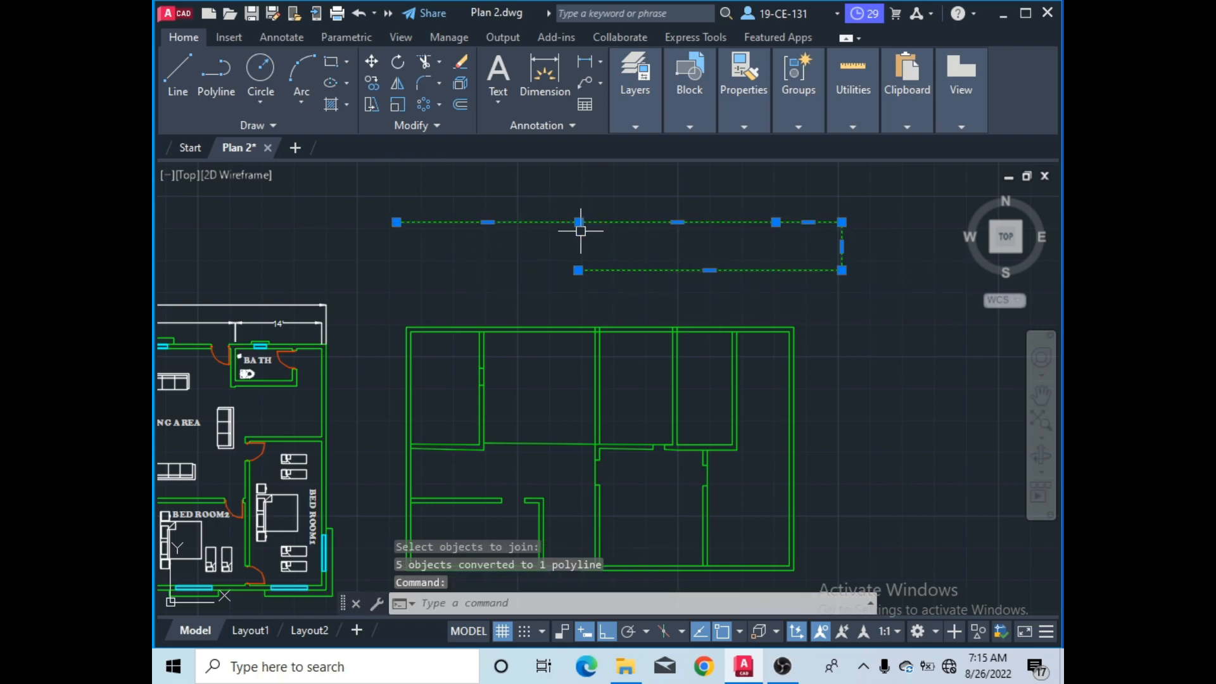
{"action": "right_click", "coordinate": [510, 264]}
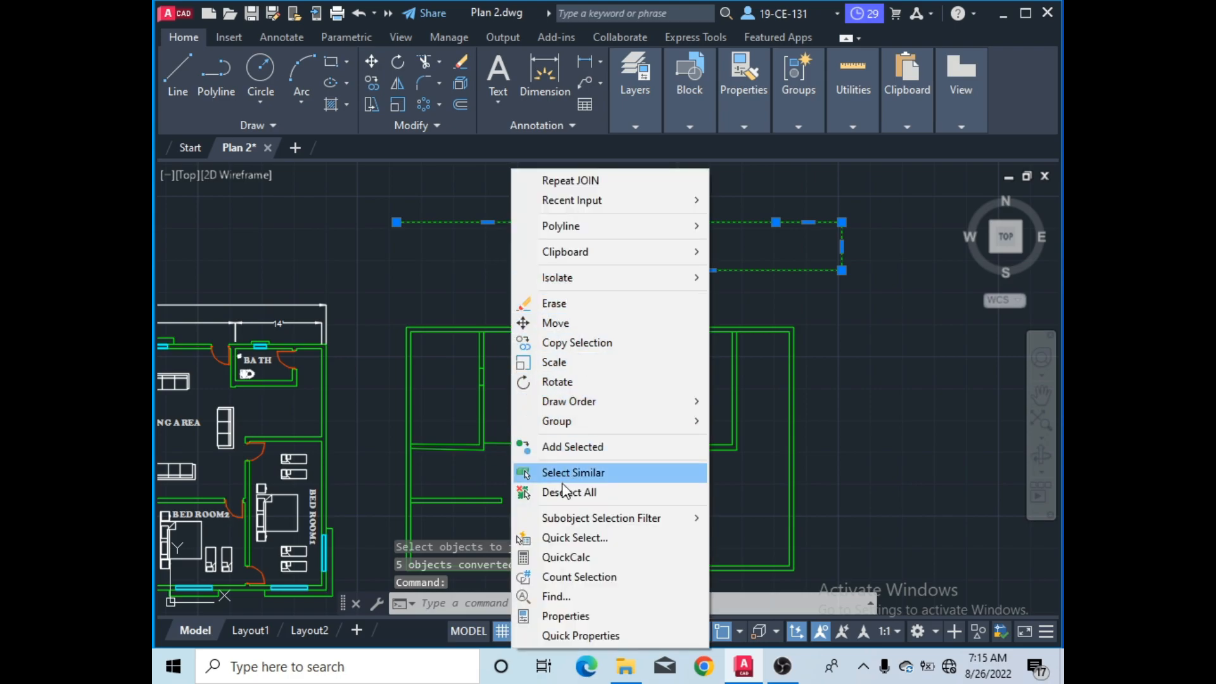
{"action": "left_click", "coordinate": [525, 492]}
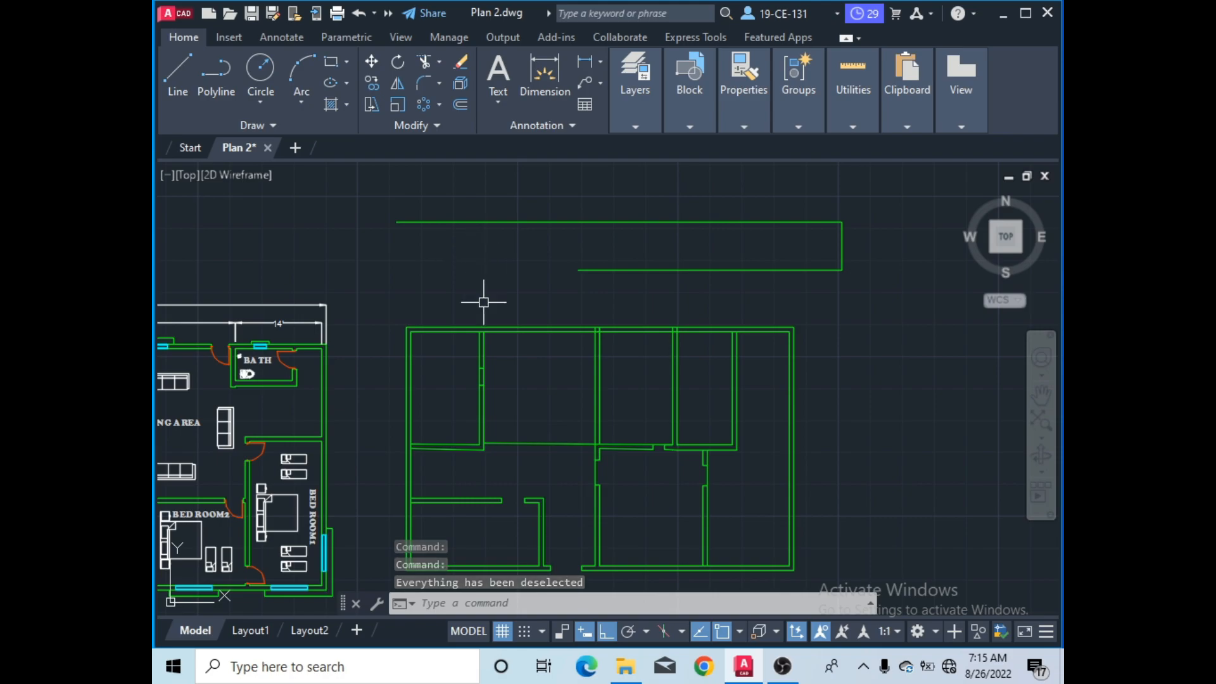
{"action": "left_click", "coordinate": [783, 667]}
{"action": "left_click", "coordinate": [186, 616]}
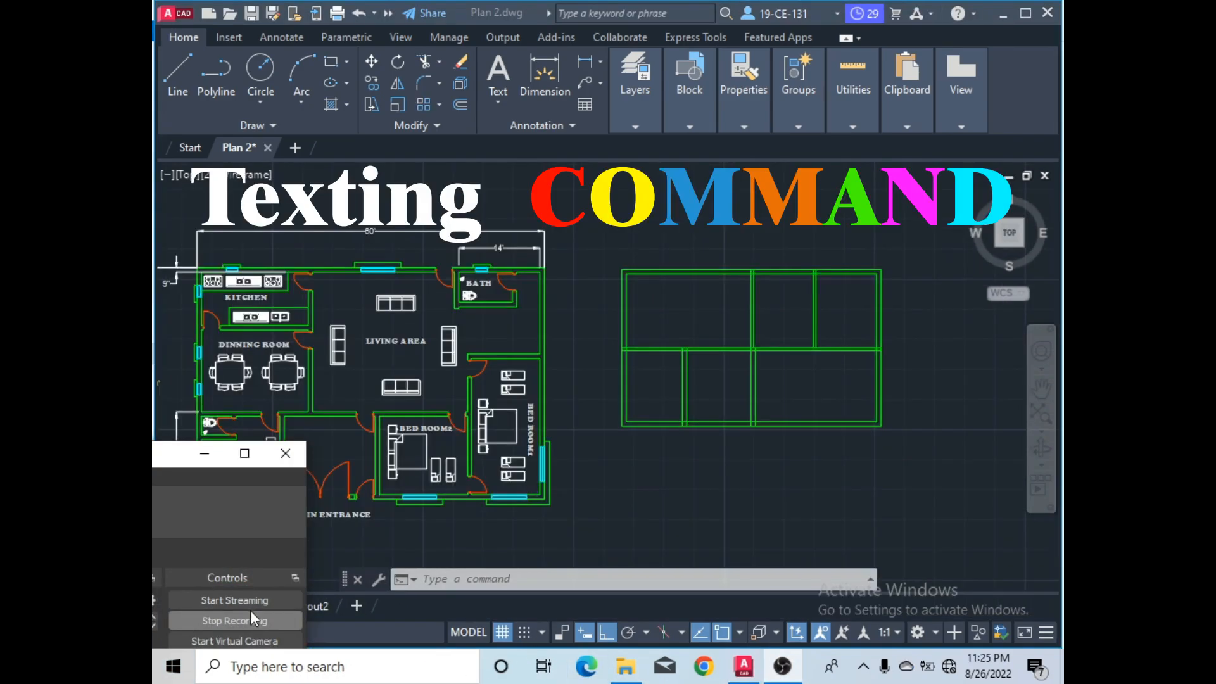
- Create a new text style named A1 based on the wali1 style
{"action": "left_click", "coordinate": [203, 453]}
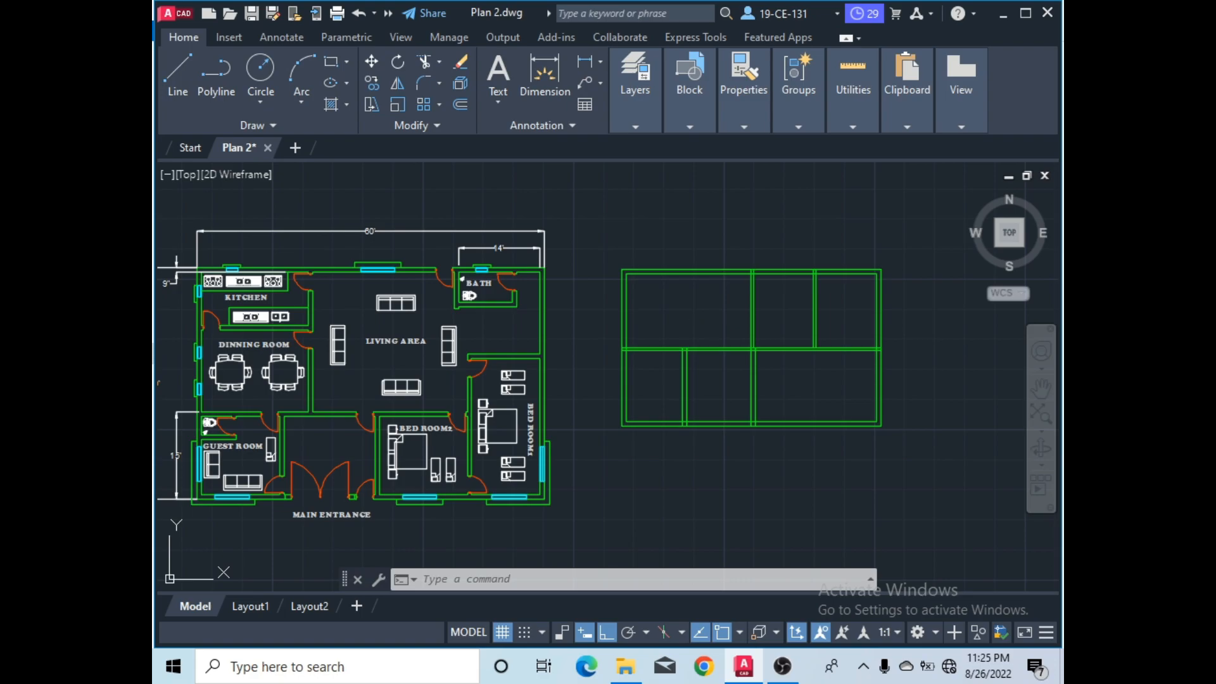
{"action": "left_click", "coordinate": [577, 130]}
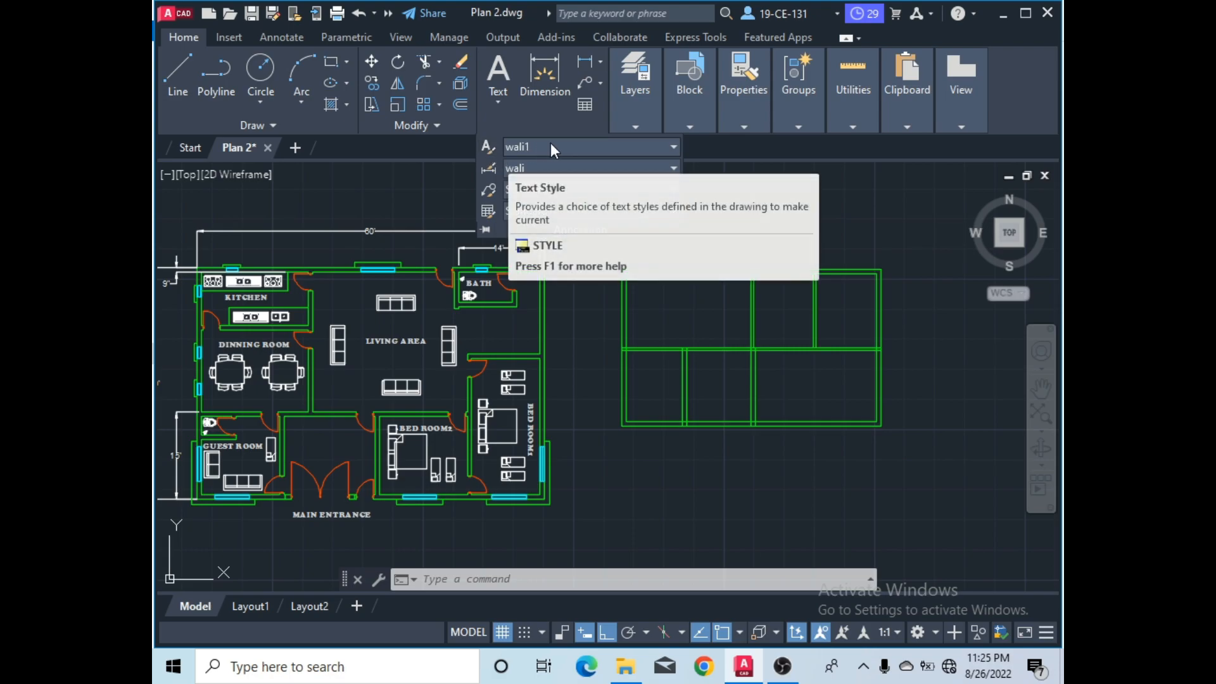
{"action": "left_click", "coordinate": [651, 144]}
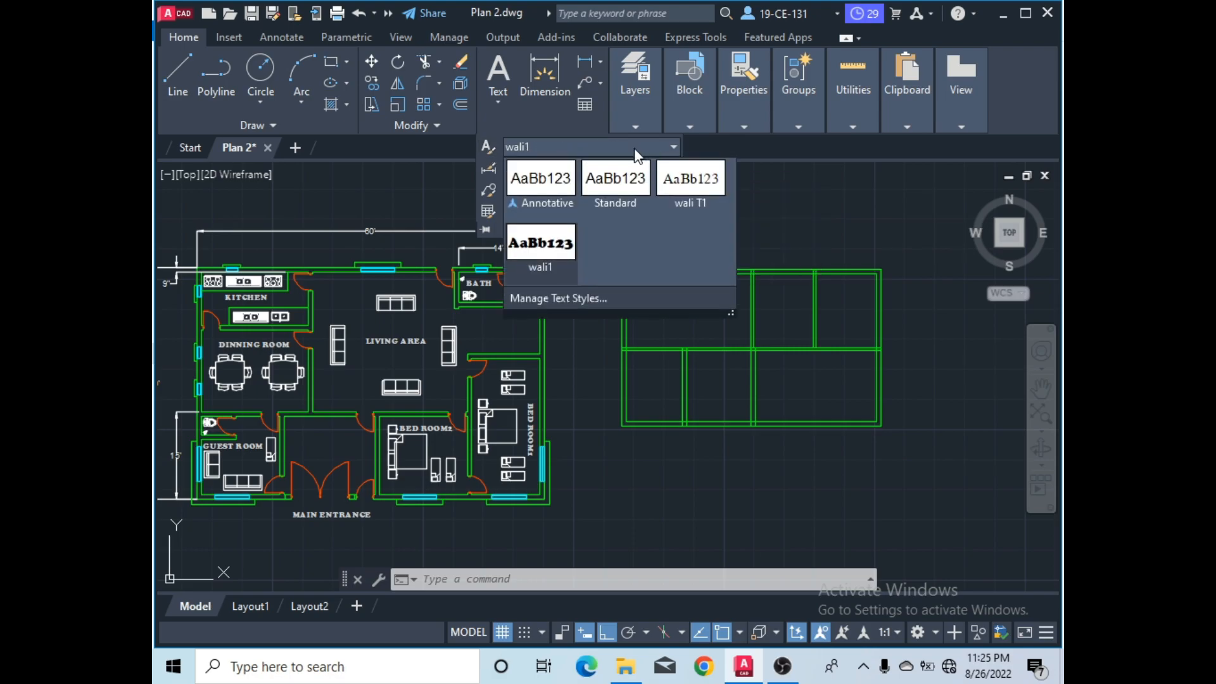
{"action": "left_click", "coordinate": [549, 295]}
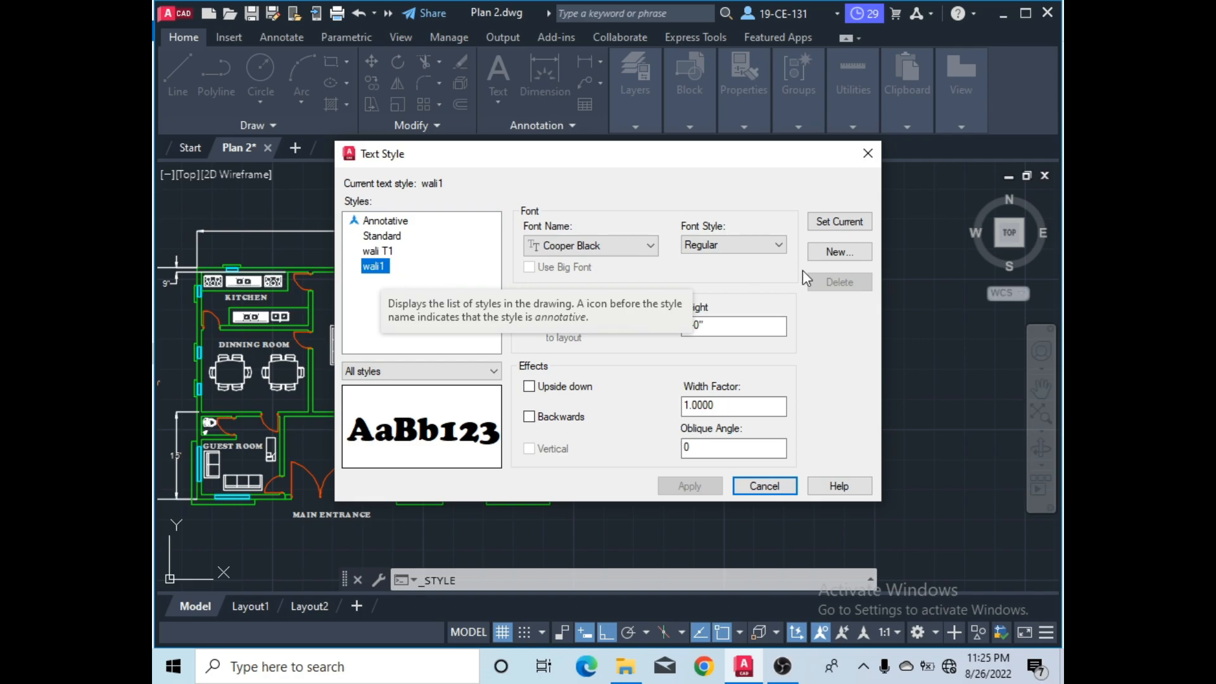
{"action": "left_click", "coordinate": [839, 252]}
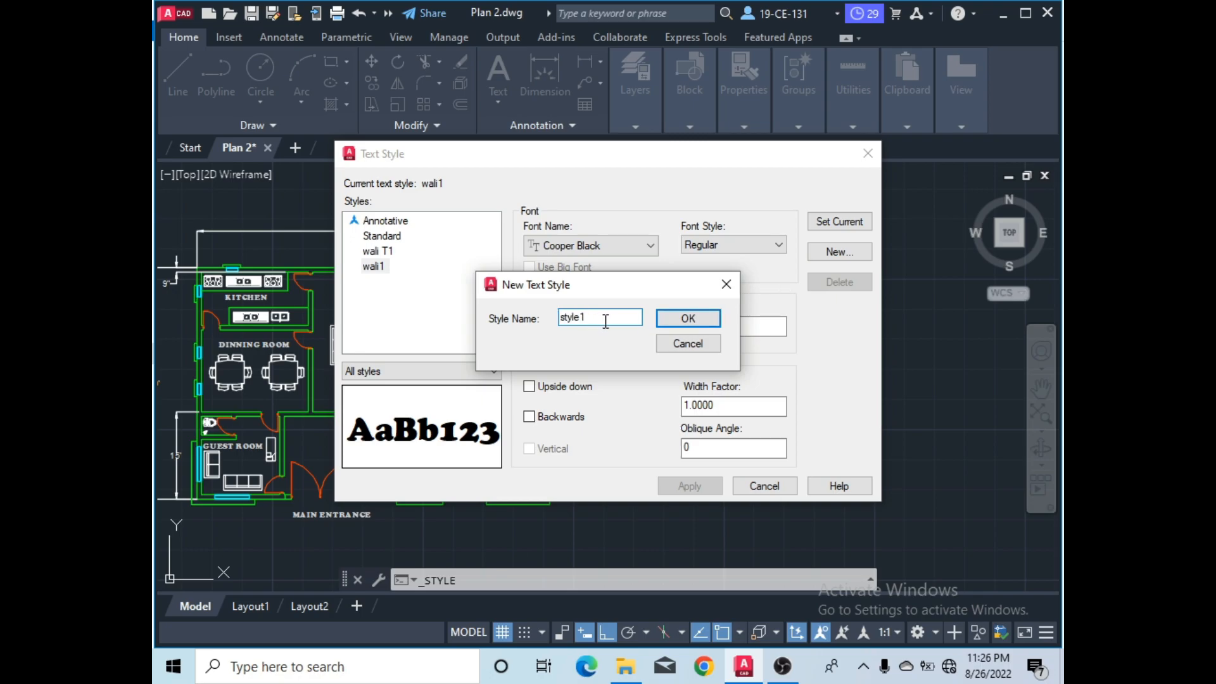
{"action": "type", "text": "A1"}
{"action": "left_click", "coordinate": [685, 320]}
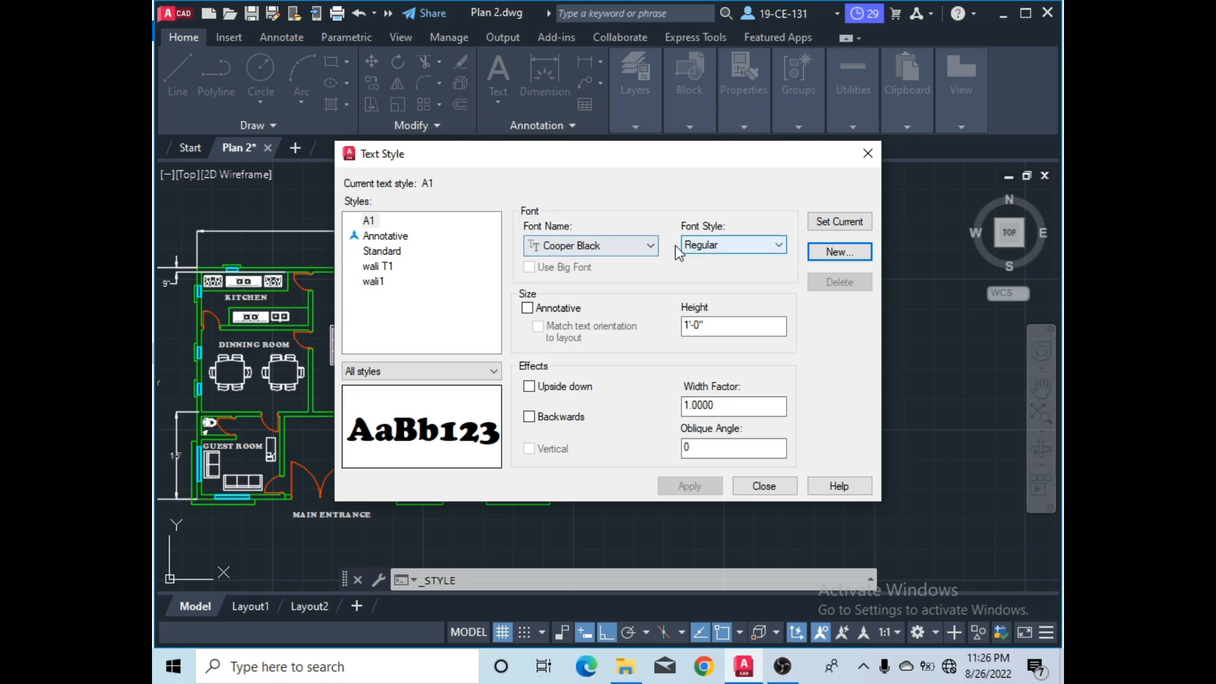
- Try Courier New Greek, Felix Titling and Gadugi as the font of text style A1
{"action": "left_click", "coordinate": [626, 249]}
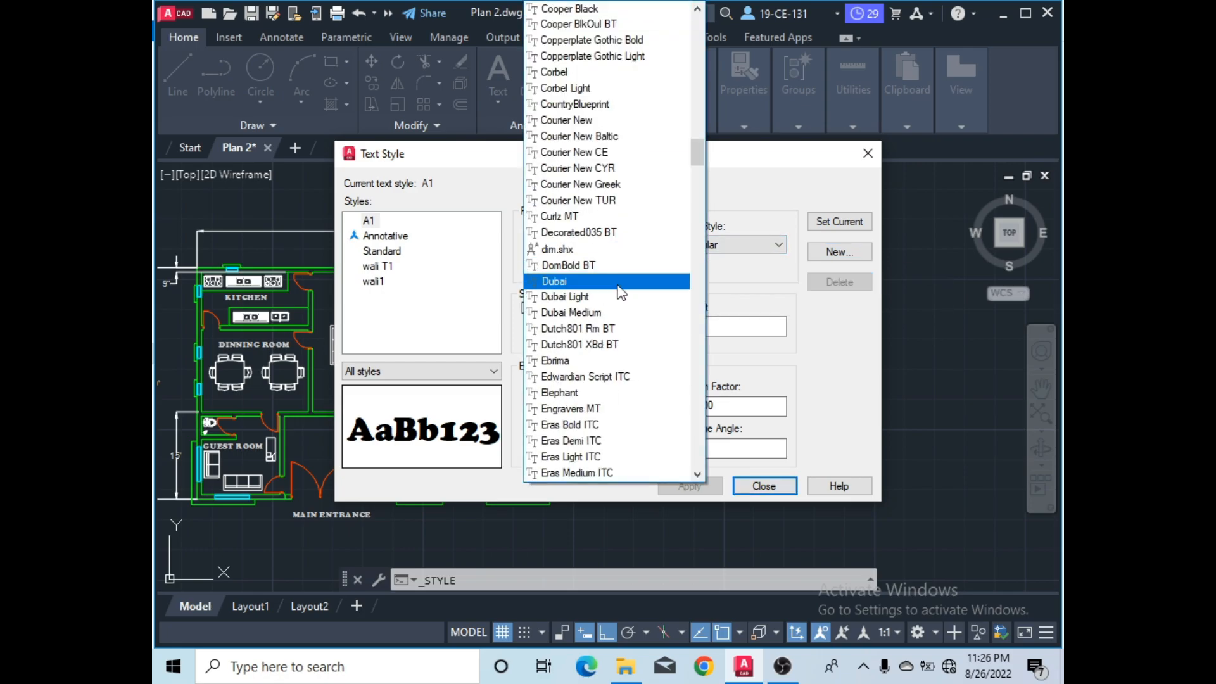
{"action": "left_click", "coordinate": [603, 186]}
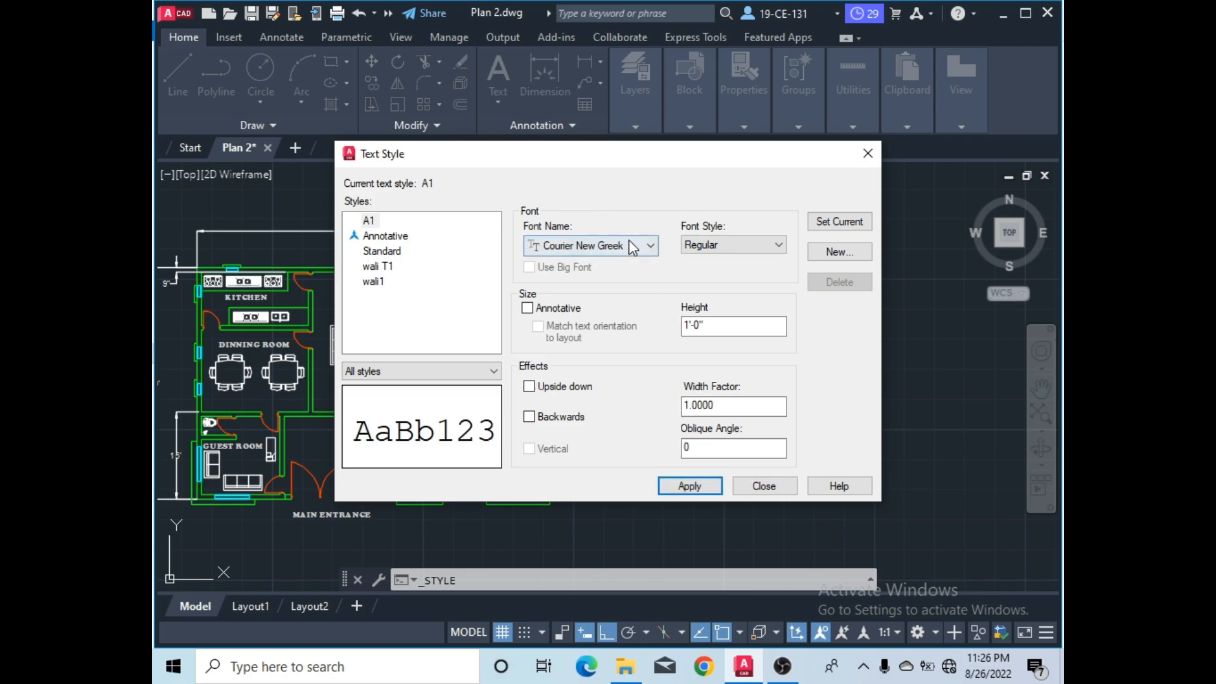
{"action": "left_click", "coordinate": [627, 244]}
{"action": "left_click", "coordinate": [595, 382]}
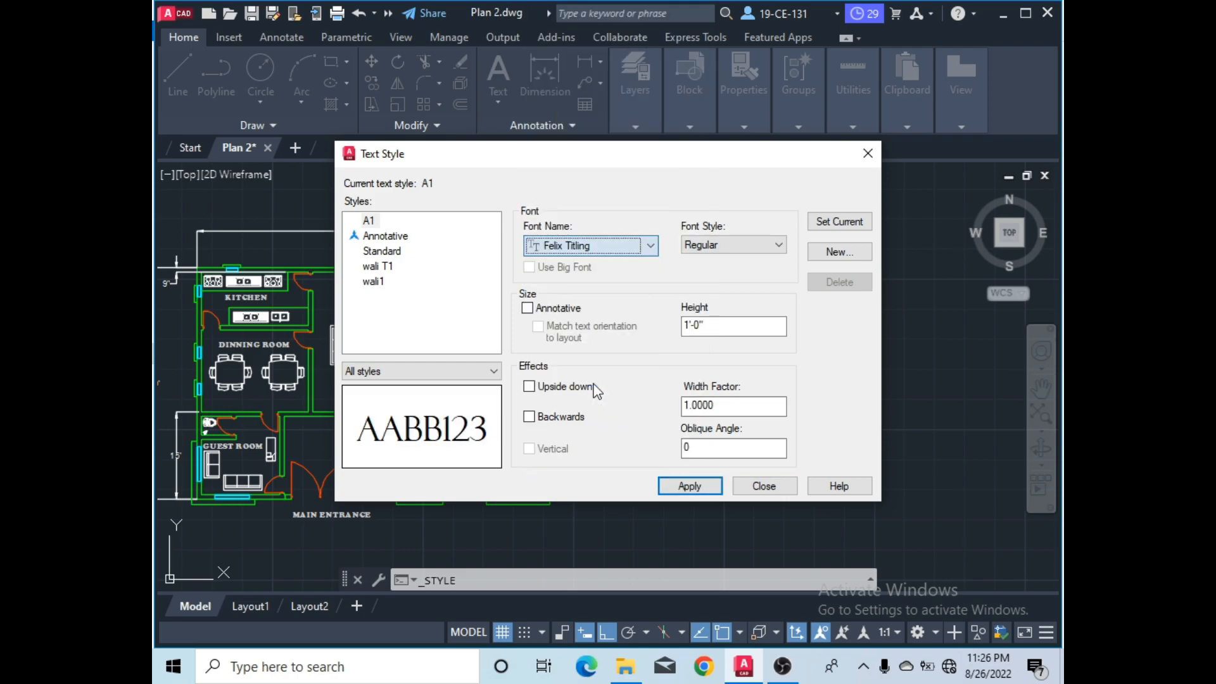
{"action": "left_click", "coordinate": [626, 253]}
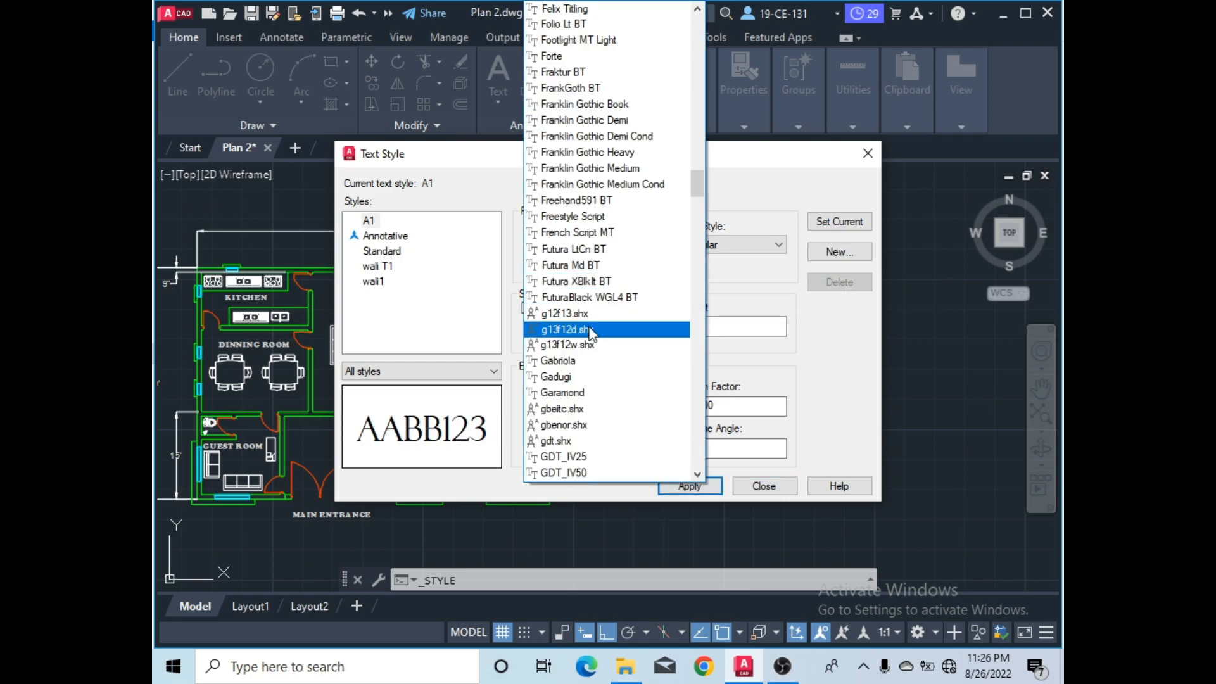
{"action": "left_click", "coordinate": [595, 393]}
- Set text style A1's font to Futura XBlkIt BT and its height to 3', and apply the changes
{"action": "left_click", "coordinate": [630, 245]}
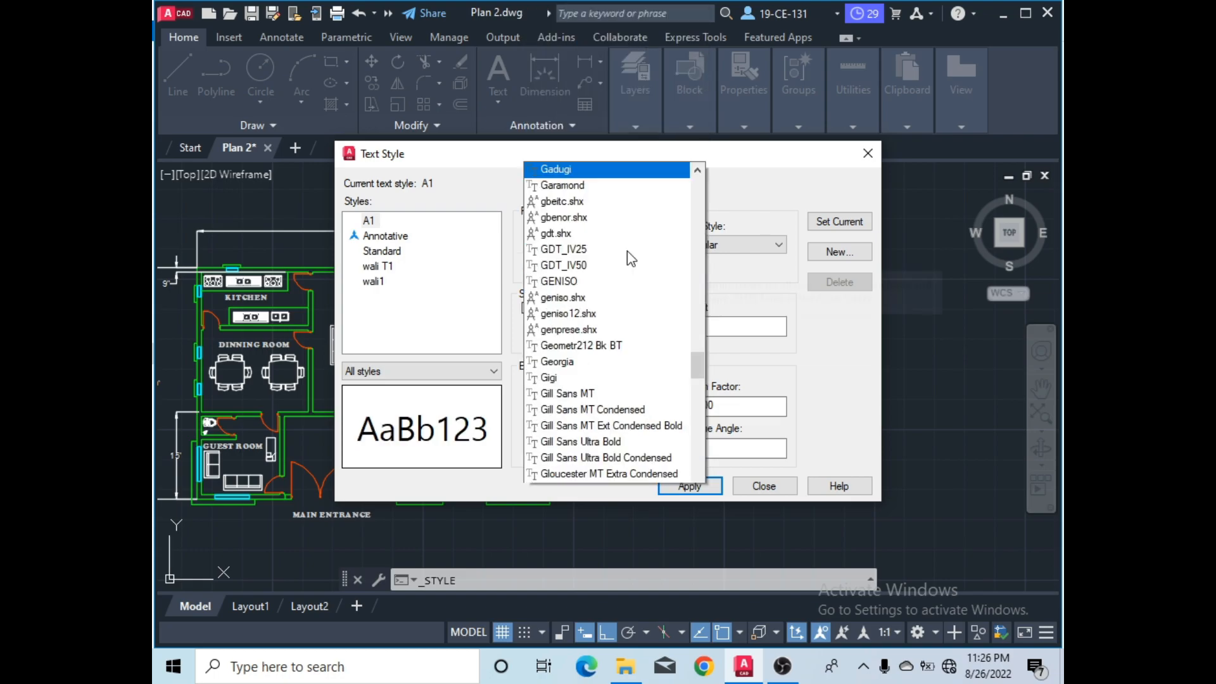
{"action": "scroll", "coordinate": [601, 344], "scroll_direction": "up", "scroll_amount": 4}
{"action": "scroll", "coordinate": [600, 341], "scroll_direction": "up", "scroll_amount": 2}
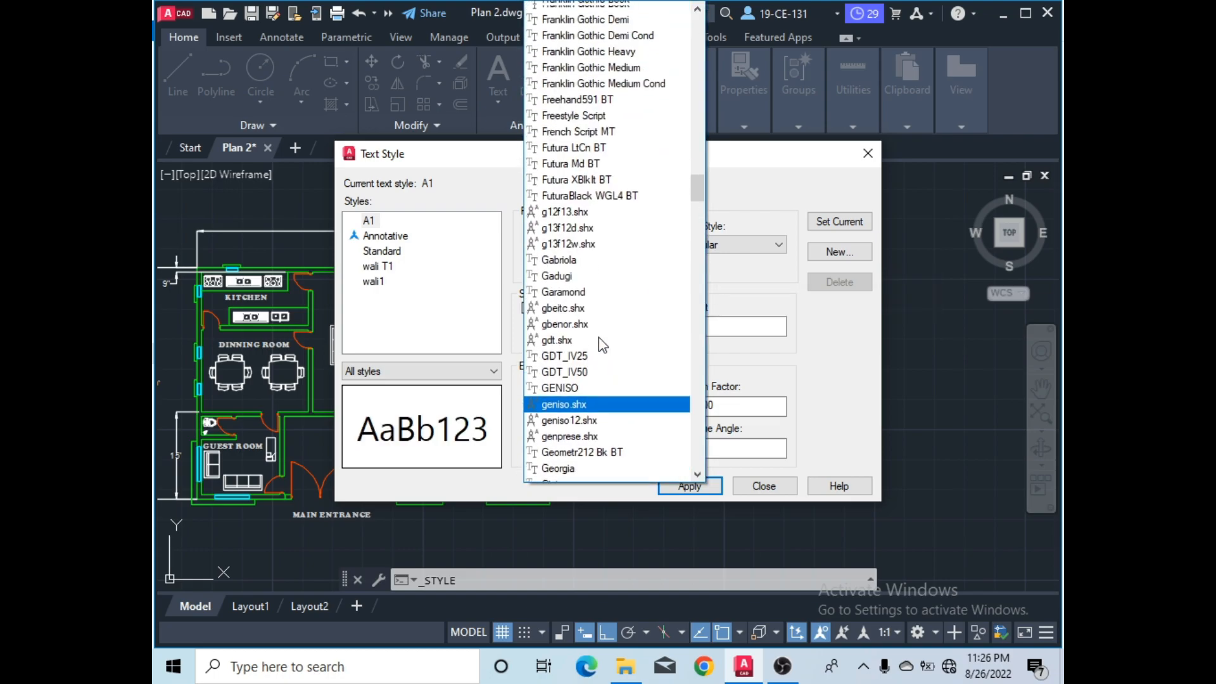
{"action": "left_click", "coordinate": [598, 241]}
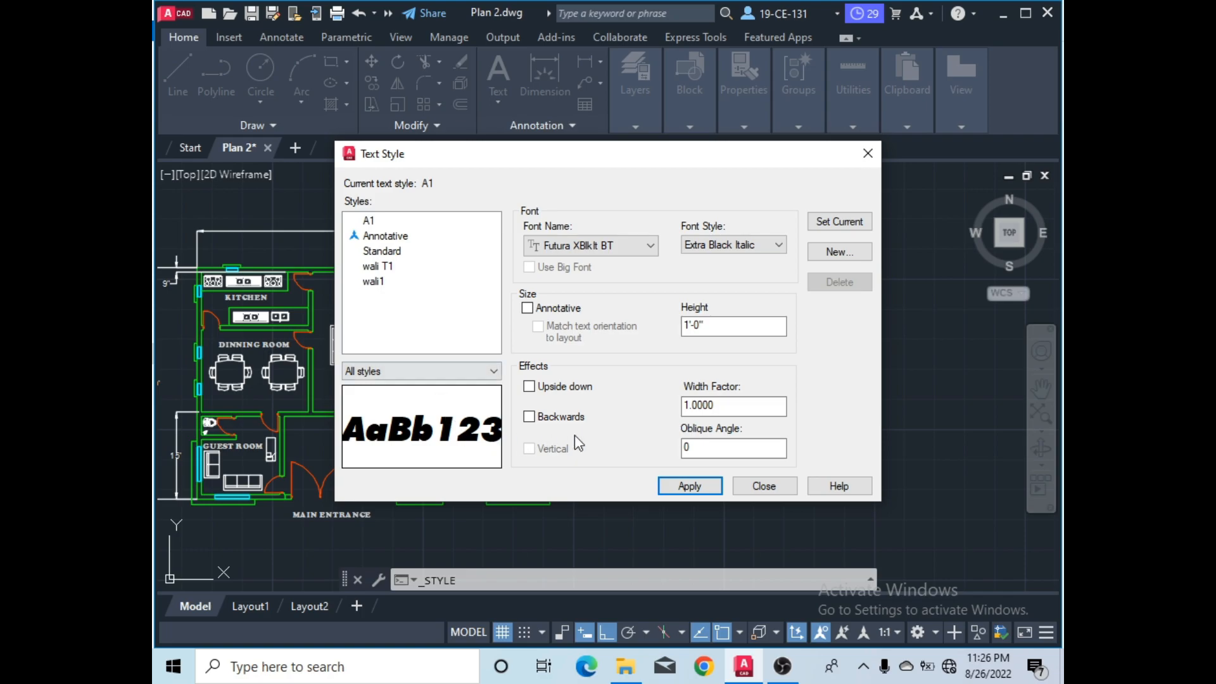
{"action": "double_click", "coordinate": [707, 327]}
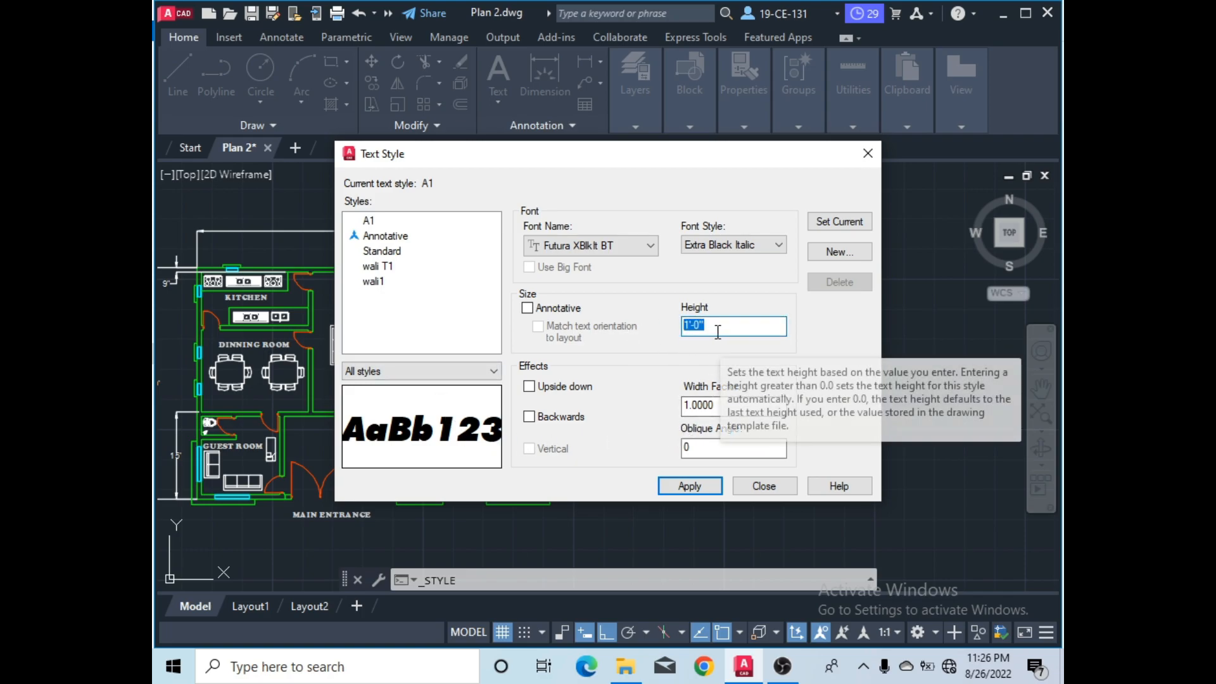
{"action": "type", "text": "3"}
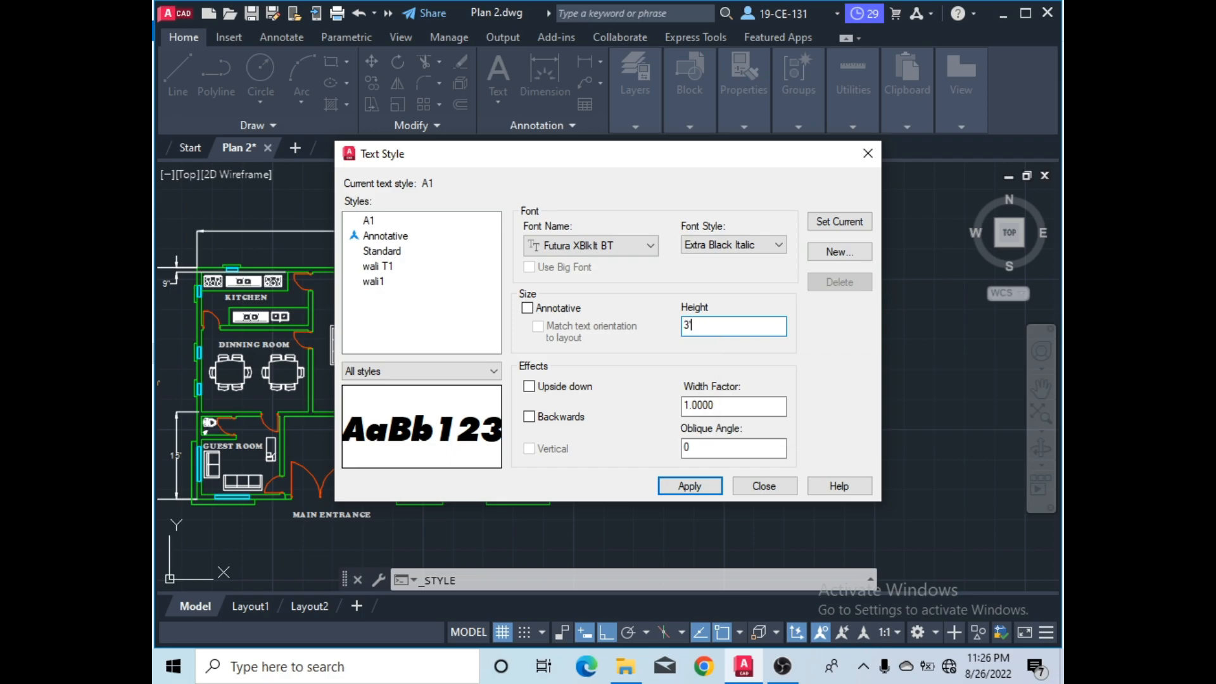
{"action": "key", "text": "Return"}
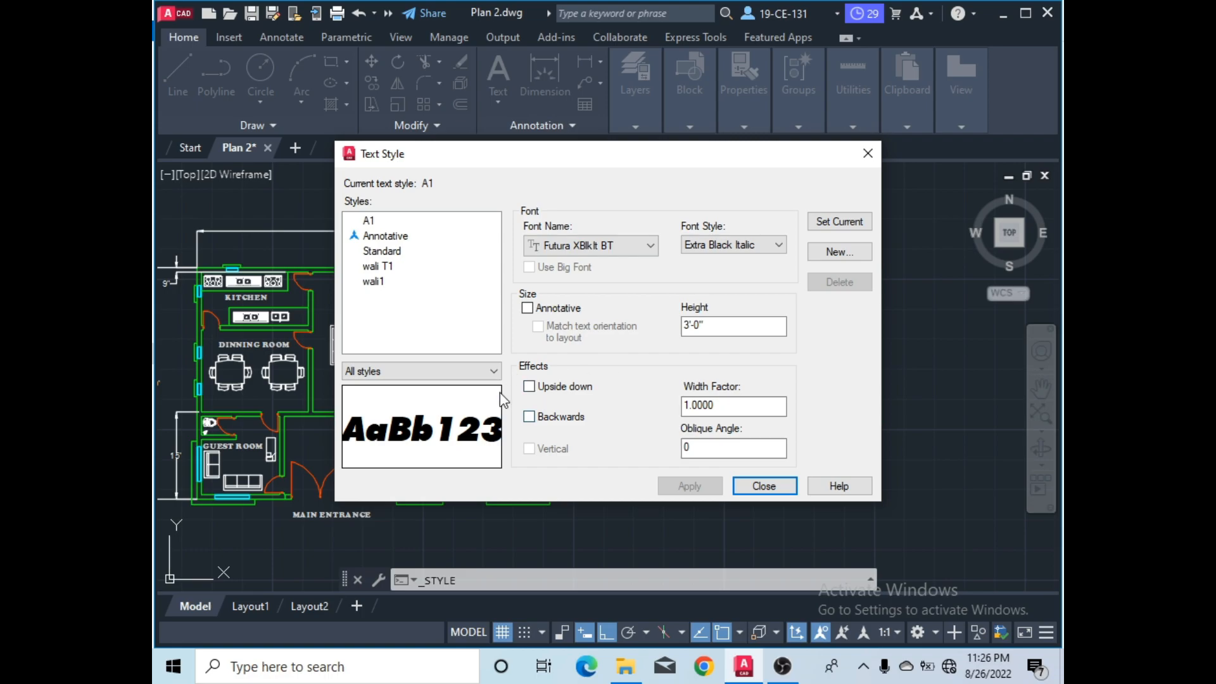
{"action": "left_click", "coordinate": [753, 485]}
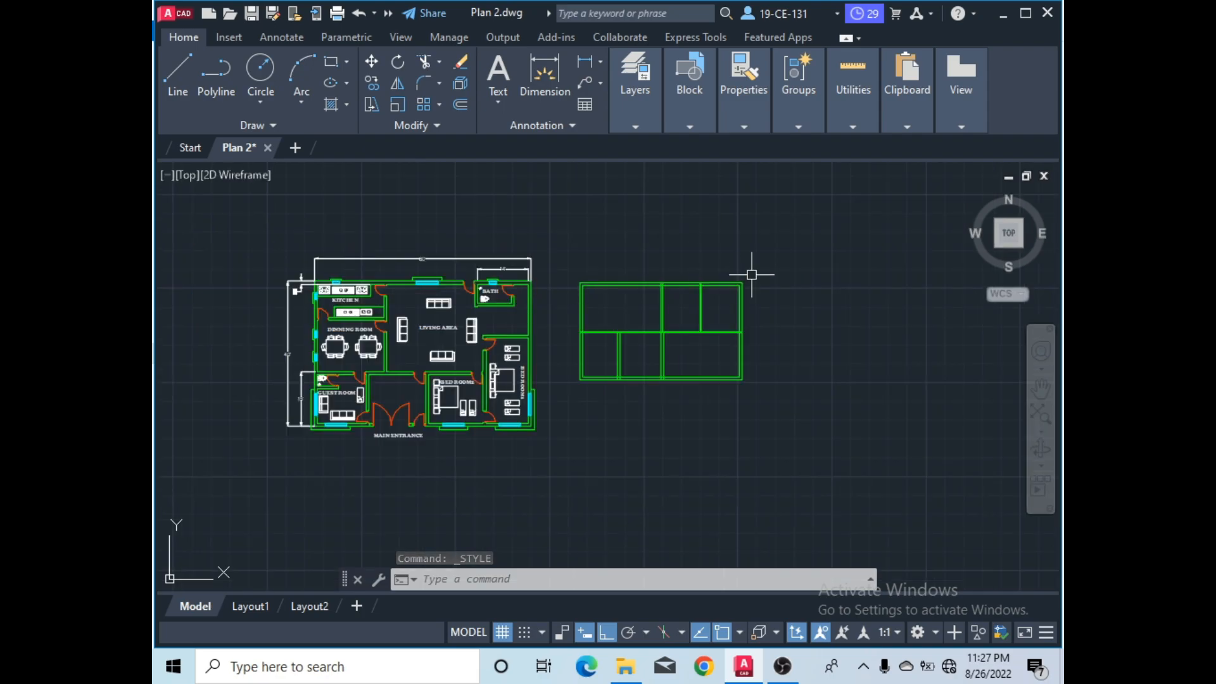
- Choose A1 as the current text style for new annotations
{"action": "scroll", "coordinate": [750, 272], "scroll_direction": "up", "scroll_amount": 2}
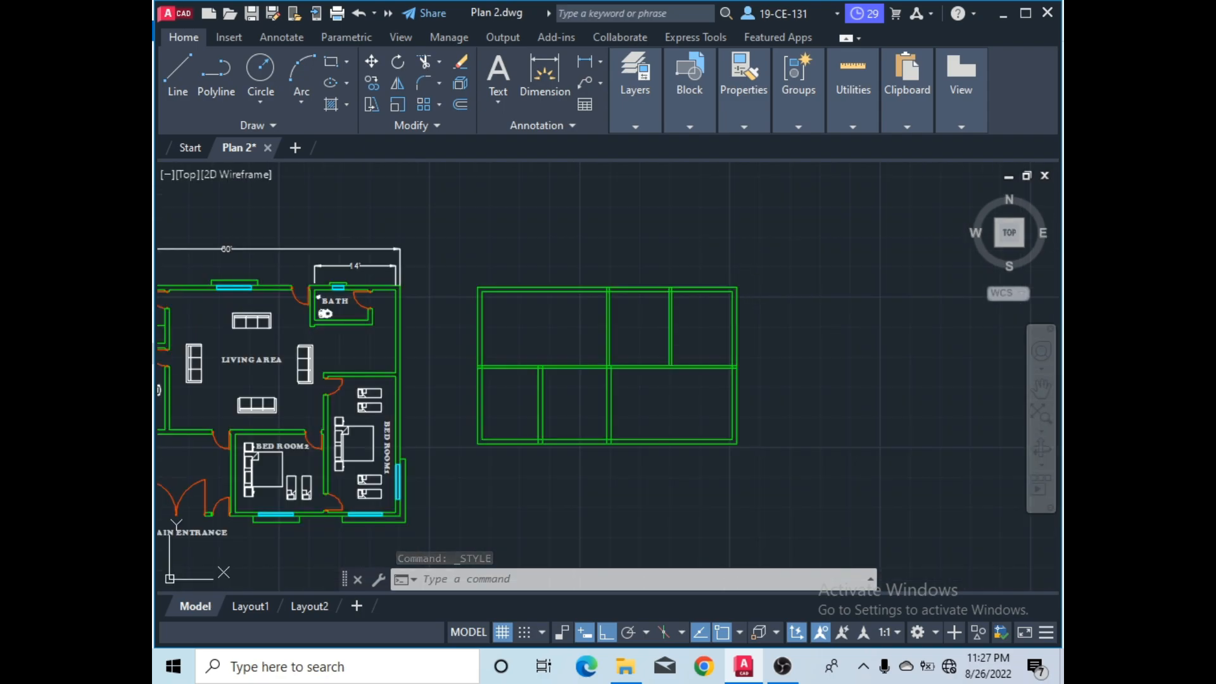
{"action": "left_click", "coordinate": [565, 126]}
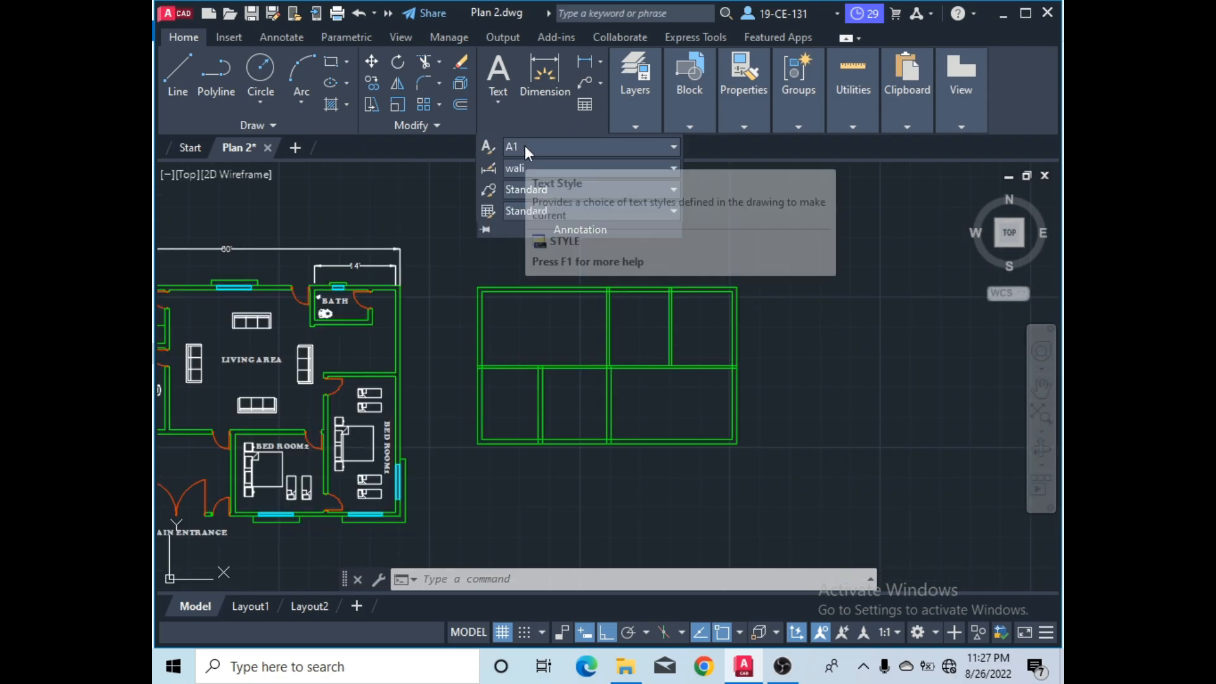
{"action": "left_click", "coordinate": [567, 146]}
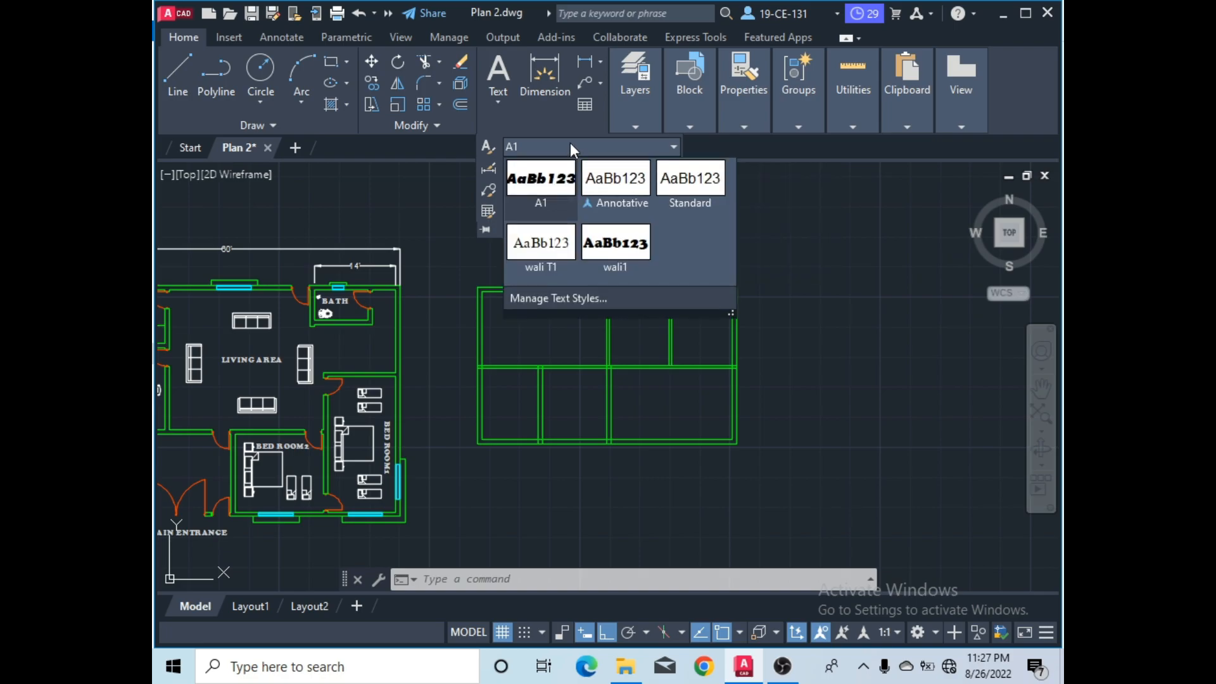
{"action": "left_click", "coordinate": [543, 194]}
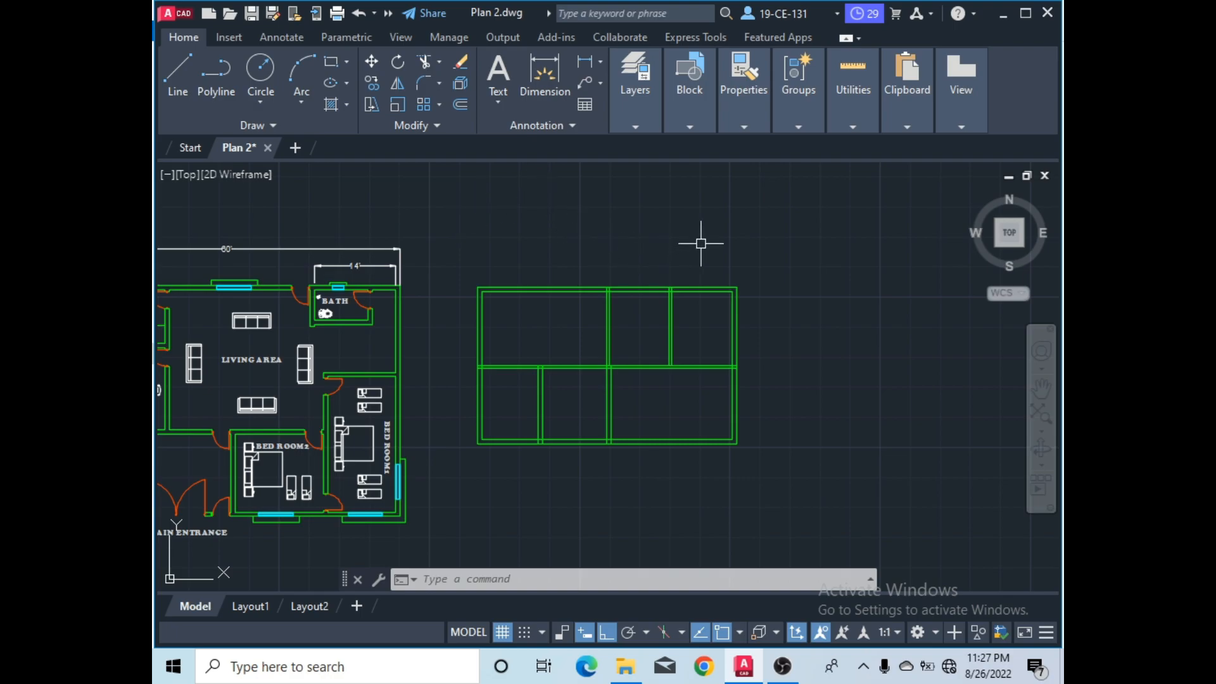
- Write the single-line text BED ROOM at 0° rotation in the upper-left room of the unfurnished plan
{"action": "type", "text": "DT"}
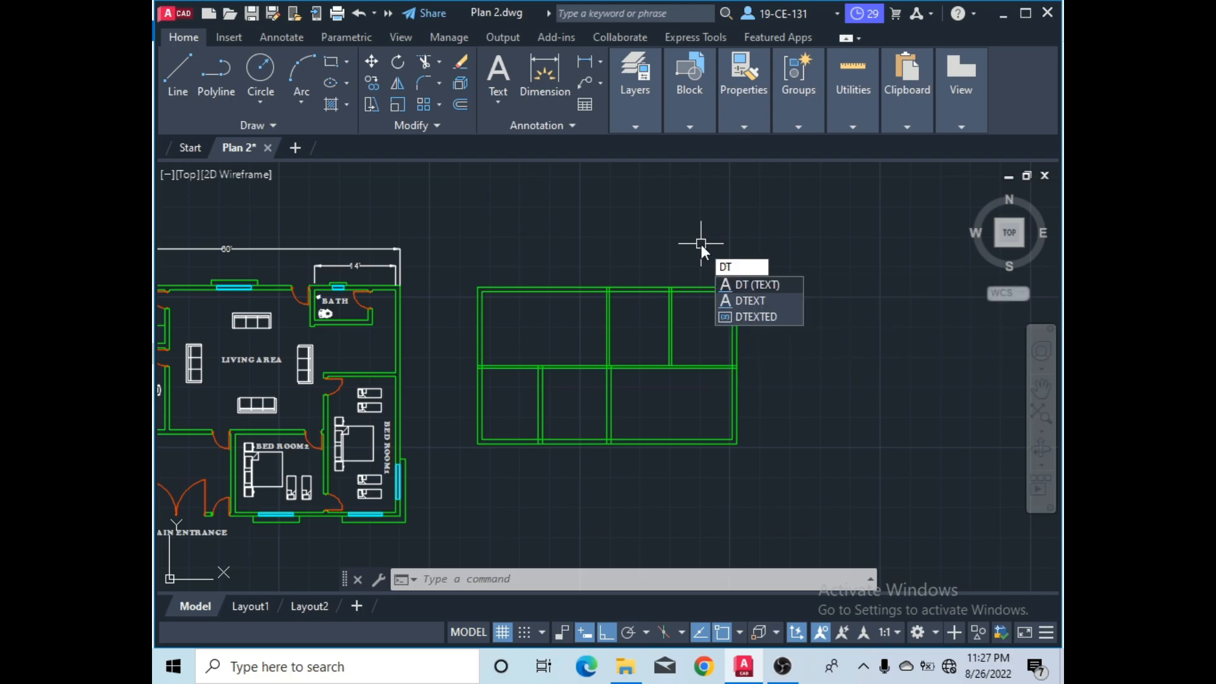
{"action": "key", "text": "Return"}
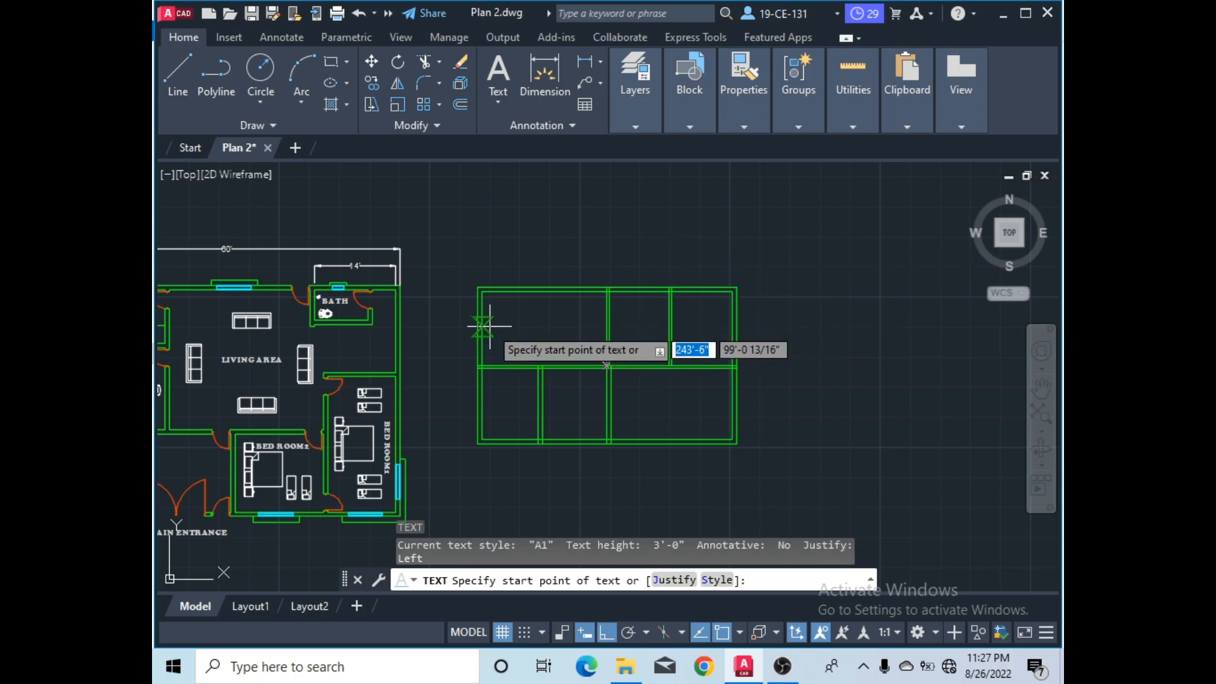
{"action": "scroll", "coordinate": [529, 325], "scroll_direction": "up", "scroll_amount": 4}
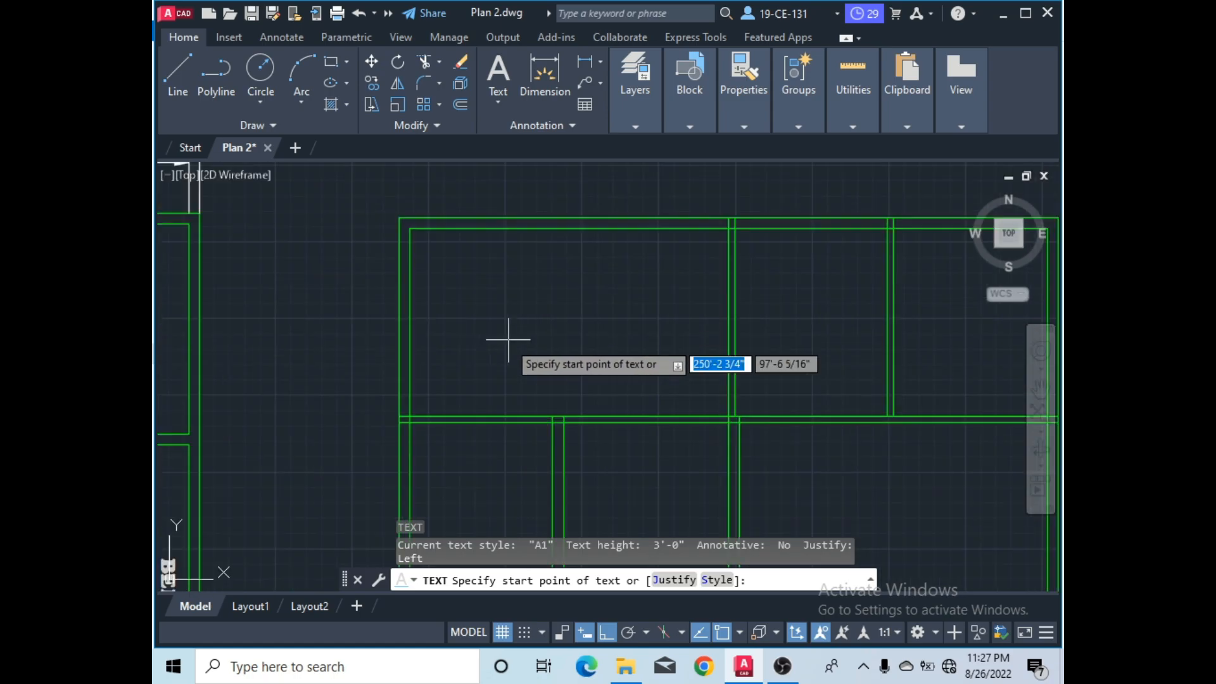
{"action": "left_click", "coordinate": [465, 310]}
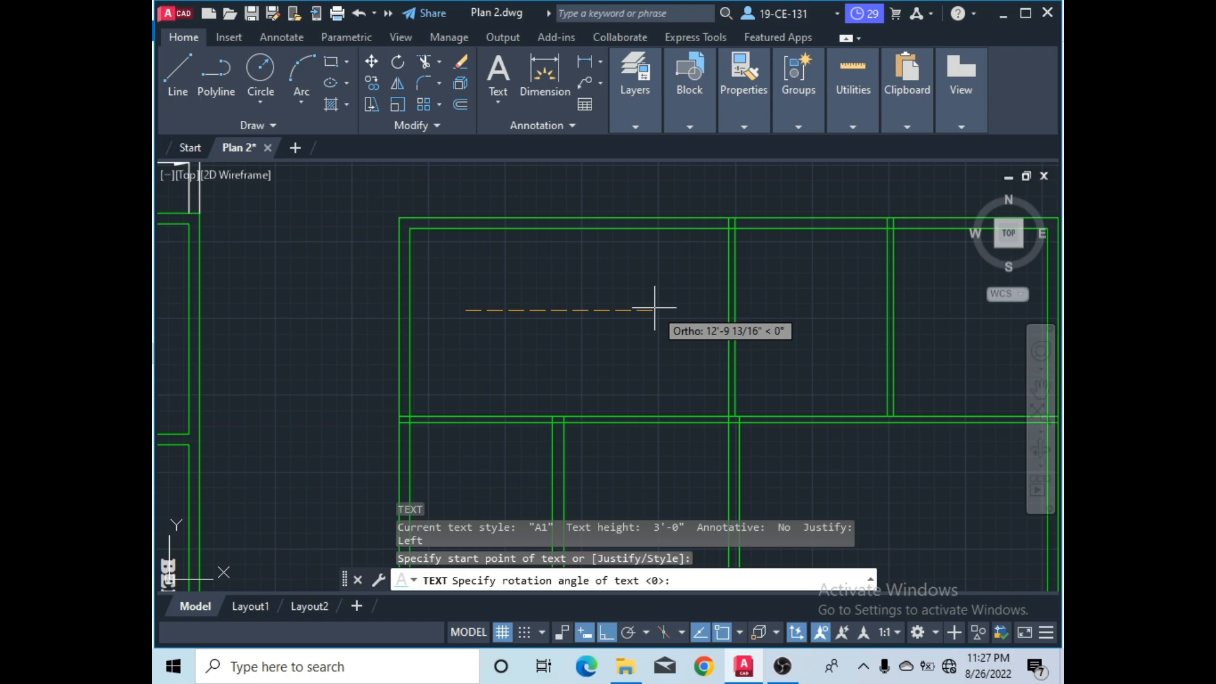
{"action": "key", "text": "Return"}
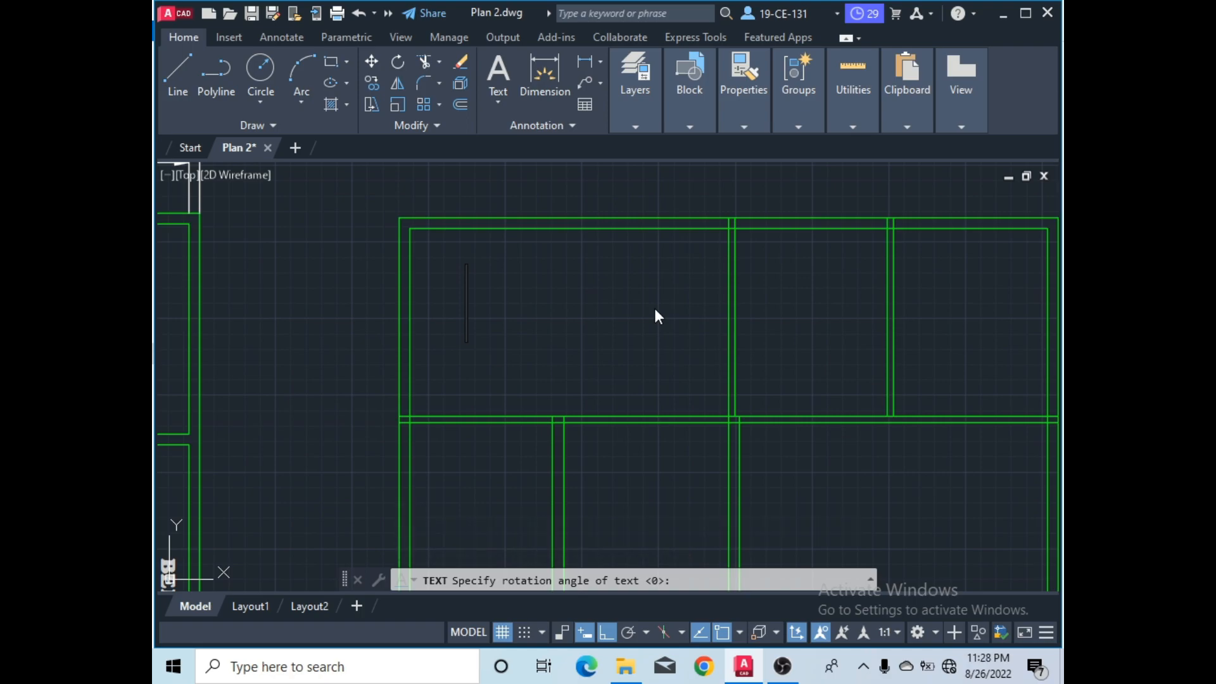
{"action": "type", "text": "as"}
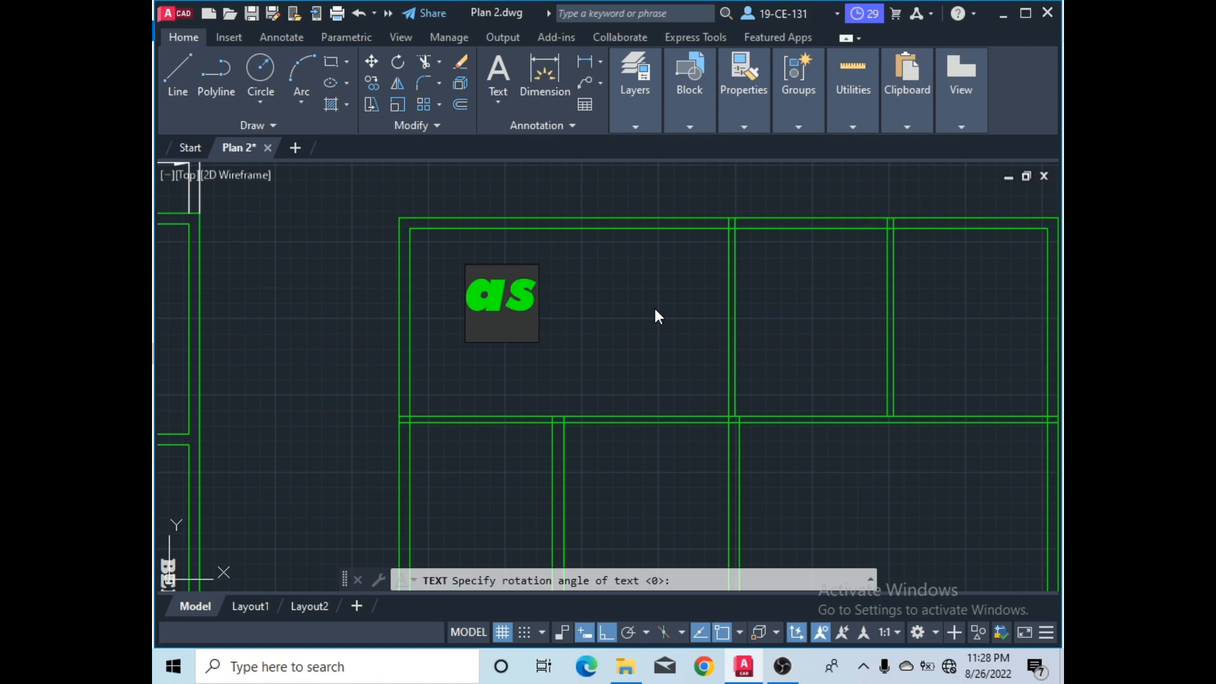
{"action": "key", "text": "BackSpace"}
{"action": "key", "text": "BackSpace"}
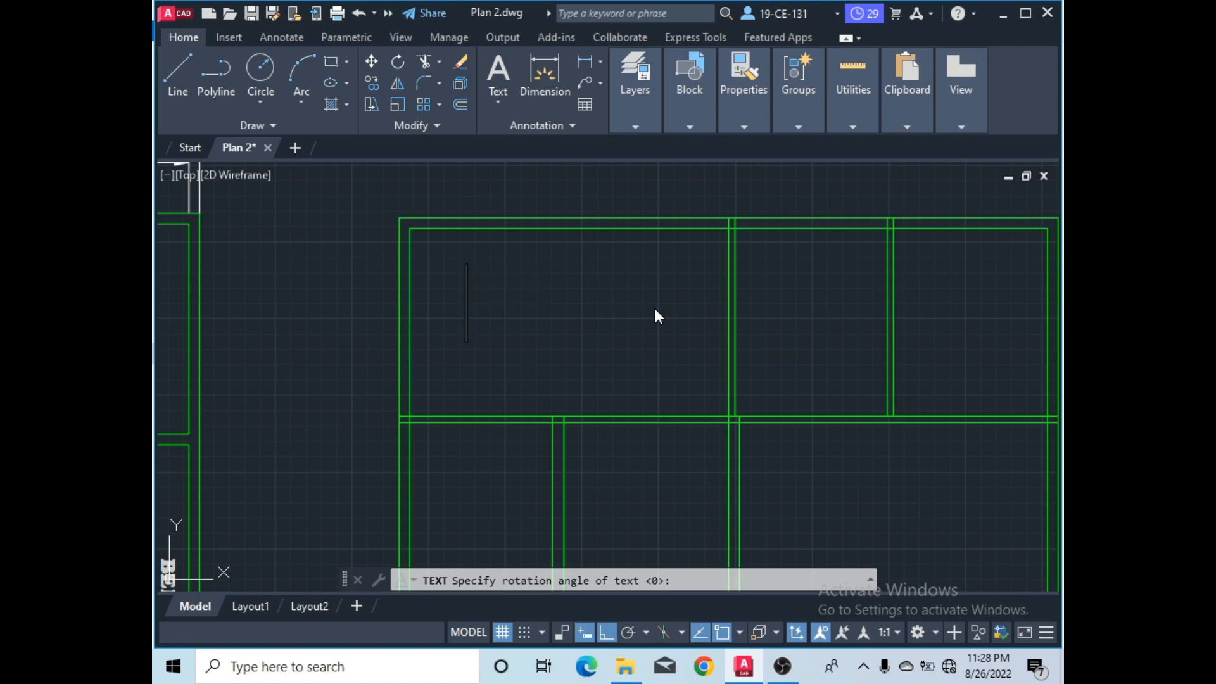
{"action": "type", "text": "B"}
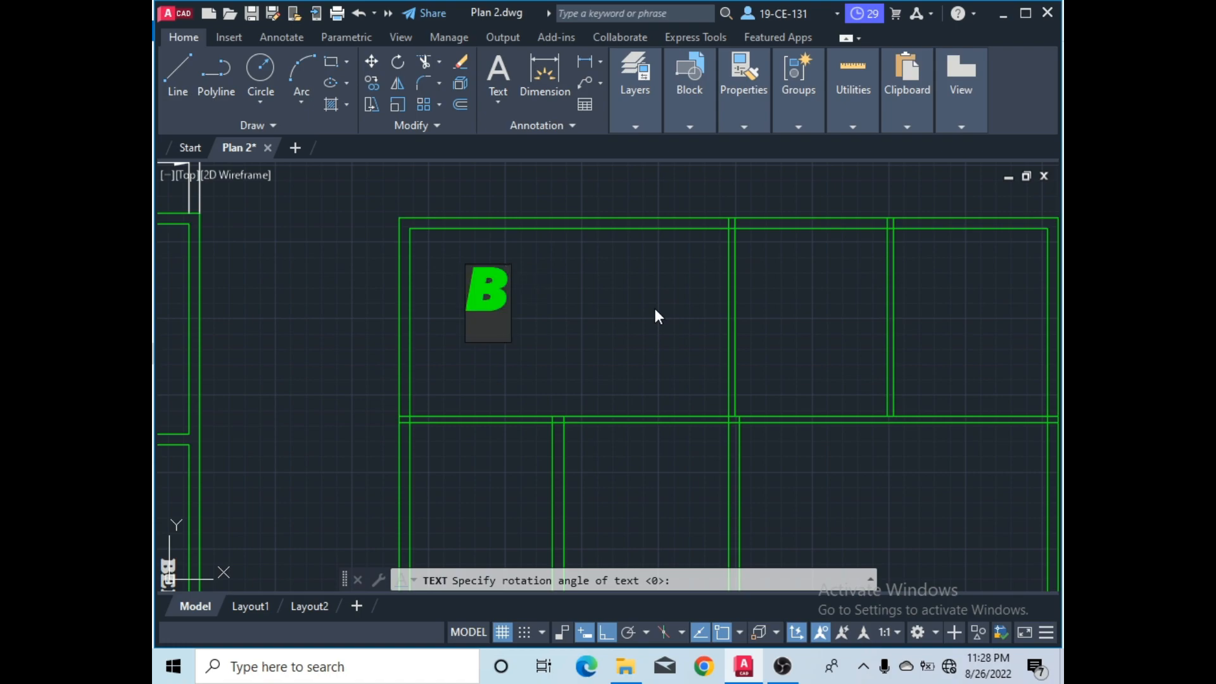
{"action": "type", "text": "ED "}
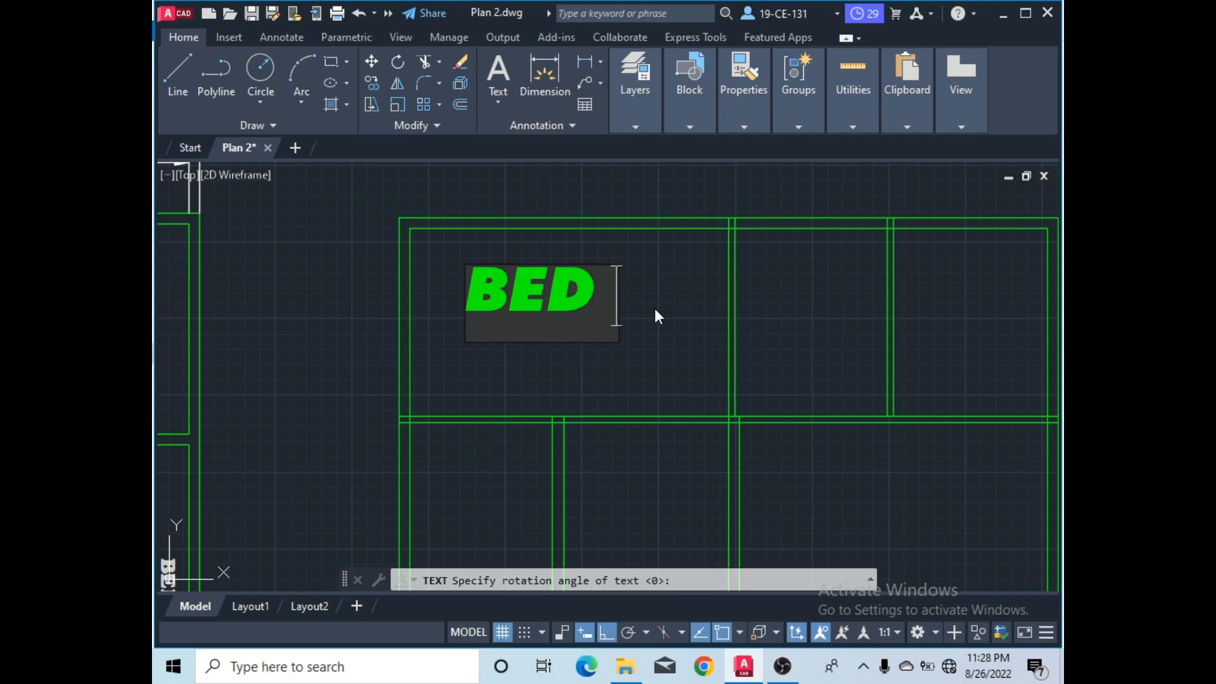
{"action": "type", "text": "ROOM"}
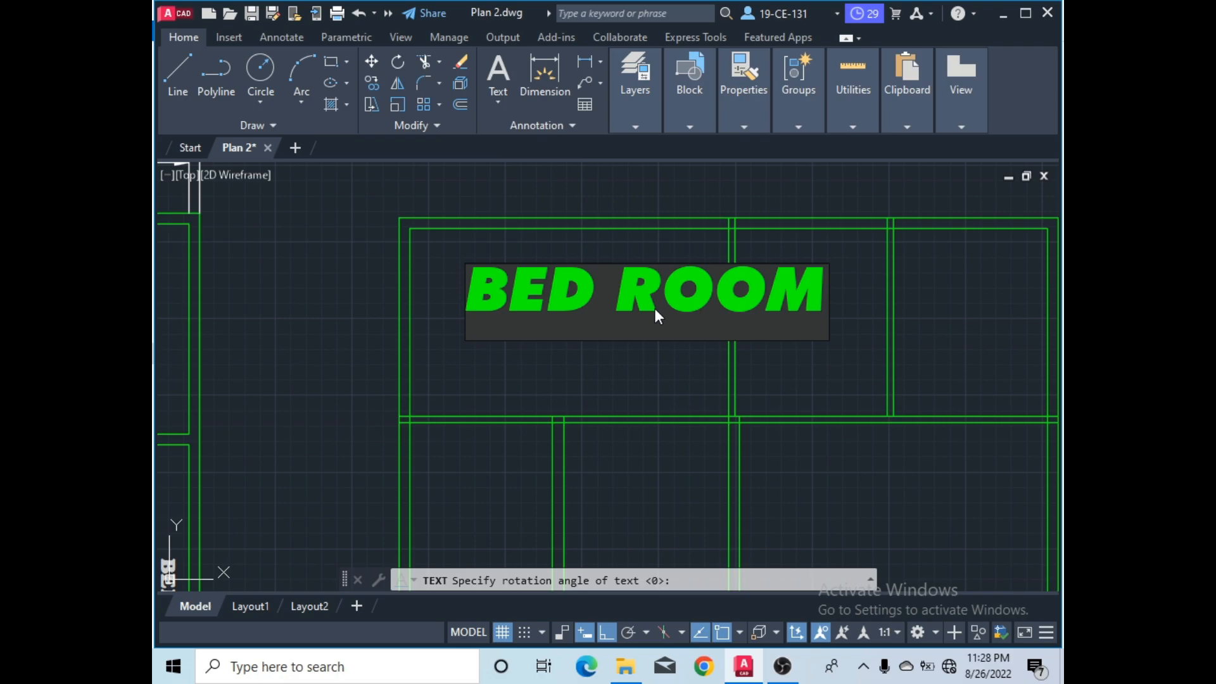
- Add the text WE in the lower middle room, and start another text in the large room to its right
{"action": "scroll", "coordinate": [564, 361], "scroll_direction": "down", "scroll_amount": 3}
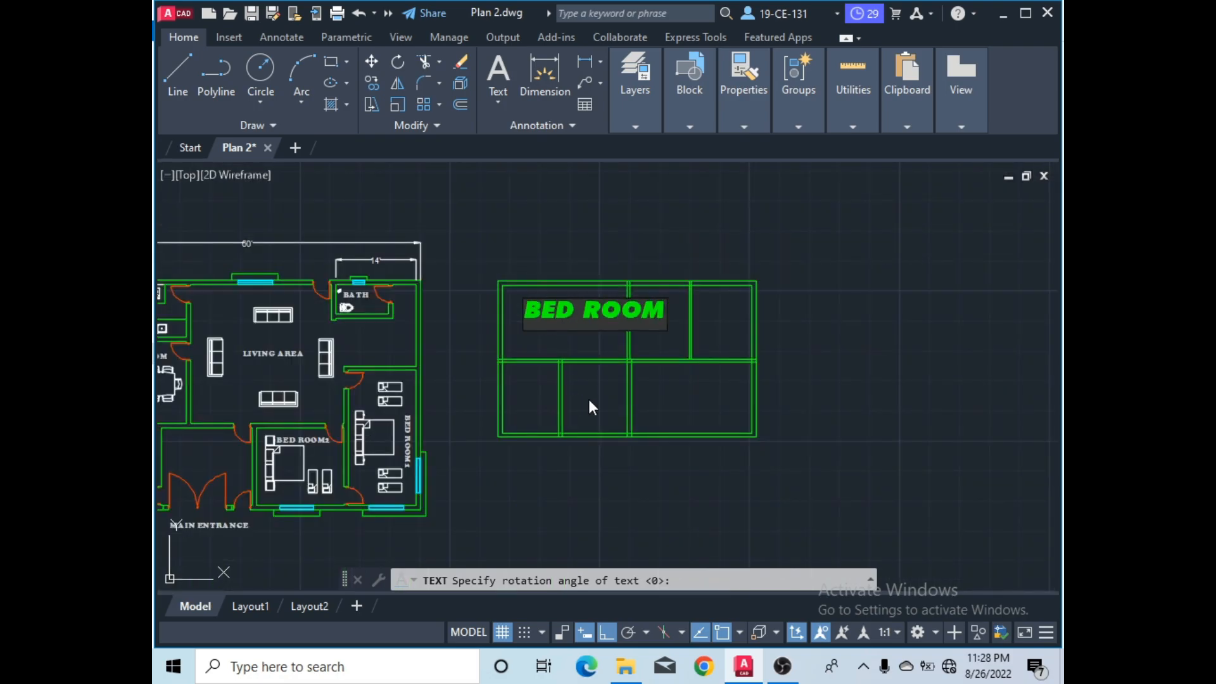
{"action": "scroll", "coordinate": [587, 399], "scroll_direction": "up", "scroll_amount": 2}
{"action": "left_click", "coordinate": [579, 423]}
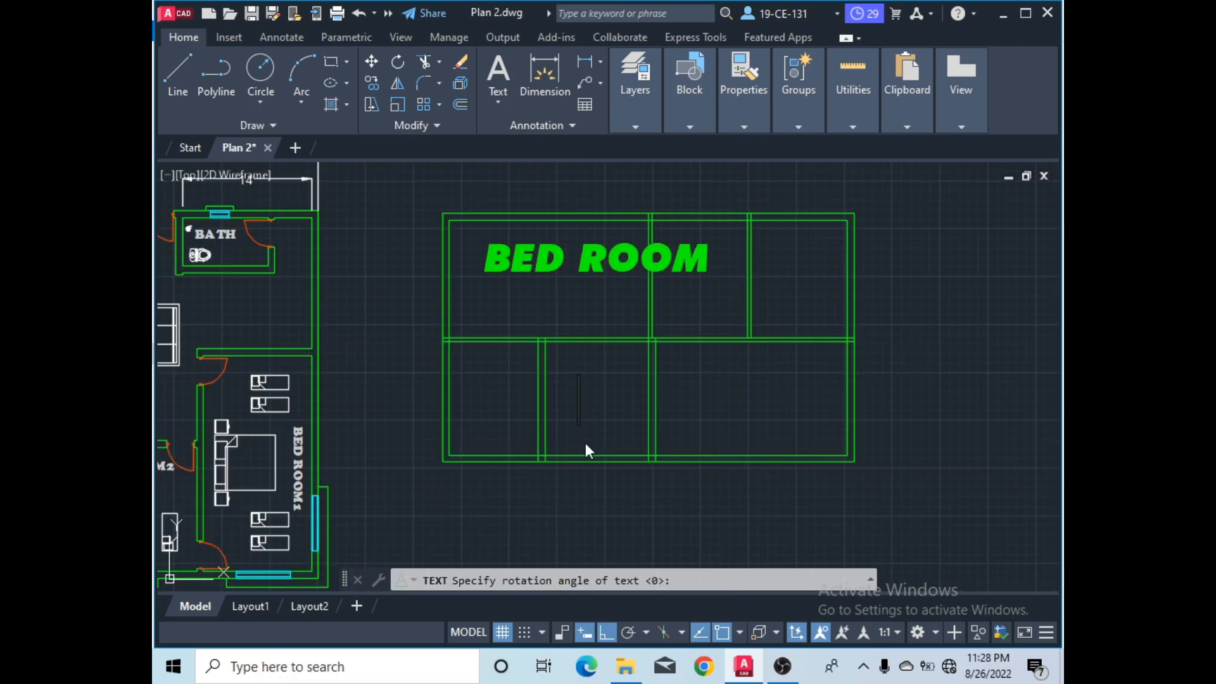
{"action": "type", "text": "WE"}
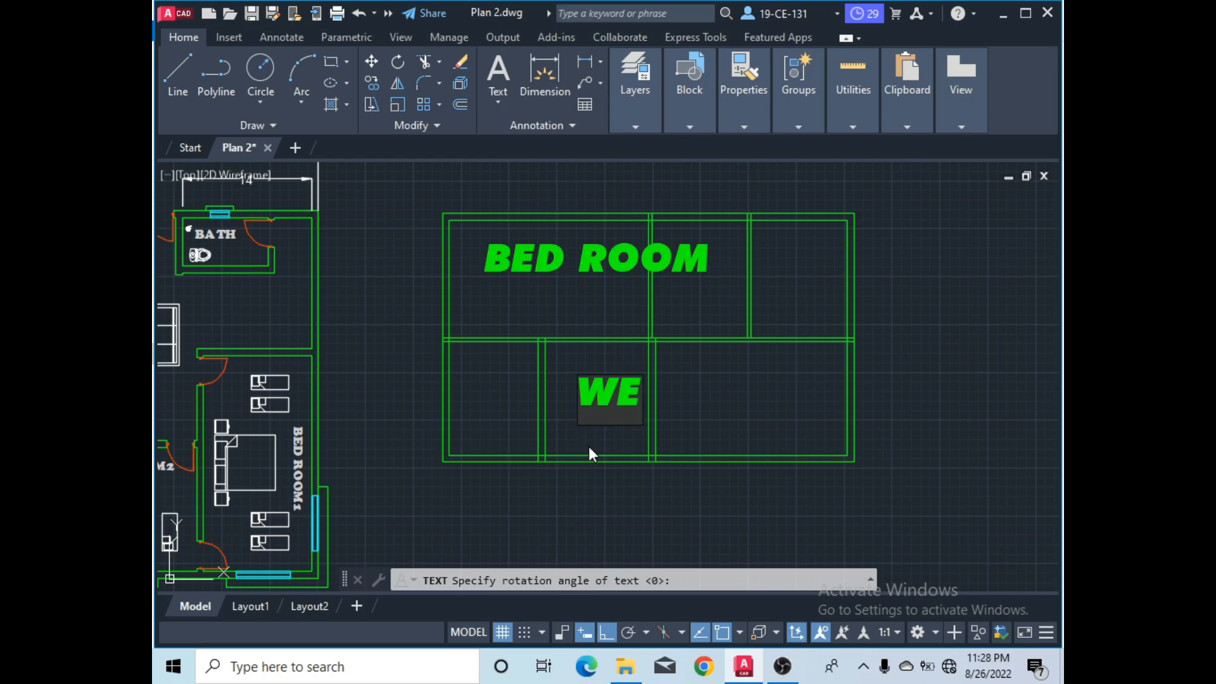
{"action": "left_click", "coordinate": [705, 387]}
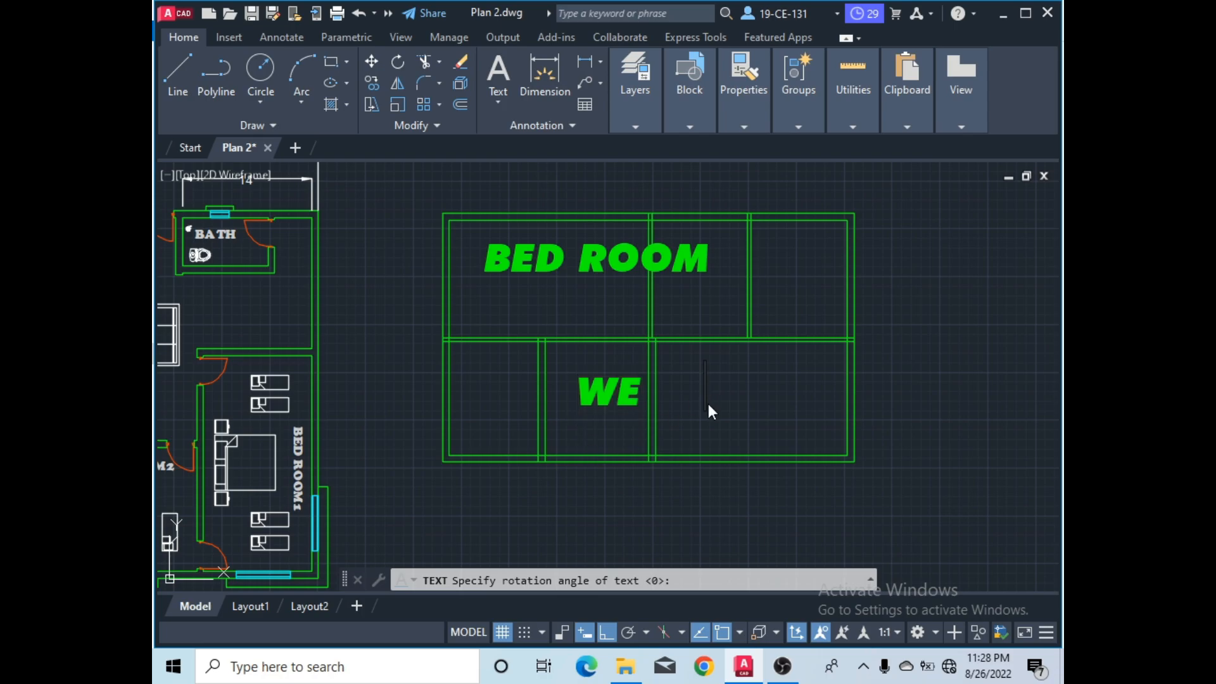
- Add the single-line texts 12H in the large lower-right room and 45 in the upper-right room, and finish the text command
{"action": "type", "text": "12"}
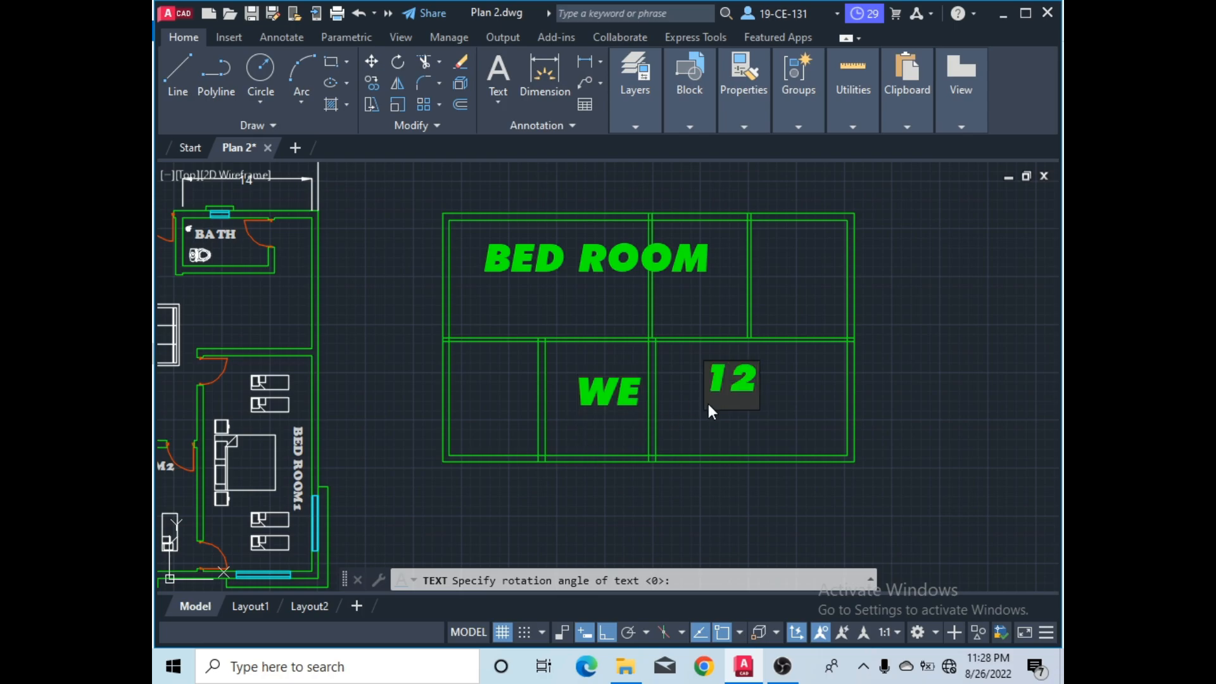
{"action": "type", "text": "H"}
{"action": "left_click", "coordinate": [774, 285]}
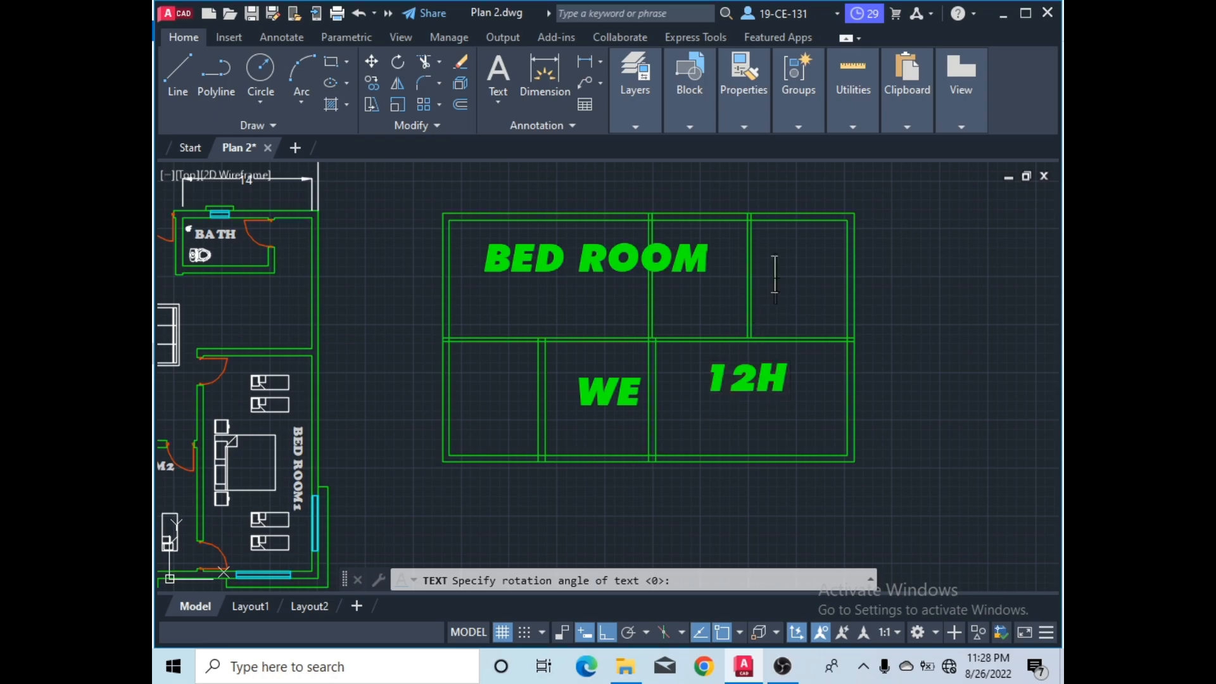
{"action": "type", "text": "45"}
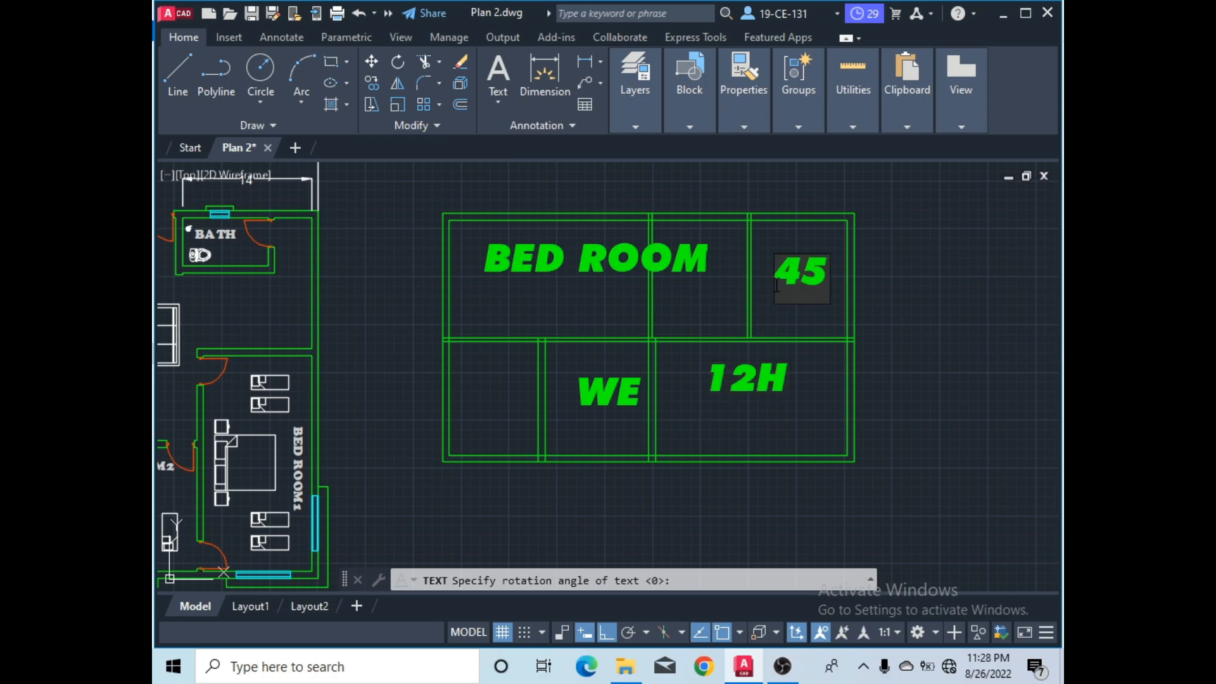
{"action": "left_click", "coordinate": [890, 378]}
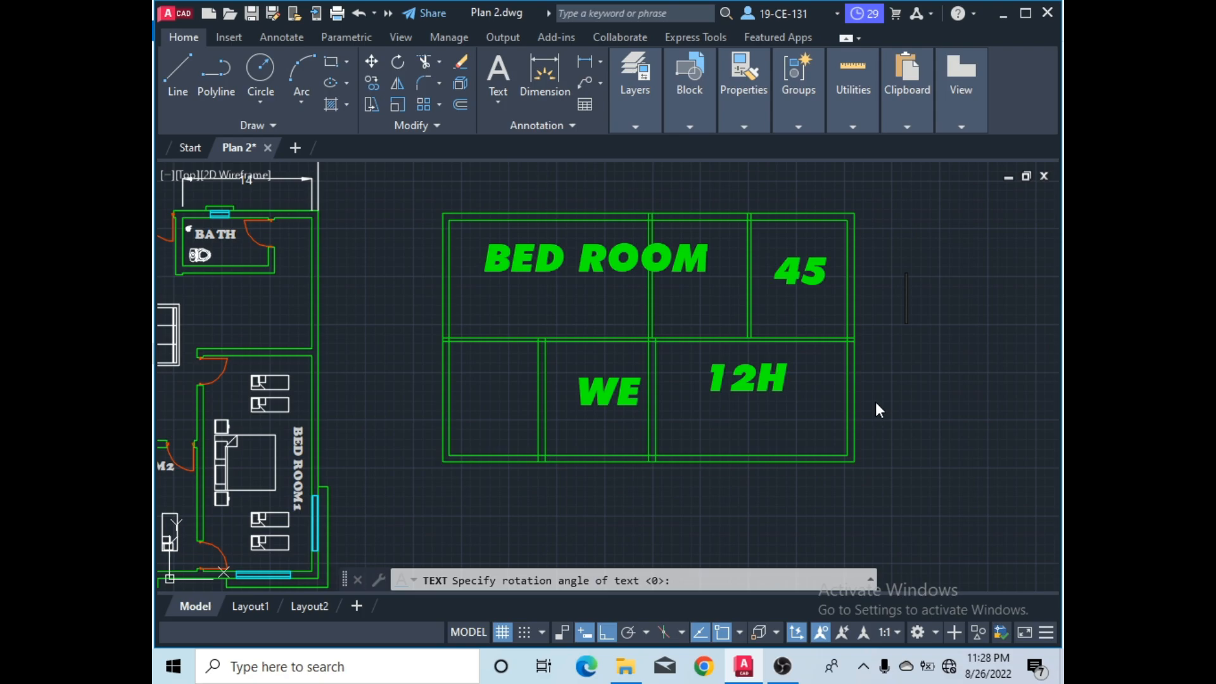
{"action": "key", "text": "Return"}
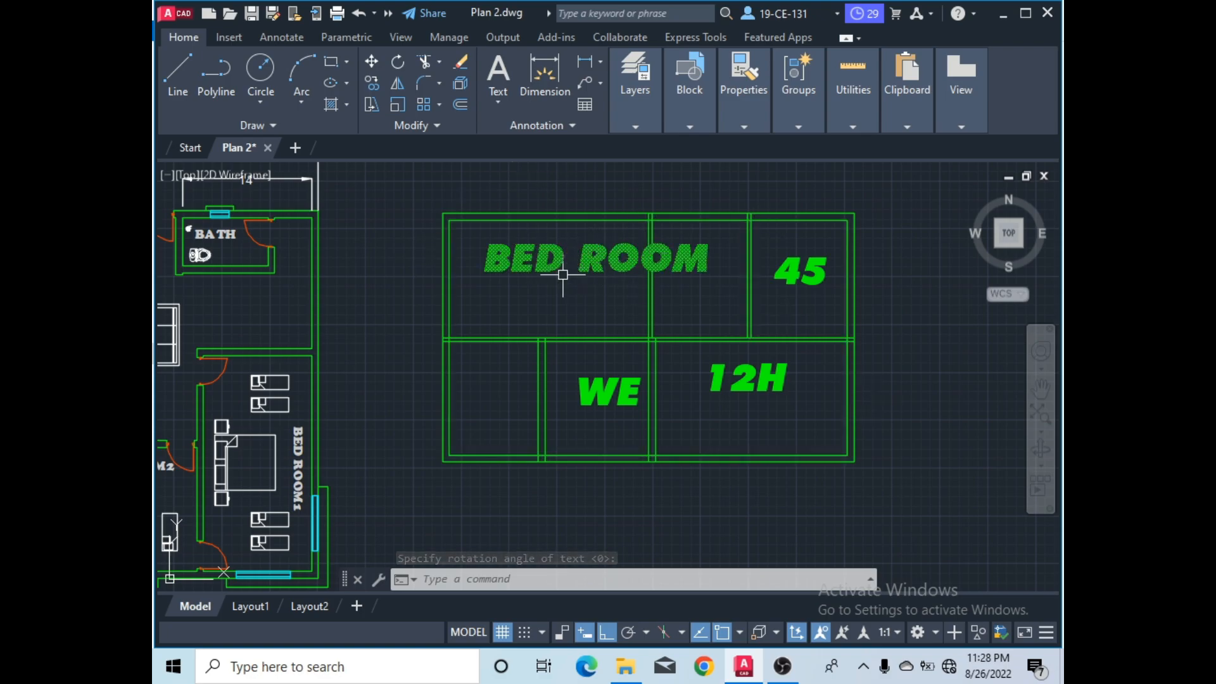
- Reapply text style A1 to the BED ROOM label and clear the selection
{"action": "left_click", "coordinate": [614, 247]}
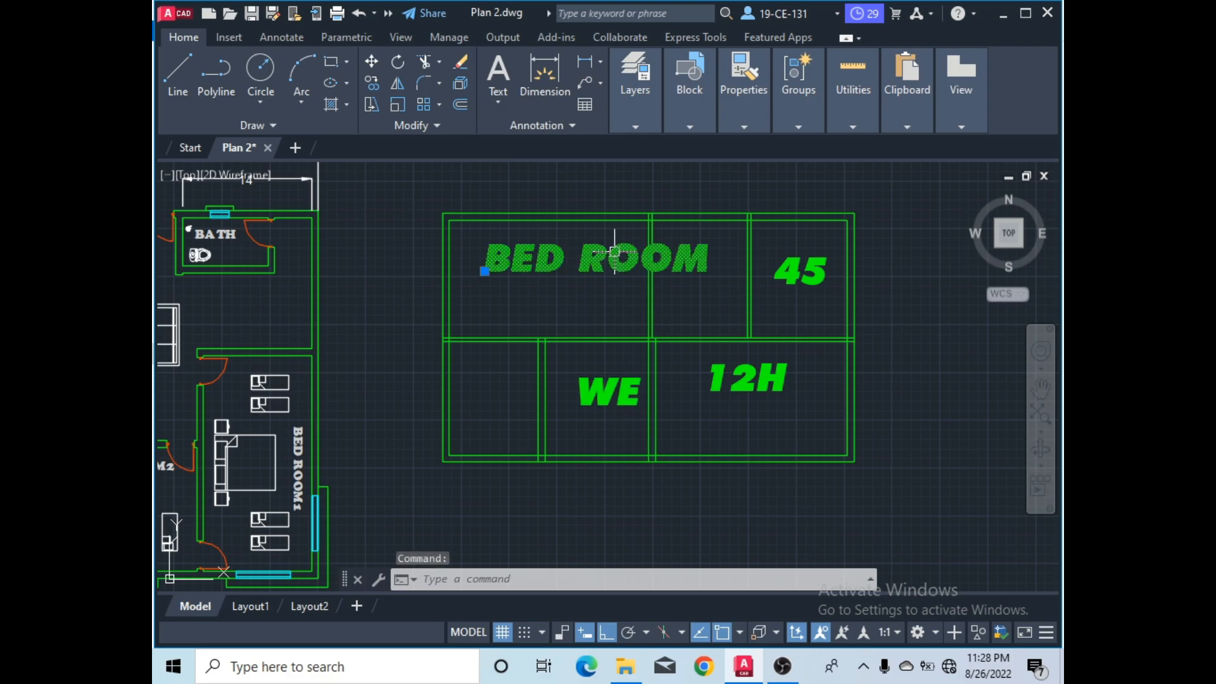
{"action": "left_click", "coordinate": [559, 126]}
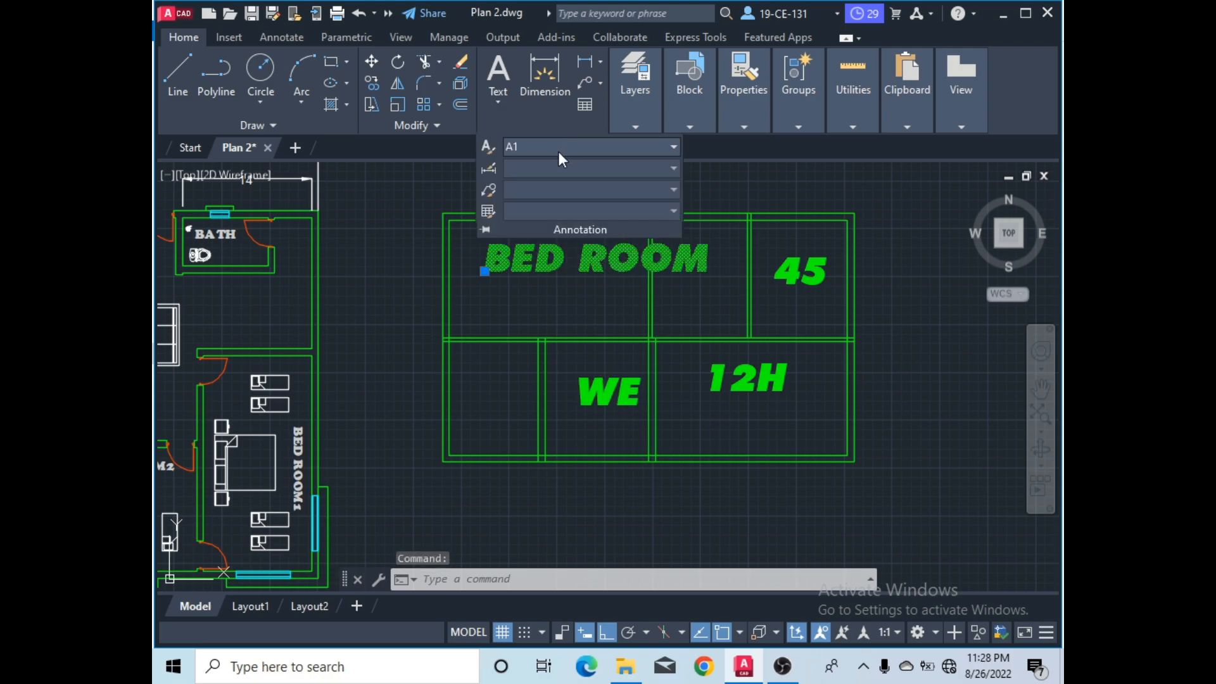
{"action": "left_click", "coordinate": [570, 143]}
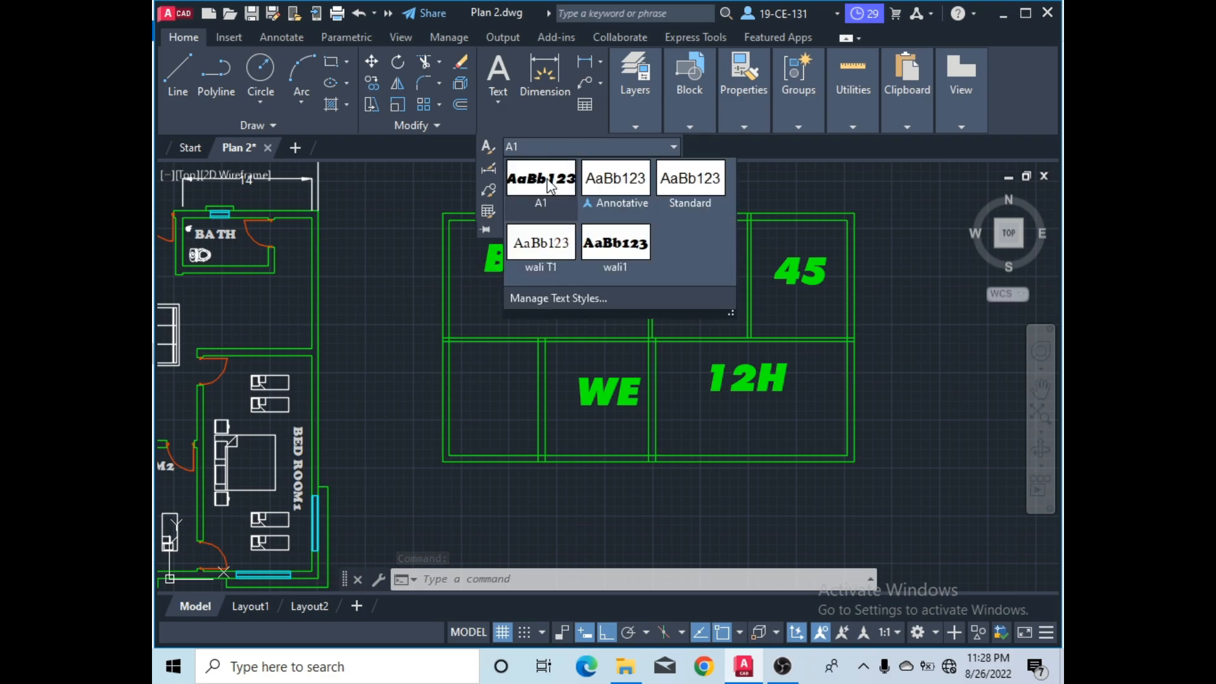
{"action": "left_click", "coordinate": [546, 191]}
{"action": "left_click", "coordinate": [573, 253]}
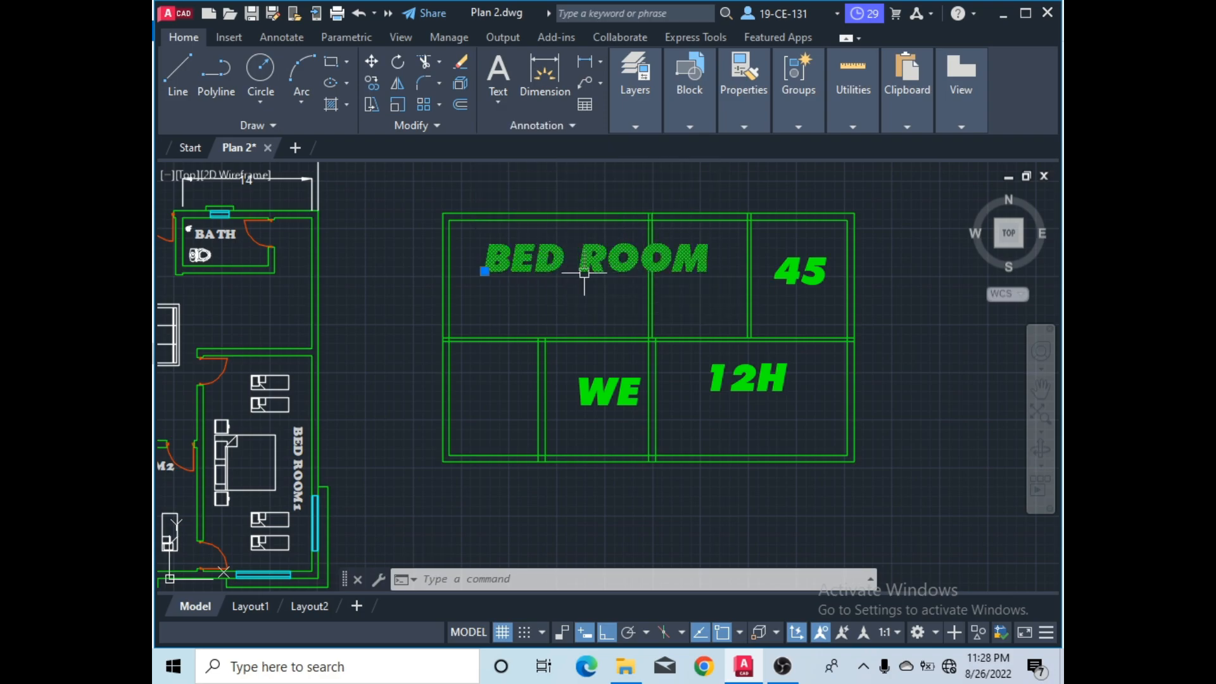
{"action": "left_click", "coordinate": [418, 306]}
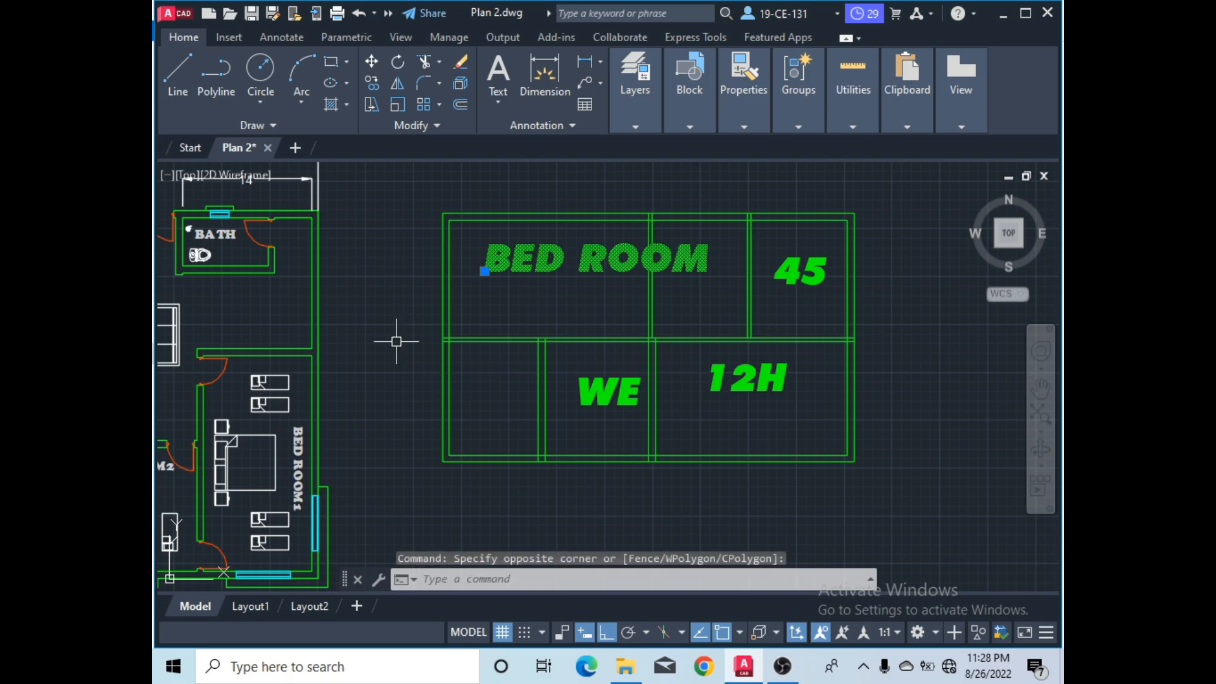
{"action": "right_click", "coordinate": [399, 339]}
{"action": "left_click", "coordinate": [462, 492]}
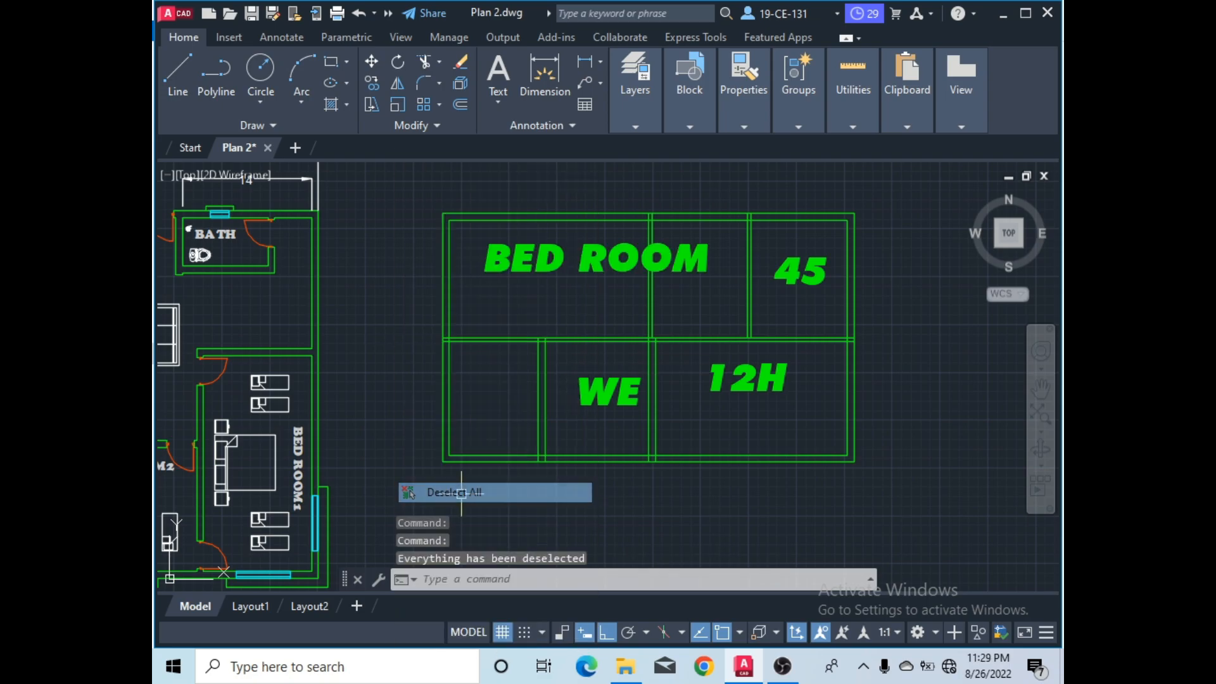
- Set text style A1's height to 1' and apply the change
{"action": "left_click", "coordinate": [560, 128]}
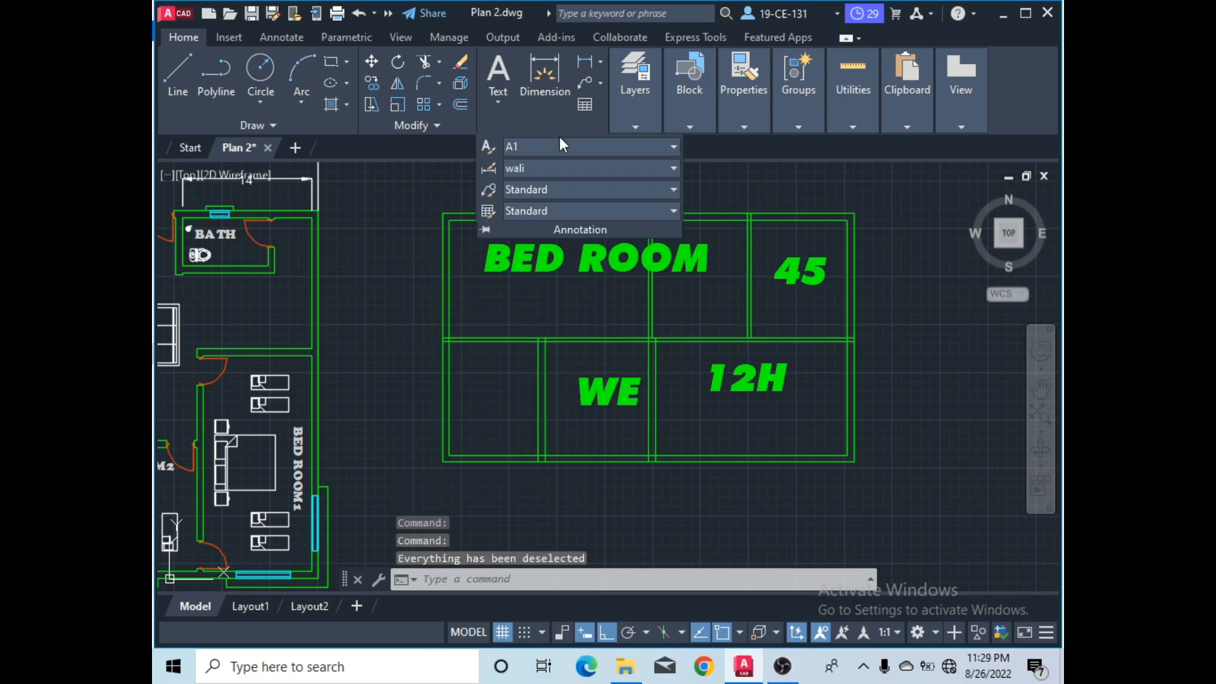
{"action": "left_click", "coordinate": [603, 146]}
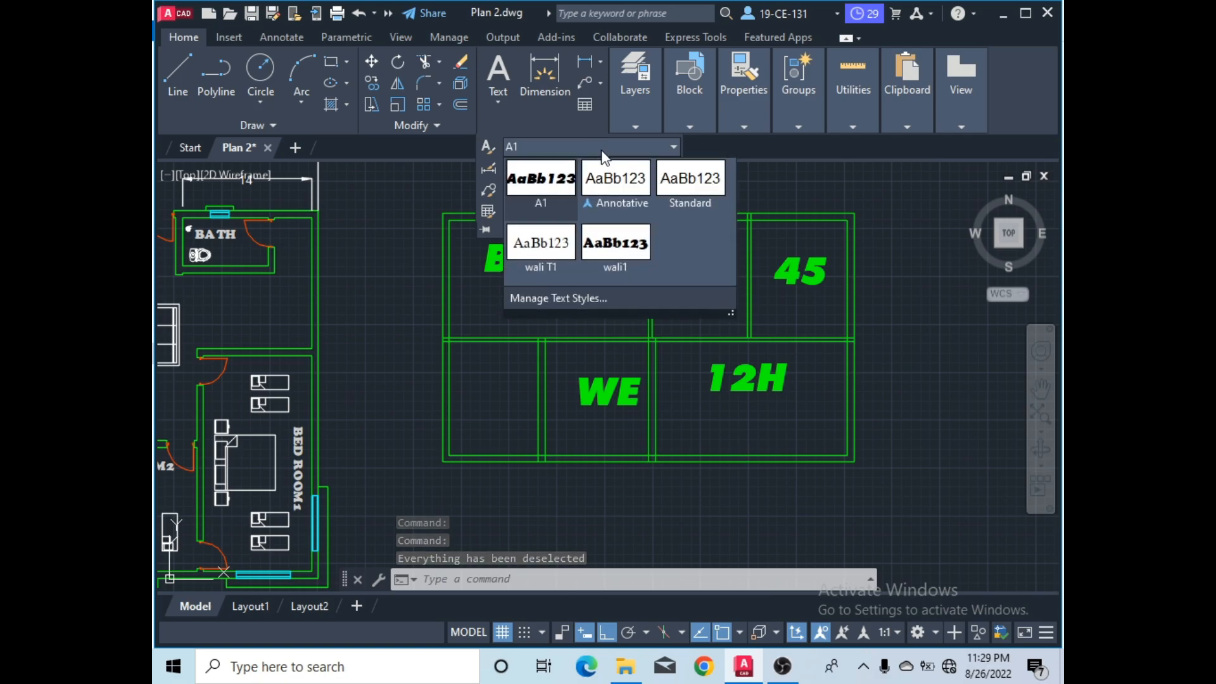
{"action": "left_click", "coordinate": [551, 298]}
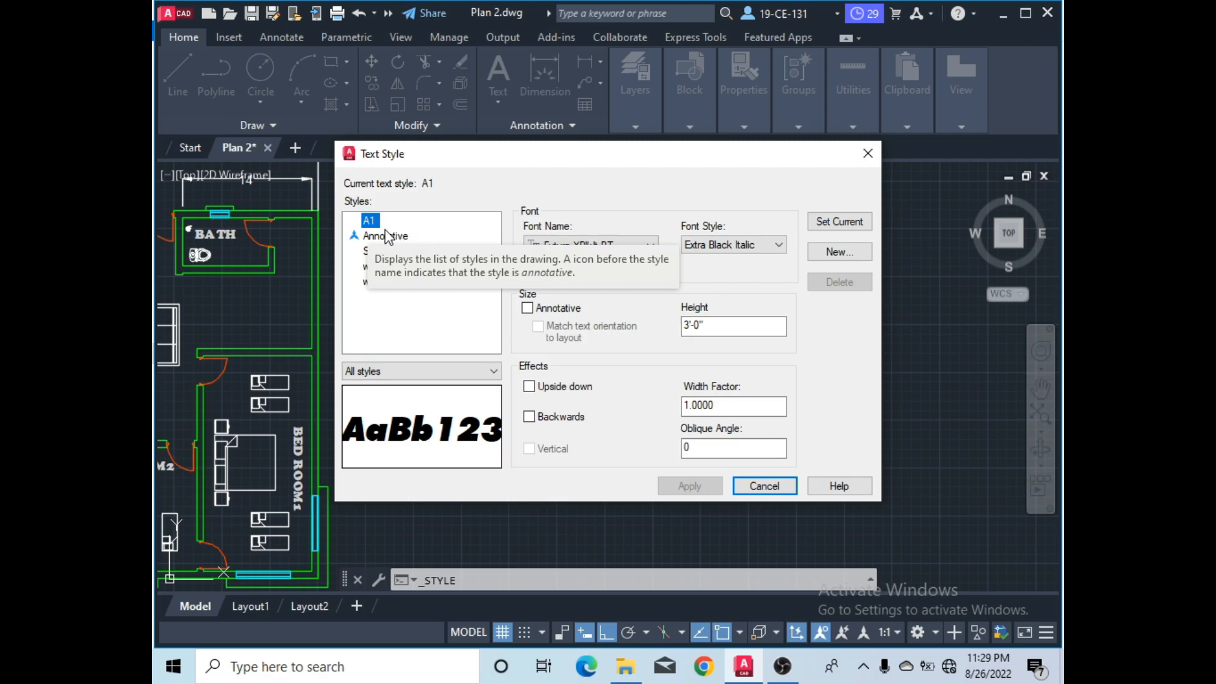
{"action": "left_click_drag", "start_coordinate": [740, 164], "coordinate": [744, 305]}
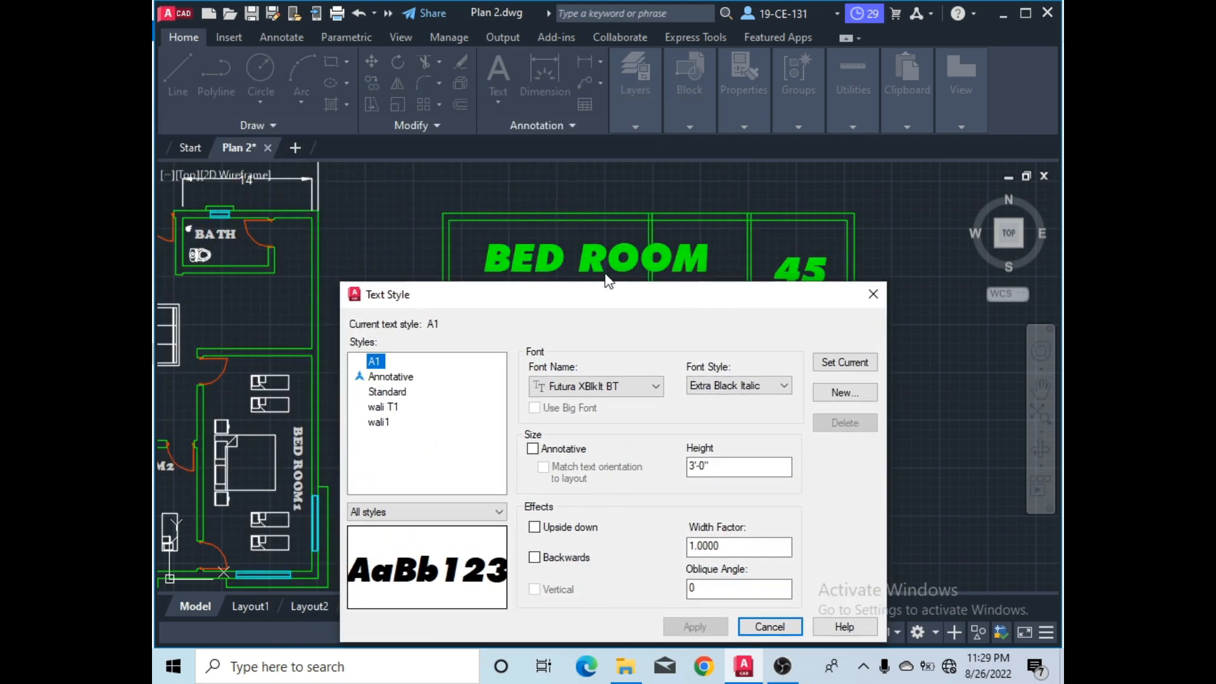
{"action": "double_click", "coordinate": [720, 466]}
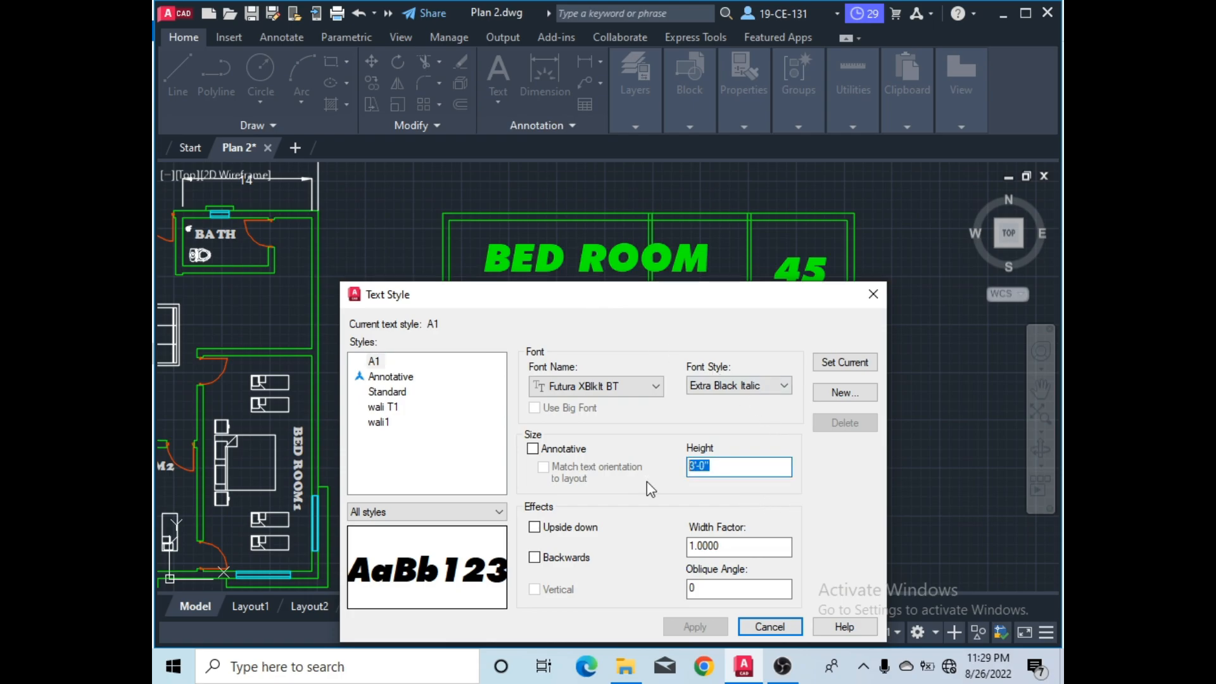
{"action": "type", "text": "1"}
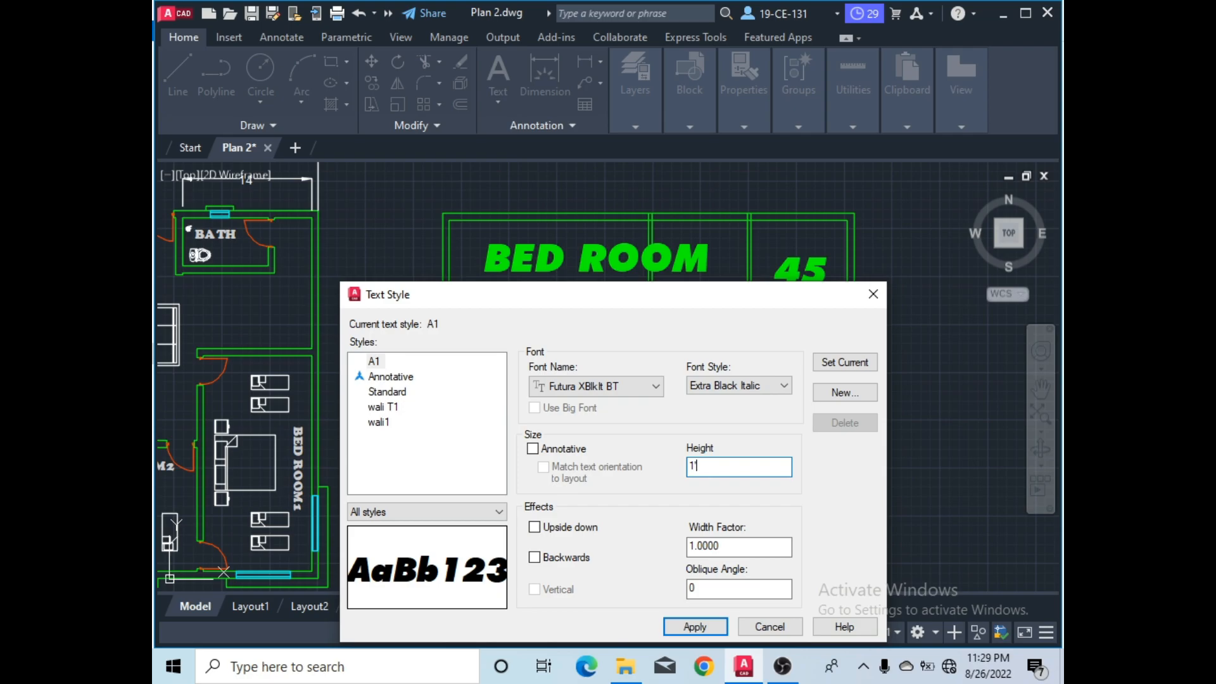
{"action": "key", "text": "Return"}
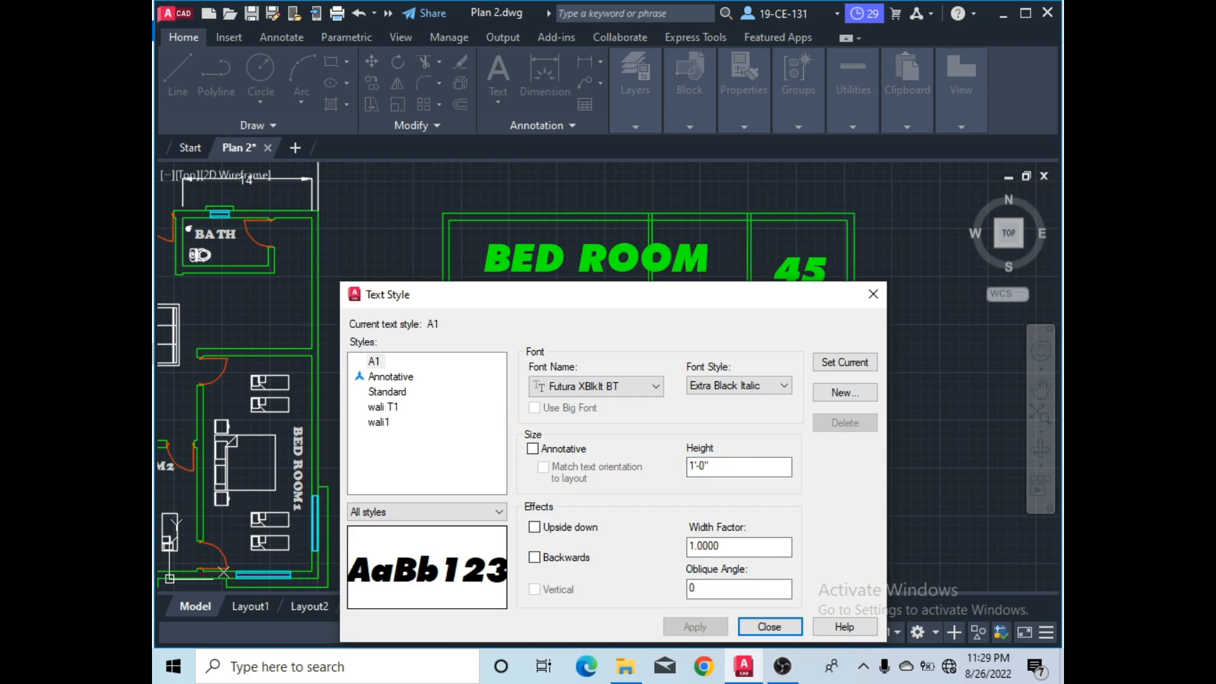
{"action": "left_click", "coordinate": [777, 627]}
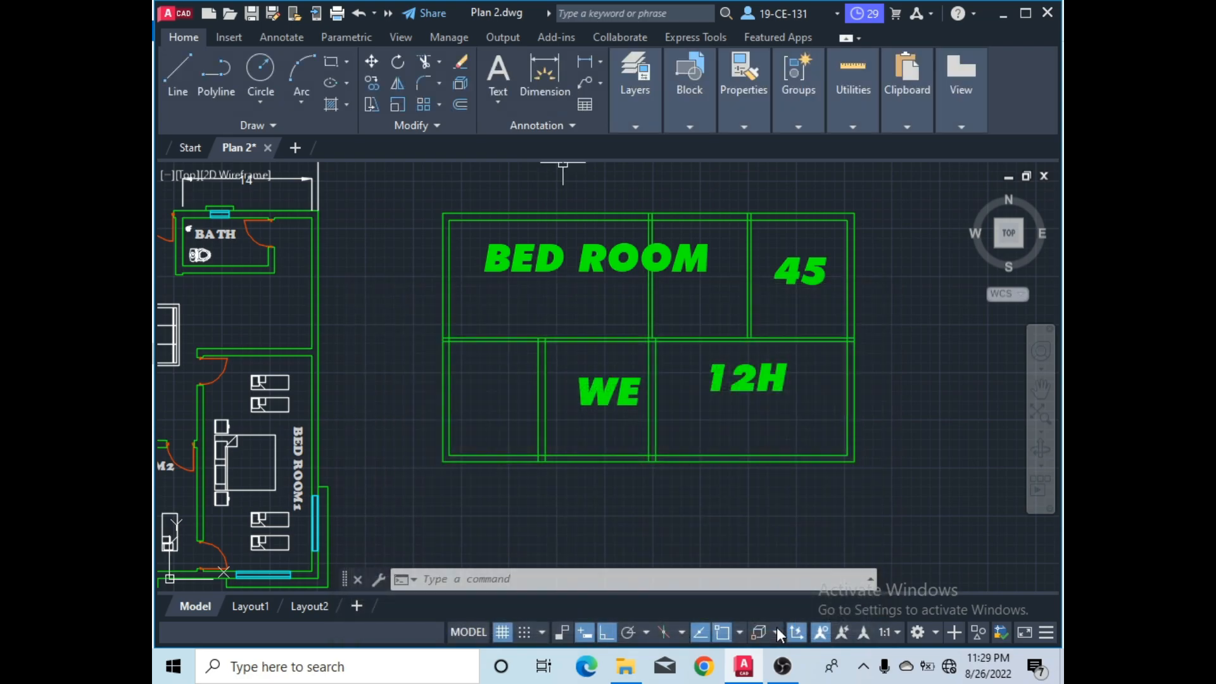
- Reapply text style A1 to the BED ROOM, WE, 12H and 45 labels so they take the style's new height, and deselect them
{"action": "left_click", "coordinate": [608, 258]}
{"action": "left_click", "coordinate": [601, 418]}
{"action": "left_click", "coordinate": [600, 405]}
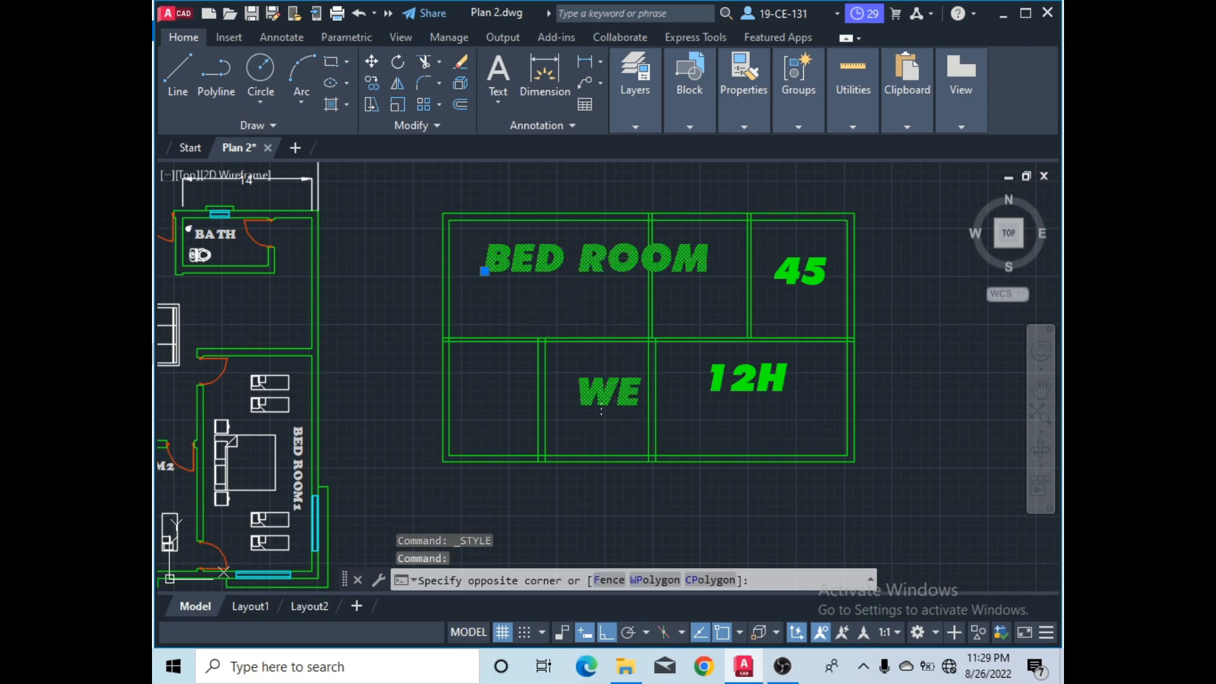
{"action": "left_click", "coordinate": [741, 378]}
{"action": "left_click", "coordinate": [800, 271]}
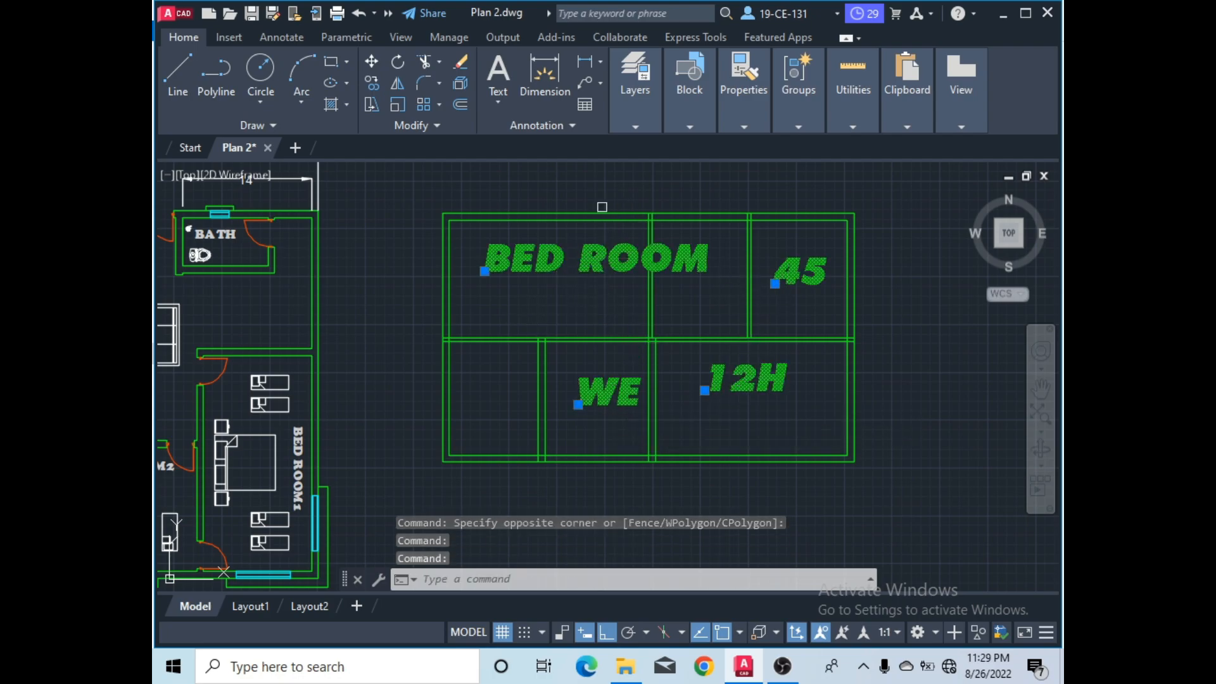
{"action": "left_click", "coordinate": [572, 129]}
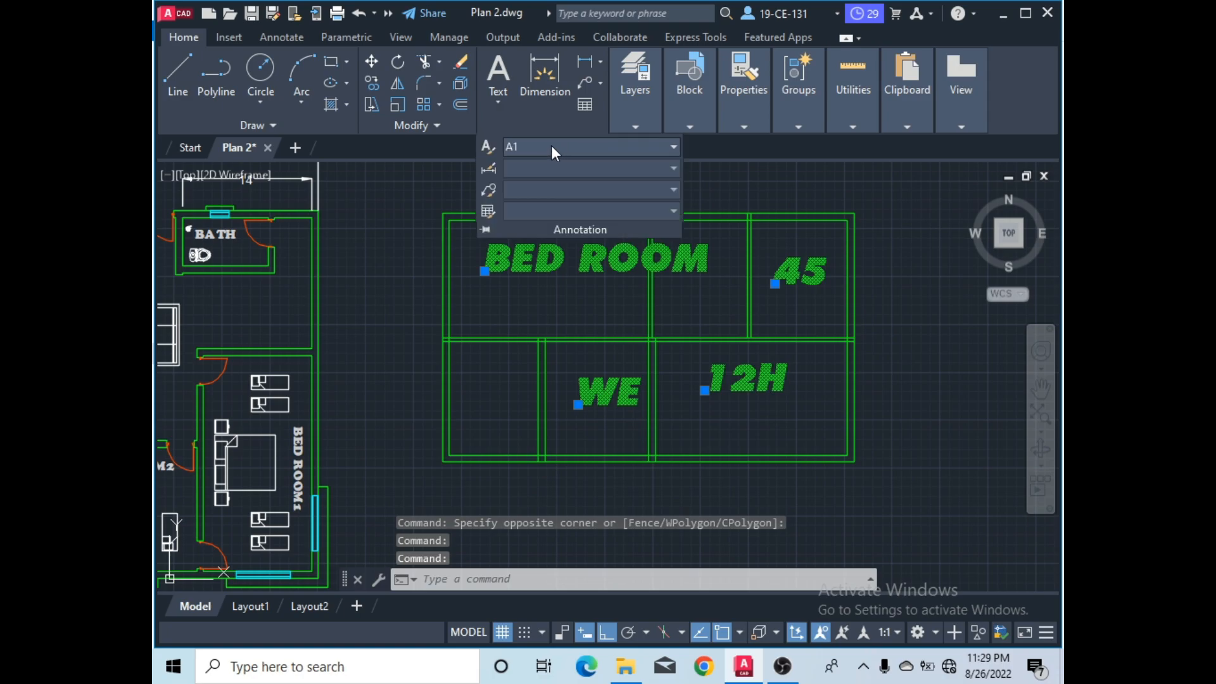
{"action": "left_click", "coordinate": [551, 146]}
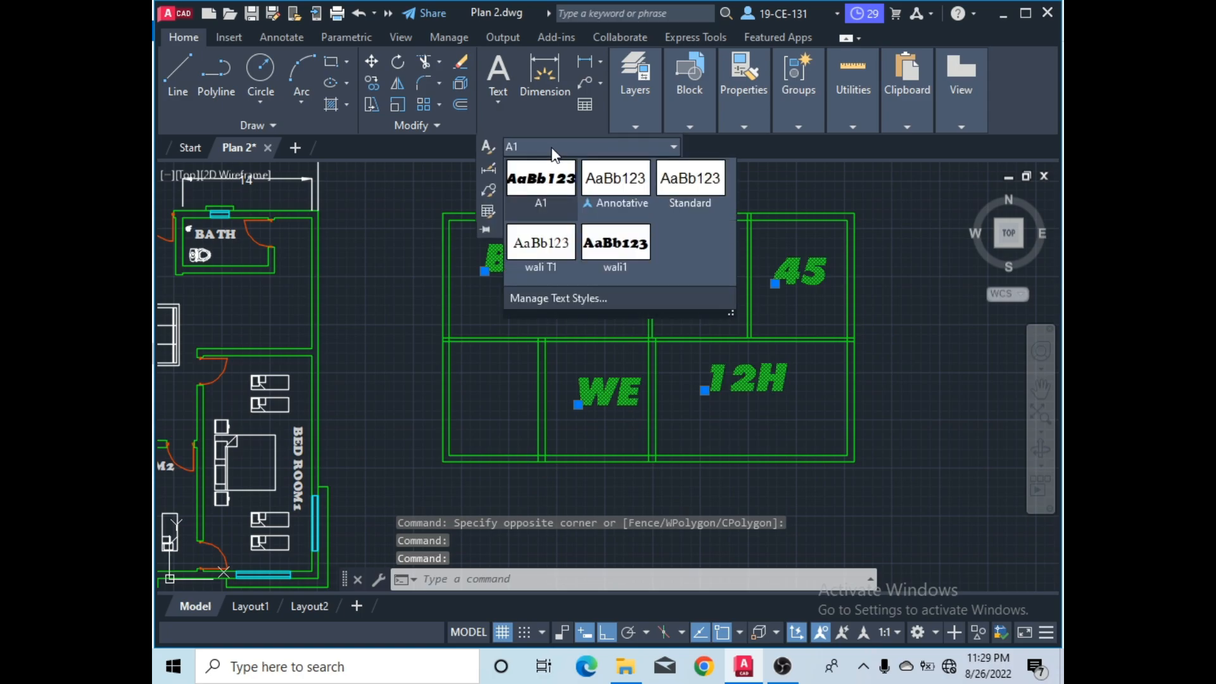
{"action": "left_click", "coordinate": [546, 183]}
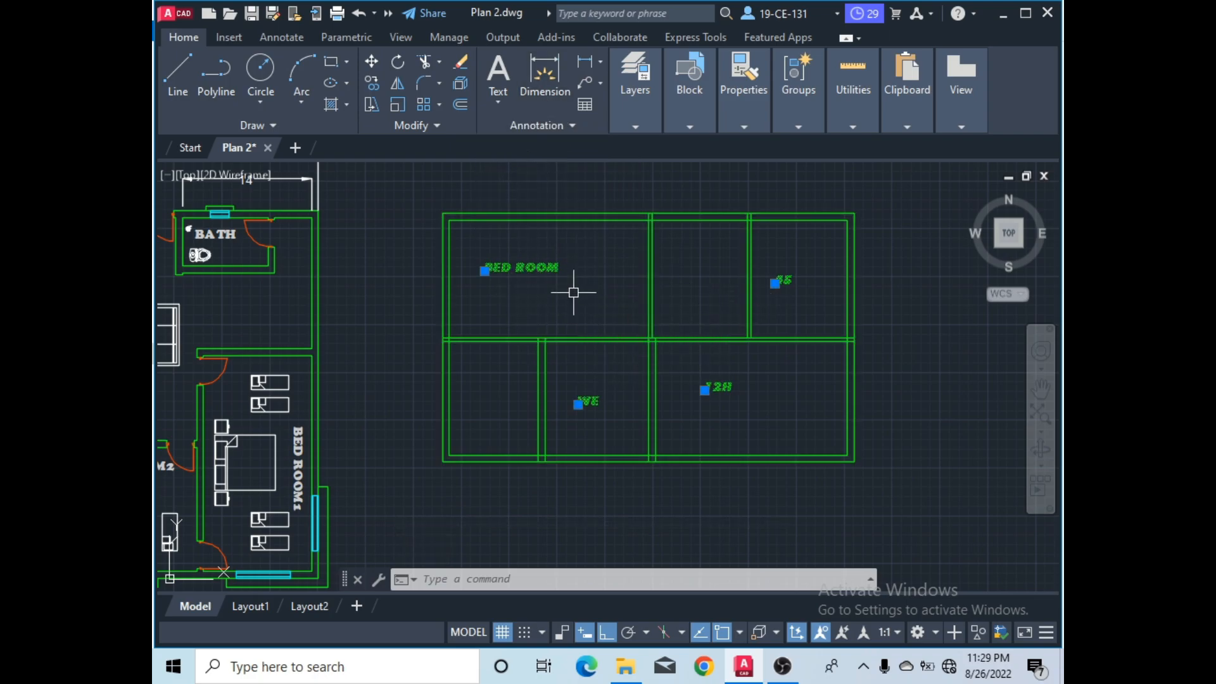
{"action": "right_click", "coordinate": [387, 271]}
{"action": "left_click", "coordinate": [443, 488]}
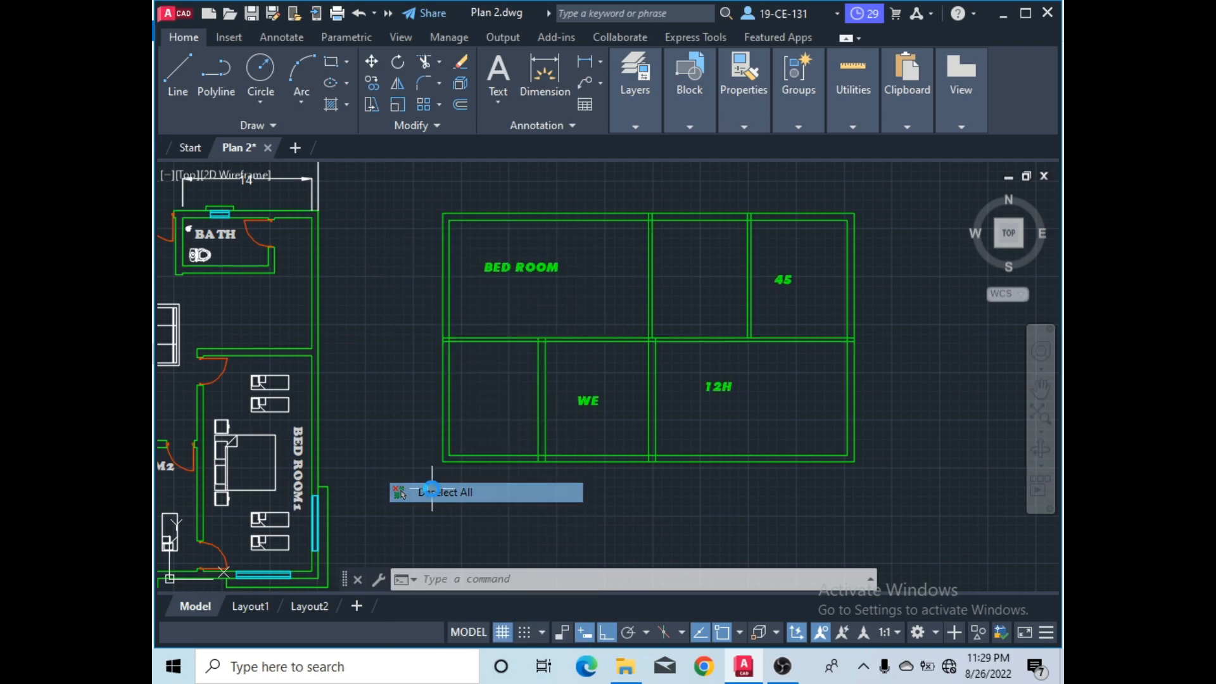
{"action": "scroll", "coordinate": [576, 285], "scroll_direction": "up", "scroll_amount": 2}
{"action": "scroll", "coordinate": [513, 266], "scroll_direction": "down", "scroll_amount": 4}
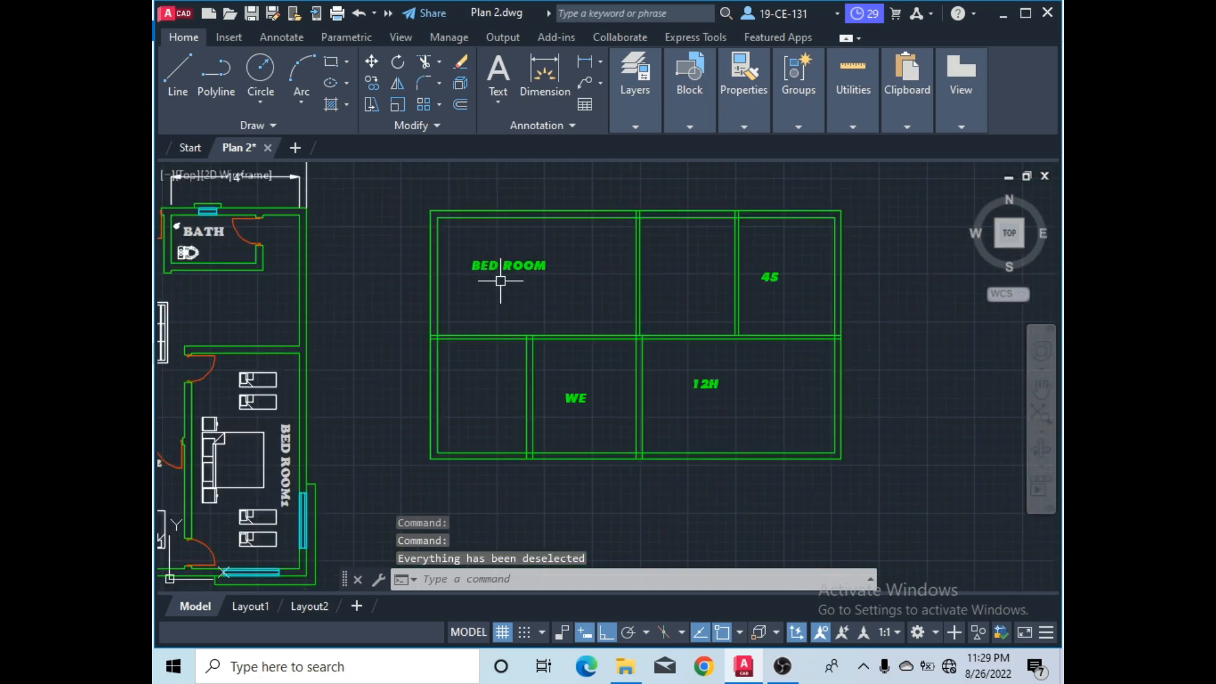
{"action": "scroll", "coordinate": [529, 266], "scroll_direction": "up", "scroll_amount": 2}
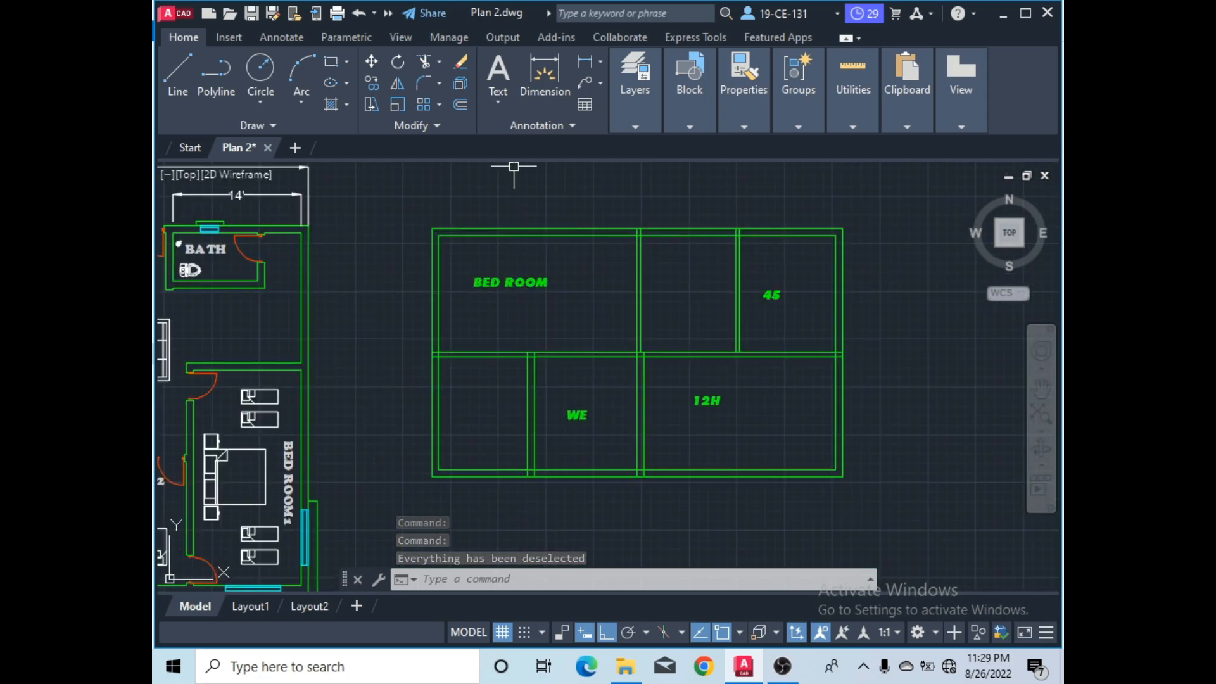
{"action": "left_click", "coordinate": [783, 666]}
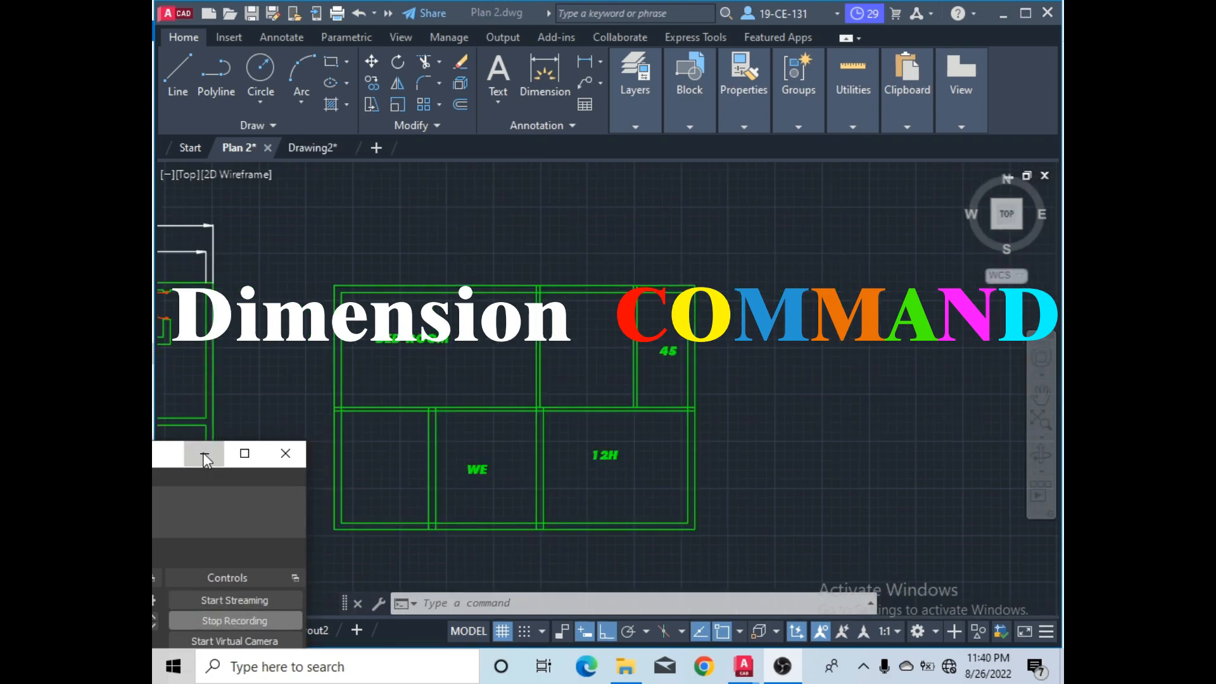
{"action": "left_click", "coordinate": [204, 454]}
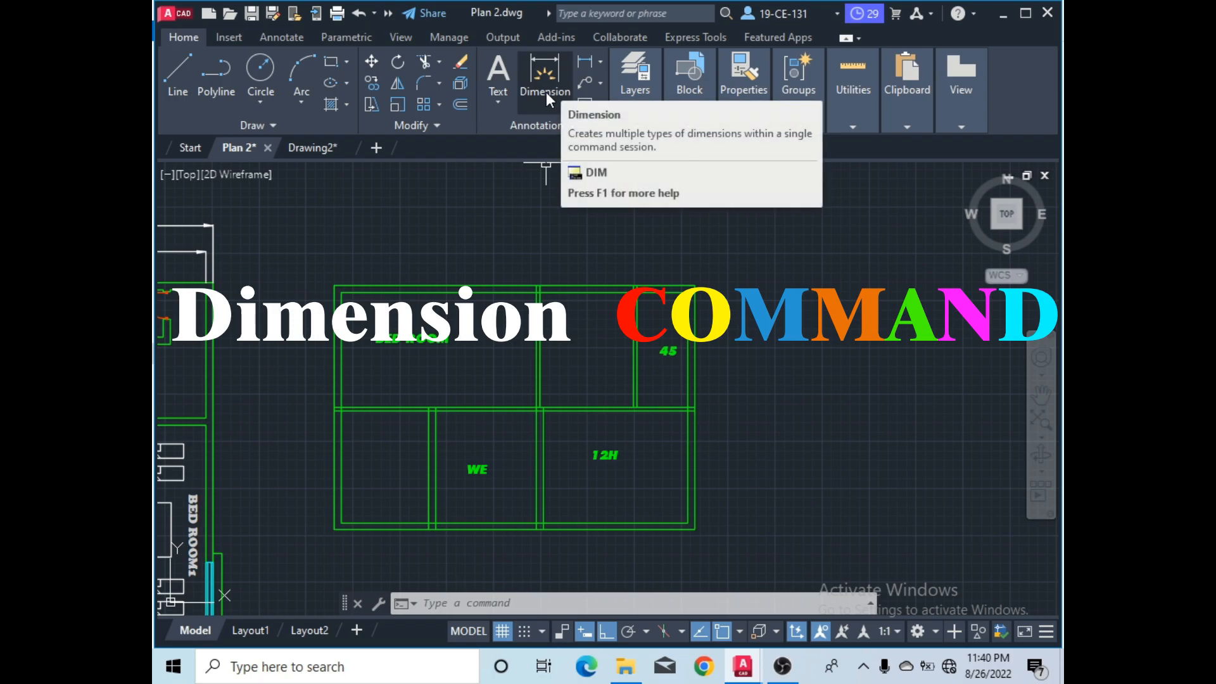
- Examine the existing dimensions around the furnished floor plan and the unfurnished plan beside it
{"action": "scroll", "coordinate": [796, 276], "scroll_direction": "down", "scroll_amount": 2}
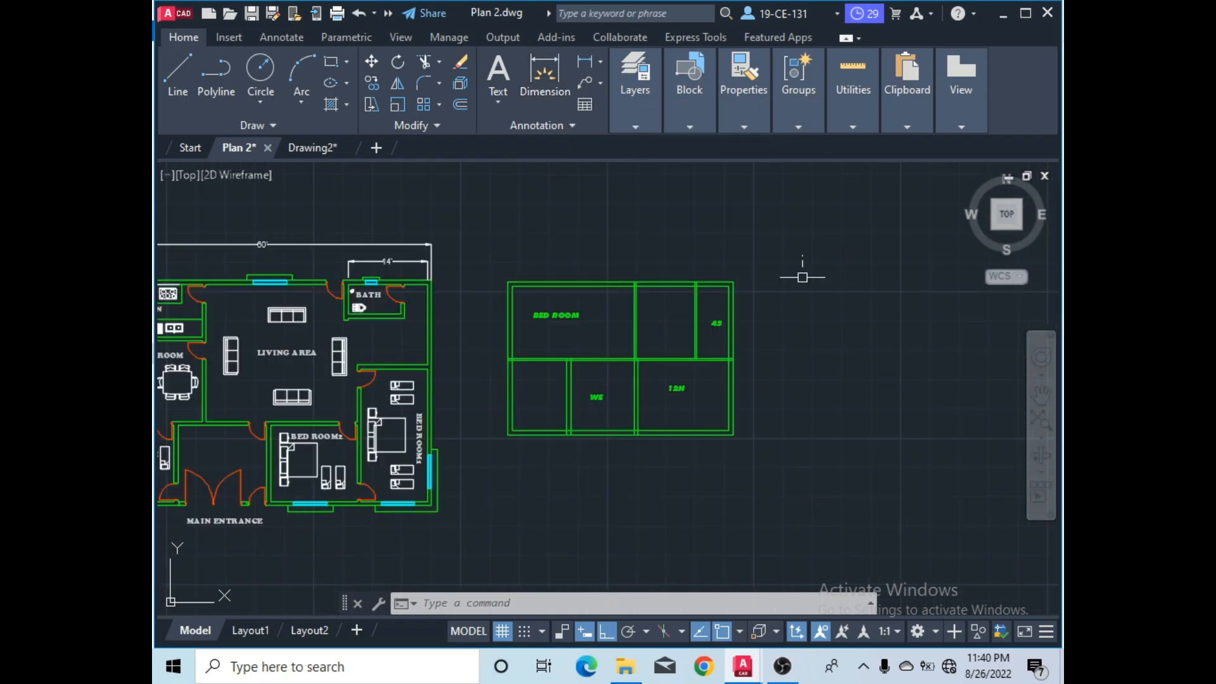
{"action": "scroll", "coordinate": [746, 316], "scroll_direction": "down", "scroll_amount": 2}
{"action": "scroll", "coordinate": [342, 288], "scroll_direction": "up", "scroll_amount": 2}
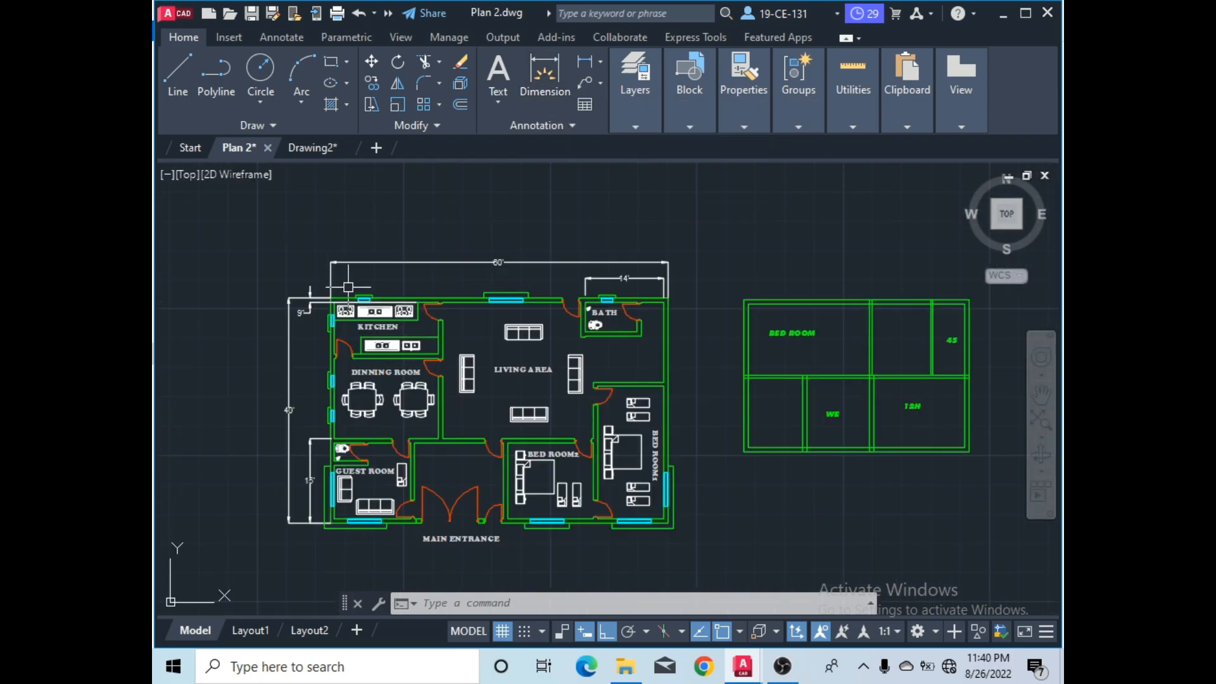
{"action": "scroll", "coordinate": [421, 247], "scroll_direction": "up", "scroll_amount": 2}
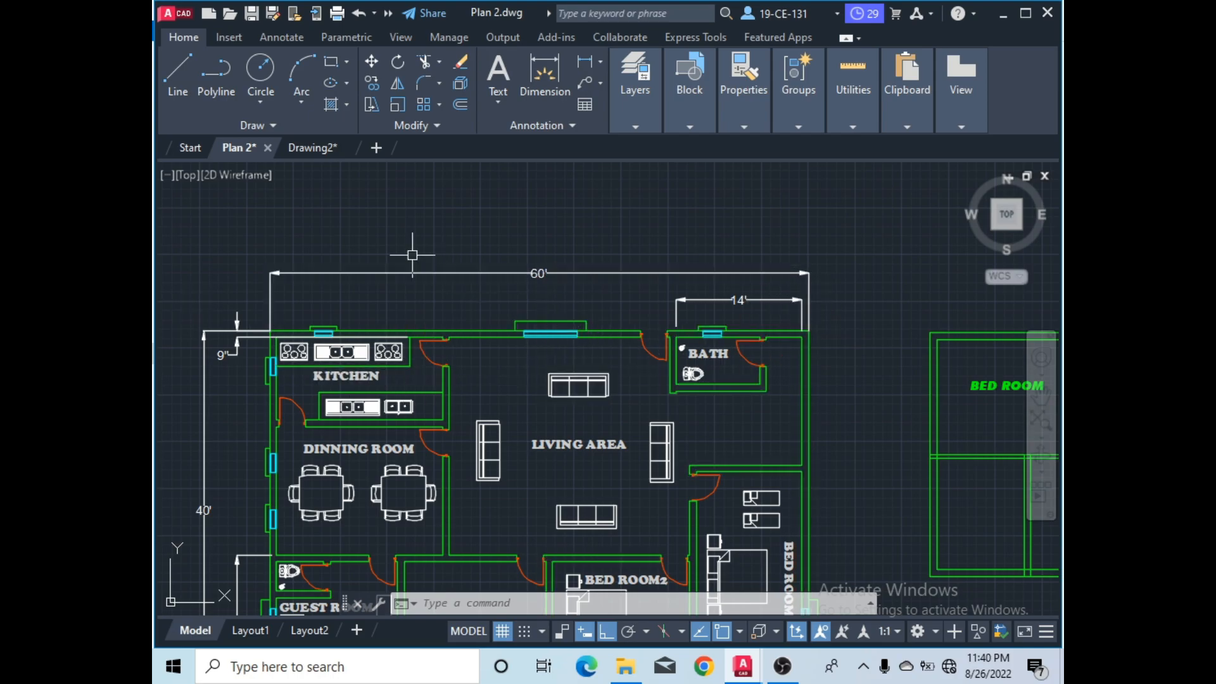
{"action": "scroll", "coordinate": [284, 250], "scroll_direction": "down", "scroll_amount": 2}
{"action": "left_click", "coordinate": [453, 264]}
{"action": "scroll", "coordinate": [646, 281], "scroll_direction": "down", "scroll_amount": 2}
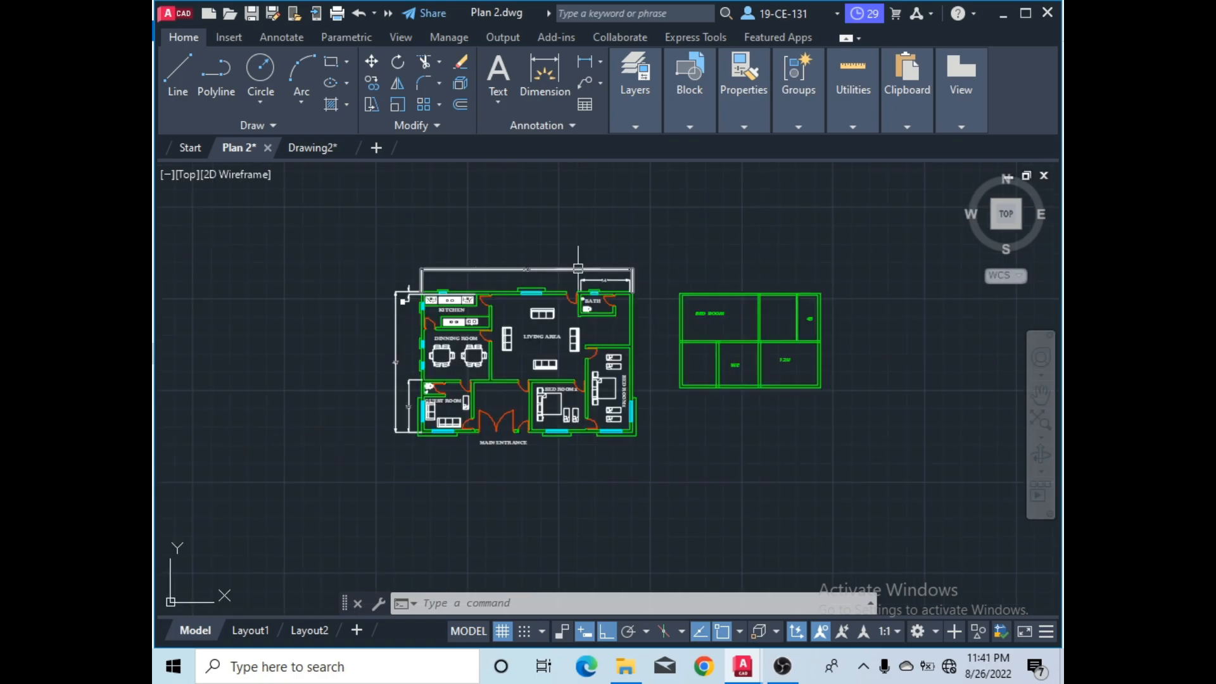
{"action": "scroll", "coordinate": [887, 283], "scroll_direction": "up", "scroll_amount": 2}
{"action": "scroll", "coordinate": [841, 288], "scroll_direction": "up", "scroll_amount": 2}
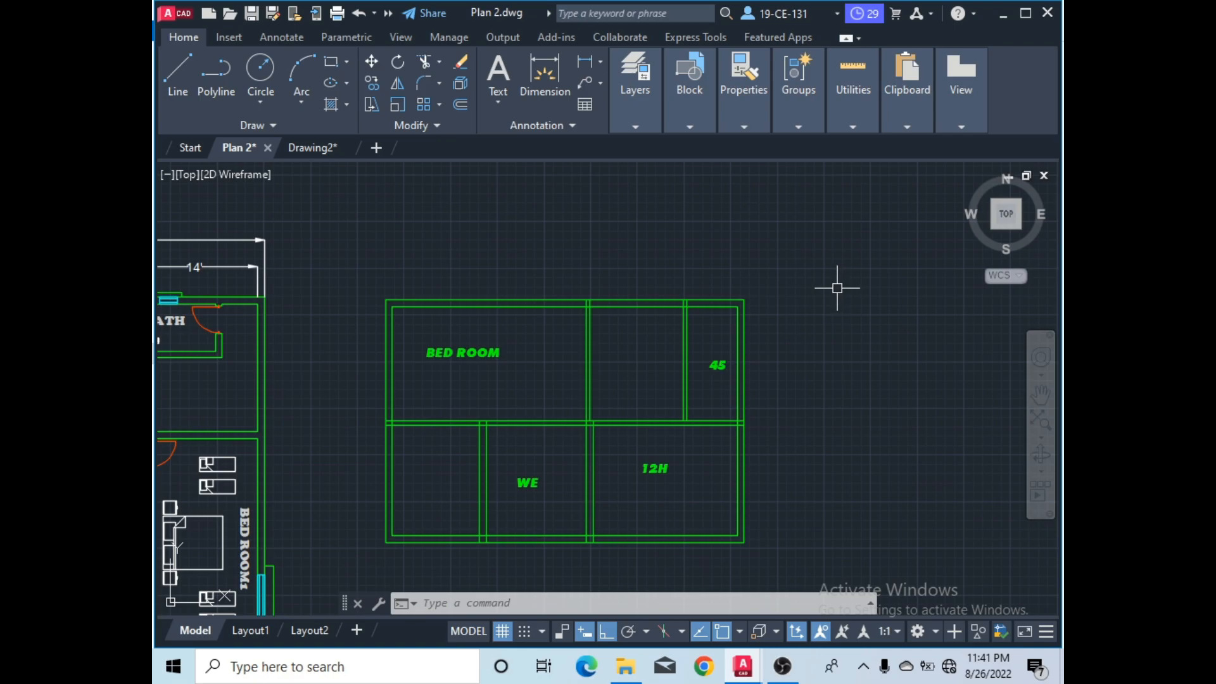
- Dimension the unfurnished plan's overall width between its upper outer corners, placing the dimension line above the plan
{"action": "left_click", "coordinate": [546, 89]}
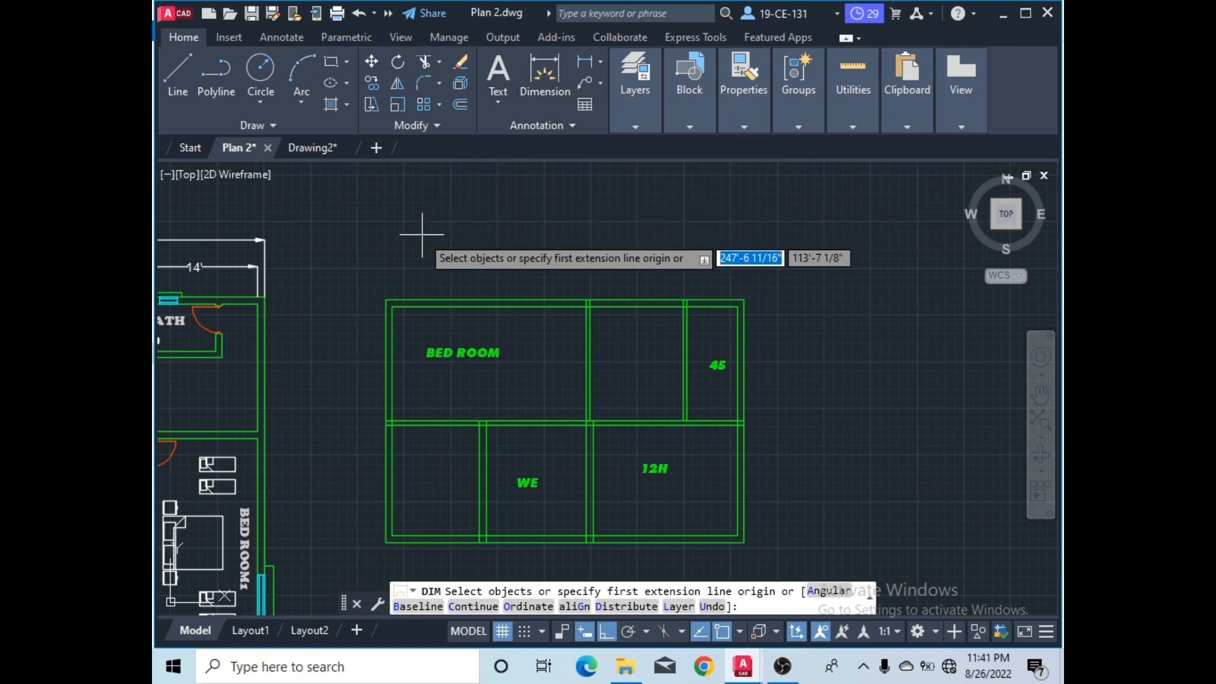
{"action": "left_click", "coordinate": [386, 299]}
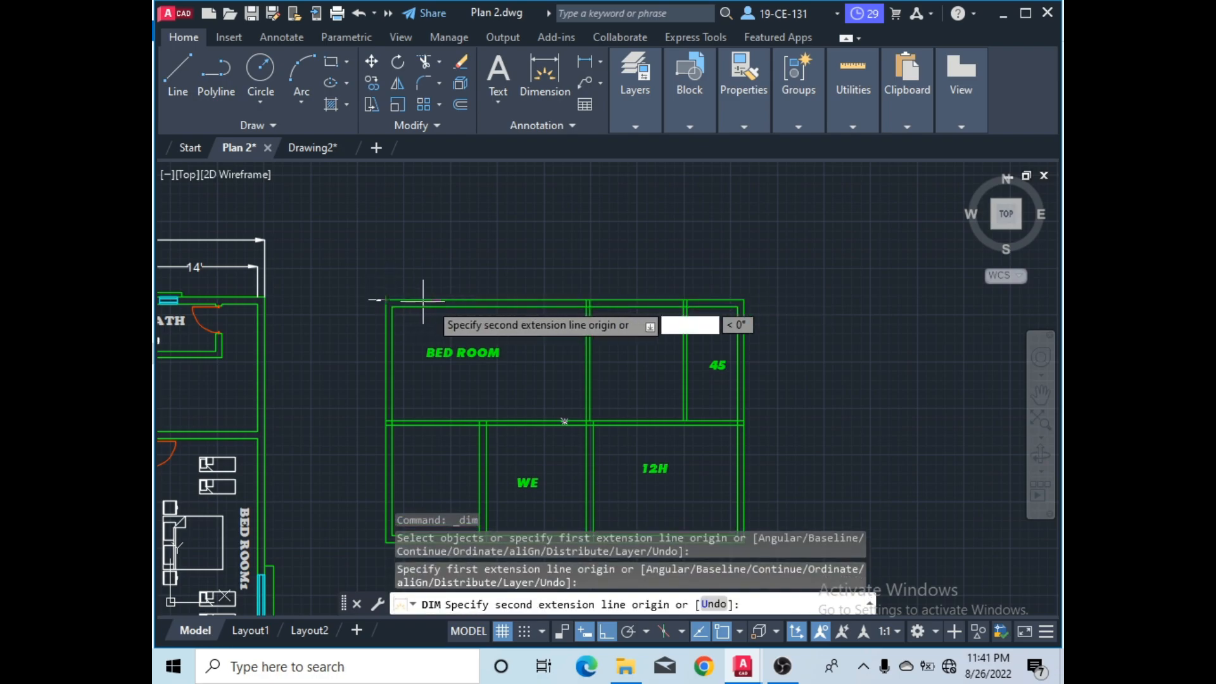
{"action": "left_click", "coordinate": [739, 300]}
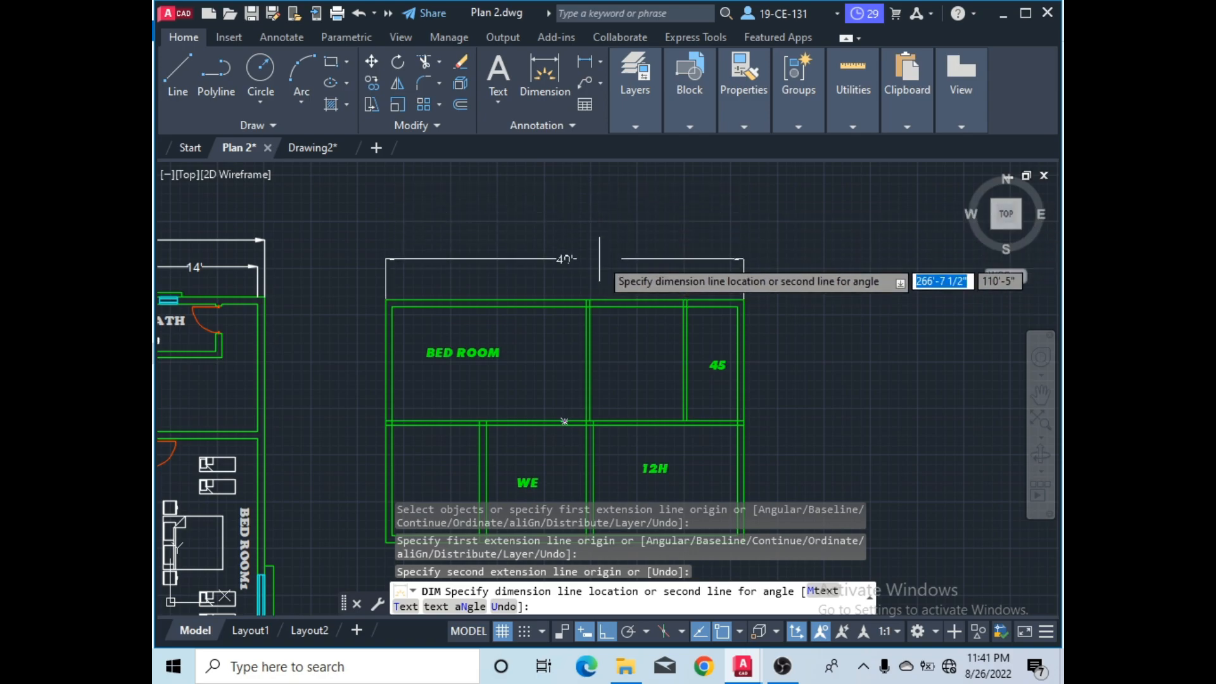
{"action": "left_click", "coordinate": [598, 257]}
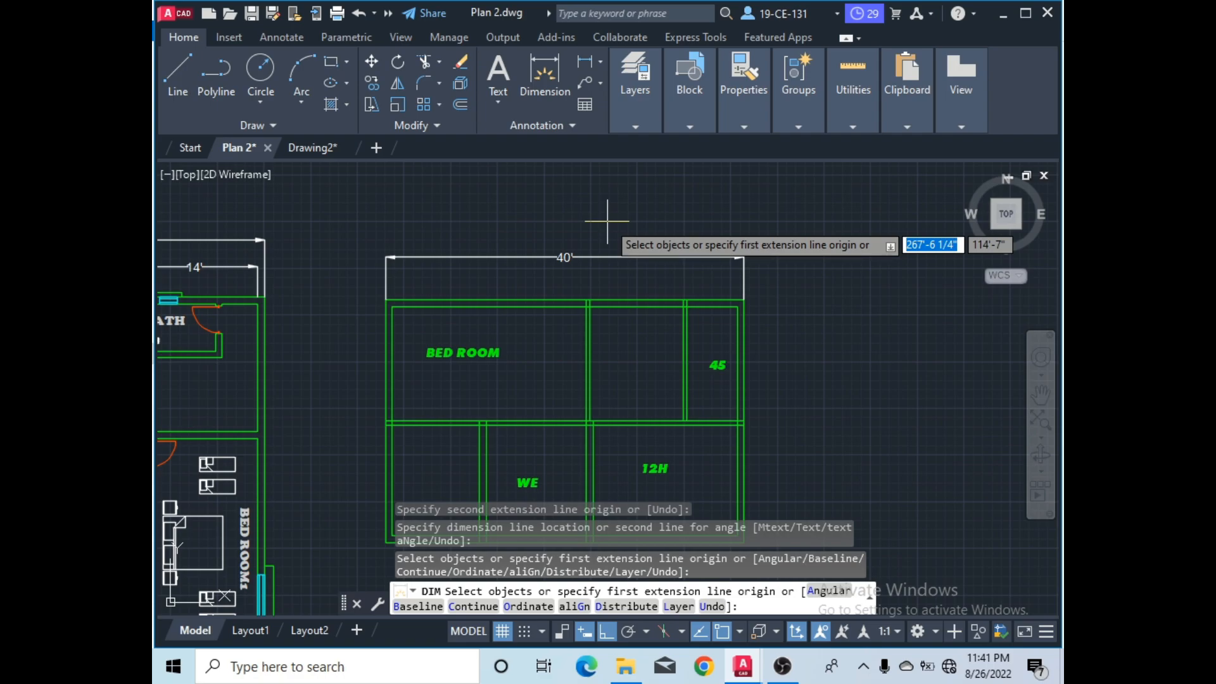
{"action": "key", "text": "Return"}
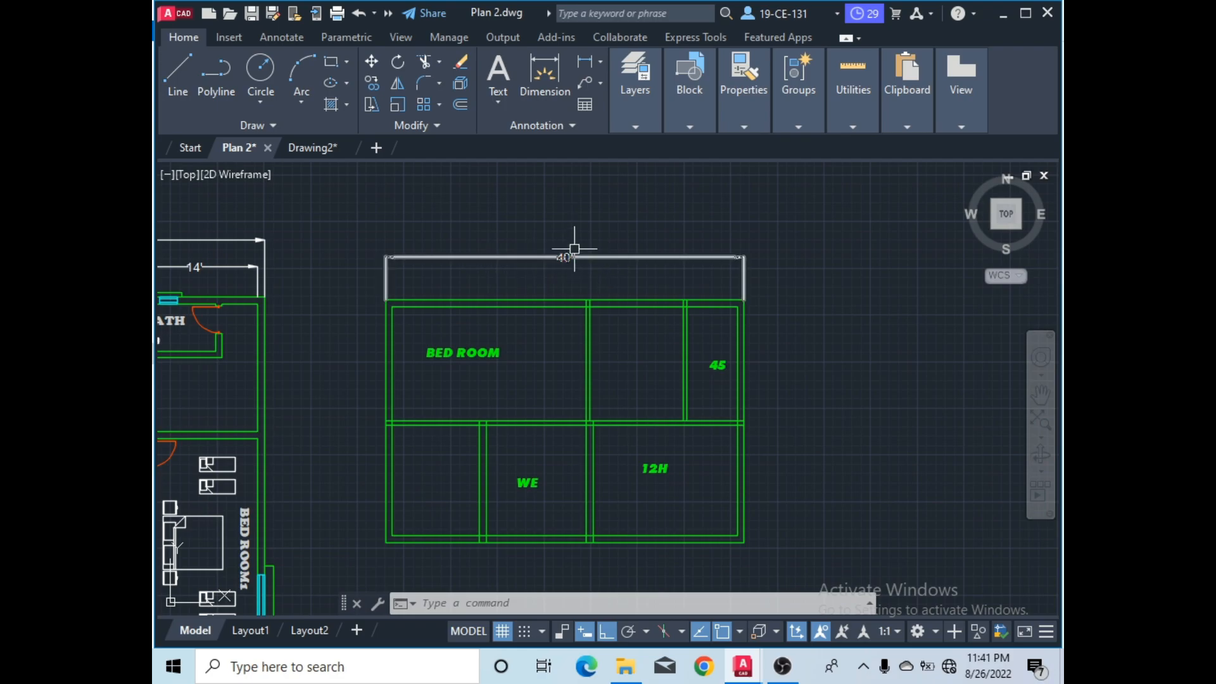
- Switch to Drawing2 and draw a rectangle by dimensions, 40' long and 30' wide
{"action": "left_click", "coordinate": [302, 145]}
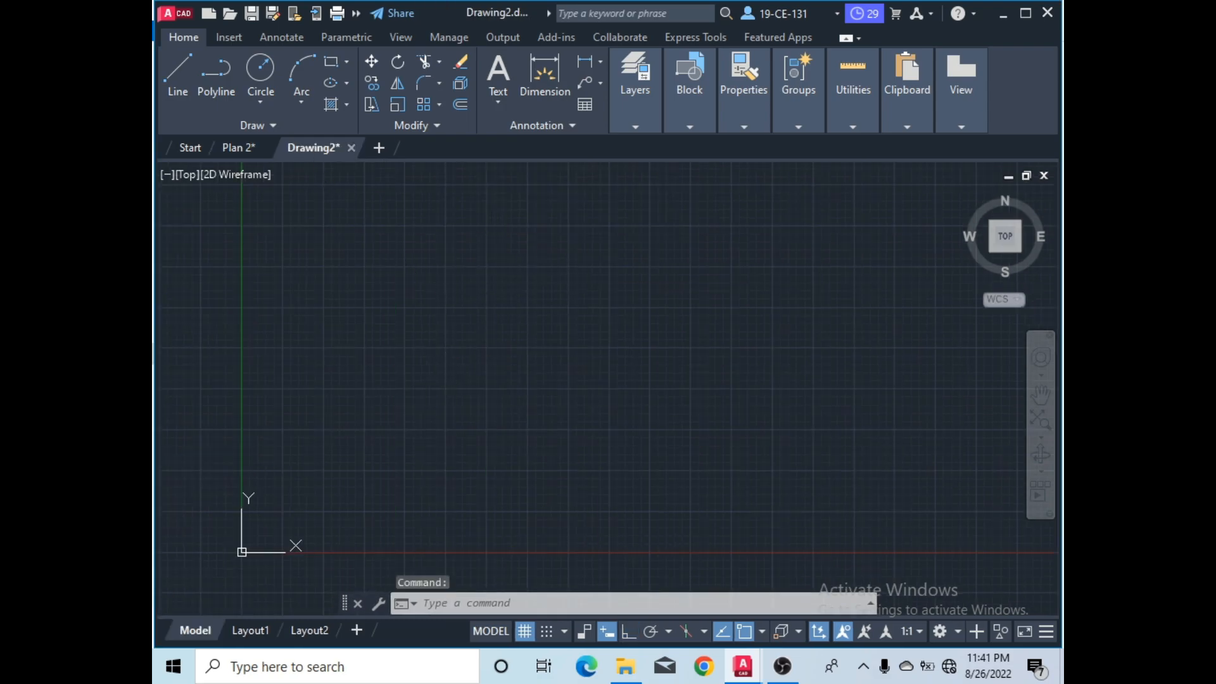
{"action": "left_click", "coordinate": [332, 63]}
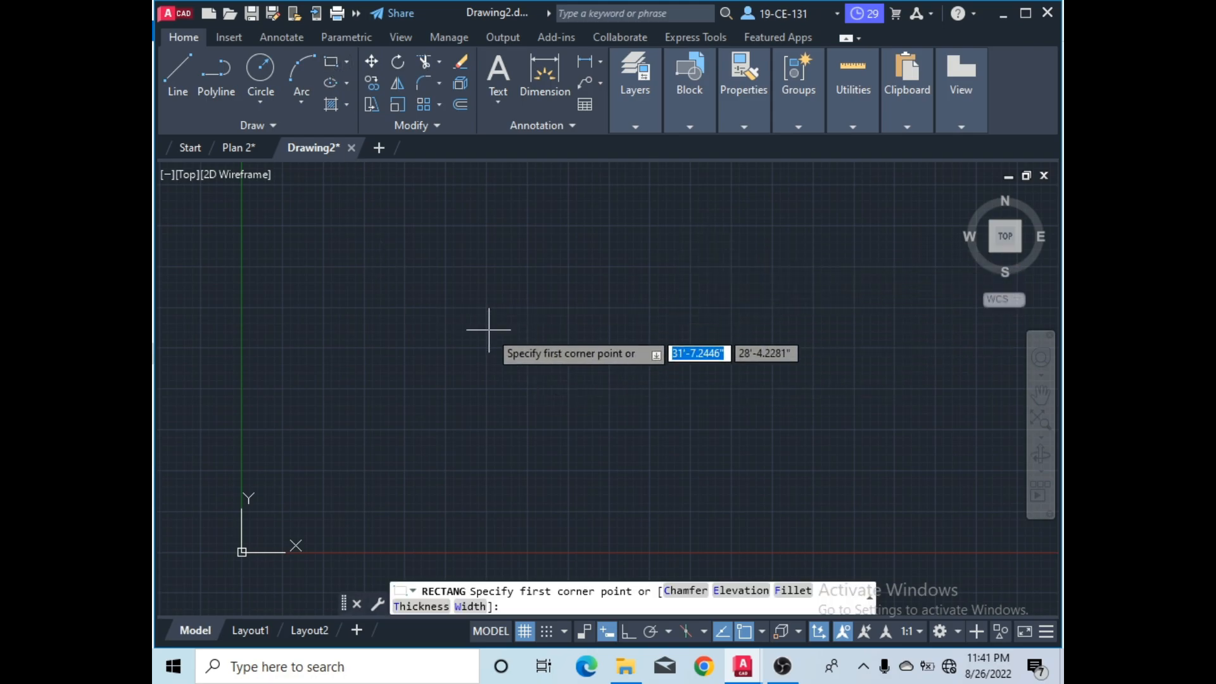
{"action": "left_click", "coordinate": [711, 198]}
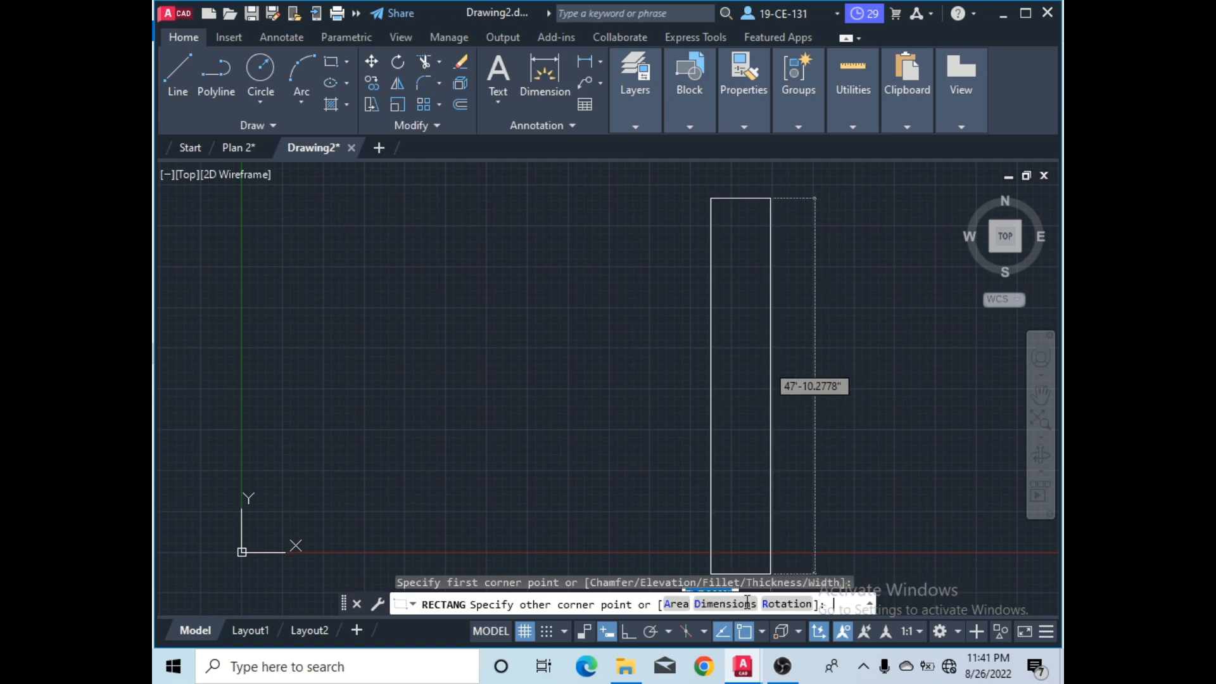
{"action": "left_click", "coordinate": [713, 605]}
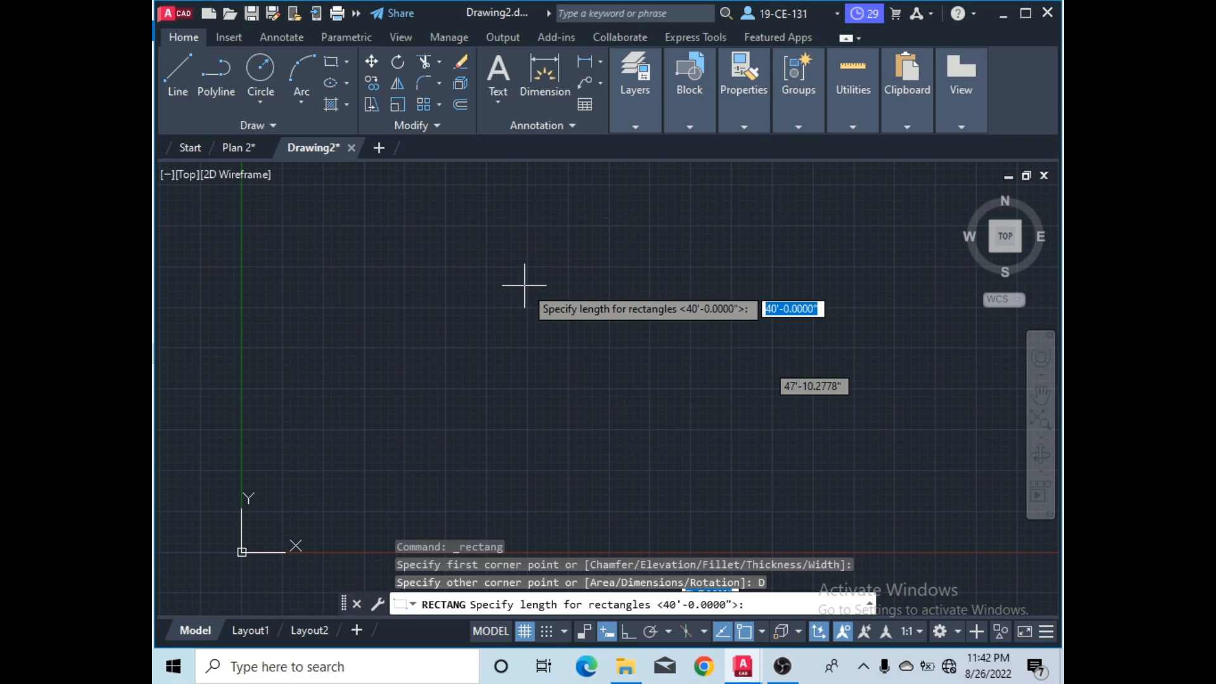
{"action": "key", "text": "Return"}
{"action": "key", "text": "Return"}
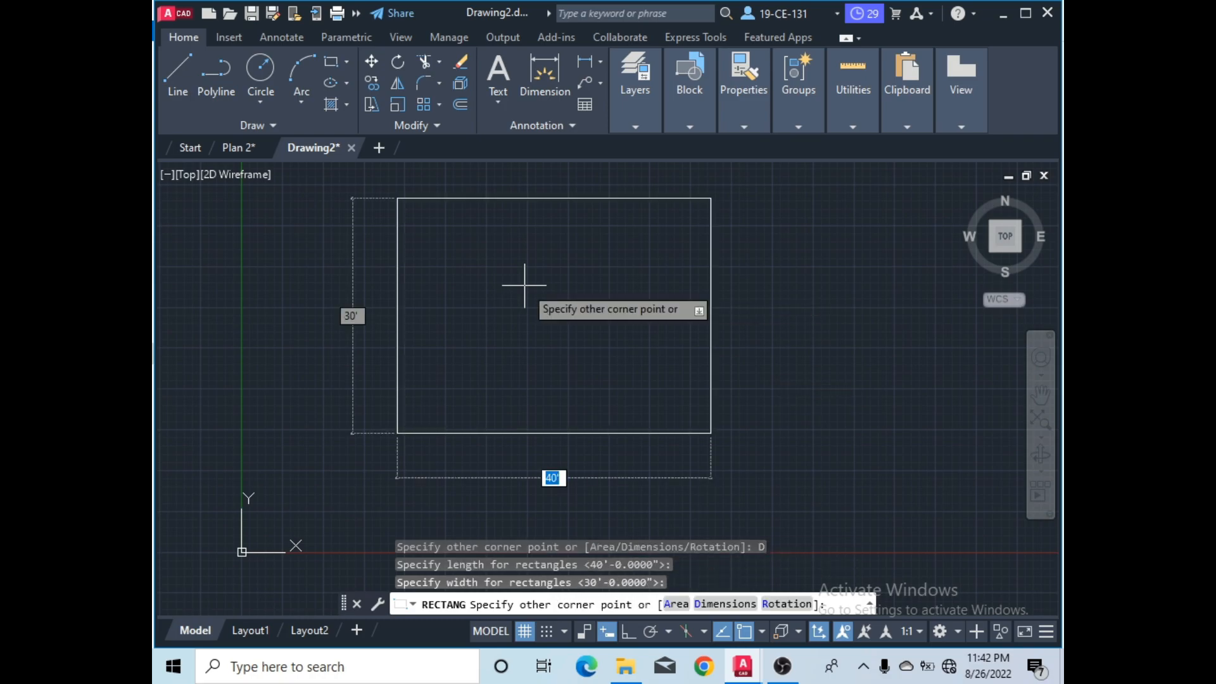
{"action": "left_click", "coordinate": [506, 304]}
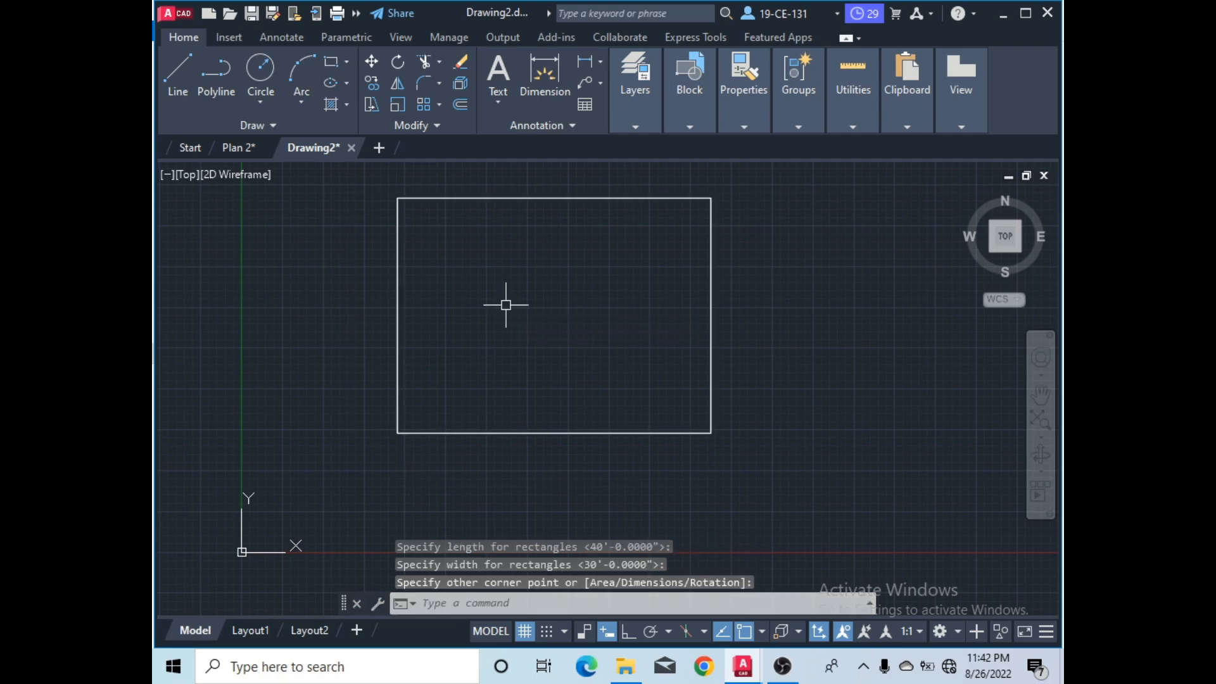
- Offset the rectangle inward by 9" to form a double-line wall outline
{"action": "left_click", "coordinate": [465, 105]}
{"action": "type", "text": "9"}
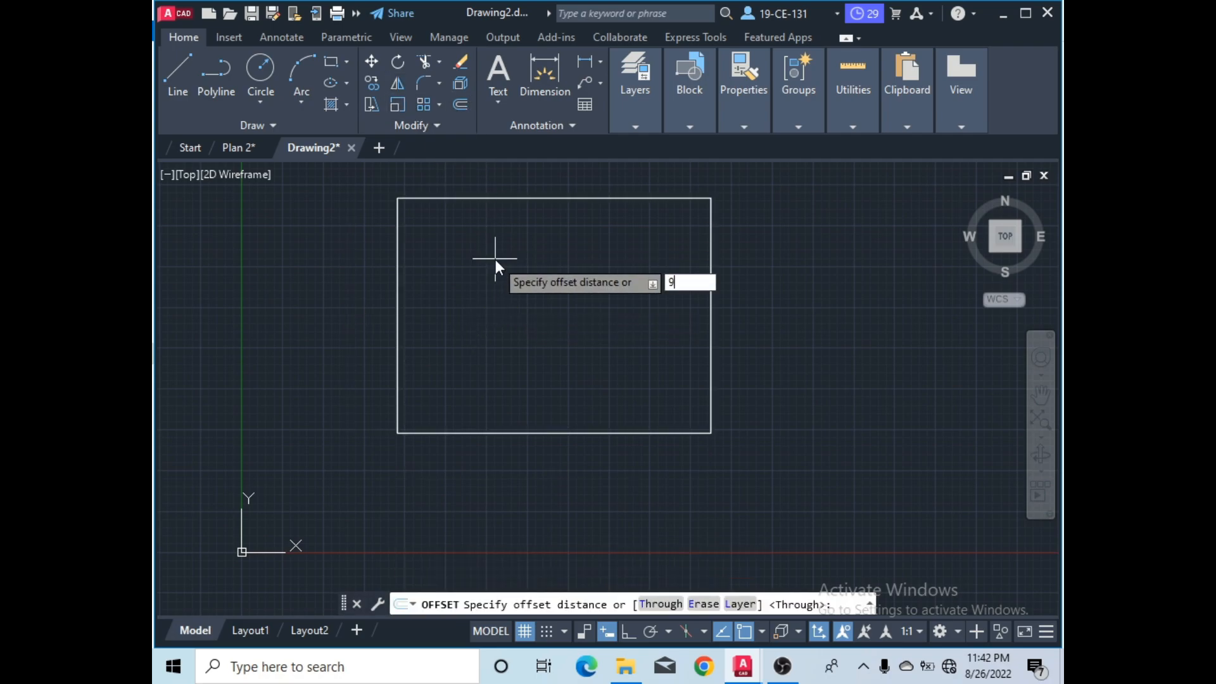
{"action": "key", "text": "Return"}
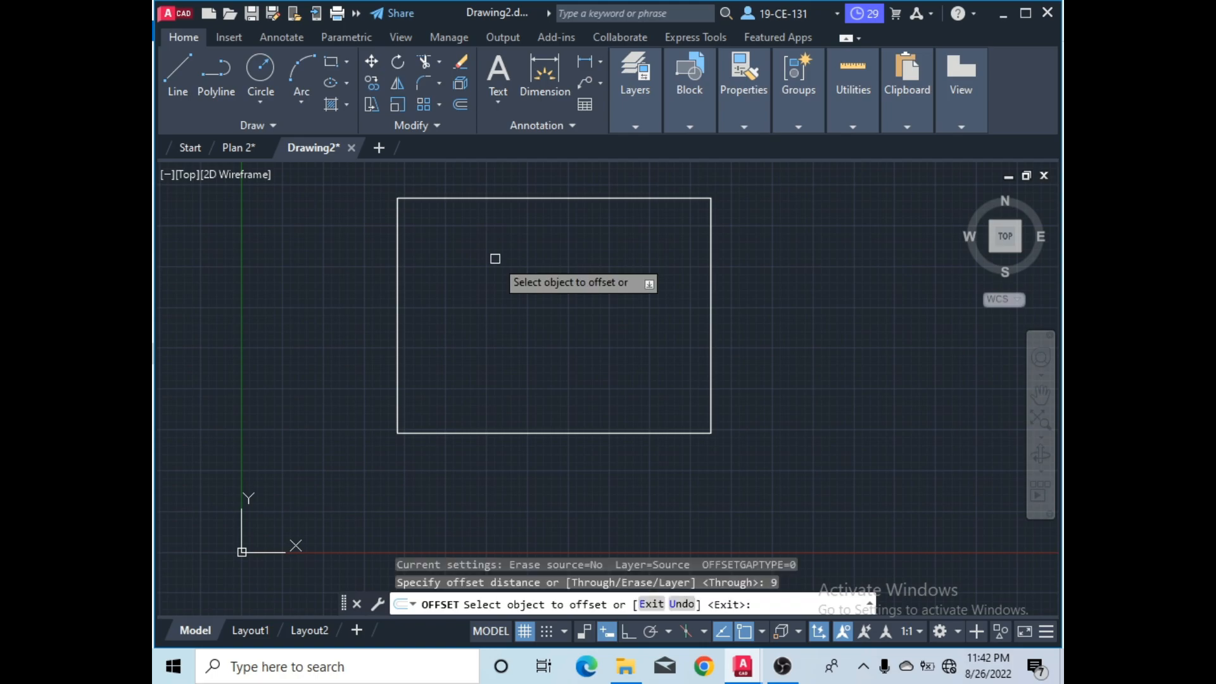
{"action": "left_click", "coordinate": [602, 203]}
{"action": "left_click", "coordinate": [589, 260]}
{"action": "right_click", "coordinate": [589, 264]}
{"action": "left_click", "coordinate": [608, 280]}
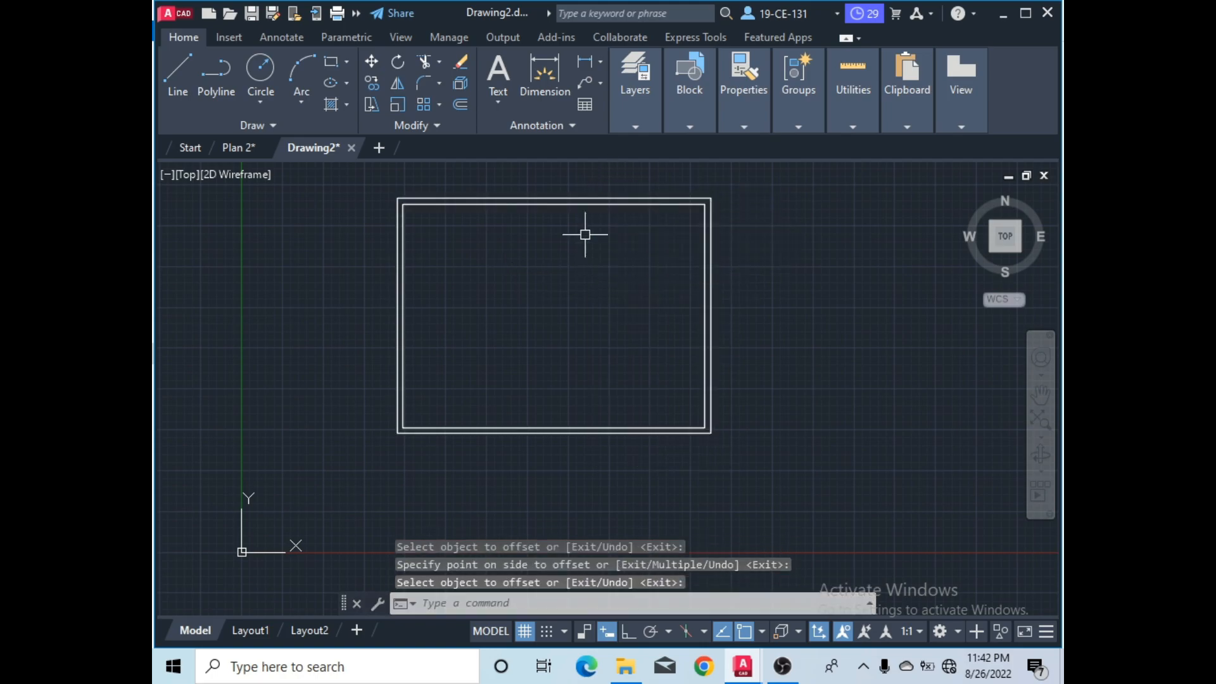
{"action": "scroll", "coordinate": [557, 412], "scroll_direction": "down", "scroll_amount": 2}
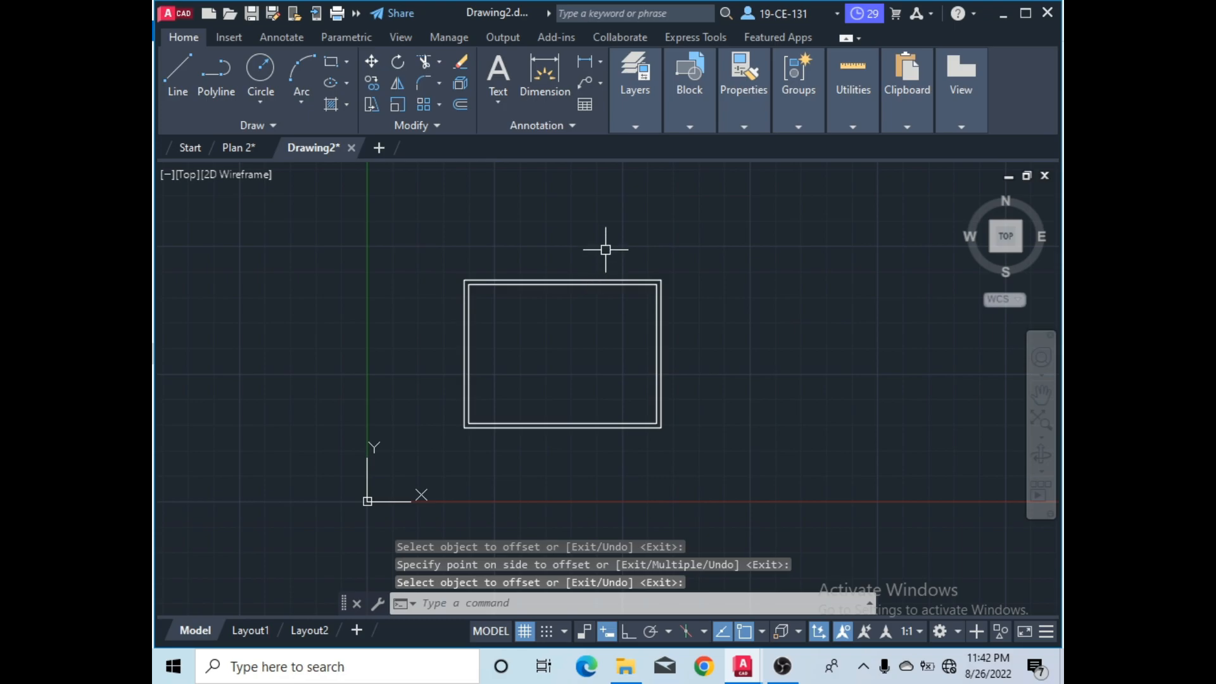
{"action": "scroll", "coordinate": [604, 248], "scroll_direction": "up", "scroll_amount": 2}
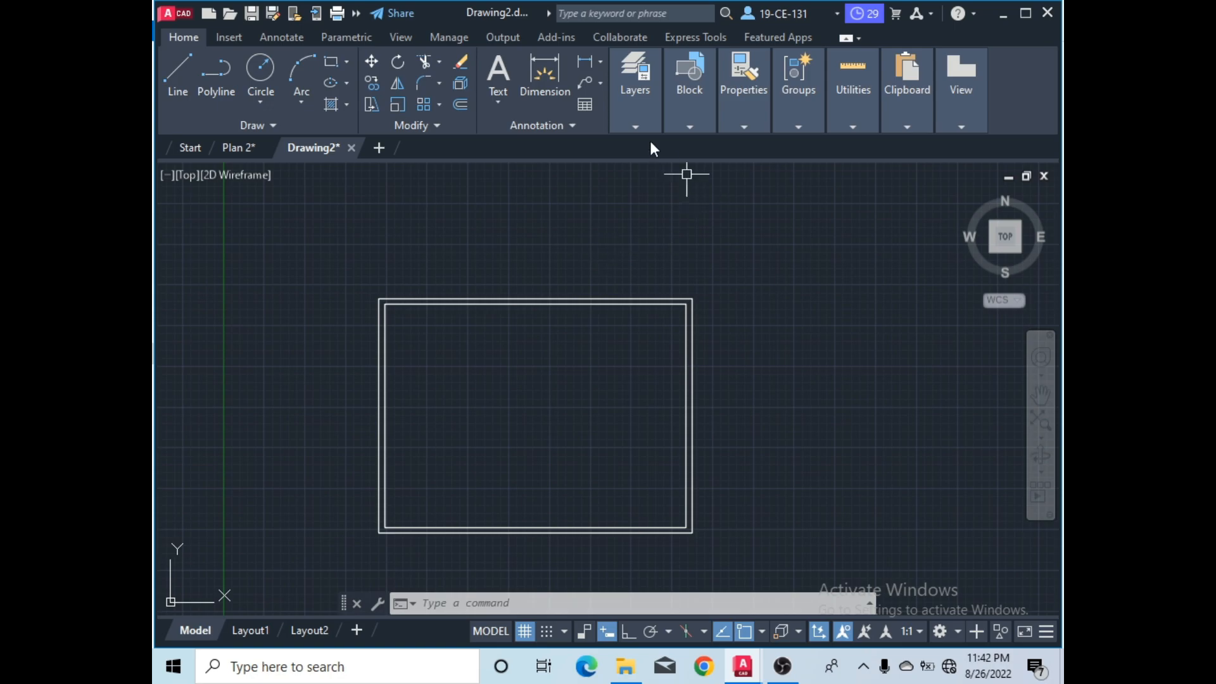
{"action": "left_click", "coordinate": [535, 74]}
{"action": "left_click", "coordinate": [380, 299]}
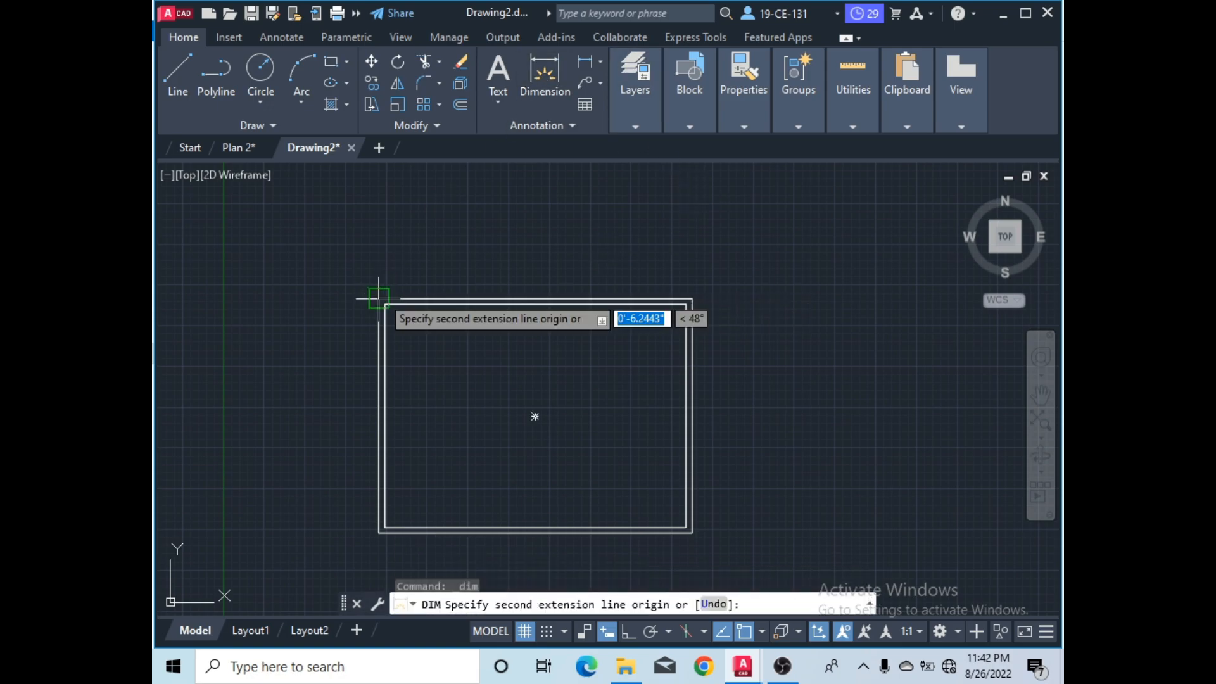
{"action": "left_click", "coordinate": [692, 298]}
{"action": "right_click", "coordinate": [628, 245]}
{"action": "left_click", "coordinate": [635, 257]}
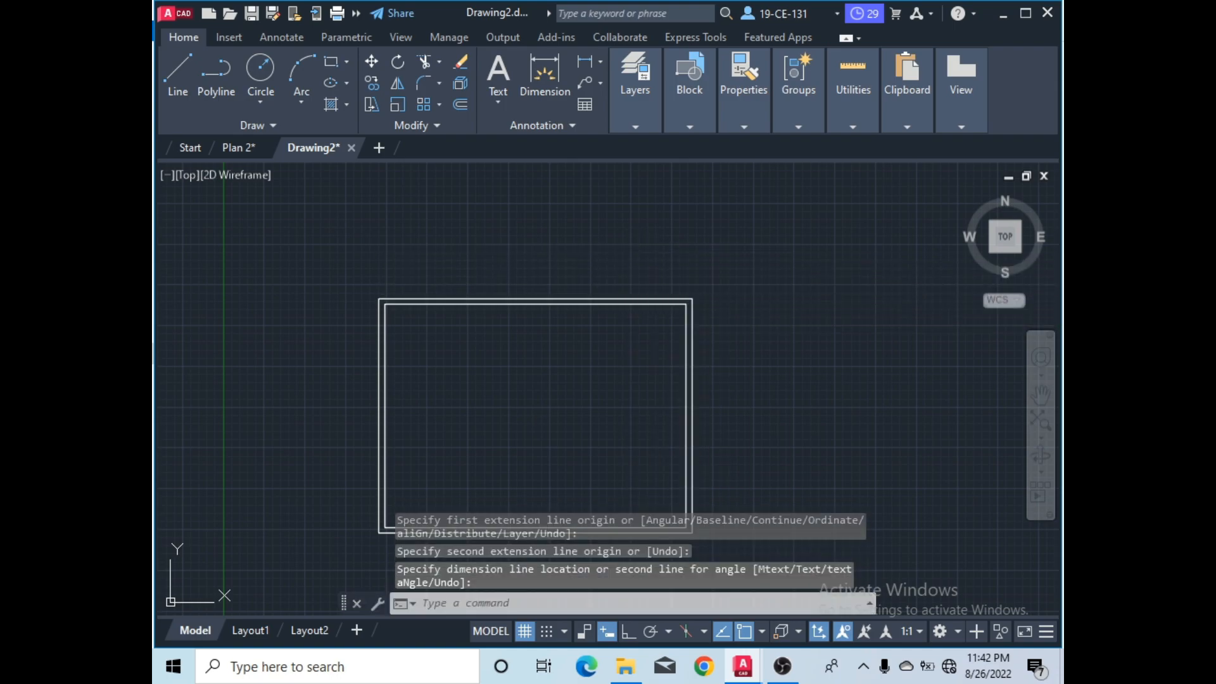
- Dimension the outer rectangle's upper edge from corner to corner with the dimension line above it, and inspect the dimension text up close
{"action": "left_click", "coordinate": [544, 77]}
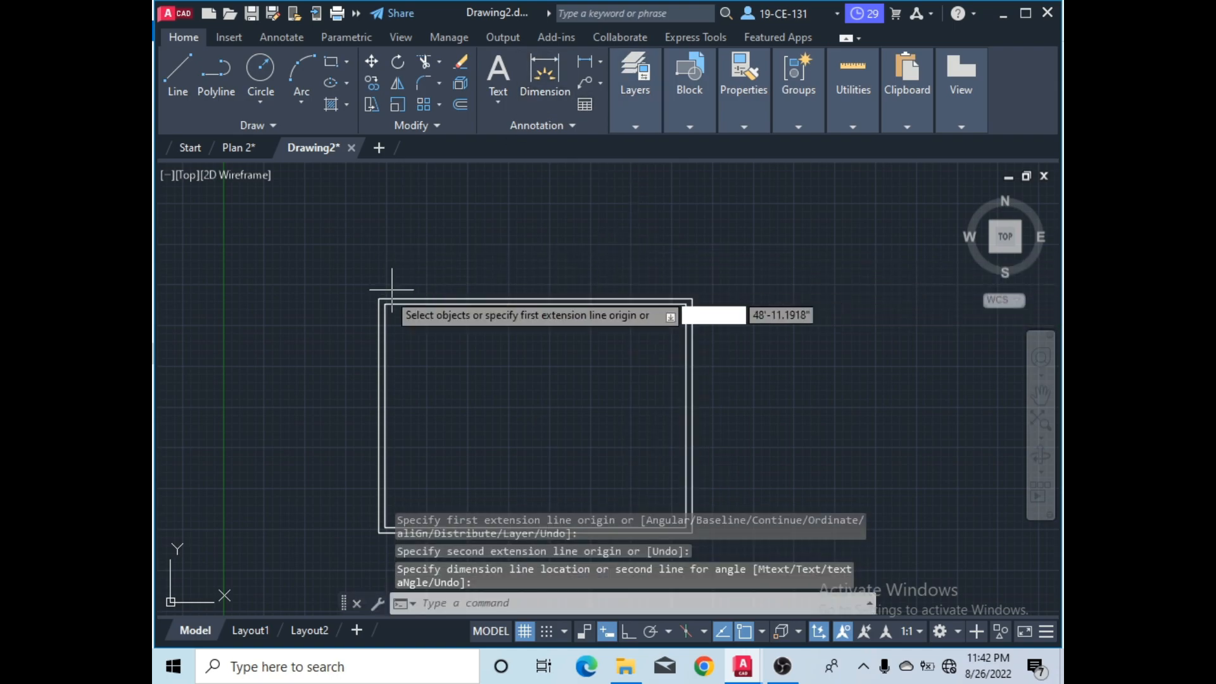
{"action": "key", "text": "Return"}
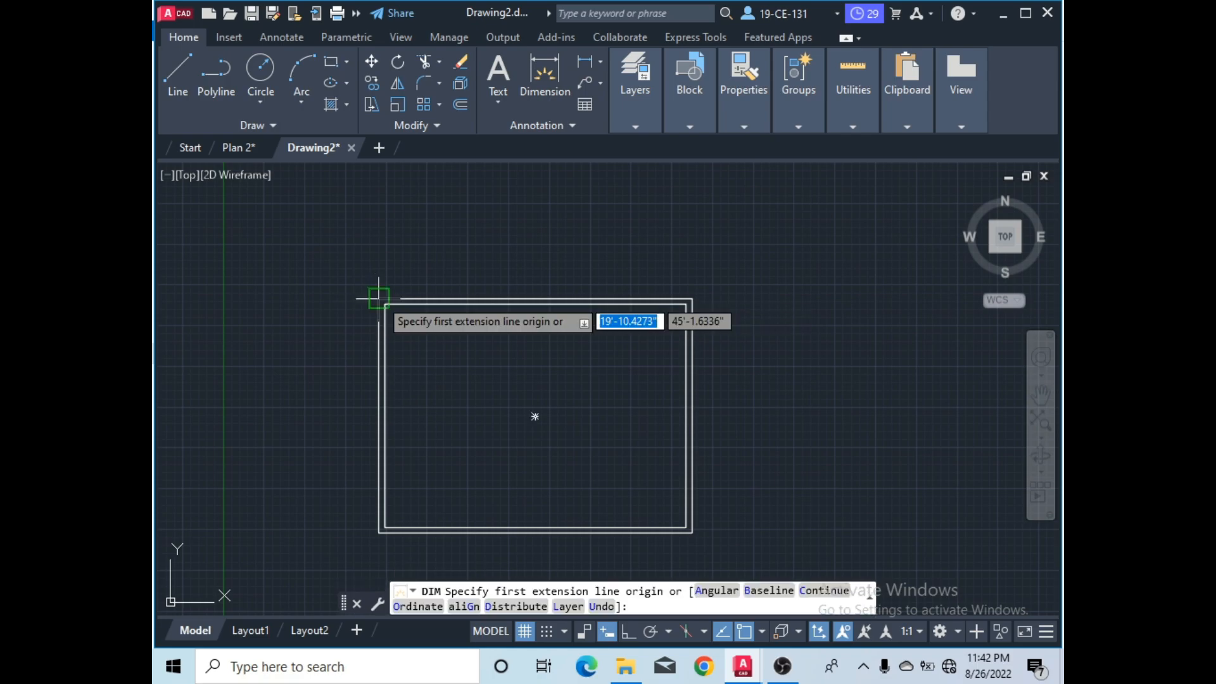
{"action": "left_click", "coordinate": [378, 297]}
{"action": "left_click", "coordinate": [692, 298]}
{"action": "left_click", "coordinate": [657, 216]}
{"action": "scroll", "coordinate": [535, 206], "scroll_direction": "up", "scroll_amount": 12}
{"action": "scroll", "coordinate": [419, 335], "scroll_direction": "up", "scroll_amount": 8}
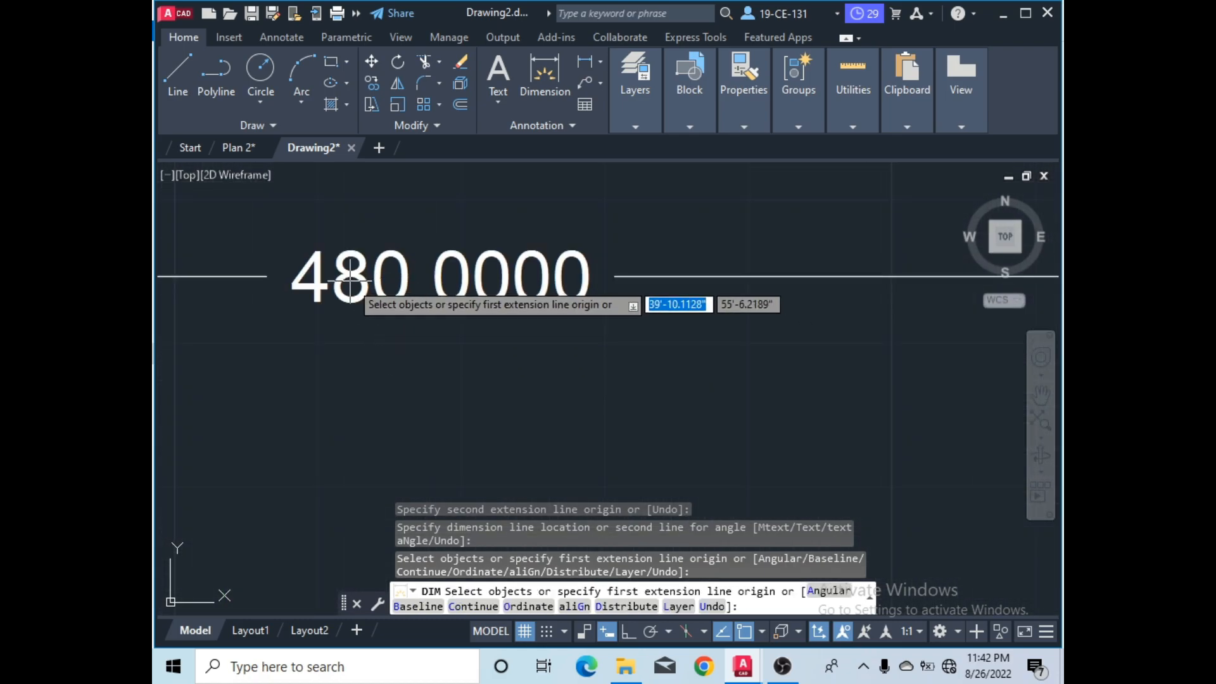
{"action": "scroll", "coordinate": [405, 304], "scroll_direction": "down", "scroll_amount": 12}
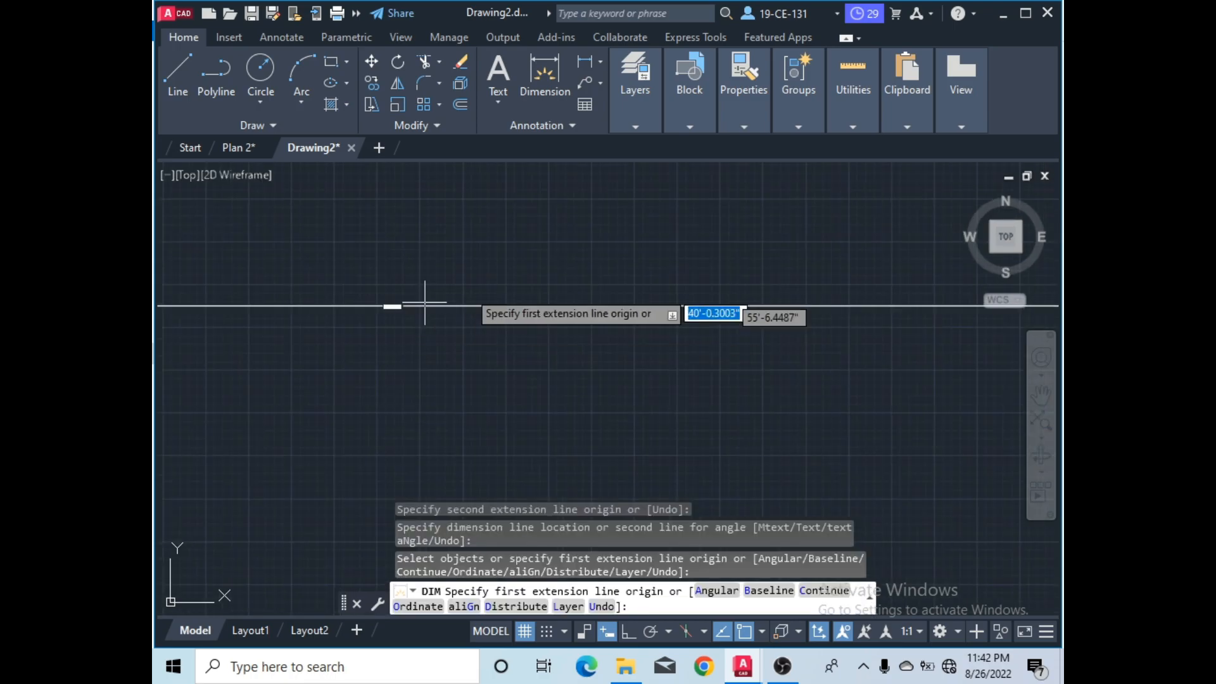
{"action": "scroll", "coordinate": [331, 316], "scroll_direction": "up", "scroll_amount": 6}
{"action": "scroll", "coordinate": [492, 260], "scroll_direction": "down", "scroll_amount": 6}
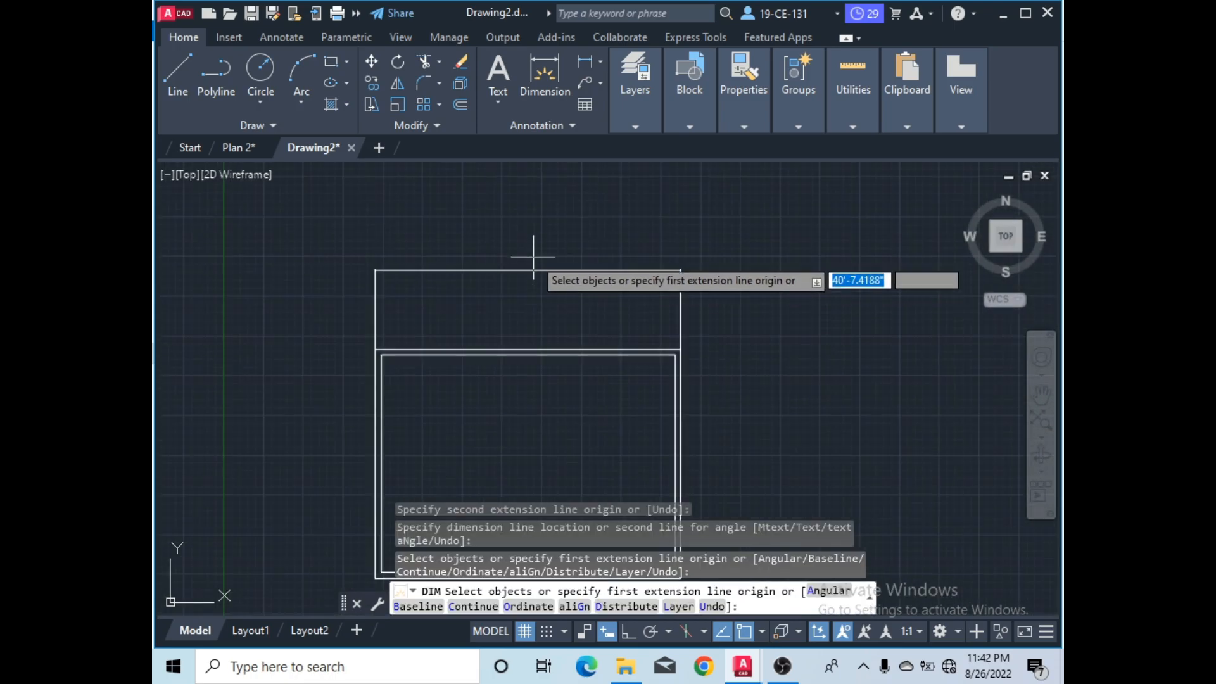
{"action": "right_click", "coordinate": [576, 214]}
{"action": "left_click", "coordinate": [623, 226]}
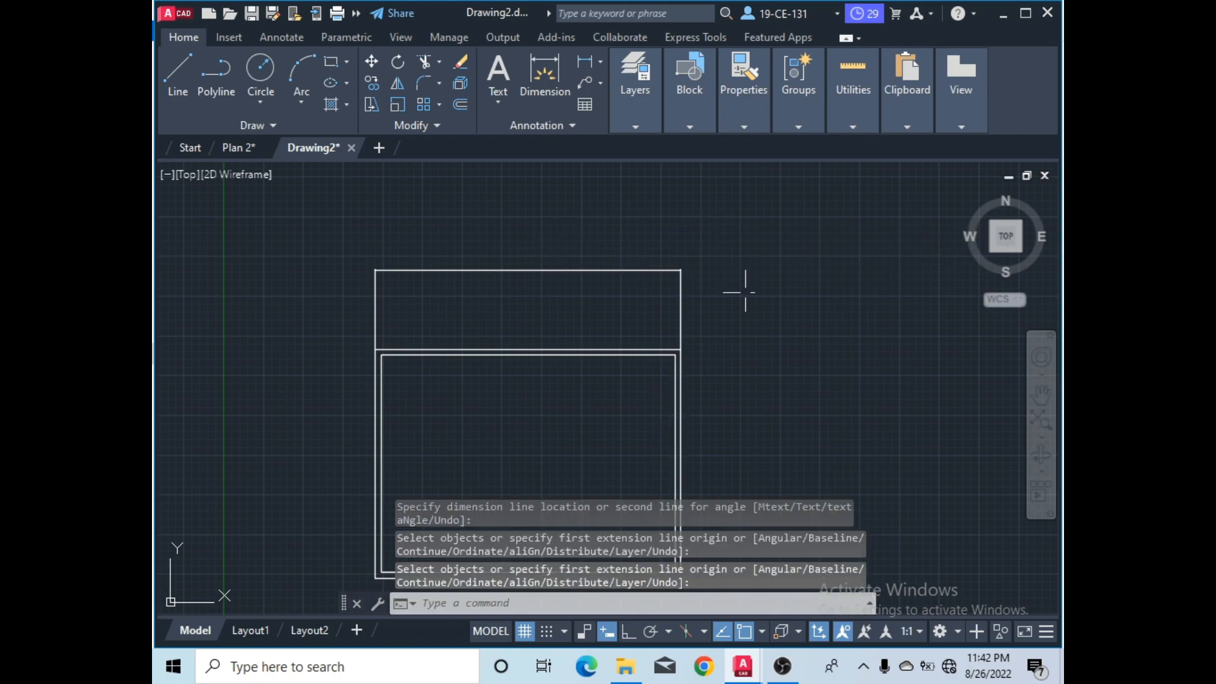
- Create a new dimension style named A1 based on Standard for all dimensions and continue to its settings
{"action": "scroll", "coordinate": [480, 220], "scroll_direction": "down", "scroll_amount": 3}
{"action": "scroll", "coordinate": [470, 206], "scroll_direction": "up", "scroll_amount": 2}
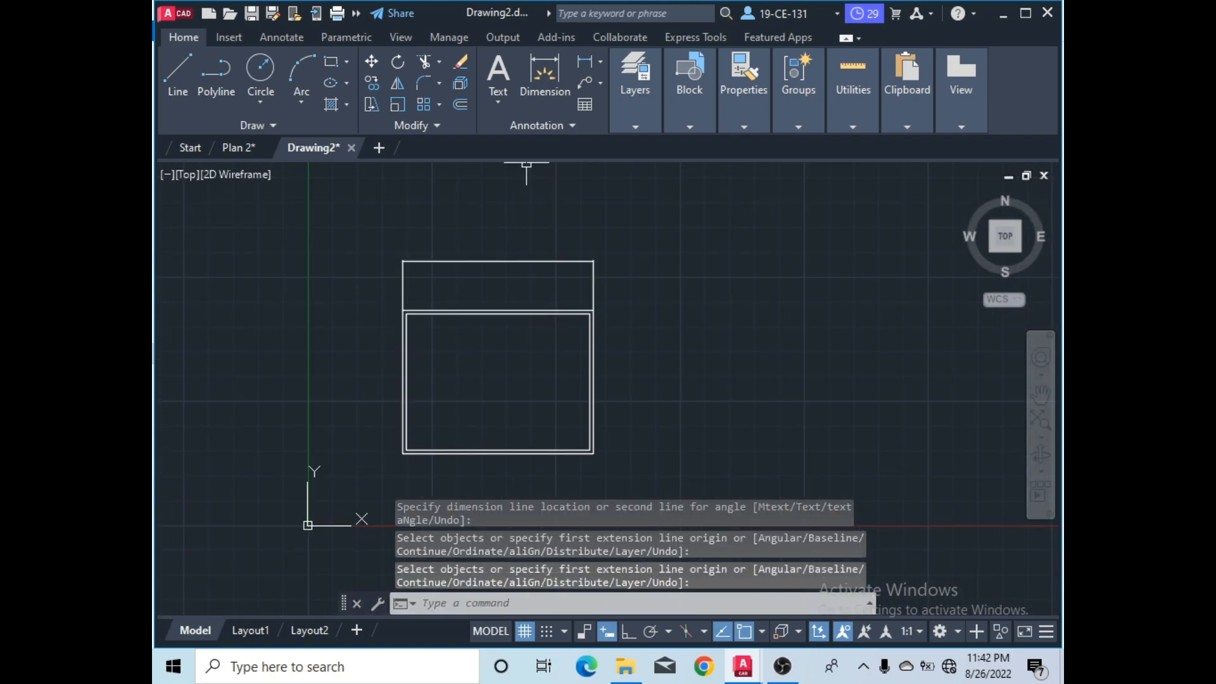
{"action": "left_click", "coordinate": [546, 130]}
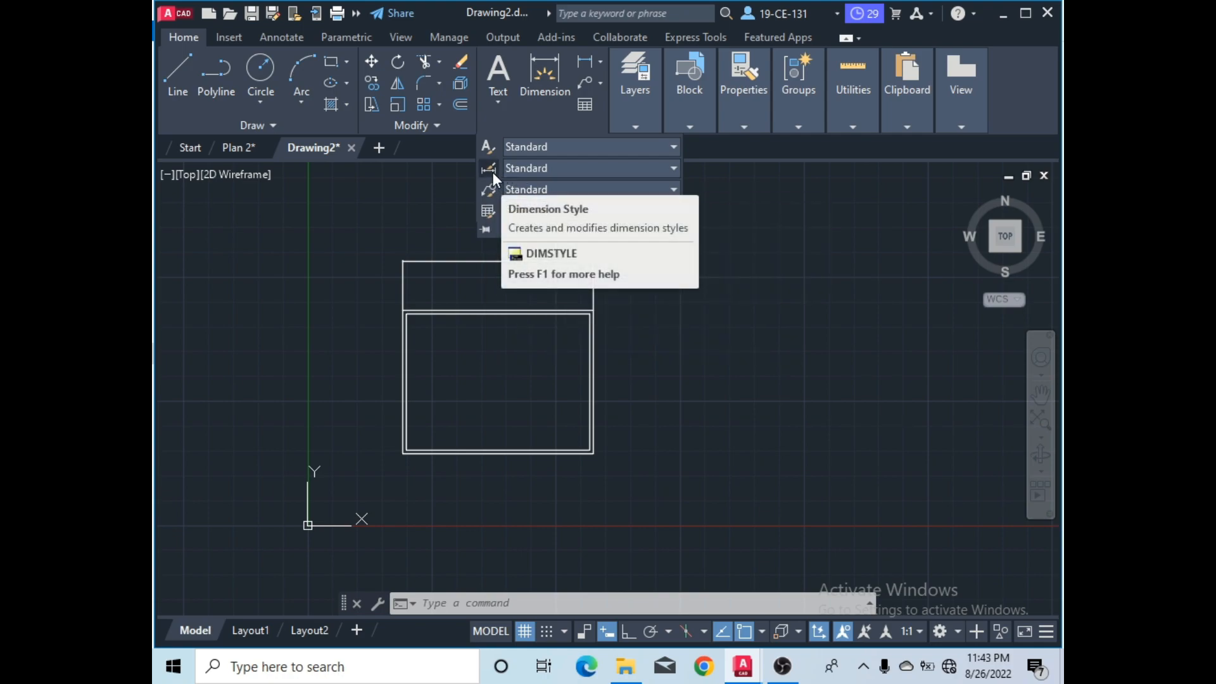
{"action": "left_click", "coordinate": [639, 169]}
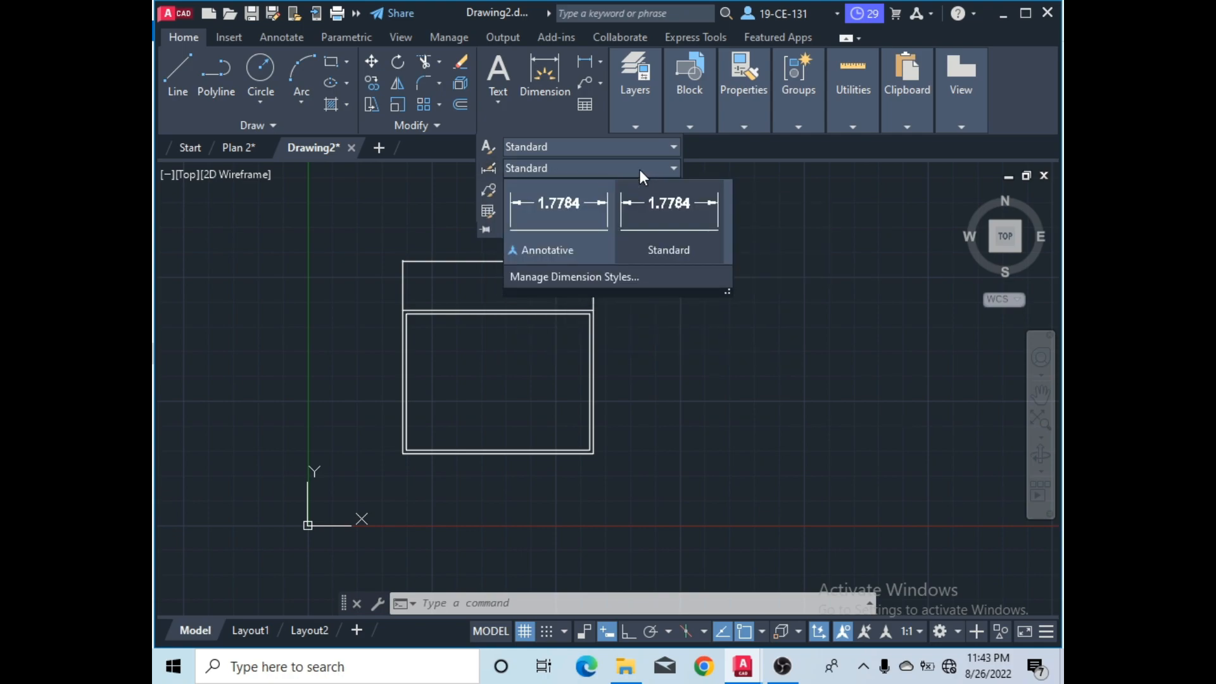
{"action": "left_click", "coordinate": [561, 275]}
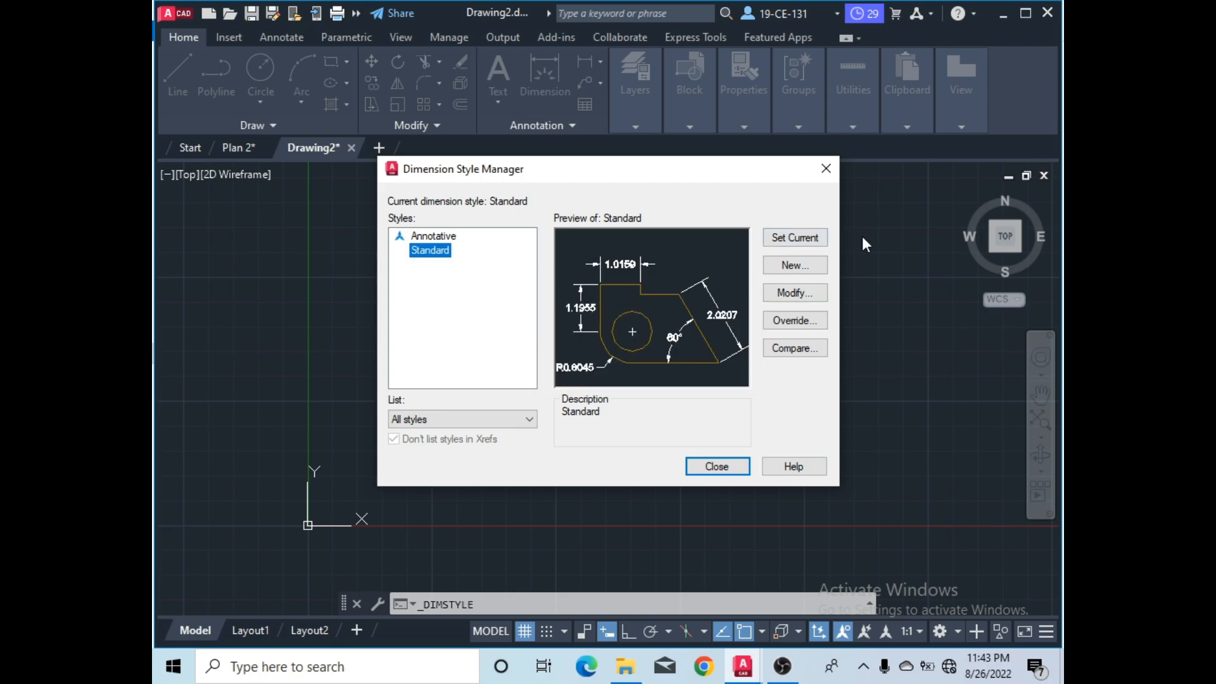
{"action": "left_click", "coordinate": [796, 265]}
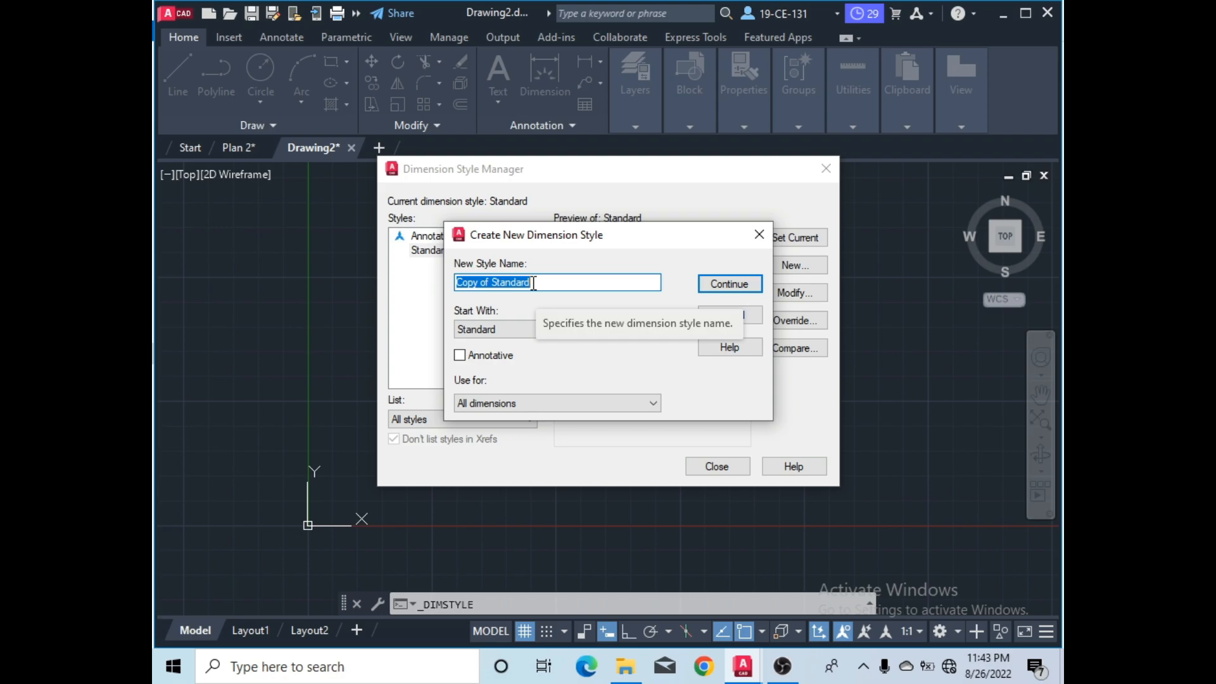
{"action": "type", "text": "a"}
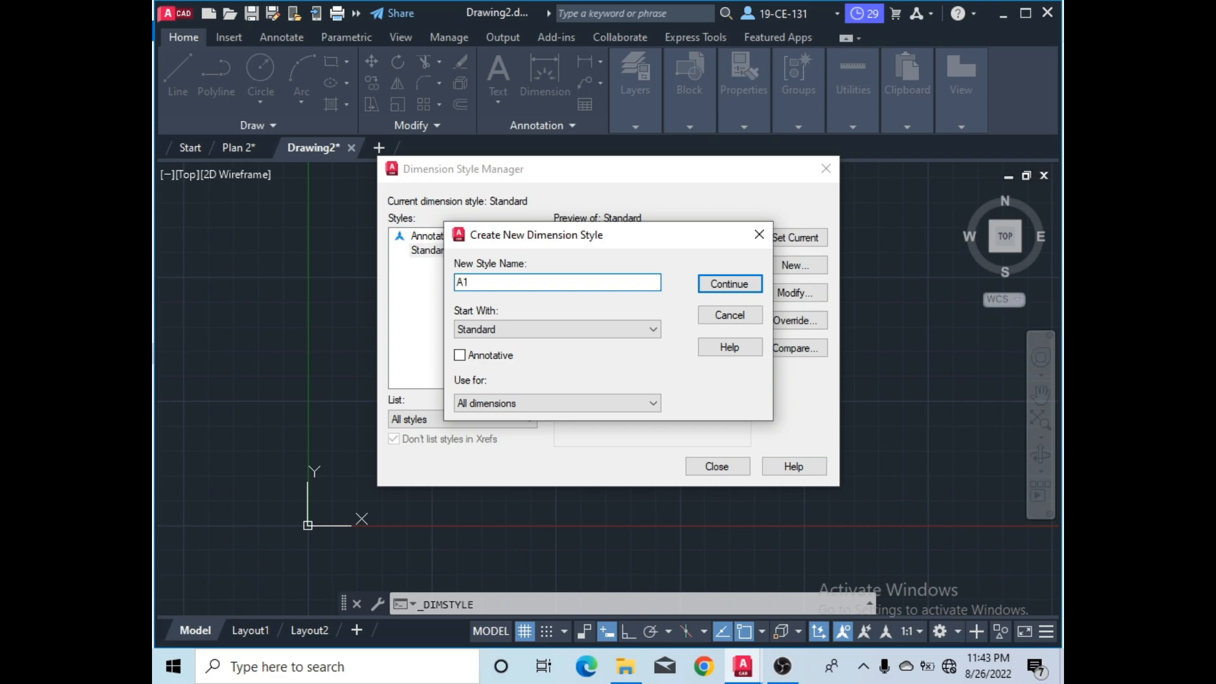
{"action": "left_click", "coordinate": [708, 283]}
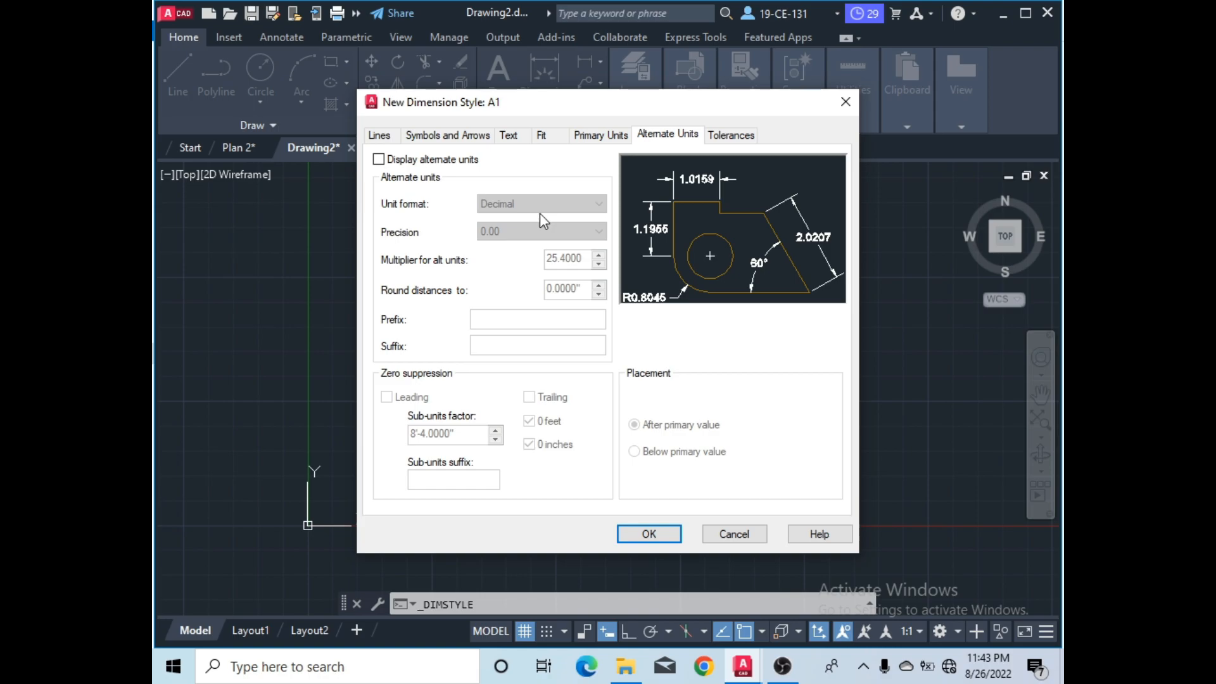
- Review style A1's line, symbol and arrow settings, including the arrowhead types available for the first arrowhead
{"action": "left_click", "coordinate": [381, 135]}
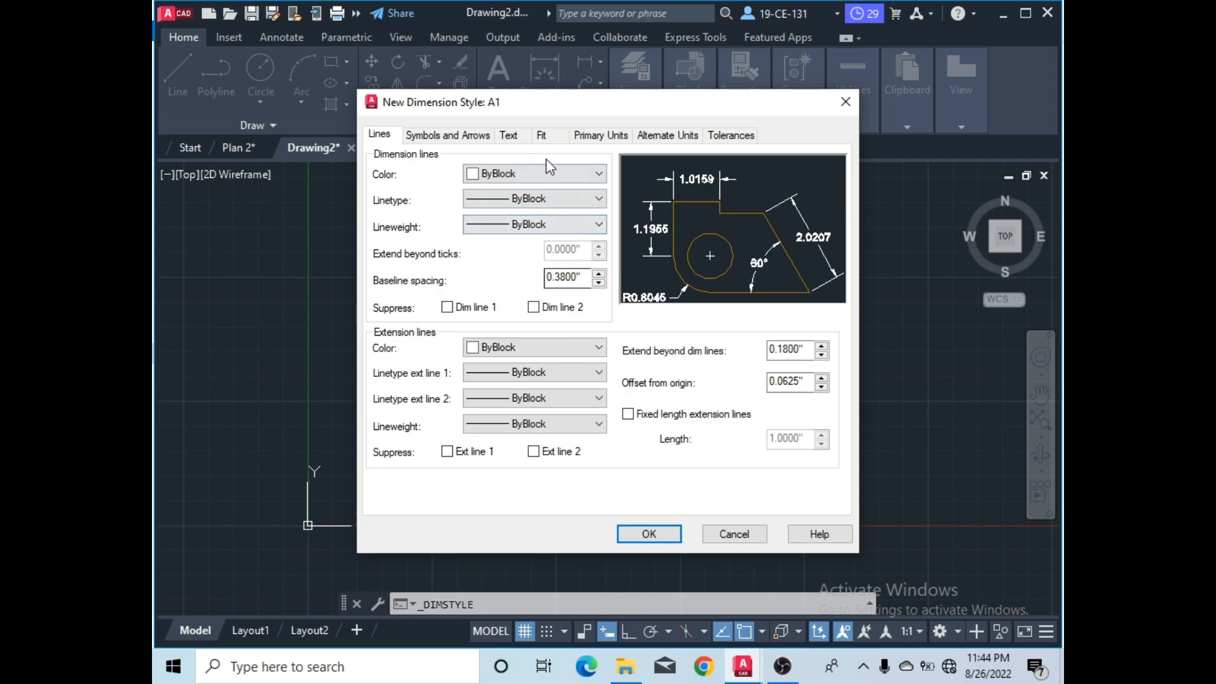
{"action": "left_click", "coordinate": [444, 136]}
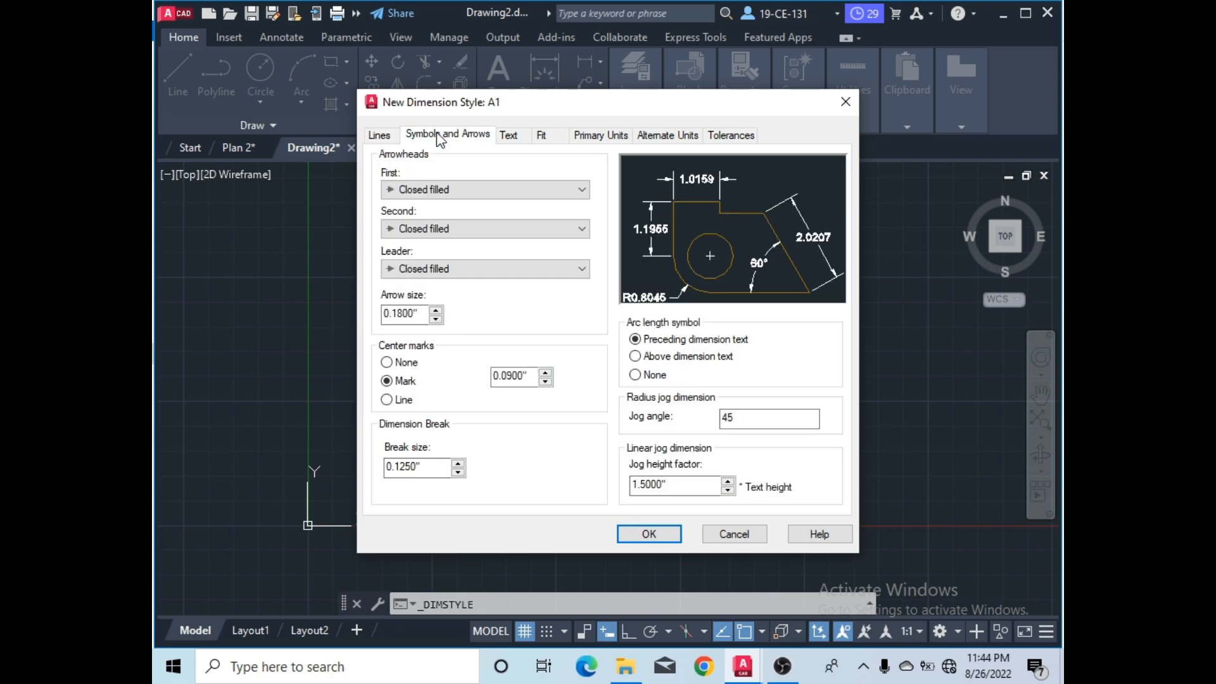
{"action": "left_click", "coordinate": [508, 193]}
{"action": "left_click", "coordinate": [508, 193]}
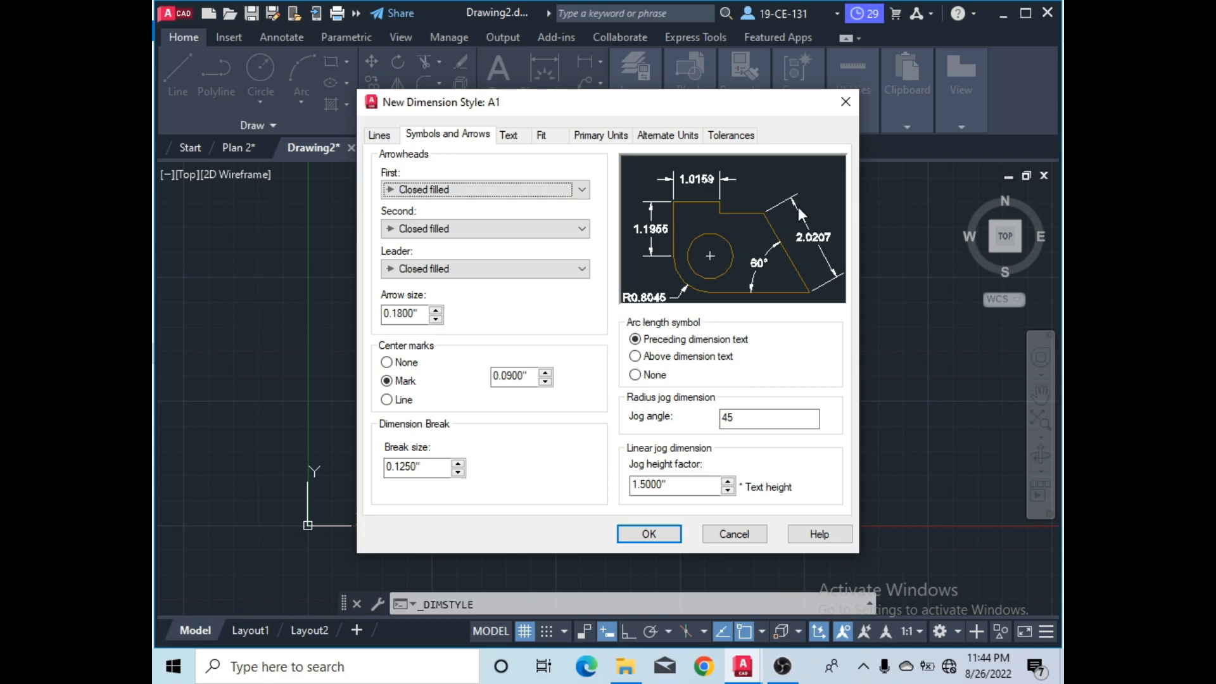
{"action": "left_click", "coordinate": [572, 189]}
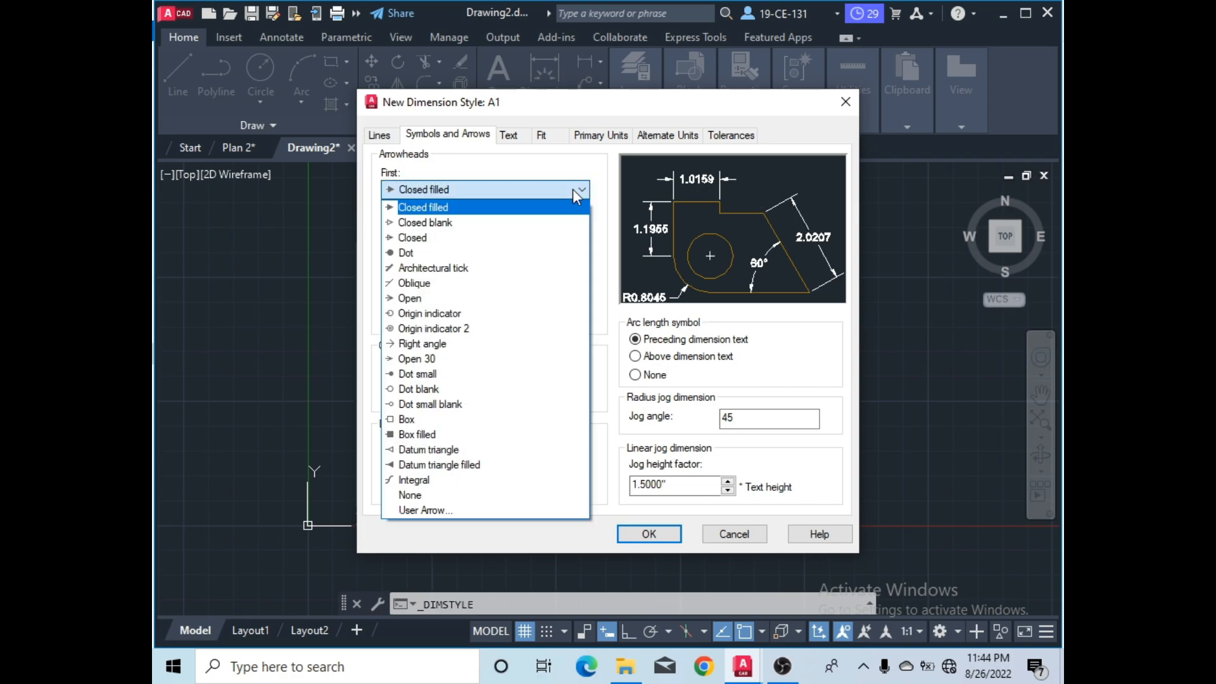
{"action": "left_click", "coordinate": [572, 187]}
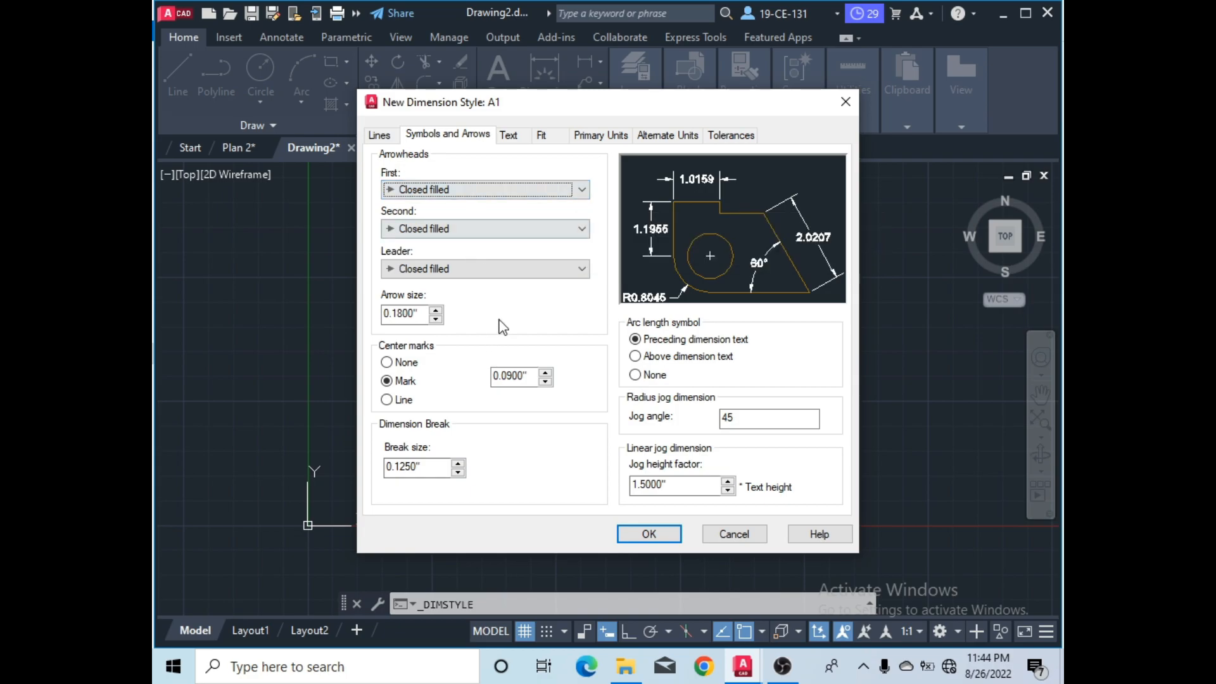
- Set the dimension text height of style A1 to 1'
{"action": "left_click", "coordinate": [510, 135]}
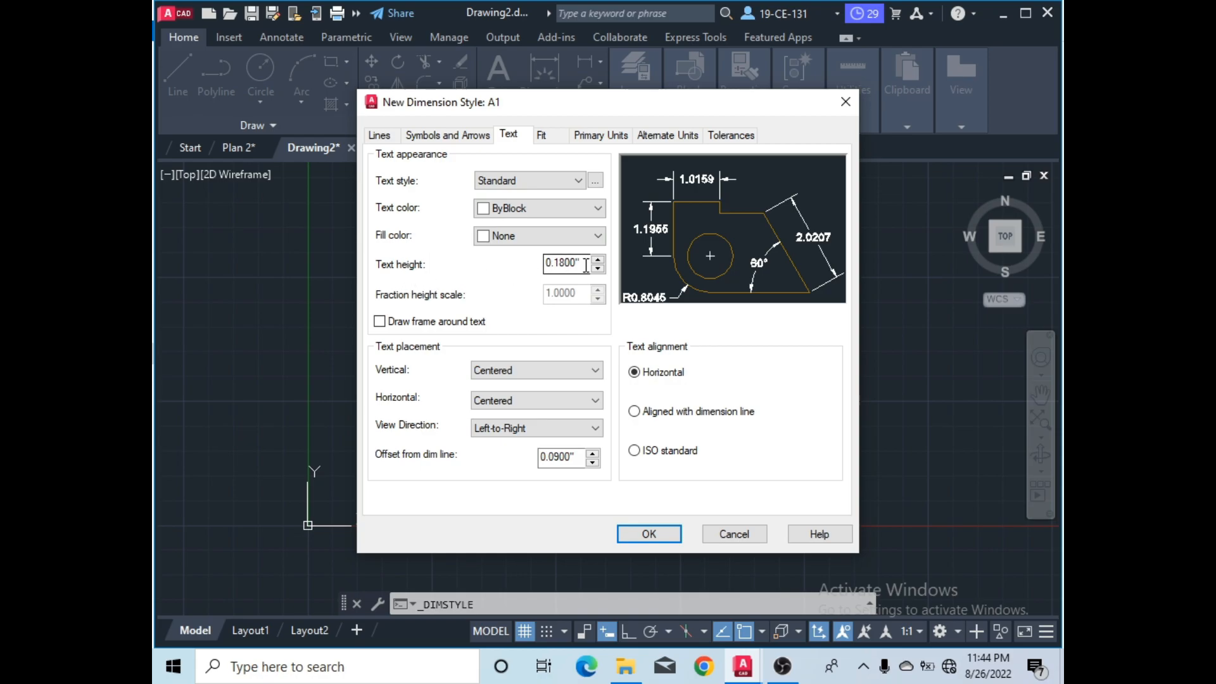
{"action": "left_click_drag", "start_coordinate": [580, 267], "coordinate": [500, 273]}
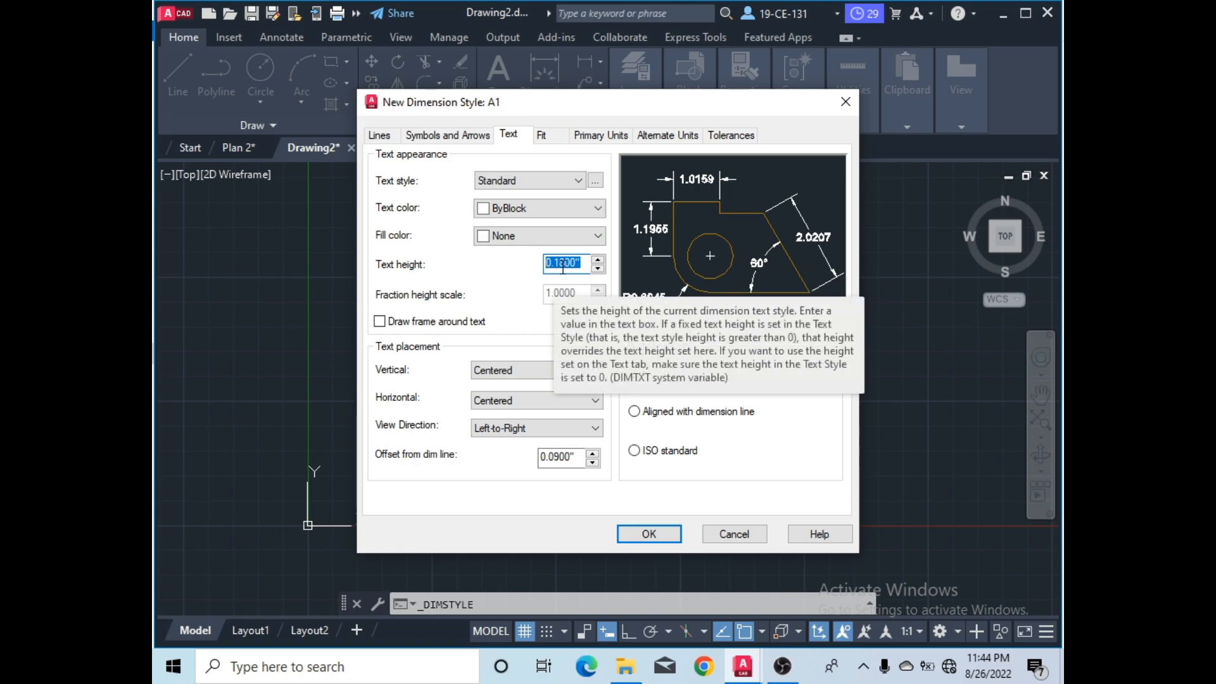
{"action": "type", "text": "1"}
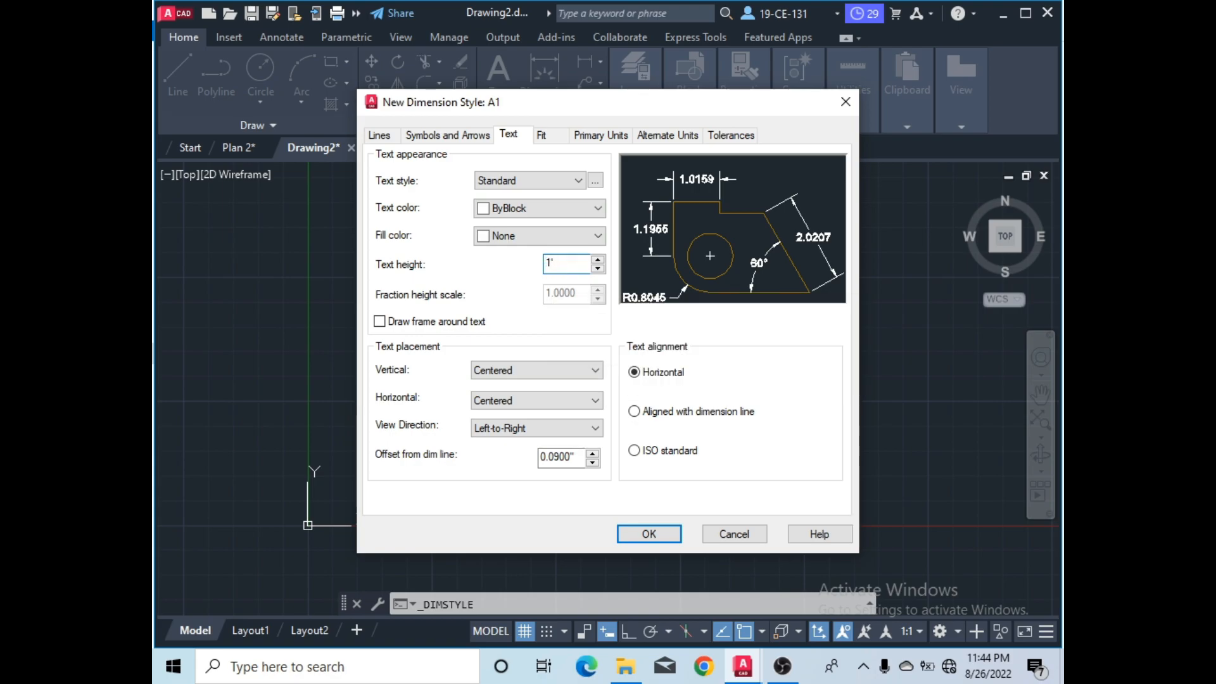
{"action": "type", "text": "'"}
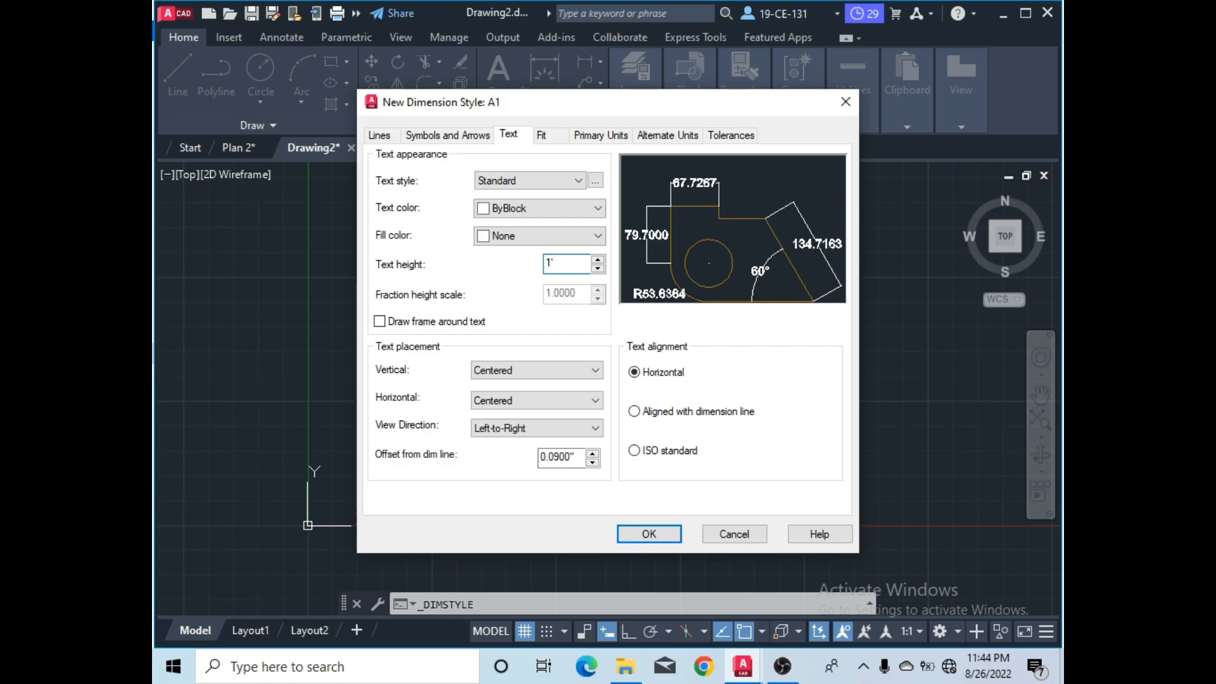
- Set the unit format of style A1's primary linear dimensions to Architectural
{"action": "left_click", "coordinate": [550, 139]}
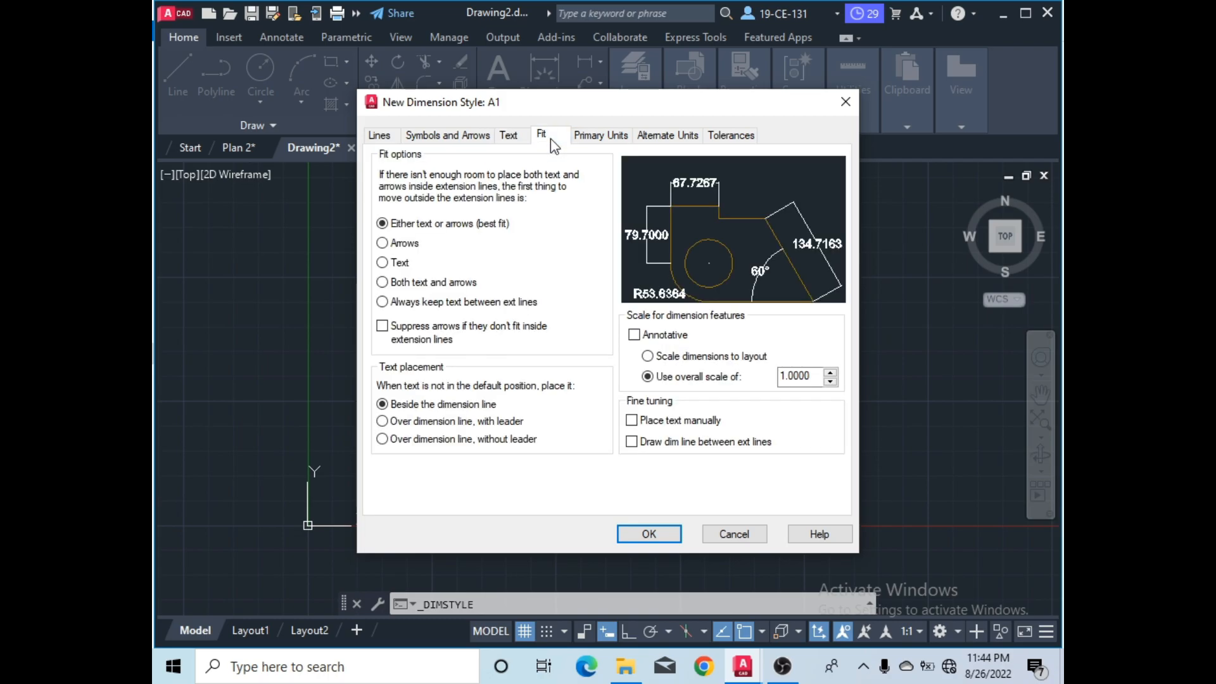
{"action": "left_click", "coordinate": [595, 140]}
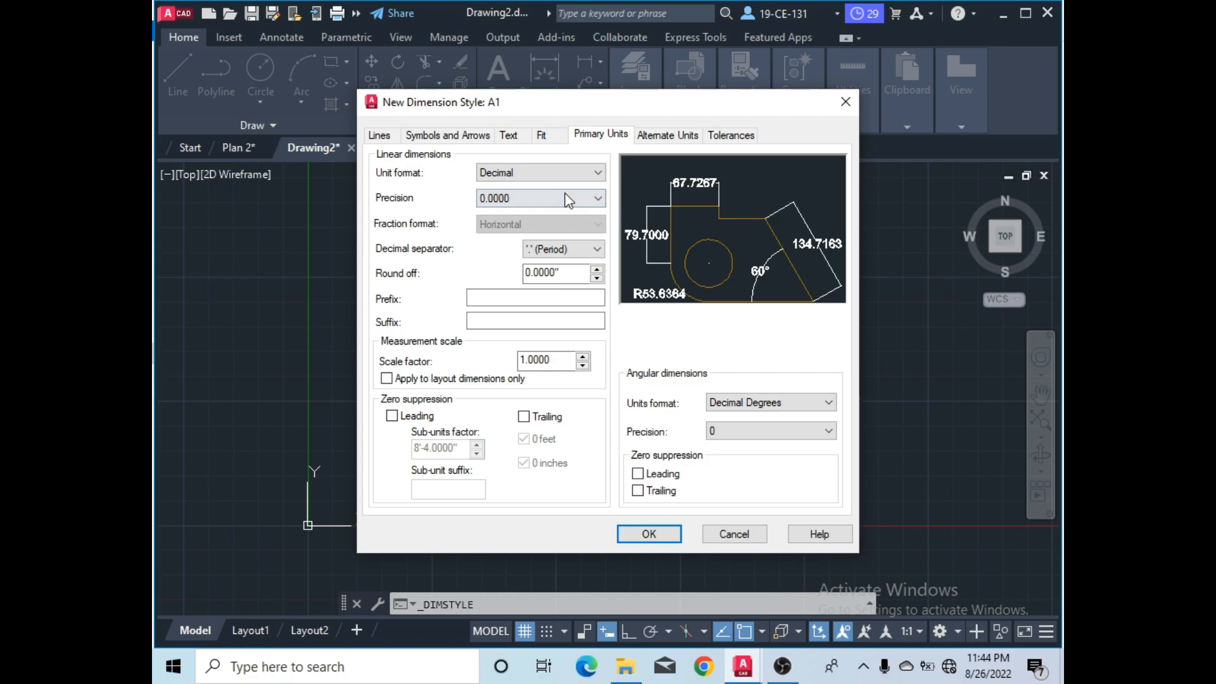
{"action": "left_click", "coordinate": [570, 173]}
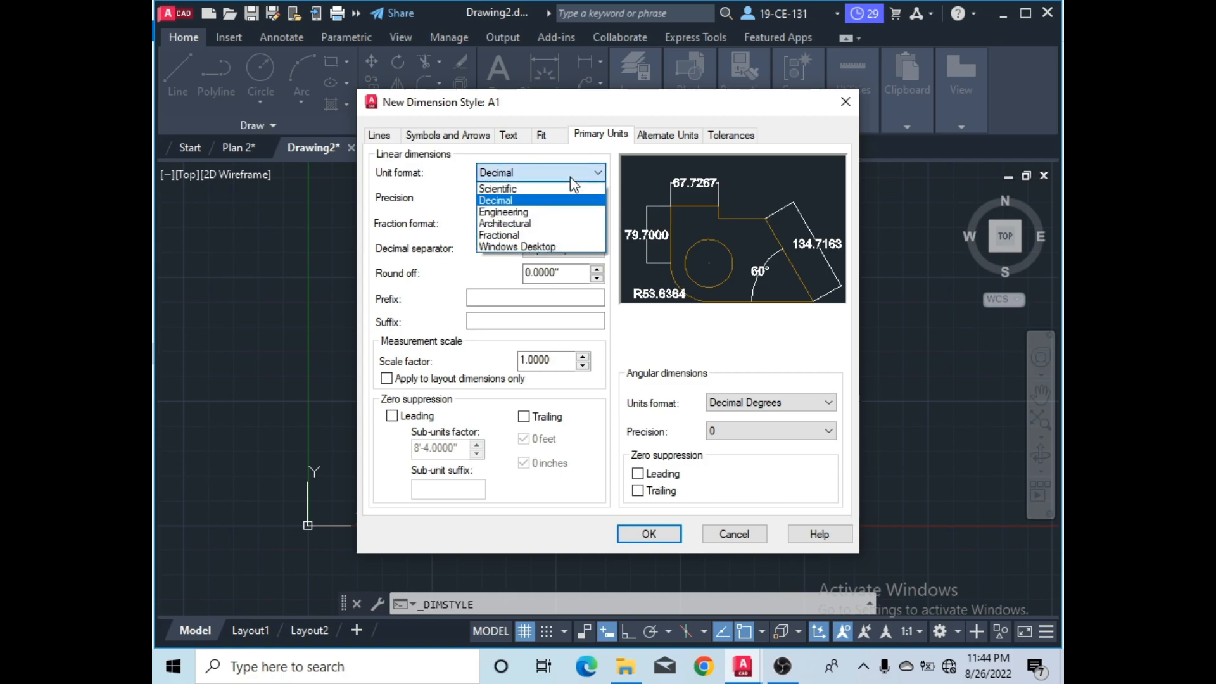
{"action": "left_click", "coordinate": [528, 225]}
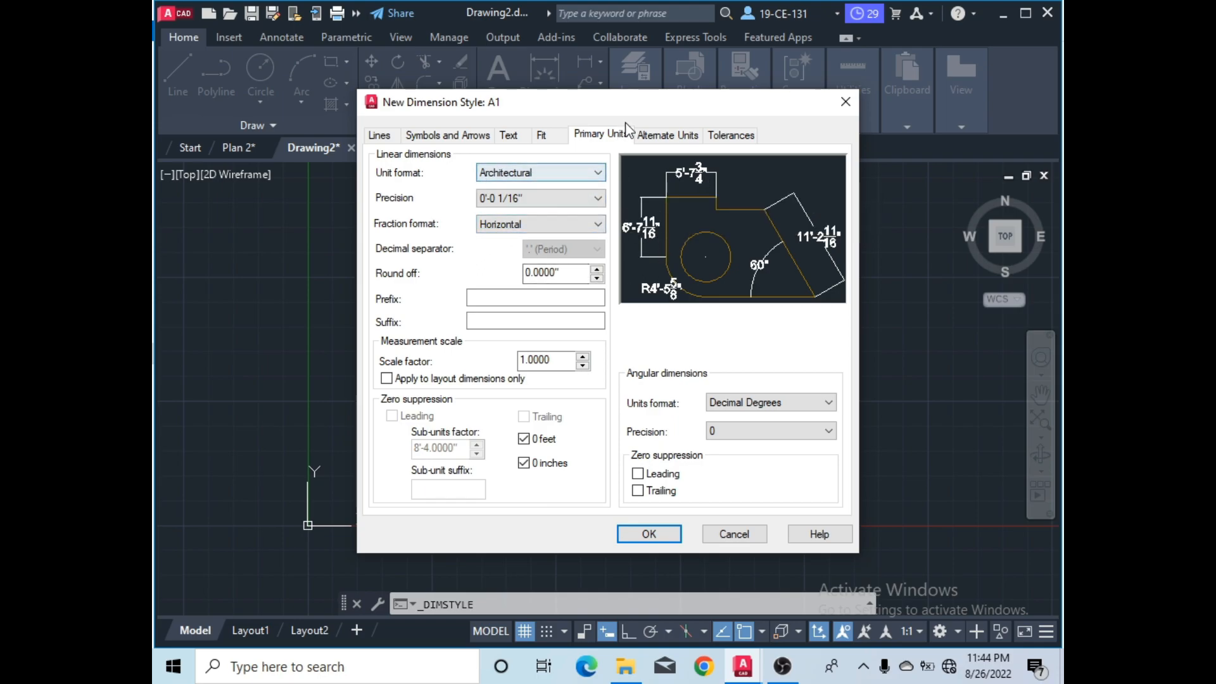
{"action": "left_click", "coordinate": [651, 139]}
{"action": "left_click", "coordinate": [617, 136]}
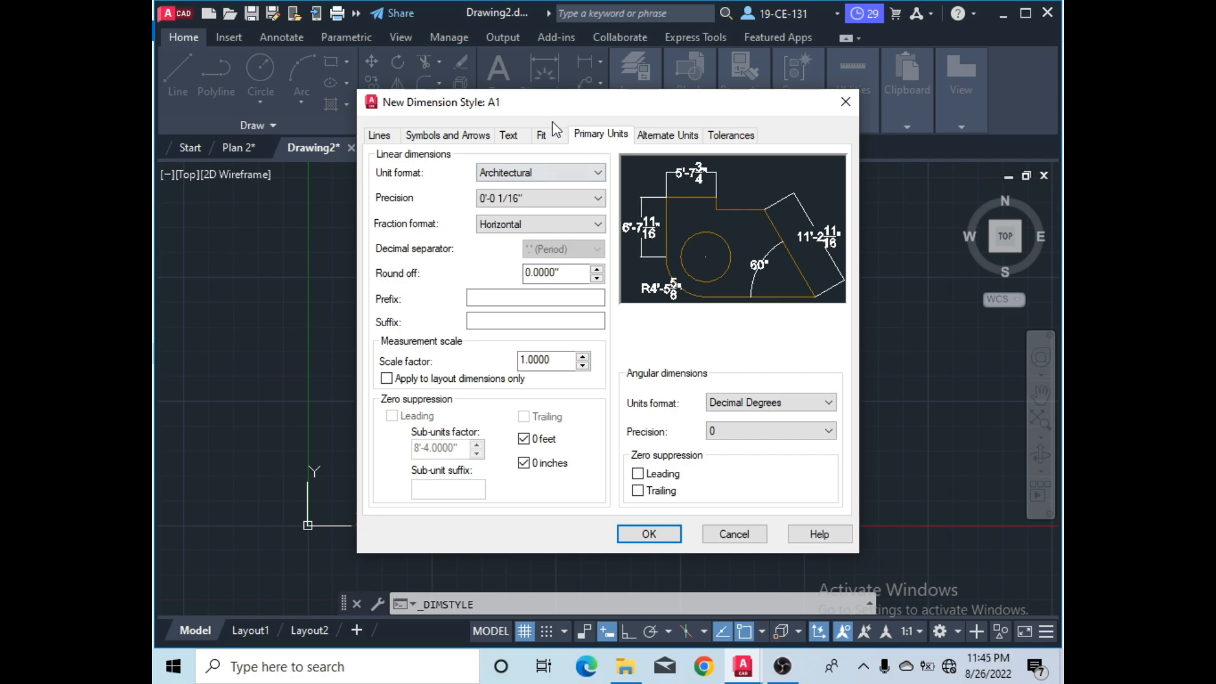
- Save the settings of dimension style A1 and close the Dimension Style Manager
{"action": "left_click", "coordinate": [379, 135]}
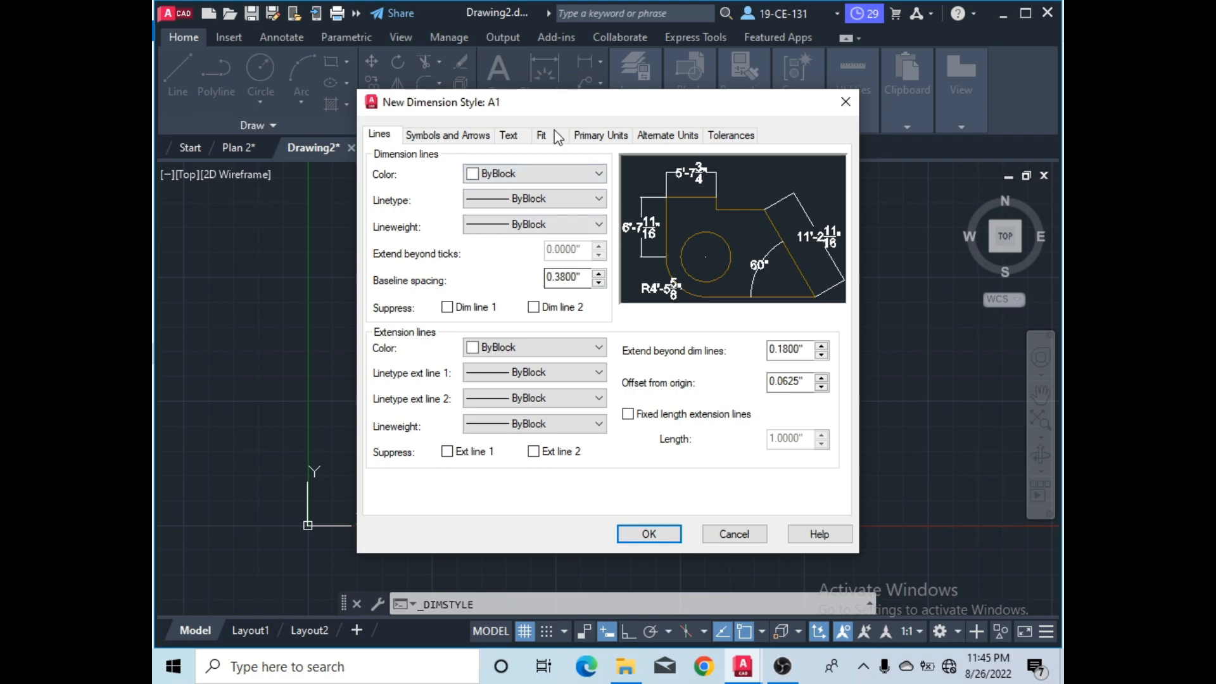
{"action": "left_click", "coordinate": [651, 534]}
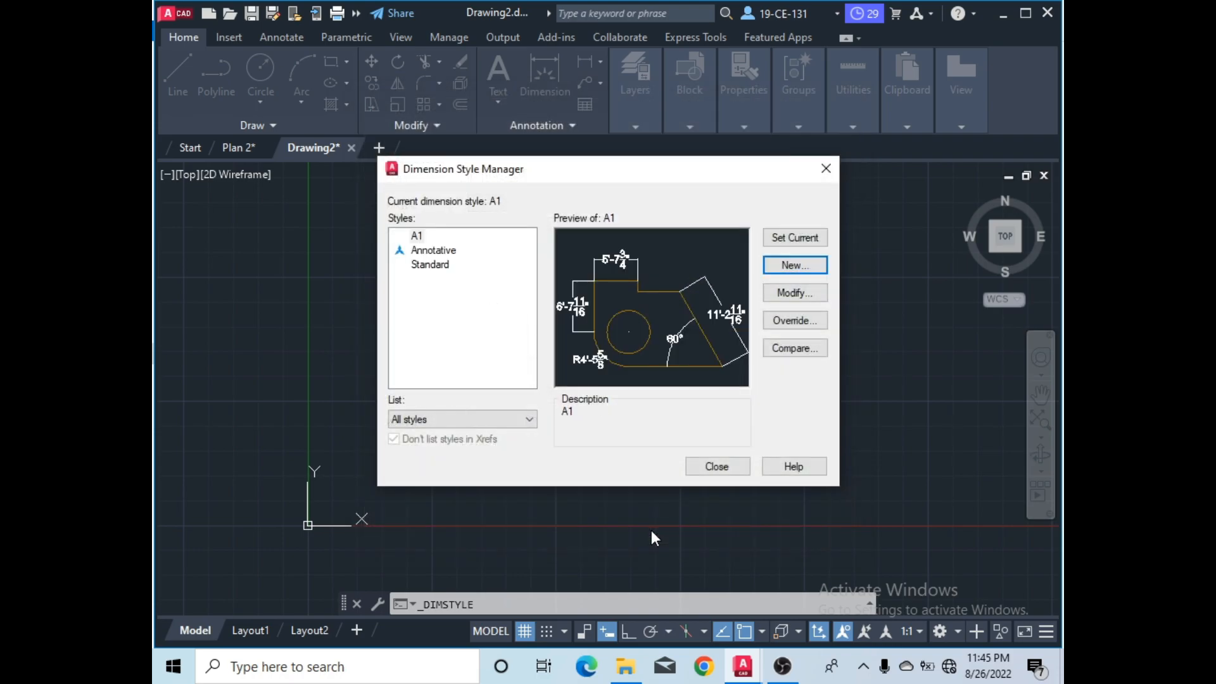
{"action": "left_click", "coordinate": [724, 469]}
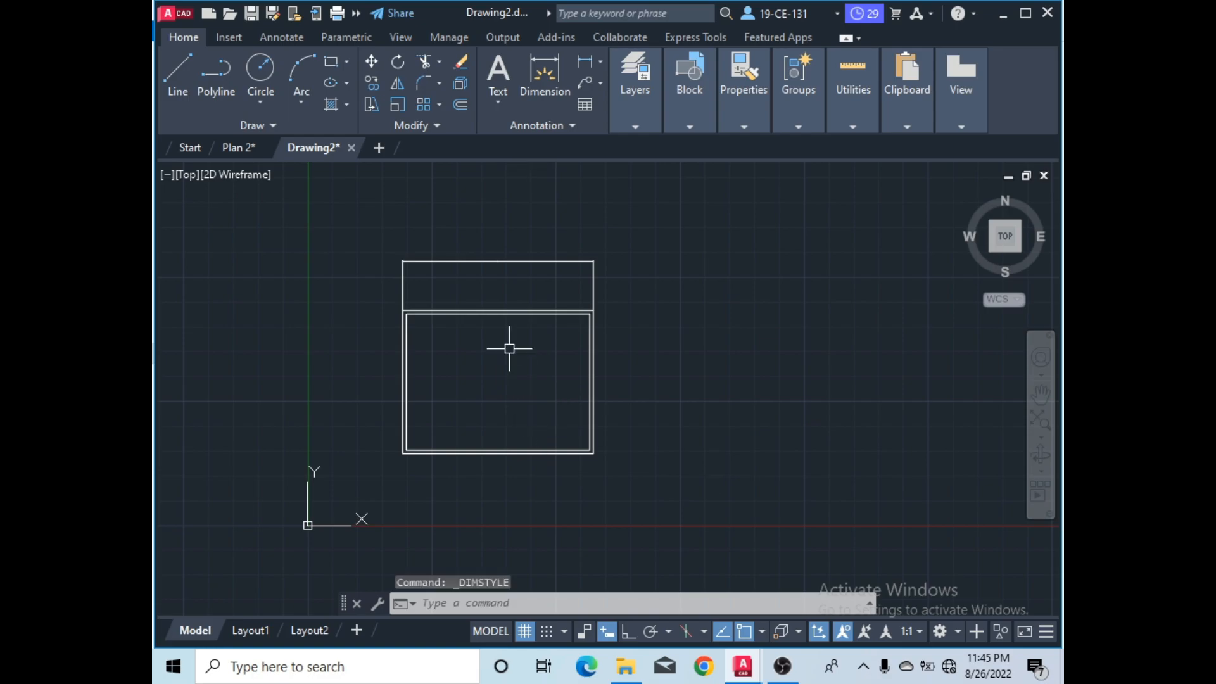
- Erase the existing dimension above the wall outline
{"action": "left_click", "coordinate": [447, 264]}
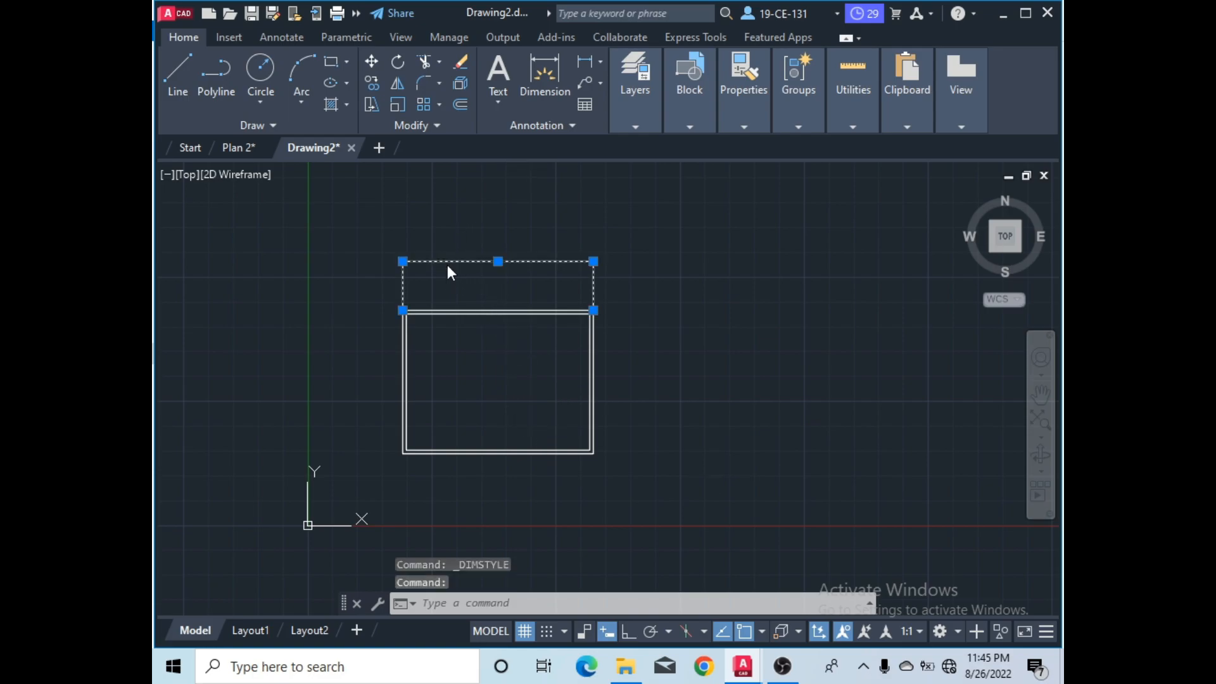
{"action": "right_click", "coordinate": [448, 264]}
{"action": "left_click", "coordinate": [479, 303]}
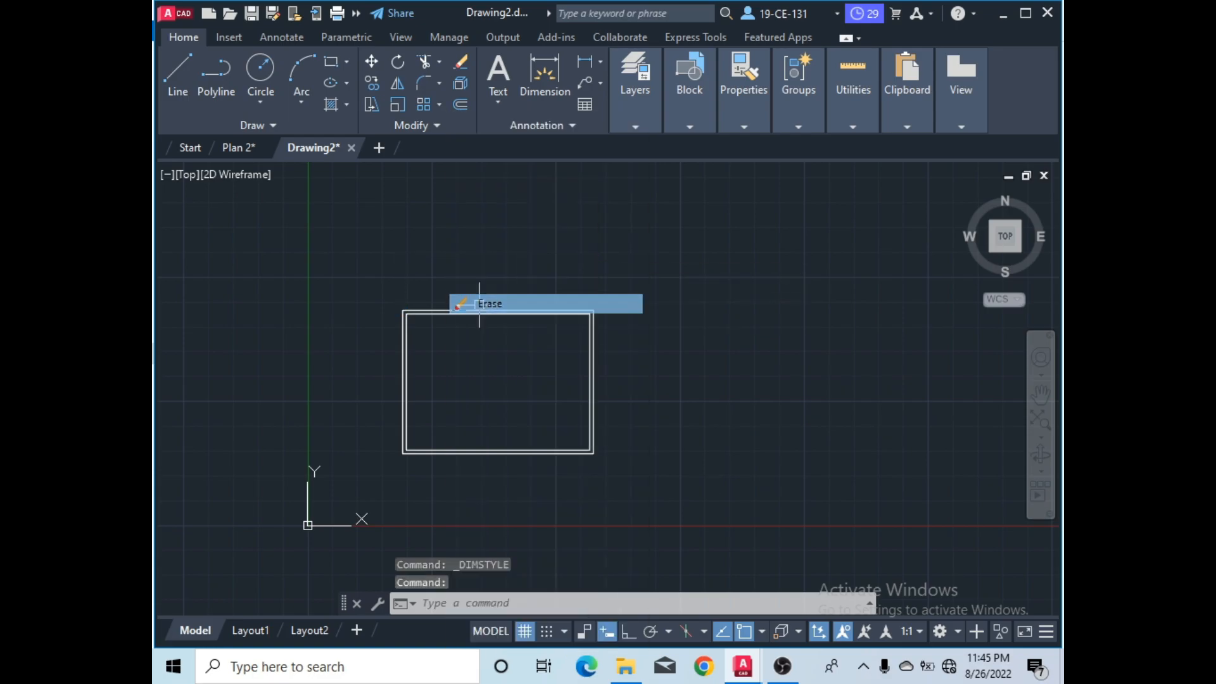
- Choose A1 as the current dimension style
{"action": "left_click", "coordinate": [564, 129]}
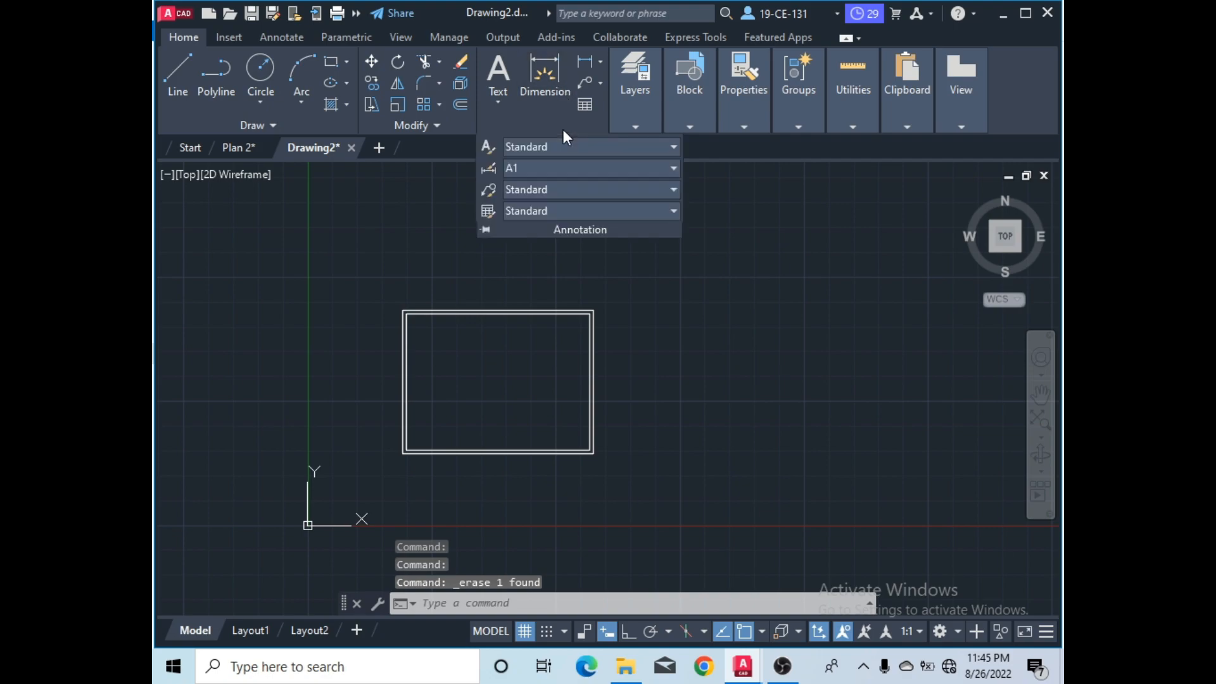
{"action": "left_click", "coordinate": [523, 166]}
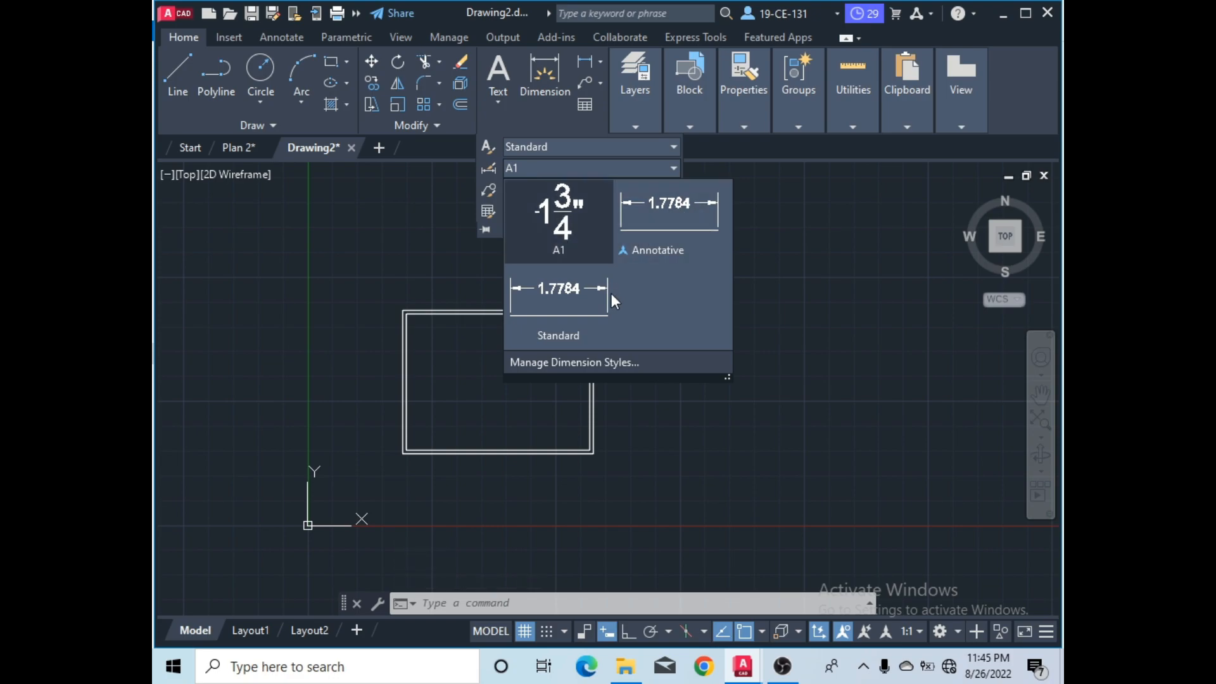
{"action": "left_click", "coordinate": [566, 234]}
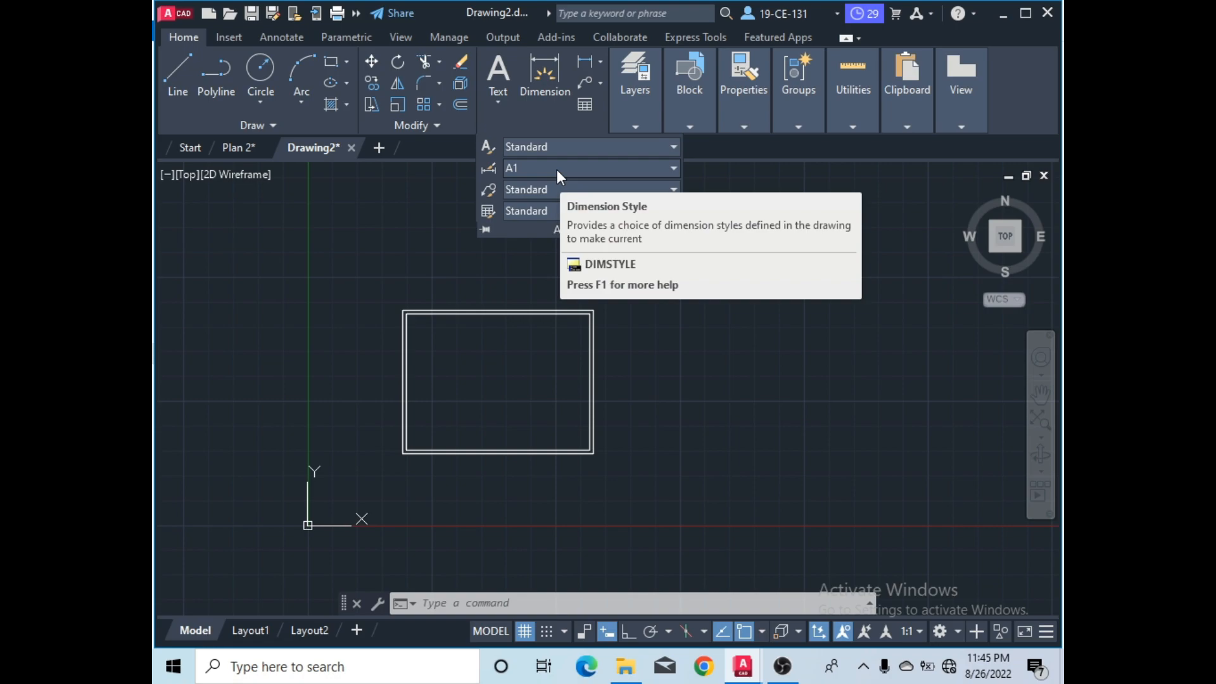
{"action": "left_click", "coordinate": [448, 200]}
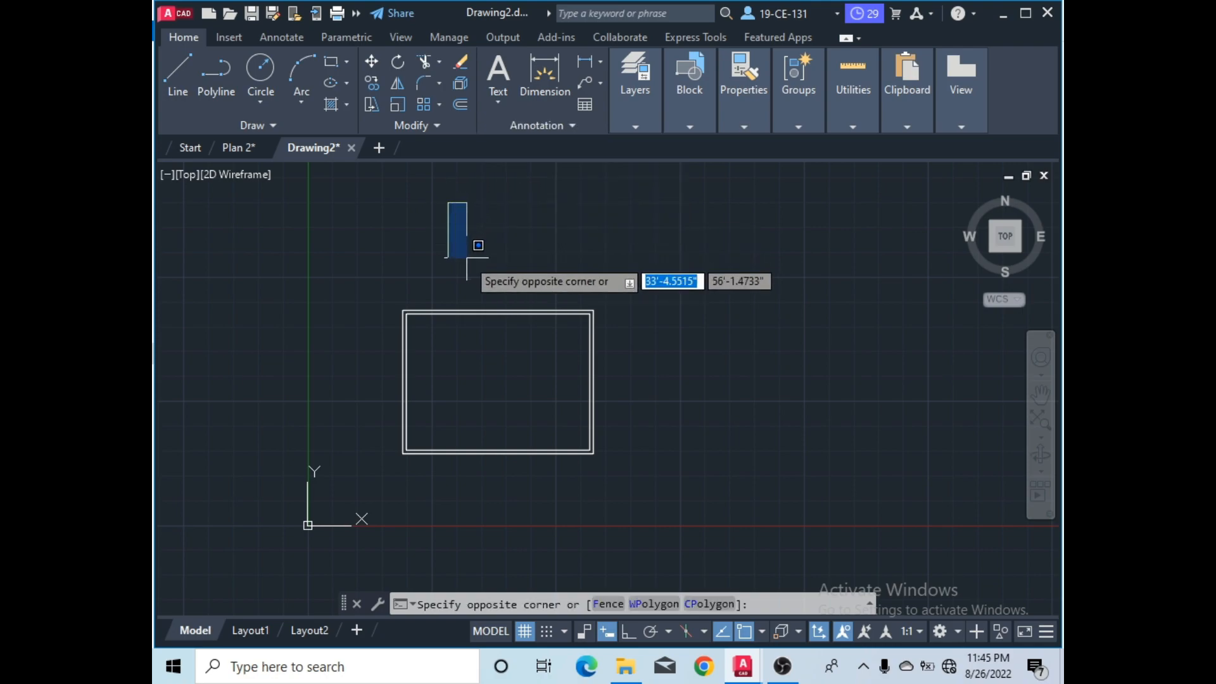
{"action": "left_click", "coordinate": [505, 252]}
- Dimension the outer rectangle's upper edge from corner to corner, placing the dimension line above it, and check its text up close
{"action": "left_click", "coordinate": [547, 66]}
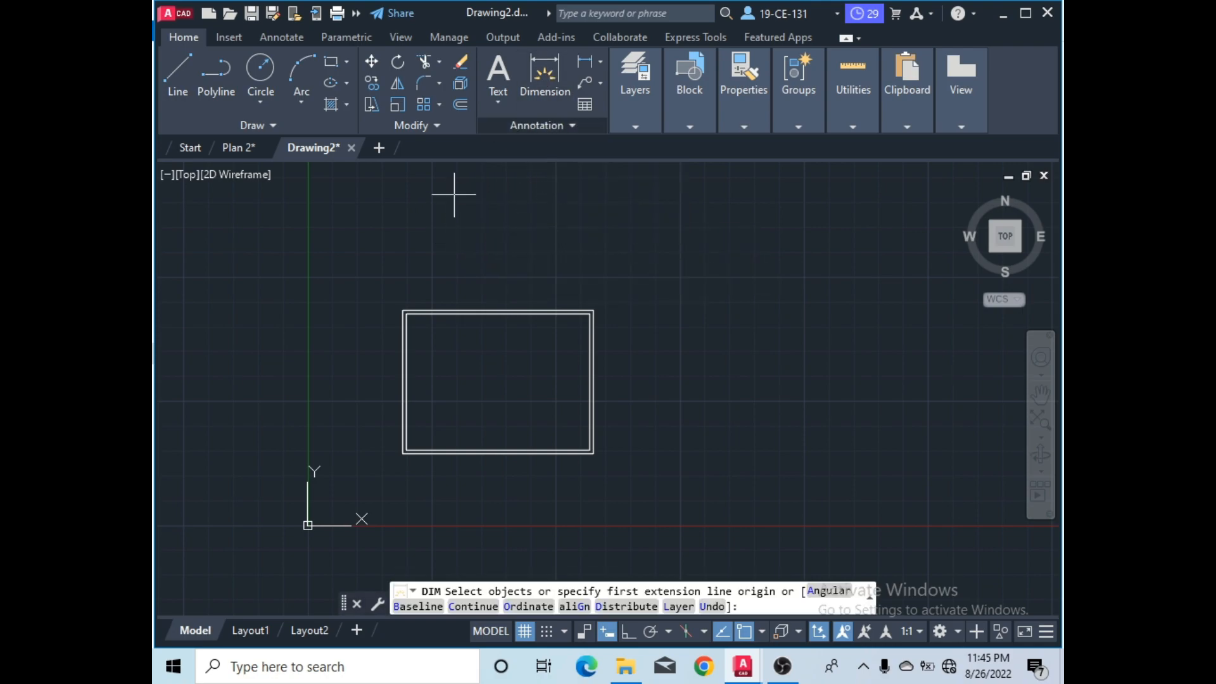
{"action": "left_click", "coordinate": [407, 313]}
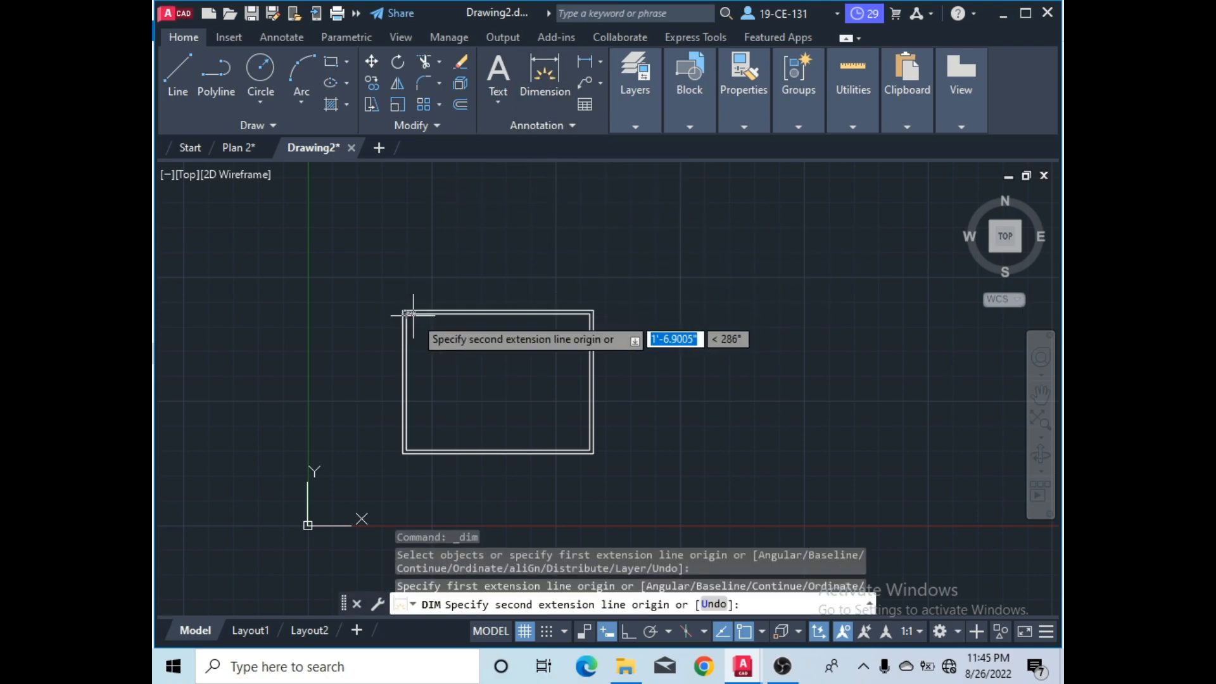
{"action": "left_click", "coordinate": [592, 310]}
{"action": "left_click", "coordinate": [592, 287]}
{"action": "scroll", "coordinate": [511, 276], "scroll_direction": "up", "scroll_amount": 4}
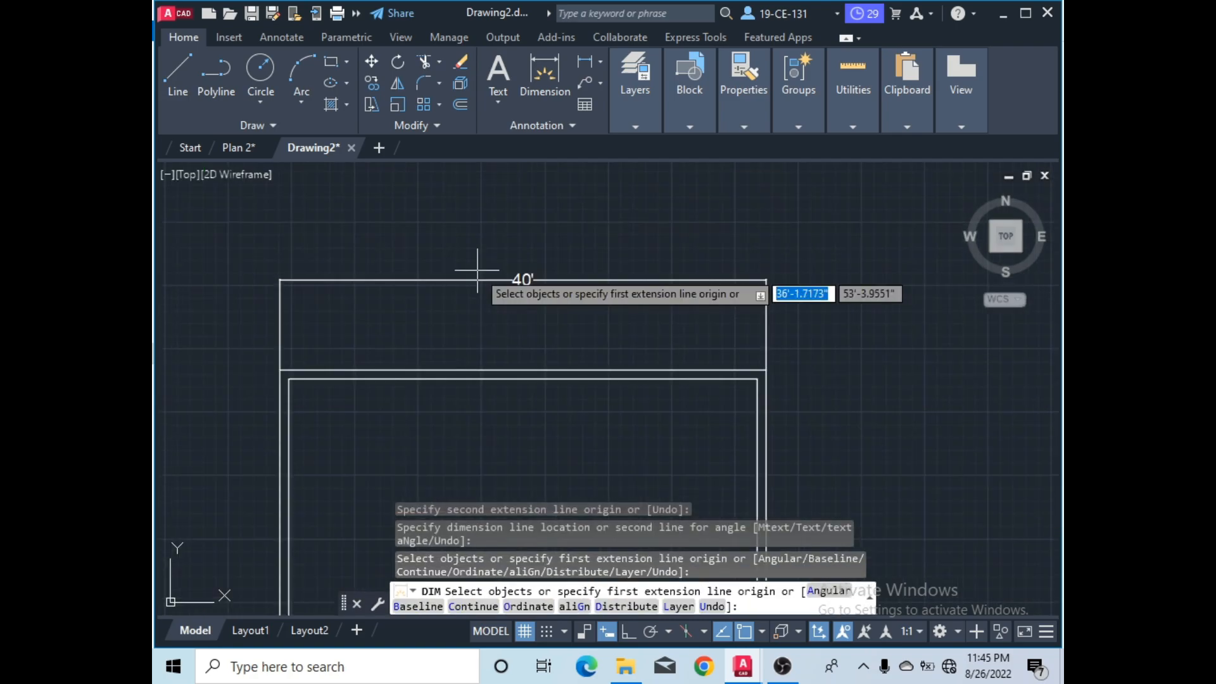
{"action": "scroll", "coordinate": [539, 225], "scroll_direction": "down", "scroll_amount": 2}
{"action": "scroll", "coordinate": [538, 224], "scroll_direction": "down", "scroll_amount": 2}
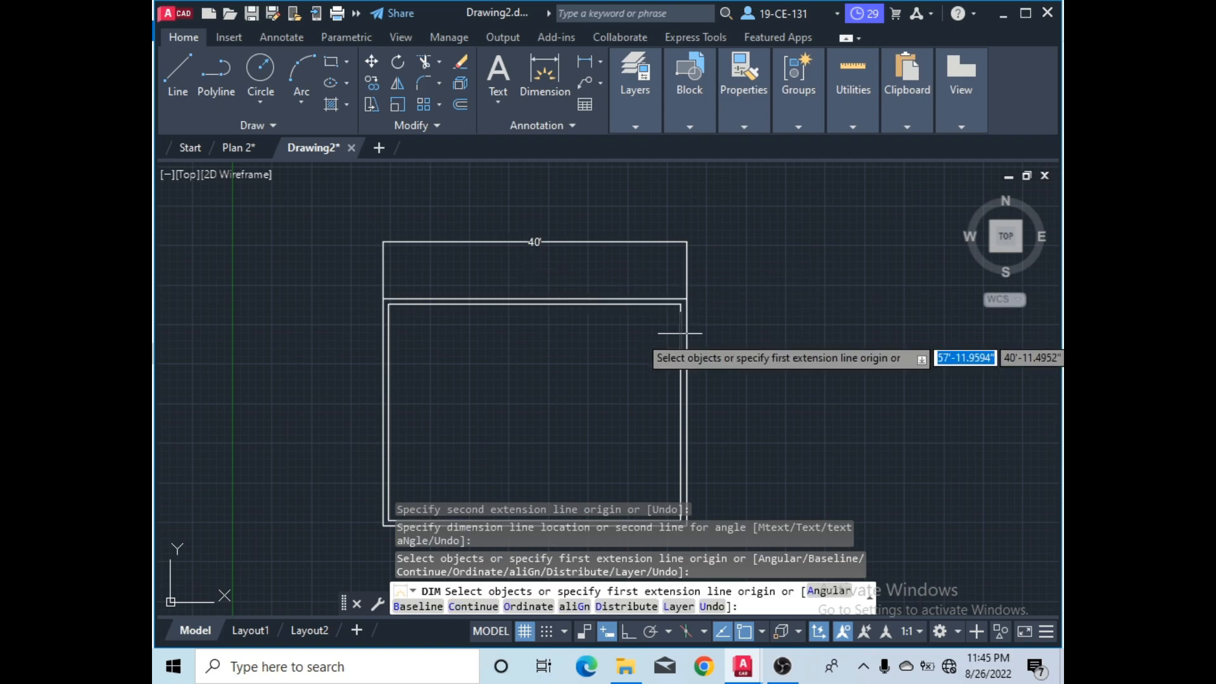
- Dimension the outer rectangle's right edge from corner to corner, placing the dimension line to its right, and end the dimension command
{"action": "left_click", "coordinate": [689, 298]}
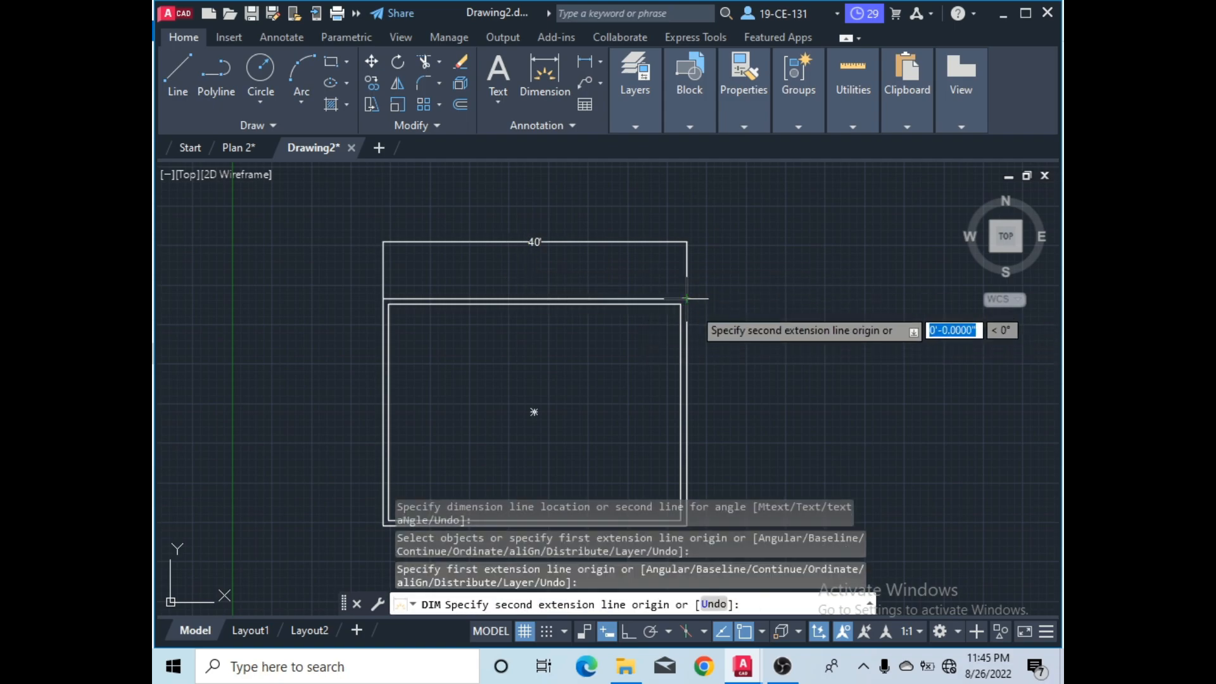
{"action": "scroll", "coordinate": [735, 323], "scroll_direction": "down", "scroll_amount": 2}
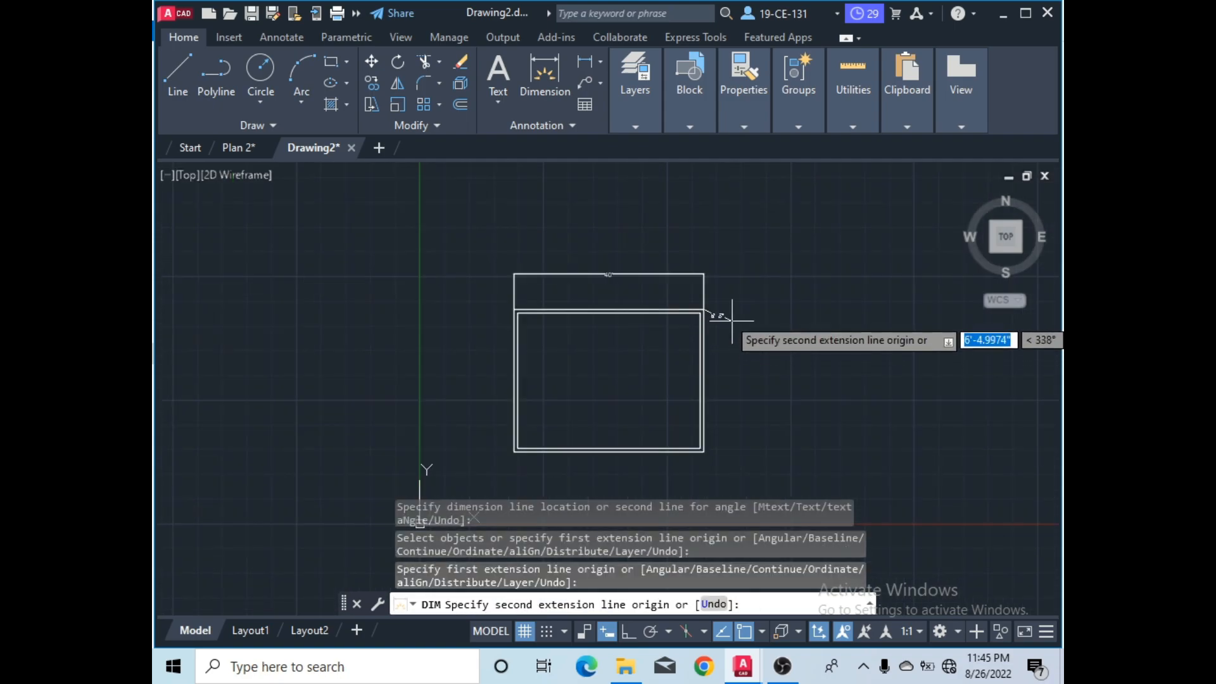
{"action": "left_click", "coordinate": [702, 450]}
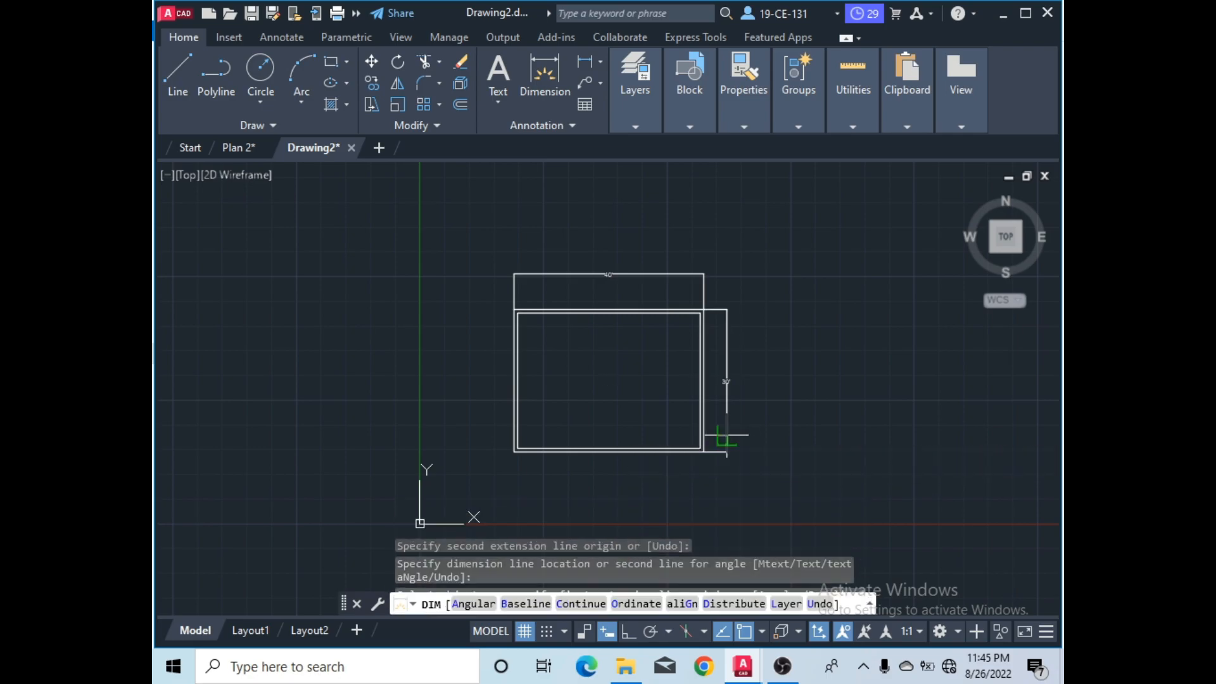
{"action": "left_click", "coordinate": [728, 412]}
{"action": "scroll", "coordinate": [731, 389], "scroll_direction": "up", "scroll_amount": 5}
{"action": "right_click", "coordinate": [779, 286]}
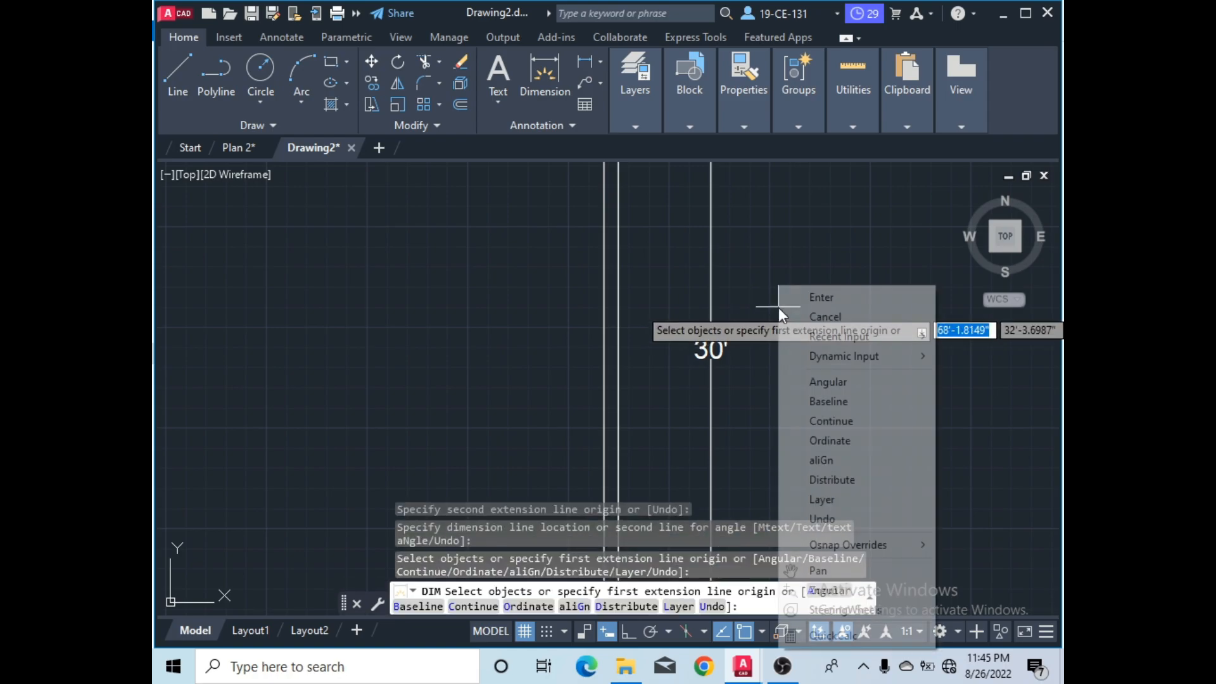
{"action": "left_click", "coordinate": [823, 297]}
- Examine the arrowhead at the right end of the upper dimension line up close
{"action": "scroll", "coordinate": [741, 347], "scroll_direction": "down", "scroll_amount": 4}
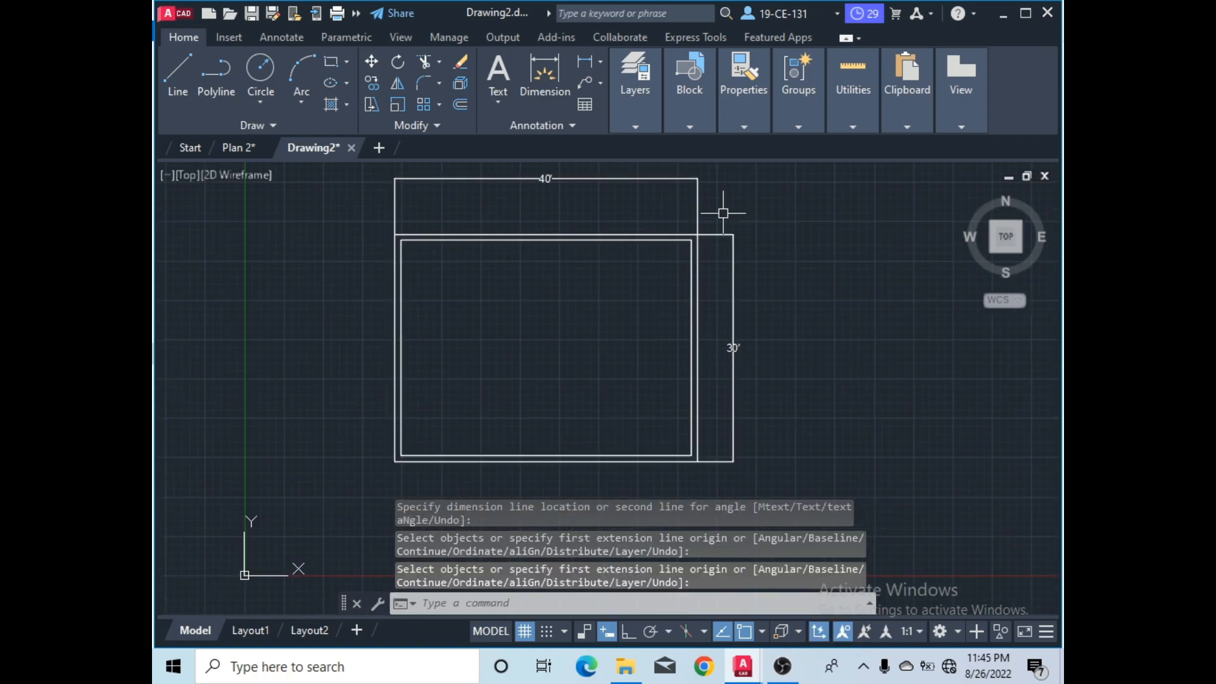
{"action": "scroll", "coordinate": [711, 164], "scroll_direction": "up", "scroll_amount": 5}
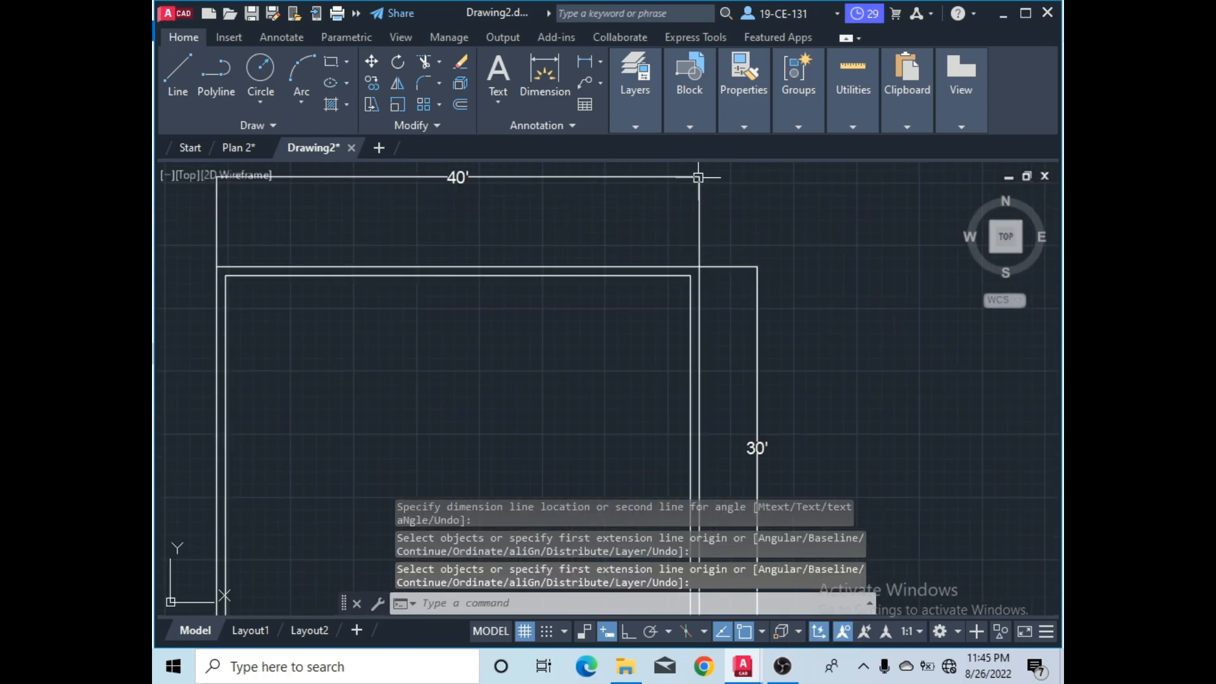
{"action": "scroll", "coordinate": [630, 196], "scroll_direction": "up", "scroll_amount": 5}
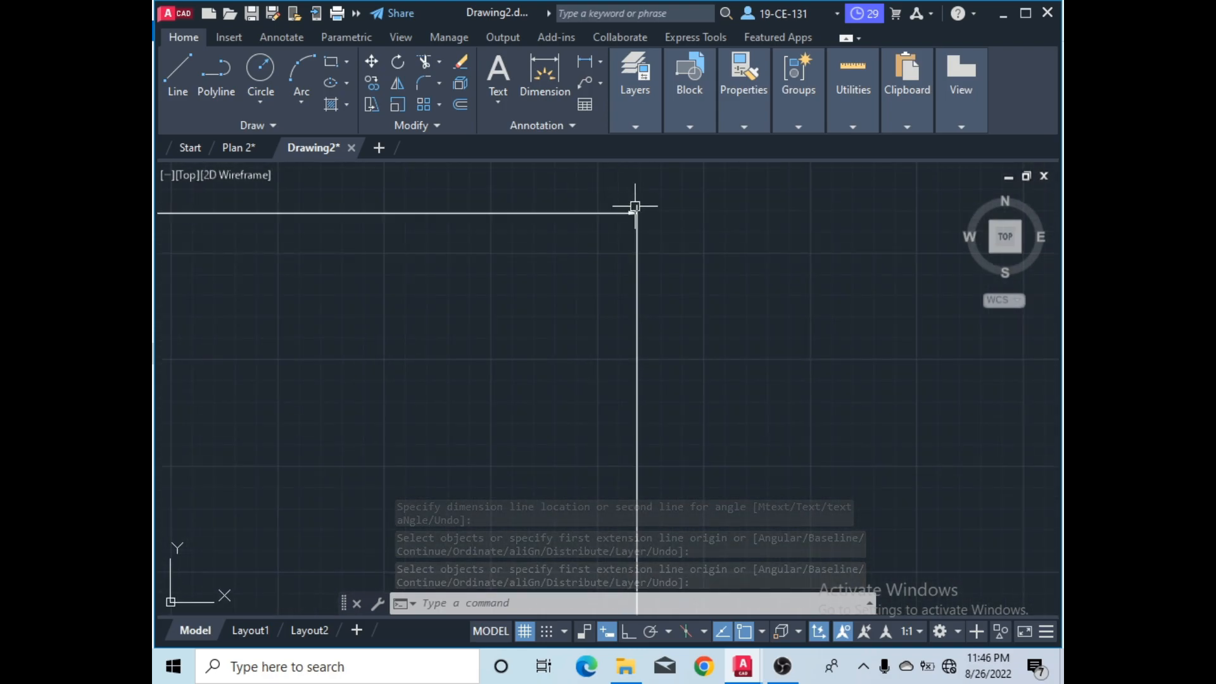
{"action": "scroll", "coordinate": [618, 196], "scroll_direction": "up", "scroll_amount": 3}
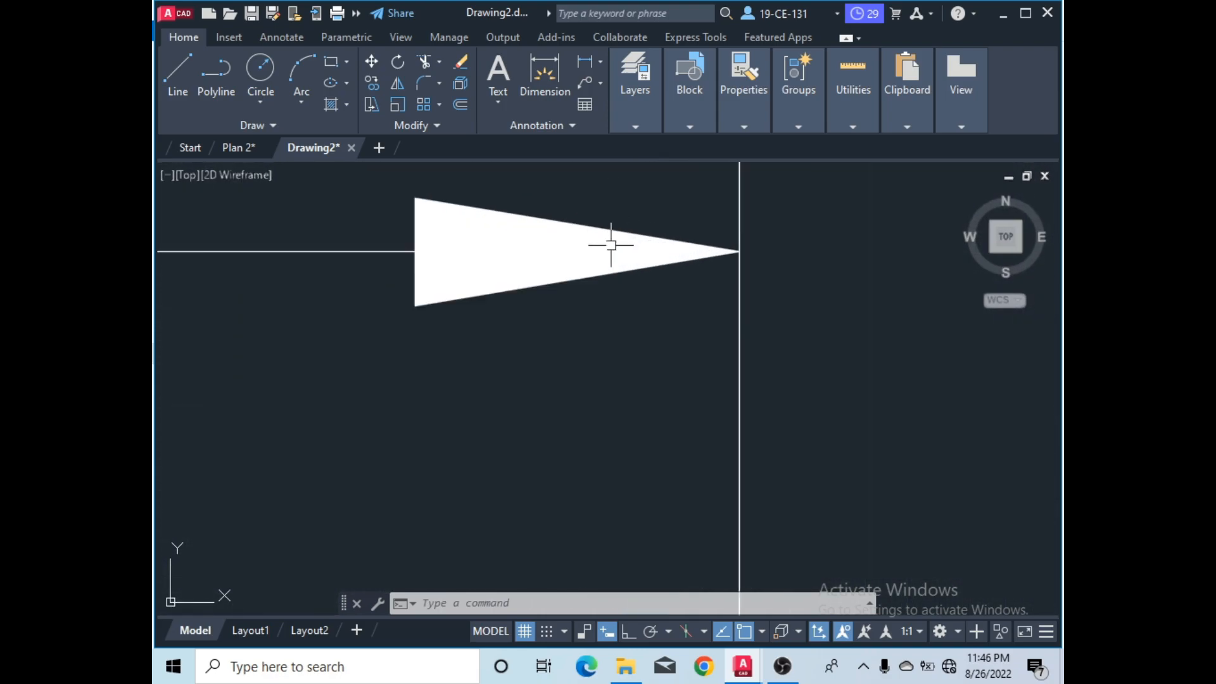
- Set the arrow size of dimension style A1 to 1' and apply the change to the drawing
{"action": "scroll", "coordinate": [611, 237], "scroll_direction": "down", "scroll_amount": 7}
{"action": "scroll", "coordinate": [623, 238], "scroll_direction": "down", "scroll_amount": 6}
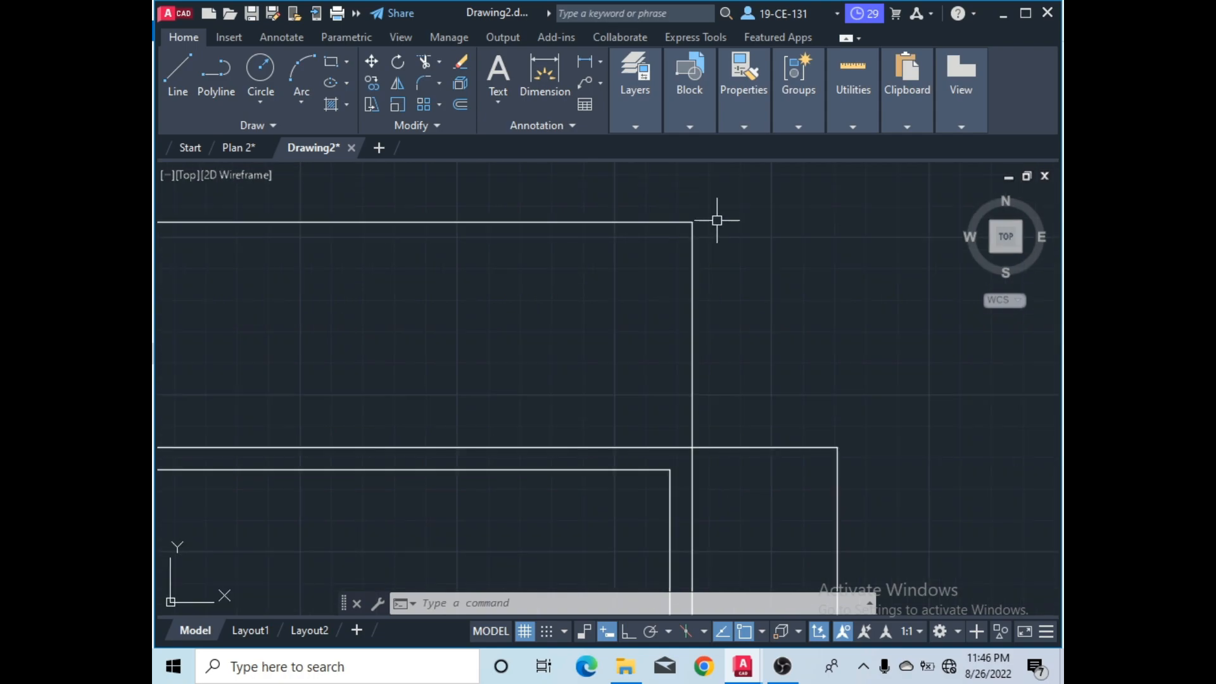
{"action": "left_click", "coordinate": [570, 124]}
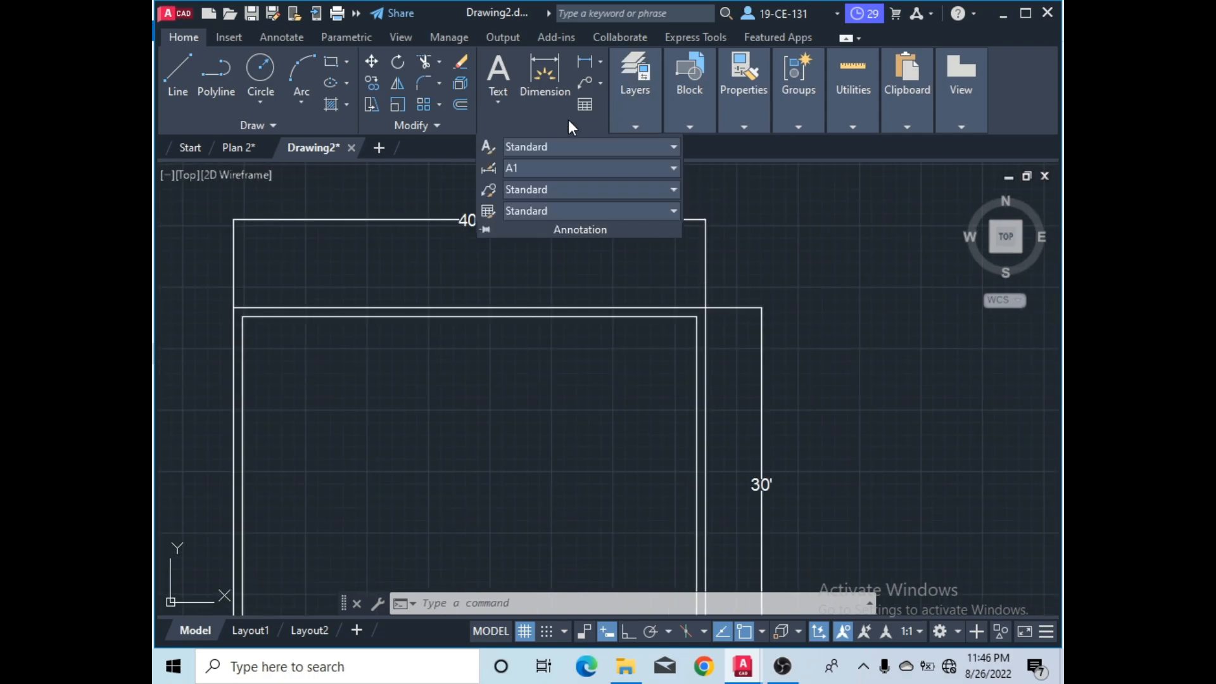
{"action": "left_click", "coordinate": [546, 169]}
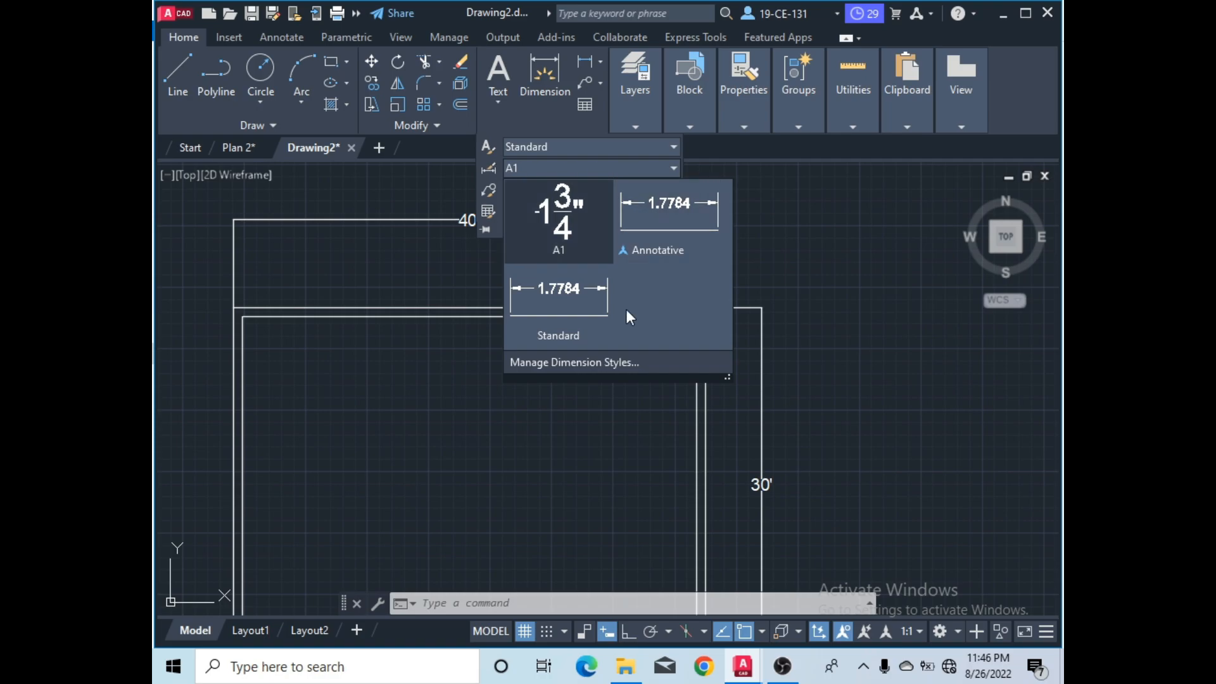
{"action": "left_click", "coordinate": [540, 363]}
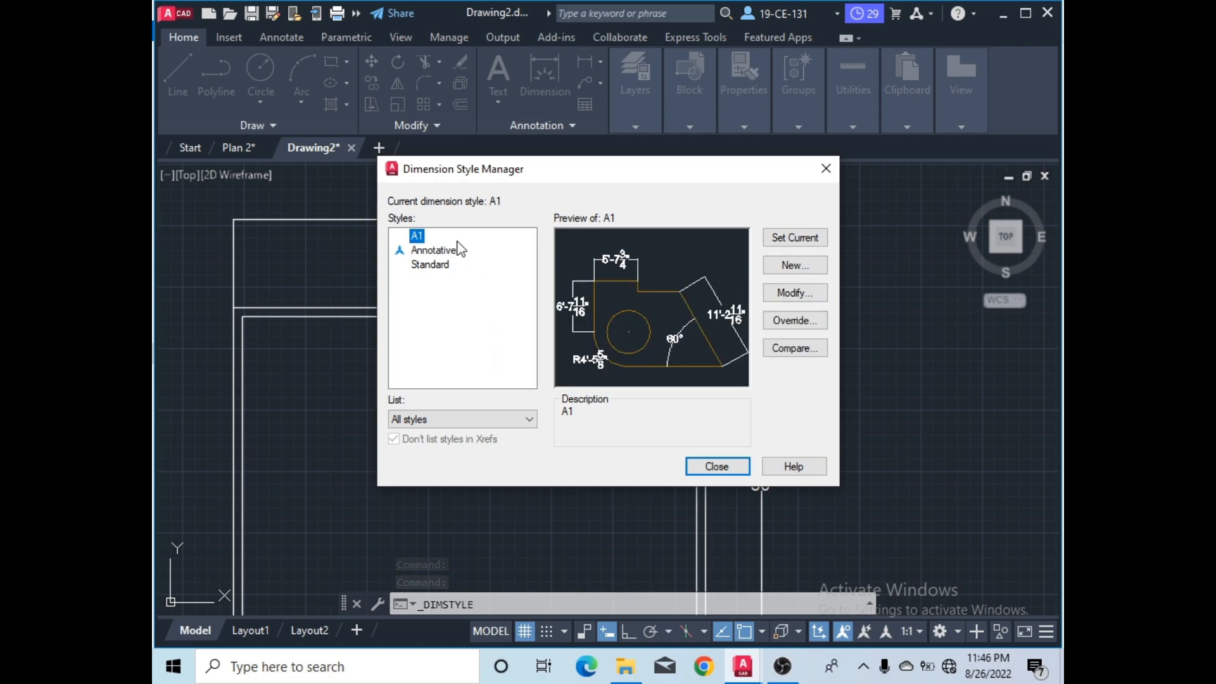
{"action": "left_click", "coordinate": [793, 297]}
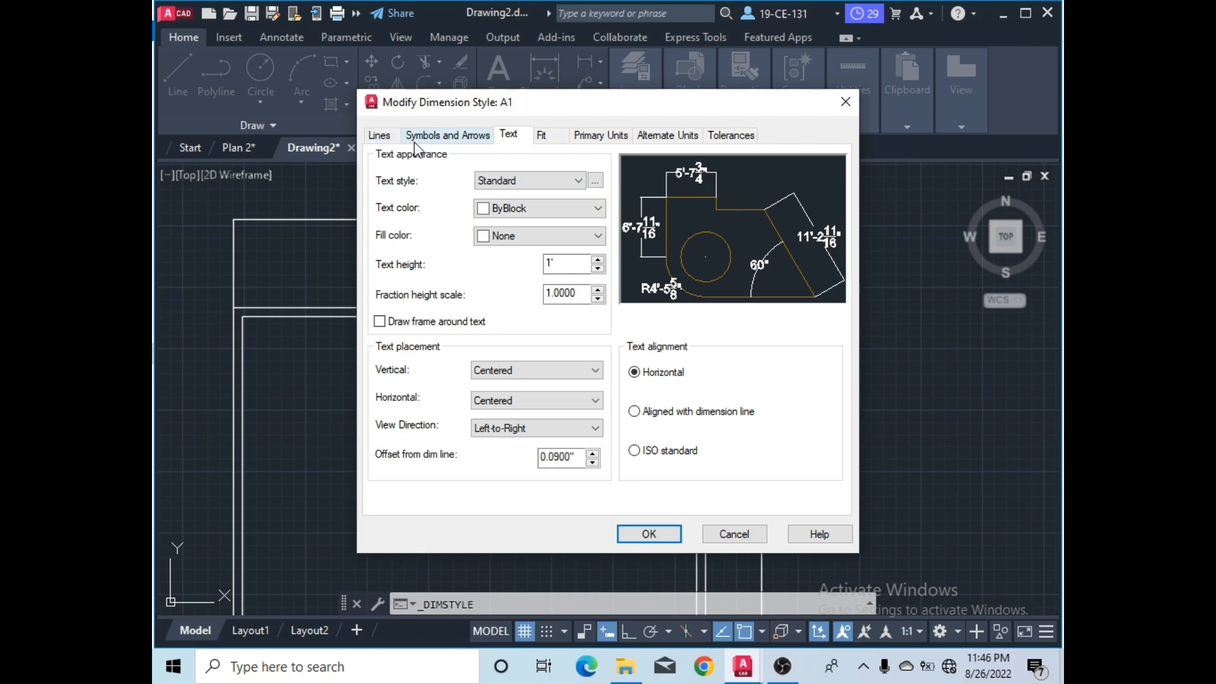
{"action": "left_click", "coordinate": [467, 139]}
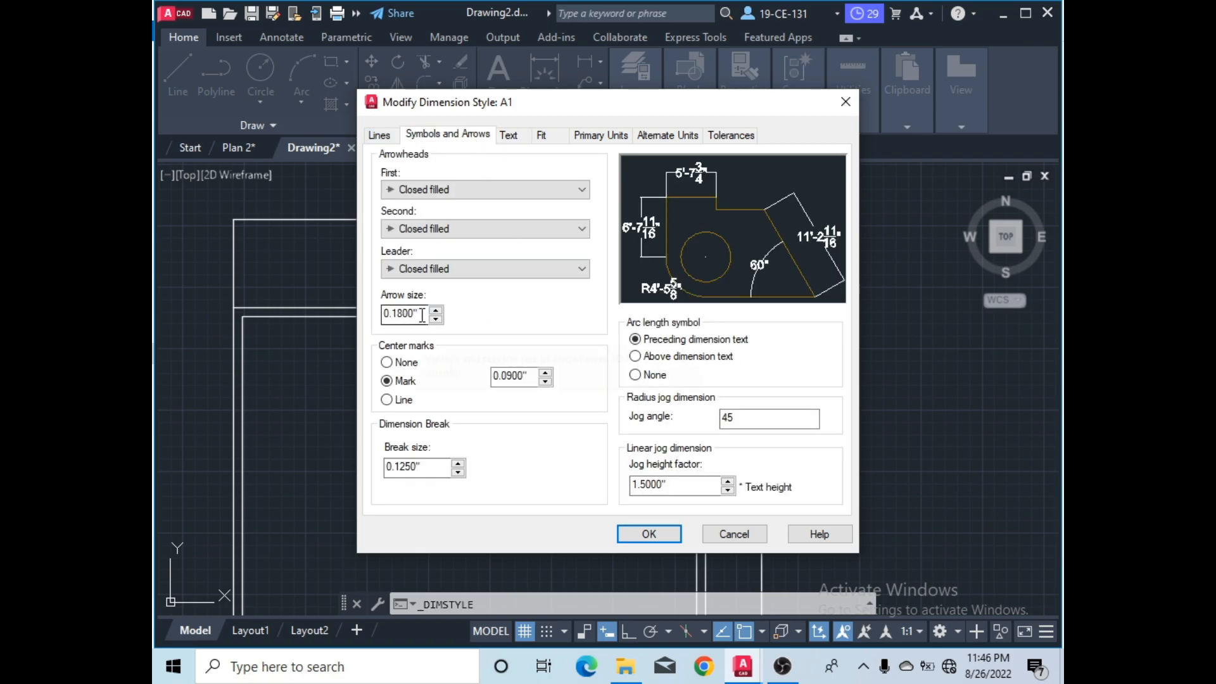
{"action": "left_click_drag", "start_coordinate": [423, 315], "coordinate": [340, 325]}
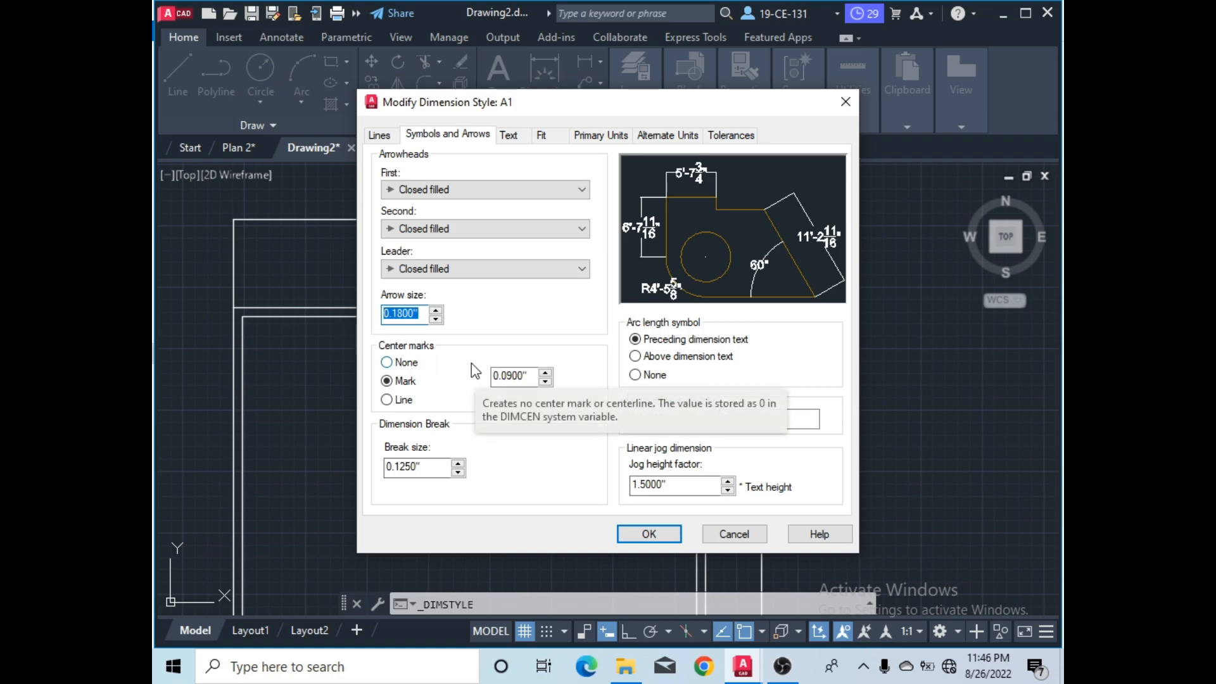
{"action": "type", "text": "1'"}
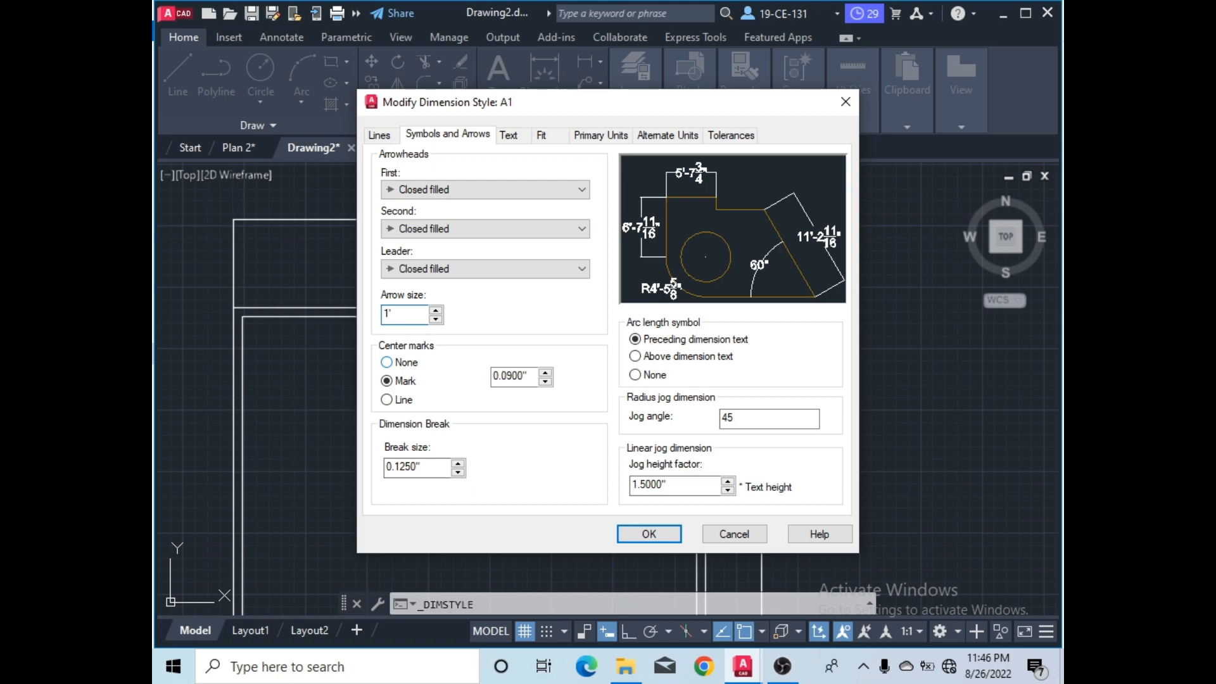
{"action": "left_click", "coordinate": [641, 535]}
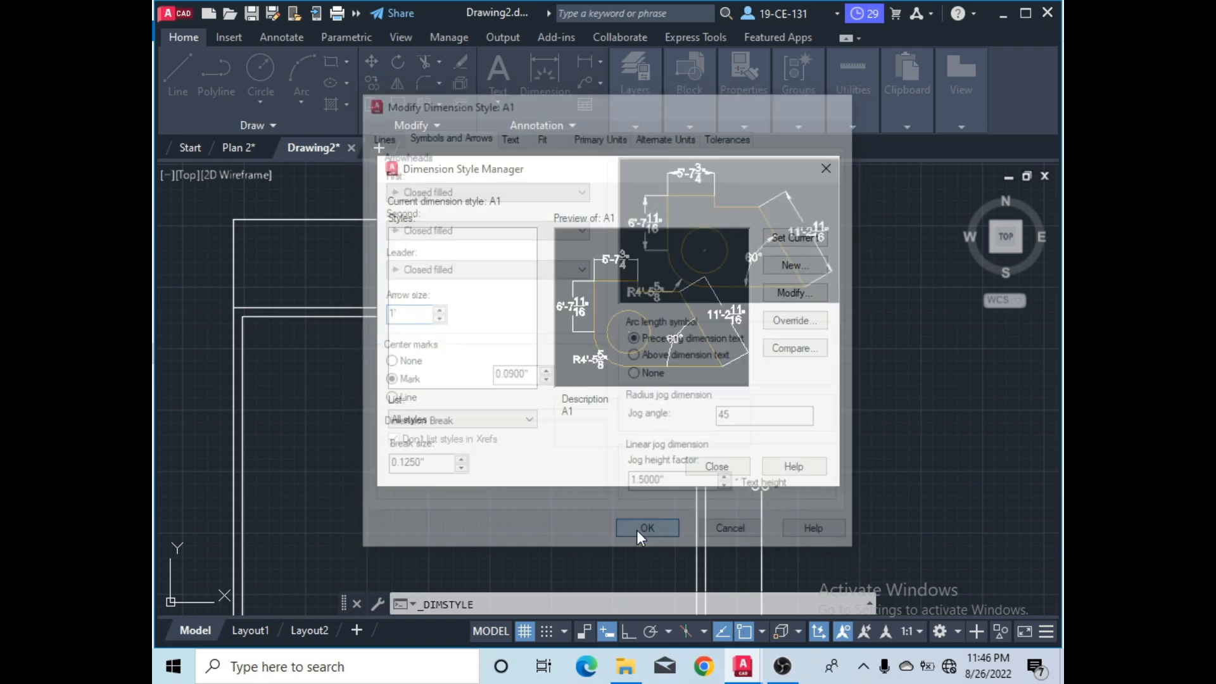
{"action": "left_click", "coordinate": [717, 467]}
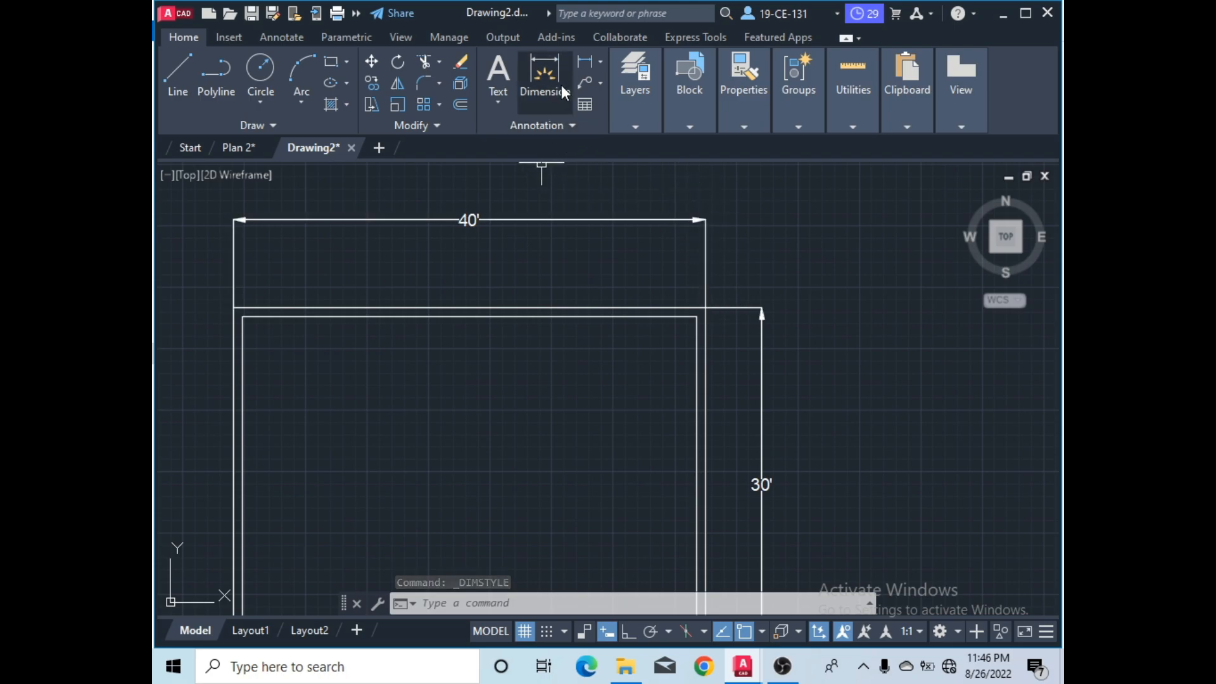
{"action": "left_click", "coordinate": [561, 124]}
{"action": "left_click", "coordinate": [528, 169]}
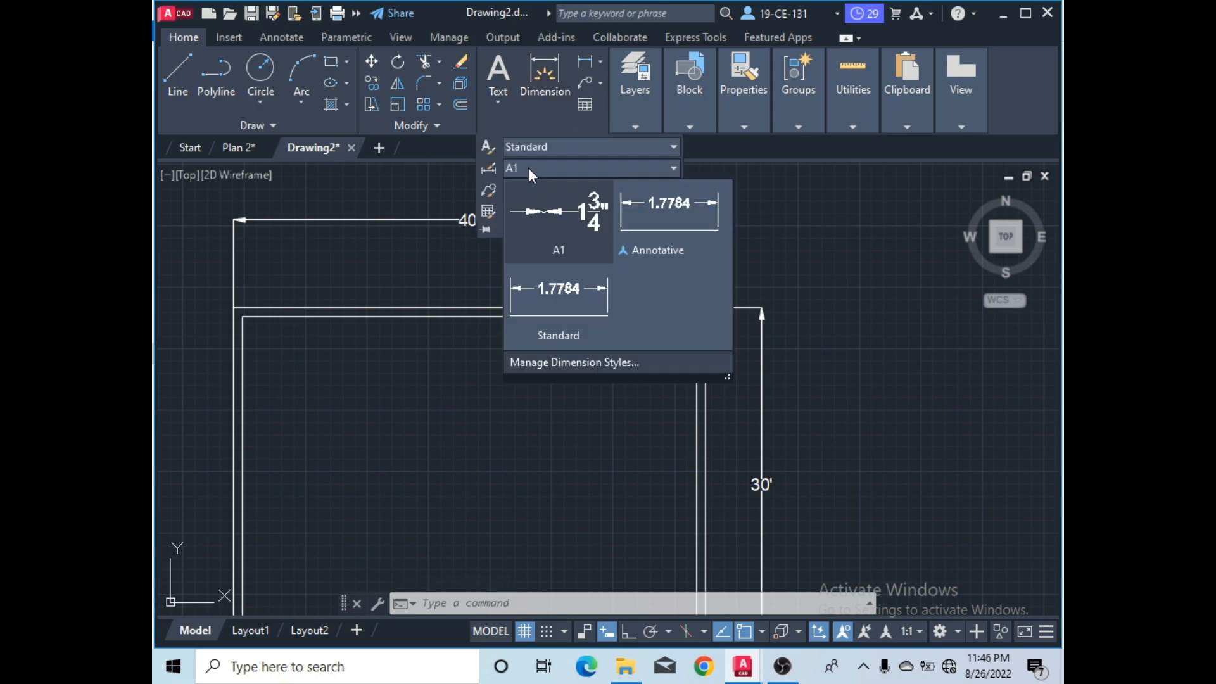
{"action": "left_click", "coordinate": [896, 251]}
{"action": "left_click", "coordinate": [862, 291]}
{"action": "left_click", "coordinate": [883, 214]}
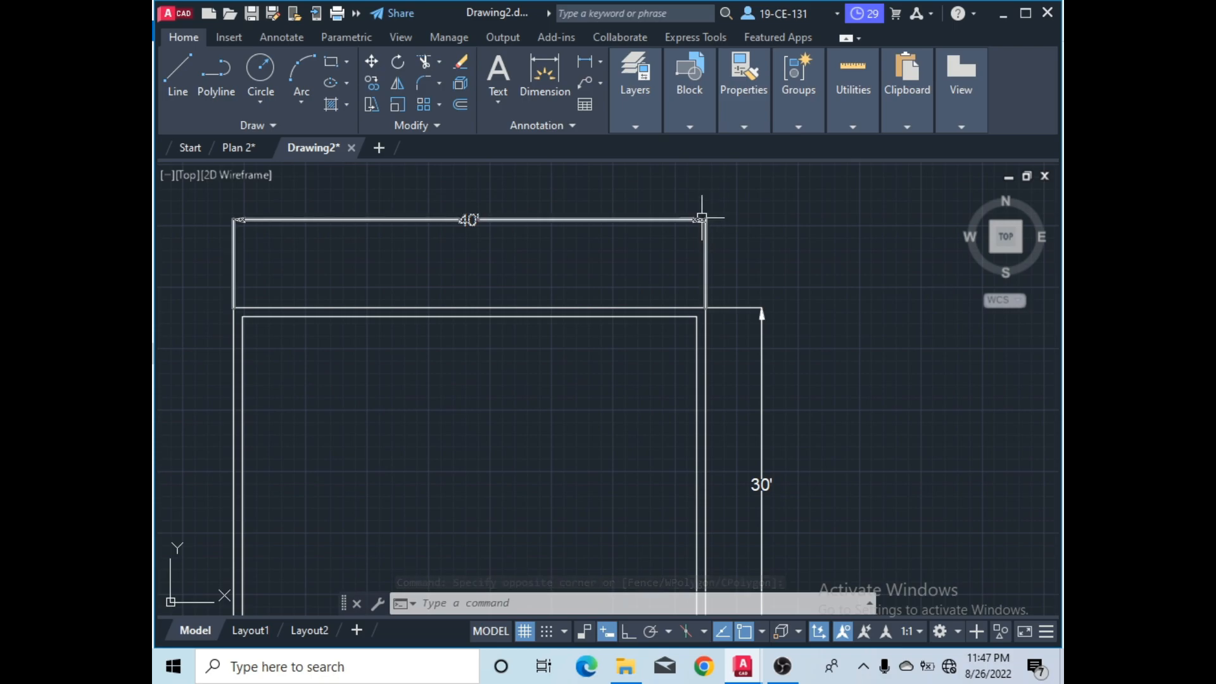
- Modify dimension style A1 with Oblique for the first and second arrowheads and Architectural tick for the leader
{"action": "left_click", "coordinate": [560, 126]}
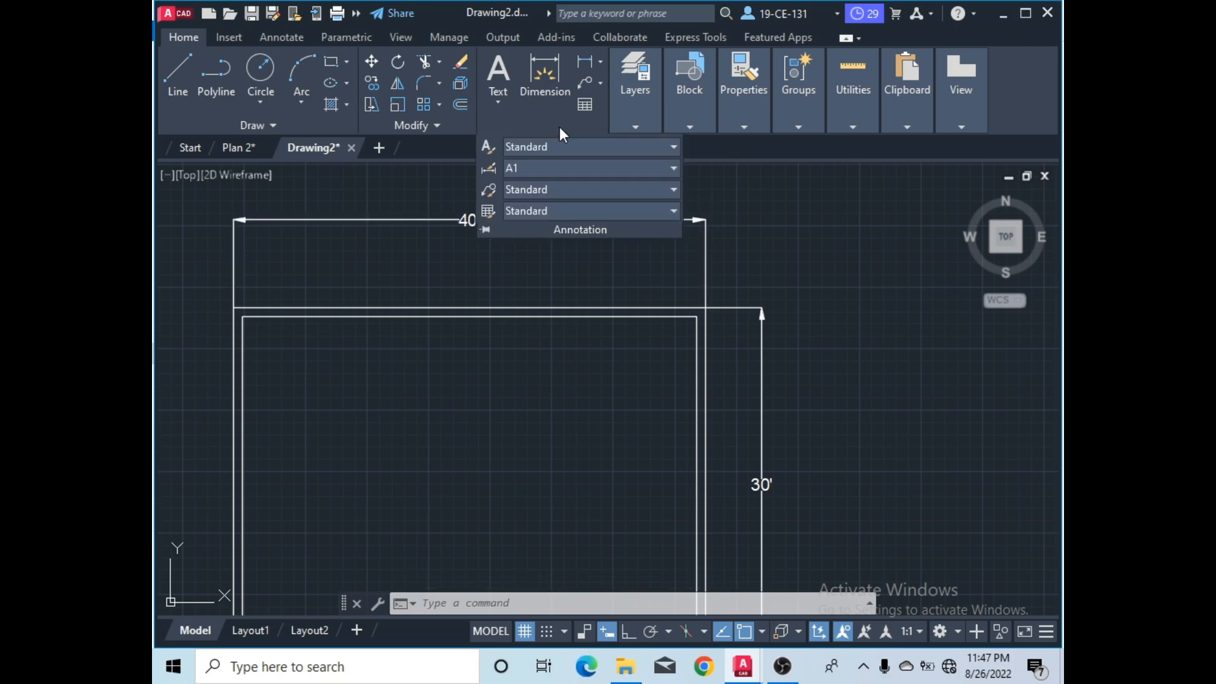
{"action": "left_click", "coordinate": [543, 168]}
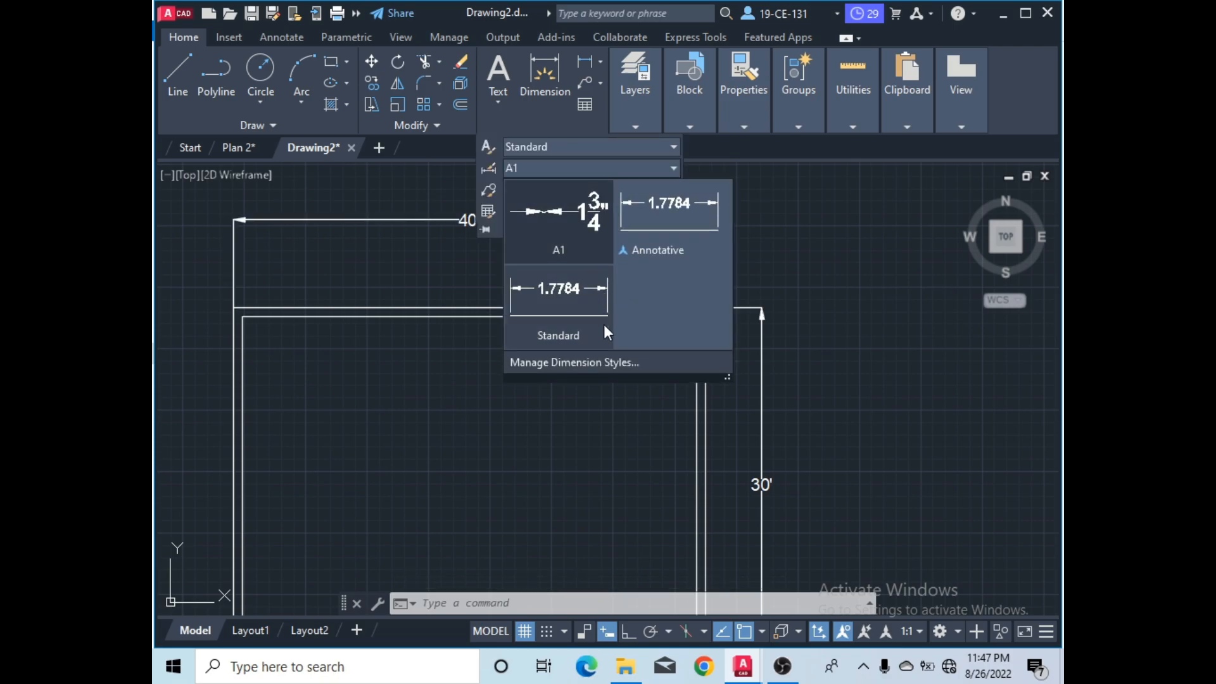
{"action": "left_click", "coordinate": [547, 363]}
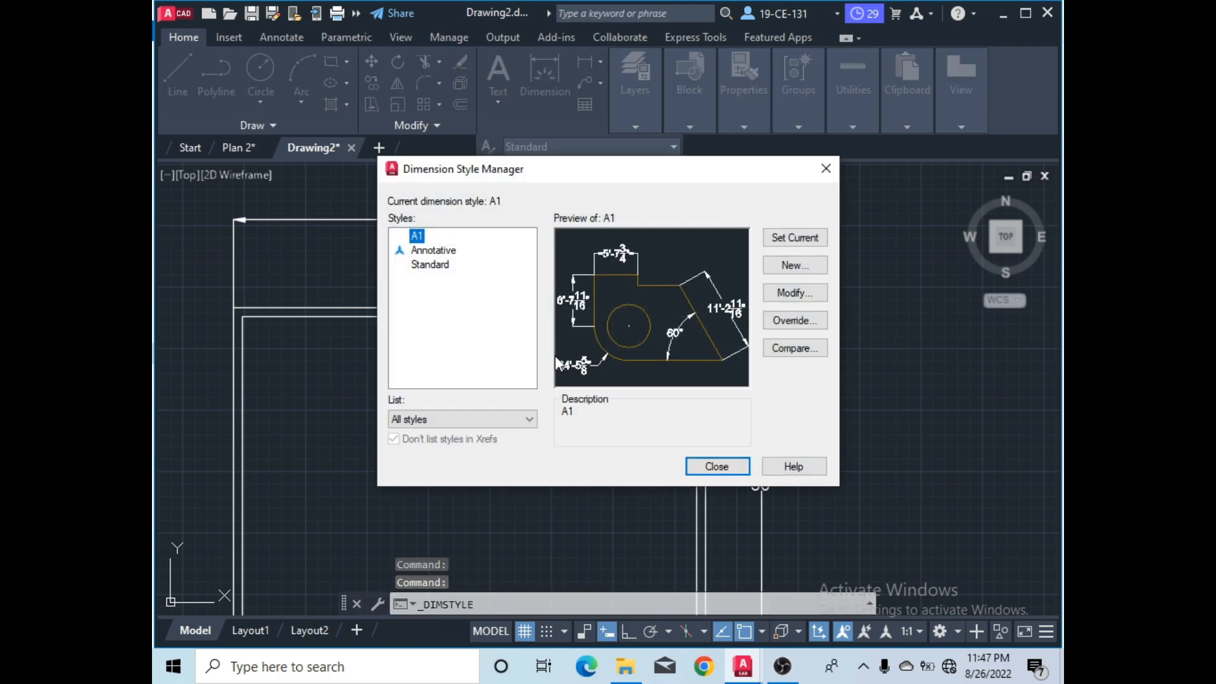
{"action": "left_click", "coordinate": [793, 292]}
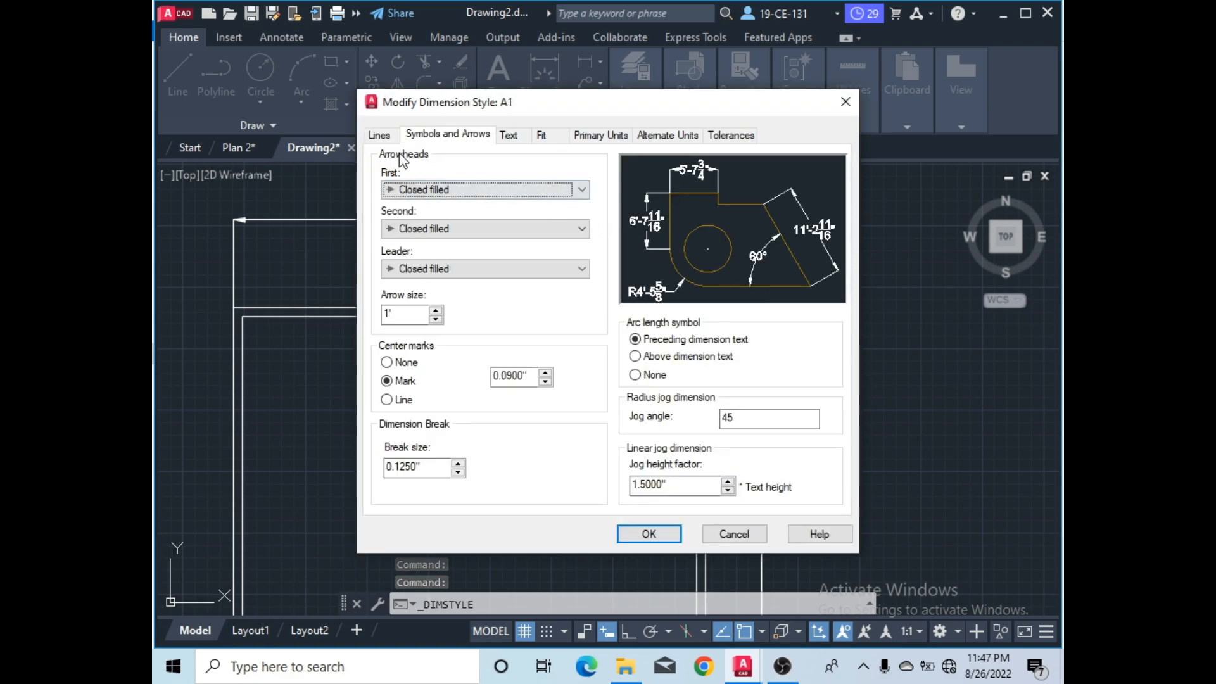
{"action": "left_click", "coordinate": [580, 189]}
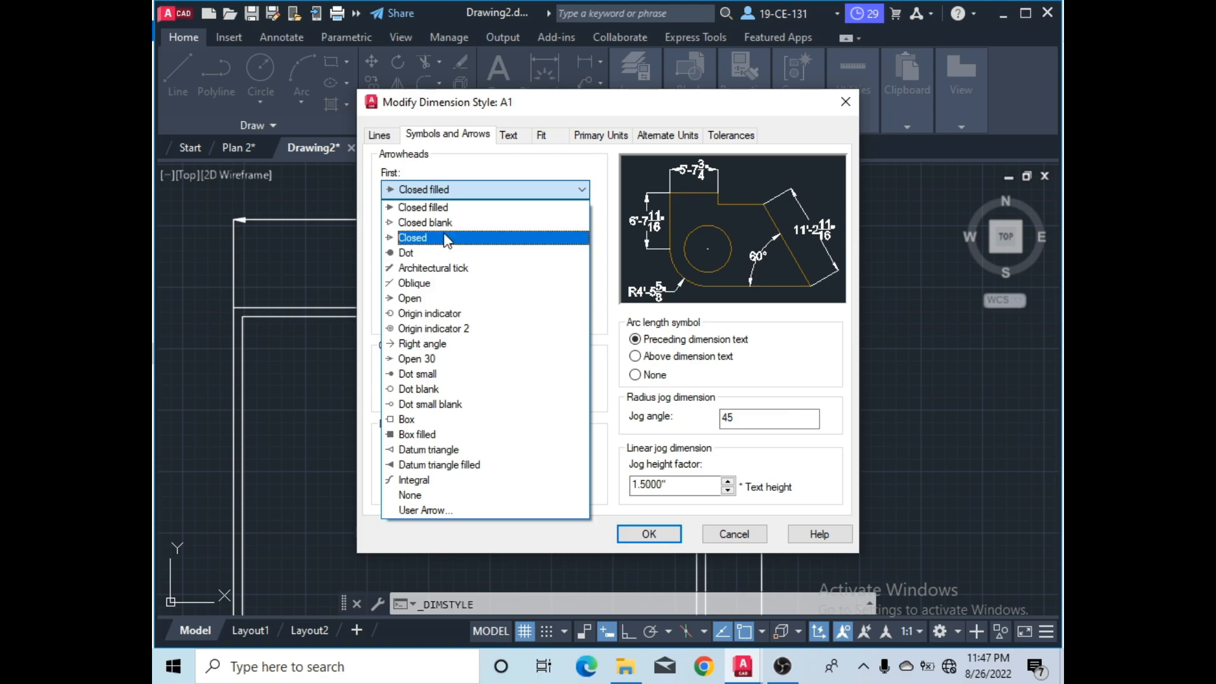
{"action": "left_click", "coordinate": [417, 284]}
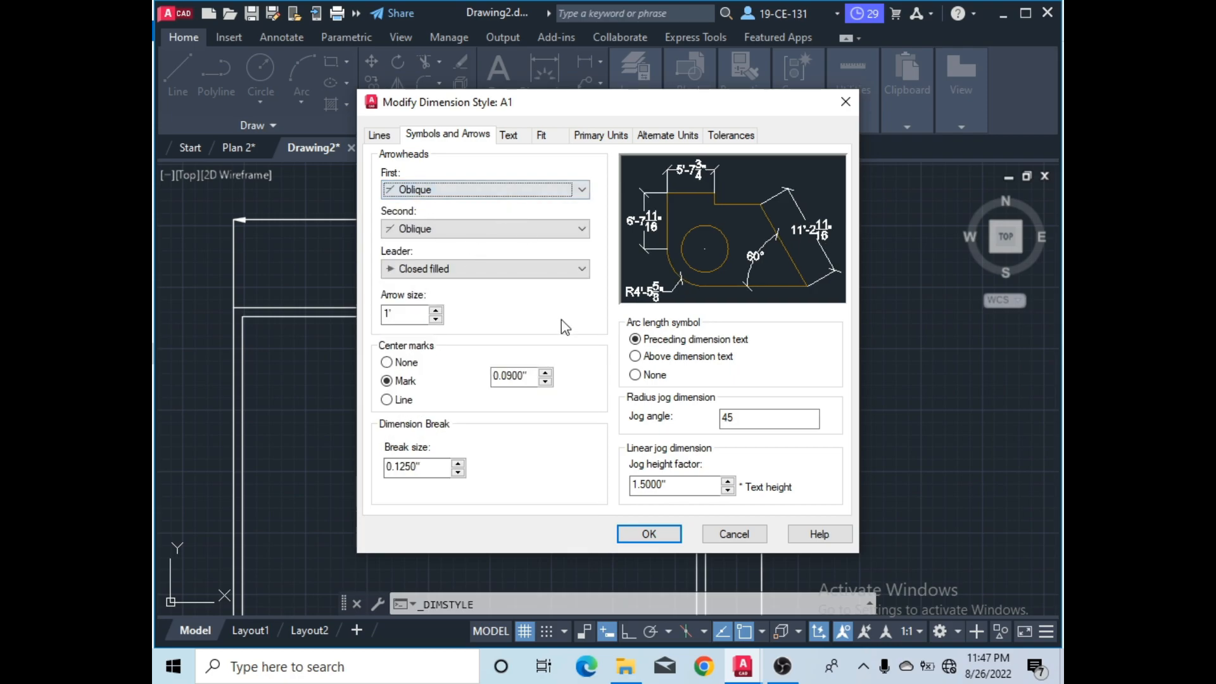
{"action": "left_click", "coordinate": [546, 267]}
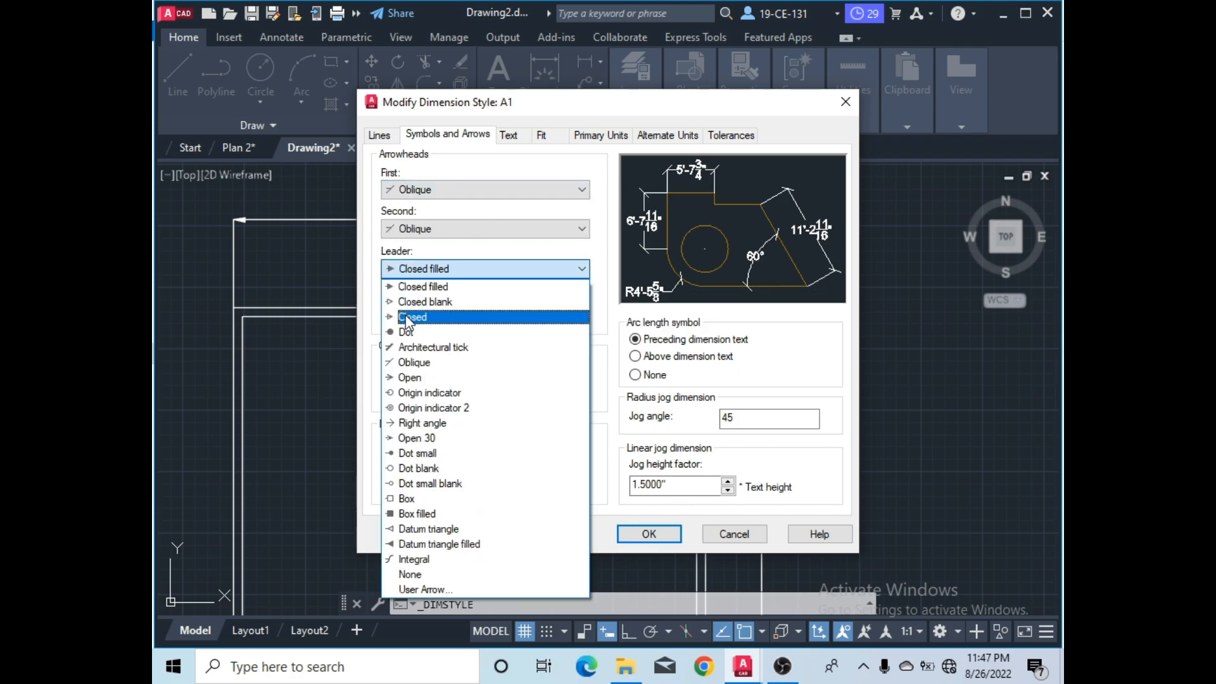
{"action": "left_click", "coordinate": [415, 347]}
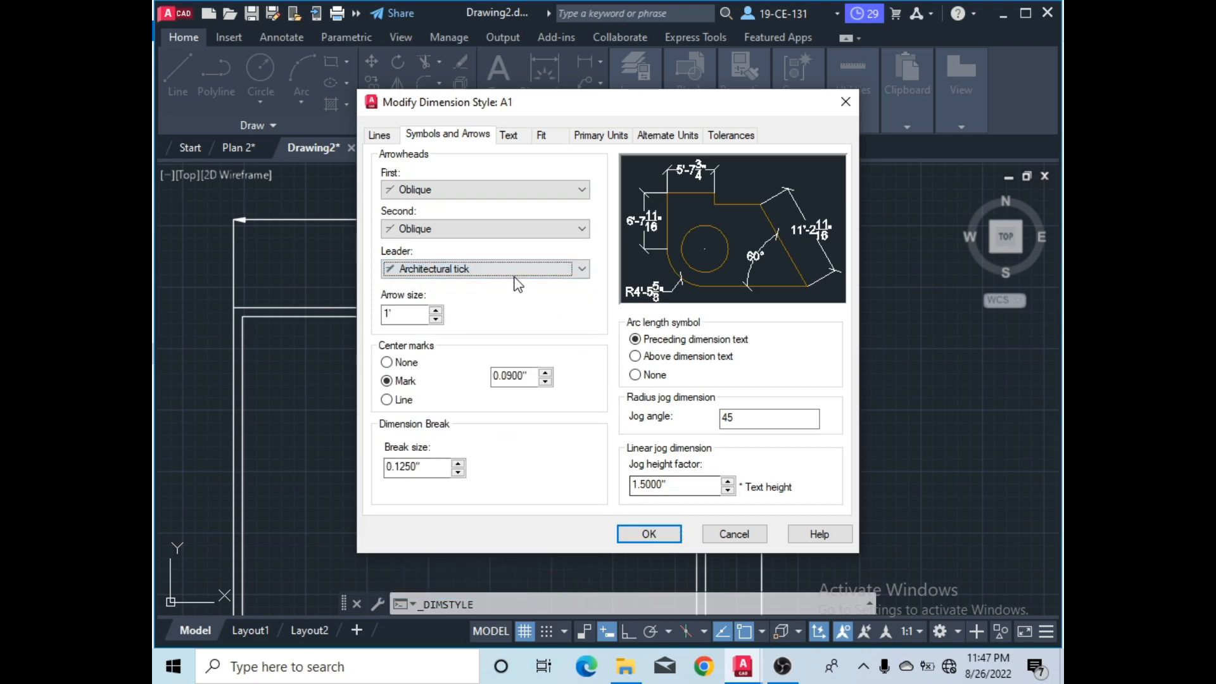
- Change the second arrowhead of dimension style A1 to Architectural tick
{"action": "left_click", "coordinate": [548, 232]}
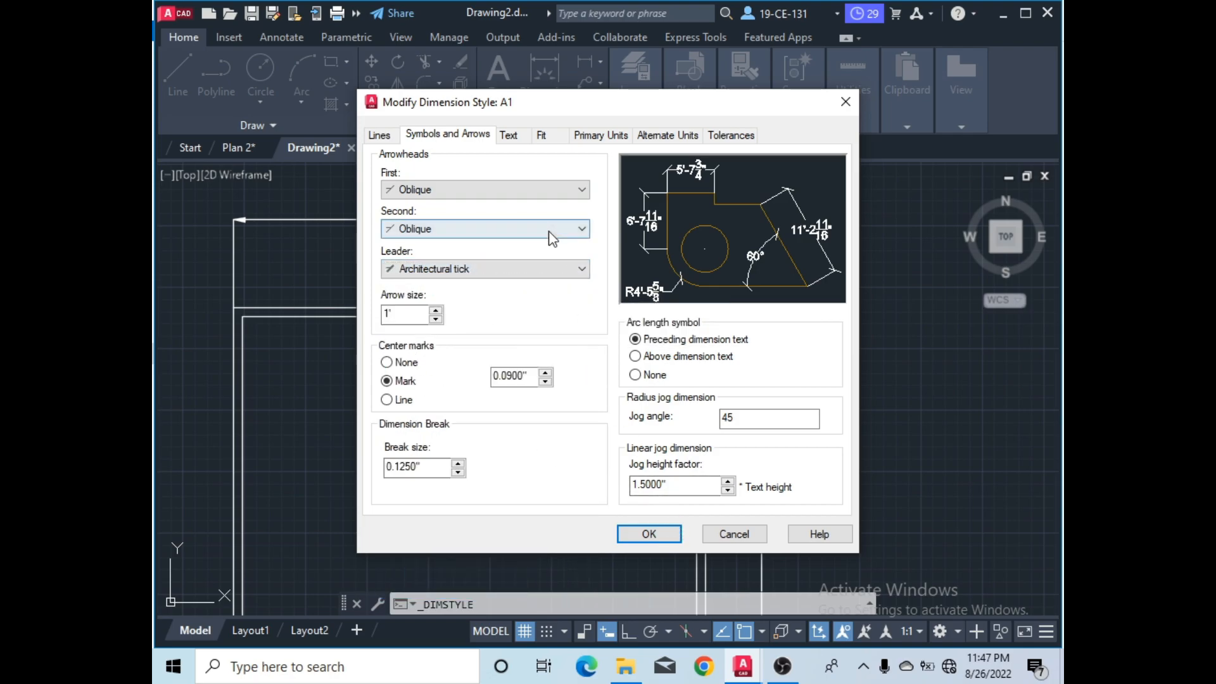
{"action": "left_click", "coordinate": [549, 236]}
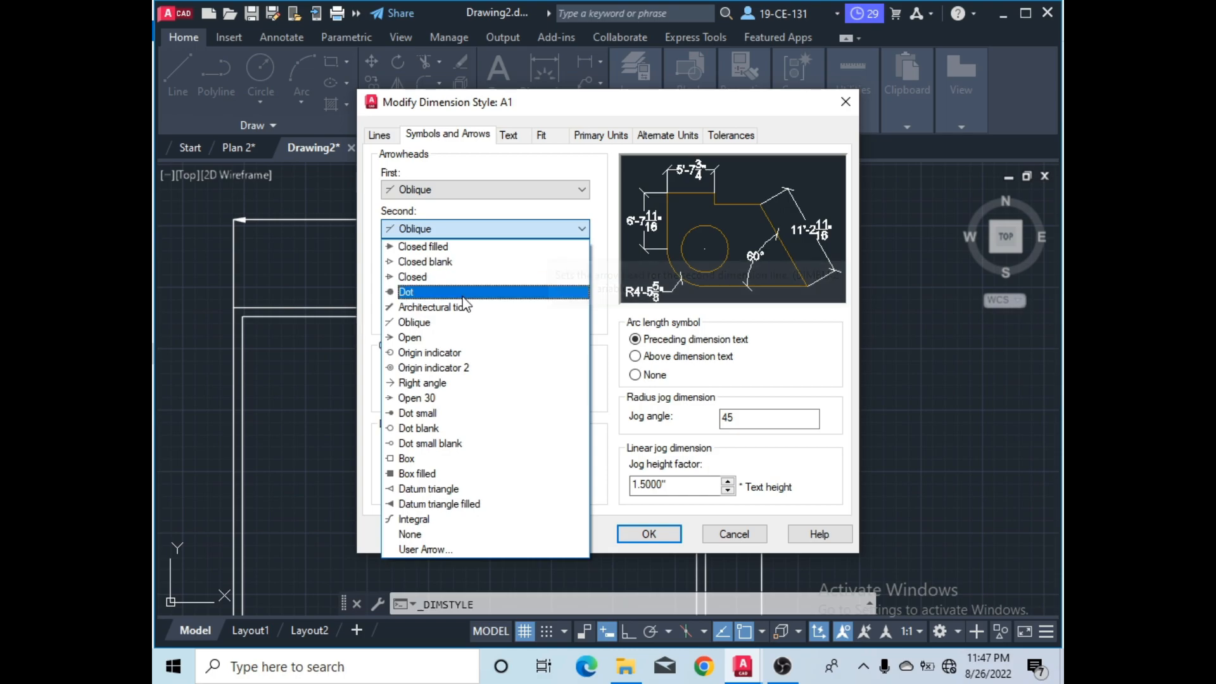
{"action": "left_click", "coordinate": [418, 292]}
{"action": "left_click", "coordinate": [523, 234]}
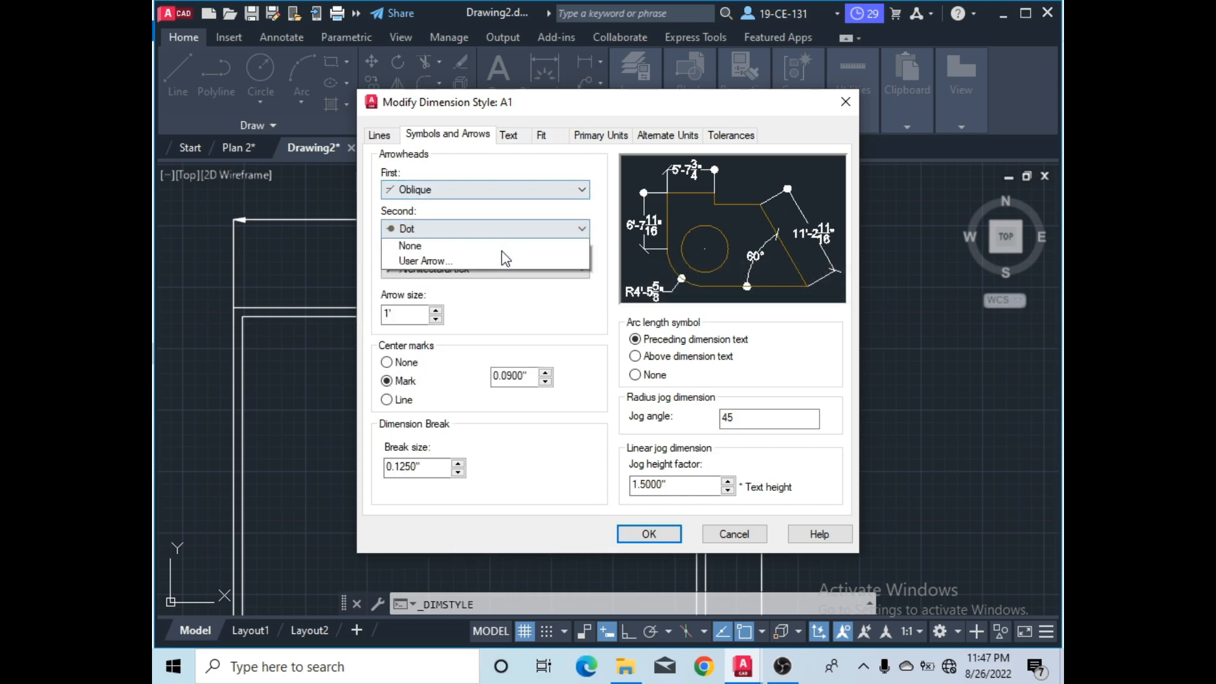
{"action": "left_click", "coordinate": [438, 308]}
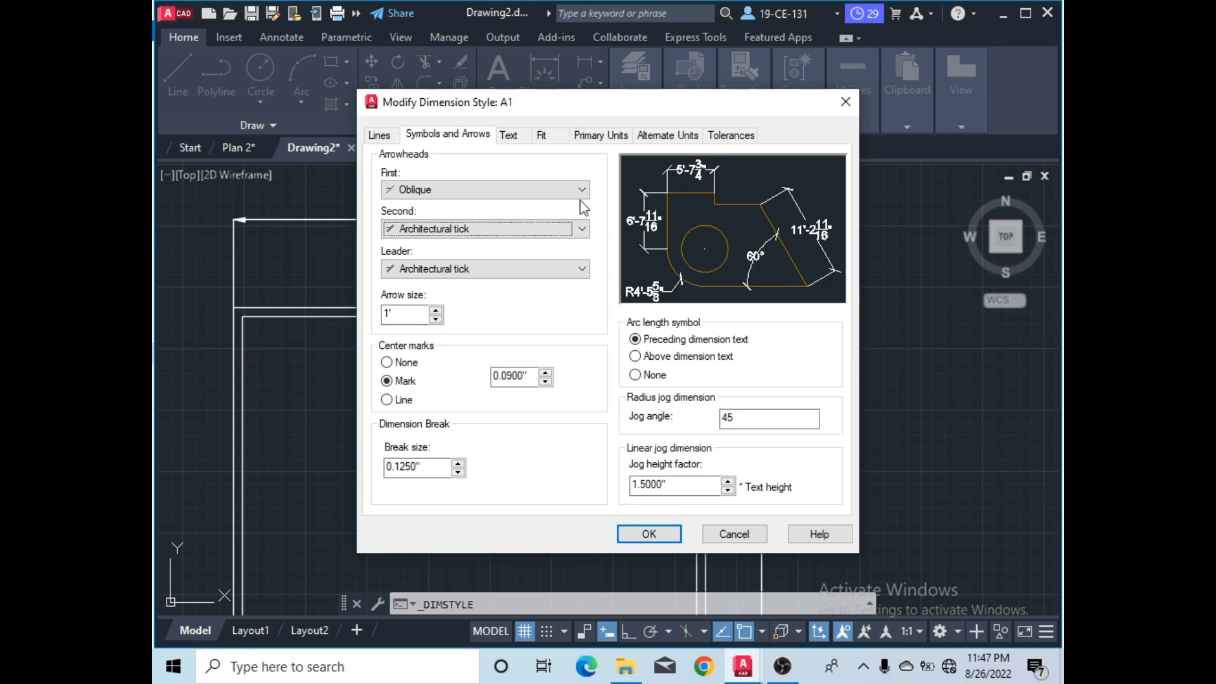
- Change the first arrowhead of dimension style A1 to Architectural tick and apply the style changes
{"action": "left_click", "coordinate": [548, 191]}
{"action": "left_click", "coordinate": [544, 188]}
{"action": "left_click", "coordinate": [462, 279]}
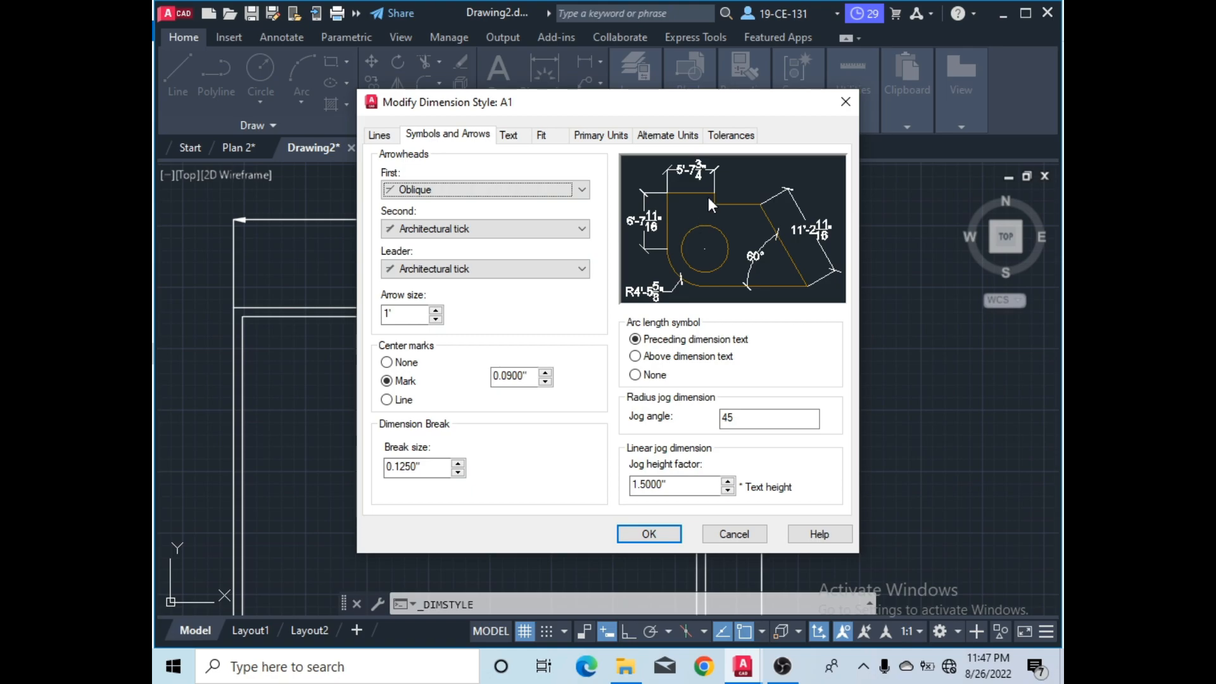
{"action": "left_click", "coordinate": [585, 190]}
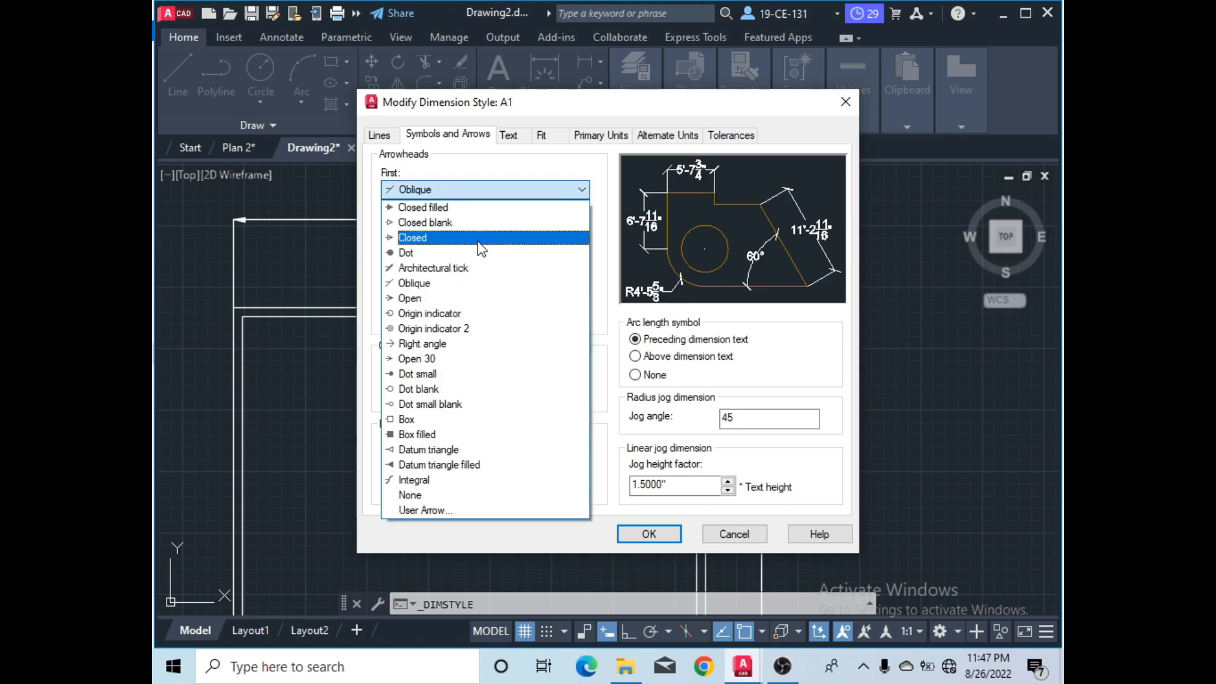
{"action": "left_click", "coordinate": [442, 269]}
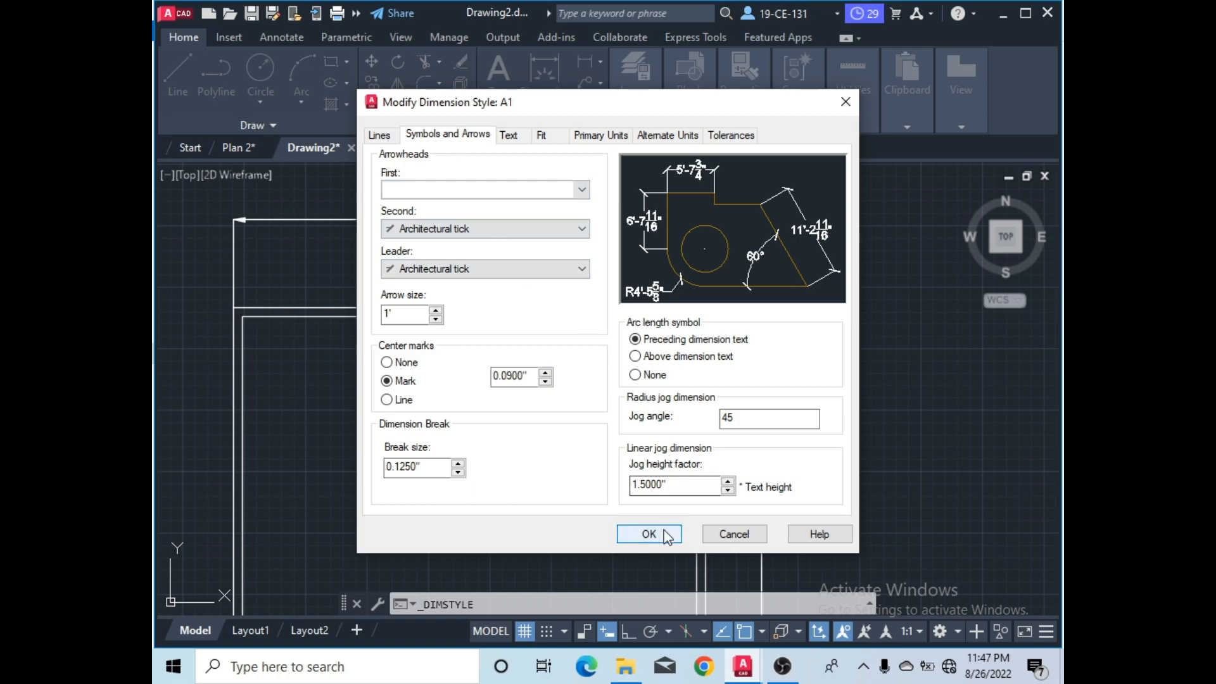
{"action": "left_click", "coordinate": [663, 529]}
{"action": "left_click", "coordinate": [718, 467]}
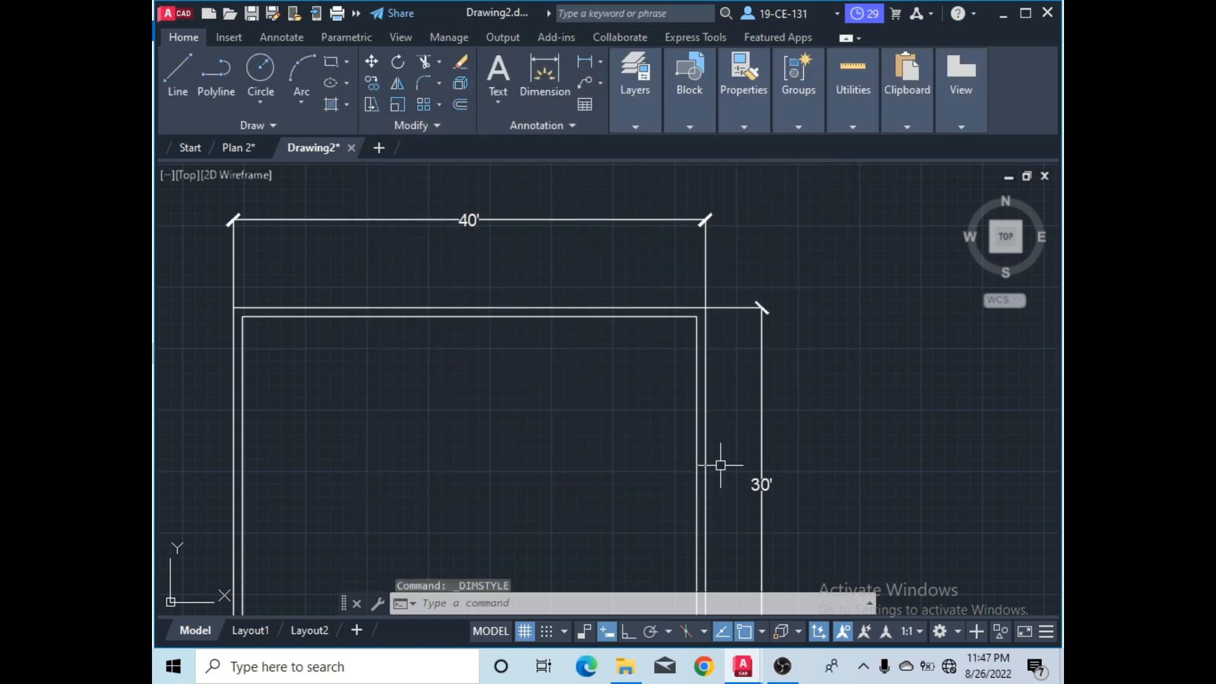
{"action": "scroll", "coordinate": [696, 253], "scroll_direction": "up", "scroll_amount": 2}
{"action": "scroll", "coordinate": [651, 171], "scroll_direction": "up", "scroll_amount": 1}
{"action": "scroll", "coordinate": [689, 217], "scroll_direction": "down", "scroll_amount": 6}
{"action": "scroll", "coordinate": [690, 222], "scroll_direction": "up", "scroll_amount": 4}
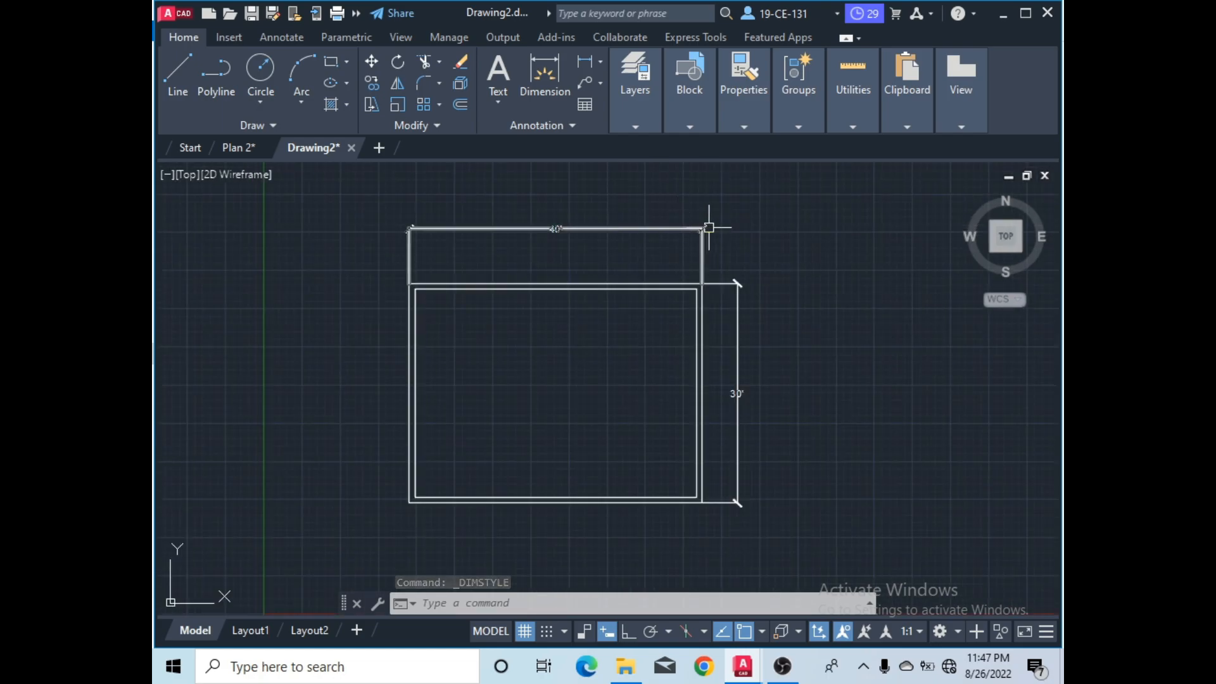
{"action": "scroll", "coordinate": [706, 221], "scroll_direction": "up", "scroll_amount": 2}
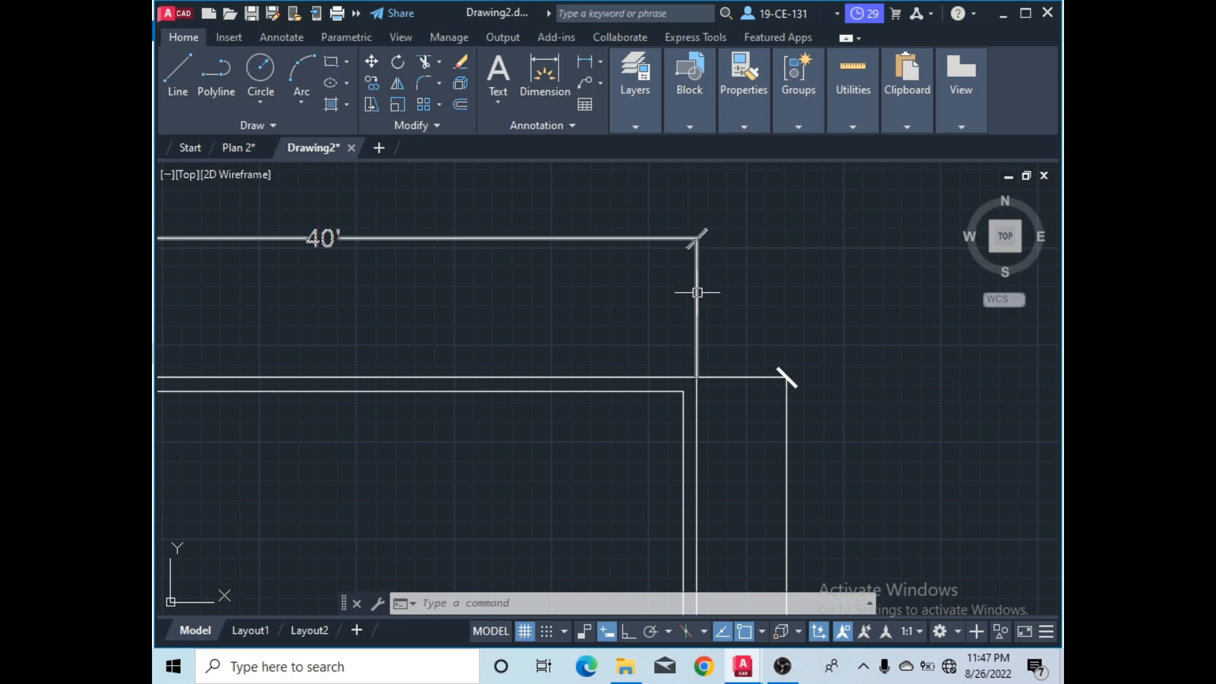
- Modify dimension style A1 to suppress extension lines 1 and 2, and apply the change to the drawing
{"action": "left_click", "coordinate": [541, 126]}
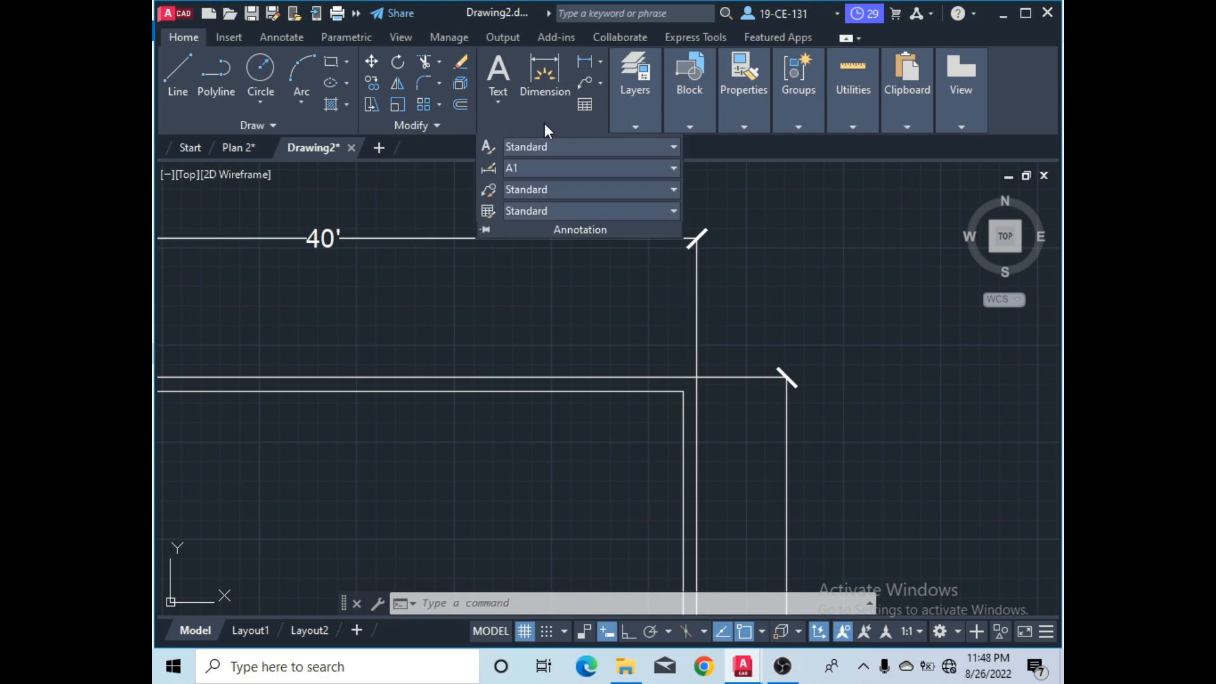
{"action": "left_click", "coordinate": [538, 167]}
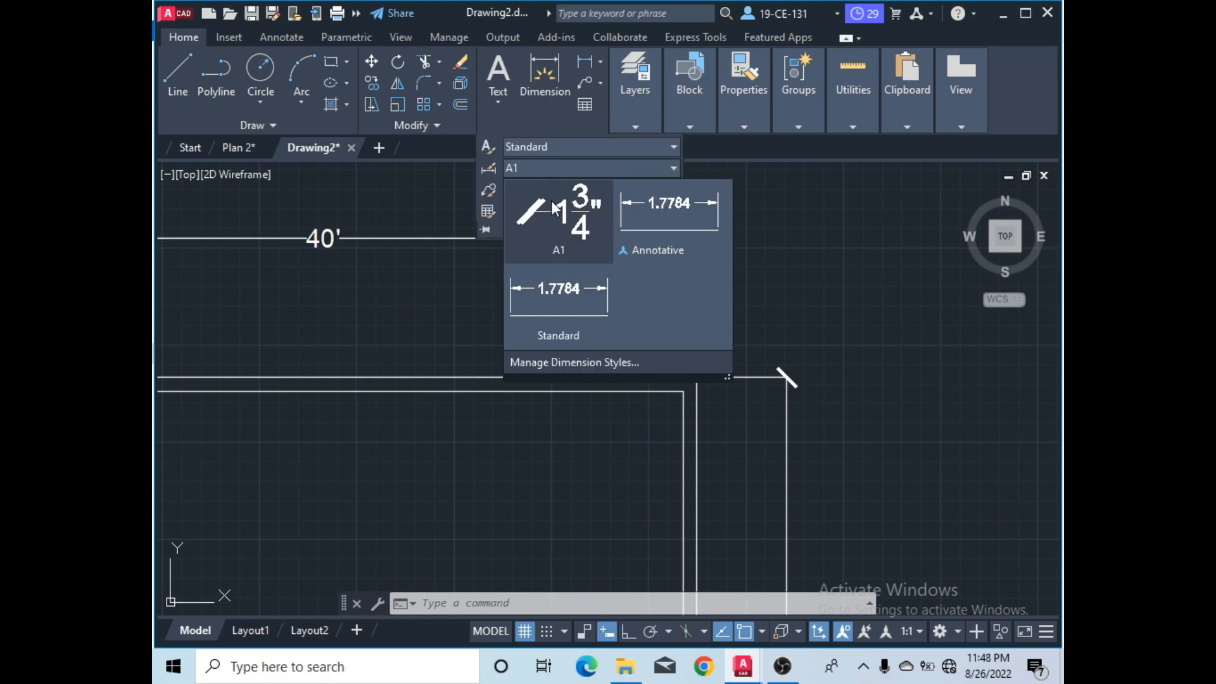
{"action": "left_click", "coordinate": [572, 362]}
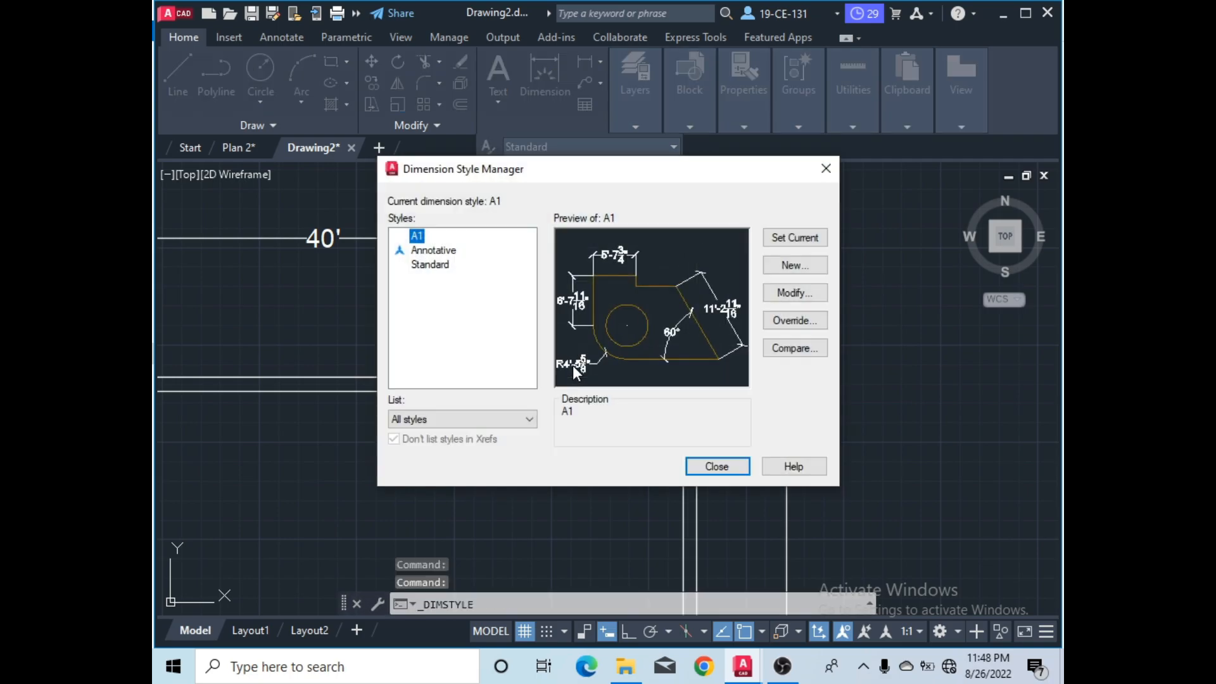
{"action": "left_click", "coordinate": [805, 293]}
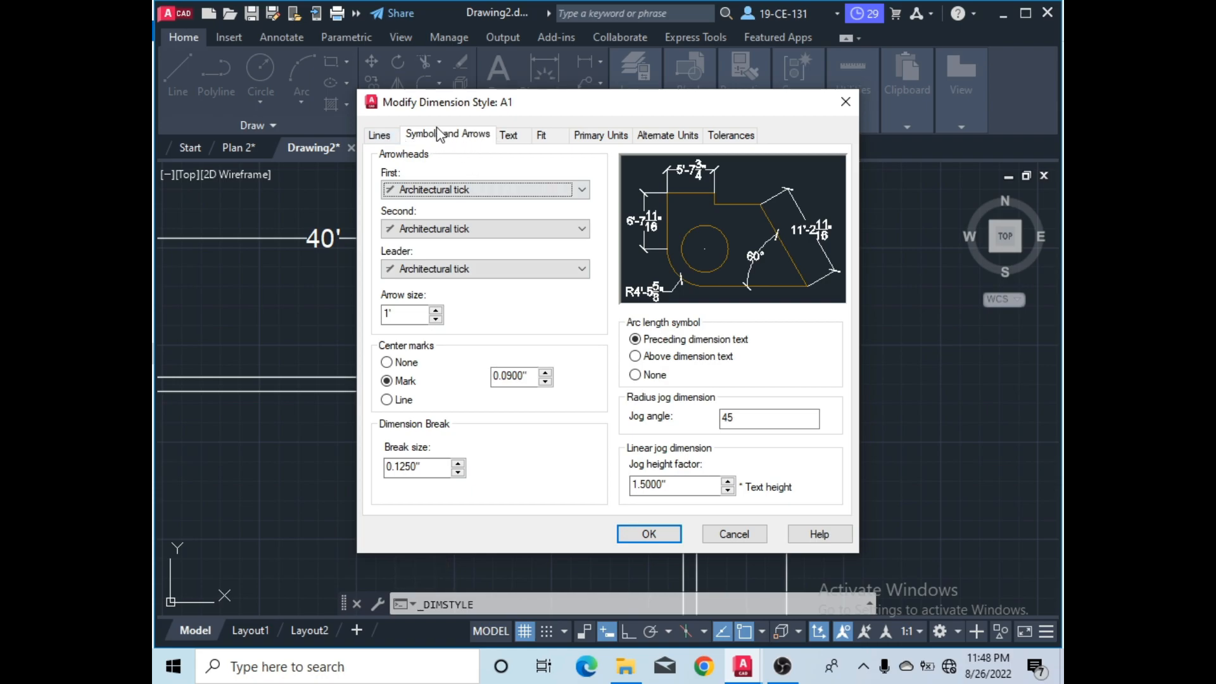
{"action": "left_click", "coordinate": [388, 136]}
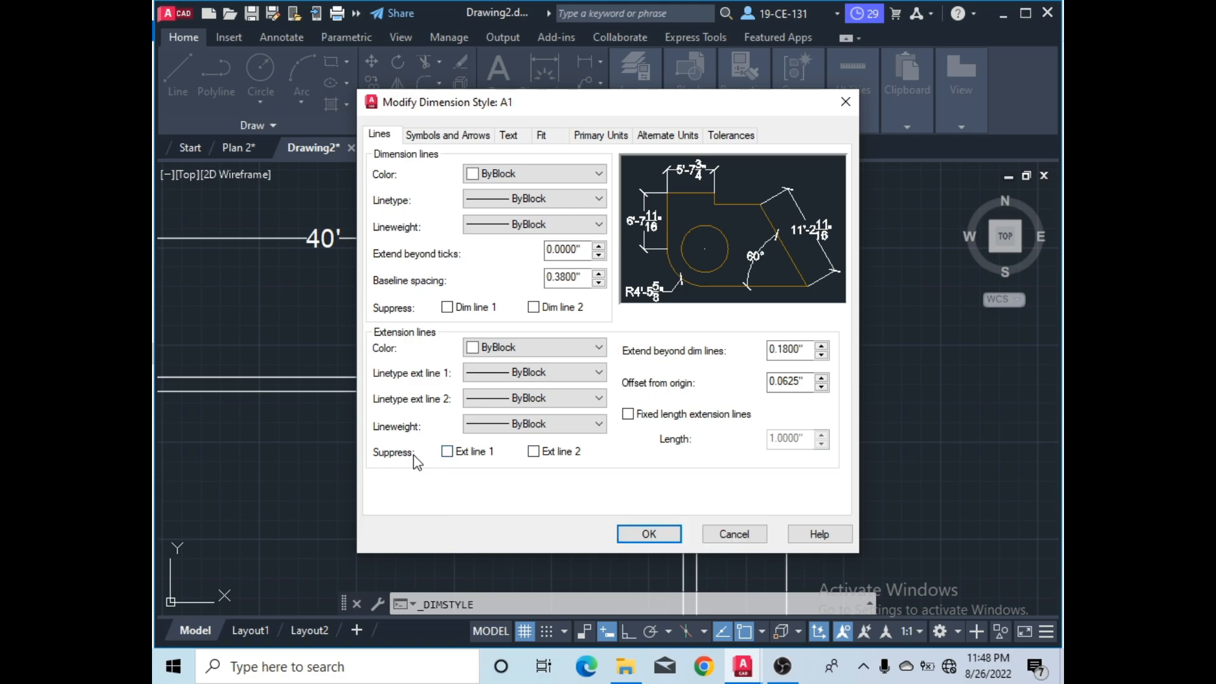
{"action": "left_click", "coordinate": [447, 452]}
{"action": "left_click", "coordinate": [447, 452]}
{"action": "left_click", "coordinate": [447, 451]}
{"action": "left_click", "coordinate": [448, 452]}
{"action": "left_click", "coordinate": [535, 452]}
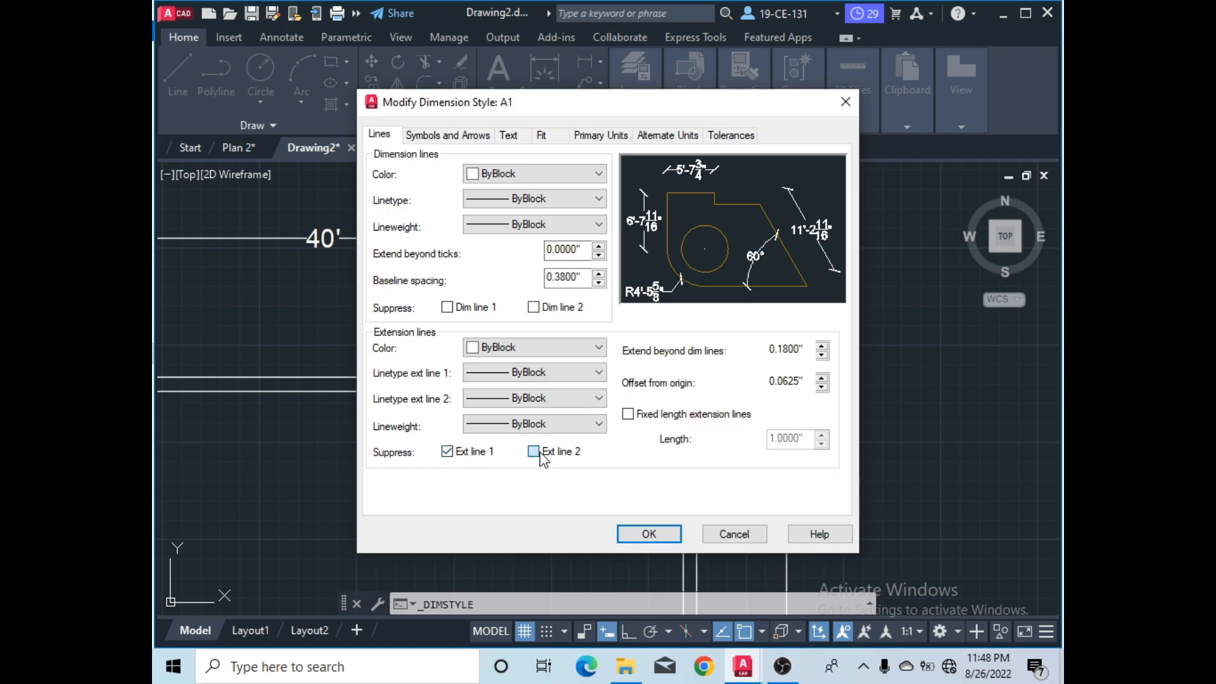
{"action": "left_click", "coordinate": [645, 538]}
{"action": "left_click", "coordinate": [715, 463]}
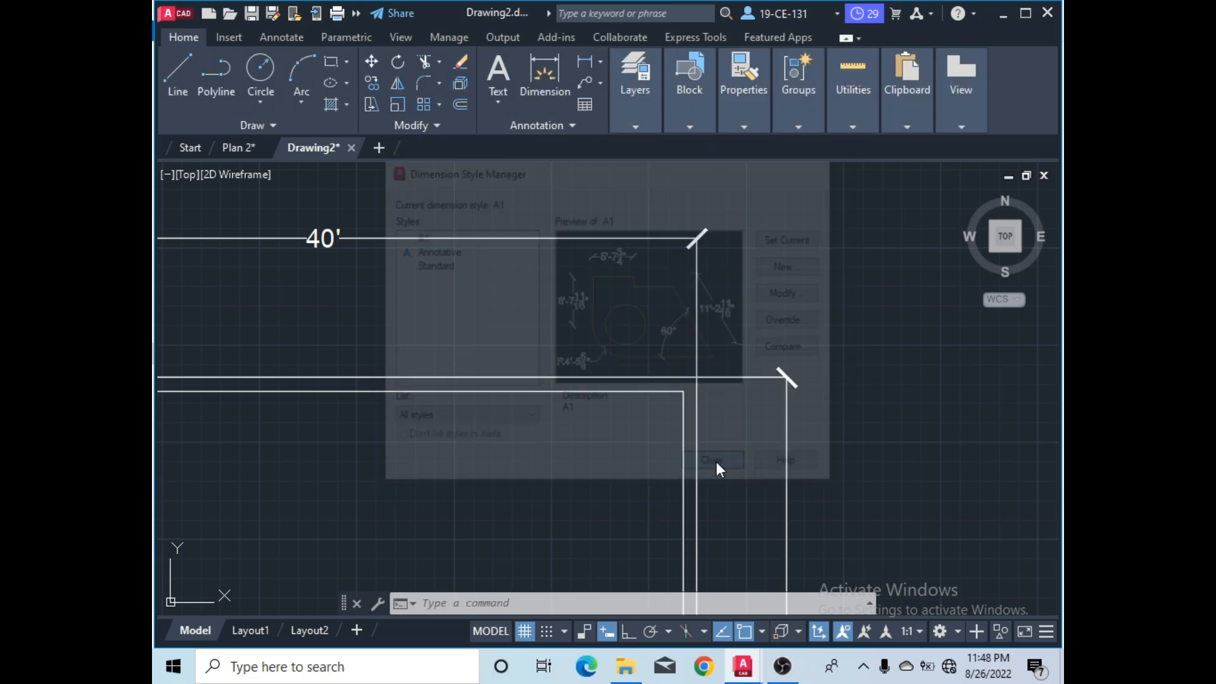
- Add a horizontal dimension of about 20'-8" from the plan's top-left outer corner along the top wall, just above the wall
{"action": "scroll", "coordinate": [719, 325], "scroll_direction": "down", "scroll_amount": 3}
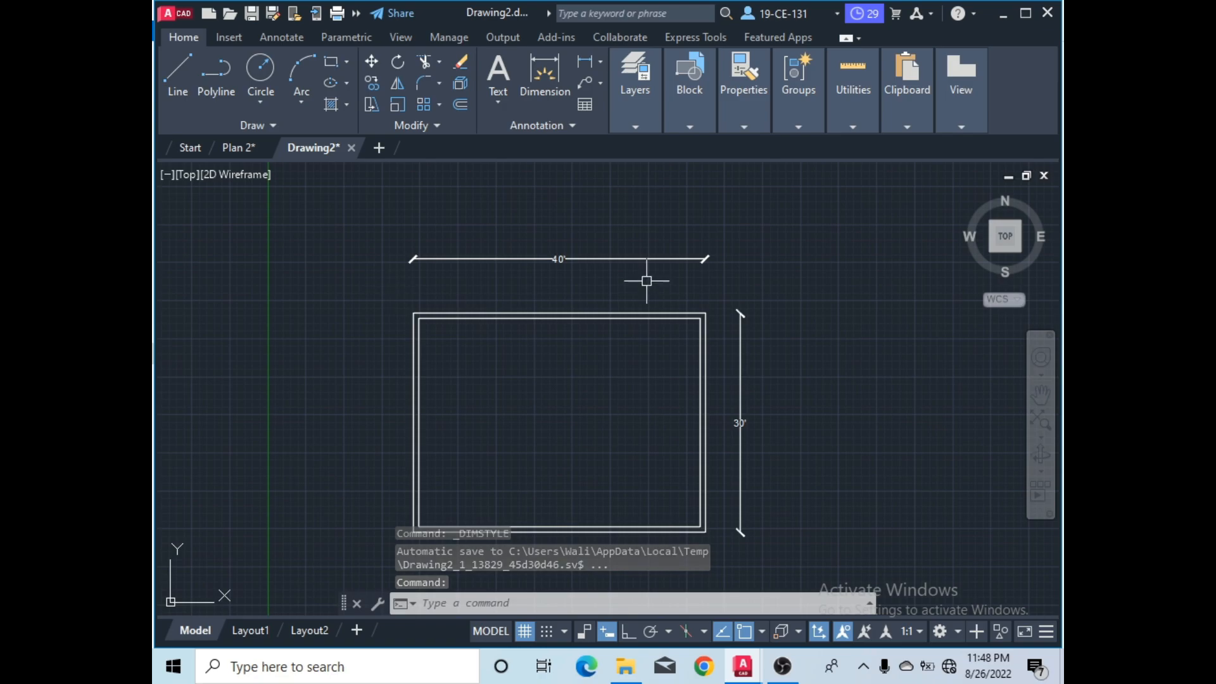
{"action": "left_click", "coordinate": [537, 95]}
{"action": "left_click", "coordinate": [412, 313]}
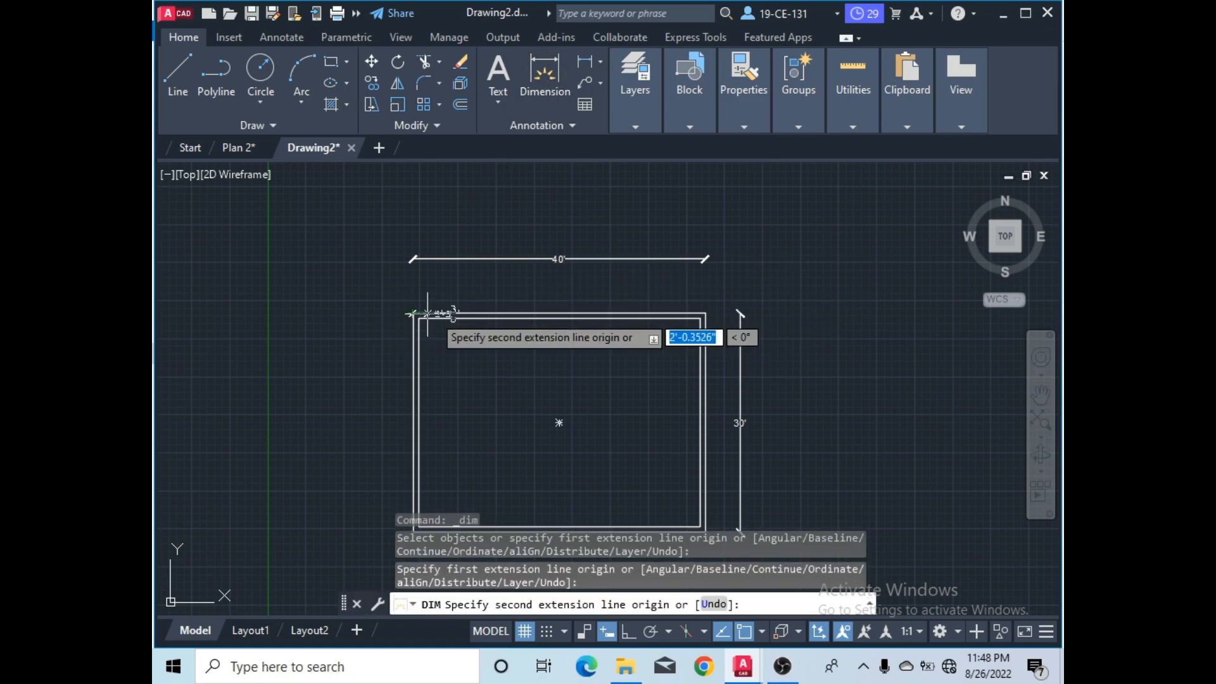
{"action": "left_click", "coordinate": [564, 313]}
{"action": "left_click", "coordinate": [557, 298]}
- Dimension the full length of the left outer wall line, place the dimension outside the wall, and end the command
{"action": "key", "text": "Return"}
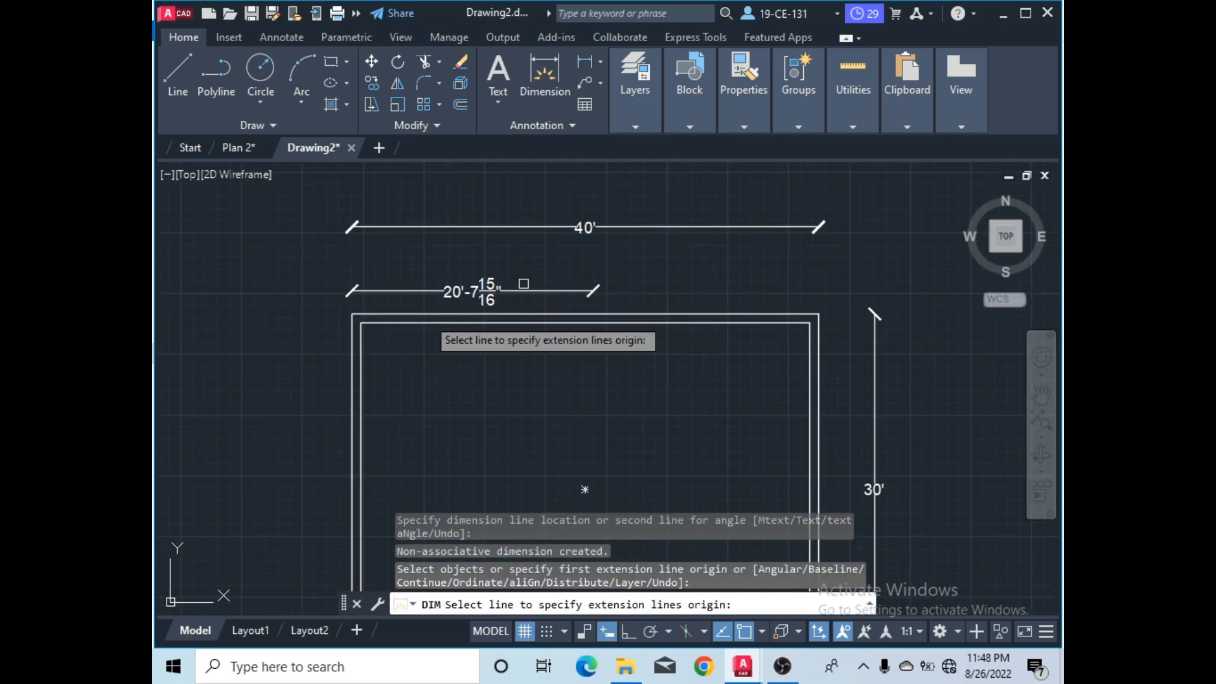
{"action": "scroll", "coordinate": [473, 314], "scroll_direction": "up", "scroll_amount": 4}
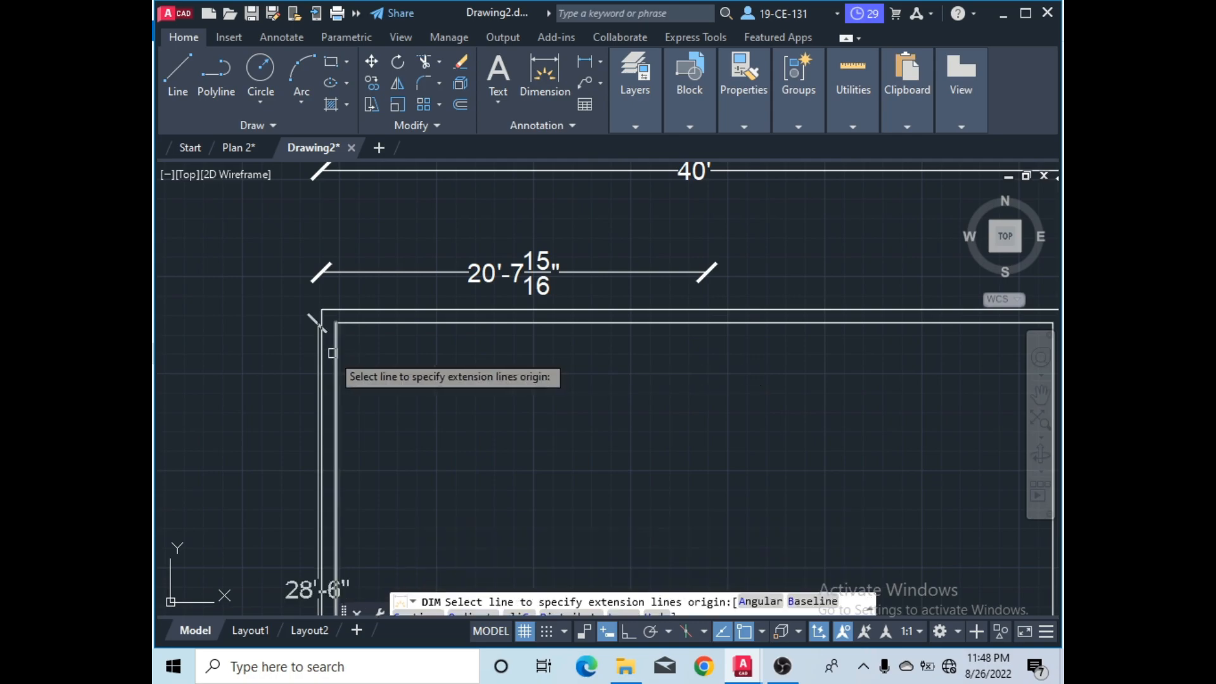
{"action": "left_click", "coordinate": [322, 363]}
{"action": "left_click", "coordinate": [277, 359]}
{"action": "scroll", "coordinate": [366, 217], "scroll_direction": "down", "scroll_amount": 2}
{"action": "scroll", "coordinate": [367, 217], "scroll_direction": "down", "scroll_amount": 1}
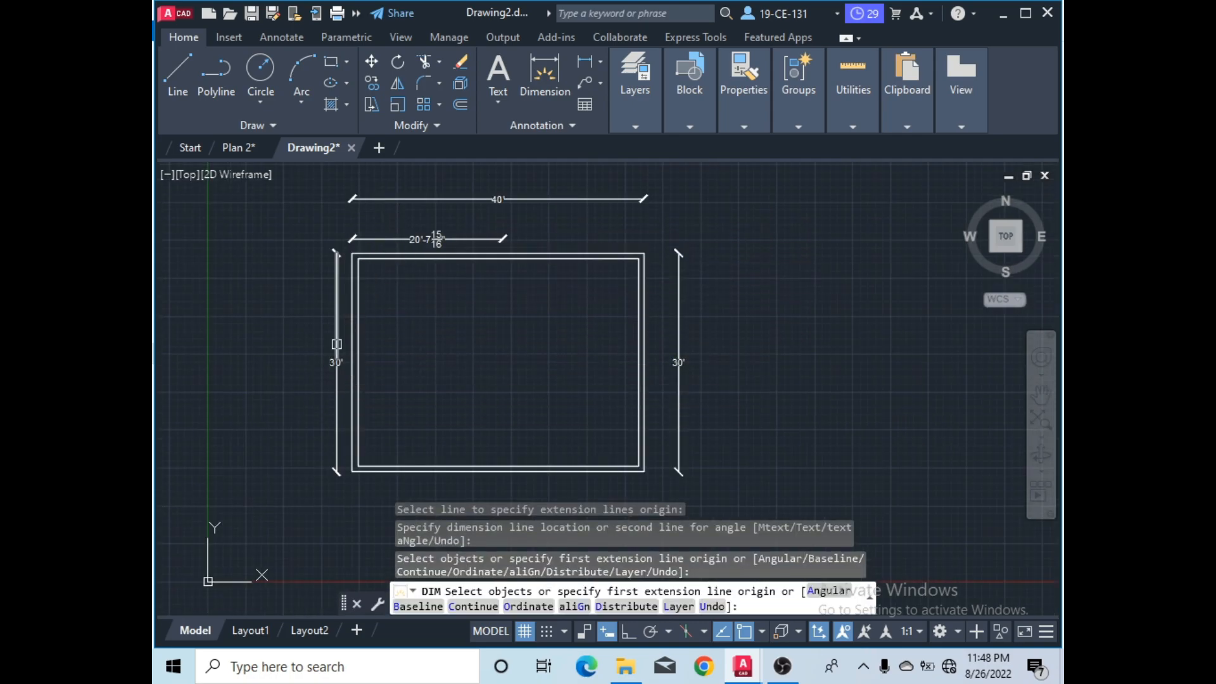
{"action": "right_click", "coordinate": [281, 340]}
{"action": "left_click", "coordinate": [325, 296]}
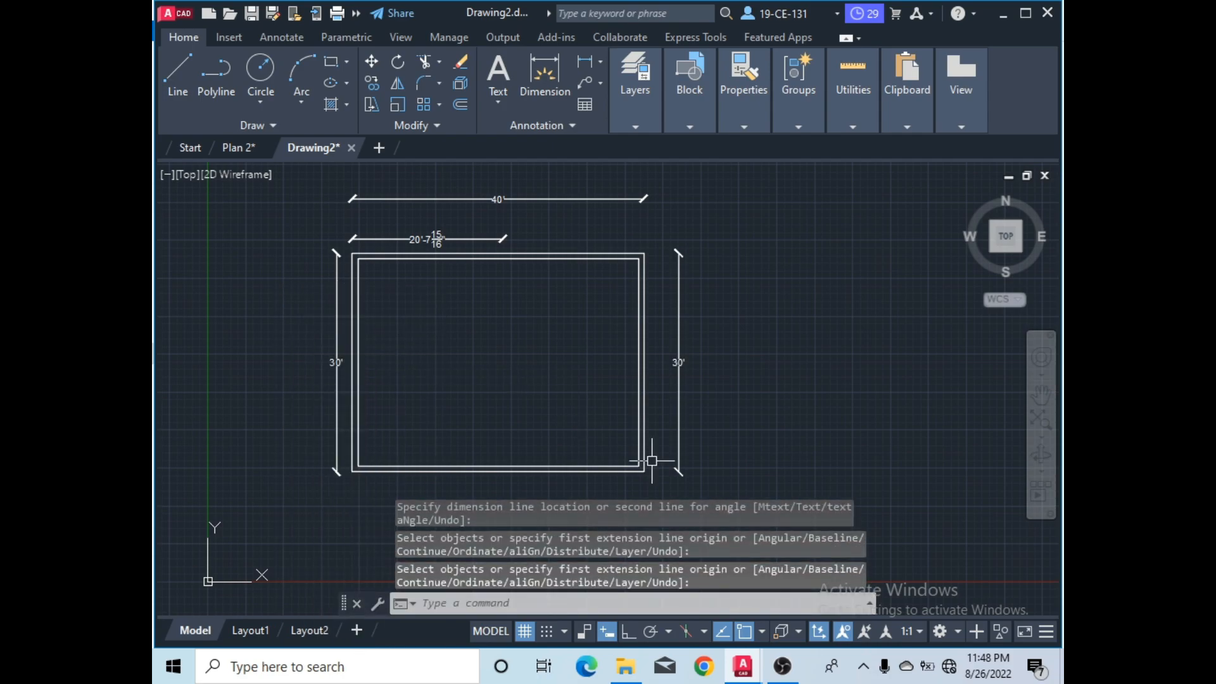
{"action": "left_click", "coordinate": [779, 666]}
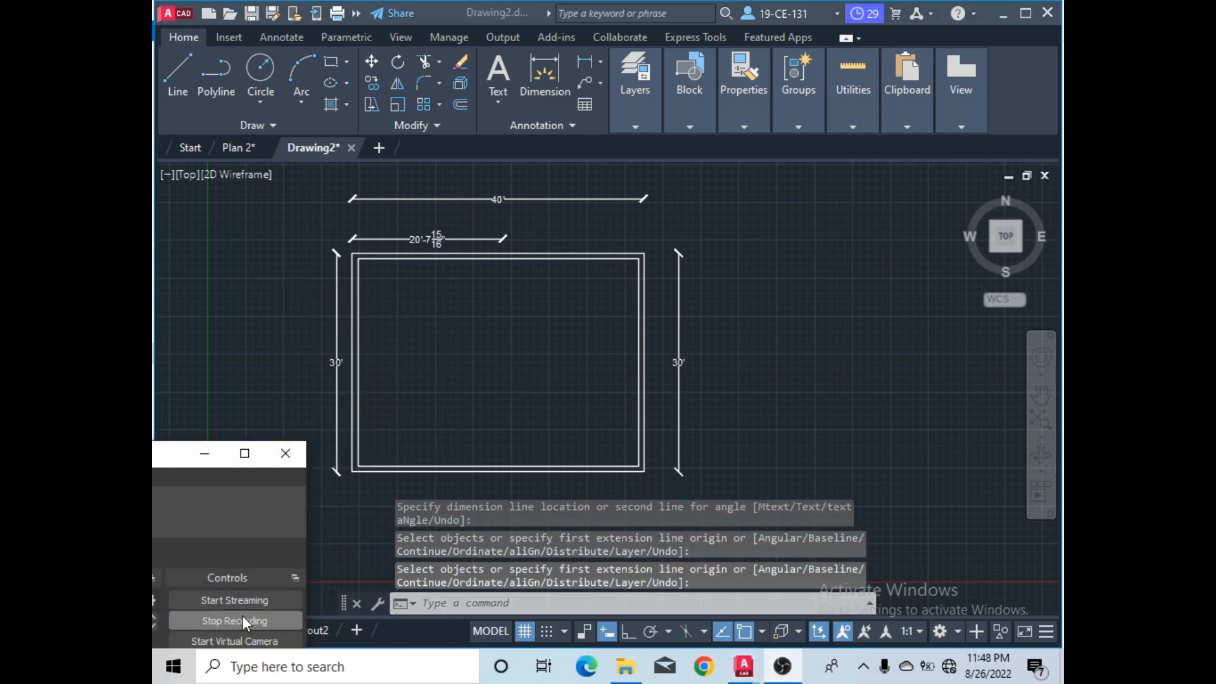
{"action": "left_click", "coordinate": [242, 615]}
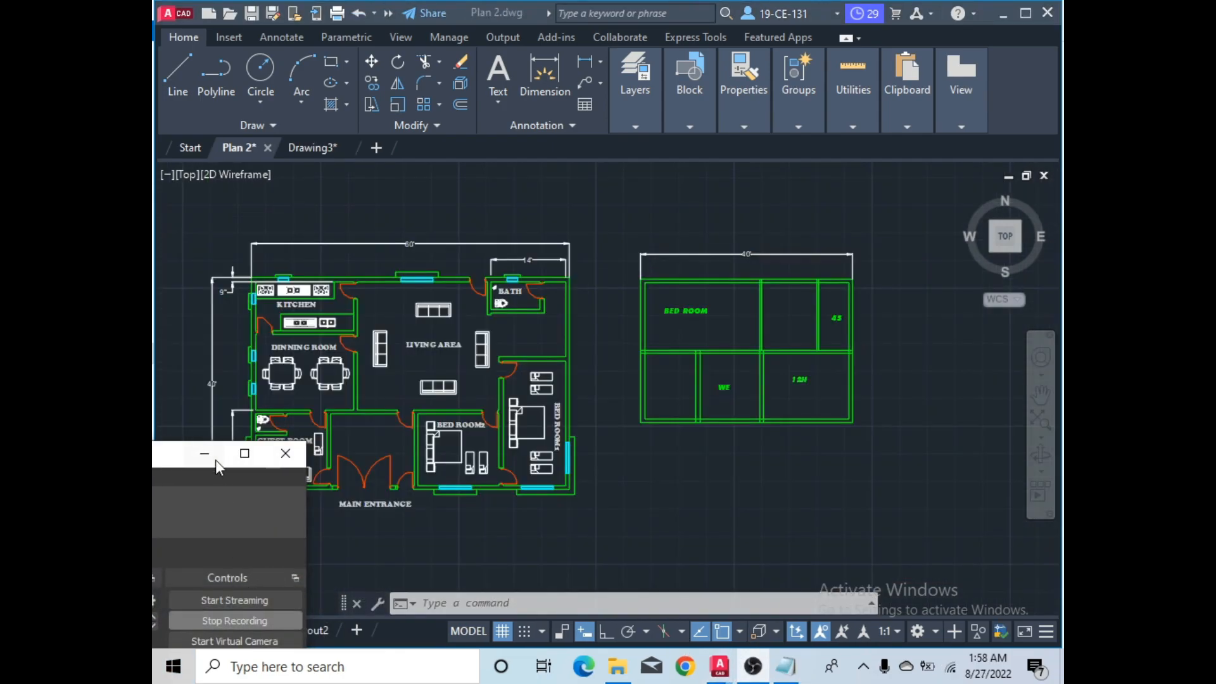
{"action": "left_click", "coordinate": [212, 456]}
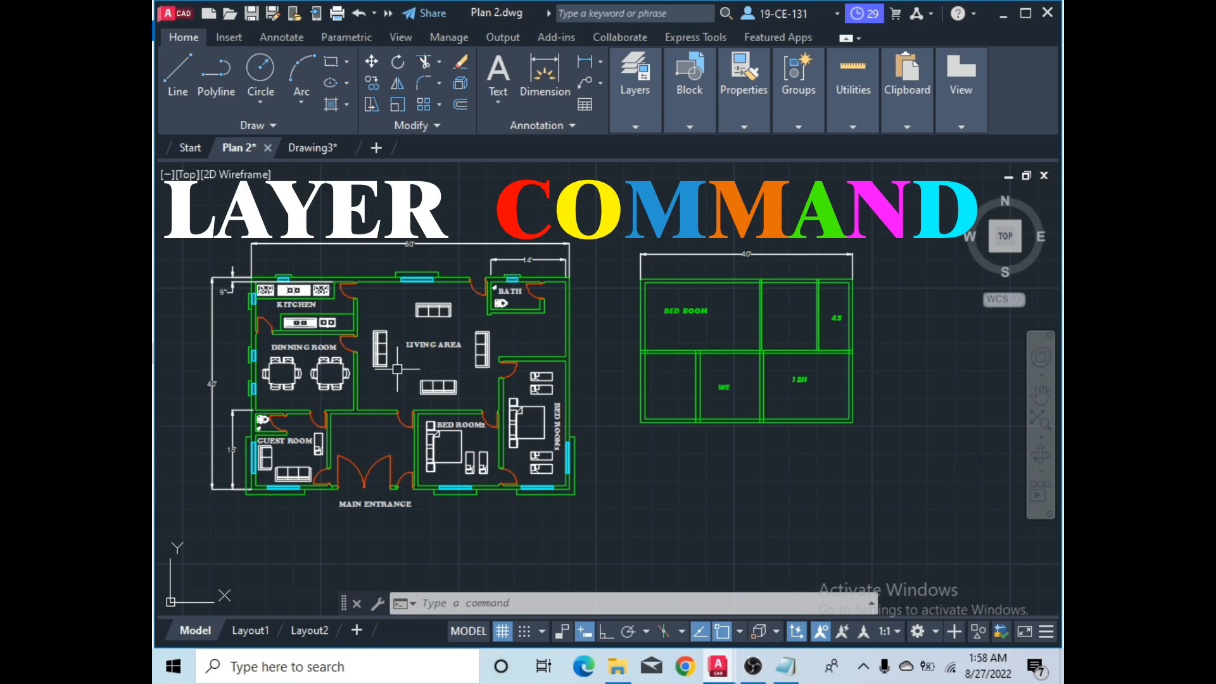
- Look over the layer controls and check the layer and colour properties of the door beside the bath
{"action": "left_click", "coordinate": [630, 117]}
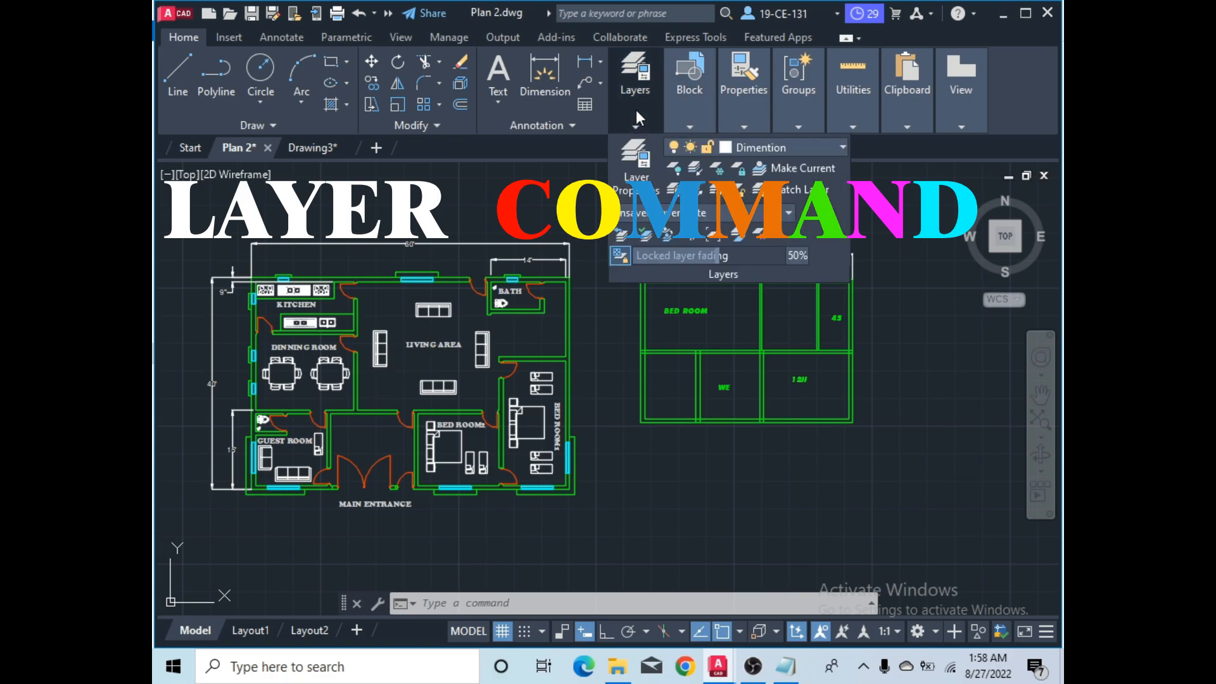
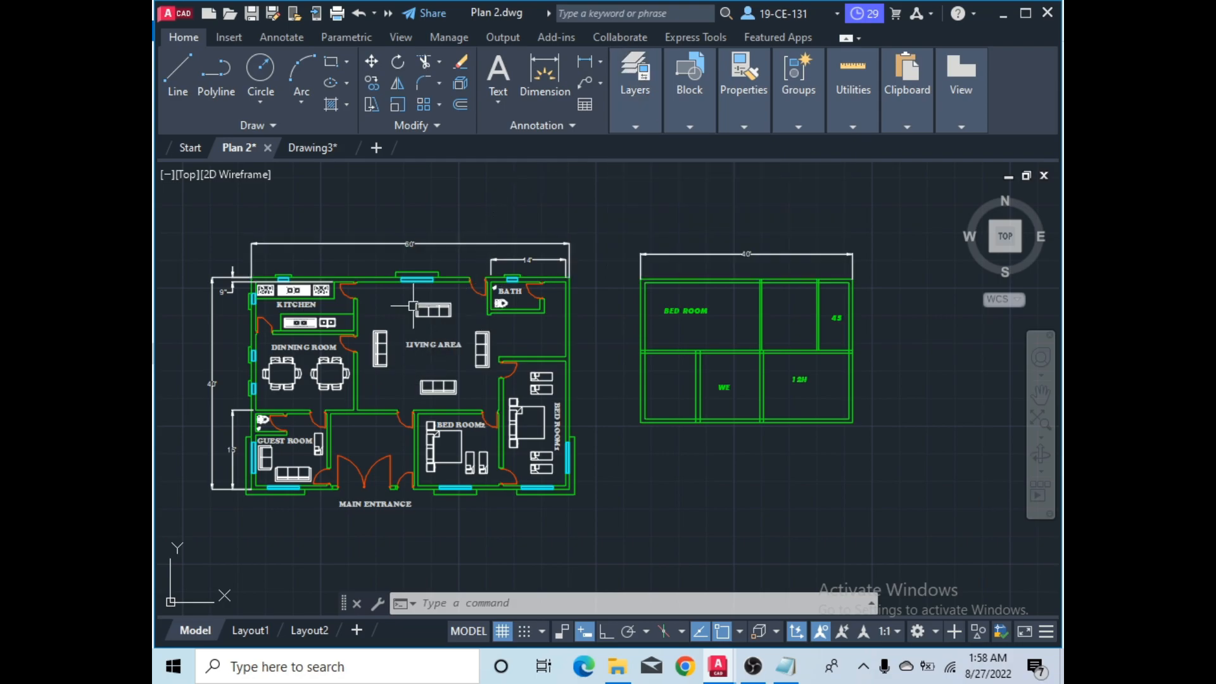
{"action": "left_click", "coordinate": [637, 124]}
{"action": "left_click", "coordinate": [652, 124]}
{"action": "scroll", "coordinate": [504, 301], "scroll_direction": "up", "scroll_amount": 4}
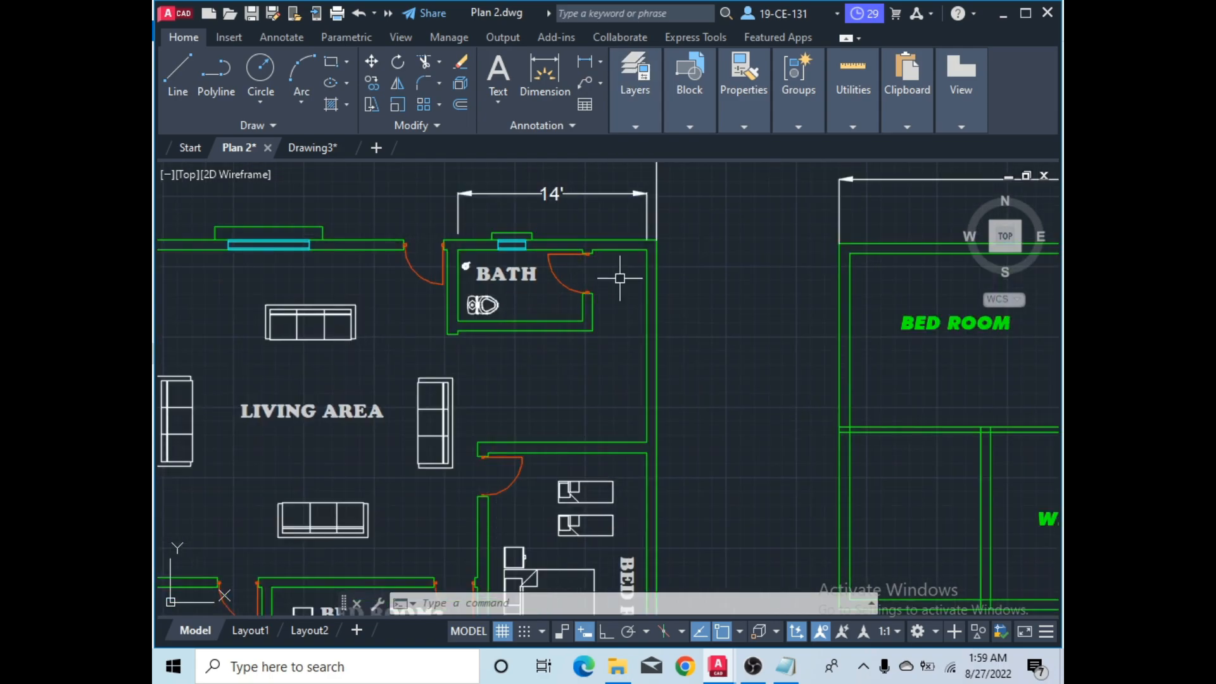
{"action": "scroll", "coordinate": [619, 272], "scroll_direction": "down", "scroll_amount": 4}
{"action": "scroll", "coordinate": [560, 263], "scroll_direction": "up", "scroll_amount": 4}
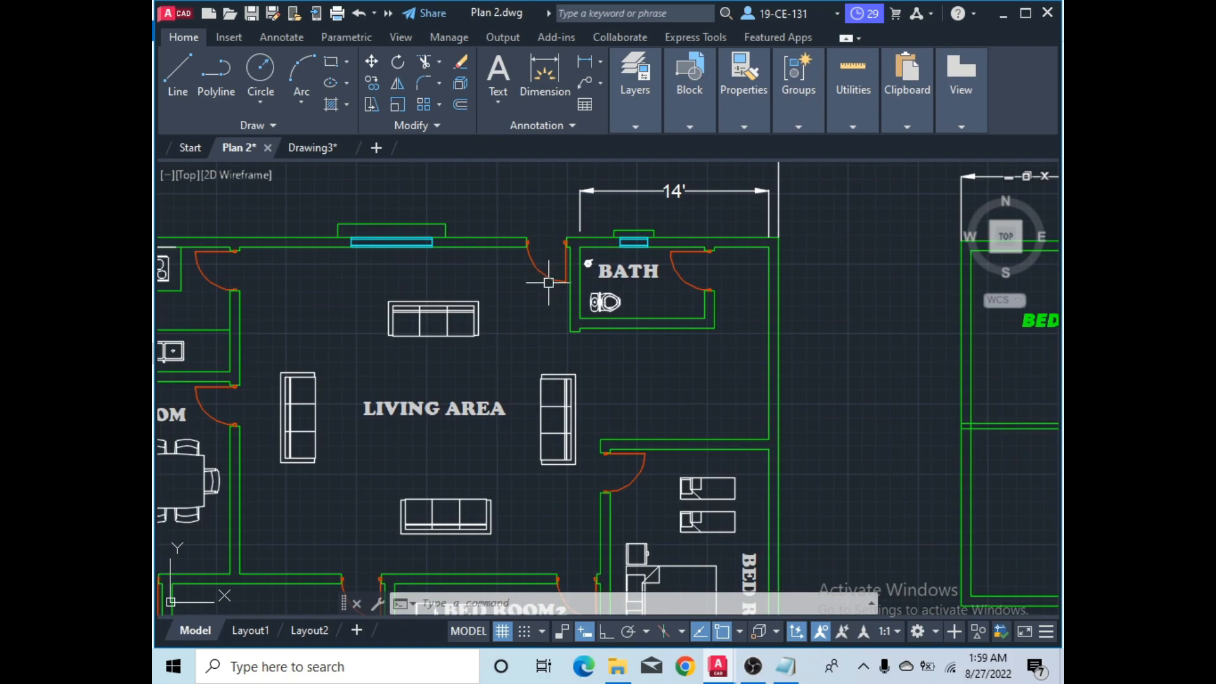
{"action": "scroll", "coordinate": [561, 234], "scroll_direction": "down", "scroll_amount": 2}
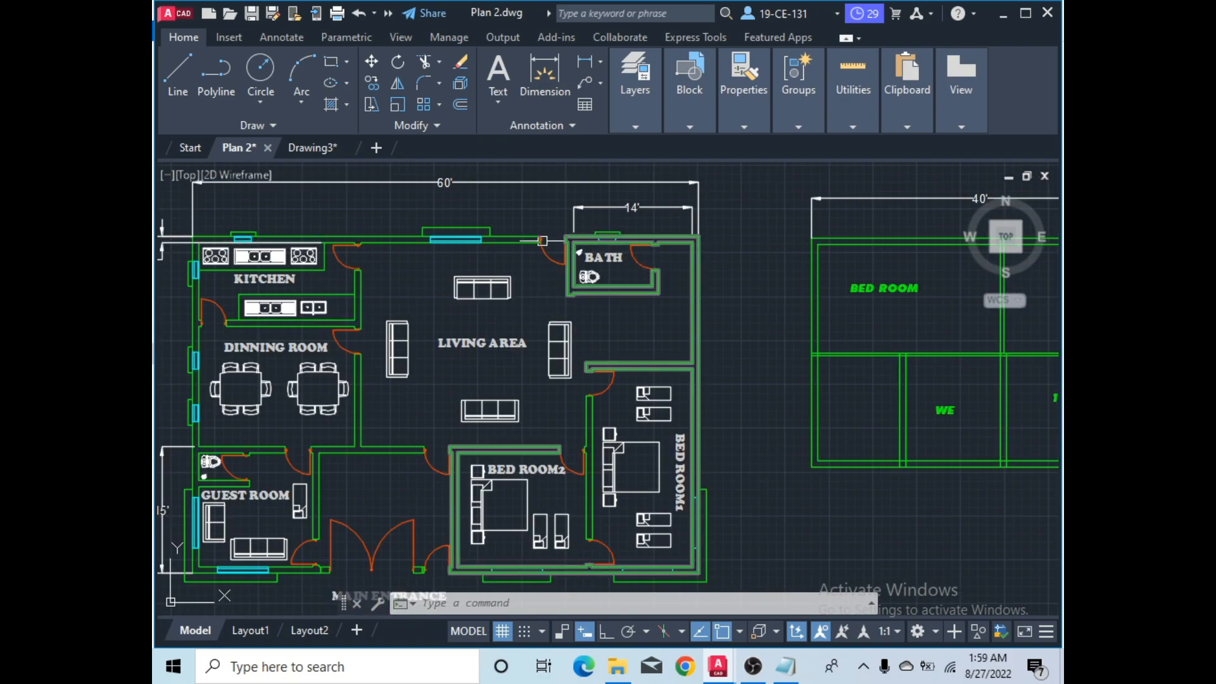
{"action": "mouse_move", "coordinate": [552, 256]}
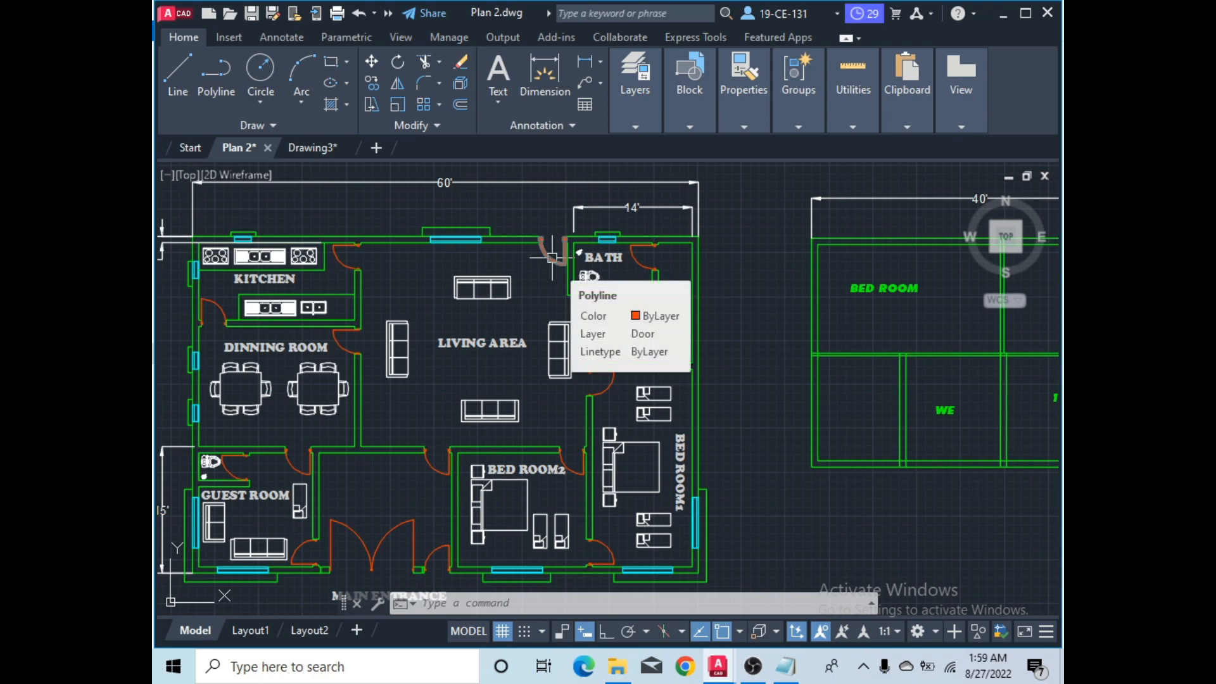
- Freeze the Door layer, thaw it and freeze it again to compare the plan with and without doors
{"action": "left_click", "coordinate": [655, 115]}
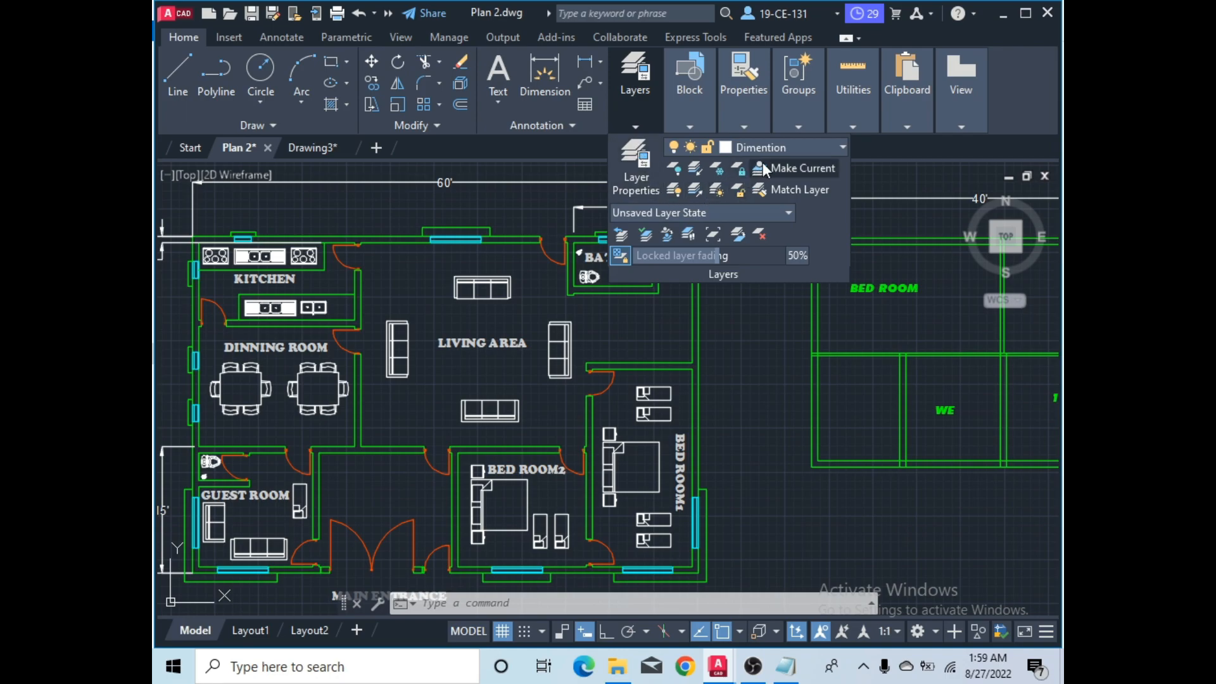
{"action": "left_click", "coordinate": [773, 147]}
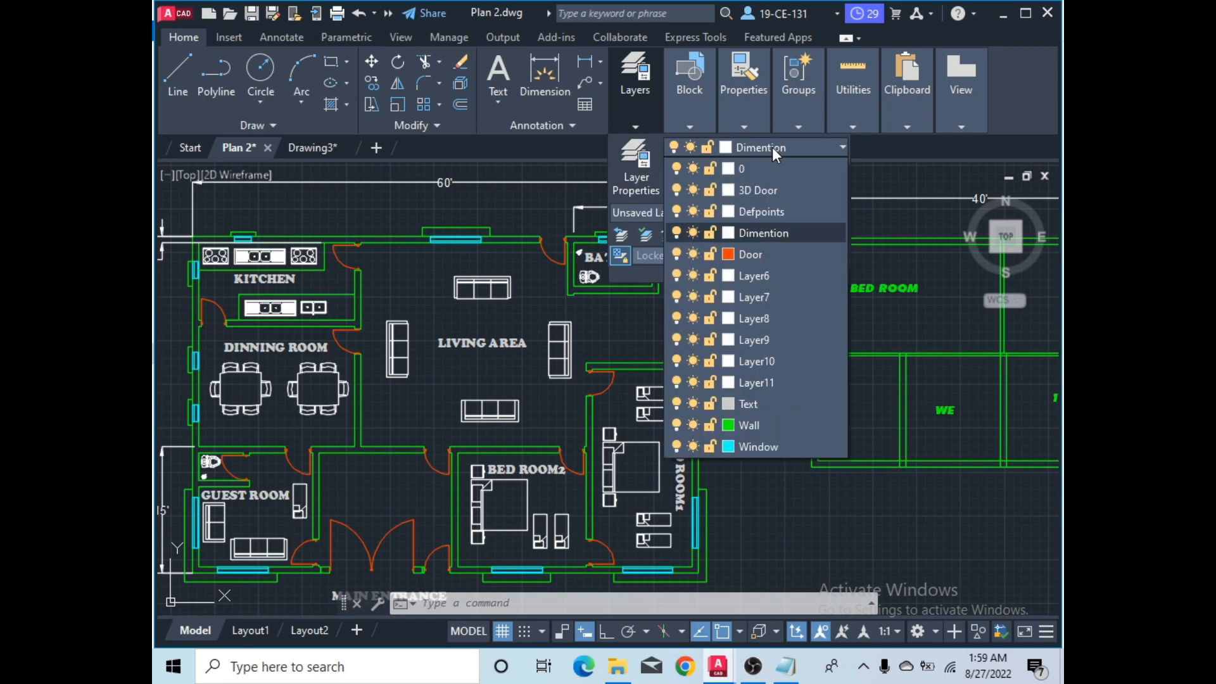
{"action": "left_click", "coordinate": [696, 253]}
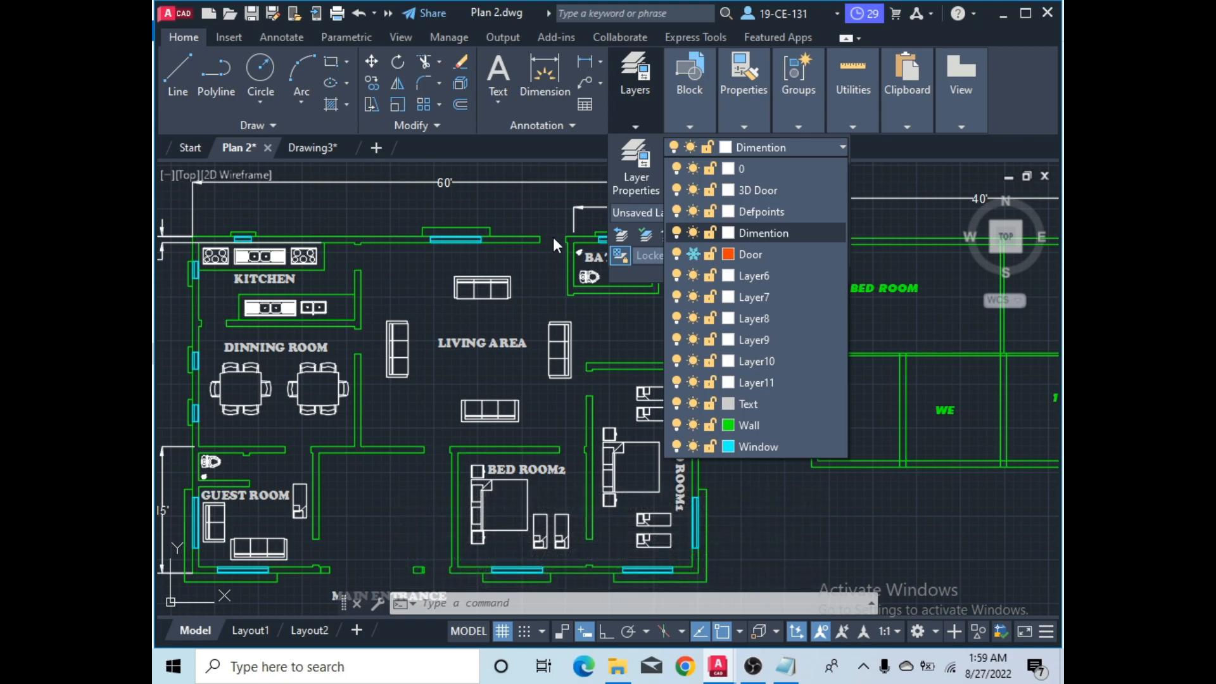
{"action": "left_click", "coordinate": [694, 255]}
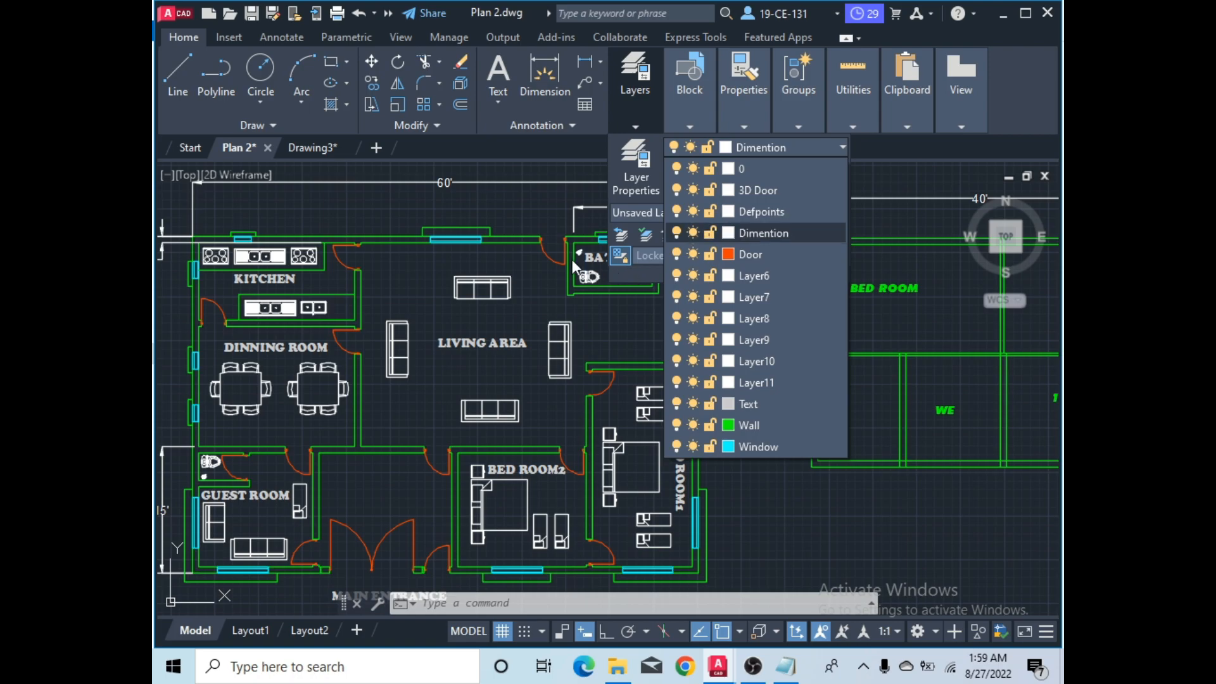
{"action": "left_click", "coordinate": [693, 256]}
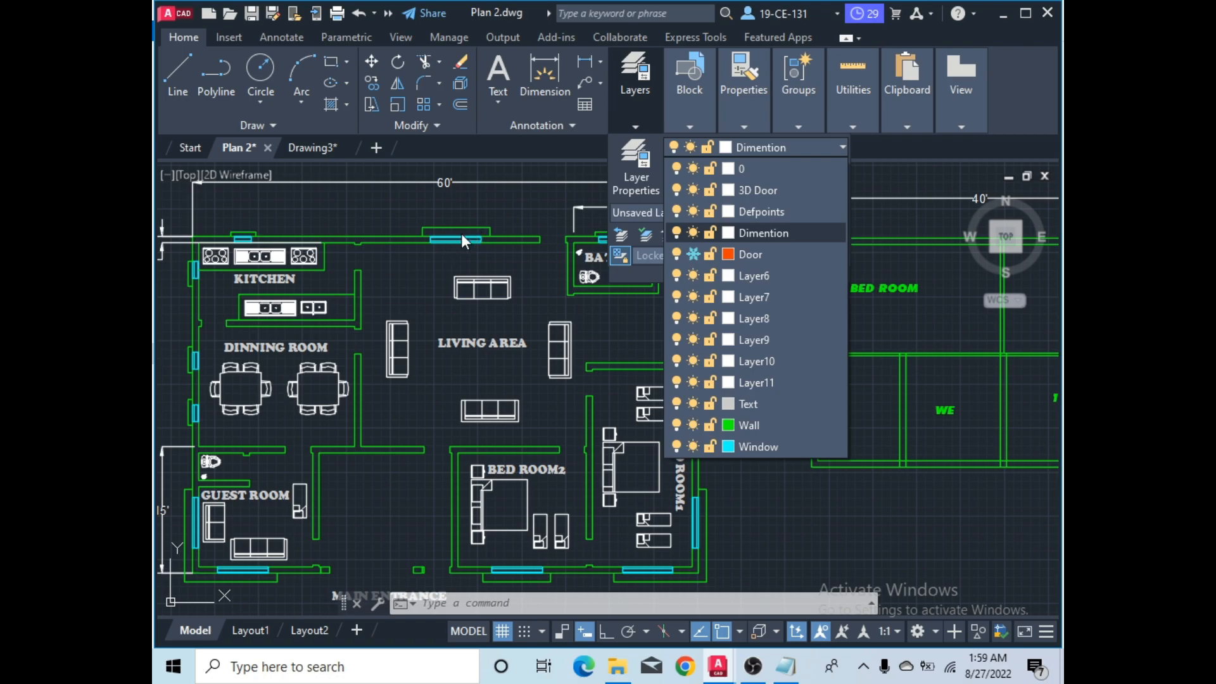
- Freeze the Window, 0 and Text layers to hide the windows, furniture and room labels
{"action": "left_click", "coordinate": [694, 445]}
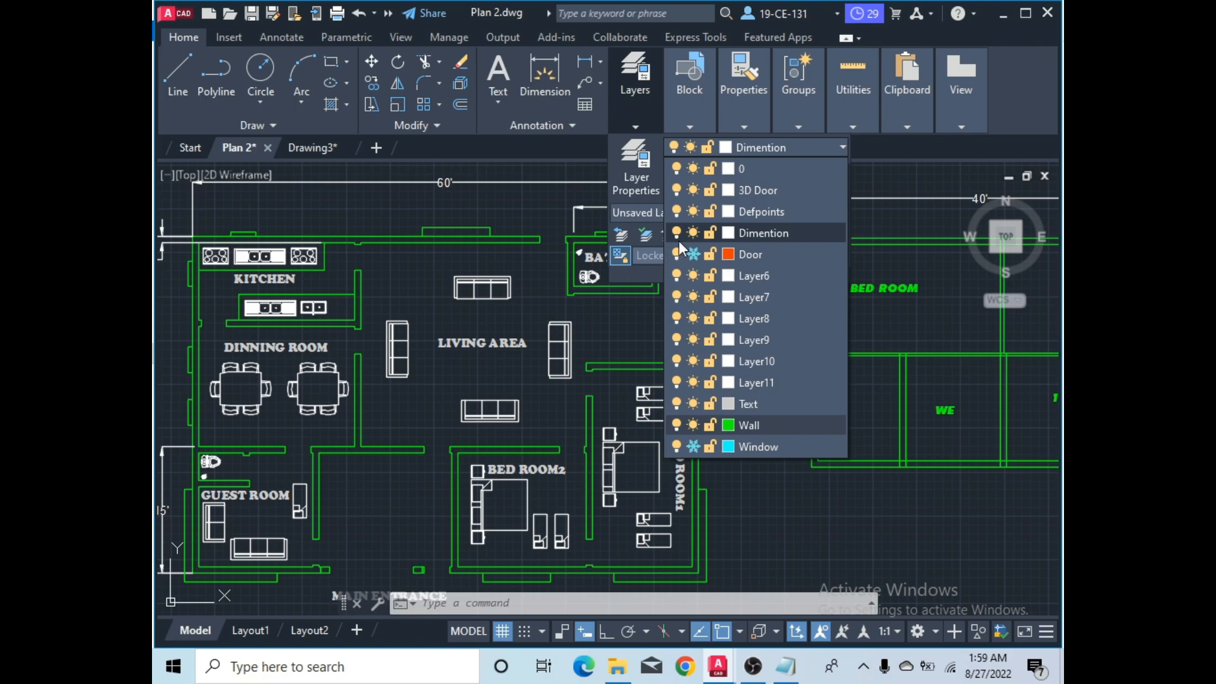
{"action": "left_click", "coordinate": [693, 169]}
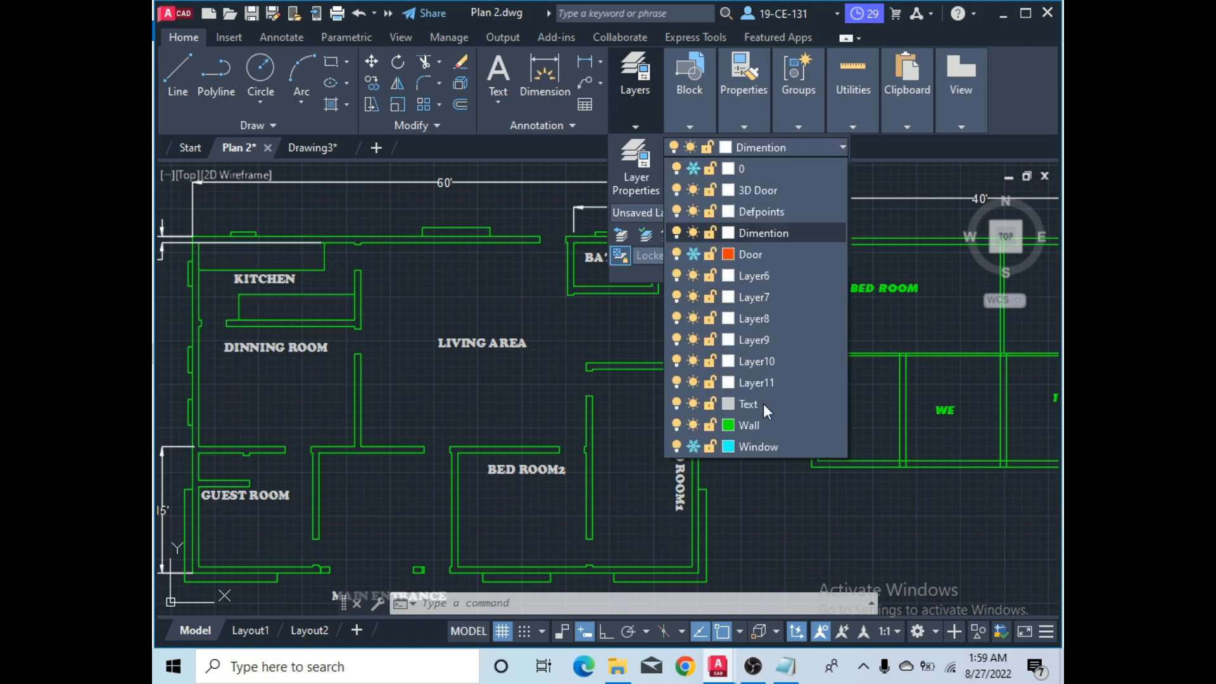
{"action": "left_click", "coordinate": [690, 402]}
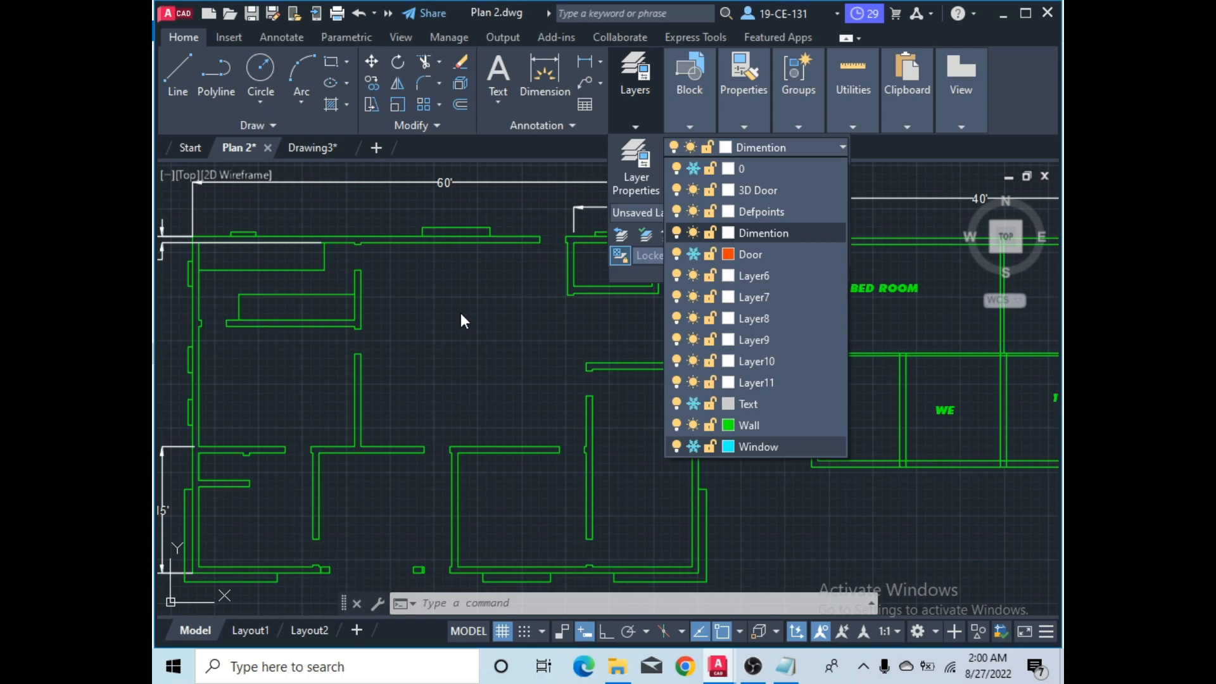
- Thaw the Window, Text, Door and 0 layers and close the layer list
{"action": "left_click", "coordinate": [693, 447]}
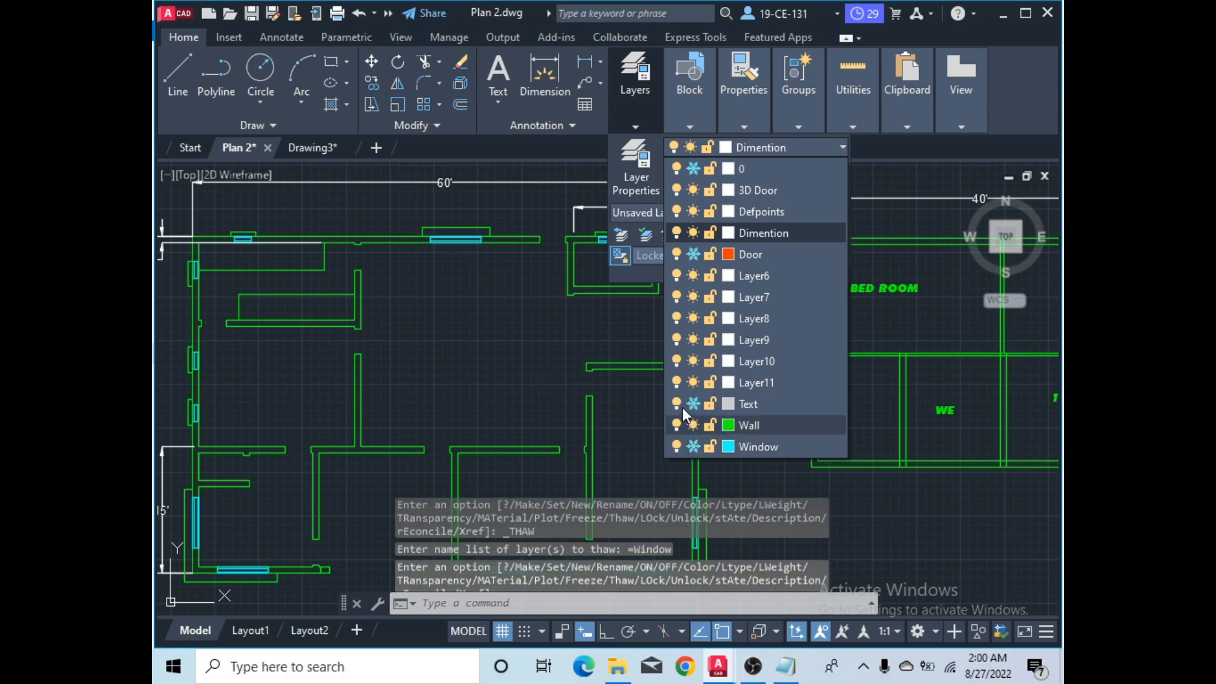
{"action": "left_click", "coordinate": [693, 403]}
{"action": "left_click", "coordinate": [694, 253]}
{"action": "left_click", "coordinate": [694, 168]}
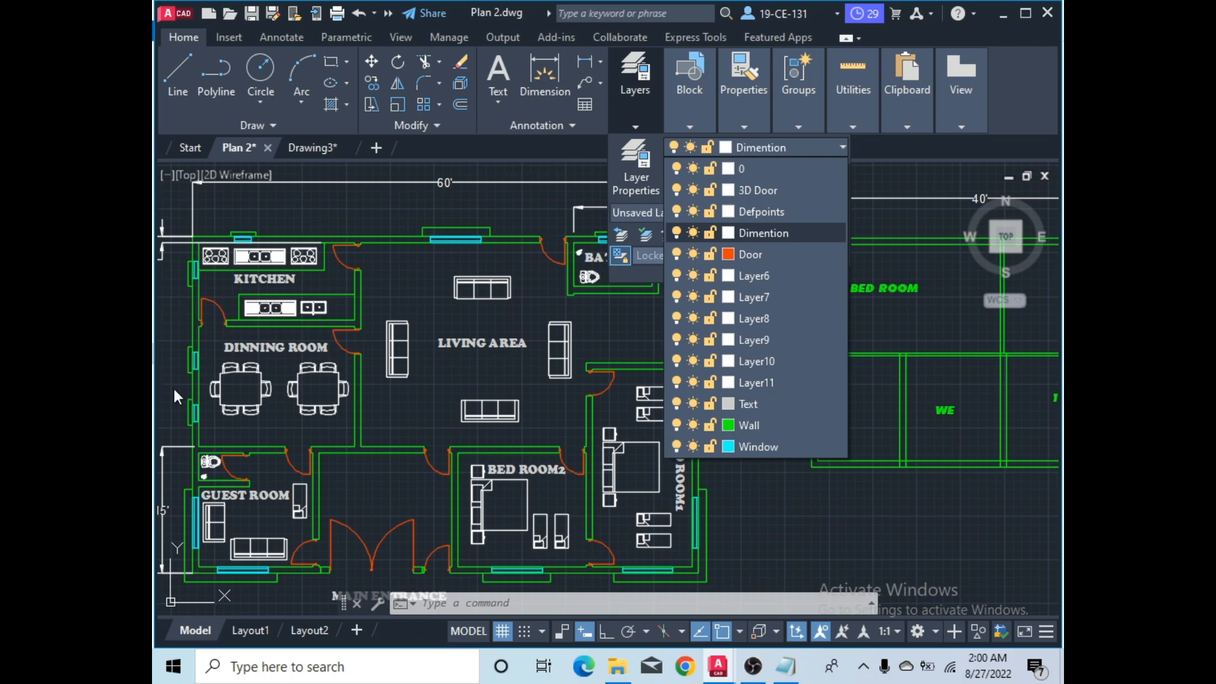
{"action": "left_click", "coordinate": [881, 177]}
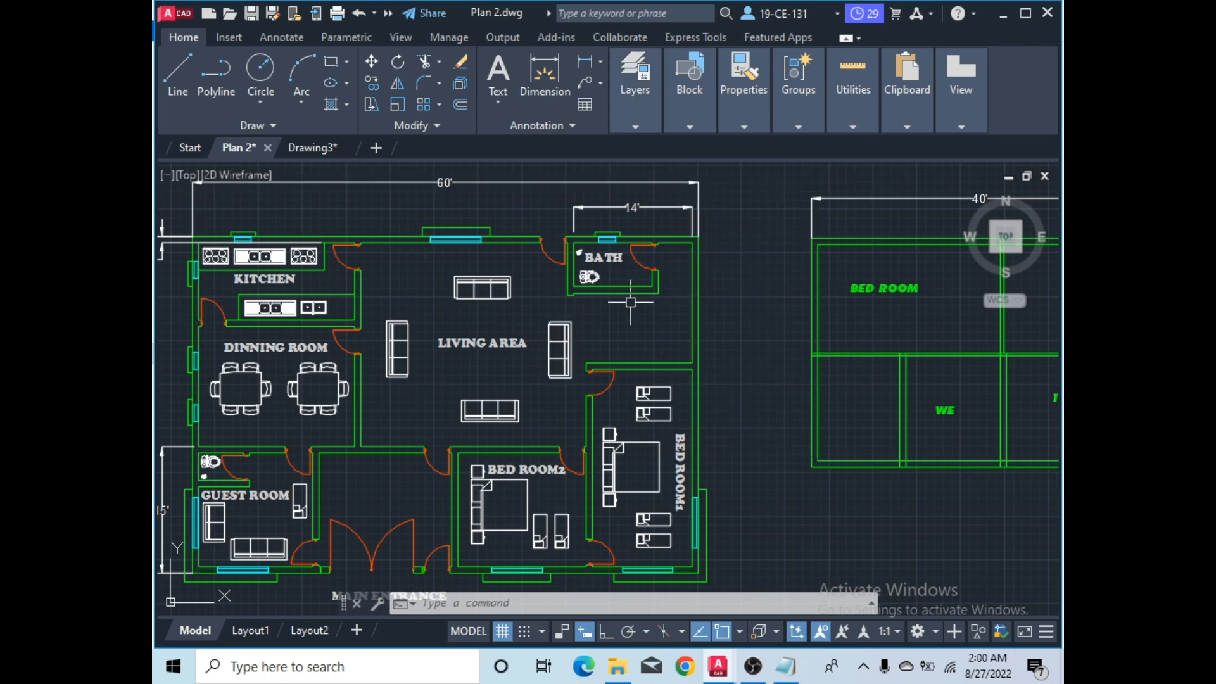
- Switch to Drawing3 and open its Layer Properties Manager
{"action": "left_click", "coordinate": [635, 124]}
{"action": "left_click", "coordinate": [330, 148]}
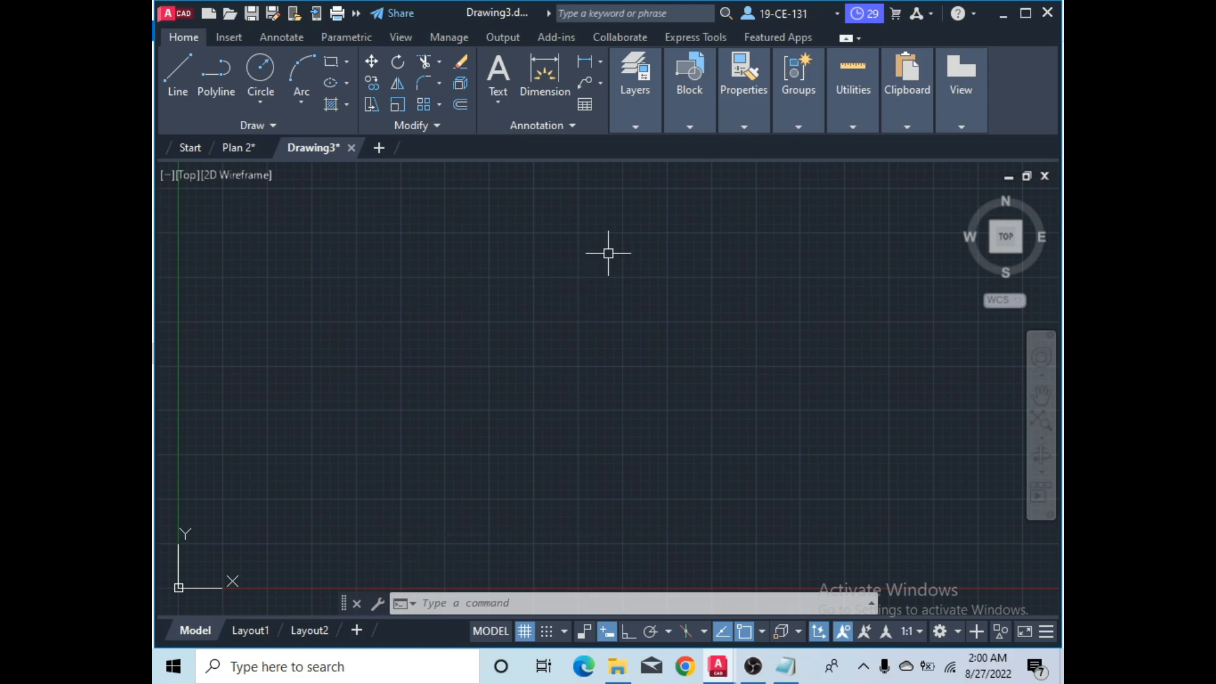
{"action": "left_click", "coordinate": [642, 120]}
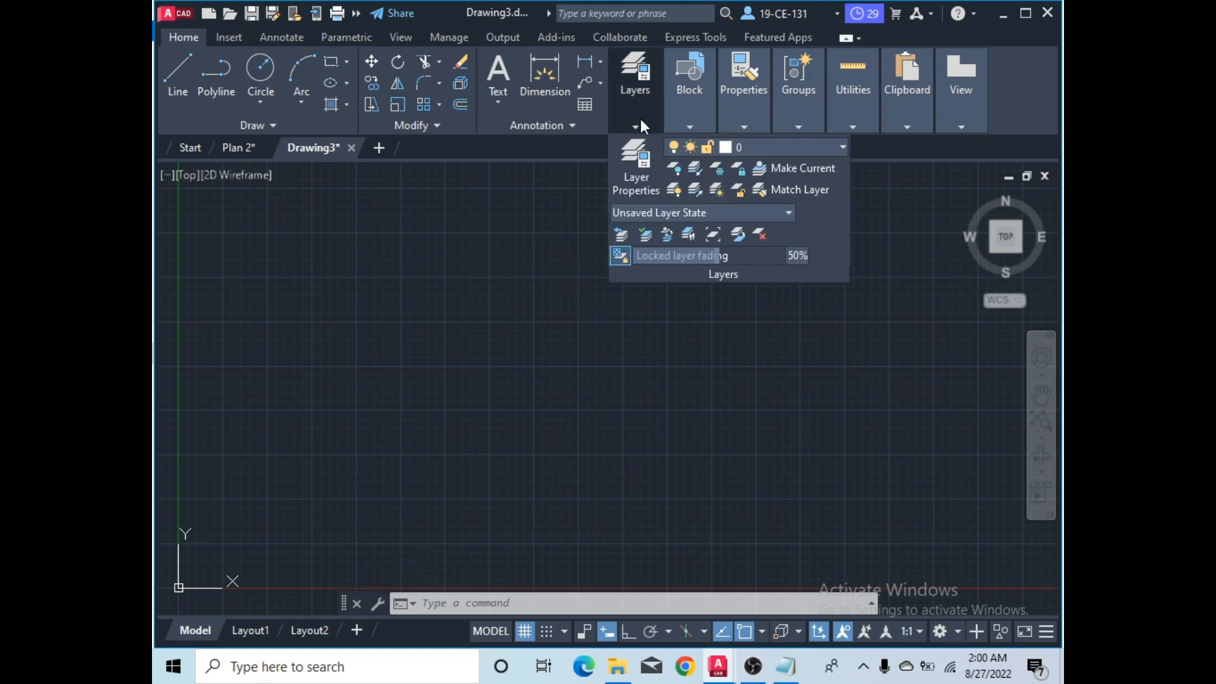
{"action": "left_click", "coordinate": [633, 174]}
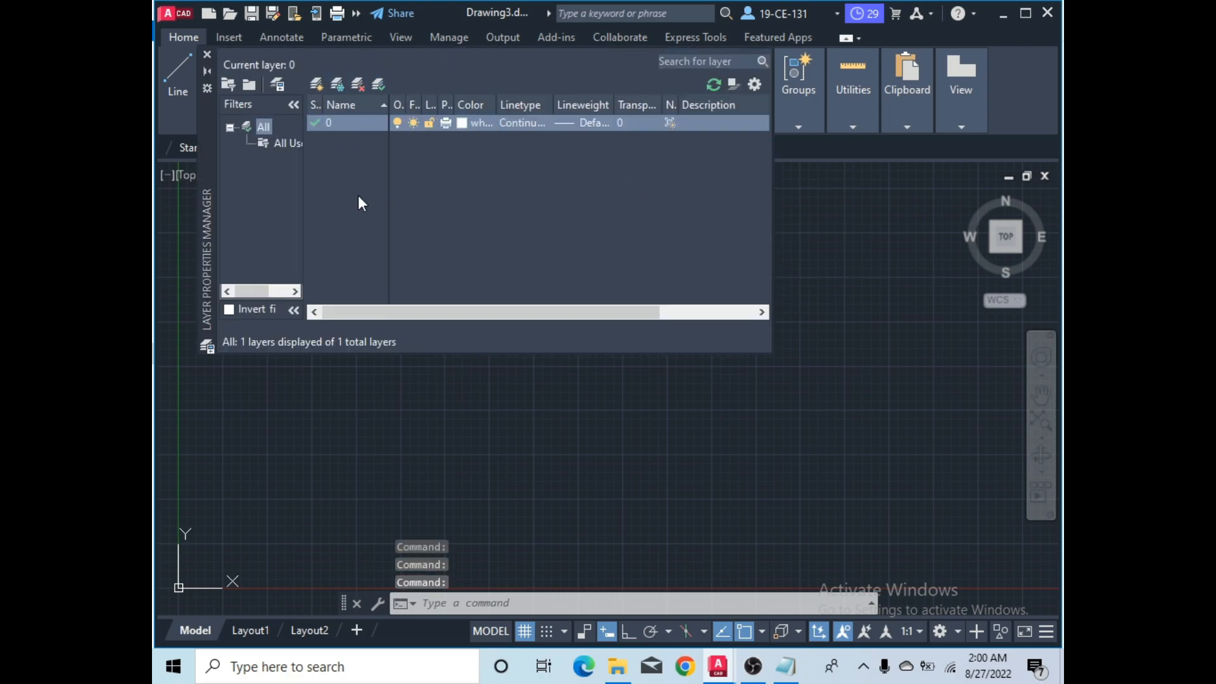
- Create a new layer named Text in Drawing3
{"action": "left_click", "coordinate": [313, 84]}
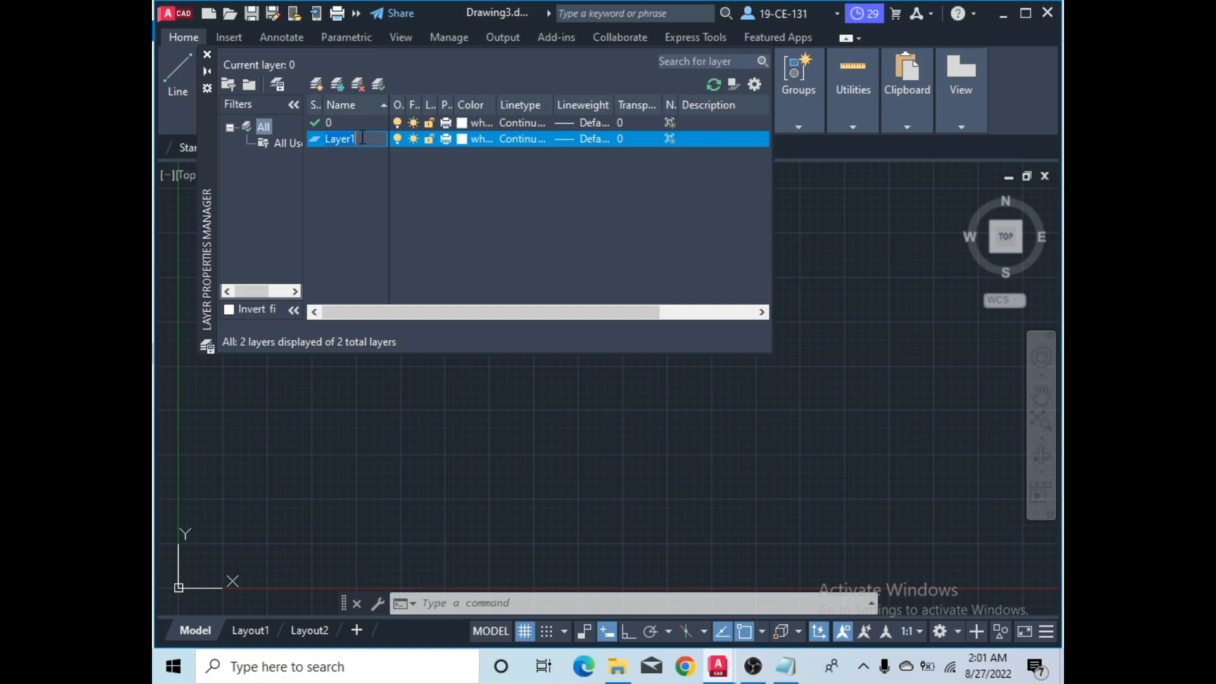
{"action": "key", "text": "BackSpace"}
{"action": "key", "text": "BackSpace"}
{"action": "key", "text": "BackSpace"}
{"action": "key", "text": "BackSpace"}
{"action": "key", "text": "BackSpace"}
{"action": "key", "text": "BackSpace"}
{"action": "type", "text": "Text"}
{"action": "key", "text": "Return"}
{"action": "key", "text": "Return"}
{"action": "key", "text": "Return"}
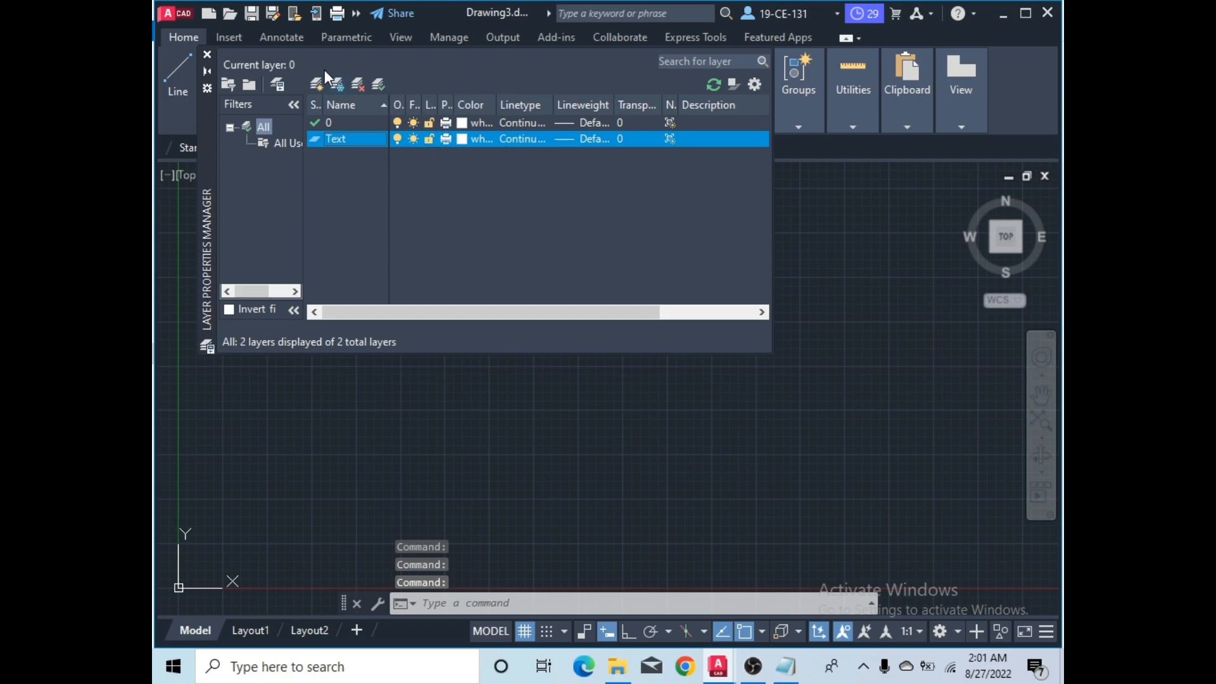
- Add another new layer and name it Walls
{"action": "left_click", "coordinate": [318, 85]}
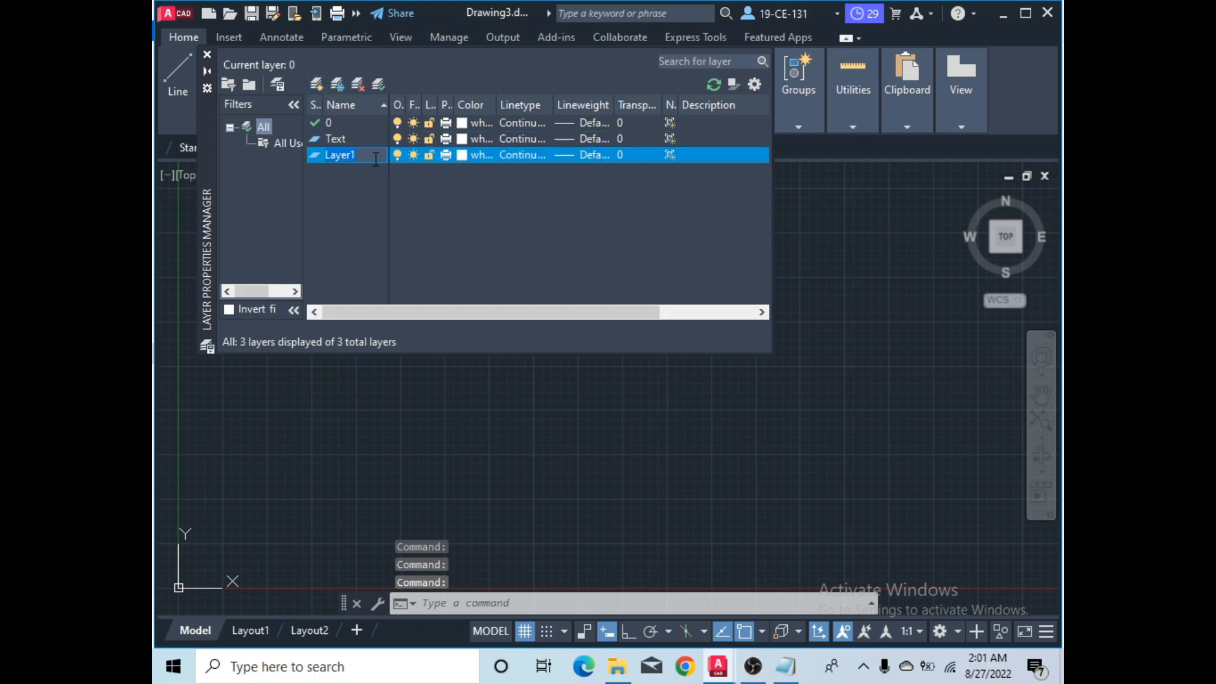
{"action": "key", "text": "BackSpace"}
{"action": "type", "text": "W"}
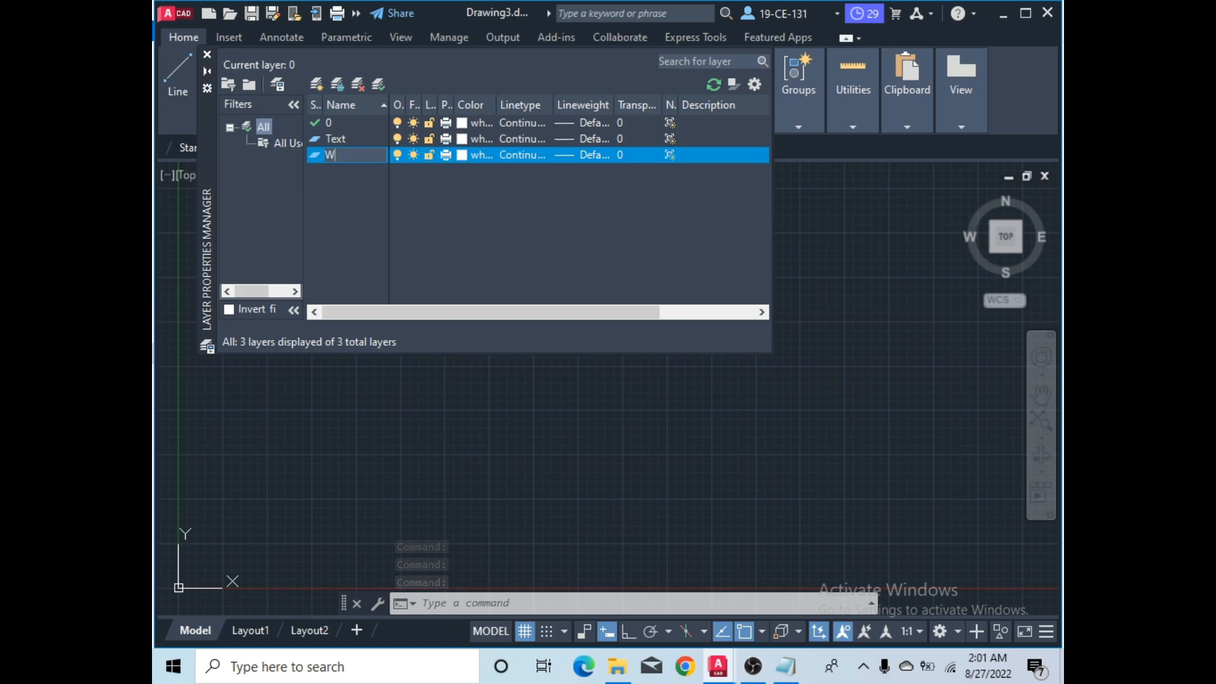
{"action": "type", "text": "alls"}
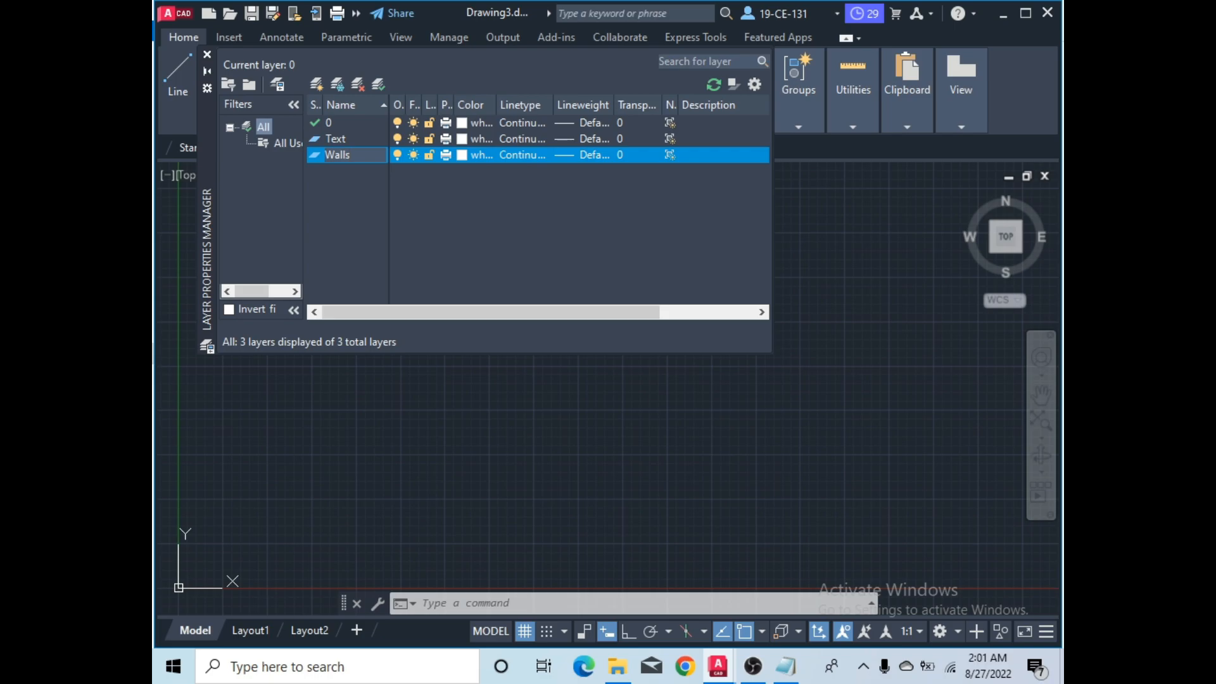
{"action": "key", "text": "Return"}
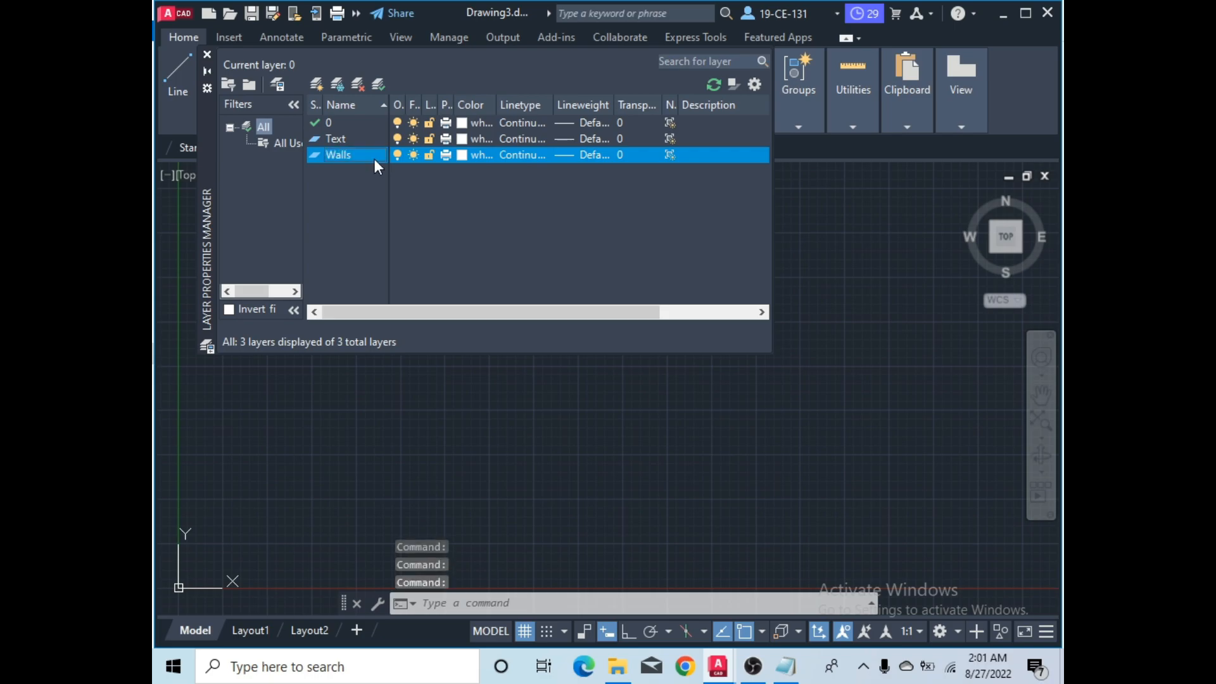
- Add two more layers named W1 and D1, and close the Layer Properties Manager
{"action": "left_click", "coordinate": [316, 85]}
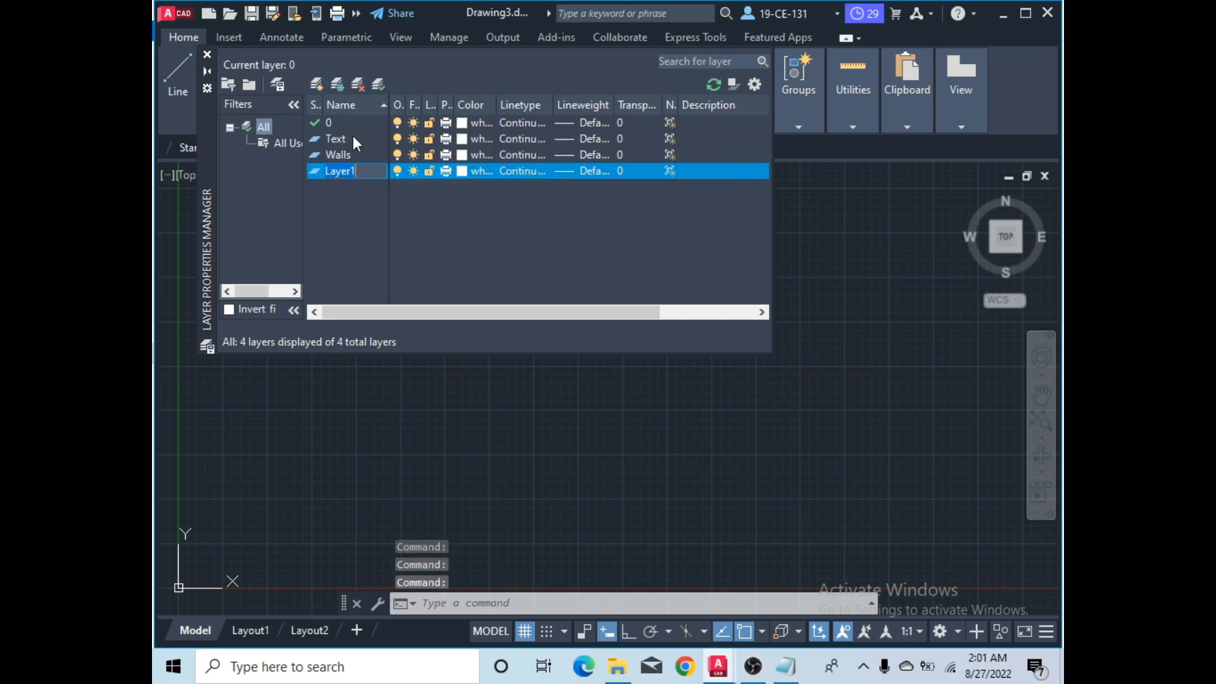
{"action": "type", "text": "W1"}
{"action": "left_click", "coordinate": [316, 83]}
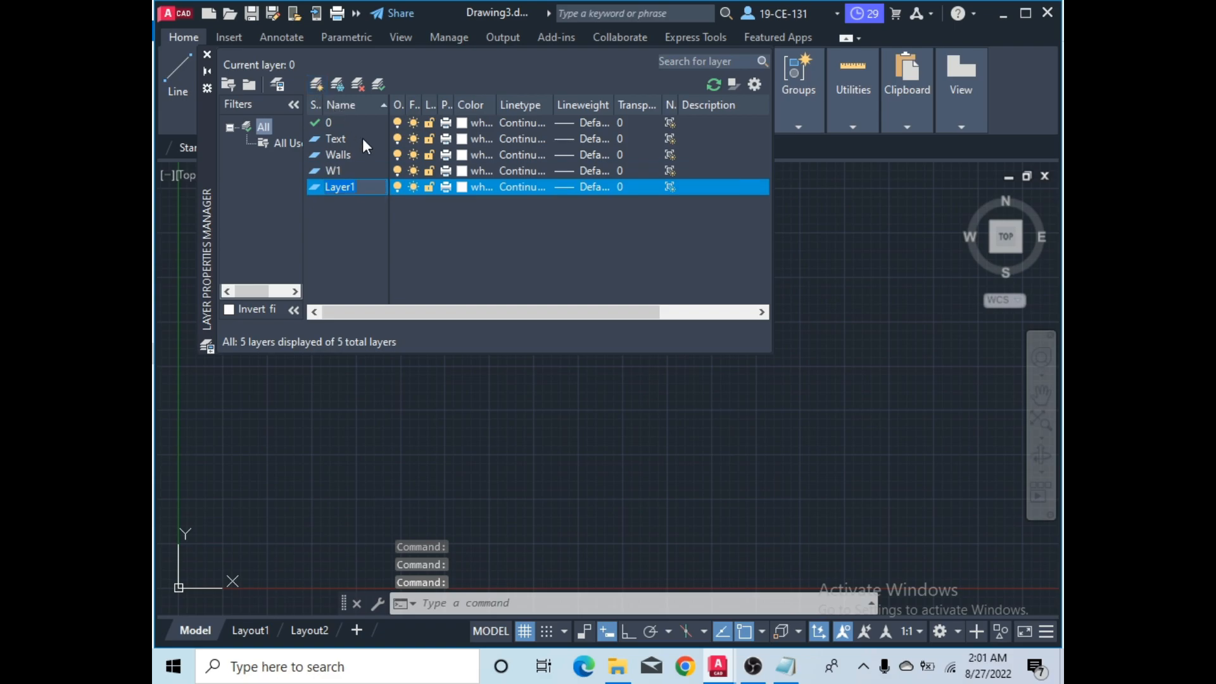
{"action": "type", "text": "D1"}
{"action": "key", "text": "Return"}
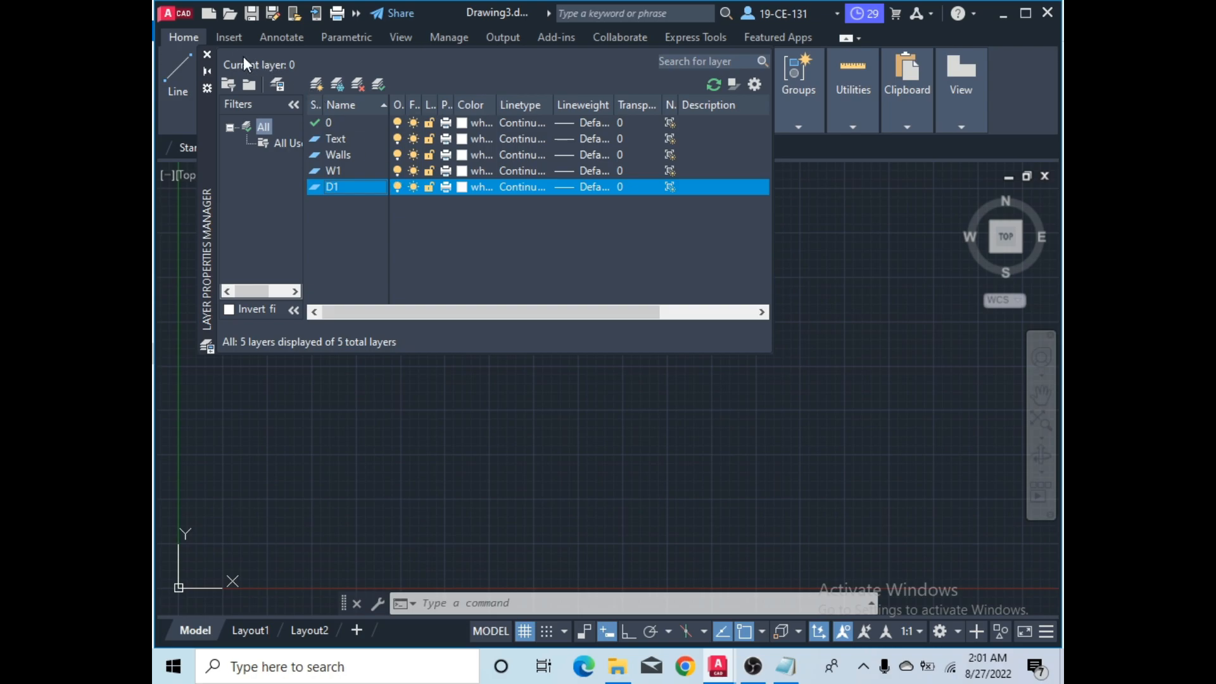
{"action": "left_click", "coordinate": [208, 54]}
- Review the new layers in Drawing3's layer list and close it without changing the current layer
{"action": "left_click", "coordinate": [635, 122]}
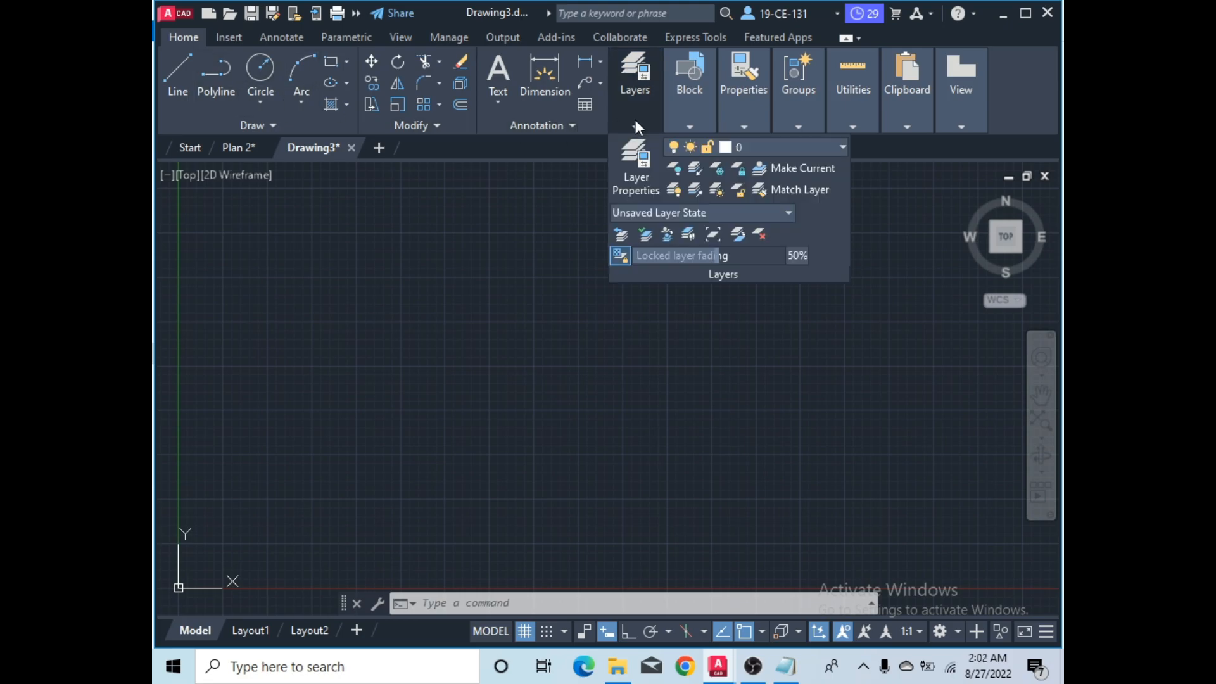
{"action": "left_click", "coordinate": [801, 146]}
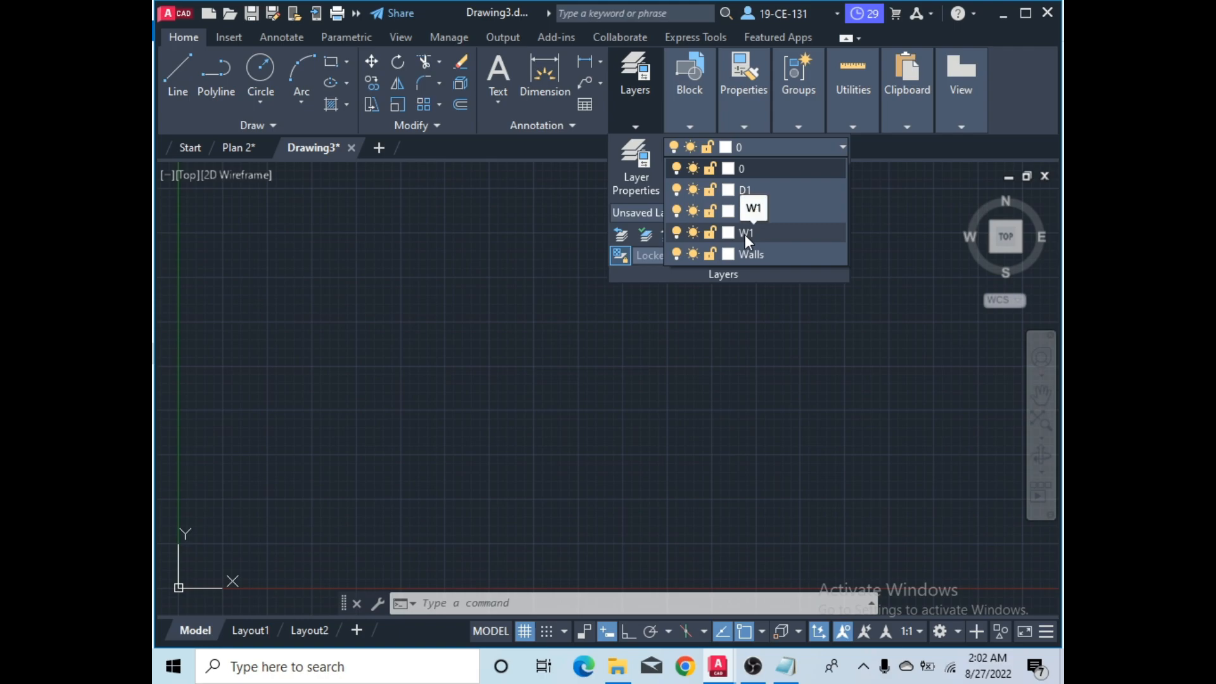
{"action": "left_click", "coordinate": [290, 268]}
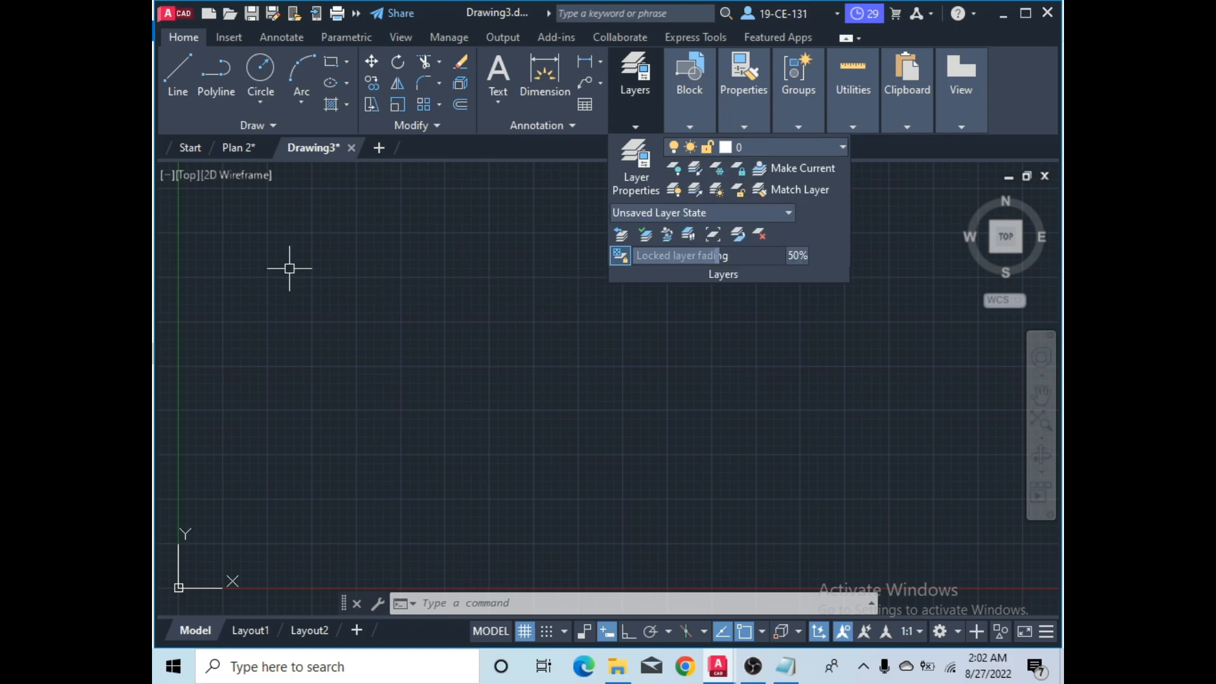
{"action": "left_click", "coordinate": [331, 379]}
{"action": "key", "text": "Escape"}
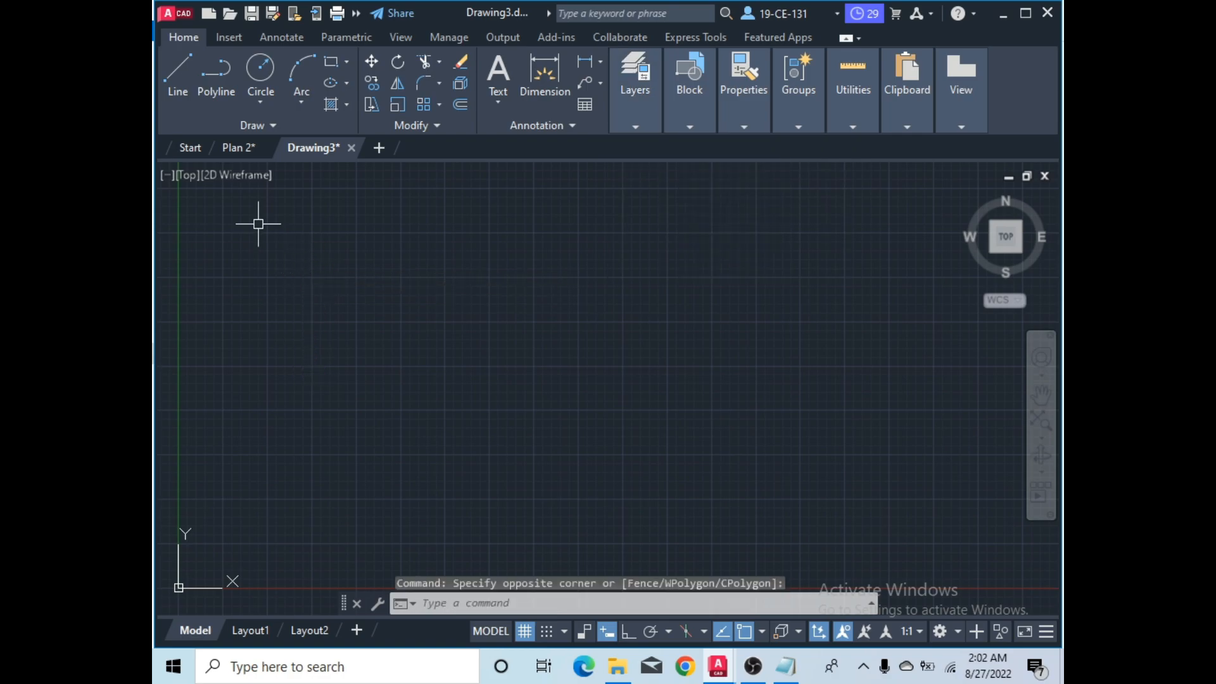
- Return to Plan 2 and set the Wall layer's colour to yellow, index colour 50
{"action": "left_click", "coordinate": [238, 147]}
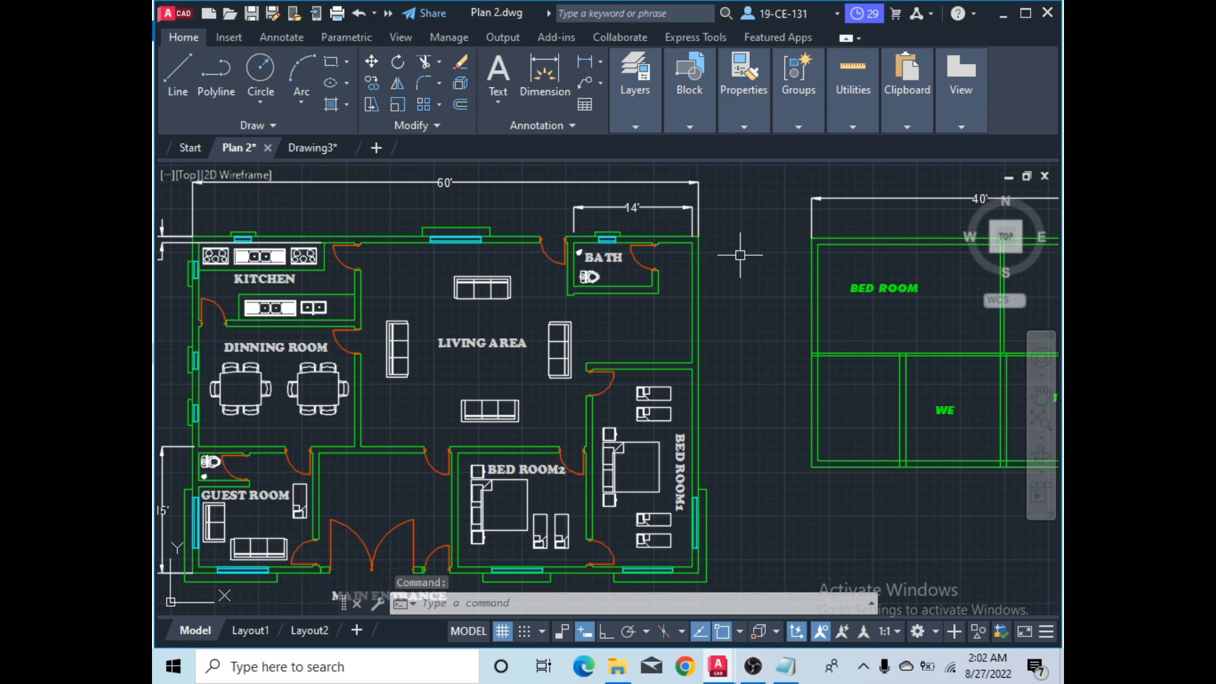
{"action": "left_click", "coordinate": [743, 123]}
{"action": "left_click", "coordinate": [638, 126]}
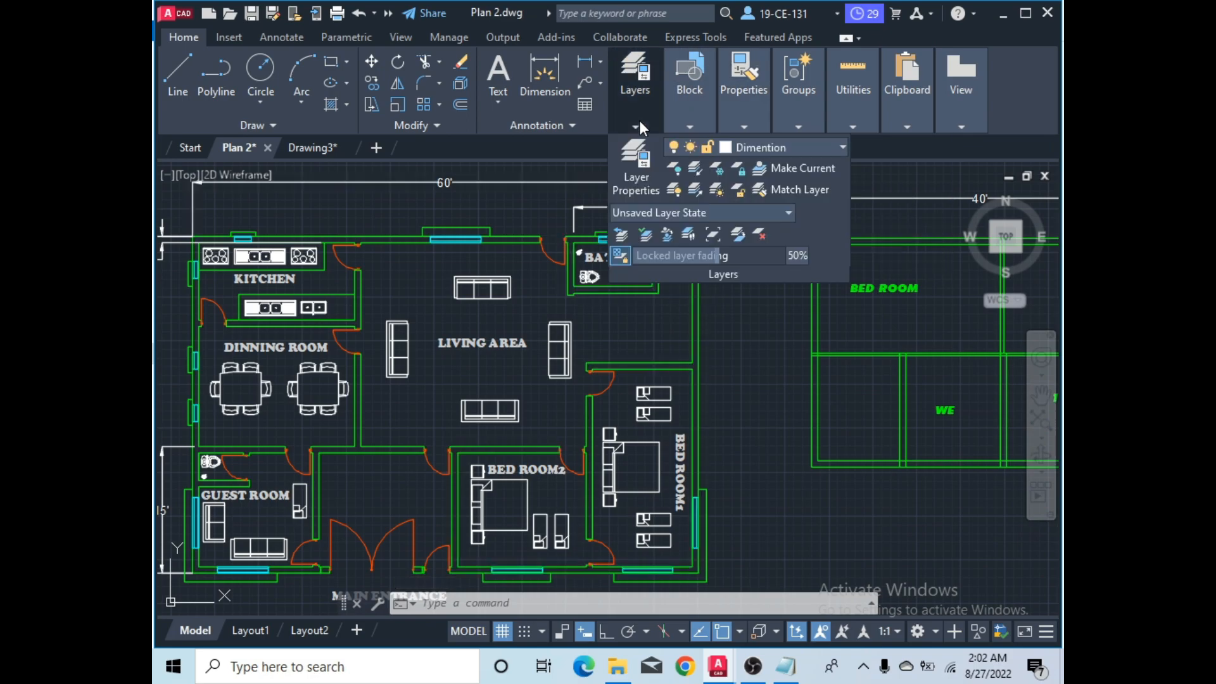
{"action": "left_click", "coordinate": [796, 151]}
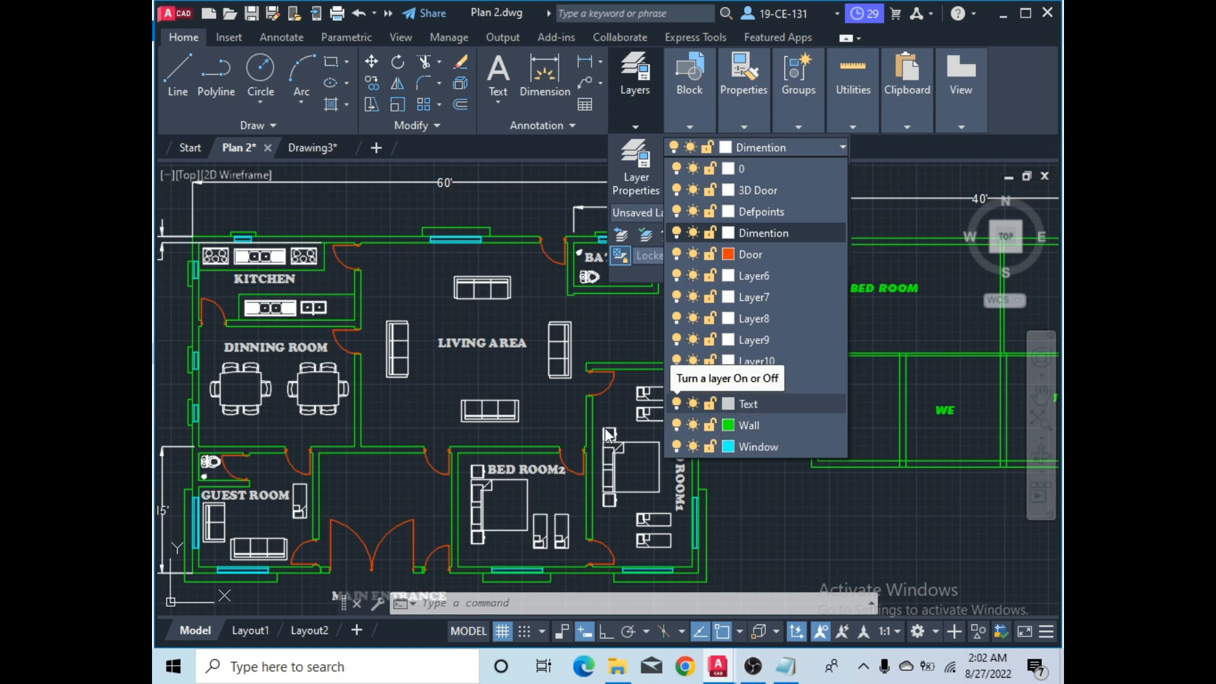
{"action": "left_click", "coordinate": [728, 426]}
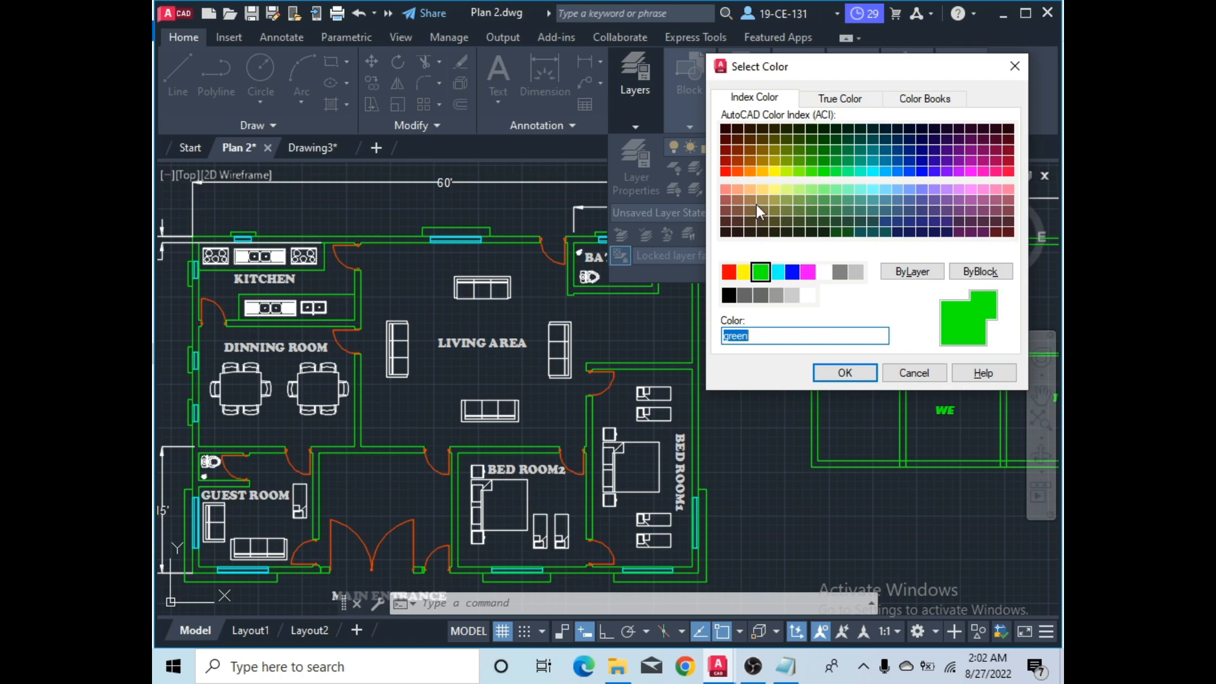
{"action": "left_click", "coordinate": [771, 175]}
{"action": "left_click", "coordinate": [774, 172]}
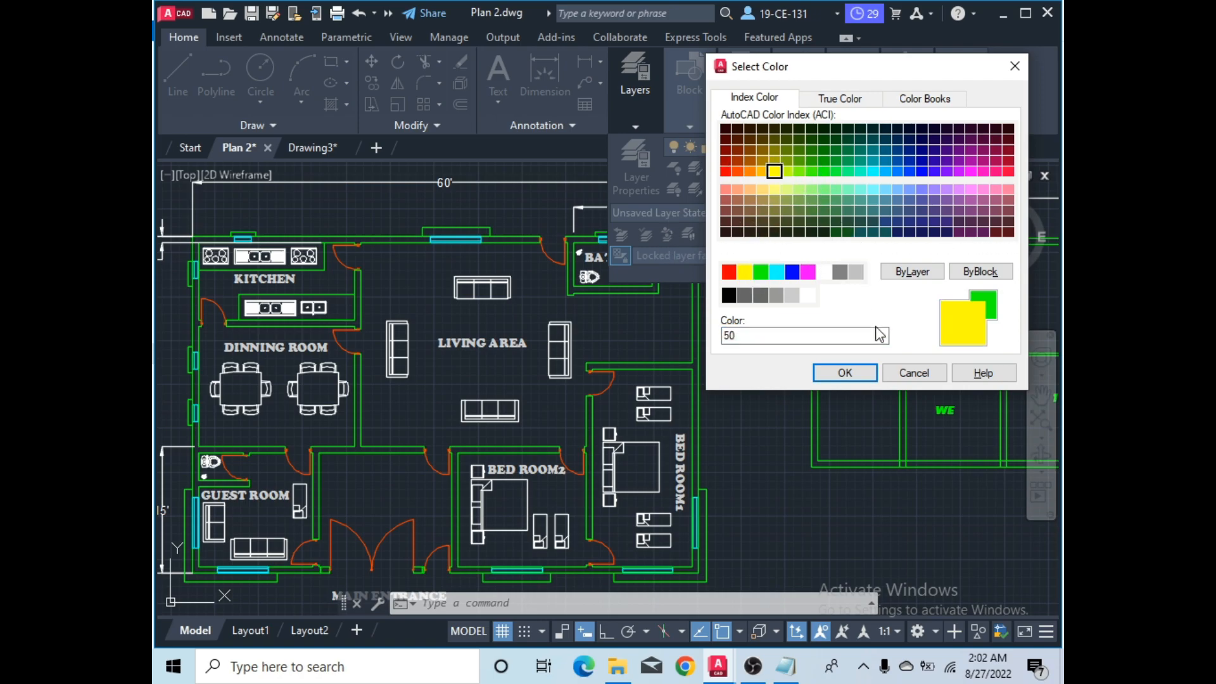
{"action": "left_click", "coordinate": [845, 373]}
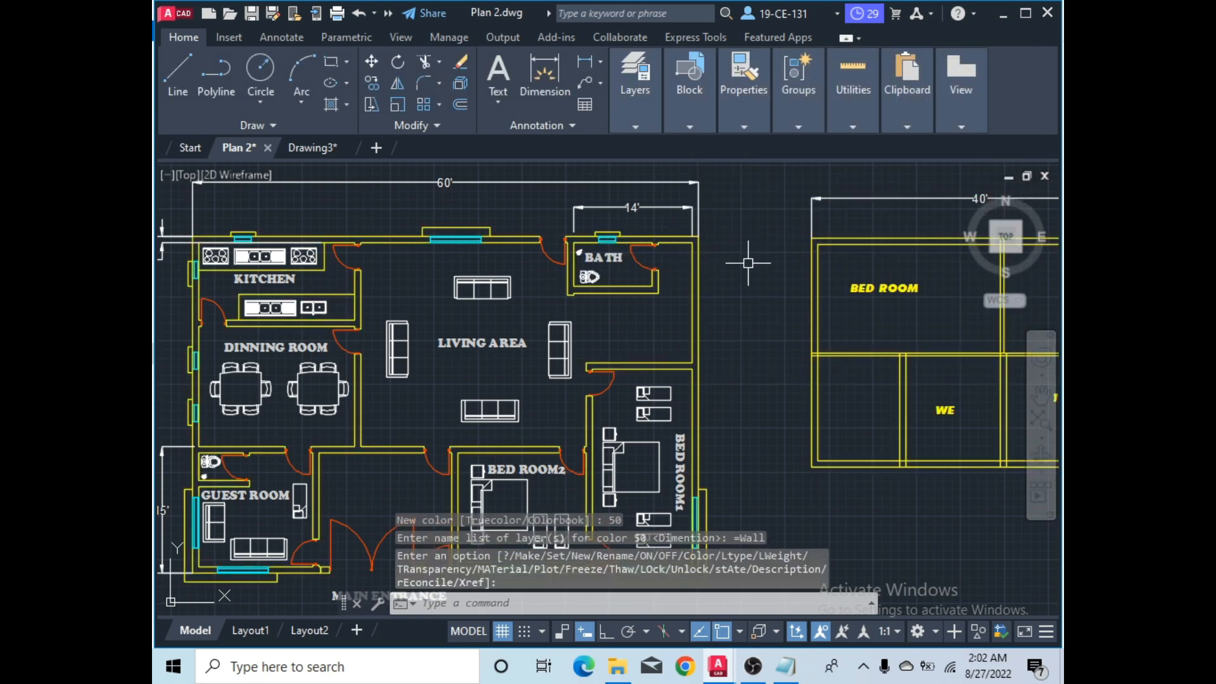
- Examine the recoloured walls across both floor plans and up close around the kitchen and living area
{"action": "scroll", "coordinate": [589, 316], "scroll_direction": "down", "scroll_amount": 5}
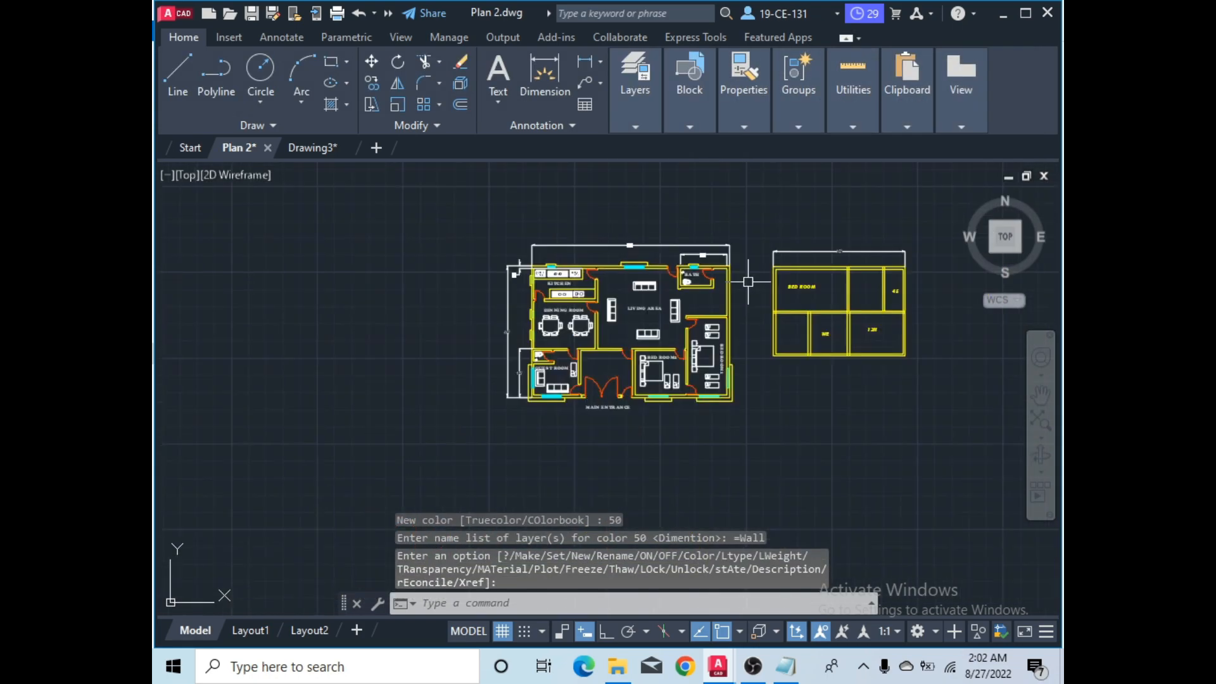
{"action": "scroll", "coordinate": [567, 244], "scroll_direction": "up", "scroll_amount": 4}
{"action": "scroll", "coordinate": [568, 245], "scroll_direction": "up", "scroll_amount": 2}
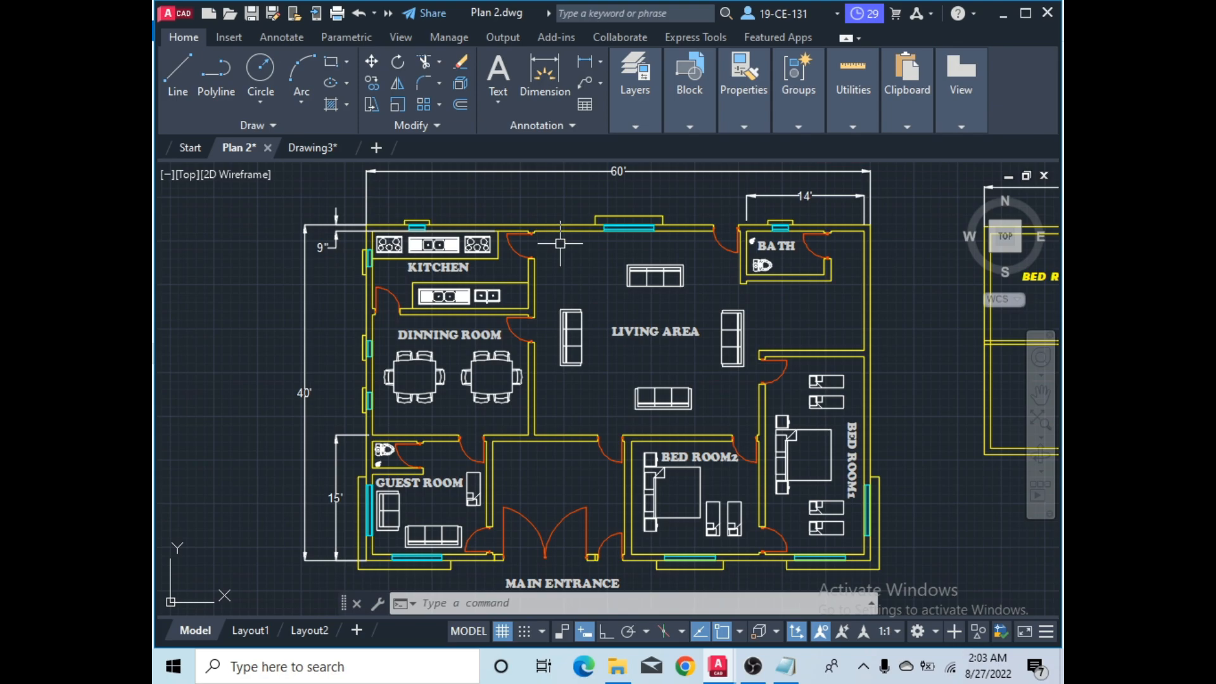
{"action": "scroll", "coordinate": [697, 272], "scroll_direction": "down", "scroll_amount": 2}
{"action": "scroll", "coordinate": [696, 273], "scroll_direction": "up", "scroll_amount": 2}
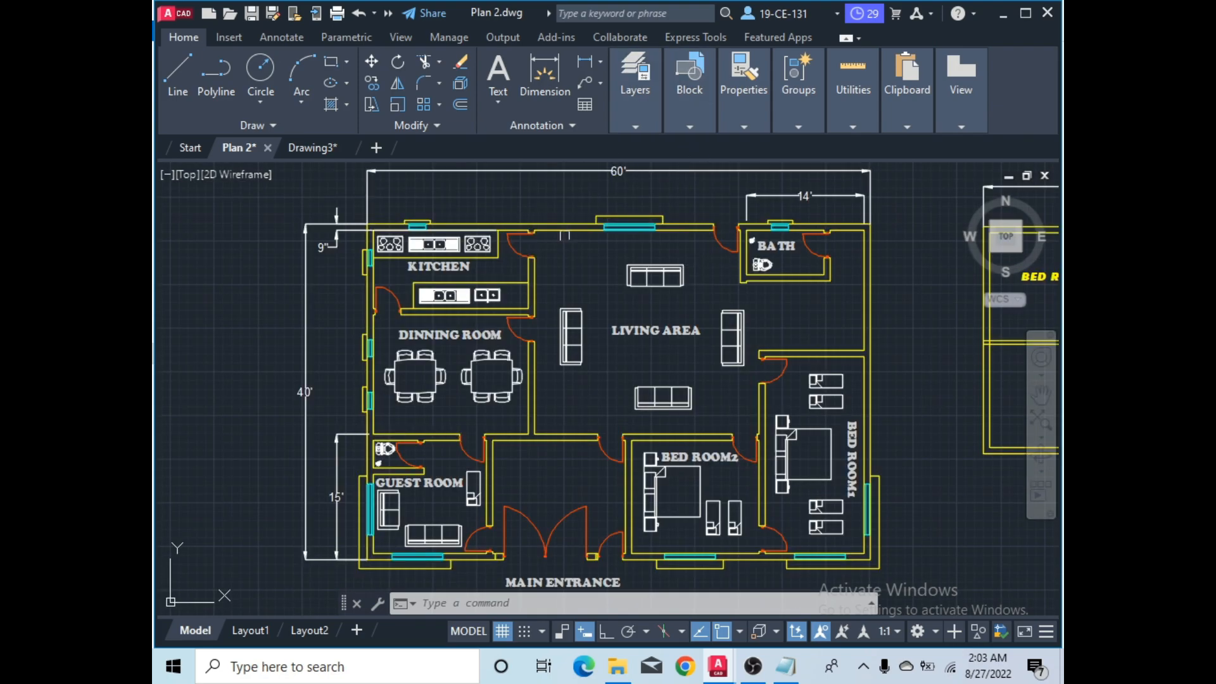
{"action": "scroll", "coordinate": [574, 232], "scroll_direction": "up", "scroll_amount": 4}
{"action": "scroll", "coordinate": [556, 228], "scroll_direction": "down", "scroll_amount": 2}
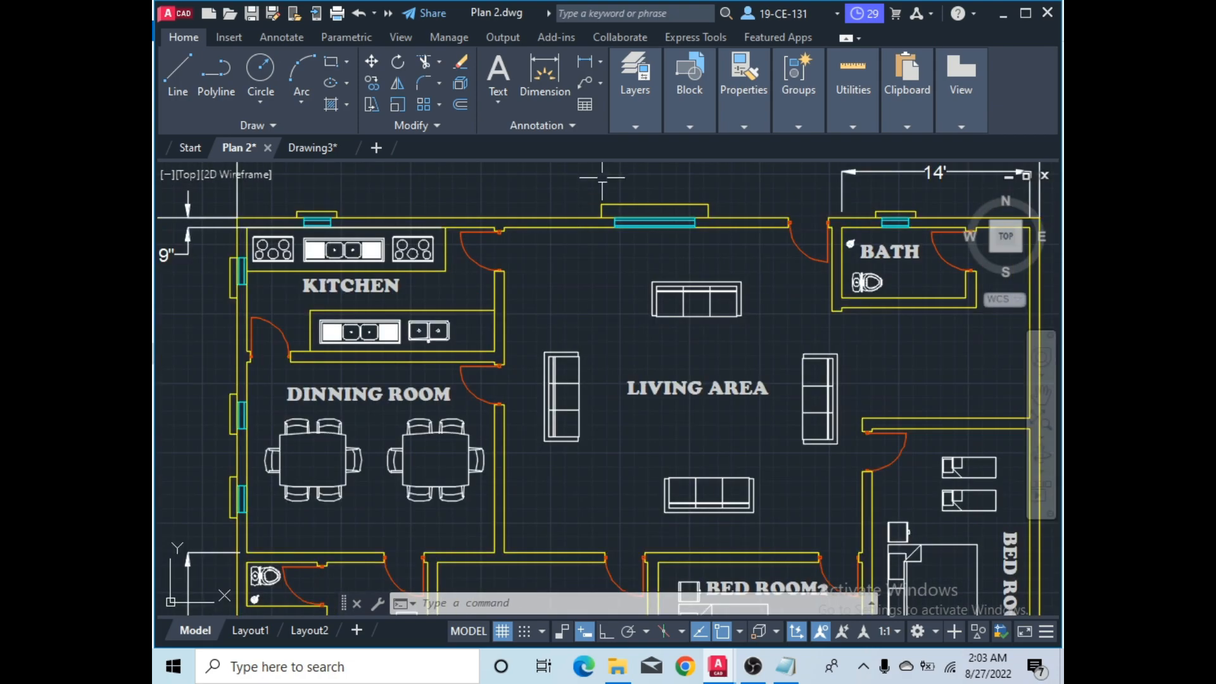
- Review the layers and their colours in Plan 2's layer list, leaving the Dimention layer current
{"action": "left_click", "coordinate": [637, 132]}
{"action": "left_click", "coordinate": [637, 125]}
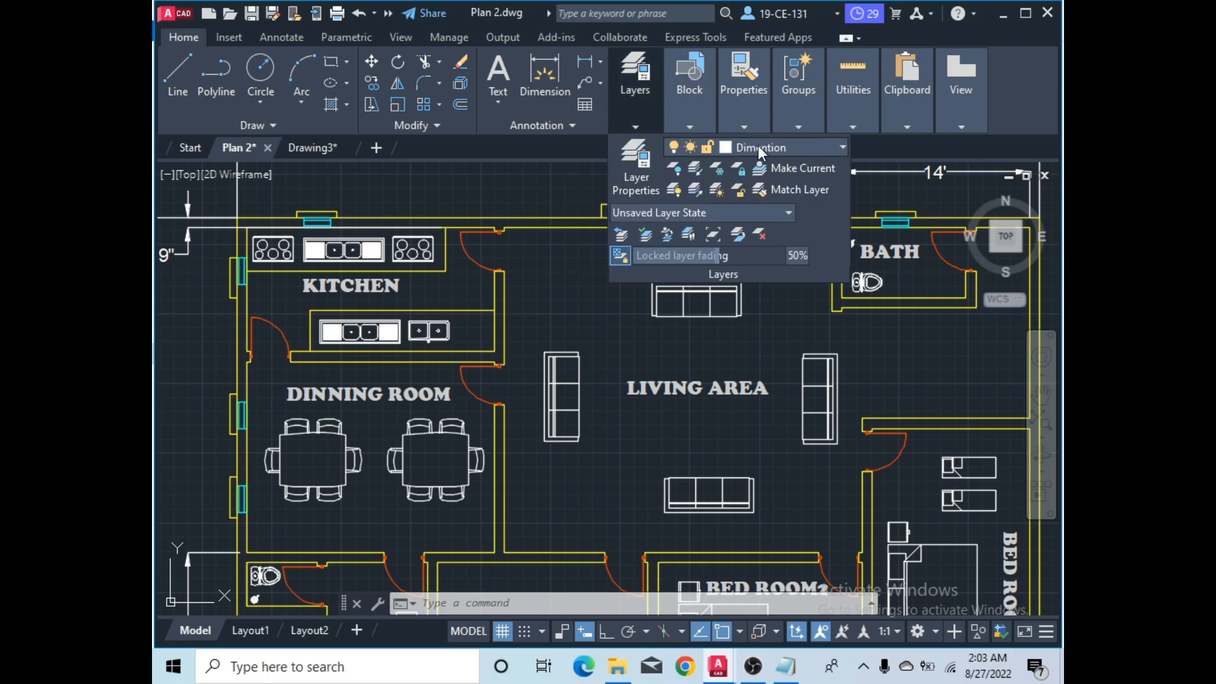
{"action": "left_click", "coordinate": [797, 146]}
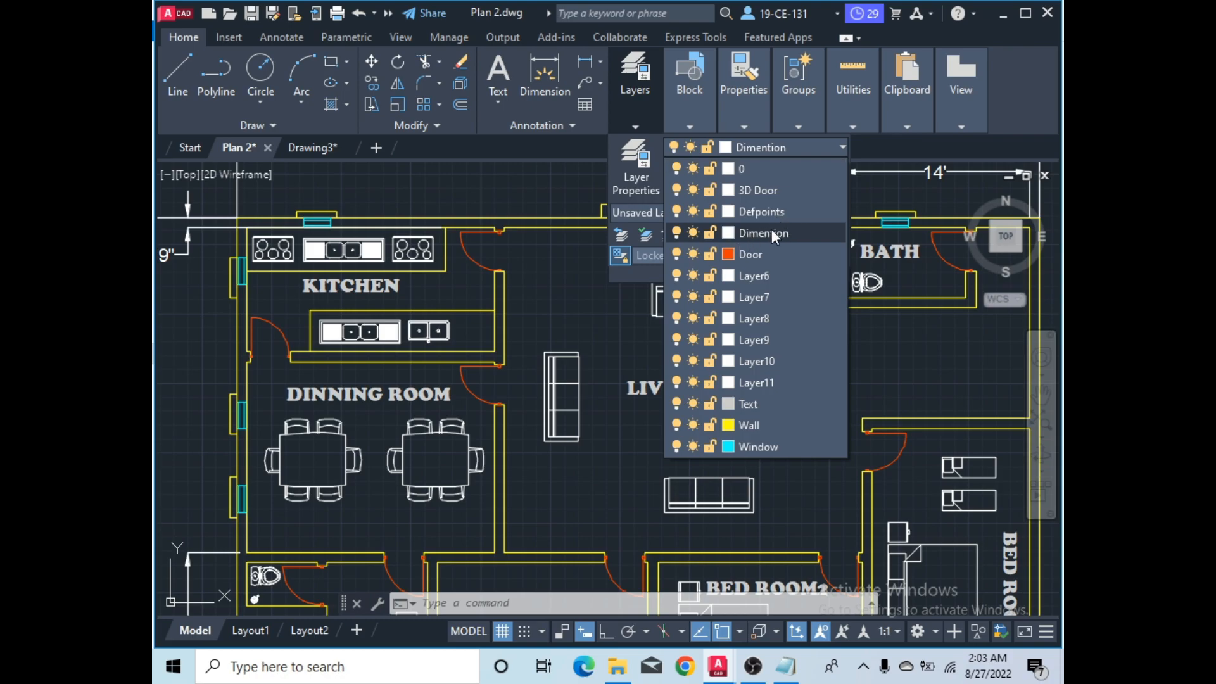
{"action": "left_click", "coordinate": [545, 177]}
{"action": "left_click", "coordinate": [511, 183]}
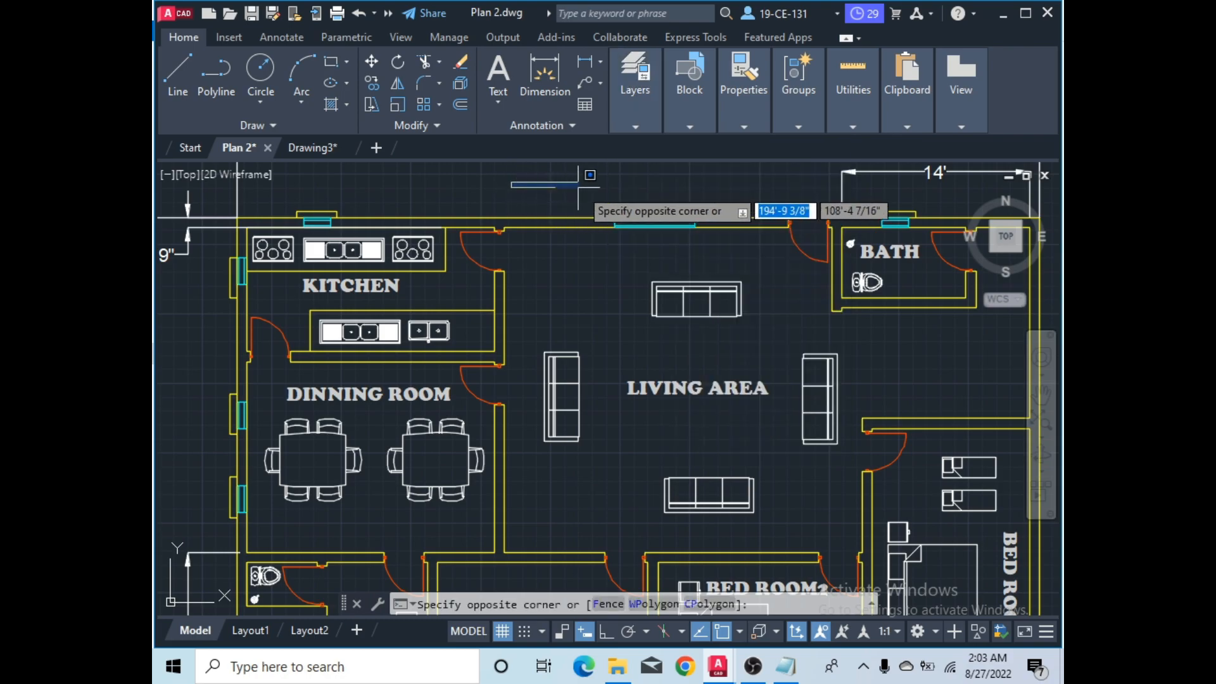
{"action": "key", "text": "Escape"}
- Draw a single diagonal line in the empty area left of the house plan on the current Dimention layer
{"action": "scroll", "coordinate": [630, 191], "scroll_direction": "down", "scroll_amount": 4}
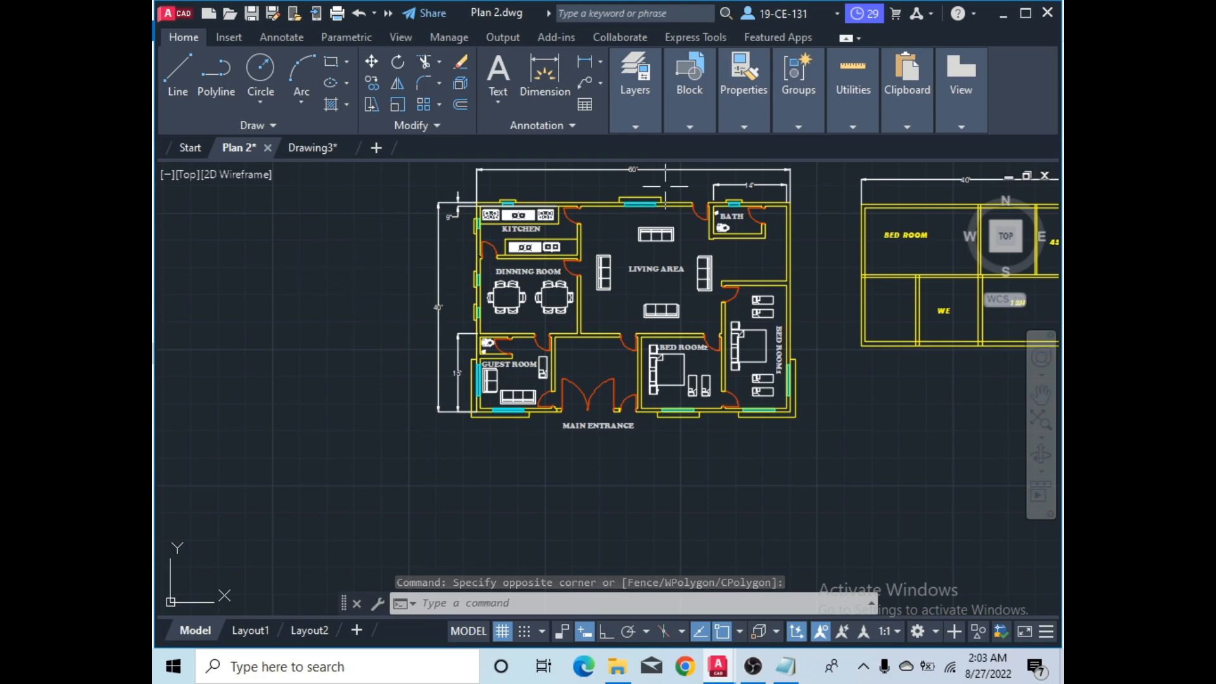
{"action": "scroll", "coordinate": [662, 203], "scroll_direction": "down", "scroll_amount": 2}
{"action": "scroll", "coordinate": [570, 216], "scroll_direction": "up", "scroll_amount": 2}
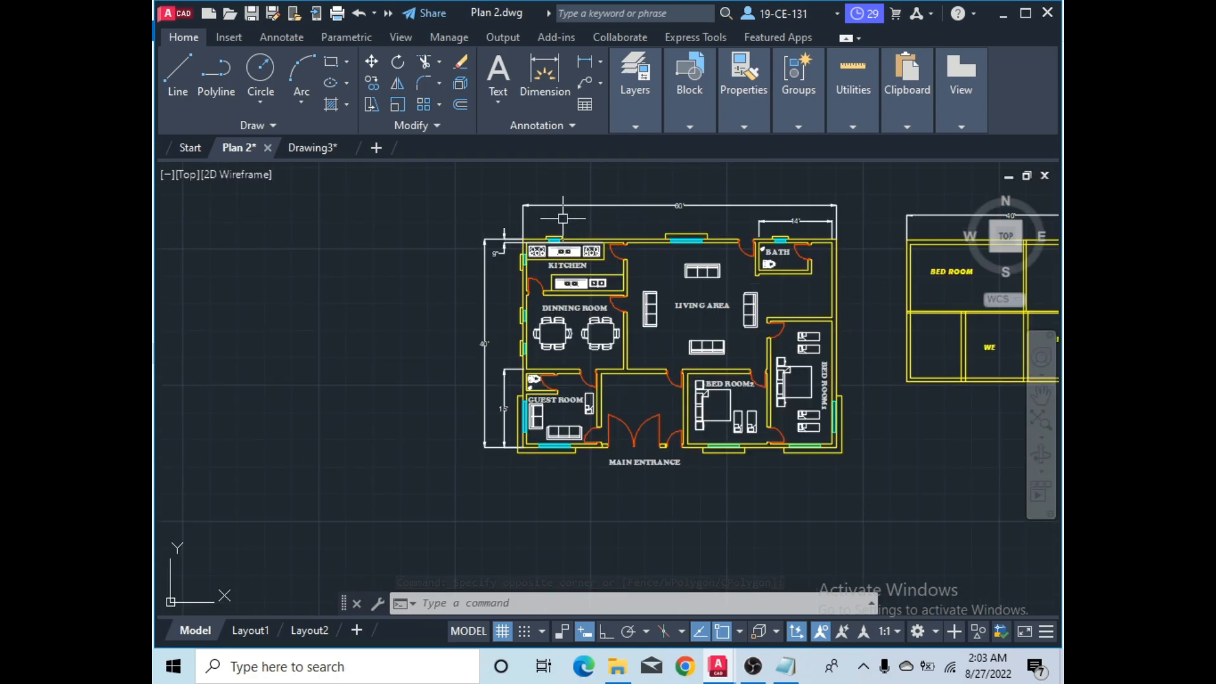
{"action": "mouse_move", "coordinate": [769, 120]}
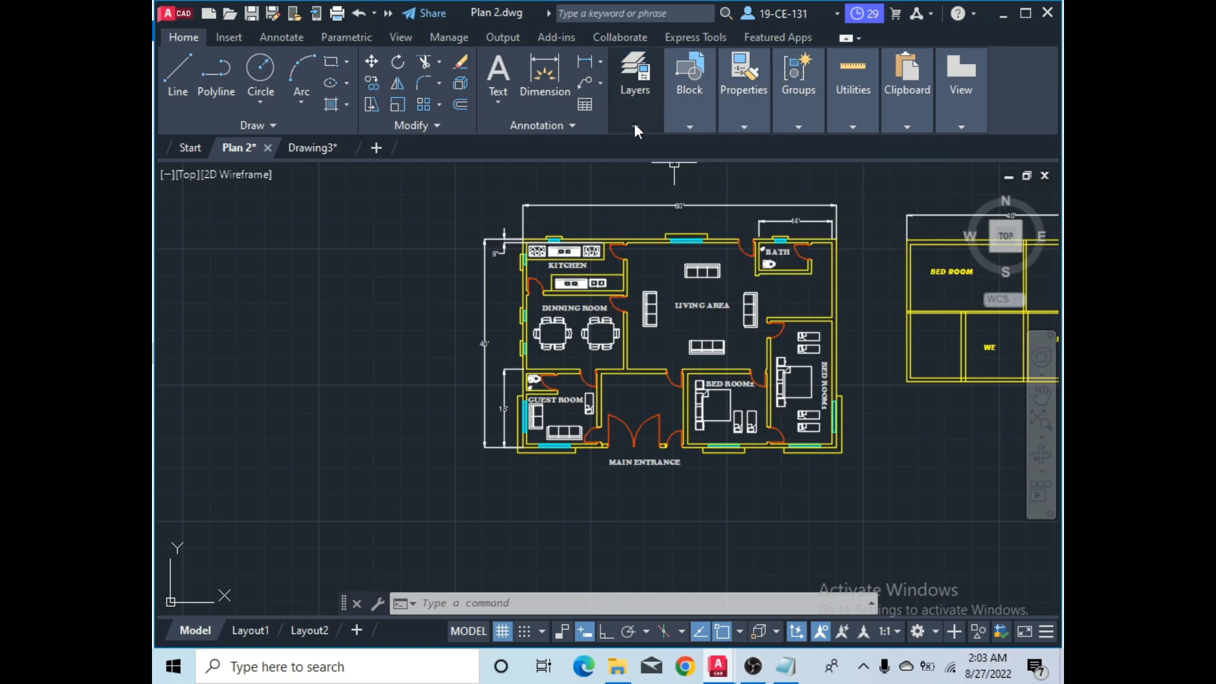
{"action": "mouse_move", "coordinate": [635, 125]}
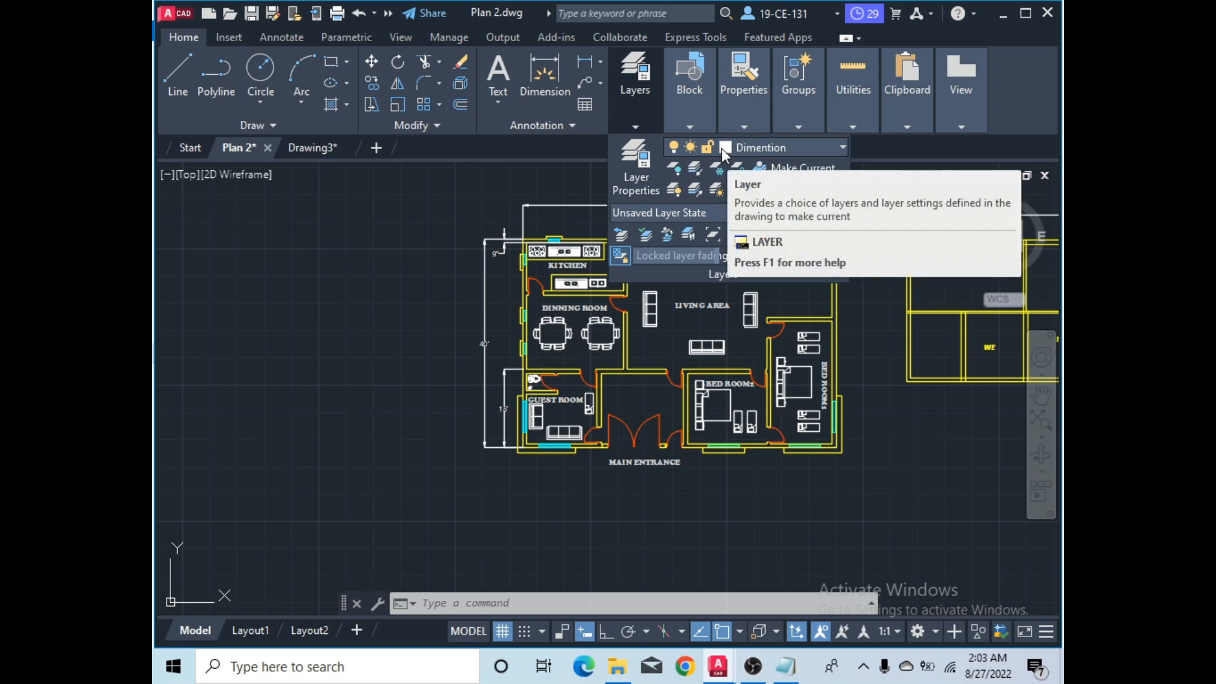
{"action": "left_click", "coordinate": [383, 268]}
{"action": "left_click", "coordinate": [308, 304]}
{"action": "left_click", "coordinate": [178, 73]}
{"action": "left_click", "coordinate": [427, 196]}
{"action": "left_click", "coordinate": [283, 331]}
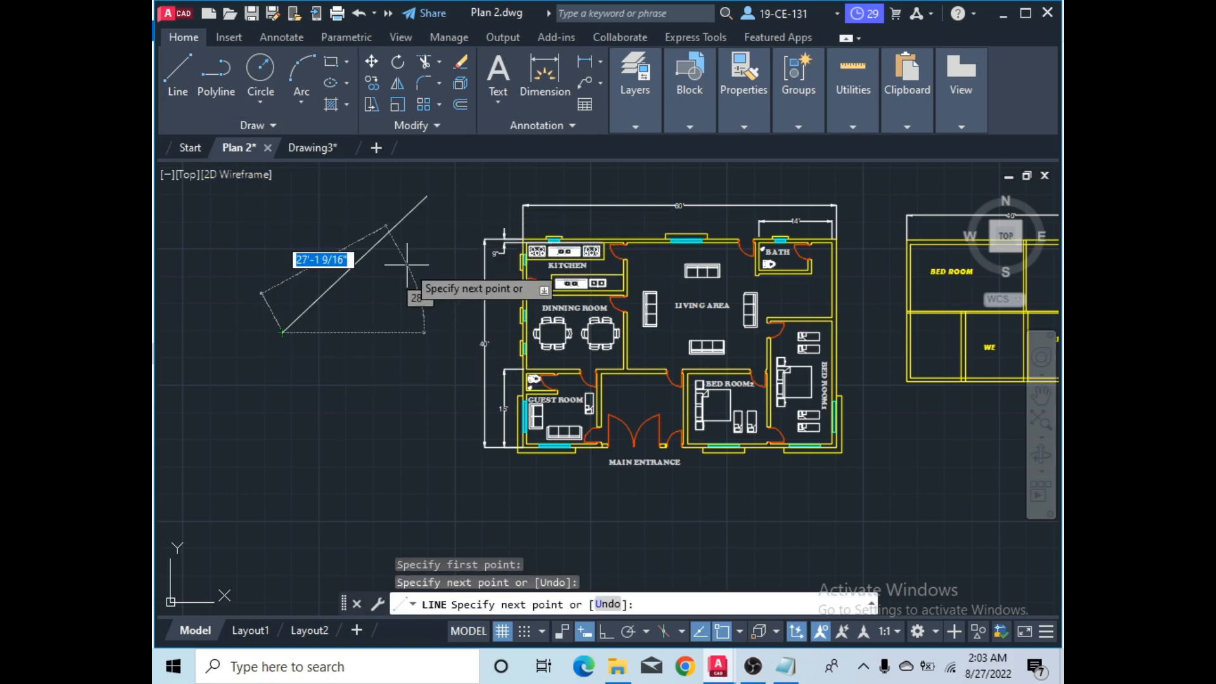
{"action": "right_click", "coordinate": [417, 288]}
{"action": "left_click", "coordinate": [437, 298]}
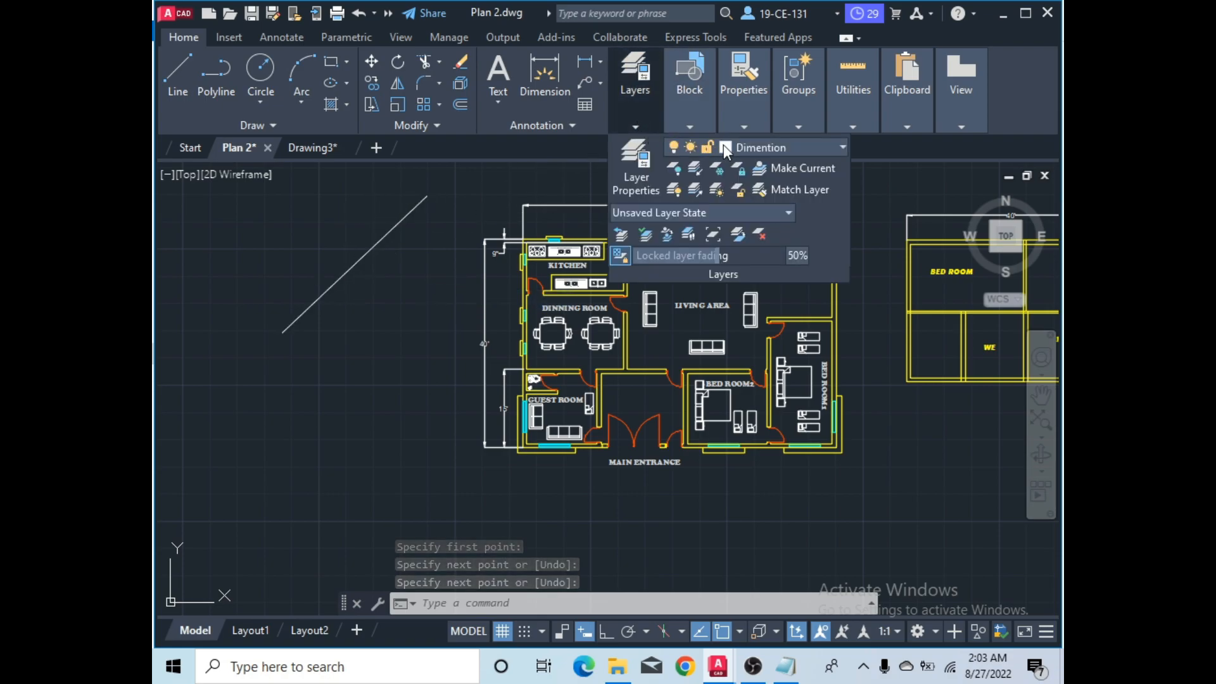
- Make the Wall layer current and draw a single diagonal line below the existing diagonal line beside the house plan
{"action": "left_click", "coordinate": [766, 146]}
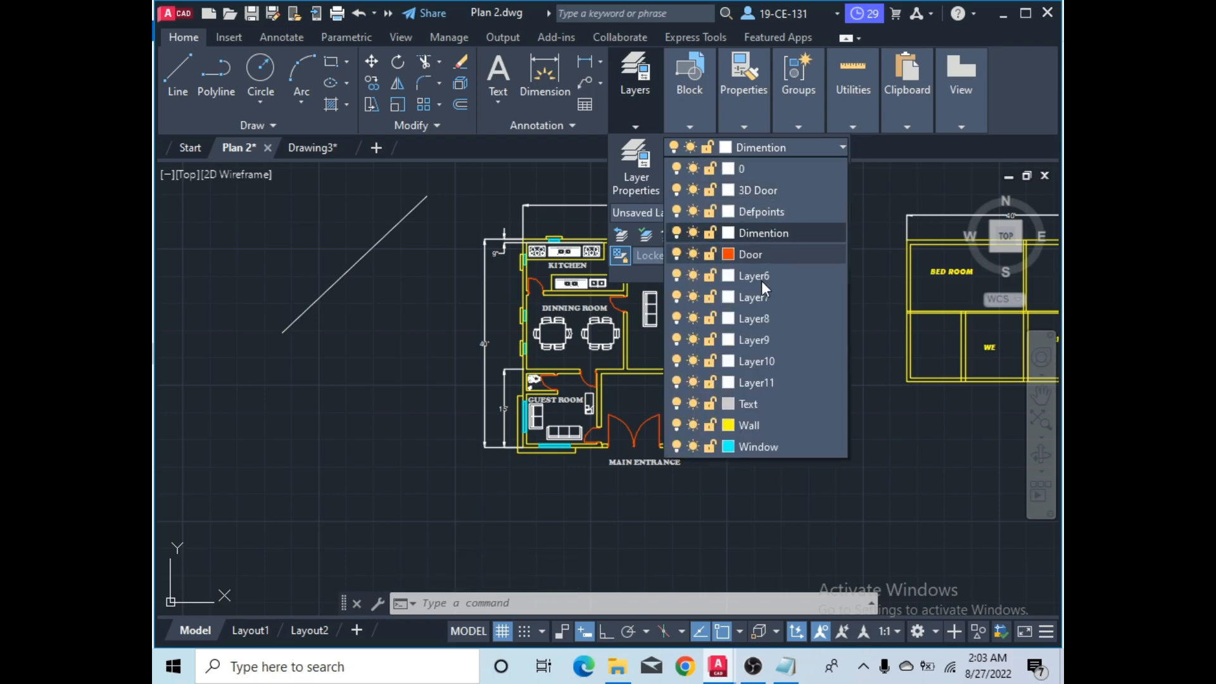
{"action": "left_click", "coordinate": [756, 423]}
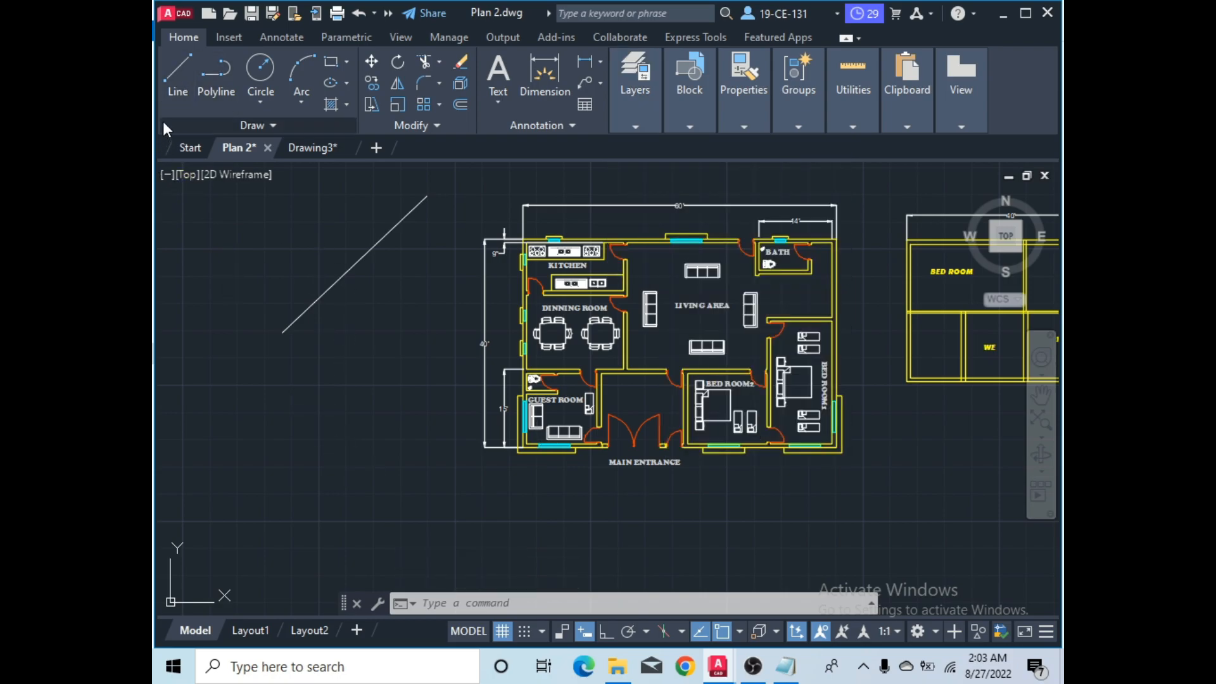
{"action": "left_click", "coordinate": [178, 82]}
{"action": "left_click", "coordinate": [430, 275]}
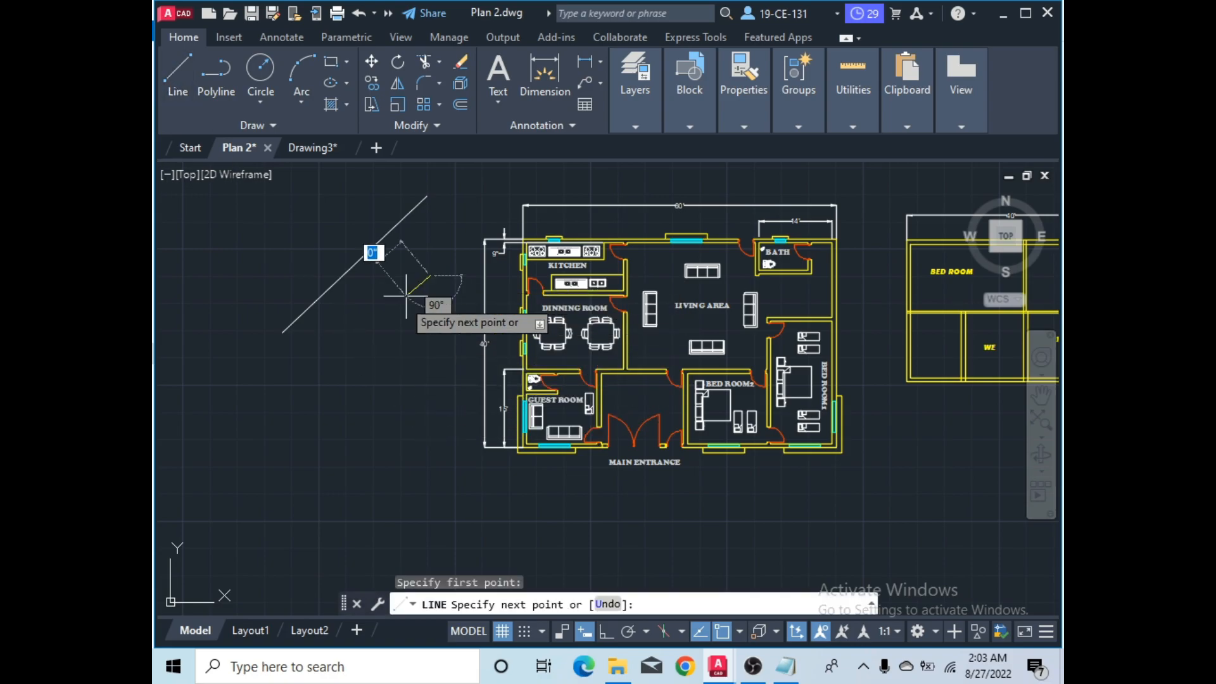
{"action": "left_click", "coordinate": [284, 430]}
{"action": "right_click", "coordinate": [361, 442]}
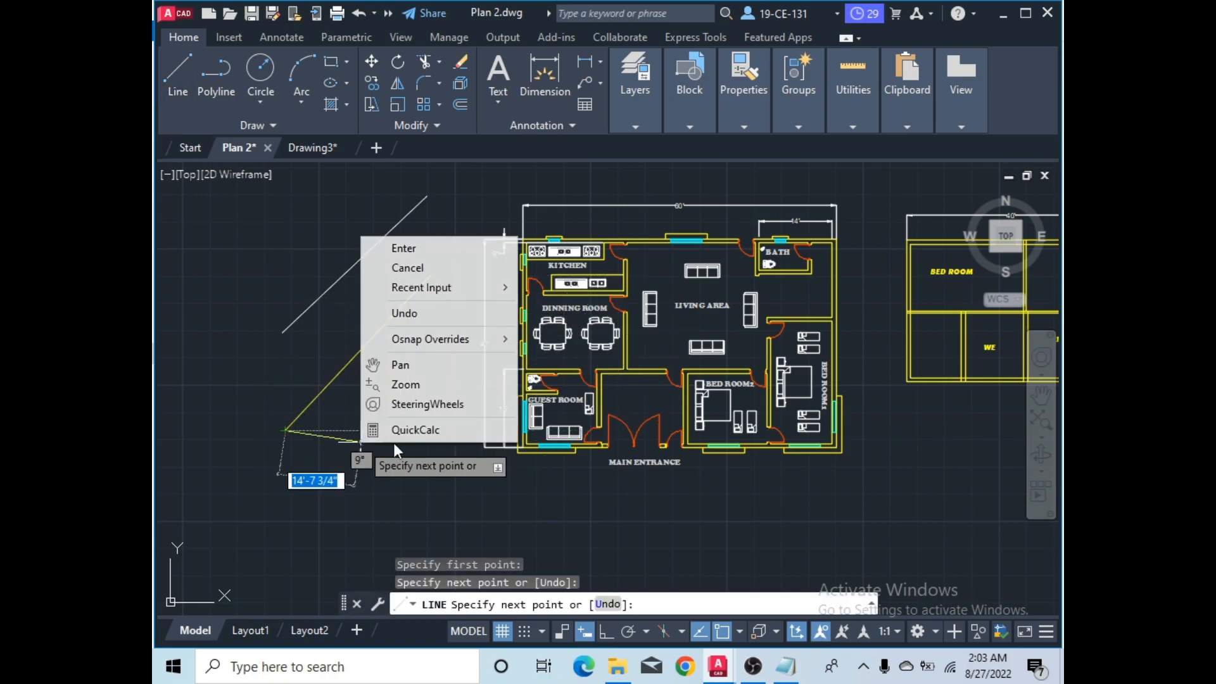
{"action": "left_click", "coordinate": [424, 268]}
{"action": "left_click", "coordinate": [637, 115]}
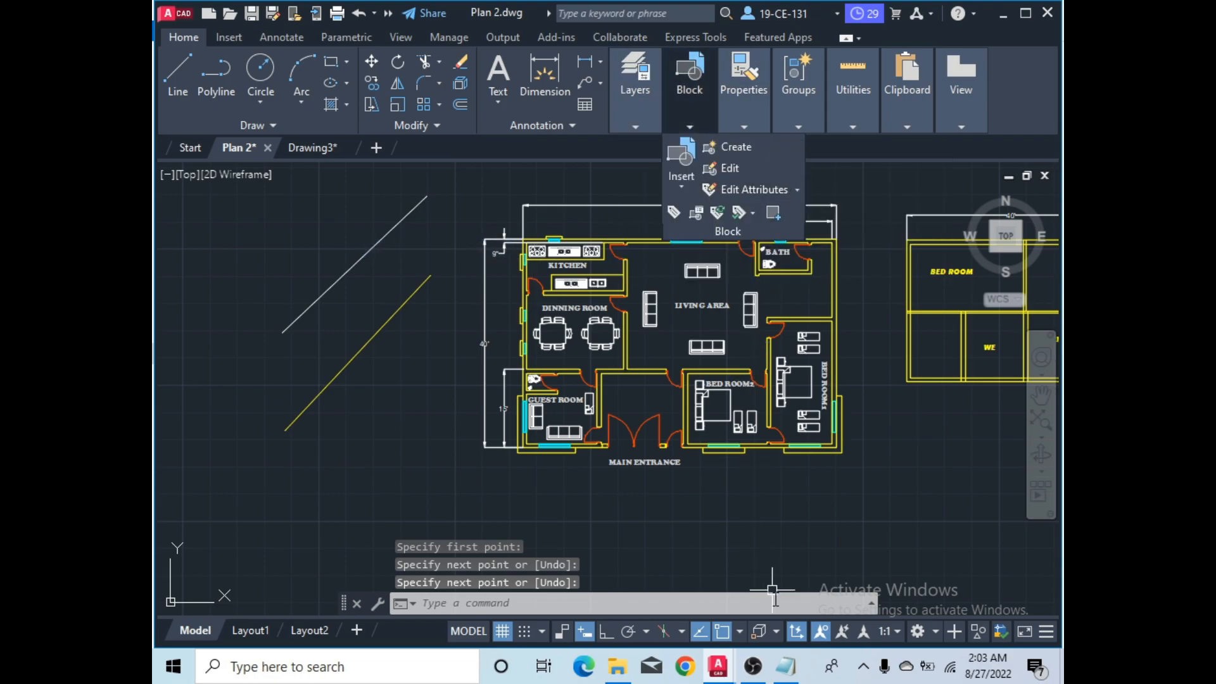
{"action": "left_click", "coordinate": [753, 666]}
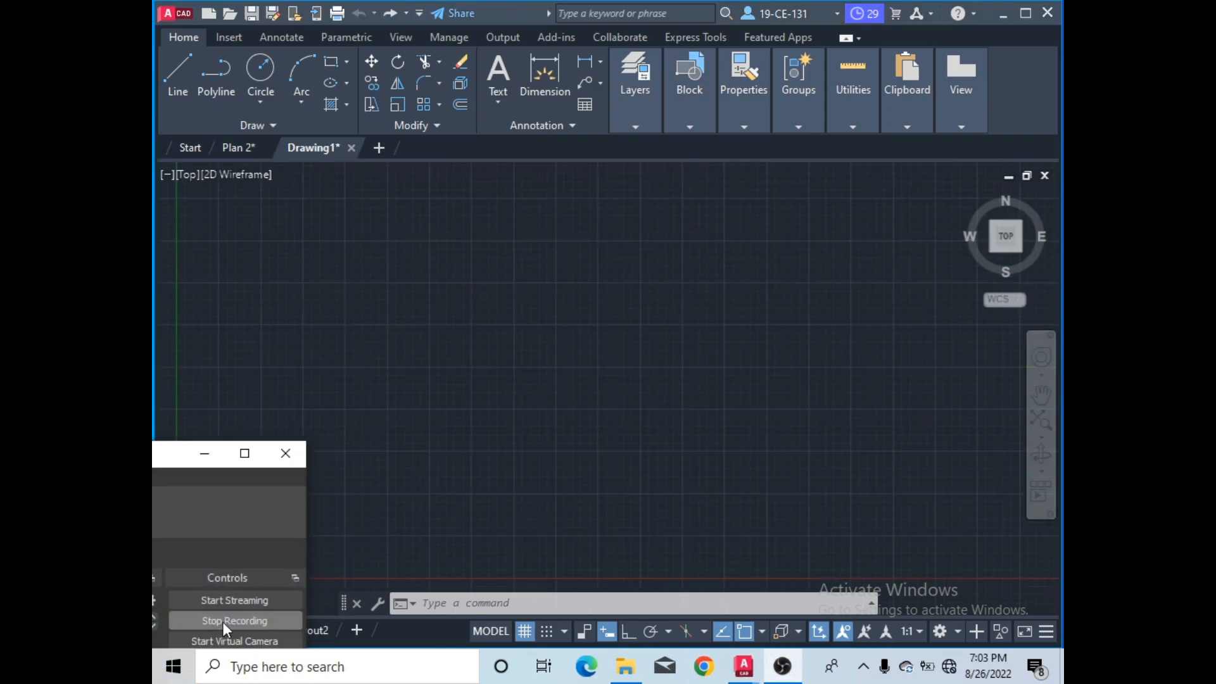
{"action": "left_click", "coordinate": [204, 453]}
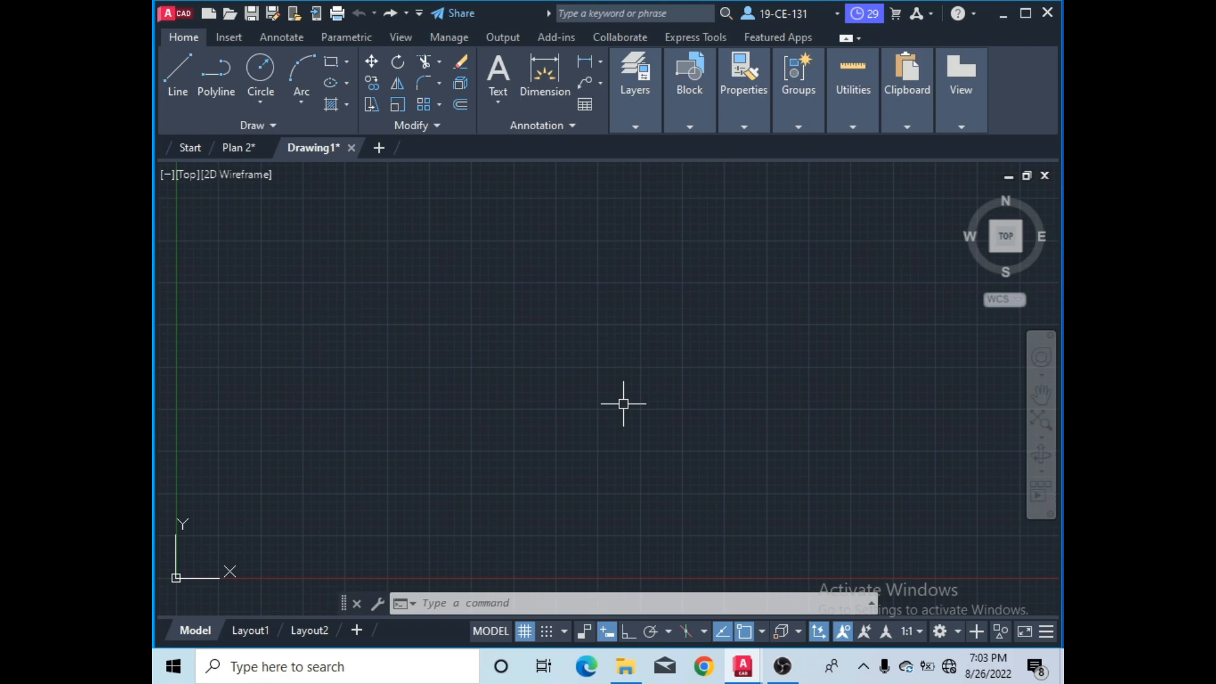
- Open the drawing units settings for Drawing1 with the UNITS command and set the length type to Architectural
{"action": "type", "text": "UNi"}
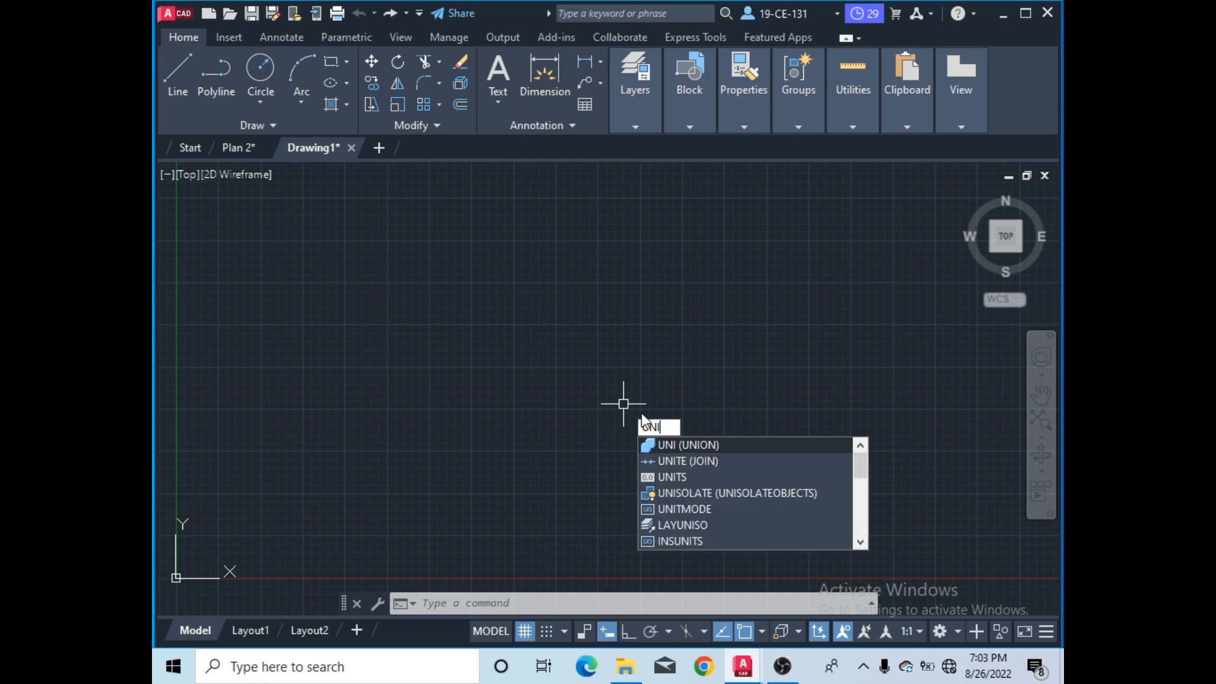
{"action": "left_click", "coordinate": [659, 475]}
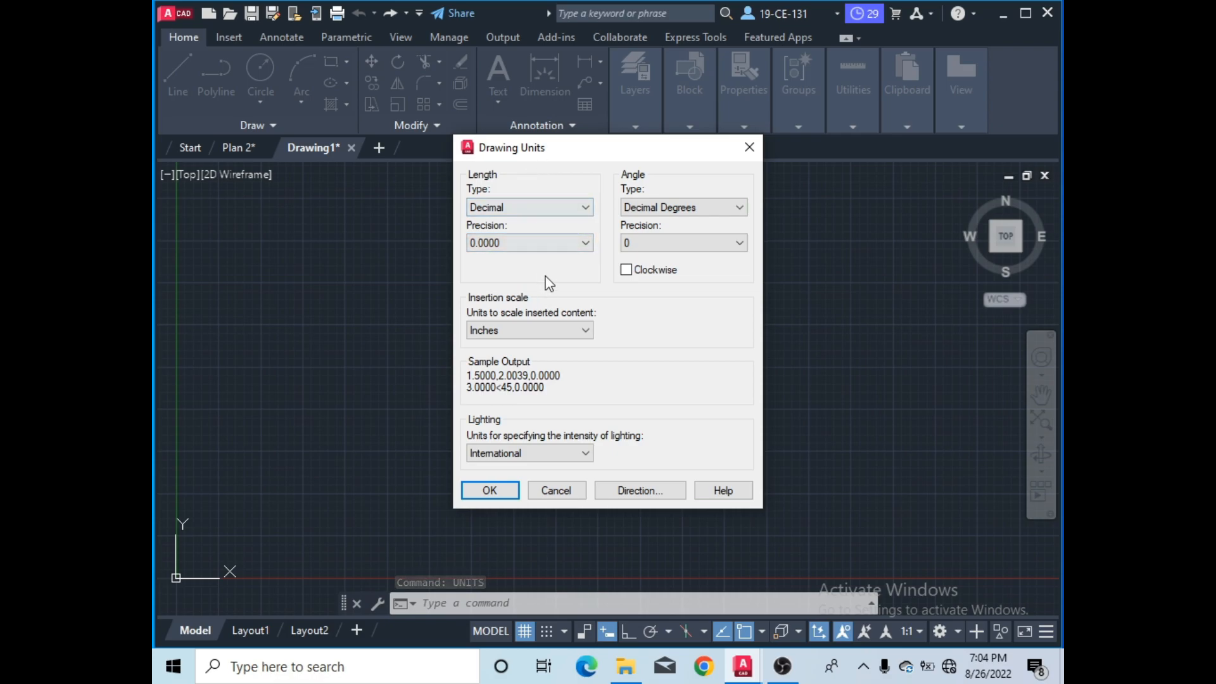
{"action": "left_click", "coordinate": [545, 204]}
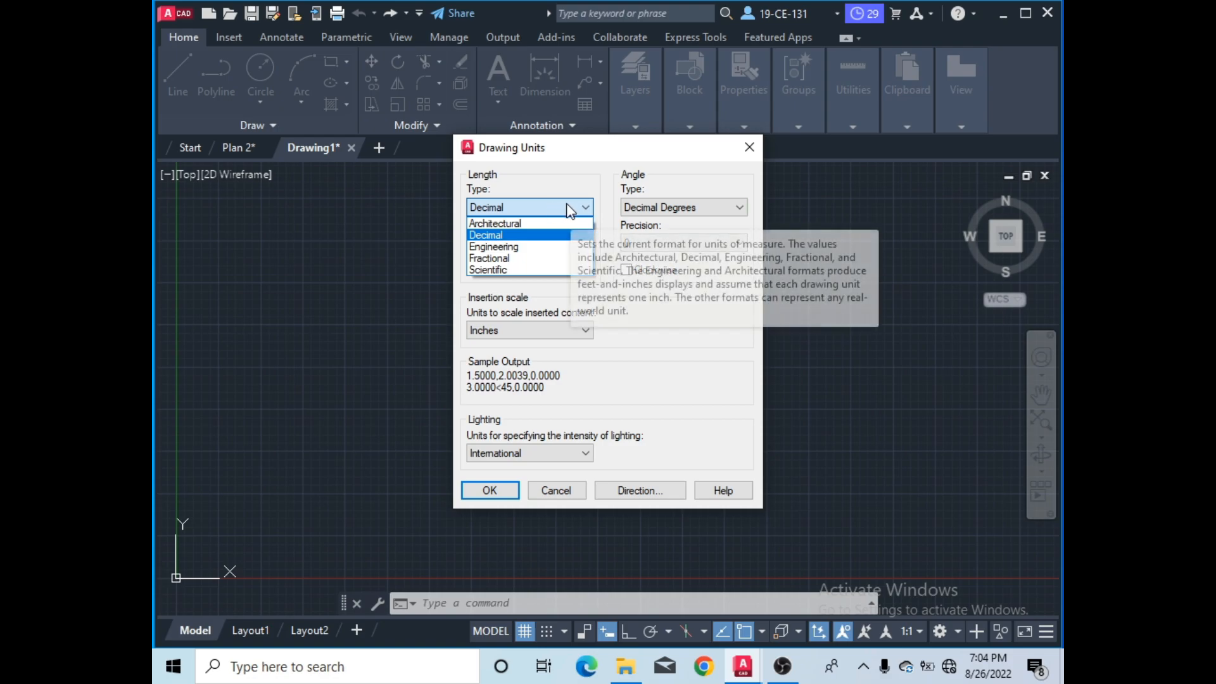
{"action": "left_click", "coordinate": [571, 209]}
{"action": "left_click", "coordinate": [568, 204]}
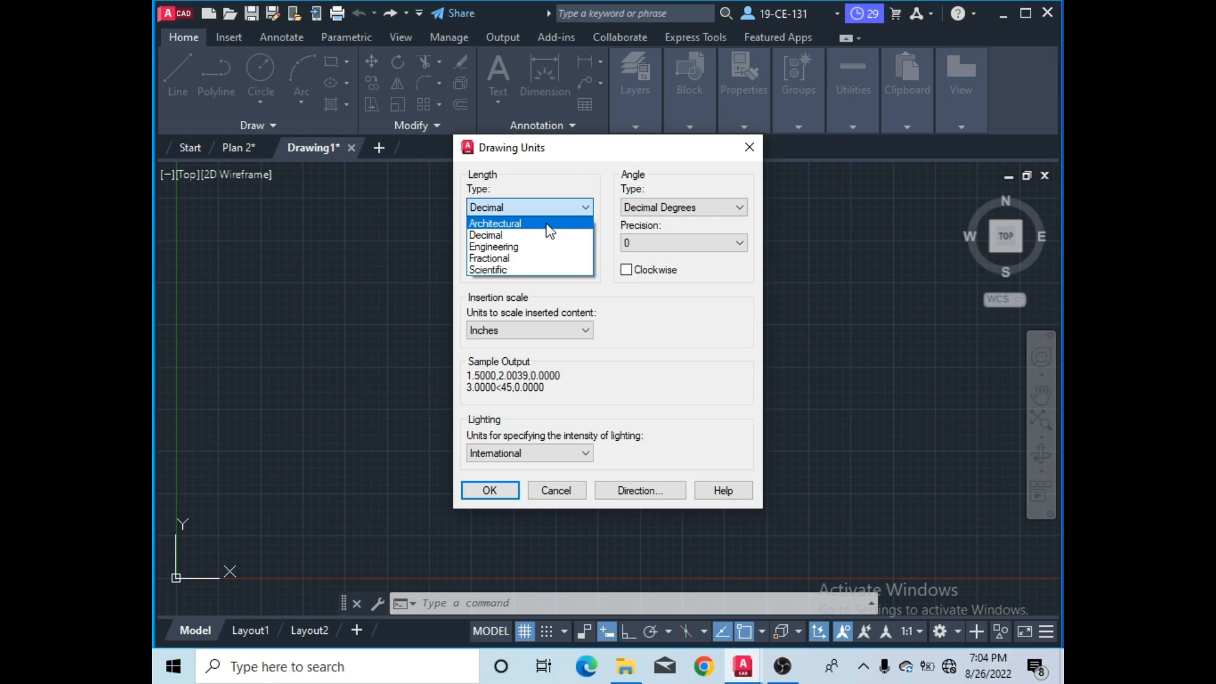
{"action": "left_click", "coordinate": [540, 225]}
{"action": "left_click", "coordinate": [551, 211]}
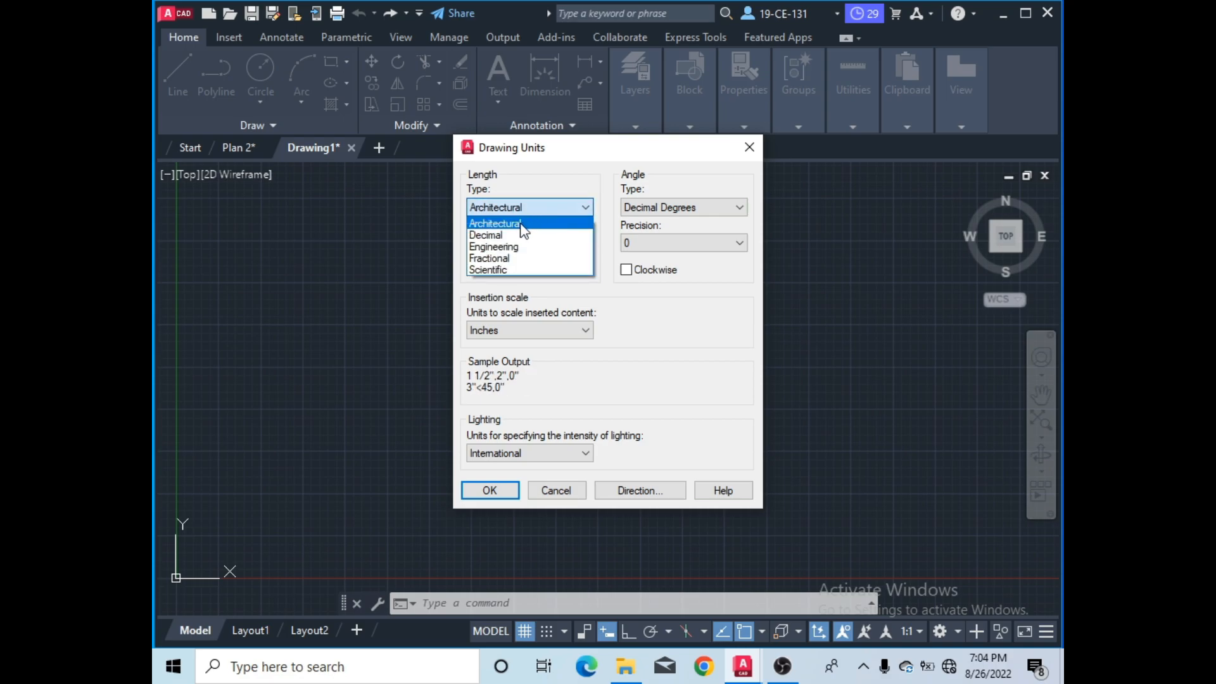
{"action": "left_click", "coordinate": [521, 220]}
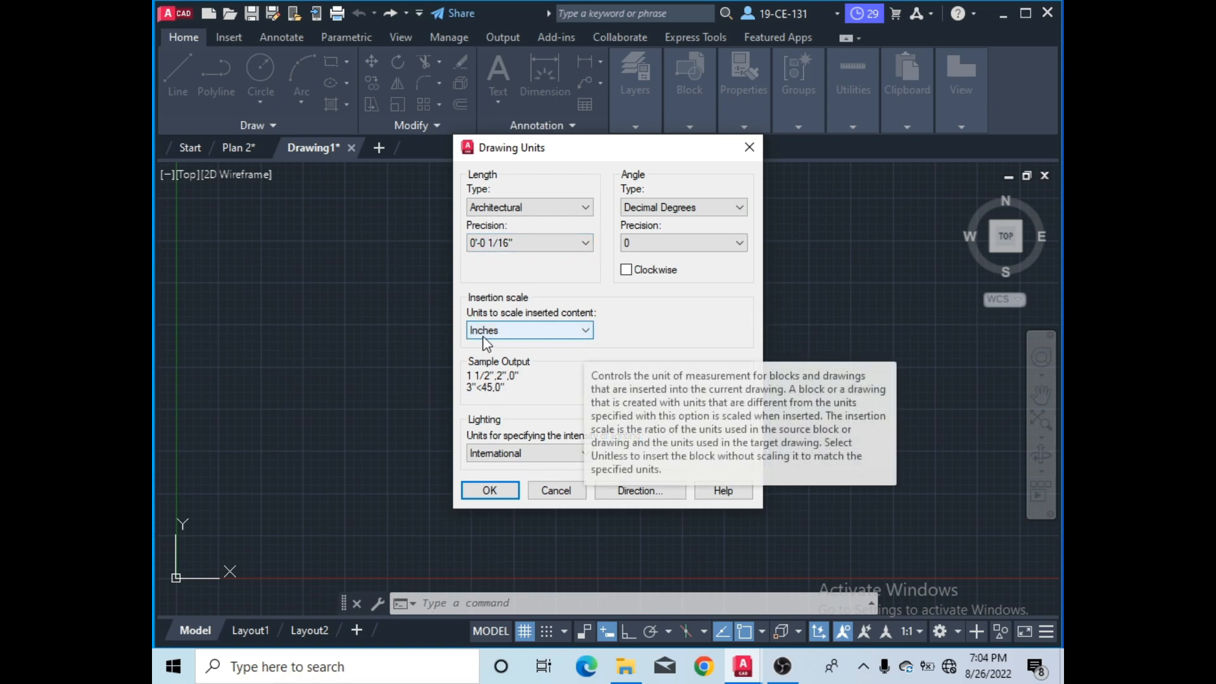
- Review the available insertion scale units for inserted content, leaving Inches selected
{"action": "left_click", "coordinate": [575, 329]}
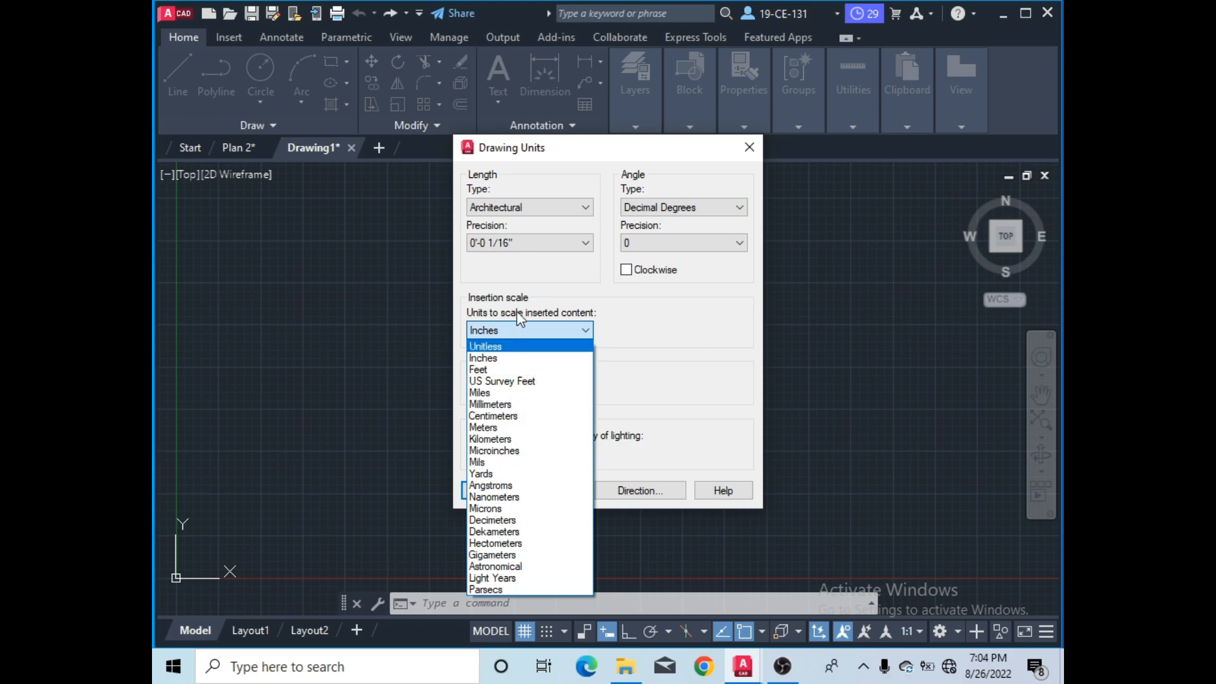
{"action": "left_click", "coordinate": [511, 275]}
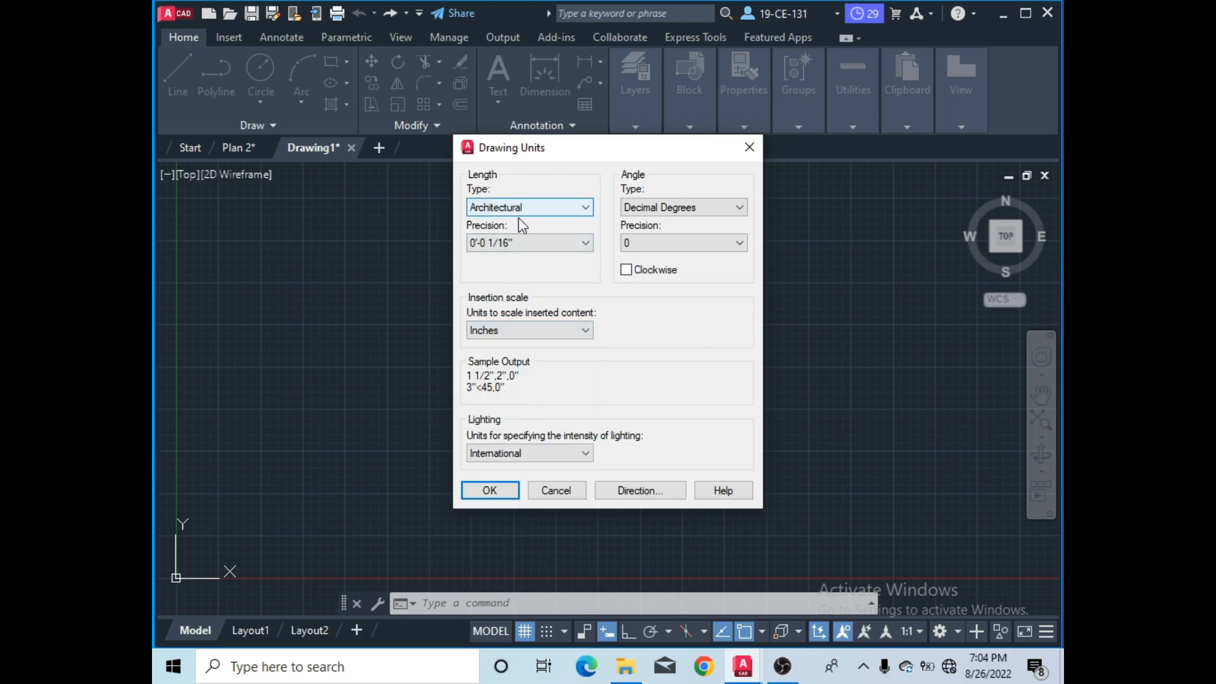
{"action": "left_click", "coordinate": [544, 332]}
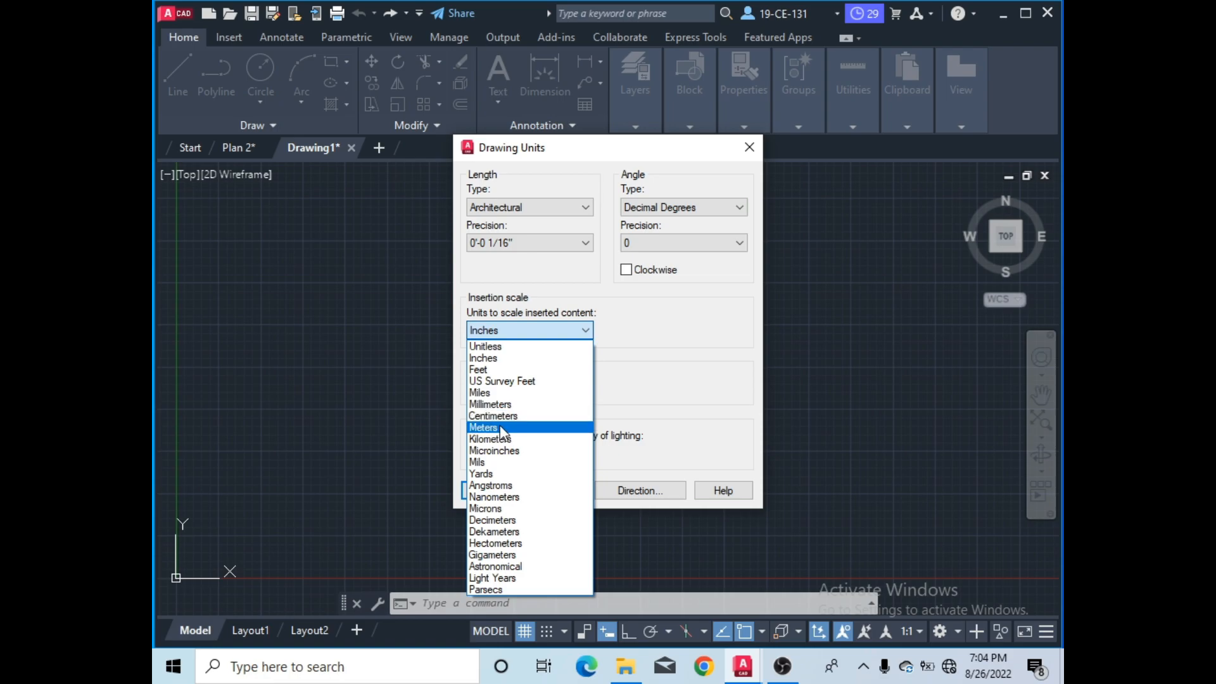
{"action": "left_click", "coordinate": [626, 339]}
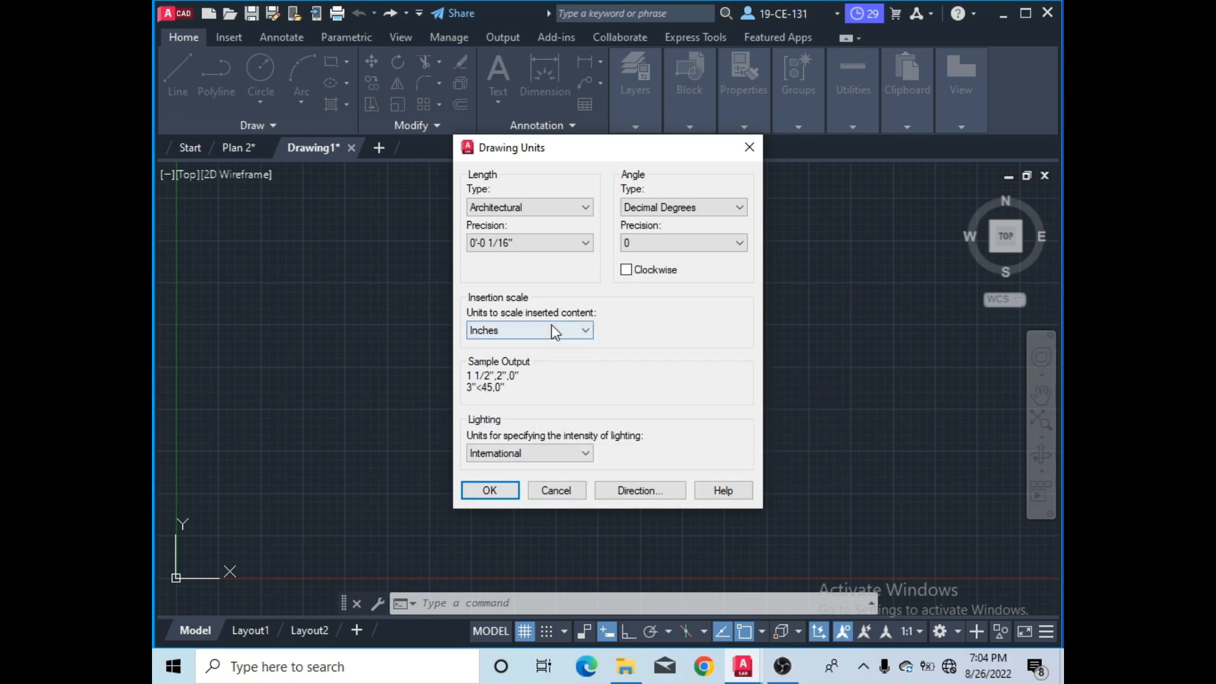
- Choose Decimal Degrees as the angle type with a precision of 0, and apply the drawing units
{"action": "left_click", "coordinate": [675, 207]}
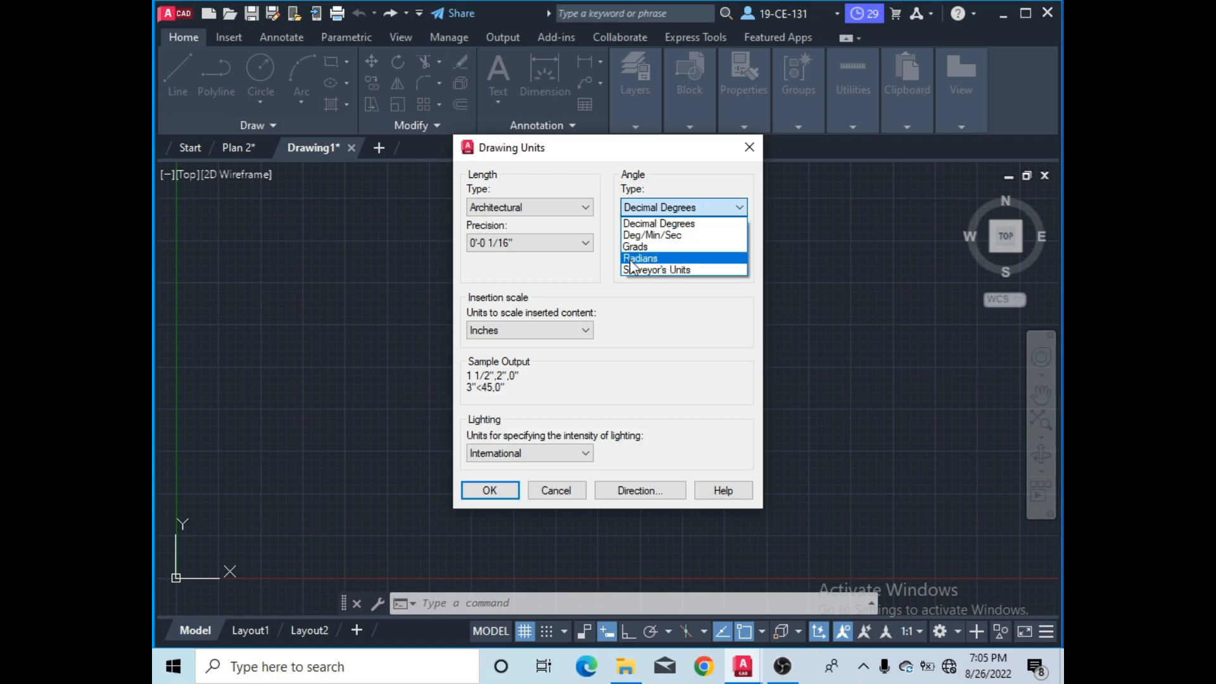
{"action": "left_click", "coordinate": [669, 225]}
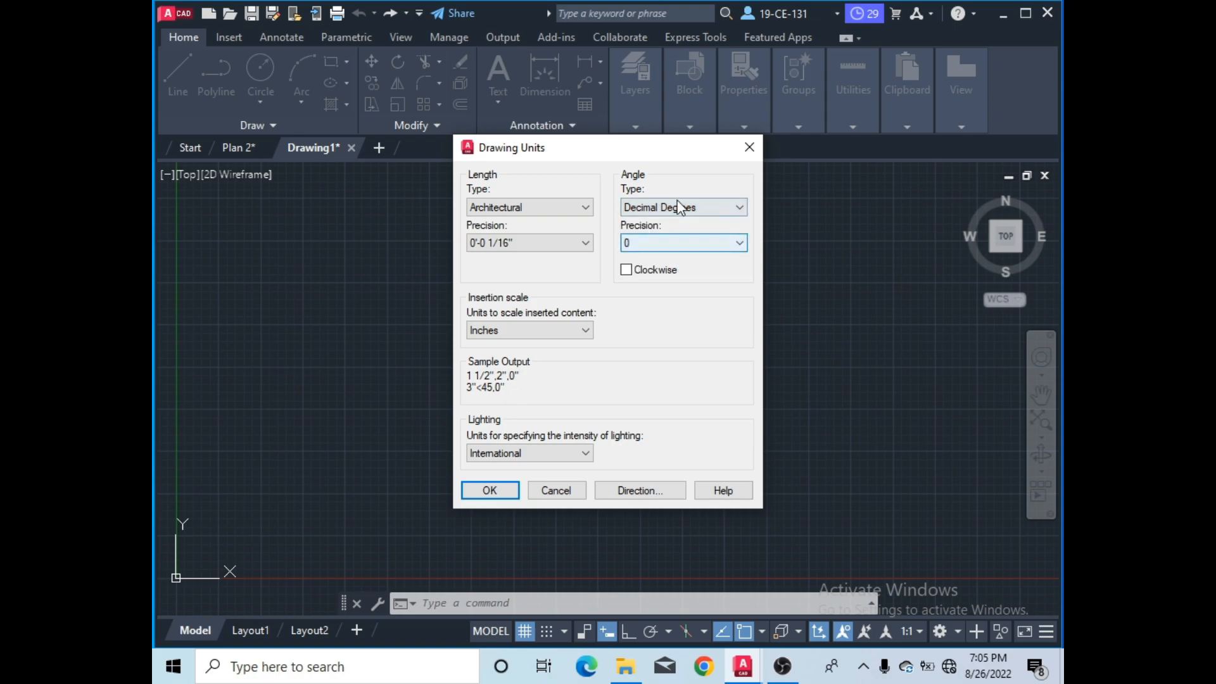
{"action": "left_click", "coordinate": [669, 243]}
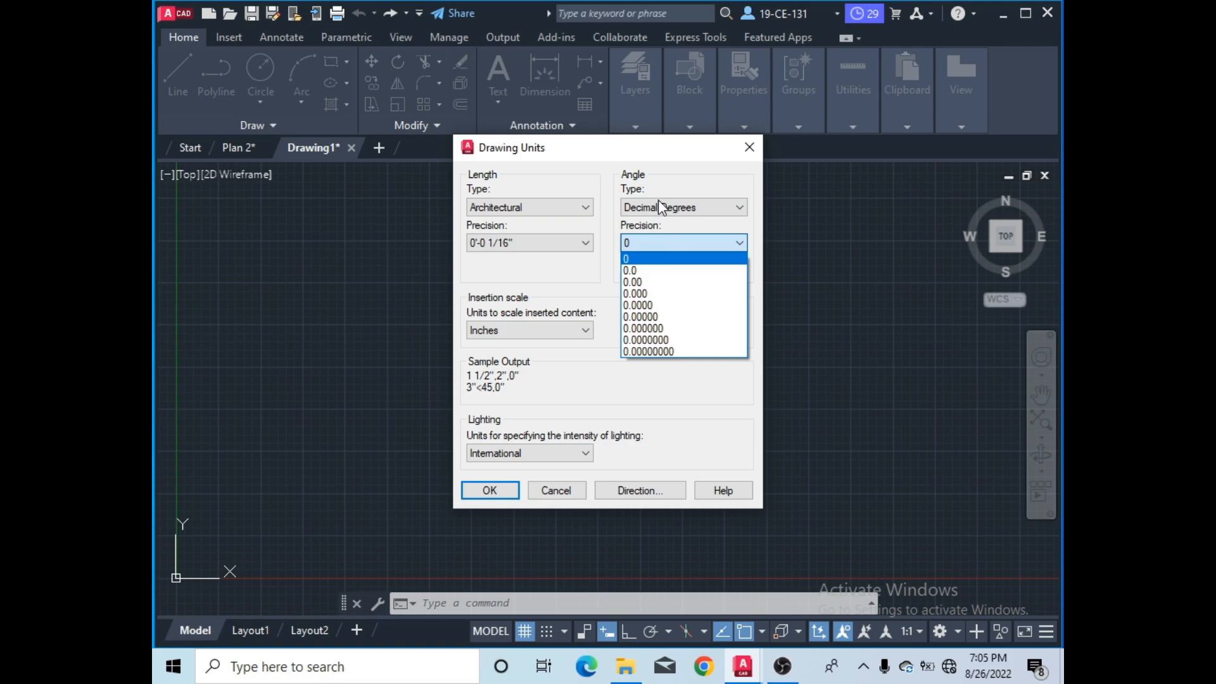
{"action": "left_click", "coordinate": [640, 257]}
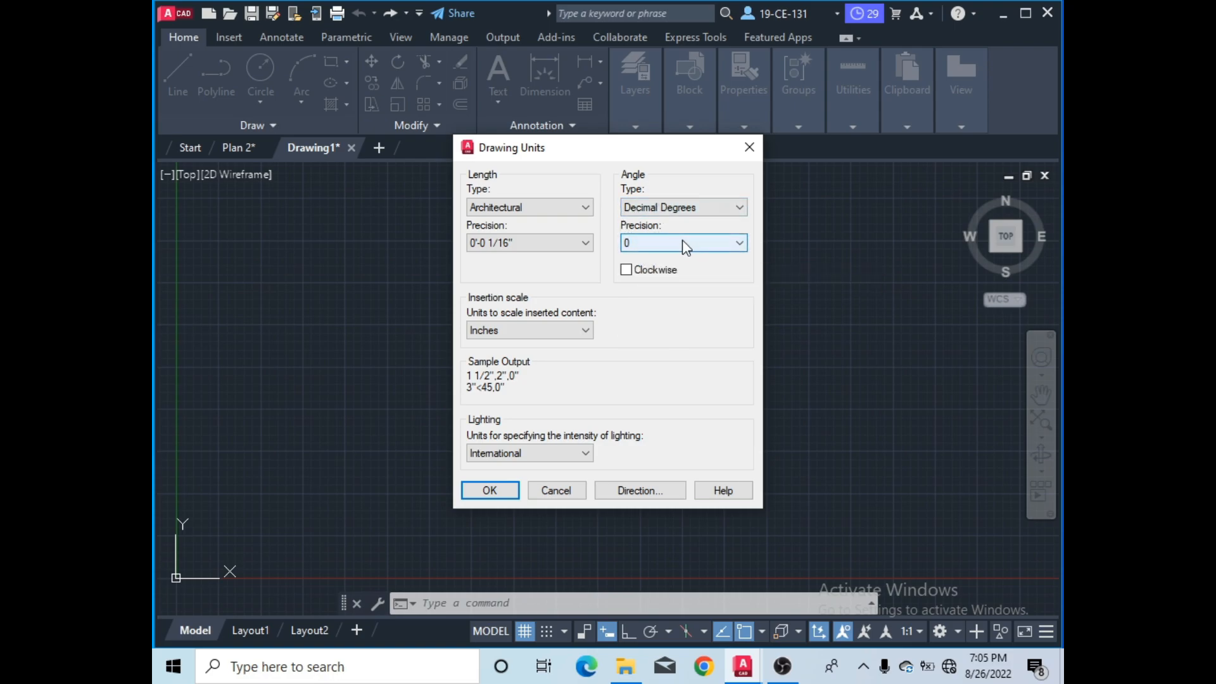
{"action": "left_click", "coordinate": [682, 242]}
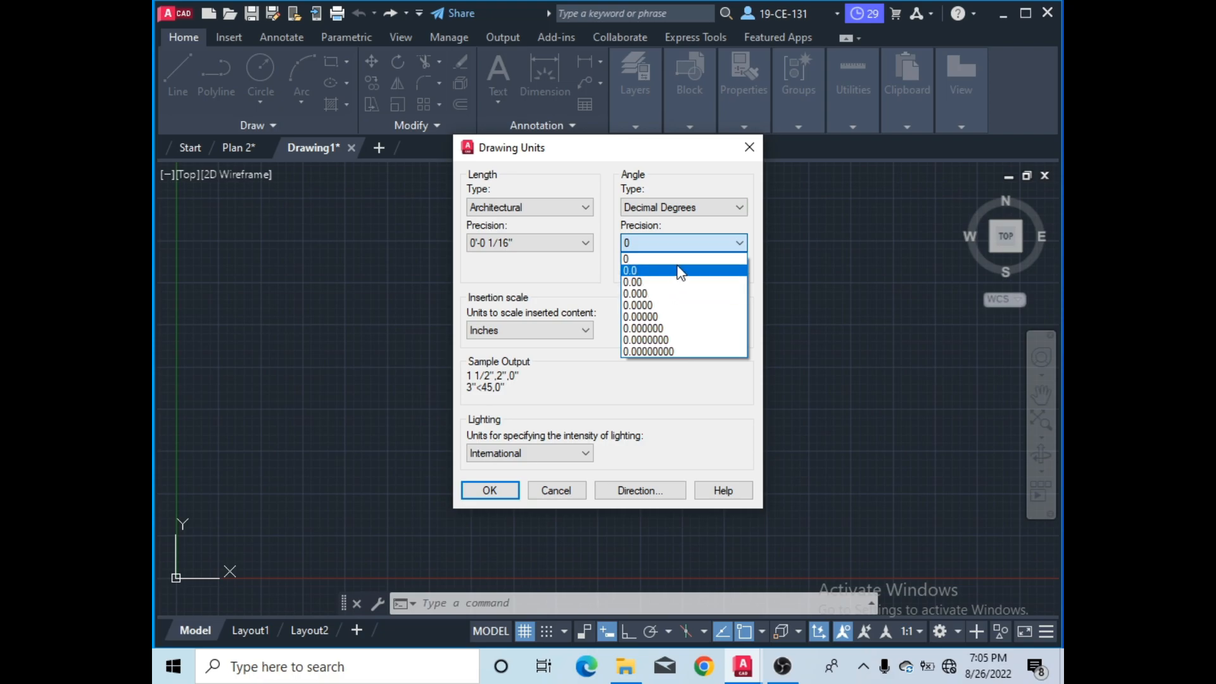
{"action": "left_click", "coordinate": [631, 261]}
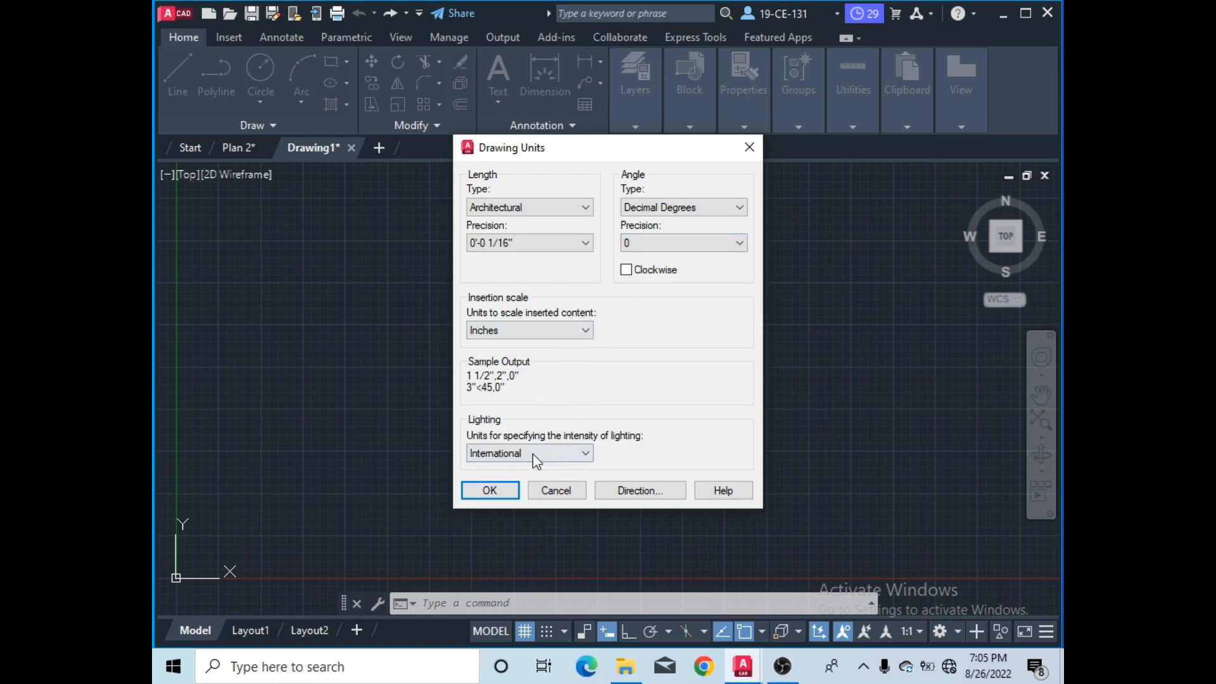
{"action": "left_click", "coordinate": [487, 490]}
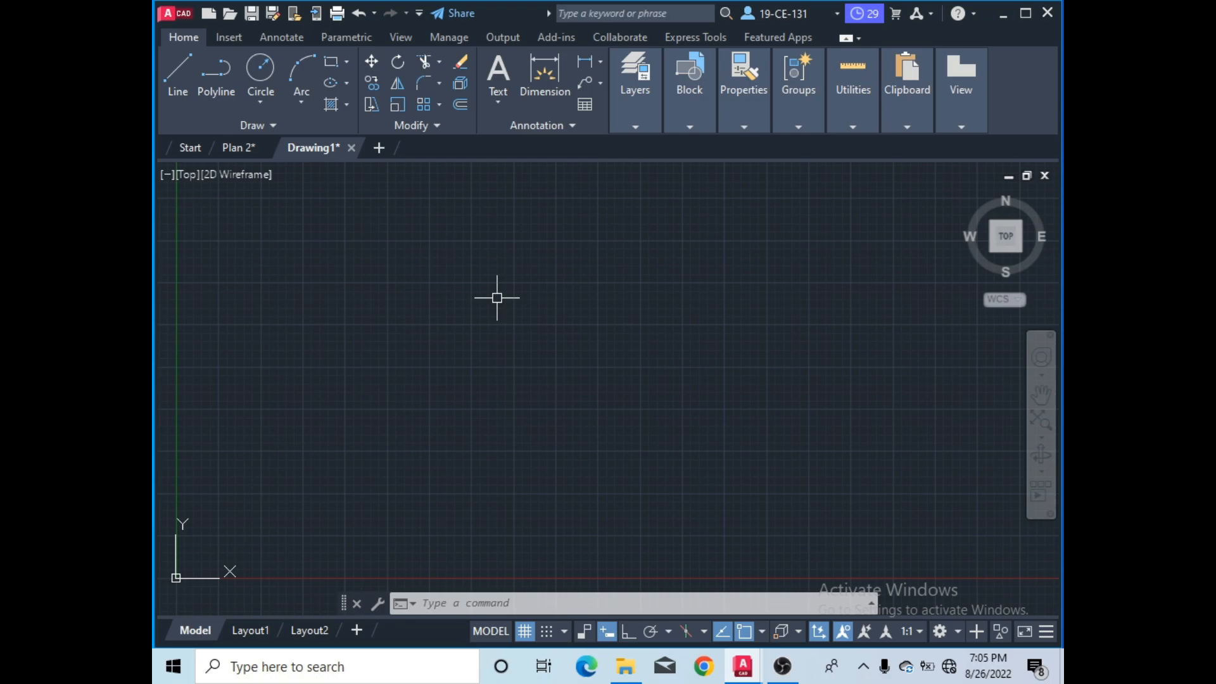
- Draw a horizontal line 12 inches long in the upper part of Drawing1 with Ortho mode on
{"action": "left_click", "coordinate": [178, 76]}
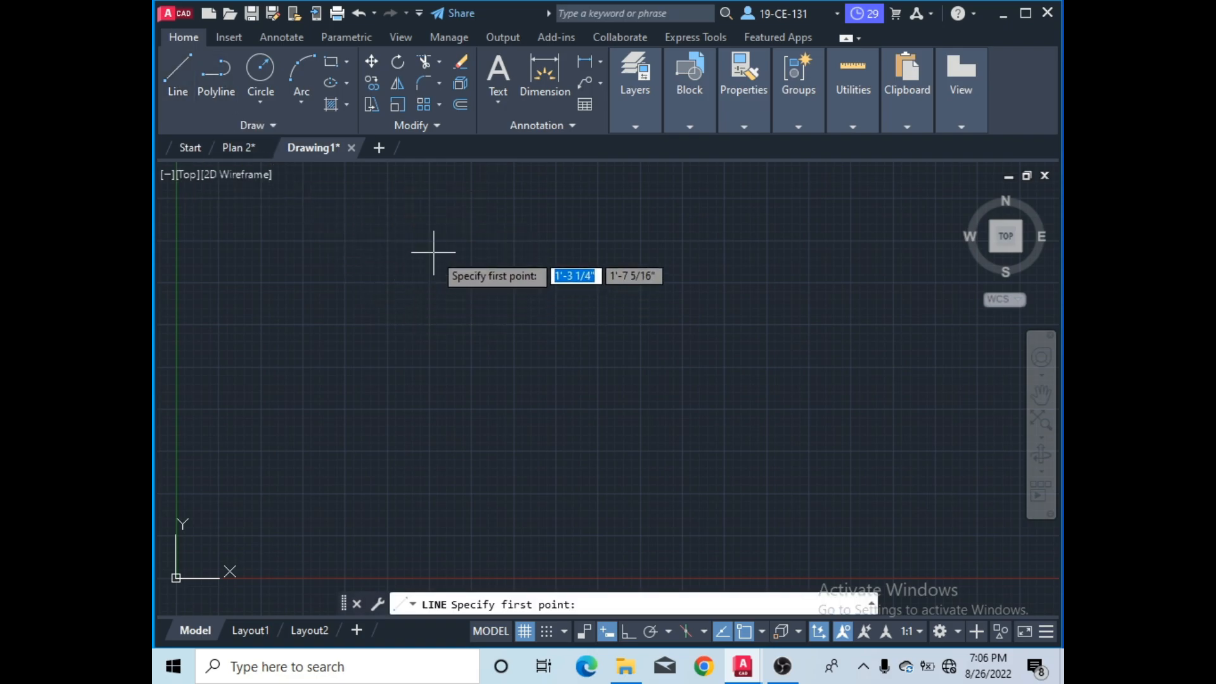
{"action": "left_click", "coordinate": [316, 252]}
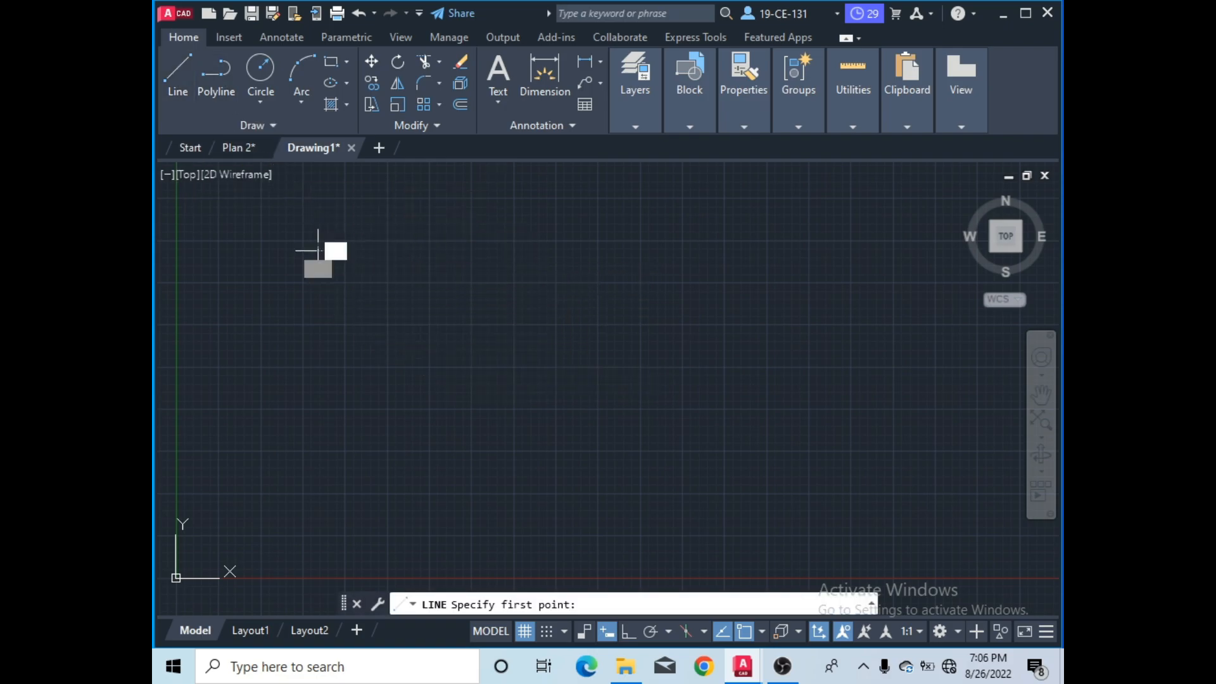
{"action": "left_click", "coordinate": [627, 632]}
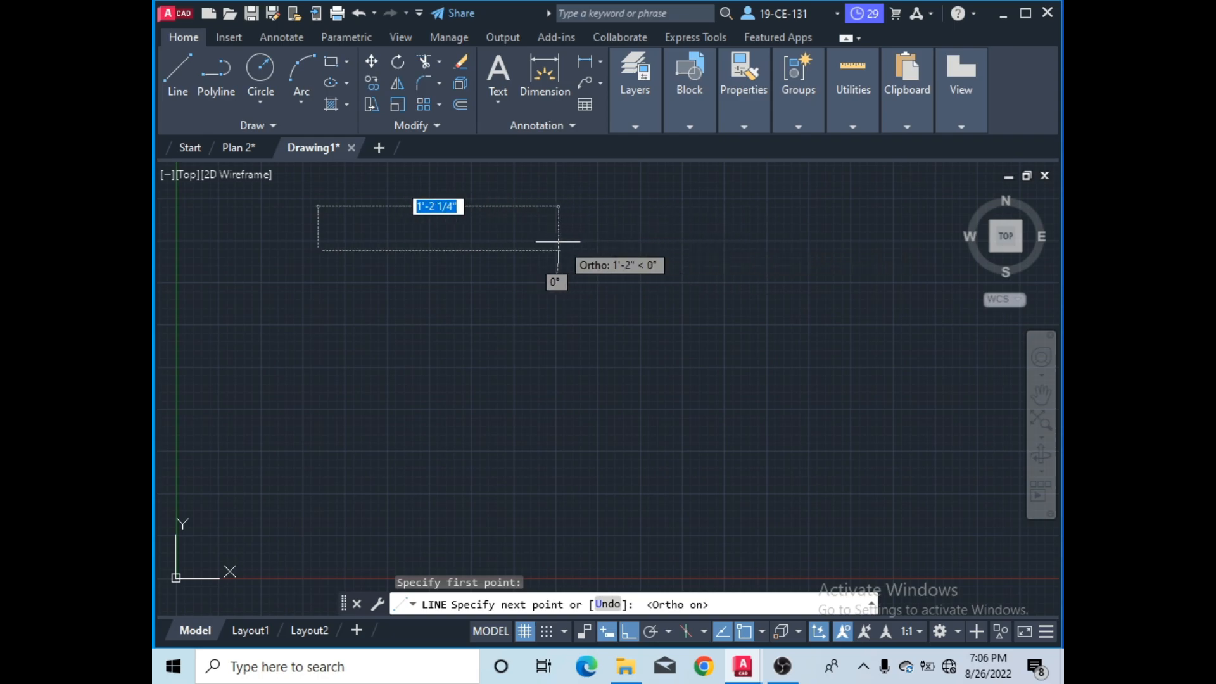
{"action": "type", "text": "12"}
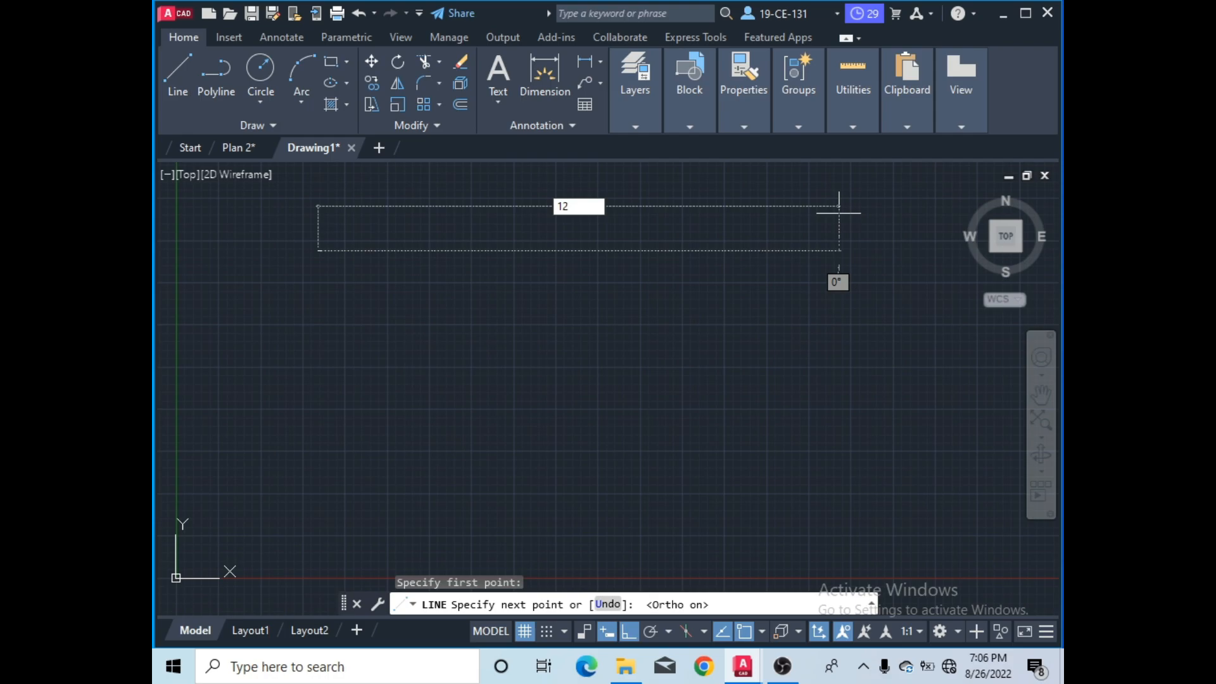
{"action": "key", "text": "Return"}
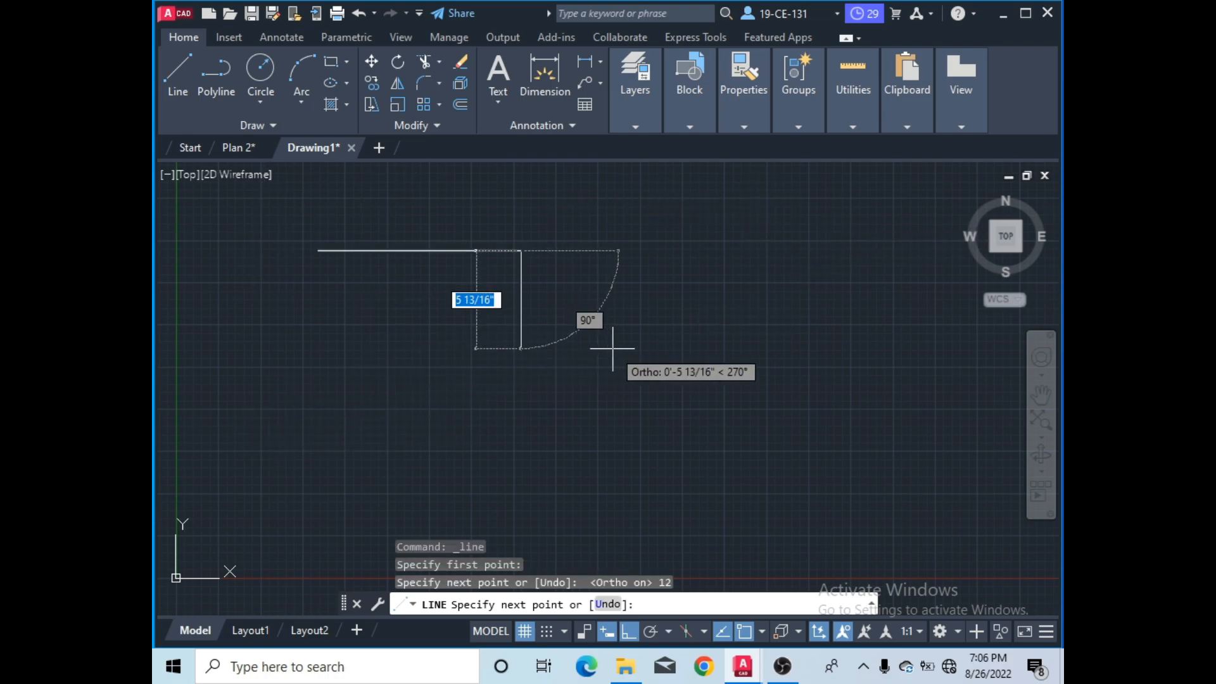
{"action": "key", "text": "Return"}
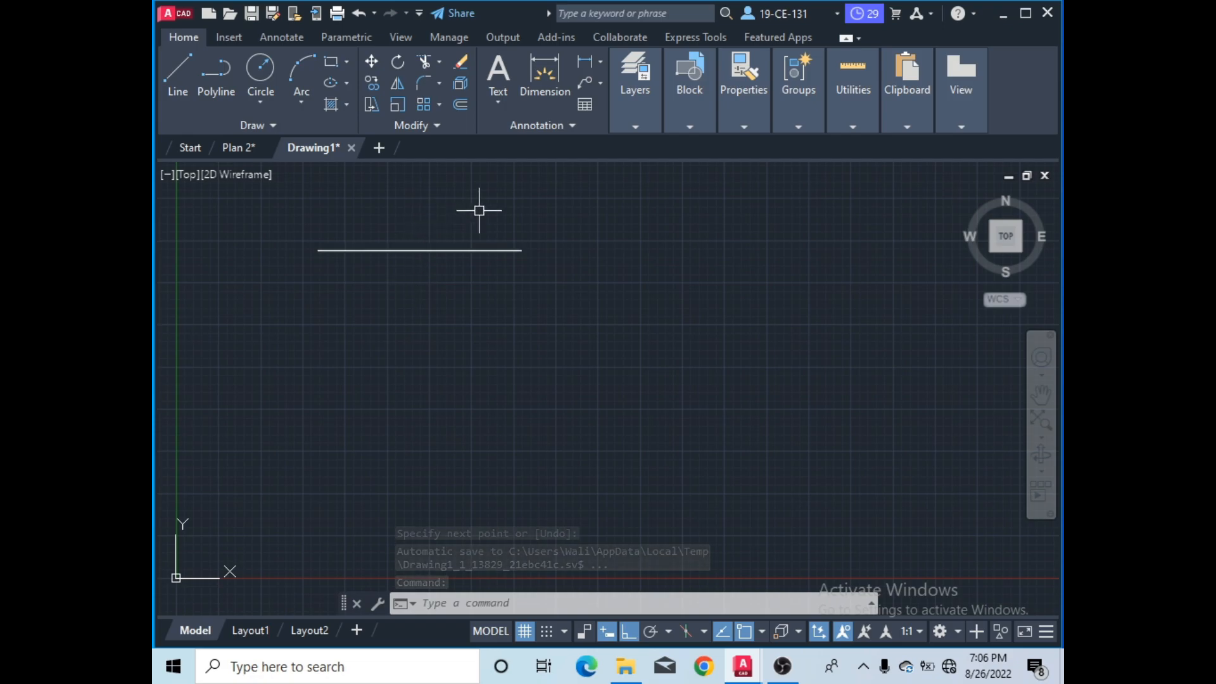
- Draw a horizontal line 3 feet (3') long below the existing 12-inch line
{"action": "scroll", "coordinate": [311, 218], "scroll_direction": "up", "scroll_amount": 2}
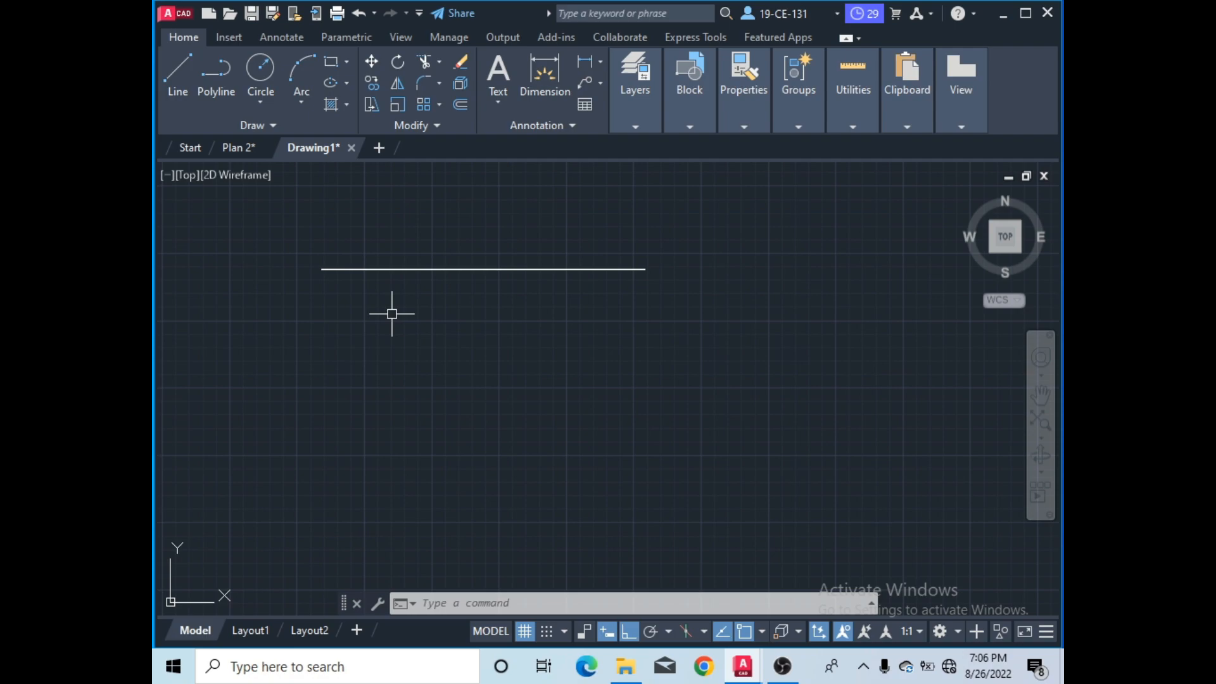
{"action": "scroll", "coordinate": [507, 352], "scroll_direction": "down", "scroll_amount": 2}
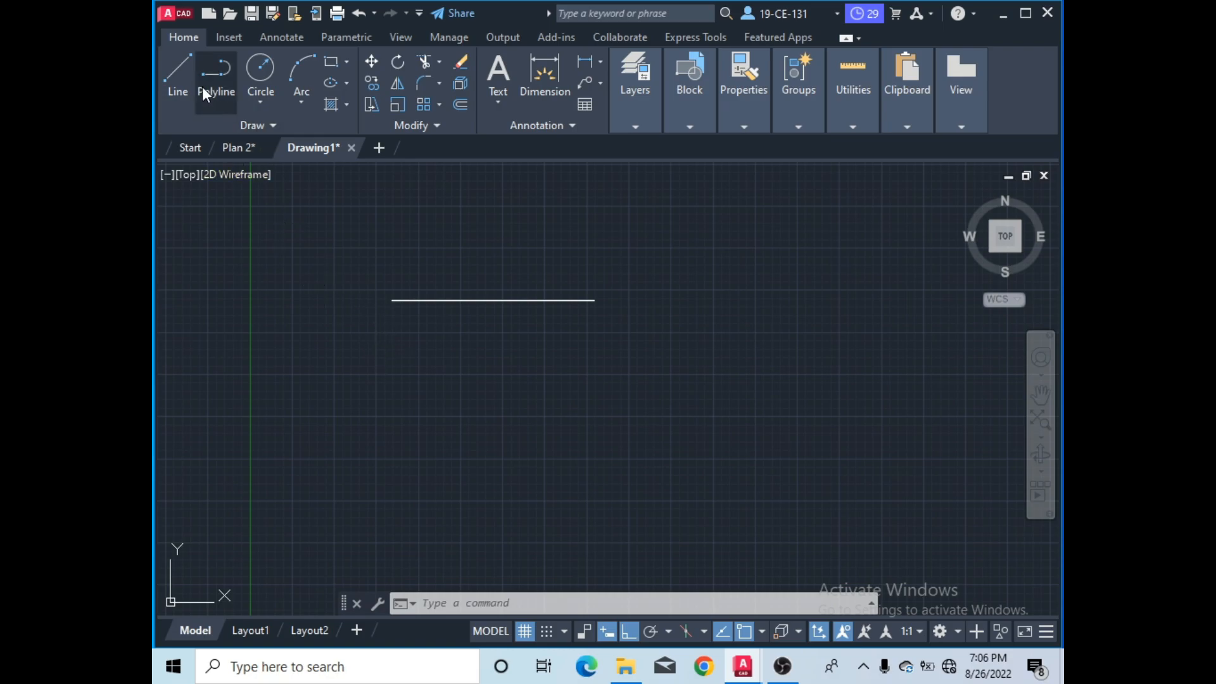
{"action": "left_click", "coordinate": [179, 79]}
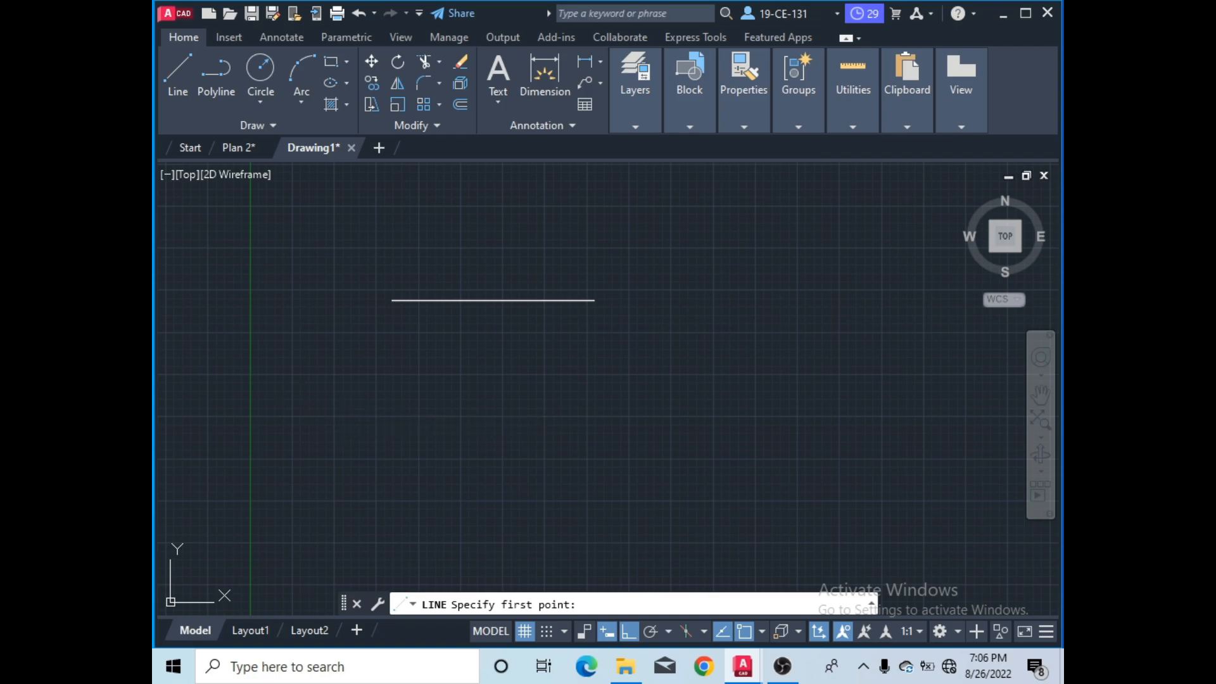
{"action": "left_click", "coordinate": [303, 405]}
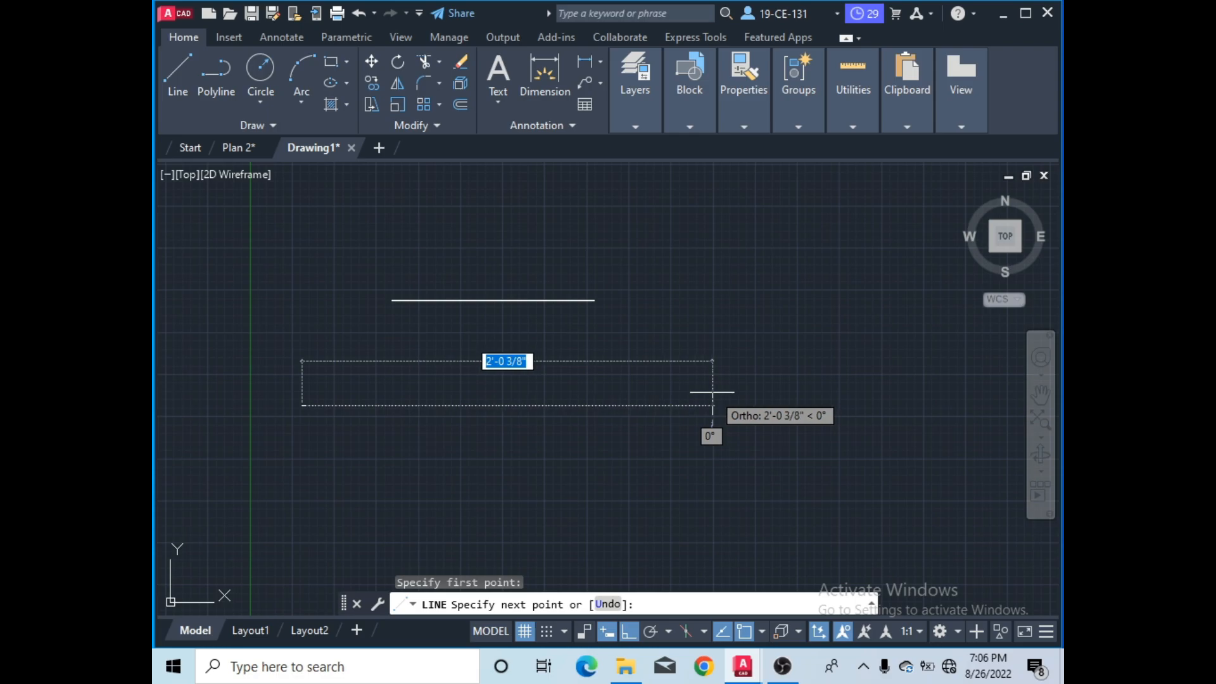
{"action": "type", "text": "3"}
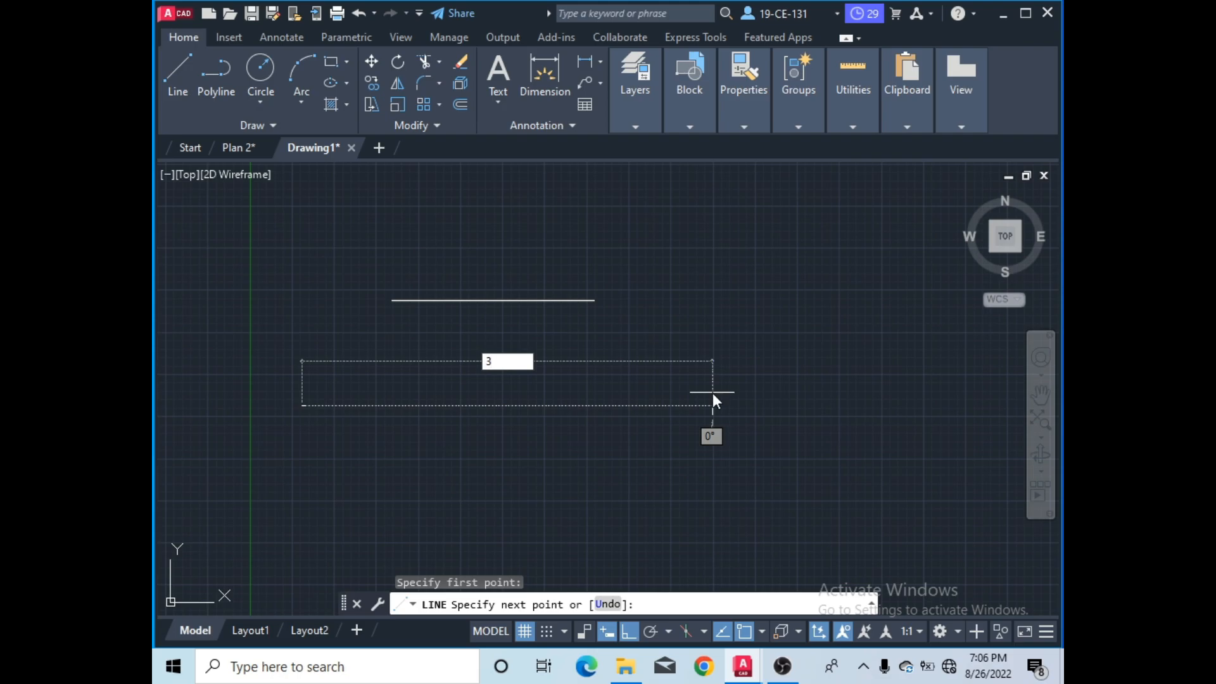
{"action": "type", "text": "'"}
{"action": "key", "text": "Return"}
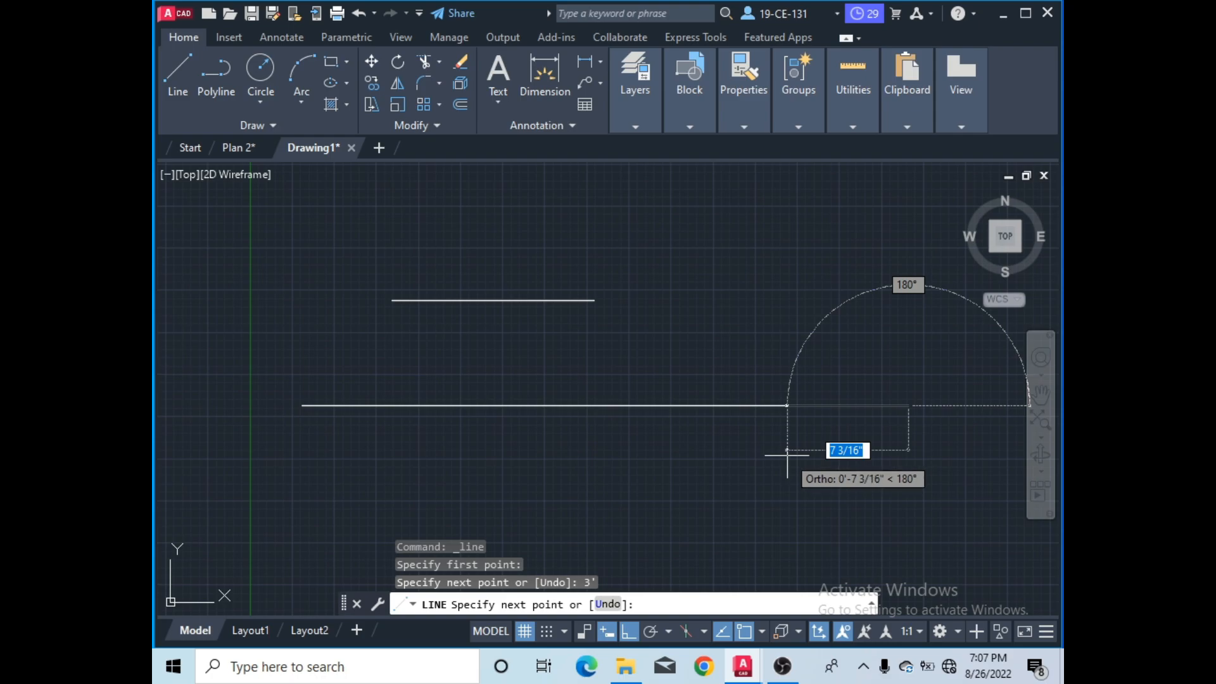
{"action": "key", "text": "Return"}
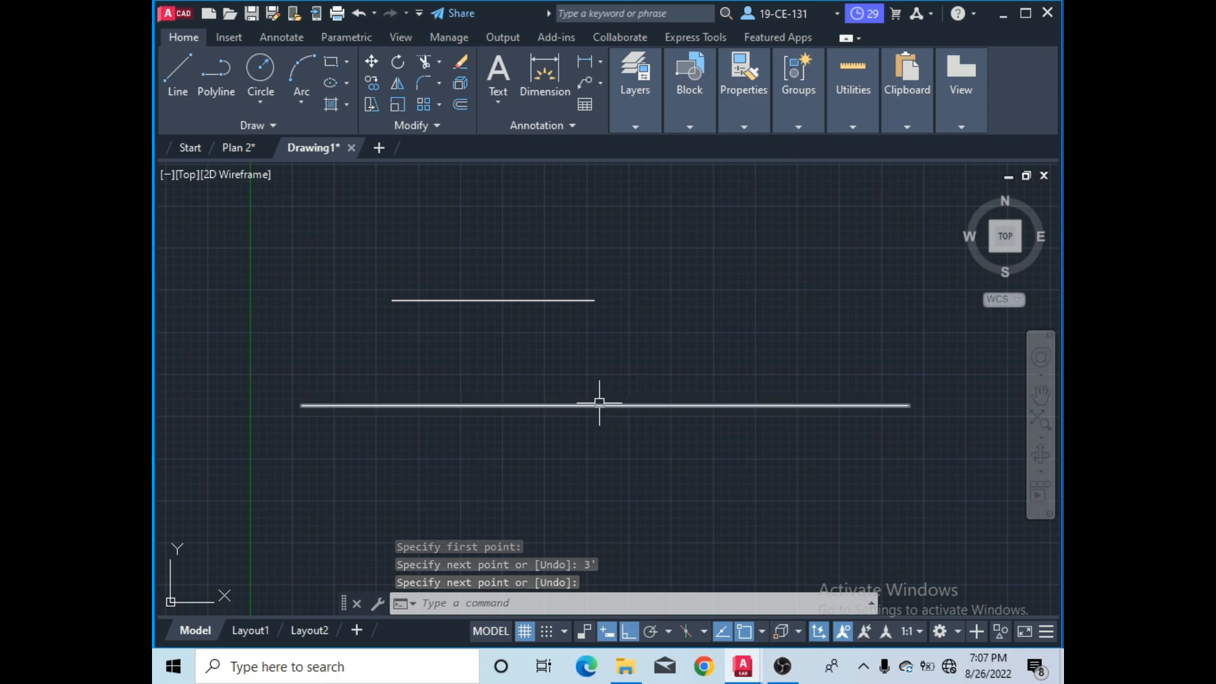
{"action": "mouse_move", "coordinate": [598, 403]}
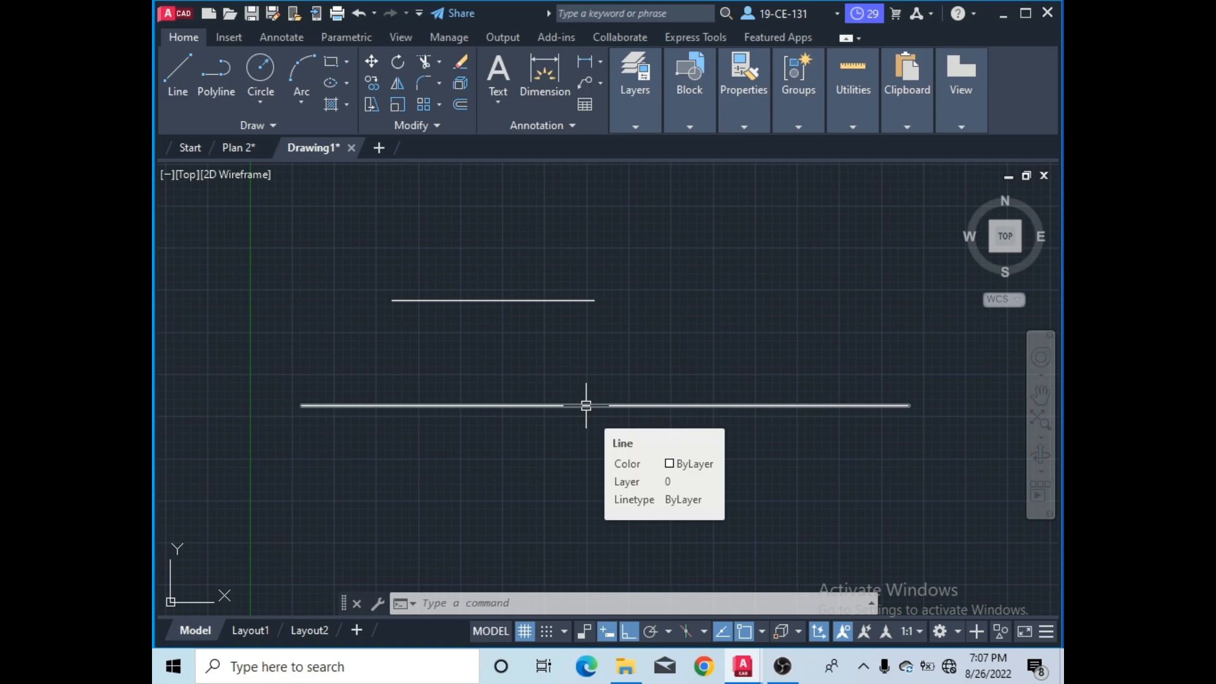
- Draw a horizontal line 2'6" long between the two existing lines, starting in line with the left end of the 3' line
{"action": "scroll", "coordinate": [447, 220], "scroll_direction": "down", "scroll_amount": 1}
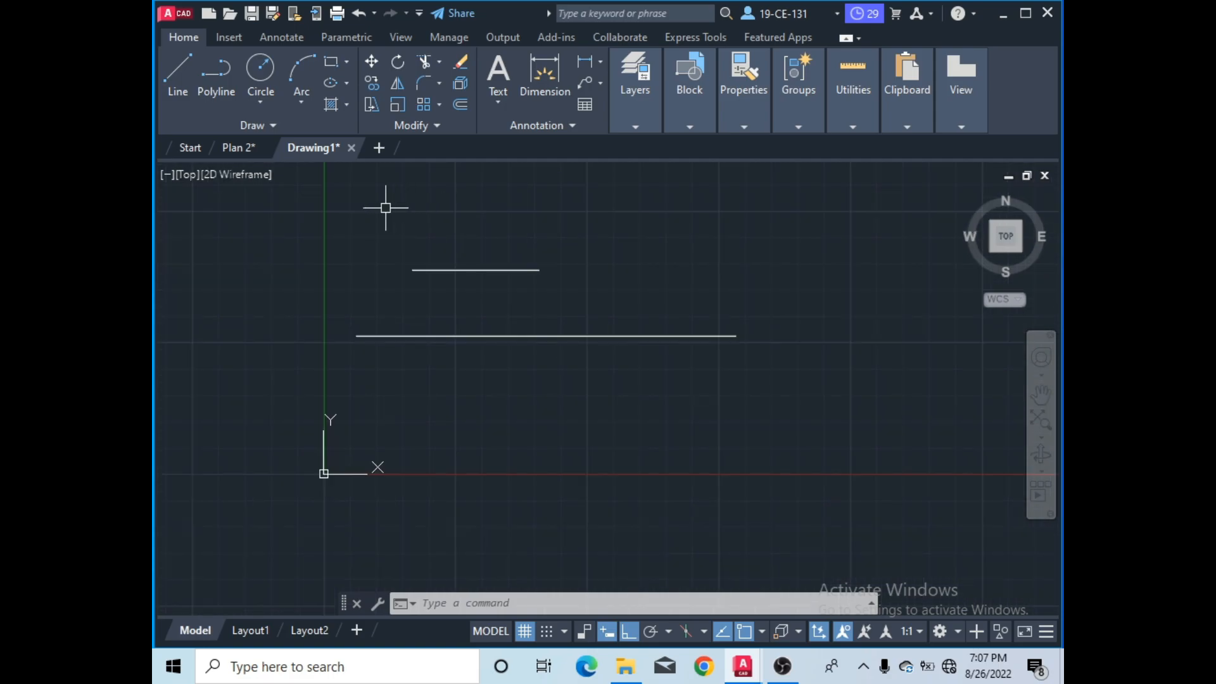
{"action": "left_click", "coordinate": [170, 81]}
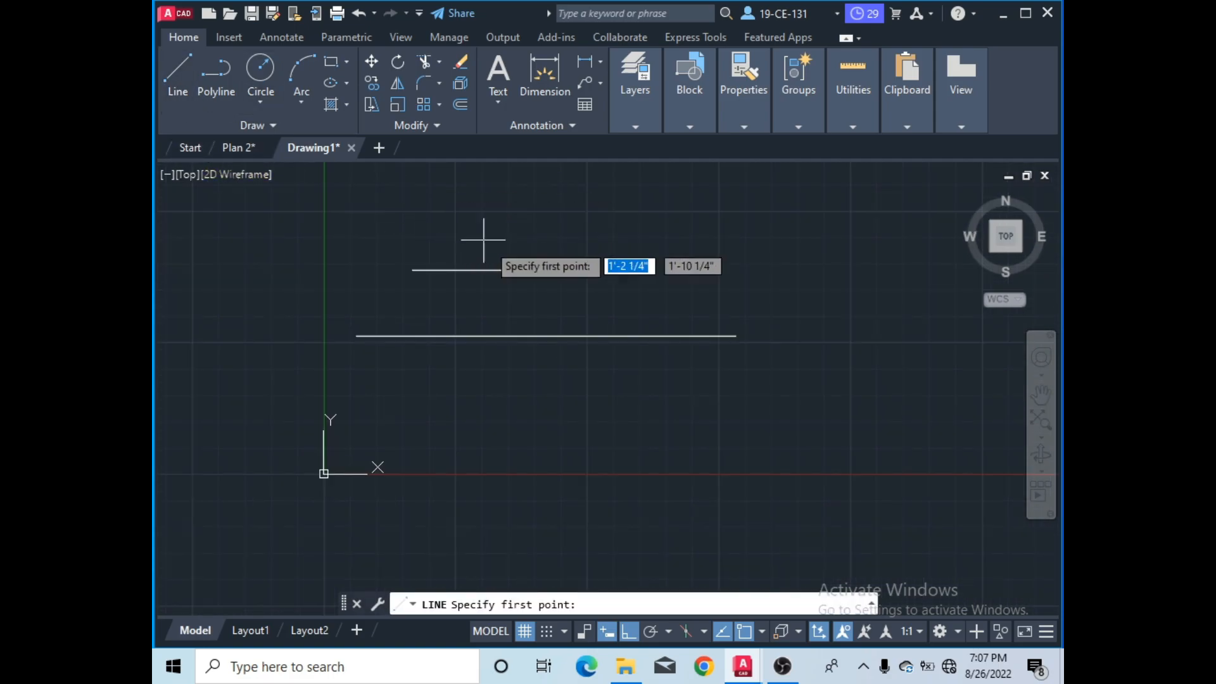
{"action": "scroll", "coordinate": [486, 301], "scroll_direction": "up", "scroll_amount": 2}
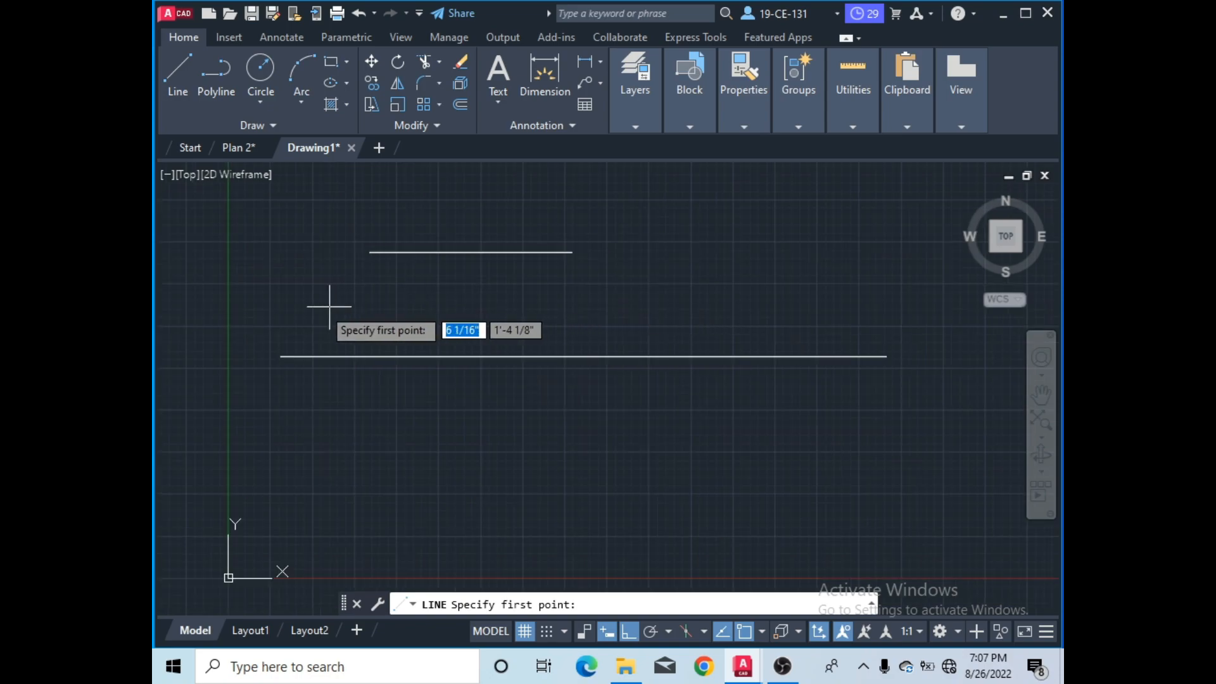
{"action": "left_click", "coordinate": [281, 303]}
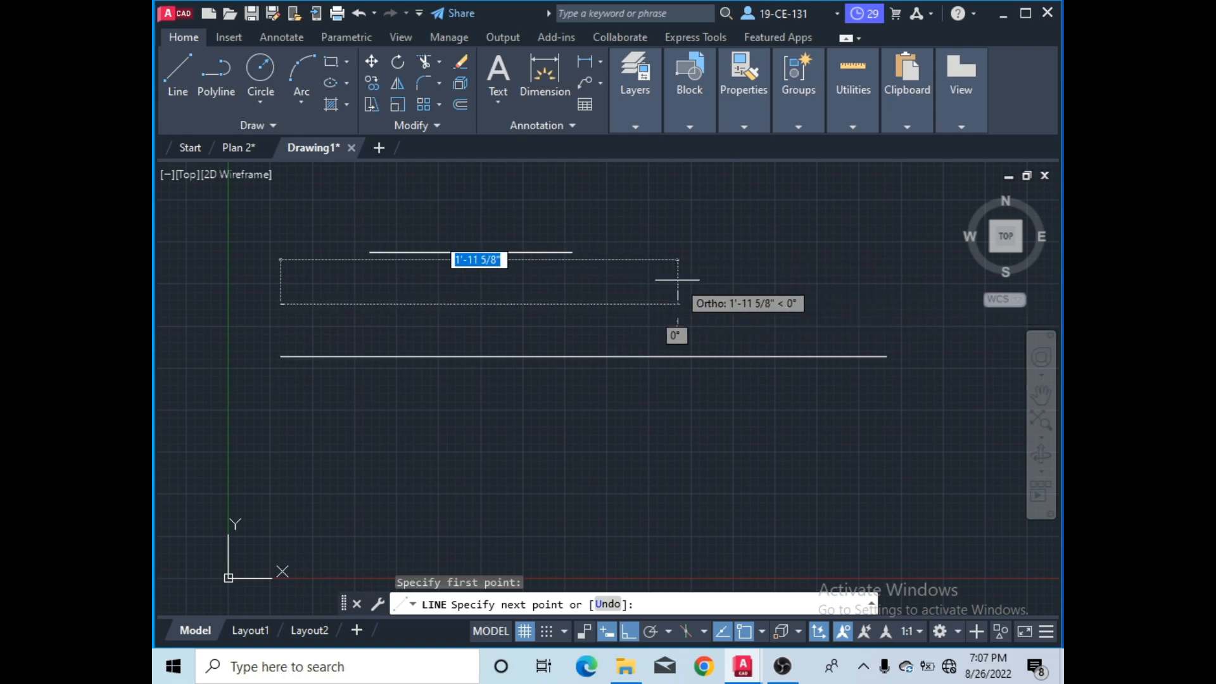
{"action": "type", "text": "2"}
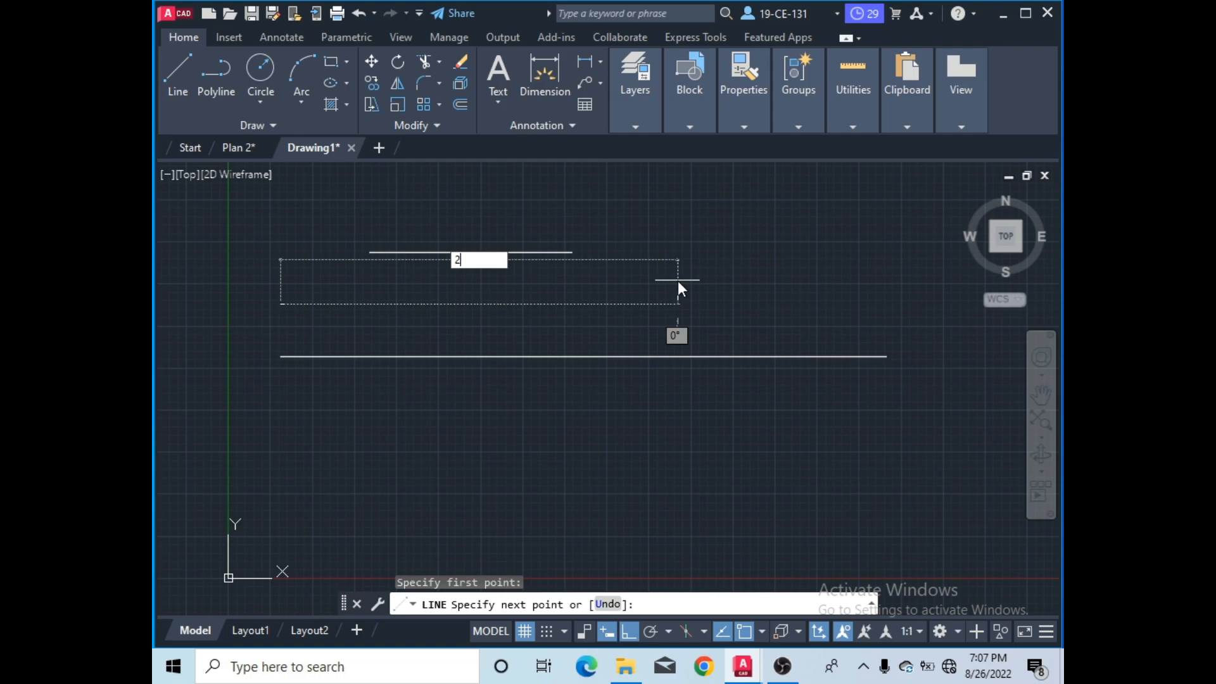
{"action": "type", "text": "'6"}
{"action": "key", "text": "Return"}
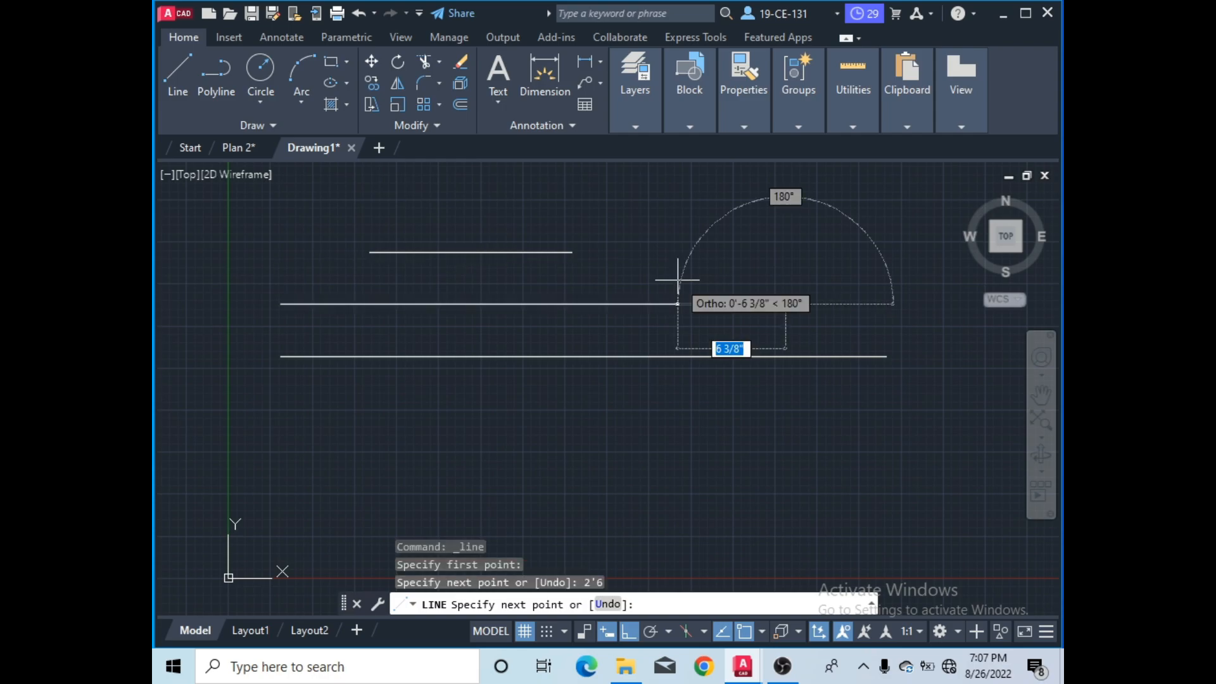
{"action": "key", "text": "Return"}
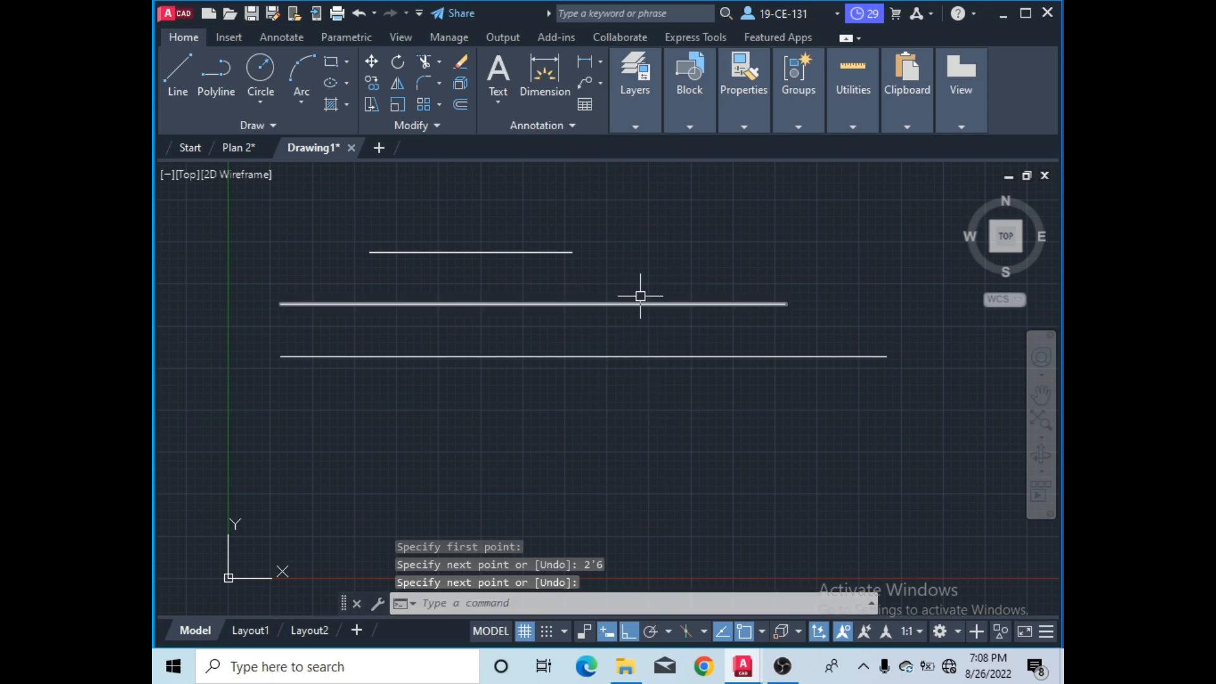
{"action": "left_click", "coordinate": [783, 665]}
{"action": "left_click", "coordinate": [238, 621]}
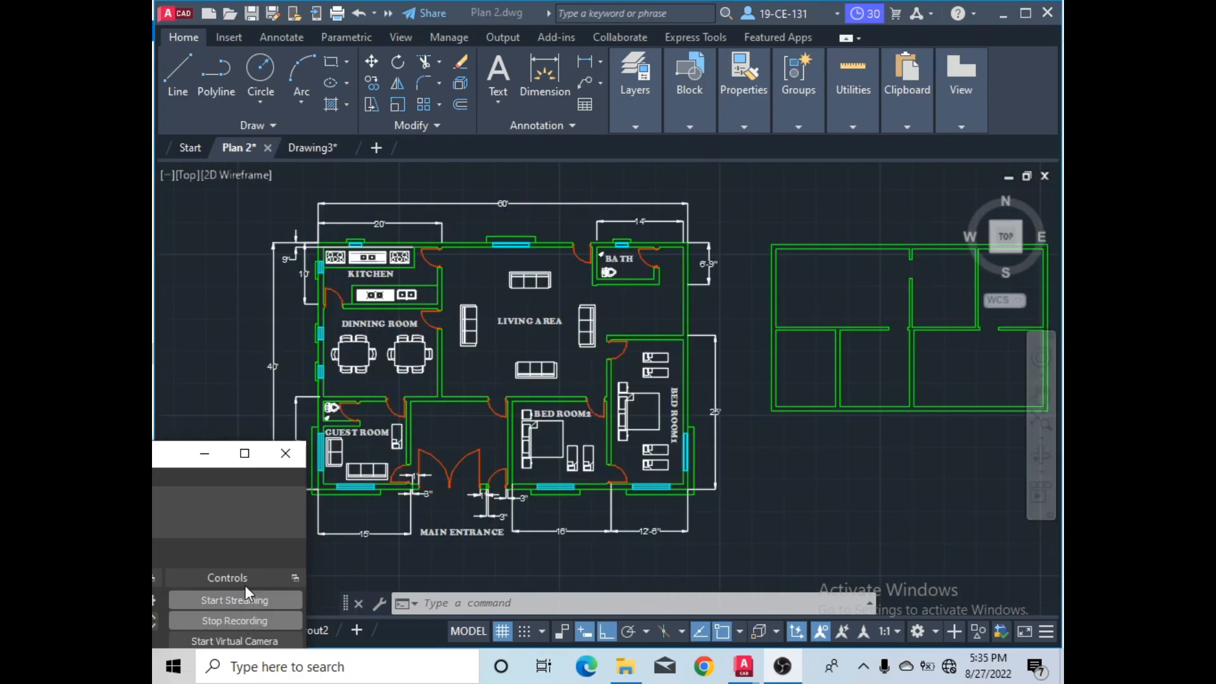
{"action": "left_click", "coordinate": [206, 457]}
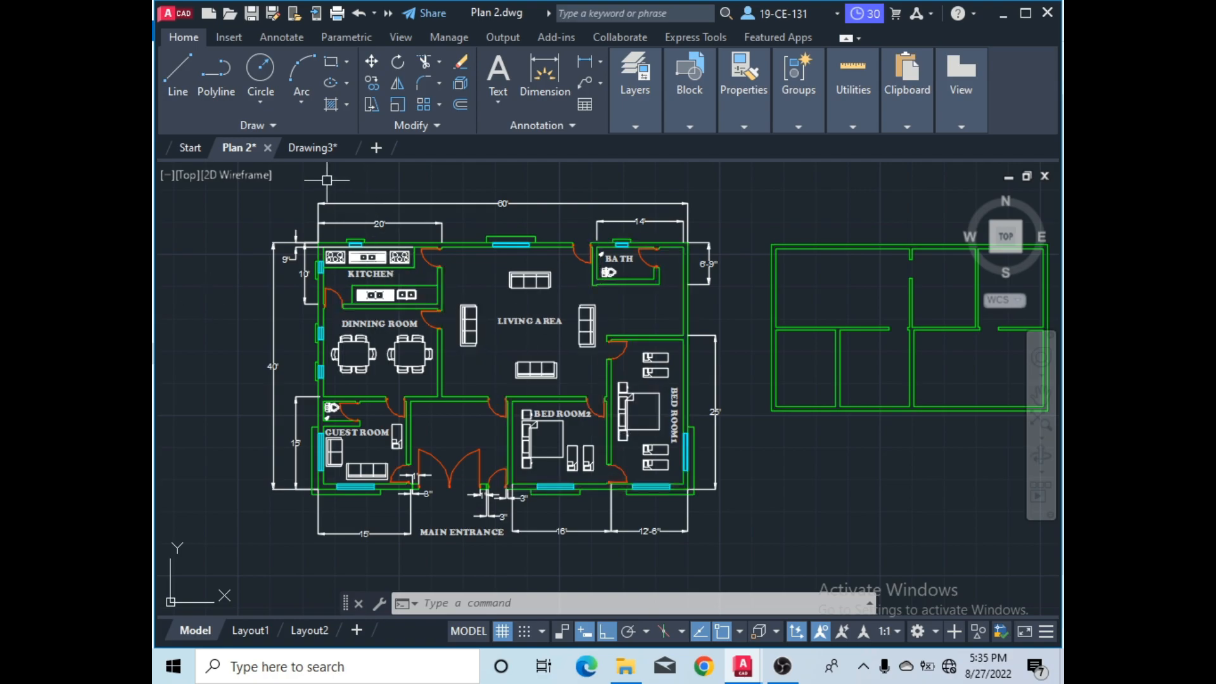
- Switch to Drawing3 and set its drawing units' length type to Architectural using the UNITS command
{"action": "left_click", "coordinate": [312, 147]}
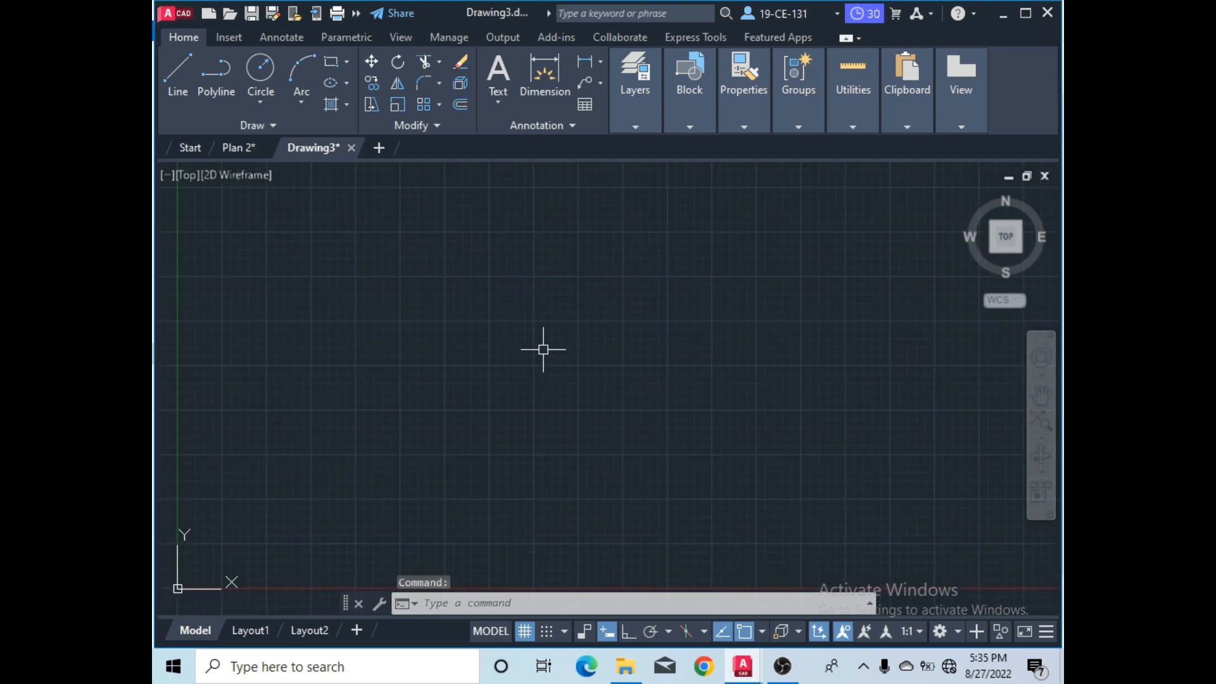
{"action": "type", "text": "UNI"}
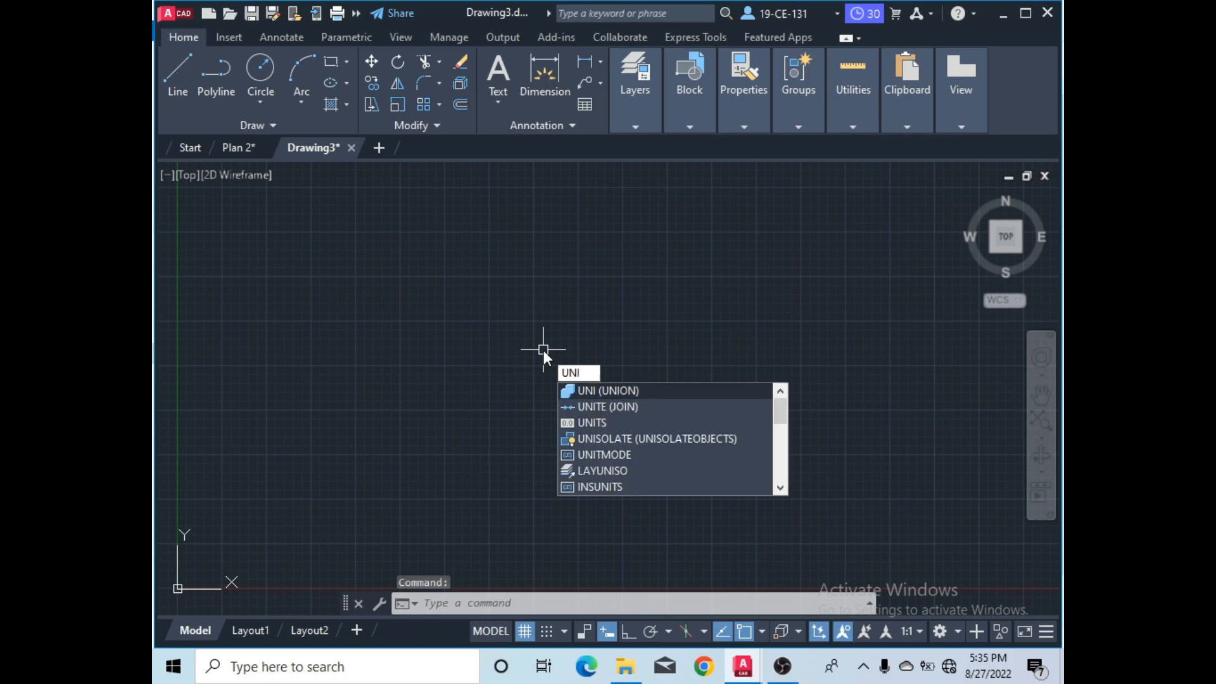
{"action": "left_click", "coordinate": [607, 421]}
{"action": "left_click", "coordinate": [576, 209]}
{"action": "left_click", "coordinate": [577, 209]}
{"action": "left_click", "coordinate": [507, 204]}
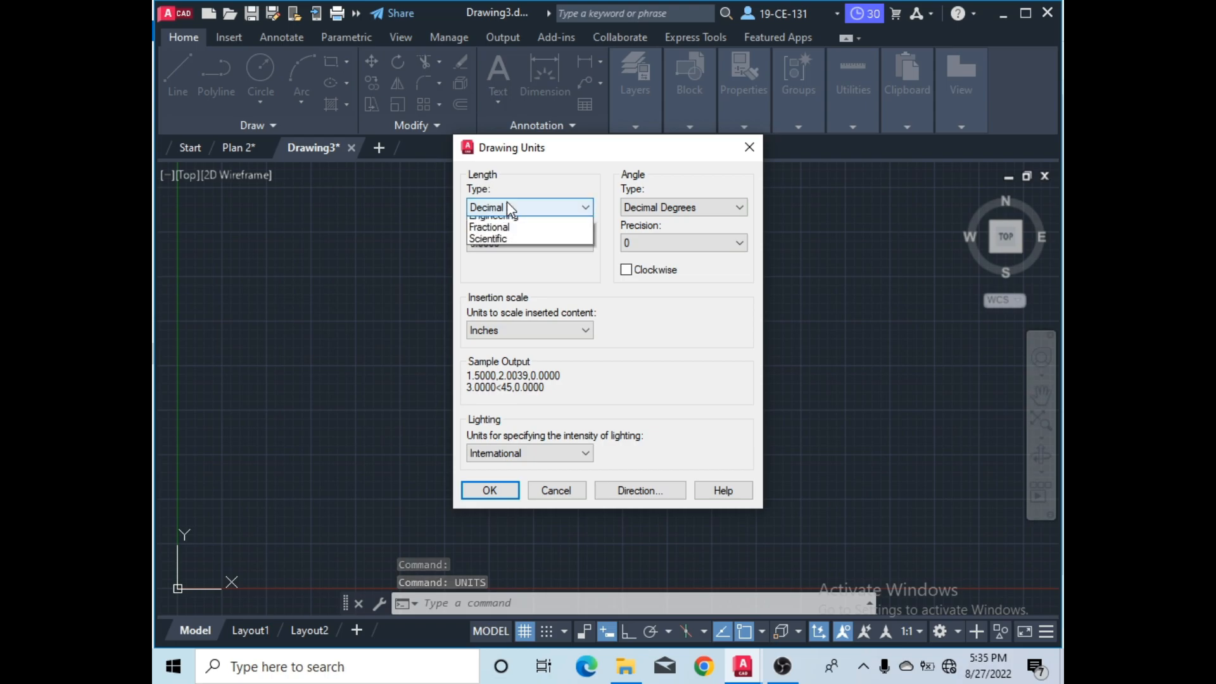
{"action": "left_click", "coordinate": [512, 225]}
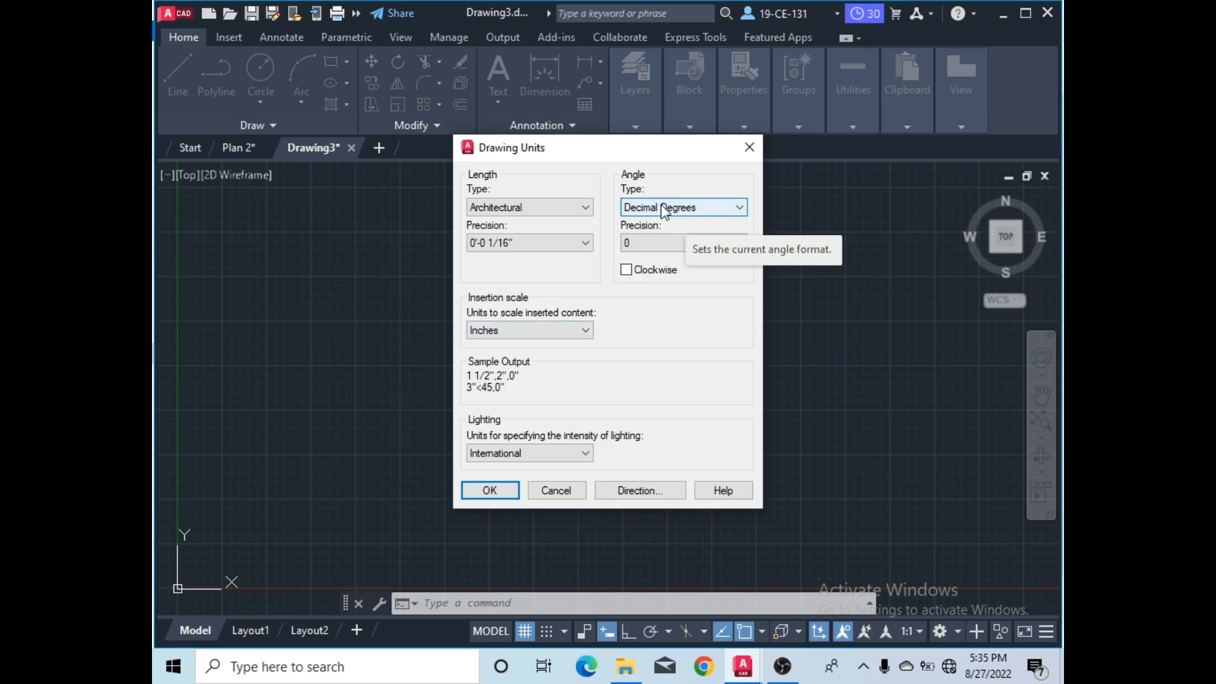
- Keep Inches as the insertion scale unit for inserted content and apply the drawing units
{"action": "left_click", "coordinate": [548, 329]}
{"action": "left_click", "coordinate": [549, 334]}
{"action": "left_click", "coordinate": [545, 329]}
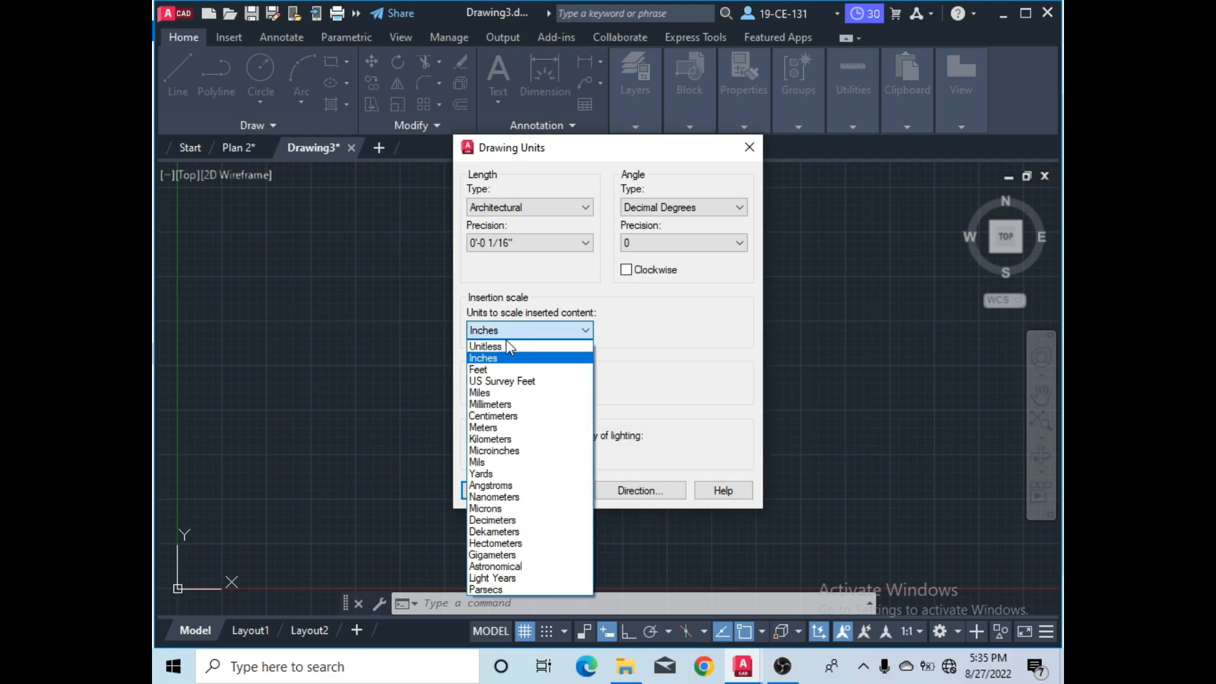
{"action": "left_click", "coordinate": [504, 343]}
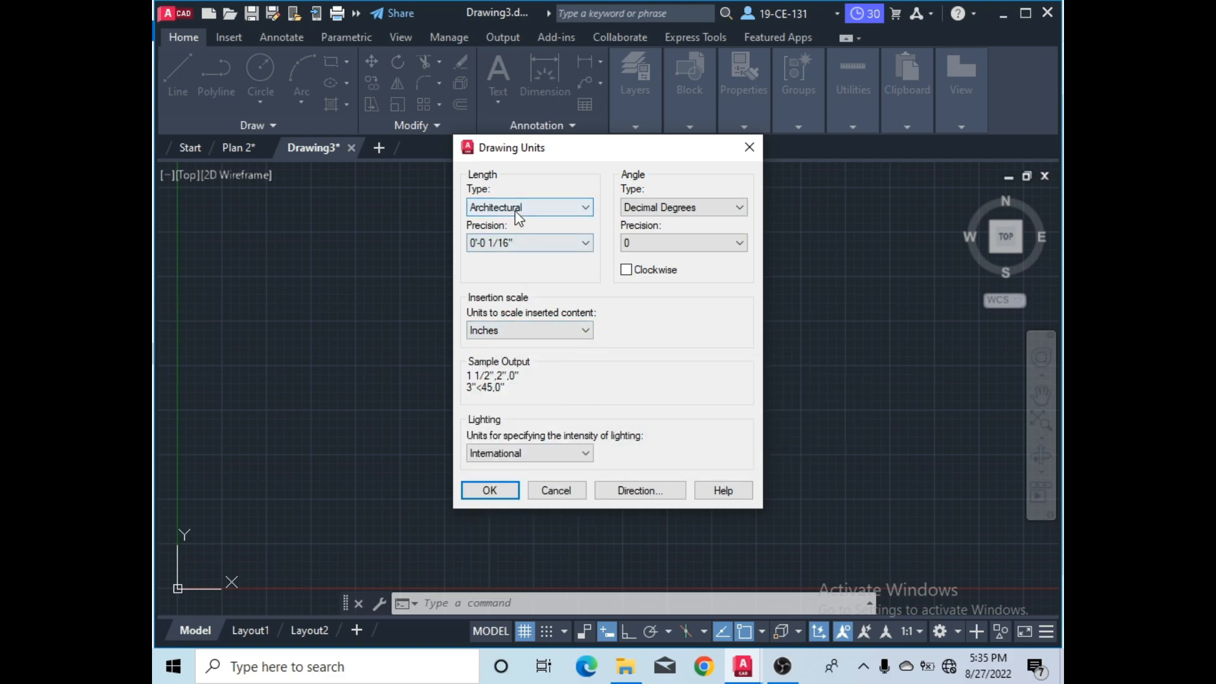
{"action": "left_click", "coordinate": [492, 491]}
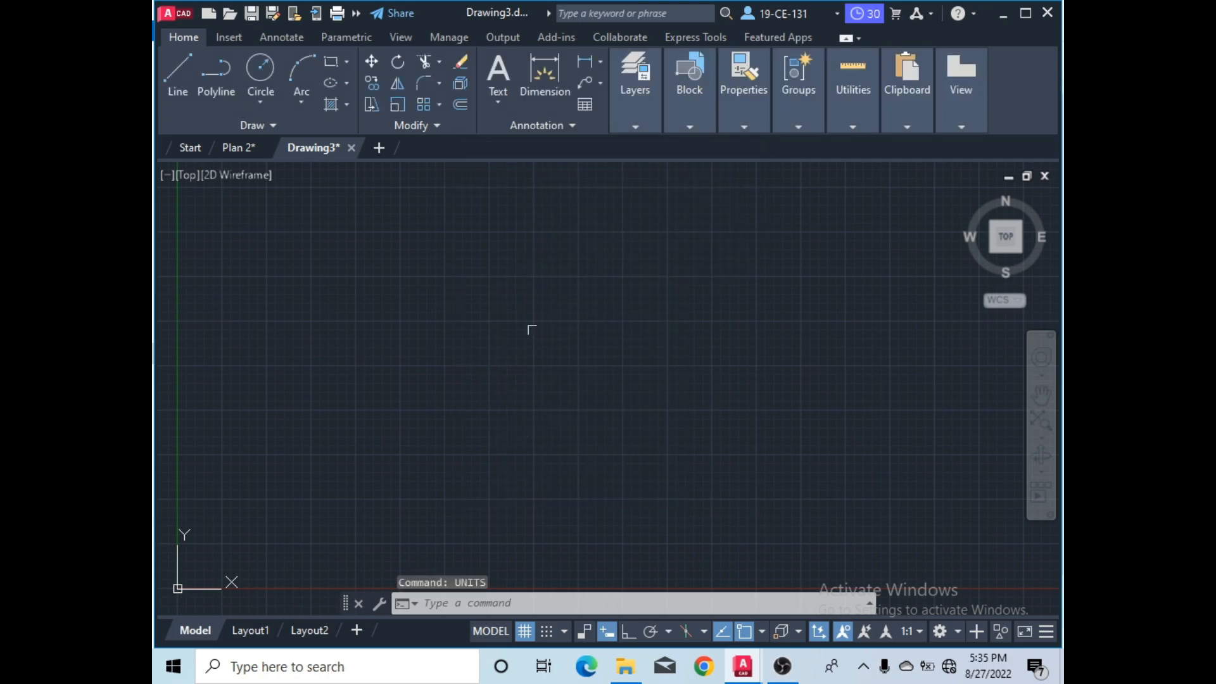
- Create eleven new layers in Drawing3 with the Layer Properties Manager, keeping their default names
{"action": "left_click", "coordinate": [650, 123]}
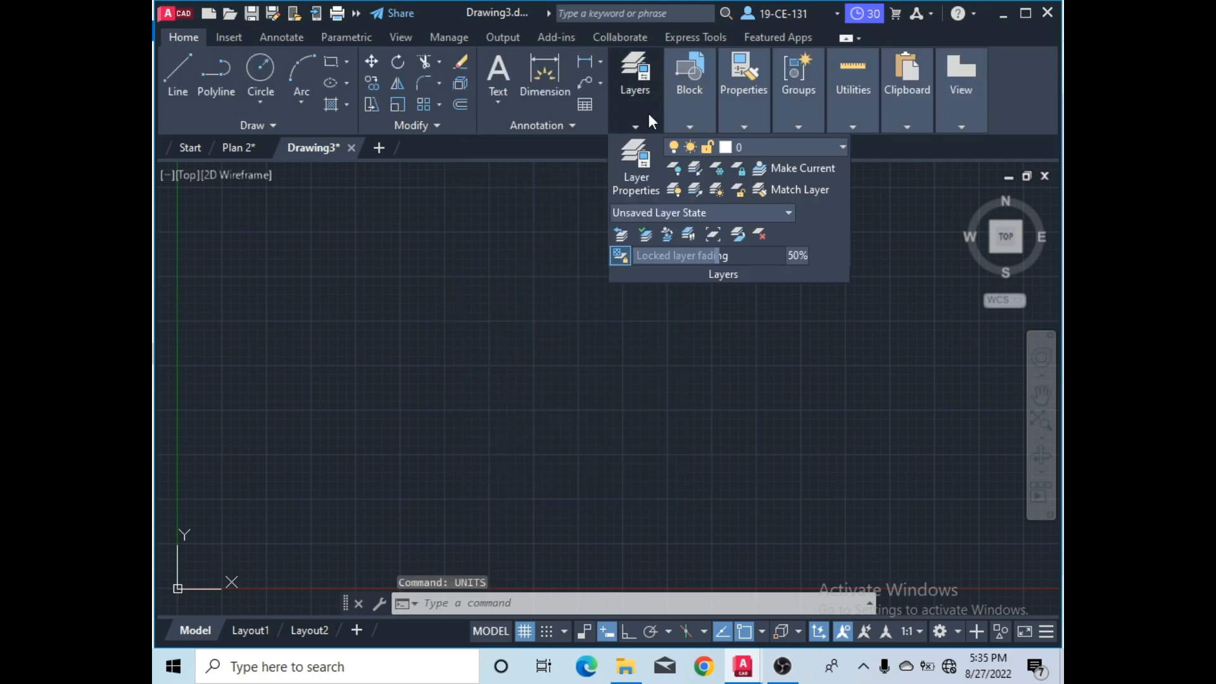
{"action": "left_click", "coordinate": [635, 178]}
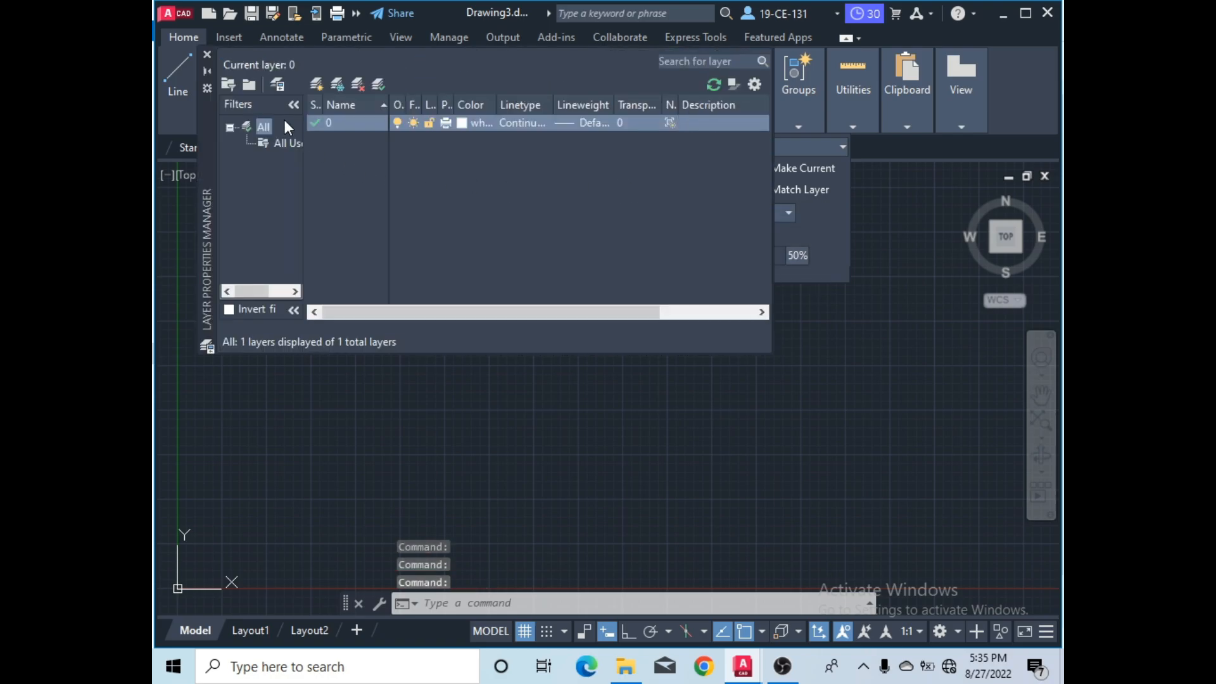
{"action": "left_click", "coordinate": [320, 83]}
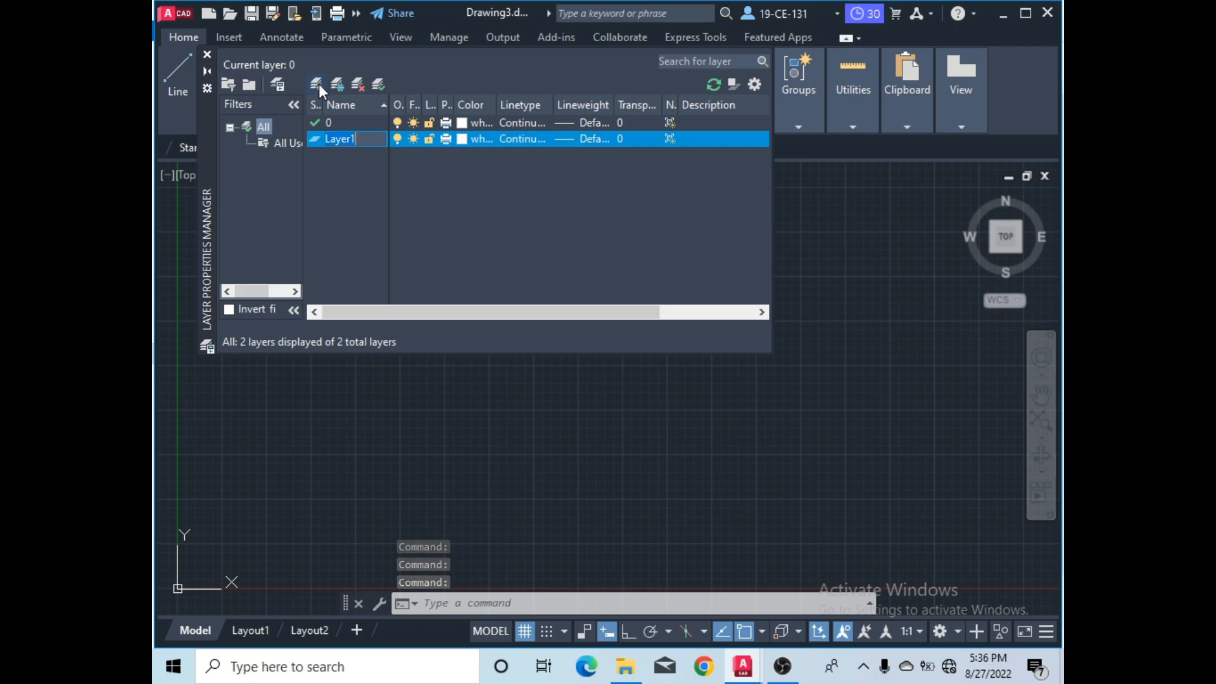
{"action": "left_click", "coordinate": [318, 83]}
{"action": "left_click", "coordinate": [317, 83]}
{"action": "left_click", "coordinate": [318, 83]}
{"action": "left_click", "coordinate": [318, 84]}
{"action": "left_click", "coordinate": [318, 84]}
{"action": "left_click", "coordinate": [318, 84]}
{"action": "left_click", "coordinate": [318, 84]}
{"action": "left_click", "coordinate": [318, 84]}
{"action": "left_click", "coordinate": [318, 84]}
{"action": "left_click", "coordinate": [318, 83]}
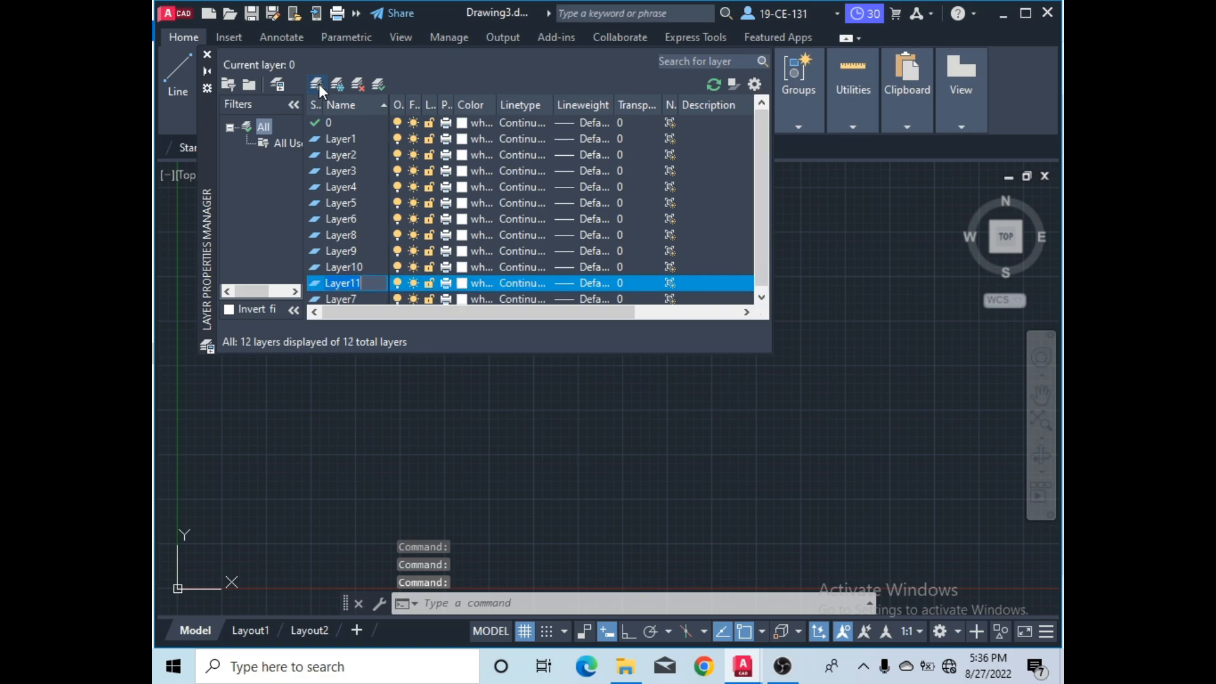
- Rename Layer1 as Walls and close the Layer Properties Manager
{"action": "left_click", "coordinate": [342, 139]}
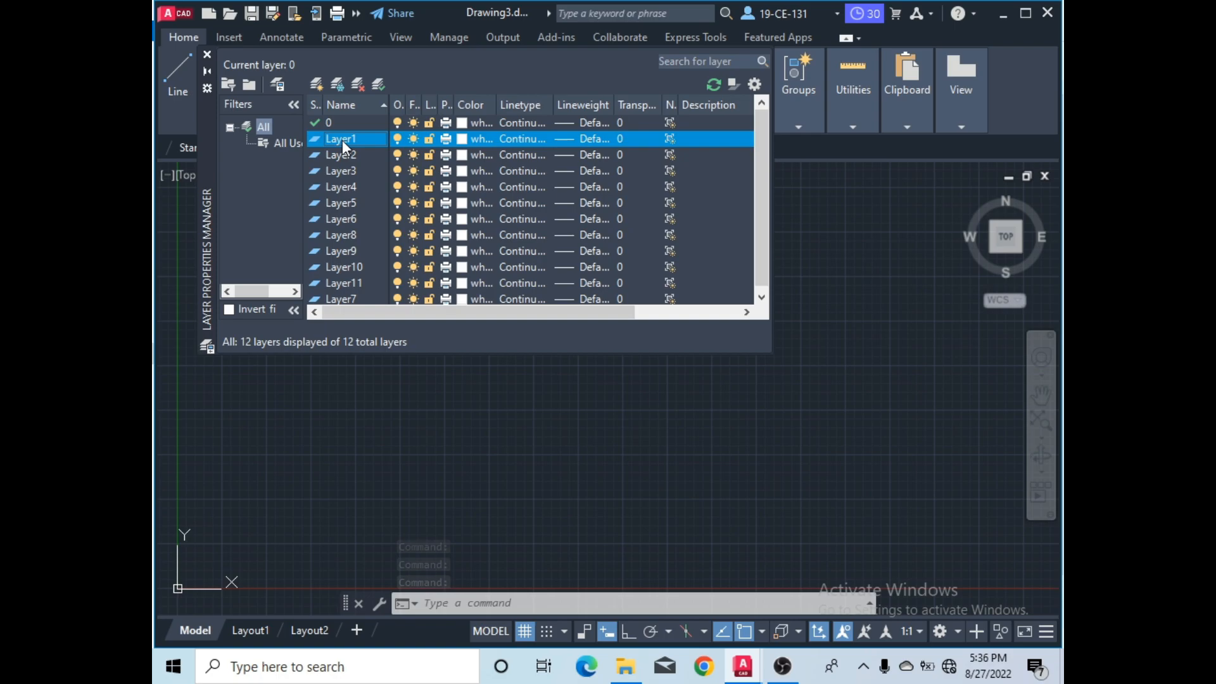
{"action": "right_click", "coordinate": [342, 139]}
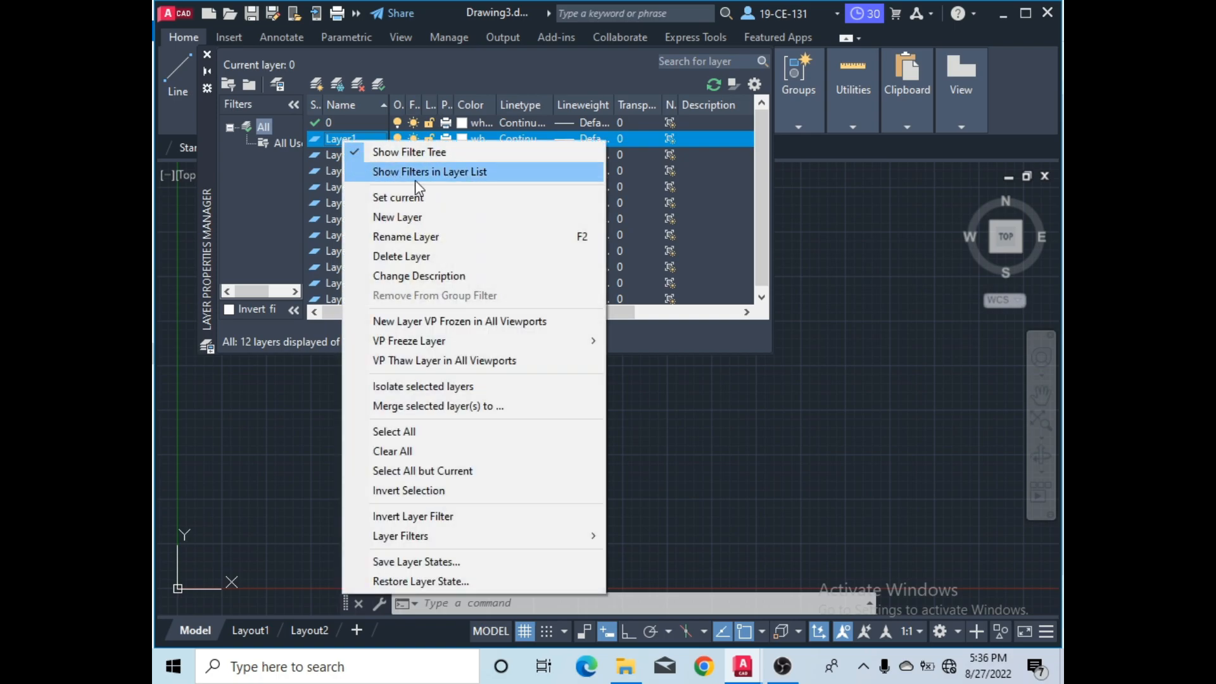
{"action": "left_click", "coordinate": [411, 238]}
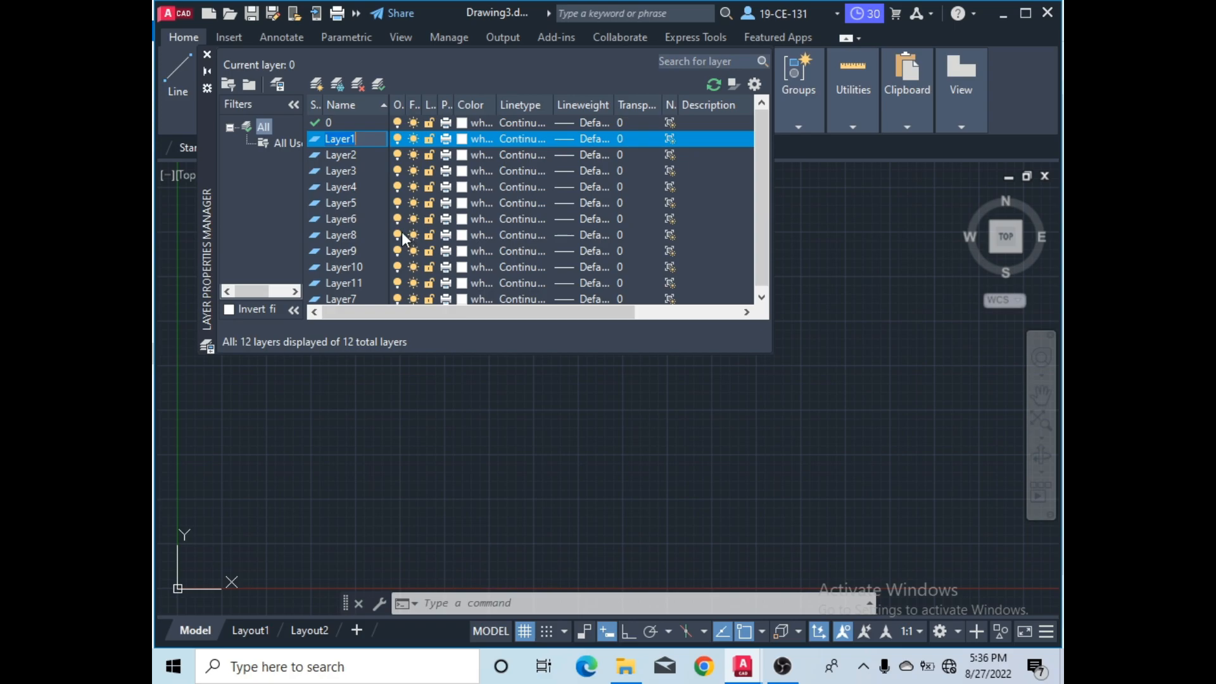
{"action": "type", "text": "Walls"}
{"action": "key", "text": "Return"}
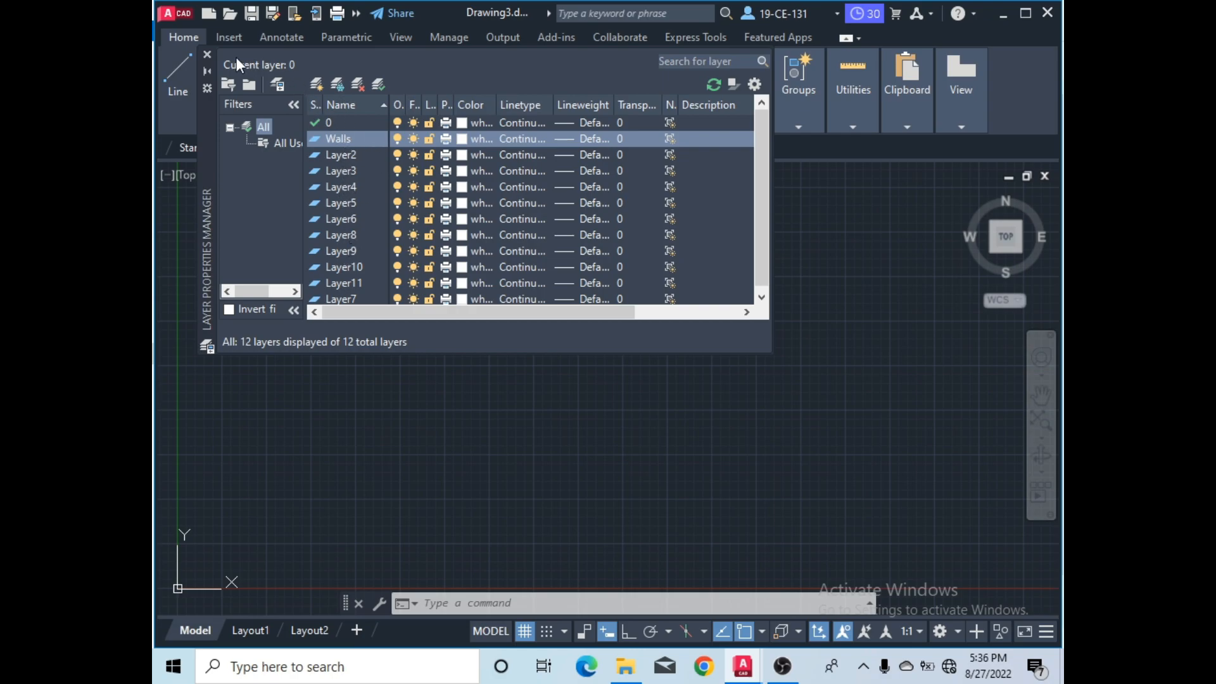
{"action": "left_click", "coordinate": [206, 55]}
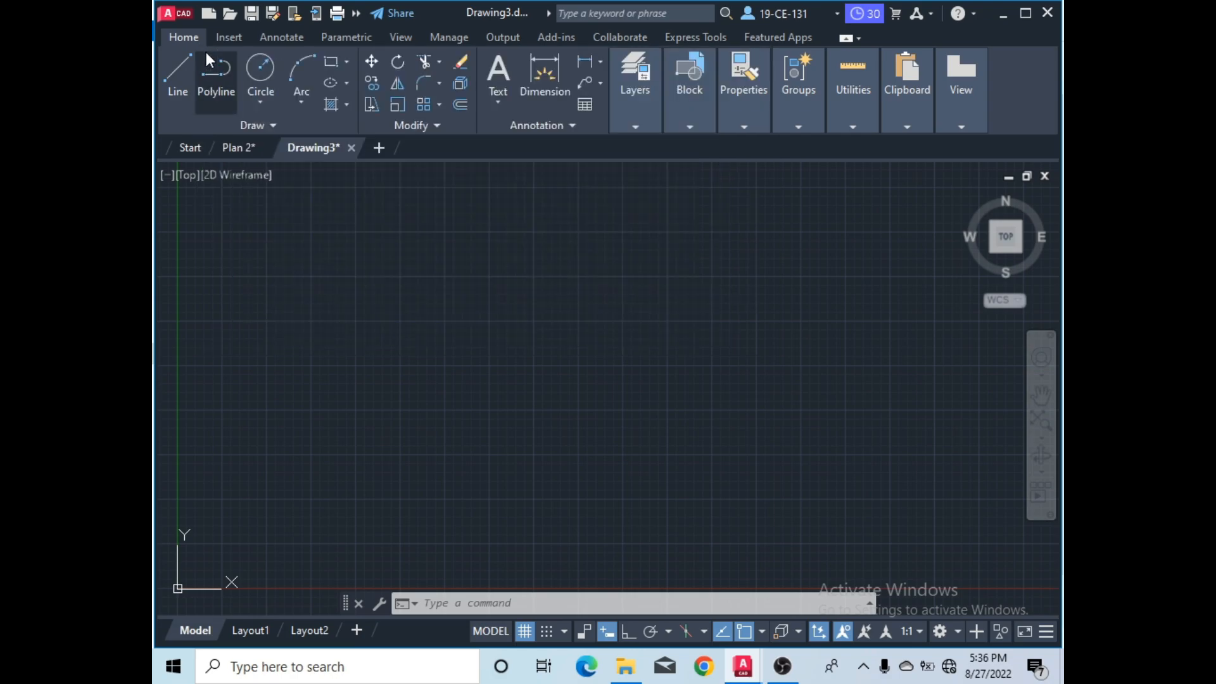
- Make Walls the current layer in Drawing3
{"action": "left_click", "coordinate": [644, 127]}
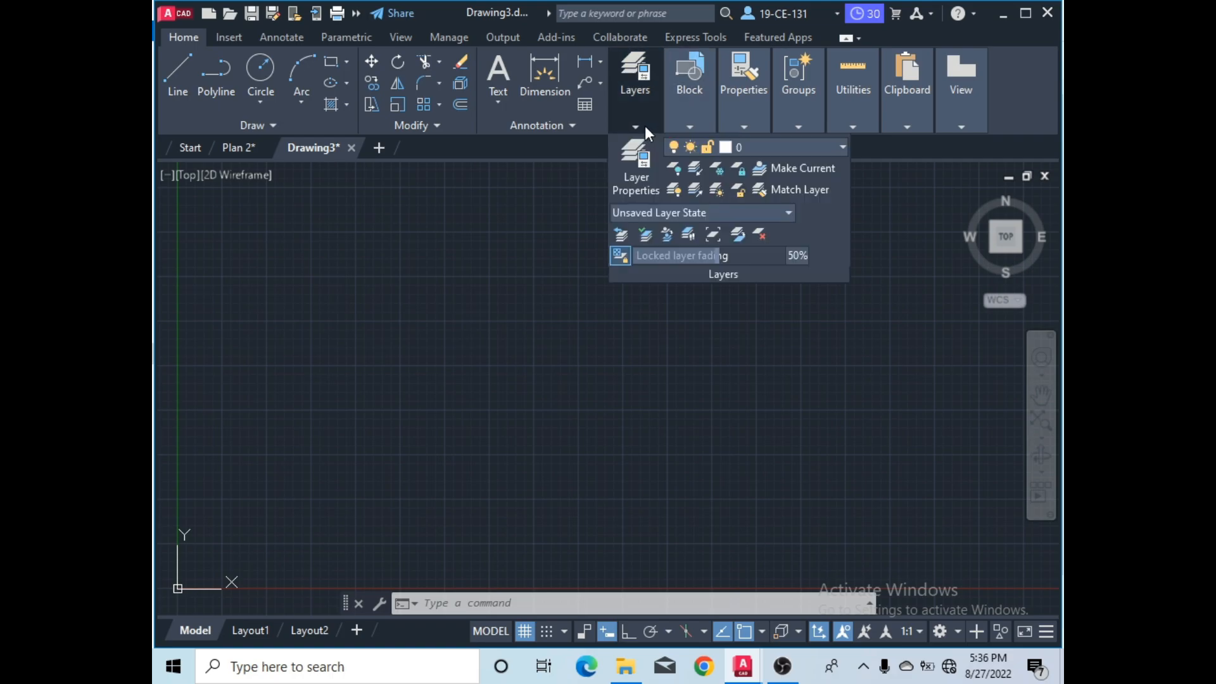
{"action": "left_click", "coordinate": [762, 148]}
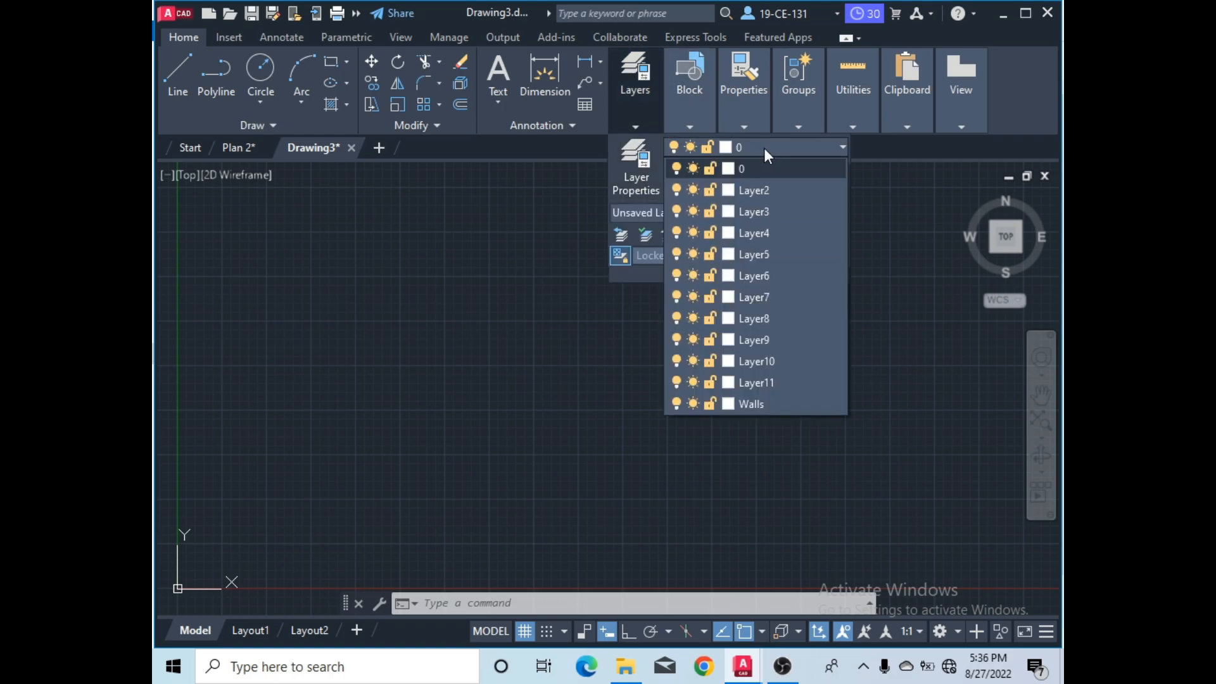
{"action": "left_click", "coordinate": [751, 403]}
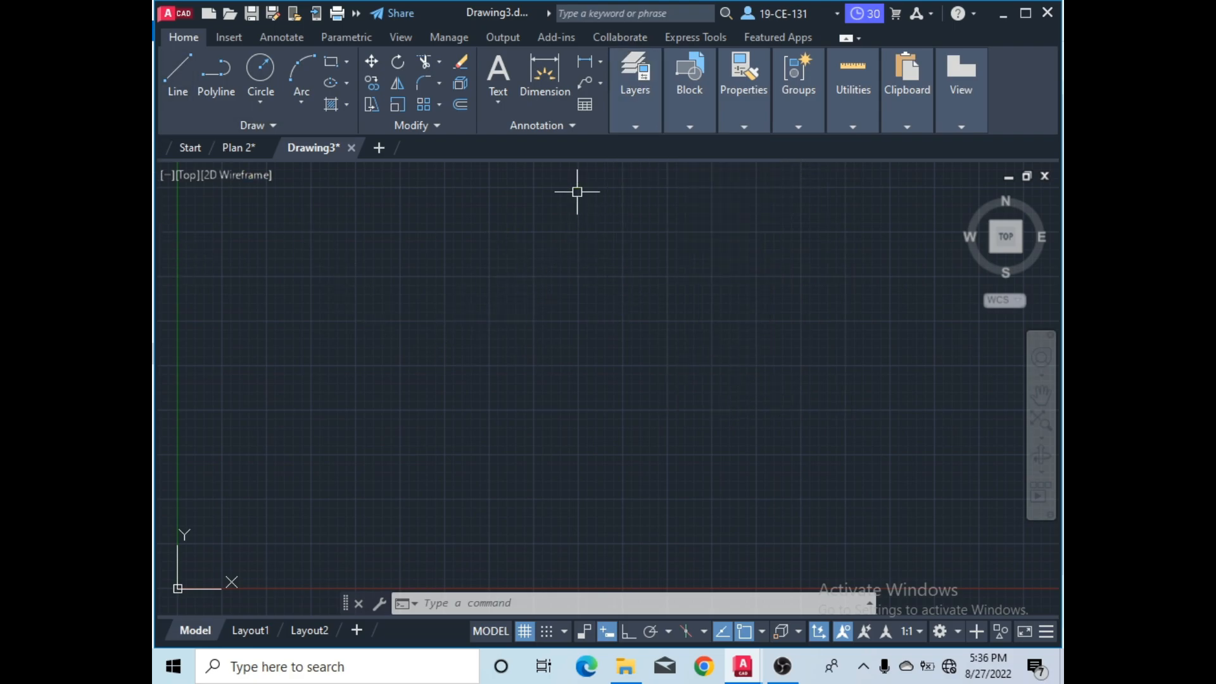
{"action": "left_click", "coordinate": [643, 130]}
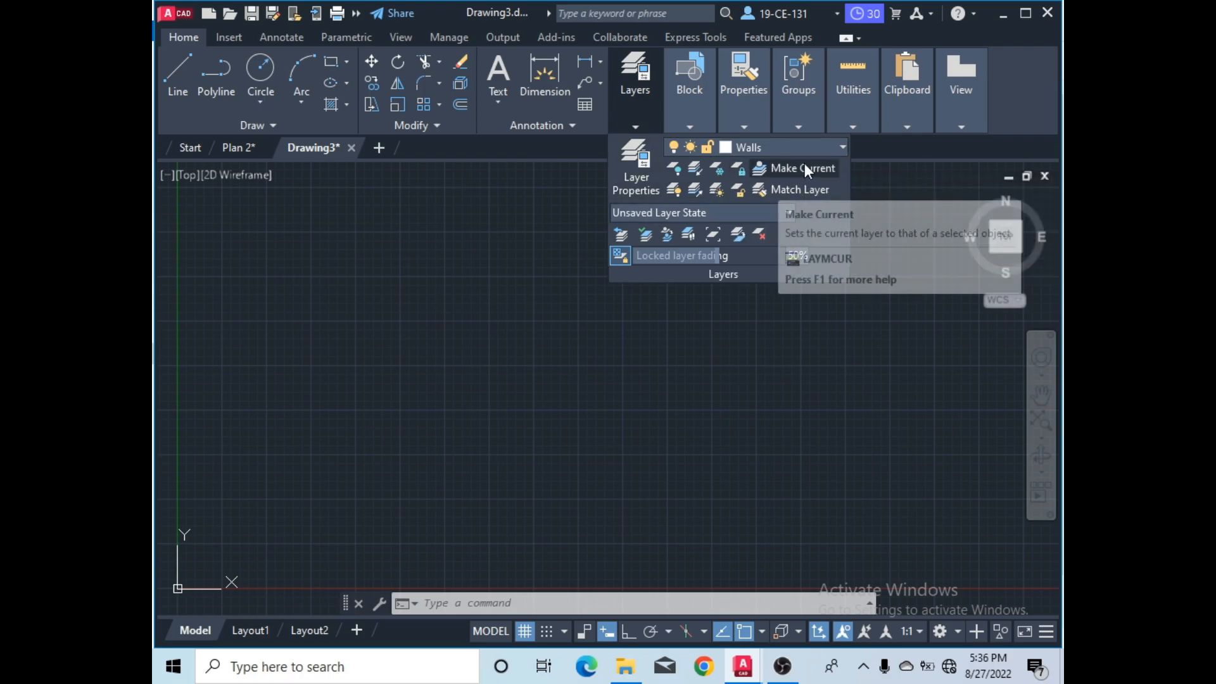
{"action": "left_click", "coordinate": [429, 331]}
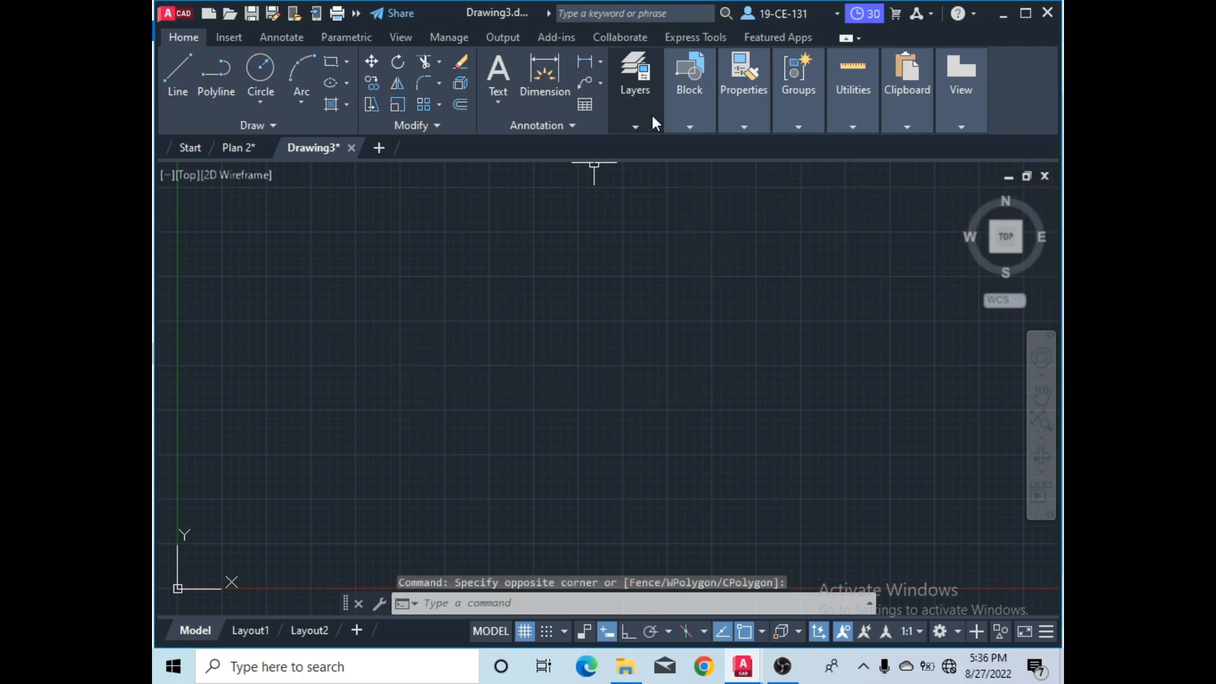
- Set the Walls layer's color to green (index color 3)
{"action": "left_click", "coordinate": [637, 126]}
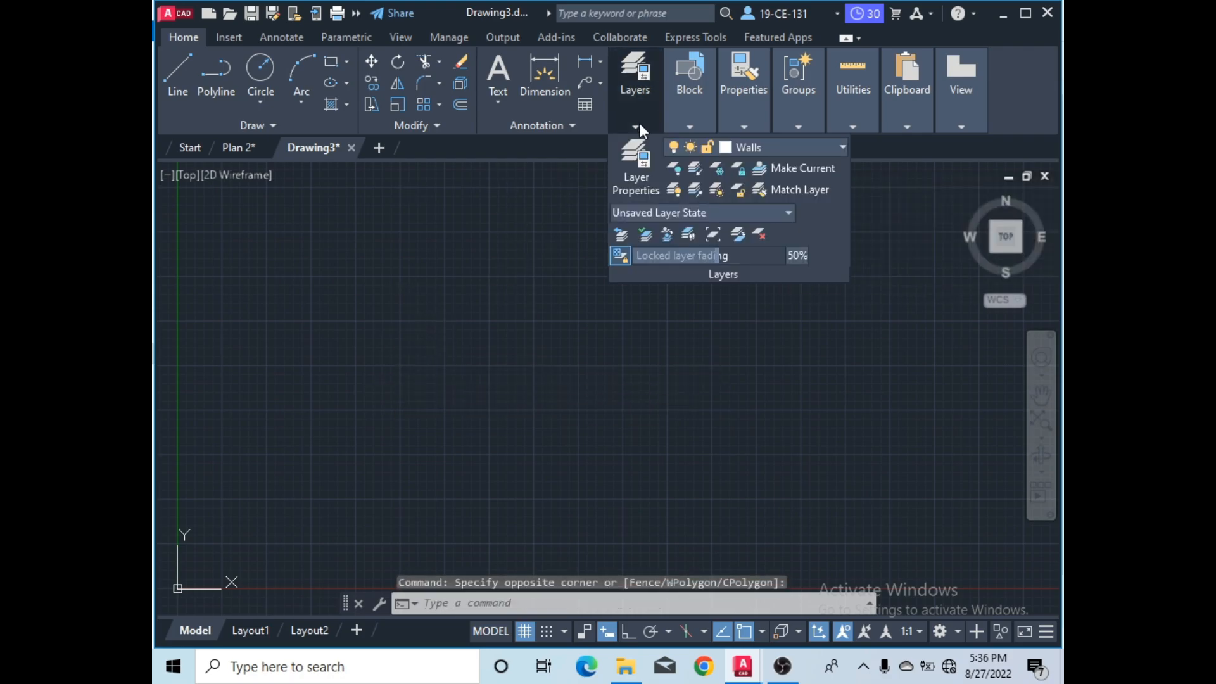
{"action": "left_click", "coordinate": [741, 148]}
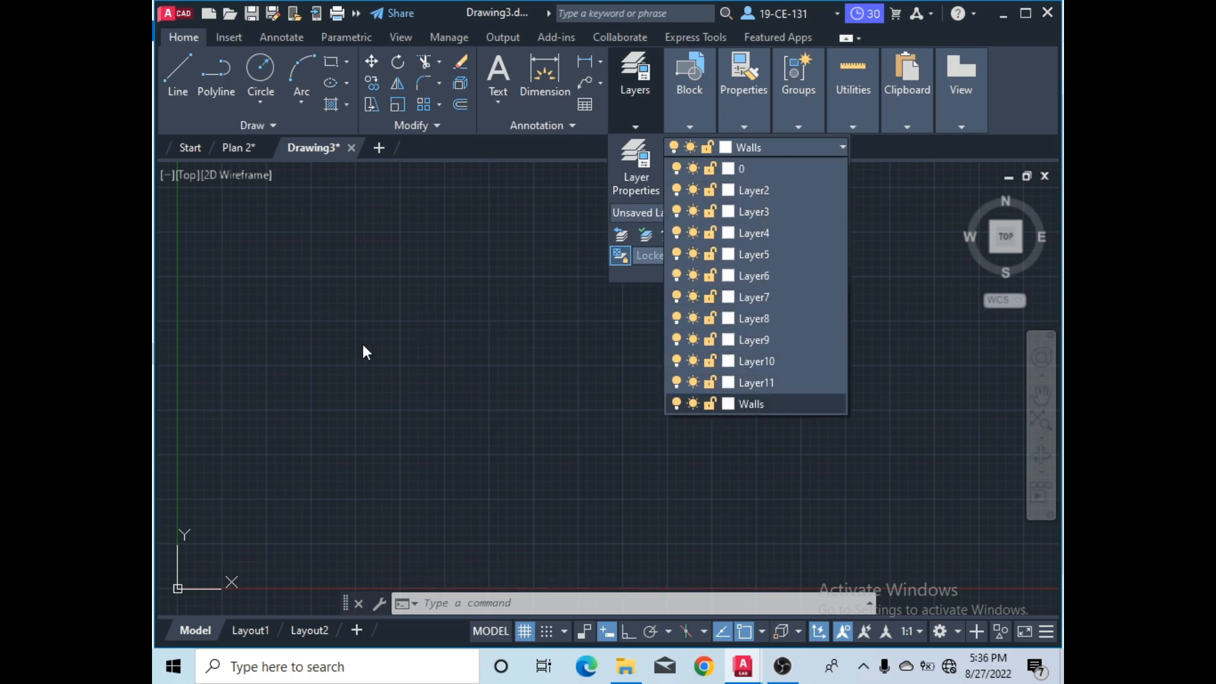
{"action": "left_click", "coordinate": [727, 404]}
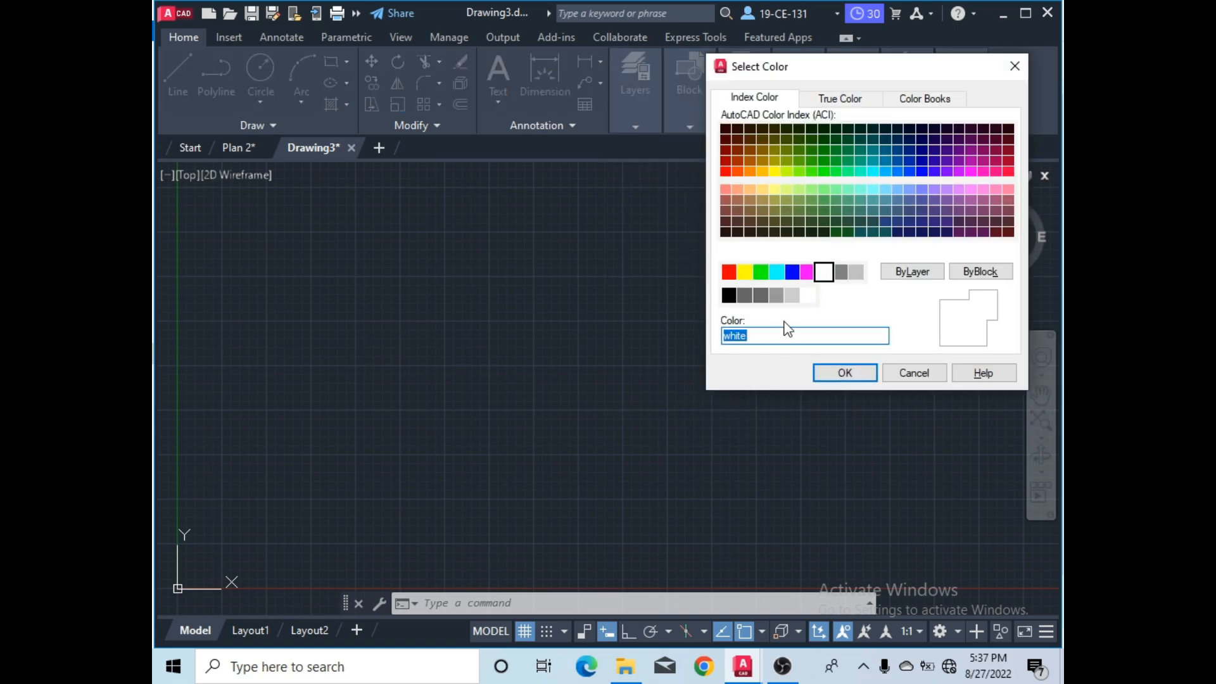
{"action": "left_click", "coordinate": [762, 273]}
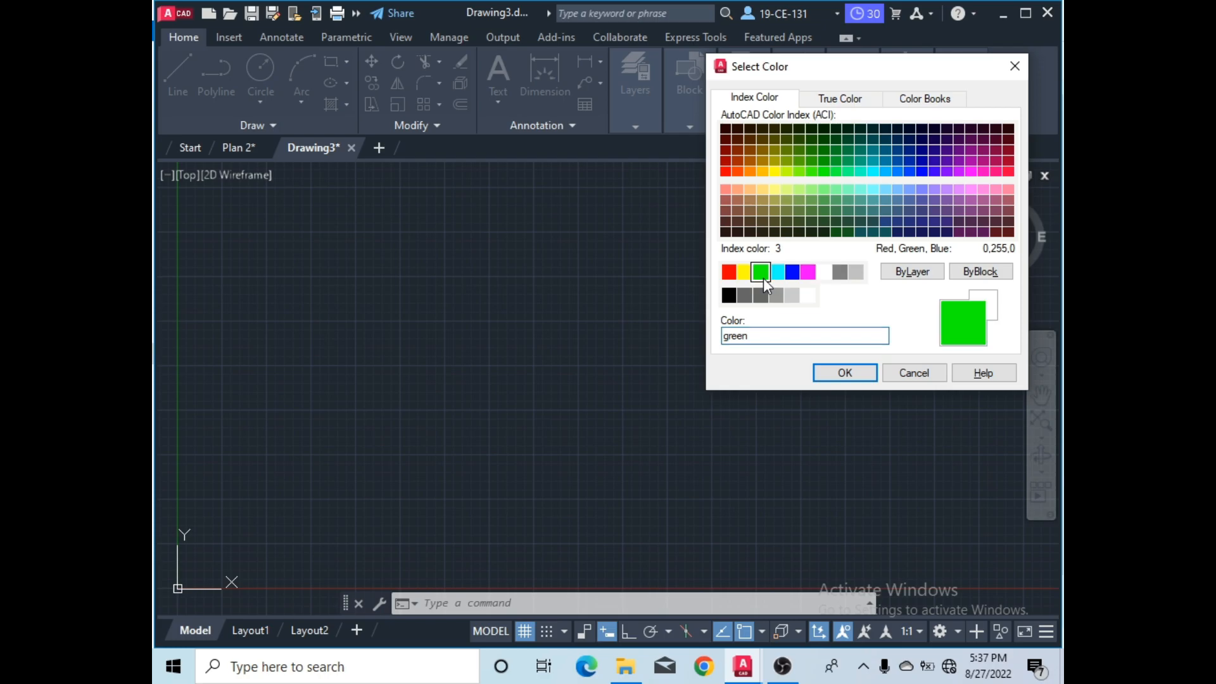
{"action": "left_click", "coordinate": [844, 373]}
{"action": "left_click", "coordinate": [651, 126]}
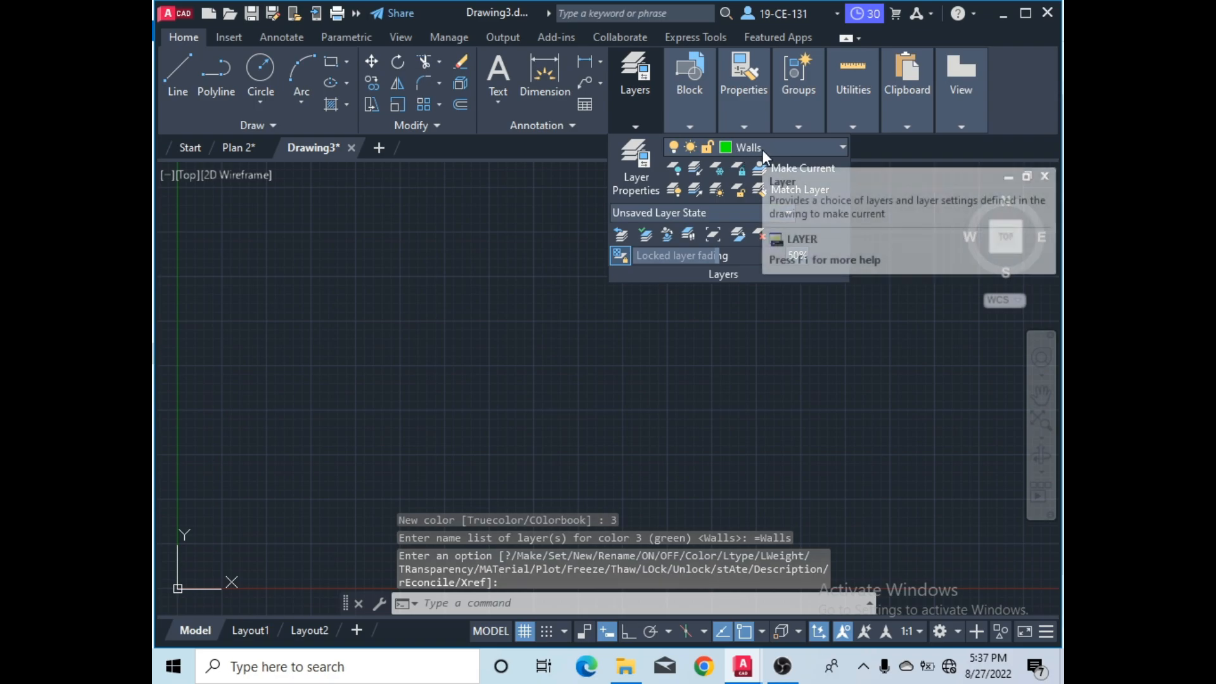
{"action": "left_click", "coordinate": [468, 311]}
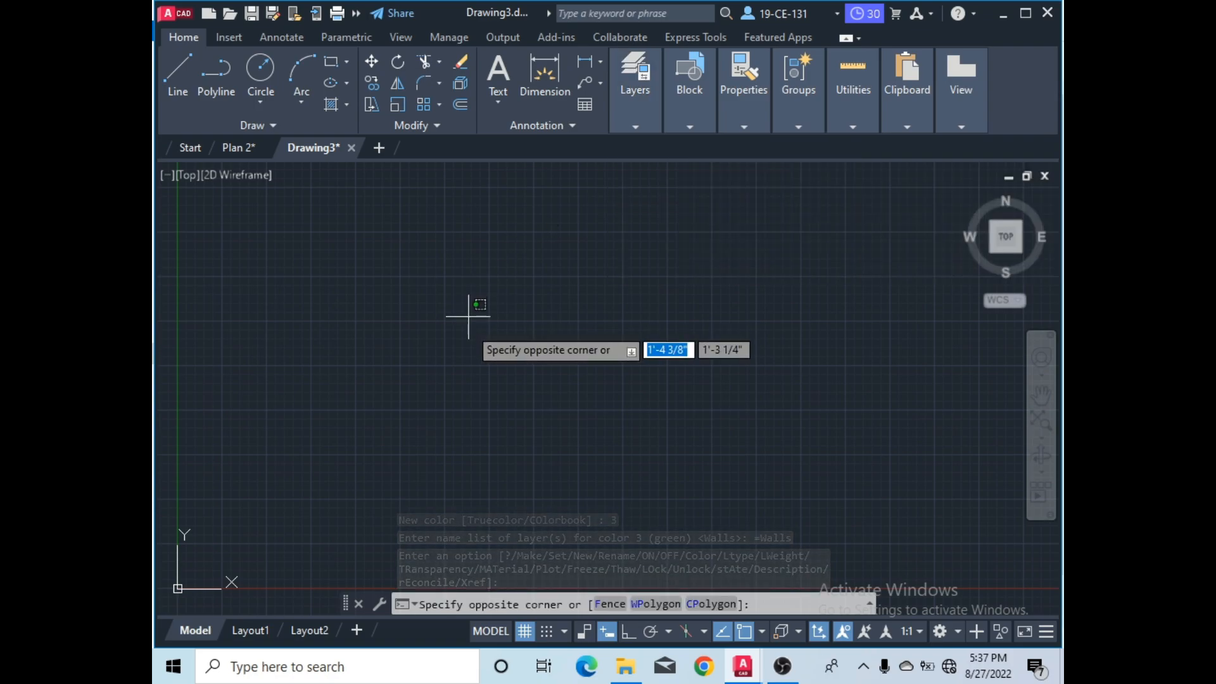
- Start a line in the open area above the X axis and draw a 60' horizontal wall to the right with Ortho on
{"action": "scroll", "coordinate": [365, 469], "scroll_direction": "down", "scroll_amount": 2}
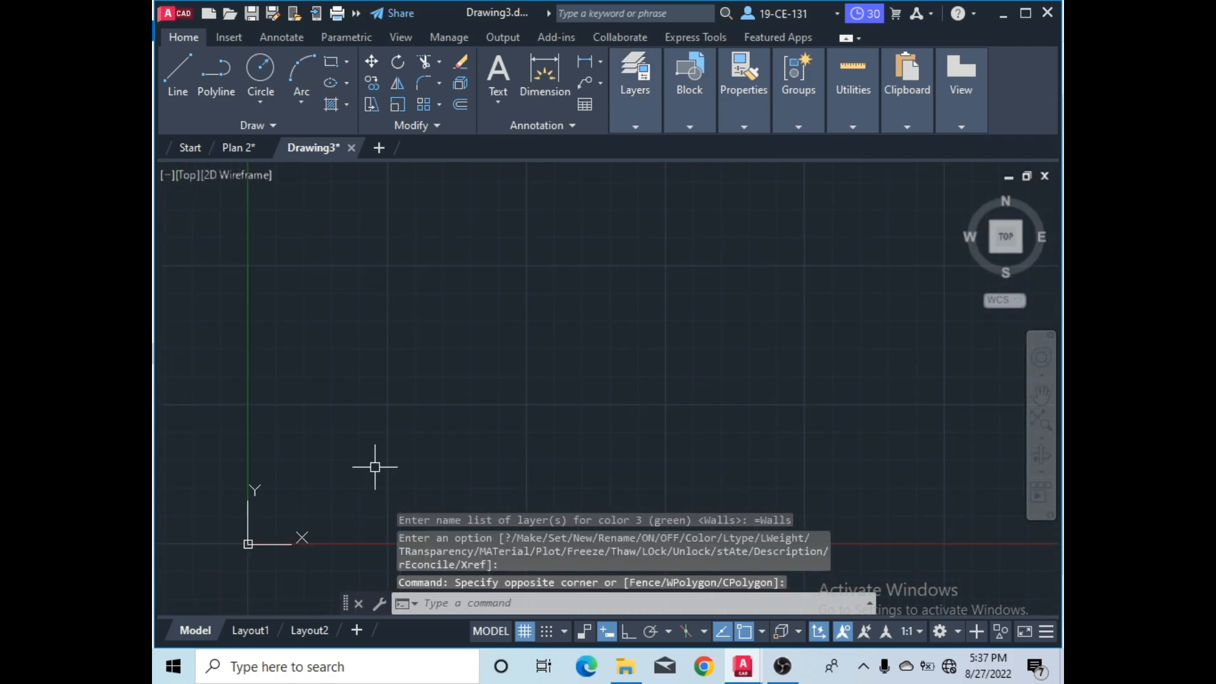
{"action": "scroll", "coordinate": [372, 407], "scroll_direction": "down", "scroll_amount": 3}
{"action": "scroll", "coordinate": [484, 335], "scroll_direction": "up", "scroll_amount": 1}
{"action": "scroll", "coordinate": [484, 334], "scroll_direction": "down", "scroll_amount": 4}
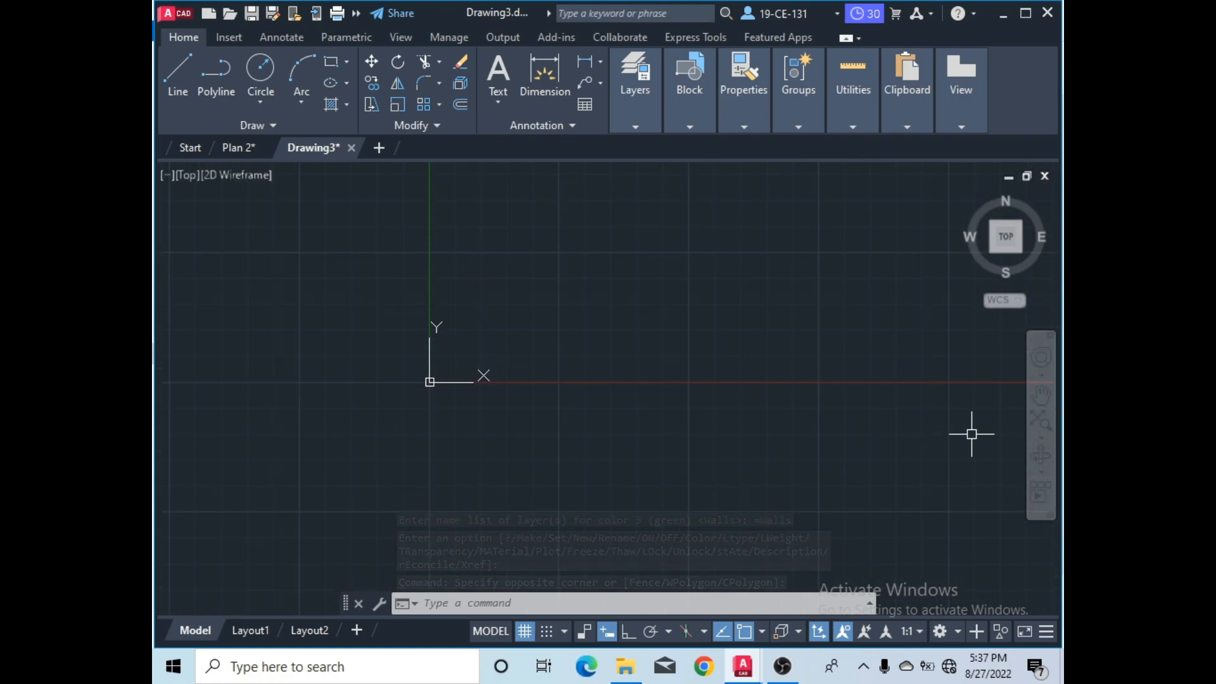
{"action": "left_click", "coordinate": [1032, 397]}
{"action": "left_click_drag", "start_coordinate": [678, 312], "coordinate": [443, 412]}
{"action": "right_click", "coordinate": [446, 340]}
{"action": "left_click", "coordinate": [485, 353]}
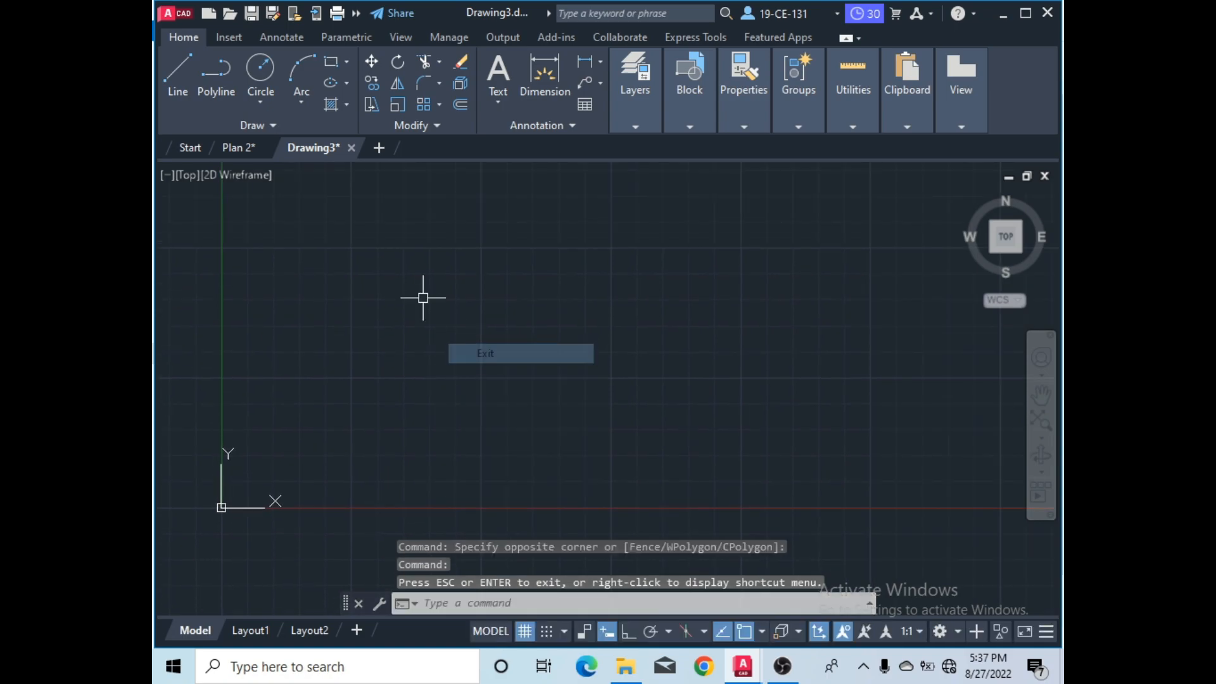
{"action": "left_click", "coordinate": [180, 81]}
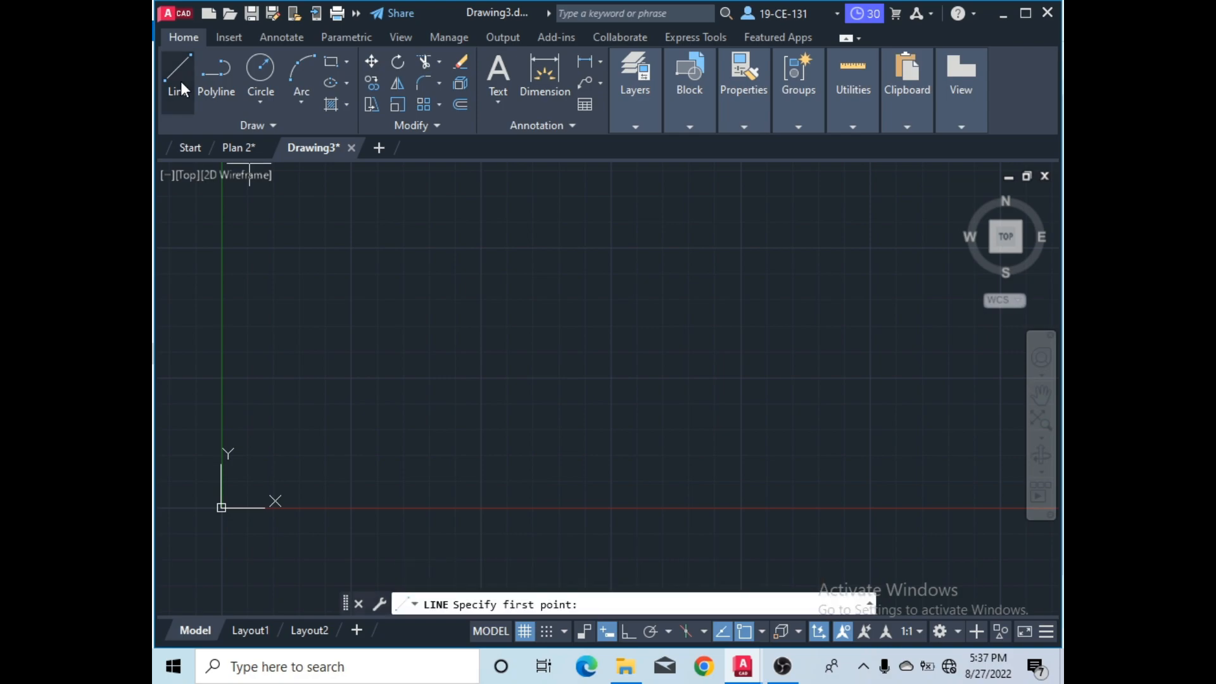
{"action": "left_click", "coordinate": [383, 331]}
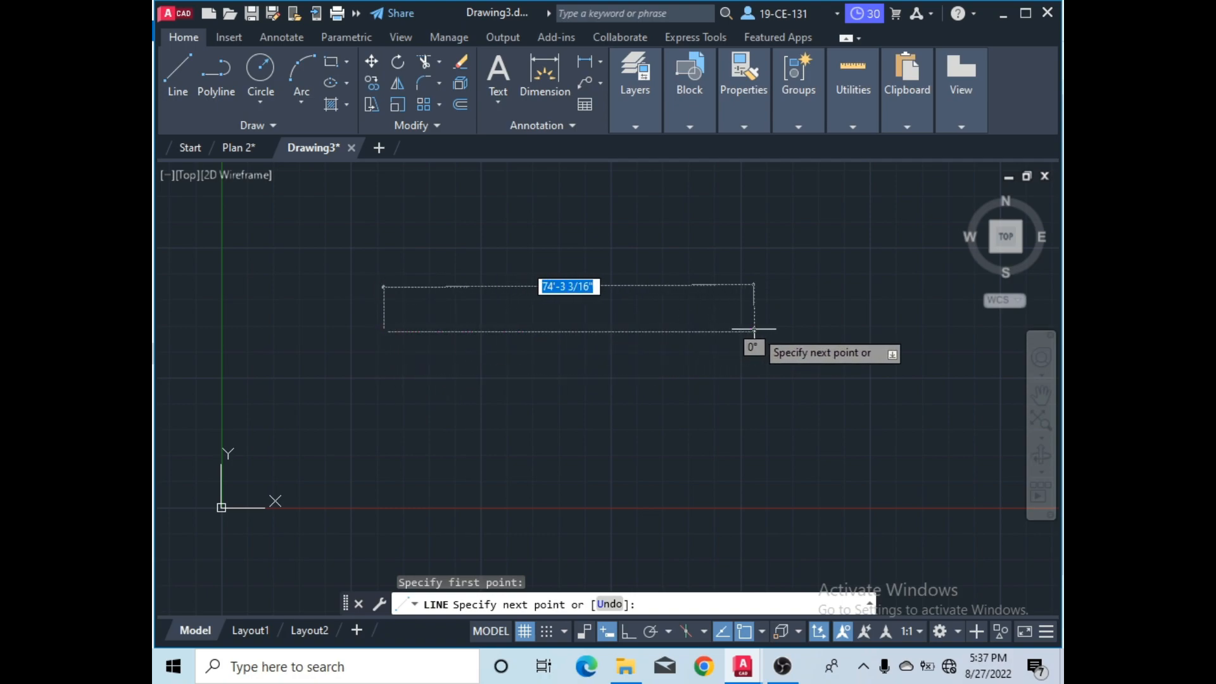
{"action": "left_click", "coordinate": [628, 632]}
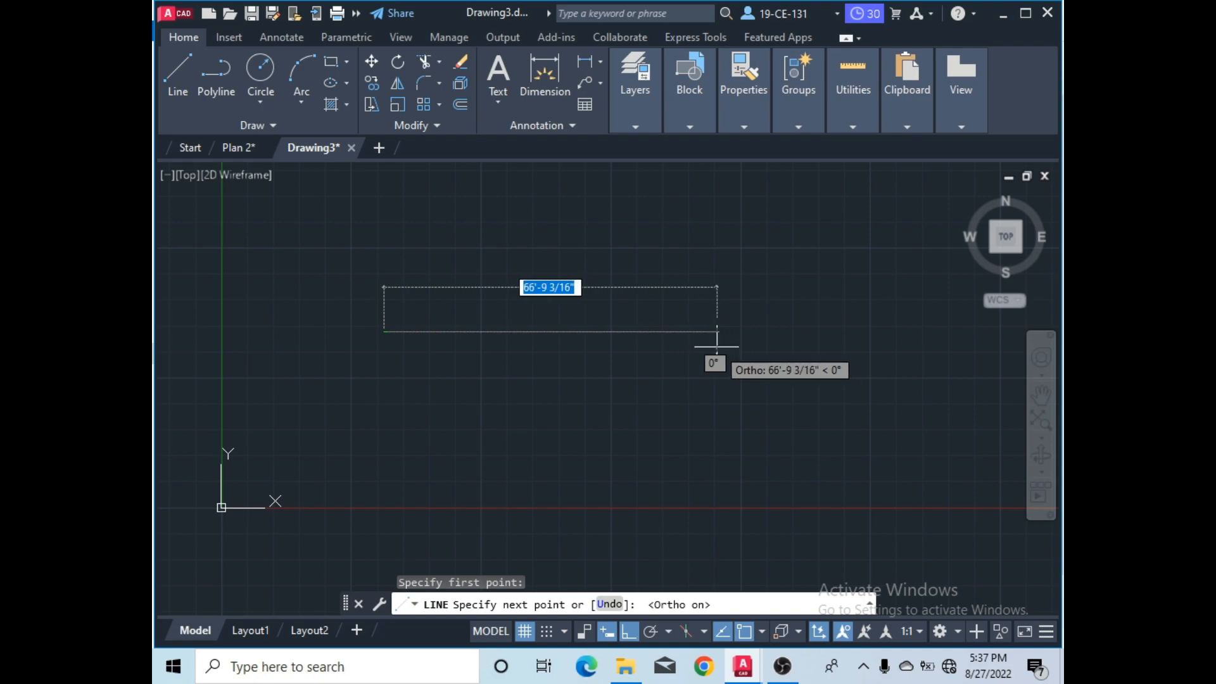
{"action": "type", "text": "6"}
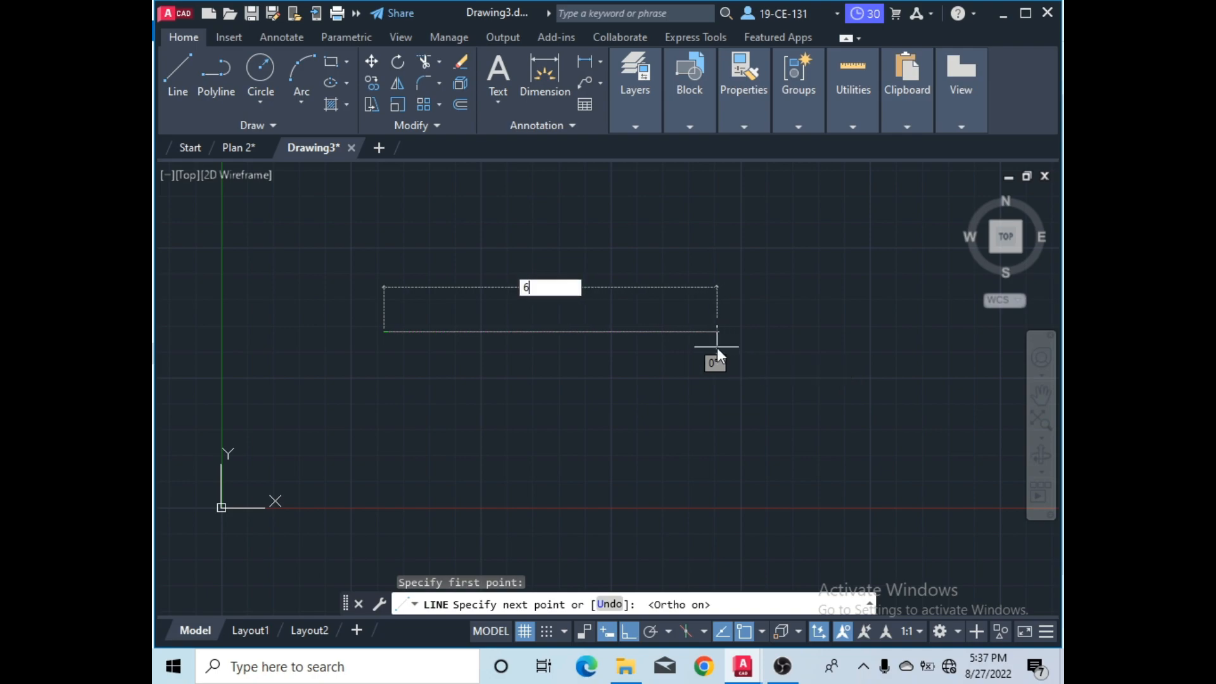
{"action": "type", "text": "0'"}
{"action": "key", "text": "Return"}
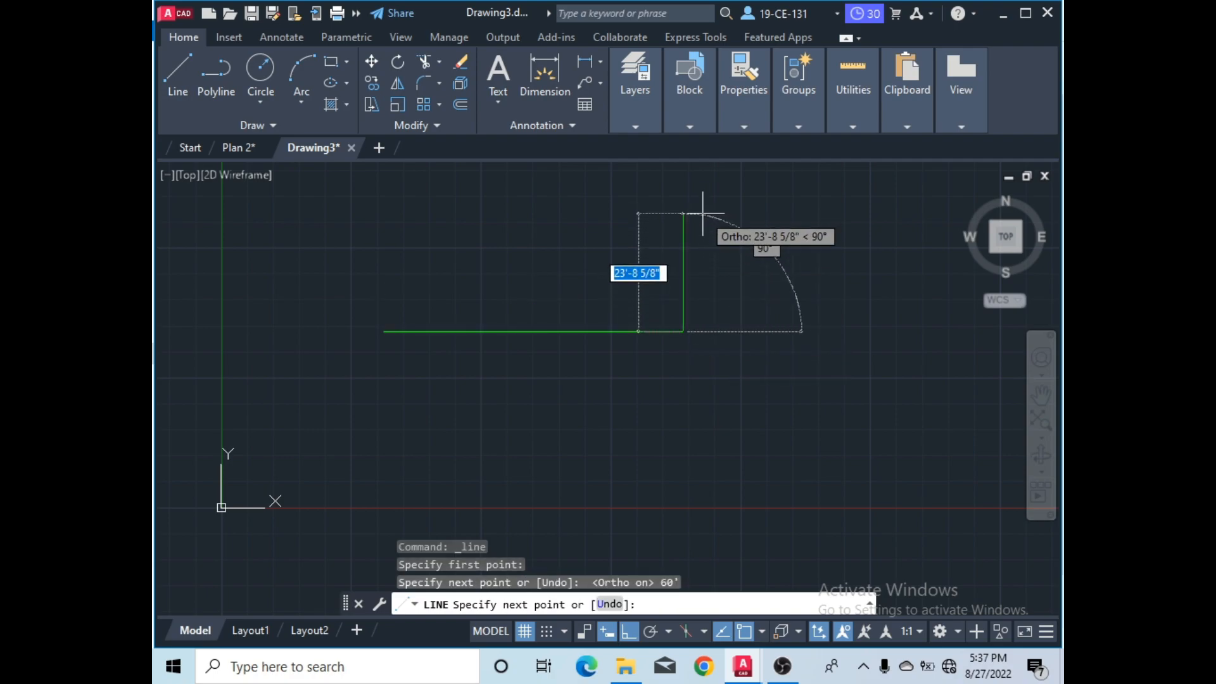
- Continue the wall line 40' upward from the right end, and 60' back to the left
{"action": "type", "text": "40"}
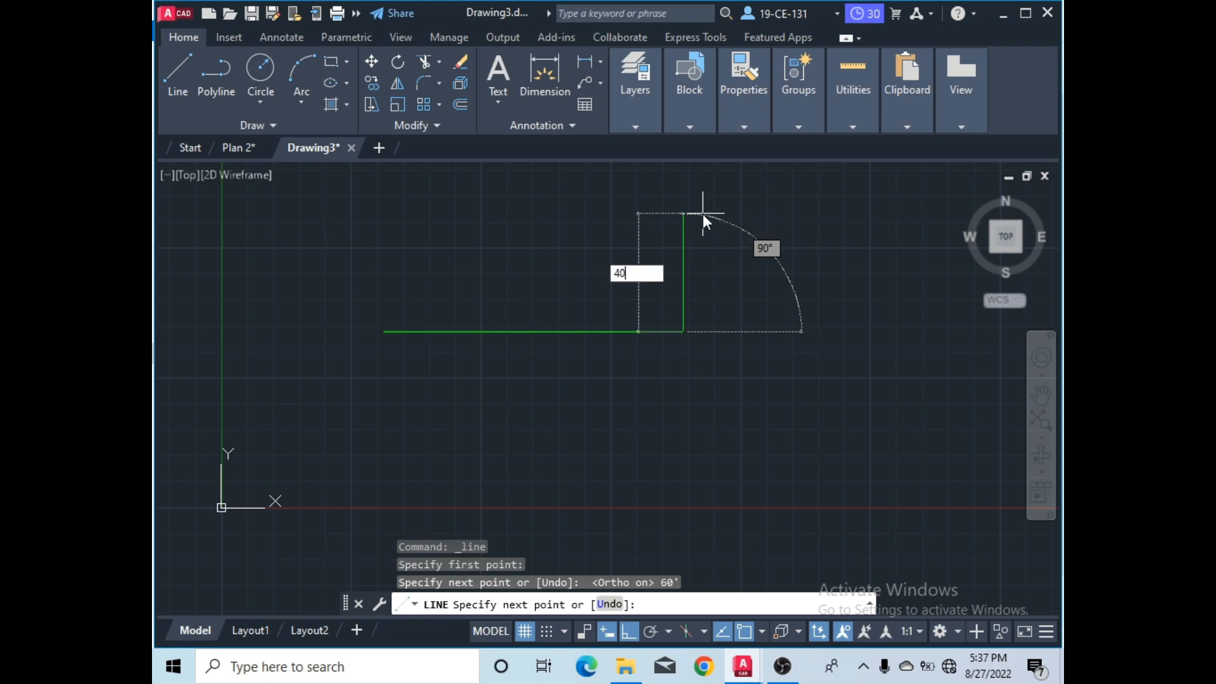
{"action": "key", "text": "Return"}
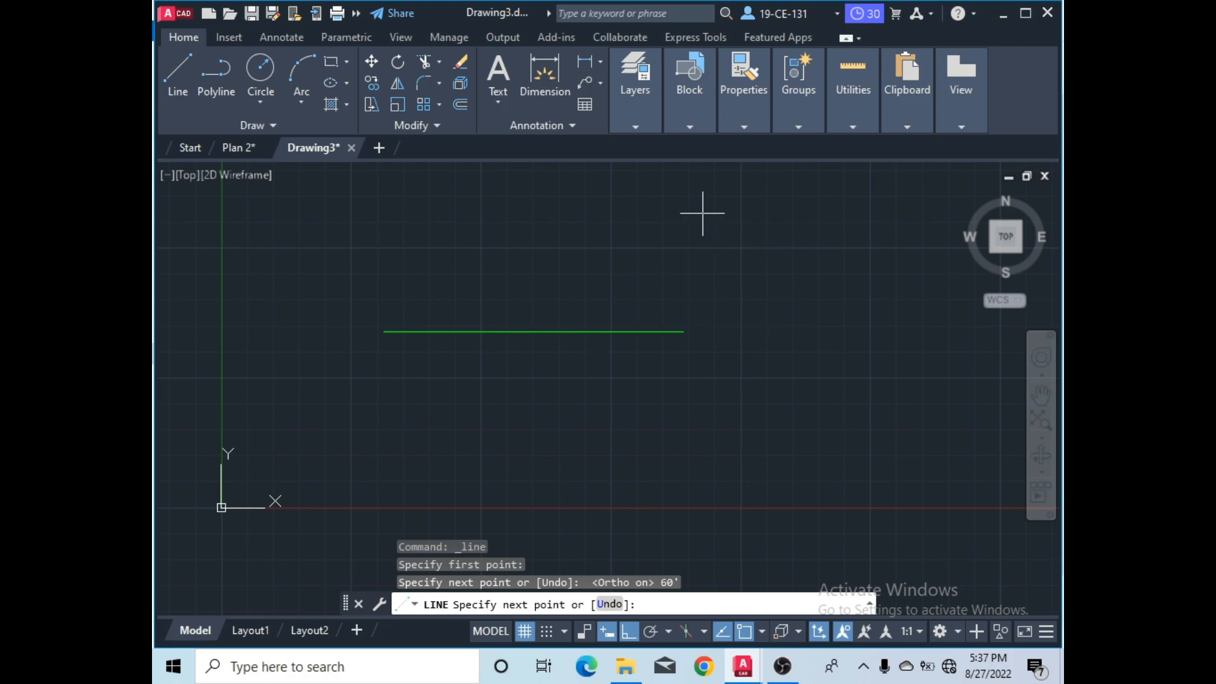
{"action": "scroll", "coordinate": [869, 421], "scroll_direction": "down", "scroll_amount": 4}
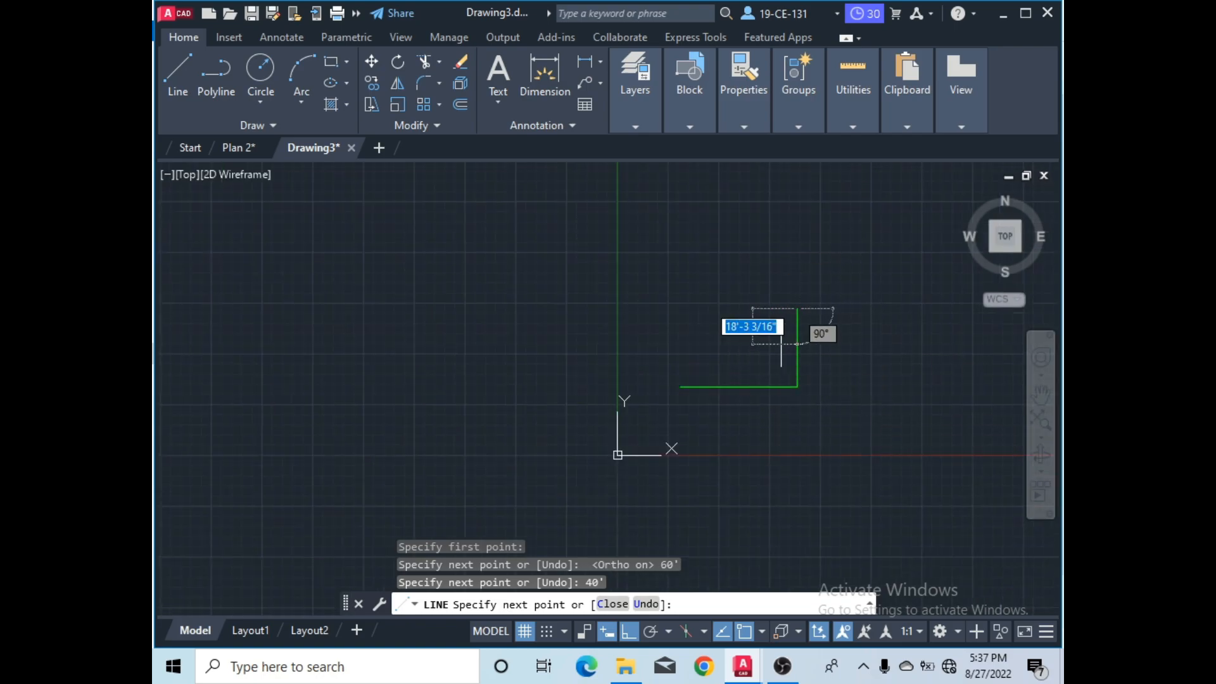
{"action": "scroll", "coordinate": [681, 320], "scroll_direction": "up", "scroll_amount": 2}
{"action": "scroll", "coordinate": [682, 320], "scroll_direction": "up", "scroll_amount": 2}
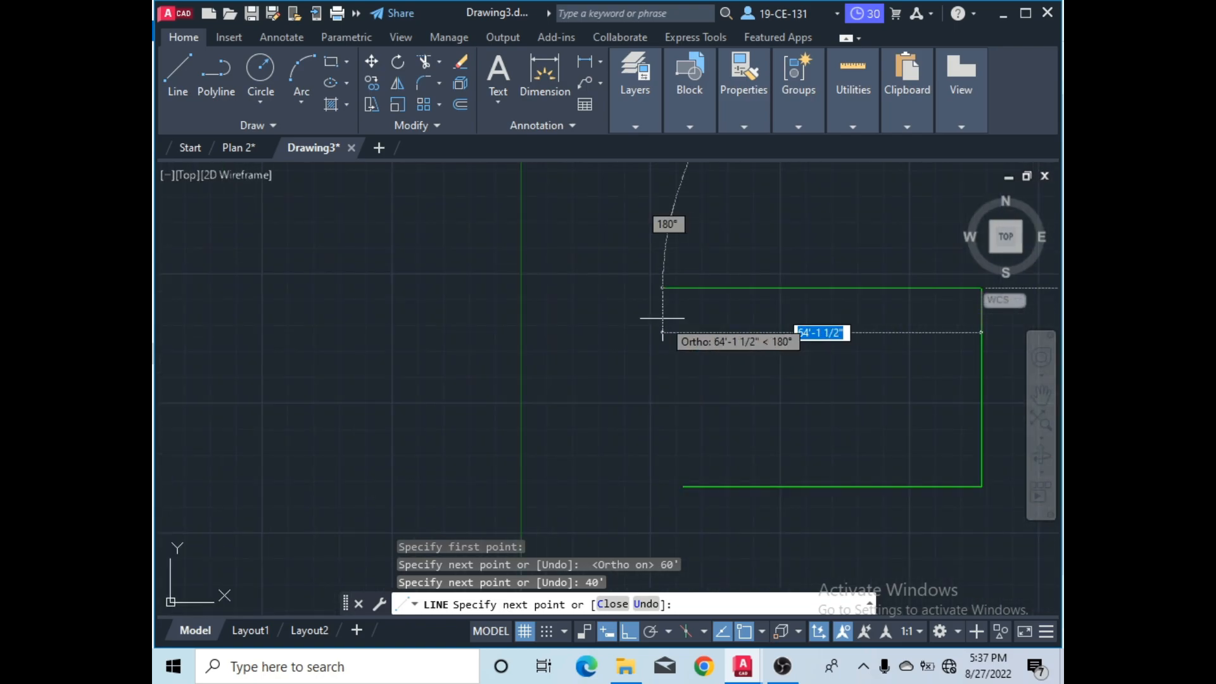
{"action": "type", "text": "60"}
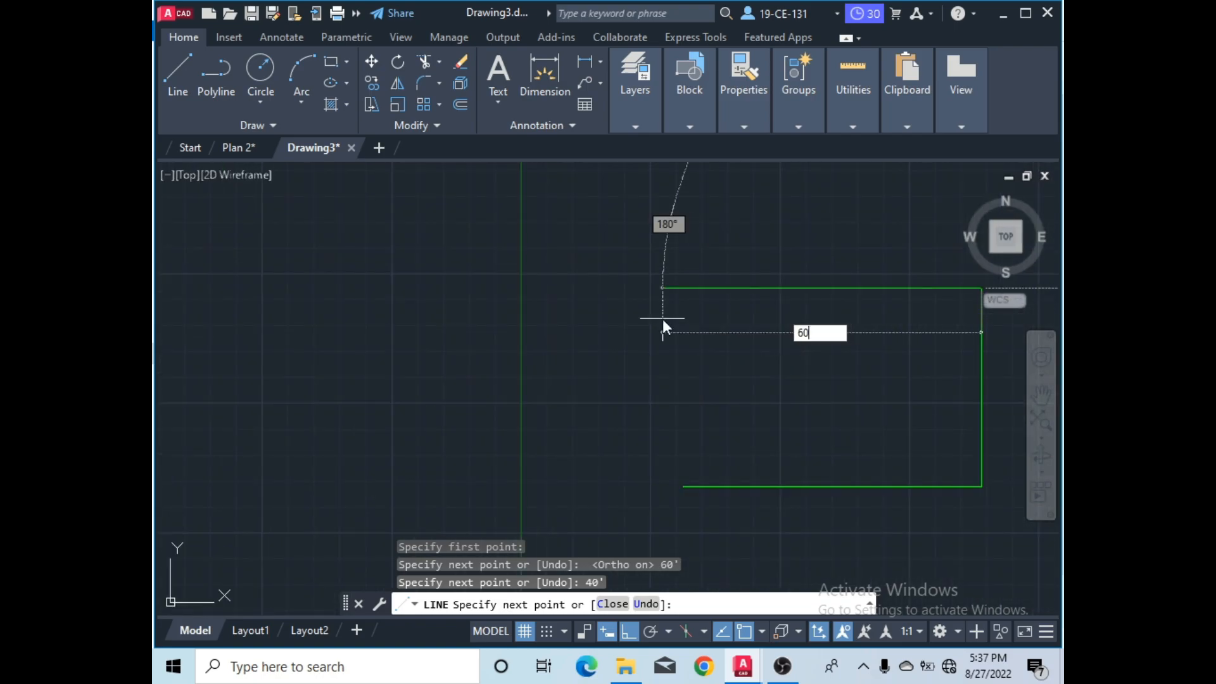
{"action": "type", "text": "'"}
{"action": "key", "text": "Return"}
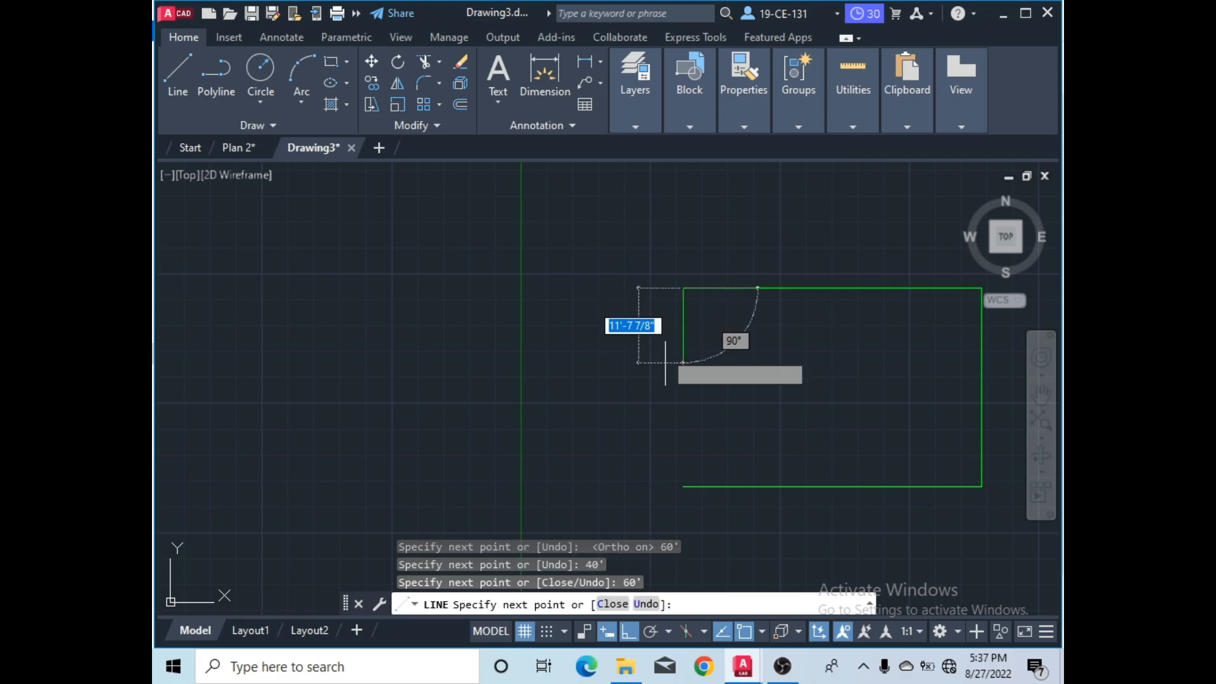
- Close the wall outline with a vertical line down to the starting point and end the Line command
{"action": "left_click", "coordinate": [680, 485]}
{"action": "scroll", "coordinate": [717, 493], "scroll_direction": "up", "scroll_amount": 4}
{"action": "scroll", "coordinate": [601, 488], "scroll_direction": "up", "scroll_amount": 15}
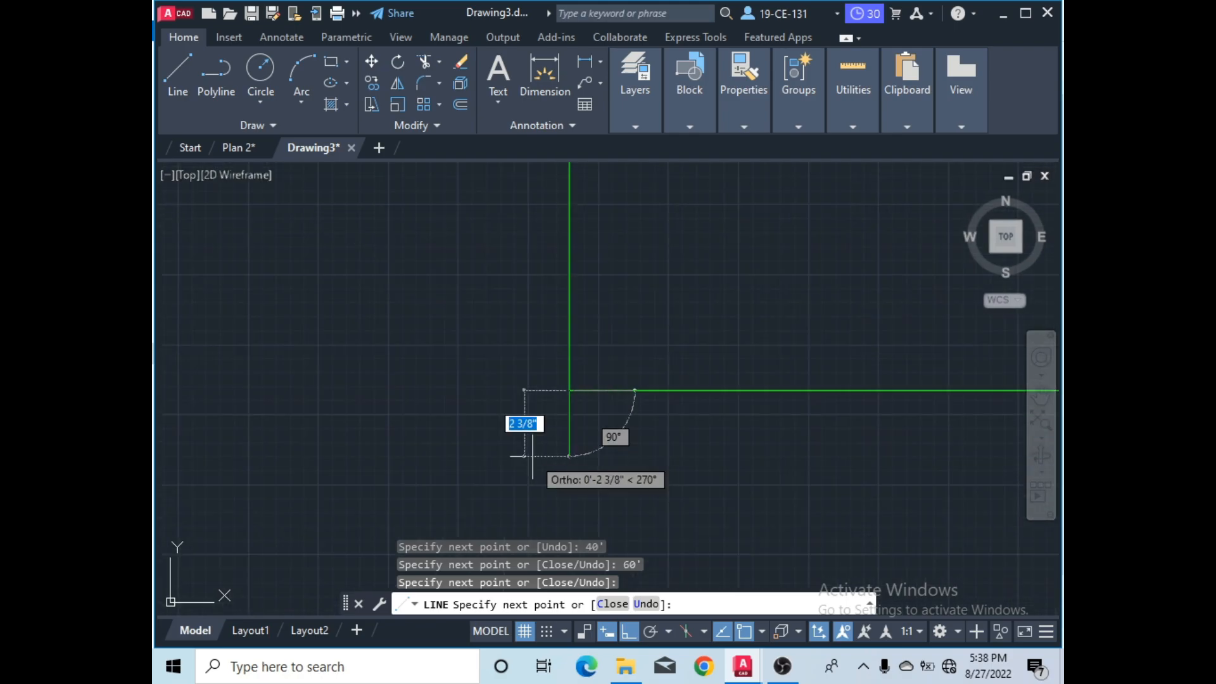
{"action": "right_click", "coordinate": [626, 198]}
{"action": "left_click", "coordinate": [643, 204]}
- Offset the outline's left wall 15' inward
{"action": "scroll", "coordinate": [532, 449], "scroll_direction": "down", "scroll_amount": 3}
{"action": "scroll", "coordinate": [529, 424], "scroll_direction": "down", "scroll_amount": 8}
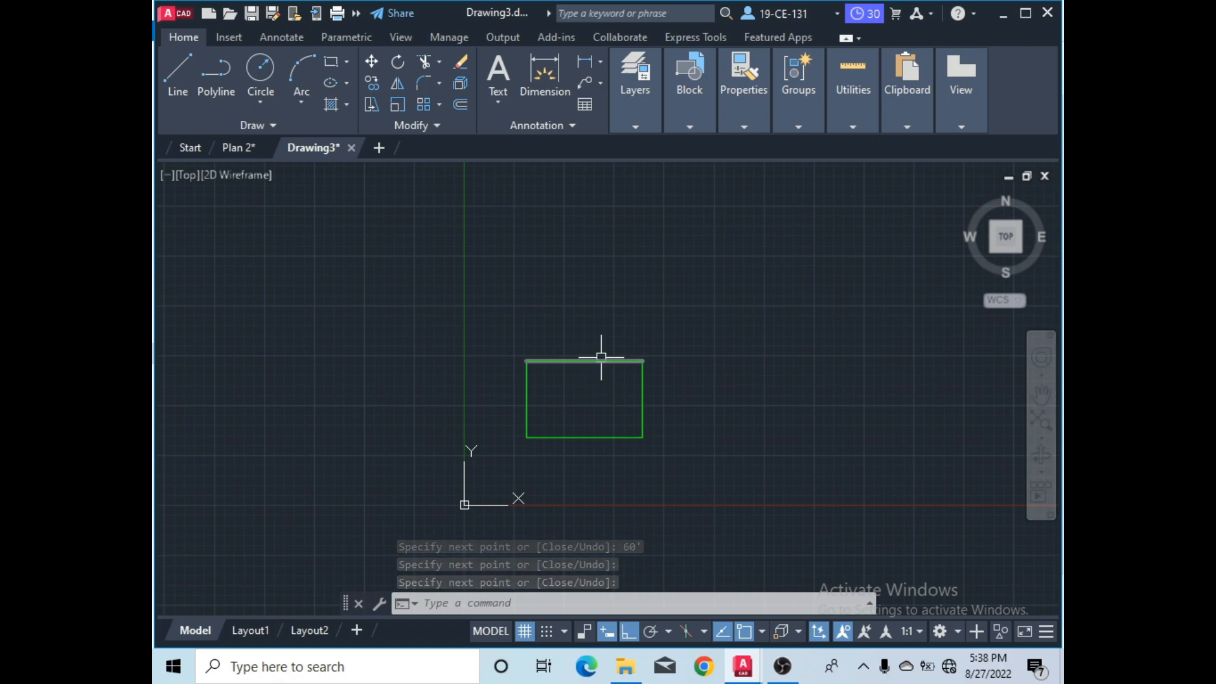
{"action": "scroll", "coordinate": [589, 475], "scroll_direction": "up", "scroll_amount": 4}
{"action": "scroll", "coordinate": [575, 409], "scroll_direction": "down", "scroll_amount": 2}
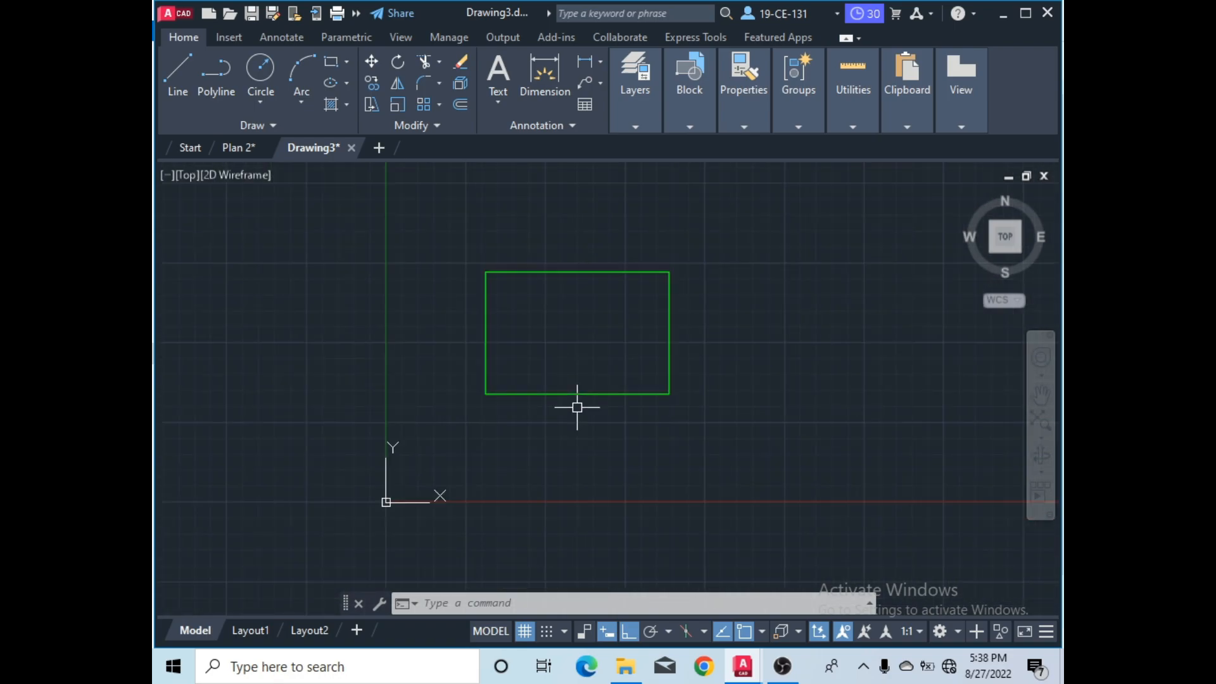
{"action": "scroll", "coordinate": [588, 385], "scroll_direction": "up", "scroll_amount": 2}
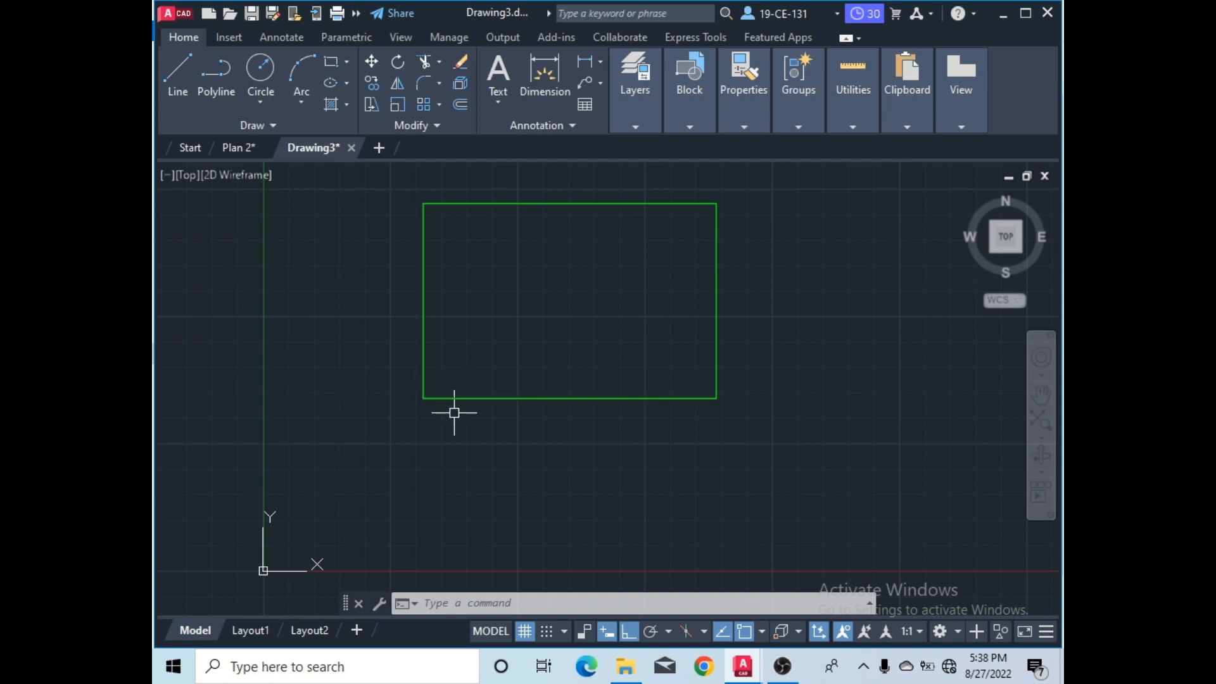
{"action": "left_click", "coordinate": [459, 106]}
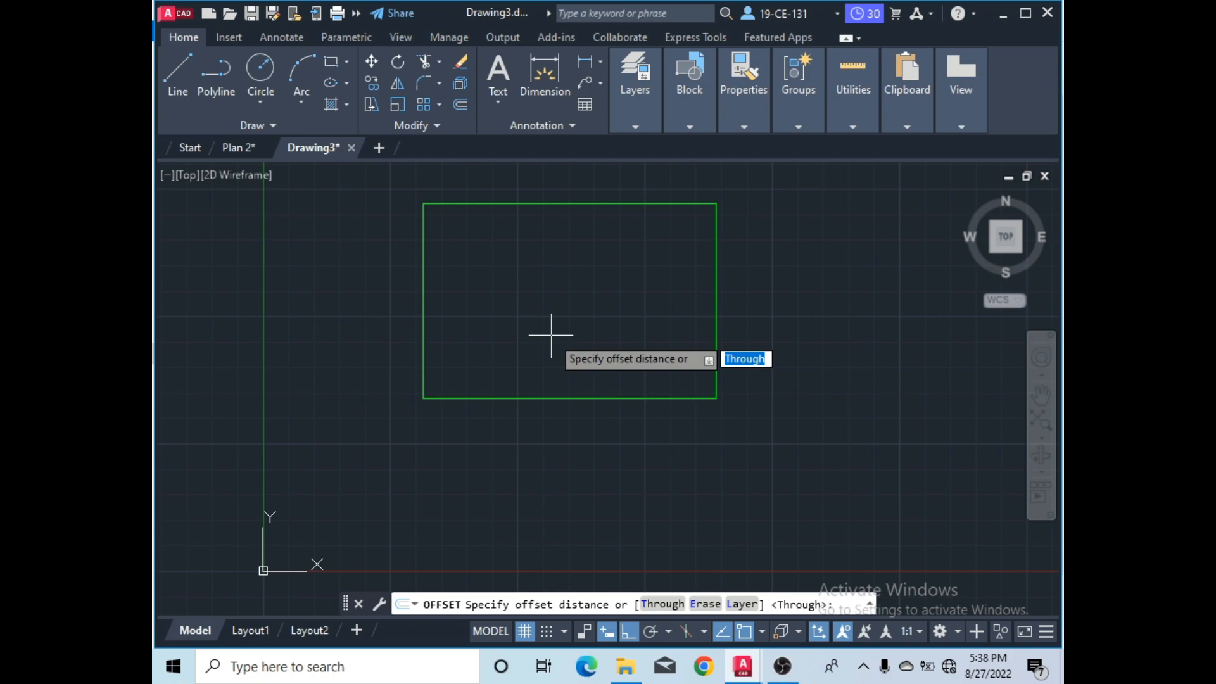
{"action": "type", "text": "15"}
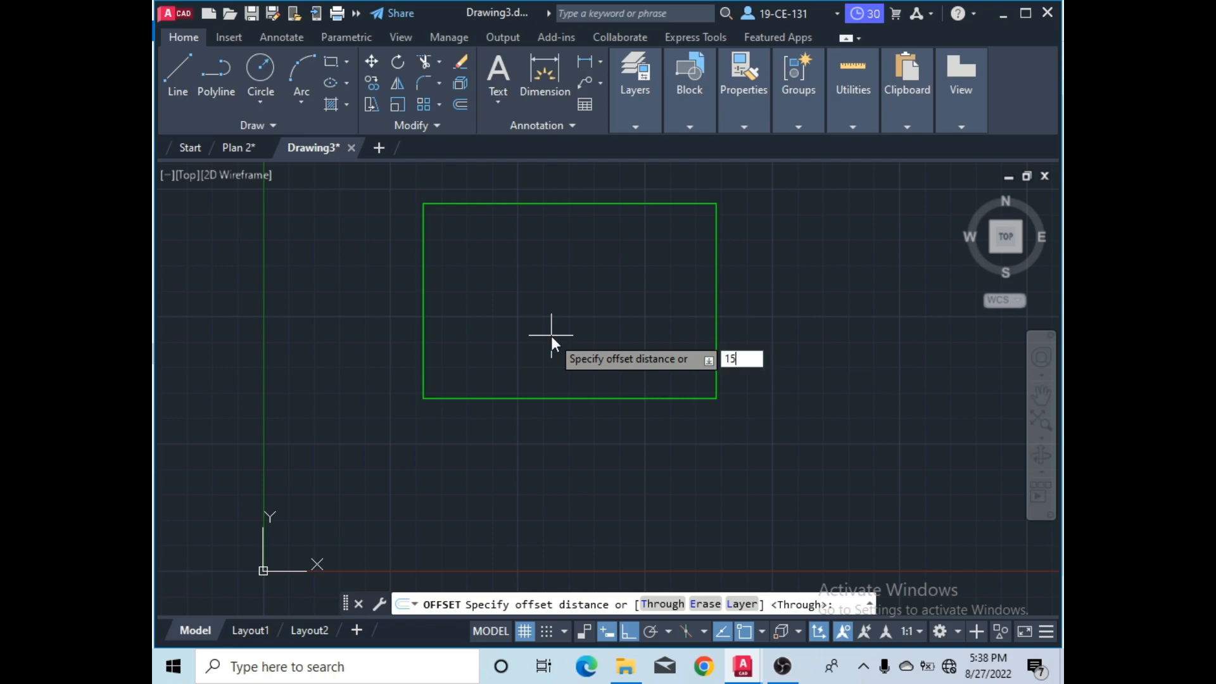
{"action": "type", "text": "'"}
{"action": "key", "text": "Return"}
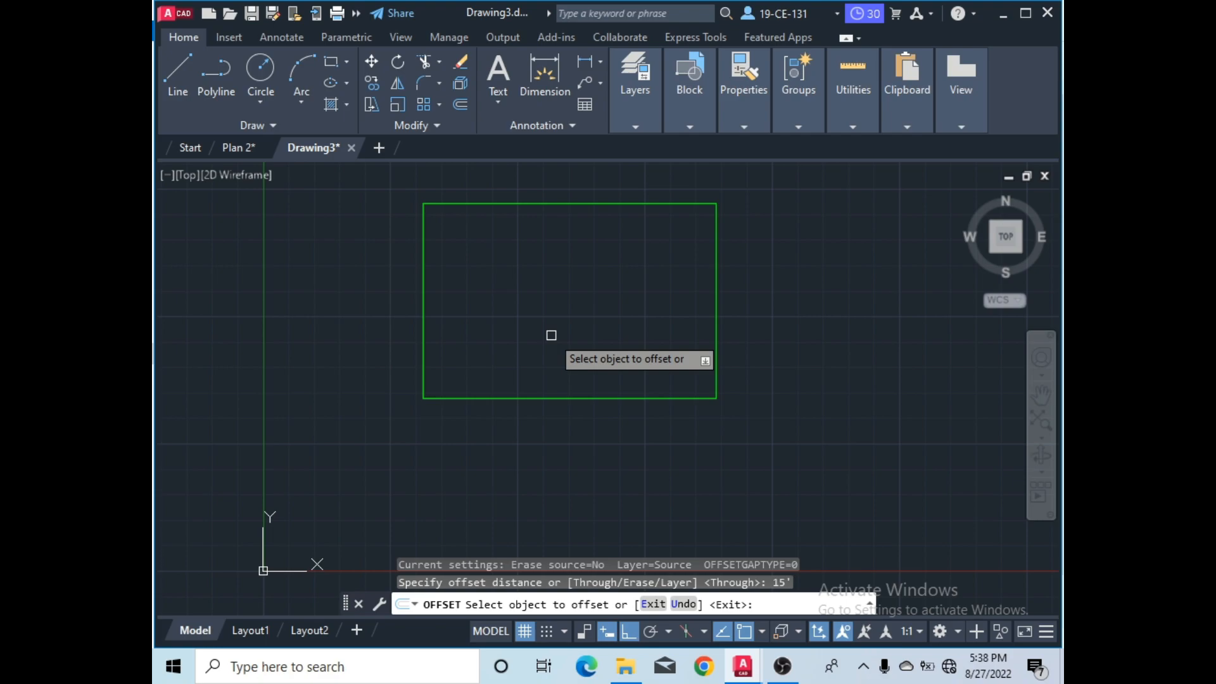
{"action": "left_click", "coordinate": [423, 291]}
{"action": "left_click", "coordinate": [481, 290]}
- Offset the outline's bottom wall inward by the same distance and end the Offset command
{"action": "left_click", "coordinate": [459, 395]}
{"action": "left_click", "coordinate": [460, 297]}
{"action": "right_click", "coordinate": [461, 279]}
{"action": "left_click", "coordinate": [474, 292]}
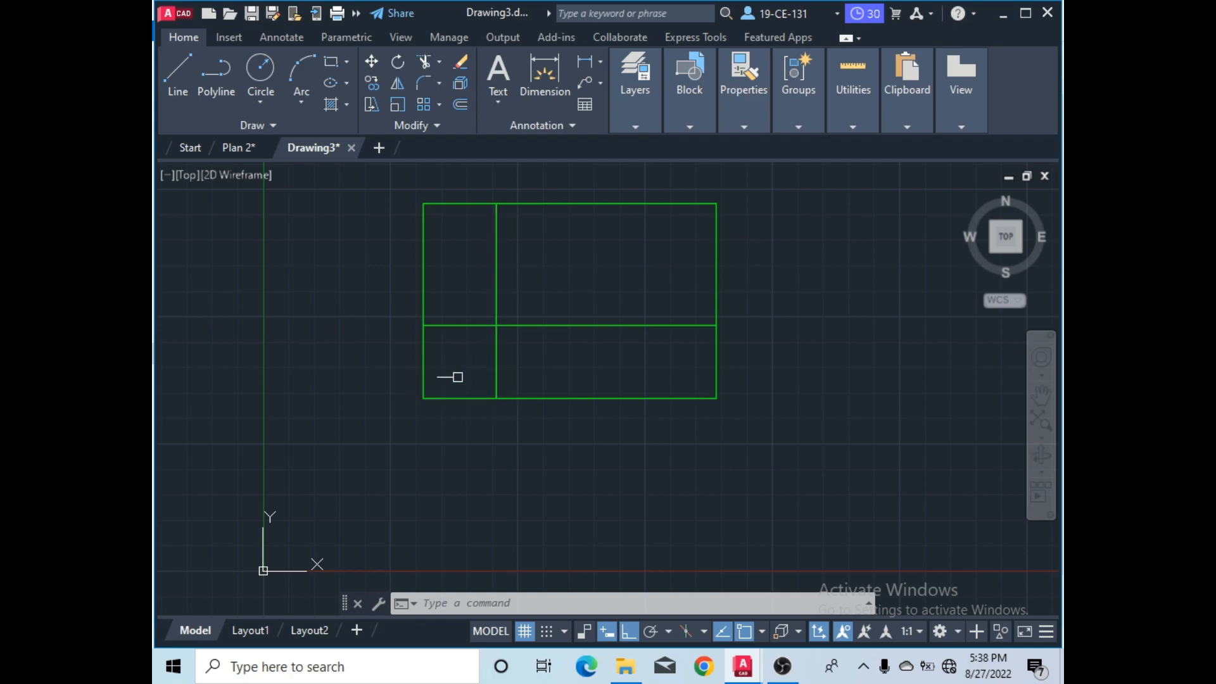
- Trim both offset lines beyond their intersection, leaving a square room in the outline's lower-left corner
{"action": "left_click", "coordinate": [428, 61]}
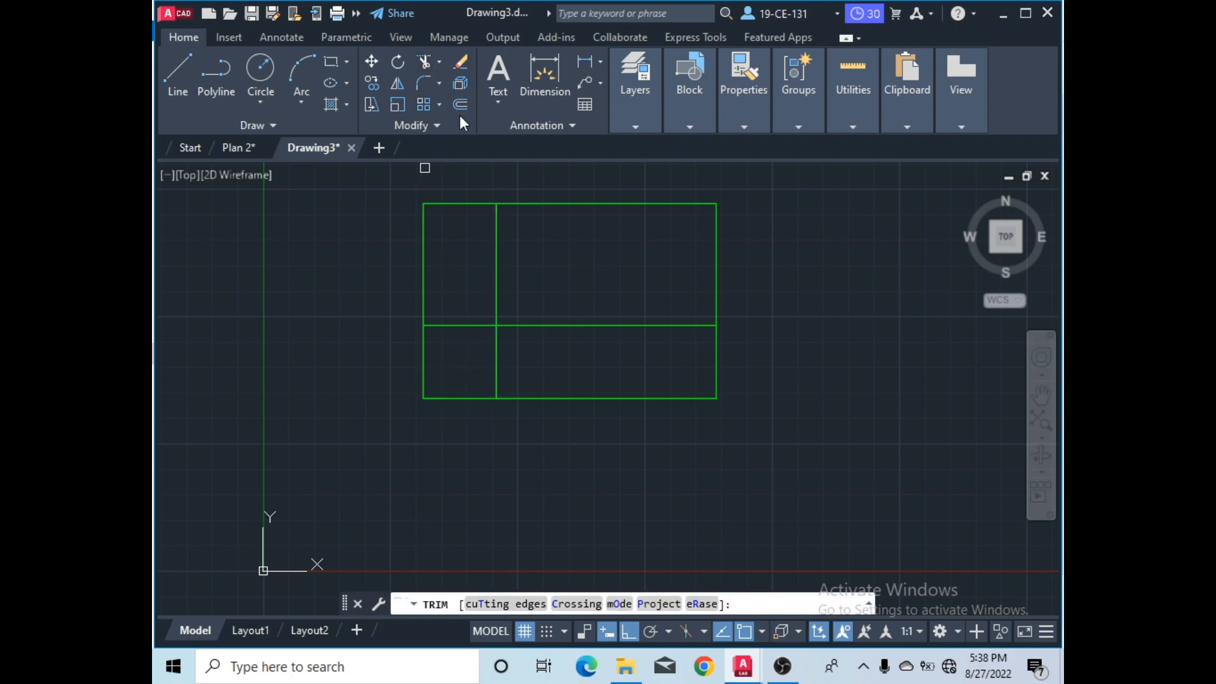
{"action": "left_click", "coordinate": [494, 256]}
{"action": "left_click", "coordinate": [538, 325]}
{"action": "right_click", "coordinate": [348, 280]}
{"action": "left_click", "coordinate": [364, 288]}
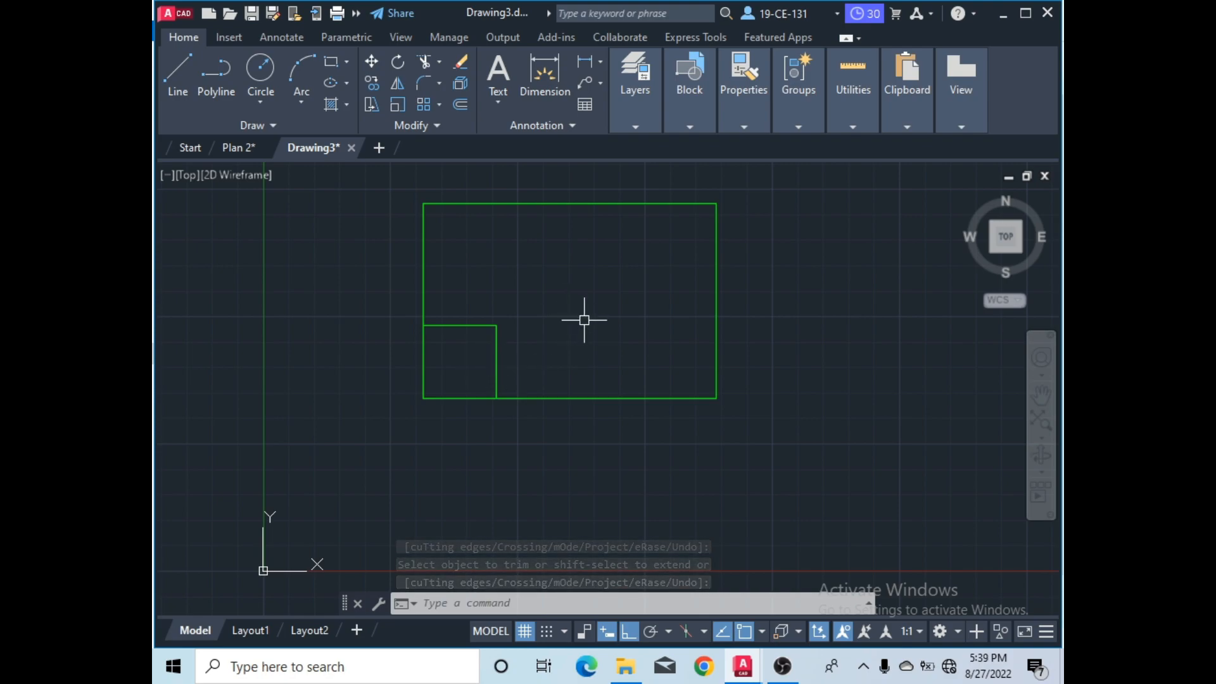
- Offset the outline's top wall 10' inward and end the Offset command
{"action": "left_click", "coordinate": [461, 104]}
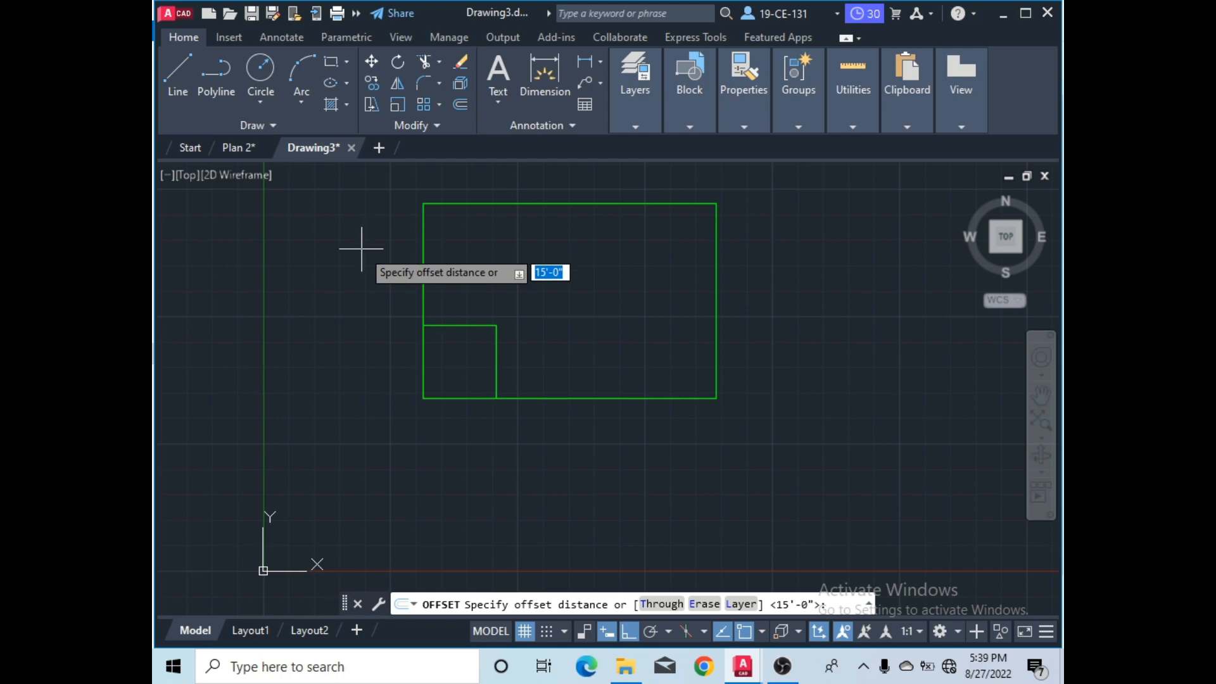
{"action": "type", "text": "10"}
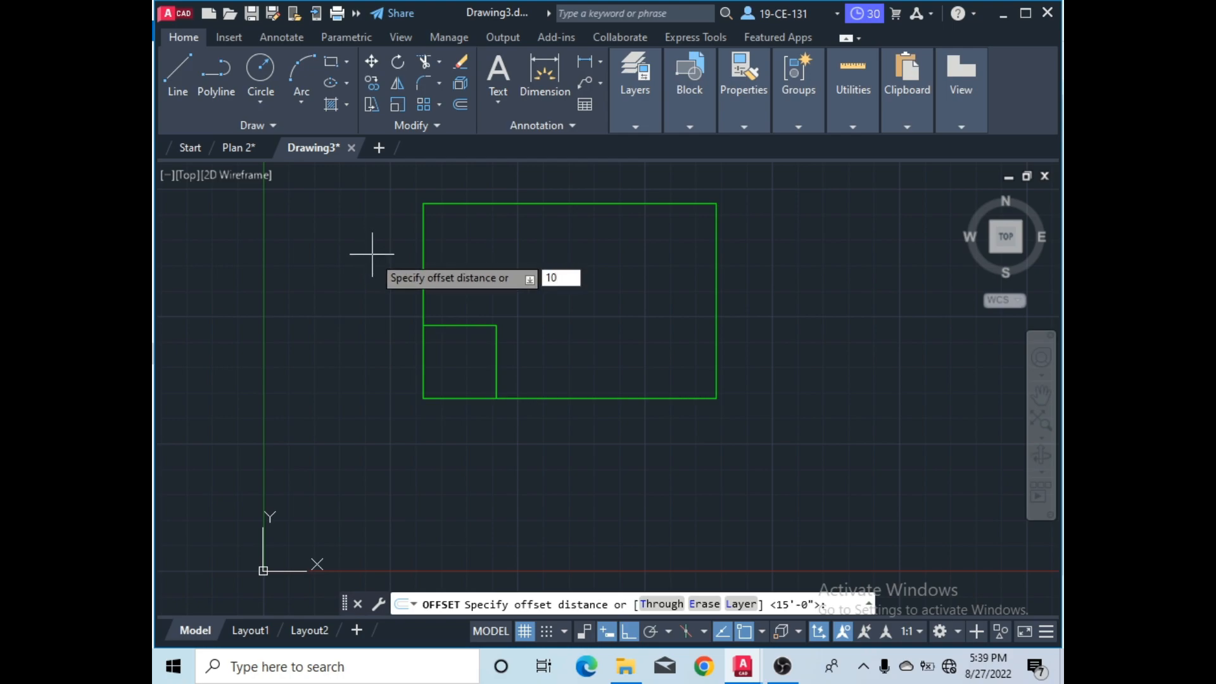
{"action": "type", "text": "'"}
{"action": "key", "text": "Return"}
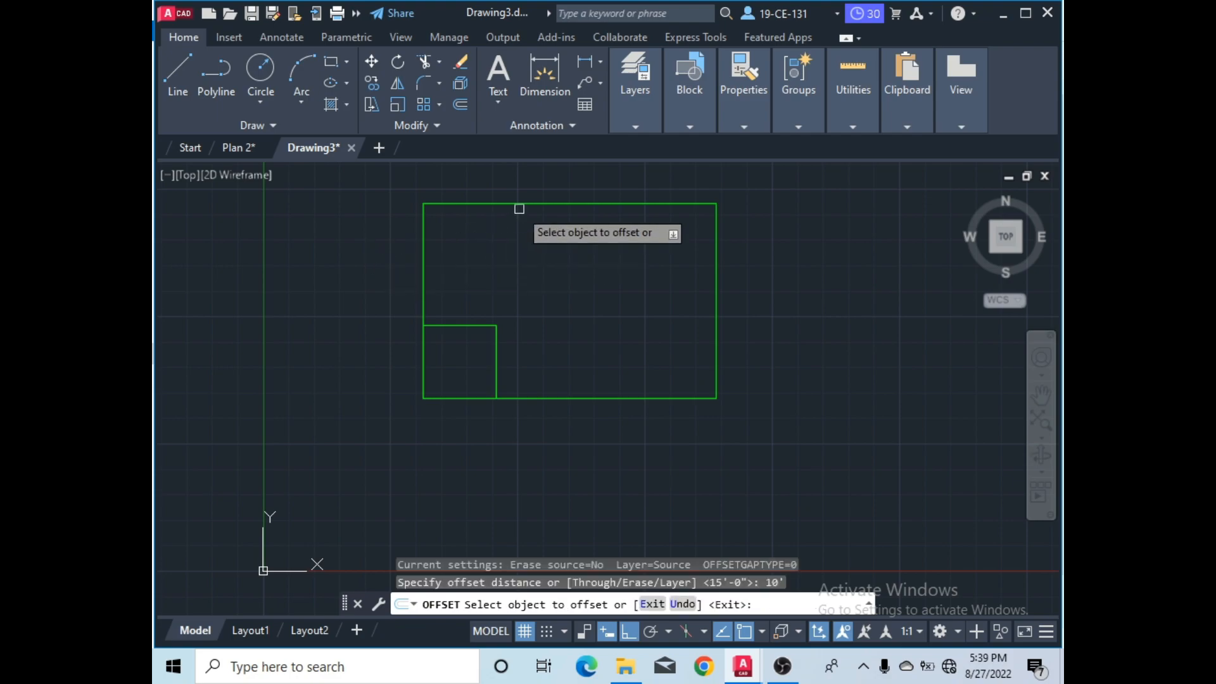
{"action": "left_click", "coordinate": [498, 204]}
{"action": "left_click", "coordinate": [493, 229]}
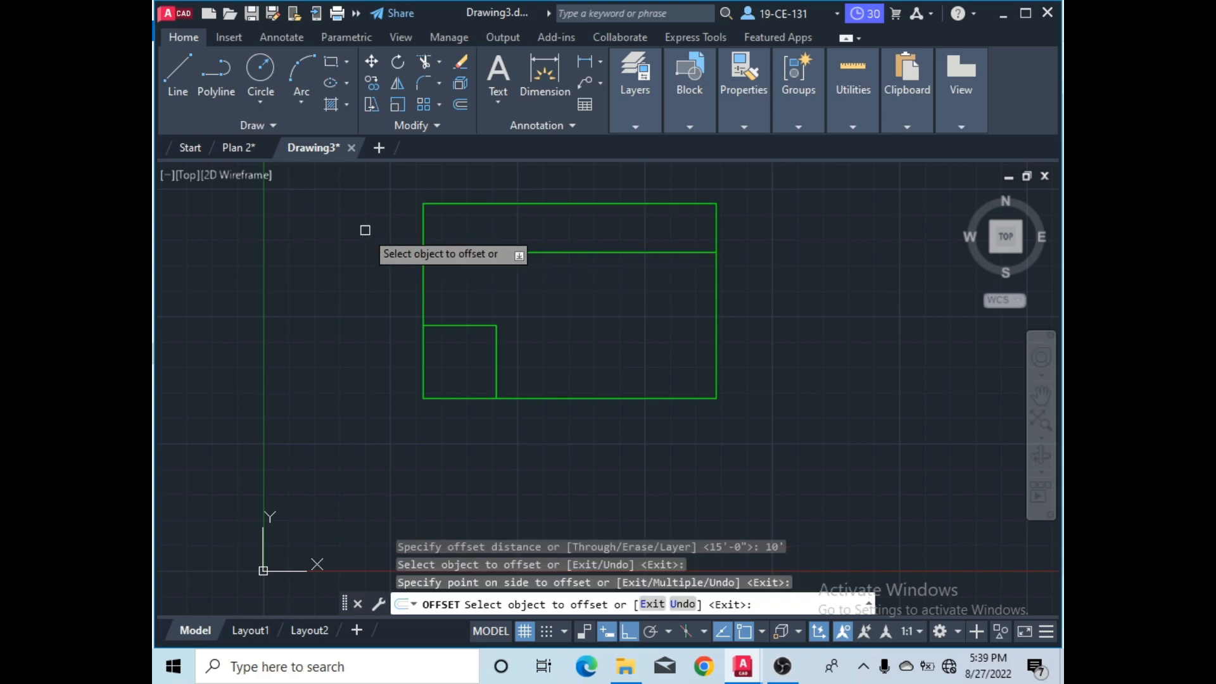
{"action": "right_click", "coordinate": [327, 217]}
{"action": "left_click", "coordinate": [348, 231]}
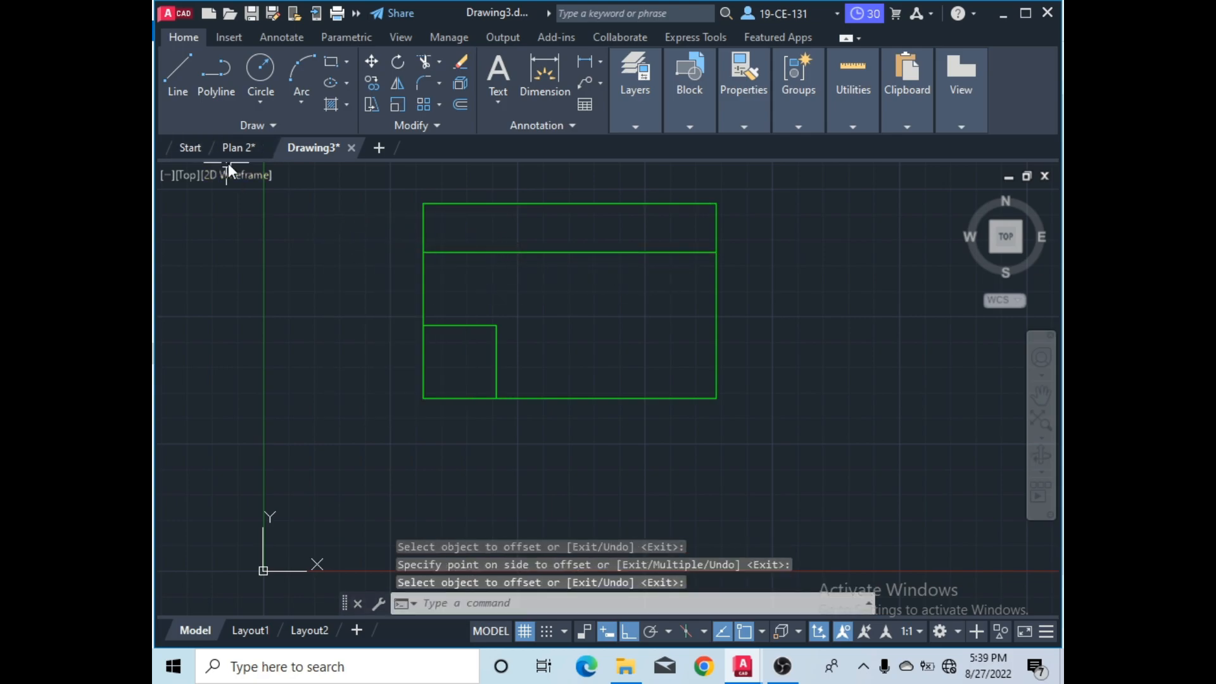
{"action": "left_click", "coordinate": [239, 150]}
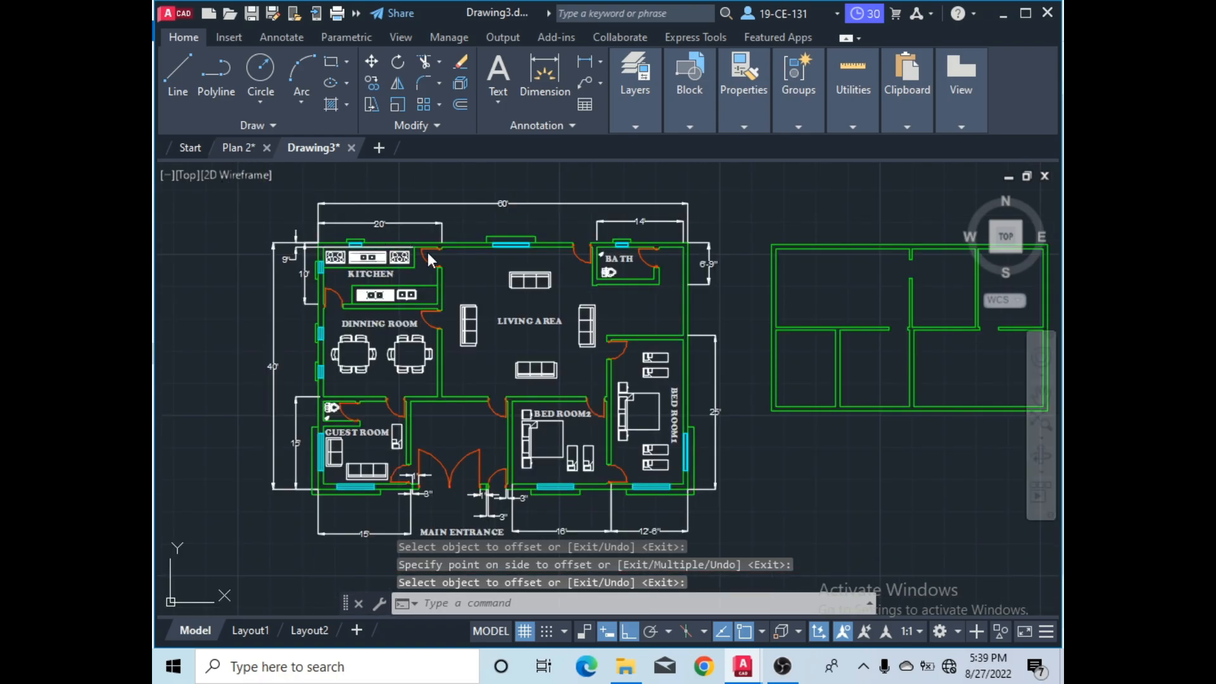
{"action": "left_click", "coordinate": [317, 147]}
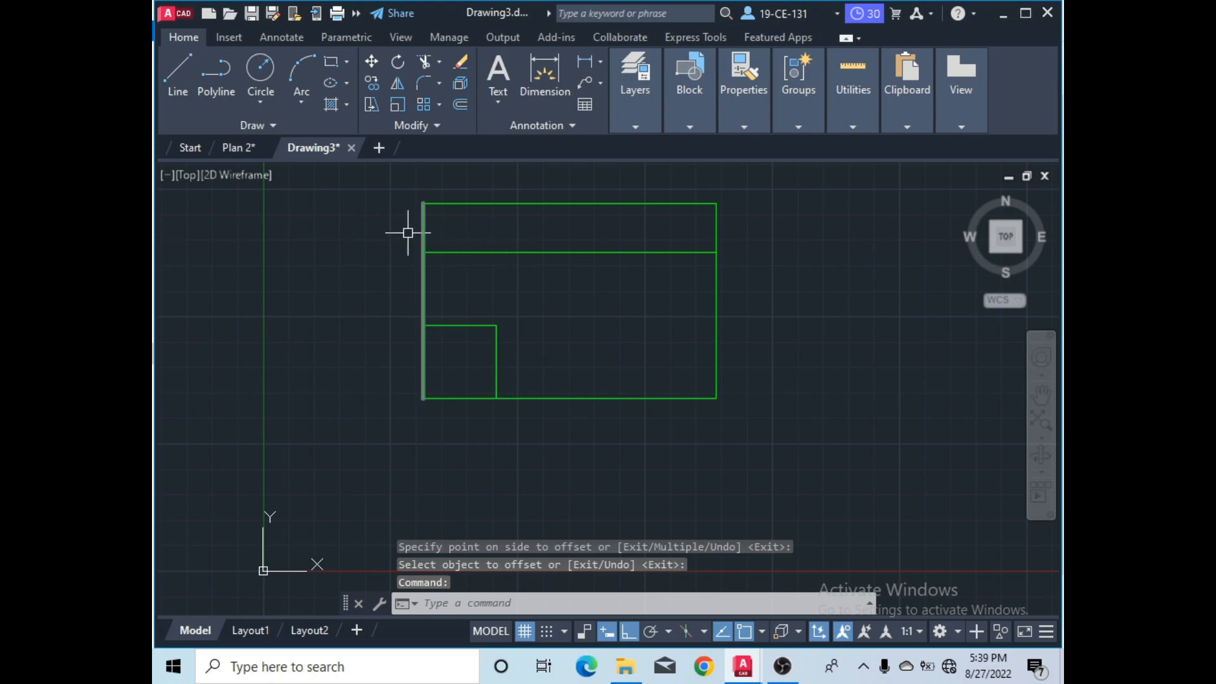
{"action": "left_click", "coordinate": [460, 106]}
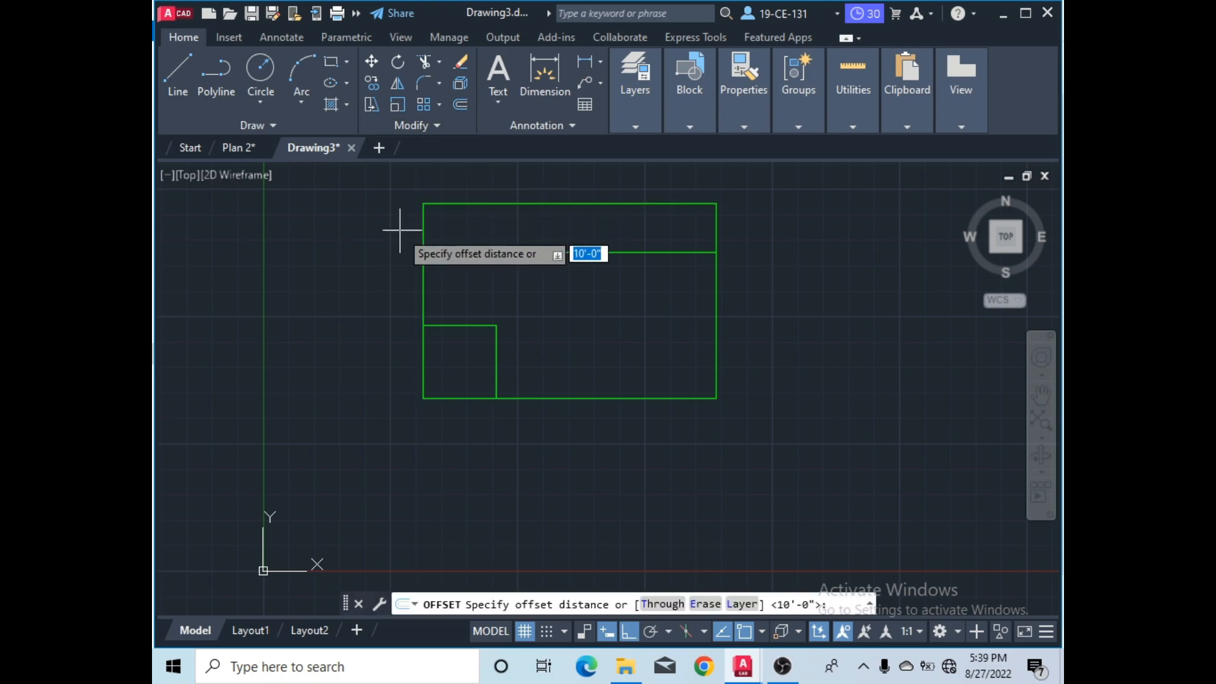
{"action": "type", "text": "20"}
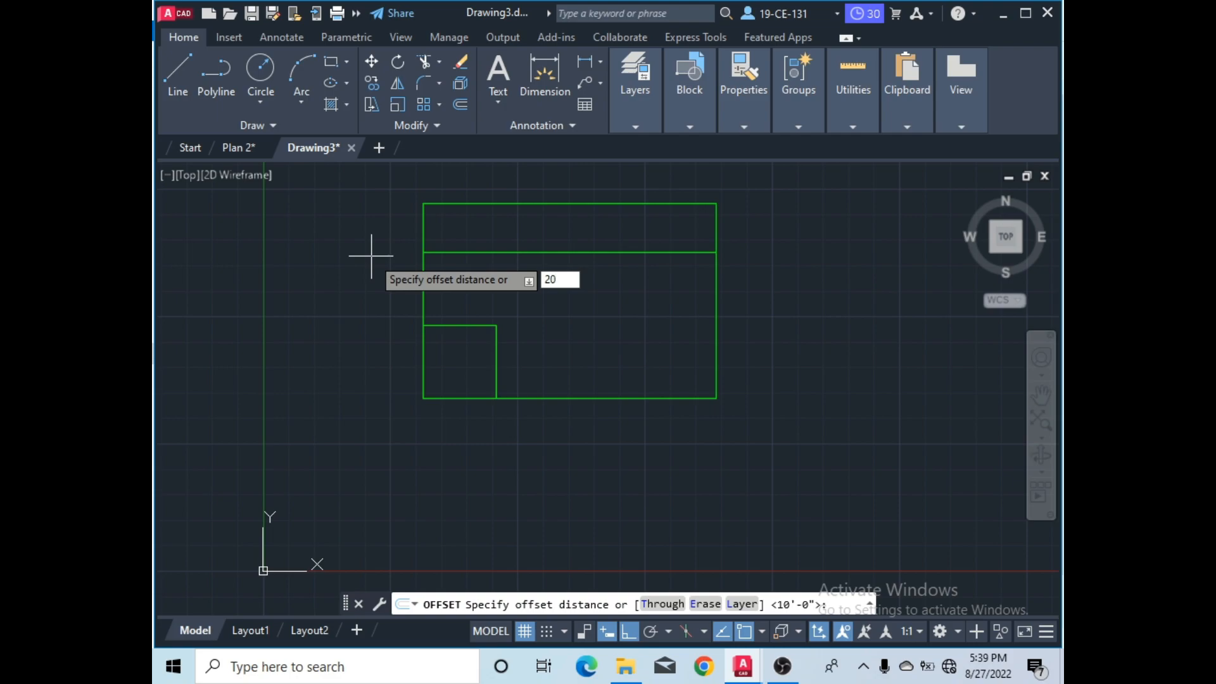
{"action": "key", "text": "Return"}
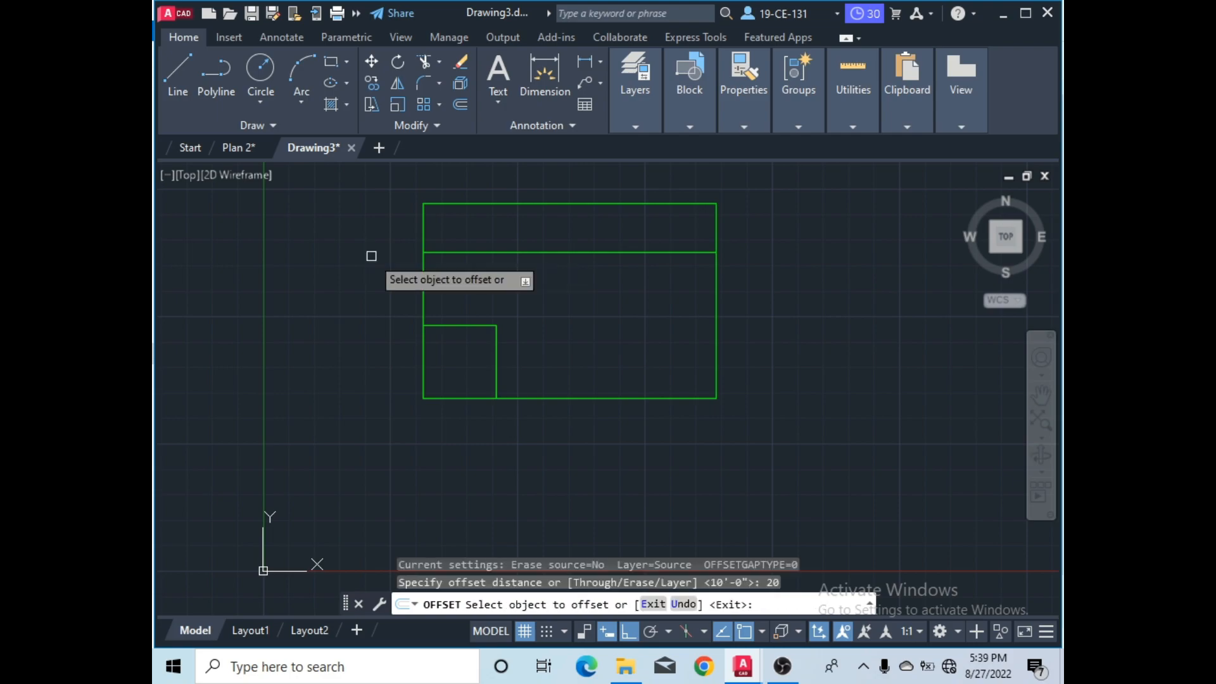
{"action": "right_click", "coordinate": [371, 255]}
{"action": "left_click", "coordinate": [407, 284]}
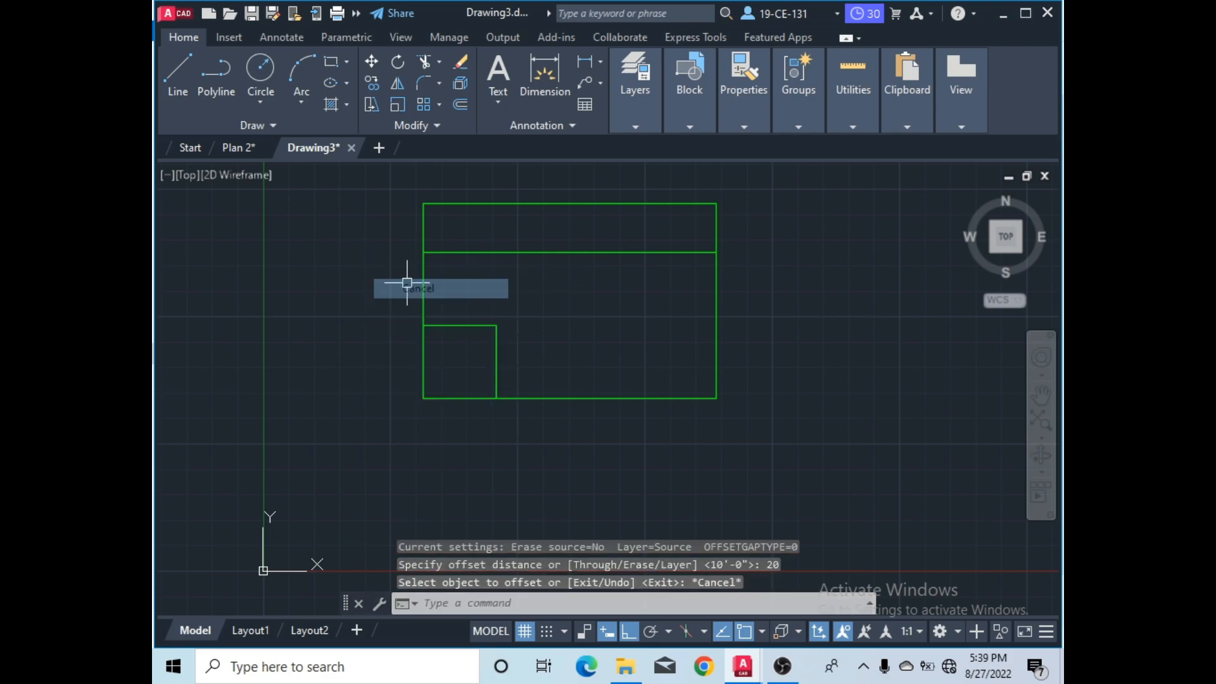
- Offset the outline's left wall 20' inward and end the Offset command
{"action": "left_click", "coordinate": [461, 105]}
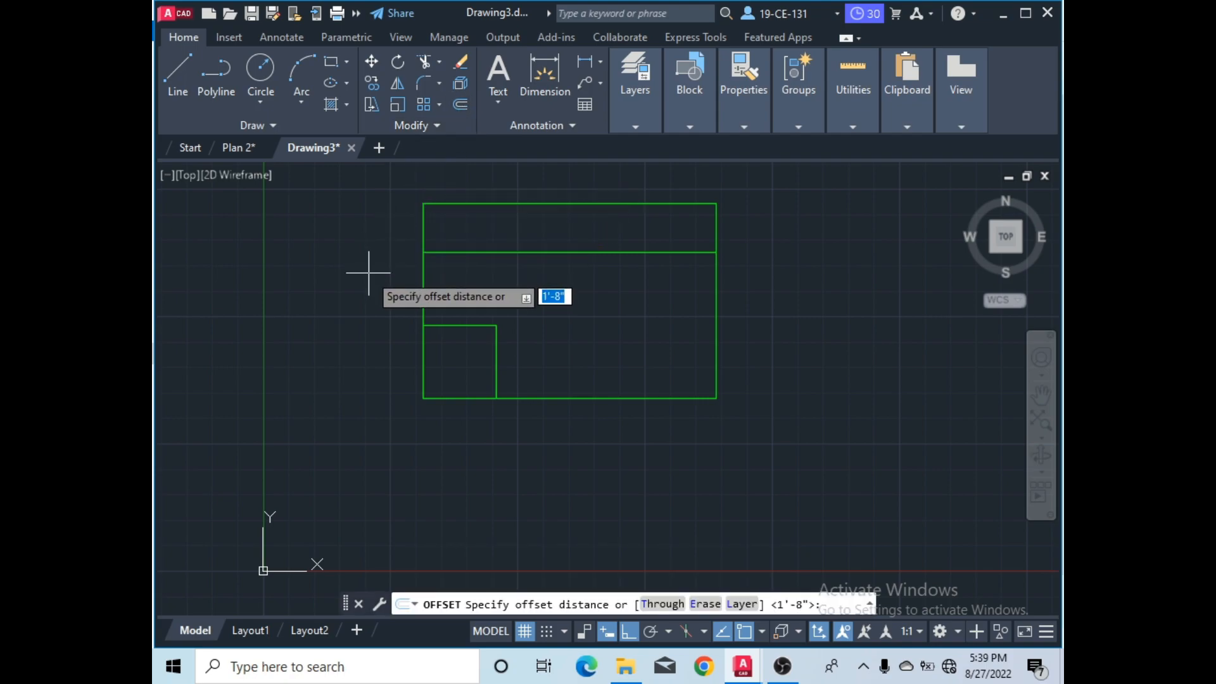
{"action": "type", "text": "20'"}
{"action": "key", "text": "Return"}
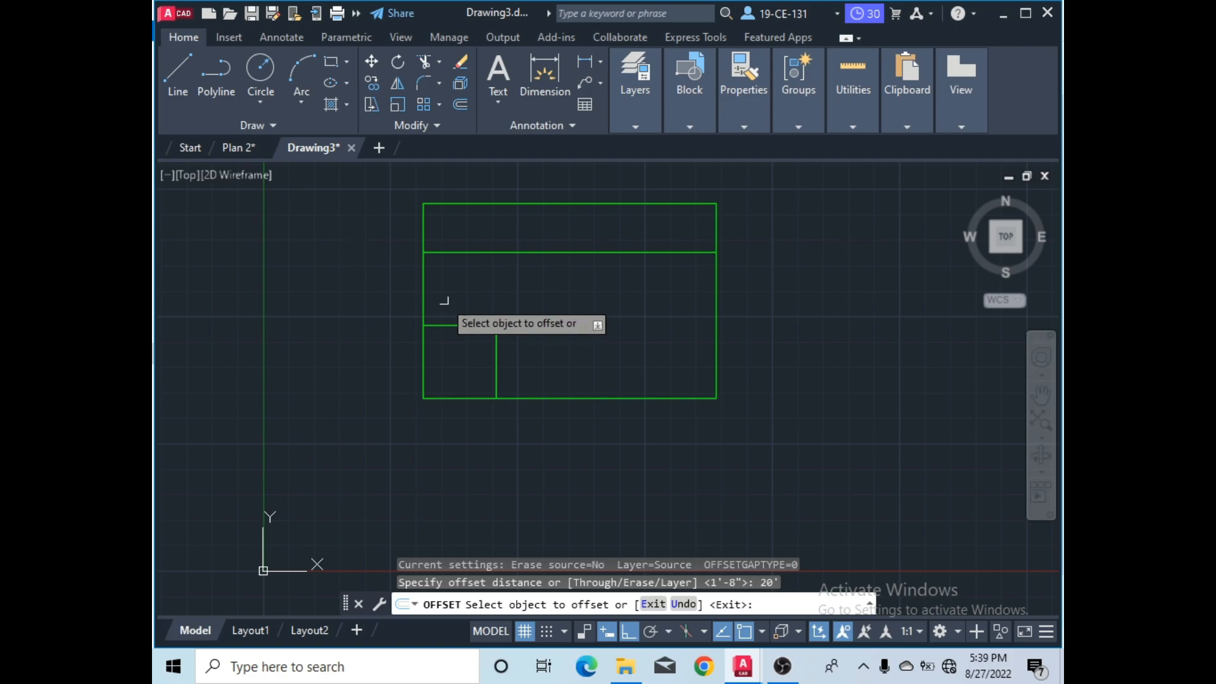
{"action": "left_click", "coordinate": [422, 272]}
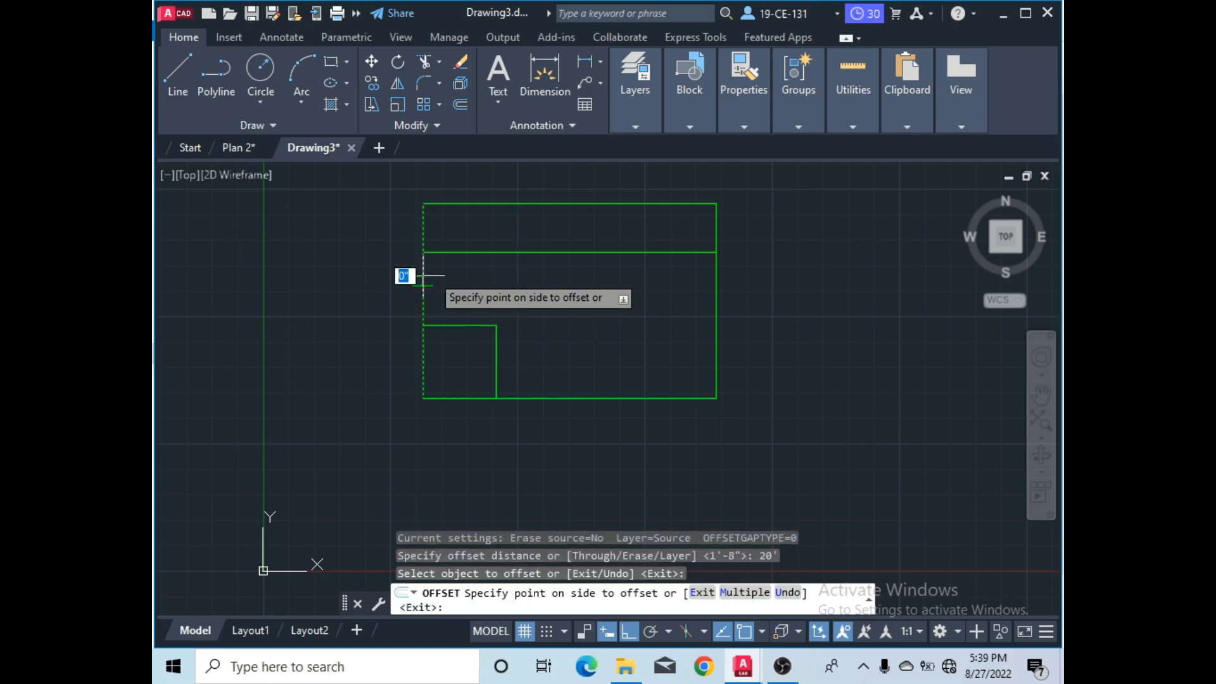
{"action": "left_click", "coordinate": [513, 274]}
{"action": "right_click", "coordinate": [492, 239]}
{"action": "left_click", "coordinate": [511, 252]}
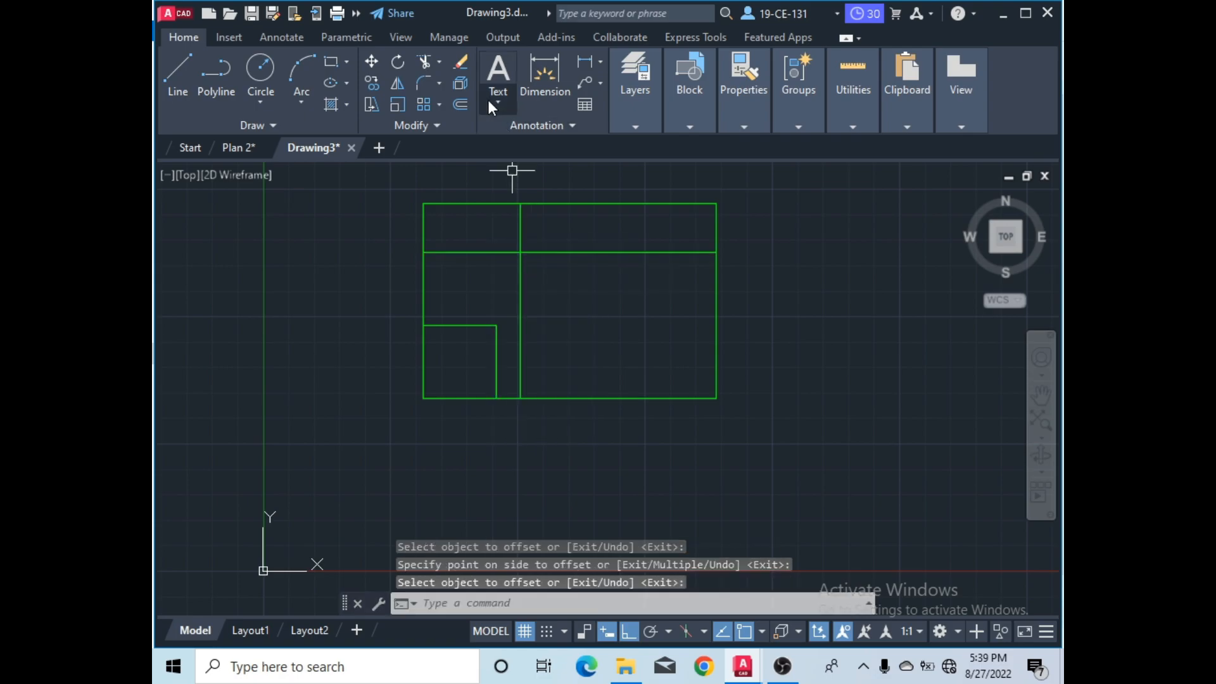
- Trim the 10' and 20' offset lines beyond their intersection, leaving a rectangular room in the outline's upper-left corner
{"action": "left_click", "coordinate": [428, 61]}
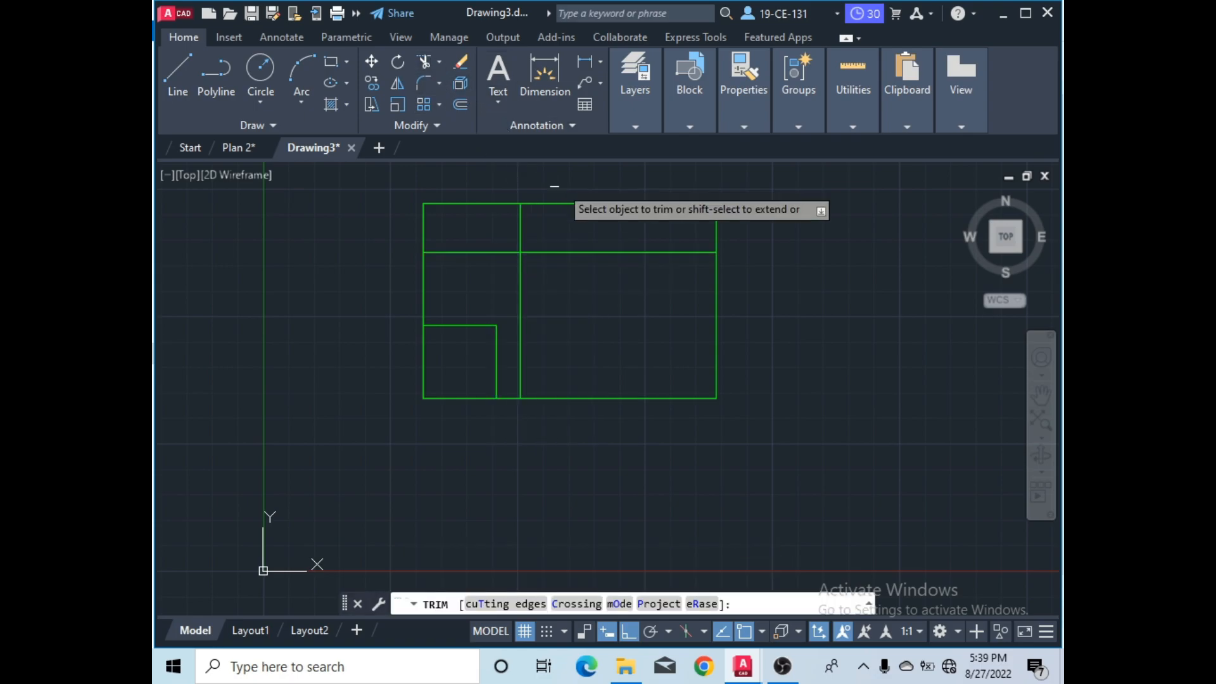
{"action": "right_click", "coordinate": [593, 235]}
{"action": "left_click", "coordinate": [606, 238]}
{"action": "left_click_drag", "start_coordinate": [619, 232], "coordinate": [599, 273]}
{"action": "mouse_move", "coordinate": [497, 306]}
{"action": "left_mouse_down"}
{"action": "mouse_move", "coordinate": [505, 294]}
{"action": "mouse_move", "coordinate": [559, 293]}
{"action": "left_mouse_up"}
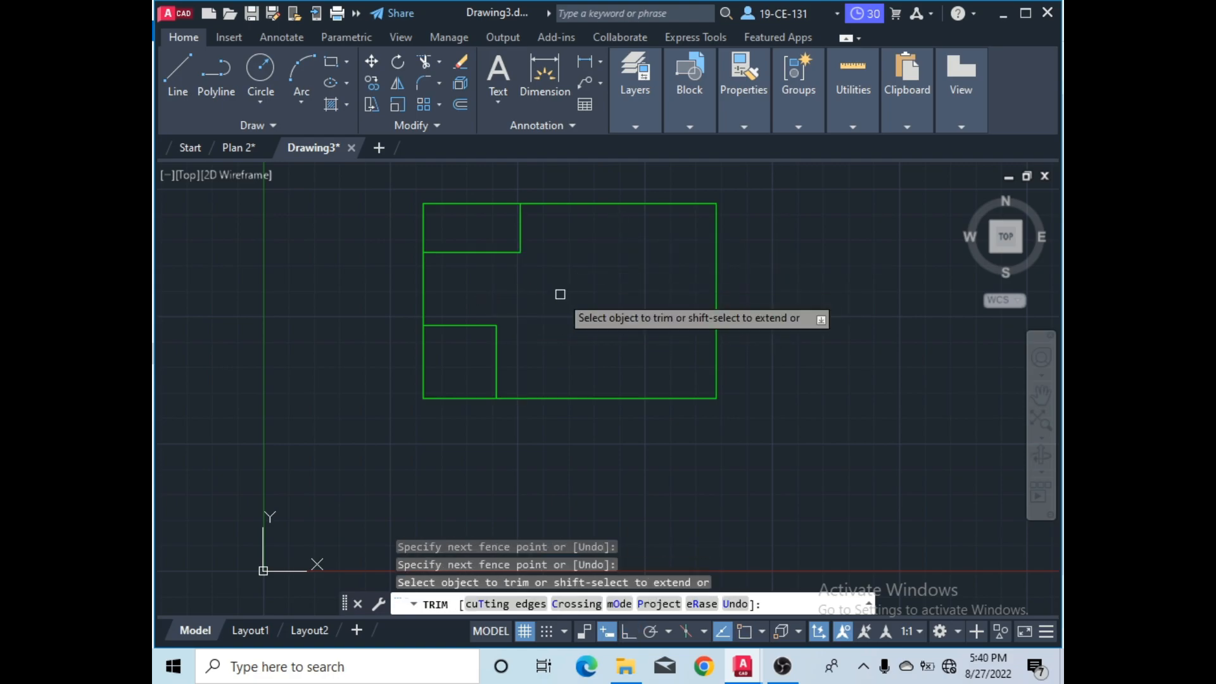
{"action": "right_click", "coordinate": [576, 276]}
{"action": "left_click", "coordinate": [602, 287]}
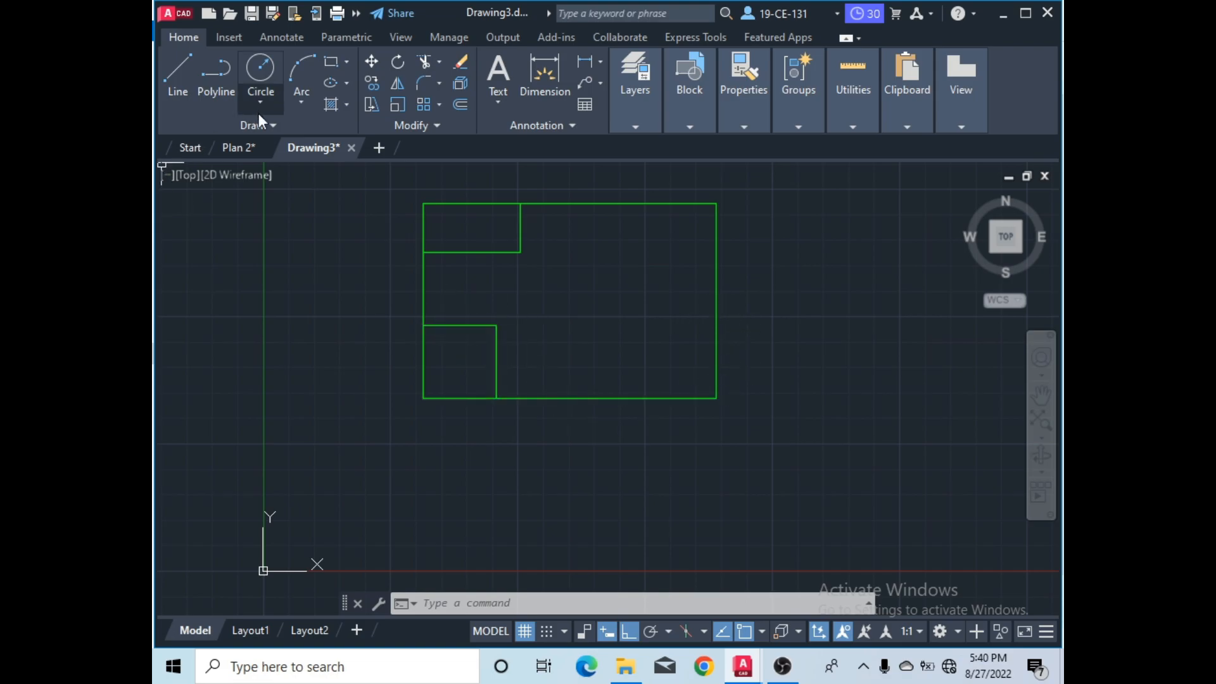
- Check the two bedroom widths in Plan 2 and offset the outline's right wall 28'6" inward in Drawing3
{"action": "left_click", "coordinate": [248, 150]}
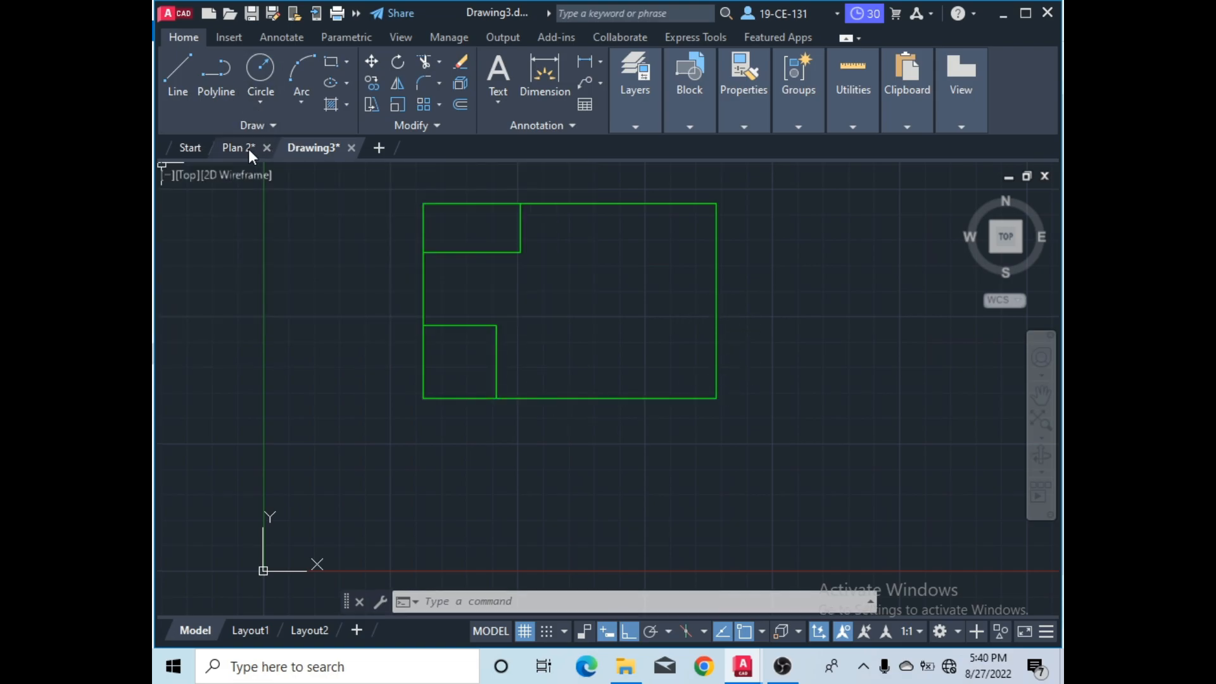
{"action": "left_click", "coordinate": [245, 149]}
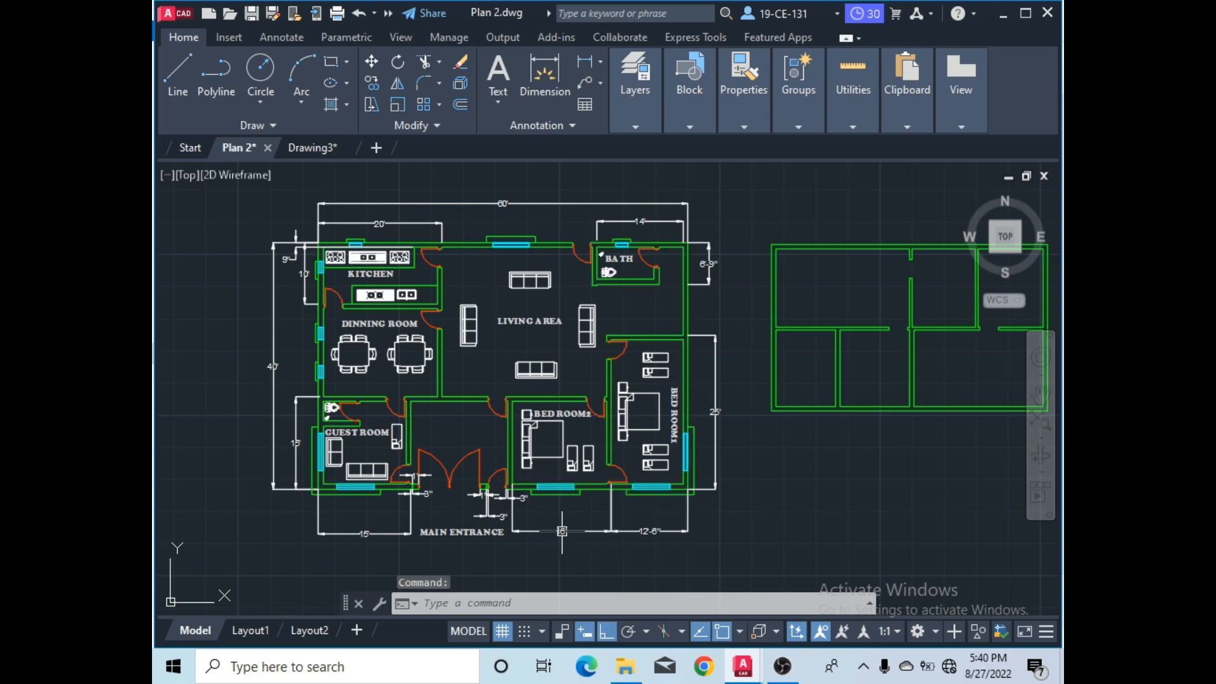
{"action": "scroll", "coordinate": [562, 531], "scroll_direction": "down", "scroll_amount": 3}
{"action": "scroll", "coordinate": [546, 431], "scroll_direction": "up", "scroll_amount": 2}
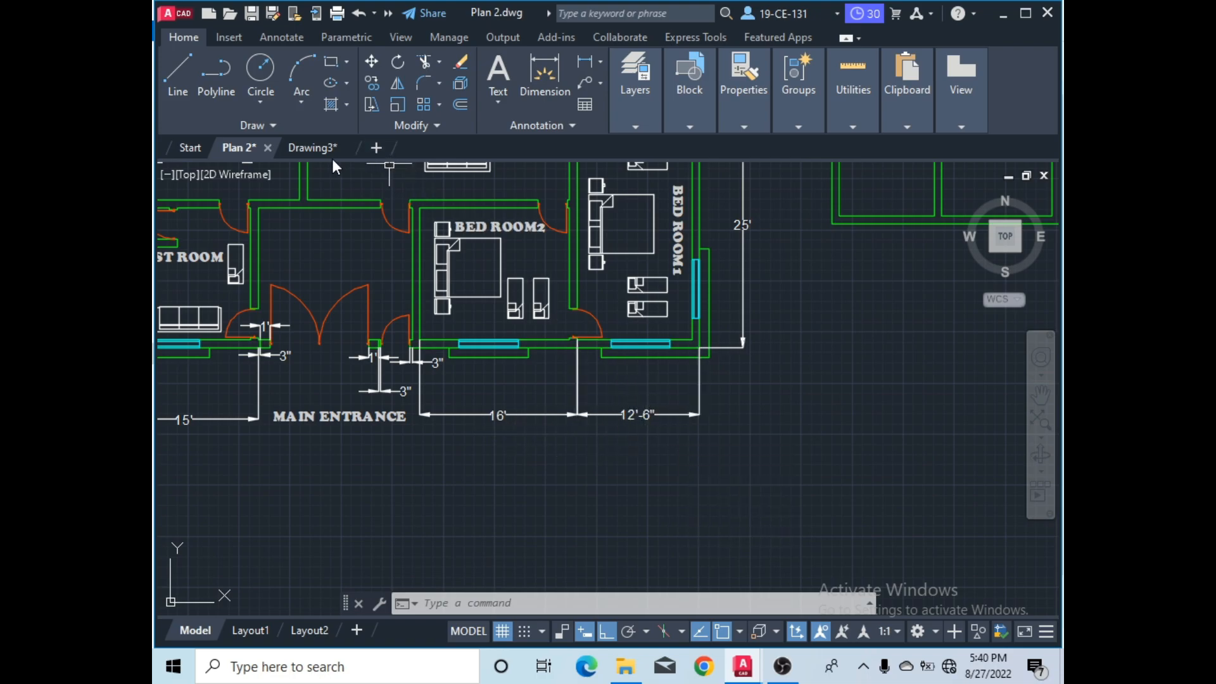
{"action": "left_click", "coordinate": [295, 149]}
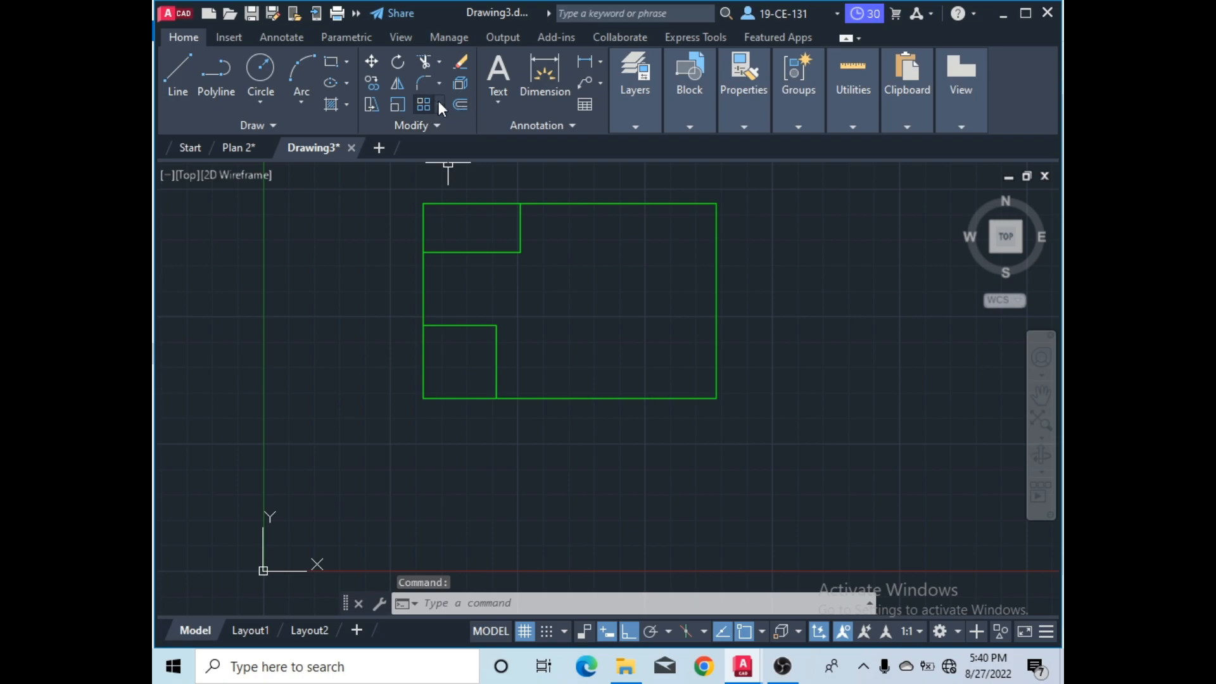
{"action": "left_click", "coordinate": [459, 105]}
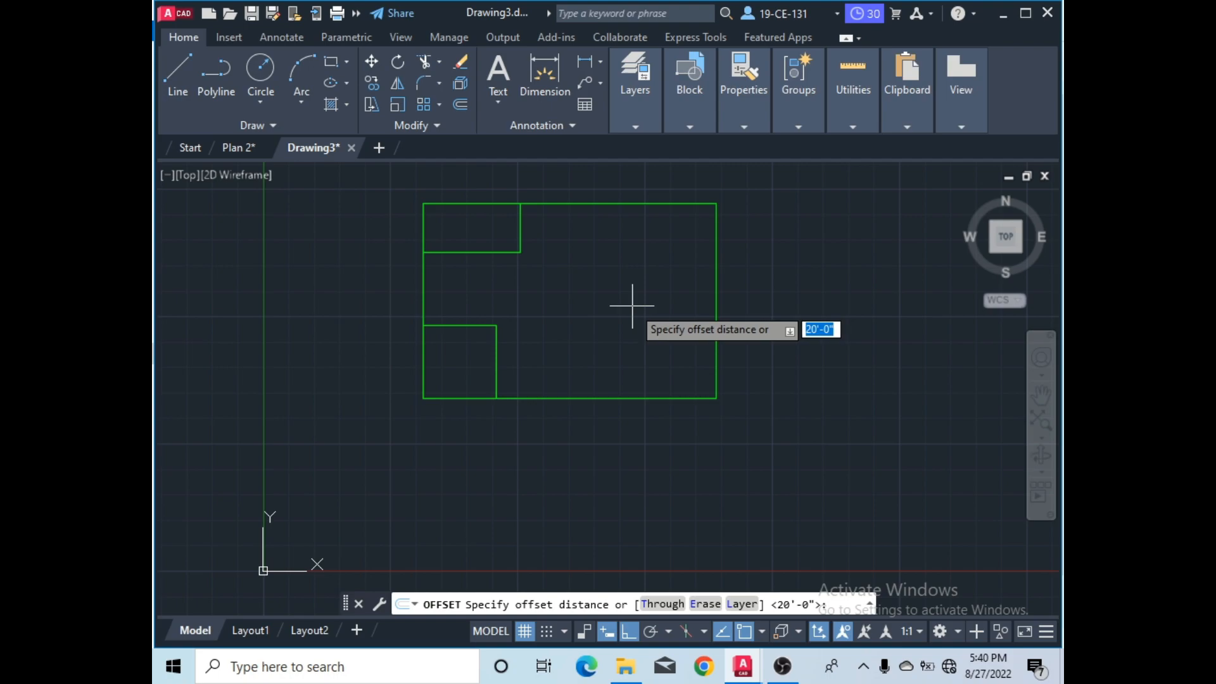
{"action": "type", "text": "28"}
{"action": "type", "text": "'6"}
{"action": "key", "text": "Return"}
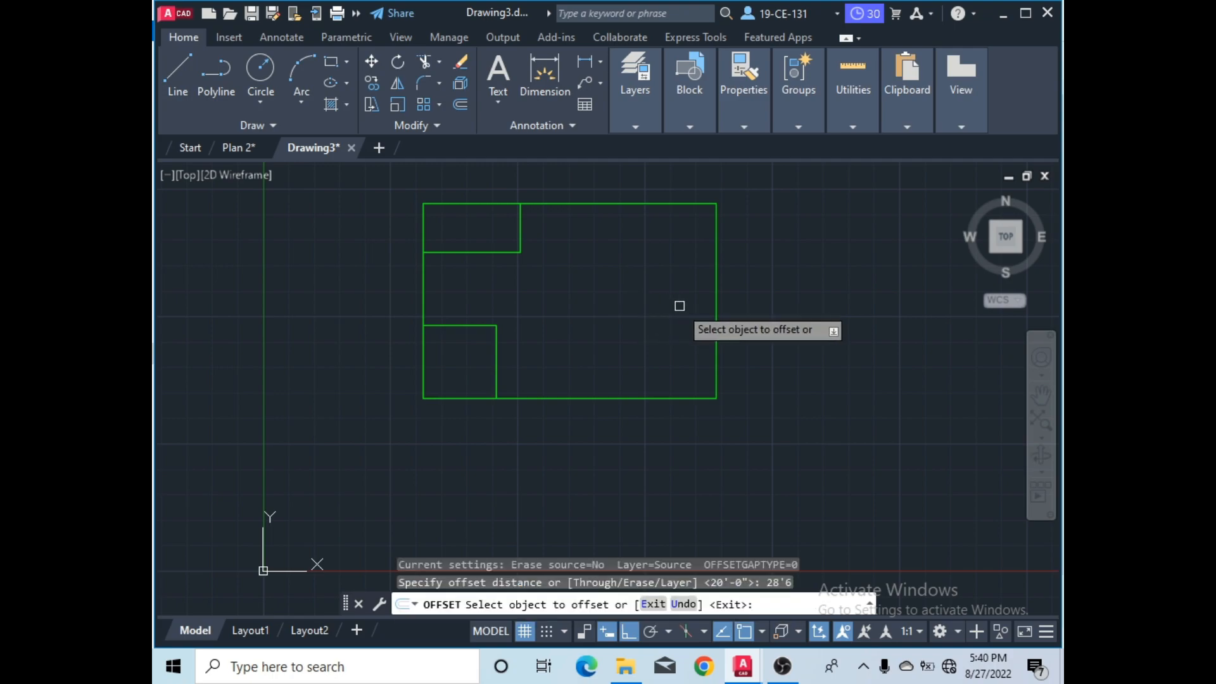
{"action": "left_click", "coordinate": [715, 315]}
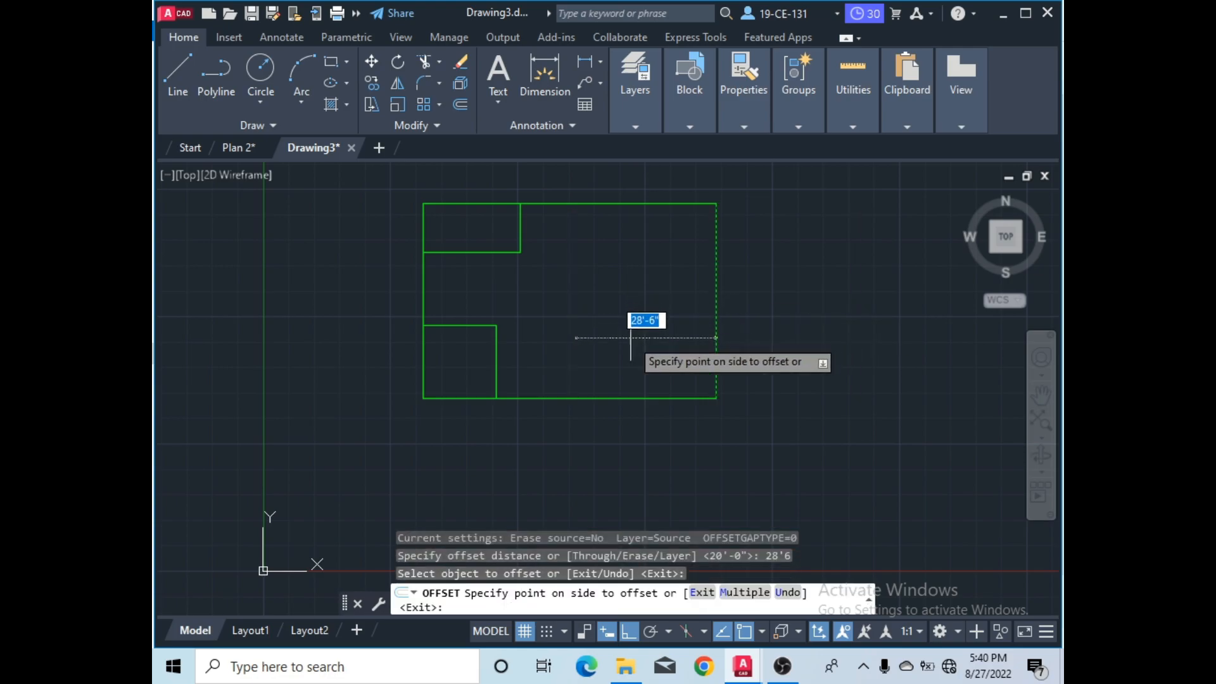
{"action": "left_click", "coordinate": [626, 339]}
{"action": "right_click", "coordinate": [643, 283]}
{"action": "left_click", "coordinate": [653, 285]}
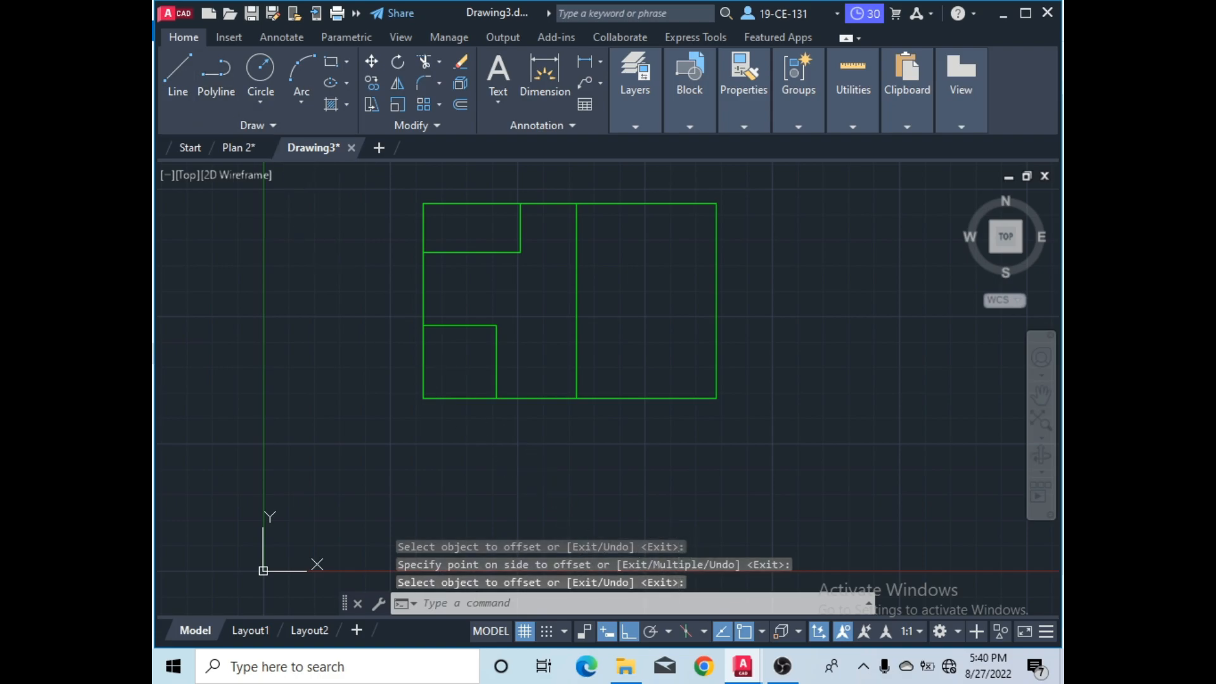
- Following the wall layout in Plan 2, extend the top wall of Drawing3's lower-left room across to the outline's right wall
{"action": "left_click", "coordinate": [243, 147]}
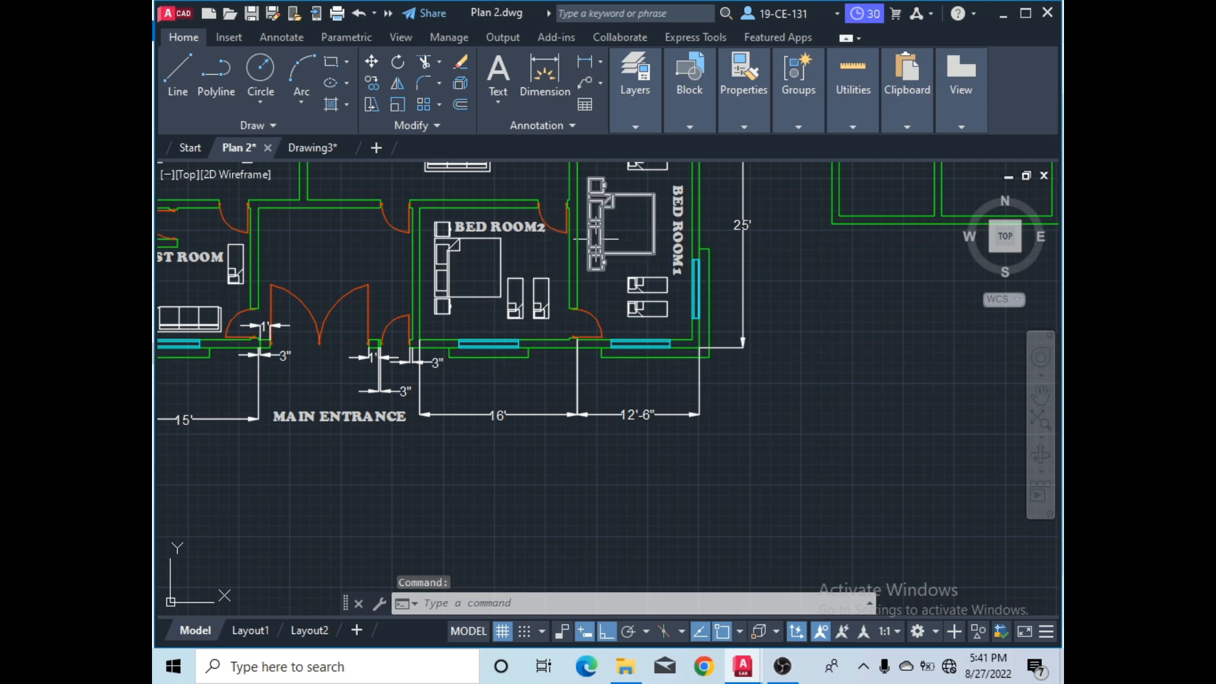
{"action": "scroll", "coordinate": [588, 301], "scroll_direction": "down", "scroll_amount": 5}
{"action": "scroll", "coordinate": [415, 264], "scroll_direction": "up", "scroll_amount": 6}
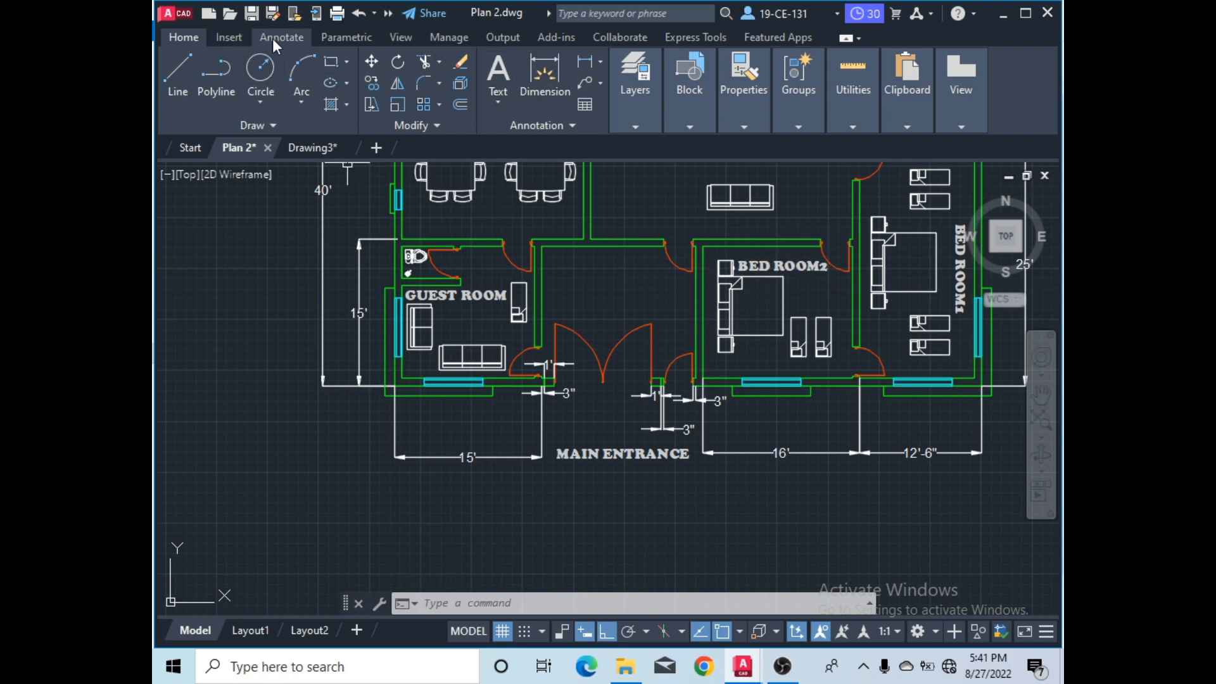
{"action": "left_click", "coordinate": [297, 146]}
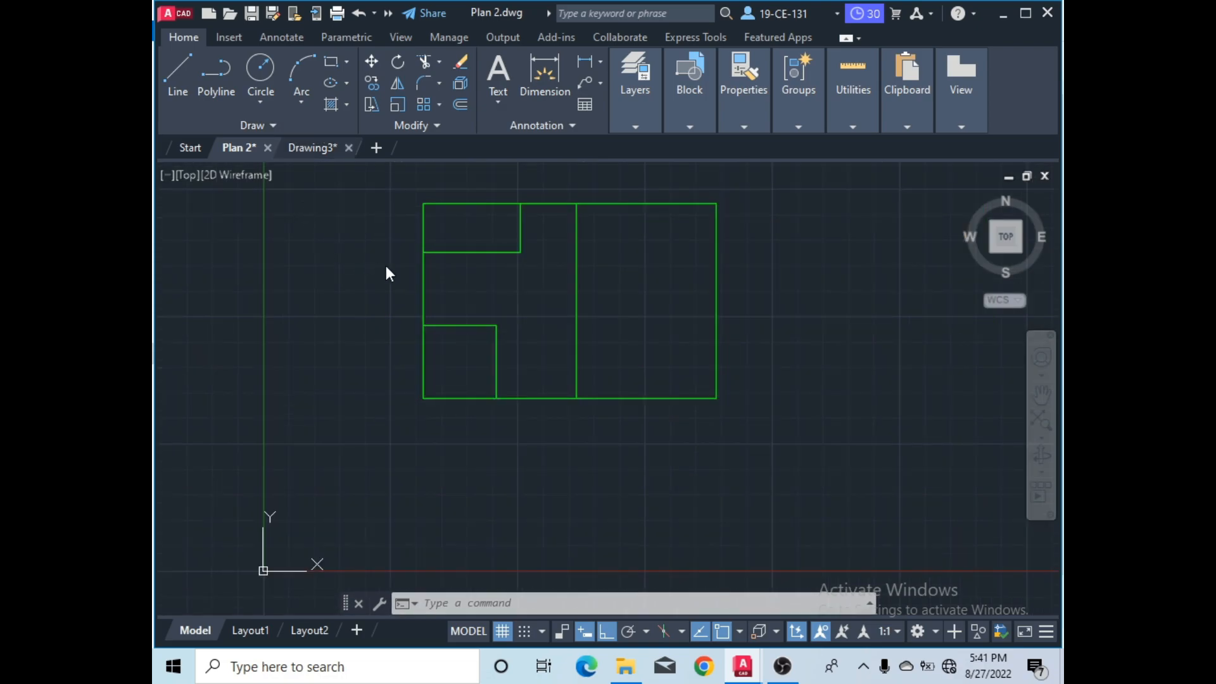
{"action": "scroll", "coordinate": [583, 359], "scroll_direction": "up", "scroll_amount": 2}
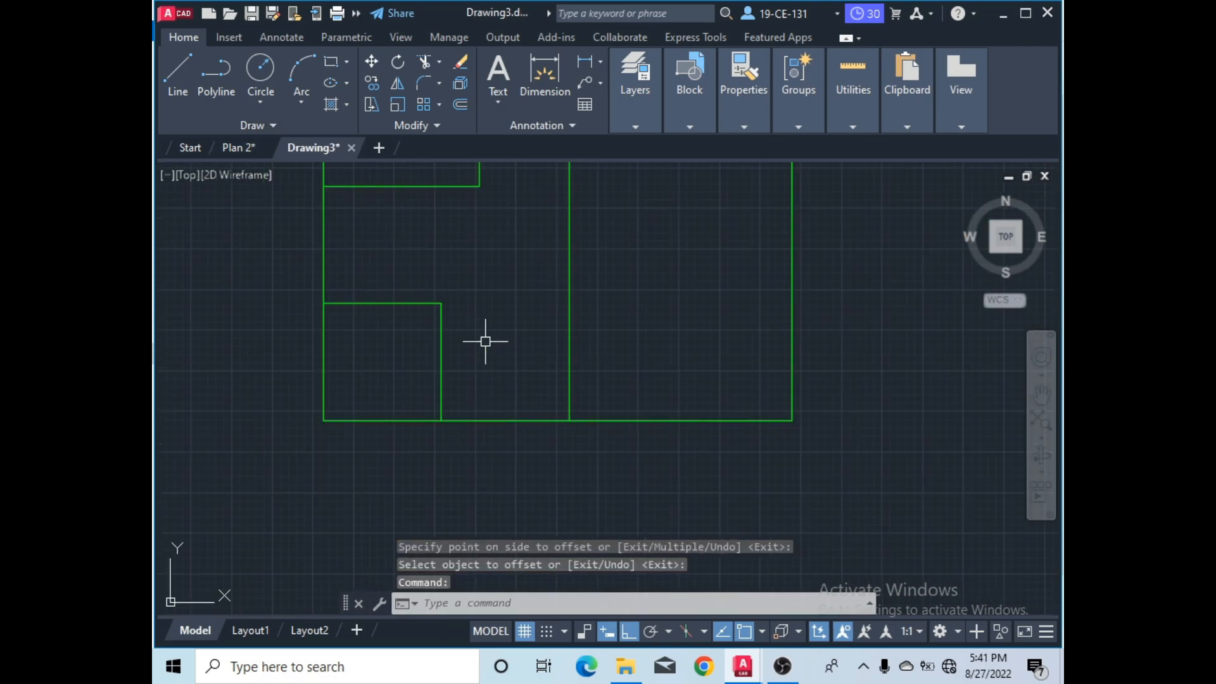
{"action": "left_click", "coordinate": [436, 64]}
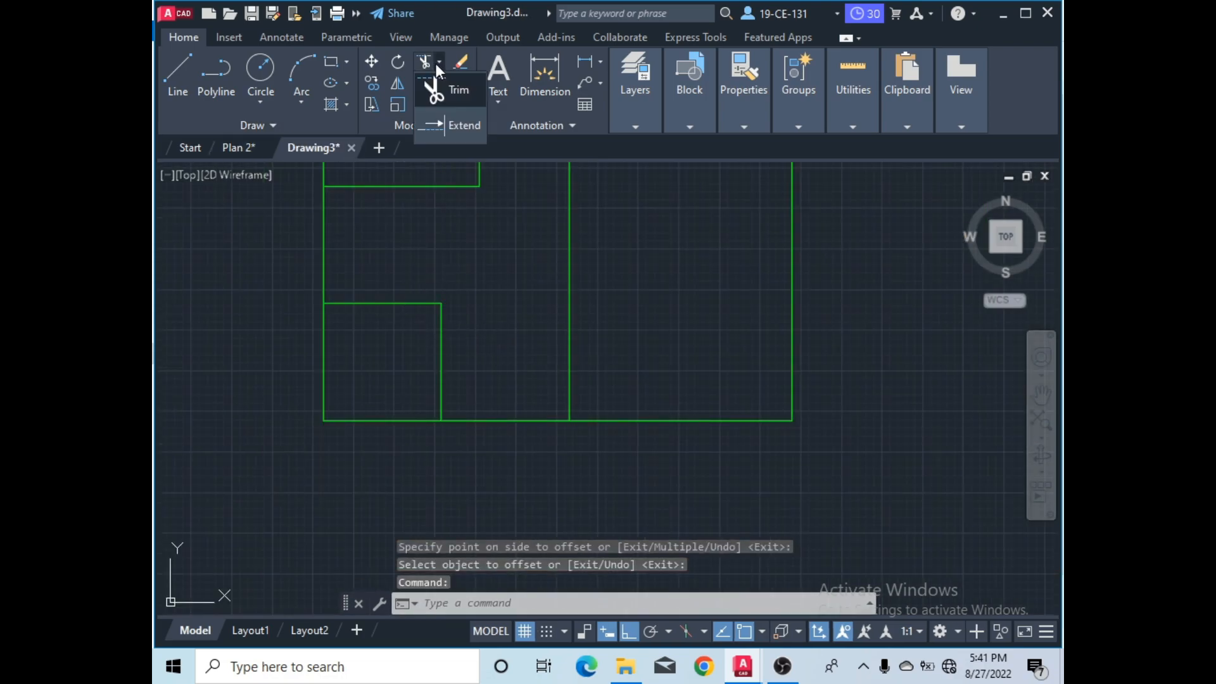
{"action": "left_click", "coordinate": [453, 124]}
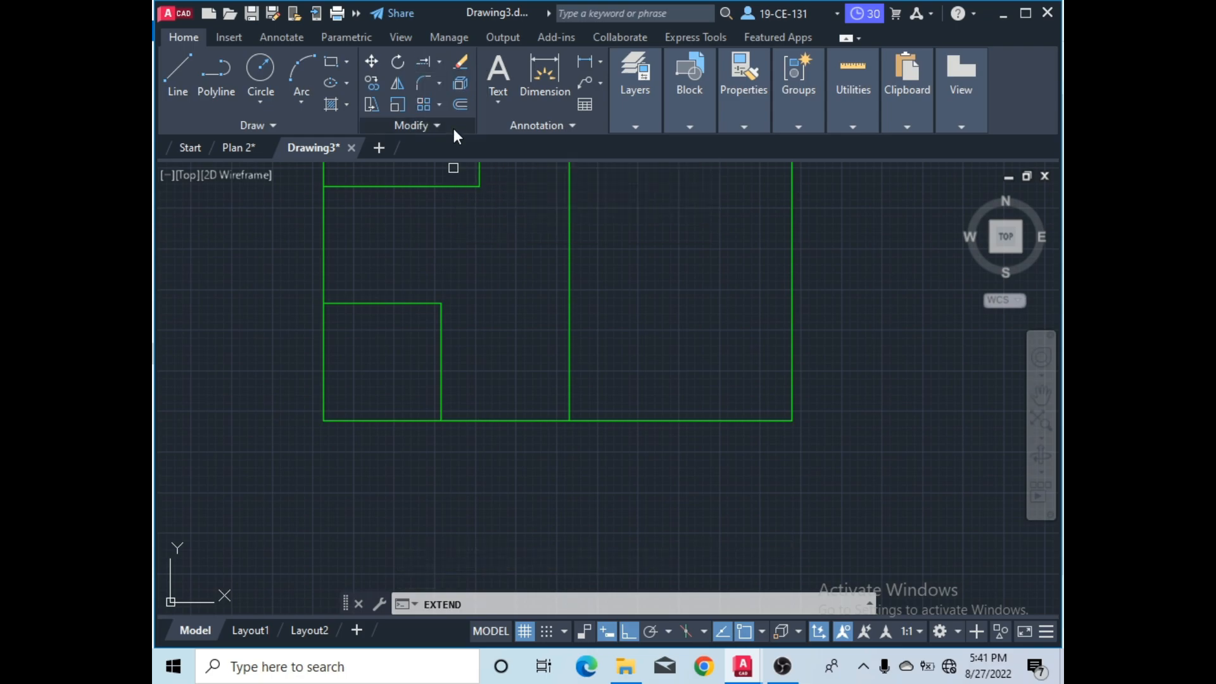
{"action": "left_click", "coordinate": [419, 304]}
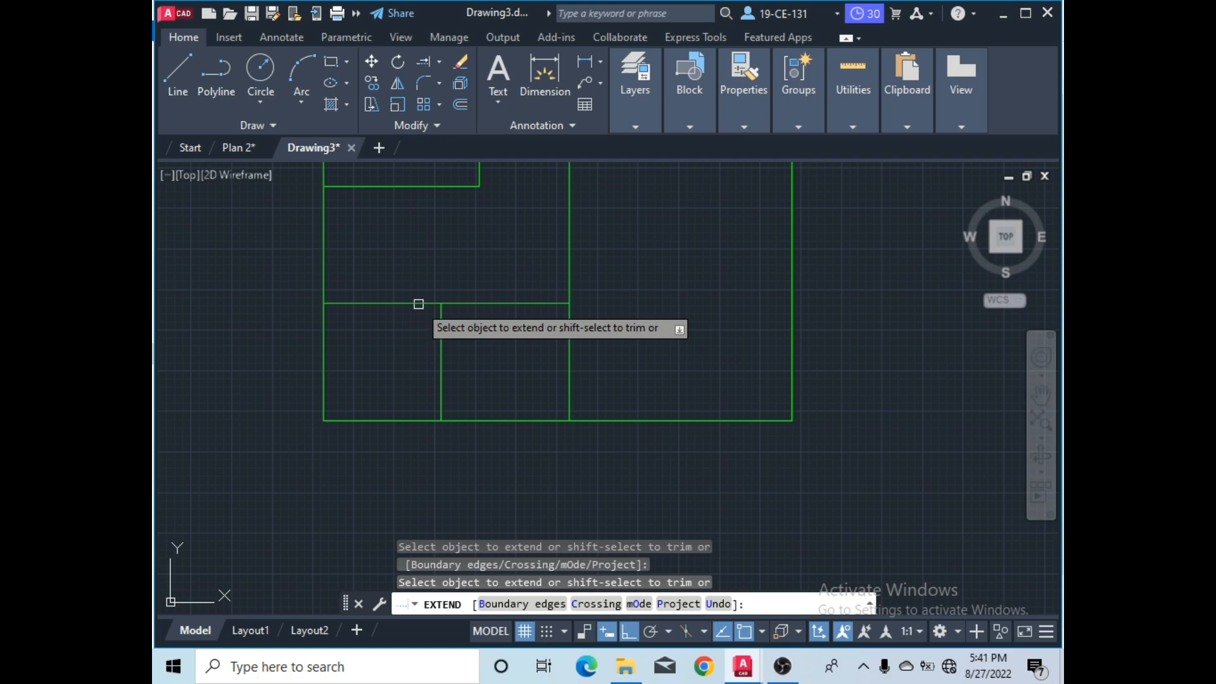
{"action": "left_click", "coordinate": [527, 302]}
{"action": "right_click", "coordinate": [662, 225]}
{"action": "left_click", "coordinate": [672, 233]}
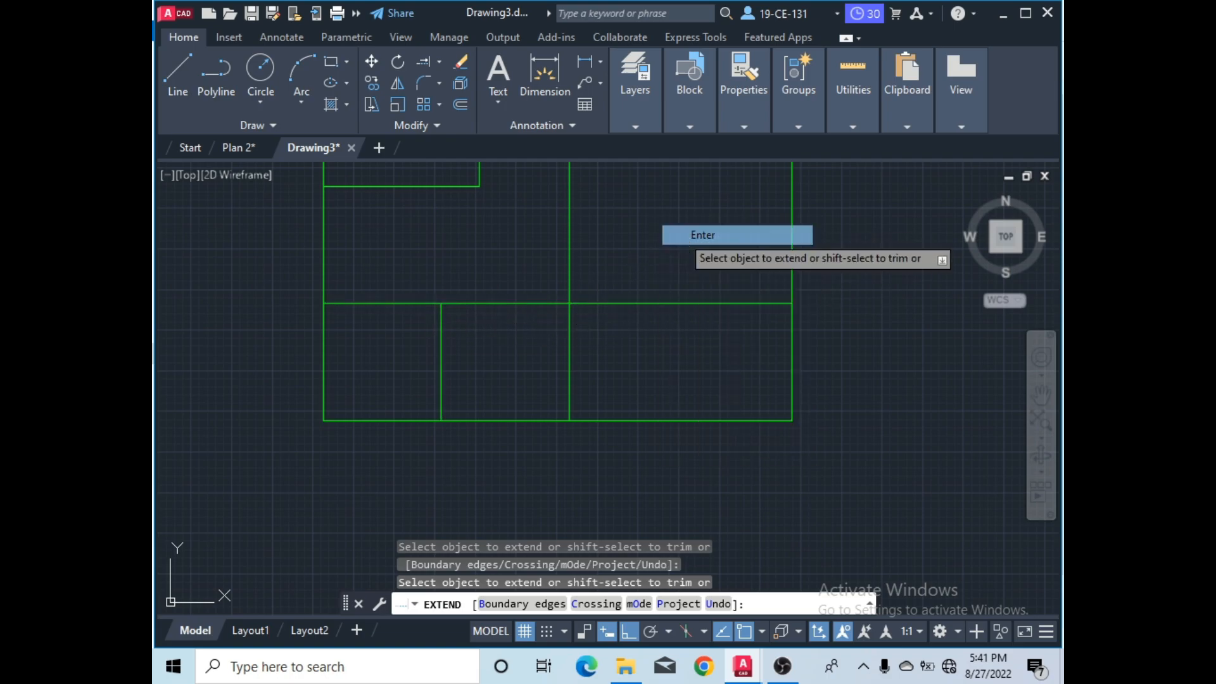
{"action": "scroll", "coordinate": [605, 369], "scroll_direction": "down", "scroll_amount": 3}
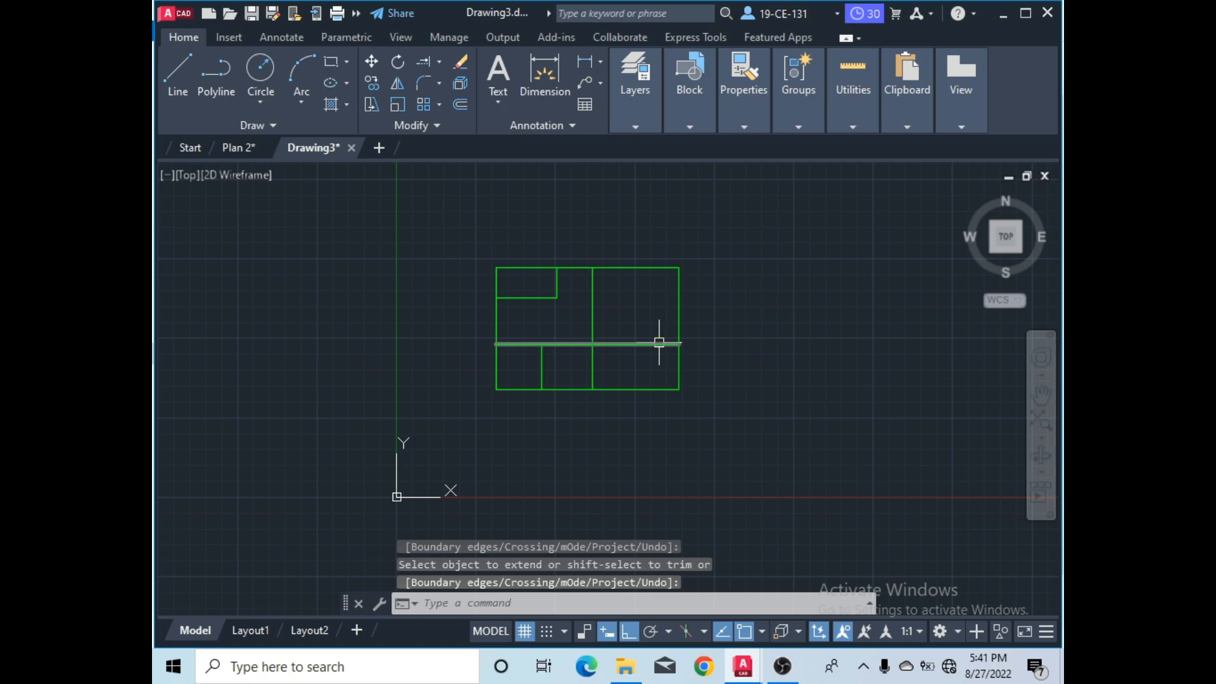
- Trim the 28'6" offset line above the lower rooms' top wall and end the Trim command
{"action": "scroll", "coordinate": [657, 336], "scroll_direction": "up", "scroll_amount": 2}
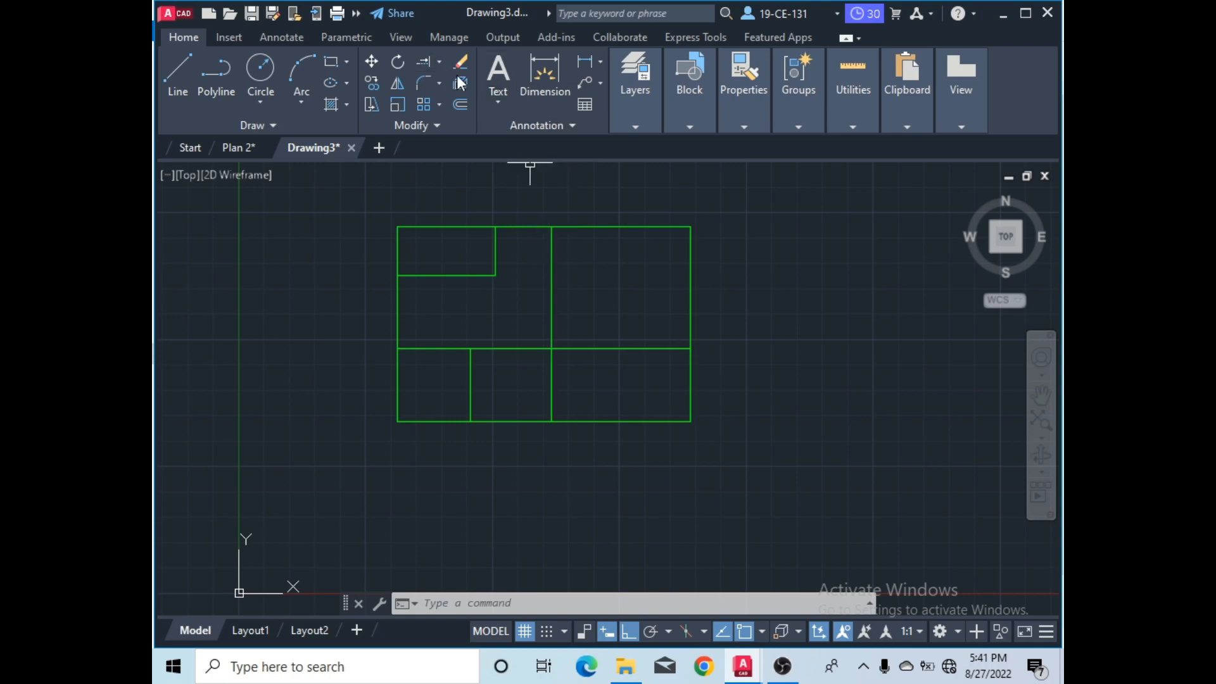
{"action": "left_click", "coordinate": [439, 57]}
{"action": "left_click", "coordinate": [440, 93]}
{"action": "right_click", "coordinate": [576, 280]}
{"action": "left_click", "coordinate": [604, 290]}
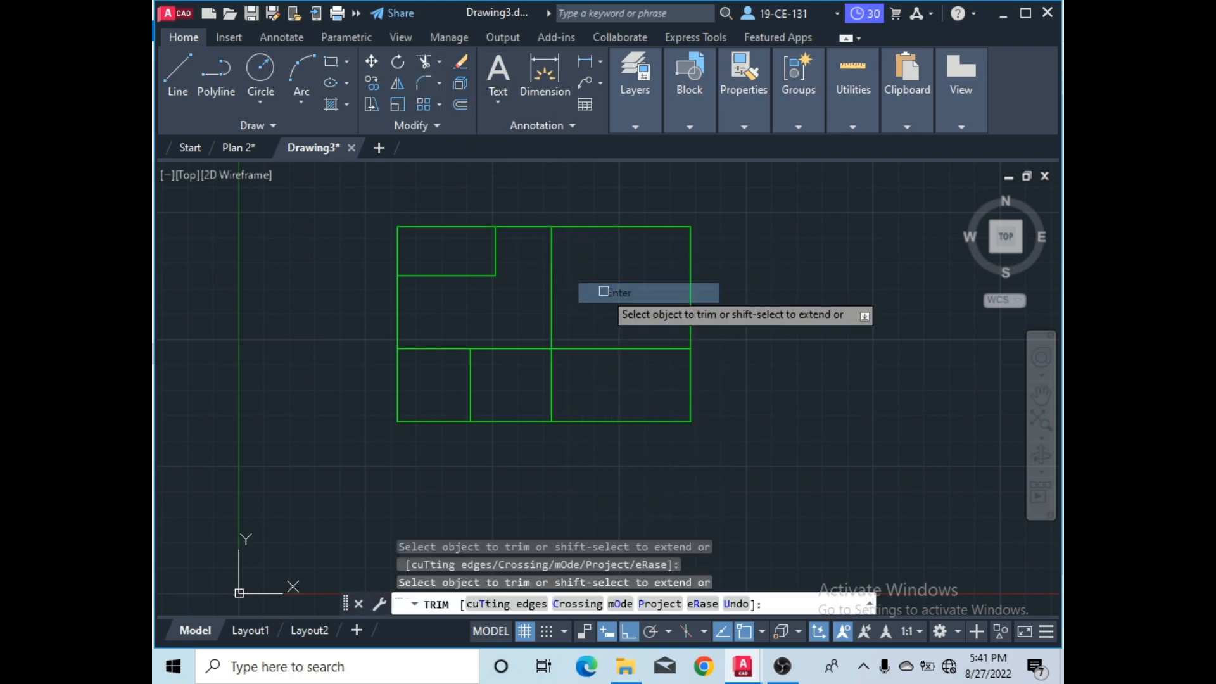
{"action": "left_click", "coordinate": [572, 281]}
{"action": "left_click", "coordinate": [543, 275]}
{"action": "key", "text": "Return"}
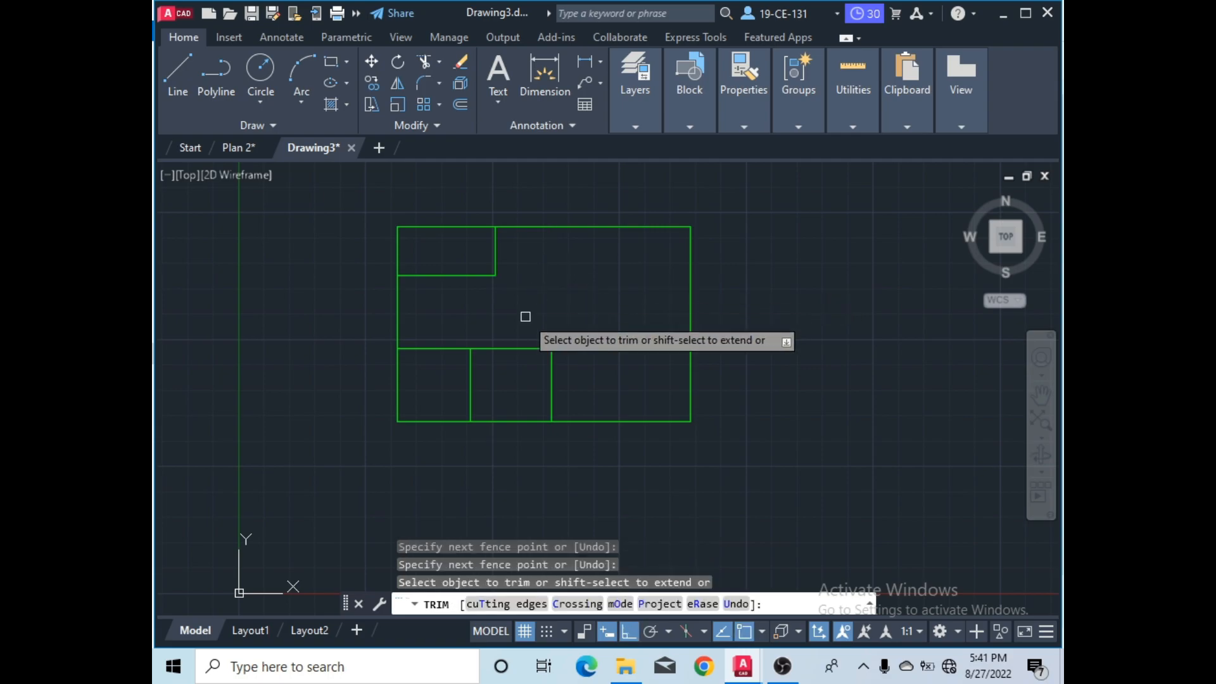
{"action": "scroll", "coordinate": [584, 279], "scroll_direction": "down", "scroll_amount": 2}
{"action": "right_click", "coordinate": [584, 280]}
{"action": "left_click", "coordinate": [601, 289]}
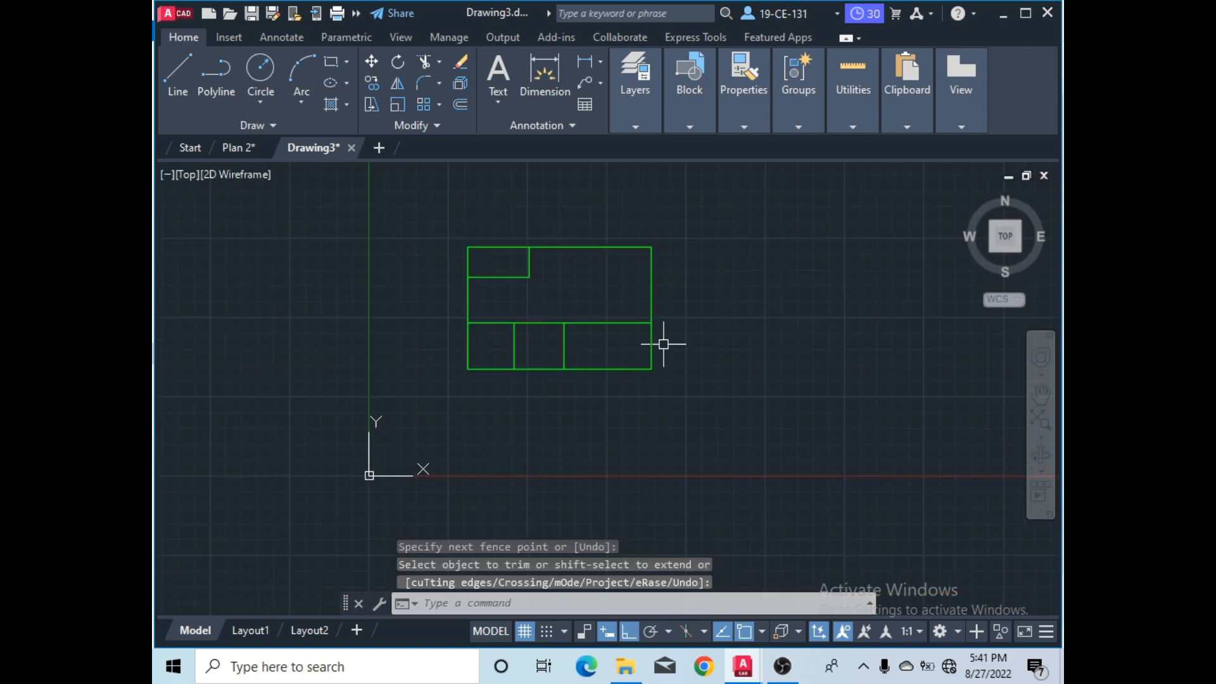
- Check the bedroom dimensions in Plan 2 and offset the outline's right wall 12' inward in Drawing3
{"action": "scroll", "coordinate": [658, 331], "scroll_direction": "up", "scroll_amount": 2}
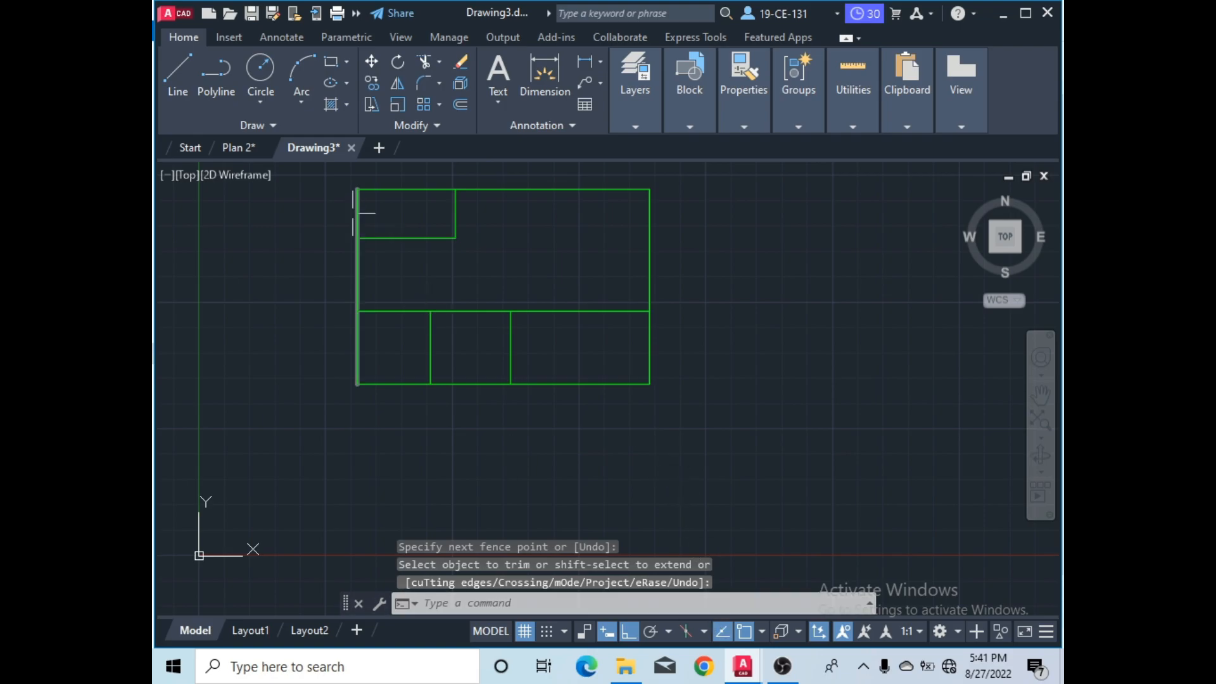
{"action": "left_click", "coordinate": [239, 150]}
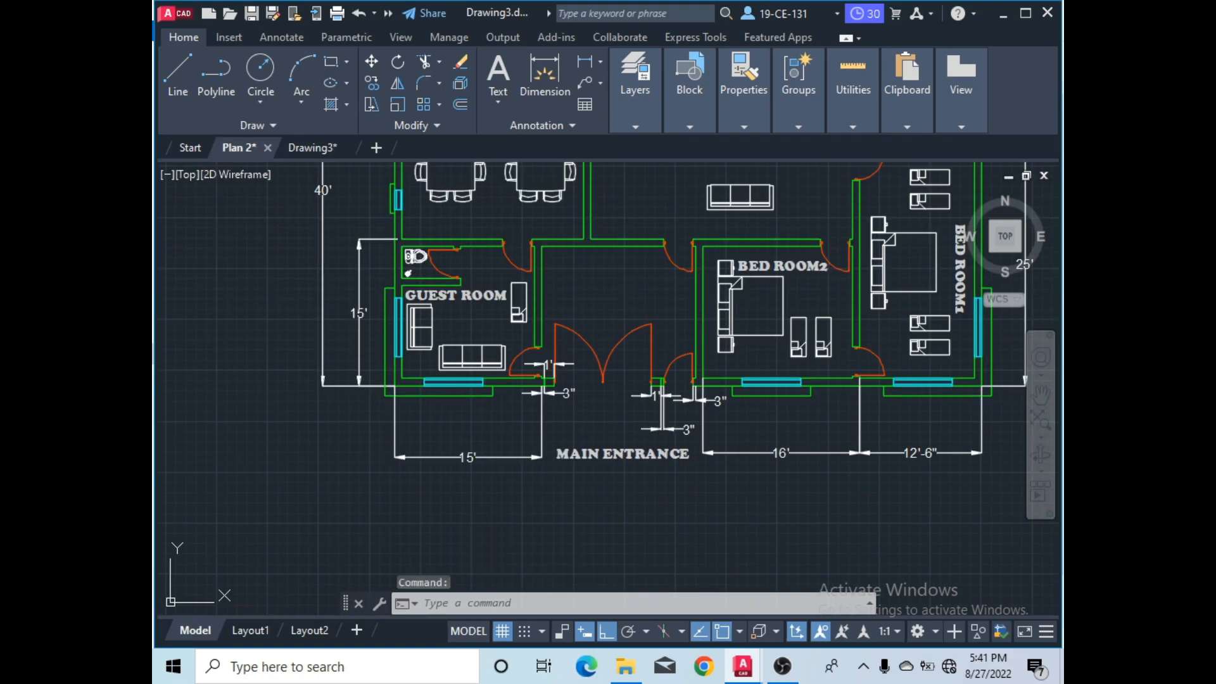
{"action": "scroll", "coordinate": [809, 325], "scroll_direction": "up", "scroll_amount": 2}
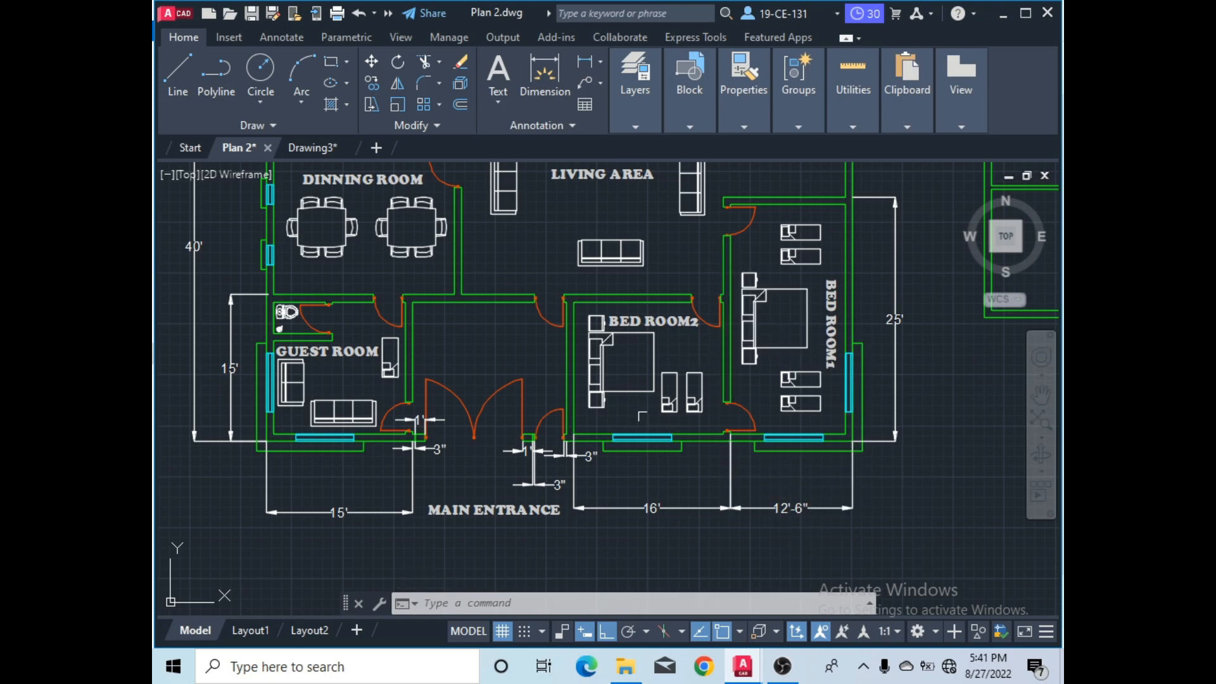
{"action": "left_click", "coordinate": [320, 148]}
{"action": "left_click", "coordinate": [460, 104]}
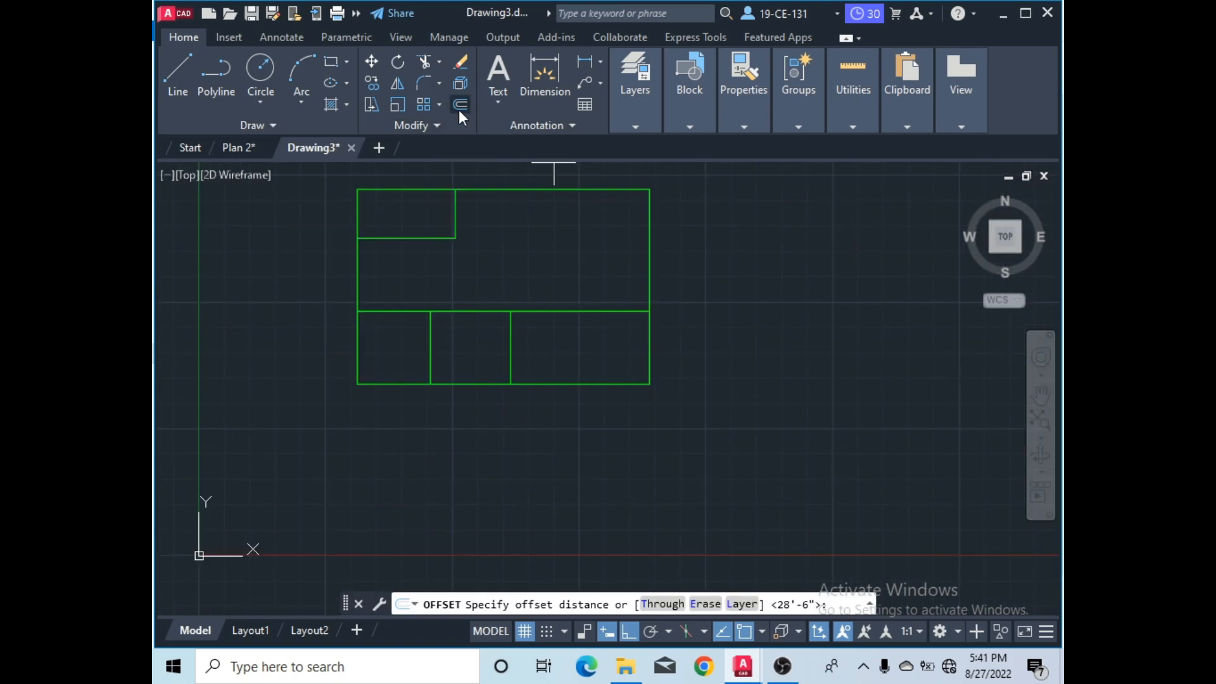
{"action": "type", "text": "1"}
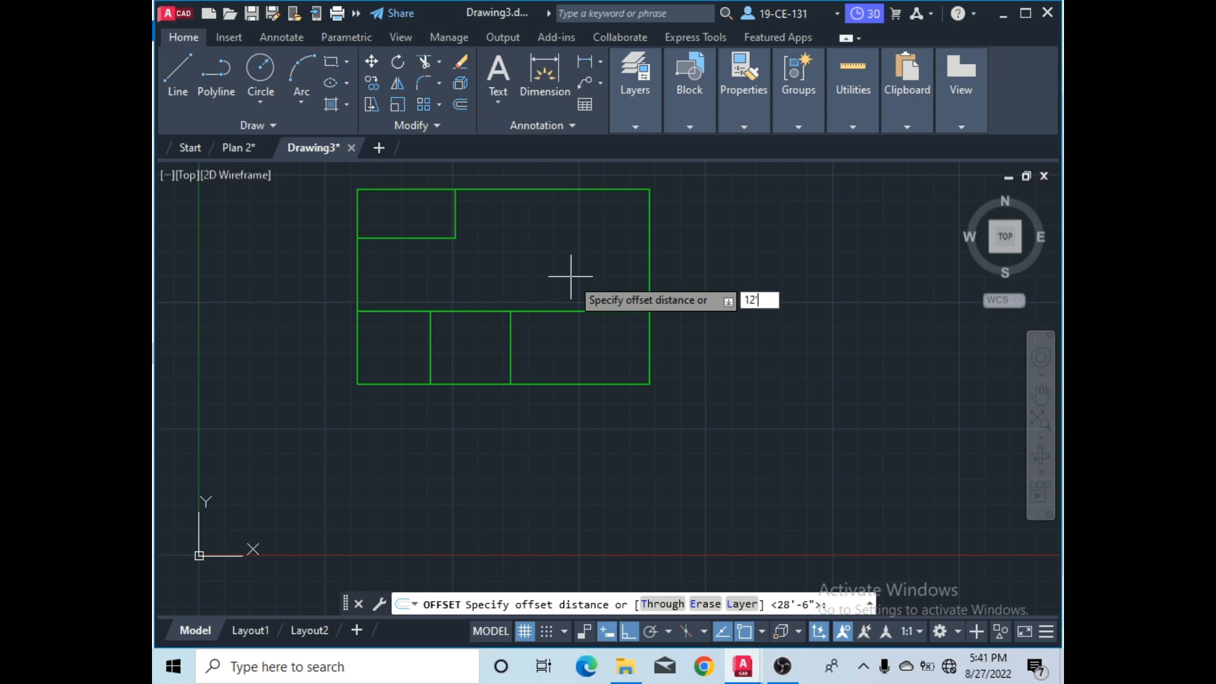
{"action": "type", "text": "2'"}
{"action": "key", "text": "Return"}
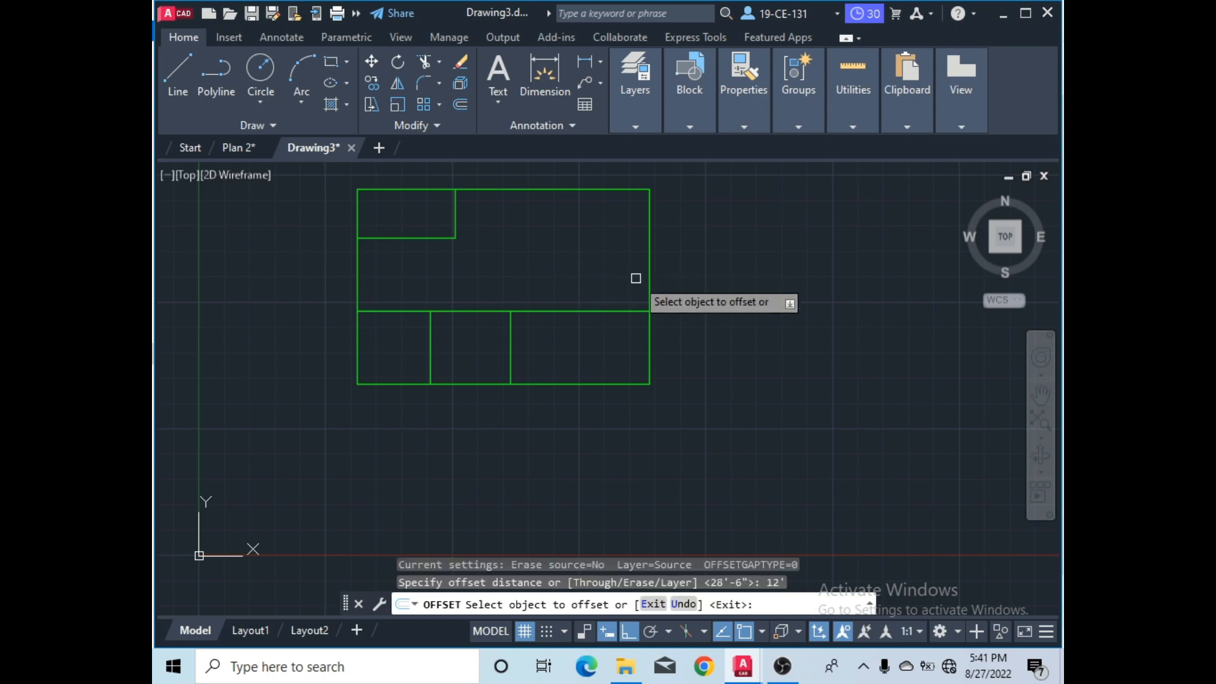
{"action": "left_click", "coordinate": [644, 278]}
{"action": "left_click", "coordinate": [614, 277]}
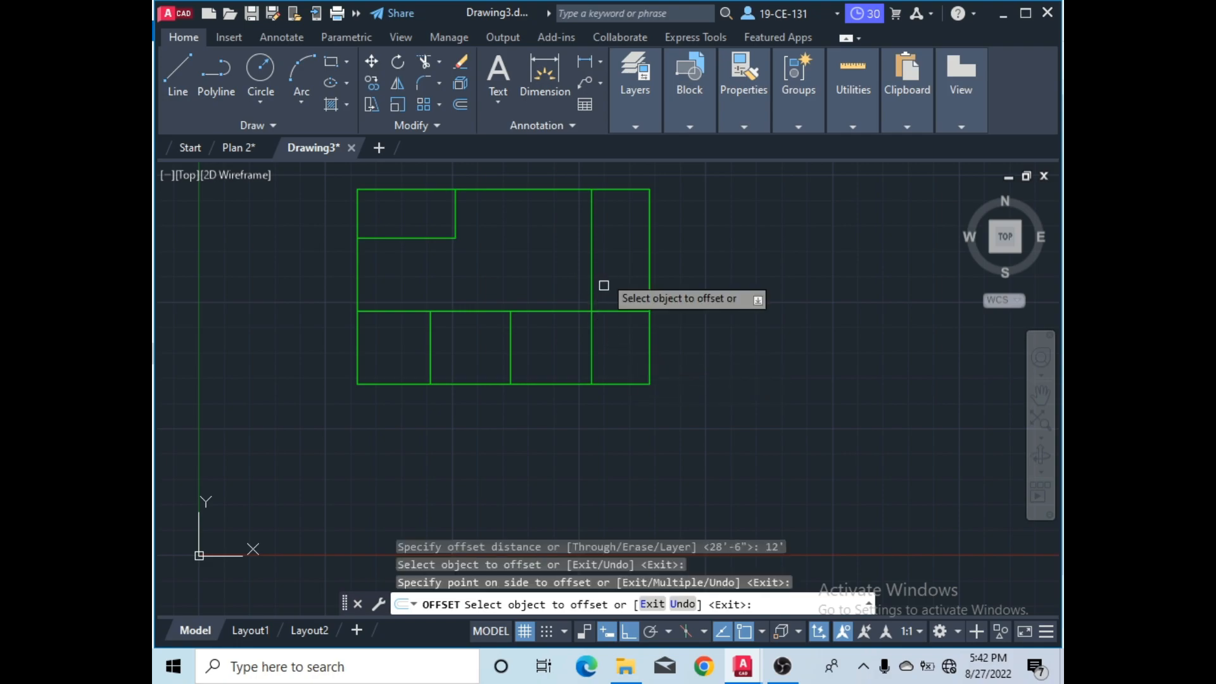
{"action": "right_click", "coordinate": [714, 296]}
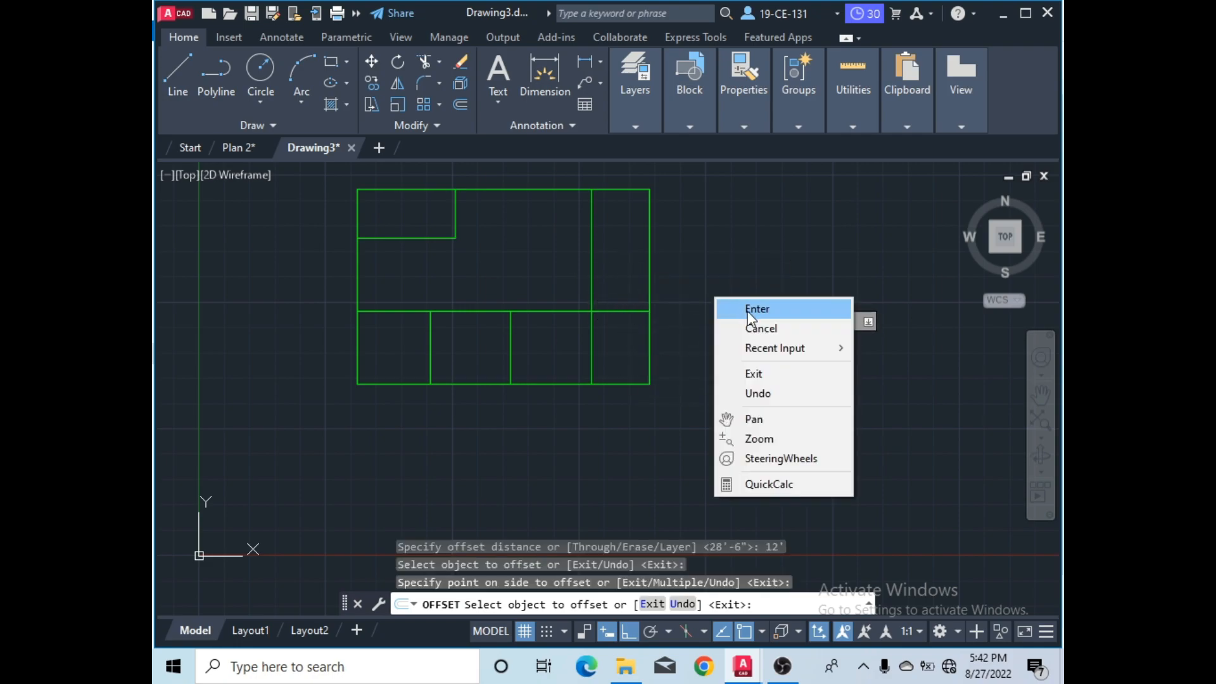
{"action": "left_click", "coordinate": [749, 310]}
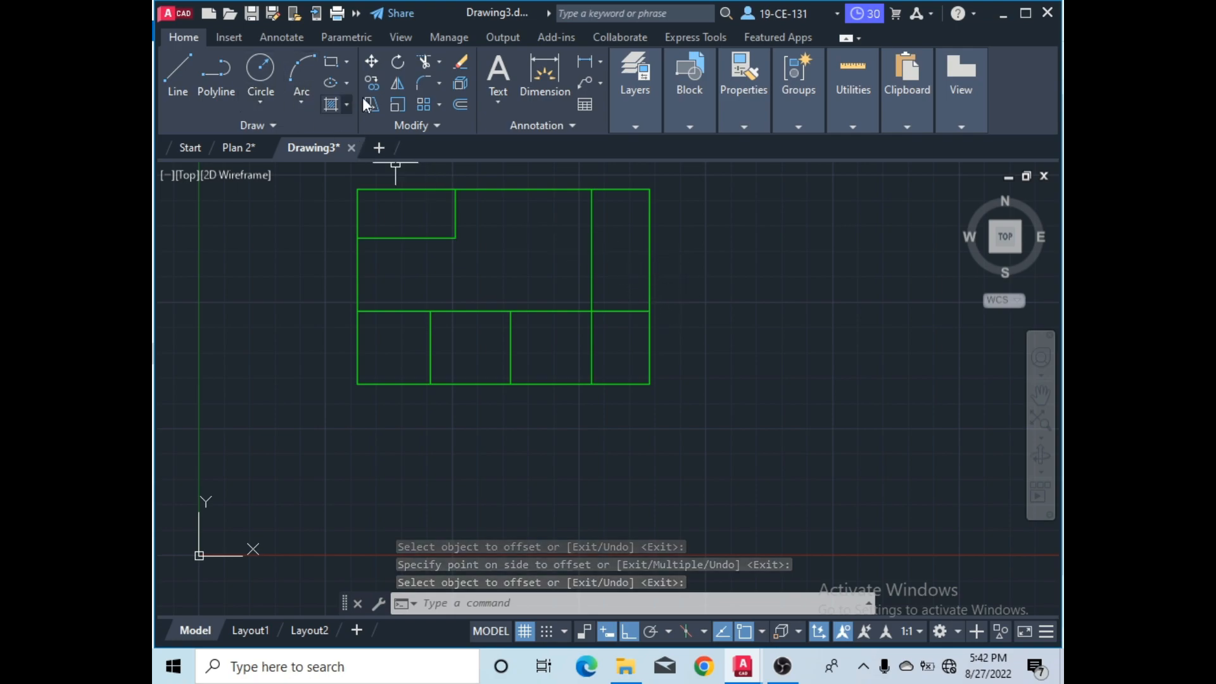
- Offset the outline's bottom wall 25' upward and end the Offset command
{"action": "left_click", "coordinate": [461, 105]}
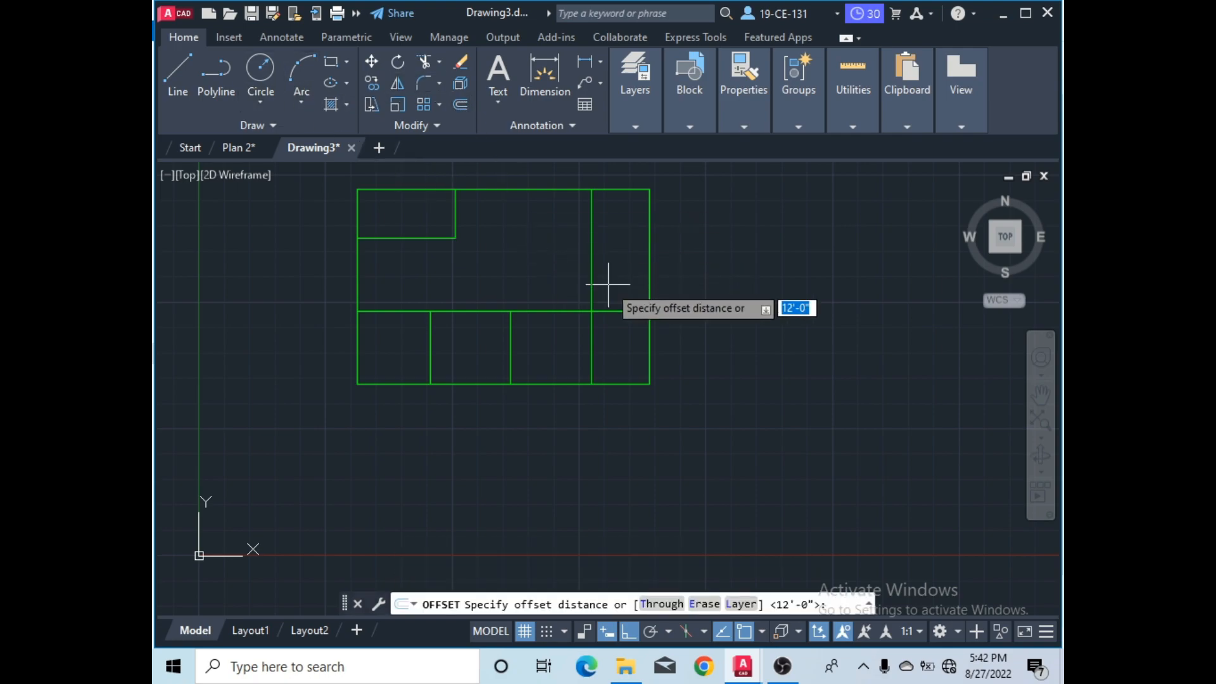
{"action": "type", "text": "25"}
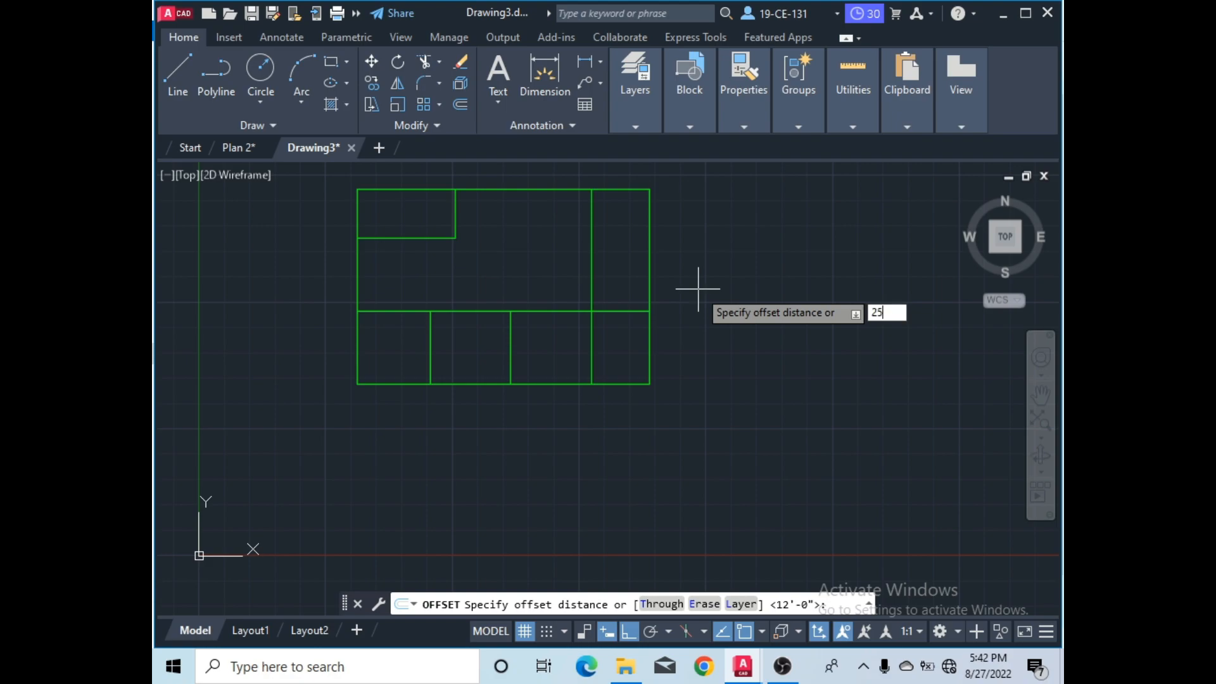
{"action": "type", "text": "'"}
{"action": "key", "text": "Return"}
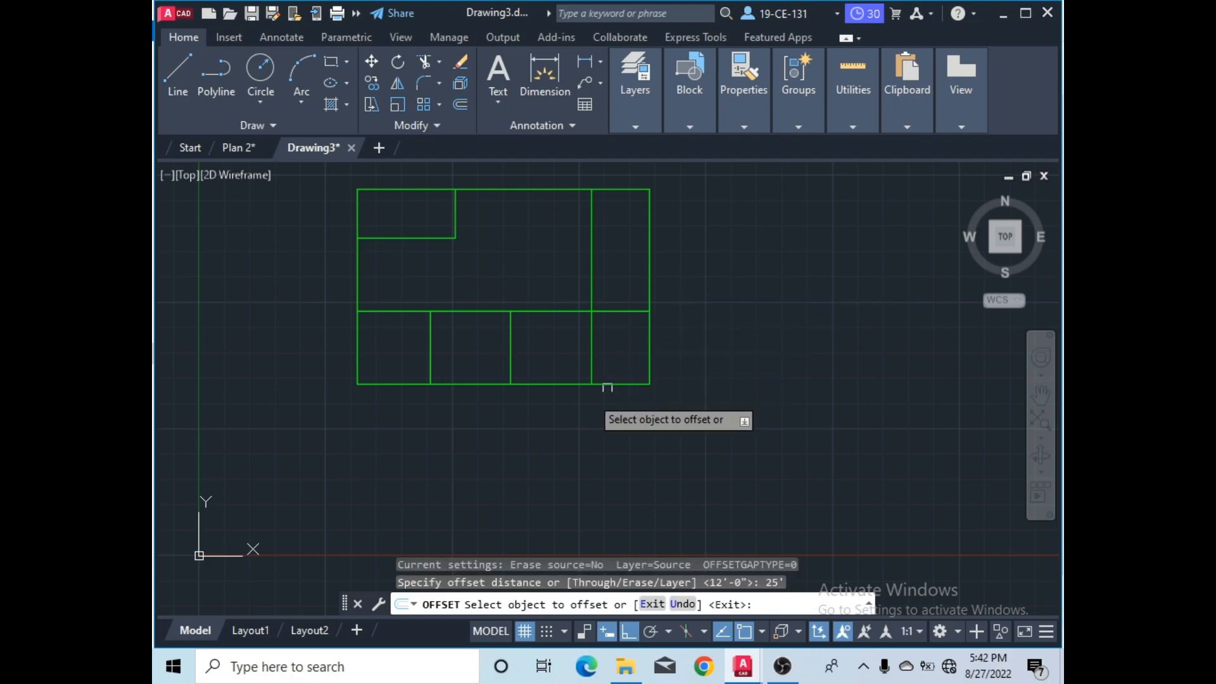
{"action": "left_click", "coordinate": [634, 383]}
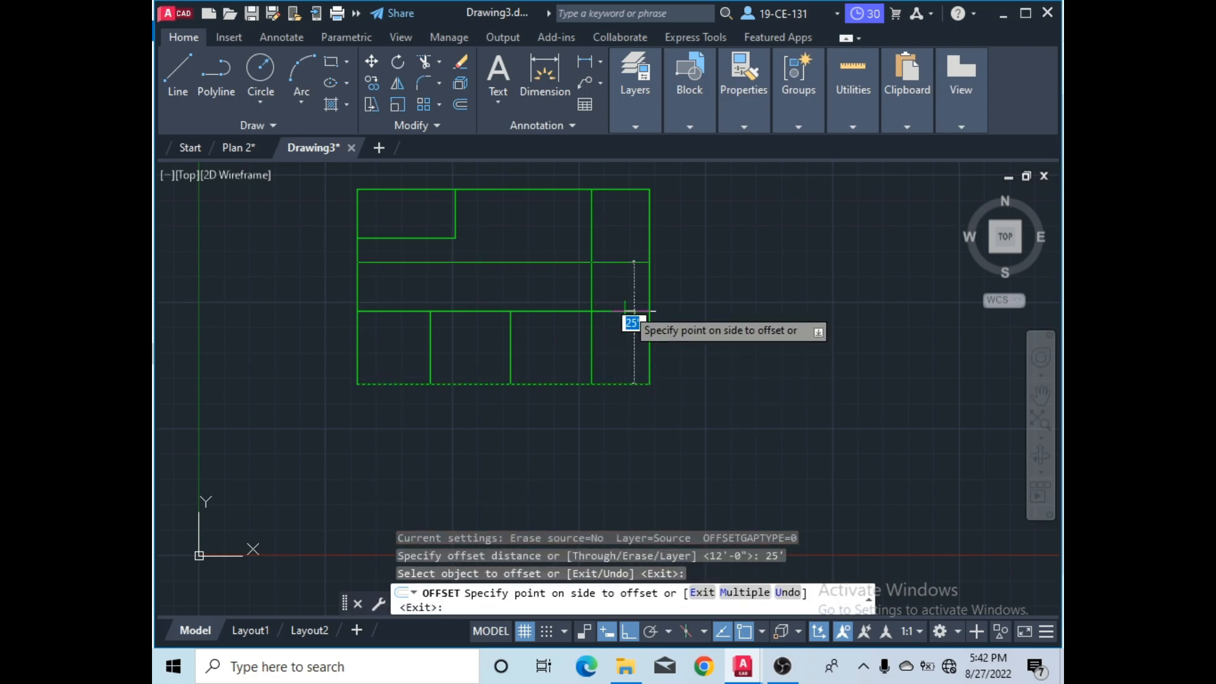
{"action": "left_click", "coordinate": [631, 244]}
{"action": "right_click", "coordinate": [631, 244]}
{"action": "left_click", "coordinate": [645, 255]}
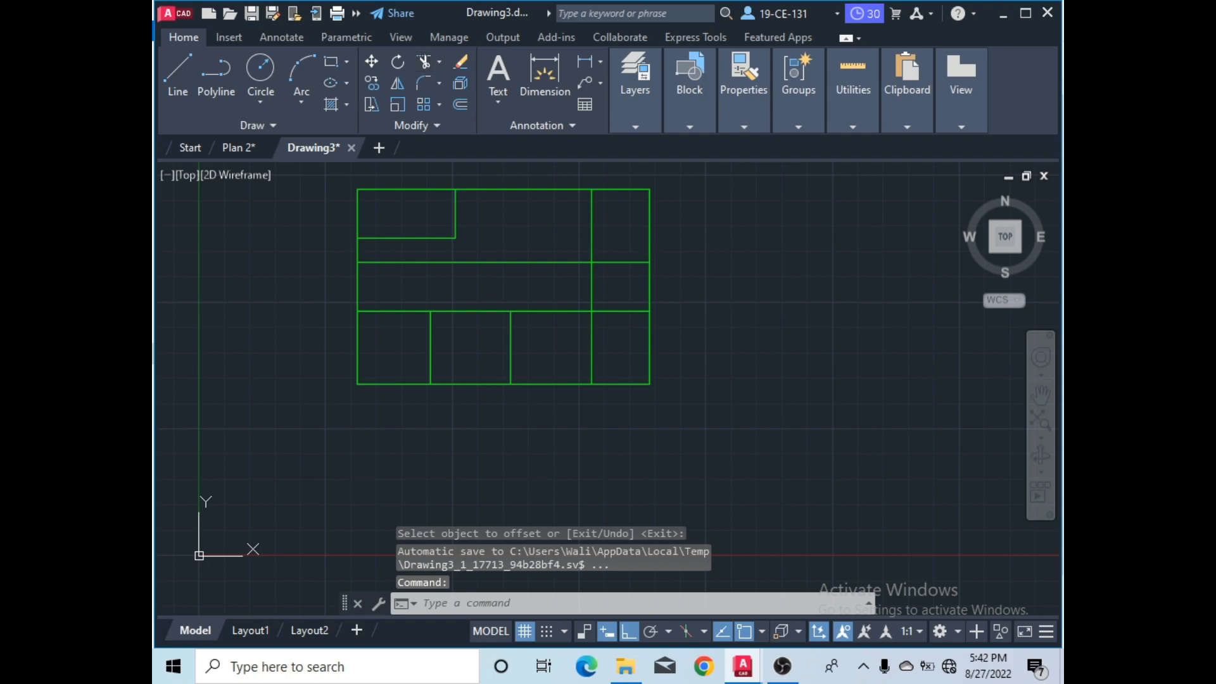
- Trim the 25' offset line left of the 12' line and the lower rooms' top wall right of it
{"action": "type", "text": "tr"}
{"action": "key", "text": "Return"}
{"action": "right_click", "coordinate": [562, 223]}
{"action": "left_click", "coordinate": [577, 238]}
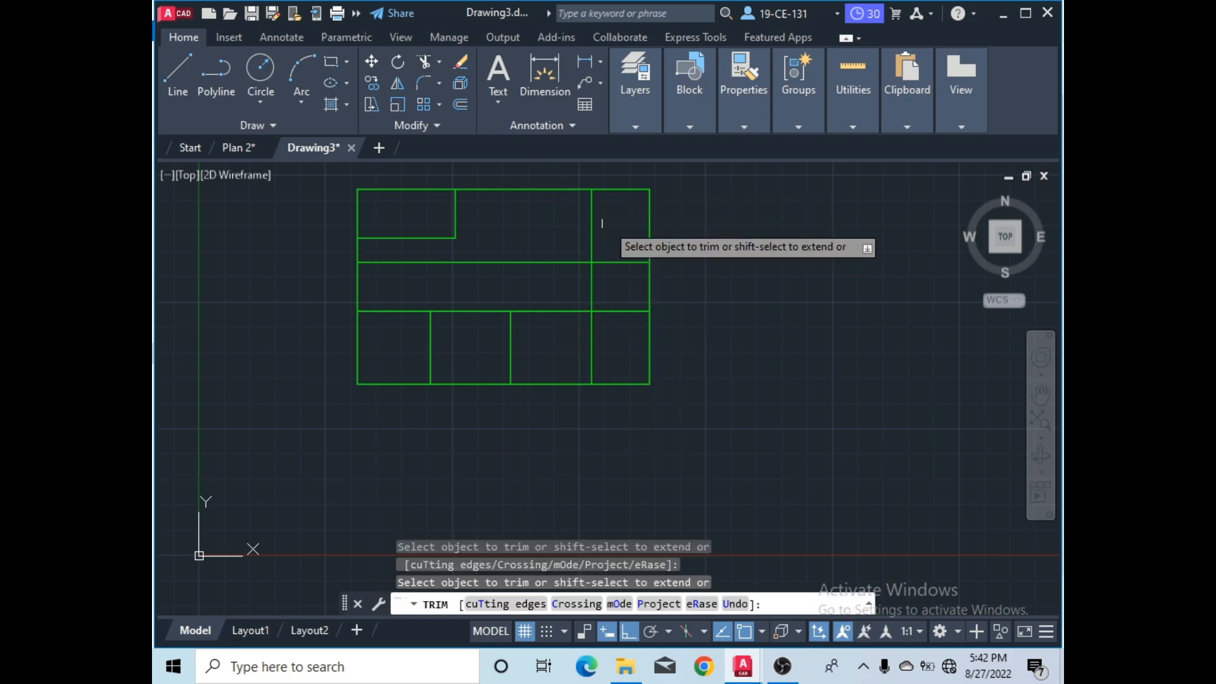
{"action": "left_click_drag", "start_coordinate": [545, 244], "coordinate": [532, 267]}
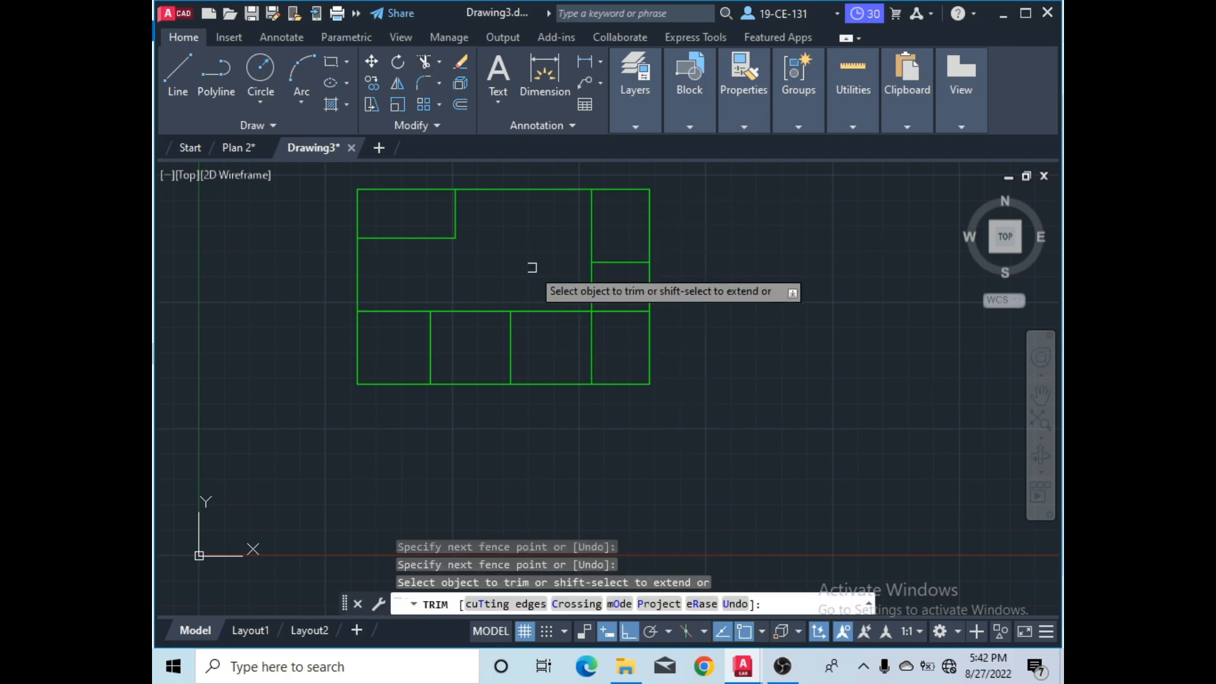
{"action": "left_click_drag", "start_coordinate": [617, 302], "coordinate": [616, 313]}
{"action": "right_click", "coordinate": [618, 331]}
{"action": "left_click", "coordinate": [634, 336]}
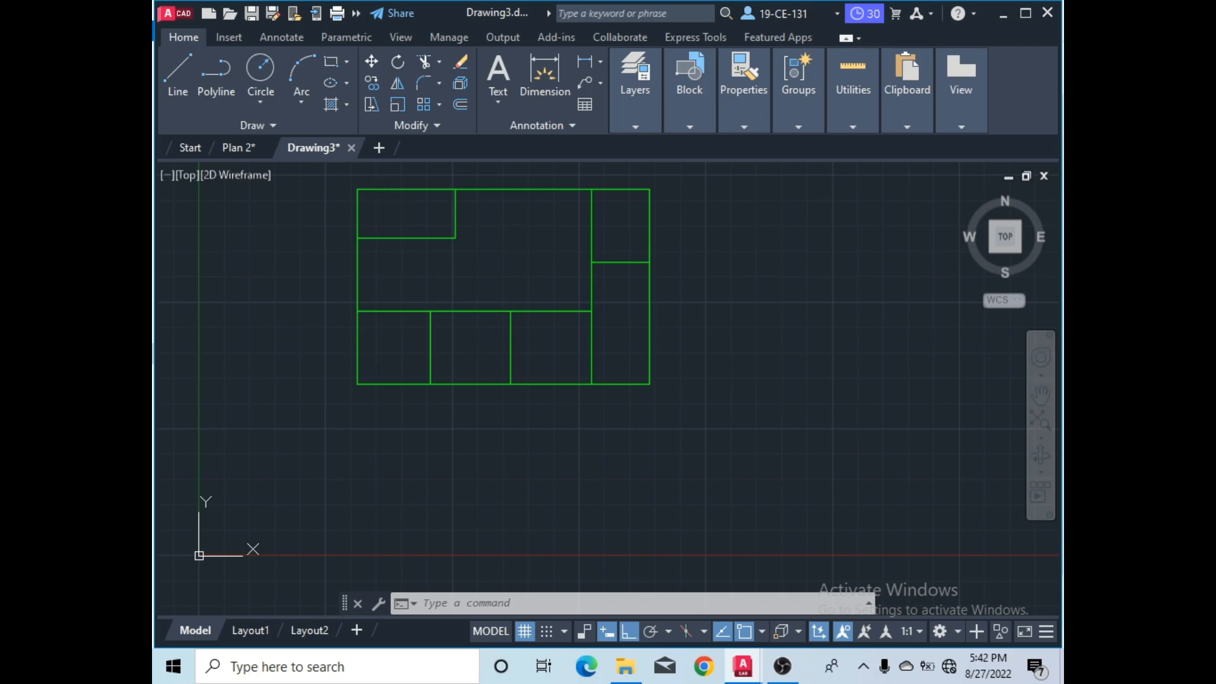
- Following the wall layout in Plan 2, extend the upper-left room's right wall down to the lower rooms' top wall in Drawing3
{"action": "left_click", "coordinate": [252, 153]}
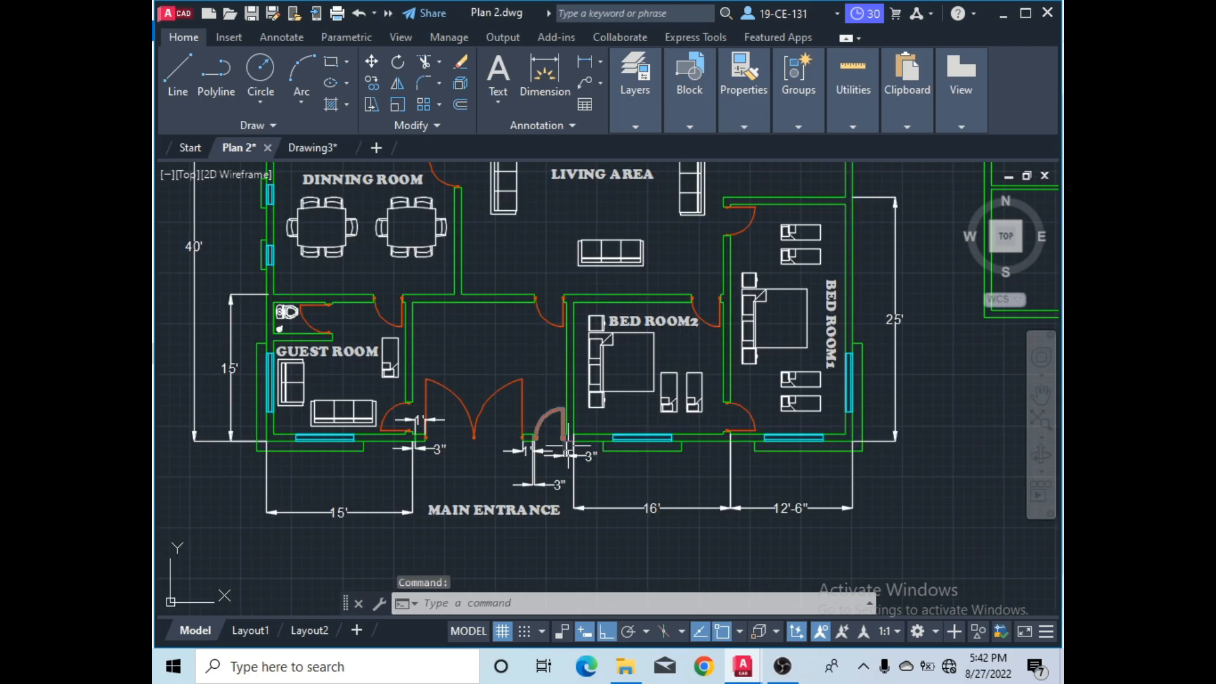
{"action": "scroll", "coordinate": [571, 454], "scroll_direction": "down", "scroll_amount": 2}
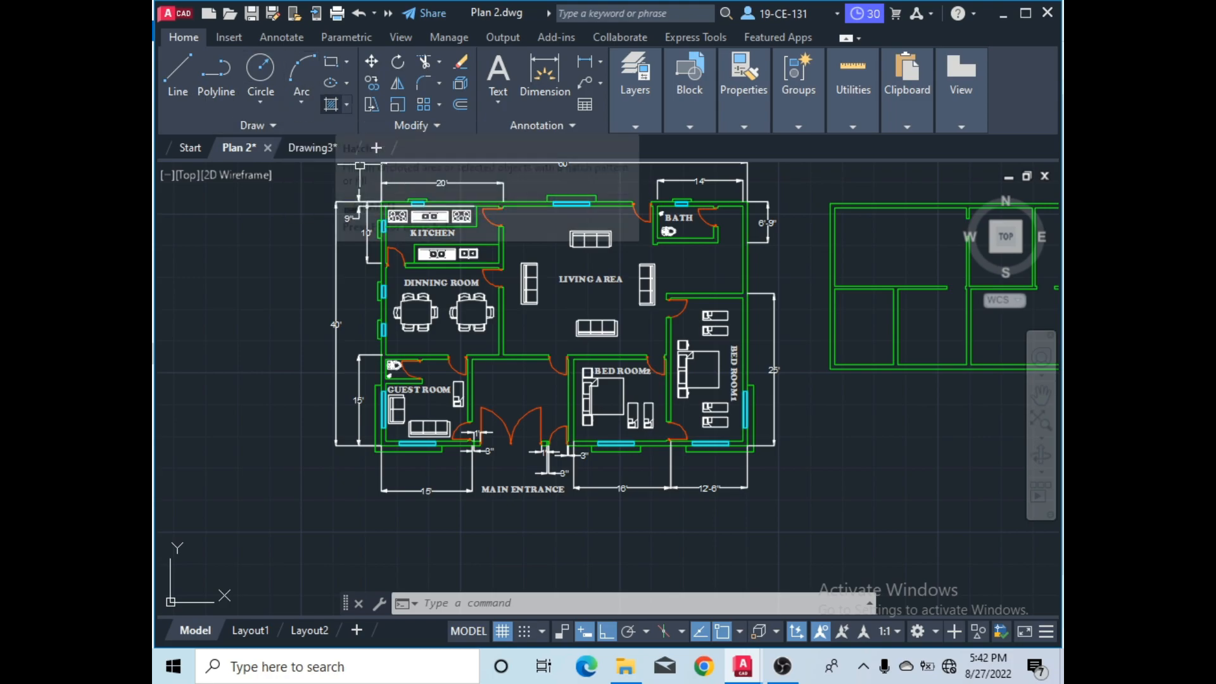
{"action": "left_click", "coordinate": [319, 150]}
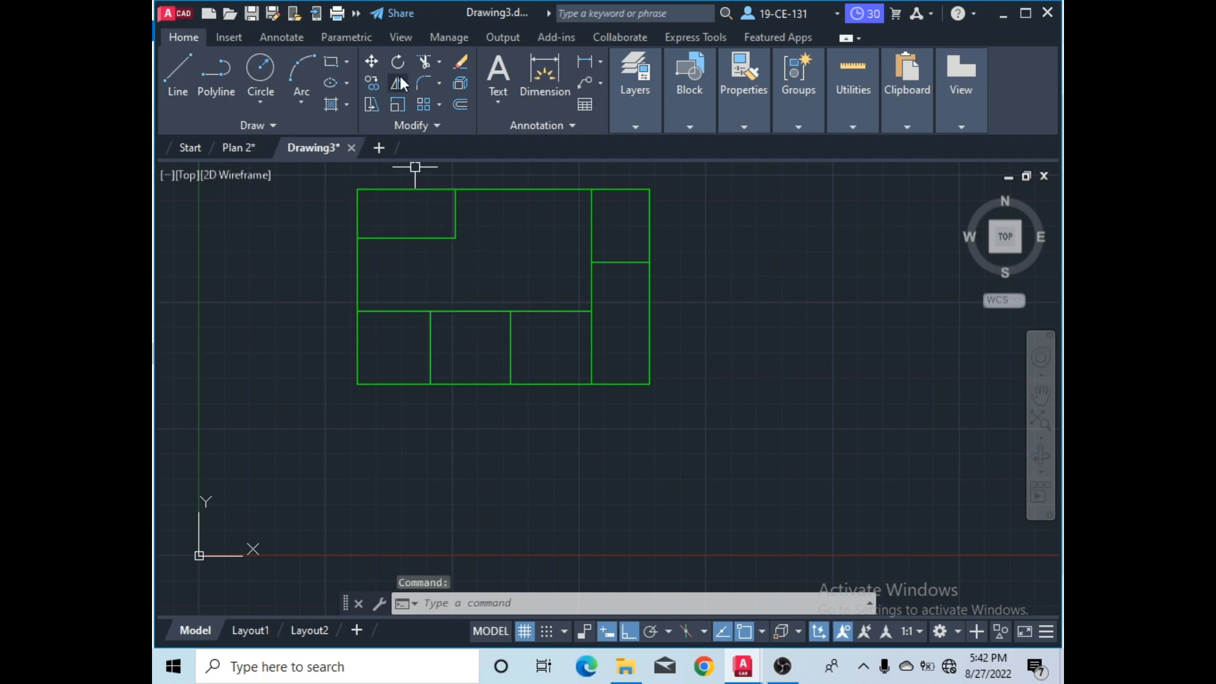
{"action": "left_click", "coordinate": [440, 62]}
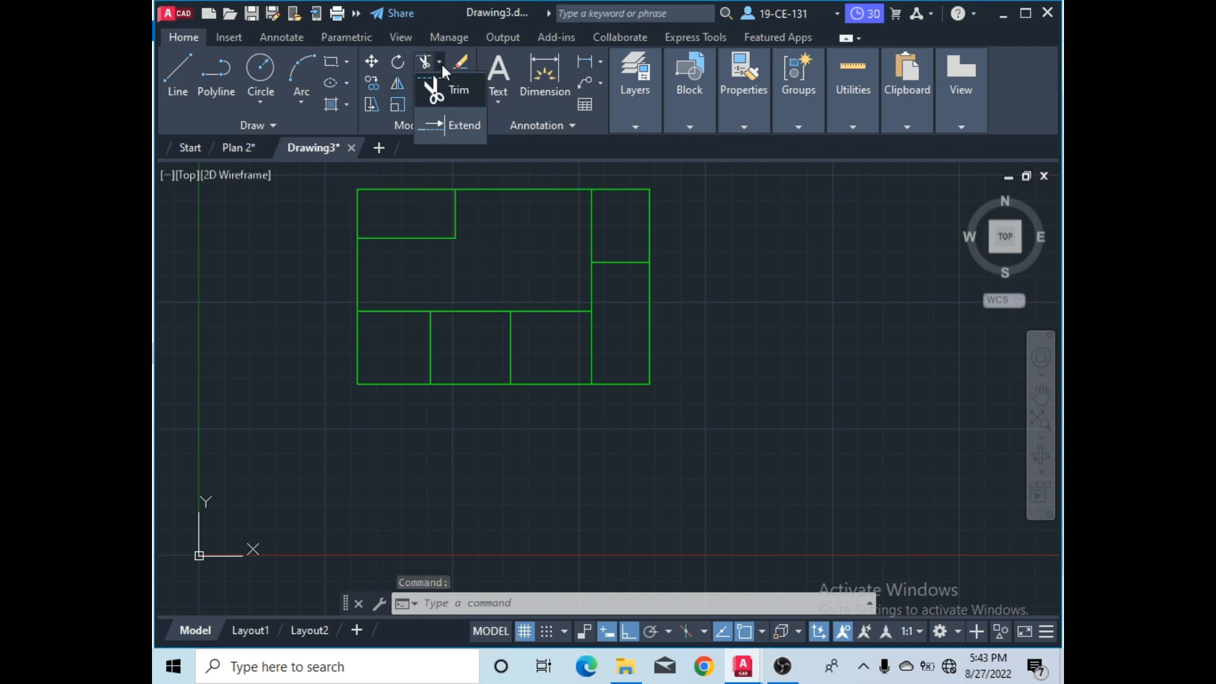
{"action": "left_click", "coordinate": [454, 119]}
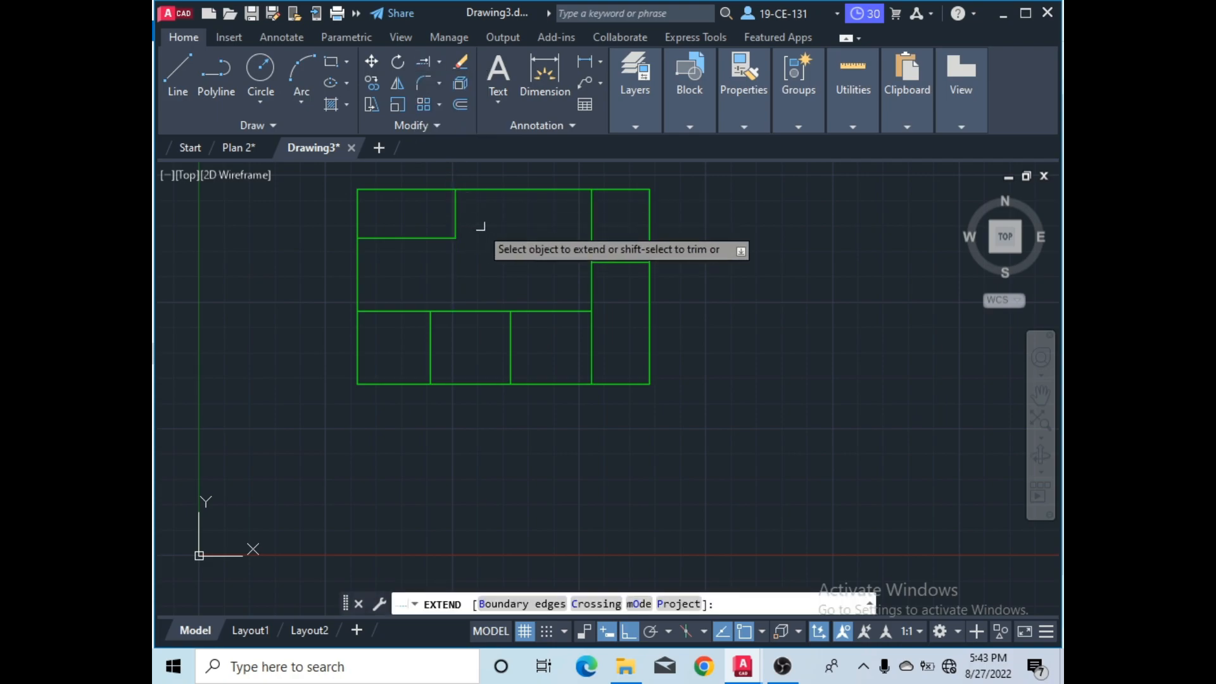
{"action": "left_click", "coordinate": [456, 223]}
{"action": "right_click", "coordinate": [491, 234]}
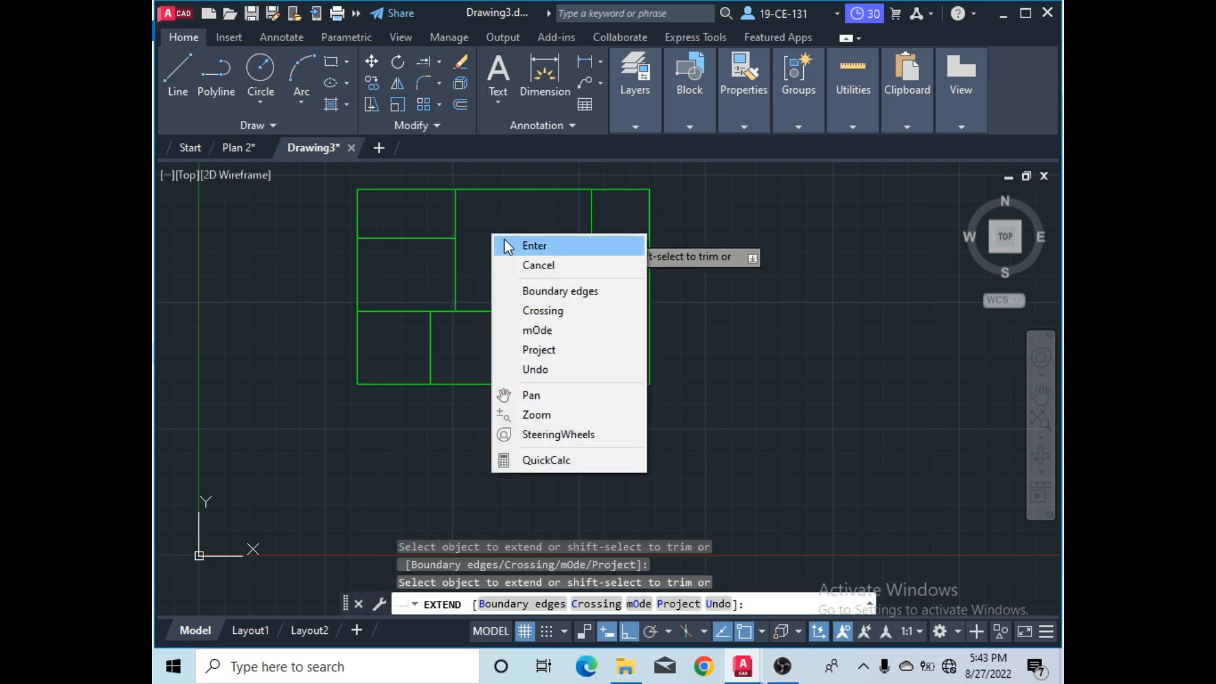
{"action": "left_click", "coordinate": [504, 243]}
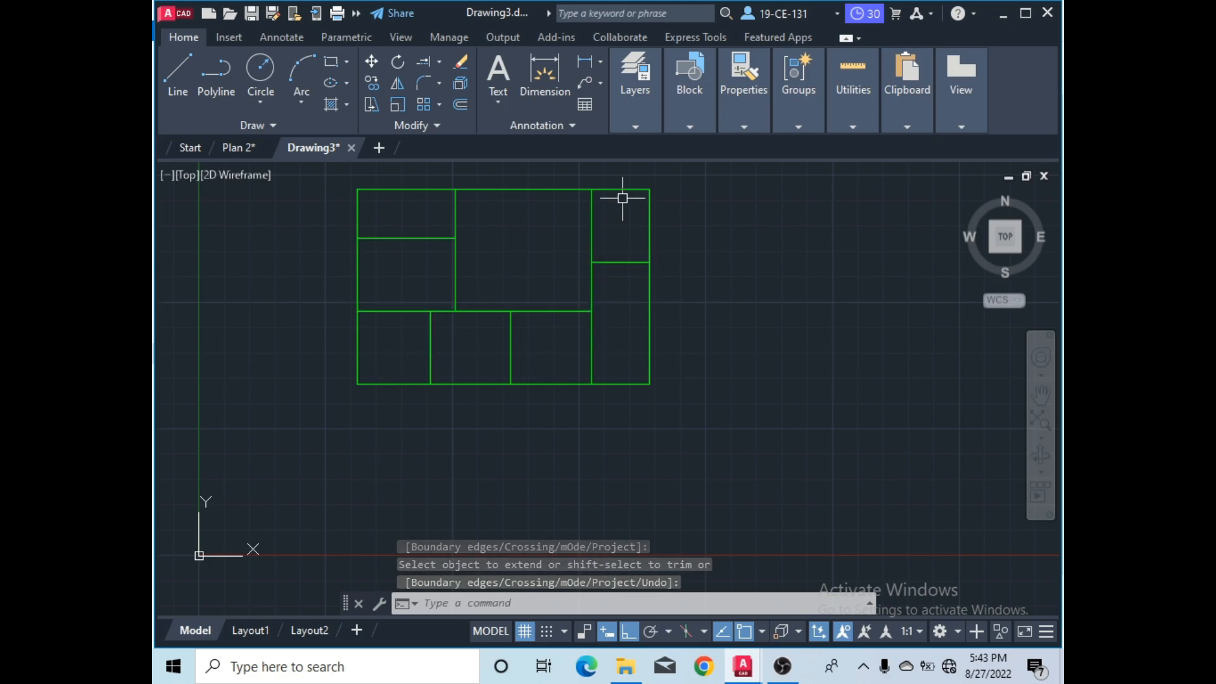
- Check the bath's dimensions in Plan 2 and offset the outline's top wall 6'9" downward in Drawing3
{"action": "scroll", "coordinate": [624, 197], "scroll_direction": "up", "scroll_amount": 2}
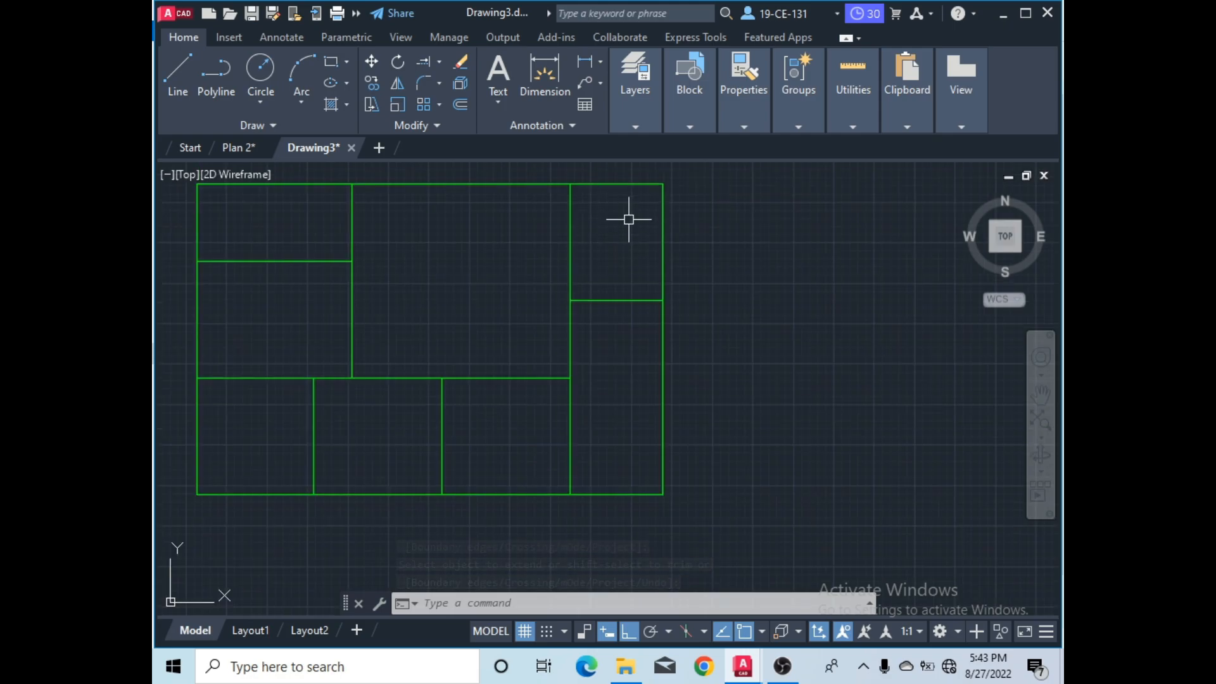
{"action": "left_click", "coordinate": [237, 149]}
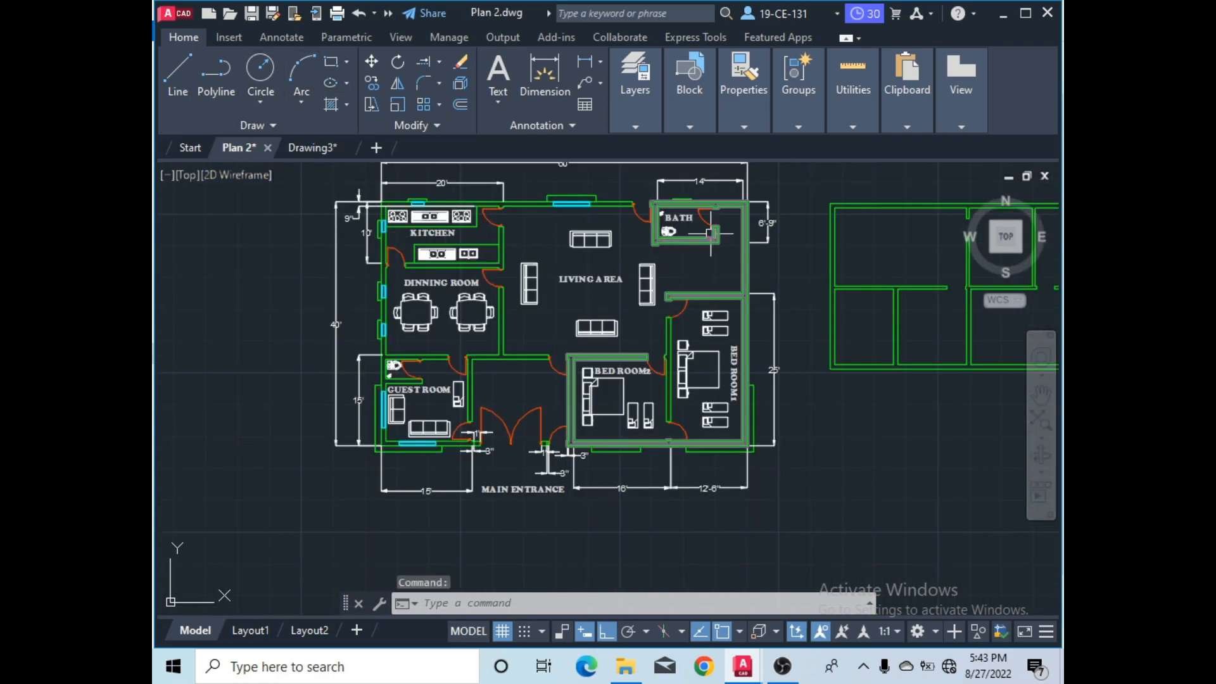
{"action": "scroll", "coordinate": [730, 214], "scroll_direction": "up", "scroll_amount": 2}
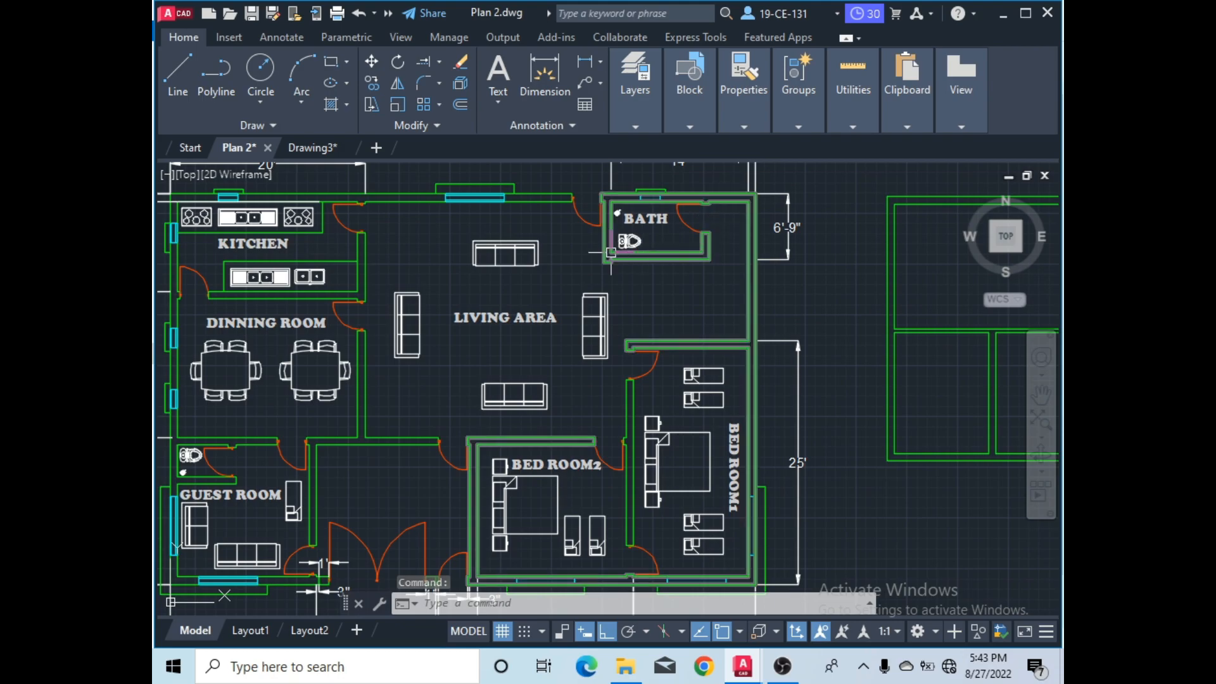
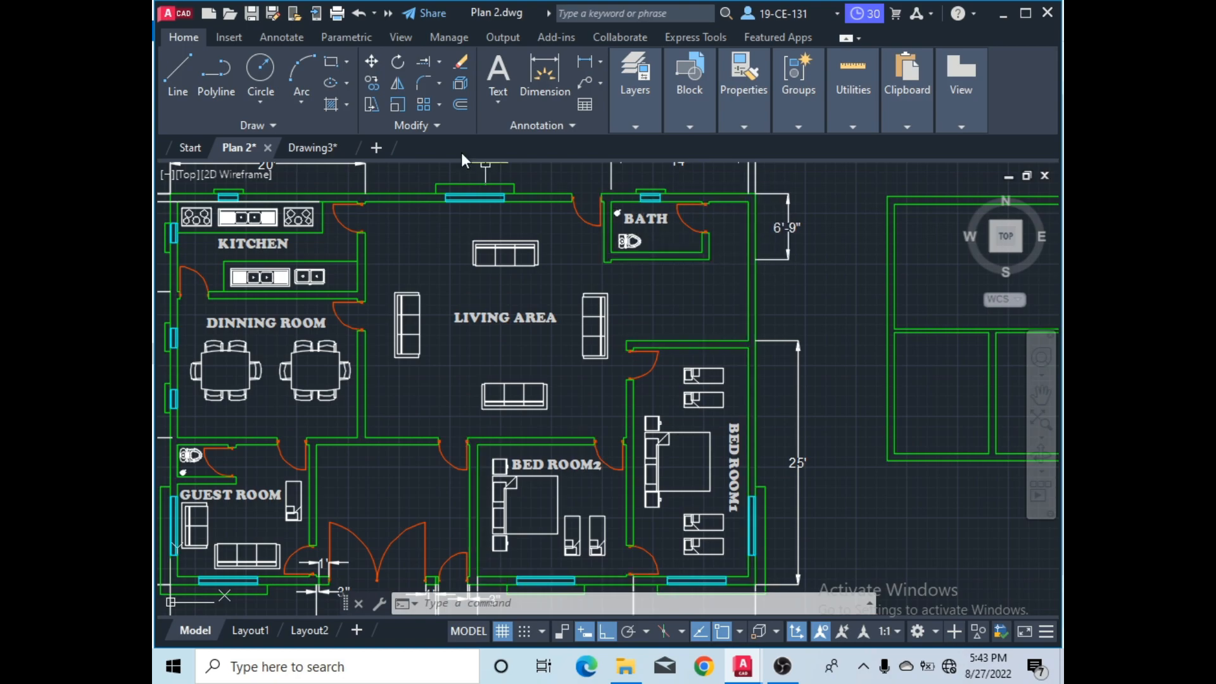
{"action": "left_click", "coordinate": [297, 147]}
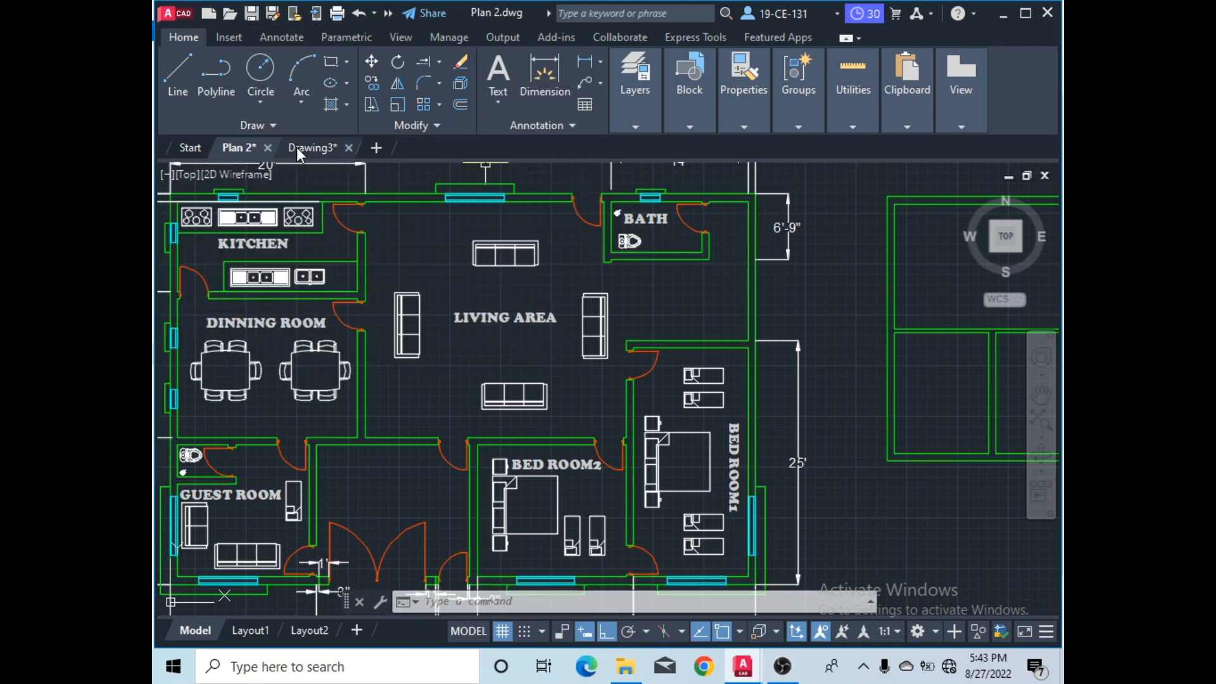
{"action": "left_click", "coordinate": [460, 104]}
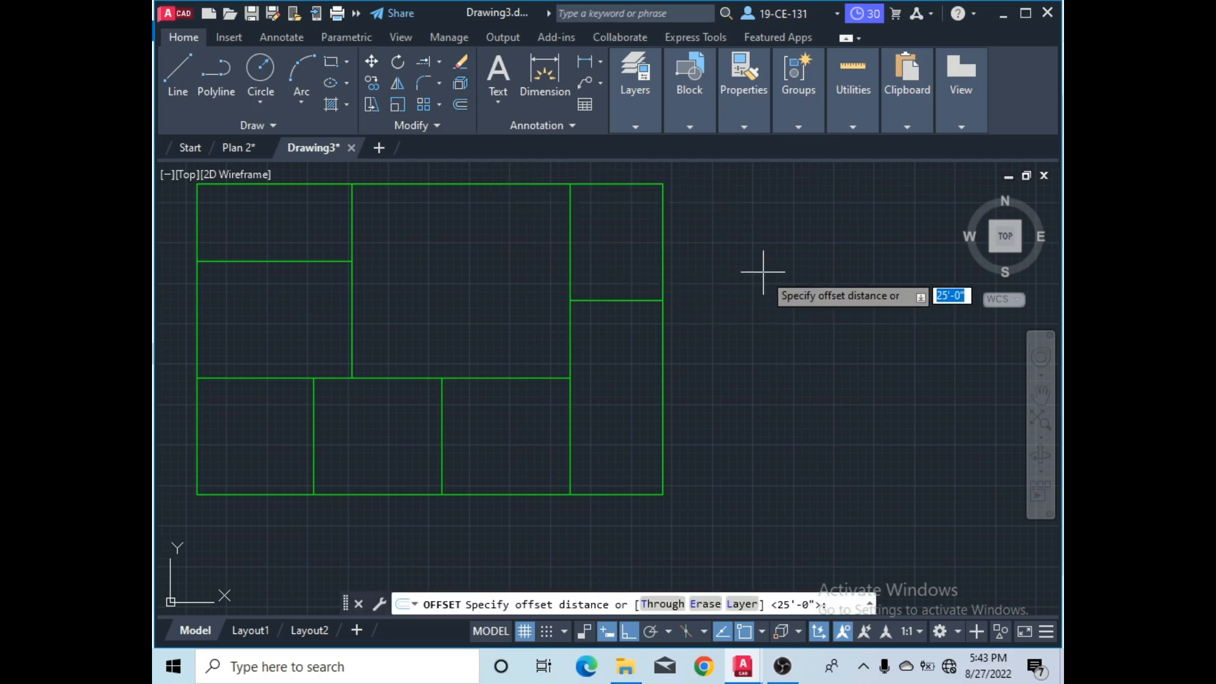
{"action": "type", "text": "6'9"}
{"action": "key", "text": "Return"}
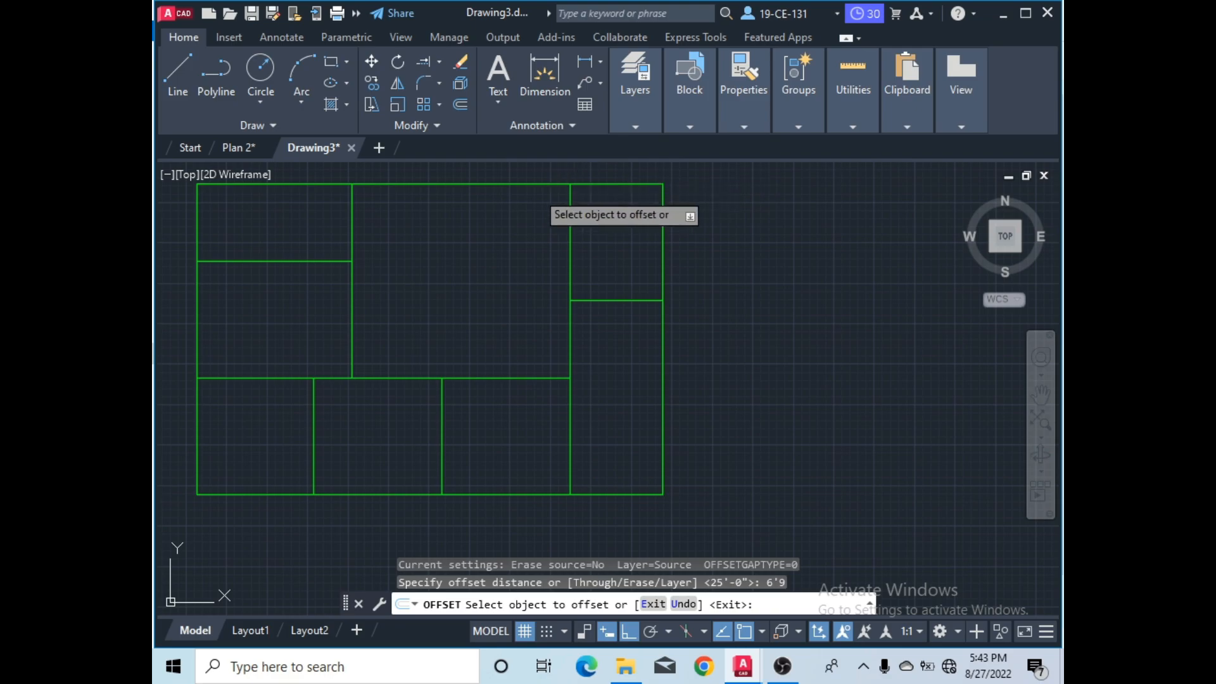
{"action": "left_click", "coordinate": [513, 229]}
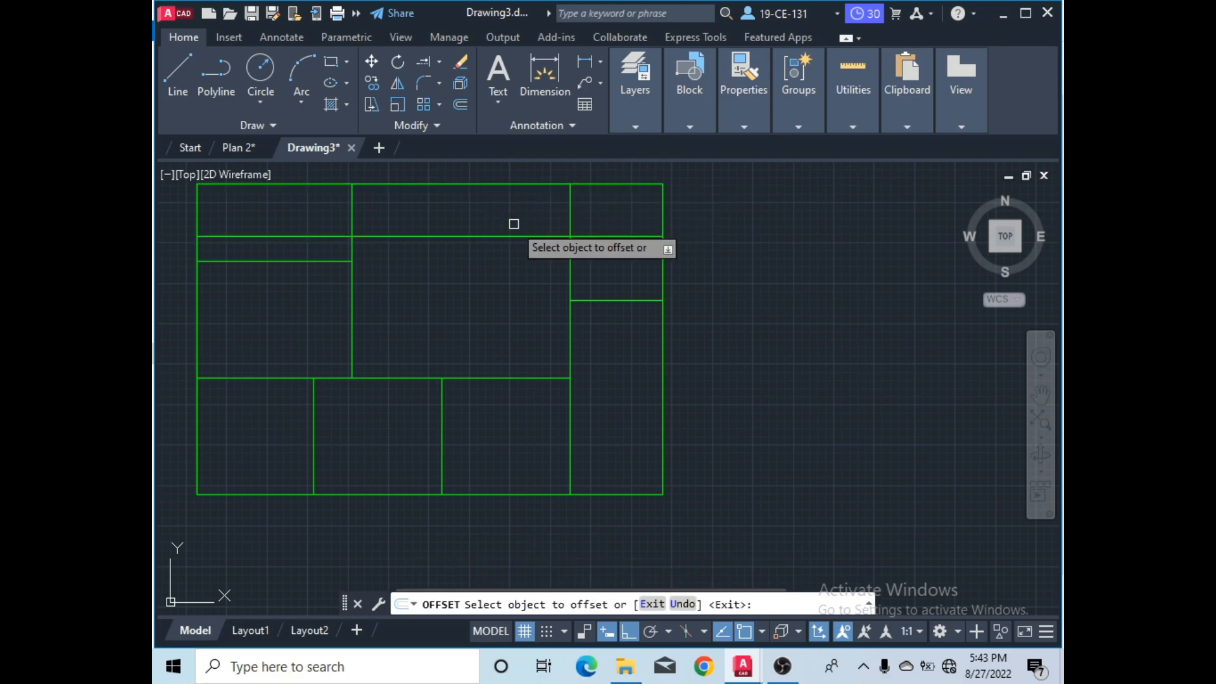
{"action": "right_click", "coordinate": [510, 223]}
{"action": "left_click", "coordinate": [532, 236]}
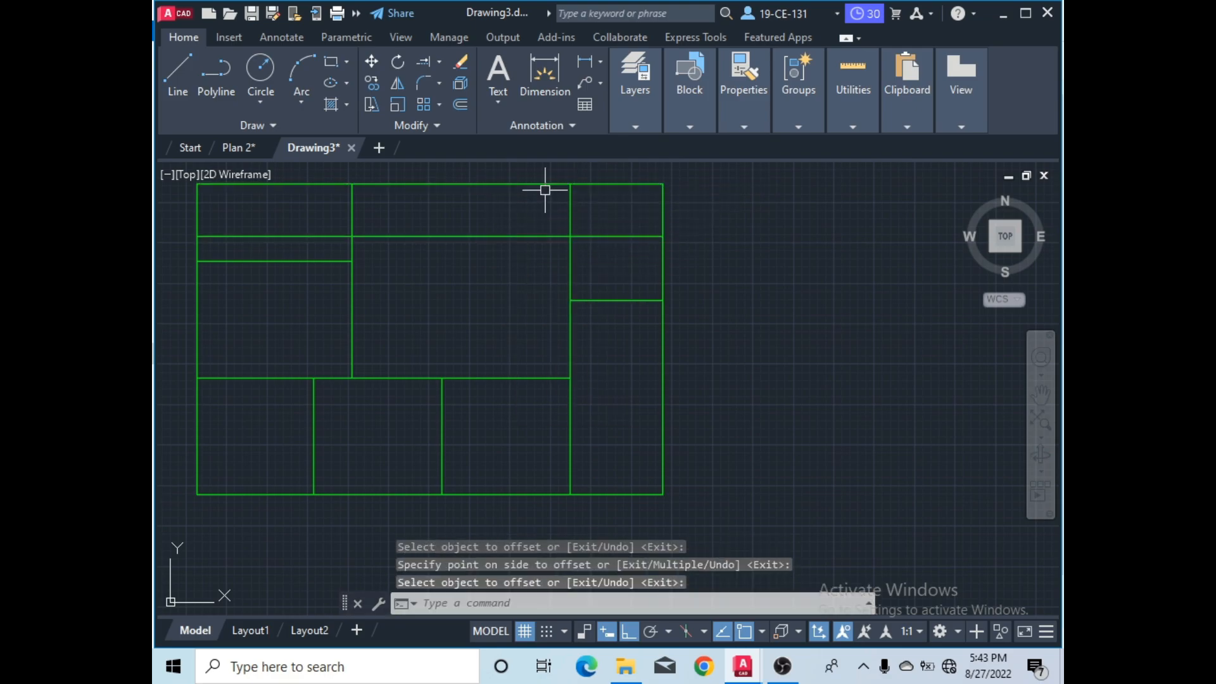
{"action": "left_click", "coordinate": [425, 62]}
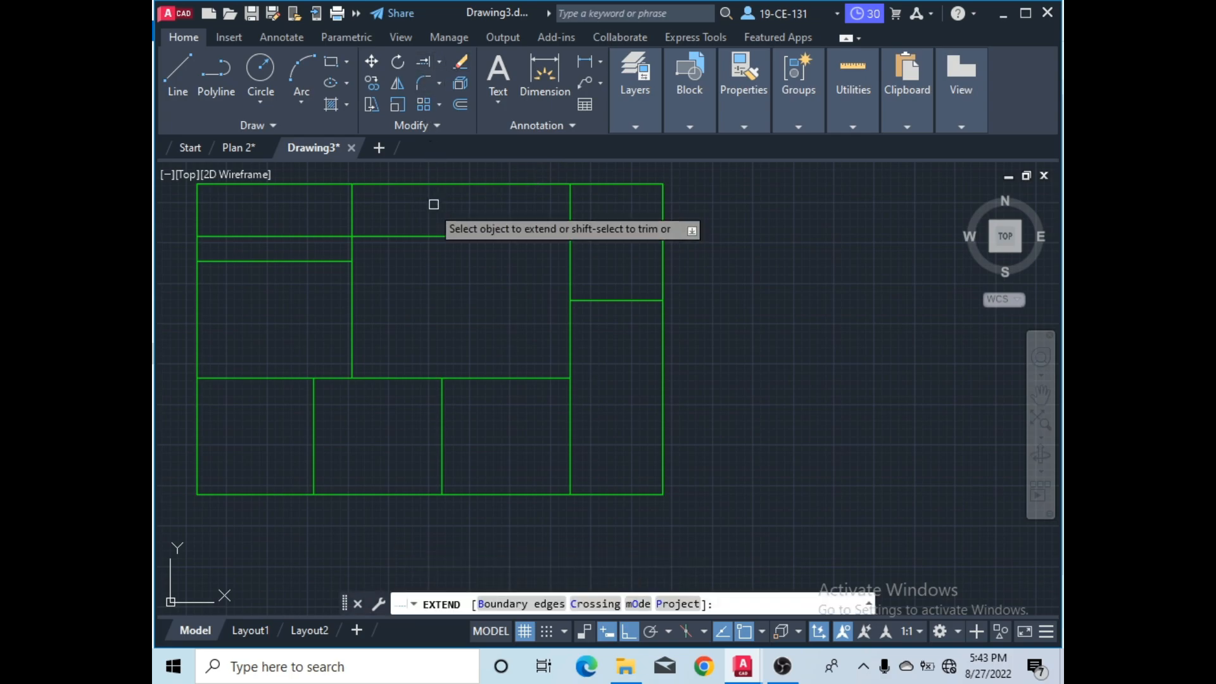
{"action": "right_click", "coordinate": [310, 214]}
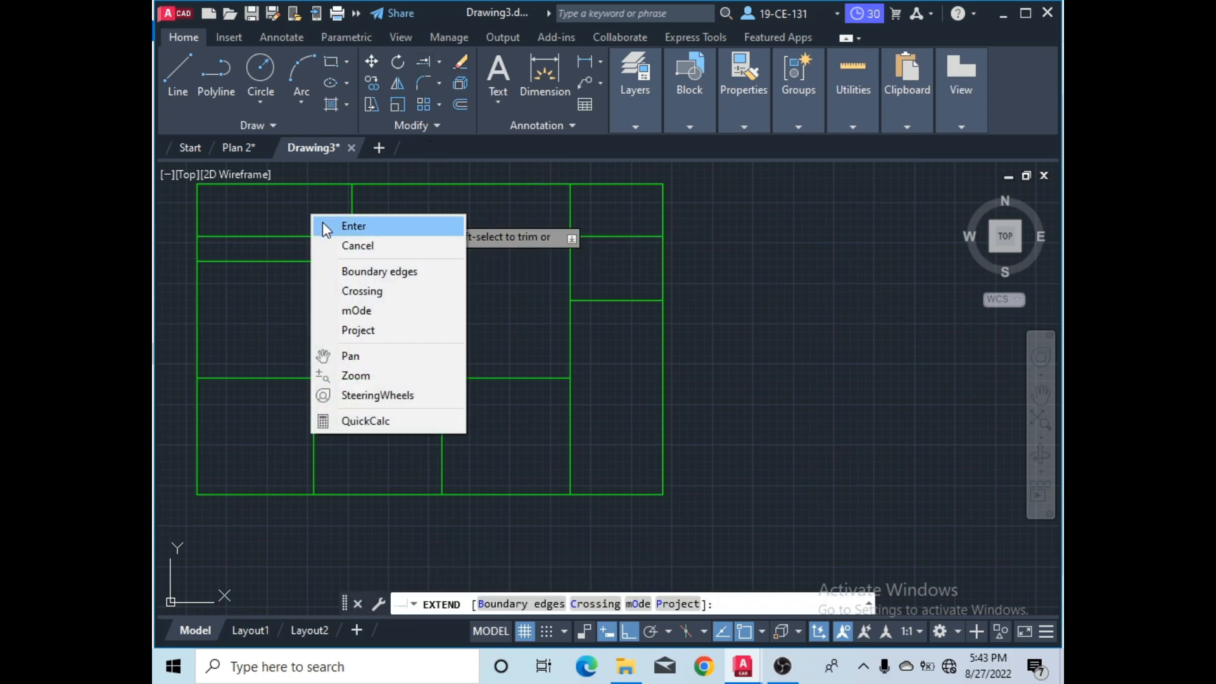
{"action": "left_click", "coordinate": [323, 224]}
{"action": "right_click", "coordinate": [486, 271]}
{"action": "left_click", "coordinate": [513, 281]}
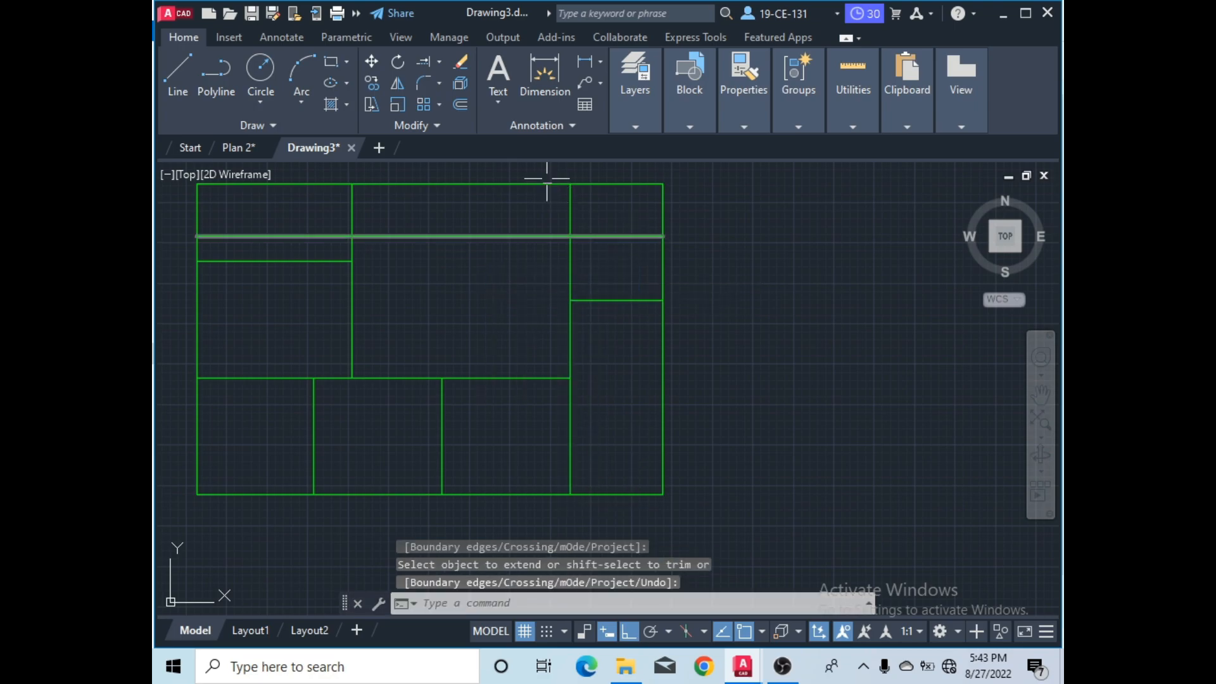
- Trim the 6'9" offset line left of the bath and the vertical wall between the bath and the lower-right bedroom
{"action": "left_click", "coordinate": [441, 62]}
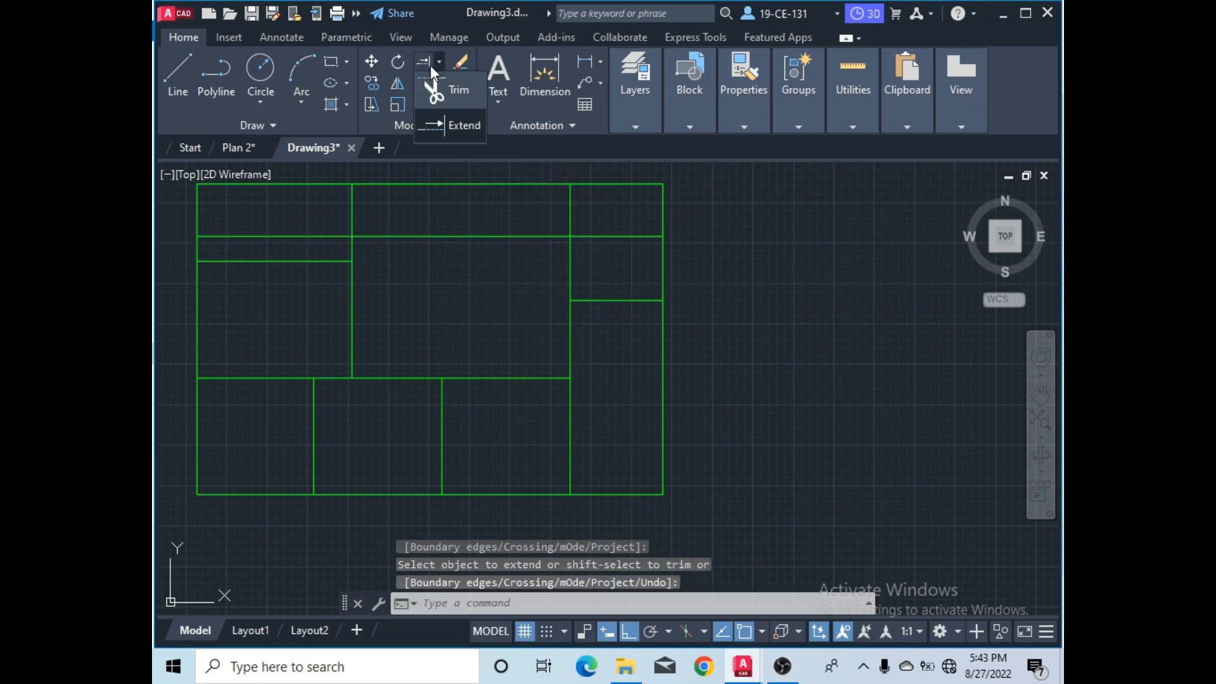
{"action": "left_click", "coordinate": [445, 91]}
{"action": "left_click", "coordinate": [466, 236]}
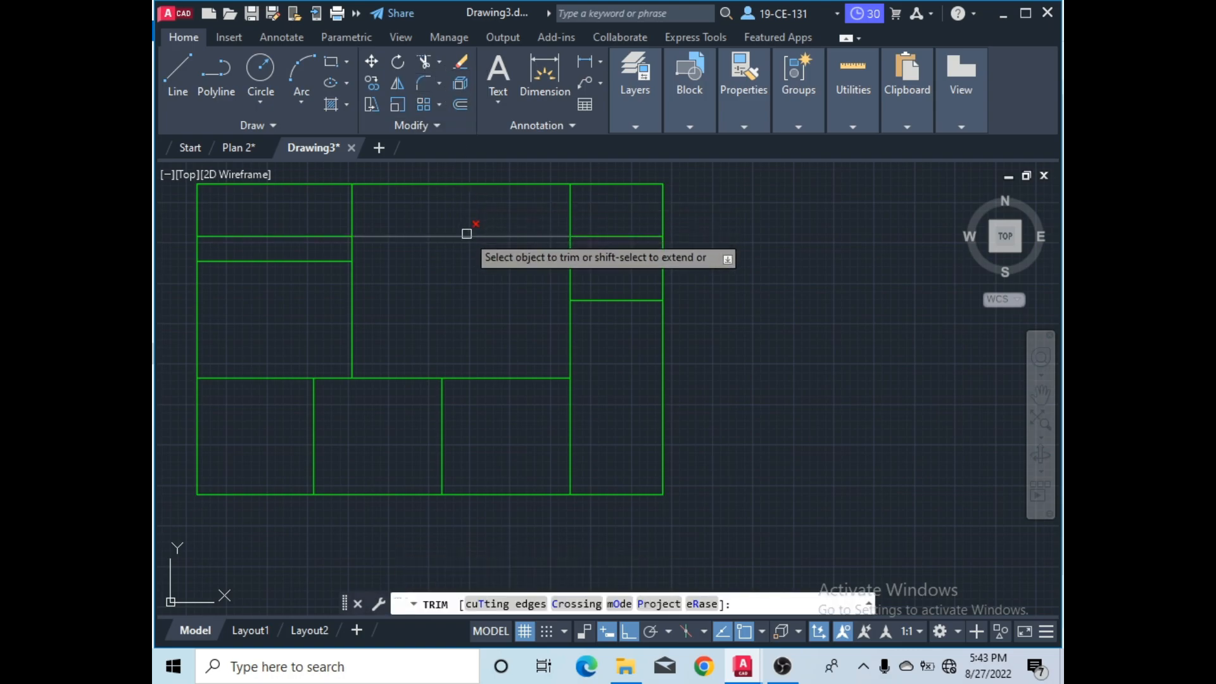
{"action": "left_click", "coordinate": [319, 235]}
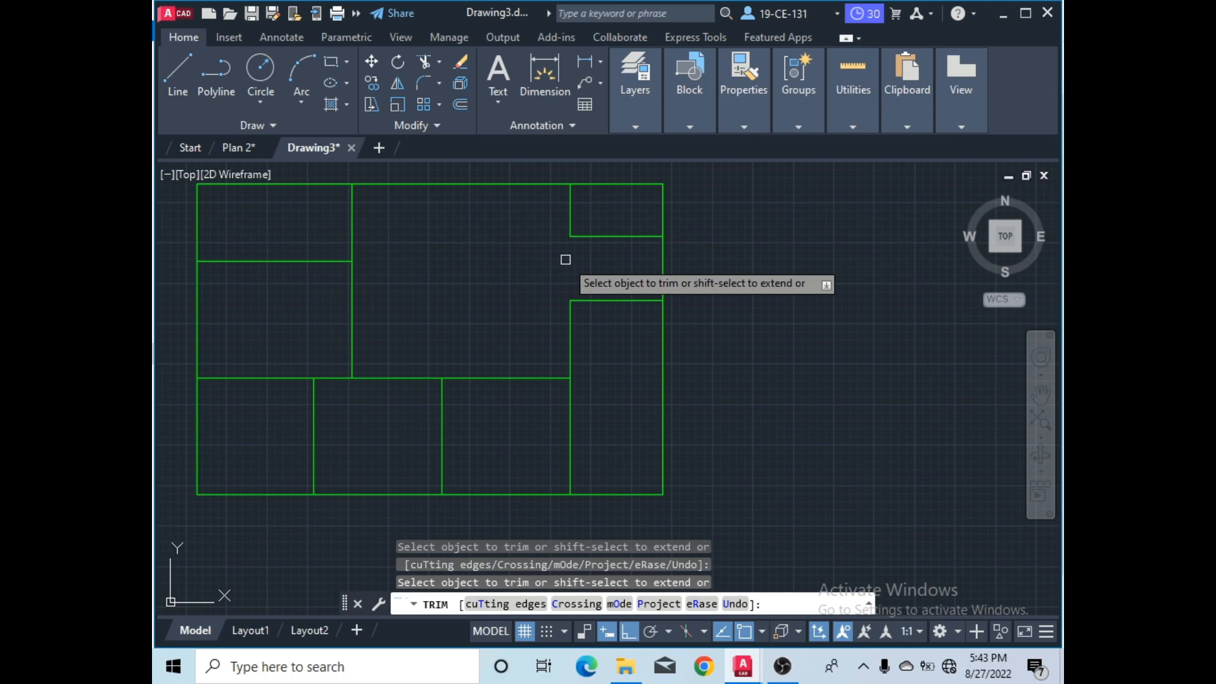
{"action": "right_click", "coordinate": [724, 242]}
{"action": "left_click", "coordinate": [744, 255]}
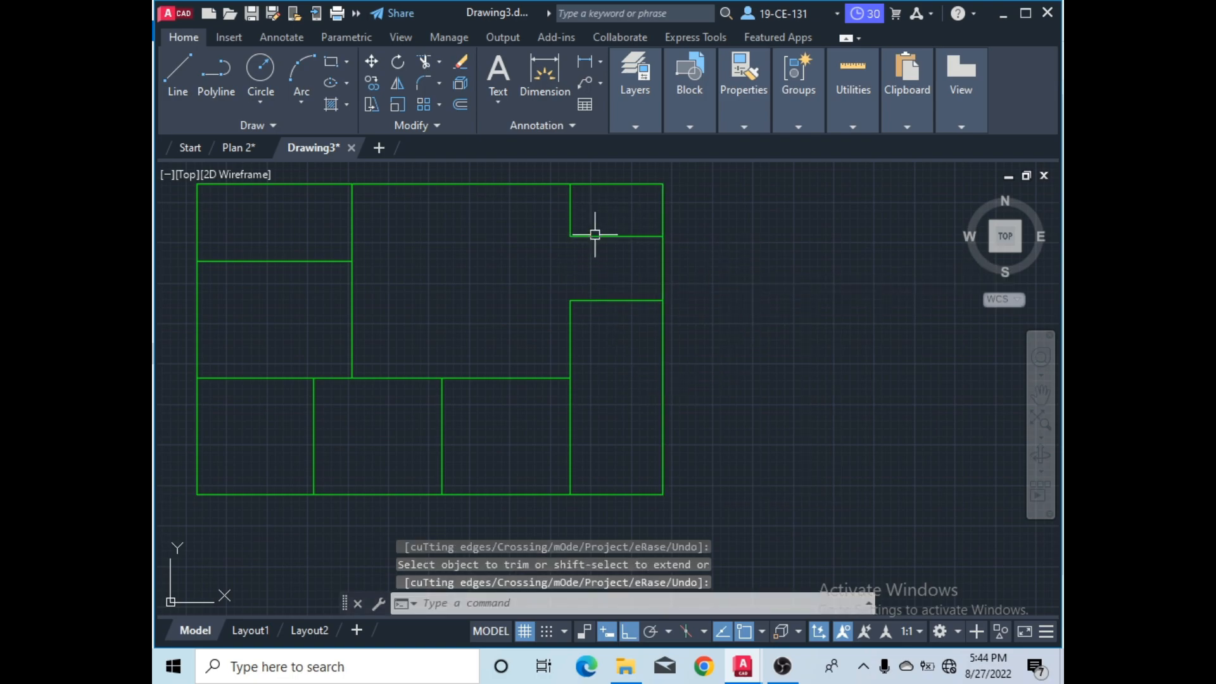
{"action": "scroll", "coordinate": [621, 306], "scroll_direction": "down", "scroll_amount": 2}
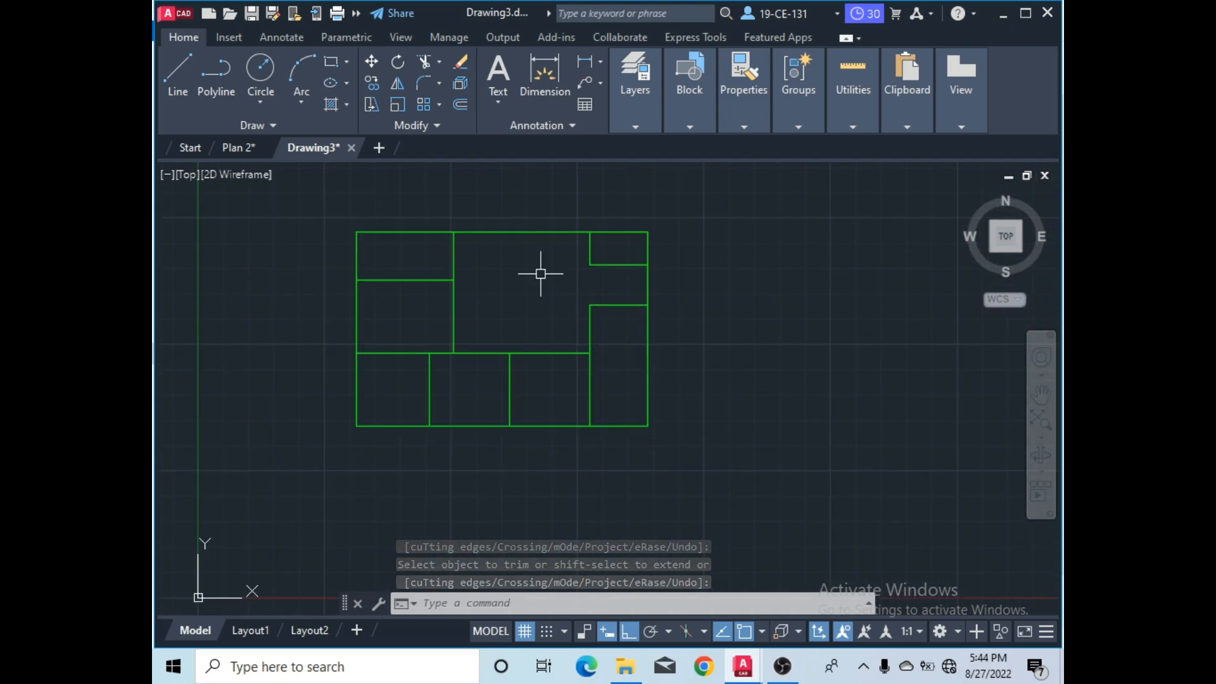
{"action": "scroll", "coordinate": [498, 286], "scroll_direction": "up", "scroll_amount": 2}
{"action": "scroll", "coordinate": [581, 312], "scroll_direction": "down", "scroll_amount": 2}
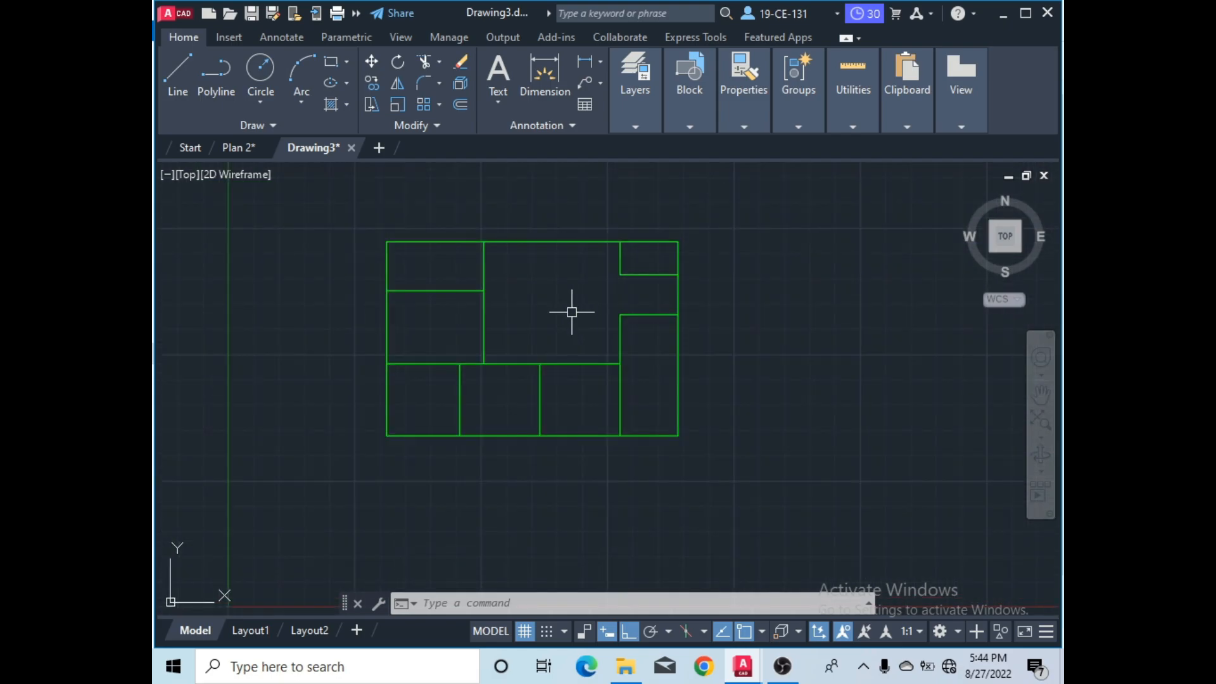
{"action": "scroll", "coordinate": [571, 312], "scroll_direction": "up", "scroll_amount": 2}
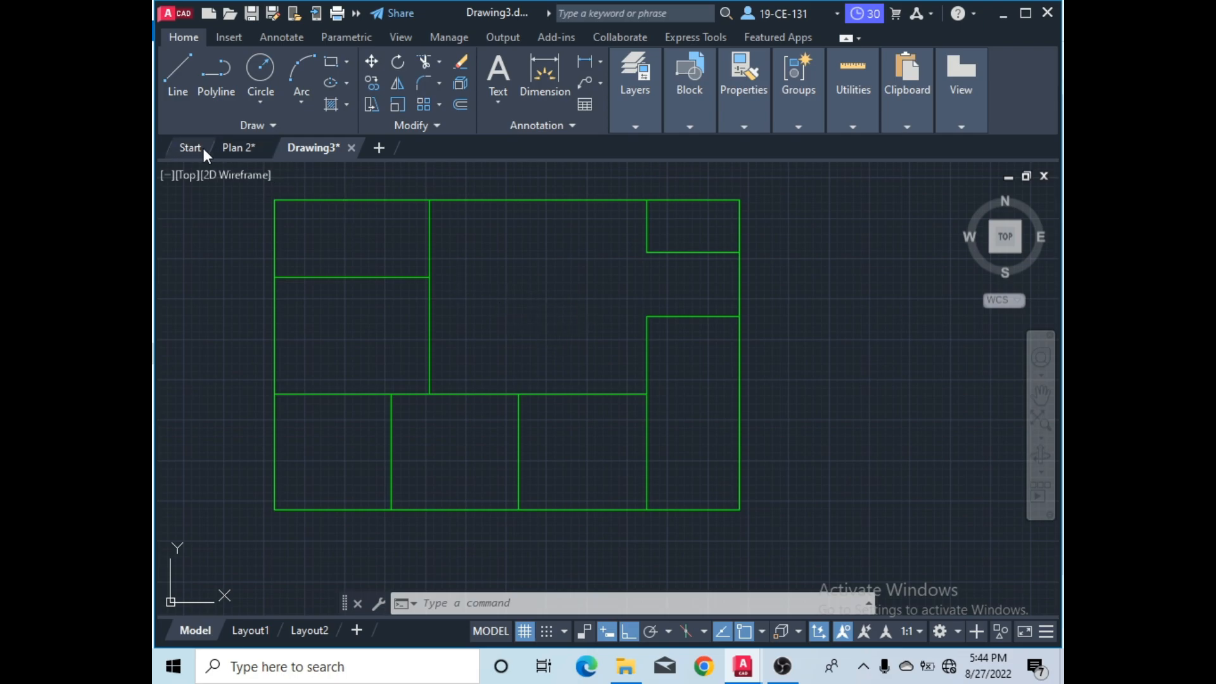
{"action": "left_click", "coordinate": [233, 154]}
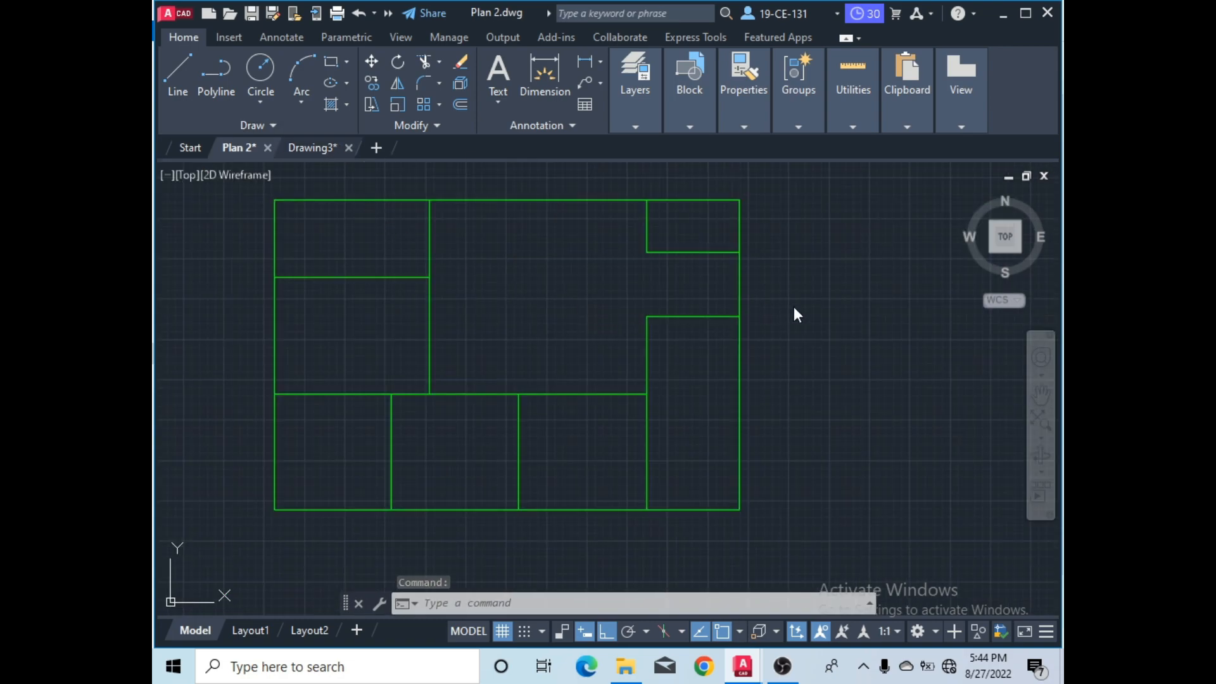
{"action": "key", "text": "ctrl+Tab"}
{"action": "scroll", "coordinate": [605, 313], "scroll_direction": "up", "scroll_amount": 2}
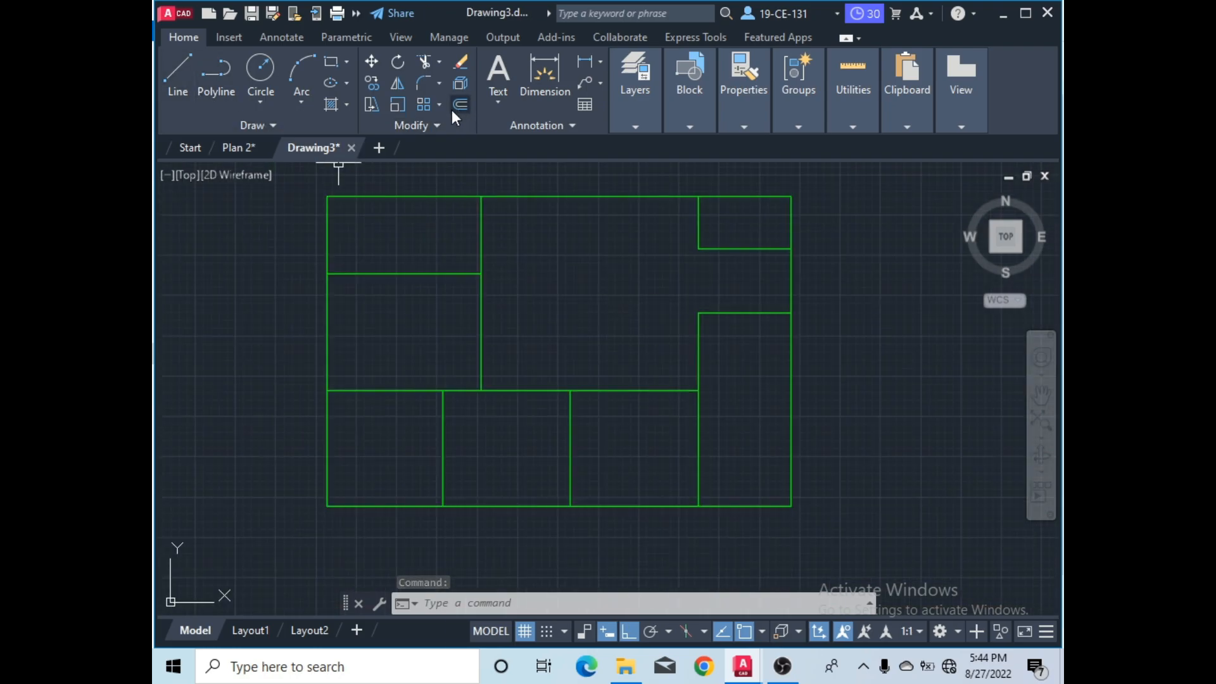
{"action": "scroll", "coordinate": [625, 310], "scroll_direction": "down", "scroll_amount": 2}
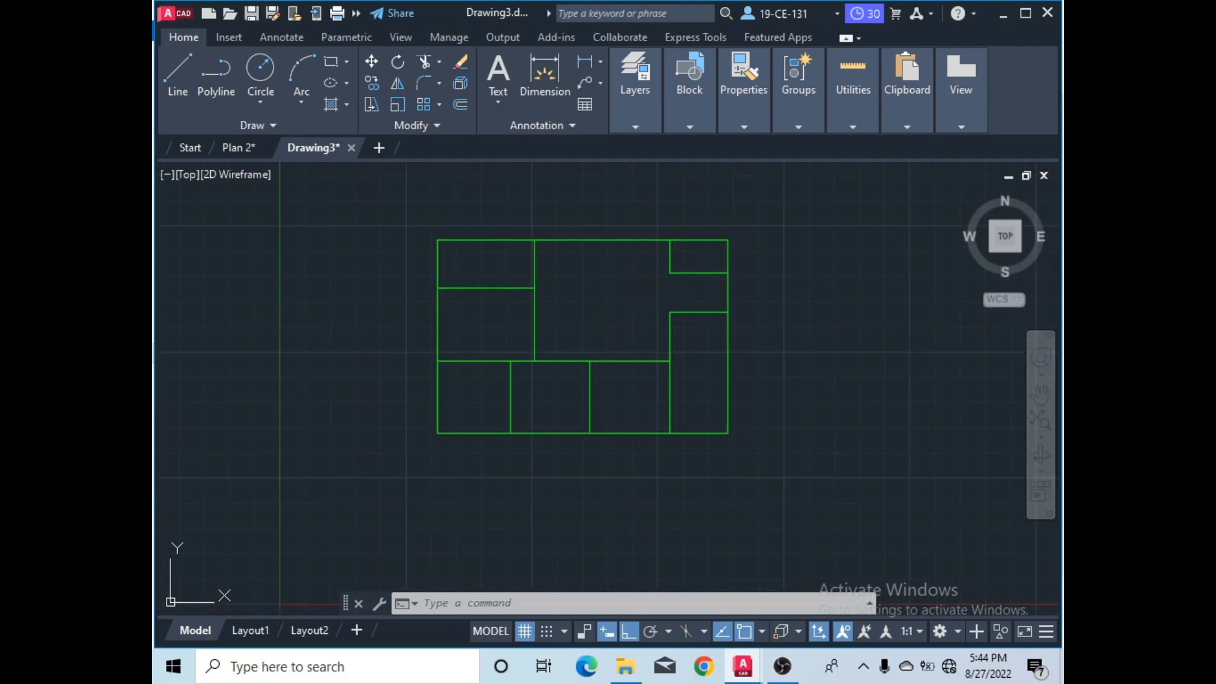
{"action": "left_click", "coordinate": [760, 201]}
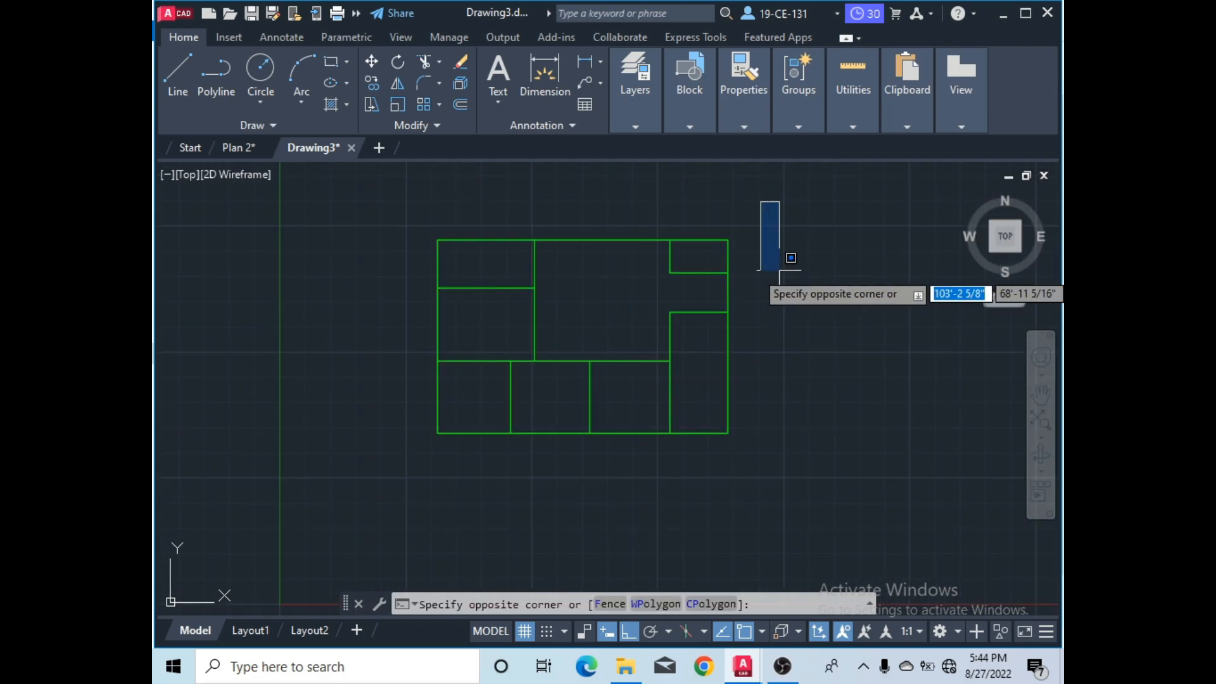
{"action": "left_click", "coordinate": [778, 269]}
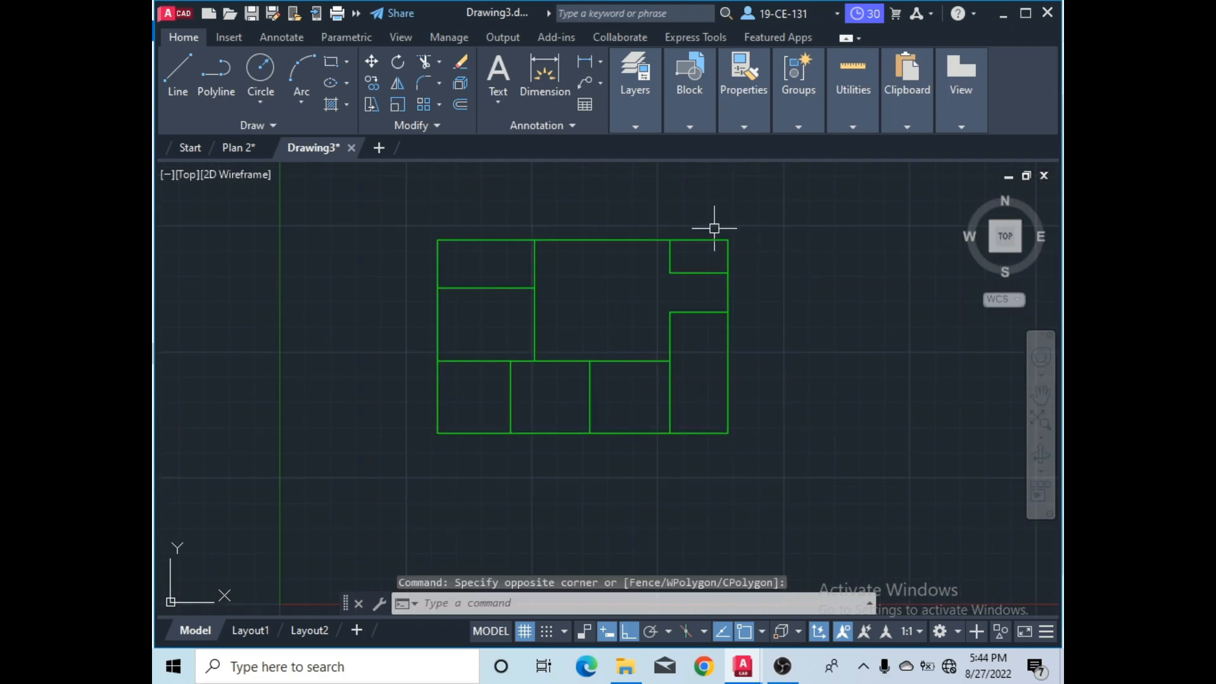
- Join the four outer walls of the floor plan into a single polyline
{"action": "left_click", "coordinate": [589, 241]}
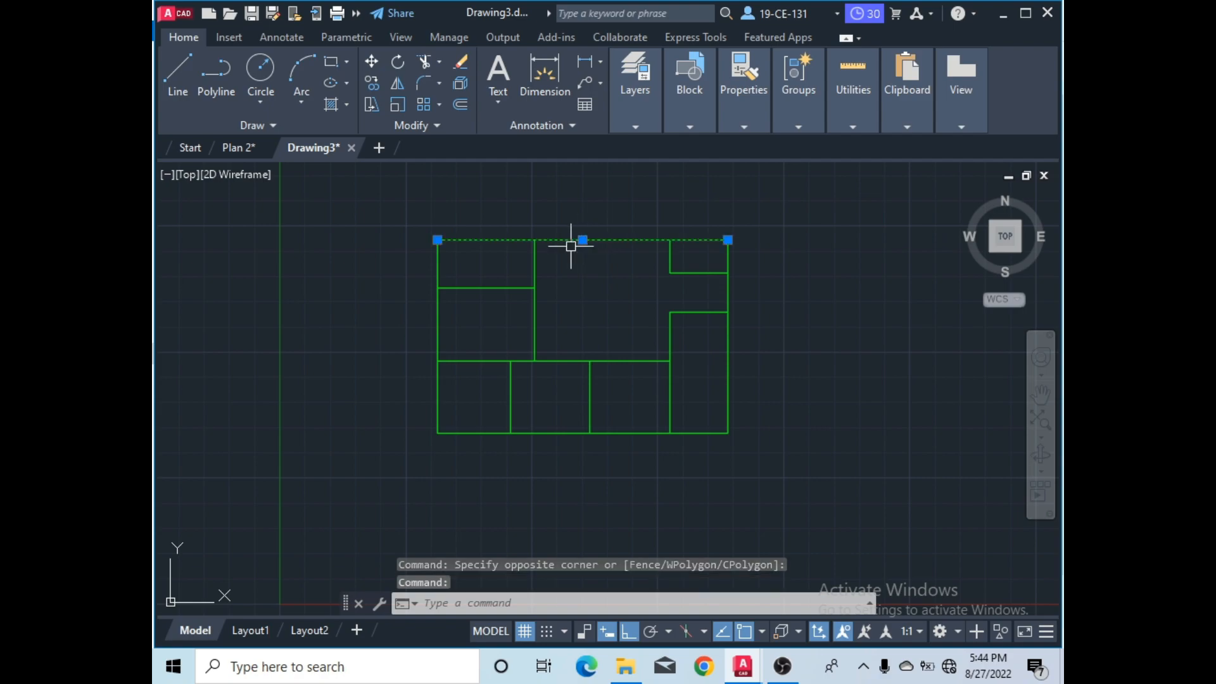
{"action": "left_click", "coordinate": [441, 315]}
{"action": "left_click", "coordinate": [482, 431]}
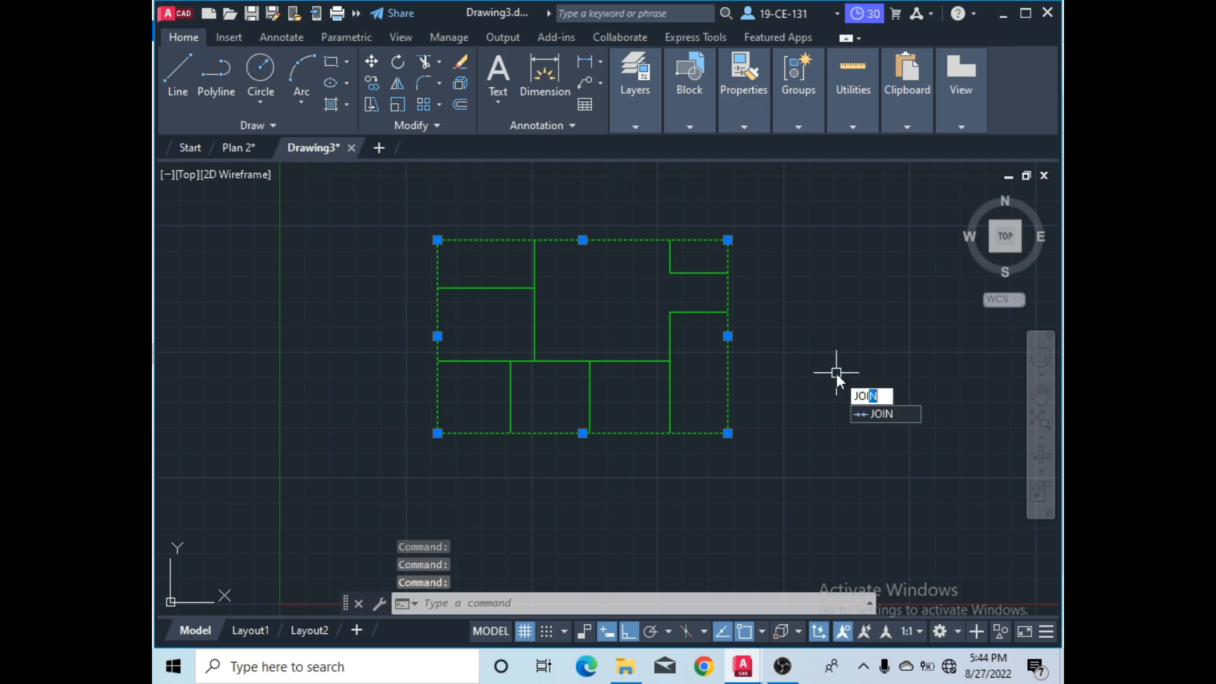
{"action": "key", "text": "Return"}
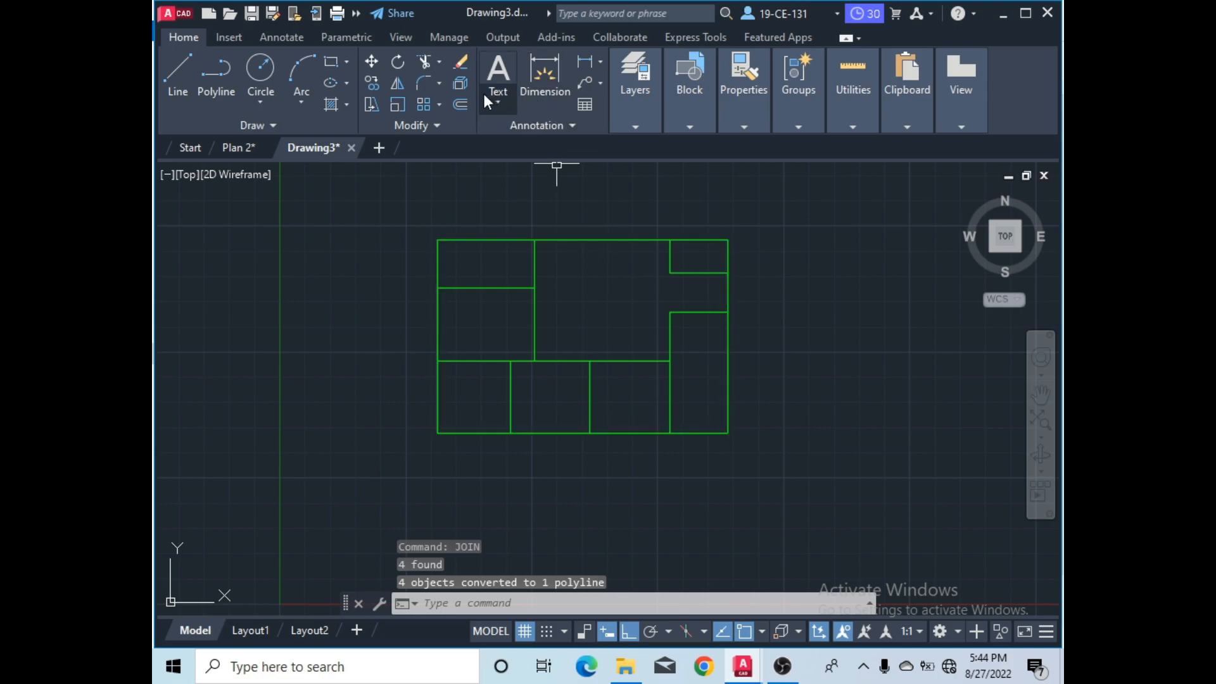
- Offset the joined outer outline 9" inward to give the exterior walls thickness
{"action": "scroll", "coordinate": [768, 306], "scroll_direction": "up", "scroll_amount": 2}
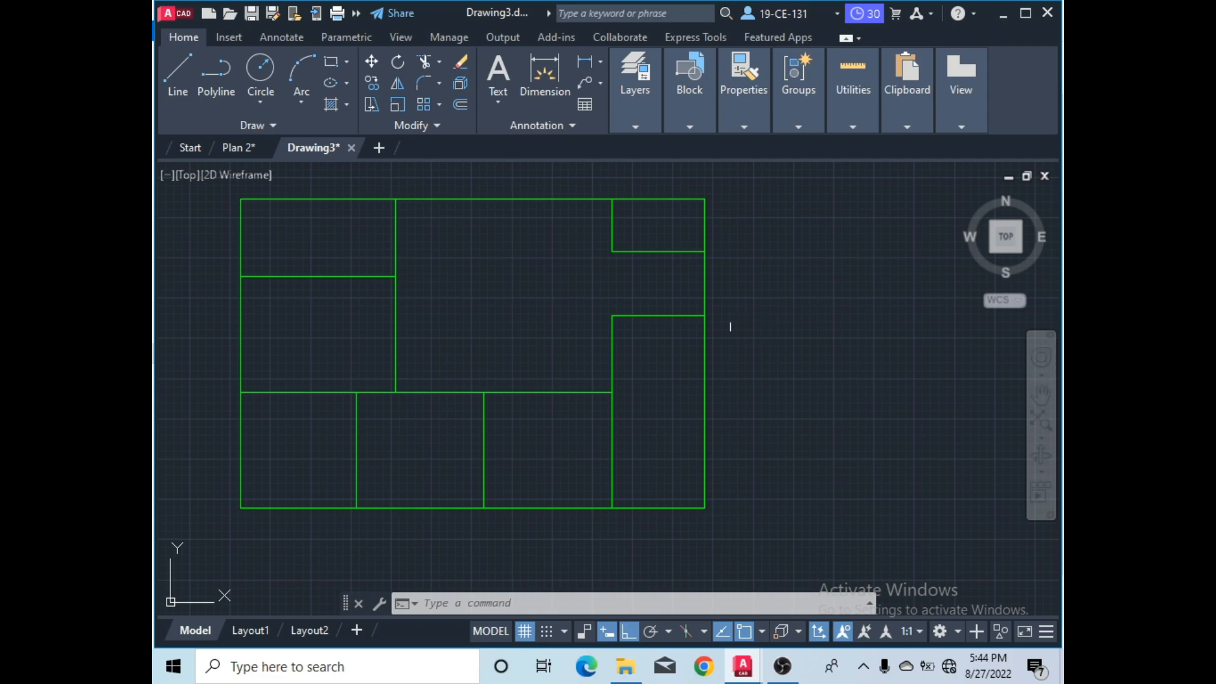
{"action": "left_click", "coordinate": [461, 106]}
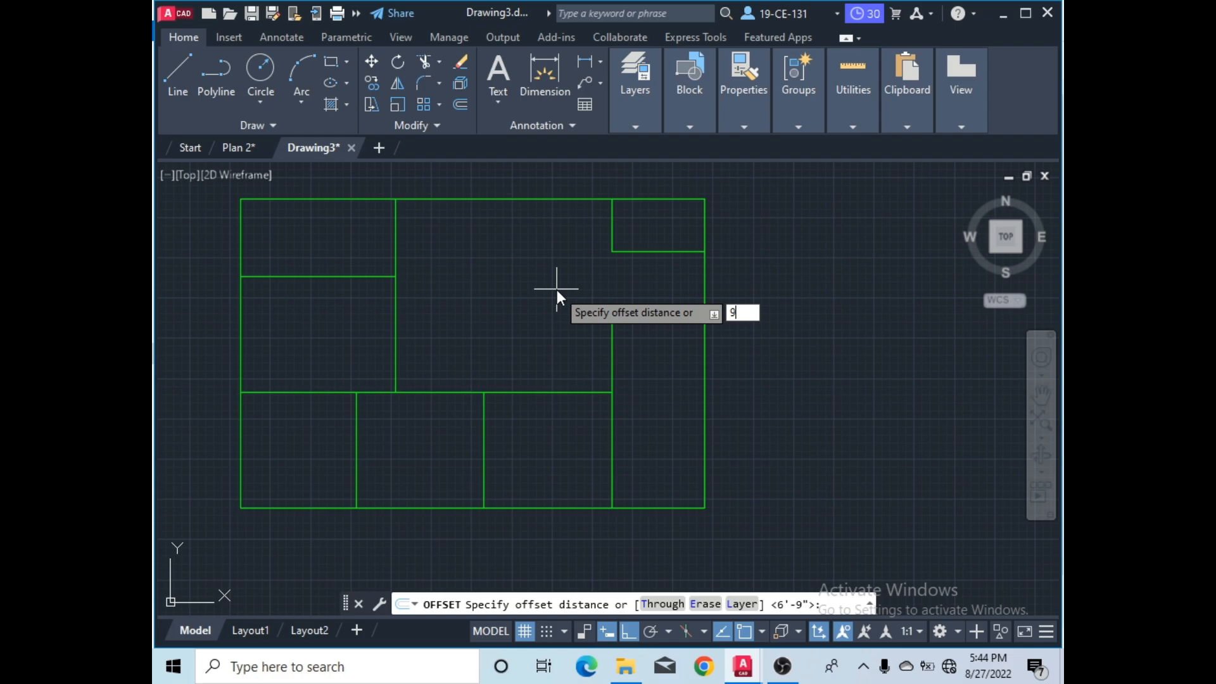
{"action": "key", "text": "Return"}
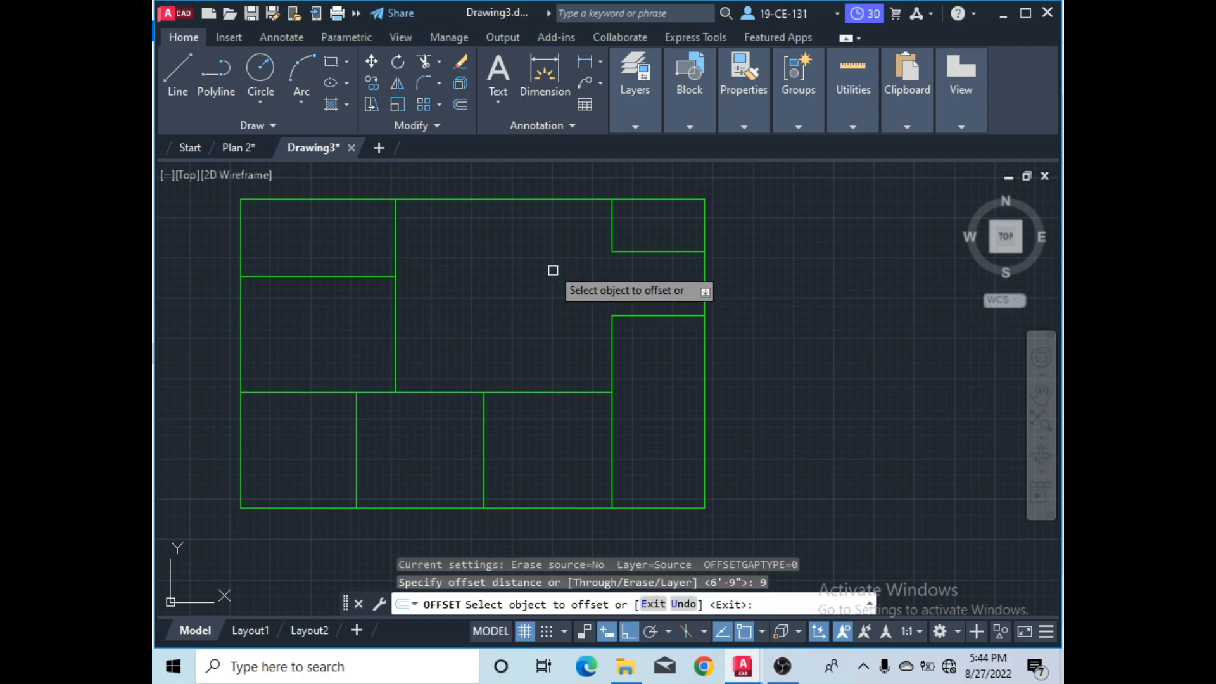
{"action": "left_click", "coordinate": [490, 200]}
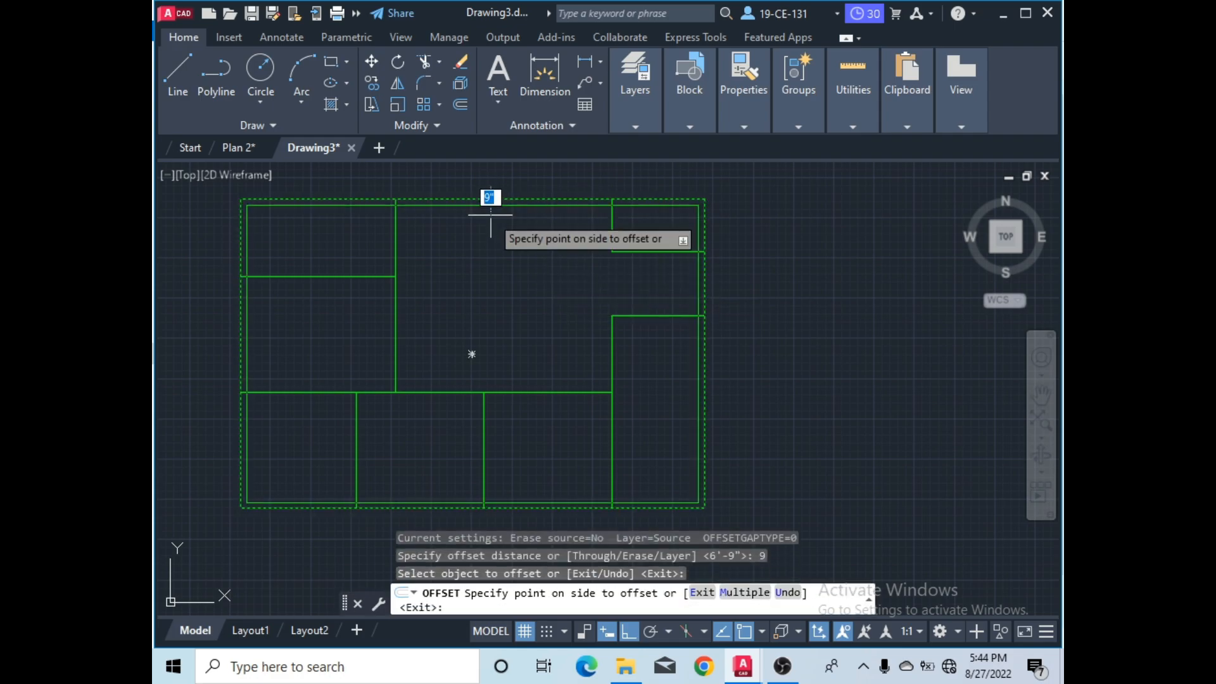
{"action": "left_click", "coordinate": [504, 283]}
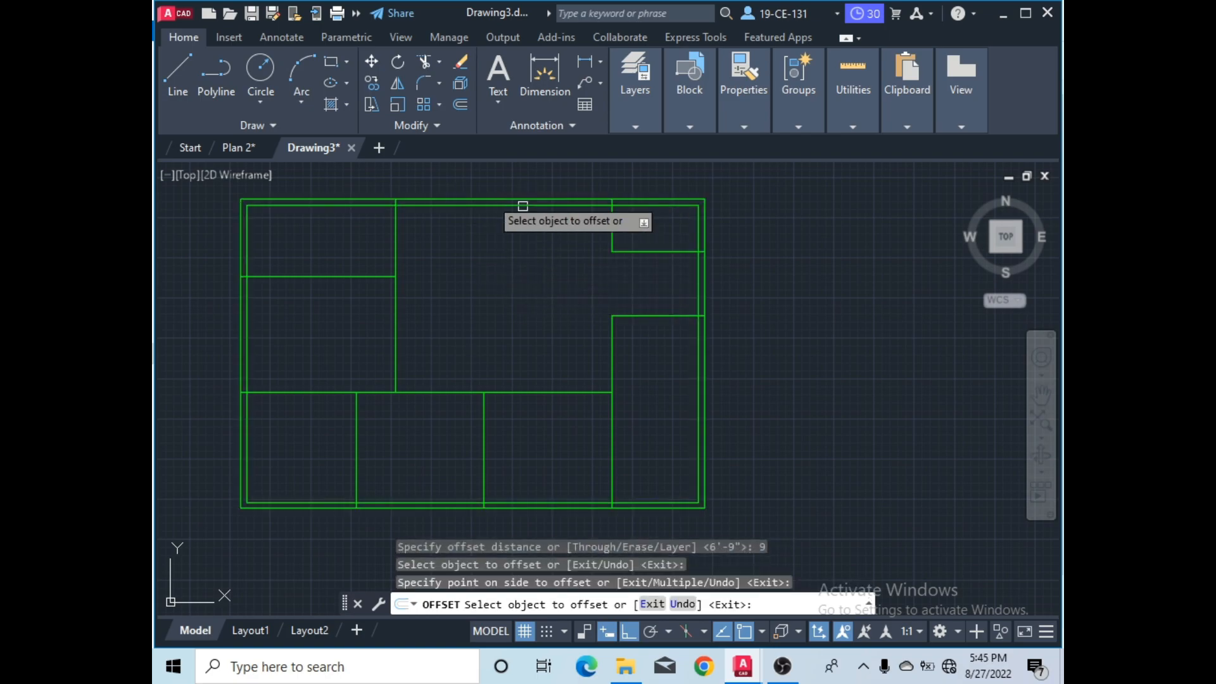
- Offset the bath's left and bottom walls 9" toward the inside of the bath
{"action": "left_click", "coordinate": [612, 228]}
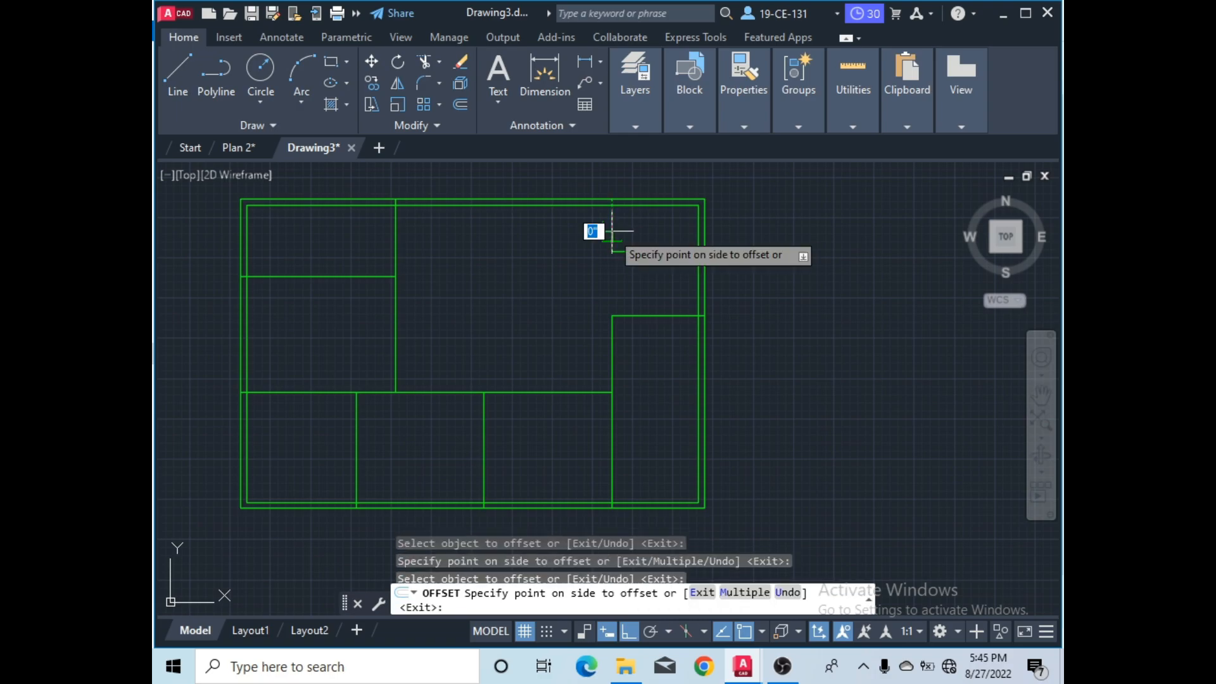
{"action": "left_click", "coordinate": [642, 227]}
{"action": "left_click", "coordinate": [638, 251]}
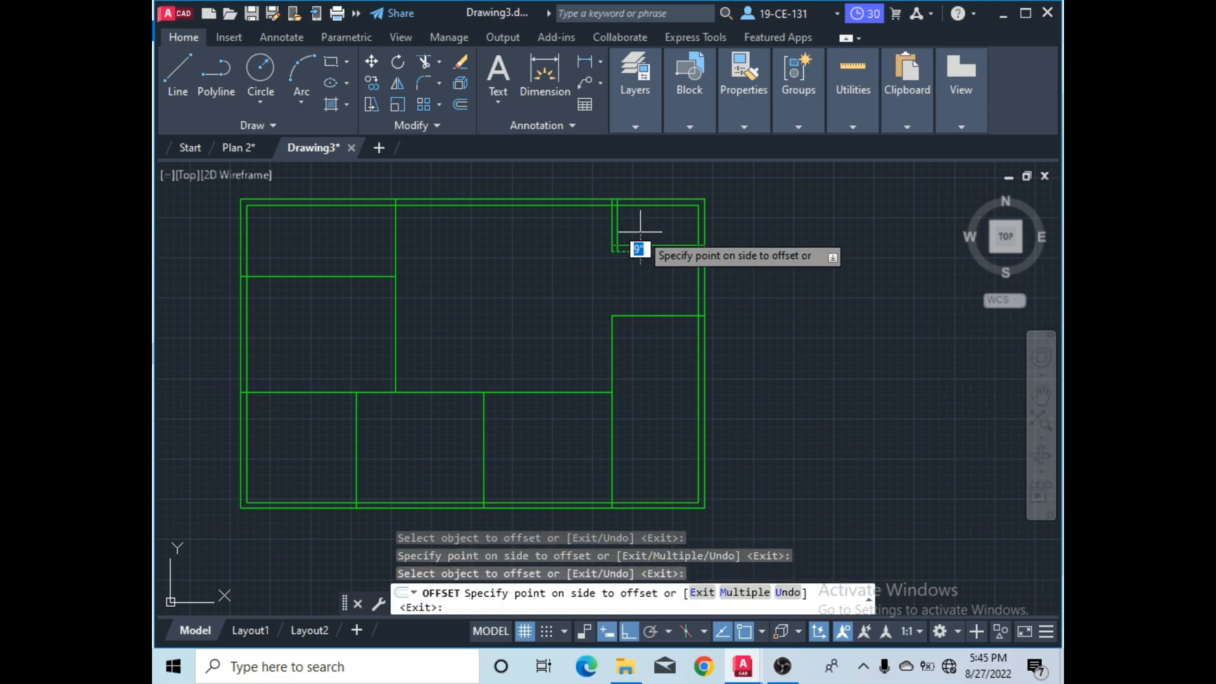
{"action": "left_click", "coordinate": [641, 230]}
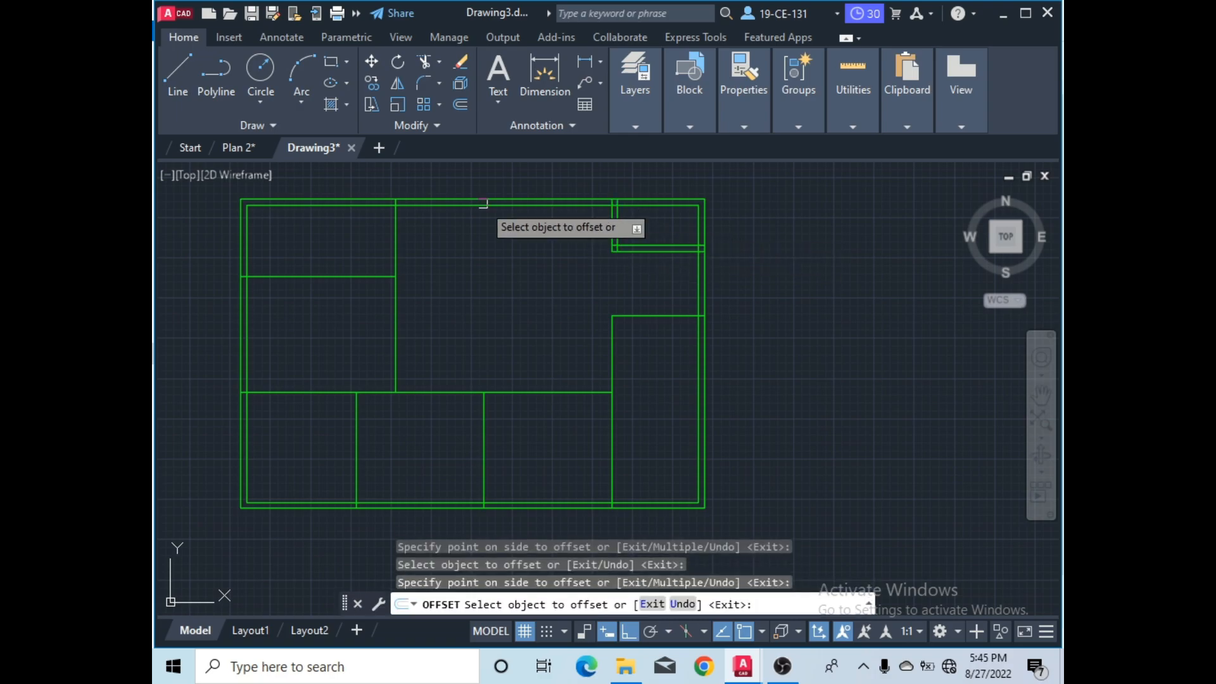
- After checking Plan 2, offset the kitchen and dining room's right wall 9" to the left and the kitchen's bottom wall 9" upward
{"action": "left_click", "coordinate": [241, 149]}
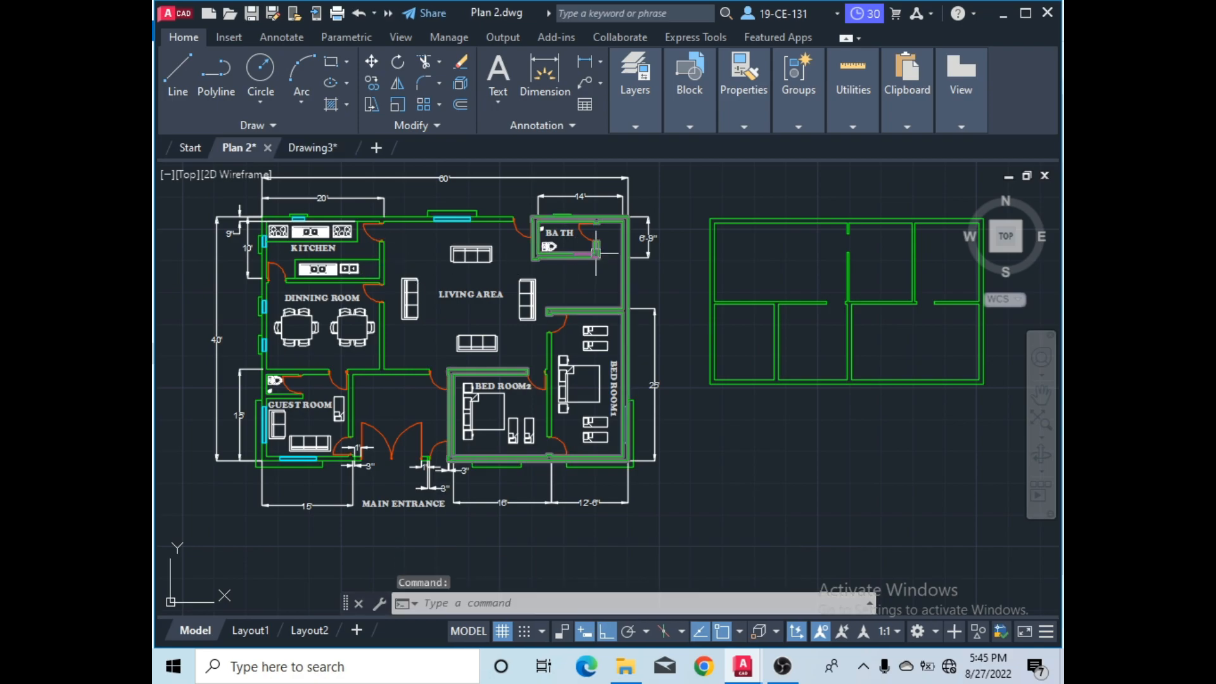
{"action": "left_click", "coordinate": [306, 148]}
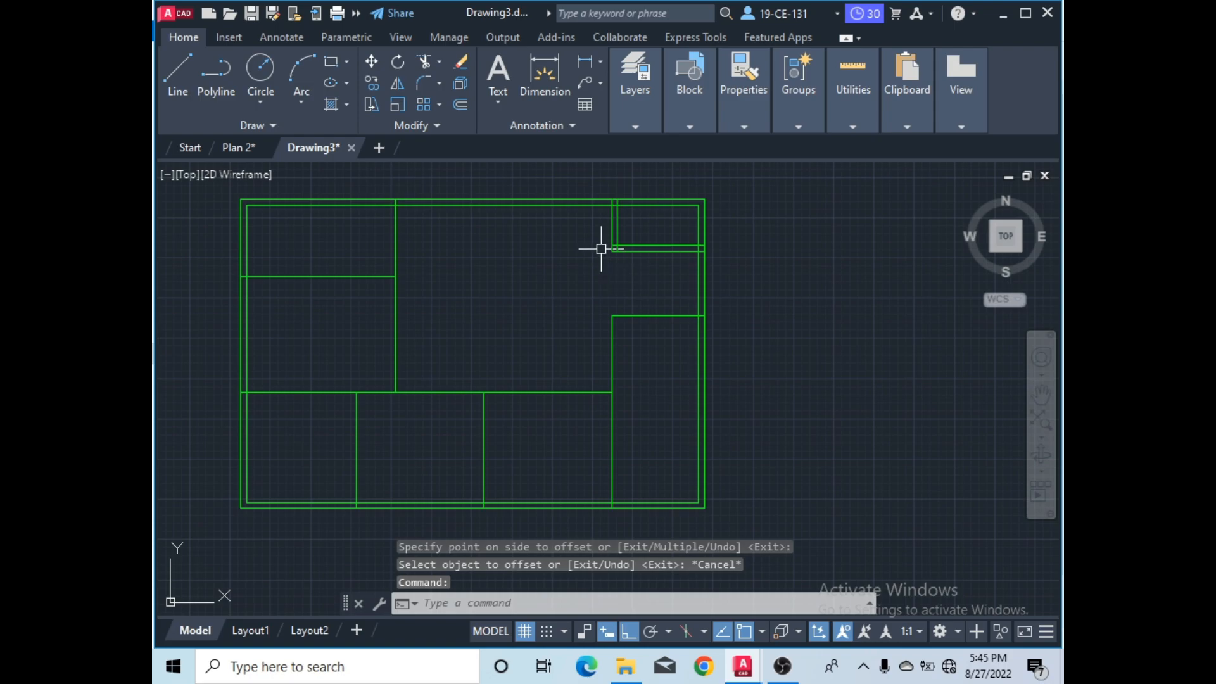
{"action": "left_click", "coordinate": [460, 104]}
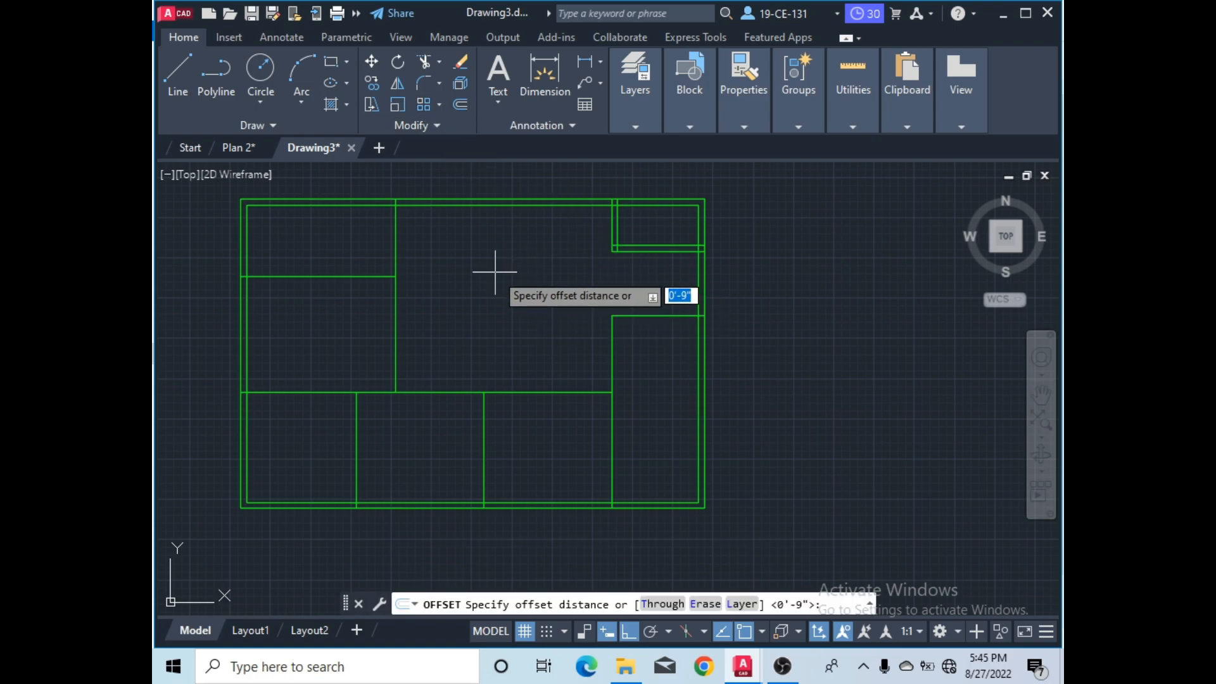
{"action": "key", "text": "Return"}
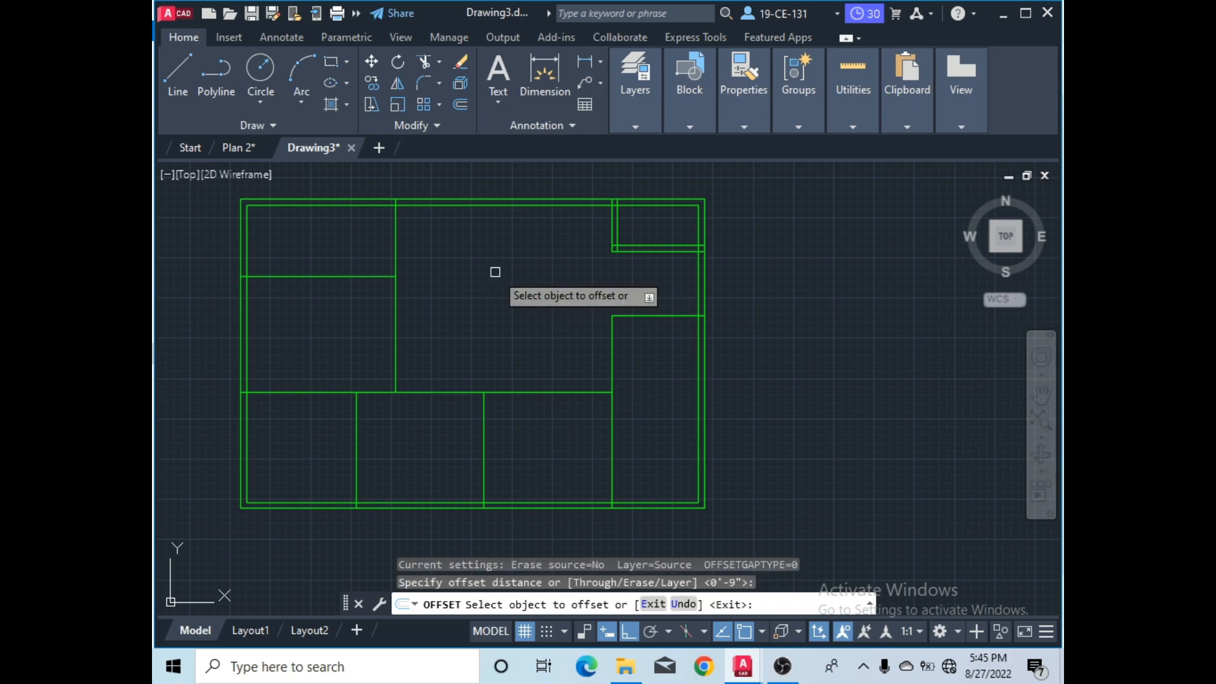
{"action": "left_click", "coordinate": [395, 240]}
{"action": "left_click", "coordinate": [356, 239]}
{"action": "left_click", "coordinate": [316, 276]}
{"action": "left_click", "coordinate": [322, 248]}
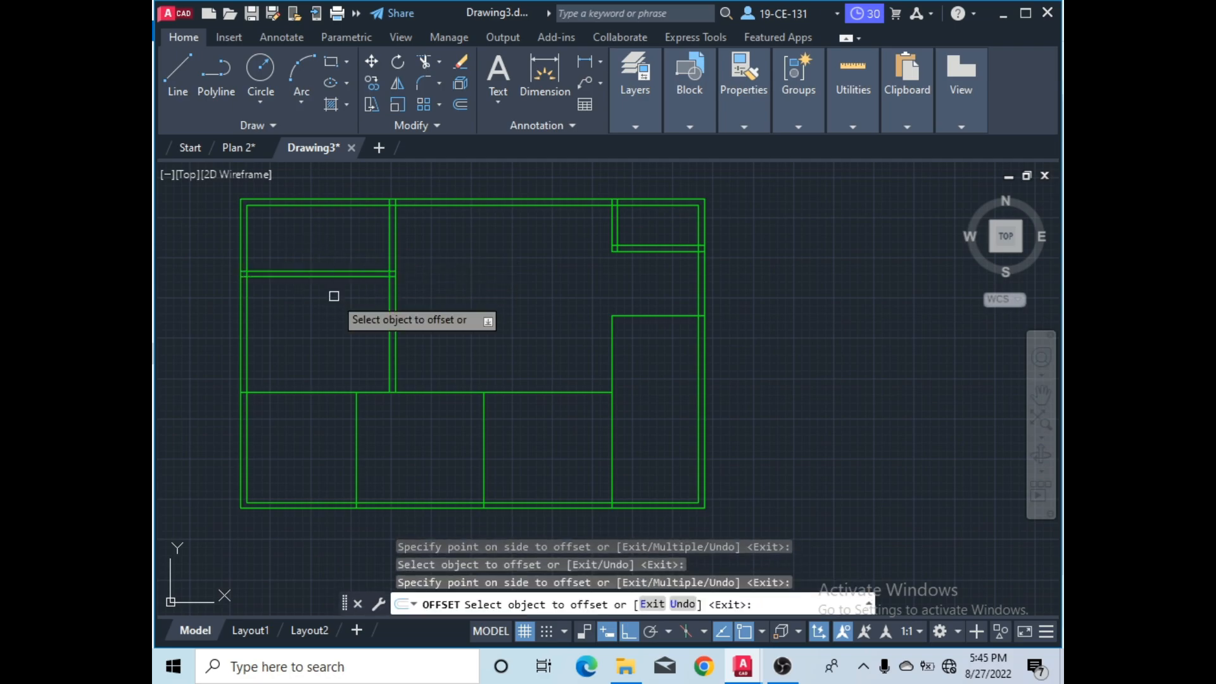
- Offset the guest room's right wall 9" left, Bedroom 2's left wall 9" right, and the long horizontal wall above them 9" downward
{"action": "left_click", "coordinate": [353, 442]}
{"action": "left_click", "coordinate": [319, 442]}
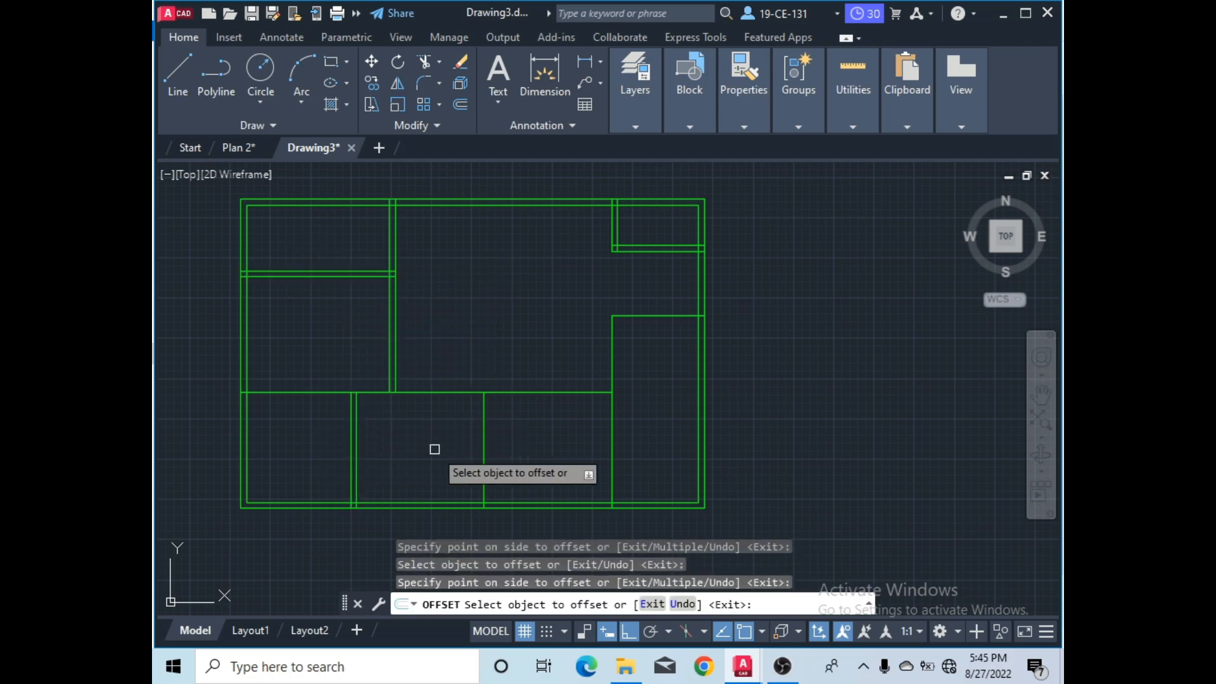
{"action": "left_click", "coordinate": [483, 458]}
{"action": "left_click", "coordinate": [545, 455]}
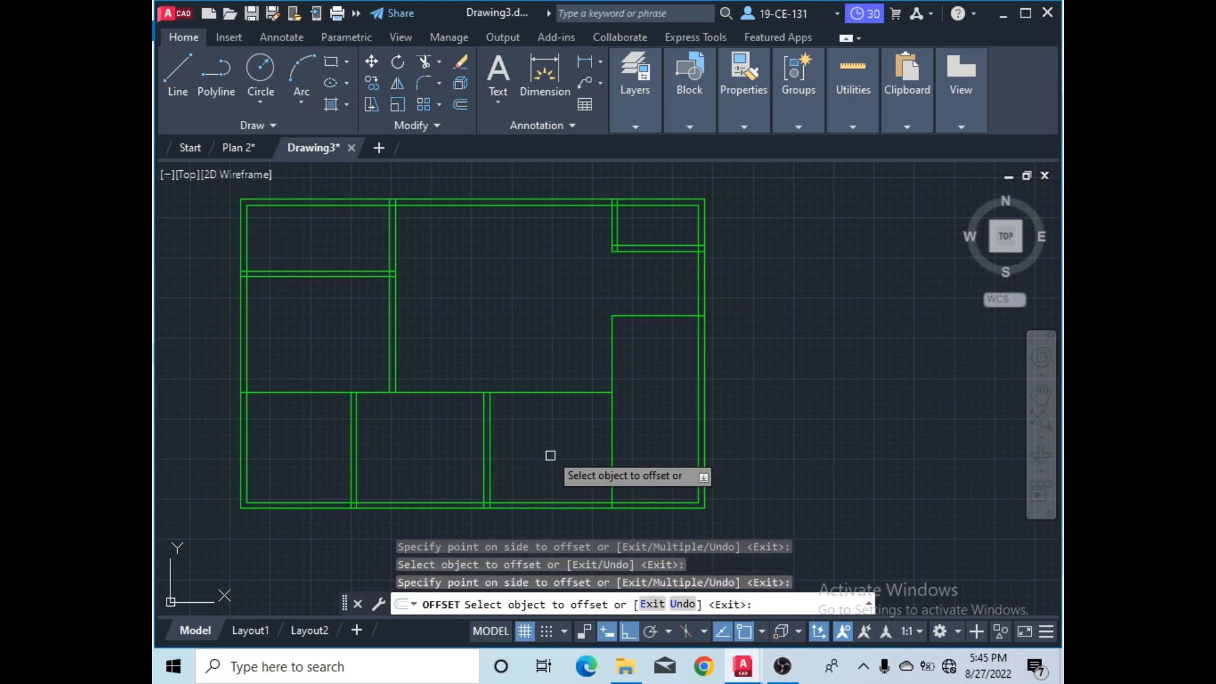
{"action": "left_click", "coordinate": [528, 394]}
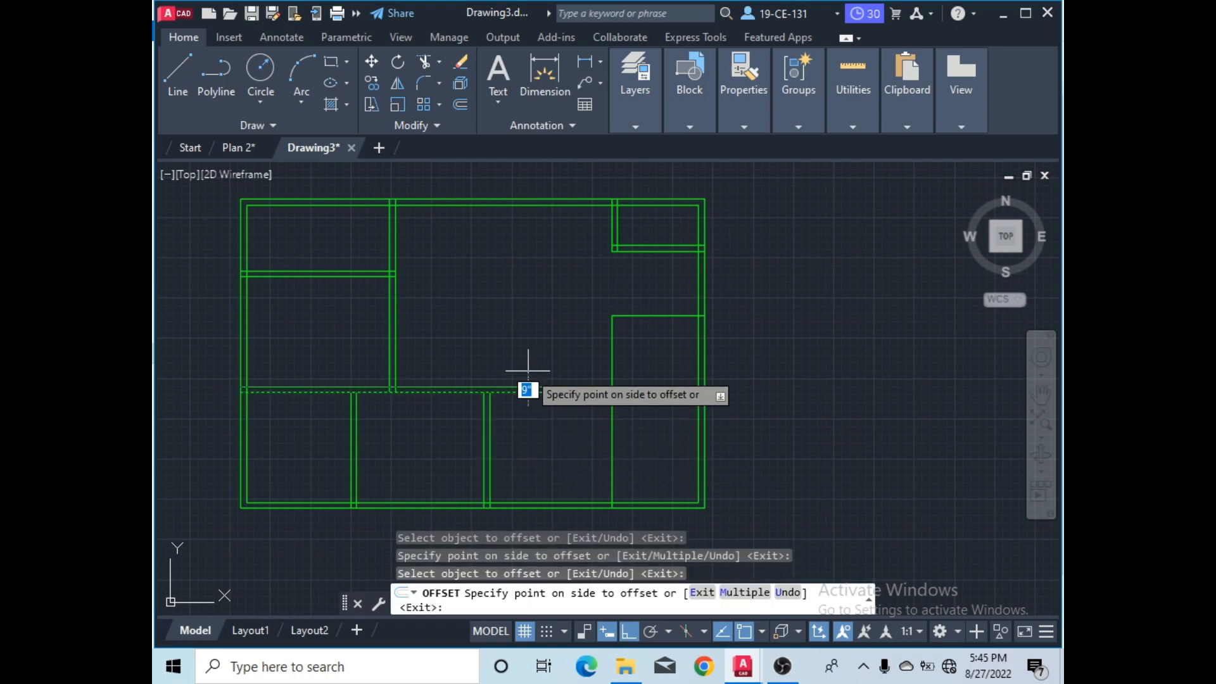
{"action": "left_click", "coordinate": [538, 420]}
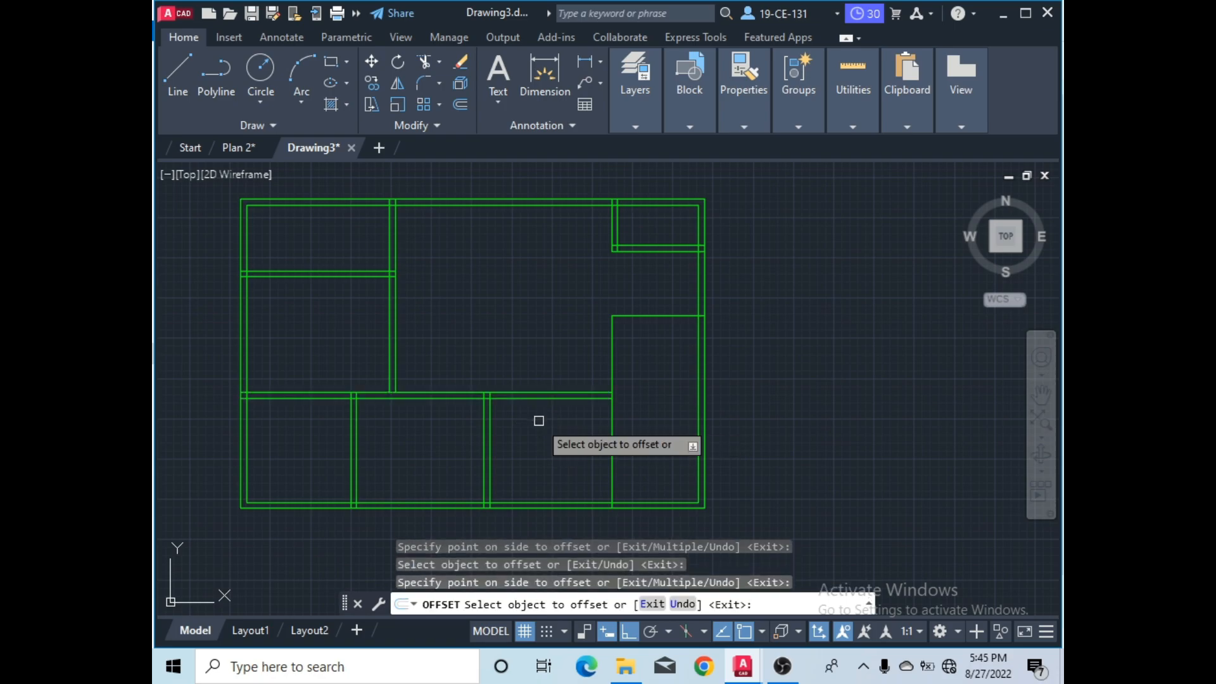
- Offset the left and top walls of the lower-right bedroom 9" toward the inside of the room
{"action": "left_click", "coordinate": [612, 341]}
{"action": "left_click", "coordinate": [643, 345]}
{"action": "left_click", "coordinate": [658, 320]}
{"action": "left_click", "coordinate": [650, 348]}
{"action": "right_click", "coordinate": [739, 302]}
{"action": "left_click", "coordinate": [779, 311]}
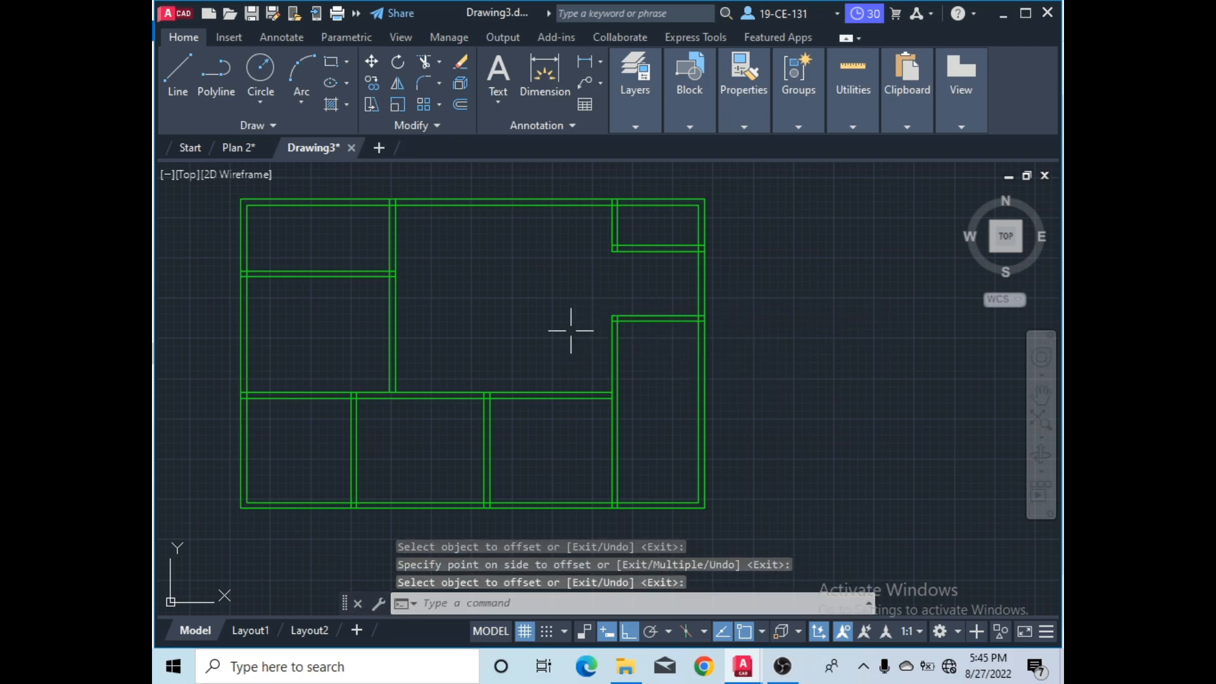
- Trim the overlaps where the kitchen's right wall meets the top outer wall and the kitchen's bottom wall
{"action": "scroll", "coordinate": [618, 340], "scroll_direction": "down", "scroll_amount": 2}
{"action": "scroll", "coordinate": [474, 254], "scroll_direction": "up", "scroll_amount": 2}
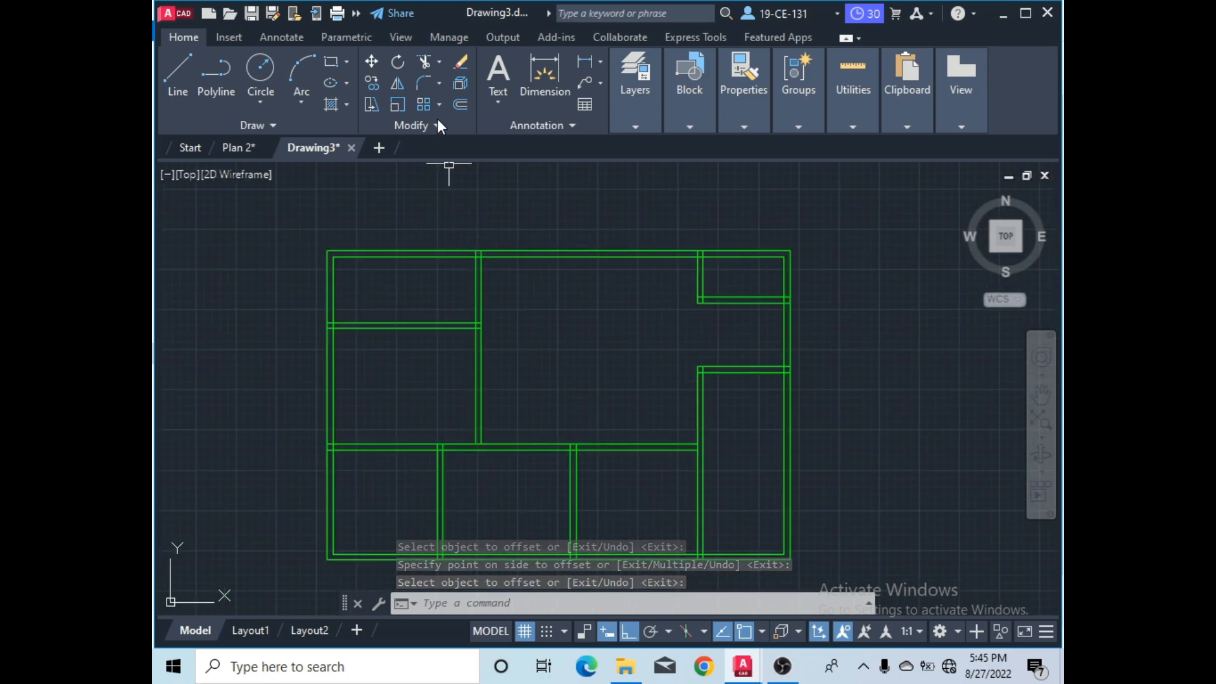
{"action": "left_click", "coordinate": [430, 62]}
{"action": "scroll", "coordinate": [474, 251], "scroll_direction": "up", "scroll_amount": 4}
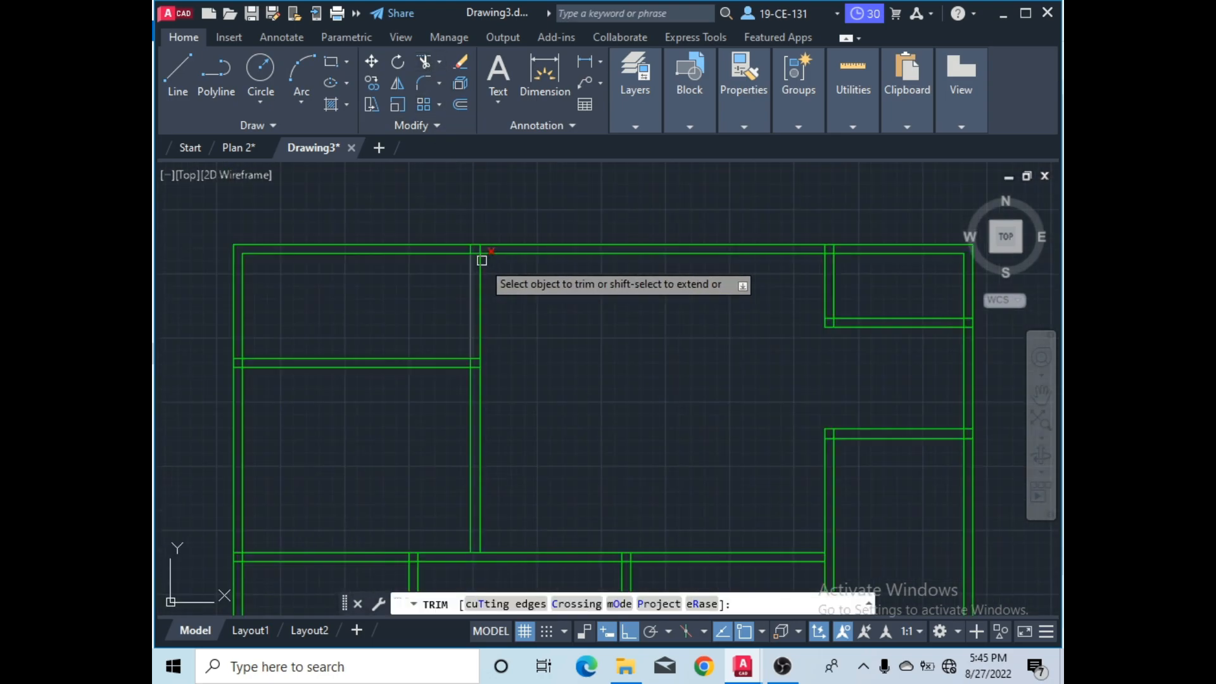
{"action": "scroll", "coordinate": [474, 250], "scroll_direction": "up", "scroll_amount": 2}
{"action": "left_click", "coordinate": [514, 255]}
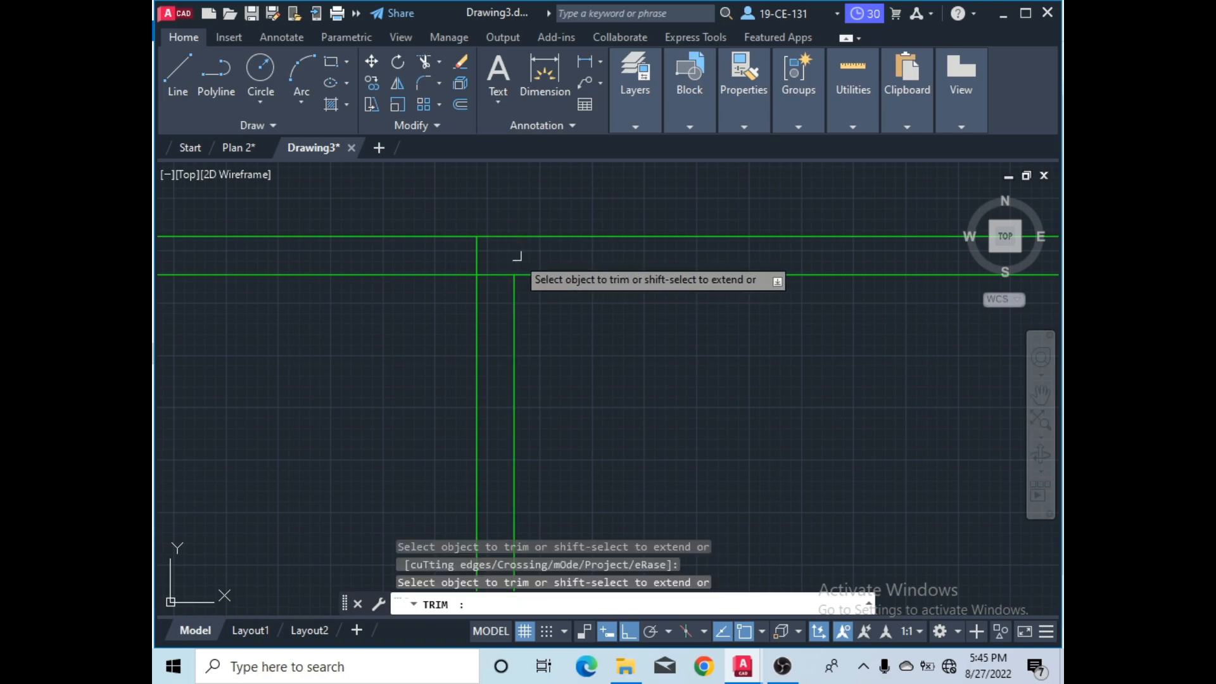
{"action": "scroll", "coordinate": [481, 280], "scroll_direction": "down", "scroll_amount": 5}
{"action": "scroll", "coordinate": [462, 303], "scroll_direction": "up", "scroll_amount": 5}
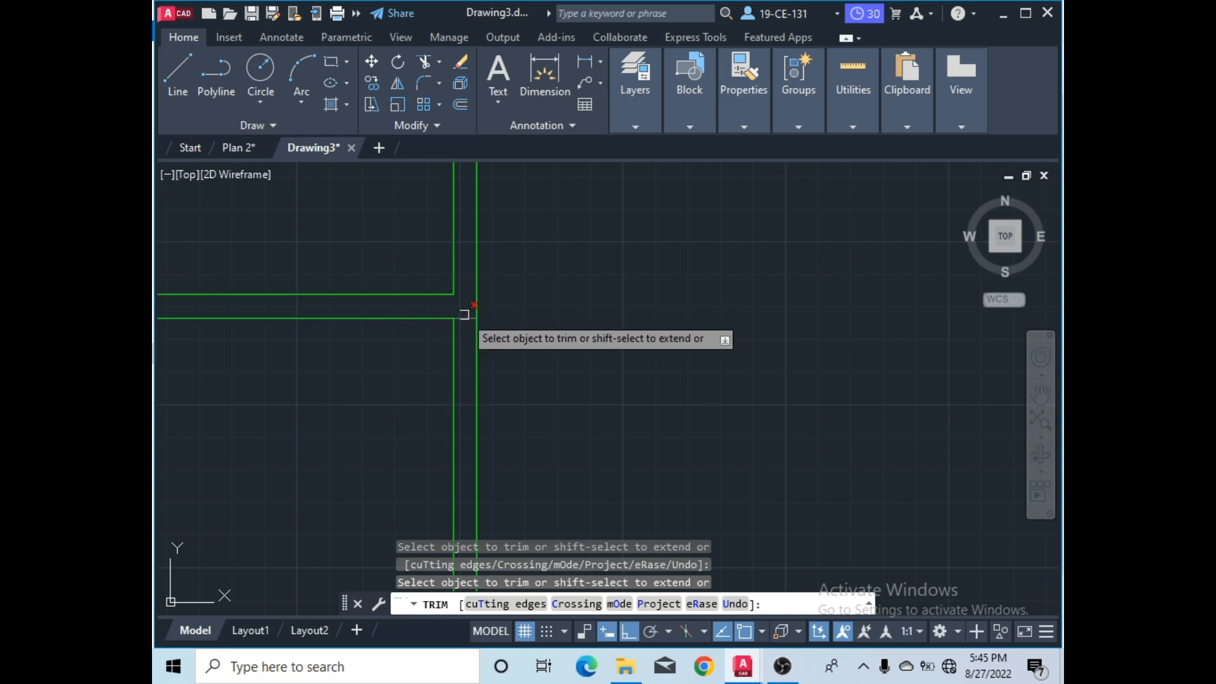
- Trim the overlapping lines where the kitchen-dining partition meets the left outer wall
{"action": "scroll", "coordinate": [600, 282], "scroll_direction": "down", "scroll_amount": 5}
{"action": "scroll", "coordinate": [285, 288], "scroll_direction": "up", "scroll_amount": 5}
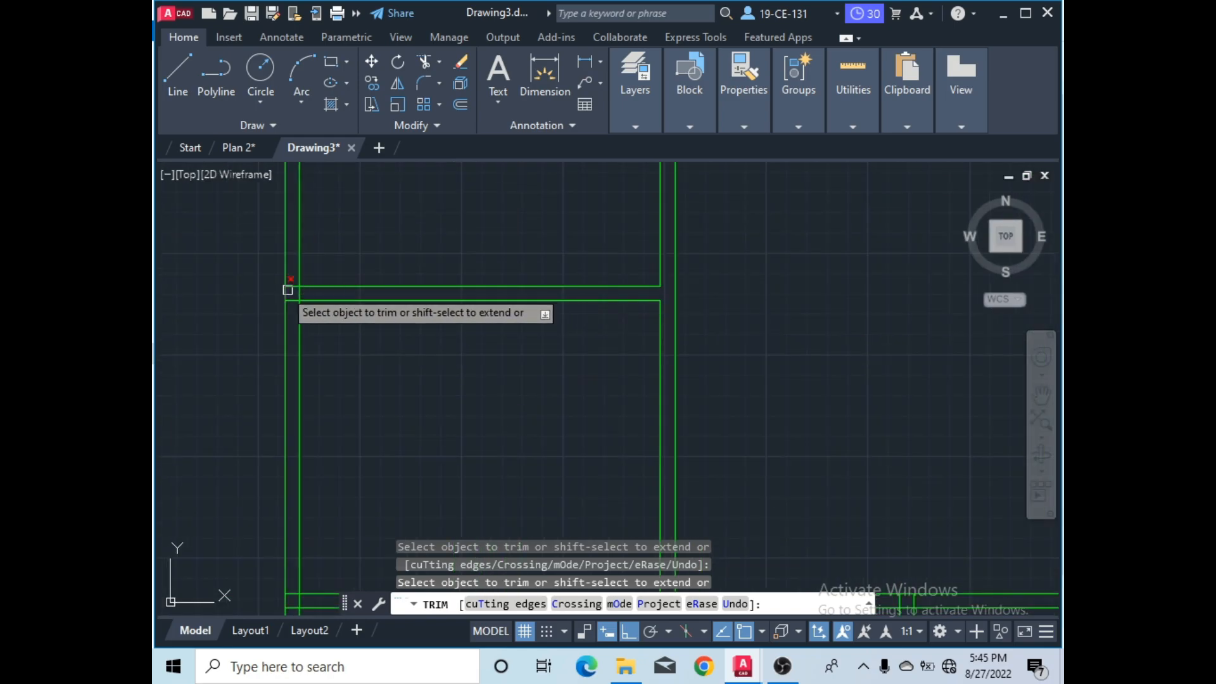
{"action": "scroll", "coordinate": [296, 270], "scroll_direction": "up", "scroll_amount": 2}
{"action": "left_click_drag", "start_coordinate": [317, 275], "coordinate": [312, 355]}
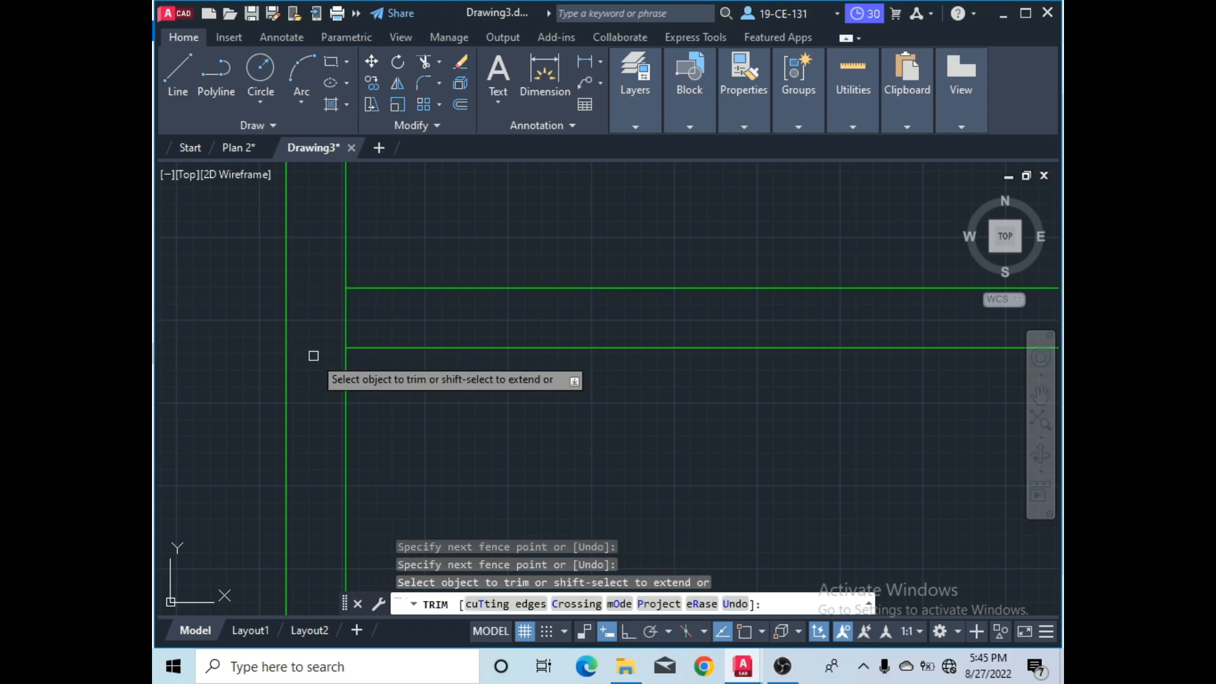
{"action": "left_click_drag", "start_coordinate": [327, 312], "coordinate": [393, 307]}
{"action": "scroll", "coordinate": [393, 306], "scroll_direction": "down", "scroll_amount": 6}
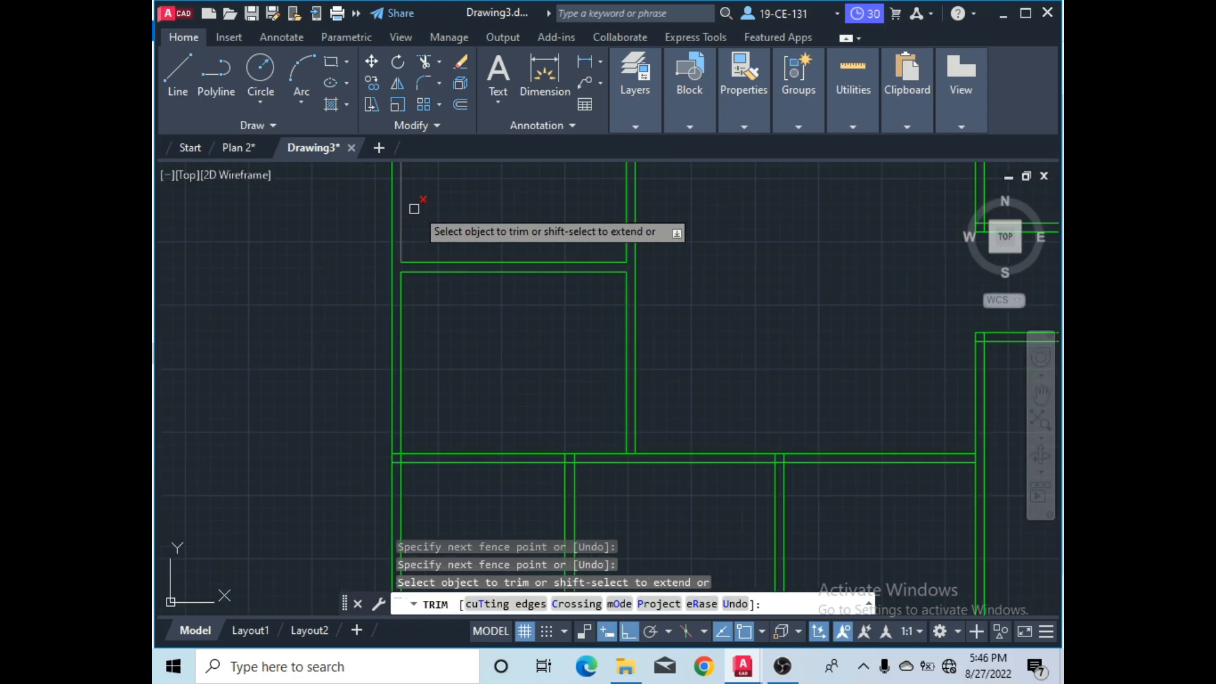
- Trim the junctions of the long horizontal wall with the left outer wall and of the guest room's right wall with the bottom outer wall
{"action": "scroll", "coordinate": [446, 319], "scroll_direction": "up", "scroll_amount": 2}
{"action": "scroll", "coordinate": [418, 304], "scroll_direction": "up", "scroll_amount": 5}
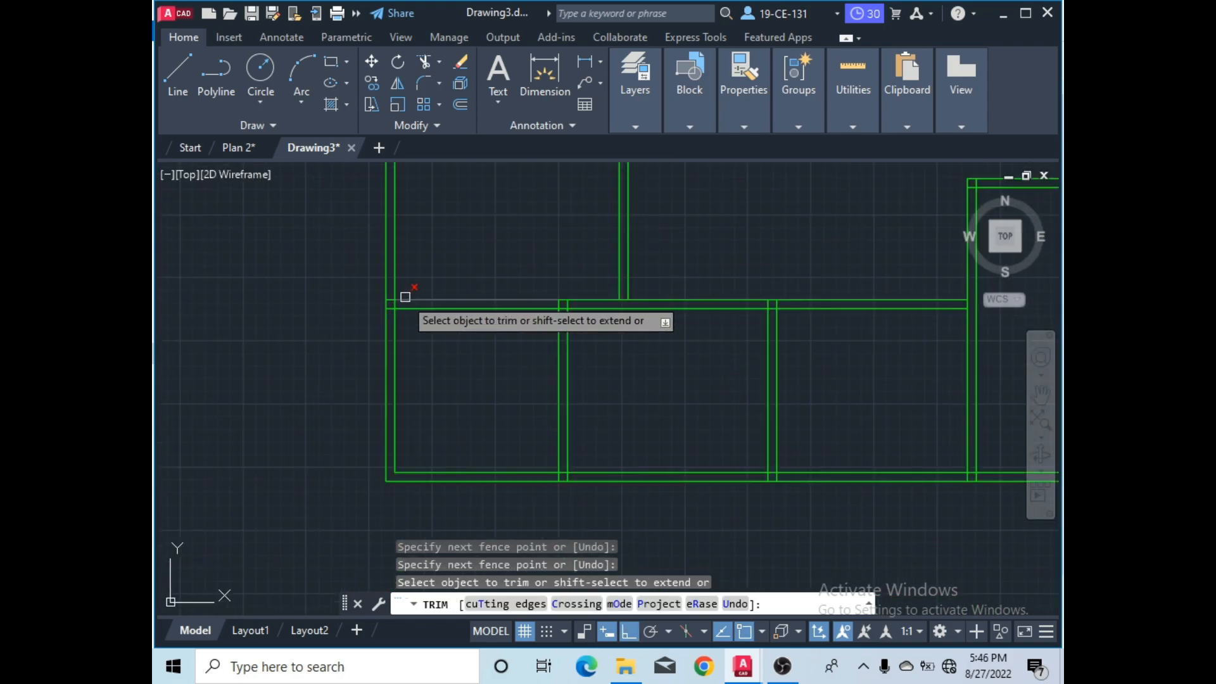
{"action": "mouse_move", "coordinate": [378, 250]}
{"action": "left_mouse_down"}
{"action": "mouse_move", "coordinate": [380, 234]}
{"action": "mouse_move", "coordinate": [380, 279]}
{"action": "mouse_move", "coordinate": [398, 274]}
{"action": "left_mouse_up"}
{"action": "scroll", "coordinate": [399, 275], "scroll_direction": "down", "scroll_amount": 4}
{"action": "scroll", "coordinate": [405, 266], "scroll_direction": "down", "scroll_amount": 3}
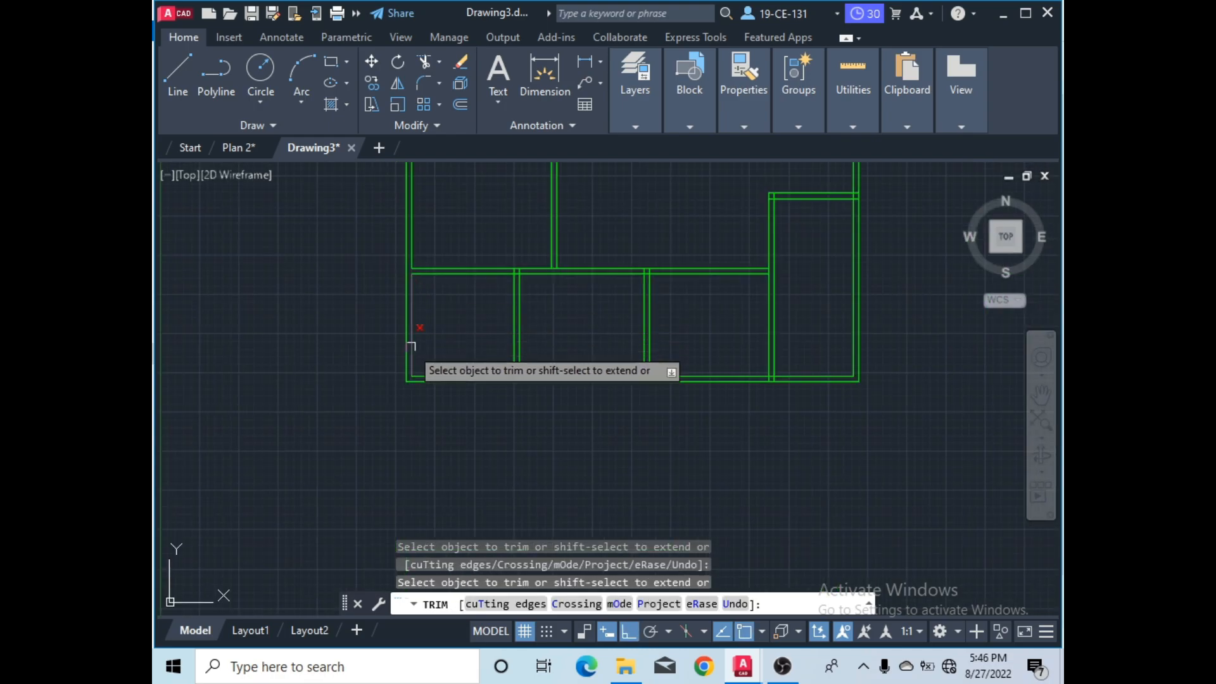
{"action": "scroll", "coordinate": [526, 380], "scroll_direction": "up", "scroll_amount": 5}
{"action": "mouse_move", "coordinate": [447, 398]}
{"action": "left_mouse_down"}
{"action": "mouse_move", "coordinate": [407, 402]}
{"action": "mouse_move", "coordinate": [339, 448]}
{"action": "mouse_move", "coordinate": [353, 461]}
{"action": "mouse_move", "coordinate": [505, 462]}
{"action": "left_mouse_up"}
{"action": "scroll", "coordinate": [505, 459], "scroll_direction": "down", "scroll_amount": 4}
- Trim the overlapping lines where the guest room's right wall meets the long horizontal wall
{"action": "scroll", "coordinate": [500, 354], "scroll_direction": "up", "scroll_amount": 5}
{"action": "scroll", "coordinate": [500, 371], "scroll_direction": "up", "scroll_amount": 3}
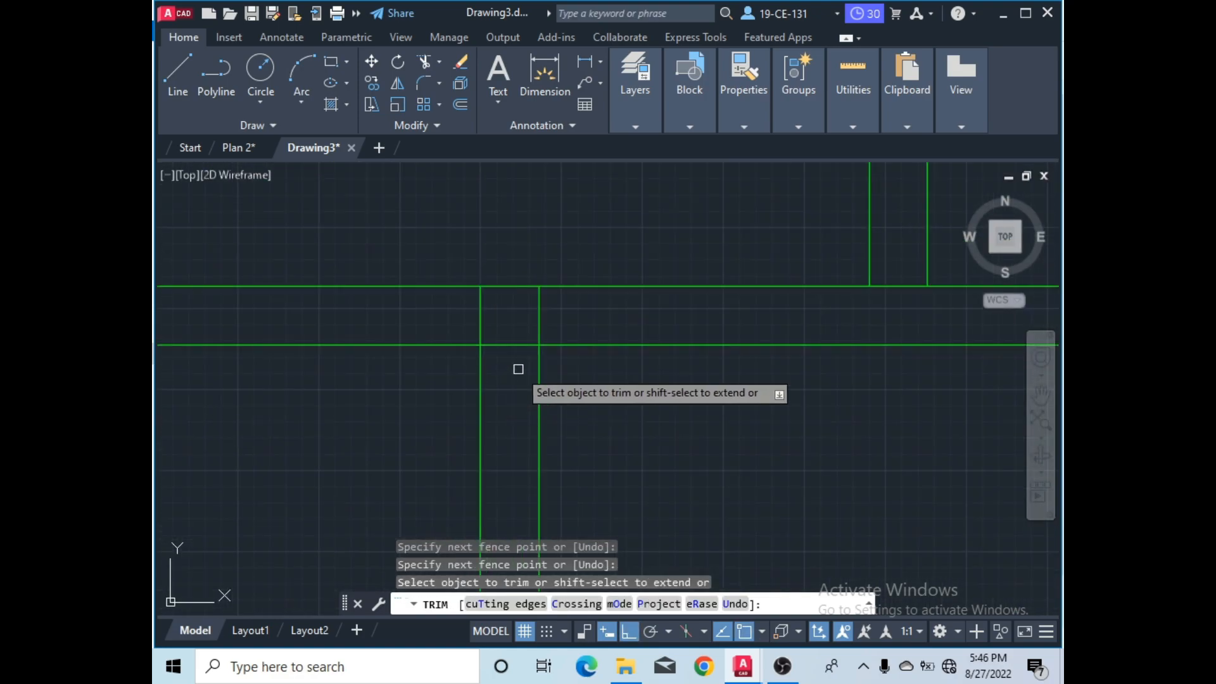
{"action": "left_click_drag", "start_coordinate": [570, 318], "coordinate": [416, 312]}
{"action": "left_click_drag", "start_coordinate": [511, 334], "coordinate": [512, 371]}
{"action": "scroll", "coordinate": [512, 371], "scroll_direction": "down", "scroll_amount": 5}
{"action": "scroll", "coordinate": [445, 339], "scroll_direction": "down", "scroll_amount": 4}
- Trim the overlaps where the dining room's right wall and Bedroom 2's left wall meet the long horizontal wall
{"action": "scroll", "coordinate": [503, 345], "scroll_direction": "up", "scroll_amount": 8}
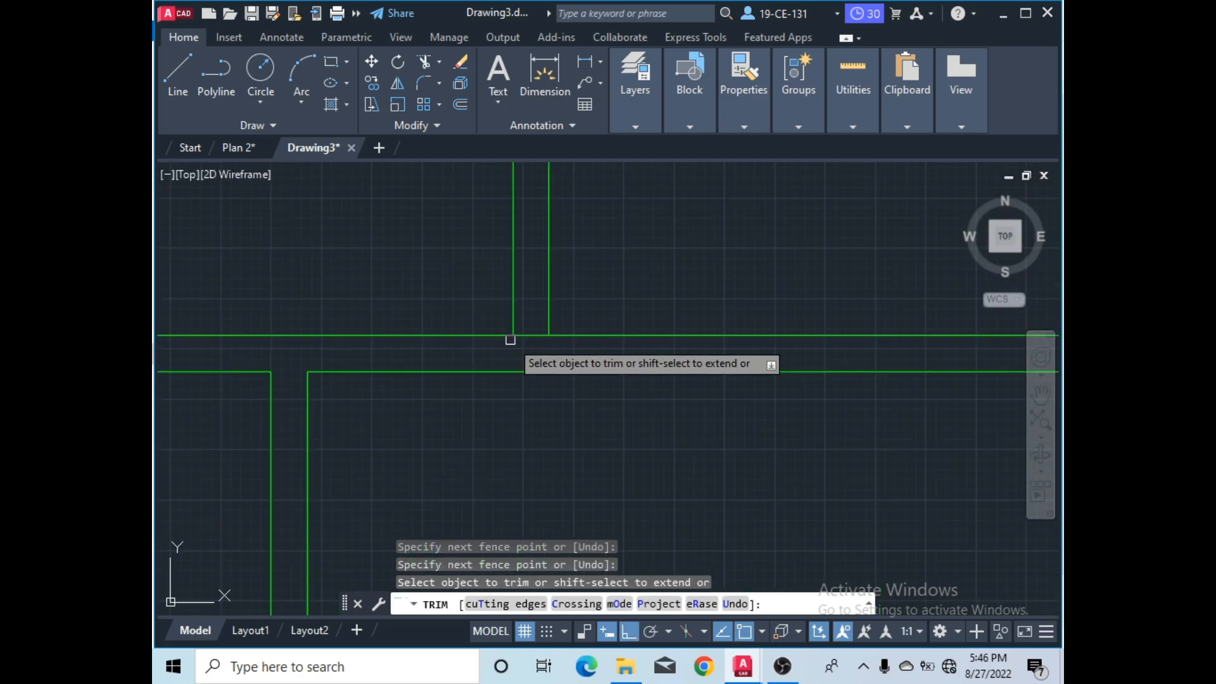
{"action": "left_click_drag", "start_coordinate": [526, 326], "coordinate": [531, 341]}
{"action": "scroll", "coordinate": [532, 340], "scroll_direction": "down", "scroll_amount": 10}
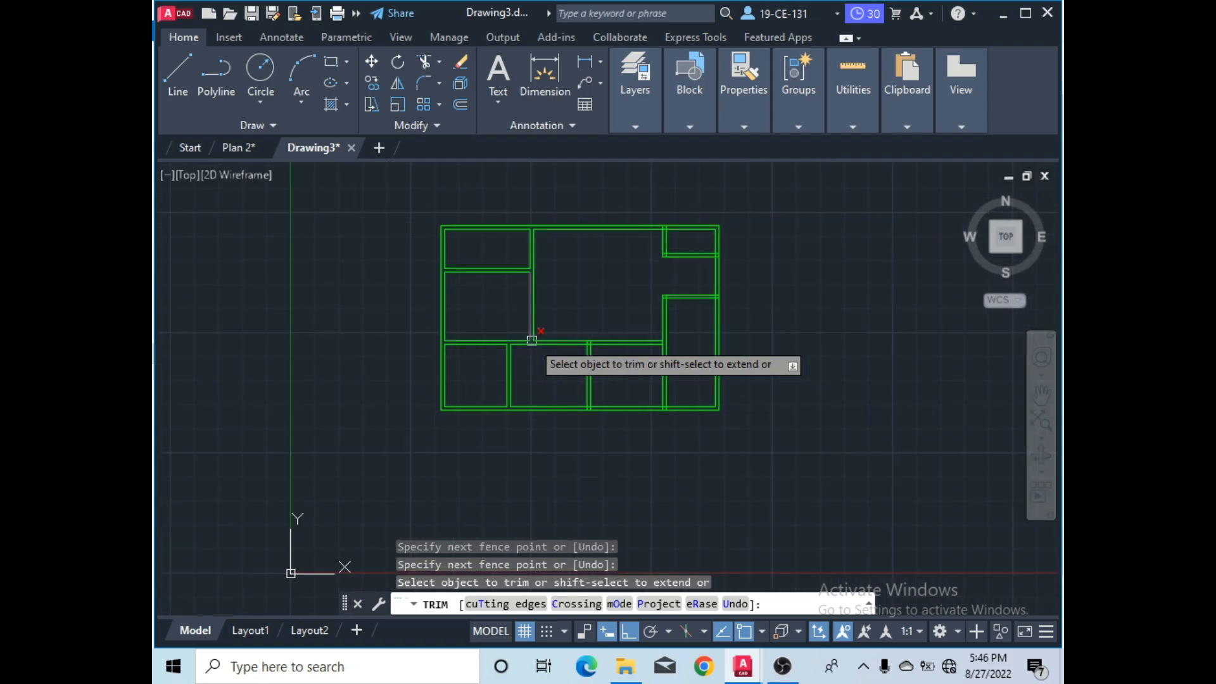
{"action": "scroll", "coordinate": [530, 265], "scroll_direction": "up", "scroll_amount": 2}
{"action": "scroll", "coordinate": [578, 342], "scroll_direction": "down", "scroll_amount": 2}
{"action": "scroll", "coordinate": [602, 380], "scroll_direction": "up", "scroll_amount": 10}
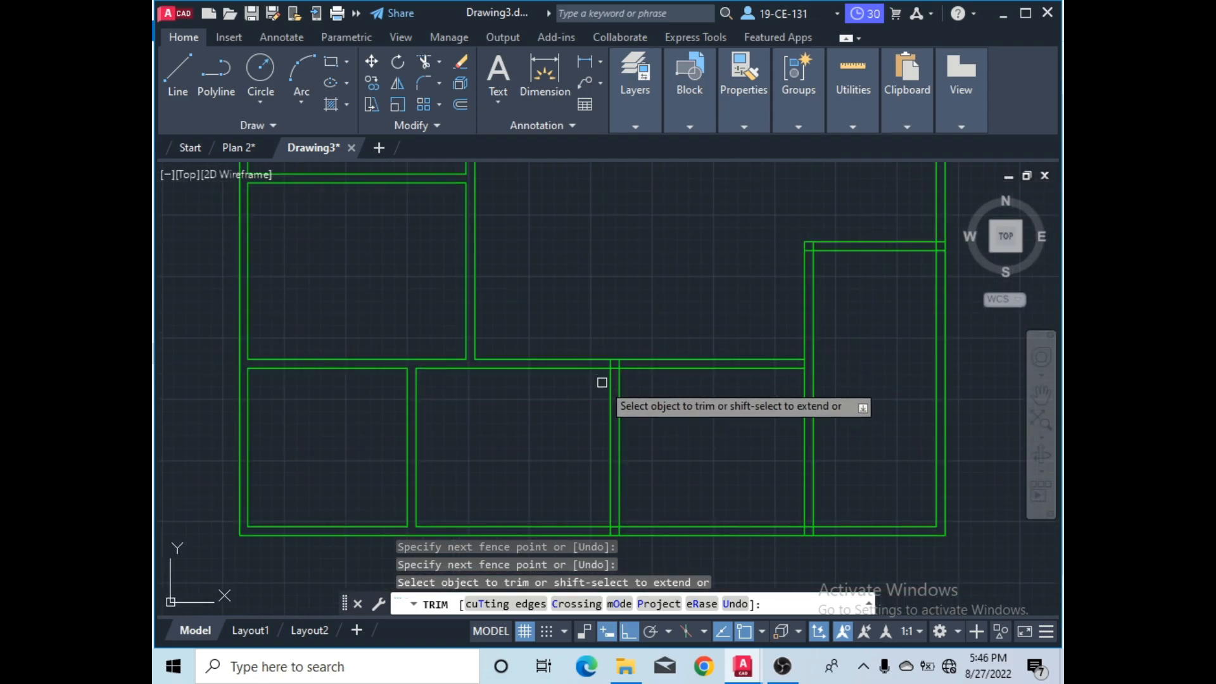
{"action": "mouse_move", "coordinate": [678, 342]}
{"action": "left_mouse_down"}
{"action": "mouse_move", "coordinate": [608, 331]}
{"action": "mouse_move", "coordinate": [632, 348]}
{"action": "mouse_move", "coordinate": [627, 369]}
{"action": "left_mouse_up"}
{"action": "scroll", "coordinate": [621, 297], "scroll_direction": "down", "scroll_amount": 3}
{"action": "scroll", "coordinate": [613, 489], "scroll_direction": "up", "scroll_amount": 8}
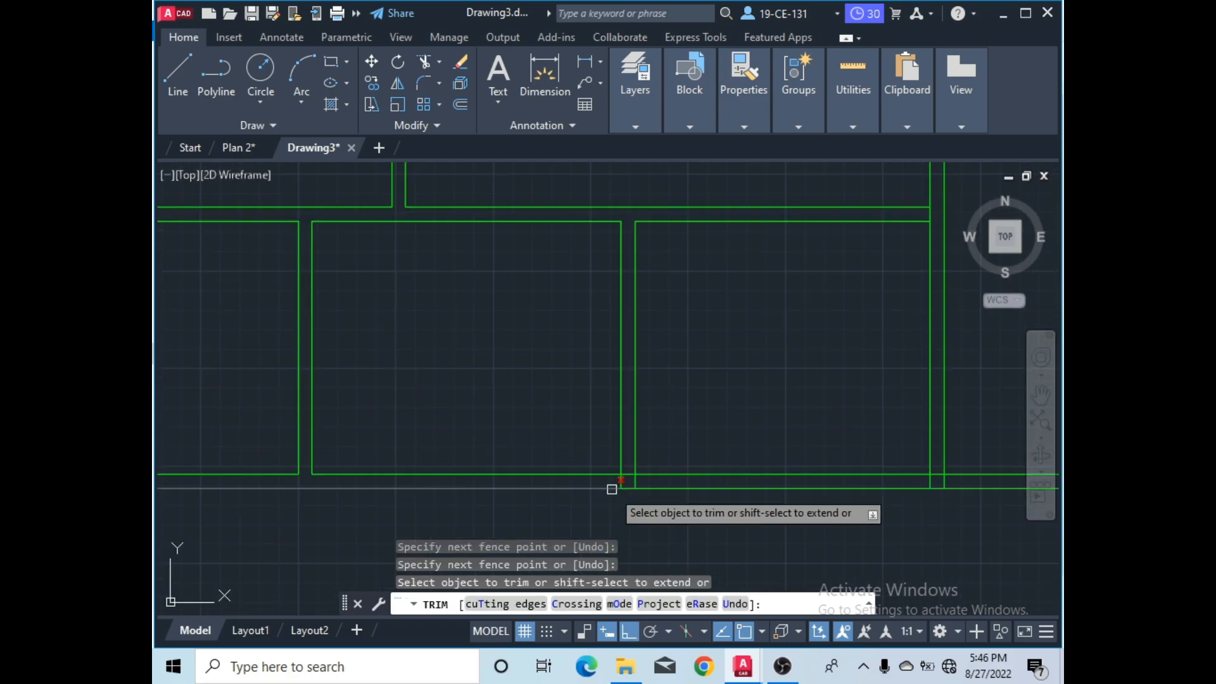
- Trim the overlaps where Bedroom 2's left wall and the lower-right bedroom's left wall meet the bottom outer wall
{"action": "mouse_move", "coordinate": [632, 190]}
{"action": "left_mouse_down"}
{"action": "mouse_move", "coordinate": [592, 258]}
{"action": "mouse_move", "coordinate": [543, 298]}
{"action": "left_mouse_up"}
{"action": "left_click_drag", "start_coordinate": [781, 277], "coordinate": [656, 274]}
{"action": "scroll", "coordinate": [524, 337], "scroll_direction": "down", "scroll_amount": 5}
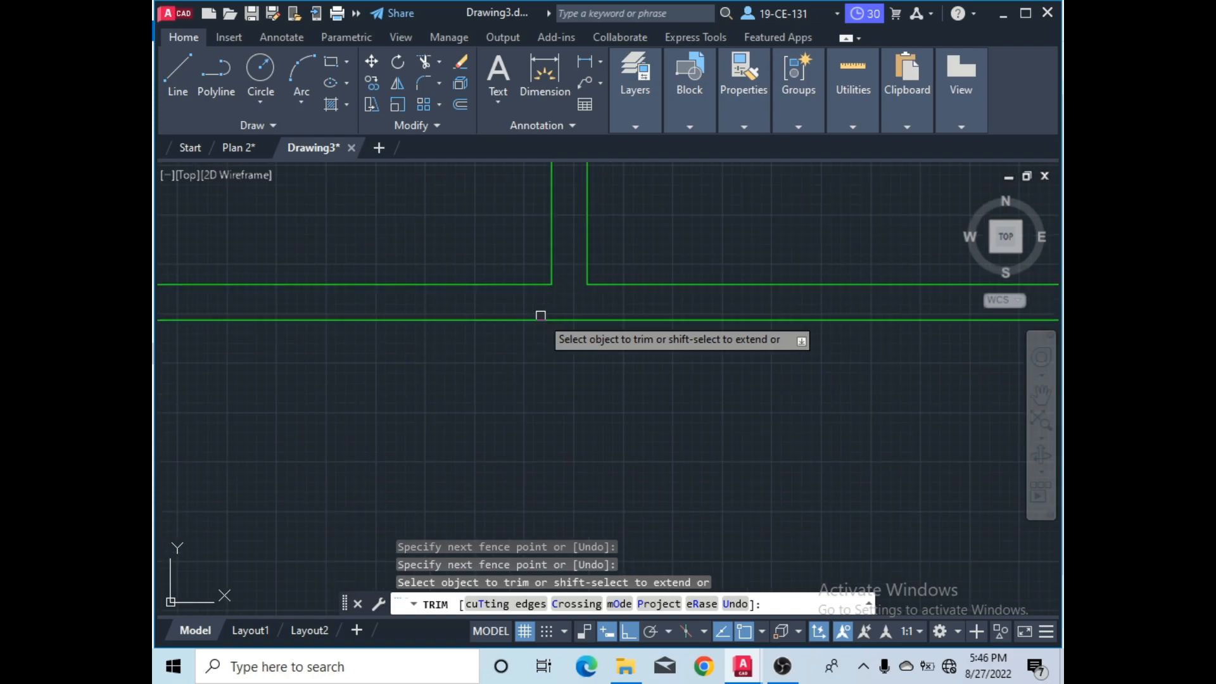
{"action": "scroll", "coordinate": [639, 302], "scroll_direction": "up", "scroll_amount": 5}
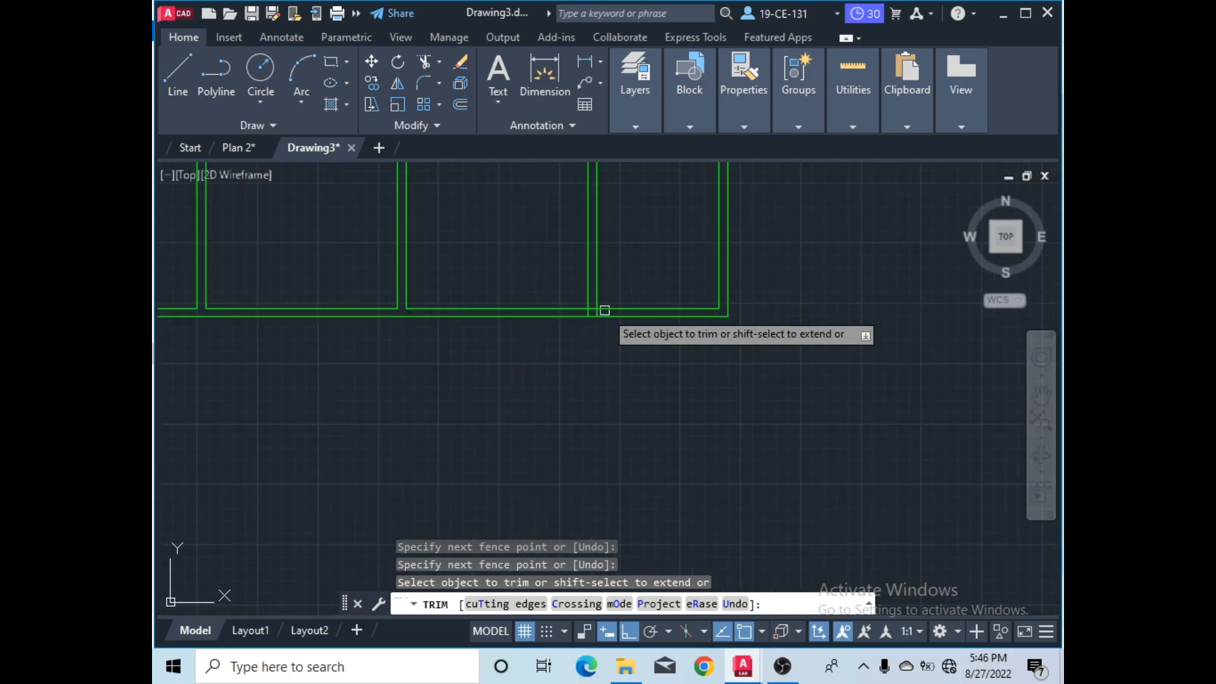
{"action": "left_click_drag", "start_coordinate": [573, 418], "coordinate": [428, 417]}
{"action": "left_click_drag", "start_coordinate": [494, 345], "coordinate": [497, 393]}
{"action": "scroll", "coordinate": [503, 395], "scroll_direction": "down", "scroll_amount": 2}
{"action": "scroll", "coordinate": [503, 395], "scroll_direction": "down", "scroll_amount": 3}
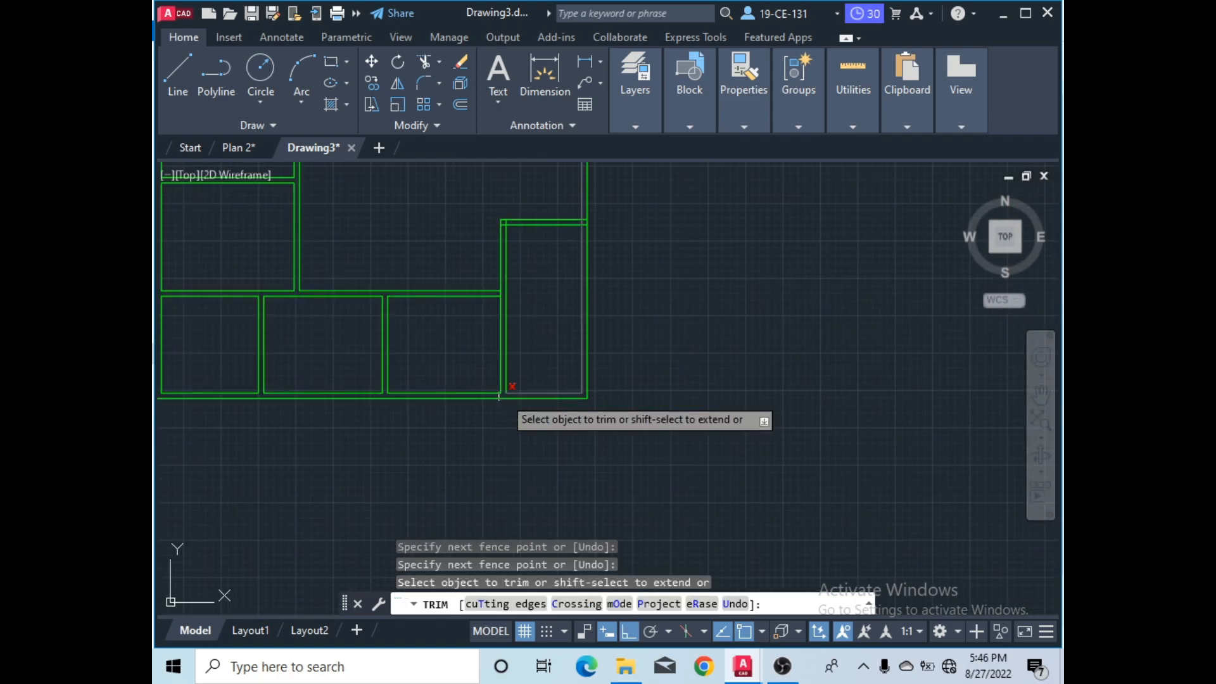
- Trim the lower-right bedroom's top wall at its upper-left corner and at its junction with the right outer wall
{"action": "scroll", "coordinate": [560, 232], "scroll_direction": "up", "scroll_amount": 3}
{"action": "scroll", "coordinate": [462, 250], "scroll_direction": "up", "scroll_amount": 4}
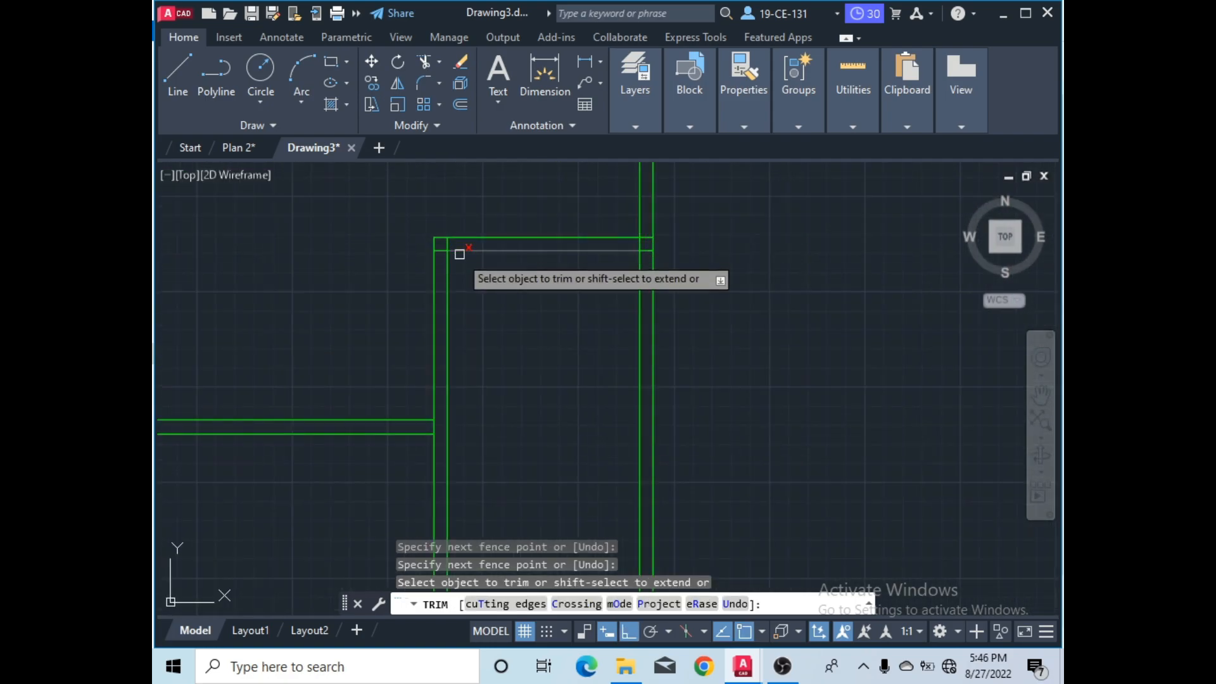
{"action": "mouse_move", "coordinate": [502, 234]}
{"action": "left_mouse_down"}
{"action": "mouse_move", "coordinate": [439, 236]}
{"action": "mouse_move", "coordinate": [440, 259]}
{"action": "mouse_move", "coordinate": [469, 263]}
{"action": "left_mouse_up"}
{"action": "scroll", "coordinate": [548, 280], "scroll_direction": "down", "scroll_amount": 3}
{"action": "scroll", "coordinate": [630, 263], "scroll_direction": "up", "scroll_amount": 3}
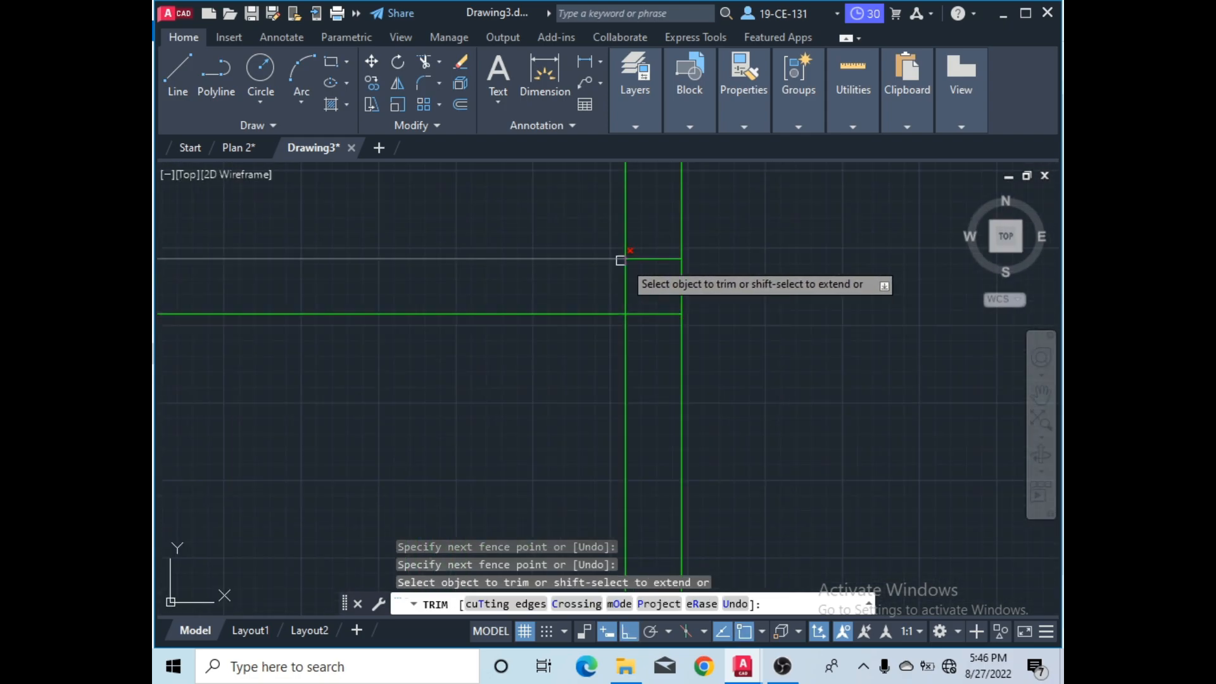
{"action": "mouse_move", "coordinate": [644, 248]}
{"action": "left_mouse_down"}
{"action": "mouse_move", "coordinate": [640, 321]}
{"action": "mouse_move", "coordinate": [633, 288]}
{"action": "left_mouse_up"}
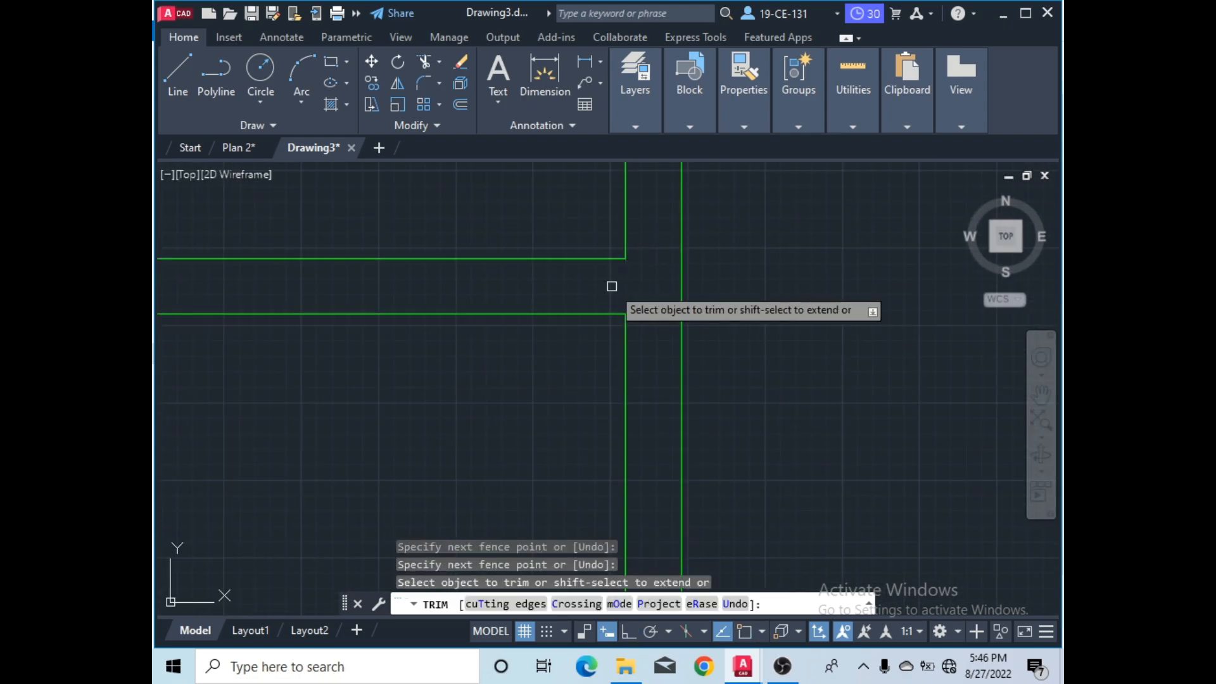
{"action": "scroll", "coordinate": [627, 297], "scroll_direction": "down", "scroll_amount": 4}
- Trim the bath's bottom wall where it meets the right outer wall and clean up the bath's lower-left corner
{"action": "scroll", "coordinate": [627, 278], "scroll_direction": "up", "scroll_amount": 4}
{"action": "scroll", "coordinate": [652, 291], "scroll_direction": "up", "scroll_amount": 4}
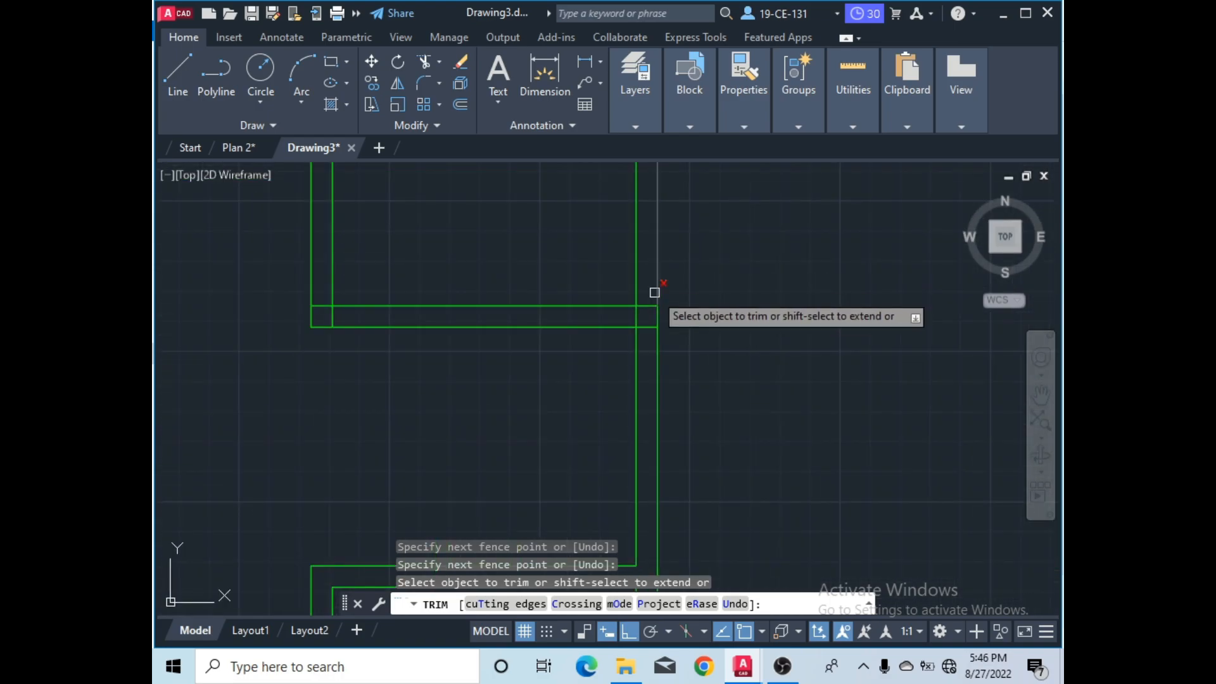
{"action": "mouse_move", "coordinate": [643, 299]}
{"action": "left_mouse_down"}
{"action": "mouse_move", "coordinate": [642, 378]}
{"action": "mouse_move", "coordinate": [600, 344]}
{"action": "mouse_move", "coordinate": [485, 347]}
{"action": "left_mouse_up"}
{"action": "scroll", "coordinate": [638, 347], "scroll_direction": "down", "scroll_amount": 6}
{"action": "scroll", "coordinate": [427, 346], "scroll_direction": "up", "scroll_amount": 2}
{"action": "scroll", "coordinate": [444, 348], "scroll_direction": "up", "scroll_amount": 3}
{"action": "scroll", "coordinate": [490, 349], "scroll_direction": "up", "scroll_amount": 1}
{"action": "left_click_drag", "start_coordinate": [449, 261], "coordinate": [443, 321]}
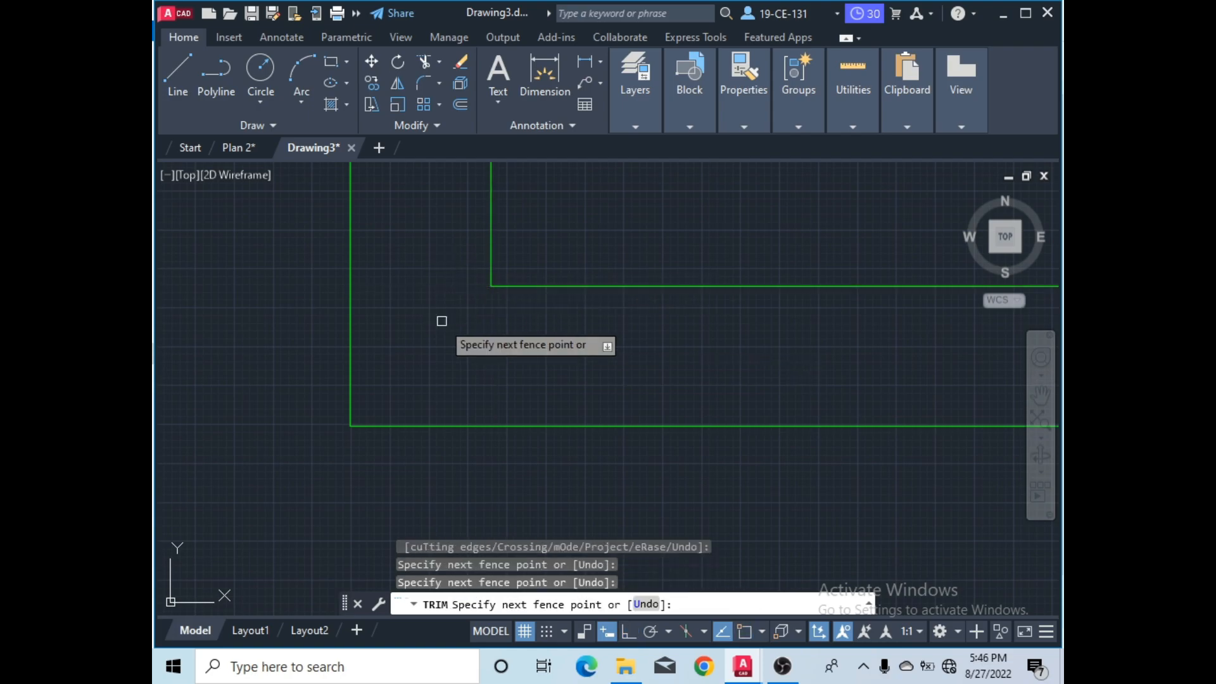
{"action": "scroll", "coordinate": [464, 378], "scroll_direction": "down", "scroll_amount": 6}
- Trim the overlapping lines where the bath's left wall meets the top outer wall
{"action": "scroll", "coordinate": [465, 298], "scroll_direction": "up", "scroll_amount": 2}
{"action": "scroll", "coordinate": [465, 333], "scroll_direction": "up", "scroll_amount": 6}
{"action": "scroll", "coordinate": [456, 357], "scroll_direction": "up", "scroll_amount": 3}
{"action": "left_click_drag", "start_coordinate": [522, 339], "coordinate": [273, 347]}
{"action": "mouse_move", "coordinate": [382, 369]}
{"action": "left_mouse_down"}
{"action": "mouse_move", "coordinate": [393, 429]}
{"action": "mouse_move", "coordinate": [405, 396]}
{"action": "left_mouse_up"}
{"action": "scroll", "coordinate": [461, 312], "scroll_direction": "down", "scroll_amount": 4}
{"action": "scroll", "coordinate": [557, 292], "scroll_direction": "down", "scroll_amount": 4}
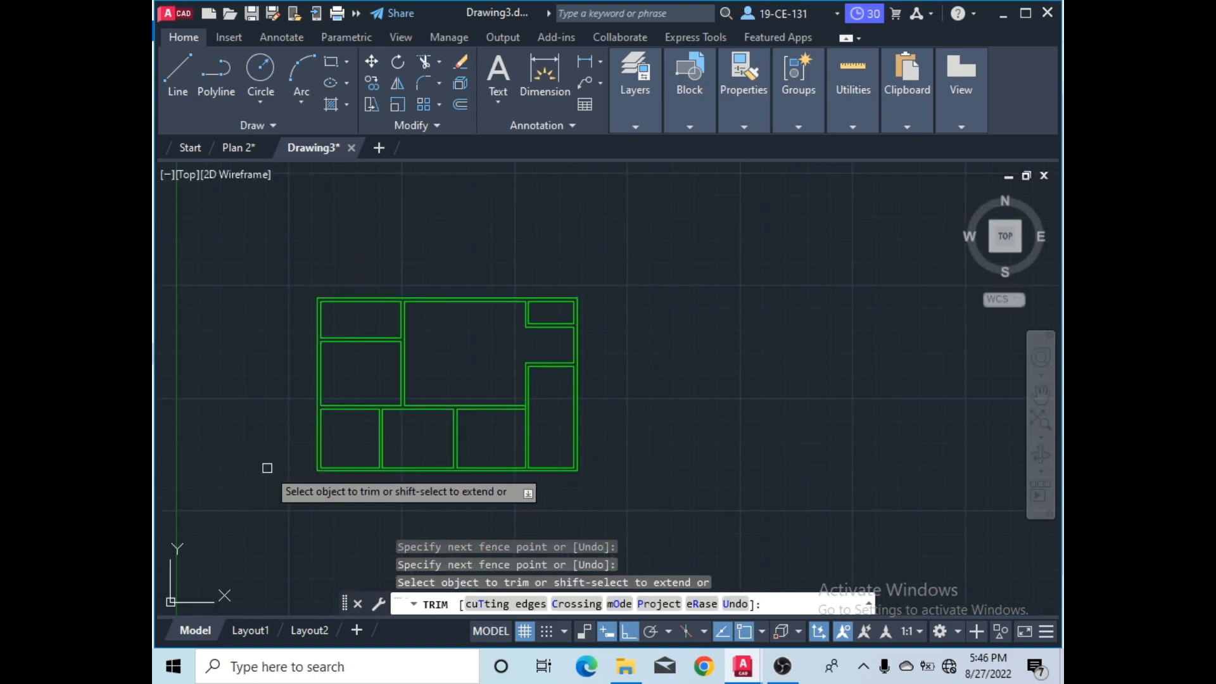
- Trim the line crossing the junction of the long horizontal wall and the lower-right bedroom's left wall
{"action": "scroll", "coordinate": [274, 458], "scroll_direction": "up", "scroll_amount": 2}
{"action": "scroll", "coordinate": [673, 380], "scroll_direction": "up", "scroll_amount": 3}
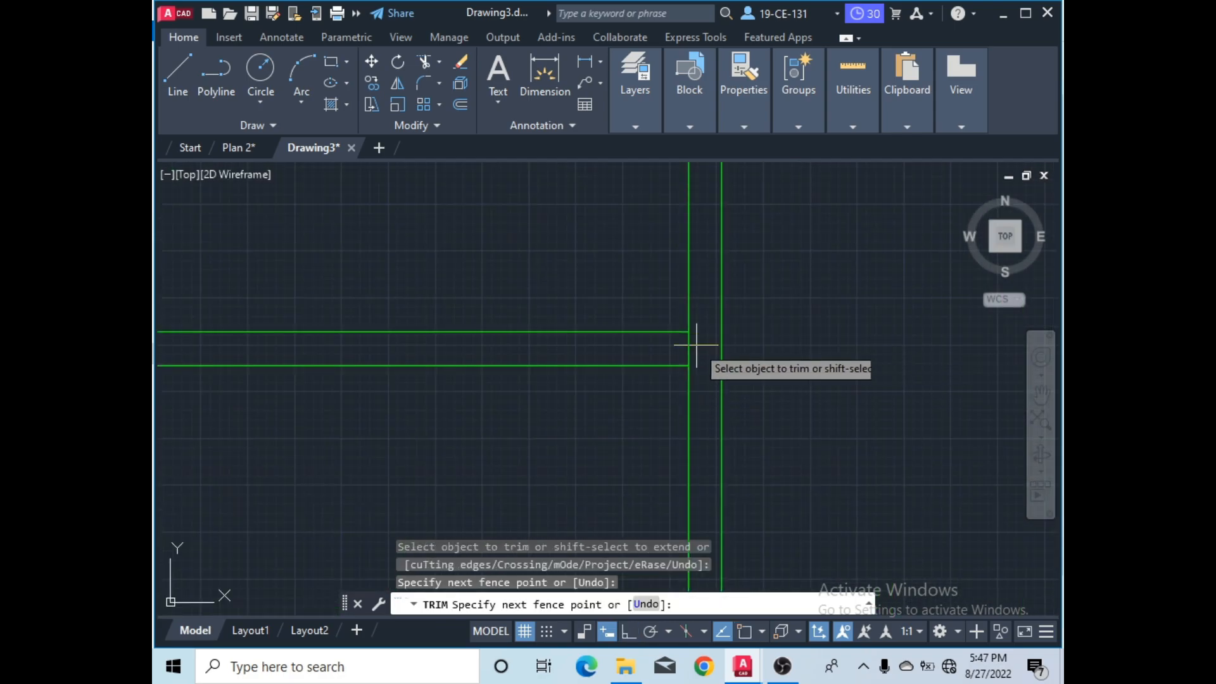
{"action": "scroll", "coordinate": [641, 306], "scroll_direction": "down", "scroll_amount": 5}
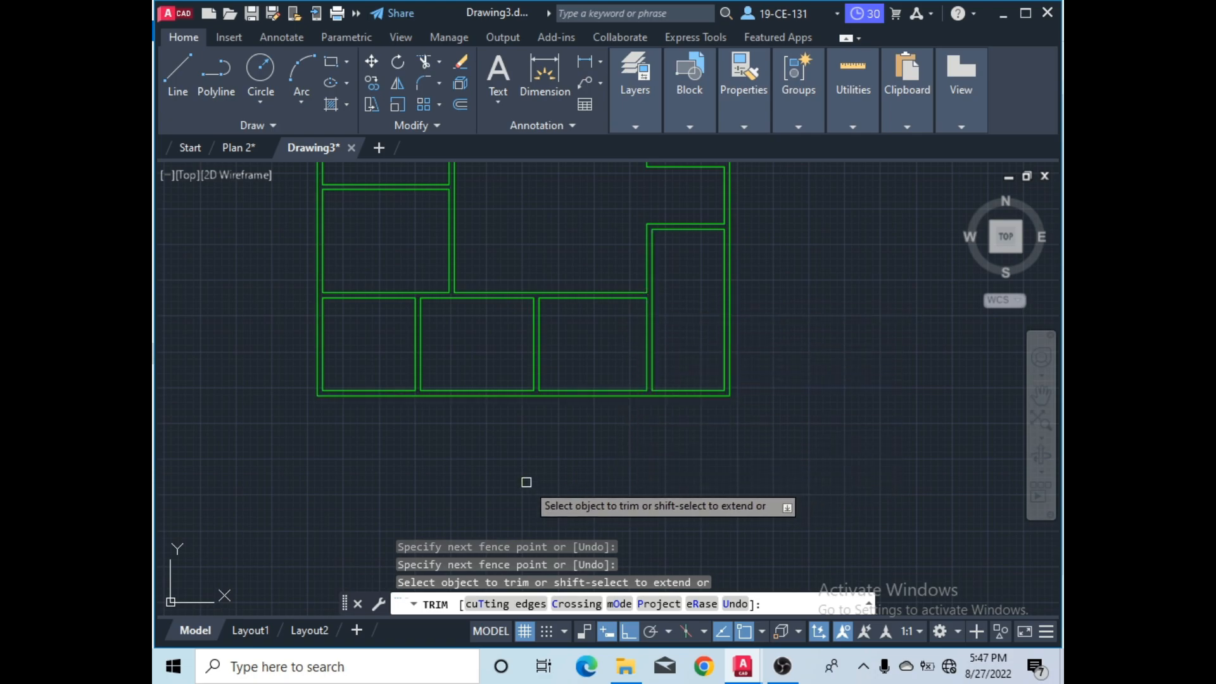
- Finish trimming and join all the wall lines of the floor plan with Join
{"action": "scroll", "coordinate": [524, 481], "scroll_direction": "down", "scroll_amount": 2}
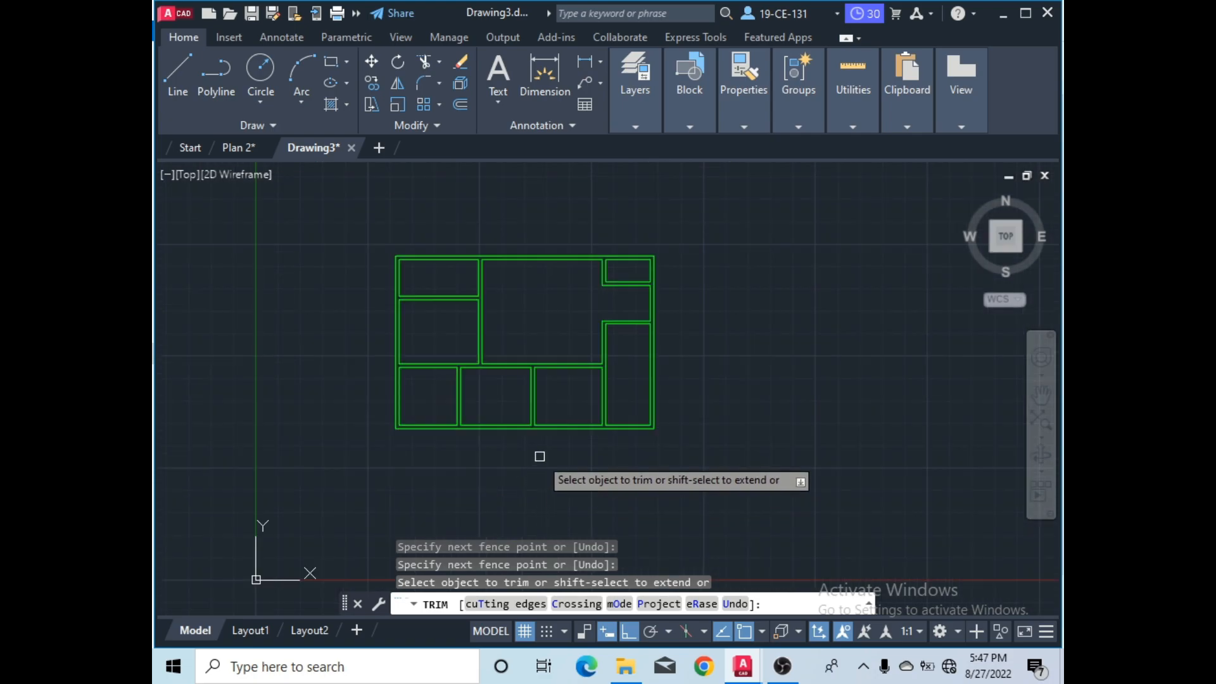
{"action": "right_click", "coordinate": [746, 248]}
{"action": "left_click", "coordinate": [756, 259]}
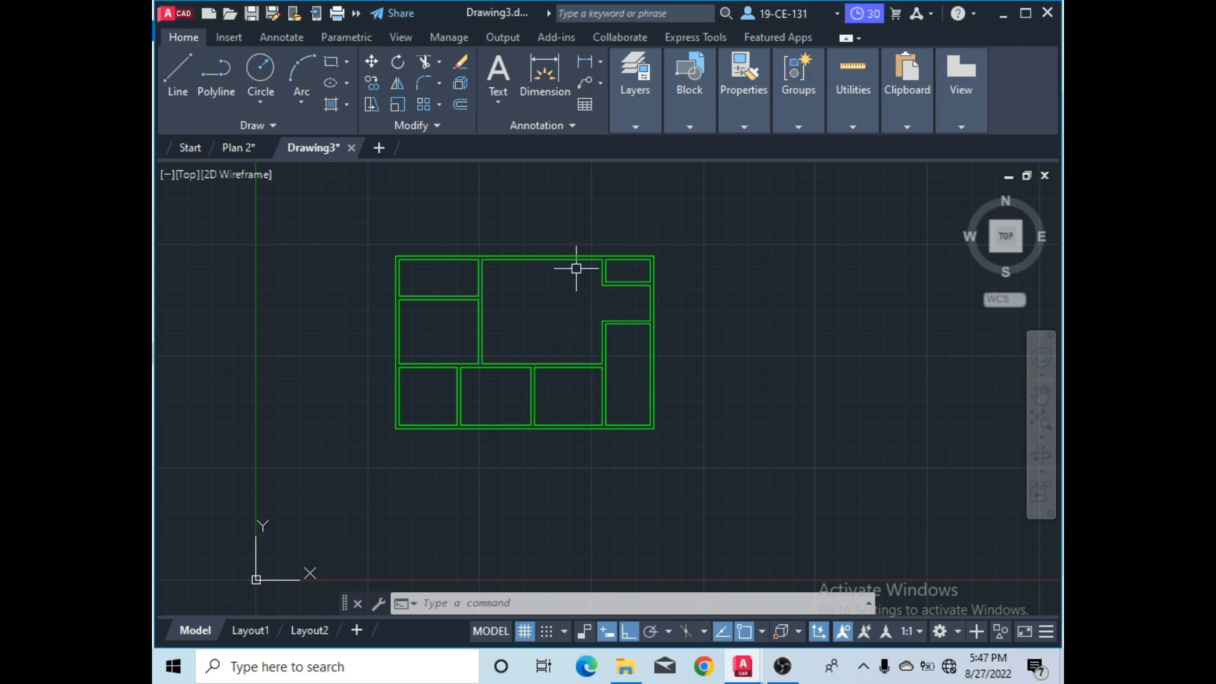
{"action": "scroll", "coordinate": [514, 326], "scroll_direction": "up", "scroll_amount": 2}
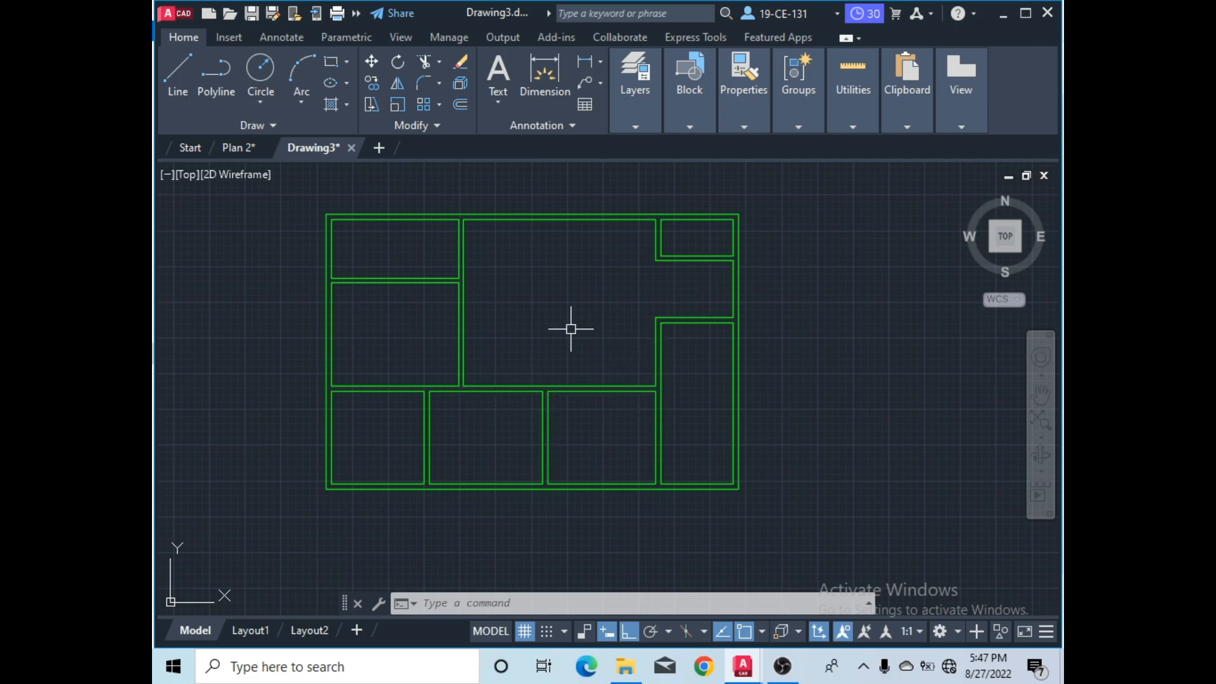
{"action": "scroll", "coordinate": [570, 334], "scroll_direction": "down", "scroll_amount": 2}
{"action": "scroll", "coordinate": [529, 323], "scroll_direction": "up", "scroll_amount": 2}
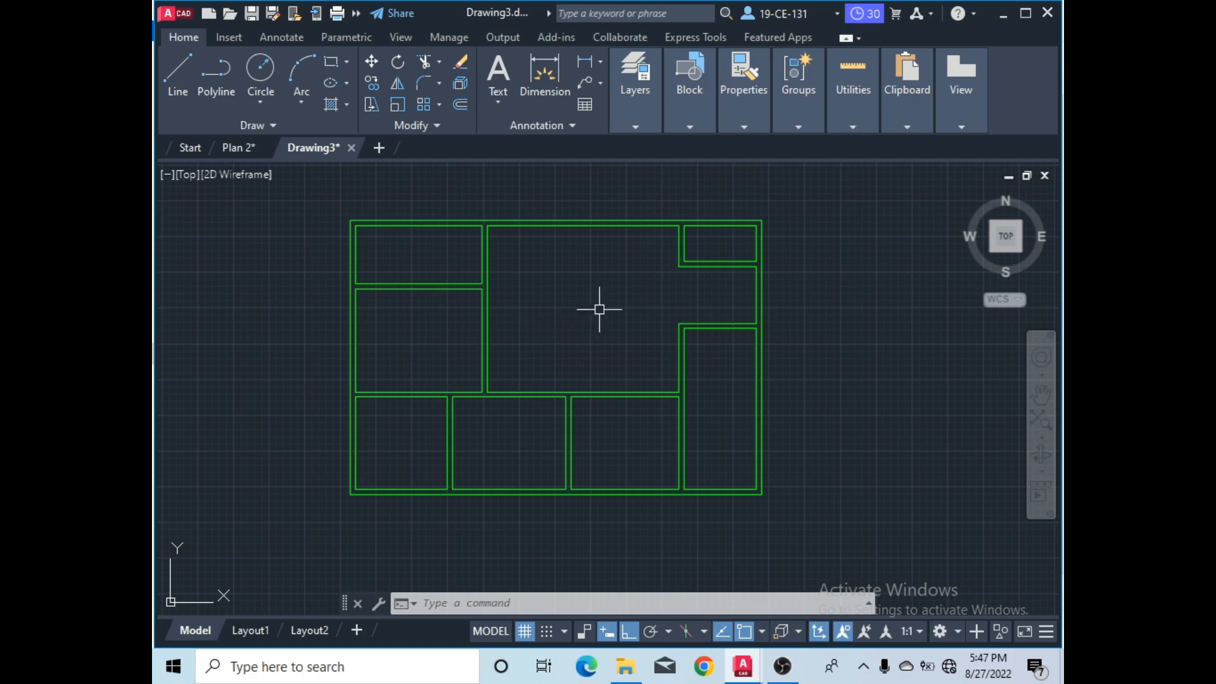
{"action": "left_click", "coordinate": [815, 192]}
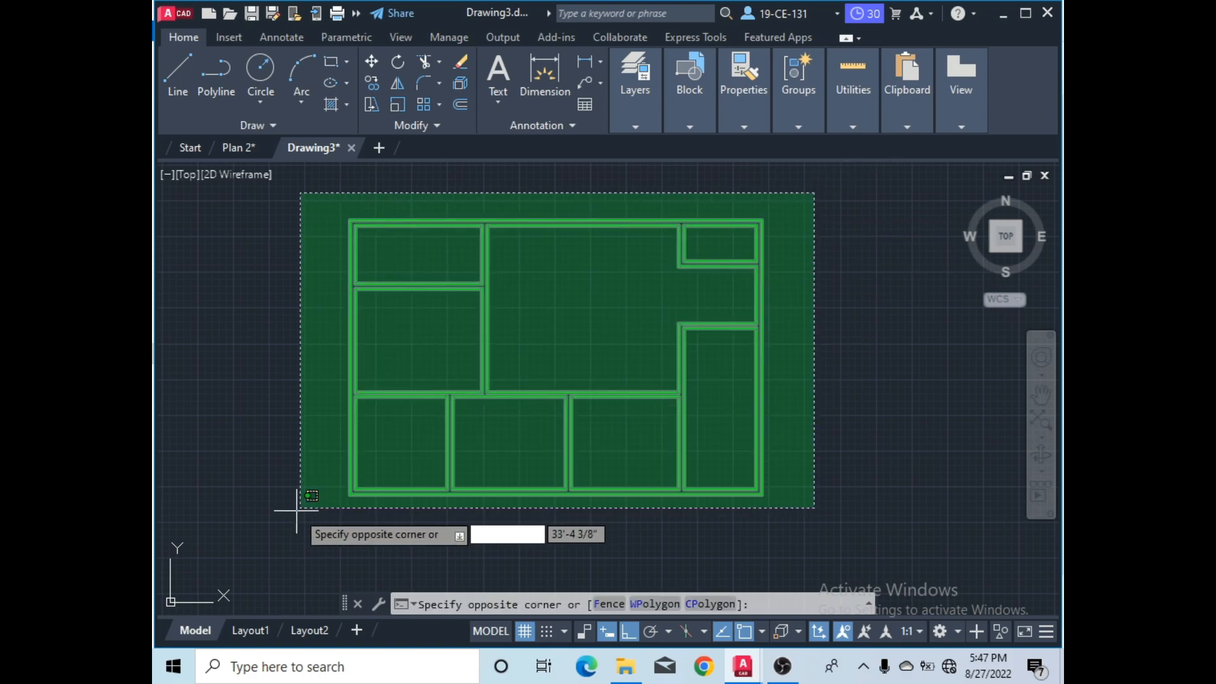
{"action": "left_click", "coordinate": [293, 513]}
{"action": "type", "text": "joi"}
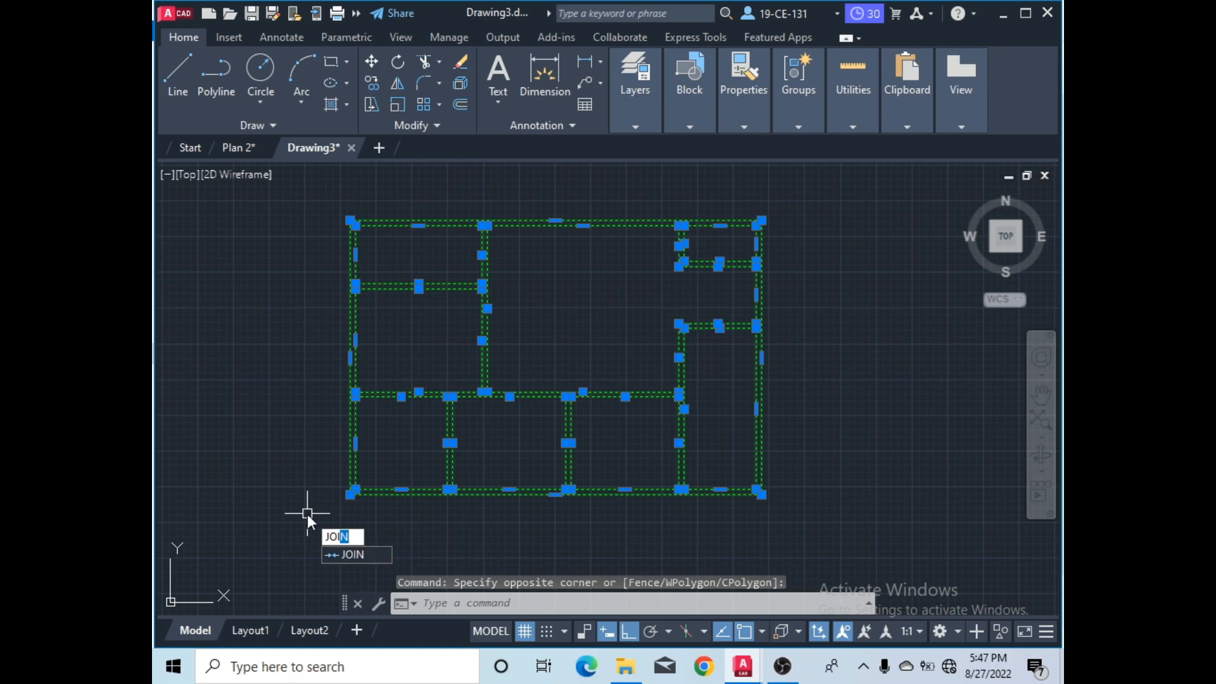
{"action": "type", "text": "n"}
{"action": "key", "text": "Return"}
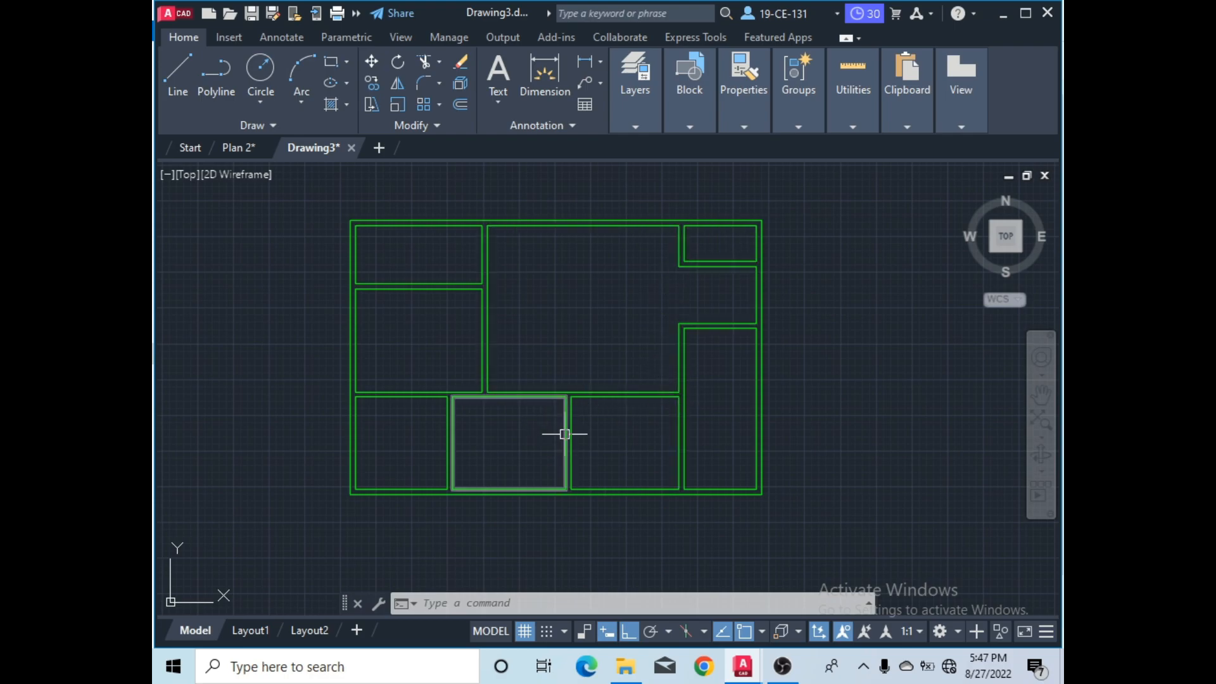
{"action": "left_click", "coordinate": [782, 666]}
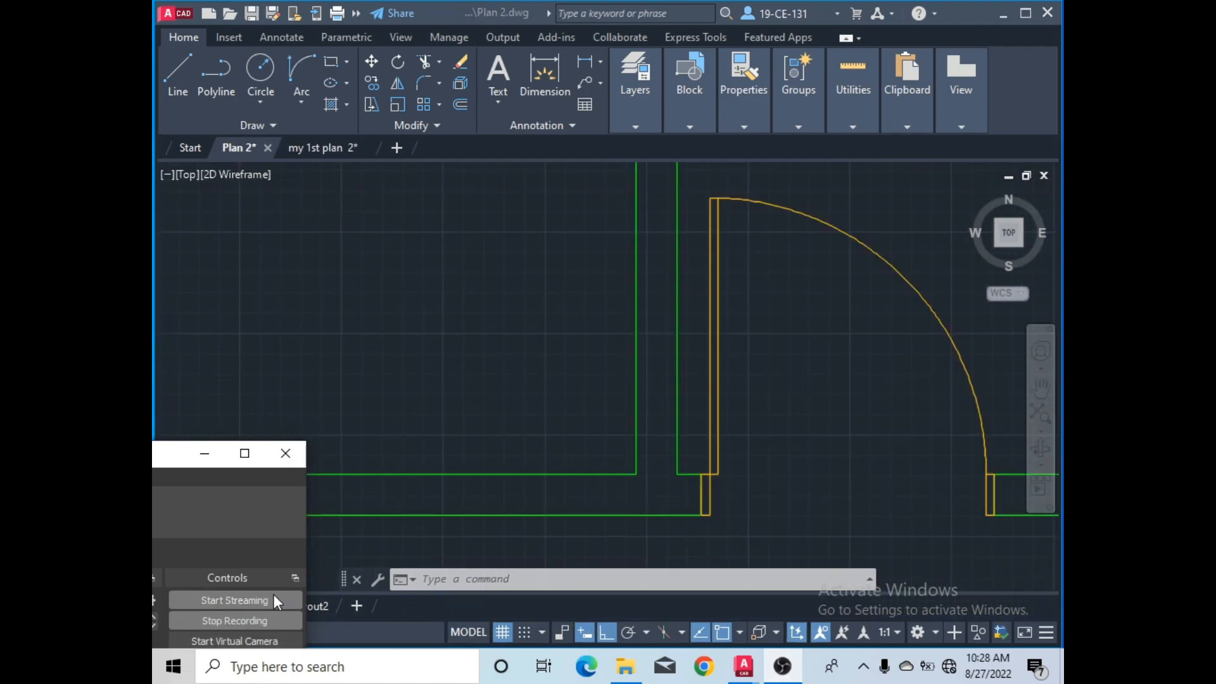
{"action": "left_click", "coordinate": [204, 454]}
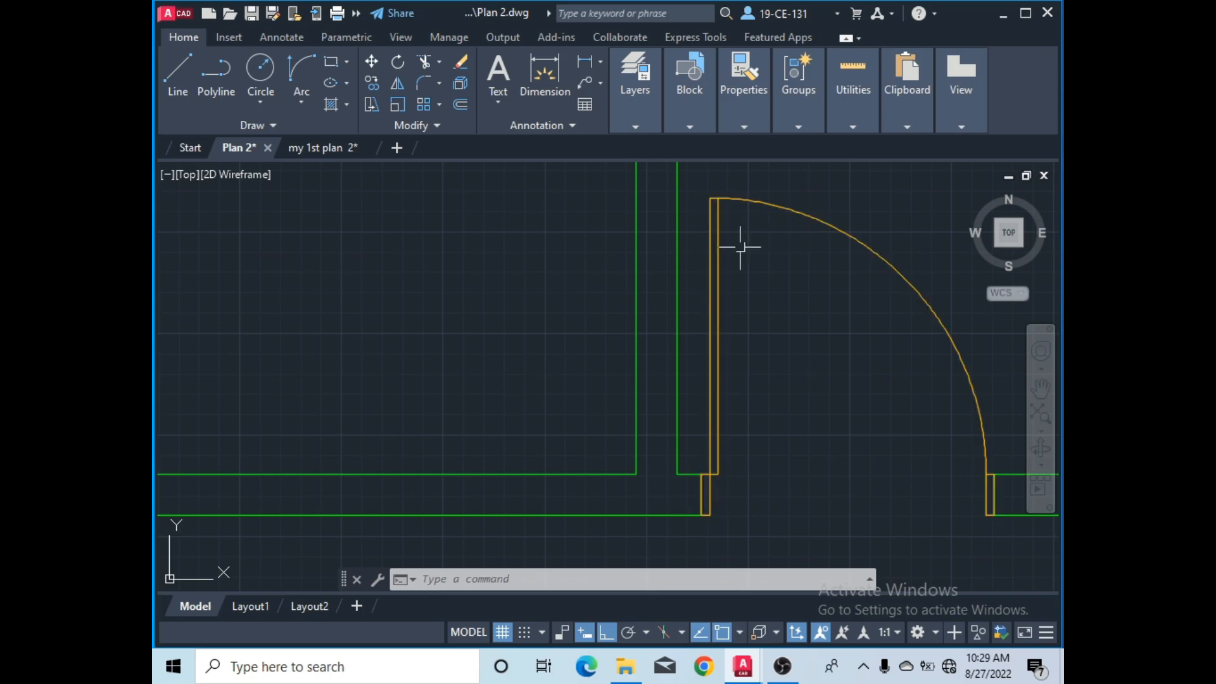
- Examine the doors and door openings in Plan 2, including the bath area and the door in the neighbouring unfurnished plan
{"action": "scroll", "coordinate": [779, 388], "scroll_direction": "down", "scroll_amount": 4}
{"action": "scroll", "coordinate": [899, 366], "scroll_direction": "up", "scroll_amount": 2}
{"action": "scroll", "coordinate": [760, 345], "scroll_direction": "up", "scroll_amount": 2}
{"action": "scroll", "coordinate": [747, 385], "scroll_direction": "down", "scroll_amount": 4}
{"action": "scroll", "coordinate": [747, 399], "scroll_direction": "up", "scroll_amount": 2}
{"action": "scroll", "coordinate": [756, 375], "scroll_direction": "down", "scroll_amount": 2}
{"action": "scroll", "coordinate": [757, 375], "scroll_direction": "down", "scroll_amount": 10}
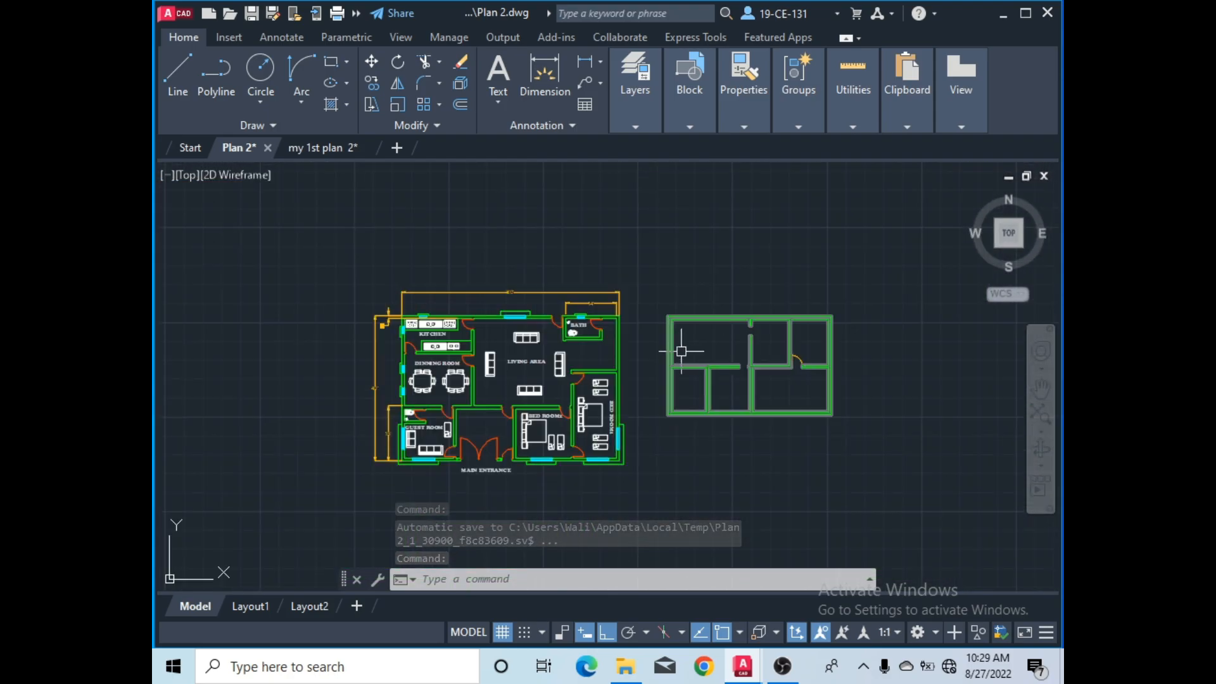
{"action": "scroll", "coordinate": [564, 315], "scroll_direction": "up", "scroll_amount": 9}
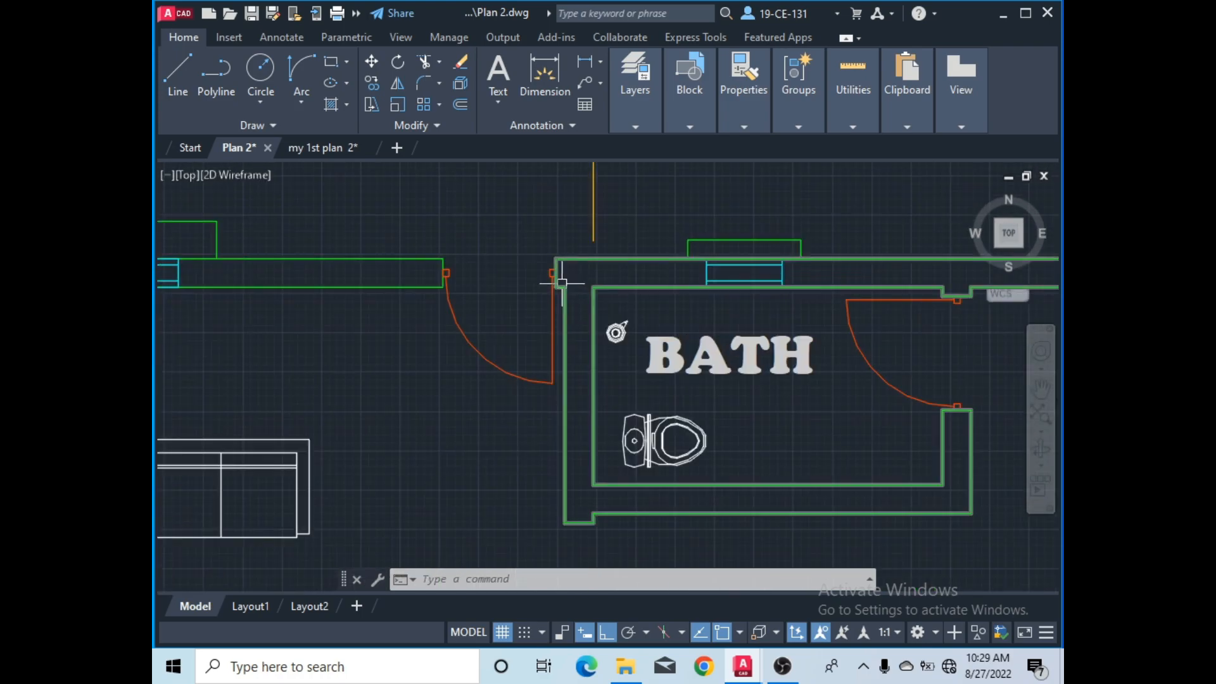
{"action": "scroll", "coordinate": [562, 284], "scroll_direction": "up", "scroll_amount": 2}
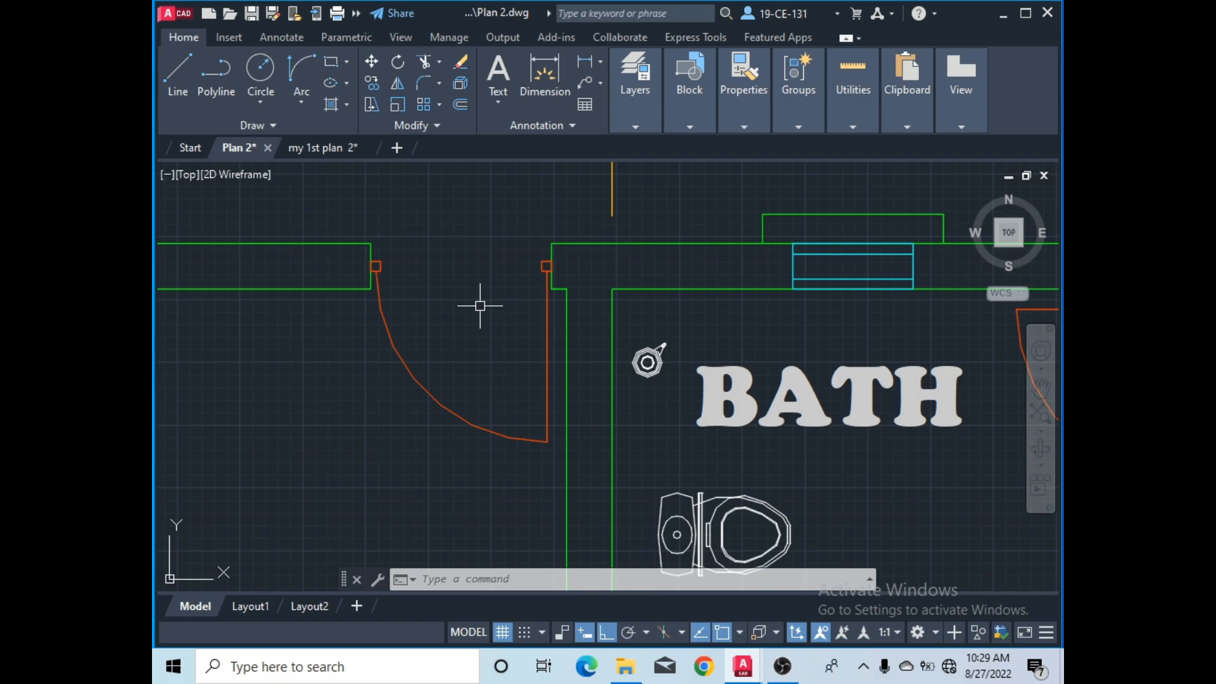
{"action": "scroll", "coordinate": [479, 305], "scroll_direction": "down", "scroll_amount": 6}
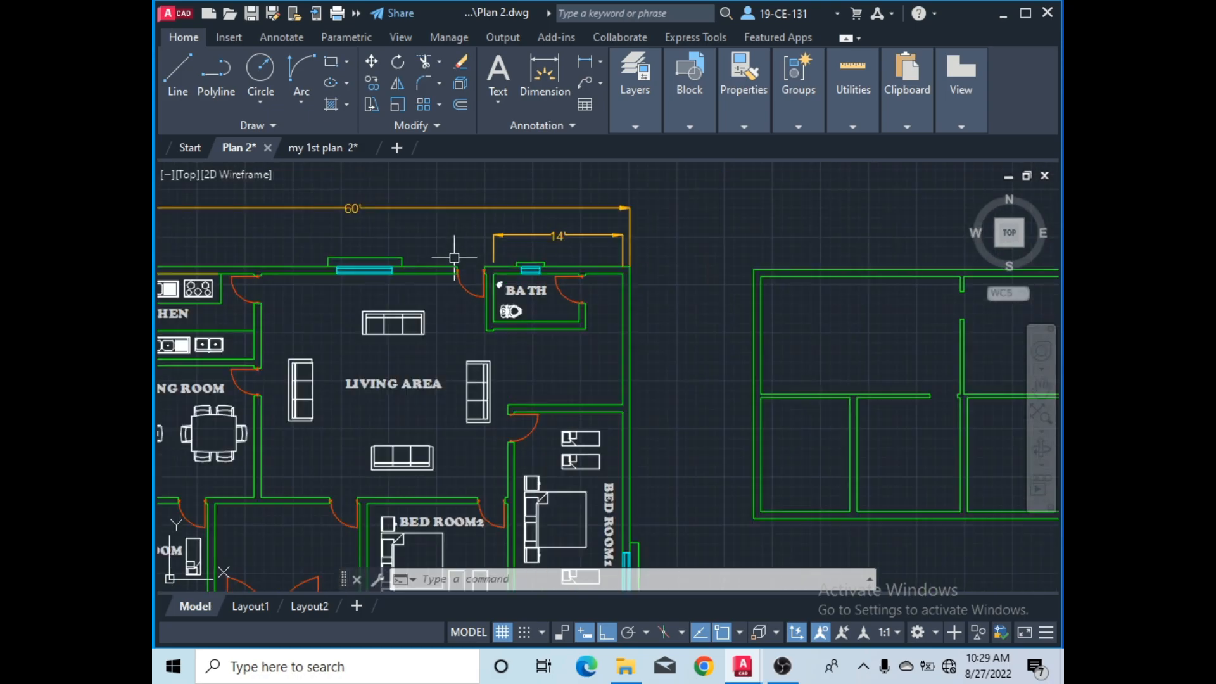
{"action": "scroll", "coordinate": [868, 345], "scroll_direction": "up", "scroll_amount": 4}
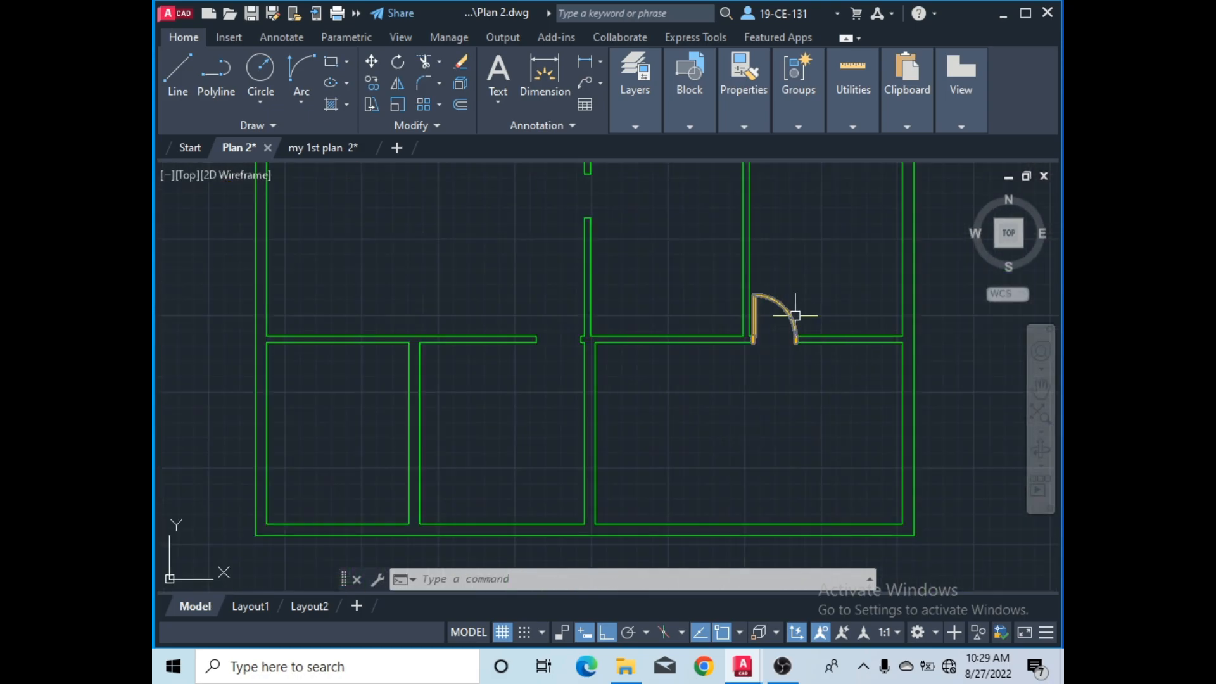
{"action": "scroll", "coordinate": [807, 319], "scroll_direction": "up", "scroll_amount": 6}
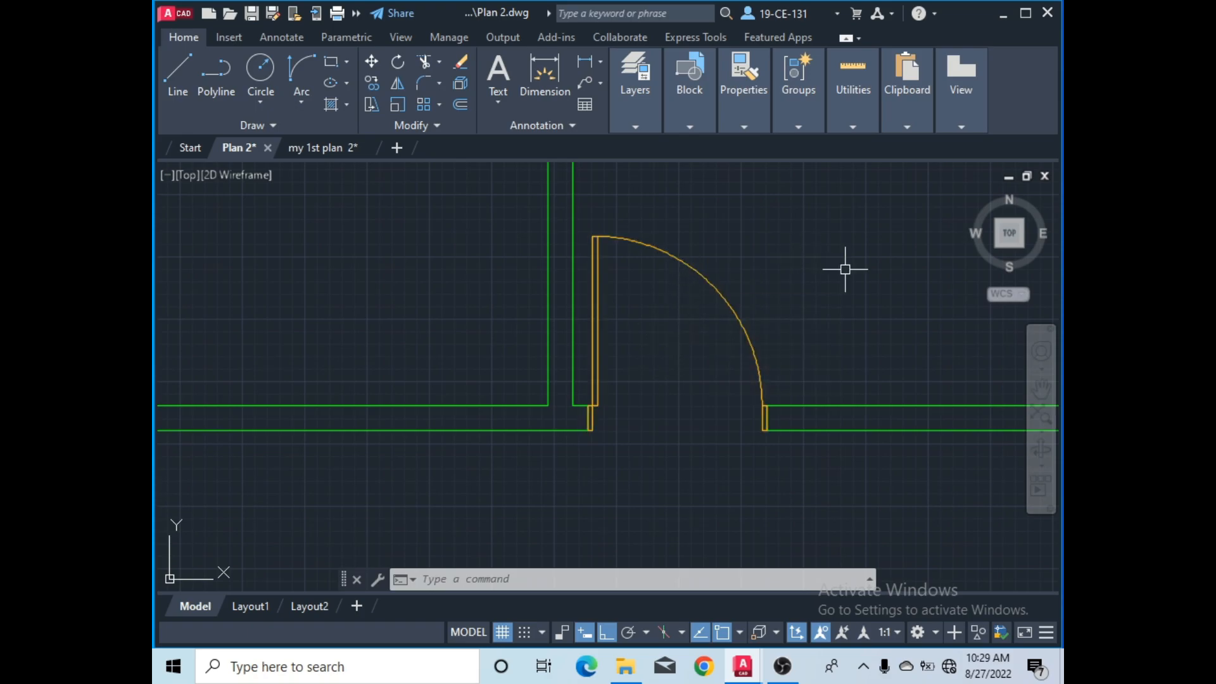
{"action": "scroll", "coordinate": [852, 491], "scroll_direction": "up", "scroll_amount": 2}
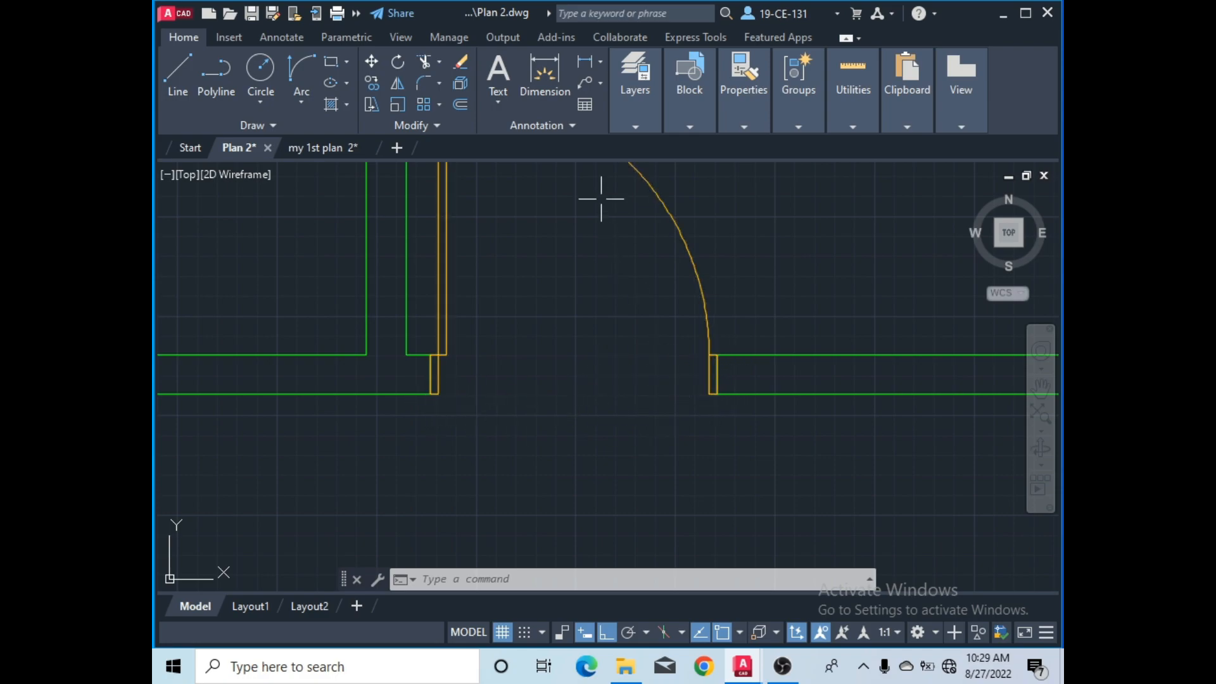
- Measure the clear width of the door opening between its two frames with Dimension, without placing the dimension
{"action": "left_click", "coordinate": [549, 89]}
{"action": "left_click", "coordinate": [436, 393]}
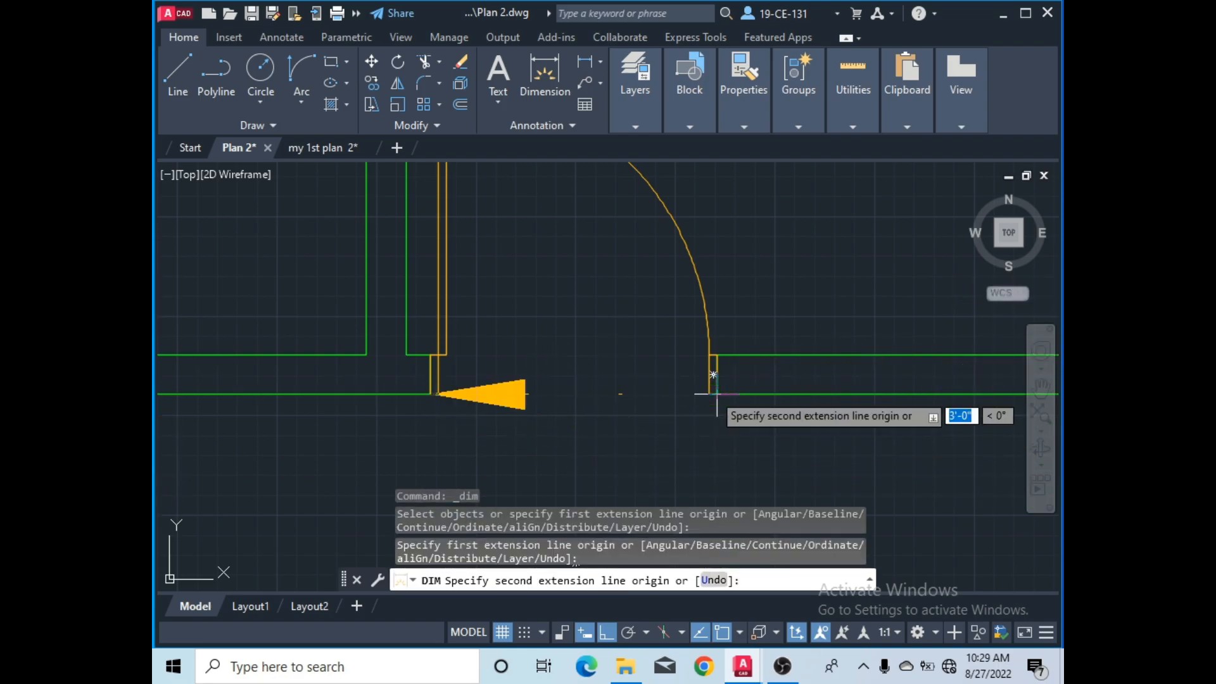
{"action": "right_click", "coordinate": [628, 364]}
{"action": "left_click", "coordinate": [661, 378]}
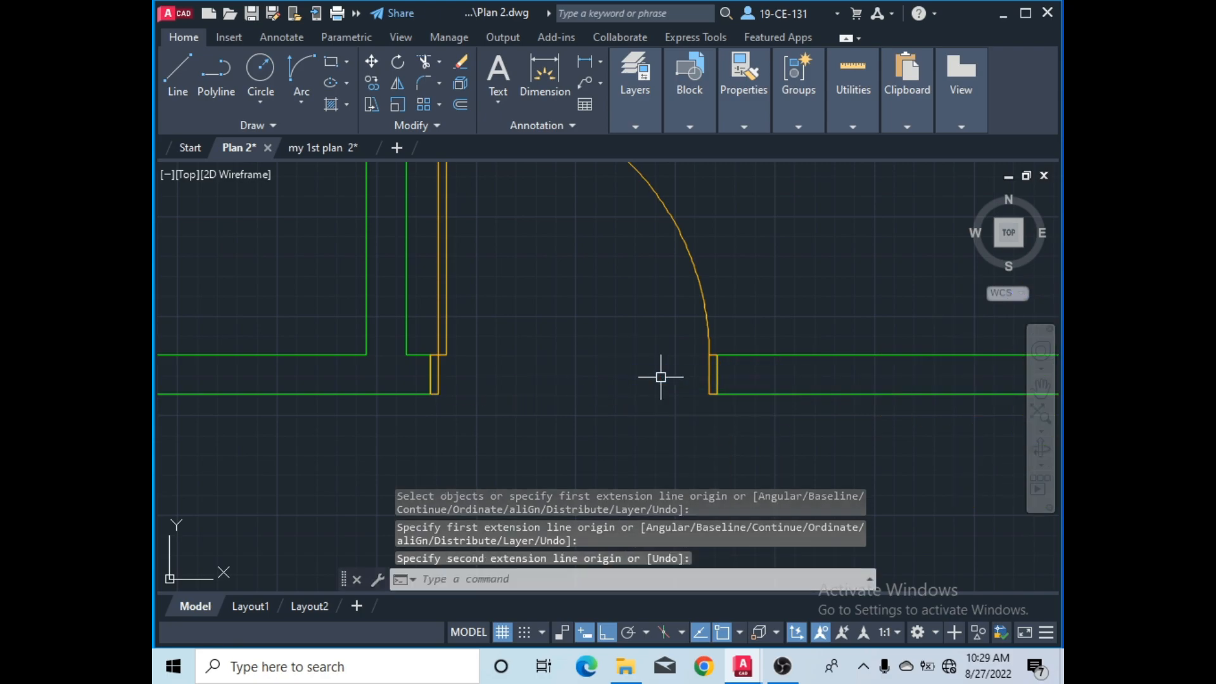
- Move the existing door straight up out of its wall opening into the room above
{"action": "scroll", "coordinate": [708, 352], "scroll_direction": "down", "scroll_amount": 2}
{"action": "scroll", "coordinate": [538, 361], "scroll_direction": "up", "scroll_amount": 3}
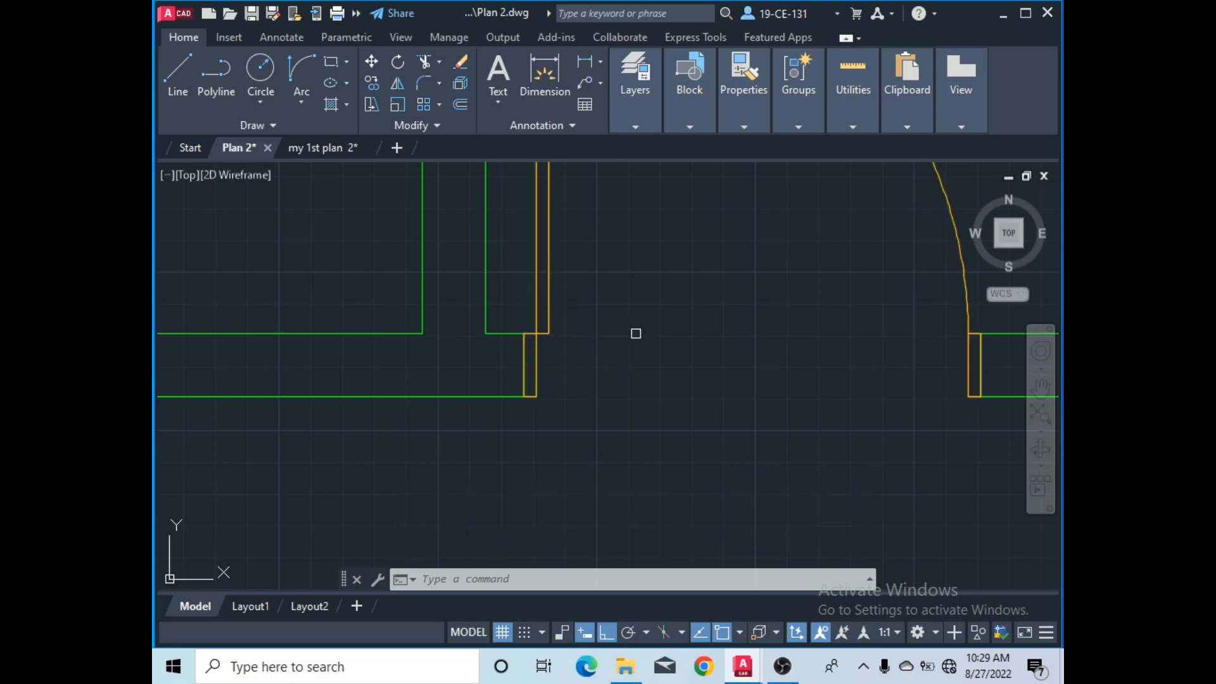
{"action": "scroll", "coordinate": [585, 410], "scroll_direction": "down", "scroll_amount": 5}
{"action": "scroll", "coordinate": [654, 352], "scroll_direction": "up", "scroll_amount": 1}
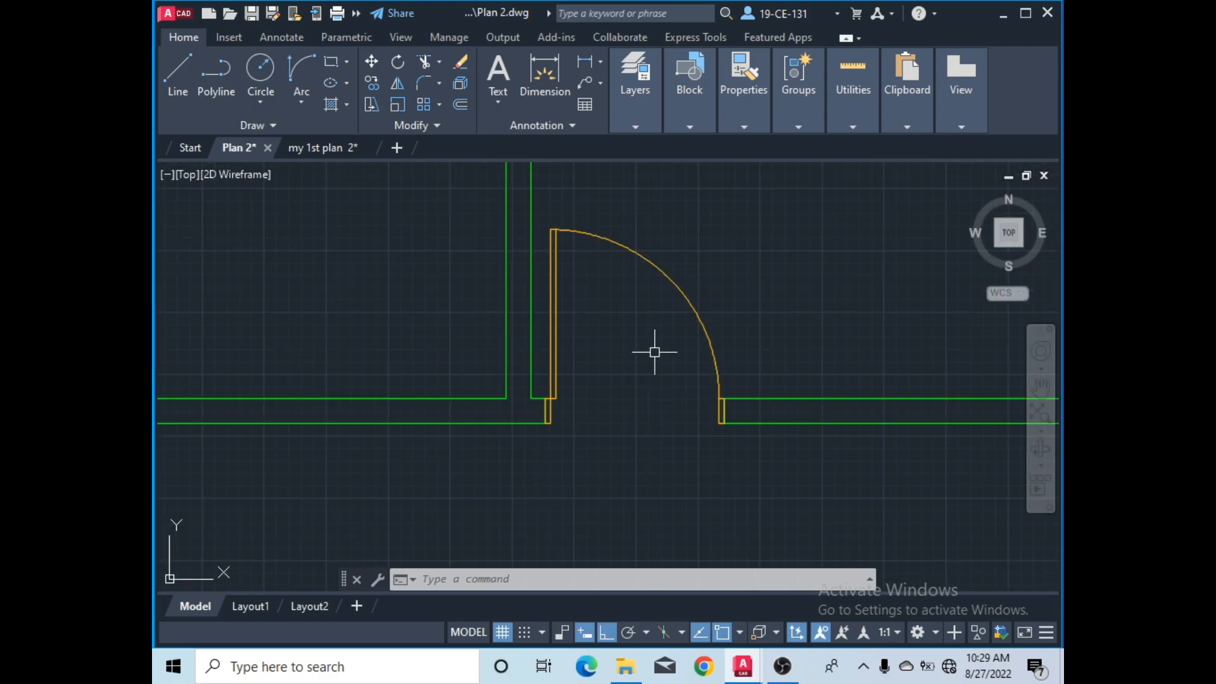
{"action": "left_click", "coordinate": [552, 345]}
{"action": "right_click", "coordinate": [596, 346]}
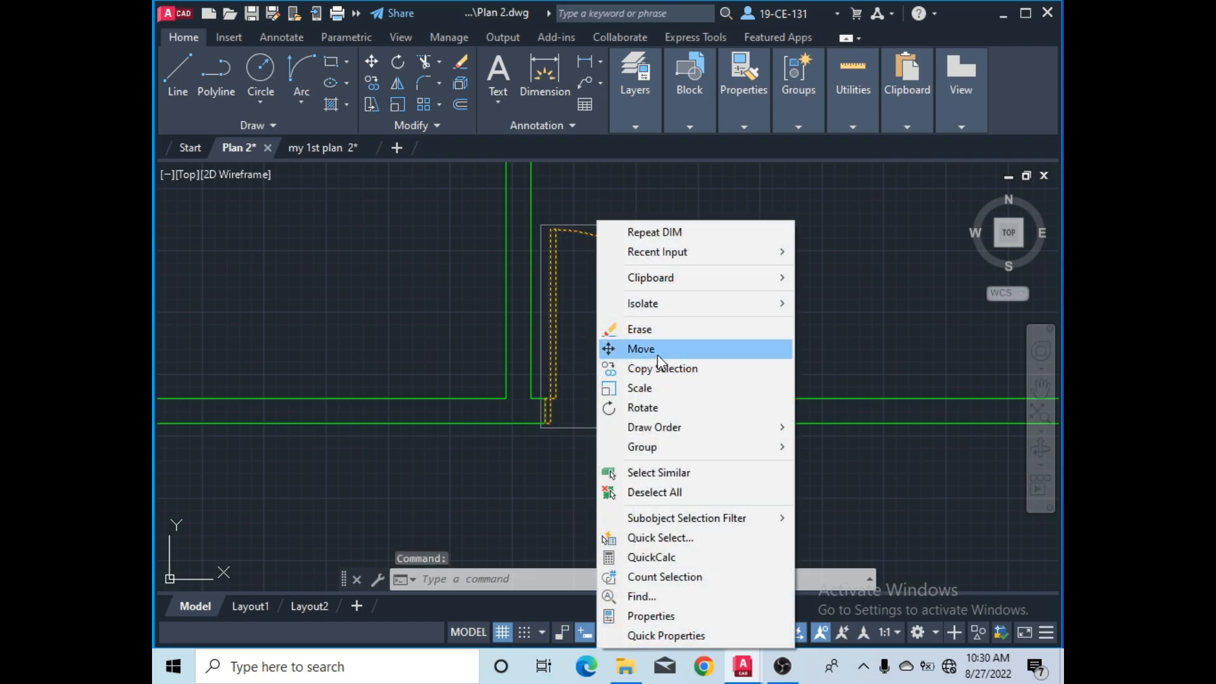
{"action": "left_click", "coordinate": [641, 349]}
{"action": "left_click", "coordinate": [548, 411]}
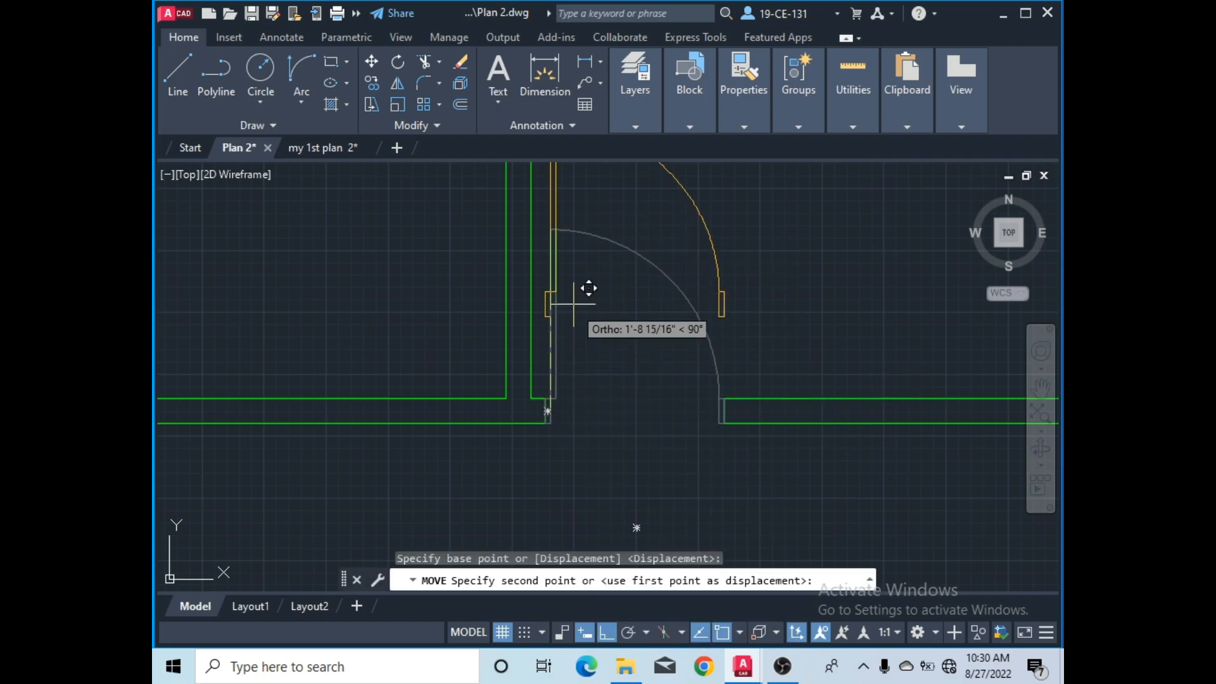
{"action": "scroll", "coordinate": [649, 380], "scroll_direction": "down", "scroll_amount": 2}
{"action": "scroll", "coordinate": [634, 380], "scroll_direction": "down", "scroll_amount": 3}
{"action": "scroll", "coordinate": [660, 307], "scroll_direction": "up", "scroll_amount": 2}
{"action": "left_click", "coordinate": [677, 292]}
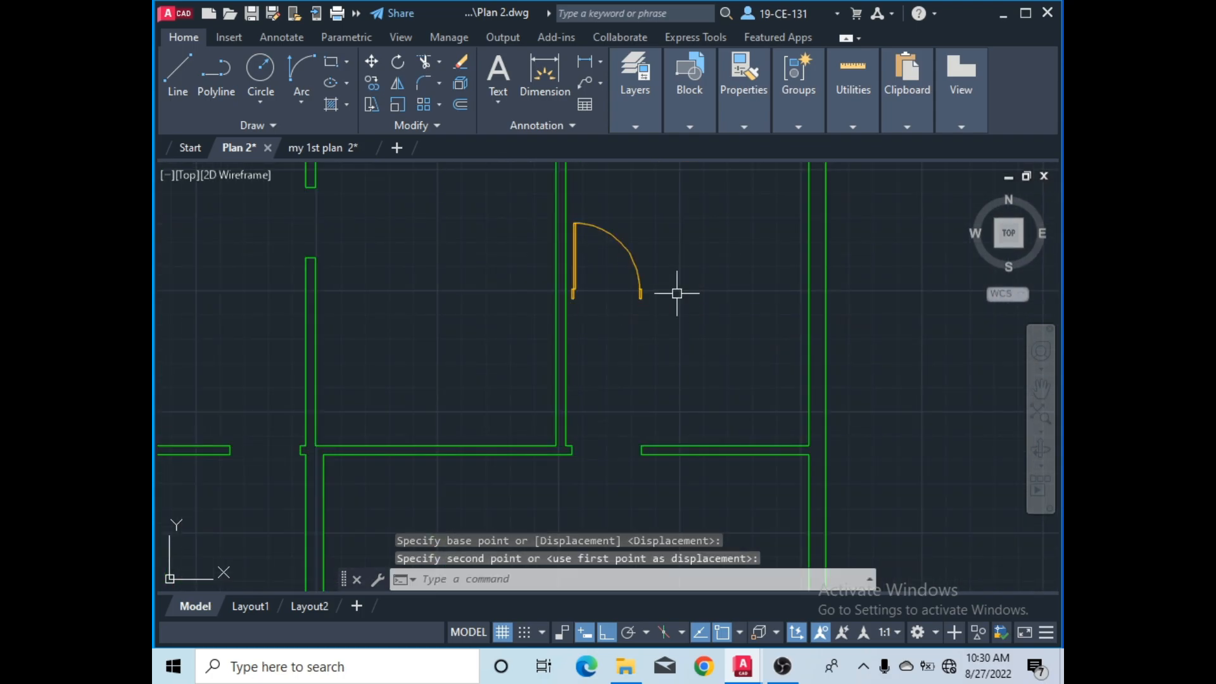
- Draw a 1" by 5" rectangular door frame inside the emptied opening, against the end of the left wall
{"action": "scroll", "coordinate": [627, 472], "scroll_direction": "up", "scroll_amount": 3}
{"action": "scroll", "coordinate": [516, 462], "scroll_direction": "up", "scroll_amount": 3}
{"action": "scroll", "coordinate": [444, 430], "scroll_direction": "up", "scroll_amount": 2}
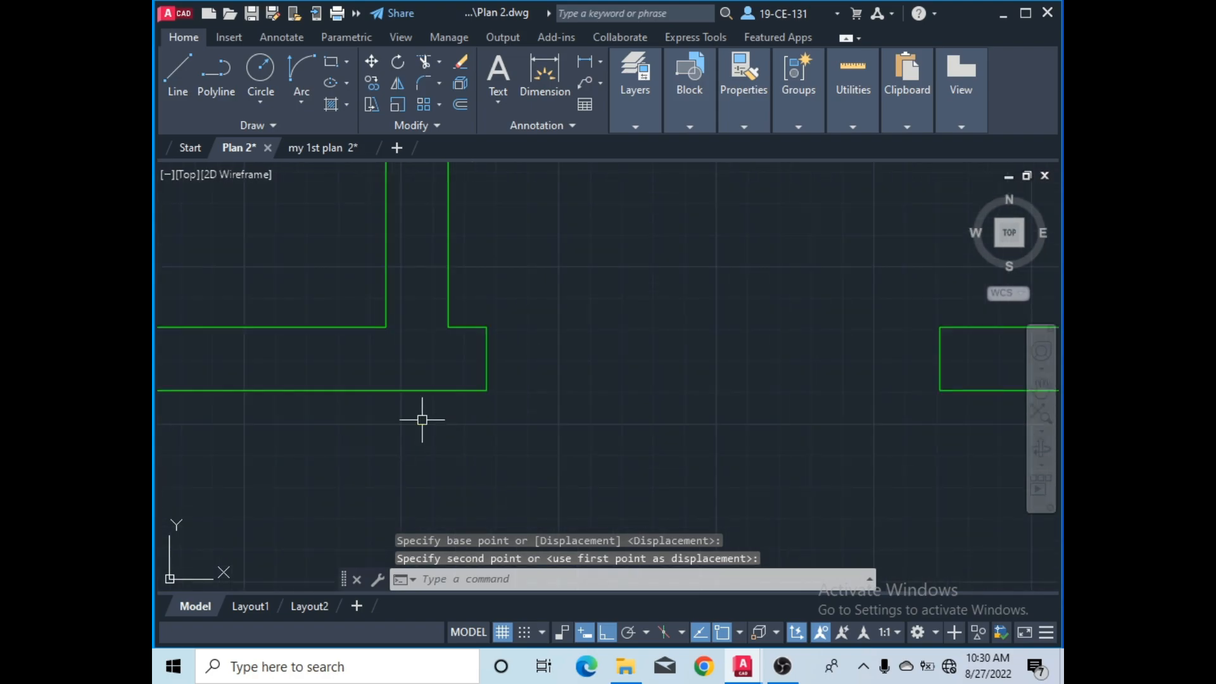
{"action": "left_click", "coordinate": [335, 62]}
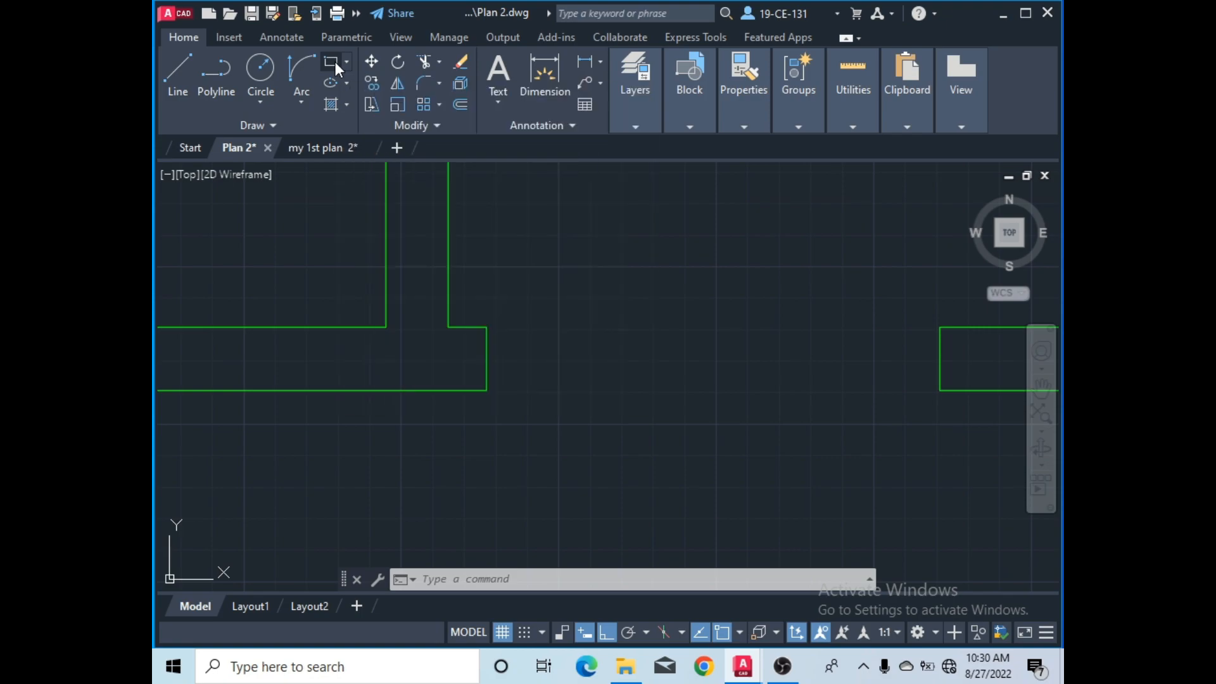
{"action": "left_click", "coordinate": [486, 327]}
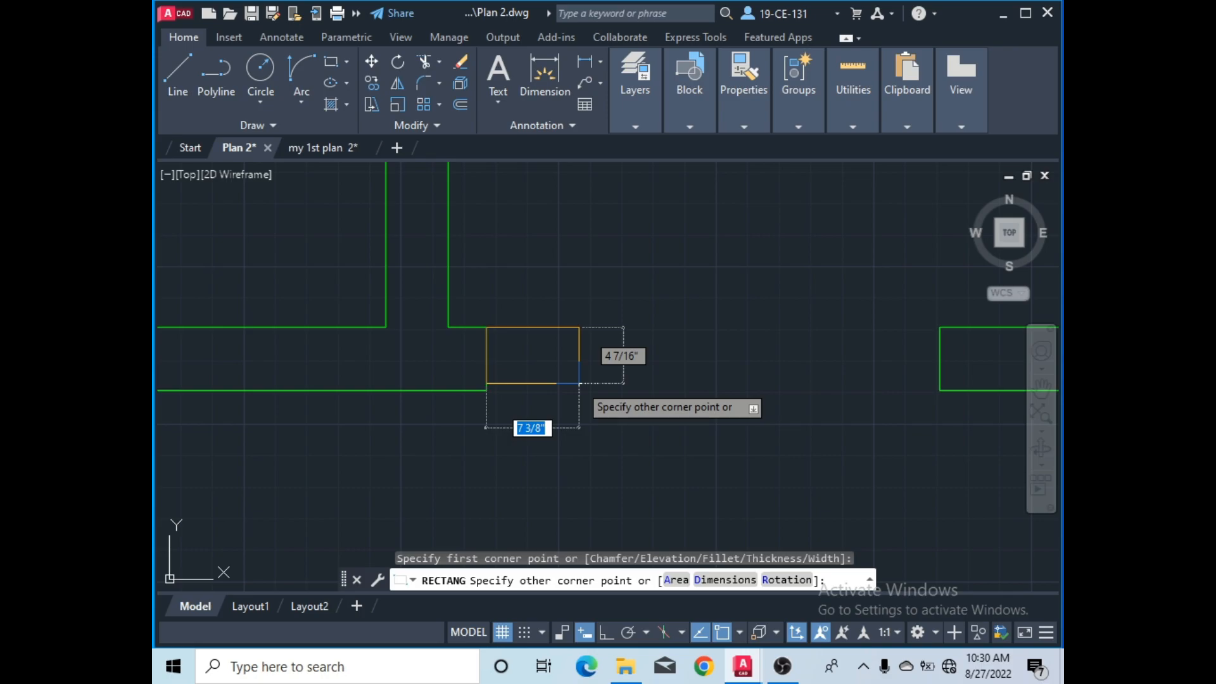
{"action": "scroll", "coordinate": [578, 360], "scroll_direction": "down", "scroll_amount": 5}
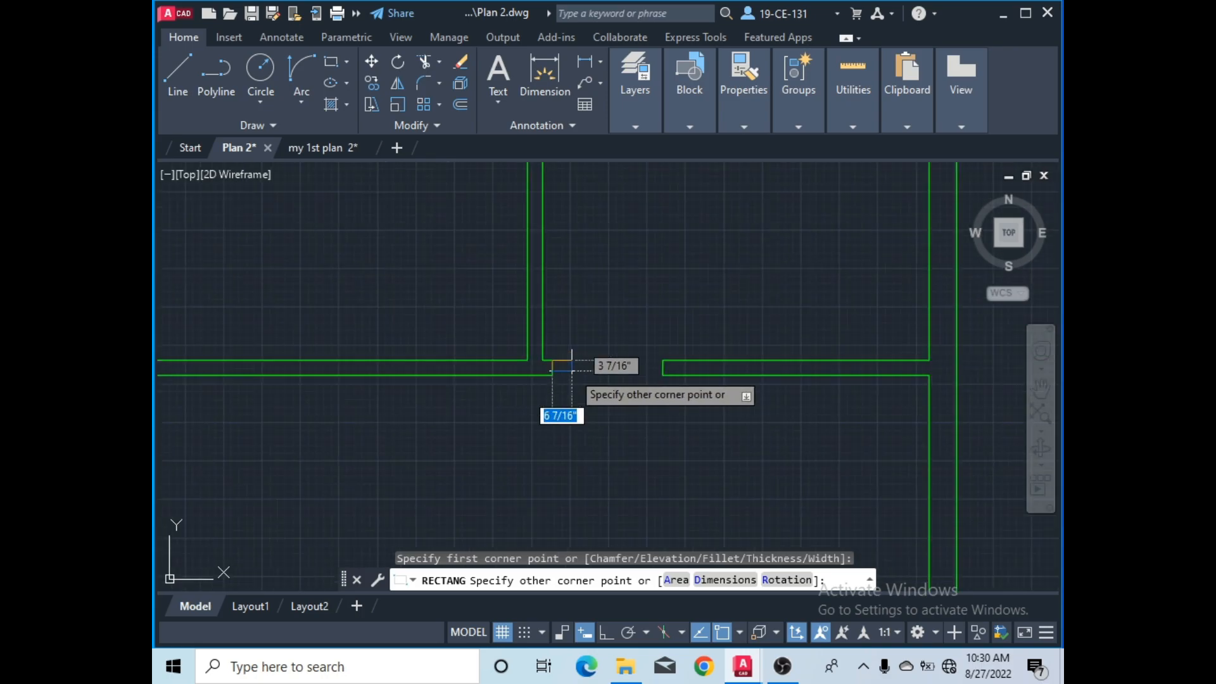
{"action": "scroll", "coordinate": [582, 361], "scroll_direction": "up", "scroll_amount": 5}
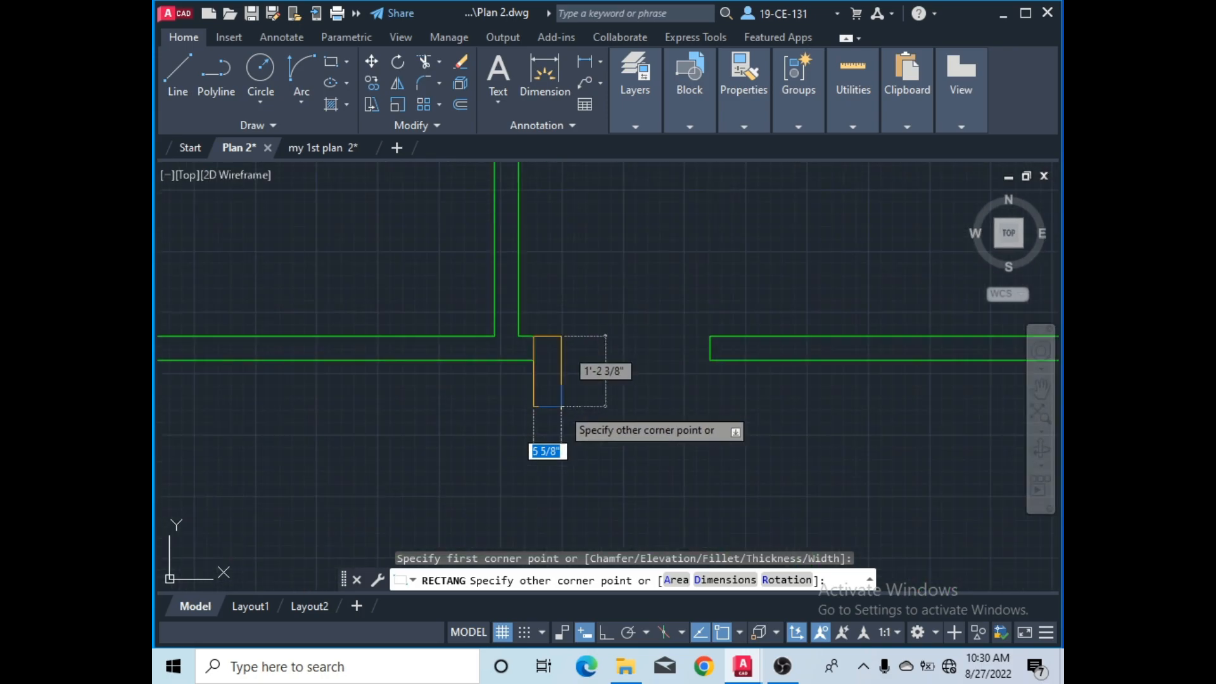
{"action": "scroll", "coordinate": [560, 364], "scroll_direction": "up", "scroll_amount": 4}
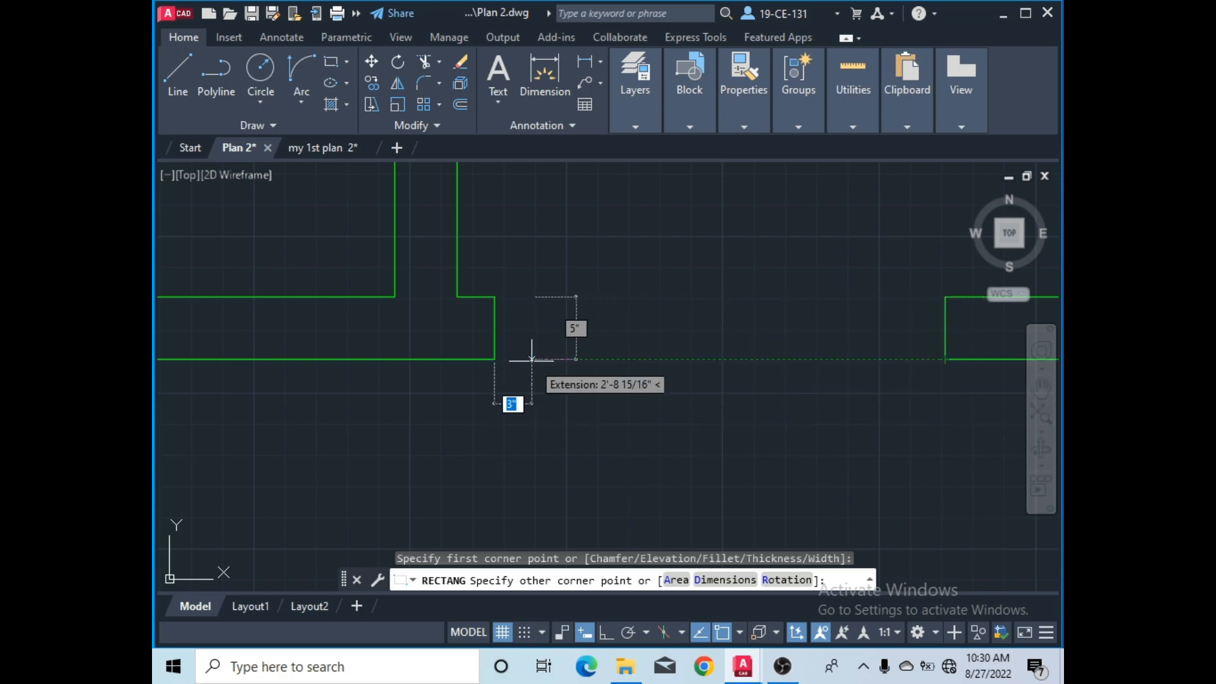
{"action": "left_click", "coordinate": [714, 579]}
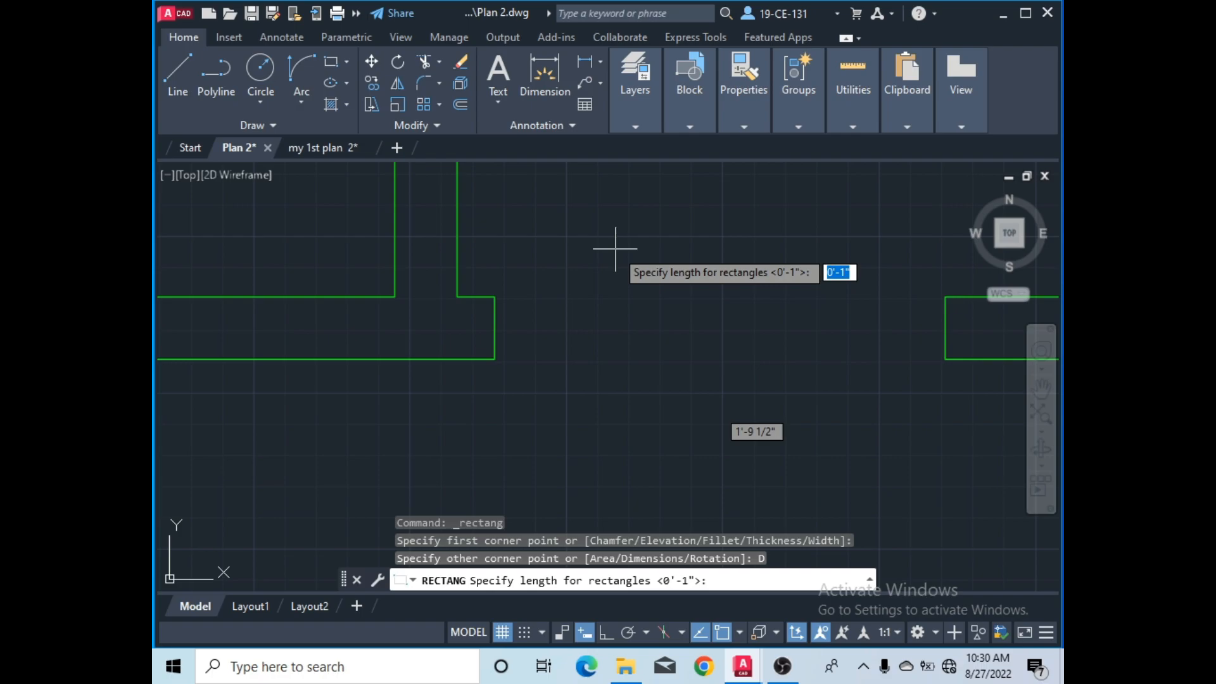
{"action": "type", "text": "1"}
{"action": "key", "text": "Return"}
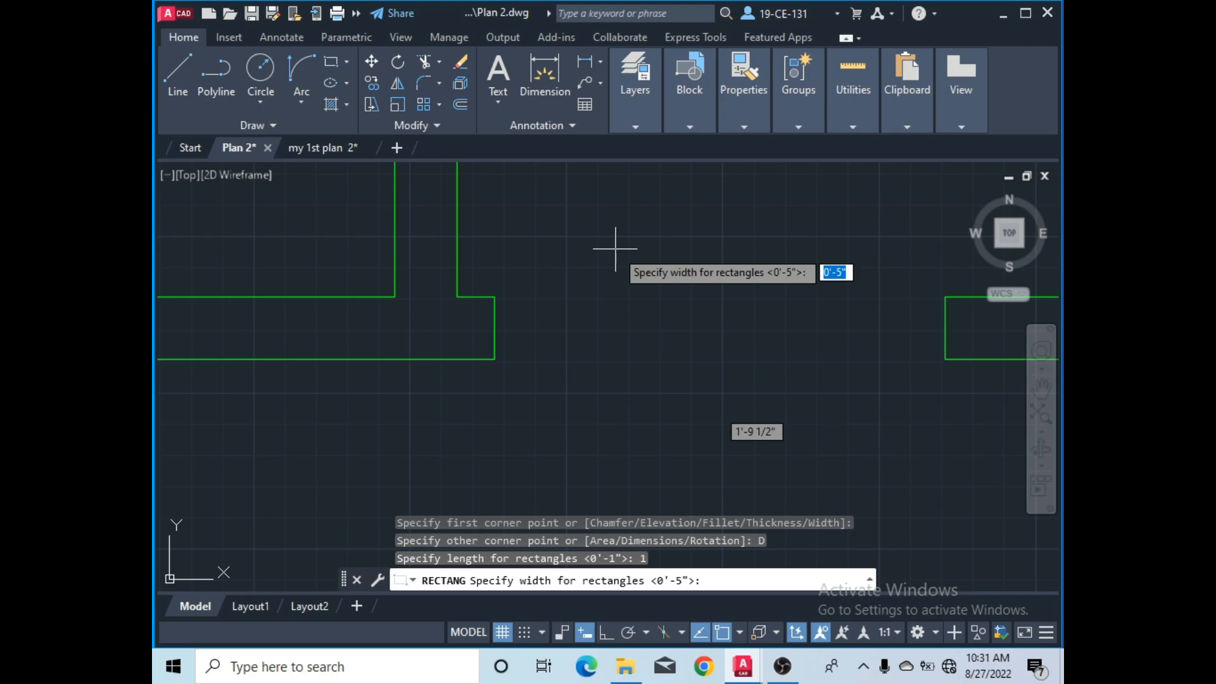
{"action": "type", "text": "5"}
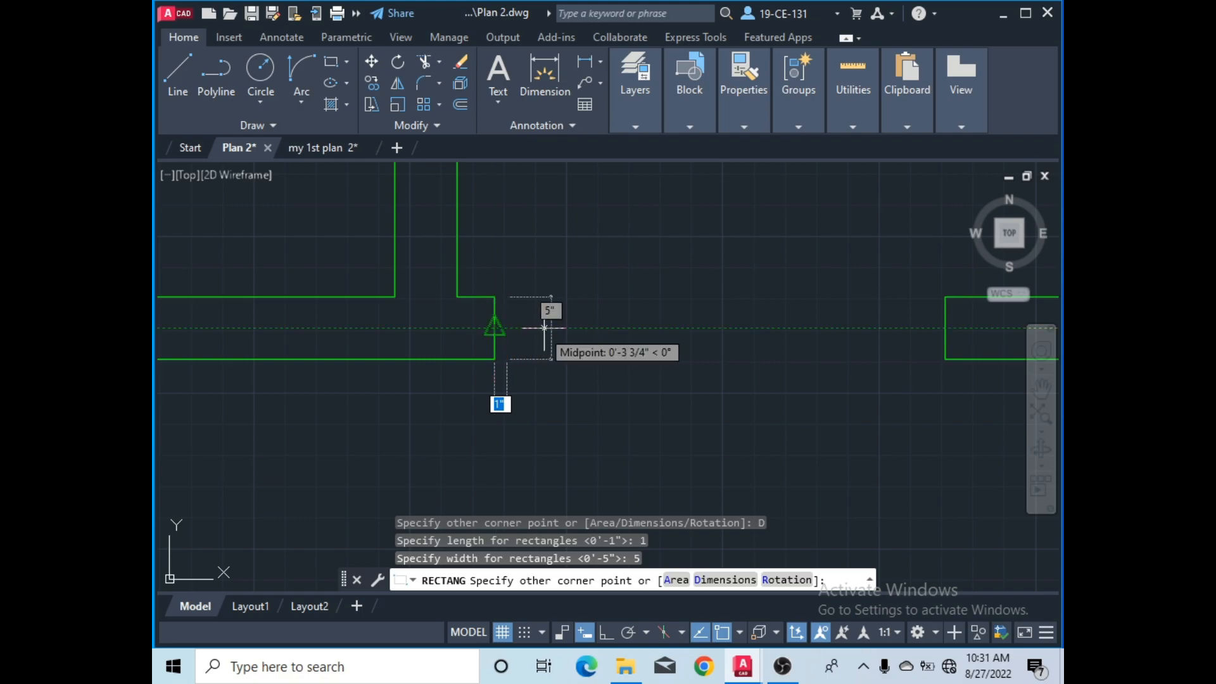
{"action": "left_click", "coordinate": [550, 326]}
- Turn on Ortho and copy the frame rectangle from its lower-right corner horizontally toward the opening's right wall end
{"action": "key", "text": "F8"}
{"action": "scroll", "coordinate": [532, 327], "scroll_direction": "up", "scroll_amount": 3}
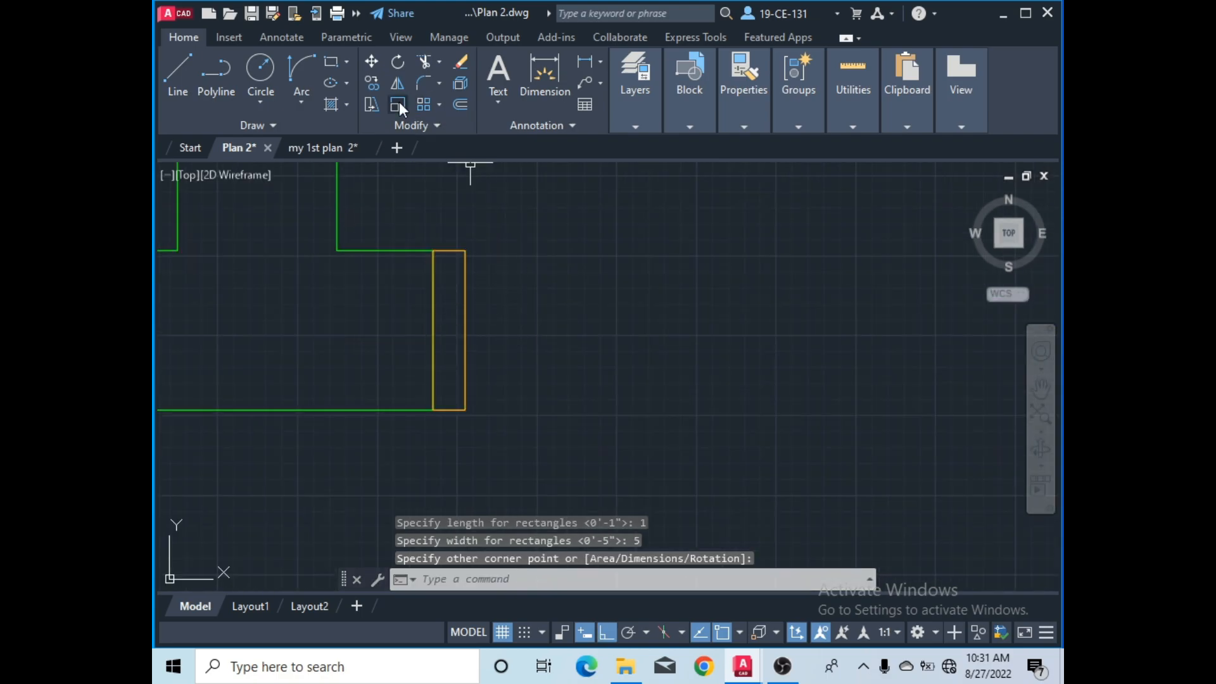
{"action": "left_click", "coordinate": [368, 83]}
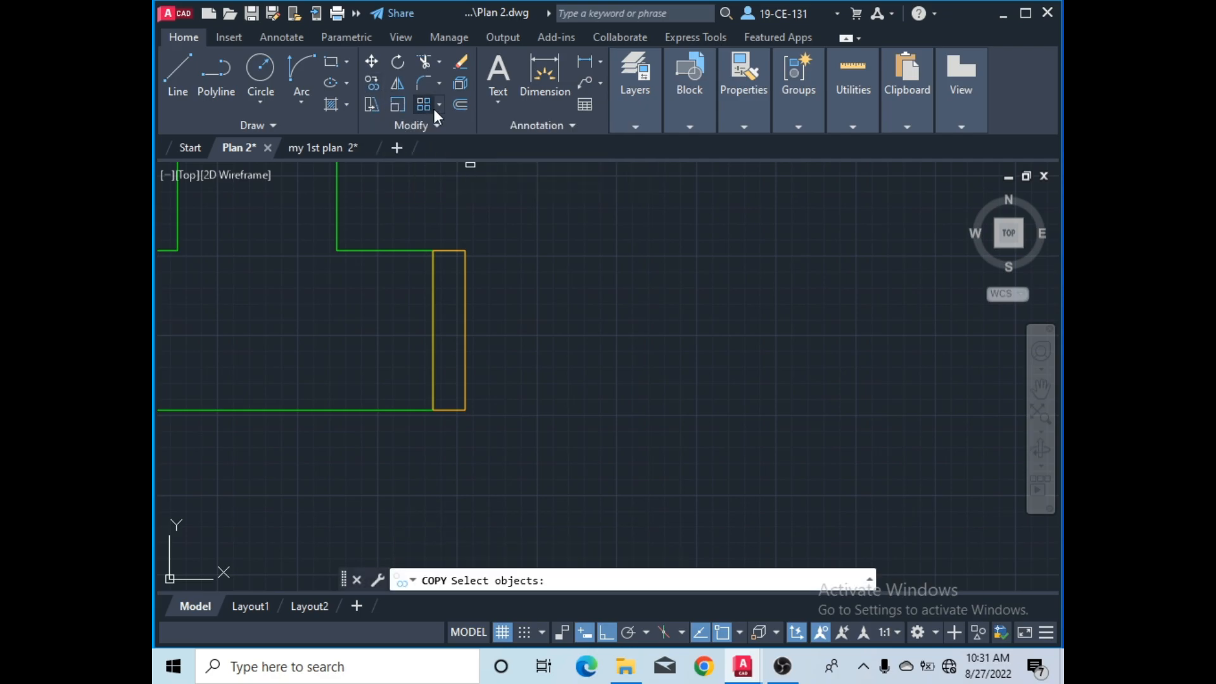
{"action": "left_click", "coordinate": [464, 311]}
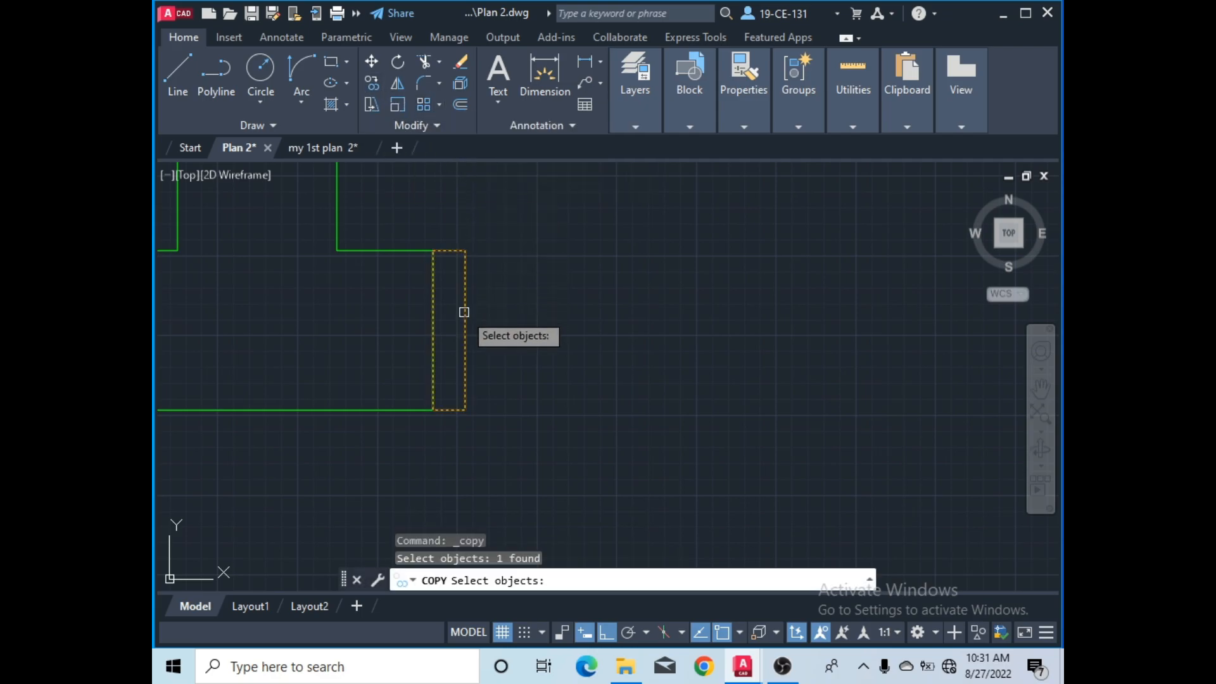
{"action": "key", "text": "Return"}
{"action": "scroll", "coordinate": [438, 244], "scroll_direction": "down", "scroll_amount": 3}
{"action": "scroll", "coordinate": [693, 330], "scroll_direction": "down", "scroll_amount": 4}
{"action": "scroll", "coordinate": [588, 323], "scroll_direction": "down", "scroll_amount": 1}
{"action": "scroll", "coordinate": [670, 304], "scroll_direction": "down", "scroll_amount": 2}
{"action": "scroll", "coordinate": [707, 169], "scroll_direction": "up", "scroll_amount": 1}
{"action": "scroll", "coordinate": [660, 215], "scroll_direction": "up", "scroll_amount": 1}
{"action": "scroll", "coordinate": [692, 247], "scroll_direction": "up", "scroll_amount": 2}
{"action": "scroll", "coordinate": [692, 246], "scroll_direction": "up", "scroll_amount": 2}
{"action": "scroll", "coordinate": [568, 219], "scroll_direction": "down", "scroll_amount": 4}
{"action": "scroll", "coordinate": [565, 242], "scroll_direction": "down", "scroll_amount": 2}
{"action": "scroll", "coordinate": [542, 392], "scroll_direction": "up", "scroll_amount": 2}
{"action": "scroll", "coordinate": [539, 392], "scroll_direction": "up", "scroll_amount": 2}
{"action": "mouse_move", "coordinate": [508, 381]}
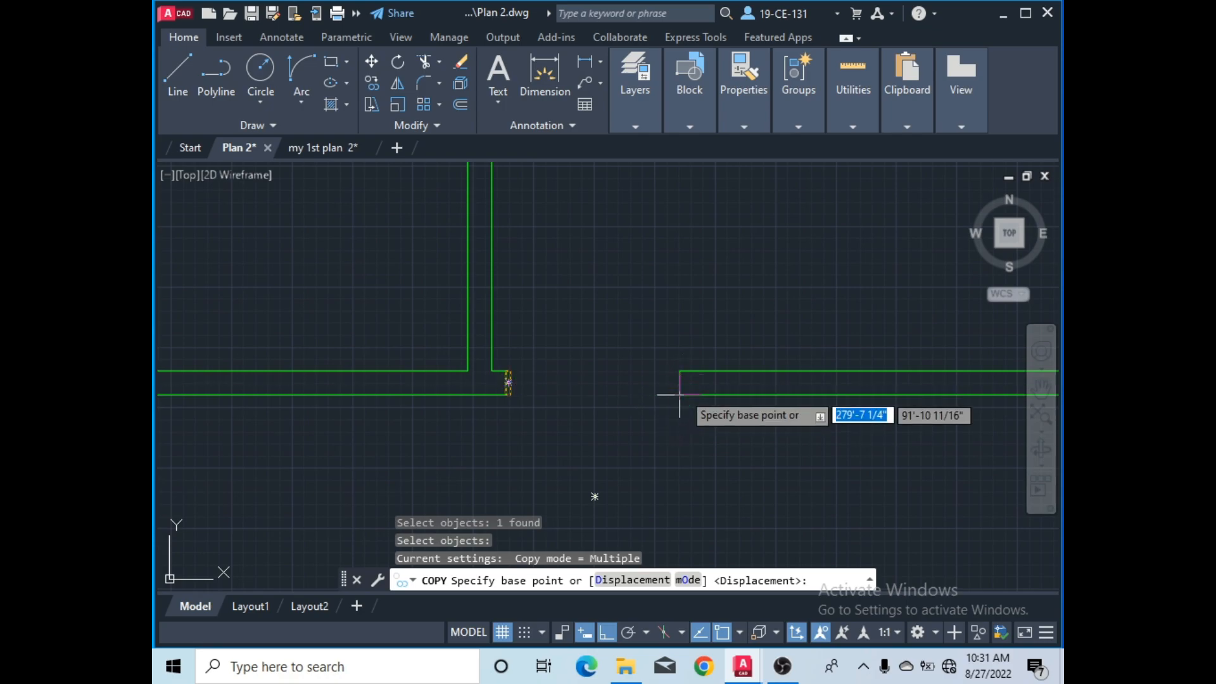
{"action": "scroll", "coordinate": [535, 388], "scroll_direction": "up", "scroll_amount": 2}
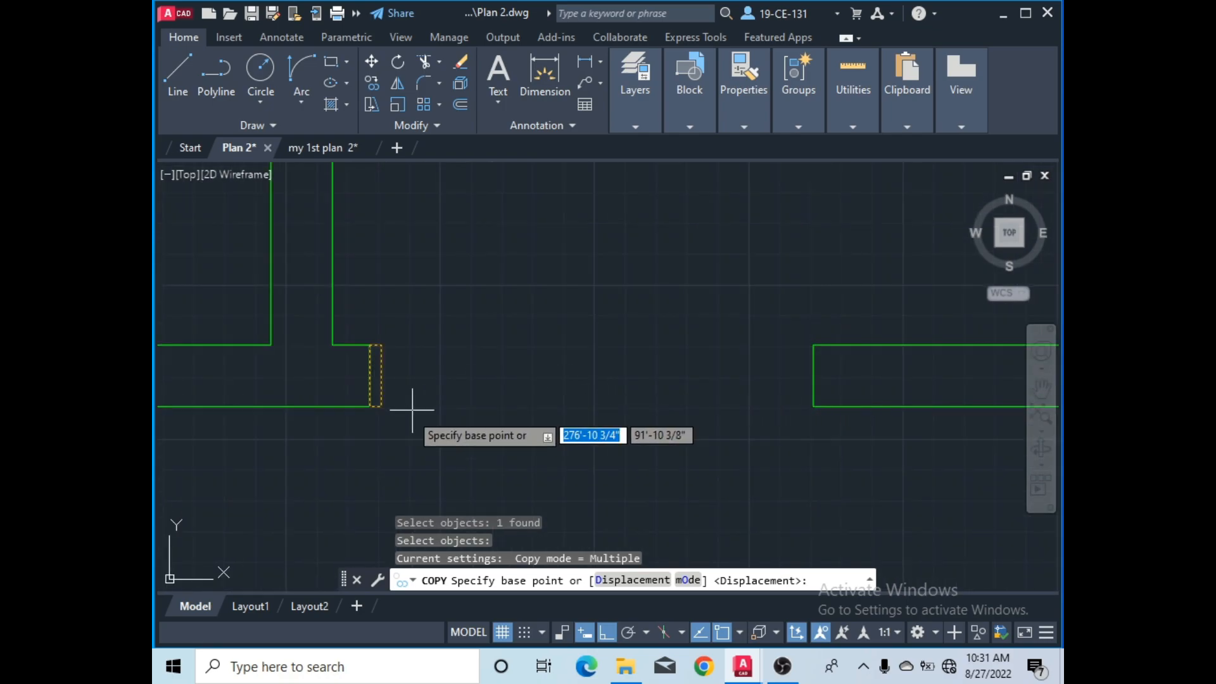
{"action": "scroll", "coordinate": [380, 418], "scroll_direction": "up", "scroll_amount": 1}
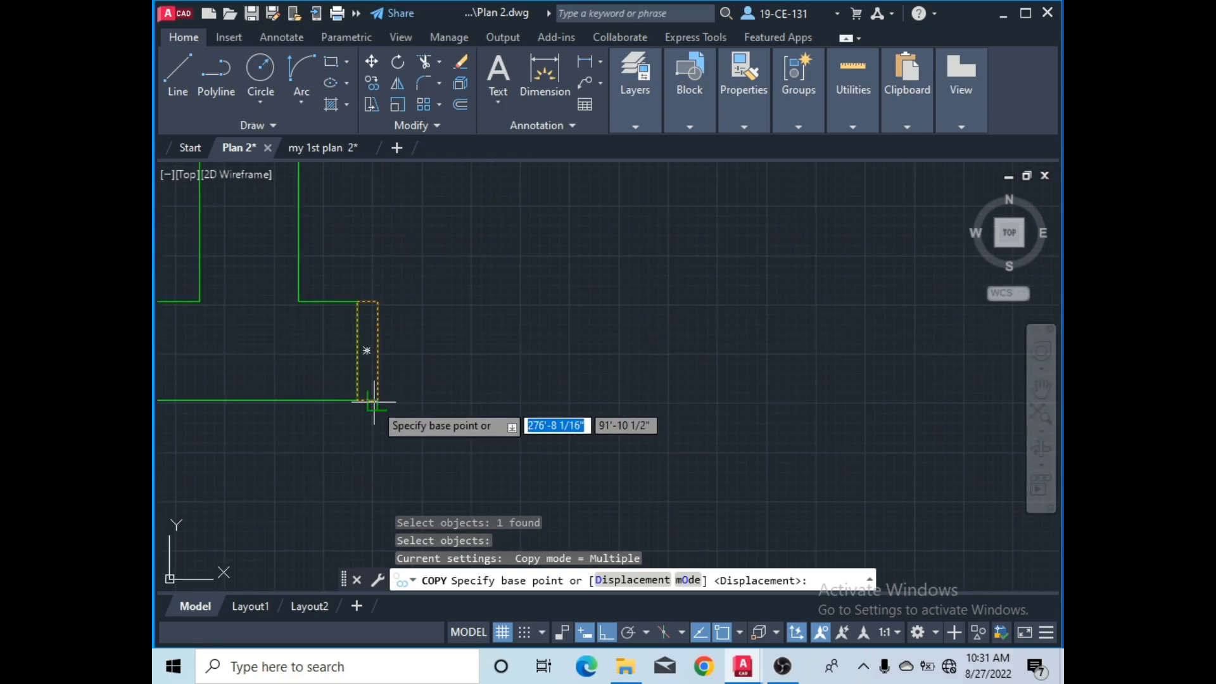
{"action": "left_click", "coordinate": [377, 400]}
{"action": "scroll", "coordinate": [721, 401], "scroll_direction": "down", "scroll_amount": 4}
{"action": "scroll", "coordinate": [650, 391], "scroll_direction": "down", "scroll_amount": 2}
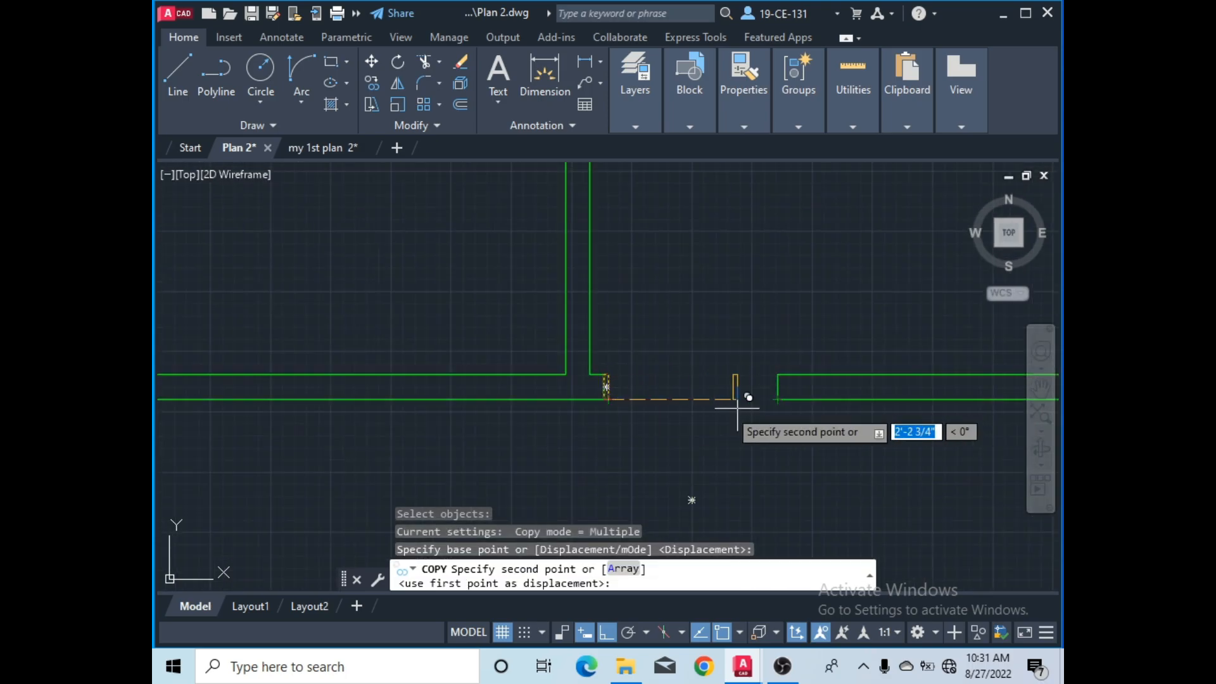
{"action": "scroll", "coordinate": [696, 404], "scroll_direction": "up", "scroll_amount": 2}
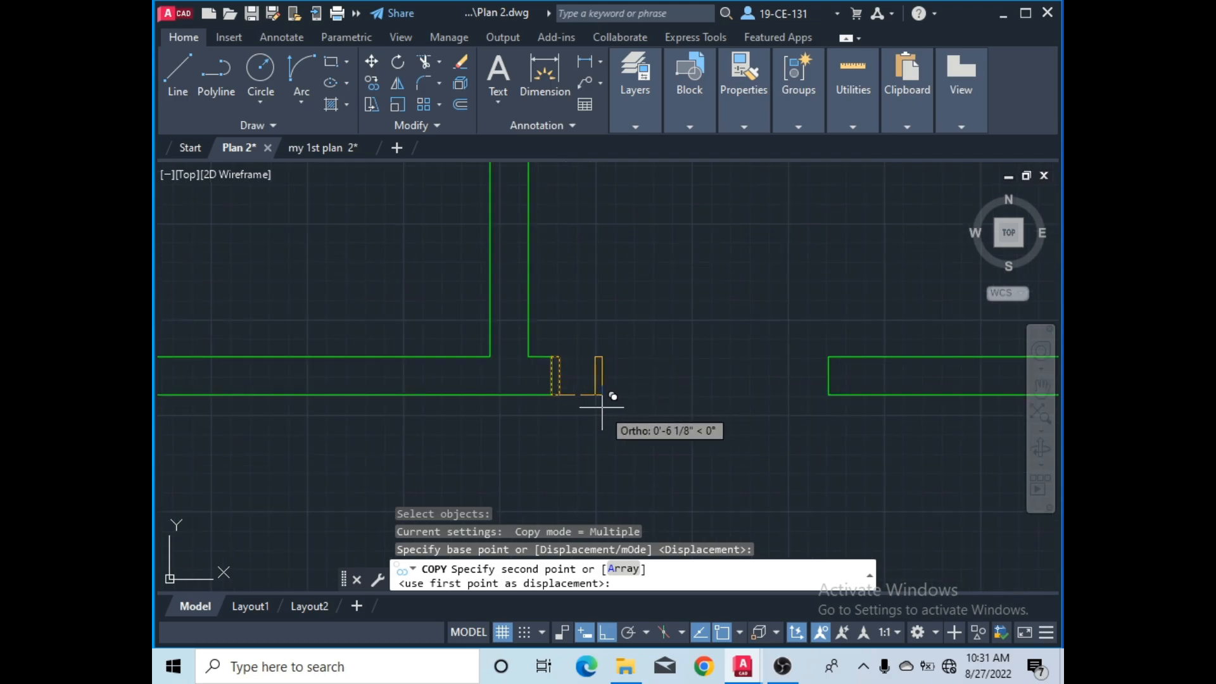
- Copy the left door jamb rectangle 2'11" horizontally to the wall end on the right side of the opening
{"action": "scroll", "coordinate": [544, 381], "scroll_direction": "up", "scroll_amount": 2}
{"action": "scroll", "coordinate": [825, 407], "scroll_direction": "down", "scroll_amount": 2}
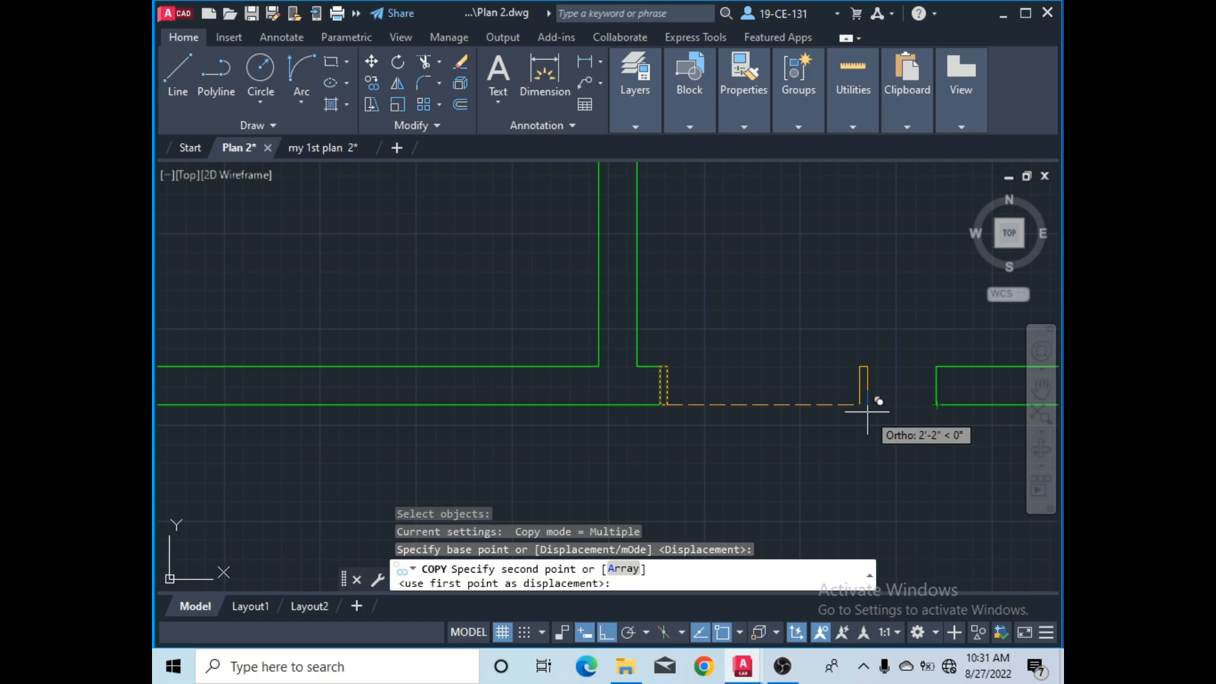
{"action": "type", "text": "2"}
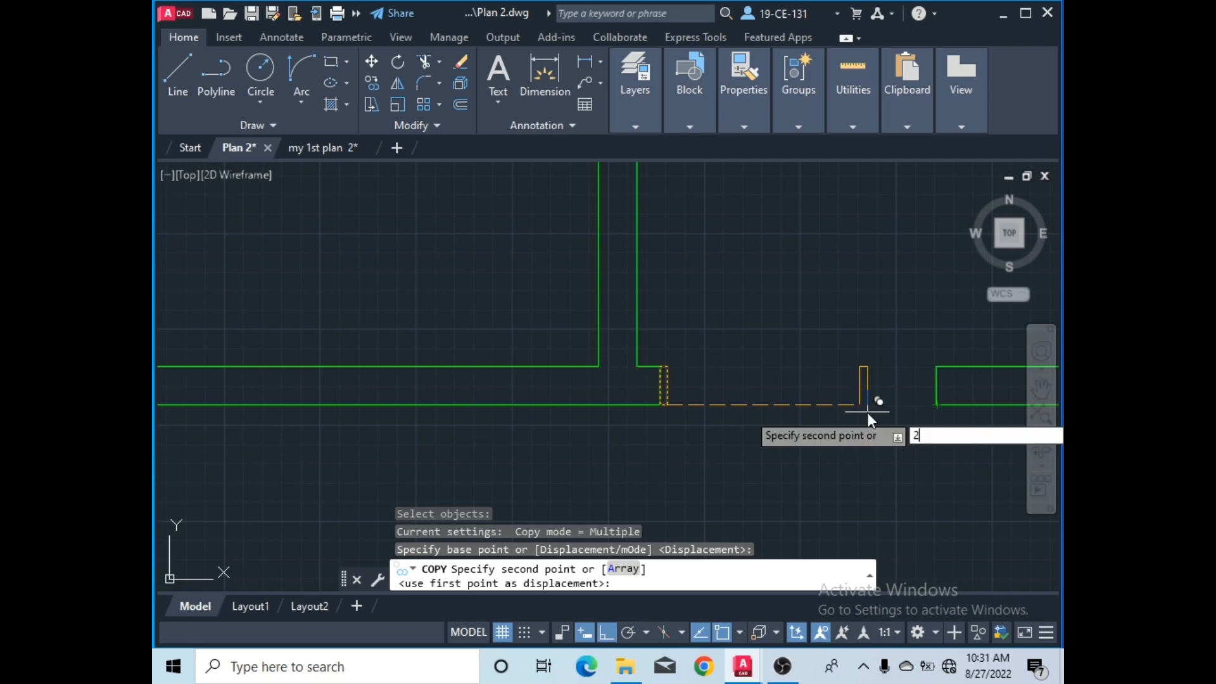
{"action": "type", "text": "'11"}
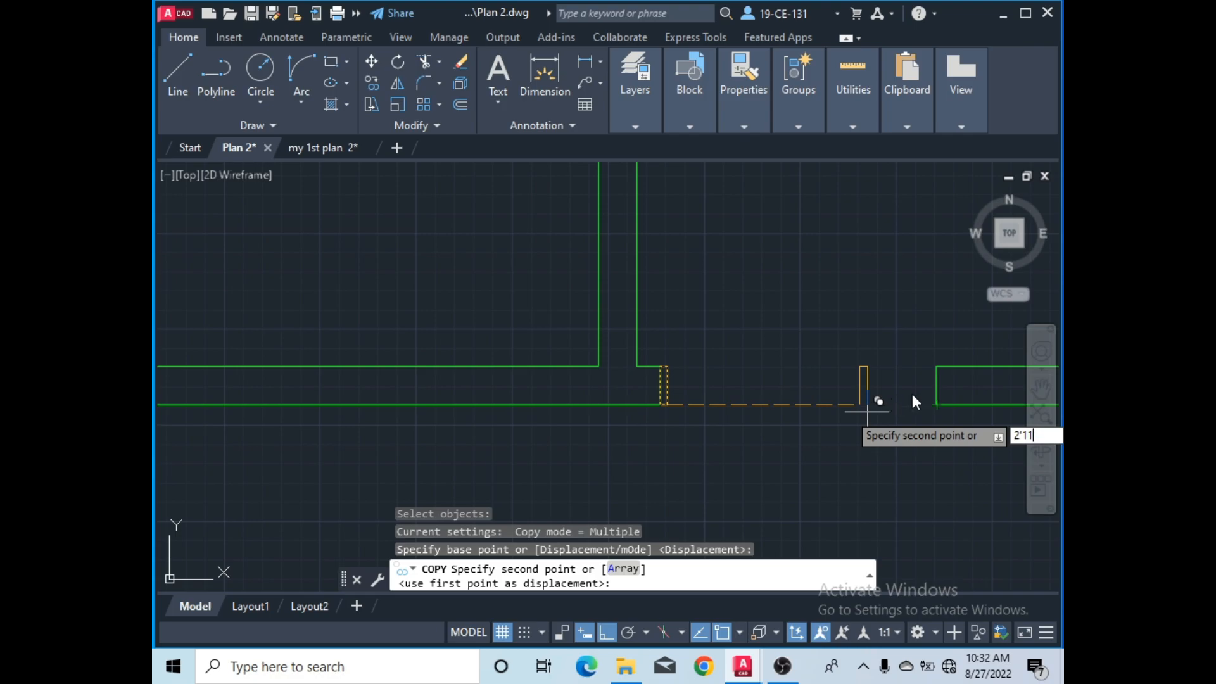
{"action": "key", "text": "Return"}
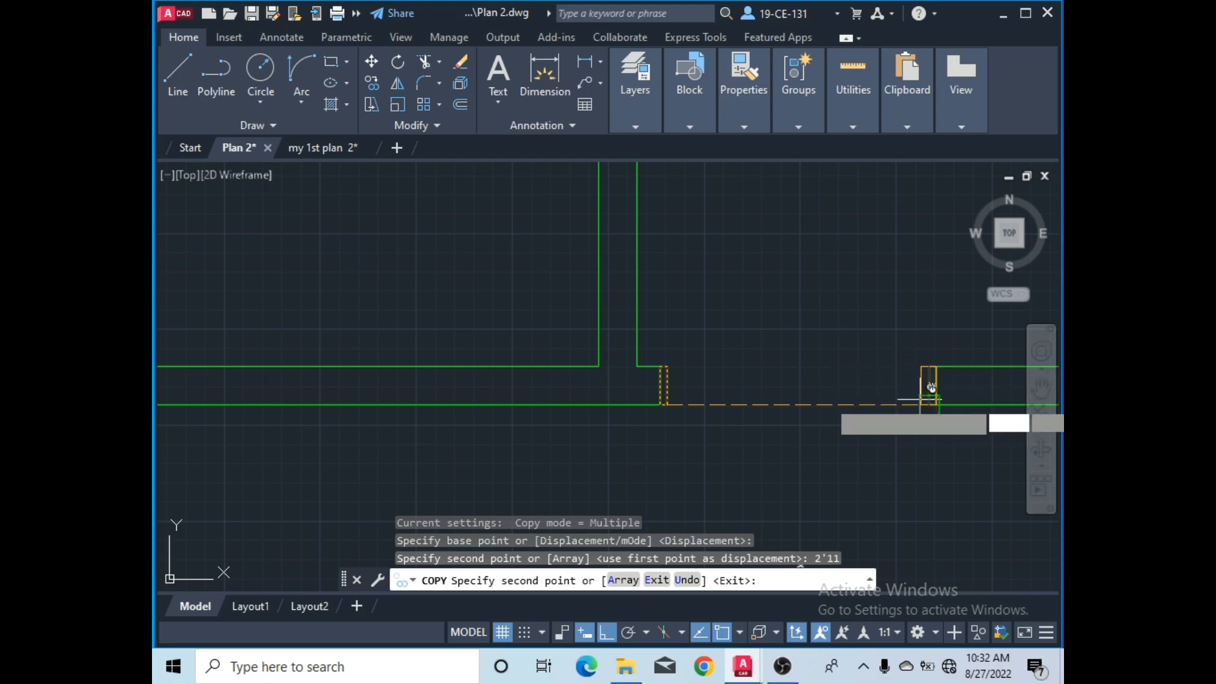
{"action": "right_click", "coordinate": [799, 367]}
{"action": "left_click", "coordinate": [842, 378]}
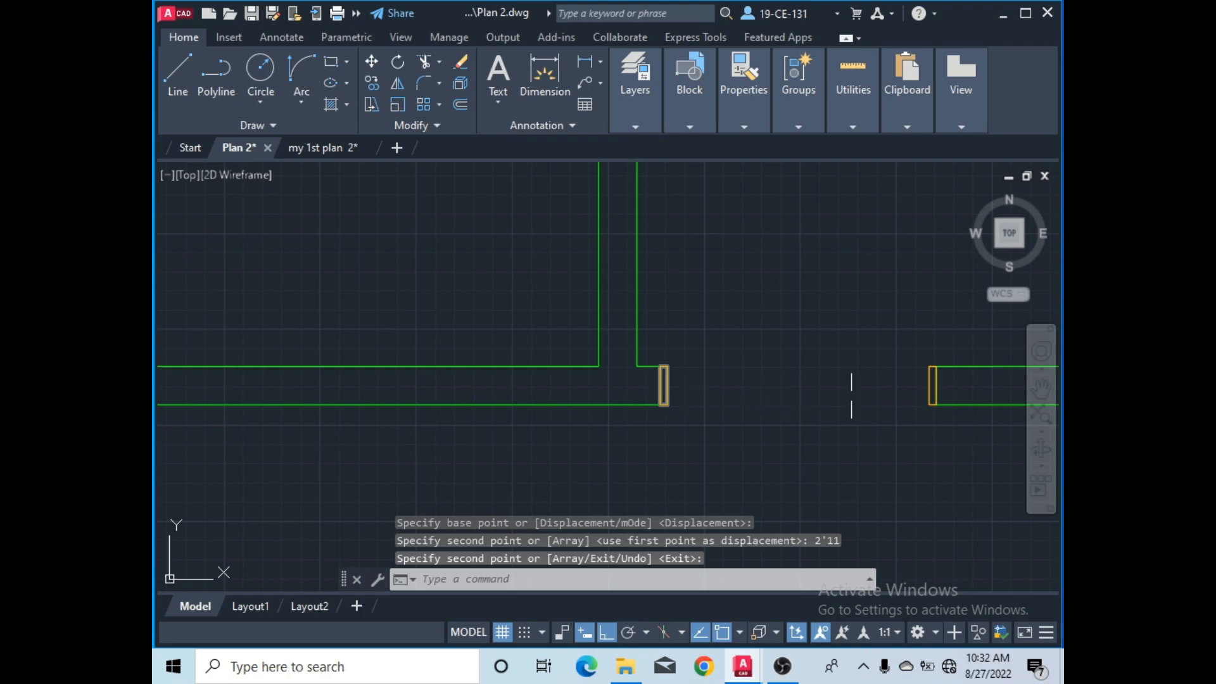
- Draw the door leaf as a 1" by 2'10" rectangle going upward from the left jamb's upper right corner
{"action": "scroll", "coordinate": [760, 360], "scroll_direction": "down", "scroll_amount": 4}
{"action": "scroll", "coordinate": [920, 342], "scroll_direction": "up", "scroll_amount": 2}
{"action": "scroll", "coordinate": [777, 352], "scroll_direction": "up", "scroll_amount": 2}
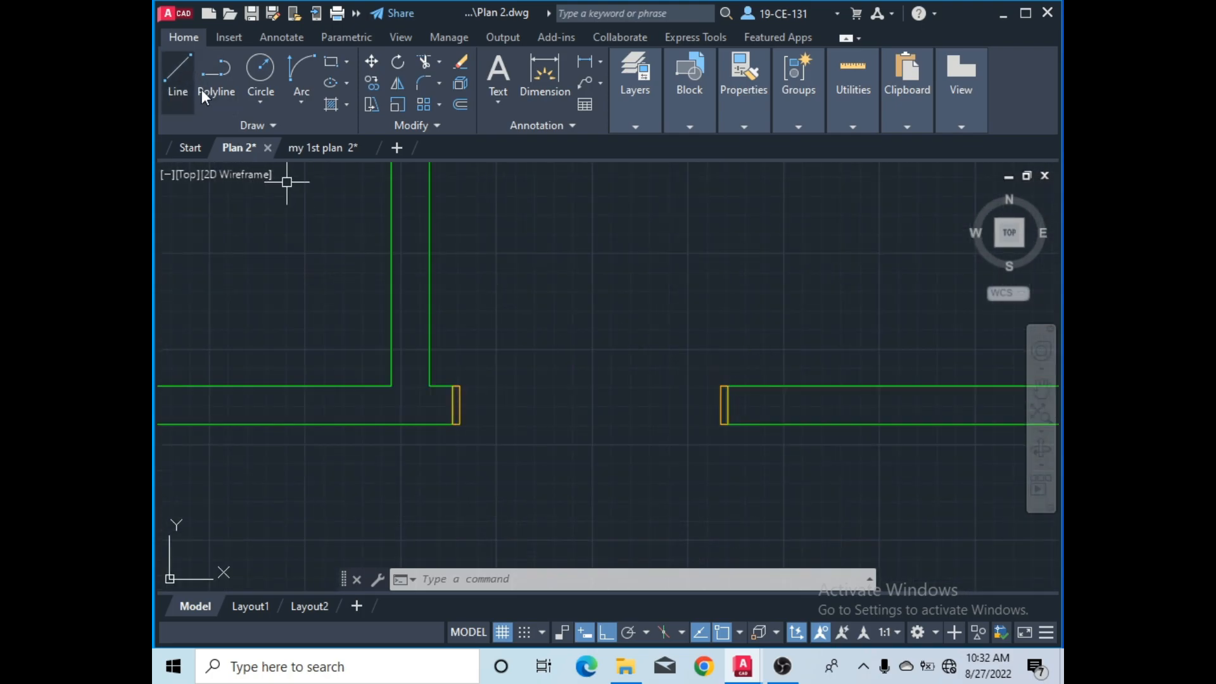
{"action": "left_click", "coordinate": [328, 63]}
{"action": "scroll", "coordinate": [469, 388], "scroll_direction": "up", "scroll_amount": 2}
{"action": "scroll", "coordinate": [466, 389], "scroll_direction": "up", "scroll_amount": 1}
{"action": "left_click", "coordinate": [449, 382]}
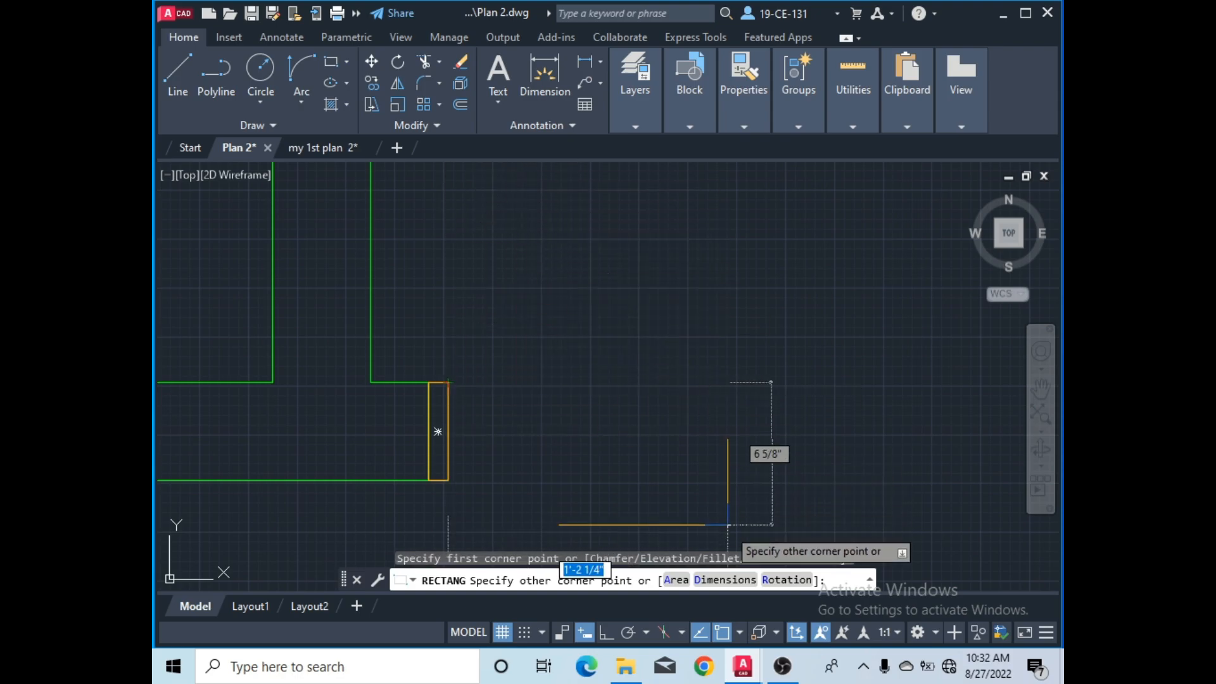
{"action": "left_click", "coordinate": [727, 578]}
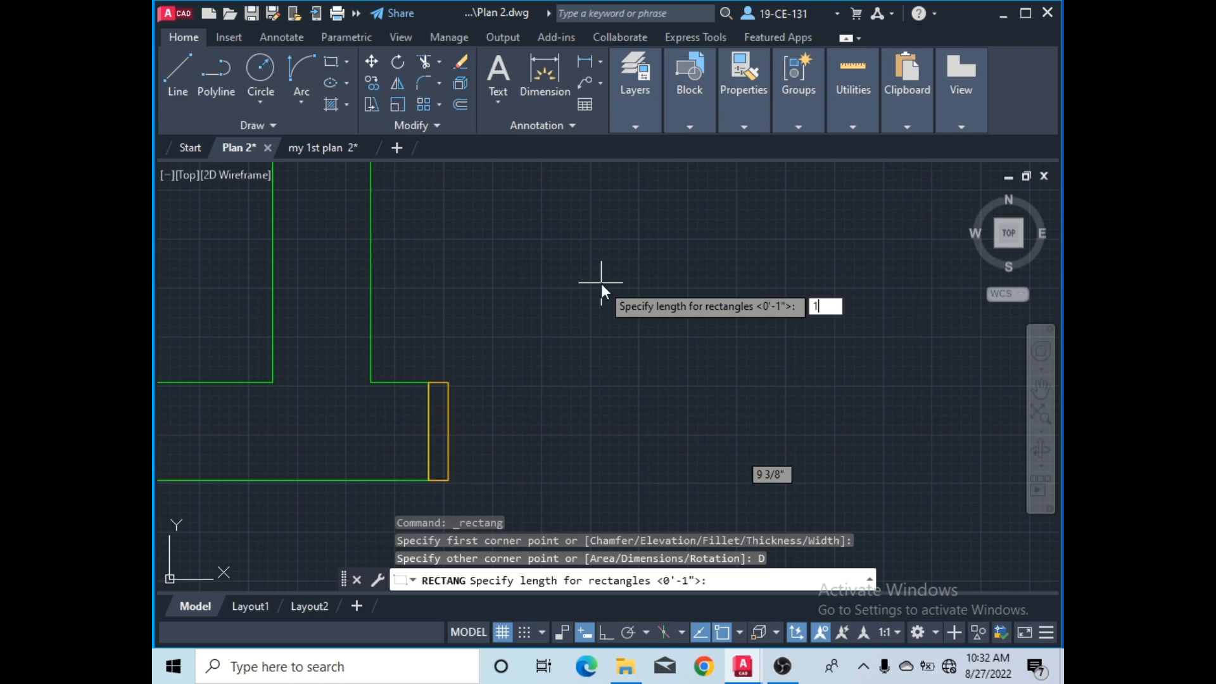
{"action": "key", "text": "Return"}
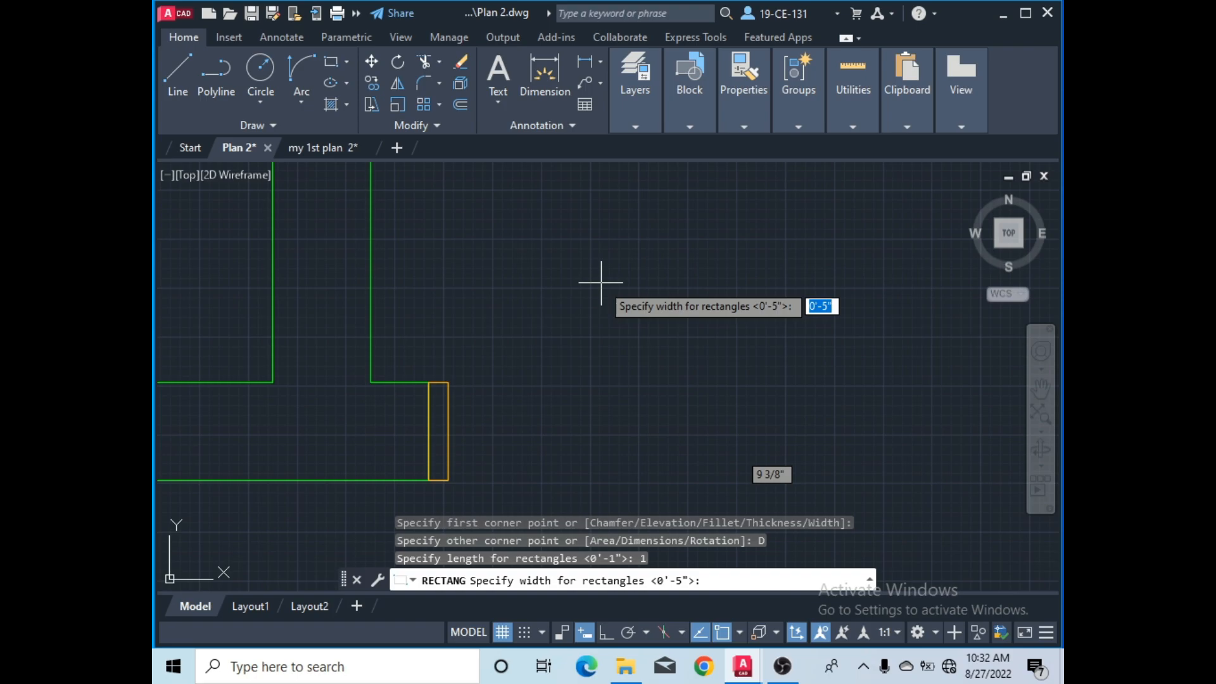
{"action": "scroll", "coordinate": [575, 292], "scroll_direction": "down", "scroll_amount": 5}
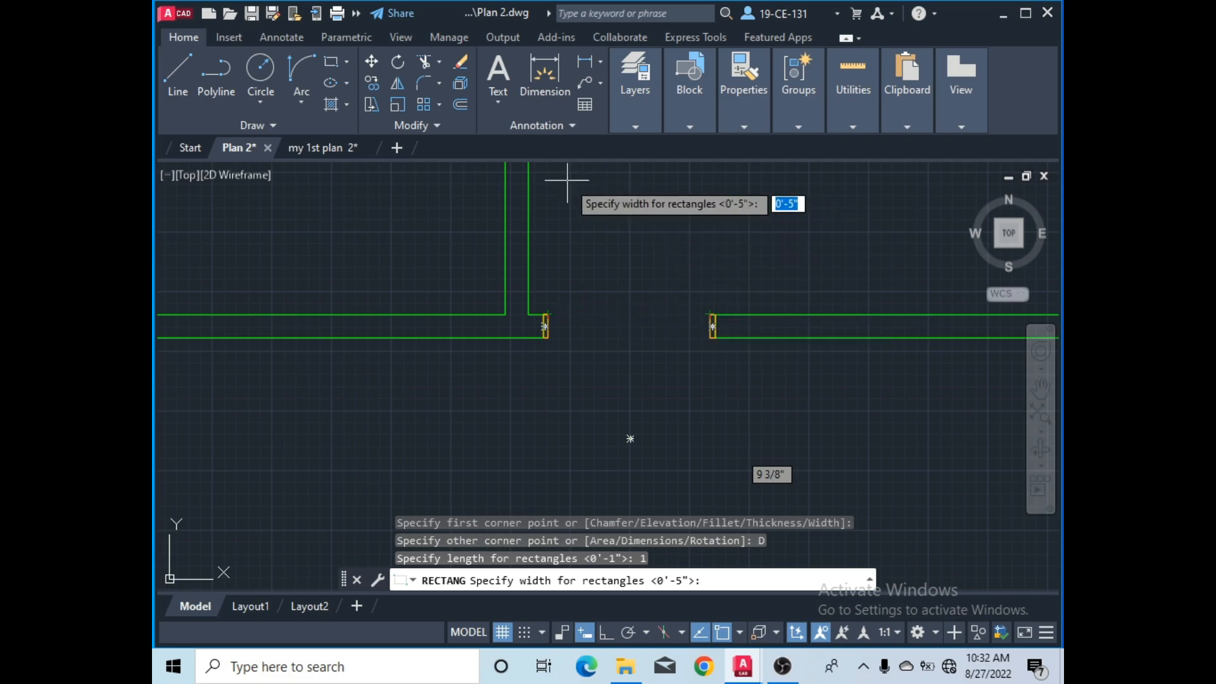
{"action": "scroll", "coordinate": [549, 247], "scroll_direction": "down", "scroll_amount": 2}
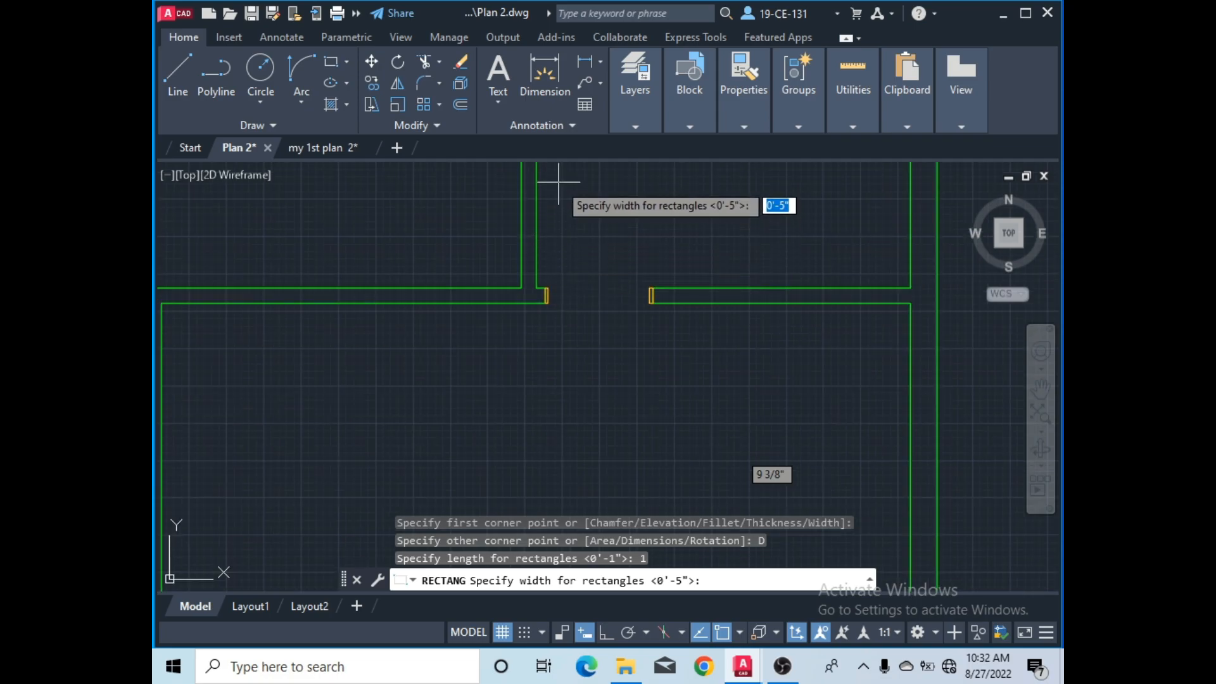
{"action": "scroll", "coordinate": [578, 291], "scroll_direction": "up", "scroll_amount": 4}
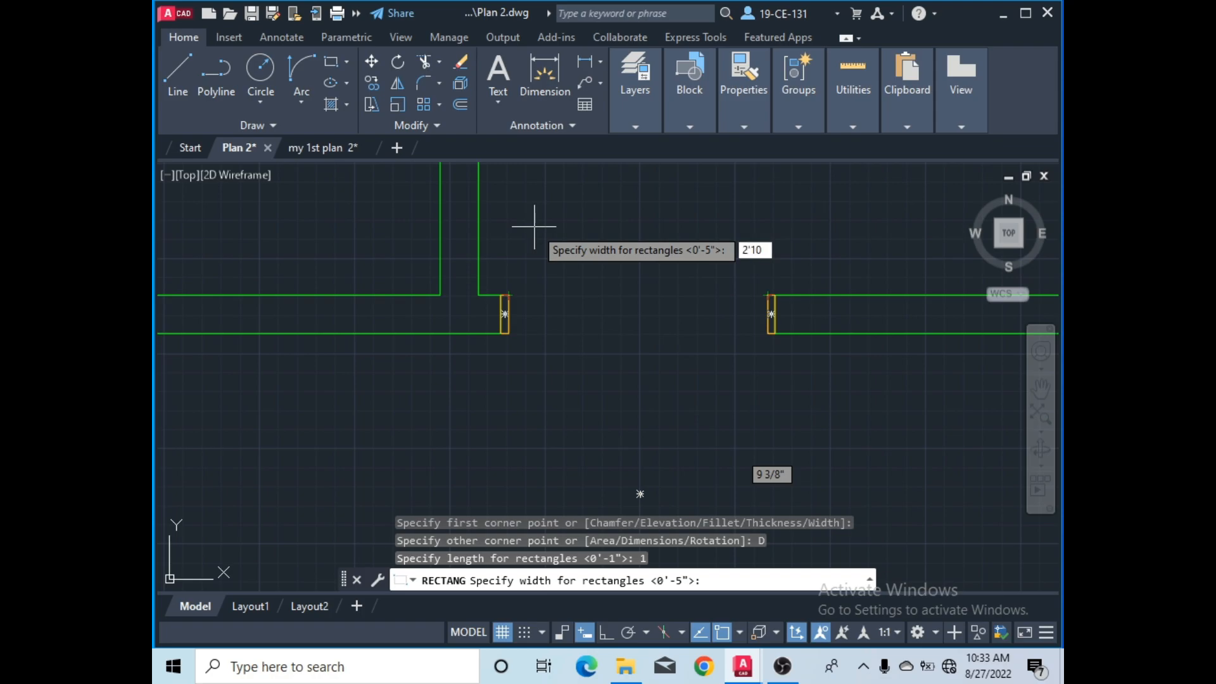
{"action": "key", "text": "Return"}
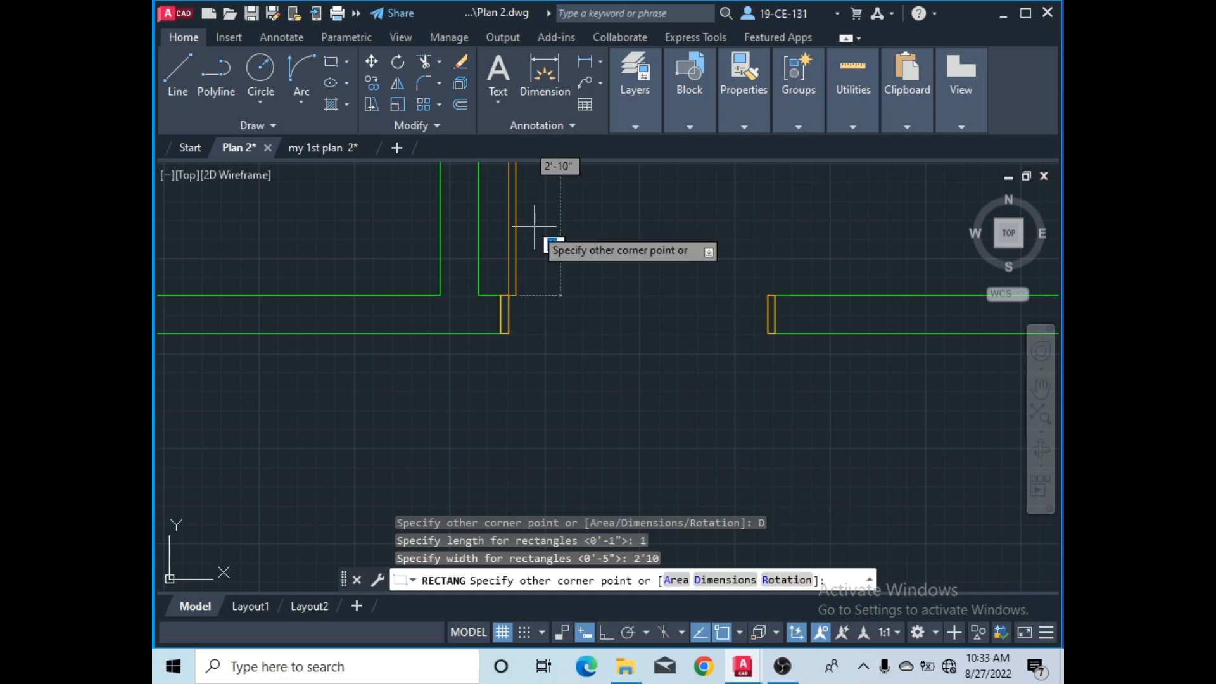
{"action": "scroll", "coordinate": [526, 243], "scroll_direction": "down", "scroll_amount": 3}
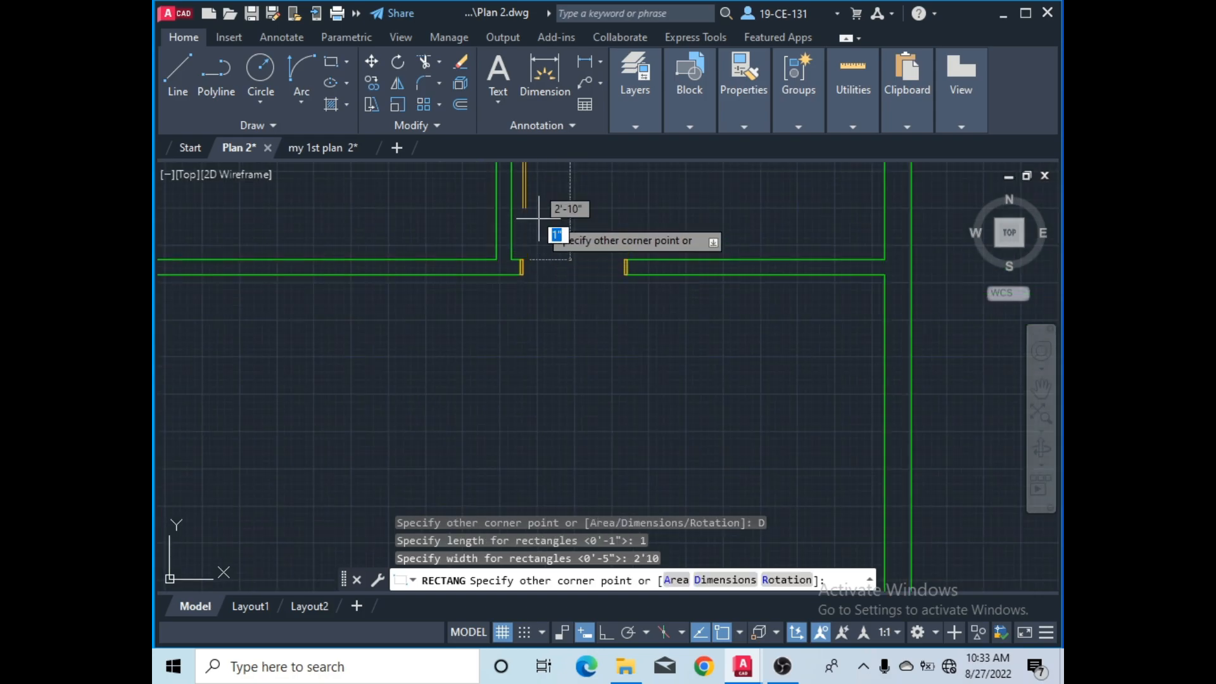
{"action": "scroll", "coordinate": [543, 203], "scroll_direction": "down", "scroll_amount": 2}
{"action": "scroll", "coordinate": [543, 203], "scroll_direction": "up", "scroll_amount": 3}
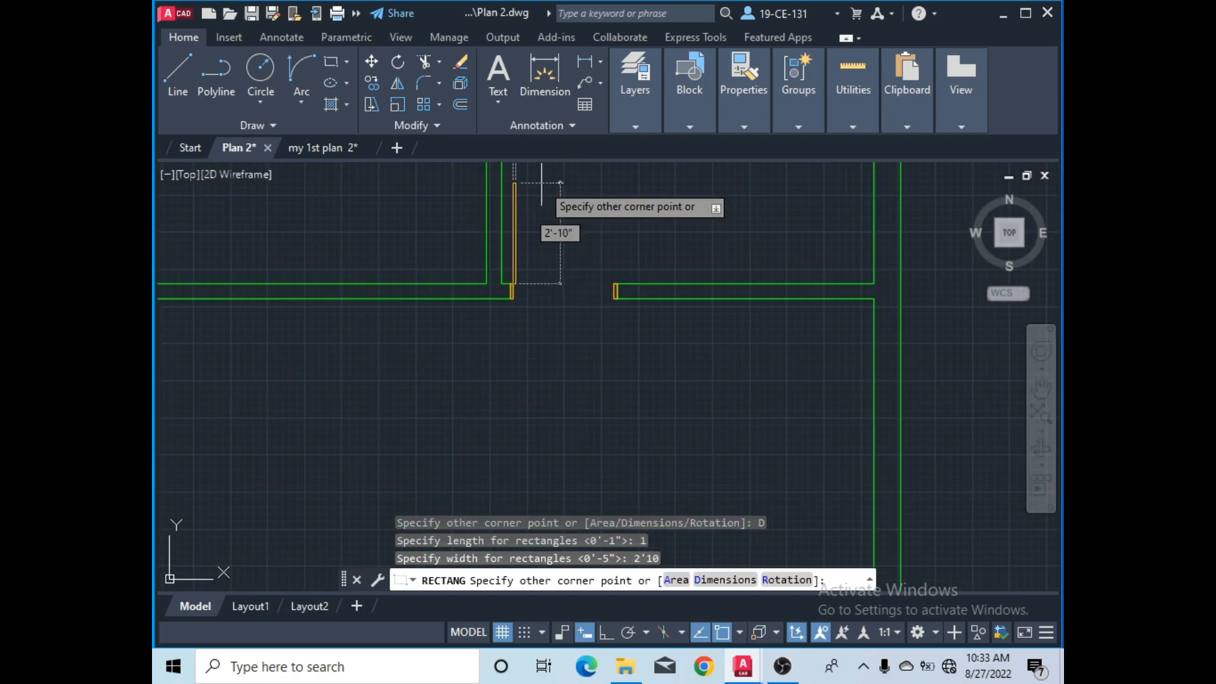
{"action": "left_click", "coordinate": [516, 204]}
{"action": "scroll", "coordinate": [537, 263], "scroll_direction": "up", "scroll_amount": 5}
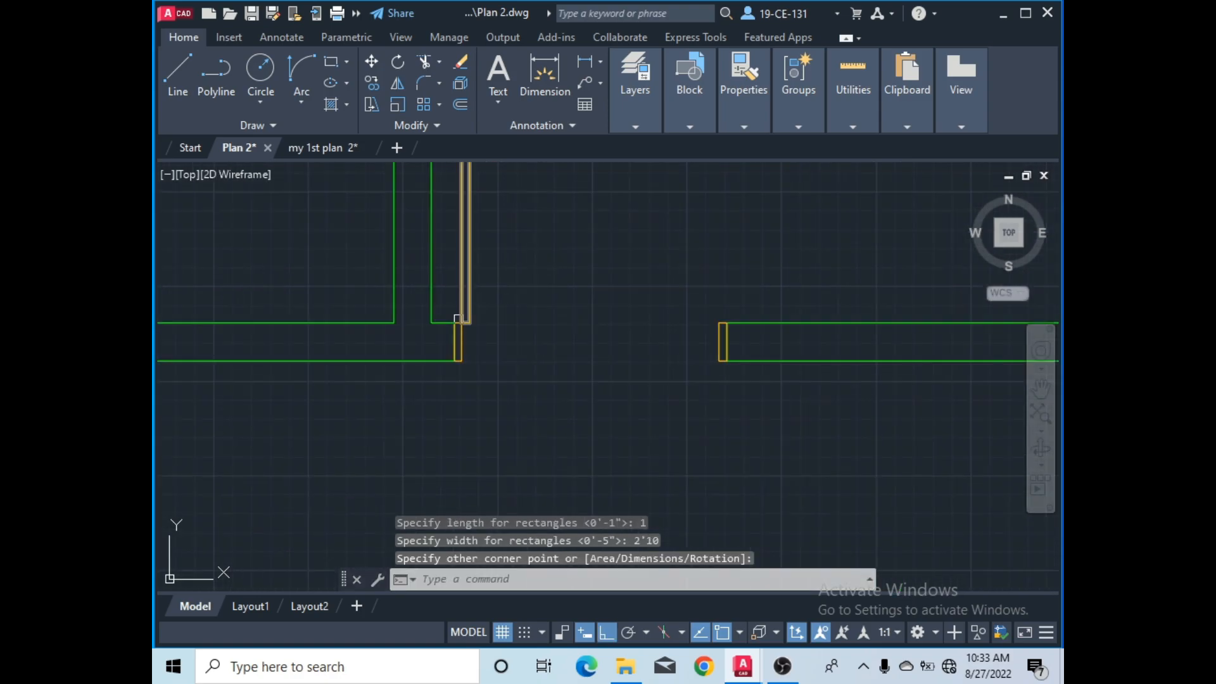
- Draw the door swing as a Start, End, Direction arc from the leaf's top right corner to the right jamb's upper left corner, starting horizontally
{"action": "scroll", "coordinate": [493, 263], "scroll_direction": "down", "scroll_amount": 7}
{"action": "scroll", "coordinate": [486, 290], "scroll_direction": "up", "scroll_amount": 2}
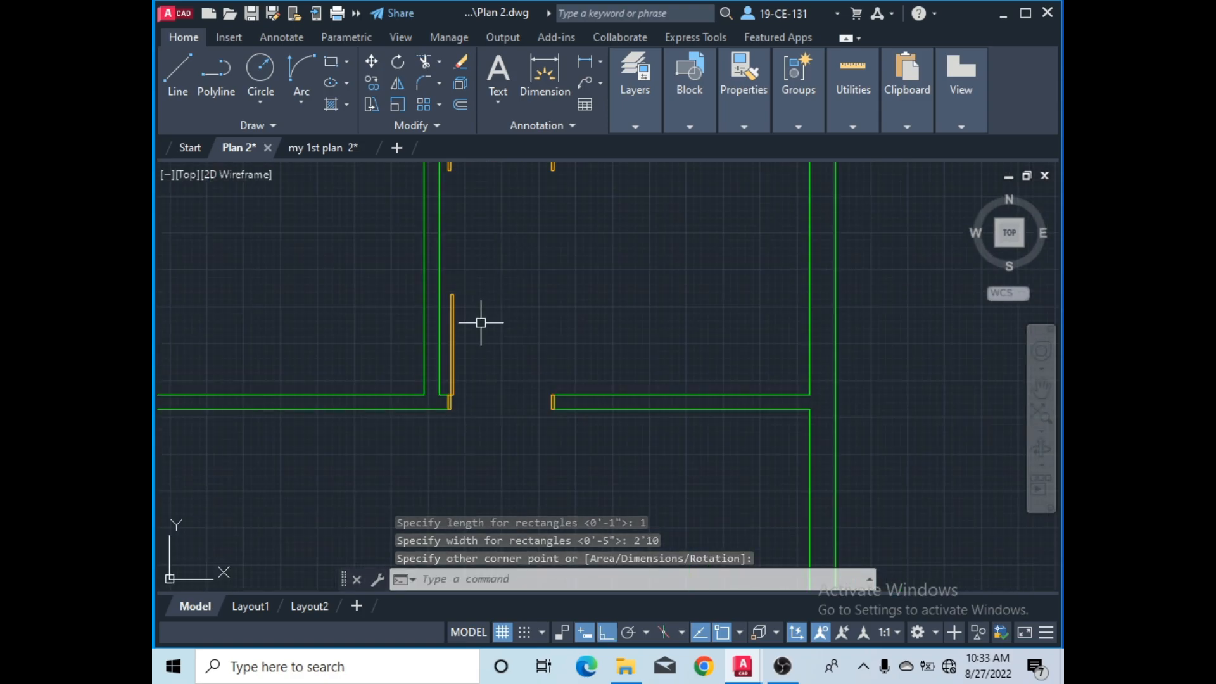
{"action": "left_click", "coordinate": [304, 104]}
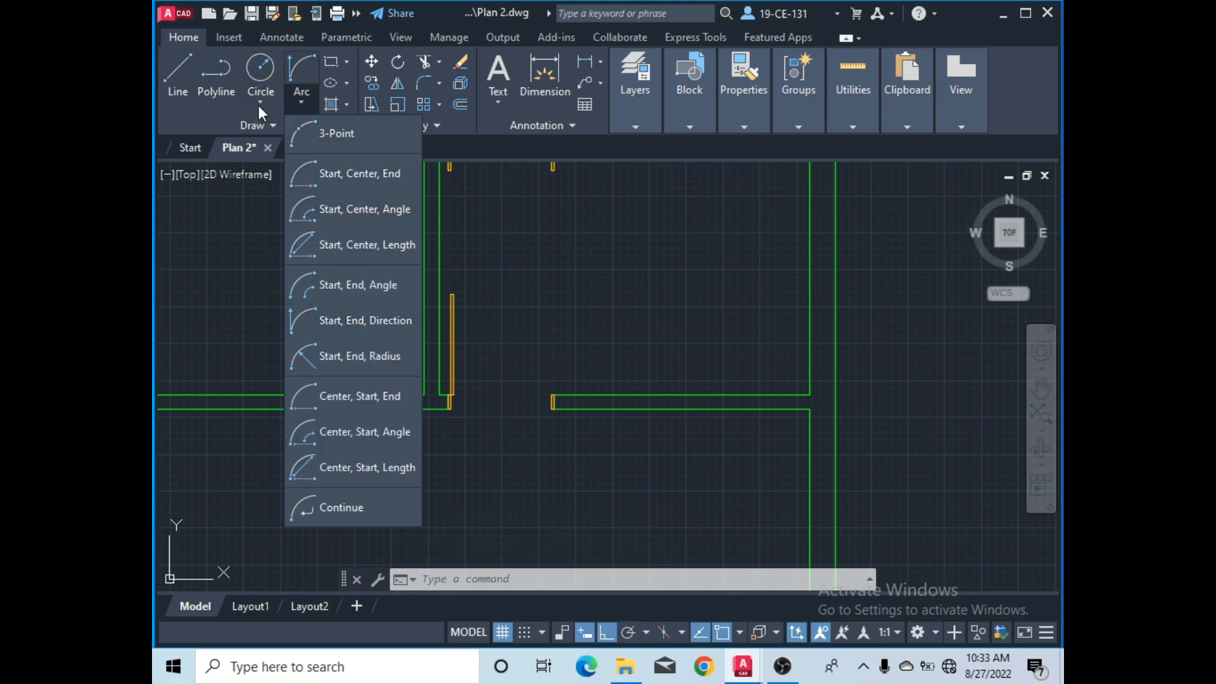
{"action": "left_click", "coordinate": [351, 320]}
{"action": "scroll", "coordinate": [462, 293], "scroll_direction": "up", "scroll_amount": 3}
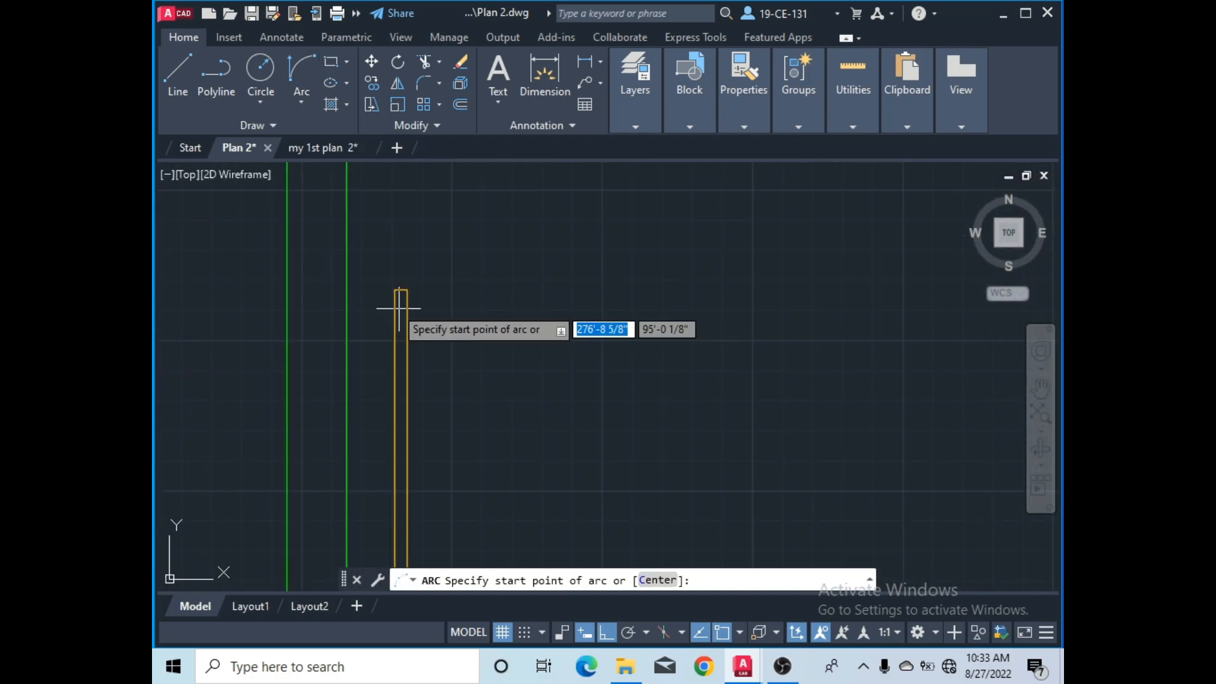
{"action": "left_click", "coordinate": [407, 290]}
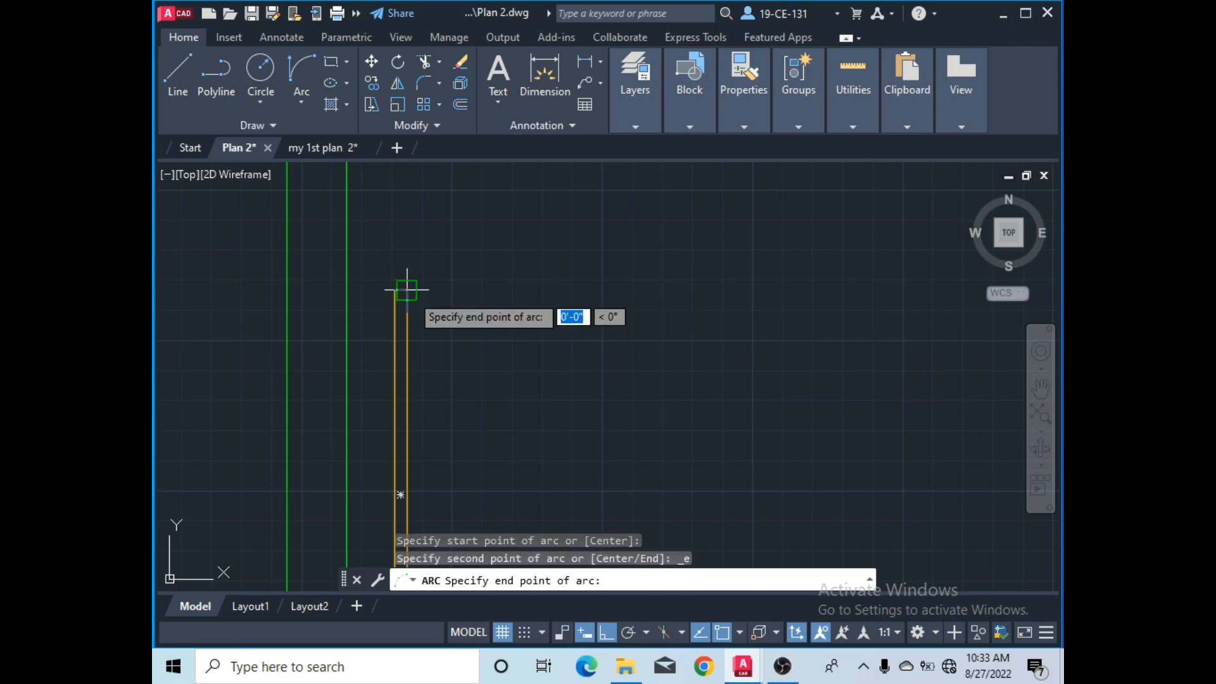
{"action": "scroll", "coordinate": [525, 228], "scroll_direction": "down", "scroll_amount": 4}
{"action": "scroll", "coordinate": [603, 383], "scroll_direction": "up", "scroll_amount": 4}
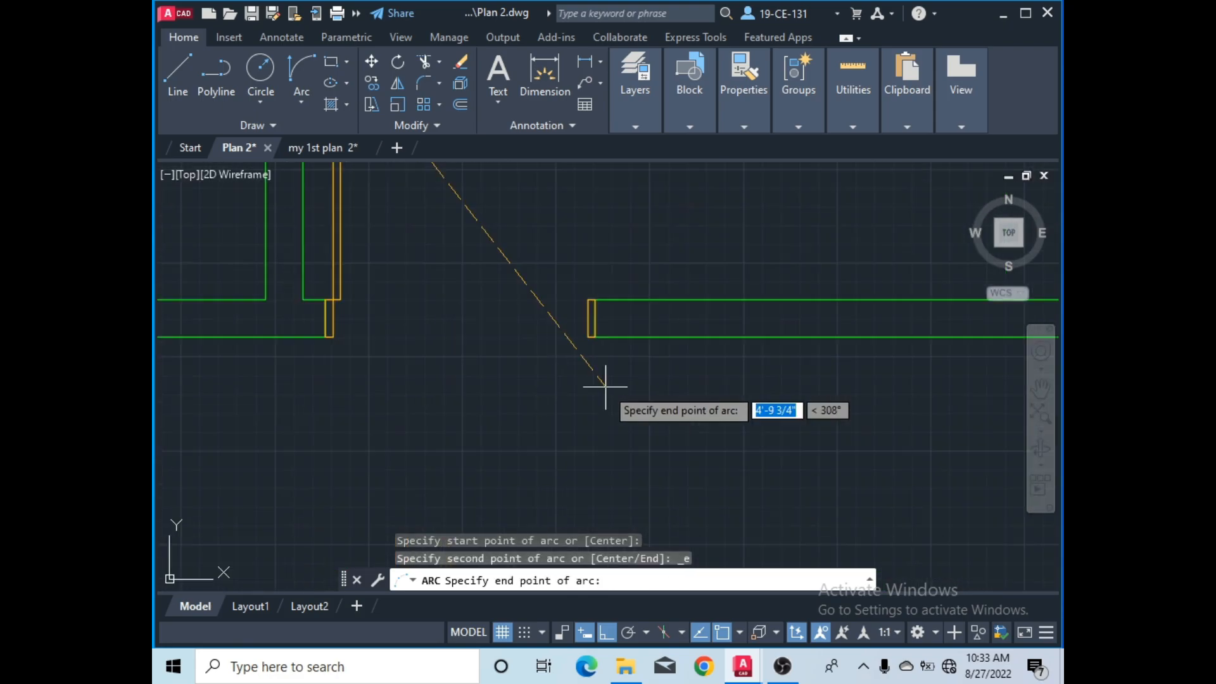
{"action": "scroll", "coordinate": [589, 291], "scroll_direction": "up", "scroll_amount": 4}
{"action": "left_click", "coordinate": [581, 321]}
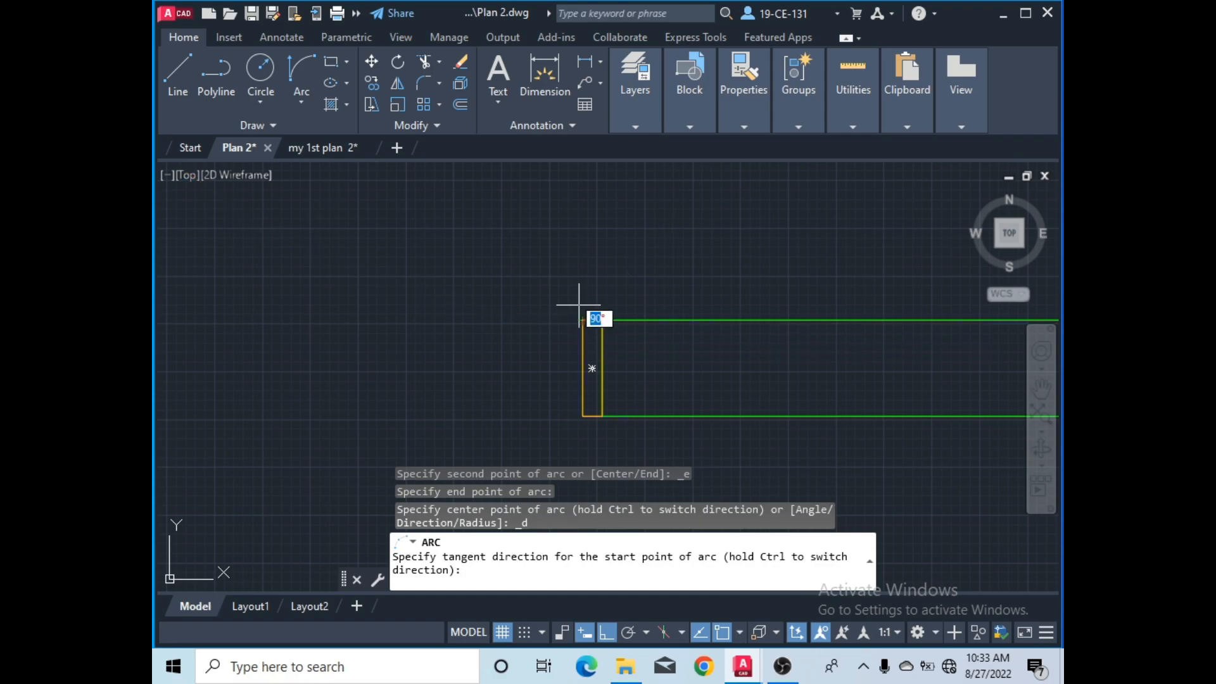
{"action": "scroll", "coordinate": [583, 253], "scroll_direction": "down", "scroll_amount": 4}
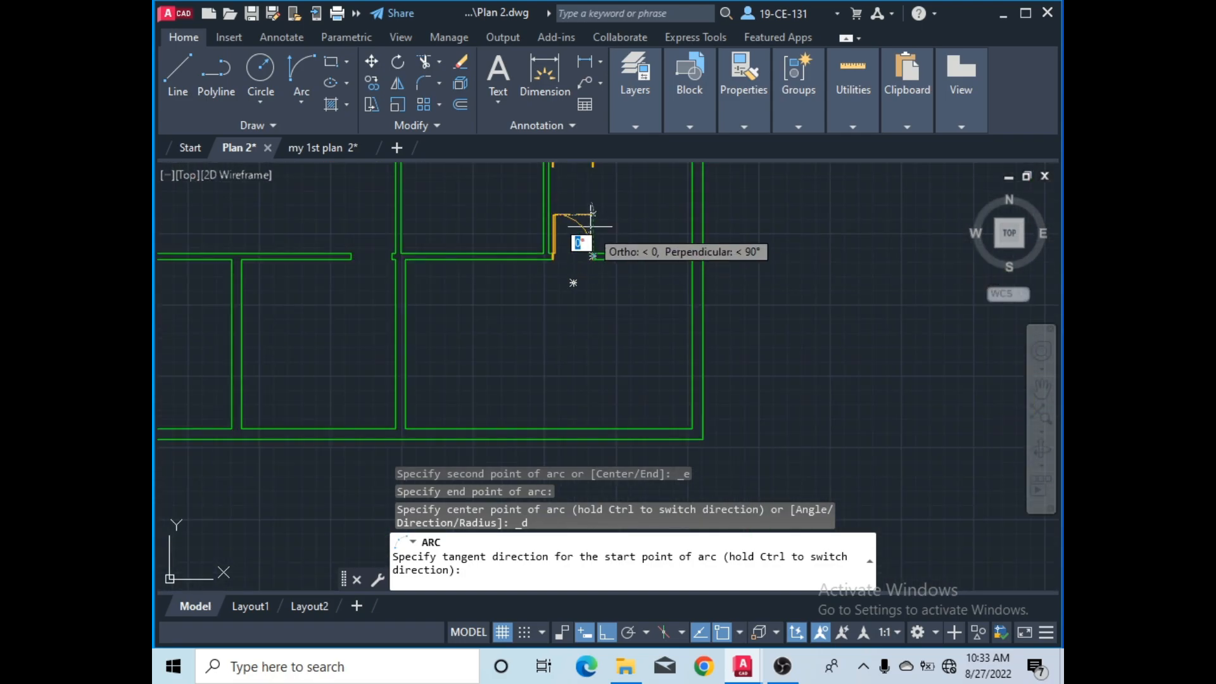
{"action": "left_click", "coordinate": [583, 219]}
- Group the swing arc, the door leaf and both jamb rectangles into one object
{"action": "scroll", "coordinate": [583, 220], "scroll_direction": "up", "scroll_amount": 2}
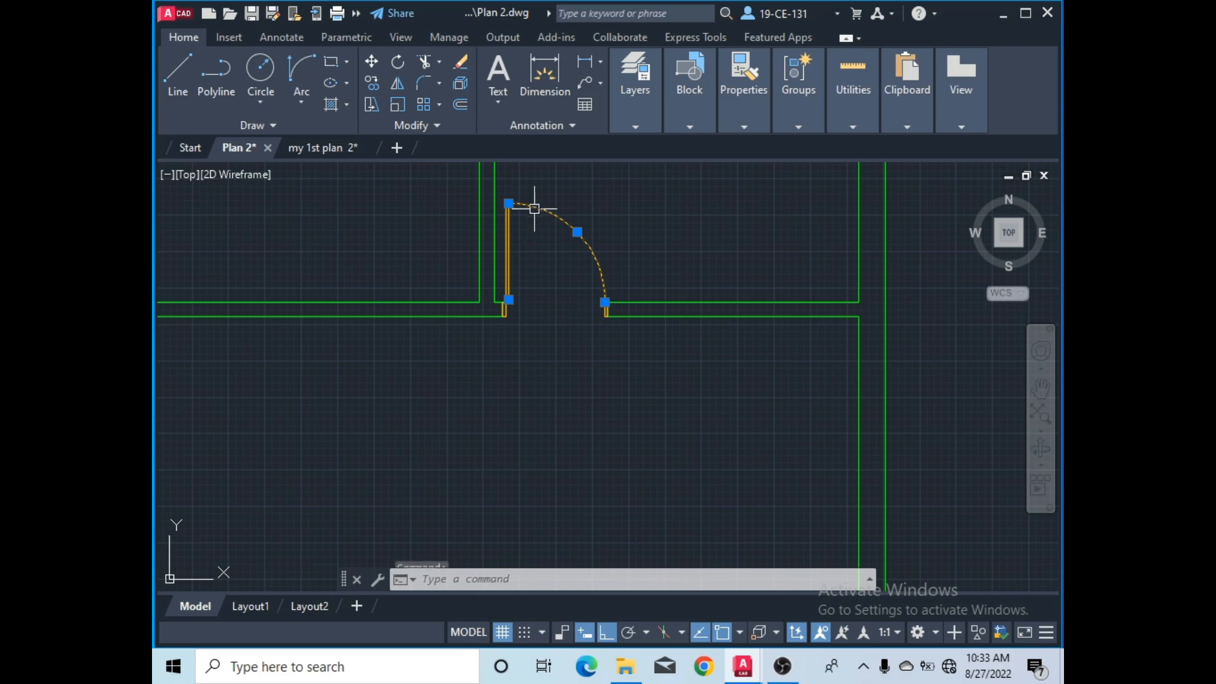
{"action": "left_click", "coordinate": [505, 241]}
{"action": "scroll", "coordinate": [511, 328], "scroll_direction": "up", "scroll_amount": 4}
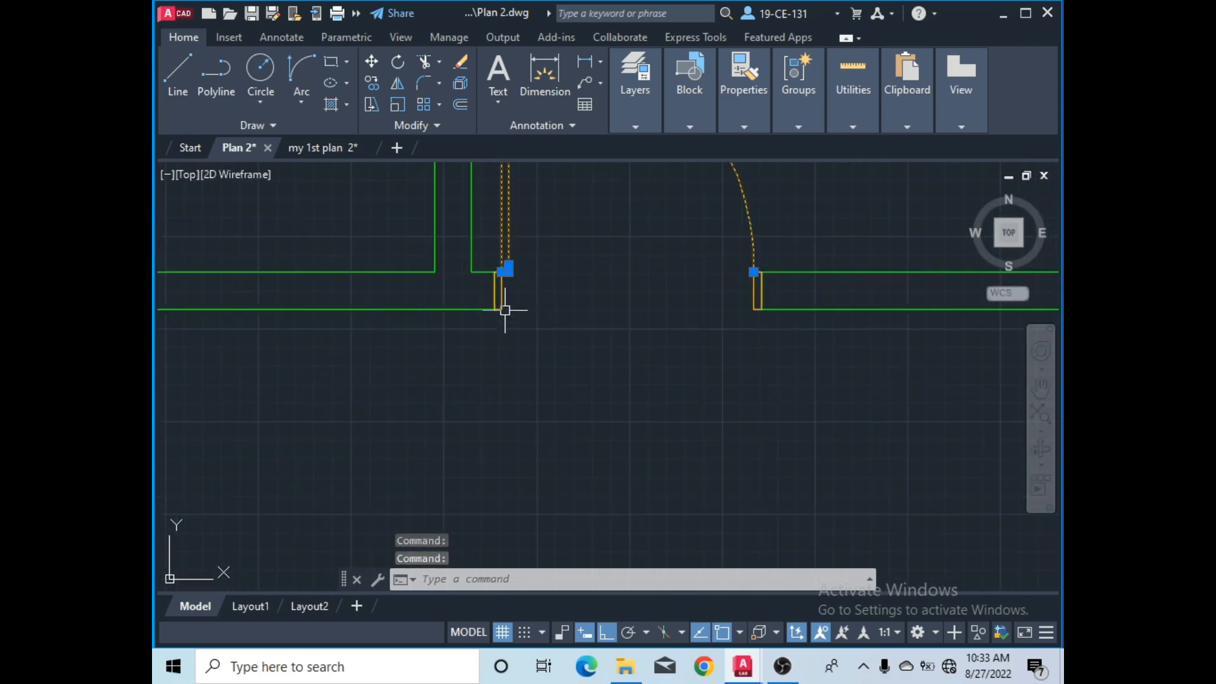
{"action": "left_click", "coordinate": [500, 301]}
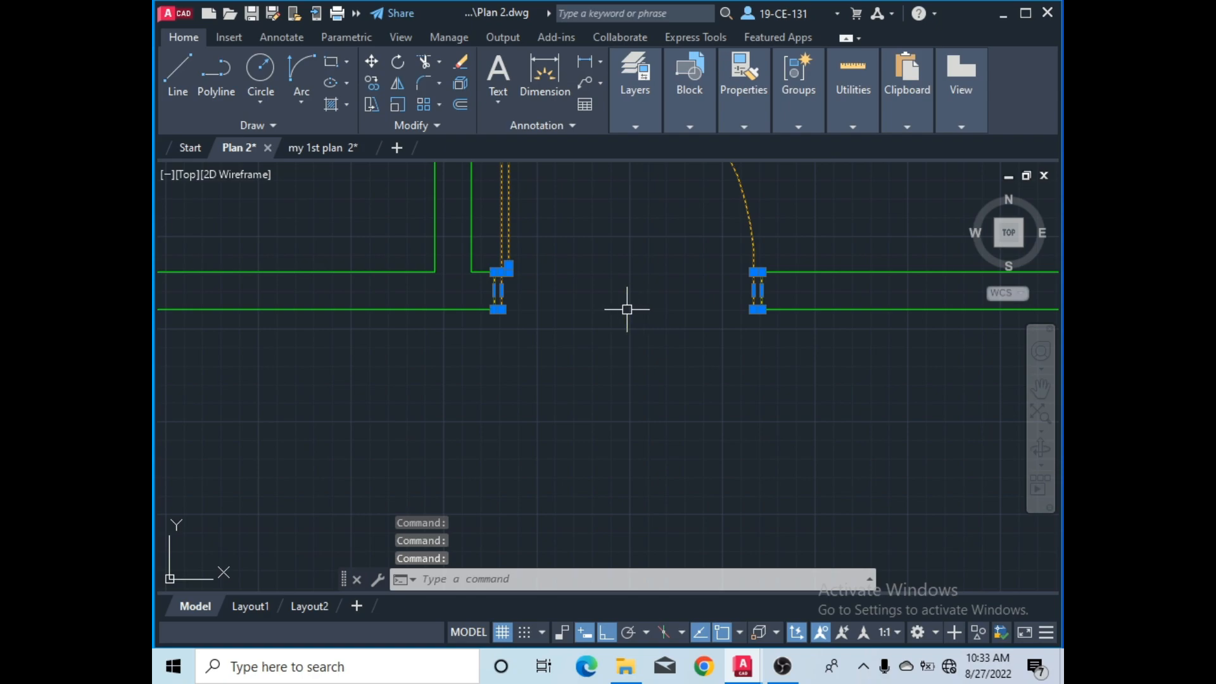
{"action": "type", "text": "GR"}
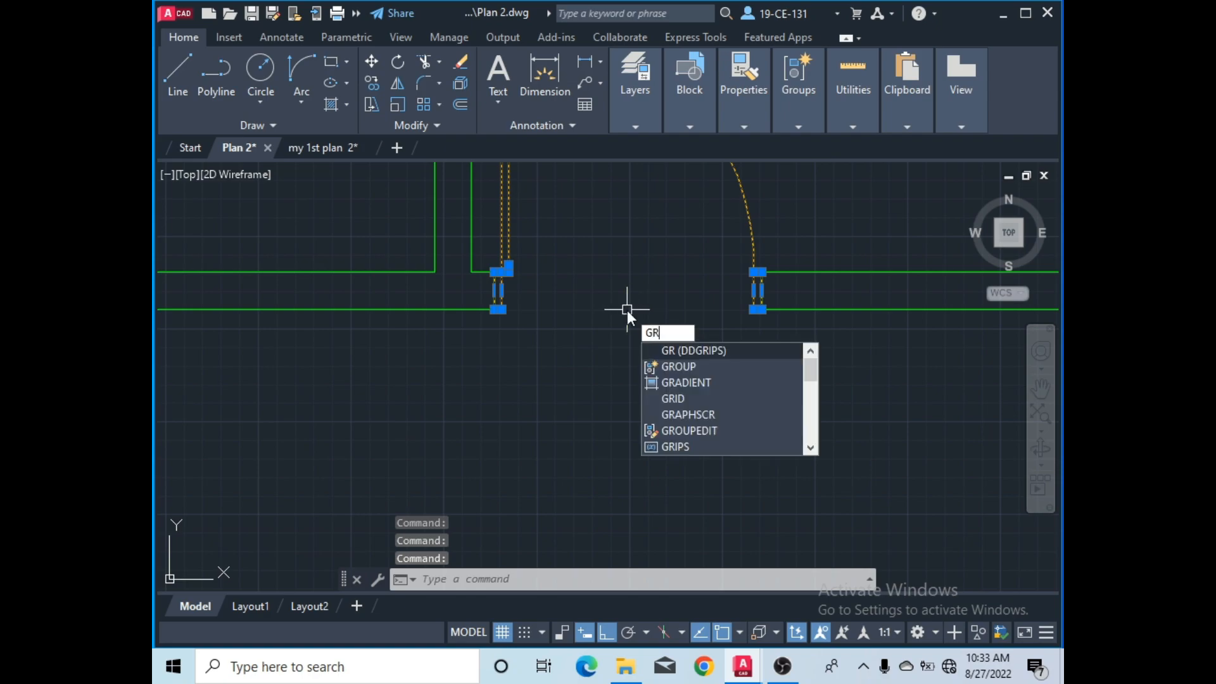
{"action": "left_click", "coordinate": [676, 366]}
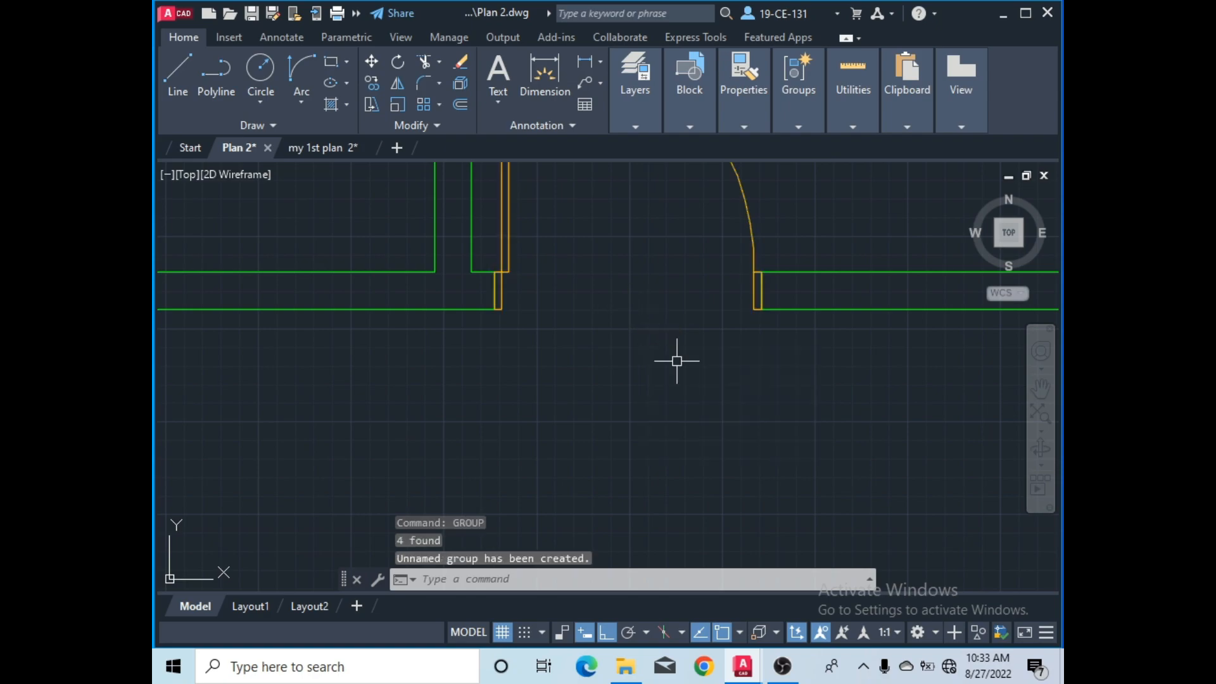
- Copy the grouped door, using its left jamb as base point, into the empty space to the right of the floor plan
{"action": "scroll", "coordinate": [697, 293], "scroll_direction": "down", "scroll_amount": 3}
{"action": "scroll", "coordinate": [651, 265], "scroll_direction": "down", "scroll_amount": 4}
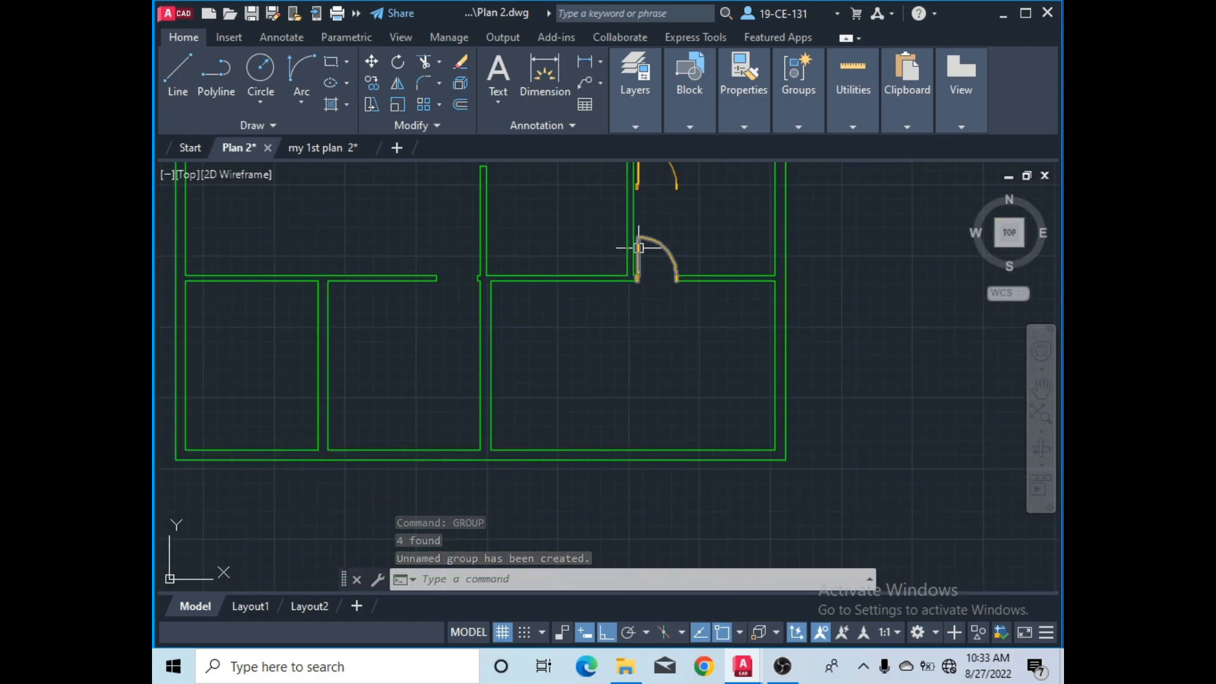
{"action": "scroll", "coordinate": [640, 246], "scroll_direction": "up", "scroll_amount": 2}
{"action": "scroll", "coordinate": [701, 232], "scroll_direction": "up", "scroll_amount": 4}
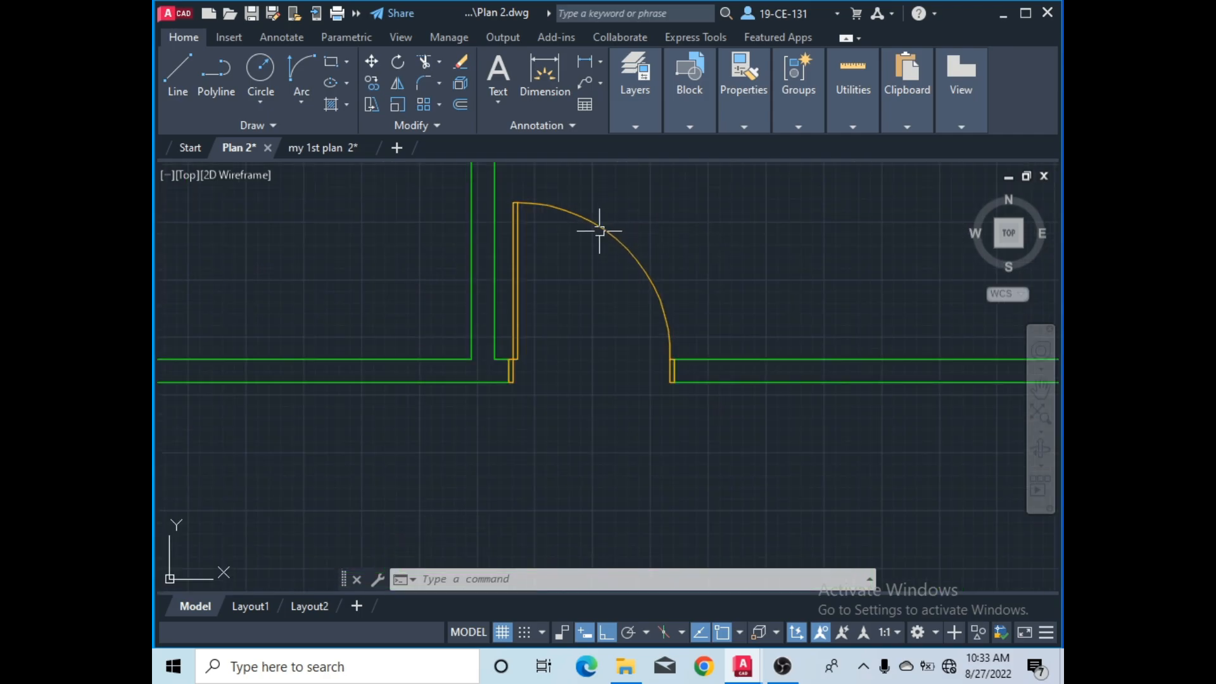
{"action": "left_click", "coordinate": [373, 81]}
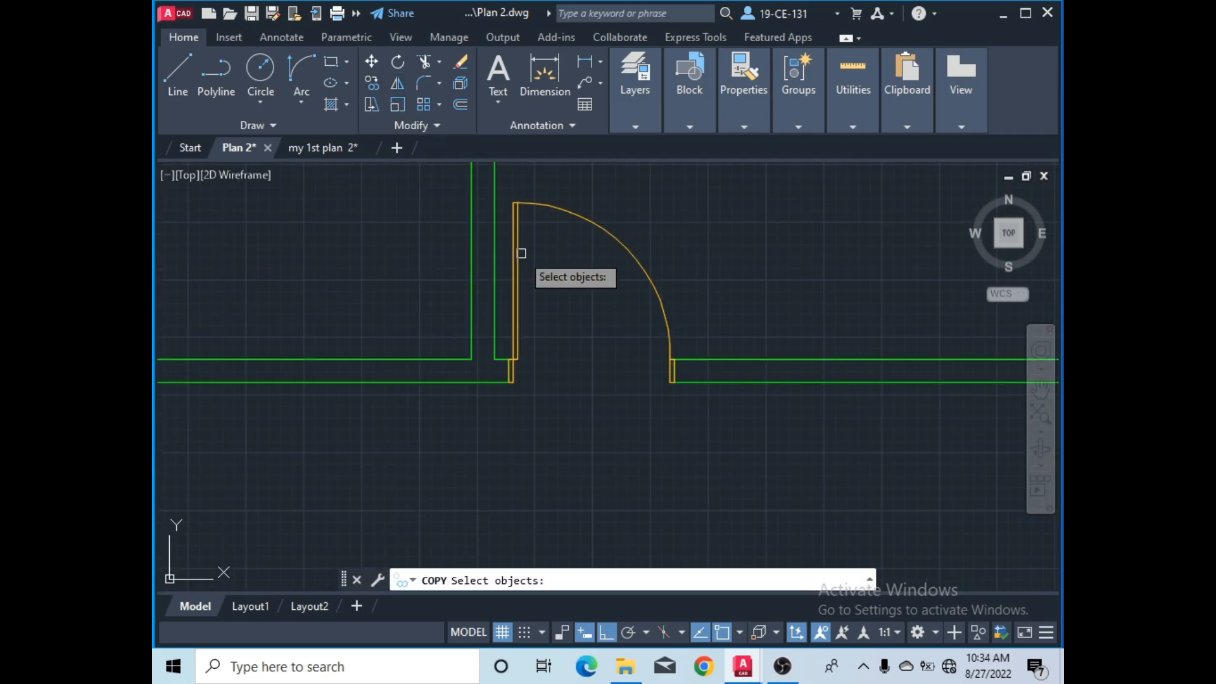
{"action": "left_click", "coordinate": [516, 264]}
{"action": "key", "text": "Return"}
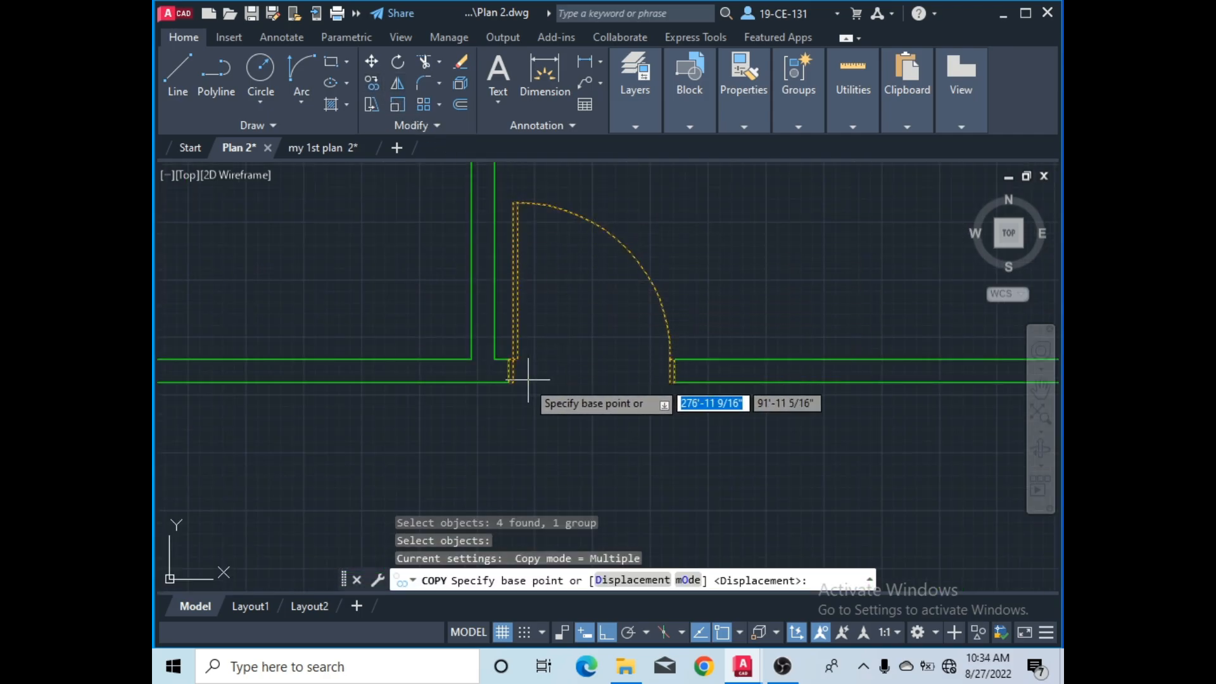
{"action": "left_click", "coordinate": [510, 370]}
{"action": "scroll", "coordinate": [620, 362], "scroll_direction": "down", "scroll_amount": 4}
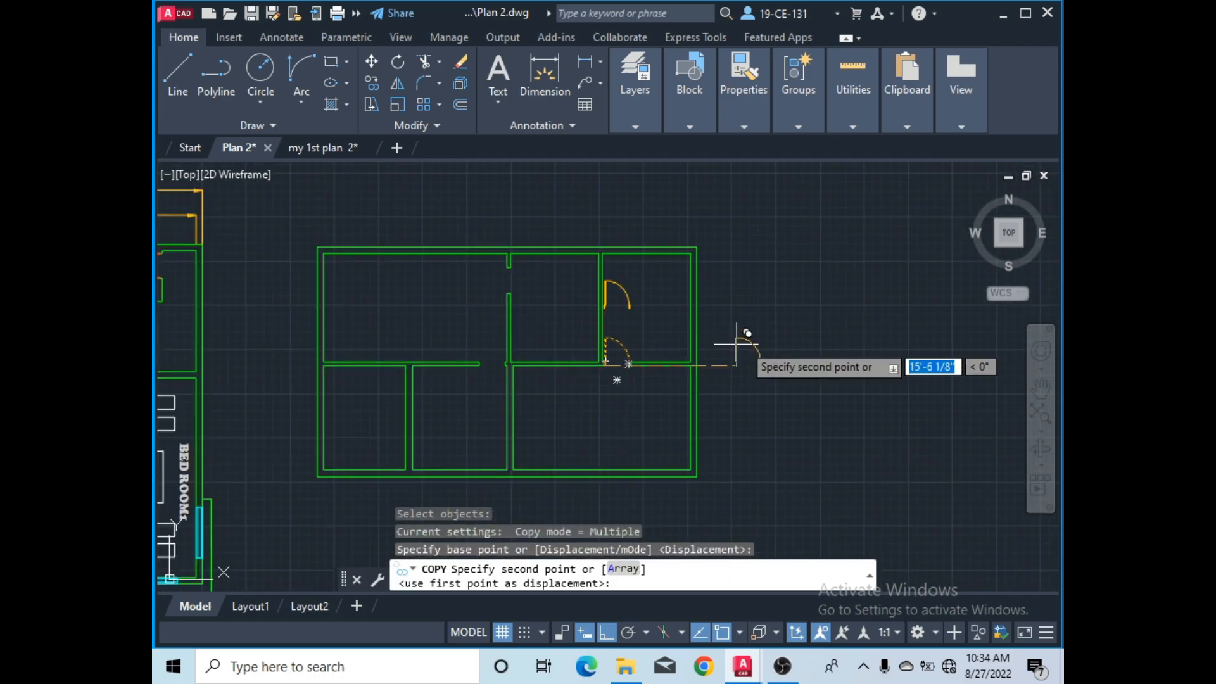
{"action": "left_click", "coordinate": [766, 372]}
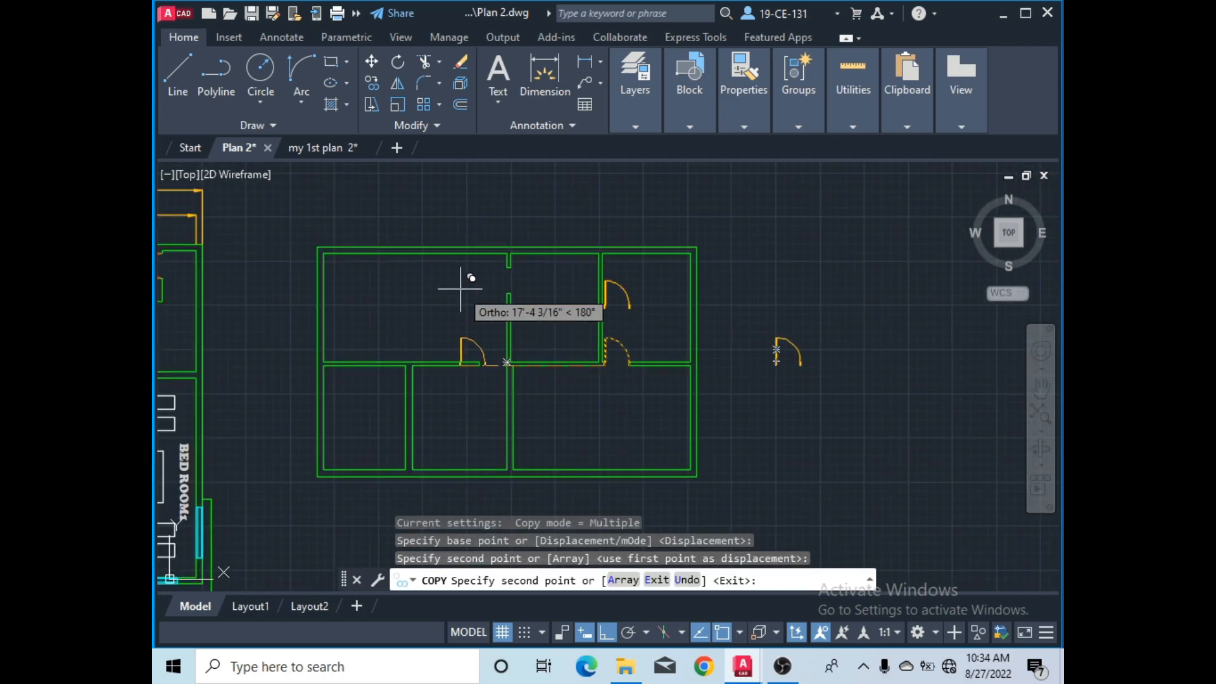
- With Ortho off, place two more door copies, one in the upper left room and one in the lower middle room
{"action": "left_click", "coordinate": [607, 624]}
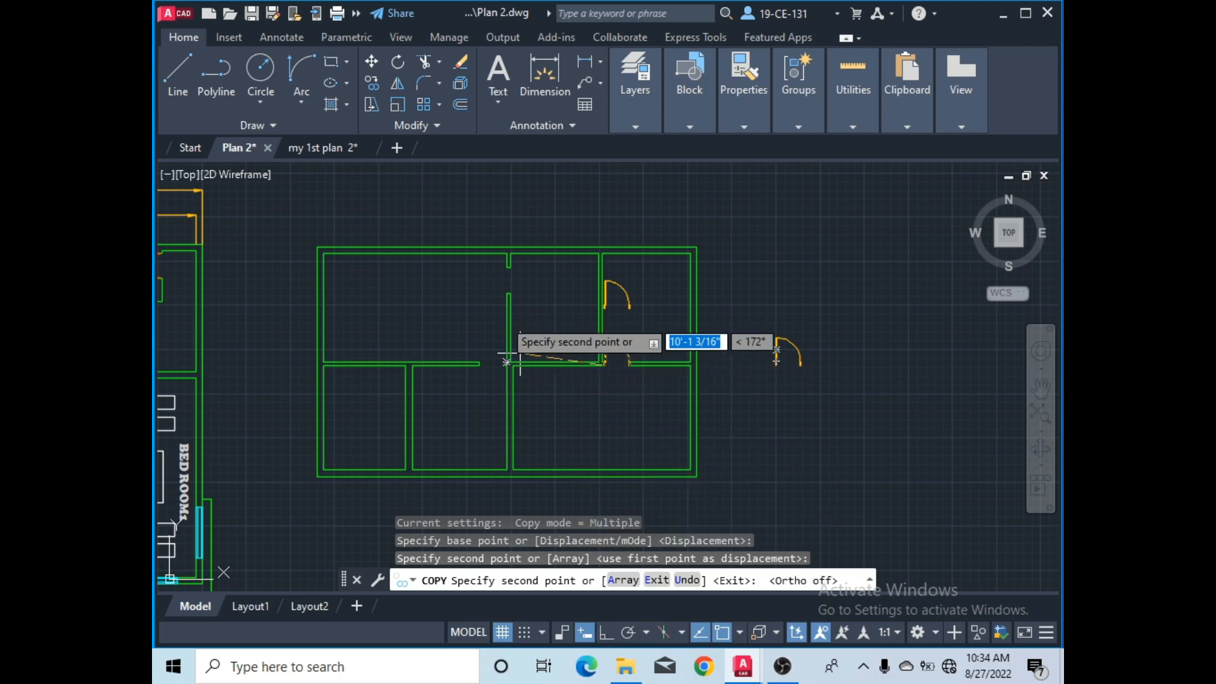
{"action": "left_click", "coordinate": [463, 286]}
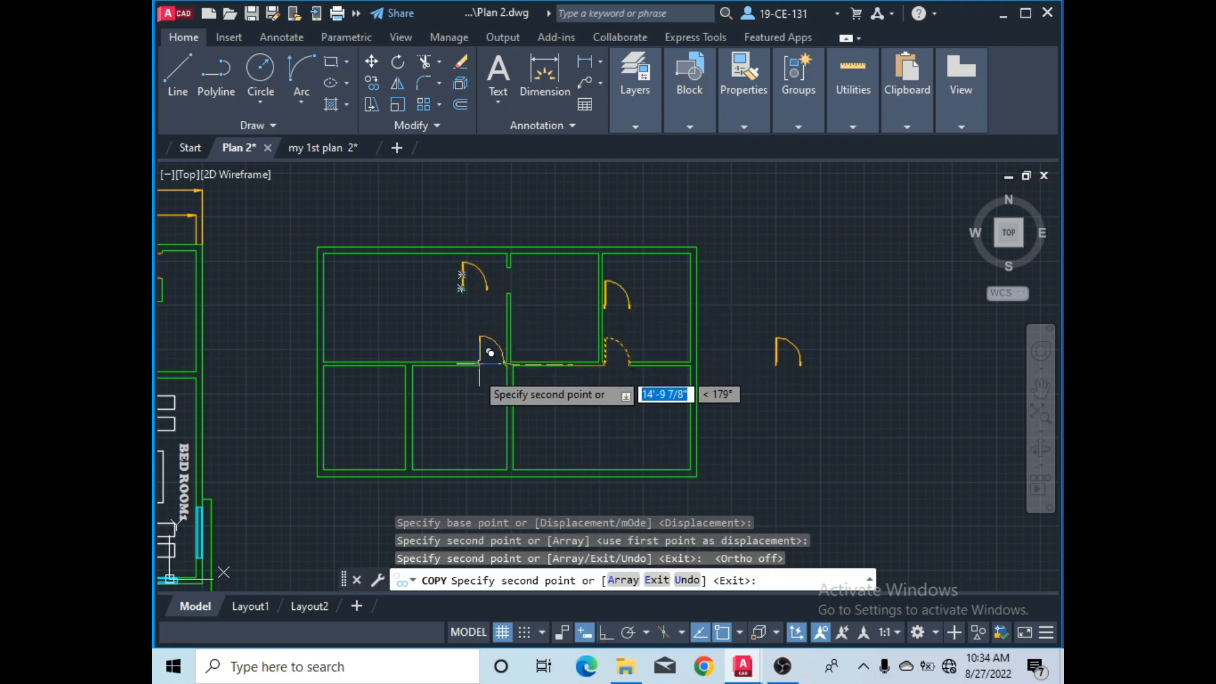
{"action": "left_click", "coordinate": [463, 410]}
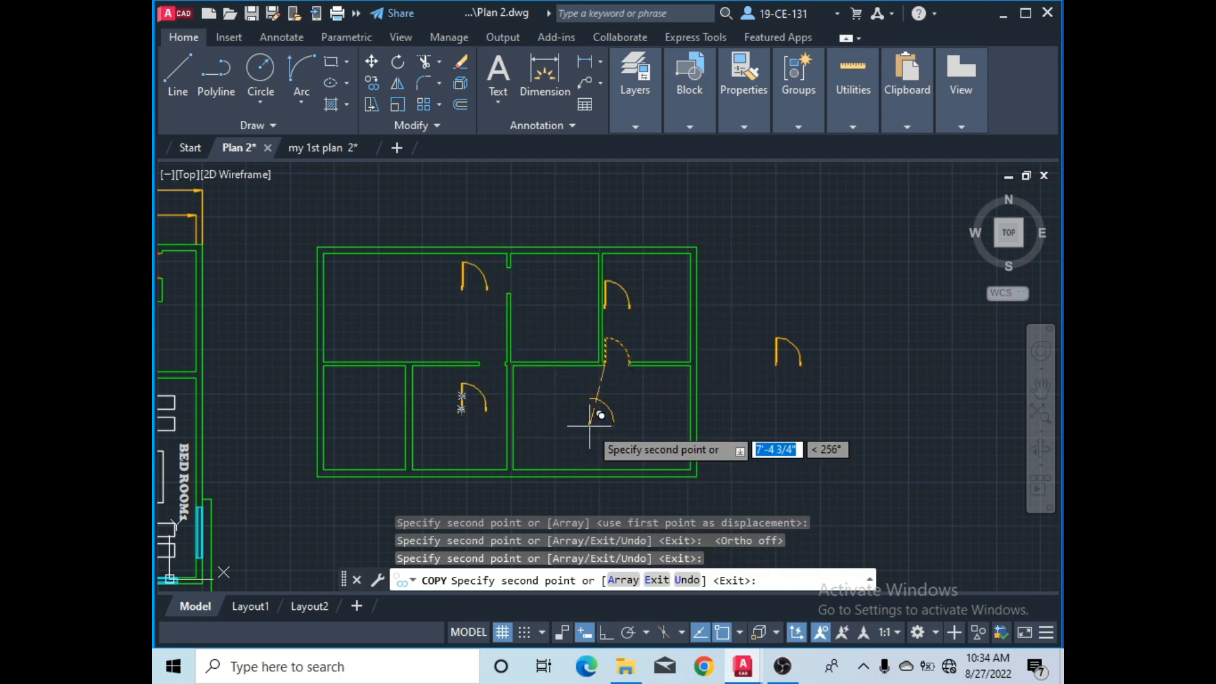
{"action": "right_click", "coordinate": [589, 426]}
{"action": "left_click", "coordinate": [633, 174]}
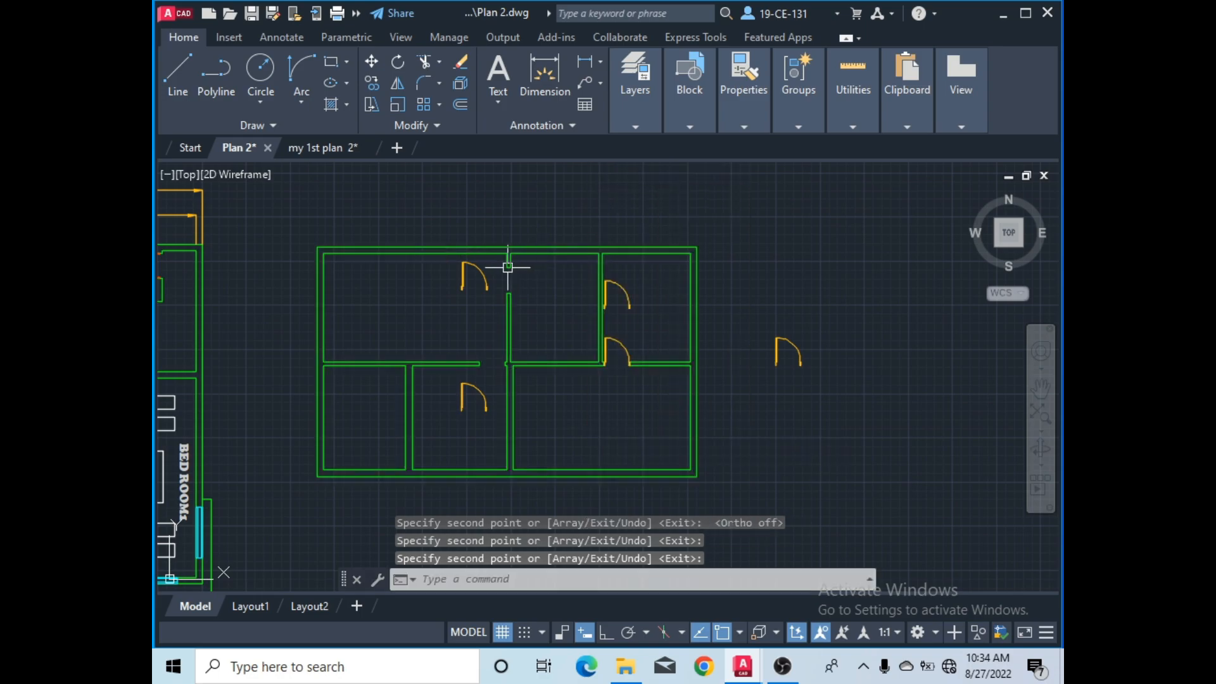
- Rotate the door copy in the upper left room 90° clockwise about its left jamb's lower corner, with Ortho on
{"action": "scroll", "coordinate": [502, 263], "scroll_direction": "up", "scroll_amount": 4}
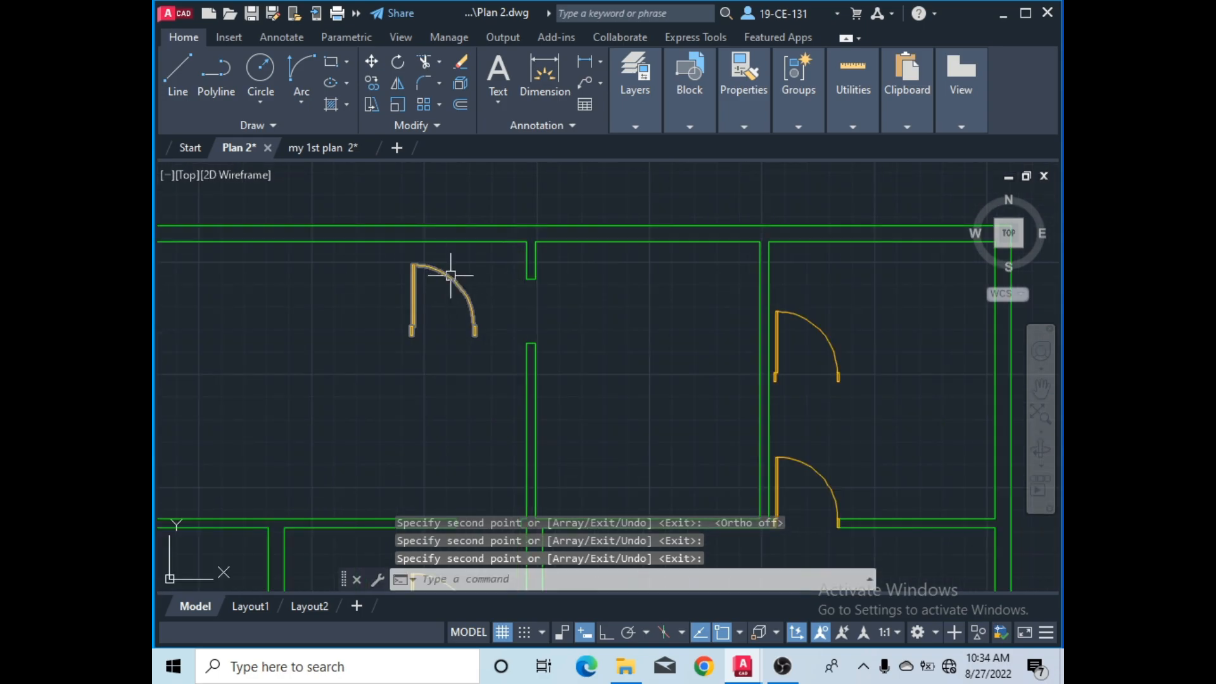
{"action": "left_click", "coordinate": [398, 61]}
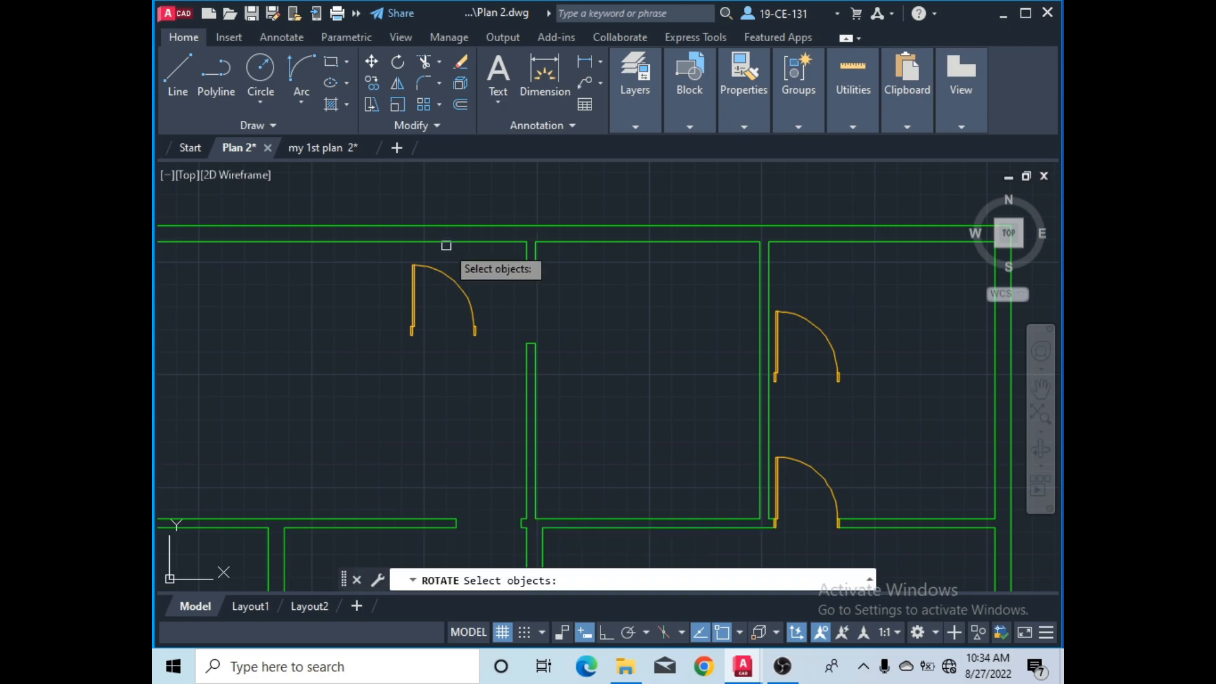
{"action": "left_click", "coordinate": [452, 281]}
{"action": "key", "text": "Return"}
{"action": "scroll", "coordinate": [412, 335], "scroll_direction": "up", "scroll_amount": 5}
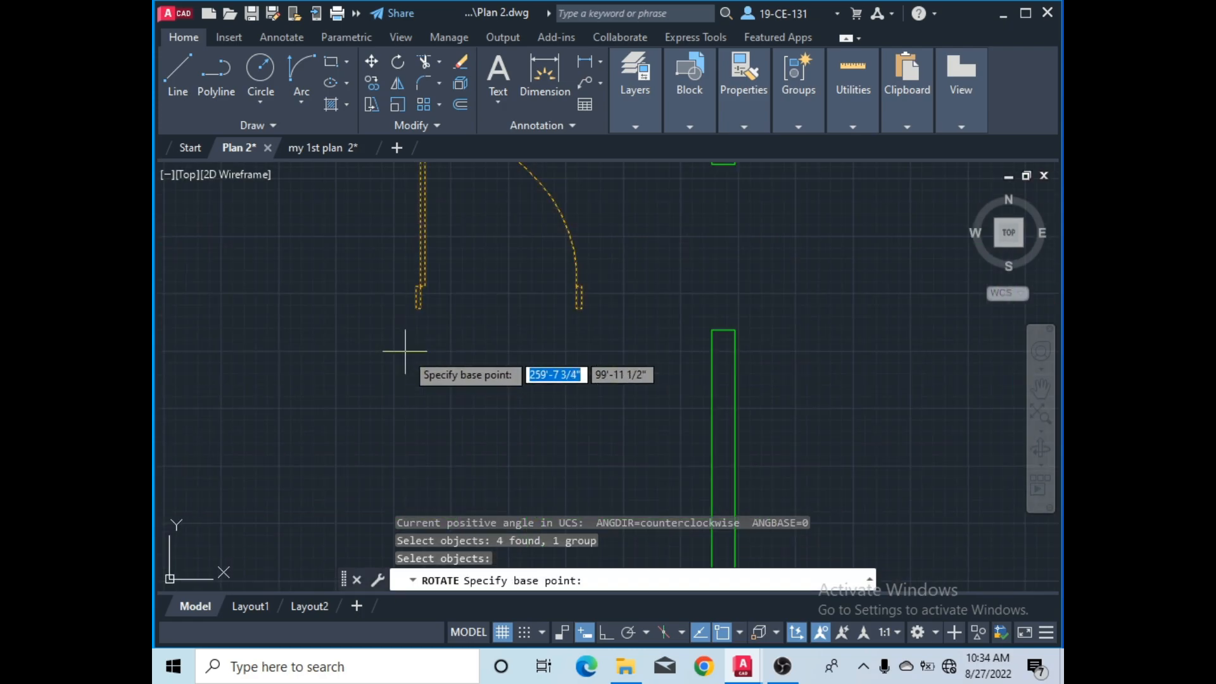
{"action": "left_click", "coordinate": [423, 283]}
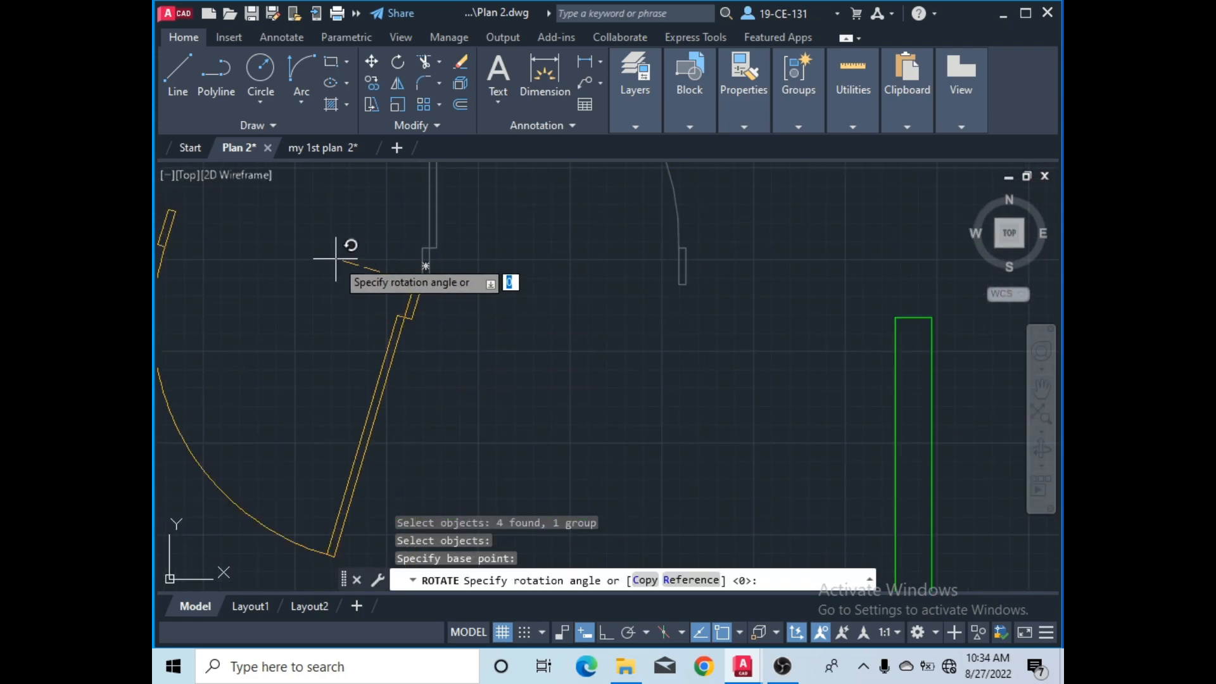
{"action": "left_click", "coordinate": [606, 632]}
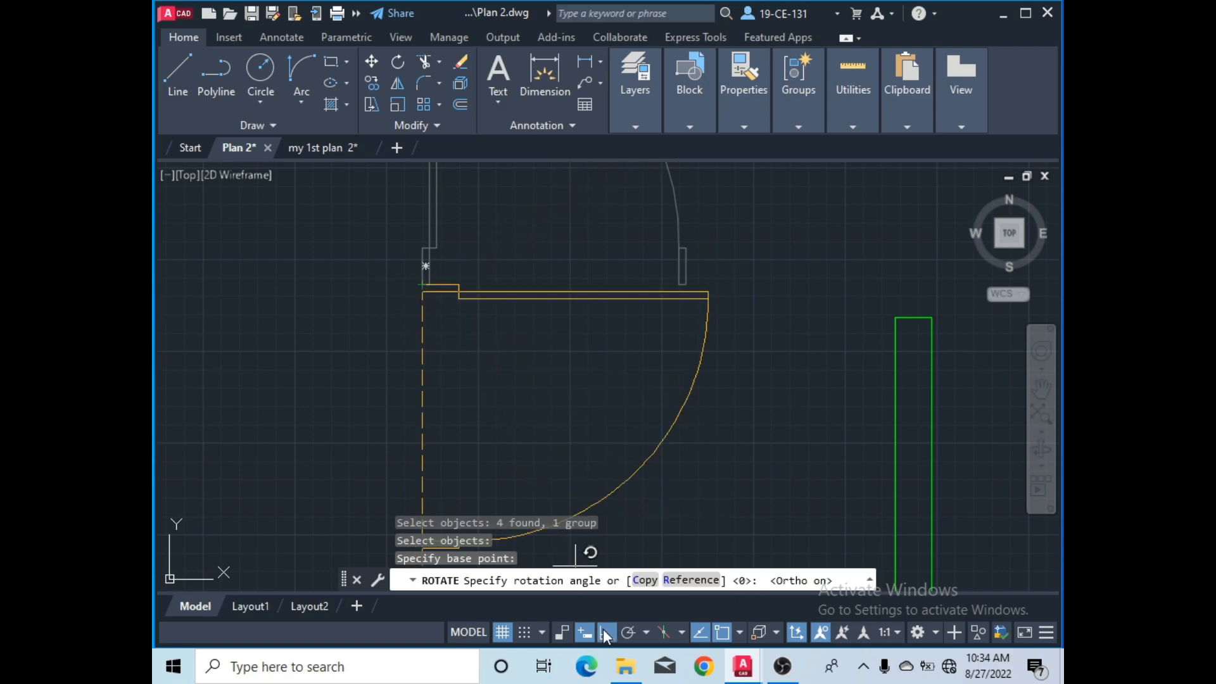
{"action": "left_click", "coordinate": [419, 309]}
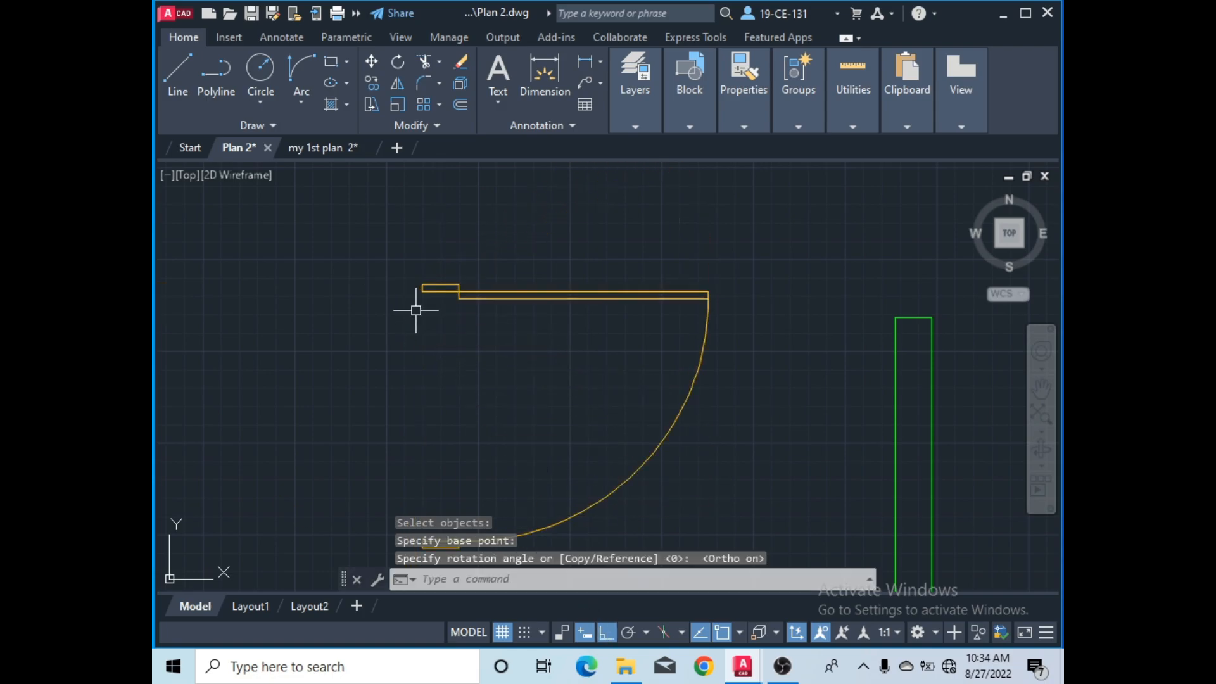
- Mirror the door copy in the lower middle room about a vertical line through its right jamb, erasing the source object
{"action": "scroll", "coordinate": [540, 259], "scroll_direction": "down", "scroll_amount": 5}
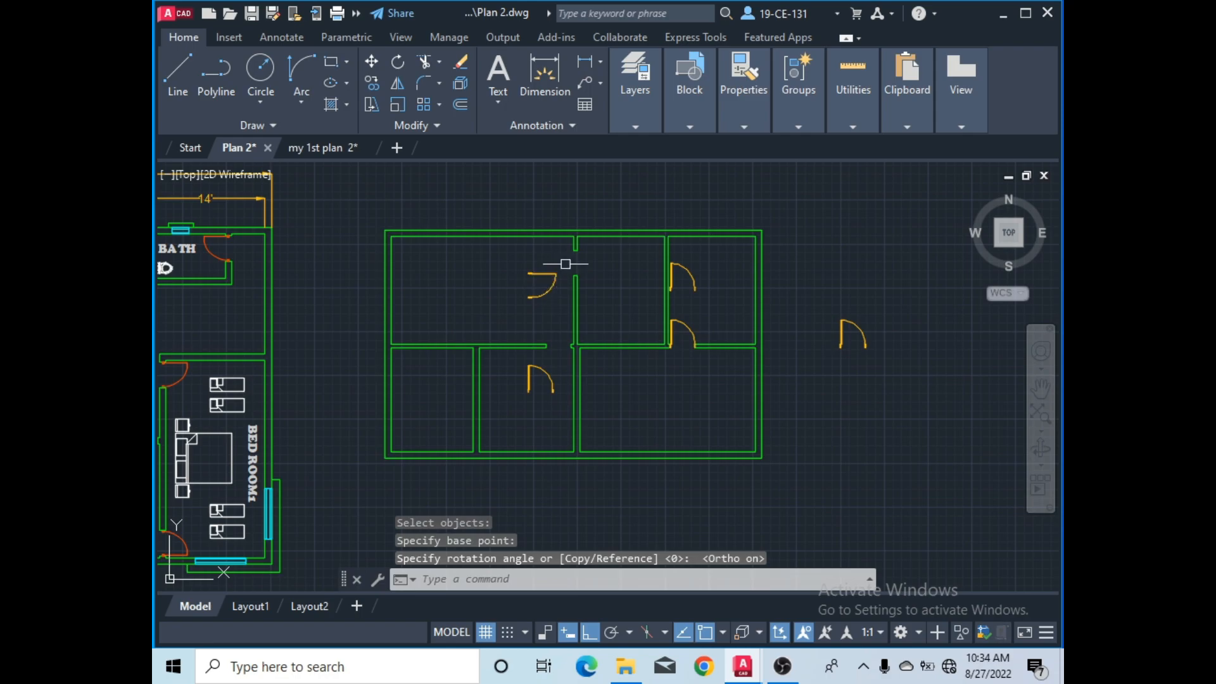
{"action": "scroll", "coordinate": [577, 417], "scroll_direction": "up", "scroll_amount": 4}
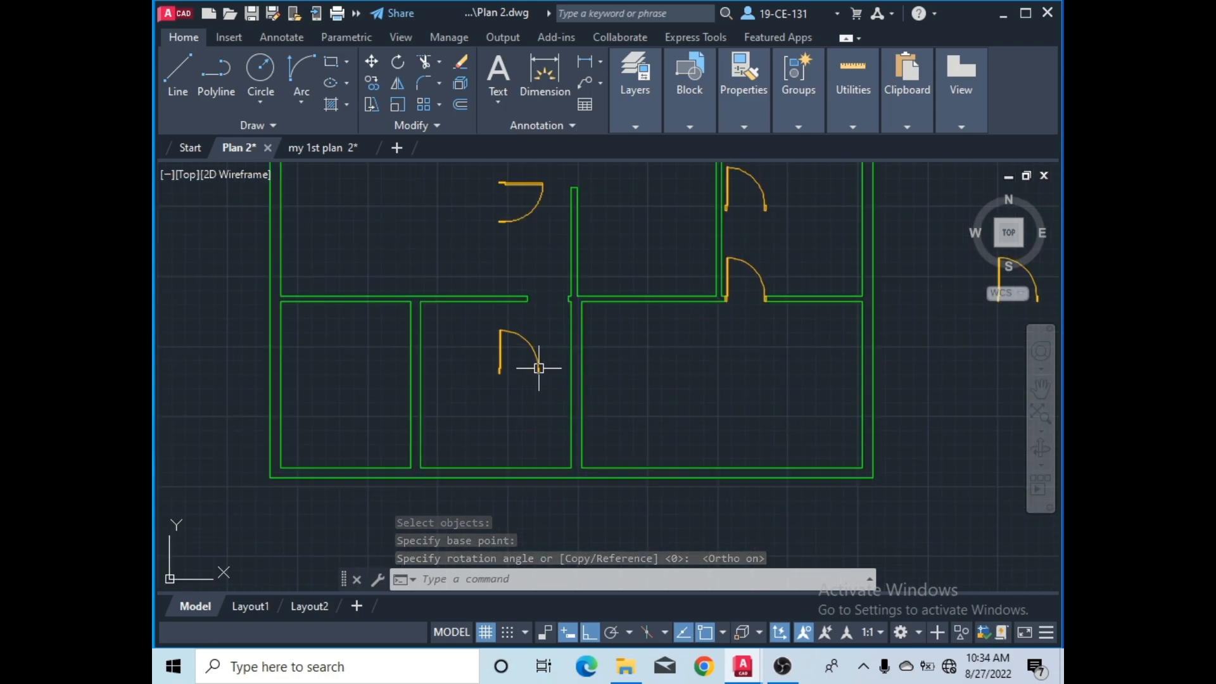
{"action": "left_click", "coordinate": [397, 83]}
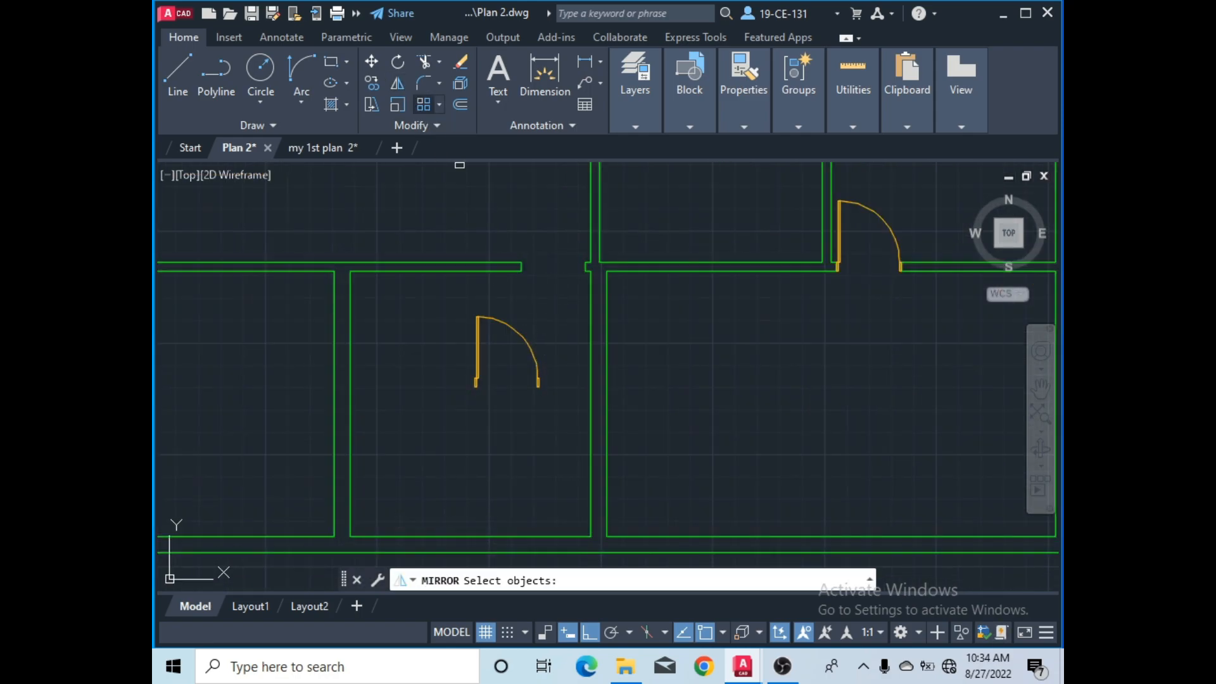
{"action": "left_click", "coordinate": [477, 327]}
{"action": "key", "text": "Return"}
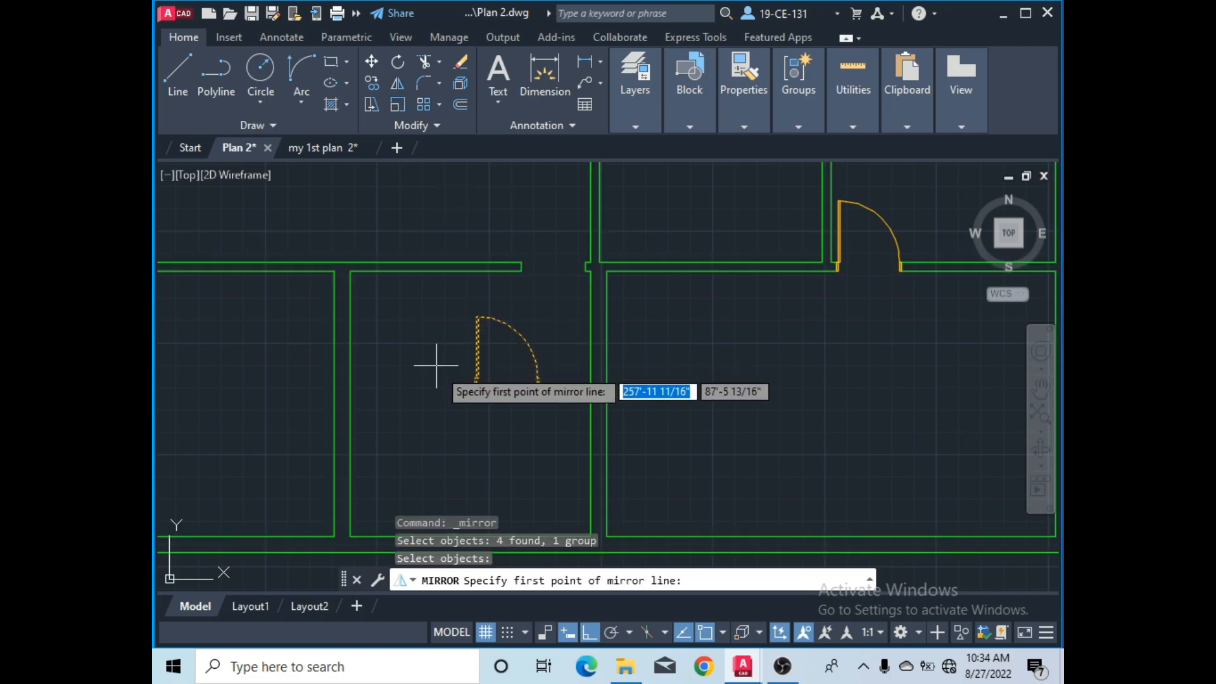
{"action": "scroll", "coordinate": [538, 406], "scroll_direction": "up", "scroll_amount": 5}
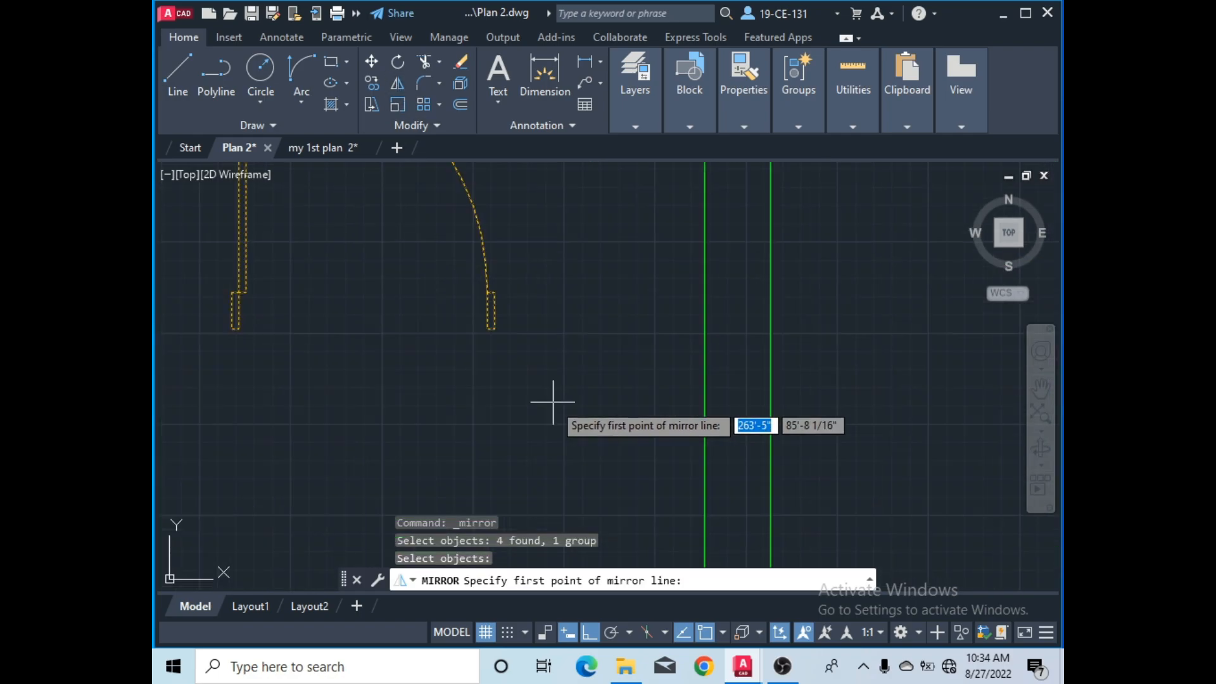
{"action": "left_click", "coordinate": [492, 328]}
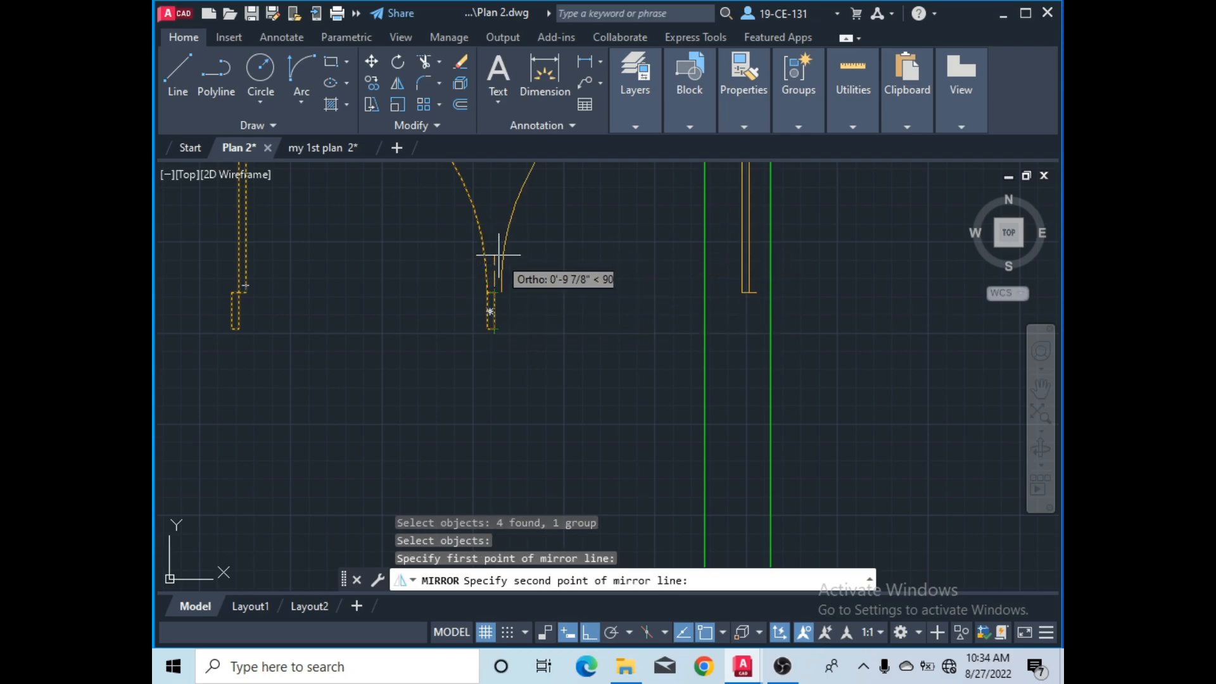
{"action": "left_click", "coordinate": [498, 250]}
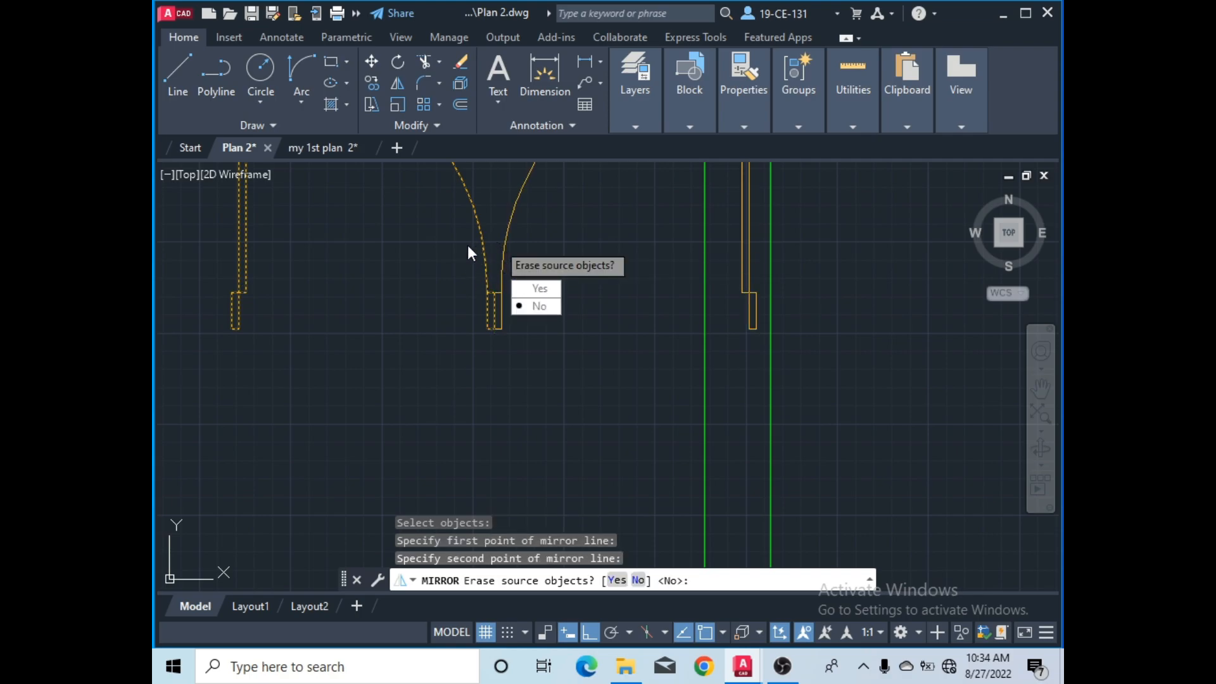
{"action": "left_click", "coordinate": [537, 288]}
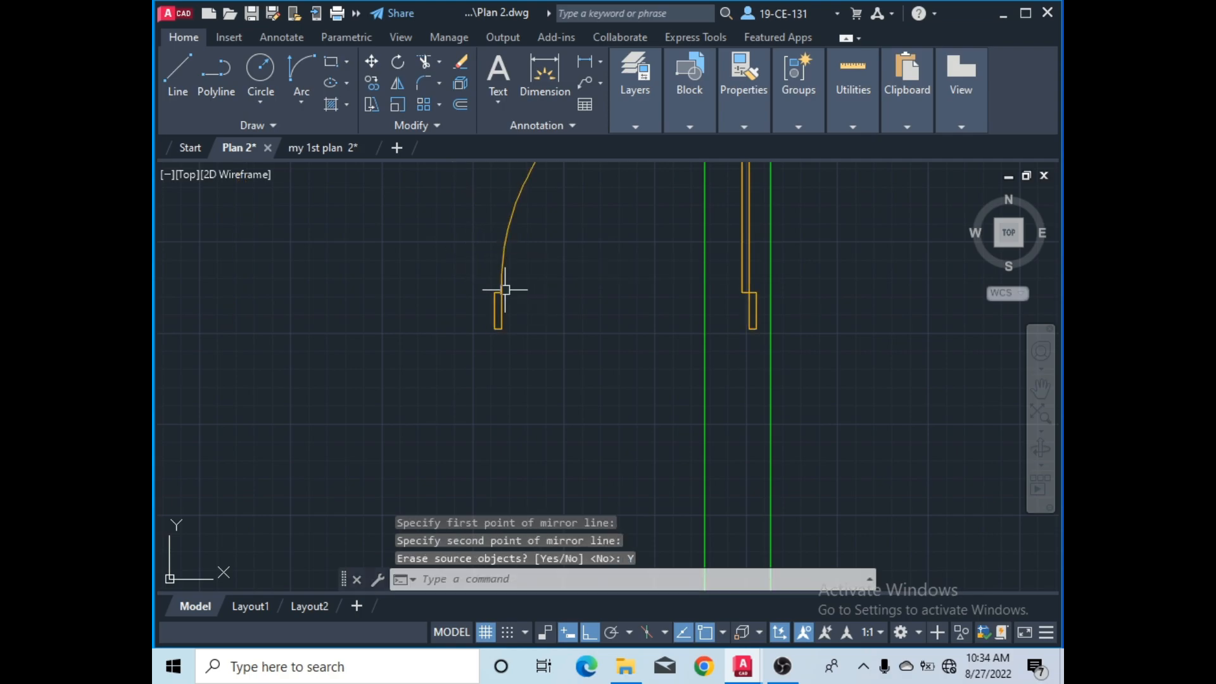
- With Ortho off, move the mirrored door by its right jamb's lower right corner onto the right wall end of the opening above the lower middle room
{"action": "scroll", "coordinate": [505, 290], "scroll_direction": "down", "scroll_amount": 4}
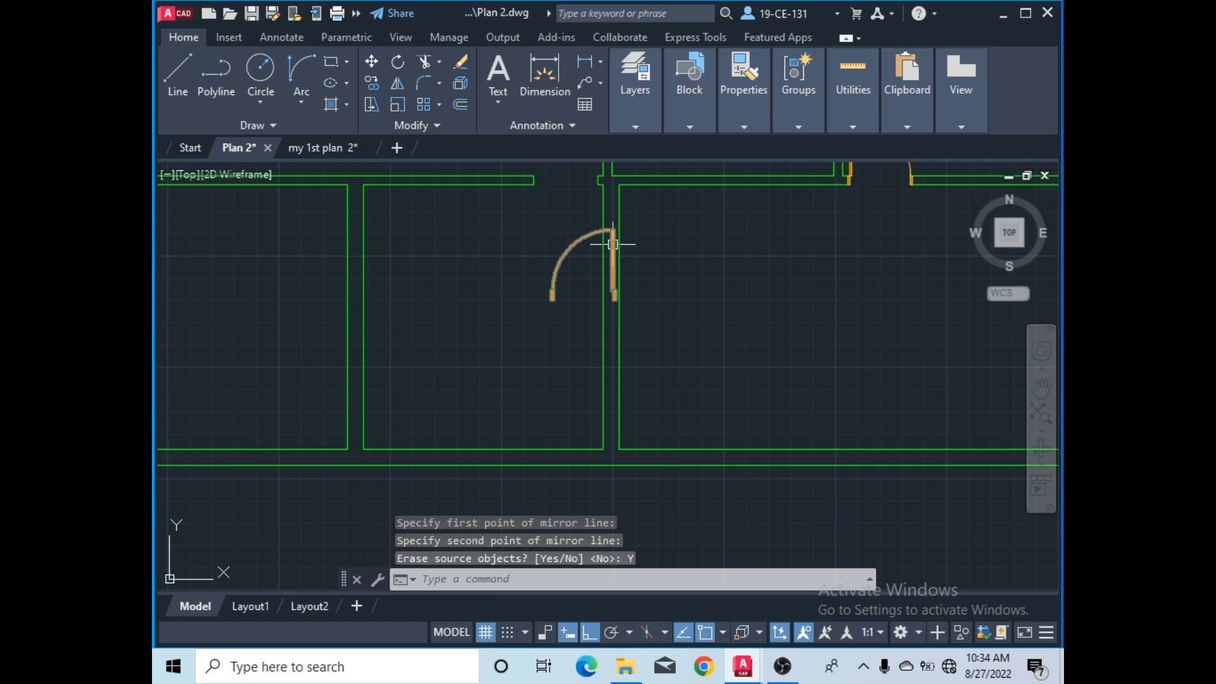
{"action": "scroll", "coordinate": [568, 227], "scroll_direction": "down", "scroll_amount": 4}
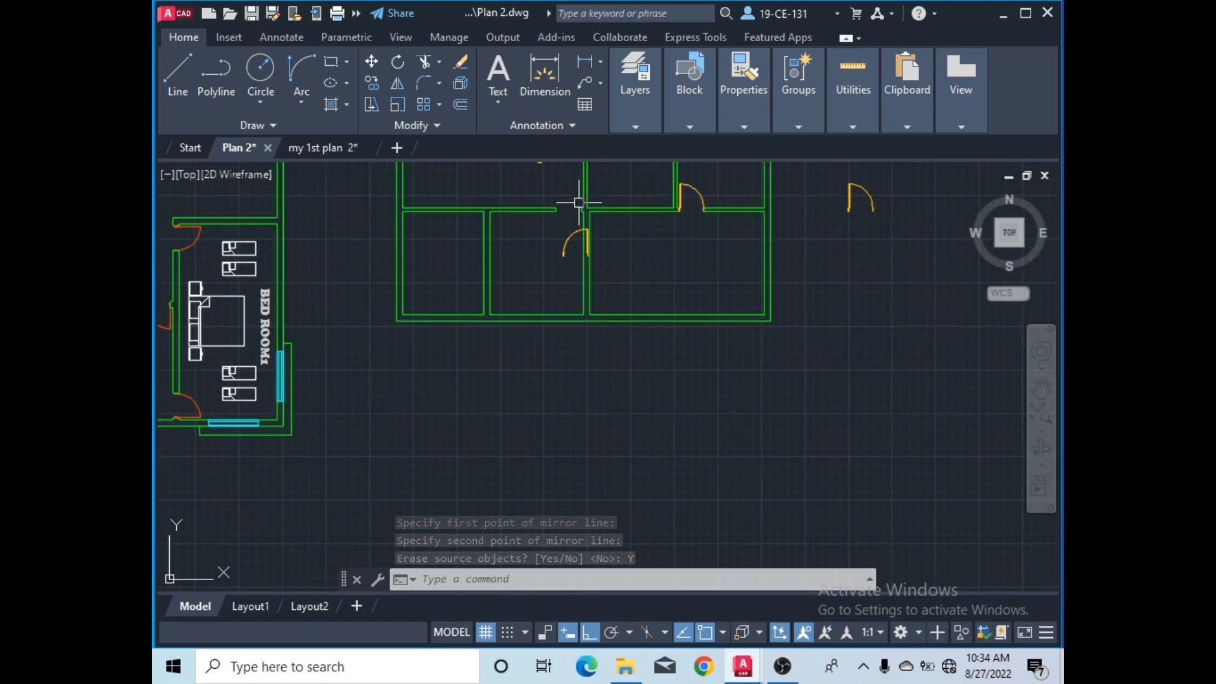
{"action": "scroll", "coordinate": [578, 199], "scroll_direction": "down", "scroll_amount": 2}
{"action": "scroll", "coordinate": [578, 206], "scroll_direction": "up", "scroll_amount": 5}
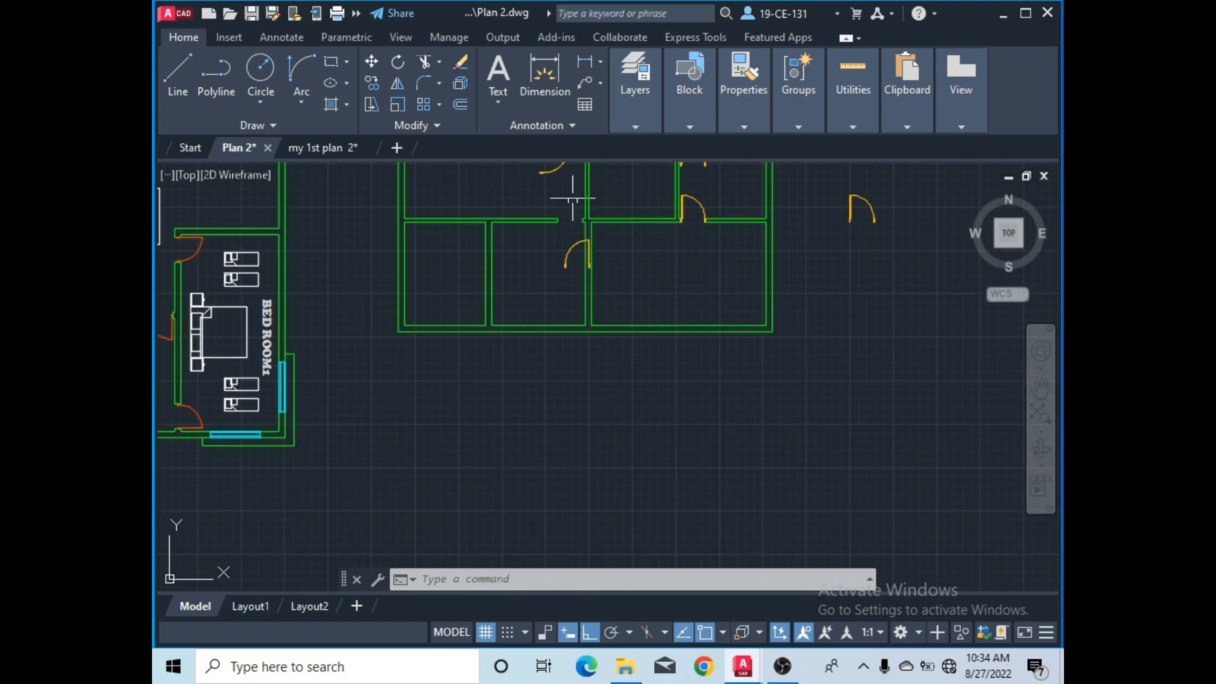
{"action": "left_click", "coordinate": [573, 296]}
{"action": "scroll", "coordinate": [582, 323], "scroll_direction": "up", "scroll_amount": 8}
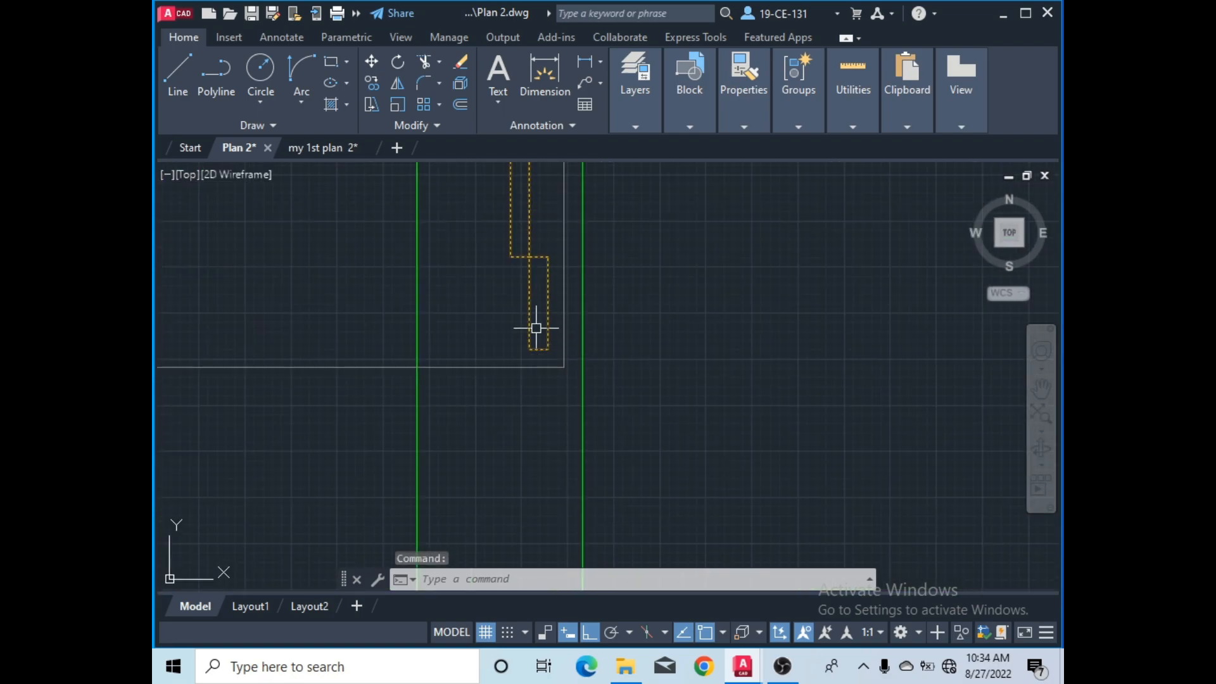
{"action": "right_click", "coordinate": [535, 328]}
{"action": "left_click", "coordinate": [573, 347]}
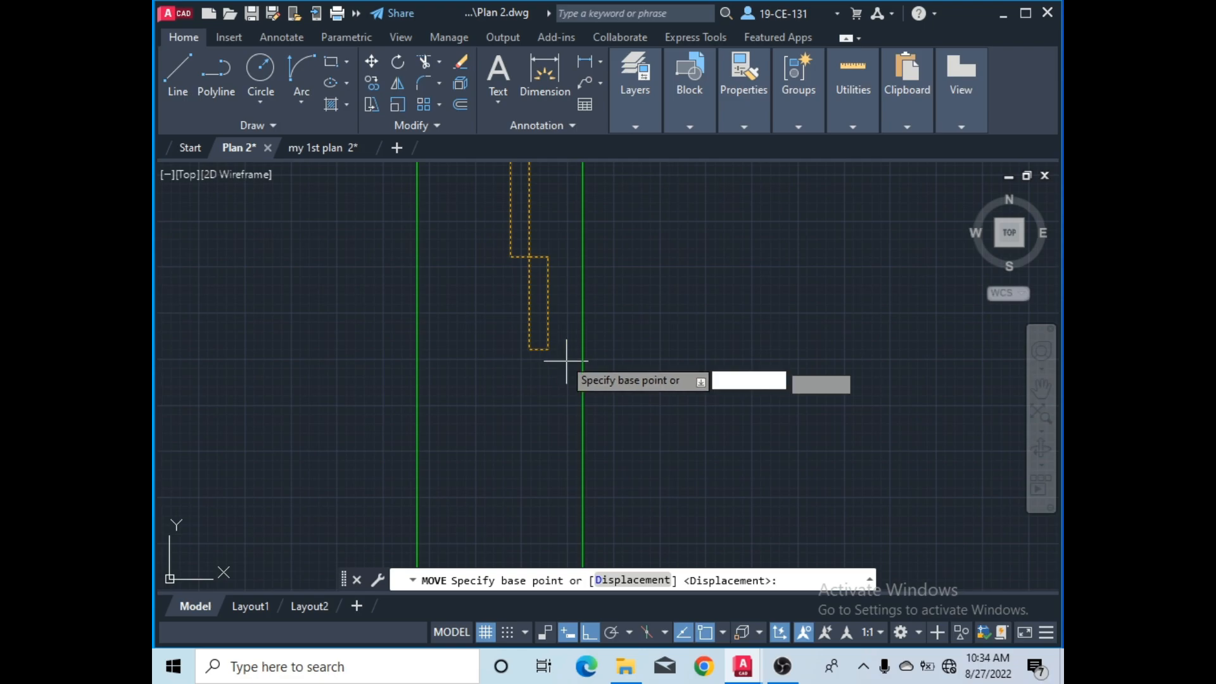
{"action": "left_click", "coordinate": [547, 349]}
{"action": "scroll", "coordinate": [648, 349], "scroll_direction": "down", "scroll_amount": 5}
{"action": "scroll", "coordinate": [652, 355], "scroll_direction": "down", "scroll_amount": 3}
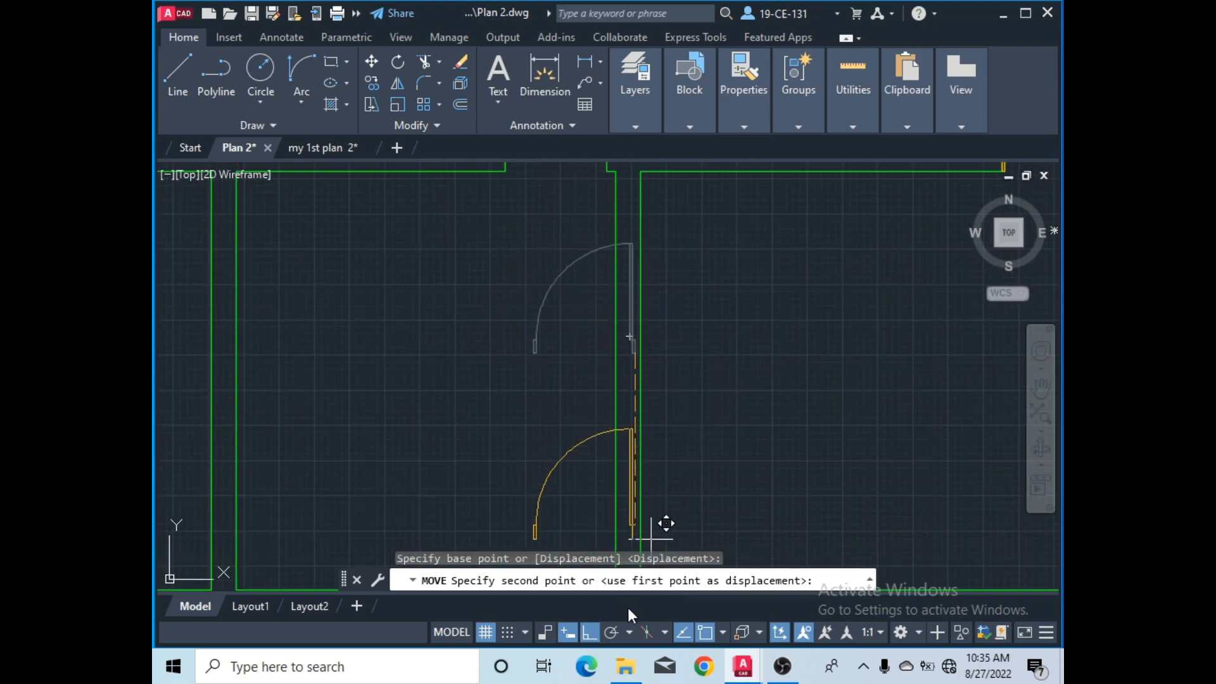
{"action": "left_click", "coordinate": [590, 632]}
{"action": "scroll", "coordinate": [583, 407], "scroll_direction": "down", "scroll_amount": 5}
{"action": "scroll", "coordinate": [572, 356], "scroll_direction": "up", "scroll_amount": 5}
{"action": "scroll", "coordinate": [602, 335], "scroll_direction": "up", "scroll_amount": 3}
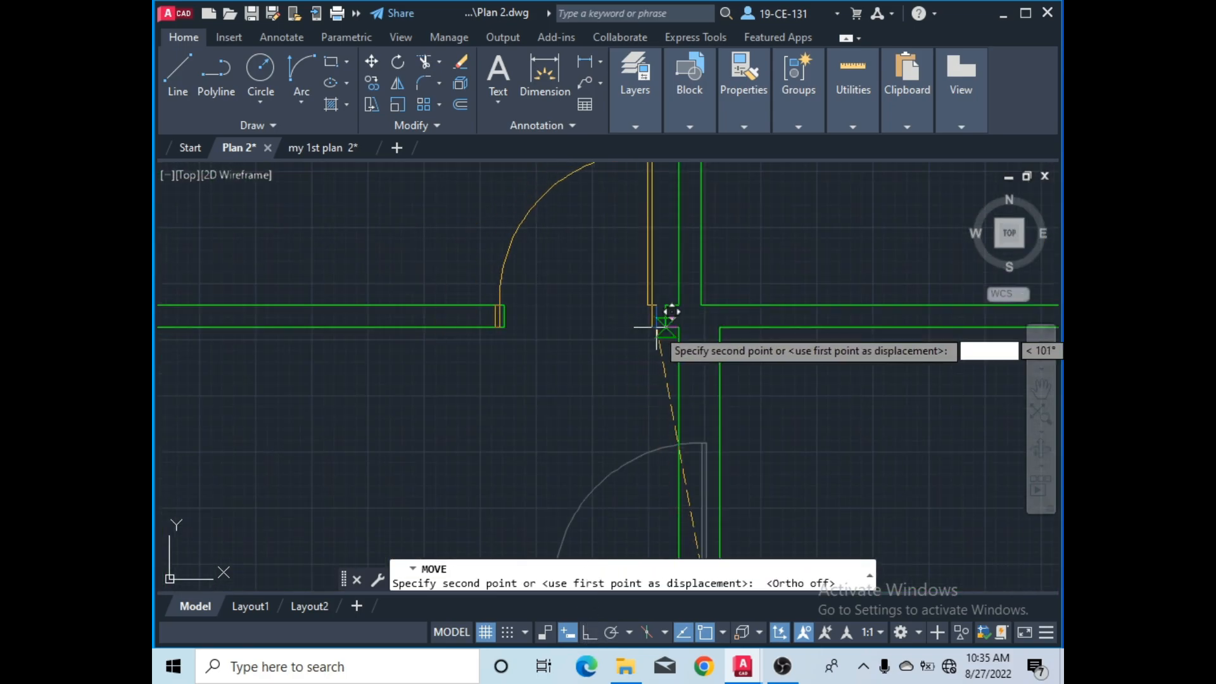
{"action": "scroll", "coordinate": [662, 327], "scroll_direction": "up", "scroll_amount": 3}
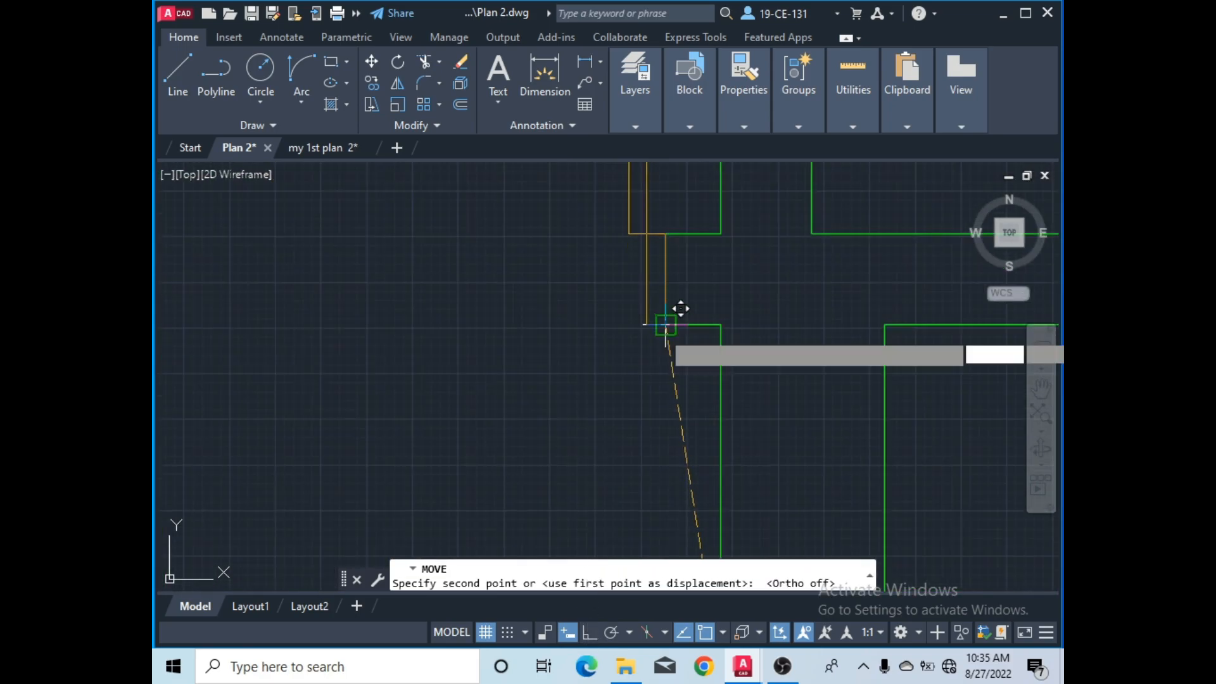
{"action": "left_click", "coordinate": [695, 347]}
{"action": "scroll", "coordinate": [592, 358], "scroll_direction": "down", "scroll_amount": 3}
{"action": "scroll", "coordinate": [524, 348], "scroll_direction": "up", "scroll_amount": 6}
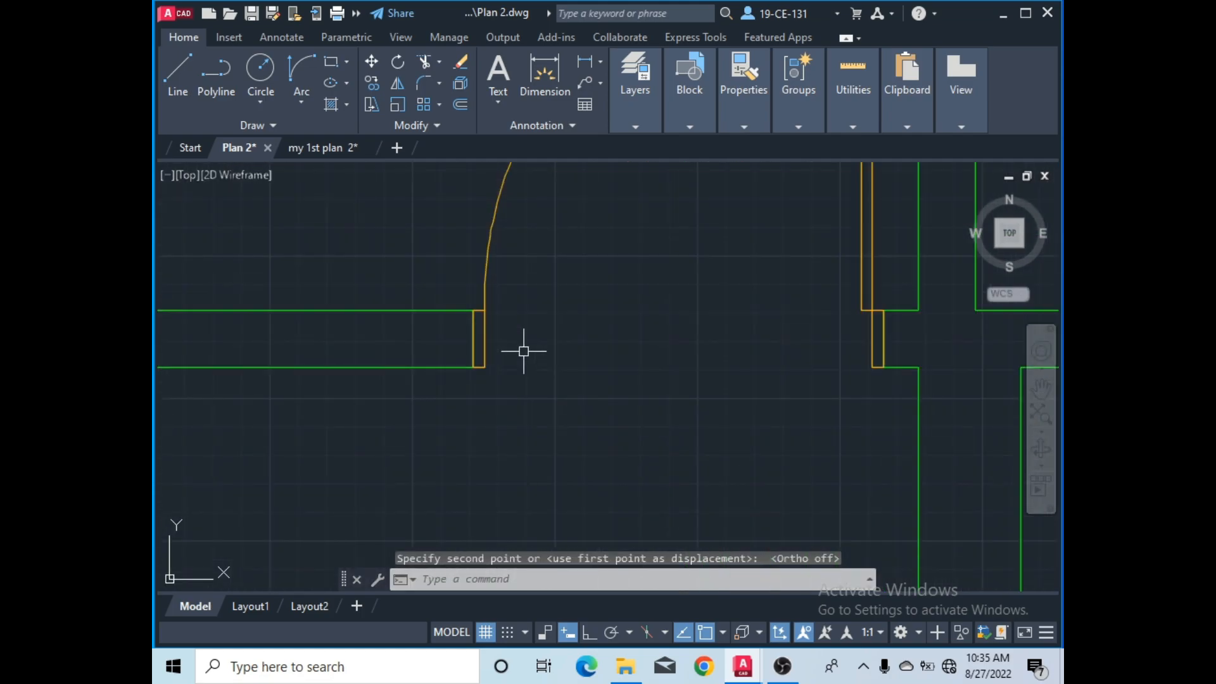
{"action": "scroll", "coordinate": [481, 297], "scroll_direction": "up", "scroll_amount": 2}
{"action": "scroll", "coordinate": [462, 318], "scroll_direction": "down", "scroll_amount": 6}
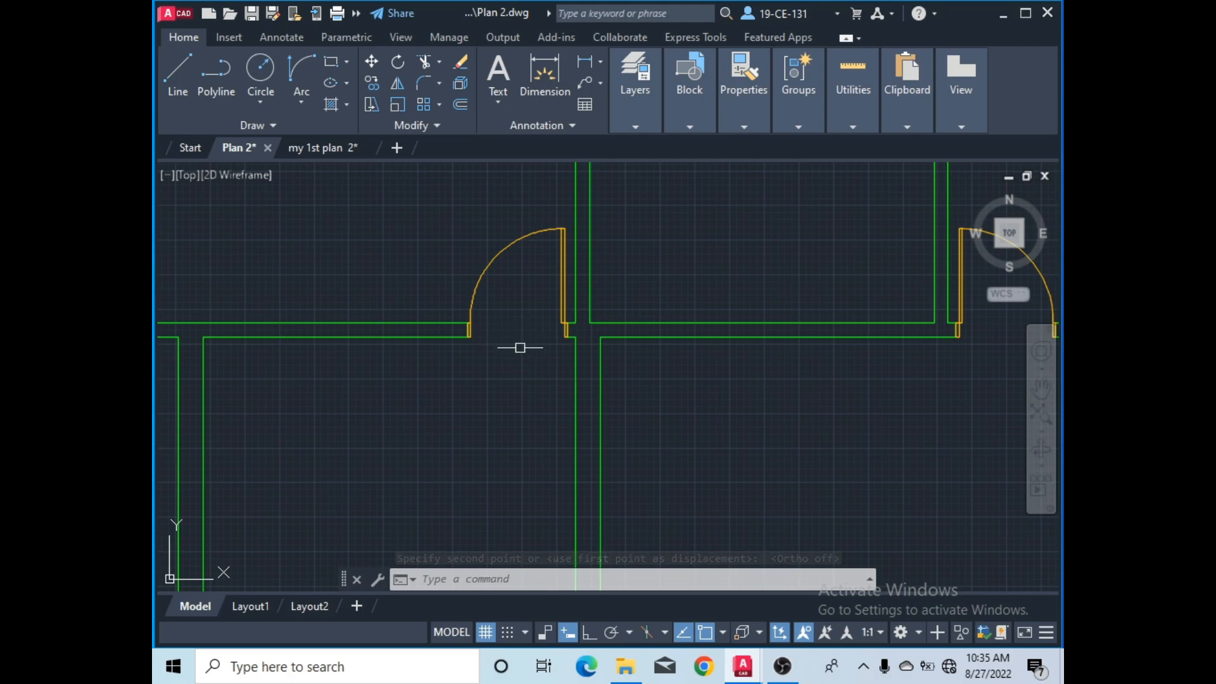
{"action": "scroll", "coordinate": [510, 339], "scroll_direction": "down", "scroll_amount": 4}
{"action": "scroll", "coordinate": [494, 261], "scroll_direction": "up", "scroll_amount": 2}
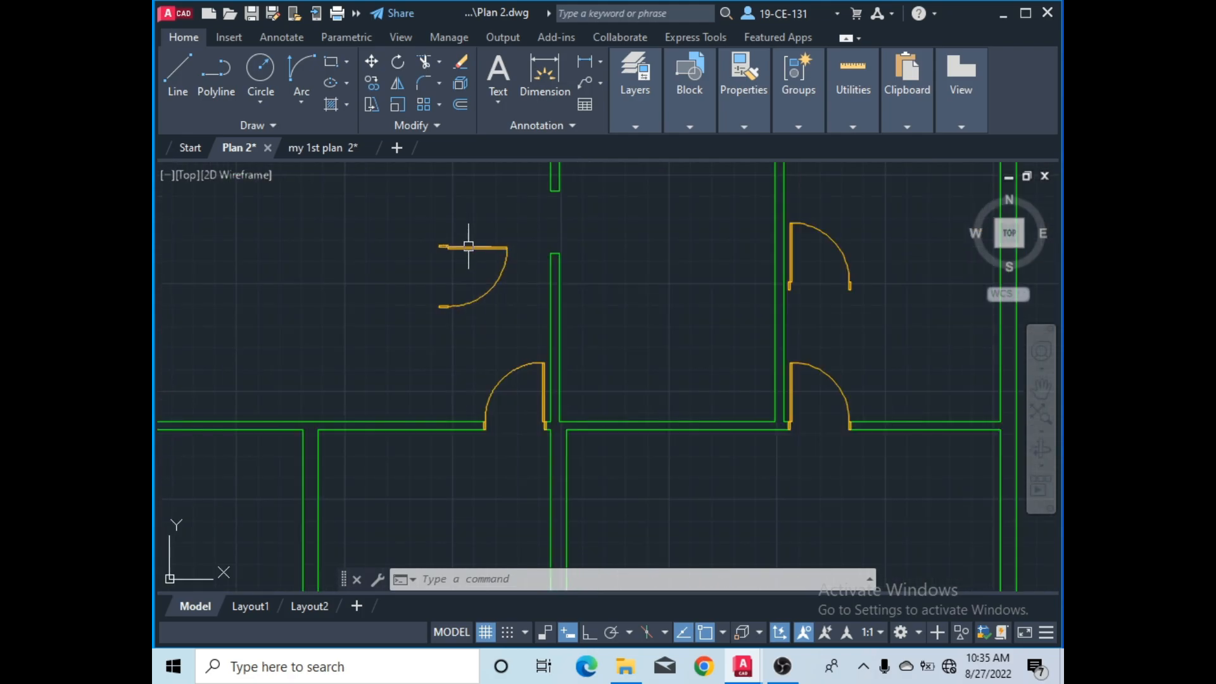
- Move the rotated door by its upper jamb's upper left corner onto the upper wall end of the opening beside the upper left room
{"action": "left_click", "coordinate": [467, 245]}
{"action": "right_click", "coordinate": [396, 215]}
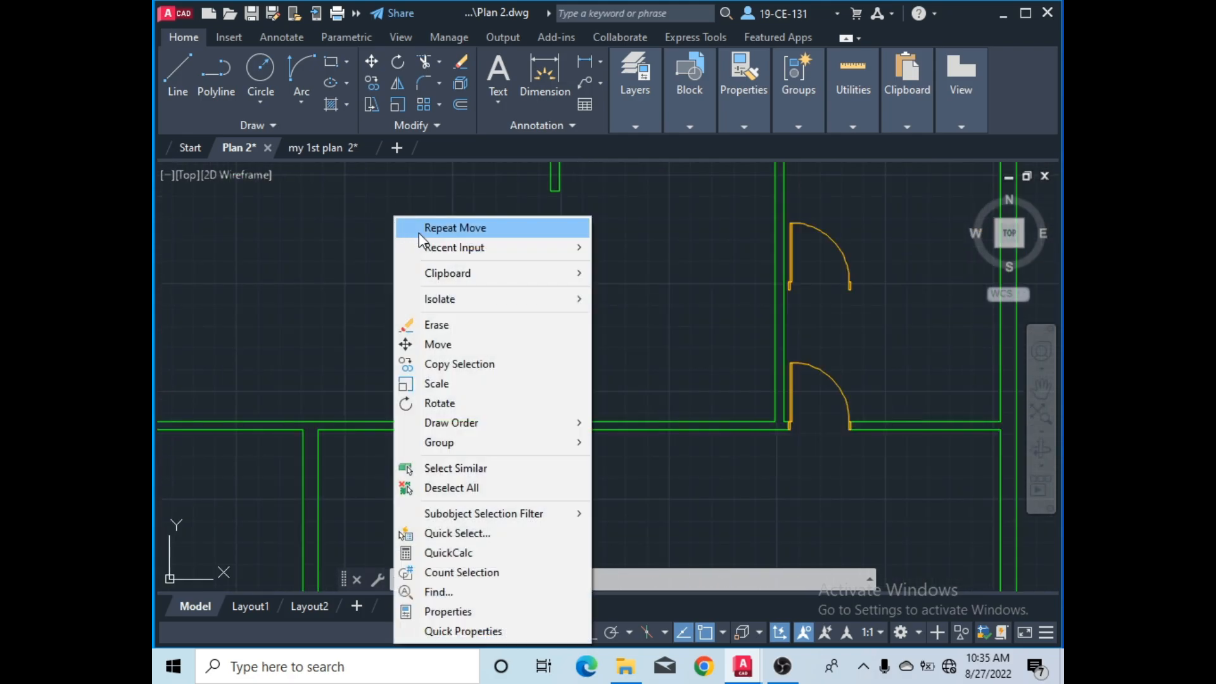
{"action": "left_click", "coordinate": [446, 345]}
{"action": "scroll", "coordinate": [447, 256], "scroll_direction": "up", "scroll_amount": 5}
{"action": "scroll", "coordinate": [440, 253], "scroll_direction": "down", "scroll_amount": 3}
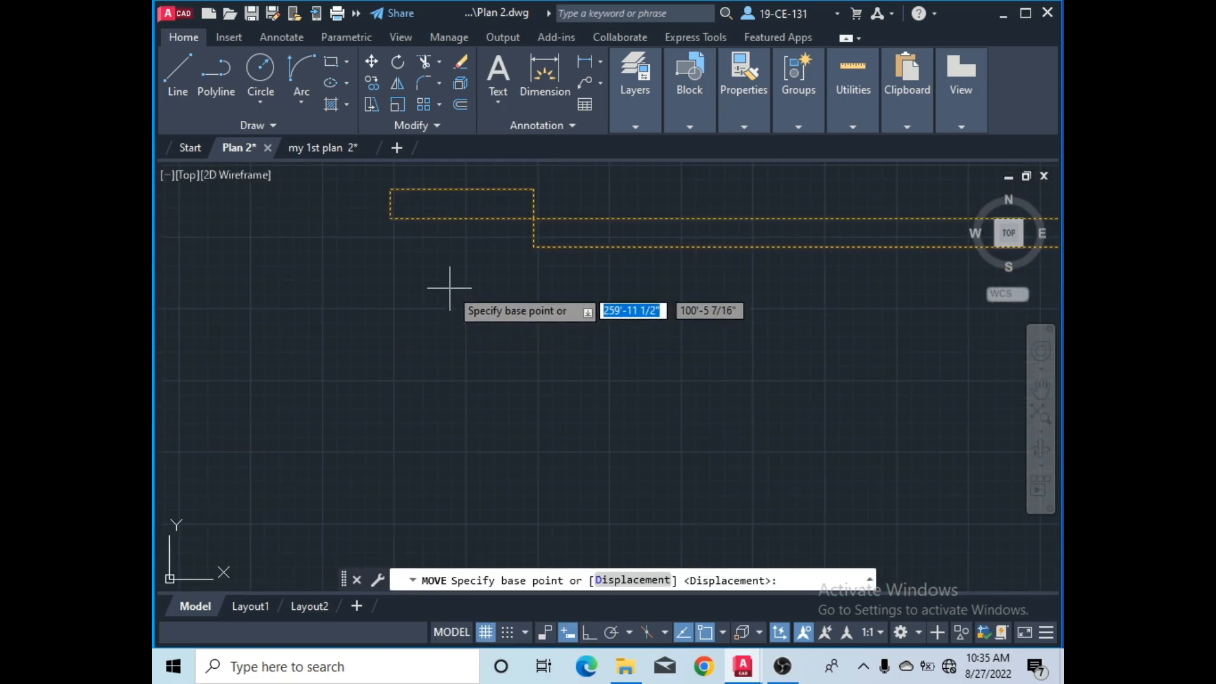
{"action": "left_click", "coordinate": [390, 189]}
{"action": "scroll", "coordinate": [611, 313], "scroll_direction": "down", "scroll_amount": 5}
{"action": "scroll", "coordinate": [722, 255], "scroll_direction": "up", "scroll_amount": 6}
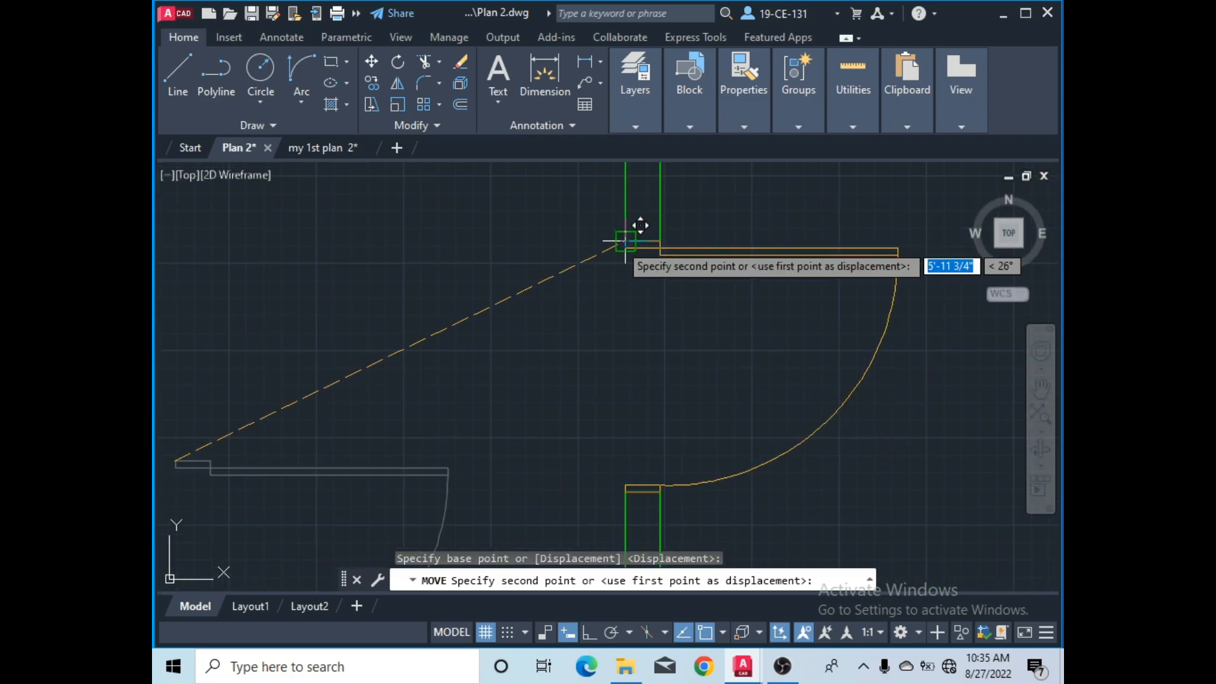
{"action": "left_click", "coordinate": [625, 242]}
{"action": "scroll", "coordinate": [611, 295], "scroll_direction": "down", "scroll_amount": 3}
{"action": "scroll", "coordinate": [627, 335], "scroll_direction": "down", "scroll_amount": 3}
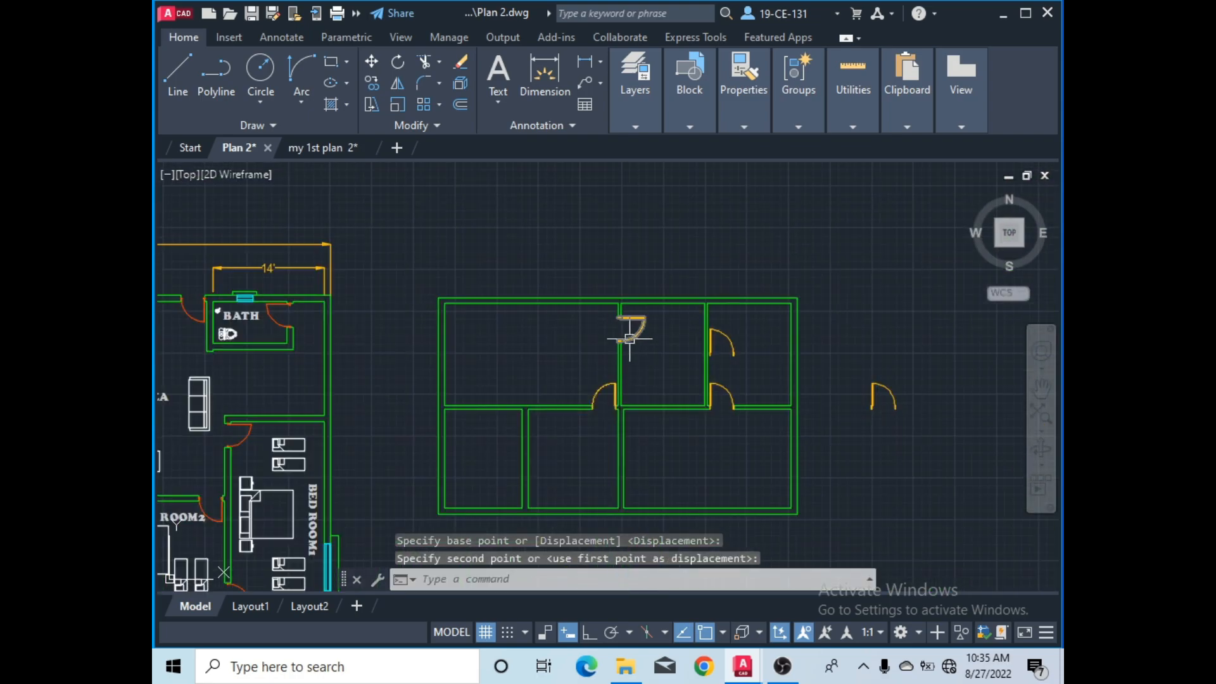
- Examine the doors in the furnished reference plan, especially the jambs and swing of the door beside the bath
{"action": "scroll", "coordinate": [629, 336], "scroll_direction": "down", "scroll_amount": 3}
{"action": "scroll", "coordinate": [628, 356], "scroll_direction": "up", "scroll_amount": 2}
{"action": "scroll", "coordinate": [624, 297], "scroll_direction": "down", "scroll_amount": 4}
{"action": "scroll", "coordinate": [515, 288], "scroll_direction": "up", "scroll_amount": 8}
{"action": "scroll", "coordinate": [484, 234], "scroll_direction": "up", "scroll_amount": 2}
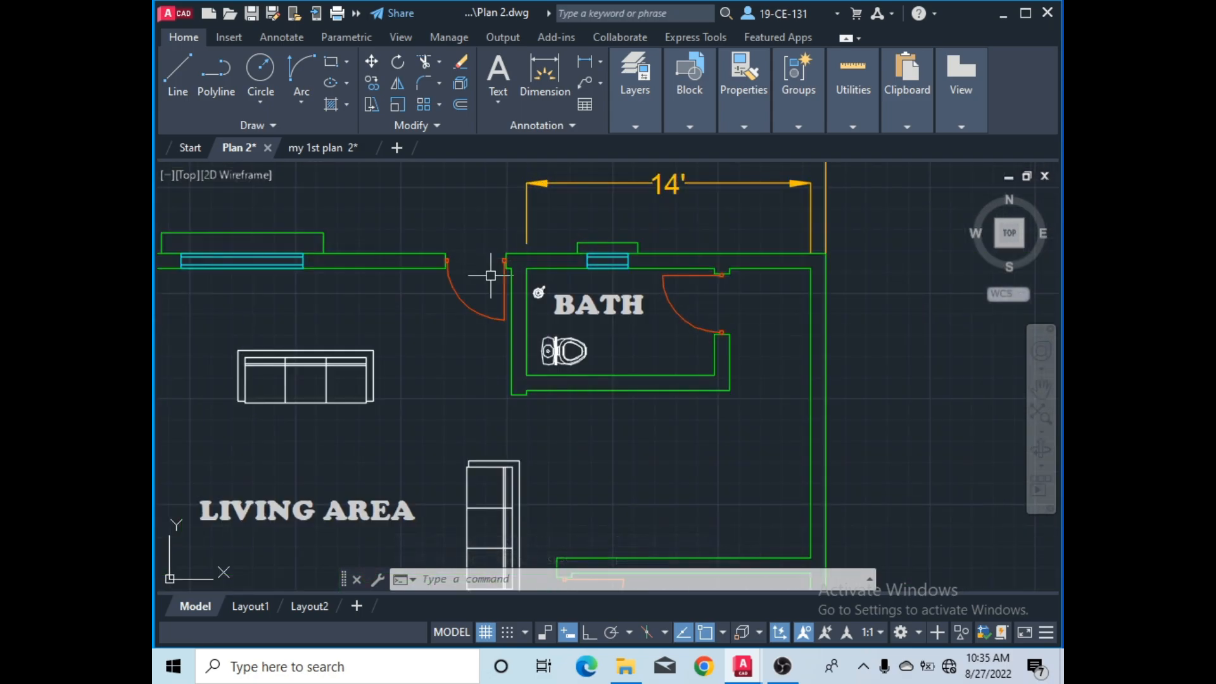
{"action": "scroll", "coordinate": [490, 275], "scroll_direction": "up", "scroll_amount": 6}
{"action": "scroll", "coordinate": [597, 264], "scroll_direction": "down", "scroll_amount": 4}
{"action": "scroll", "coordinate": [603, 265], "scroll_direction": "up", "scroll_amount": 7}
{"action": "scroll", "coordinate": [604, 266], "scroll_direction": "down", "scroll_amount": 5}
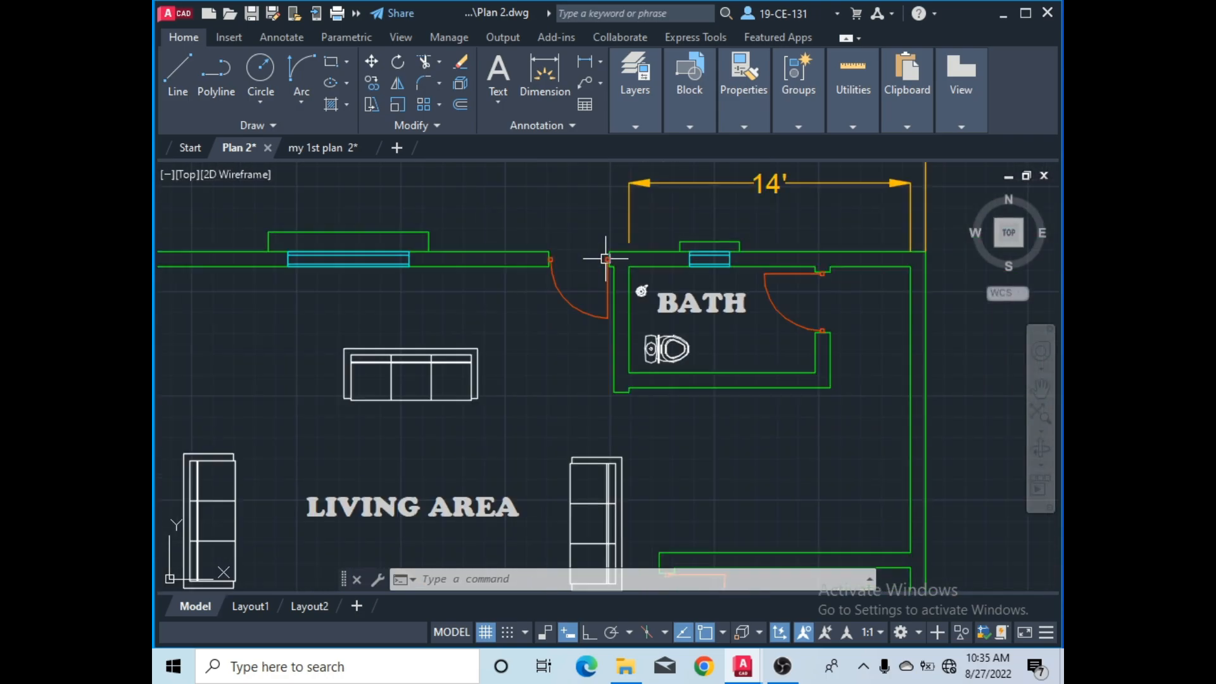
{"action": "scroll", "coordinate": [605, 260], "scroll_direction": "down", "scroll_amount": 3}
{"action": "scroll", "coordinate": [607, 271], "scroll_direction": "down", "scroll_amount": 1}
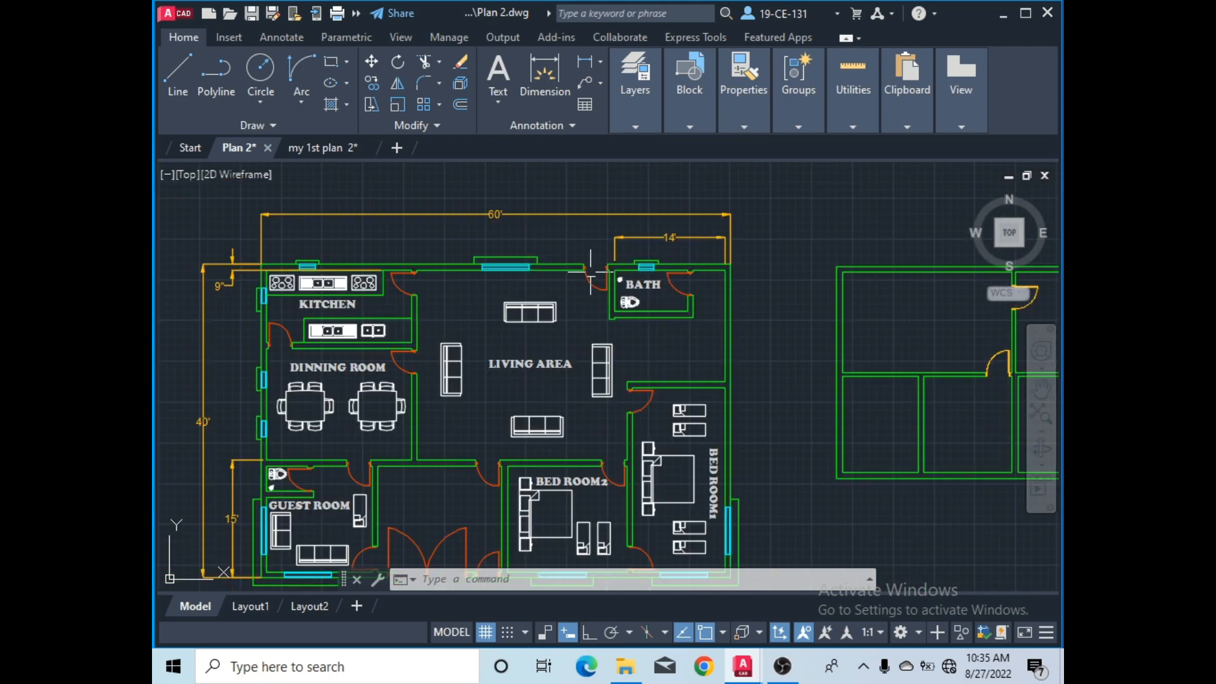
{"action": "scroll", "coordinate": [614, 271], "scroll_direction": "down", "scroll_amount": 3}
{"action": "scroll", "coordinate": [685, 252], "scroll_direction": "up", "scroll_amount": 2}
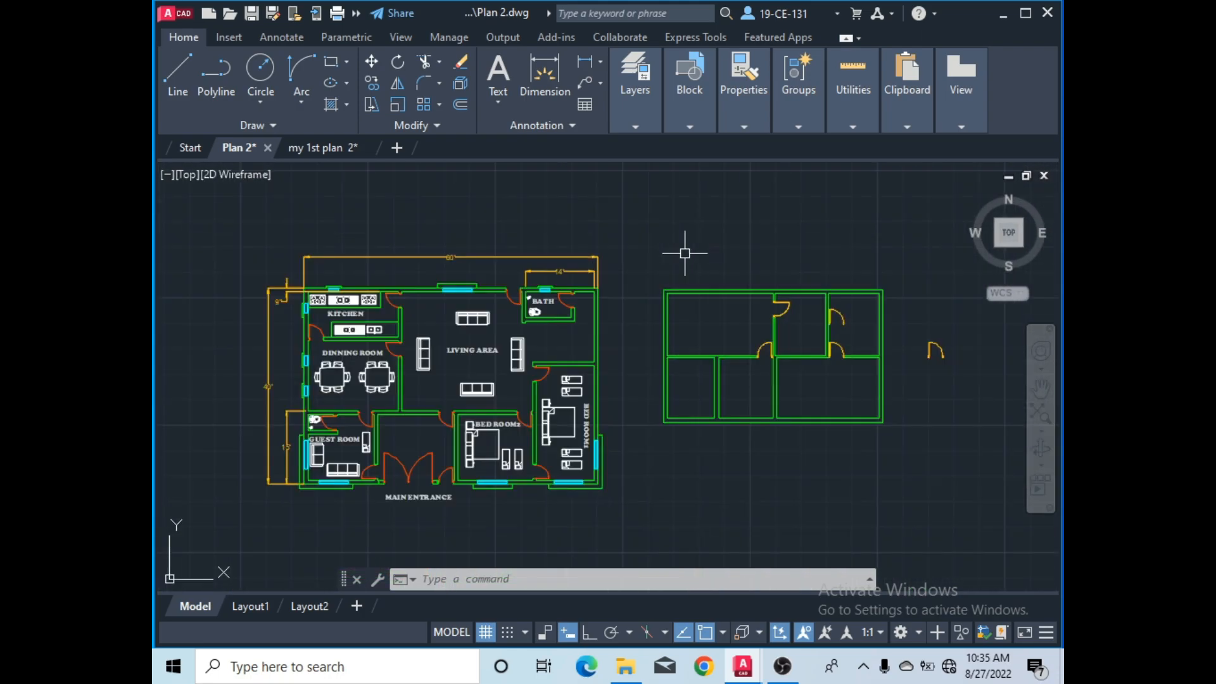
{"action": "scroll", "coordinate": [491, 280], "scroll_direction": "up", "scroll_amount": 5}
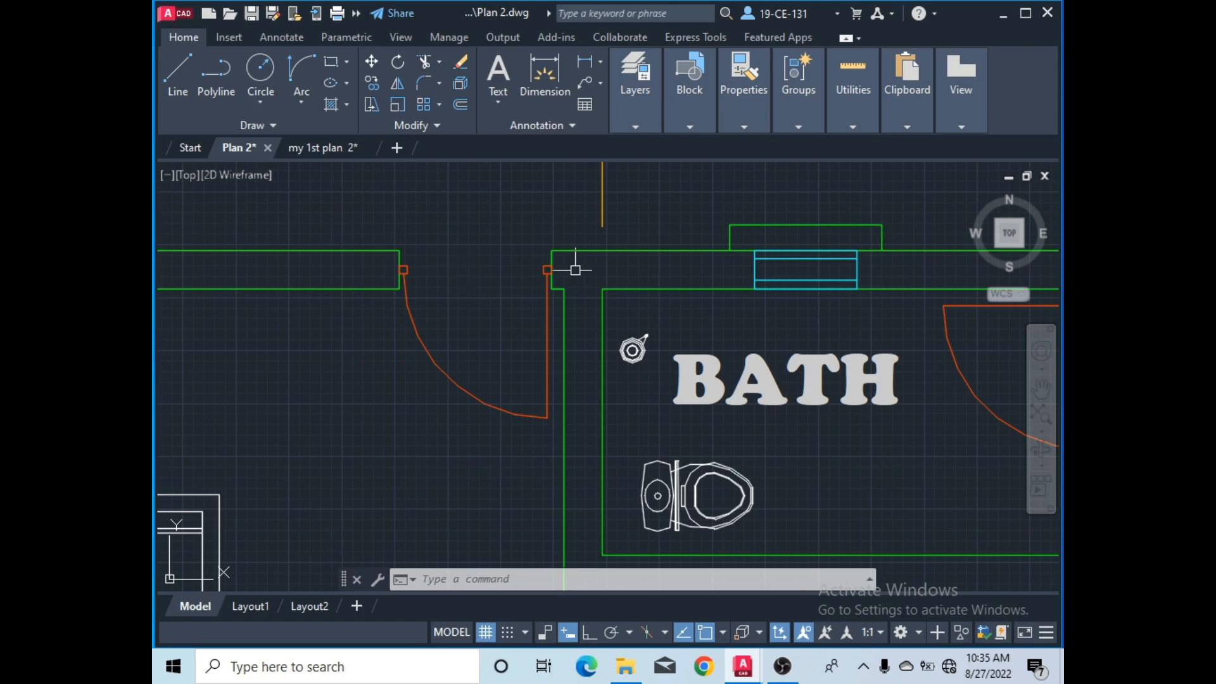
{"action": "scroll", "coordinate": [416, 278], "scroll_direction": "up", "scroll_amount": 4}
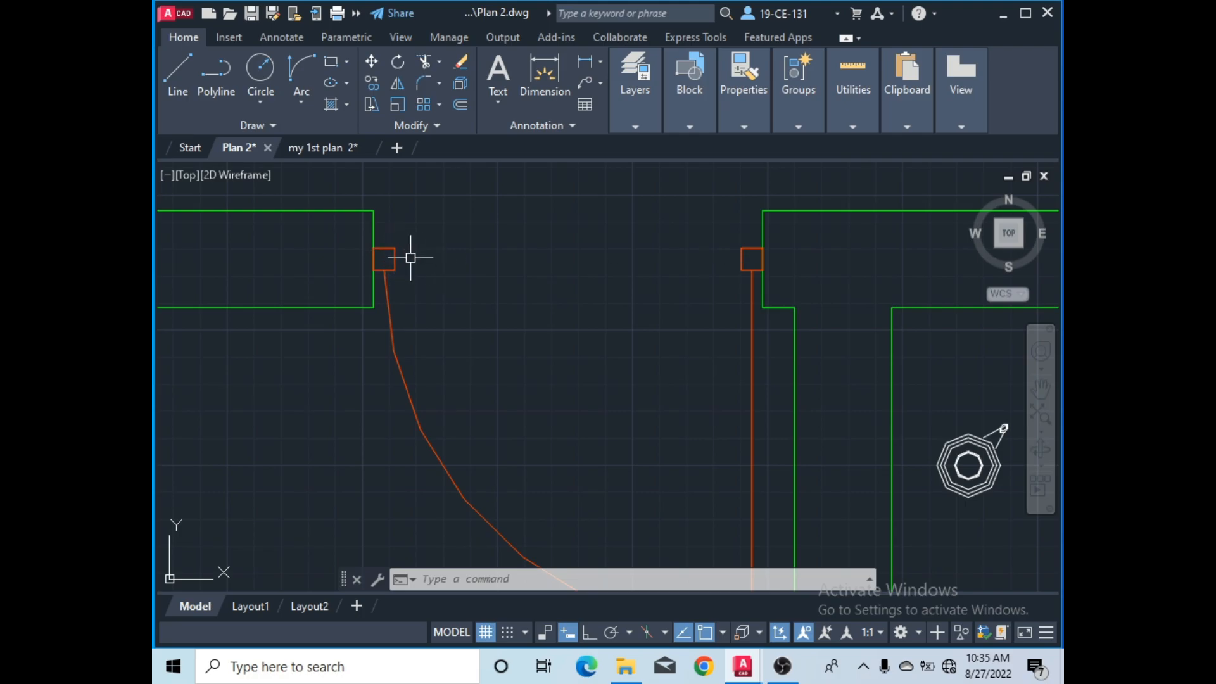
{"action": "scroll", "coordinate": [398, 304], "scroll_direction": "down", "scroll_amount": 8}
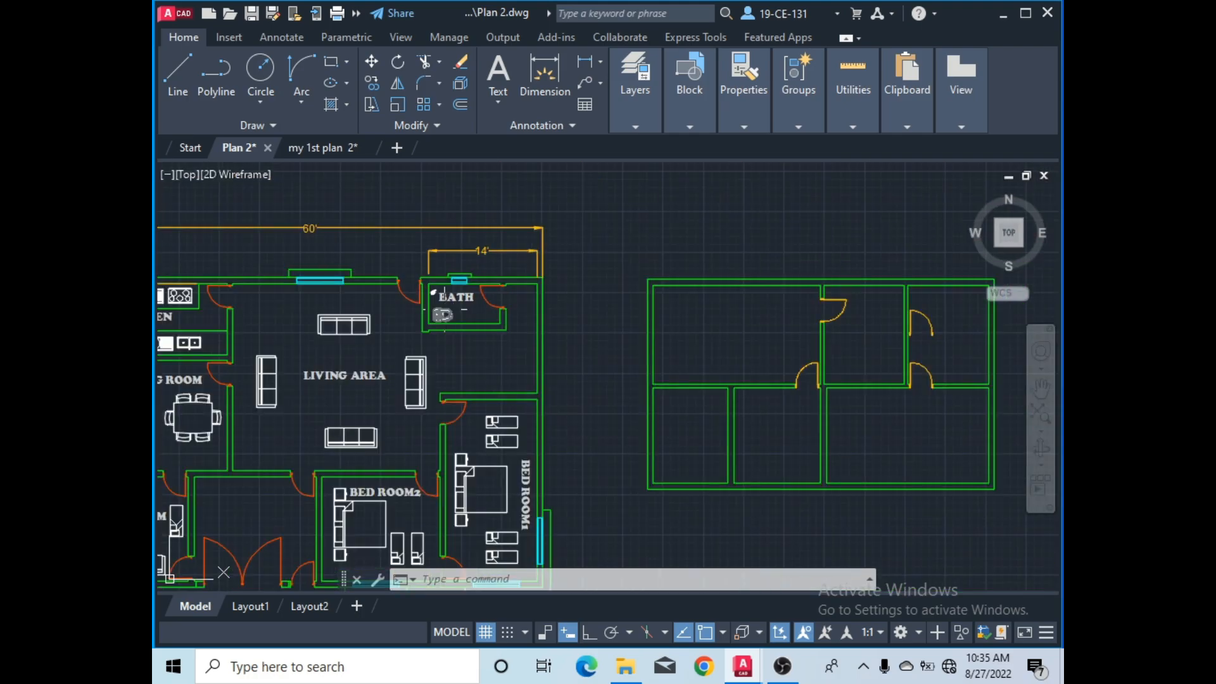
{"action": "scroll", "coordinate": [453, 276], "scroll_direction": "up", "scroll_amount": 4}
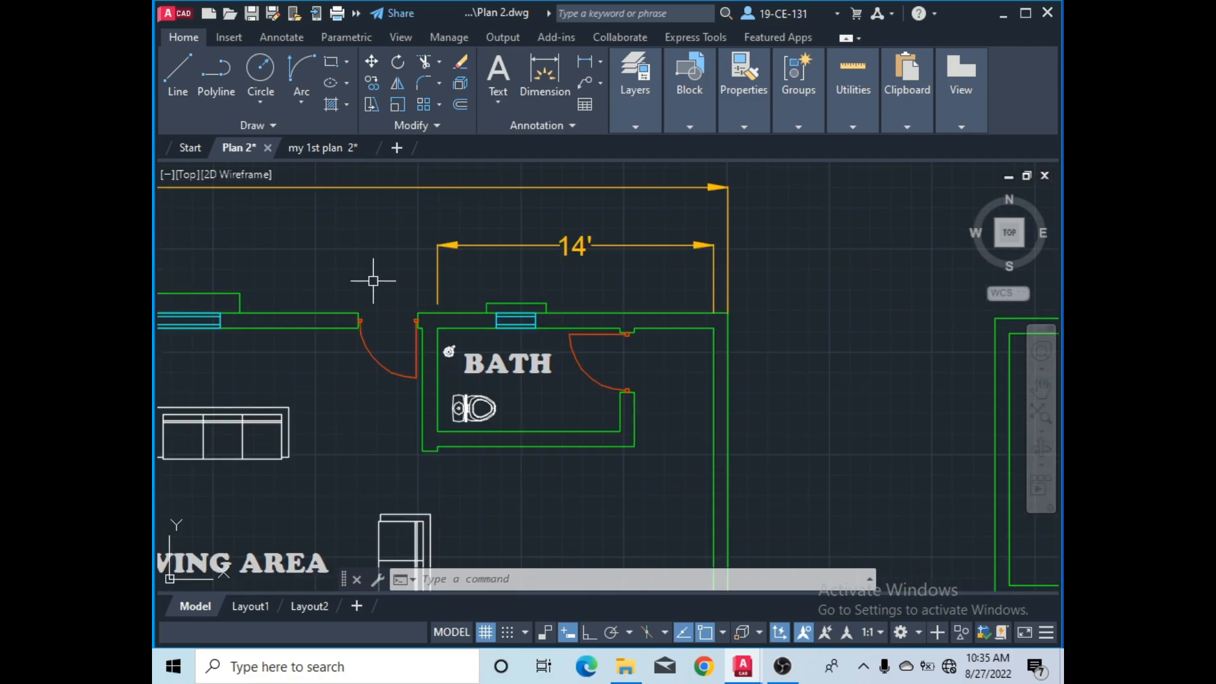
- Draw a 1" by 1" rectangle above the left jamb of the door beside the bath
{"action": "left_click", "coordinate": [330, 64]}
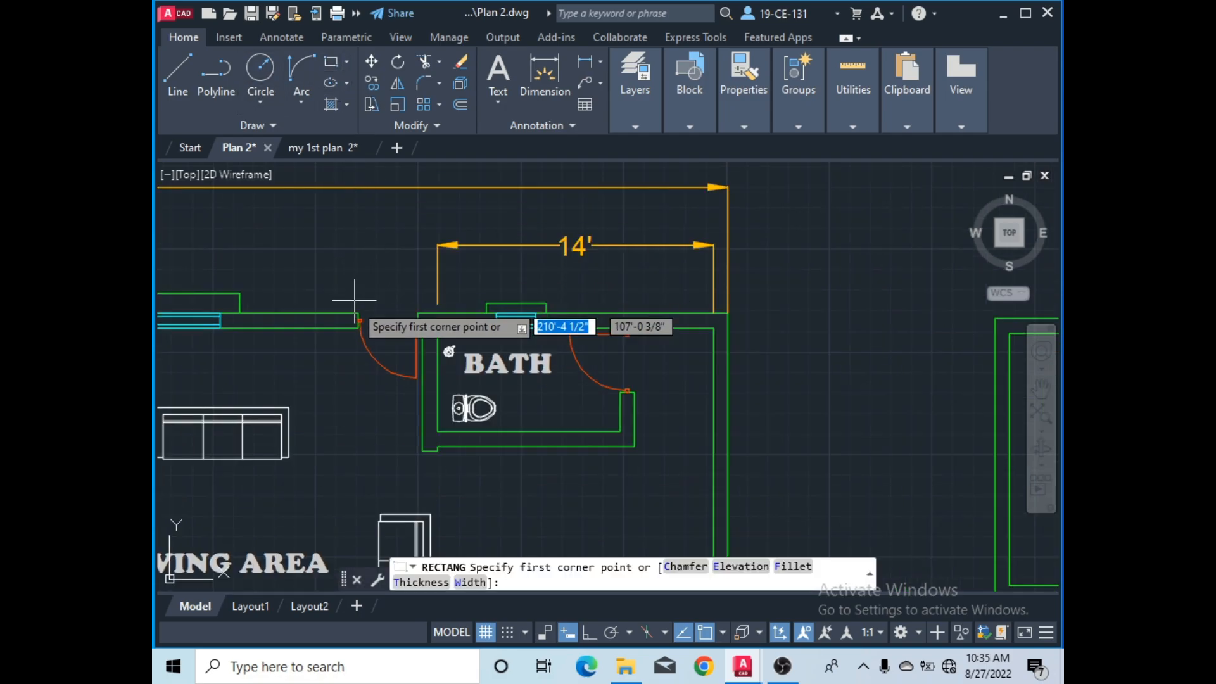
{"action": "scroll", "coordinate": [355, 295], "scroll_direction": "up", "scroll_amount": 5}
{"action": "left_click", "coordinate": [368, 218]}
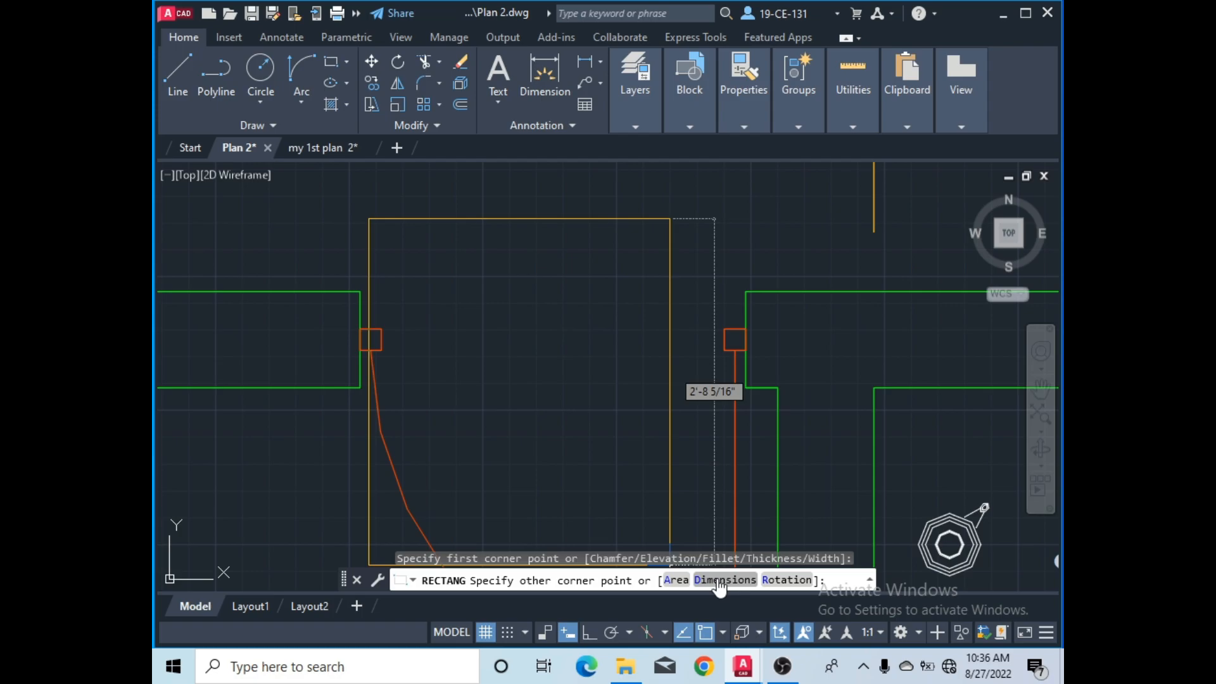
{"action": "type", "text": "d"}
{"action": "key", "text": "Return"}
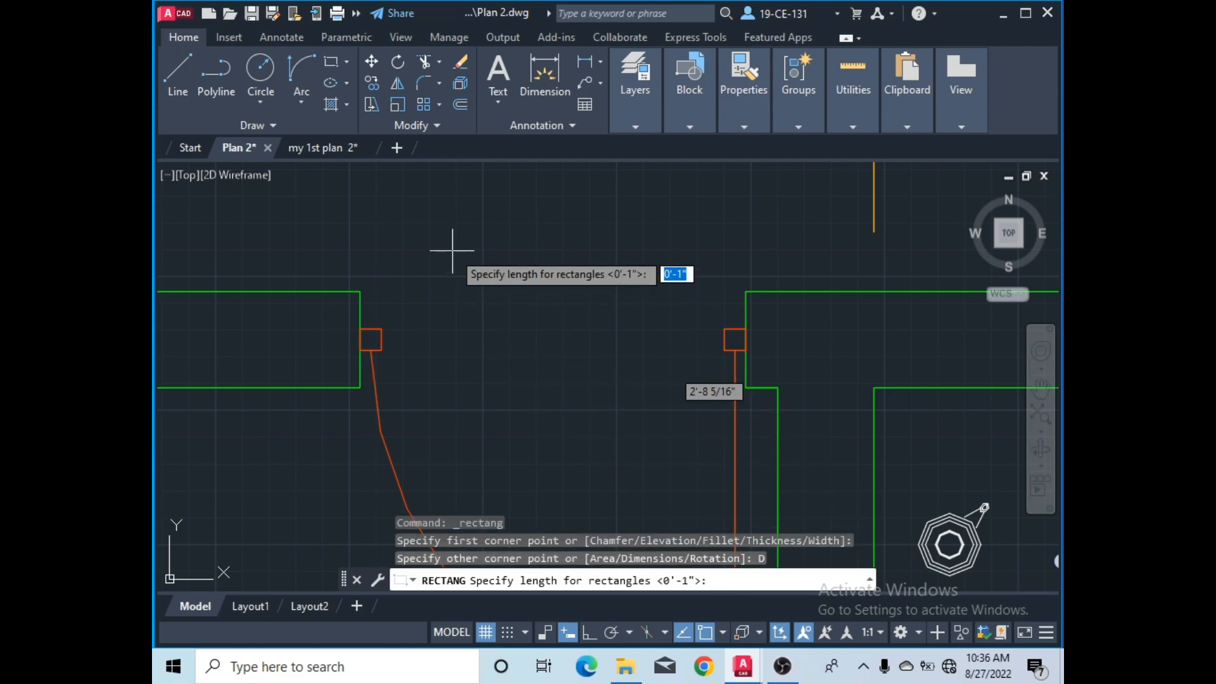
{"action": "key", "text": "Return"}
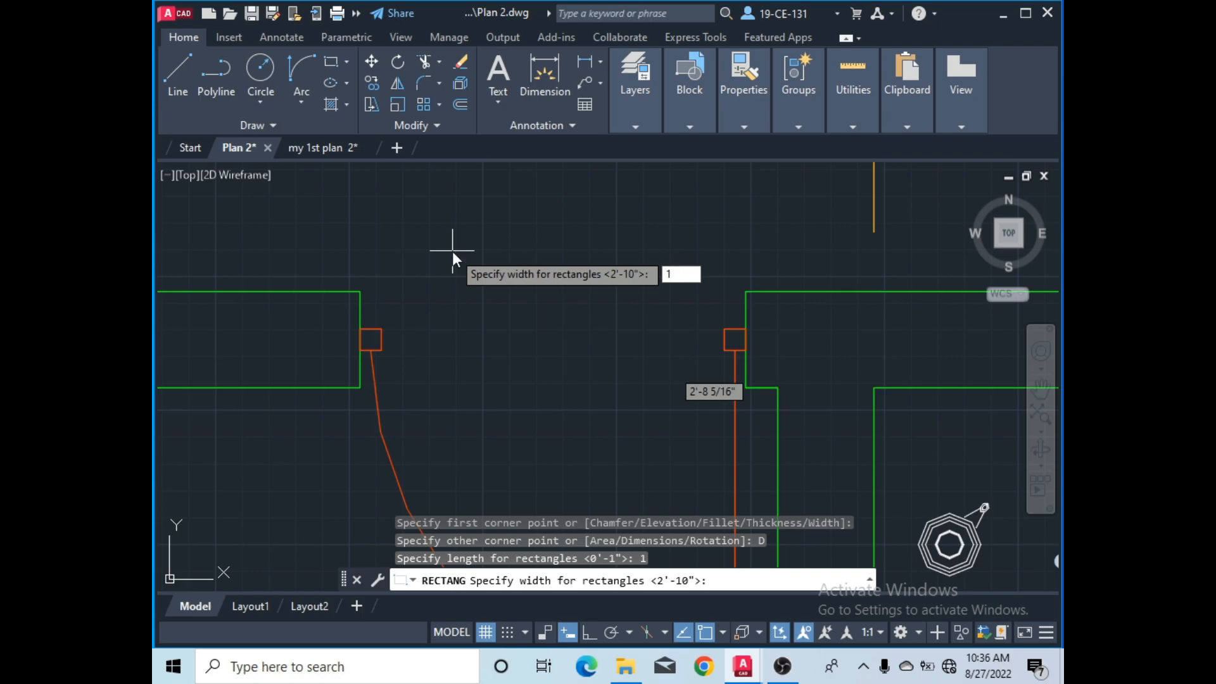
{"action": "type", "text": "1"}
{"action": "key", "text": "Return"}
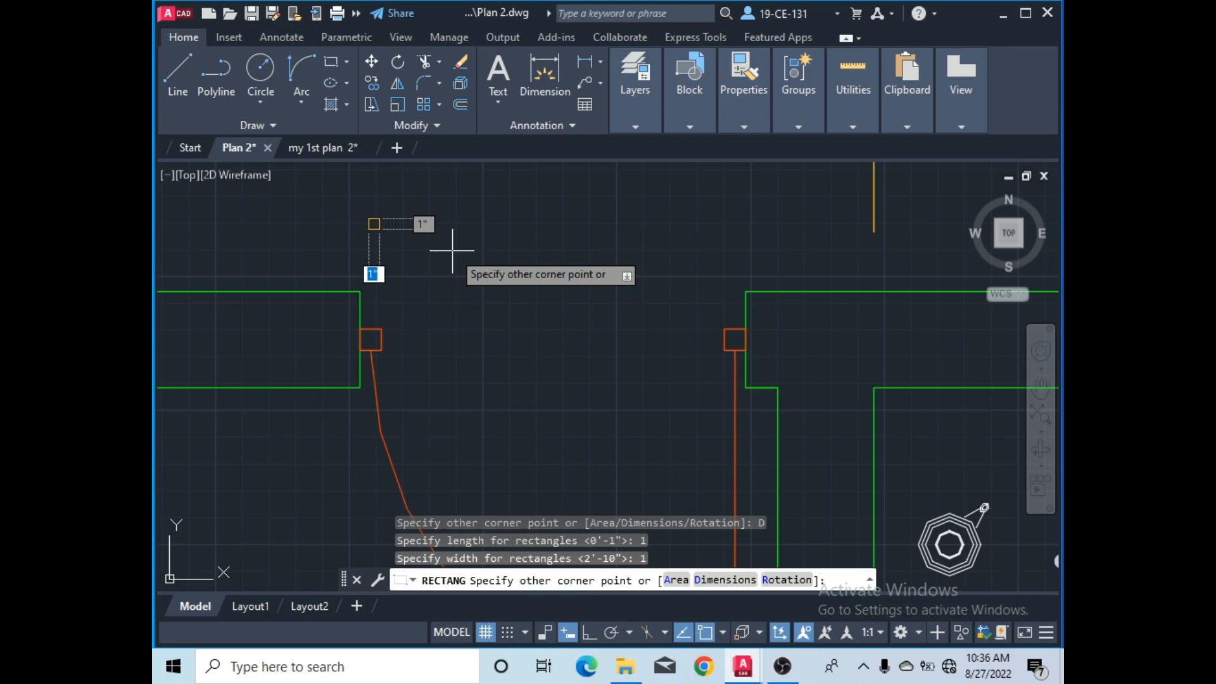
{"action": "left_click", "coordinate": [451, 248]}
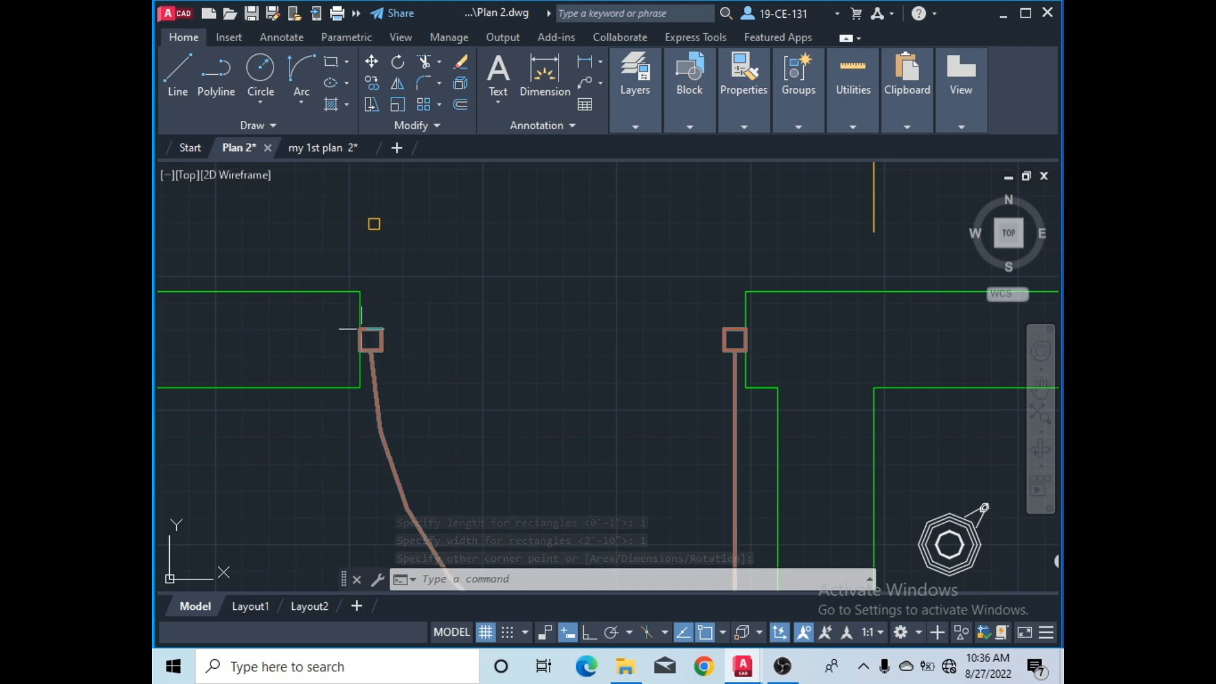
- Erase the 1" square above the door beside the bath
{"action": "left_click", "coordinate": [382, 209]}
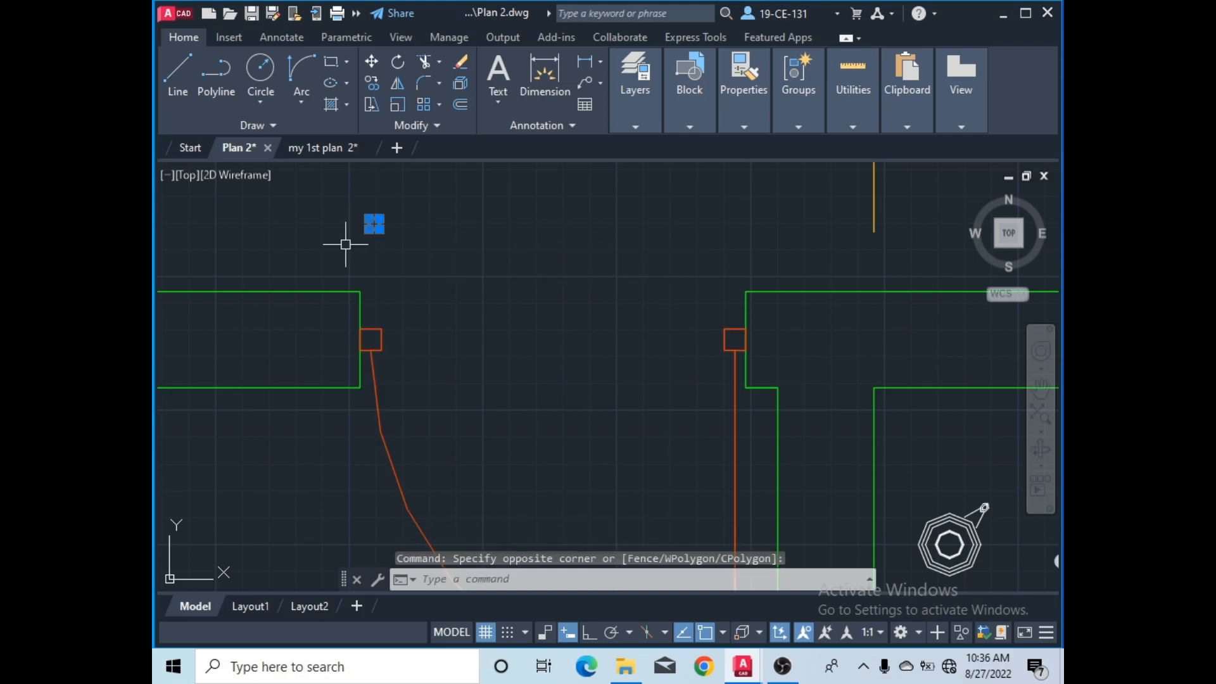
{"action": "right_click", "coordinate": [346, 169]}
{"action": "left_click", "coordinate": [386, 304]}
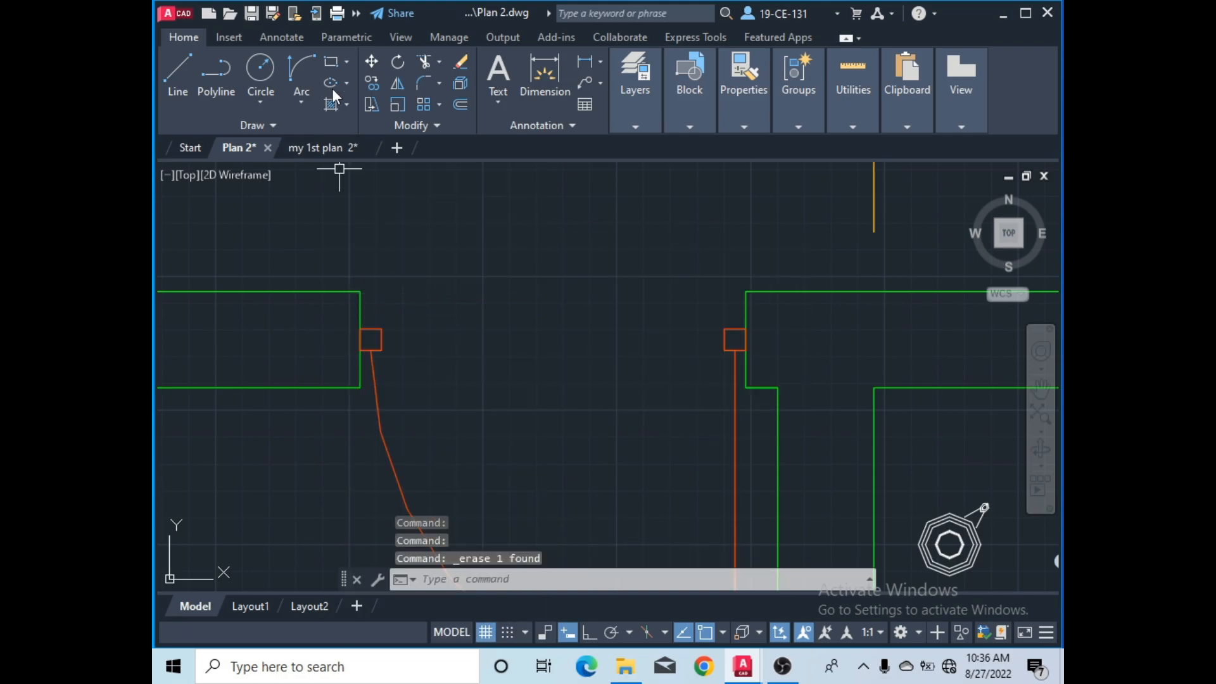
- Draw a 2" by 2" rectangle above the left jamb of the door beside the bath
{"action": "left_click", "coordinate": [332, 64]}
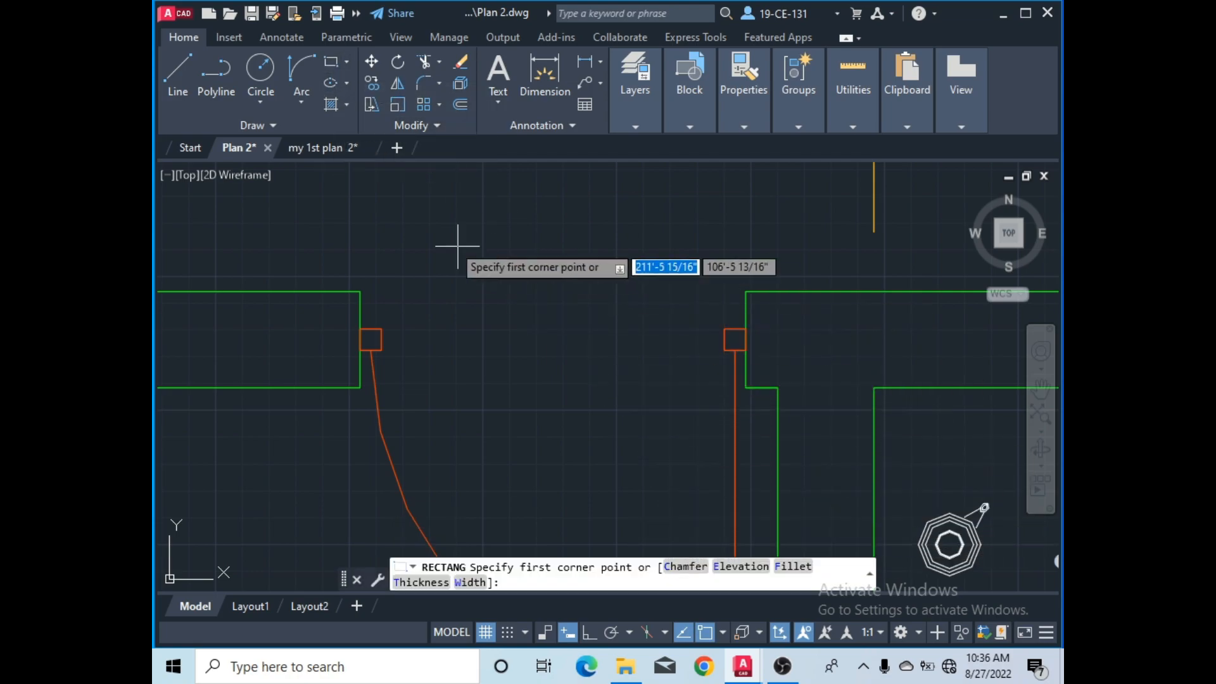
{"action": "left_click", "coordinate": [363, 203]}
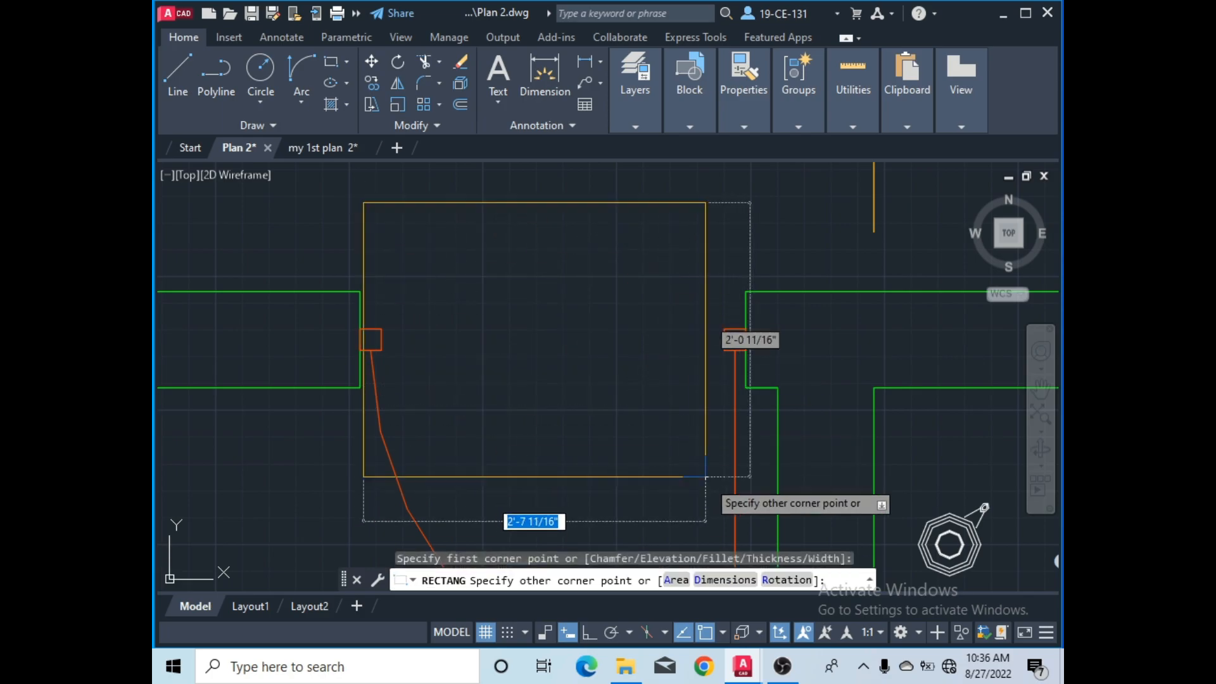
{"action": "left_click", "coordinate": [715, 580]}
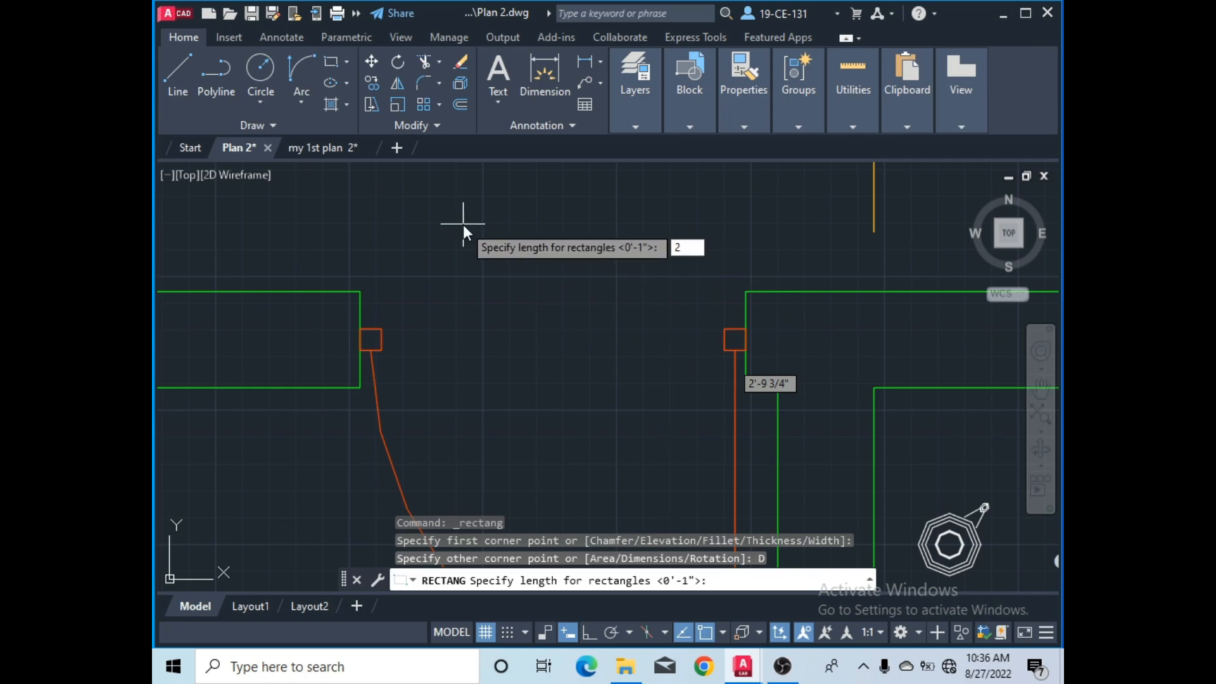
{"action": "key", "text": "Return"}
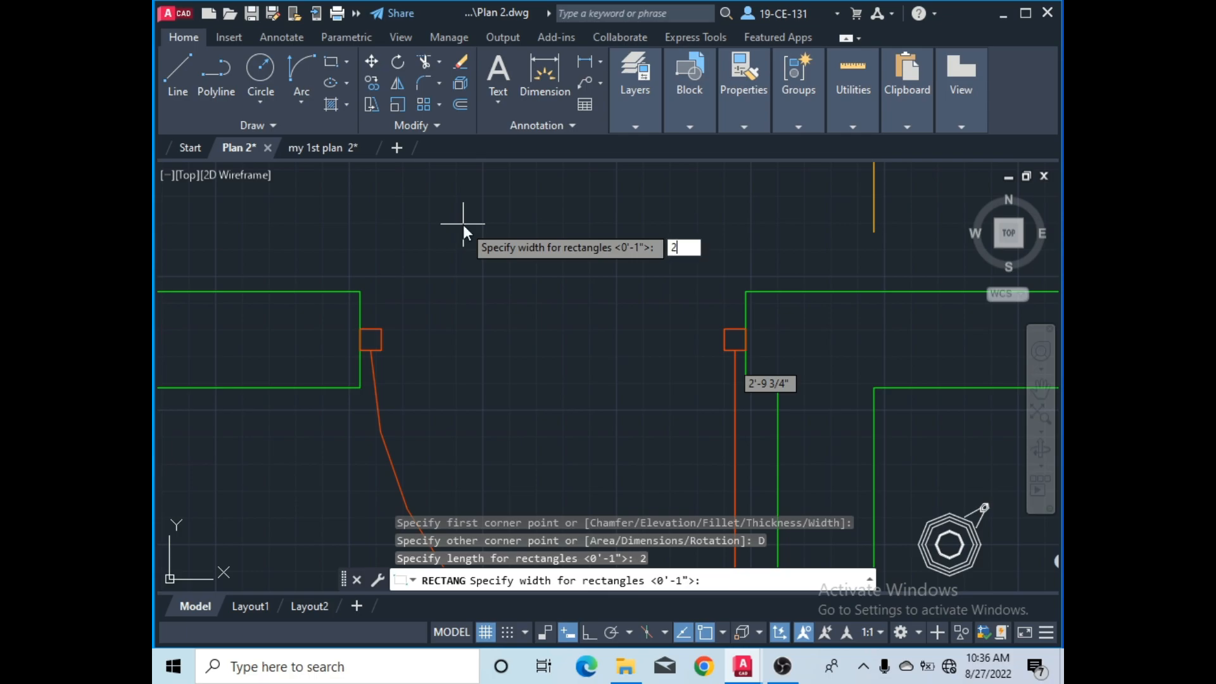
{"action": "key", "text": "Return"}
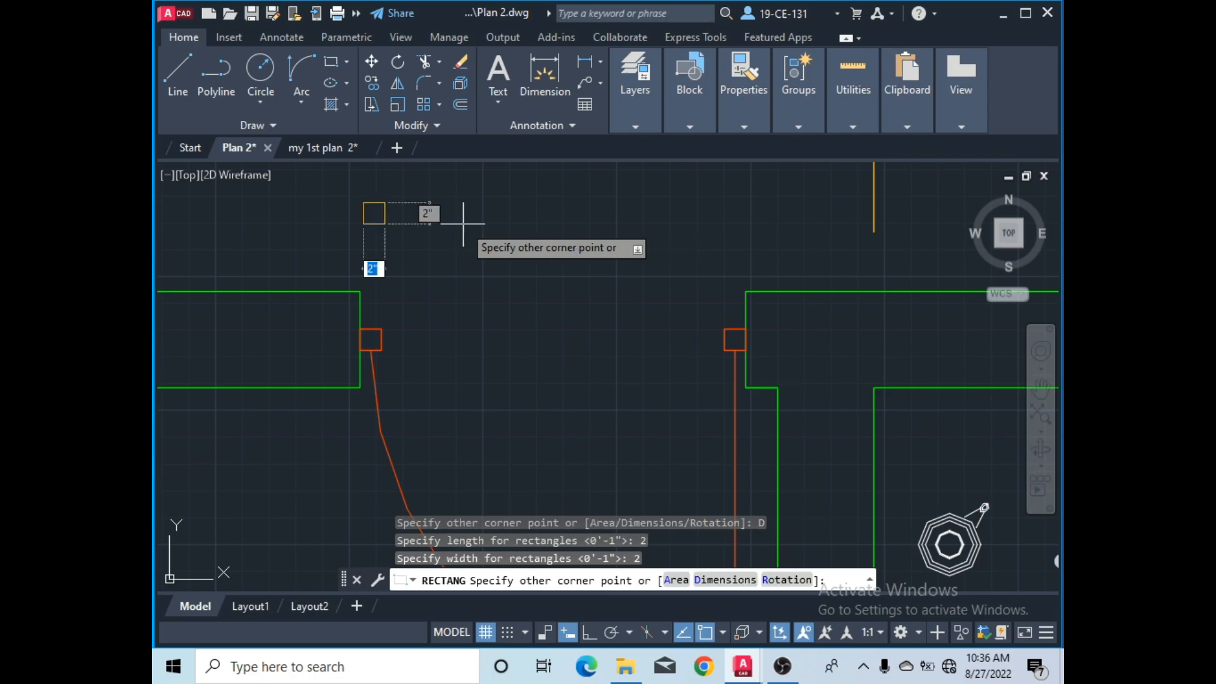
{"action": "left_click", "coordinate": [463, 223]}
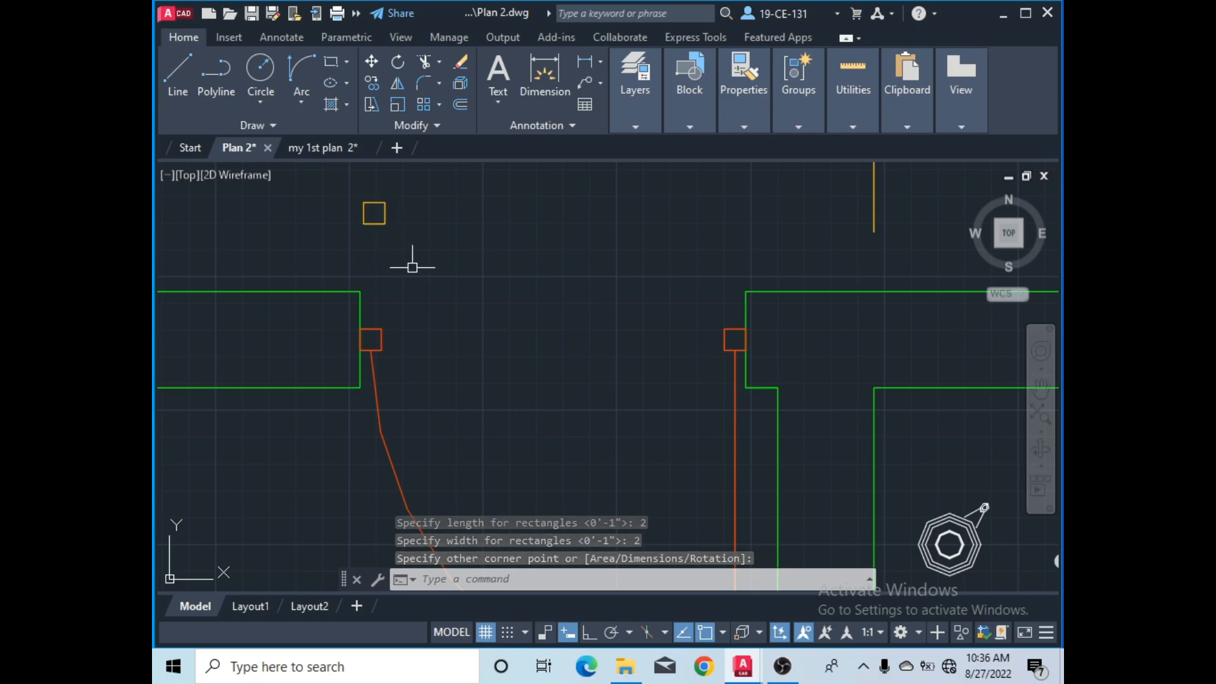
- Copy the 2" square from its lower right corner horizontally to the right by 2'10"
{"action": "scroll", "coordinate": [412, 264], "scroll_direction": "down", "scroll_amount": 2}
{"action": "scroll", "coordinate": [426, 243], "scroll_direction": "up", "scroll_amount": 2}
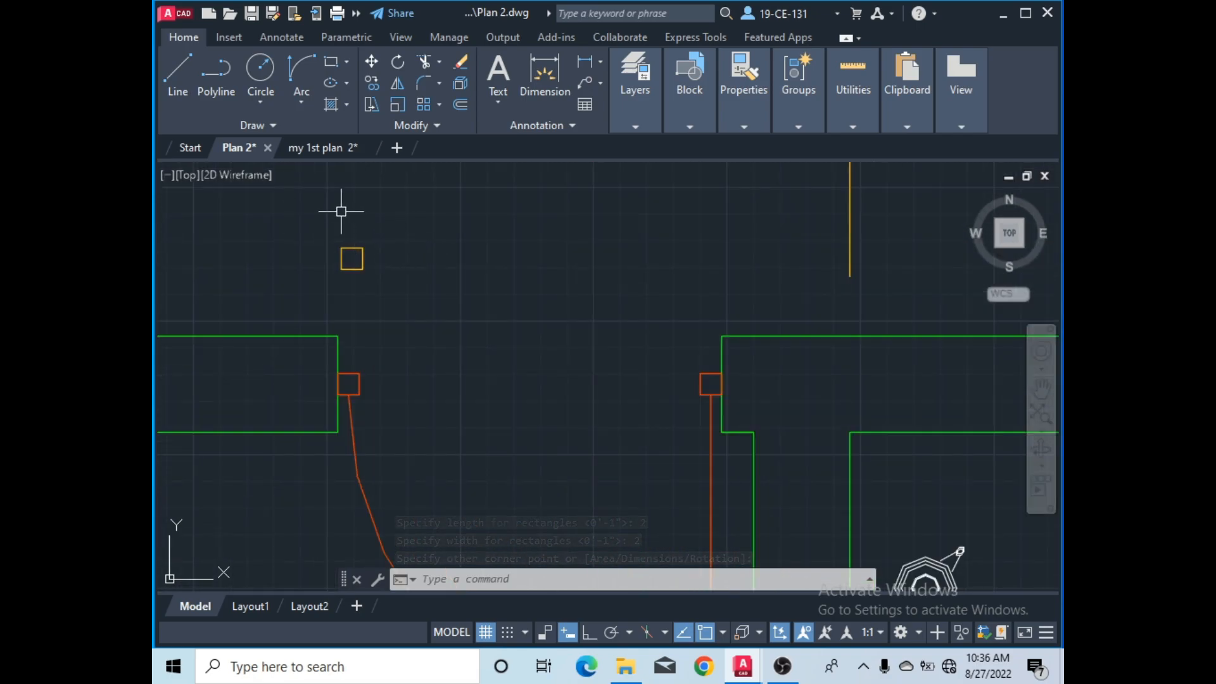
{"action": "left_click", "coordinate": [378, 82]}
{"action": "left_click", "coordinate": [363, 268]}
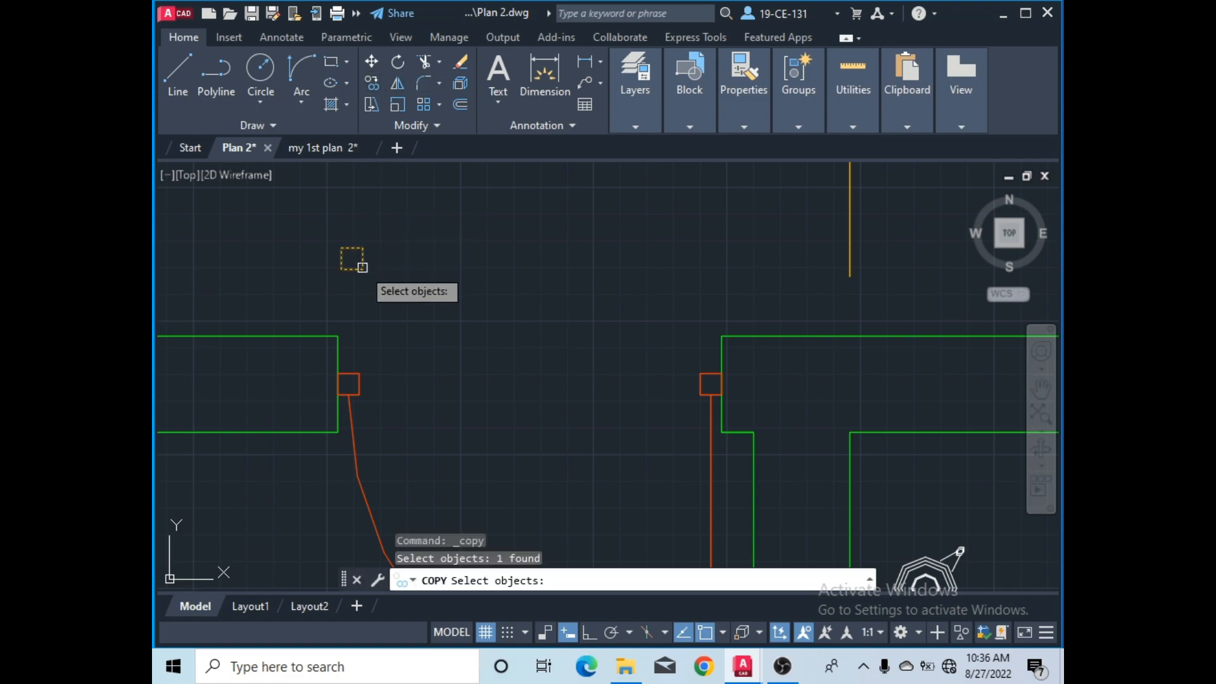
{"action": "key", "text": "Return"}
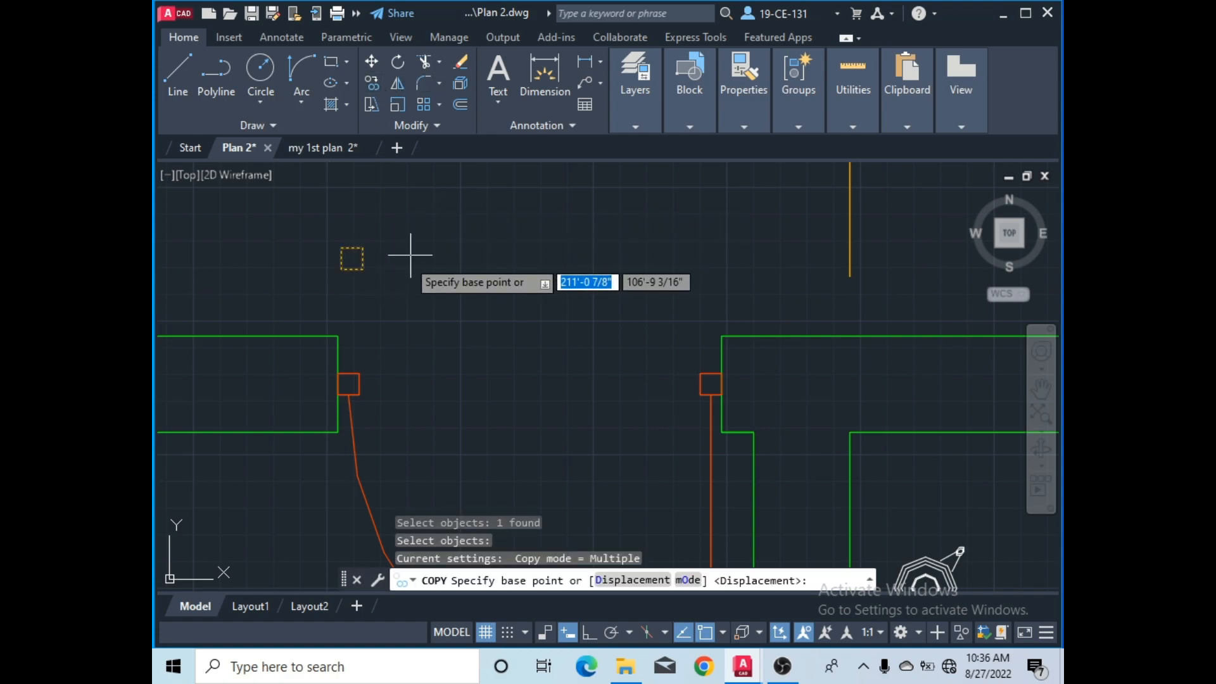
{"action": "left_click", "coordinate": [352, 258]}
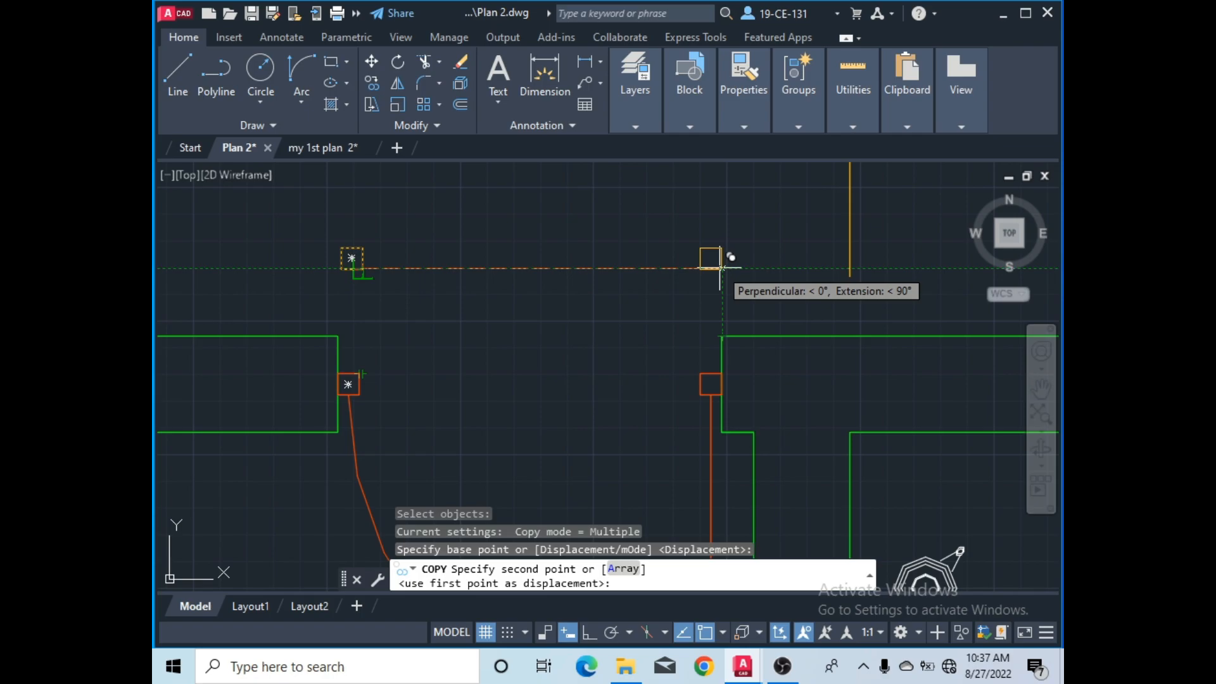
{"action": "type", "text": "2'1"}
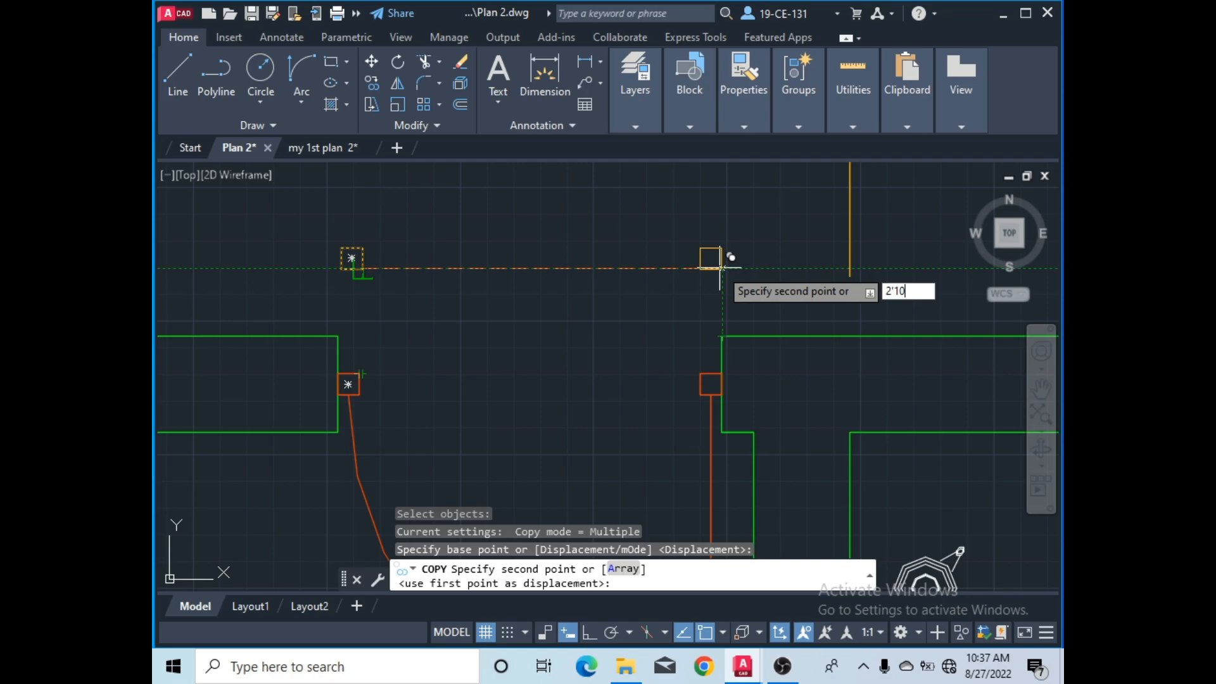
{"action": "type", "text": "0"}
{"action": "key", "text": "Return"}
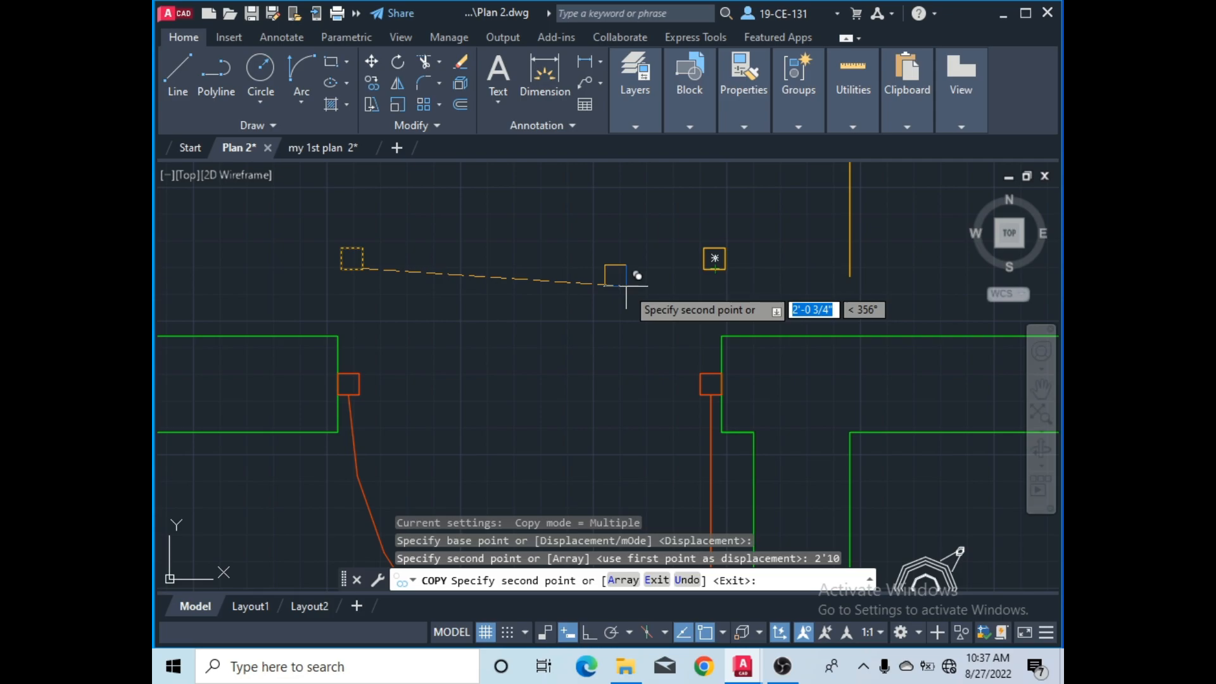
{"action": "key", "text": "Return"}
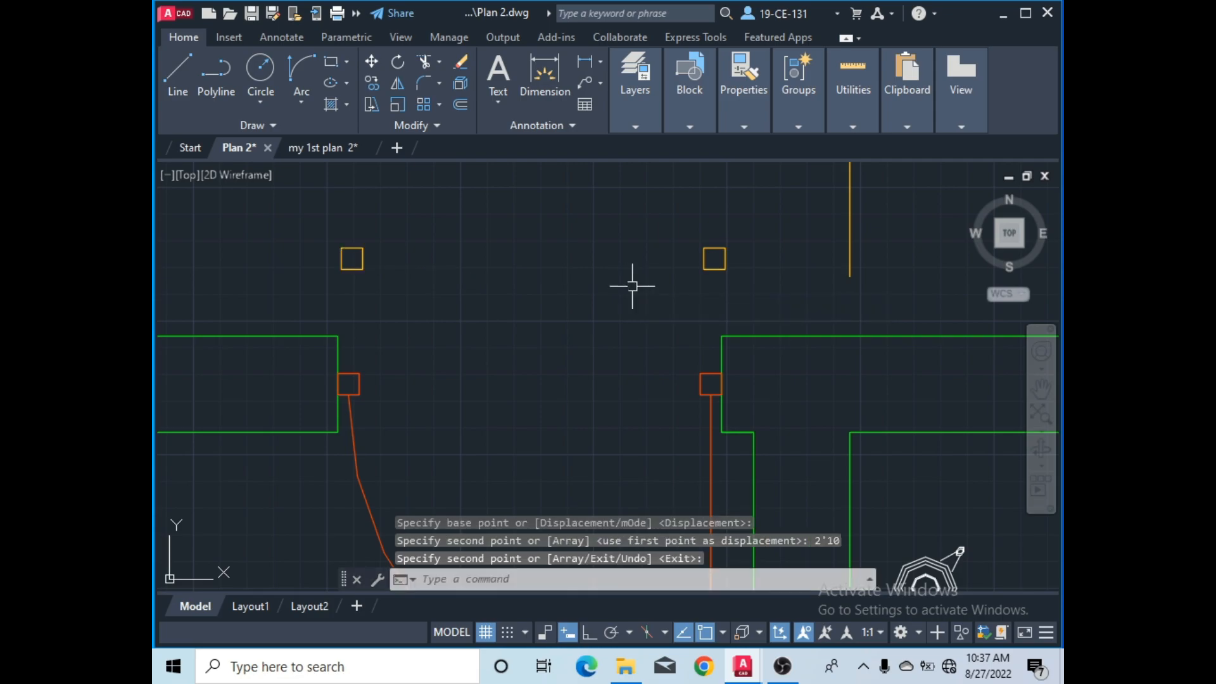
{"action": "scroll", "coordinate": [633, 317], "scroll_direction": "down", "scroll_amount": 4}
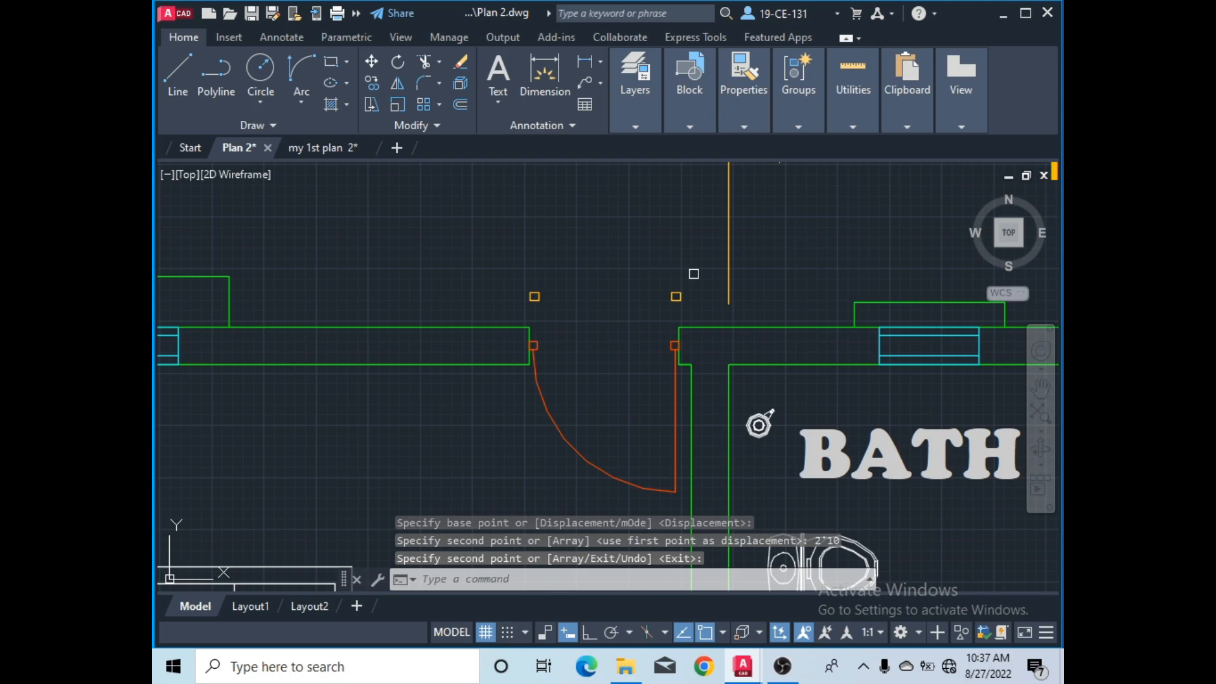
{"action": "scroll", "coordinate": [694, 274], "scroll_direction": "up", "scroll_amount": 2}
{"action": "scroll", "coordinate": [677, 285], "scroll_direction": "down", "scroll_amount": 4}
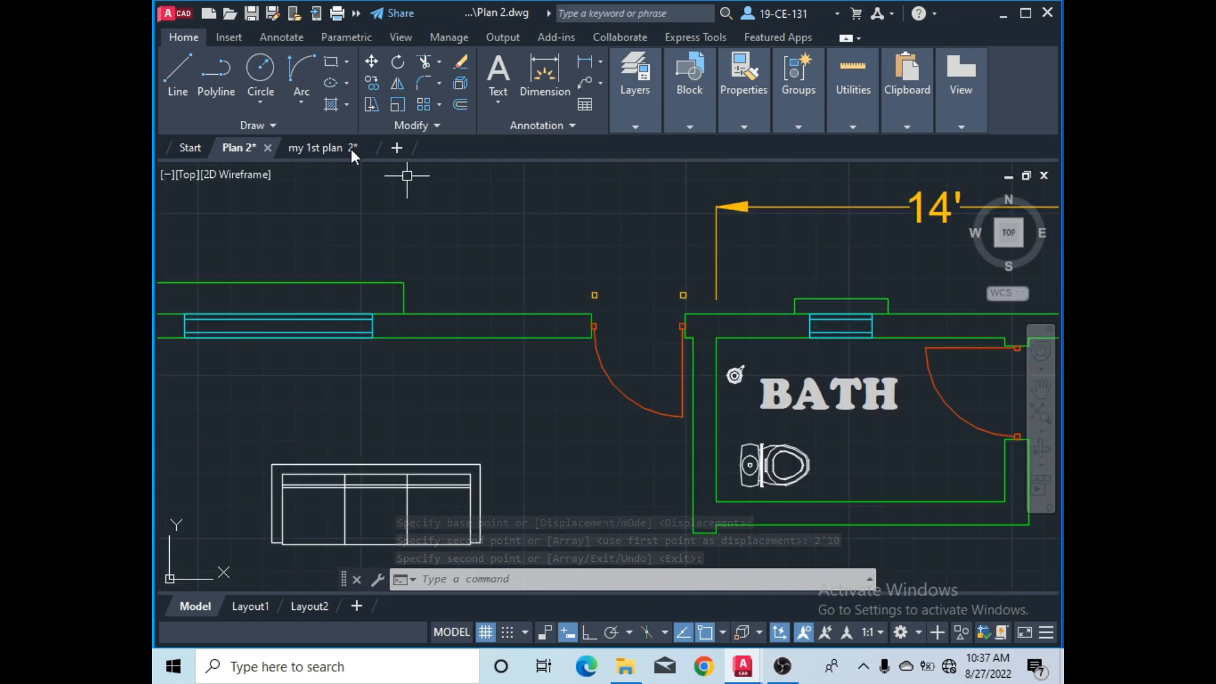
- Draw a vertical 2'10" line upward from the midpoint of the left 2" square's upper edge, with Ortho on
{"action": "left_click", "coordinate": [177, 75]}
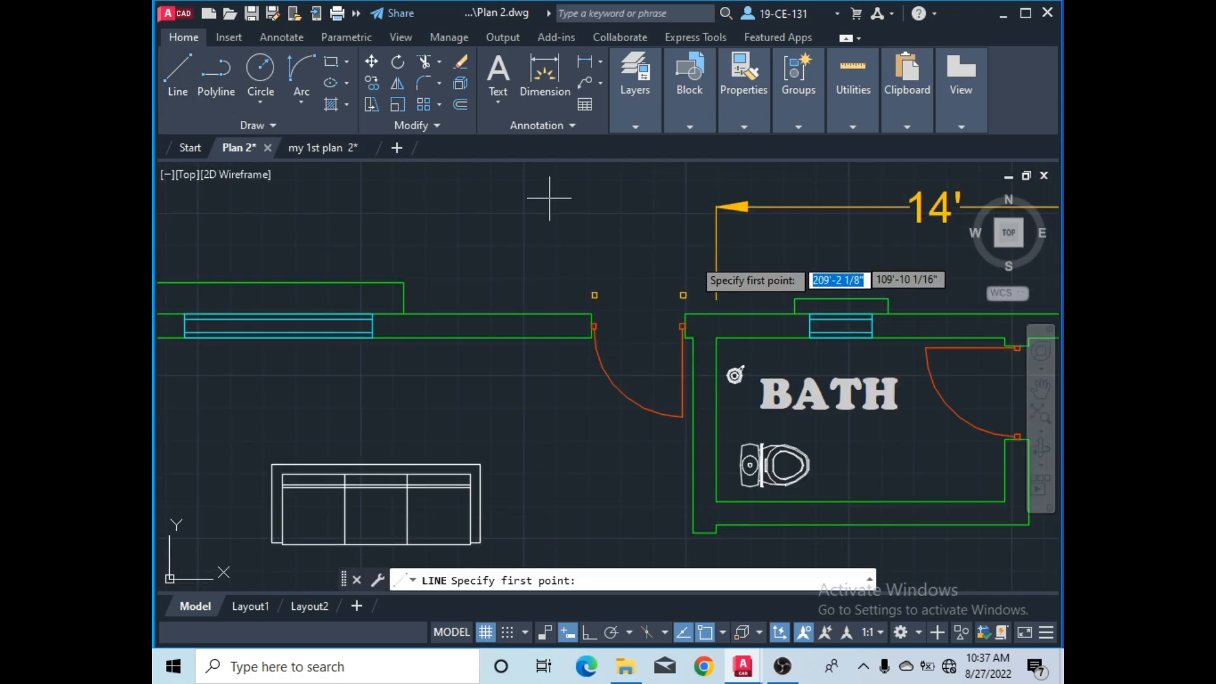
{"action": "scroll", "coordinate": [713, 263], "scroll_direction": "up", "scroll_amount": 4}
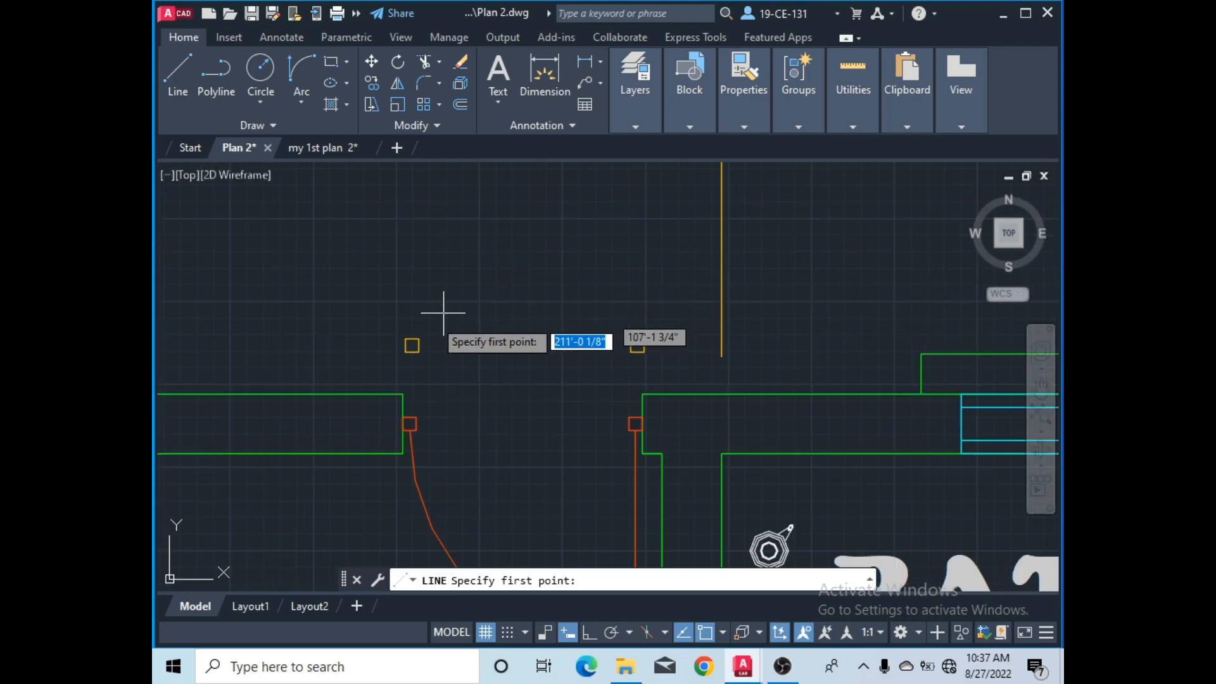
{"action": "scroll", "coordinate": [423, 327], "scroll_direction": "up", "scroll_amount": 4}
{"action": "scroll", "coordinate": [402, 349], "scroll_direction": "up", "scroll_amount": 4}
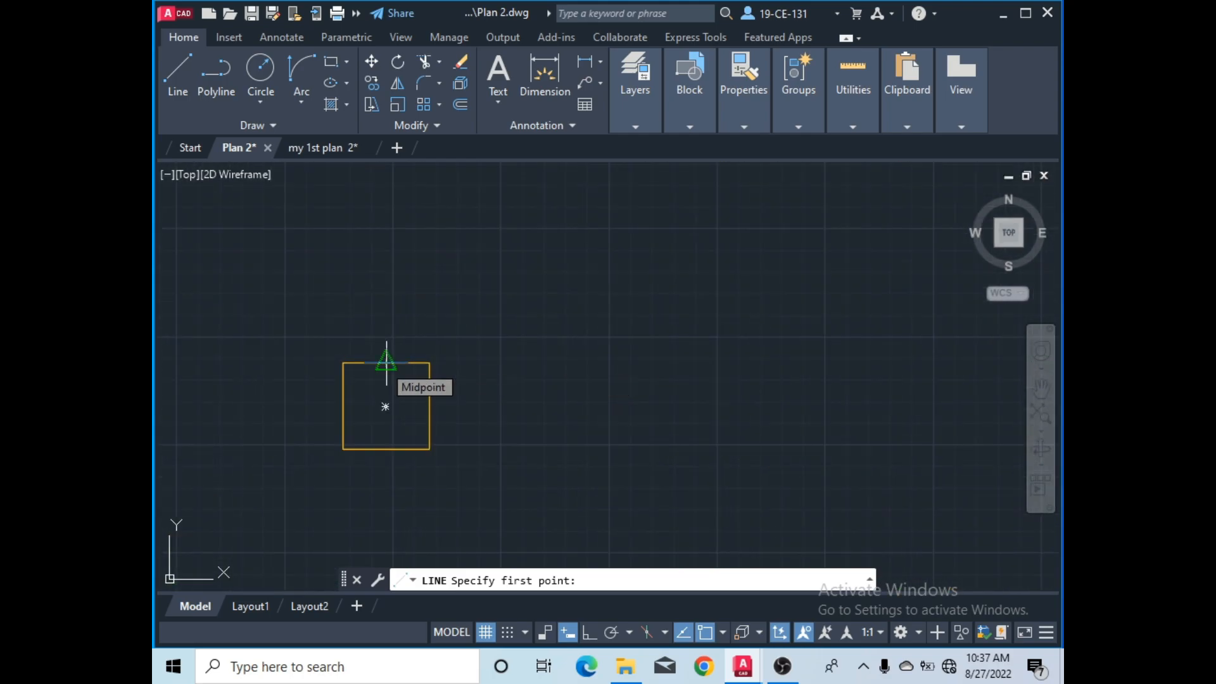
{"action": "left_click", "coordinate": [386, 363]}
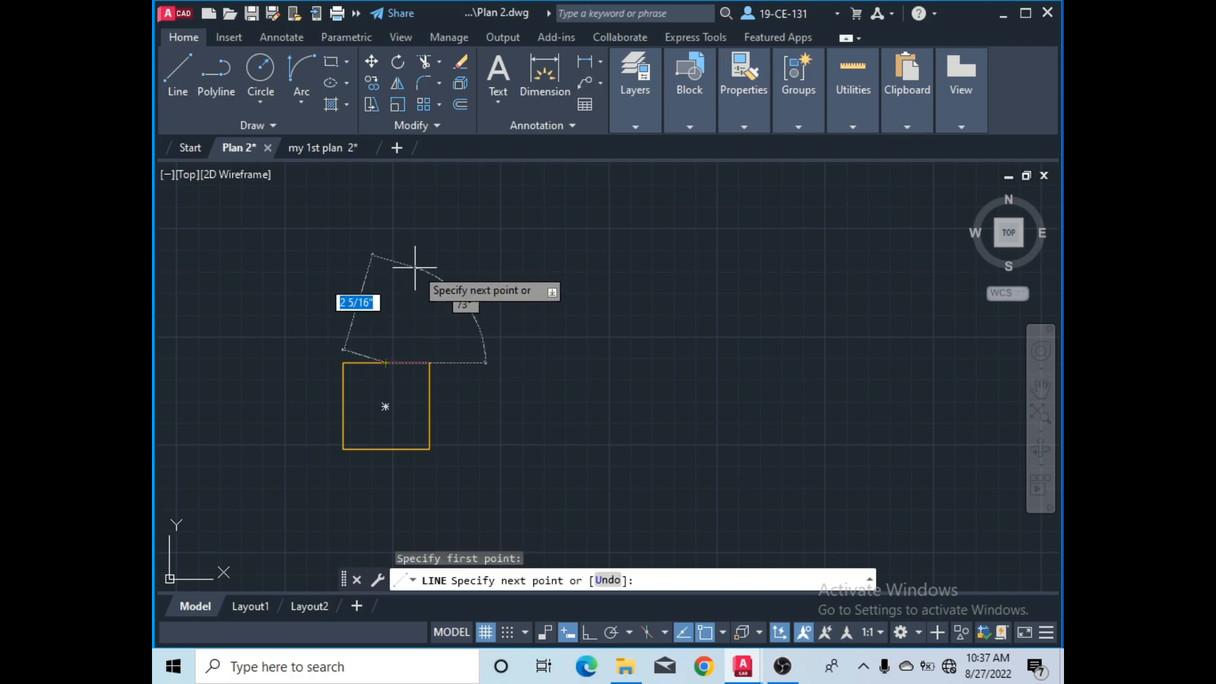
{"action": "left_click", "coordinate": [588, 637]}
{"action": "scroll", "coordinate": [461, 278], "scroll_direction": "down", "scroll_amount": 8}
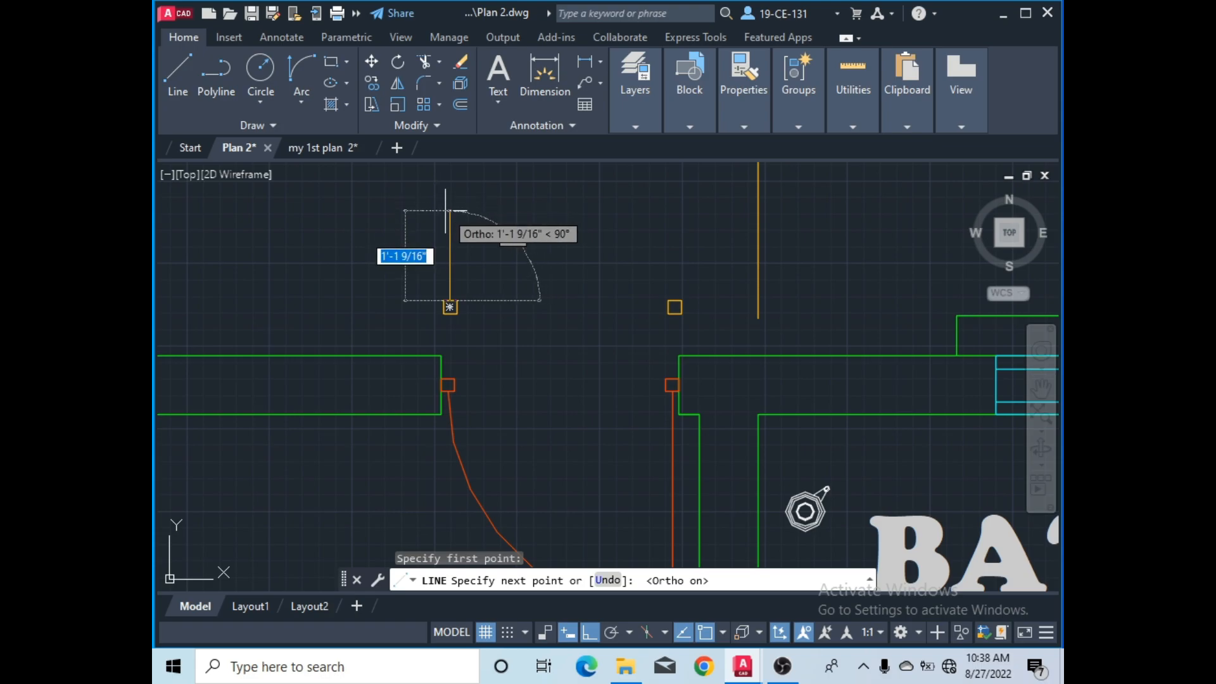
{"action": "type", "text": "2"}
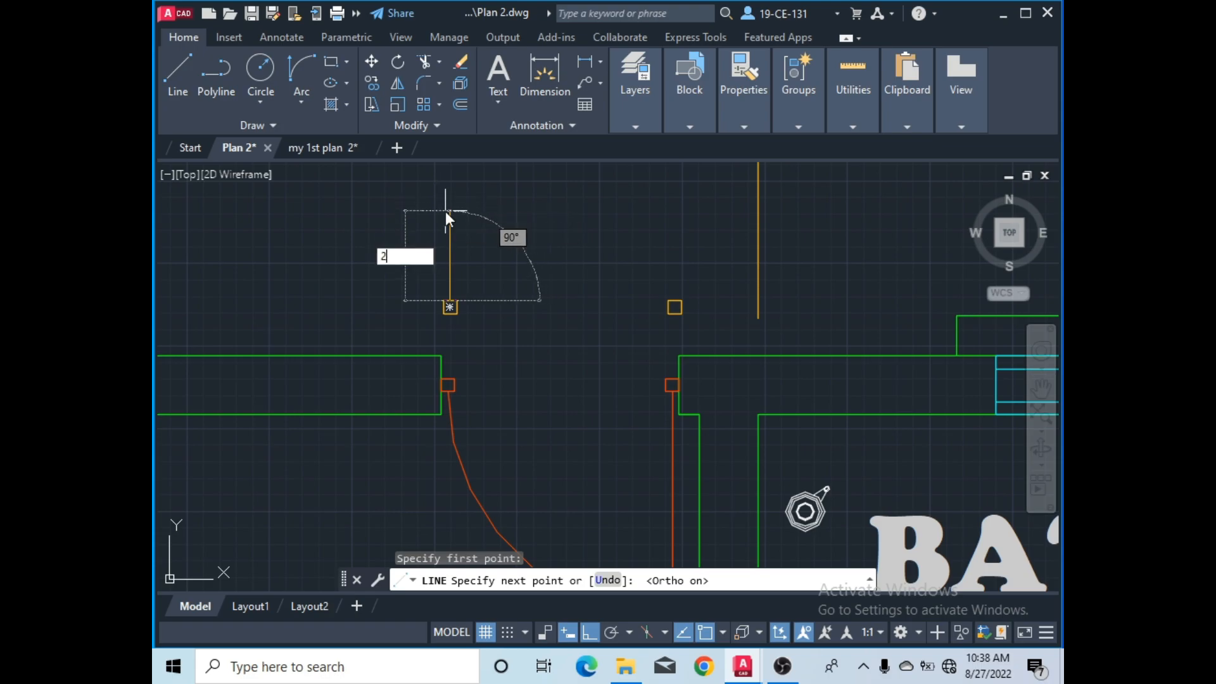
{"action": "type", "text": "'10"}
{"action": "key", "text": "Return"}
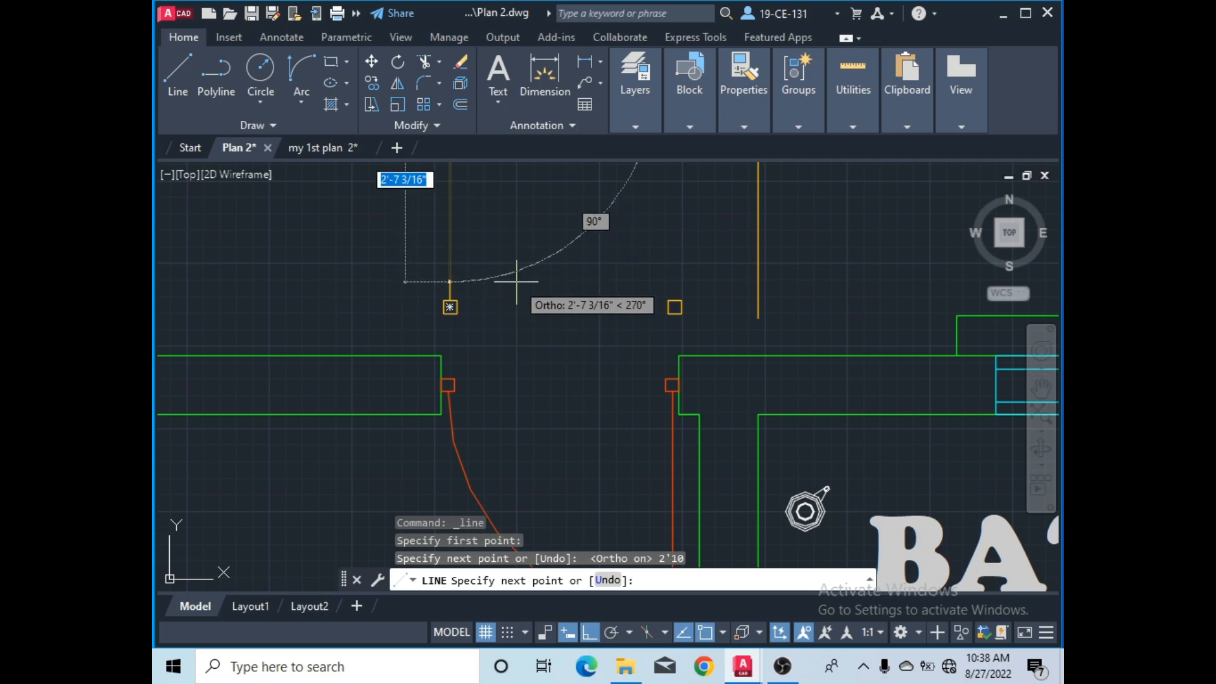
{"action": "key", "text": "Return"}
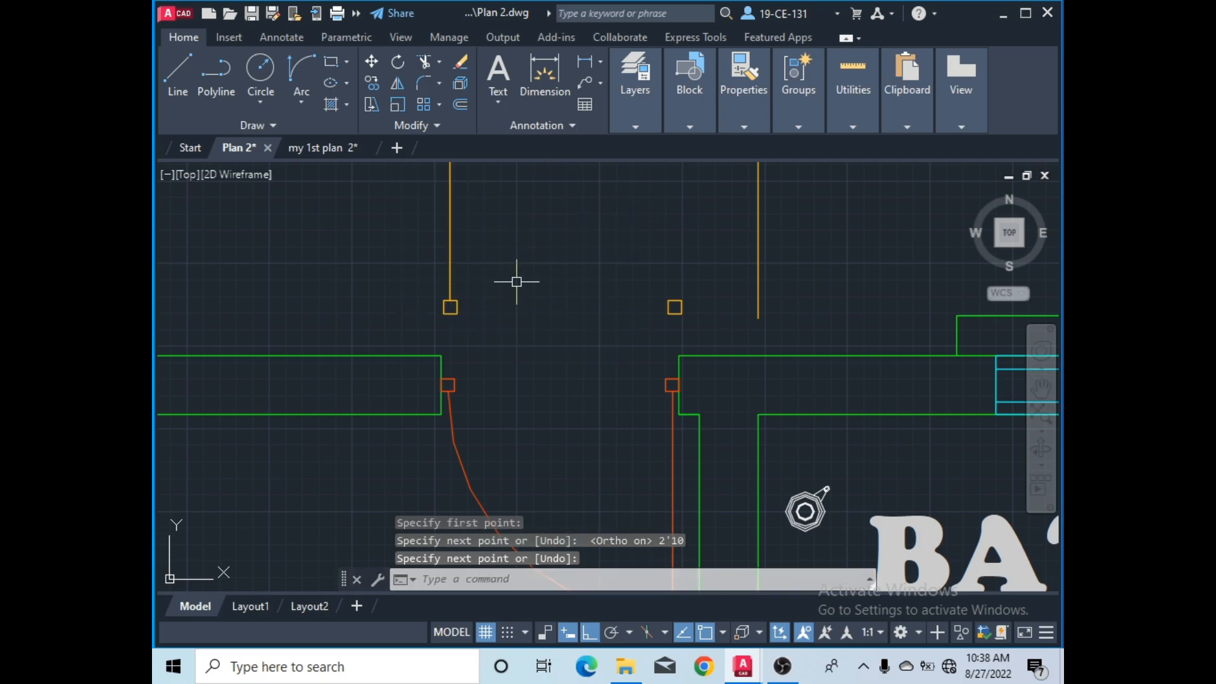
- Draw a Start, End, Direction arc from the 2'10" line's upper end to the upper edge midpoint of the right square, bulging outward
{"action": "scroll", "coordinate": [516, 281], "scroll_direction": "down", "scroll_amount": 4}
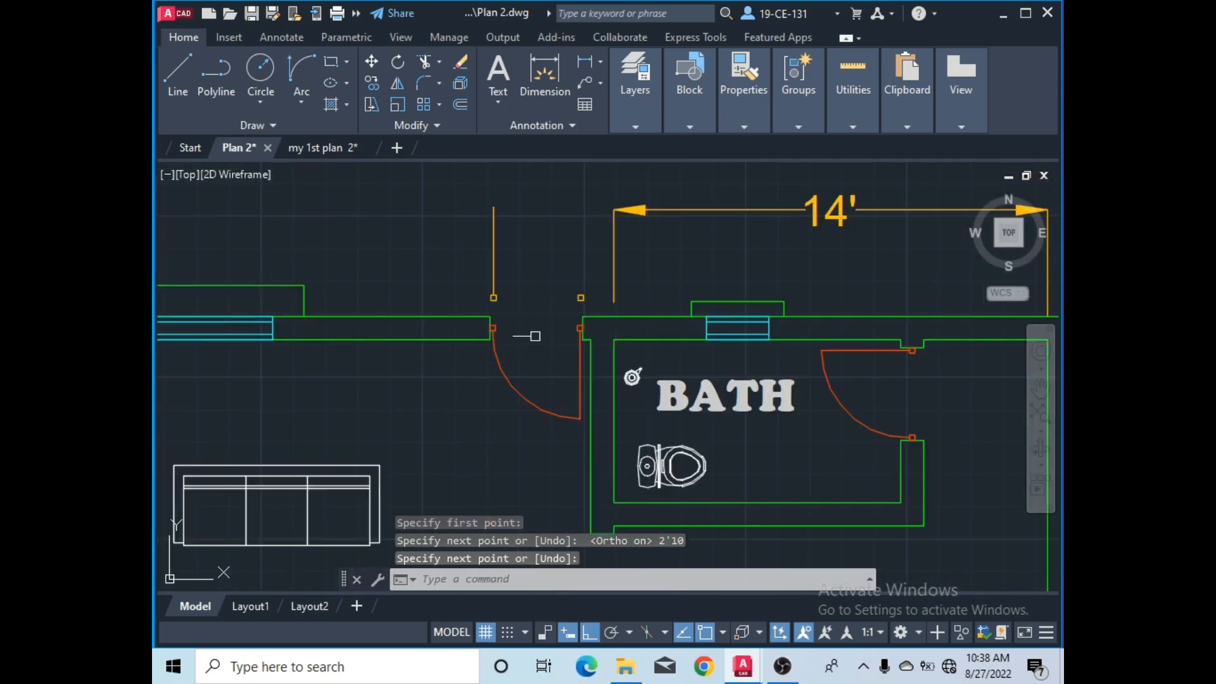
{"action": "left_click", "coordinate": [301, 103]}
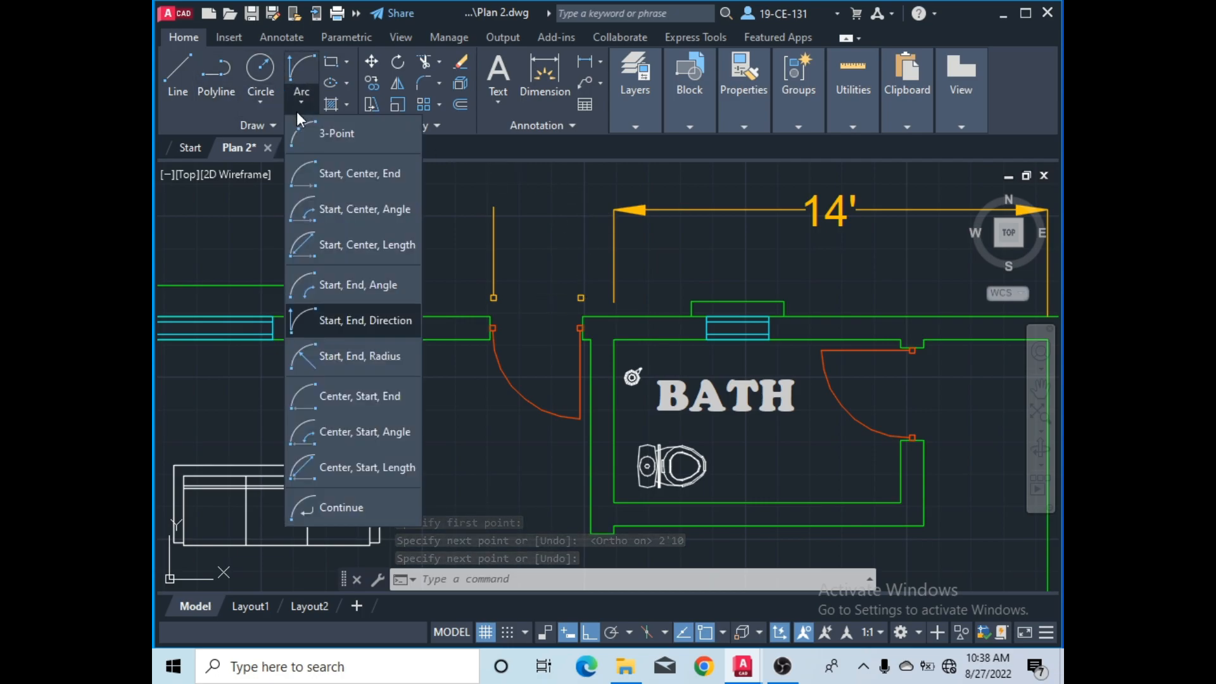
{"action": "left_click", "coordinate": [336, 323]}
{"action": "scroll", "coordinate": [485, 198], "scroll_direction": "up", "scroll_amount": 4}
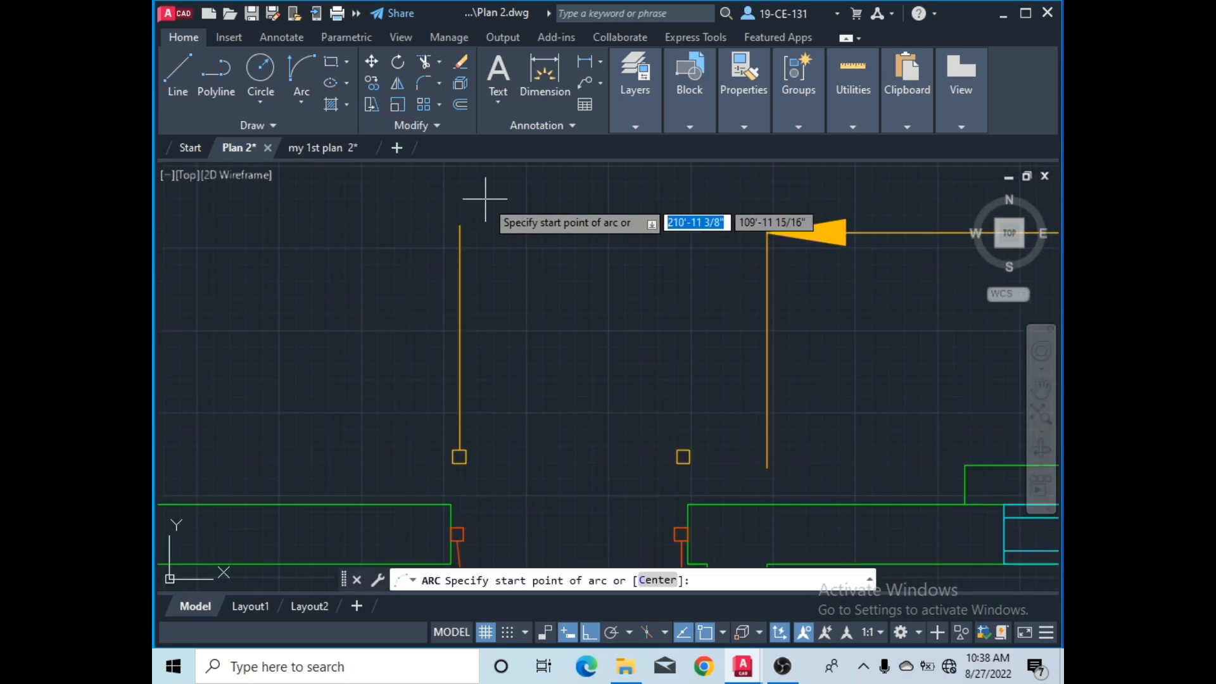
{"action": "left_click", "coordinate": [460, 225]}
{"action": "scroll", "coordinate": [703, 472], "scroll_direction": "up", "scroll_amount": 2}
{"action": "scroll", "coordinate": [703, 472], "scroll_direction": "up", "scroll_amount": 4}
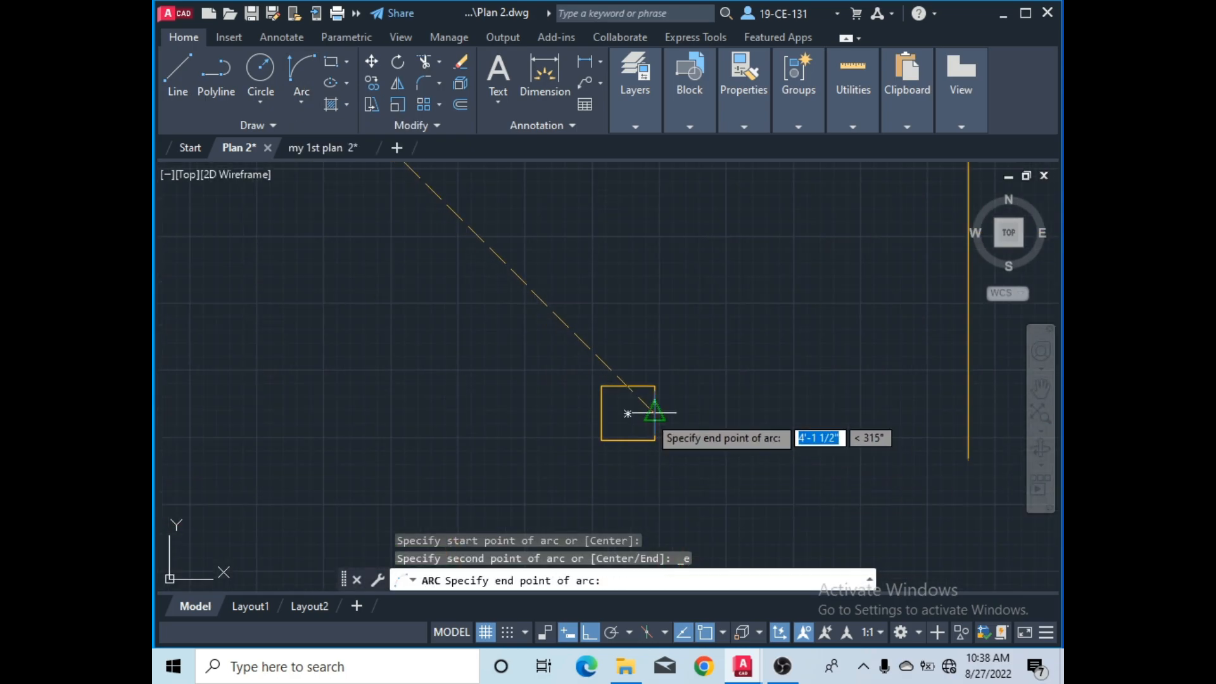
{"action": "left_click", "coordinate": [627, 412]}
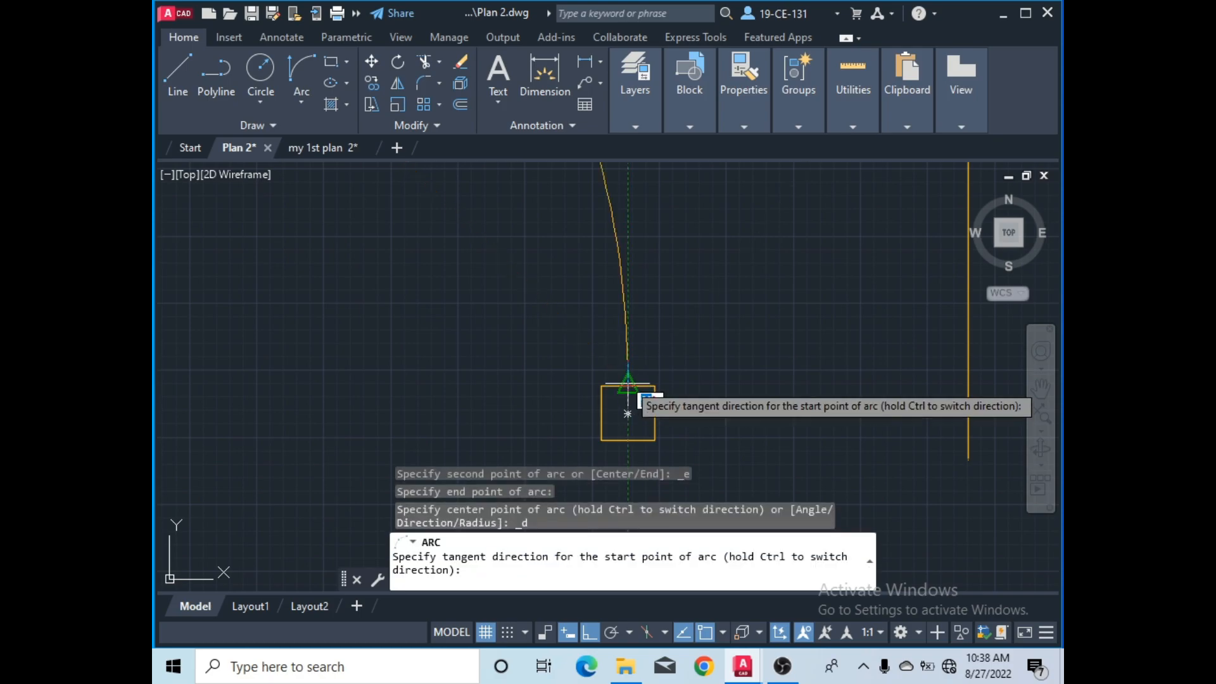
{"action": "left_click", "coordinate": [609, 283]}
{"action": "scroll", "coordinate": [633, 284], "scroll_direction": "down", "scroll_amount": 4}
{"action": "scroll", "coordinate": [634, 284], "scroll_direction": "down", "scroll_amount": 3}
- Group the new door's line, arc and both 2" jamb squares
{"action": "scroll", "coordinate": [645, 243], "scroll_direction": "up", "scroll_amount": 4}
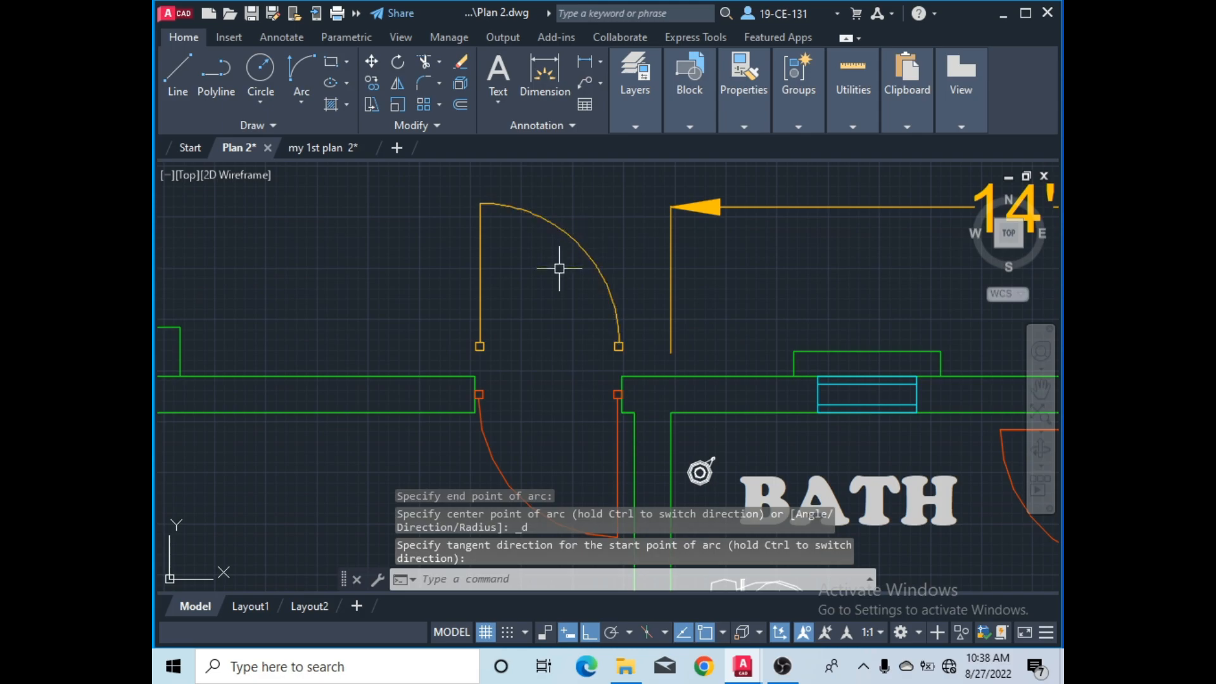
{"action": "left_click", "coordinate": [614, 216]}
{"action": "left_click", "coordinate": [443, 276]}
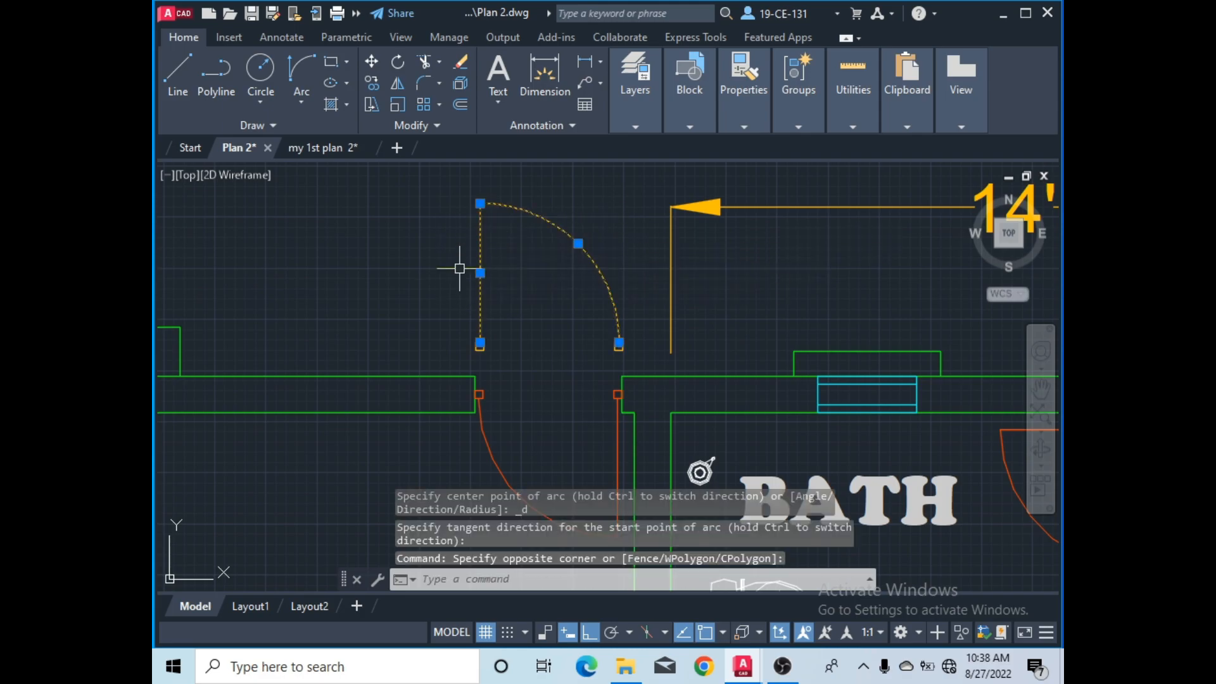
{"action": "scroll", "coordinate": [518, 357], "scroll_direction": "up", "scroll_amount": 5}
{"action": "left_click", "coordinate": [438, 299]}
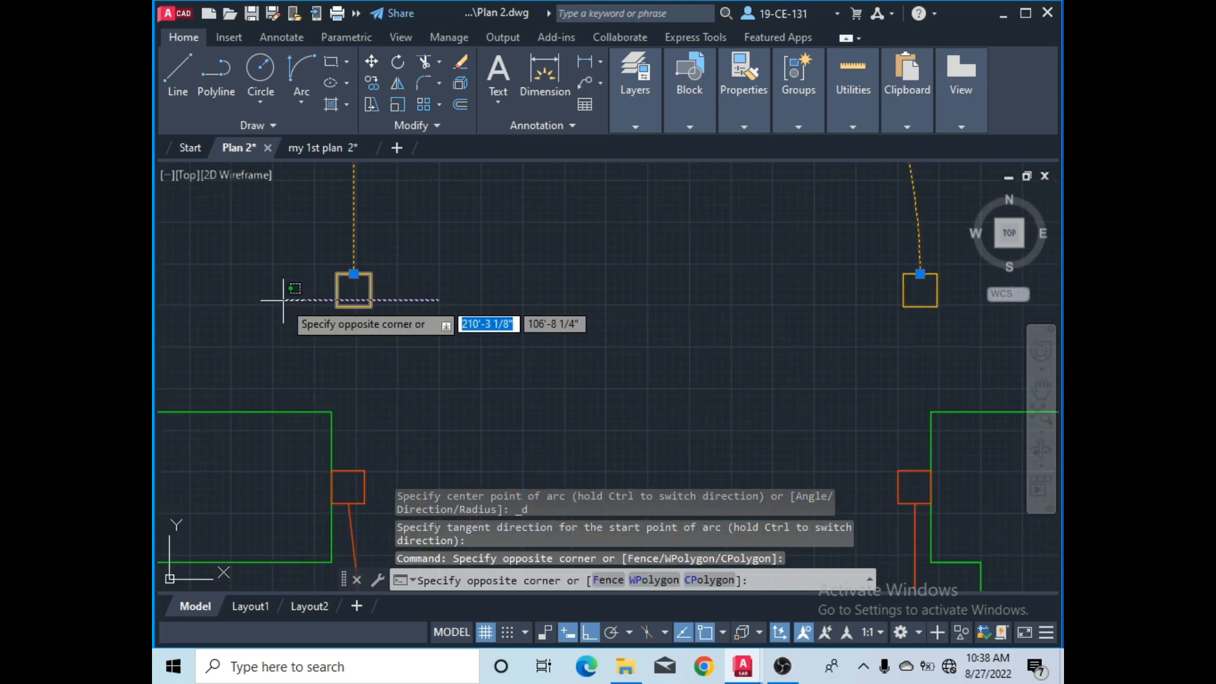
{"action": "left_click", "coordinate": [285, 285]}
{"action": "scroll", "coordinate": [509, 317], "scroll_direction": "down", "scroll_amount": 5}
{"action": "scroll", "coordinate": [621, 313], "scroll_direction": "up", "scroll_amount": 2}
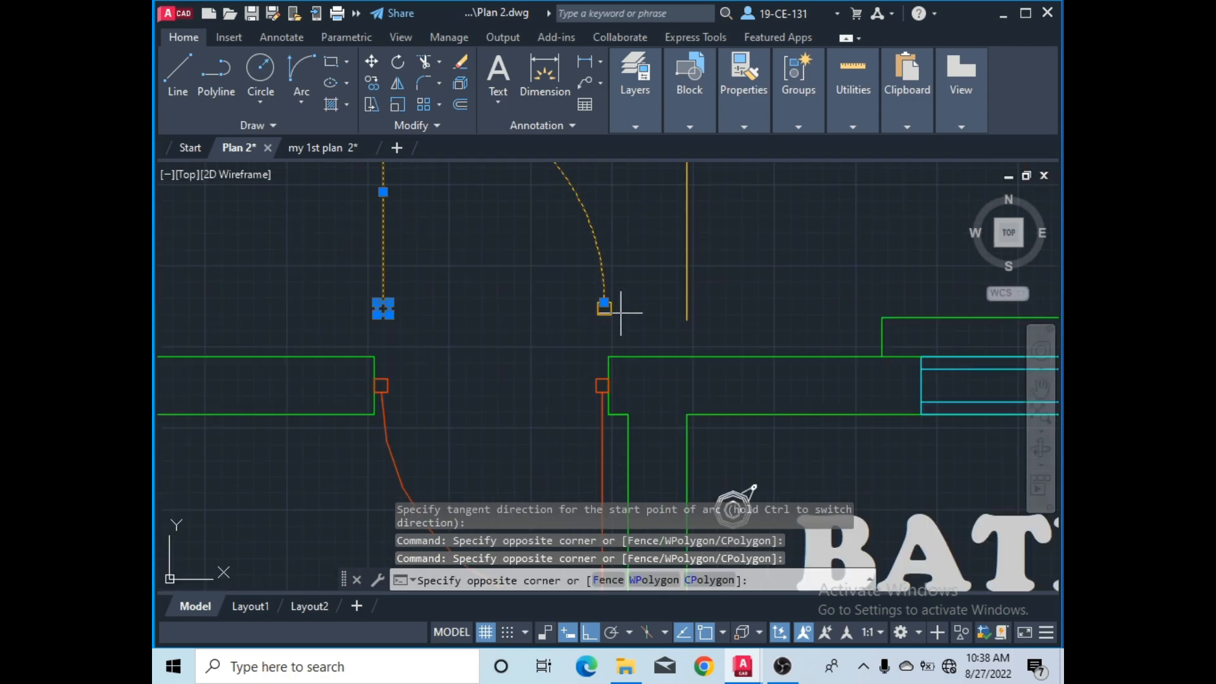
{"action": "scroll", "coordinate": [528, 329], "scroll_direction": "down", "scroll_amount": 3}
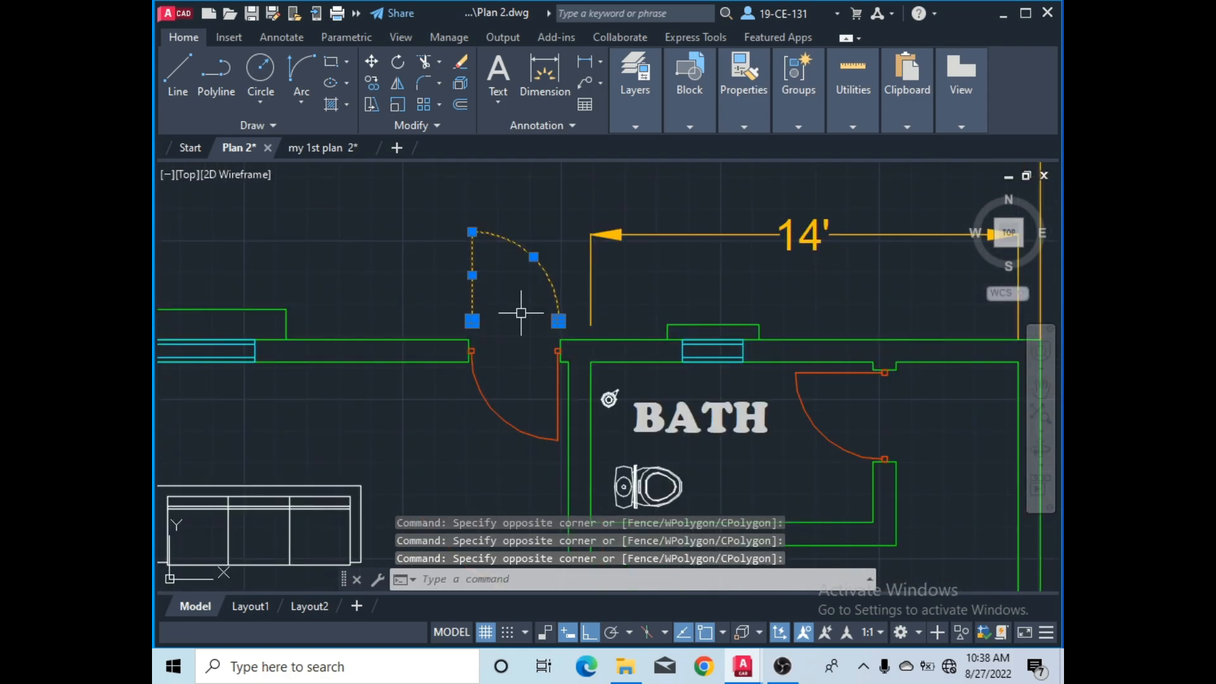
{"action": "type", "text": "GROUP"}
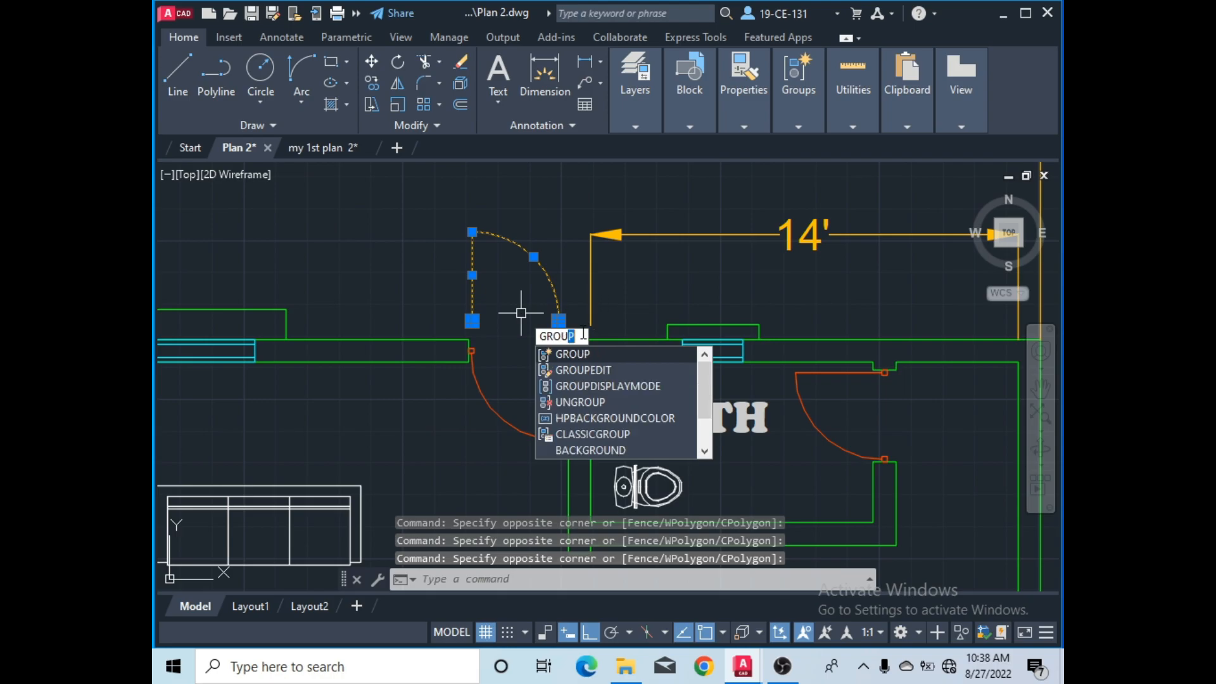
{"action": "key", "text": "Return"}
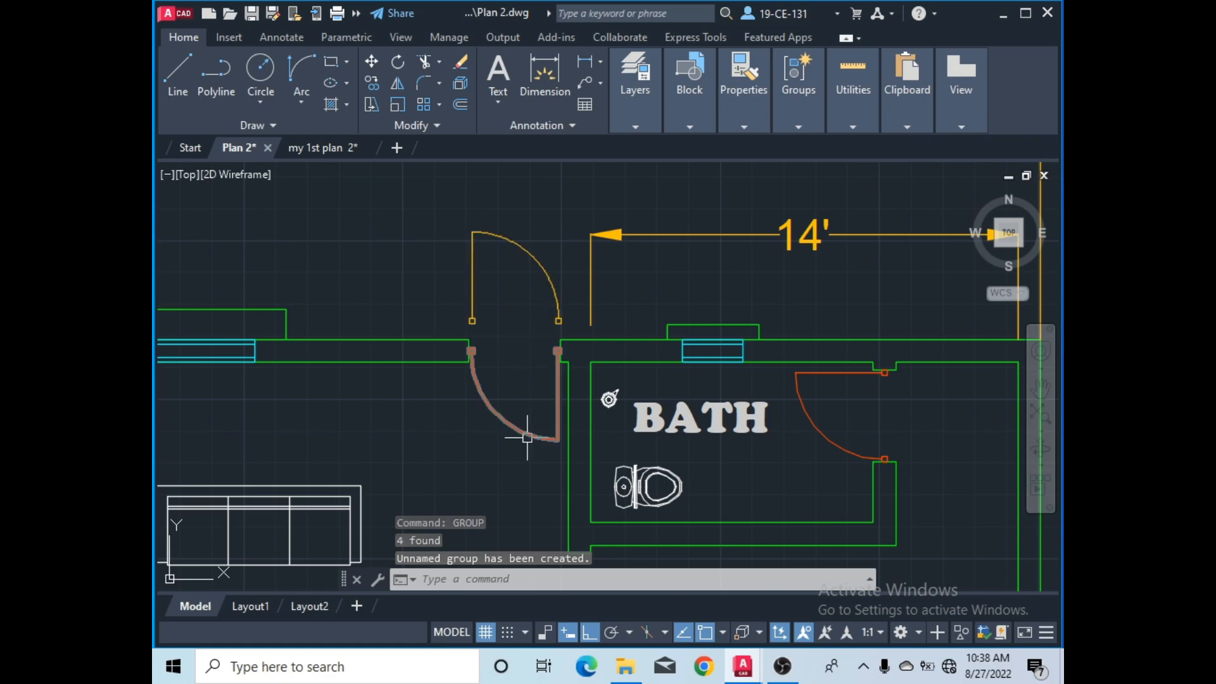
- Erase the old red door in the wall opening beside the bath
{"action": "left_click", "coordinate": [498, 404]}
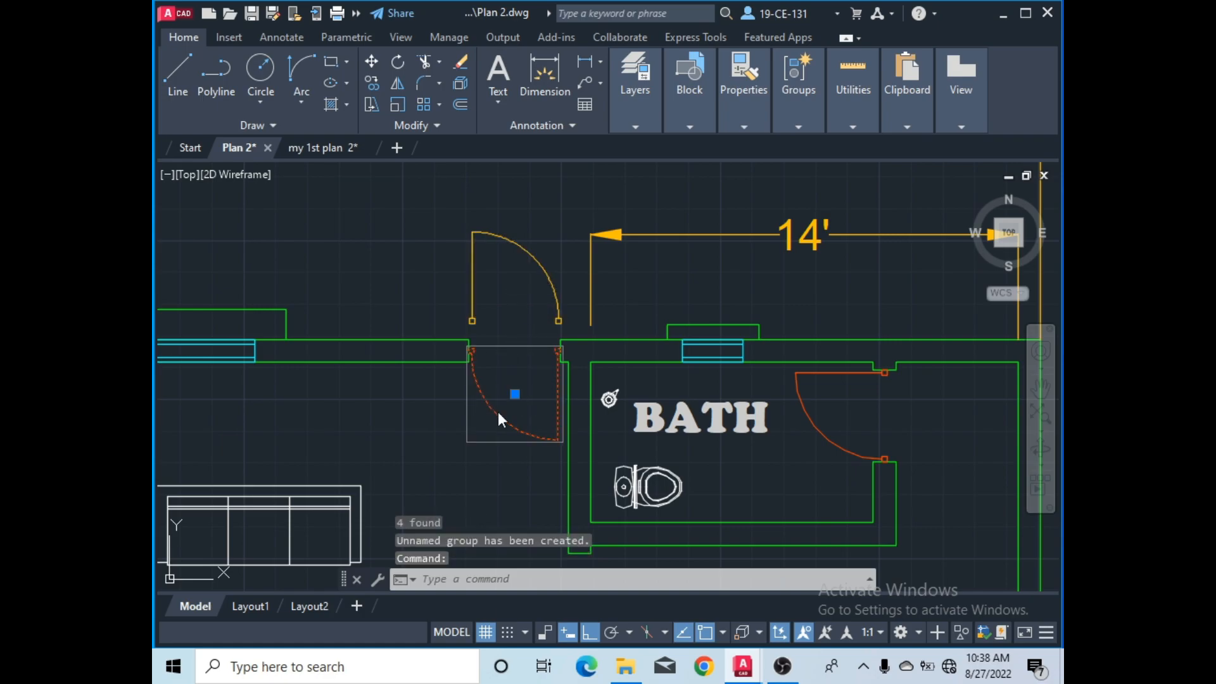
{"action": "right_click", "coordinate": [498, 410]}
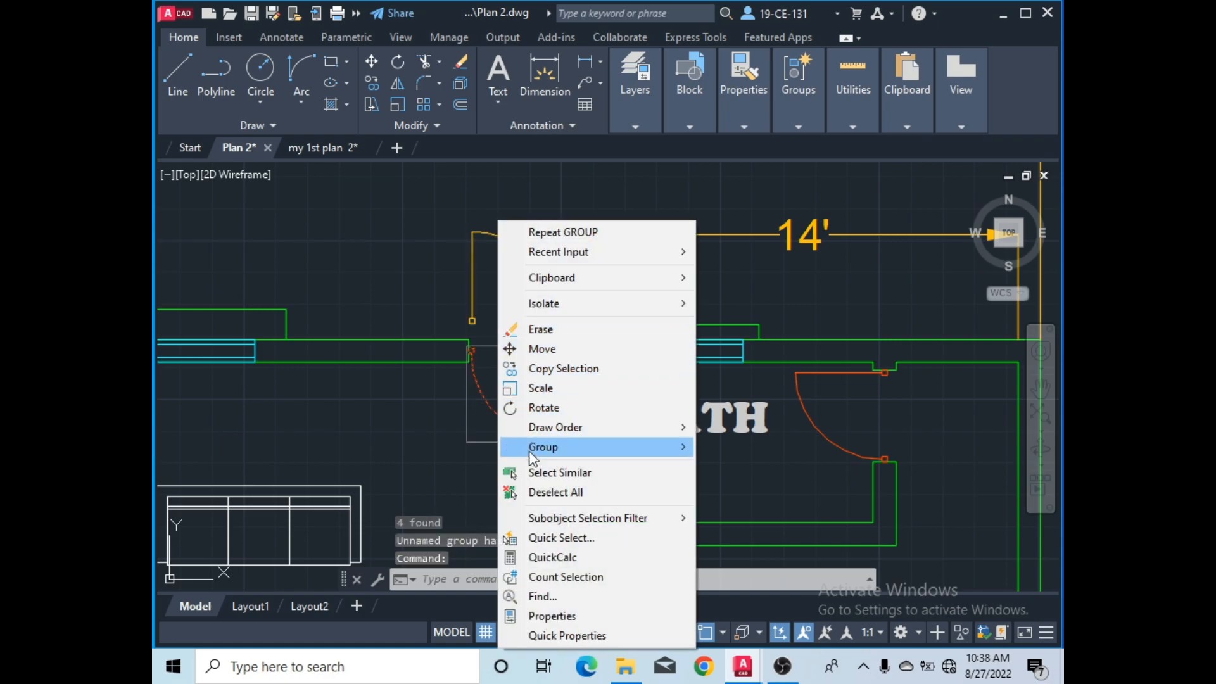
{"action": "left_click", "coordinate": [539, 329]}
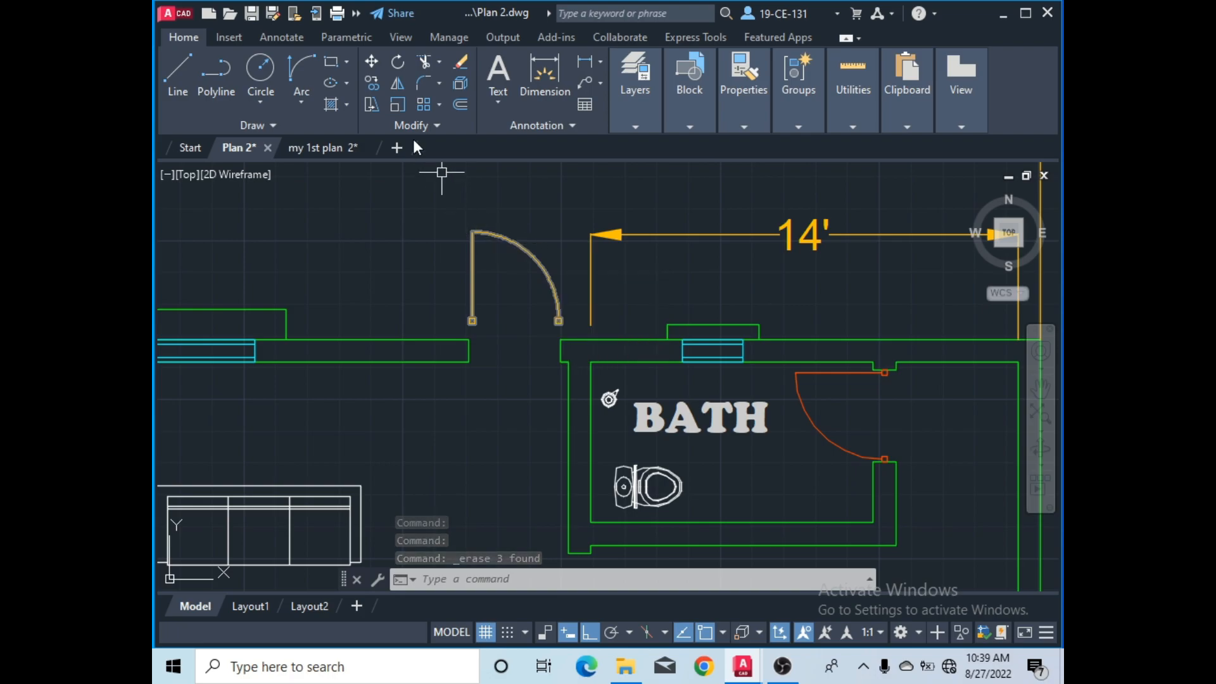
- Mirror the new door group about a vertical line along the right jamb square's right edge, erasing the source objects
{"action": "left_click", "coordinate": [392, 85]}
{"action": "left_click", "coordinate": [480, 237]}
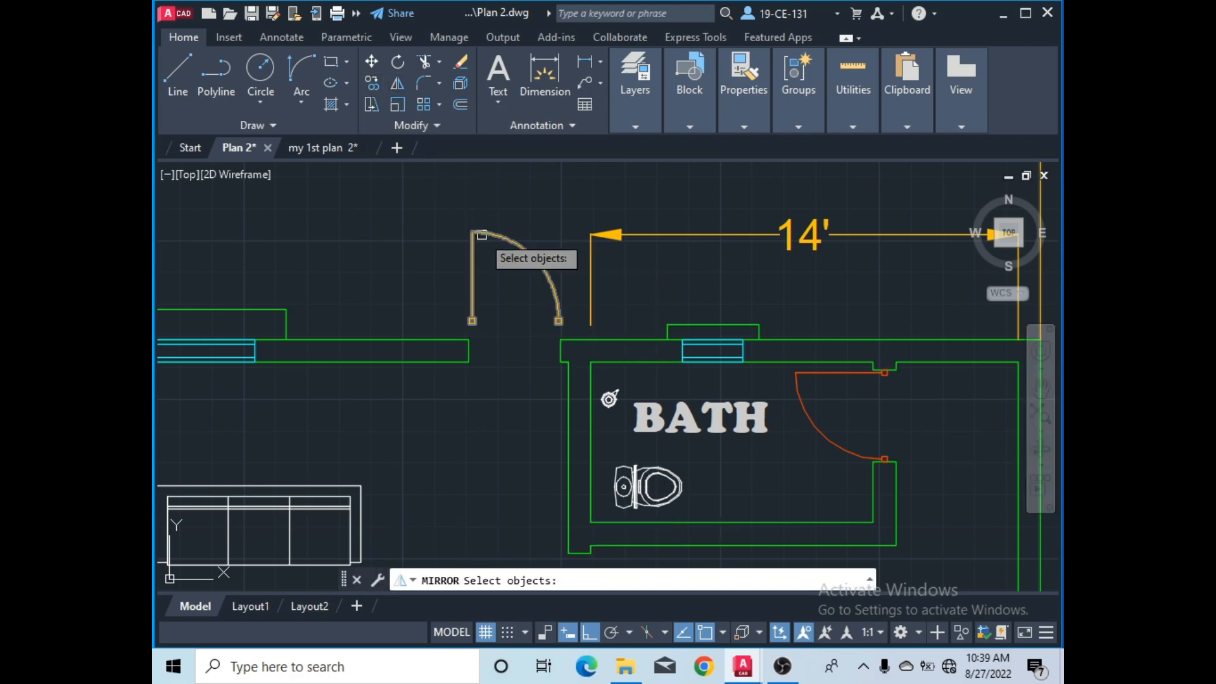
{"action": "key", "text": "Return"}
{"action": "scroll", "coordinate": [619, 327], "scroll_direction": "up", "scroll_amount": 4}
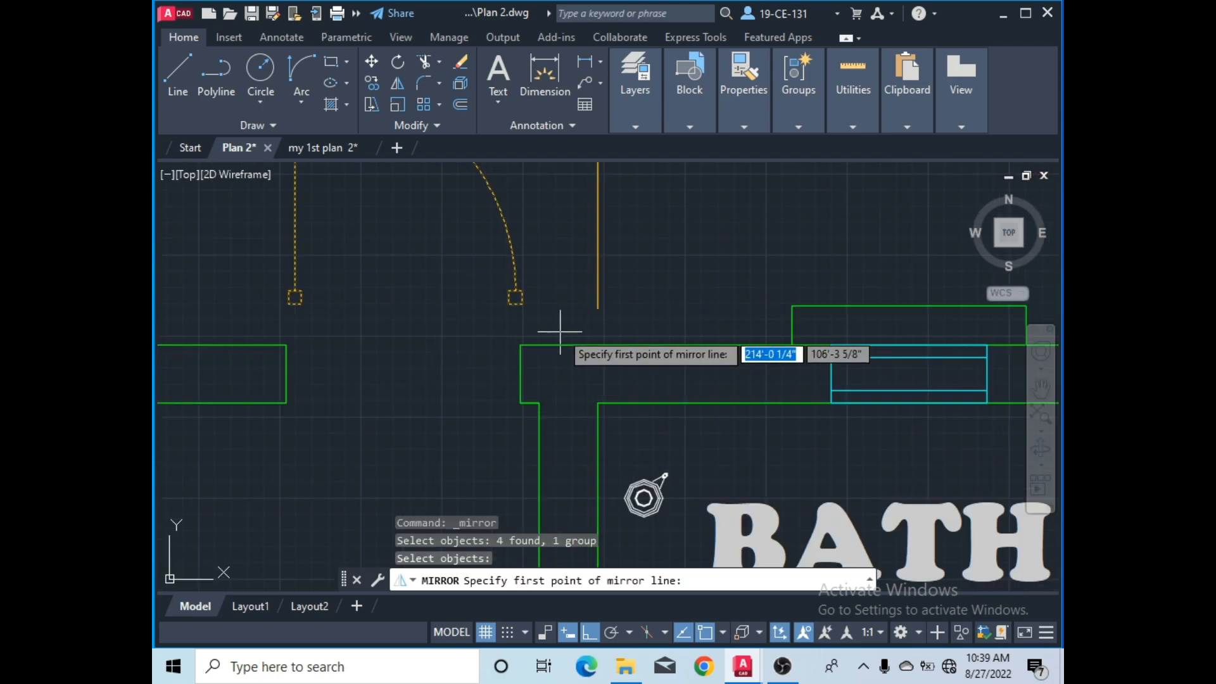
{"action": "left_click", "coordinate": [516, 296]}
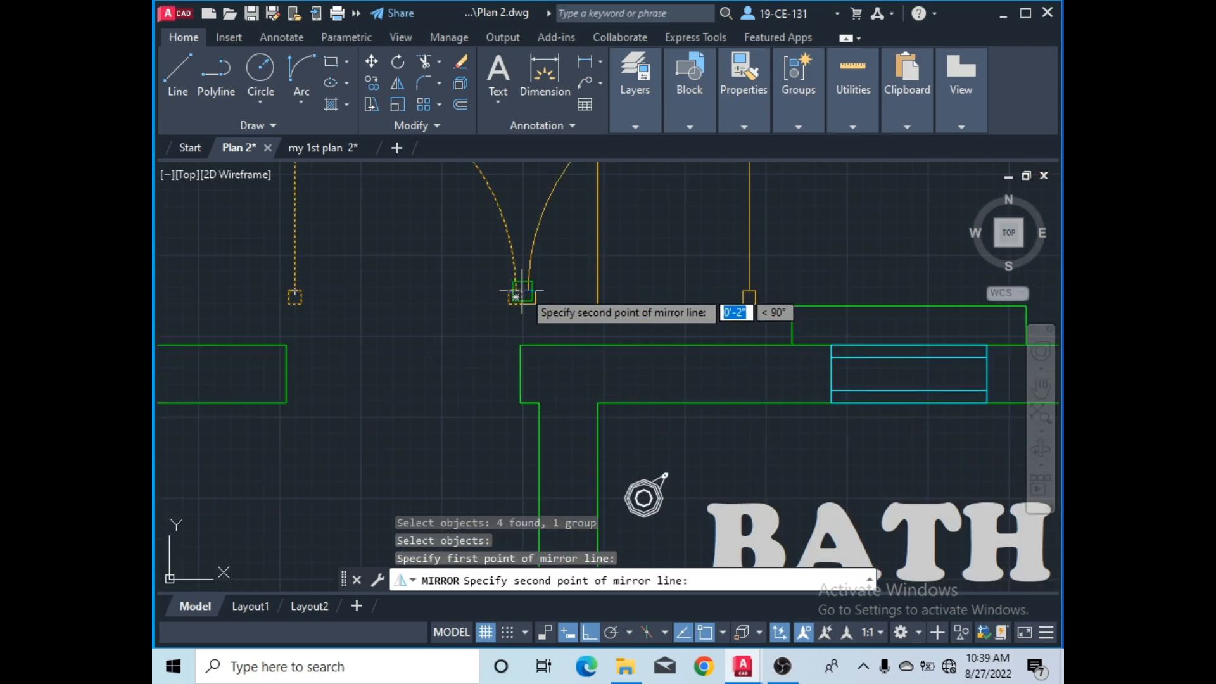
{"action": "left_click", "coordinate": [520, 251]}
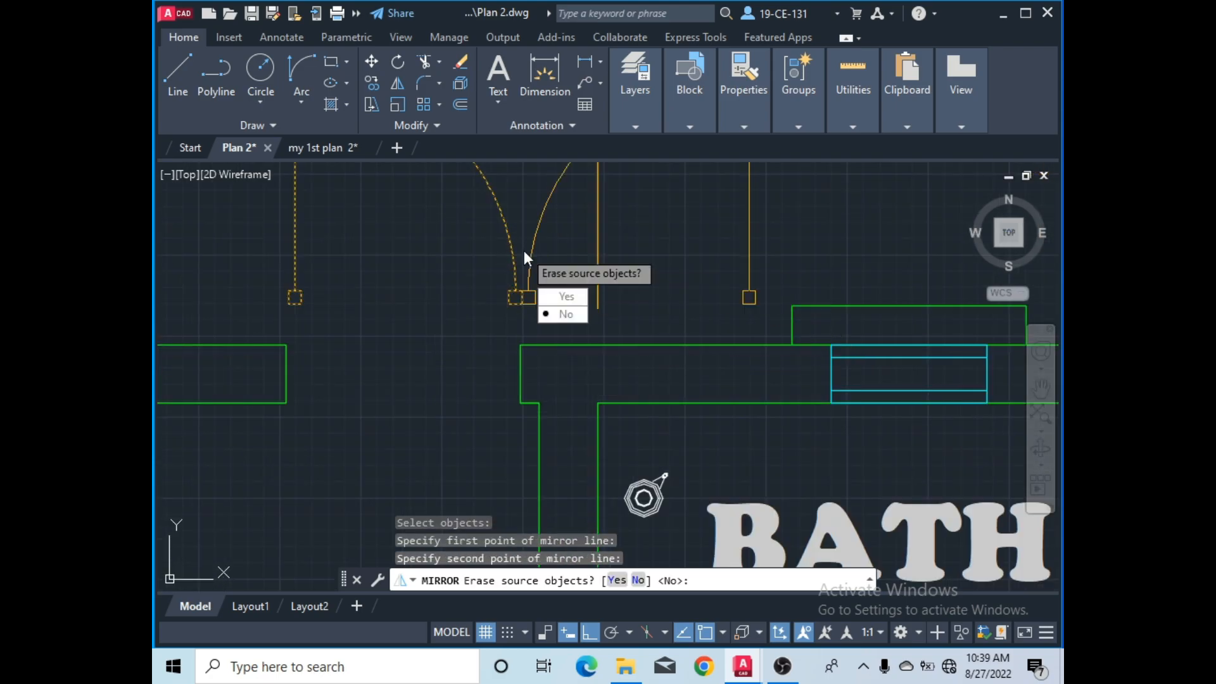
{"action": "left_click", "coordinate": [566, 296]}
{"action": "scroll", "coordinate": [531, 262], "scroll_direction": "down", "scroll_amount": 6}
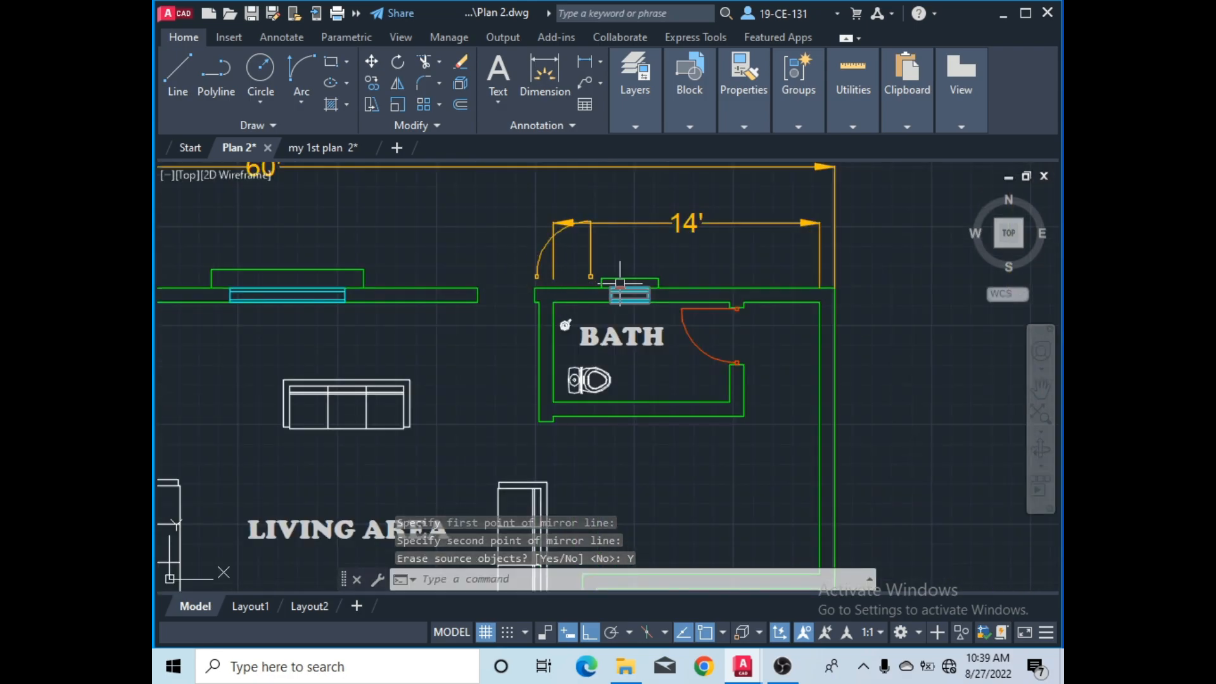
- Mirror the door group about a horizontal line along the lower edge of its jamb squares, erasing the source objects
{"action": "scroll", "coordinate": [626, 246], "scroll_direction": "up", "scroll_amount": 2}
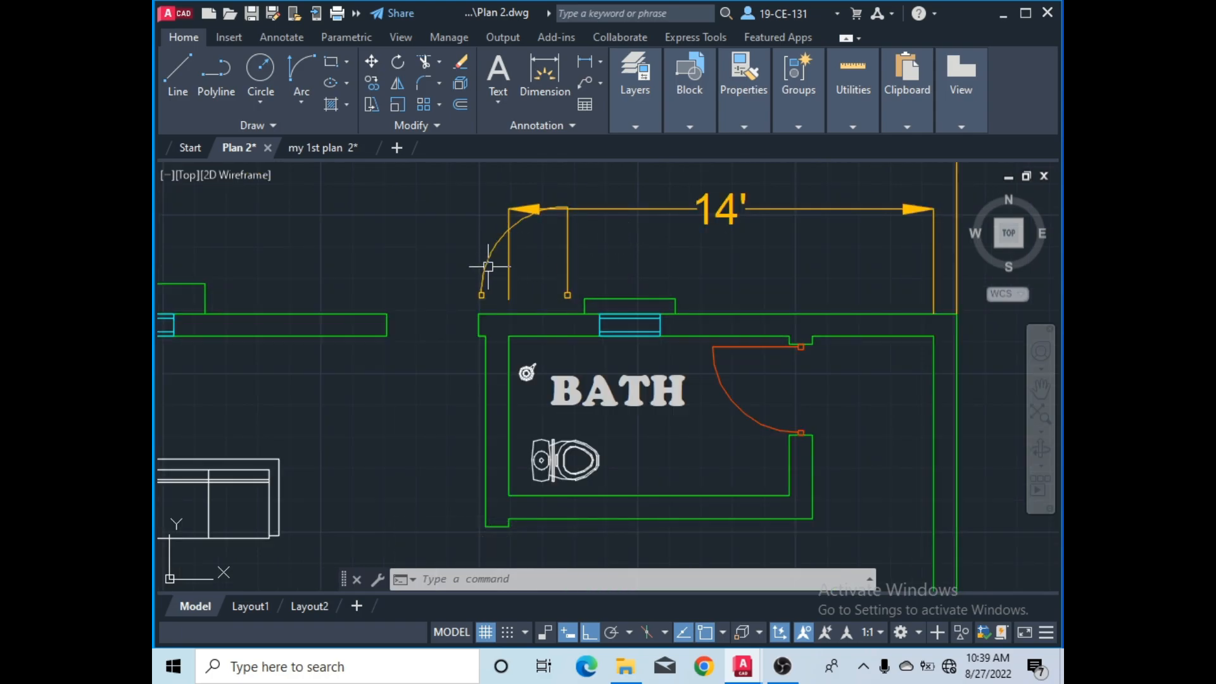
{"action": "left_click", "coordinate": [397, 84]}
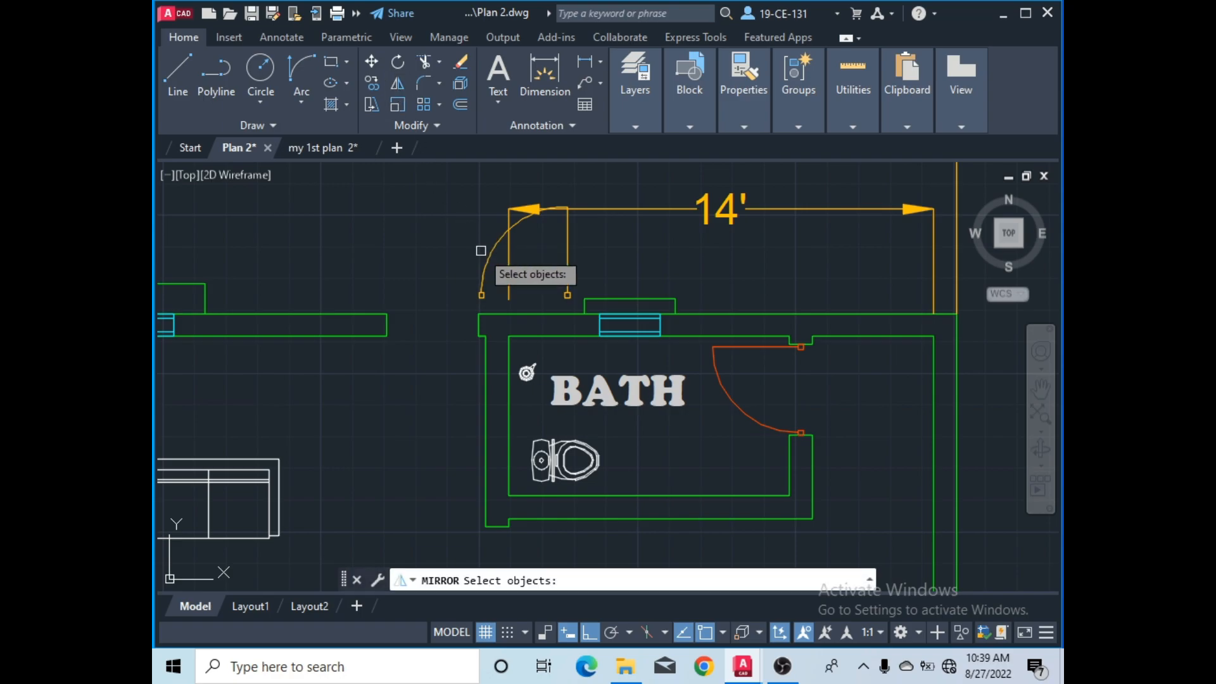
{"action": "left_click", "coordinate": [484, 256]}
{"action": "key", "text": "Return"}
{"action": "scroll", "coordinate": [469, 298], "scroll_direction": "up", "scroll_amount": 3}
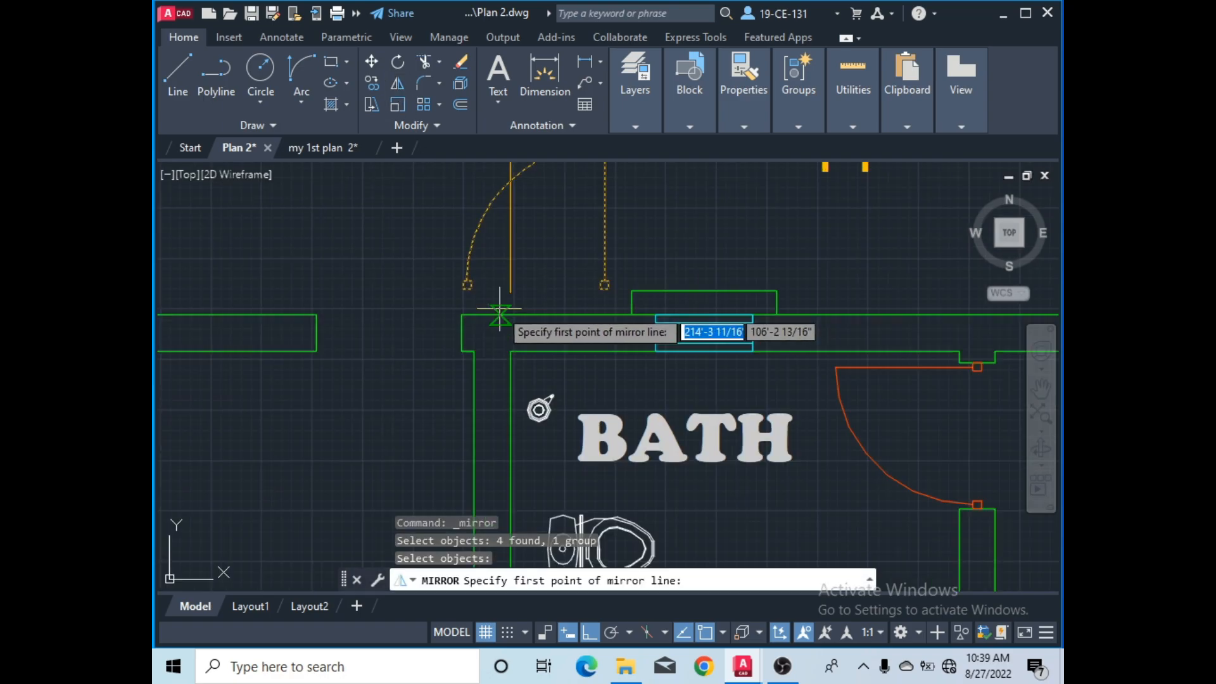
{"action": "left_click", "coordinate": [462, 276]}
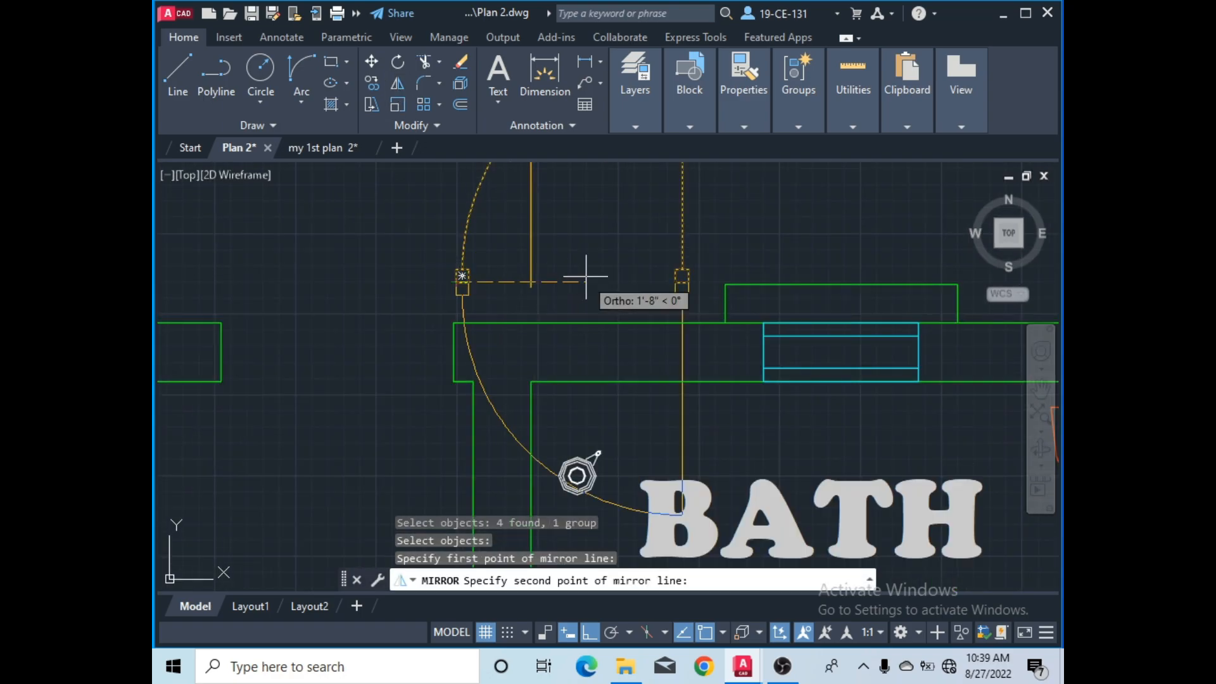
{"action": "left_click", "coordinate": [605, 276]}
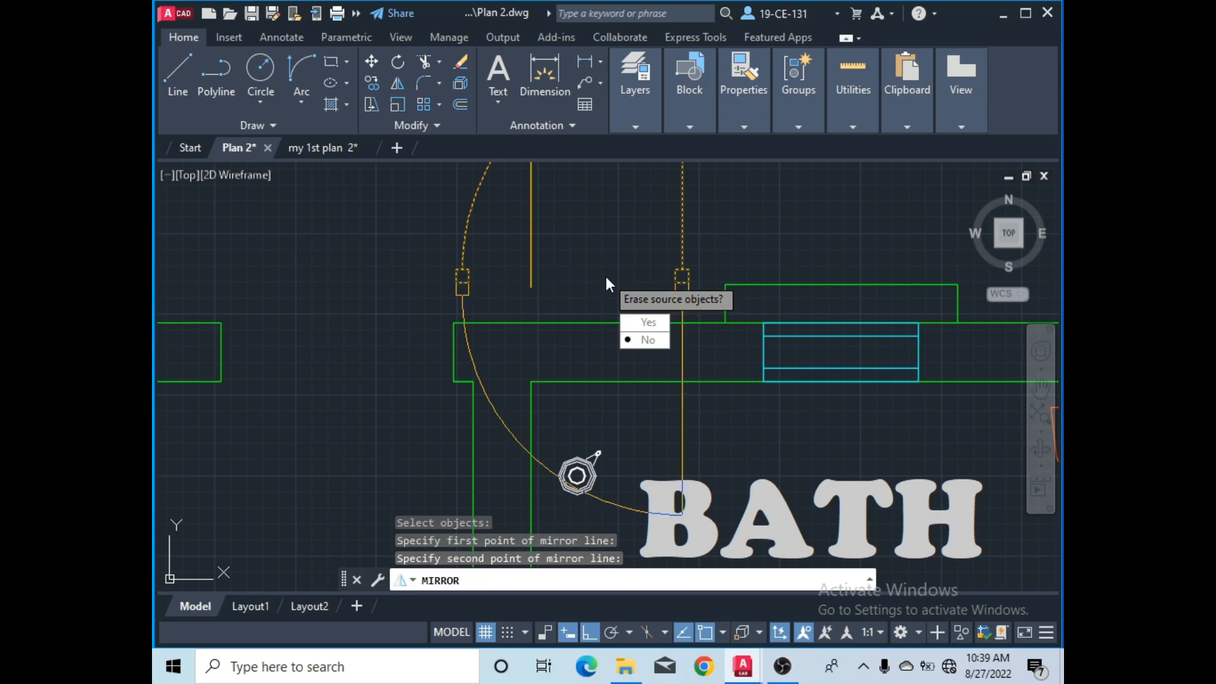
{"action": "left_click", "coordinate": [648, 324]}
- Move the door group from its right jamb square's outer-edge midpoint to the wall-end midpoint beside the bath, with Ortho off
{"action": "scroll", "coordinate": [605, 245], "scroll_direction": "down", "scroll_amount": 3}
{"action": "scroll", "coordinate": [557, 258], "scroll_direction": "up", "scroll_amount": 3}
{"action": "left_click", "coordinate": [556, 257]}
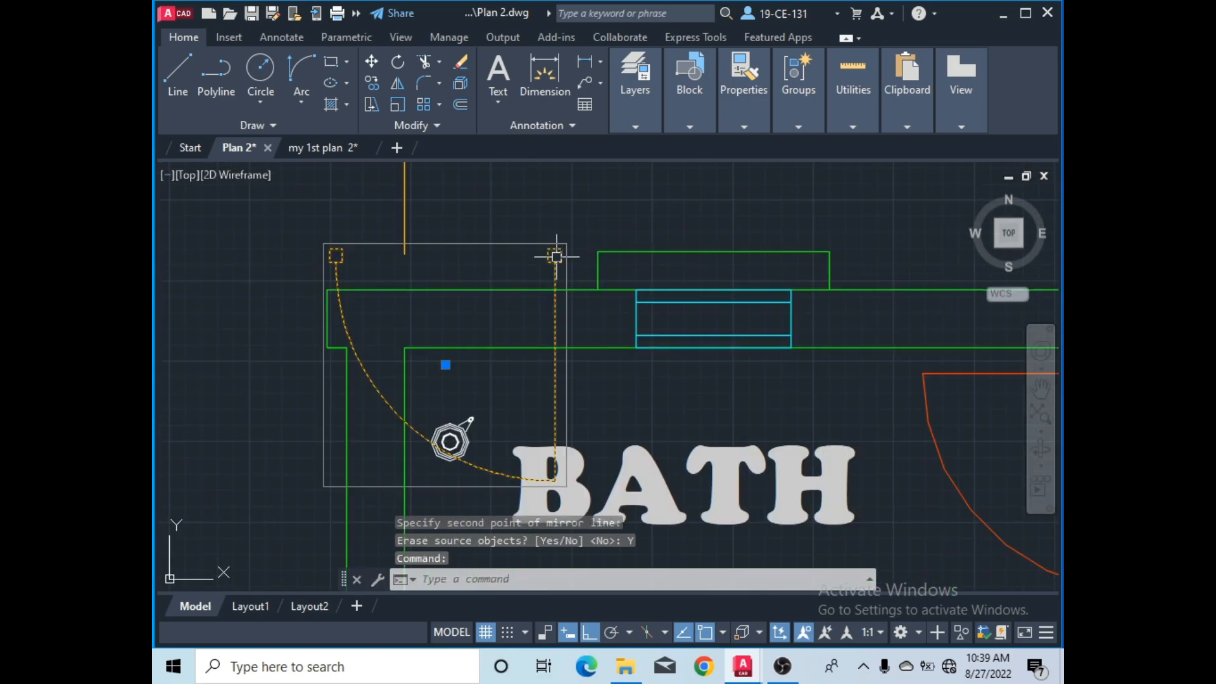
{"action": "right_click", "coordinate": [516, 201]}
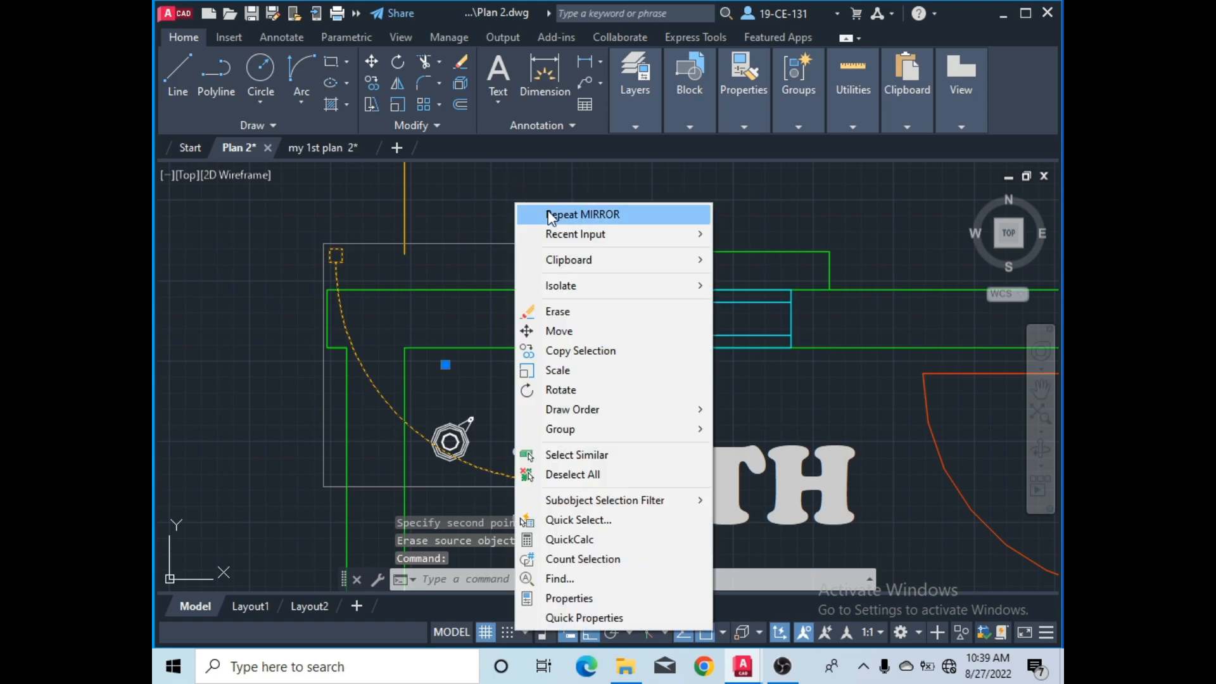
{"action": "left_click", "coordinate": [548, 331]}
{"action": "scroll", "coordinate": [557, 257], "scroll_direction": "up", "scroll_amount": 5}
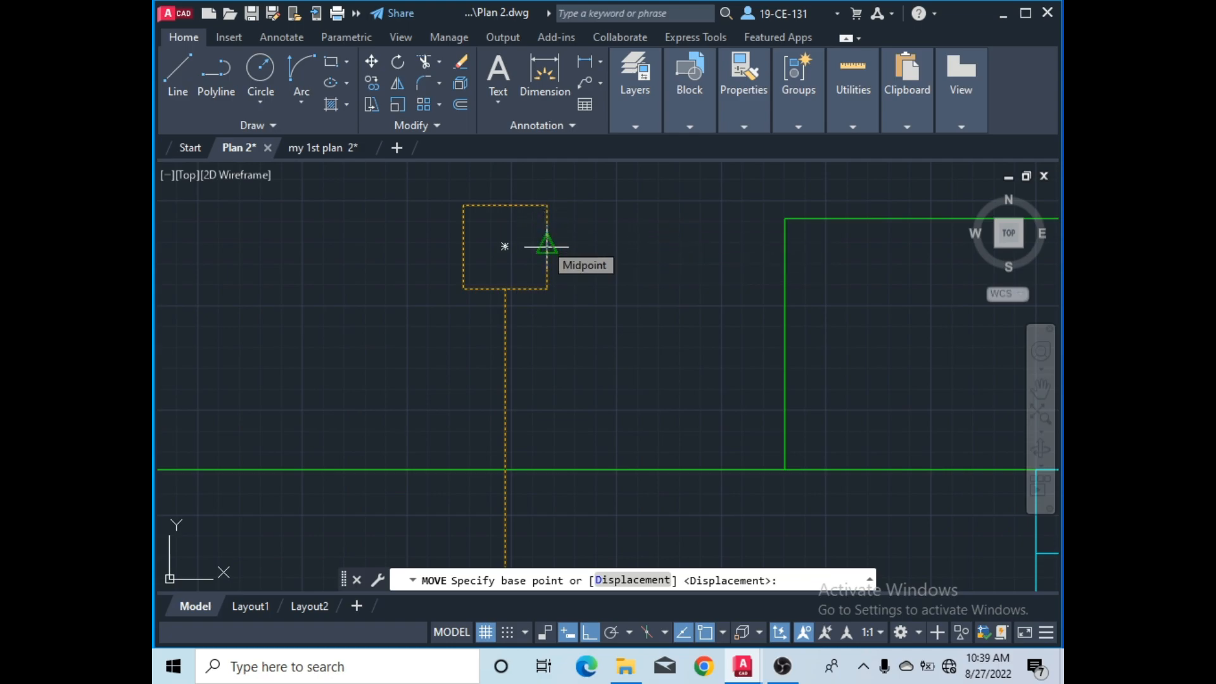
{"action": "left_click", "coordinate": [547, 247]}
{"action": "scroll", "coordinate": [692, 209], "scroll_direction": "down", "scroll_amount": 5}
{"action": "scroll", "coordinate": [657, 491], "scroll_direction": "up", "scroll_amount": 5}
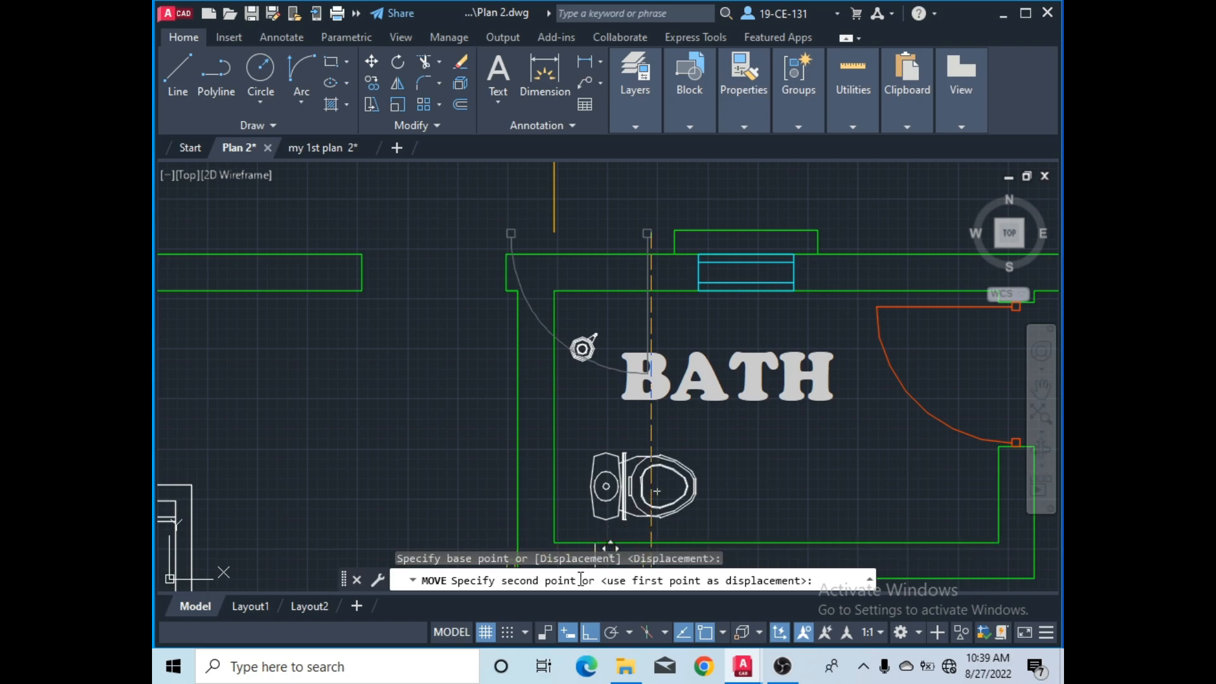
{"action": "left_click", "coordinate": [588, 632]}
{"action": "scroll", "coordinate": [521, 276], "scroll_direction": "up", "scroll_amount": 4}
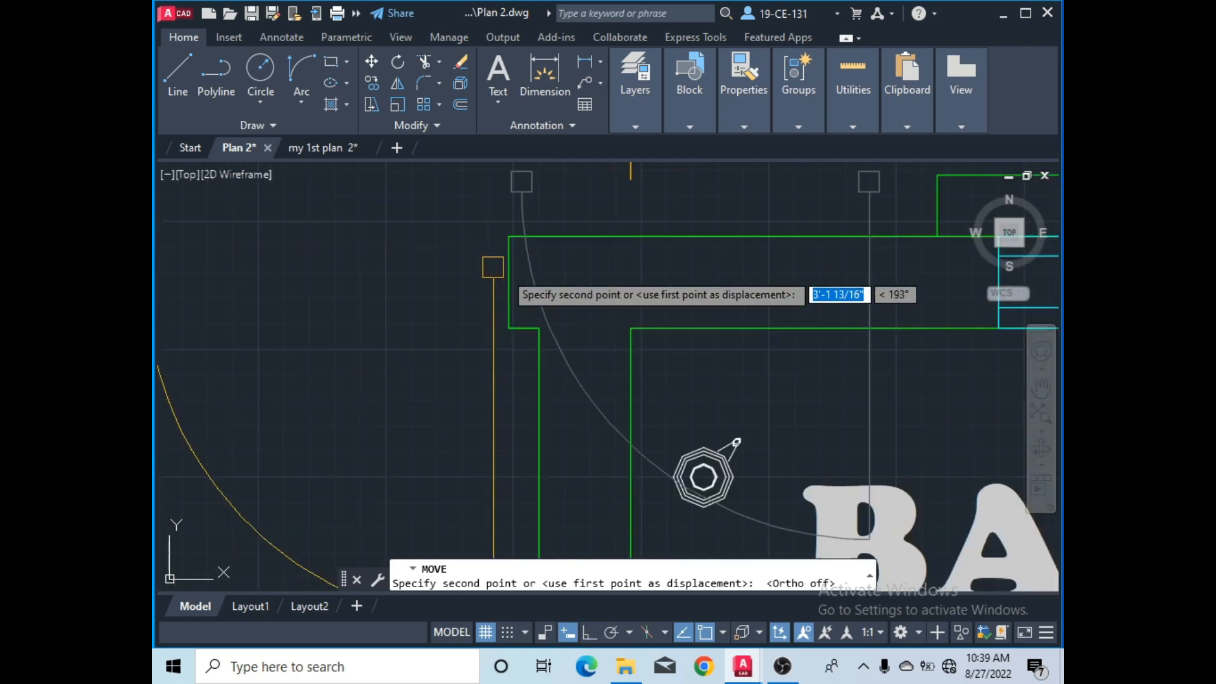
{"action": "scroll", "coordinate": [521, 275], "scroll_direction": "up", "scroll_amount": 4}
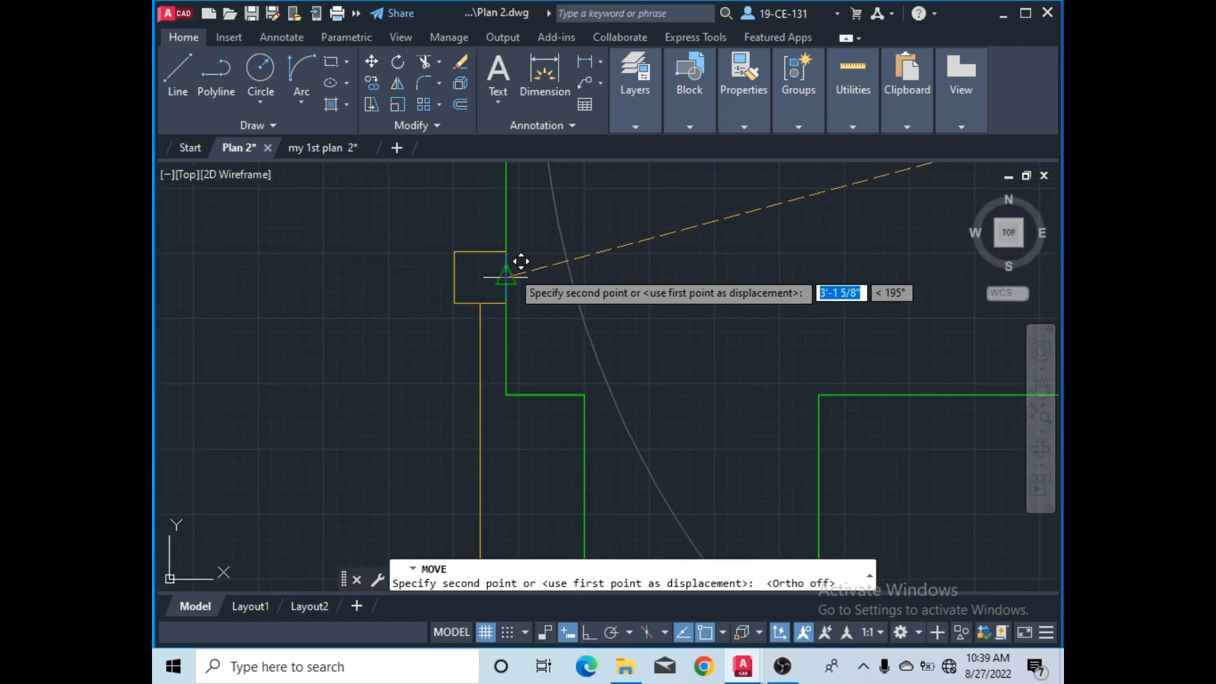
{"action": "left_click", "coordinate": [507, 264]}
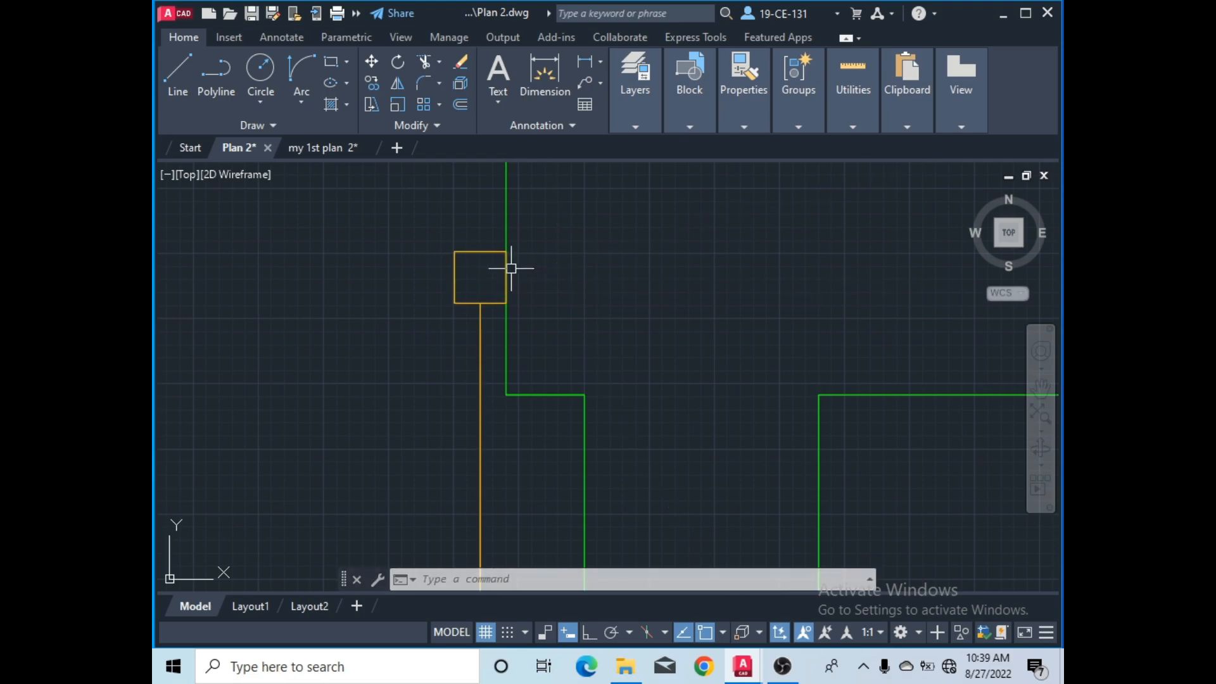
{"action": "scroll", "coordinate": [541, 252], "scroll_direction": "up", "scroll_amount": 4}
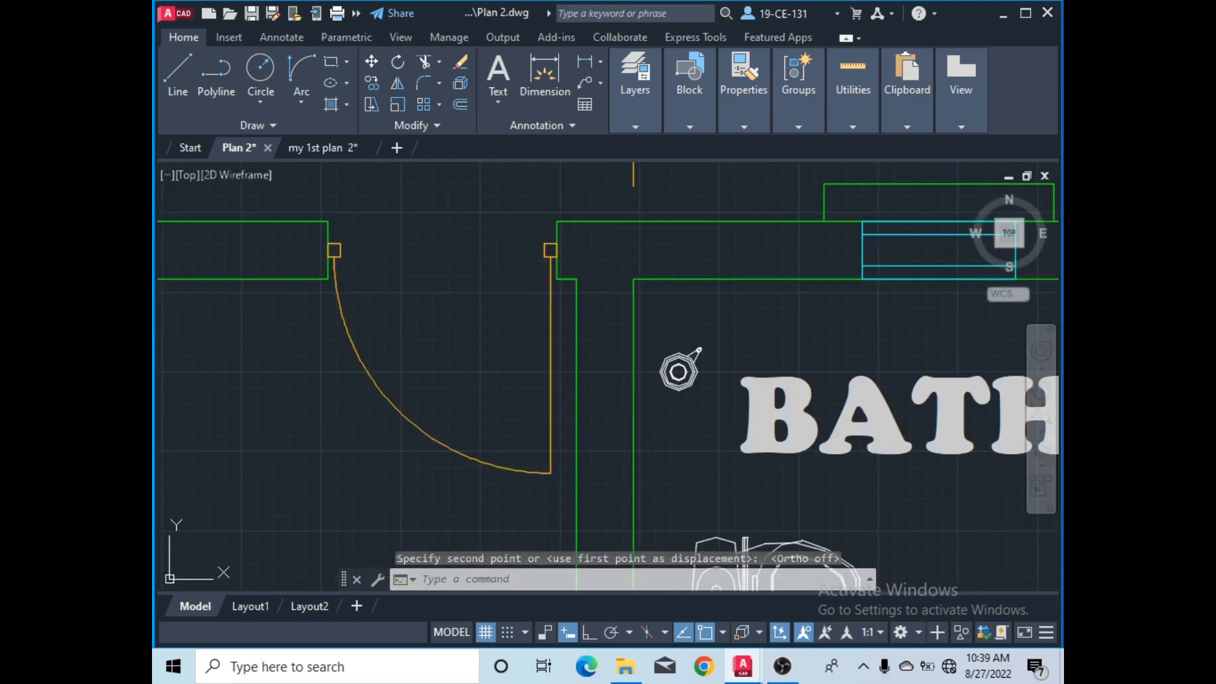
{"action": "scroll", "coordinate": [291, 253], "scroll_direction": "up", "scroll_amount": 12}
{"action": "scroll", "coordinate": [283, 255], "scroll_direction": "down", "scroll_amount": 8}
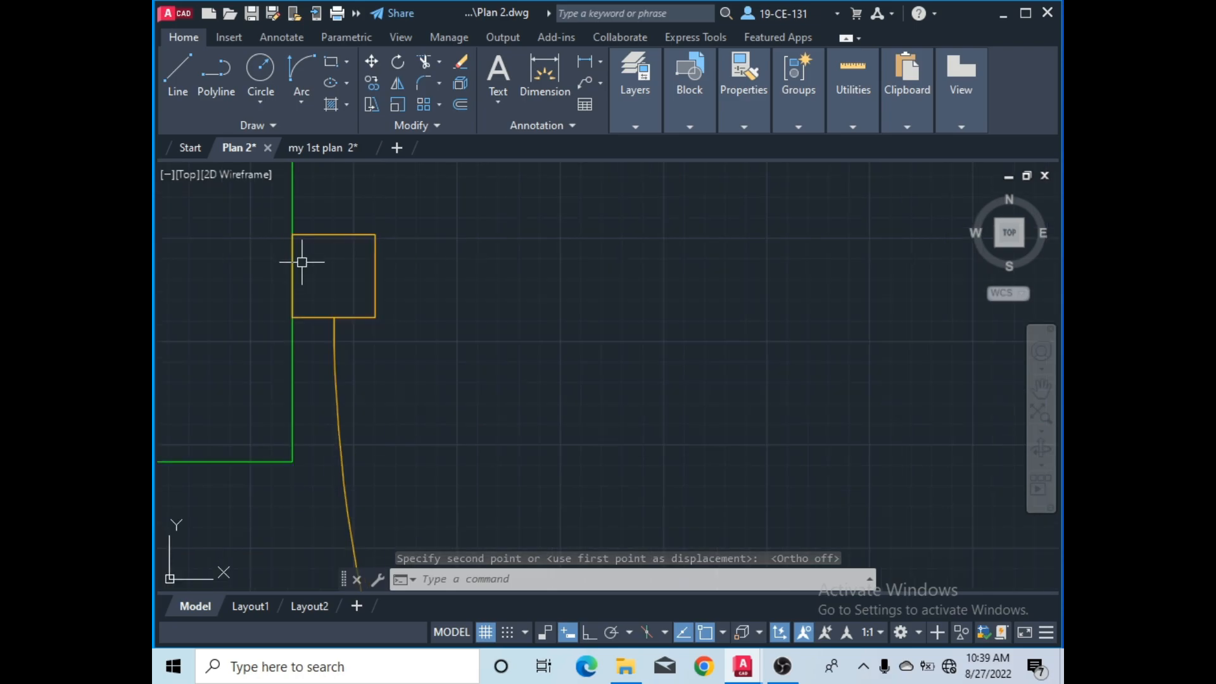
{"action": "scroll", "coordinate": [447, 264], "scroll_direction": "down", "scroll_amount": 6}
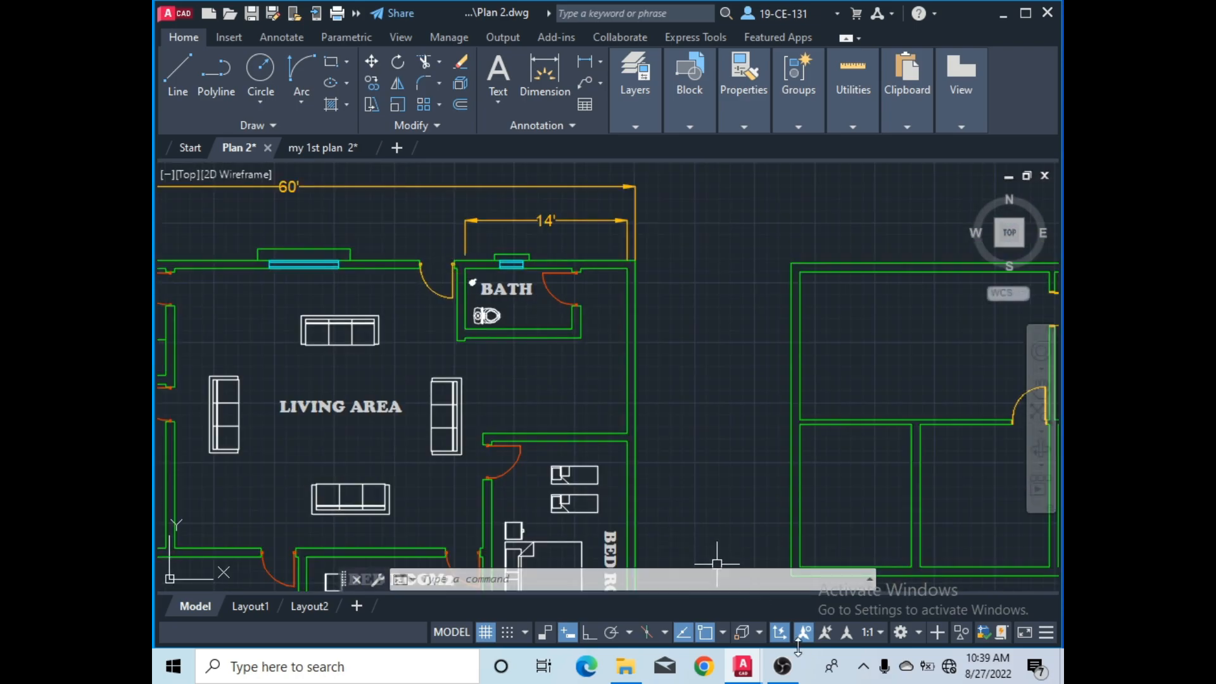
{"action": "left_click", "coordinate": [782, 666]}
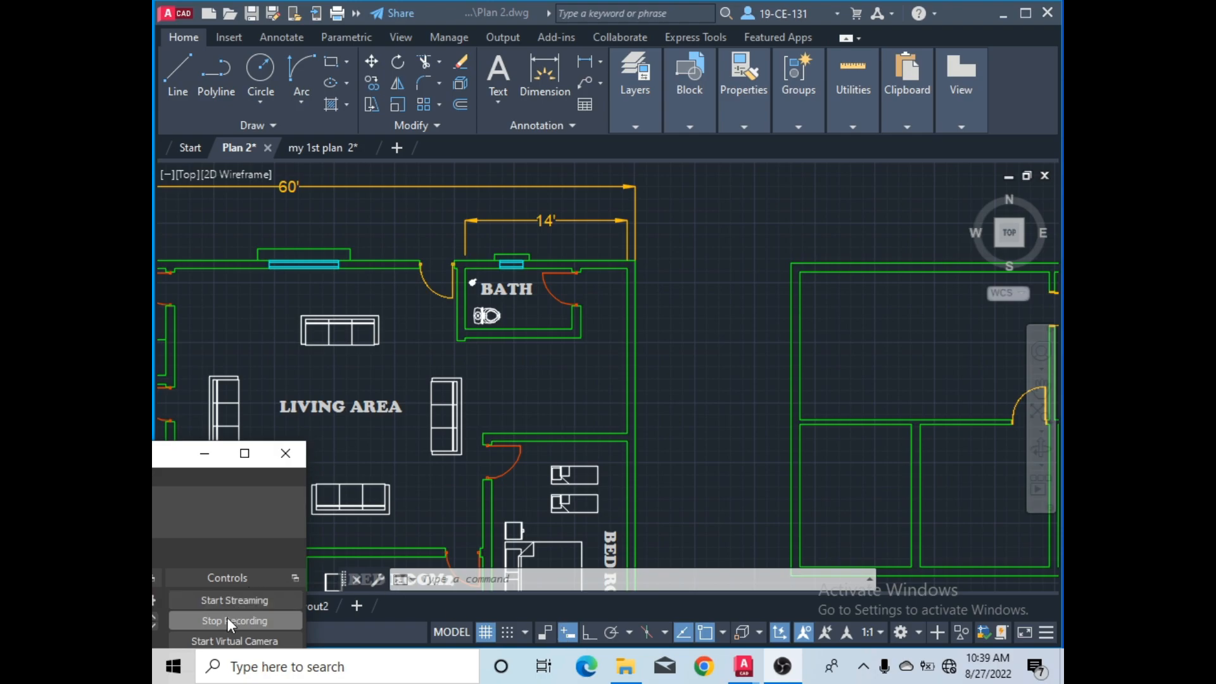
{"action": "left_click", "coordinate": [227, 617]}
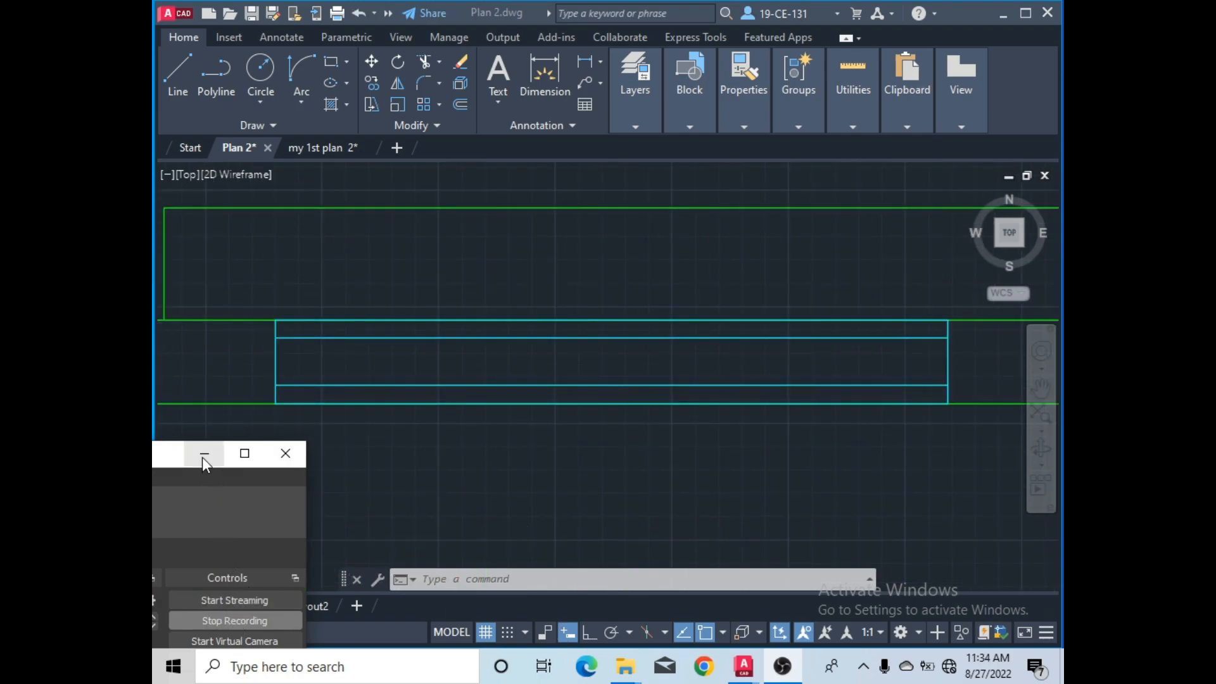
{"action": "left_click", "coordinate": [204, 455]}
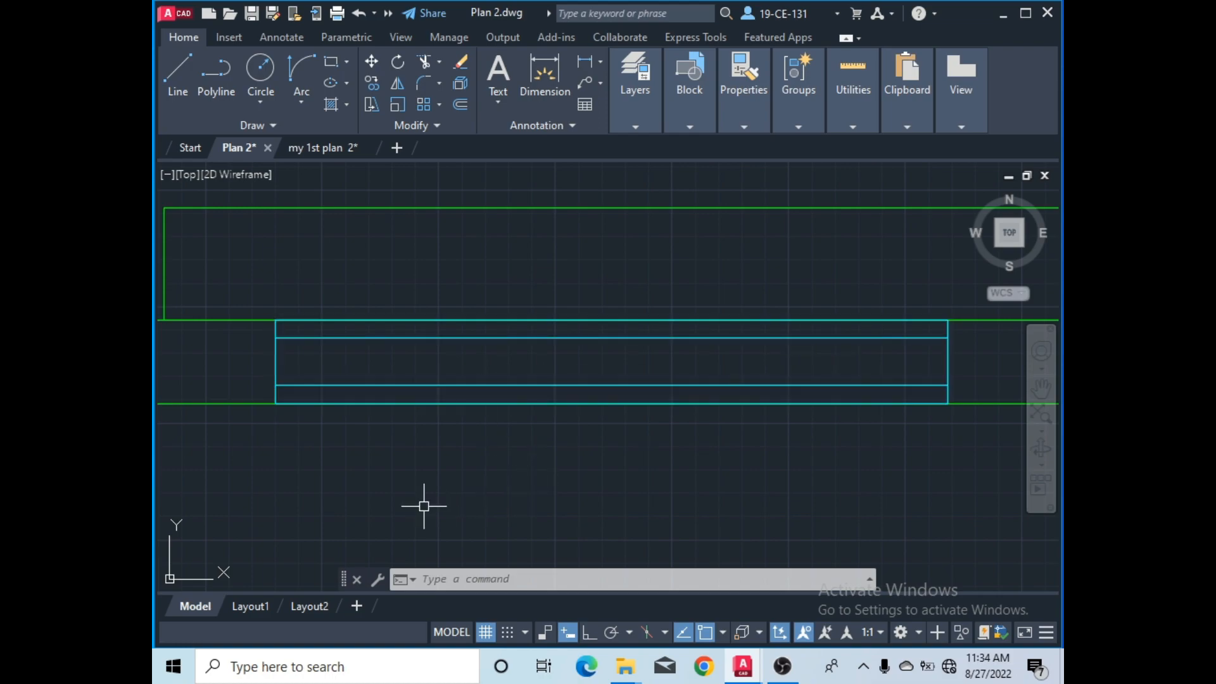
- Draw a rectangle 6' long and 9" wide above the existing cyan window in the living area's upper wall
{"action": "scroll", "coordinate": [658, 459], "scroll_direction": "down", "scroll_amount": 2}
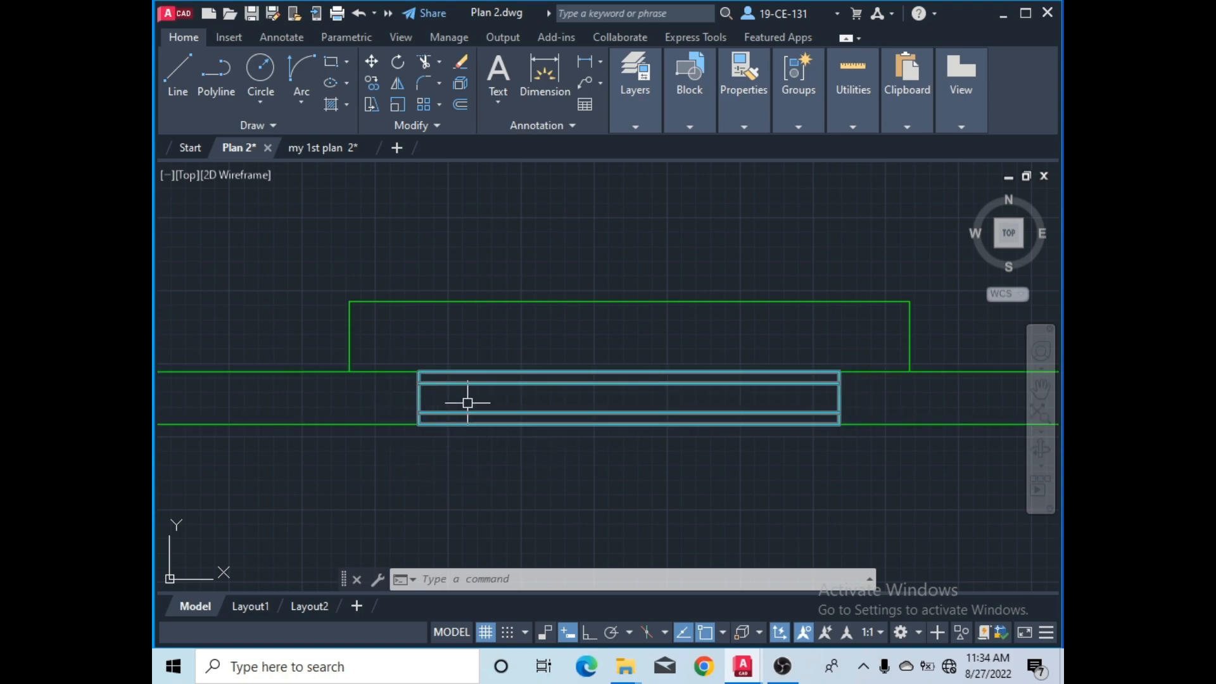
{"action": "scroll", "coordinate": [490, 400], "scroll_direction": "up", "scroll_amount": 1}
{"action": "scroll", "coordinate": [500, 401], "scroll_direction": "down", "scroll_amount": 1}
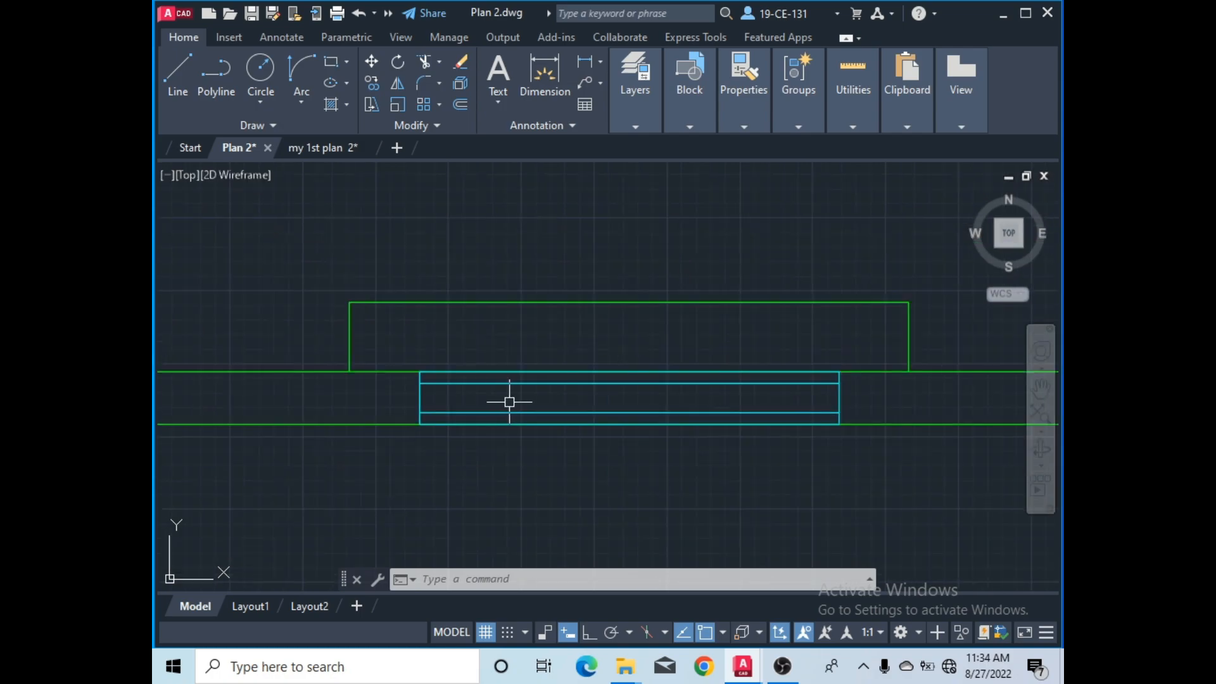
{"action": "scroll", "coordinate": [502, 396], "scroll_direction": "down", "scroll_amount": 2}
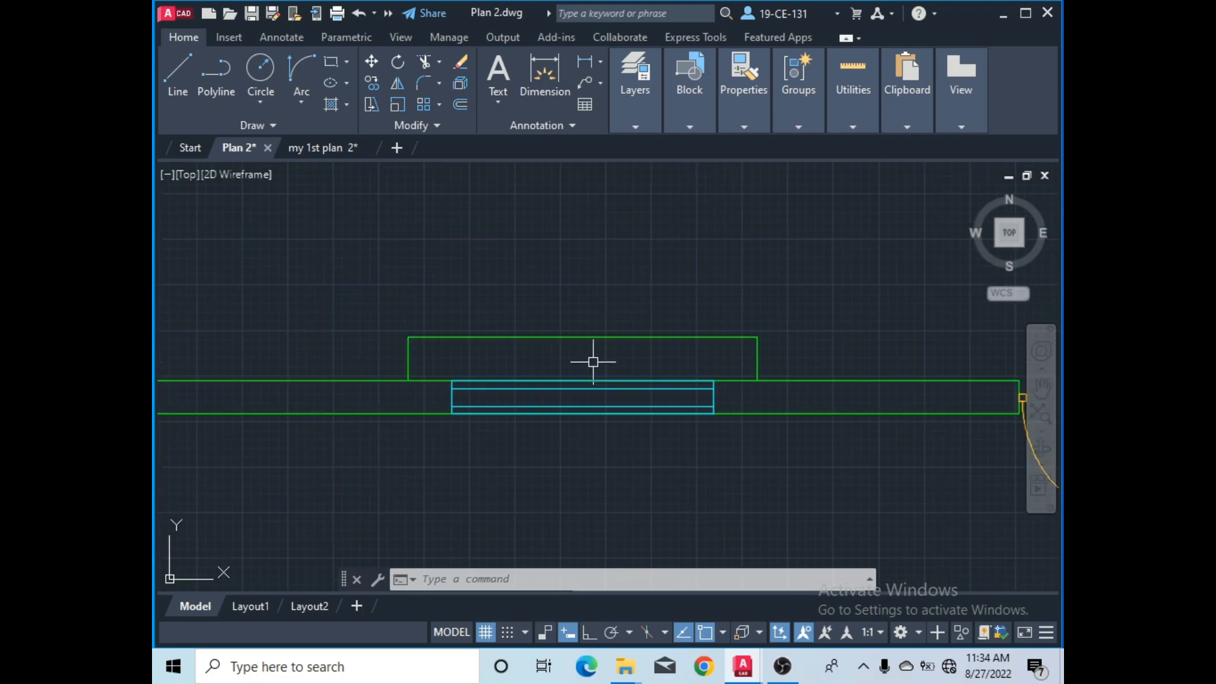
{"action": "scroll", "coordinate": [665, 364], "scroll_direction": "up", "scroll_amount": 2}
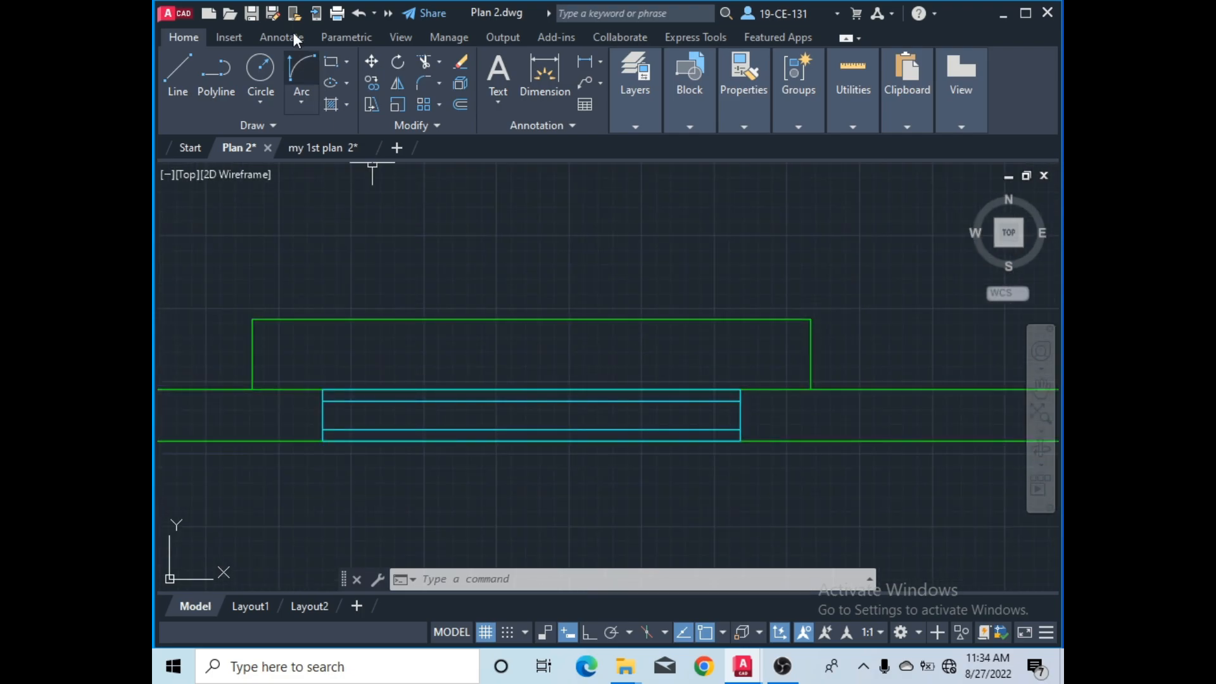
{"action": "left_click", "coordinate": [327, 63]}
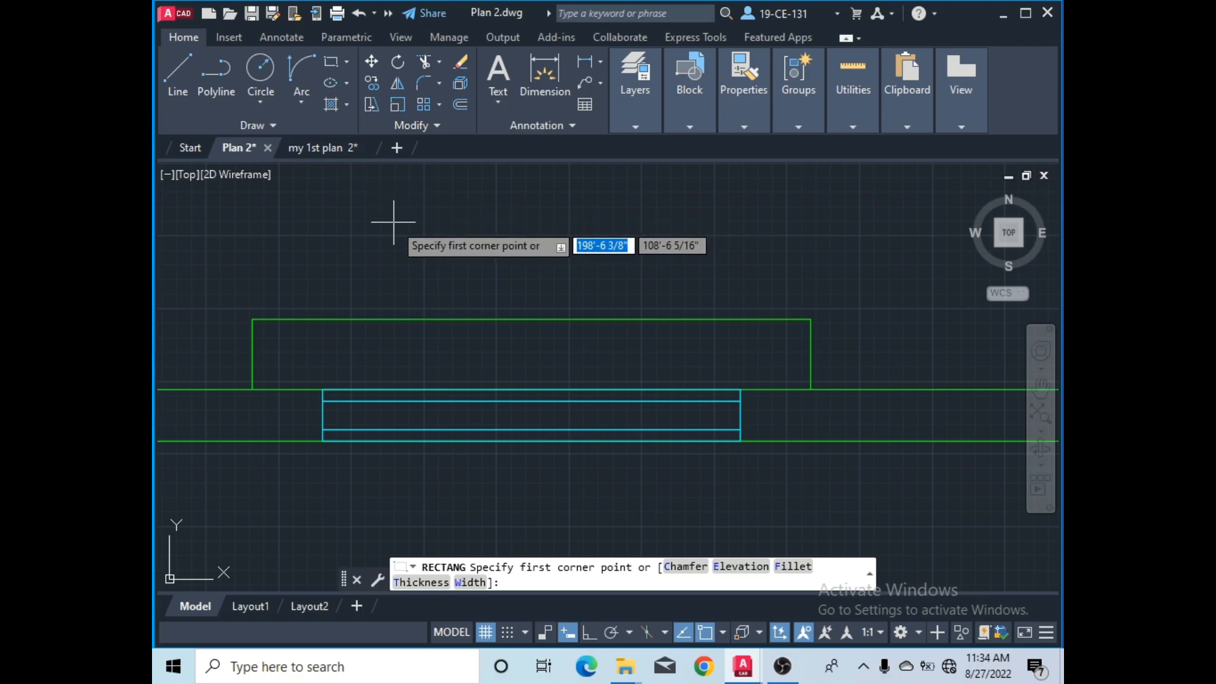
{"action": "left_click", "coordinate": [367, 204]}
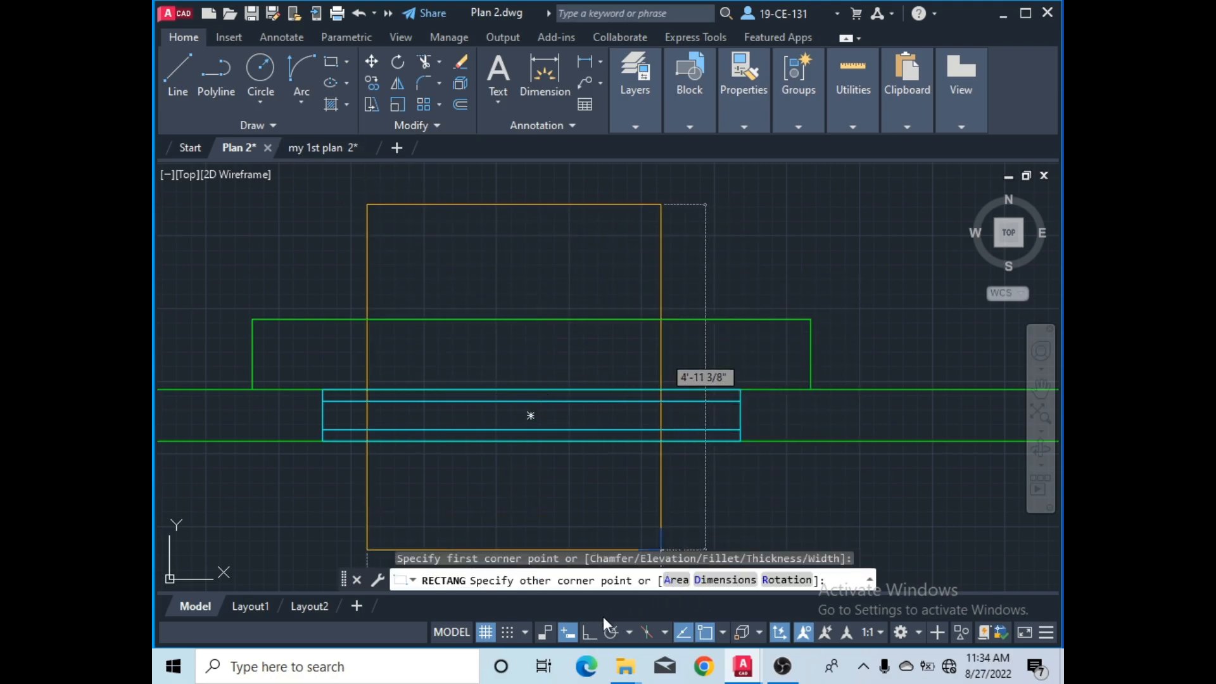
{"action": "left_click", "coordinate": [724, 579]}
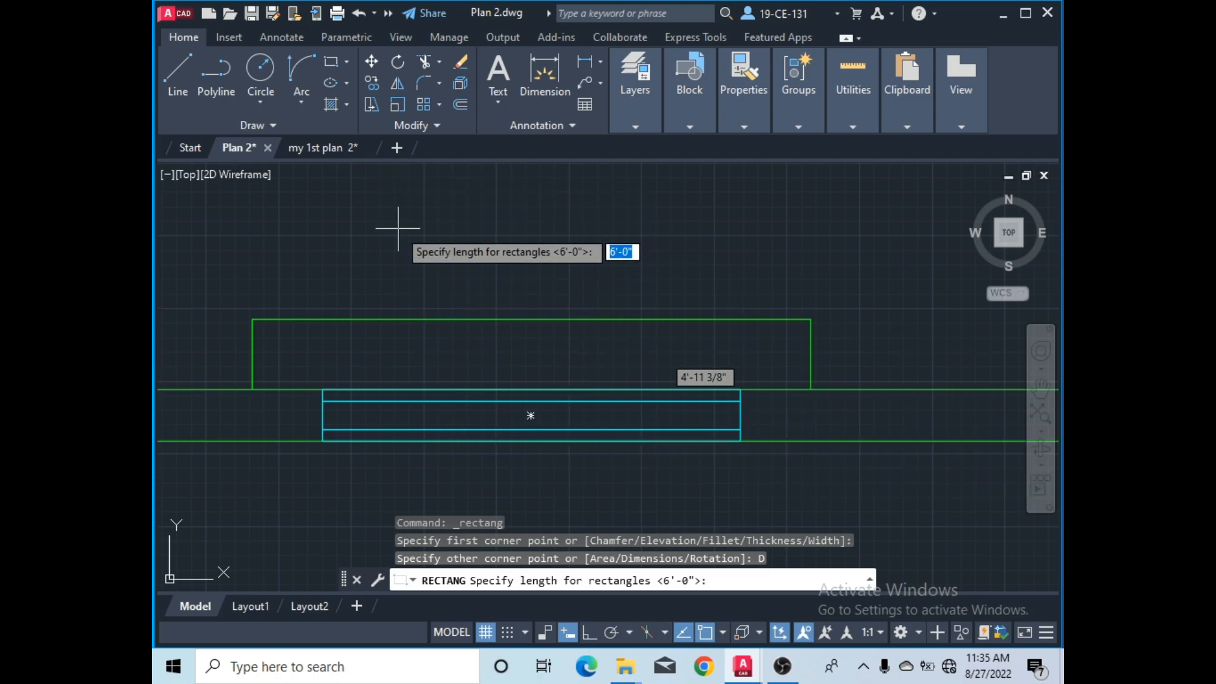
{"action": "type", "text": "'"}
{"action": "key", "text": "Return"}
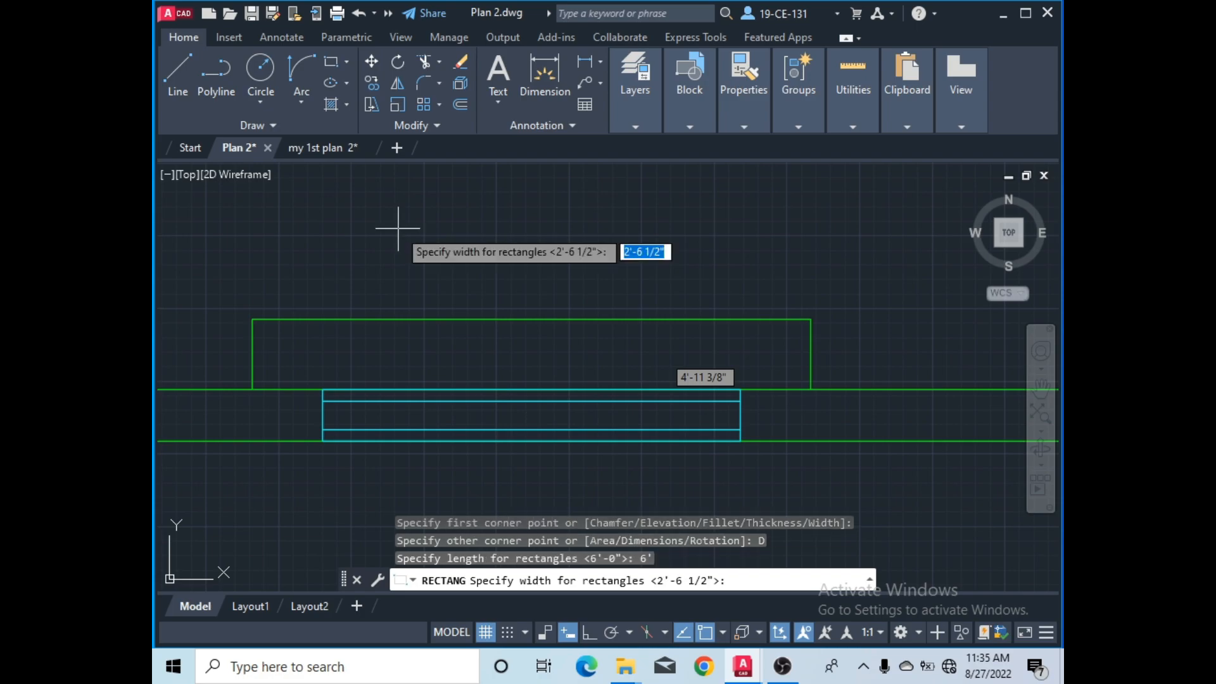
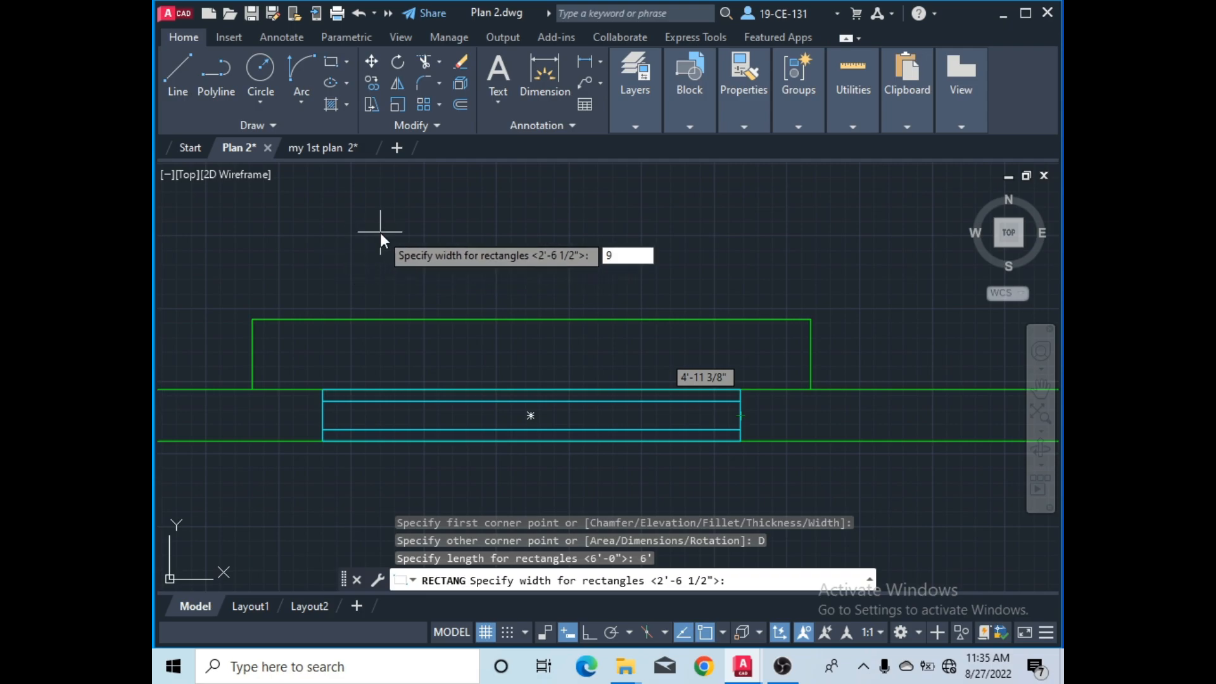
{"action": "key", "text": "Return"}
{"action": "left_click", "coordinate": [780, 259]}
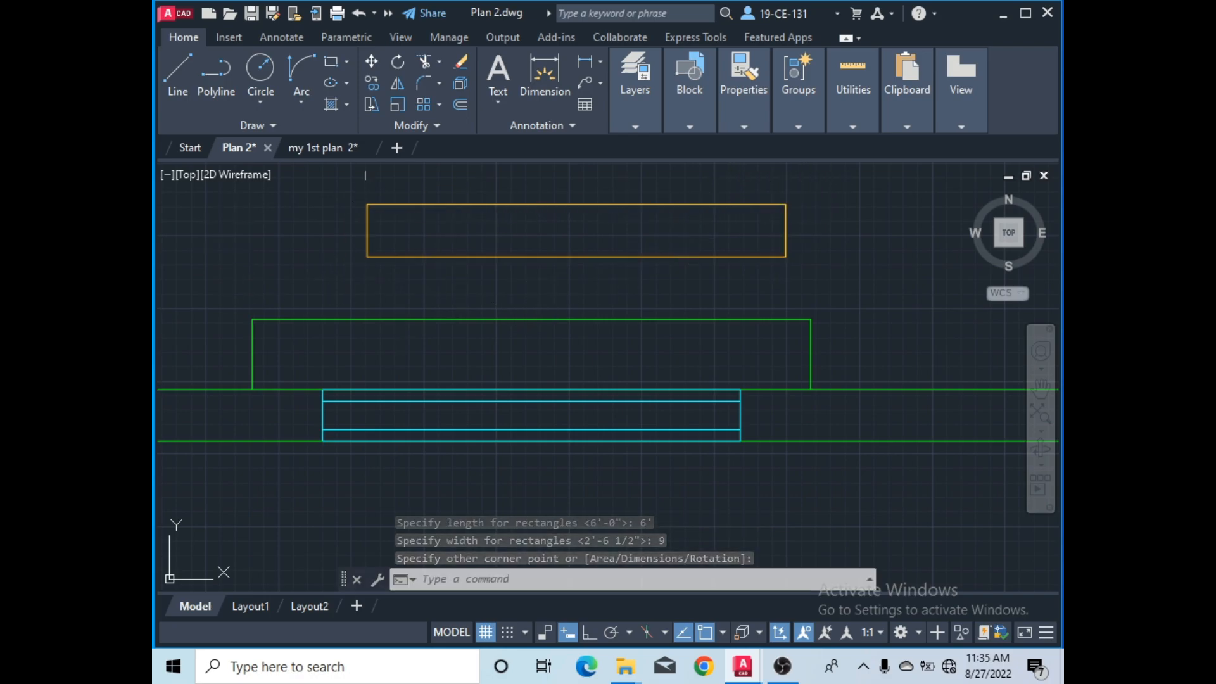
- Offset the new rectangle 2" inward
{"action": "left_click", "coordinate": [466, 105]}
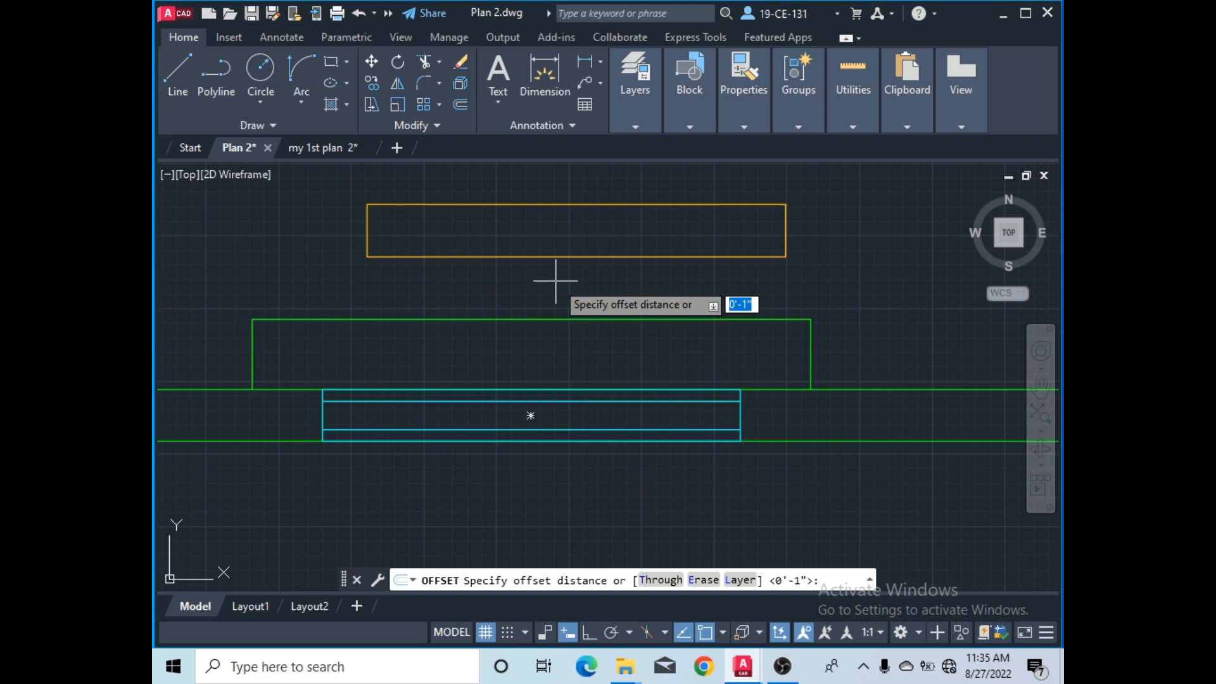
{"action": "key", "text": "Return"}
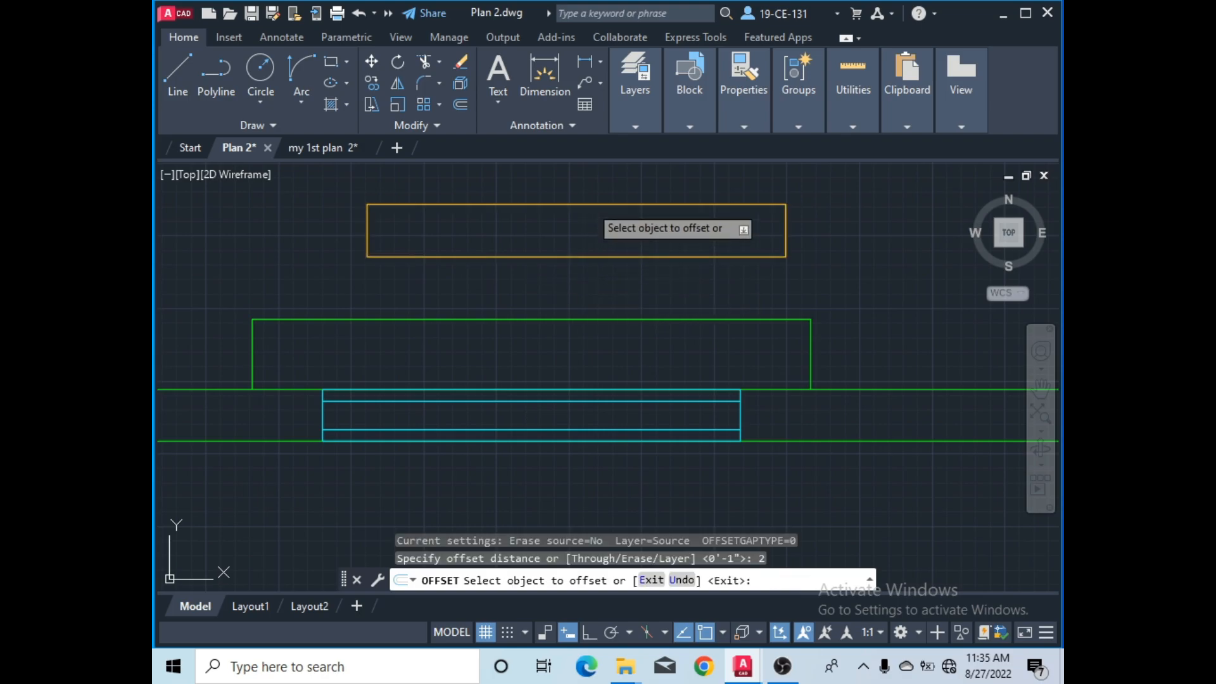
{"action": "left_click", "coordinate": [589, 204]}
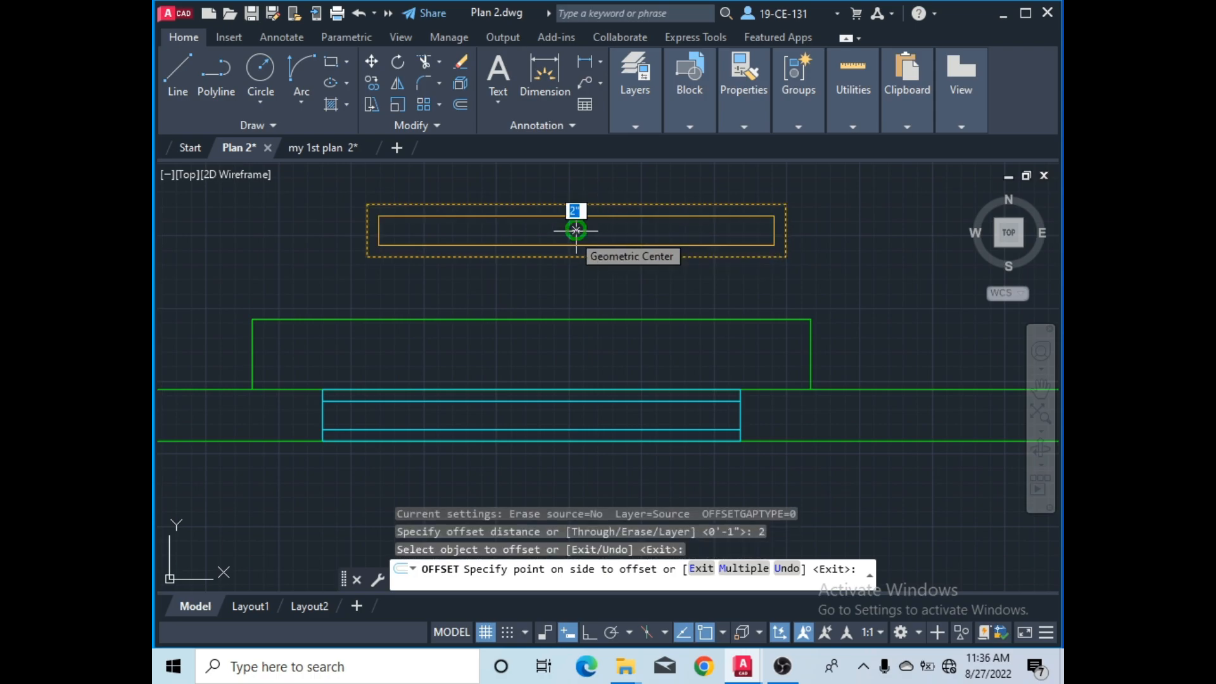
{"action": "left_click", "coordinate": [575, 230]}
{"action": "right_click", "coordinate": [294, 250]}
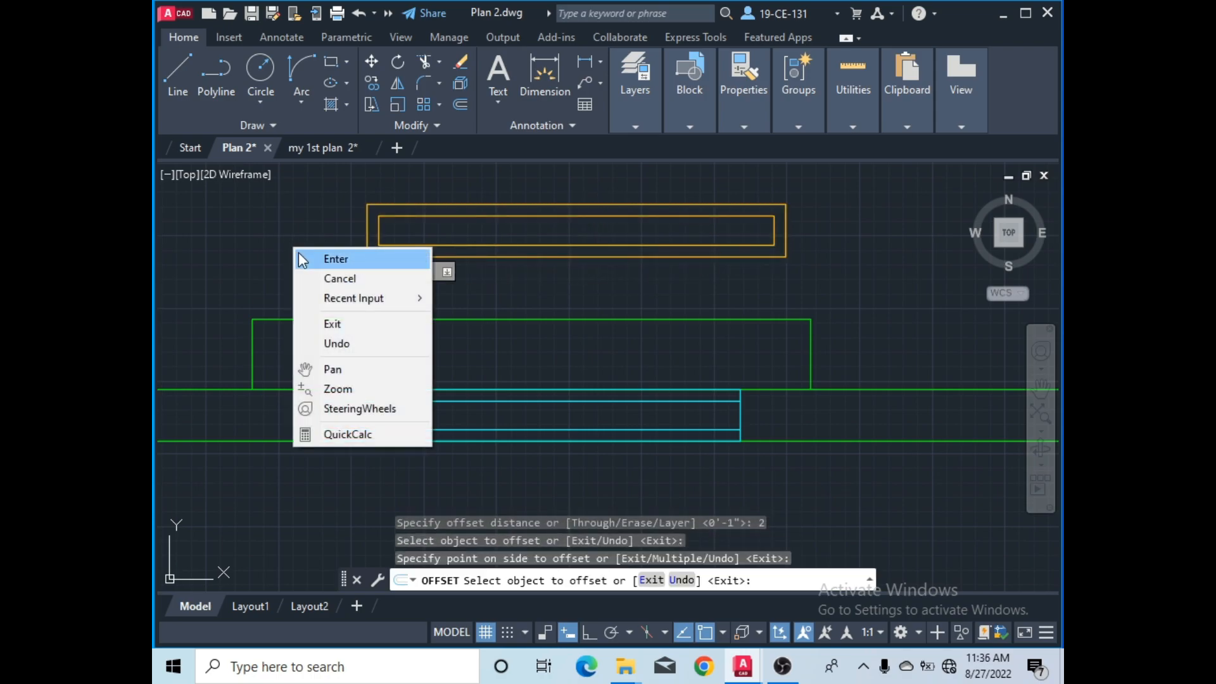
{"action": "left_click", "coordinate": [301, 259]}
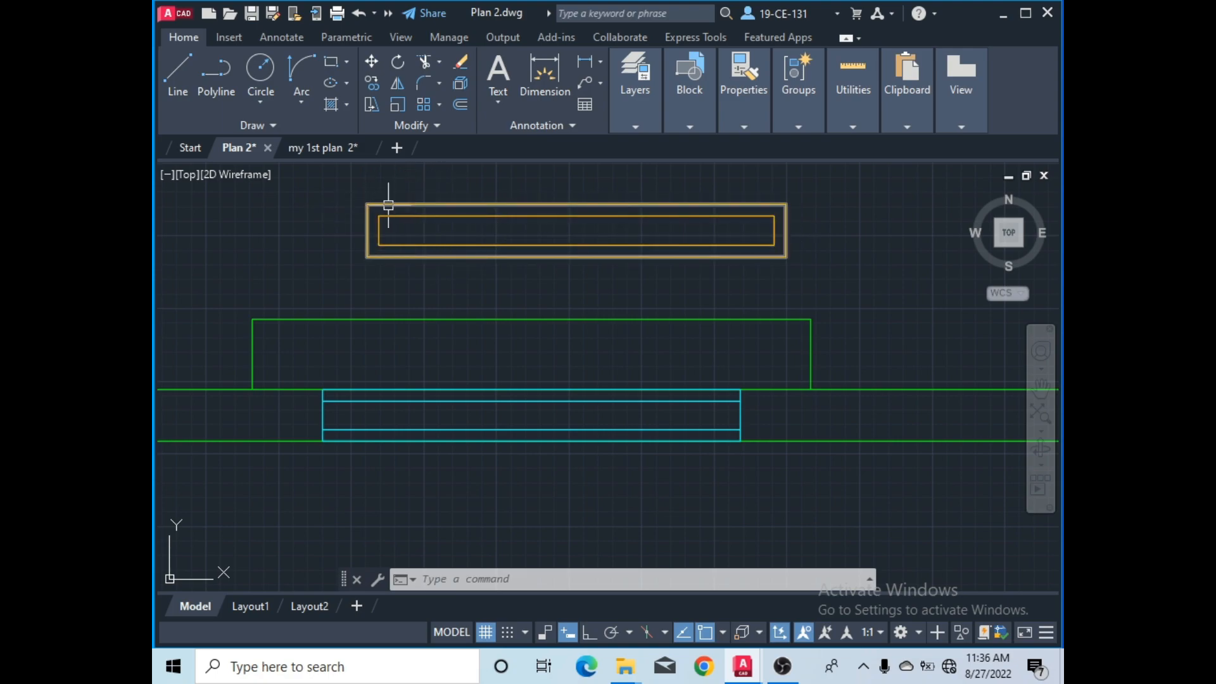
- Trim away both short end lines of the inner rectangle
{"action": "left_click", "coordinate": [436, 66]}
{"action": "left_click", "coordinate": [380, 226]}
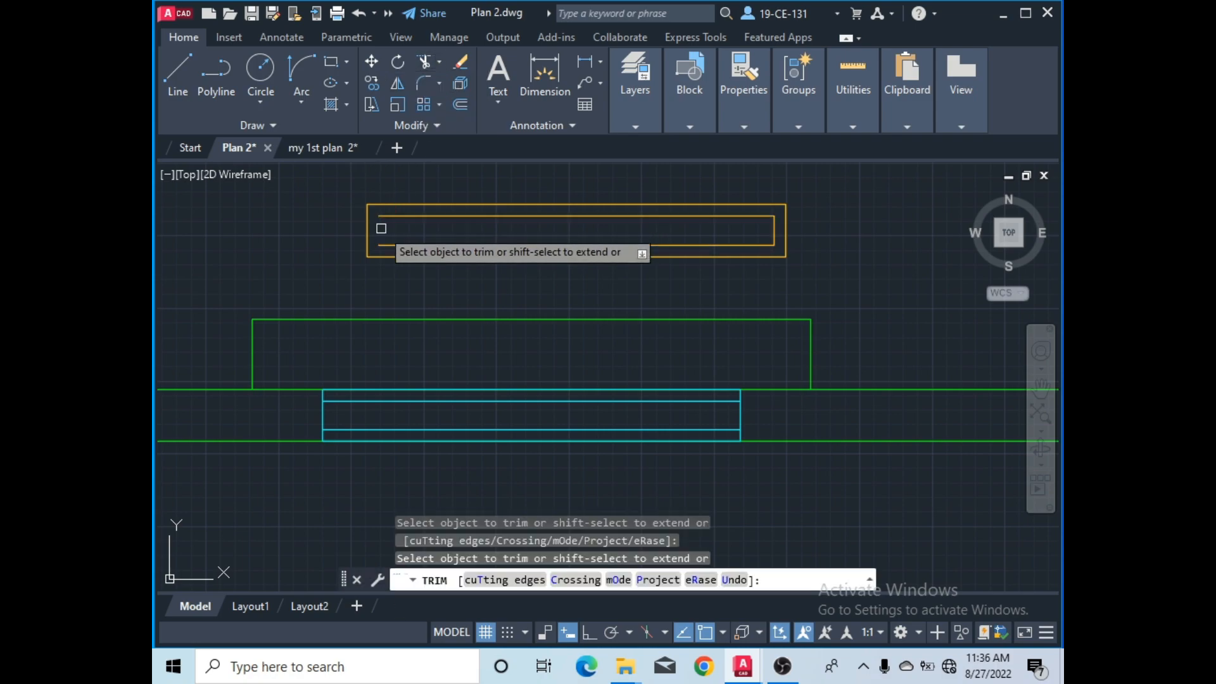
{"action": "left_click", "coordinate": [772, 227]}
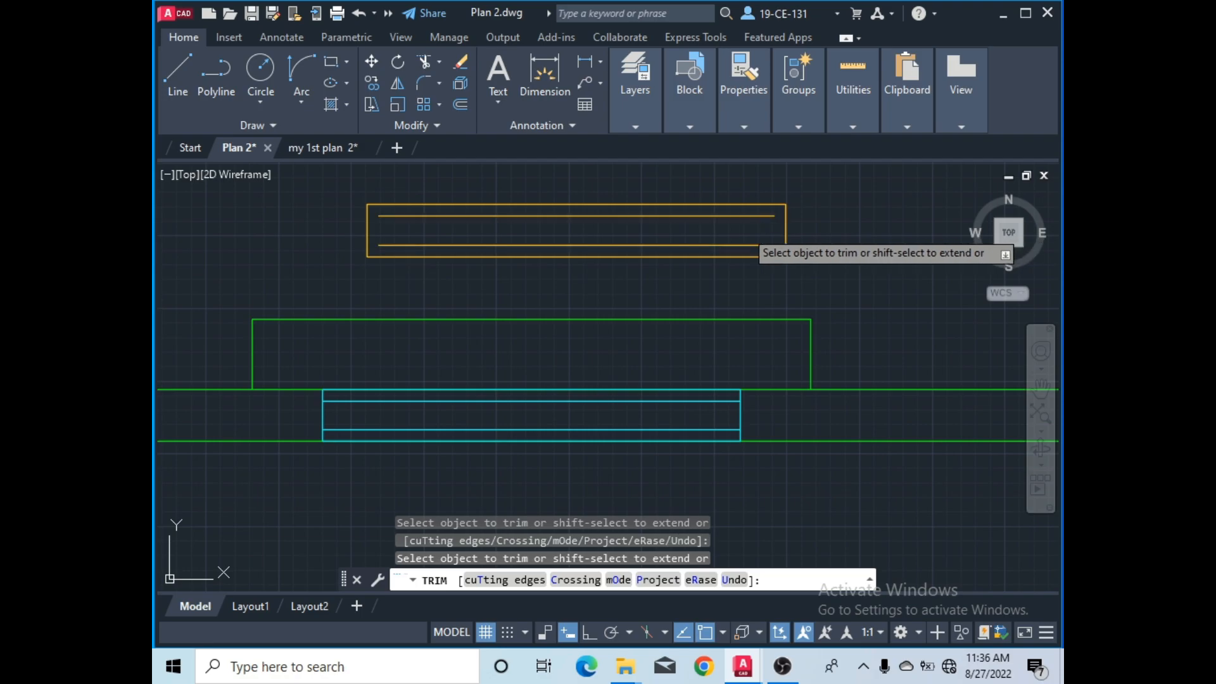
{"action": "right_click", "coordinate": [721, 235]}
{"action": "left_click", "coordinate": [731, 245]}
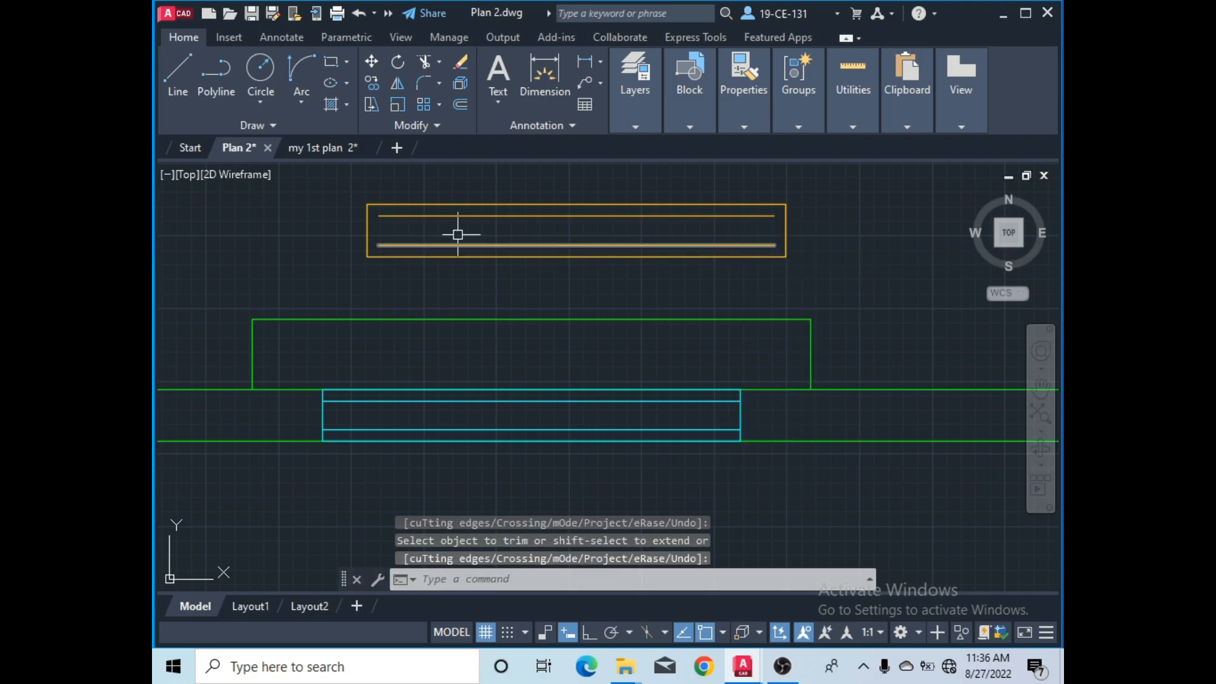
- Extend the two remaining inner lines at both ends to meet the outer rectangle's short sides
{"action": "left_click", "coordinate": [439, 65]}
{"action": "left_click", "coordinate": [451, 127]}
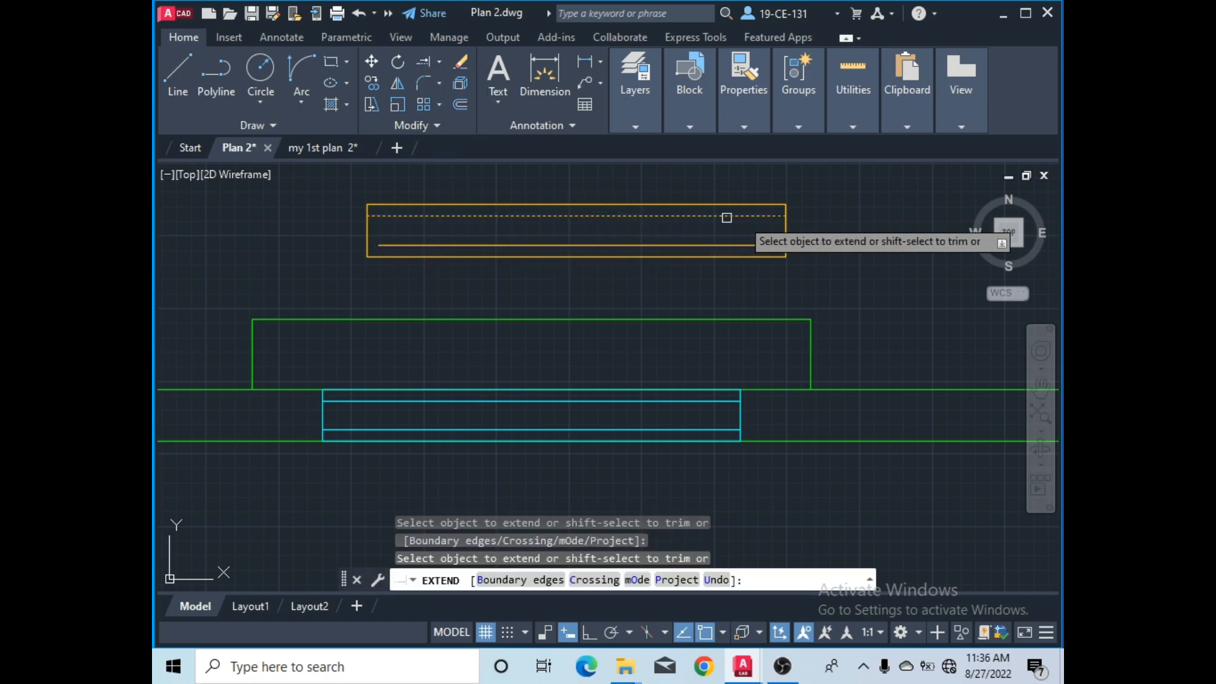
{"action": "left_click", "coordinate": [759, 244]}
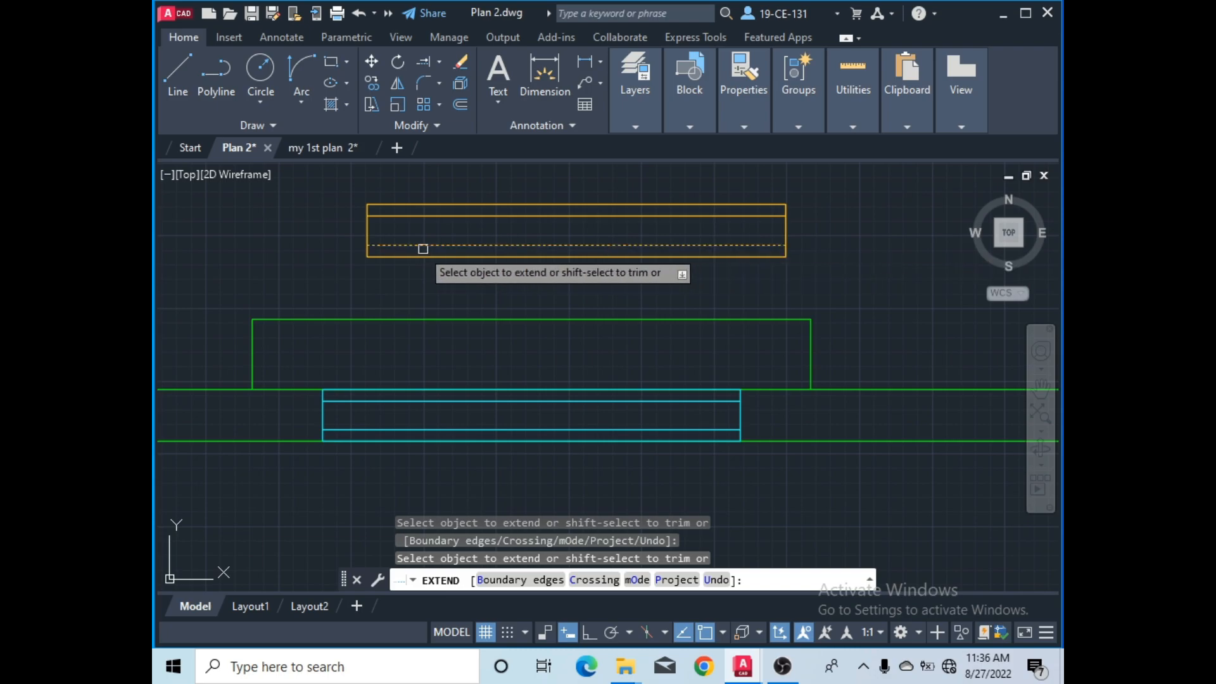
{"action": "right_click", "coordinate": [293, 239]}
{"action": "left_click", "coordinate": [326, 251]}
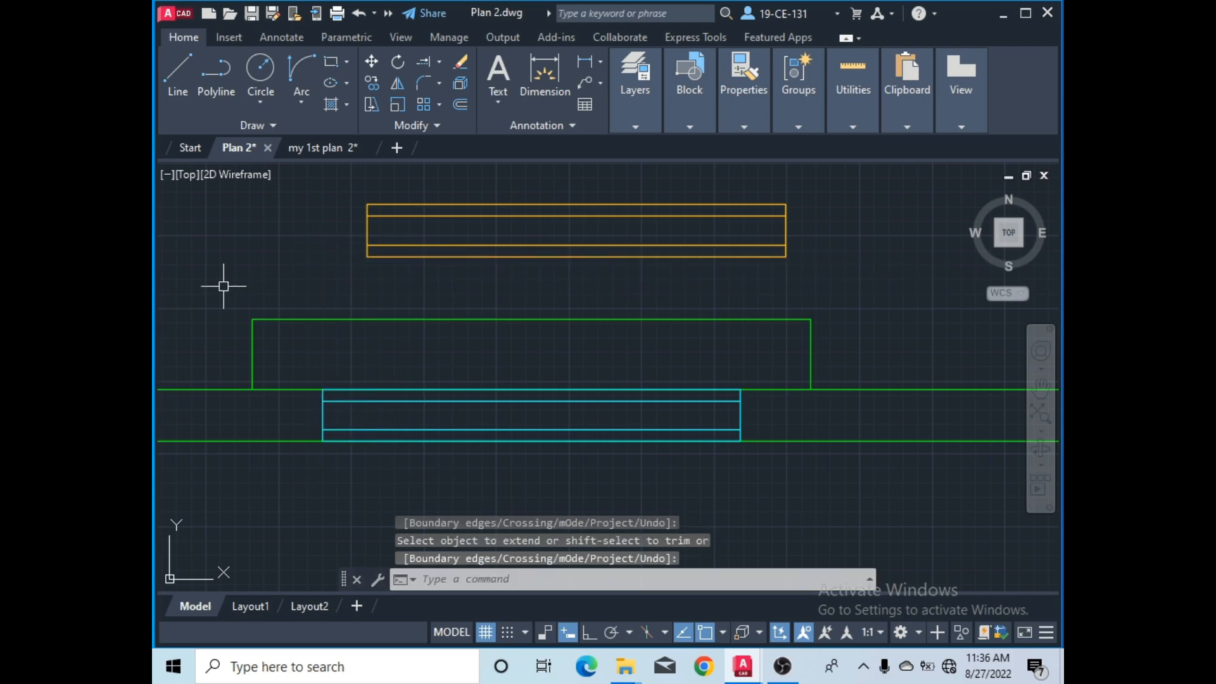
{"action": "scroll", "coordinate": [635, 271], "scroll_direction": "down", "scroll_amount": 2}
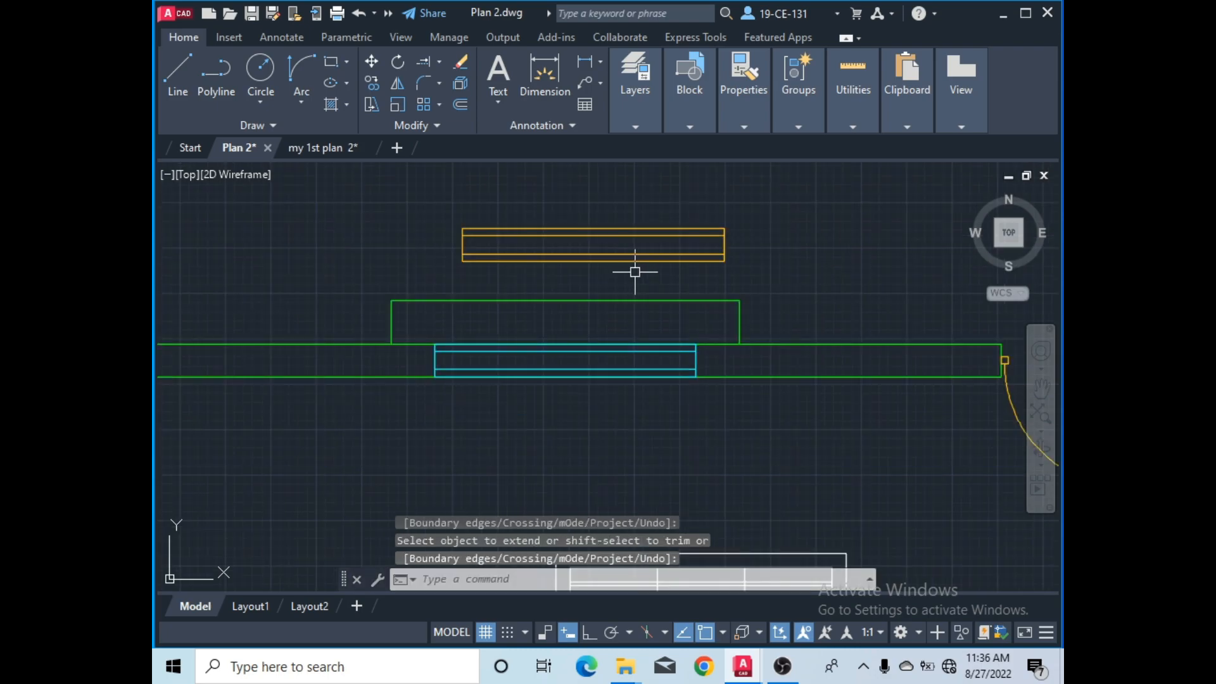
- Group the outer rectangle and the two inner lines of the new window into one object
{"action": "left_click", "coordinate": [760, 199]}
{"action": "left_click", "coordinate": [408, 273]}
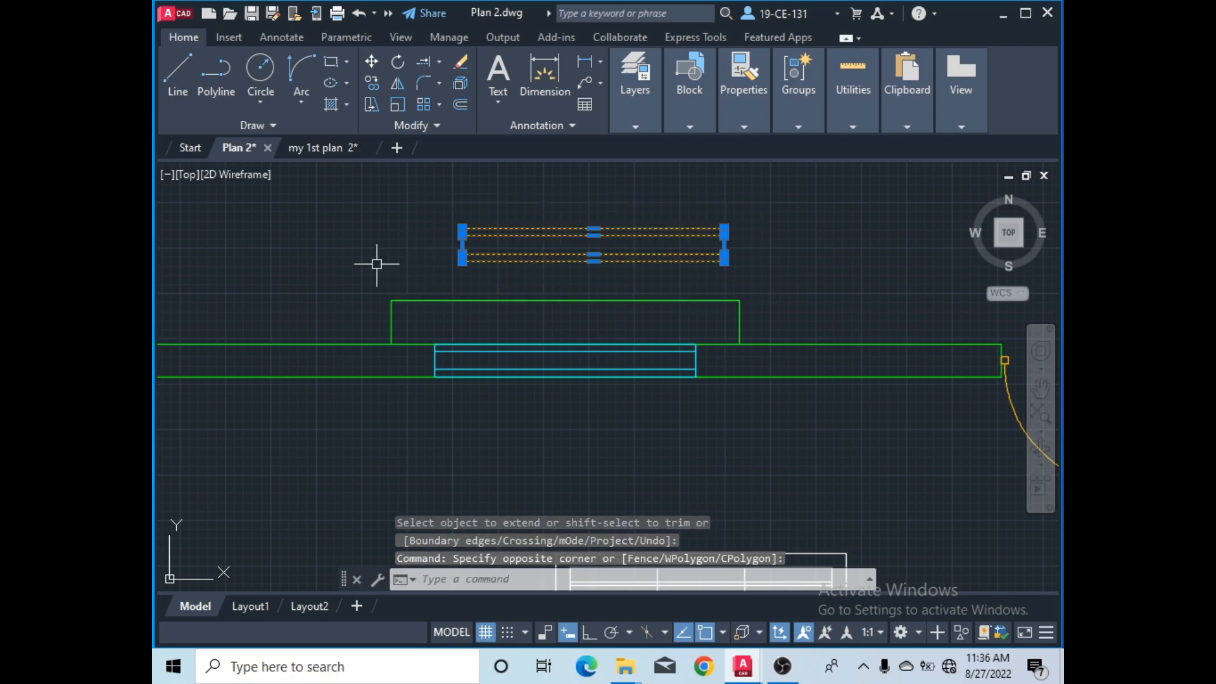
{"action": "right_click", "coordinate": [379, 237]}
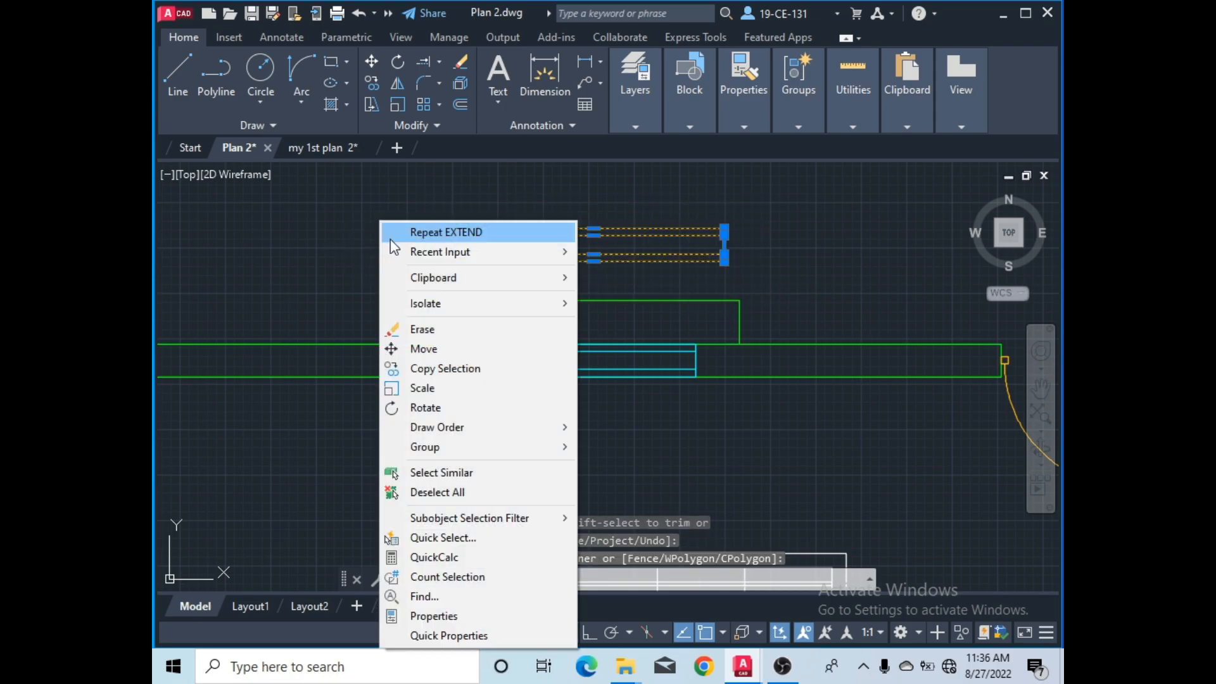
{"action": "mouse_move", "coordinate": [446, 446]}
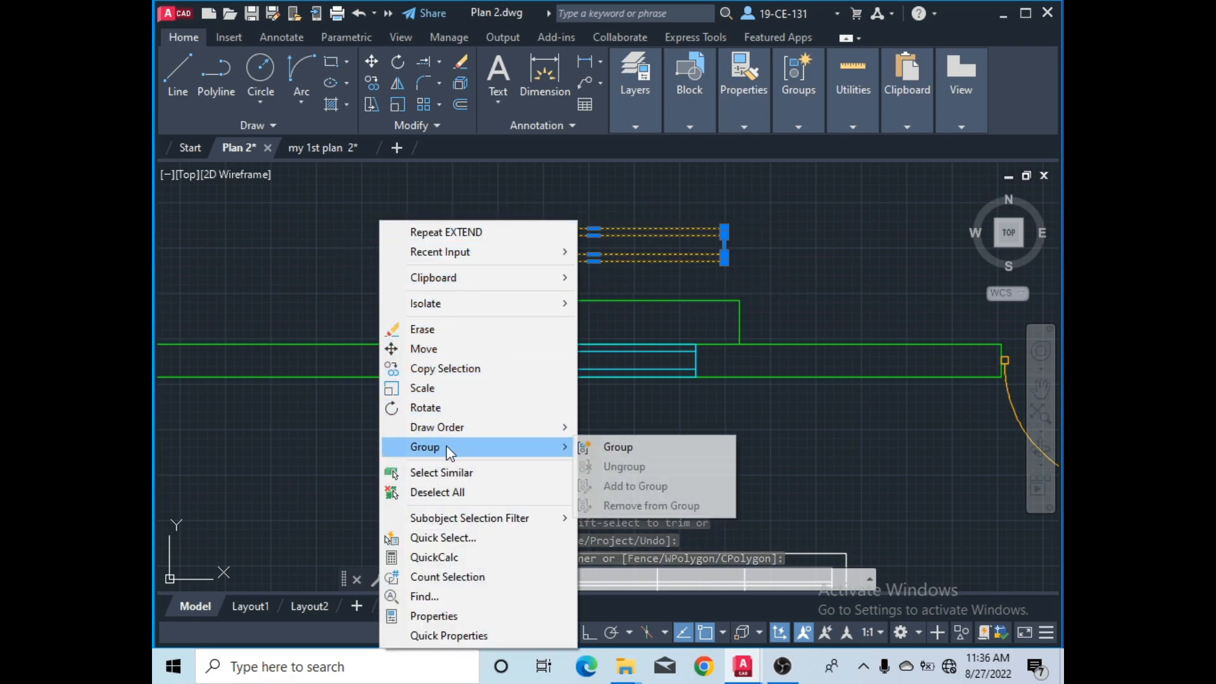
{"action": "left_click", "coordinate": [612, 446]}
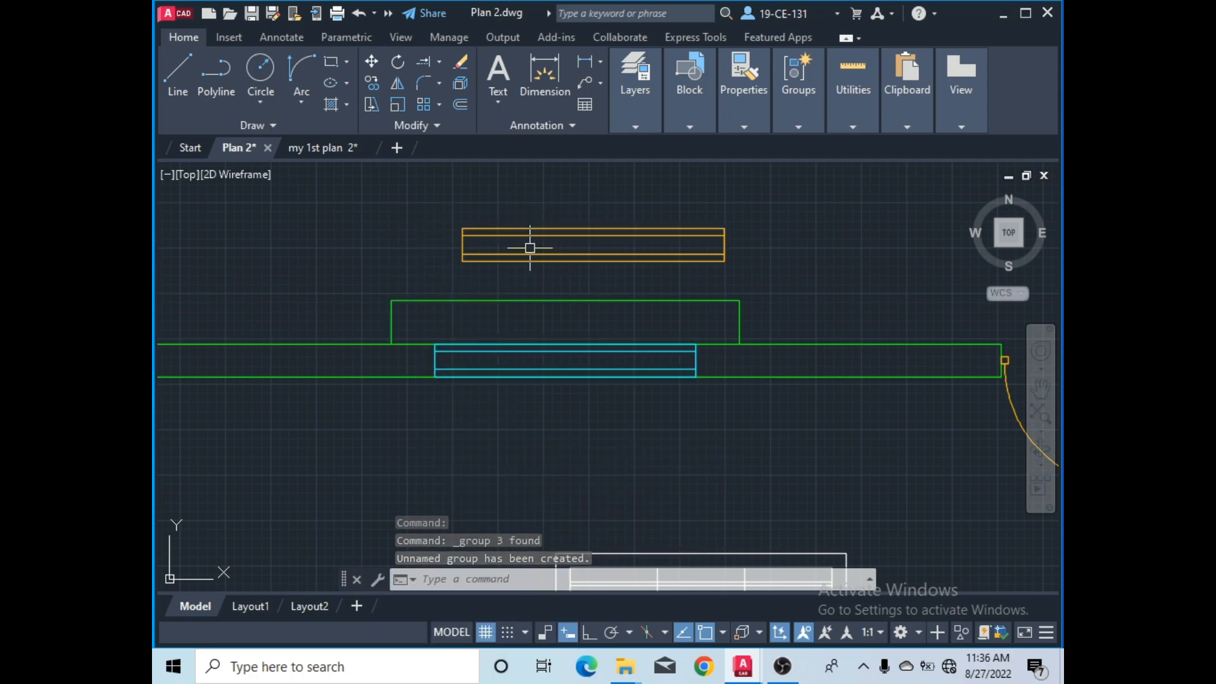
- Copy the grouped window from its lower-right corner onto the matching corner of the cyan window in the living area's upper wall
{"action": "left_click", "coordinate": [724, 255]}
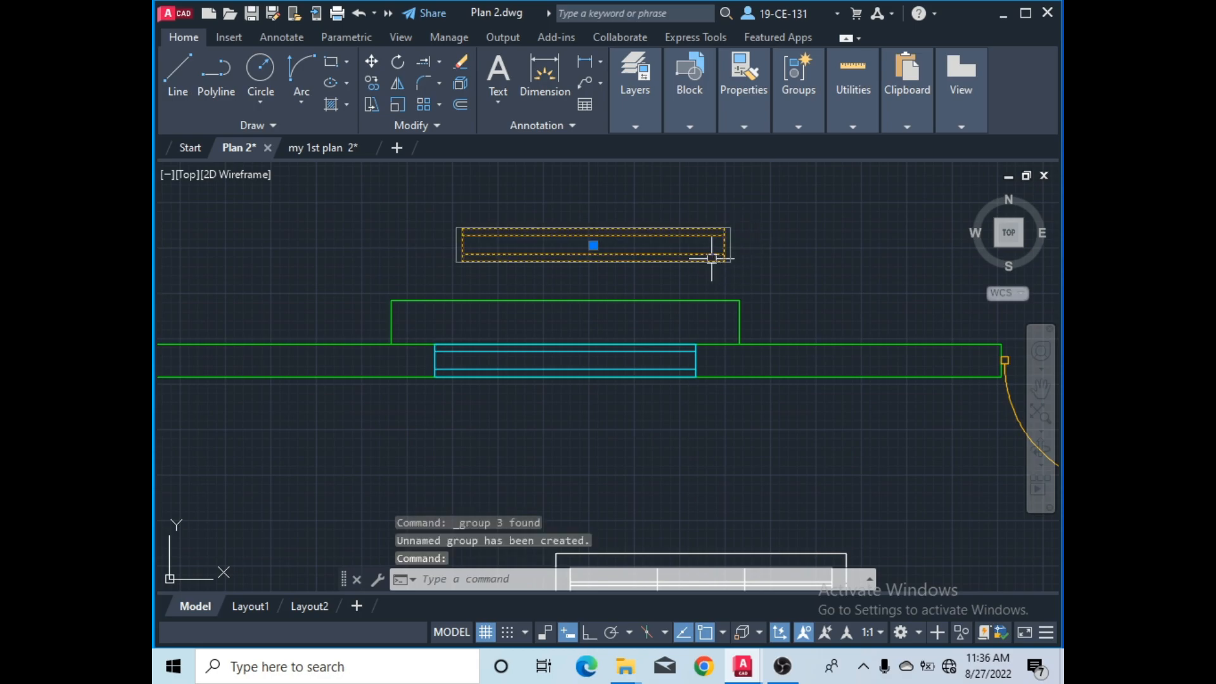
{"action": "right_click", "coordinate": [712, 258]}
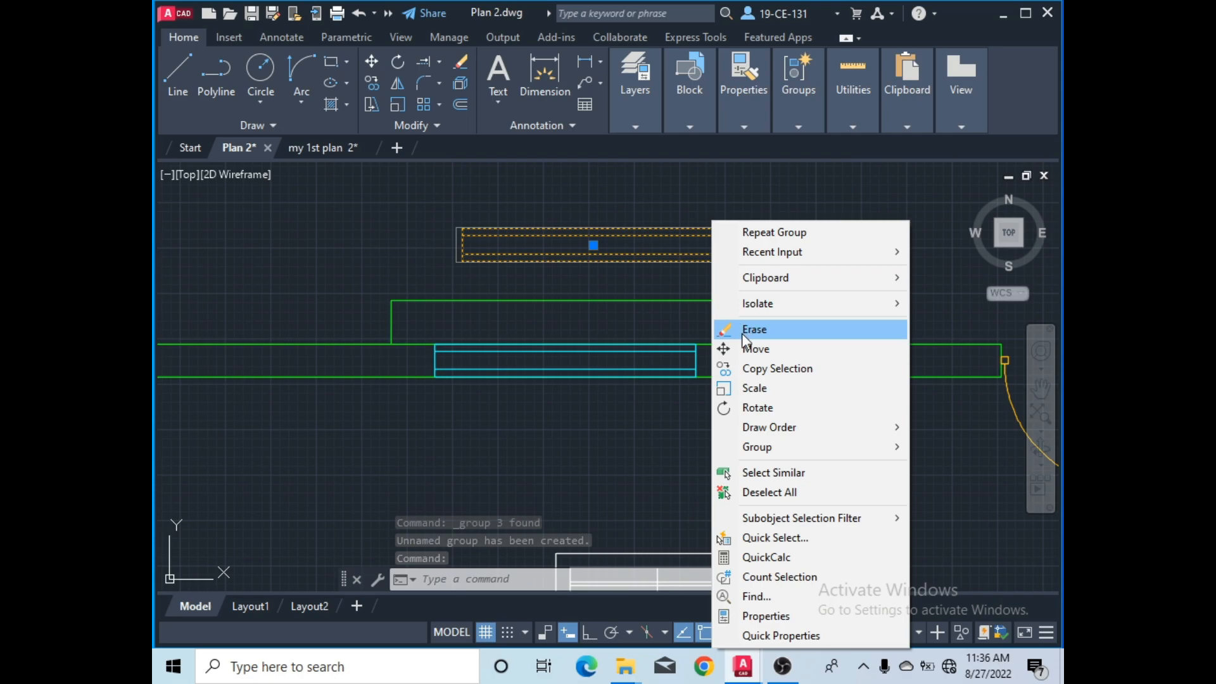
{"action": "left_click", "coordinate": [770, 369]}
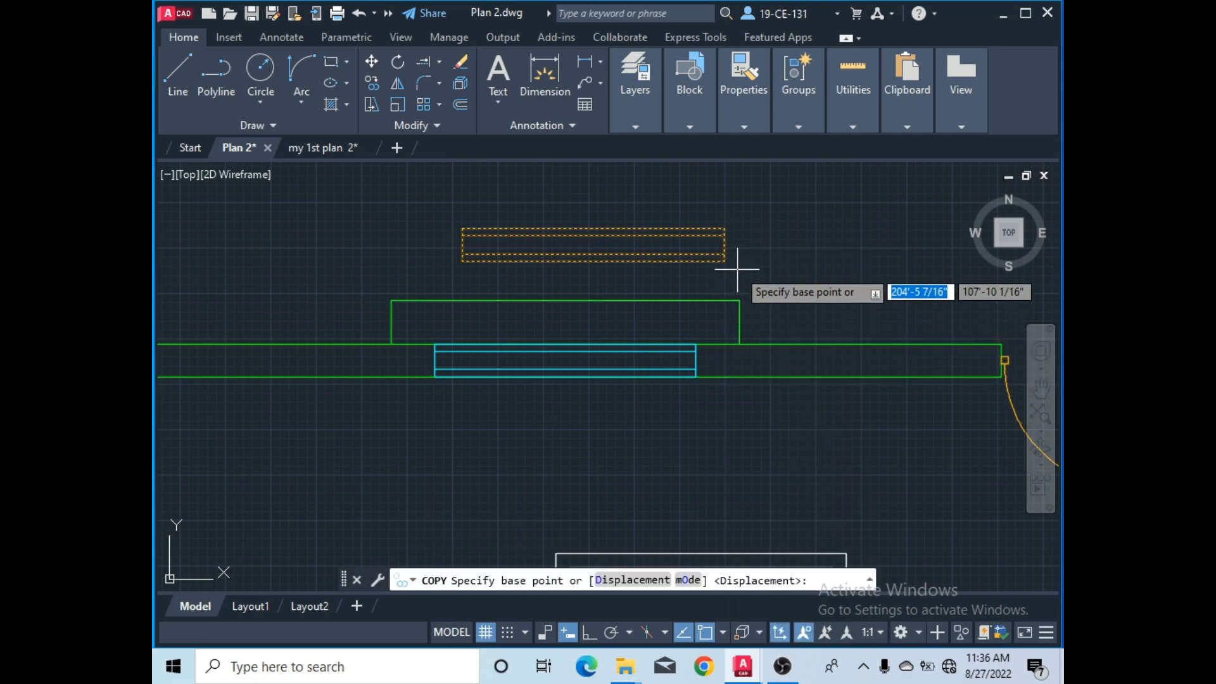
{"action": "scroll", "coordinate": [724, 260], "scroll_direction": "up", "scroll_amount": 2}
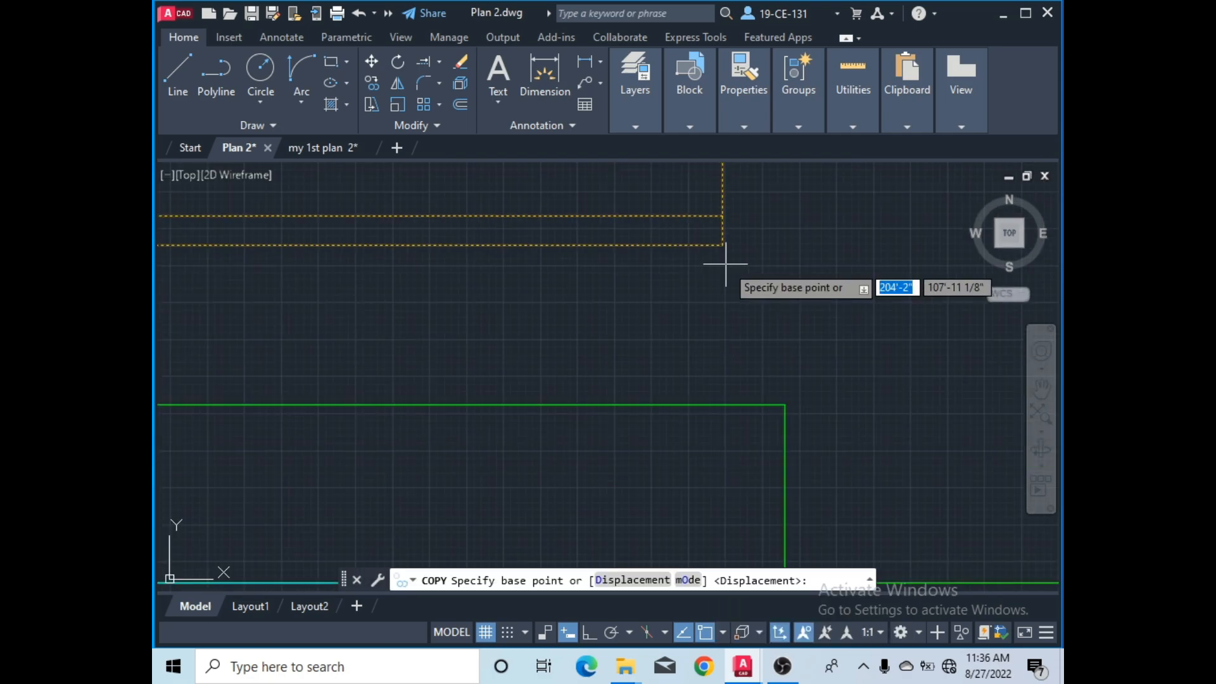
{"action": "left_click", "coordinate": [725, 245]}
{"action": "scroll", "coordinate": [735, 235], "scroll_direction": "down", "scroll_amount": 4}
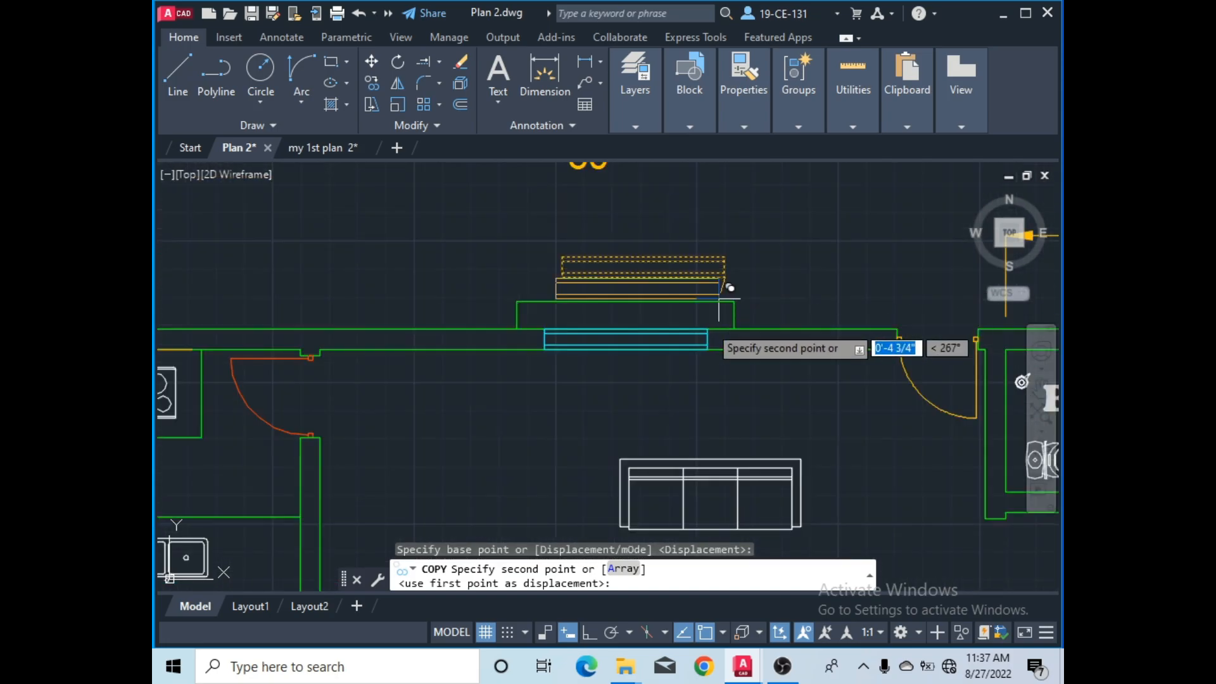
{"action": "scroll", "coordinate": [714, 331], "scroll_direction": "up", "scroll_amount": 3}
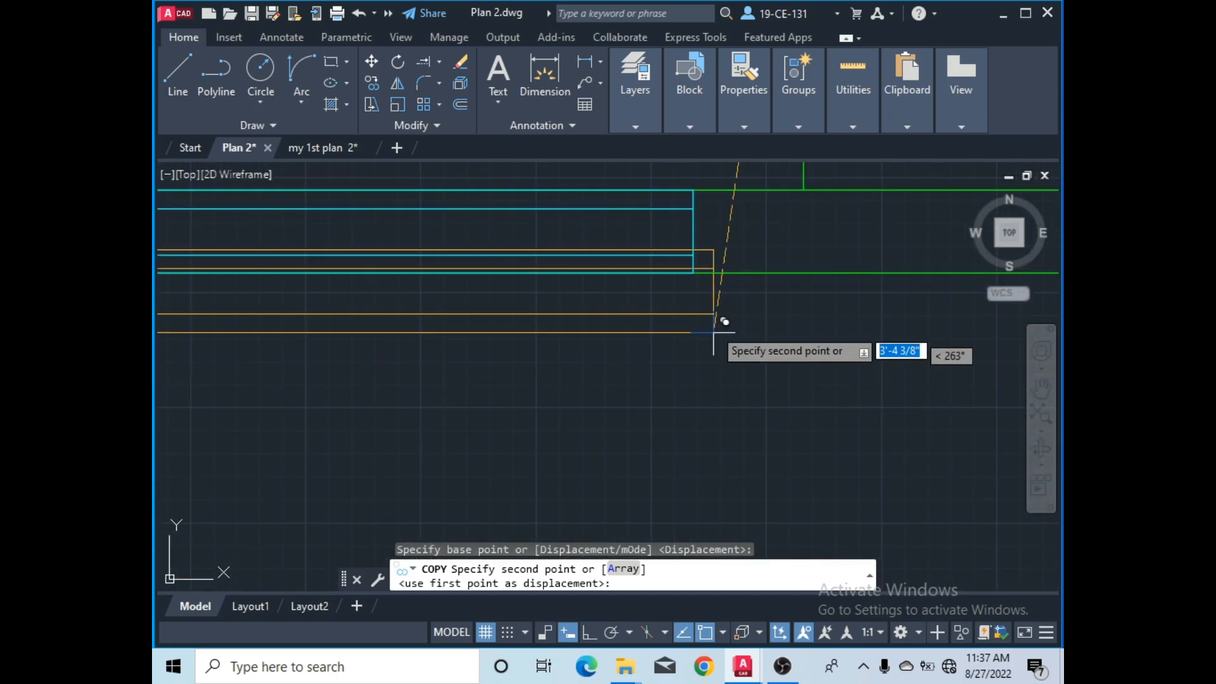
{"action": "left_click", "coordinate": [693, 273]}
- Place another copy of the window in the kitchen's upper wall, at the wall corner beside the red door, and finish copying
{"action": "scroll", "coordinate": [768, 304], "scroll_direction": "down", "scroll_amount": 5}
{"action": "scroll", "coordinate": [785, 351], "scroll_direction": "up", "scroll_amount": 4}
{"action": "scroll", "coordinate": [766, 272], "scroll_direction": "up", "scroll_amount": 5}
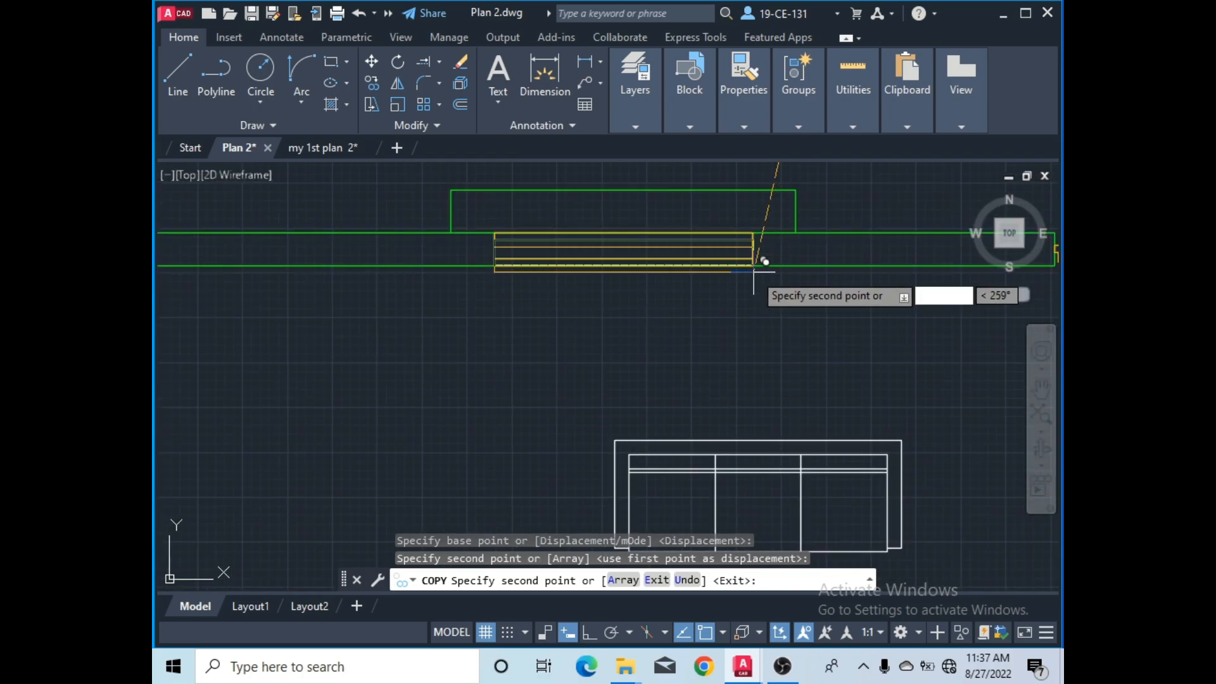
{"action": "scroll", "coordinate": [800, 320], "scroll_direction": "down", "scroll_amount": 2}
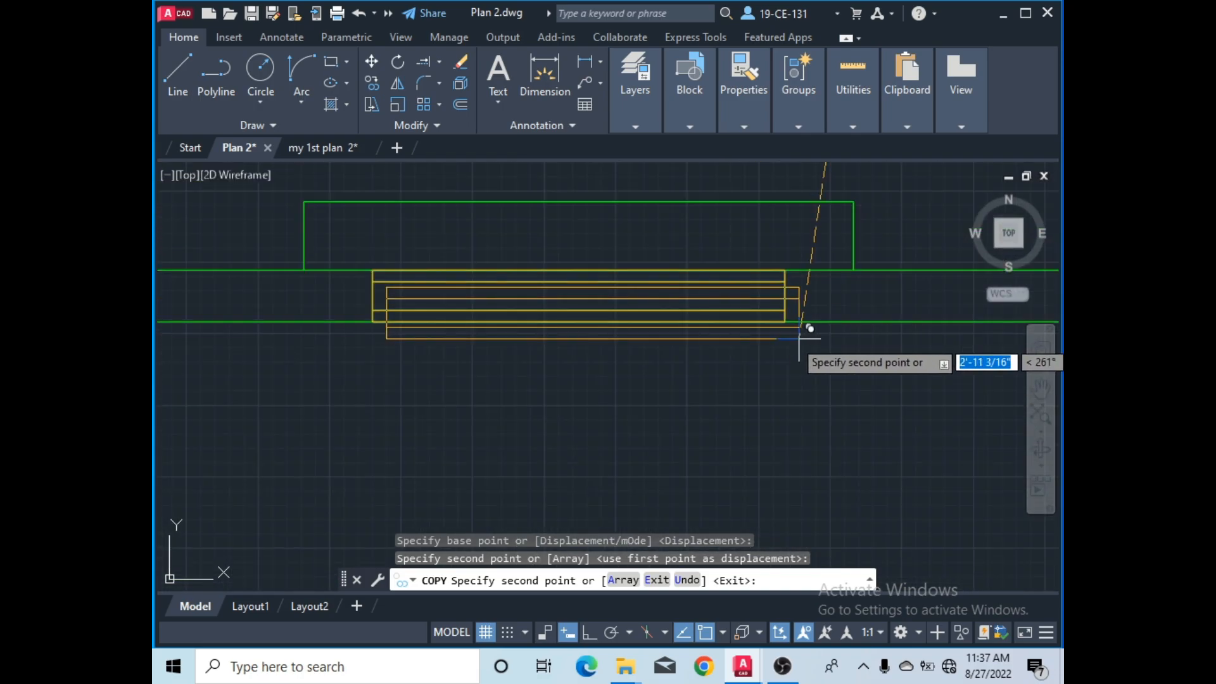
{"action": "scroll", "coordinate": [801, 308], "scroll_direction": "down", "scroll_amount": 3}
{"action": "scroll", "coordinate": [817, 308], "scroll_direction": "down", "scroll_amount": 2}
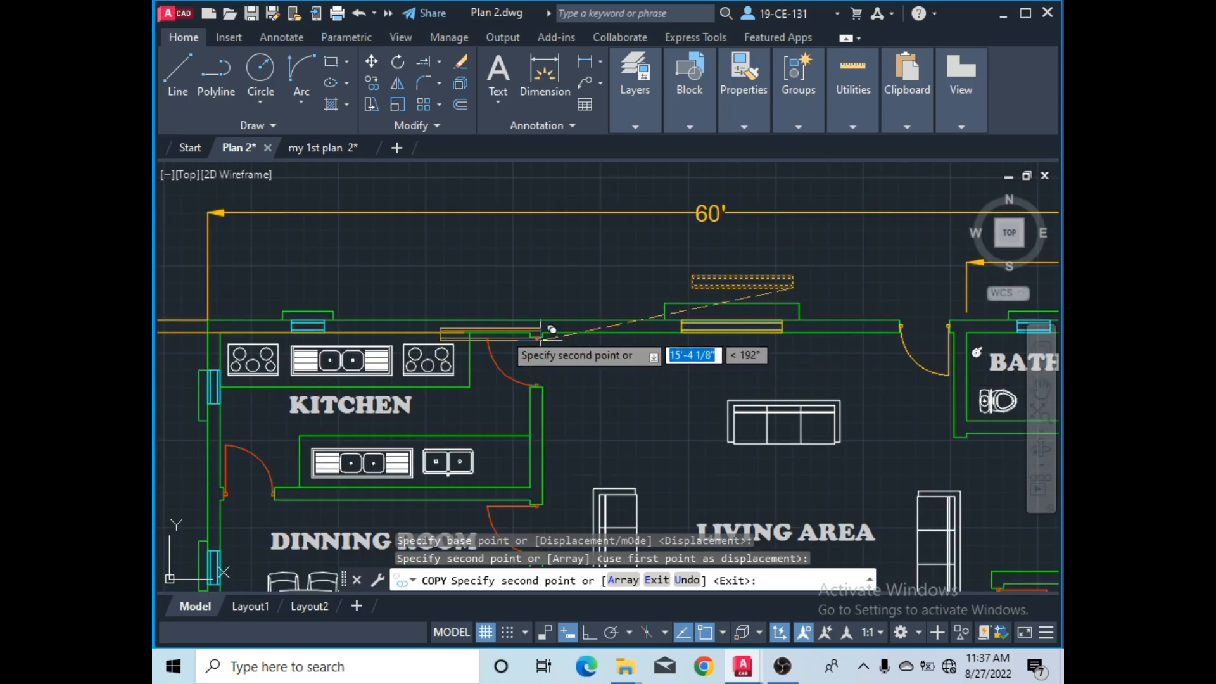
{"action": "scroll", "coordinate": [406, 313], "scroll_direction": "up", "scroll_amount": 2}
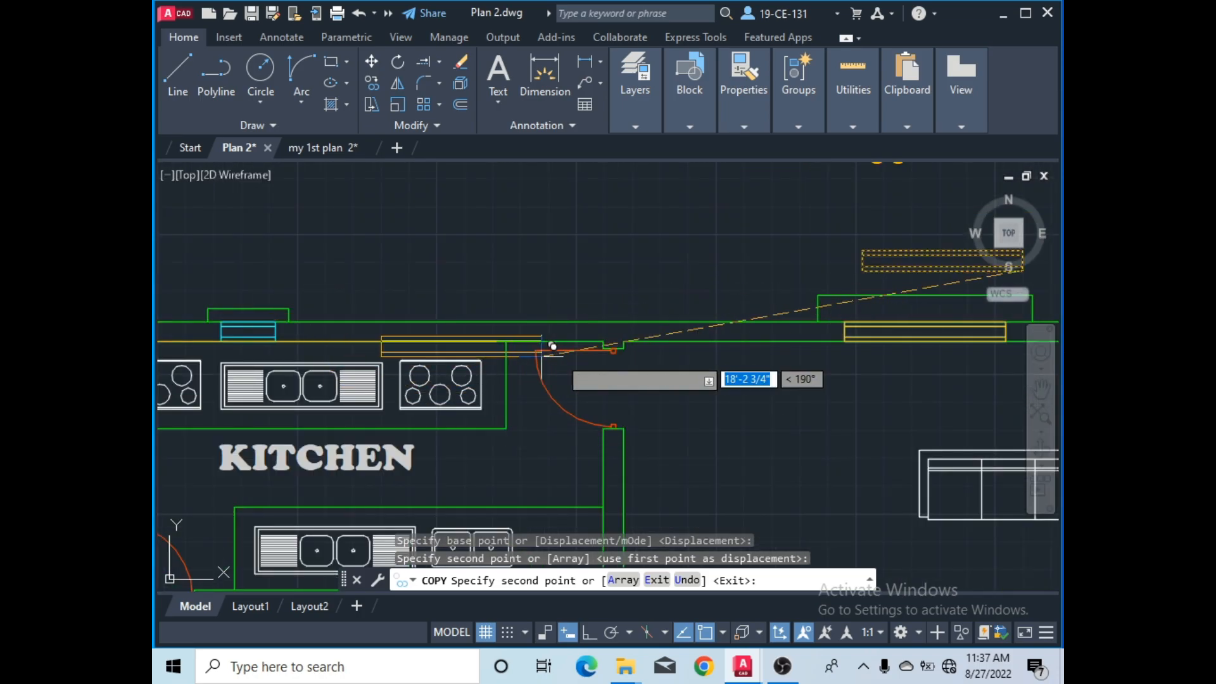
{"action": "scroll", "coordinate": [513, 345], "scroll_direction": "up", "scroll_amount": 2}
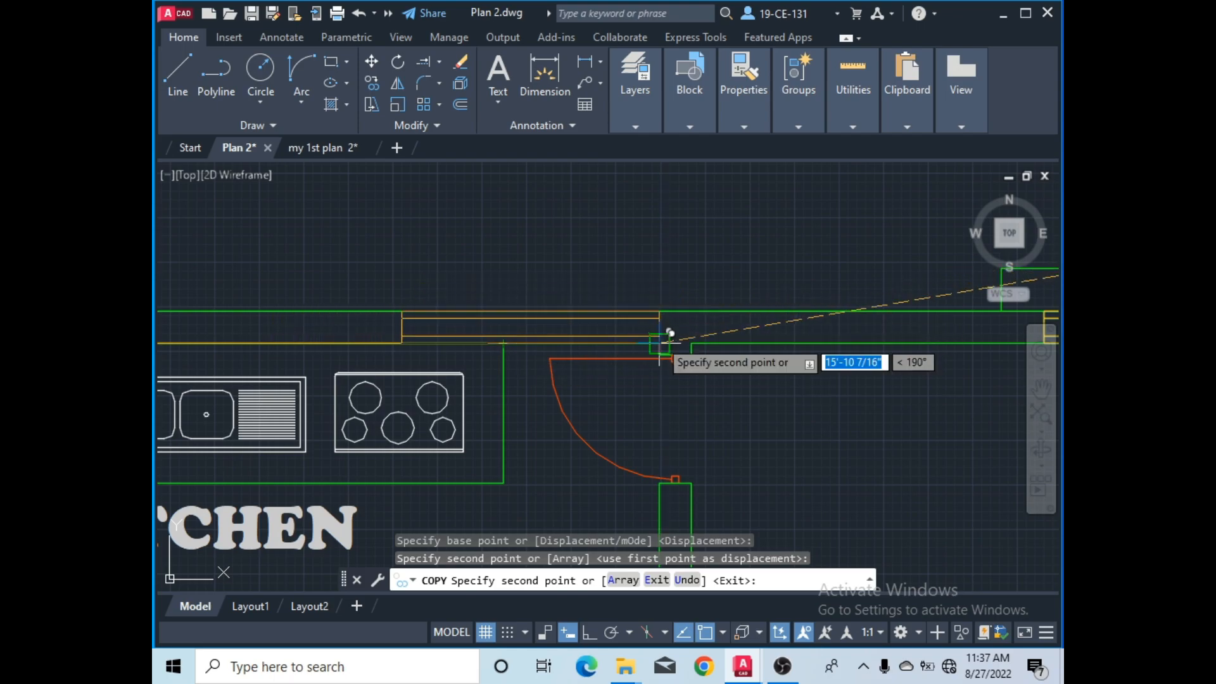
{"action": "scroll", "coordinate": [659, 345], "scroll_direction": "up", "scroll_amount": 2}
{"action": "scroll", "coordinate": [670, 327], "scroll_direction": "up", "scroll_amount": 2}
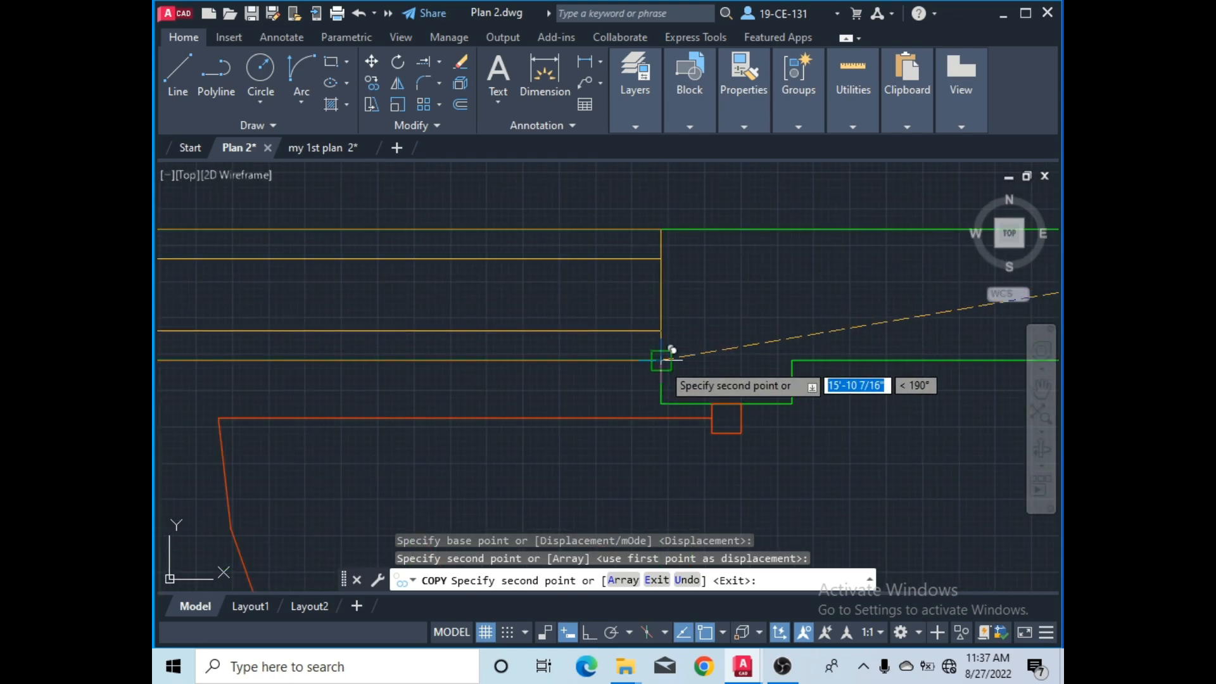
{"action": "left_click", "coordinate": [670, 350]}
{"action": "right_click", "coordinate": [722, 287]}
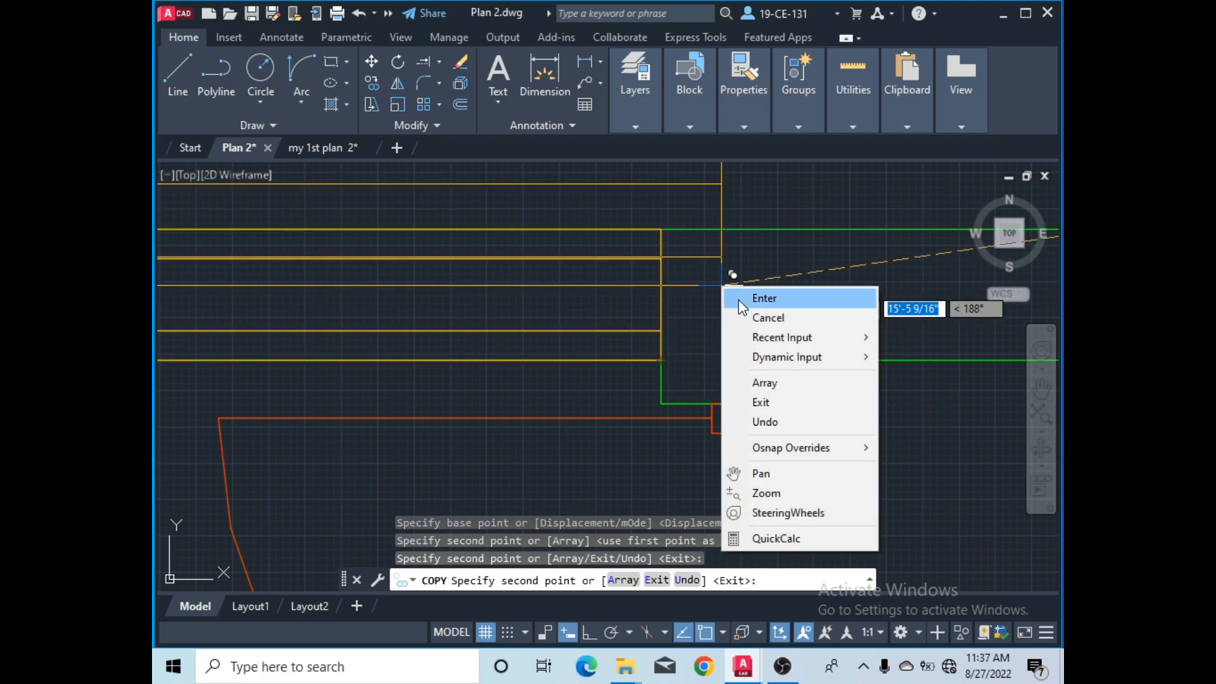
{"action": "left_click", "coordinate": [753, 299]}
- With ortho on, move the kitchen window copy 3' left along the wall, away from the red door
{"action": "scroll", "coordinate": [637, 300], "scroll_direction": "down", "scroll_amount": 4}
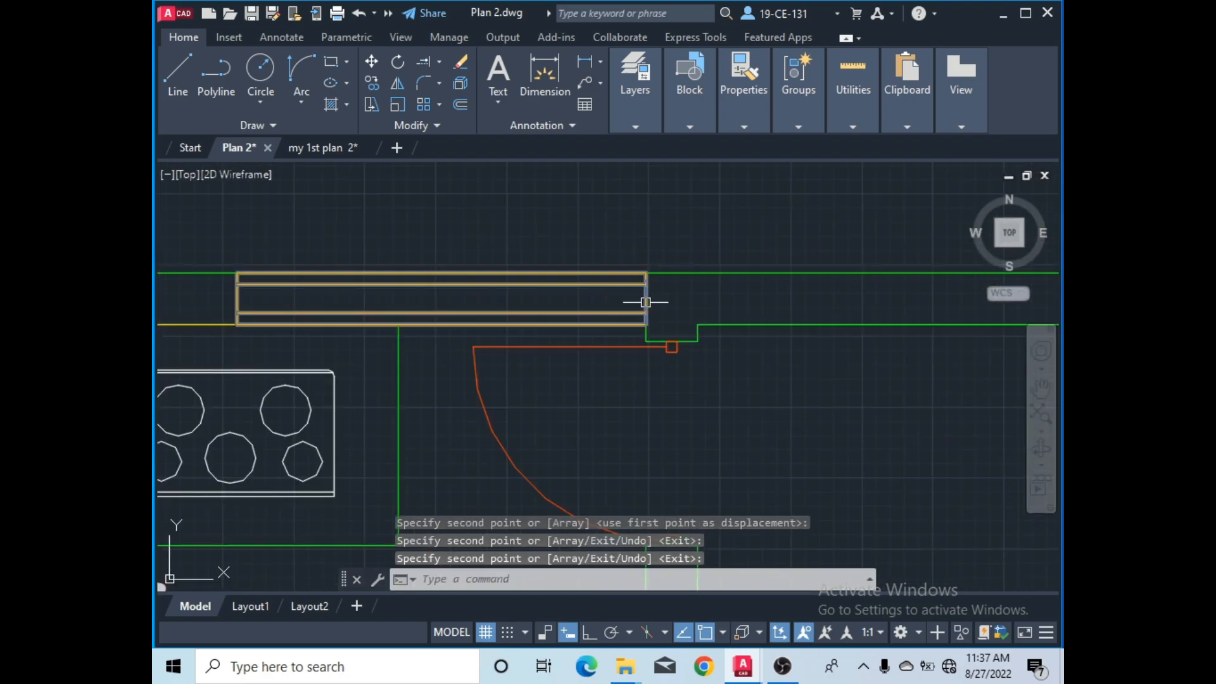
{"action": "left_click", "coordinate": [638, 309]}
{"action": "right_click", "coordinate": [684, 298]}
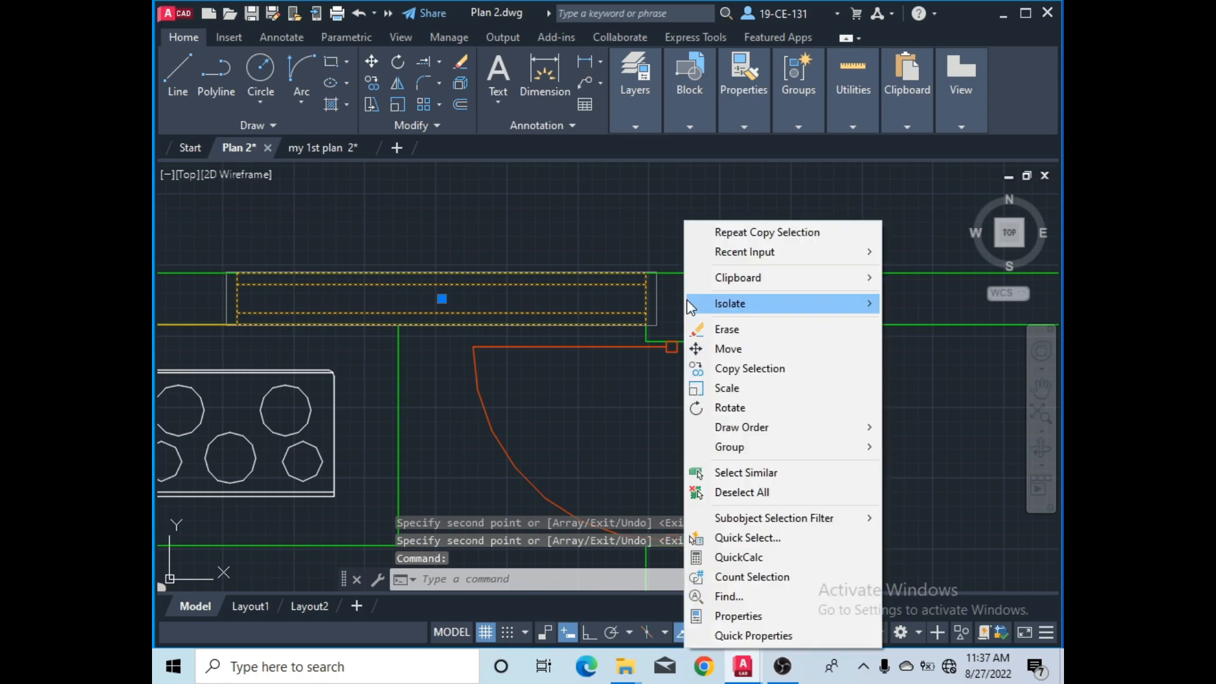
{"action": "left_click", "coordinate": [713, 347]}
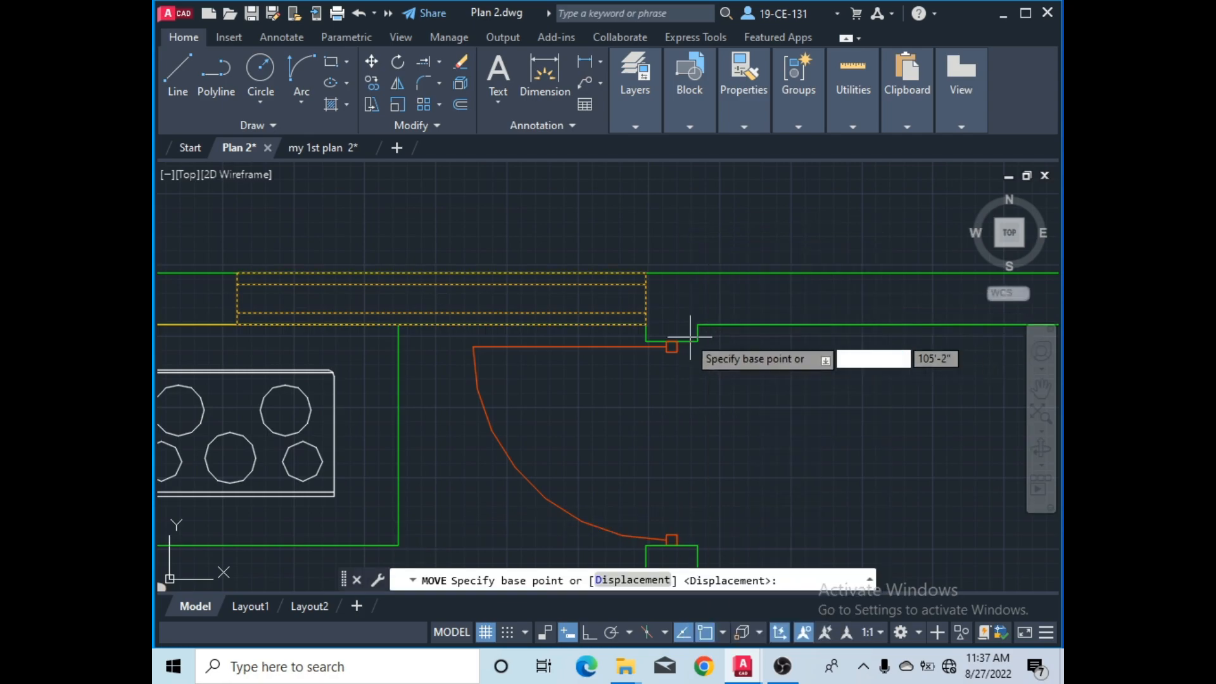
{"action": "left_click", "coordinate": [645, 324]}
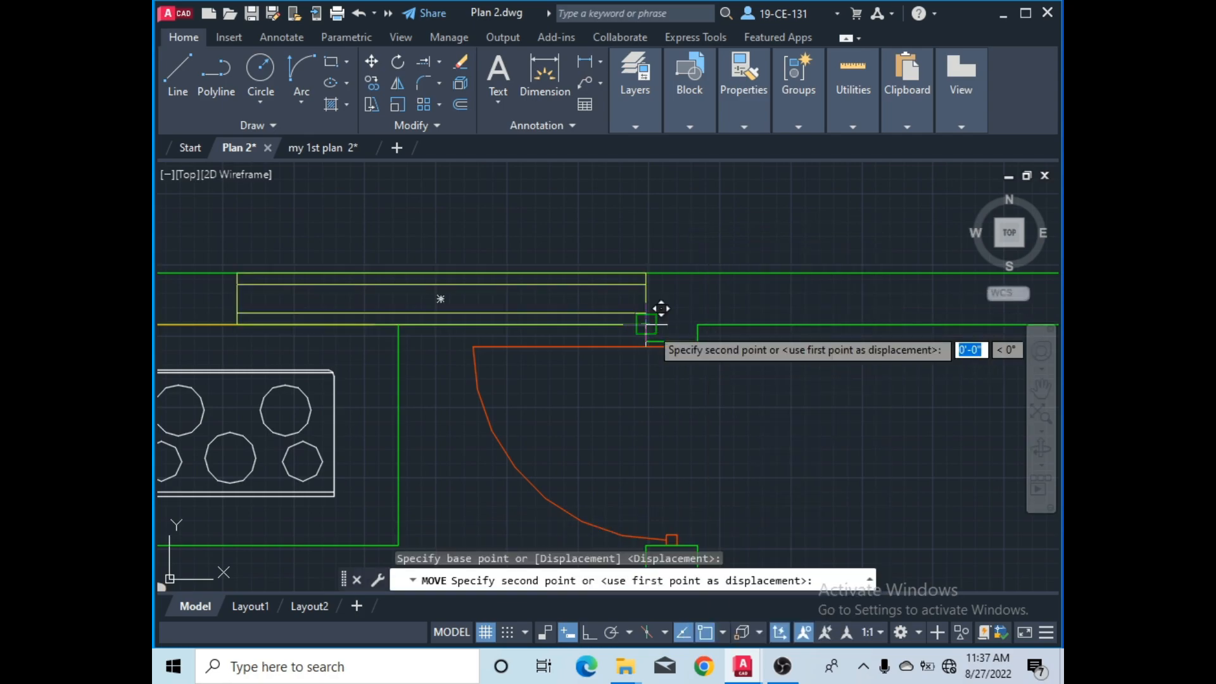
{"action": "left_click", "coordinate": [593, 633]}
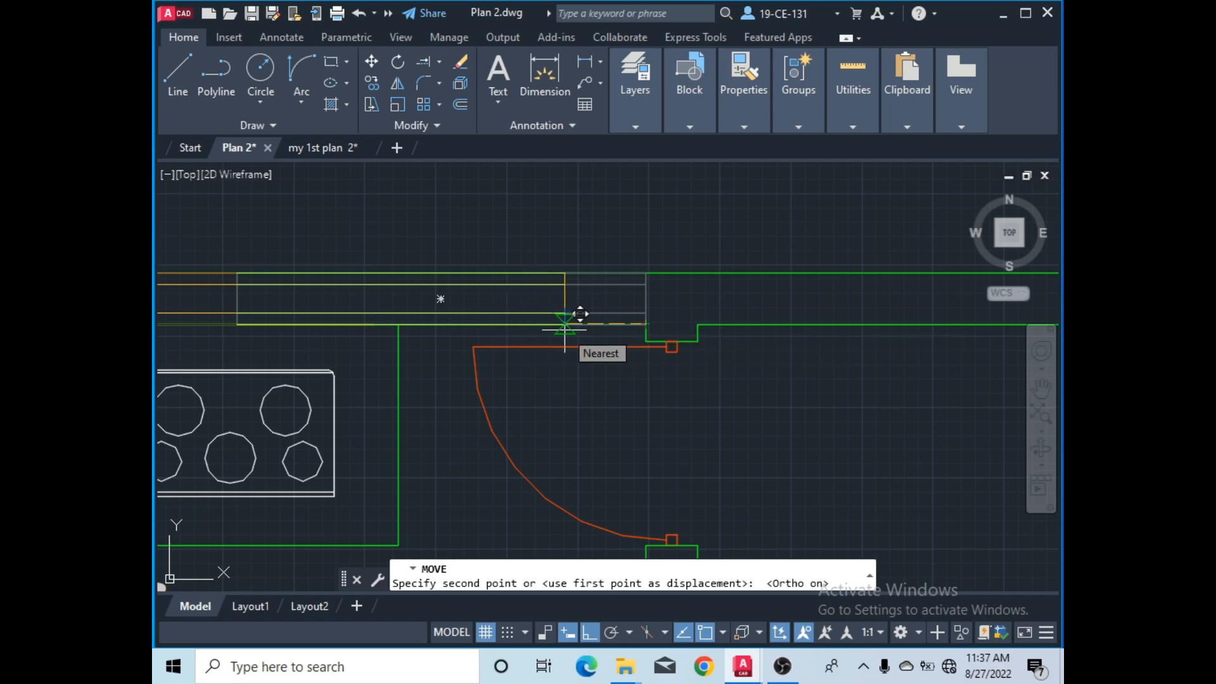
{"action": "type", "text": "3"}
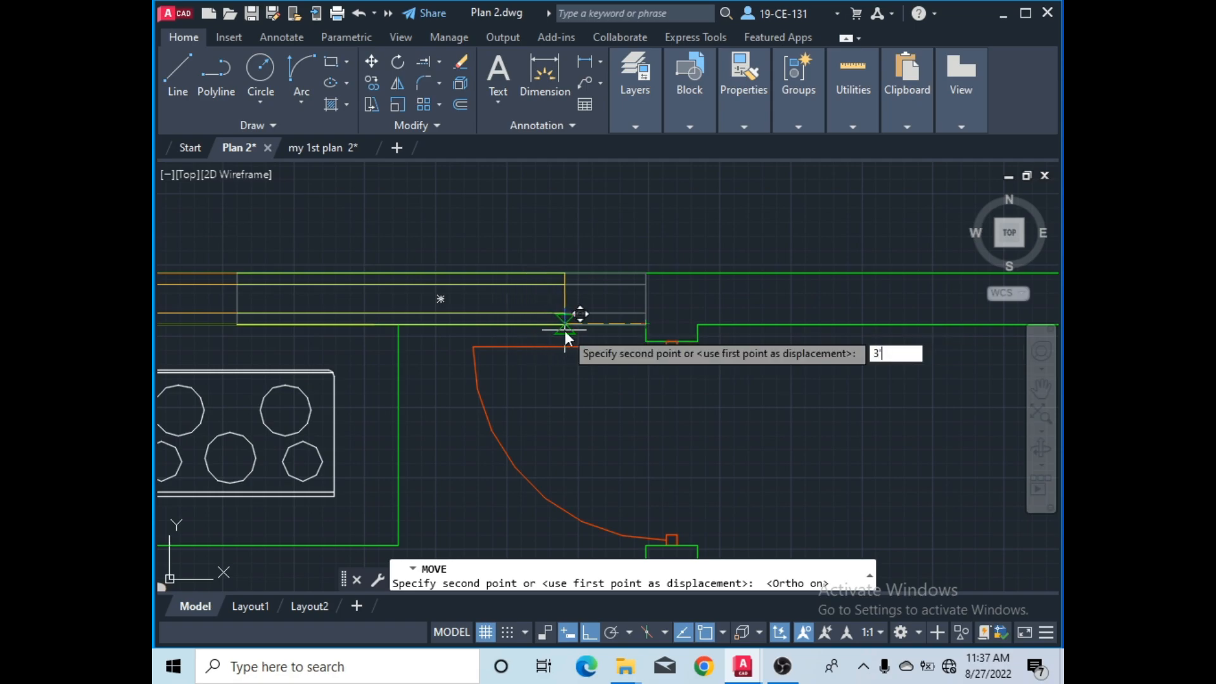
{"action": "type", "text": "'"}
{"action": "key", "text": "Return"}
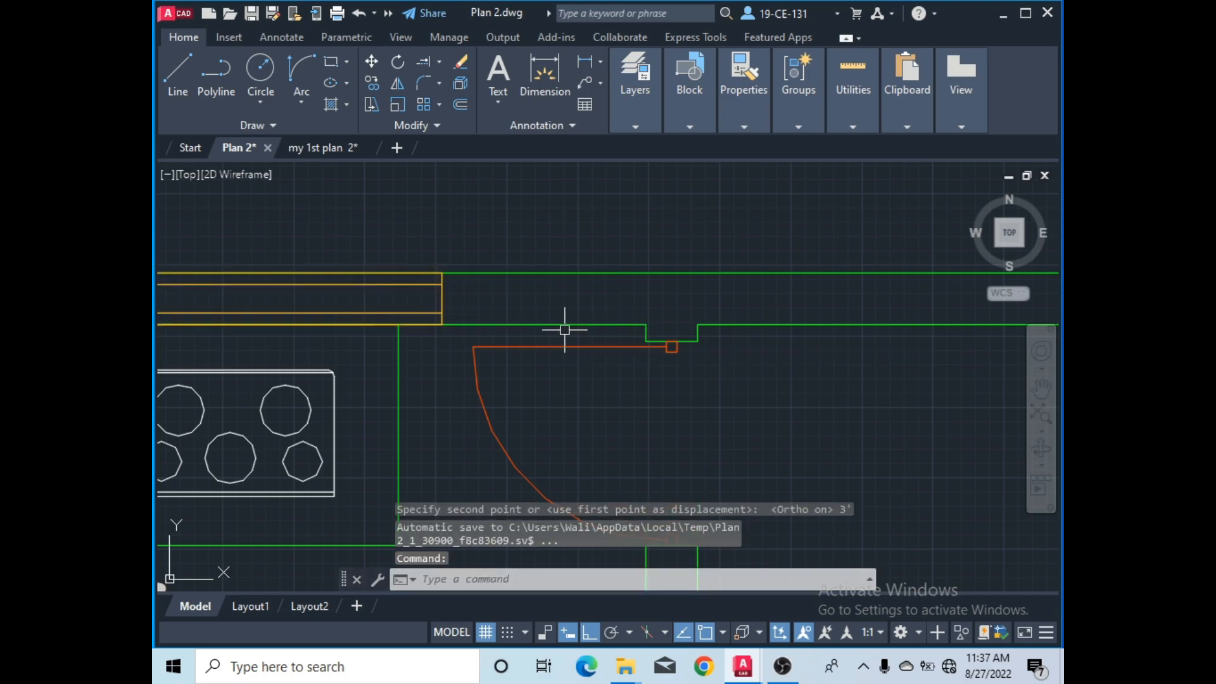
- Copy the new kitchen window straight up, about 1'-6" above the original, outside the wall
{"action": "scroll", "coordinate": [699, 307], "scroll_direction": "down", "scroll_amount": 4}
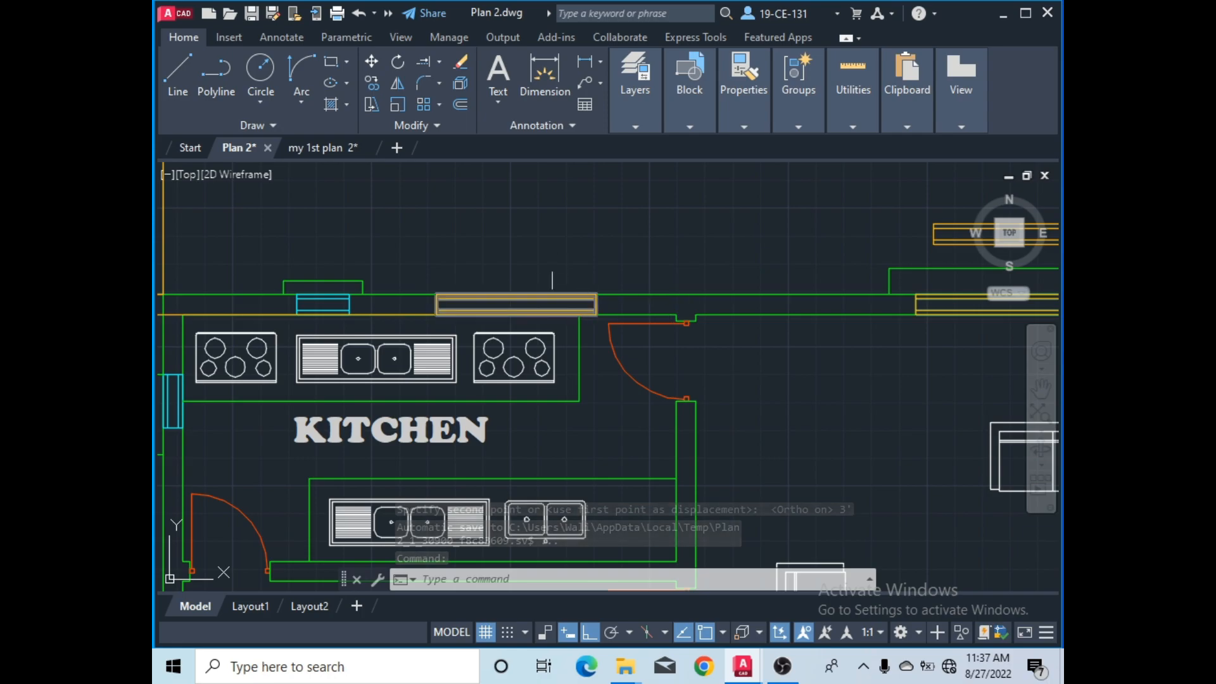
{"action": "scroll", "coordinate": [552, 298], "scroll_direction": "down", "scroll_amount": 6}
{"action": "scroll", "coordinate": [551, 245], "scroll_direction": "up", "scroll_amount": 4}
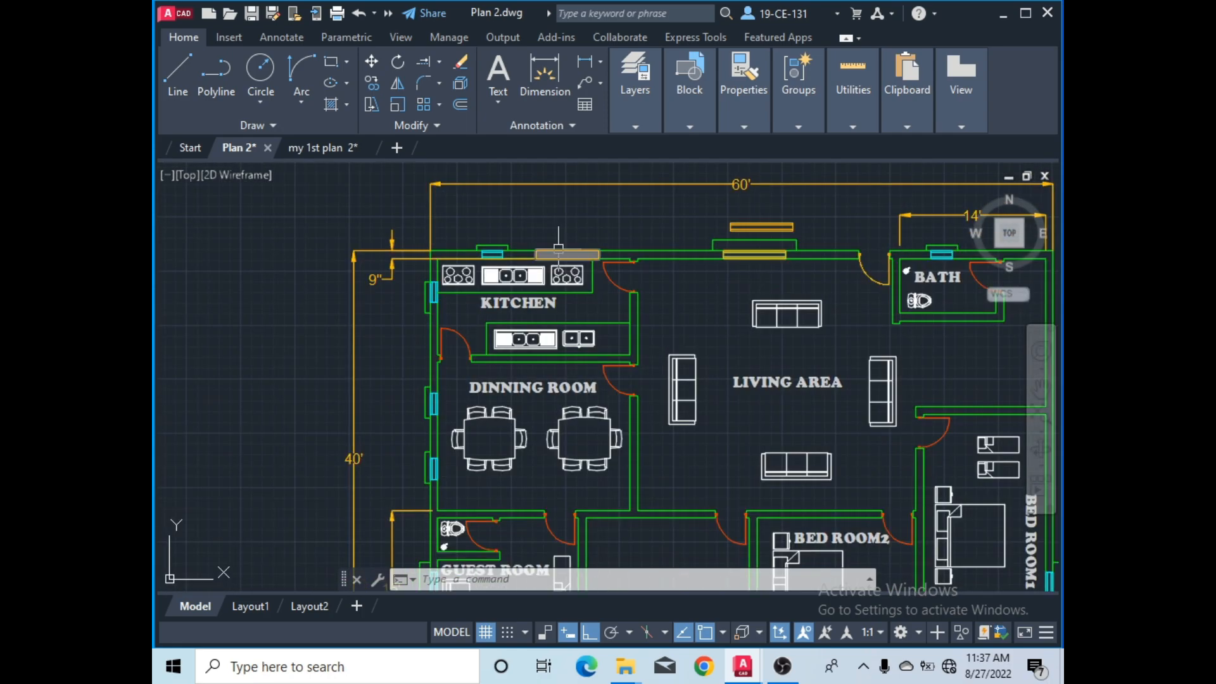
{"action": "scroll", "coordinate": [564, 254], "scroll_direction": "up", "scroll_amount": 4}
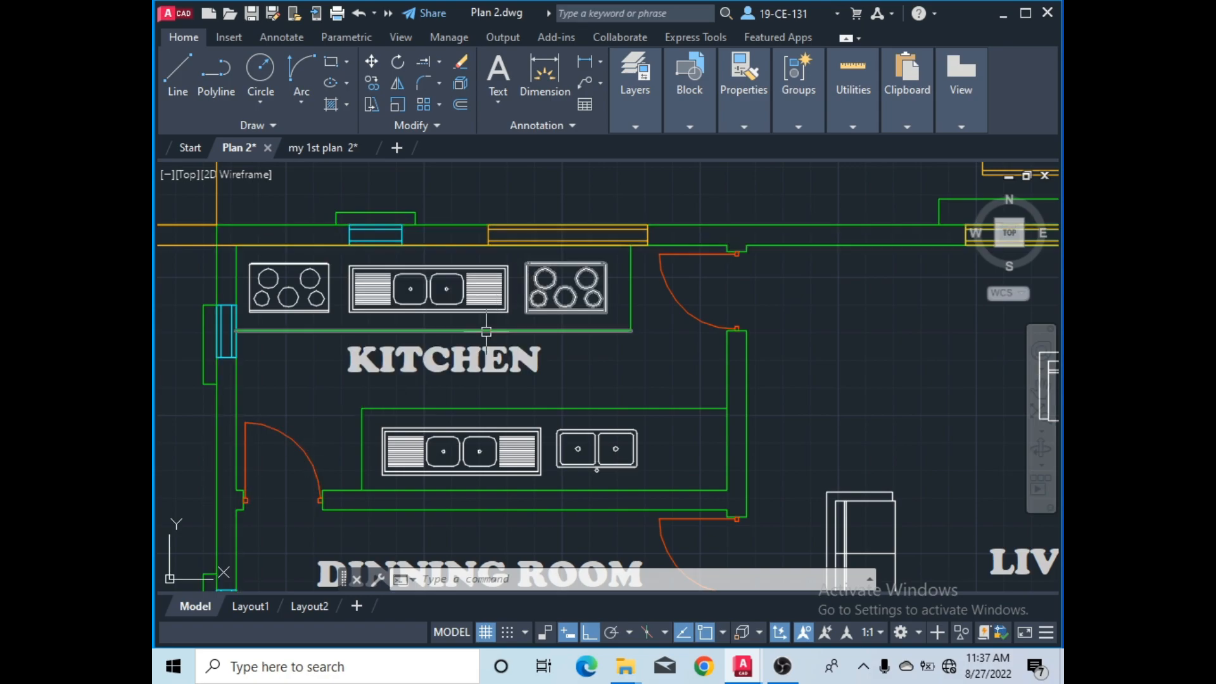
{"action": "scroll", "coordinate": [353, 358], "scroll_direction": "down", "scroll_amount": 2}
{"action": "scroll", "coordinate": [561, 272], "scroll_direction": "up", "scroll_amount": 4}
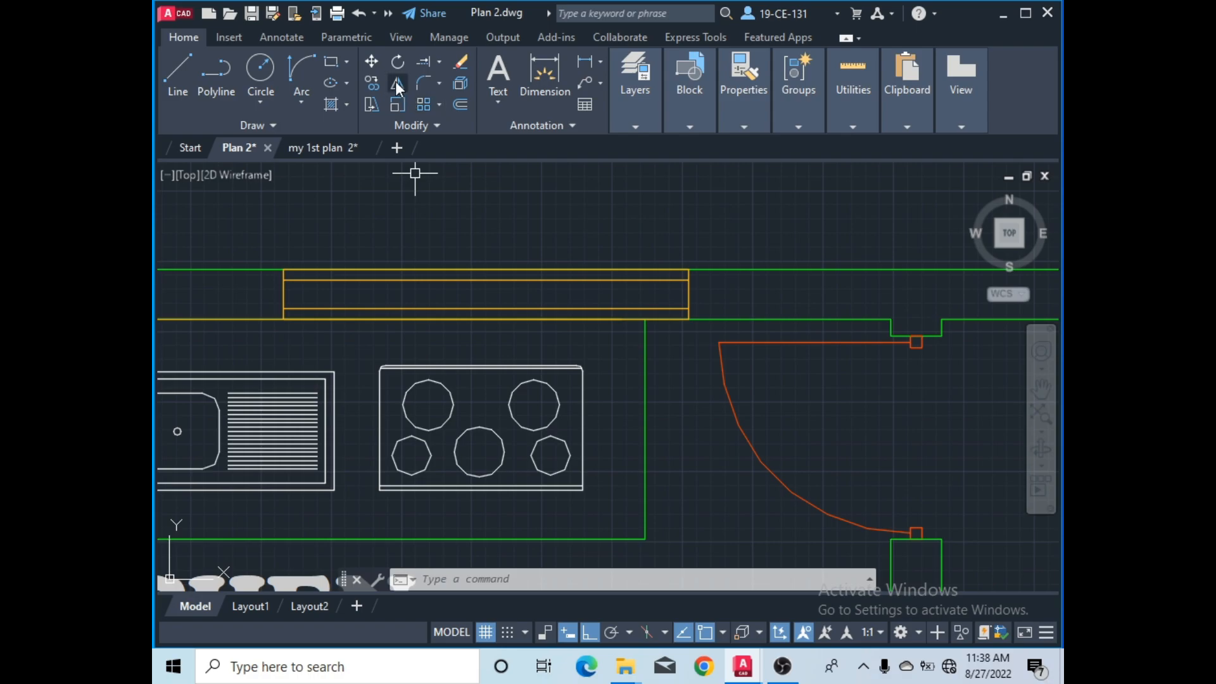
{"action": "left_click", "coordinate": [373, 82]}
{"action": "left_click", "coordinate": [460, 308]}
{"action": "key", "text": "Return"}
{"action": "left_click", "coordinate": [461, 308]}
{"action": "left_click", "coordinate": [500, 206]}
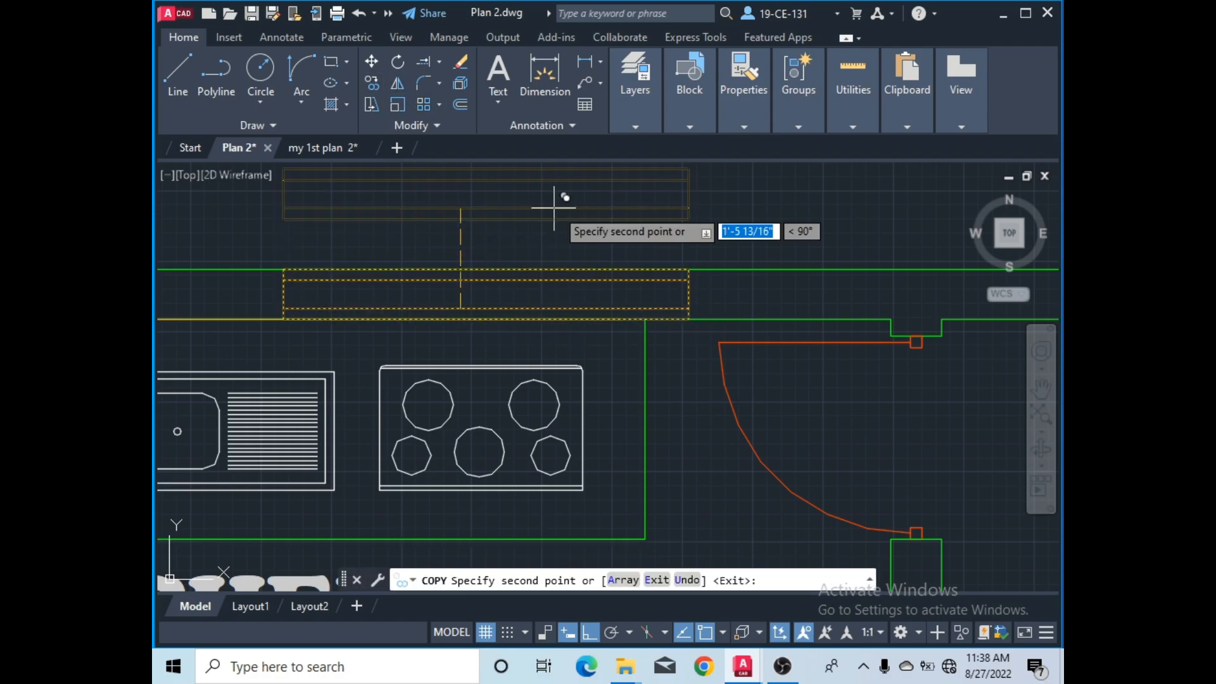
{"action": "right_click", "coordinate": [575, 279]}
{"action": "left_click", "coordinate": [601, 288]}
{"action": "scroll", "coordinate": [644, 333], "scroll_direction": "down", "scroll_amount": 2}
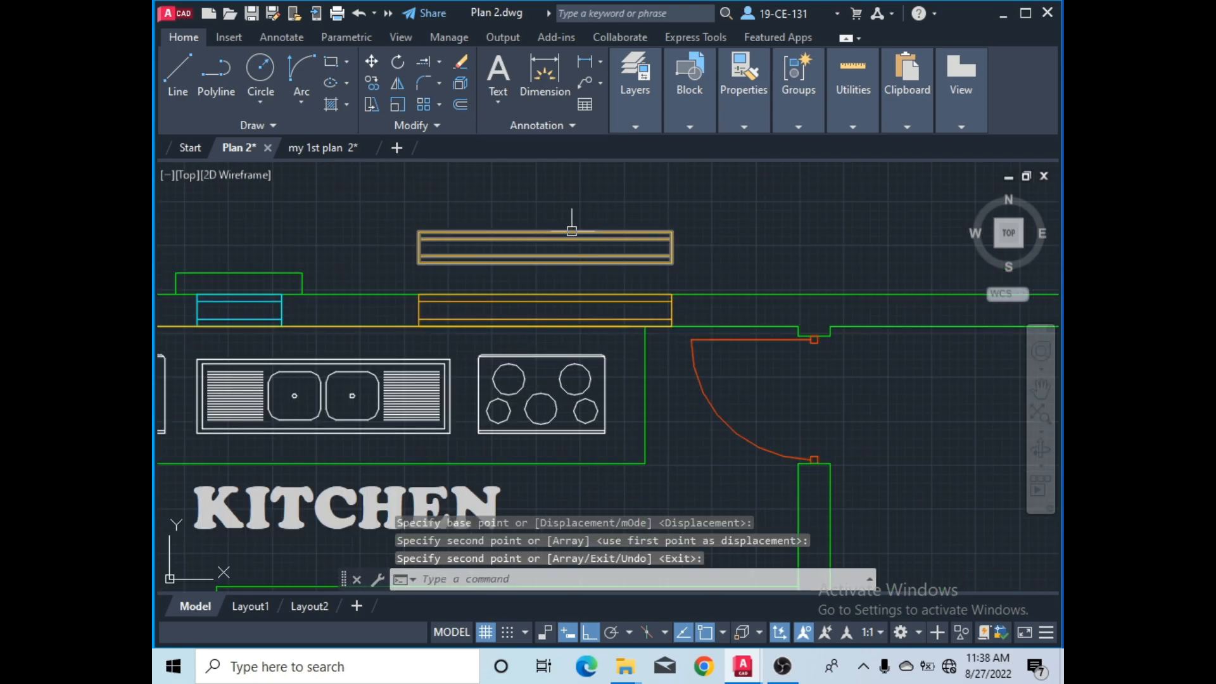
{"action": "left_click", "coordinate": [371, 88]}
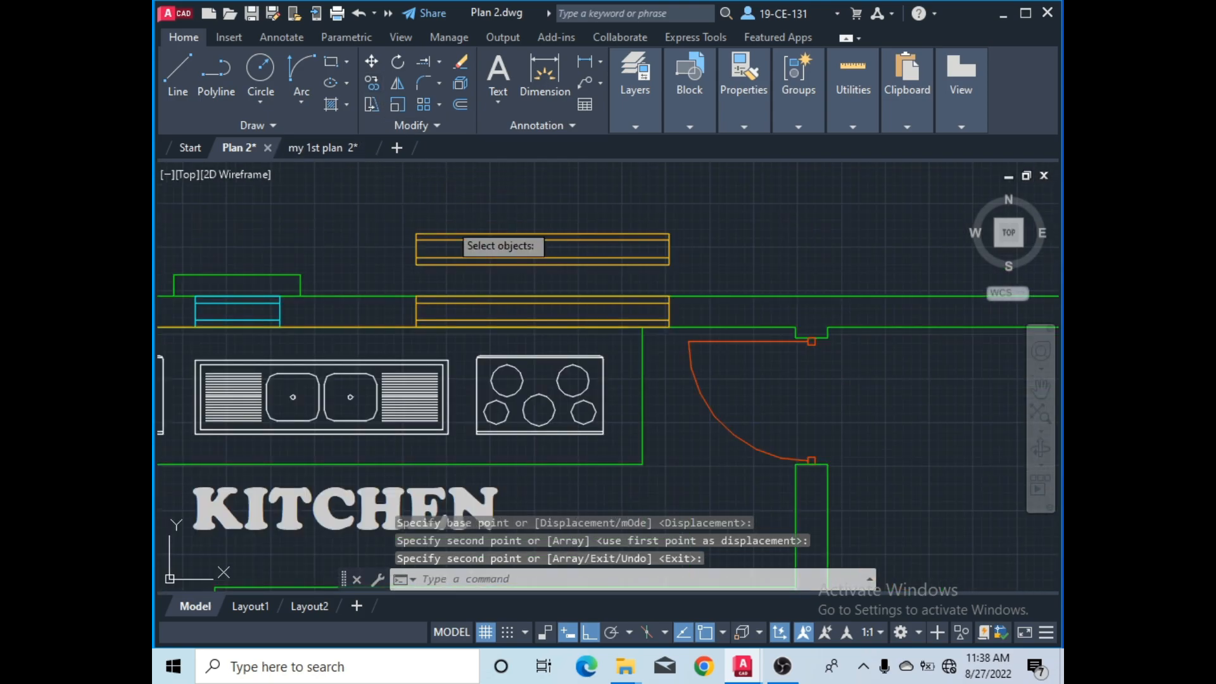
{"action": "left_click", "coordinate": [454, 264]}
{"action": "key", "text": "Return"}
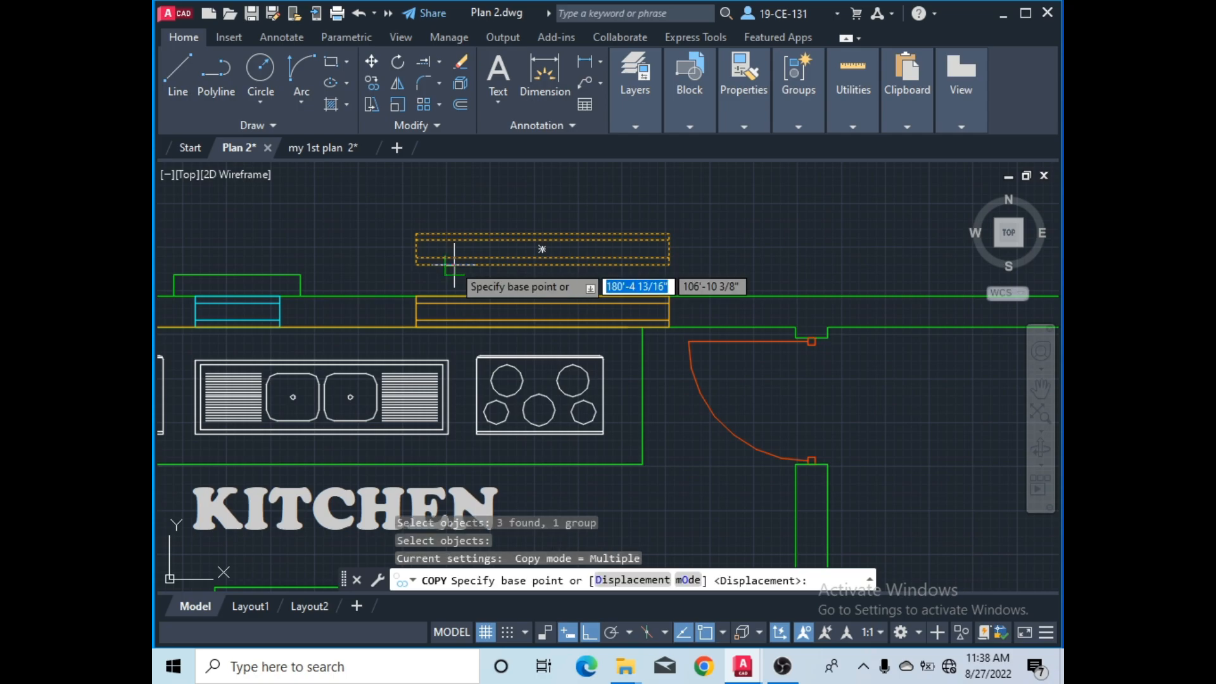
{"action": "left_click", "coordinate": [416, 265]}
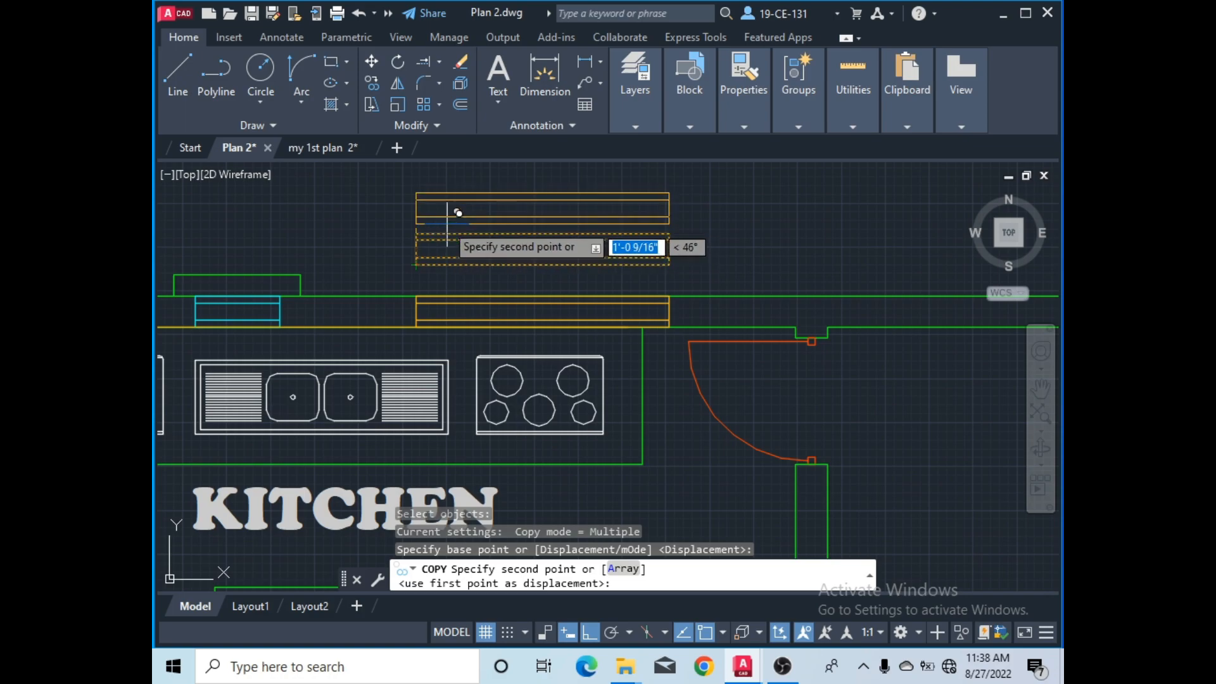
{"action": "right_click", "coordinate": [435, 197]}
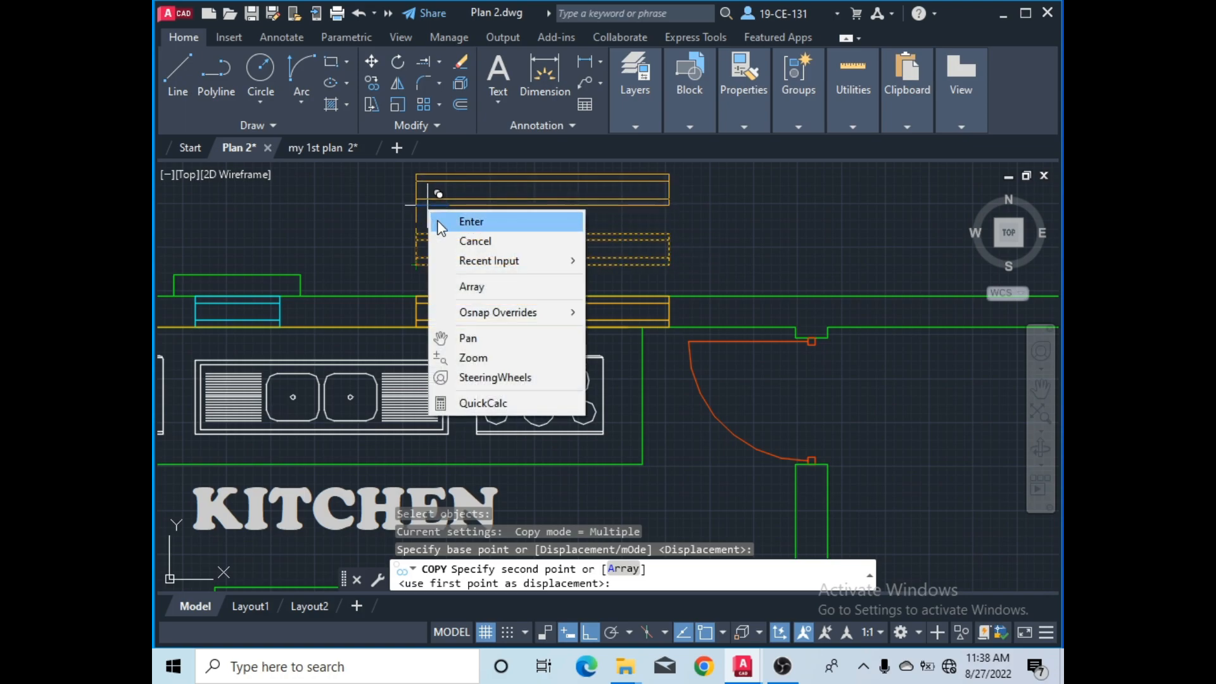
{"action": "left_click", "coordinate": [472, 220]}
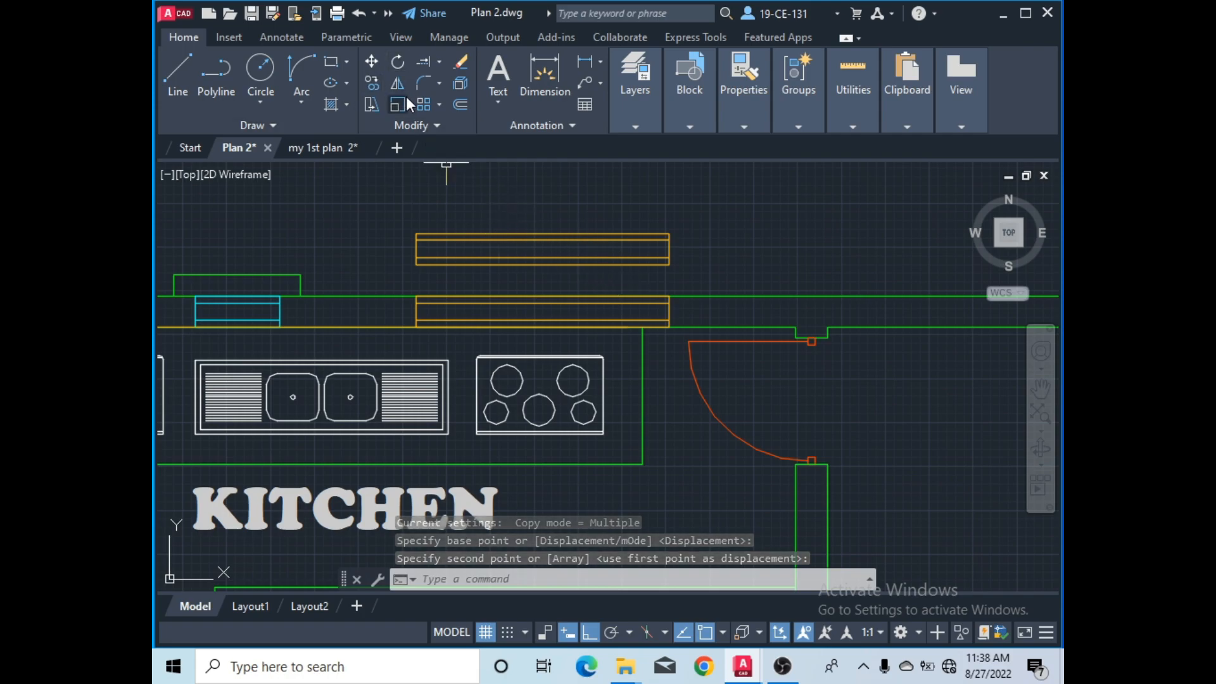
- Rotate the window copy above the kitchen wall 90° counterclockwise about its lower-left corner so it stands vertical
{"action": "scroll", "coordinate": [573, 295], "scroll_direction": "down", "scroll_amount": 4}
{"action": "scroll", "coordinate": [557, 253], "scroll_direction": "up", "scroll_amount": 4}
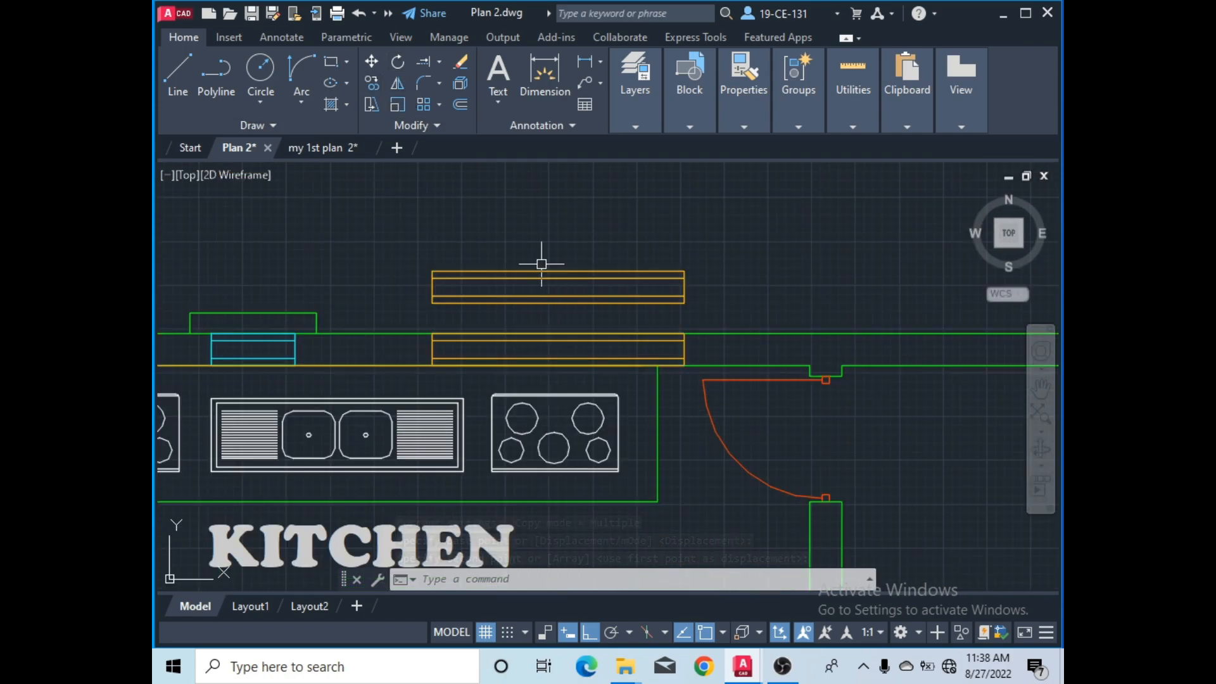
{"action": "left_click", "coordinate": [399, 61]}
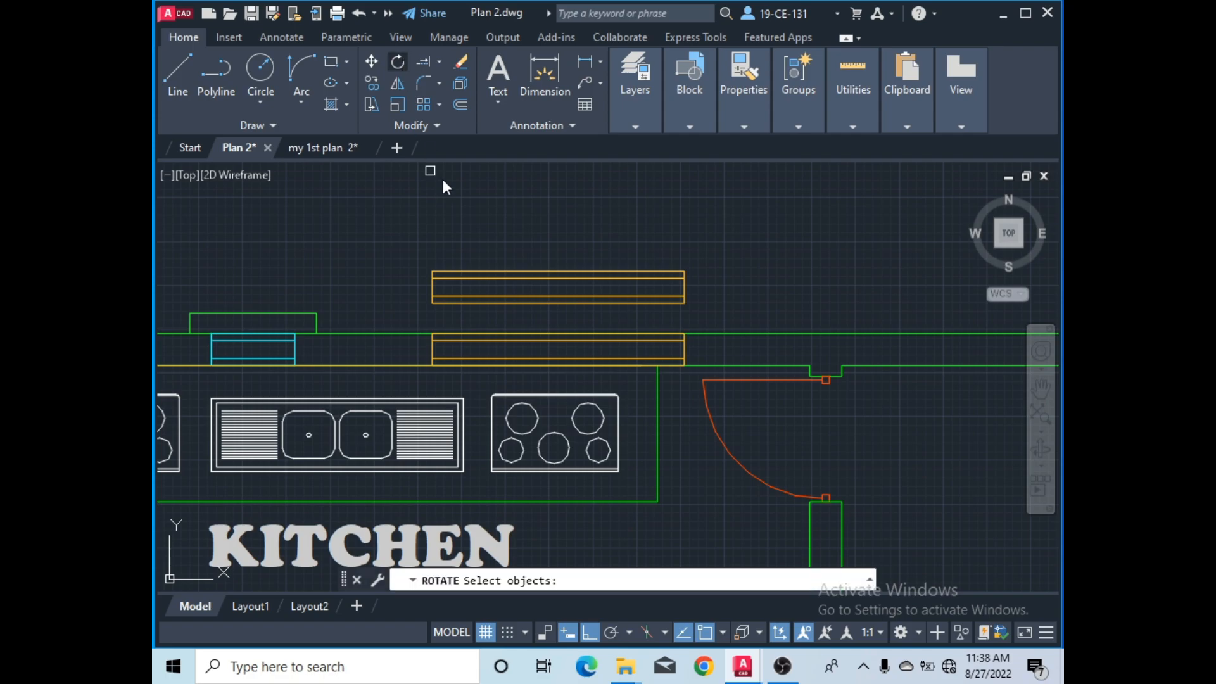
{"action": "left_click", "coordinate": [477, 274]}
{"action": "key", "text": "Return"}
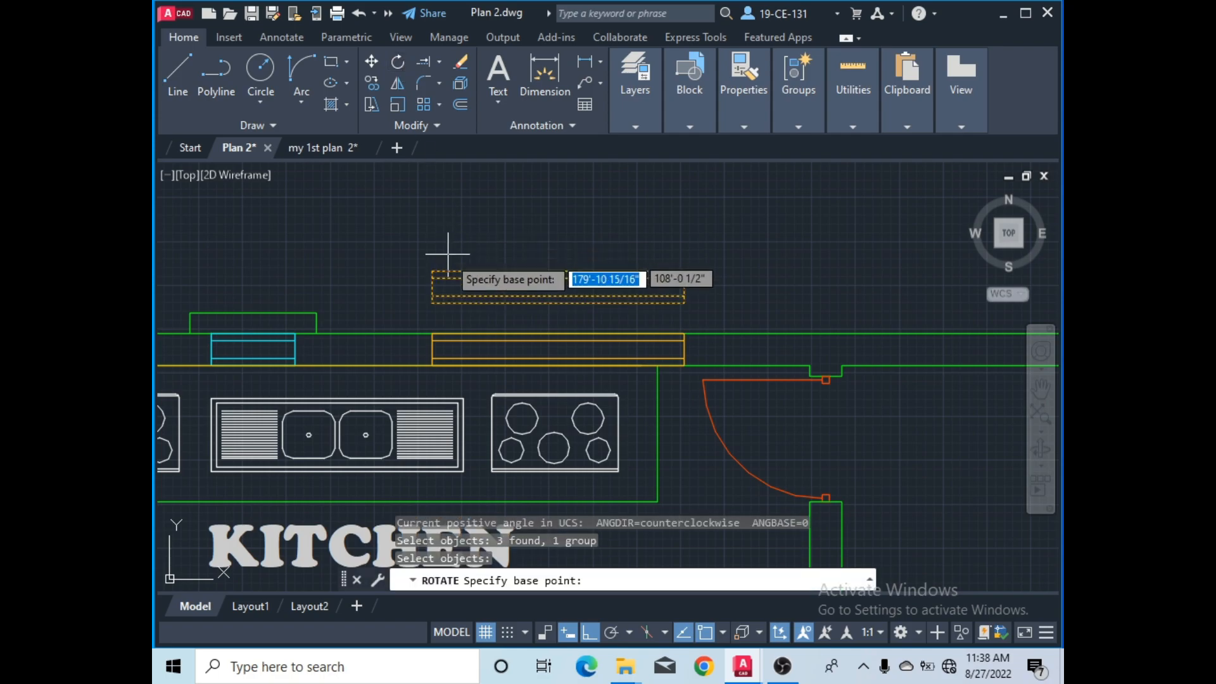
{"action": "left_click", "coordinate": [432, 303]}
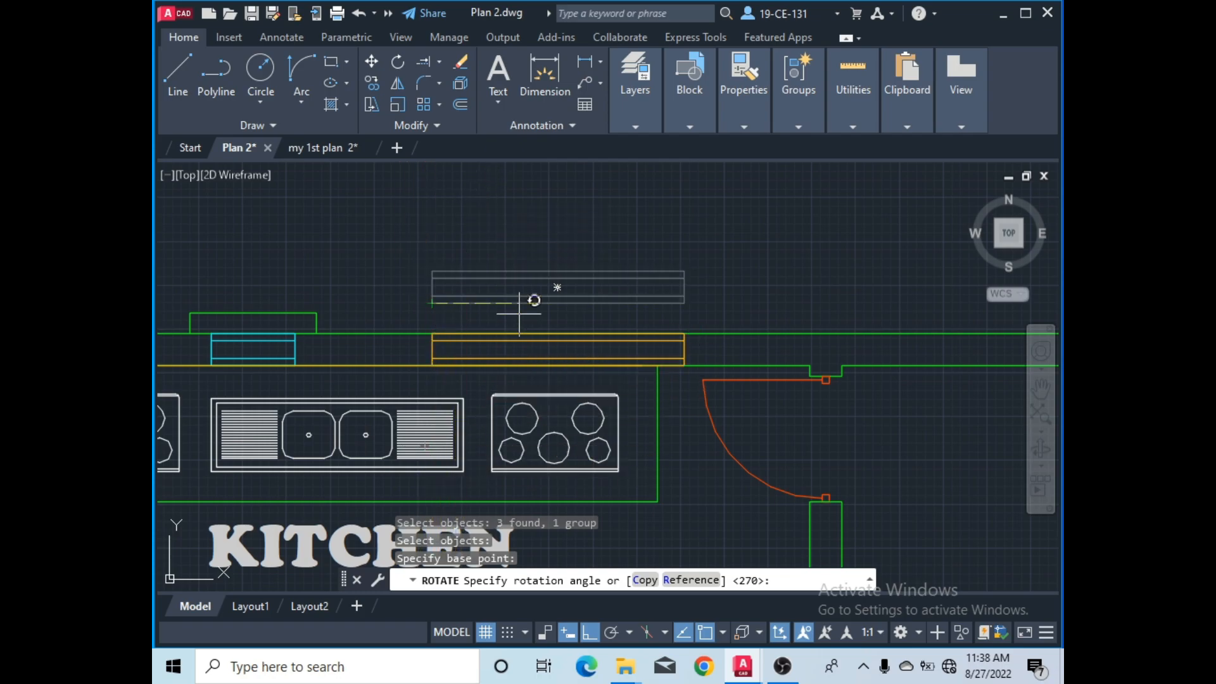
{"action": "left_click", "coordinate": [469, 236]}
{"action": "scroll", "coordinate": [422, 307], "scroll_direction": "down", "scroll_amount": 5}
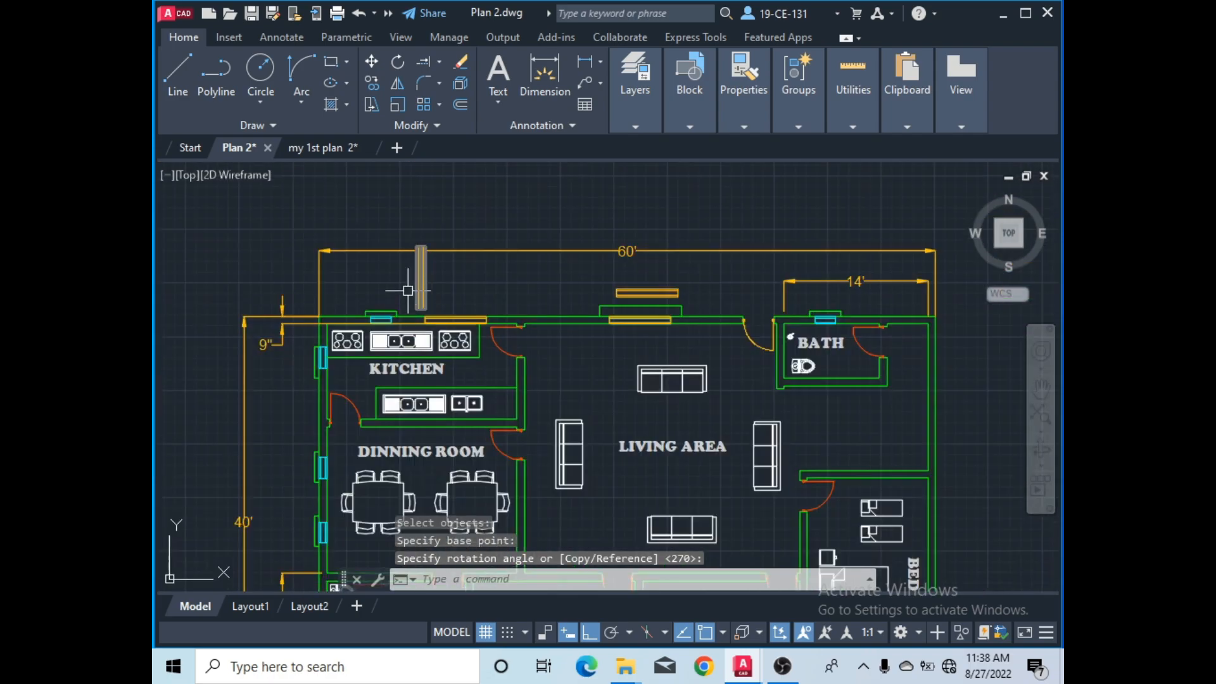
{"action": "scroll", "coordinate": [412, 290], "scroll_direction": "up", "scroll_amount": 2}
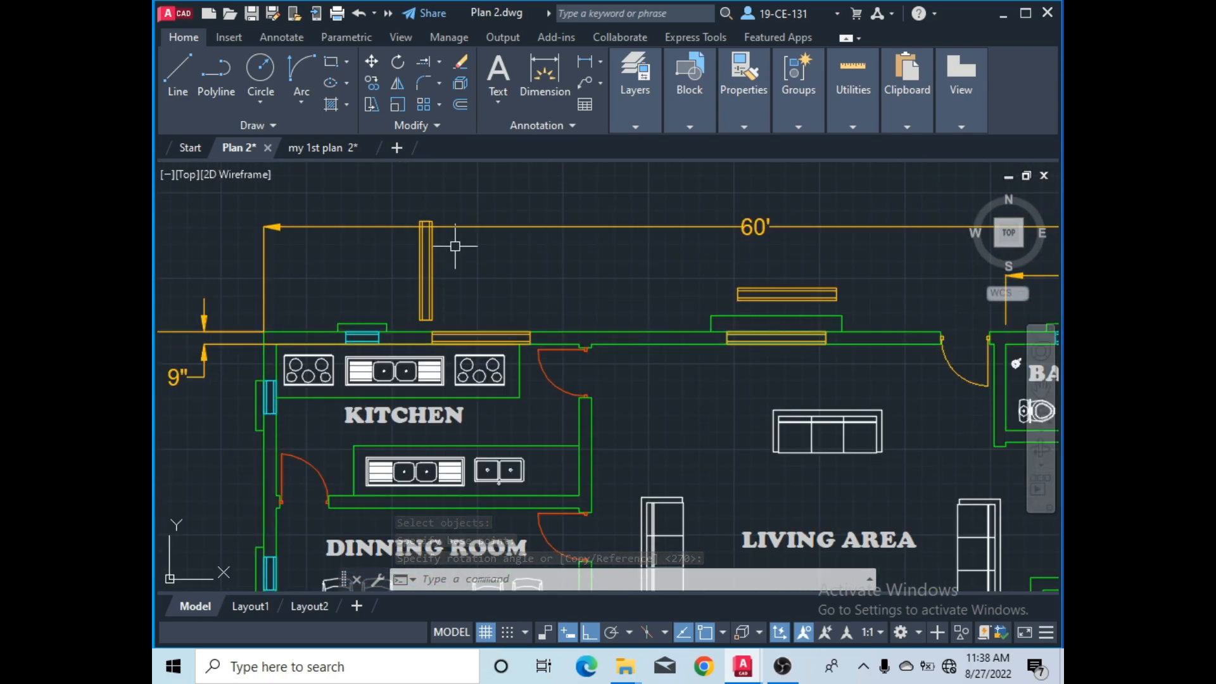
{"action": "left_click", "coordinate": [783, 666]}
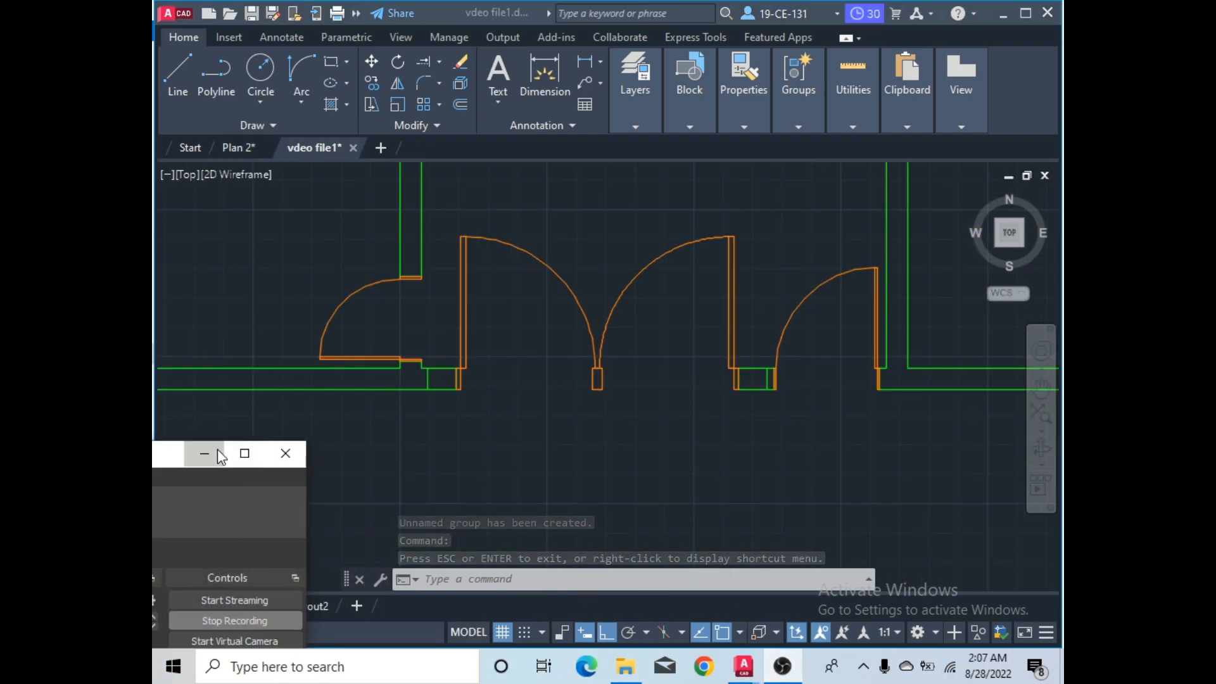
{"action": "left_click", "coordinate": [205, 452]}
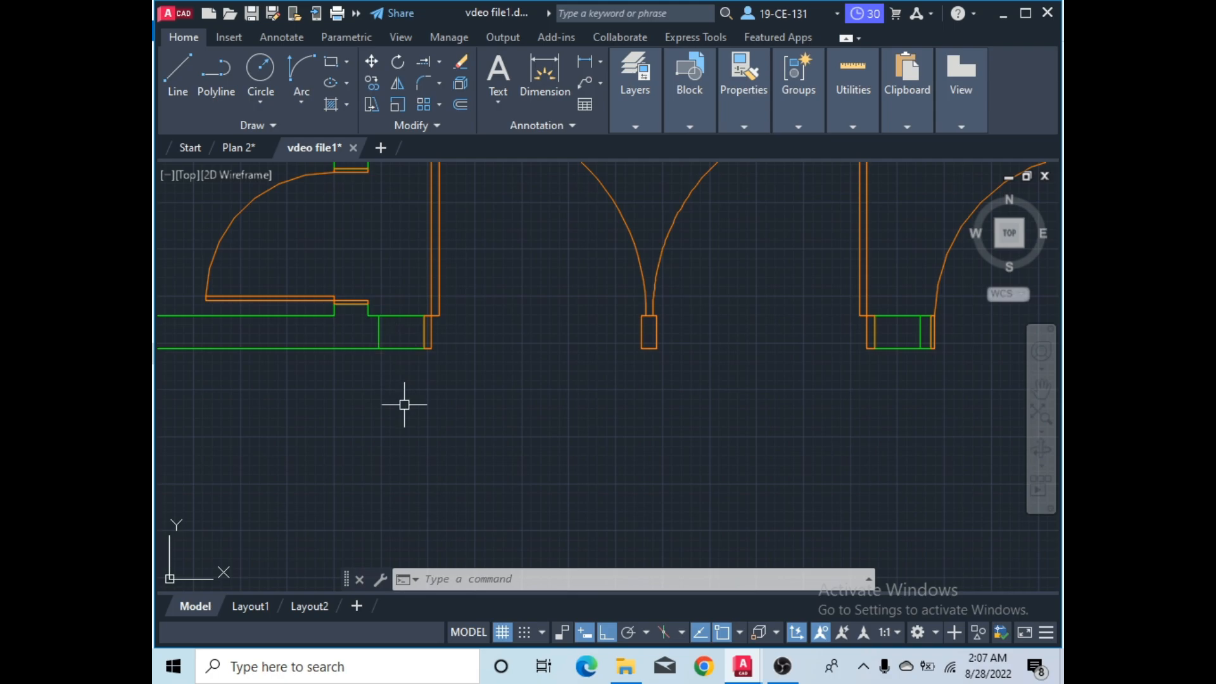
- Erase the double door from the opening between the two short wall ends
{"action": "scroll", "coordinate": [403, 404], "scroll_direction": "down", "scroll_amount": 2}
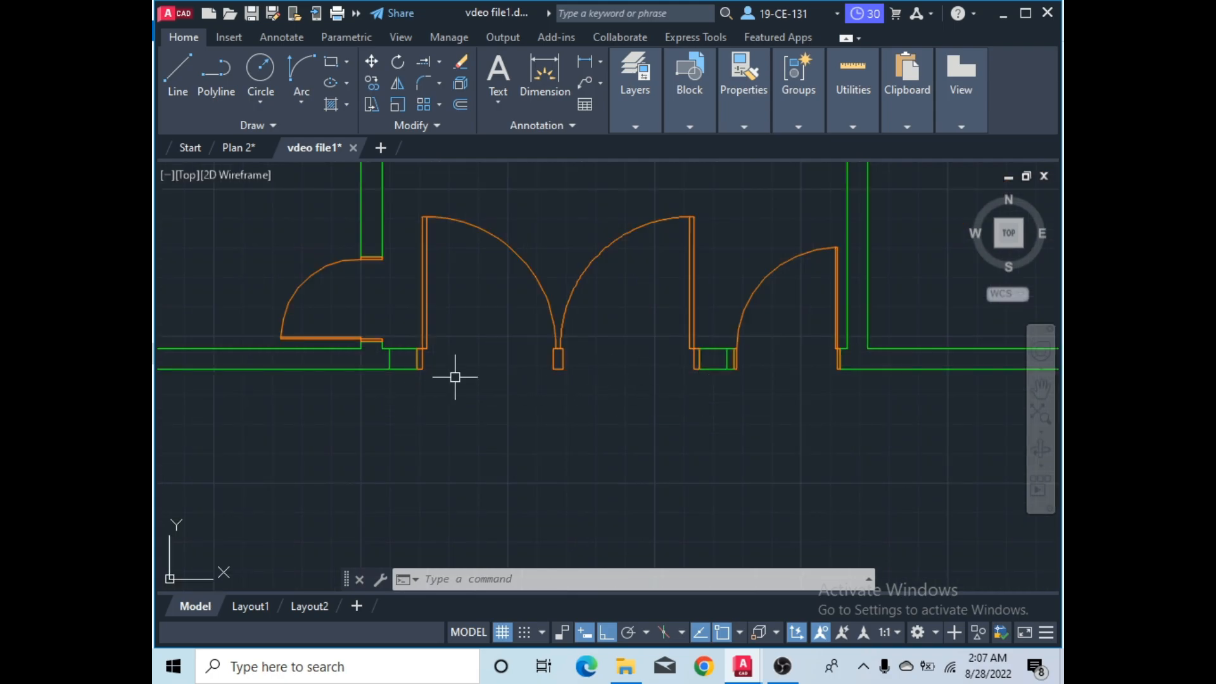
{"action": "scroll", "coordinate": [405, 375], "scroll_direction": "up", "scroll_amount": 2}
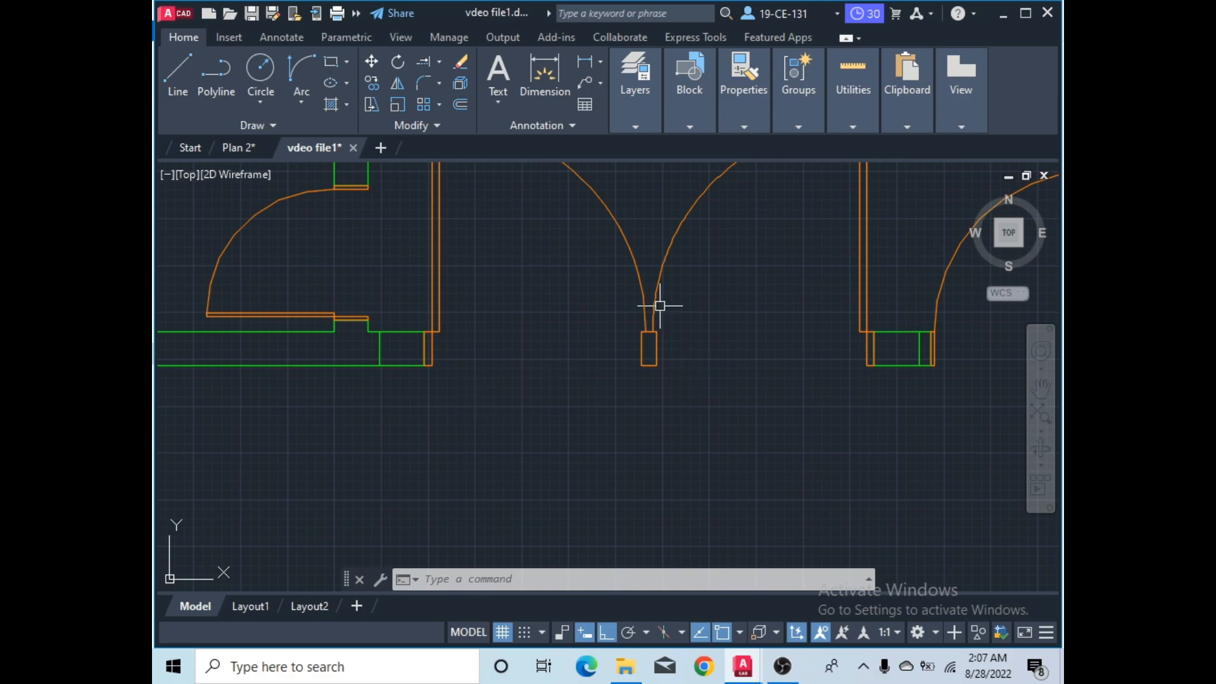
{"action": "scroll", "coordinate": [647, 351], "scroll_direction": "down", "scroll_amount": 1}
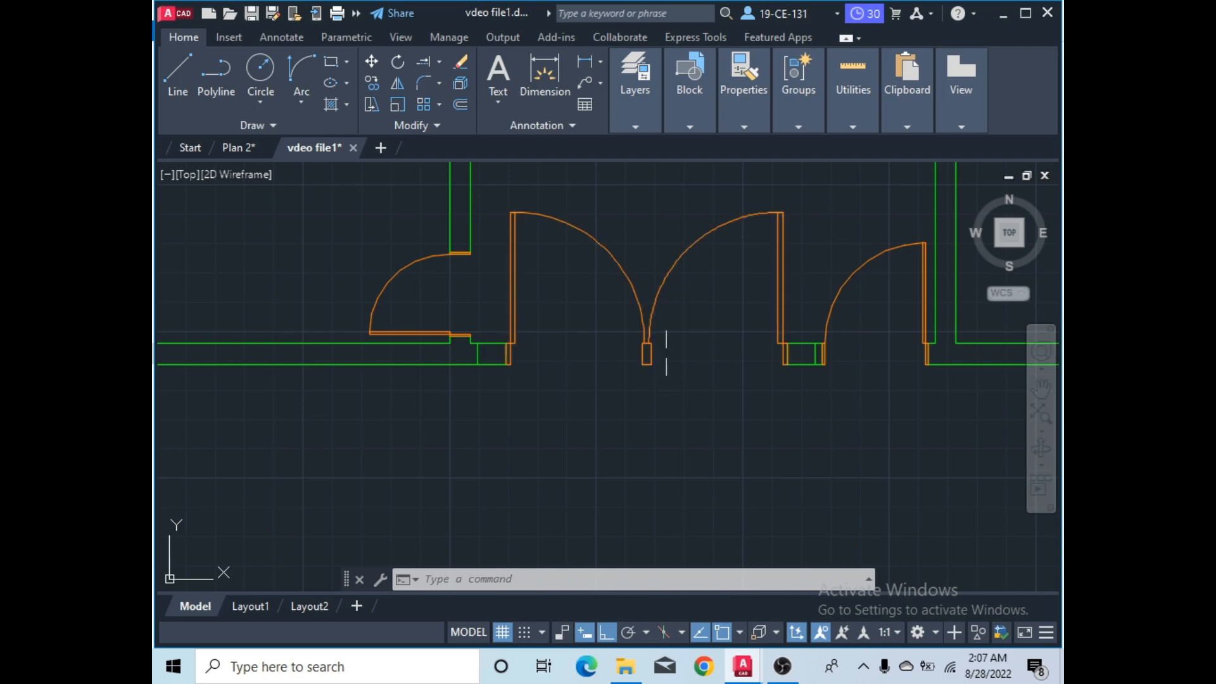
{"action": "left_click", "coordinate": [647, 324]}
{"action": "right_click", "coordinate": [649, 322]}
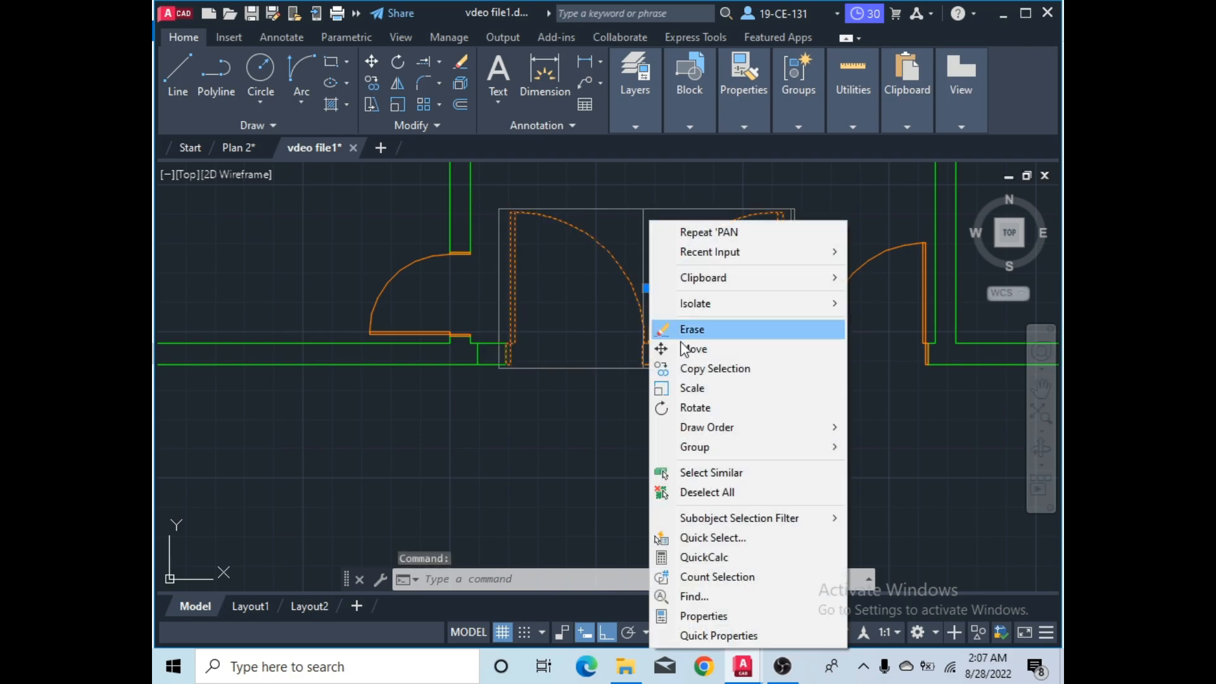
{"action": "left_click", "coordinate": [692, 329]}
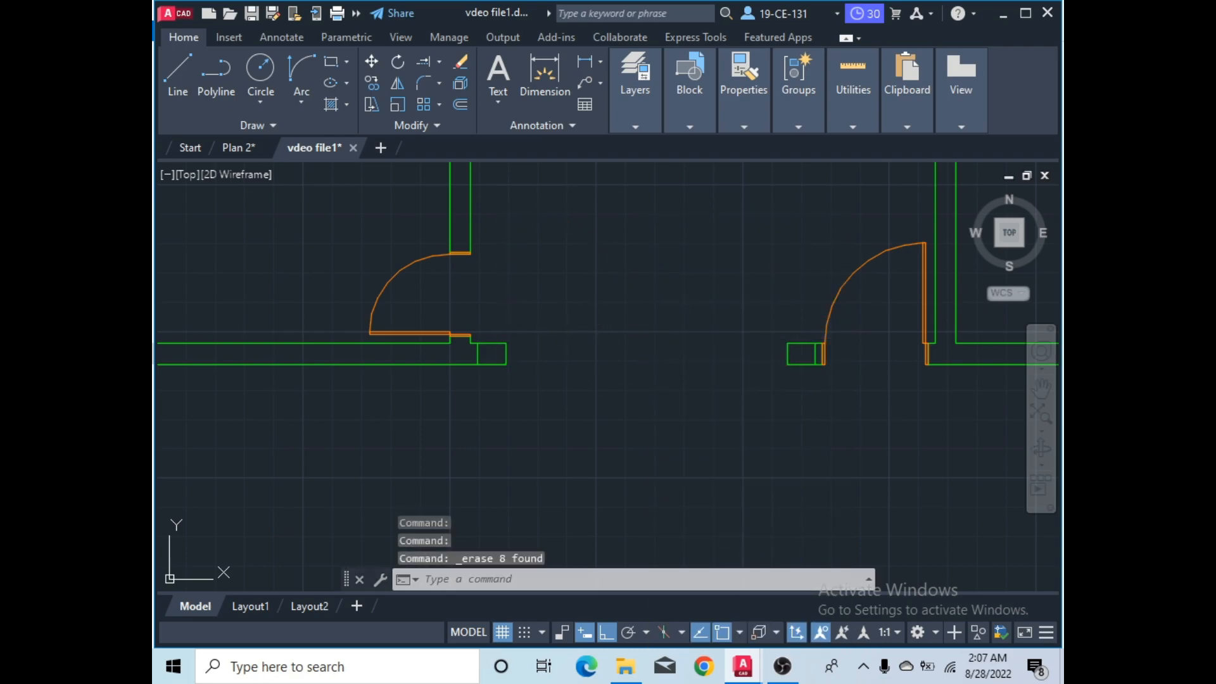
- Draw a 2" by 9" jamb rectangle from the upper corner of the opening's left wall end, extending down along the wall end
{"action": "left_click", "coordinate": [332, 63]}
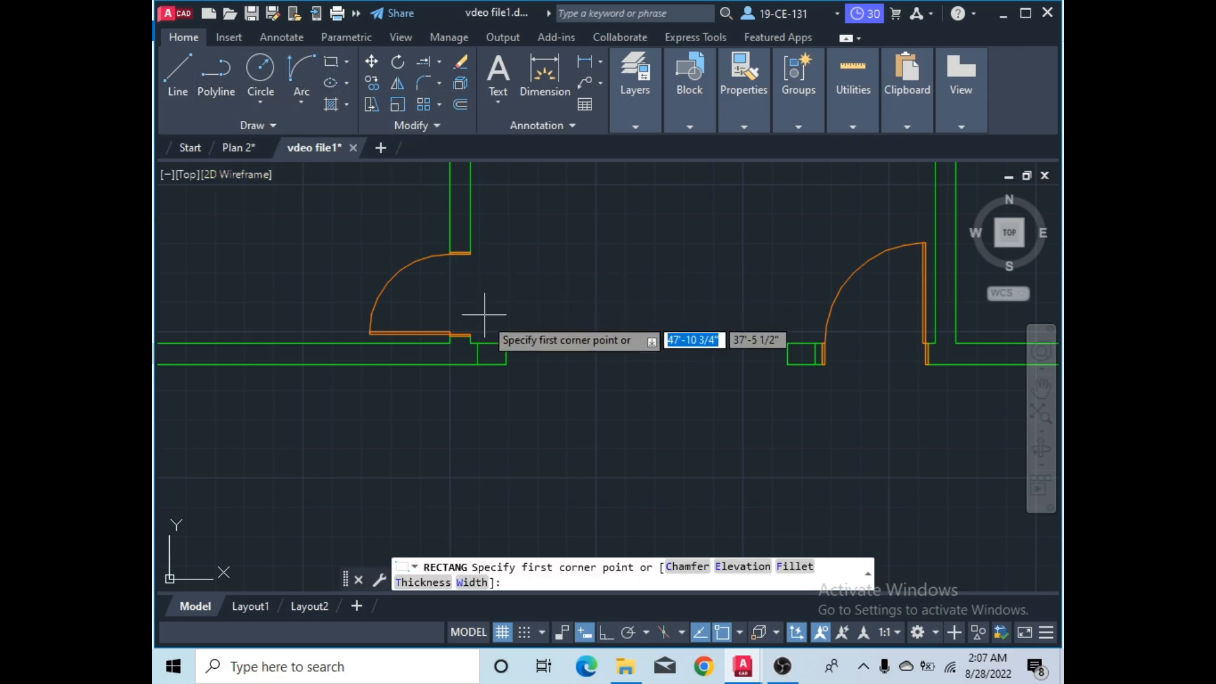
{"action": "scroll", "coordinate": [520, 357], "scroll_direction": "up", "scroll_amount": 4}
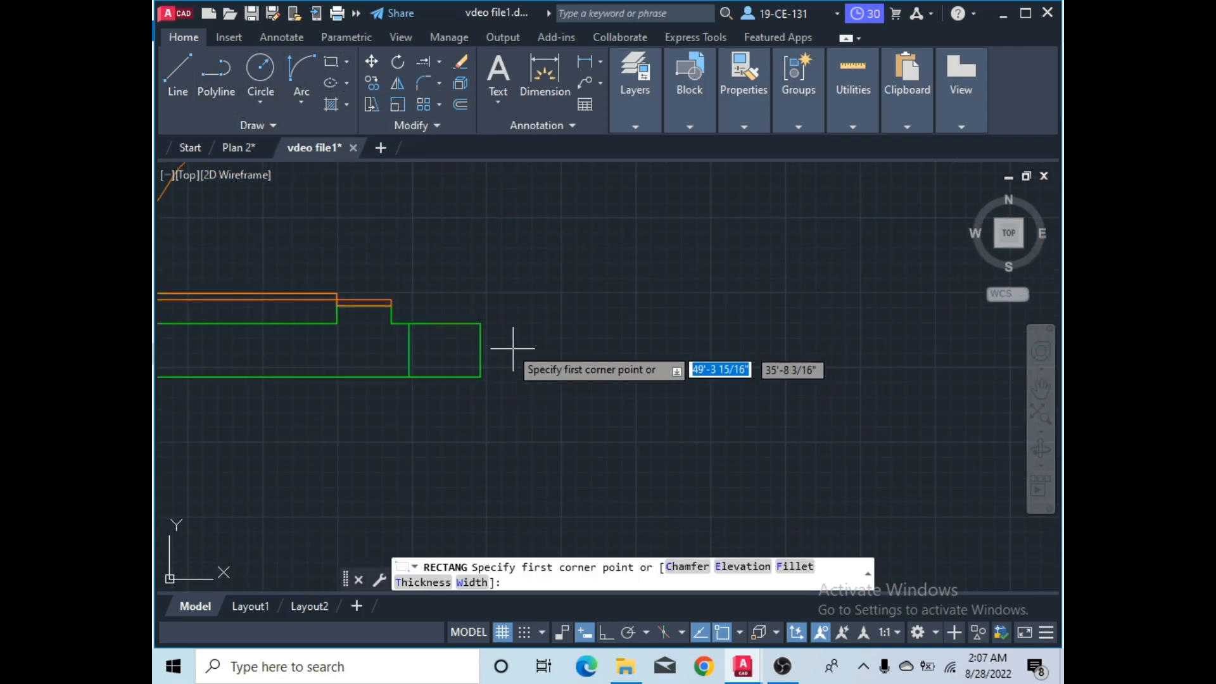
{"action": "left_click", "coordinate": [480, 323]}
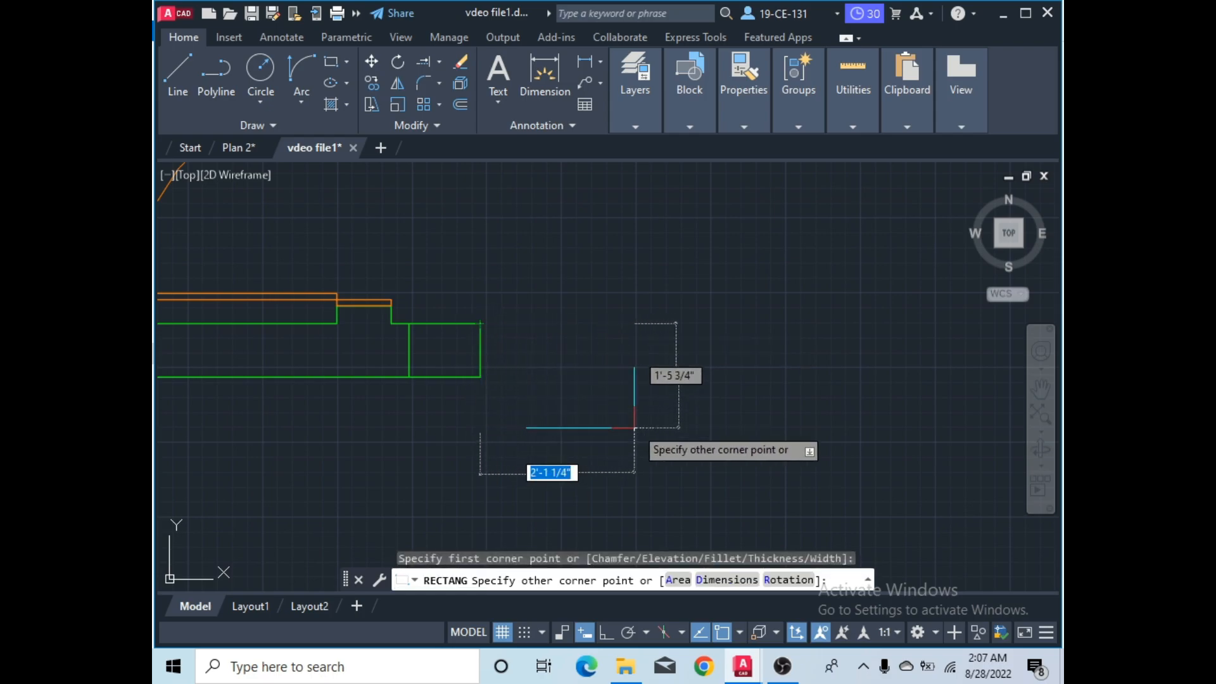
{"action": "left_click", "coordinate": [722, 580]}
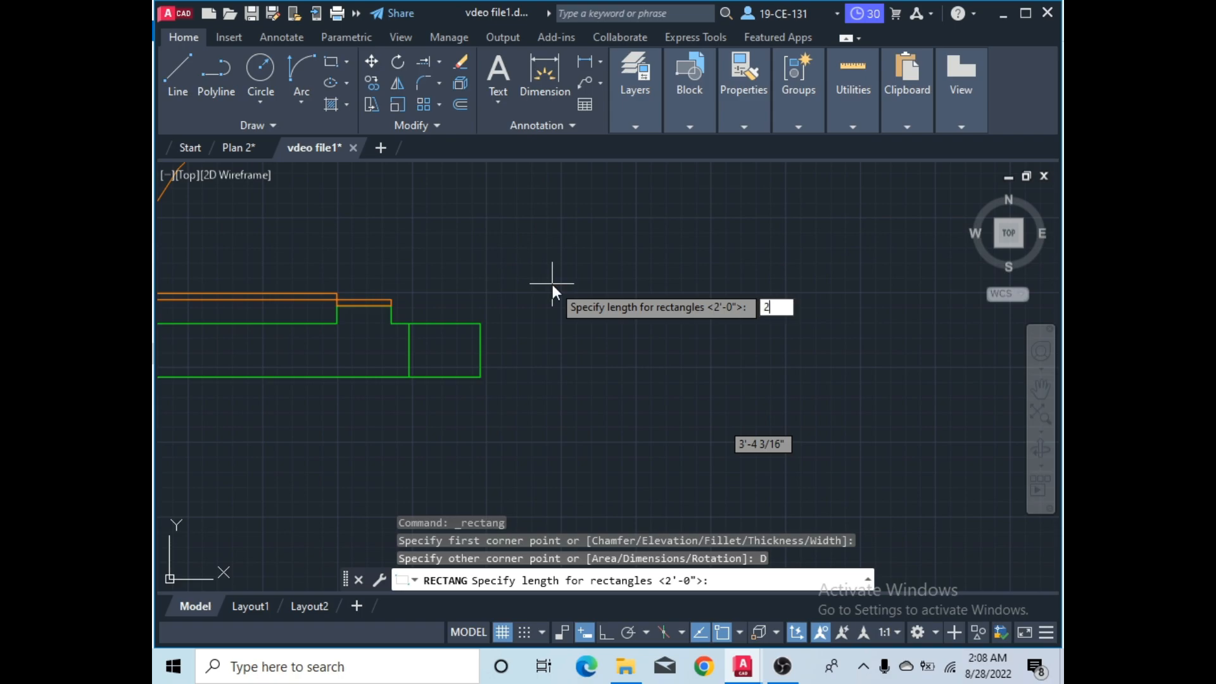
{"action": "key", "text": "Return"}
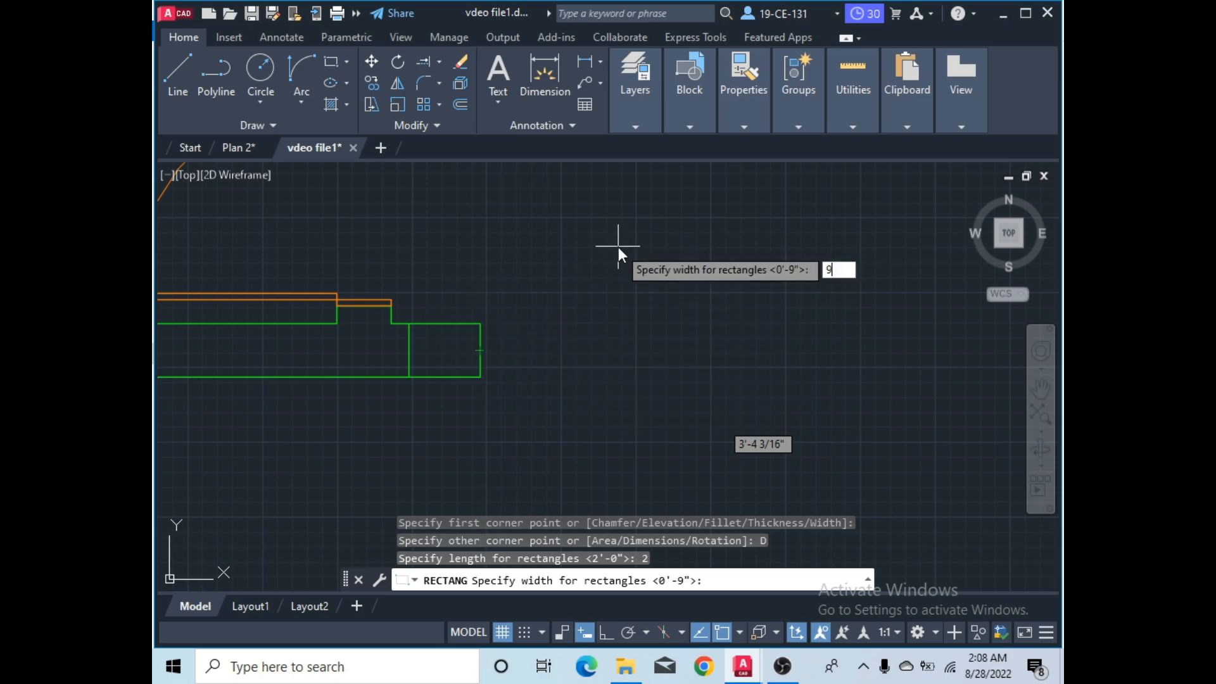
{"action": "key", "text": "Return"}
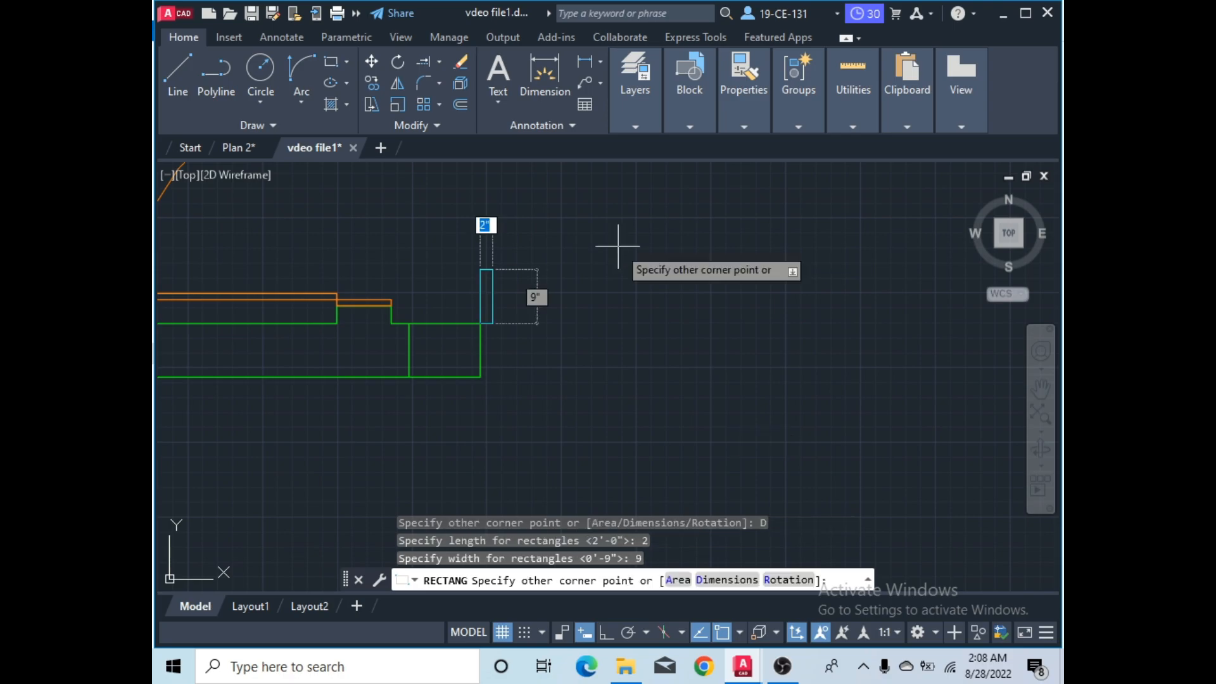
{"action": "left_click", "coordinate": [542, 391]}
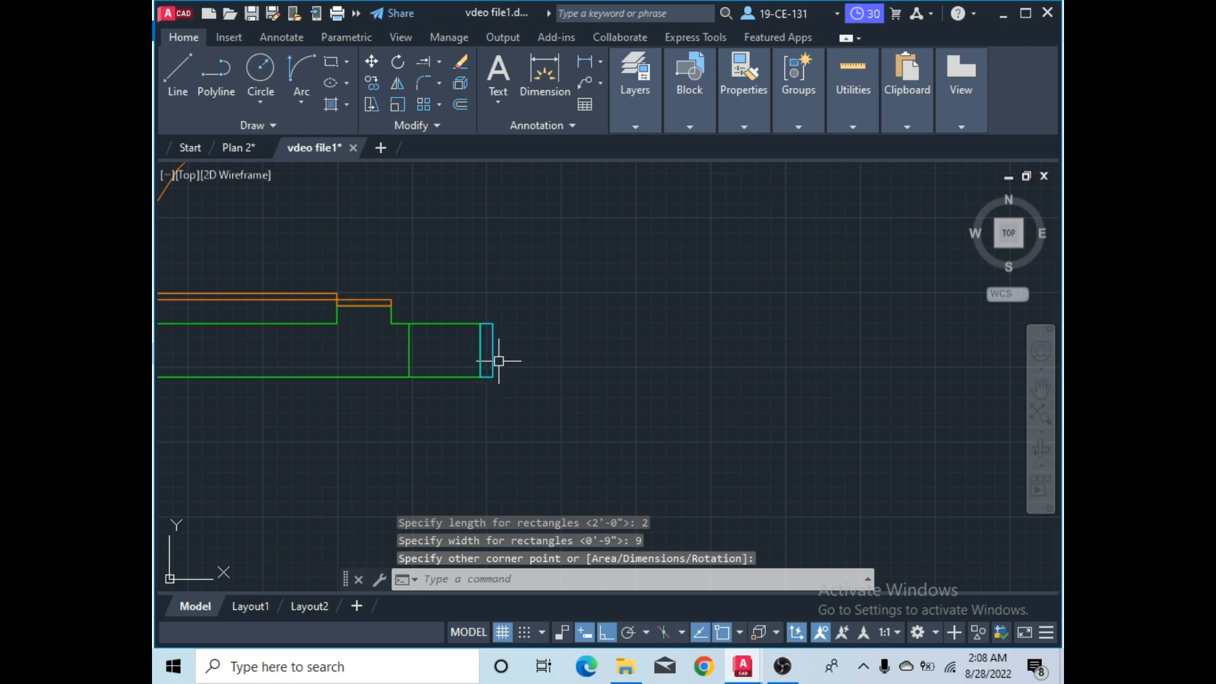
- Examine the door opening between the new jamb rectangle and the opposite wall end
{"action": "scroll", "coordinate": [470, 309], "scroll_direction": "down", "scroll_amount": 5}
{"action": "scroll", "coordinate": [497, 350], "scroll_direction": "up", "scroll_amount": 5}
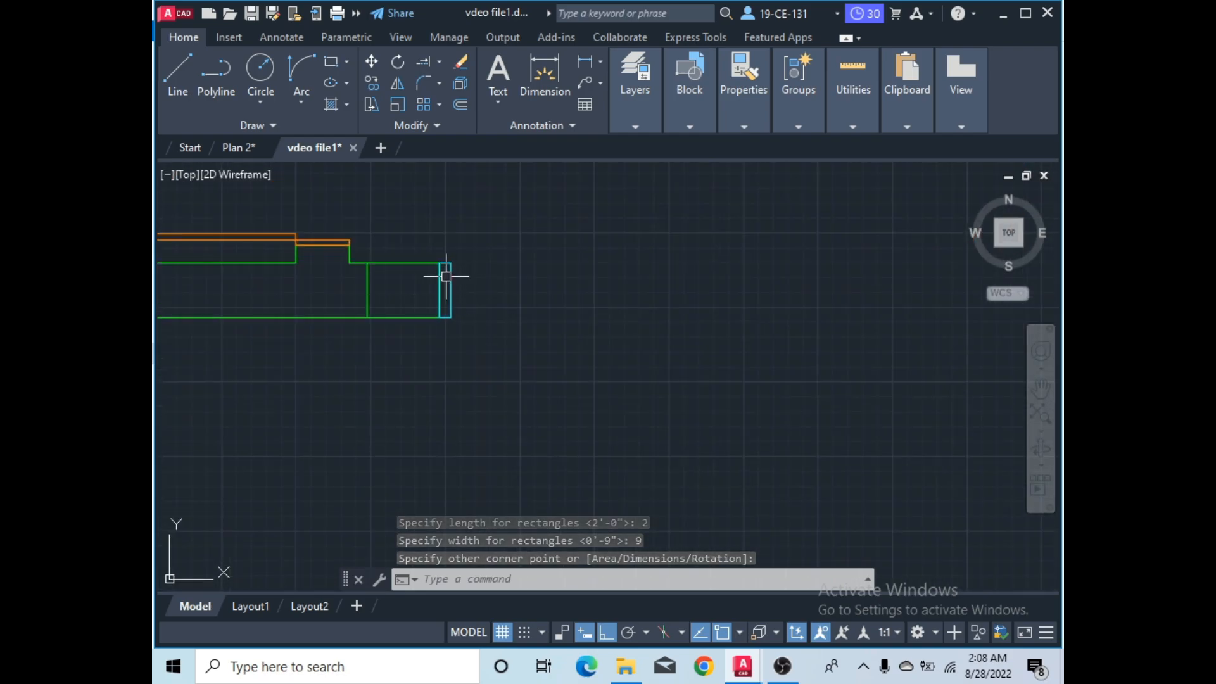
{"action": "scroll", "coordinate": [456, 285], "scroll_direction": "down", "scroll_amount": 4}
{"action": "scroll", "coordinate": [466, 276], "scroll_direction": "up", "scroll_amount": 2}
{"action": "scroll", "coordinate": [507, 304], "scroll_direction": "down", "scroll_amount": 2}
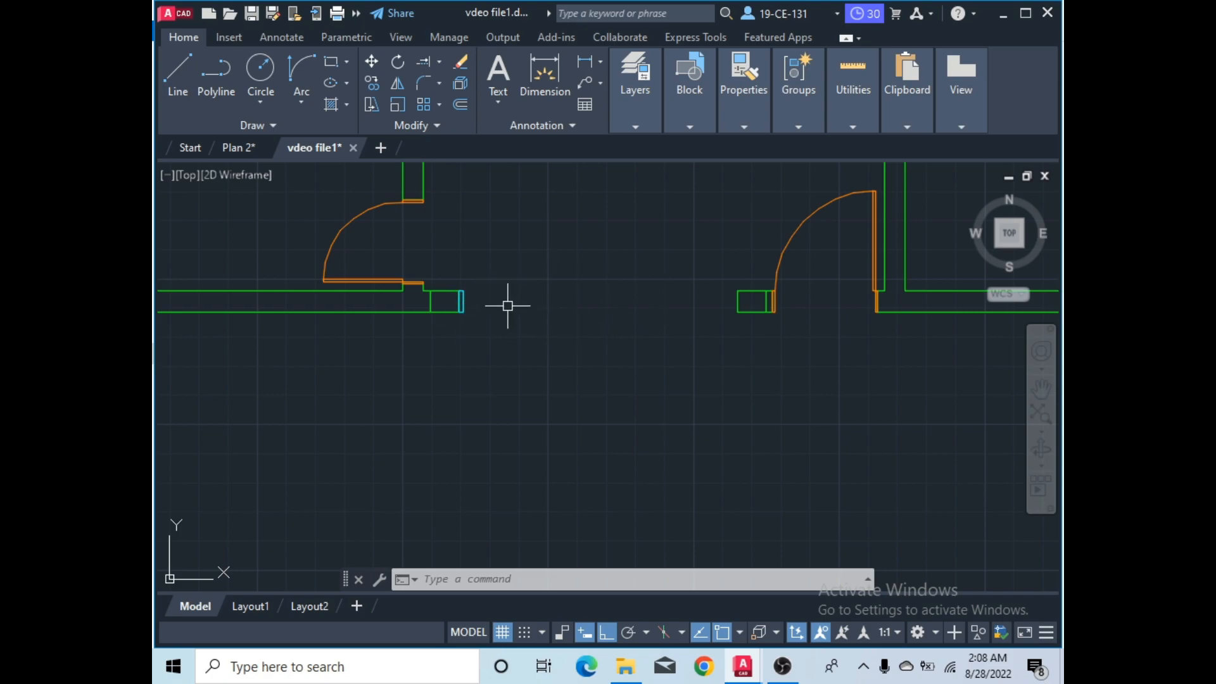
{"action": "scroll", "coordinate": [488, 315], "scroll_direction": "up", "scroll_amount": 2}
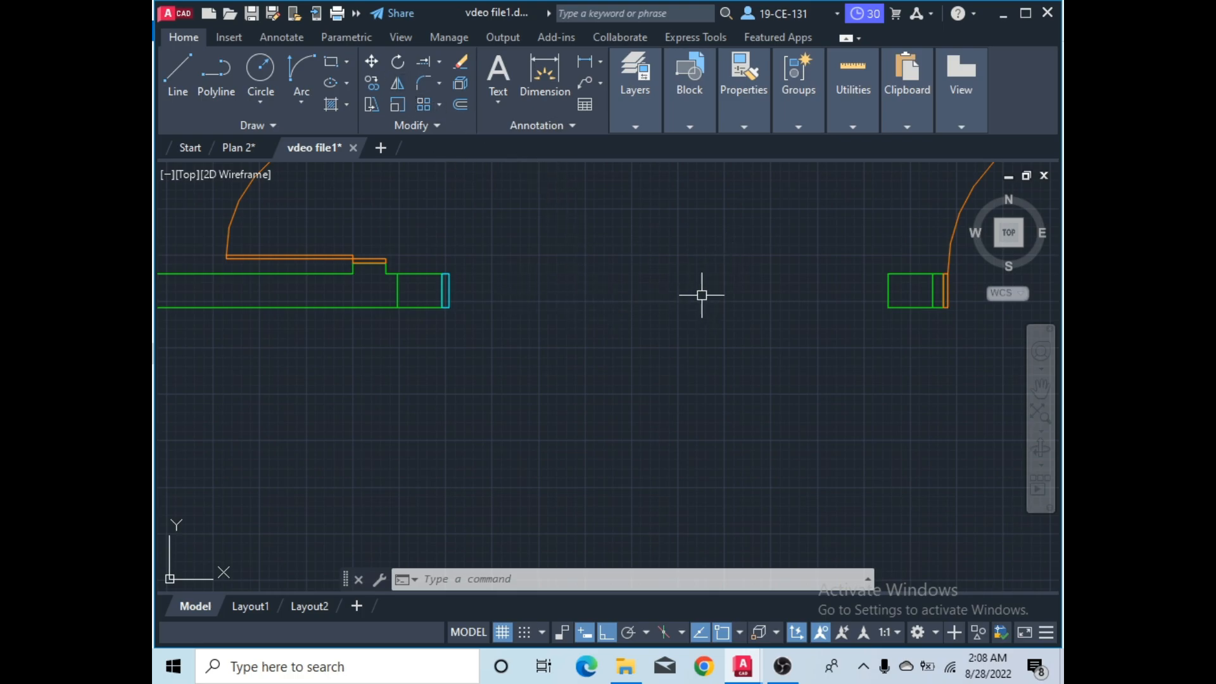
{"action": "scroll", "coordinate": [457, 276], "scroll_direction": "up", "scroll_amount": 2}
{"action": "scroll", "coordinate": [456, 342], "scroll_direction": "down", "scroll_amount": 2}
{"action": "scroll", "coordinate": [456, 285], "scroll_direction": "up", "scroll_amount": 2}
{"action": "scroll", "coordinate": [437, 304], "scroll_direction": "up", "scroll_amount": 2}
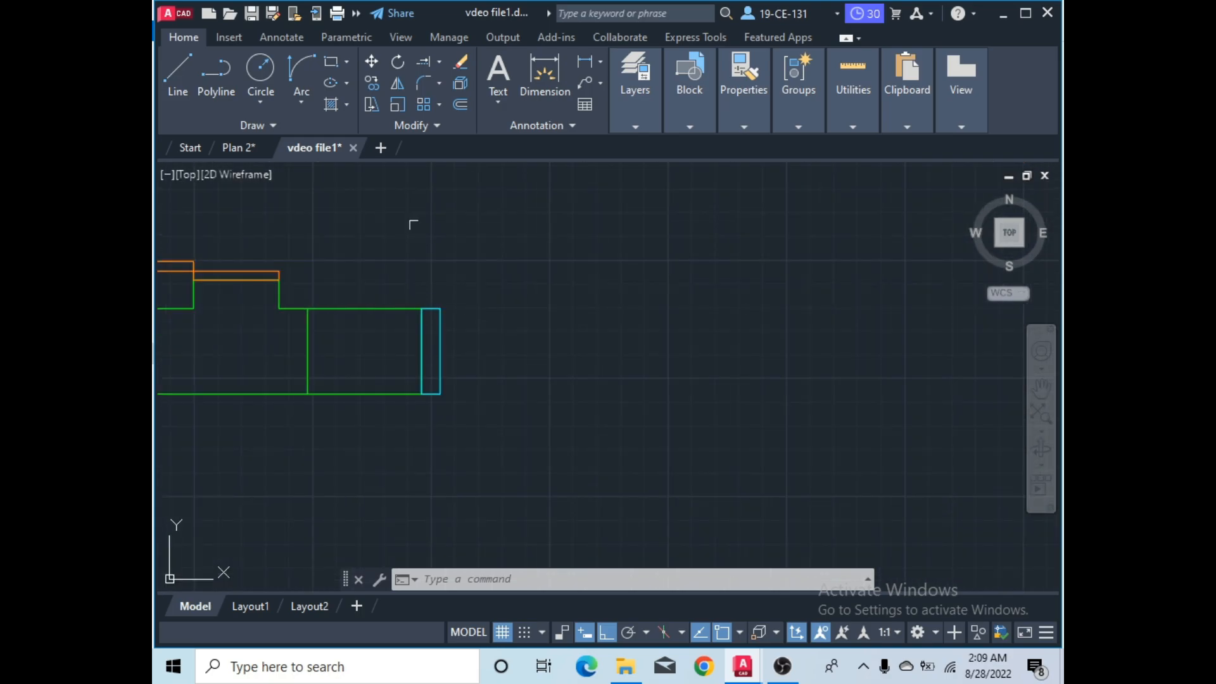
- Copy the jamb rectangle from its lower-right corner 4'10" to the right across the opening and finish copying
{"action": "left_click", "coordinate": [377, 79]}
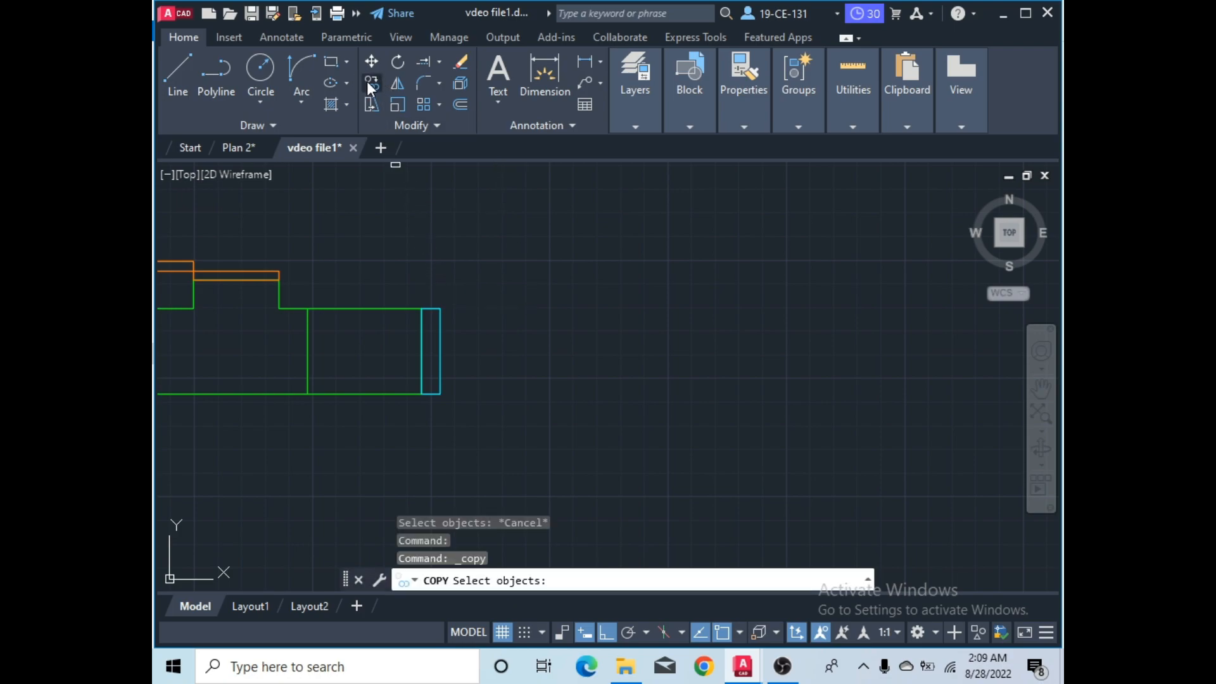
{"action": "left_click", "coordinate": [440, 337]}
{"action": "key", "text": "Return"}
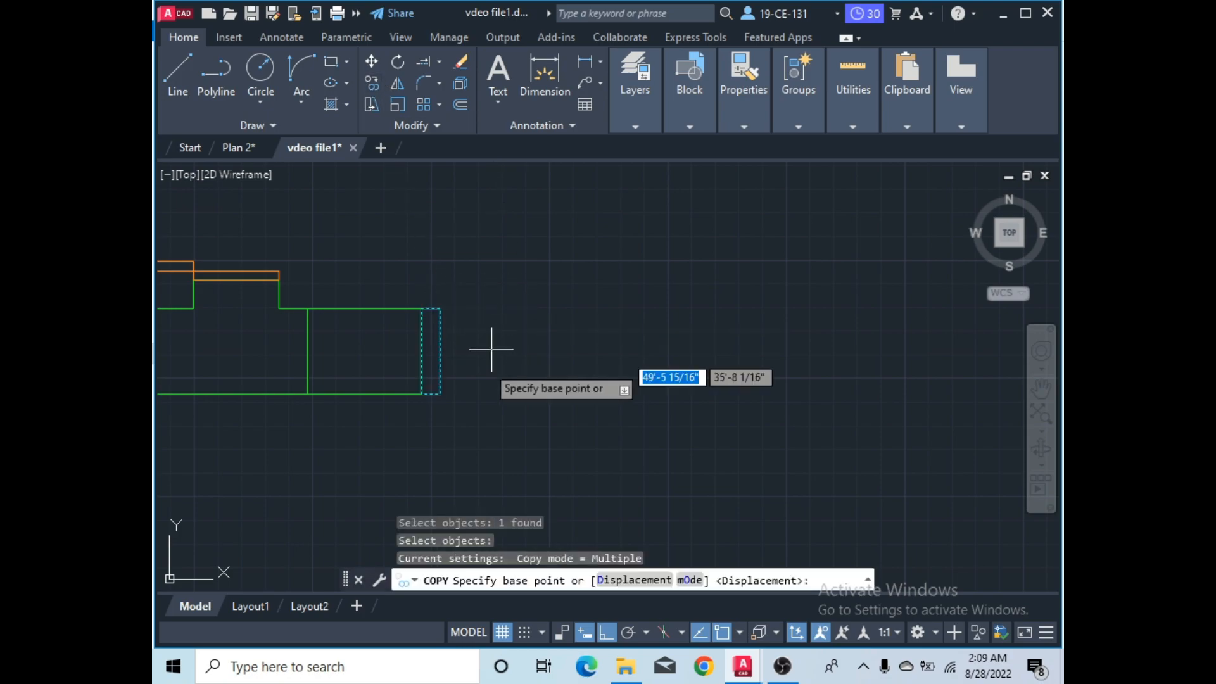
{"action": "left_click", "coordinate": [440, 394]}
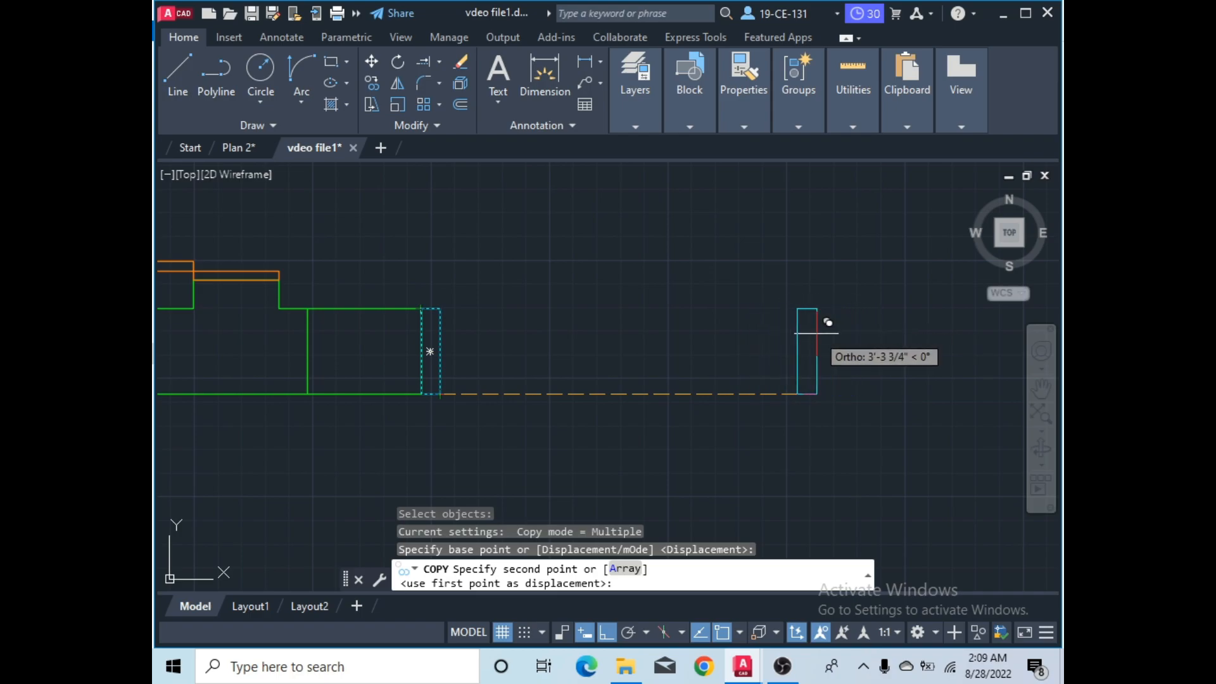
{"action": "type", "text": "4'"}
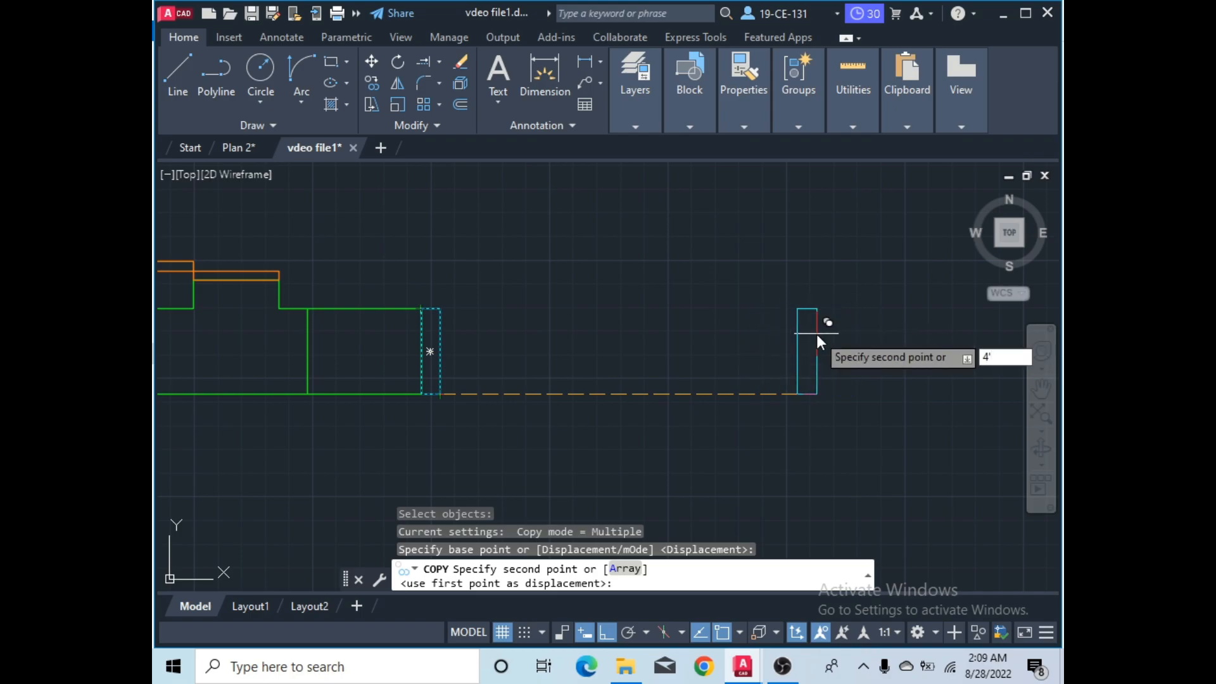
{"action": "type", "text": "1"}
{"action": "key", "text": "Return"}
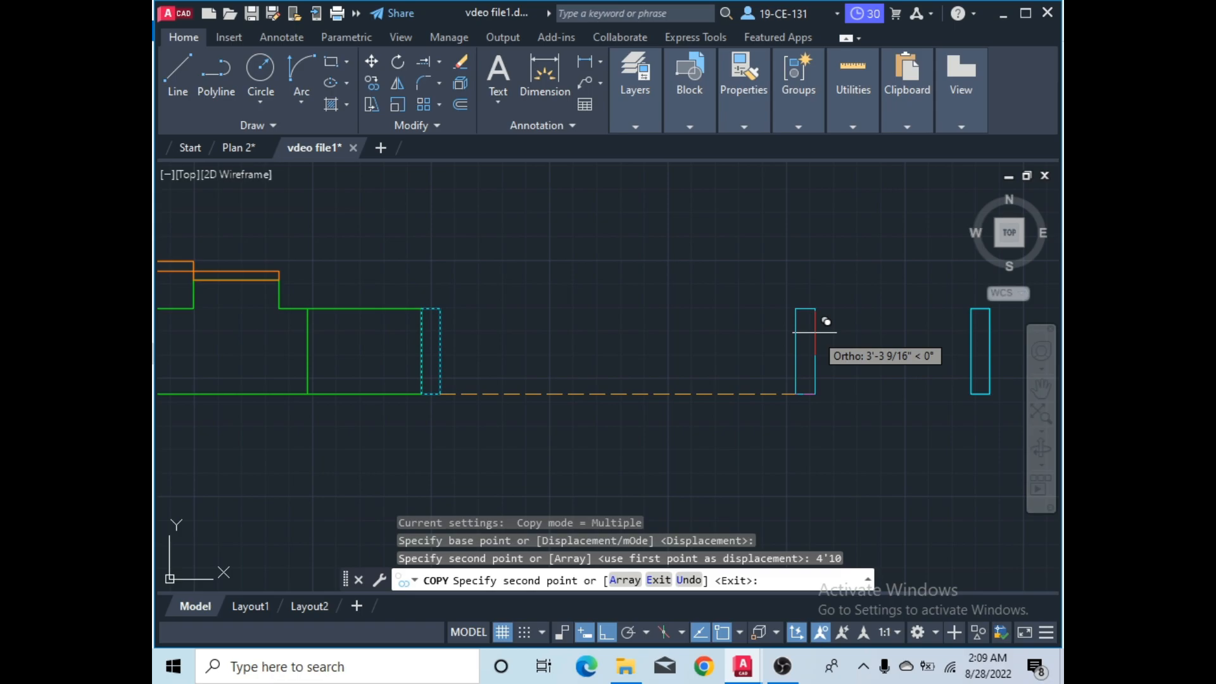
{"action": "key", "text": "Return"}
{"action": "scroll", "coordinate": [551, 317], "scroll_direction": "down", "scroll_amount": 3}
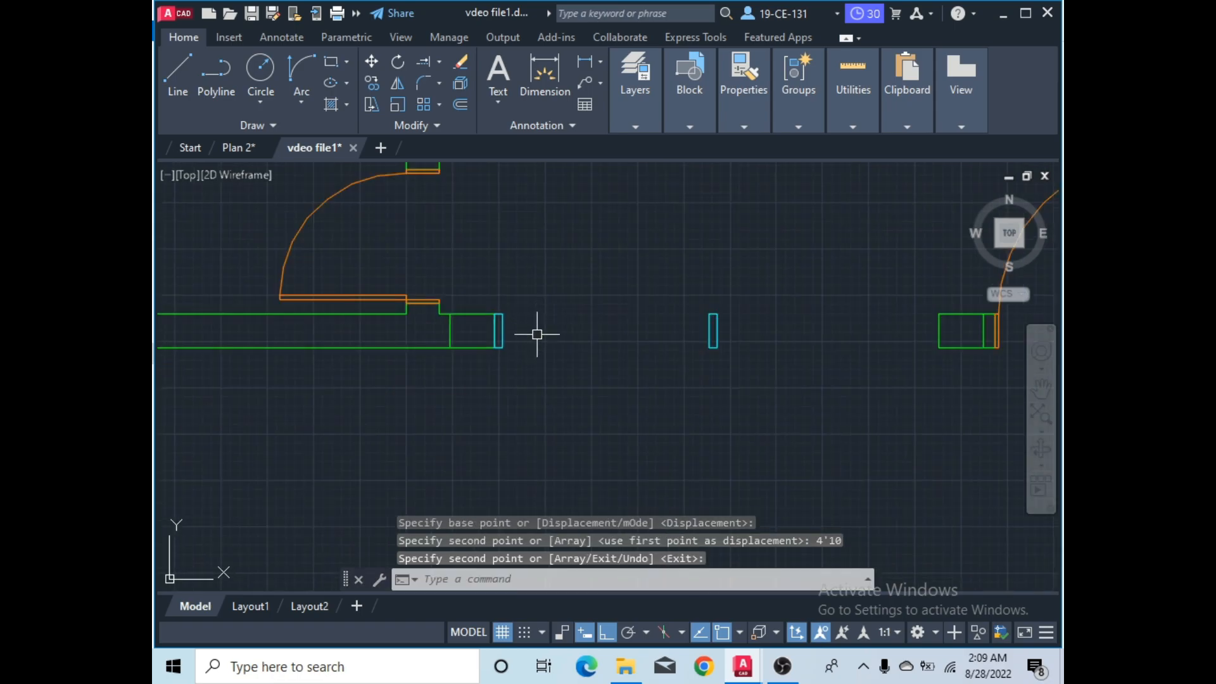
- Start a door-leaf rectangle from the upper-right corner of the left jamb, specifying its dimensions with a 2" length
{"action": "scroll", "coordinate": [772, 329], "scroll_direction": "up", "scroll_amount": 2}
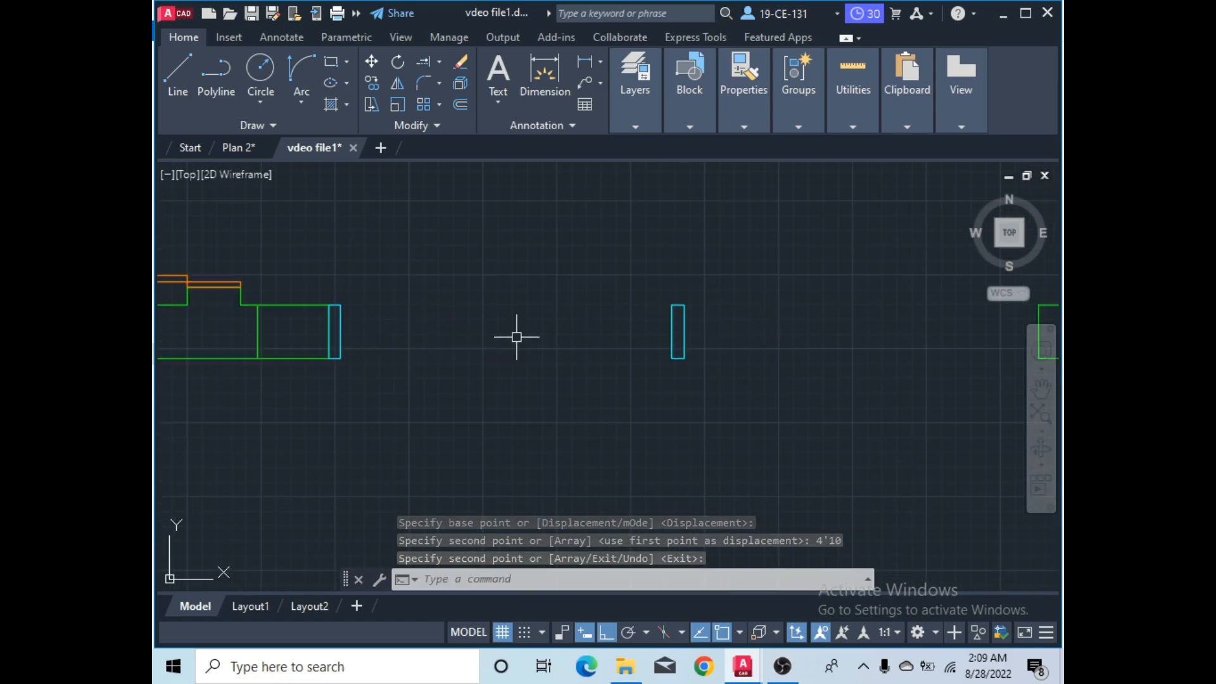
{"action": "scroll", "coordinate": [694, 395], "scroll_direction": "down", "scroll_amount": 2}
{"action": "scroll", "coordinate": [491, 255], "scroll_direction": "up", "scroll_amount": 2}
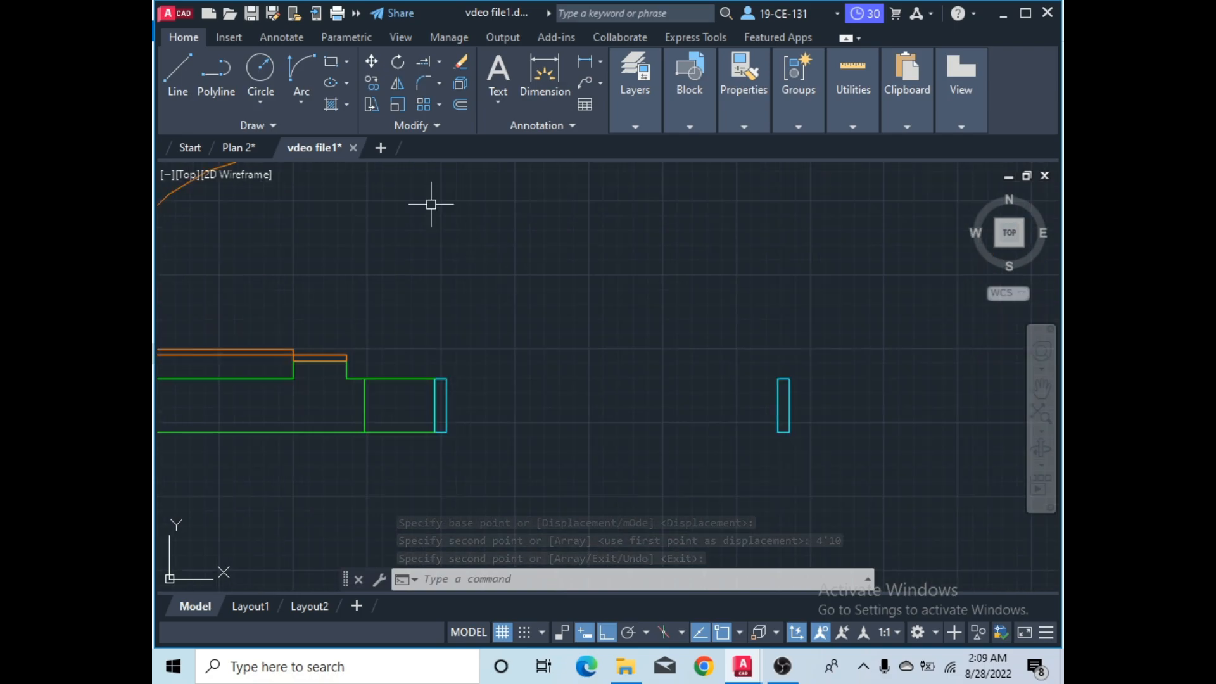
{"action": "left_click", "coordinate": [334, 62]}
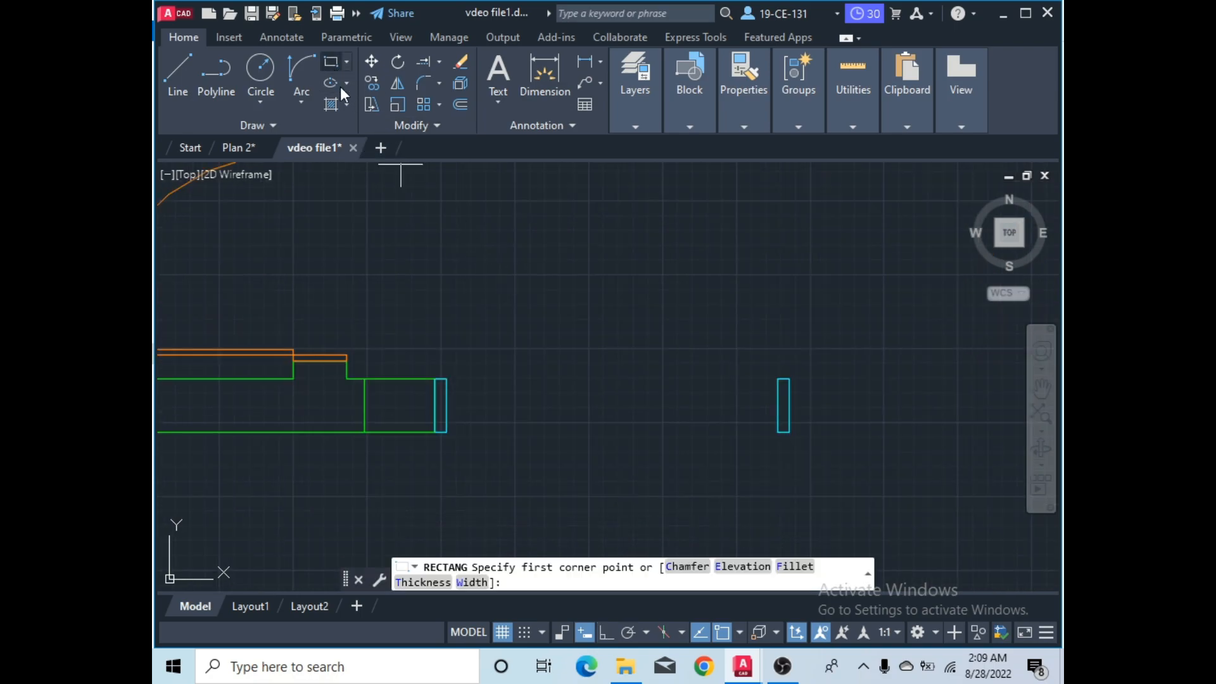
{"action": "scroll", "coordinate": [444, 378], "scroll_direction": "up", "scroll_amount": 2}
{"action": "left_click", "coordinate": [443, 378]}
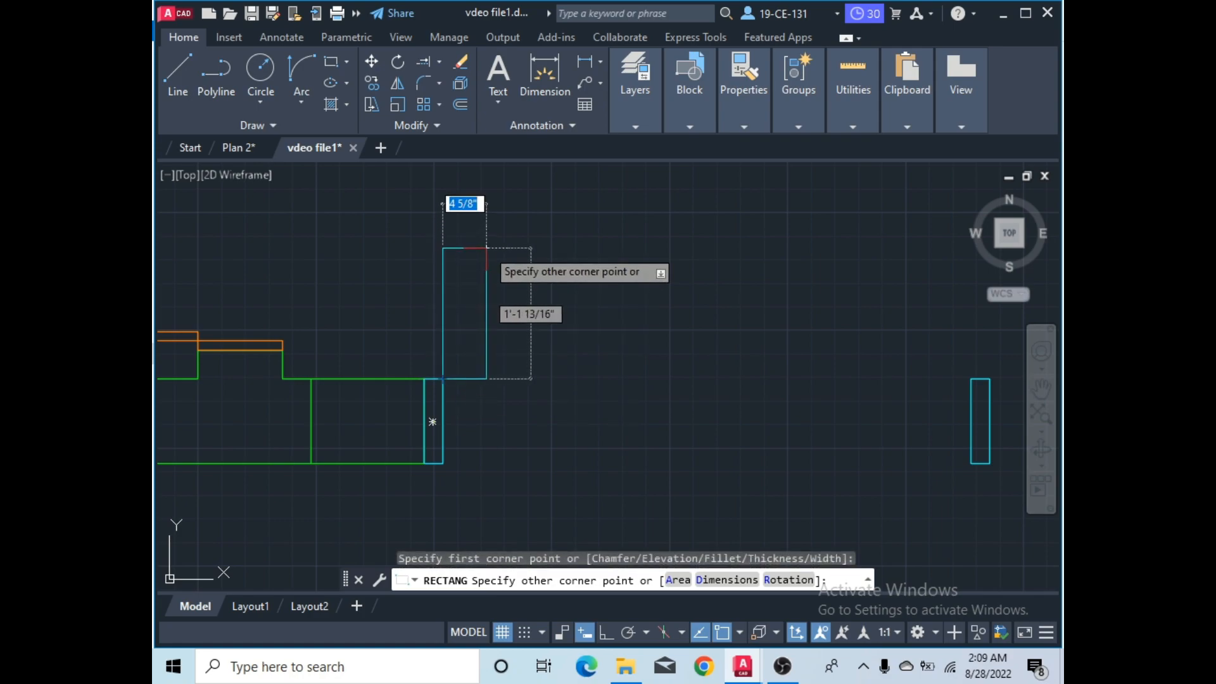
{"action": "left_click", "coordinate": [722, 580]}
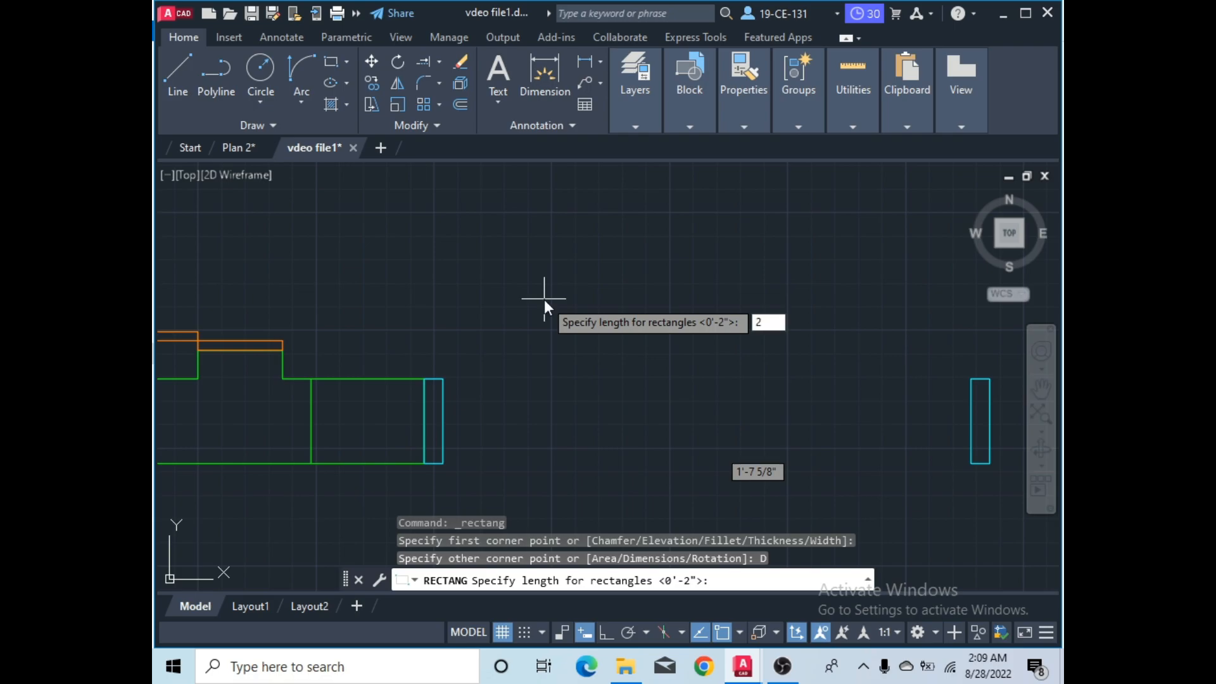
{"action": "key", "text": "Return"}
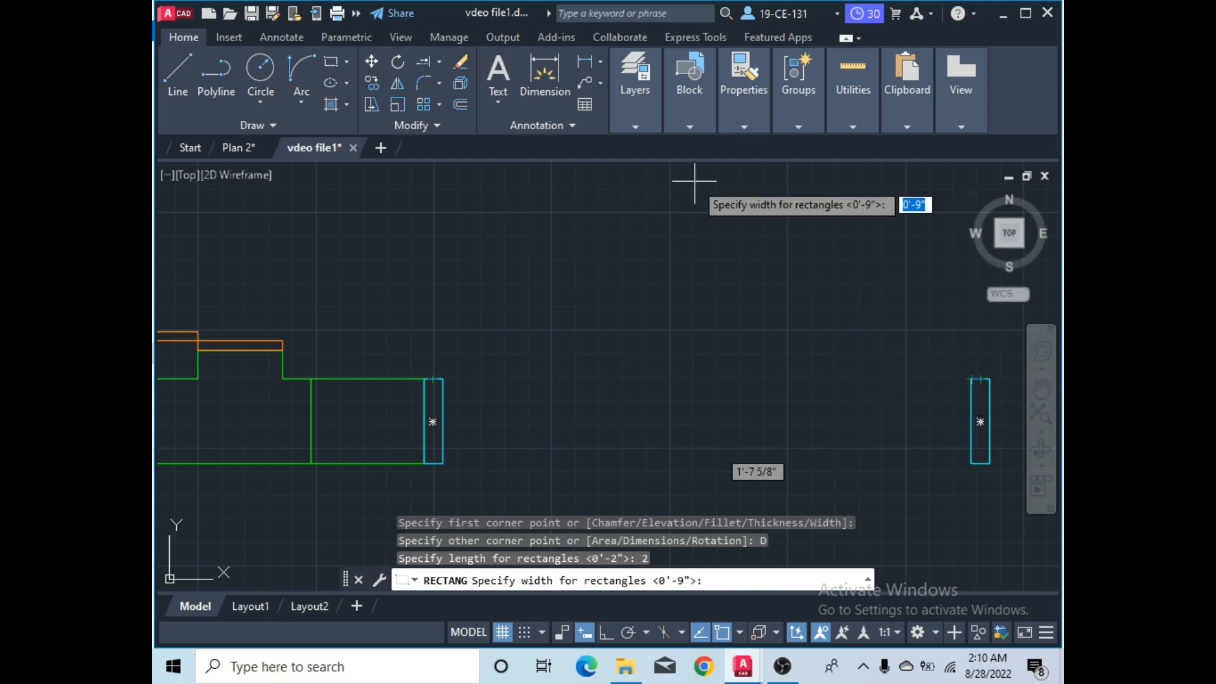
- Set the door-leaf rectangle's width to 4'9" and place it extending upward from the left jamb
{"action": "scroll", "coordinate": [577, 327], "scroll_direction": "down", "scroll_amount": 3}
{"action": "scroll", "coordinate": [686, 380], "scroll_direction": "up", "scroll_amount": 2}
{"action": "scroll", "coordinate": [694, 373], "scroll_direction": "up", "scroll_amount": 2}
{"action": "scroll", "coordinate": [737, 320], "scroll_direction": "down", "scroll_amount": 2}
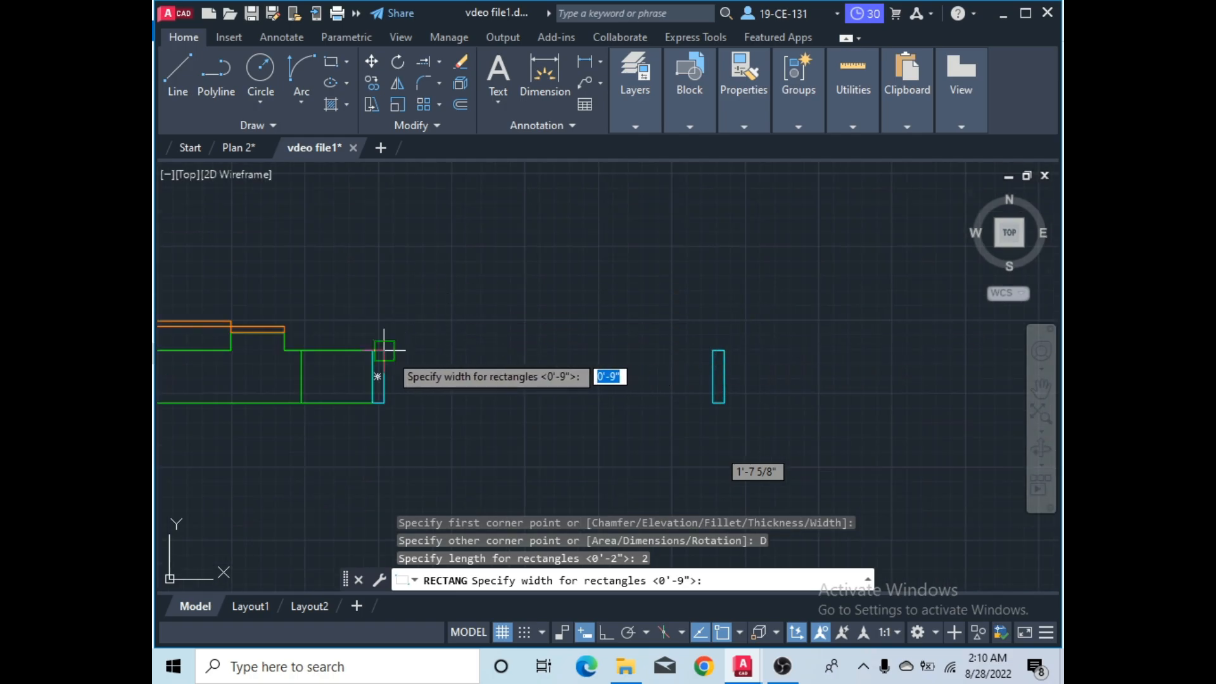
{"action": "scroll", "coordinate": [384, 349], "scroll_direction": "up", "scroll_amount": 2}
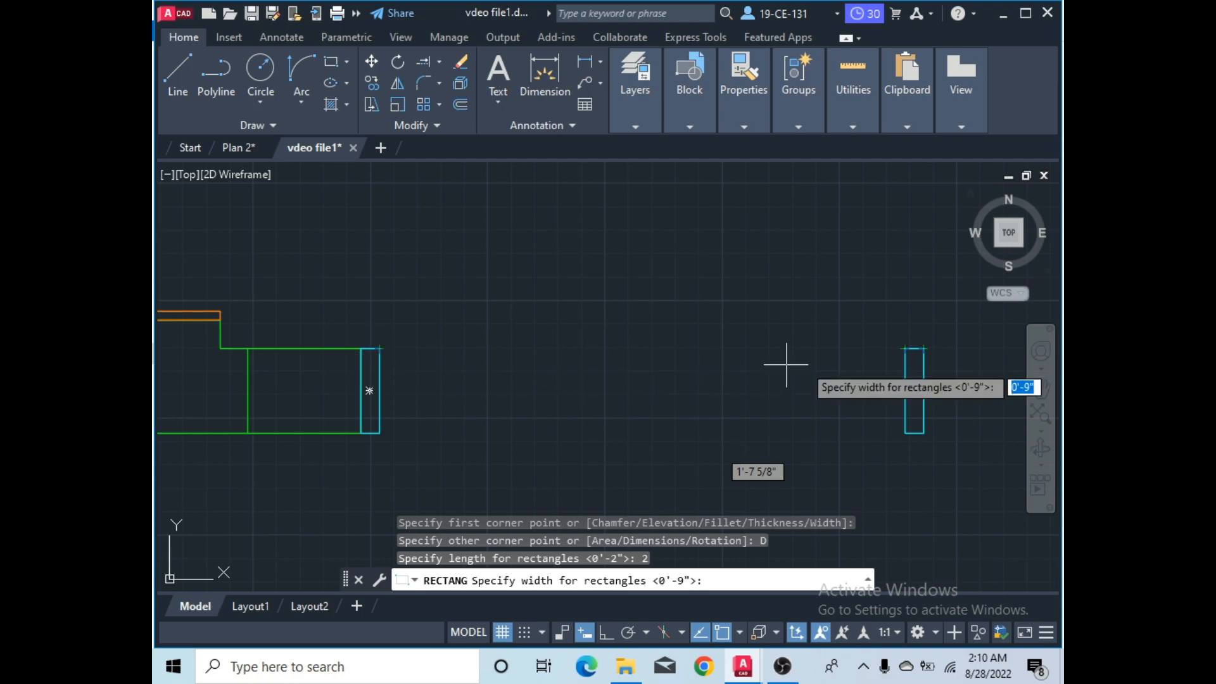
{"action": "scroll", "coordinate": [926, 349], "scroll_direction": "up", "scroll_amount": 4}
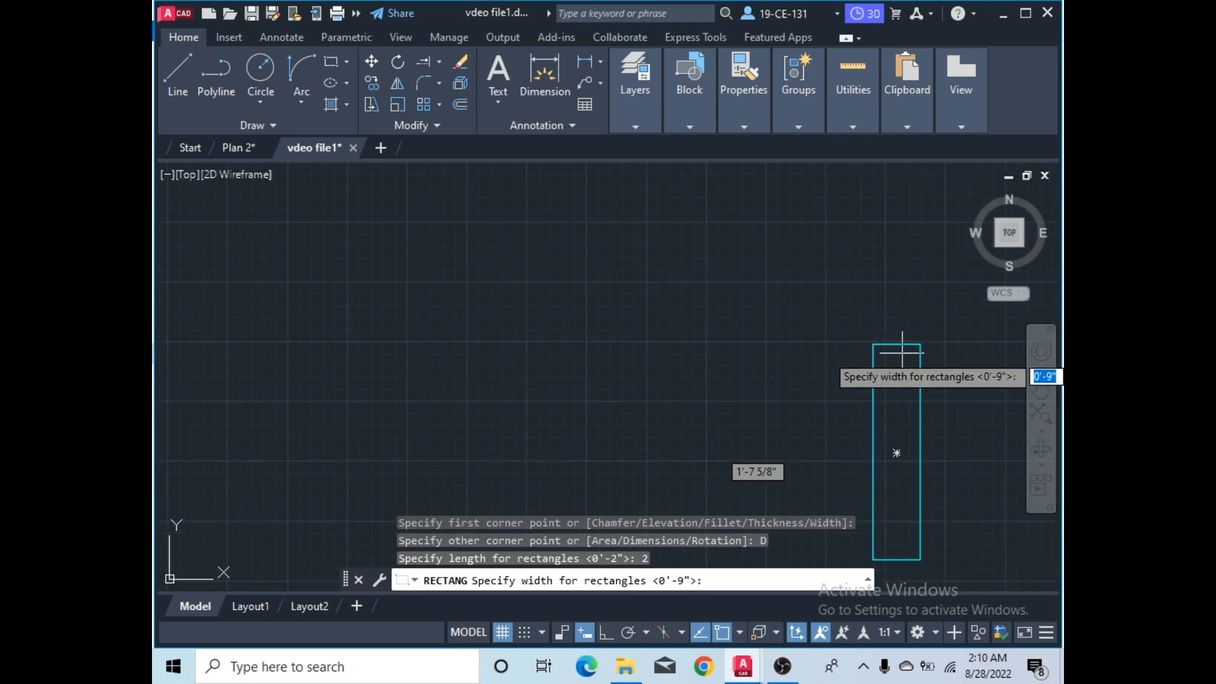
{"action": "scroll", "coordinate": [923, 317], "scroll_direction": "down", "scroll_amount": 4}
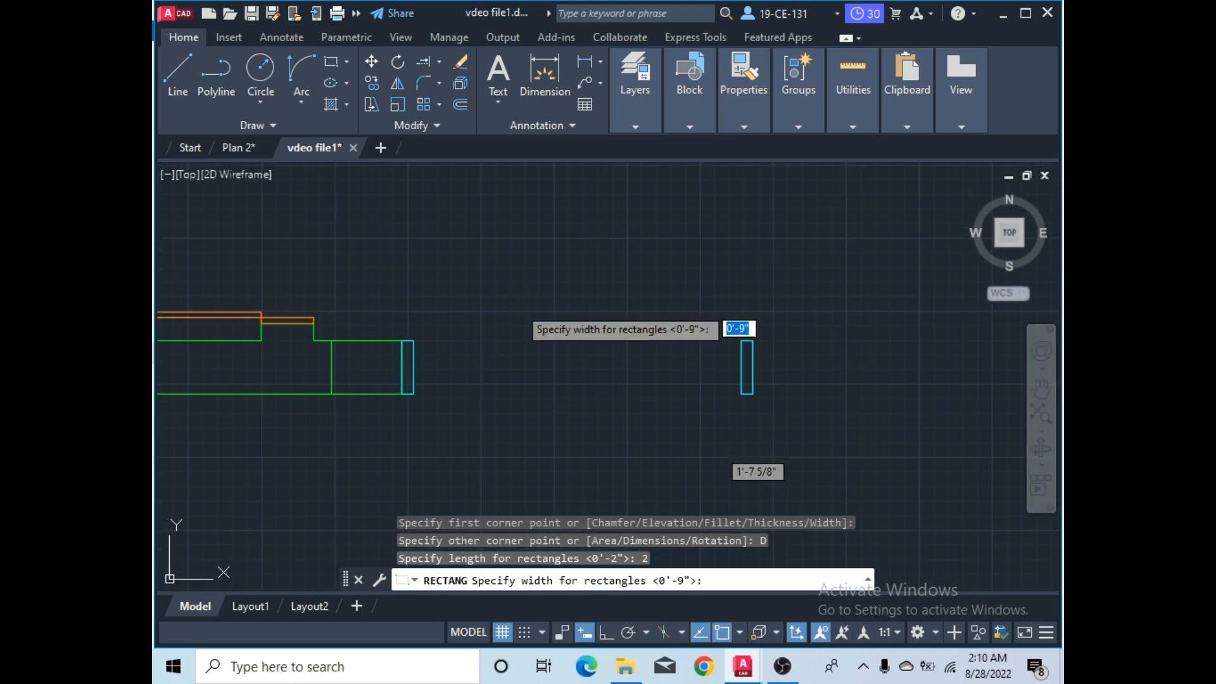
{"action": "scroll", "coordinate": [521, 321], "scroll_direction": "up", "scroll_amount": 2}
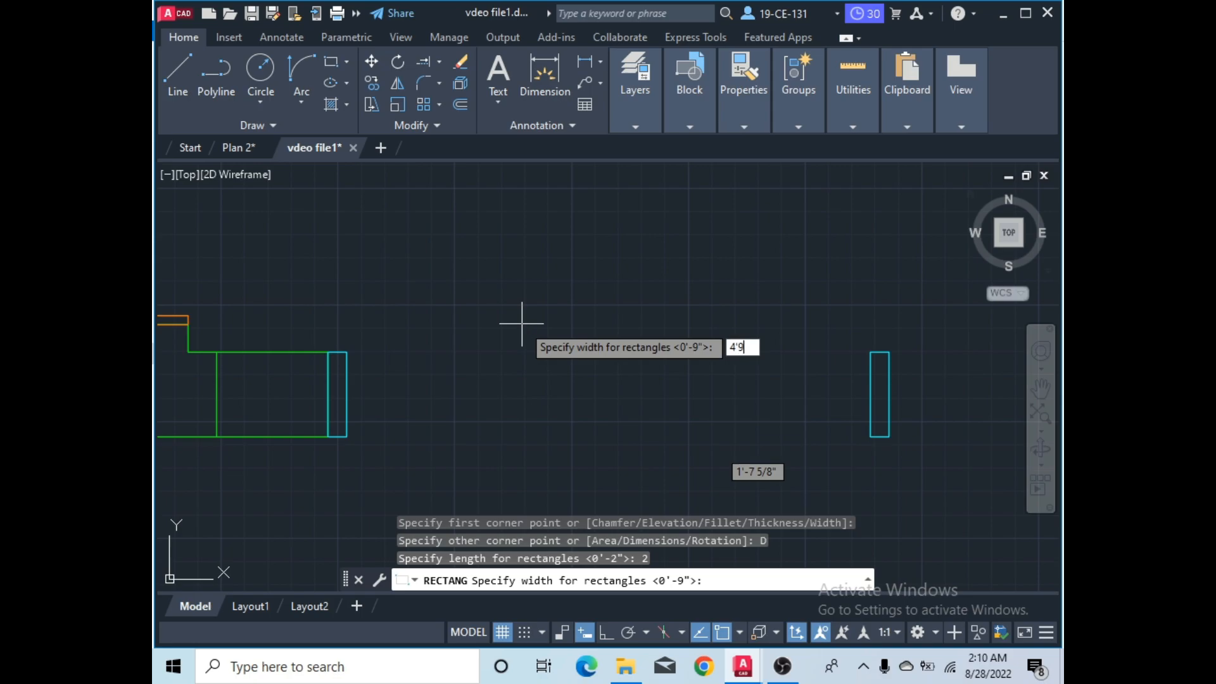
{"action": "key", "text": "Return"}
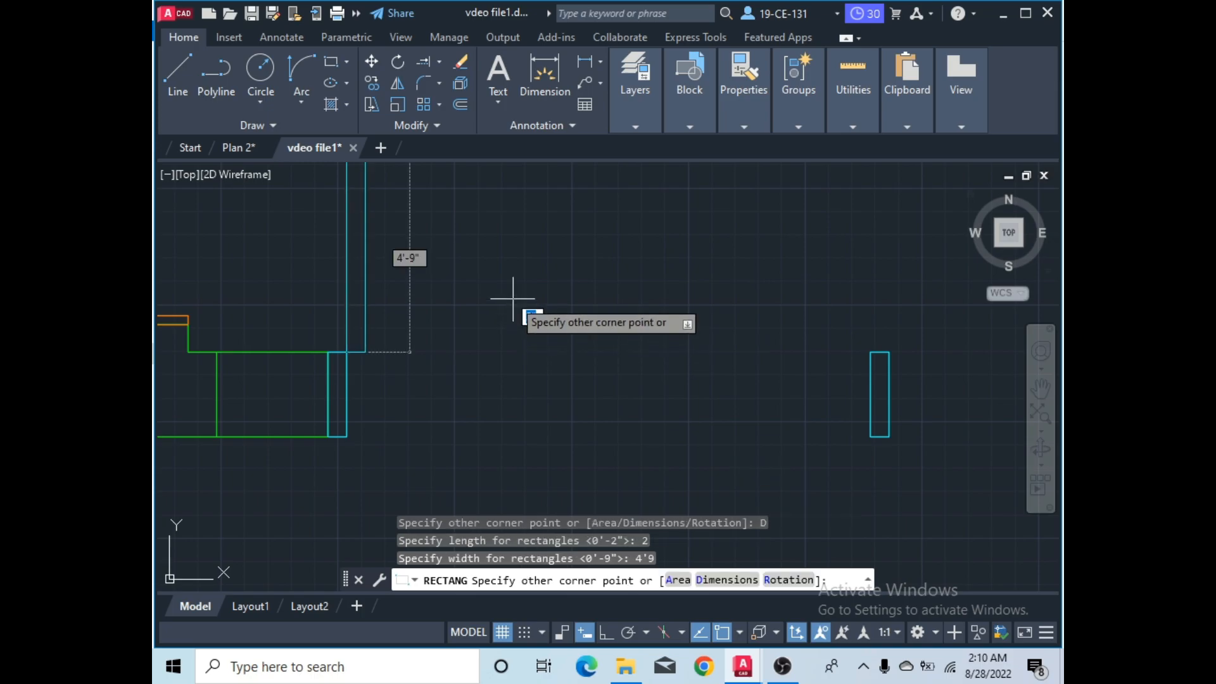
{"action": "left_click", "coordinate": [502, 333]}
{"action": "scroll", "coordinate": [490, 326], "scroll_direction": "down", "scroll_amount": 5}
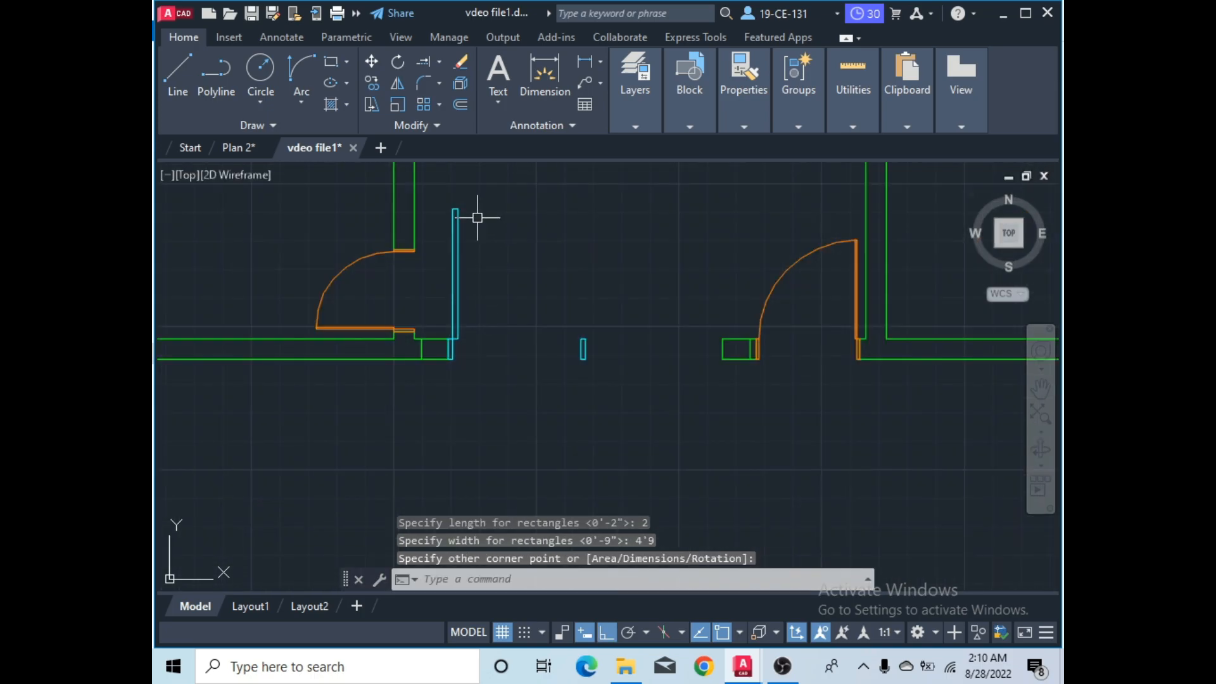
- Draw a Start, End, Direction arc from the leaf's upper-right corner to the midpoint of the copied jamb's upper edge, with a horizontal start tangent
{"action": "scroll", "coordinate": [477, 217], "scroll_direction": "up", "scroll_amount": 2}
{"action": "left_click", "coordinate": [300, 103]}
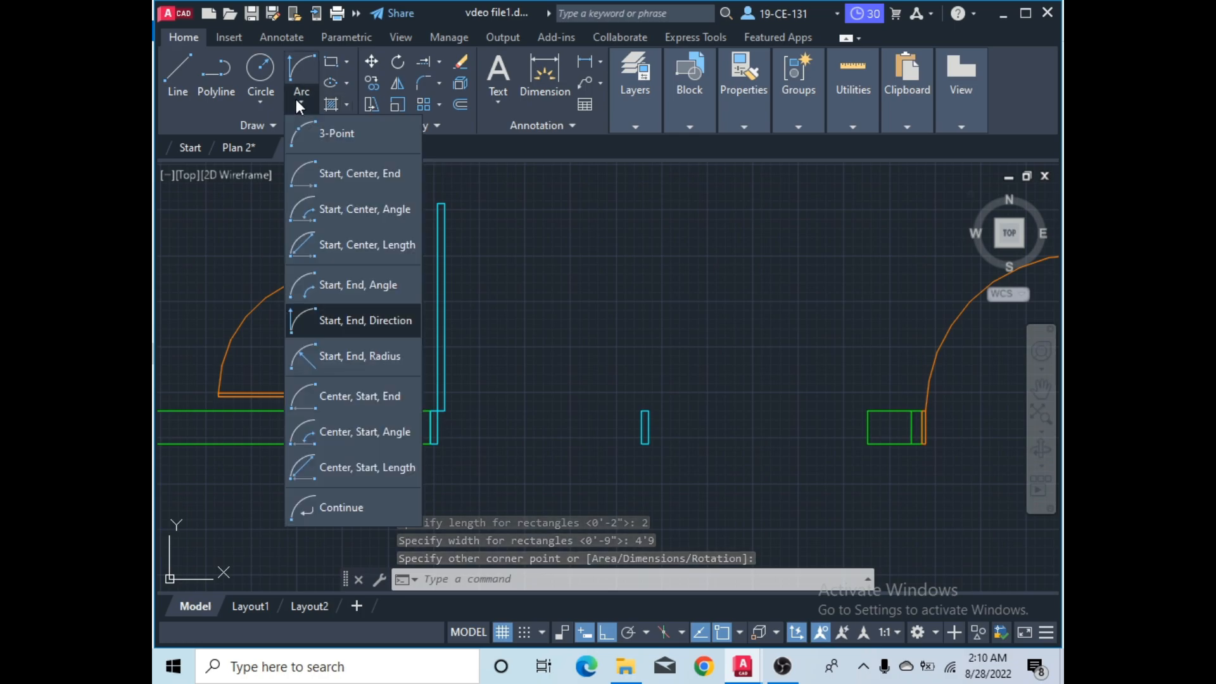
{"action": "left_click", "coordinate": [351, 324]}
{"action": "scroll", "coordinate": [440, 199], "scroll_direction": "up", "scroll_amount": 2}
{"action": "left_click", "coordinate": [434, 210]}
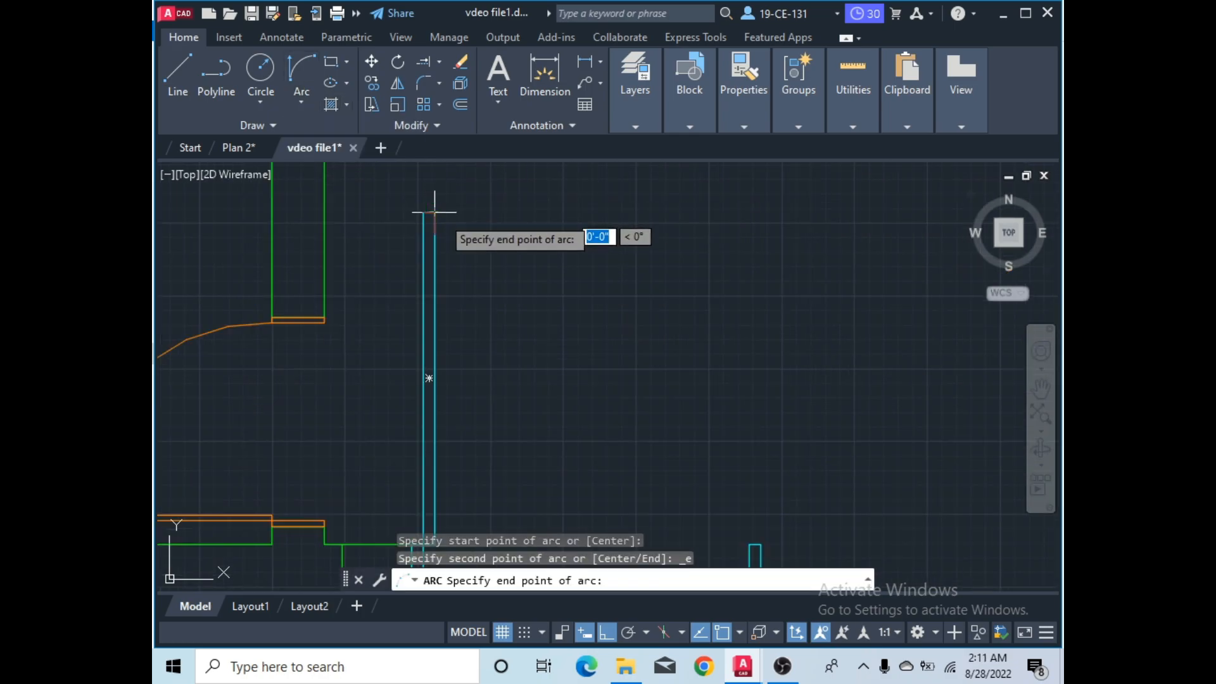
{"action": "scroll", "coordinate": [658, 310], "scroll_direction": "down", "scroll_amount": 3}
{"action": "scroll", "coordinate": [703, 387], "scroll_direction": "up", "scroll_amount": 1}
{"action": "scroll", "coordinate": [699, 386], "scroll_direction": "up", "scroll_amount": 4}
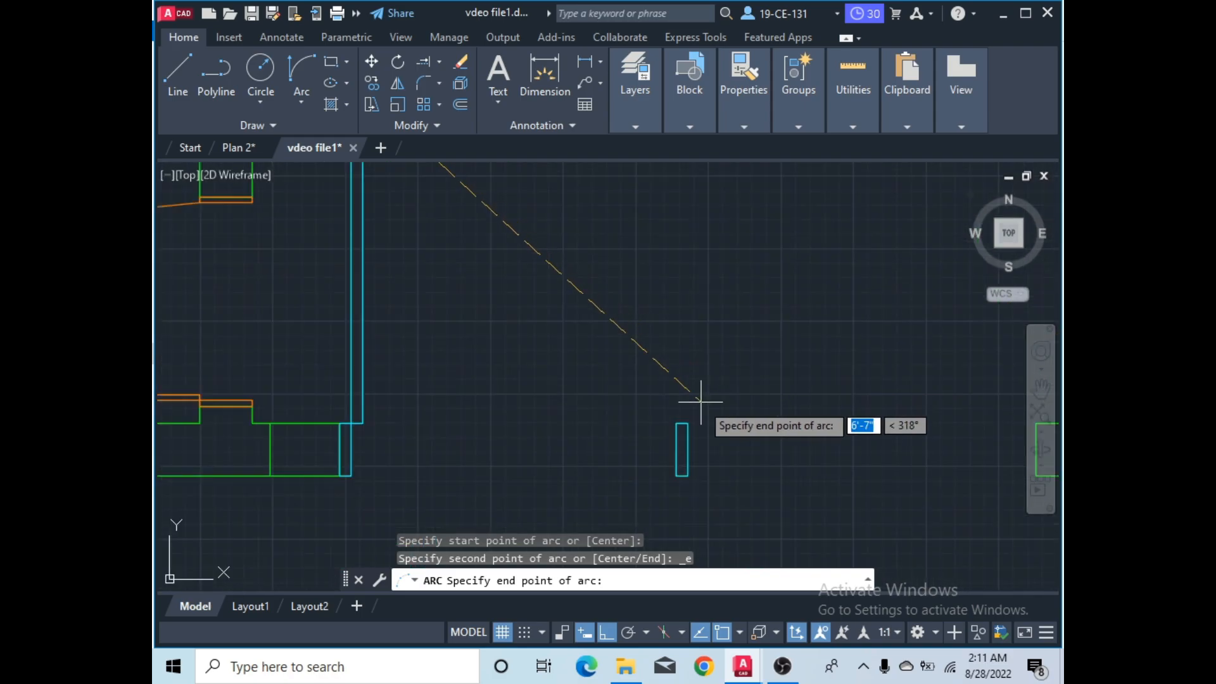
{"action": "scroll", "coordinate": [670, 437], "scroll_direction": "up", "scroll_amount": 3}
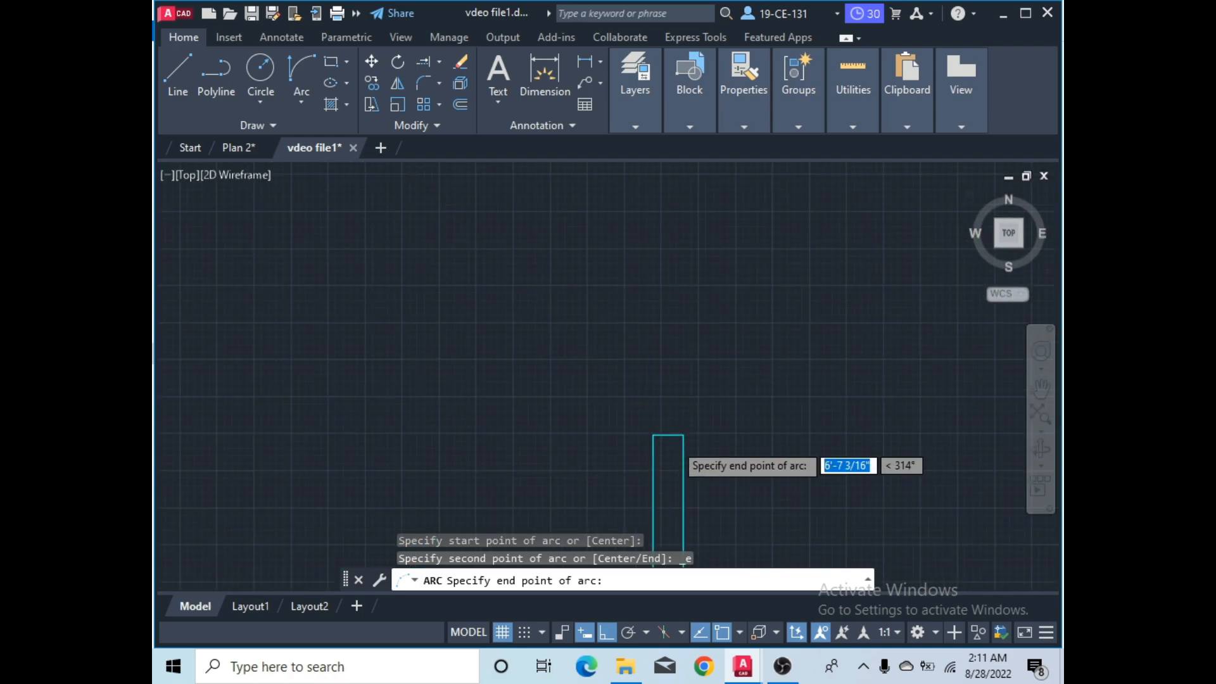
{"action": "left_click", "coordinate": [664, 431]}
{"action": "scroll", "coordinate": [633, 335], "scroll_direction": "down", "scroll_amount": 1}
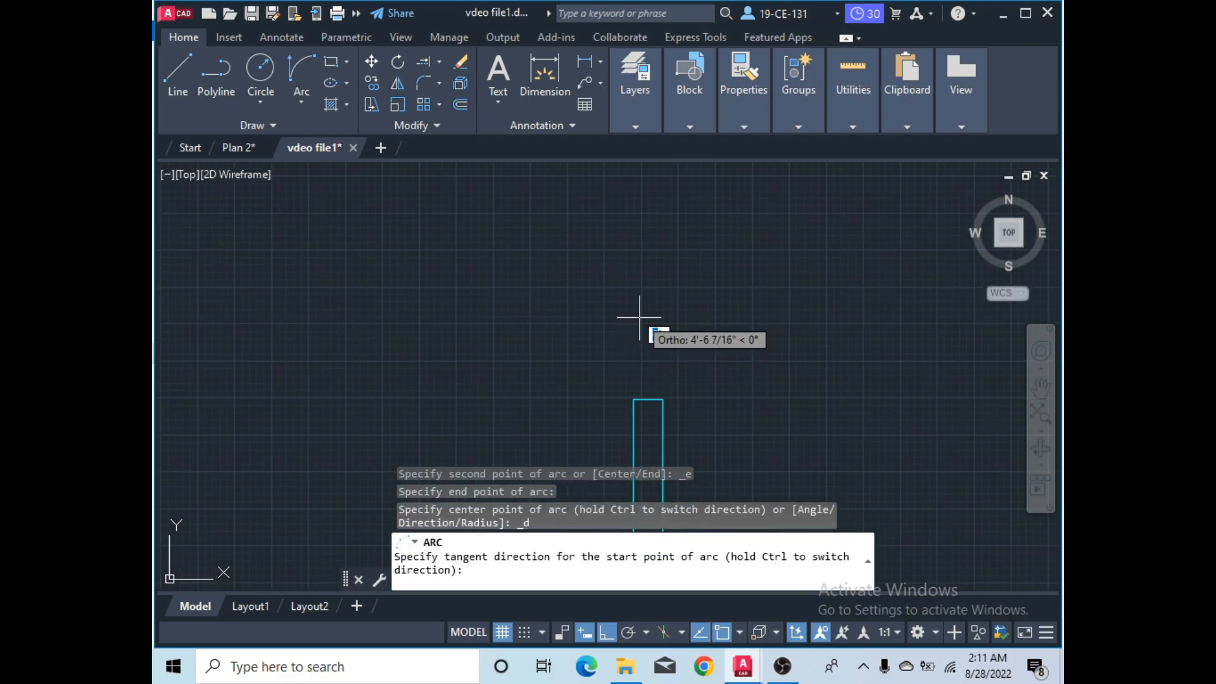
{"action": "scroll", "coordinate": [639, 278], "scroll_direction": "down", "scroll_amount": 5}
{"action": "scroll", "coordinate": [642, 277], "scroll_direction": "down", "scroll_amount": 2}
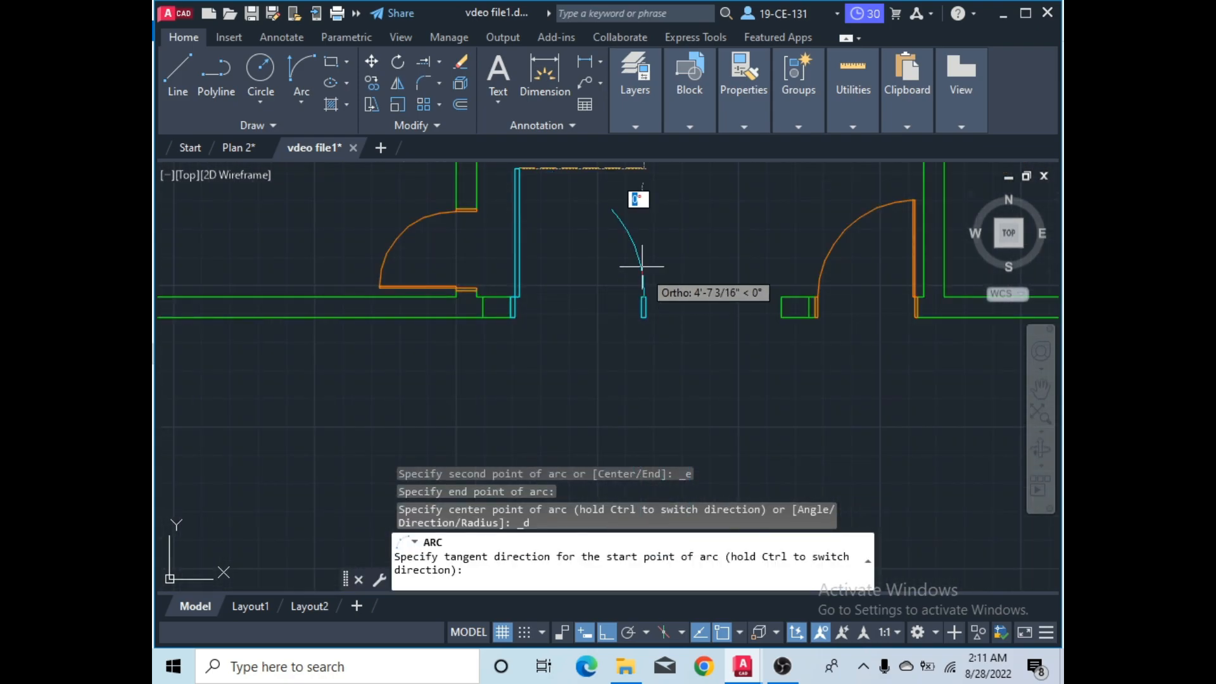
{"action": "left_click", "coordinate": [633, 203]}
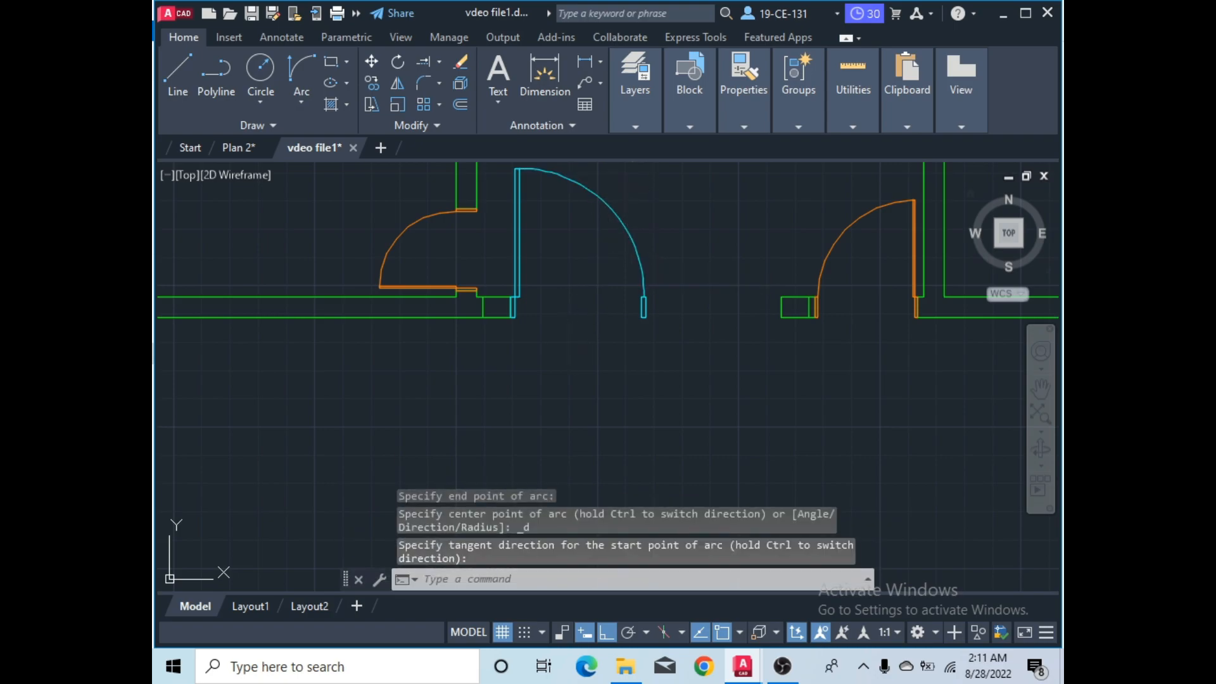
- Group the door leaf, the swing arc and both jamb rectangles into one object
{"action": "scroll", "coordinate": [564, 273], "scroll_direction": "up", "scroll_amount": 1}
{"action": "scroll", "coordinate": [581, 217], "scroll_direction": "up", "scroll_amount": 1}
{"action": "scroll", "coordinate": [579, 218], "scroll_direction": "up", "scroll_amount": 1}
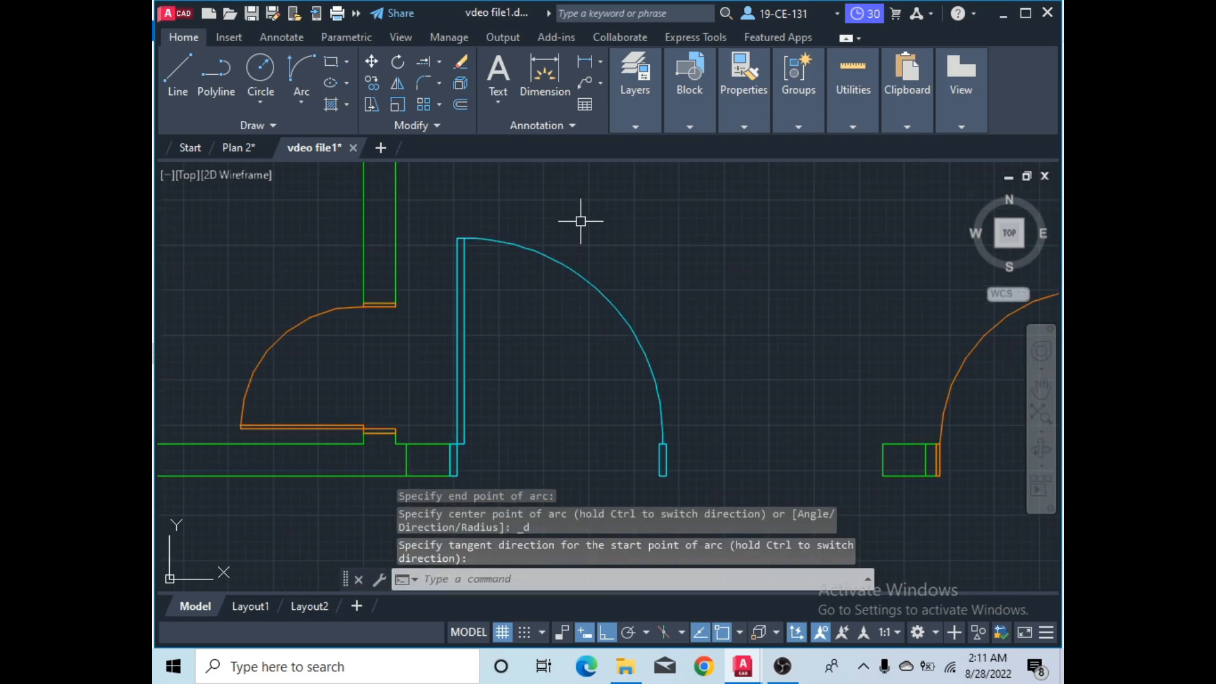
{"action": "left_click", "coordinate": [564, 247]}
{"action": "left_click", "coordinate": [428, 308]}
{"action": "left_click", "coordinate": [674, 457]}
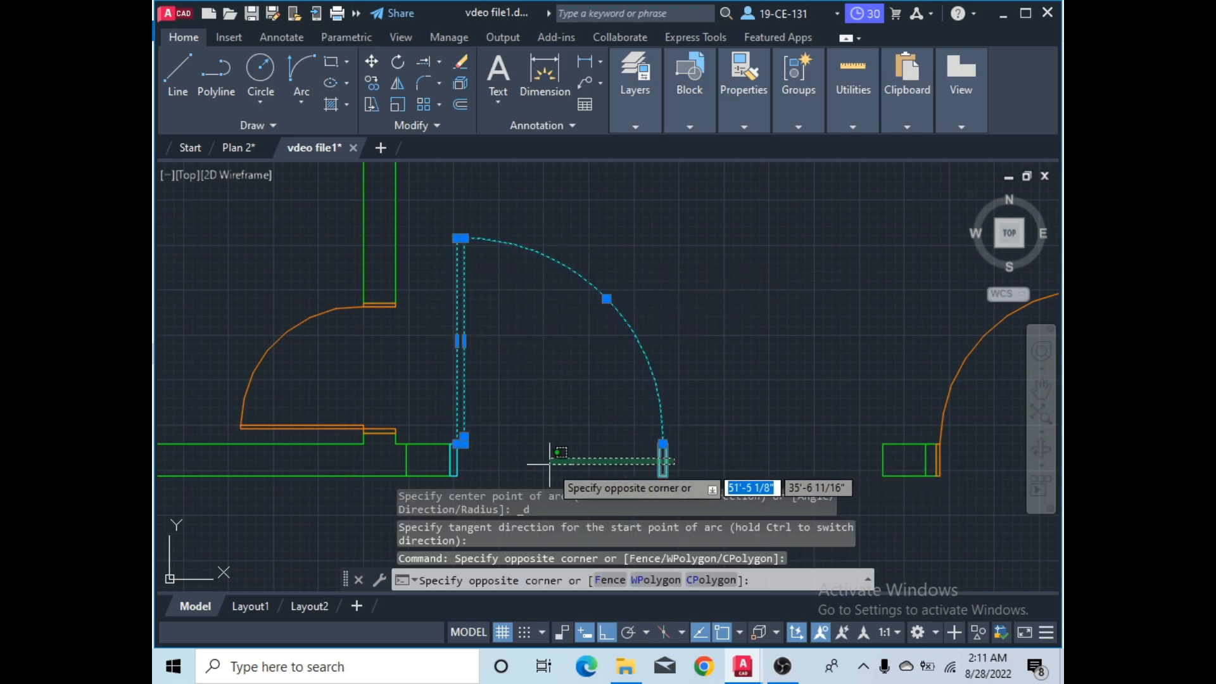
{"action": "left_click", "coordinate": [457, 472]}
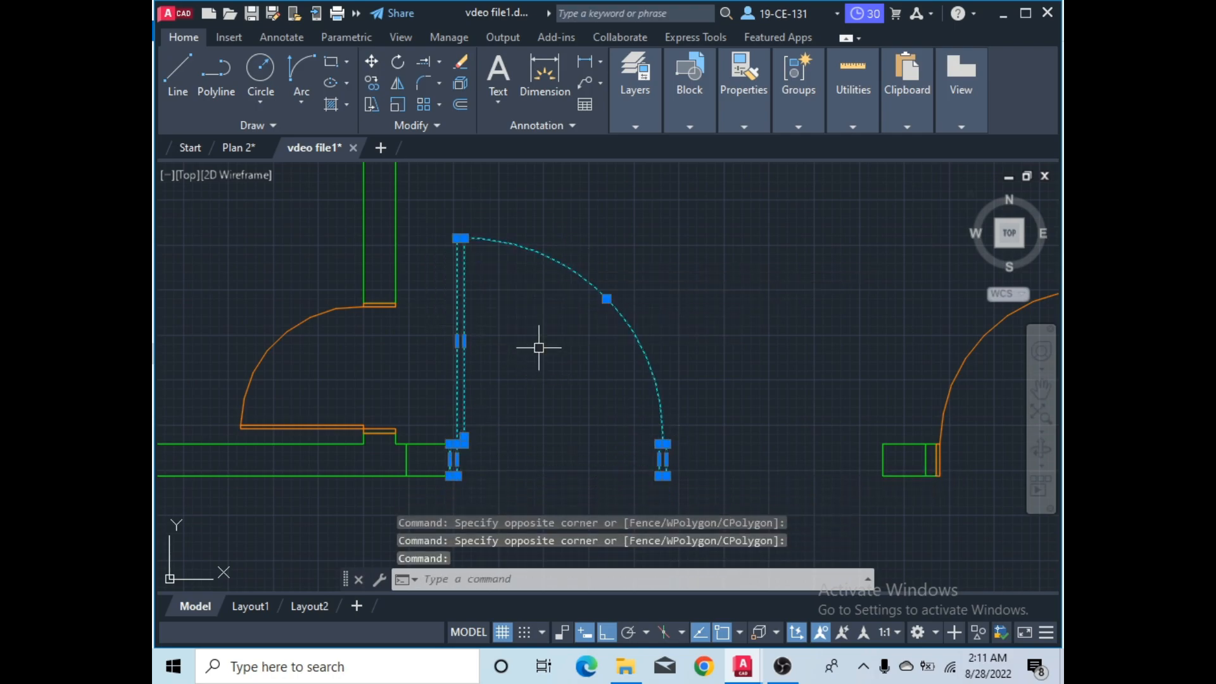
{"action": "right_click", "coordinate": [539, 347]}
{"action": "mouse_move", "coordinate": [711, 448]}
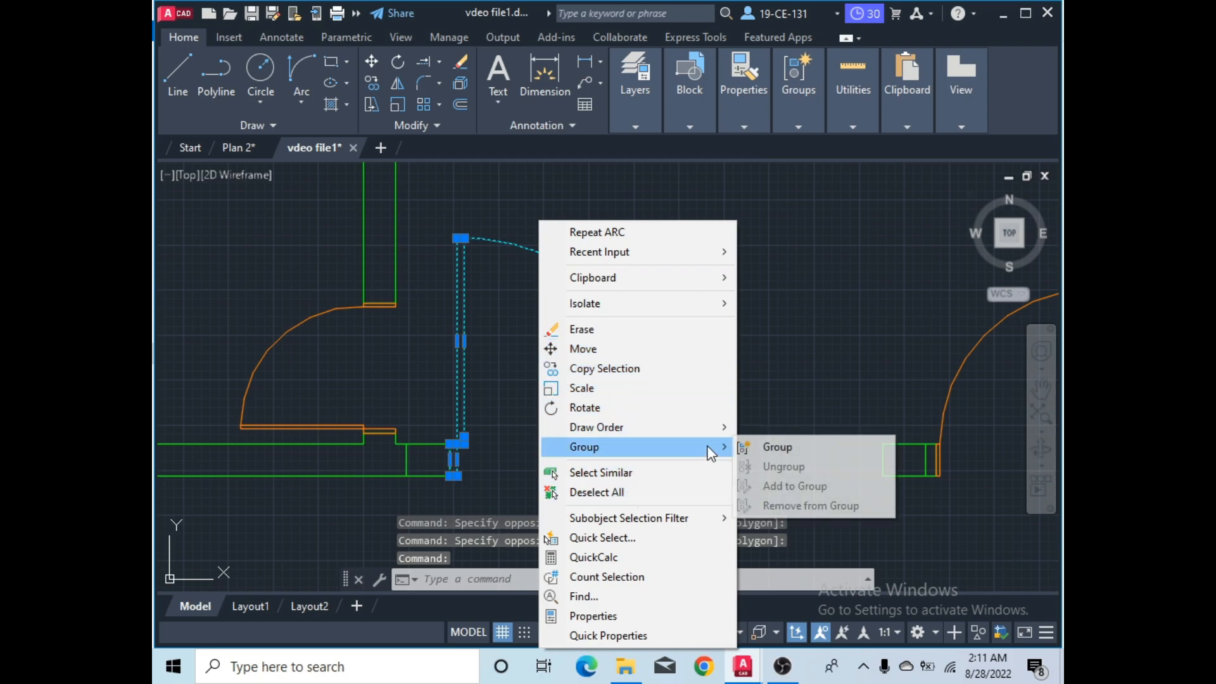
{"action": "left_click", "coordinate": [765, 447]}
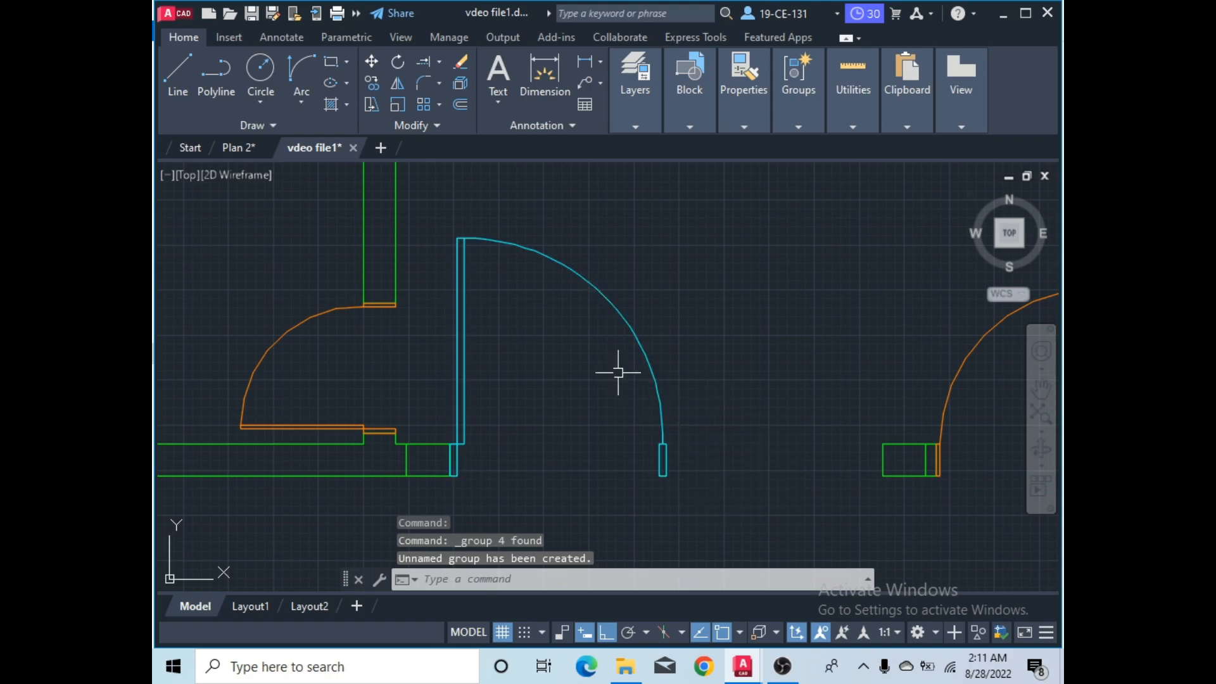
- Mirror the grouped door about the right edge of the middle jamb, keeping the source objects
{"action": "left_click", "coordinate": [399, 84]}
{"action": "left_click", "coordinate": [627, 314]}
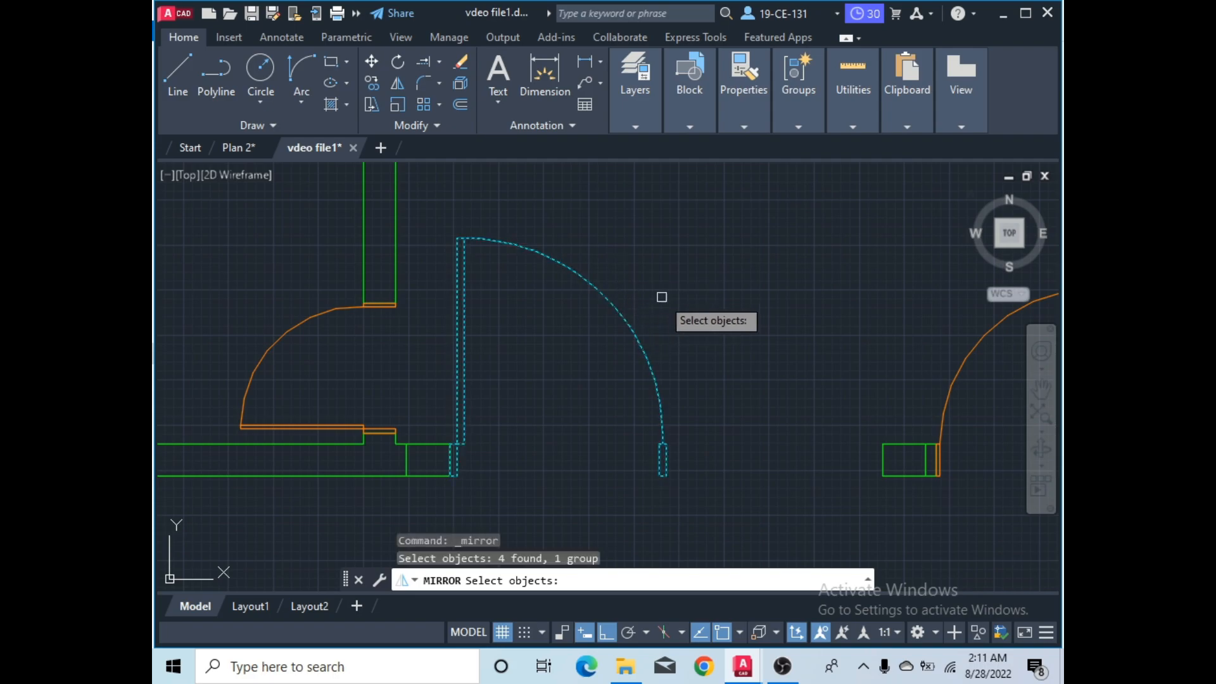
{"action": "key", "text": "Return"}
{"action": "scroll", "coordinate": [693, 467], "scroll_direction": "up", "scroll_amount": 5}
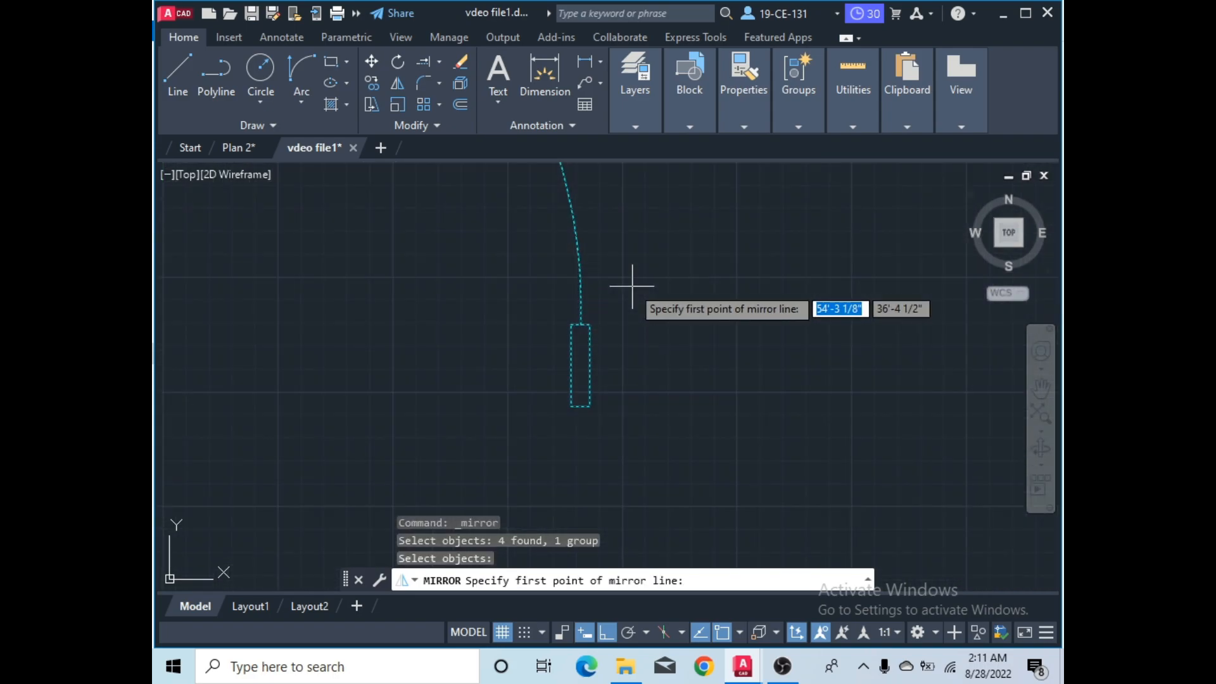
{"action": "left_click", "coordinate": [589, 406]}
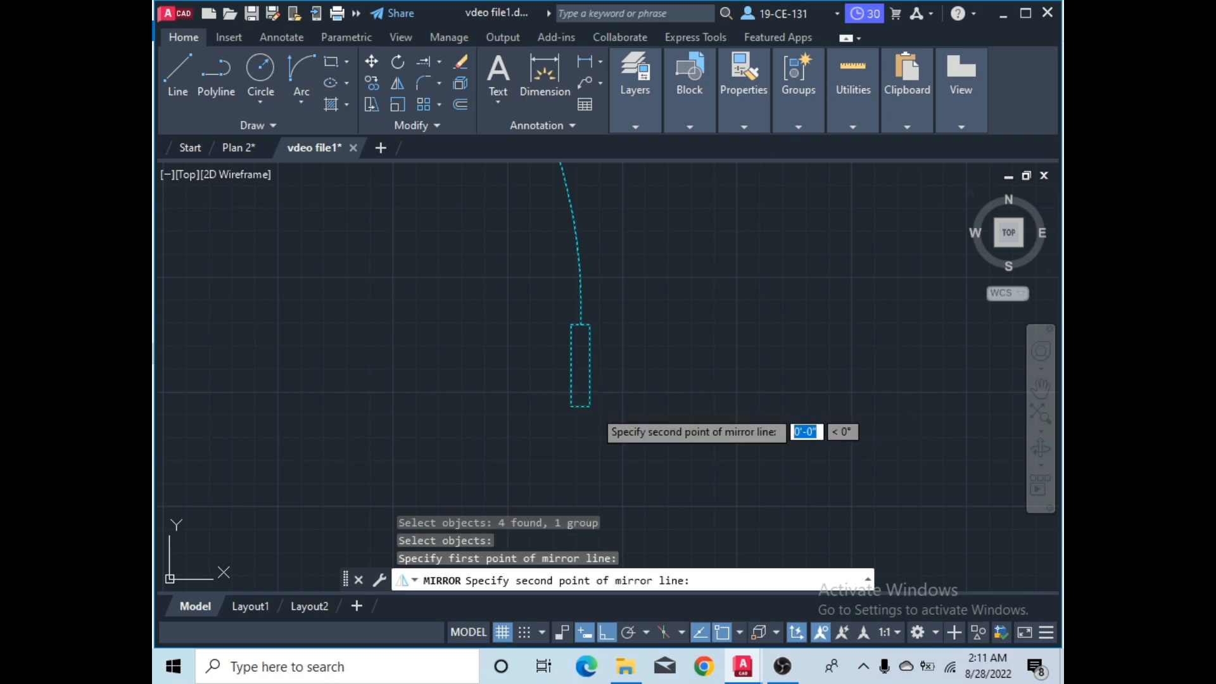
{"action": "left_click", "coordinate": [589, 325]}
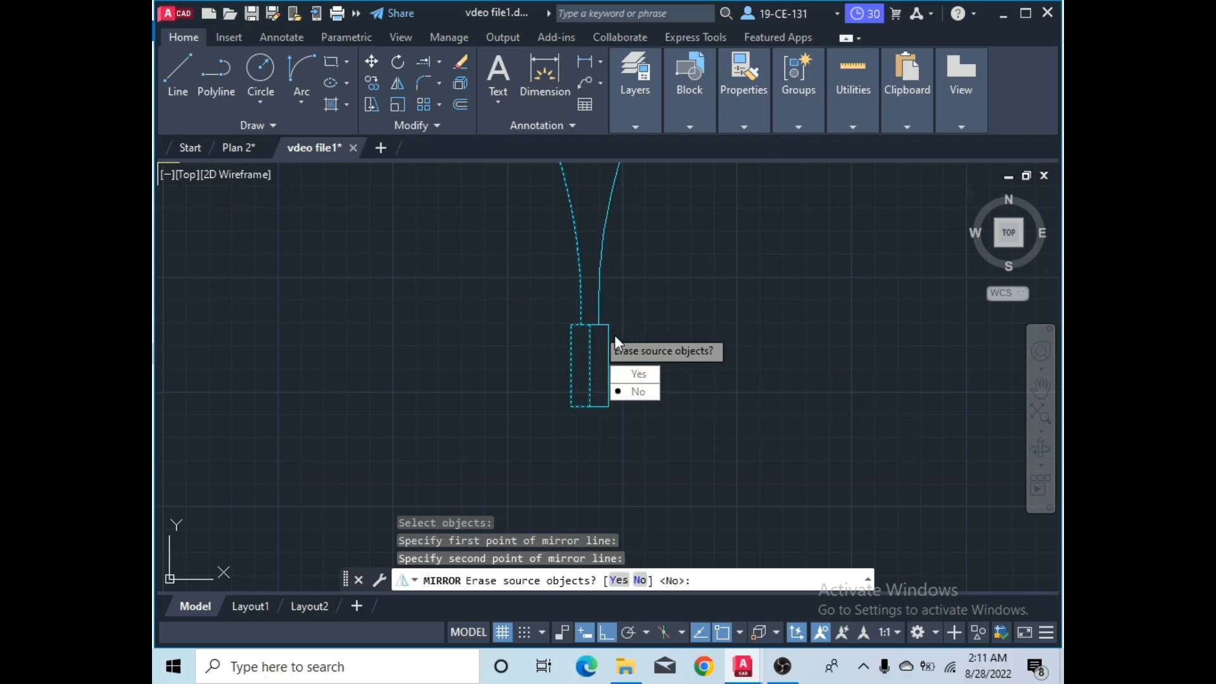
{"action": "left_click", "coordinate": [628, 391]}
{"action": "scroll", "coordinate": [578, 298], "scroll_direction": "down", "scroll_amount": 4}
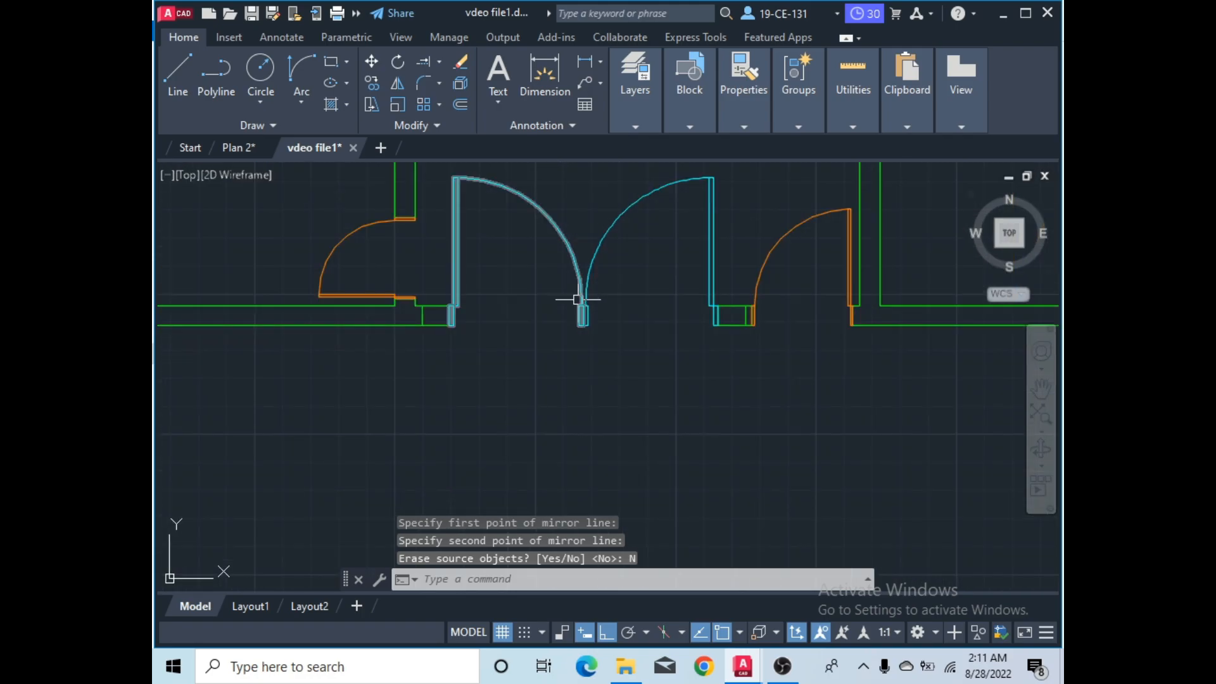
- Trim the shared dividing line between the two adjoining middle jambs of the double door
{"action": "scroll", "coordinate": [602, 317], "scroll_direction": "up", "scroll_amount": 5}
{"action": "scroll", "coordinate": [554, 314], "scroll_direction": "down", "scroll_amount": 5}
{"action": "scroll", "coordinate": [703, 311], "scroll_direction": "up", "scroll_amount": 7}
{"action": "scroll", "coordinate": [663, 251], "scroll_direction": "down", "scroll_amount": 8}
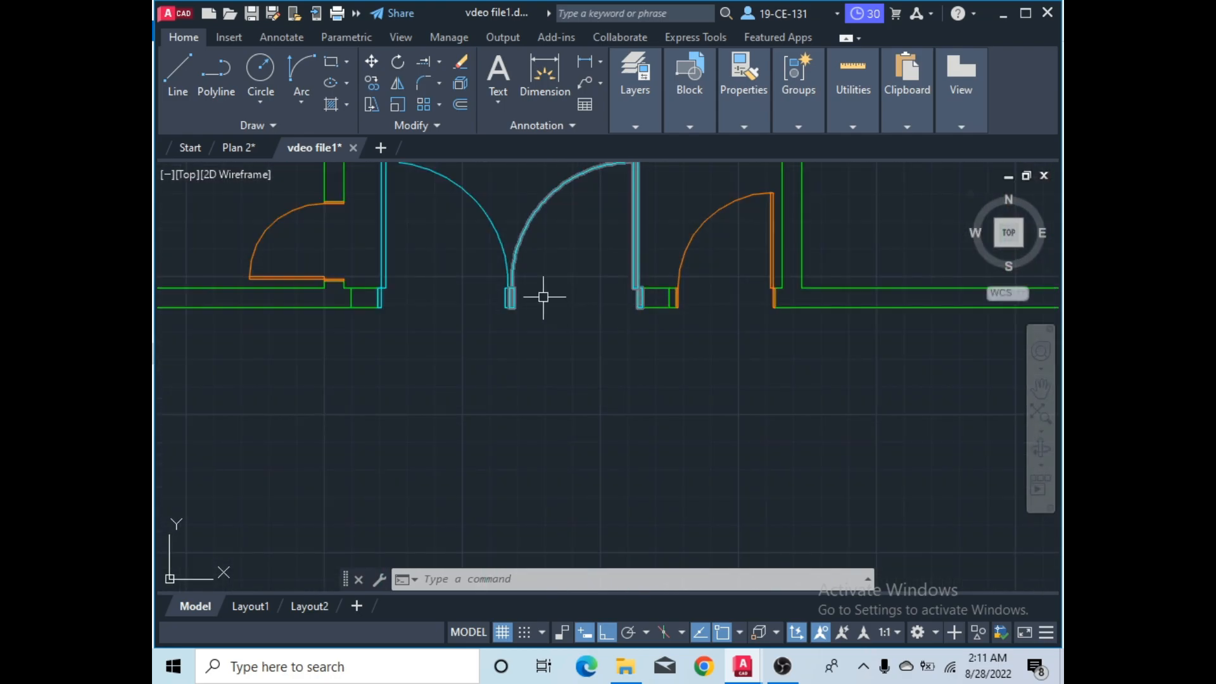
{"action": "scroll", "coordinate": [580, 315], "scroll_direction": "down", "scroll_amount": 2}
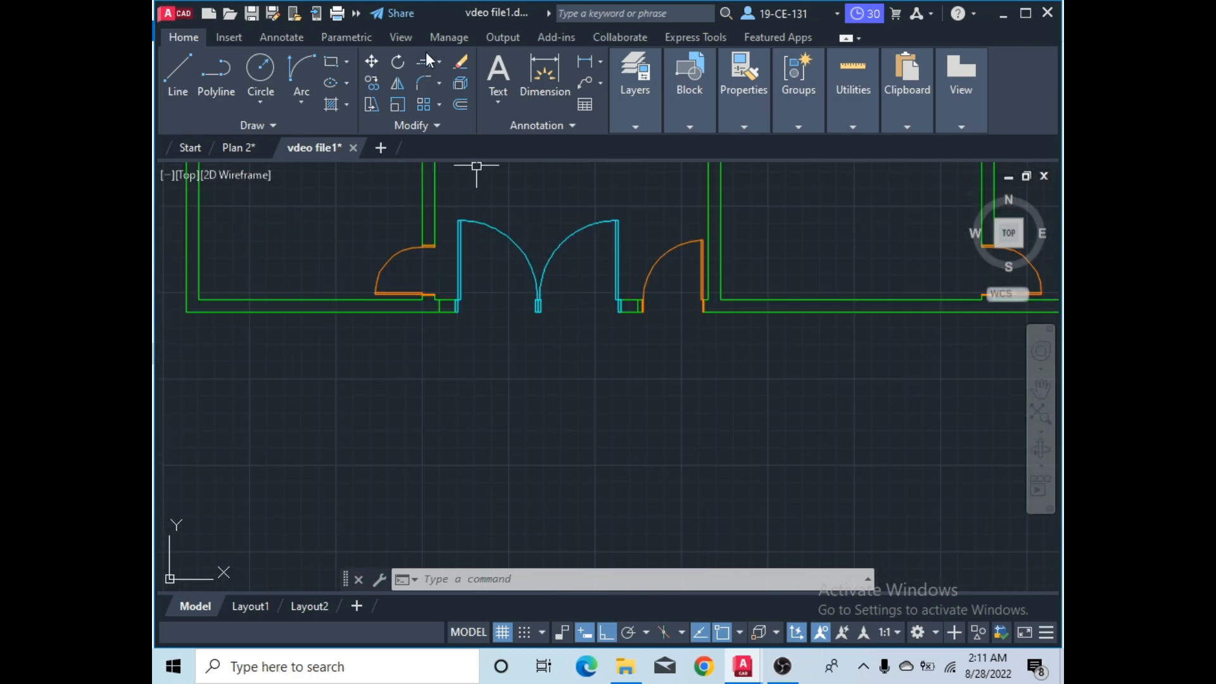
{"action": "left_click", "coordinate": [438, 62]}
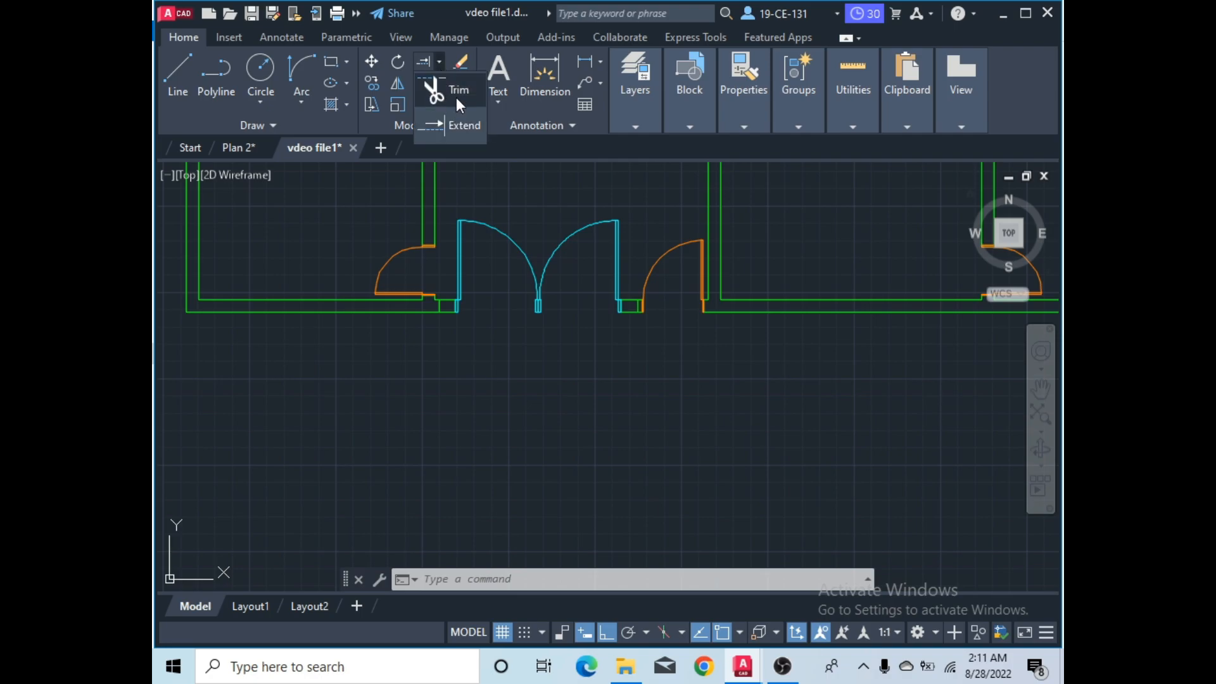
{"action": "left_click", "coordinate": [456, 95]}
{"action": "scroll", "coordinate": [575, 331], "scroll_direction": "up", "scroll_amount": 4}
{"action": "scroll", "coordinate": [474, 260], "scroll_direction": "up", "scroll_amount": 2}
{"action": "left_click", "coordinate": [474, 260]}
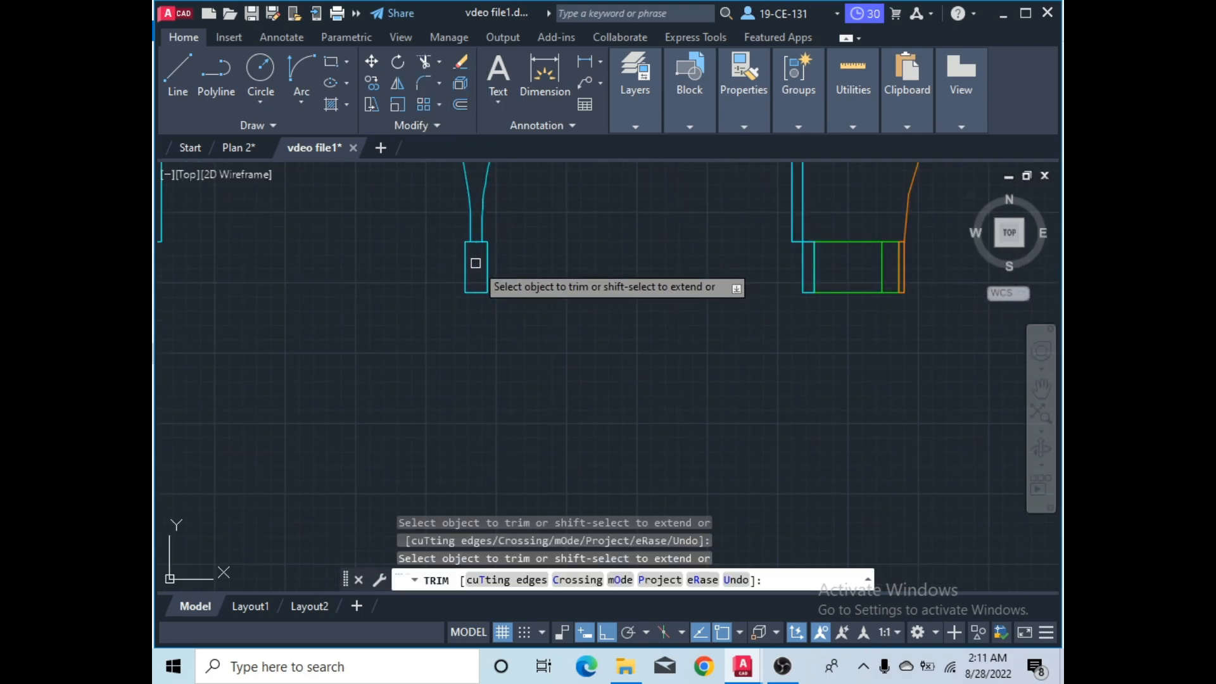
{"action": "scroll", "coordinate": [544, 321], "scroll_direction": "down", "scroll_amount": 4}
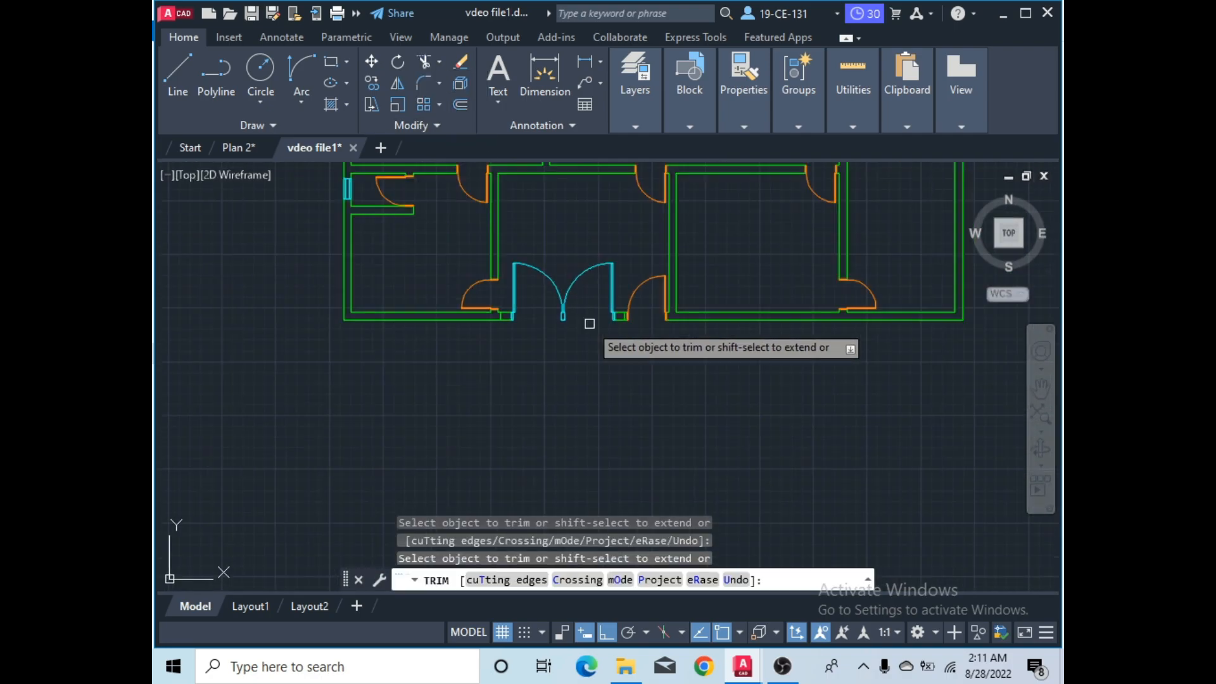
- Finish trimming and group both door leaves, their swing arcs and the jambs of the double door into one object
{"action": "scroll", "coordinate": [565, 225], "scroll_direction": "up", "scroll_amount": 2}
{"action": "right_click", "coordinate": [564, 224]}
{"action": "left_click", "coordinate": [598, 235]}
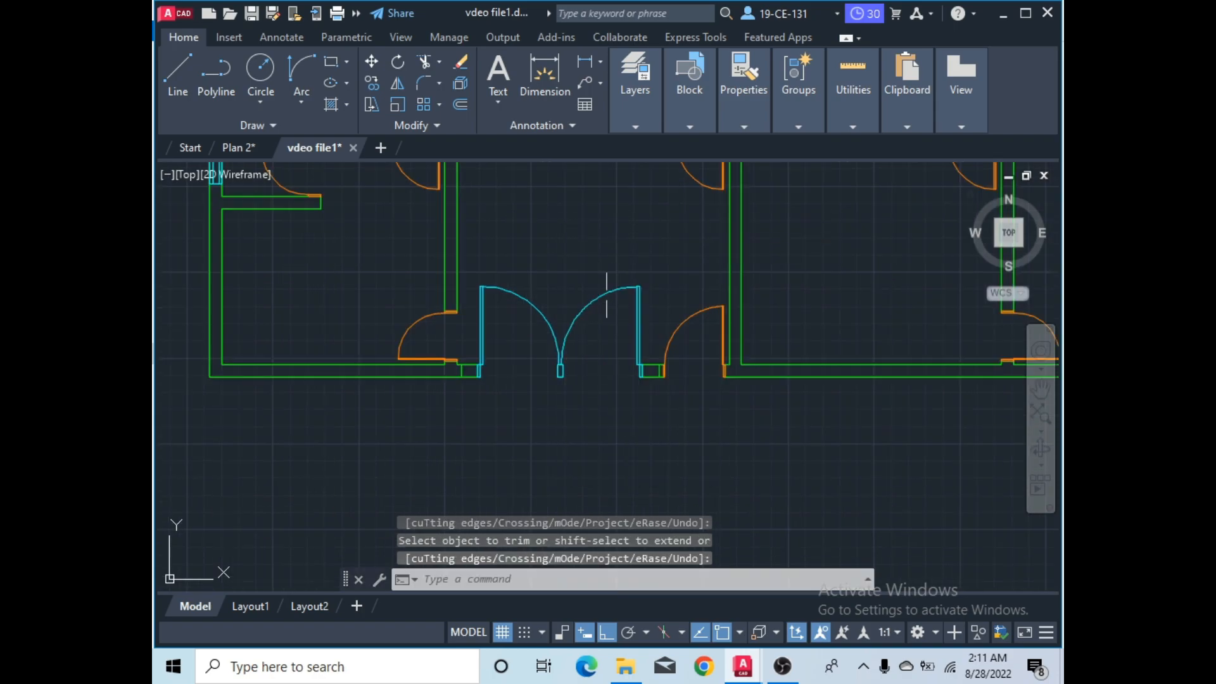
{"action": "left_click", "coordinate": [611, 279]}
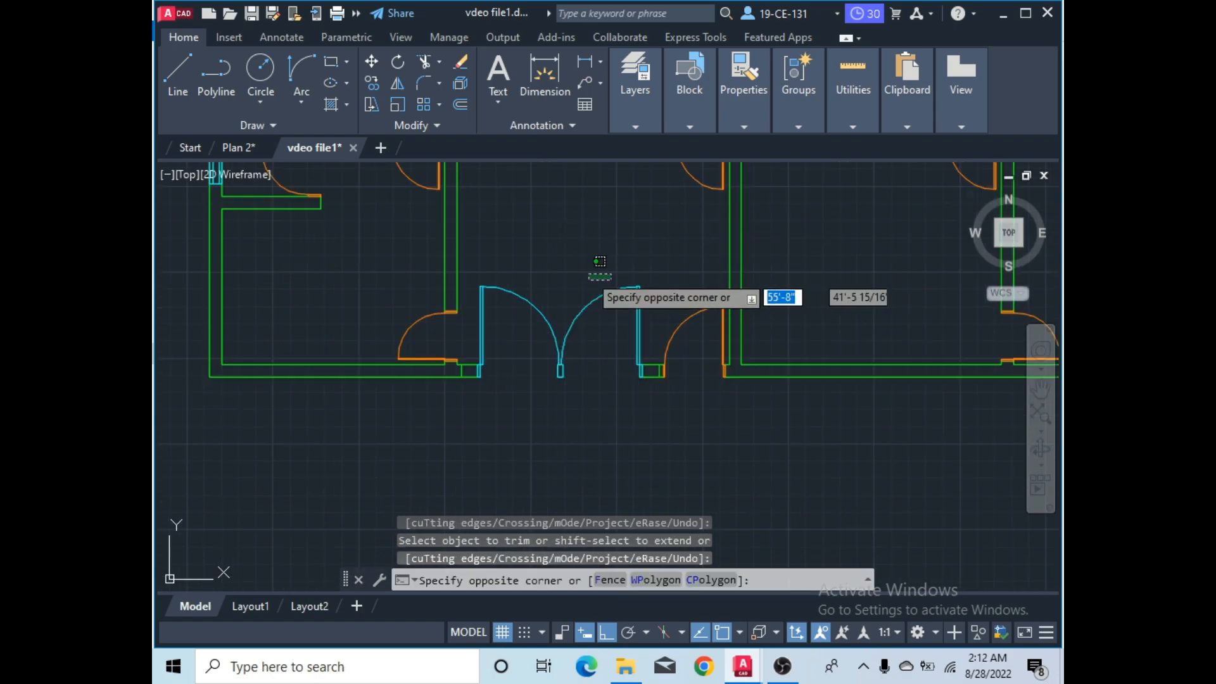
{"action": "left_click", "coordinate": [532, 362]}
{"action": "right_click", "coordinate": [522, 331]}
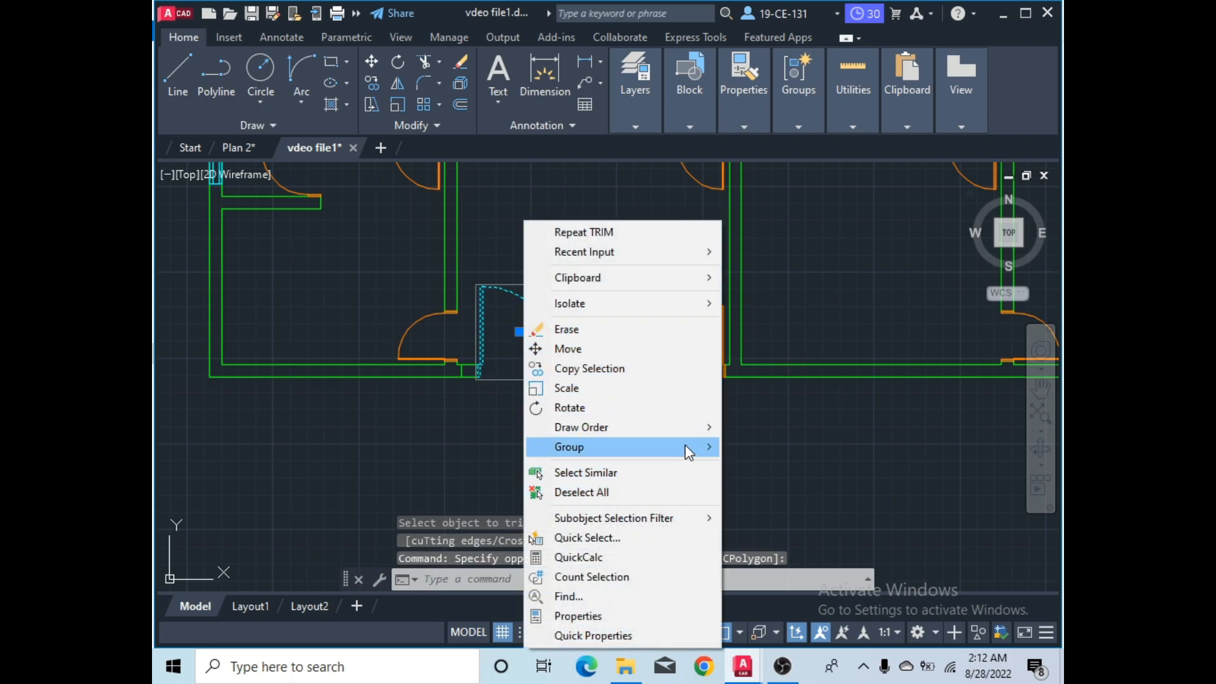
{"action": "left_click", "coordinate": [729, 448]}
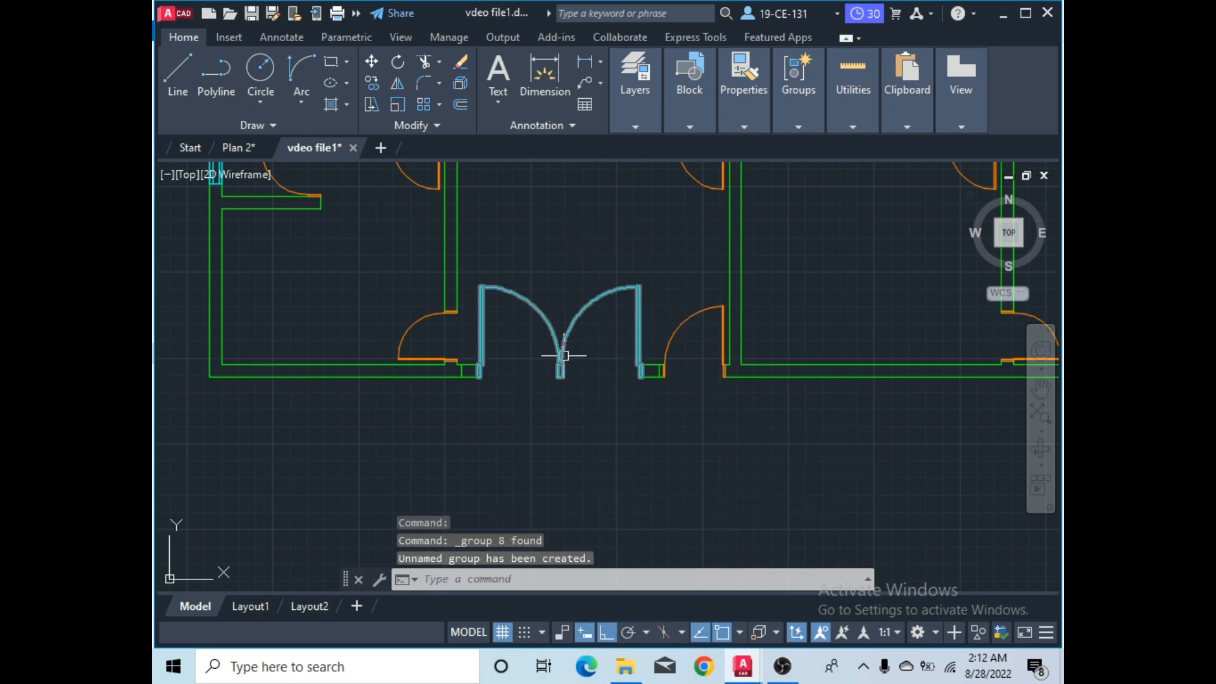
{"action": "scroll", "coordinate": [549, 333], "scroll_direction": "up", "scroll_amount": 2}
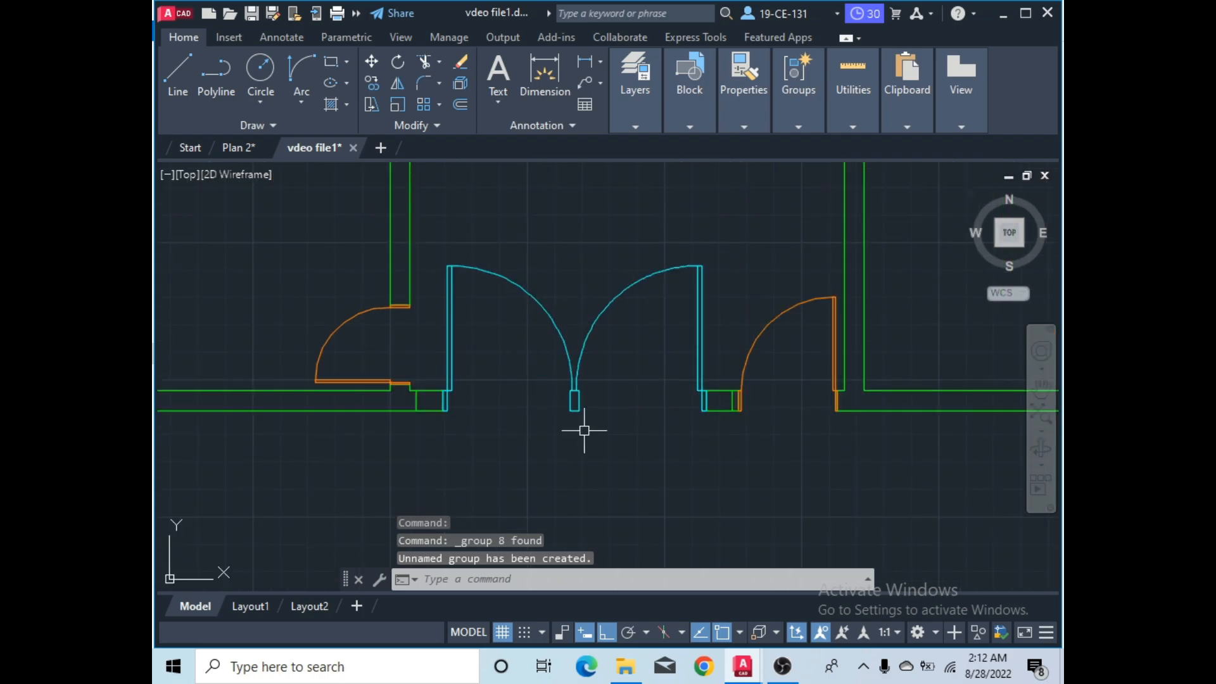
{"action": "left_click", "coordinate": [783, 666]}
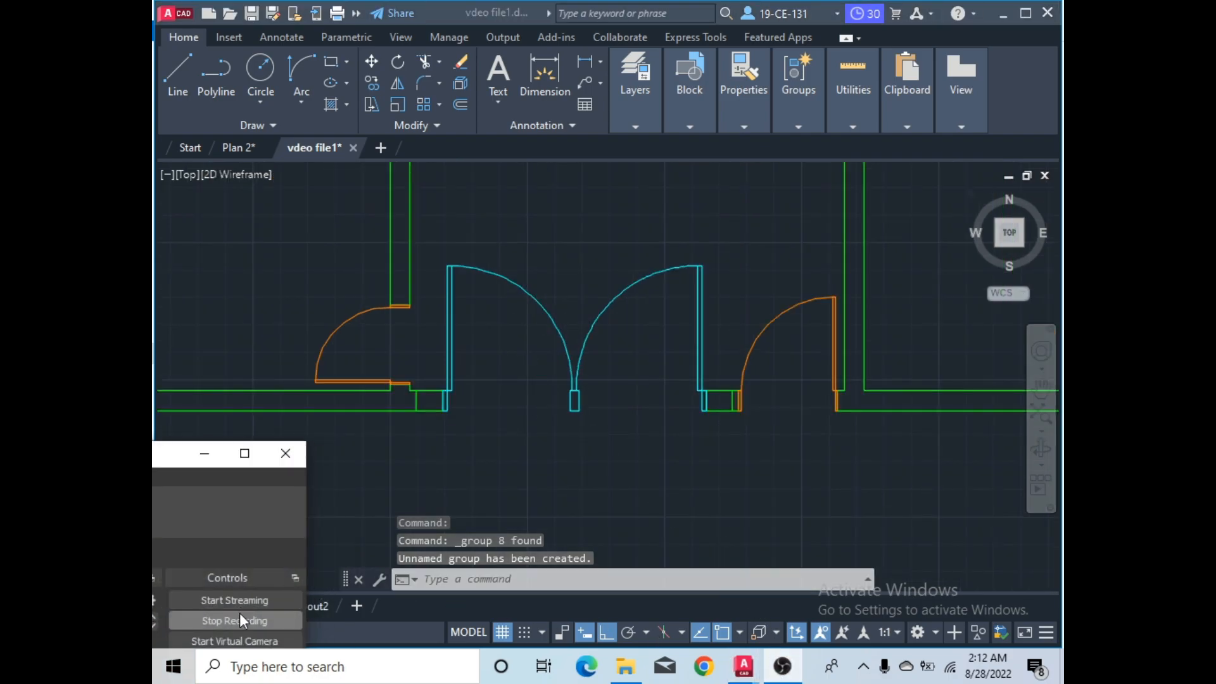
{"action": "left_click", "coordinate": [240, 622]}
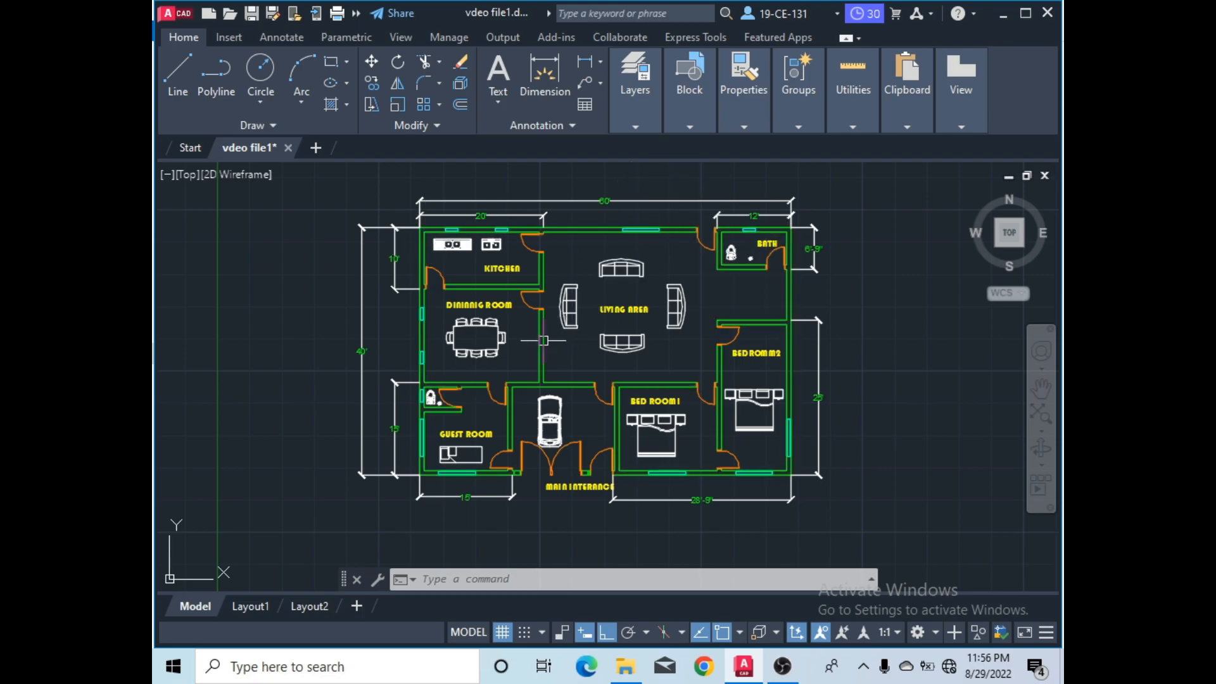
- Make Walls the current layer and freeze the Dimension, door1, Symbols, Text and Window1 layers
{"action": "mouse_move", "coordinate": [644, 123]}
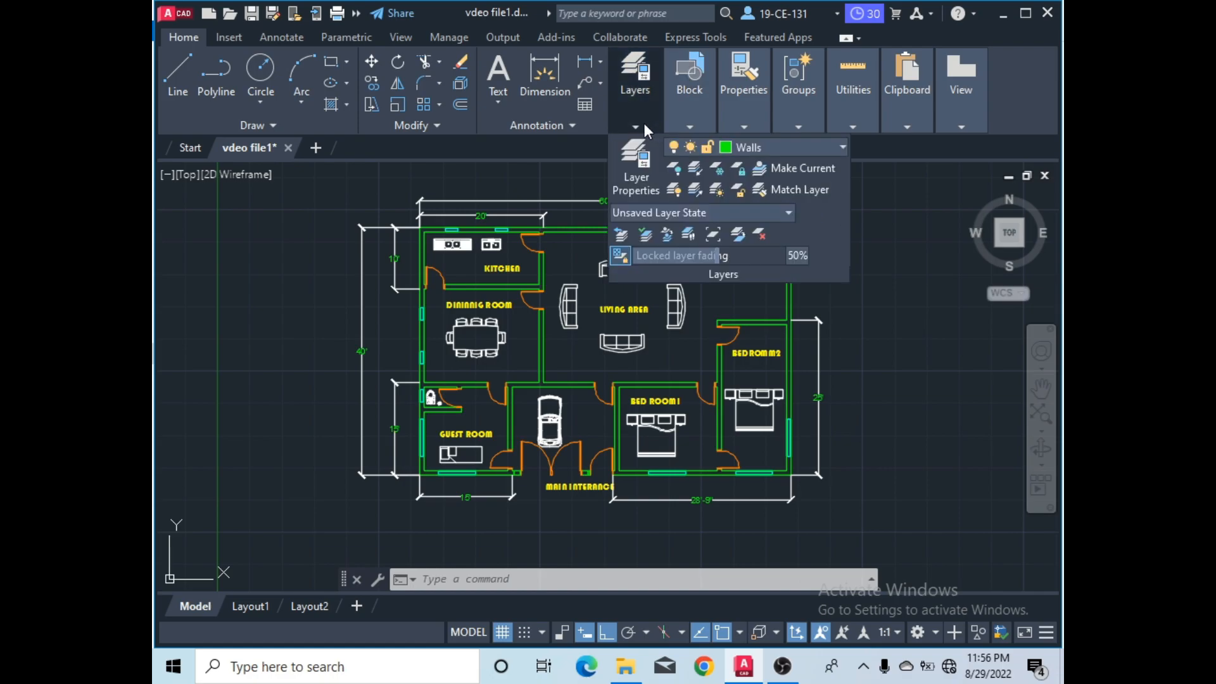
{"action": "left_click", "coordinate": [801, 147]}
{"action": "left_click", "coordinate": [765, 487]}
{"action": "mouse_move", "coordinate": [639, 114]}
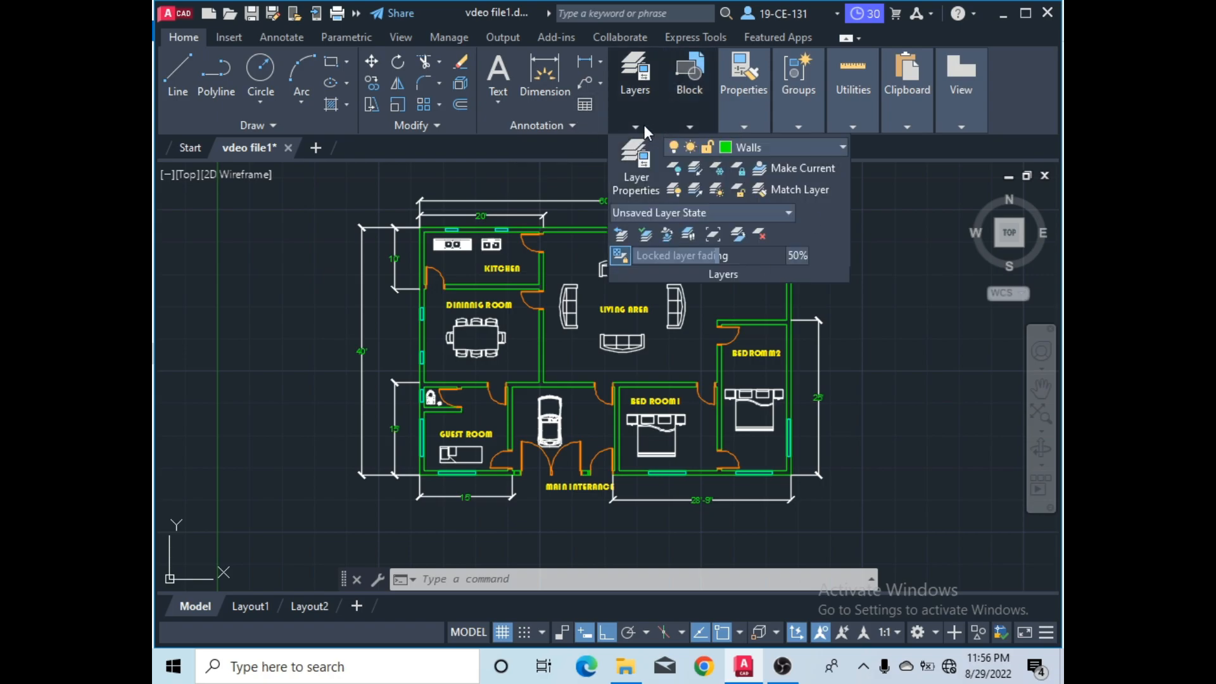
{"action": "left_click", "coordinate": [798, 147]}
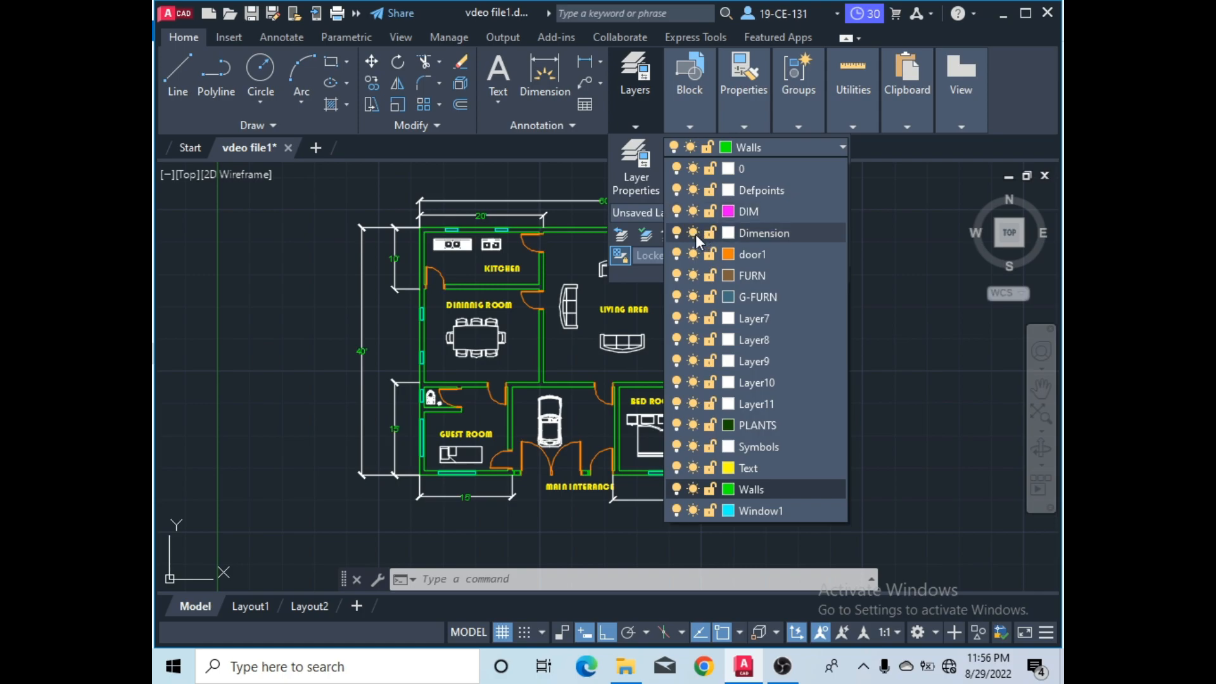
{"action": "left_click", "coordinate": [695, 234]}
{"action": "left_click", "coordinate": [693, 255]}
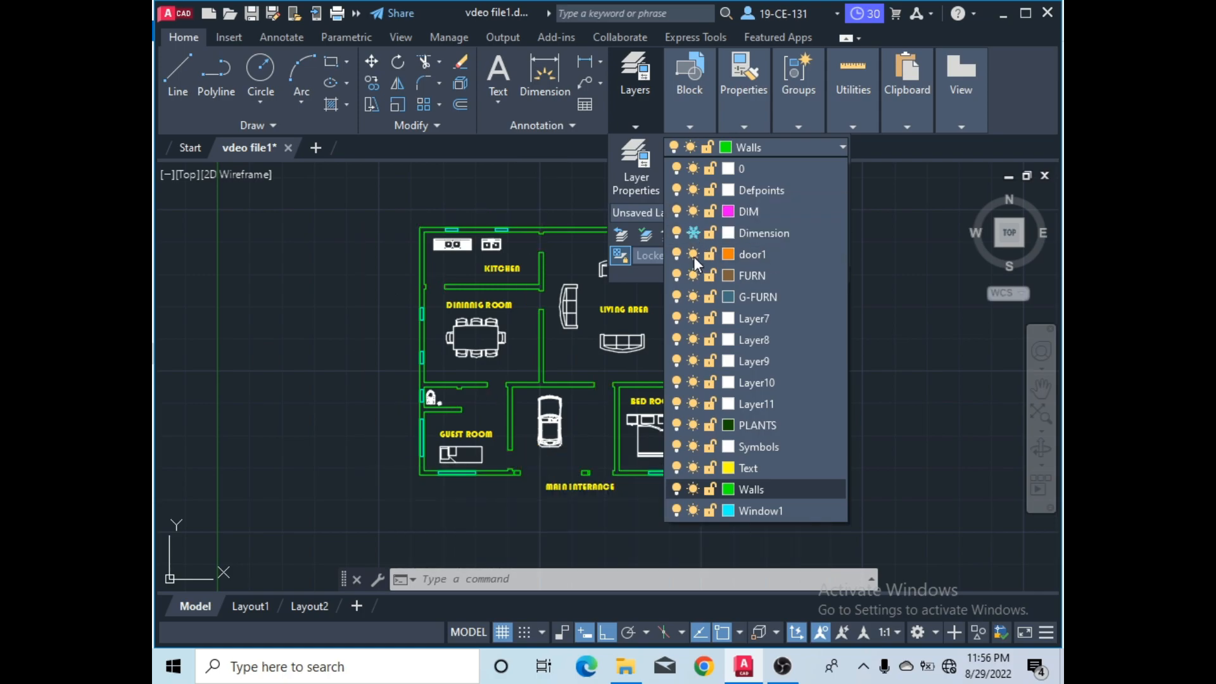
{"action": "left_click", "coordinate": [692, 446]}
{"action": "left_click", "coordinate": [694, 468]}
{"action": "left_click", "coordinate": [692, 511]}
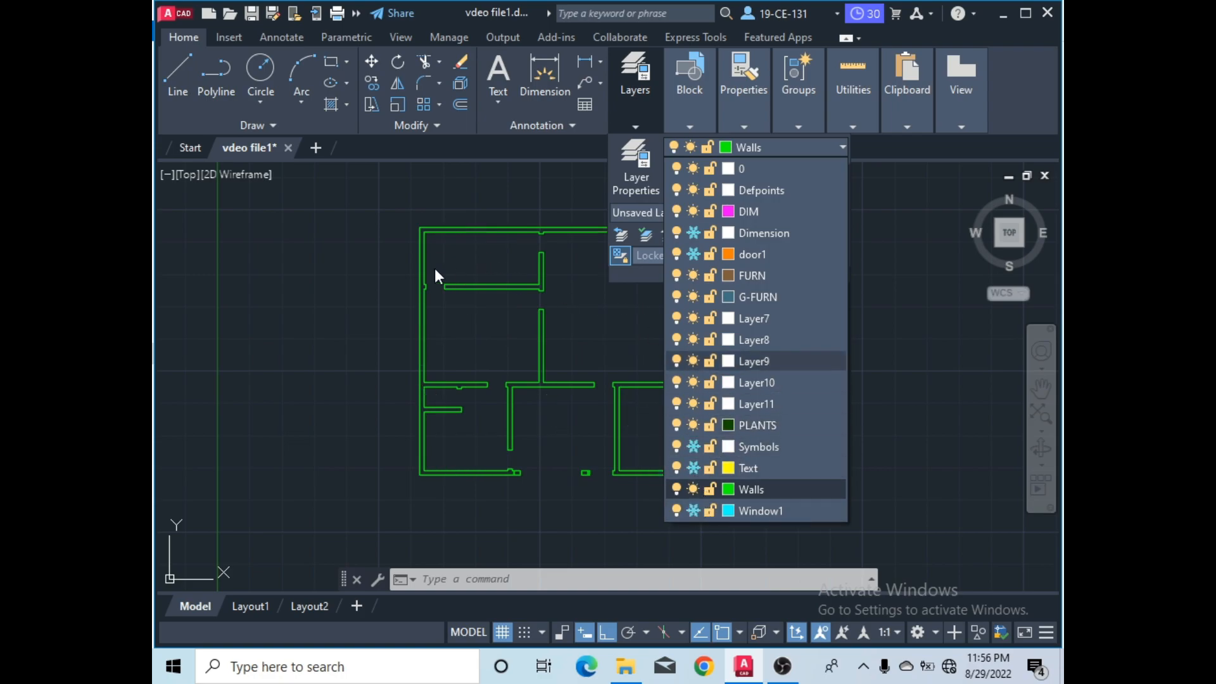
{"action": "left_click", "coordinate": [339, 369]}
{"action": "left_click", "coordinate": [306, 358]}
{"action": "left_click", "coordinate": [310, 352]}
{"action": "left_click", "coordinate": [286, 379]}
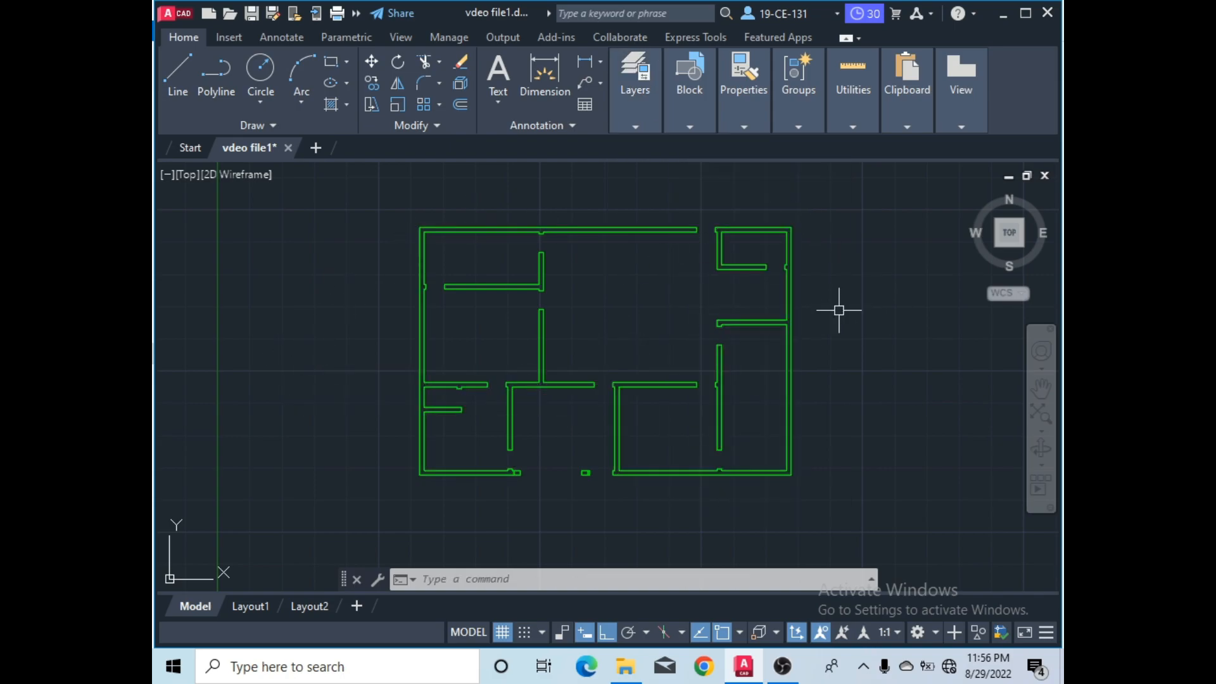
- Join all the wall lines of the floor plan into continuous outlines
{"action": "left_click", "coordinate": [886, 180]}
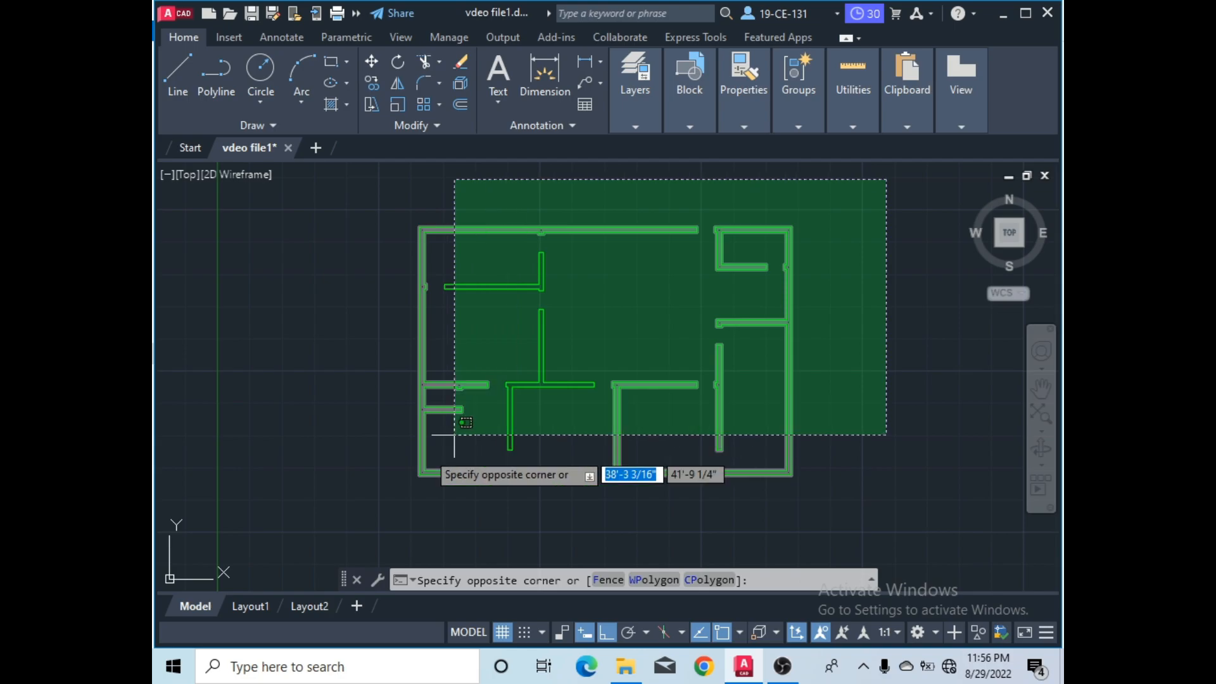
{"action": "left_click", "coordinate": [366, 536]}
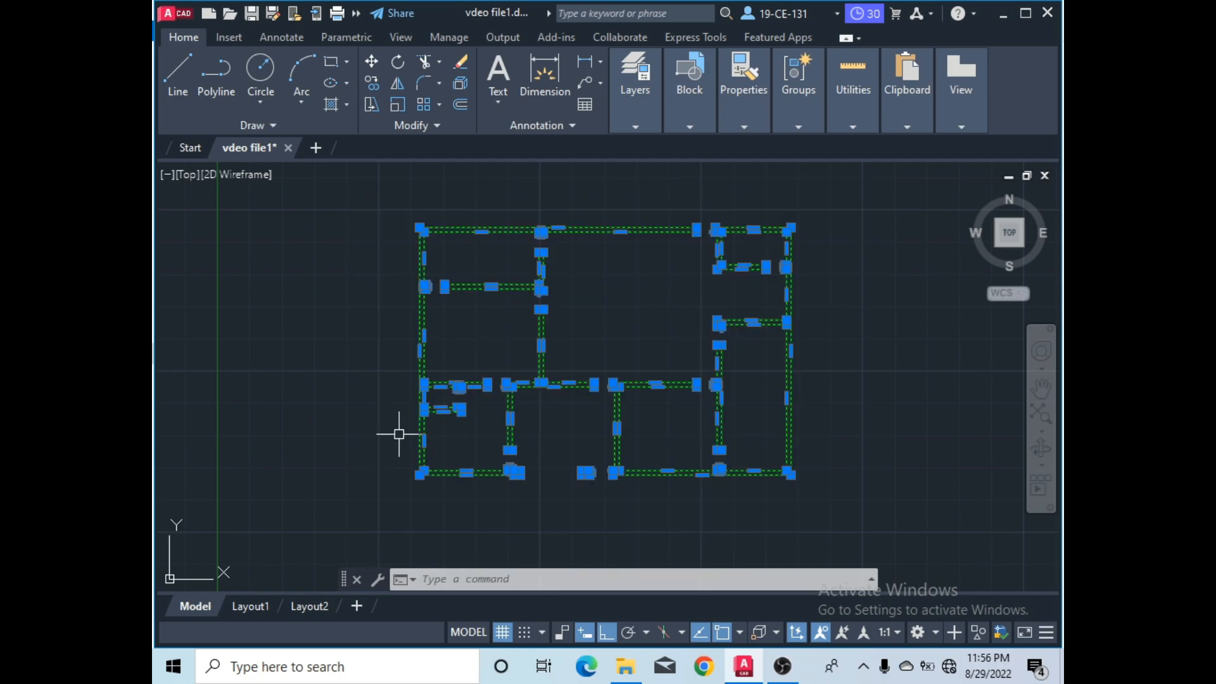
{"action": "type", "text": "J"}
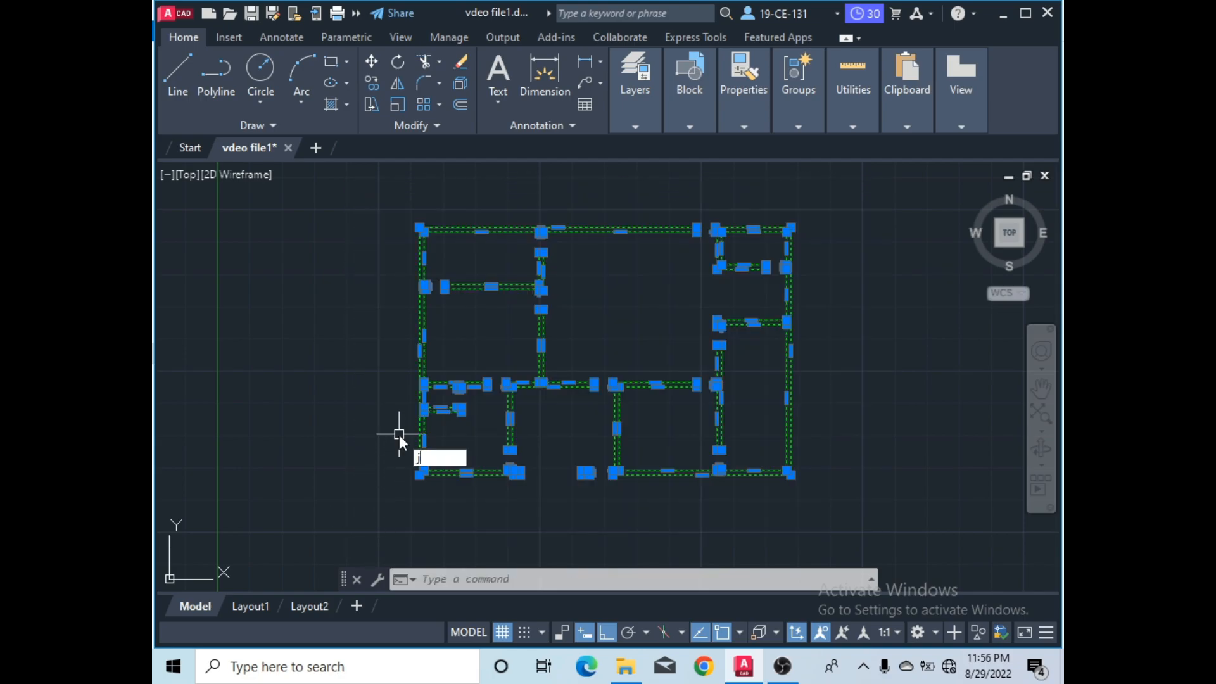
{"action": "type", "text": "oi"}
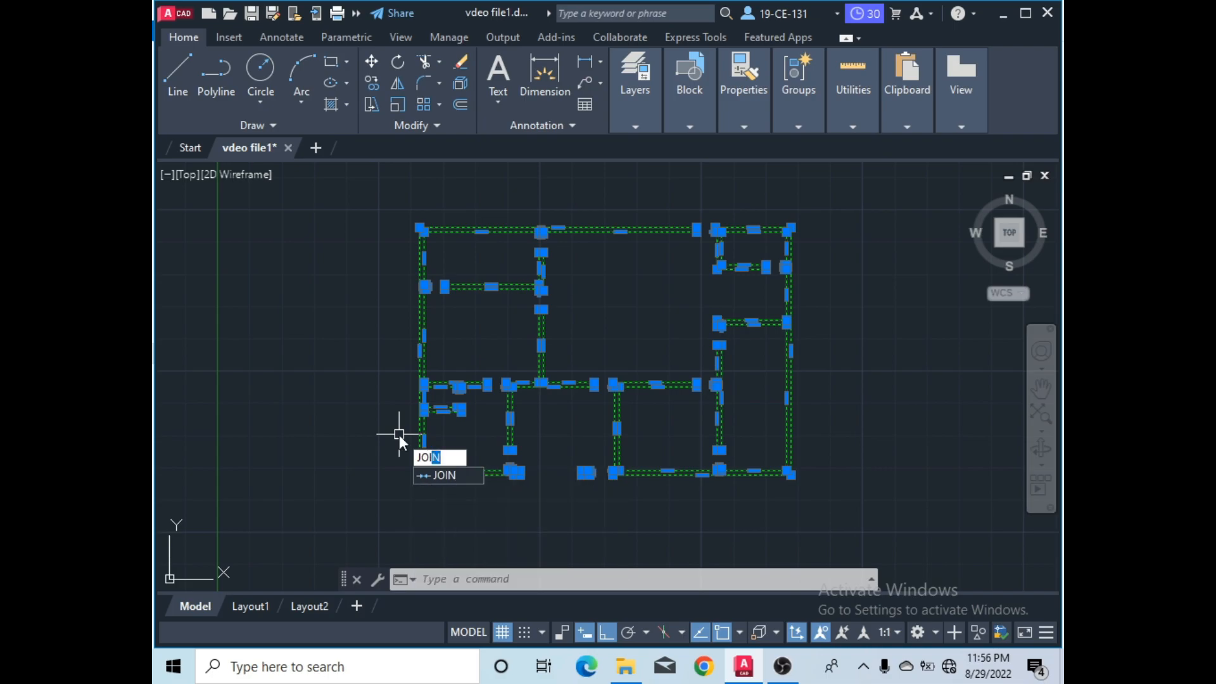
{"action": "key", "text": "Return"}
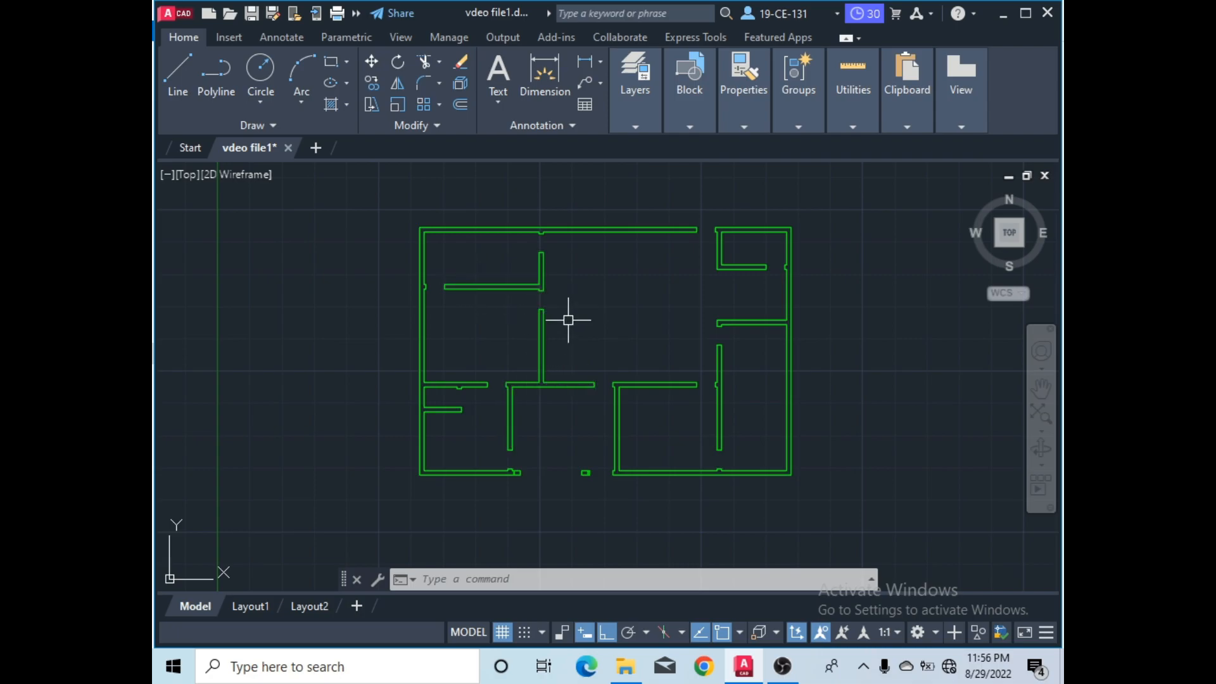
- Examine the joined wall outlines across the plan to check that each wall piece highlights as one object
{"action": "scroll", "coordinate": [417, 310], "scroll_direction": "up", "scroll_amount": 2}
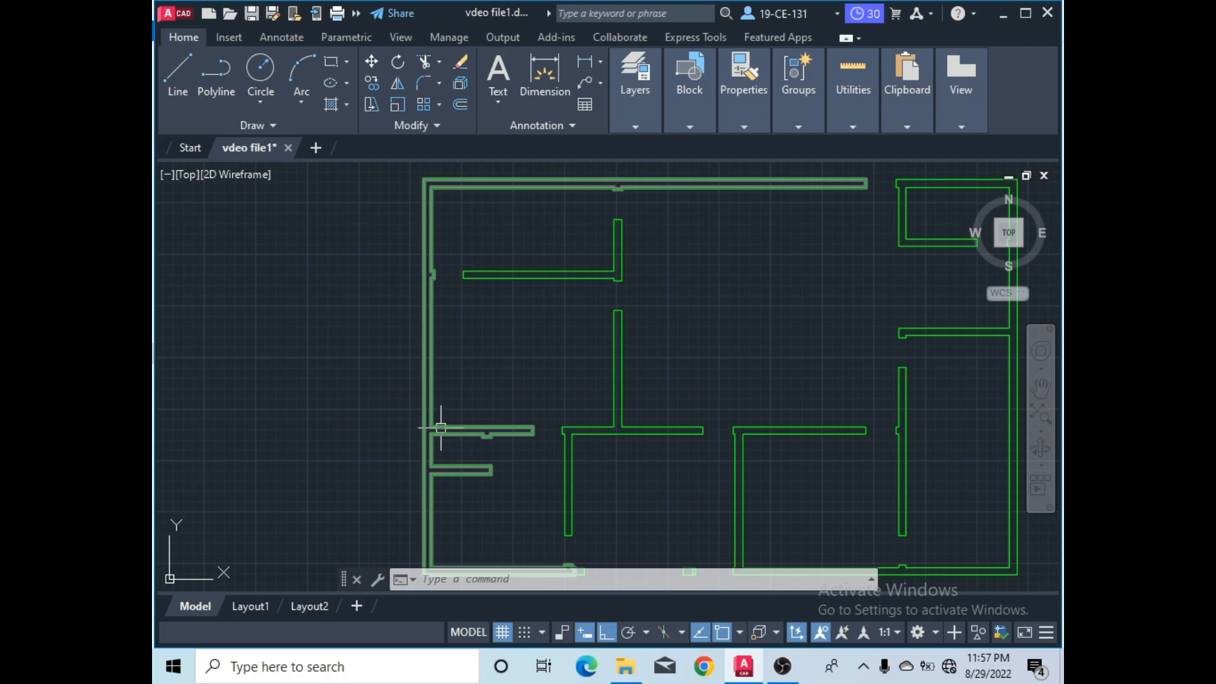
{"action": "scroll", "coordinate": [461, 265], "scroll_direction": "down", "scroll_amount": 4}
{"action": "scroll", "coordinate": [515, 326], "scroll_direction": "up", "scroll_amount": 4}
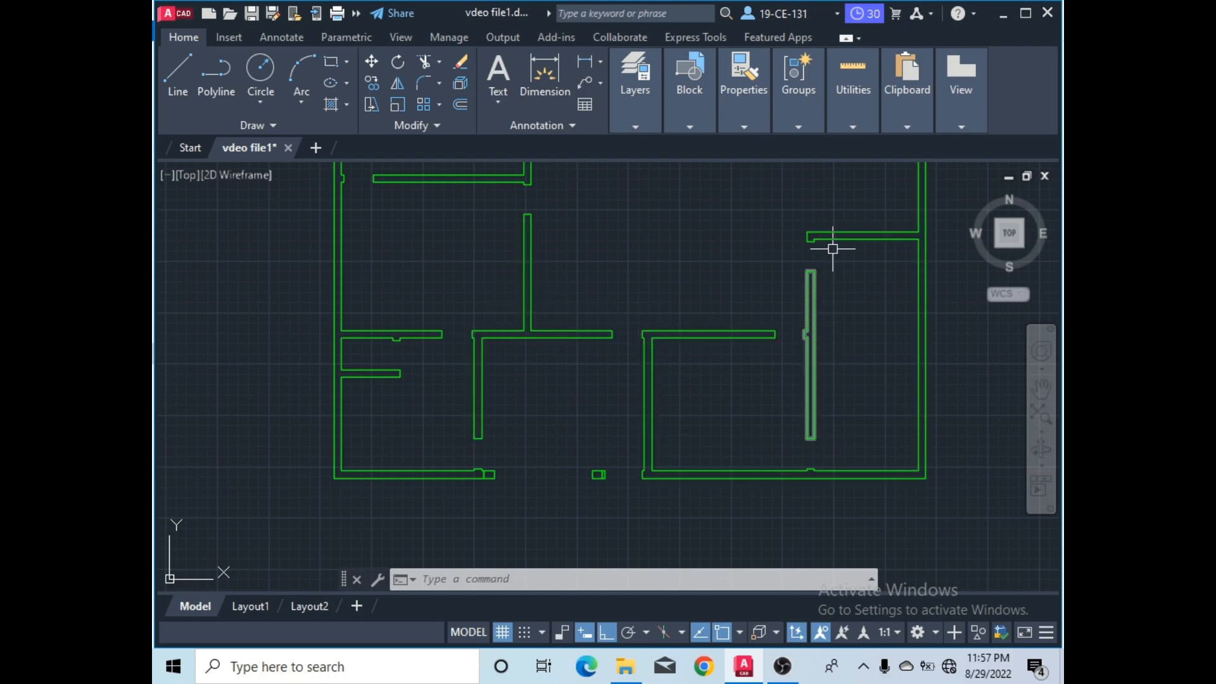
{"action": "scroll", "coordinate": [817, 238], "scroll_direction": "down", "scroll_amount": 4}
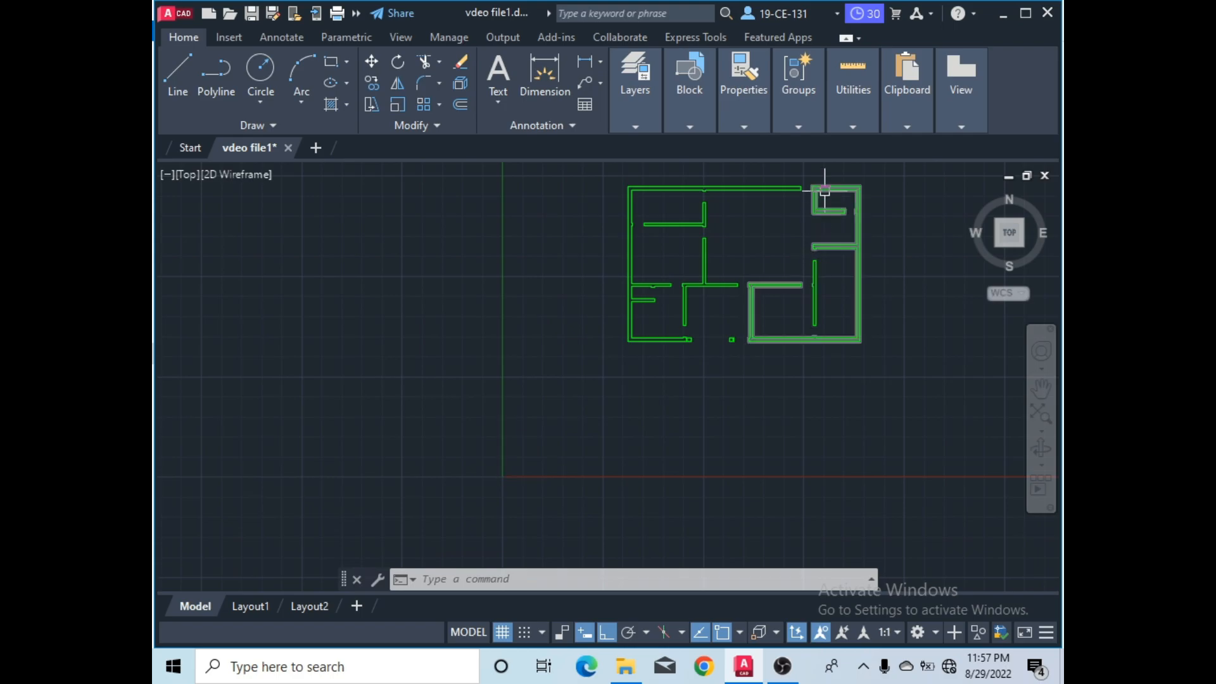
{"action": "scroll", "coordinate": [824, 186], "scroll_direction": "up", "scroll_amount": 4}
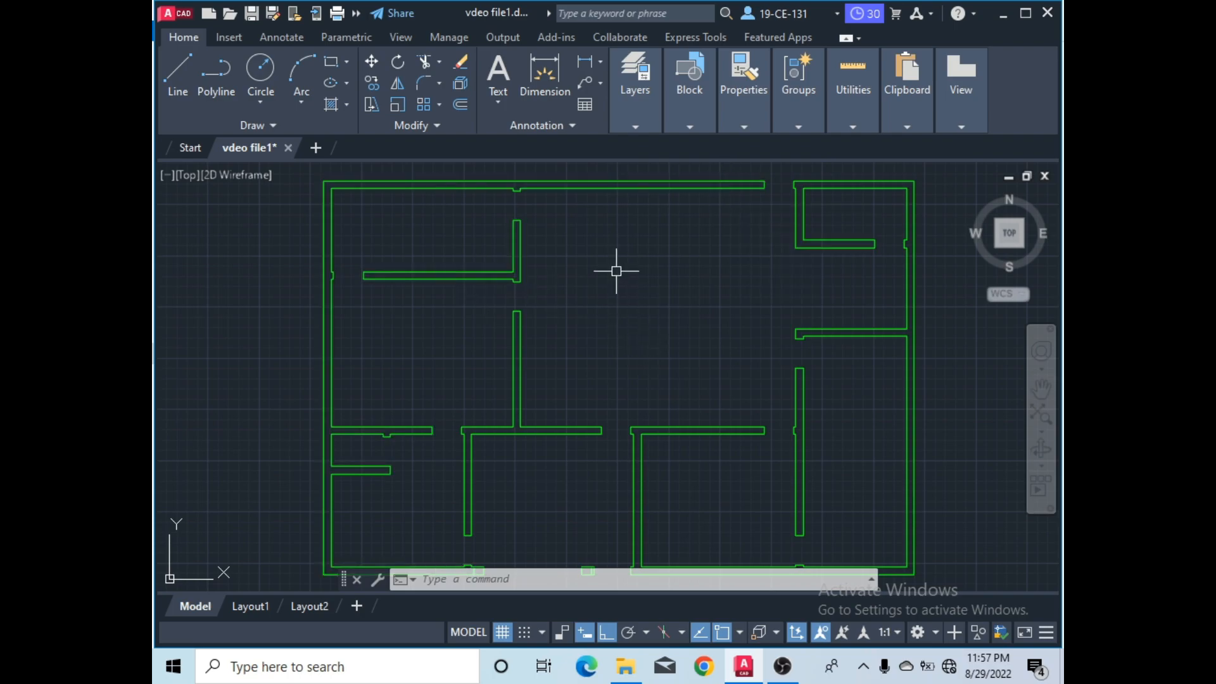
{"action": "scroll", "coordinate": [616, 271], "scroll_direction": "down", "scroll_amount": 2}
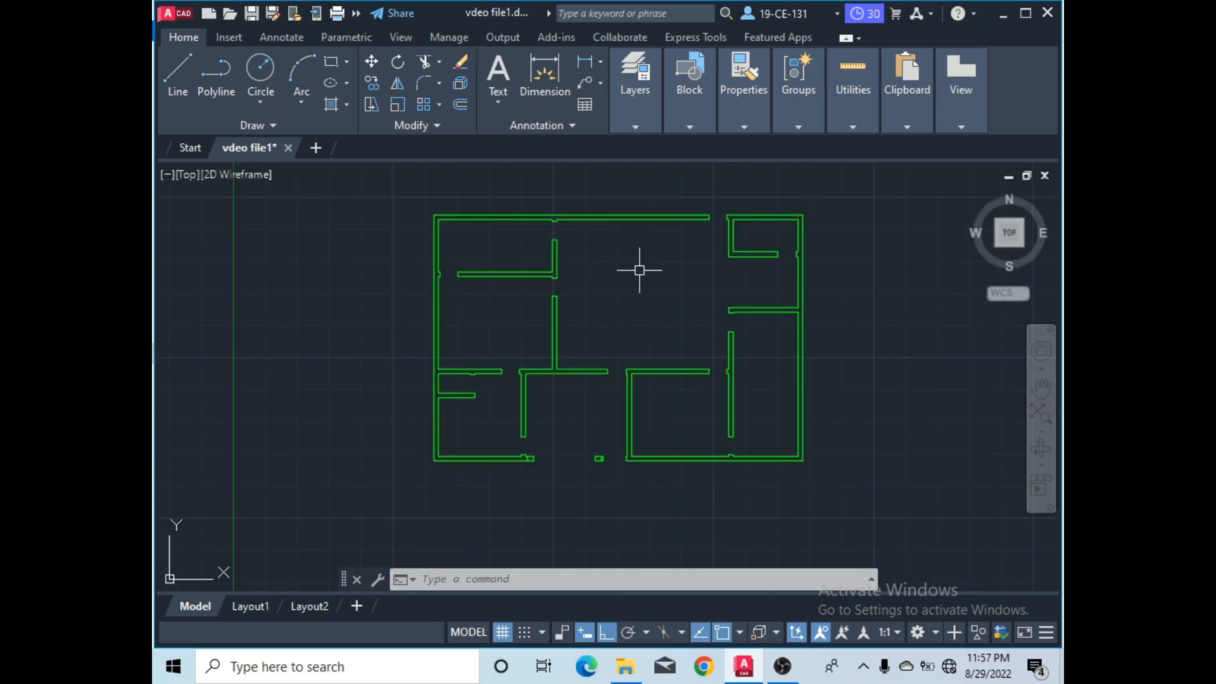
- Switch to the 3D Modeling workspace and show the floor plan in the SW Isometric view
{"action": "left_click", "coordinate": [935, 633]}
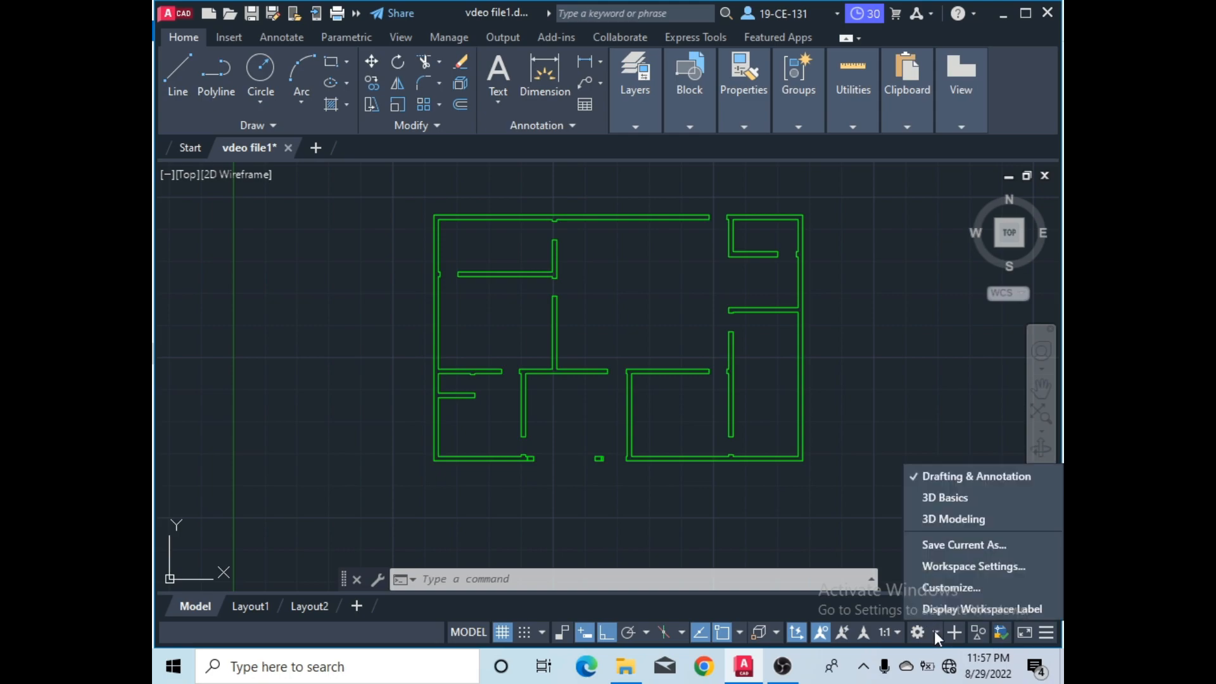
{"action": "left_click", "coordinate": [933, 525]}
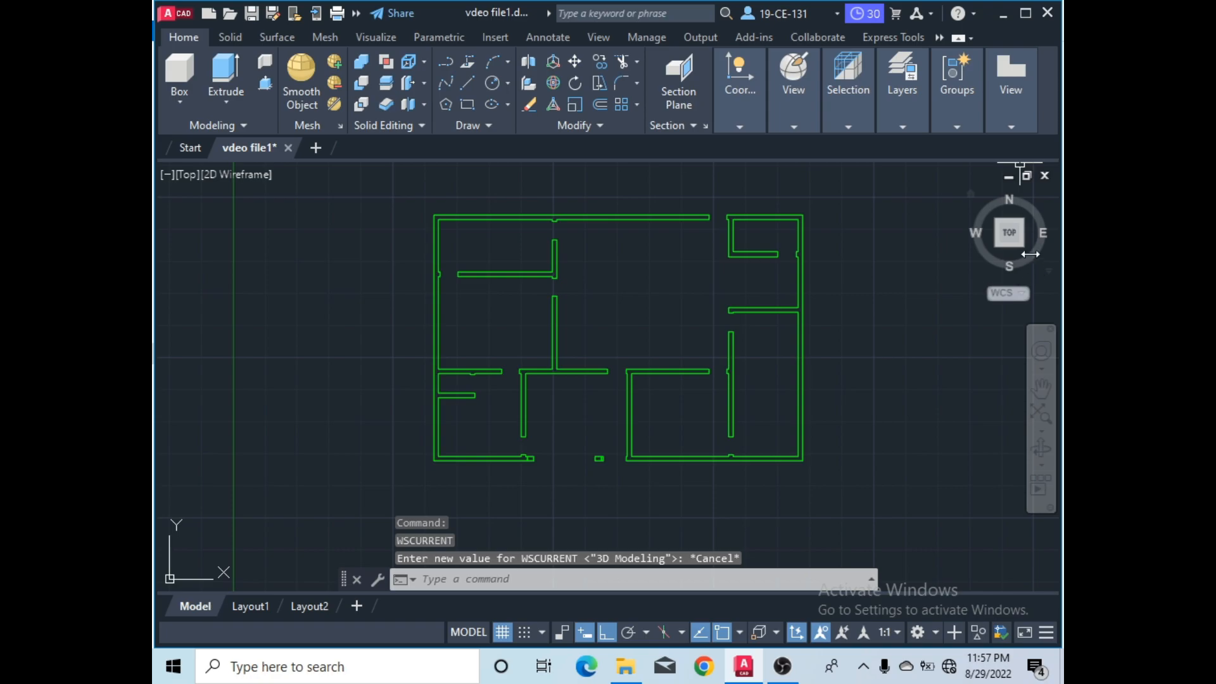
{"action": "left_click", "coordinate": [996, 244]}
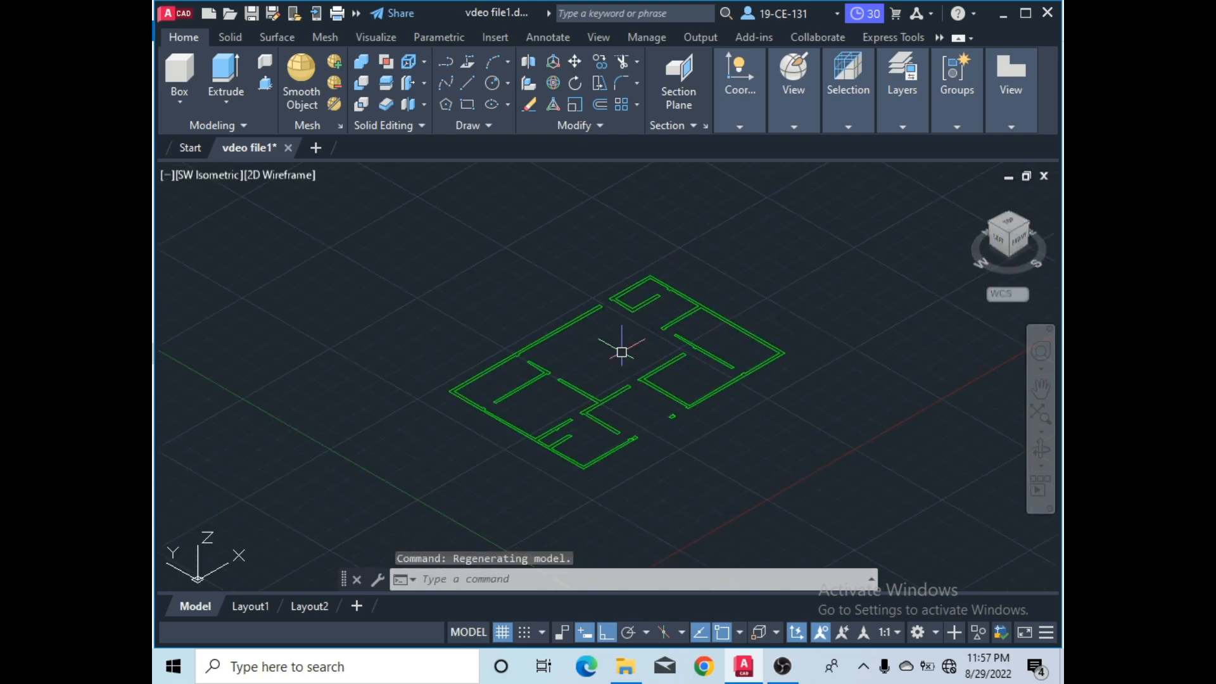
{"action": "scroll", "coordinate": [570, 373], "scroll_direction": "up", "scroll_amount": 2}
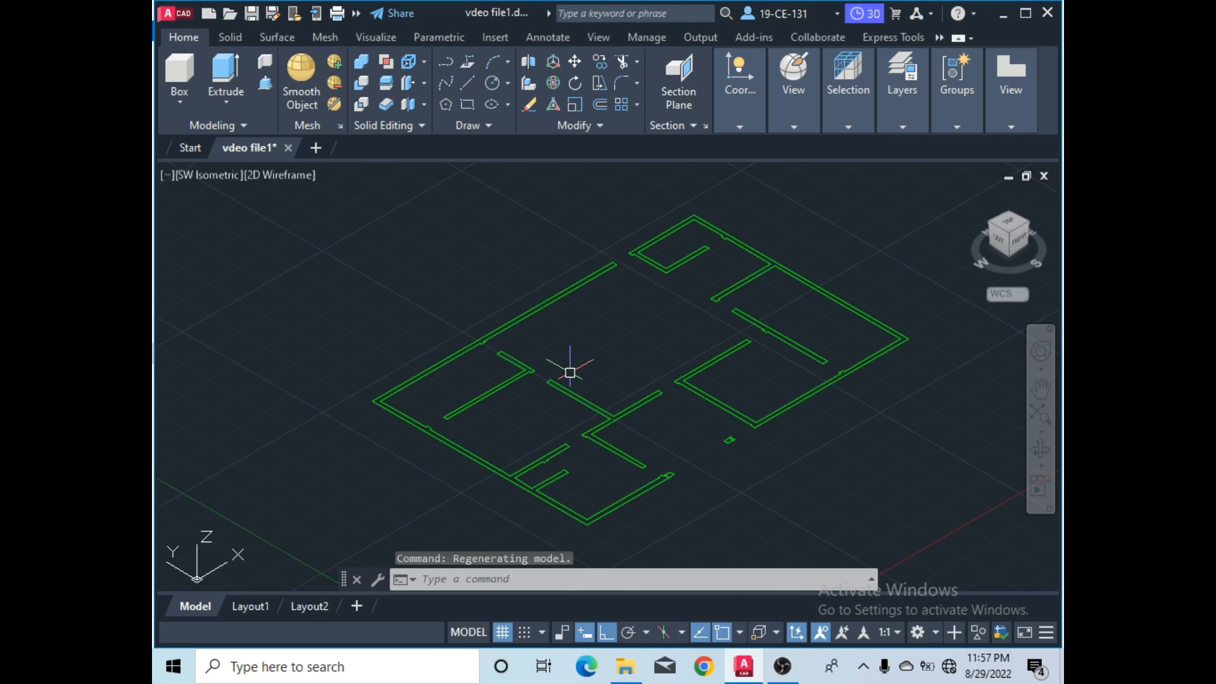
{"action": "scroll", "coordinate": [563, 345], "scroll_direction": "down", "scroll_amount": 2}
{"action": "scroll", "coordinate": [559, 377], "scroll_direction": "up", "scroll_amount": 2}
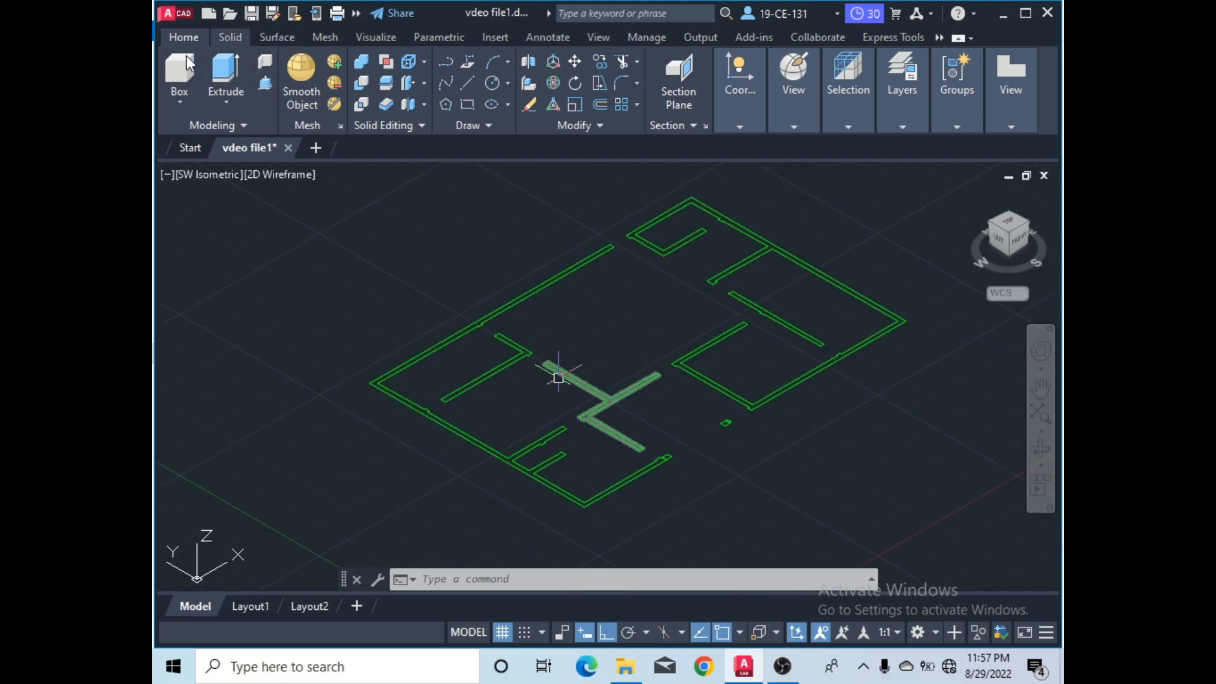
- Start Presspull with the Multiple option and select the outer and inner wall outlines of the plan
{"action": "left_click", "coordinate": [266, 87]}
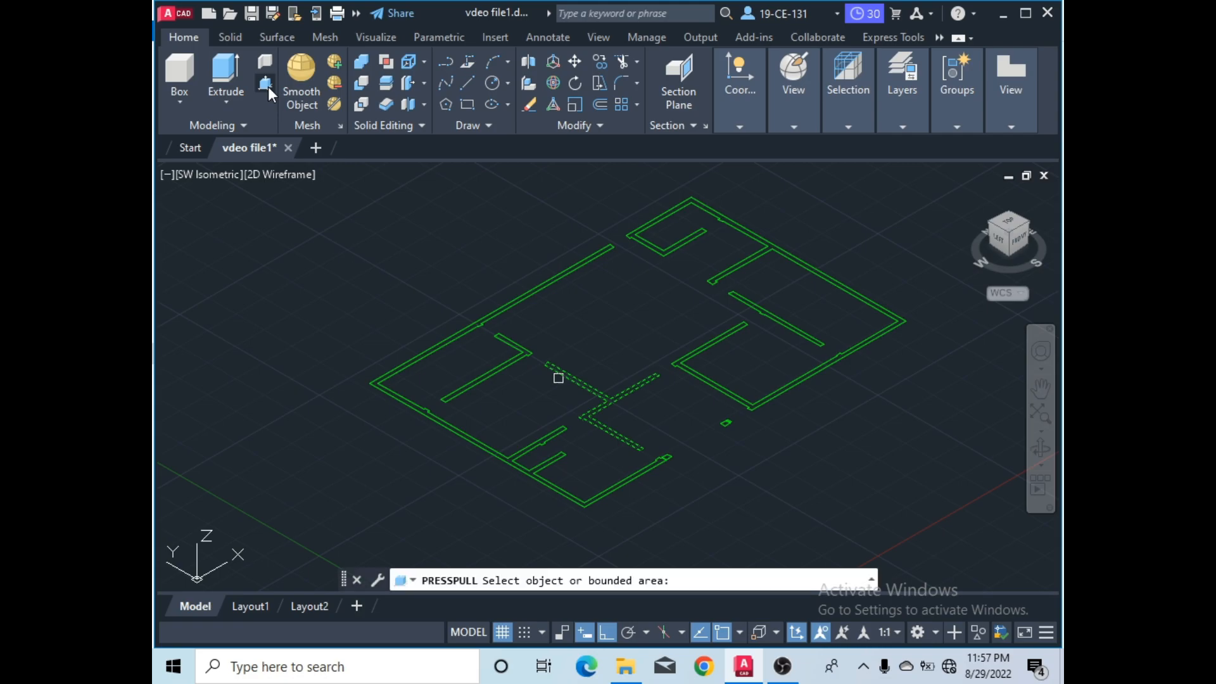
{"action": "left_click", "coordinate": [472, 439]}
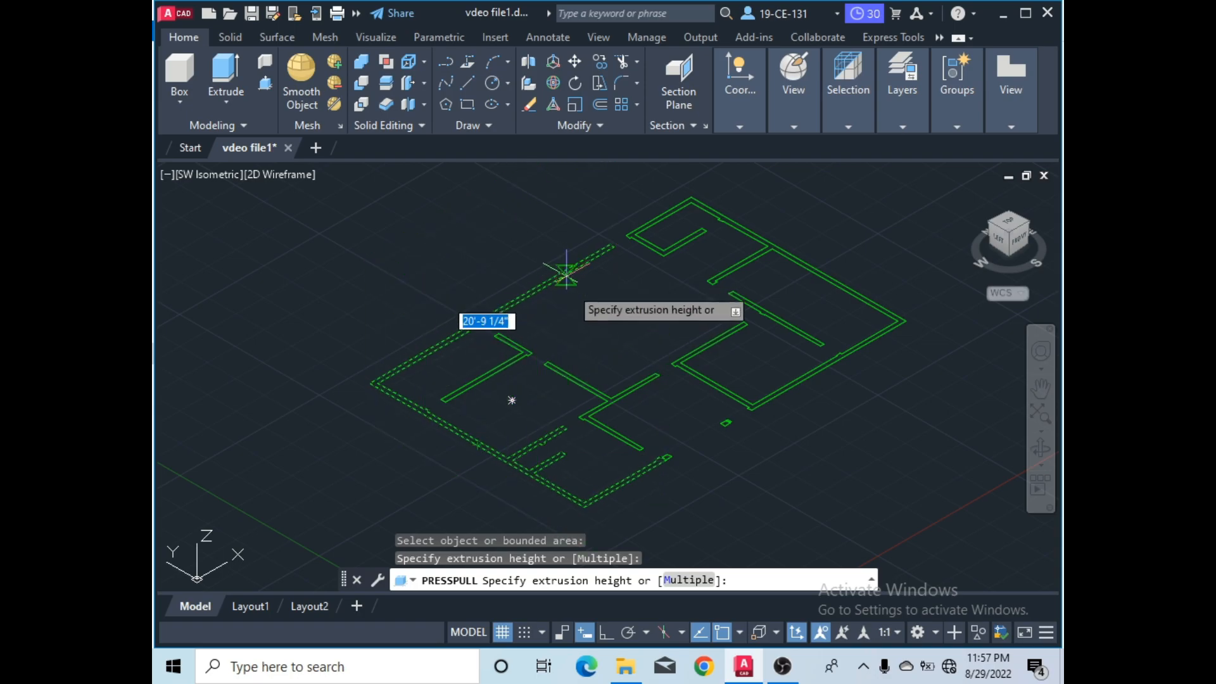
{"action": "left_click", "coordinate": [689, 582]}
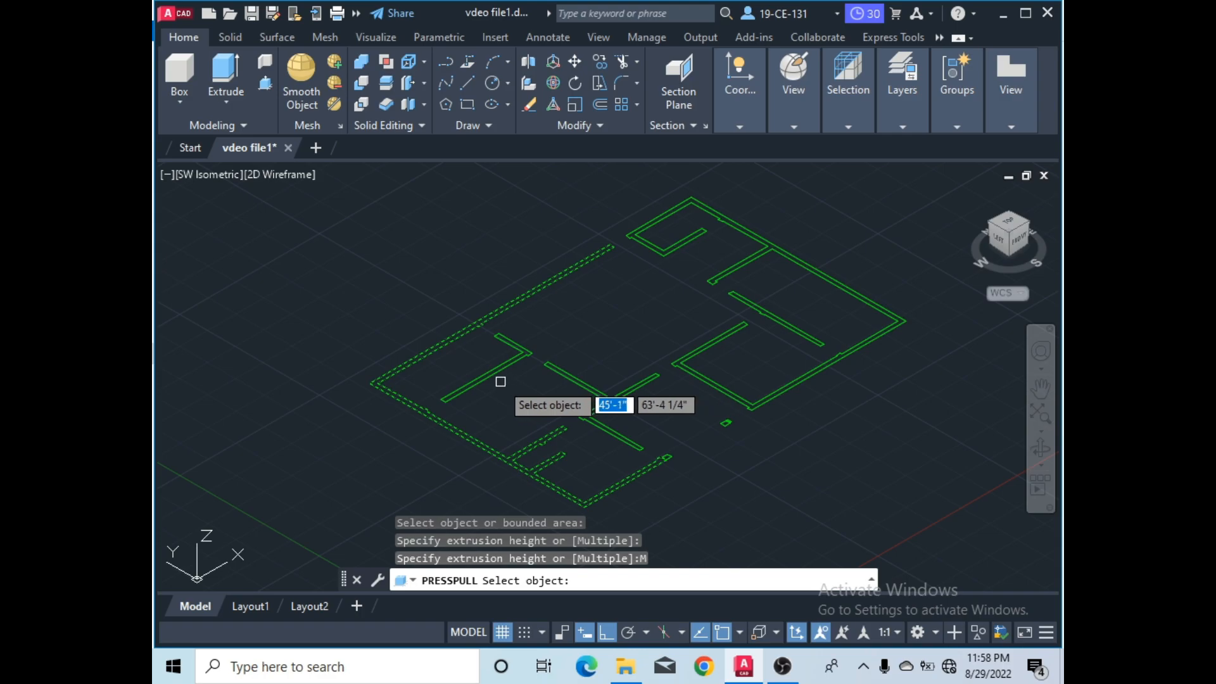
{"action": "left_click", "coordinate": [537, 381]}
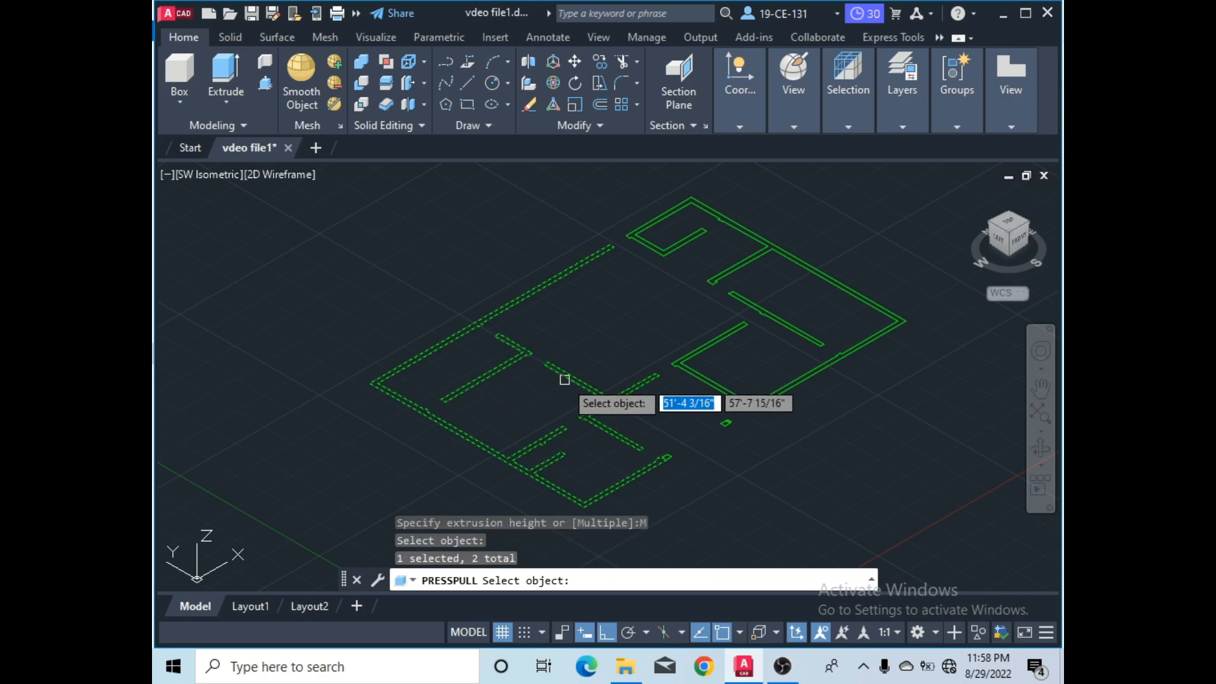
{"action": "left_click", "coordinate": [617, 390]}
{"action": "left_click", "coordinate": [722, 388]}
{"action": "left_click", "coordinate": [775, 330]}
- Add the remaining wall outlines, including the small separate piece at the front opening, to the Presspull selection
{"action": "scroll", "coordinate": [738, 419], "scroll_direction": "up", "scroll_amount": 5}
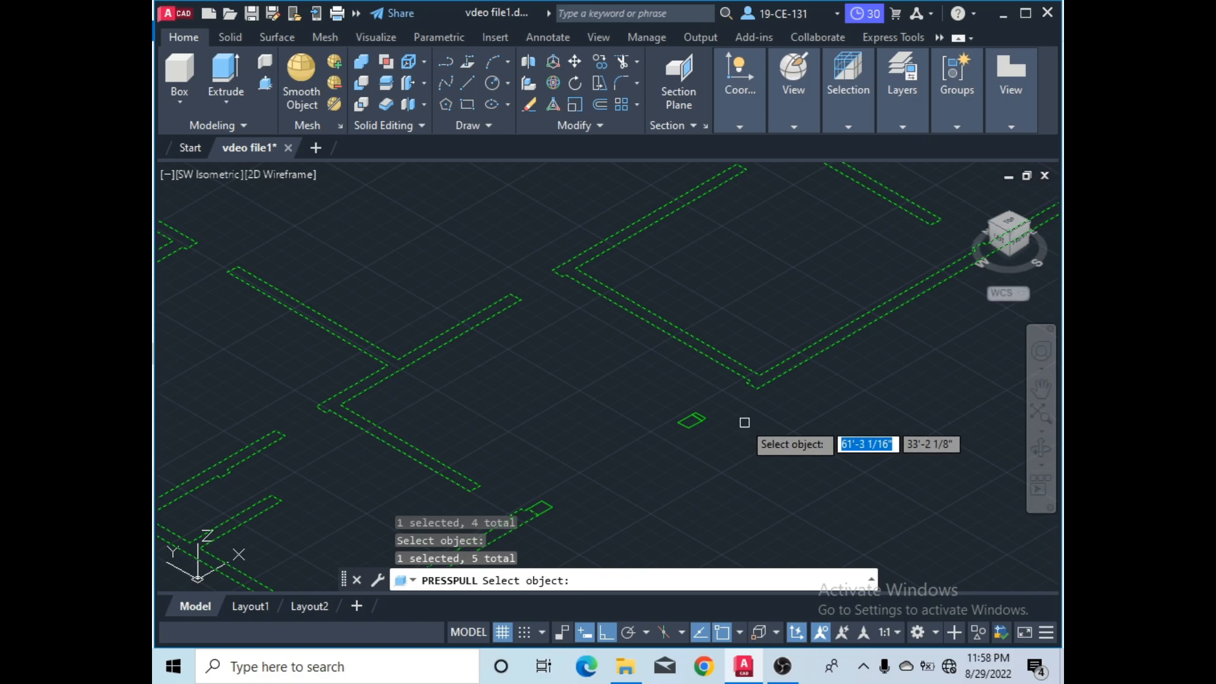
{"action": "left_click", "coordinate": [696, 415]}
{"action": "scroll", "coordinate": [695, 417], "scroll_direction": "down", "scroll_amount": 2}
{"action": "scroll", "coordinate": [697, 415], "scroll_direction": "down", "scroll_amount": 2}
{"action": "scroll", "coordinate": [544, 515], "scroll_direction": "up", "scroll_amount": 4}
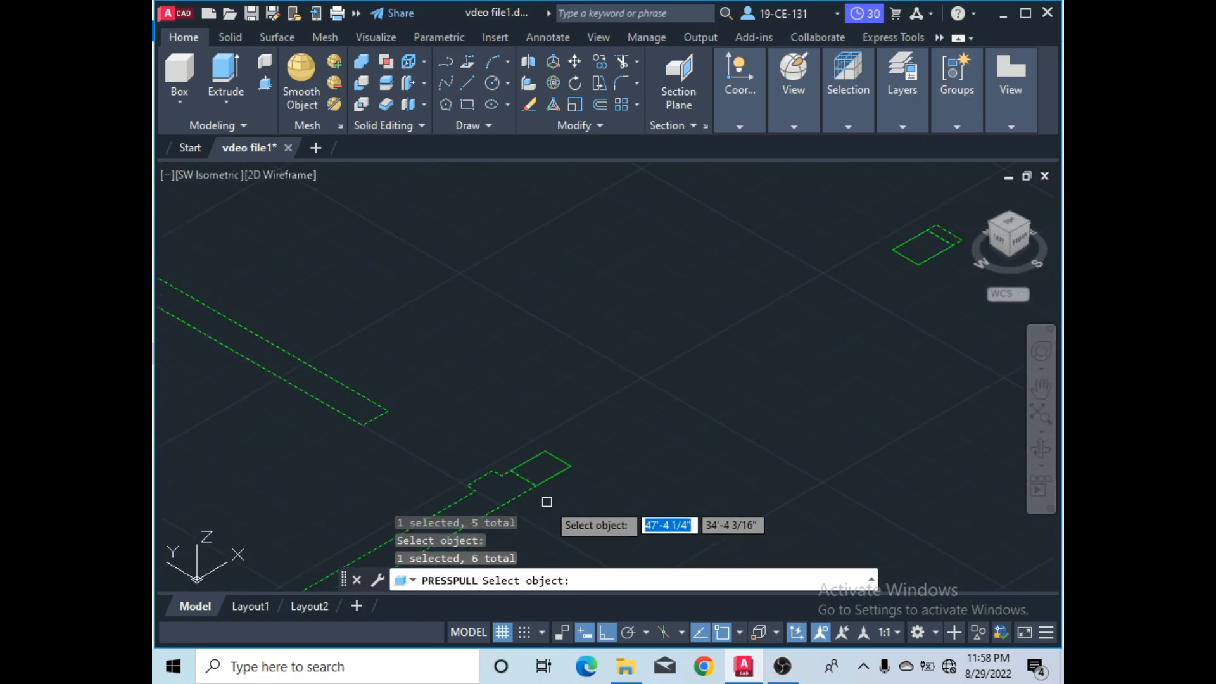
{"action": "scroll", "coordinate": [561, 344], "scroll_direction": "down", "scroll_amount": 4}
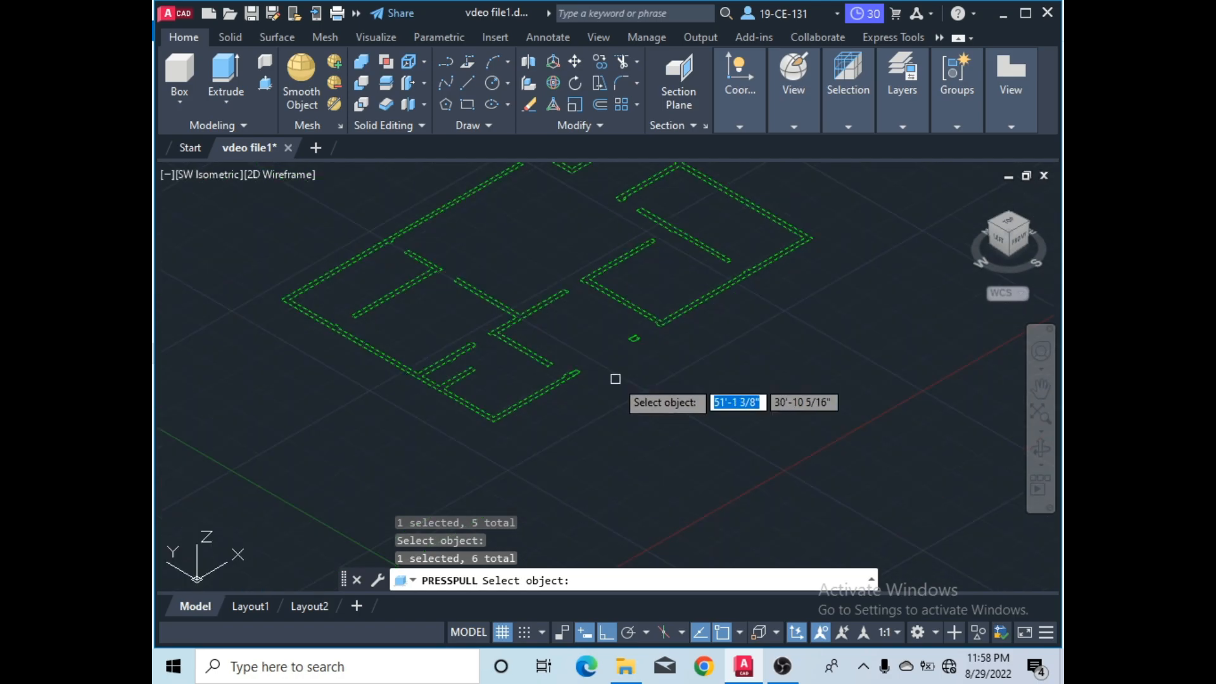
{"action": "scroll", "coordinate": [646, 459], "scroll_direction": "down", "scroll_amount": 4}
- Finish the Presspull selection and extrude all selected wall outlines upward by 10' with Ortho on
{"action": "key", "text": "Return"}
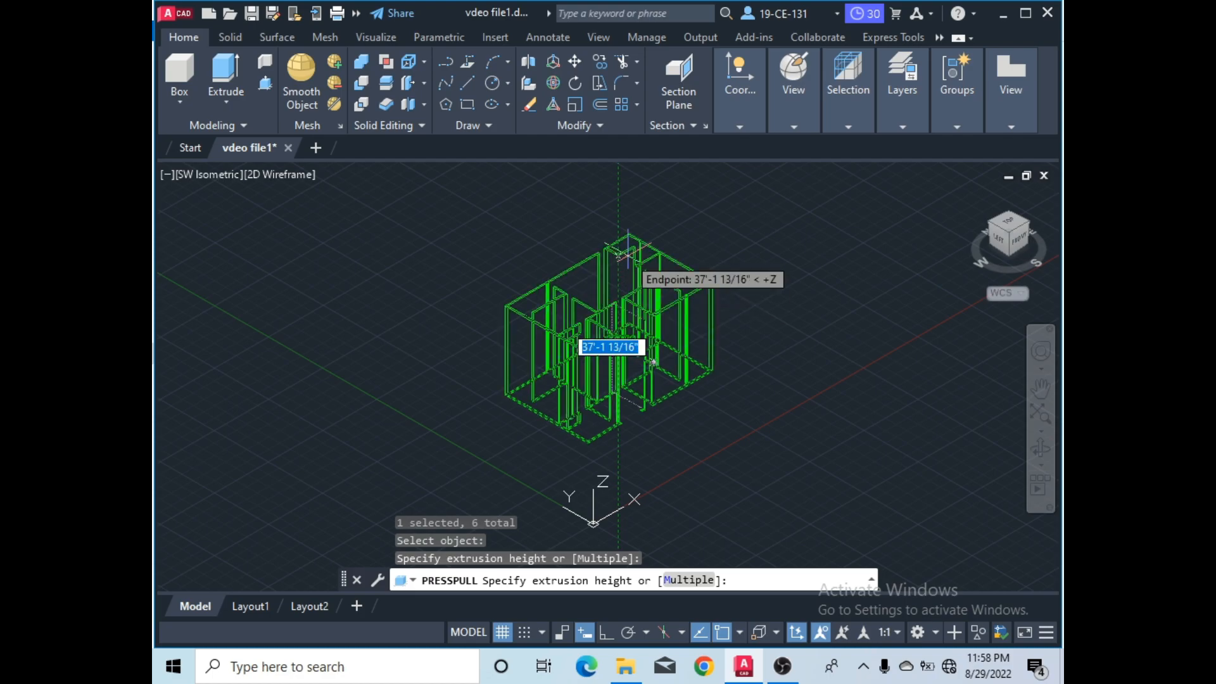
{"action": "key", "text": "F8"}
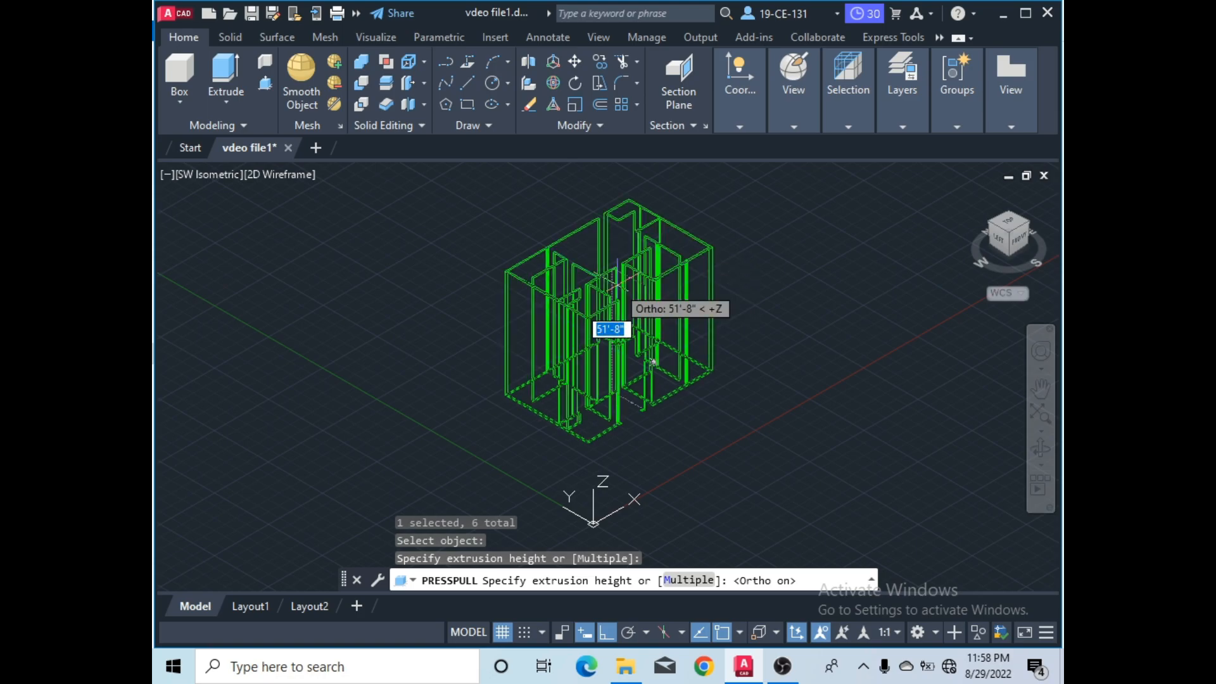
{"action": "type", "text": "10'"}
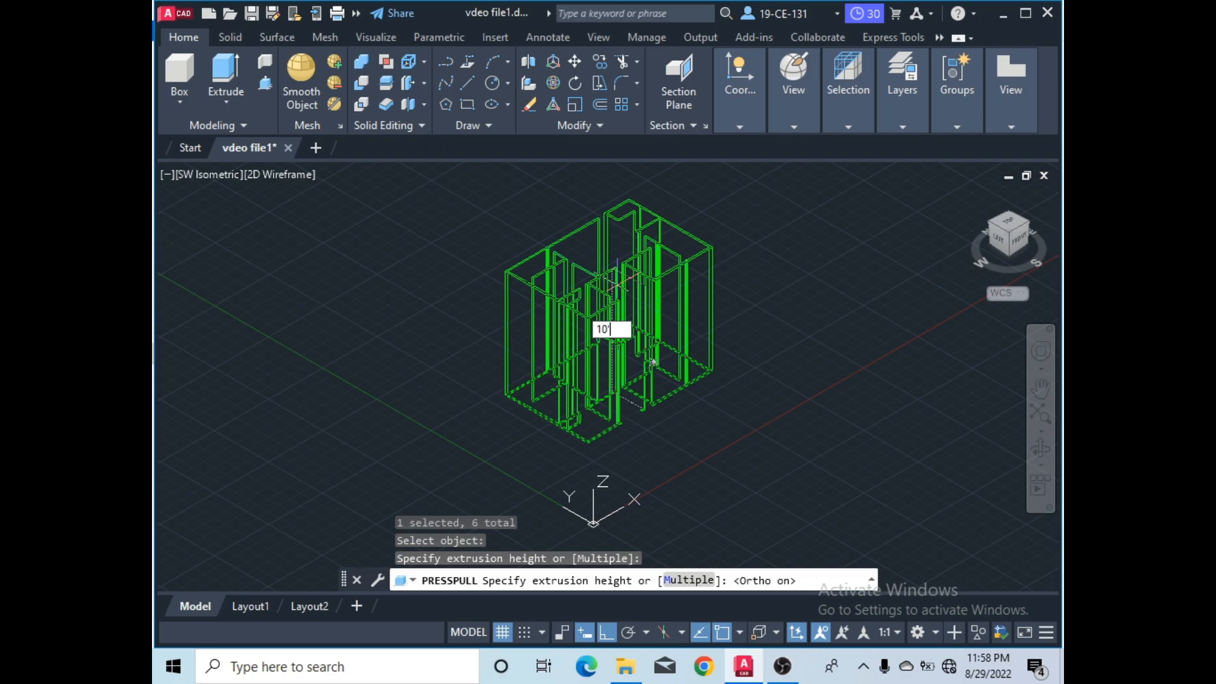
{"action": "key", "text": "Return"}
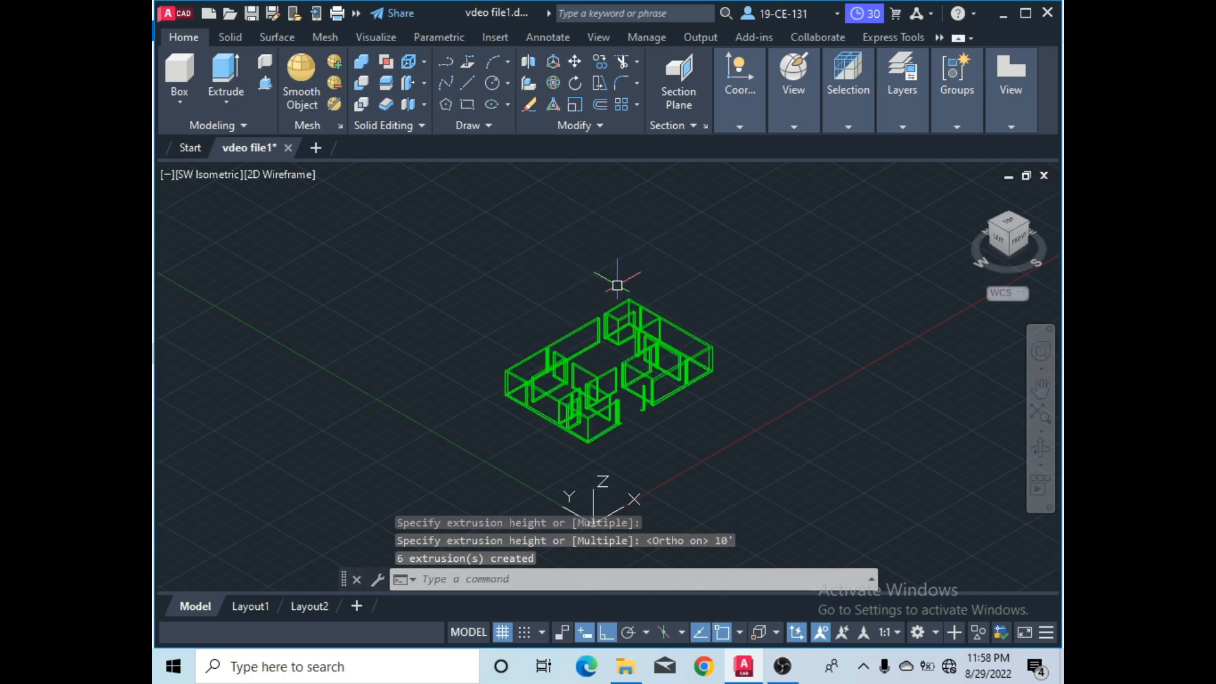
- Display the extruded walls in the Shaded visual style
{"action": "scroll", "coordinate": [652, 435], "scroll_direction": "up", "scroll_amount": 3}
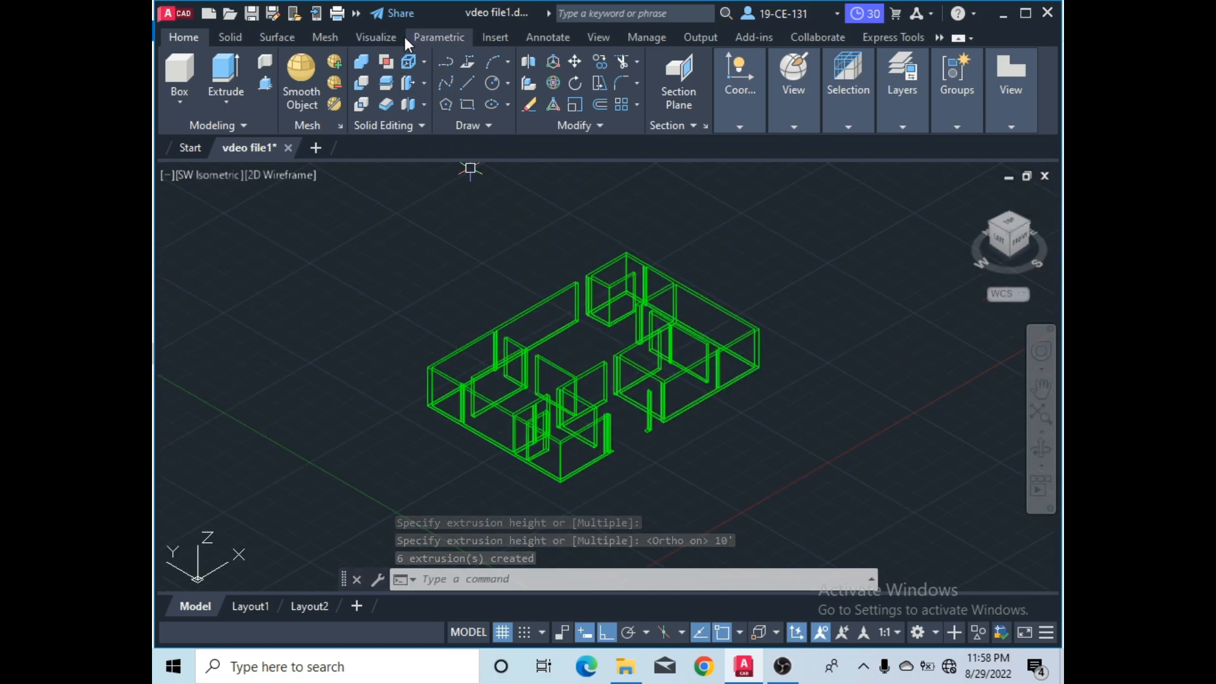
{"action": "left_click", "coordinate": [371, 38]}
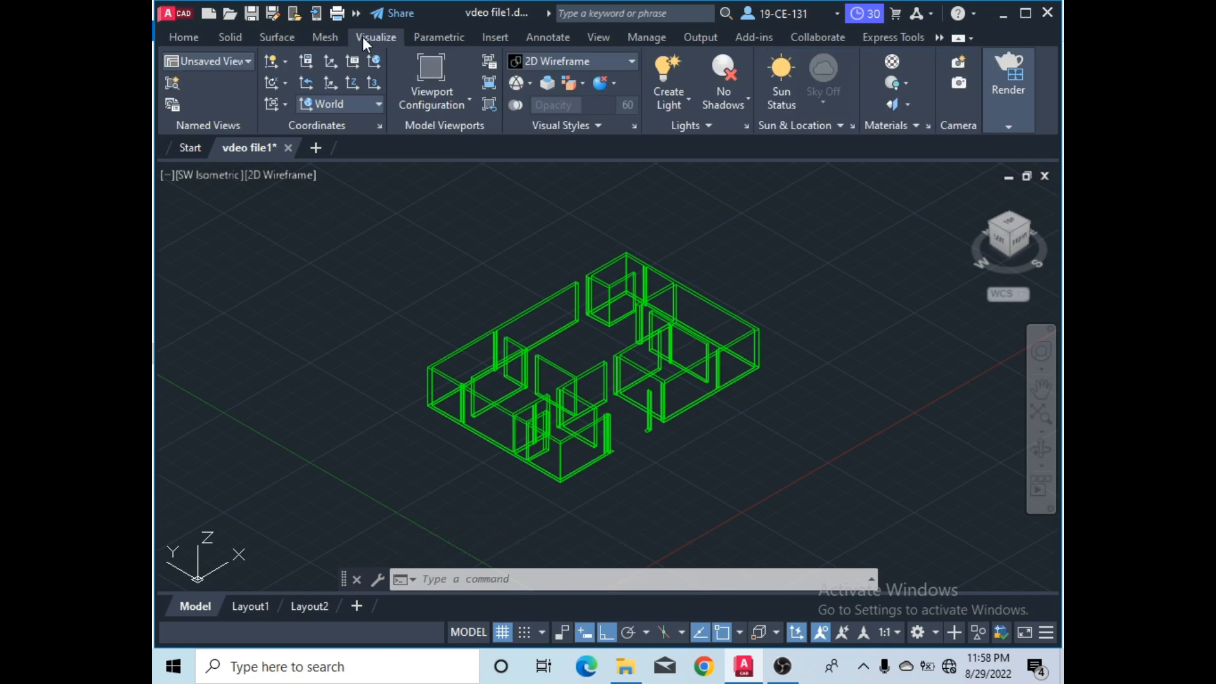
{"action": "left_click", "coordinate": [610, 62]}
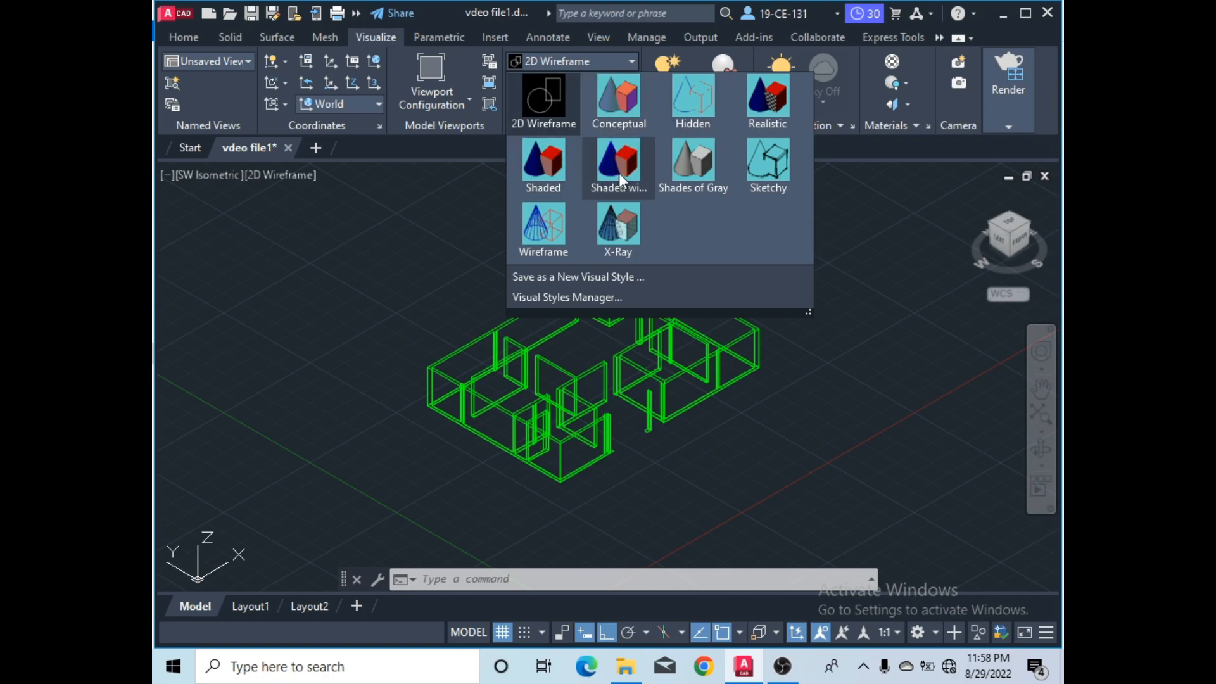
{"action": "left_click", "coordinate": [534, 170]}
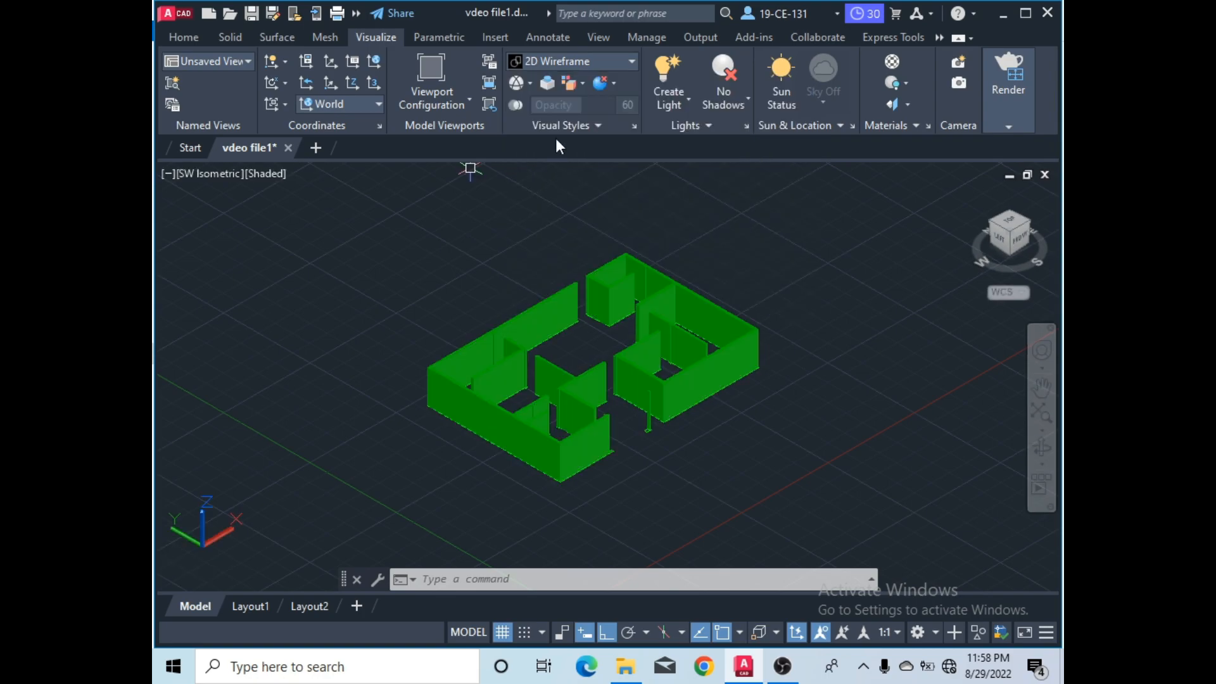
{"action": "scroll", "coordinate": [653, 348], "scroll_direction": "up", "scroll_amount": 3}
{"action": "scroll", "coordinate": [661, 374], "scroll_direction": "down", "scroll_amount": 2}
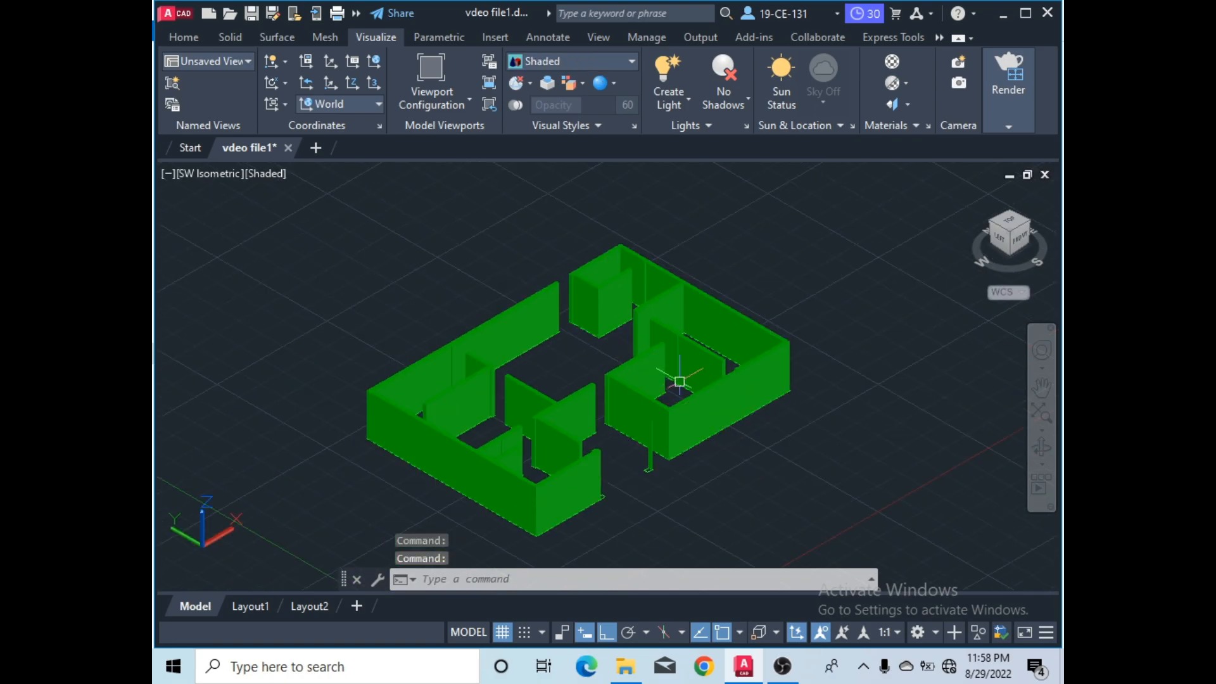
- Open the Materials Browser and browse the Stone category of the Autodesk Library down to the small rectangular stone materials
{"action": "left_click", "coordinate": [892, 61]}
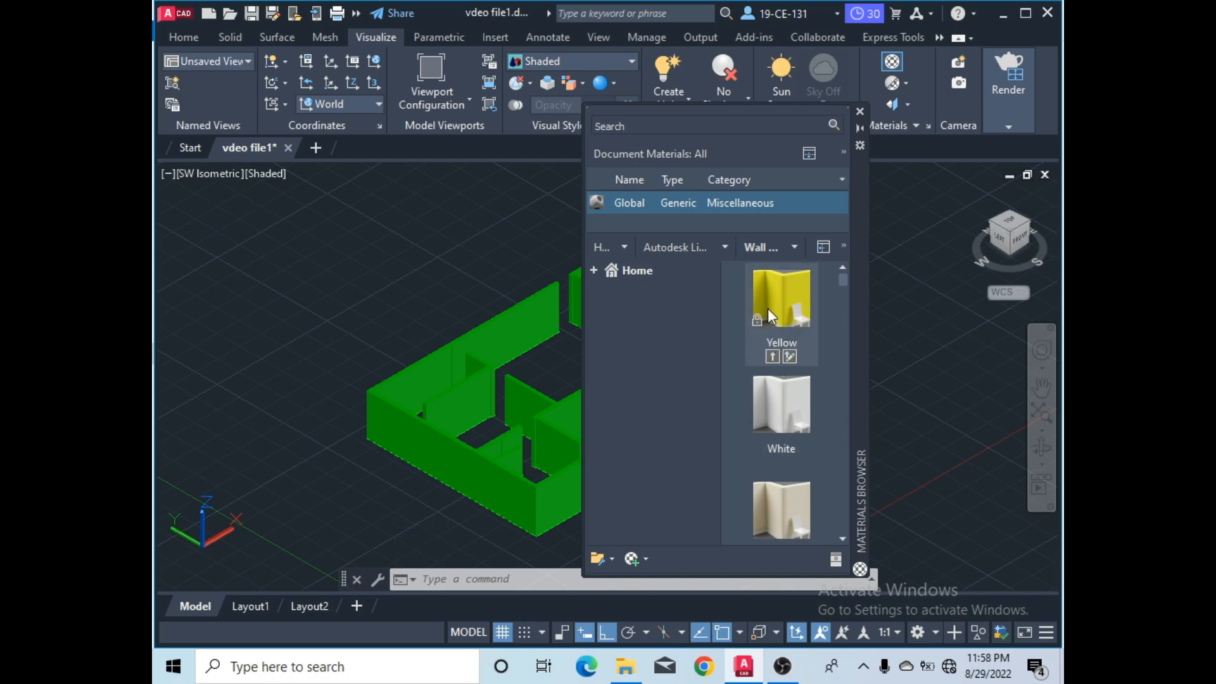
{"action": "left_click", "coordinate": [724, 245]}
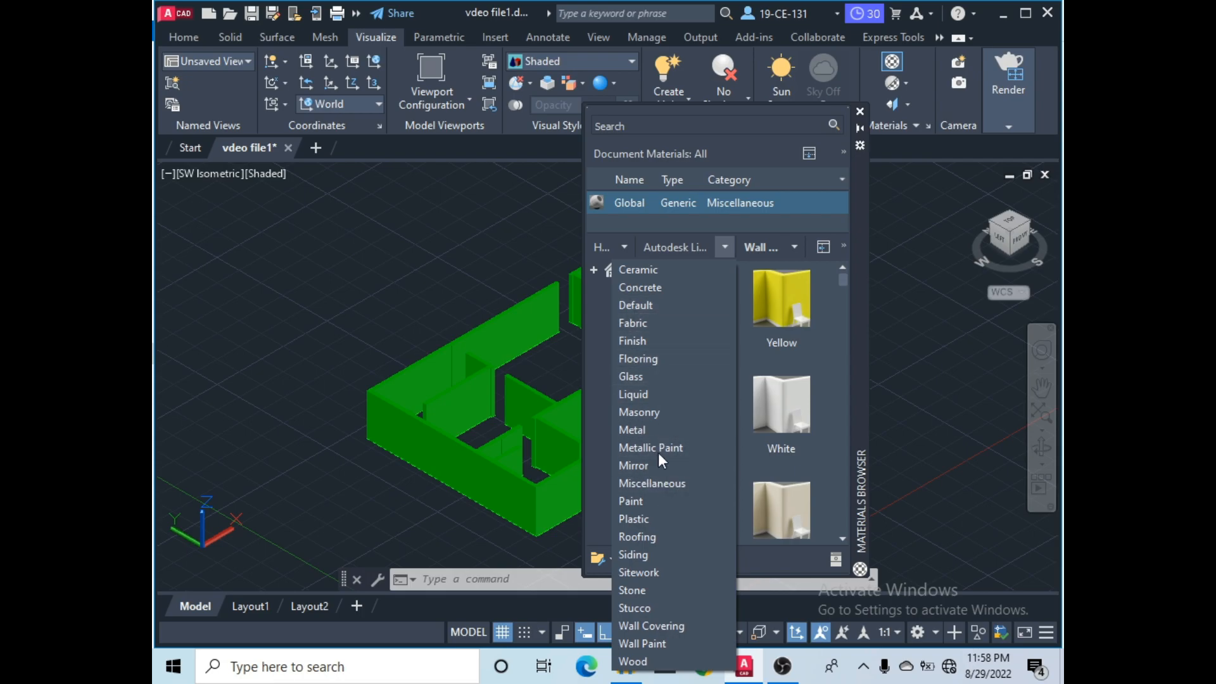
{"action": "left_click", "coordinate": [636, 591]}
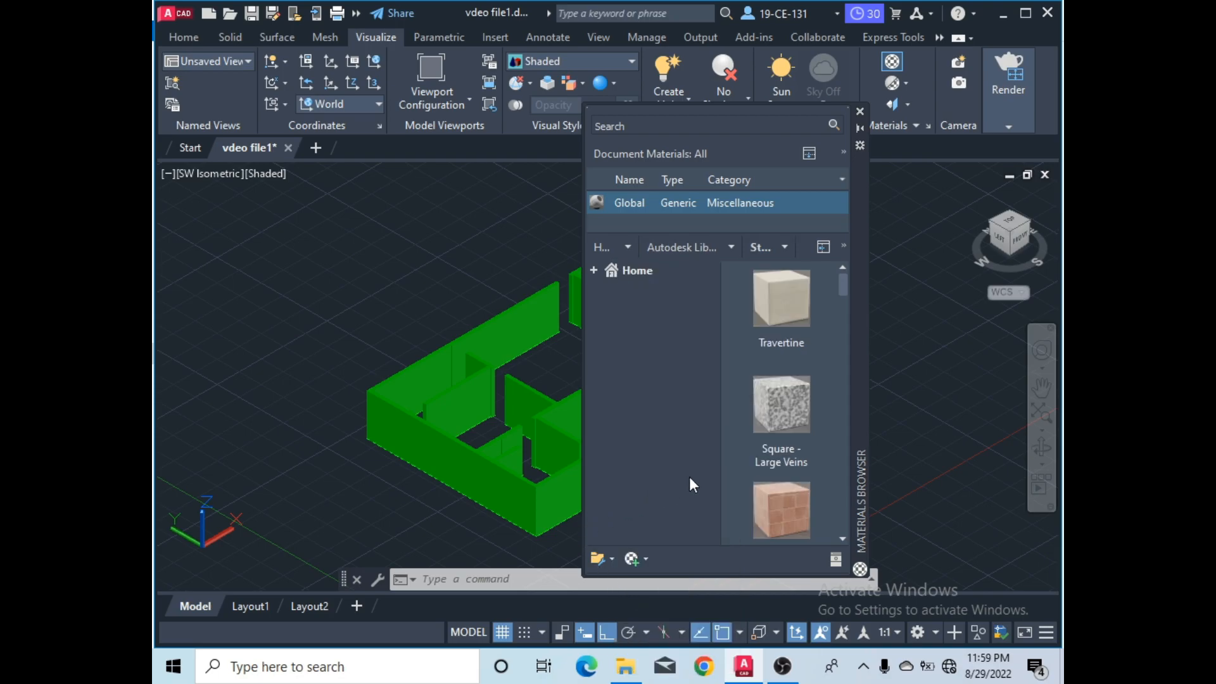
{"action": "scroll", "coordinate": [800, 377], "scroll_direction": "down", "scroll_amount": 5}
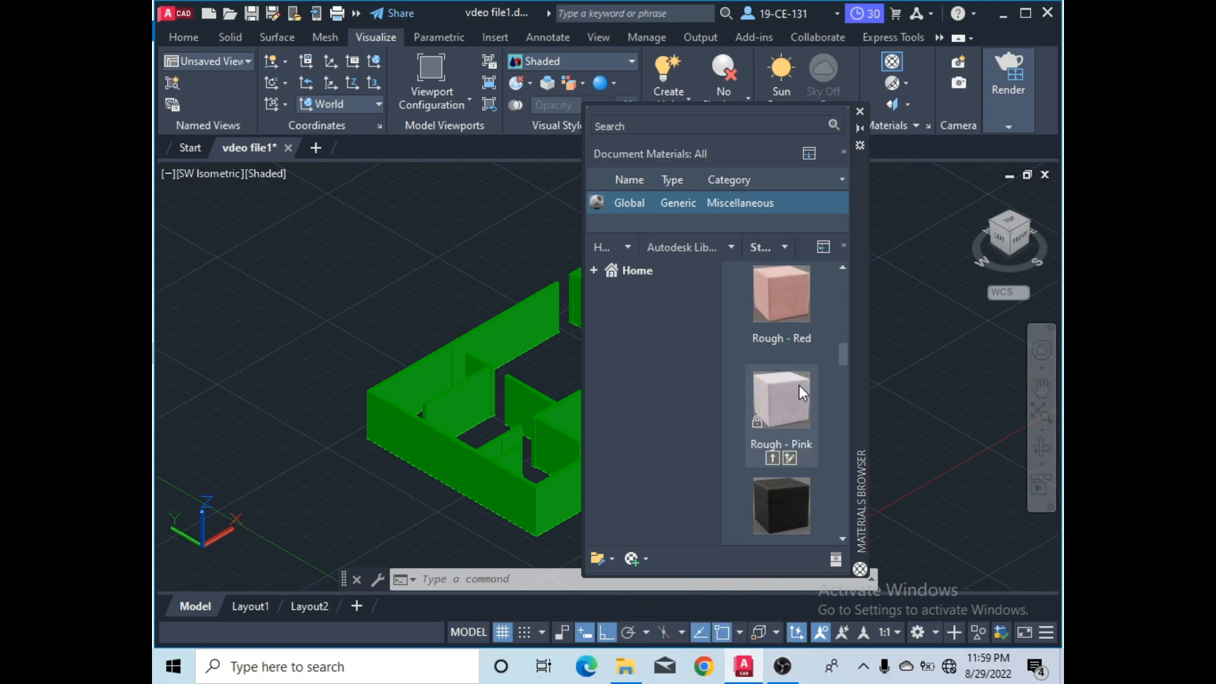
{"action": "scroll", "coordinate": [793, 393], "scroll_direction": "down", "scroll_amount": 2}
{"action": "scroll", "coordinate": [792, 401], "scroll_direction": "down", "scroll_amount": 3}
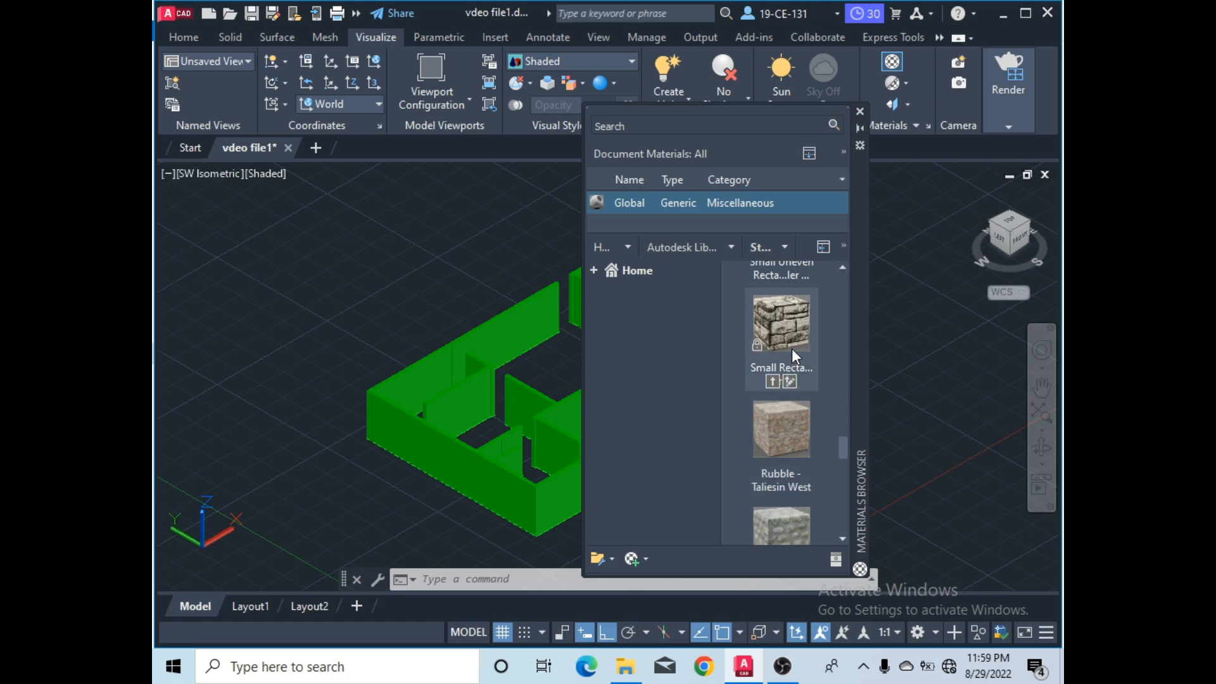
{"action": "scroll", "coordinate": [531, 363], "scroll_direction": "down", "scroll_amount": 5}
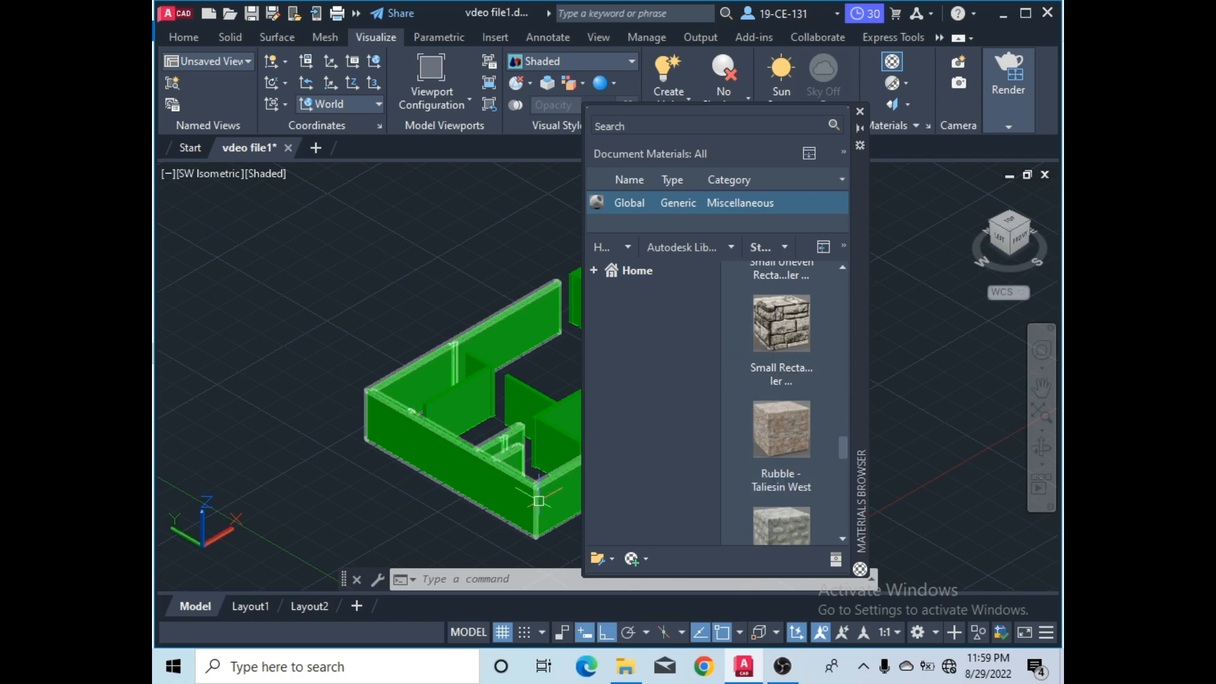
- Apply the small rectangular gray stone material to the large outer wall block on the east side of the model
{"action": "scroll", "coordinate": [544, 361], "scroll_direction": "up", "scroll_amount": 6}
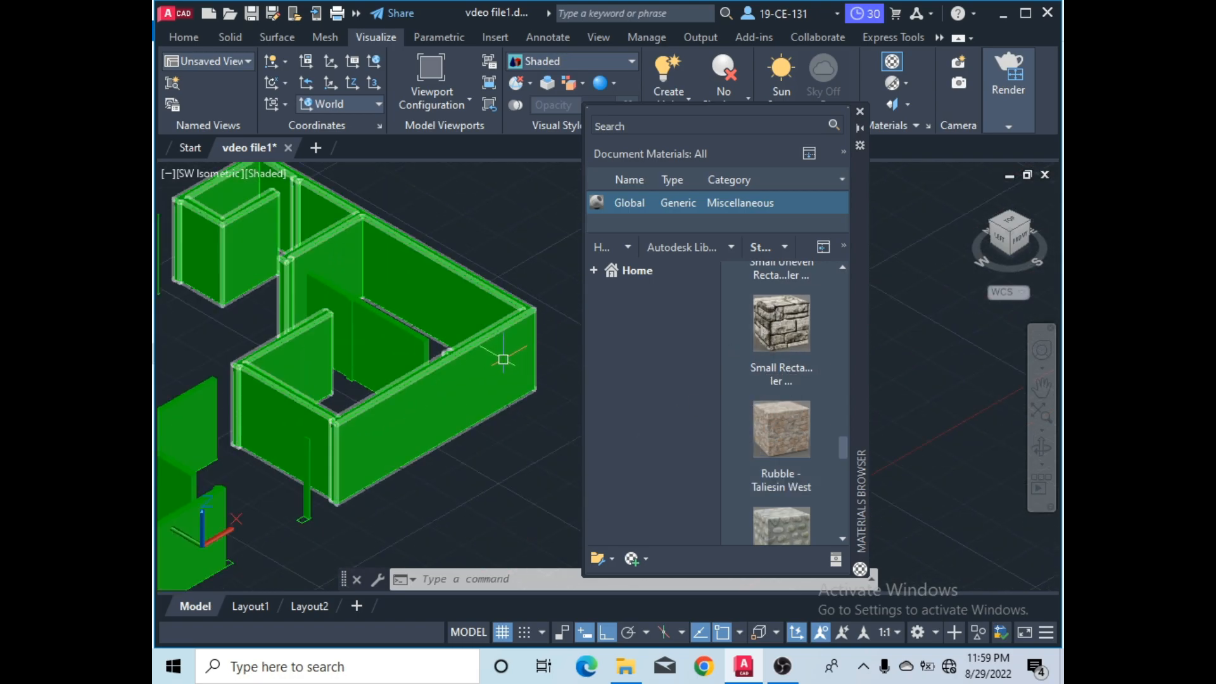
{"action": "left_click", "coordinate": [498, 357]}
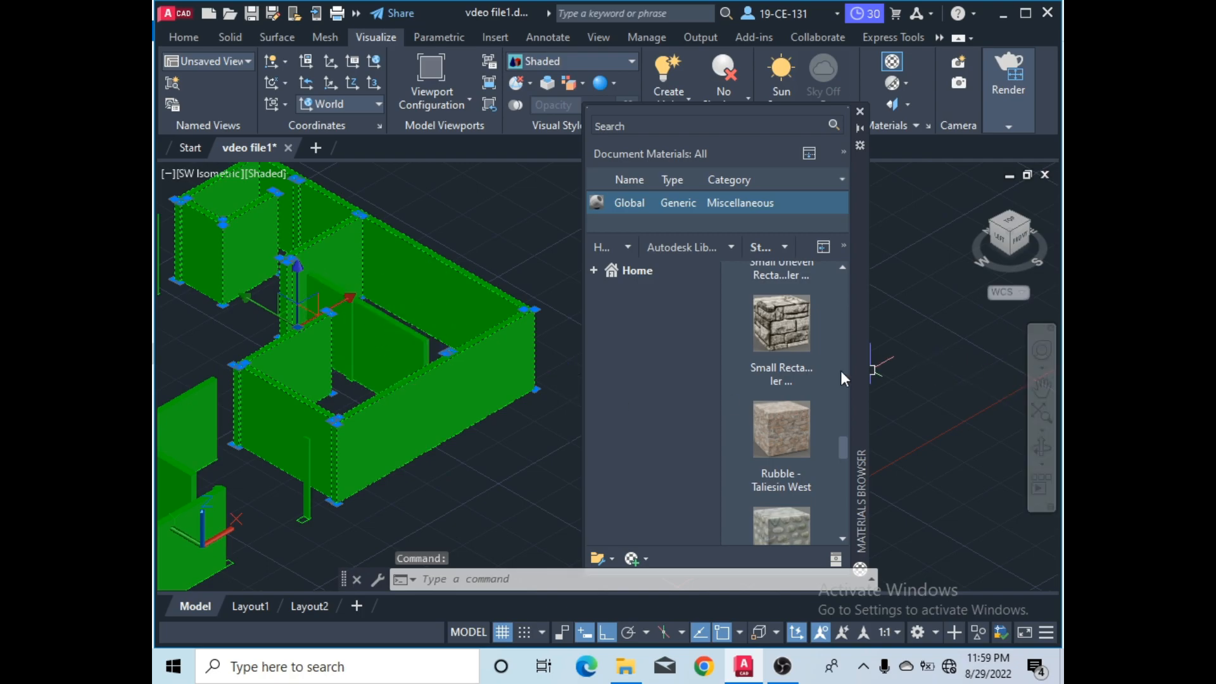
{"action": "left_click", "coordinate": [773, 382]}
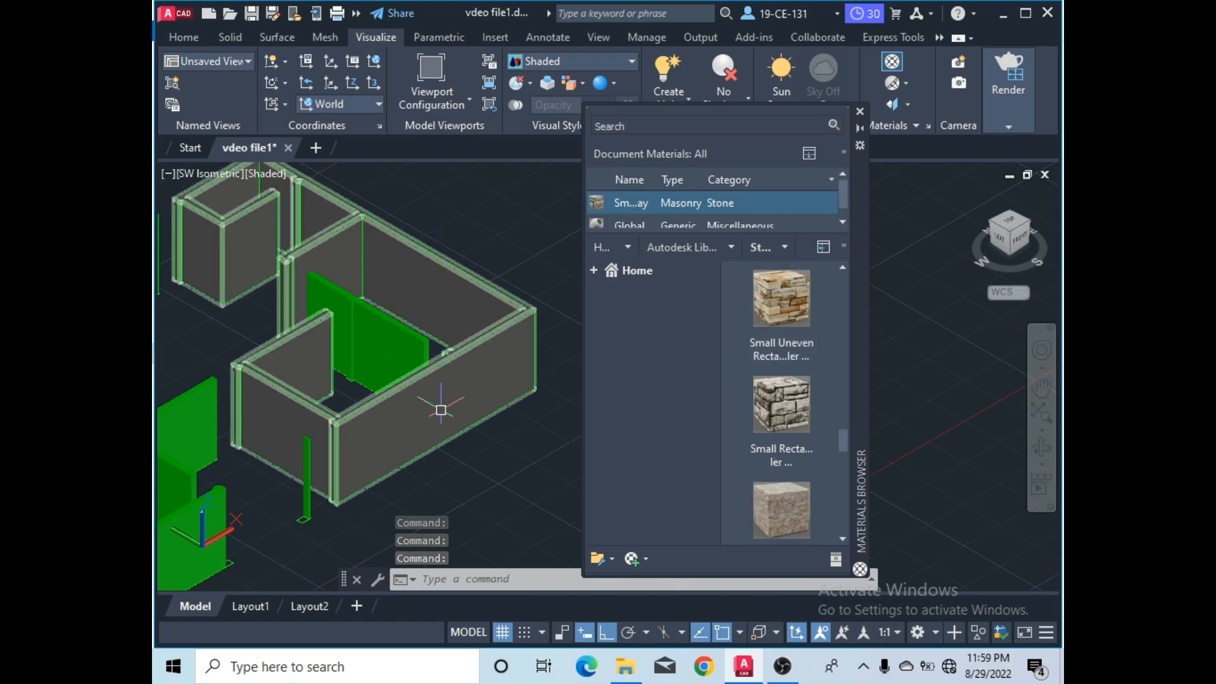
- Set the material display to Materials / Textures On and inspect the stone texture on the wall
{"action": "left_click", "coordinate": [907, 82]}
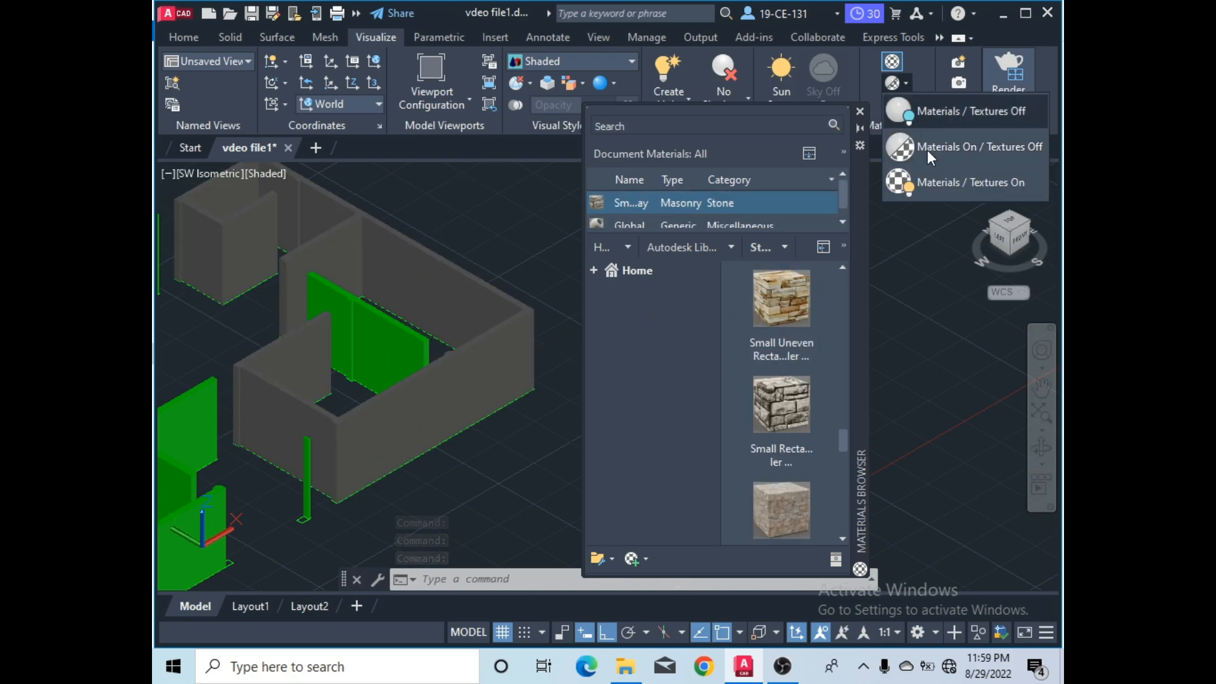
{"action": "left_click", "coordinate": [950, 181]}
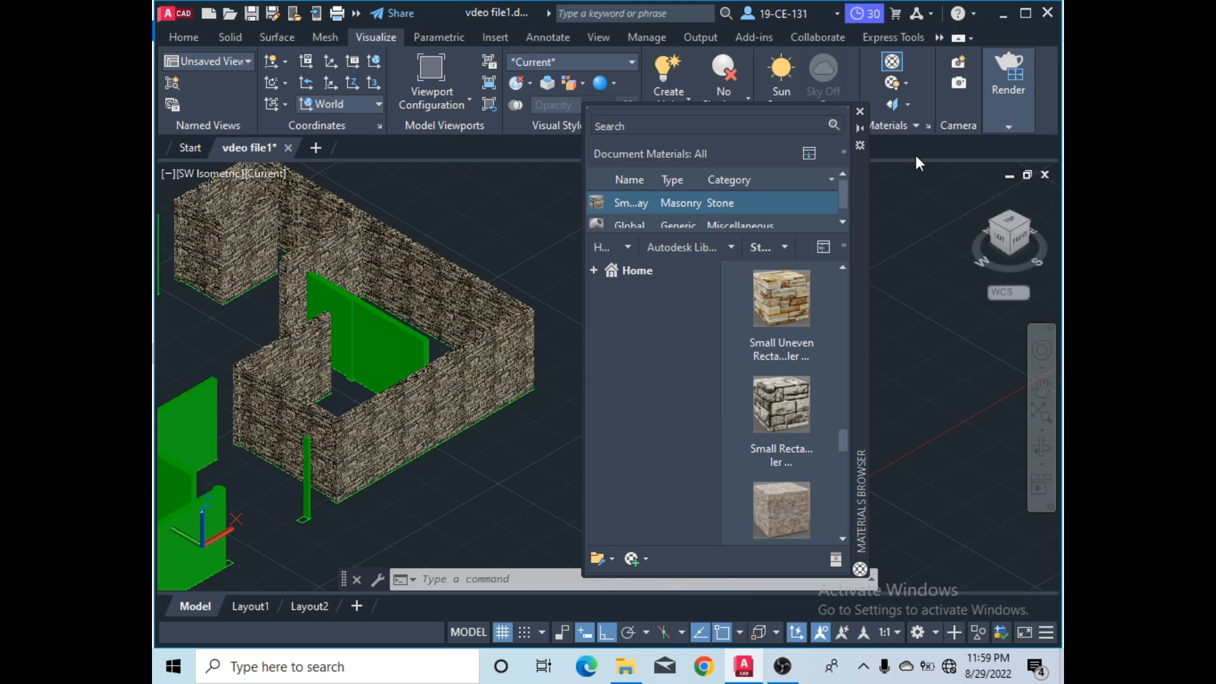
{"action": "left_click", "coordinate": [906, 86]}
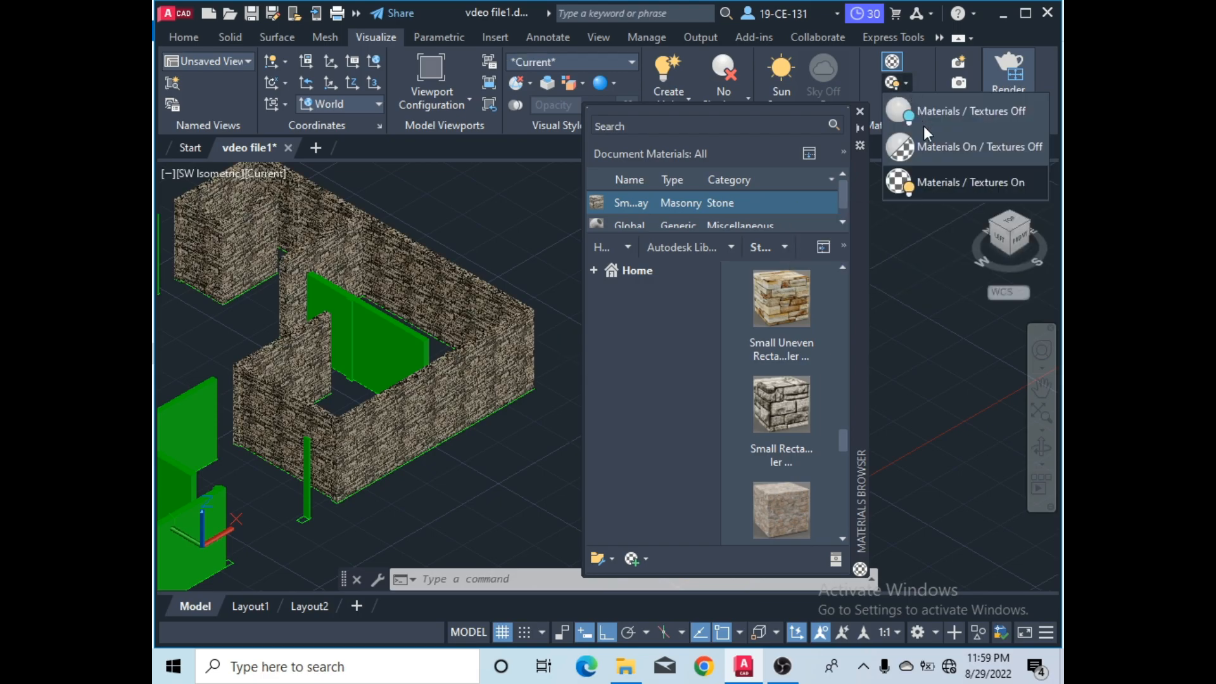
{"action": "left_click", "coordinate": [937, 181]}
{"action": "scroll", "coordinate": [411, 412], "scroll_direction": "up", "scroll_amount": 5}
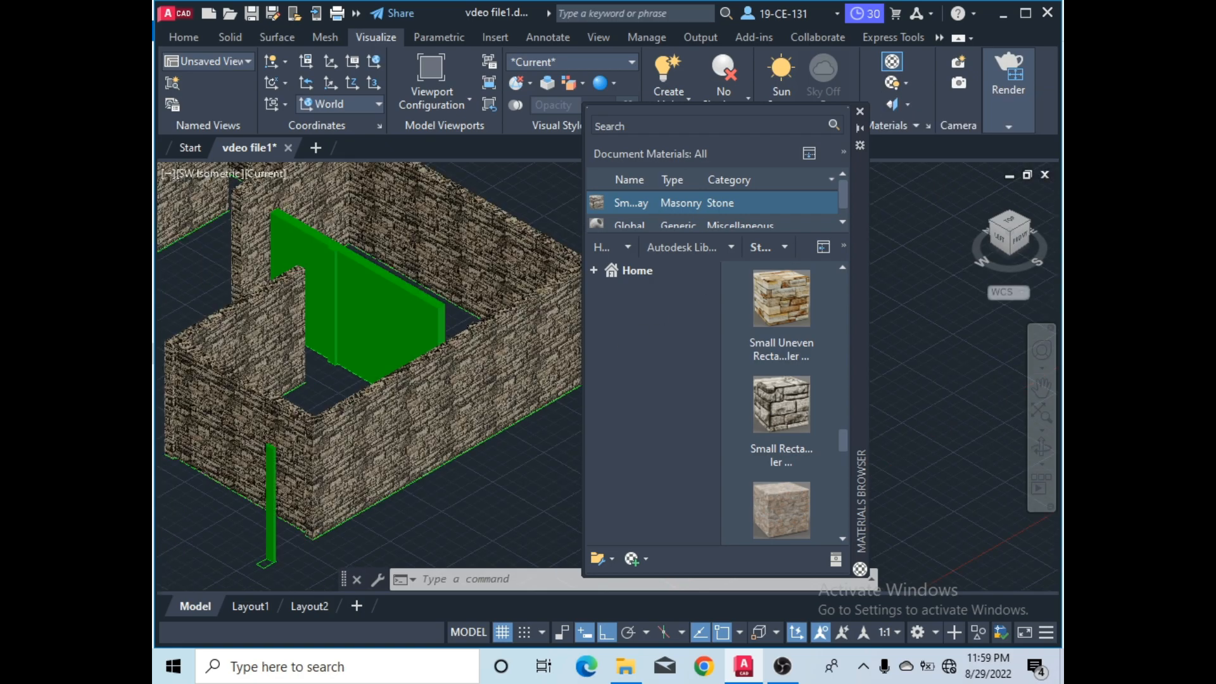
{"action": "mouse_move", "coordinate": [783, 421]}
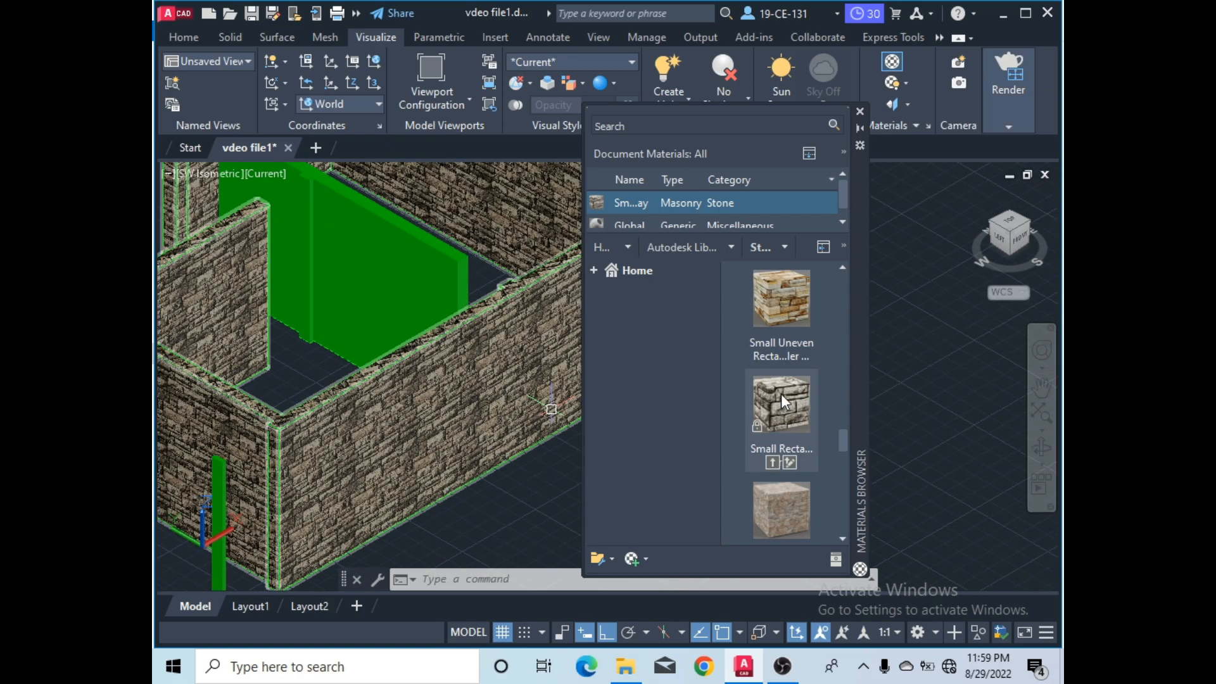
{"action": "scroll", "coordinate": [573, 342], "scroll_direction": "down", "scroll_amount": 4}
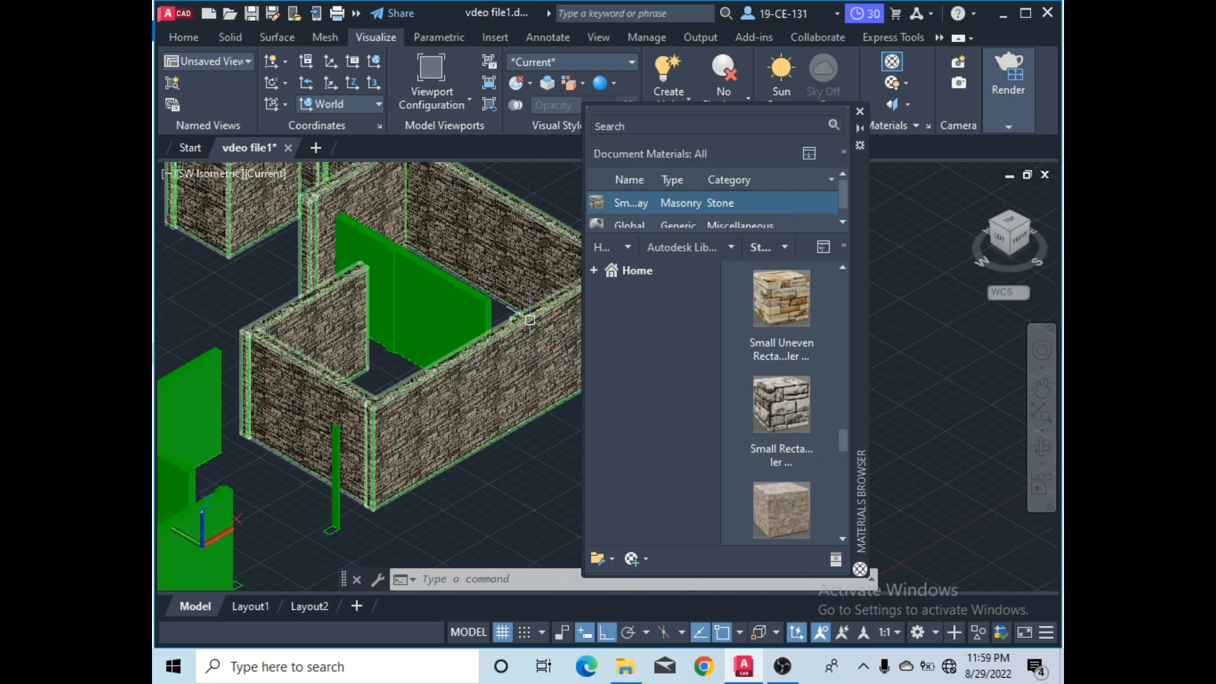
- Apply the Small Uneven Rectangular brown stone material to the other large outer wall block and inspect its texture
{"action": "scroll", "coordinate": [521, 320], "scroll_direction": "down", "scroll_amount": 3}
{"action": "left_click", "coordinate": [293, 473]}
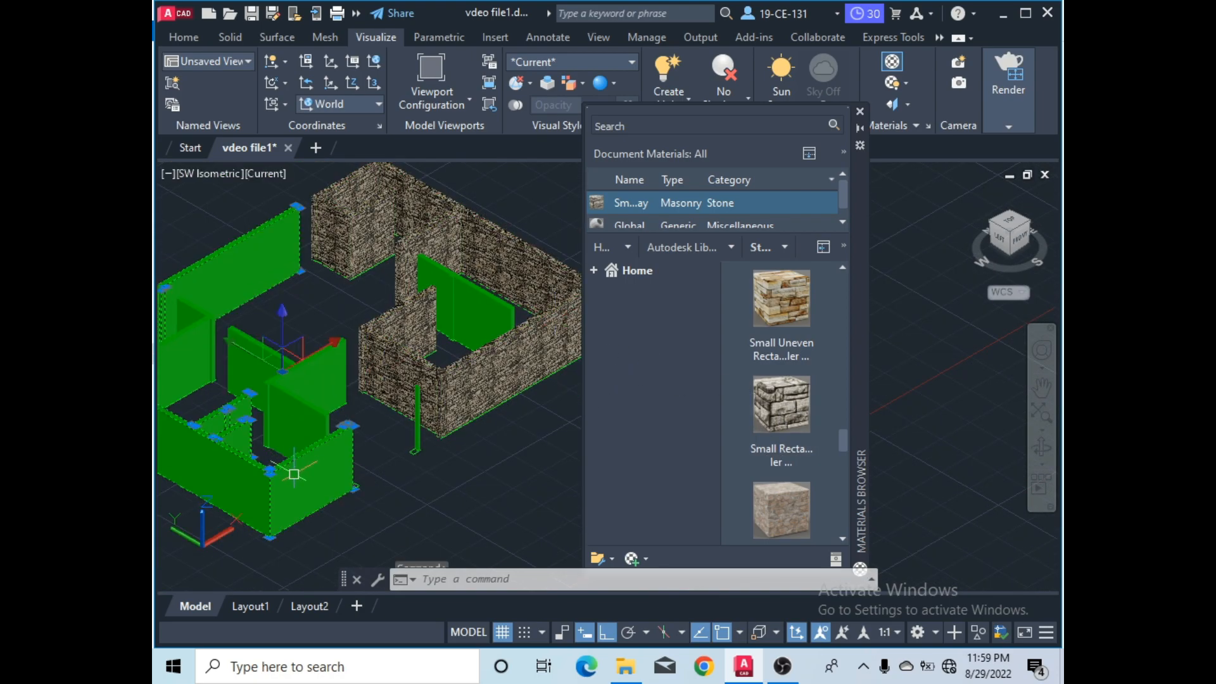
{"action": "mouse_move", "coordinate": [778, 327]}
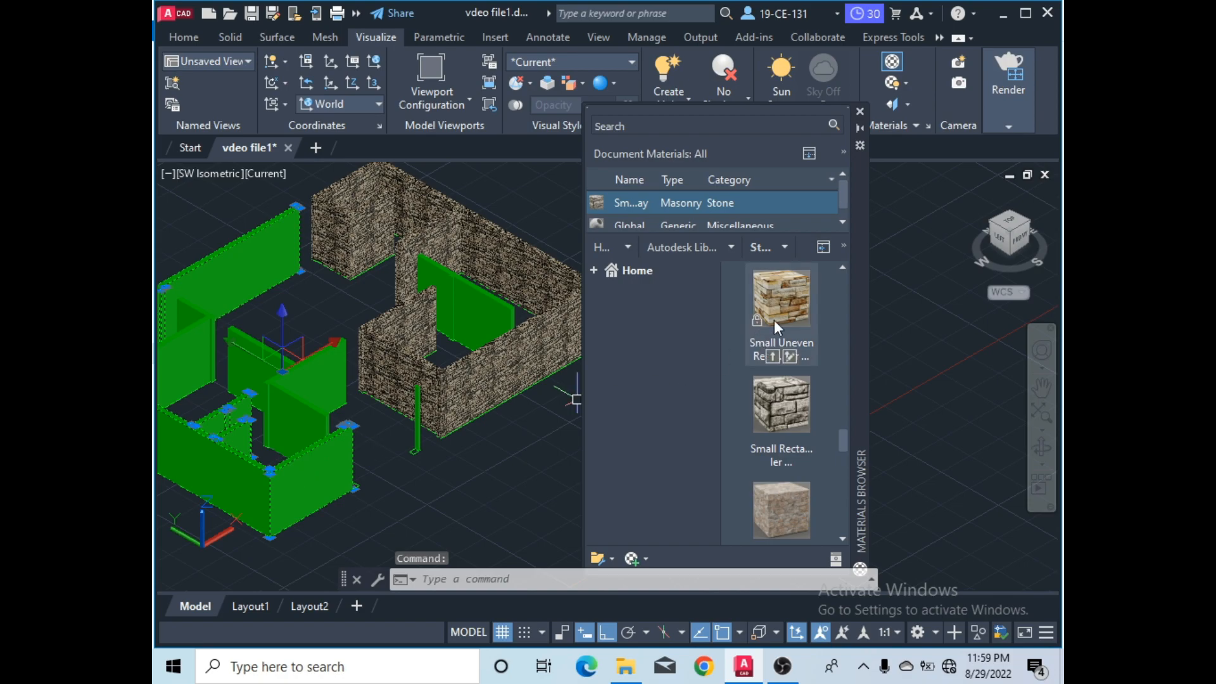
{"action": "left_click", "coordinate": [771, 356]}
{"action": "scroll", "coordinate": [283, 510], "scroll_direction": "up", "scroll_amount": 3}
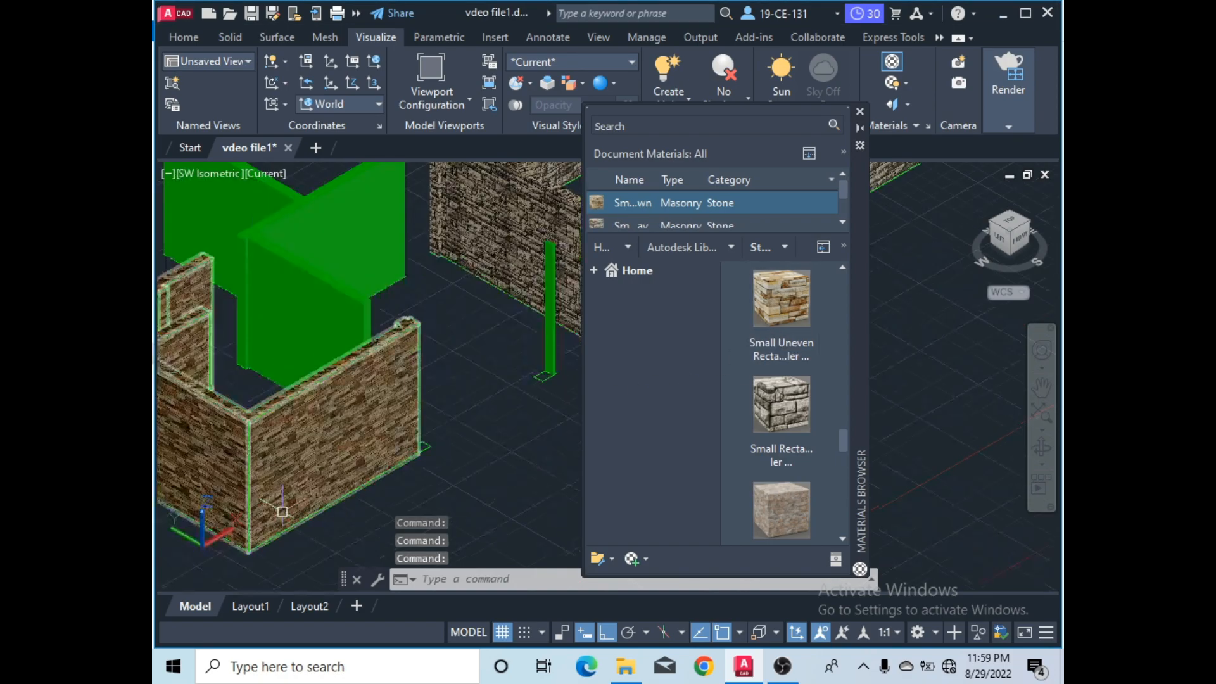
{"action": "scroll", "coordinate": [319, 486], "scroll_direction": "up", "scroll_amount": 3}
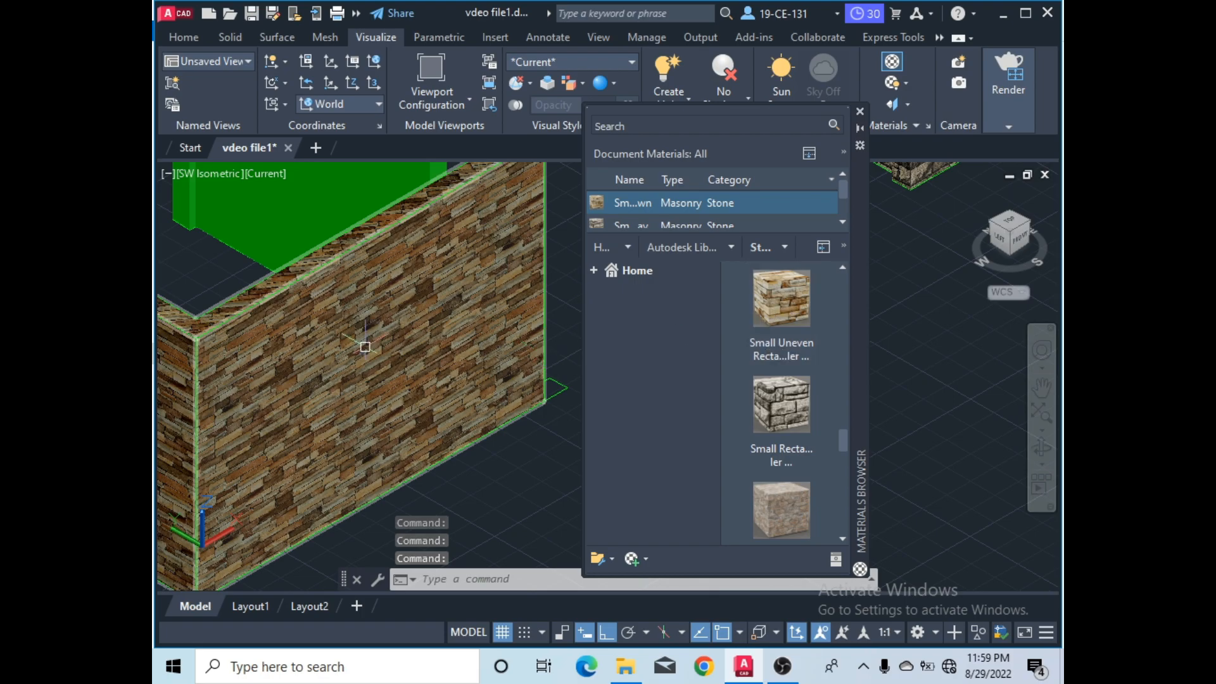
{"action": "scroll", "coordinate": [329, 388], "scroll_direction": "down", "scroll_amount": 3}
{"action": "scroll", "coordinate": [399, 366], "scroll_direction": "down", "scroll_amount": 5}
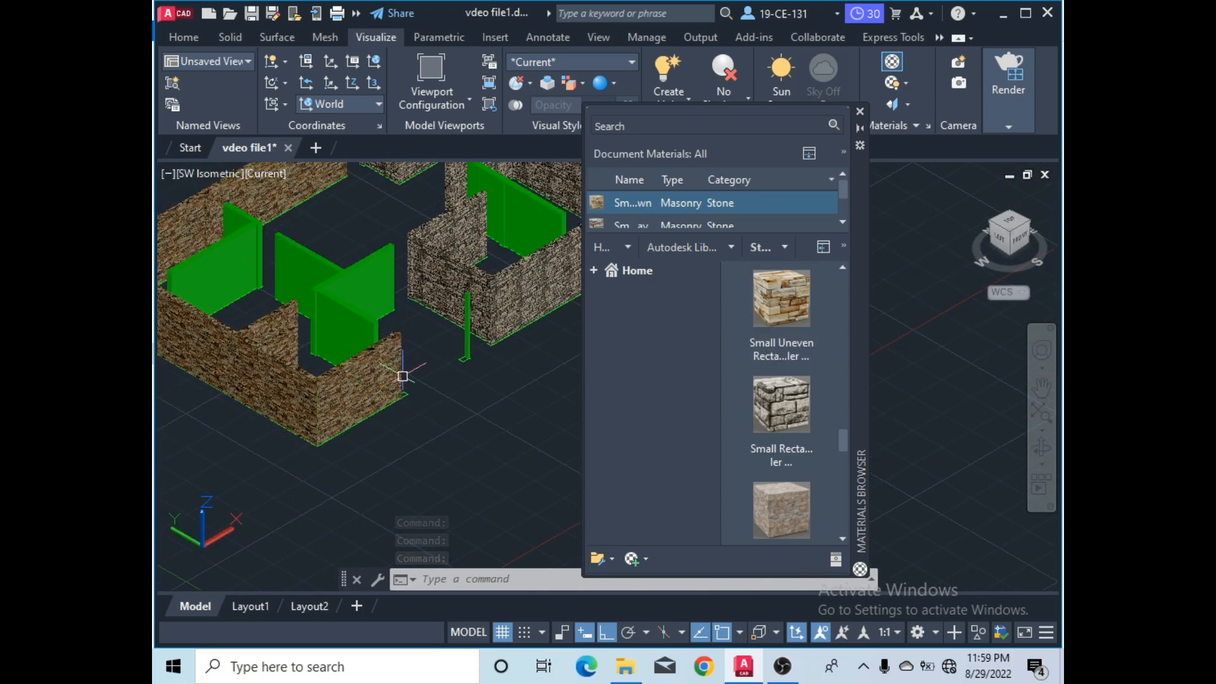
- Apply the Floral Brown wall covering to the inner face of the long back wall in the gray stone block's main room
{"action": "scroll", "coordinate": [518, 224], "scroll_direction": "up", "scroll_amount": 5}
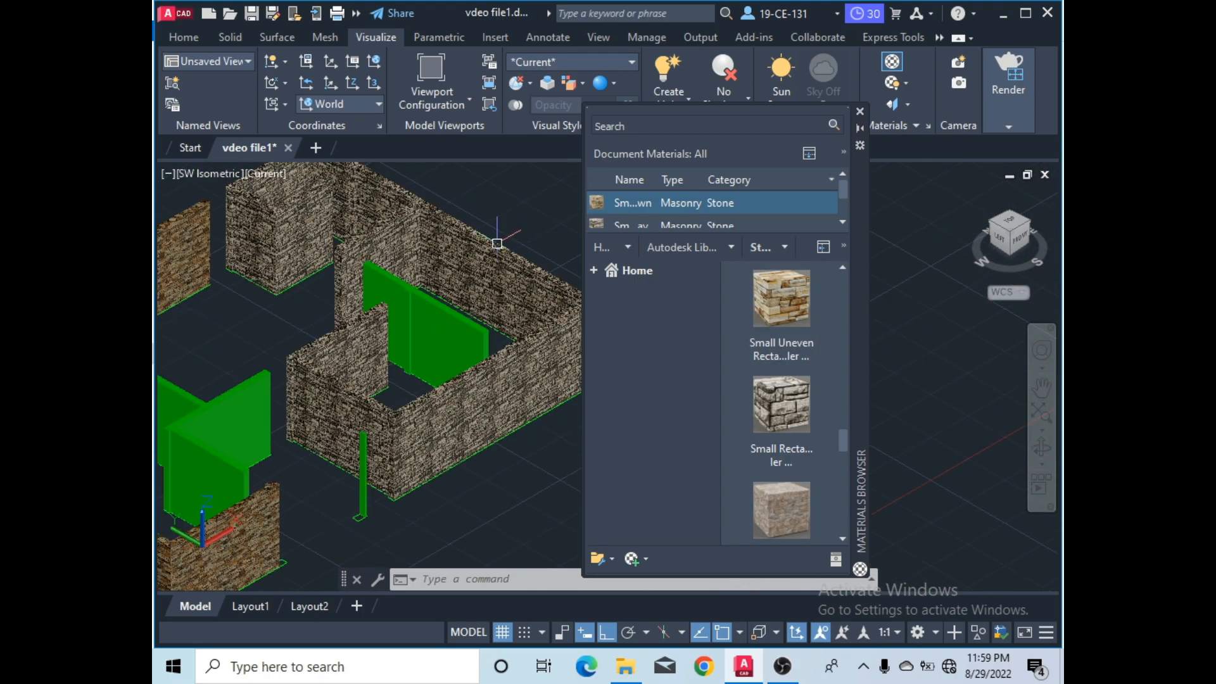
{"action": "scroll", "coordinate": [450, 276], "scroll_direction": "up", "scroll_amount": 2}
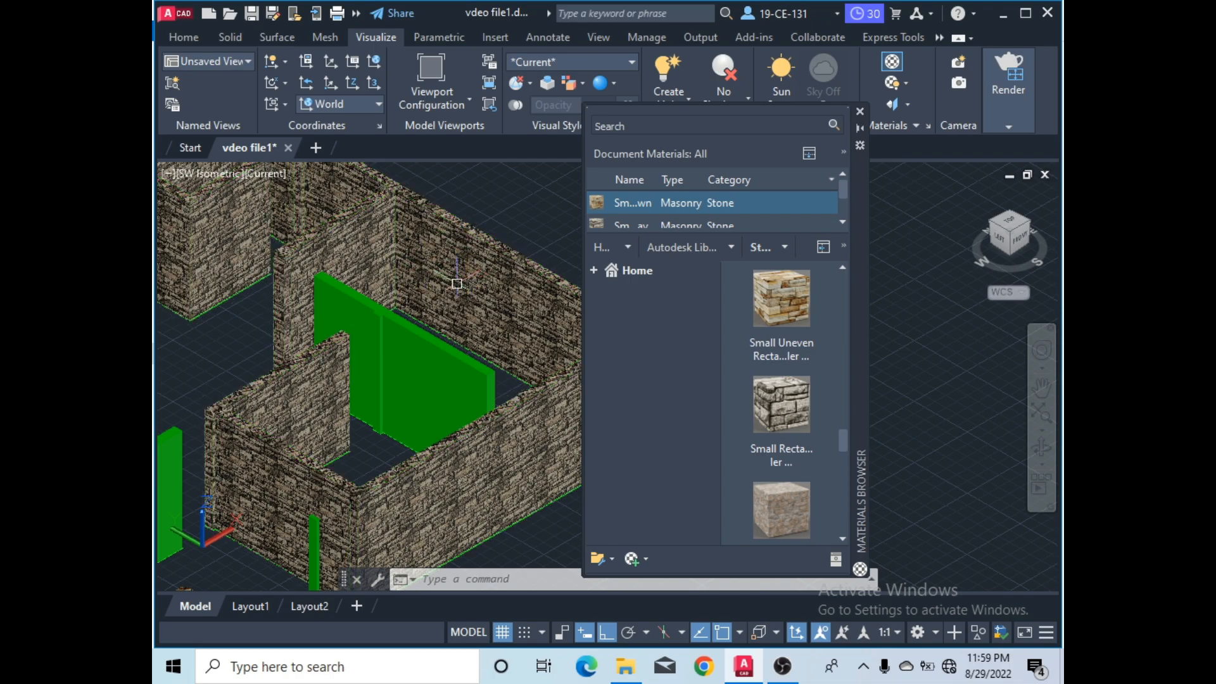
{"action": "left_click", "coordinate": [727, 252]}
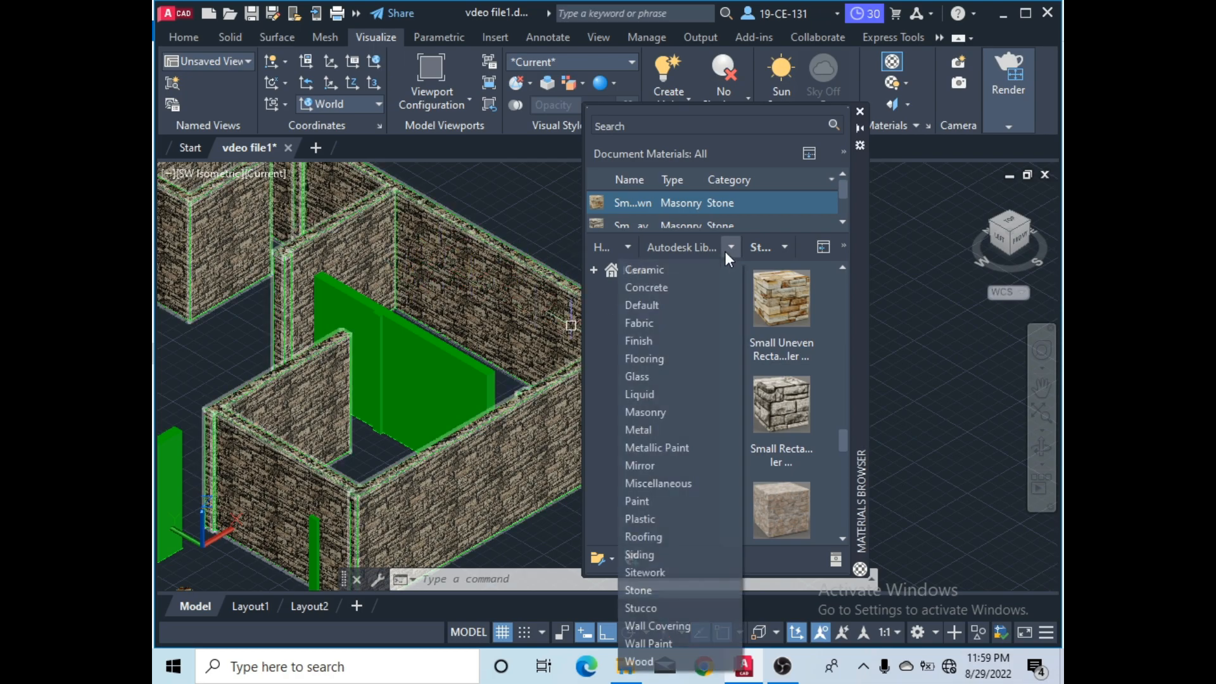
{"action": "left_click", "coordinate": [633, 625]}
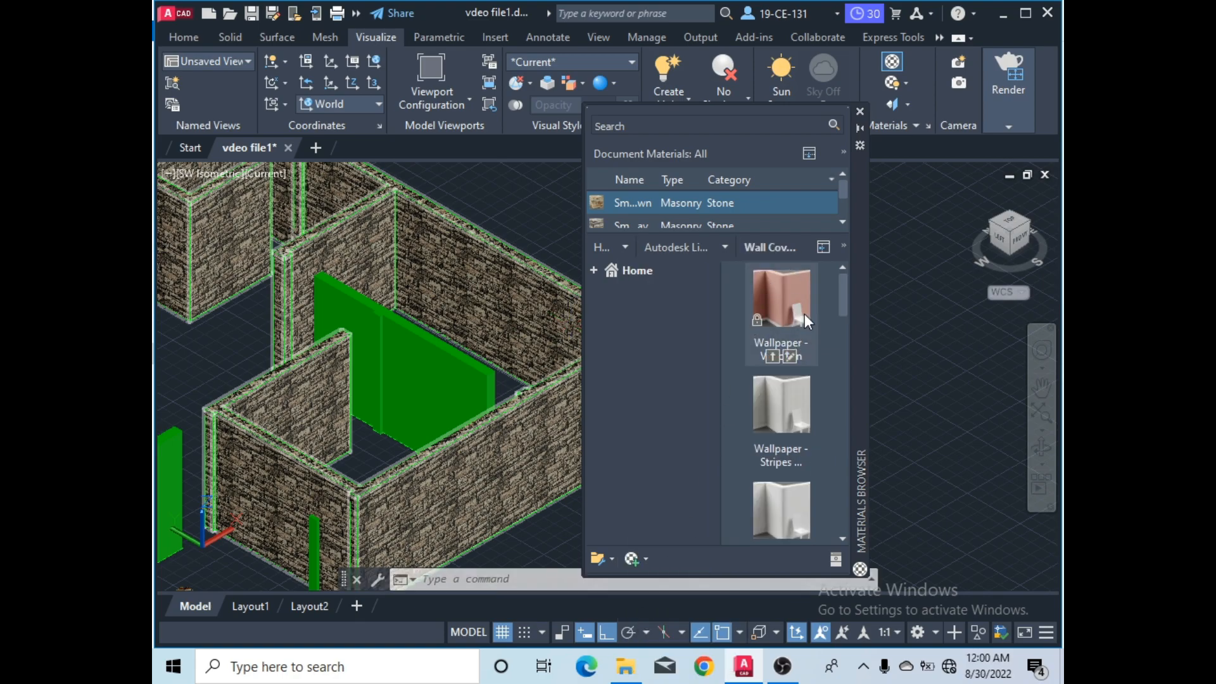
{"action": "scroll", "coordinate": [803, 418], "scroll_direction": "down", "scroll_amount": 3}
{"action": "scroll", "coordinate": [791, 424], "scroll_direction": "down", "scroll_amount": 3}
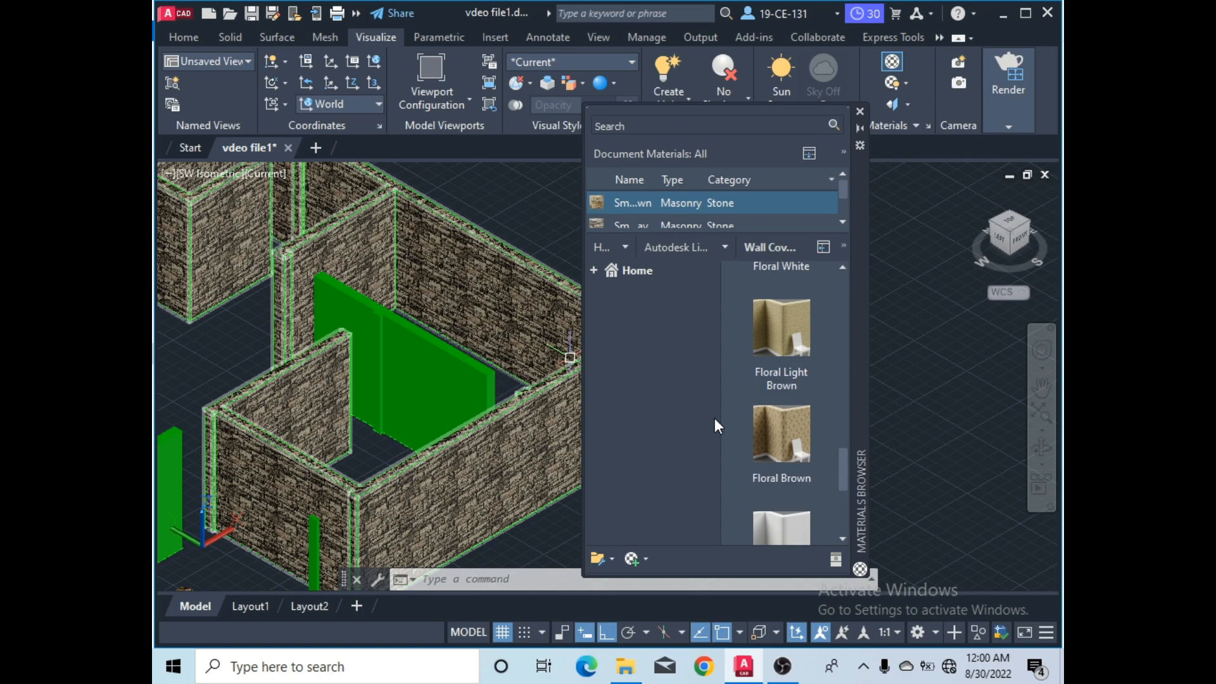
{"action": "left_click_drag", "start_coordinate": [781, 427], "coordinate": [471, 276]}
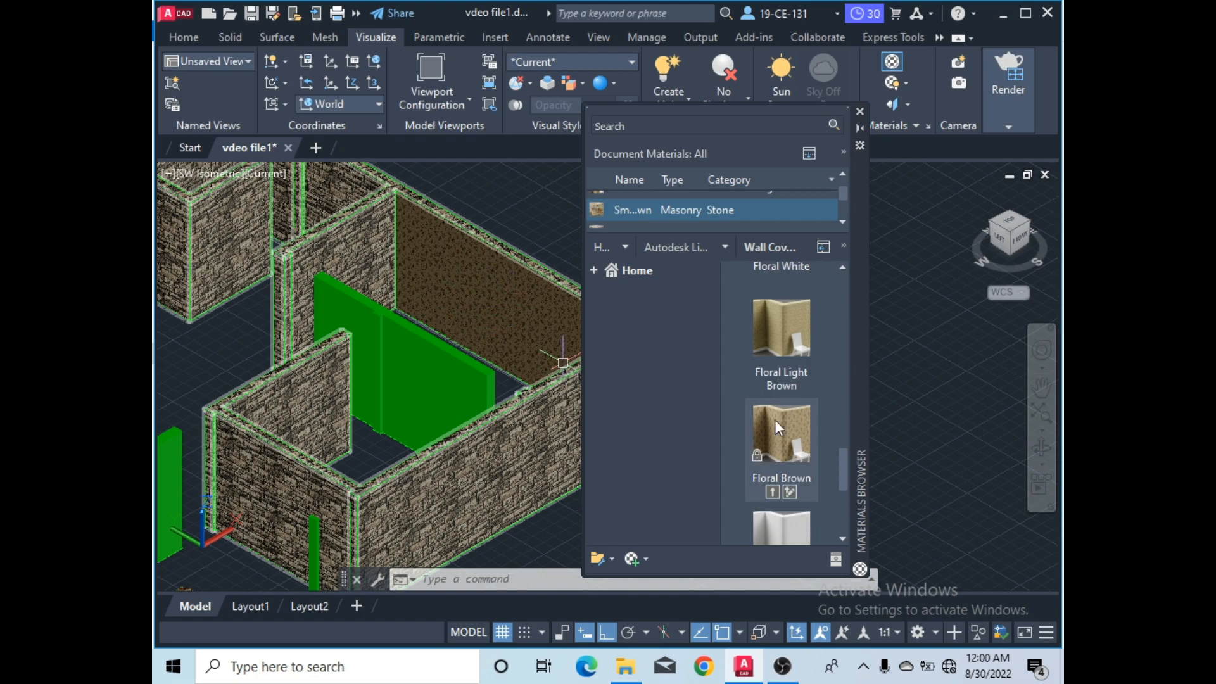
{"action": "scroll", "coordinate": [456, 281], "scroll_direction": "up", "scroll_amount": 5}
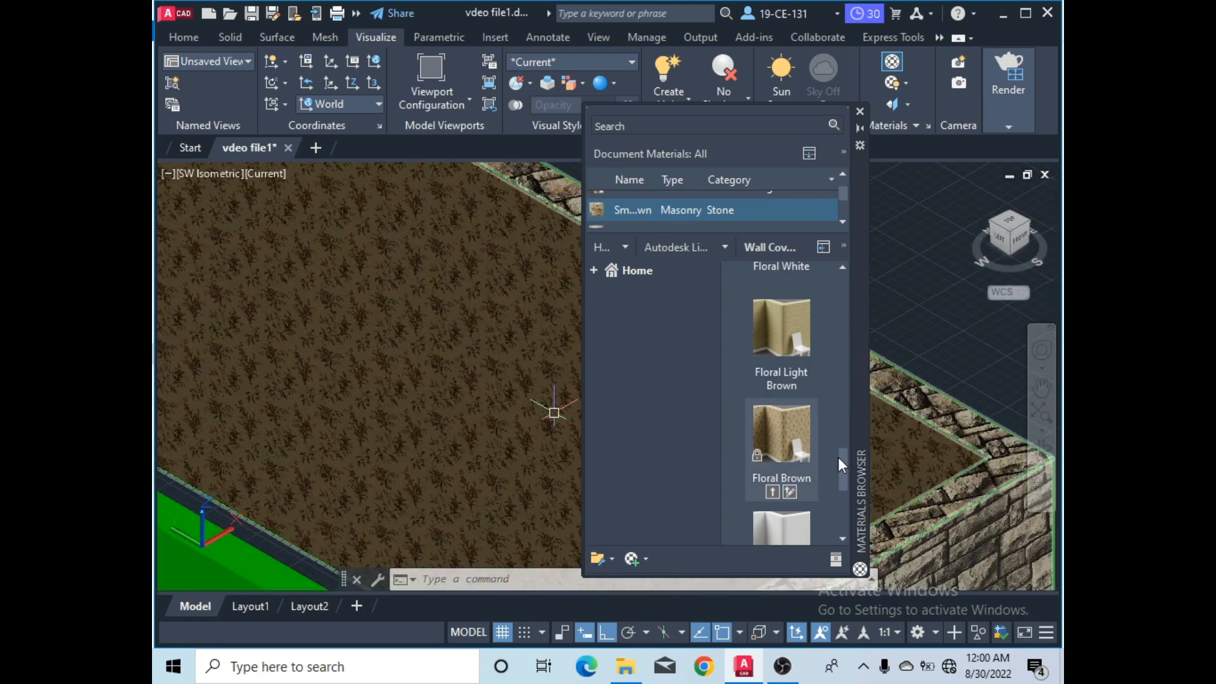
{"action": "scroll", "coordinate": [529, 329], "scroll_direction": "down", "scroll_amount": 6}
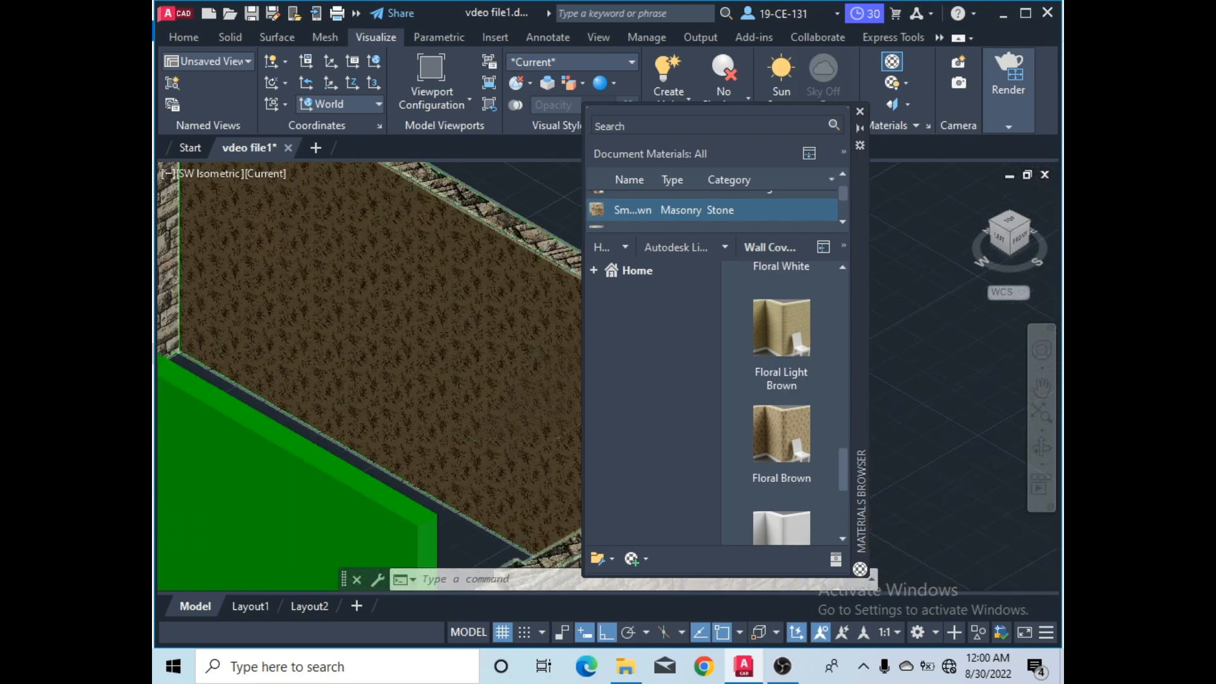
{"action": "scroll", "coordinate": [580, 294], "scroll_direction": "down", "scroll_amount": 5}
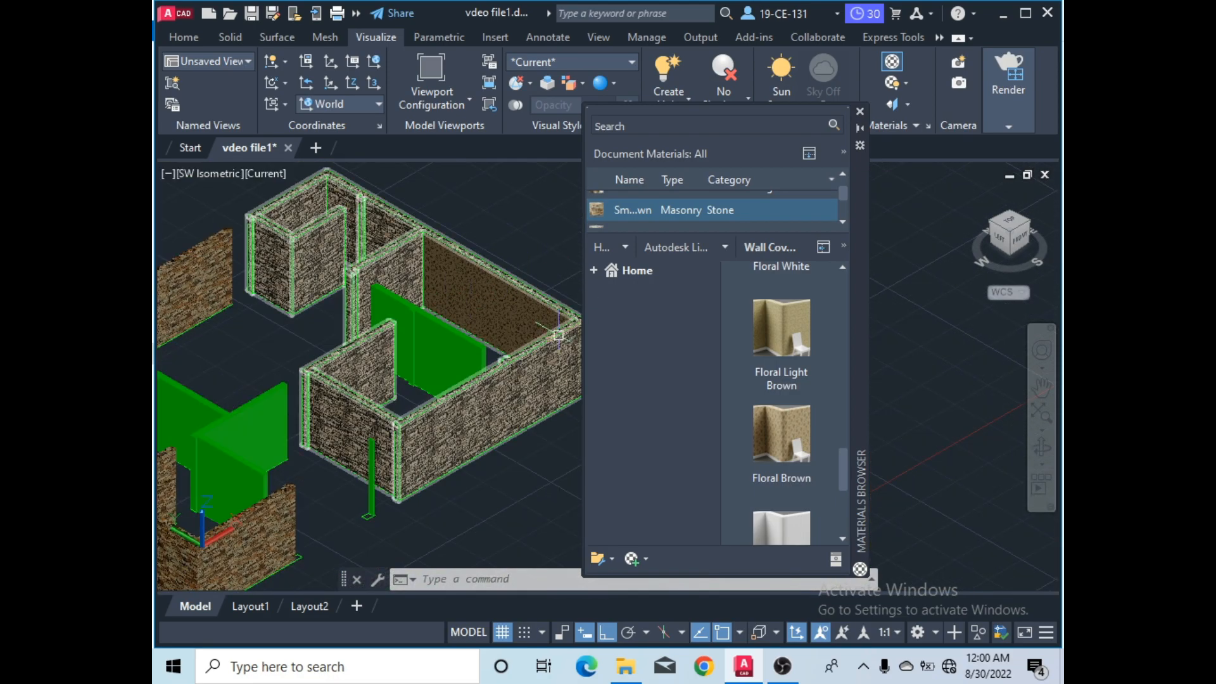
- Apply the Floral Light Brown wall covering to the inner wall face adjoining the Floral Brown wall and inspect it
{"action": "scroll", "coordinate": [746, 445], "scroll_direction": "down", "scroll_amount": 3}
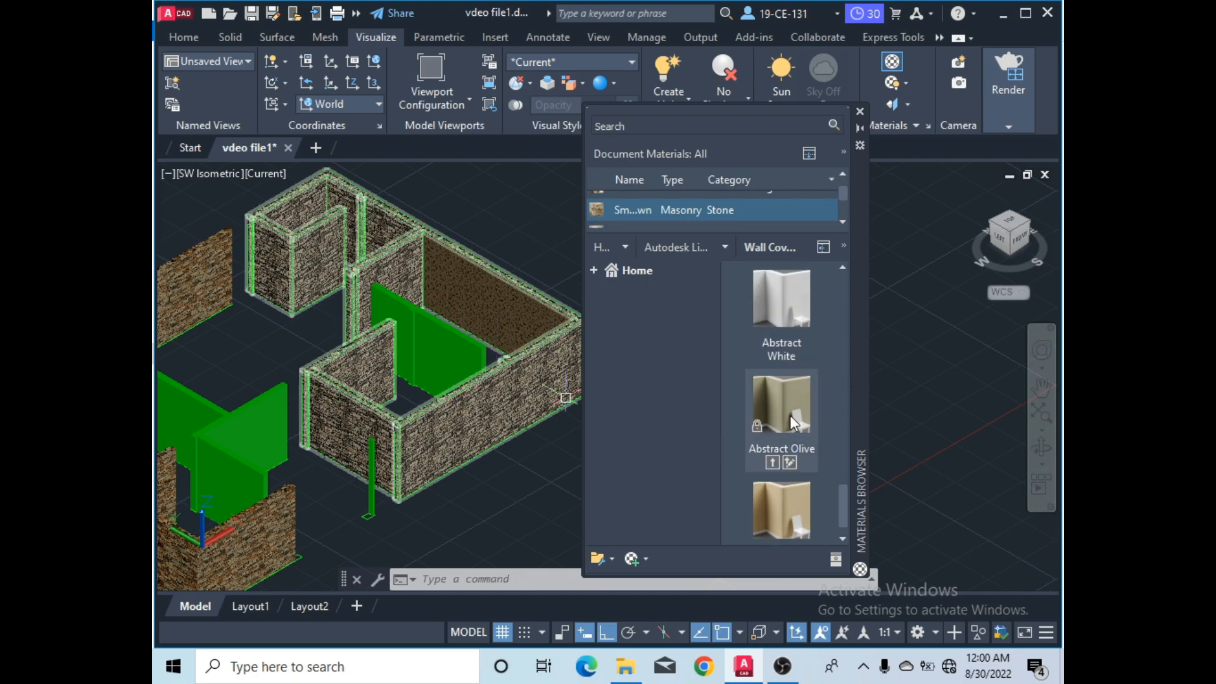
{"action": "scroll", "coordinate": [804, 387], "scroll_direction": "up", "scroll_amount": 3}
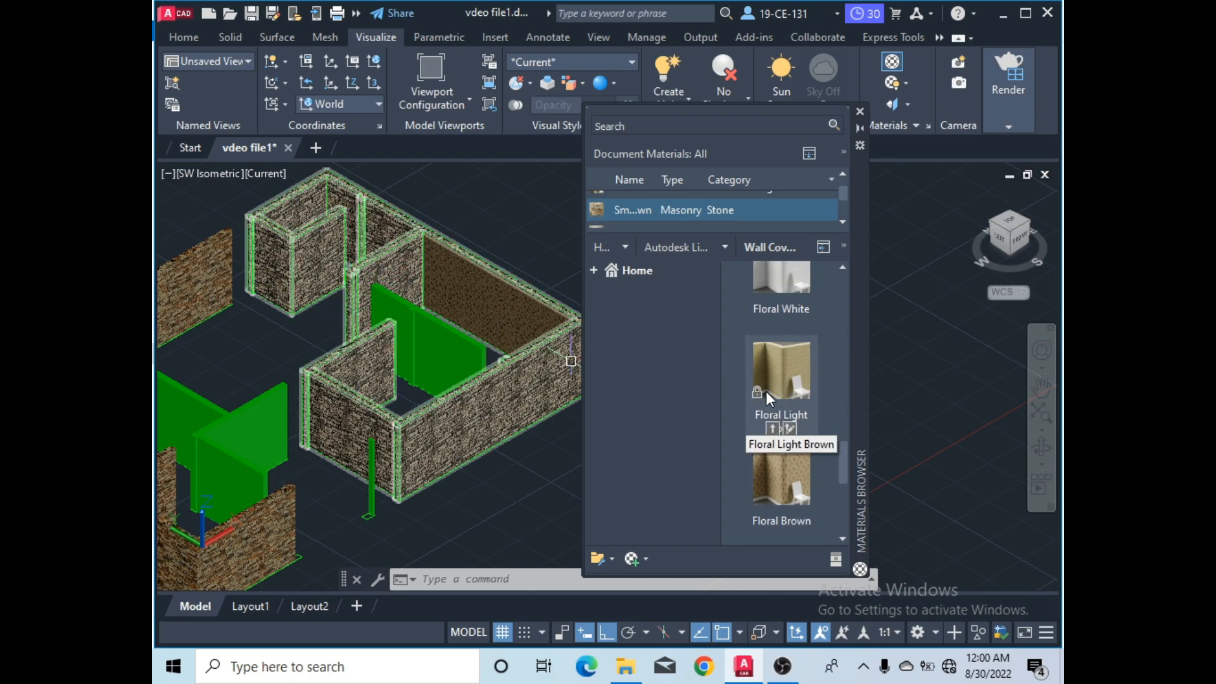
{"action": "left_click_drag", "start_coordinate": [766, 390], "coordinate": [401, 256]}
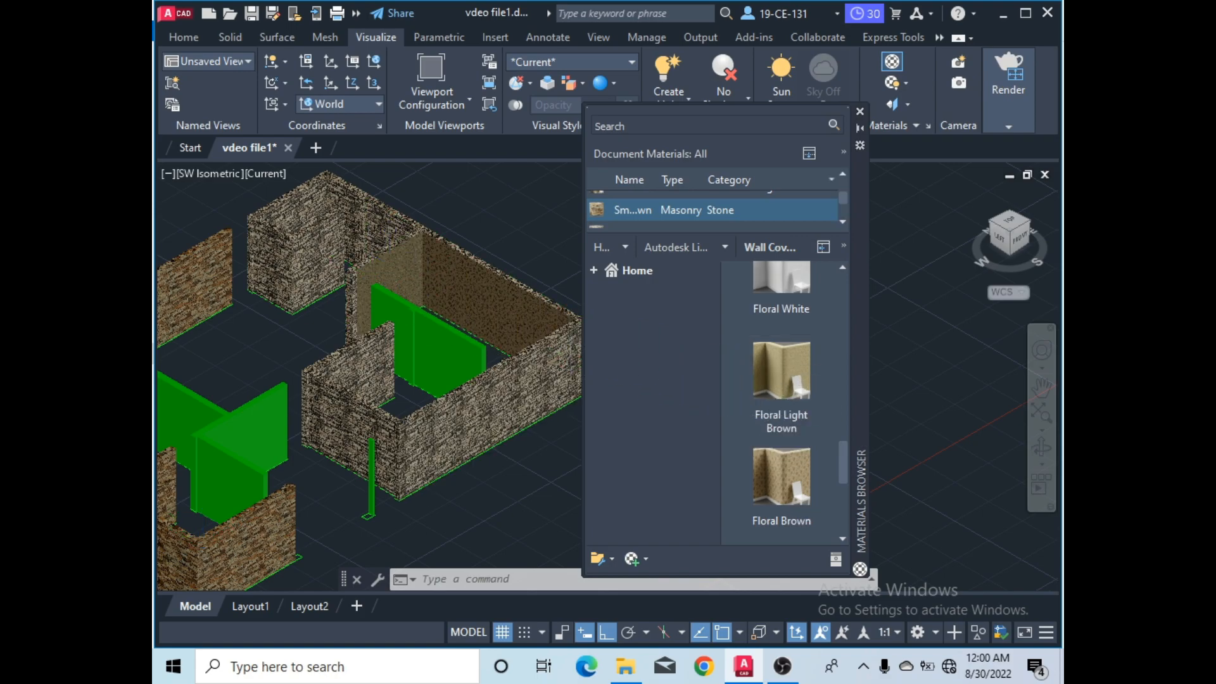
{"action": "scroll", "coordinate": [406, 259], "scroll_direction": "up", "scroll_amount": 5}
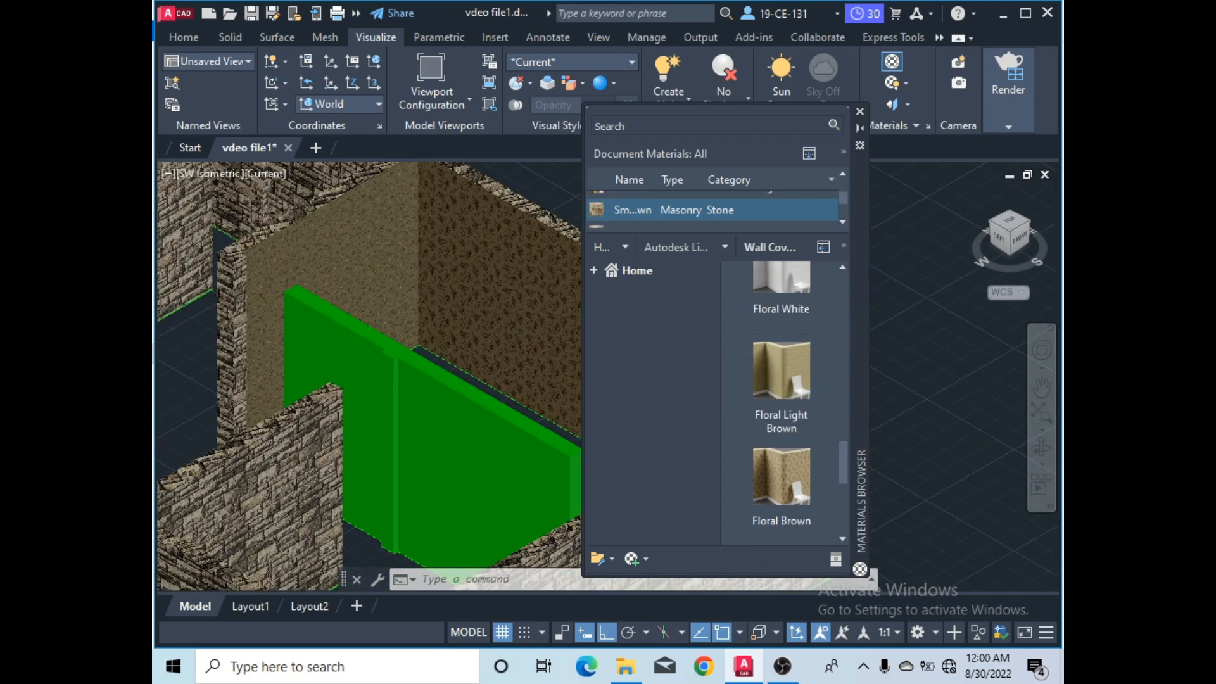
{"action": "scroll", "coordinate": [480, 282], "scroll_direction": "down", "scroll_amount": 5}
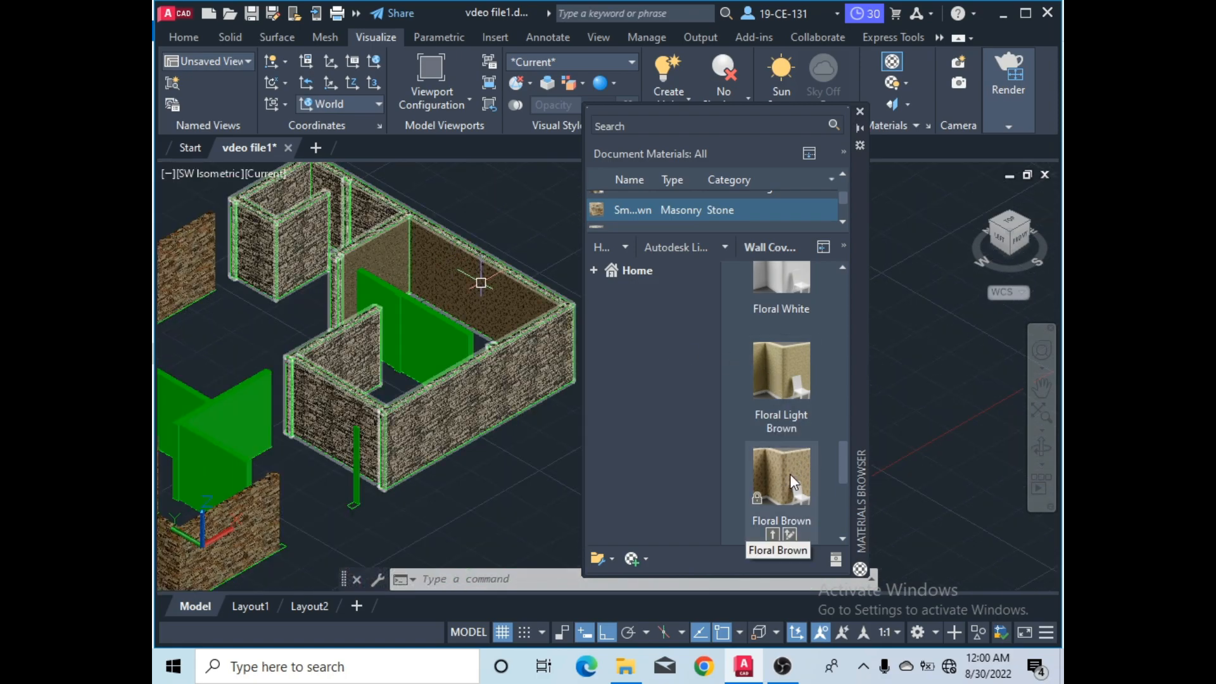
- Apply the Floral Brown wall covering to the inner face of the short wall at the gray stone block's open front
{"action": "left_click_drag", "start_coordinate": [789, 473], "coordinate": [349, 342]}
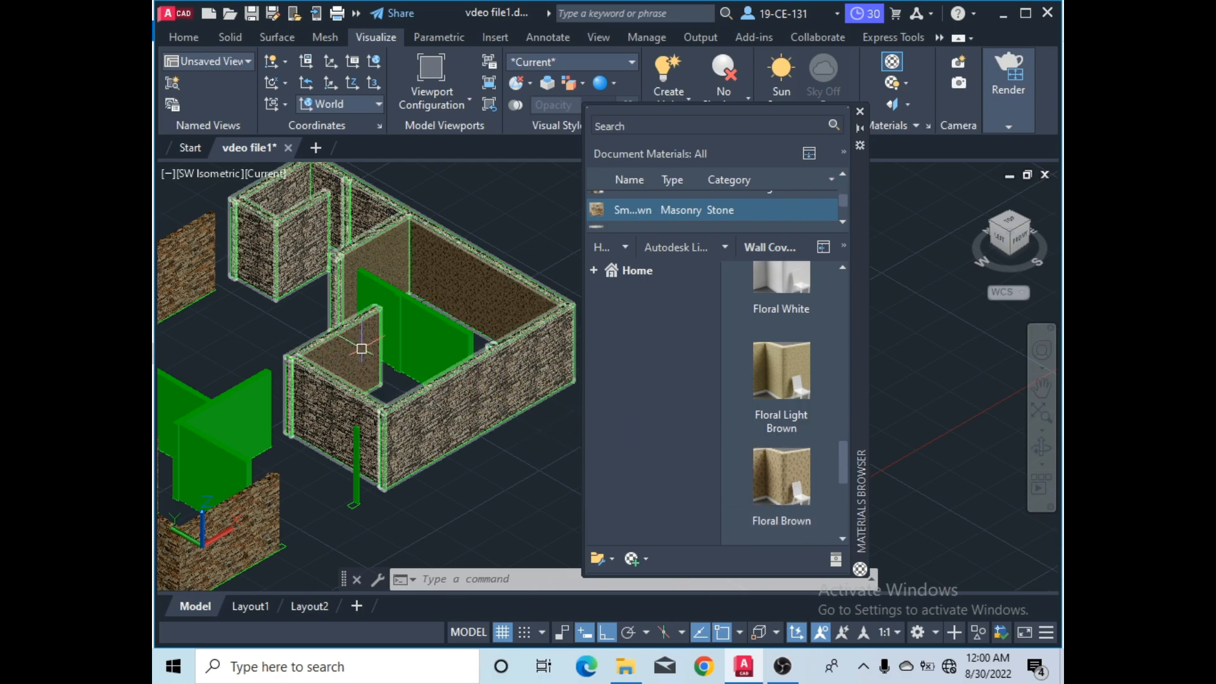
{"action": "scroll", "coordinate": [361, 349], "scroll_direction": "up", "scroll_amount": 3}
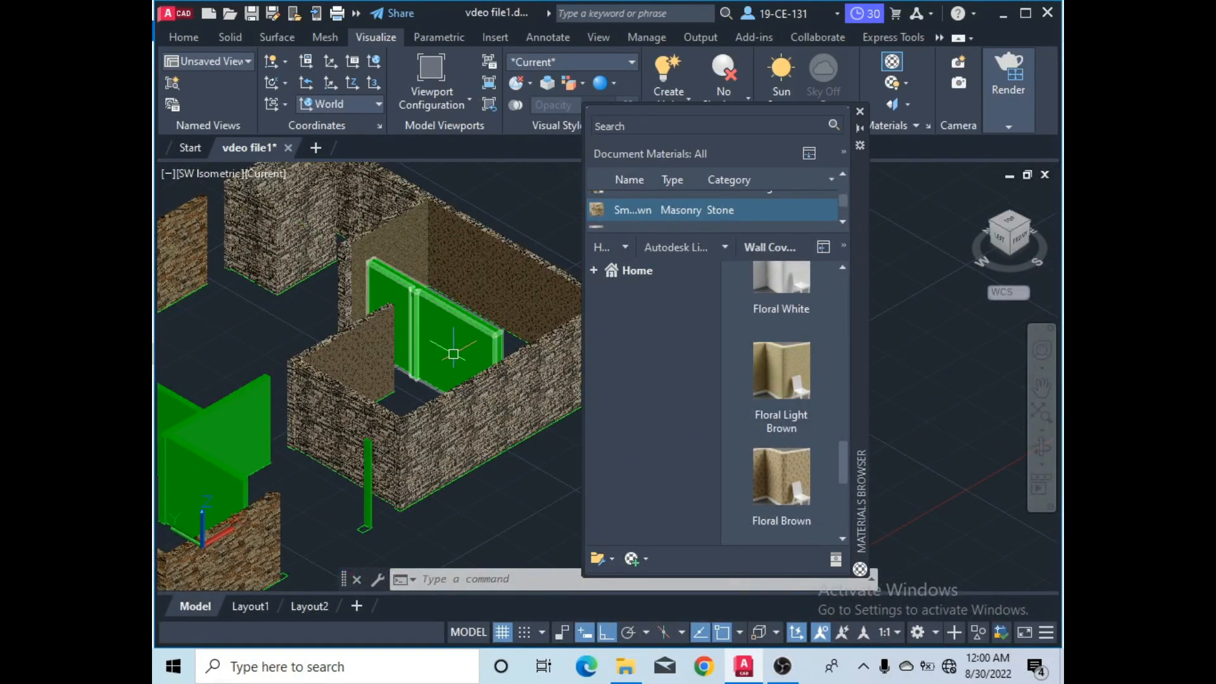
{"action": "scroll", "coordinate": [443, 354], "scroll_direction": "down", "scroll_amount": 3}
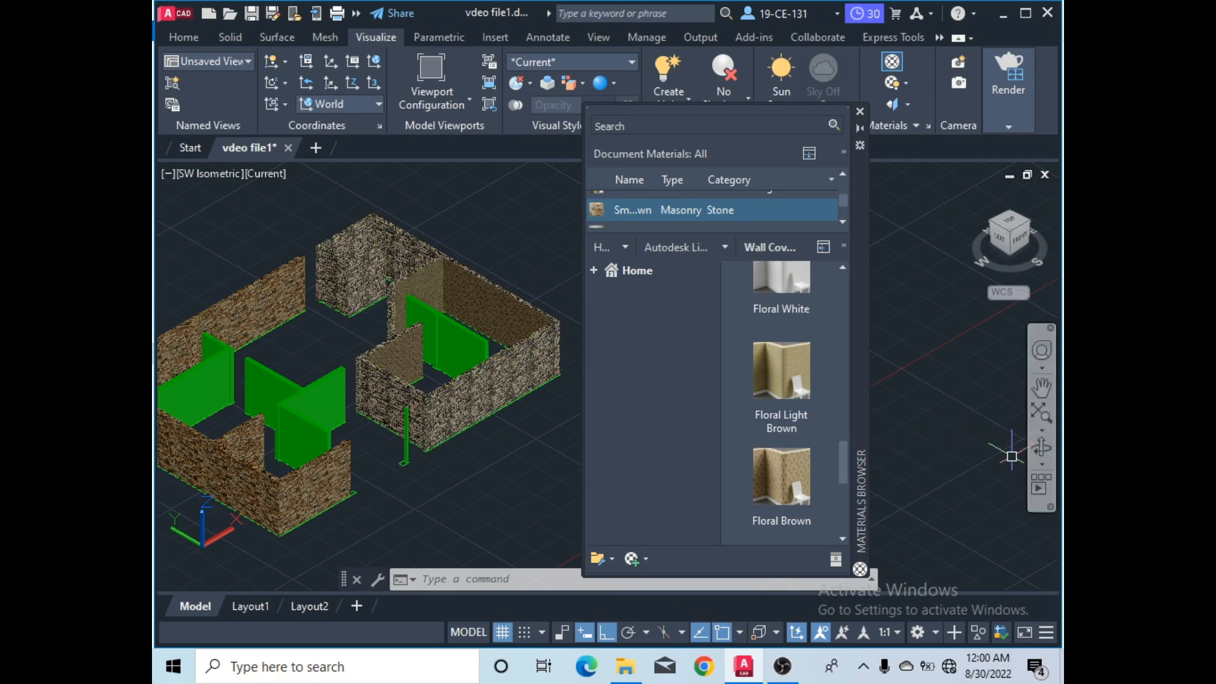
- Orbit the model to its right-hand side and examine the wall faces hidden from the SW isometric view
{"action": "left_click", "coordinate": [1047, 455]}
{"action": "left_click_drag", "start_coordinate": [465, 431], "coordinate": [266, 420]}
{"action": "right_click", "coordinate": [433, 347]}
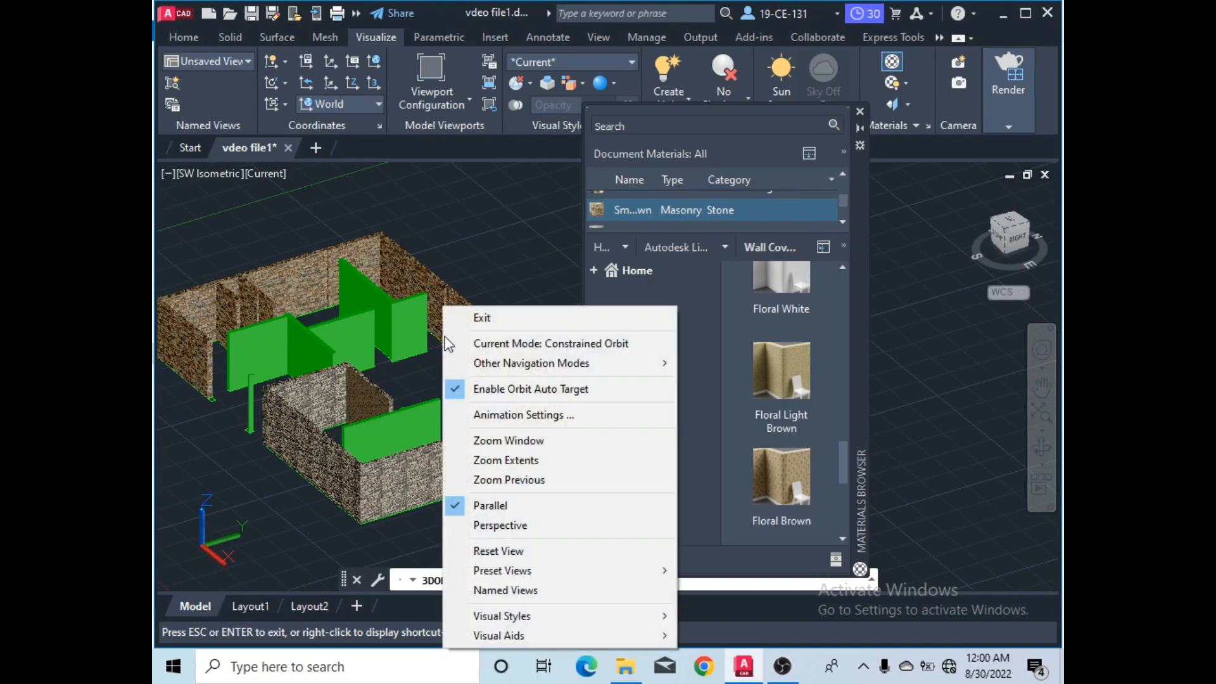
{"action": "left_click", "coordinate": [488, 318]}
{"action": "scroll", "coordinate": [354, 397], "scroll_direction": "up", "scroll_amount": 3}
{"action": "scroll", "coordinate": [354, 397], "scroll_direction": "down", "scroll_amount": 4}
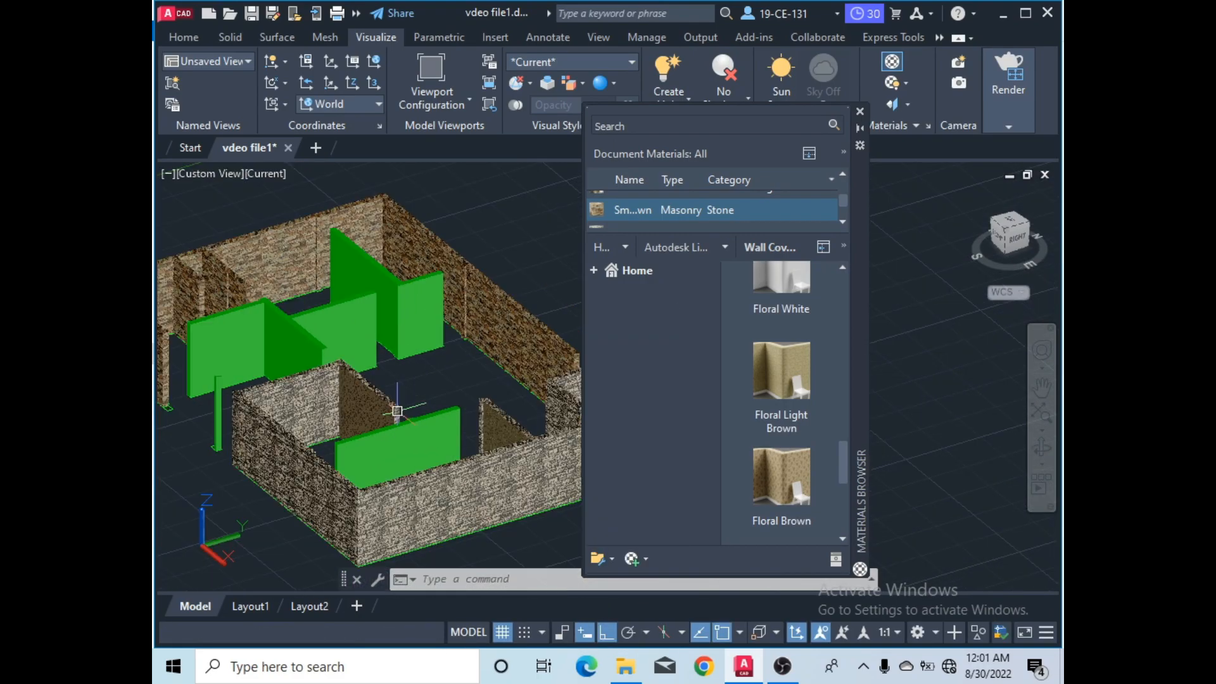
{"action": "scroll", "coordinate": [800, 374], "scroll_direction": "up", "scroll_amount": 1}
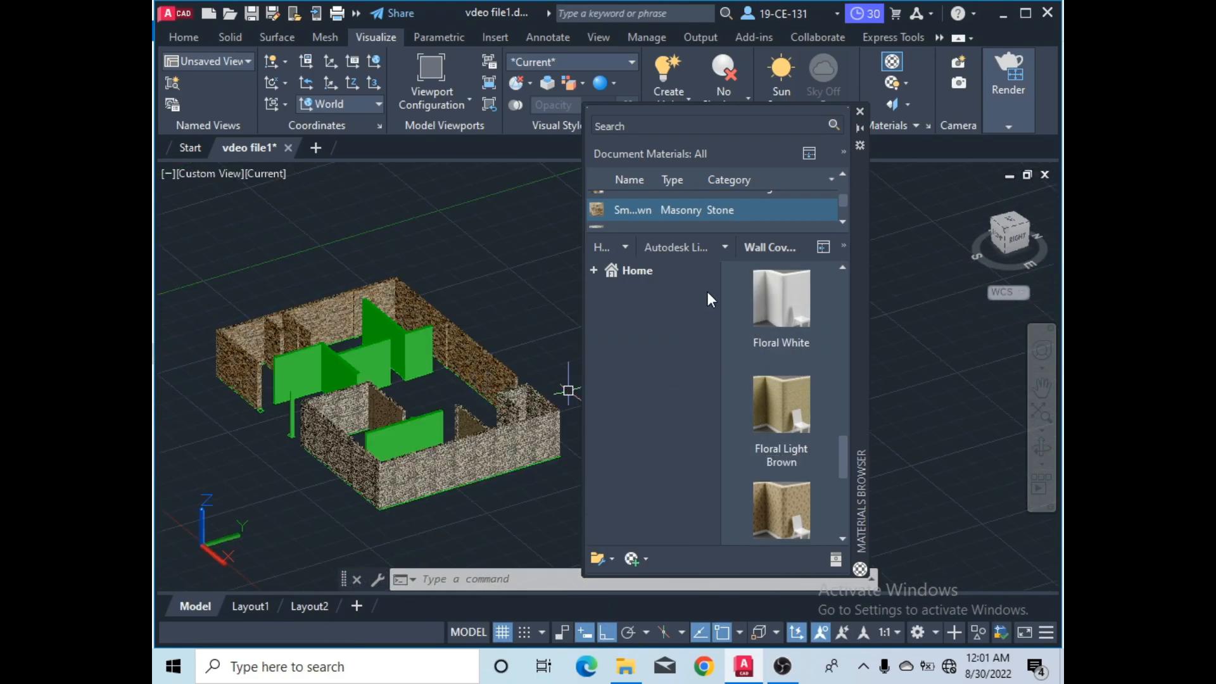
{"action": "scroll", "coordinate": [774, 224], "scroll_direction": "down", "scroll_amount": 1}
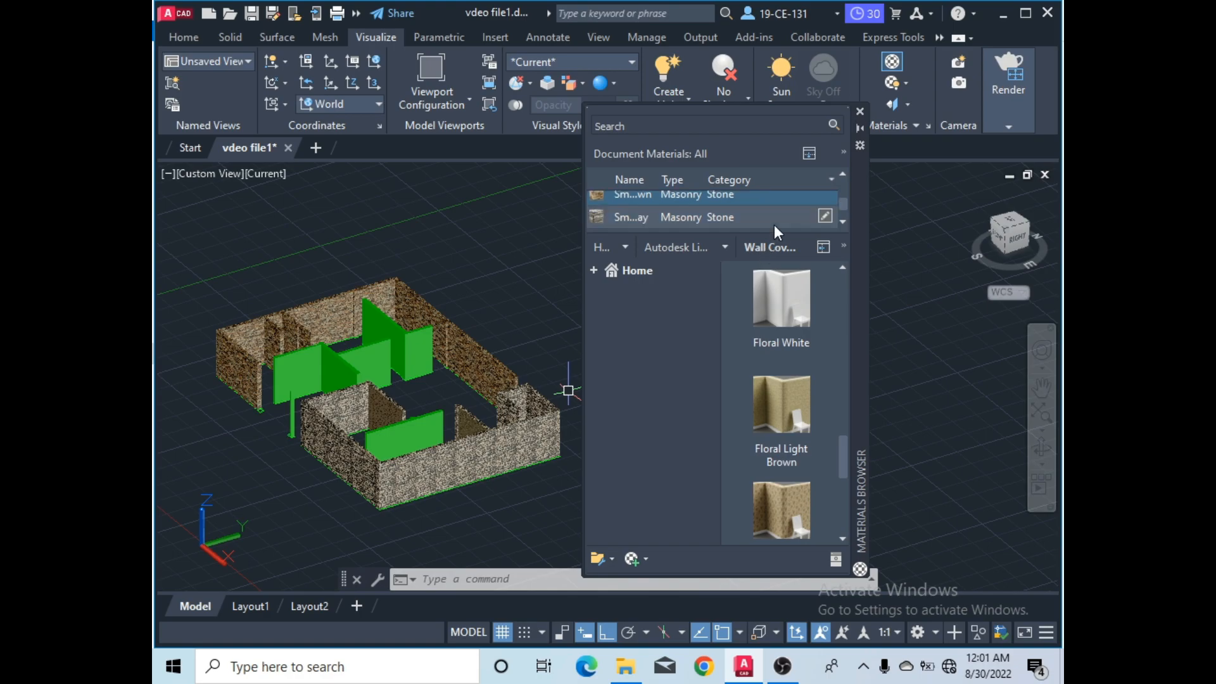
- Apply the White material from the Wall Paint category to two inner faces of the small corner room in the gray stone block
{"action": "left_click", "coordinate": [725, 247]}
{"action": "left_click", "coordinate": [656, 643]}
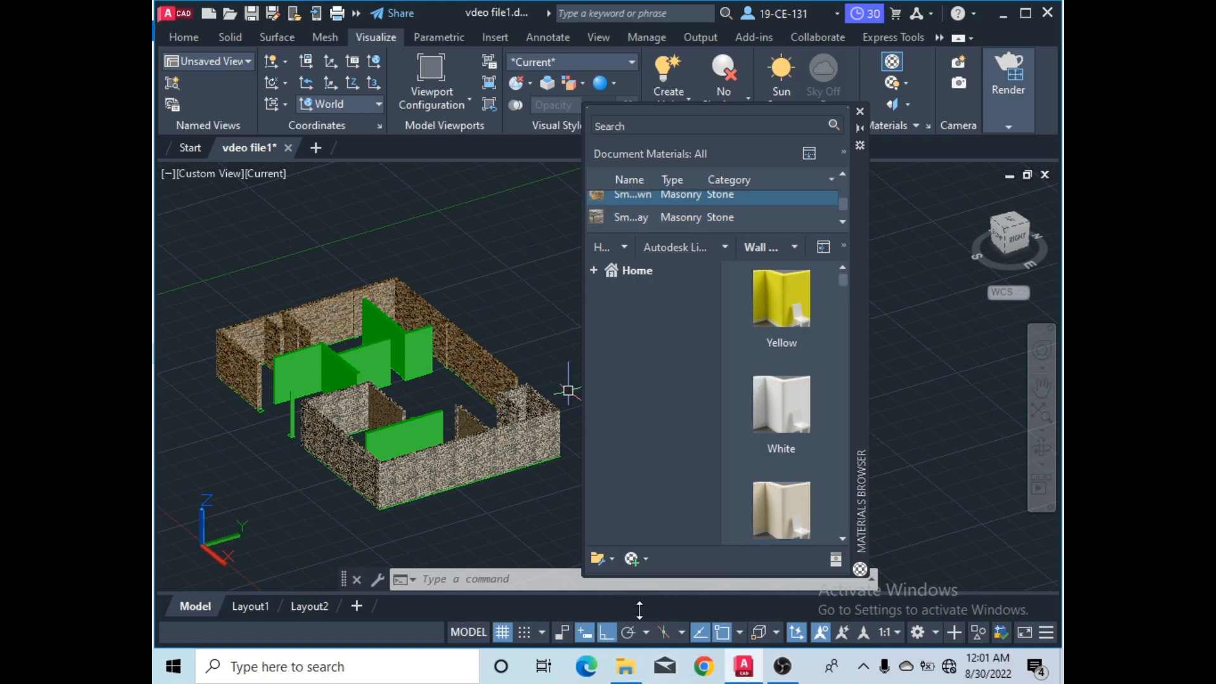
{"action": "scroll", "coordinate": [565, 389], "scroll_direction": "up", "scroll_amount": 5}
{"action": "scroll", "coordinate": [493, 357], "scroll_direction": "up", "scroll_amount": 2}
{"action": "left_click", "coordinate": [493, 357]}
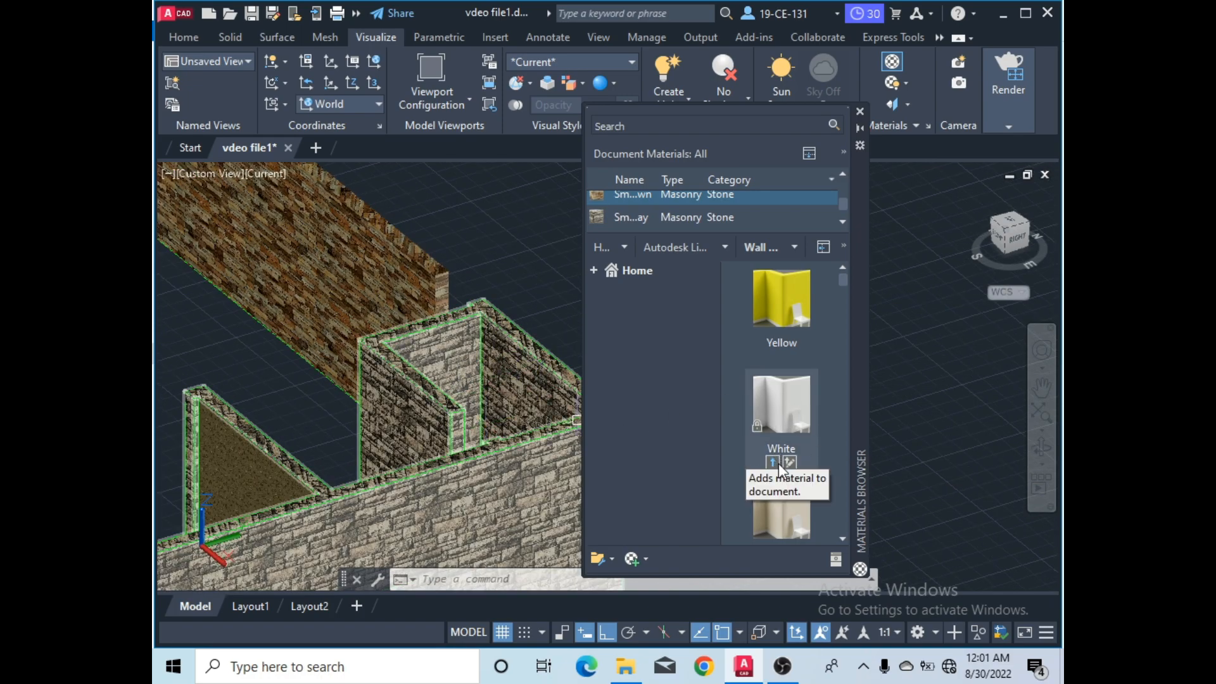
{"action": "left_click_drag", "start_coordinate": [787, 404], "coordinate": [498, 361]}
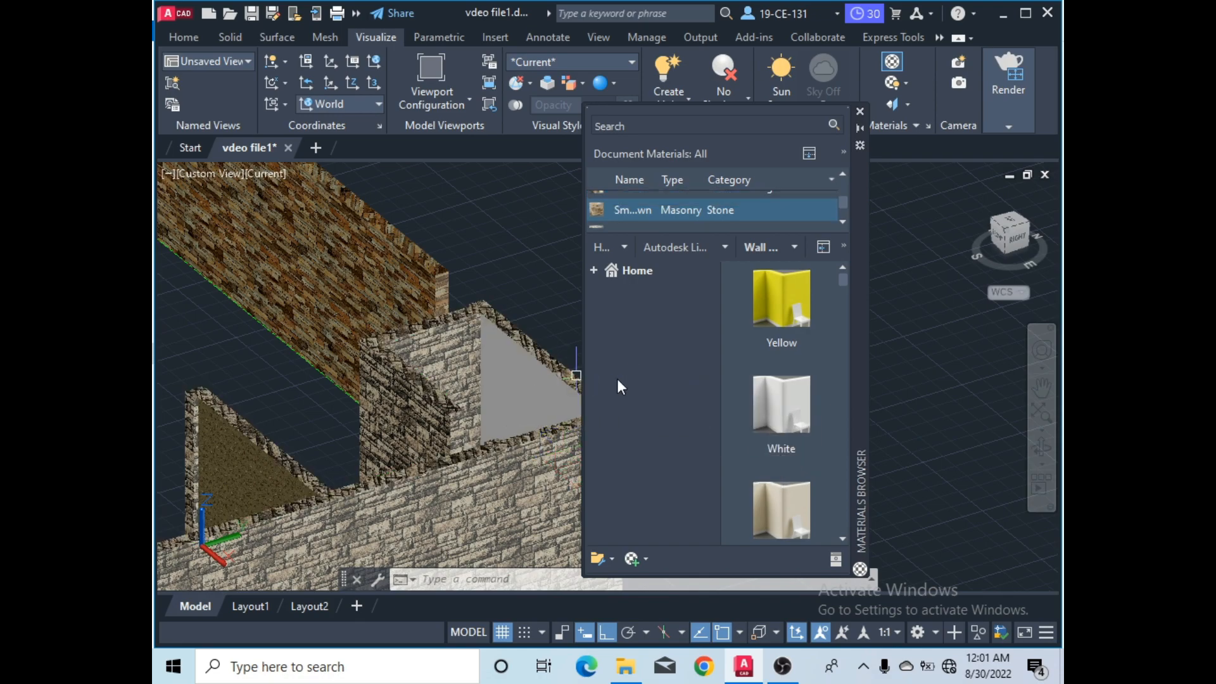
{"action": "left_click_drag", "start_coordinate": [785, 405], "coordinate": [454, 350]}
{"action": "scroll", "coordinate": [512, 348], "scroll_direction": "down", "scroll_amount": 3}
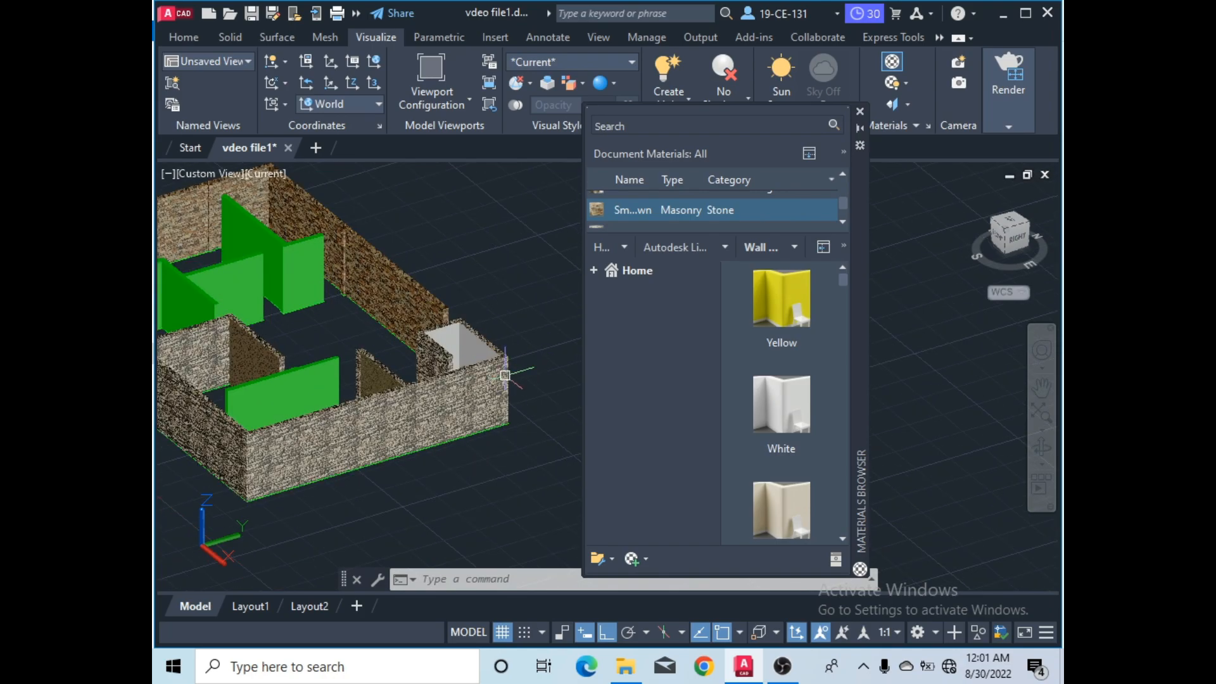
{"action": "scroll", "coordinate": [454, 344], "scroll_direction": "down", "scroll_amount": 2}
{"action": "scroll", "coordinate": [454, 344], "scroll_direction": "up", "scroll_amount": 2}
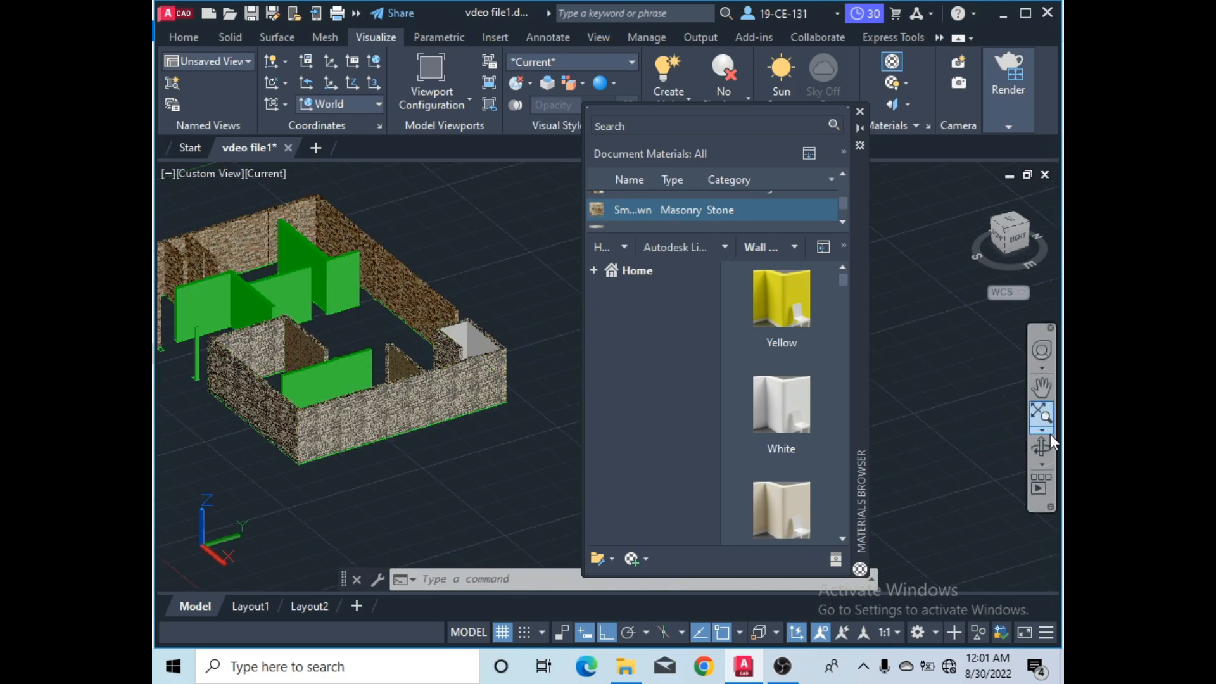
- Apply the Light Red glazing material from the Glass category to the green interior partition with the crossing walls
{"action": "left_click", "coordinate": [1041, 449]}
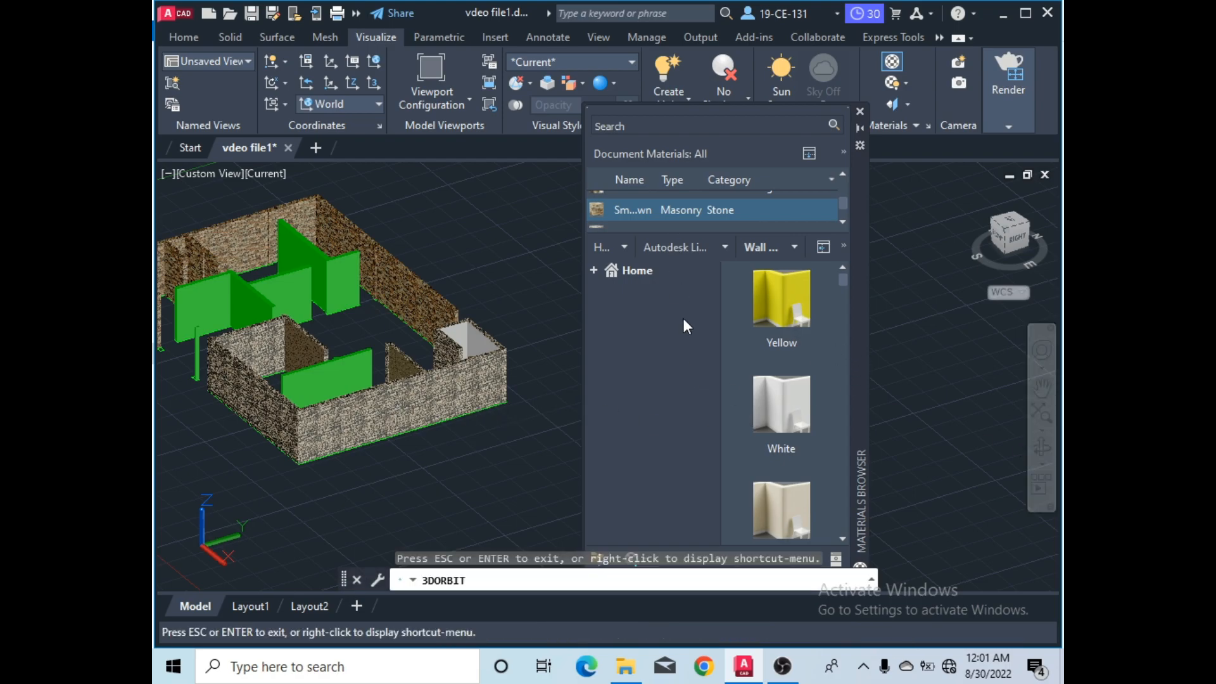
{"action": "left_click_drag", "start_coordinate": [342, 443], "coordinate": [510, 456]}
{"action": "right_click", "coordinate": [326, 278]}
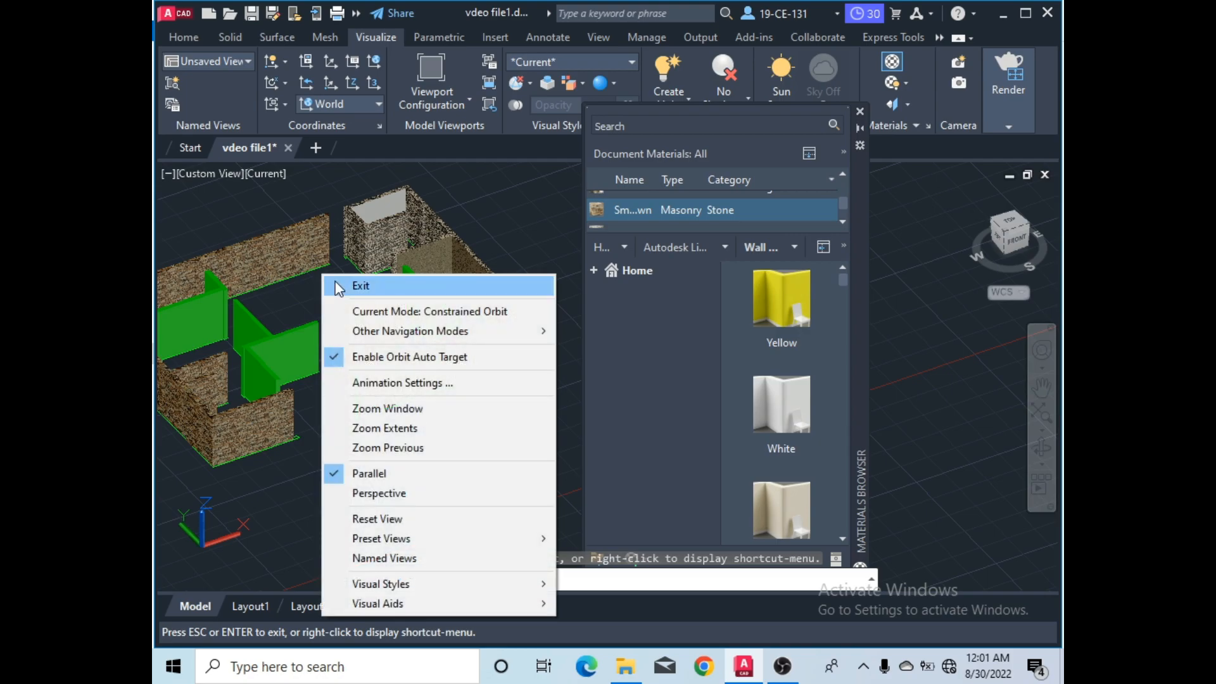
{"action": "left_click", "coordinate": [340, 283]}
{"action": "left_click", "coordinate": [725, 249]}
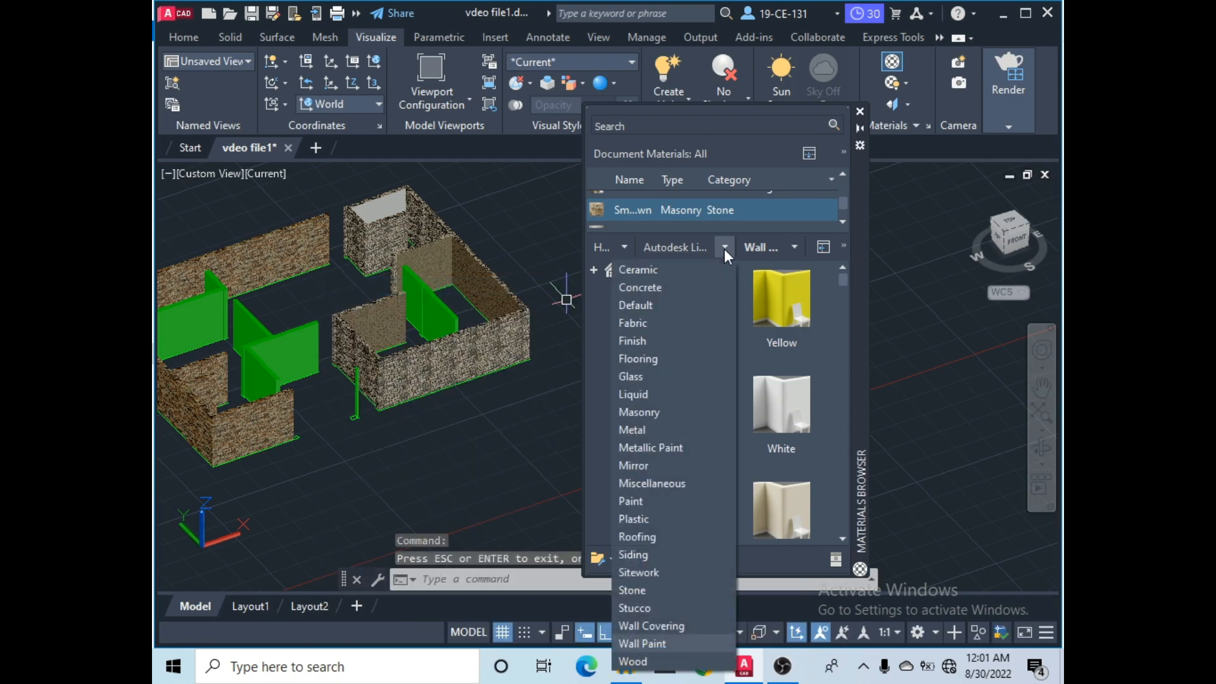
{"action": "left_click", "coordinate": [646, 376]}
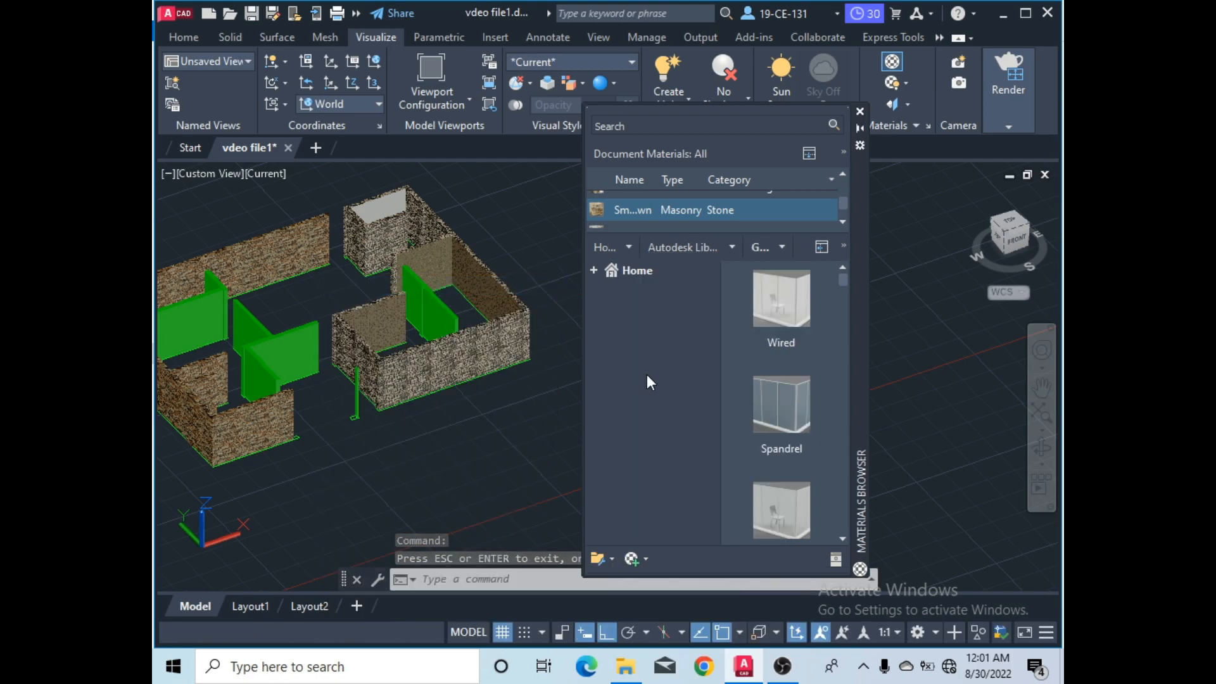
{"action": "scroll", "coordinate": [815, 416], "scroll_direction": "down", "scroll_amount": 5}
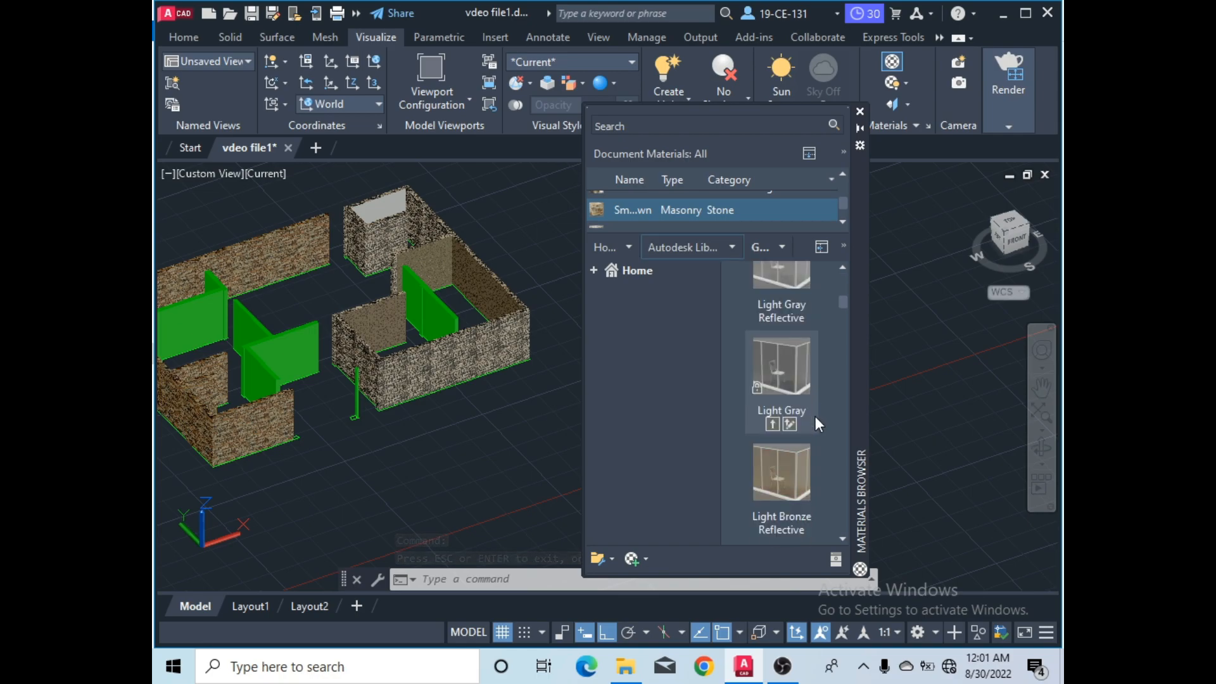
{"action": "scroll", "coordinate": [815, 416], "scroll_direction": "up", "scroll_amount": 2}
{"action": "scroll", "coordinate": [811, 392], "scroll_direction": "up", "scroll_amount": 3}
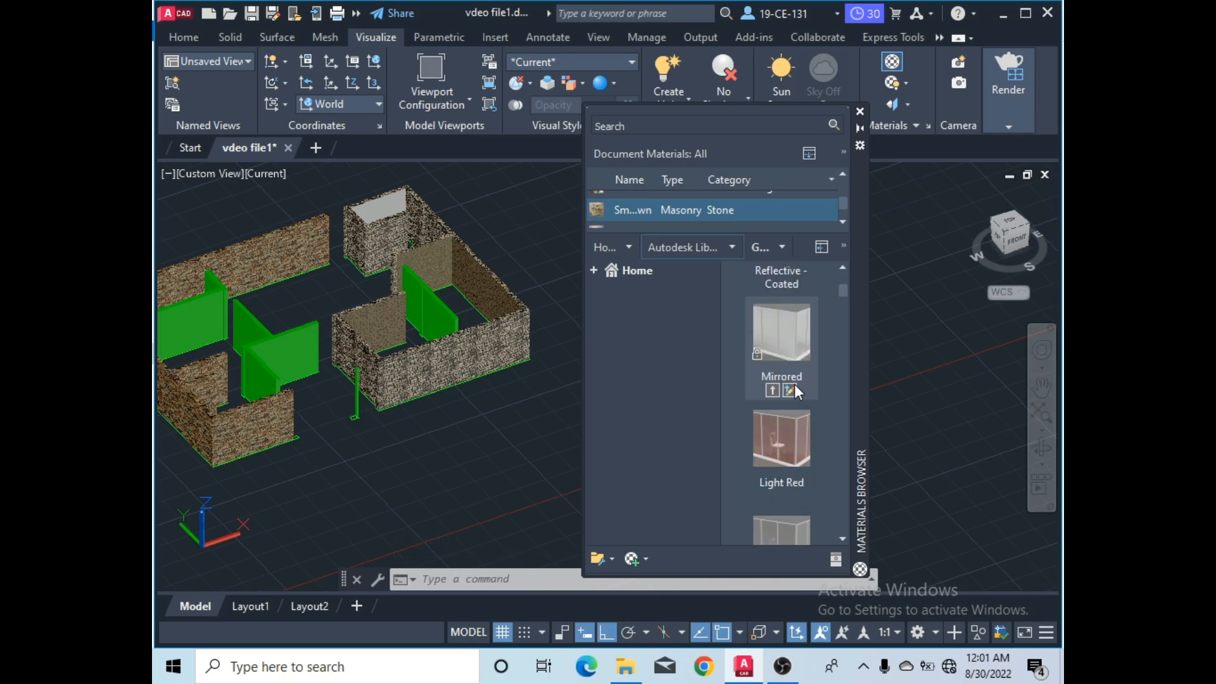
{"action": "left_click", "coordinate": [245, 312]}
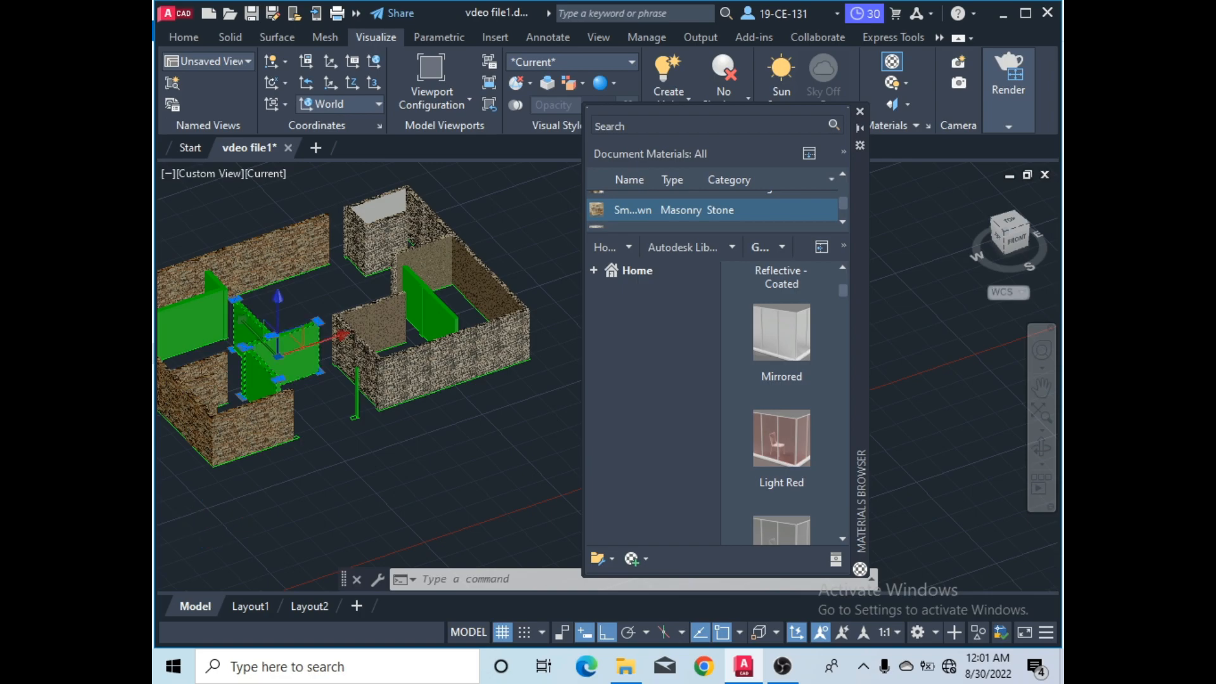
{"action": "left_click", "coordinate": [772, 498]}
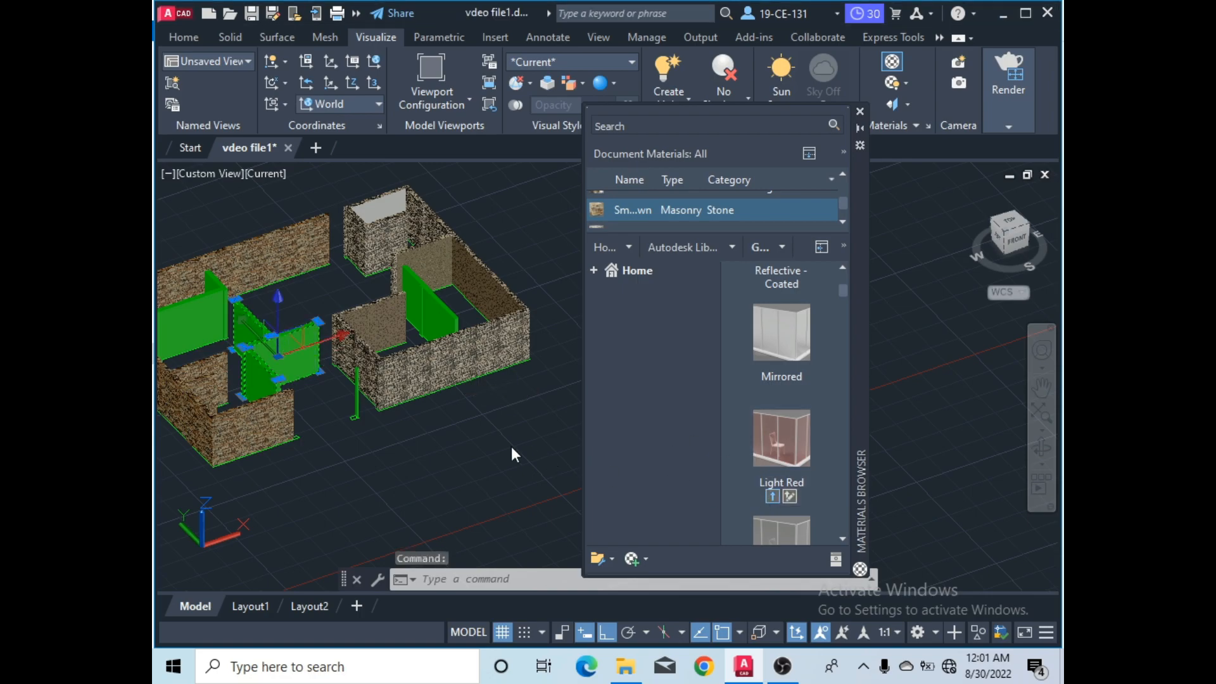
- Inspect the Light Red glass partition up close, close the Materials Browser and show the whole model
{"action": "scroll", "coordinate": [260, 335], "scroll_direction": "up", "scroll_amount": 5}
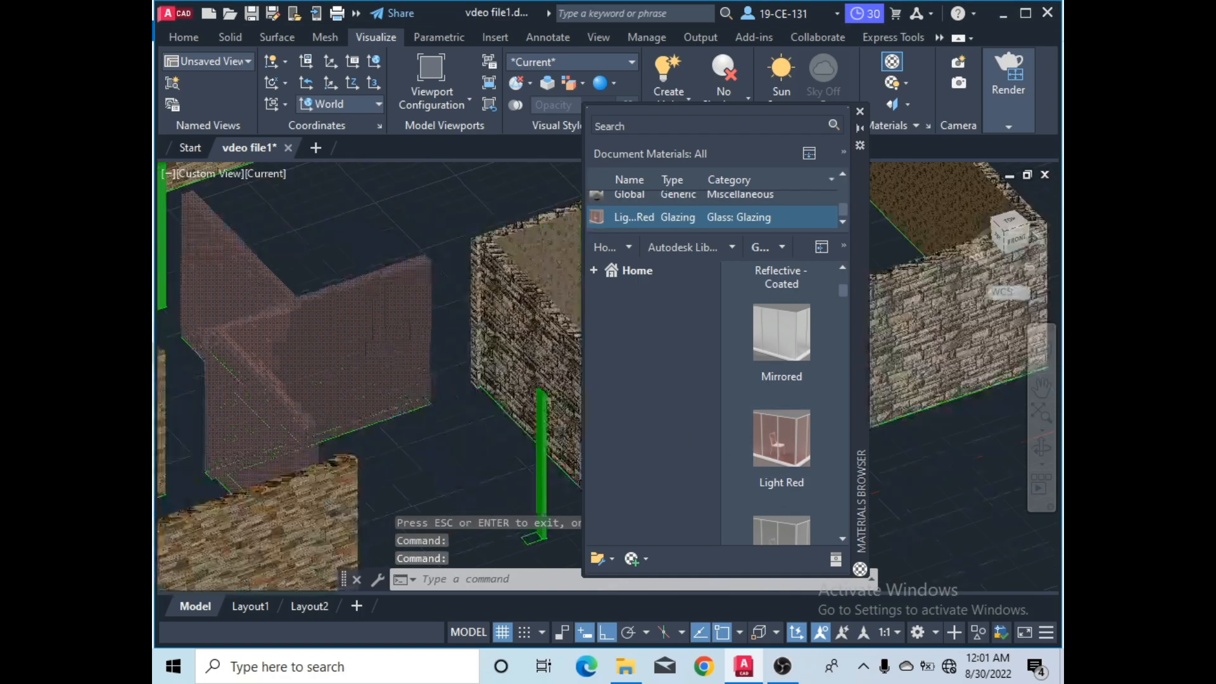
{"action": "scroll", "coordinate": [397, 346], "scroll_direction": "down", "scroll_amount": 2}
{"action": "scroll", "coordinate": [397, 346], "scroll_direction": "down", "scroll_amount": 3}
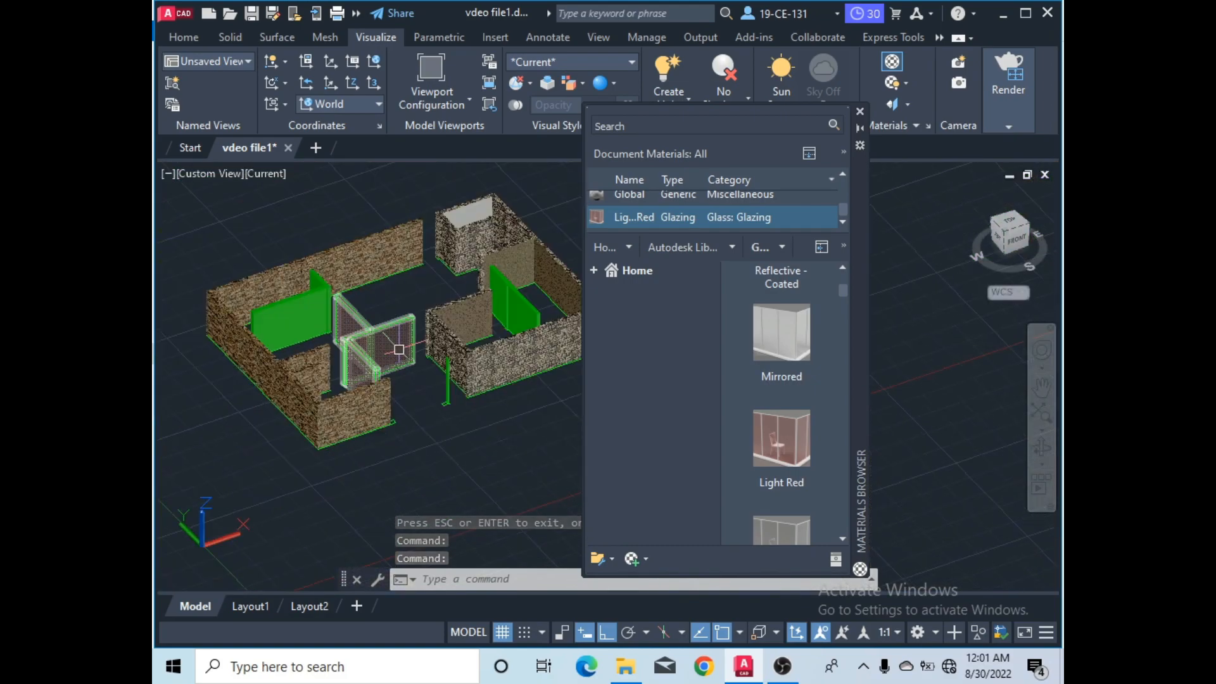
{"action": "scroll", "coordinate": [367, 340], "scroll_direction": "up", "scroll_amount": 4}
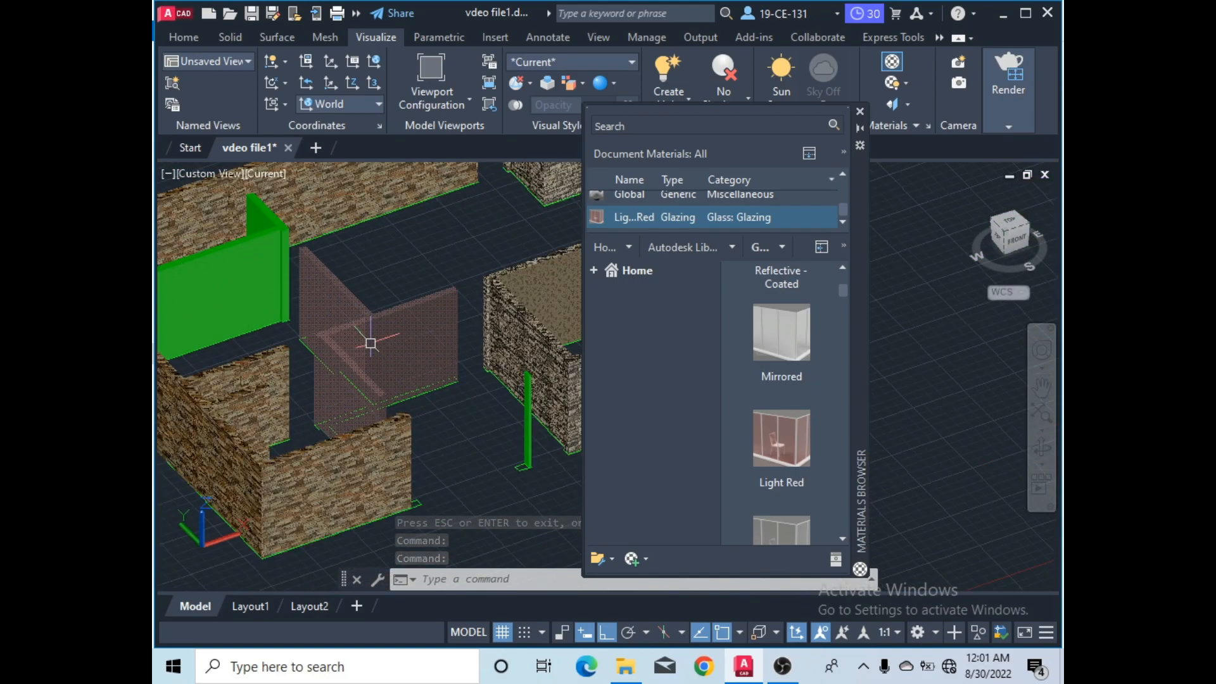
{"action": "left_click", "coordinate": [859, 112]}
{"action": "scroll", "coordinate": [625, 369], "scroll_direction": "down", "scroll_amount": 3}
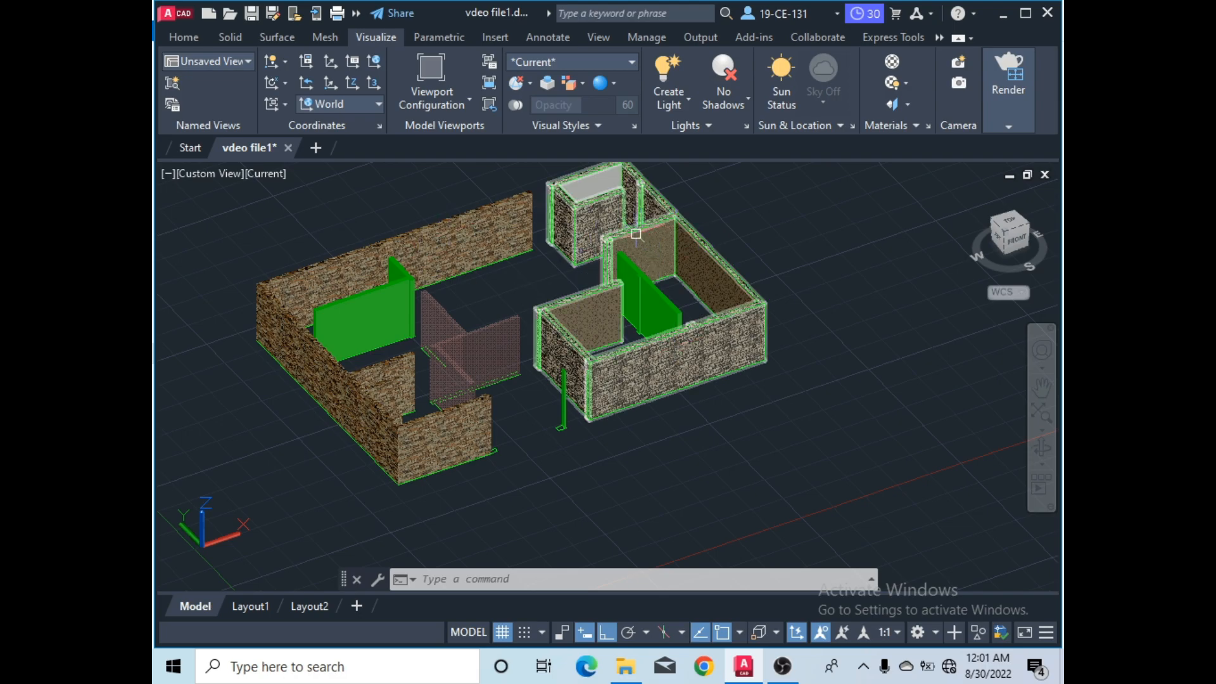
{"action": "left_click", "coordinate": [783, 668]}
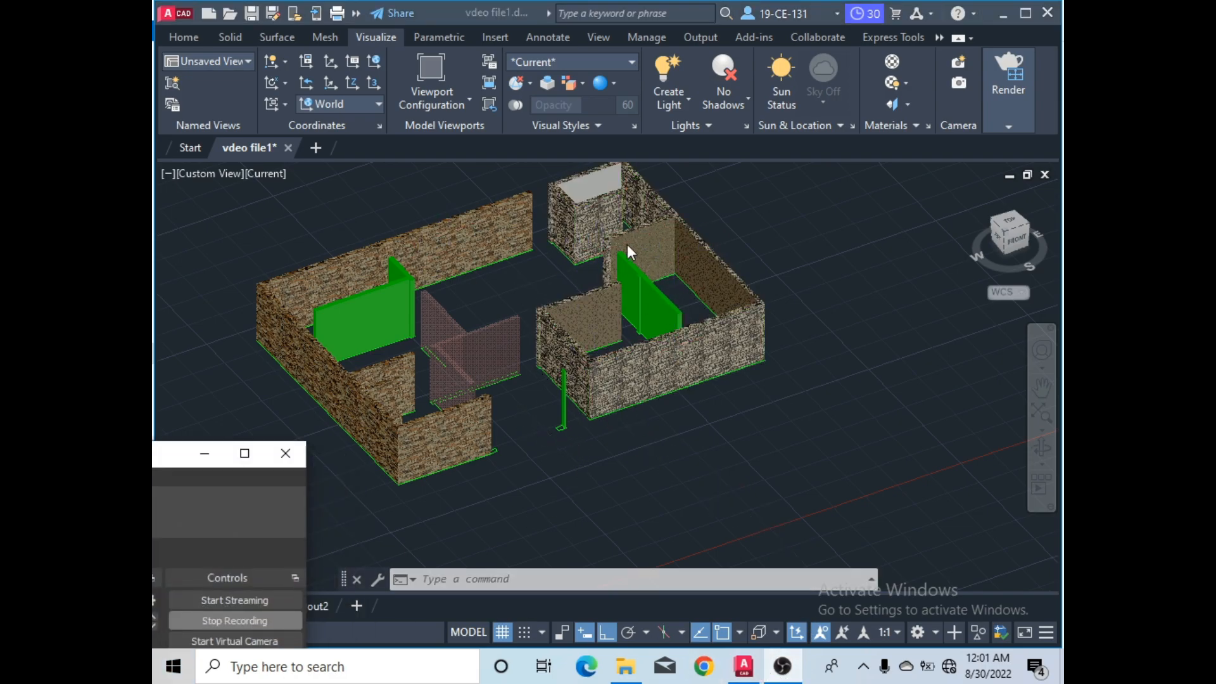